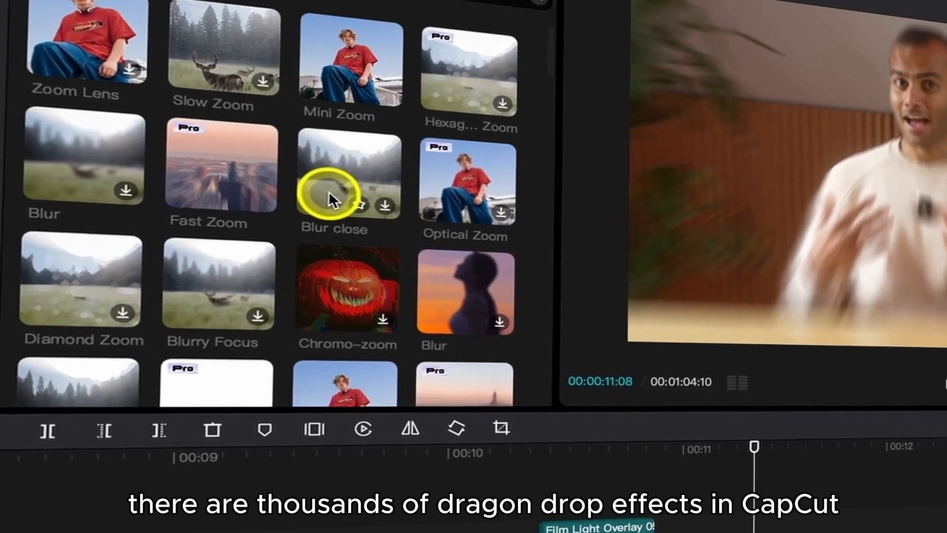
scroll(329, 191, down, 2)
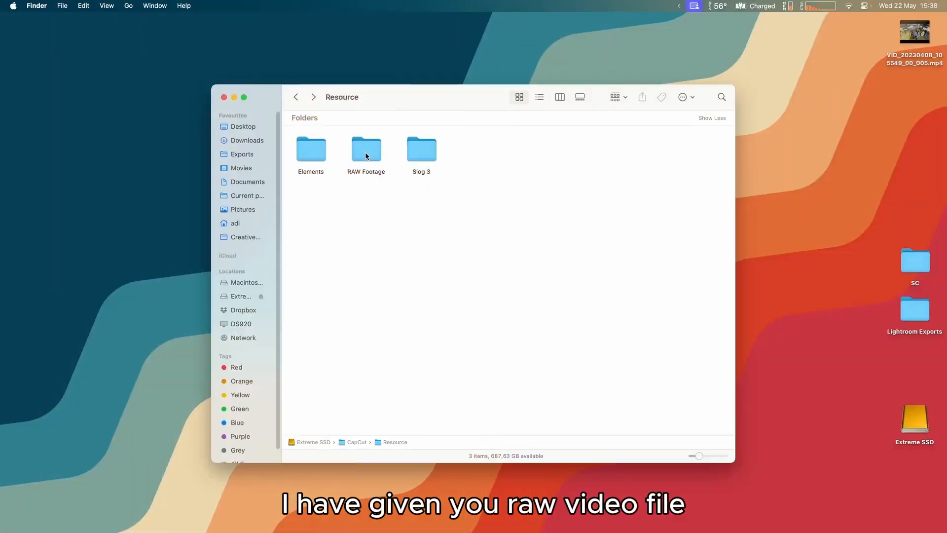
Open the B-Rolls Video 1 folder inside the RAW Footage resource folder
double_click(365, 152)
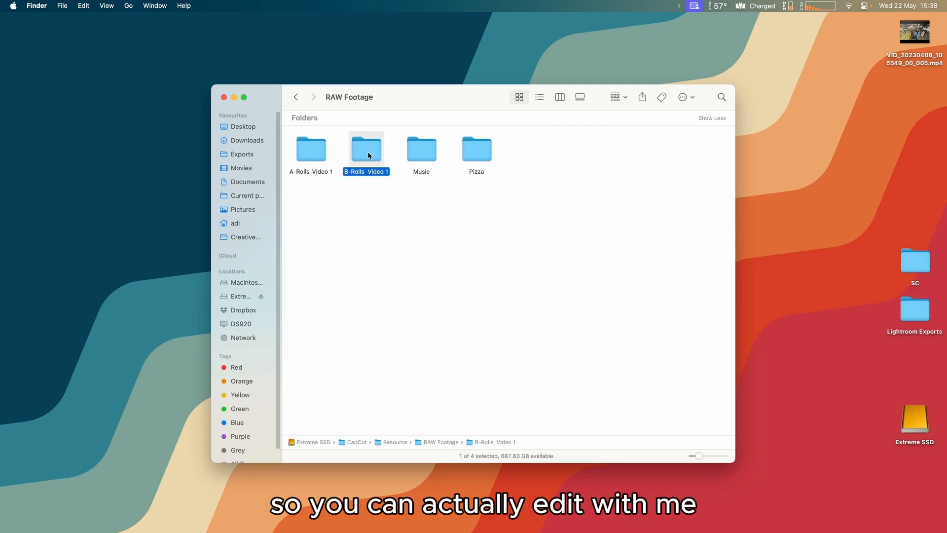
double_click(368, 154)
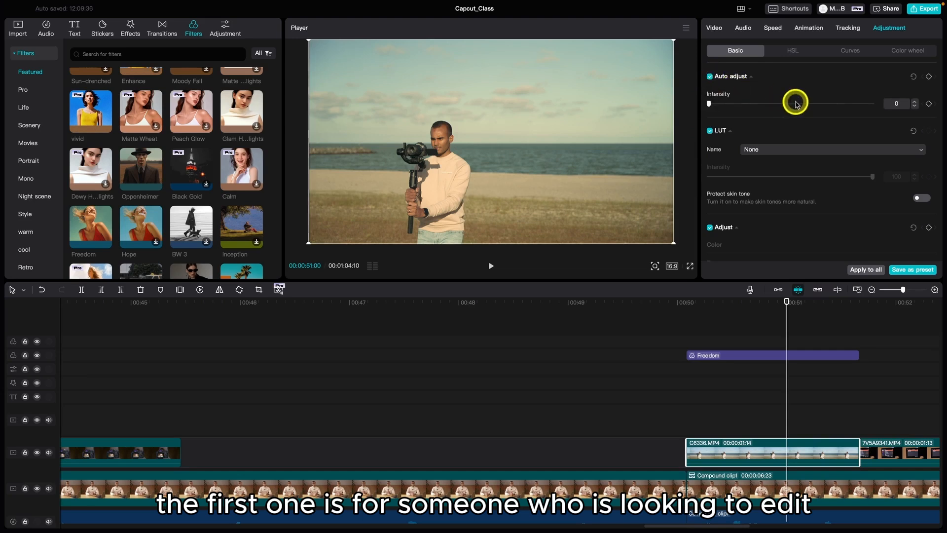
click(795, 103)
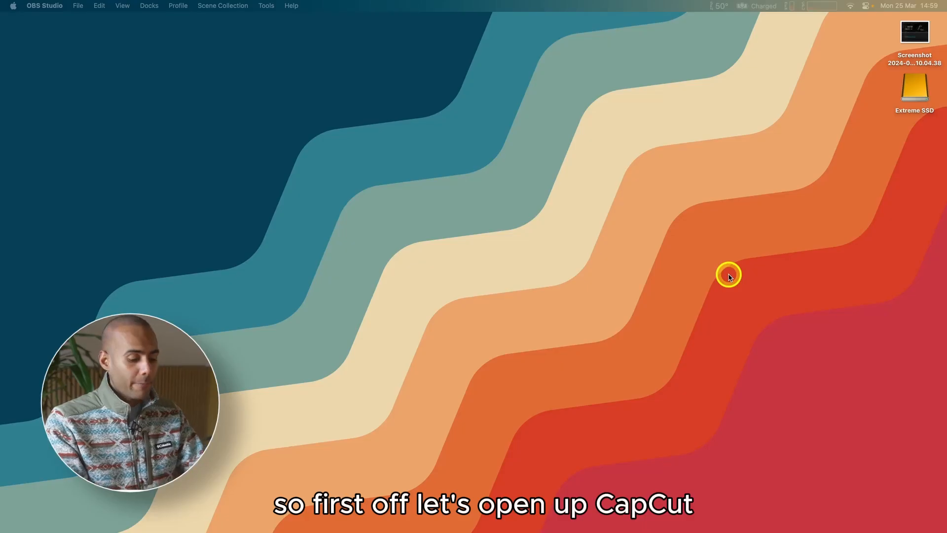
Launch CapCut and look through the existing projects on its home screen
key(super+space)
text(capcut)
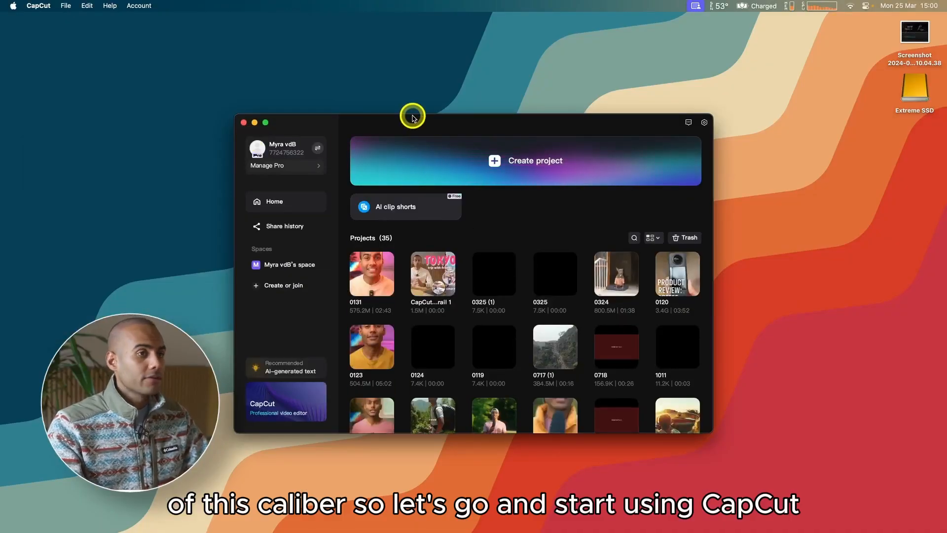
drag(412, 118, 342, 114)
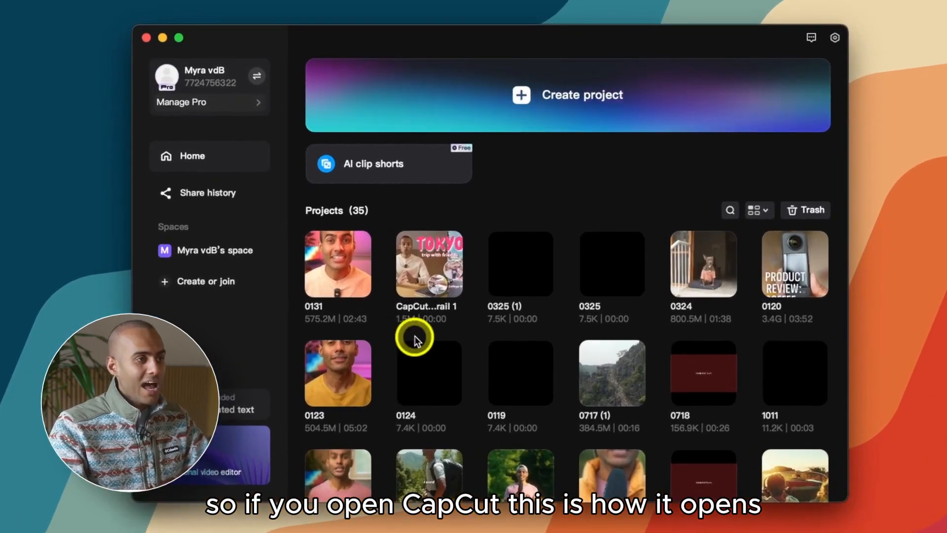
scroll(582, 314, down, 5)
scroll(582, 314, up, 5)
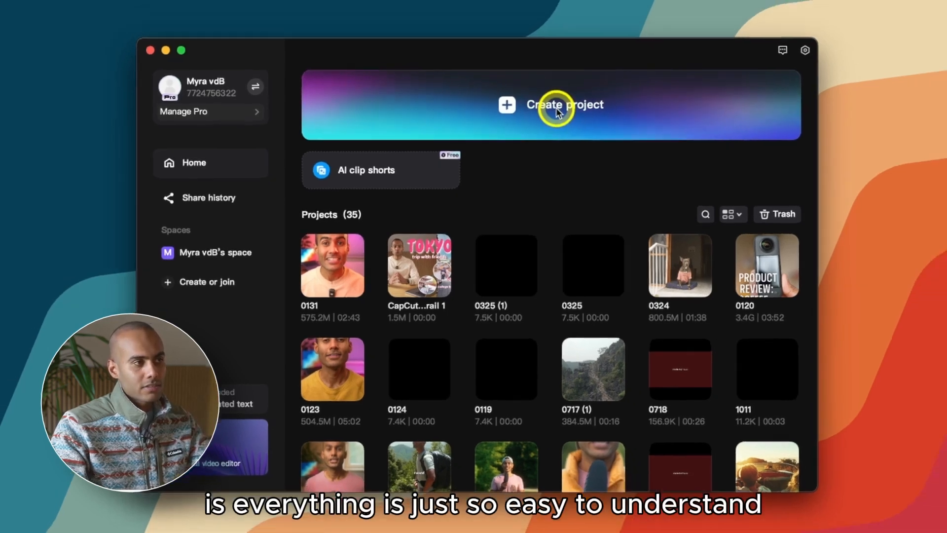
Create a new project and switch the editor window to full screen
click(574, 101)
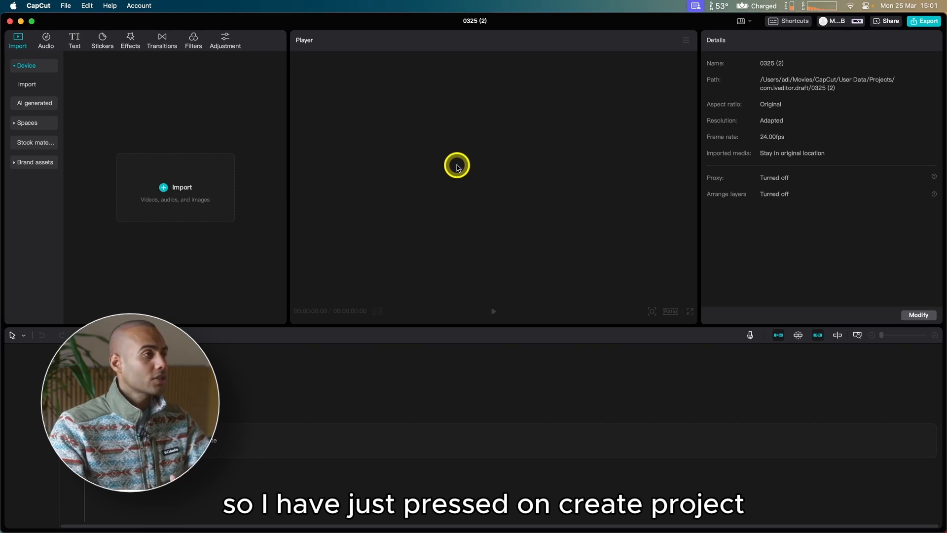
click(31, 22)
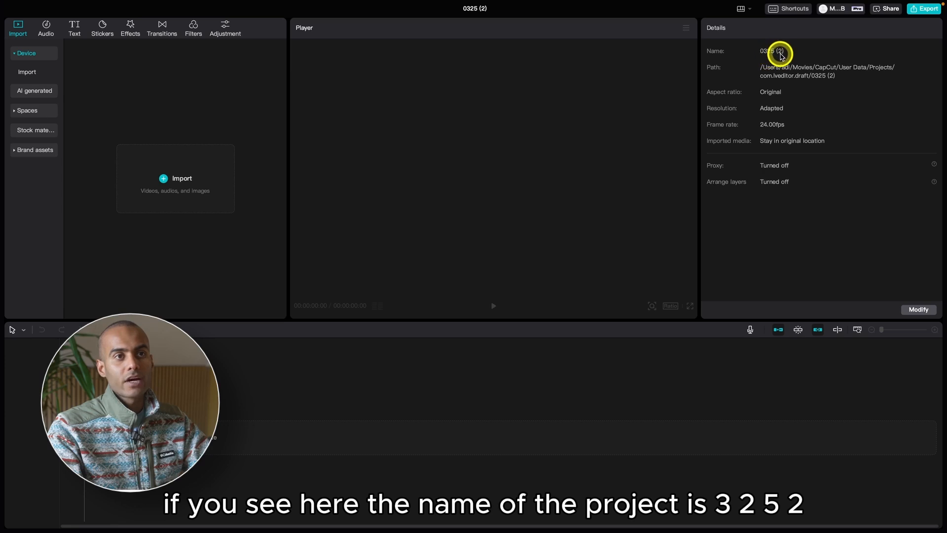
Rename the project as Capcut_Class
click(485, 9)
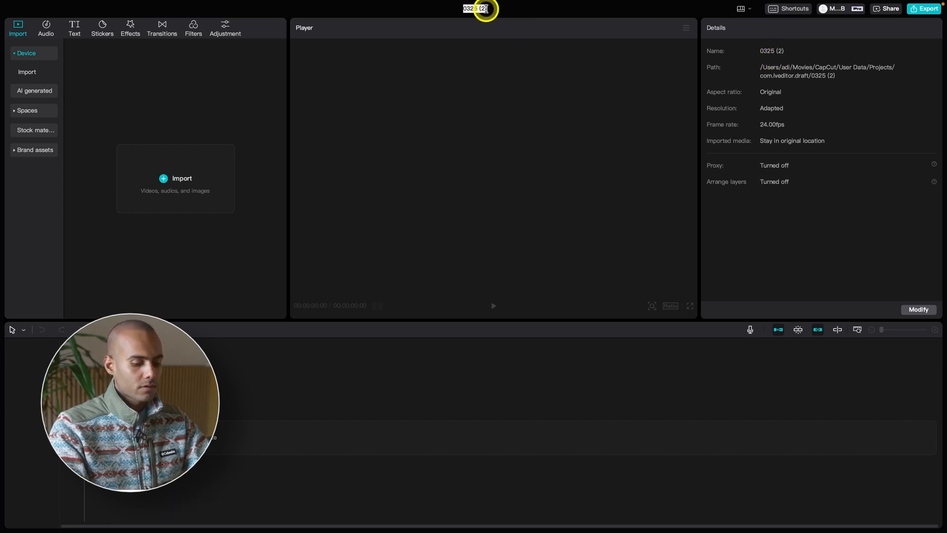
text(Capcut_)
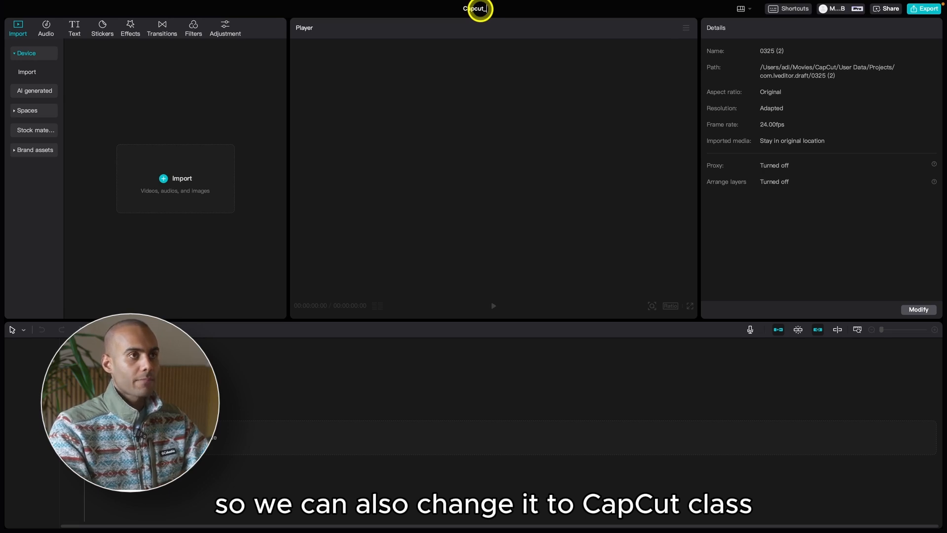
key(BackSpace)
key(BackSpace)
key(BackSpace)
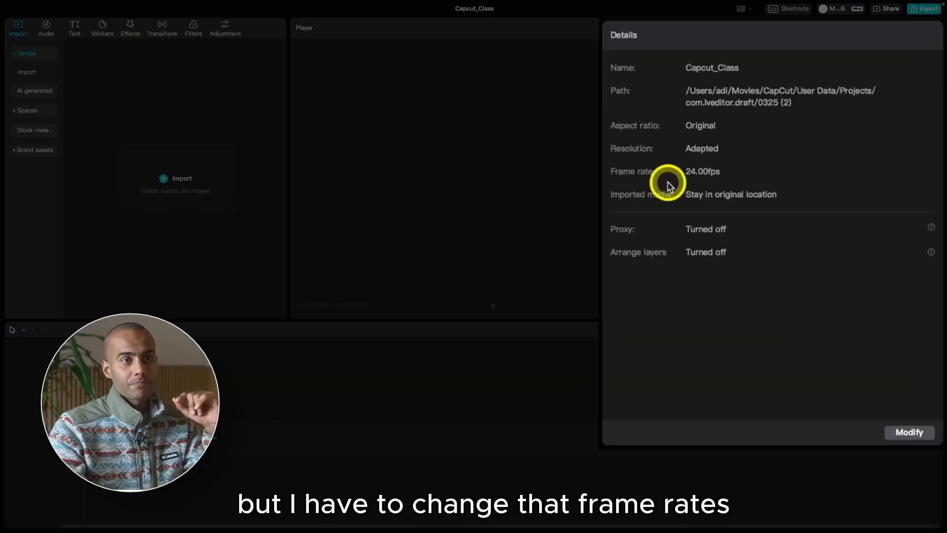
In the project settings, choose the 16:9 aspect ratio and set a custom resolution of 1920 x 1080
click(910, 434)
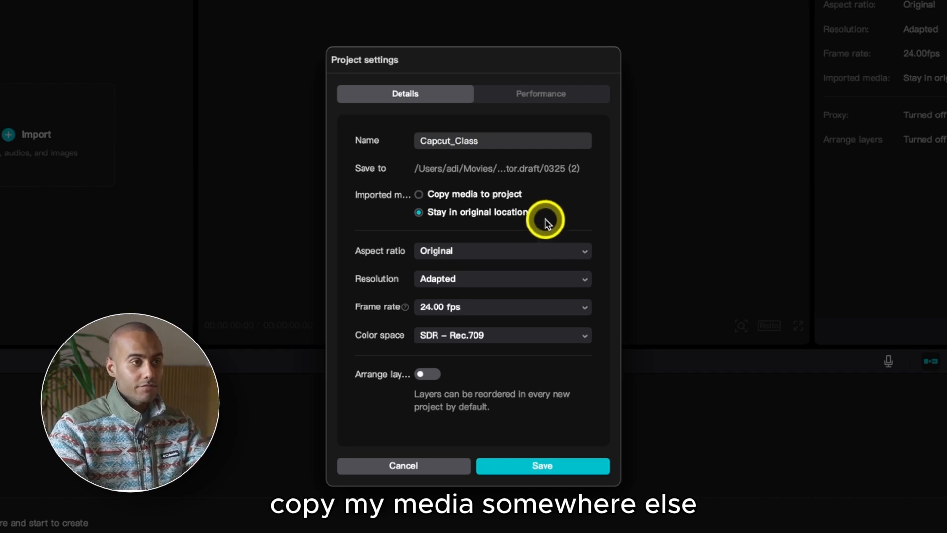
click(543, 250)
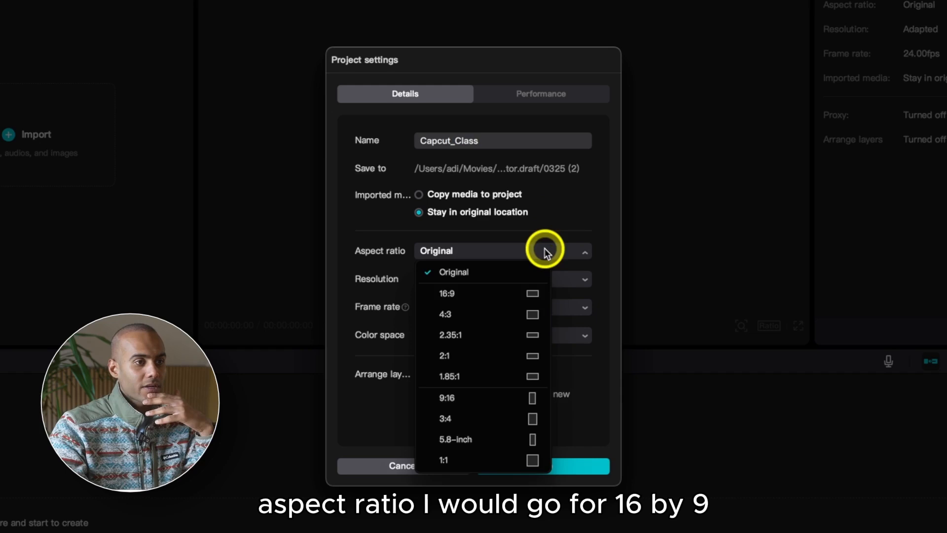
click(533, 293)
click(537, 281)
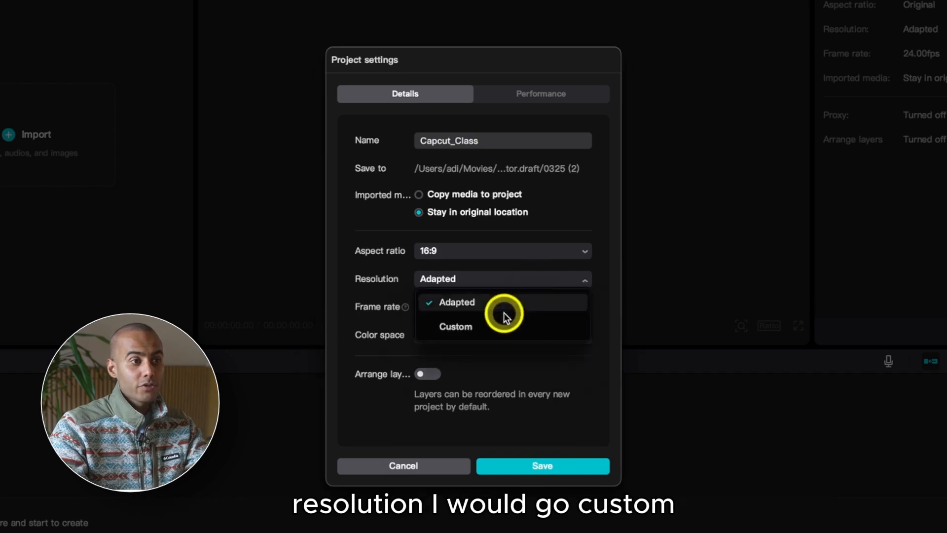
click(494, 325)
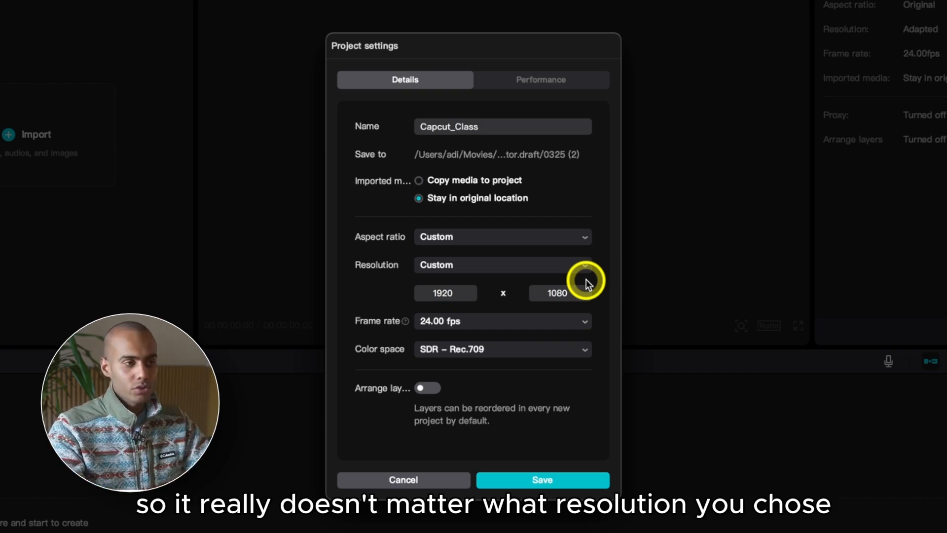
Review the frame rate options available for the project
click(538, 322)
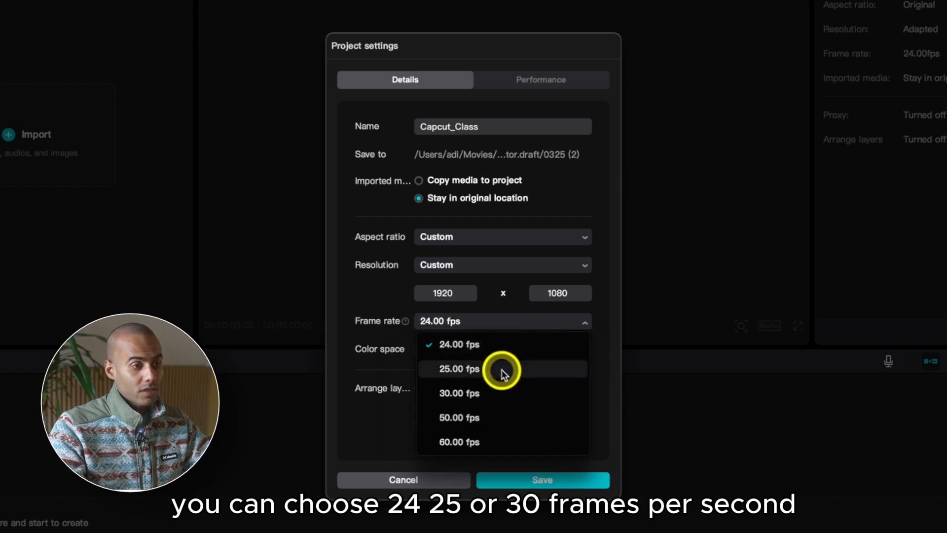
click(554, 326)
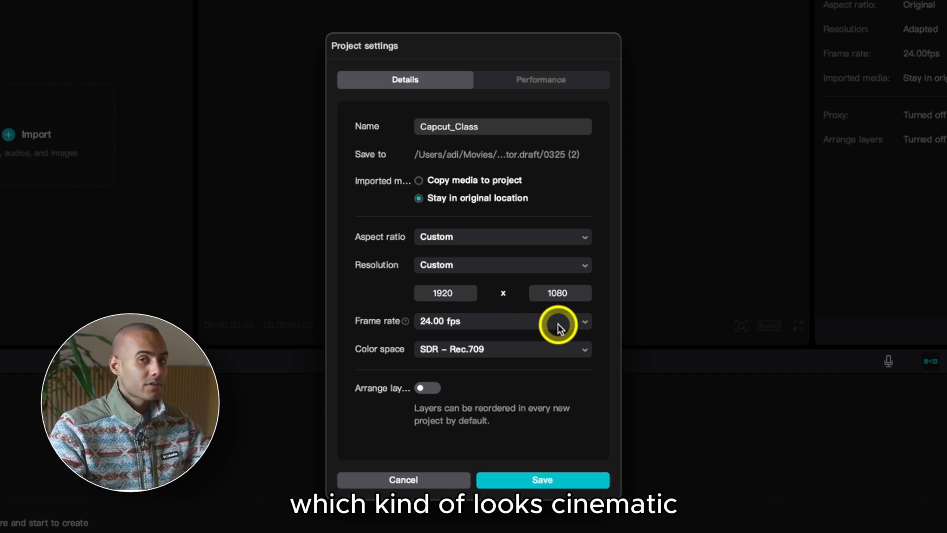
click(560, 328)
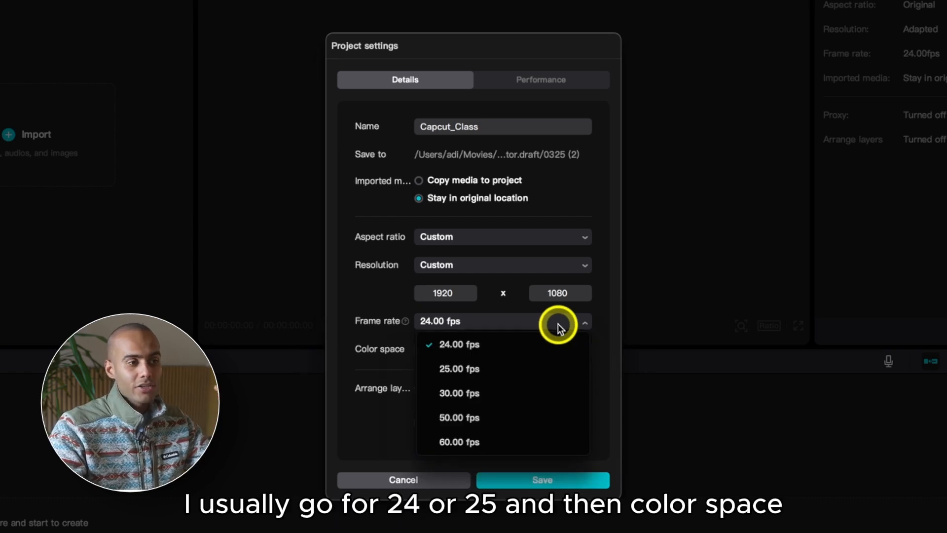
click(556, 325)
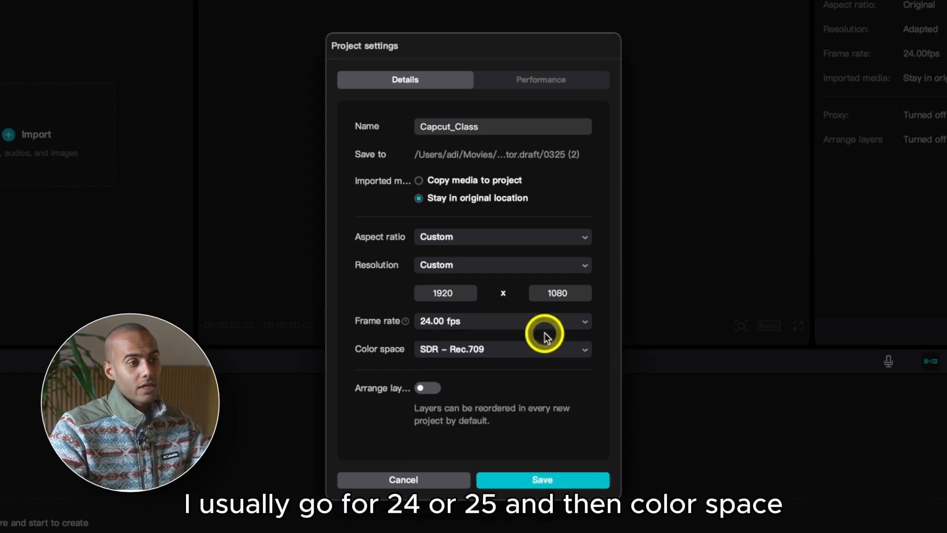
Choose SDR – Rec.709 as the project's color space after reviewing the HDR options
click(479, 354)
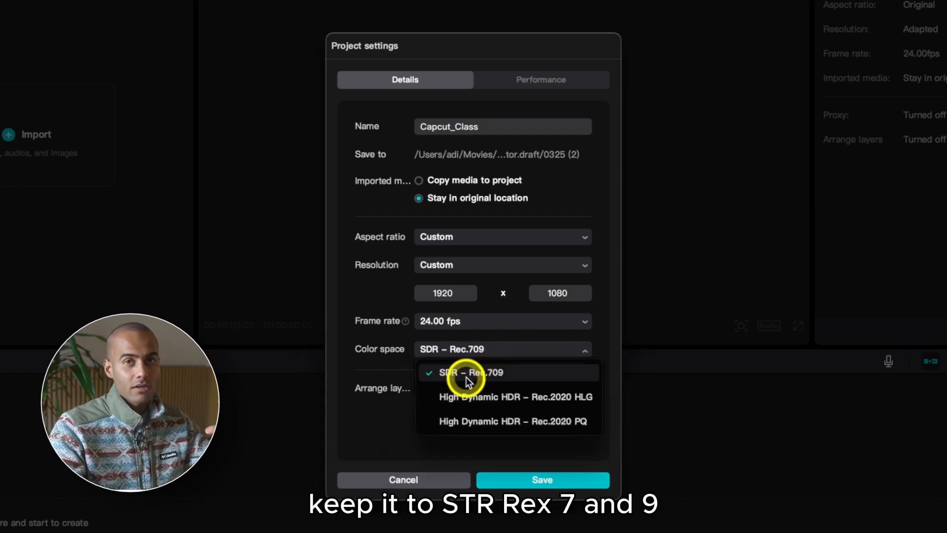
click(478, 373)
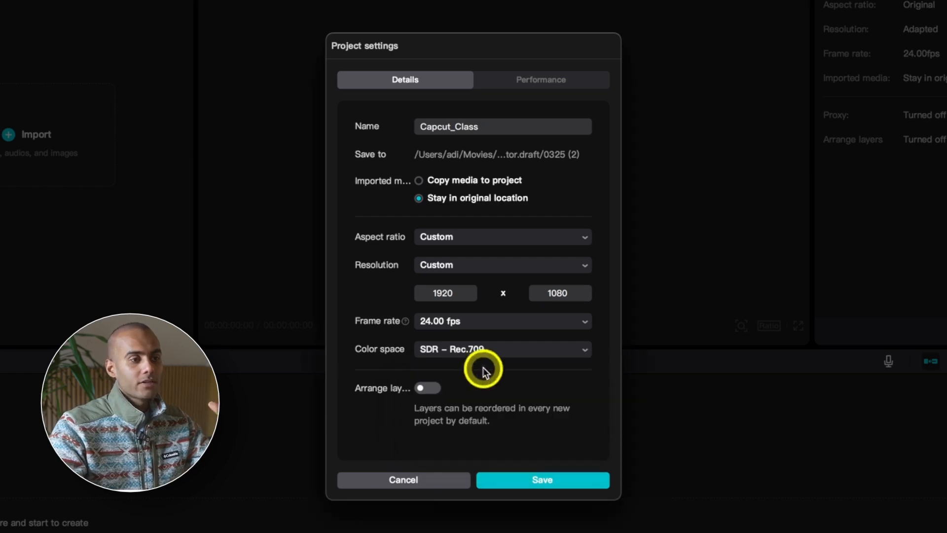
click(538, 348)
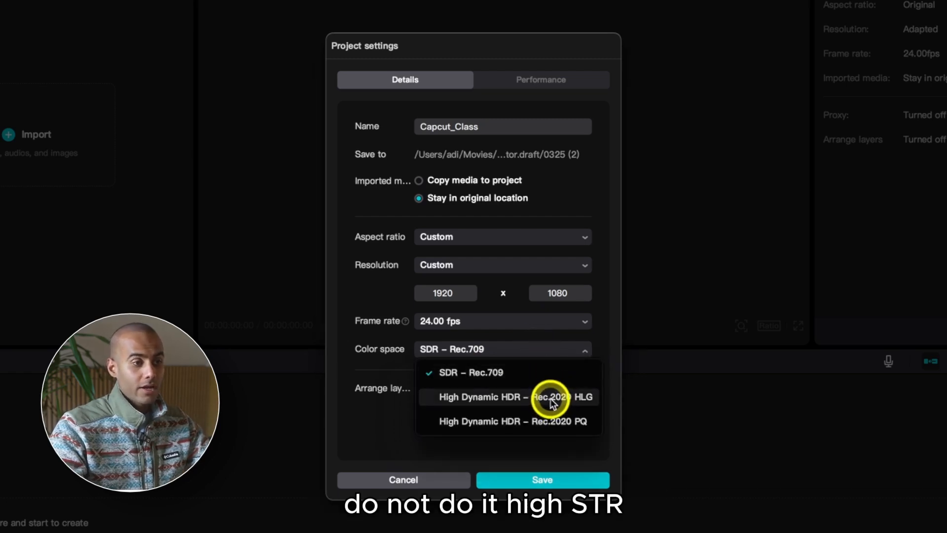
click(569, 356)
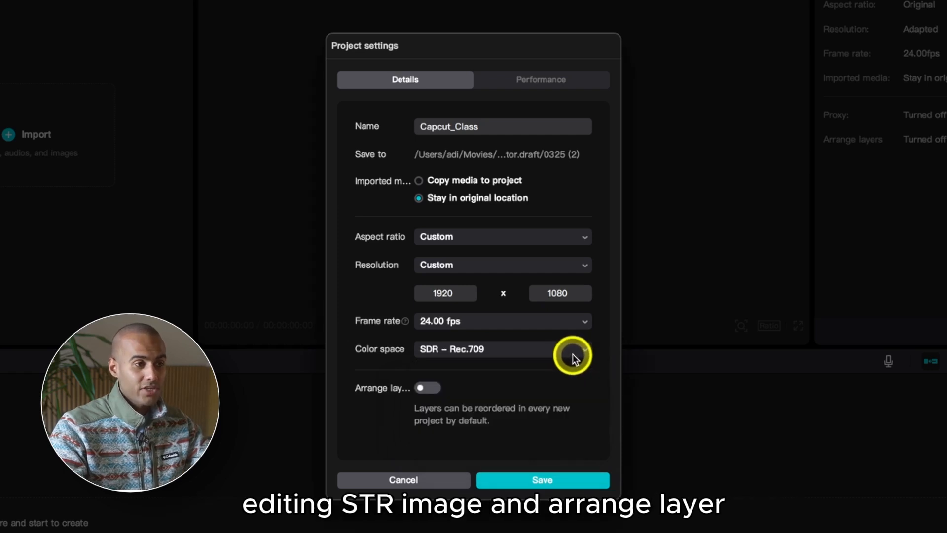
Try enabling the Arrange layers option and switch it back off
click(430, 387)
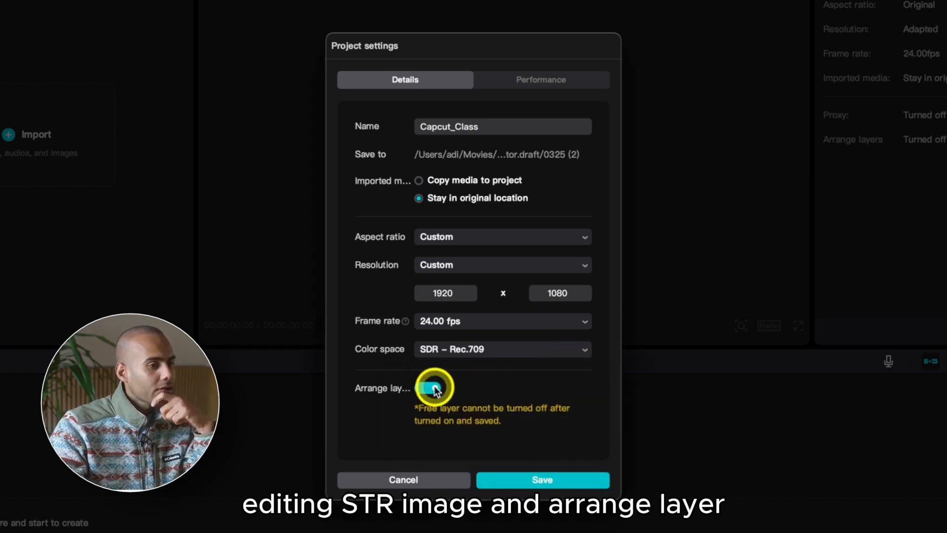
click(430, 387)
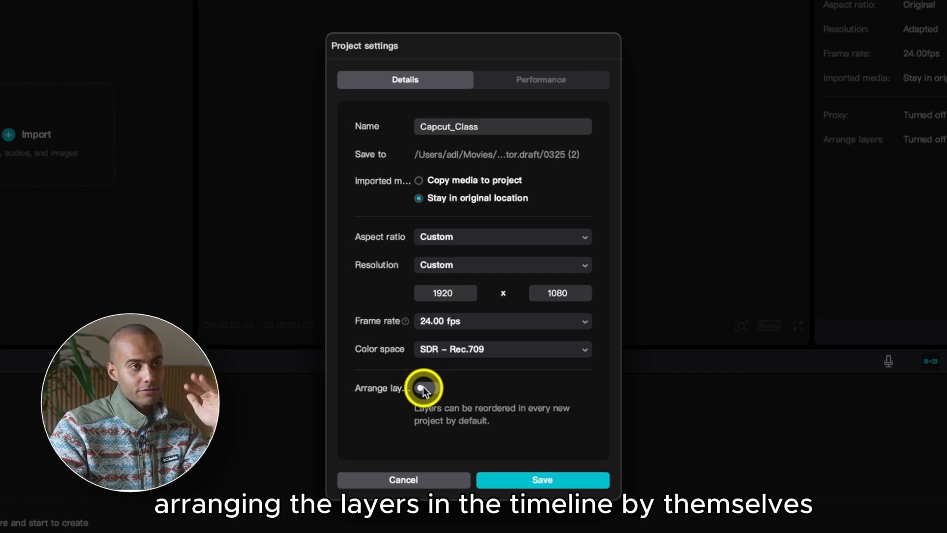
Try out the proxy option at 540P and 720P resolution in the performance settings and turn the proxy back off
click(539, 82)
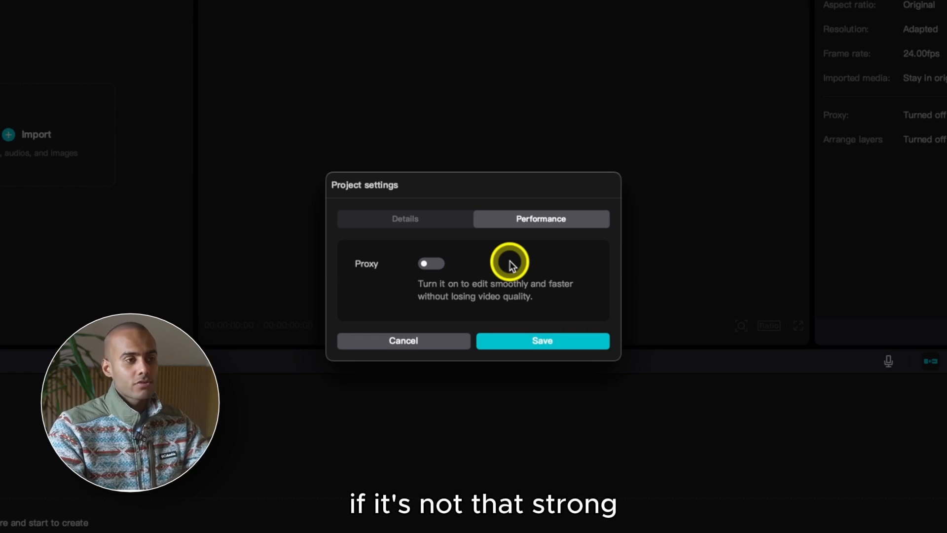
click(438, 263)
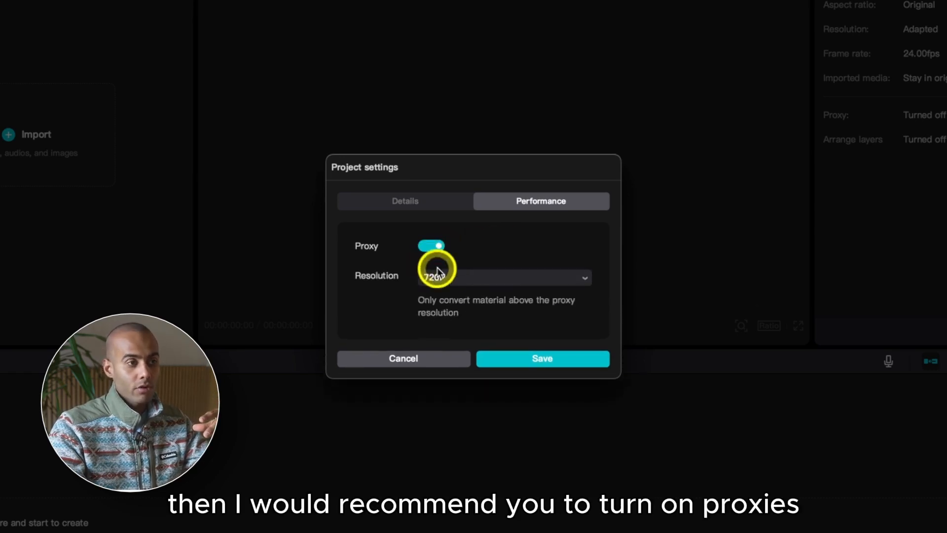
click(438, 276)
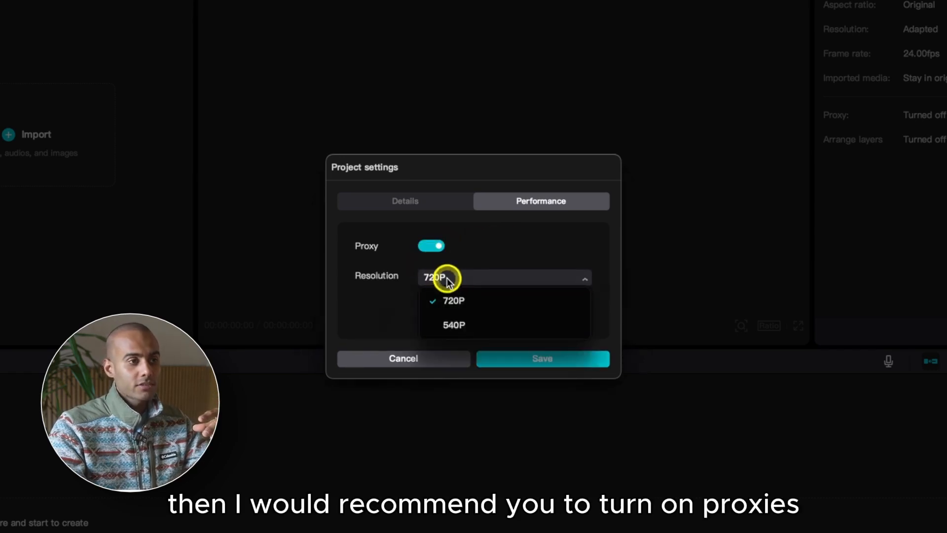
click(473, 326)
click(477, 277)
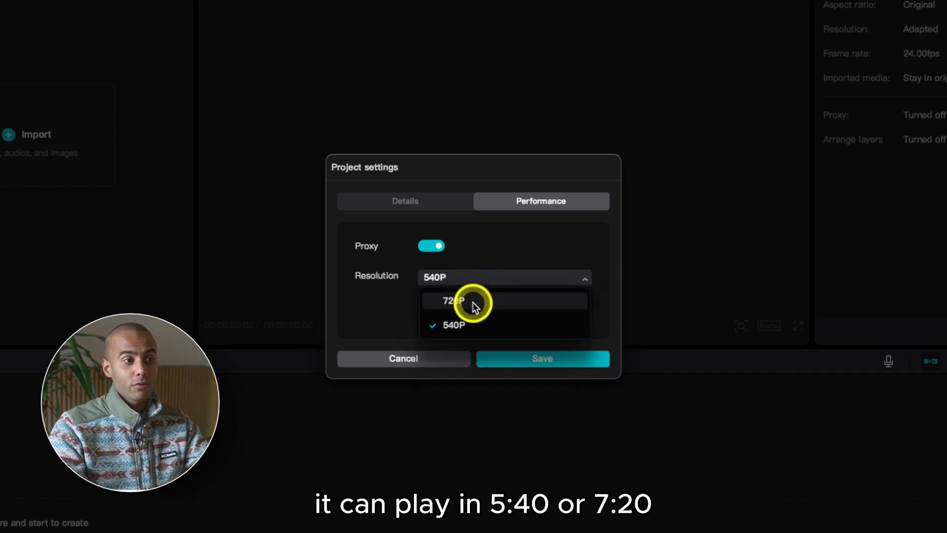
click(472, 302)
click(482, 276)
click(469, 325)
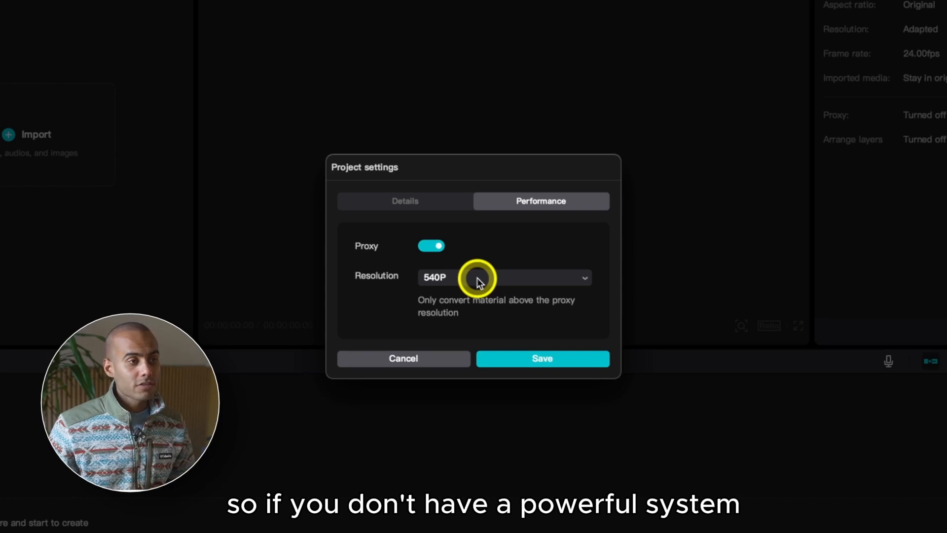
click(476, 282)
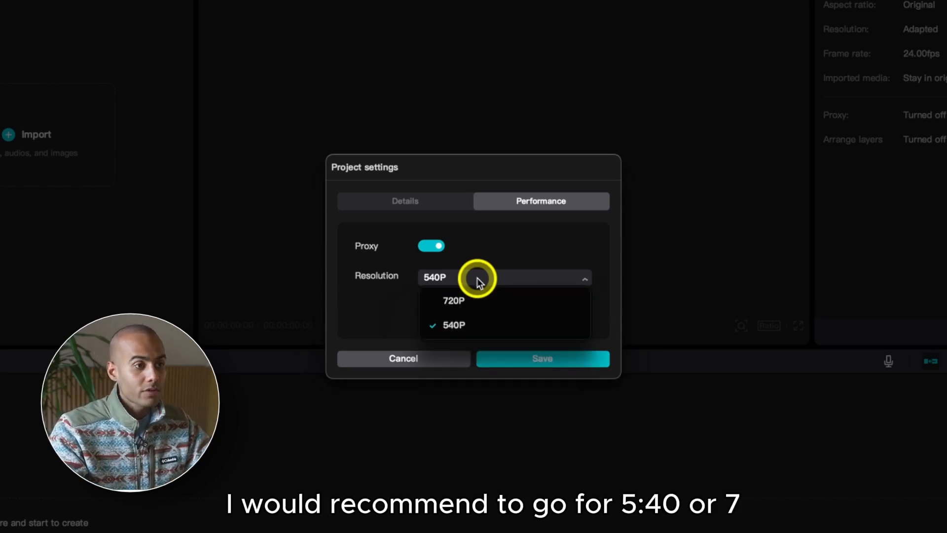
click(431, 250)
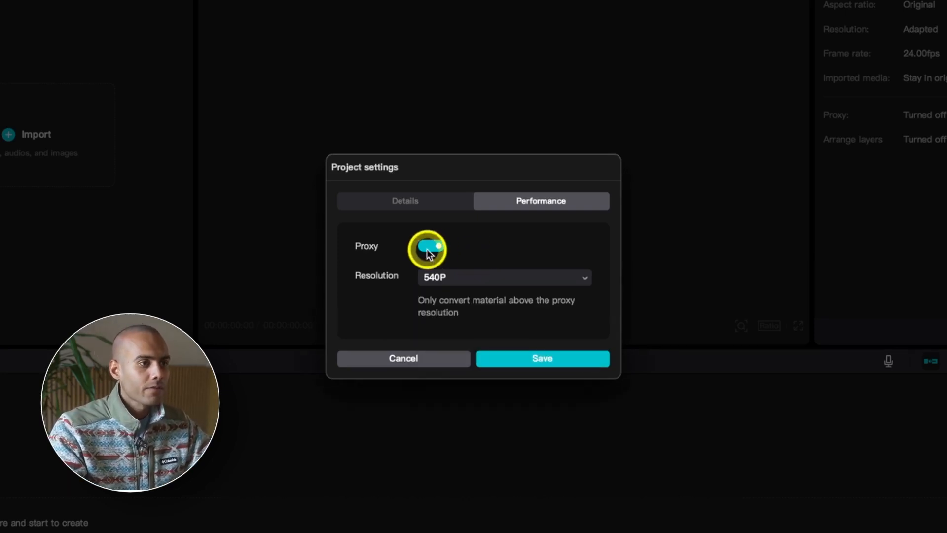
click(430, 250)
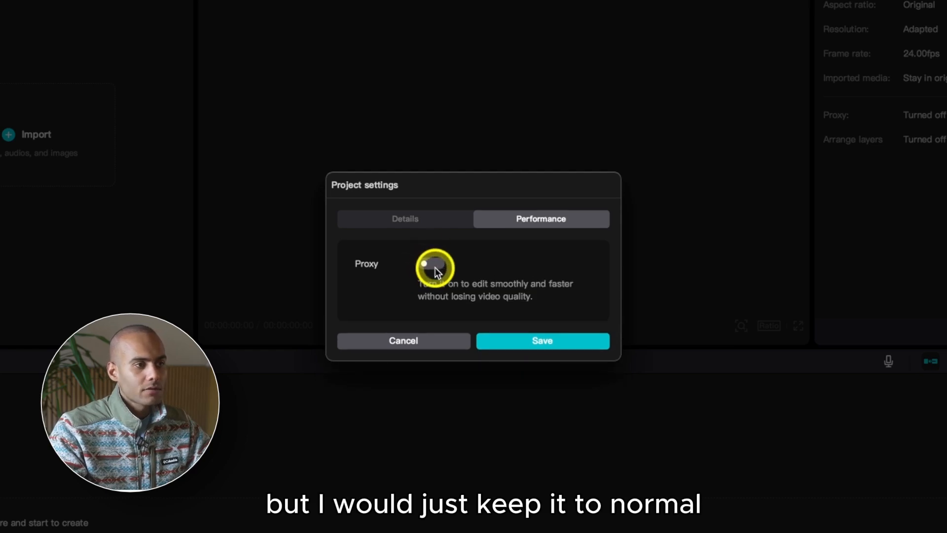
Save the project settings
click(545, 340)
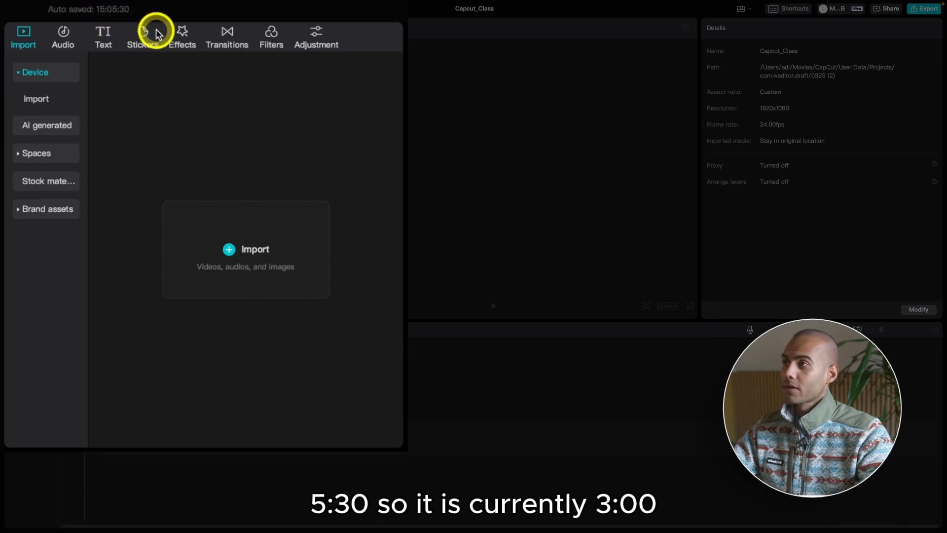
Show the device import section of the media library
mouse_move(550, 1)
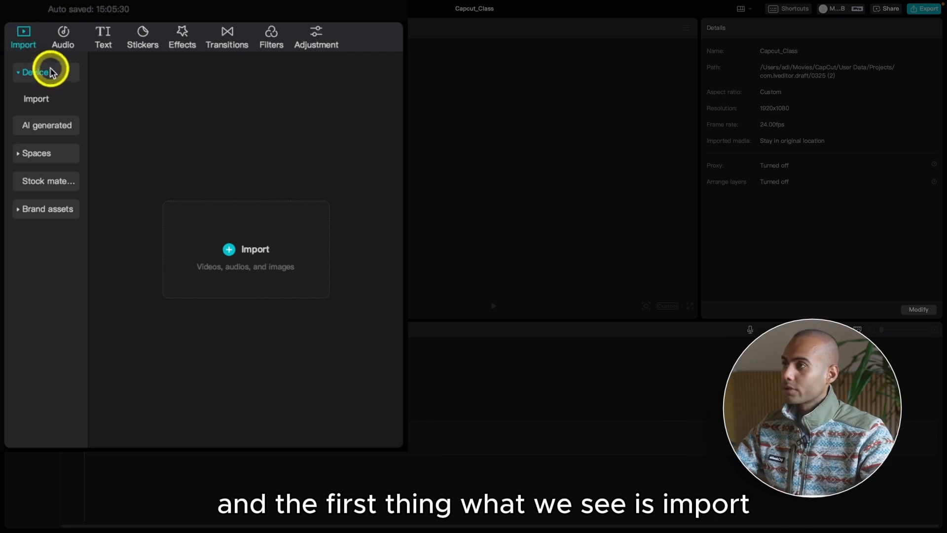
click(31, 74)
click(24, 78)
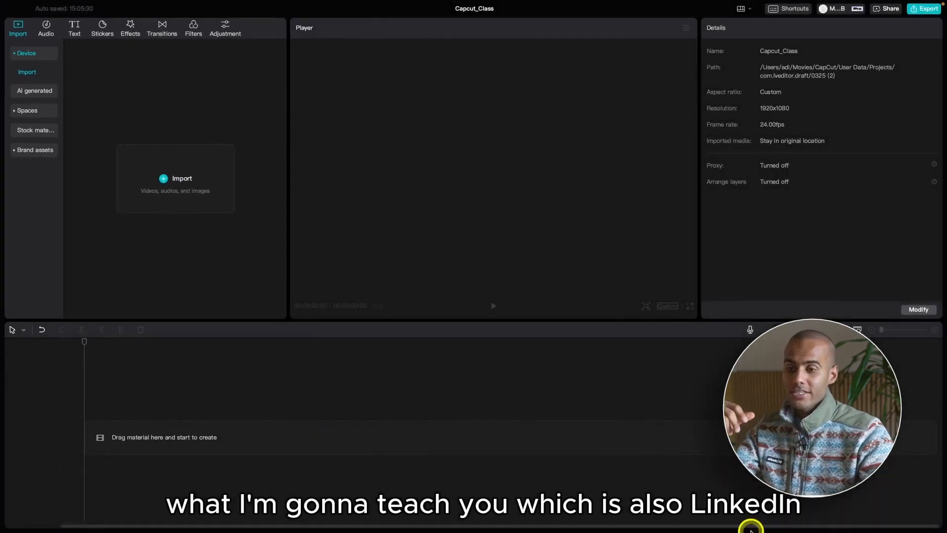
Switch to Finder and open the RAW Footage folder under Documents > Current projects > CapCut > Resource
mouse_move(690, 522)
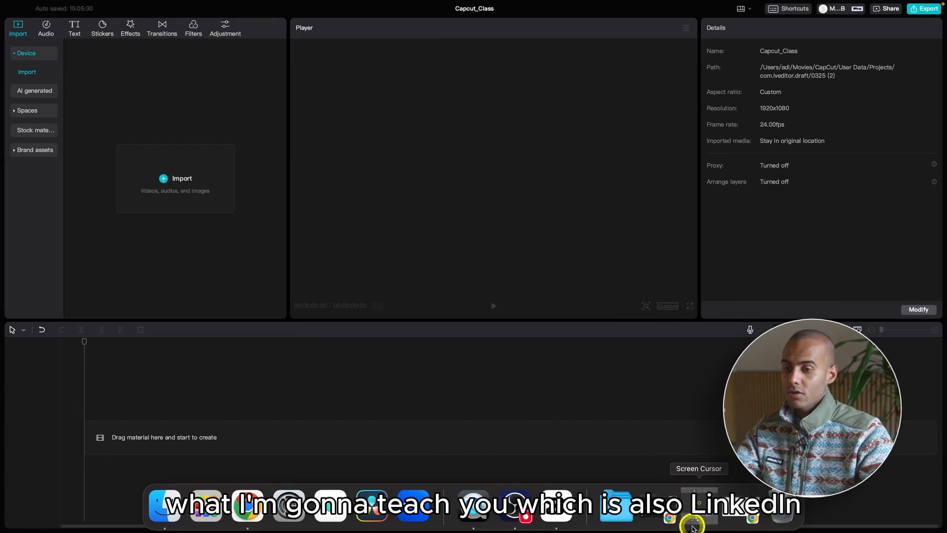
click(622, 510)
click(666, 112)
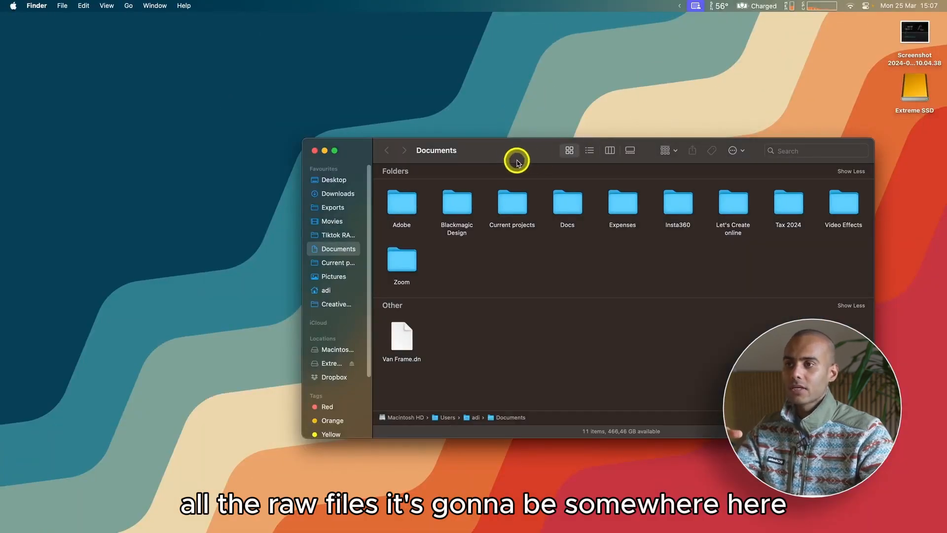
drag(517, 163, 343, 133)
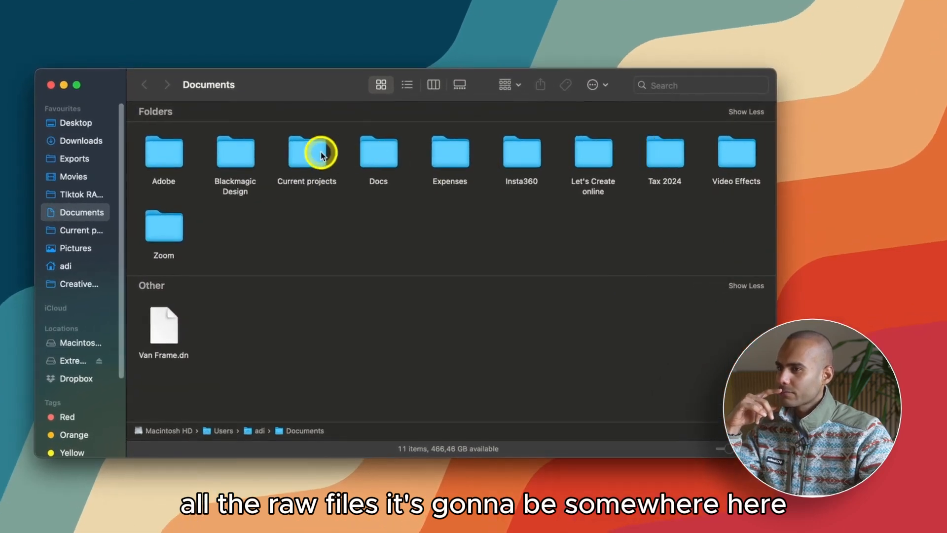
double_click(321, 156)
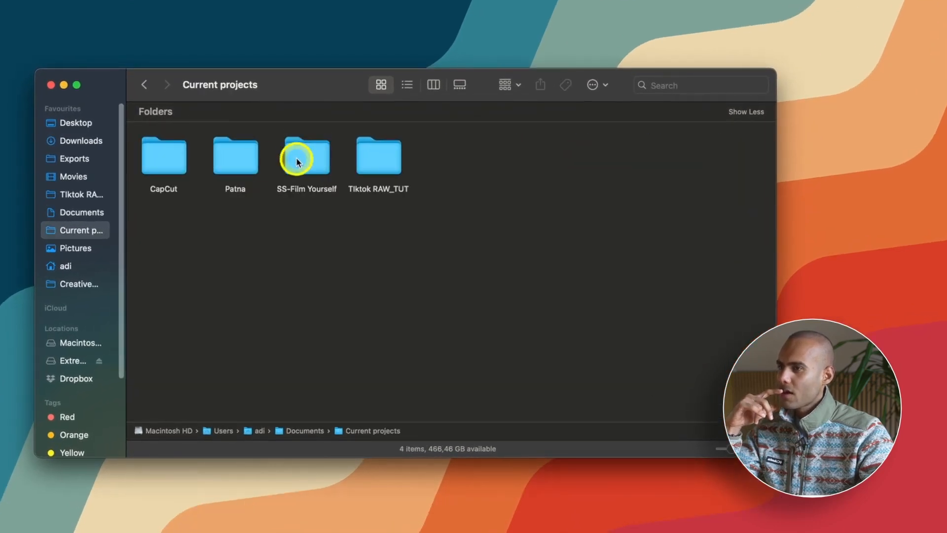
double_click(182, 164)
double_click(243, 151)
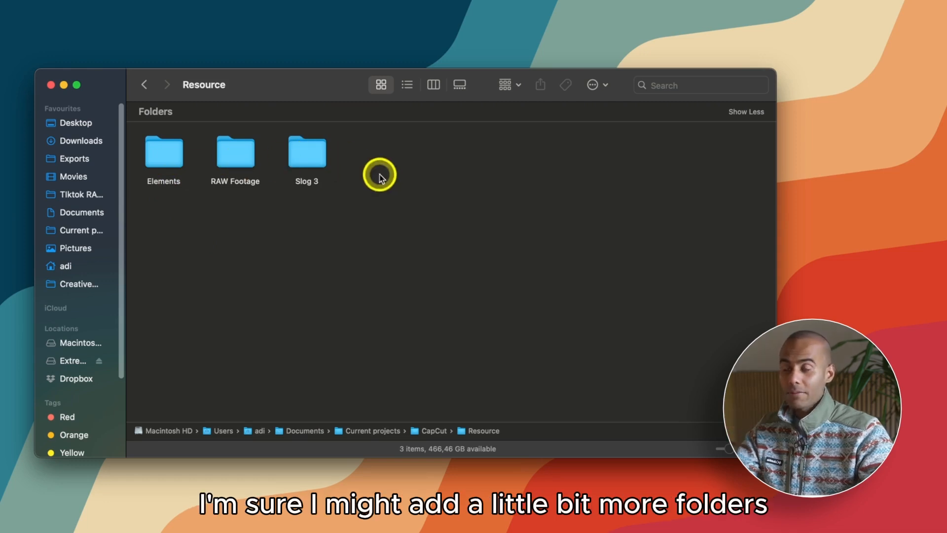
double_click(252, 161)
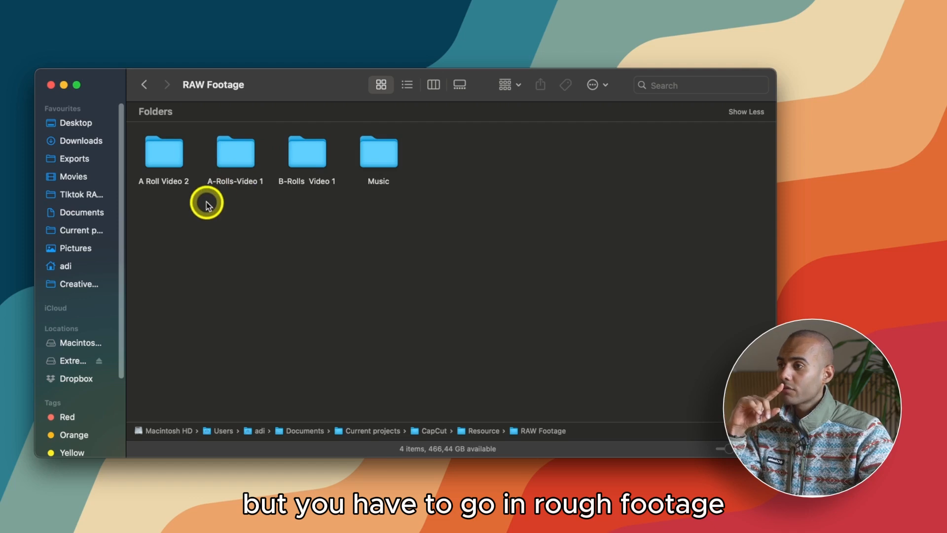
Import the A-Rolls-Video 1, B-Rolls Video 1 and Music folders from Finder into the CapCut project's media library
click(224, 157)
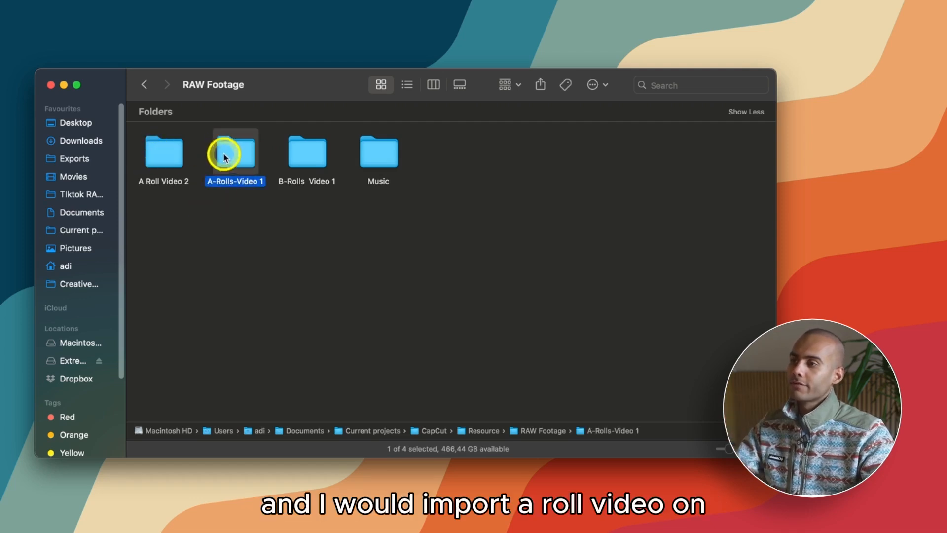
super+click(306, 164)
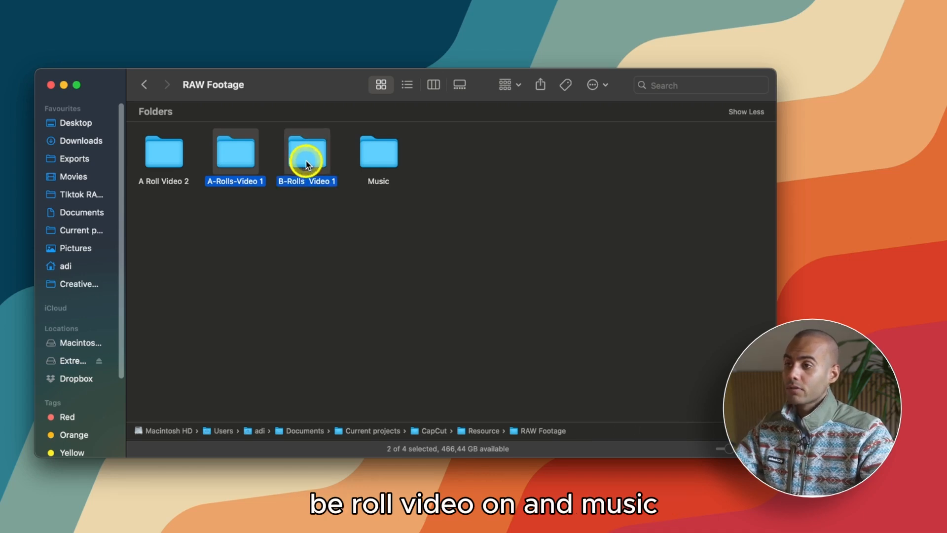
super+click(375, 157)
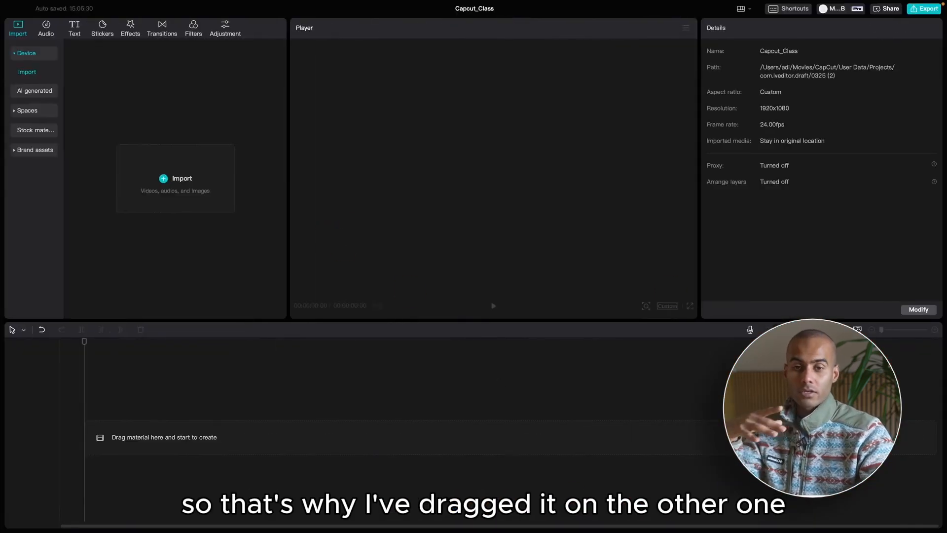
drag(361, 116, 143, 178)
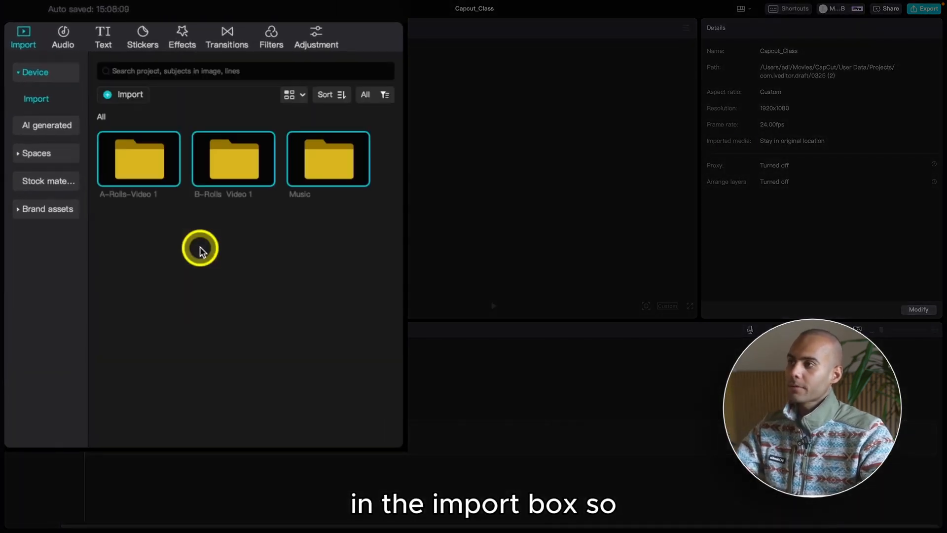
click(267, 226)
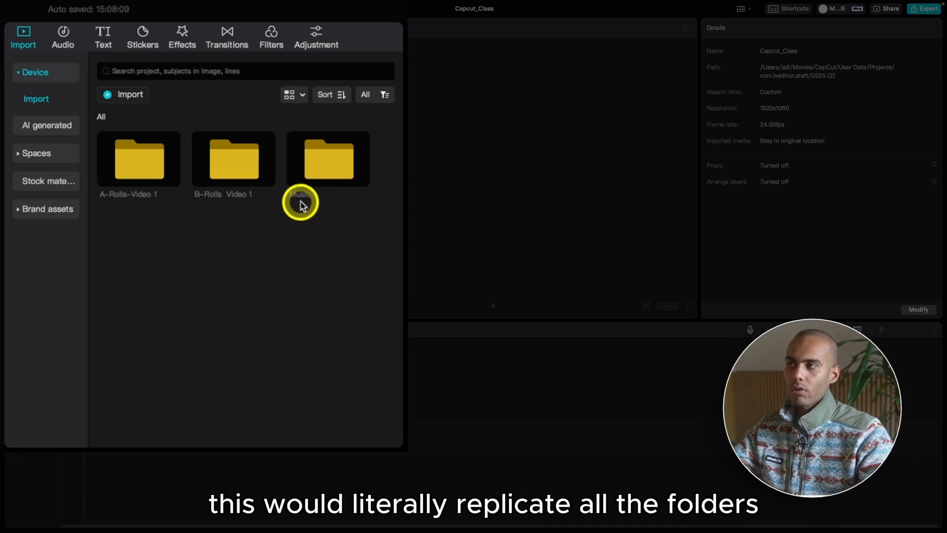
Examine the clips and audio inside the imported A-Rolls-Video 1, B-Rolls Video 1 and Music folders, returning to the top-level view
double_click(254, 168)
scroll(235, 212, down, 5)
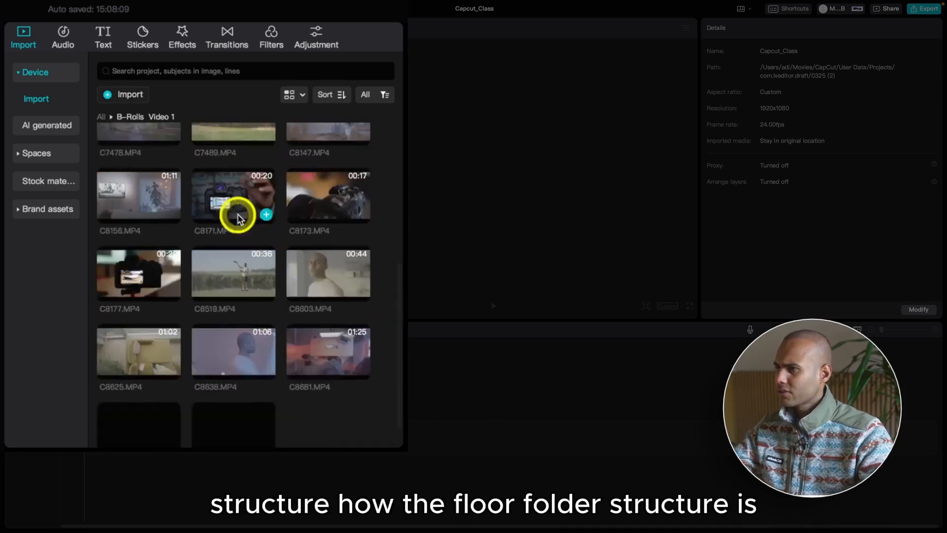
scroll(236, 216, up, 5)
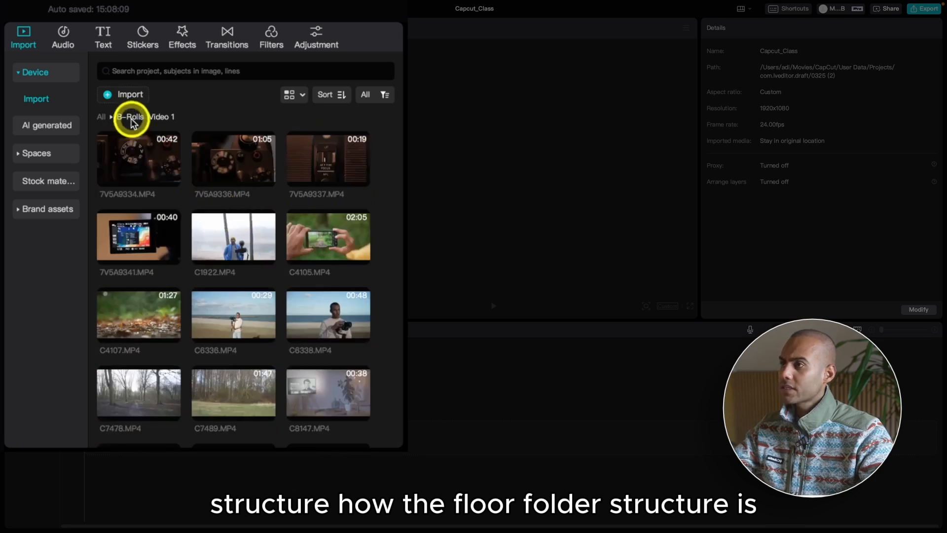
click(100, 116)
double_click(155, 171)
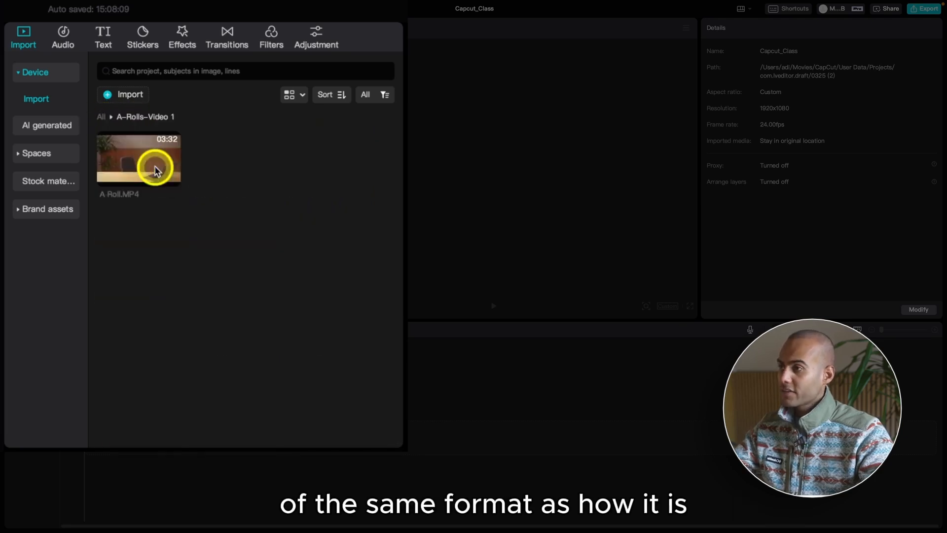
click(101, 117)
double_click(334, 181)
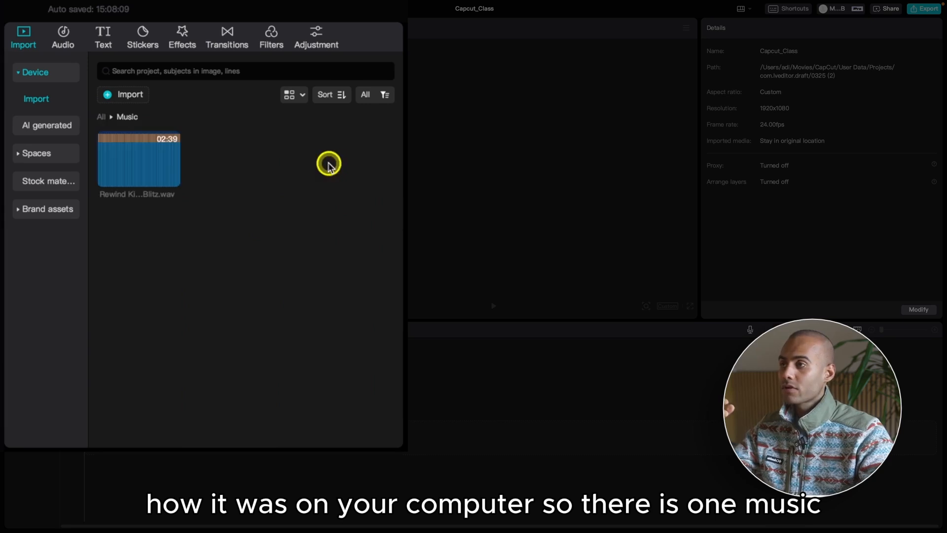
click(101, 116)
double_click(144, 175)
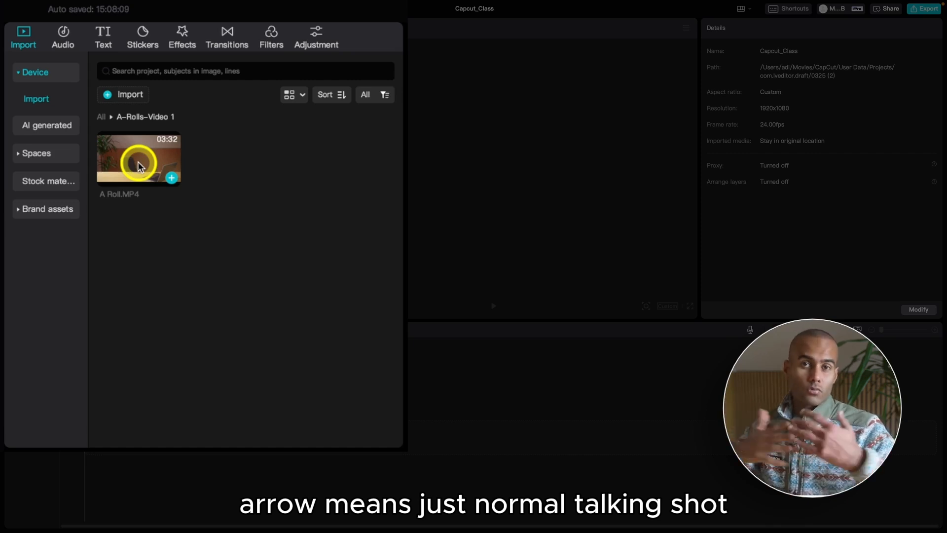
click(101, 117)
double_click(232, 164)
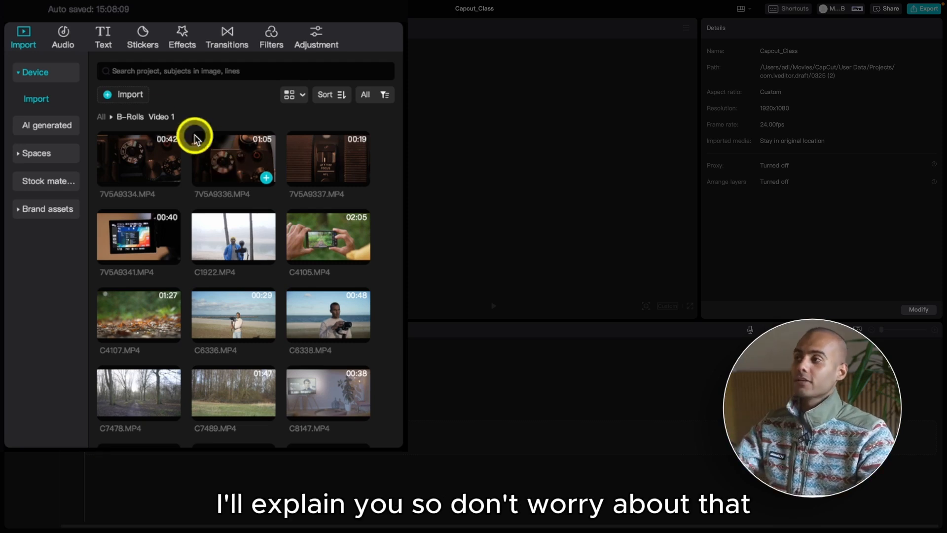
click(101, 118)
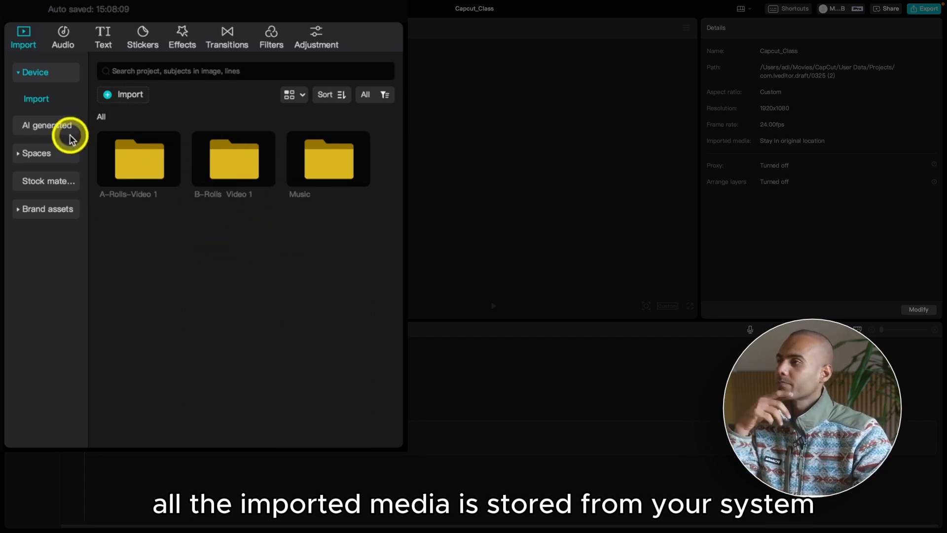
Look at the shared space and browse the stock materials, widening the category list to show the full names
click(59, 154)
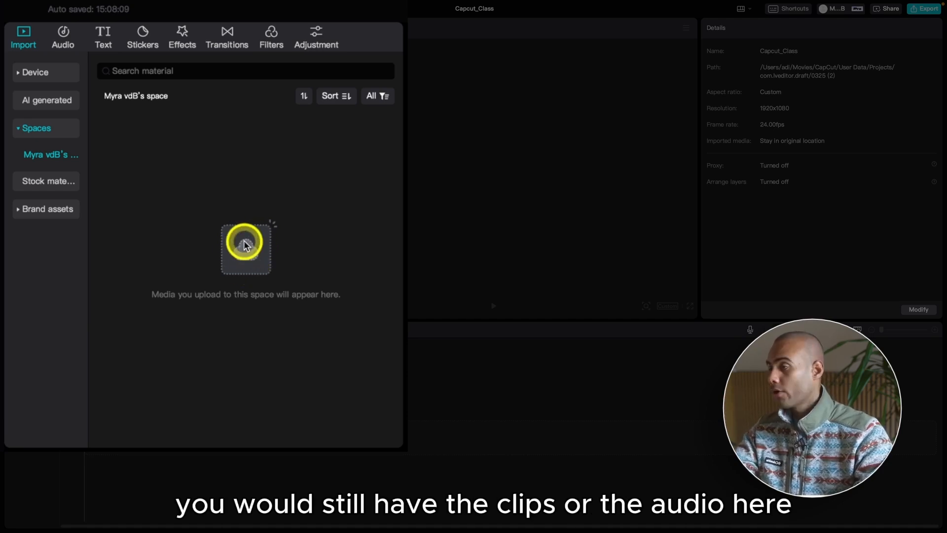
click(28, 180)
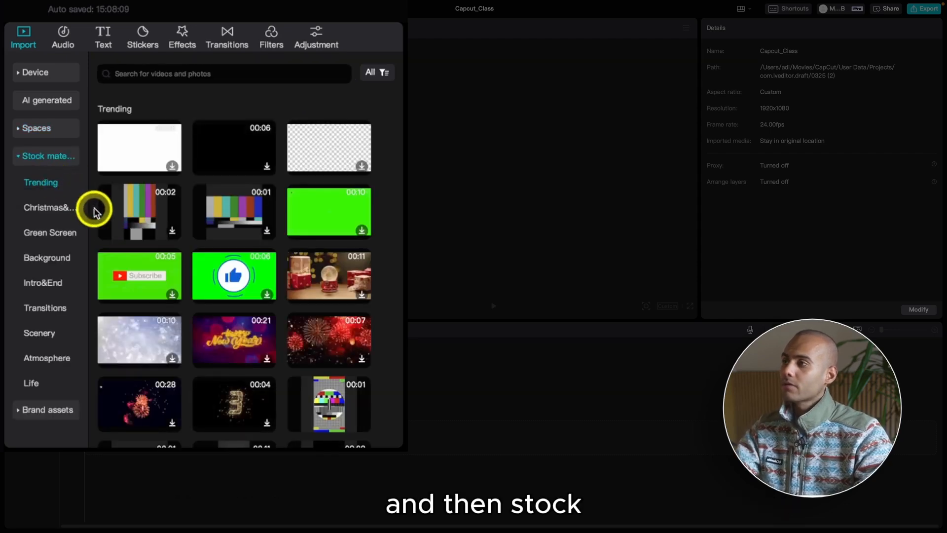
drag(87, 148, 131, 158)
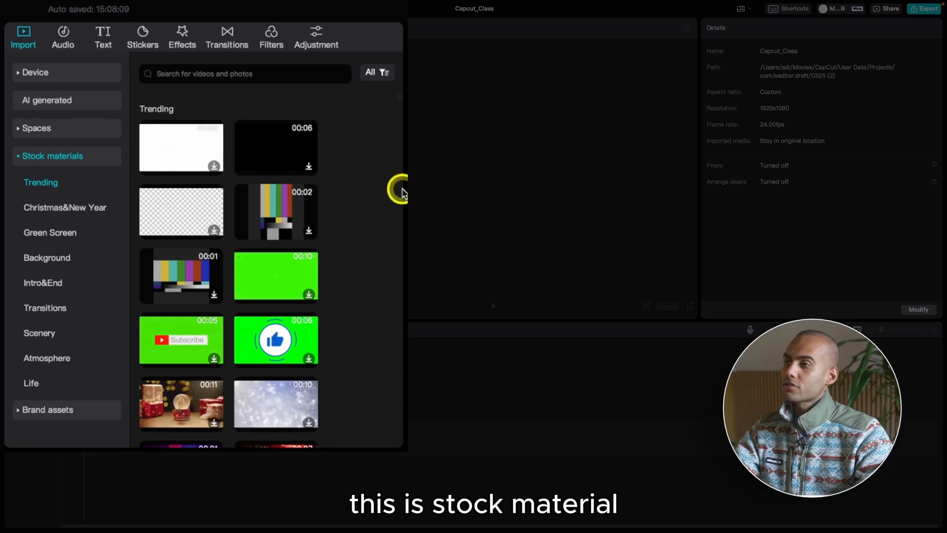
scroll(401, 187, down, 15)
scroll(262, 239, up, 10)
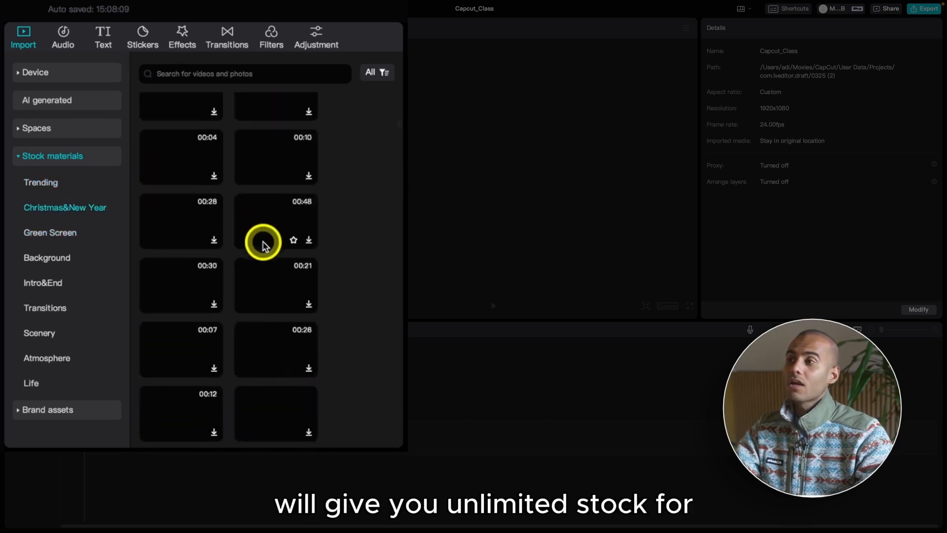
scroll(262, 239, up, 5)
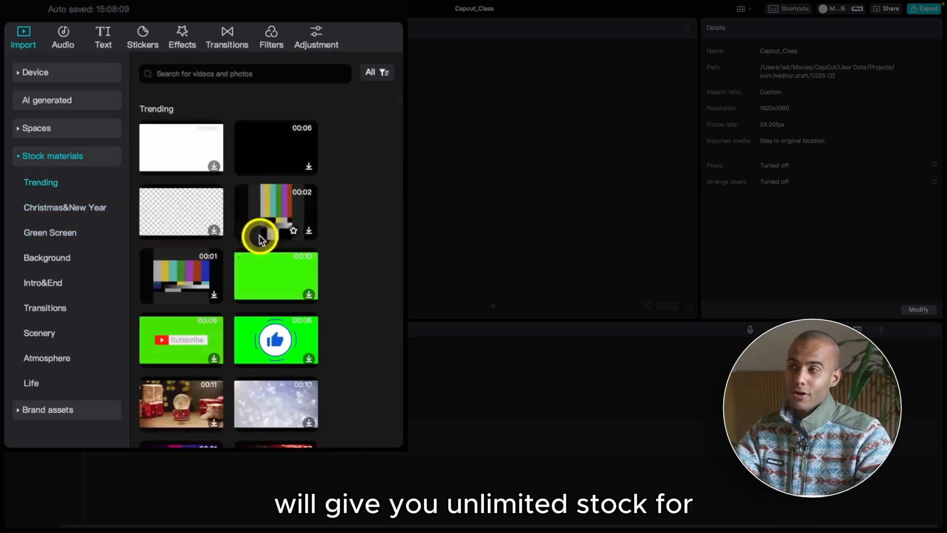
Search the stock materials for "rose" and look through the footage
click(275, 78)
text(rose)
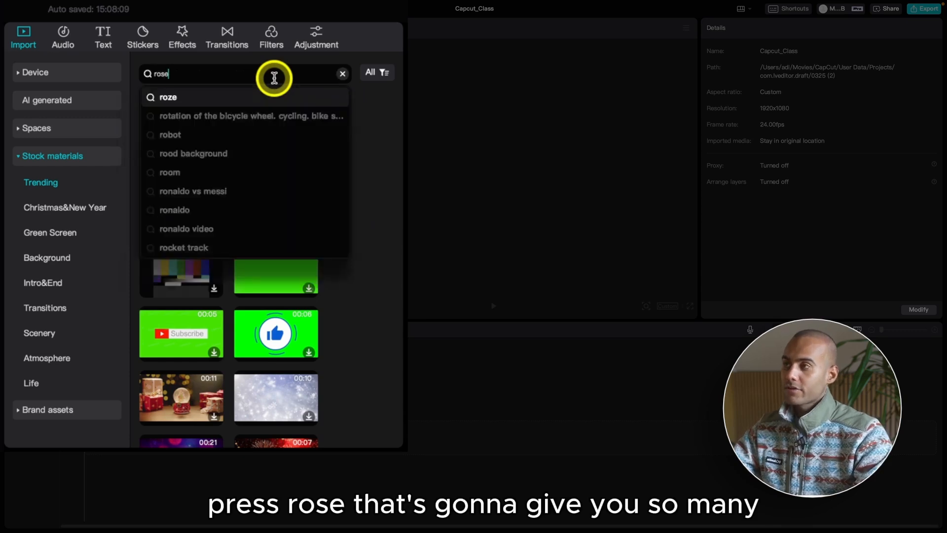
key(Return)
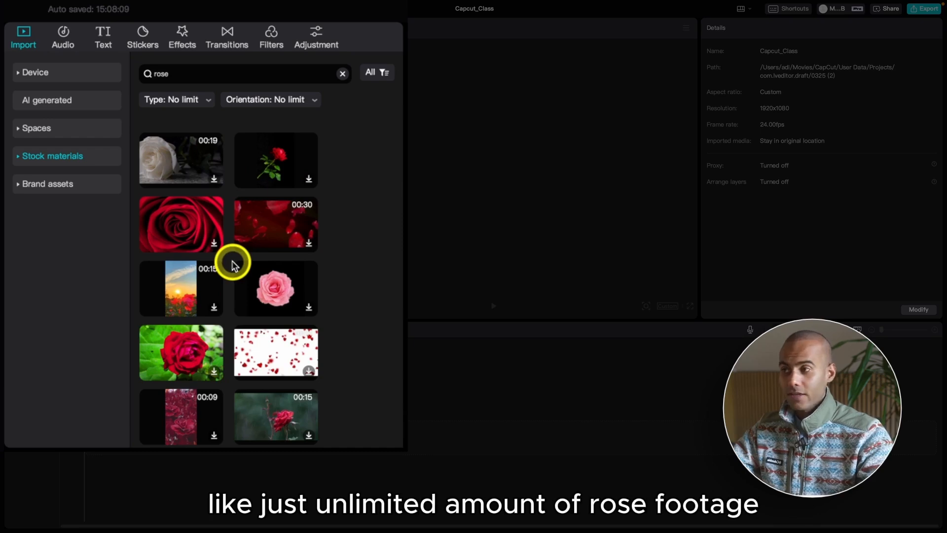
scroll(229, 264, down, 10)
scroll(220, 266, up, 10)
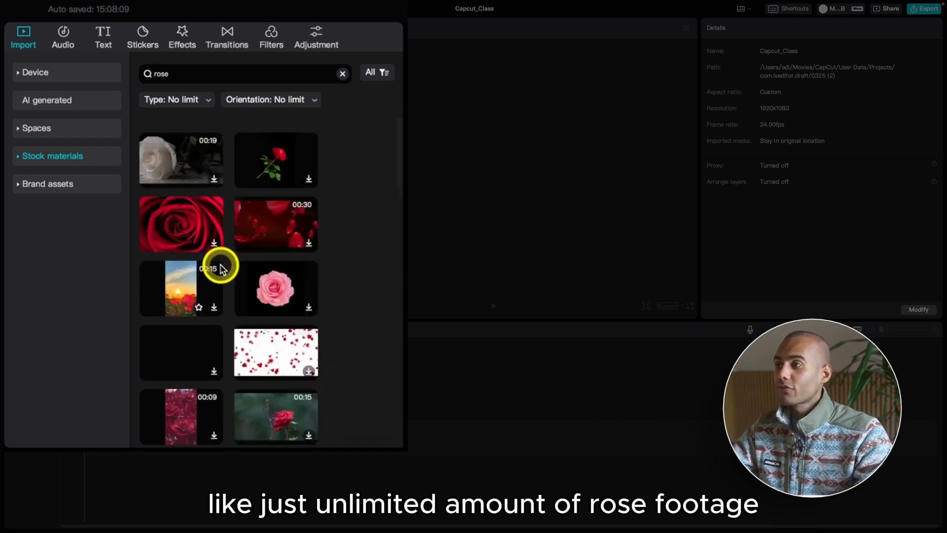
Replace the stock search with "horse" and look through the footage
click(340, 75)
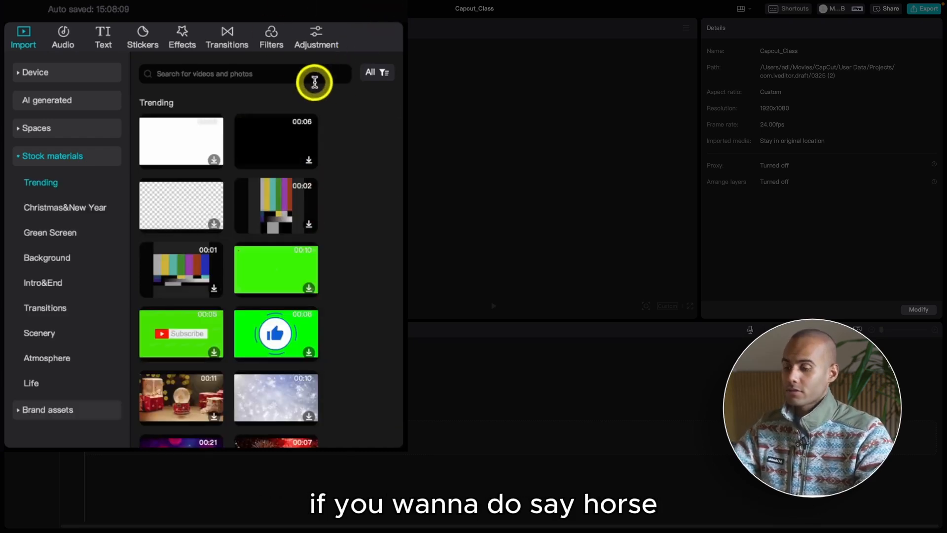
click(314, 77)
text(horse)
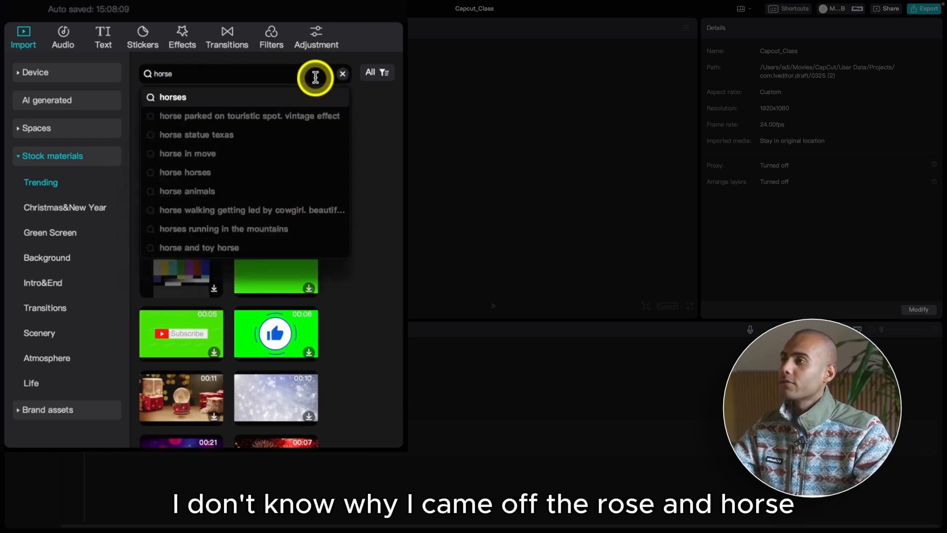
key(Return)
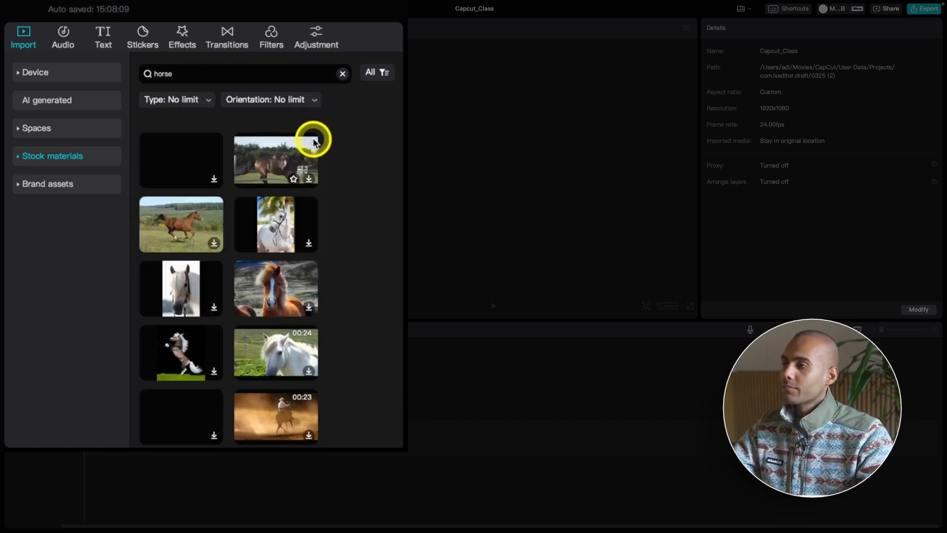
scroll(321, 245, down, 3)
scroll(323, 248, up, 3)
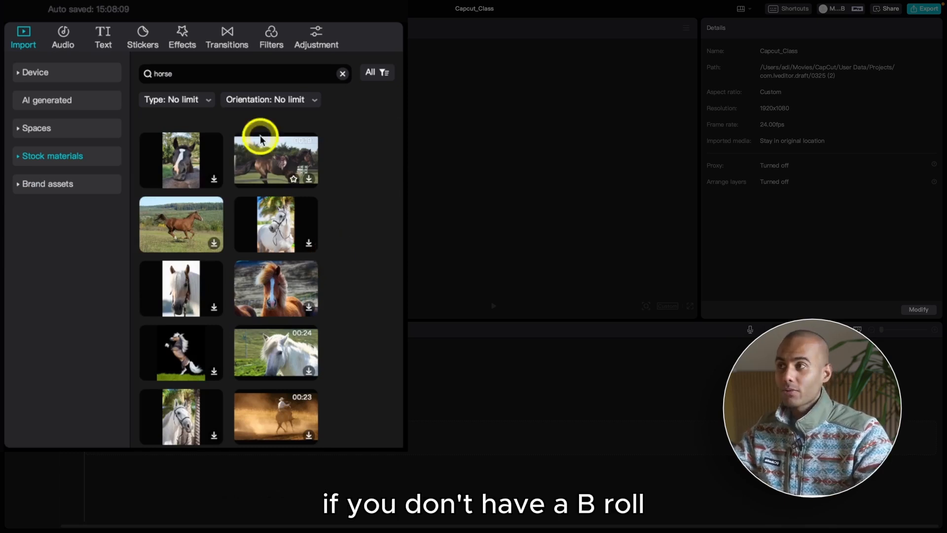
Rerun the recent stock search "graphs and charts" and preview the 19-second clip of a phone in front of a market chart
click(341, 74)
click(307, 74)
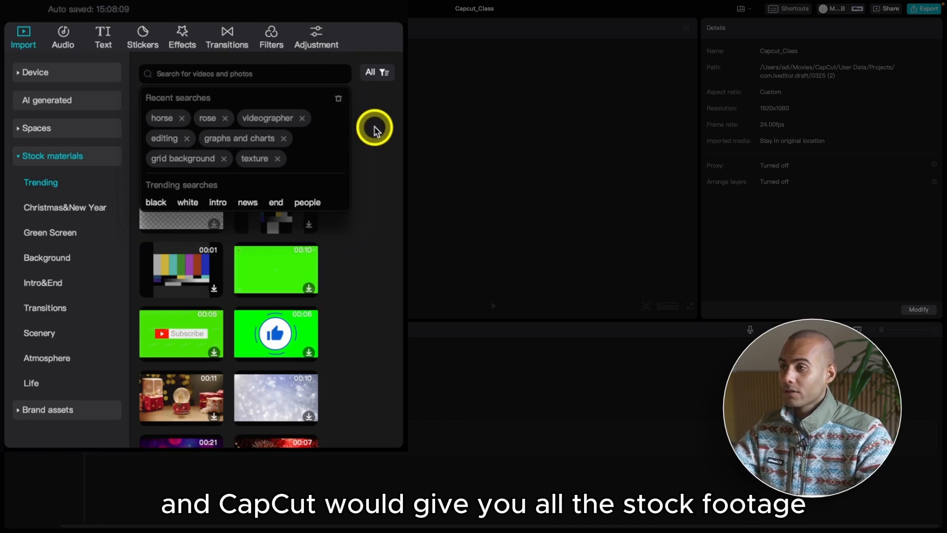
click(242, 143)
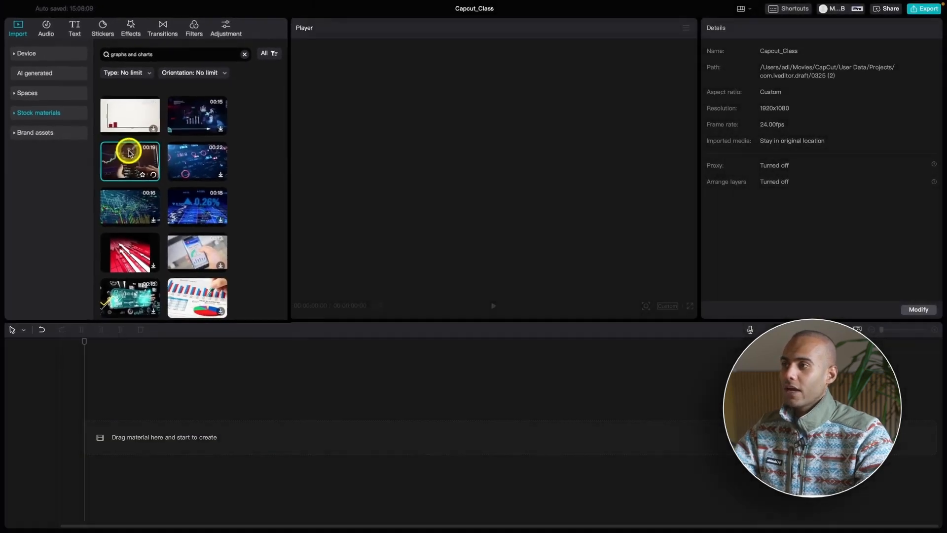
click(157, 171)
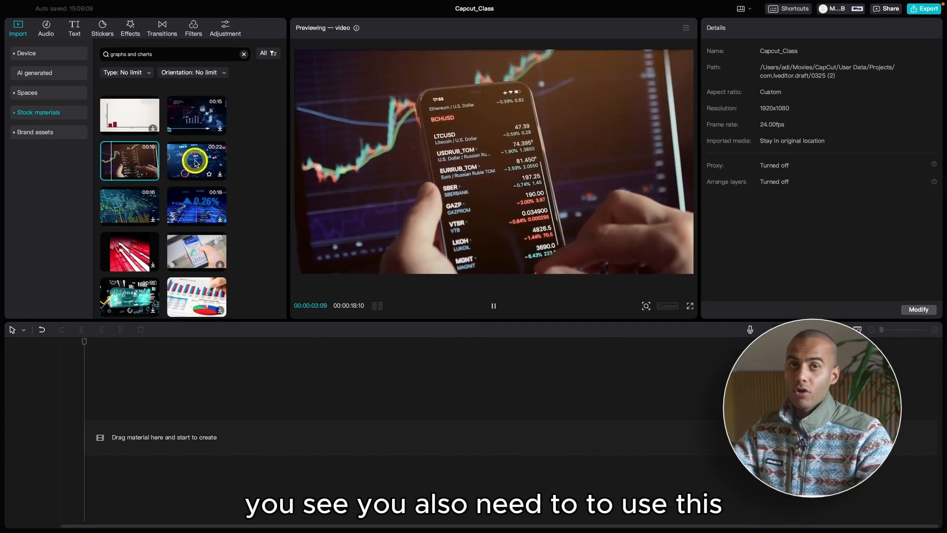
Download the 22-second business infographics stock clip and try placing it at the start of the timeline
key(space)
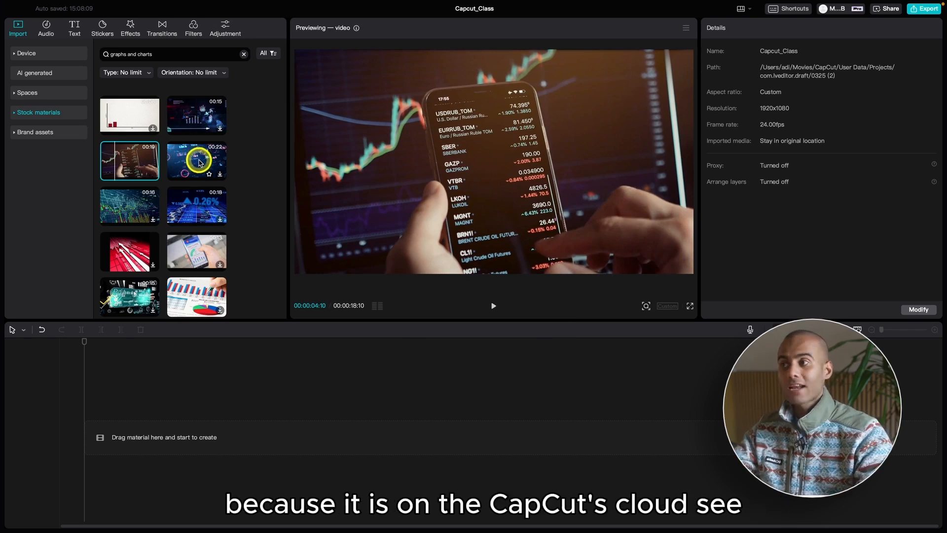
click(220, 175)
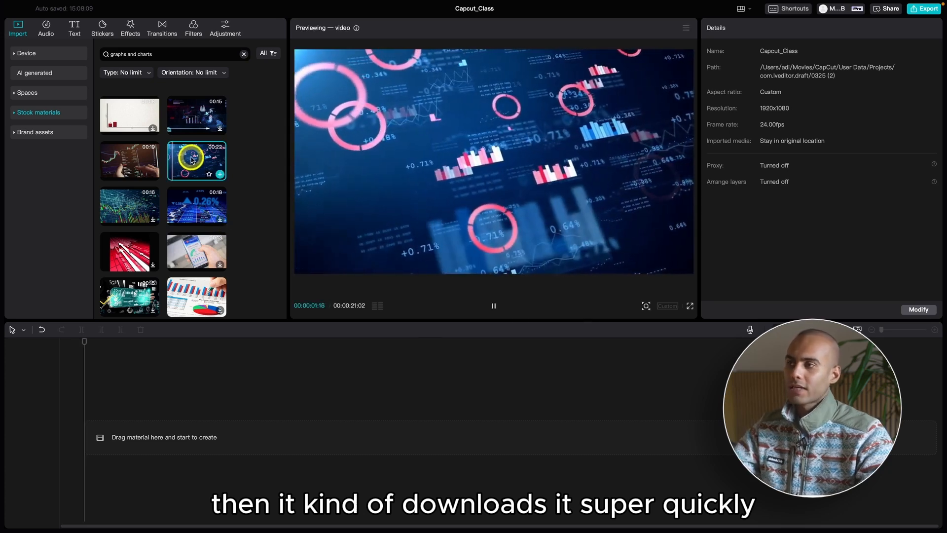
drag(191, 159, 74, 437)
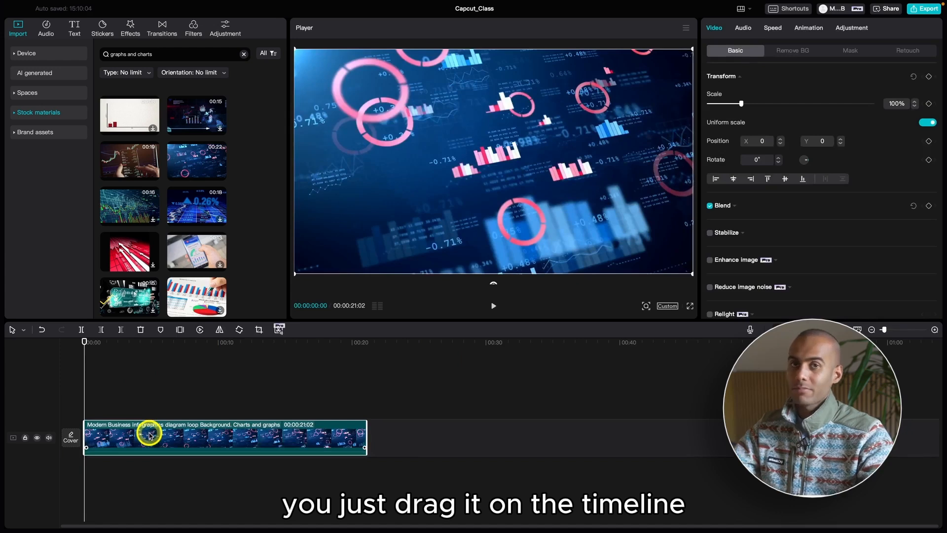
key(super+z)
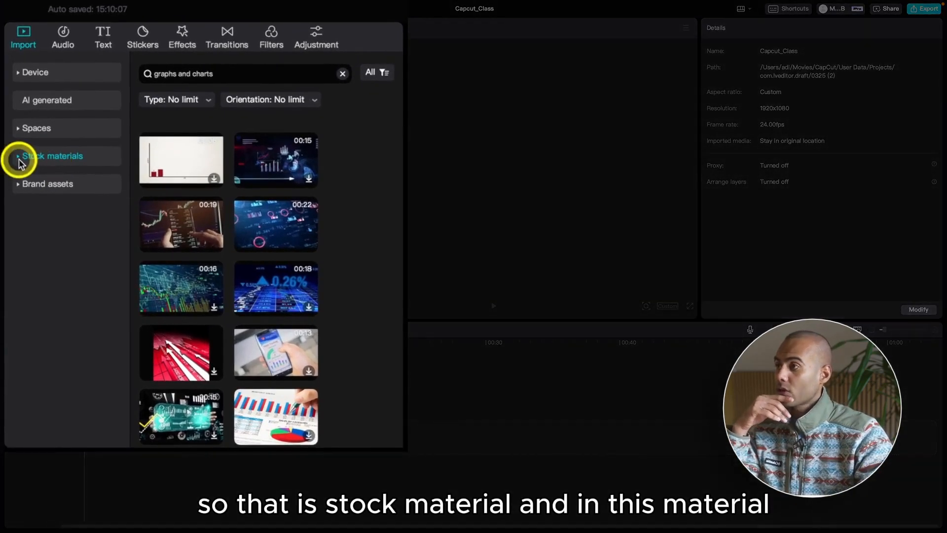
Look through the Background, Green Screen, Intro&End and Atmosphere categories of the stock materials
click(20, 157)
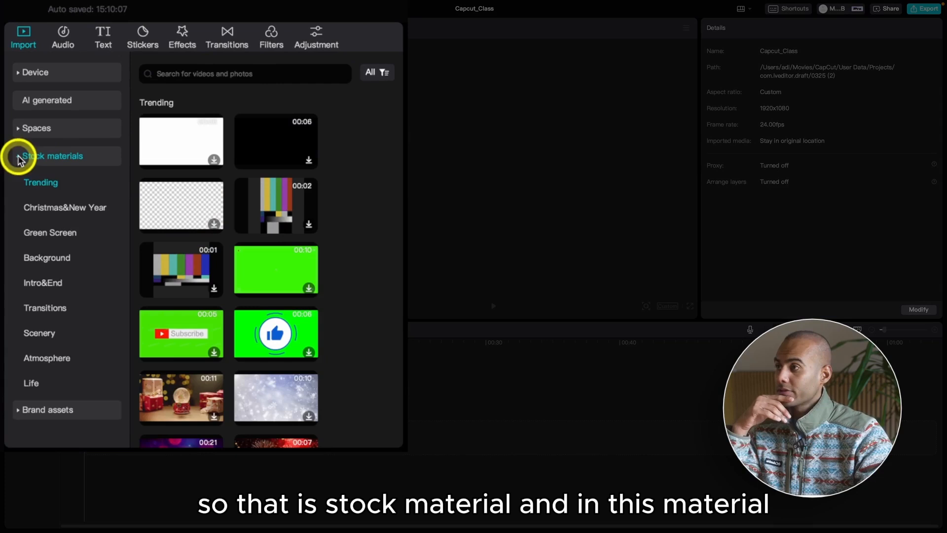
click(59, 257)
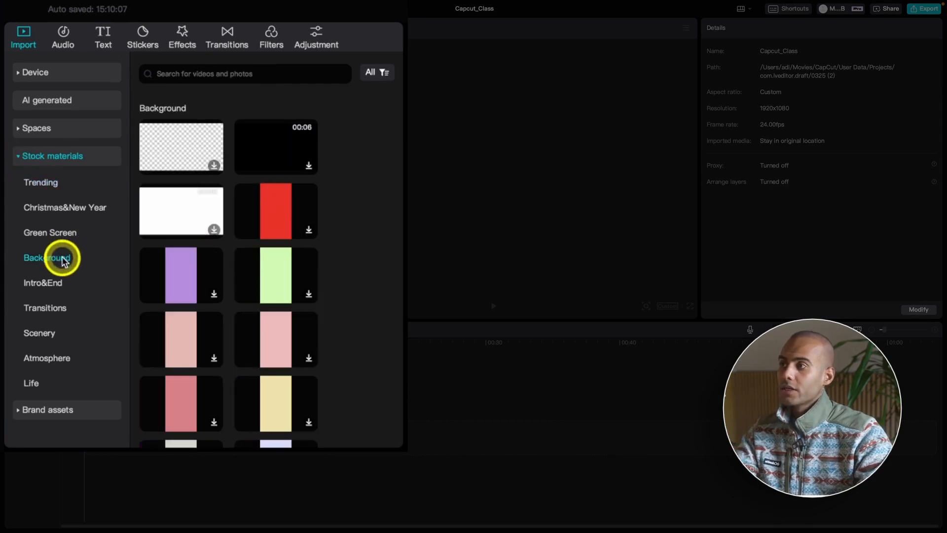
click(91, 236)
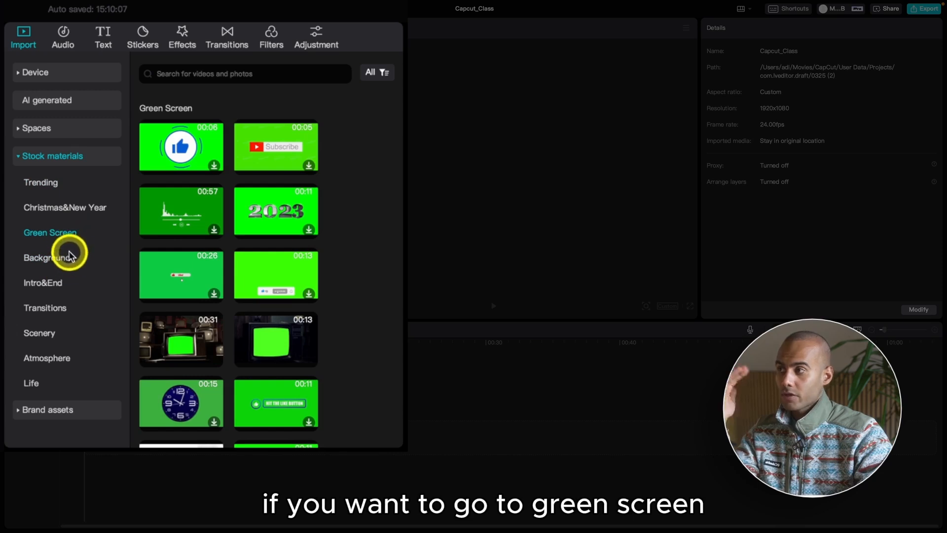
click(51, 279)
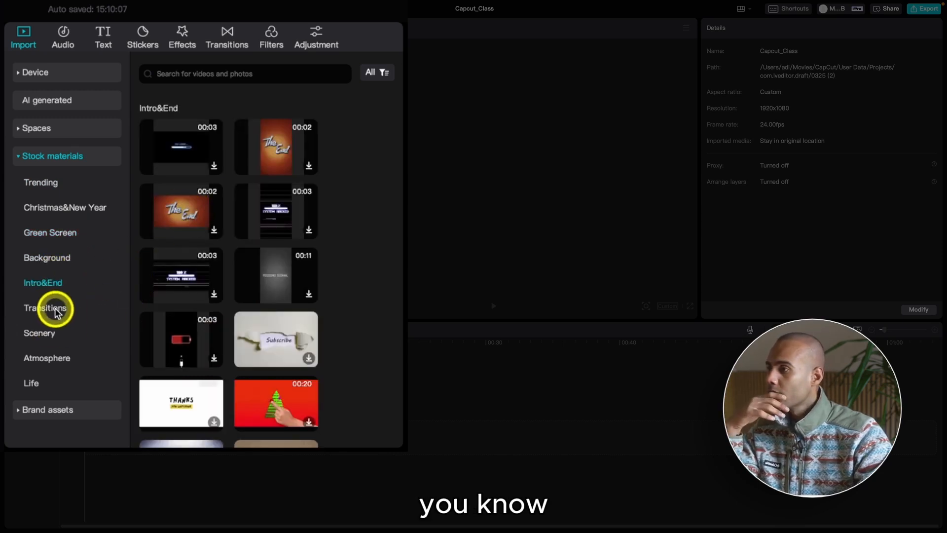
click(61, 363)
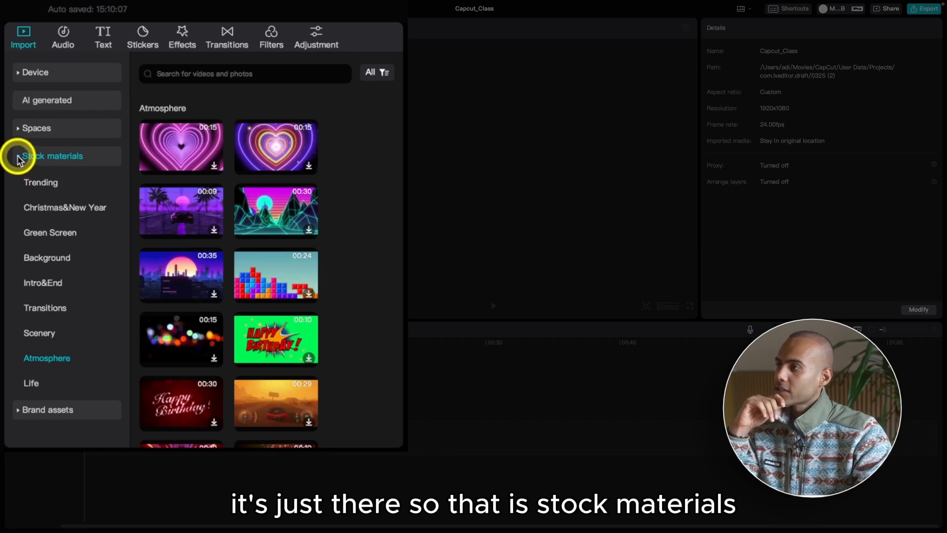
click(18, 157)
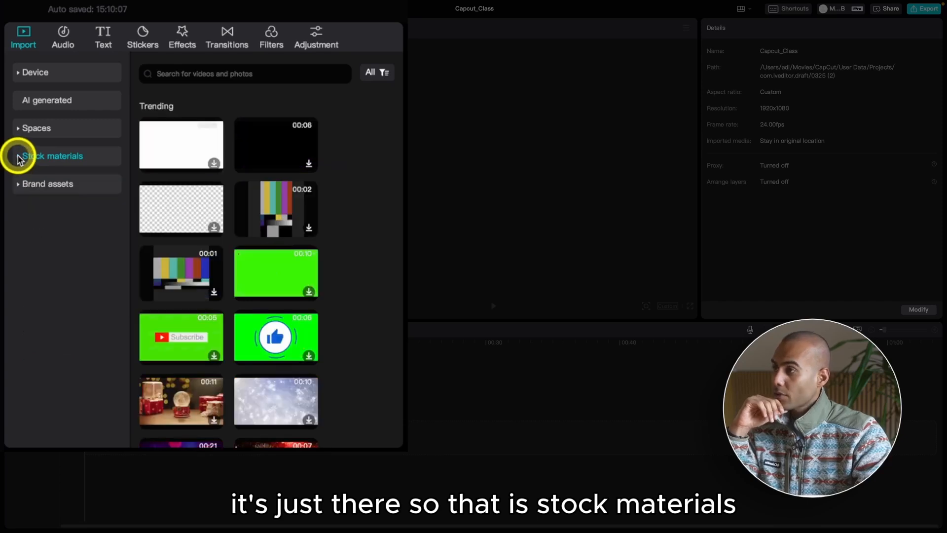
Look at the images and videos in the brand assets and preview CapCut_logo_2.png
click(74, 188)
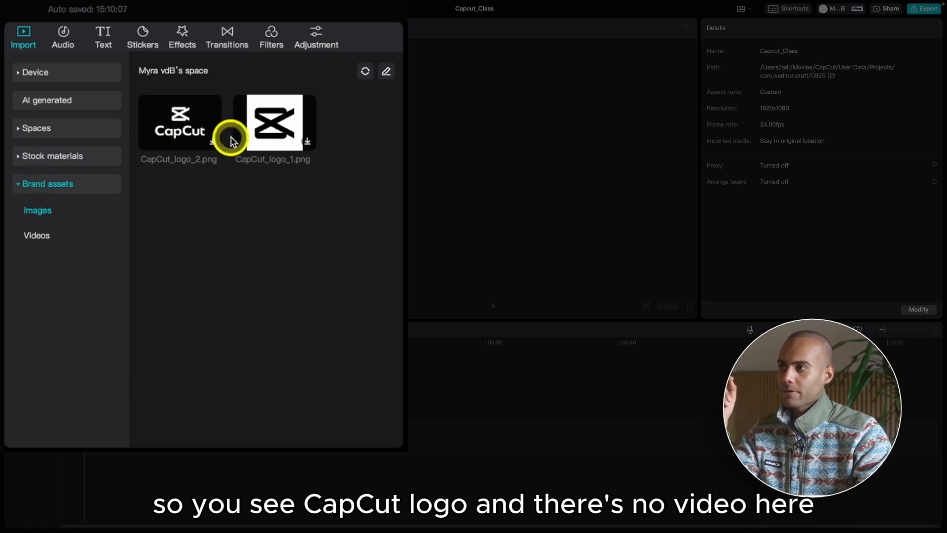
click(45, 240)
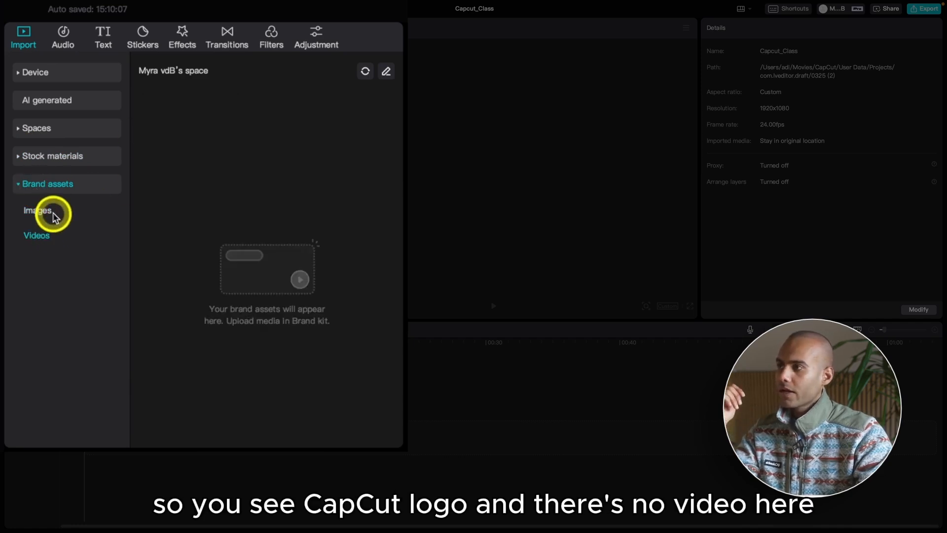
click(55, 215)
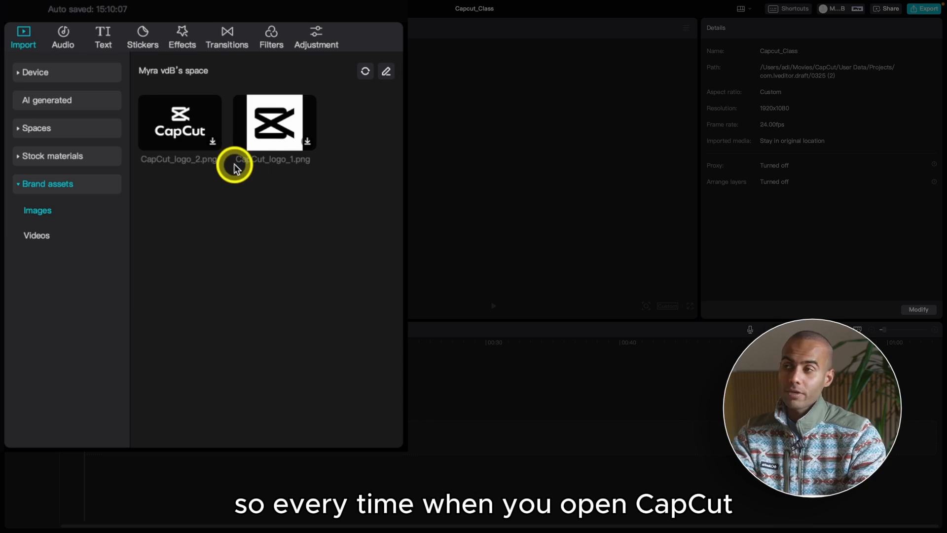
click(178, 139)
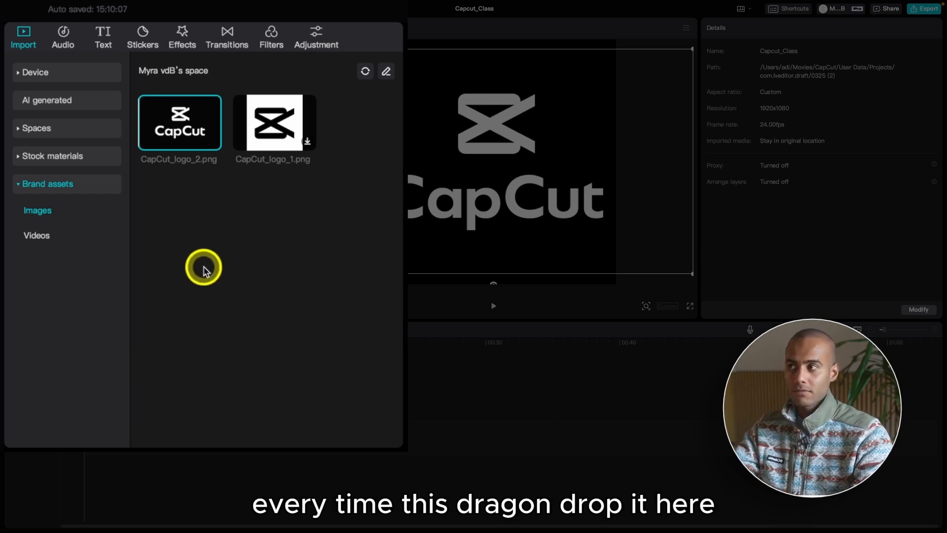
click(214, 236)
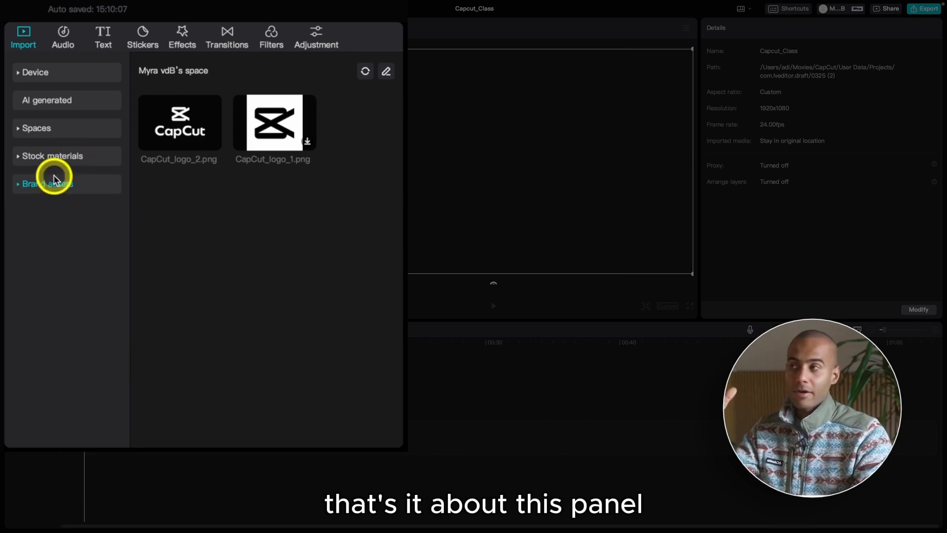
Search the audio library's sound effects for "whoosh" and preview Crashing woosh and Double take
click(64, 48)
click(22, 74)
click(22, 74)
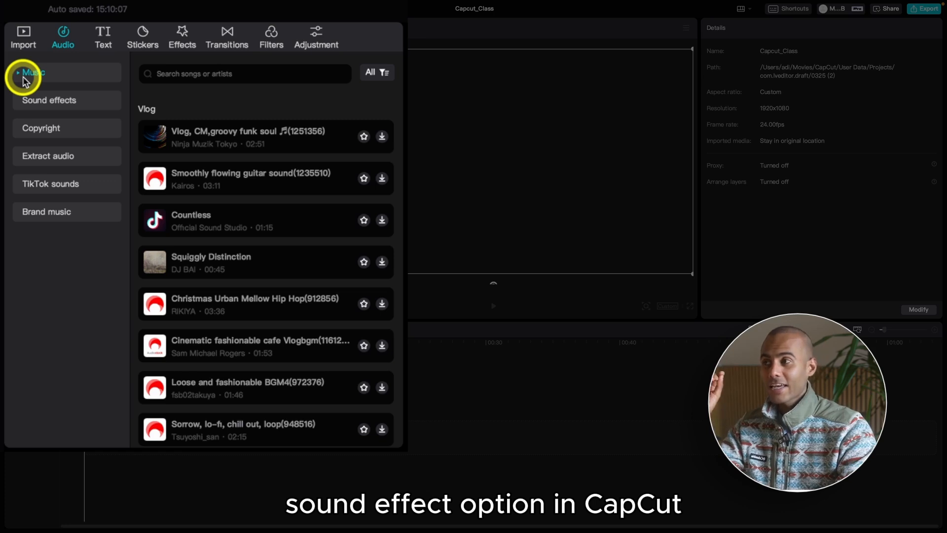
click(58, 102)
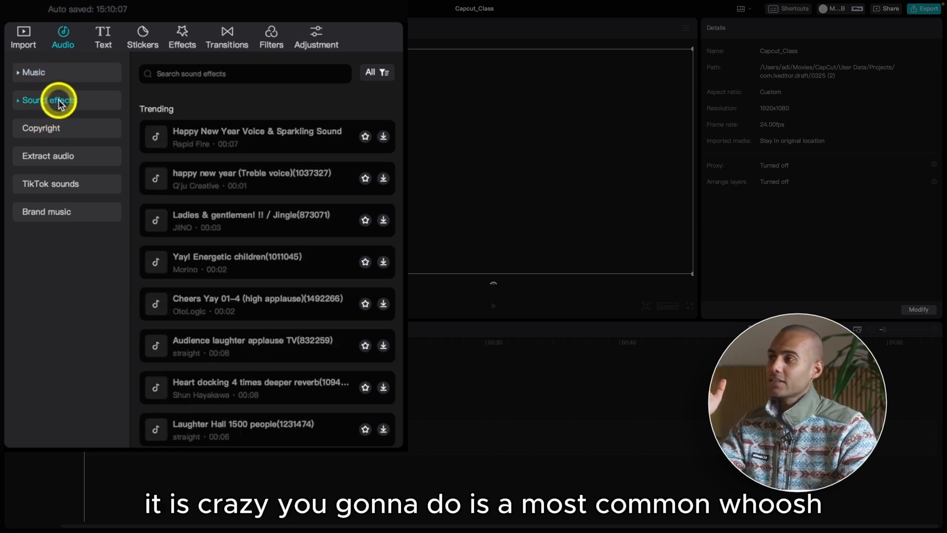
click(207, 79)
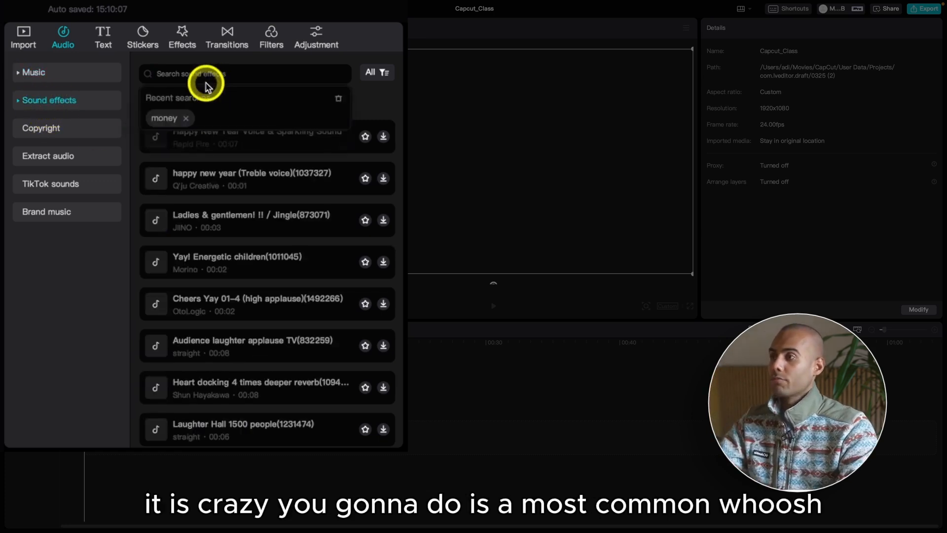
text(whoosh)
key(Return)
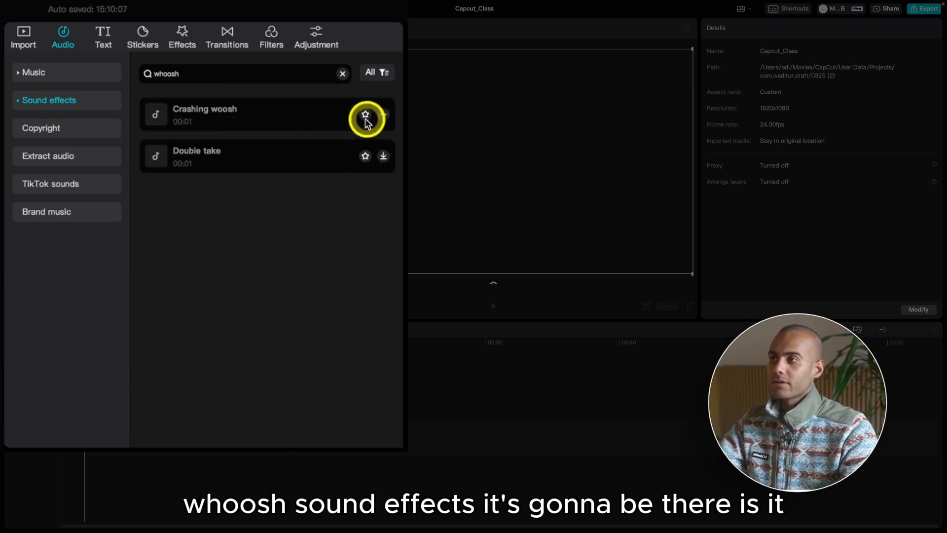
click(232, 116)
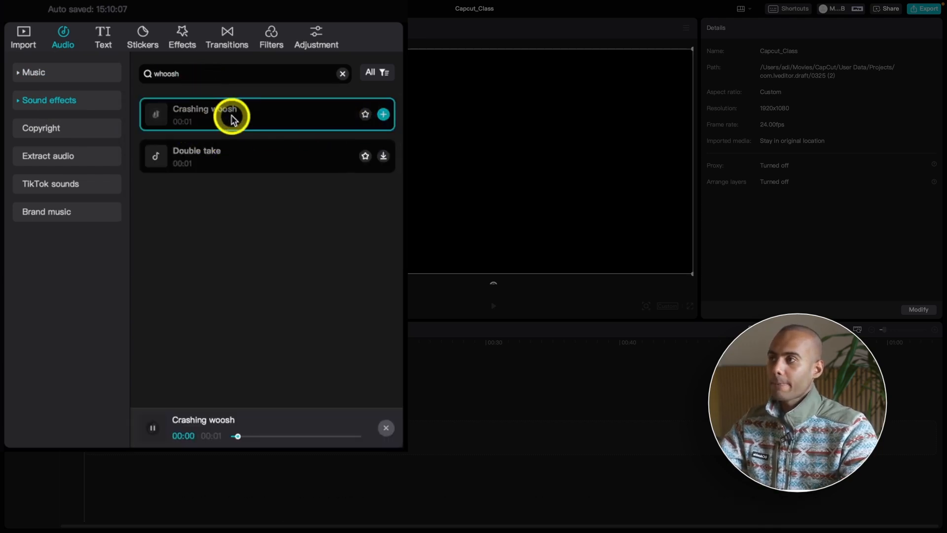
click(221, 156)
click(220, 155)
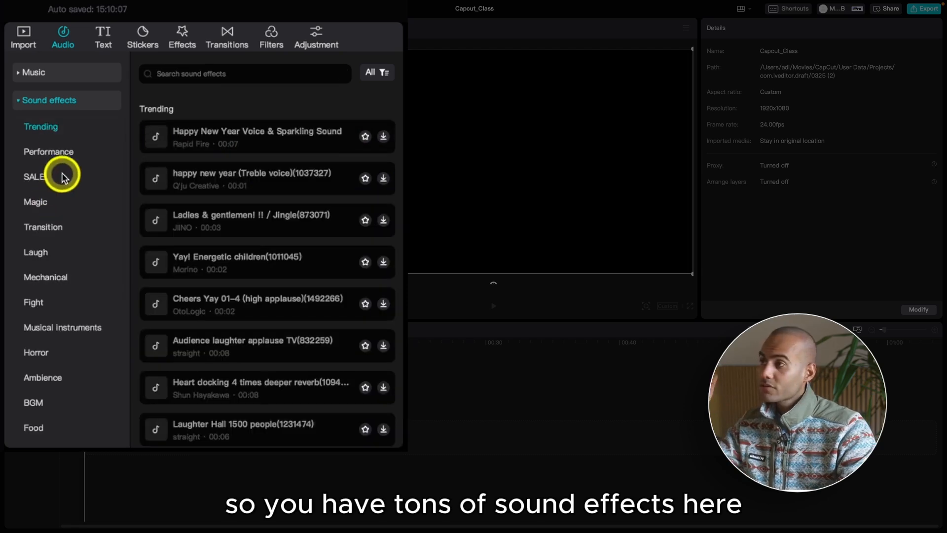
Look through the sound effect categories, the Vlog music tracks and the list of music genres
scroll(54, 163, down, 3)
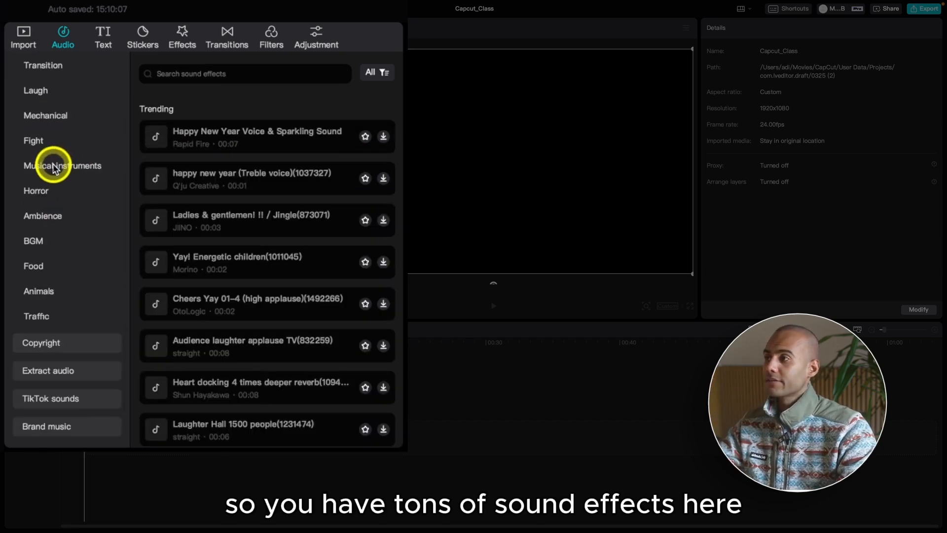
scroll(53, 165, up, 3)
click(27, 72)
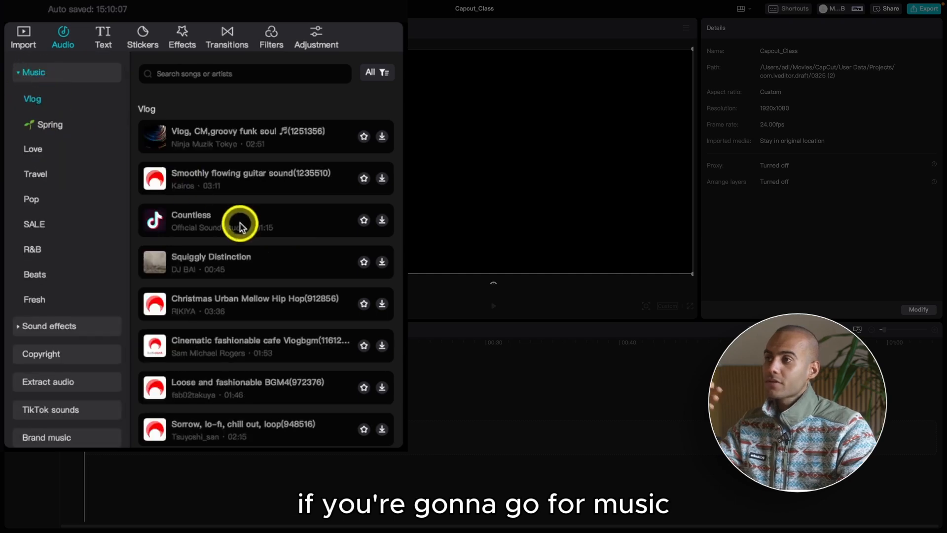
scroll(240, 226, down, 10)
scroll(241, 232, down, 3)
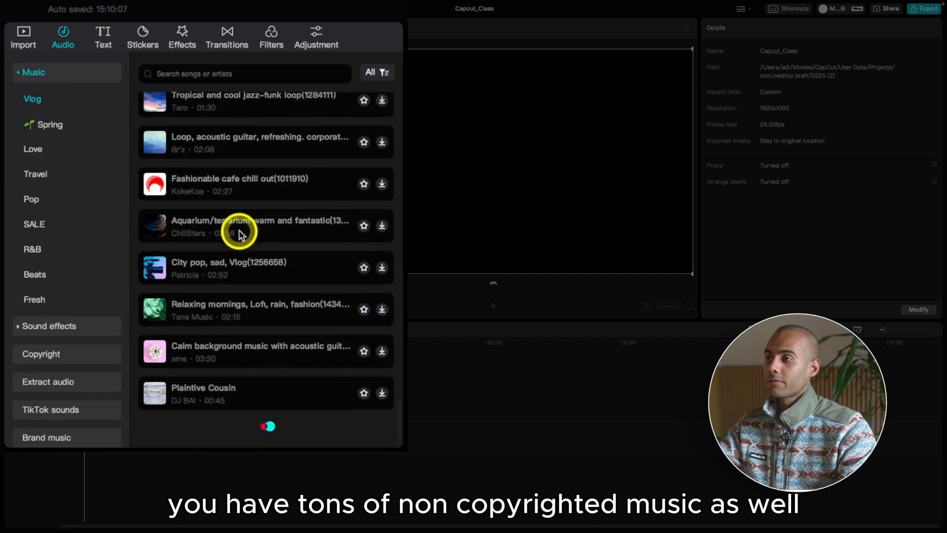
scroll(242, 234, down, 15)
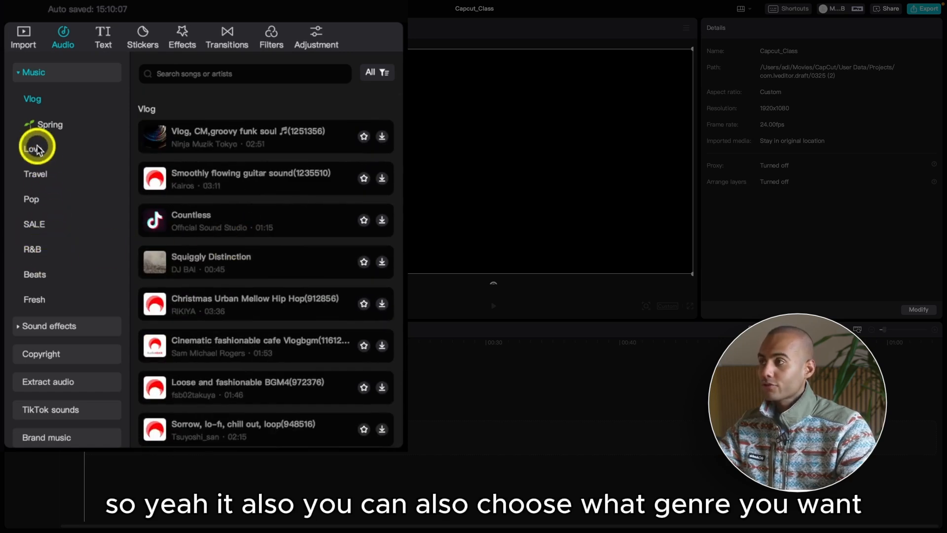
scroll(20, 163, down, 1)
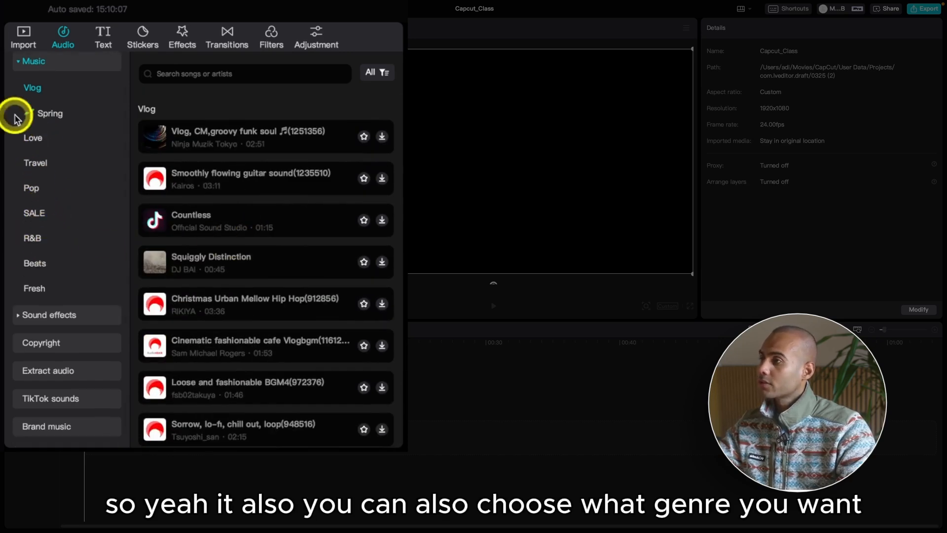
click(23, 66)
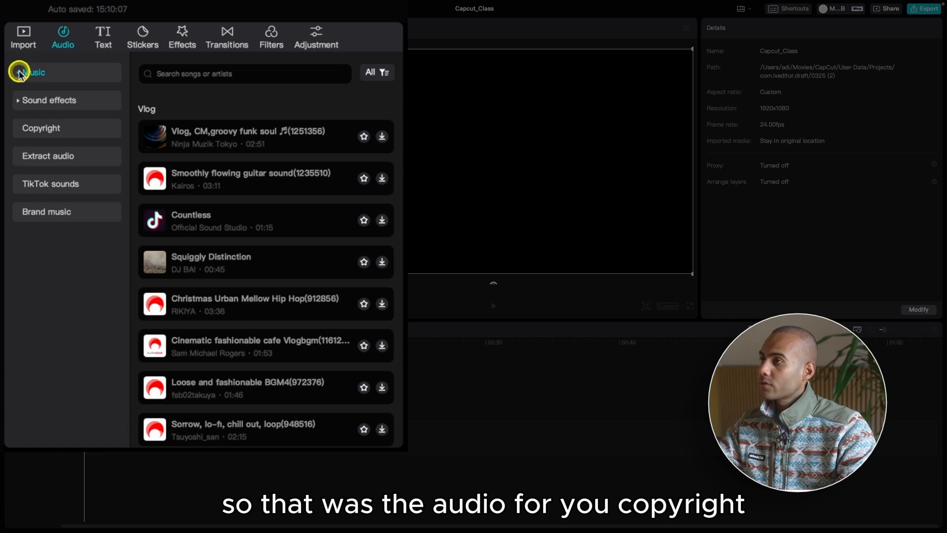
Look at the copyright check, audio extraction, TikTok sounds and brand music sections of the audio library
click(30, 132)
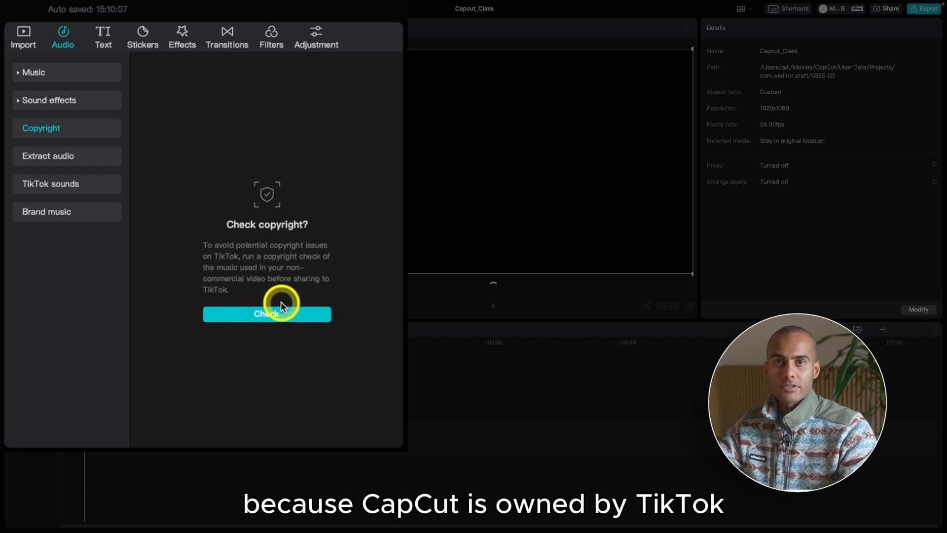
click(75, 157)
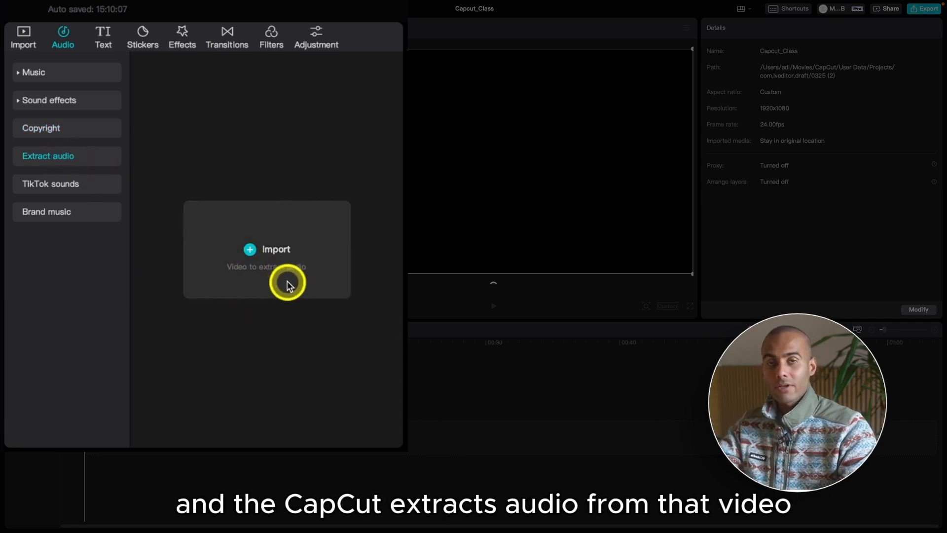
click(90, 183)
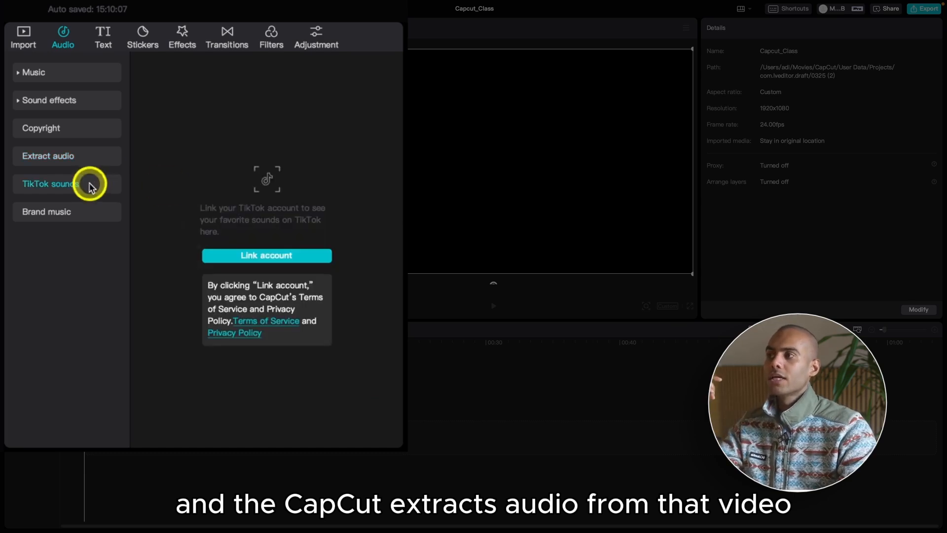
click(98, 221)
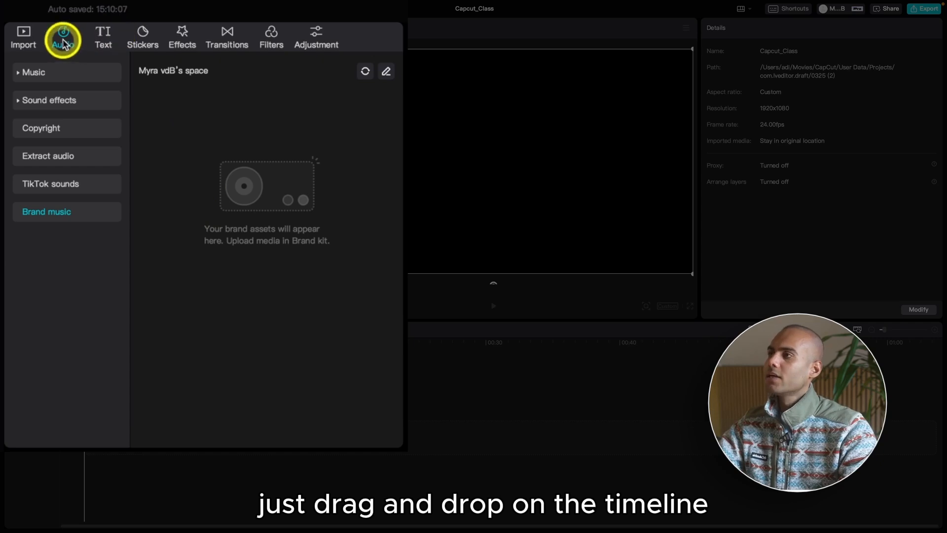
Look at the AI generated text and text effects, and preview the first green trending effect
click(106, 39)
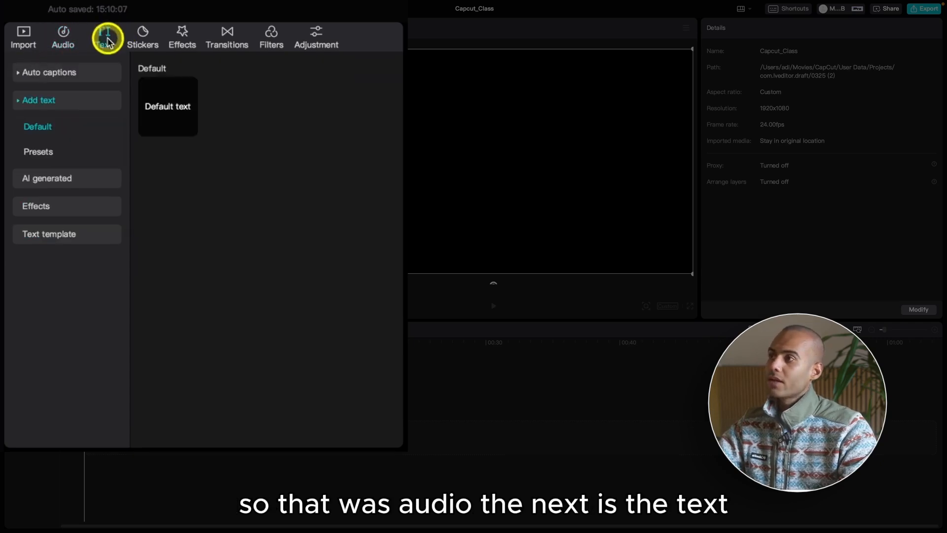
click(71, 181)
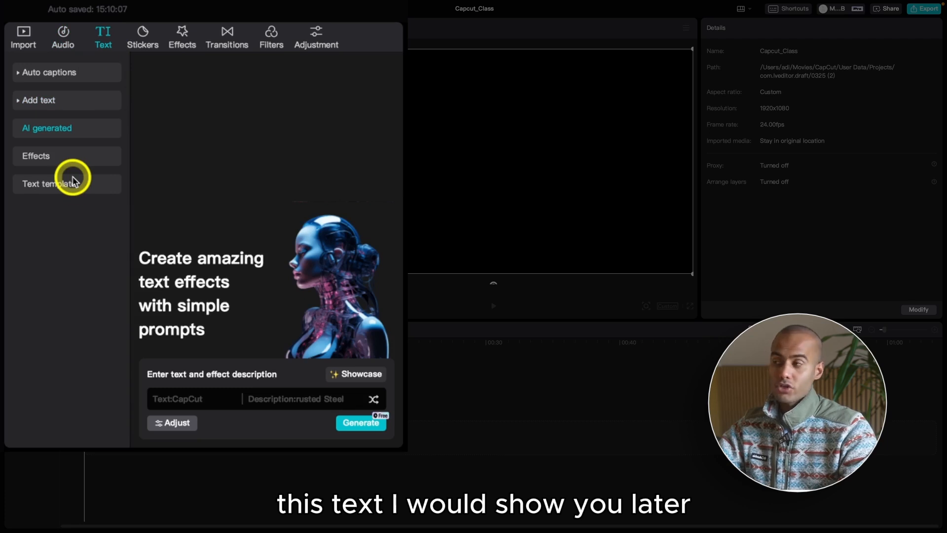
click(73, 159)
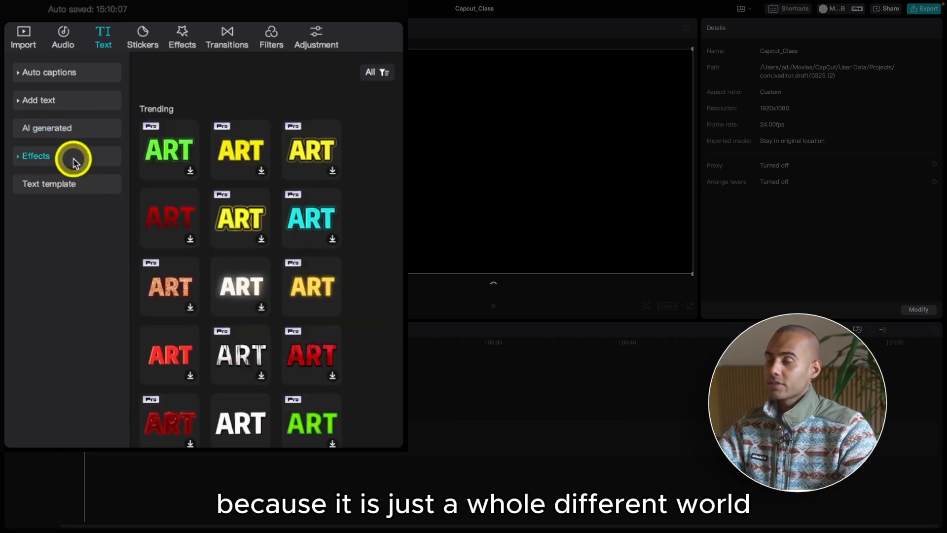
click(183, 142)
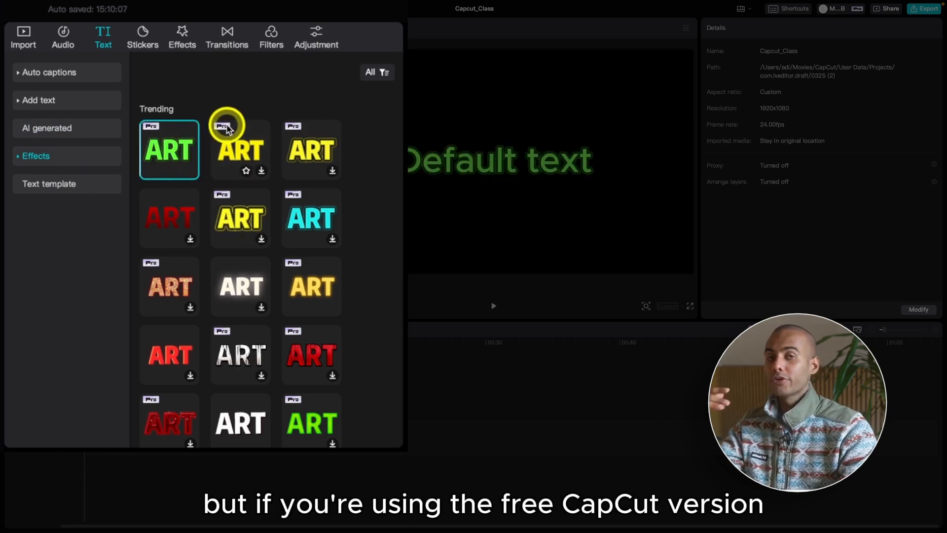
Look through the trending and further text effects and the list of text effect categories
scroll(212, 187, down, 2)
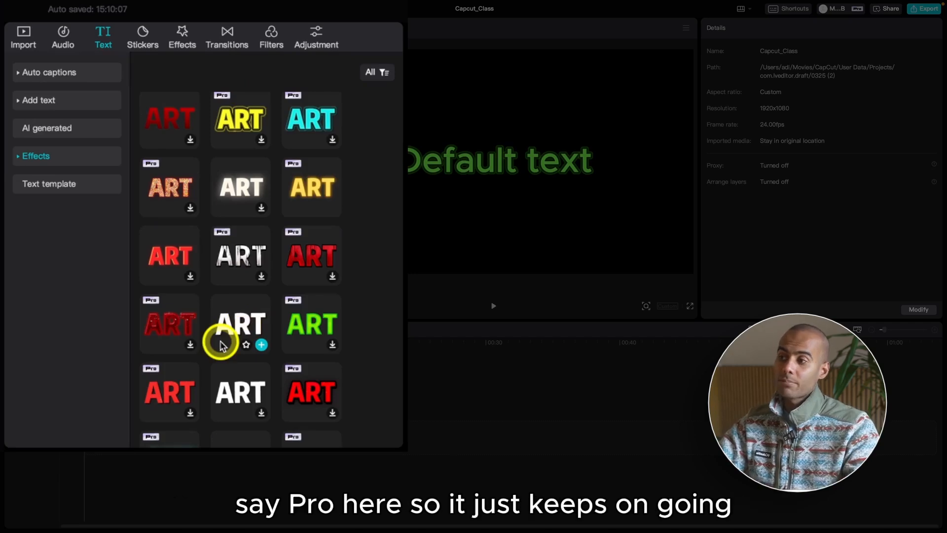
scroll(220, 346, down, 10)
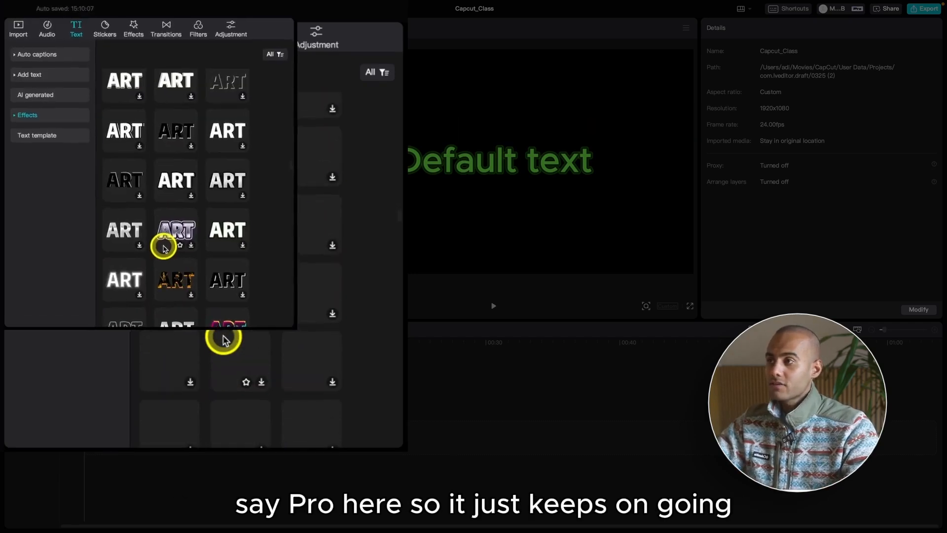
scroll(212, 335, down, 5)
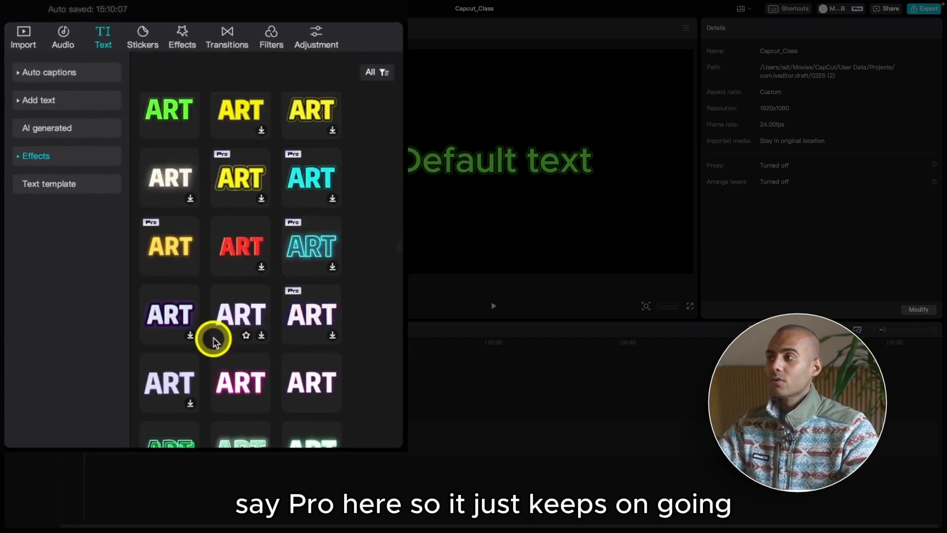
click(17, 157)
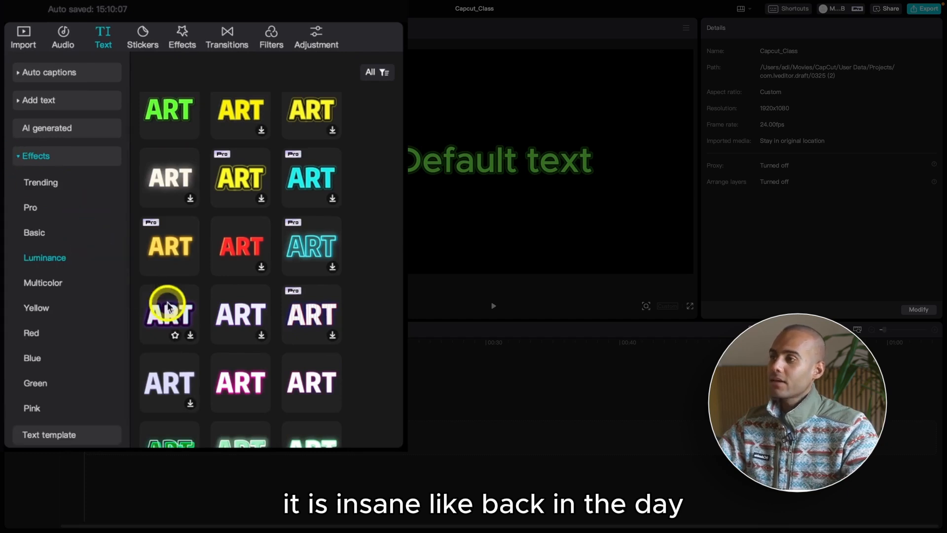
scroll(165, 306, down, 3)
scroll(114, 318, down, 1)
Look through the Red text effects and preview the light red one in the second row
click(46, 324)
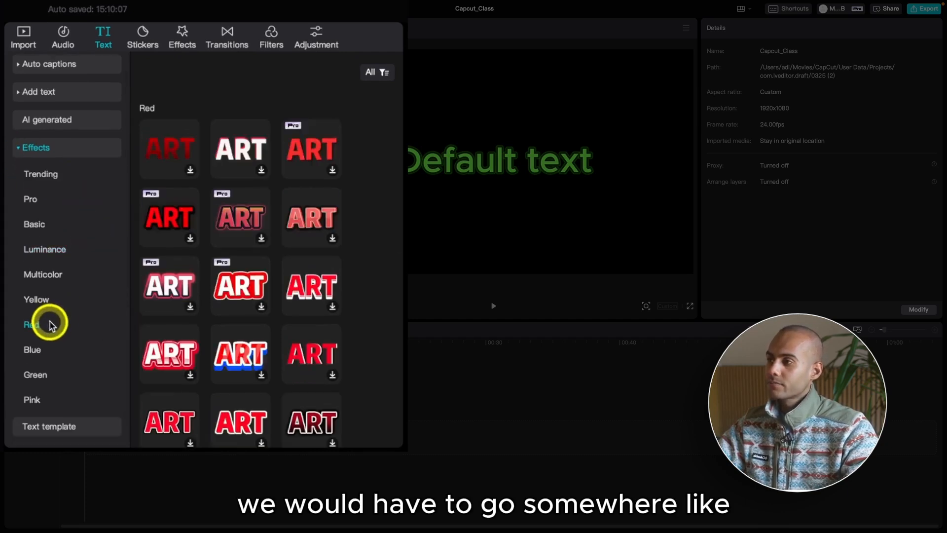
scroll(165, 329, down, 4)
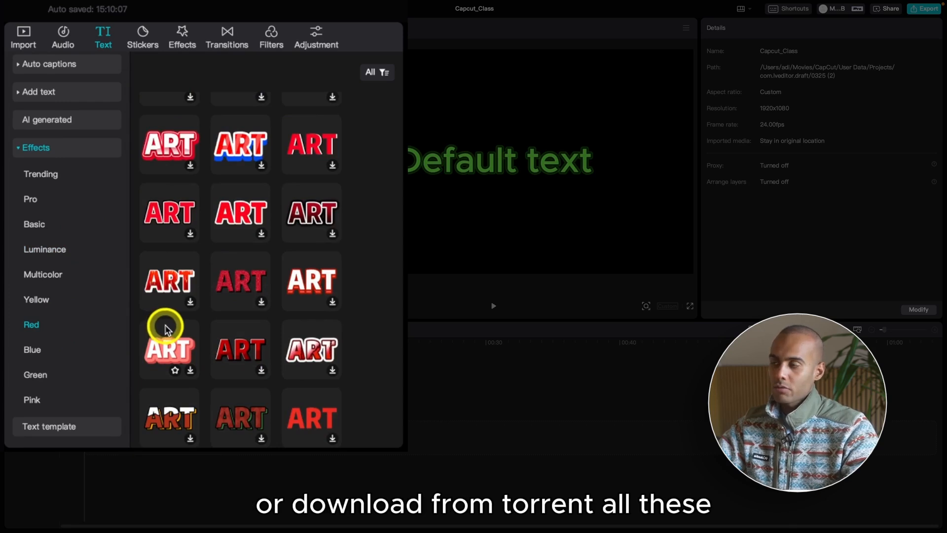
scroll(169, 320, up, 4)
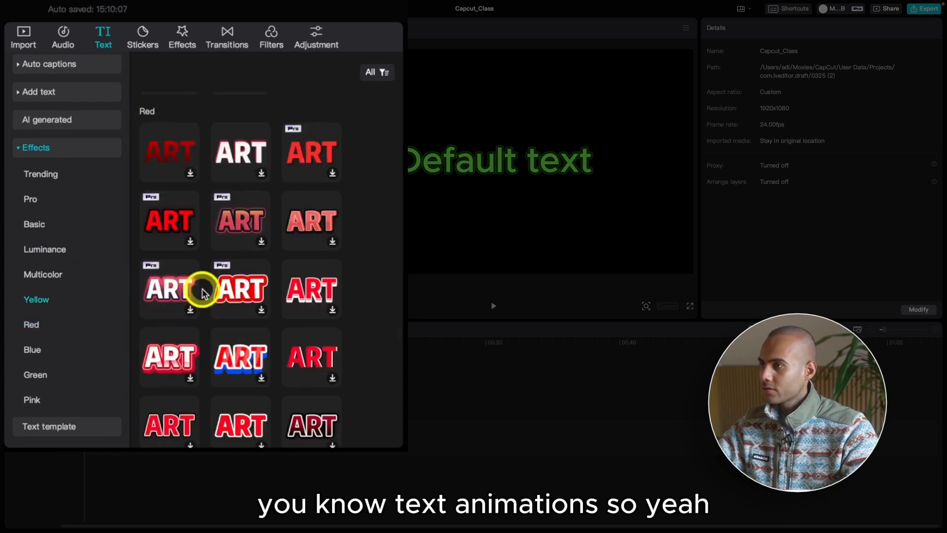
click(317, 231)
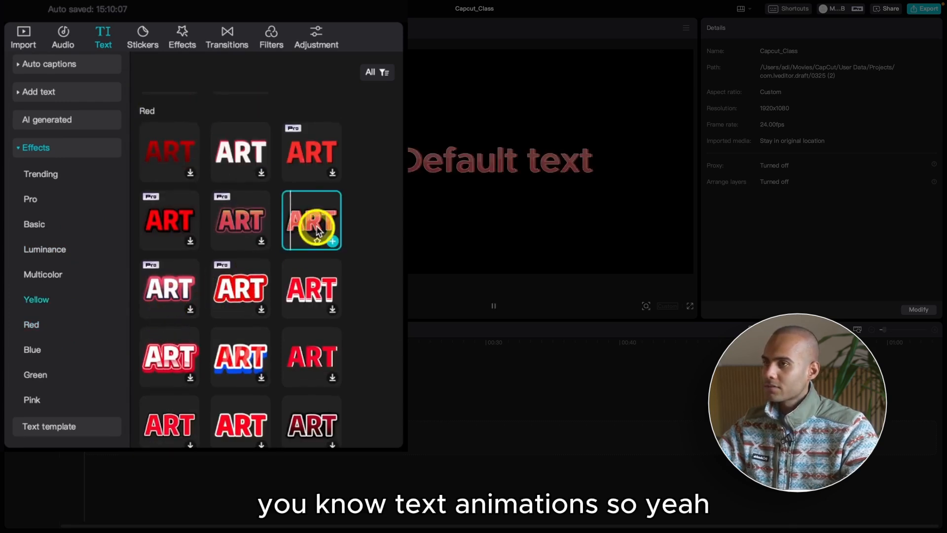
click(18, 147)
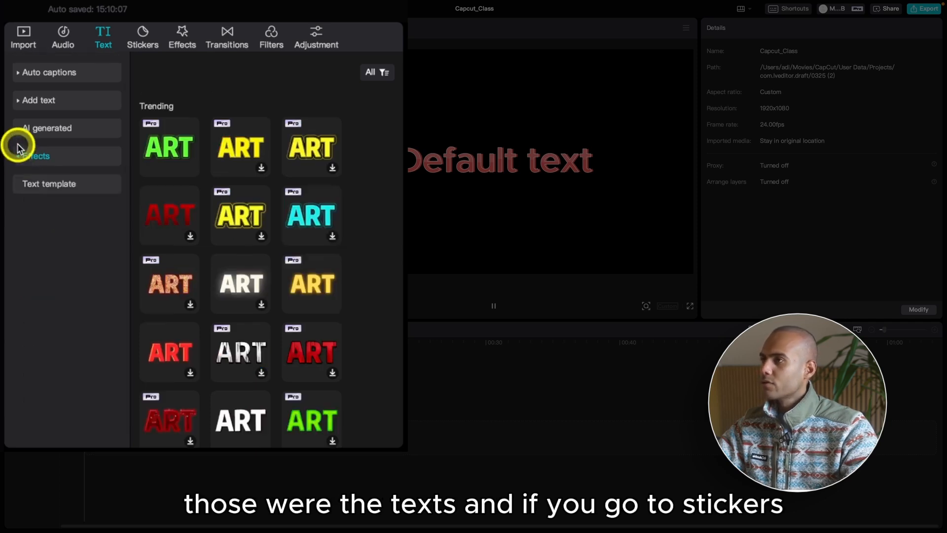
Search the stickers for "money" and preview the green banknote stack with the yellow band
click(141, 37)
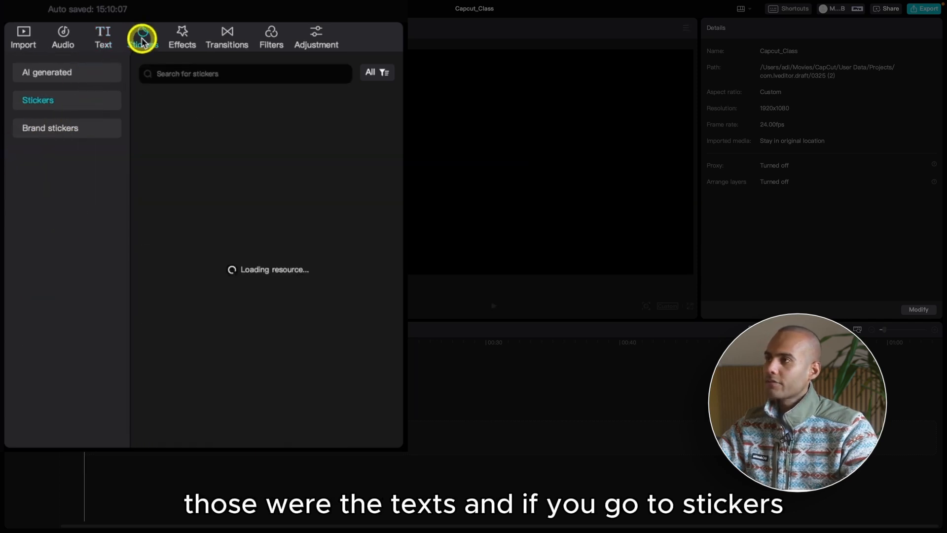
click(198, 73)
text(money)
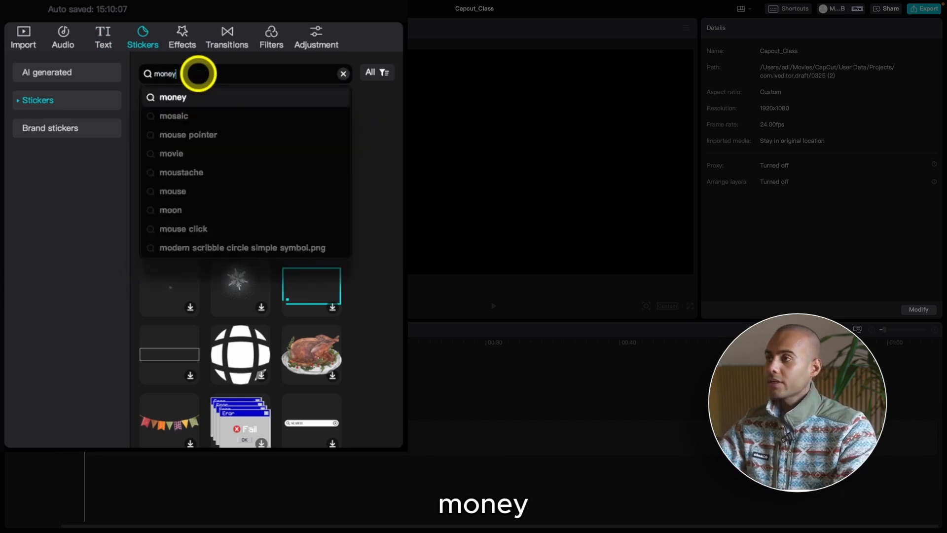
key(Return)
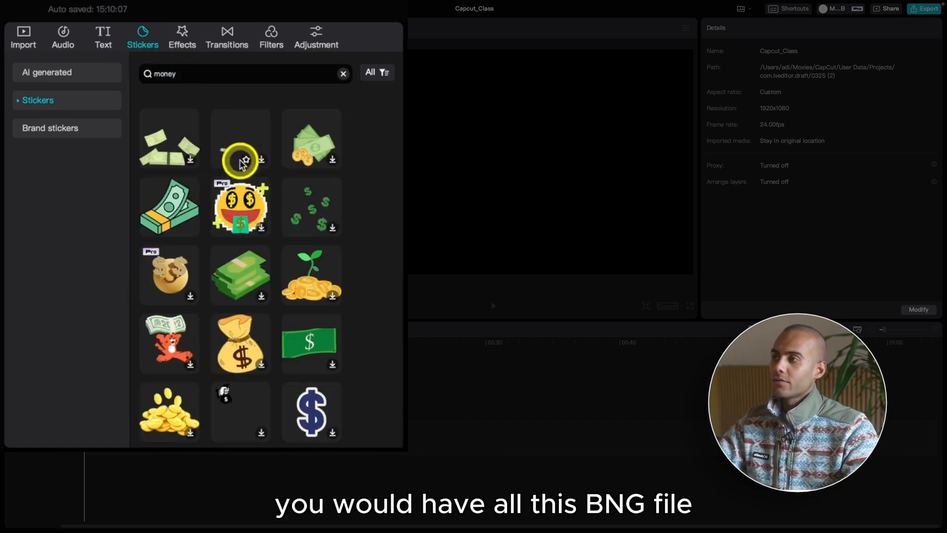
click(186, 211)
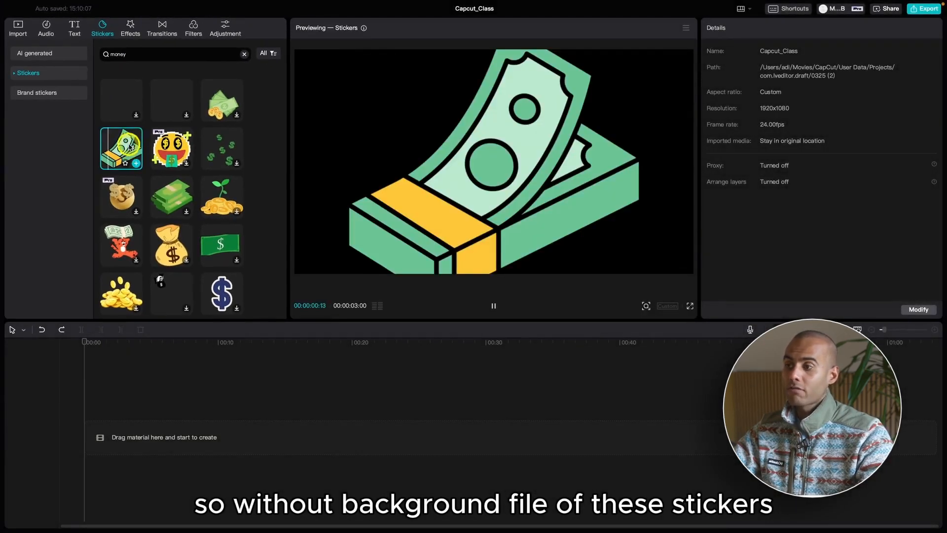
Try the green banknote sticker on the timeline at a reduced scale, and undo both the scaling and the placement
drag(130, 147, 117, 422)
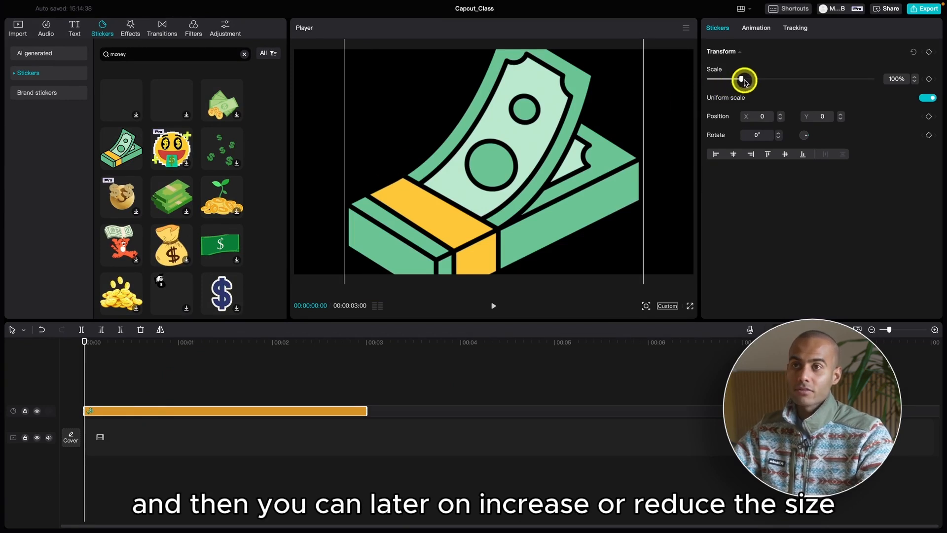
drag(744, 80, 735, 79)
key(super+z)
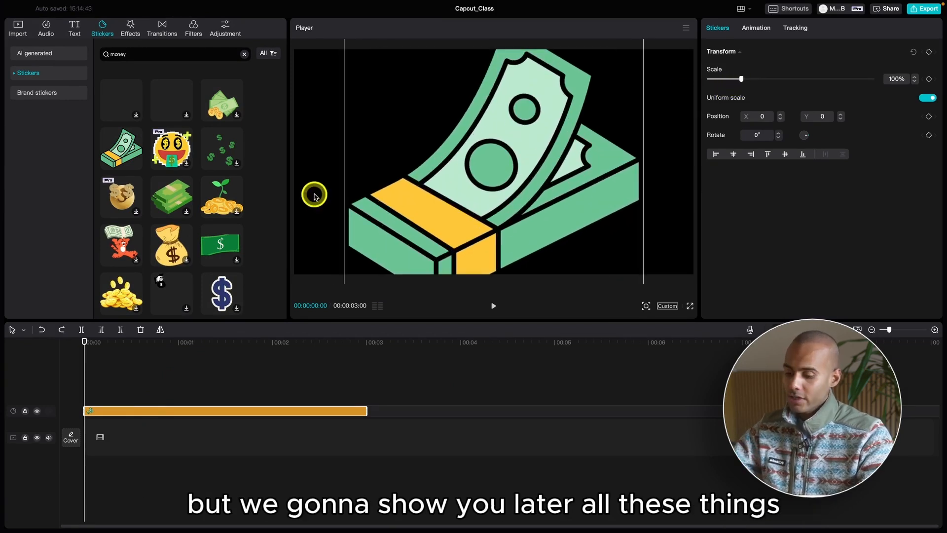
key(super+z)
Replace the sticker search with "turkey" and look through the matching stickers
click(245, 55)
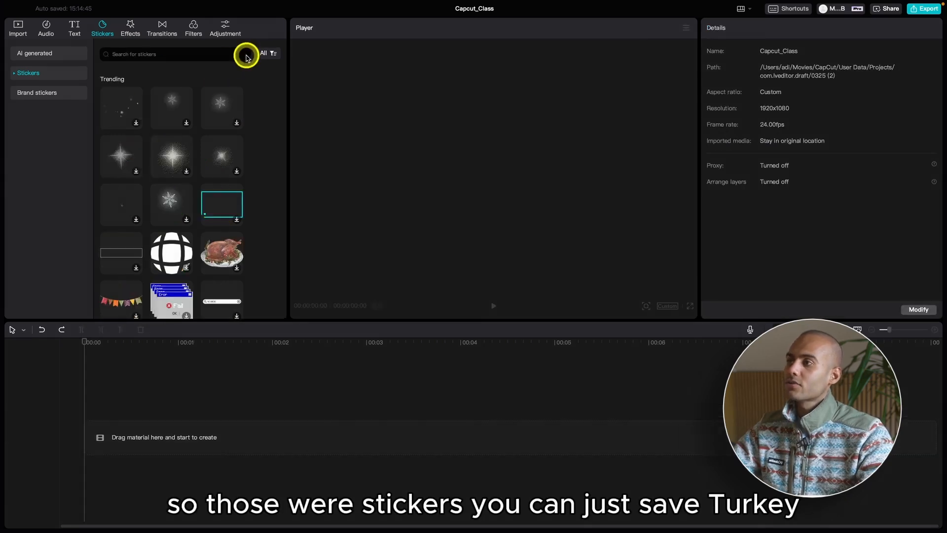
click(192, 53)
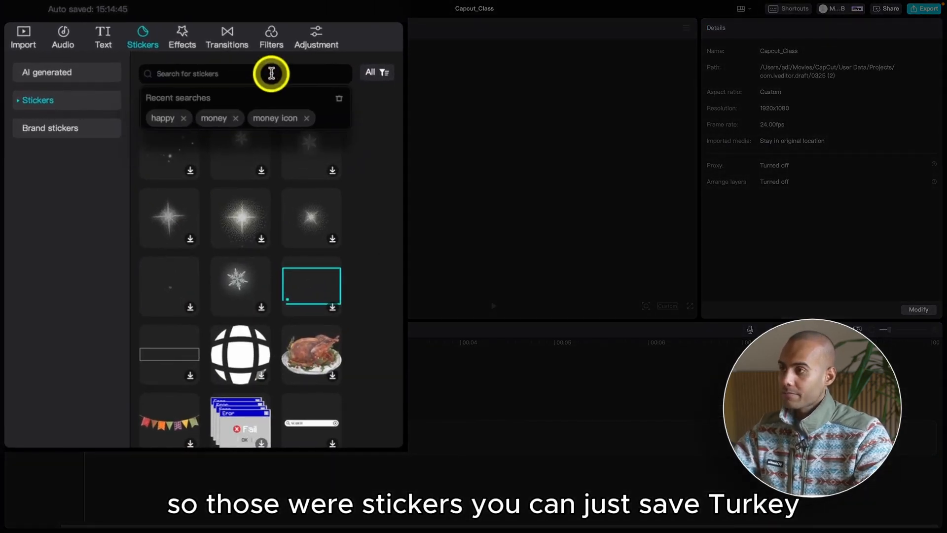
text(turkey)
key(Return)
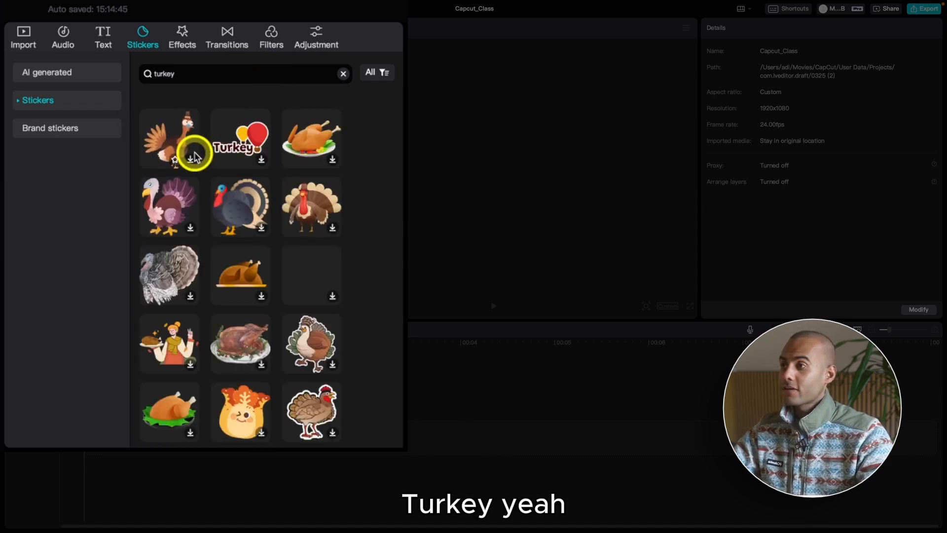
scroll(193, 155, down, 1)
scroll(197, 154, down, 2)
Search the sticker library for "pan" instead
click(343, 73)
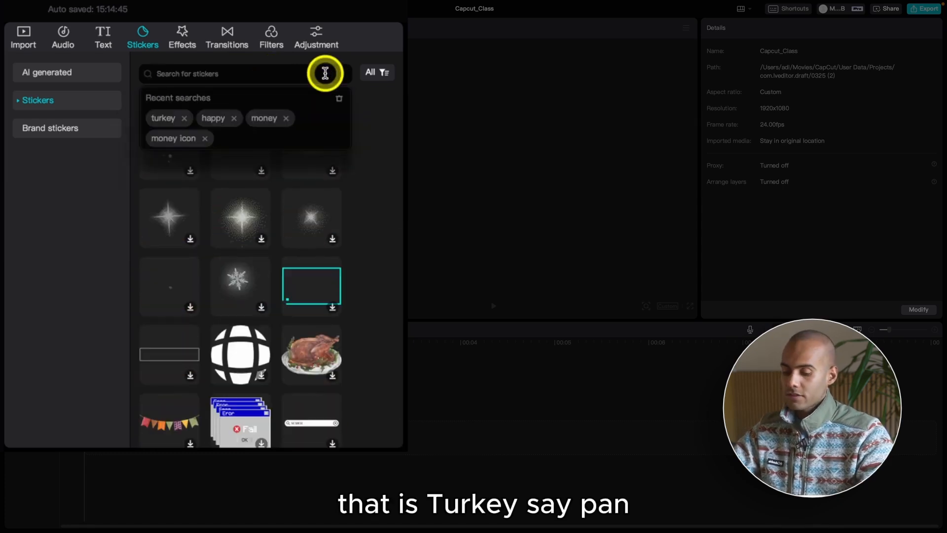
text(pan)
key(Return)
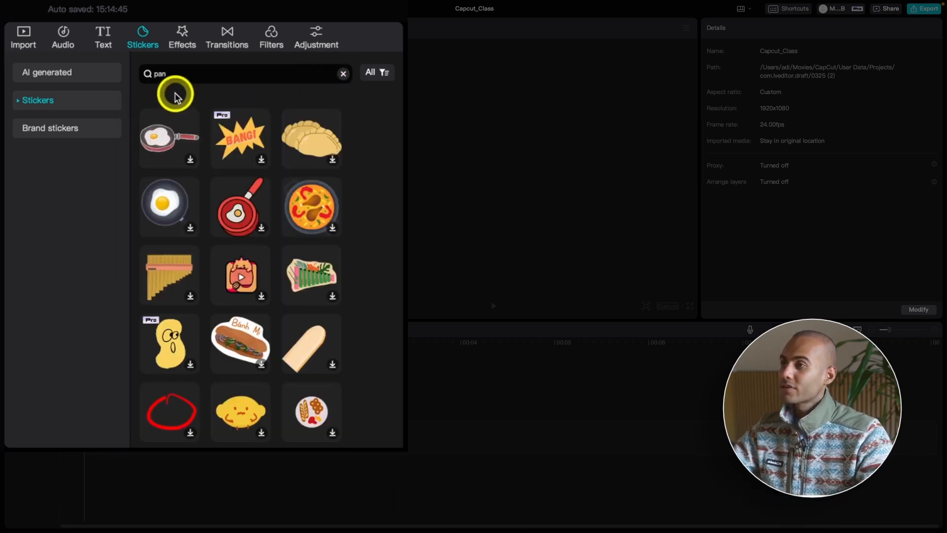
Look at the trending video effects and transitions, and browse the featured filters
click(184, 45)
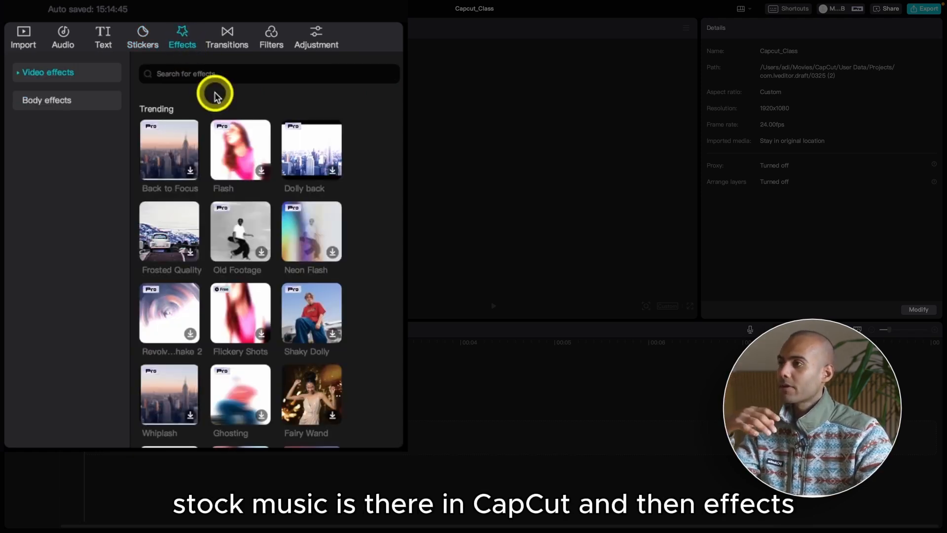
click(232, 40)
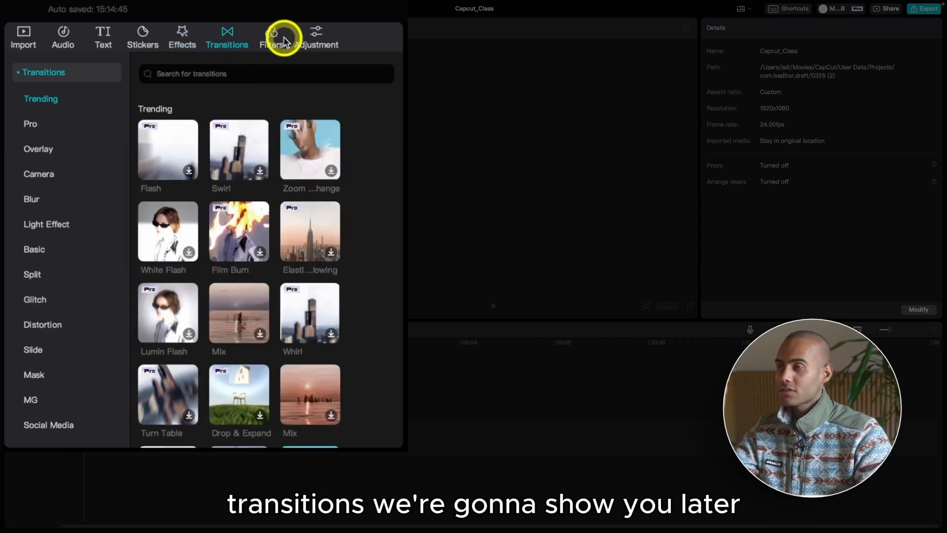
click(278, 43)
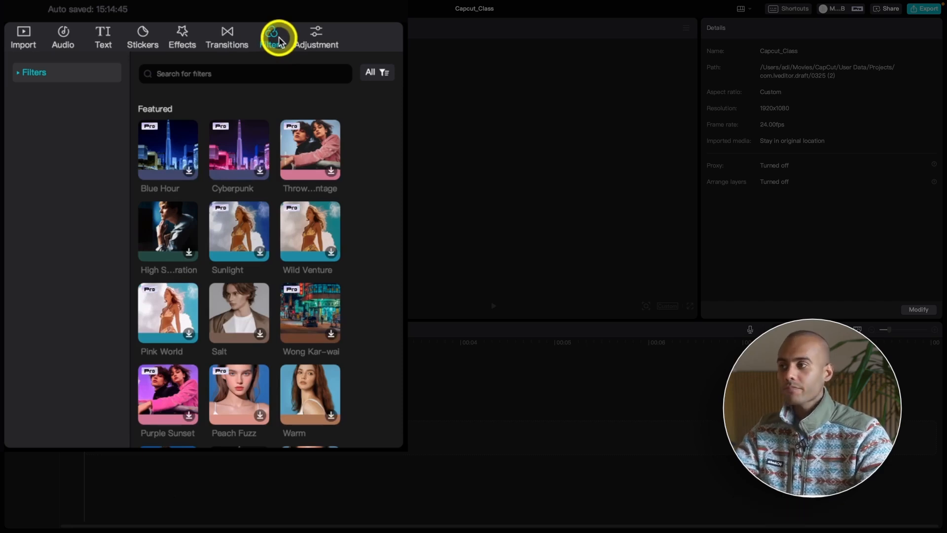
scroll(285, 148, down, 2)
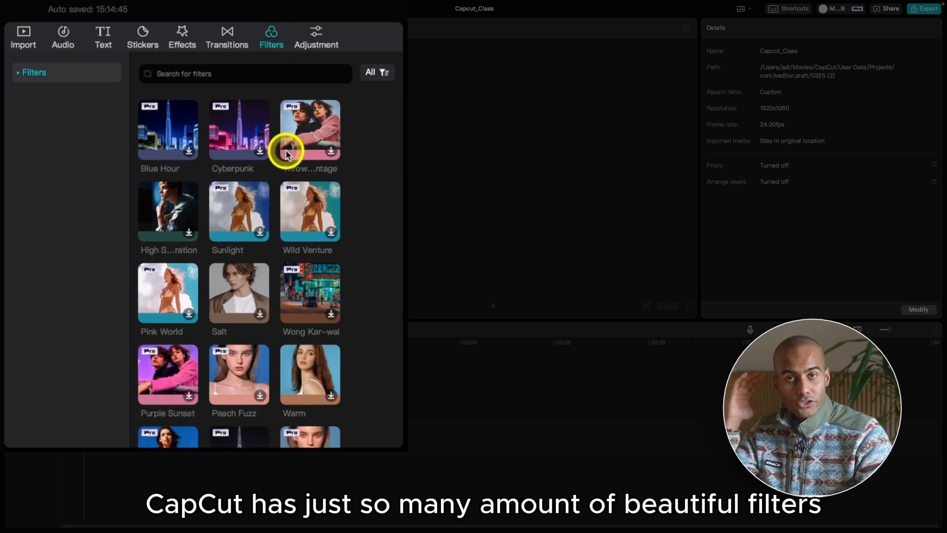
scroll(286, 154, down, 5)
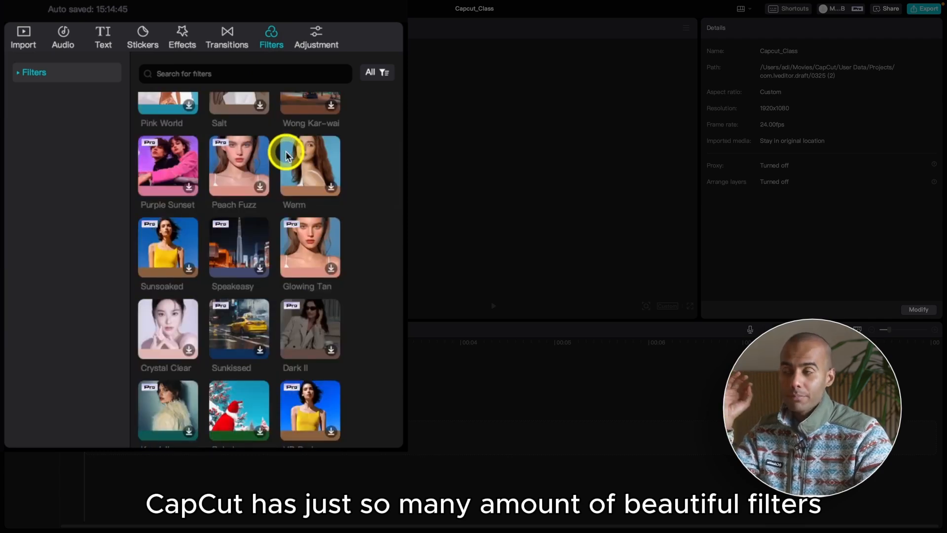
scroll(288, 153, down, 4)
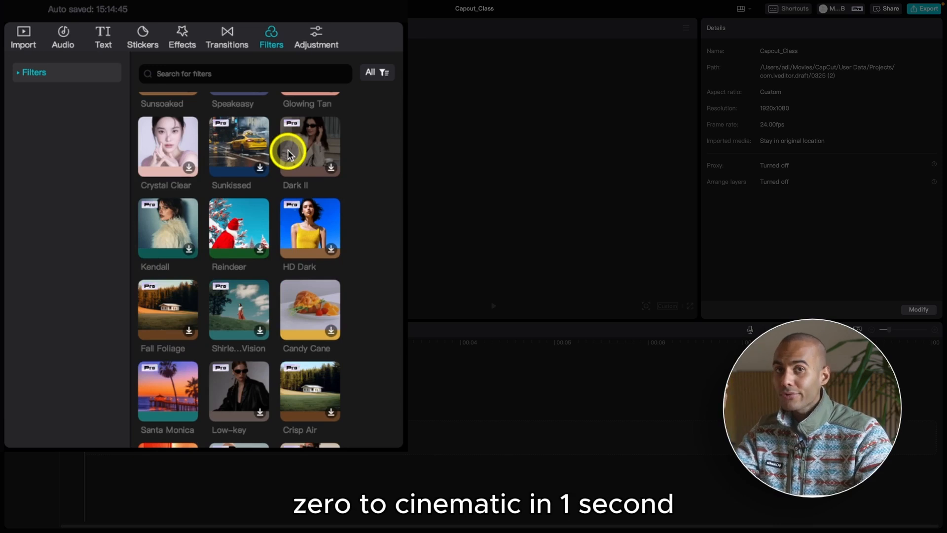
scroll(290, 144, up, 15)
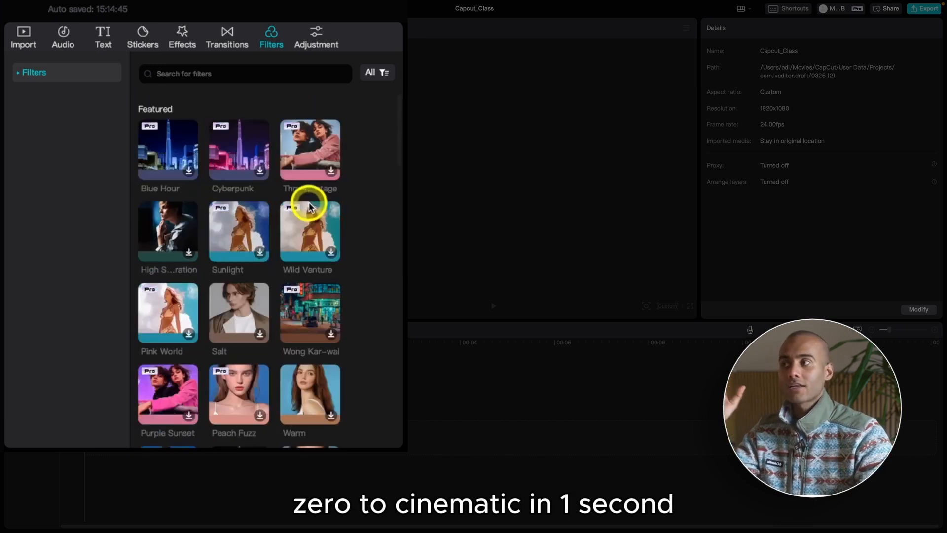
Look at the custom adjustment, the adjustment presets and the imported LUTs
click(317, 36)
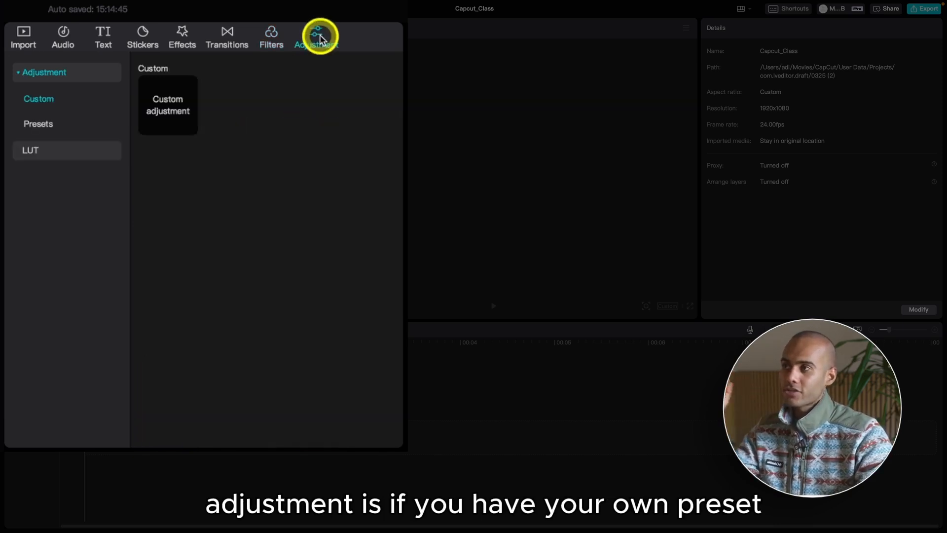
click(67, 123)
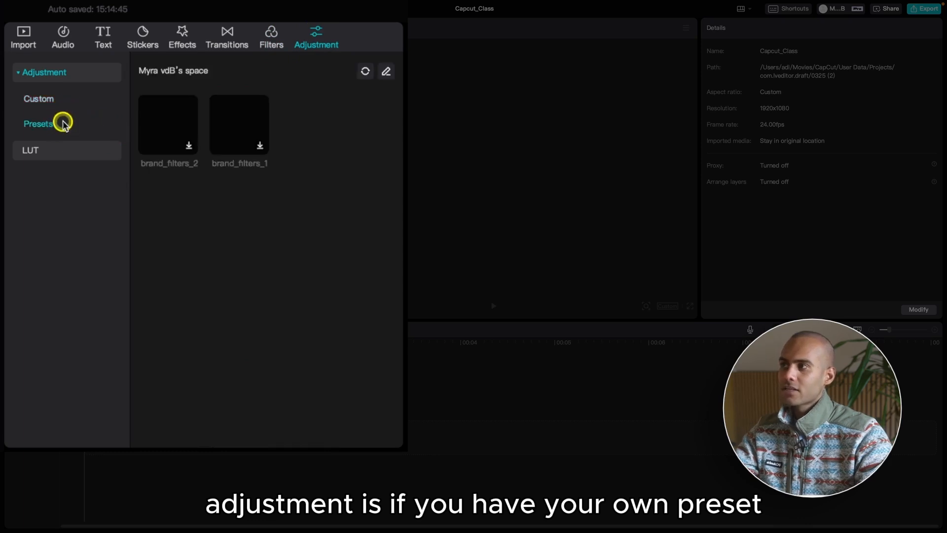
click(64, 146)
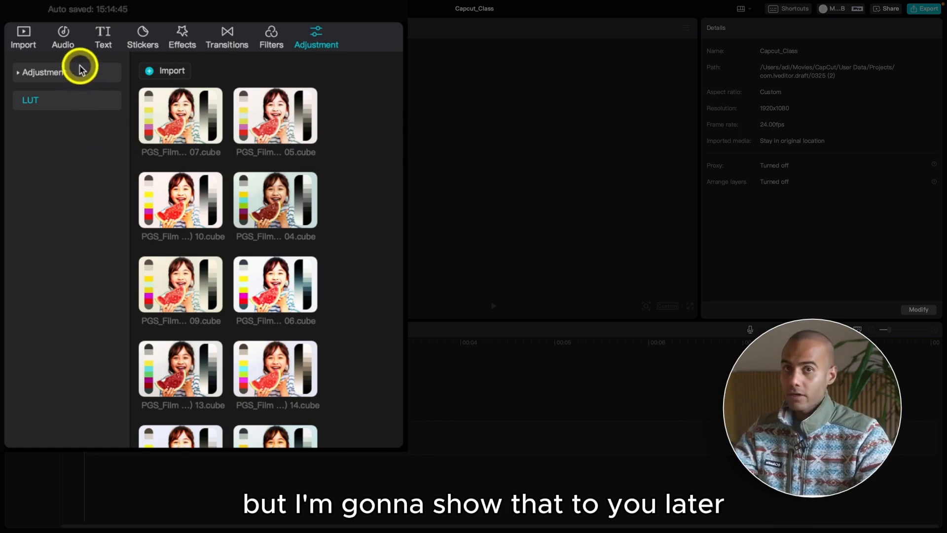
Open the imported A-Rolls-Video 1 folder, preview A Roll.MP4 and place it at the start of the empty timeline
click(23, 45)
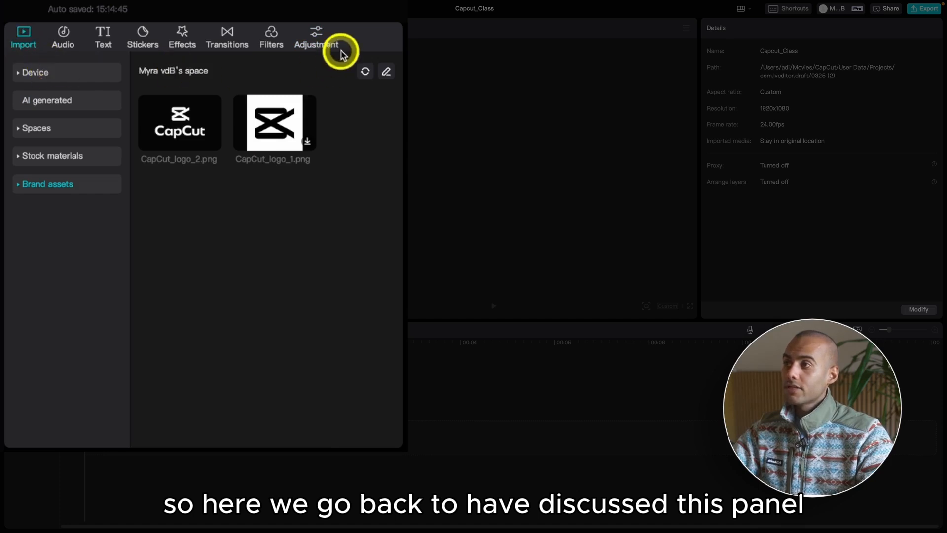
click(75, 75)
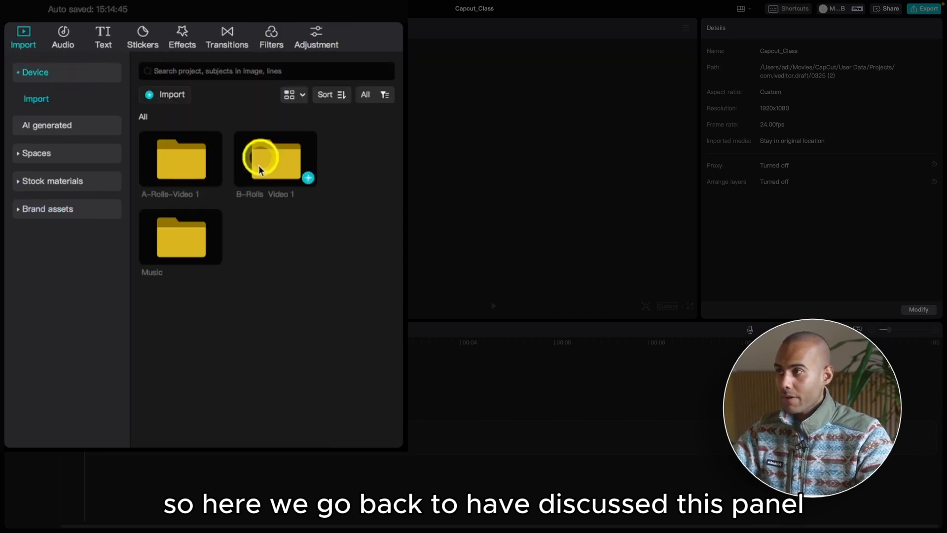
click(34, 75)
click(35, 75)
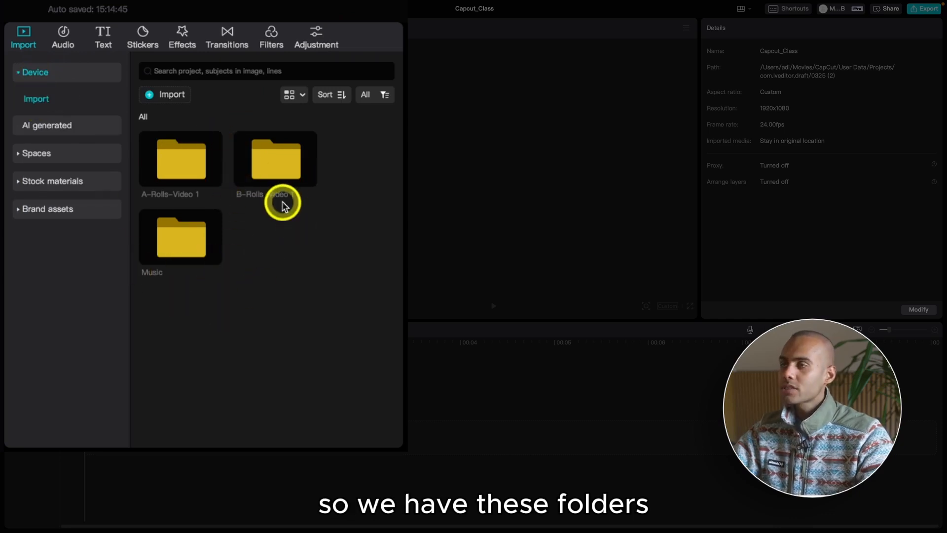
double_click(187, 170)
click(188, 171)
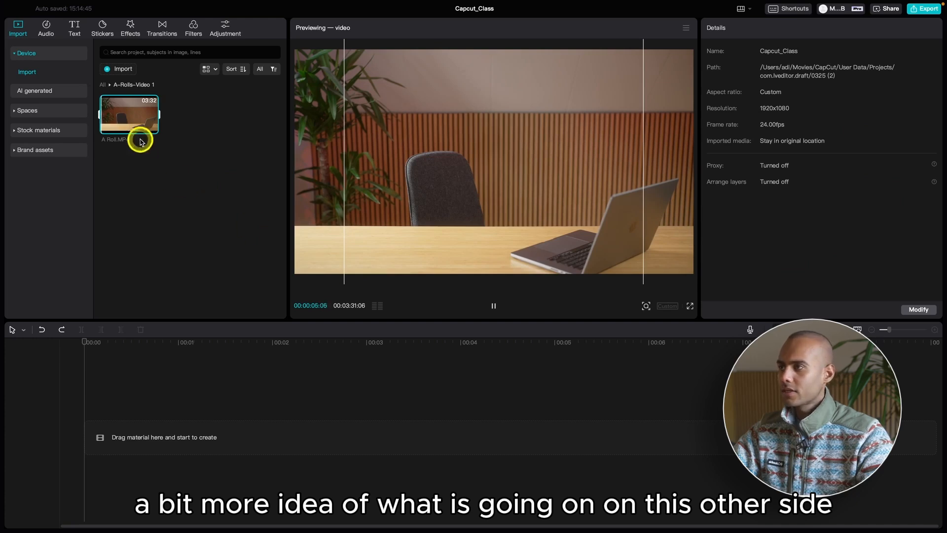
drag(131, 119, 84, 443)
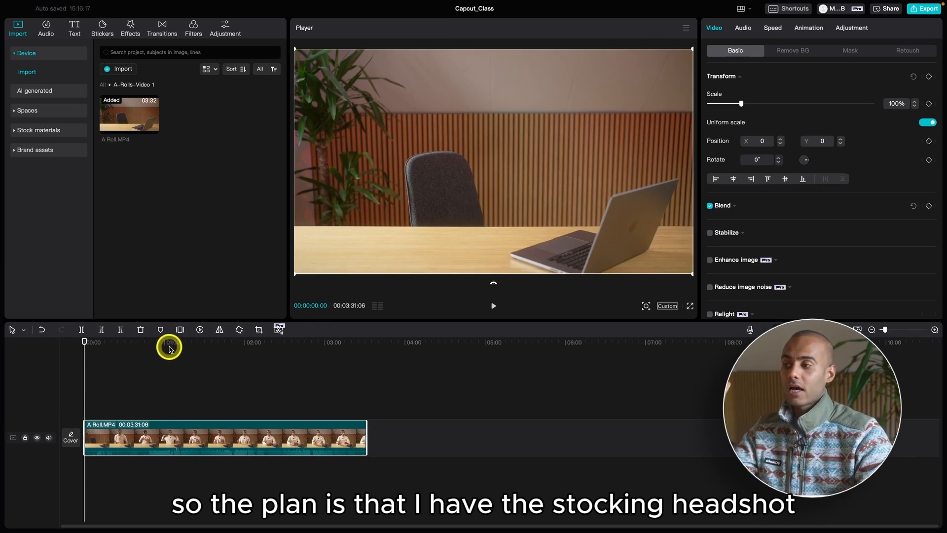
Move the playhead to 00:01:33:12, try shrinking the A Roll.MP4 clip to 69% in the player, and undo the resize
drag(169, 344, 210, 348)
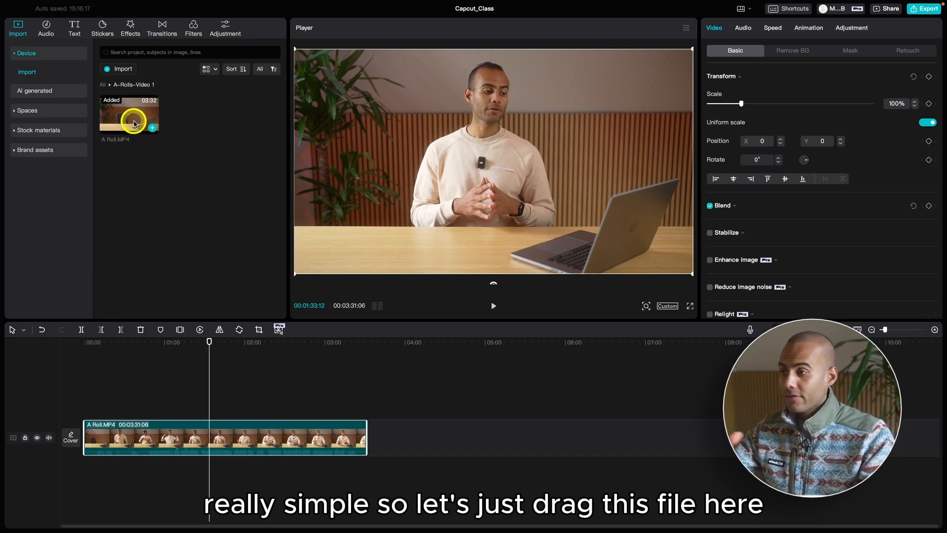
drag(134, 123, 188, 423)
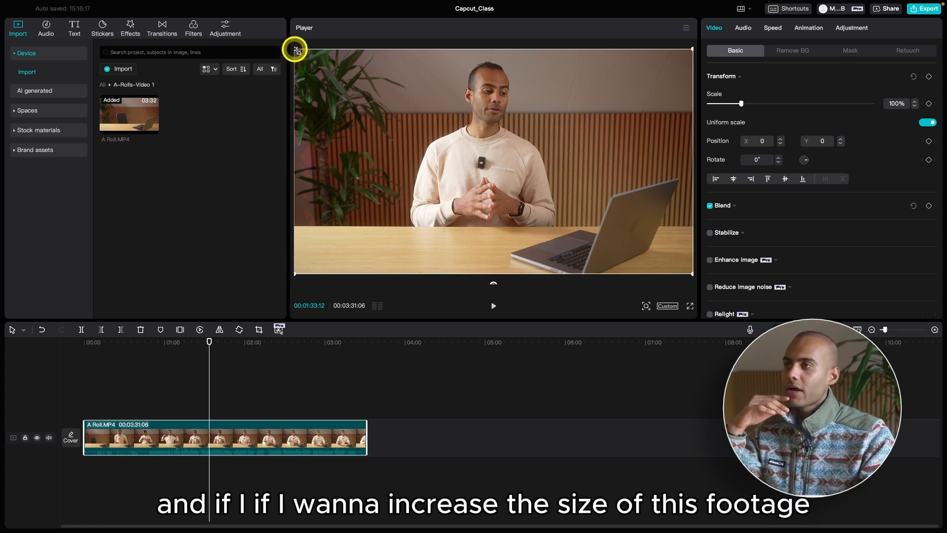
drag(295, 49, 359, 140)
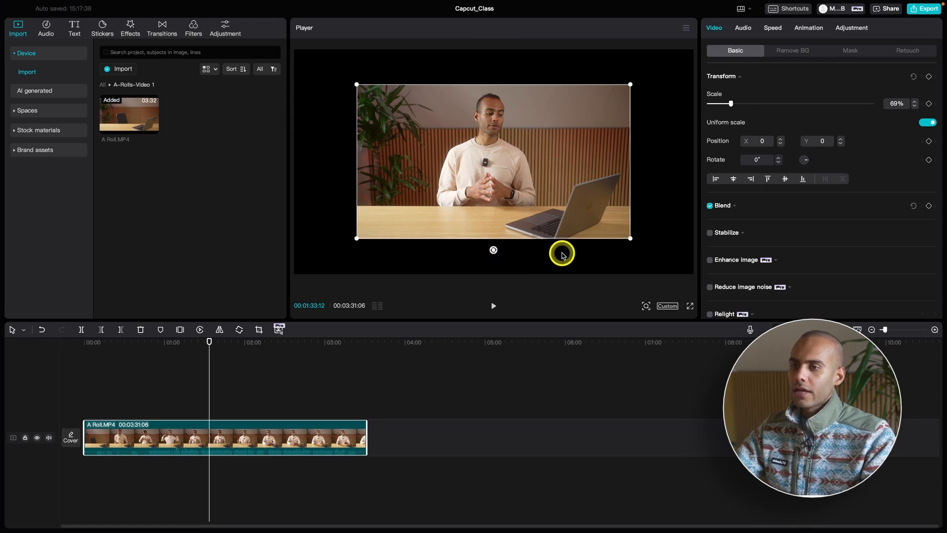
key(ctrl+z)
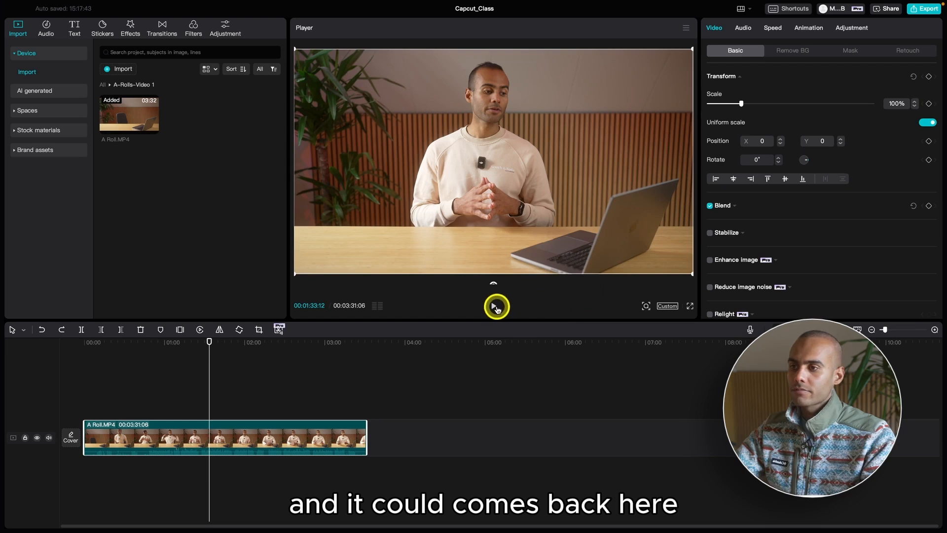
Try zooming the player preview in and out and shifting the clip within the frame, and undo the shift
click(646, 306)
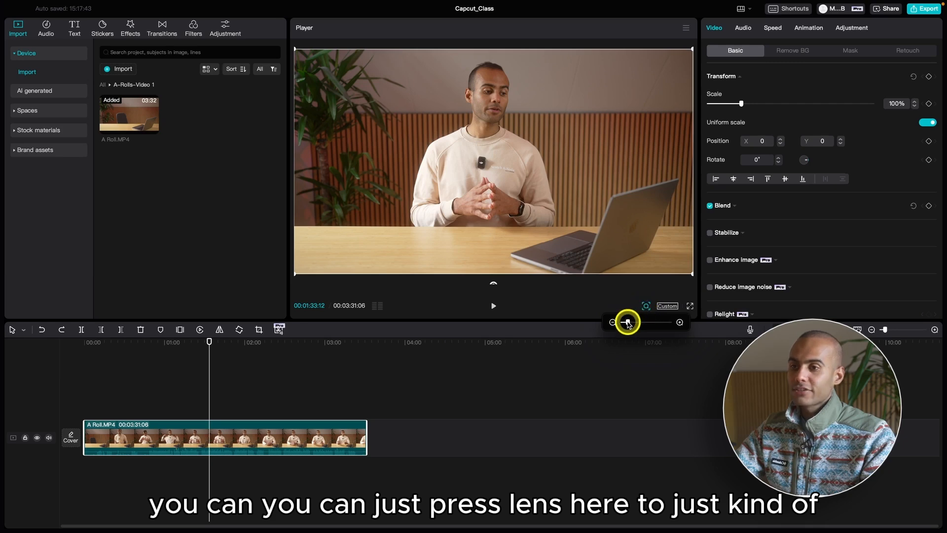
drag(627, 322, 652, 313)
drag(558, 171, 489, 270)
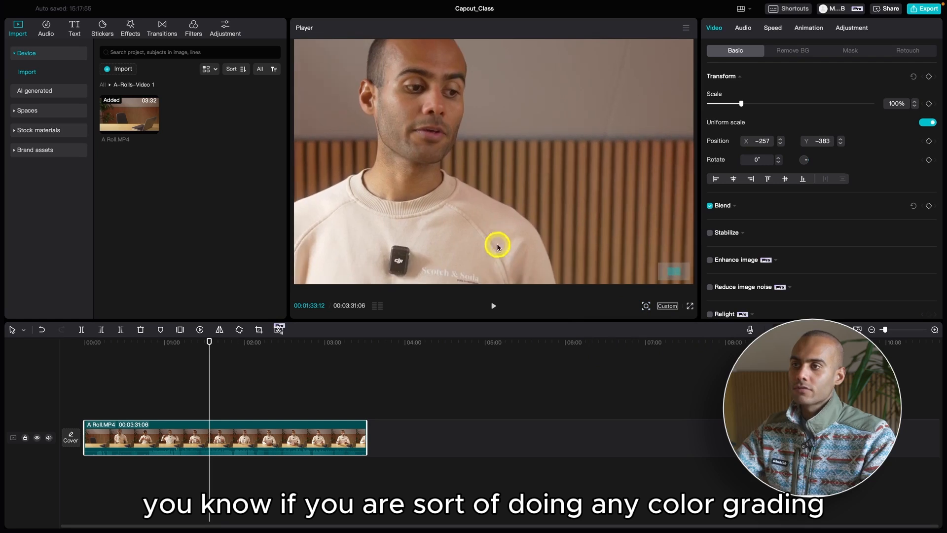
drag(469, 173, 624, 238)
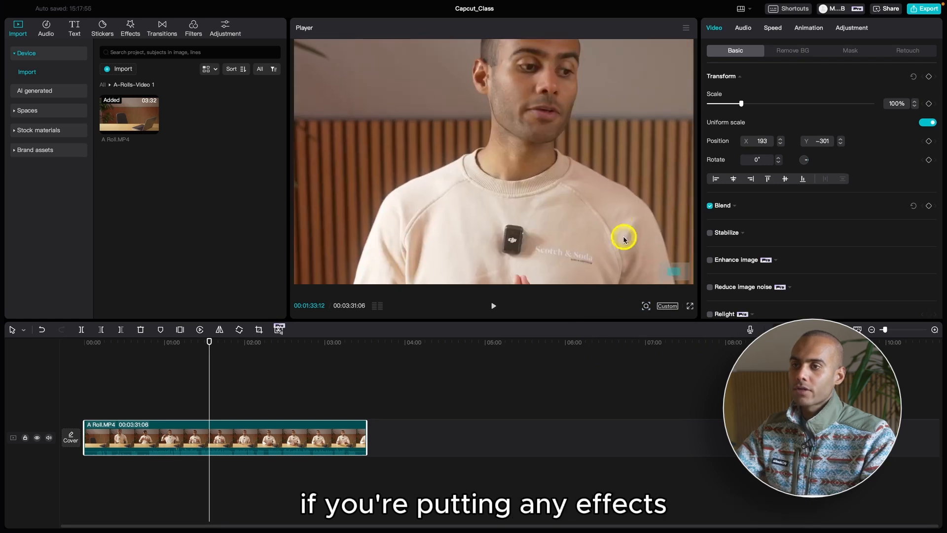
click(644, 307)
click(628, 322)
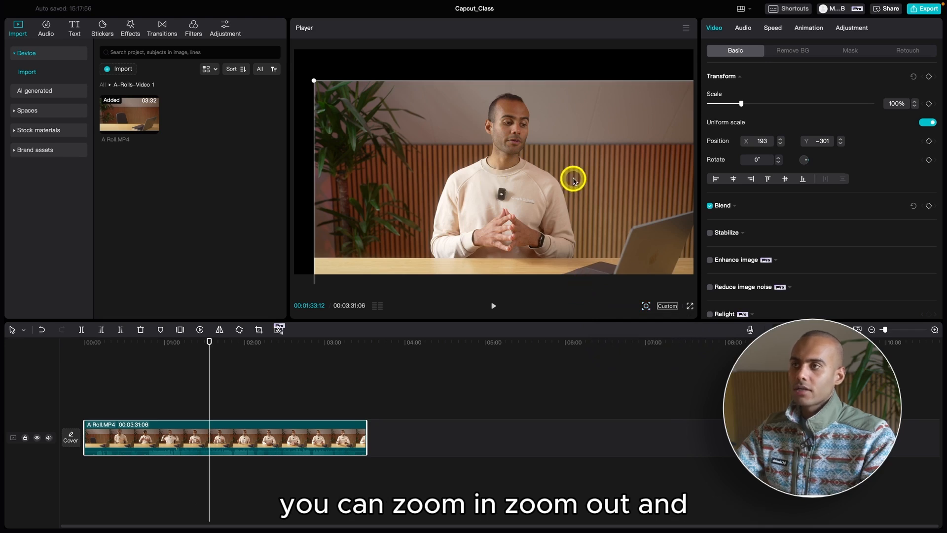
key(super+z)
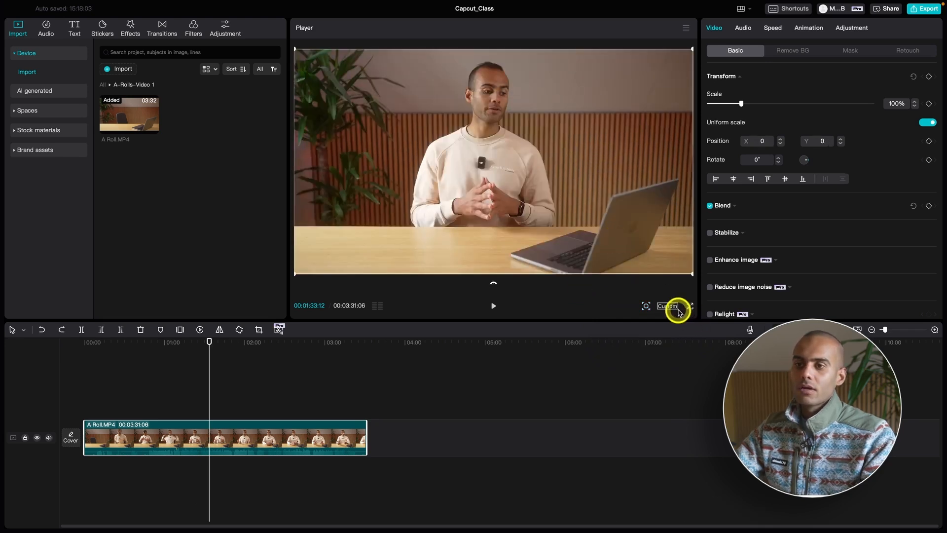
Try the 4:3 aspect ratio for the project and switch to vertical 9:16
click(675, 307)
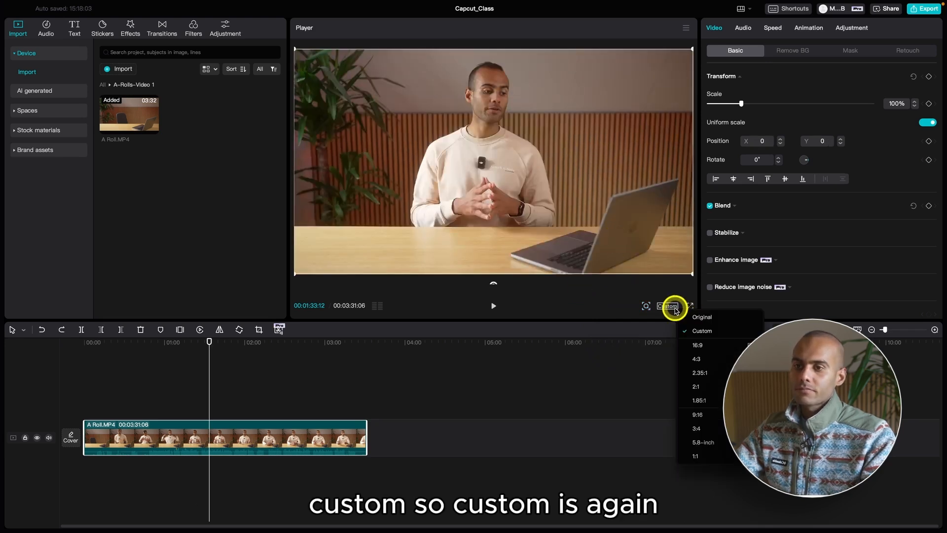
click(713, 357)
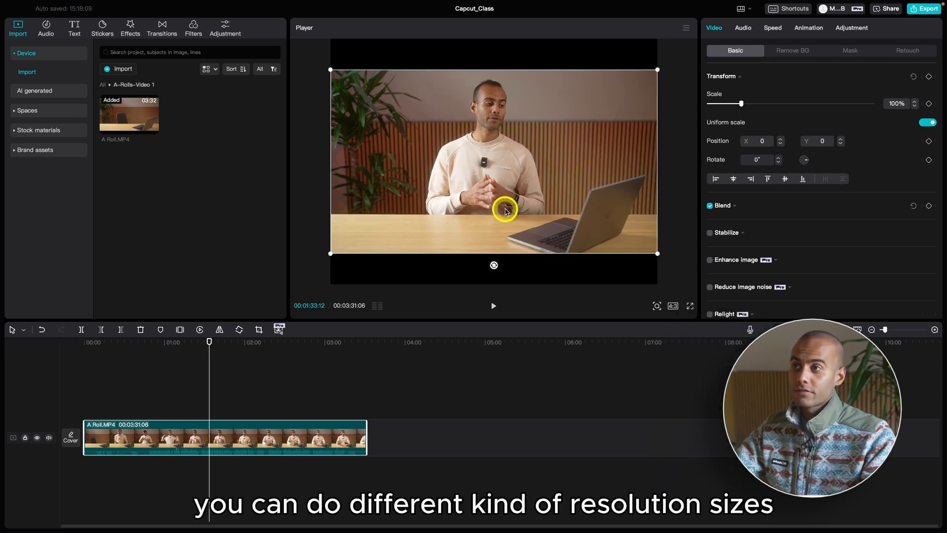
click(674, 306)
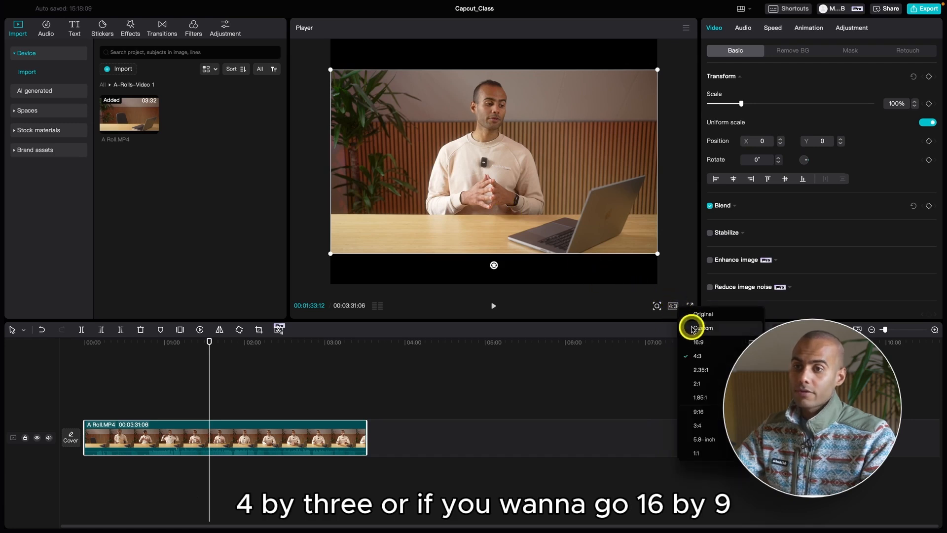
click(721, 412)
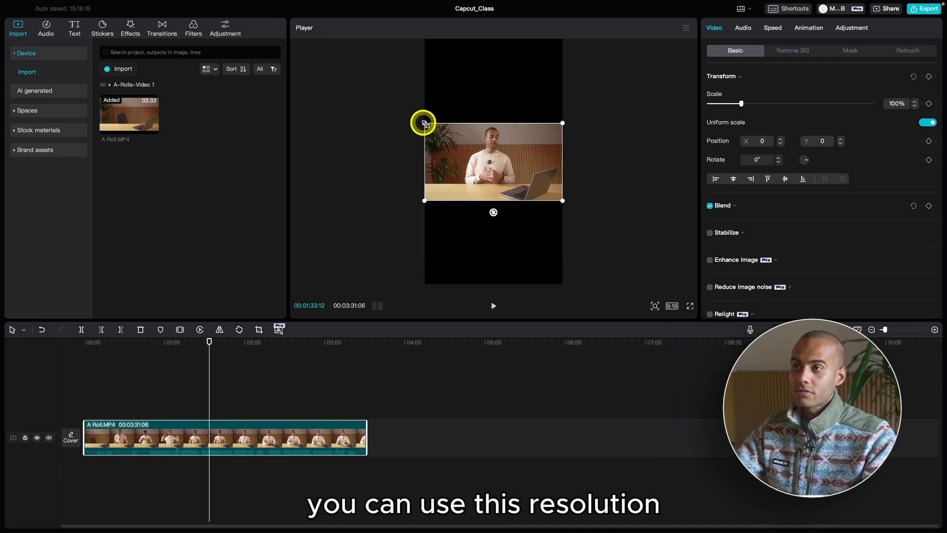
Enlarge the clip to 316% to fill the vertical frame and shift it horizontally to X 154
drag(423, 123, 254, 38)
click(326, 46)
click(450, 120)
drag(487, 150, 497, 149)
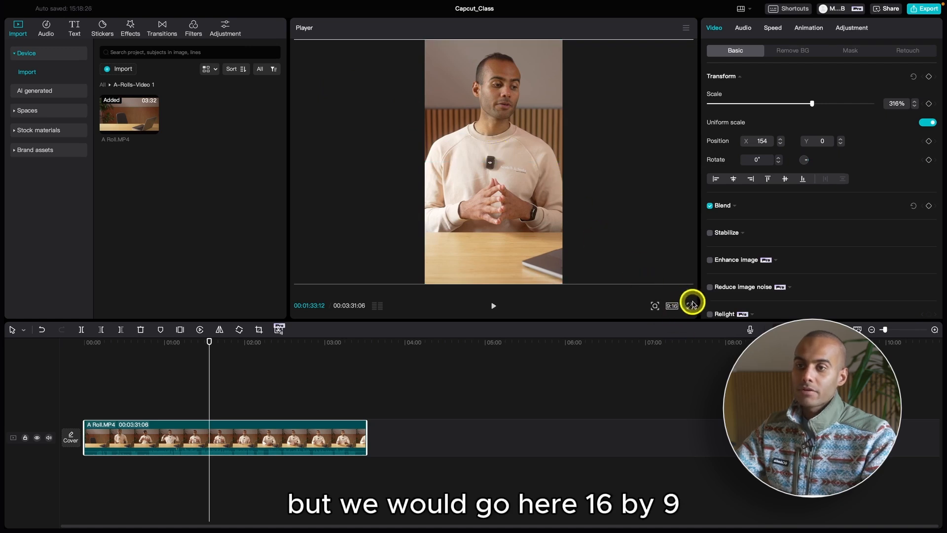
Set the project's aspect ratio to 16:9 and reset the clip's transform to its defaults
click(673, 305)
click(713, 344)
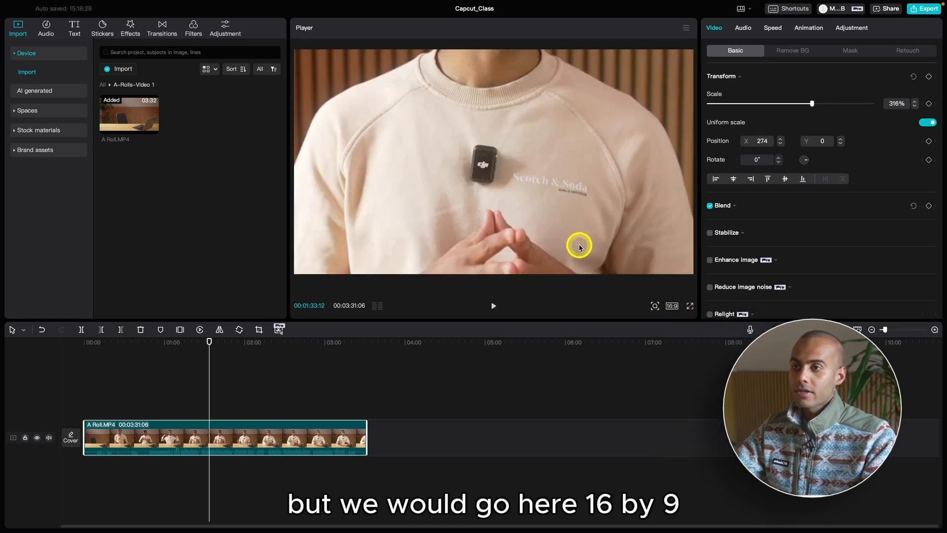
click(654, 306)
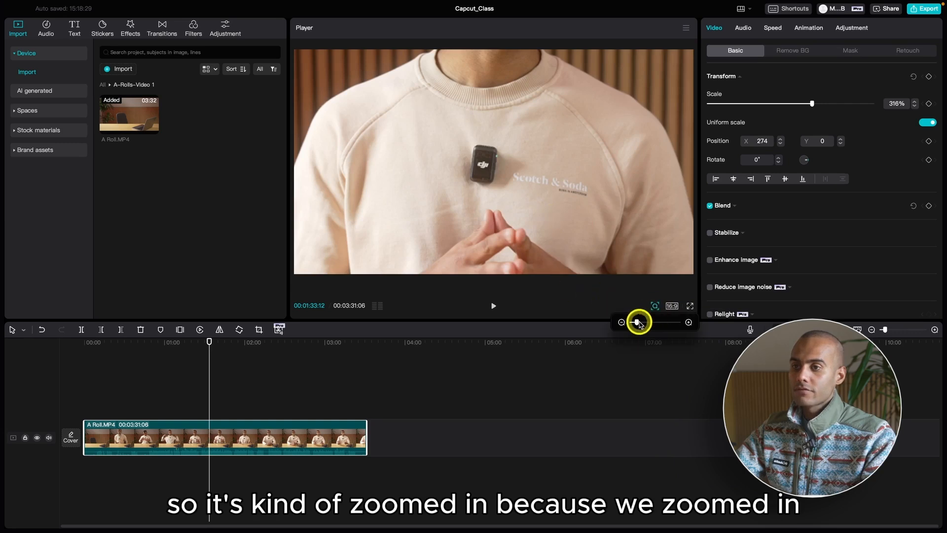
mouse_move(638, 322)
mouse_down()
mouse_move(626, 323)
mouse_move(633, 326)
mouse_up()
click(525, 188)
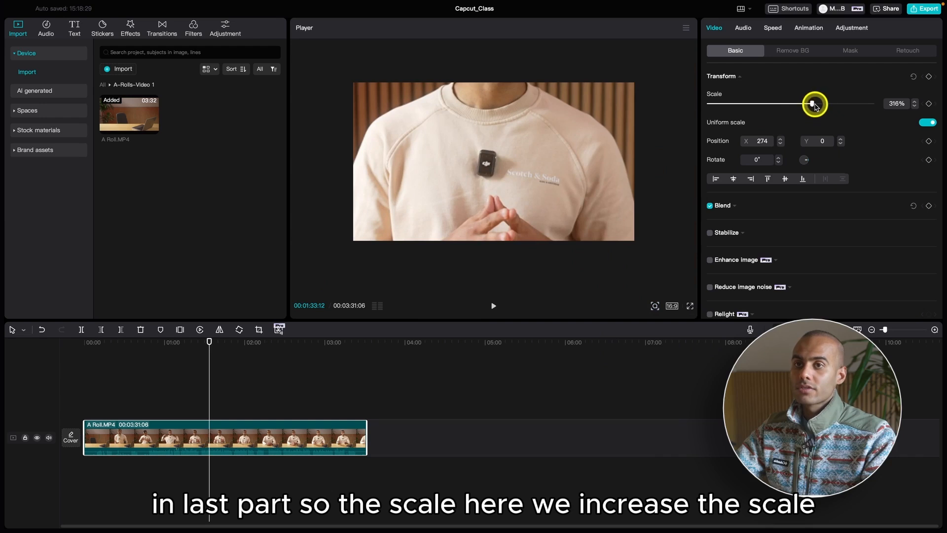
drag(814, 104, 751, 104)
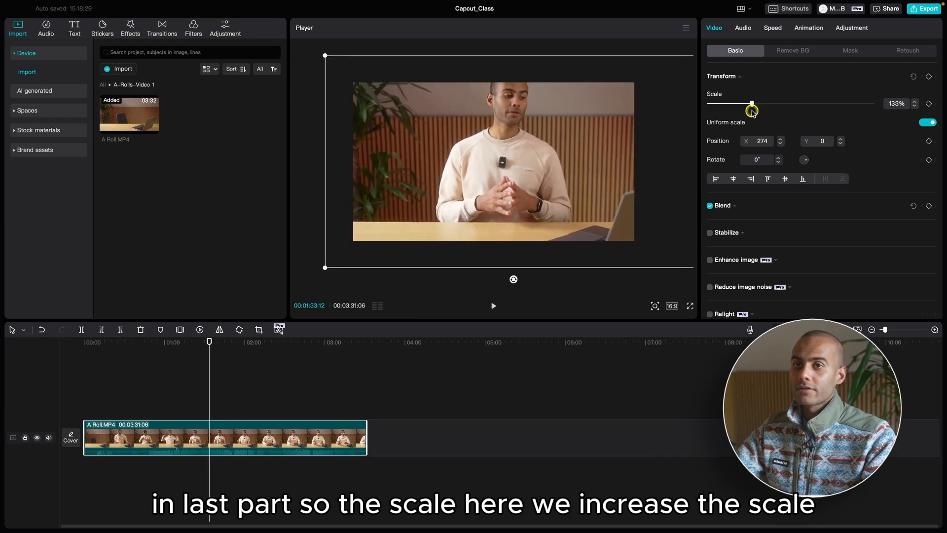
click(913, 78)
click(588, 275)
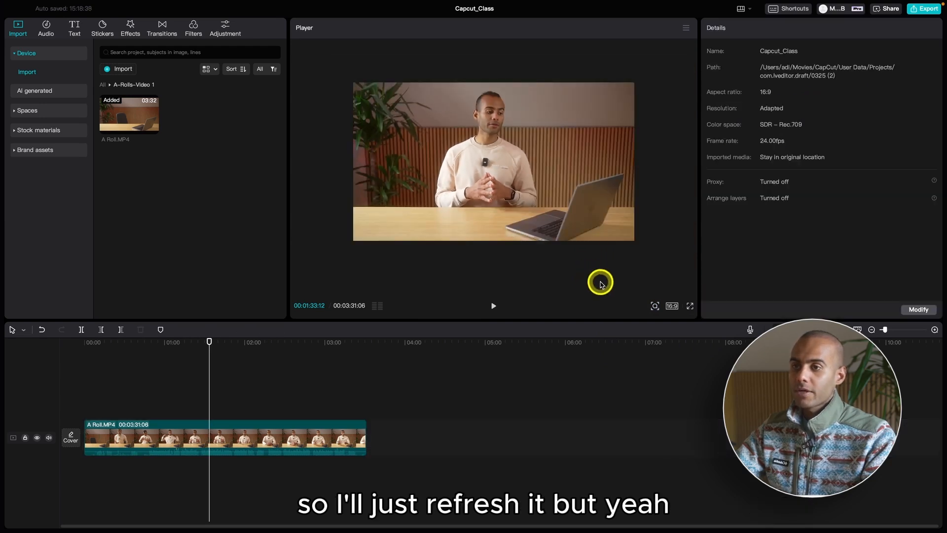
Enlarge the preview to fill the player again and play a few seconds of the footage
click(655, 305)
click(687, 322)
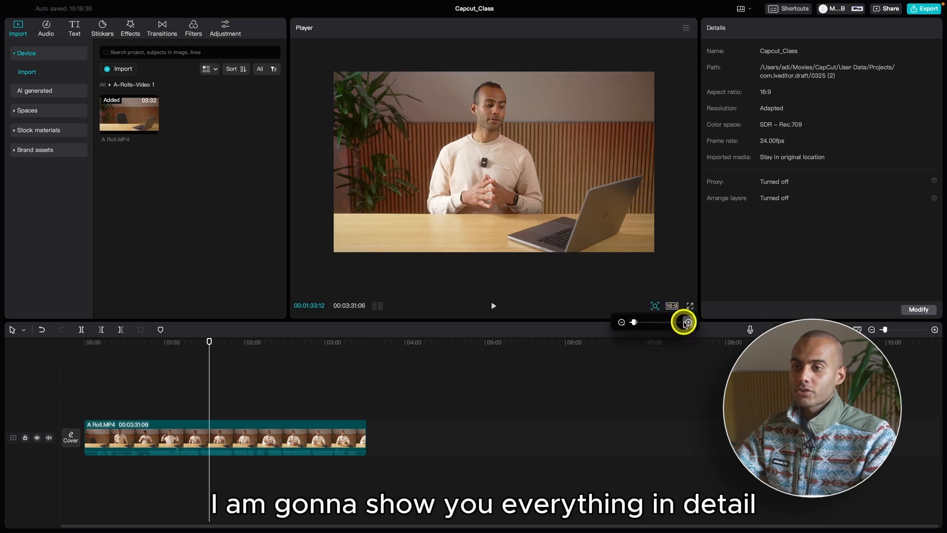
click(688, 322)
click(688, 322)
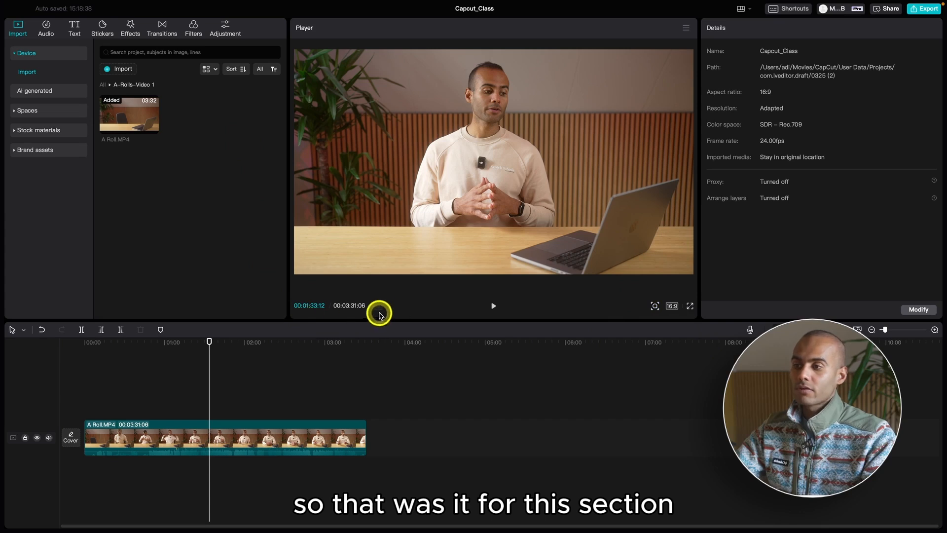
click(493, 306)
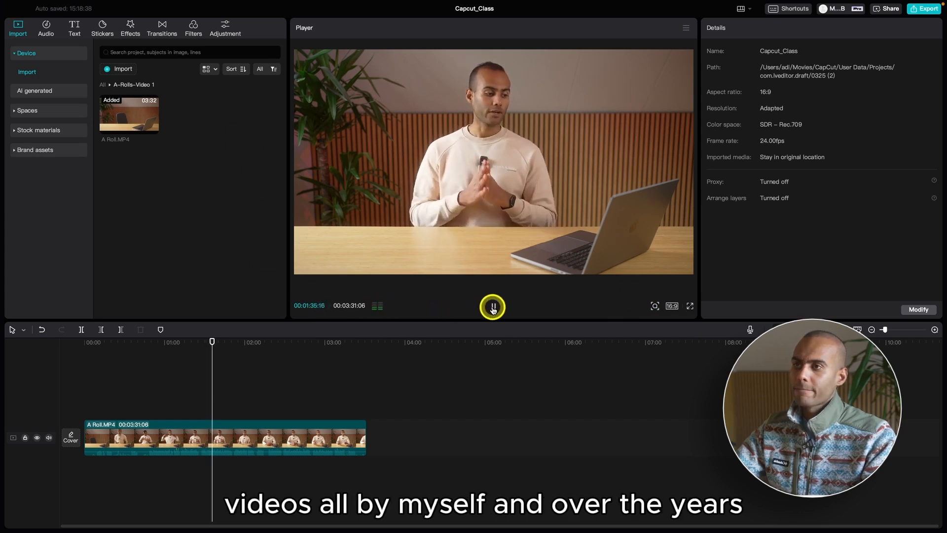
click(493, 307)
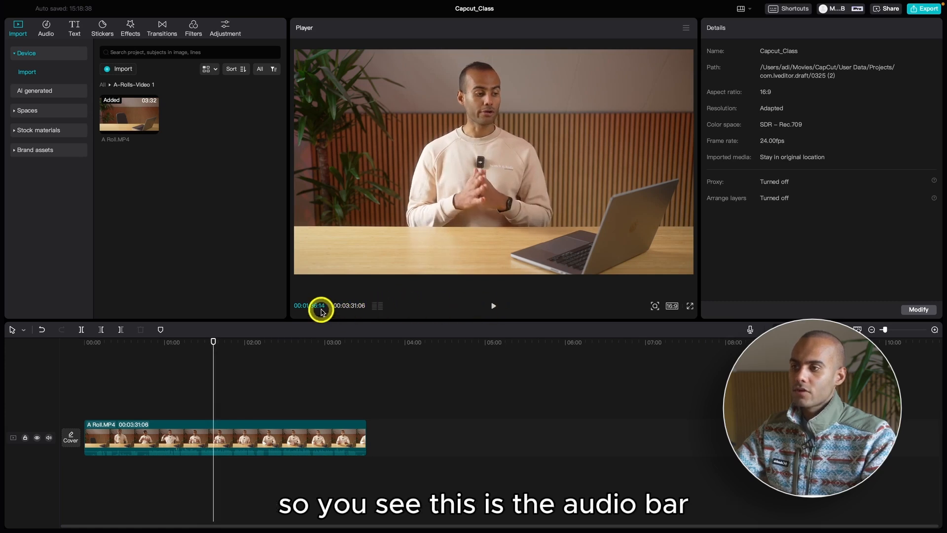
Move the playhead to the clip's end and back to 00:01:55:13, and view that frame briefly in full screen
click(365, 342)
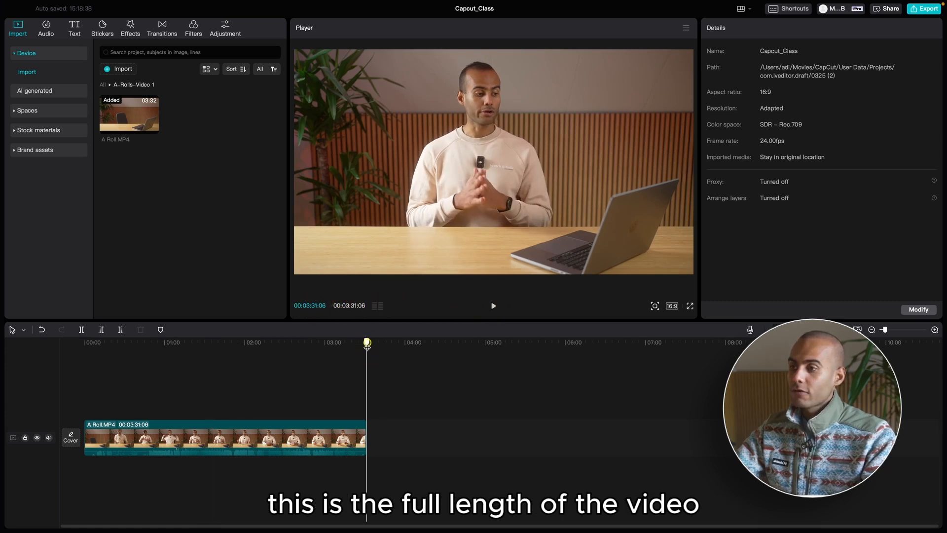
click(239, 342)
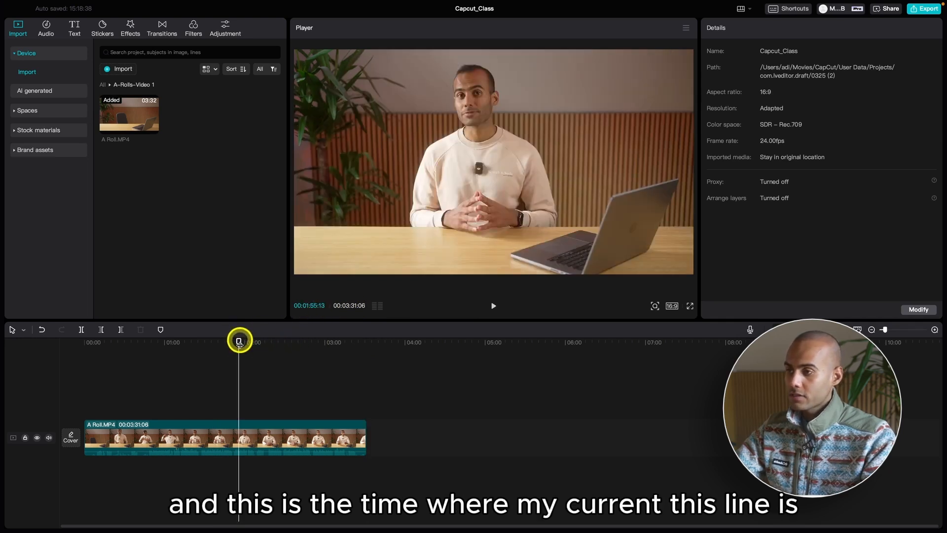
click(689, 306)
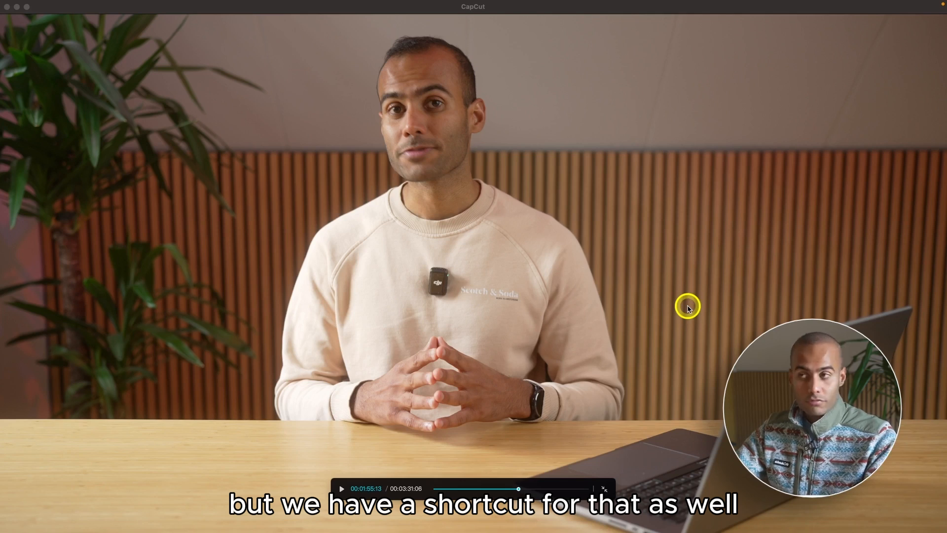
key(Escape)
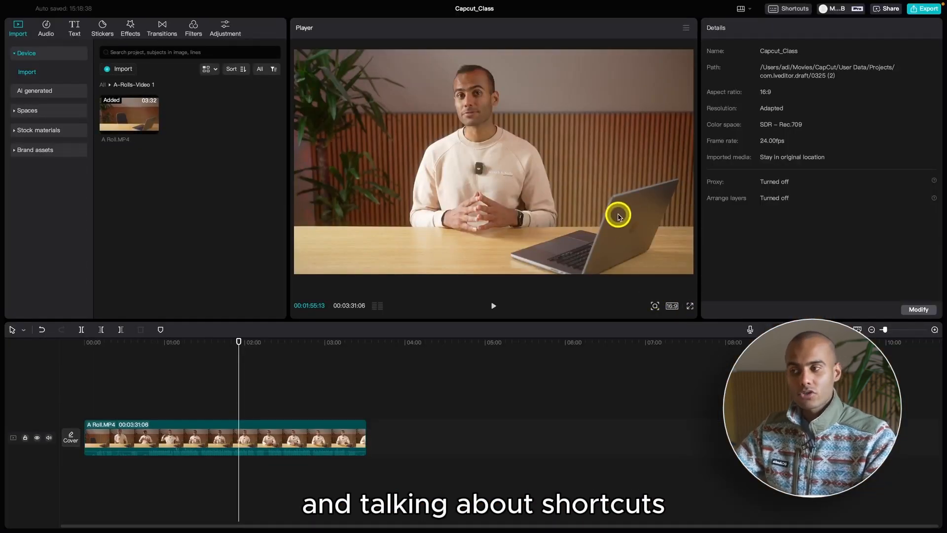
Select the A Roll.MP4 clip, show the color oscilloscope under the preview, and hide it again
click(291, 433)
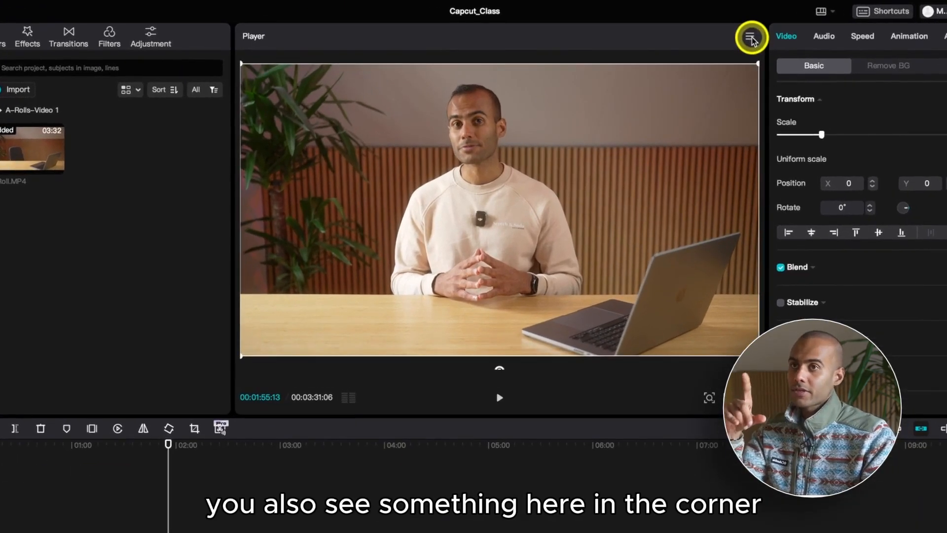
click(750, 38)
mouse_move(755, 60)
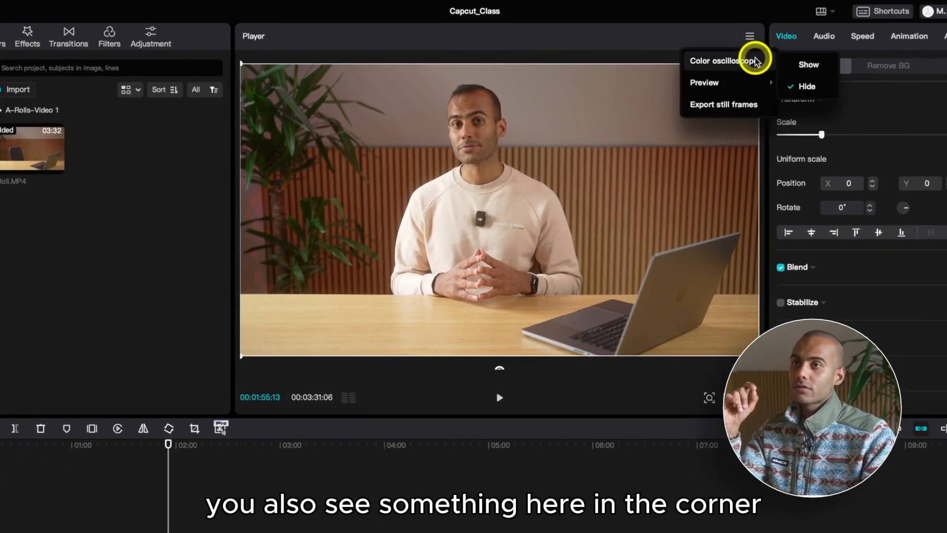
click(803, 67)
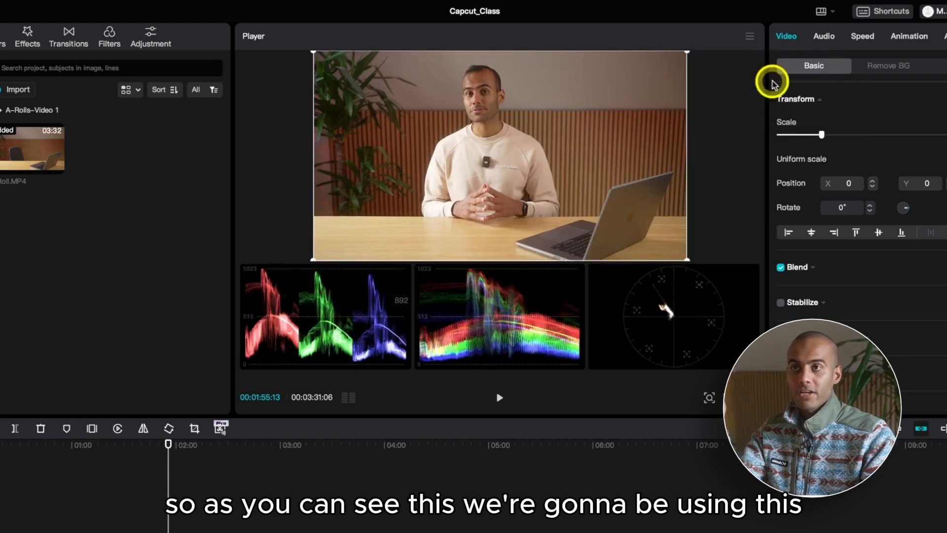
click(749, 36)
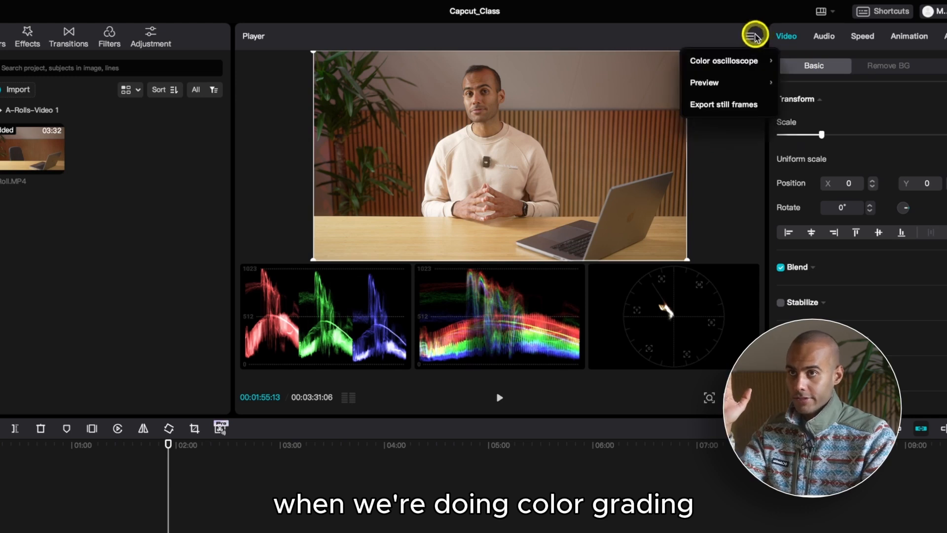
mouse_move(750, 61)
click(804, 87)
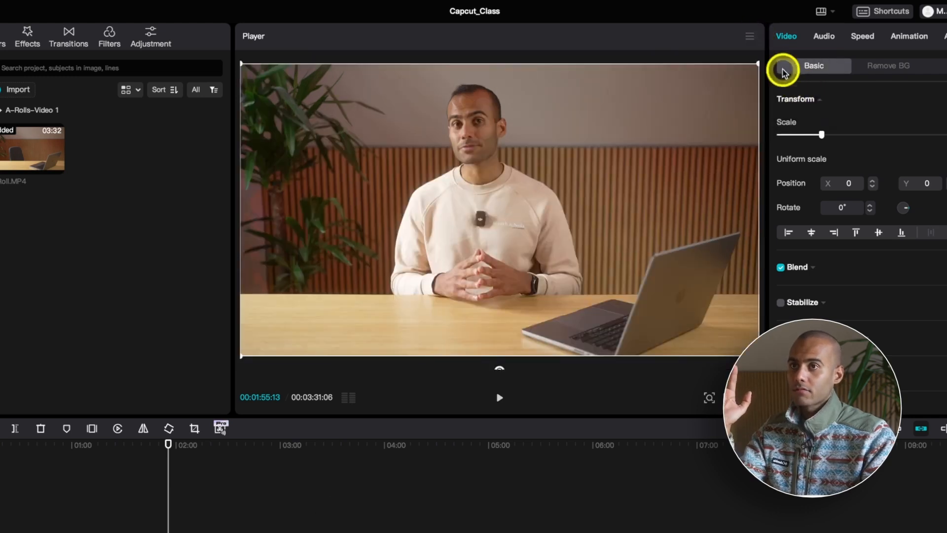
Switch the player's preview mode to Best performance and back to Best quality
click(746, 35)
mouse_move(744, 82)
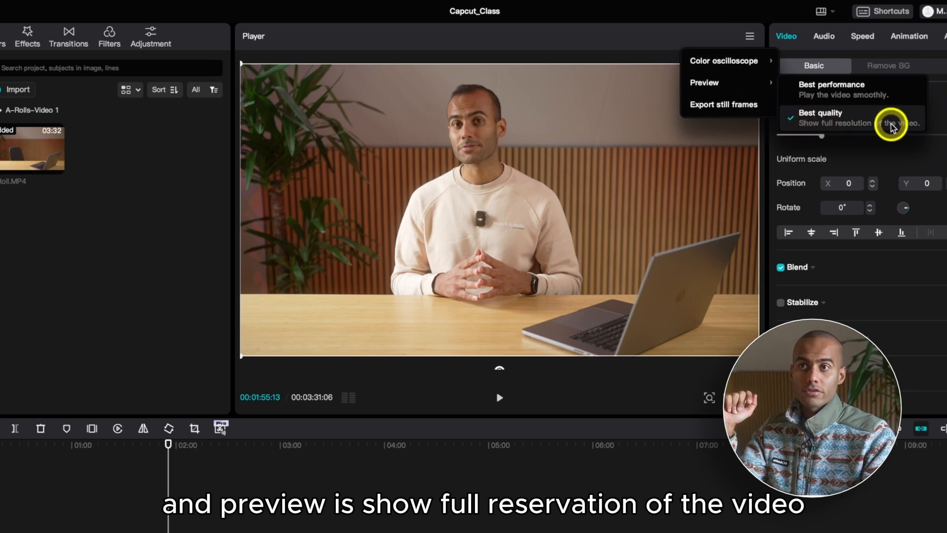
click(840, 96)
click(750, 37)
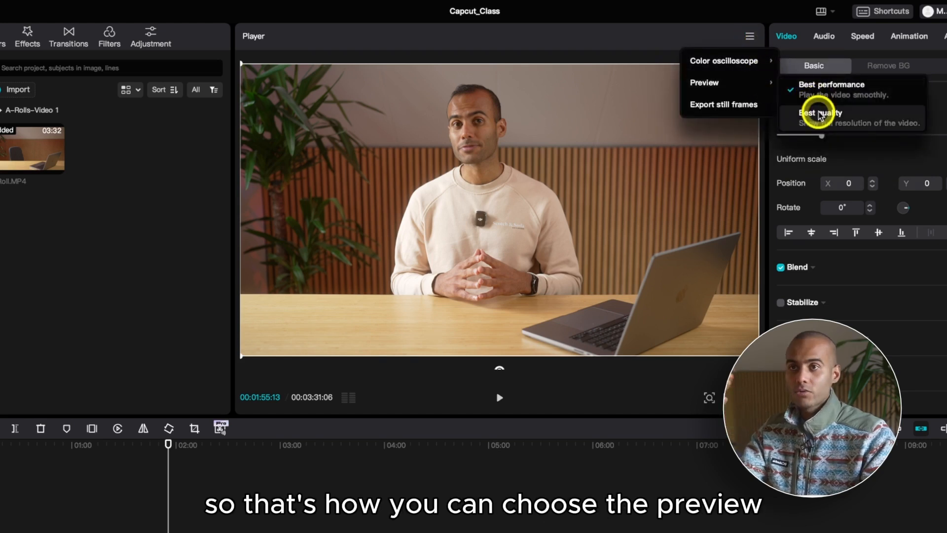
click(820, 115)
Export the current frame as a 1080P JPEG still named Capcut_Class and import it into the project
click(750, 36)
mouse_move(769, 81)
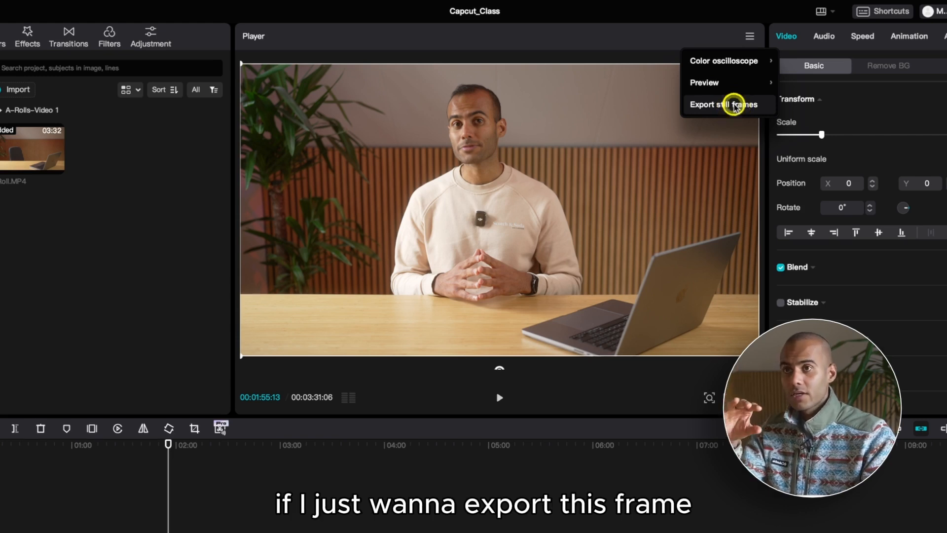
click(735, 106)
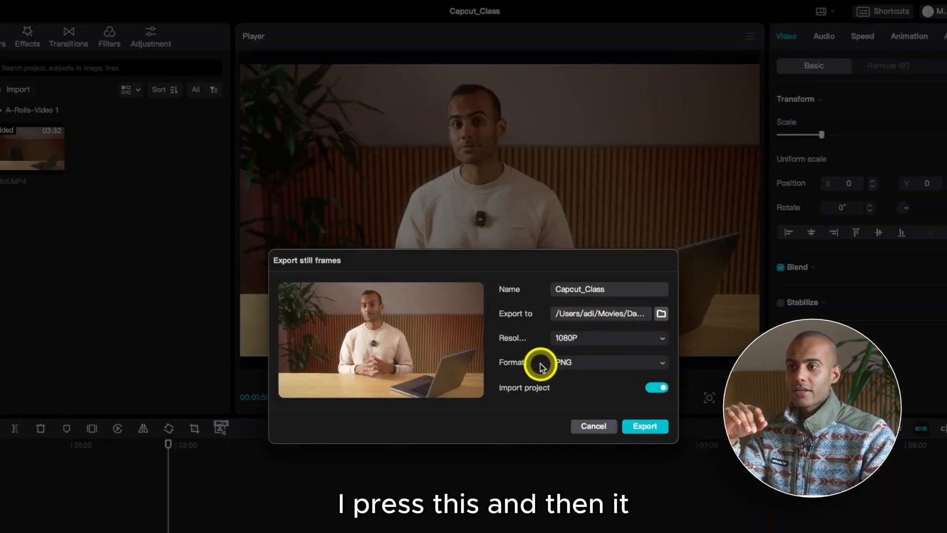
click(567, 363)
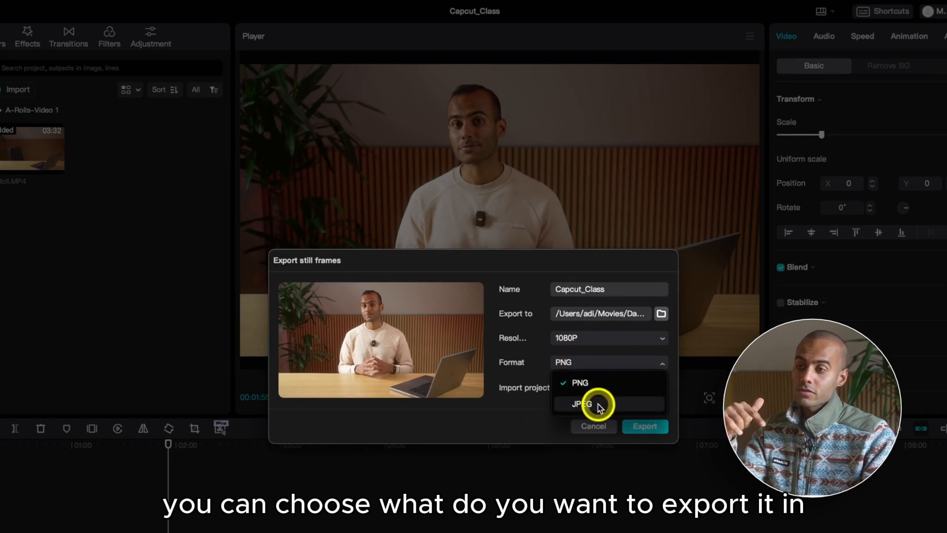
click(603, 405)
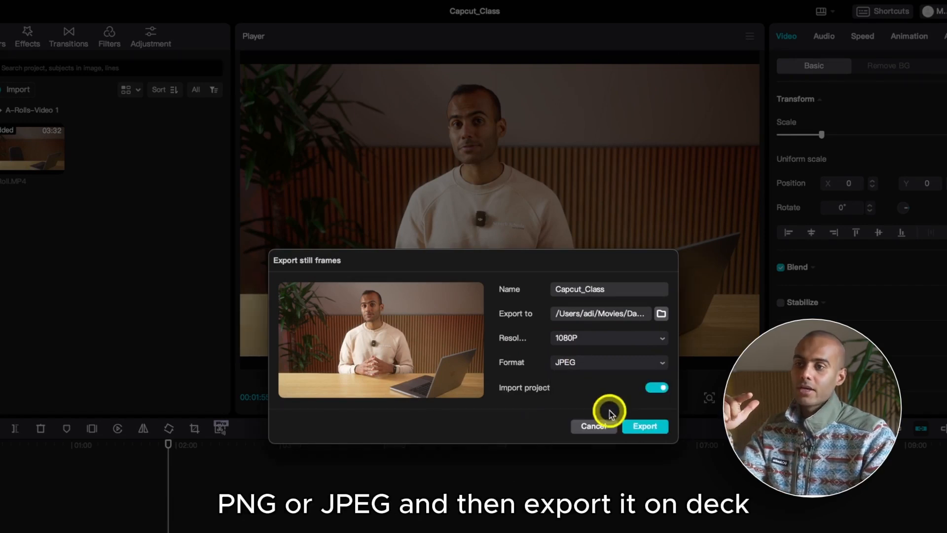
click(644, 426)
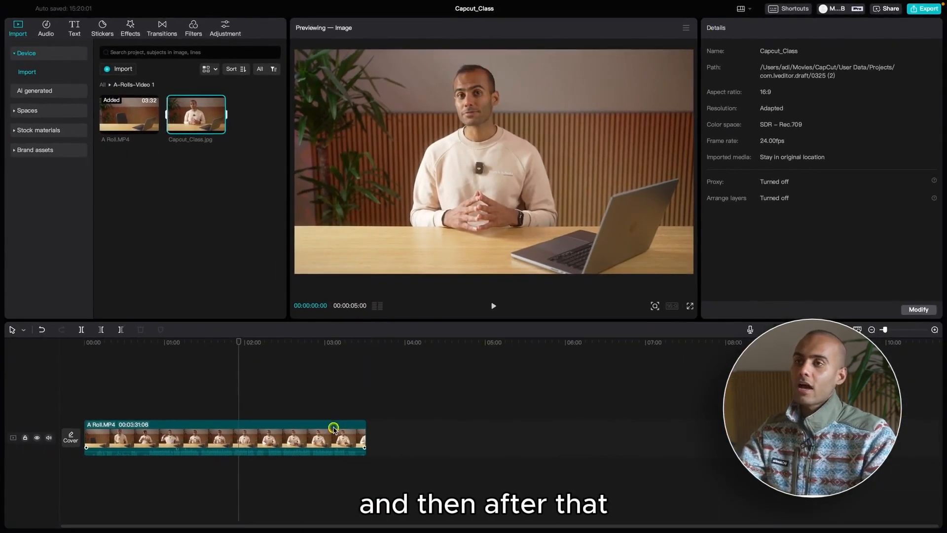
Select the A Roll.MP4 clip on the timeline and view the available workspace layout options
click(333, 428)
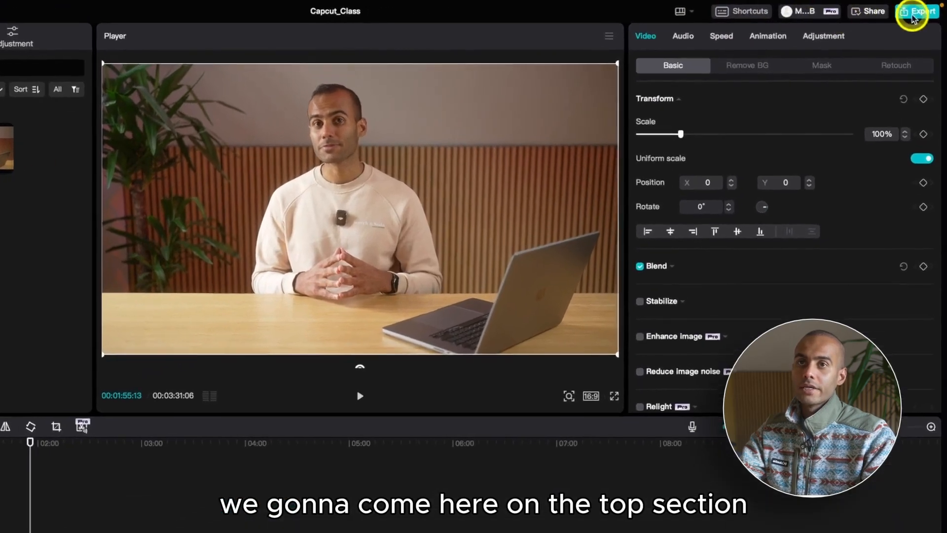
click(692, 12)
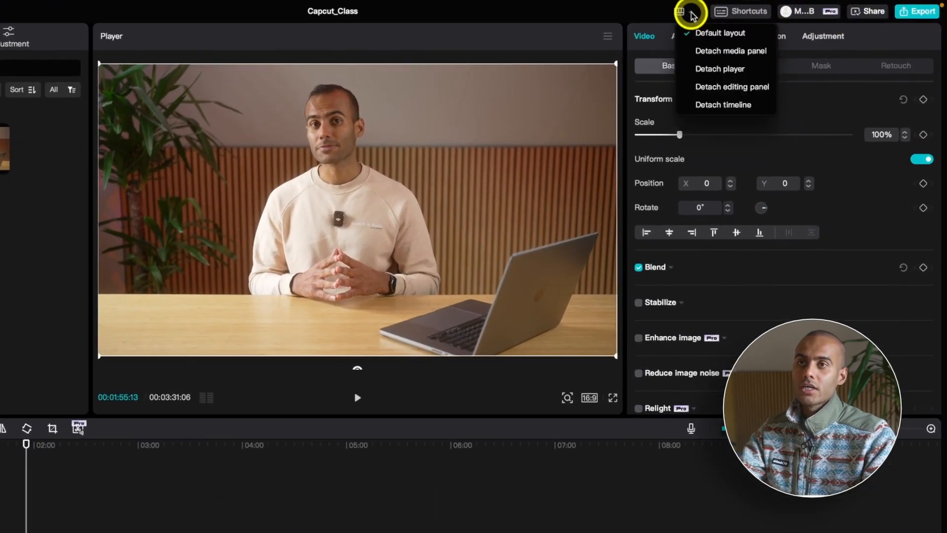
click(588, 51)
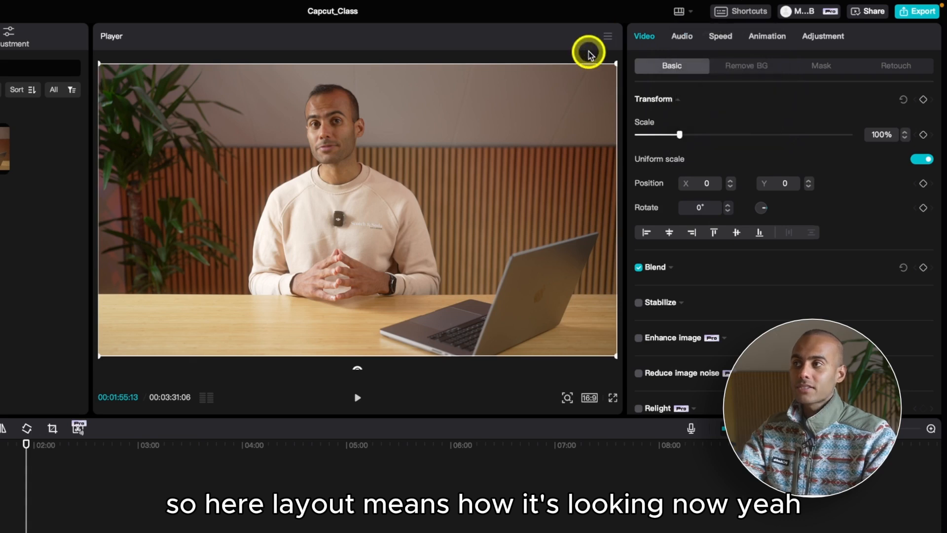
Detach the media panel, move its floating window, and go through the desktop overview back to the CapCut workspace
click(691, 12)
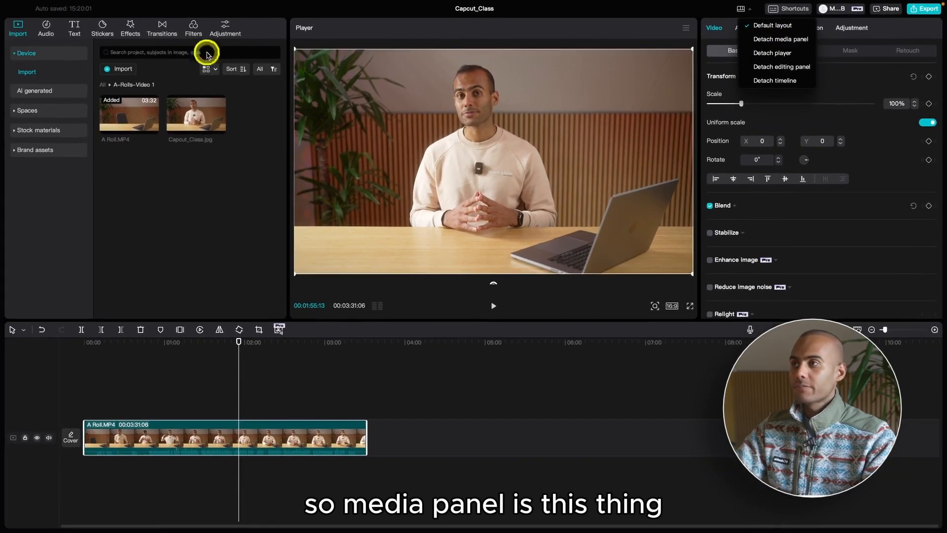
click(791, 39)
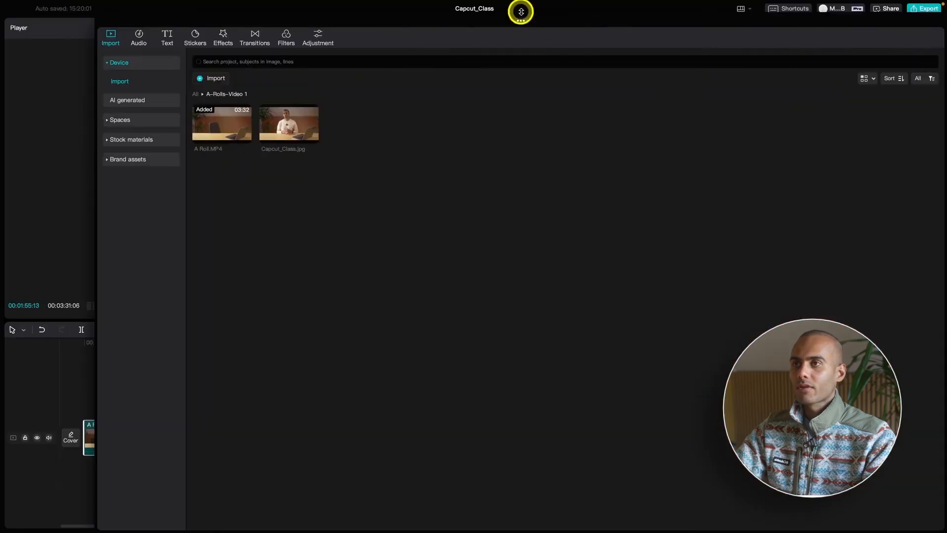
drag(429, 21, 428, 69)
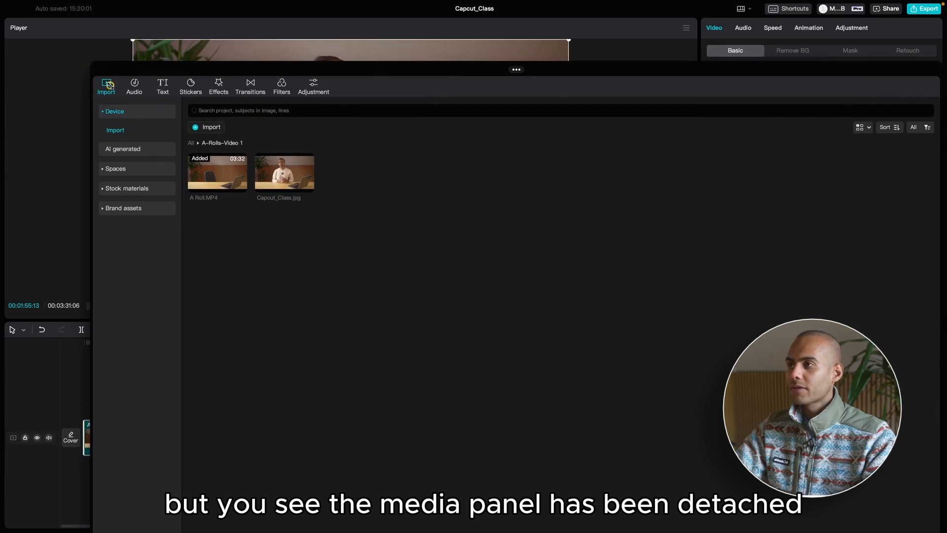
drag(109, 85, 239, 121)
key(ctrl+Up)
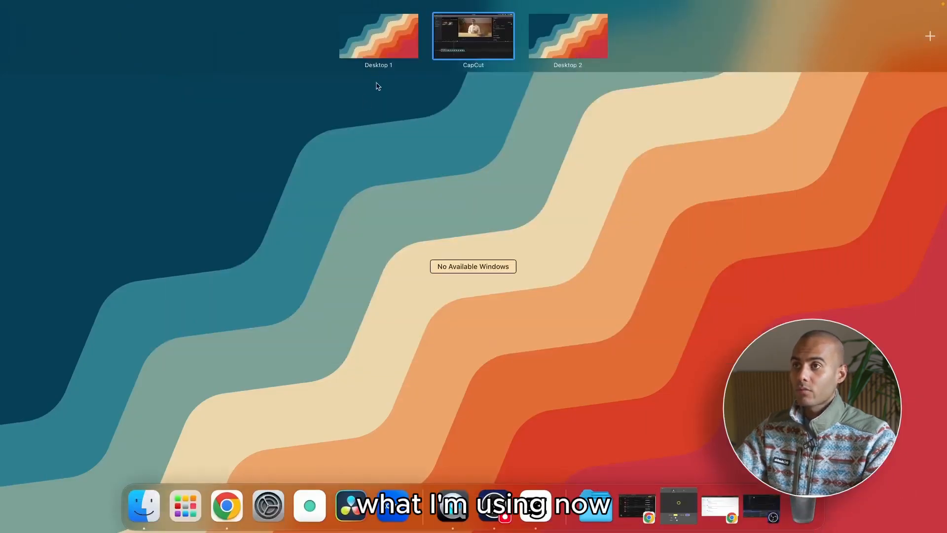
click(456, 44)
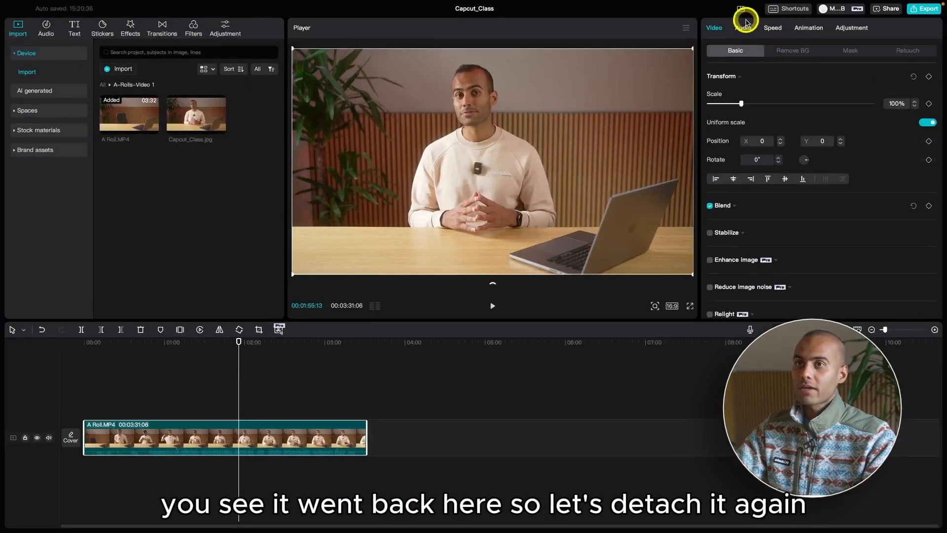
Detach the media panel again, move its window over the timeline and around the workspace, and restore it to its docked place
click(747, 12)
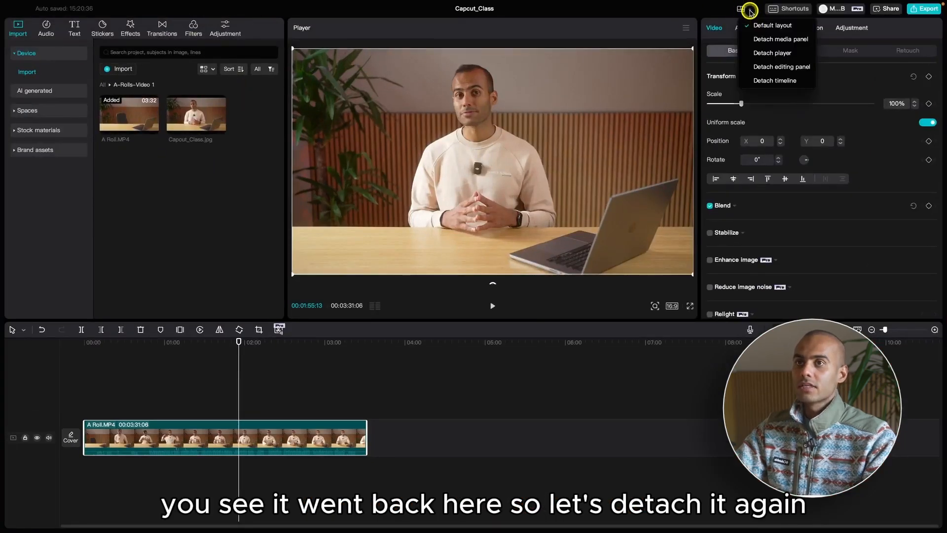
click(770, 41)
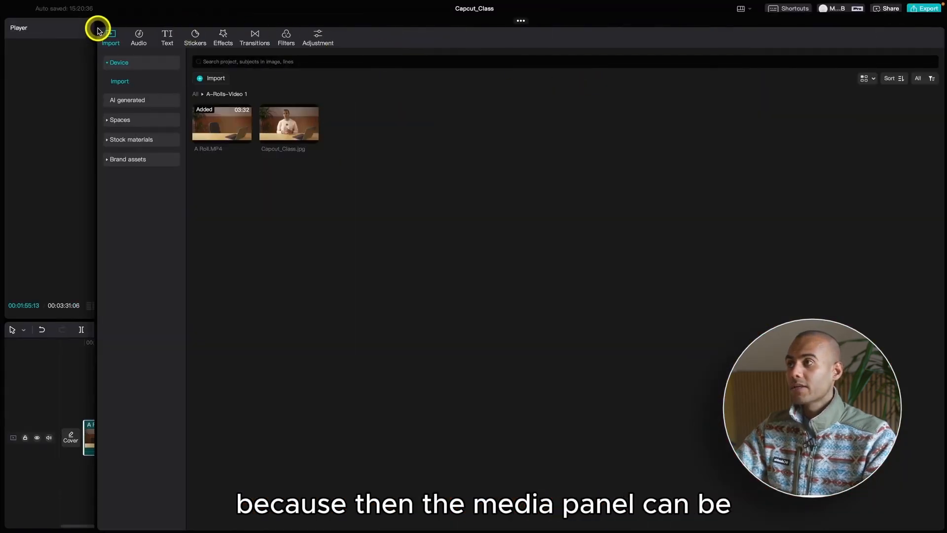
drag(516, 23, 609, 361)
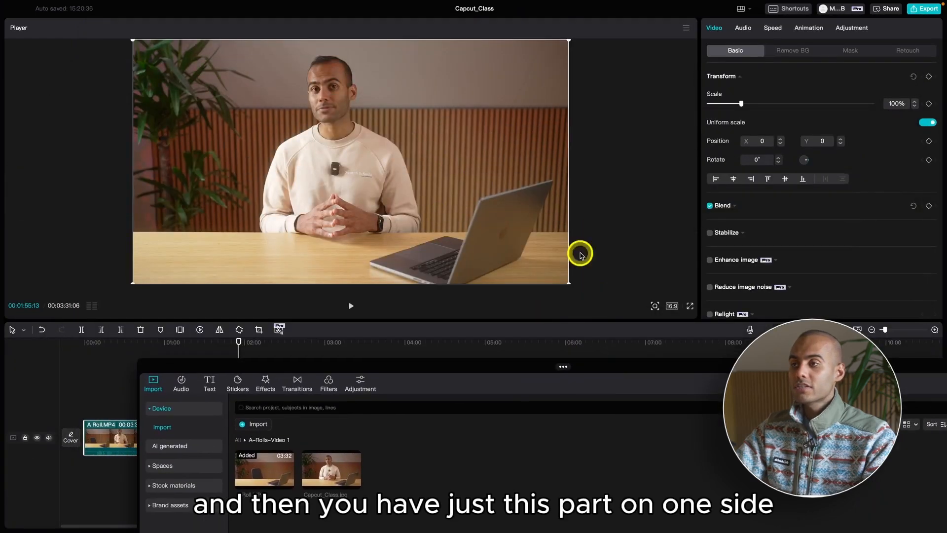
drag(422, 371, 946, 365)
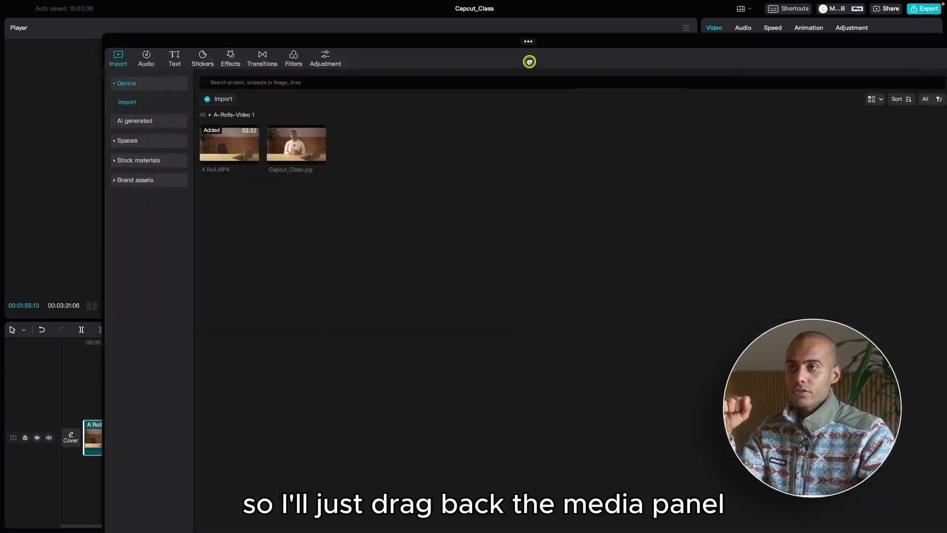
drag(528, 59, 471, 86)
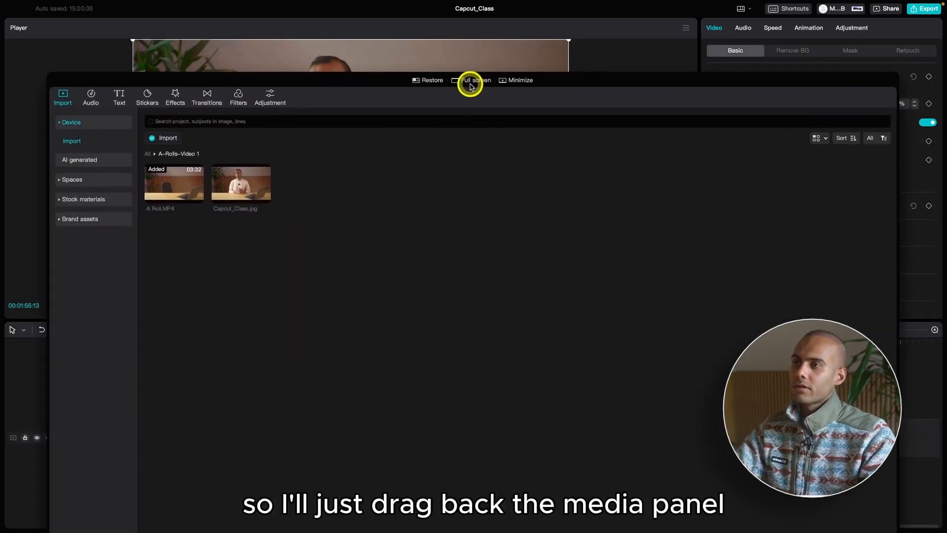
click(434, 81)
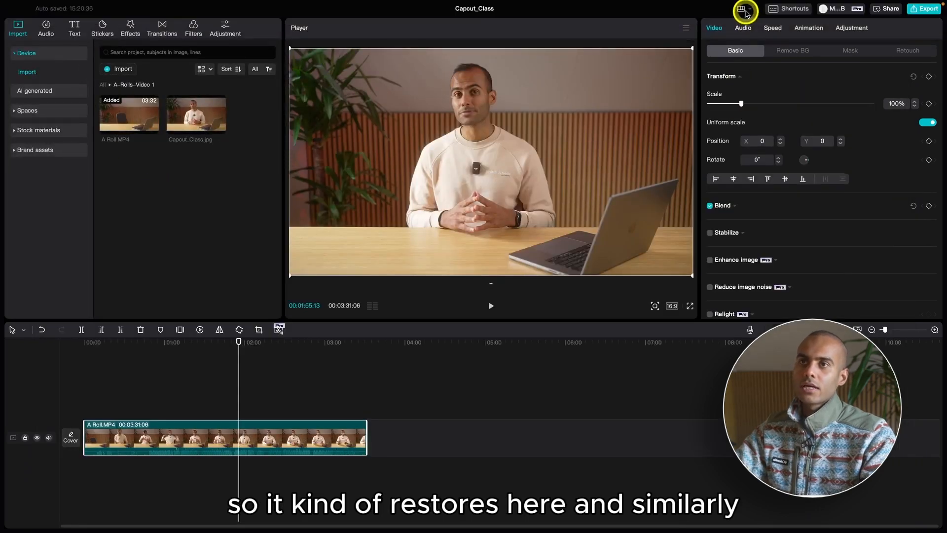
Detach the timeline, expand its window to full screen, and restore it to the main workspace
click(746, 10)
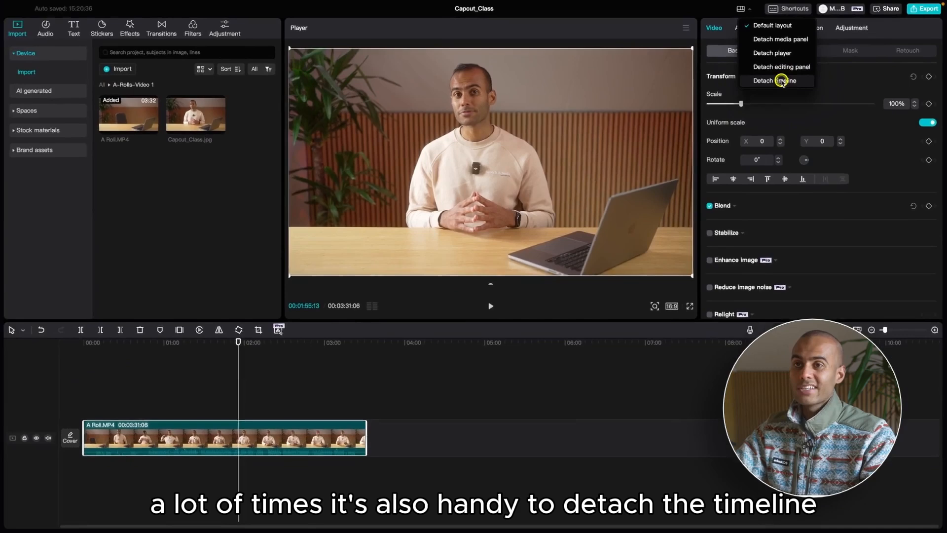
click(730, 106)
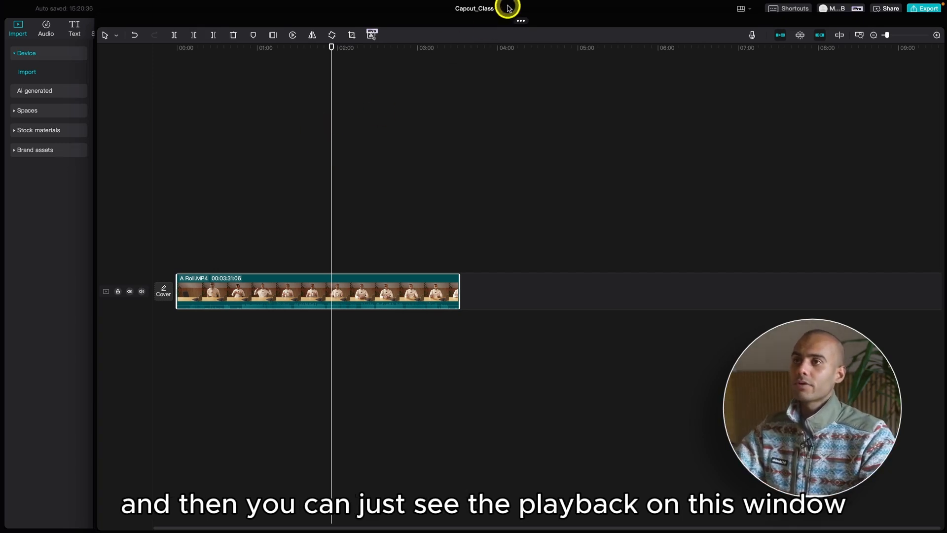
click(518, 21)
mouse_move(477, 9)
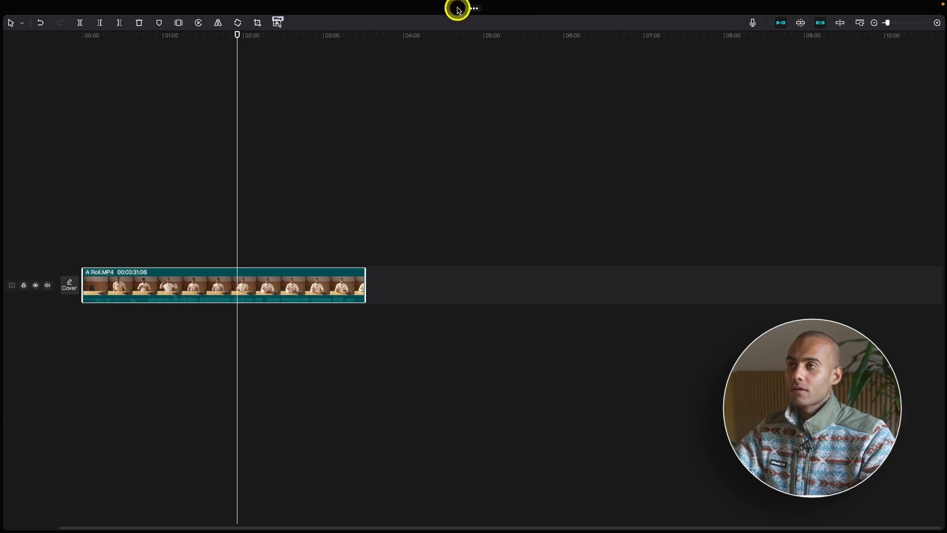
click(457, 10)
Review the Timeline, Player, Basic and Other groups of keyboard shortcuts and close the list
click(793, 13)
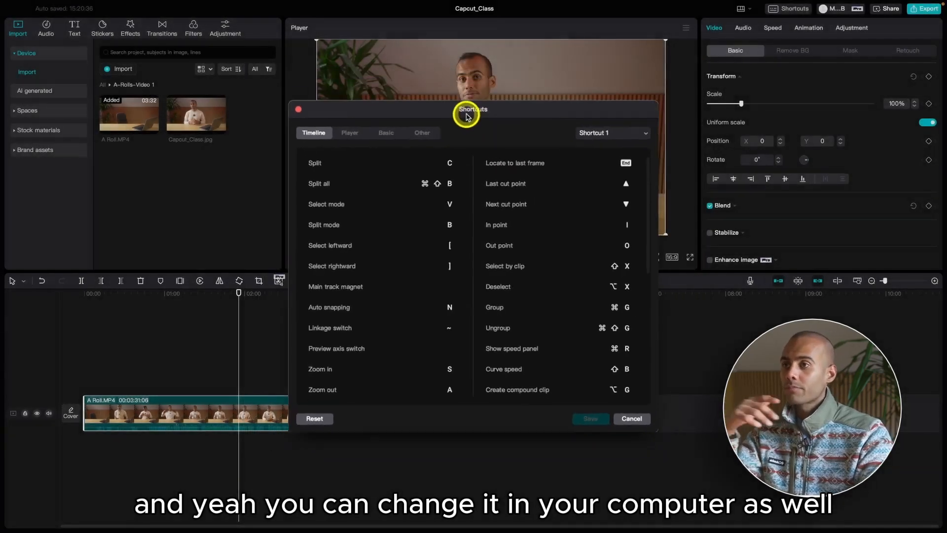
click(354, 138)
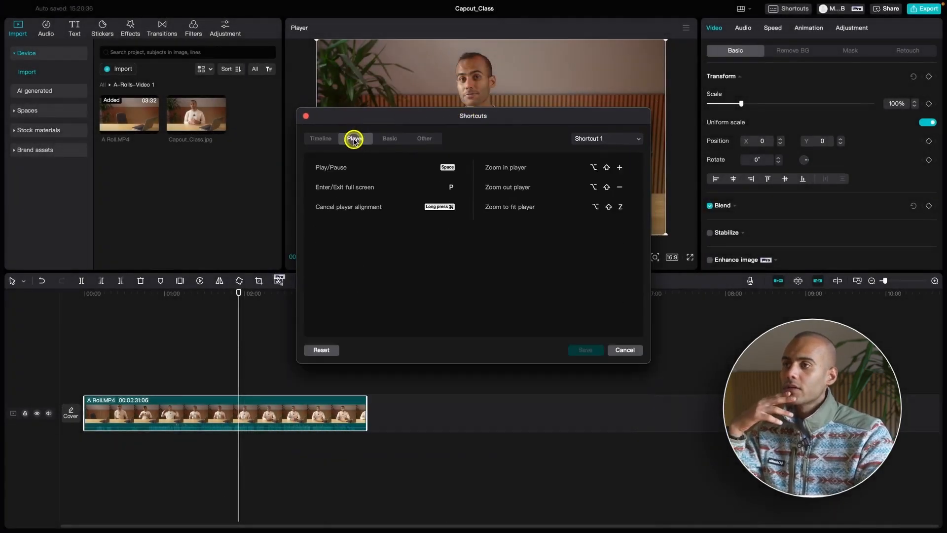
click(387, 139)
click(439, 140)
click(305, 115)
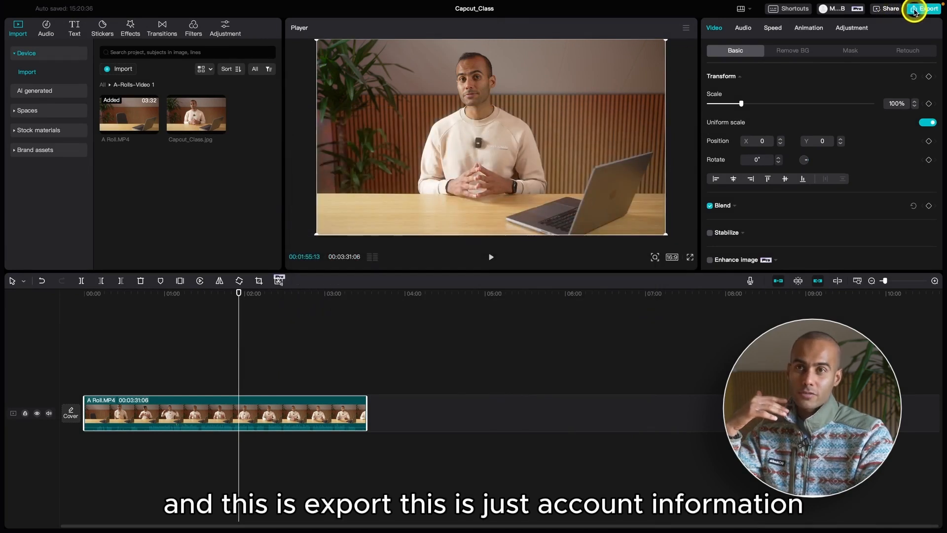
View the Pro plan details of the account, and look through the video export settings without exporting
click(846, 11)
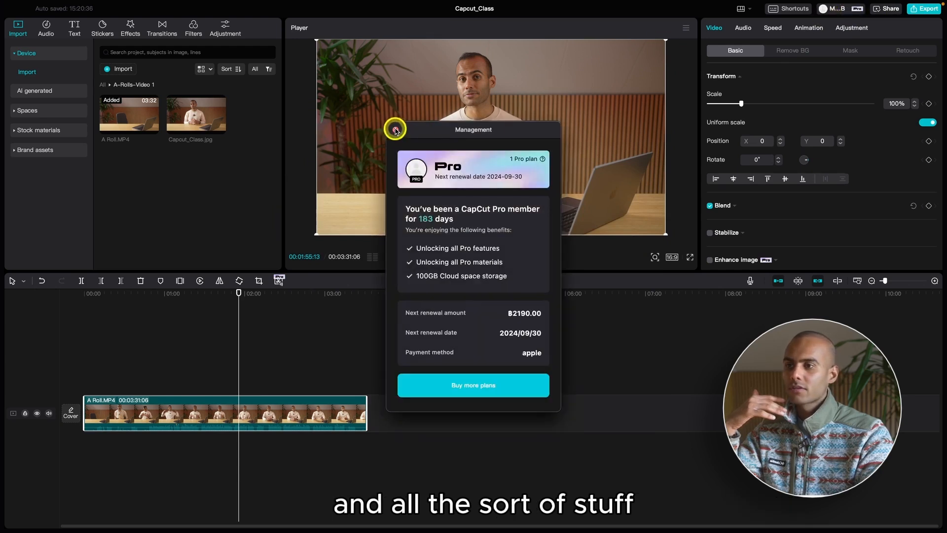
click(396, 130)
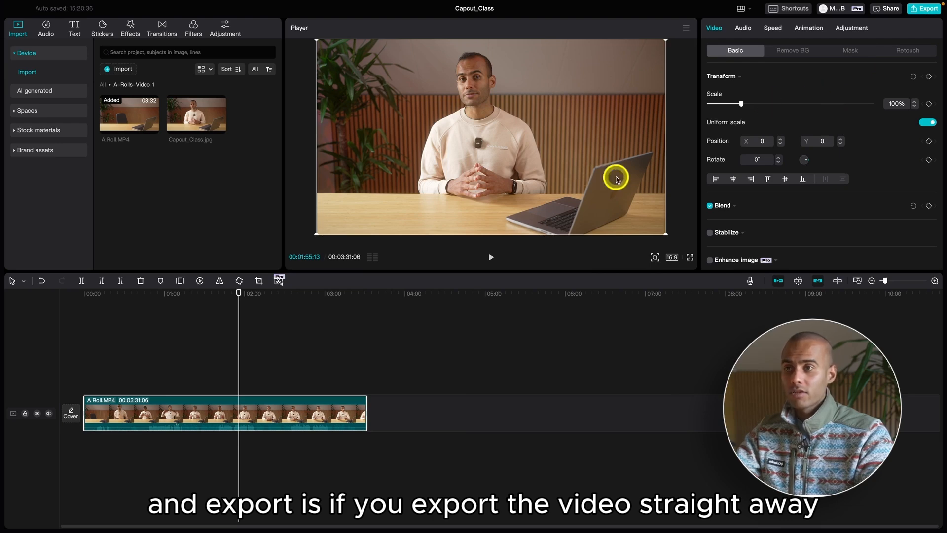
click(922, 8)
scroll(592, 250, down, 1)
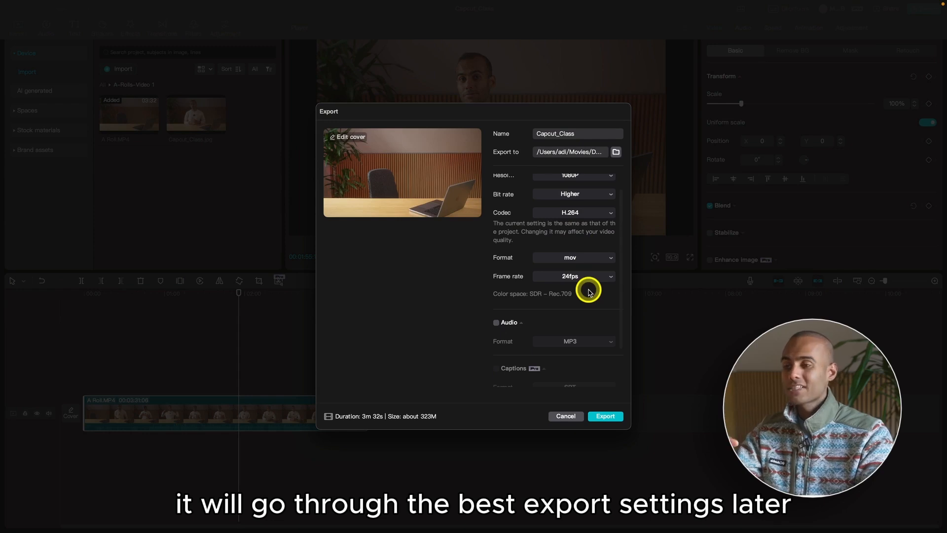
click(567, 416)
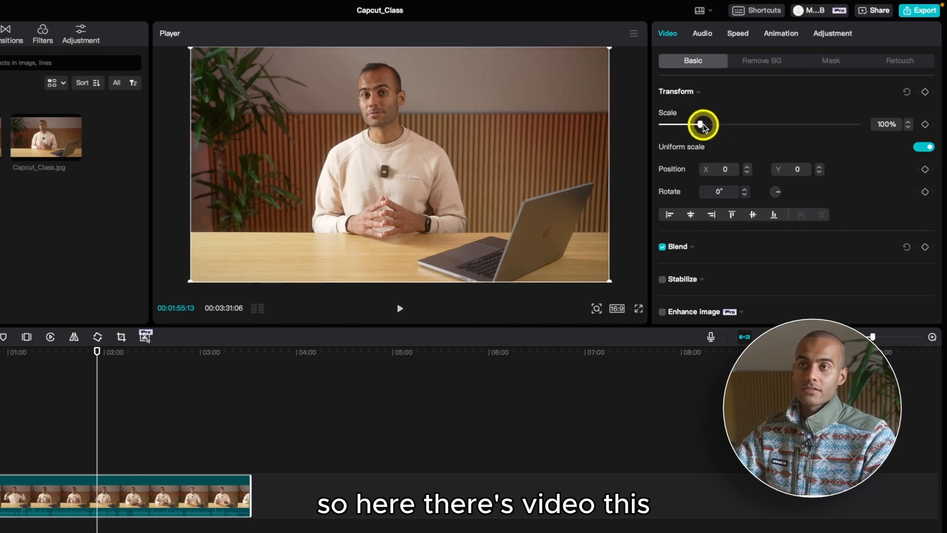
Try scaling the clip down to 73%, undo that, and set the clip's Y position to 5
drag(700, 123, 689, 148)
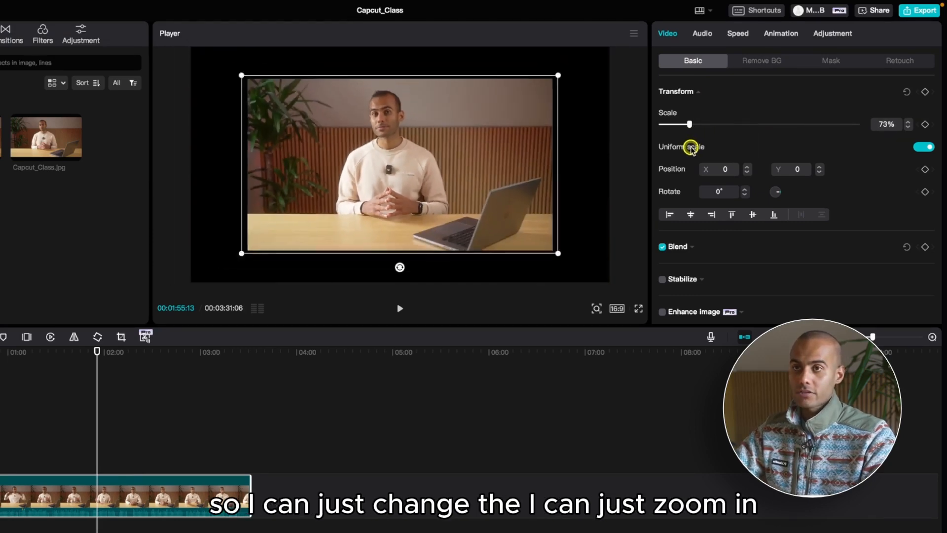
key(ctrl+z)
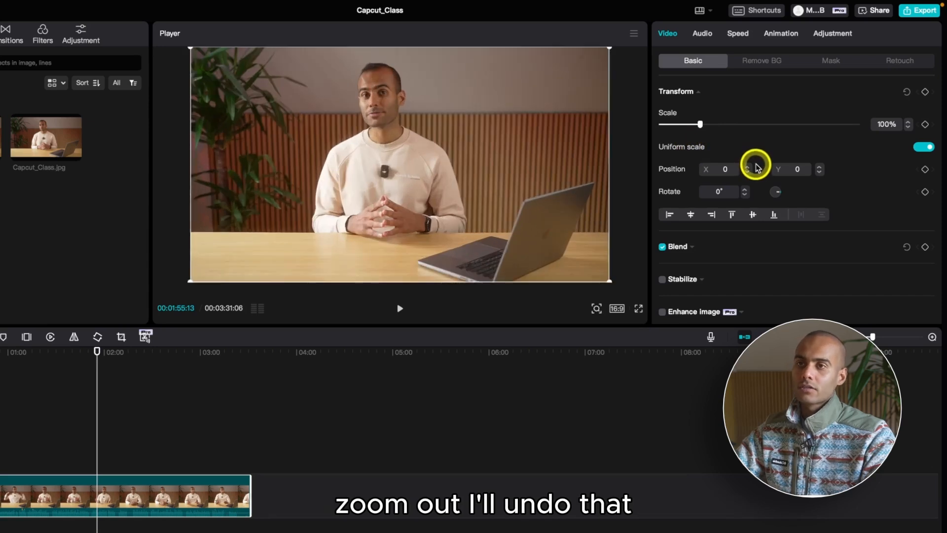
click(819, 167)
click(819, 167)
click(819, 167)
click(819, 167)
click(819, 167)
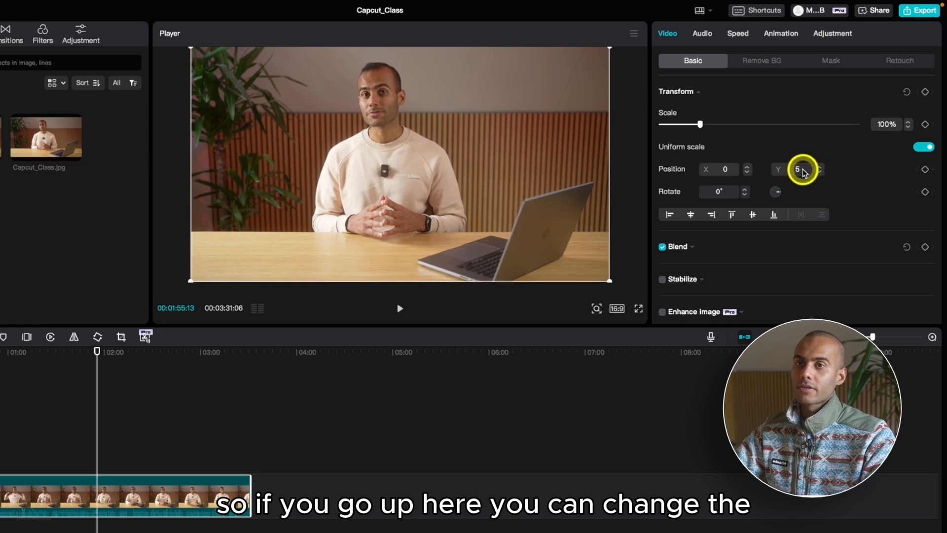
Try moving the clip upward in the preview twice, undoing each move, and try out the rotation control
drag(452, 152, 457, 122)
key(super+z)
drag(495, 160, 484, 23)
key(super+z)
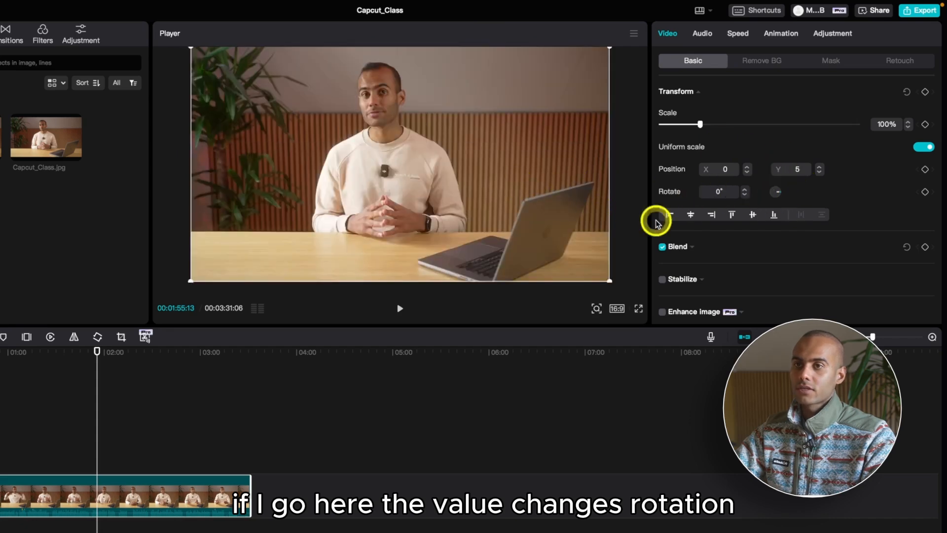
drag(779, 194, 817, 217)
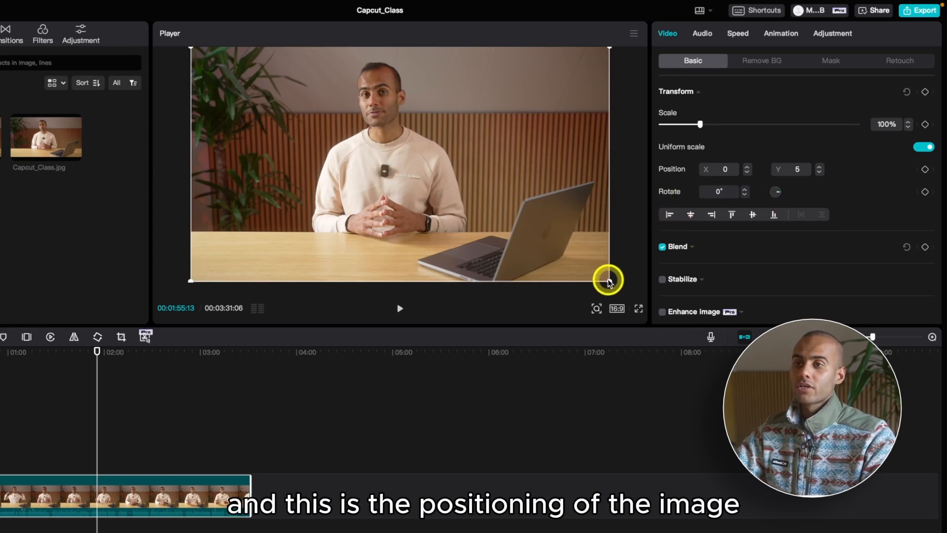
Enlarge the clip in the preview to 135% and reposition it at about X 222, Y -345
drag(609, 280, 700, 355)
drag(486, 197, 511, 237)
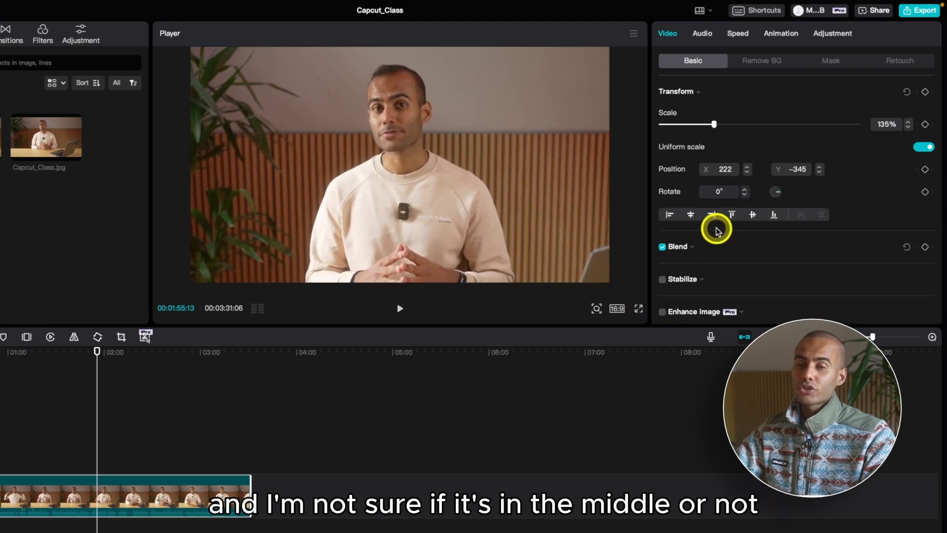
Try aligning the clip to the frame's horizontal center, left edge, top edge and bottom edge
click(691, 215)
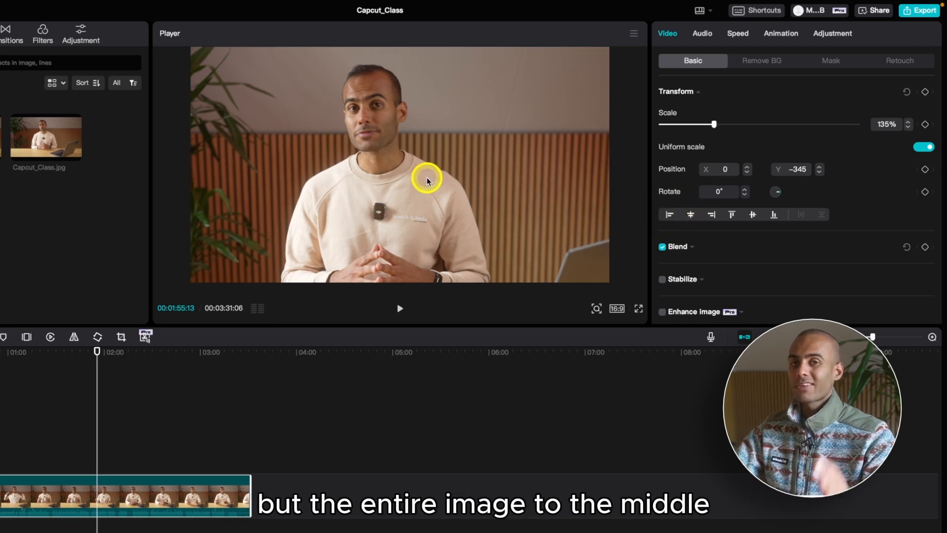
click(669, 215)
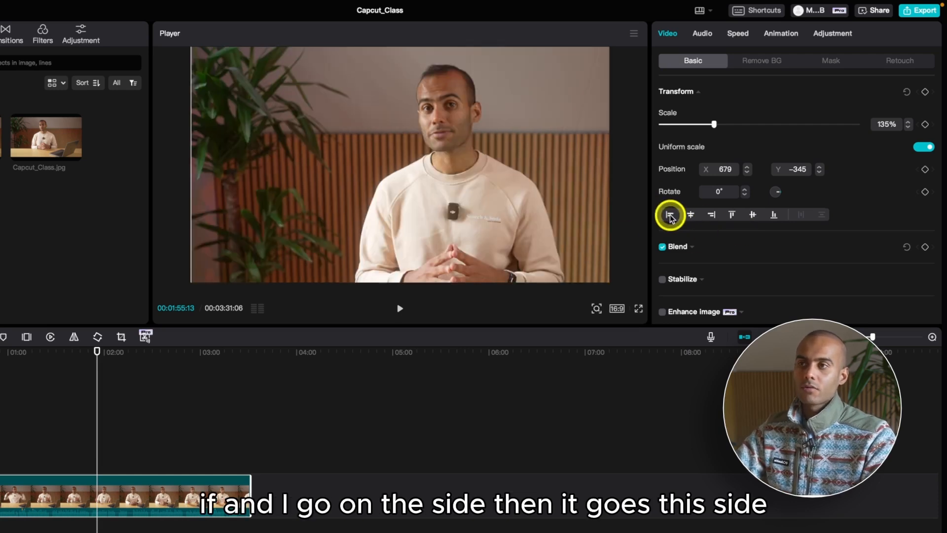
click(732, 215)
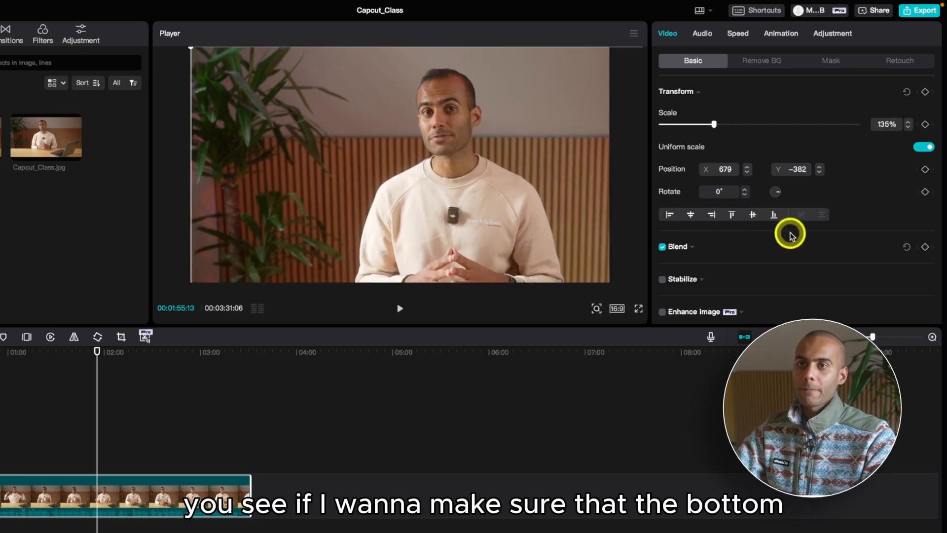
click(773, 217)
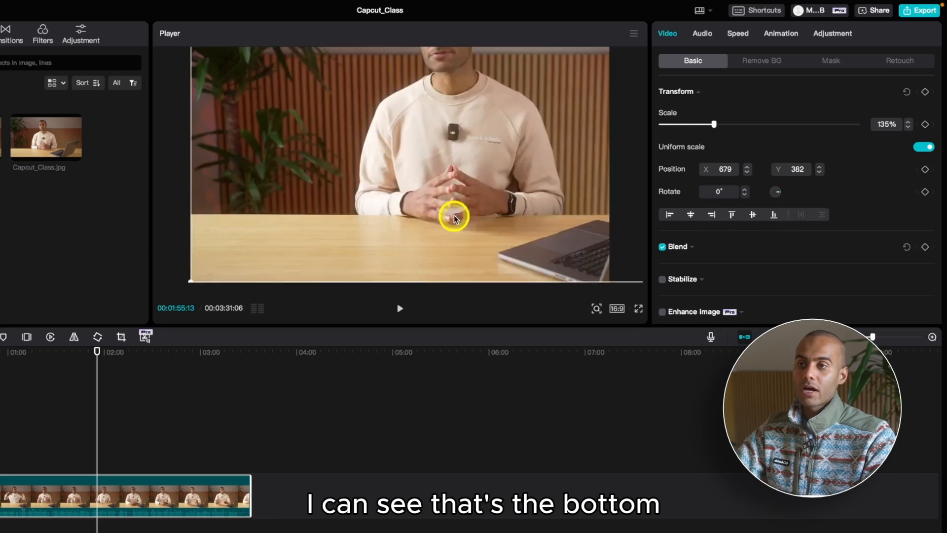
Center the clip vertically and horizontally in the frame, and set its scale to 100%
click(752, 215)
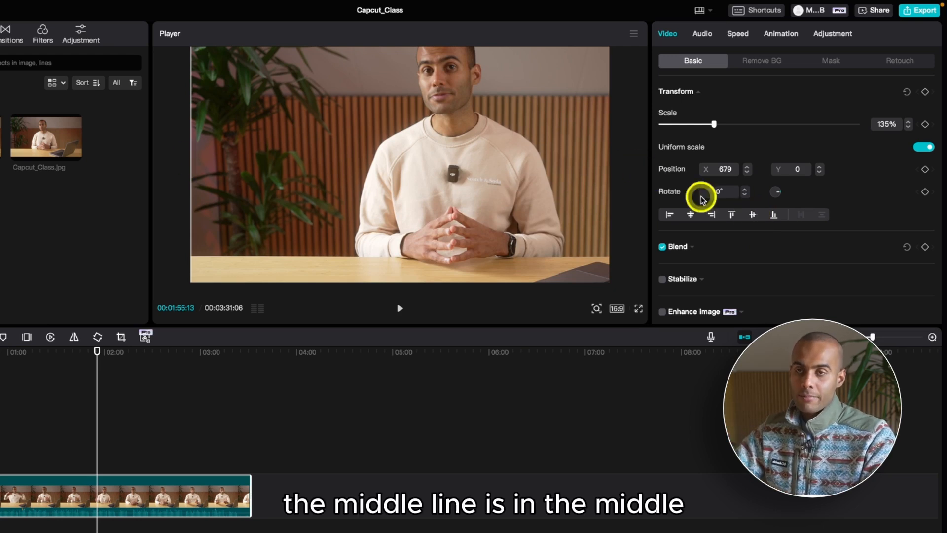
click(690, 214)
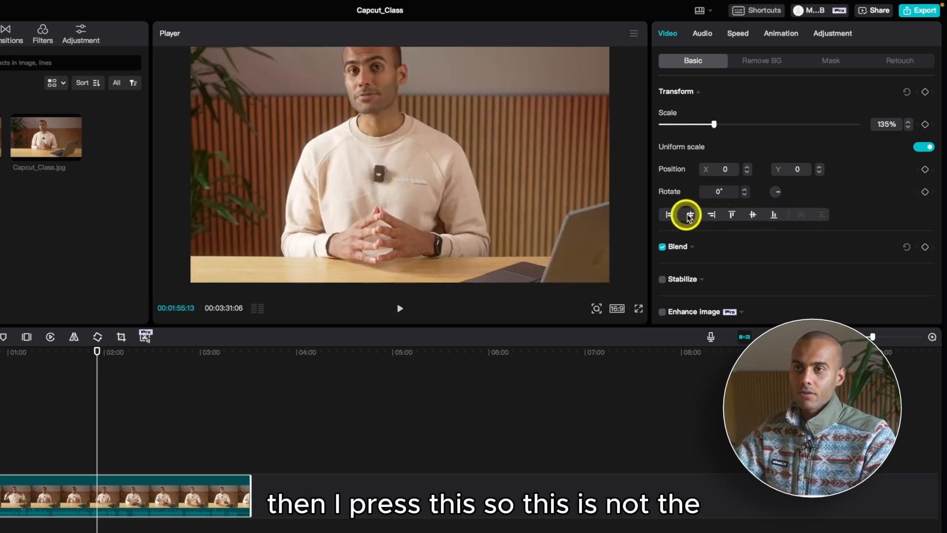
click(668, 214)
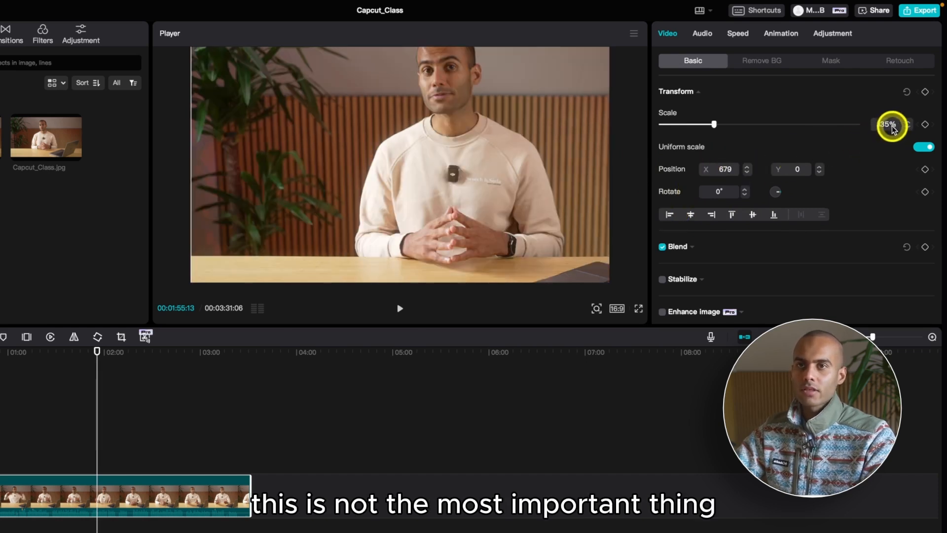
click(691, 215)
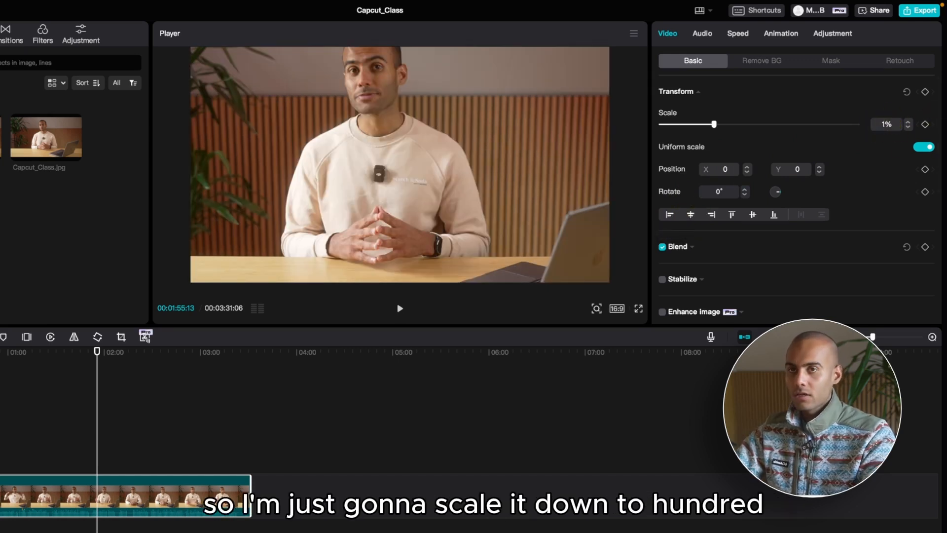
text(00)
click(826, 149)
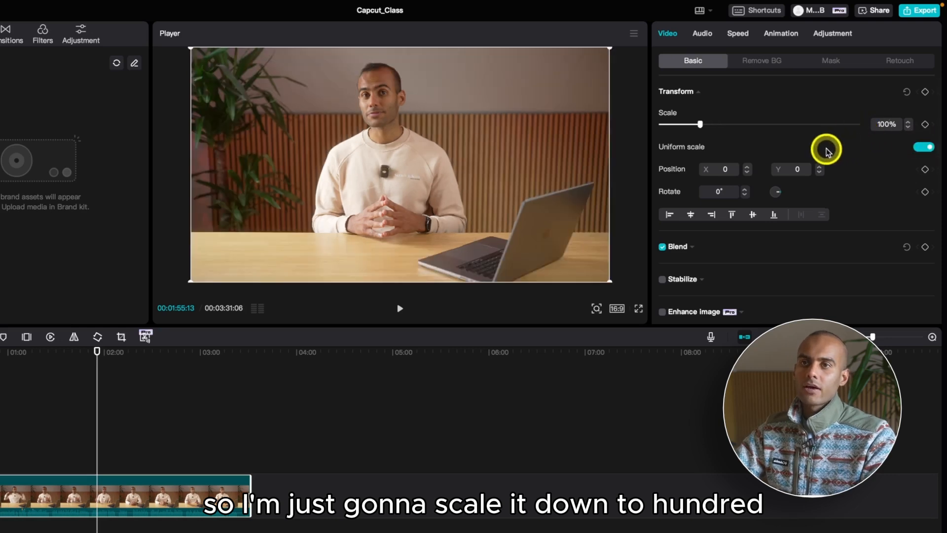
Try scaling the clip non-uniformly to 172% width and 288% height, and reset the transform
click(922, 149)
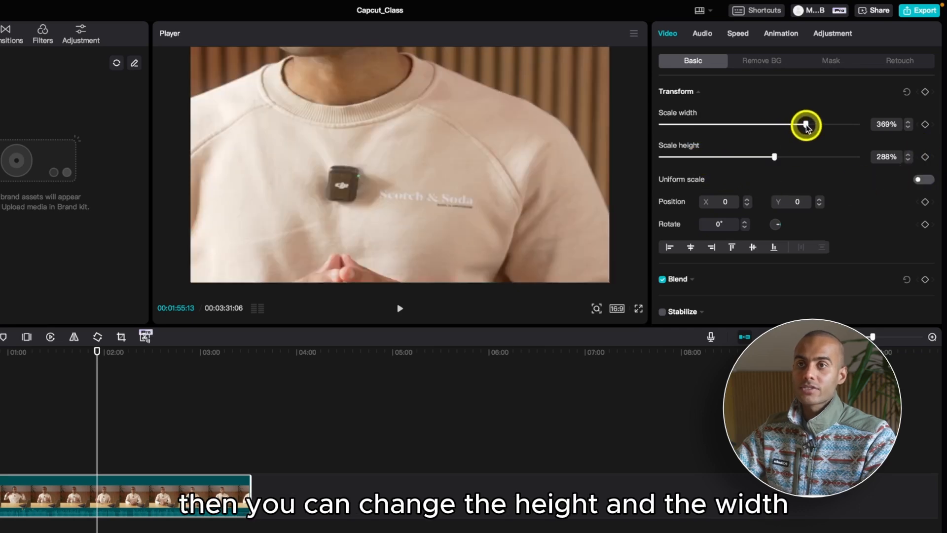
drag(806, 125, 729, 142)
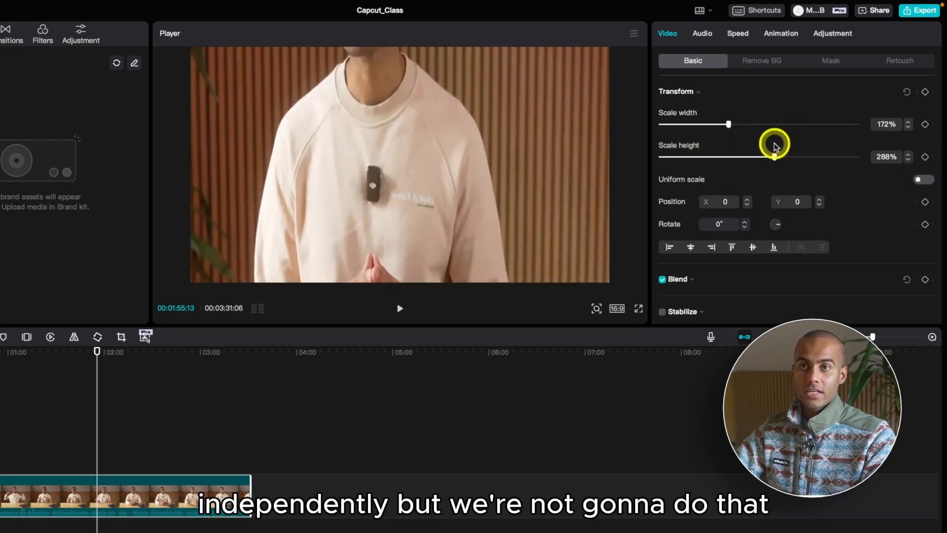
click(905, 93)
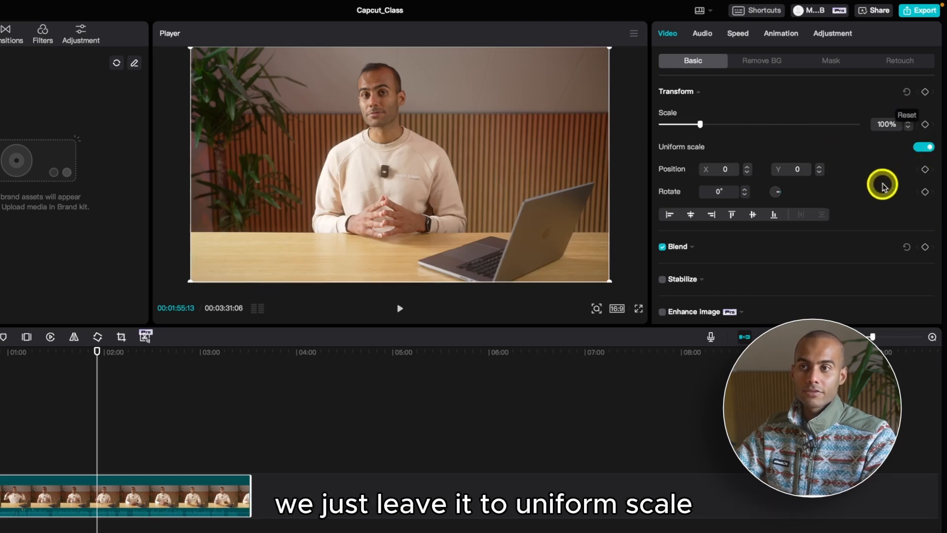
Move the playhead to 00:02:07:00 and try out the clip's blend opacity, returning it to 100%
scroll(879, 188, down, 5)
scroll(878, 190, up, 5)
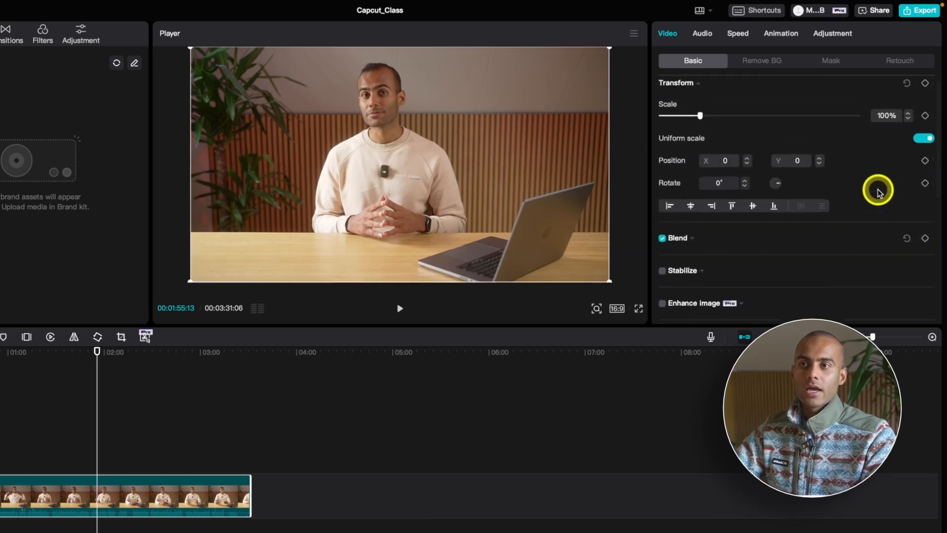
click(690, 244)
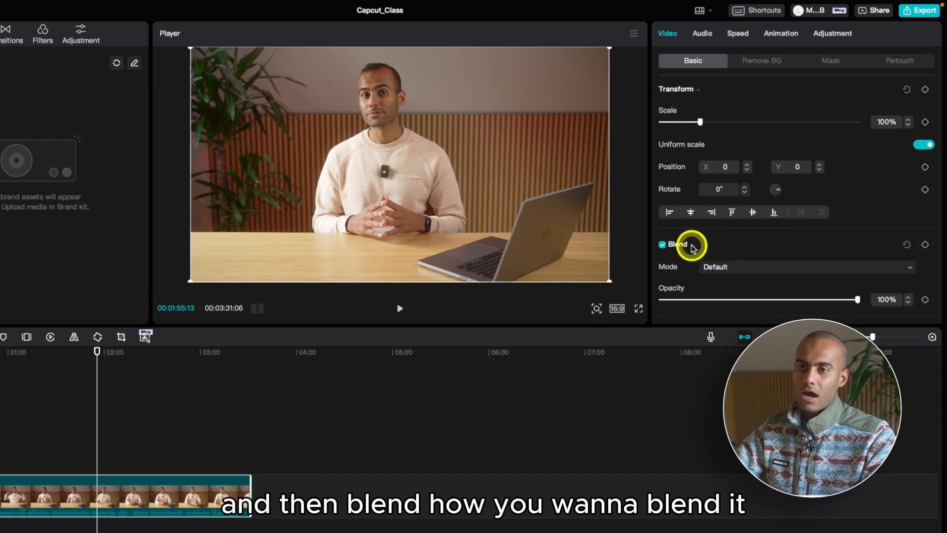
scroll(696, 247, down, 5)
scroll(700, 244, up, 3)
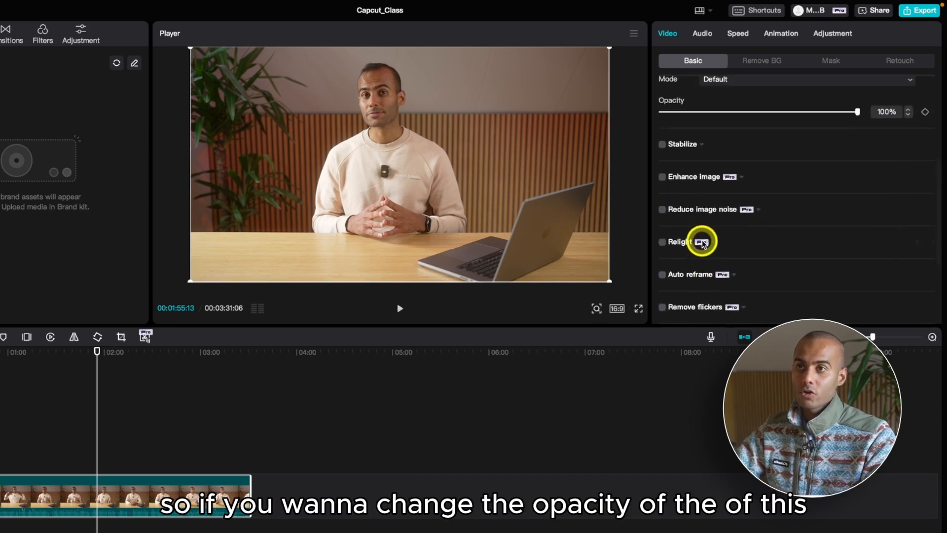
drag(155, 352, 115, 353)
click(729, 147)
drag(729, 149, 858, 148)
Look through the clip's basic video settings down to Canvas, and view the background removal and mask options
scroll(718, 214, down, 5)
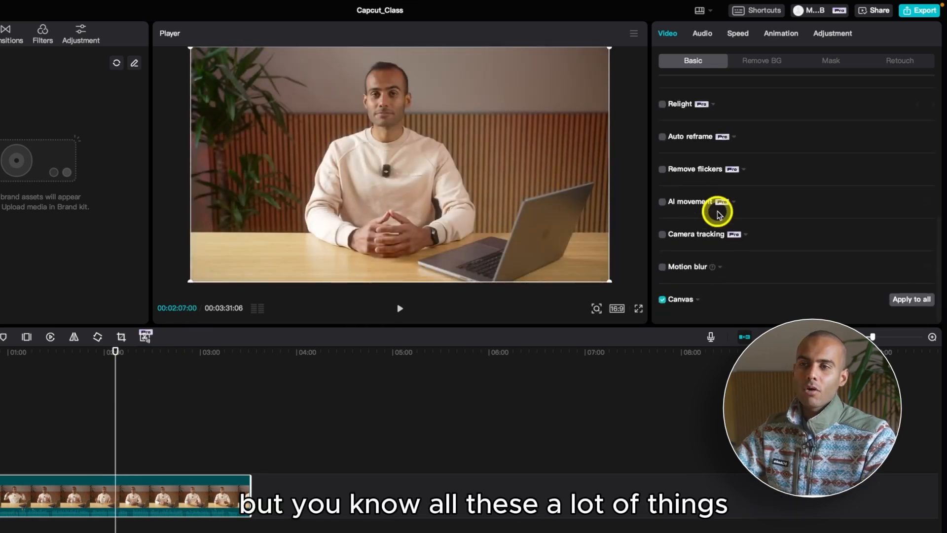
scroll(717, 213, up, 10)
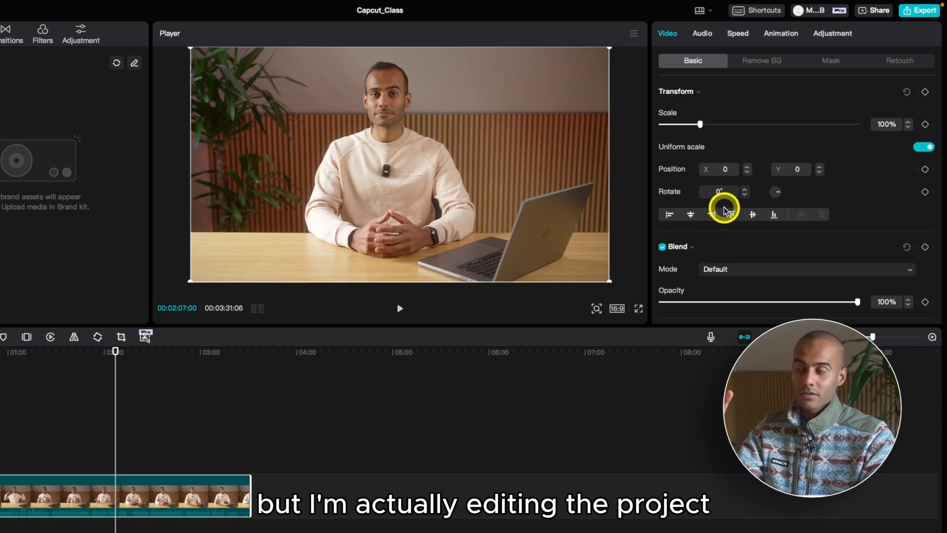
scroll(728, 206, down, 15)
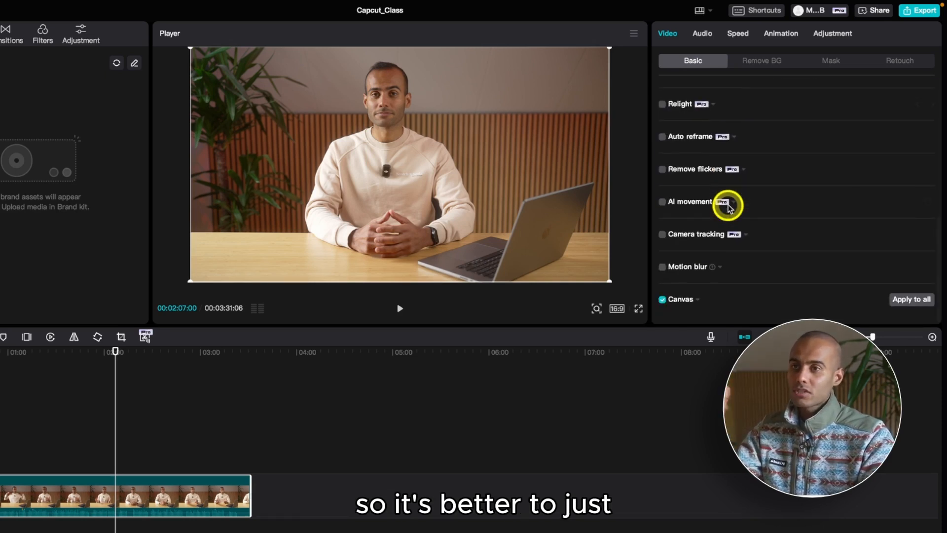
scroll(729, 207, up, 5)
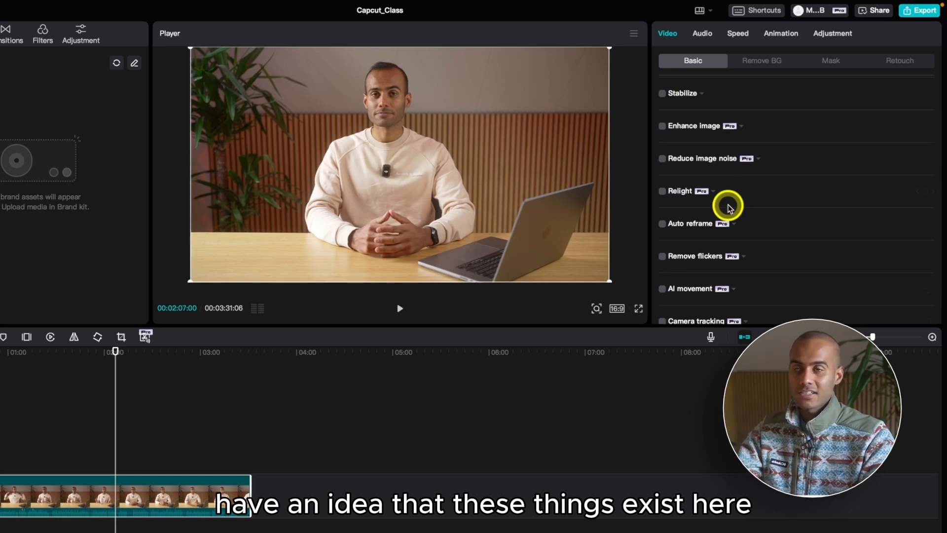
scroll(728, 206, up, 10)
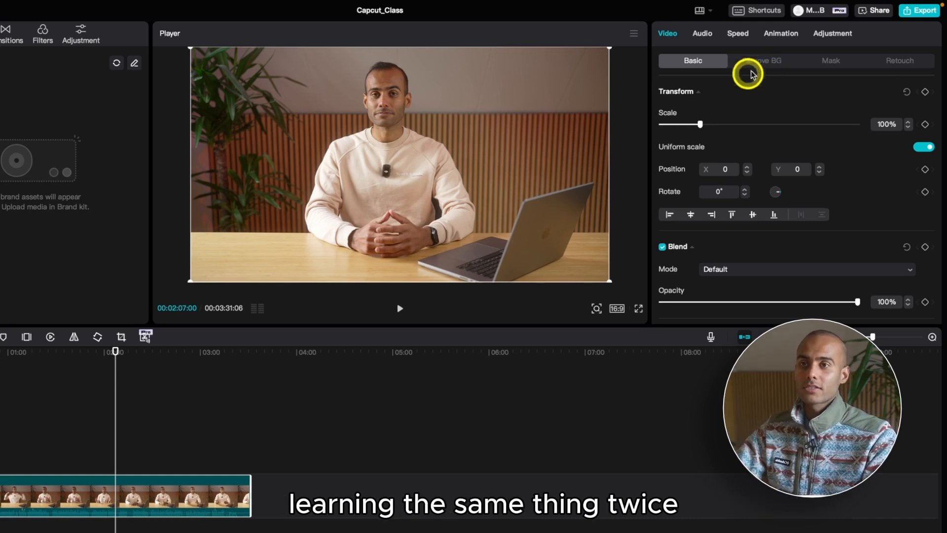
scroll(738, 152, down, 10)
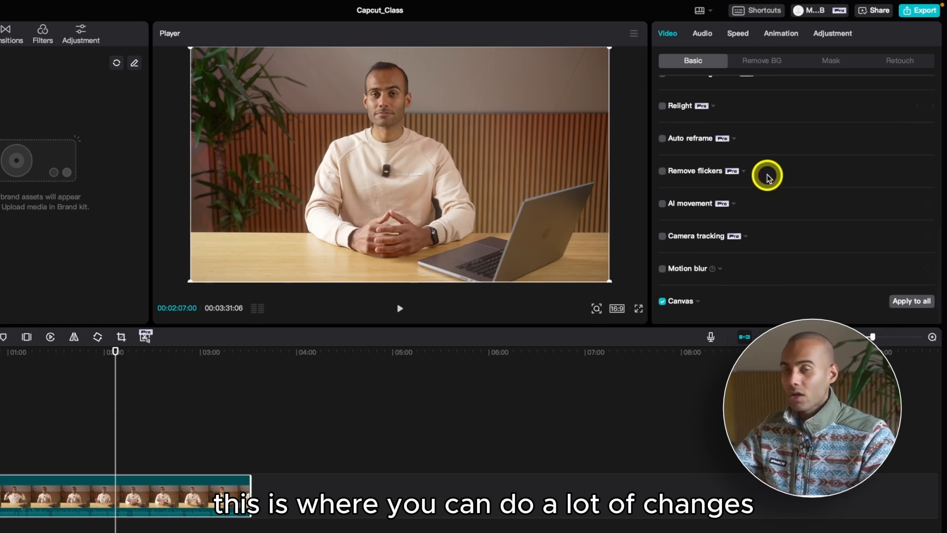
scroll(767, 175, up, 10)
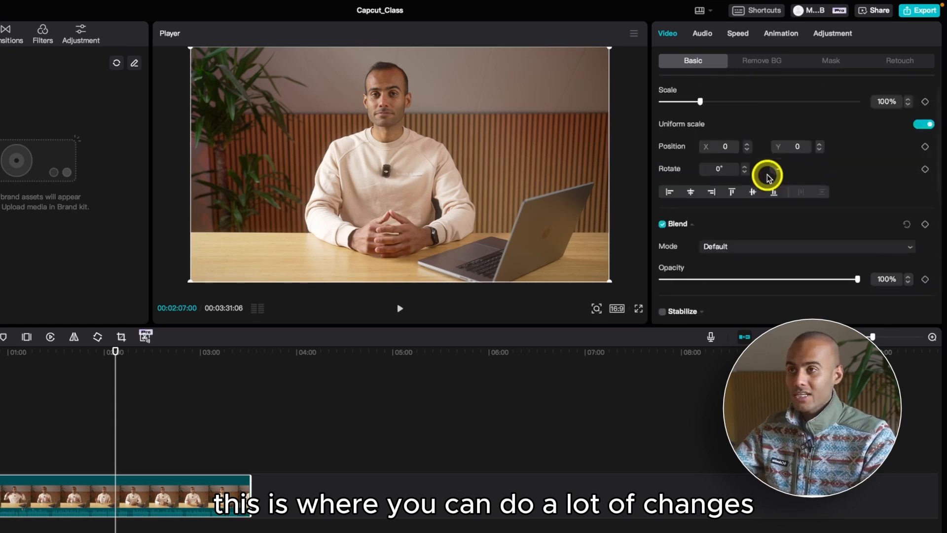
click(772, 62)
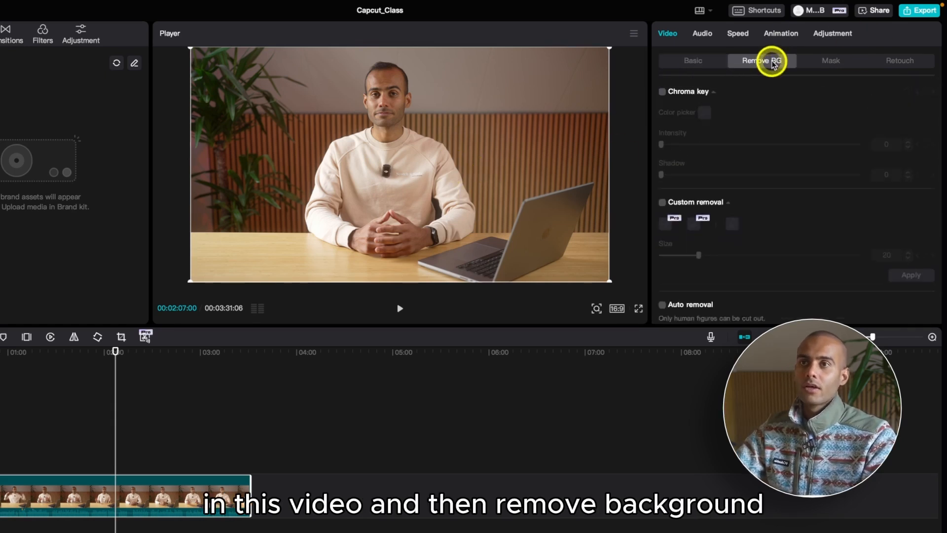
click(831, 67)
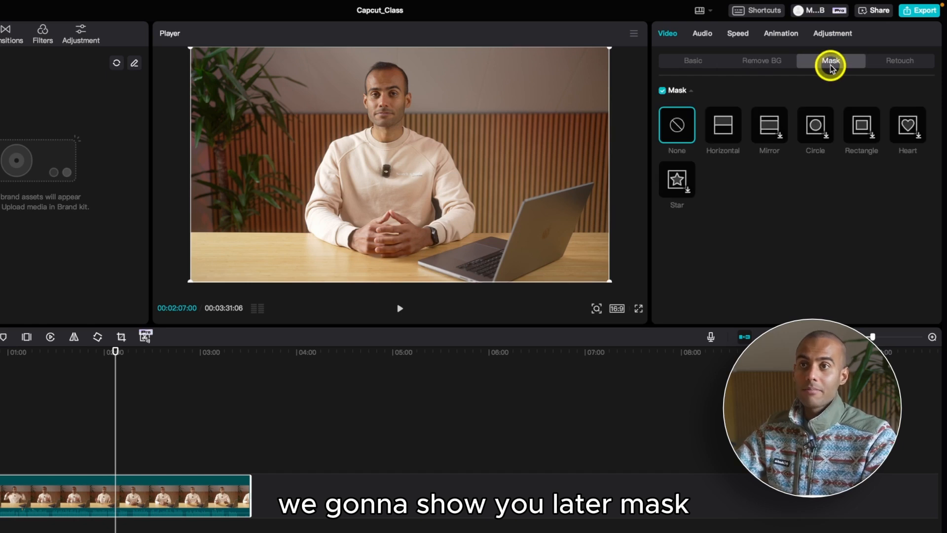
Turn on Retouch for the clip and try Even at 16 and Smooth at 57
click(884, 60)
click(663, 93)
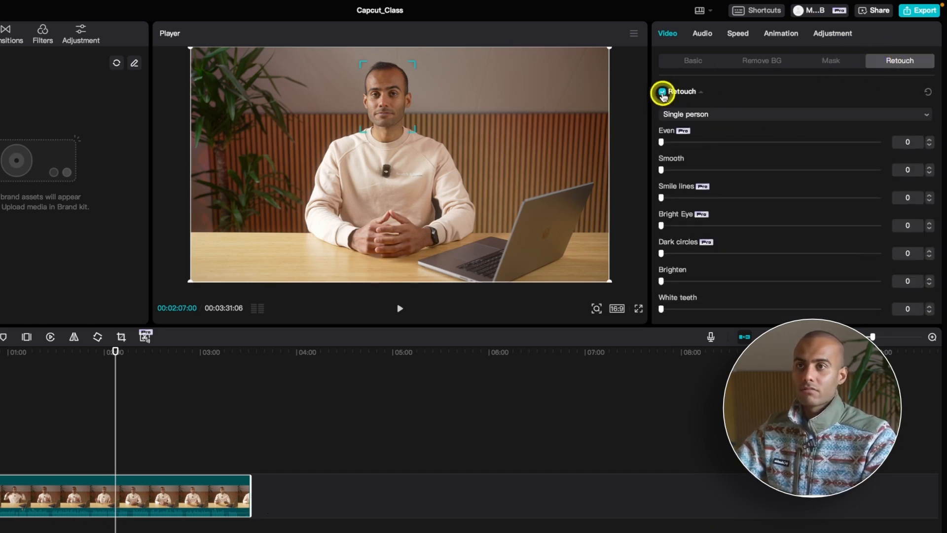
scroll(737, 151, down, 10)
scroll(738, 151, up, 10)
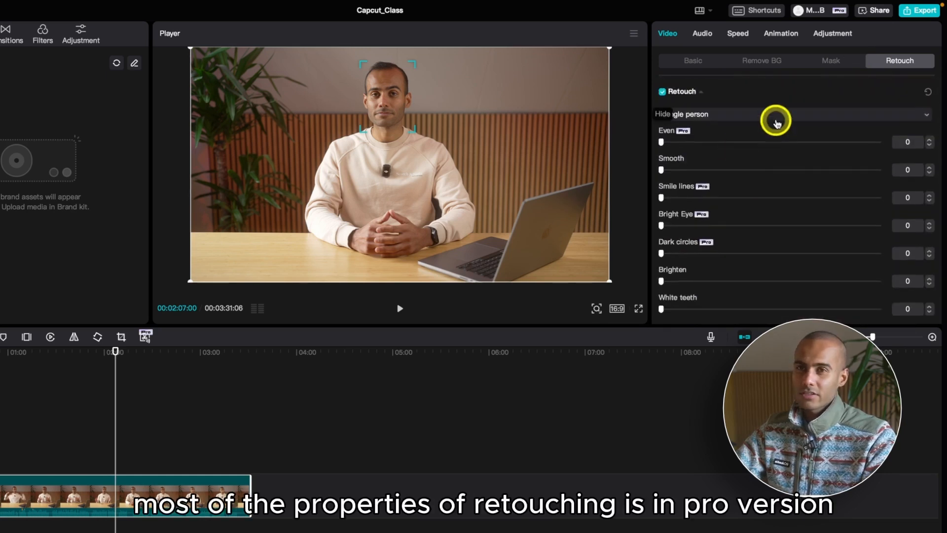
click(706, 142)
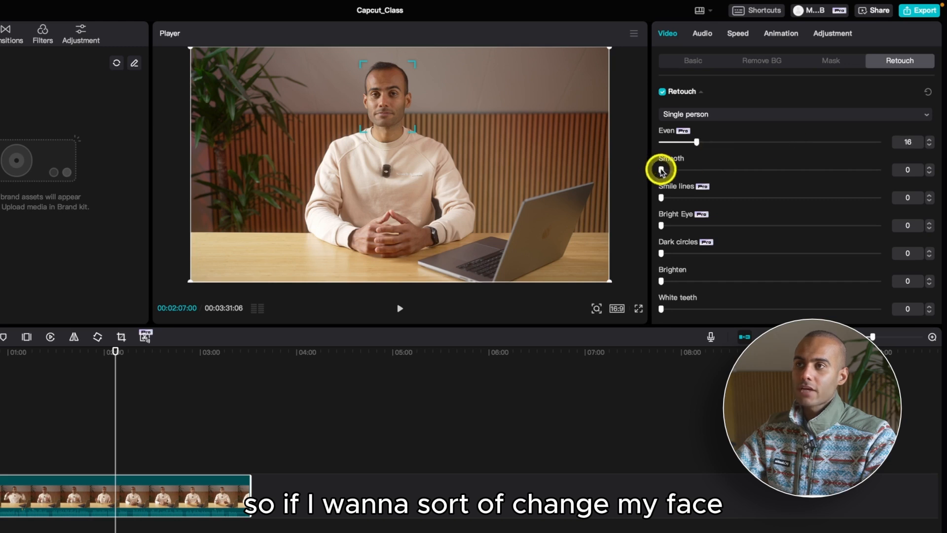
drag(661, 171, 822, 181)
drag(732, 180, 786, 186)
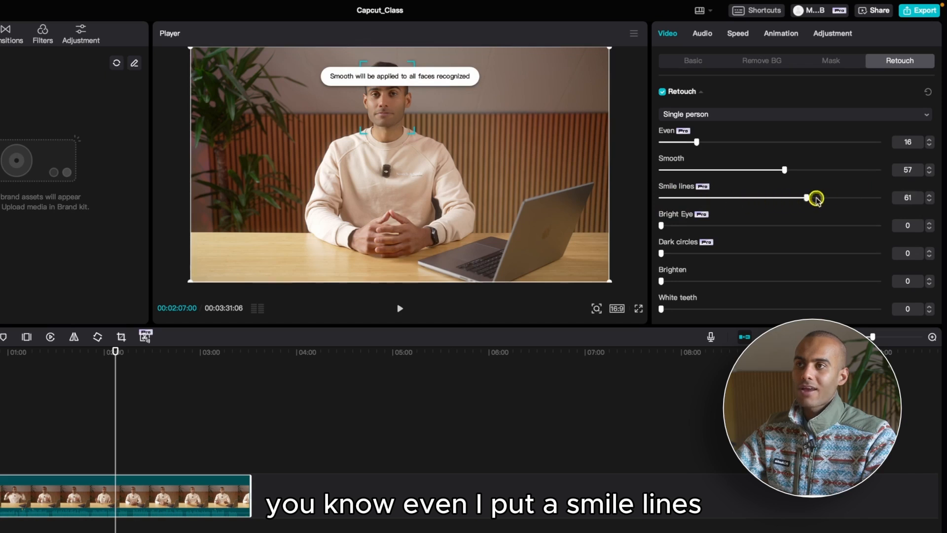
Try Smile lines and Bright Eye at 35 and Dark circles at 29, and turn Retouch off
drag(661, 226, 832, 233)
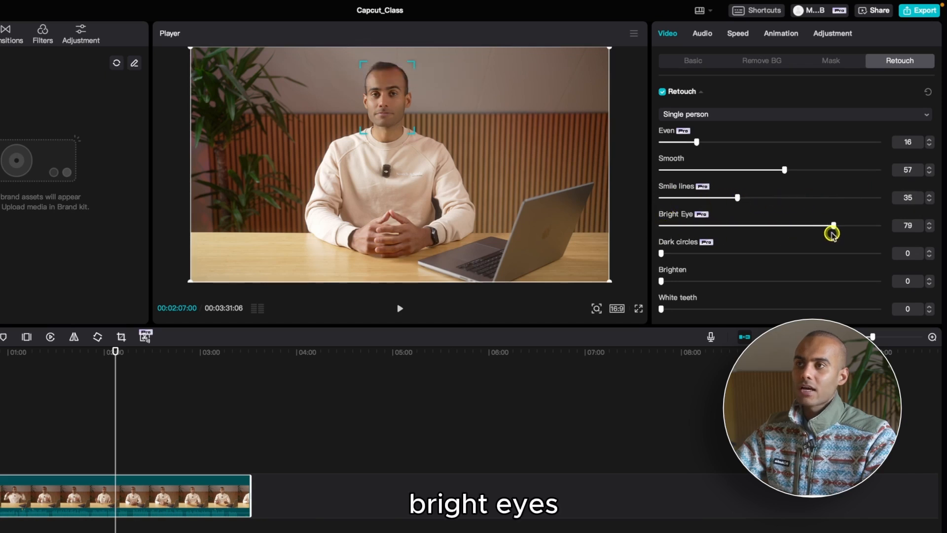
drag(734, 224, 736, 225)
drag(662, 255, 859, 261)
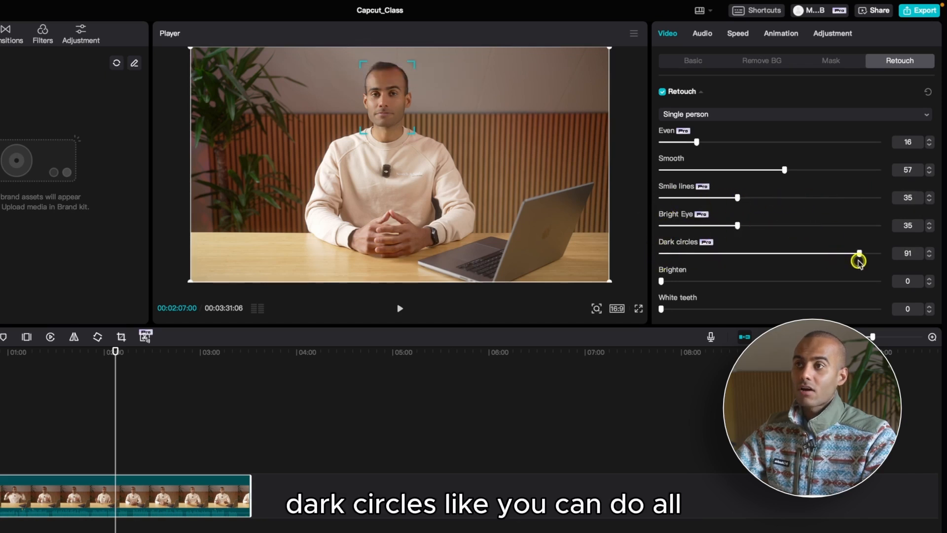
click(663, 92)
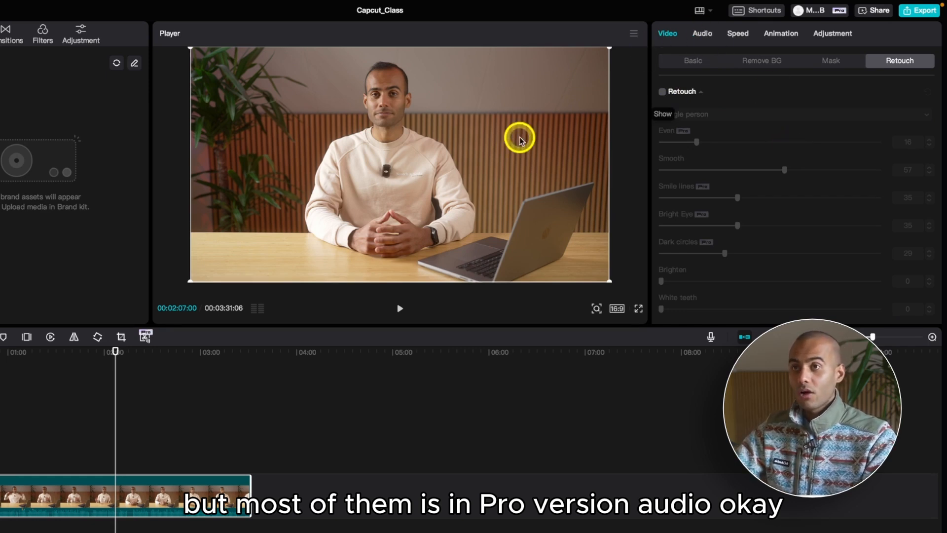
Look through the clip's basic audio settings, trying out the volume and returning it to 0.0 dB
click(704, 35)
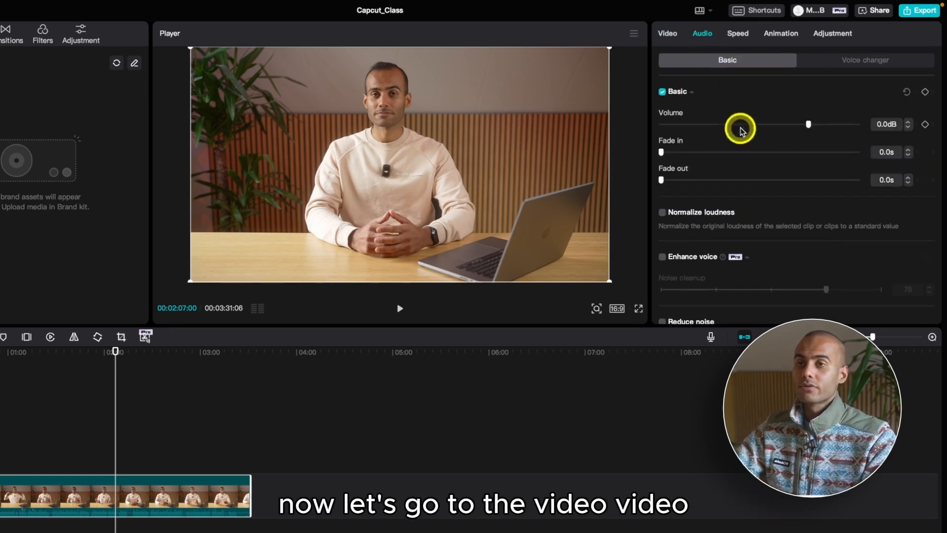
mouse_move(809, 124)
mouse_down()
mouse_move(739, 133)
mouse_move(797, 127)
mouse_up()
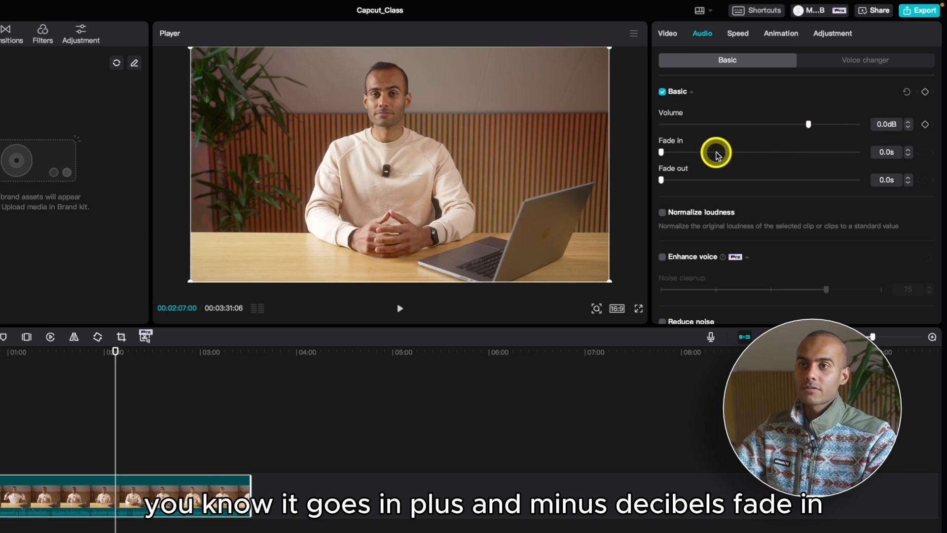
scroll(723, 175, down, 5)
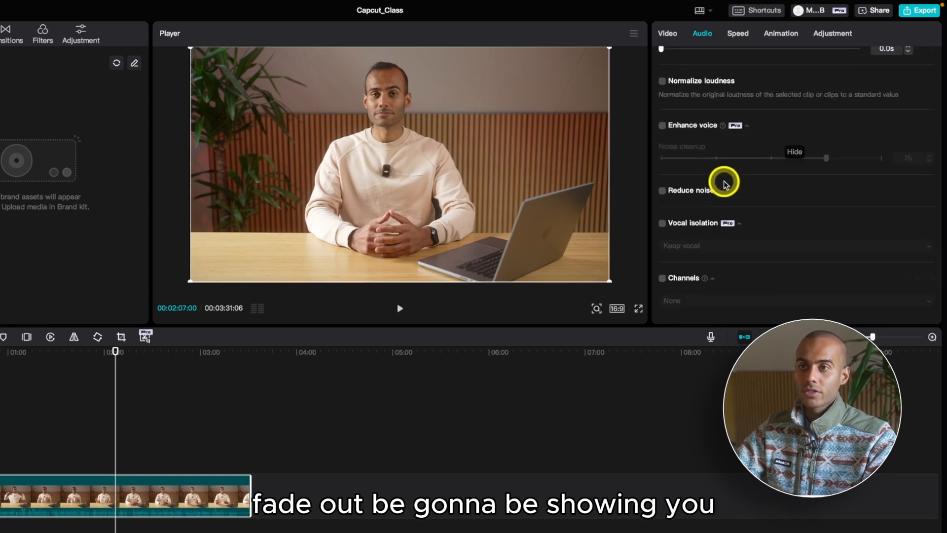
scroll(723, 183, up, 5)
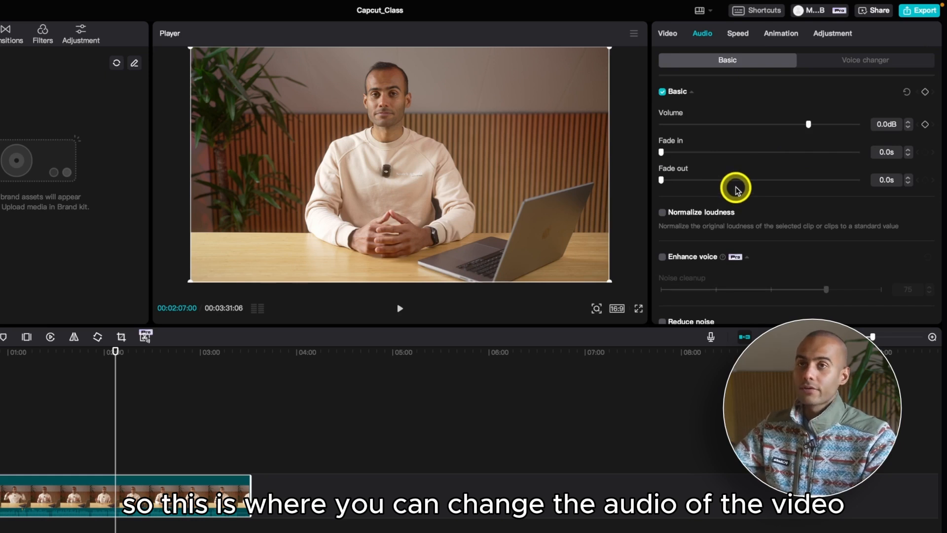
View the clip's standard speed settings and the list of intro animations
click(738, 35)
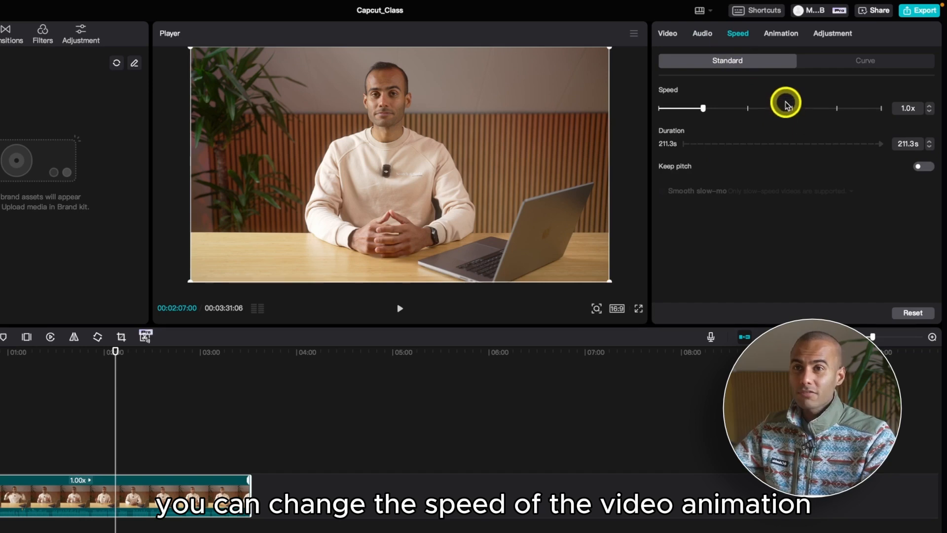
click(779, 34)
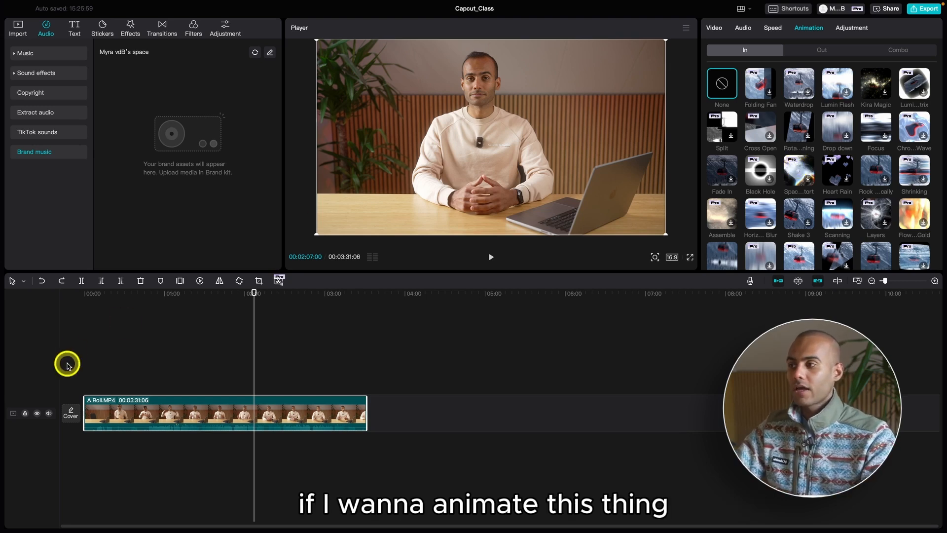
Try the Folding Fan and Waterdrop intro animations at the start of the clip and undo the animation
drag(111, 304, 63, 312)
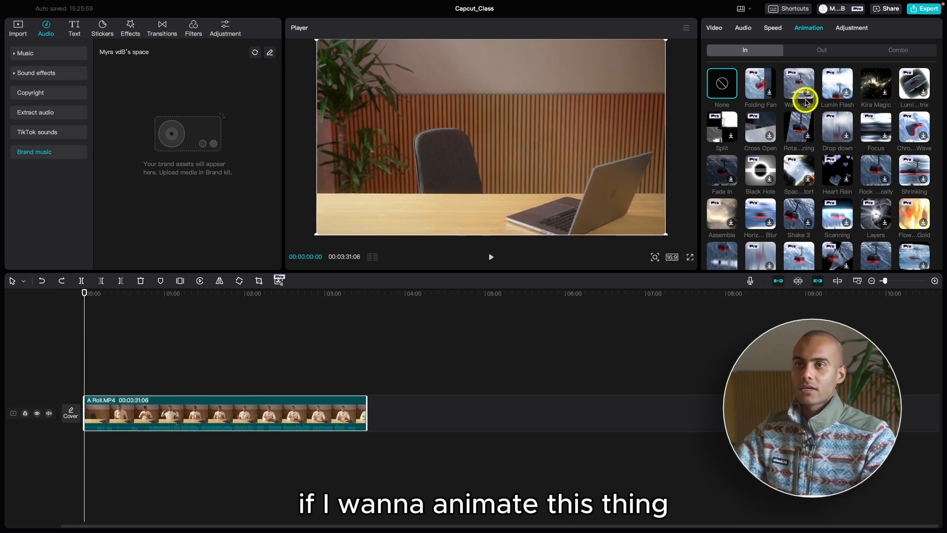
click(760, 83)
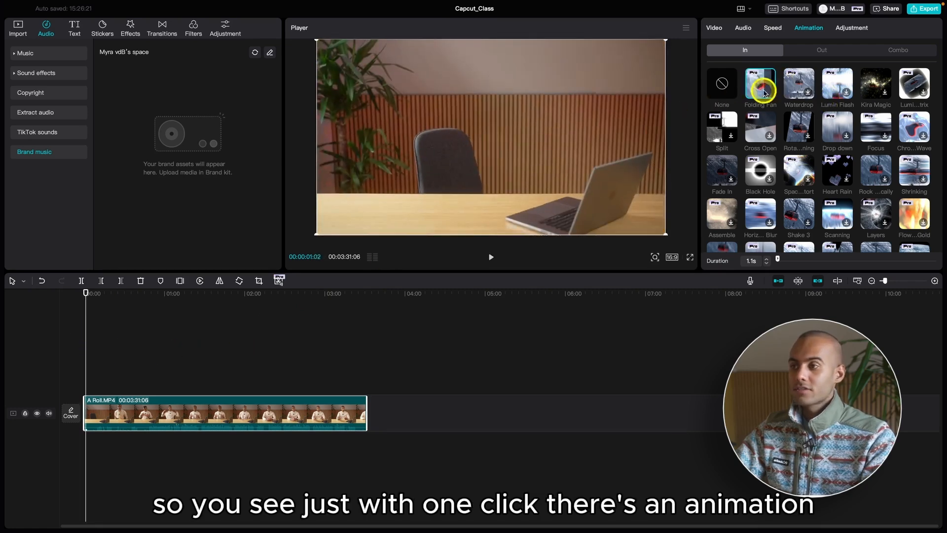
drag(84, 291, 42, 300)
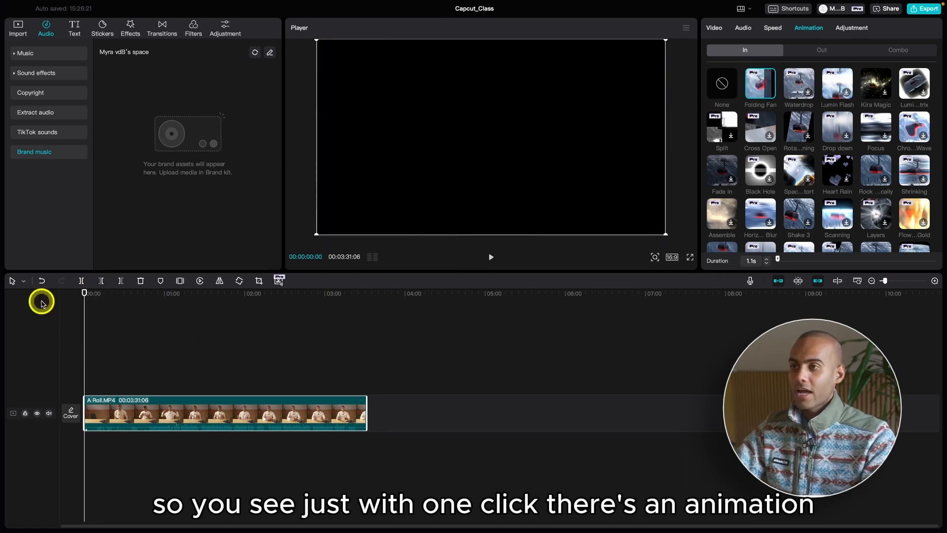
key(space)
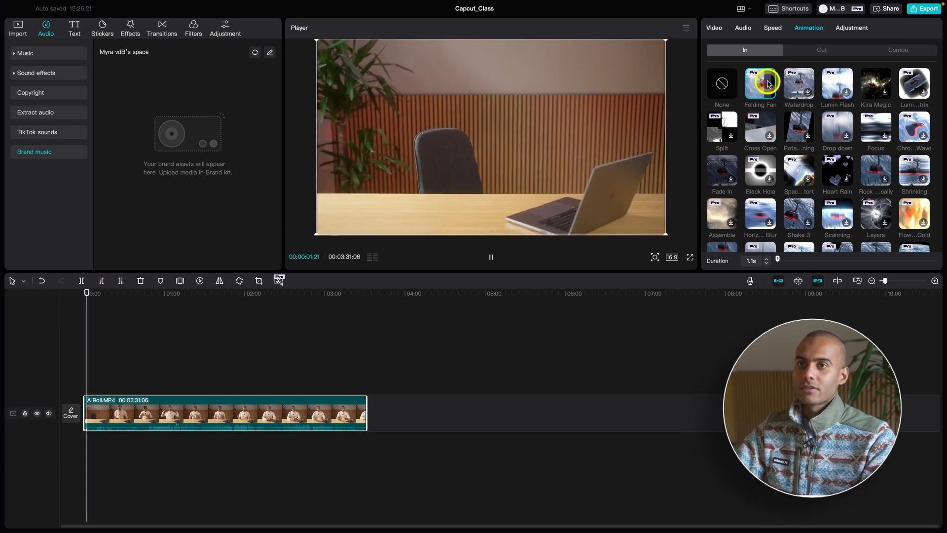
click(797, 81)
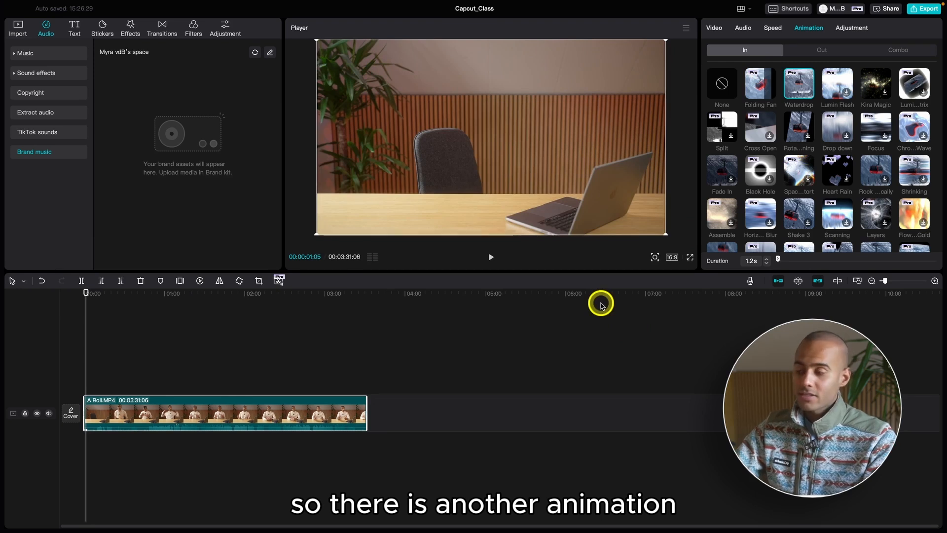
key(ctrl+z)
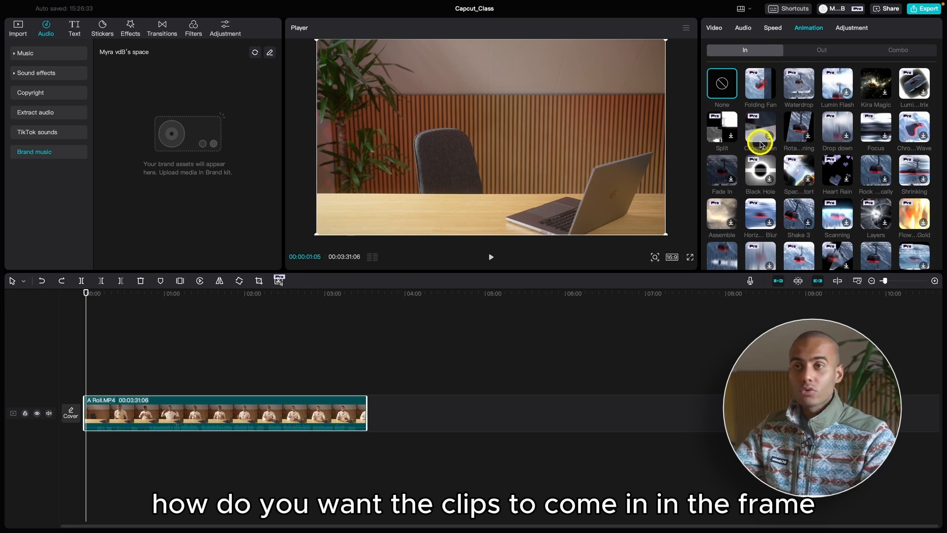
Look through the clip's Out and Combo animations and its basic color adjustment settings
click(826, 49)
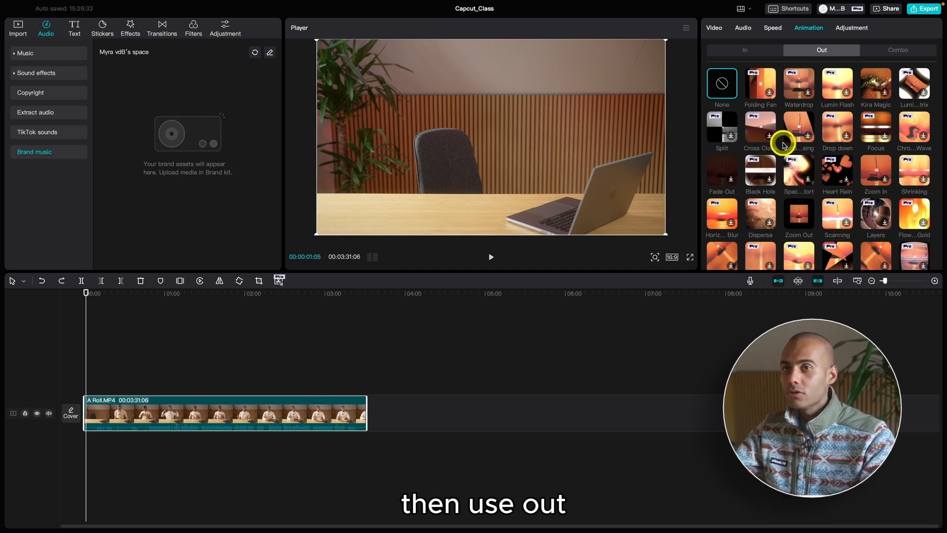
click(899, 50)
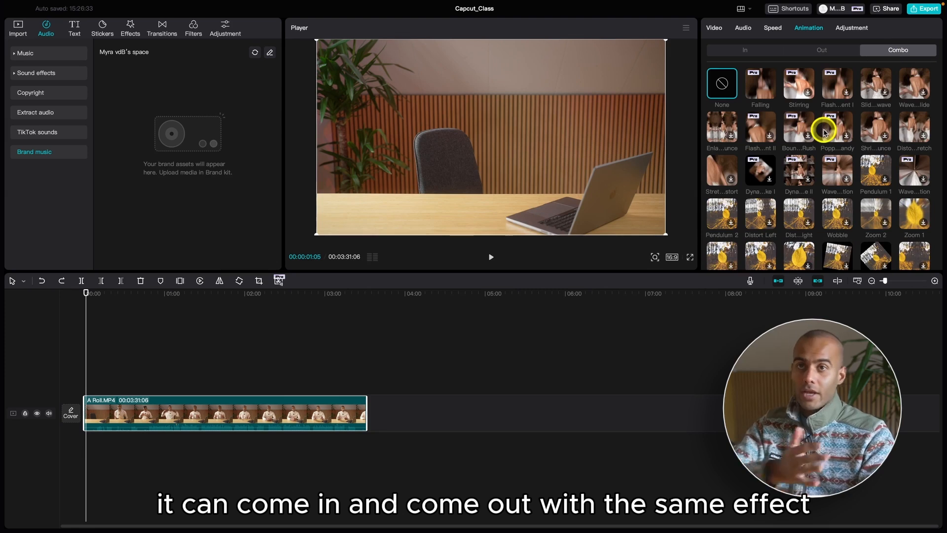
click(841, 29)
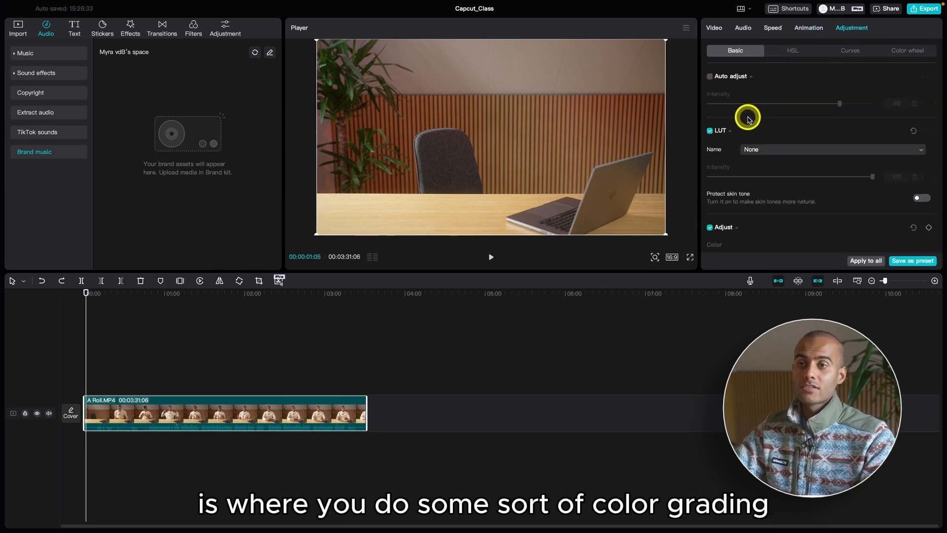
scroll(747, 121, down, 10)
scroll(748, 122, up, 10)
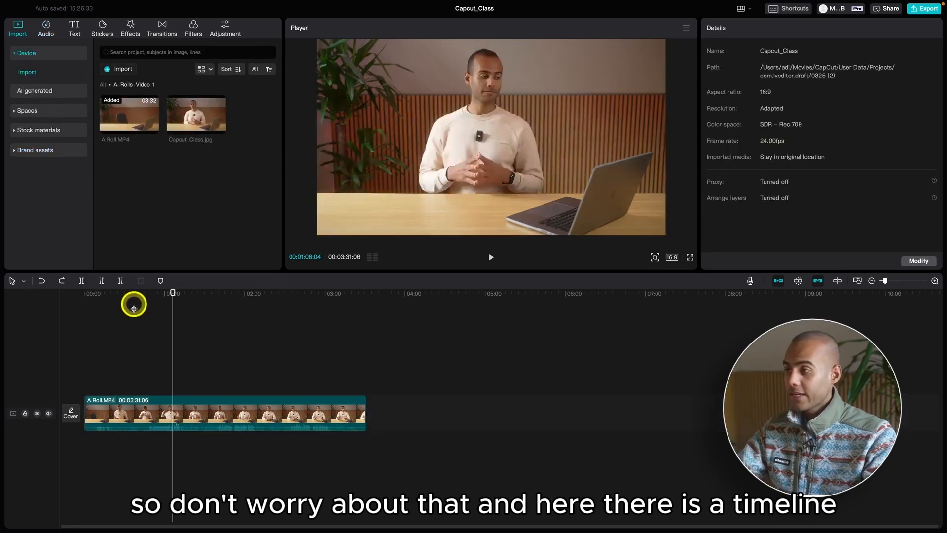
Move the playhead from the start of the timeline to 00:00:57:22 and view the clip's basic video settings
click(44, 309)
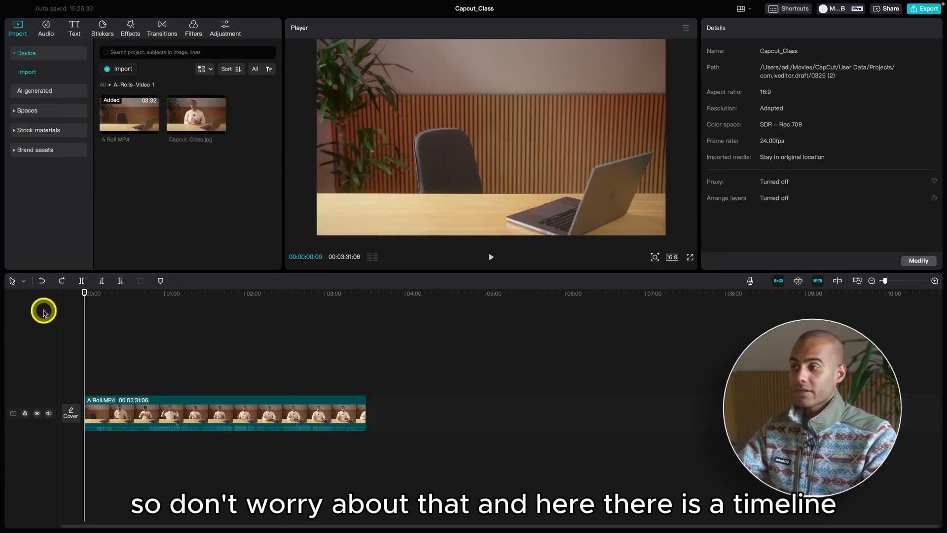
click(161, 308)
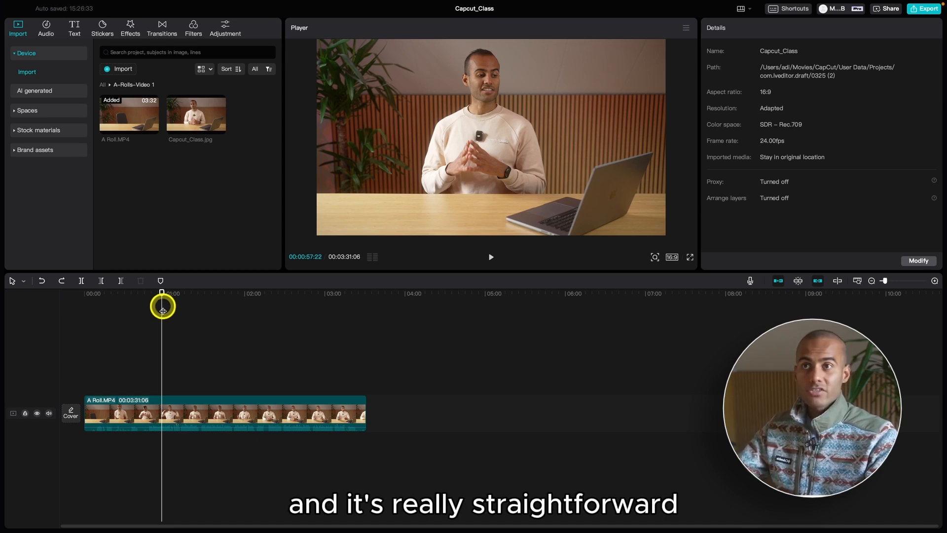
click(210, 420)
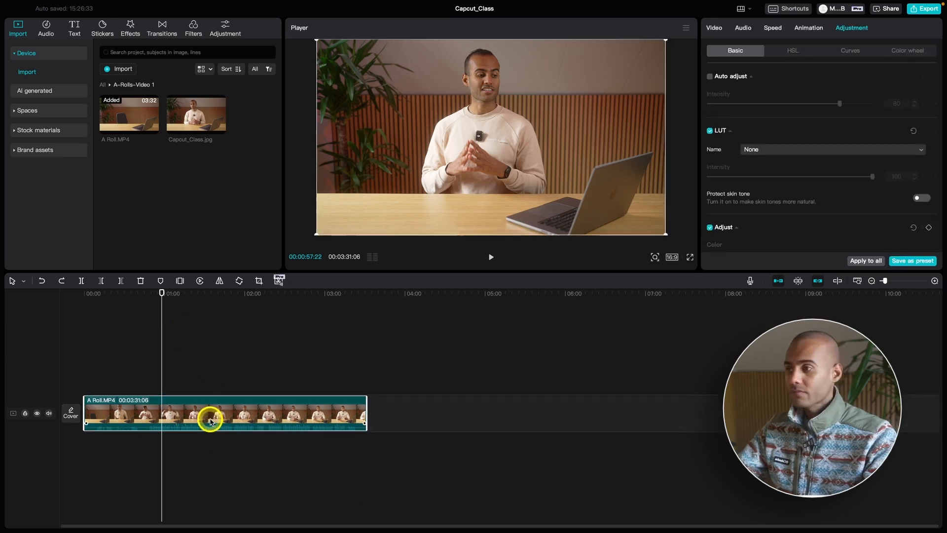
click(714, 28)
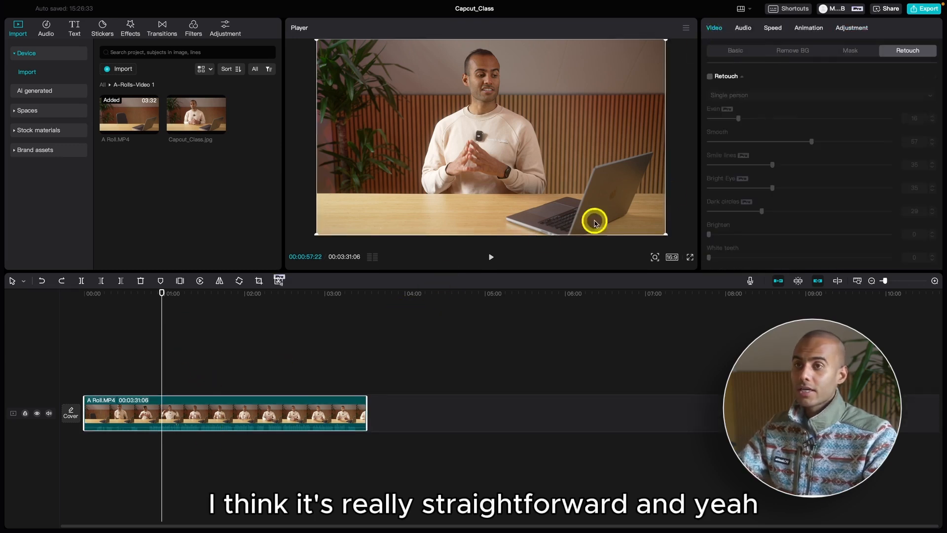
click(744, 51)
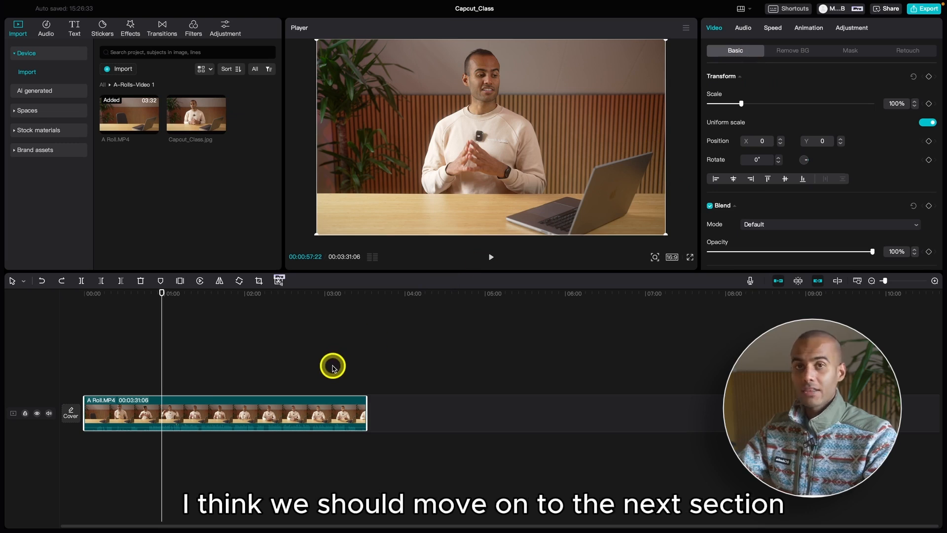
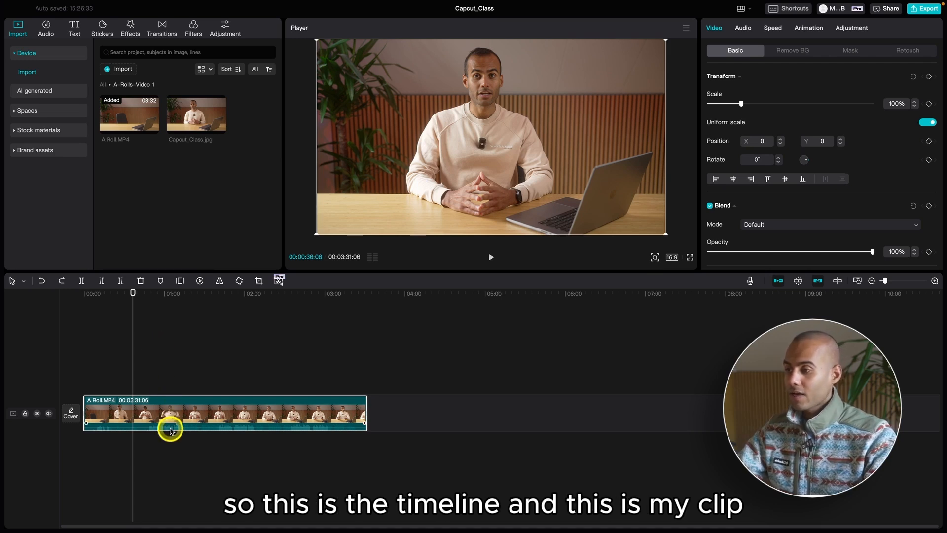
Extract the audio from the A Roll.MP4 clip onto its own track
scroll(170, 416, up, 2)
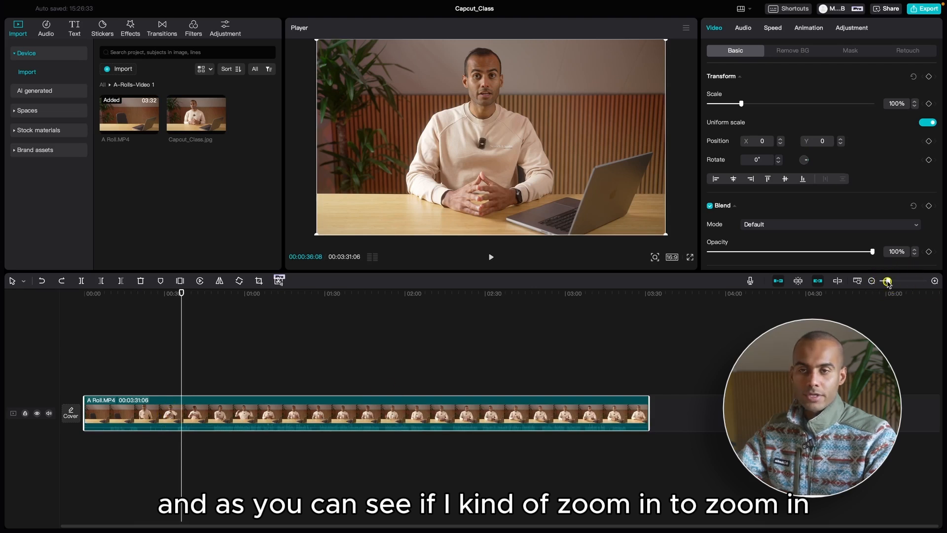
drag(888, 282, 898, 282)
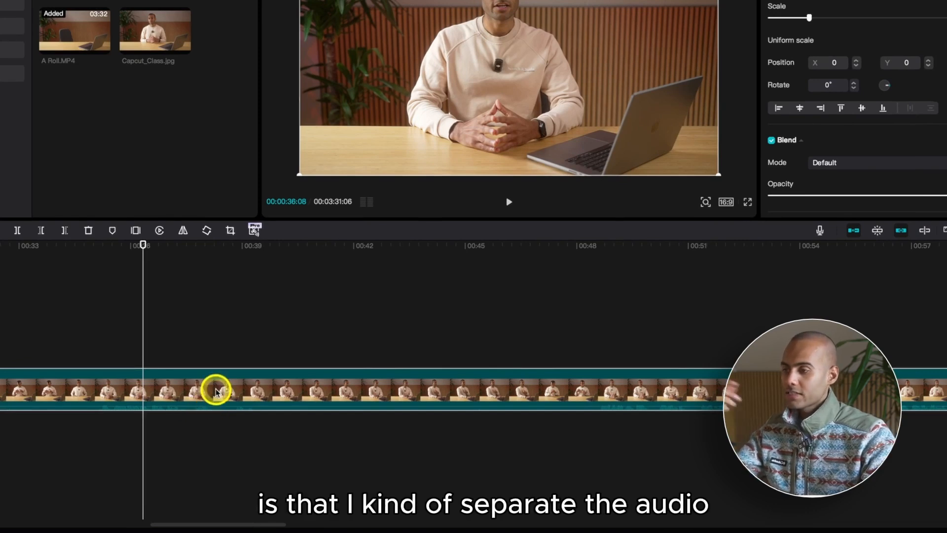
right_click(215, 392)
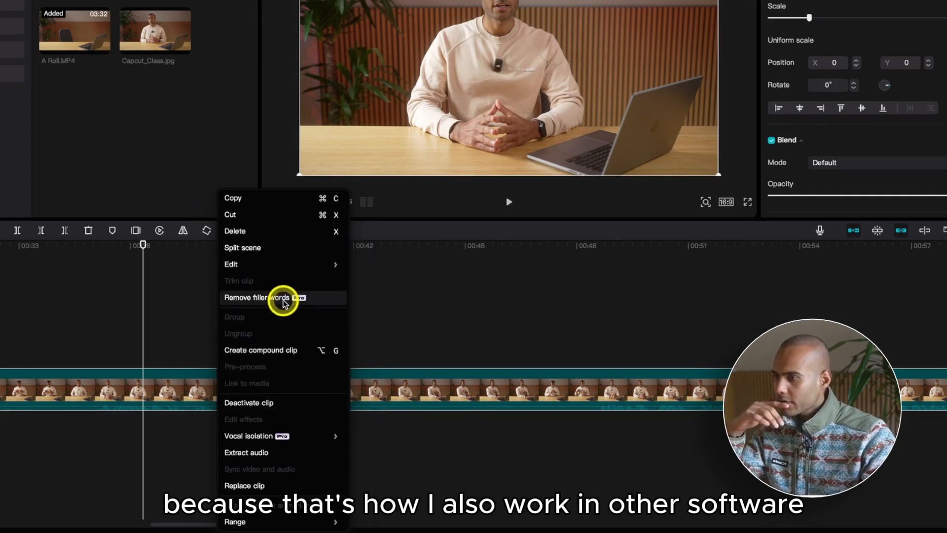
click(278, 451)
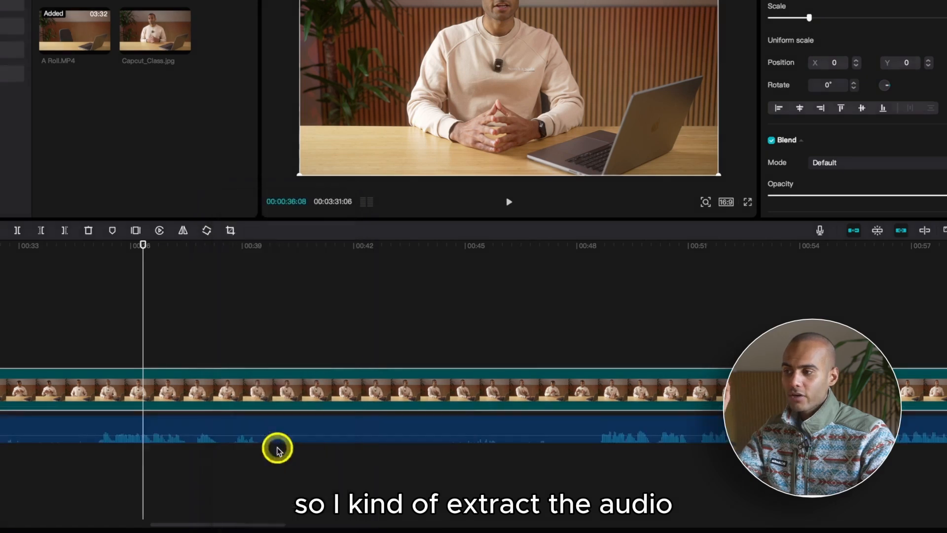
Group the A Roll video clip with its extracted audio and try moving them together
drag(300, 332, 360, 454)
right_click(360, 402)
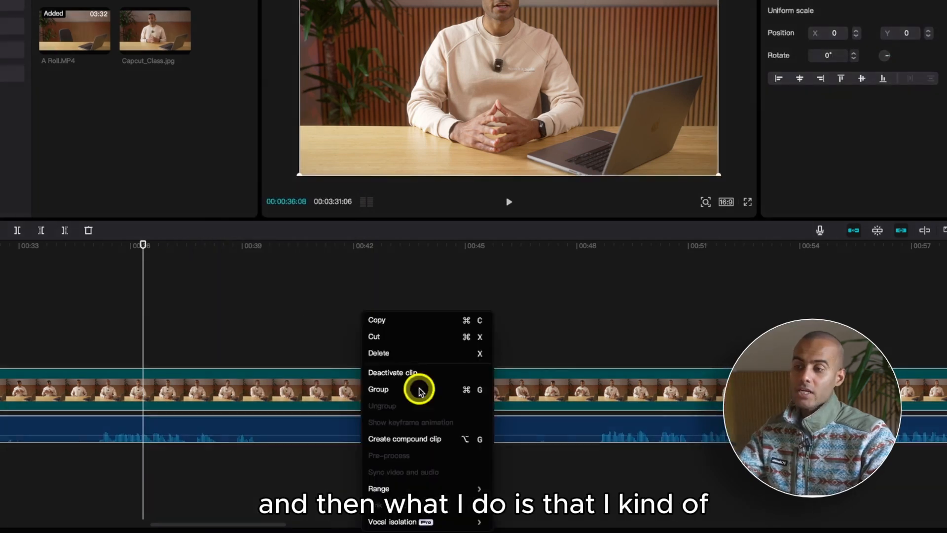
click(377, 389)
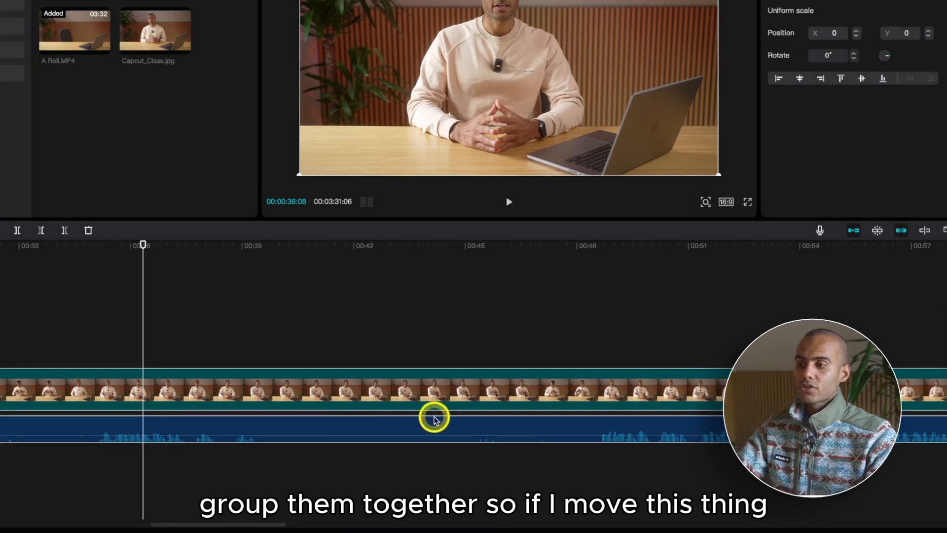
drag(412, 388, 554, 391)
Examine the extracted audio's waveform over the whole timeline and close up around 54 seconds
key(super+minus)
key(super+minus)
key(super+minus)
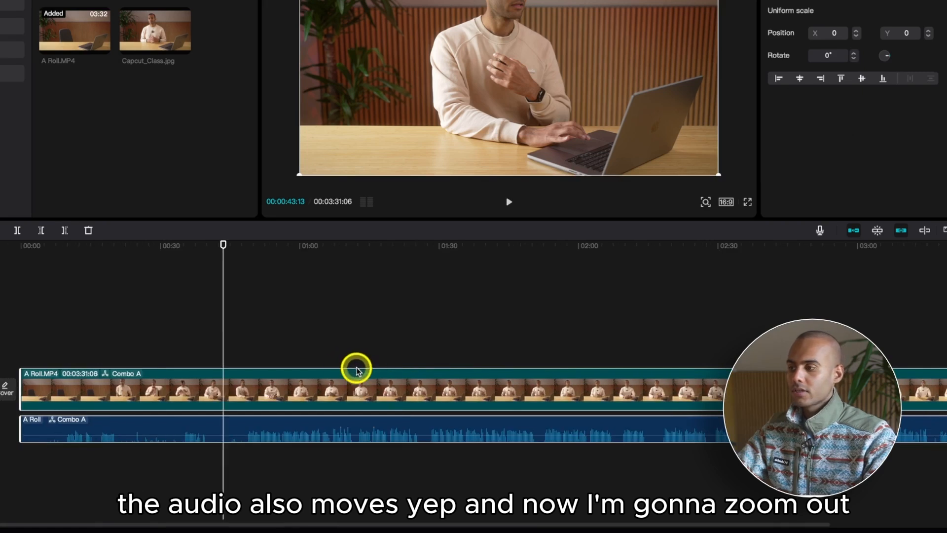
key(super+minus)
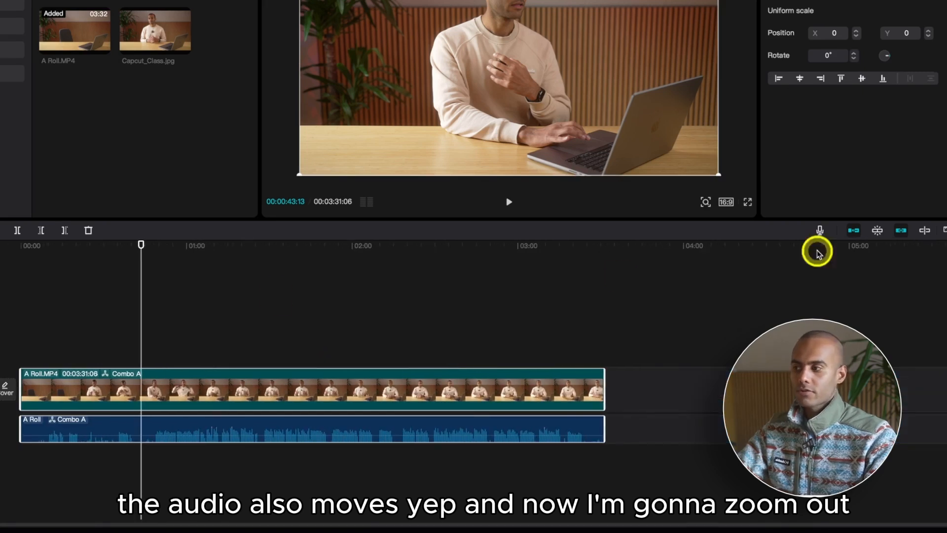
click(125, 329)
drag(132, 255, 20, 255)
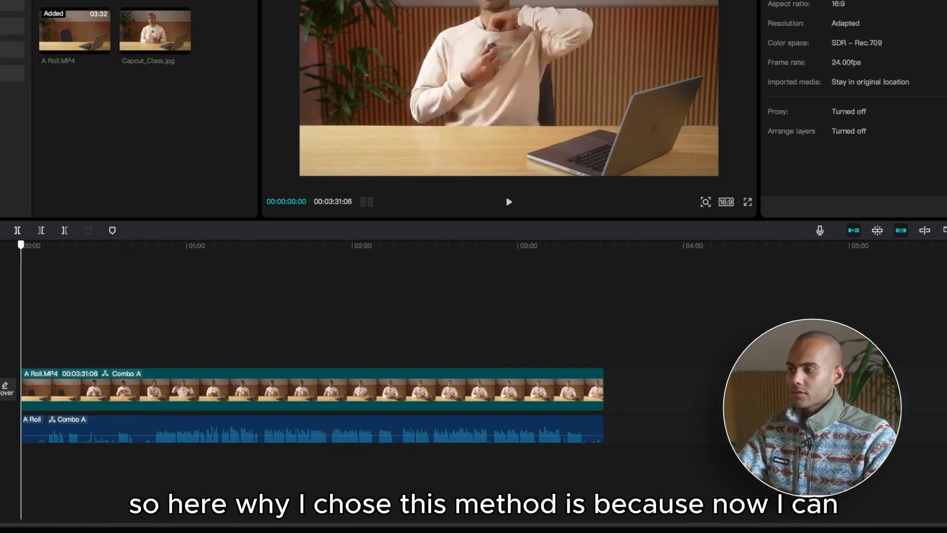
drag(91, 319, 124, 414)
click(149, 349)
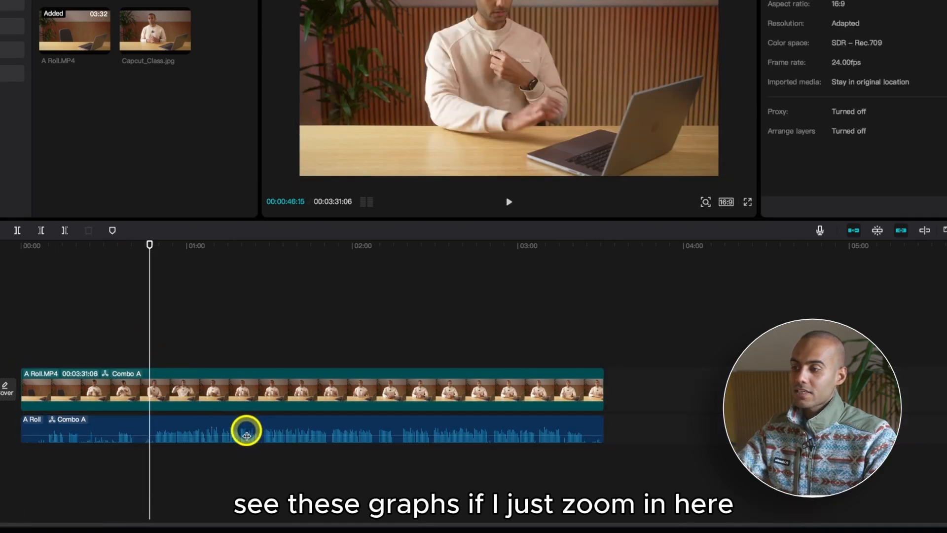
key(super+equal)
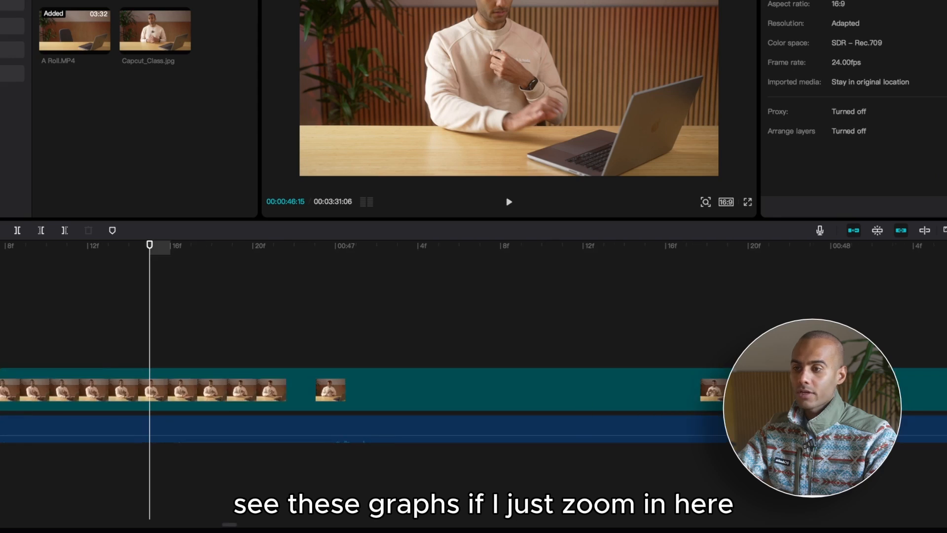
drag(560, 250, 946, 251)
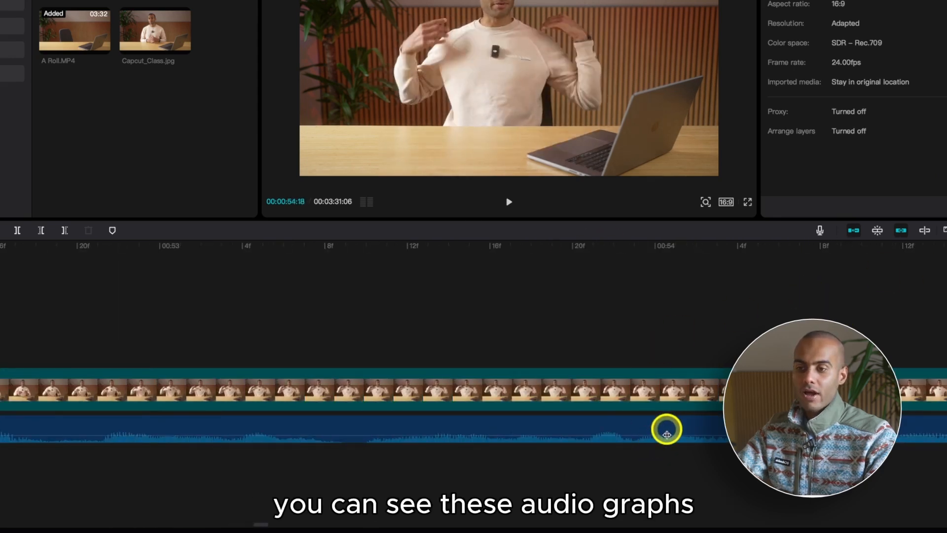
click(656, 406)
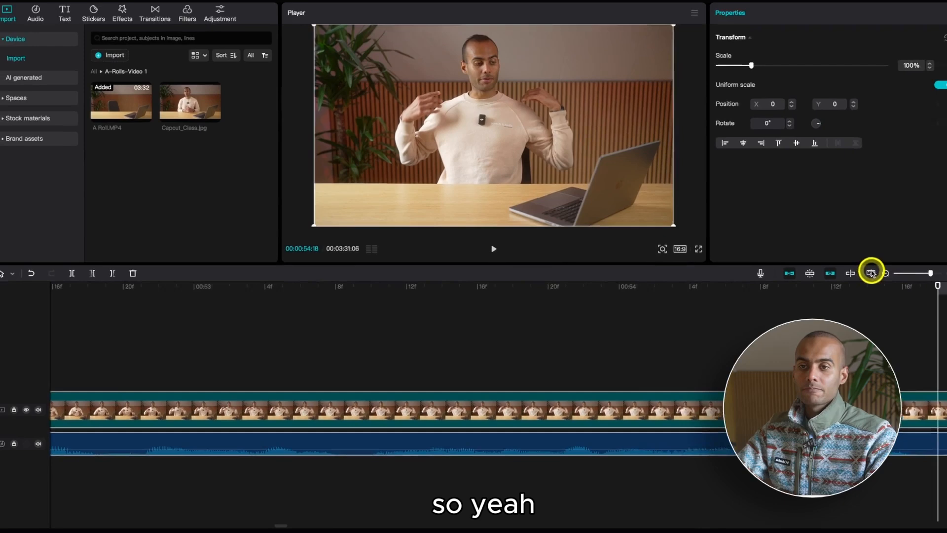
click(945, 230)
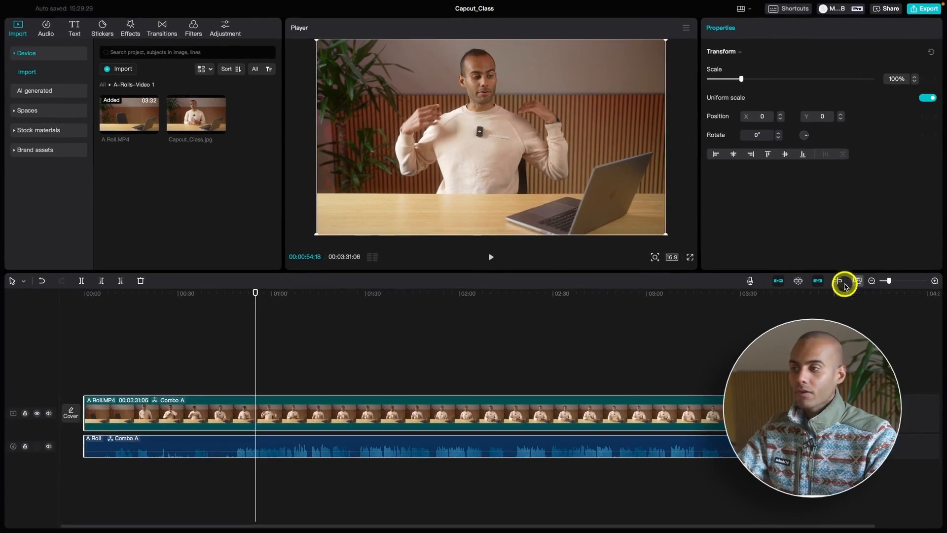
Deselect the clips, view the available selection and split tools, and move the playhead to 00:00:41:19
click(158, 322)
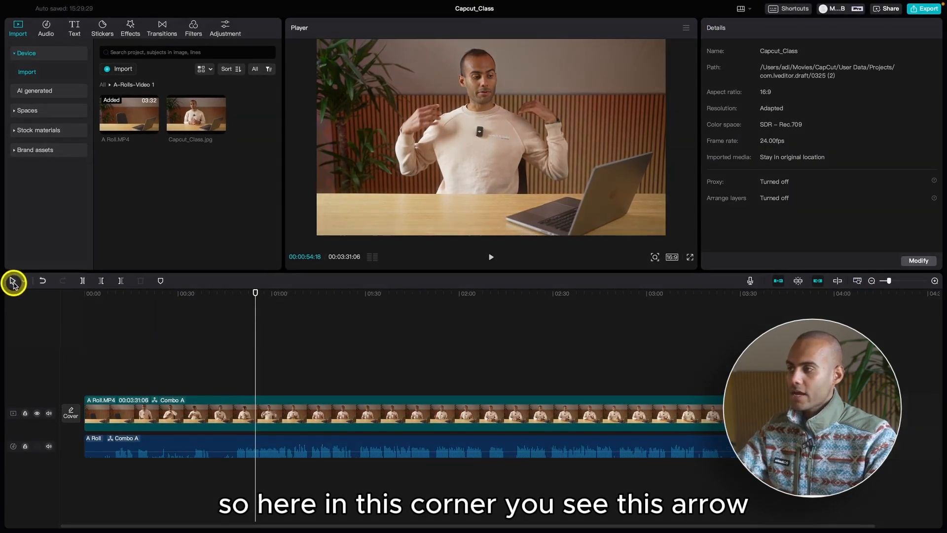
click(13, 283)
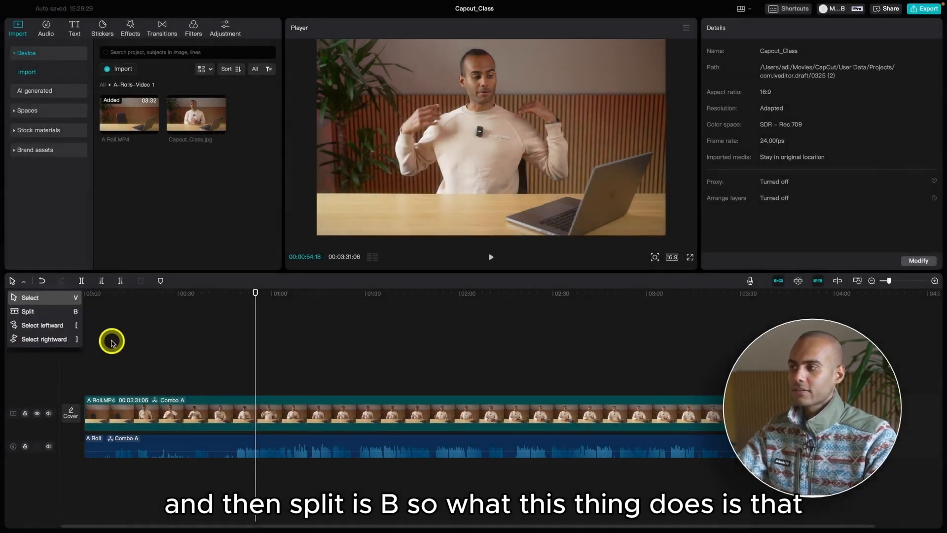
click(125, 328)
click(212, 295)
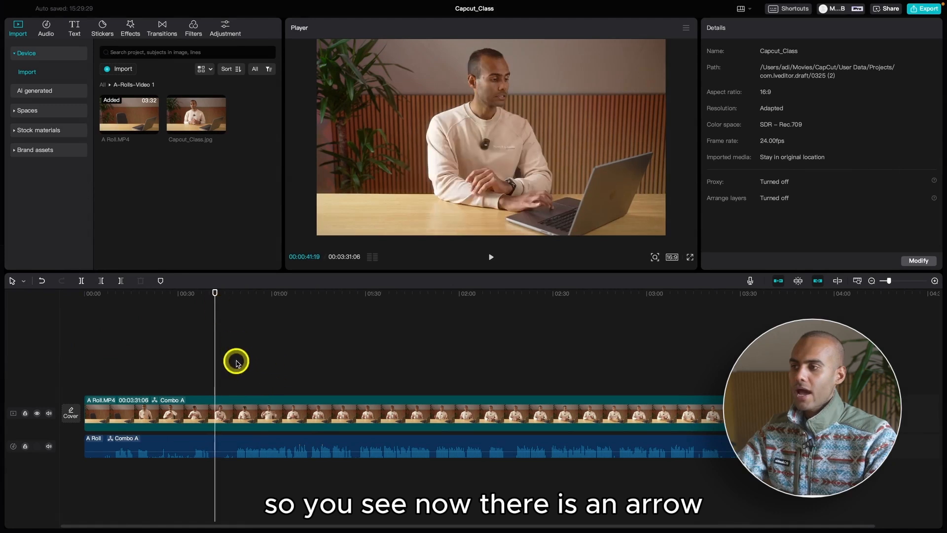
Switch from the Select tool to the Split tool and back, then deselect the A Roll clips
click(236, 410)
drag(236, 409, 233, 408)
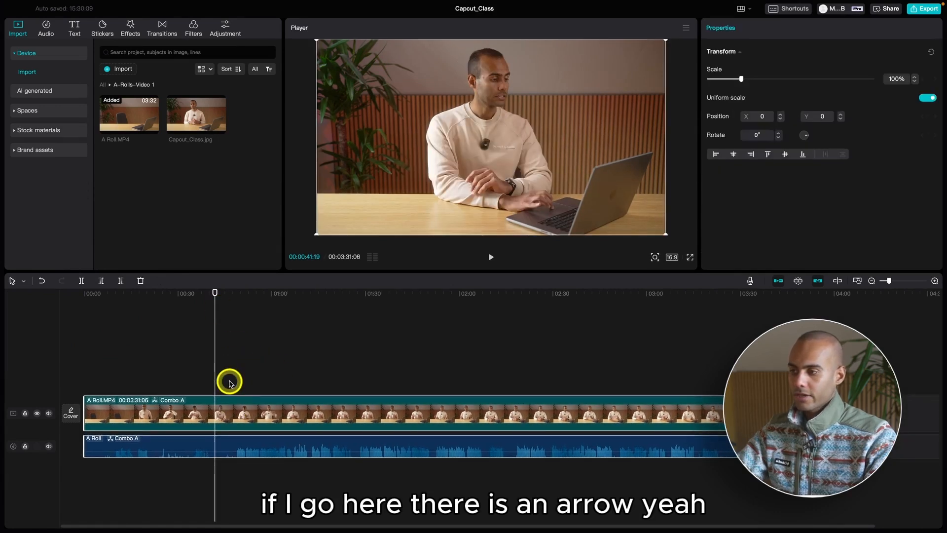
click(23, 281)
click(309, 345)
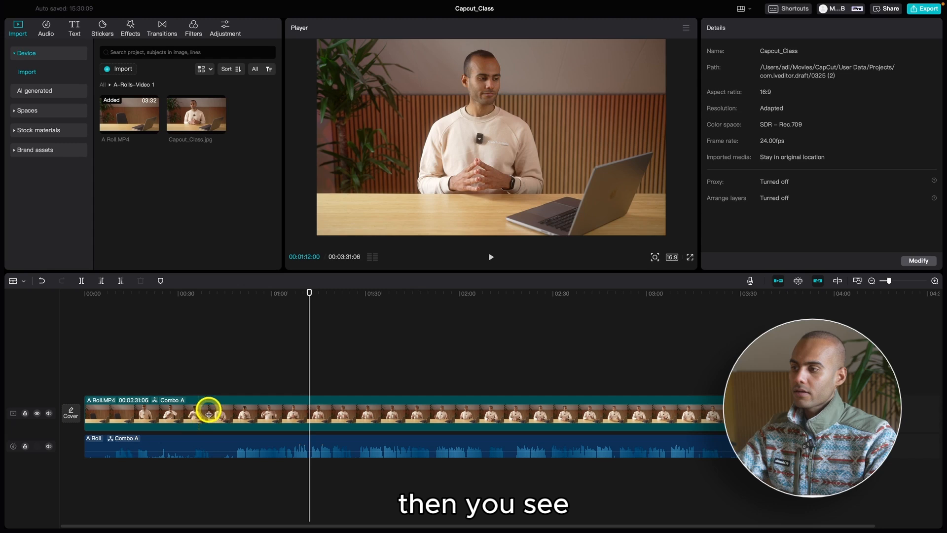
key(v)
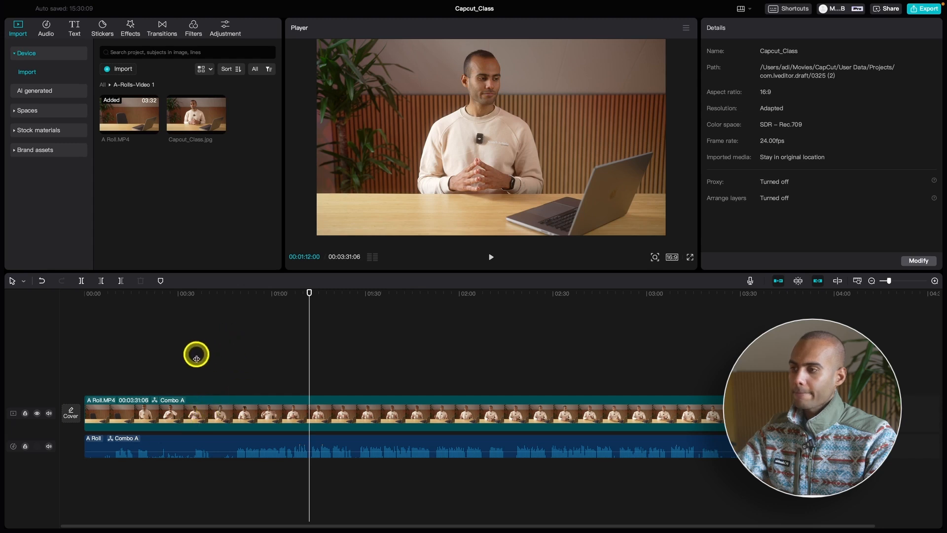
click(248, 365)
Split the A Roll video clip and its extracted audio at 00:01:25:22 with the Split tool
drag(214, 406, 222, 407)
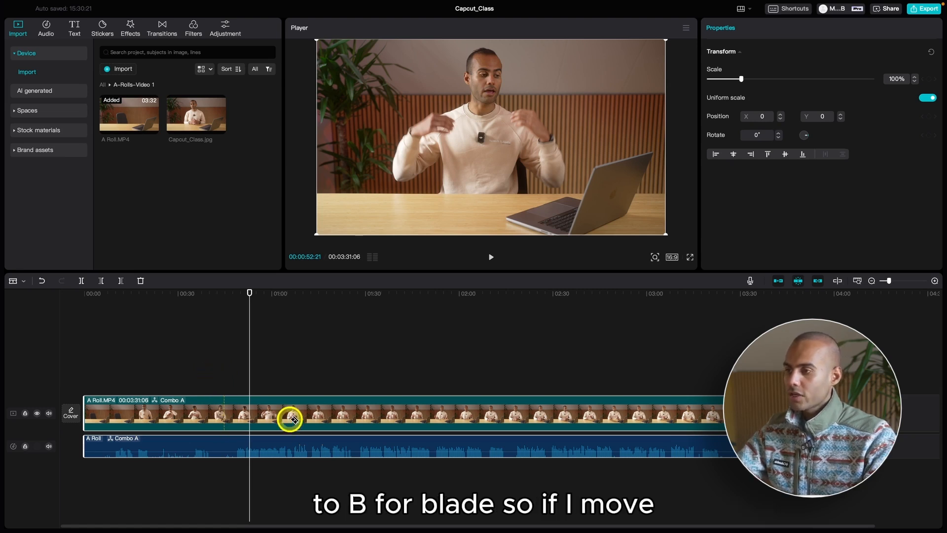
drag(250, 292, 353, 320)
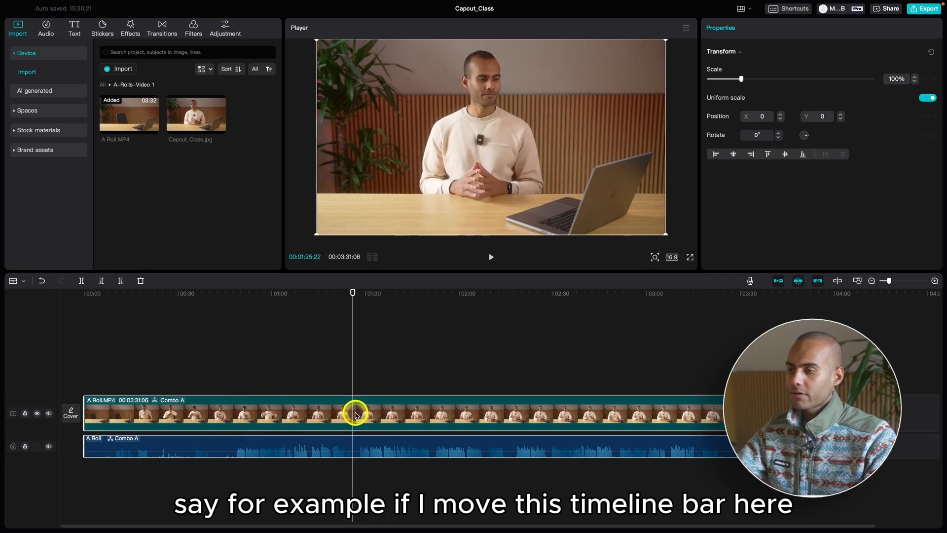
click(354, 419)
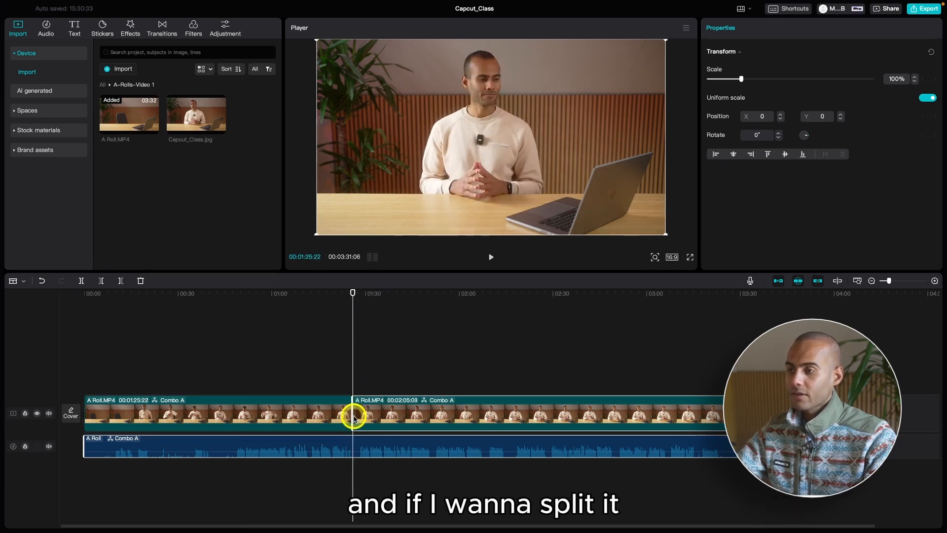
drag(351, 293, 454, 294)
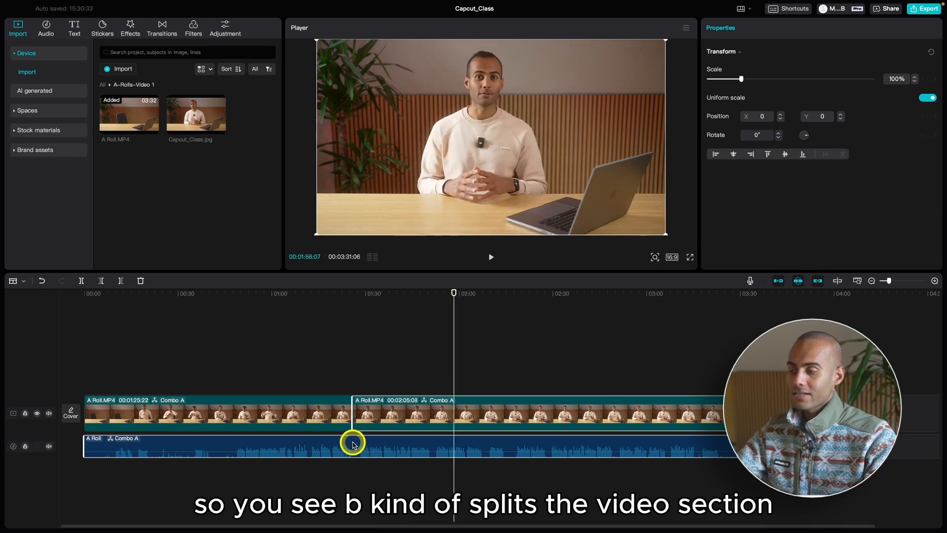
key(b)
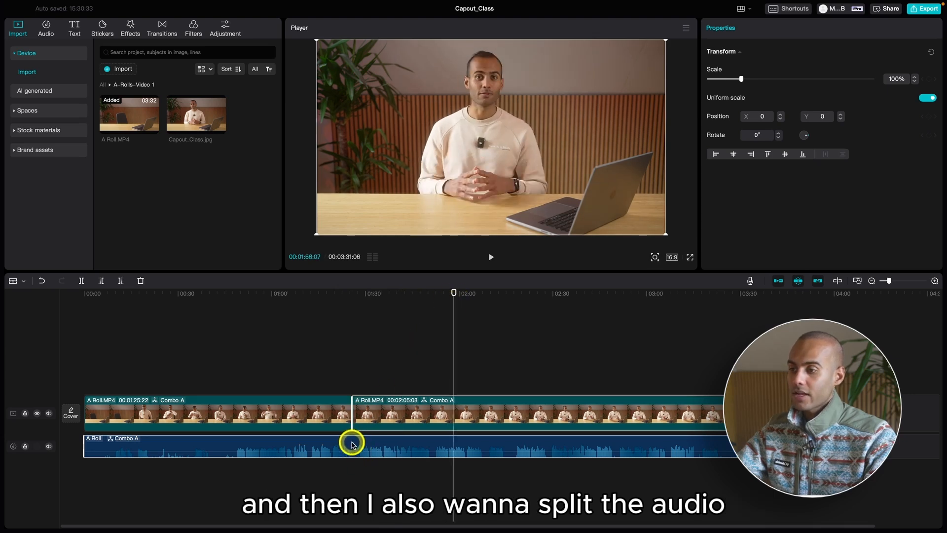
click(351, 444)
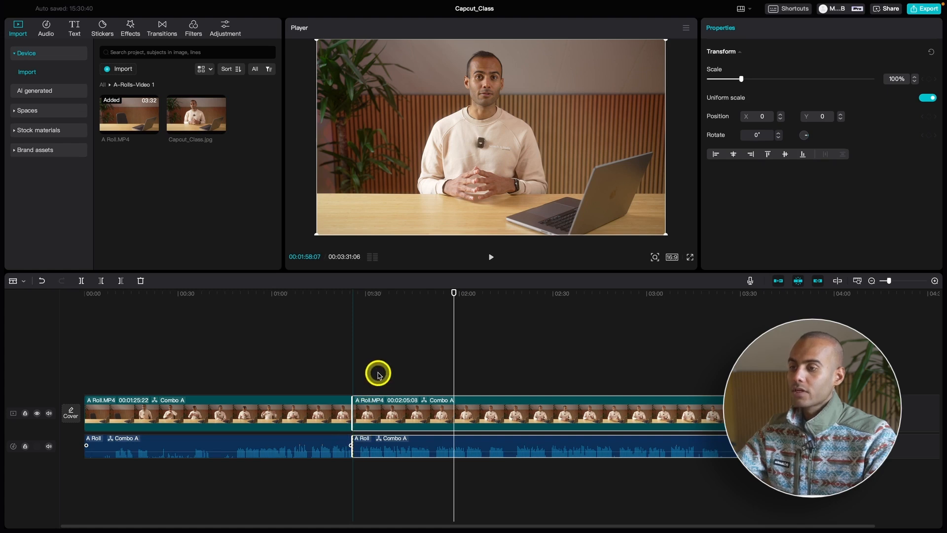
Return to the Select tool and try selecting all the split A Roll pieces, then only the second video piece
key(a)
drag(380, 378, 408, 420)
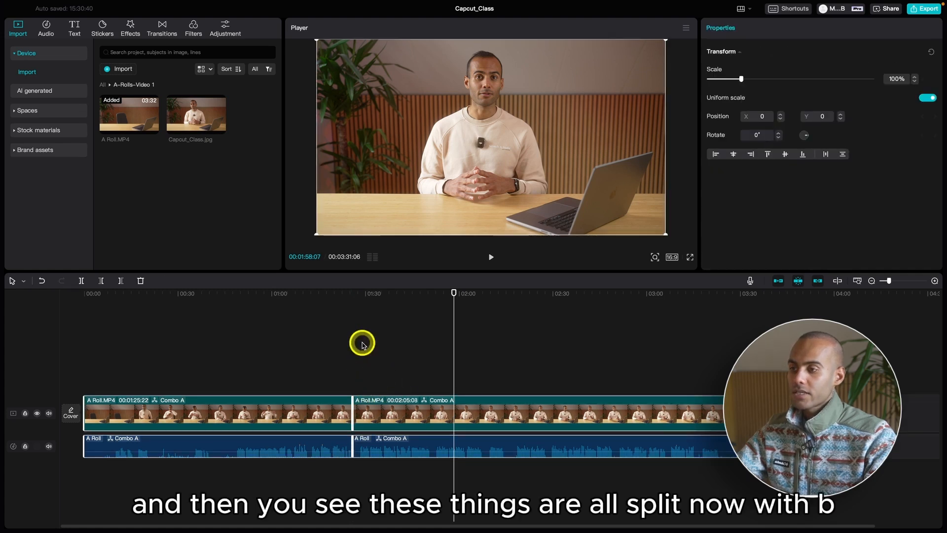
click(322, 311)
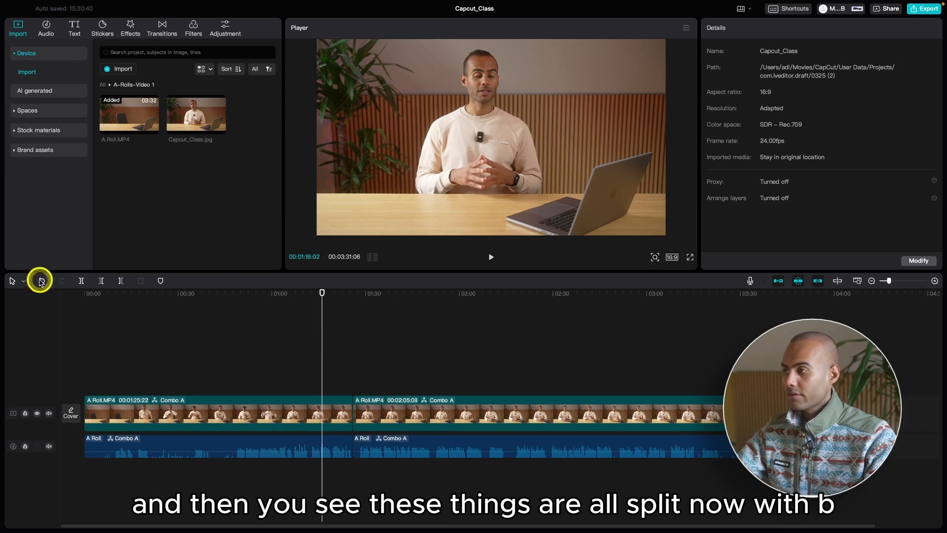
click(331, 373)
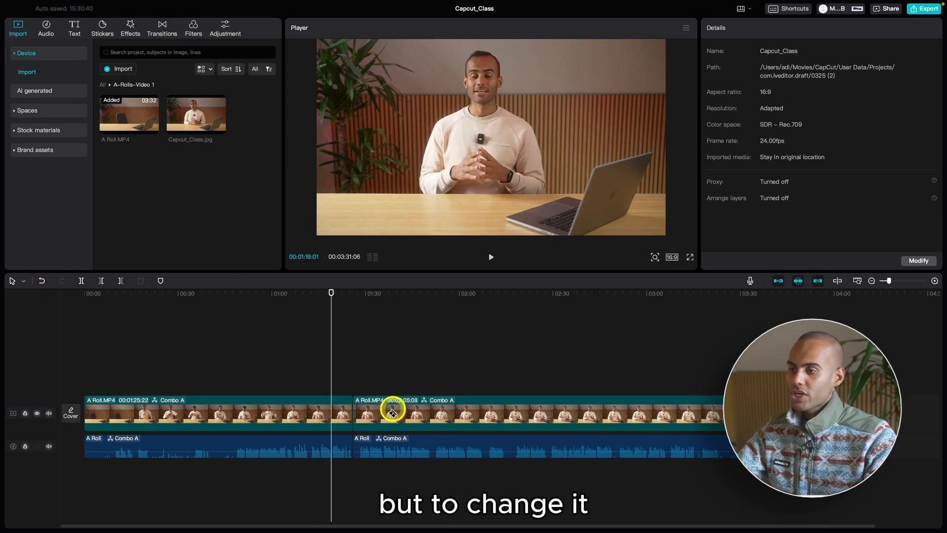
click(522, 409)
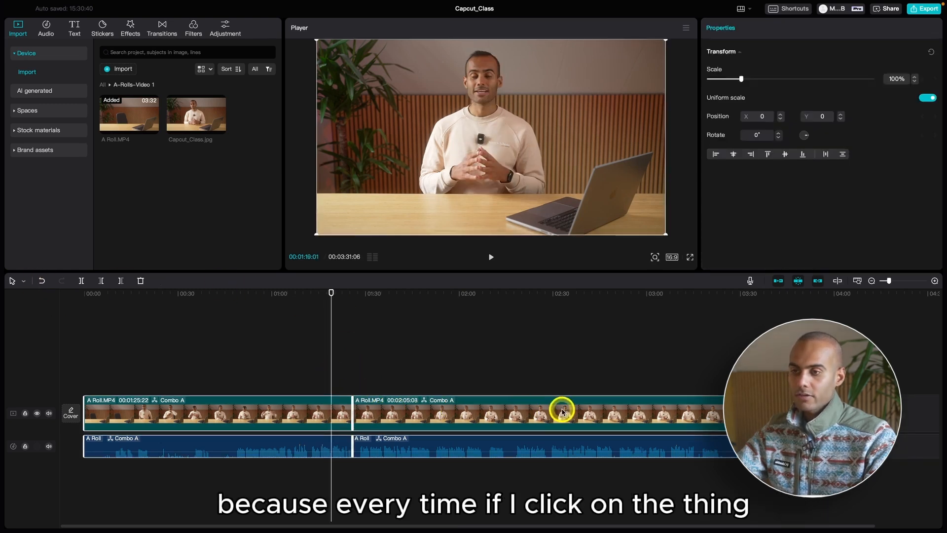
click(552, 412)
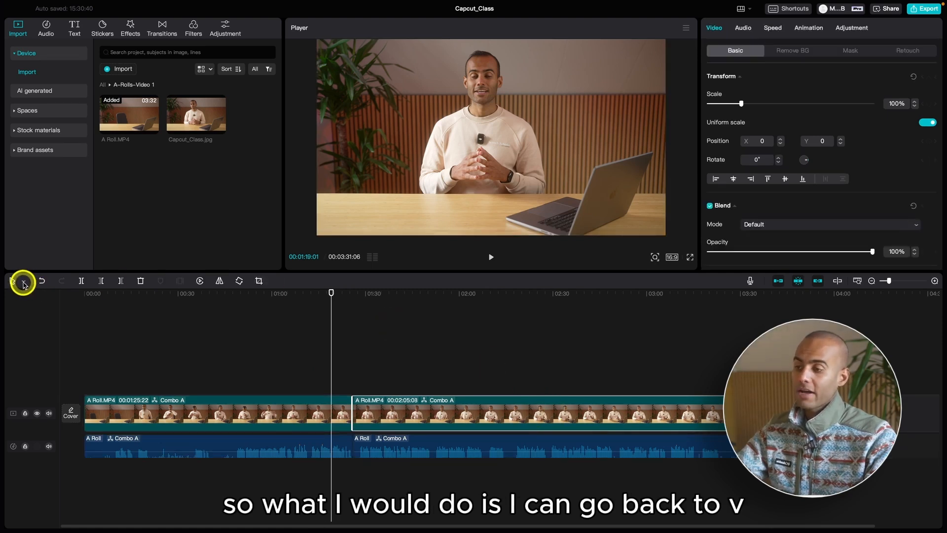
Split the first A Roll video piece at 00:00:47:13 with the Split tool
click(397, 441)
key(b)
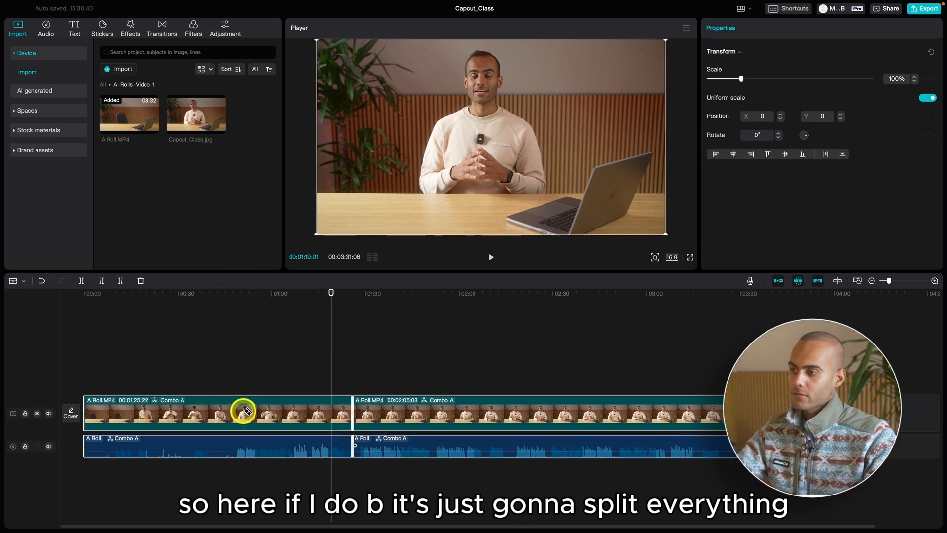
click(232, 412)
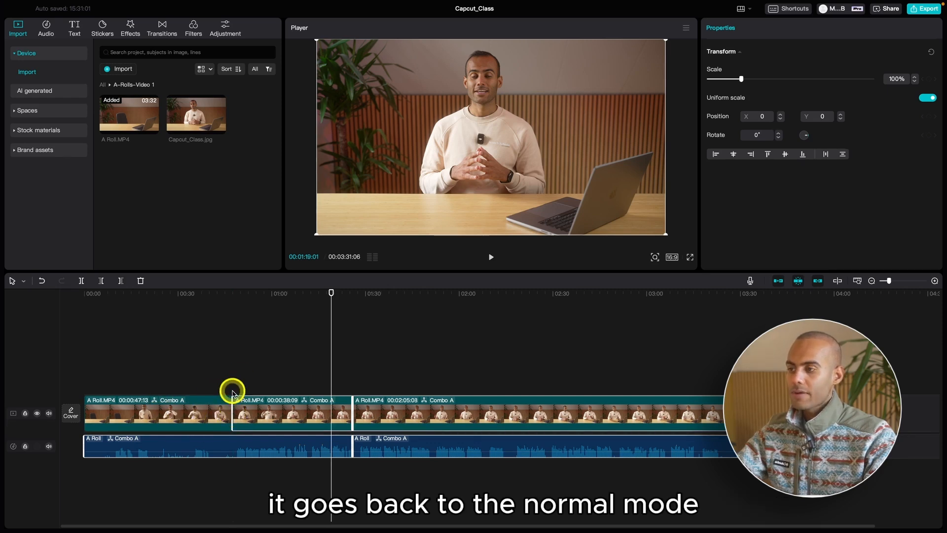
Undo all the splits made in the A Roll video and its audio
key(ctrl+z)
key(ctrl+z)
key(ctrl+z)
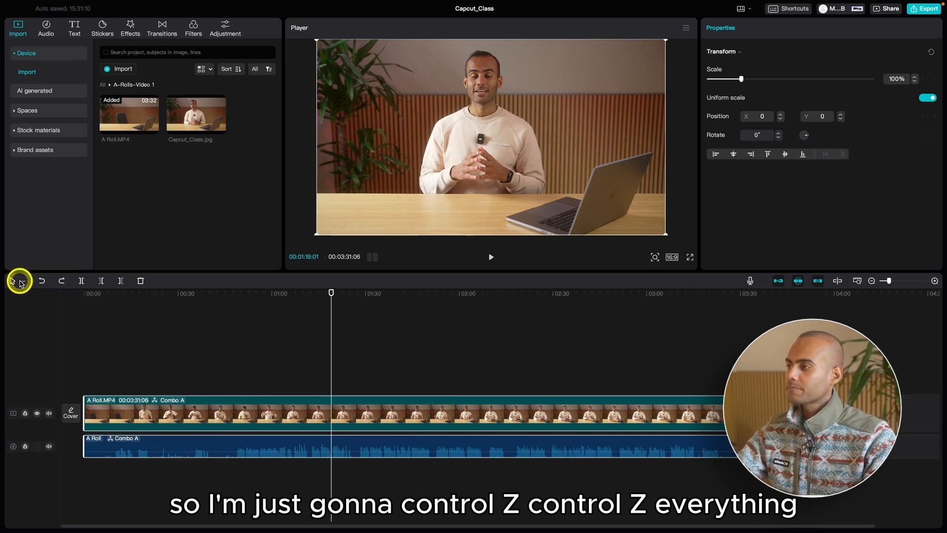
Group the A Roll video and audio pieces on both sides of the 00:00:45:10 cut
drag(167, 413, 207, 418)
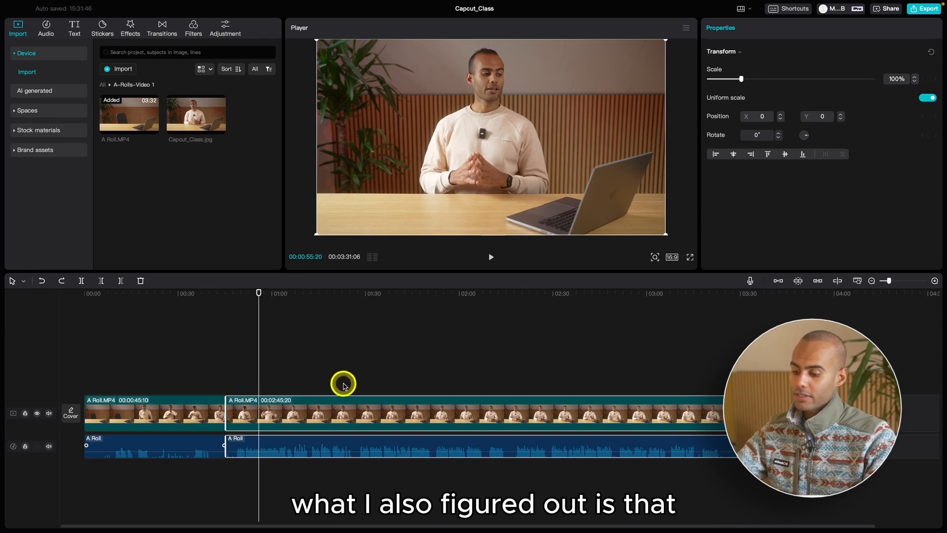
drag(343, 385, 179, 408)
right_click(183, 409)
click(233, 427)
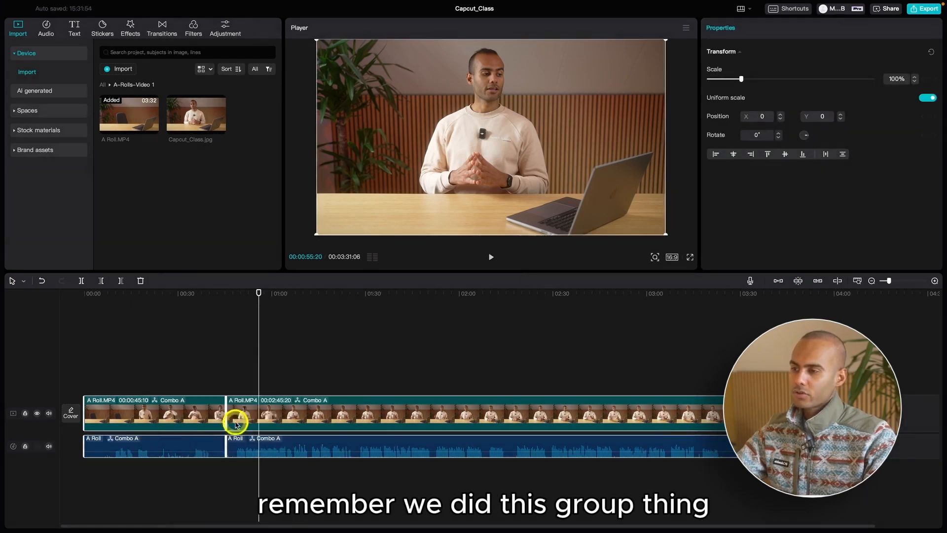
Try to move the grouped second A Roll piece away from the first with the Select tool, and undo the move
click(290, 367)
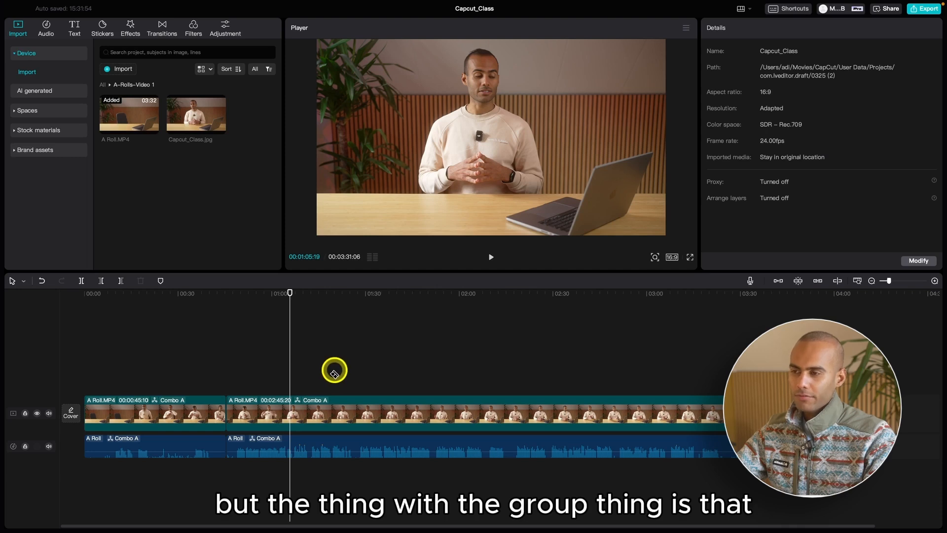
click(15, 281)
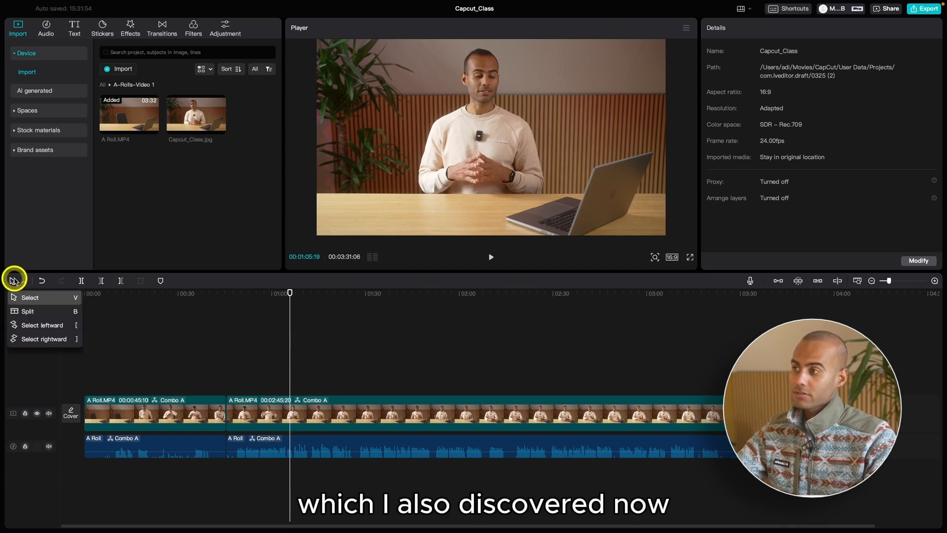
click(31, 300)
drag(310, 370, 348, 461)
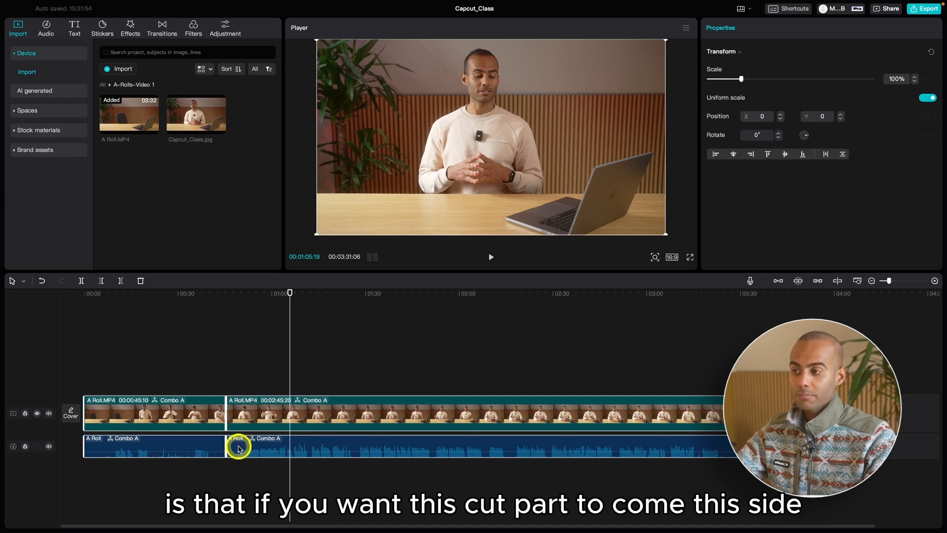
drag(258, 422, 422, 417)
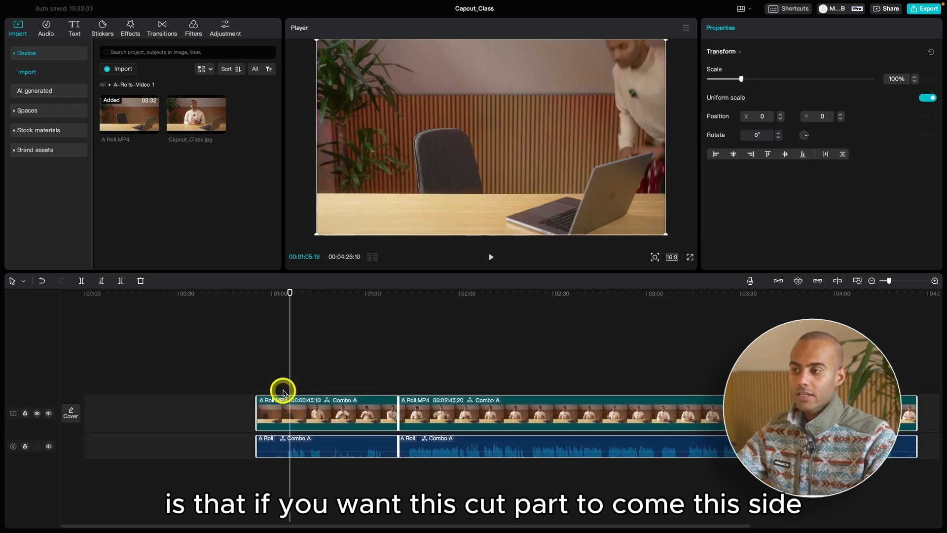
key(ctrl+z)
Select all the A Roll video and audio pieces and ungroup them
click(351, 363)
click(167, 445)
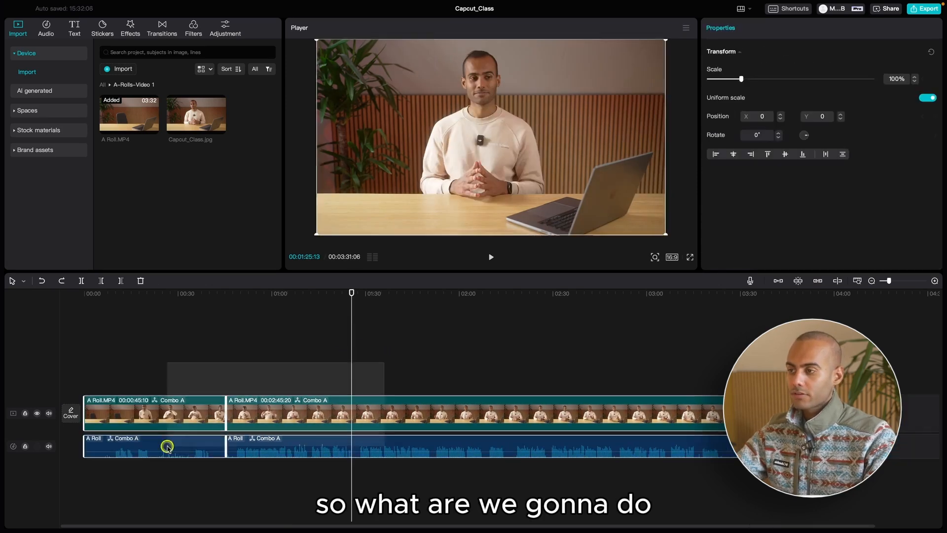
right_click(177, 417)
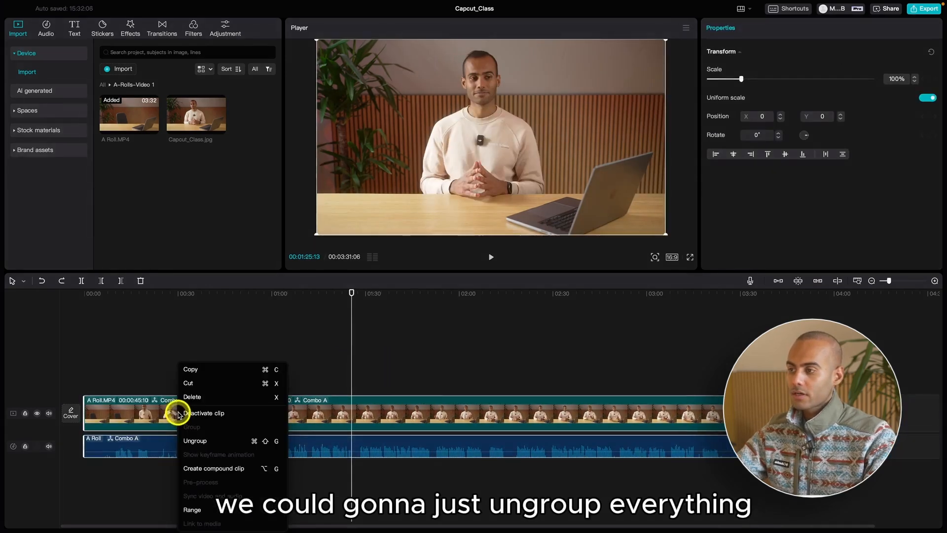
click(195, 442)
click(188, 377)
Move the second A Roll video and audio pieces away from the first pair, leaving a gap of about 25 seconds
click(307, 450)
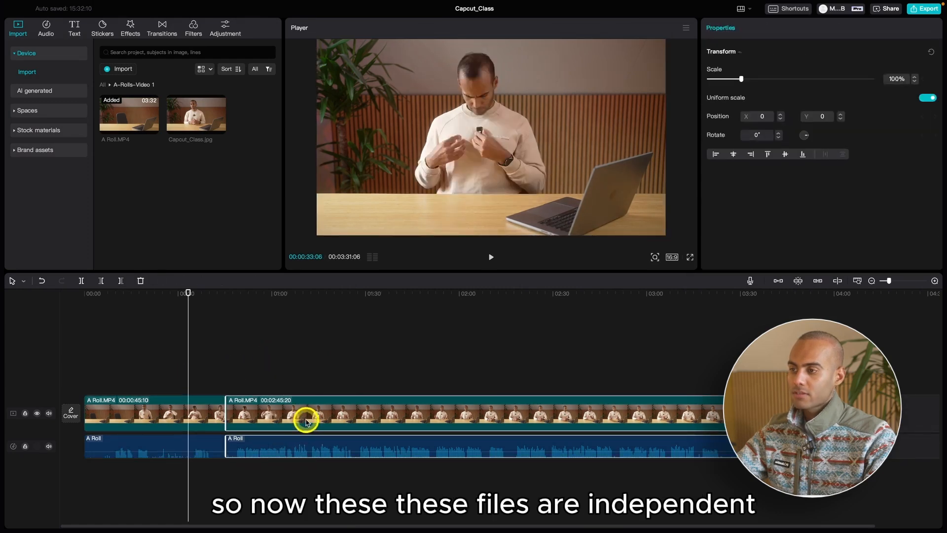
drag(307, 422, 387, 417)
click(209, 450)
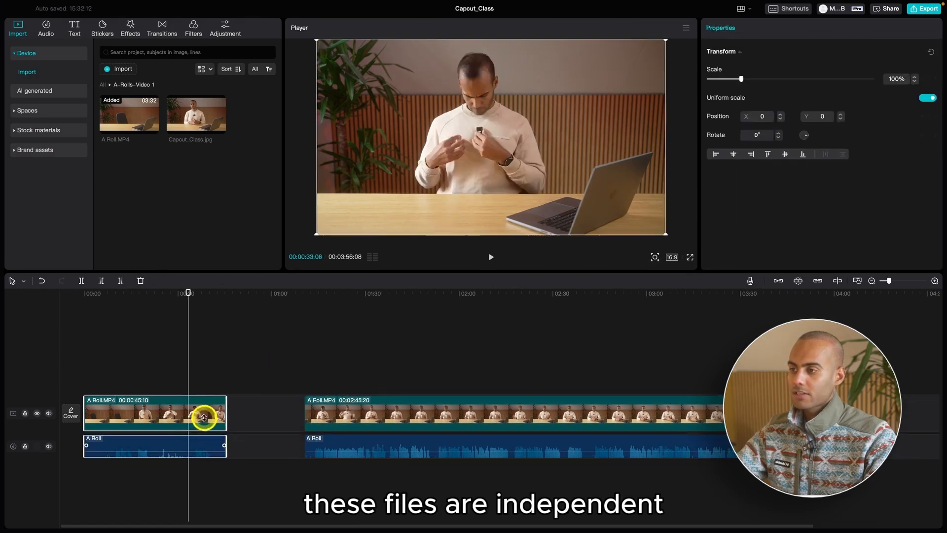
click(314, 371)
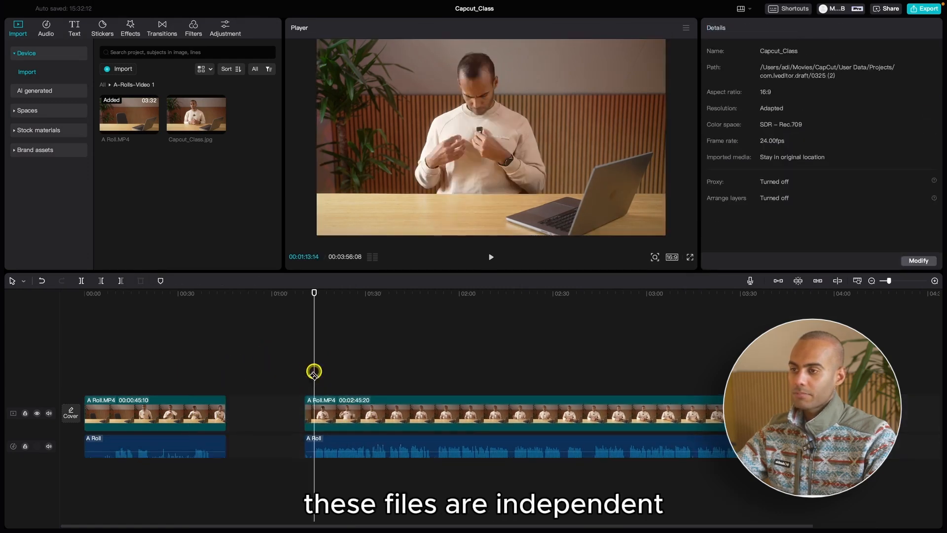
Shift the first A Roll pair forward about 2 seconds using Select leftward and the second pair about 11 seconds using Select rightward
click(17, 281)
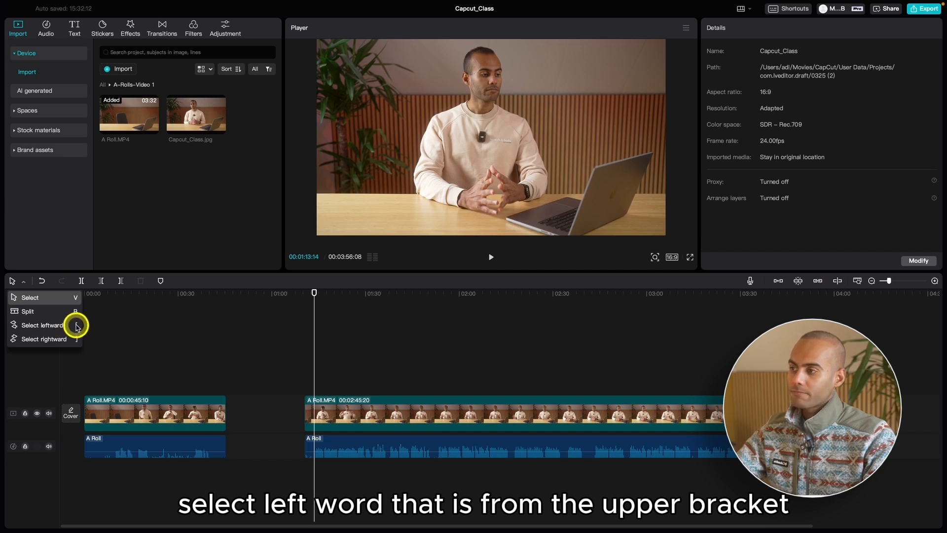
click(56, 325)
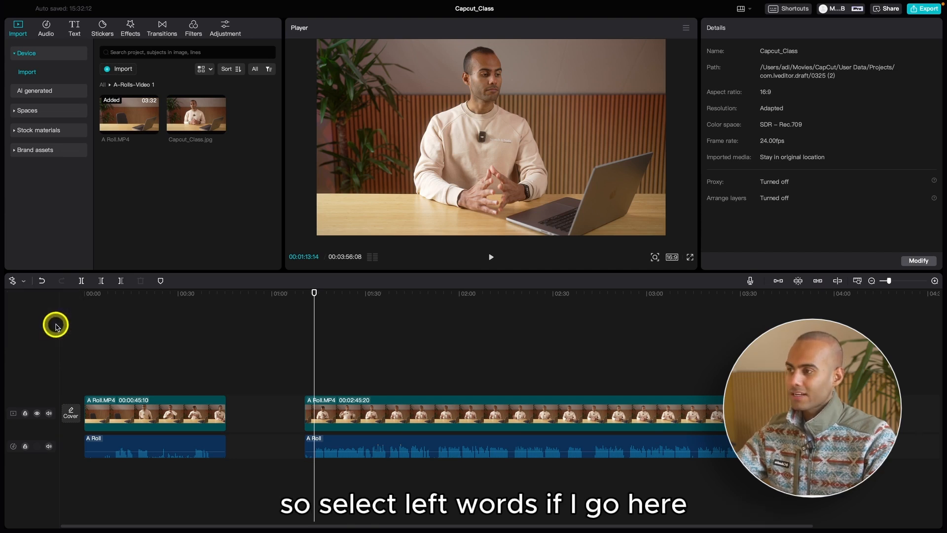
click(244, 297)
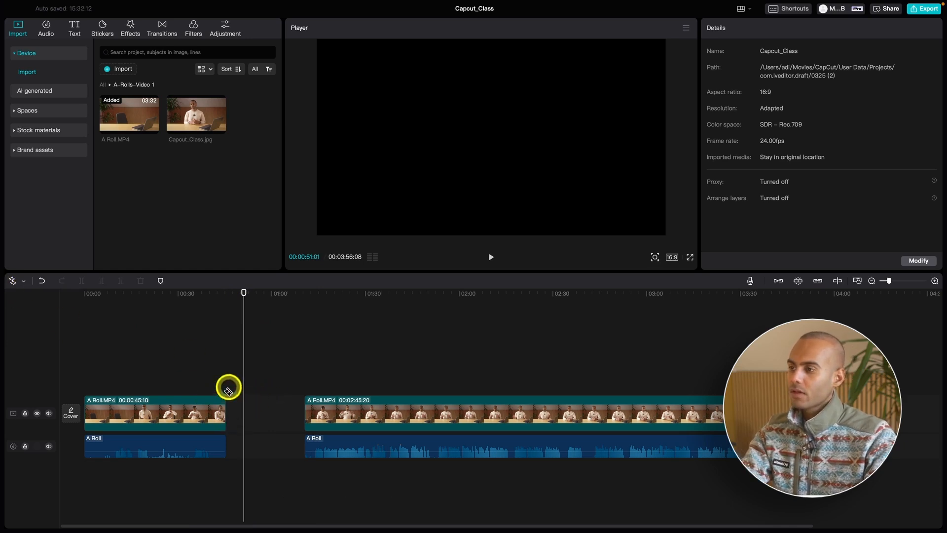
drag(229, 387, 277, 421)
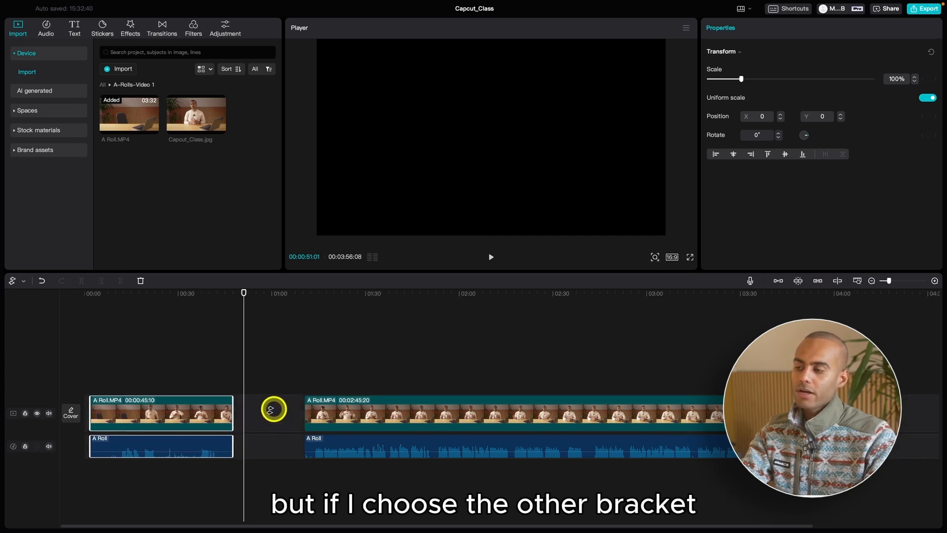
drag(264, 406, 287, 408)
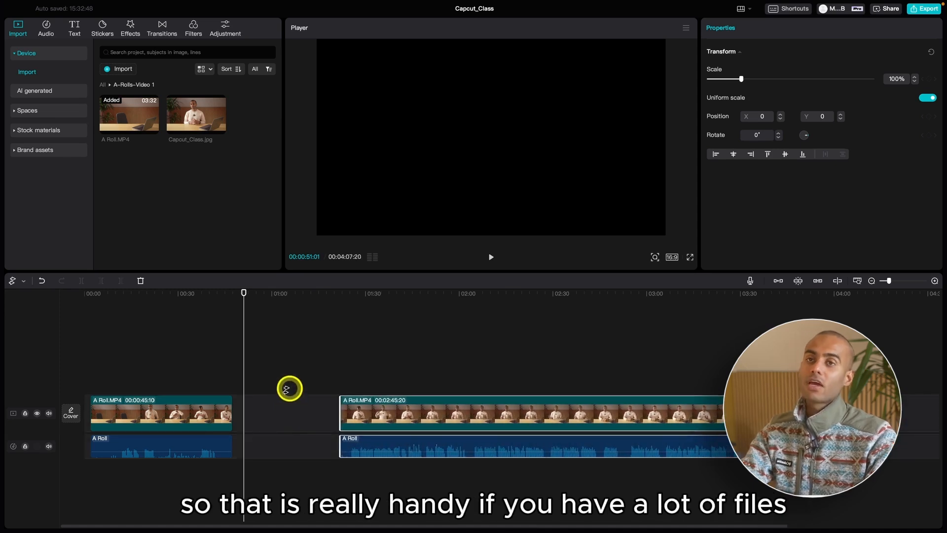
Select the second A Roll video and audio pieces with the Select tool and move them forward about 67 seconds
key(a)
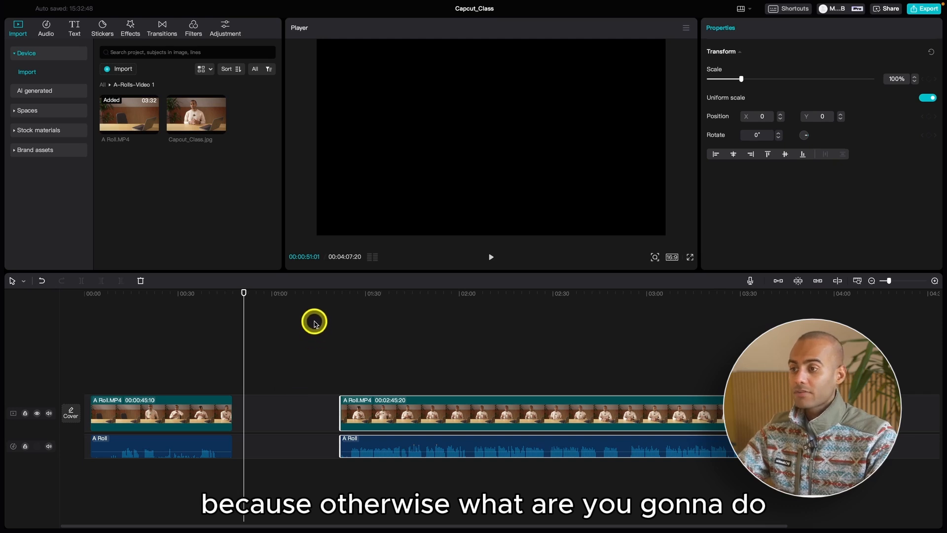
drag(316, 310, 847, 496)
scroll(444, 405, right, 5)
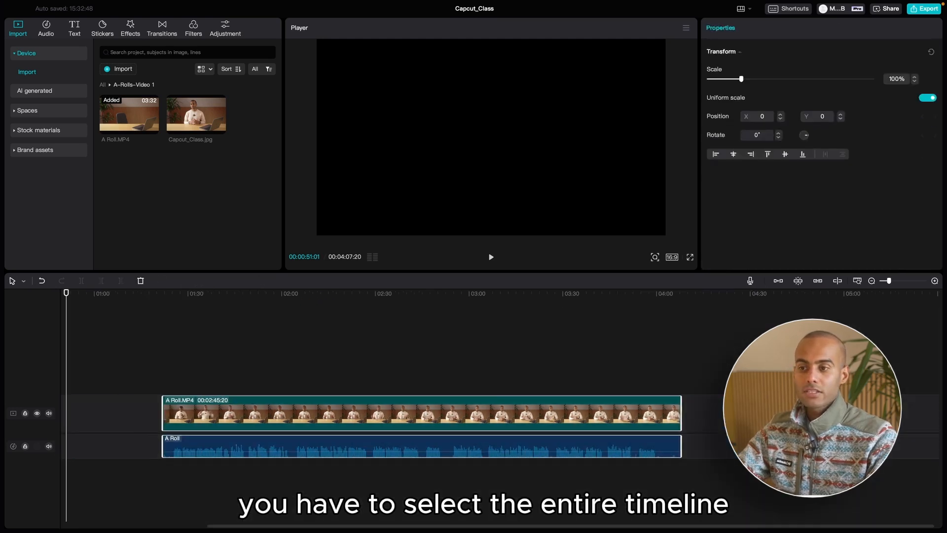
drag(345, 407, 555, 414)
click(347, 385)
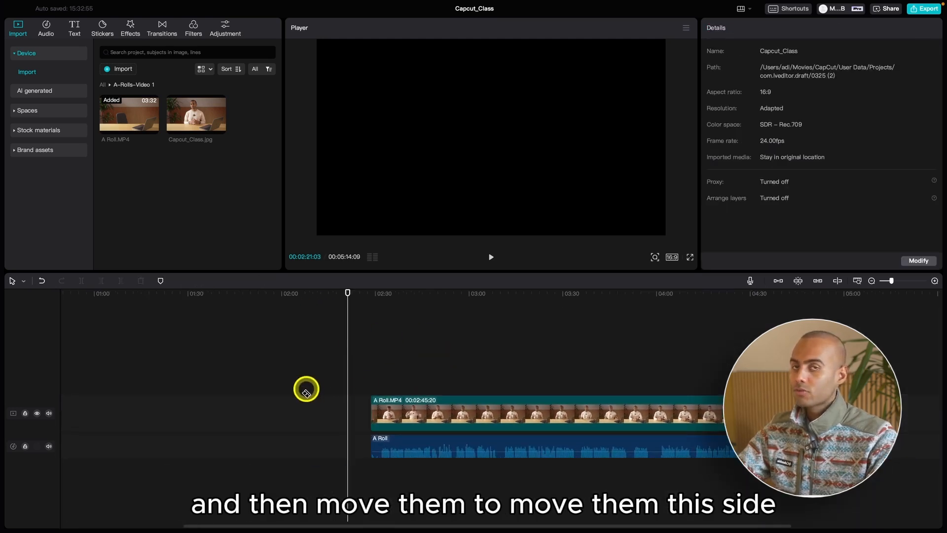
Move the second A Roll video and audio pieces forward about 14 seconds using Select rightward
key(])
drag(315, 411, 351, 409)
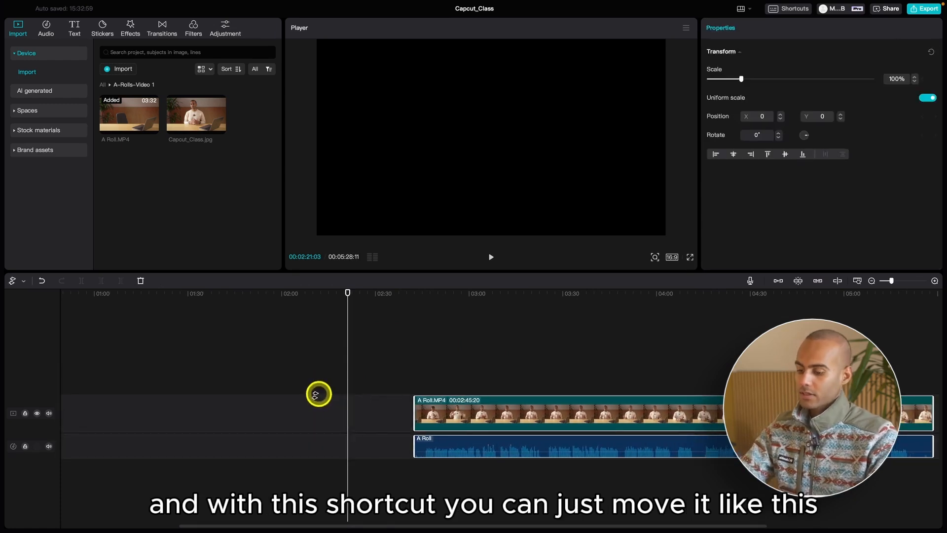
click(116, 325)
key(super+minus)
key(super+minus)
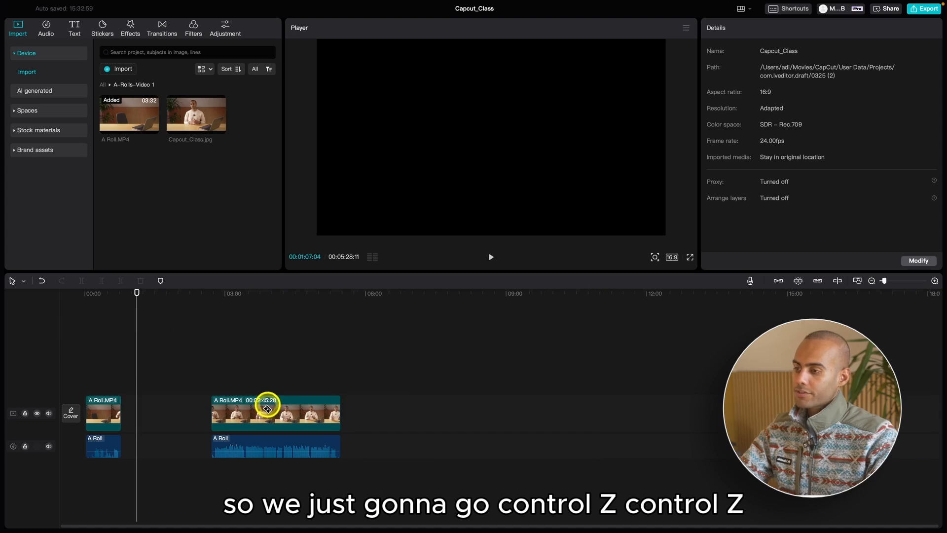
Undo the moves, the ungrouping and the split of the A Roll video and audio
key(super+z)
key(super+z)
key(super+z)
key(super+z)
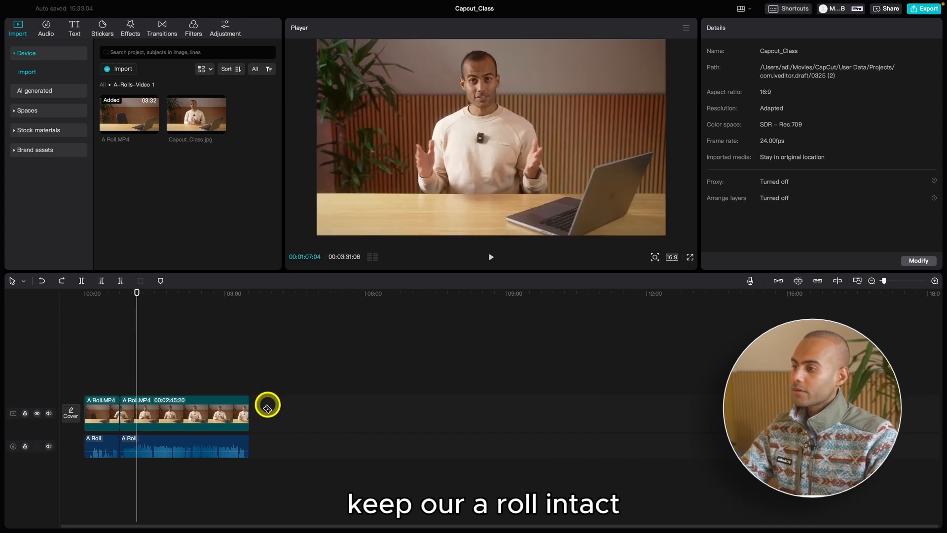
key(super+z)
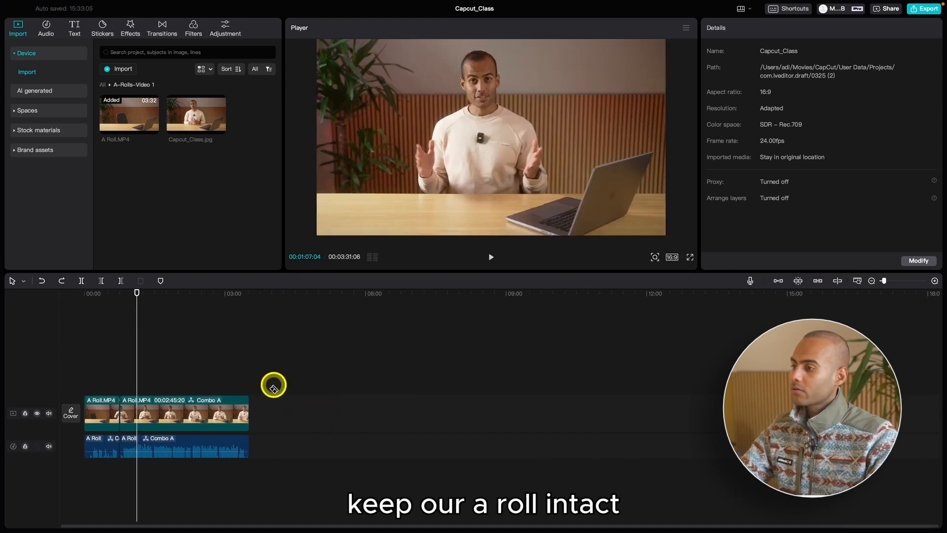
key(super+z)
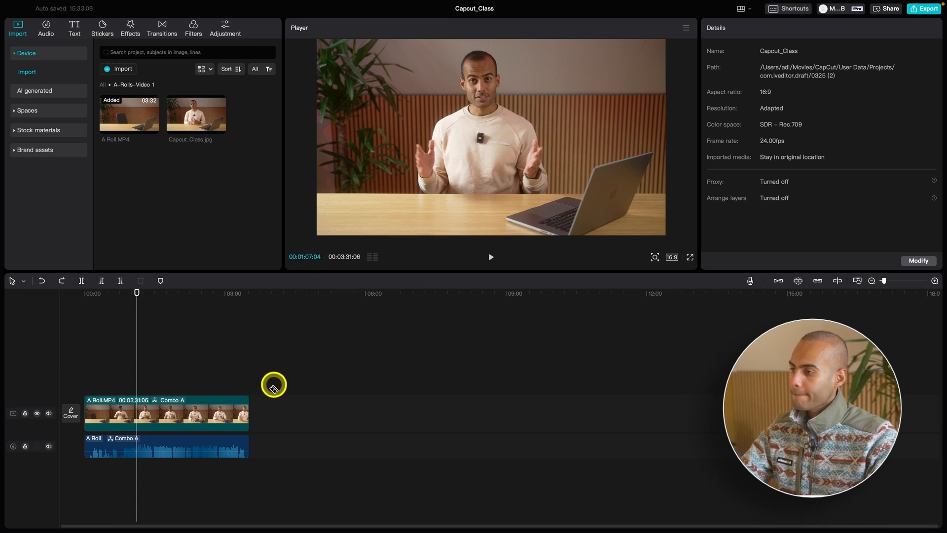
Ungroup the whole A Roll video clip from its extracted audio
click(241, 417)
right_click(181, 414)
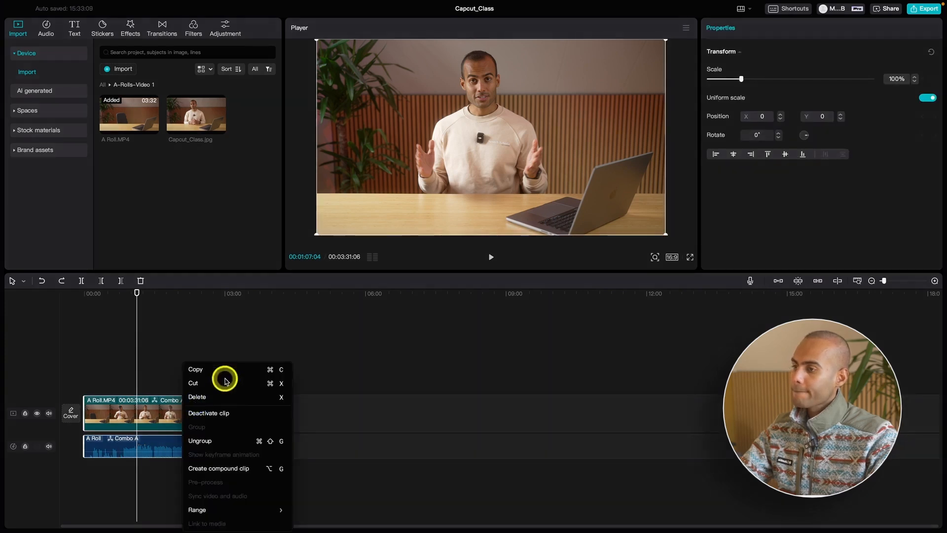
click(229, 435)
click(204, 380)
scroll(192, 370, up, 3)
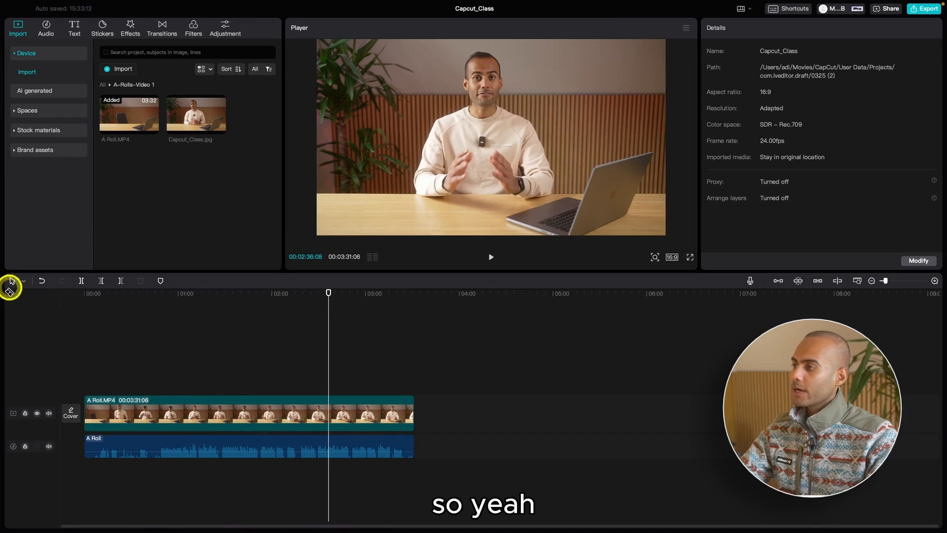
Review the four selection tools, and undo and redo the last change
click(25, 281)
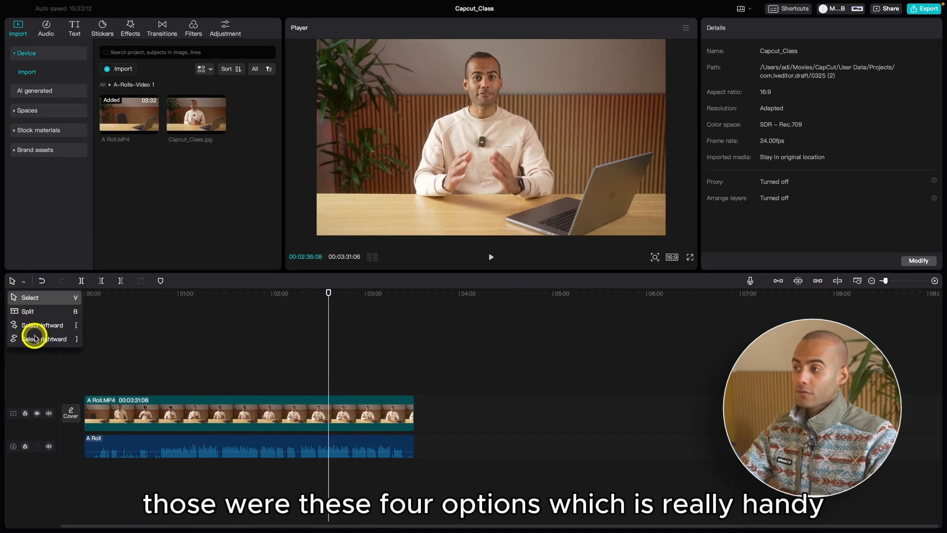
click(128, 323)
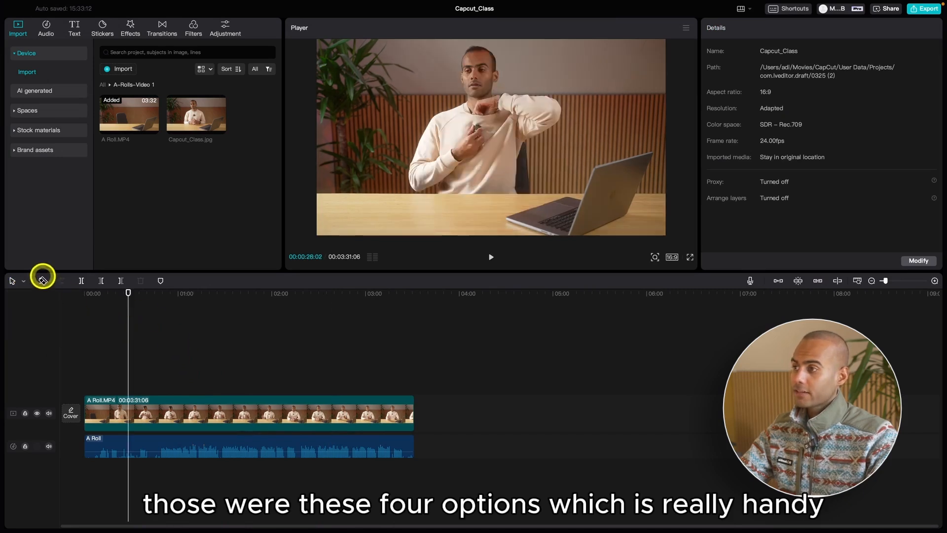
click(43, 280)
click(56, 282)
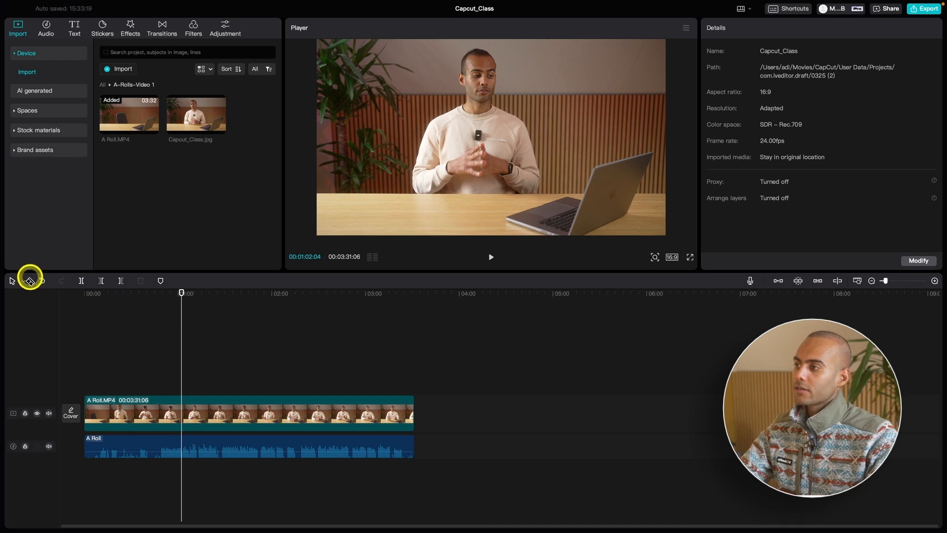
Choose the Select tool and split the A Roll video at the playhead, at 00:01:02:04
click(23, 282)
click(31, 297)
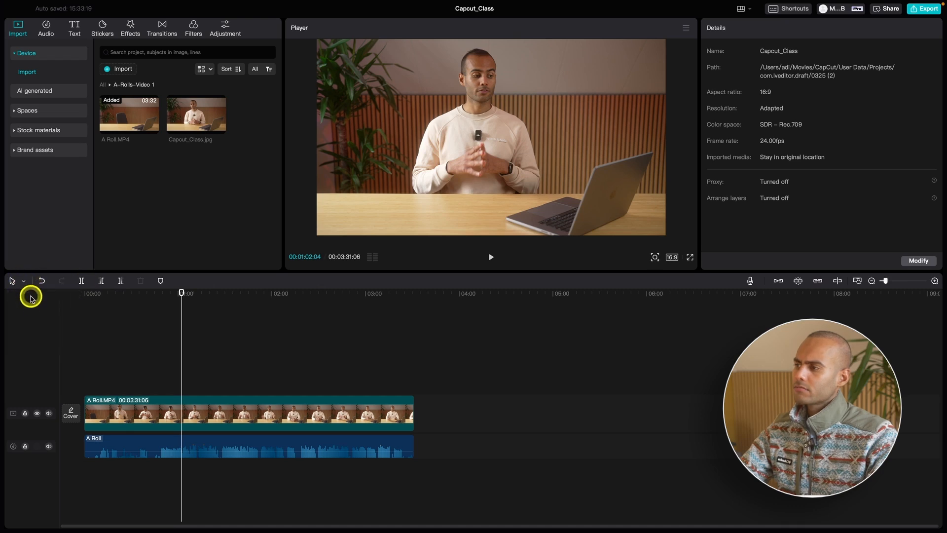
click(81, 281)
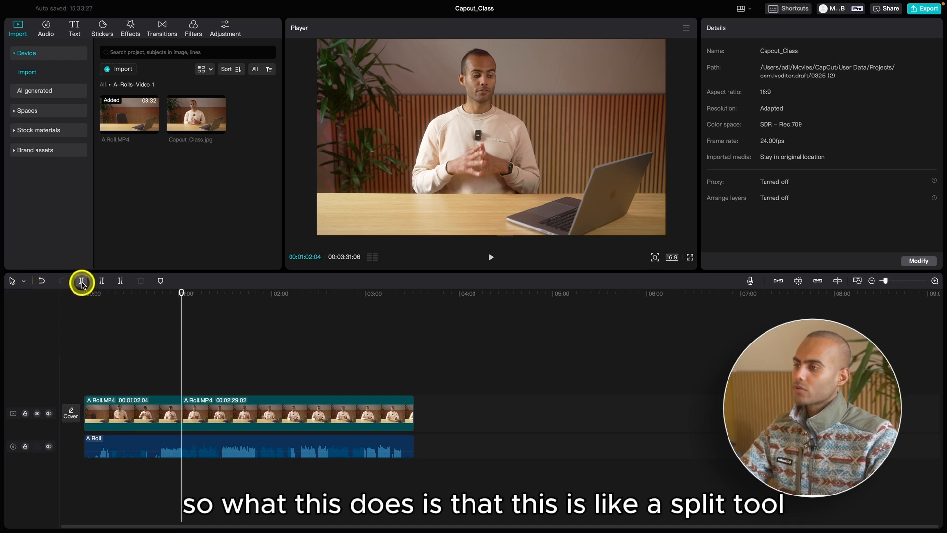
Split the second A Roll video piece at about 00:01:51, leaving the audio whole
drag(174, 296, 260, 295)
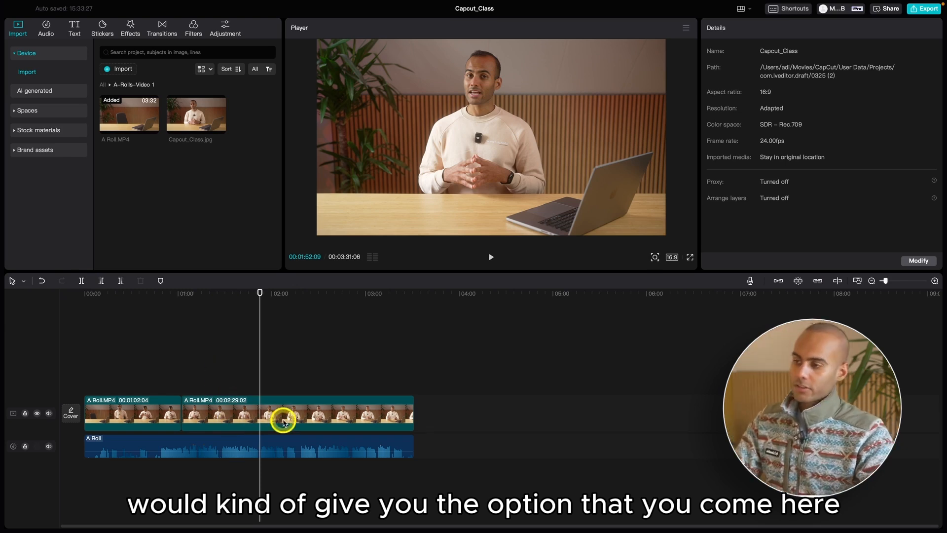
click(262, 418)
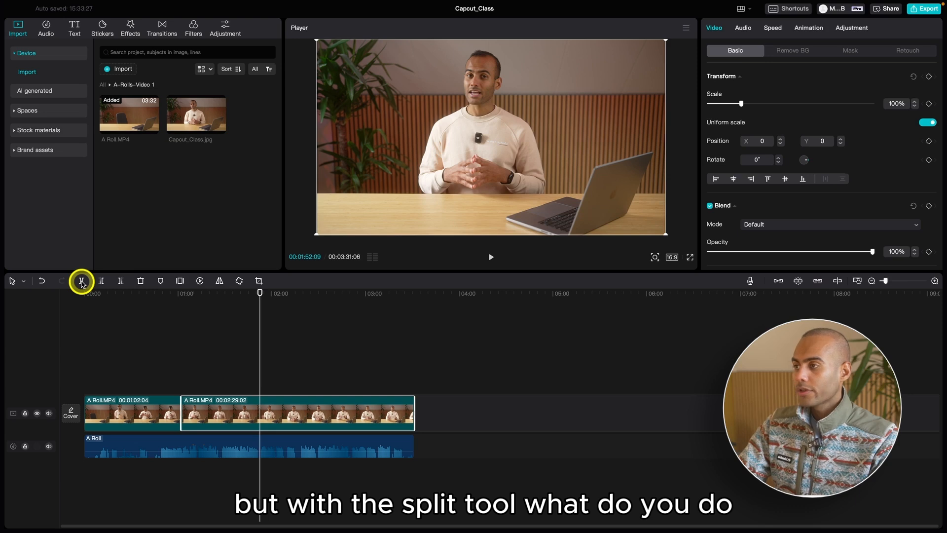
click(208, 332)
drag(209, 296, 258, 311)
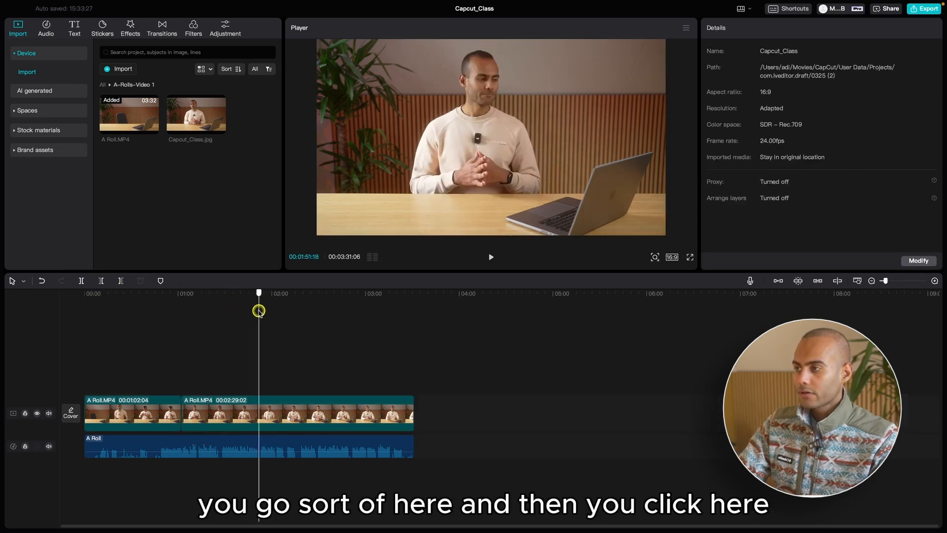
click(82, 282)
drag(258, 294, 306, 299)
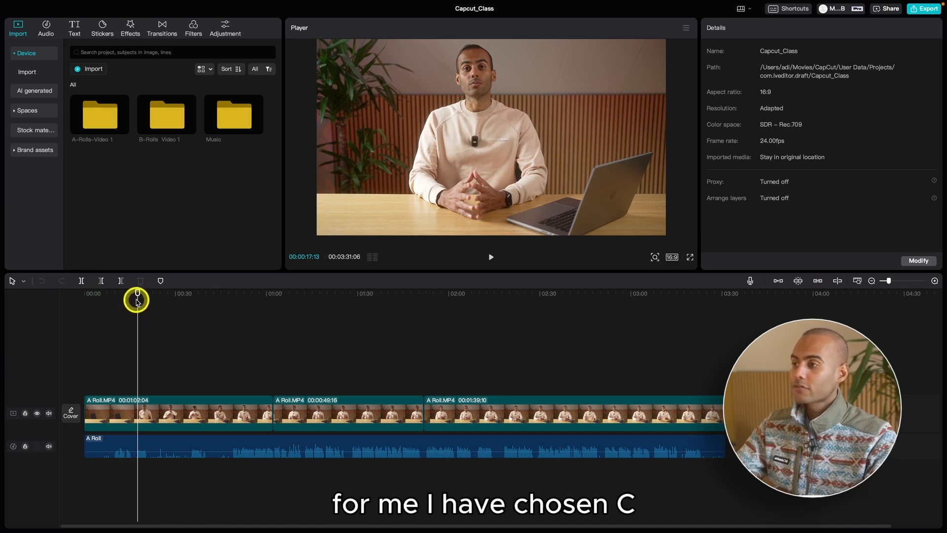
Split the first A Roll video piece and the A Roll audio at about 47 seconds
drag(138, 295, 229, 297)
key(c)
click(243, 446)
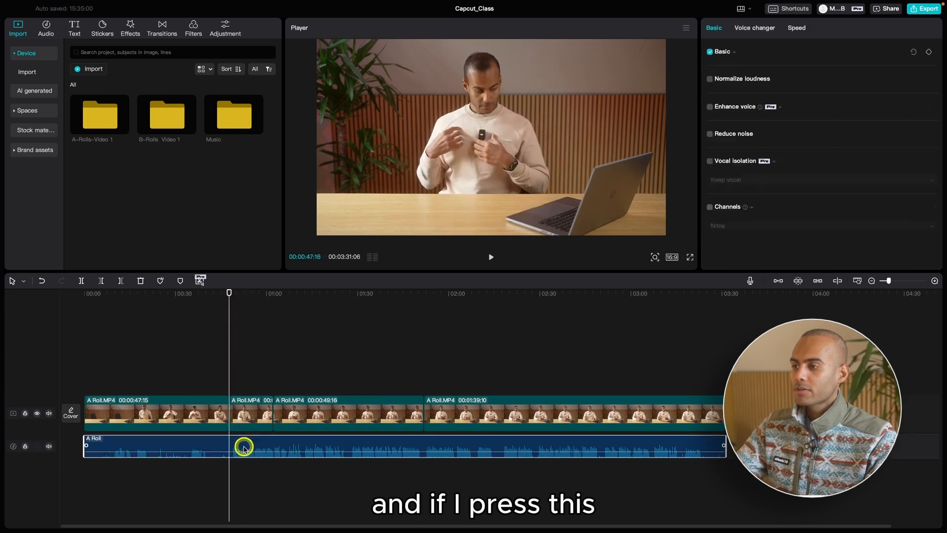
key(ctrl+b)
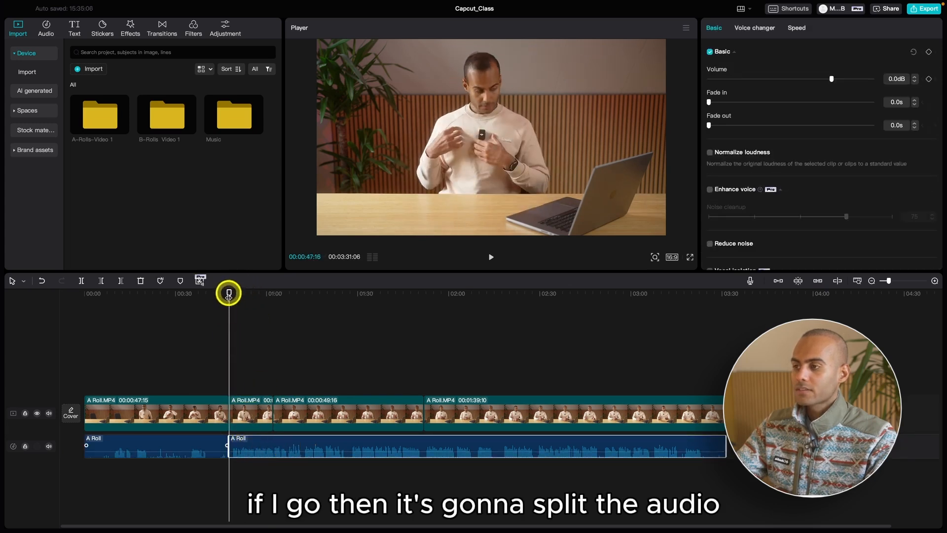
Select the last A Roll video and audio pieces together and split both at 00:02:16:14
drag(228, 293, 463, 296)
drag(528, 338, 587, 446)
drag(463, 294, 499, 296)
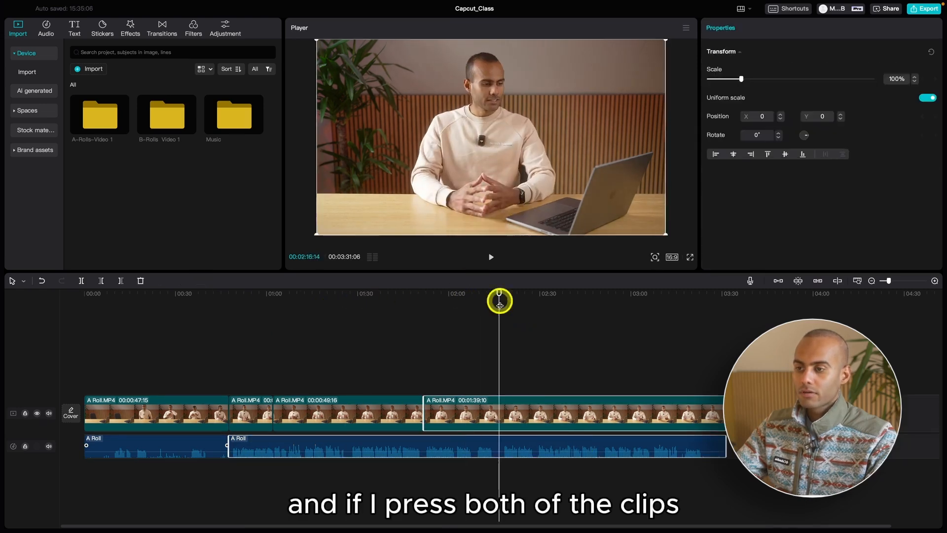
drag(522, 332, 573, 461)
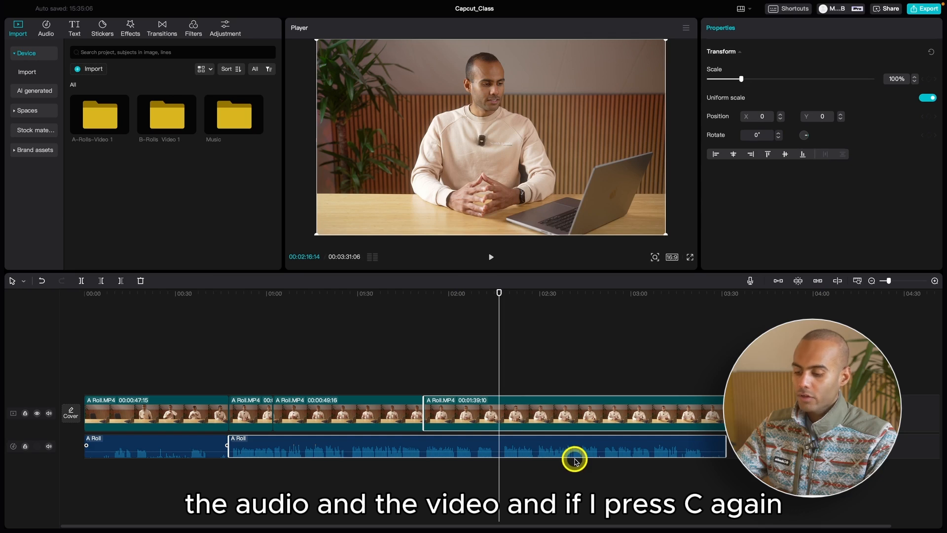
key(c)
click(573, 369)
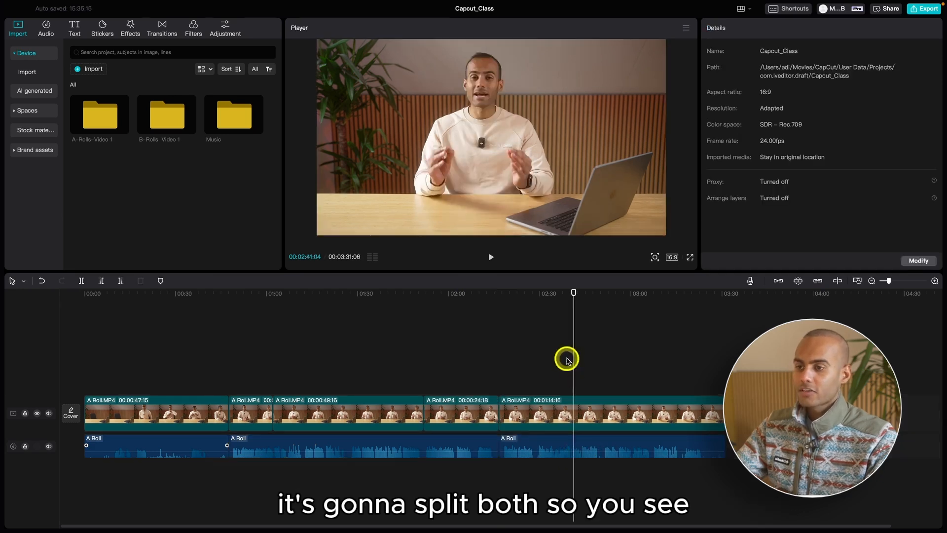
Delete the part of the last A Roll video piece before 00:02:49:10 using Delete left
click(542, 302)
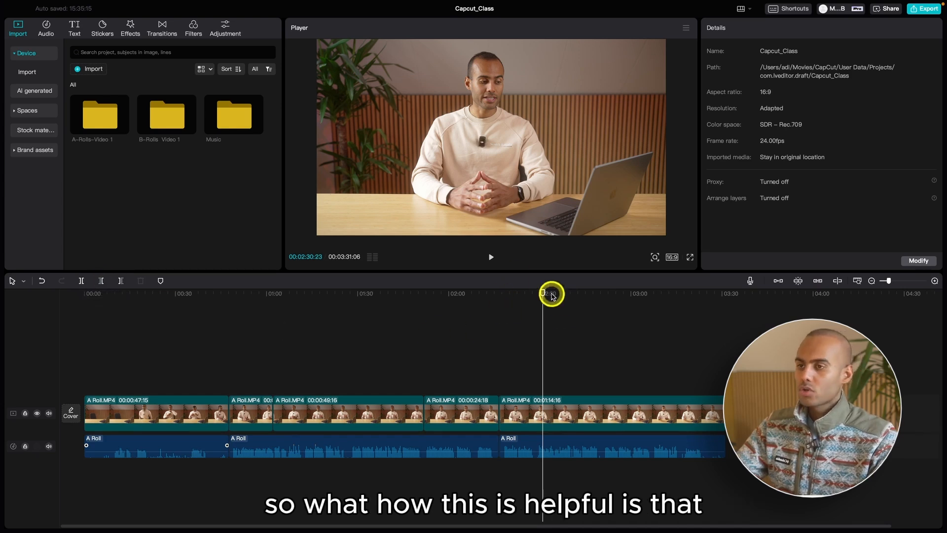
drag(543, 296, 598, 299)
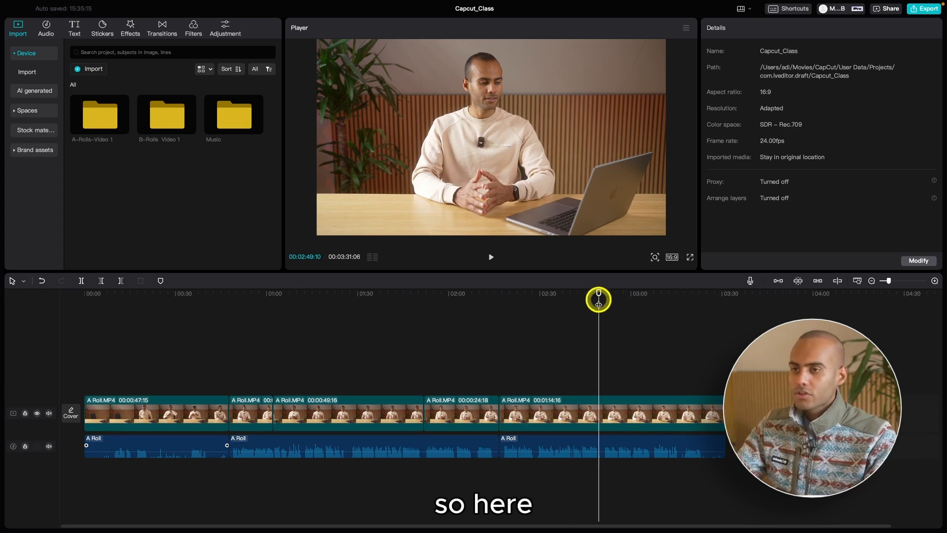
drag(596, 298, 599, 298)
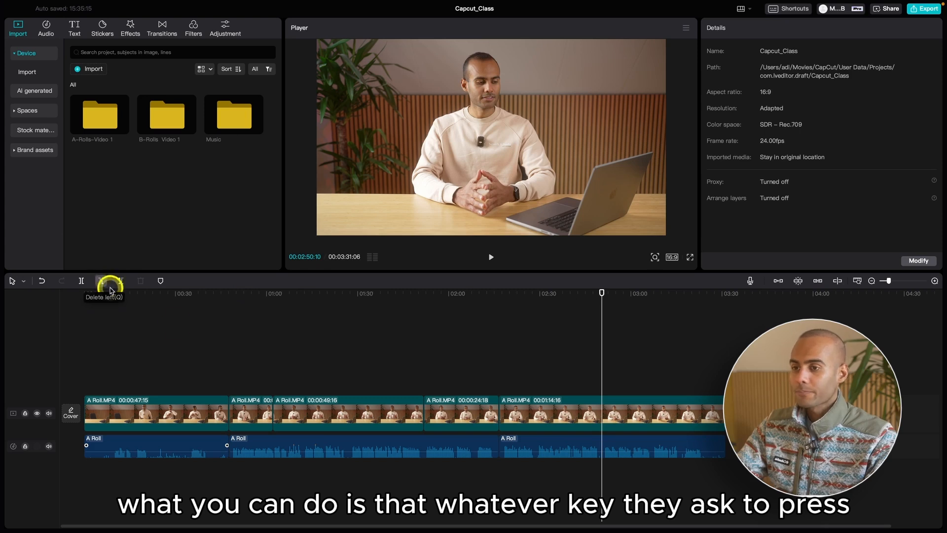
click(598, 298)
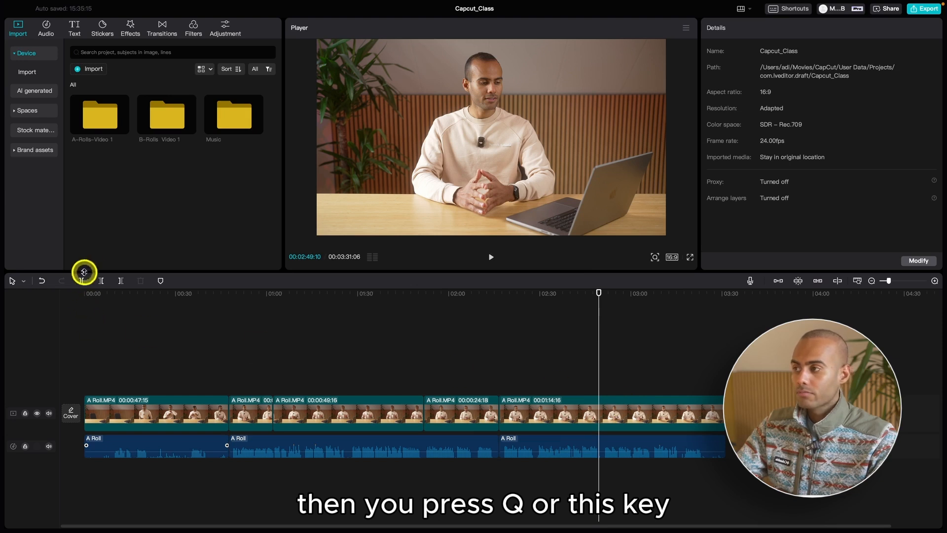
click(102, 281)
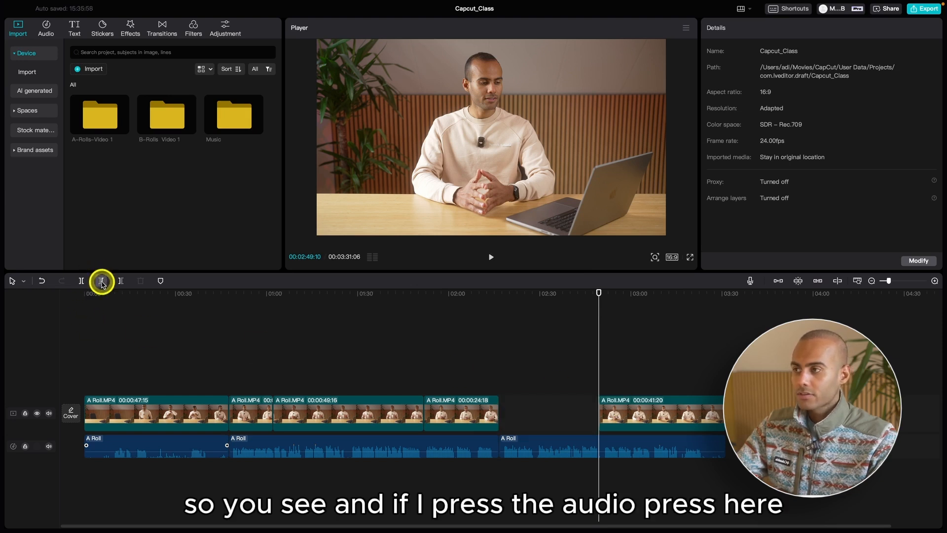
Delete the part of the last A Roll audio piece before 00:02:49:10 using Delete left
click(596, 439)
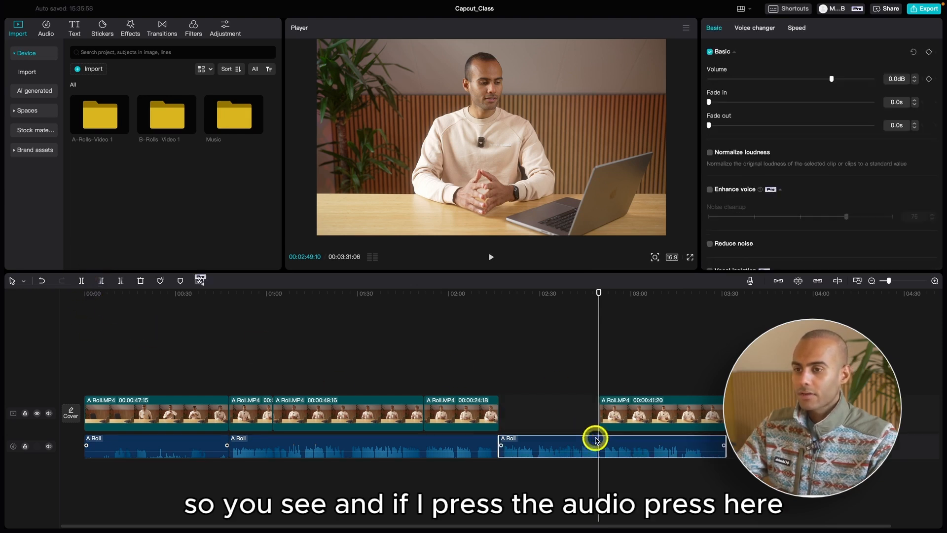
click(101, 281)
click(454, 343)
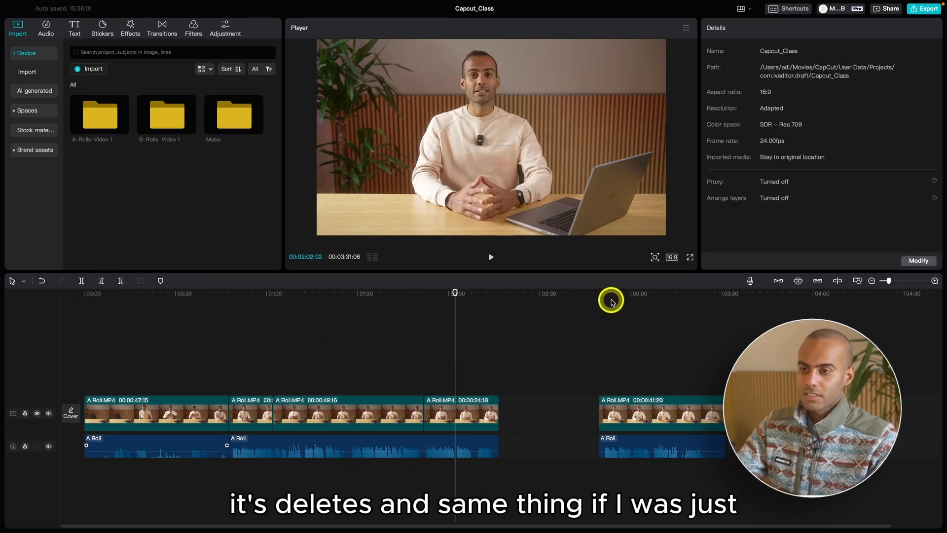
Delete the part of the last A Roll video piece after 00:03:06:15 using Delete right
drag(660, 320, 651, 327)
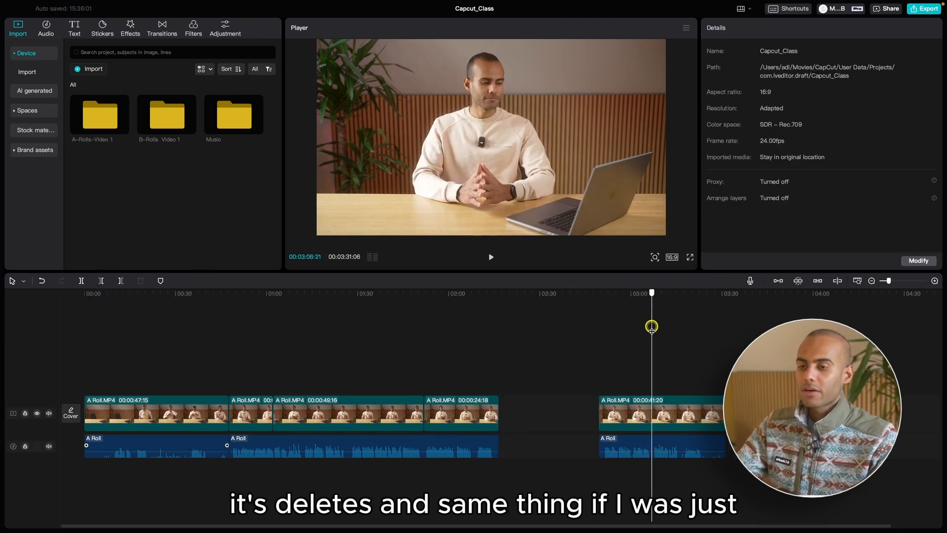
click(690, 414)
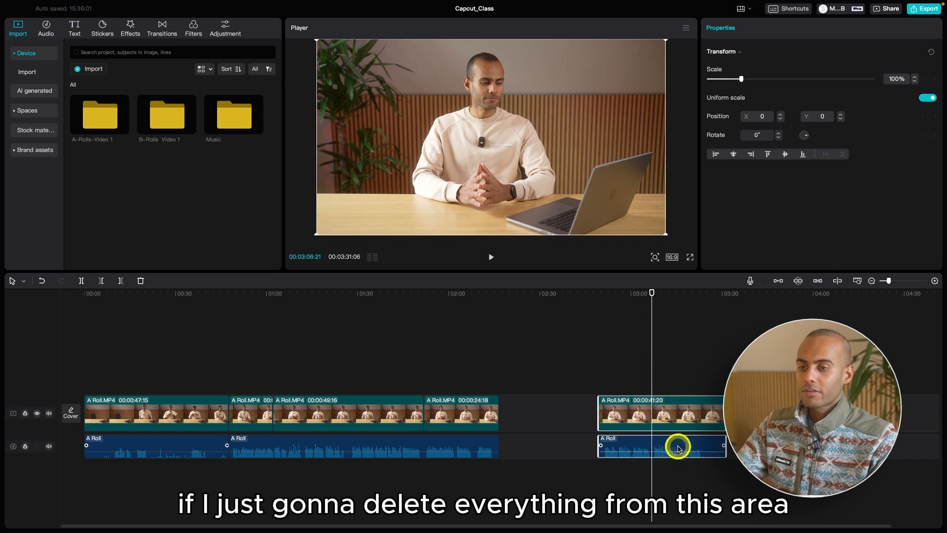
click(122, 281)
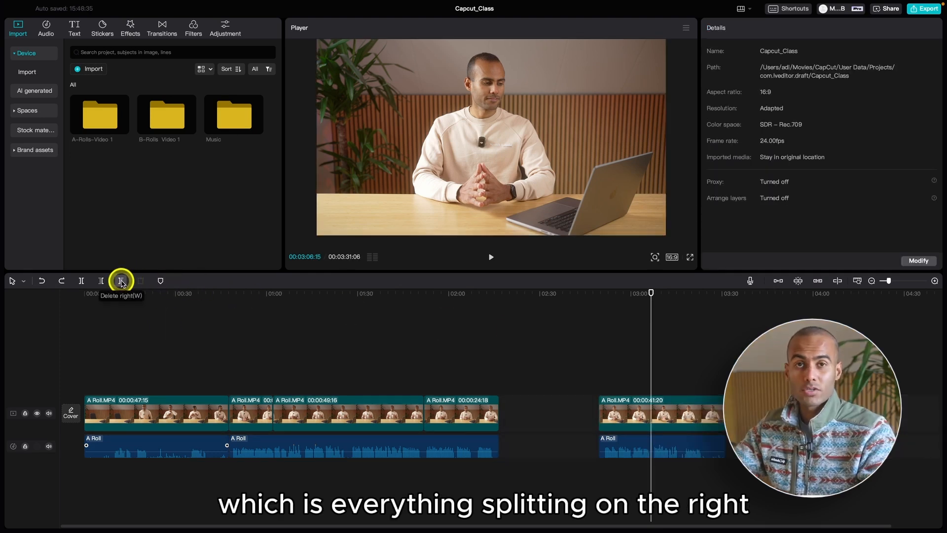
click(122, 281)
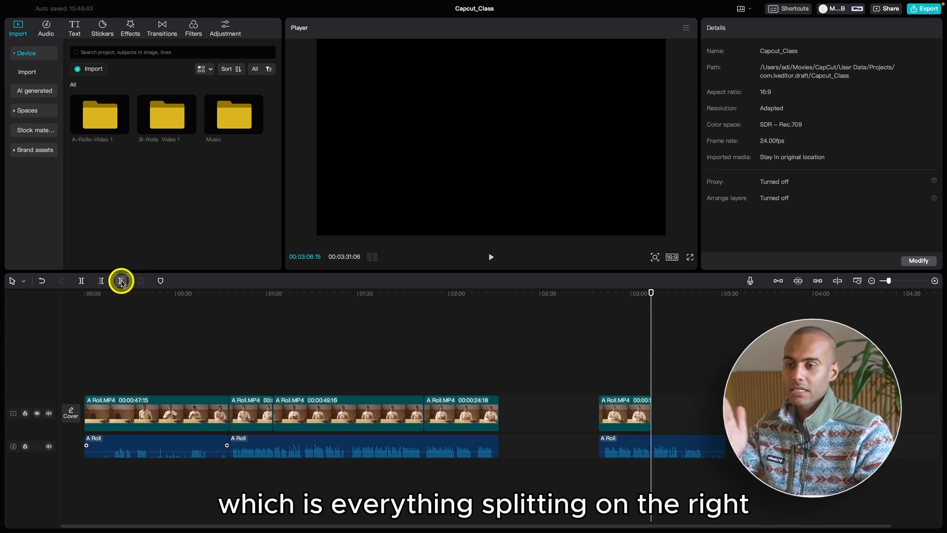
Delete the part of the last A Roll audio piece after 00:03:06:15 using Delete right
click(620, 440)
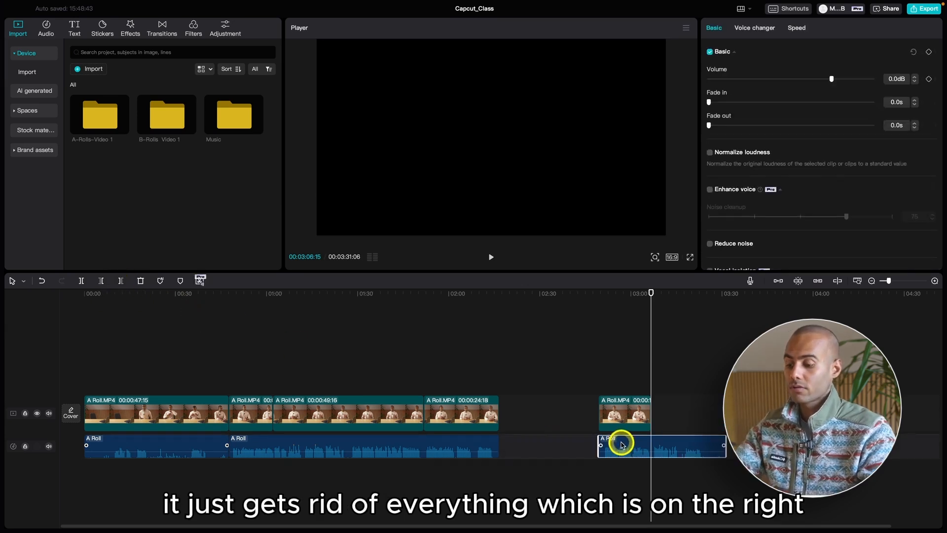
click(119, 281)
scroll(538, 383, up, 3)
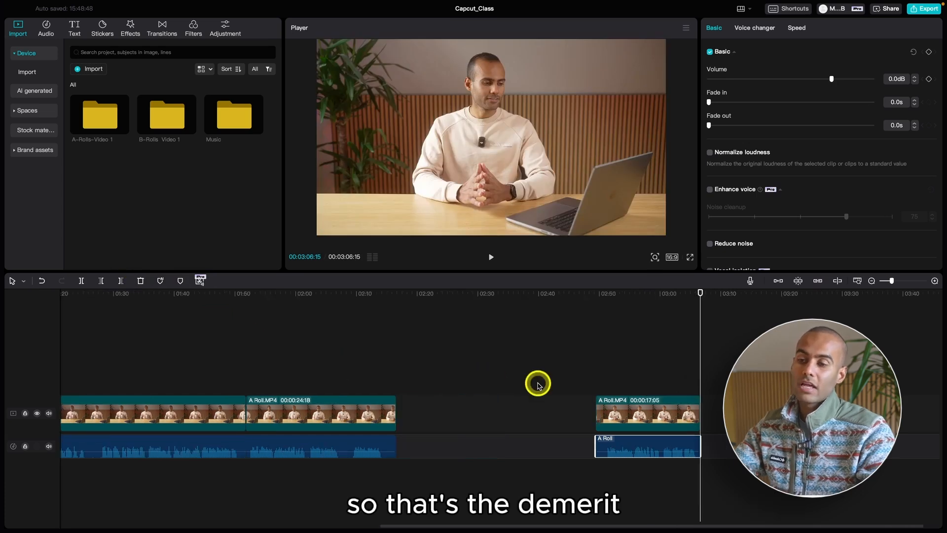
Select the last A Roll video and audio pieces together
click(628, 411)
click(635, 439)
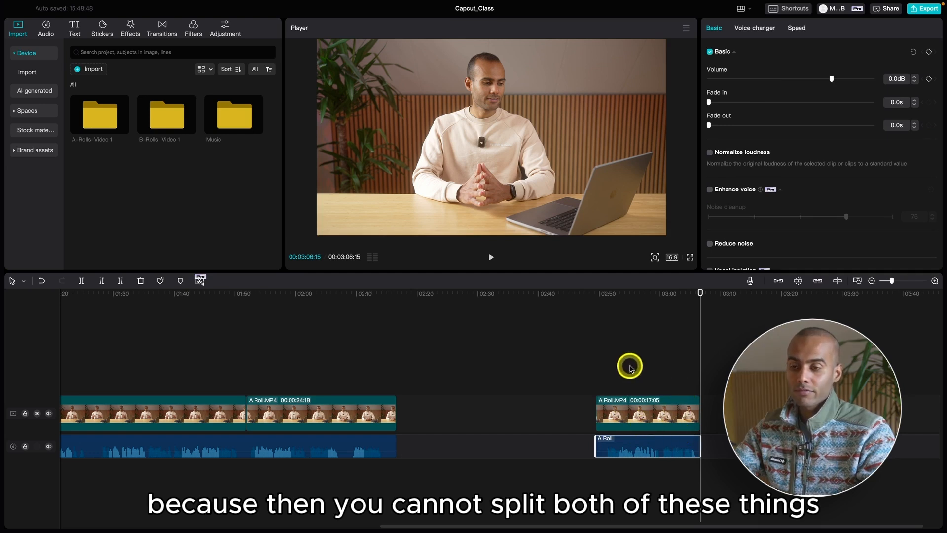
drag(630, 365, 666, 450)
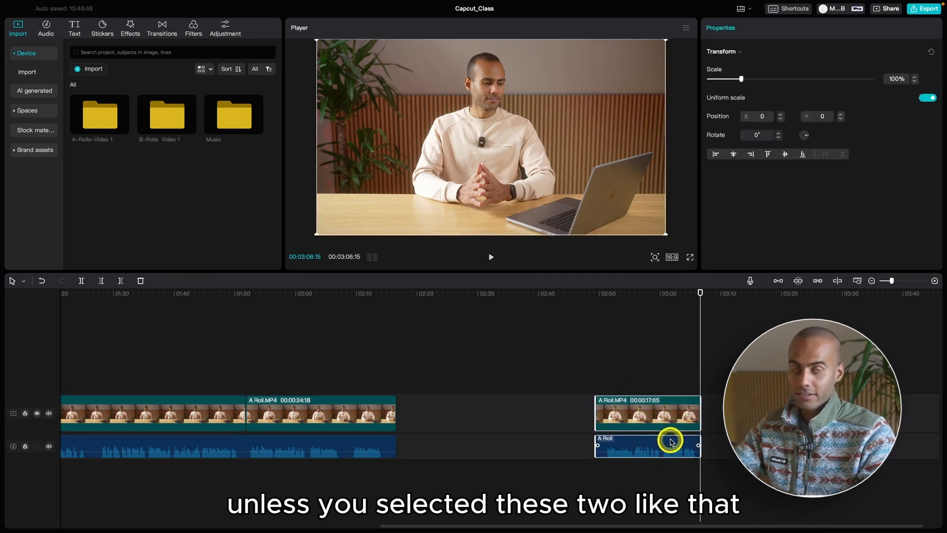
right_click(643, 414)
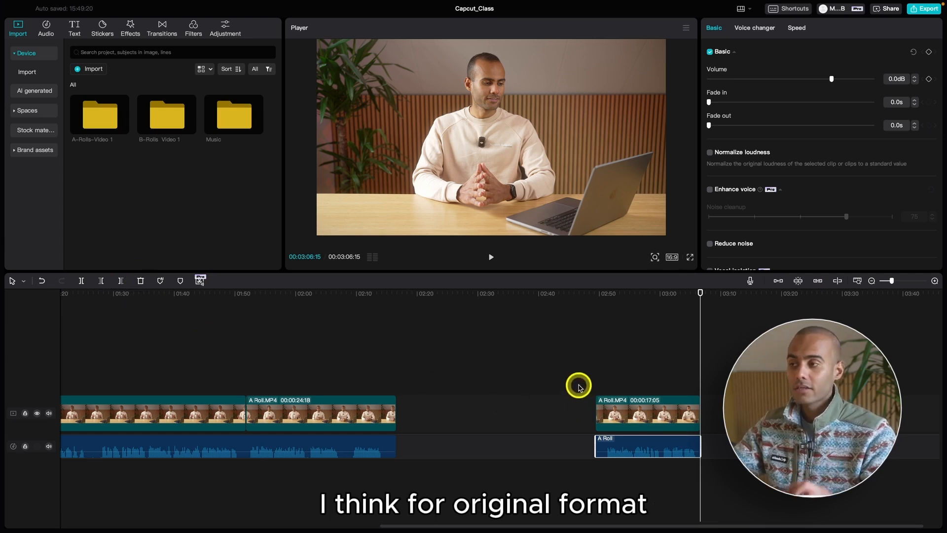
Delete the last A Roll video and audio pieces together, undo the deletion and clear the selection
click(592, 376)
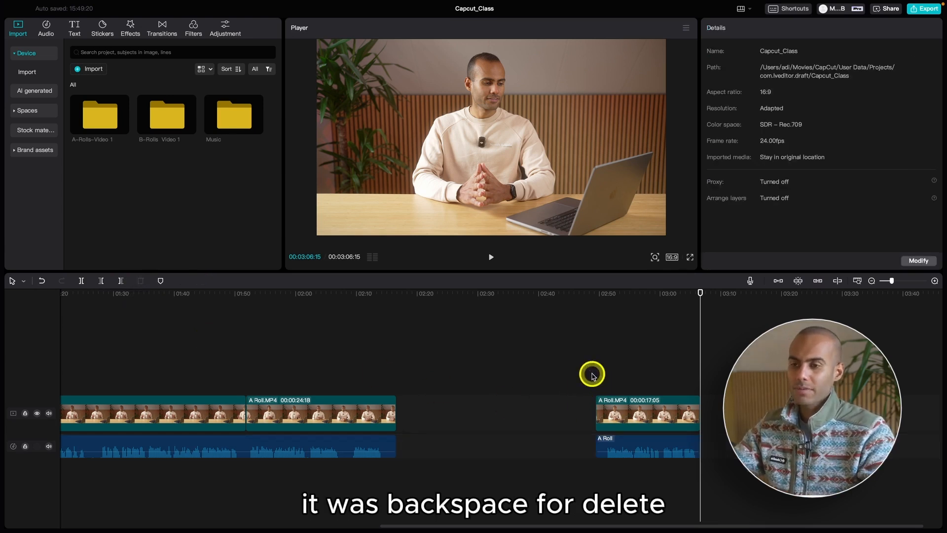
click(625, 305)
click(660, 453)
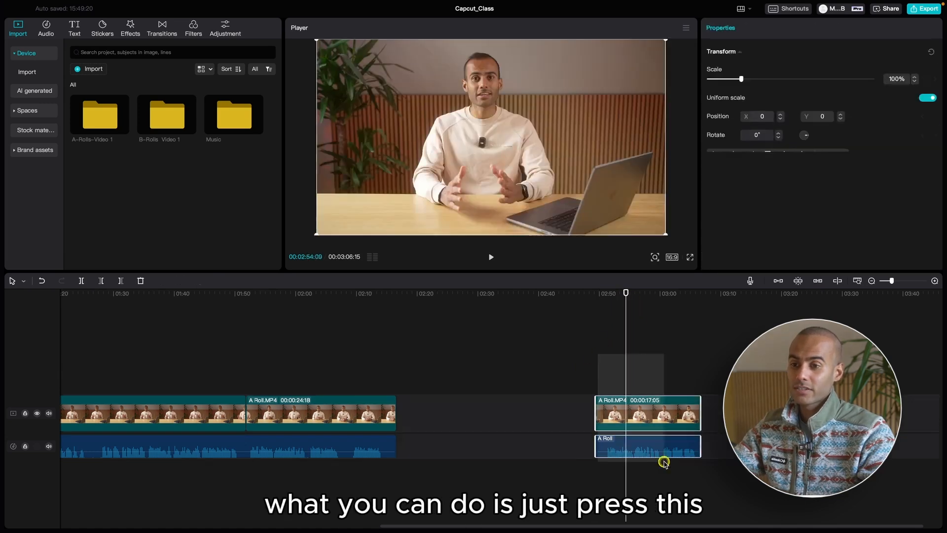
key(Delete)
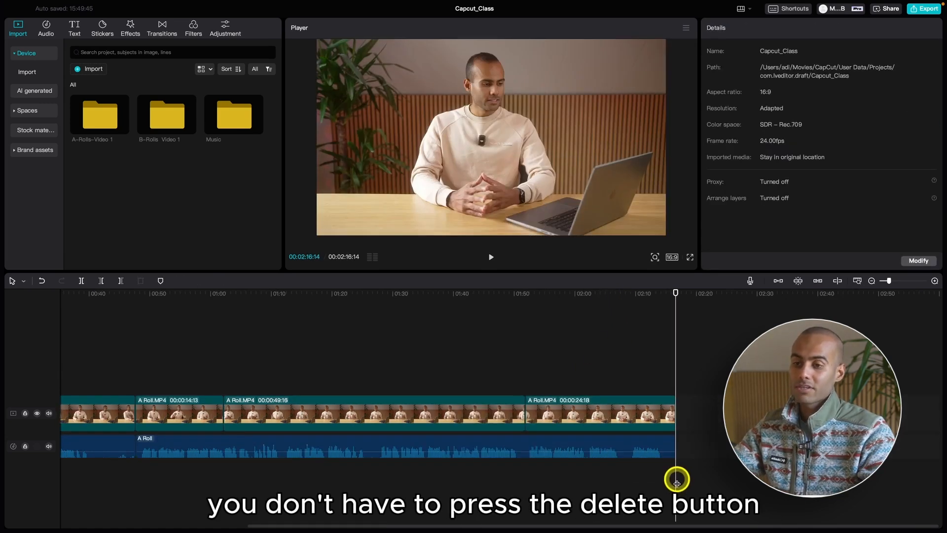
key(super+z)
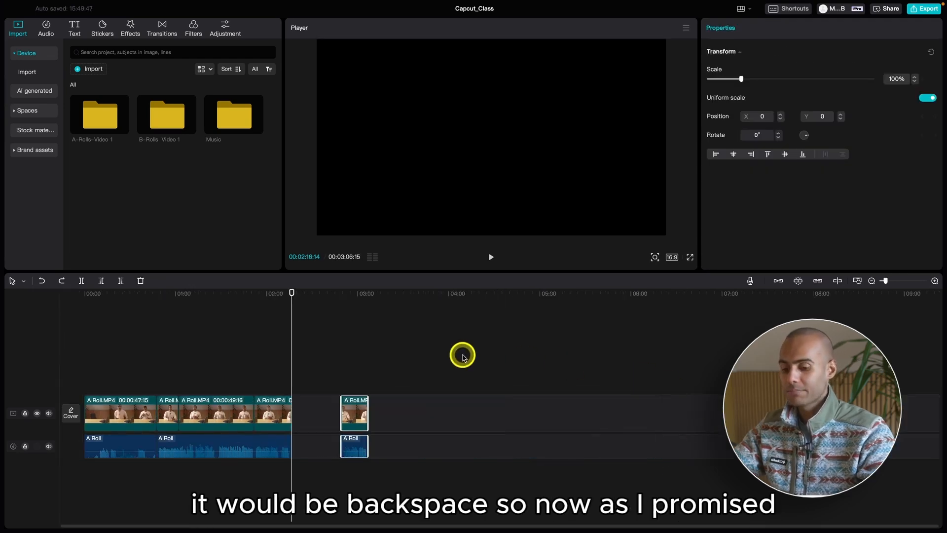
click(462, 355)
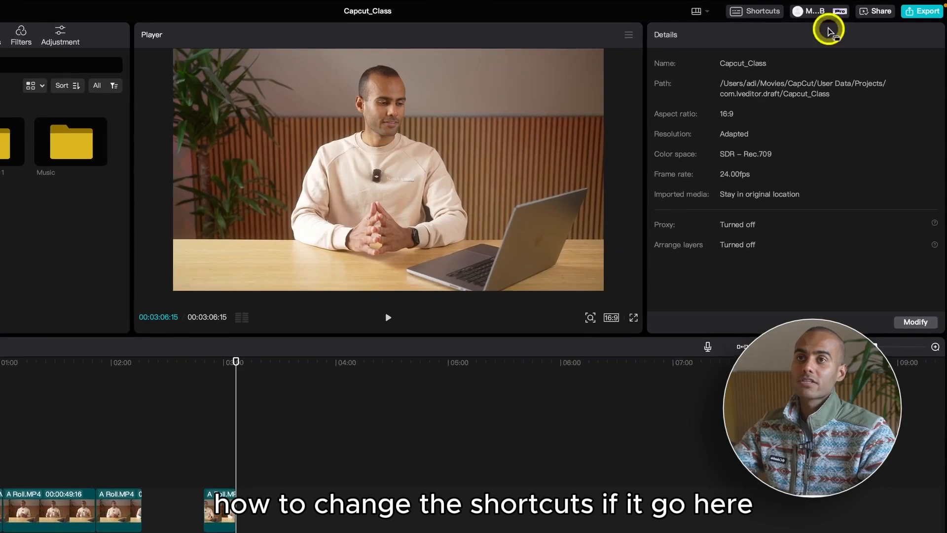
Open the shortcut settings and look through the Player and Timeline shortcut categories
click(742, 11)
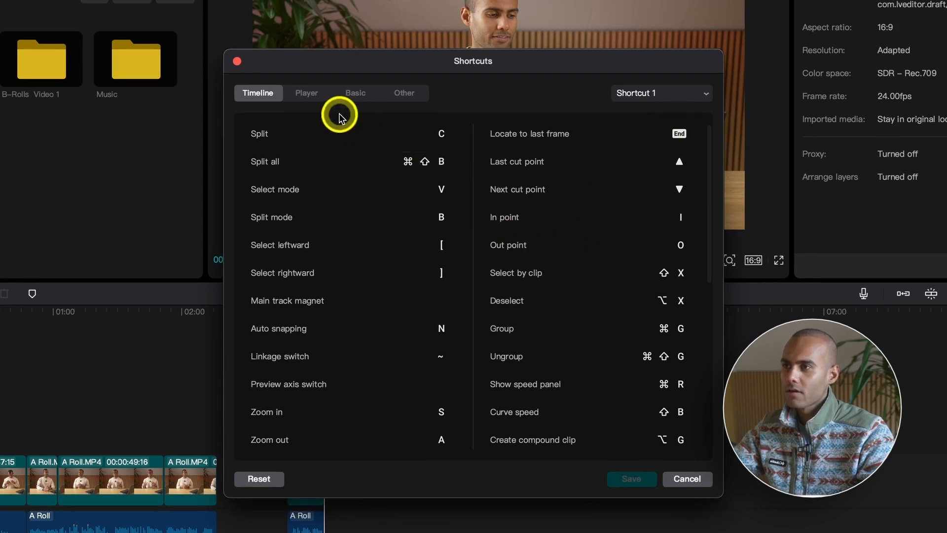
click(313, 94)
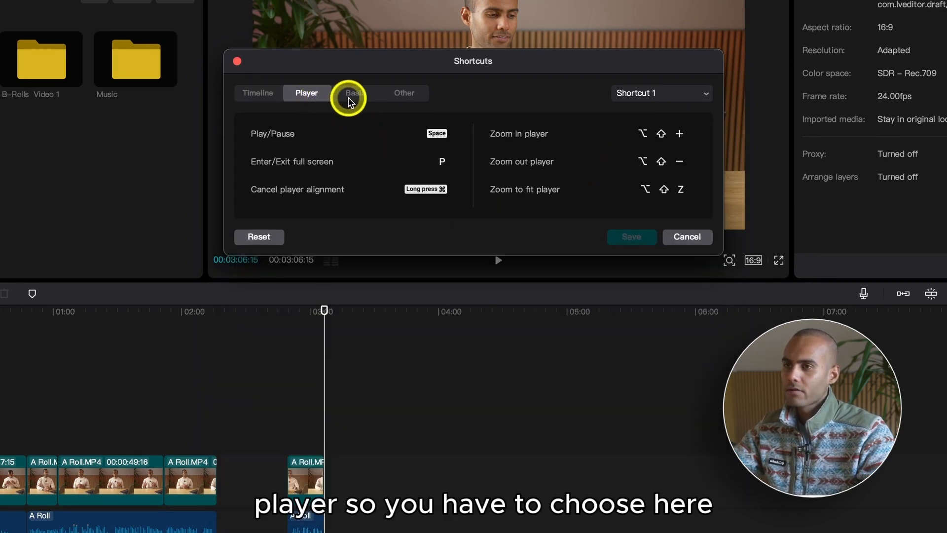
click(257, 94)
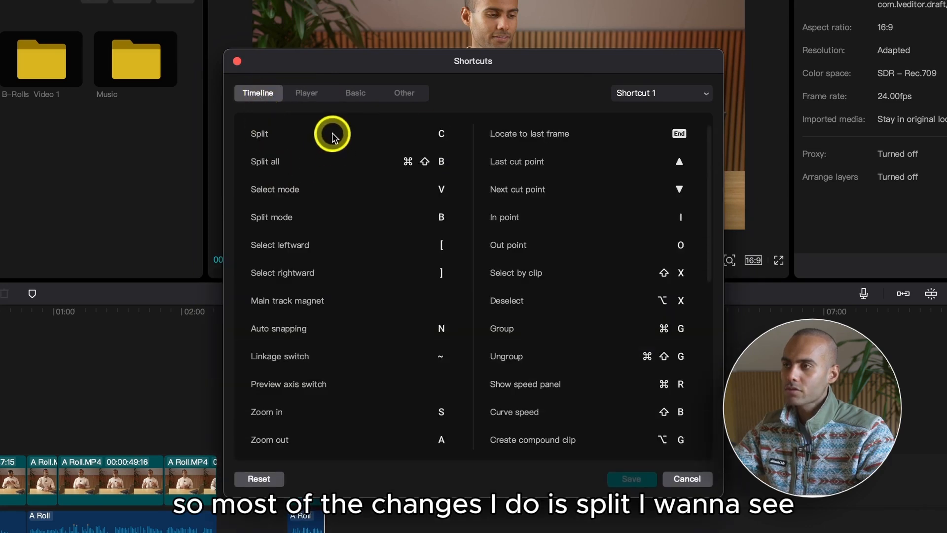
Try to assign Space as the shortcut for Split, and cancel the override of Play/Pause
click(444, 136)
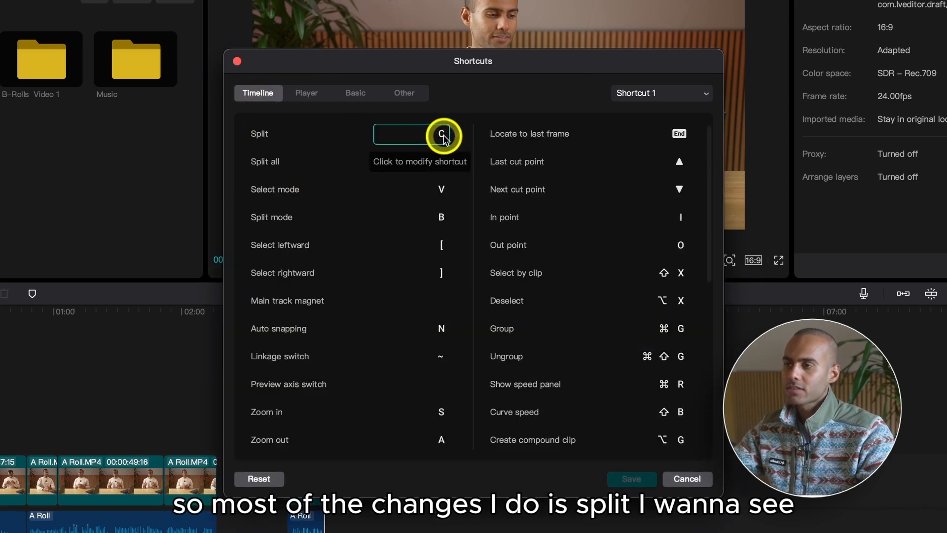
key(space)
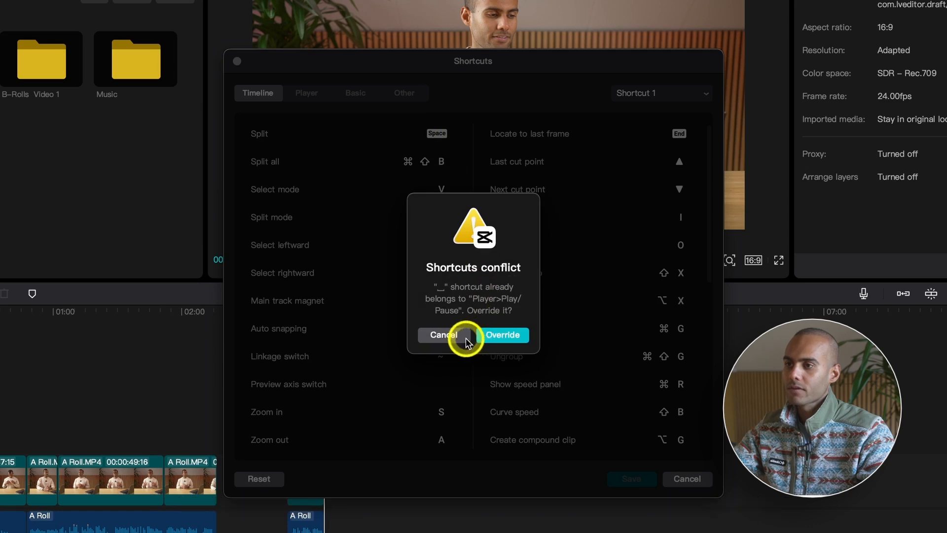
click(443, 335)
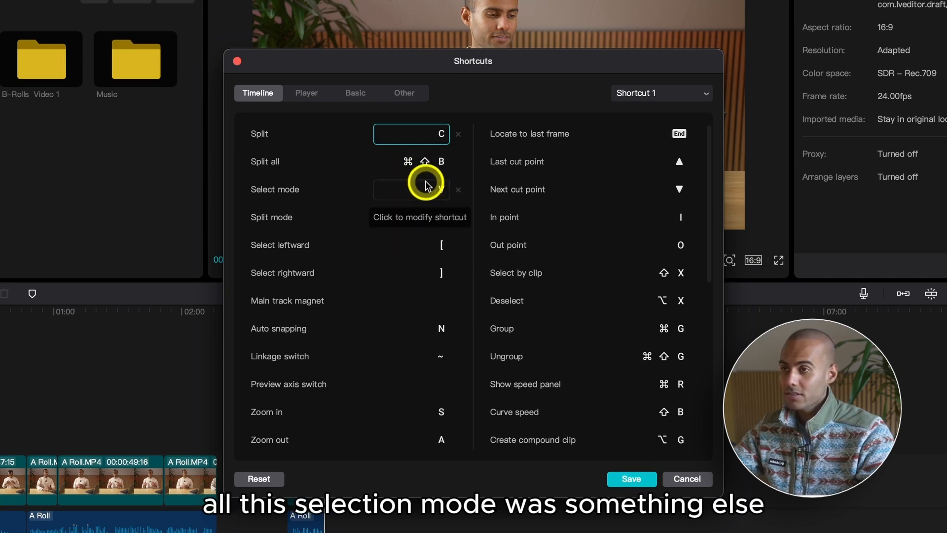
Load the Shortcut 2 preset to view its Timeline shortcuts, and switch back to Shortcut 1
click(647, 98)
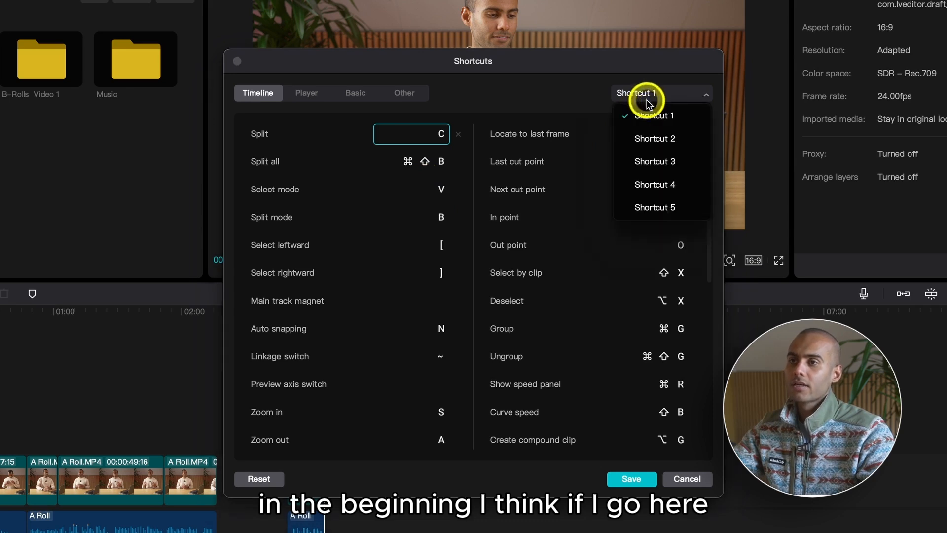
click(656, 138)
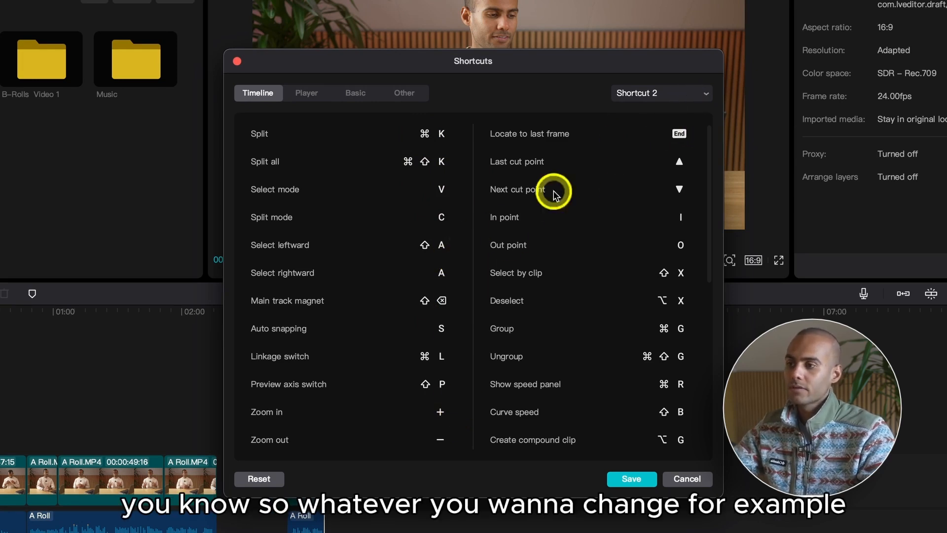
click(693, 95)
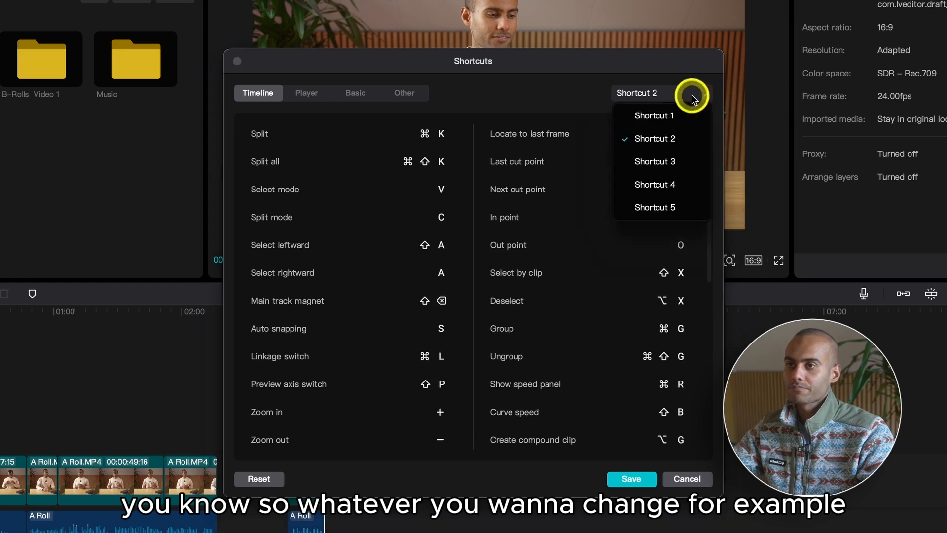
click(681, 115)
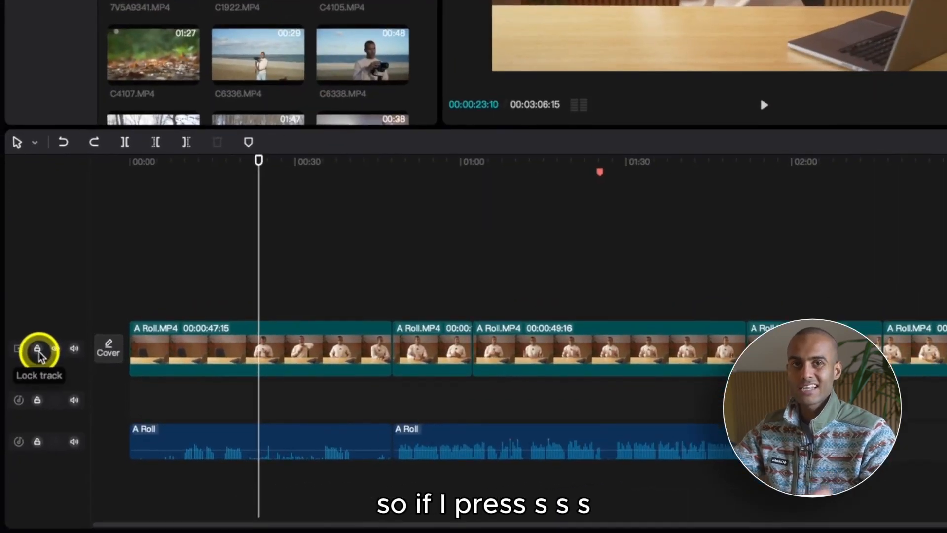
Move the playhead to 00:02:43:17 and lock the main A Roll video track and the A Roll audio track
key(s)
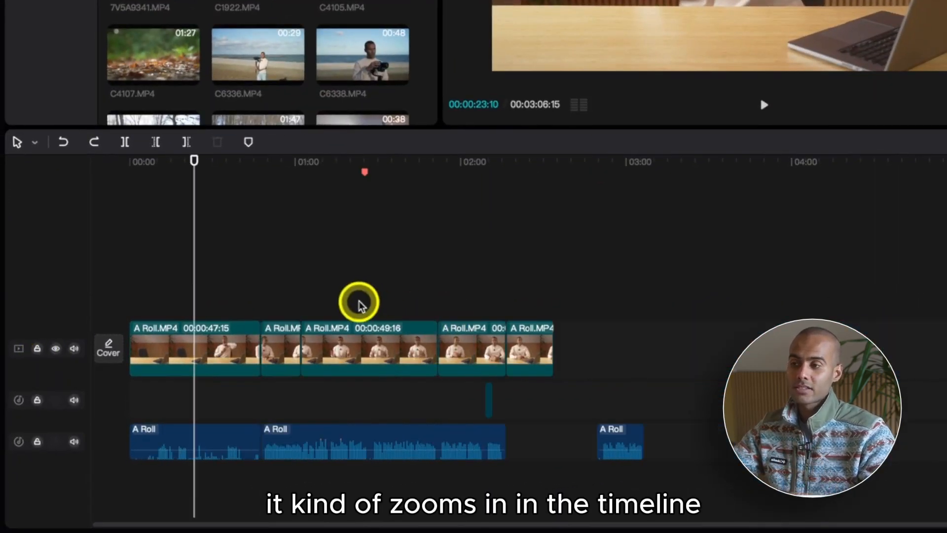
drag(262, 302, 343, 353)
click(581, 331)
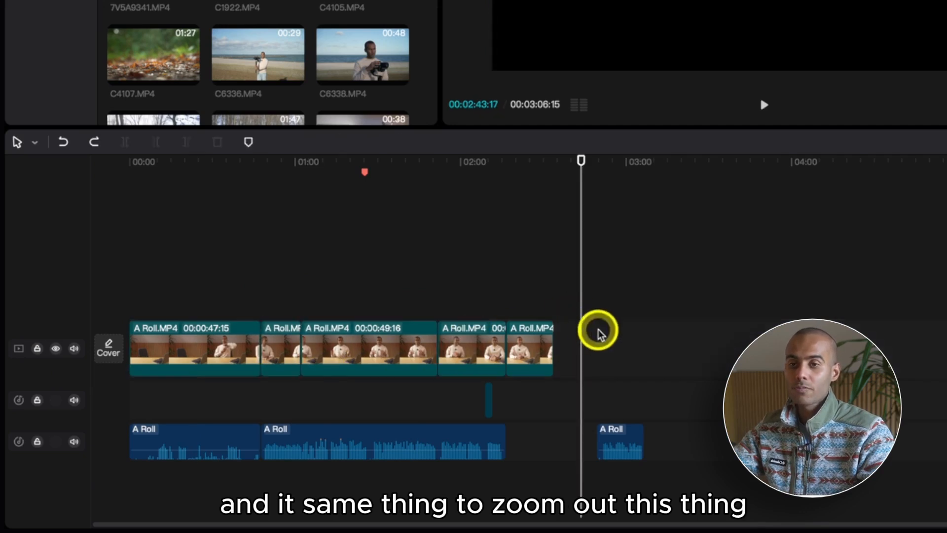
click(37, 348)
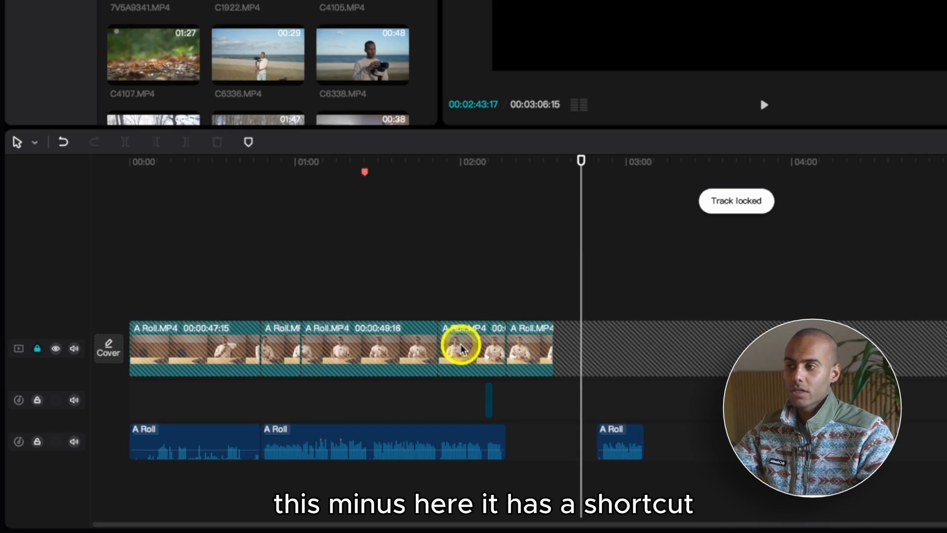
click(37, 441)
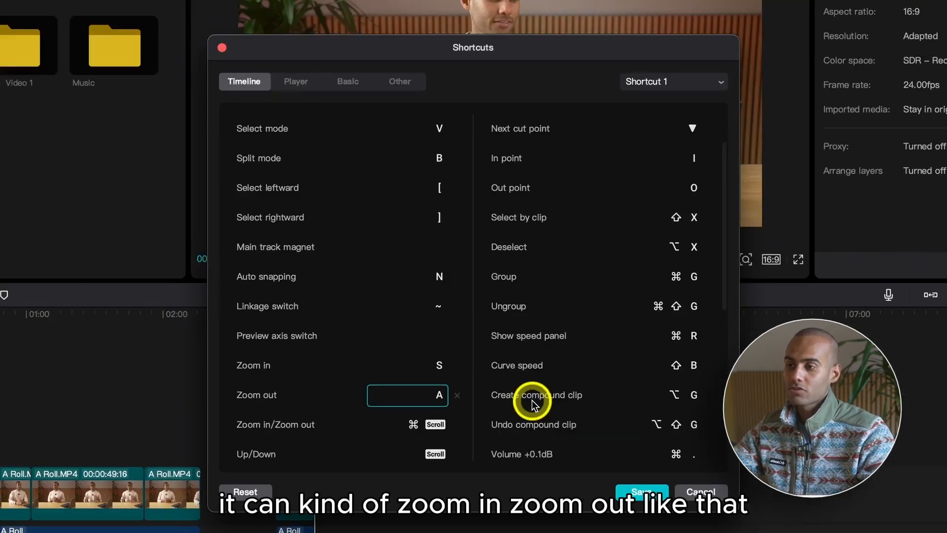
Examine the Timeline shortcuts for zooming and scrolling, and show the Player shortcuts
scroll(528, 397, down, 3)
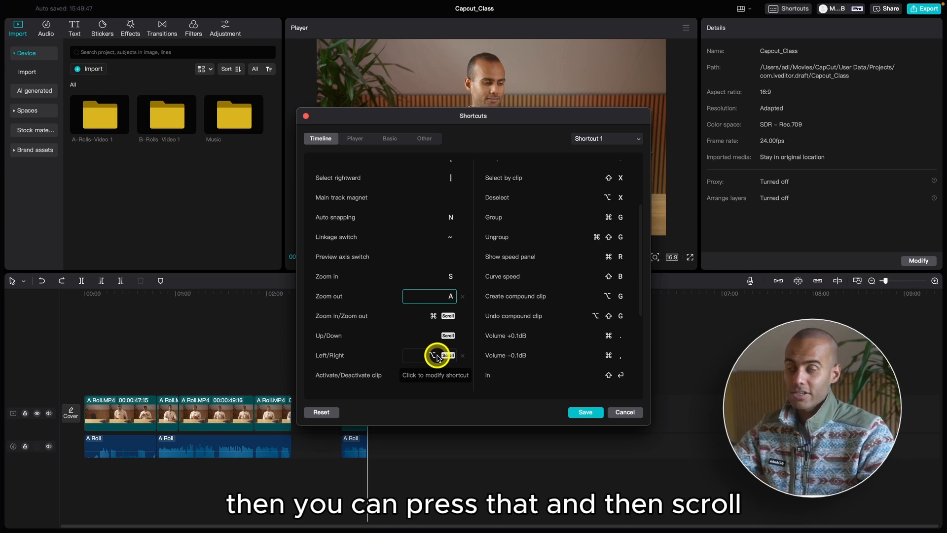
scroll(437, 356, up, 1)
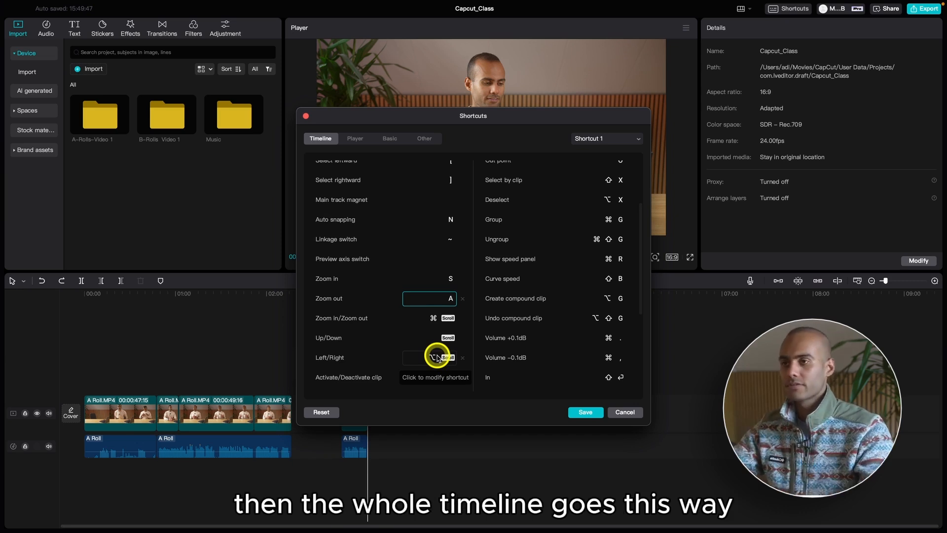
scroll(482, 340, up, 5)
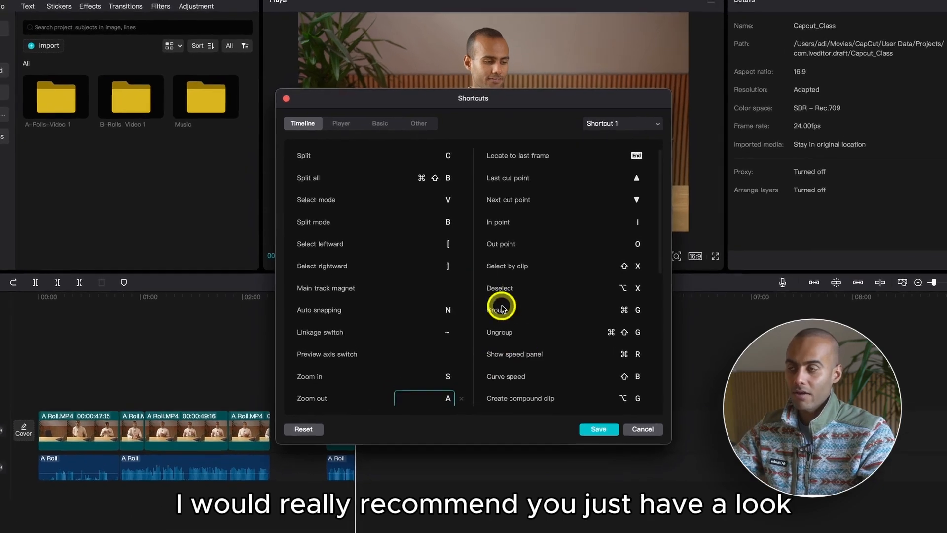
click(355, 139)
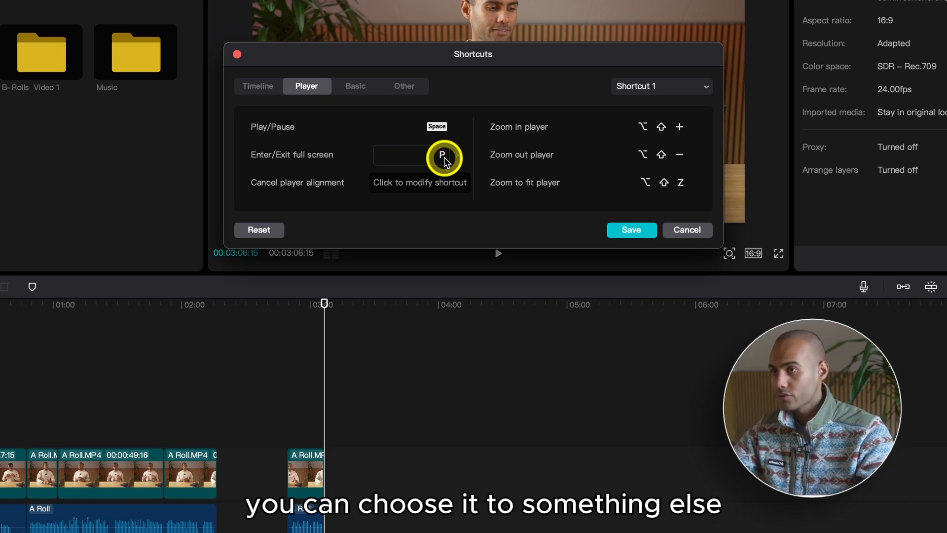
Review the Basic, Other and Timeline keyboard shortcut lists, and close the shortcut settings without saving
click(361, 85)
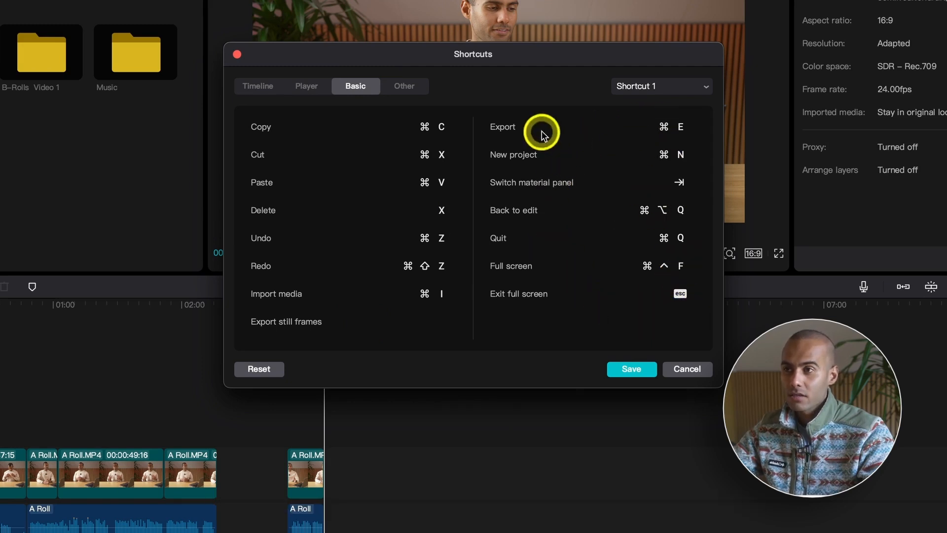
click(412, 83)
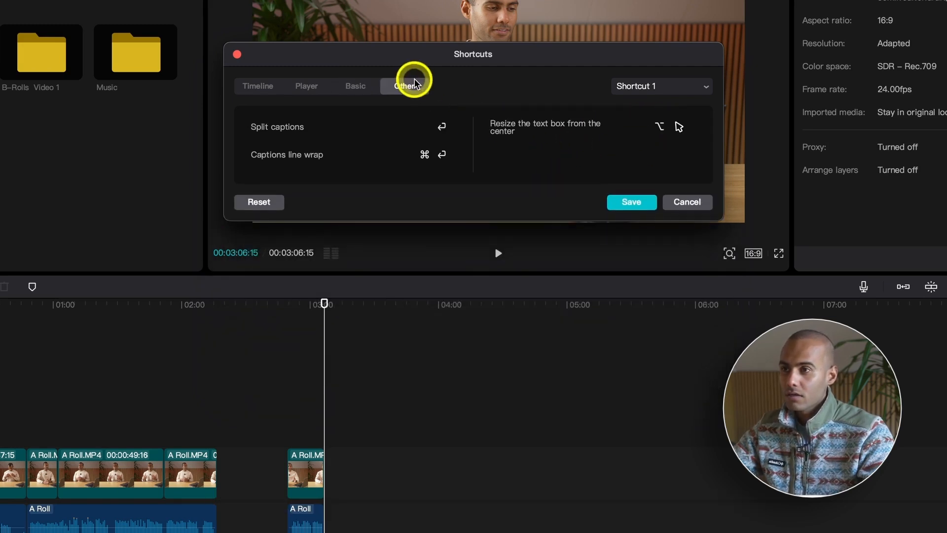
click(355, 87)
click(259, 86)
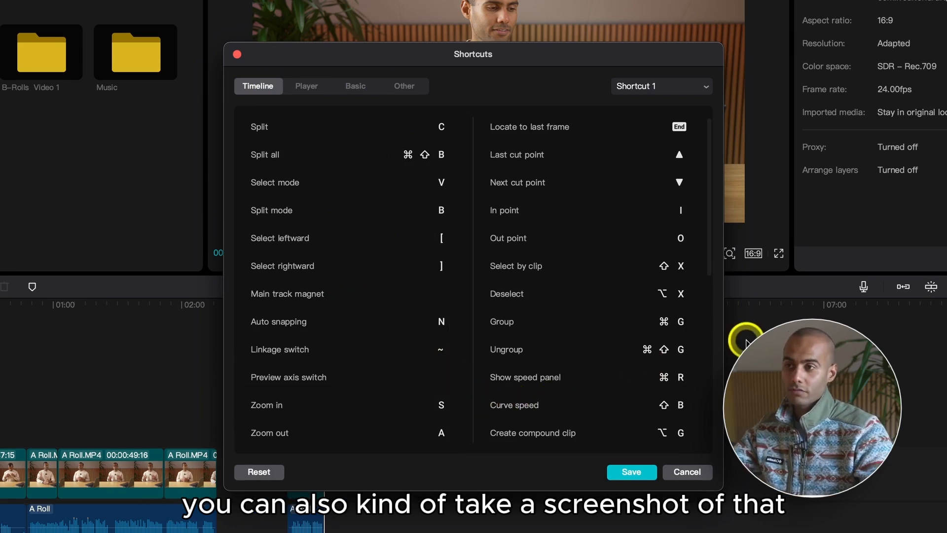
click(693, 473)
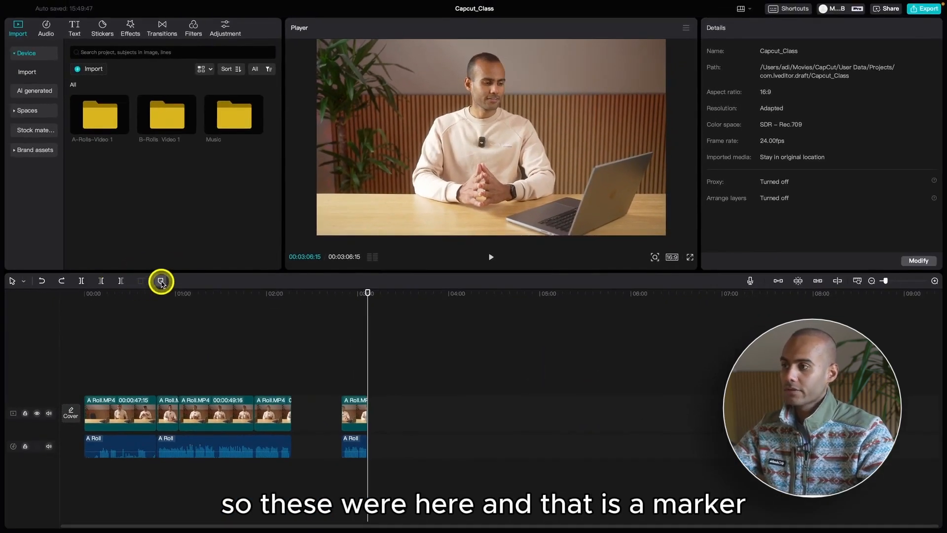
Add a timeline marker at 00:01:25:06 and move the playhead away from it
drag(206, 297, 214, 305)
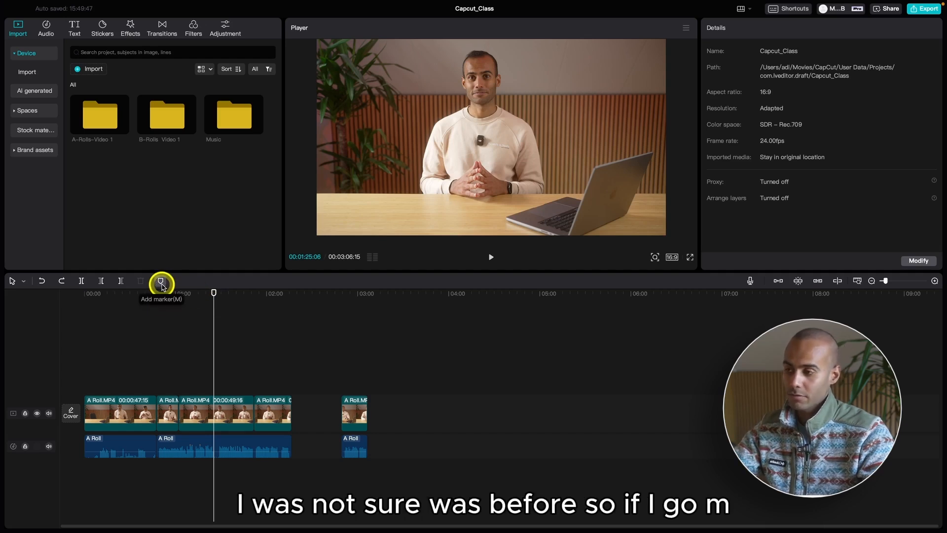
key(m)
drag(214, 293, 340, 296)
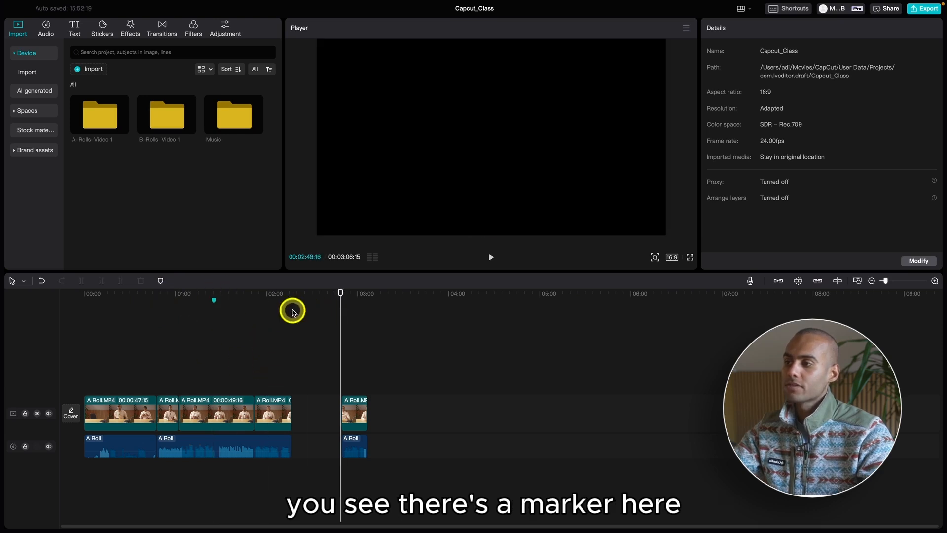
Edit the timeline marker, making it red and renaming it "important", and check its label
click(213, 299)
right_click(213, 300)
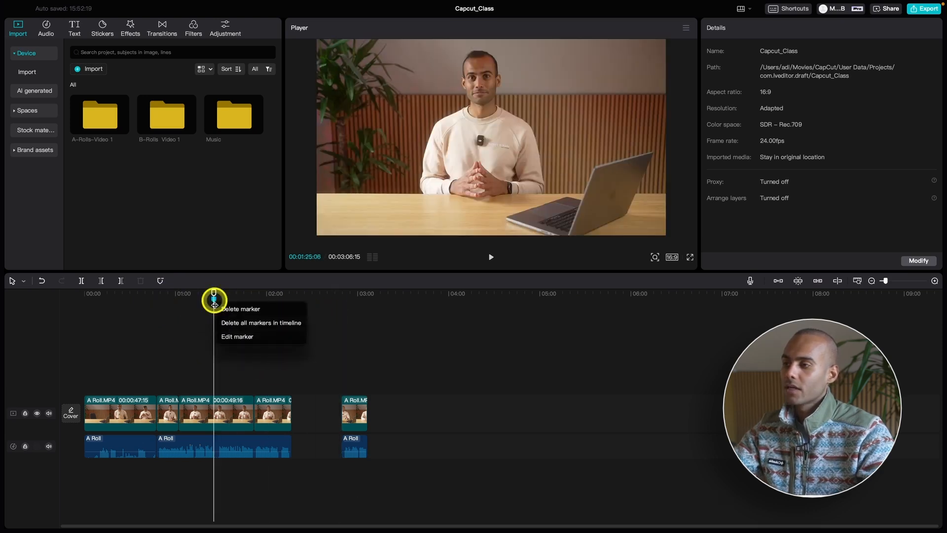
click(244, 336)
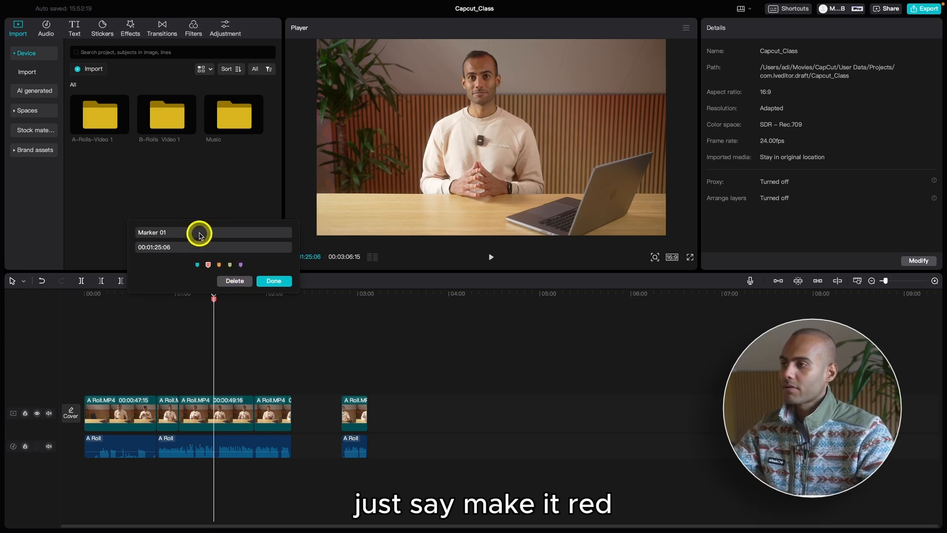
drag(194, 234, 118, 230)
text(important)
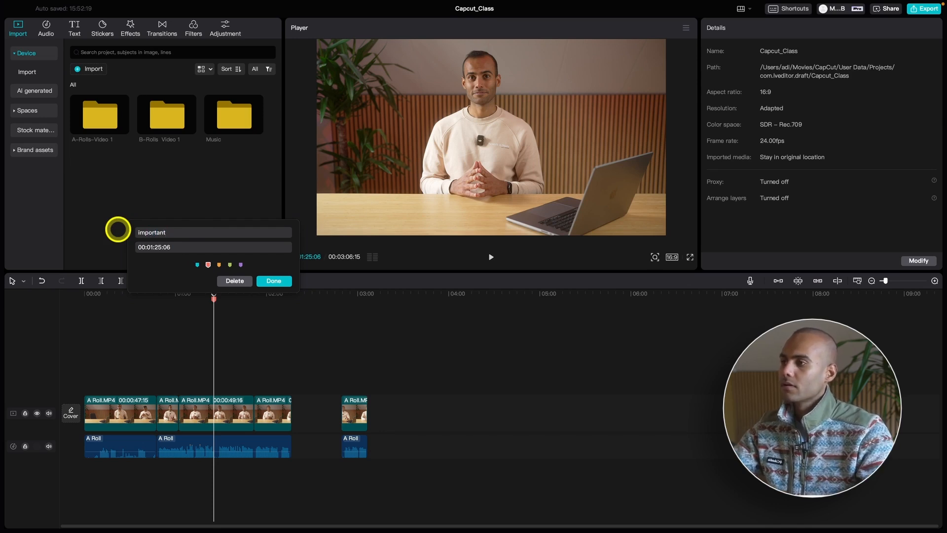
key(Return)
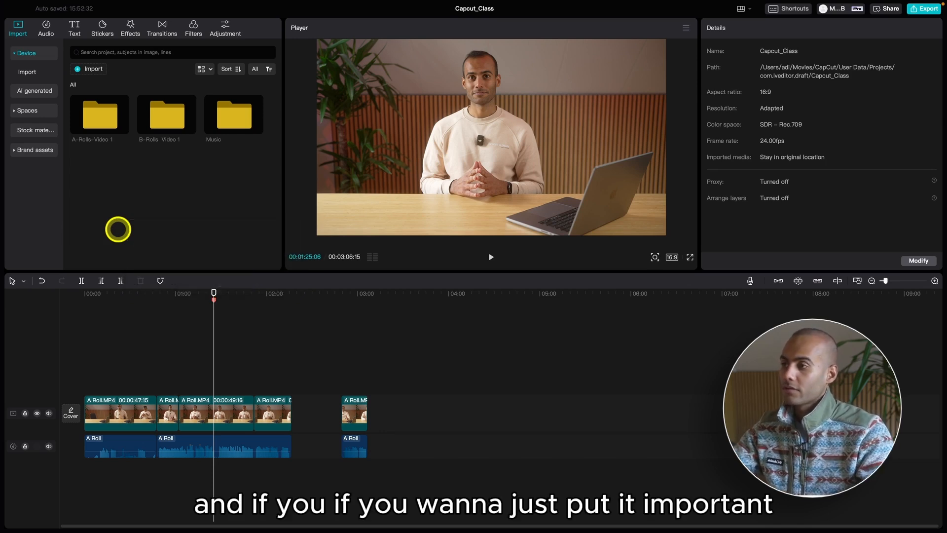
click(282, 348)
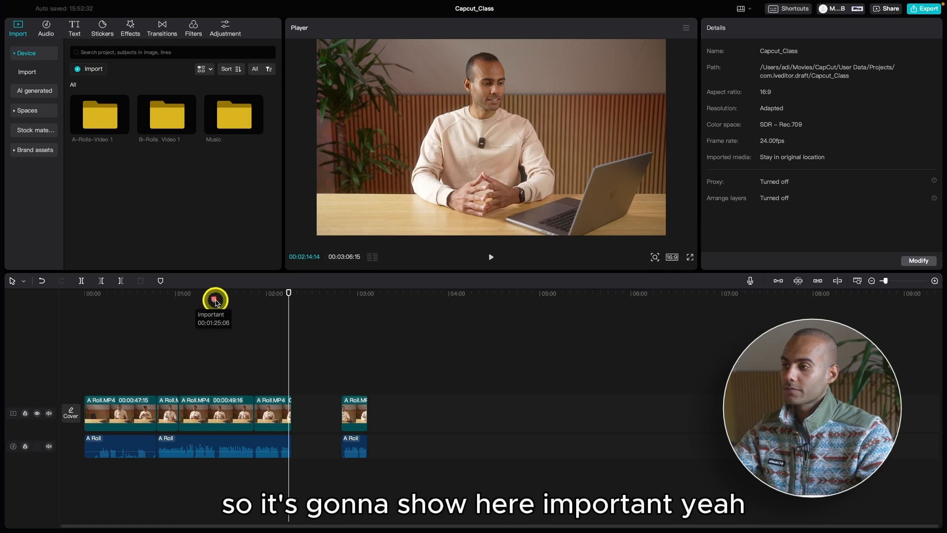
click(217, 302)
Record a voiceover of about 3 seconds starting at 00:02:08:23, and close the voiceover recorder
click(281, 298)
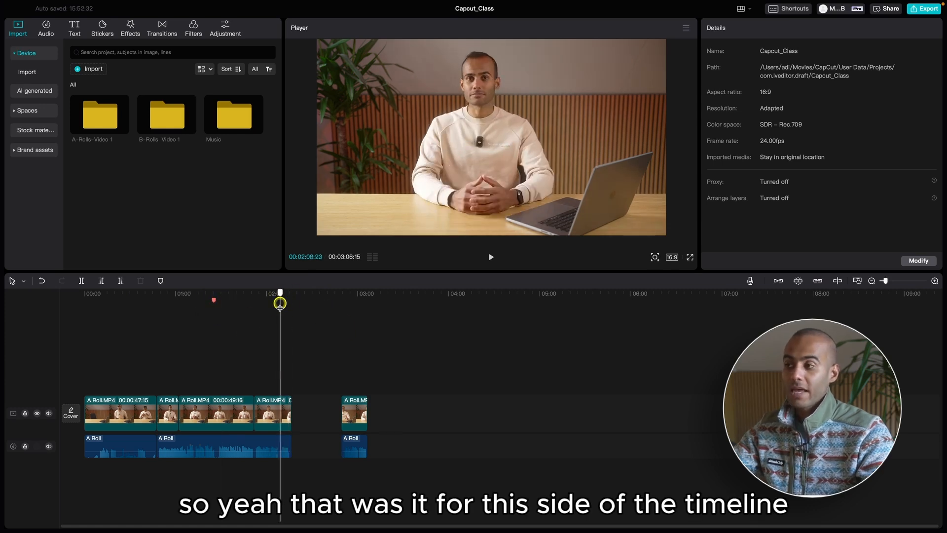
click(750, 281)
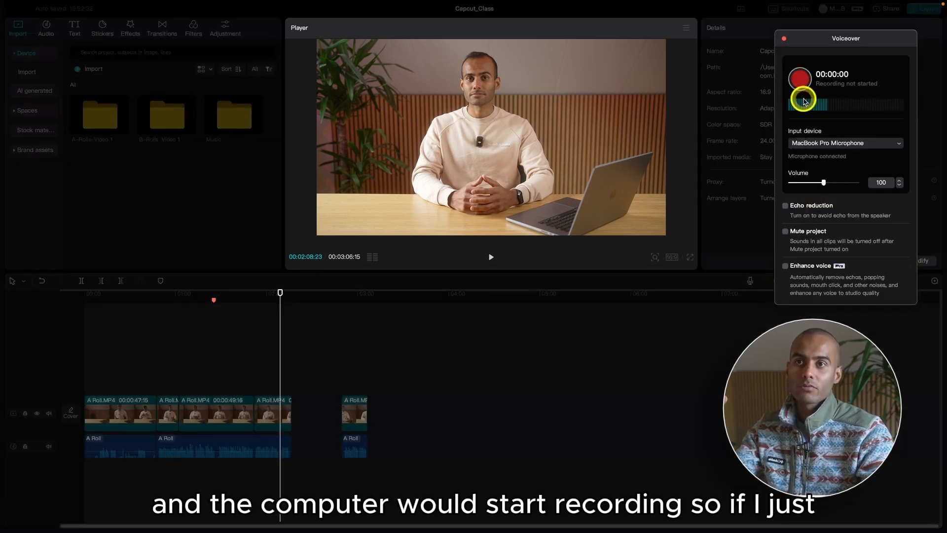
click(800, 77)
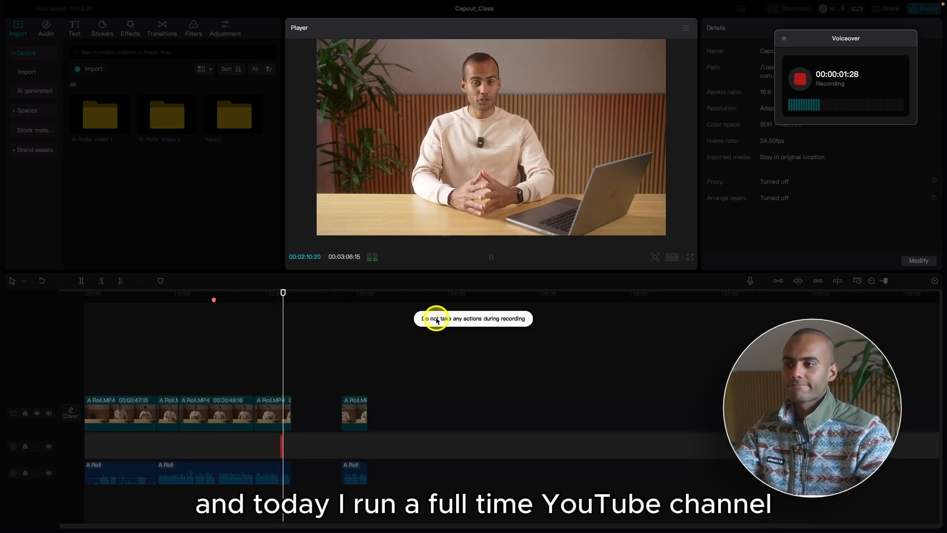
click(802, 77)
click(300, 298)
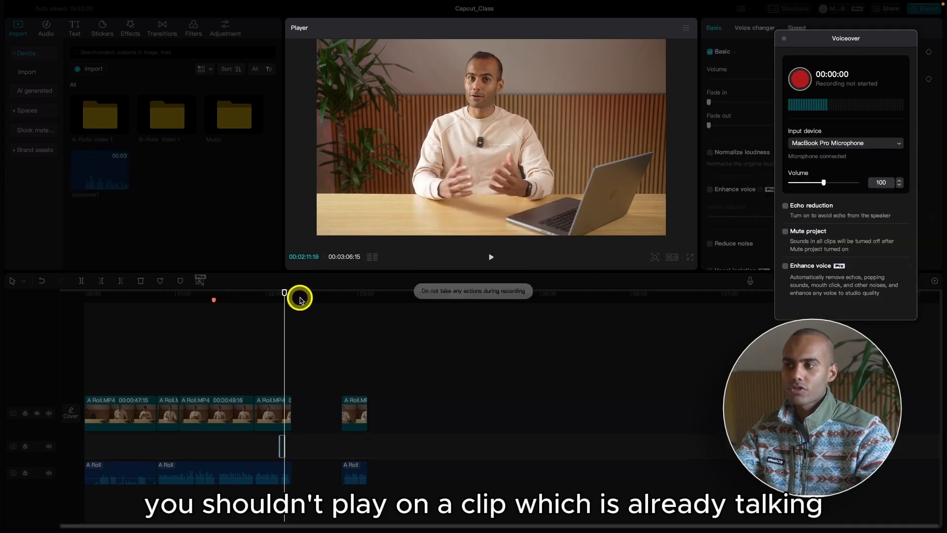
click(318, 299)
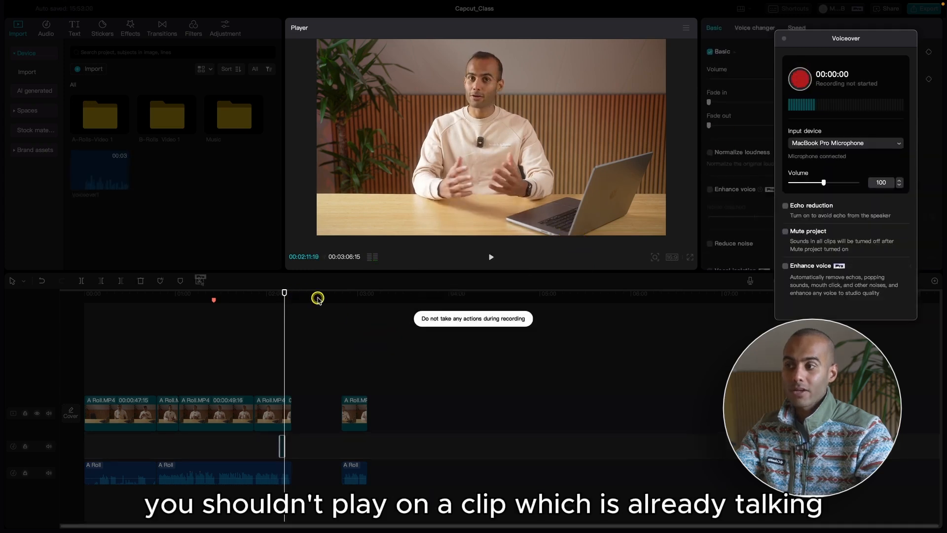
click(783, 38)
Record a second voiceover of about 26 seconds in the gap between the A Roll clips, starting at 00:02:21:00
click(299, 306)
mouse_move(302, 295)
mouse_down()
mouse_move(313, 294)
mouse_move(298, 294)
mouse_up()
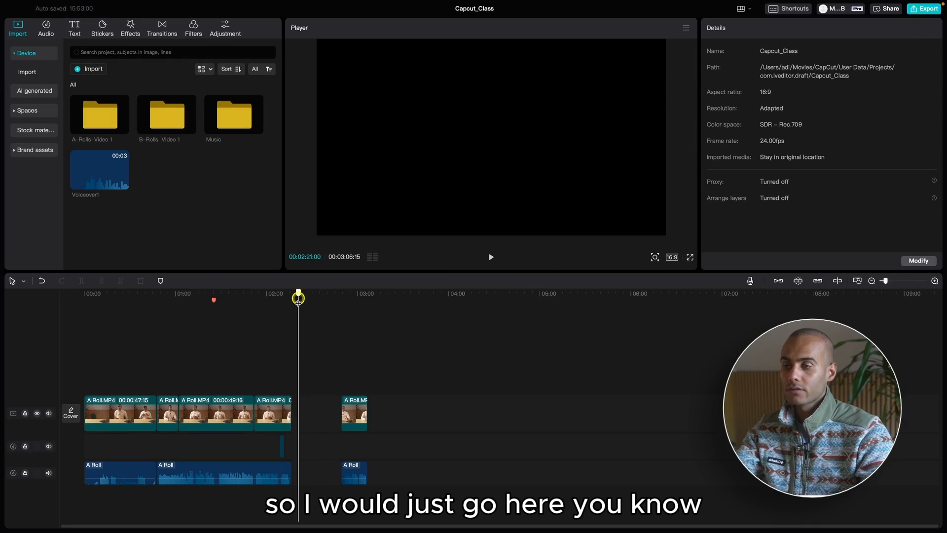
click(750, 280)
click(800, 81)
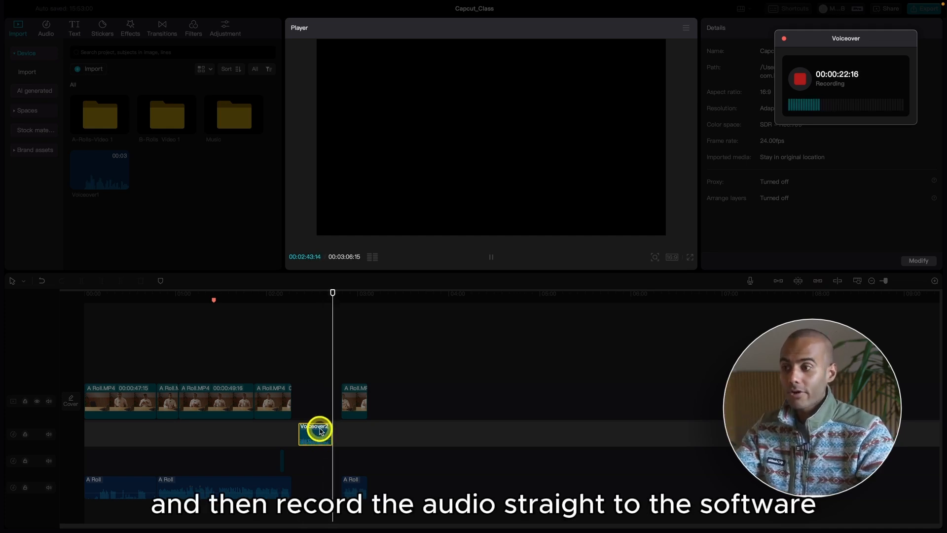
click(805, 82)
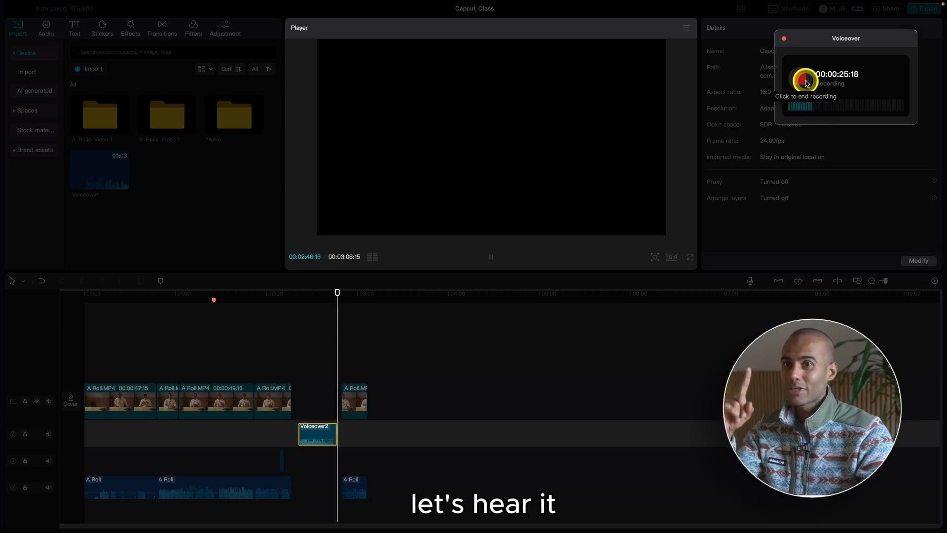
Play back the second voiceover from near its start and delete its clip from the timeline
click(300, 308)
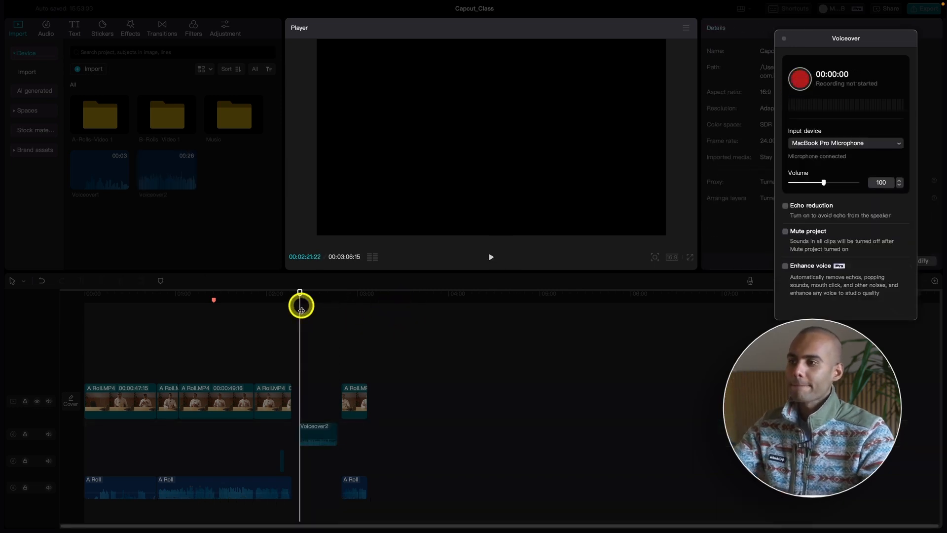
click(783, 38)
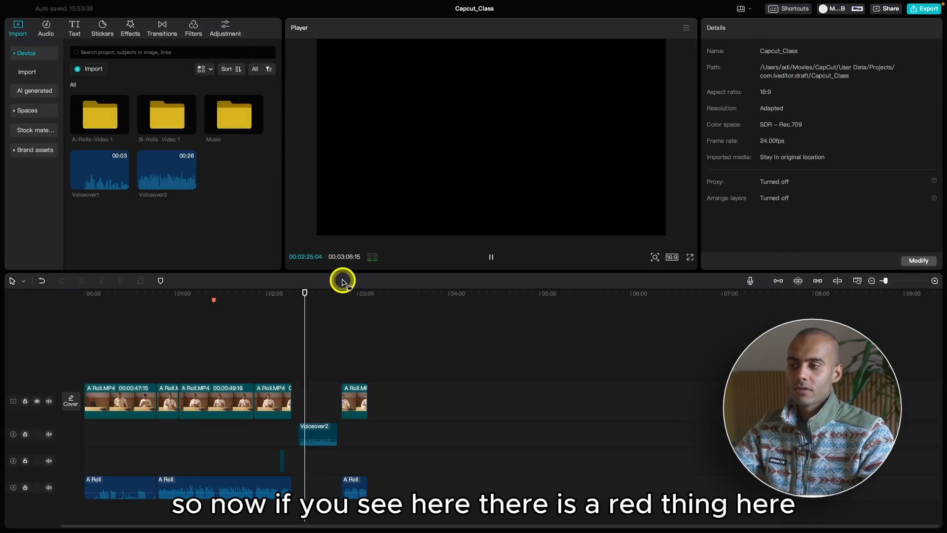
click(320, 435)
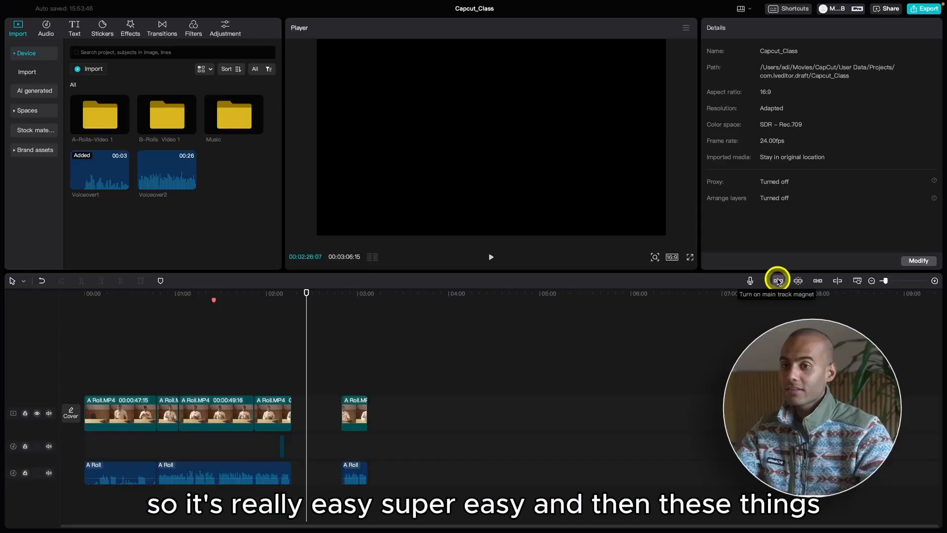
Close the gap before the last A Roll clip with the main track magnet, try moving the clip away, and turn the magnet off
click(778, 281)
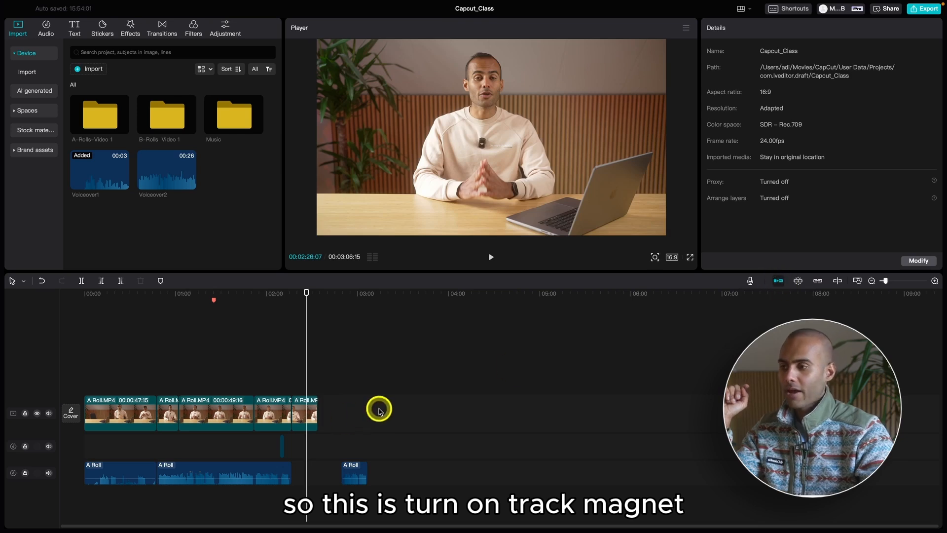
drag(305, 413, 463, 418)
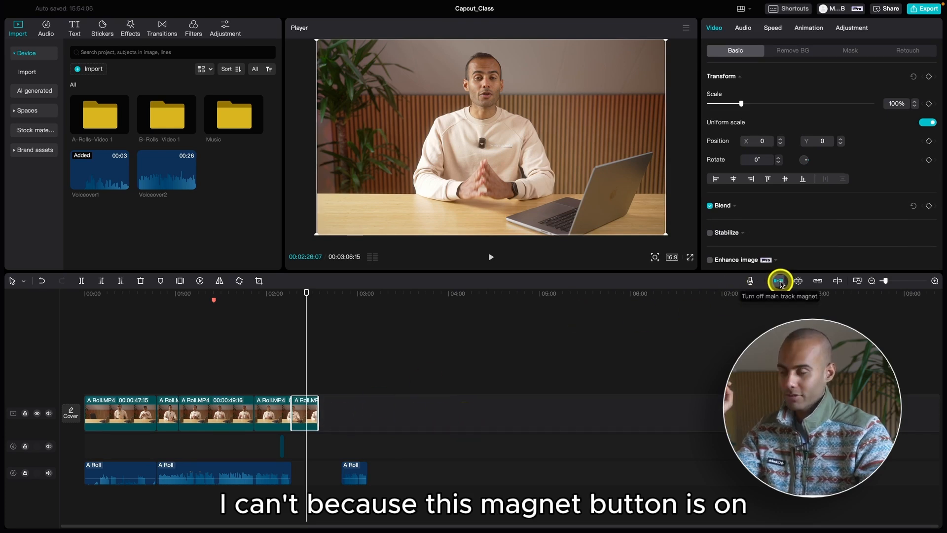
drag(307, 416, 622, 414)
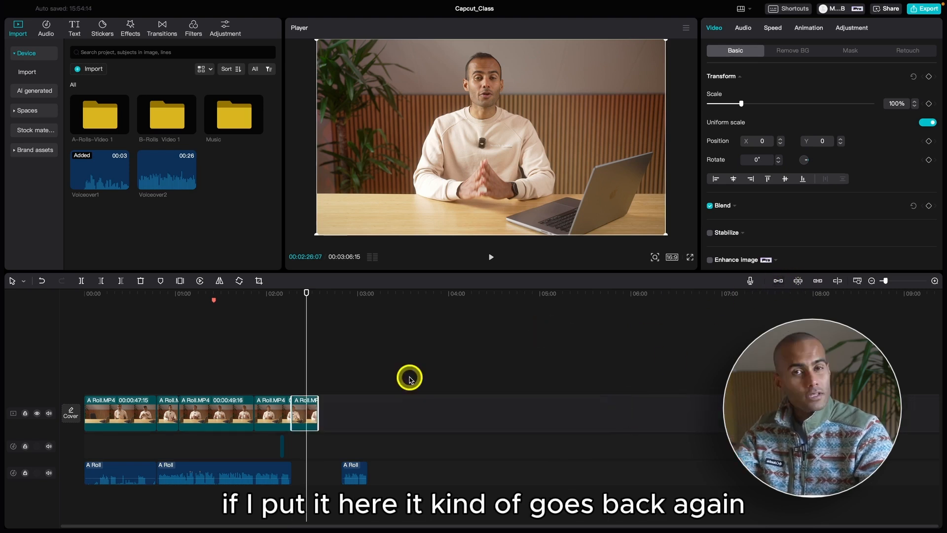
Move the last A Roll video clip freely along the main track, leaving it starting at about 00:03:01
drag(303, 410, 441, 414)
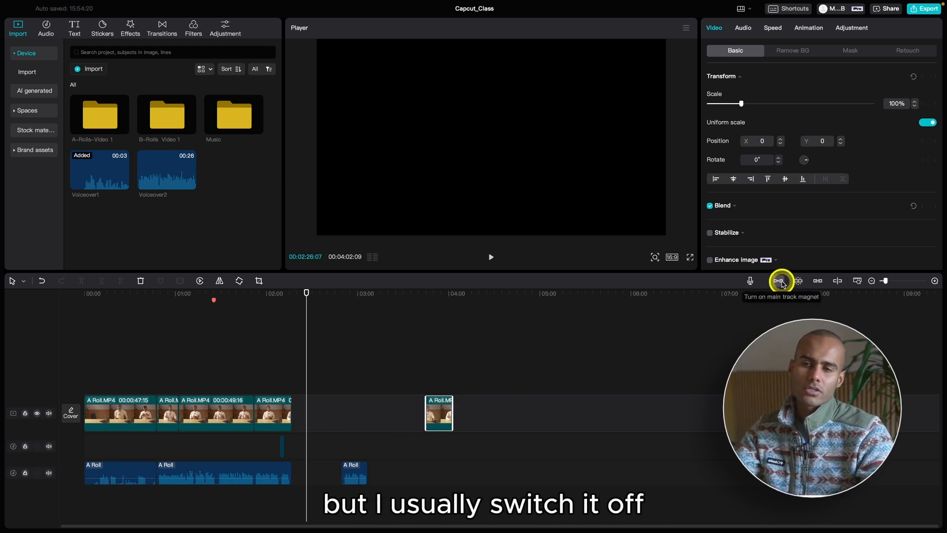
drag(443, 414, 376, 414)
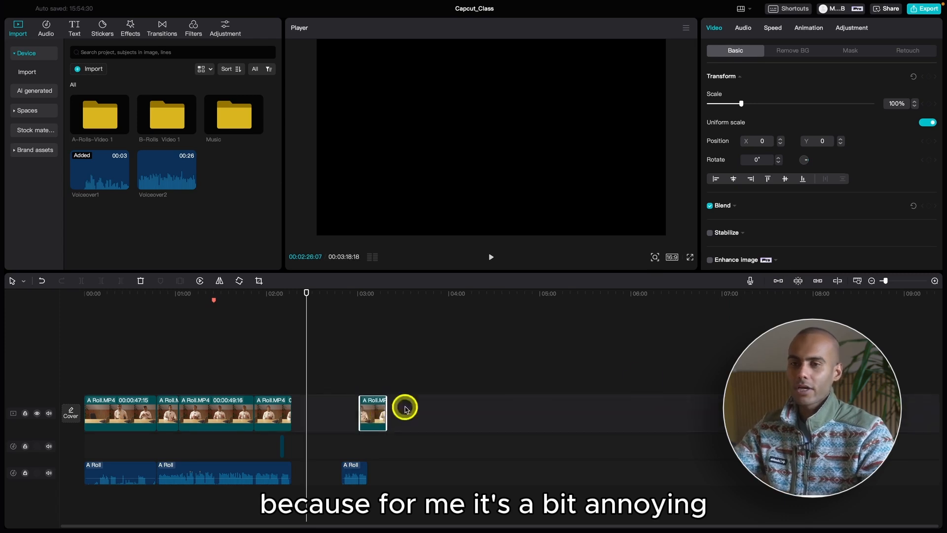
Turn on auto snapping, snap the last A Roll video clip to the end of the previous clip, and inspect the join
click(798, 281)
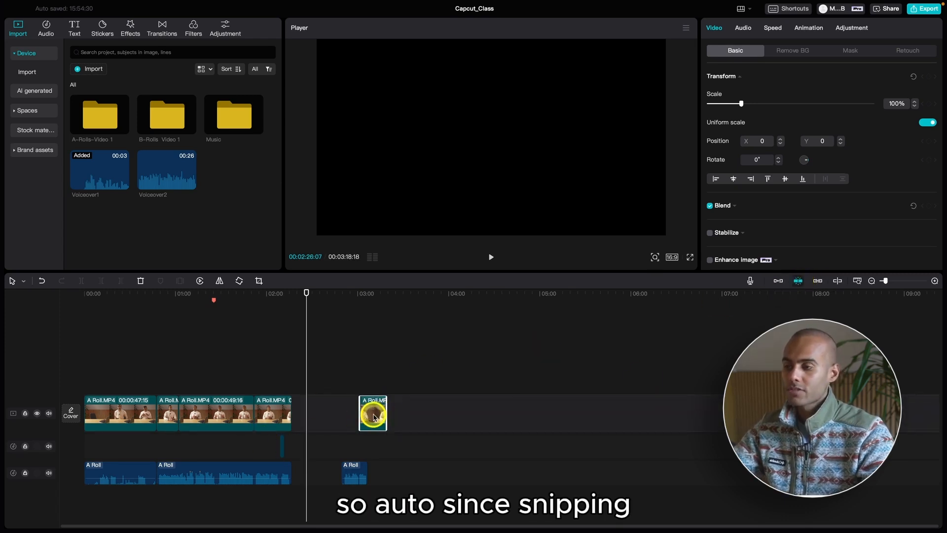
drag(374, 417, 317, 416)
scroll(317, 417, up, 5)
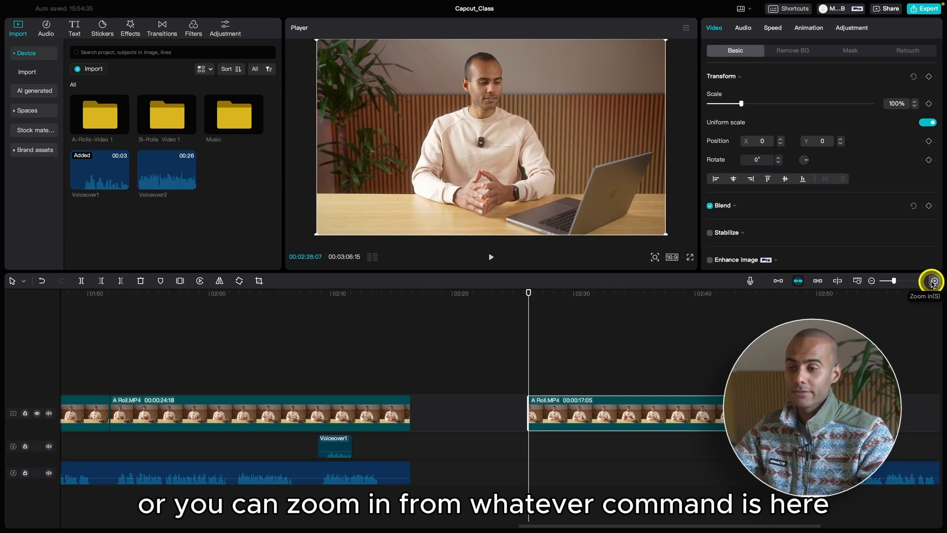
drag(594, 422, 478, 417)
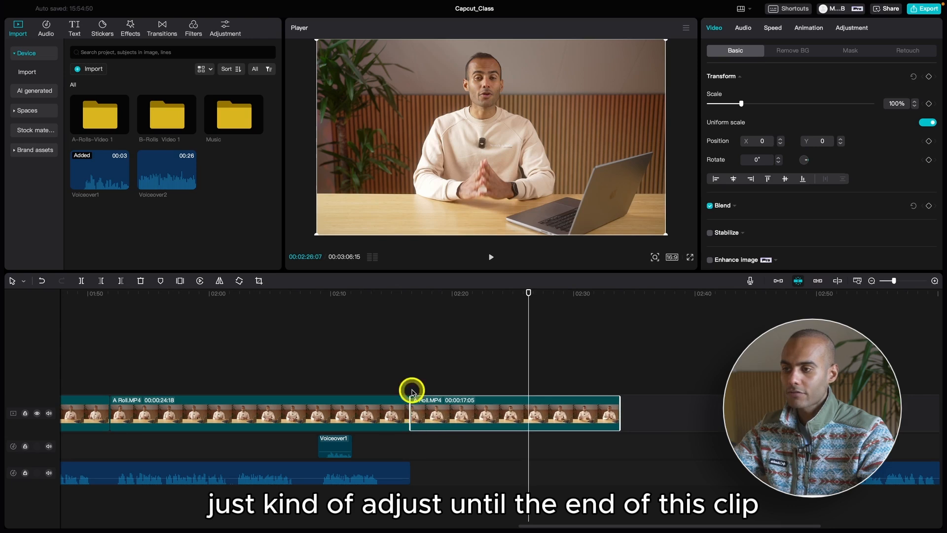
click(406, 295)
scroll(405, 302, up, 5)
click(433, 307)
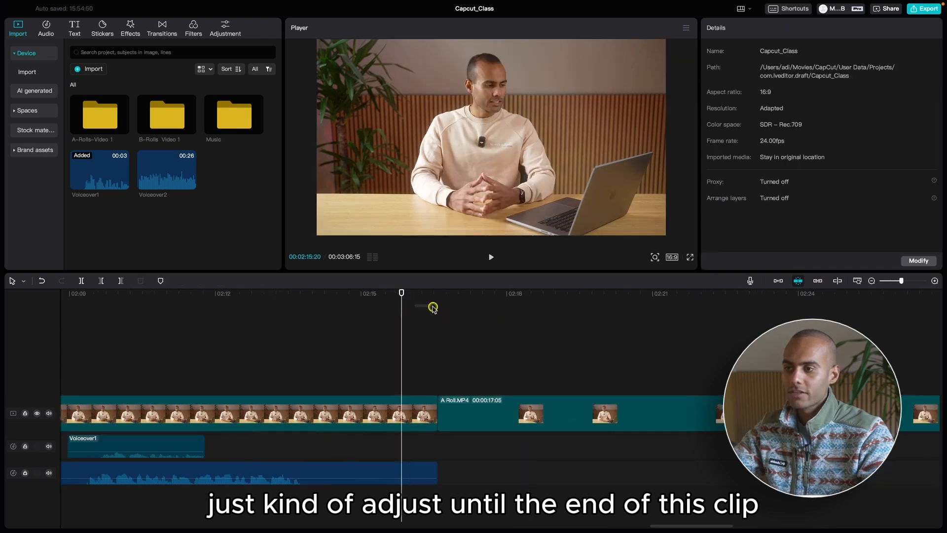
drag(406, 296, 423, 297)
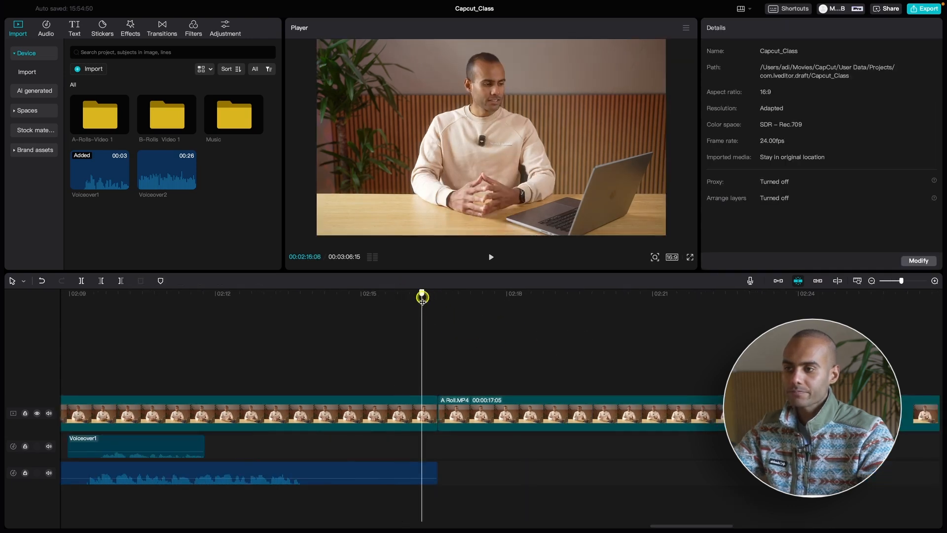
Open a small gap before the last A Roll clip with auto snapping off, and snap it closed with auto snapping on
click(795, 285)
mouse_move(524, 412)
mouse_down()
mouse_move(703, 418)
mouse_move(518, 417)
mouse_move(527, 415)
mouse_up()
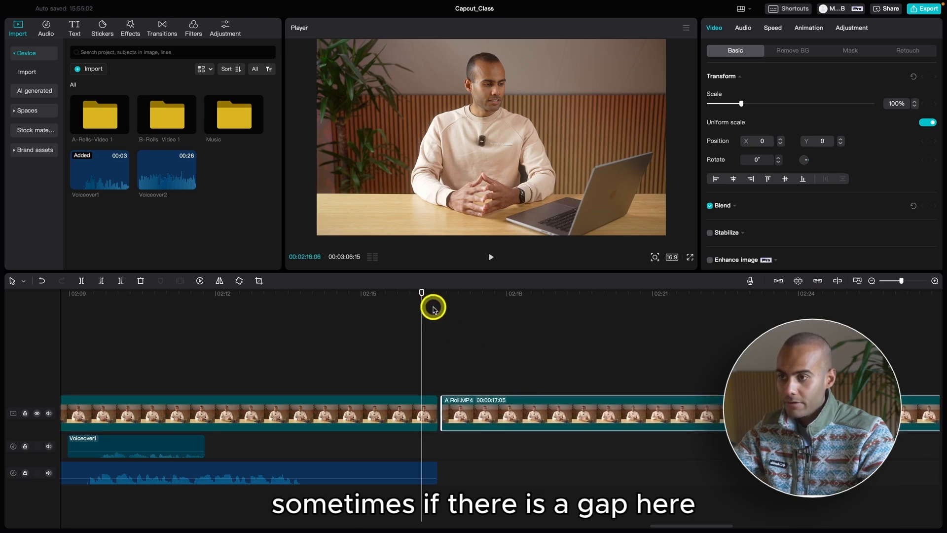
click(797, 281)
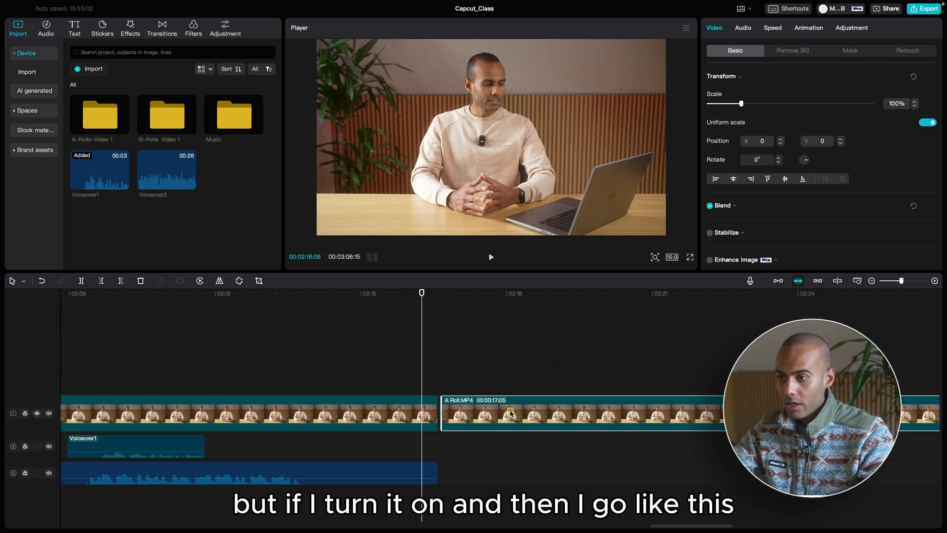
drag(510, 413, 507, 414)
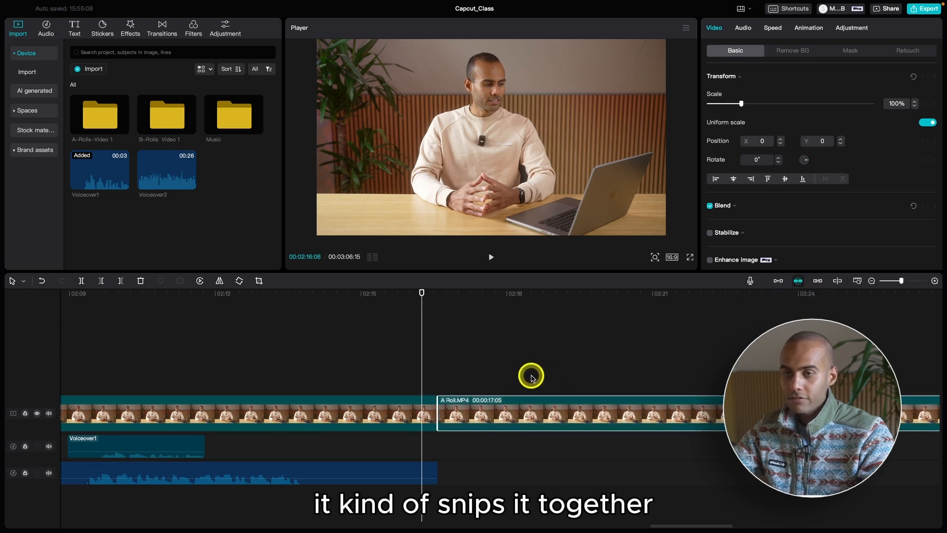
Turn on the preview axis, skim the last A Roll clip to about 00:02:25, and turn the preview axis off
scroll(597, 370, down, 5)
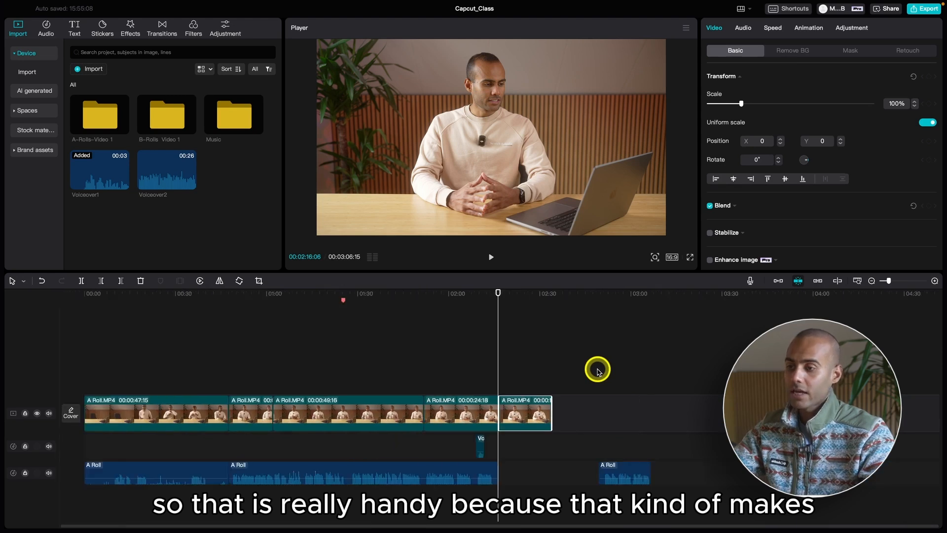
scroll(597, 369, up, 2)
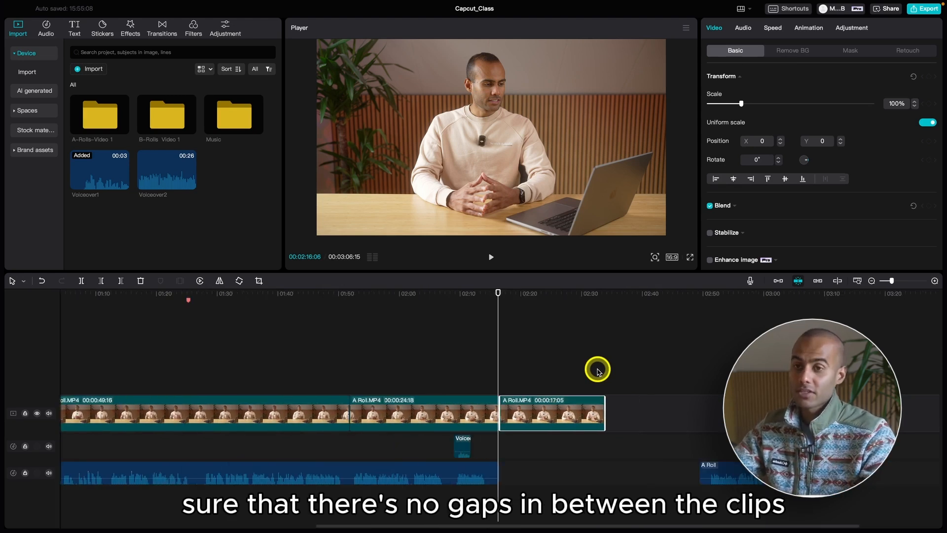
click(819, 282)
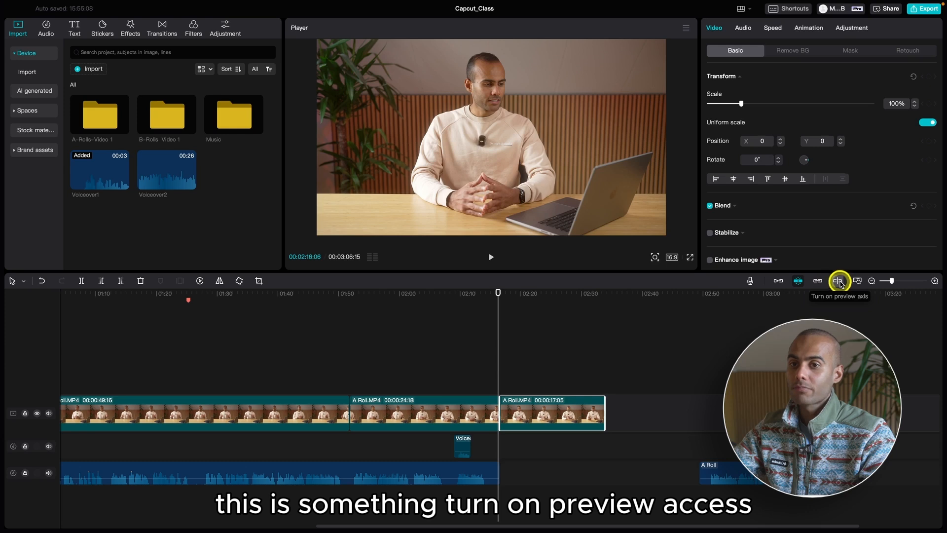
click(838, 282)
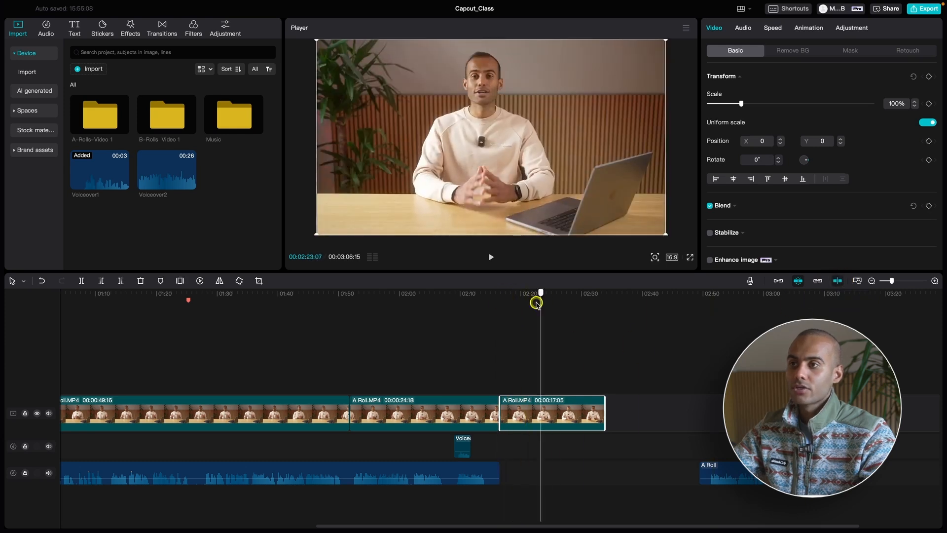
click(552, 304)
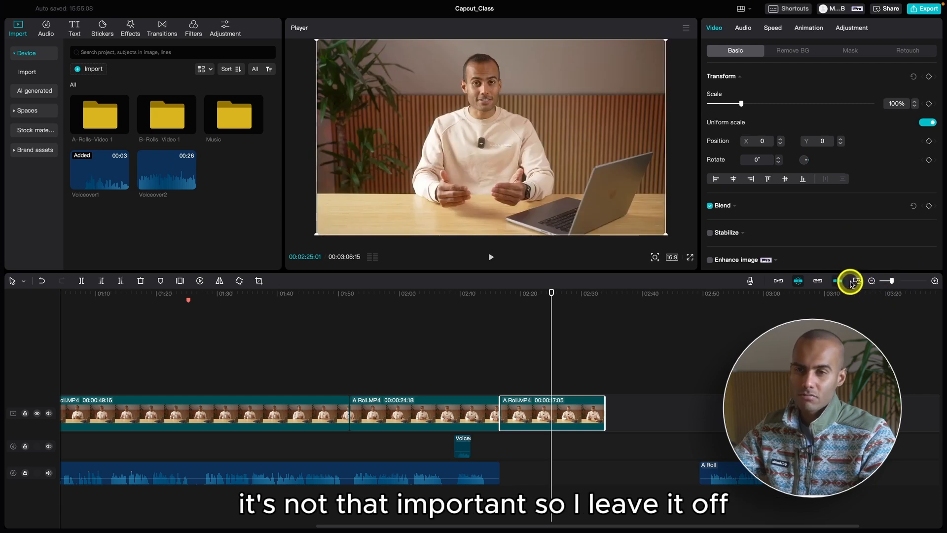
click(838, 281)
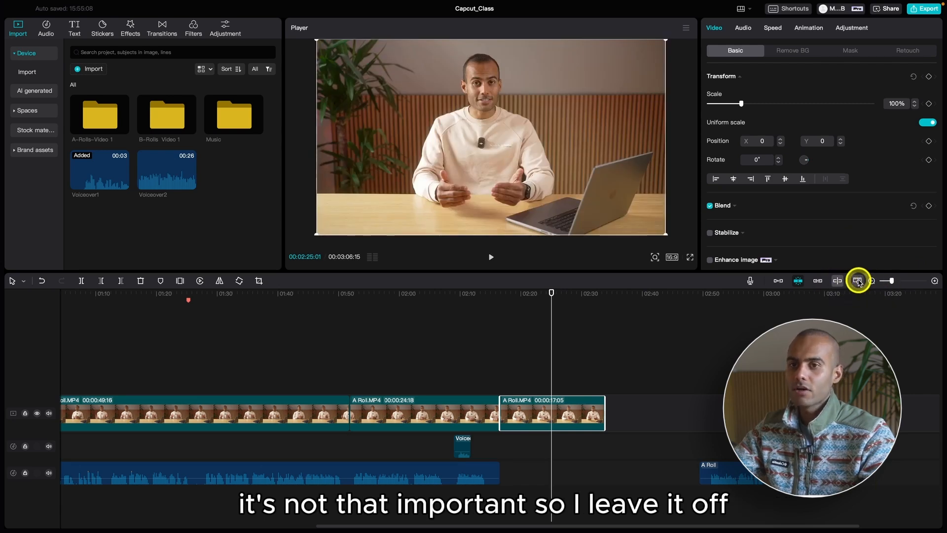
Fit the whole timeline in view using Zoom to fit, trying it from both a zoomed-out and a fully zoomed-in scale
click(857, 280)
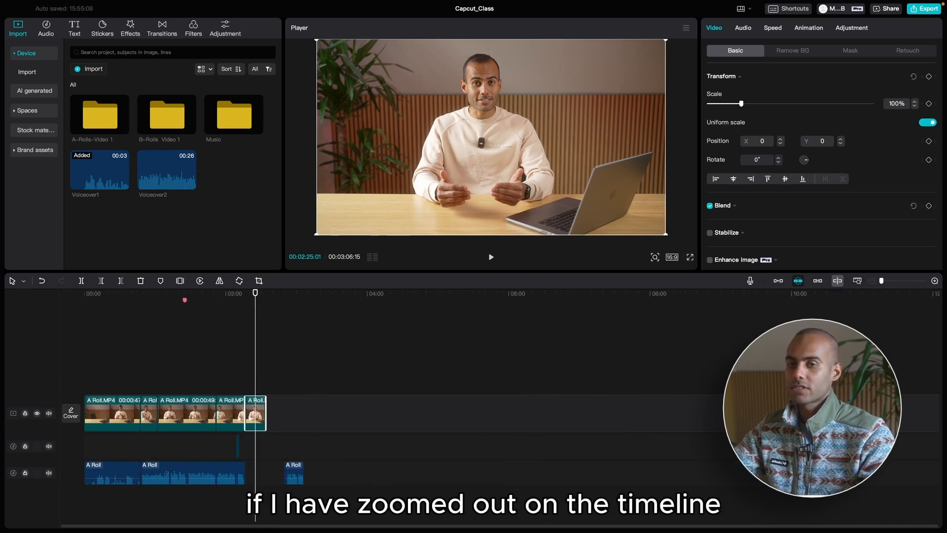
click(859, 281)
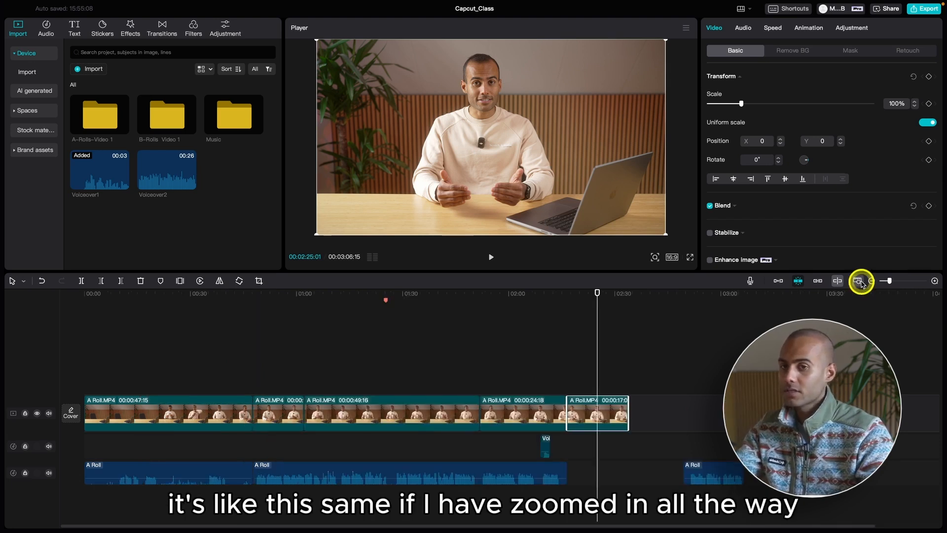
scroll(594, 330, down, 2)
scroll(594, 330, up, 10)
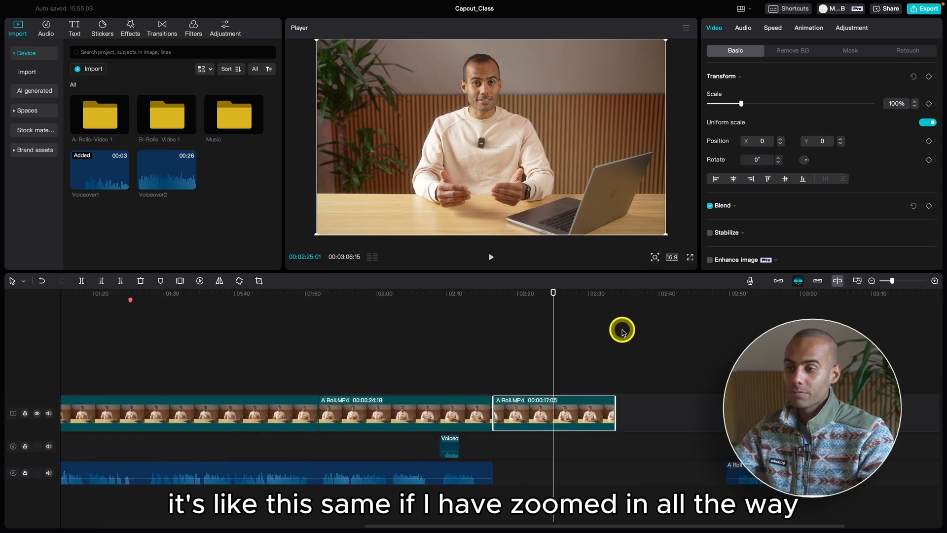
scroll(625, 335, up, 4)
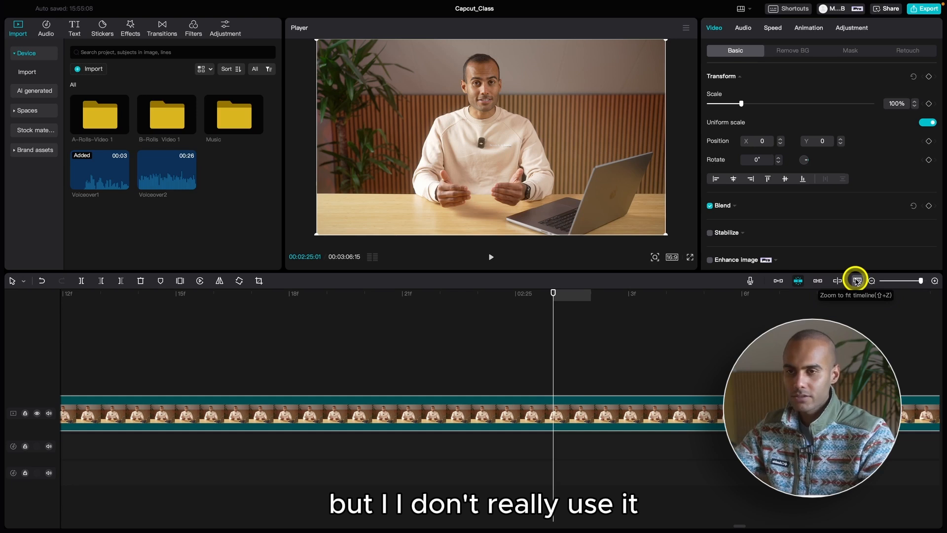
click(856, 281)
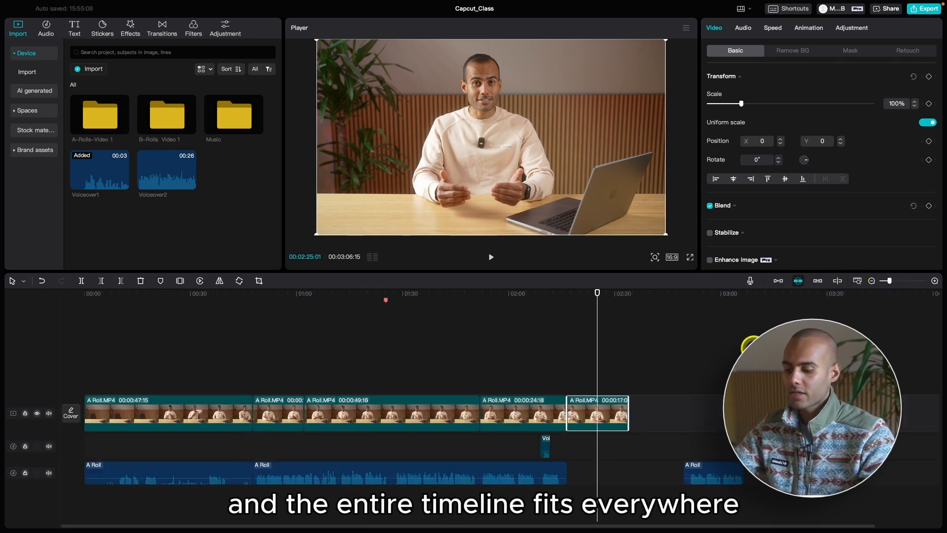
Place the playhead at about 00:02:55 and zoom the timeline out and back in by one level
click(703, 295)
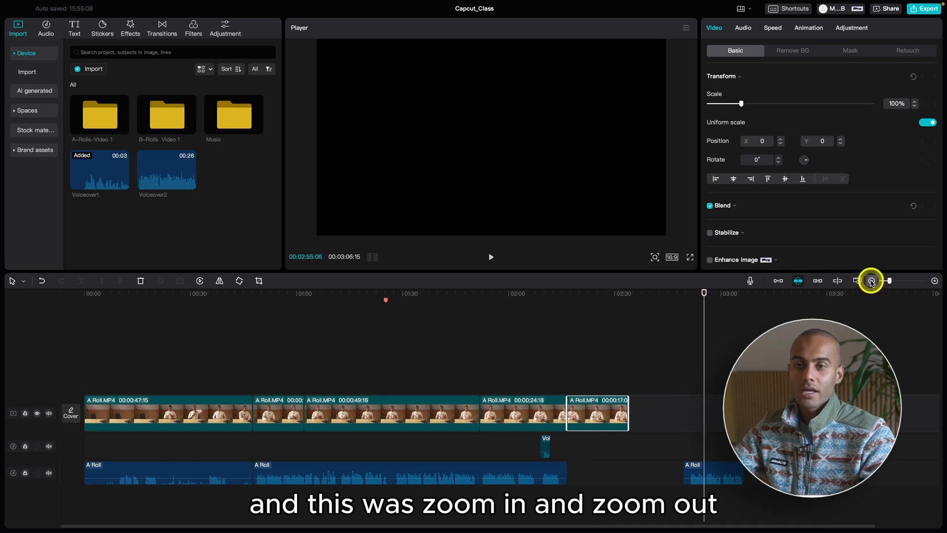
click(871, 280)
click(934, 281)
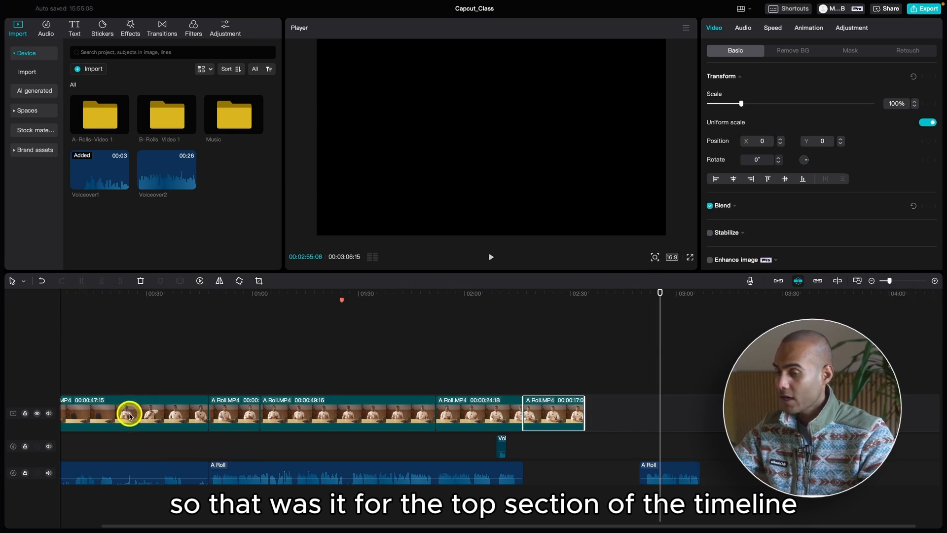
Add C4105.MP4 from the B-Rolls Video 1 folder on a new track above the A Roll clips, starting at about 00:12
mouse_move(129, 417)
mouse_down()
mouse_move(131, 393)
mouse_move(126, 418)
mouse_up()
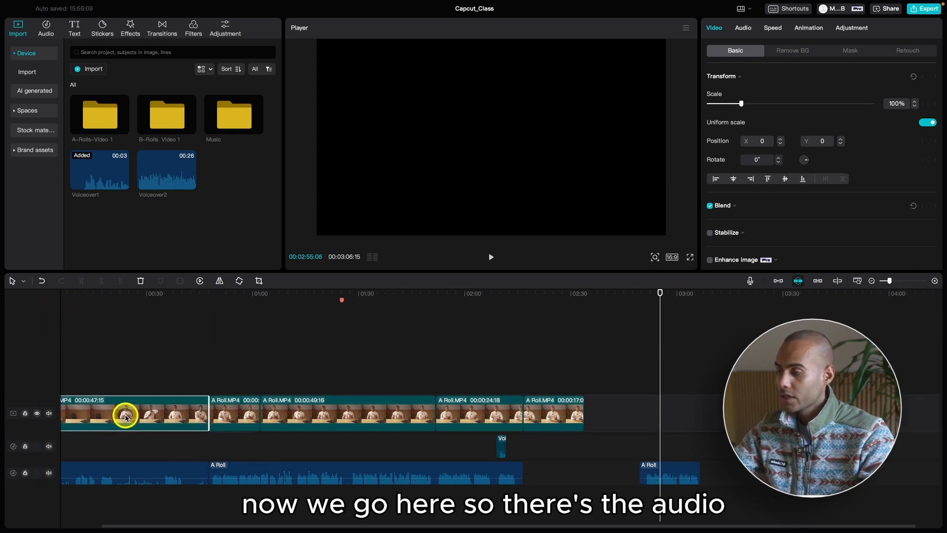
click(115, 294)
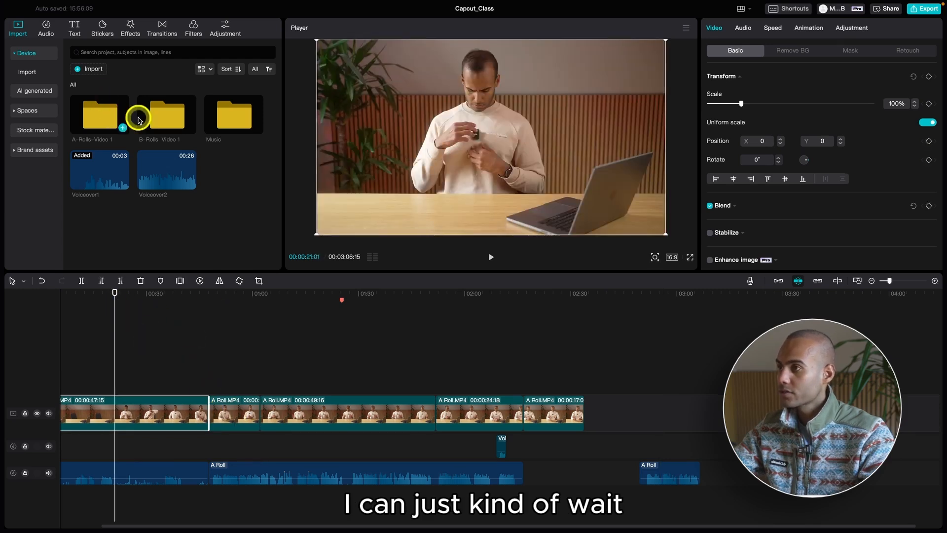
double_click(167, 116)
drag(232, 170, 87, 380)
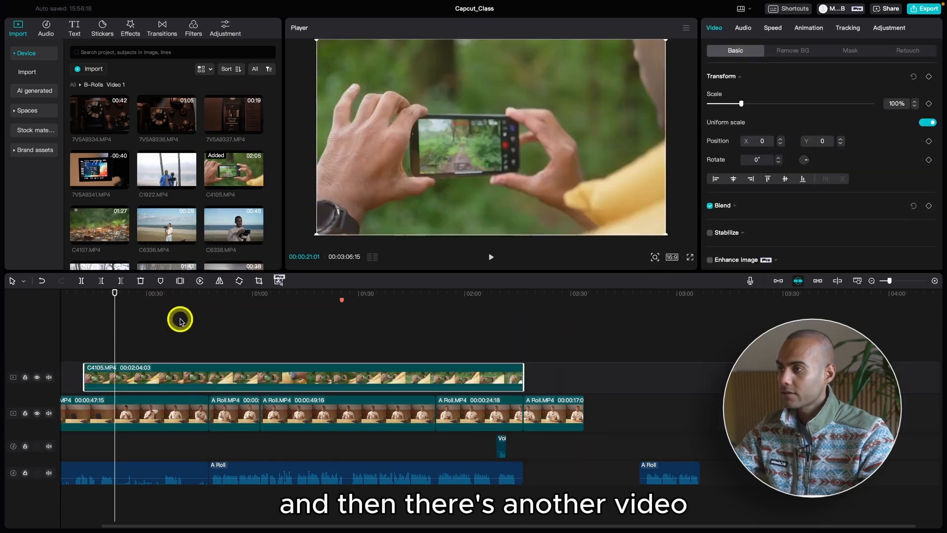
Stack C6338.MP4 on a new track above the C4105 clip and shift it earlier to start at about 00:16
click(239, 173)
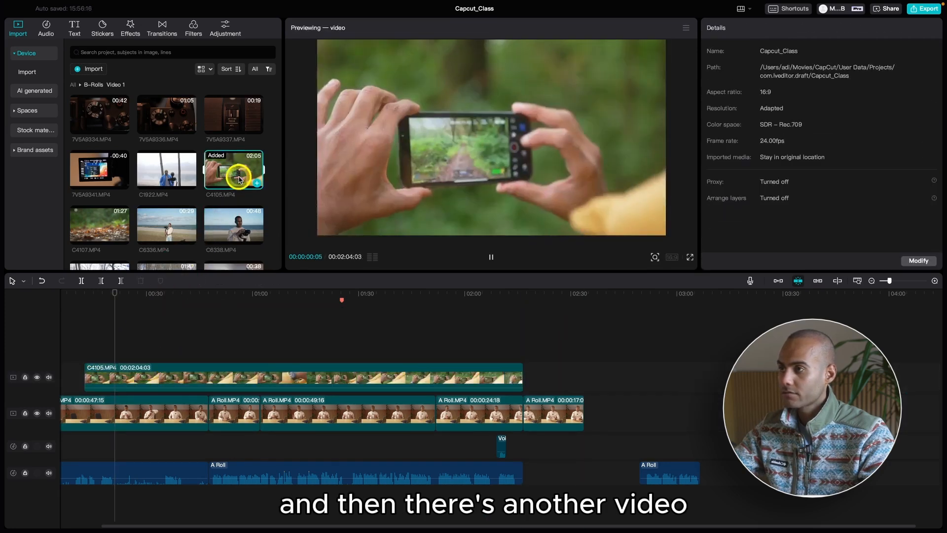
click(245, 226)
drag(245, 226, 216, 344)
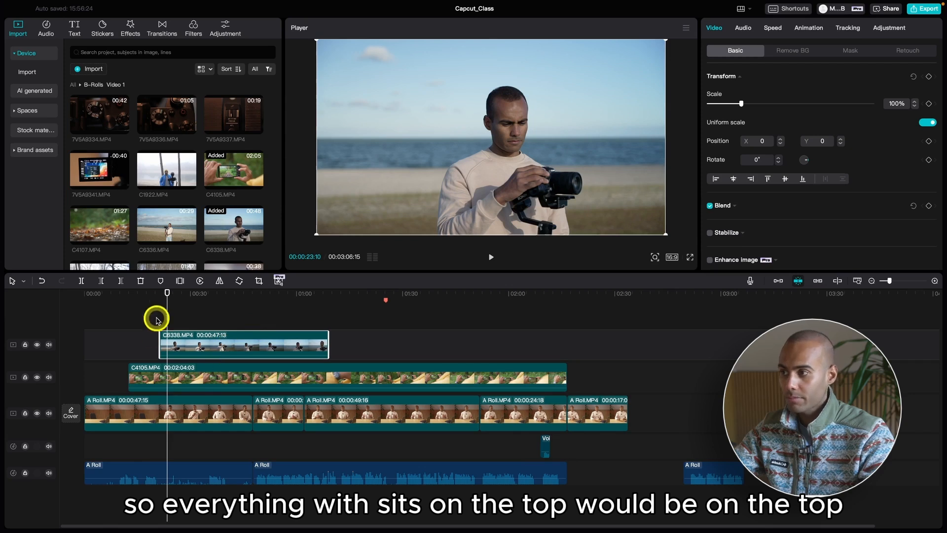
click(178, 378)
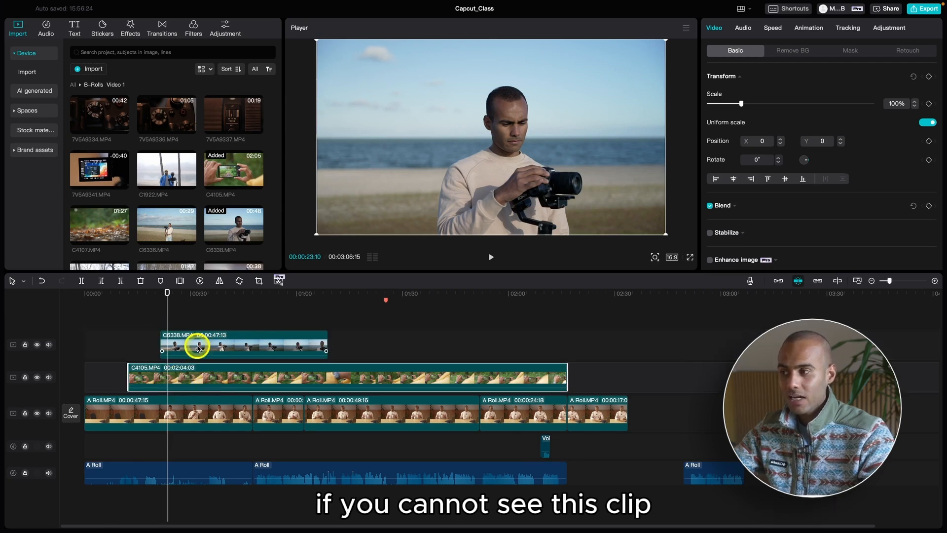
drag(197, 348, 167, 341)
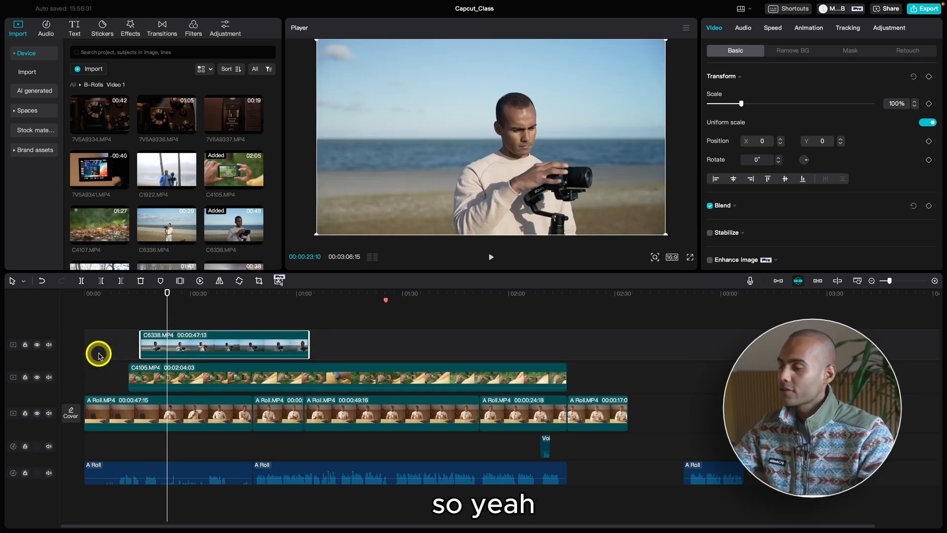
Undo the C6338 clip's move and placement, and remove the C4105 clip from the timeline
key(super+z)
key(super+z)
key(Delete)
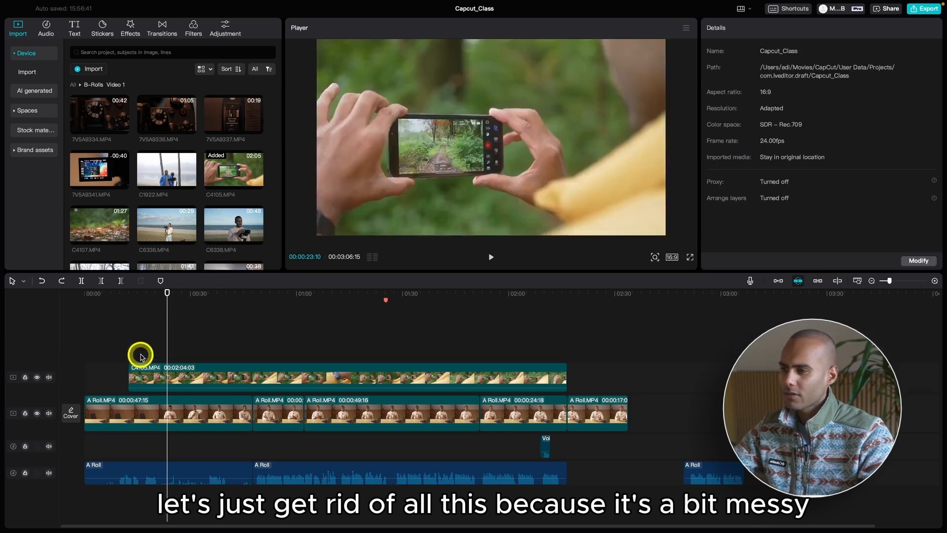
click(140, 355)
key(Delete)
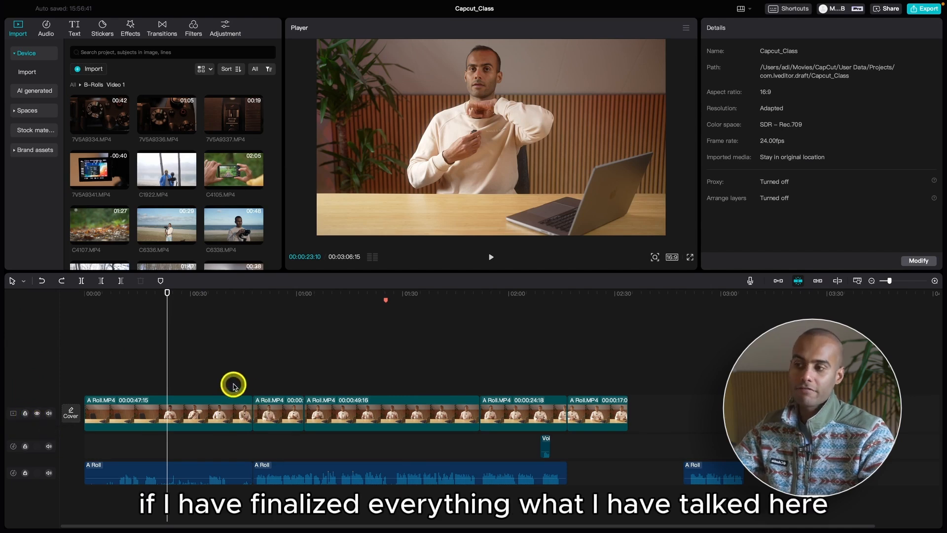
Lock the main A Roll video track and the A Roll audio track
scroll(230, 383, down, 3)
click(163, 414)
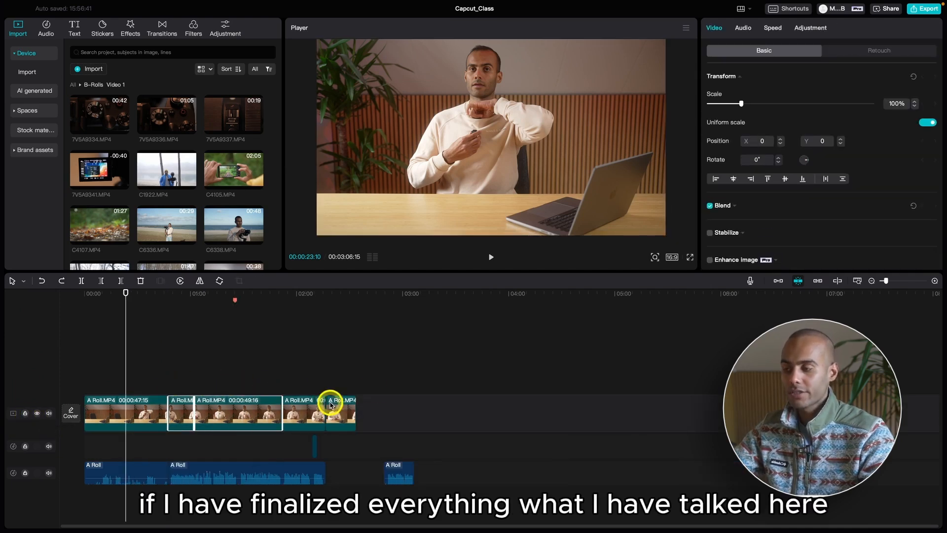
click(375, 399)
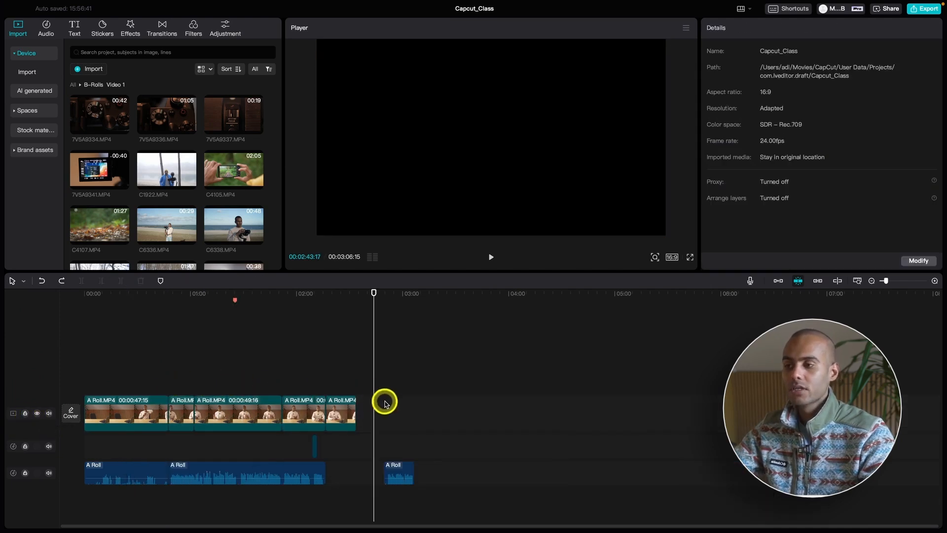
click(25, 414)
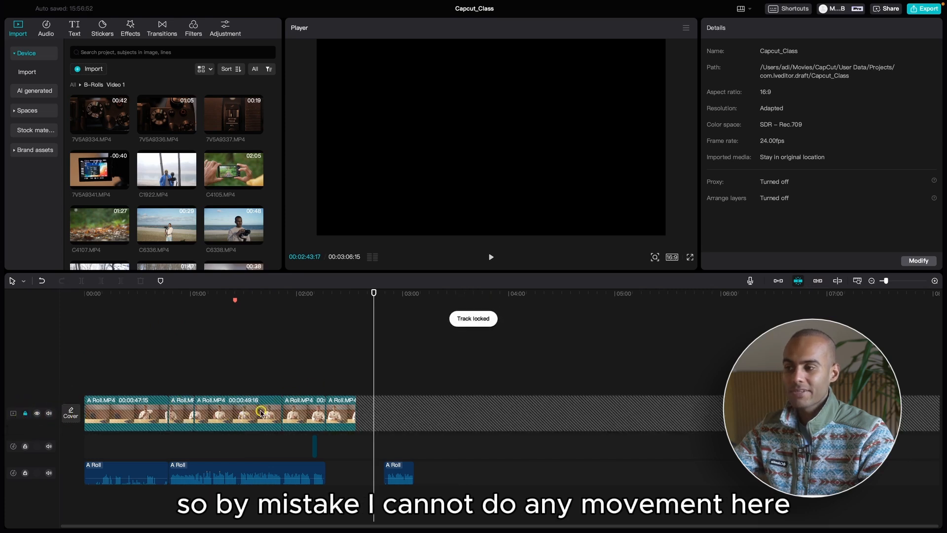
click(25, 473)
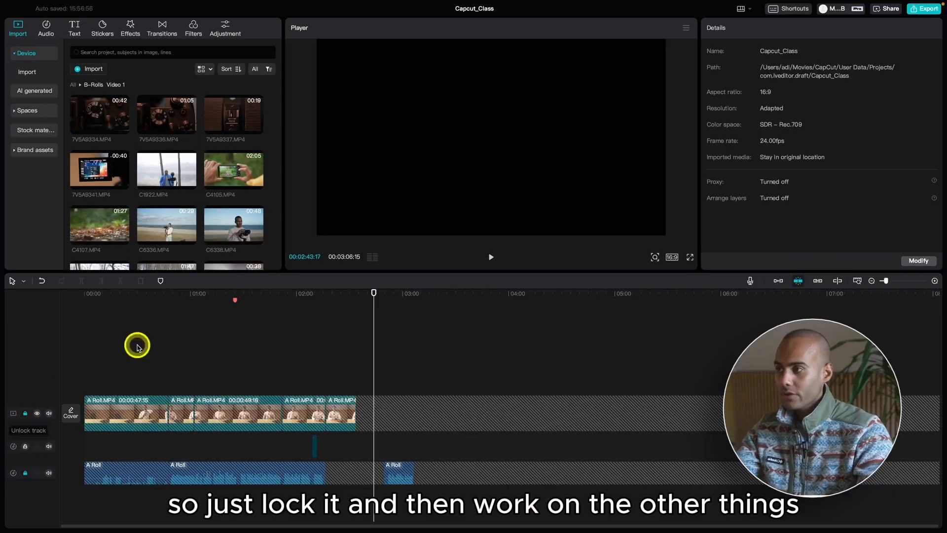
Place C4107.MP4 on a track above the main A Roll video, starting at about 00:42, and unlock the A Roll video and audio tracks
drag(88, 227, 205, 377)
click(141, 306)
click(151, 294)
click(25, 413)
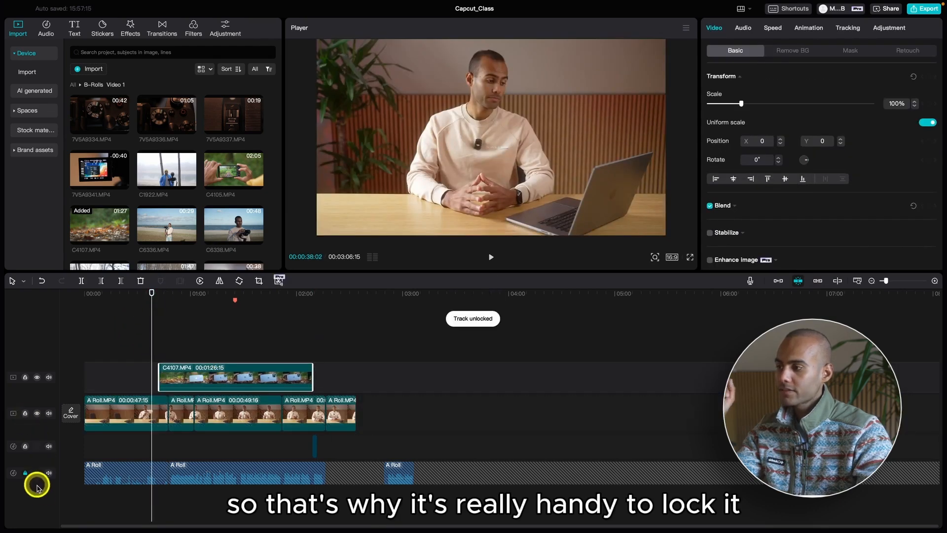
click(25, 472)
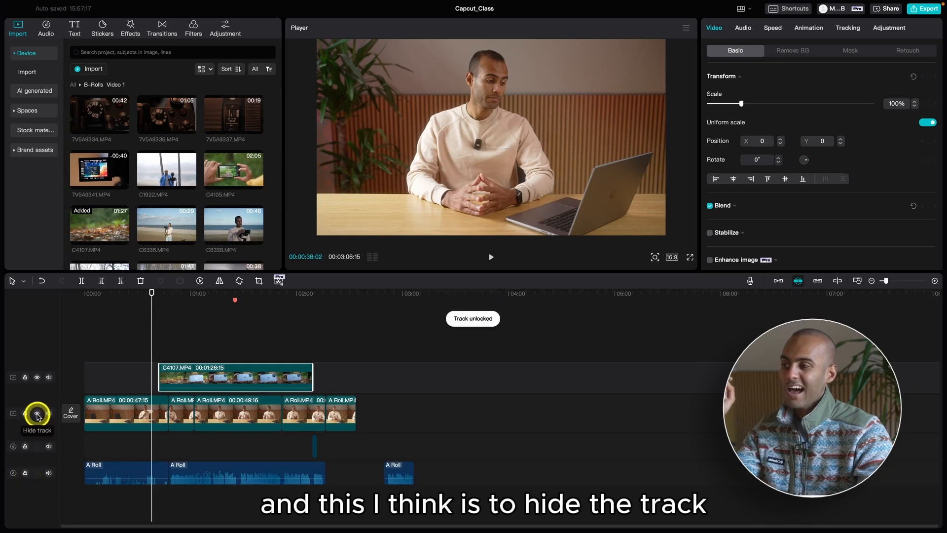
Hide the main A Roll video track, check the frame at about 00:01:12, and show the track again
click(37, 413)
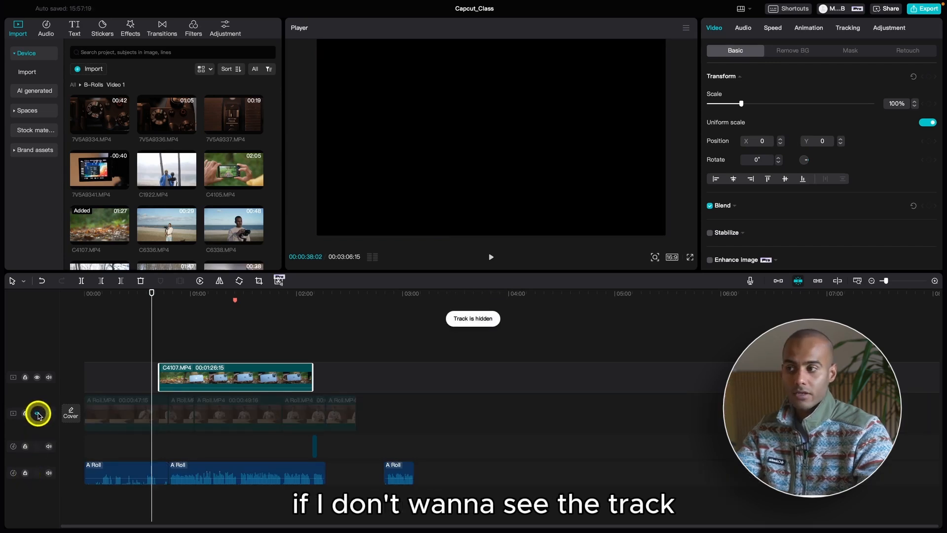
click(211, 296)
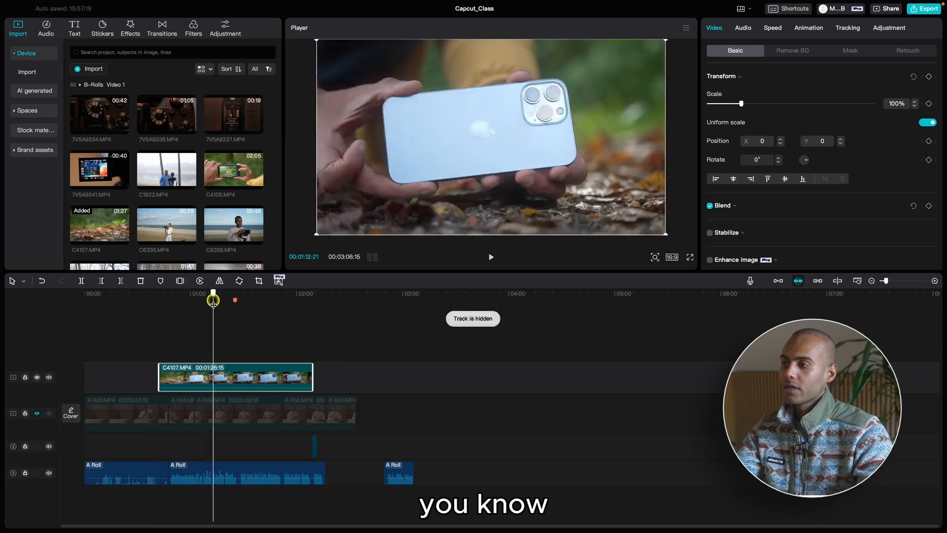
click(43, 416)
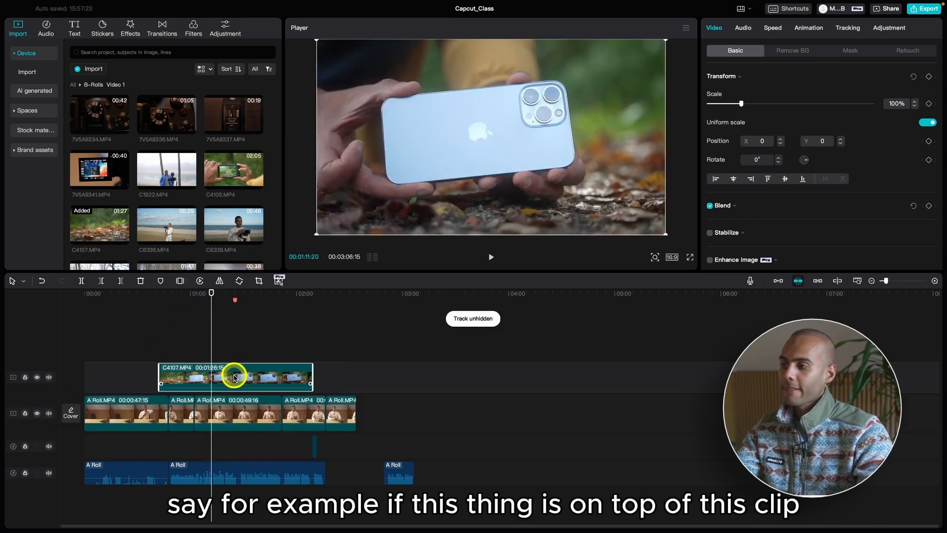
Shift the C4107 clip to start at about 00:40 and hide its track to view the A Roll clip underneath
drag(232, 375, 231, 380)
click(211, 409)
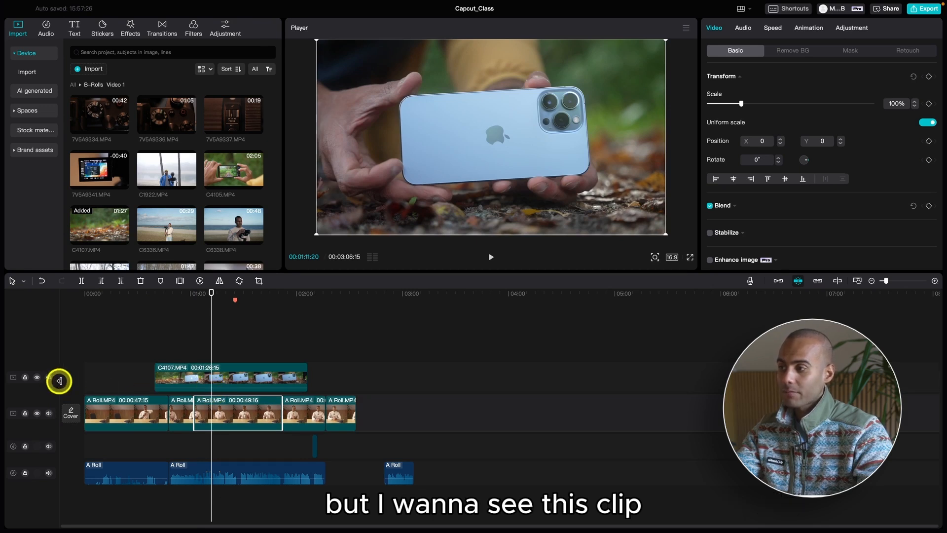
click(196, 375)
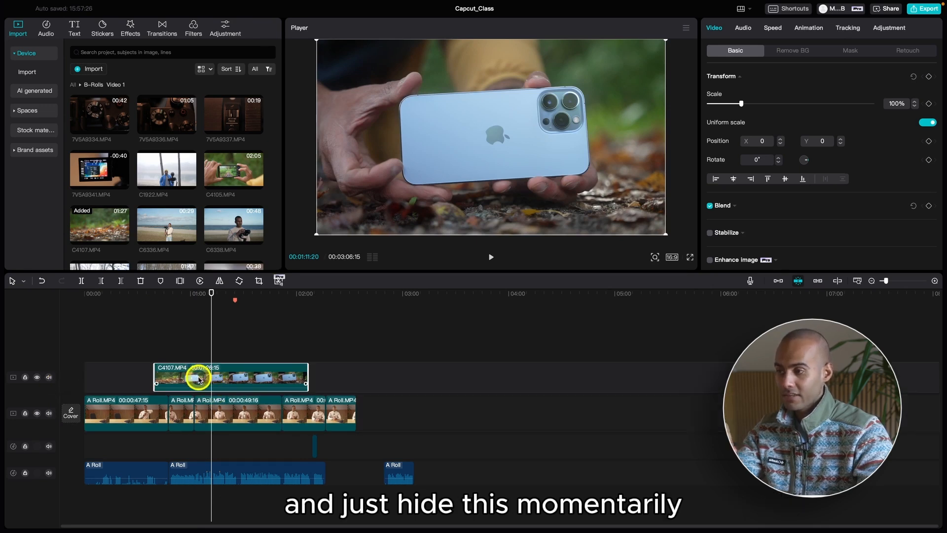
click(37, 377)
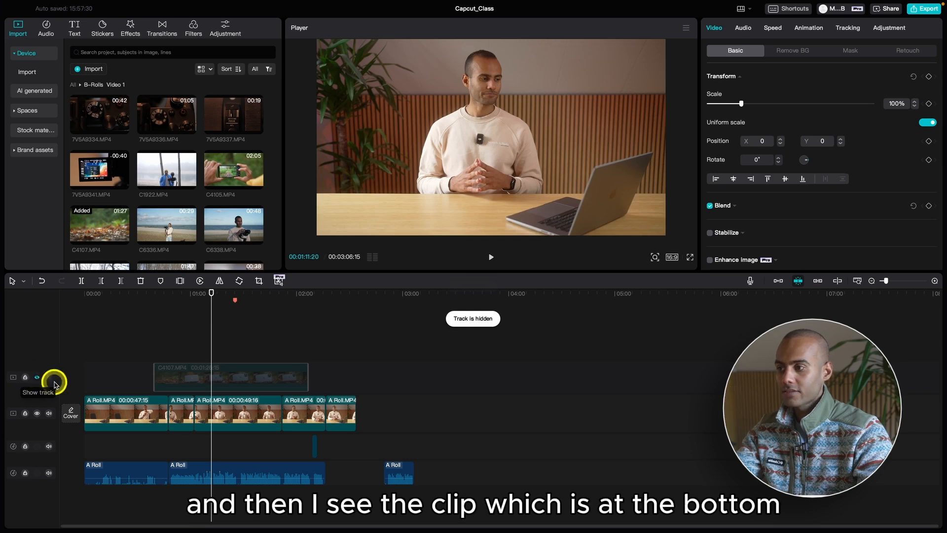
click(226, 402)
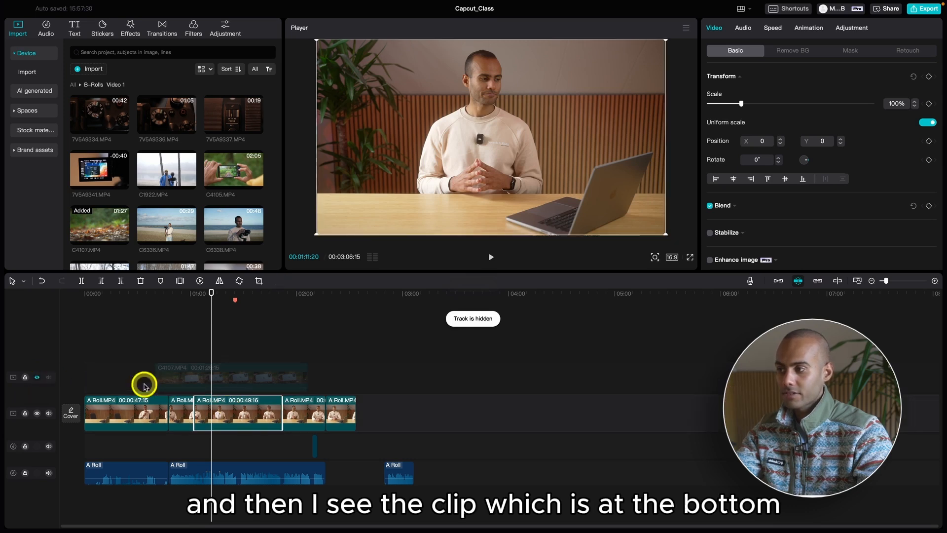
Show the hidden C4107 track again, and mute the main A Roll video track and the A Roll audio track
click(38, 378)
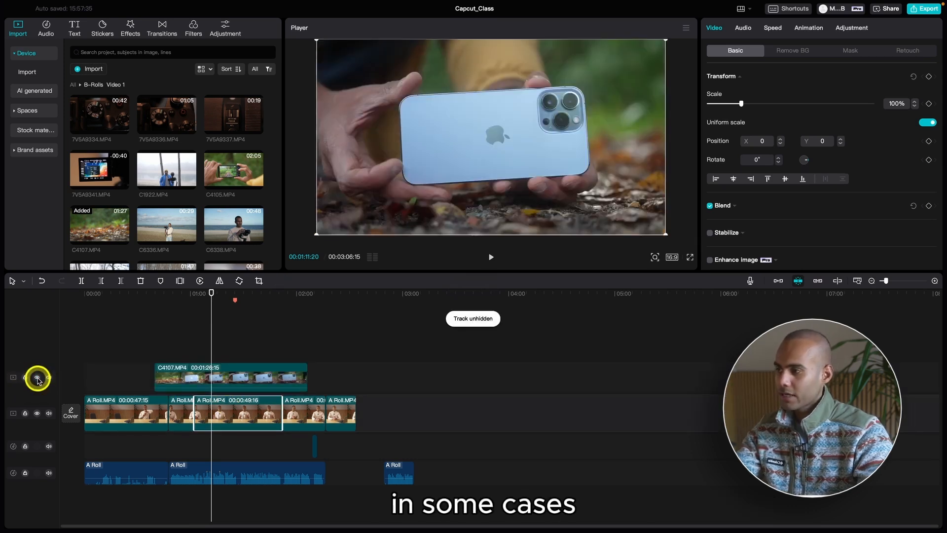
click(49, 414)
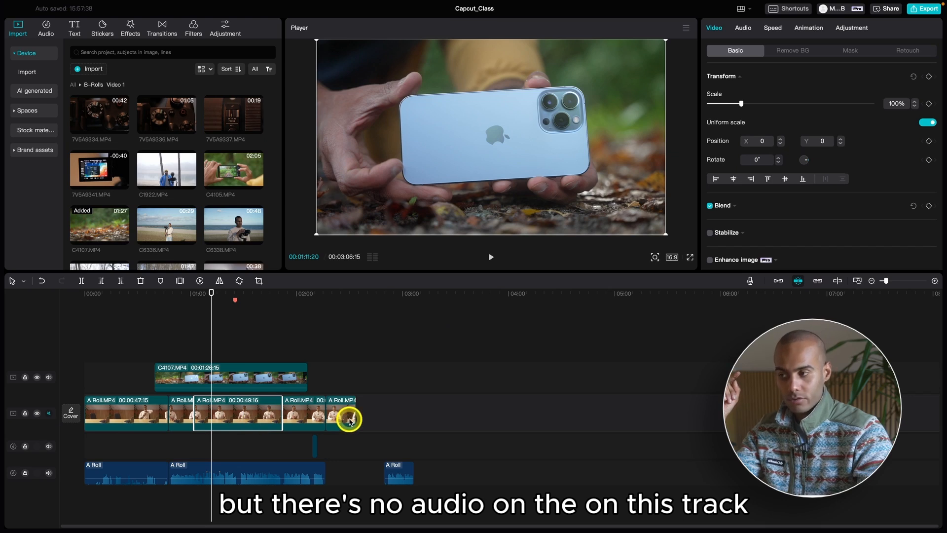
click(51, 475)
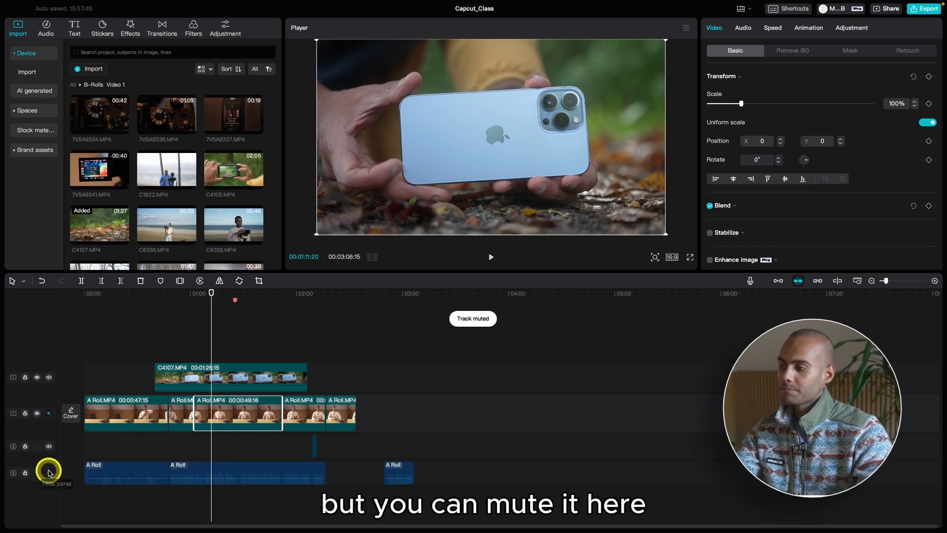
Delete all video and audio clips from the timeline
scroll(256, 311, down, 2)
click(279, 324)
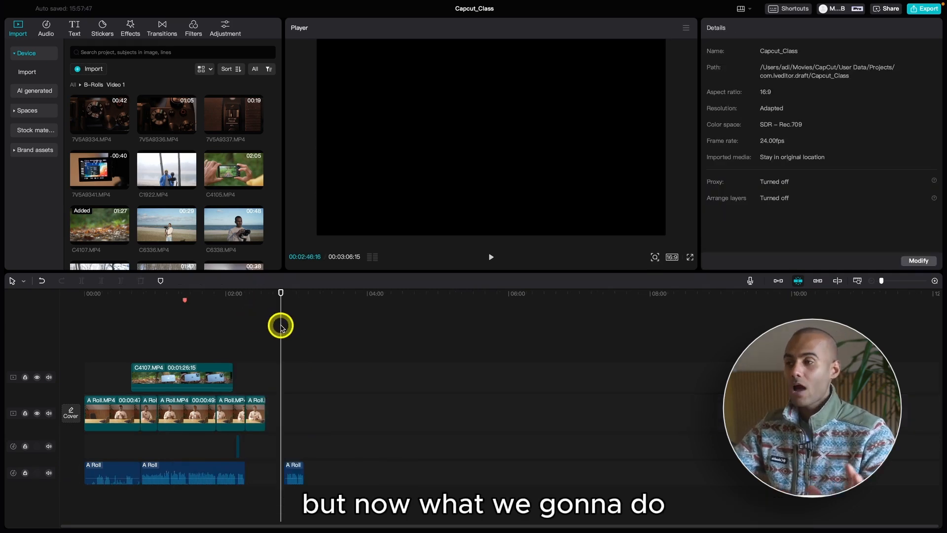
click(100, 300)
drag(365, 335, 102, 492)
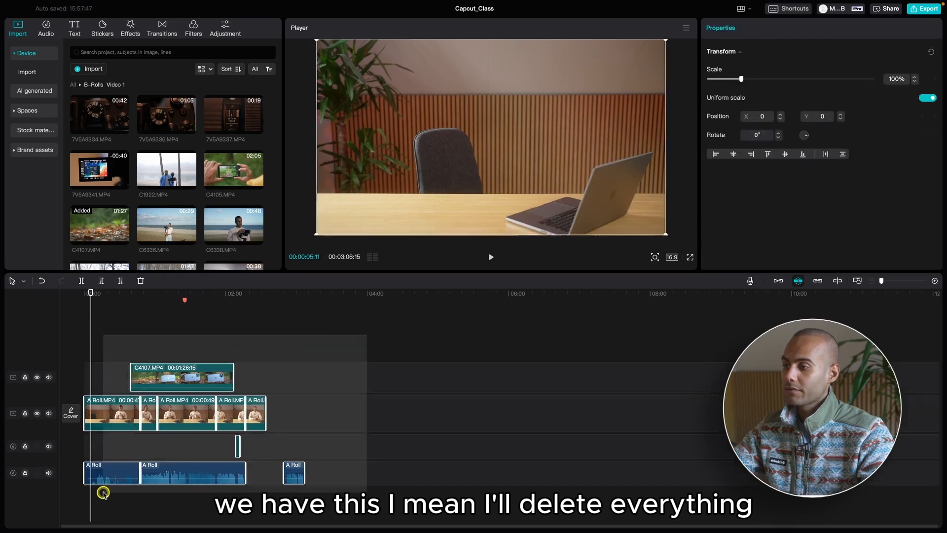
key(Delete)
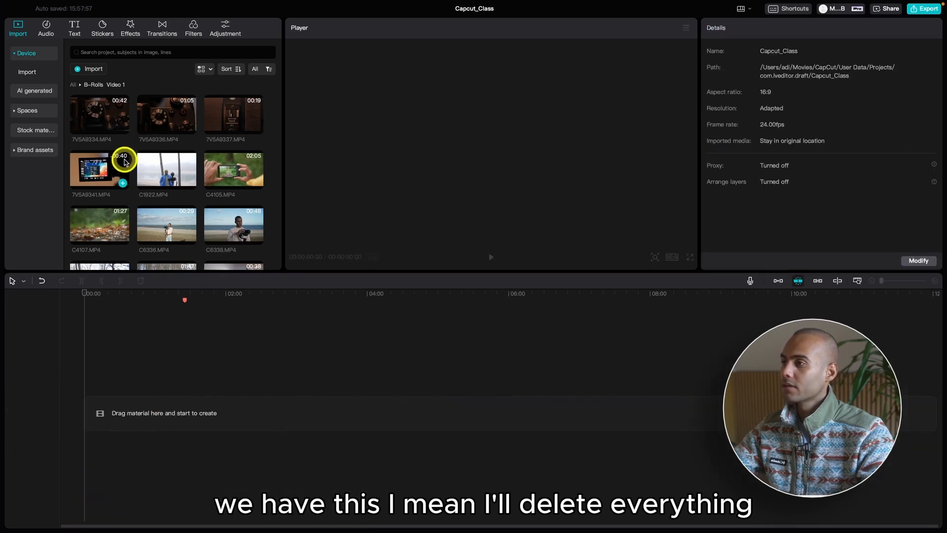
Place A Roll.MP4 from the A-Rolls-Video 1 media folder at the start of the empty timeline
click(39, 57)
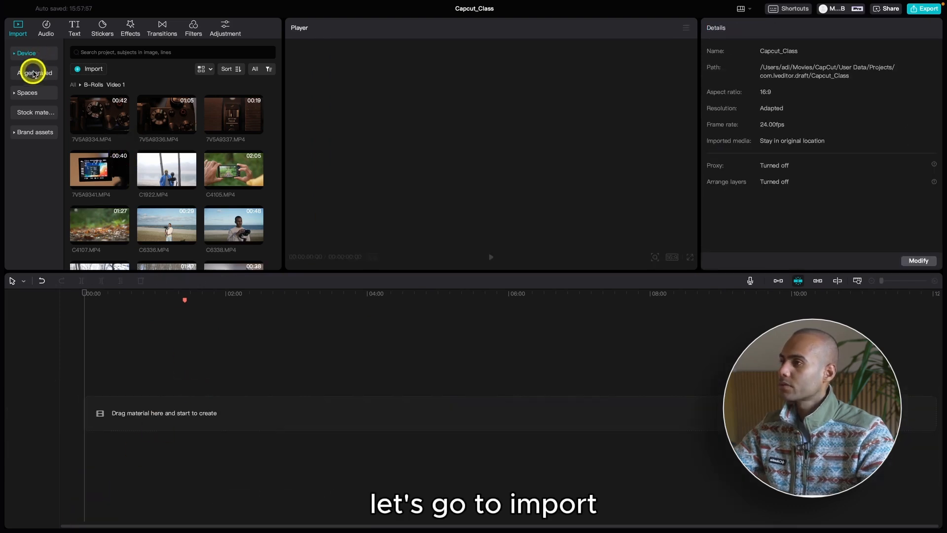
click(24, 55)
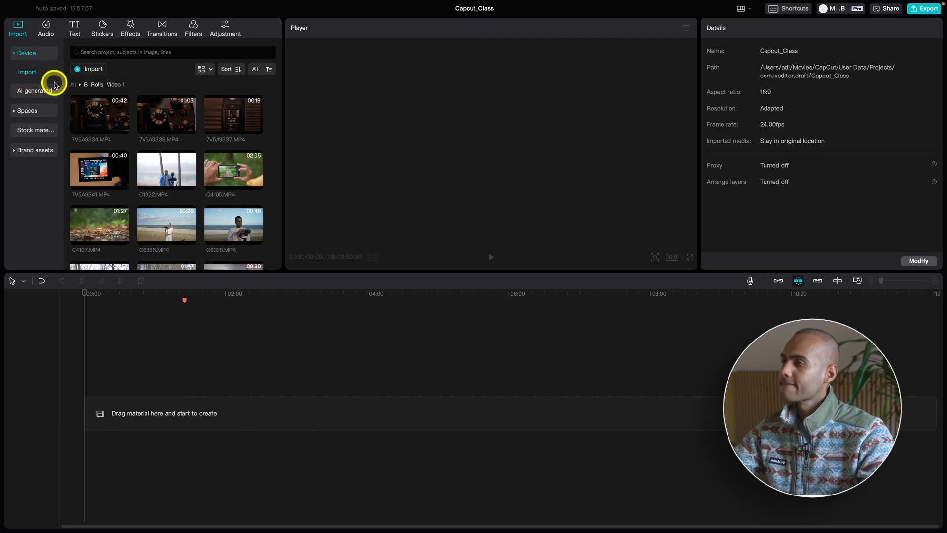
click(75, 85)
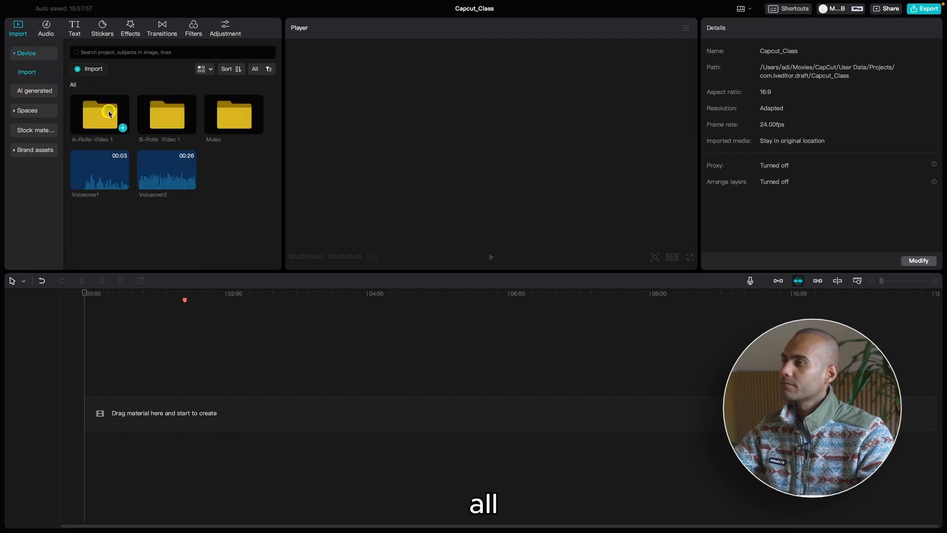
double_click(108, 110)
drag(102, 113, 84, 416)
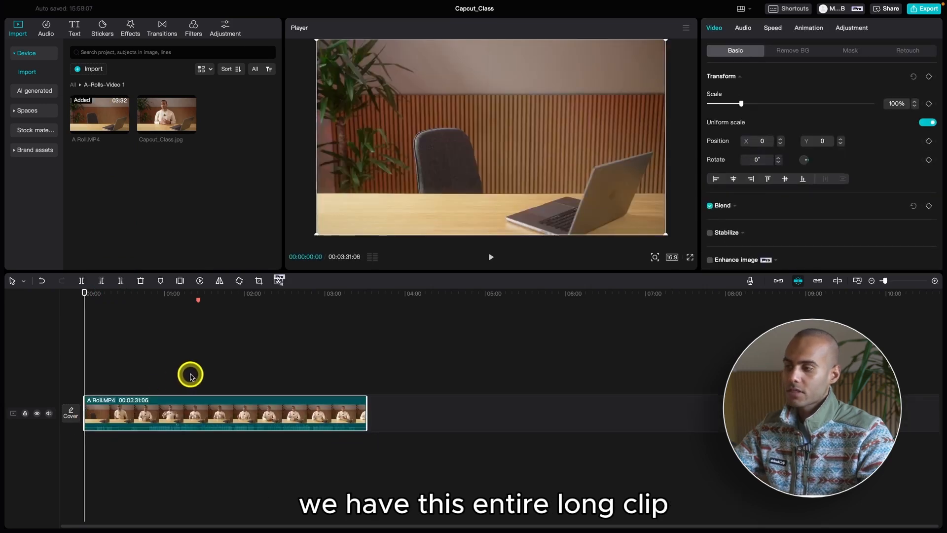
click(140, 306)
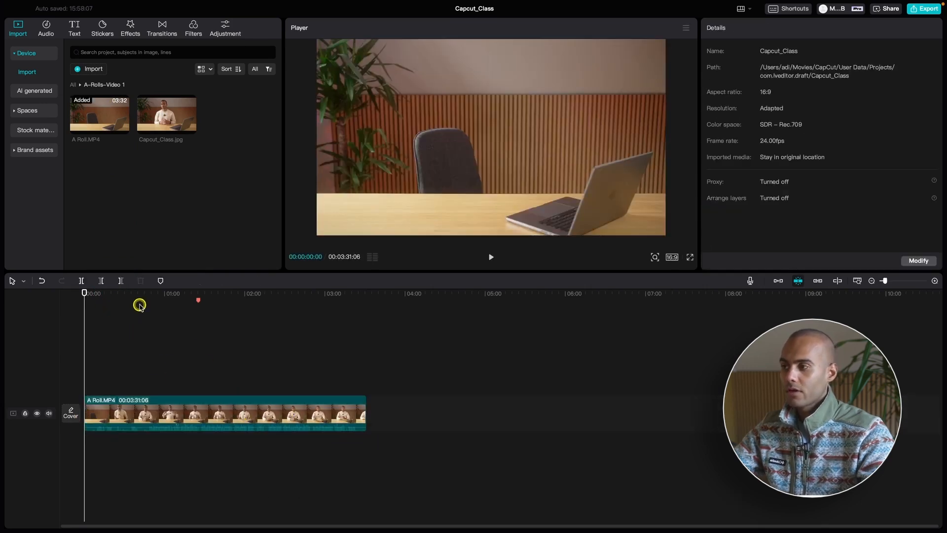
click(139, 292)
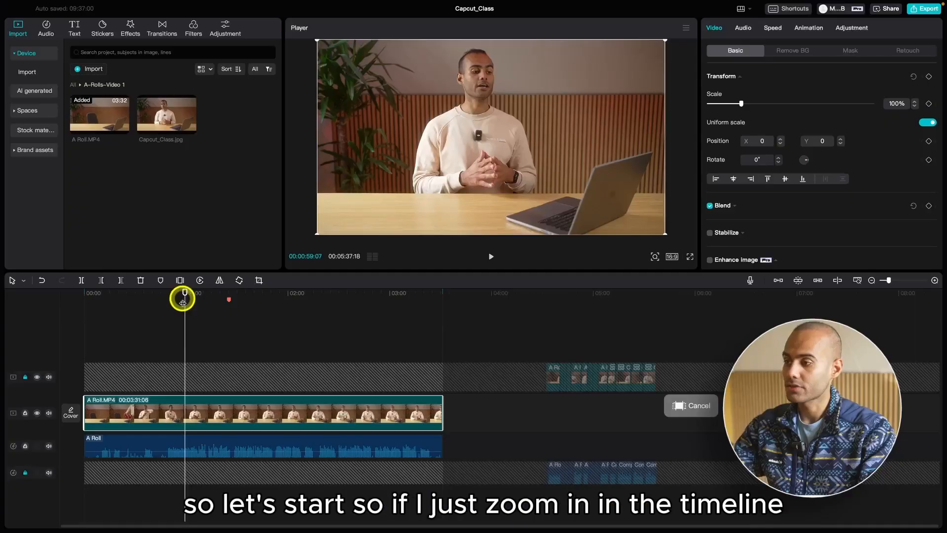
Move the playhead to 00:00:48:08 and check the A Roll clip there at a closer timeline zoom
drag(182, 296, 168, 309)
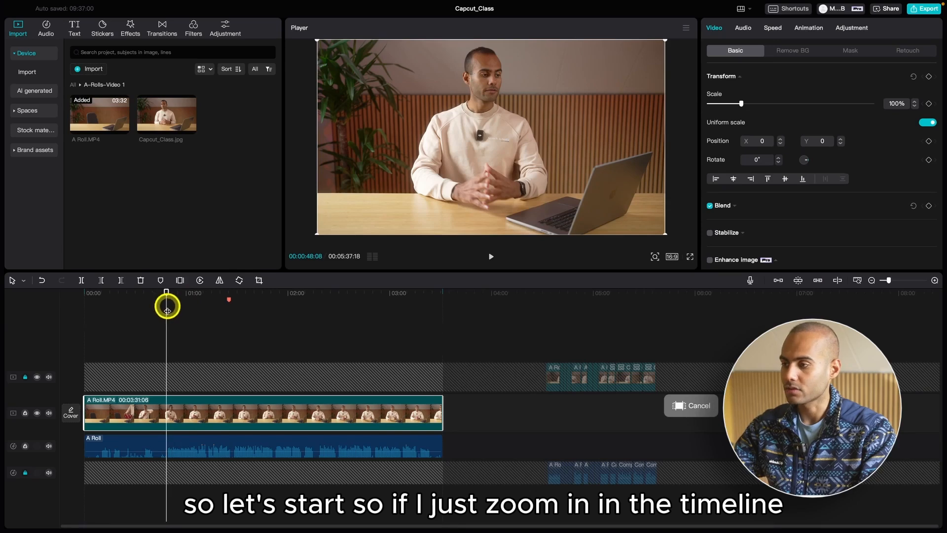
key(super+equal)
key(super+equal)
key(super+minus)
key(super+minus)
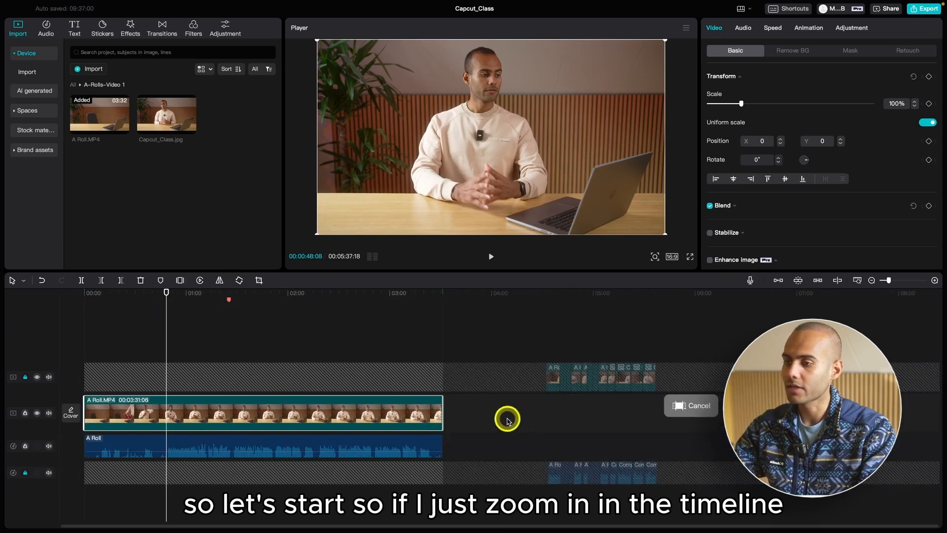
Combine the A Roll video clip and its A Roll audio clip into one compound clip
drag(507, 419, 365, 433)
right_click(364, 422)
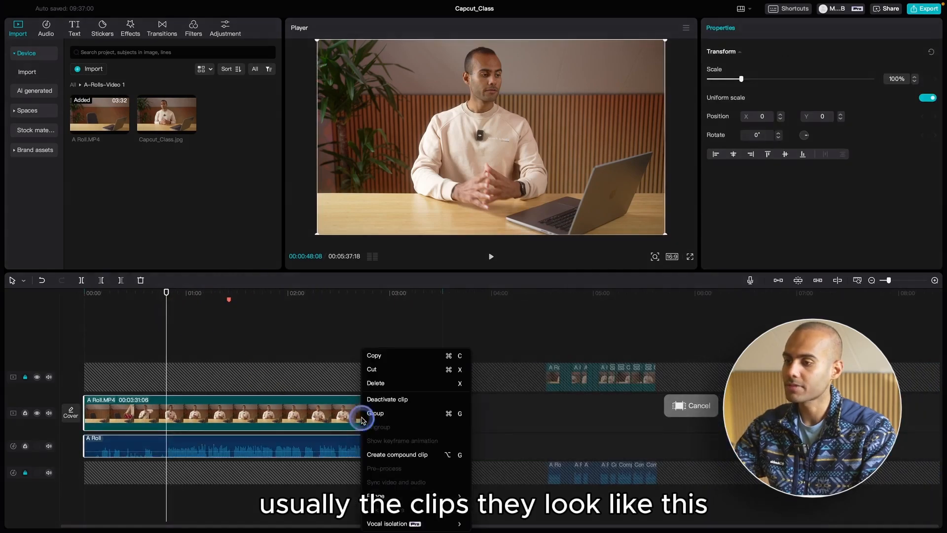
click(398, 454)
Zoom the timeline in and out around the playhead to examine the compound clip's frames and waveform at different scales
key(super+equal)
key(super+equal)
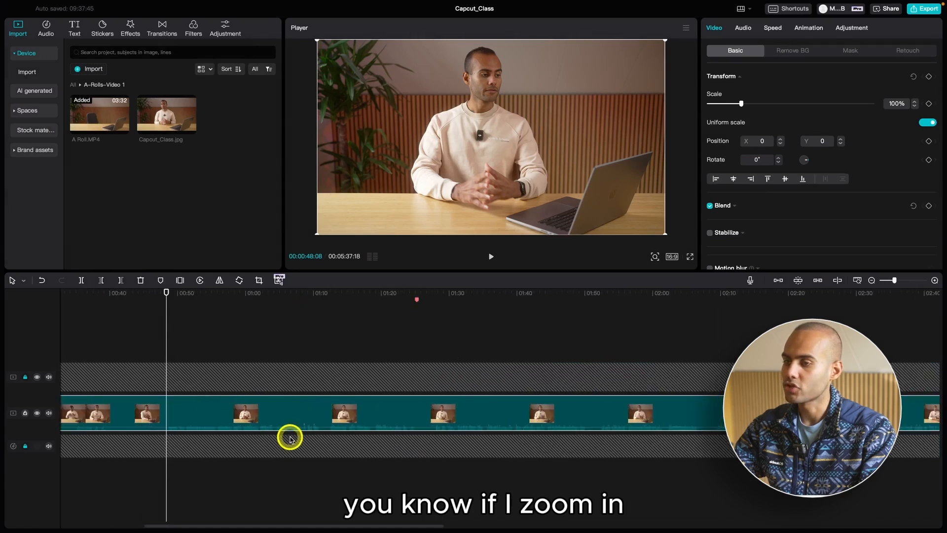
key(super+equal)
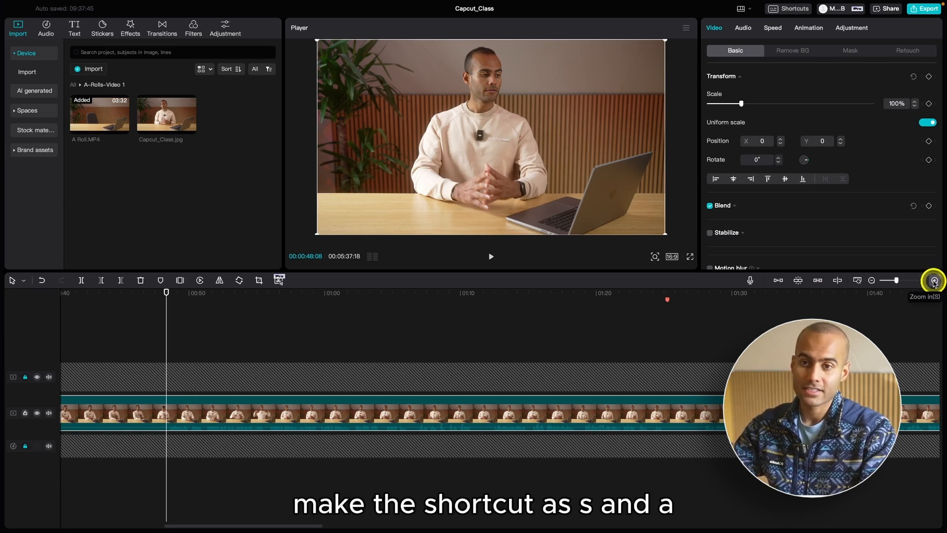
key(s)
key(s)
key(s)
key(s)
key(s)
key(s)
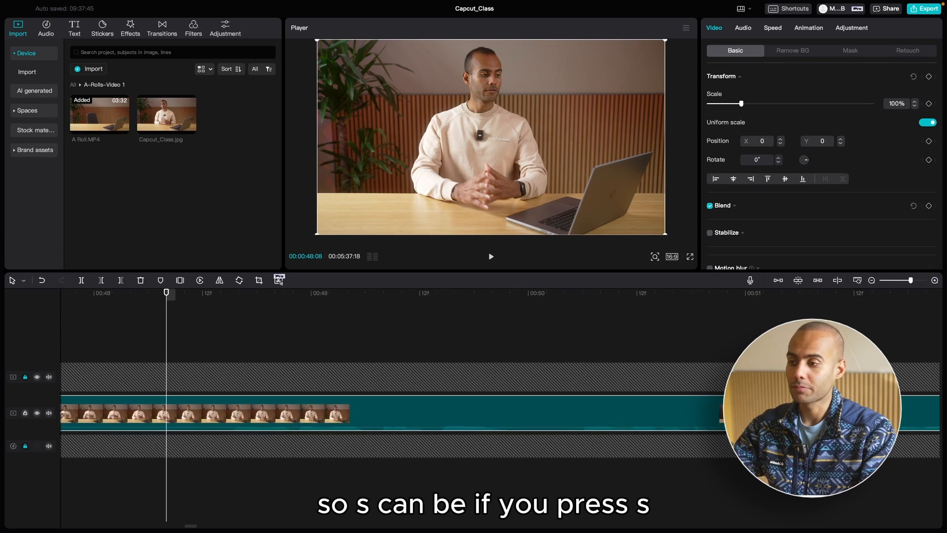
key(a)
key(a)
key(a)
key(a)
key(a)
key(a)
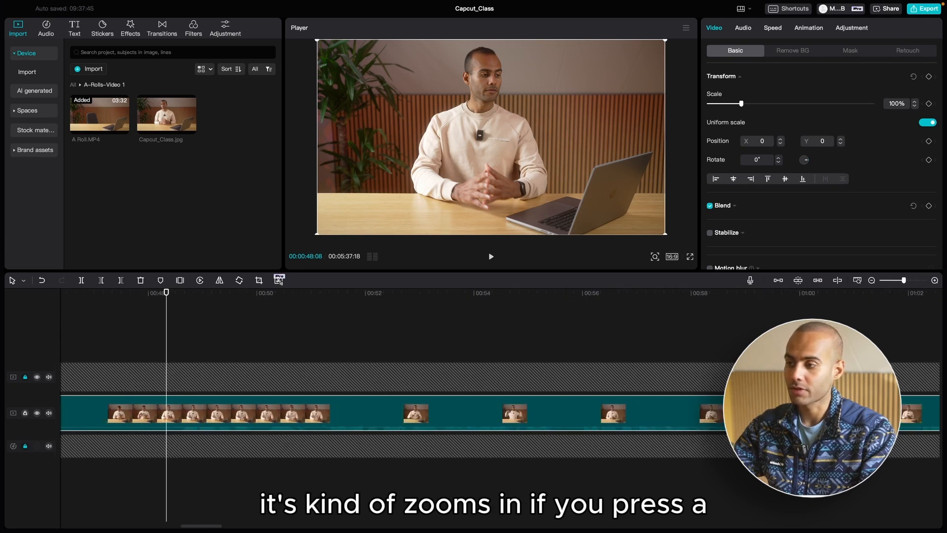
key(a)
key(a)
key(s)
key(s)
key(s)
key(s)
key(s)
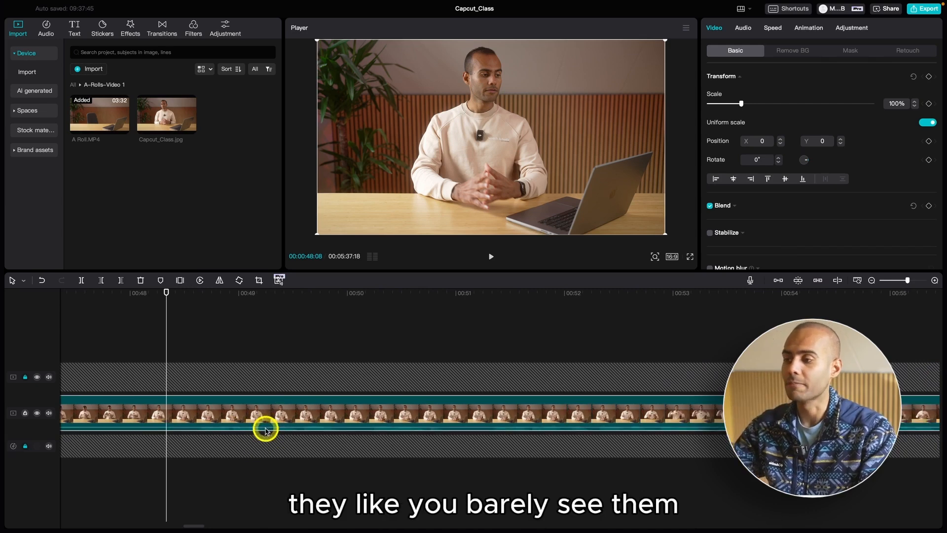
key(a)
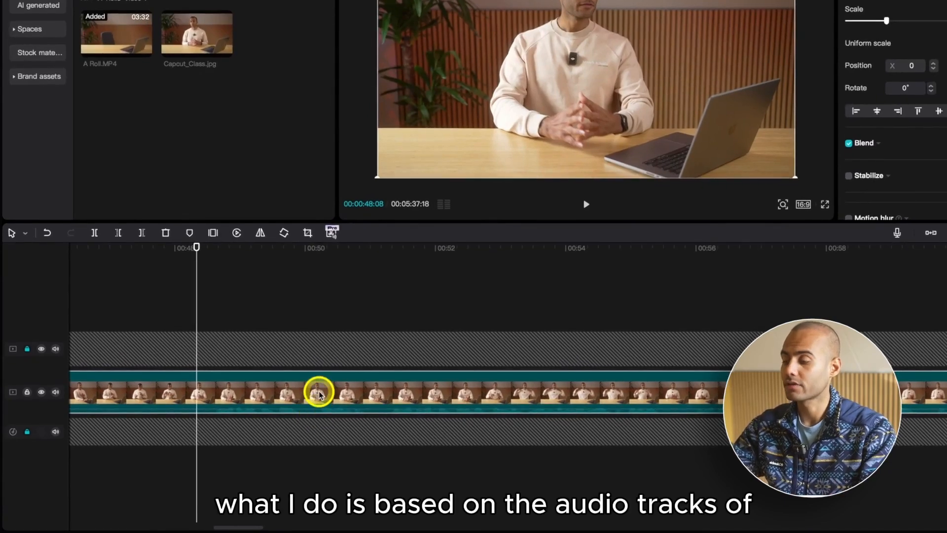
Extract the audio from the compound clip onto its own track and move the playhead to 00:00:47:06
scroll(318, 393, down, 10)
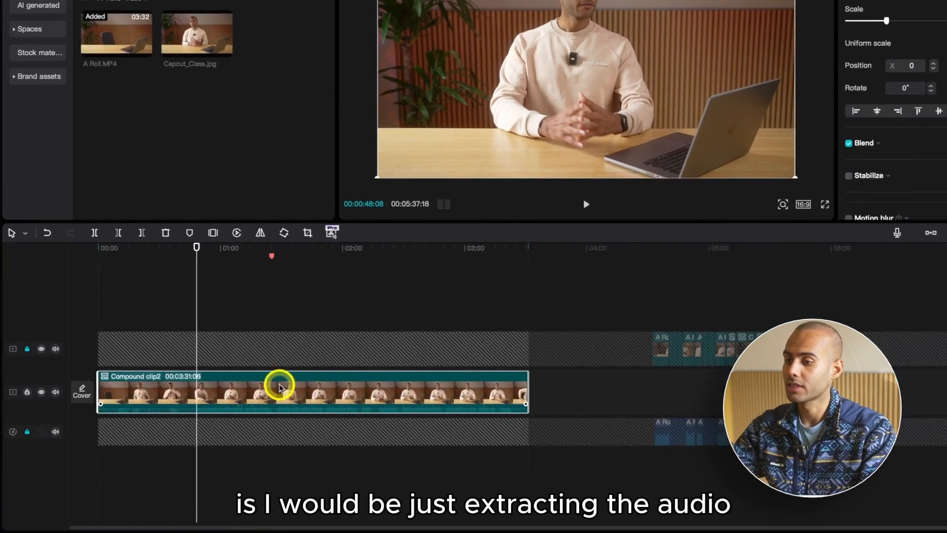
right_click(274, 389)
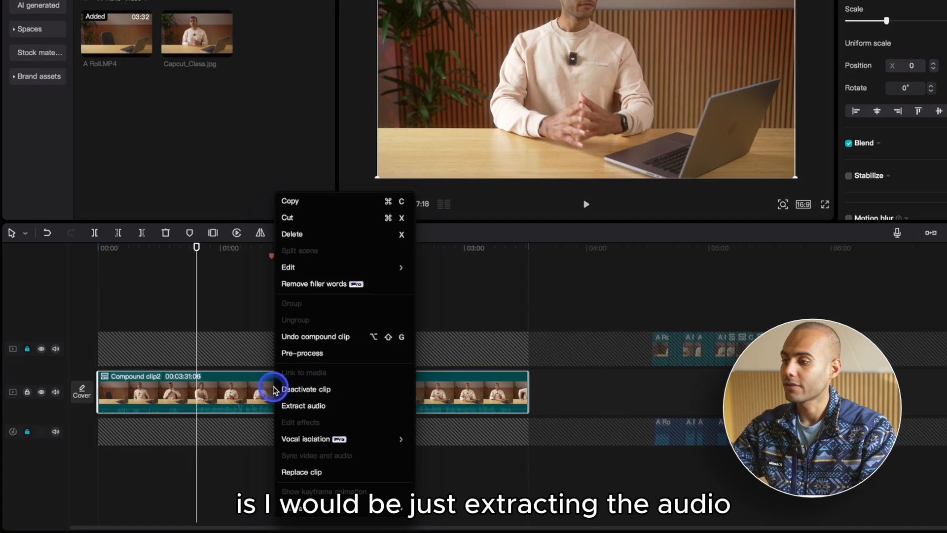
click(294, 405)
mouse_move(196, 248)
mouse_down()
mouse_move(165, 256)
mouse_move(194, 264)
mouse_up()
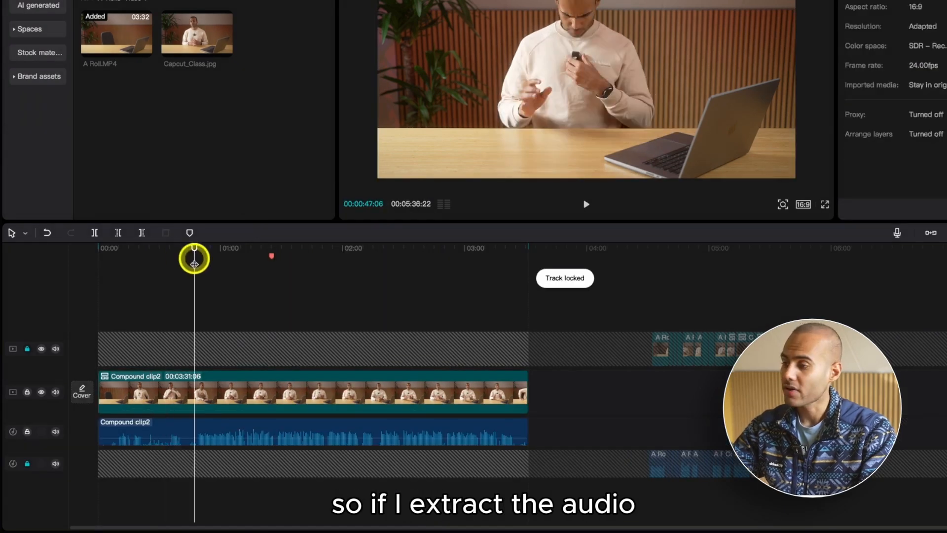
key(super+equal)
key(super+equal)
key(super+minus)
key(super+minus)
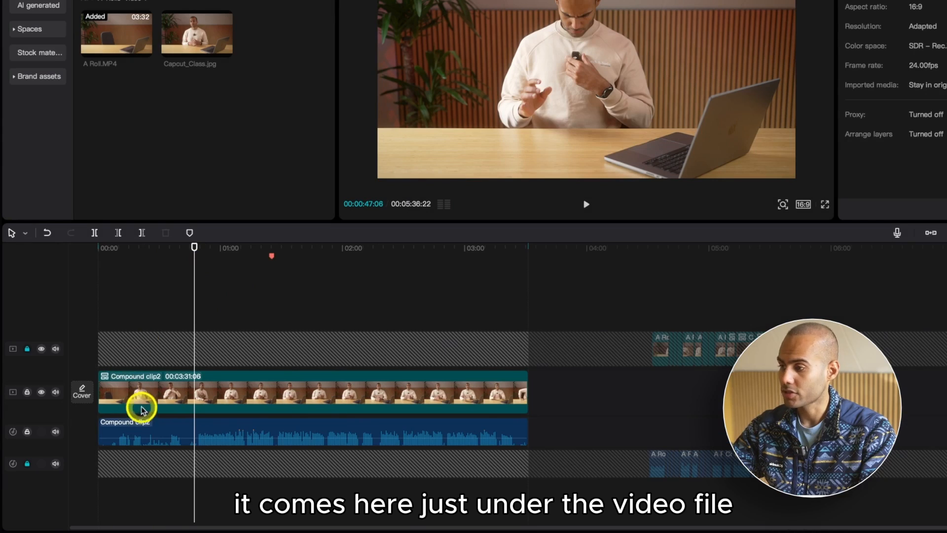
Examine the extracted audio's waveform for pauses, moving the playhead to 00:00:51:04 and on to 00:00:55:19
click(143, 427)
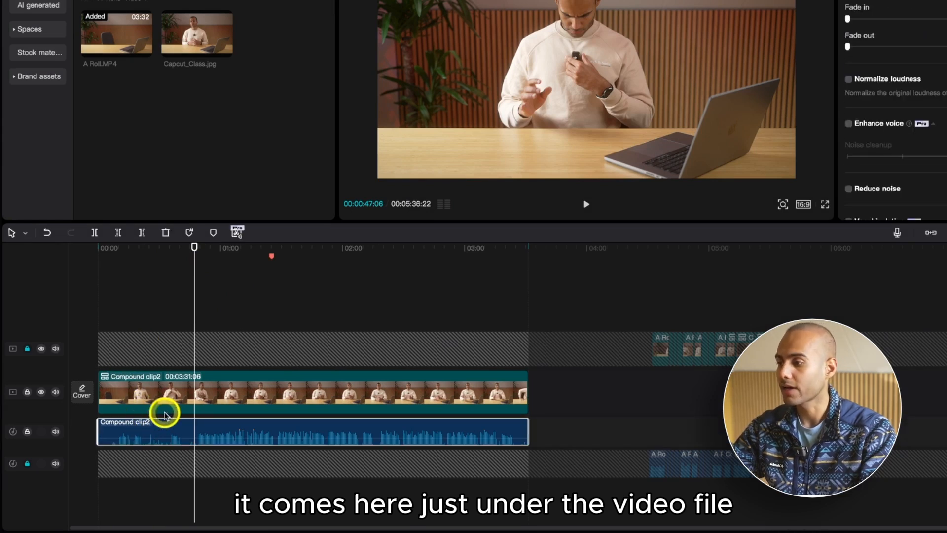
key(super+equal)
key(super+equal)
key(super+equal)
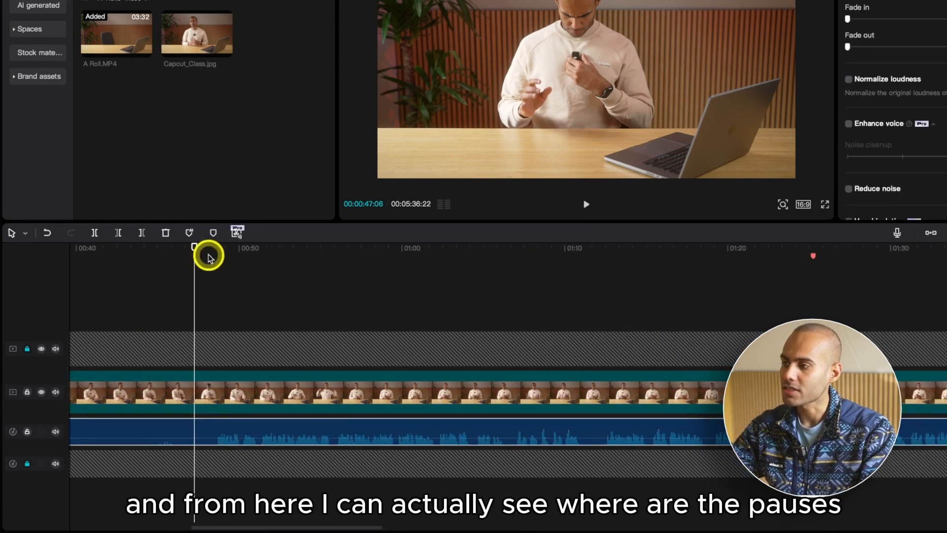
drag(207, 256, 258, 269)
click(332, 261)
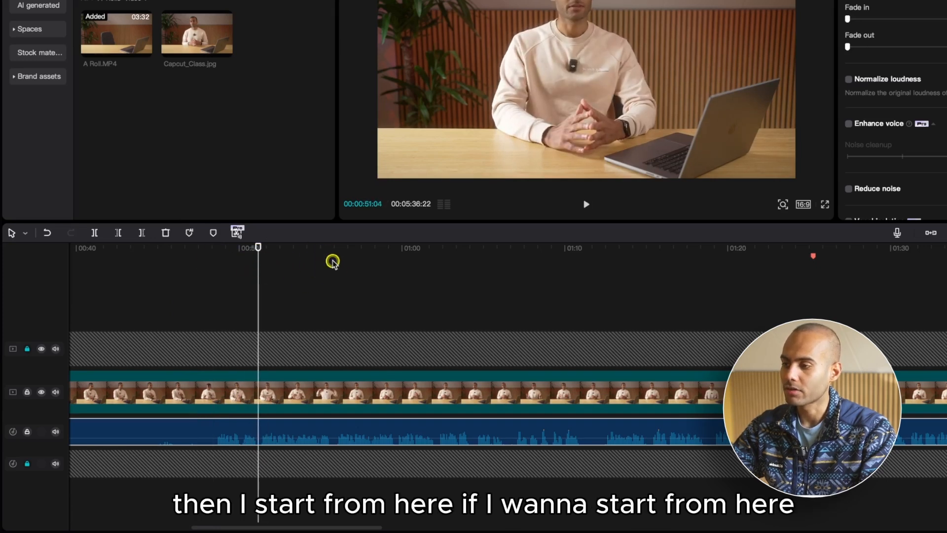
mouse_move(335, 256)
mouse_down()
mouse_move(344, 255)
mouse_move(332, 255)
mouse_up()
key(super+minus)
key(super+minus)
key(super+minus)
key(super+minus)
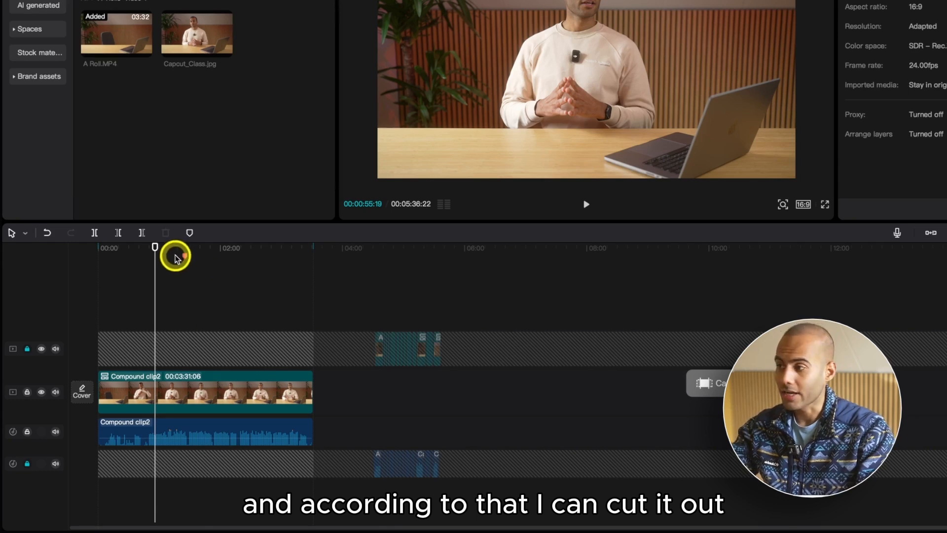
scroll(169, 256, up, 2)
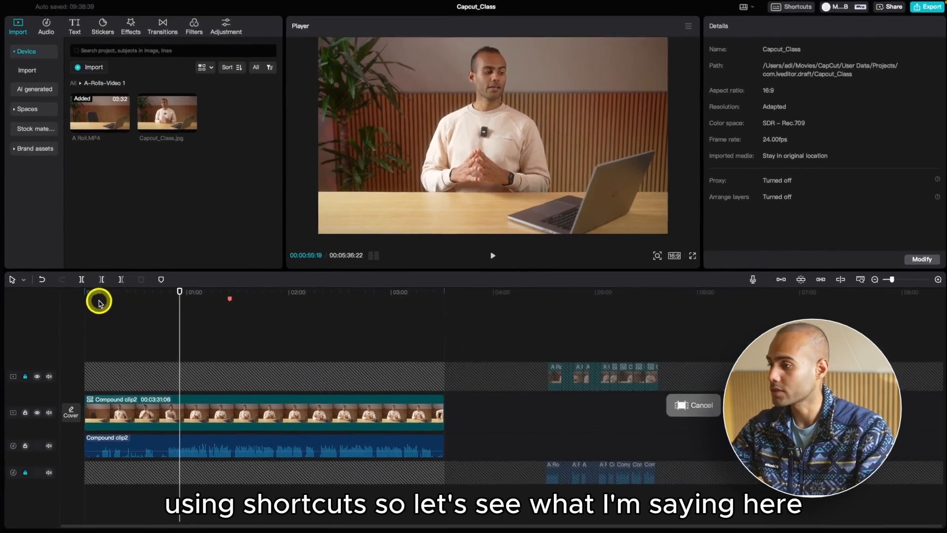
Play the compound clip from about 00:00:09 and check the speech up to about 00:00:37
click(110, 259)
key(space)
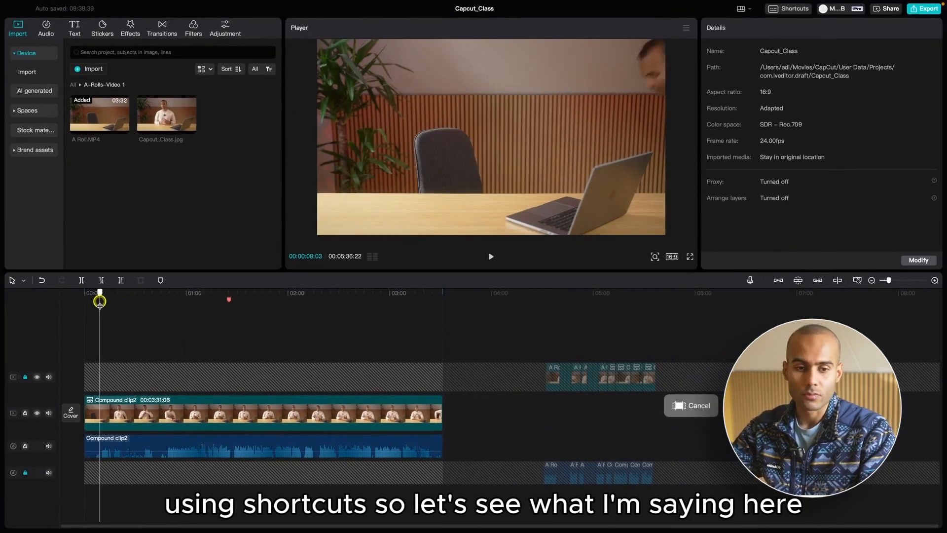
scroll(126, 304, up, 2)
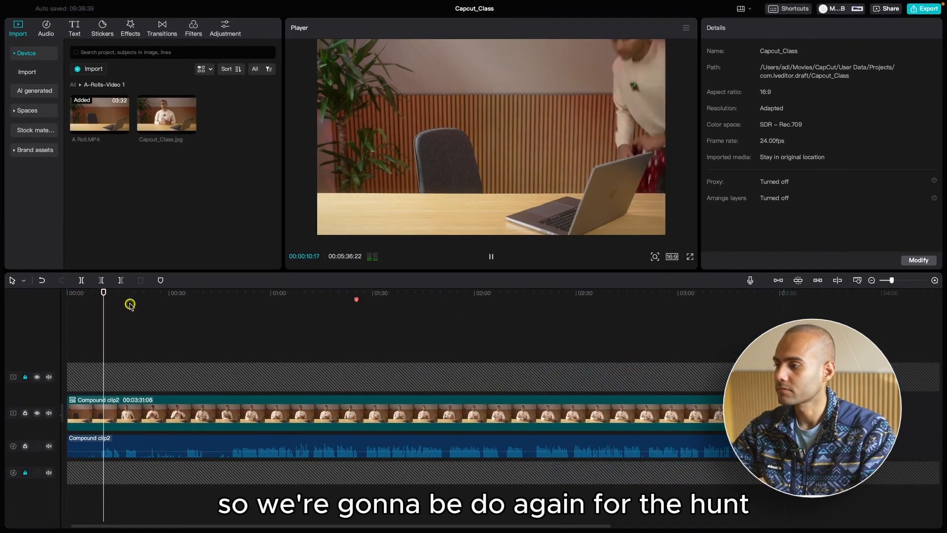
scroll(307, 317, up, 2)
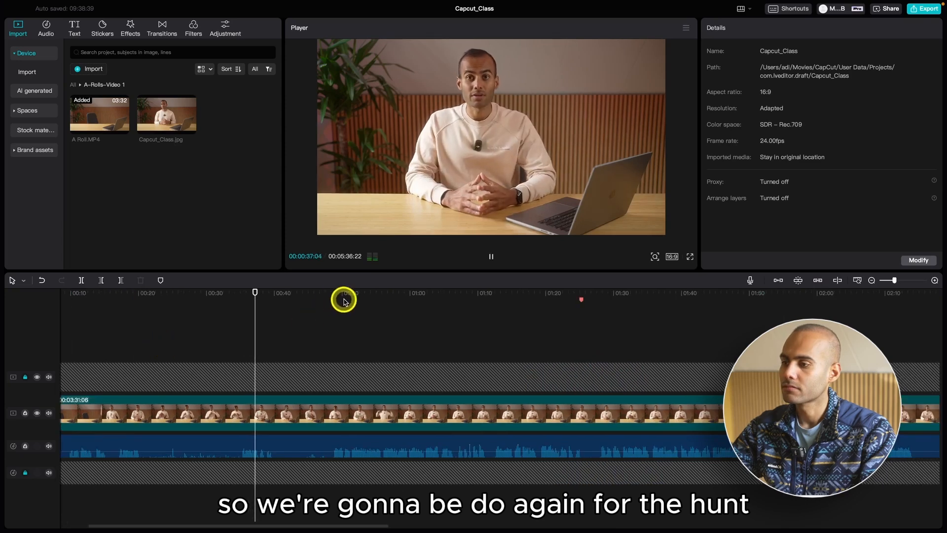
key(space)
Play the compound clip from about 00:00:48 to 00:00:57 and bring the playhead back to 00:00:55:19
drag(318, 302, 411, 379)
key(super+minus)
key(super+minus)
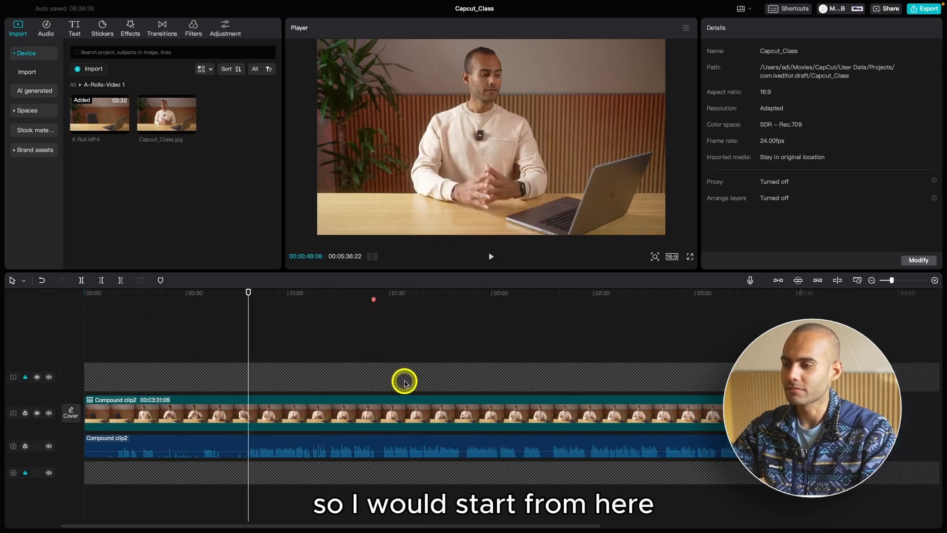
key(space)
key(super+equal)
key(super+equal)
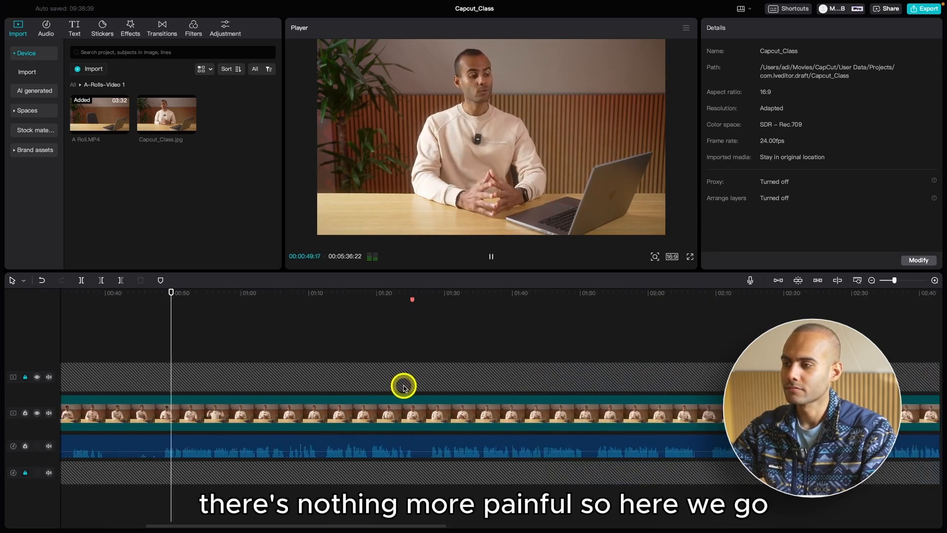
key(XF86AudioRaiseVolume)
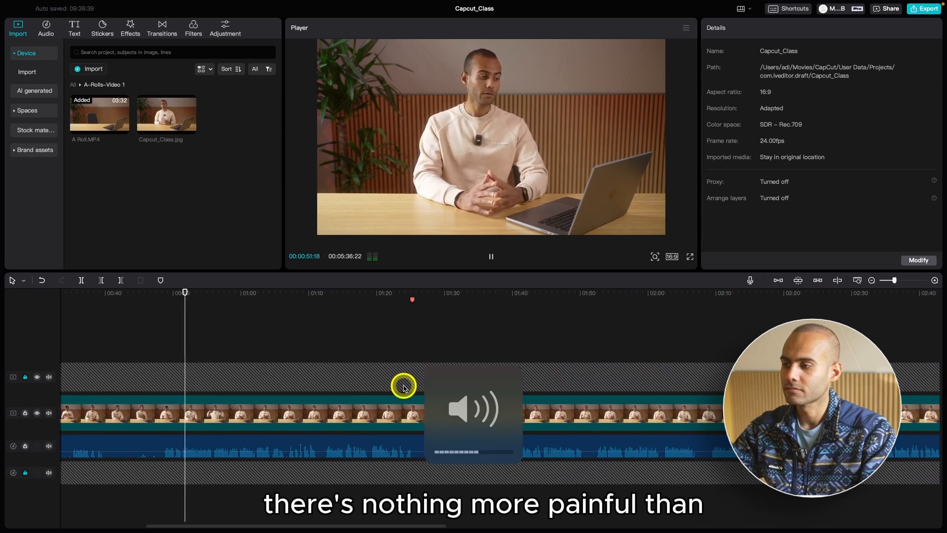
key(super+equal)
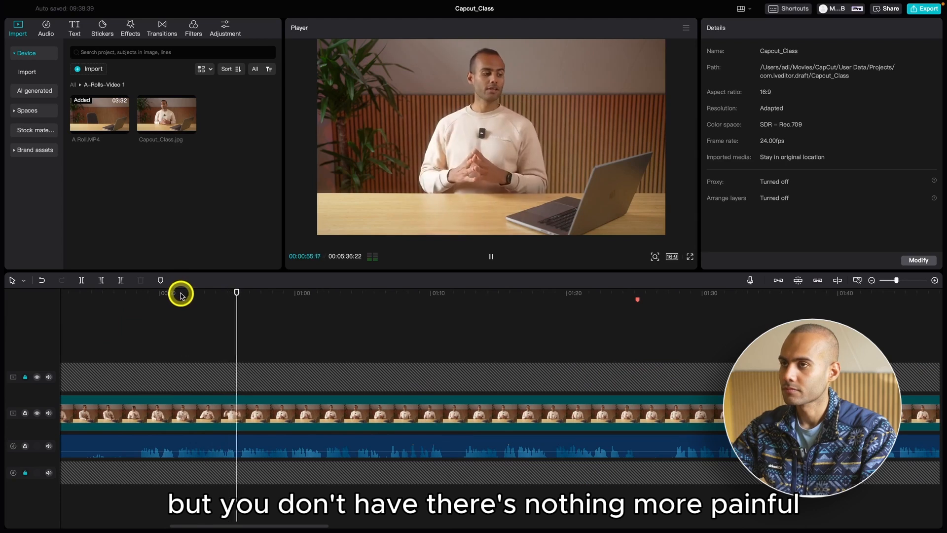
key(space)
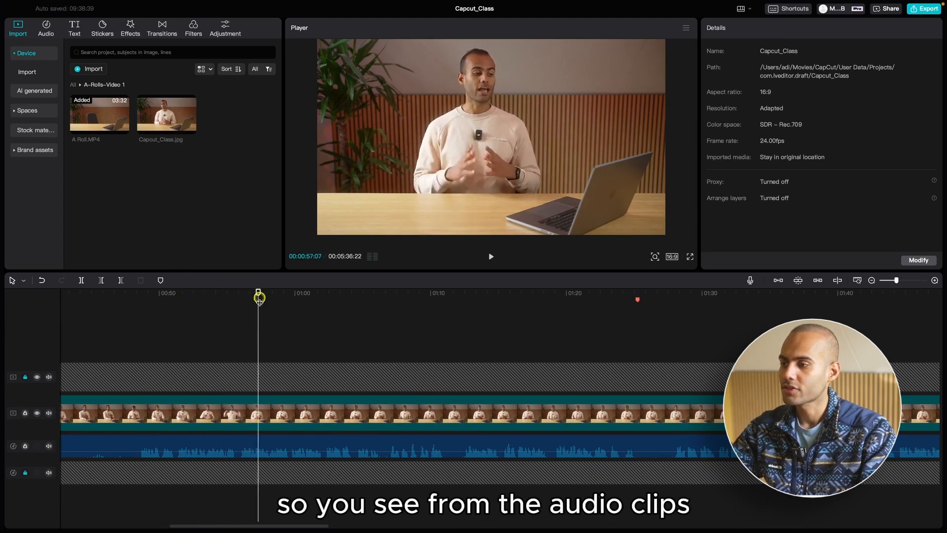
click(235, 323)
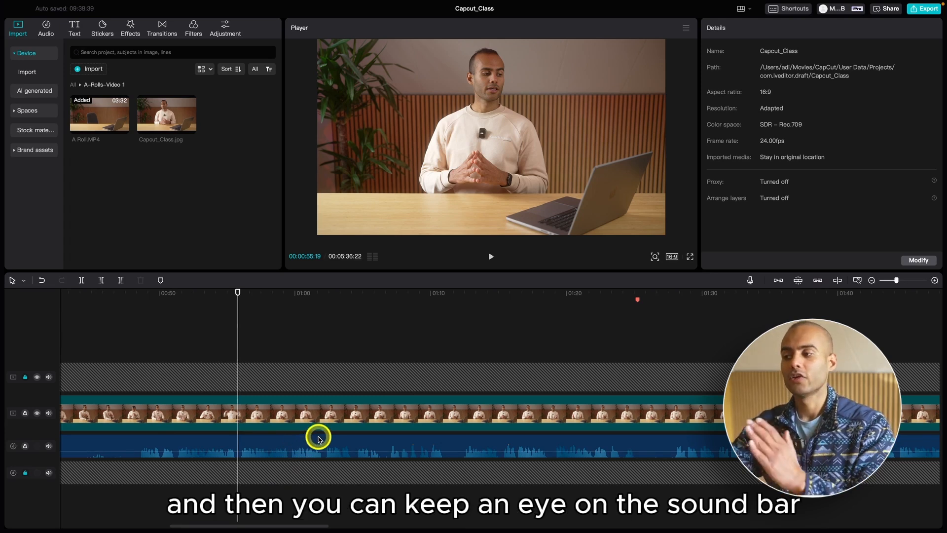
Replay the take from 00:00:55:19 to about 00:01:03 while checking its speech against the audio waveform
key(super+equal)
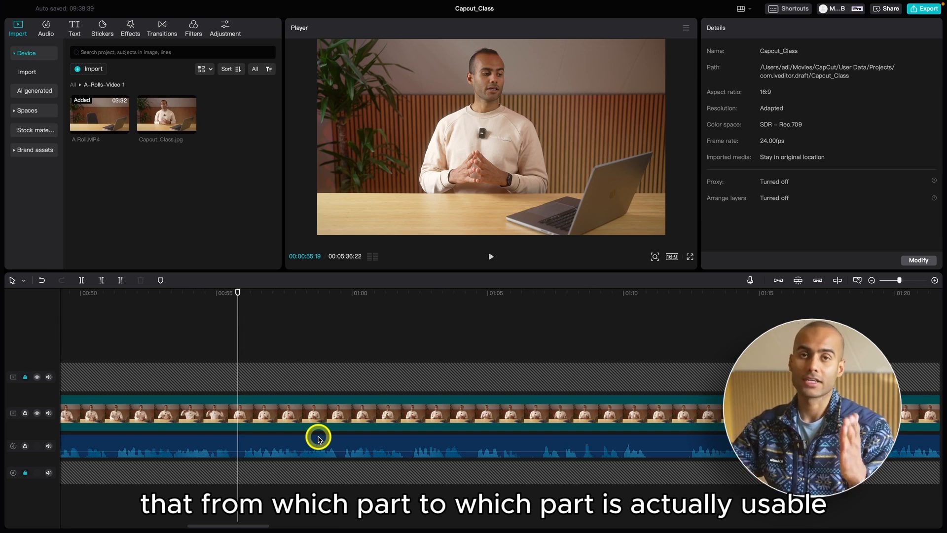
key(space)
key(super+minus)
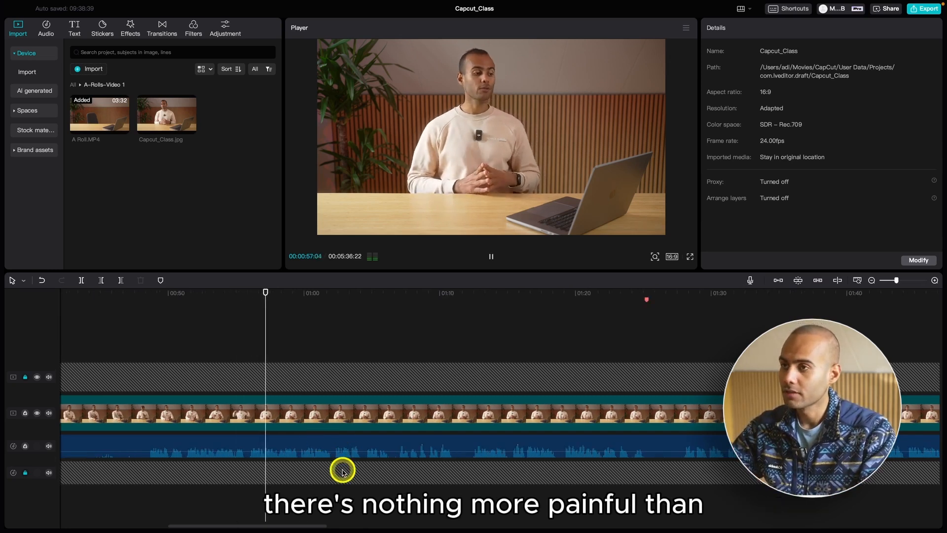
key(super+equal)
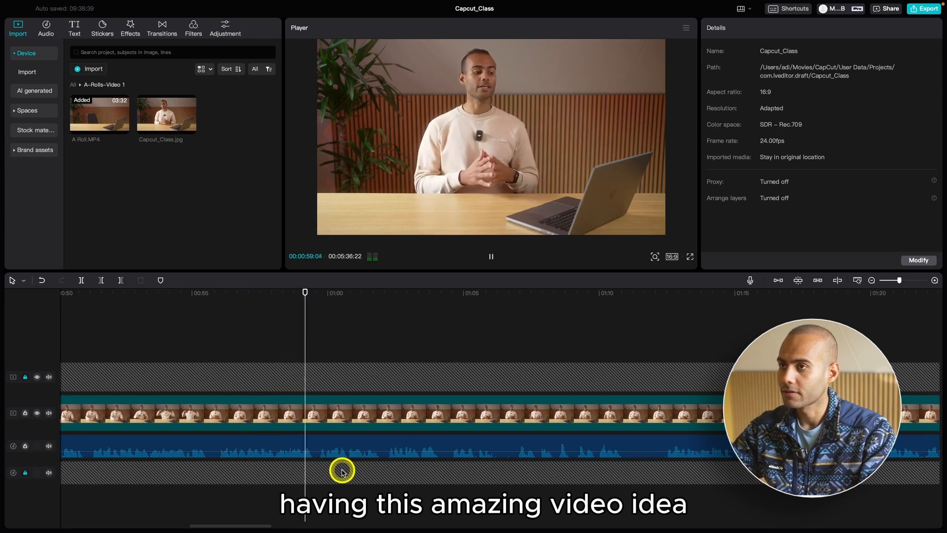
key(super+minus)
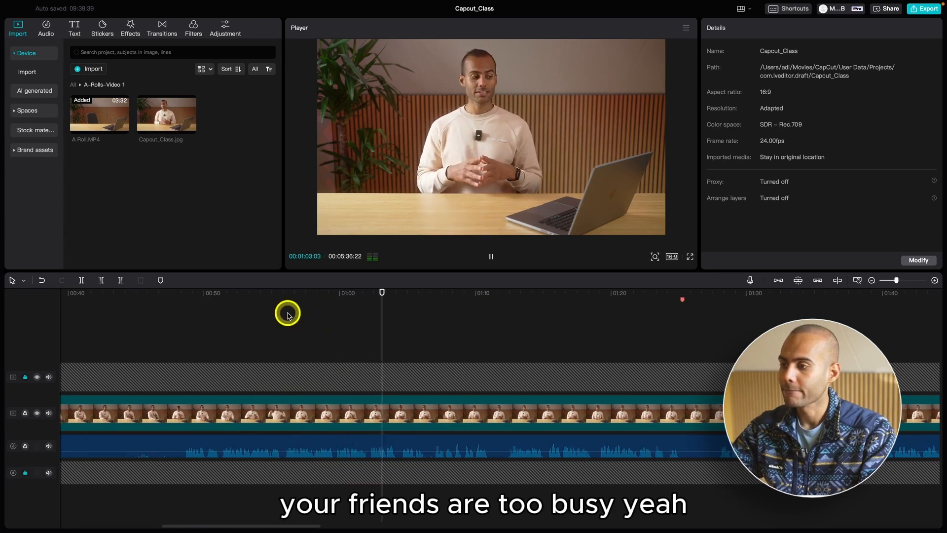
Trim away everything before 00:00:55:21 from both the compound clip and its extracted audio
click(288, 315)
drag(288, 314, 283, 327)
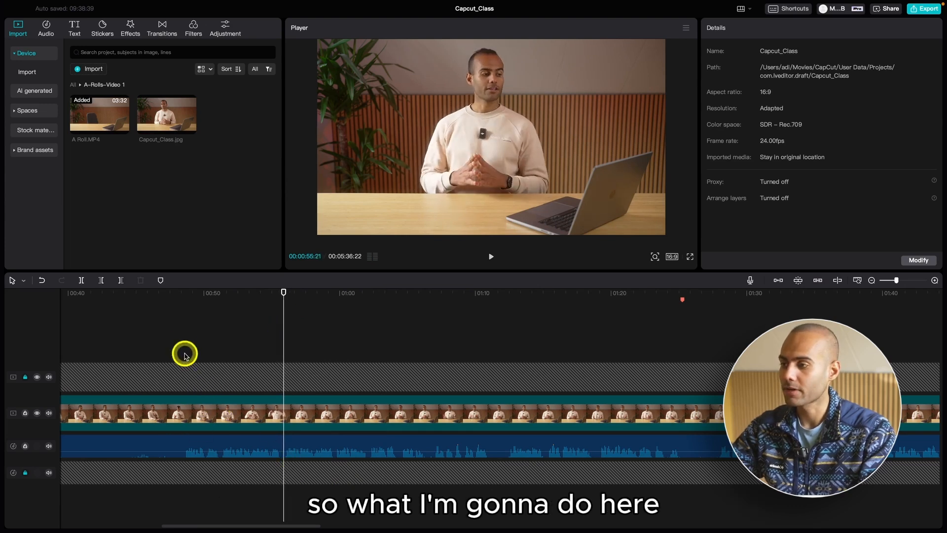
drag(180, 343, 227, 474)
key(alt+g)
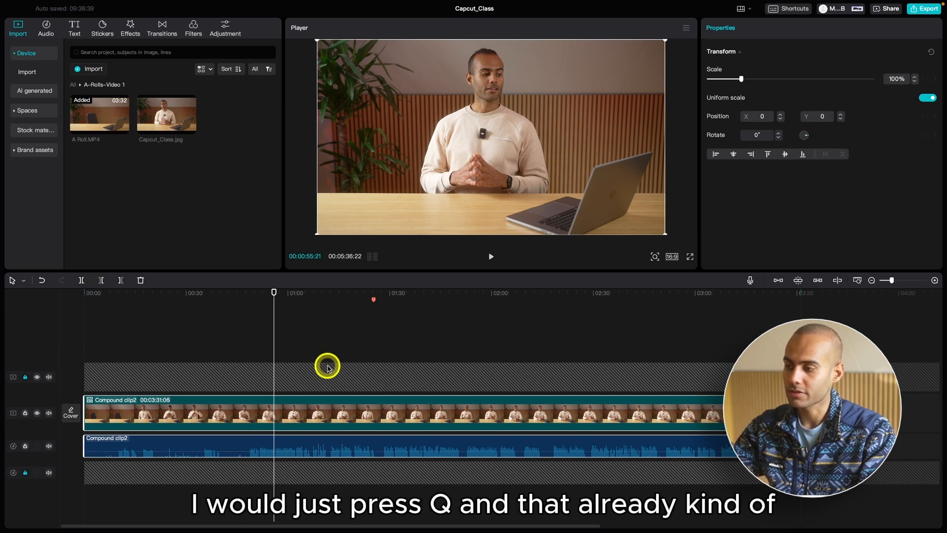
key(q)
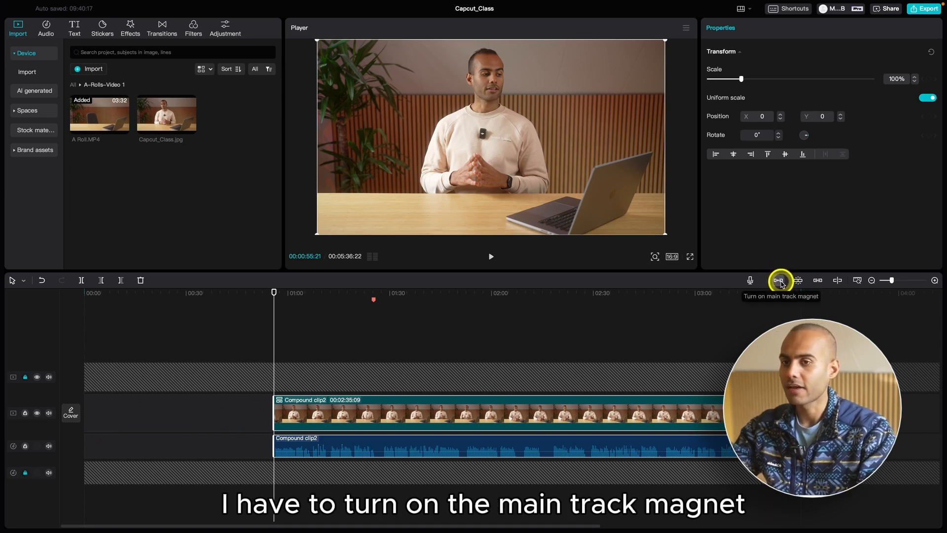
Turn on the main track magnet and snapping, and move the extracted audio to the timeline start, aligned with the video
click(778, 281)
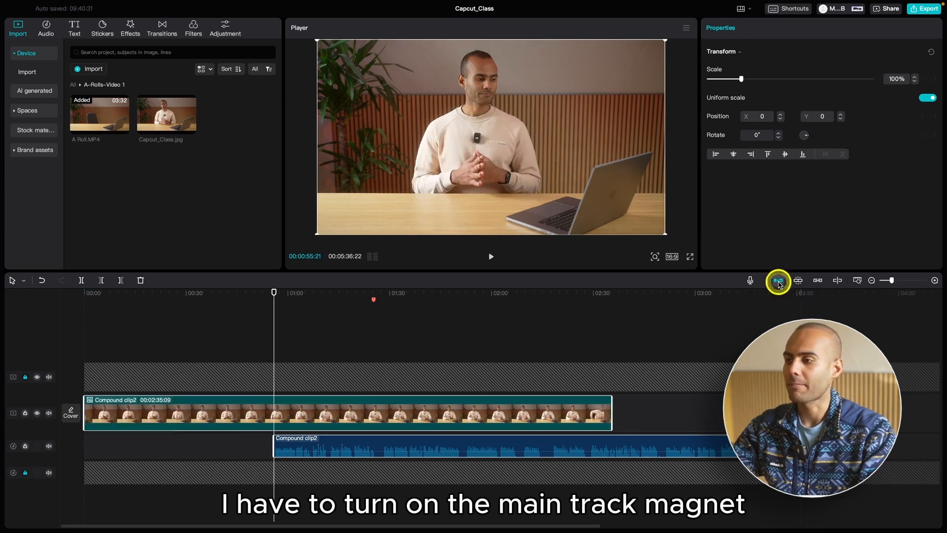
click(190, 449)
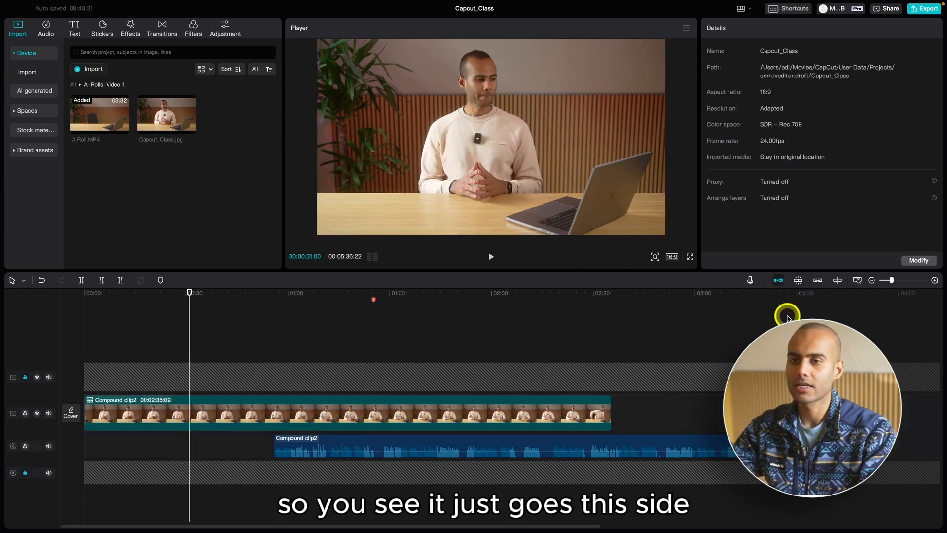
click(801, 280)
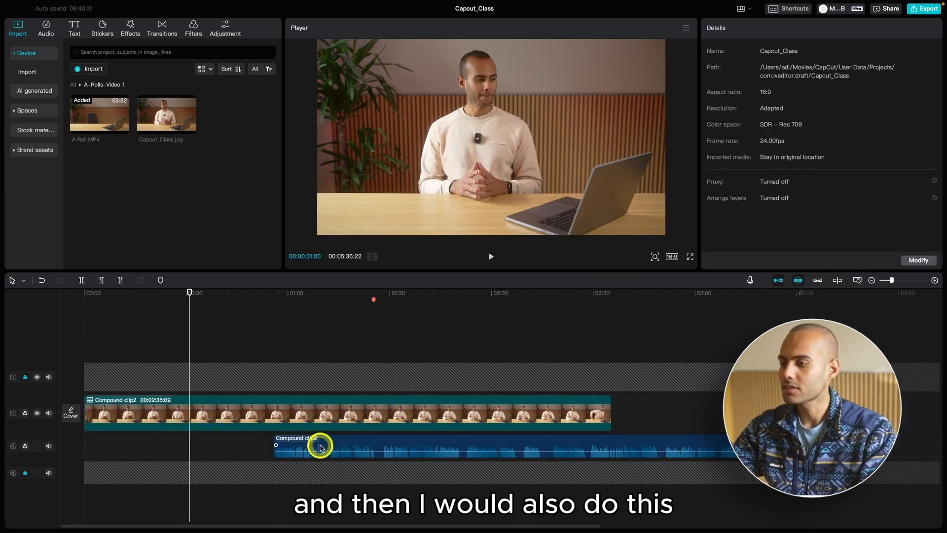
drag(344, 440, 152, 442)
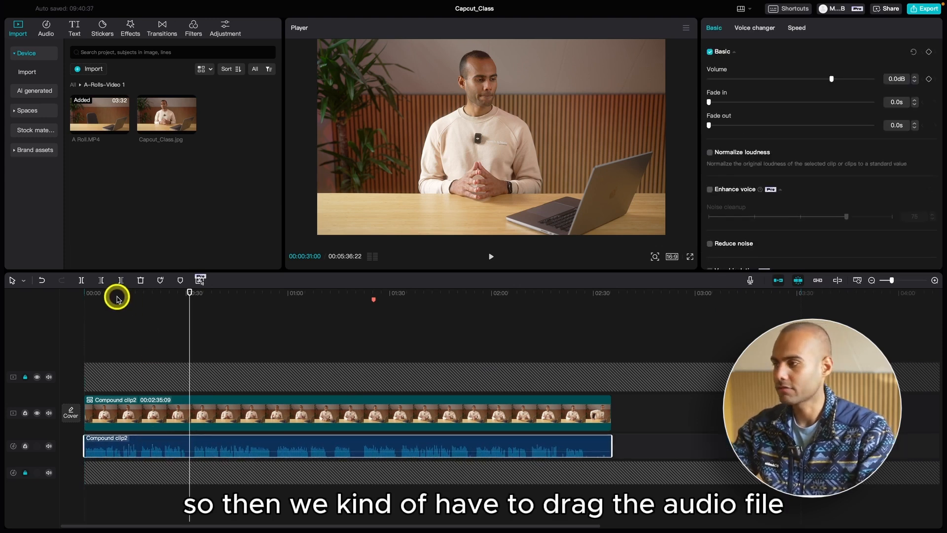
Move the playhead to the start of the timeline and select the video clip together with its extracted audio
drag(116, 294, 84, 294)
click(135, 422)
key(super+minus)
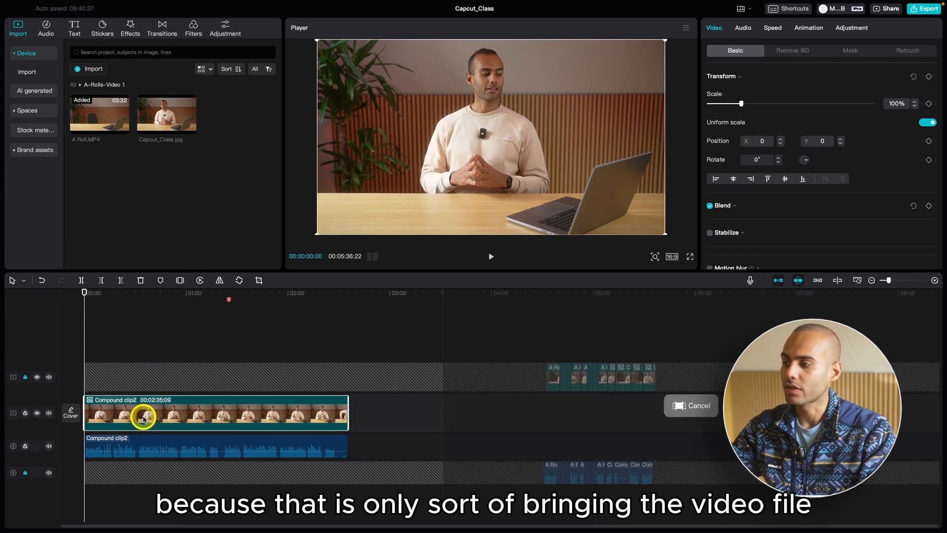
key(super+equal)
key(super+equal)
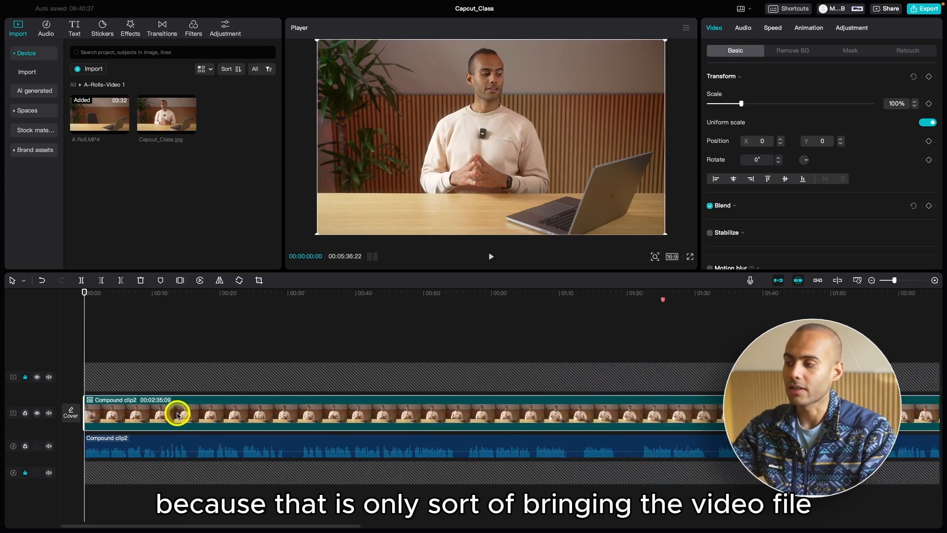
key(super+minus)
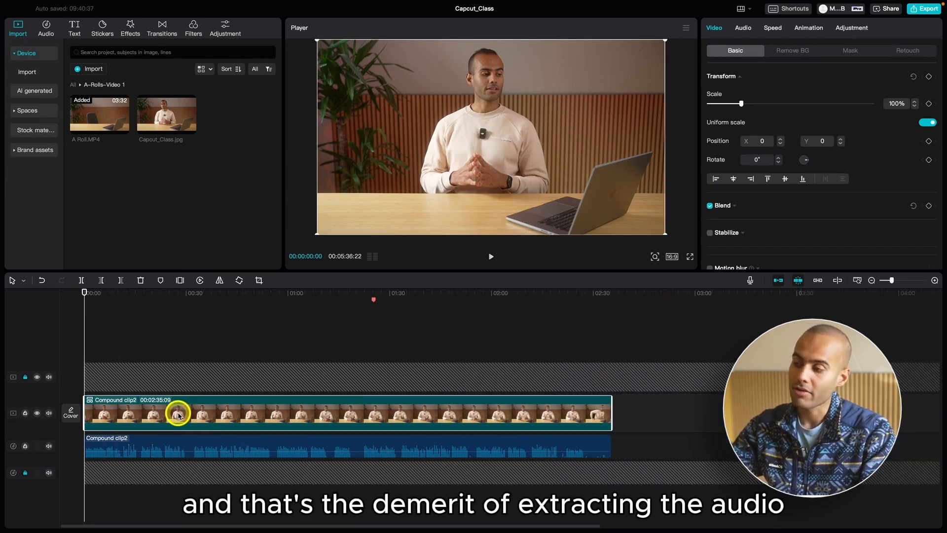
click(175, 442)
drag(684, 421, 668, 416)
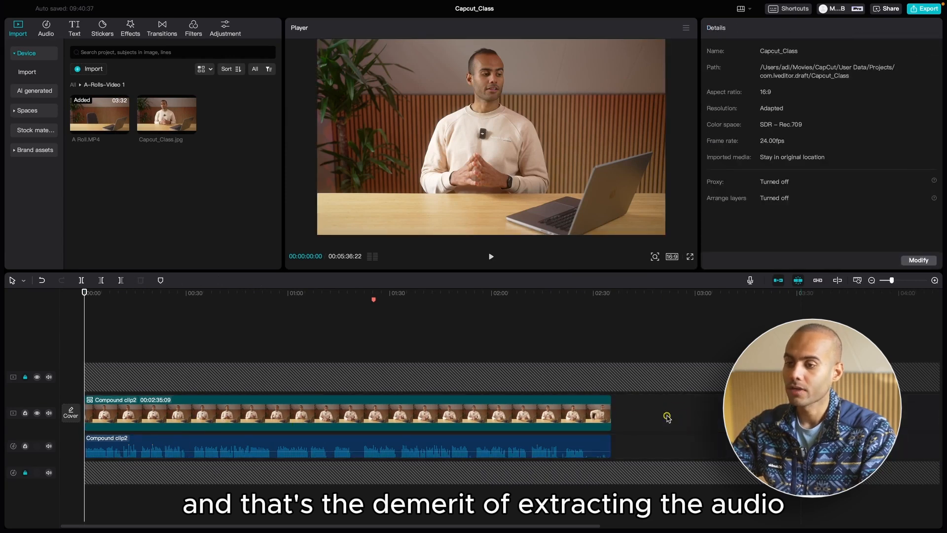
drag(668, 416, 521, 424)
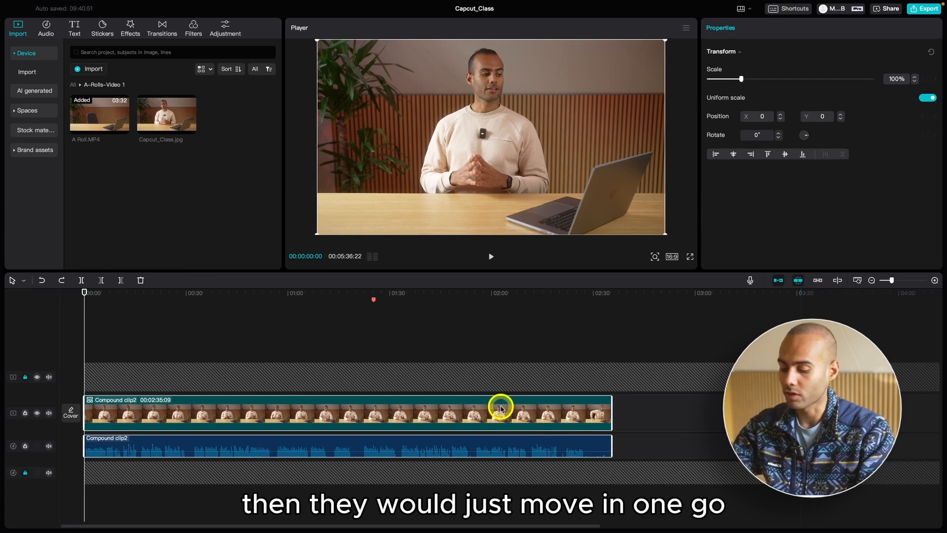
Play the trimmed clips from the start to about 00:00:12 and return the playhead to the pause around 00:00:10
key(super+equal)
key(space)
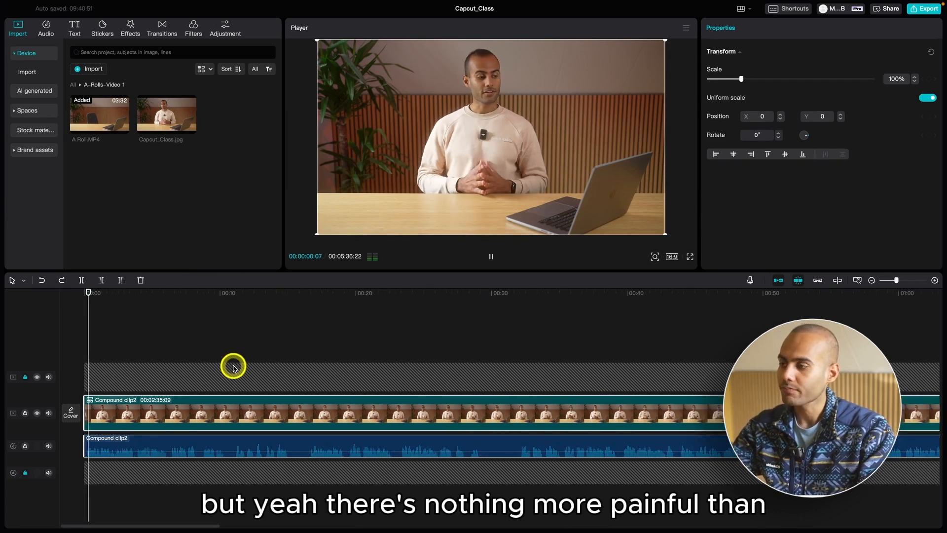
key(super+equal)
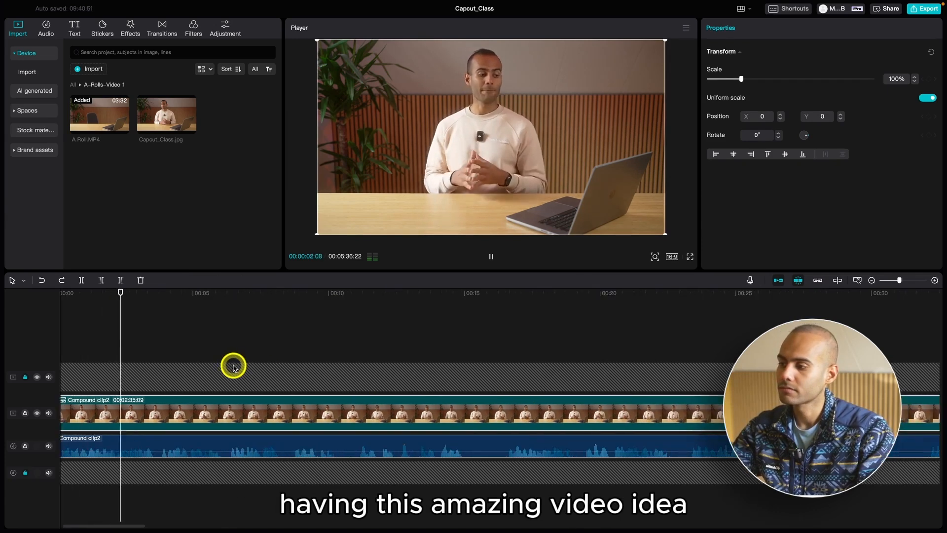
key(super+equal)
key(super+minus)
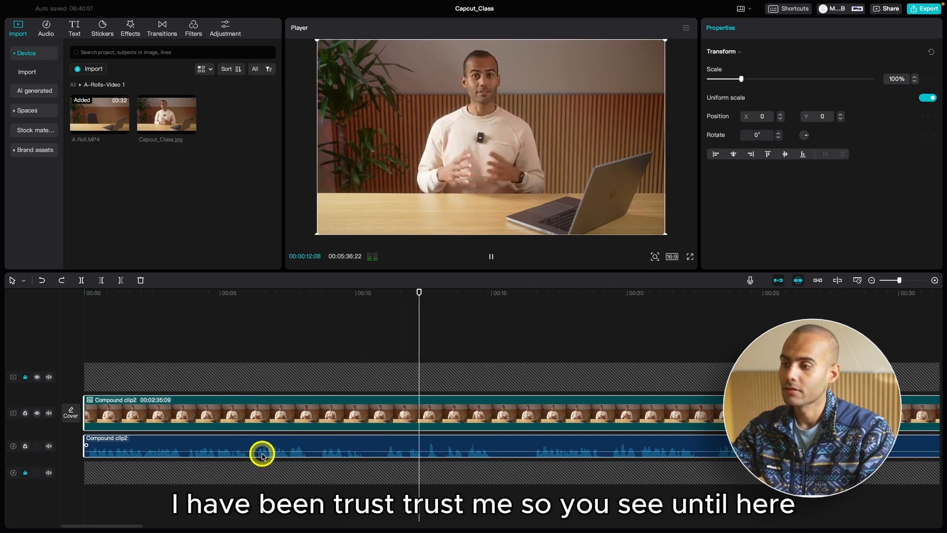
click(376, 298)
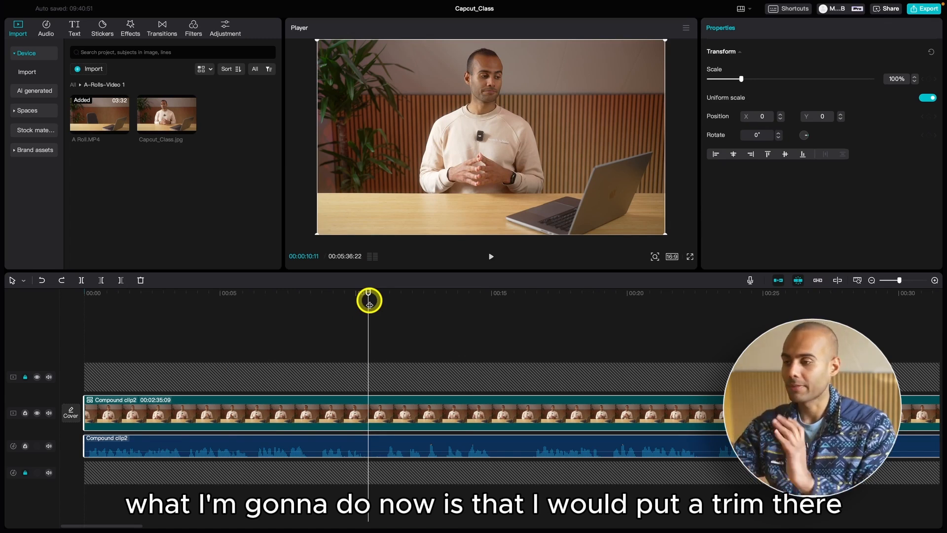
Try splitting the video clip and its audio at 00:00:10:08, and undo the split
drag(370, 305, 365, 429)
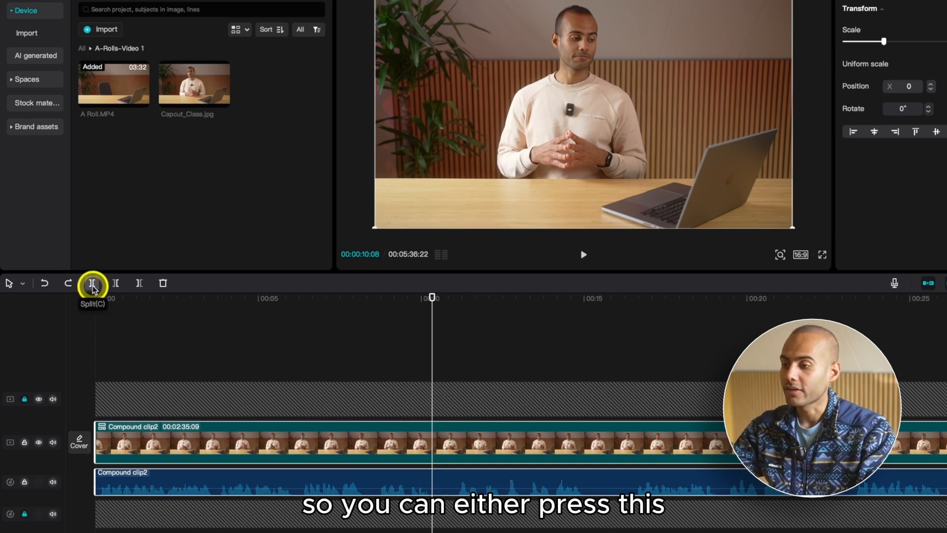
click(92, 284)
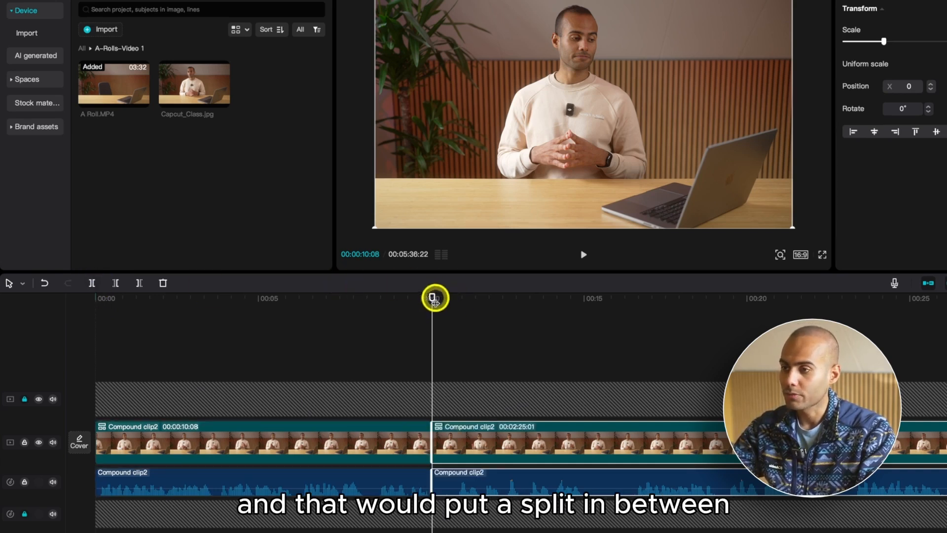
drag(434, 298, 462, 302)
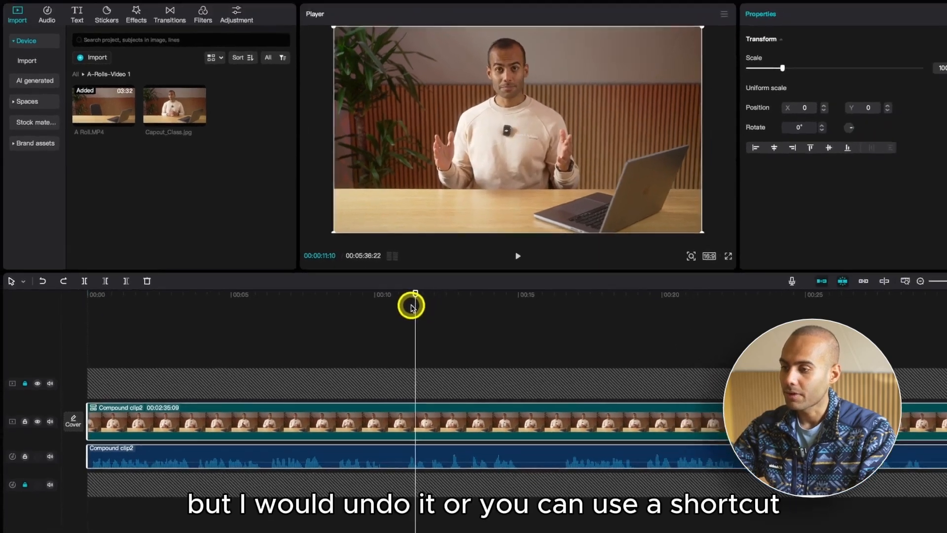
Split the video clip and its audio at 00:00:10:06
drag(411, 307, 384, 308)
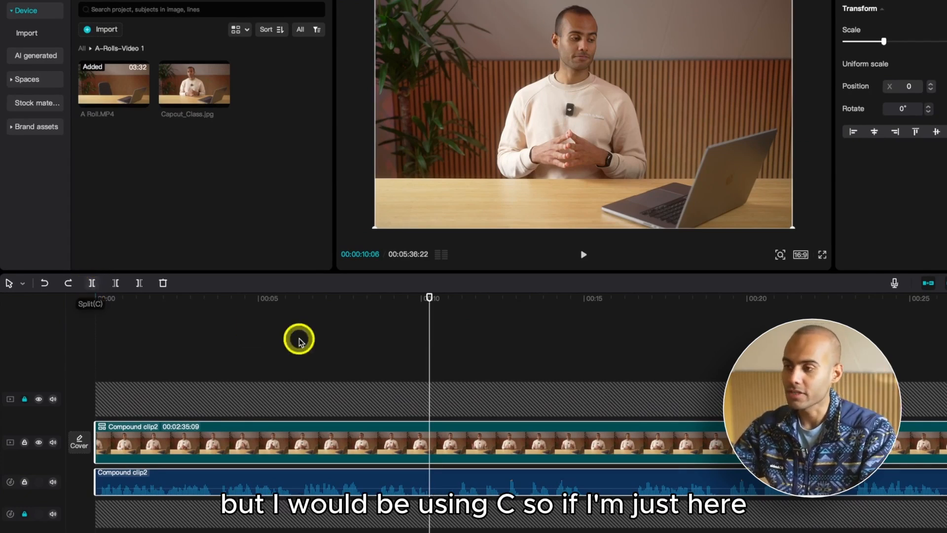
key(c)
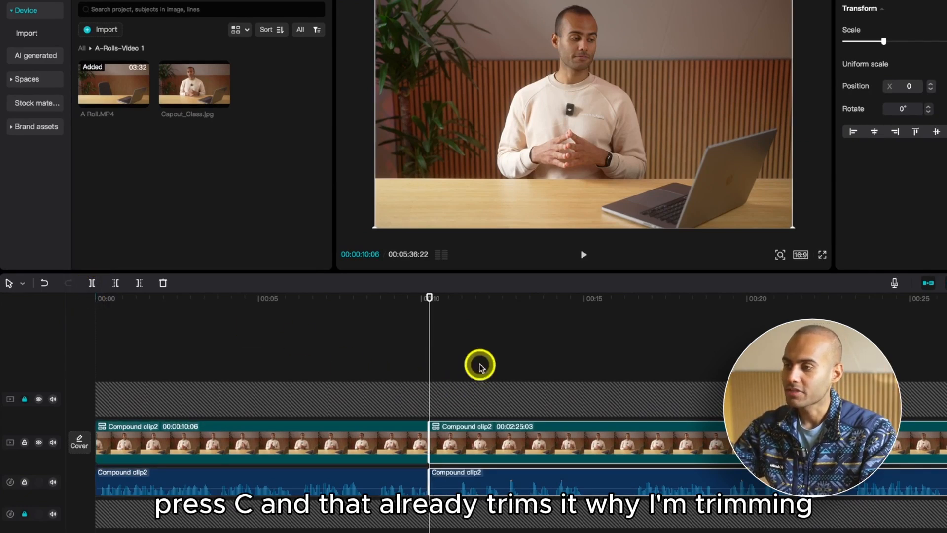
Play the second part from 00:00:11:00 and check the repeated takes up to about 00:00:17
drag(429, 297, 455, 308)
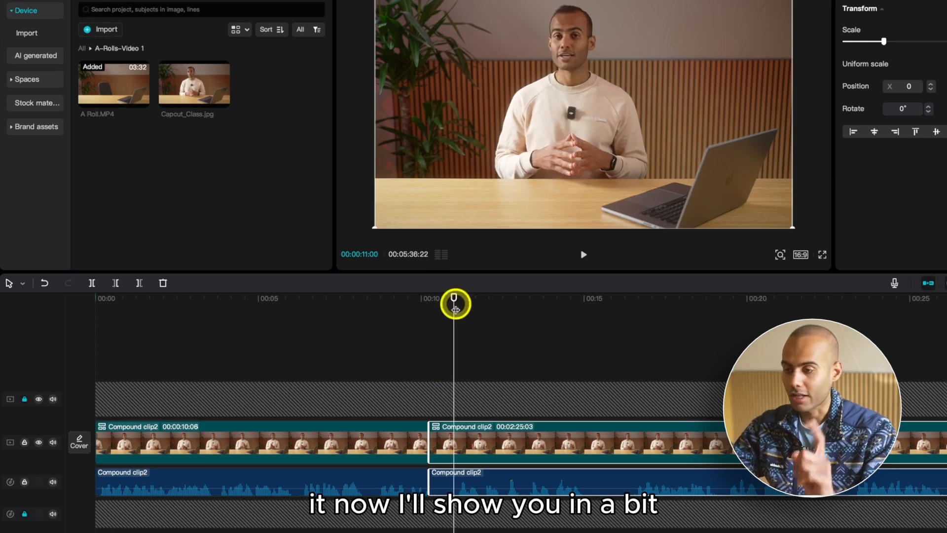
key(space)
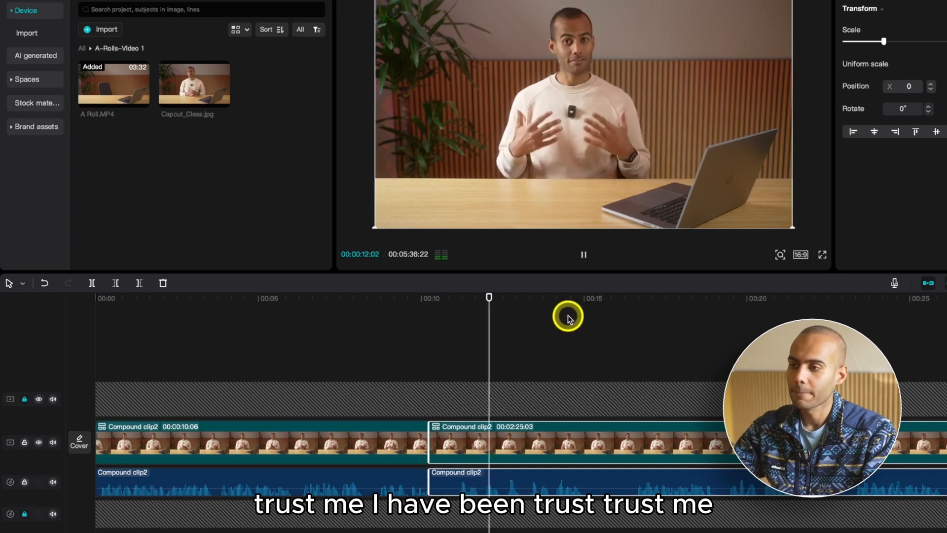
scroll(465, 351, right, 5)
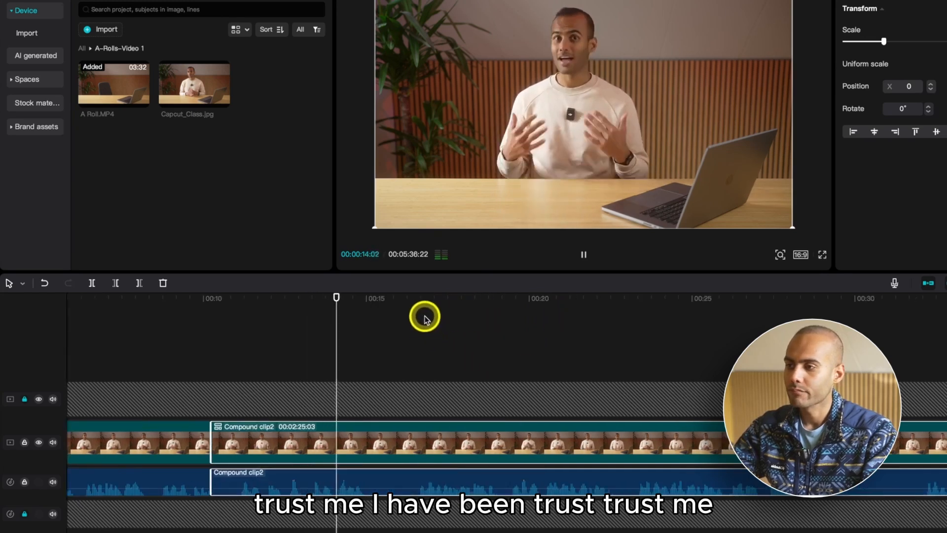
click(408, 302)
key(space)
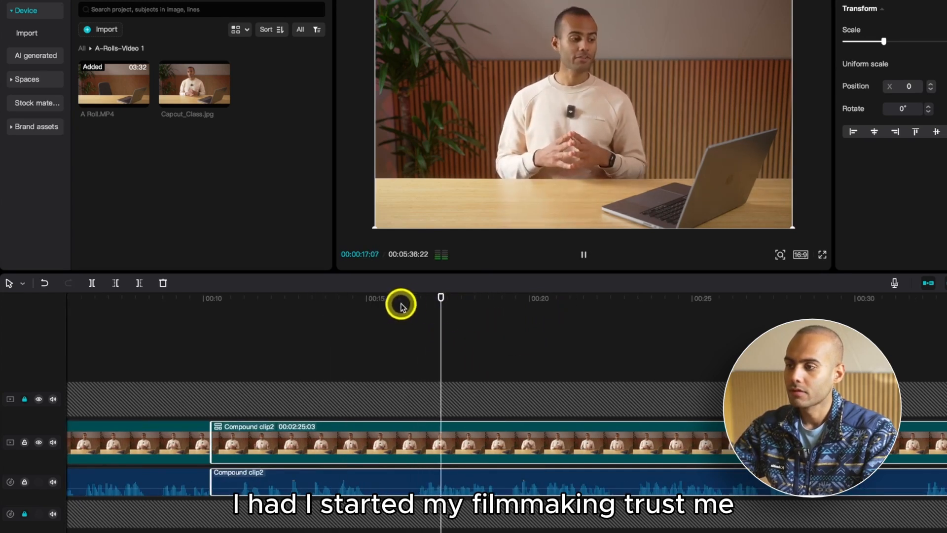
Replay the second part to find the usable take, place the playhead at 00:00:13:06, and select that part's video and audio
click(286, 305)
key(space)
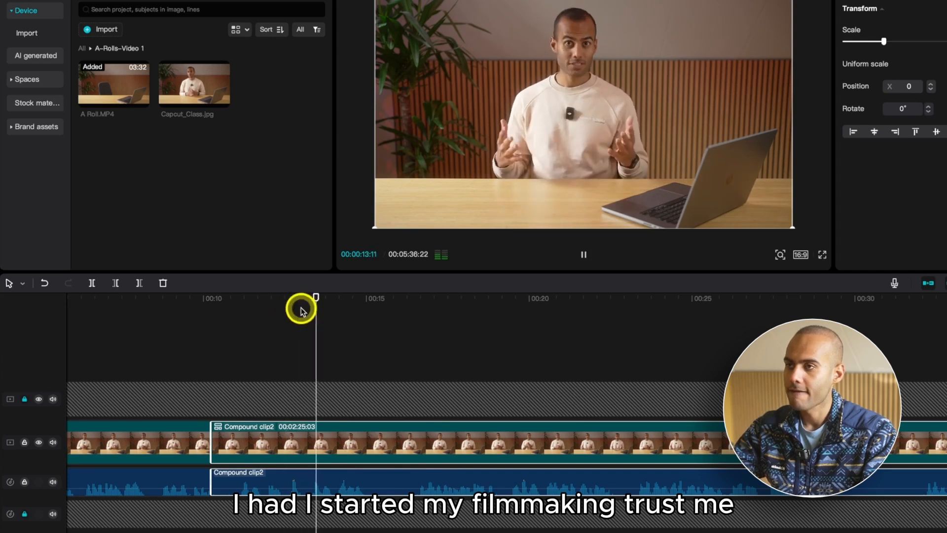
click(326, 316)
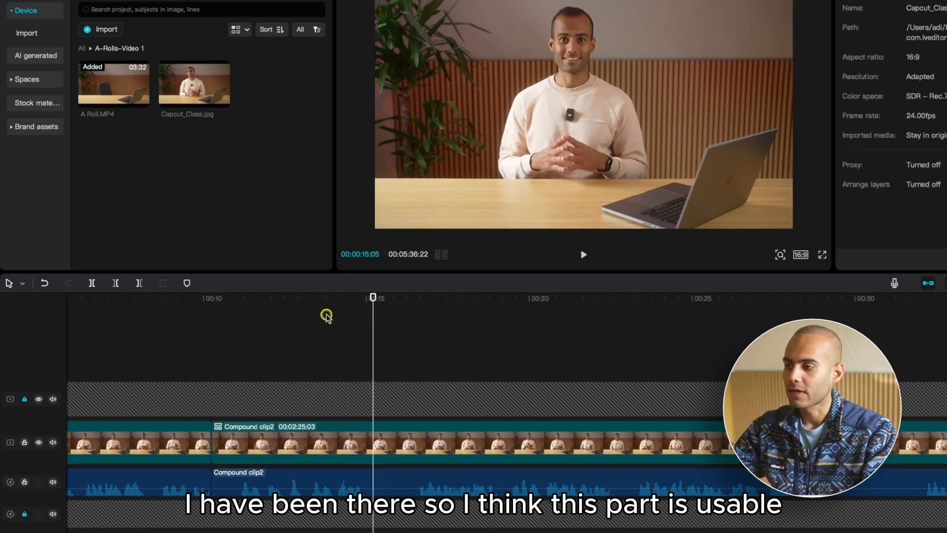
drag(373, 298, 309, 324)
click(362, 433)
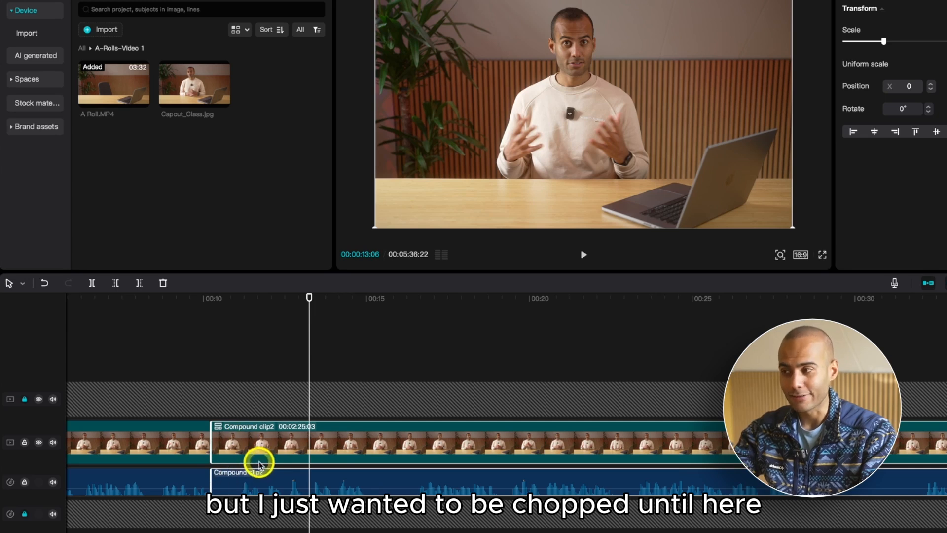
Undo the split at 00:00:10:06, try removing everything before 00:00:13:06 from the unsplit clip and audio, and undo that trim
key(ctrl+z)
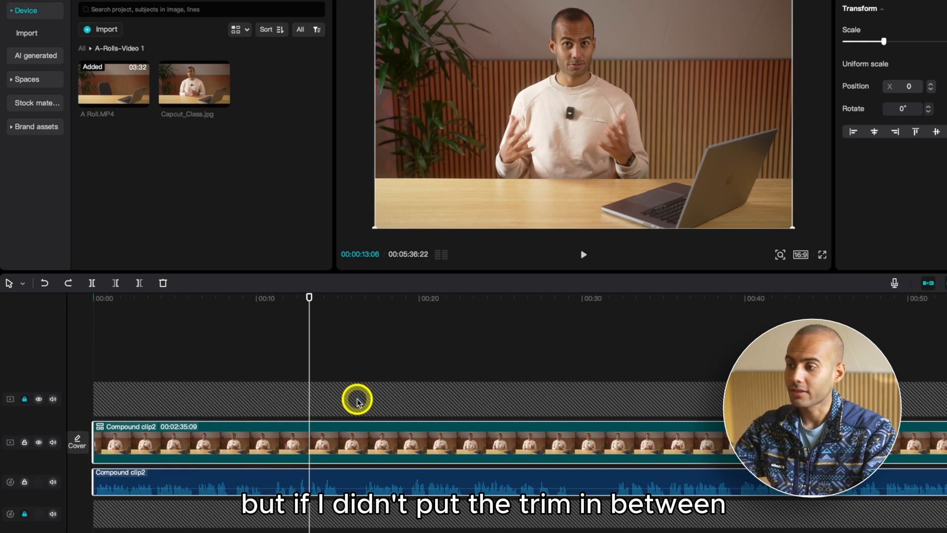
key(q)
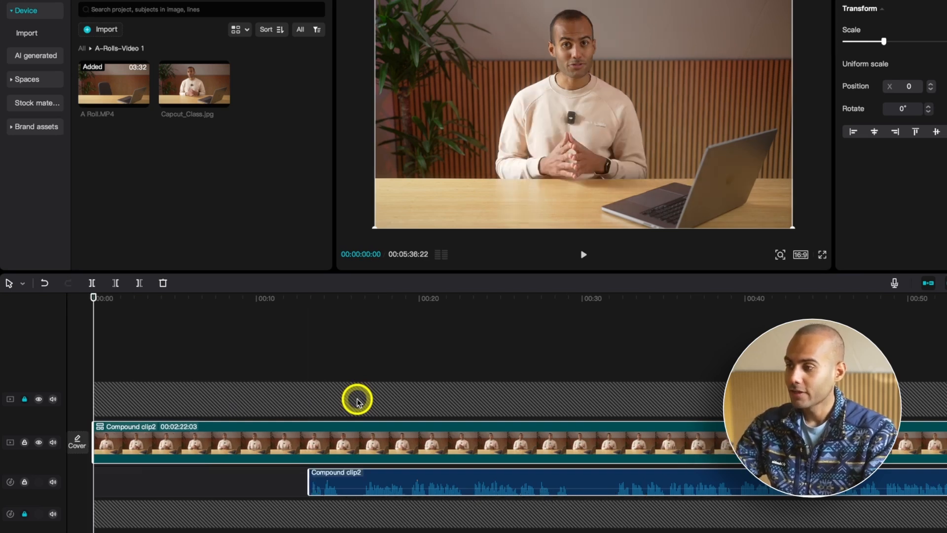
key(super+z)
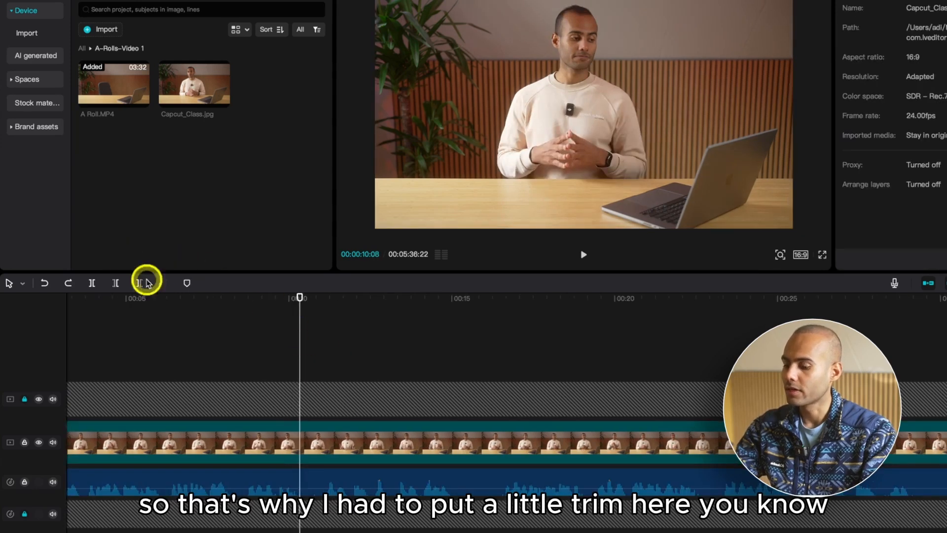
Split the video clip and its audio at 00:00:10:08 and trim the second part's start up to 00:00:13:06
click(378, 441)
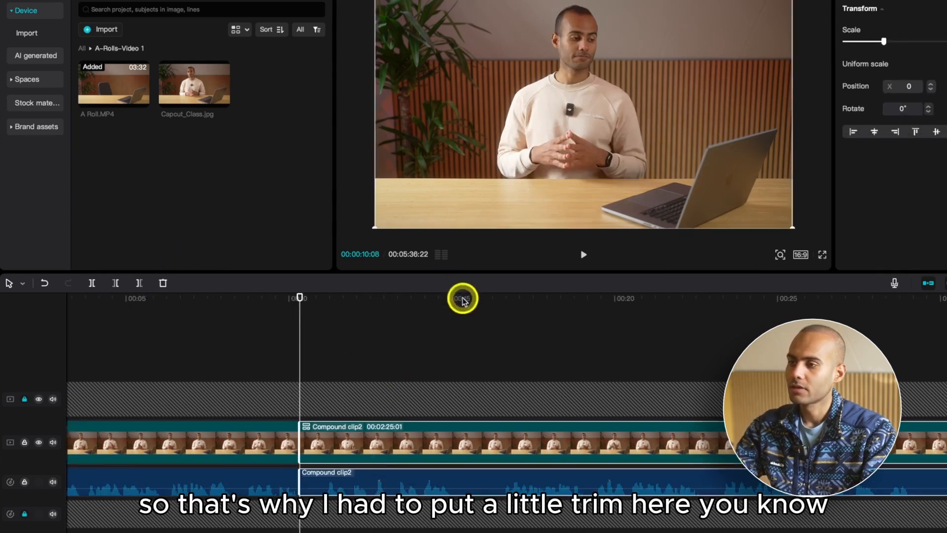
click(396, 303)
key(space)
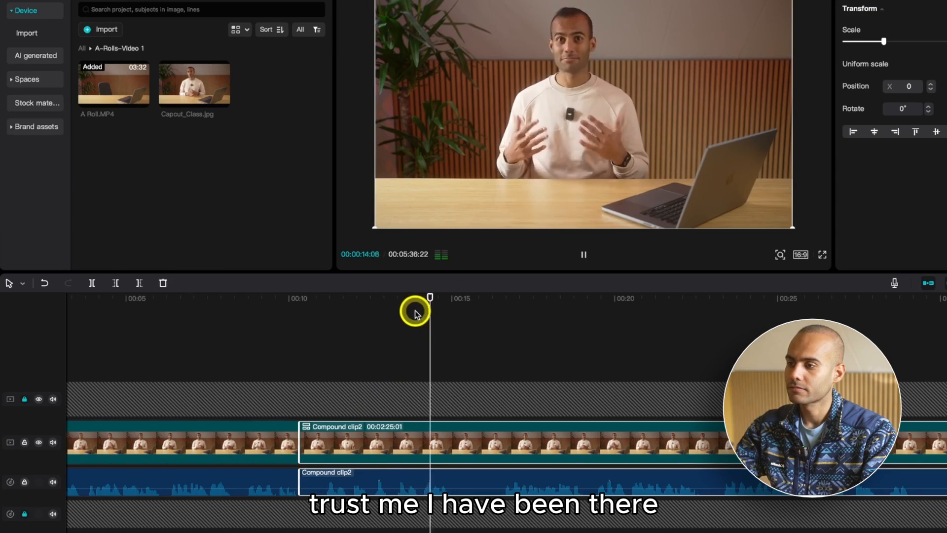
click(404, 322)
drag(405, 322, 396, 327)
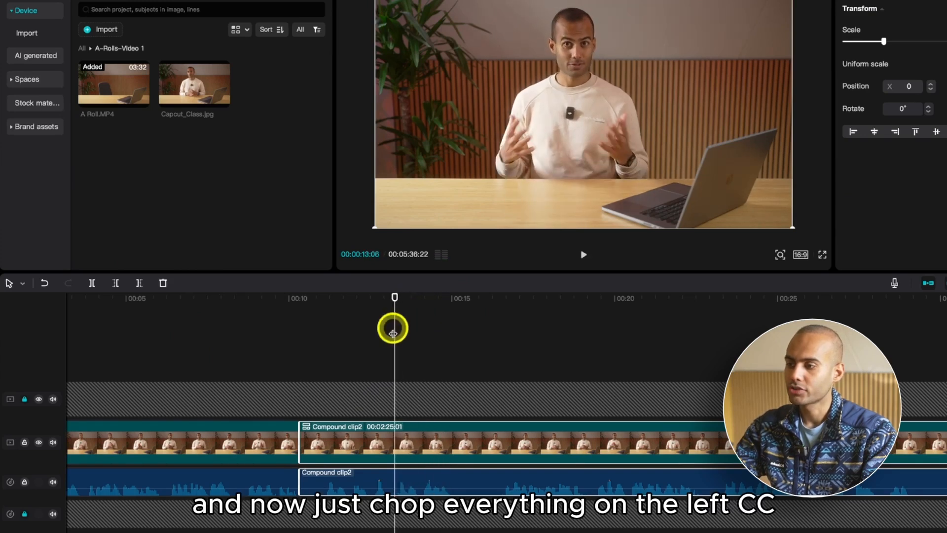
key(q)
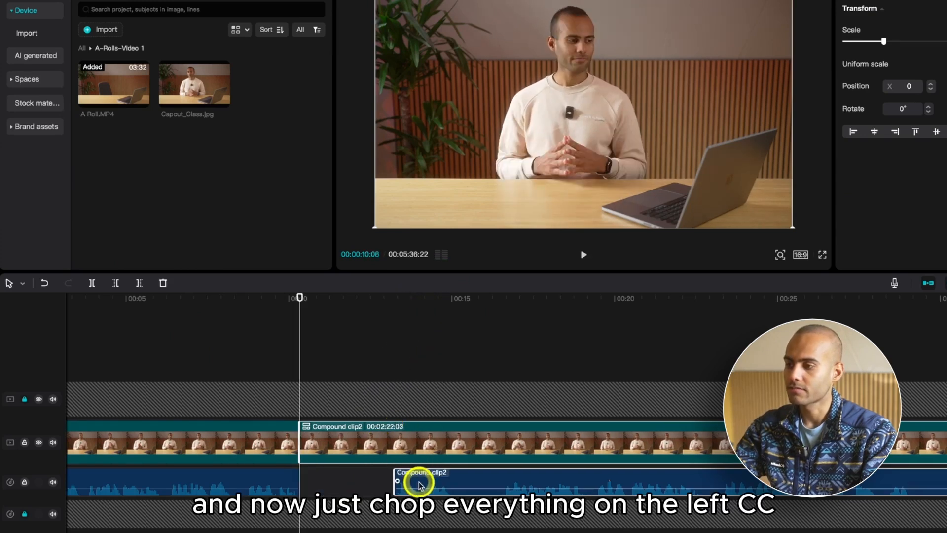
Move the trimmed second audio part back to 00:00:10:08 to close the gap under the video
drag(428, 475, 342, 476)
key(super+z)
click(382, 483)
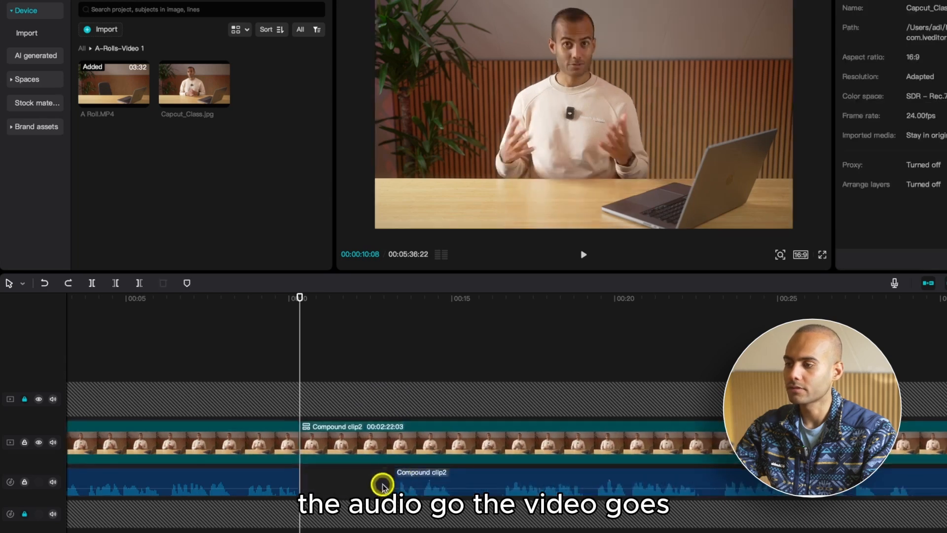
drag(453, 475, 358, 474)
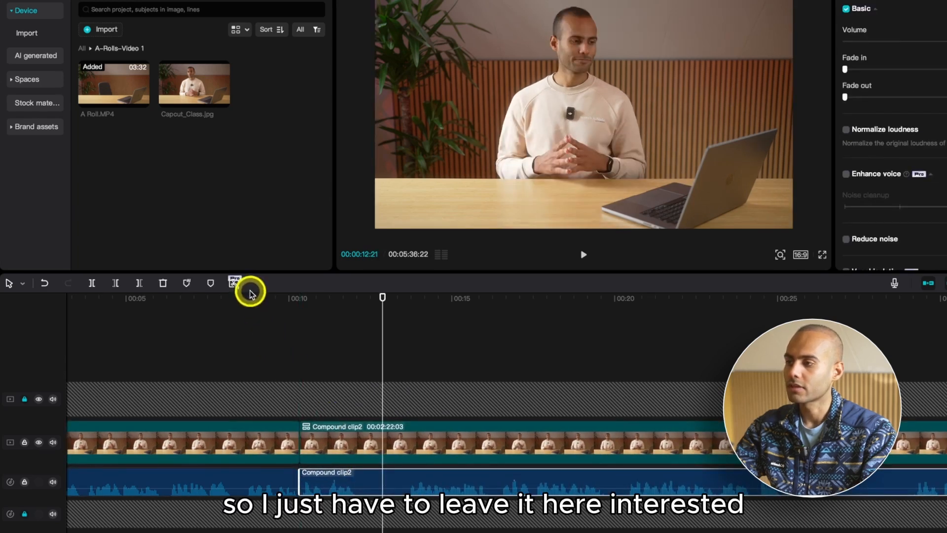
Replay the join and split the video clip and its audio at 00:00:12:02, where the spoken line ends
click(264, 307)
key(space)
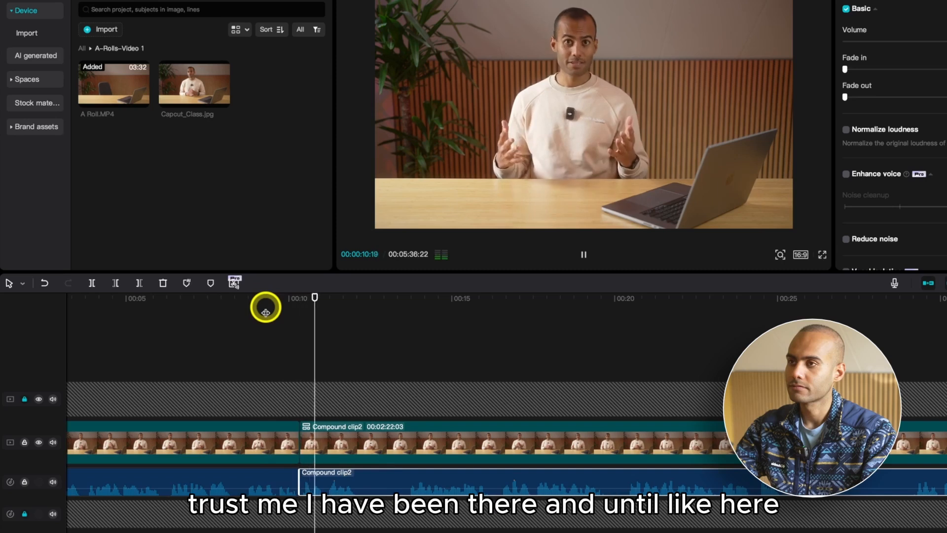
drag(375, 307, 357, 337)
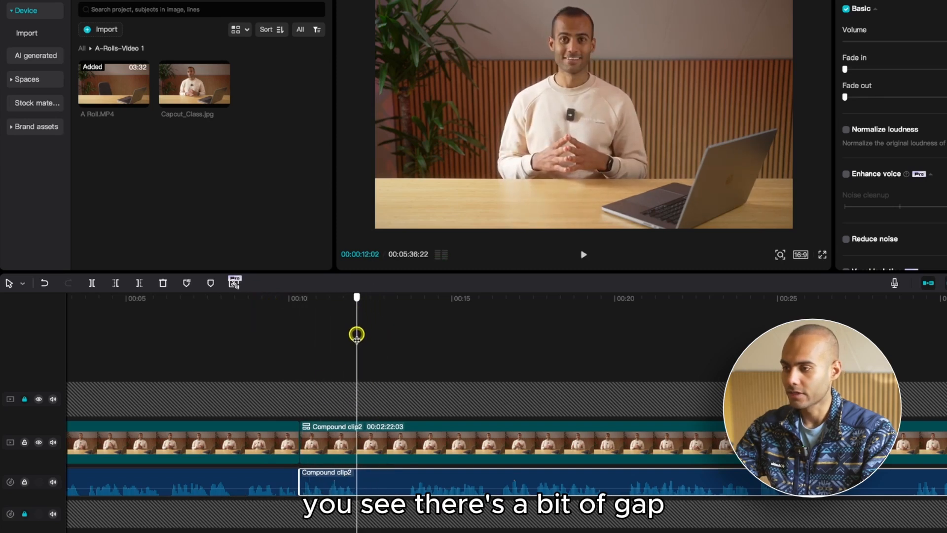
drag(404, 356, 424, 516)
key(ctrl+b)
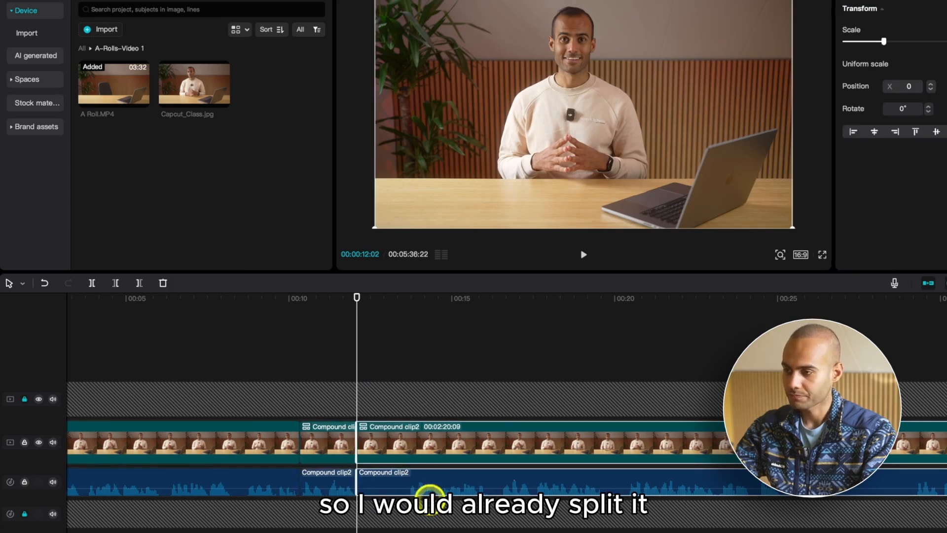
Play the footage after 00:00:12:02 and trim the unused pause off the start of that part's video and audio
drag(411, 298, 408, 314)
key(space)
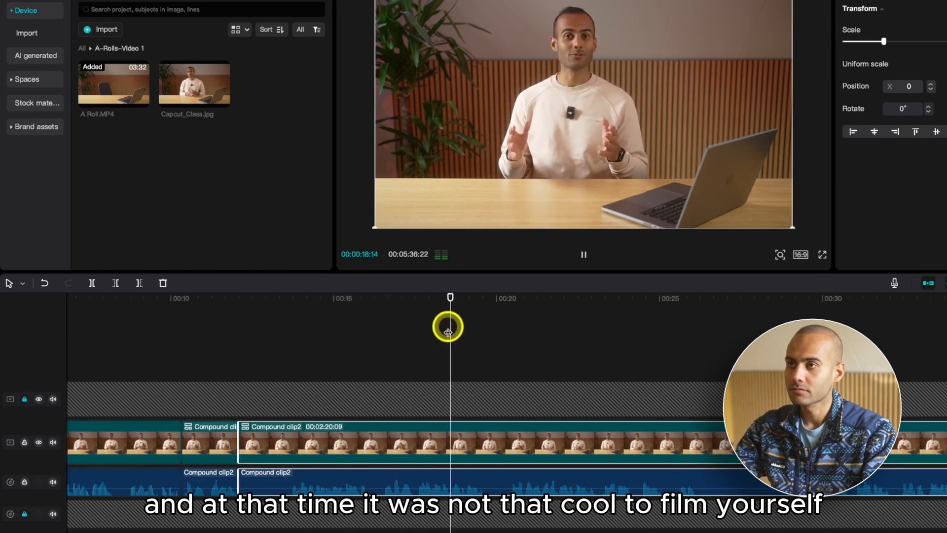
key(space)
click(291, 325)
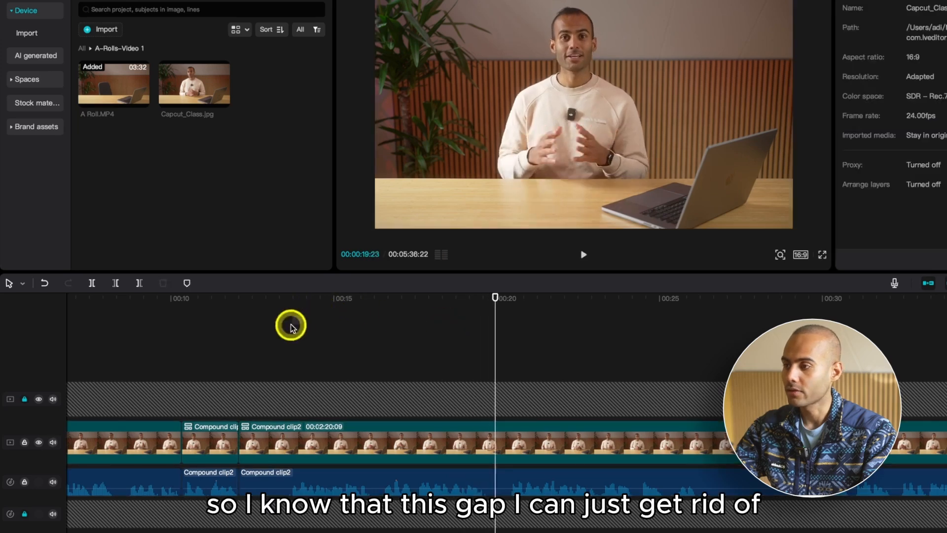
click(293, 313)
drag(293, 312, 289, 315)
drag(334, 368, 277, 475)
key(q)
Close the audio gap by moving the trimmed audio part back to 00:00:12:02, aligned with its video
click(263, 484)
click(274, 484)
key(super+z)
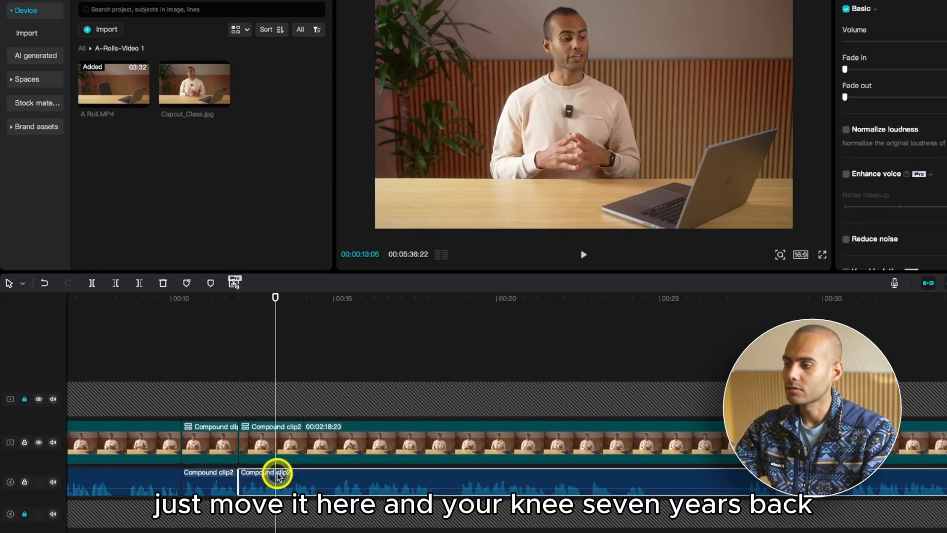
Play on to about 00:00:18:16 and split the video clip and its audio at 00:00:18:04
key(space)
key(super+minus)
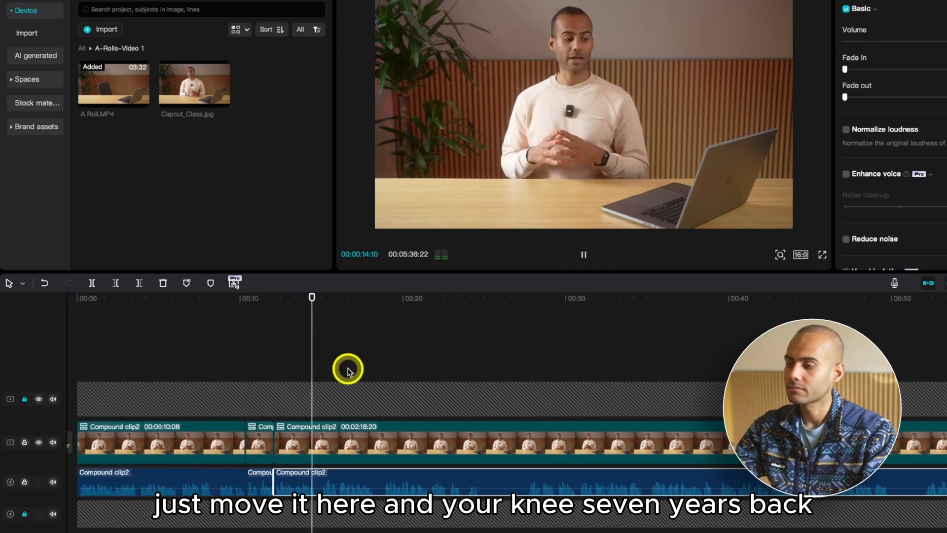
key(super+plus)
click(391, 353)
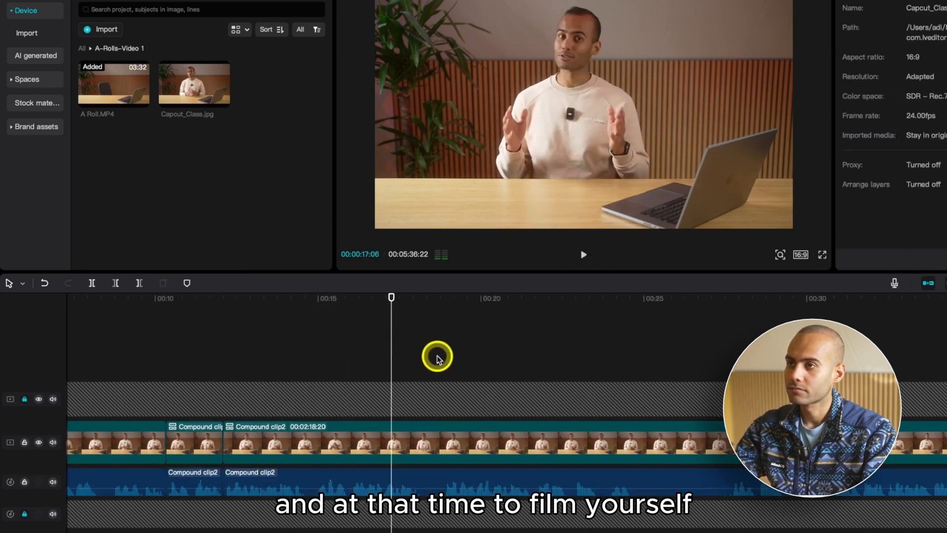
key(space)
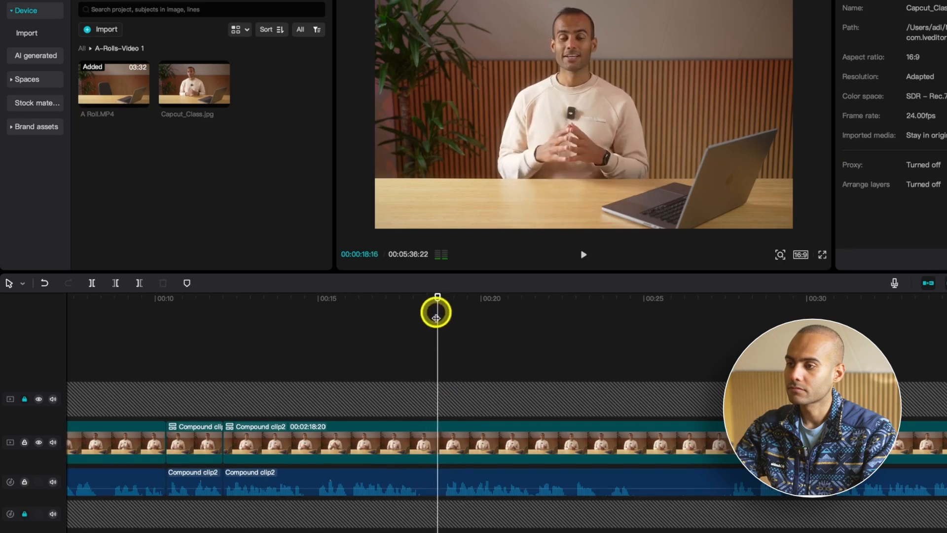
click(420, 323)
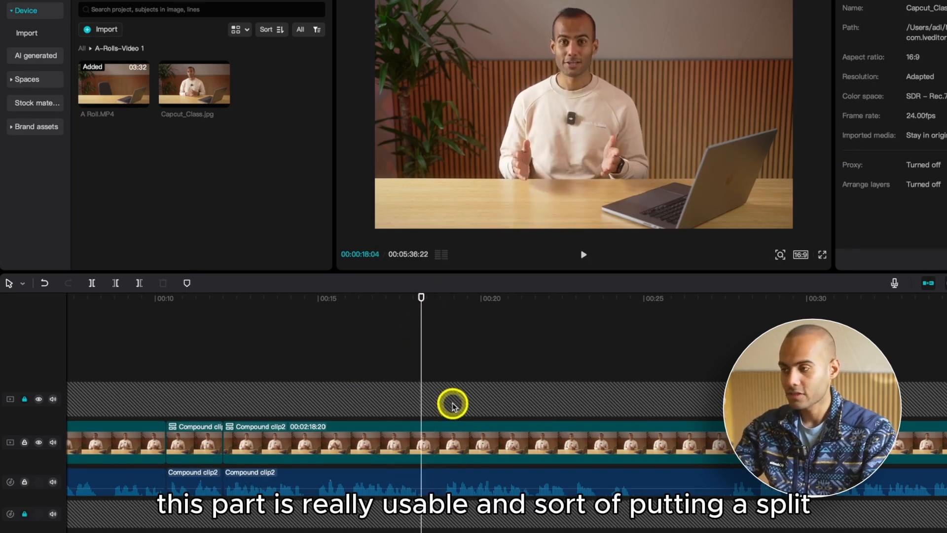
click(482, 491)
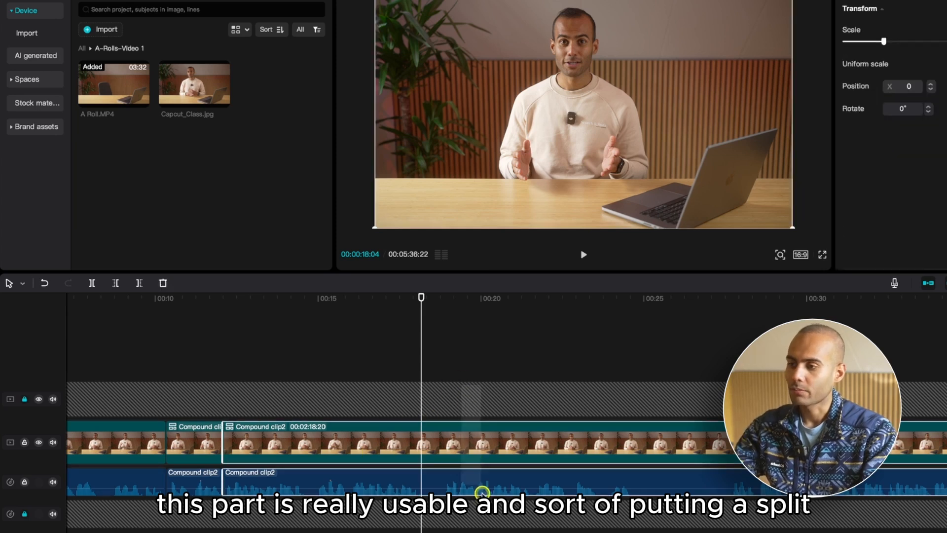
key(ctrl+b)
Replay the part starting at 00:00:12:02 and trim off everything after 00:00:14:16 from its video and audio
key(space)
scroll(456, 302, down, 2)
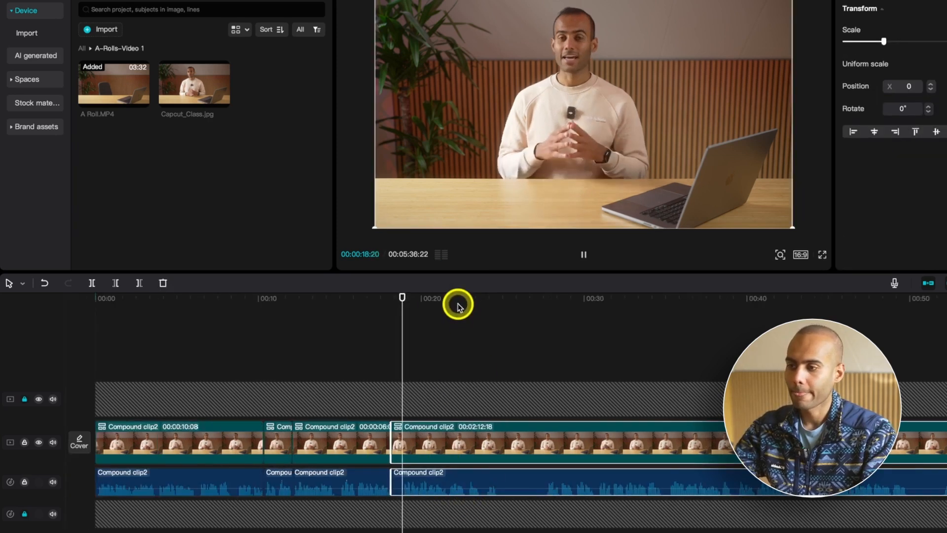
click(292, 306)
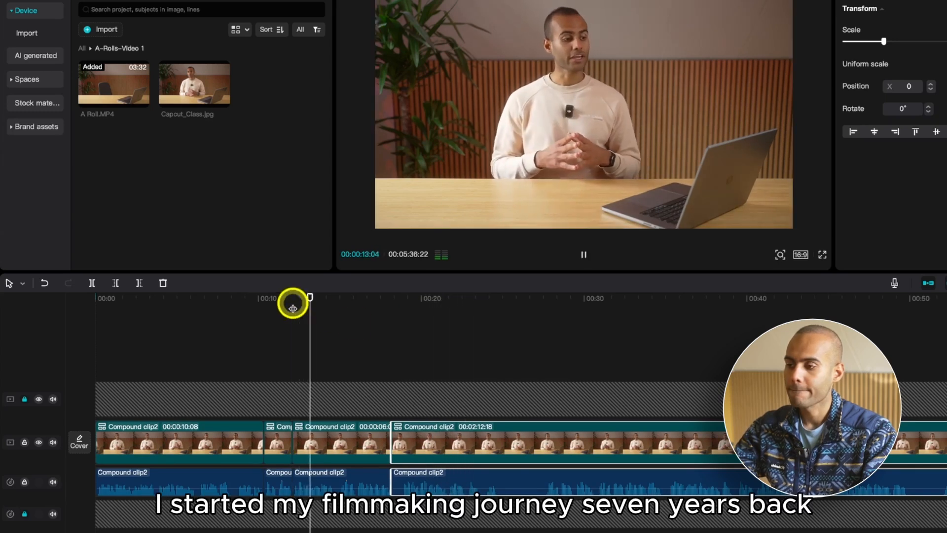
scroll(292, 308, up, 2)
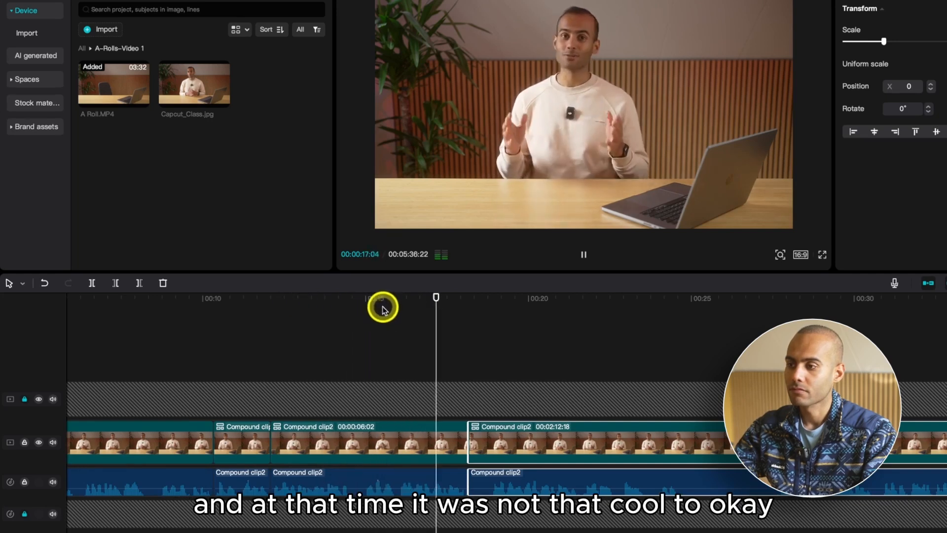
drag(383, 308, 354, 332)
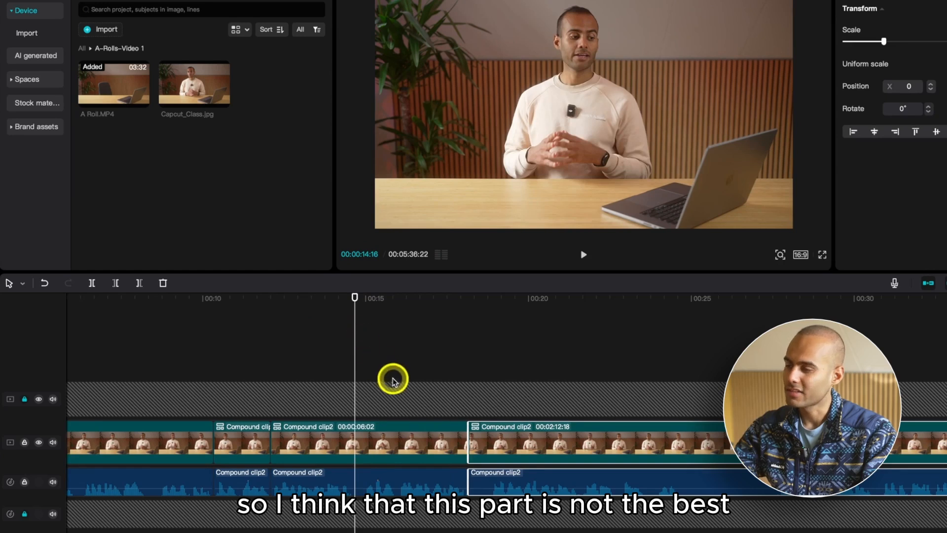
click(395, 405)
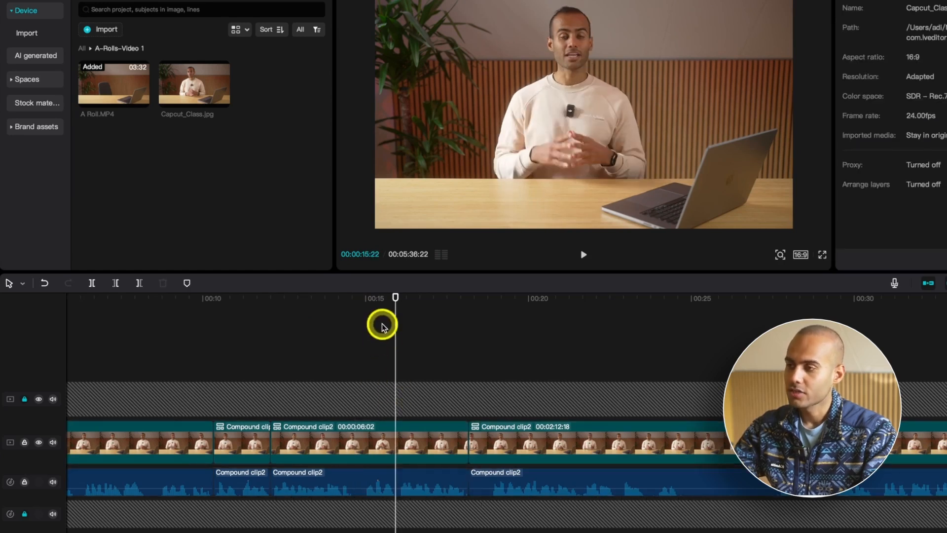
drag(382, 324, 354, 337)
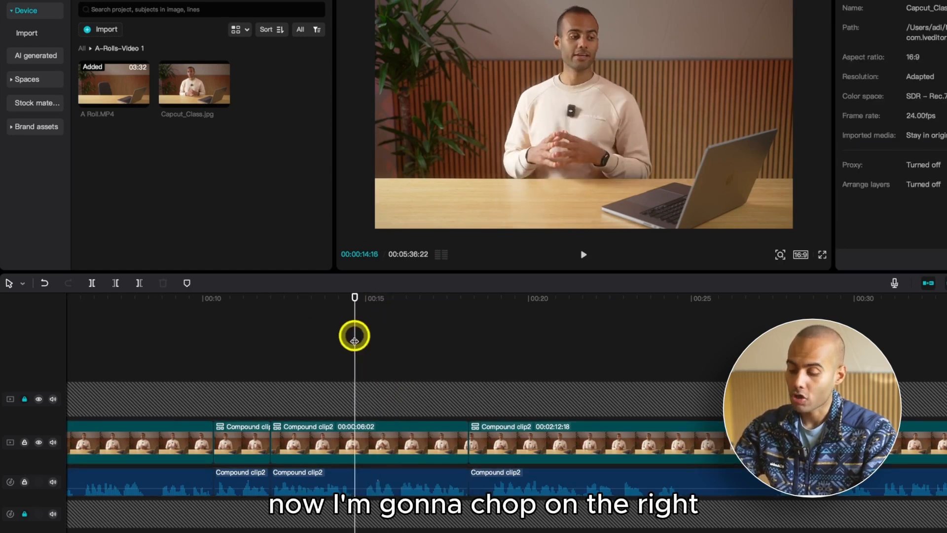
click(408, 488)
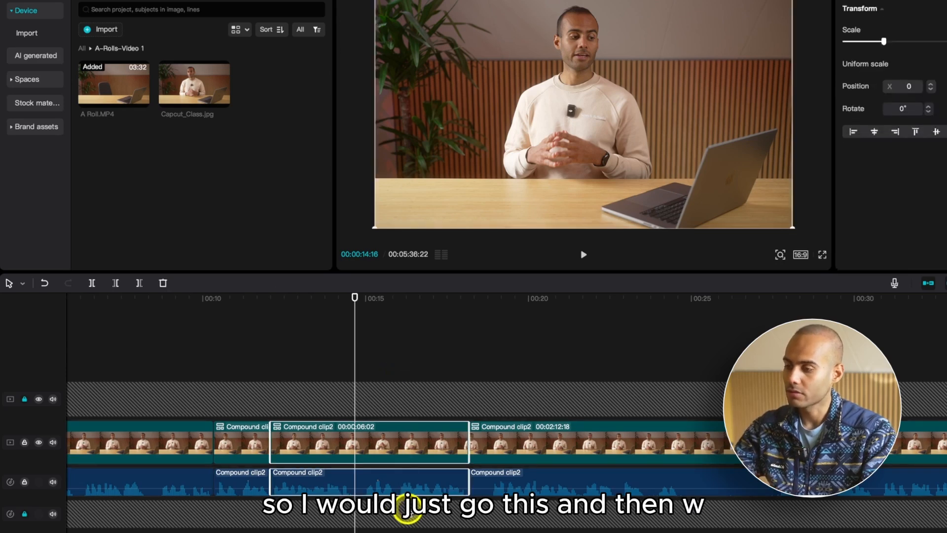
key(w)
Move the remaining audio back to 00:00:14:16 to close the gap, and play across the join to about 00:00:15:10
click(401, 484)
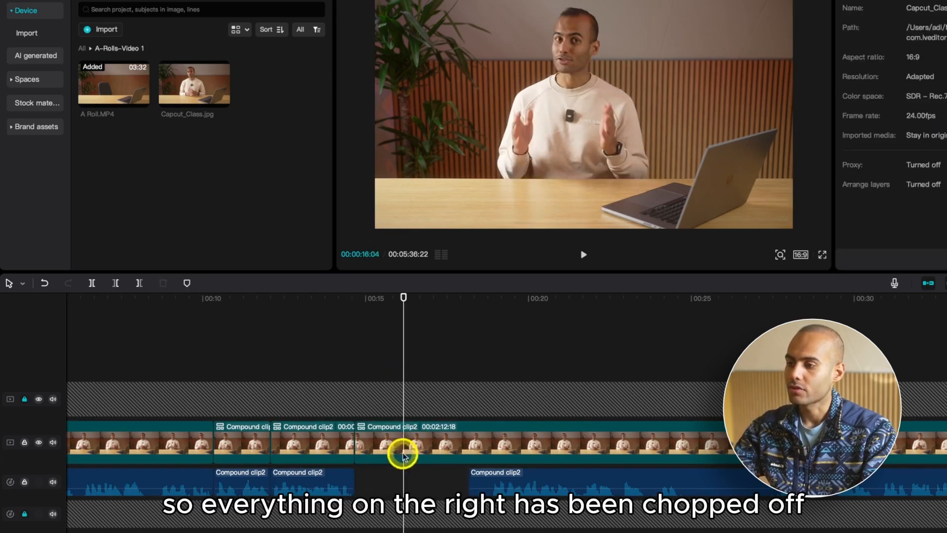
drag(534, 475, 416, 475)
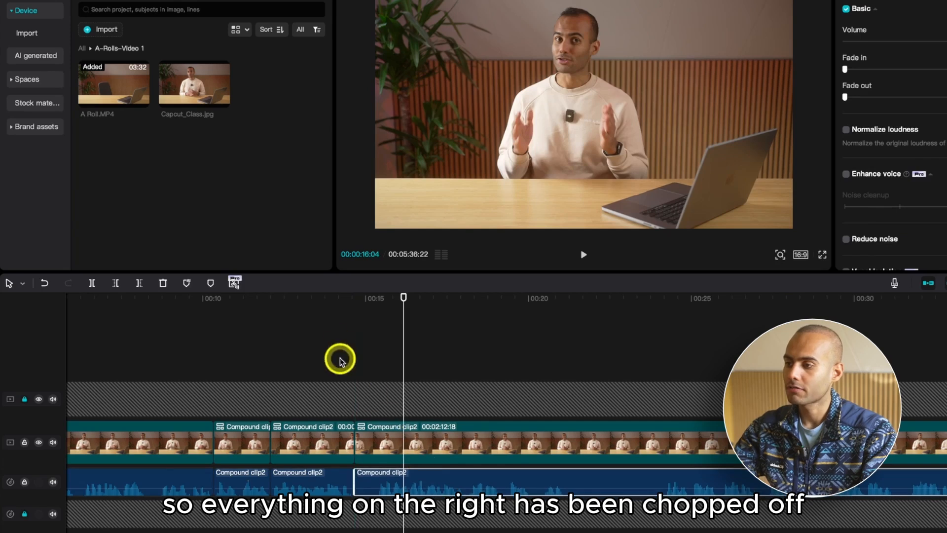
click(328, 297)
key(space)
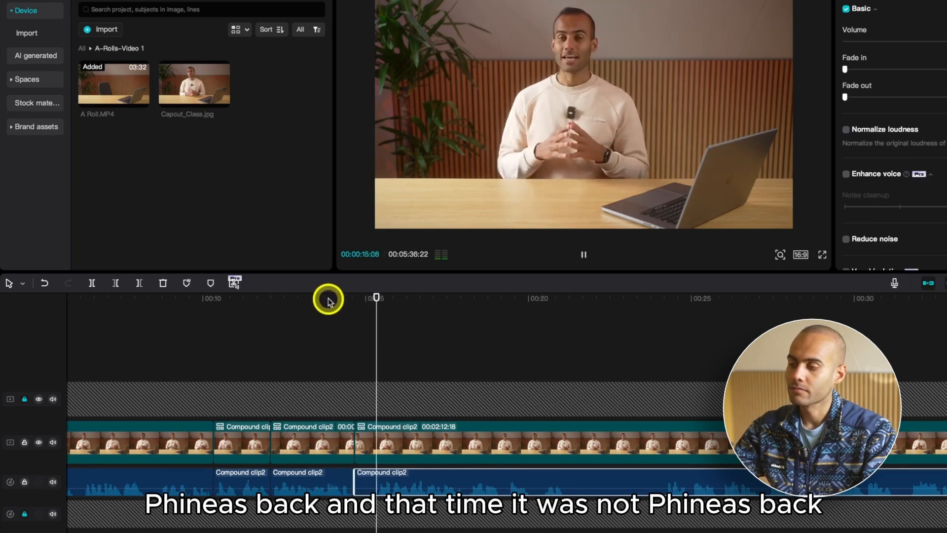
click(328, 299)
key(space)
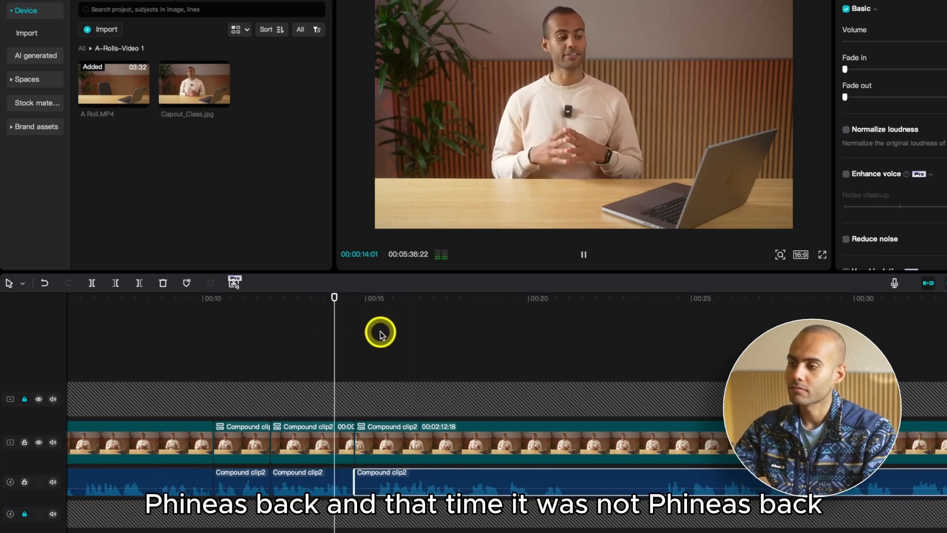
key(super+equal)
key(space)
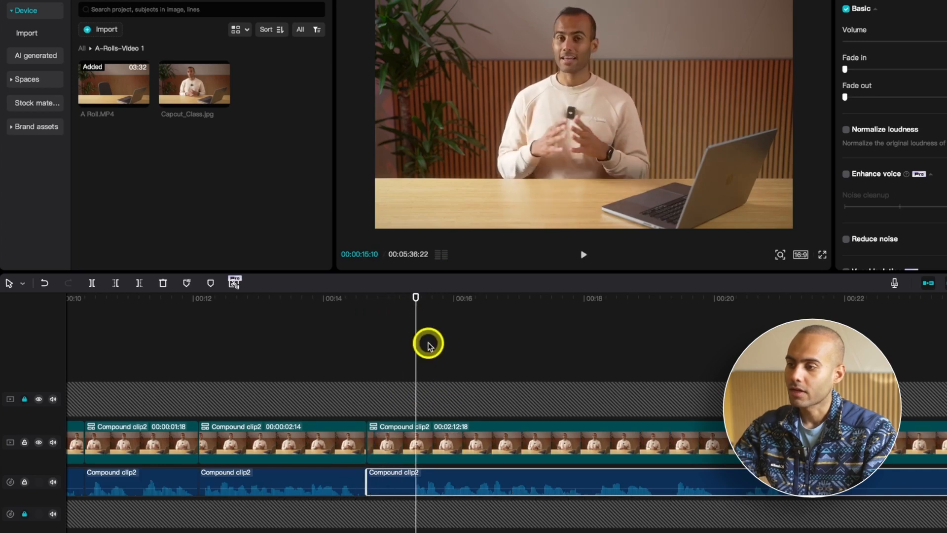
Trim everything before 00:00:15:09 off the last video clip and its audio, and move the audio back to 00:00:14:16 to close the gap
key(super+equal)
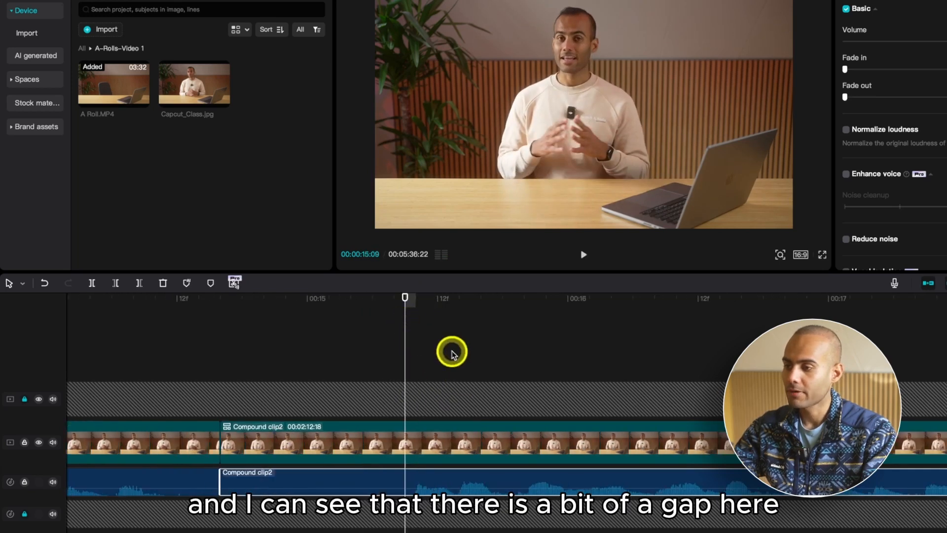
click(476, 441)
key(q)
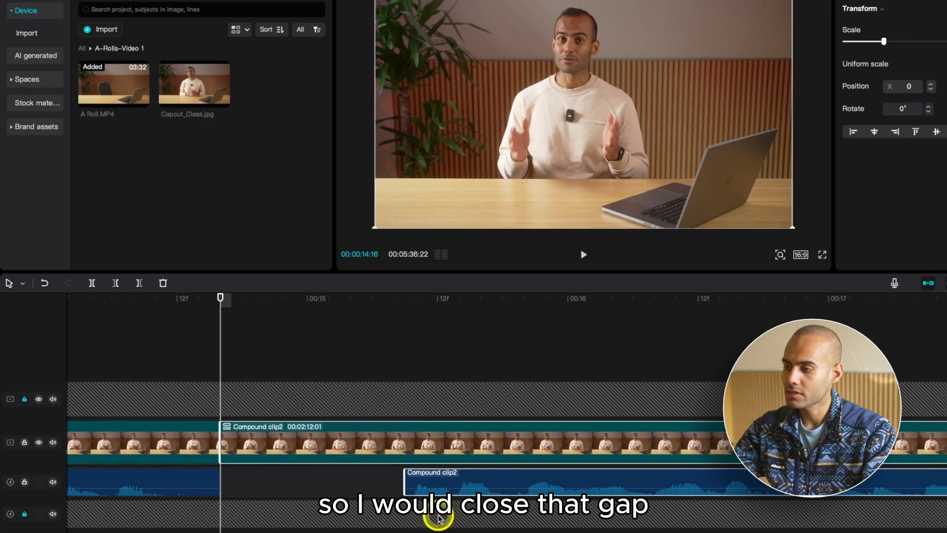
click(419, 477)
drag(507, 482, 323, 485)
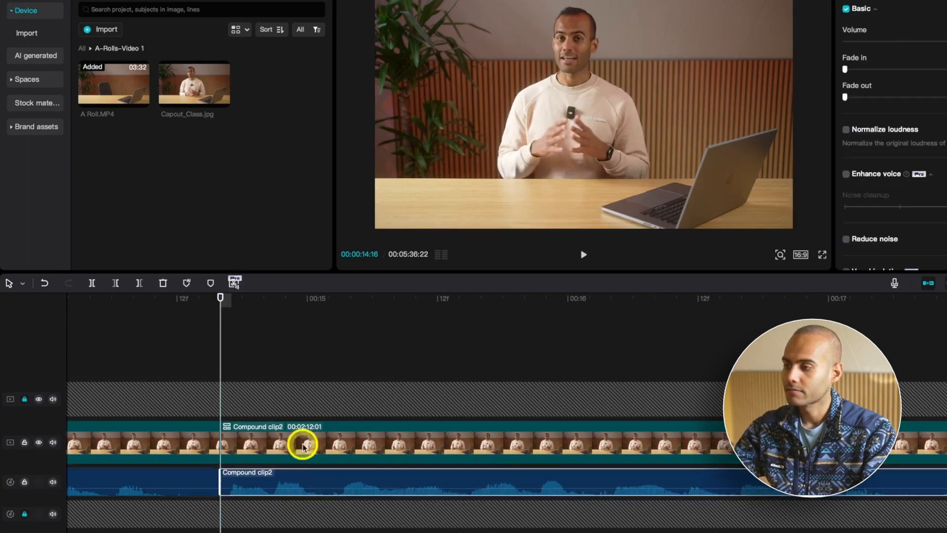
Play across the join at 00:00:14:16 to check the cut
click(164, 305)
key(space)
key(super+minus)
key(super+minus)
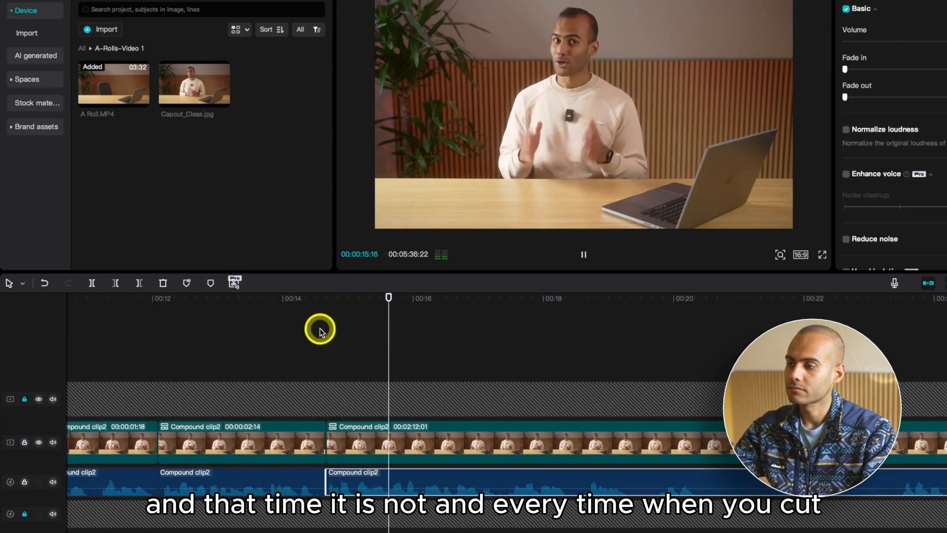
click(293, 301)
key(space)
Replay from about one second before the join at 00:00:14:16 and play on to about 00:00:19:05
drag(325, 314, 273, 331)
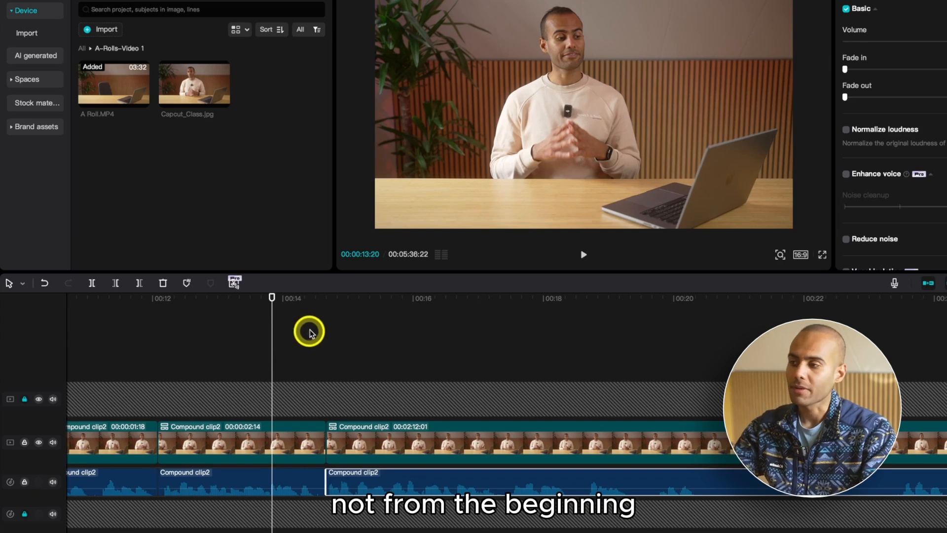
click(293, 301)
drag(293, 307, 277, 311)
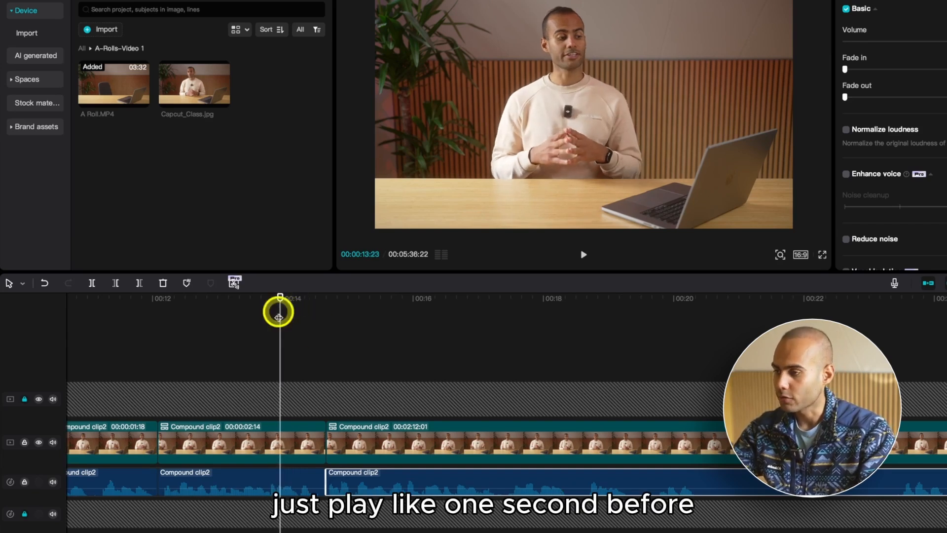
click(332, 384)
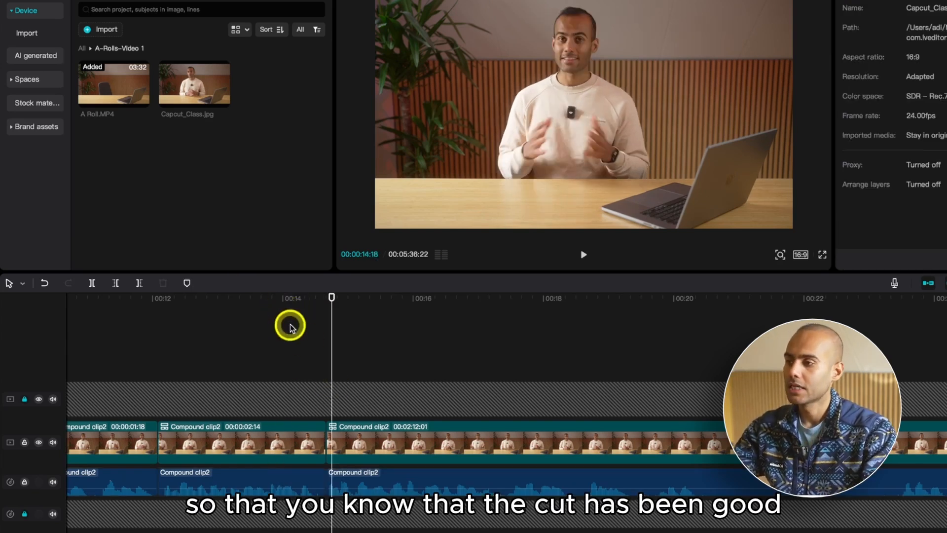
click(292, 317)
key(space)
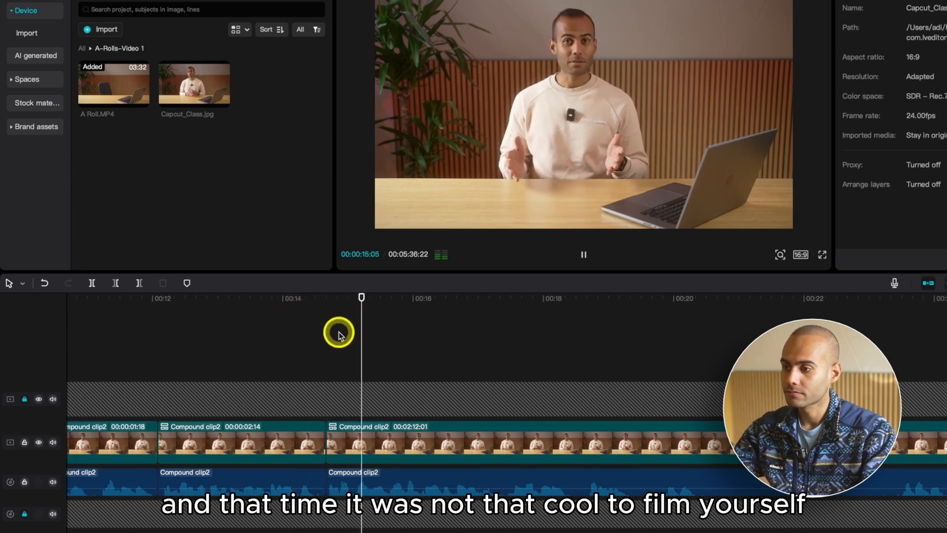
key(super+minus)
key(super+equal)
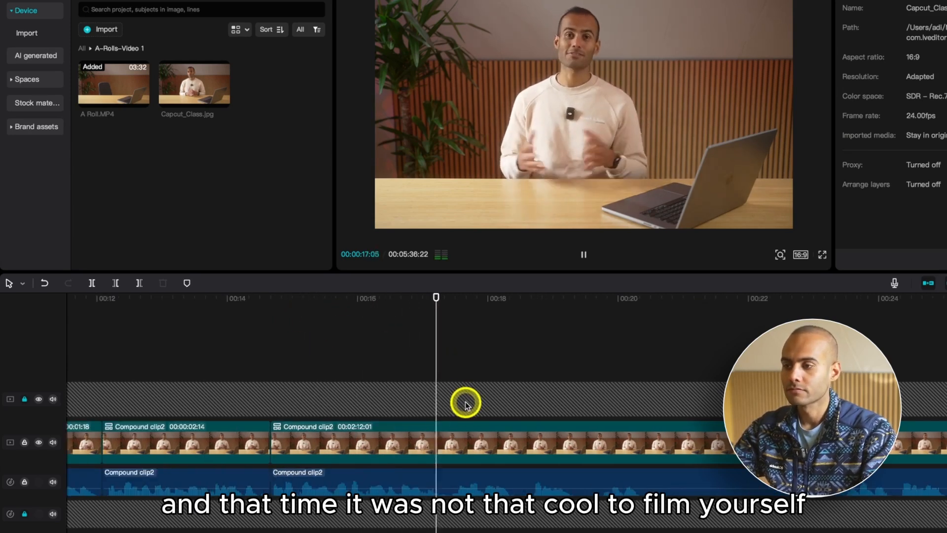
key(super+minus)
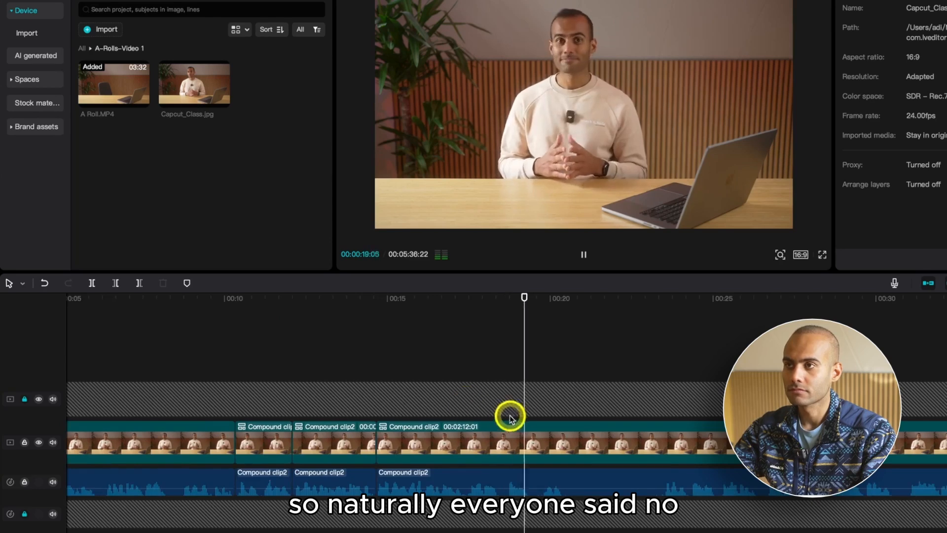
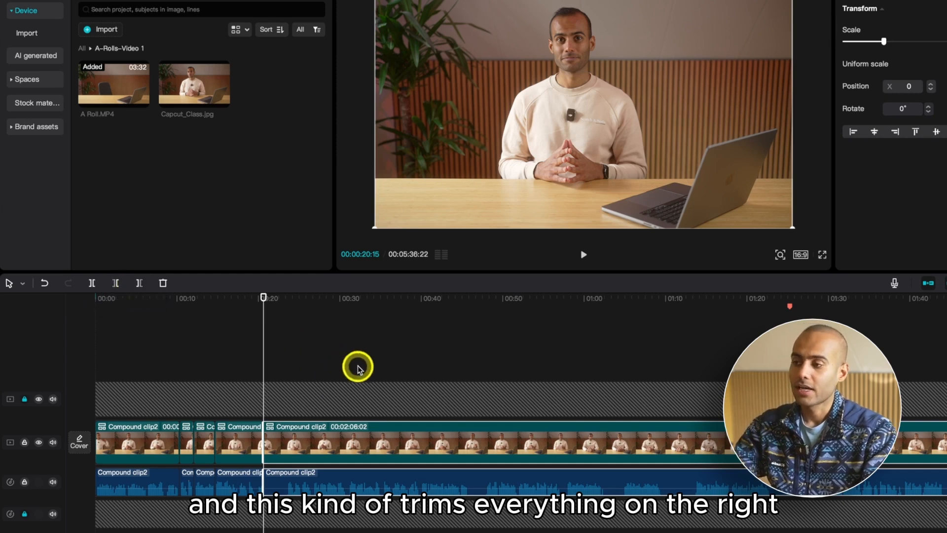
Unlock the upper video track, try to move its kept clips beyond 00:04:00 to an earlier position, and undo the move
scroll(359, 366, down, 3)
scroll(361, 365, down, 2)
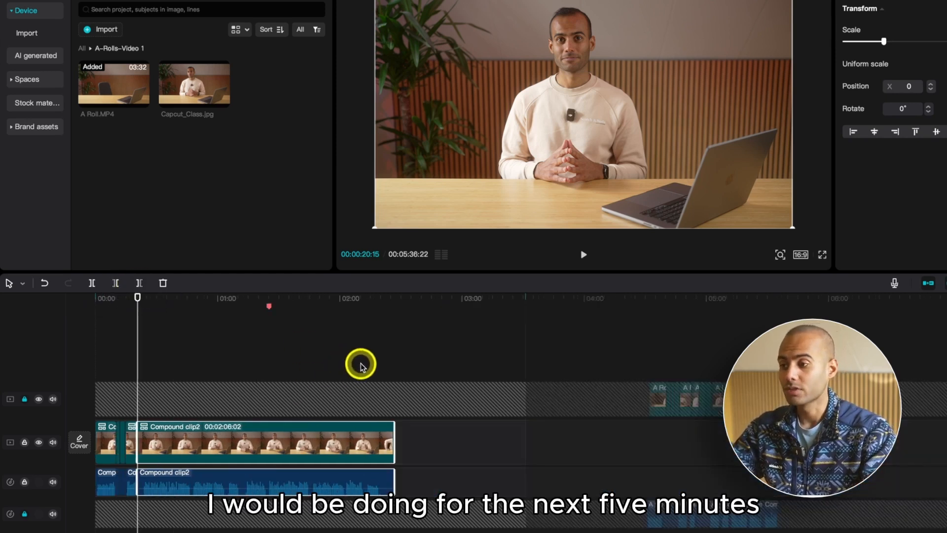
scroll(361, 365, up, 2)
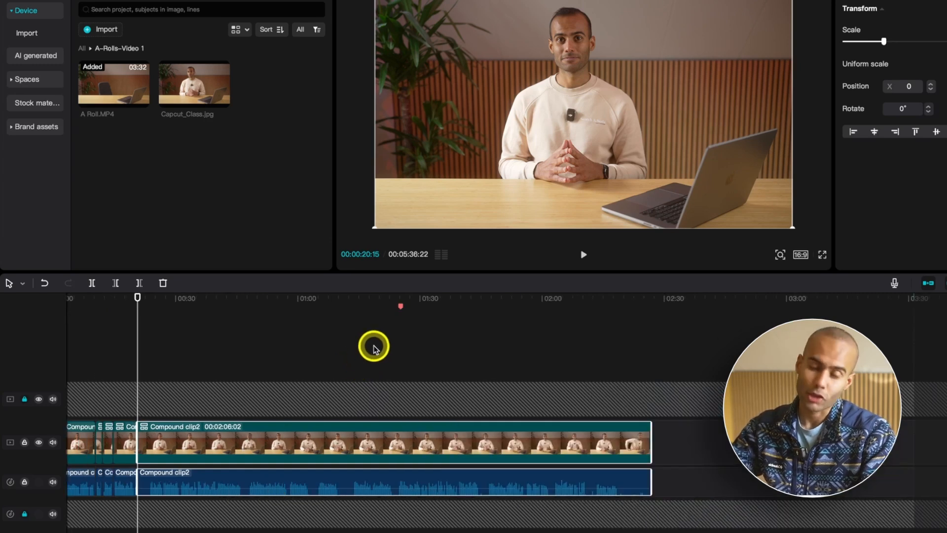
scroll(410, 351, down, 4)
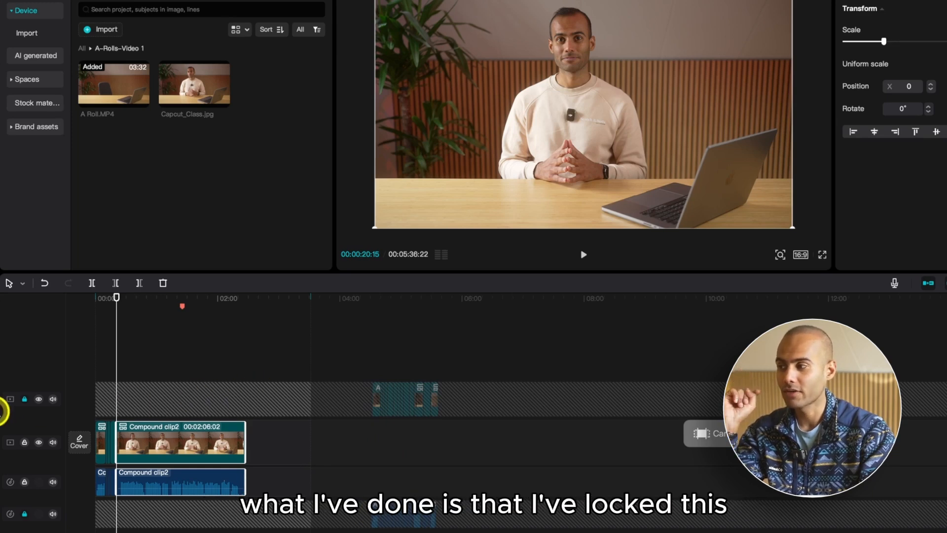
click(25, 399)
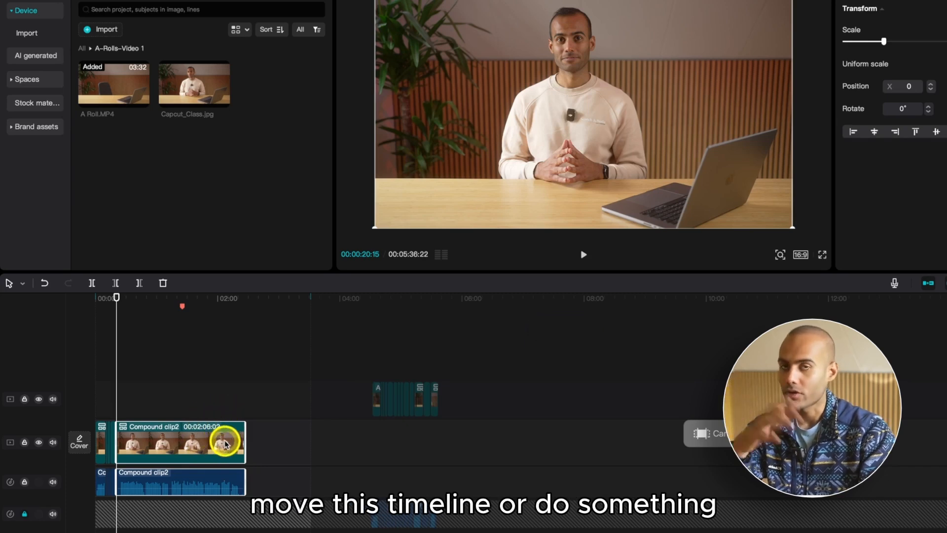
click(375, 397)
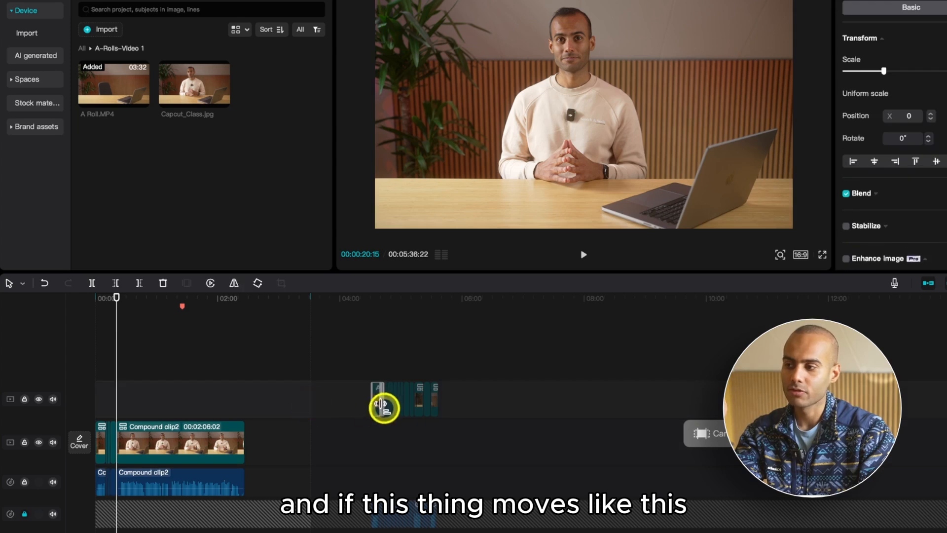
drag(368, 379, 309, 383)
drag(392, 406, 248, 408)
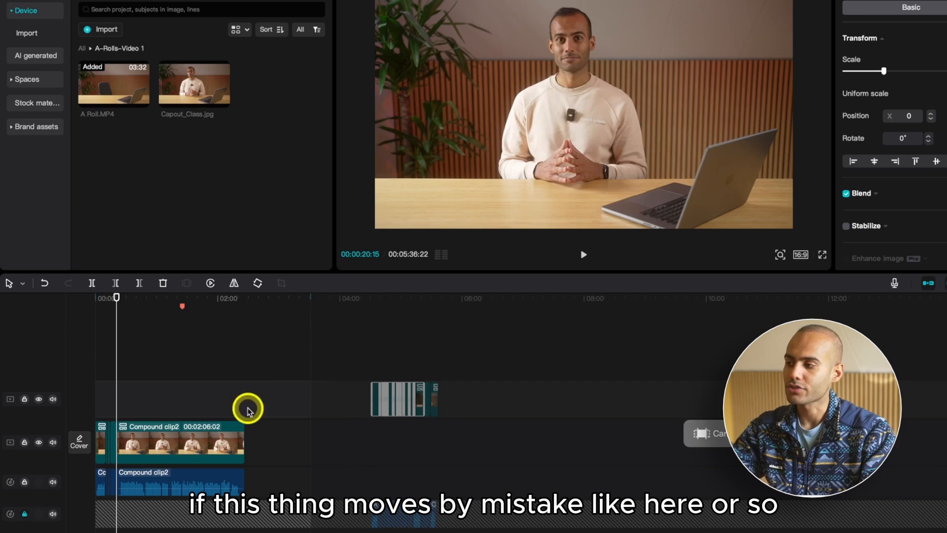
click(24, 399)
key(ctrl+z)
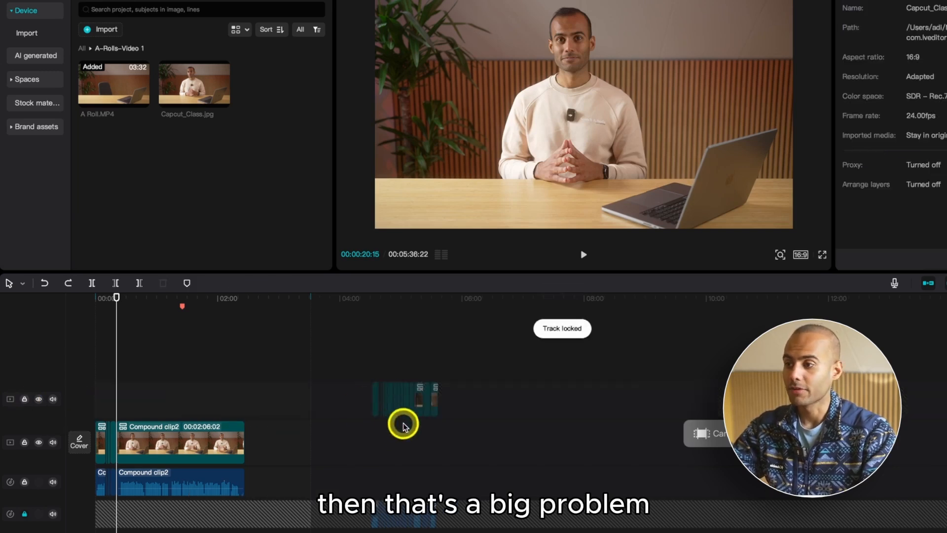
Examine the gaps between the clips on the unlocked video track around 00:04:38:22, and undo the unlocking of that track
key(super+plus)
click(663, 302)
key(super+plus)
key(super+plus)
key(super+plus)
key(super+plus)
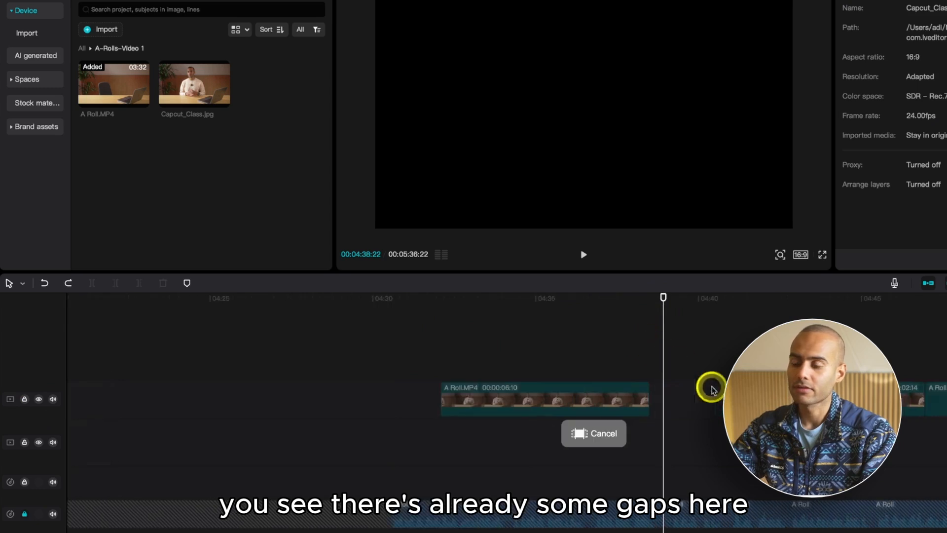
key(super+minus)
key(super+minus)
key(super+minus)
key(super+minus)
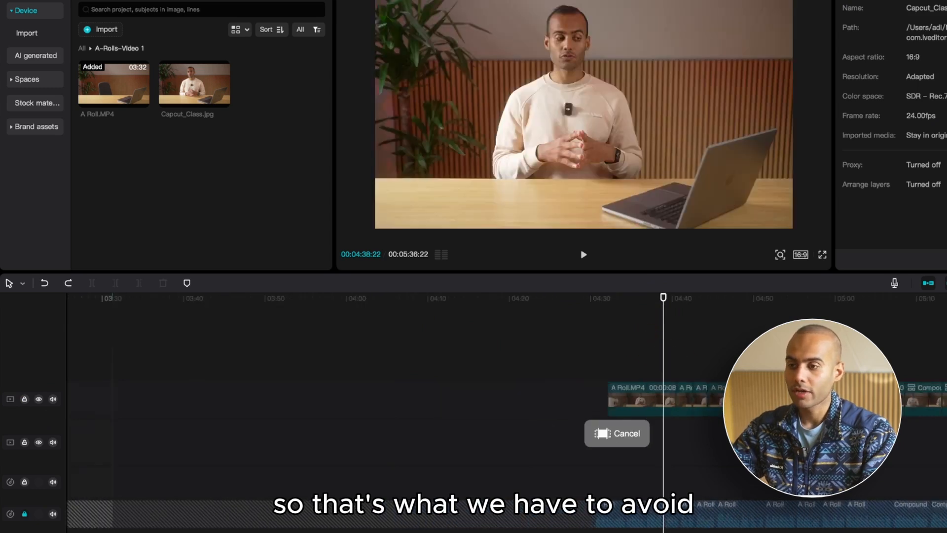
key(super+plus)
key(super+minus)
key(super+minus)
key(super+minus)
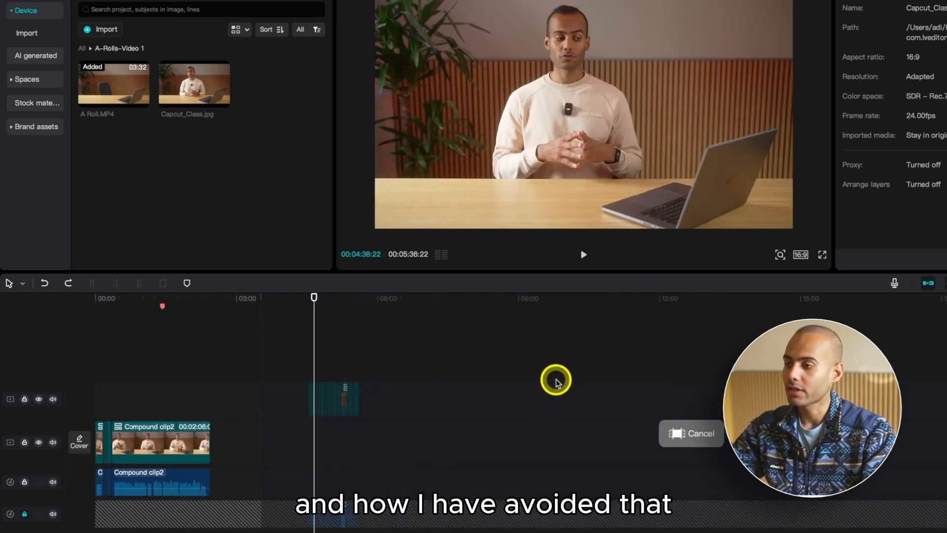
key(super+z)
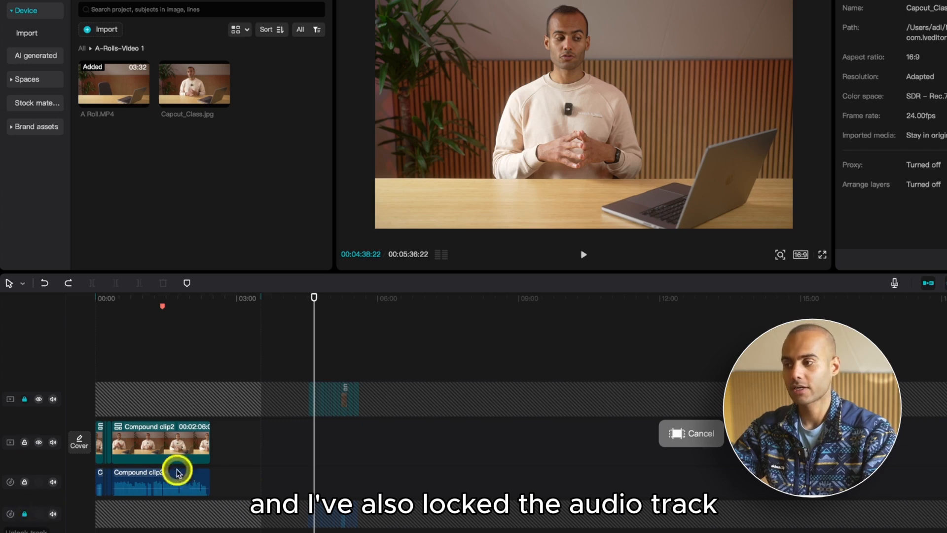
Delete all the Compound clip2 video and audio parts at the timeline's start, and unlock the tracks holding the kept video and audio clips
drag(238, 402, 27, 504)
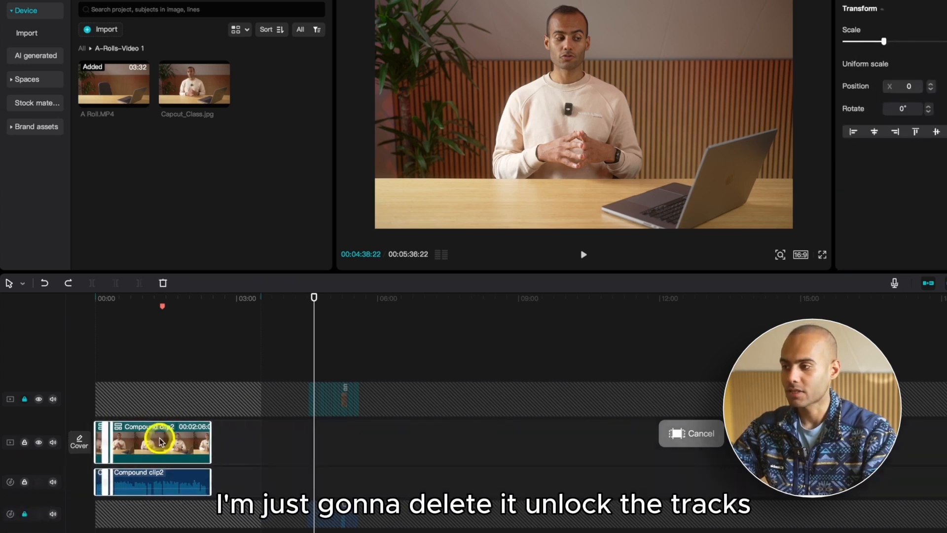
key(Delete)
click(33, 398)
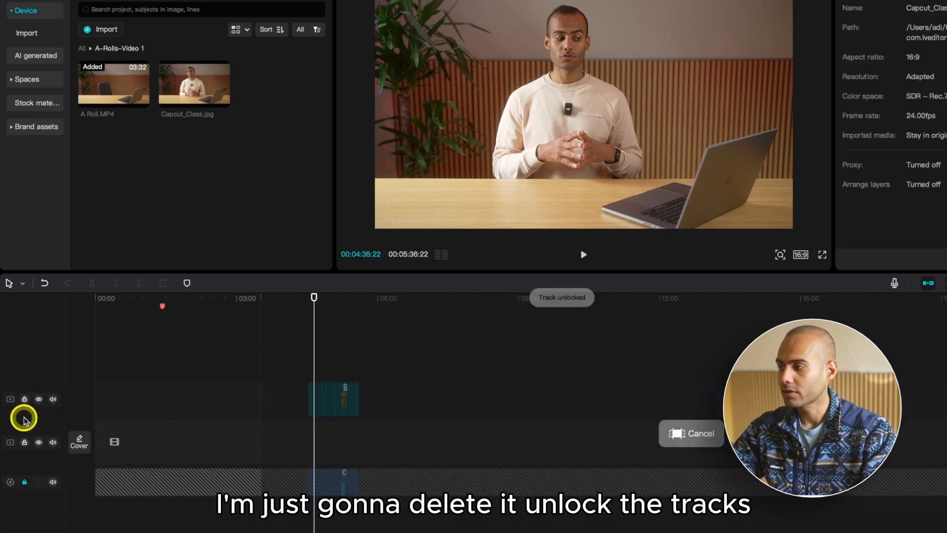
click(24, 482)
Select all the kept clips on the upper video track and move them to the start of the main video track at 00:00
click(215, 400)
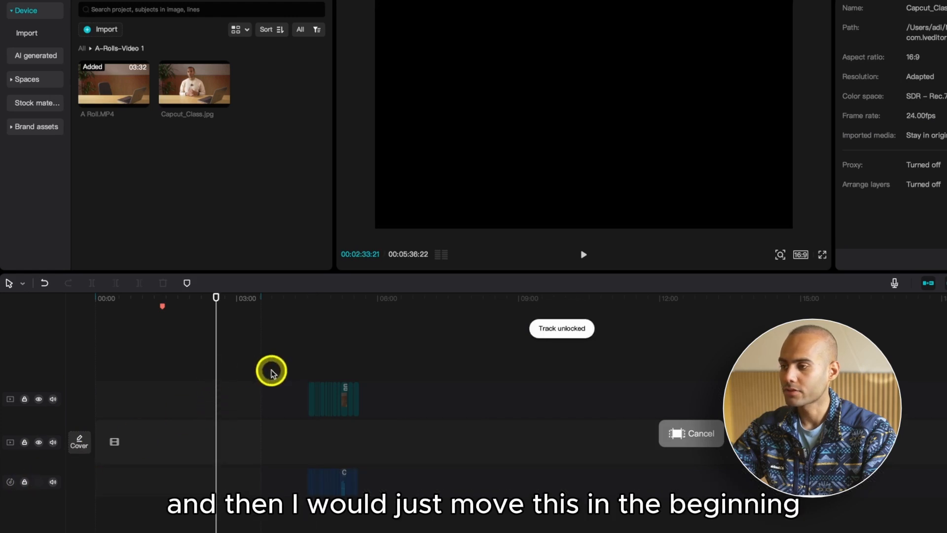
click(319, 402)
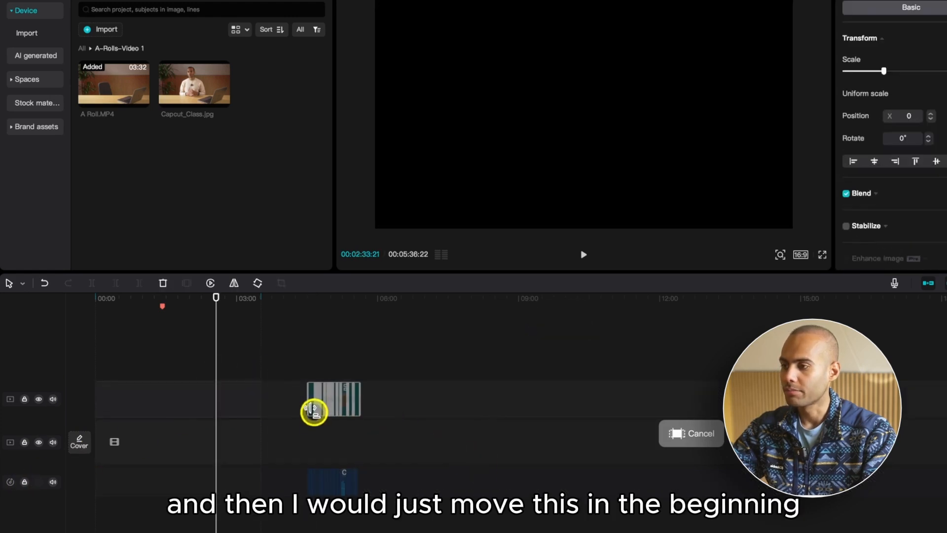
drag(313, 411, 202, 415)
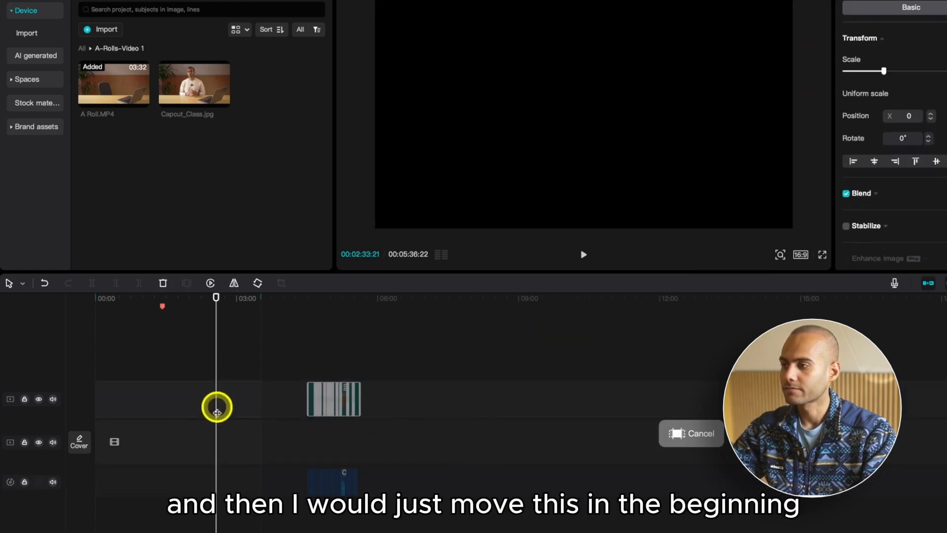
click(10, 283)
click(38, 306)
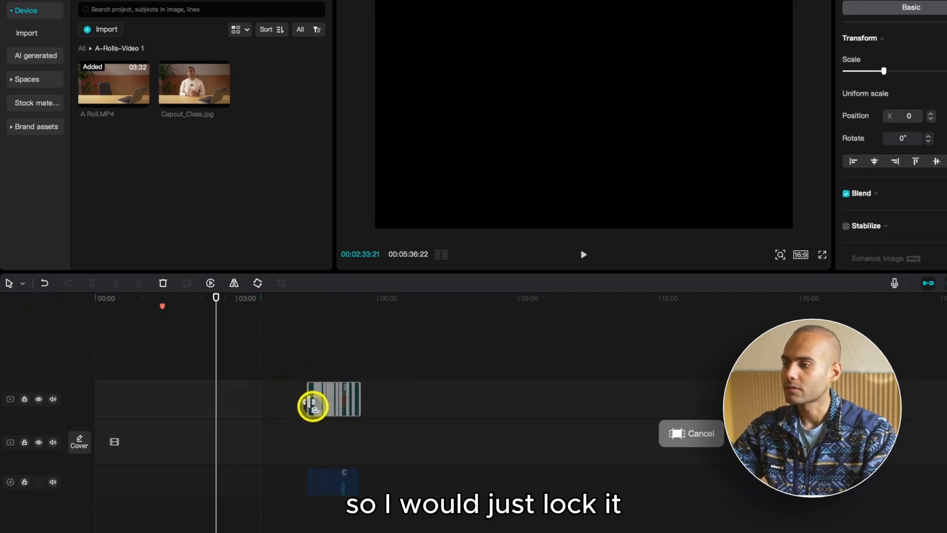
click(320, 315)
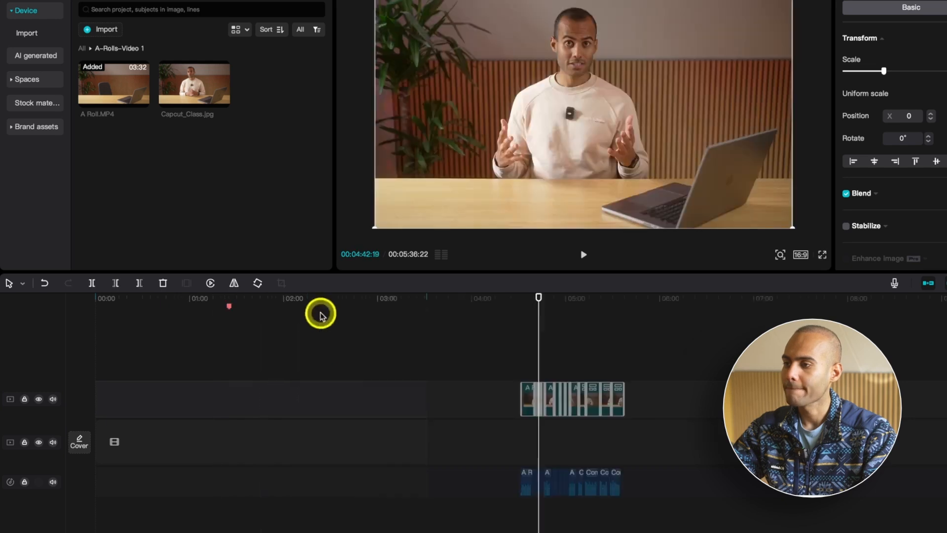
key(super+equal)
drag(642, 397, 67, 444)
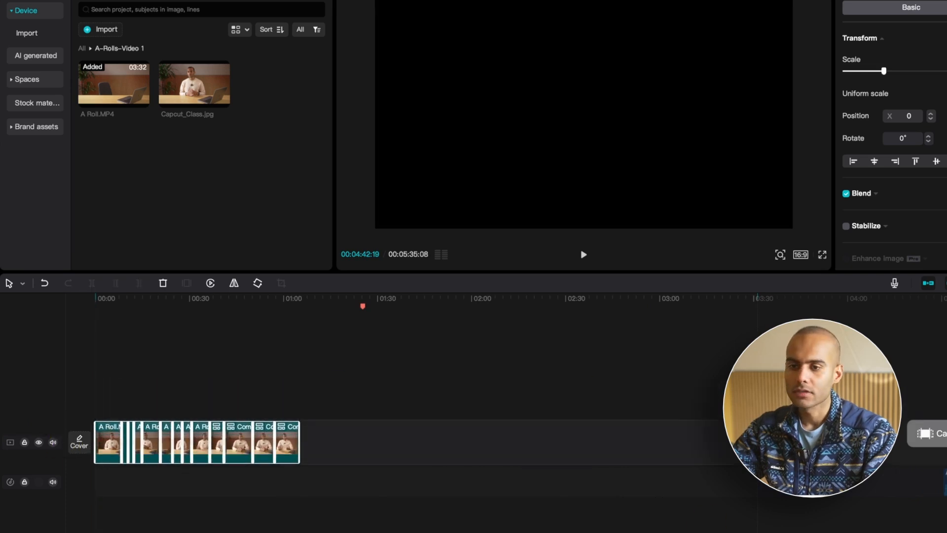
Select all the kept audio clips and move them to the timeline's start at 00:00, aligned with their video clips
click(751, 503)
key(super+minus)
click(521, 481)
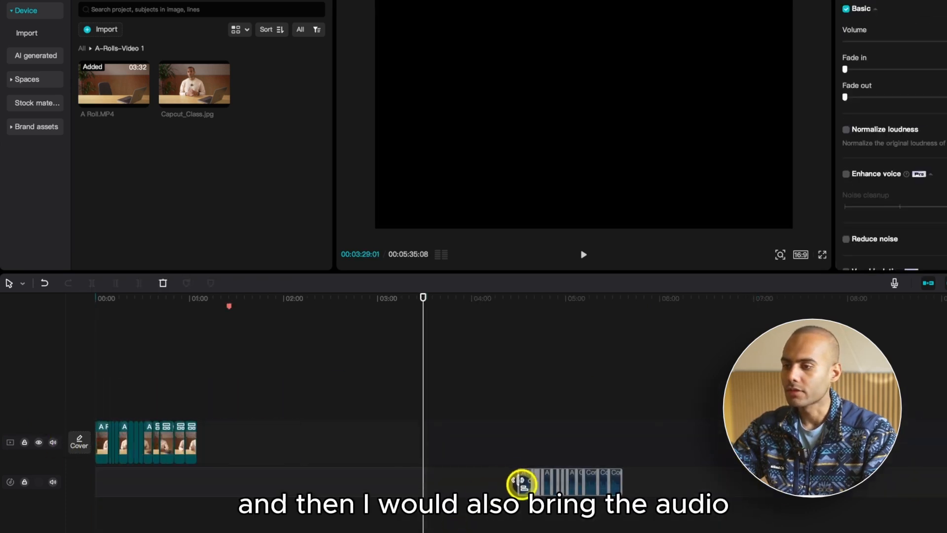
drag(524, 479, 135, 283)
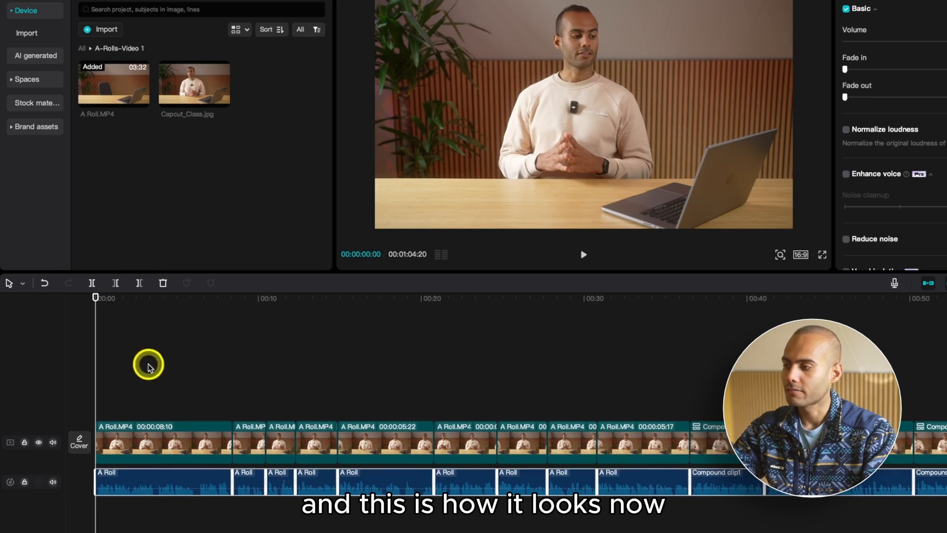
Play the assembled cut from the beginning, sampling it around 00:00:20:19, and return the playhead to 00:00:00:00
key(space)
key(super+minus)
click(265, 371)
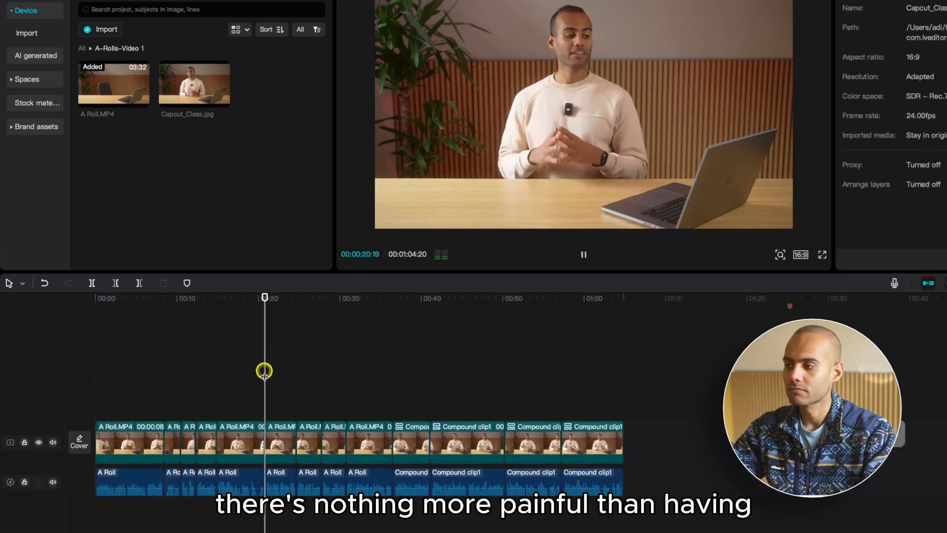
click(142, 302)
drag(143, 302, 1, 325)
key(space)
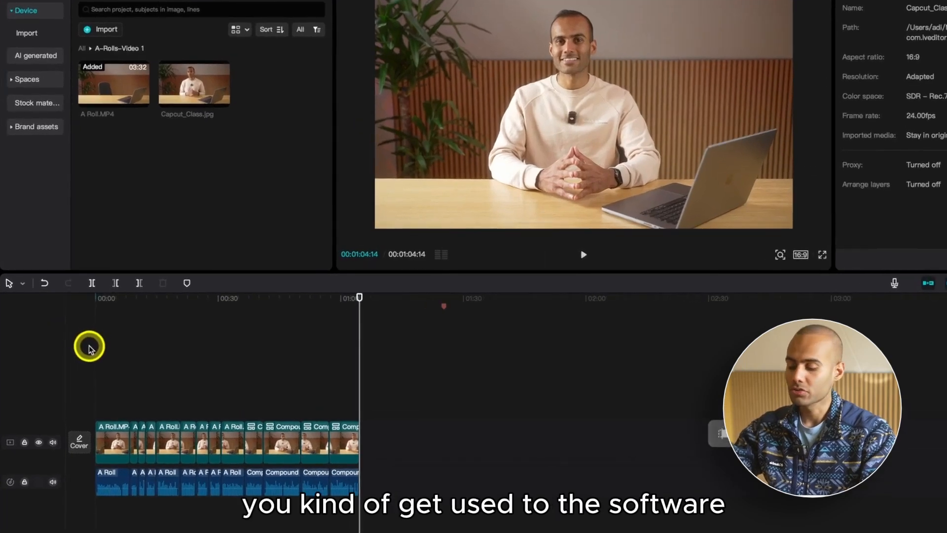
drag(134, 299, 84, 303)
key(super+equal)
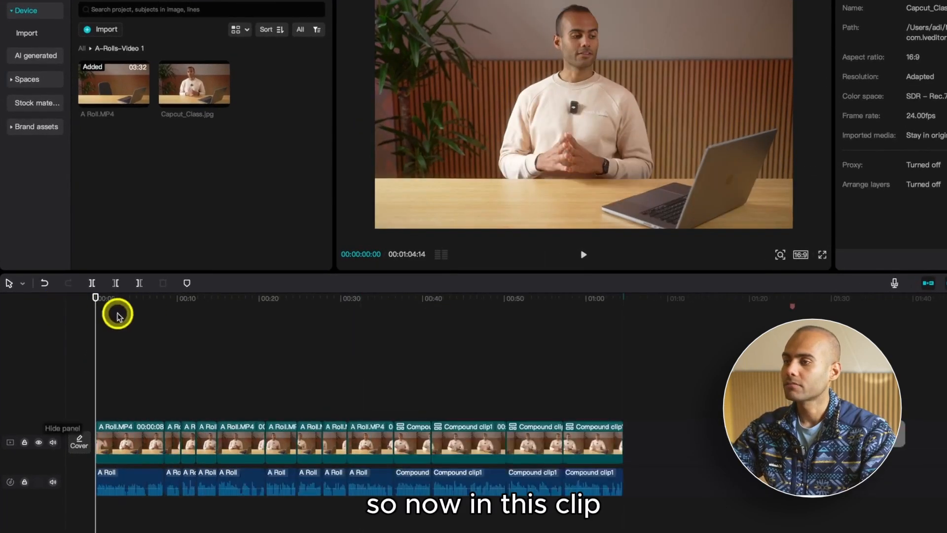
Skim the opening of the assembled A Roll cut up to about 00:00:09:10 and return the playhead to 00:00:00:00
key(super+equal)
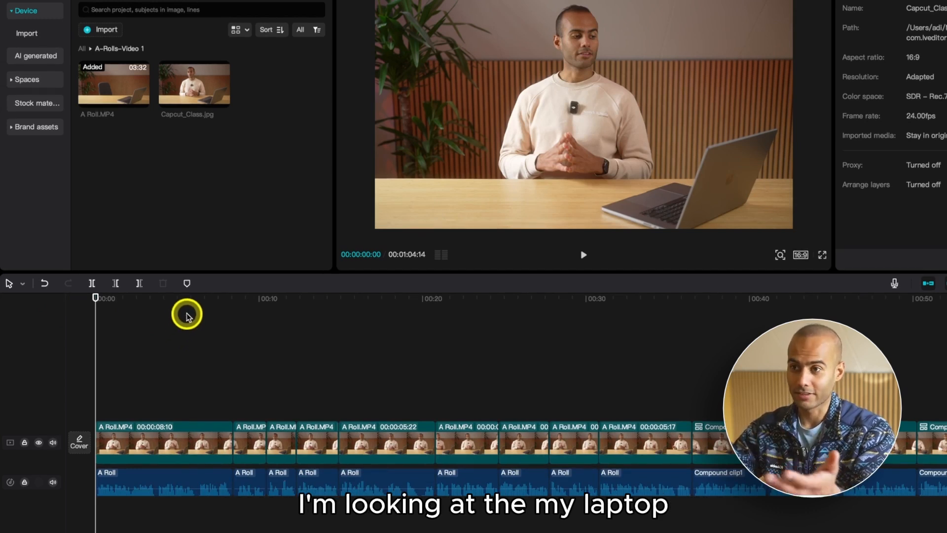
click(235, 298)
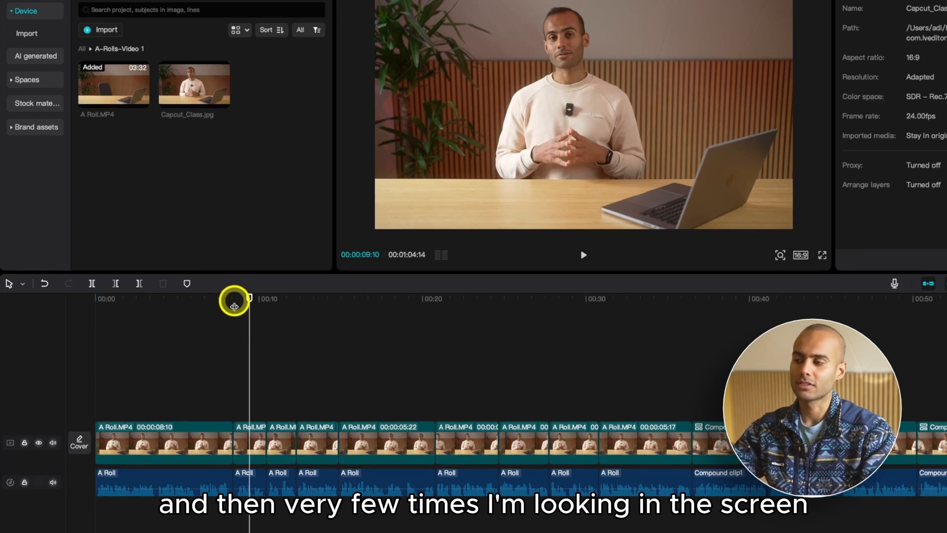
drag(168, 298, 1, 332)
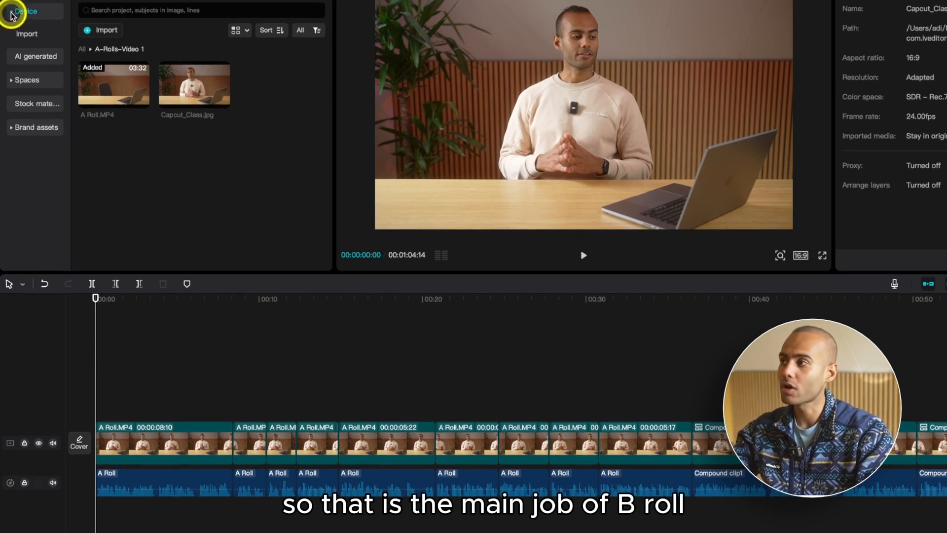
Open the B-Rolls Video 1 folder in the imported media and browse its clips for one matching the opening line
click(31, 36)
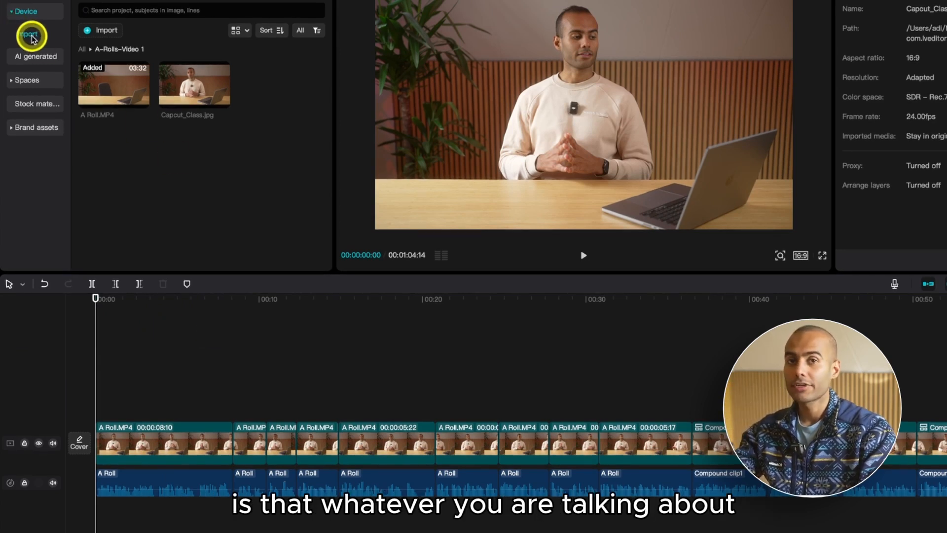
click(82, 49)
double_click(199, 104)
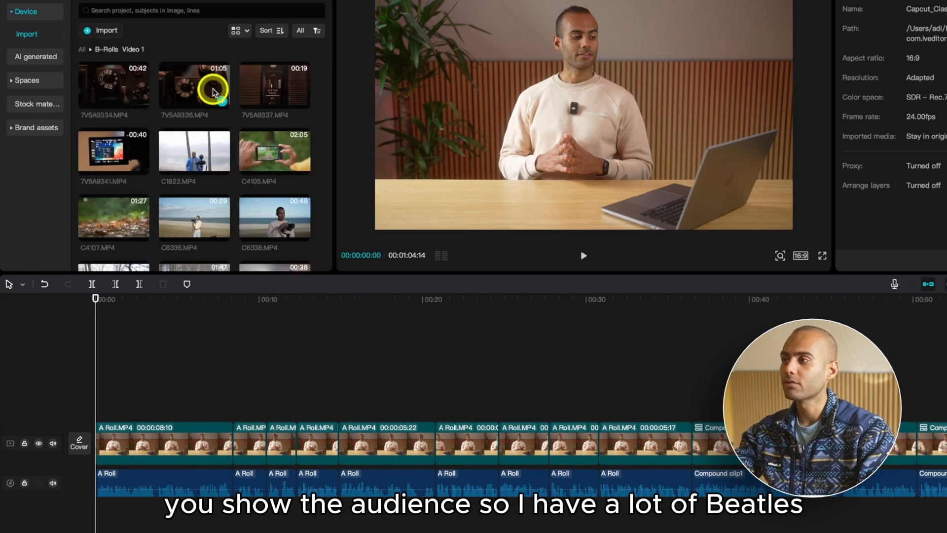
scroll(132, 141, down, 3)
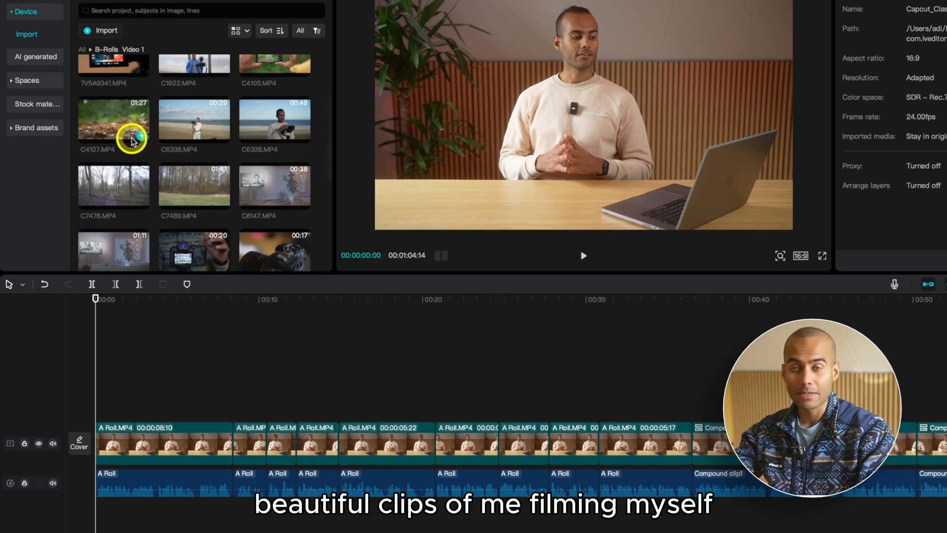
scroll(132, 141, down, 1)
scroll(133, 141, down, 1)
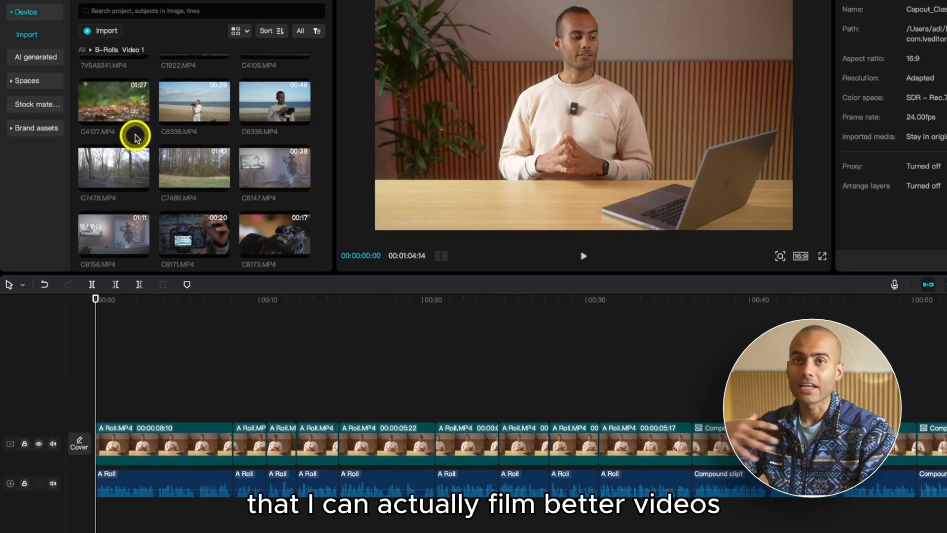
mouse_move(140, 127)
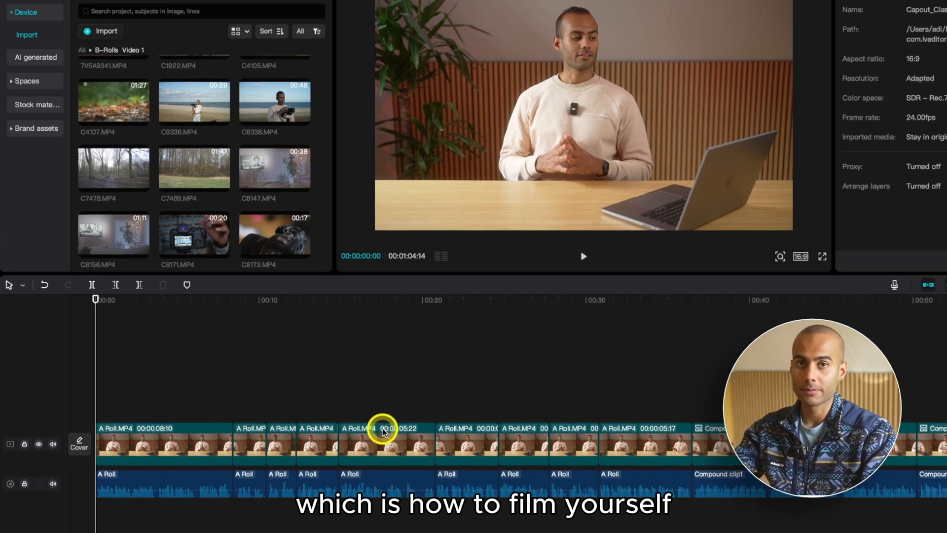
mouse_move(120, 232)
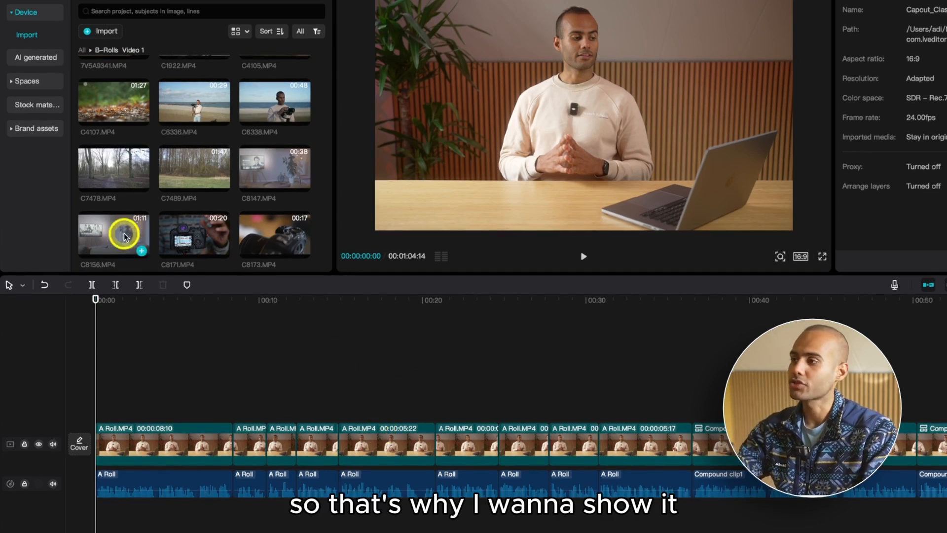
Preview the C8156.MP4 B-roll clip in the player, sampling it between about 00:00:13:10 and 00:00:37:18 to find a usable part
scroll(95, 233, down, 1)
click(95, 233)
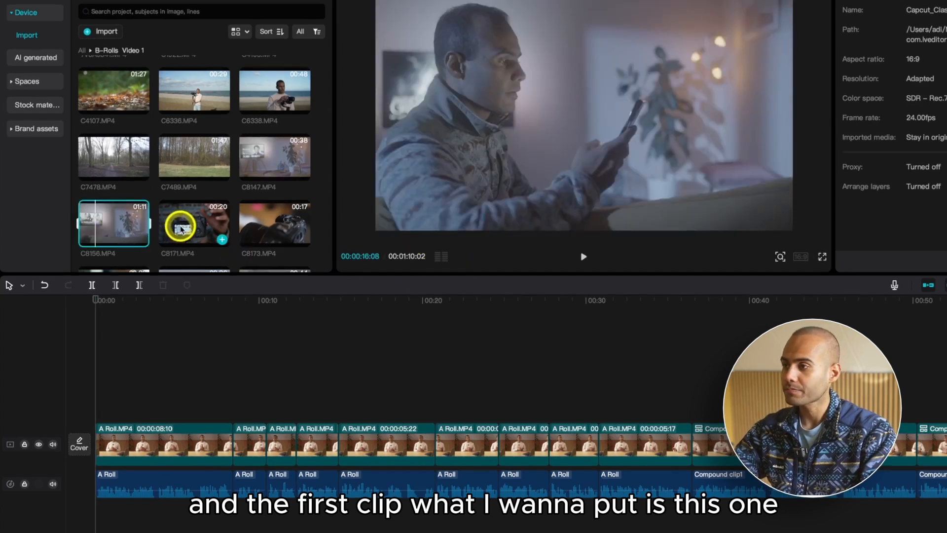
mouse_move(96, 224)
mouse_down()
mouse_move(114, 226)
mouse_move(100, 225)
mouse_up()
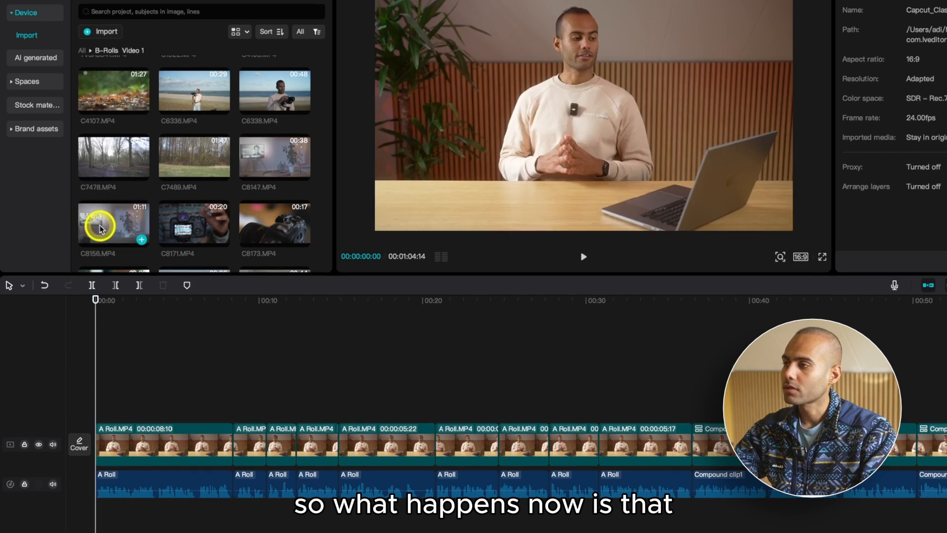
click(100, 225)
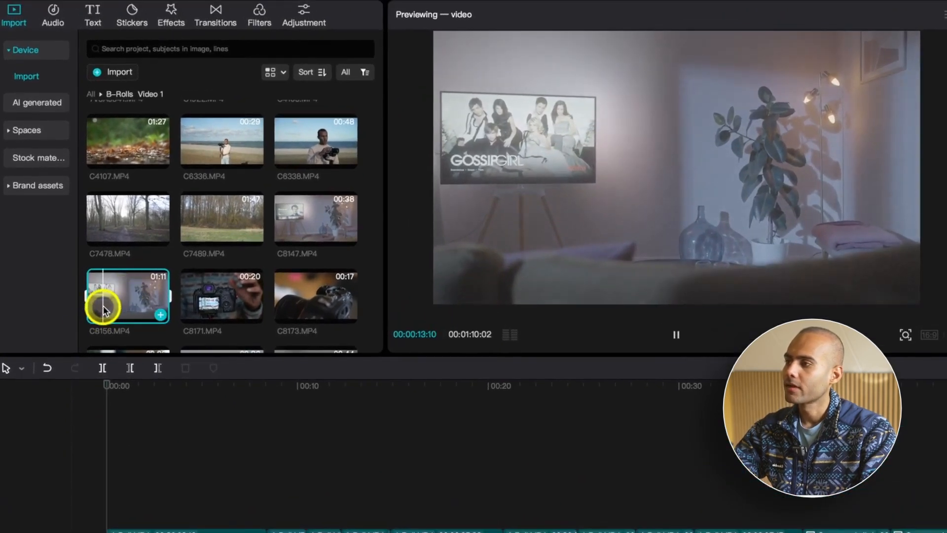
click(103, 306)
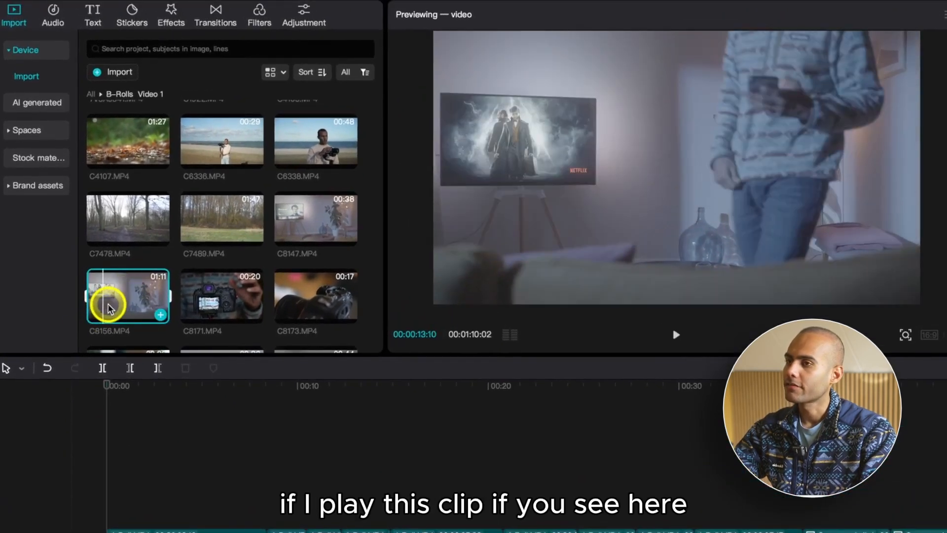
scroll(101, 301, up, 2)
scroll(101, 300, down, 3)
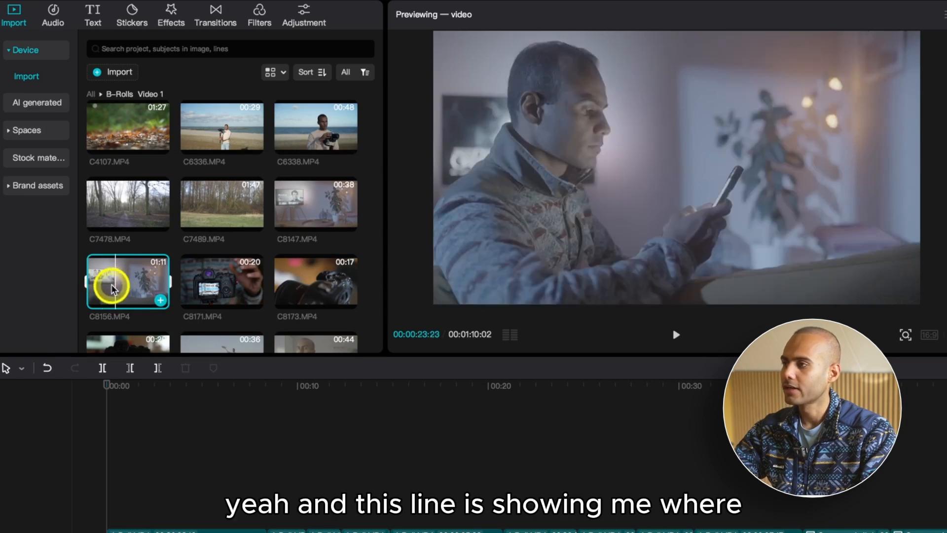
click(118, 292)
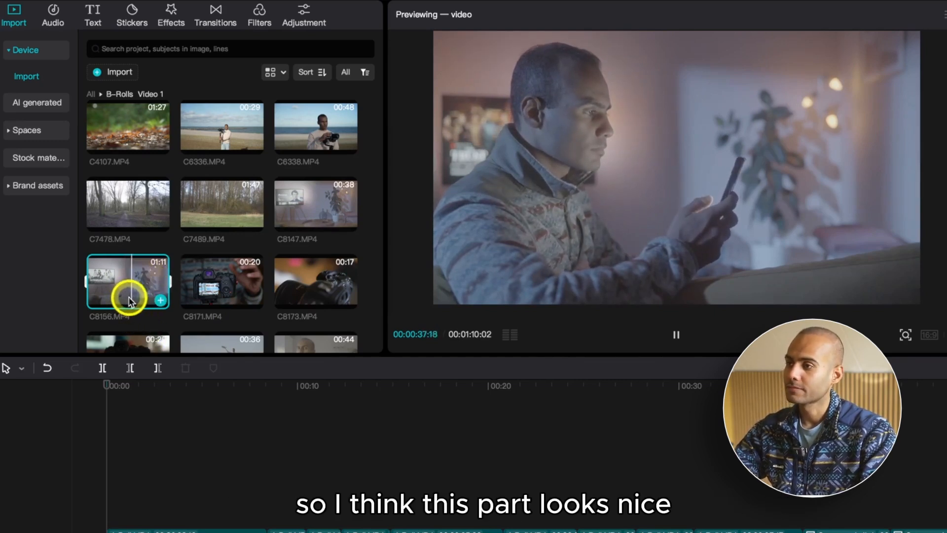
Try placing the full C8156.MP4 clip above the A Roll at 00:00, skim it for a cut point, and undo the placement
drag(129, 298, 112, 490)
click(122, 282)
click(387, 401)
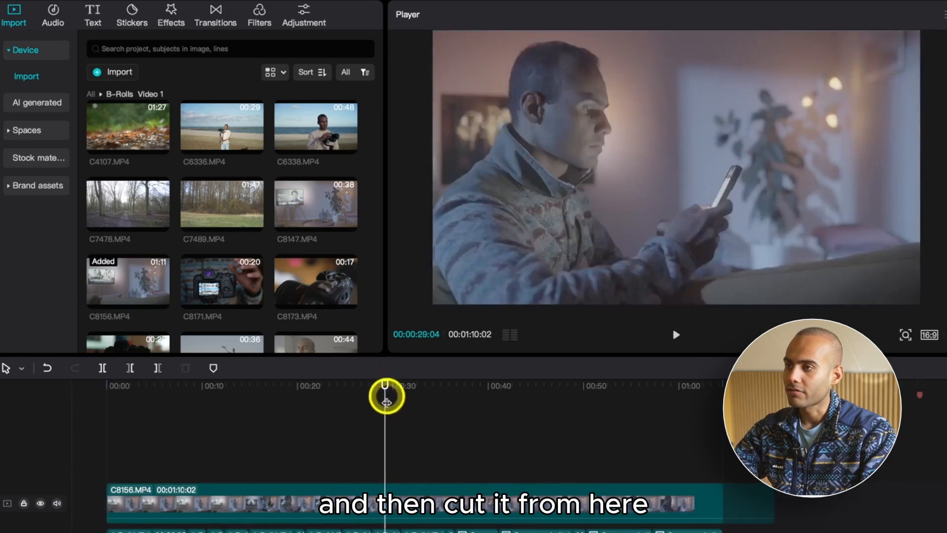
drag(386, 401, 273, 414)
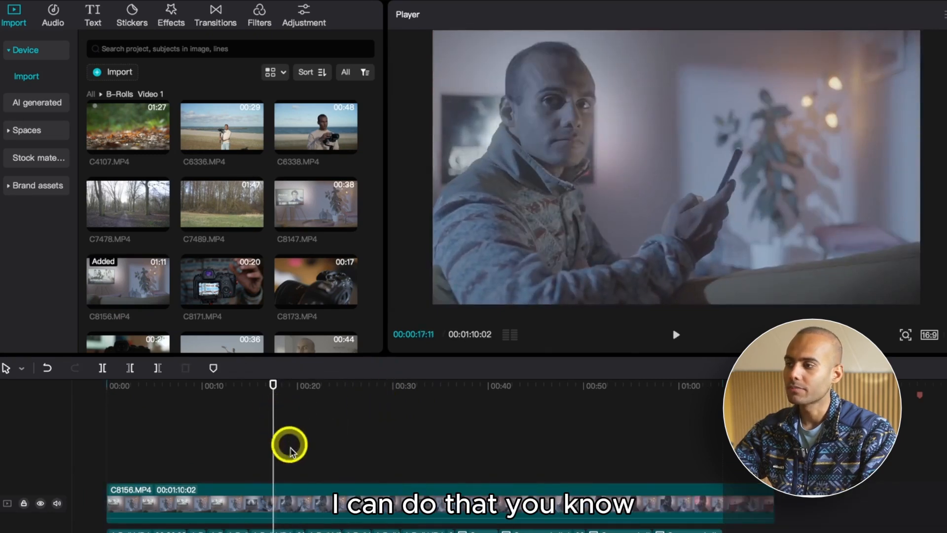
key(ctrl+z)
Mark the range of C8156.MP4 in the media library from 00:00:34:13 to 00:00:38:03
click(115, 279)
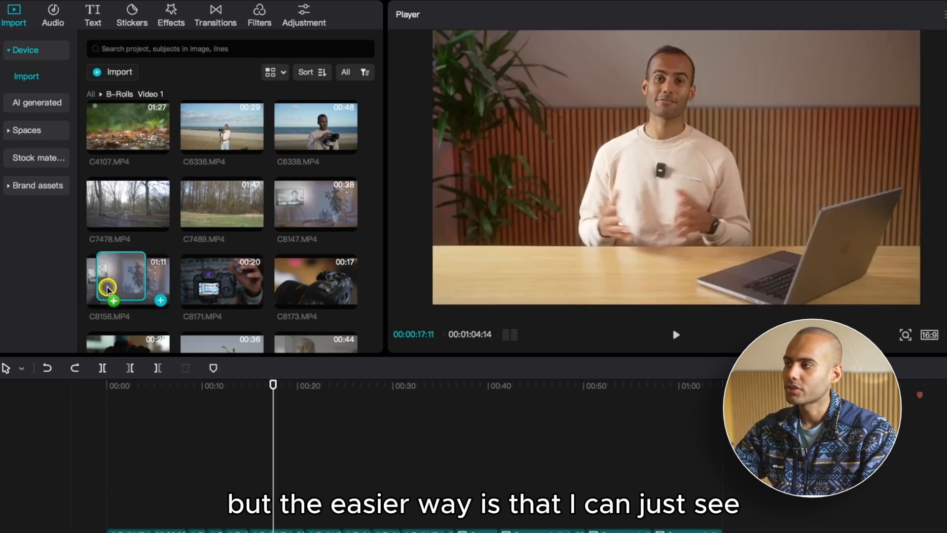
click(117, 275)
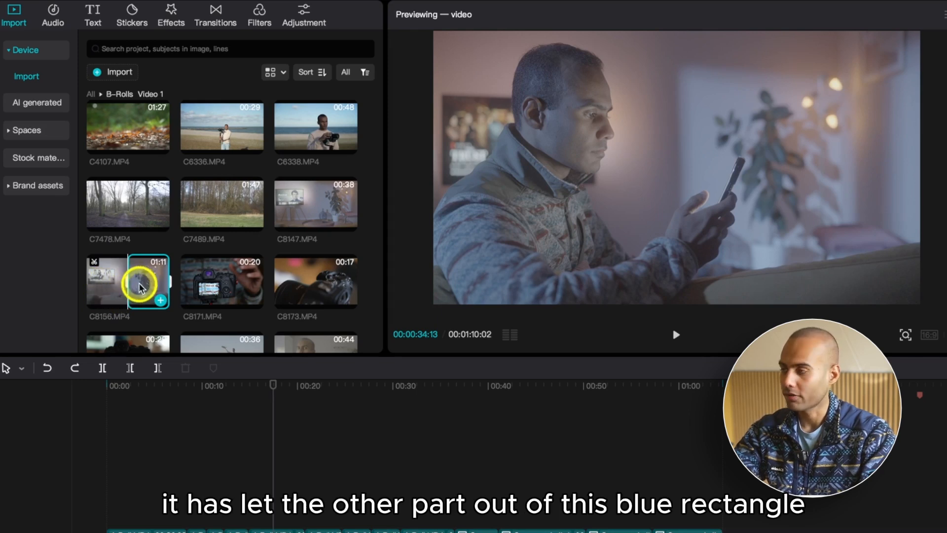
key(space)
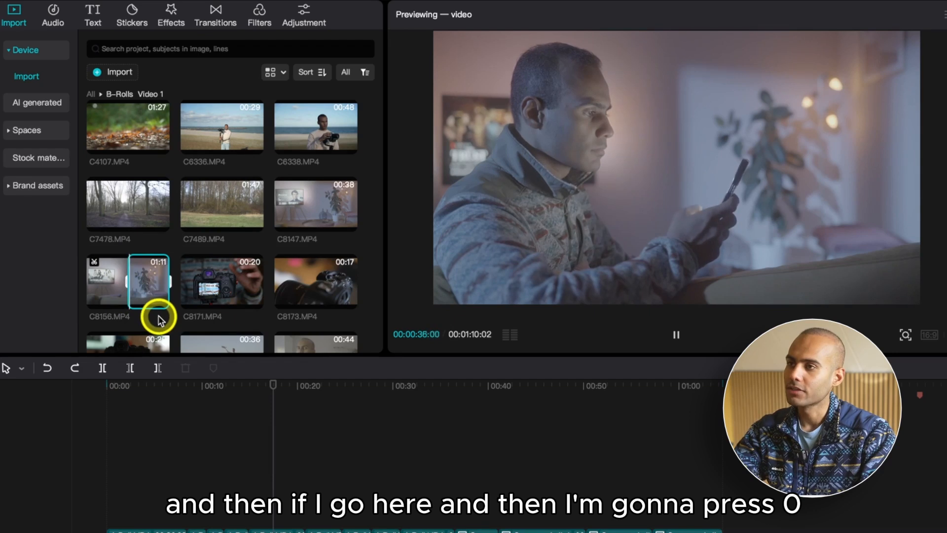
key(o)
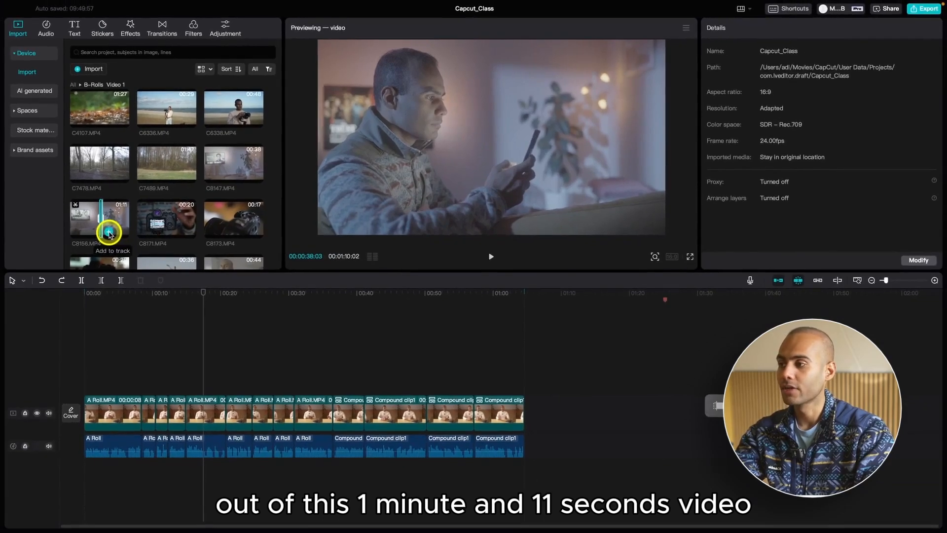
Try adding the marked C8156.MP4 range to the main track at the playhead, and undo the insertion
click(109, 232)
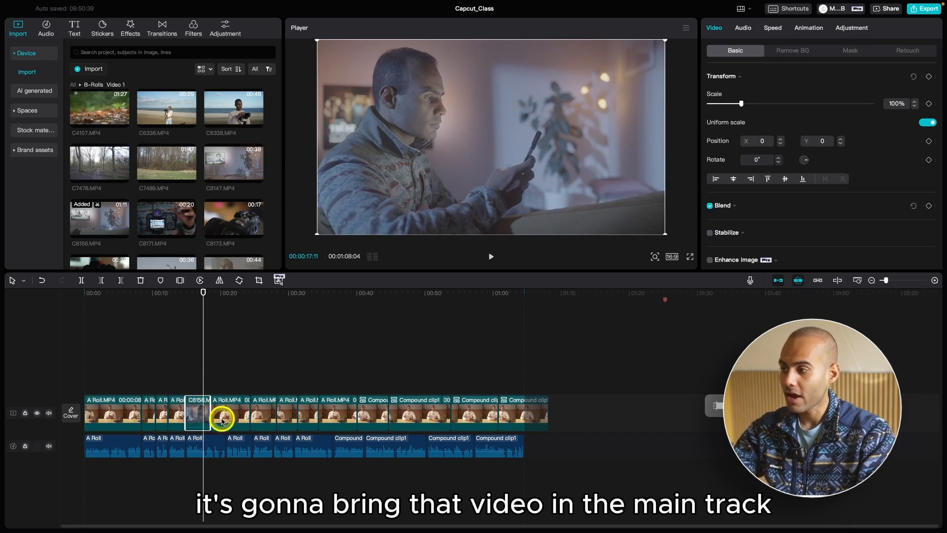
key(super+z)
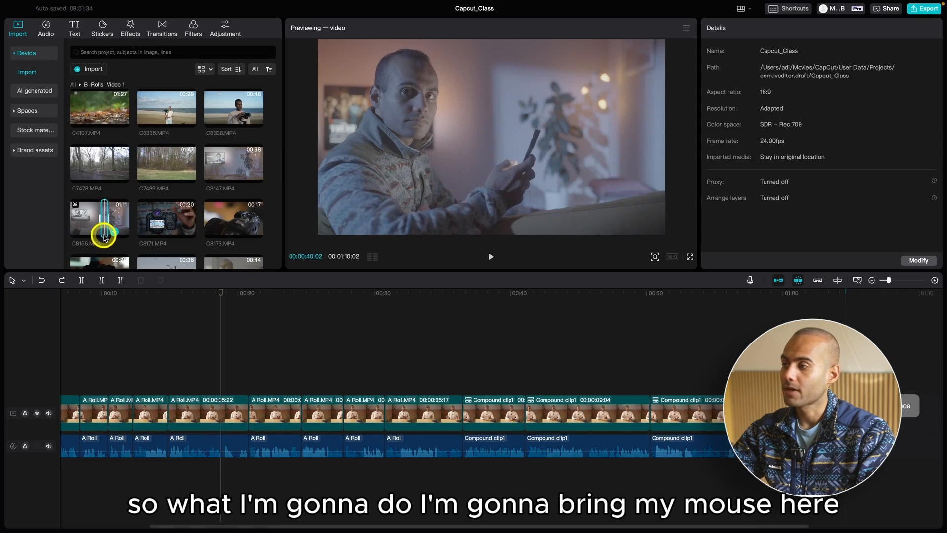
Place the marked C8156.MP4 range on a new track above the A Roll and move it to the timeline's start
drag(105, 232, 81, 382)
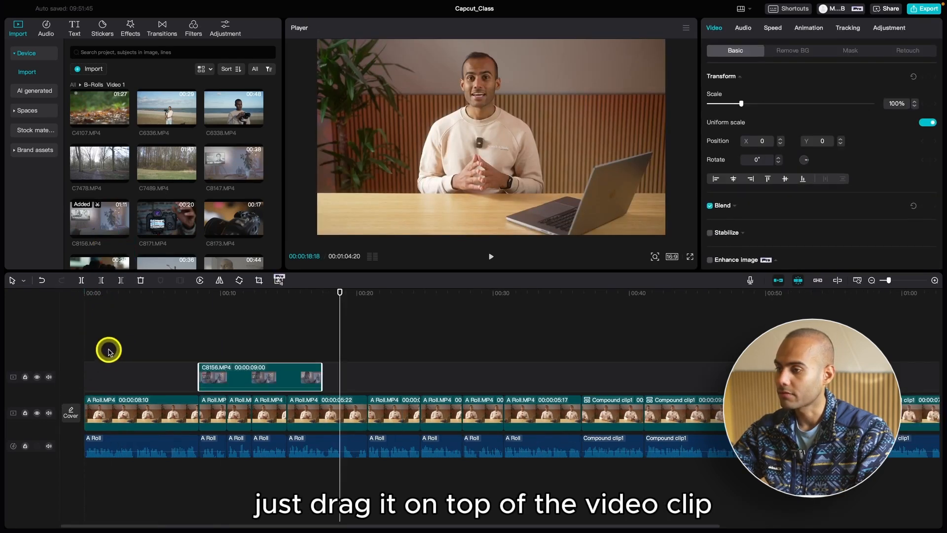
drag(260, 376, 142, 383)
Return the playhead to 00:00:00:00 and hide the B-roll track to view the A Roll beneath, then show it again
drag(106, 292, 52, 296)
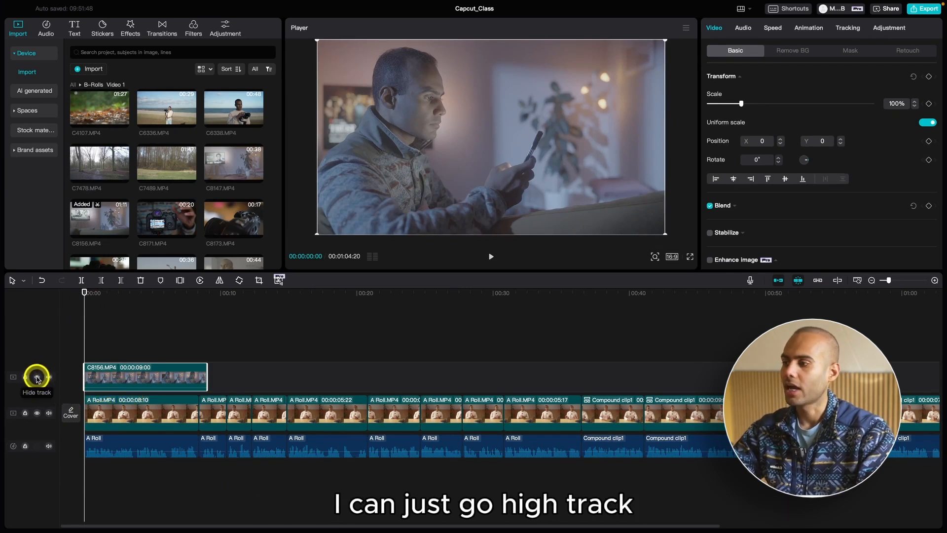
click(38, 377)
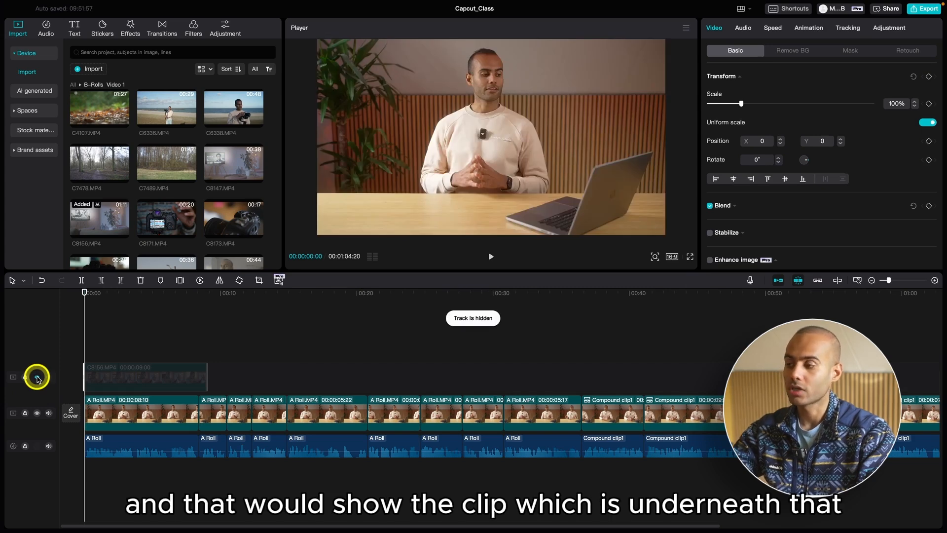
click(38, 377)
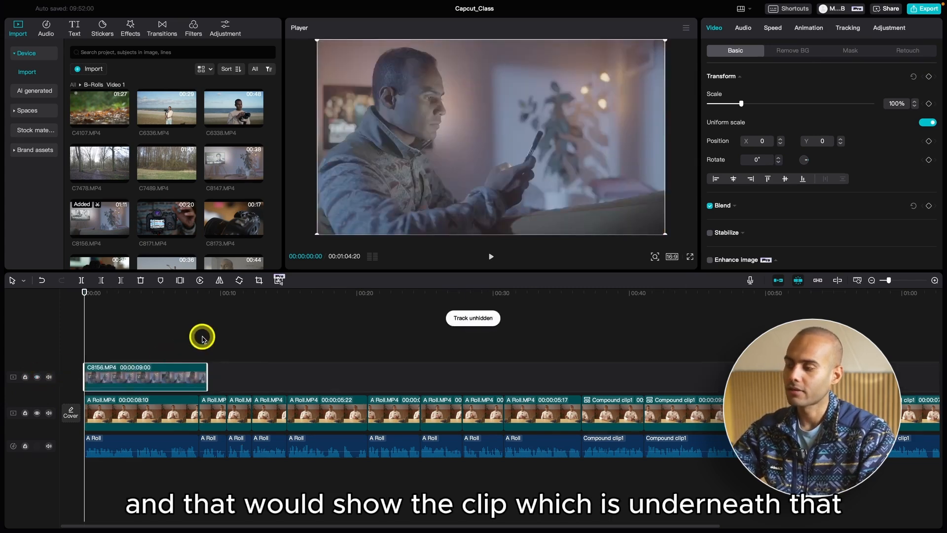
Play the opening line and trim away everything in the C8156.MP4 overlay clip after 00:00:02:01
key(space)
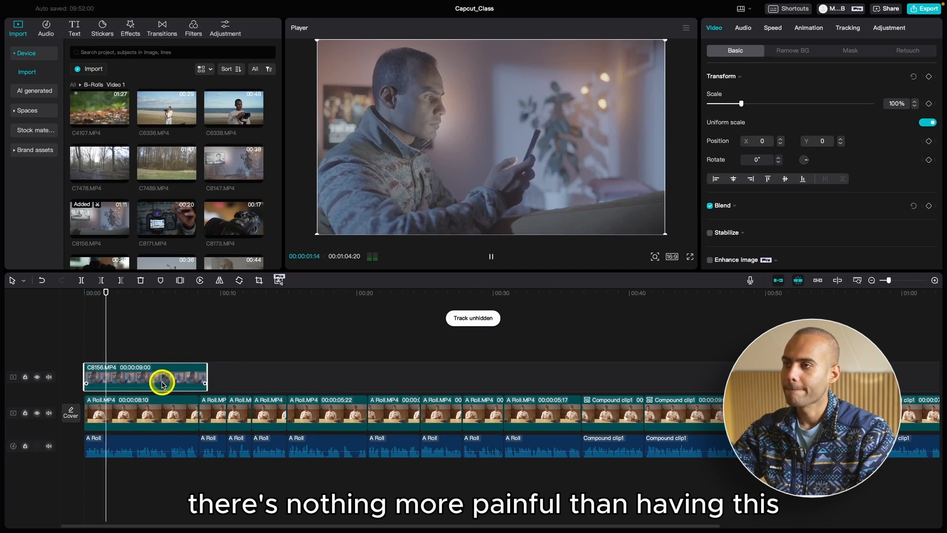
key(space)
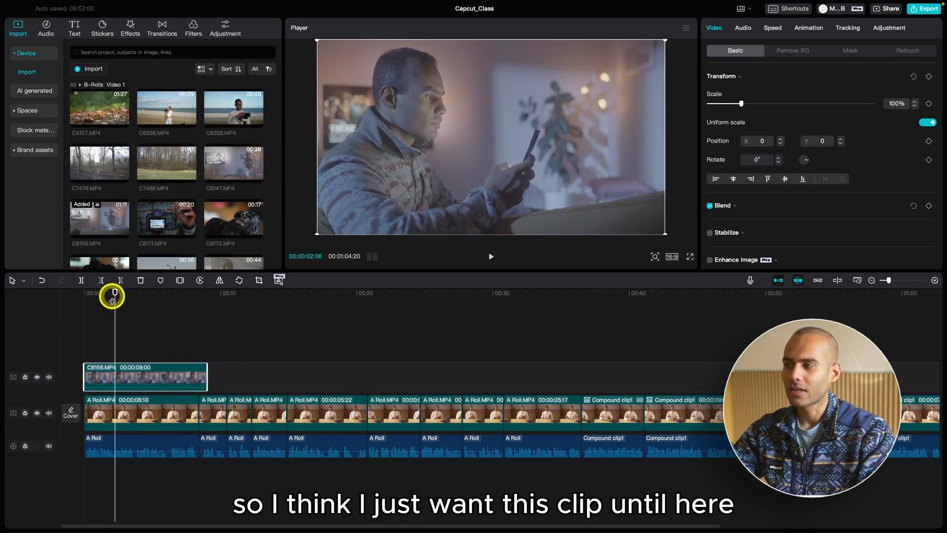
mouse_move(116, 290)
mouse_down()
mouse_move(57, 290)
mouse_move(135, 291)
mouse_move(113, 304)
mouse_up()
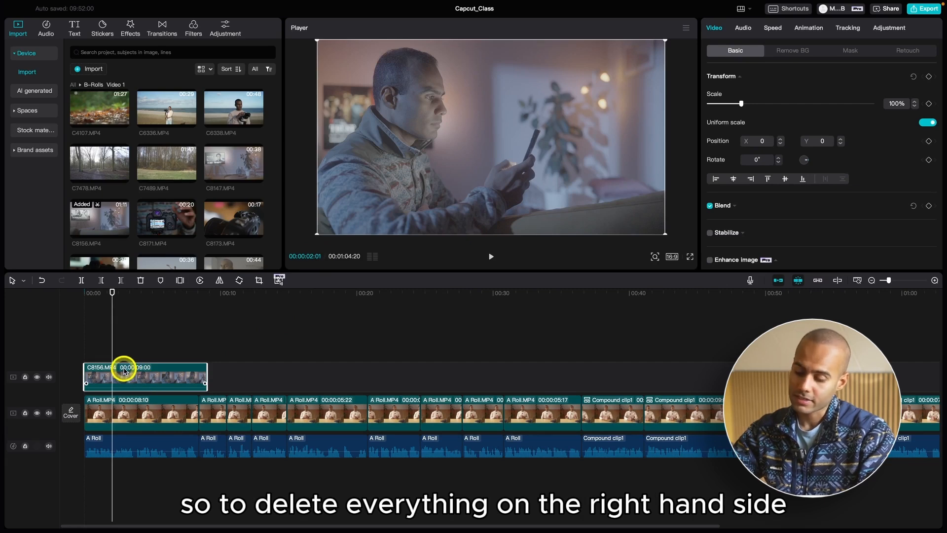
key(w)
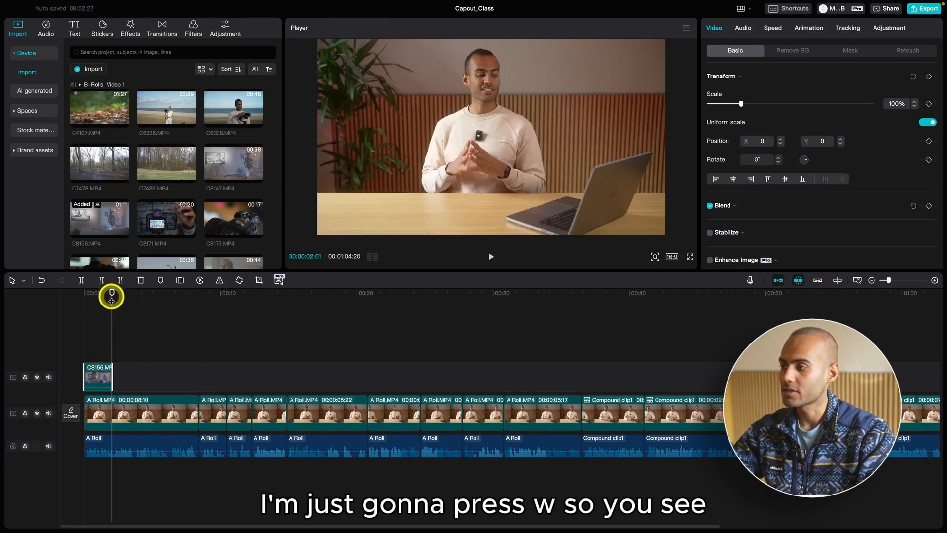
Play the opening from 00:00:00:00 to about 00:00:03:03 to check the switch from the trimmed B-roll to the A Roll
drag(112, 297, 61, 306)
key(space)
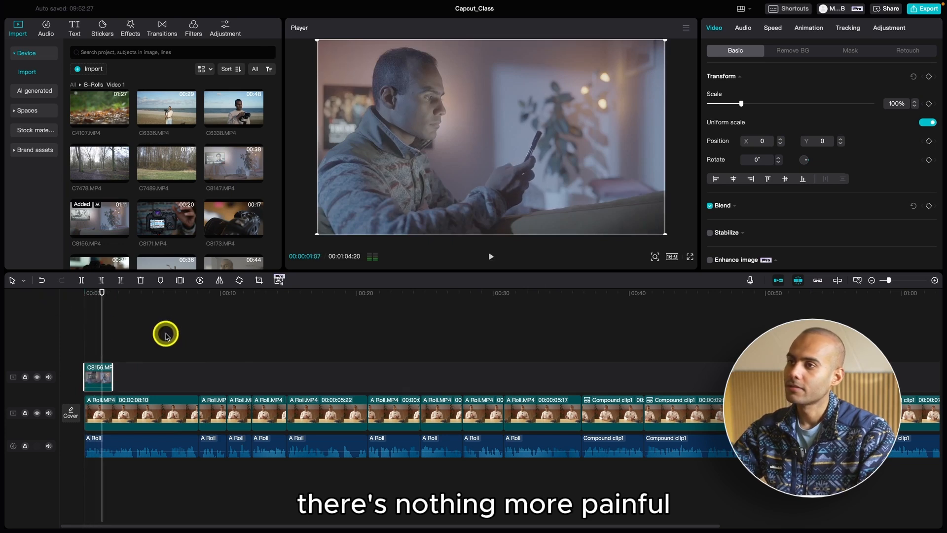
key(space)
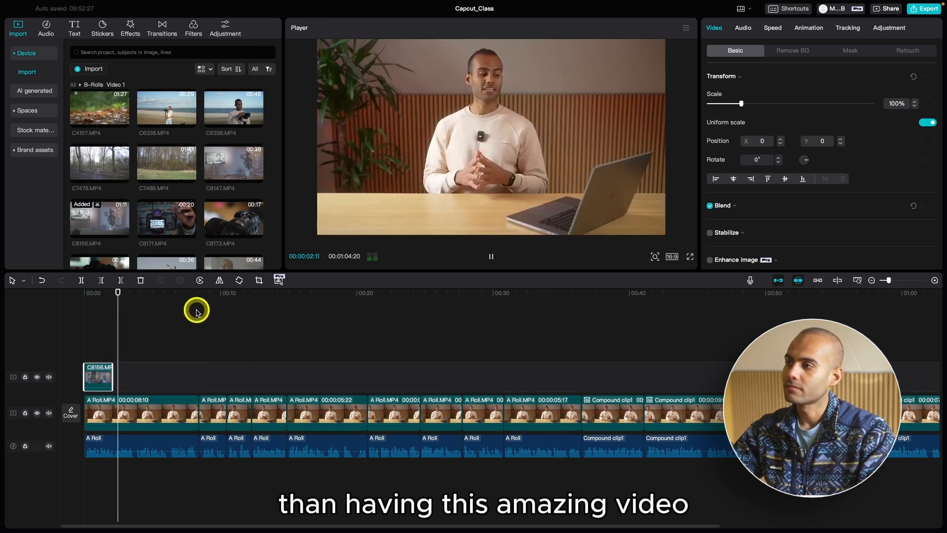
key(space)
Mark a range of C8625.MP4 ending at 00:00:39:10 and place it on the B-roll track right after the C8156.MP4 clip
scroll(171, 213, up, 3)
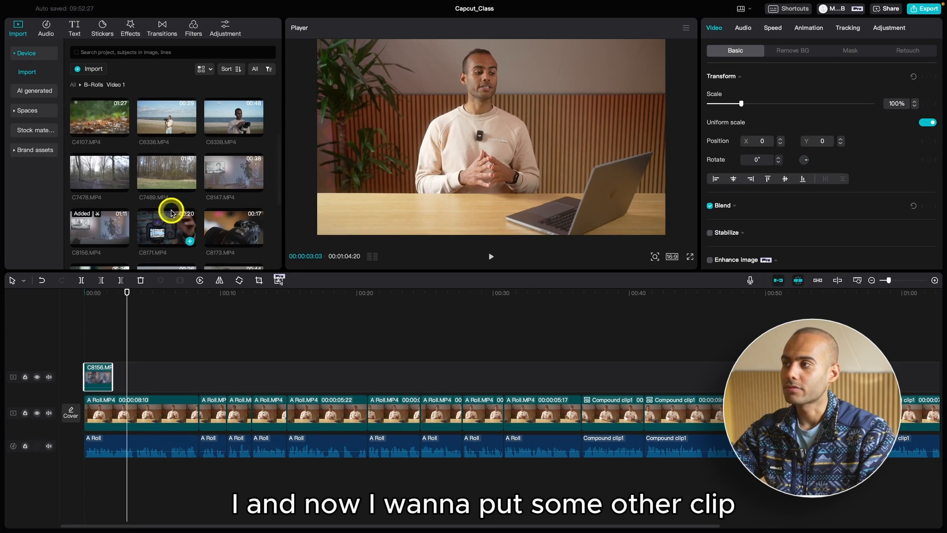
scroll(117, 190, down, 5)
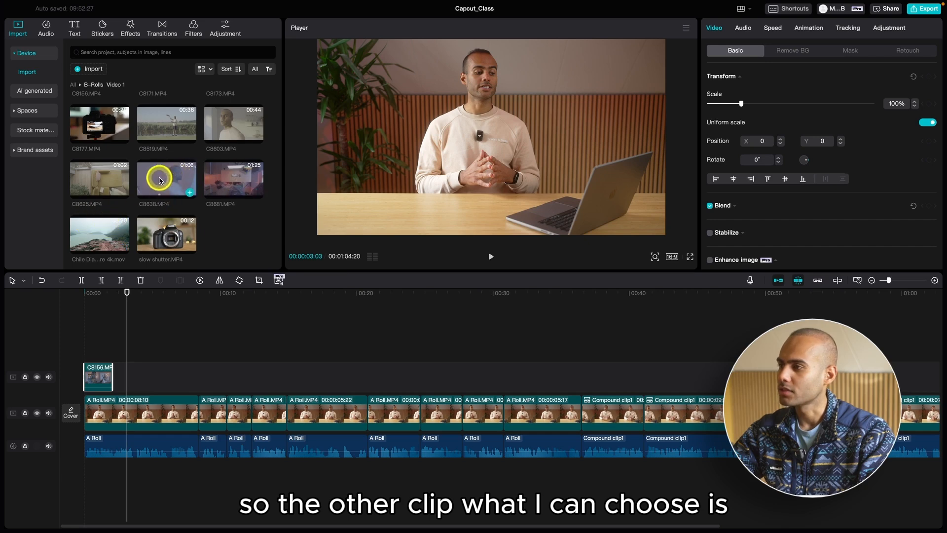
click(96, 178)
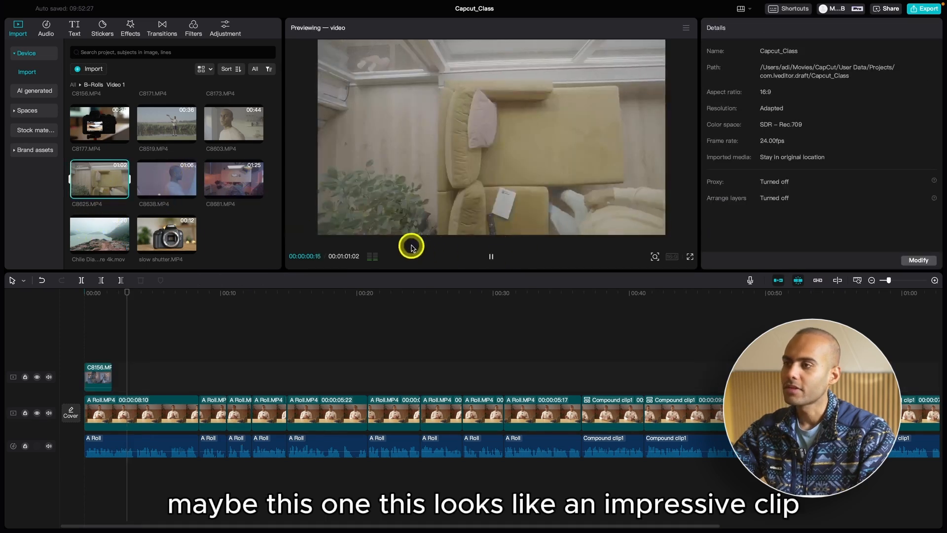
click(91, 183)
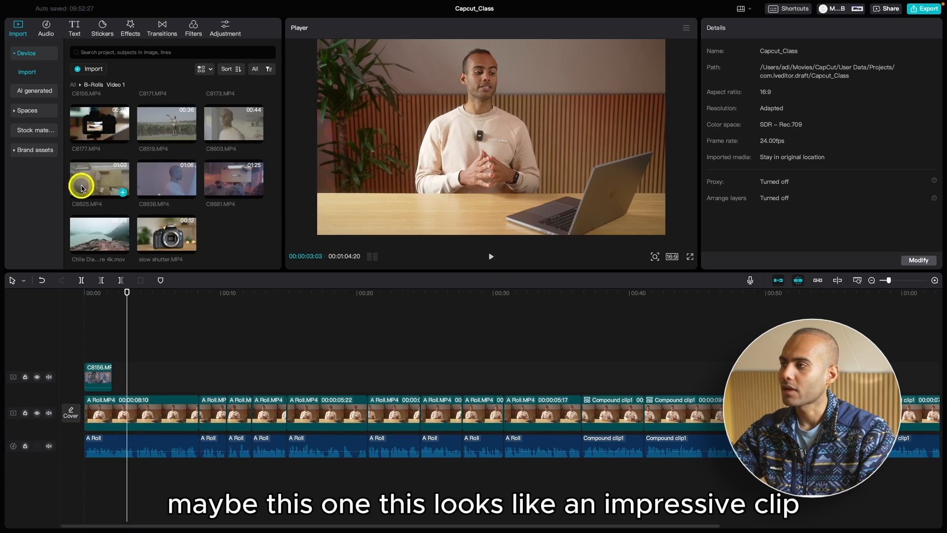
click(89, 183)
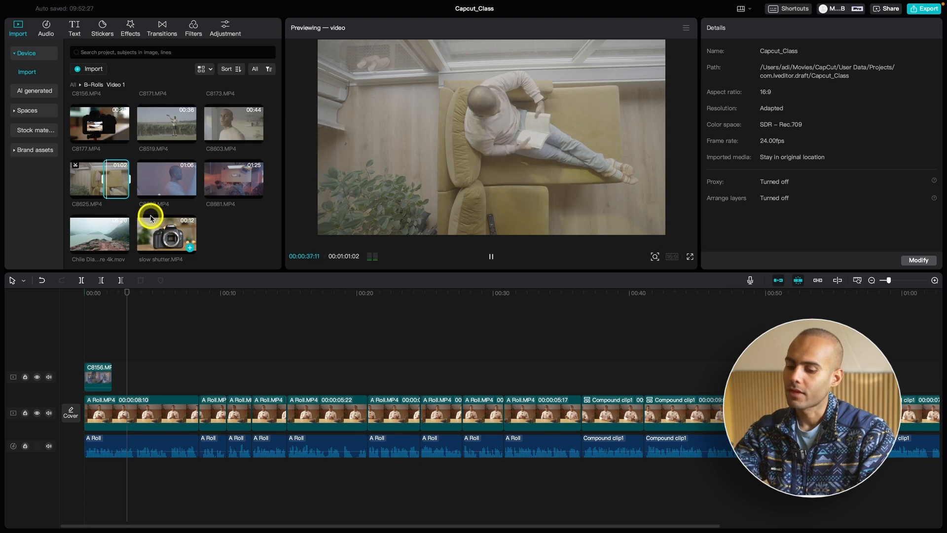
key(space)
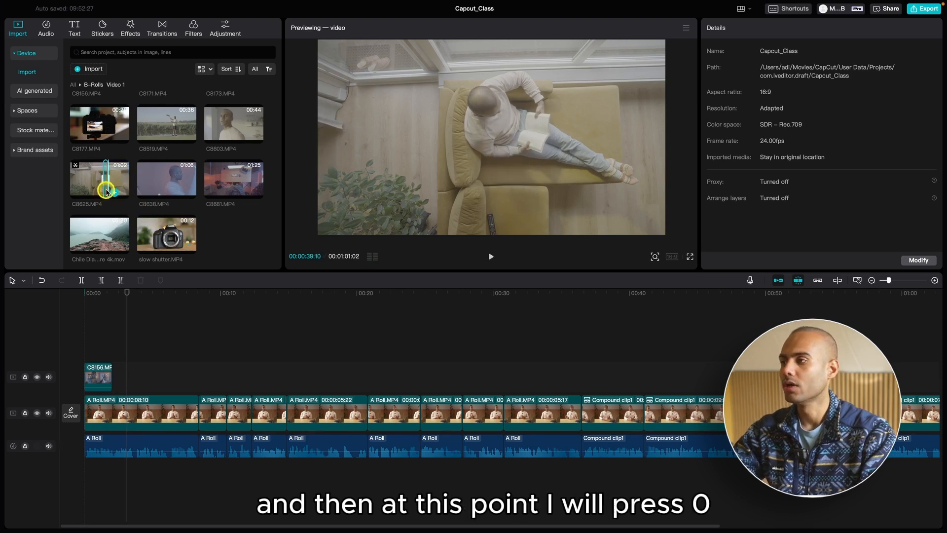
drag(106, 192, 112, 377)
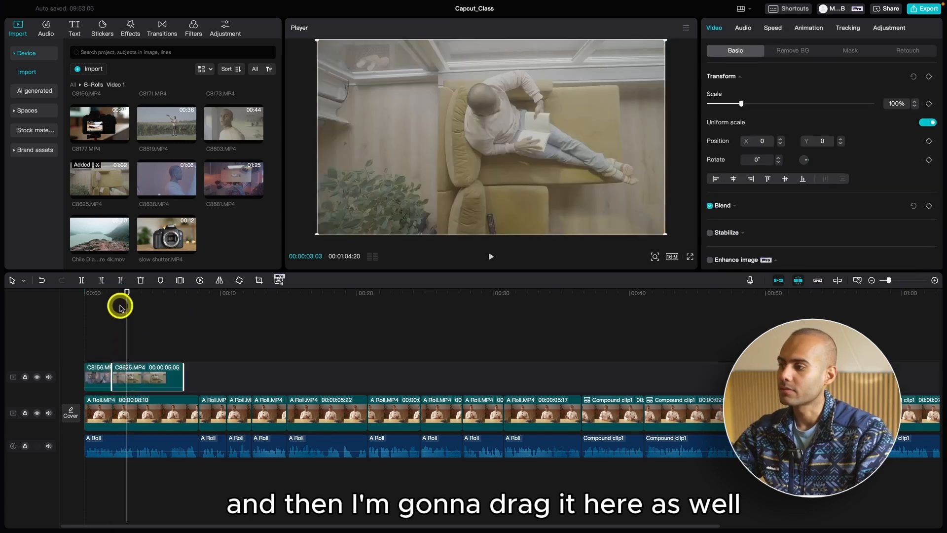
Play the opening line and trim away everything in the C8625.MP4 overlay clip after about 00:00:03:19
click(93, 293)
key(space)
scroll(261, 339, up, 2)
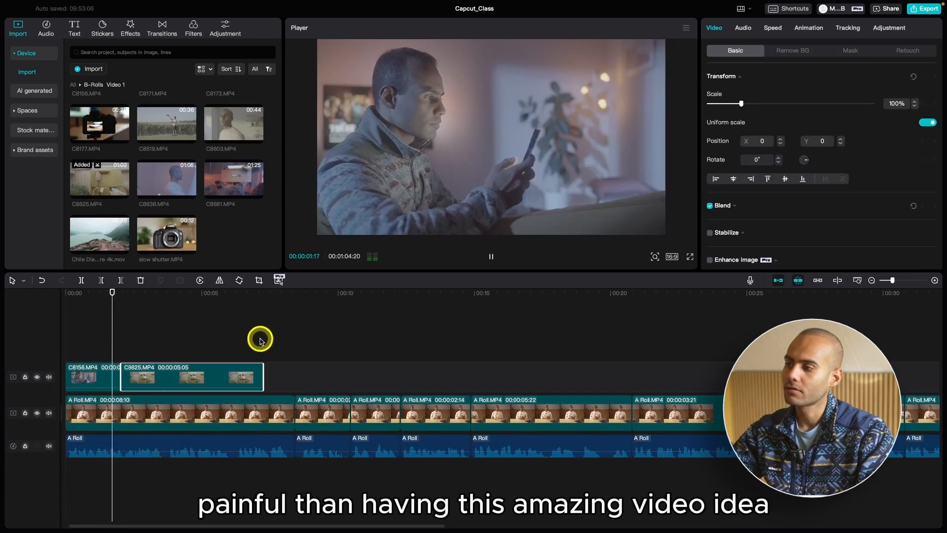
key(w)
click(218, 377)
scroll(220, 352, down, 2)
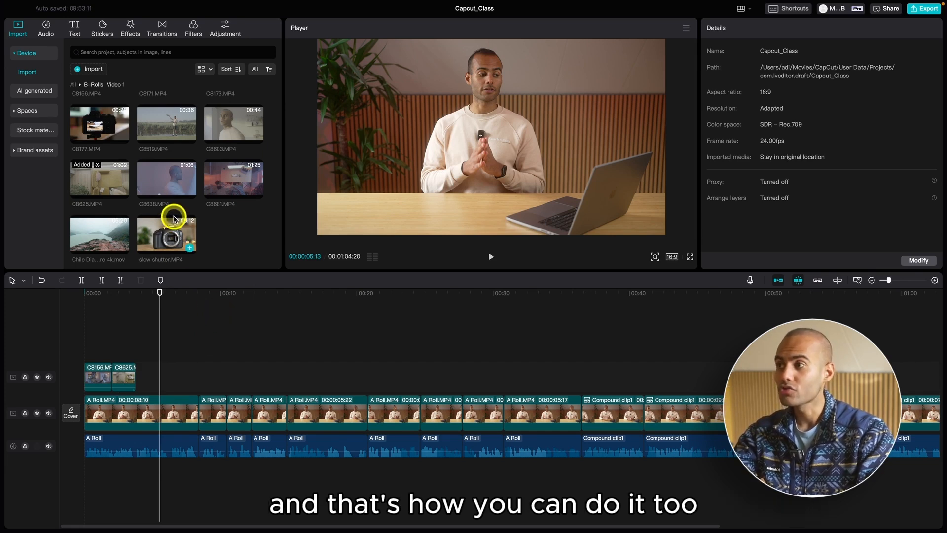
Mark a C8638.MP4 range ending at 00:00:12:15, add it to the timeline and move it onto the B-roll track right after C8625.MP4
click(163, 180)
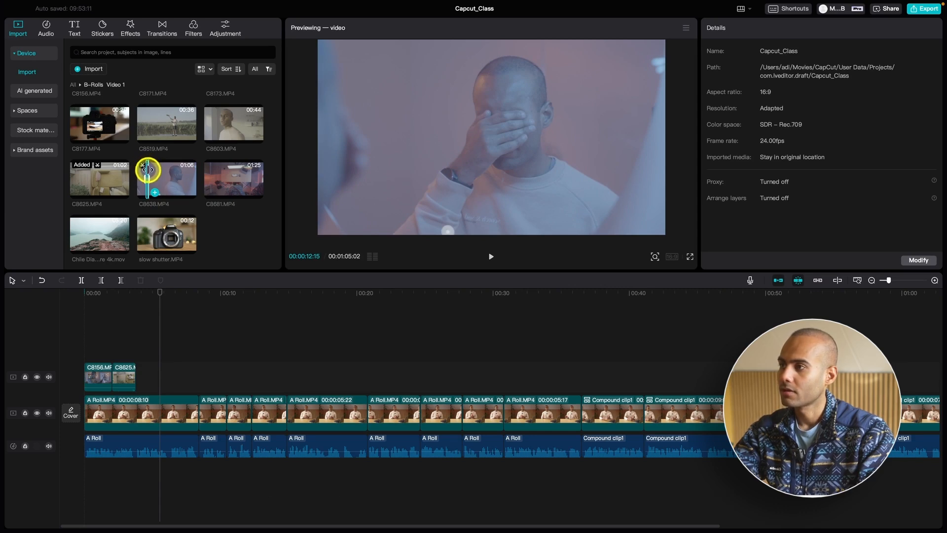
drag(156, 195, 161, 383)
key(super+z)
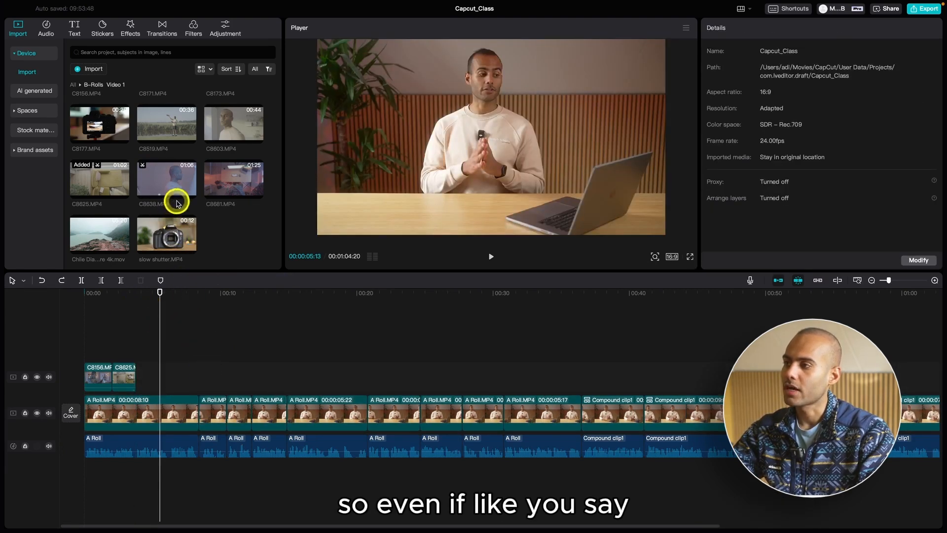
click(154, 192)
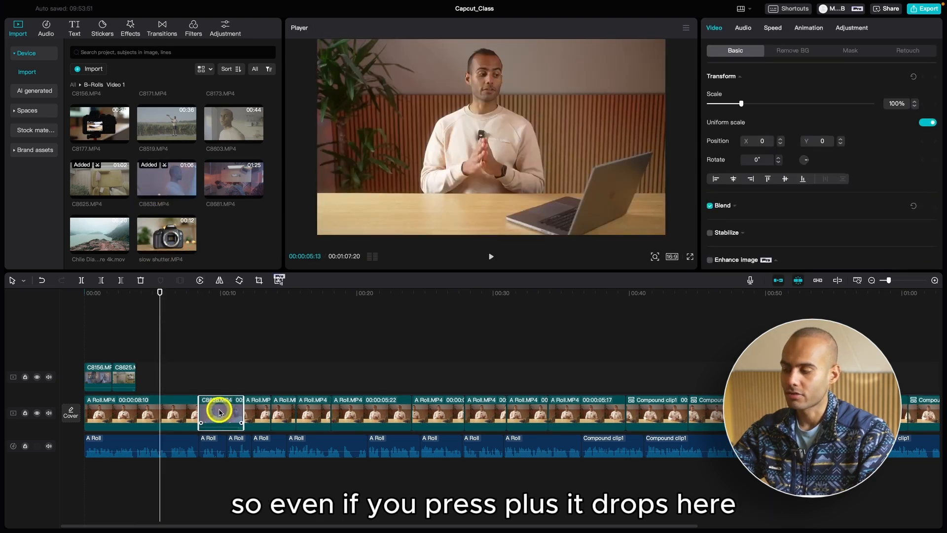
drag(220, 412, 158, 383)
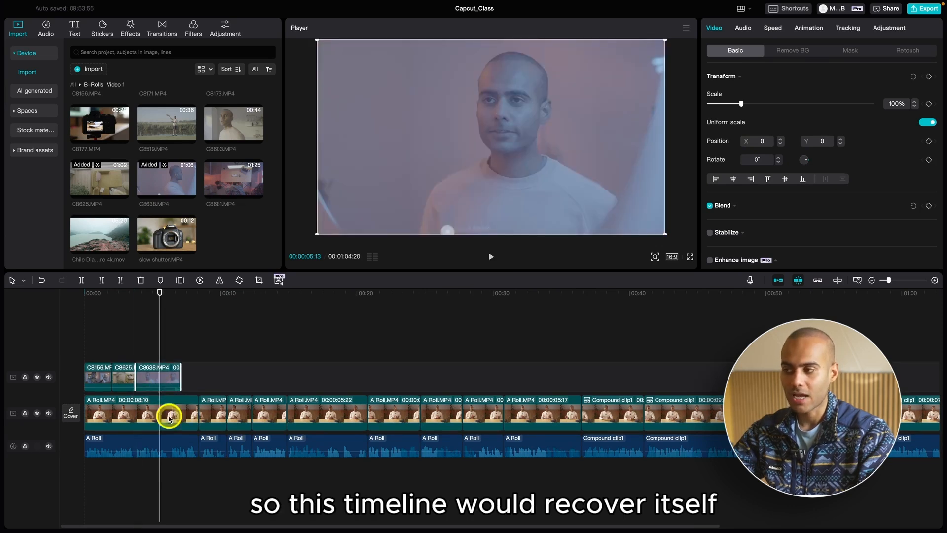
Lock the A Roll video track and its separate audio track against changes
click(26, 412)
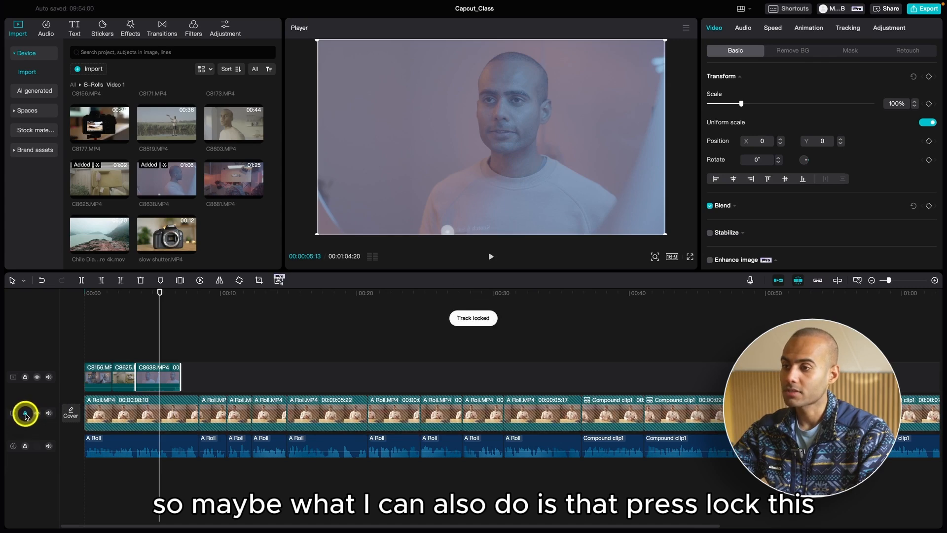
click(25, 446)
scroll(361, 418, down, 2)
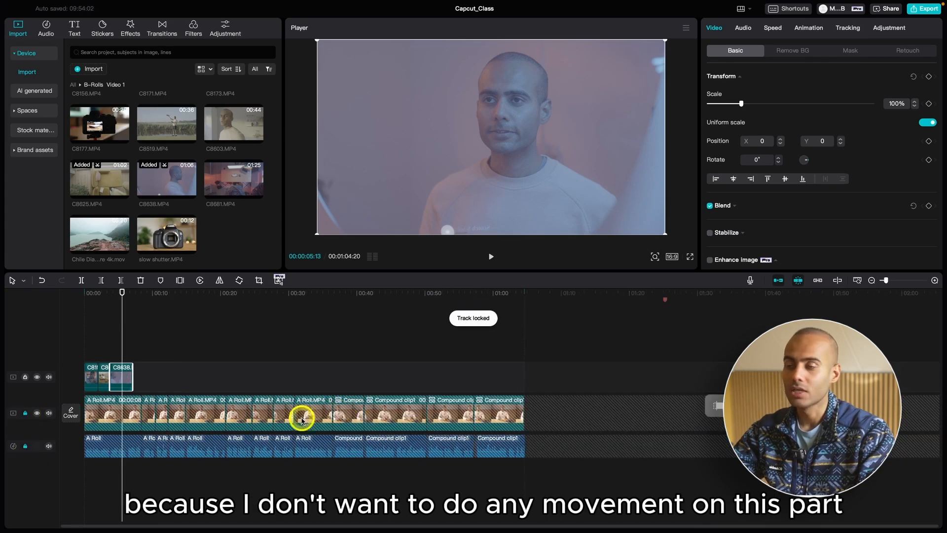
Play the opening from 00:00:00:00 and shorten the C8638.MP4 overlay clip so it ends at 00:00:05:19
click(161, 351)
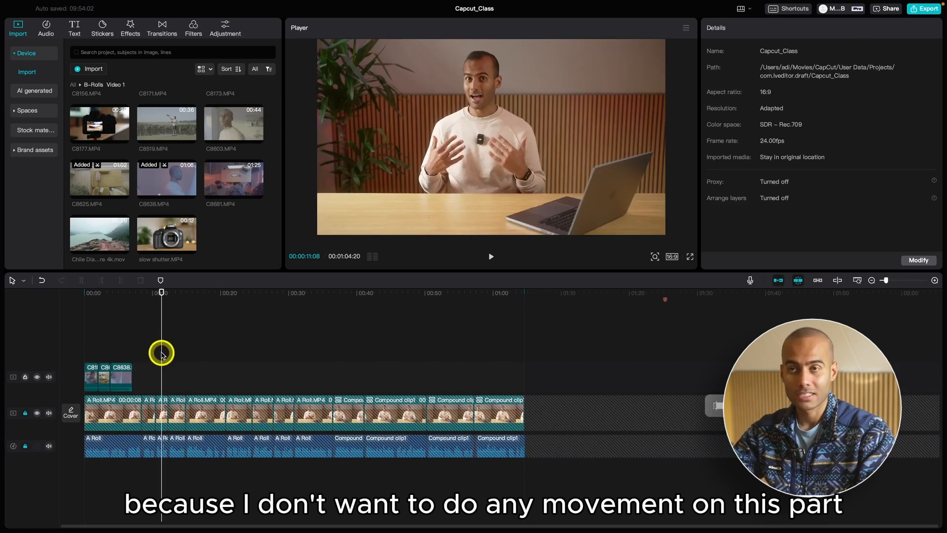
scroll(161, 353, up, 2)
key(super+minus)
drag(103, 296, 48, 305)
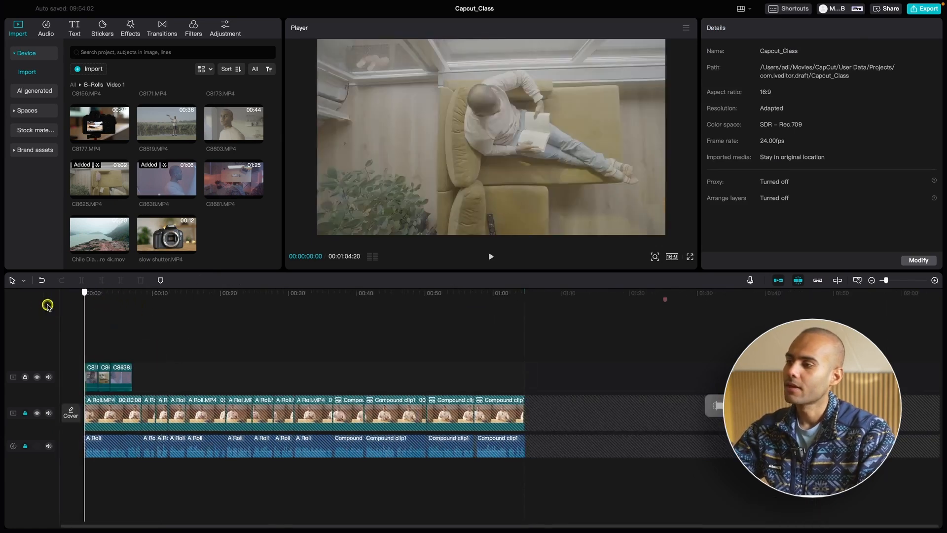
key(space)
key(super+equal)
key(super+equal)
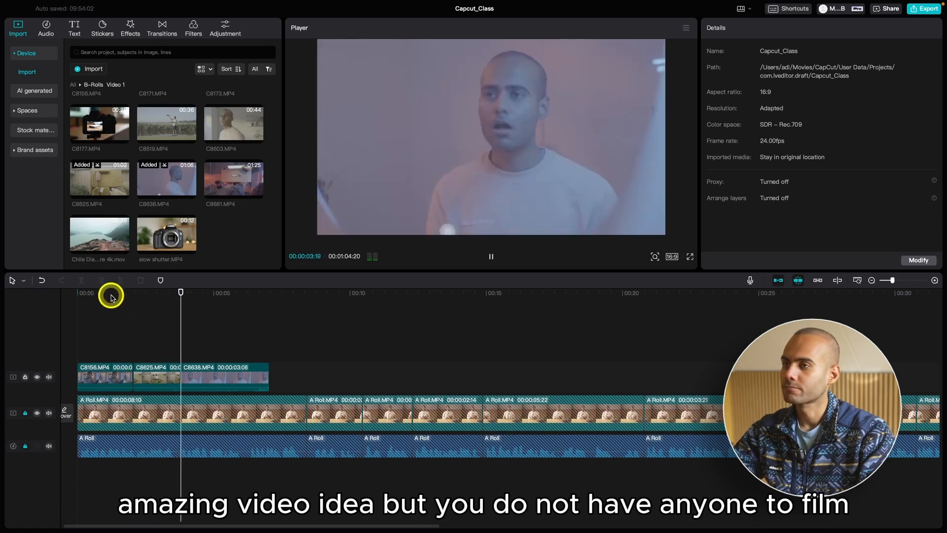
drag(268, 372, 237, 378)
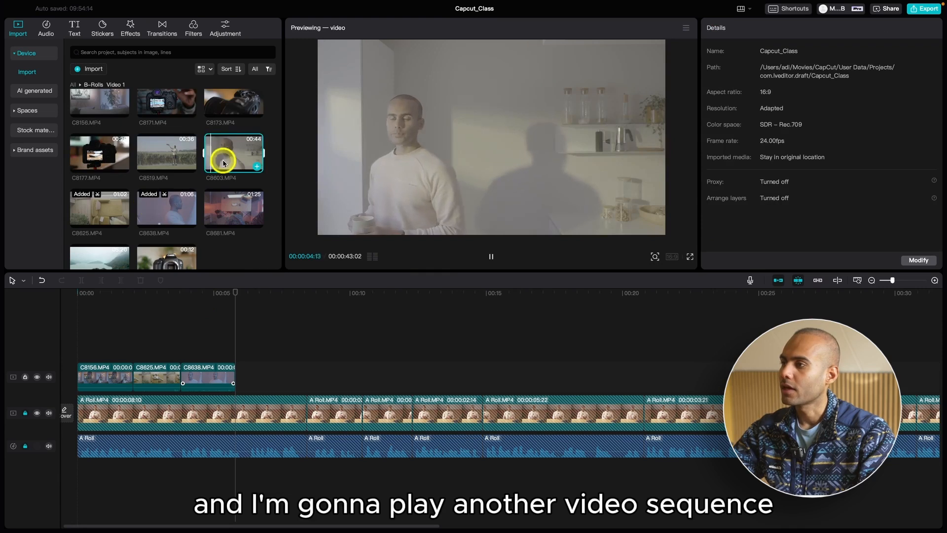
Mark C8603.MP4 from about 00:00:06:11 to 00:00:10:12, add it right after C8638.MP4 on the B-roll track, and play the transition
key(space)
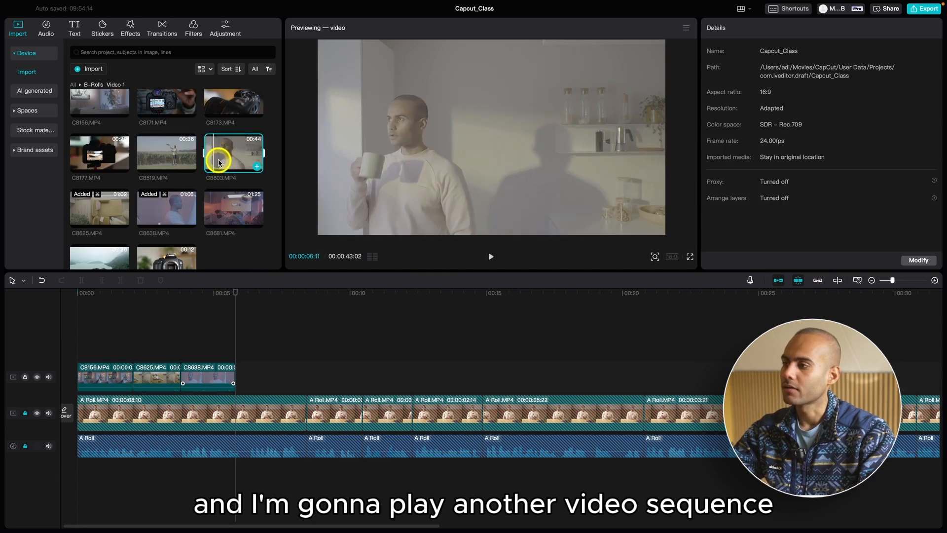
key(space)
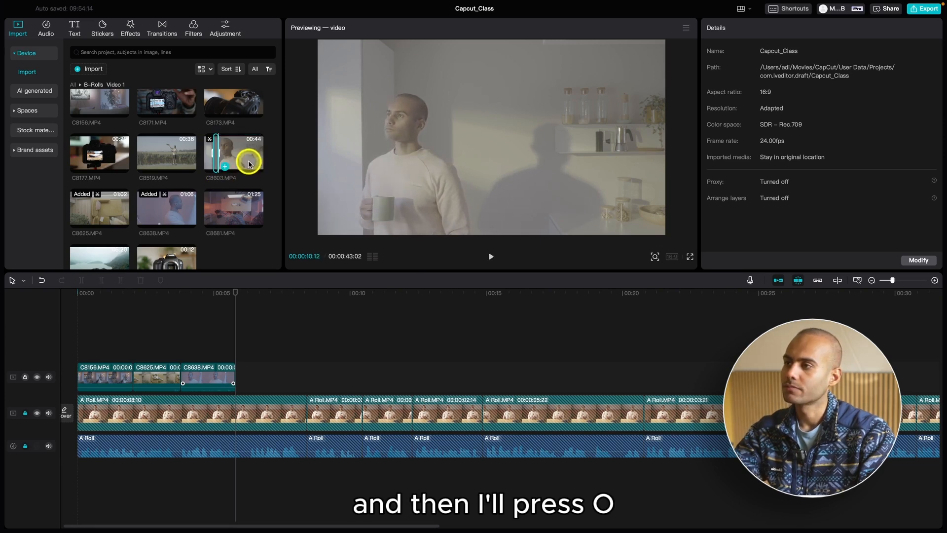
key(o)
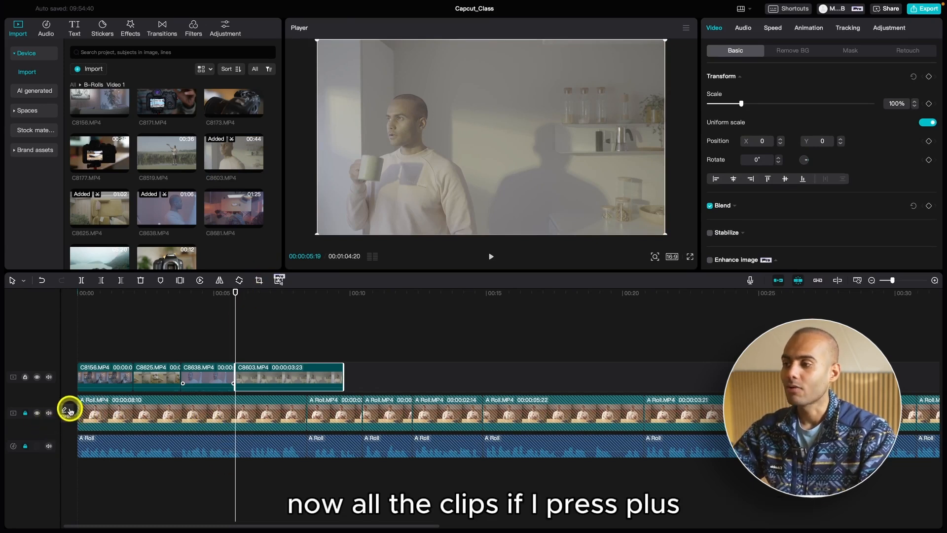
mouse_move(186, 225)
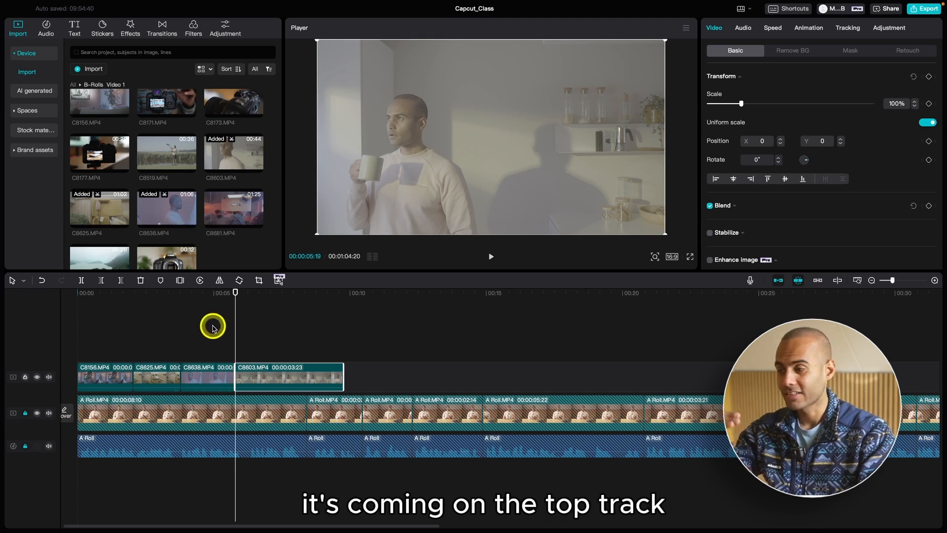
click(216, 301)
key(space)
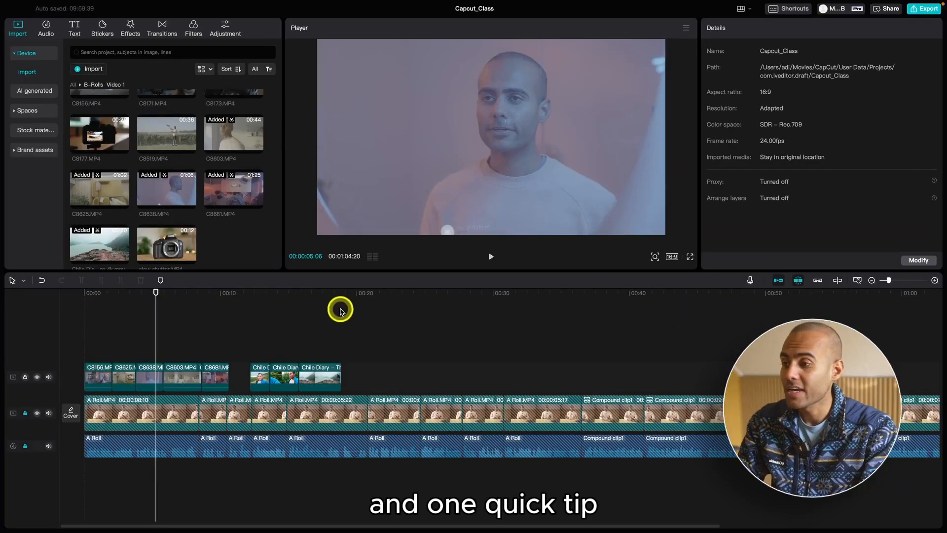
Move the playhead to 00:00:20:19 and add the marked range of the Chile Diary – The Patagonia Adventure 4k.mov clip there
click(336, 297)
drag(337, 300, 366, 302)
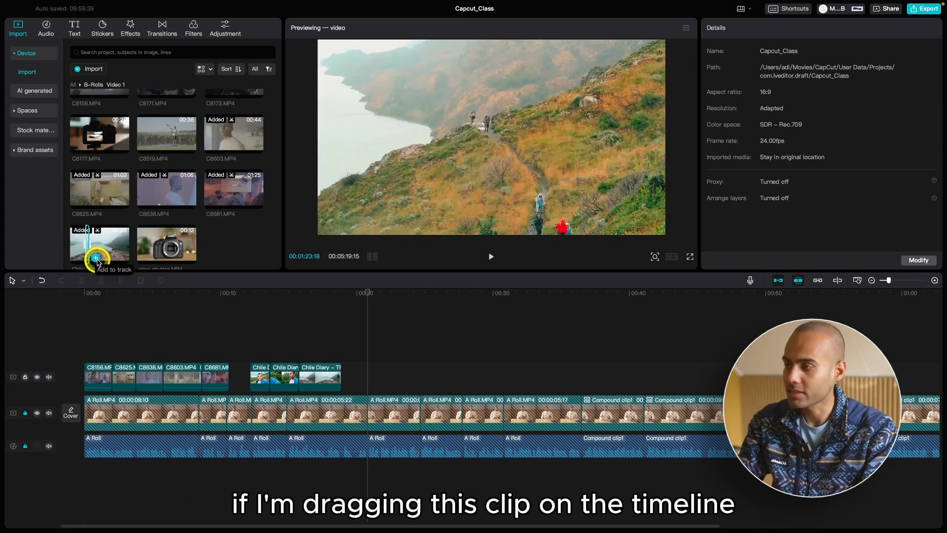
click(96, 257)
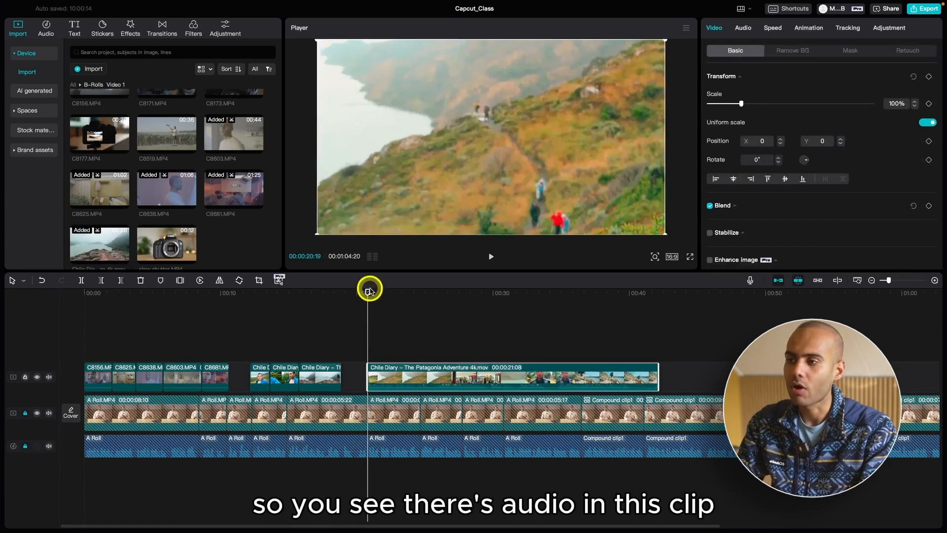
mouse_move(369, 291)
mouse_down()
mouse_move(418, 291)
mouse_move(367, 308)
mouse_up()
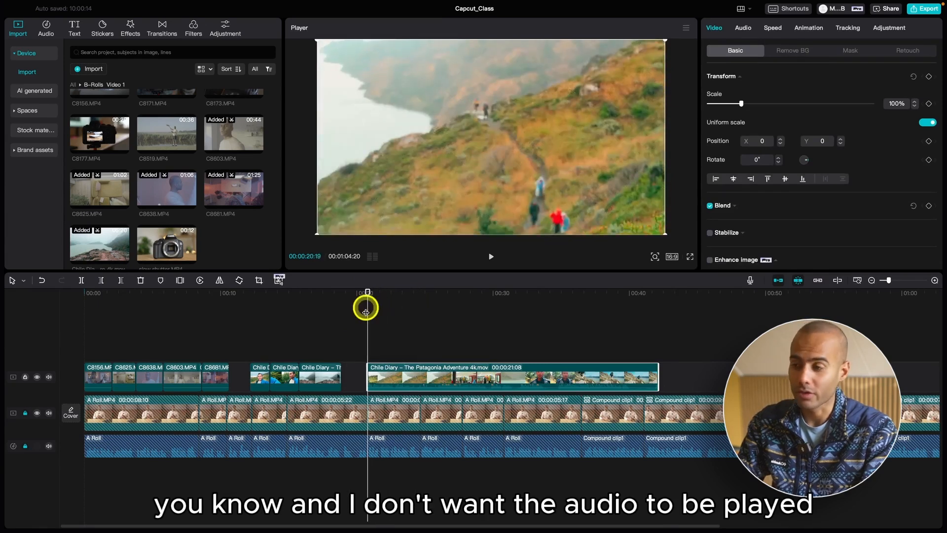
Extract the audio from the newly added Chile Diary clip and delete the extracted audio
right_click(471, 382)
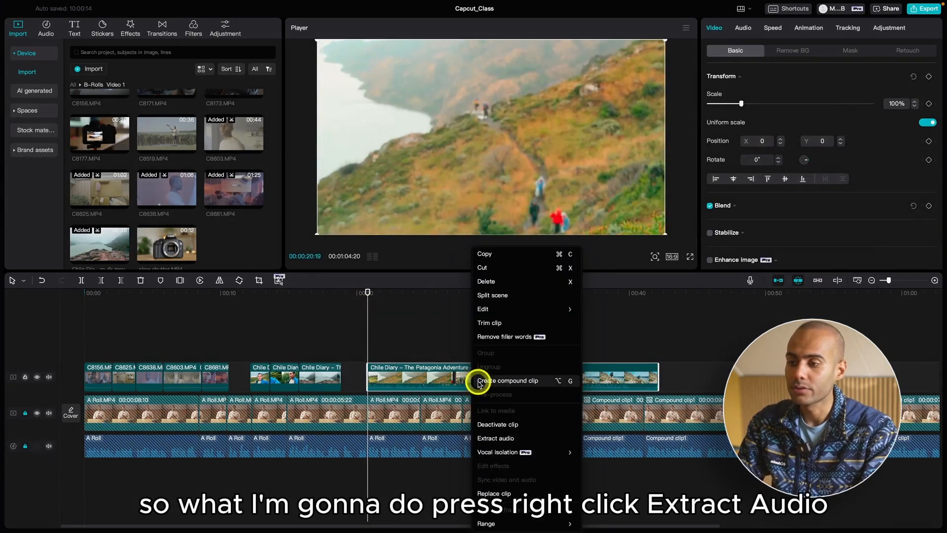
click(490, 438)
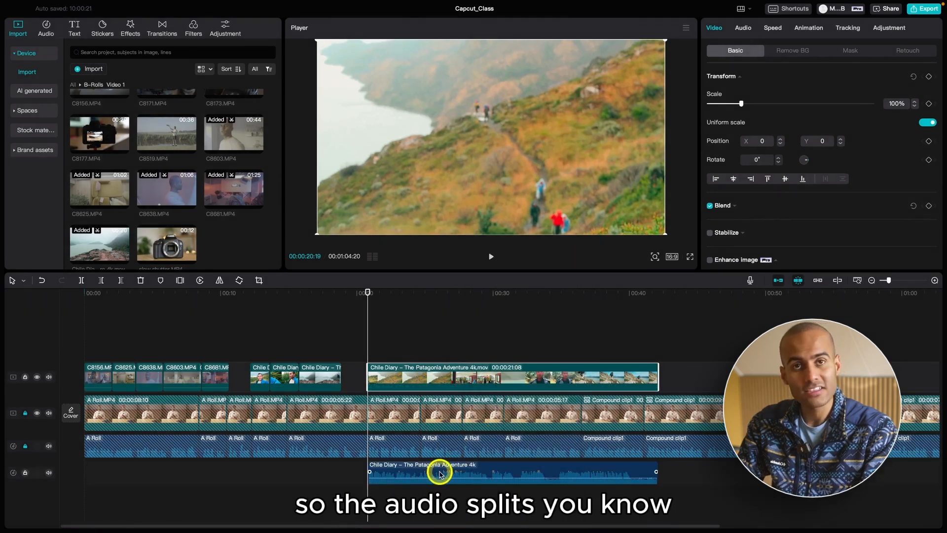
click(457, 471)
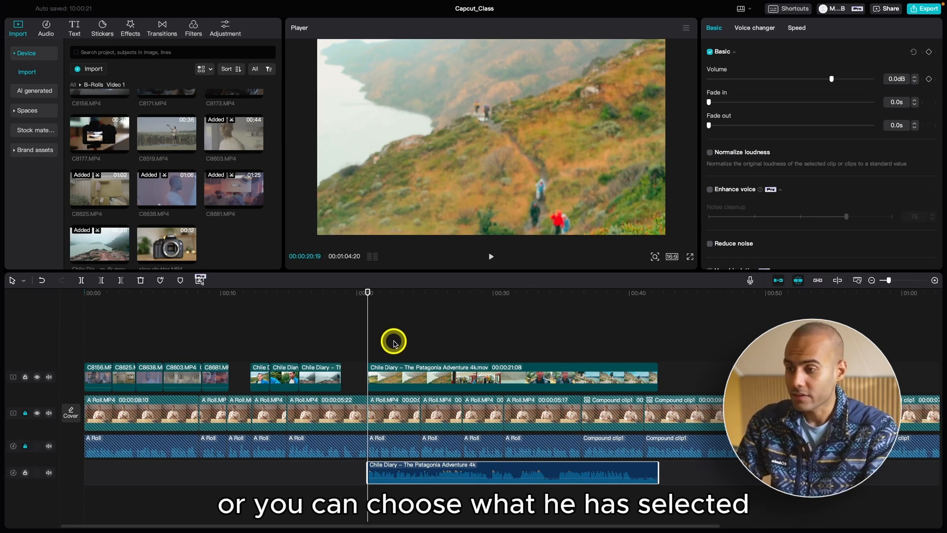
key(Delete)
Play the section, trim away everything in the Chile Diary overlay clip after 00:00:24:05, and delete the remaining piece
key(space)
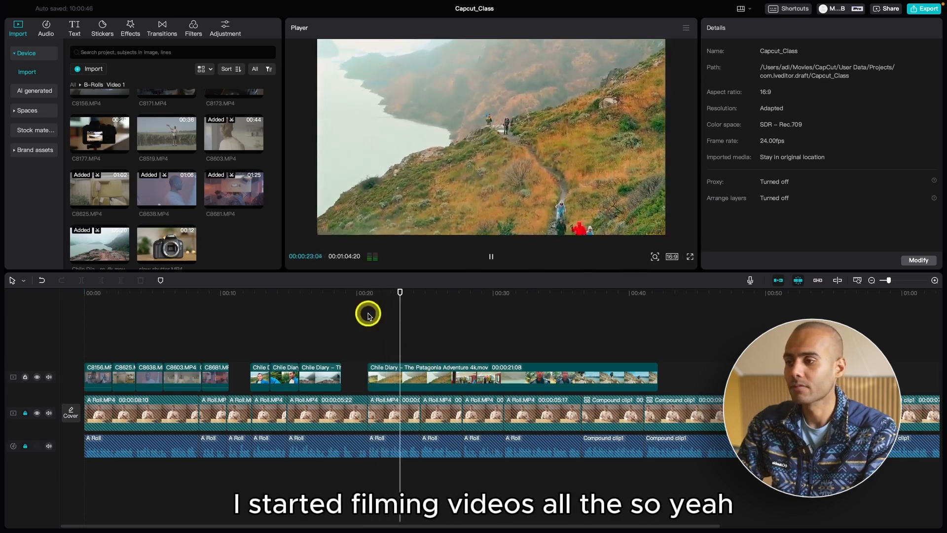
click(469, 382)
key(w)
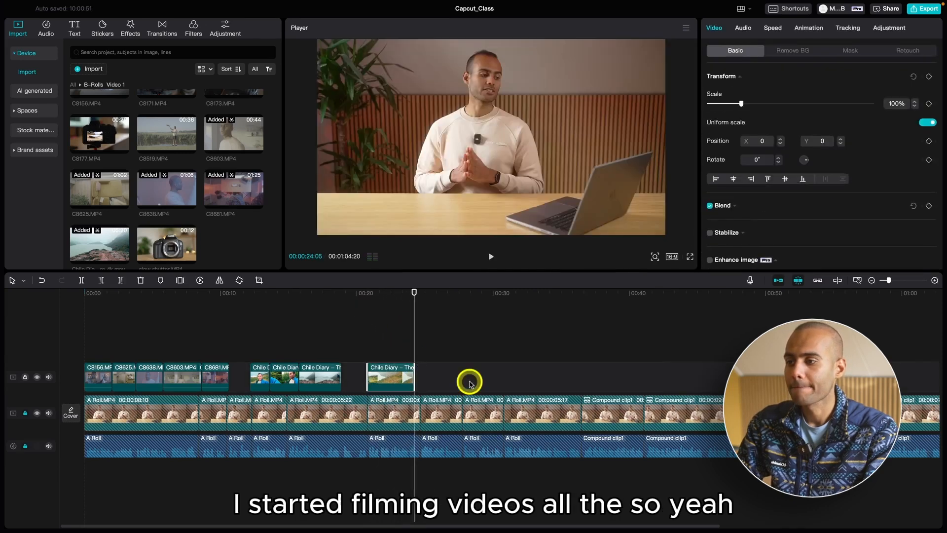
key(Delete)
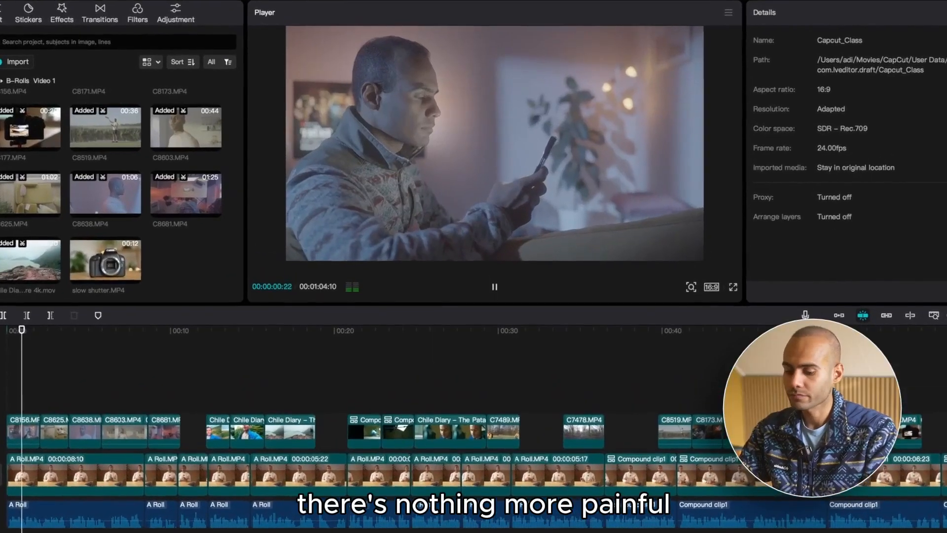
Play the edit from the start through about 00:00:57:10 to check all B-roll placements against the A Roll
key(XF86AudioLowerVolume)
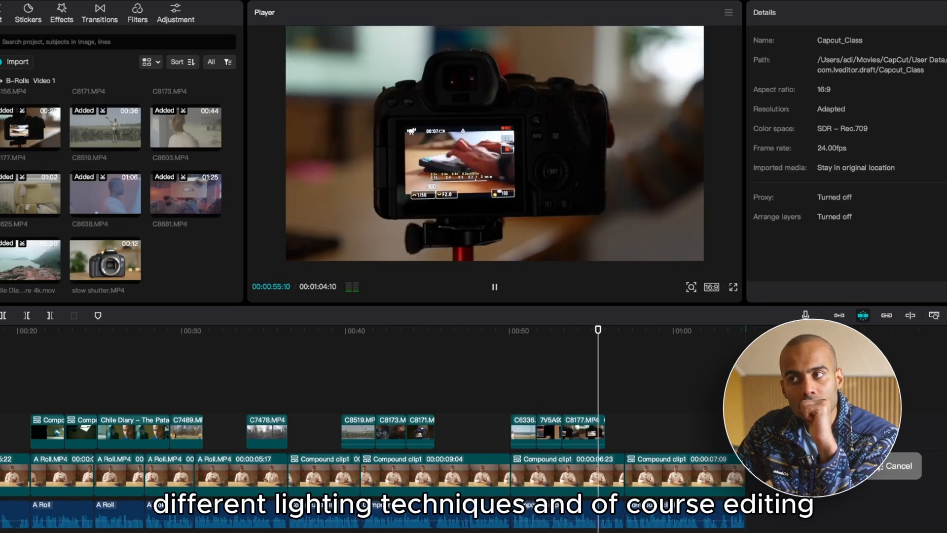
key(super+minus)
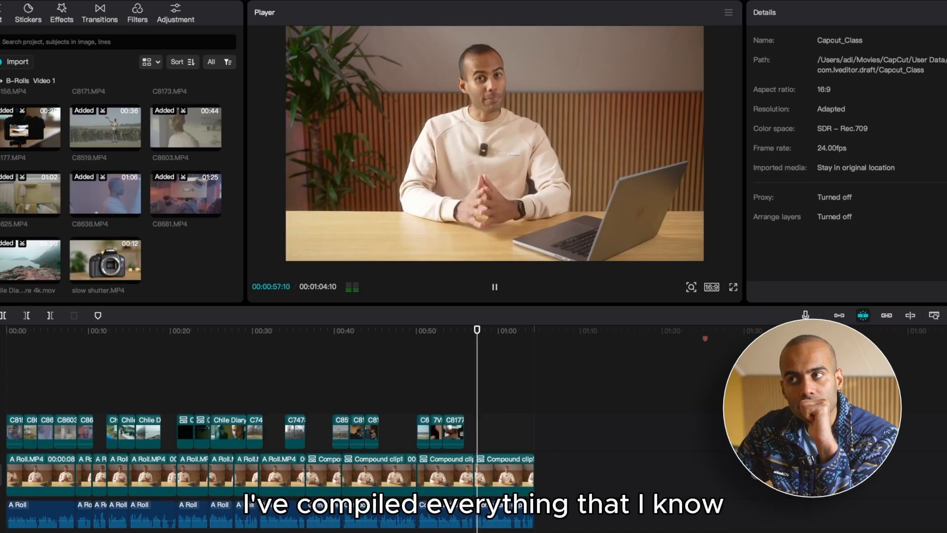
Play the remaining A Roll through about 00:01:02:18 to review the end of the edit
key(super+equal)
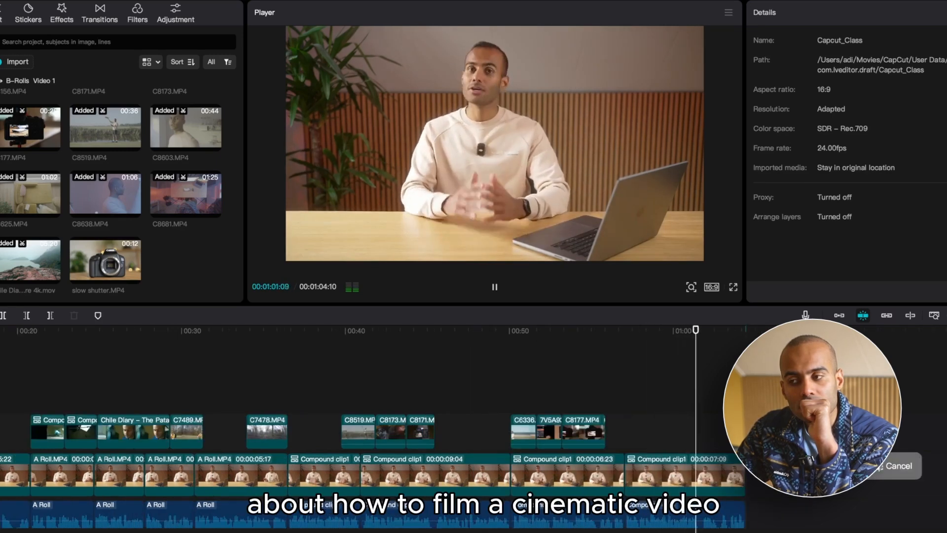
key(space)
key(super+minus)
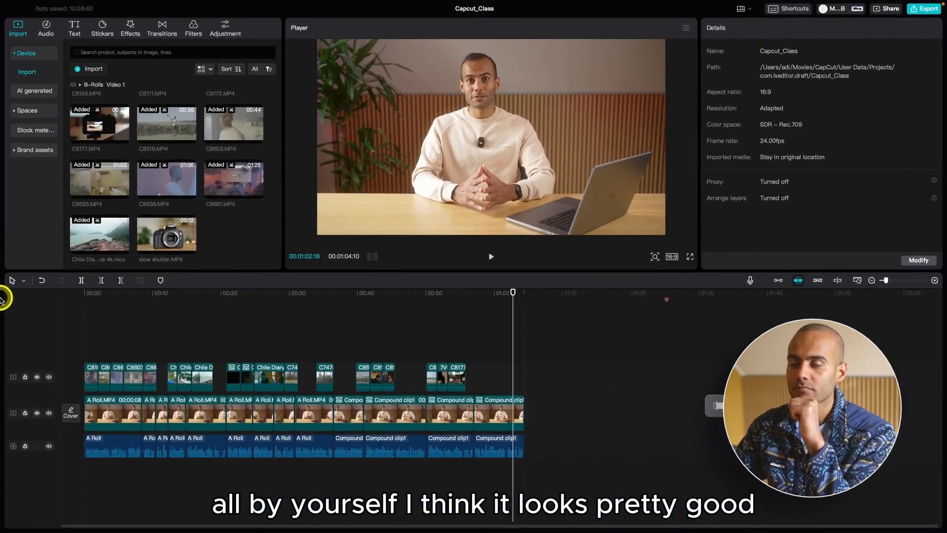
key(super+minus)
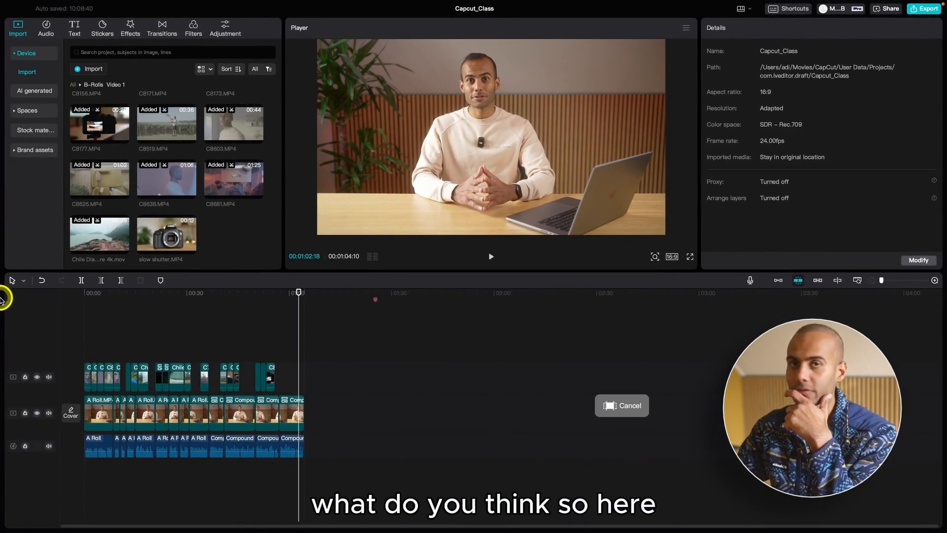
Try extending the start of the third Chile Diary overlay clip back to 00:00:15:03 and play across the cut
click(125, 301)
key(super+equal)
key(super+equal)
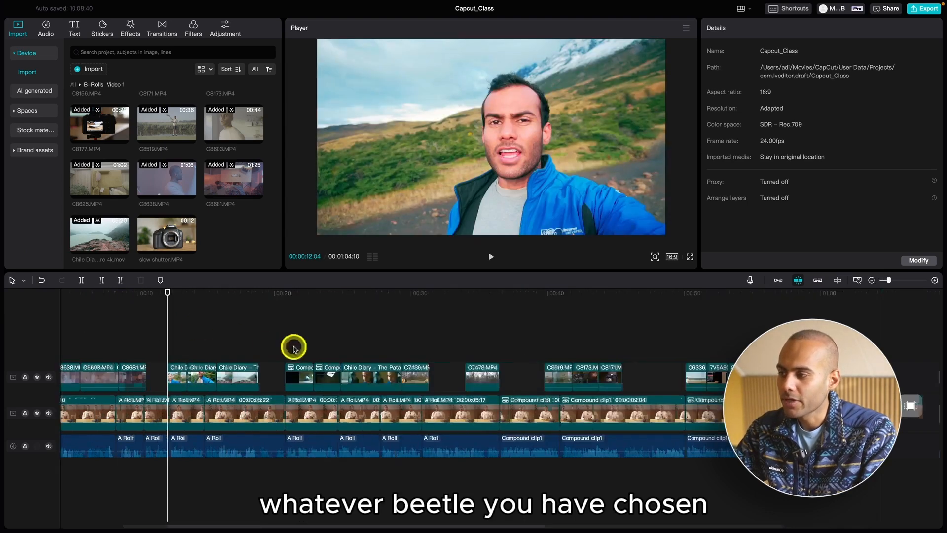
key(super+equal)
key(super+equal)
click(361, 298)
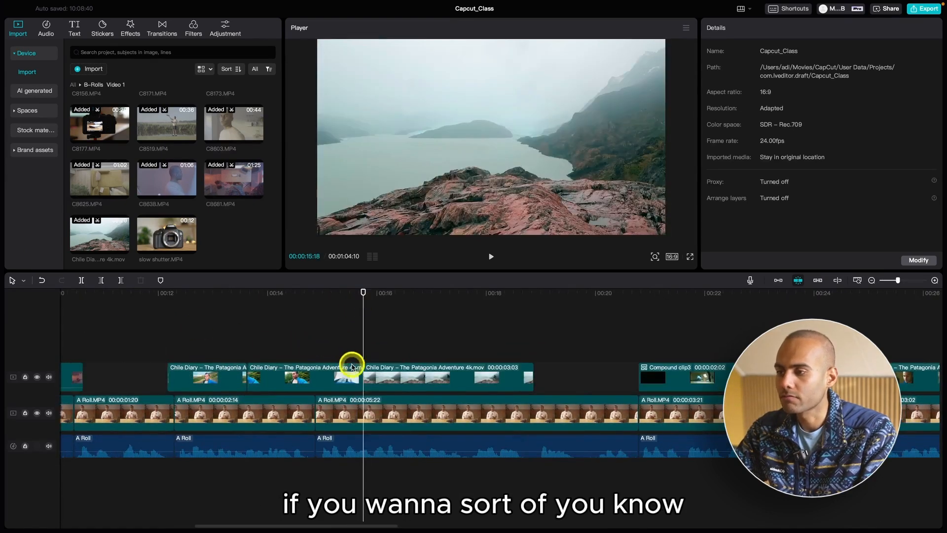
click(352, 367)
drag(364, 376, 329, 381)
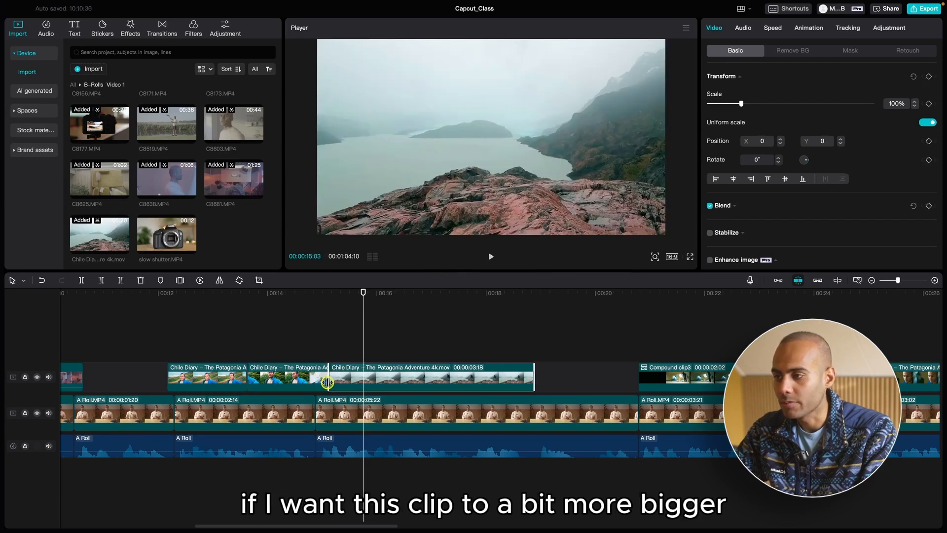
click(297, 294)
key(space)
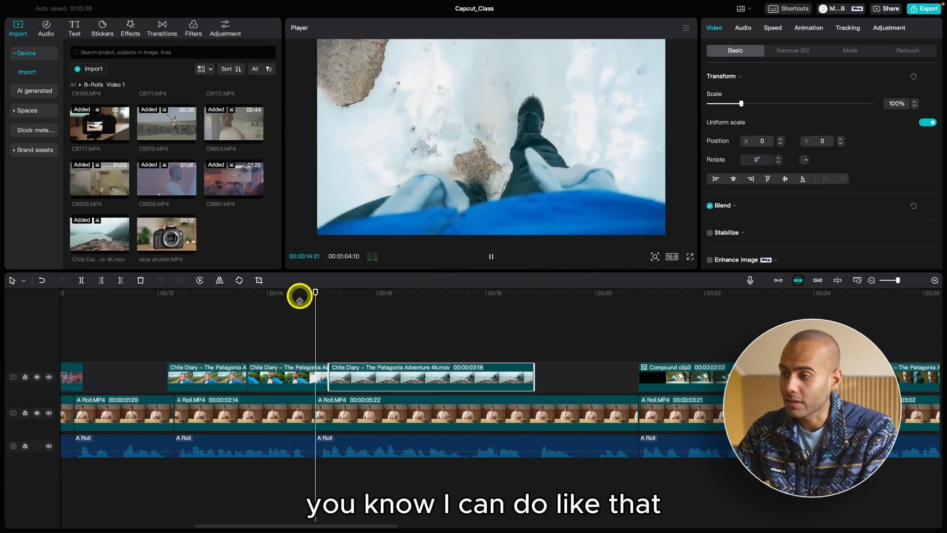
key(space)
Try trimming away the third Chile Diary clip's portion before 00:00:16:20, and undo both the trim and the extension
click(423, 294)
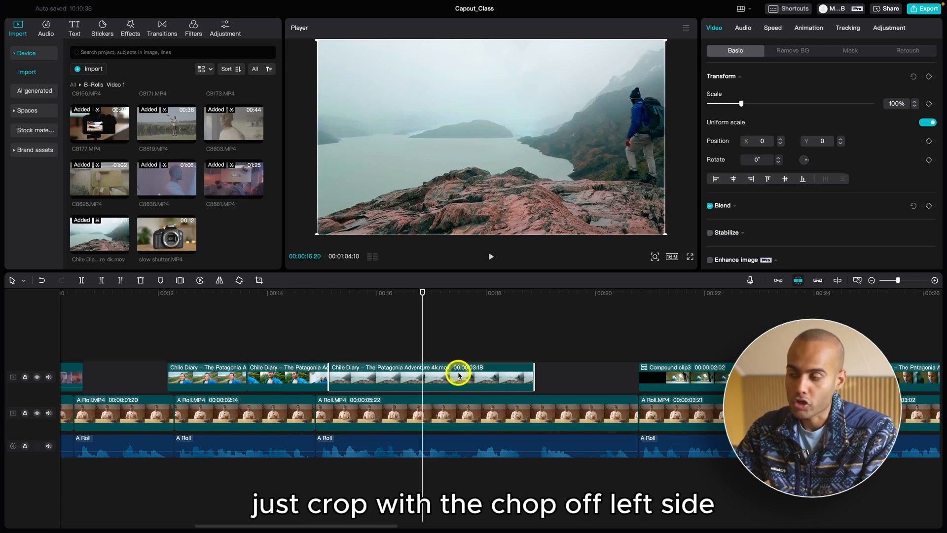
key(q)
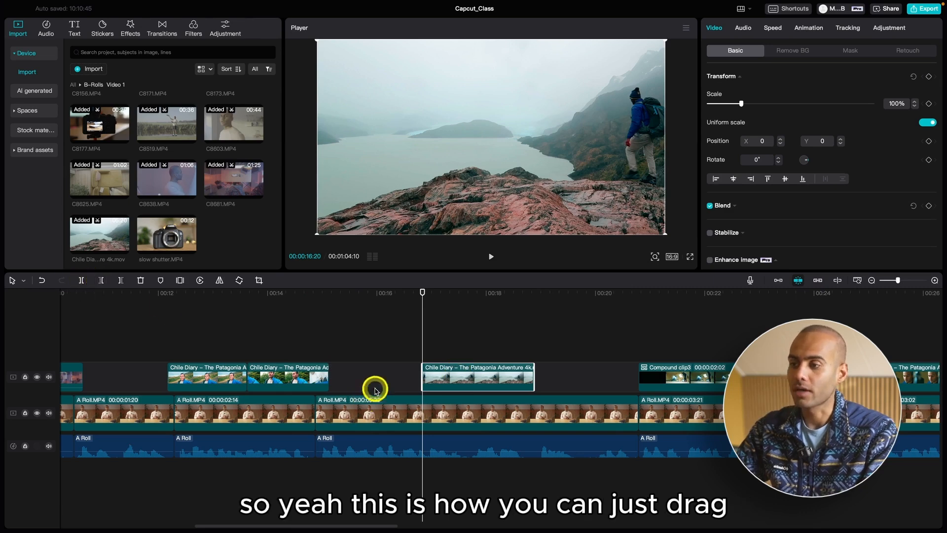
key(ctrl+z)
key(ctrl+z)
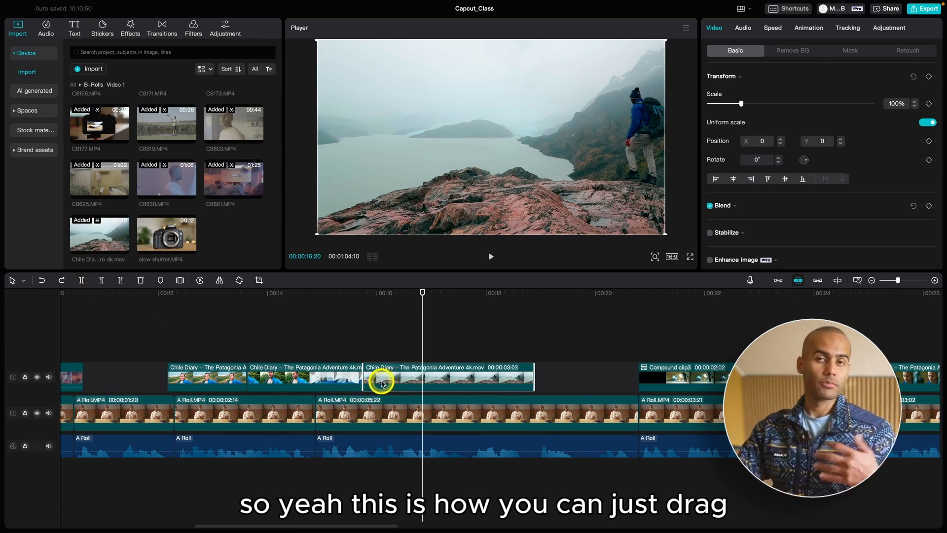
Add Rewind Kid – Beat Blitz.wav from the Music folder to a new audio track below the A Roll audio, starting at 00:00
scroll(381, 383, down, 2)
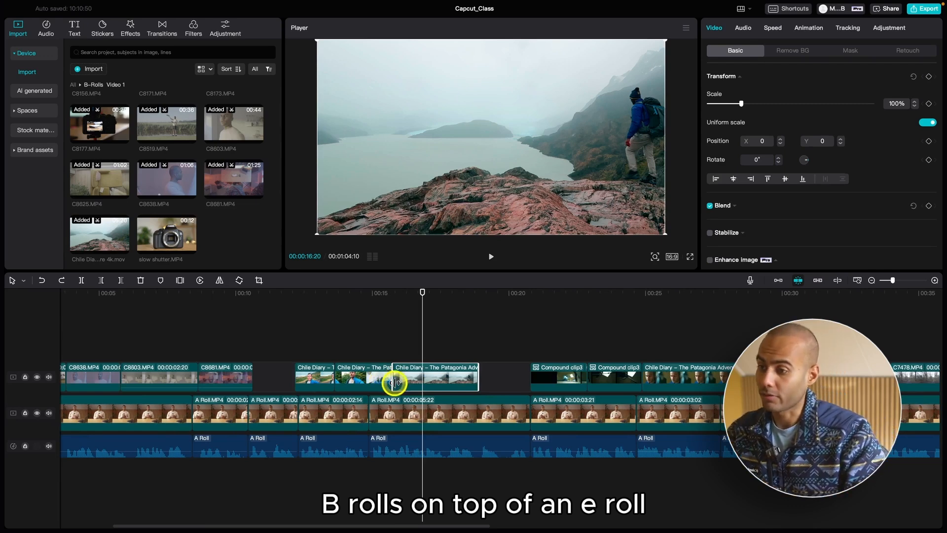
click(398, 332)
scroll(398, 332, down, 3)
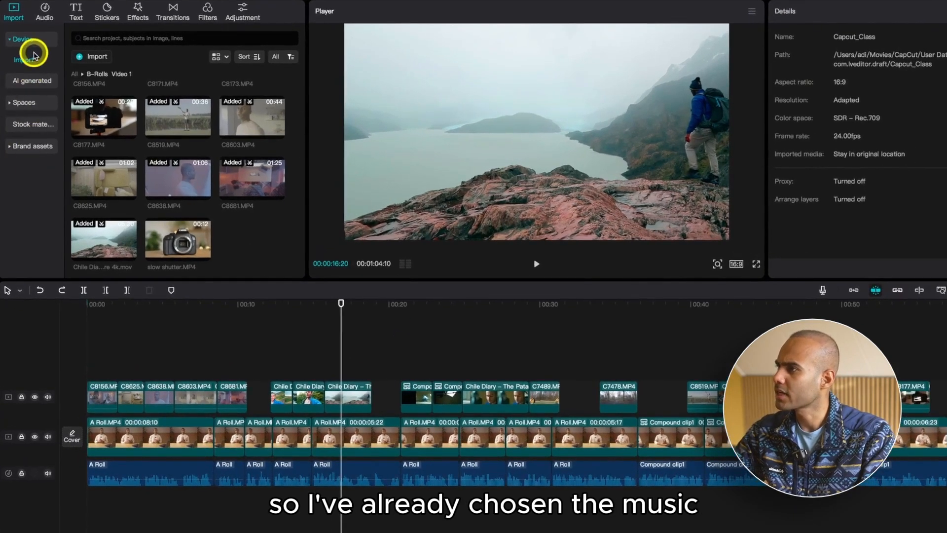
click(28, 40)
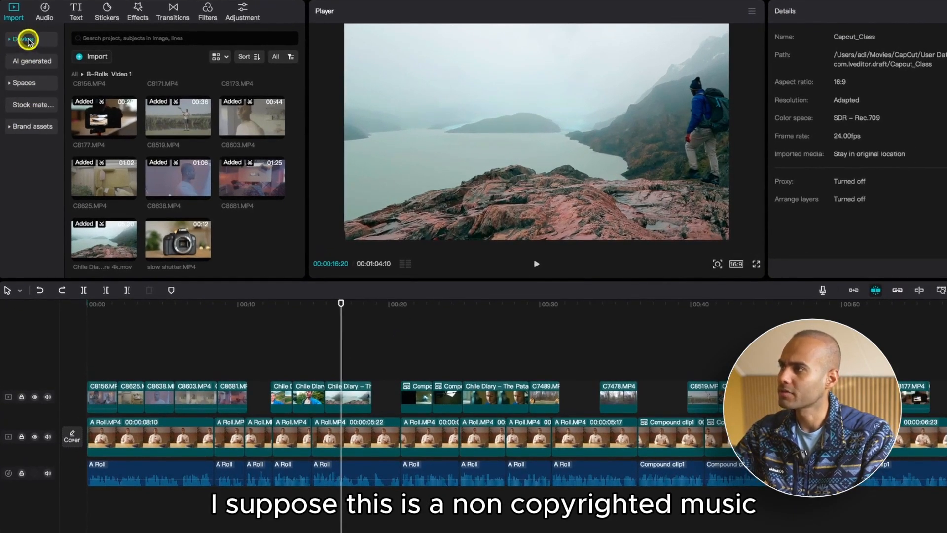
click(29, 40)
click(75, 74)
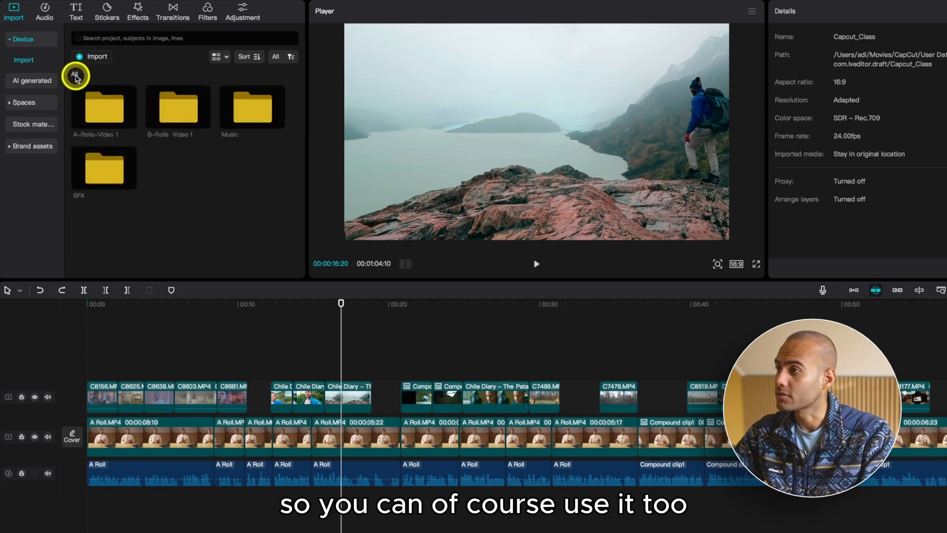
double_click(236, 102)
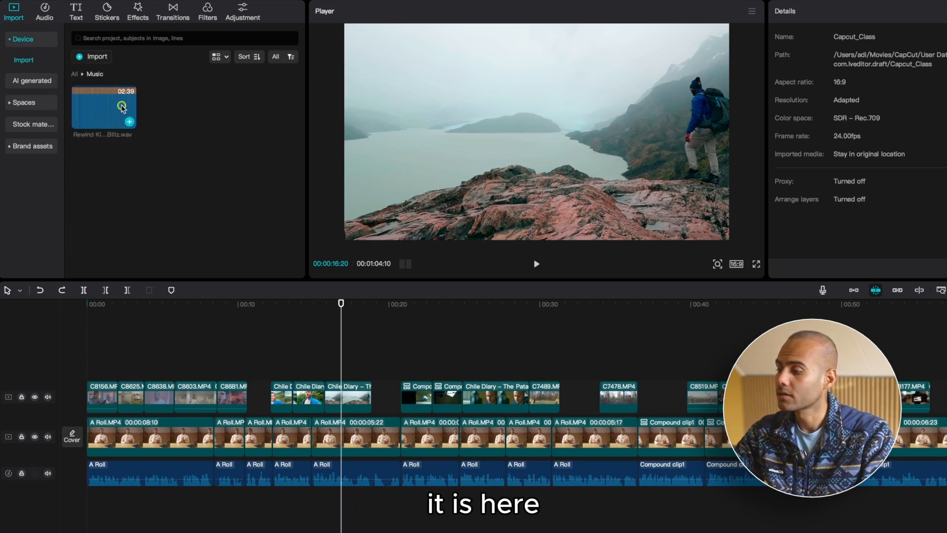
drag(122, 106, 106, 505)
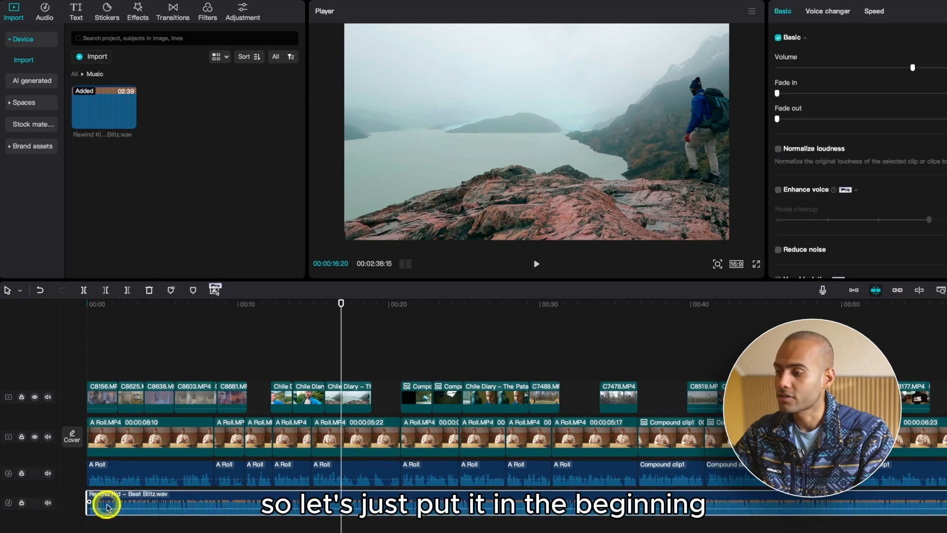
Play the edit from the start to about 00:00:02:10 to hear the music's level against the voice
key(super+minus)
key(super+minus)
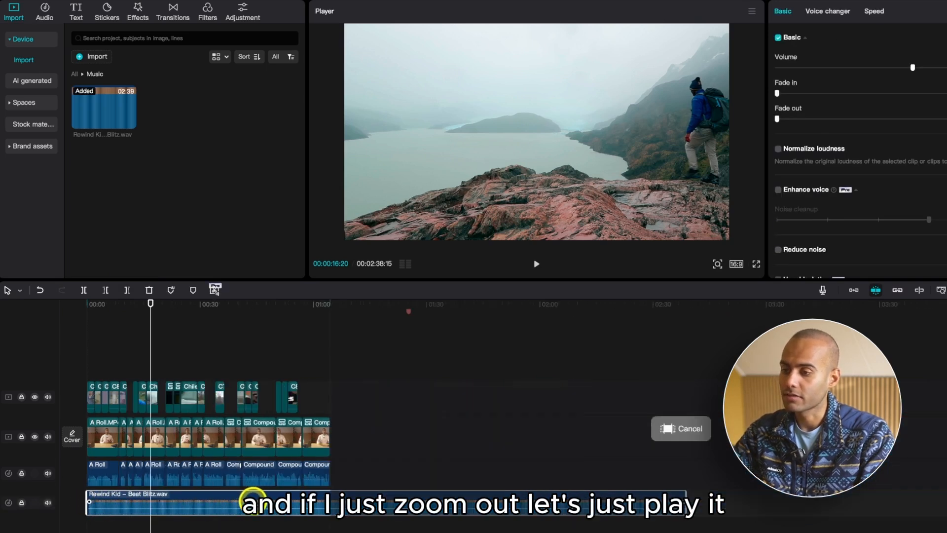
drag(97, 305, 40, 317)
key(space)
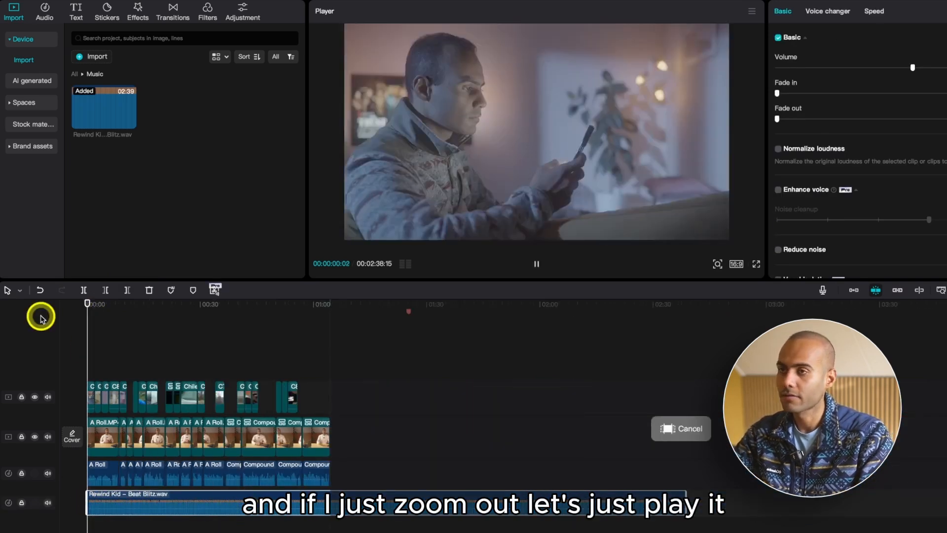
key(super+plus)
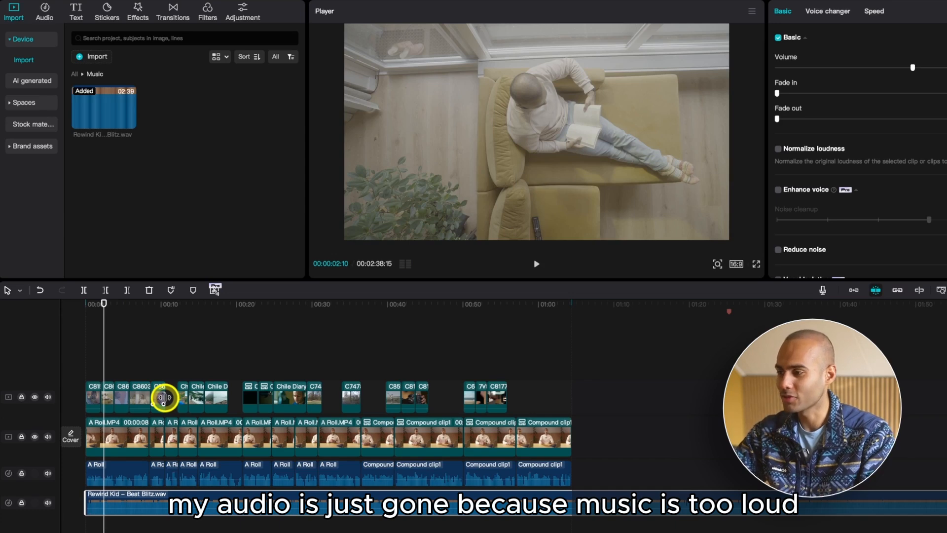
scroll(173, 395, up, 3)
Inspect the ungraded colors of the opening B-roll clips at about 00:00:01:02 and 00:00:02:21
click(111, 403)
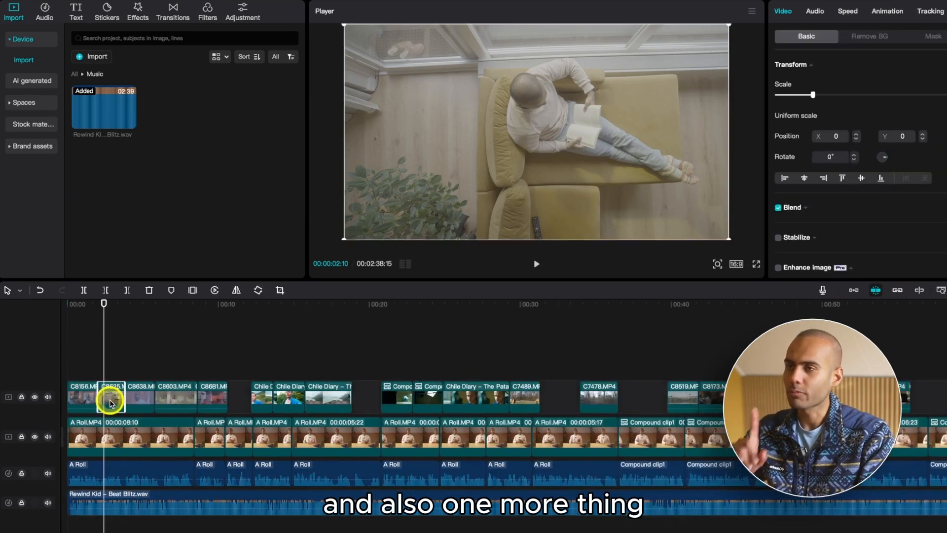
click(147, 317)
click(82, 318)
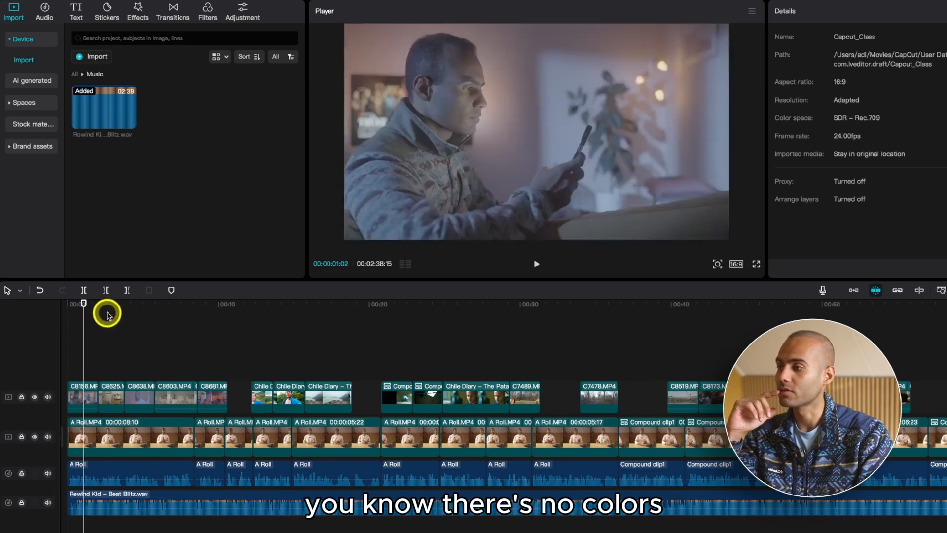
click(111, 317)
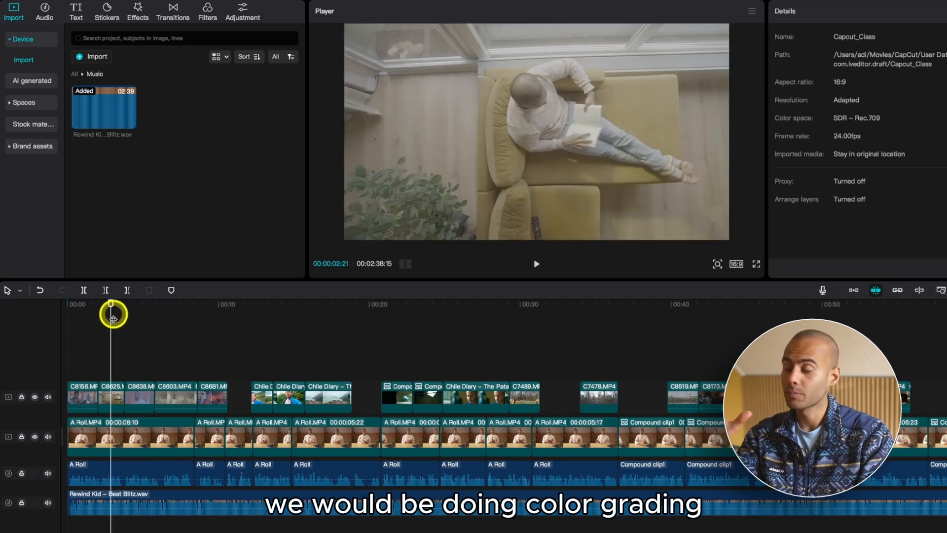
Compare the A Roll audio clip with the music clip, and try changing the music's volume directly on its timeline clip
click(193, 513)
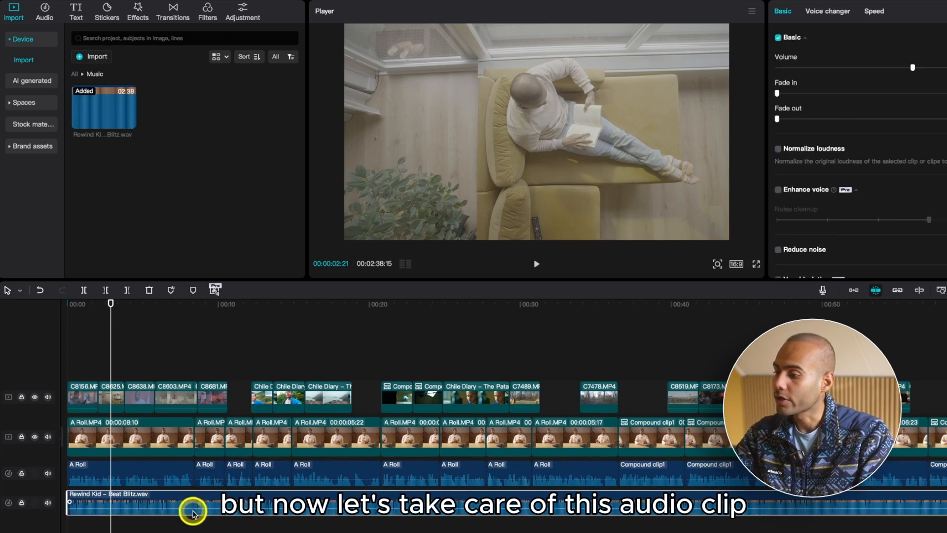
click(87, 466)
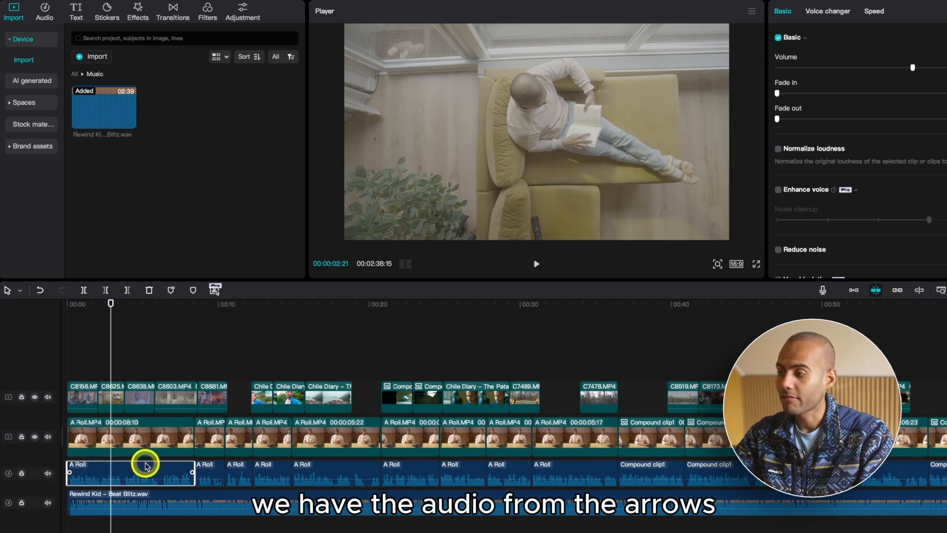
click(127, 493)
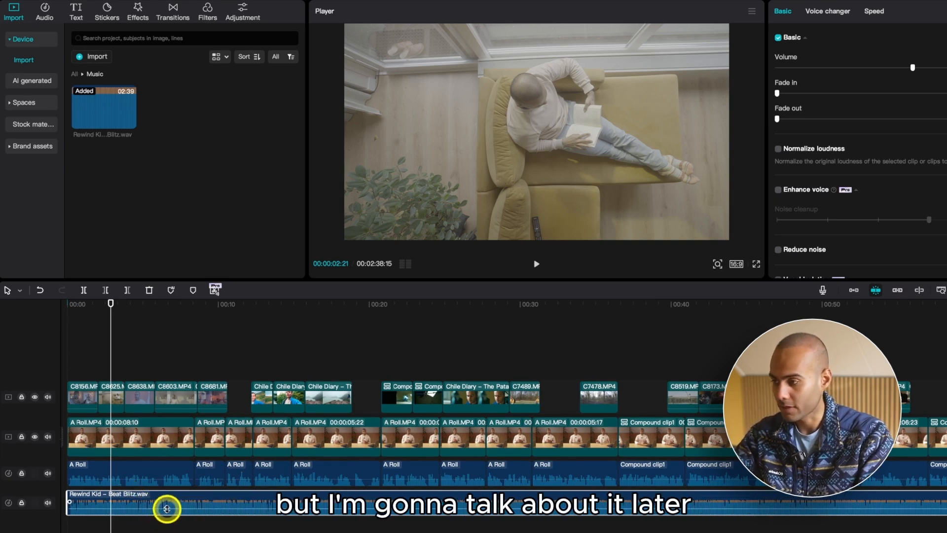
drag(166, 508, 164, 507)
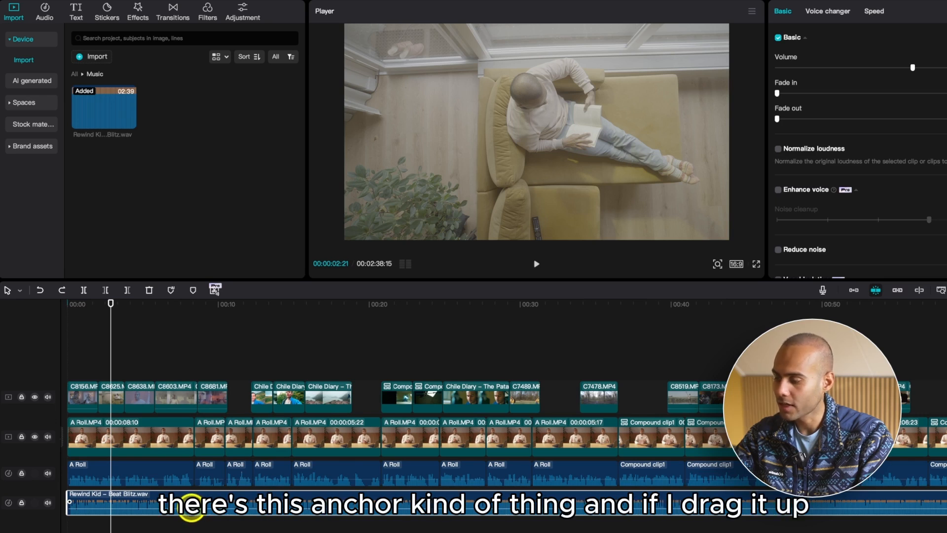
Lower the Rewind Kid – Beat Blitz.wav volume to -20.1 dB, play it against the voice, and reduce it further to -24.9 dB
mouse_move(193, 511)
mouse_down()
mouse_move(193, 499)
mouse_move(193, 512)
mouse_up()
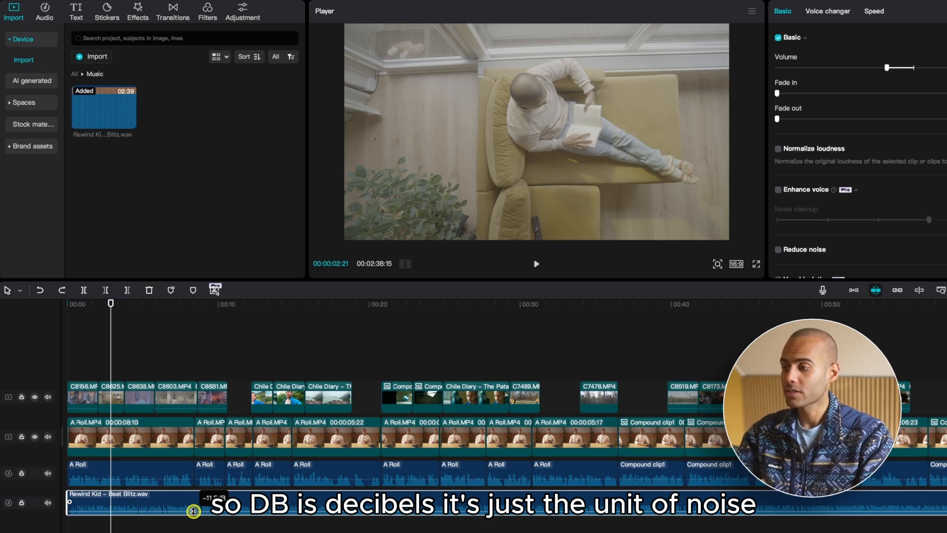
drag(193, 511, 191, 513)
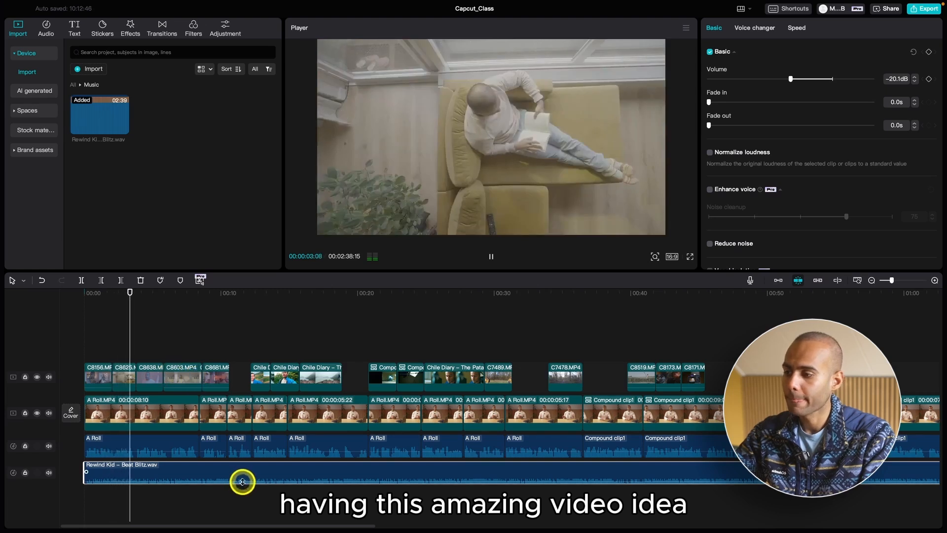
key(space)
drag(241, 482, 238, 481)
Play the edit from near the start and from about 00:00:40 and 00:00:47 to check that the voice stays clear over the music
click(85, 293)
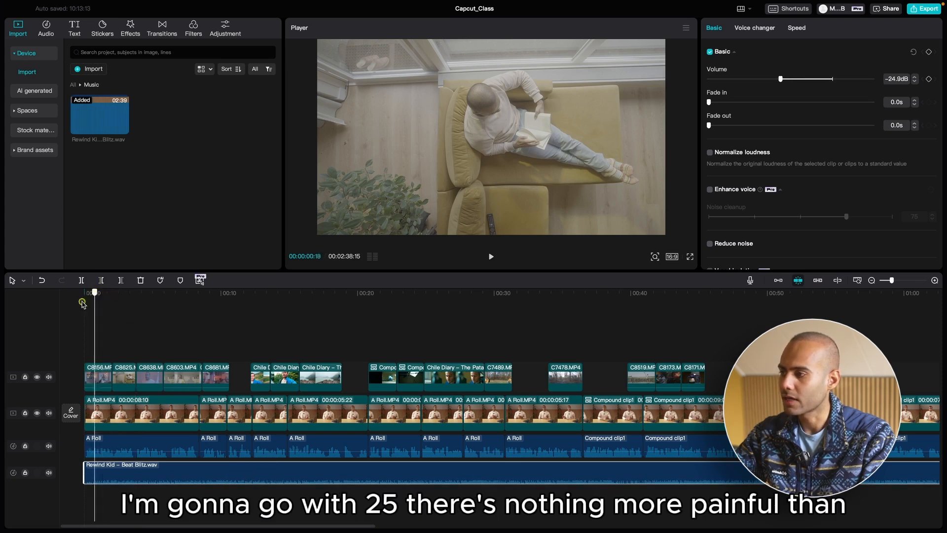
key(space)
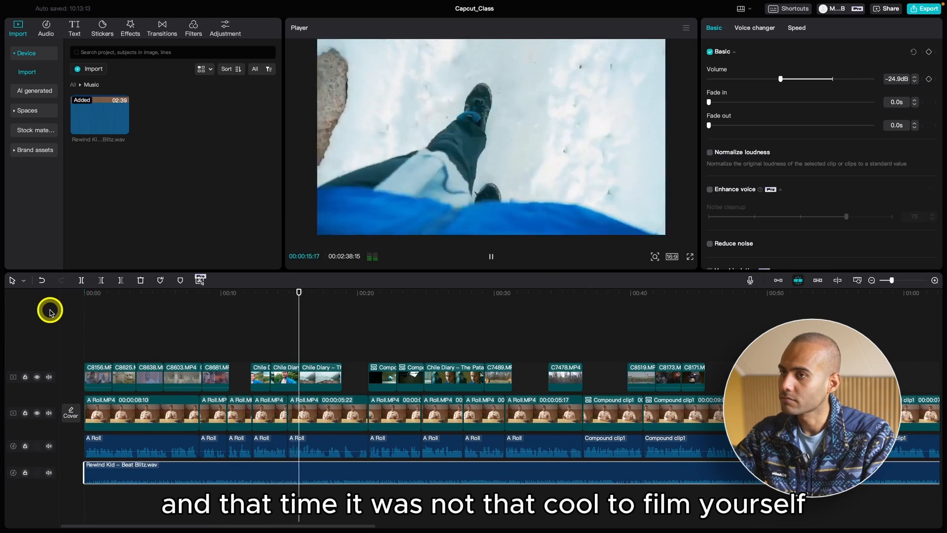
key(super+minus)
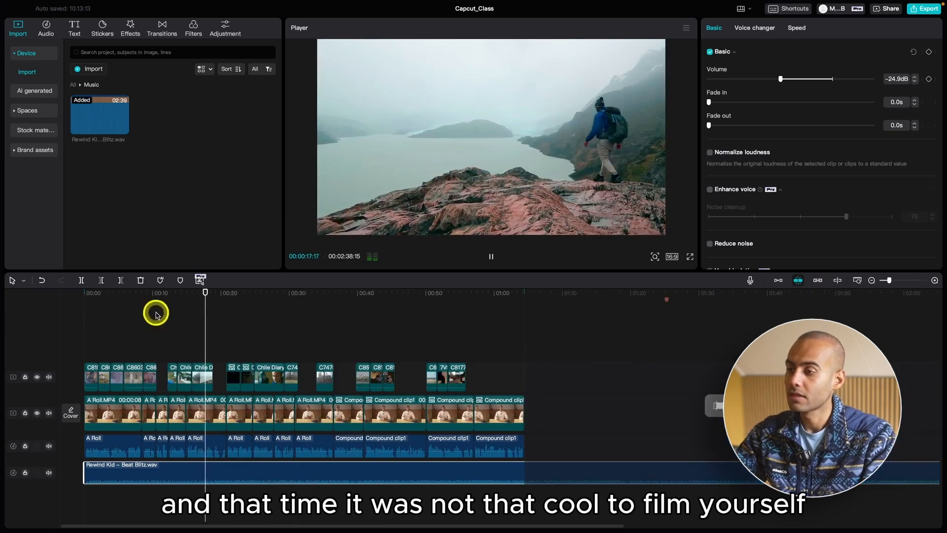
click(316, 299)
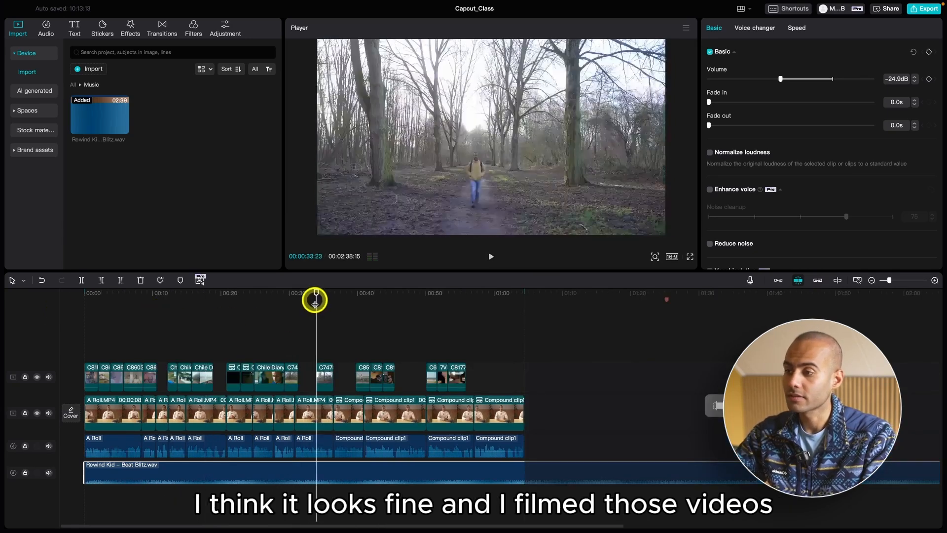
click(362, 295)
key(space)
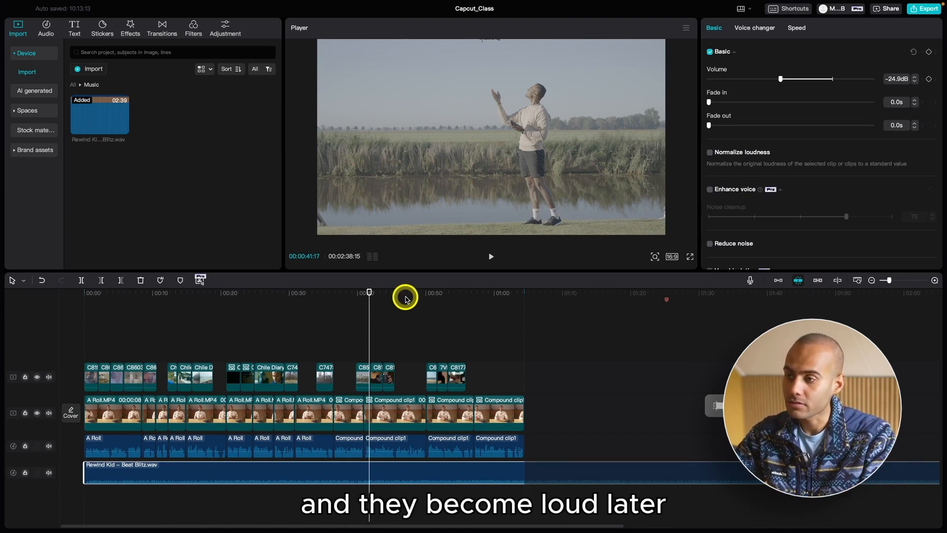
click(405, 297)
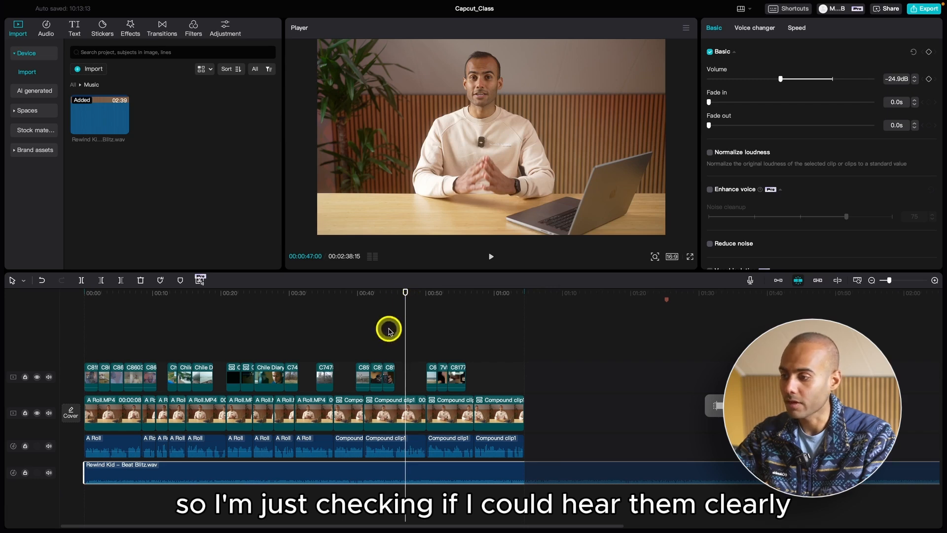
key(space)
scroll(404, 348, up, 2)
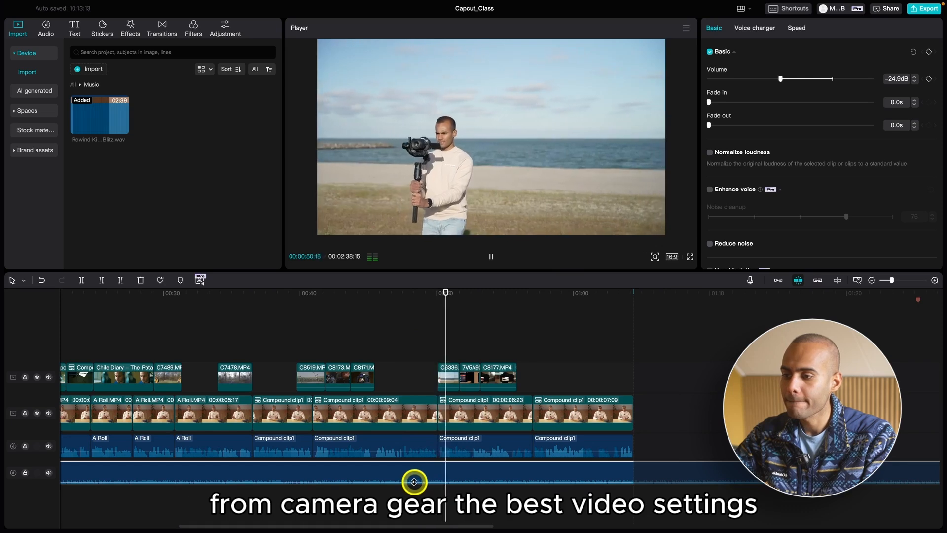
Stop playback at about 00:00:55 and compare the music waveform's density there with its opening seconds
scroll(393, 473, down, 3)
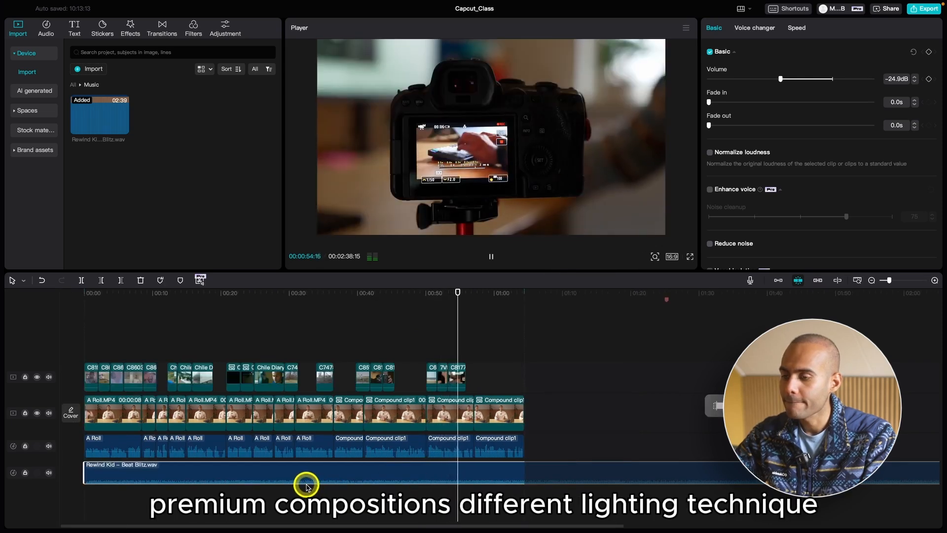
key(space)
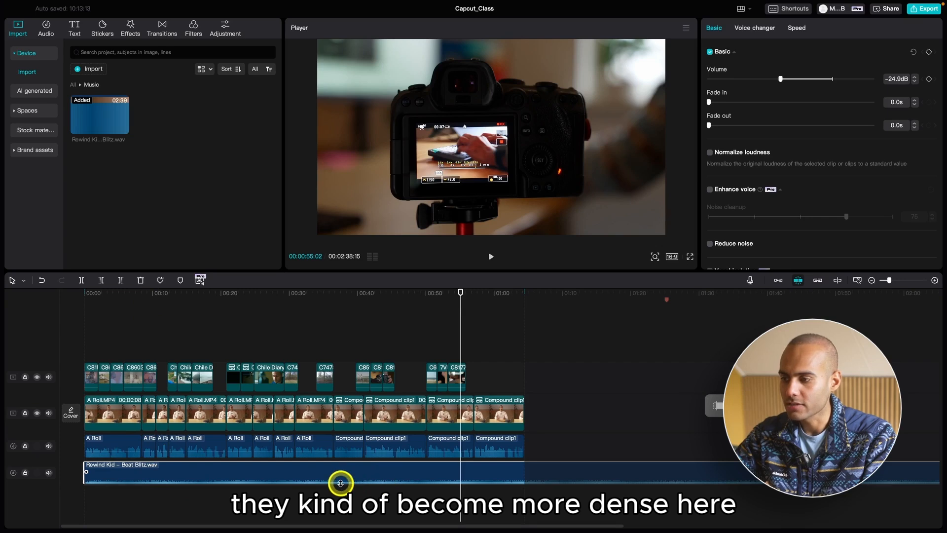
ctrl+scroll(340, 482, up, 10)
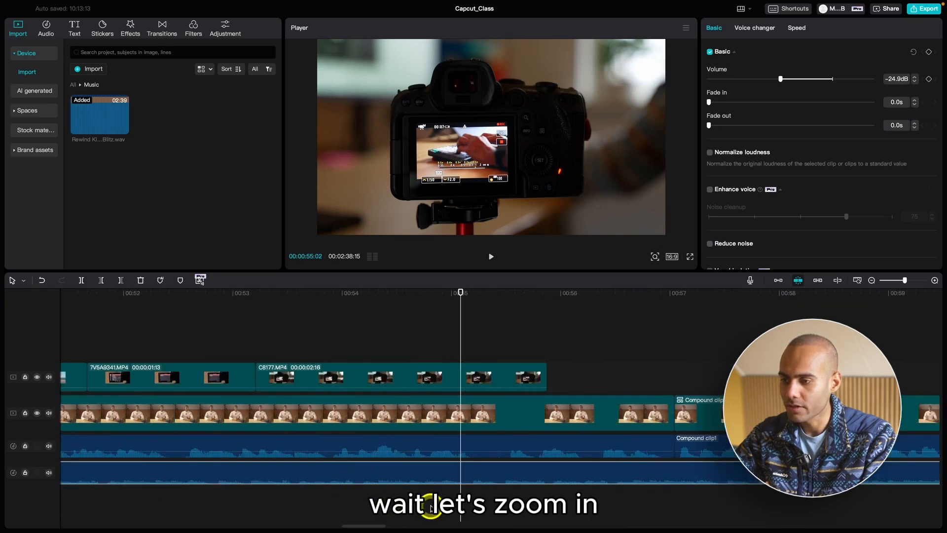
drag(376, 524, 85, 518)
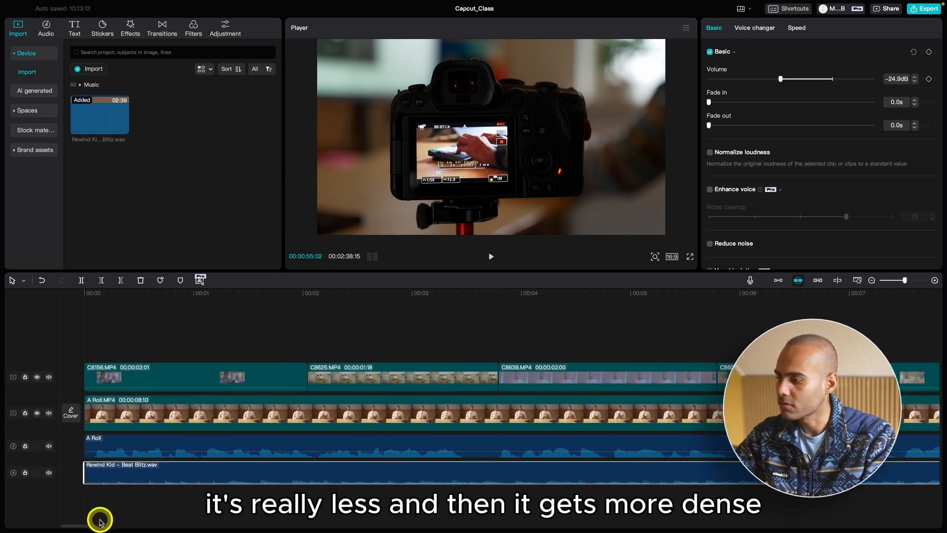
ctrl+scroll(641, 476, down, 6)
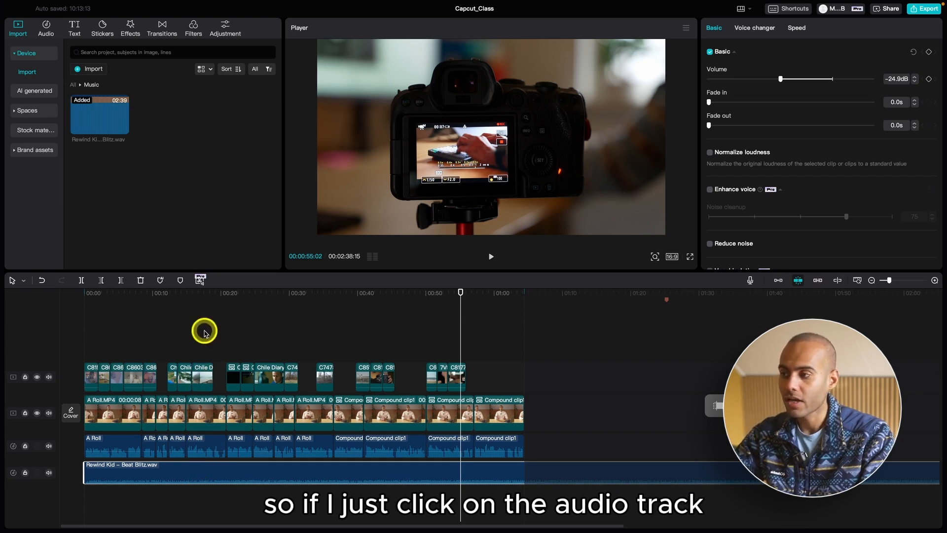
Add a volume keyframe at -24.9 dB to the music clip at 00:00:17:10
drag(192, 297, 204, 306)
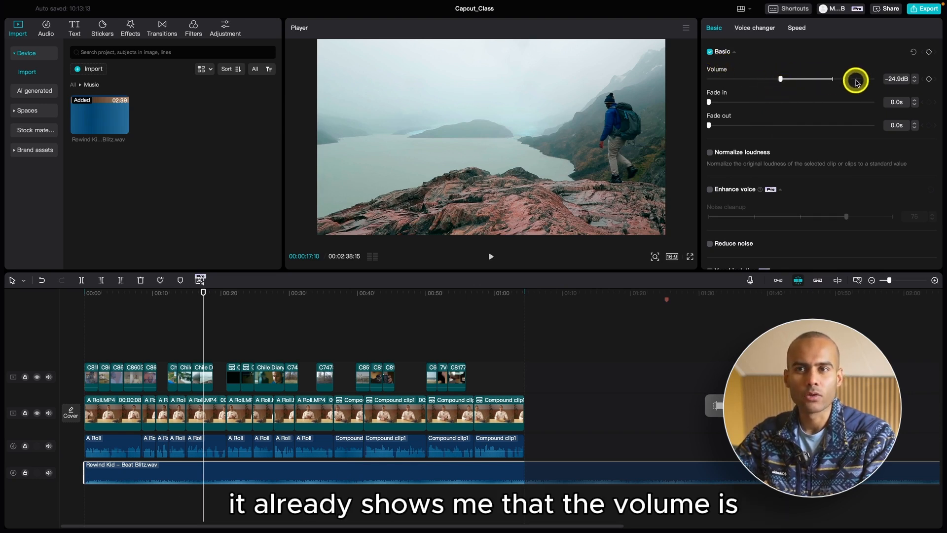
click(929, 80)
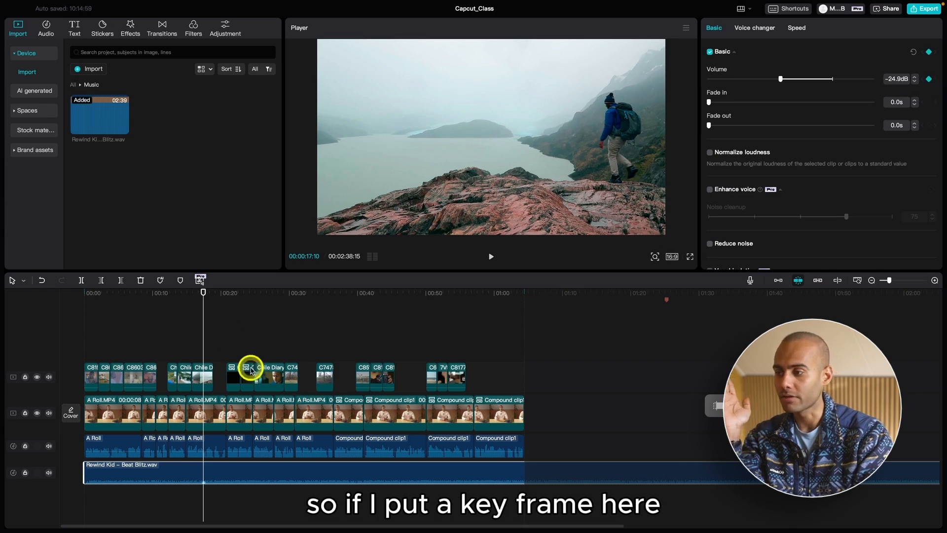
drag(202, 296, 220, 296)
click(202, 298)
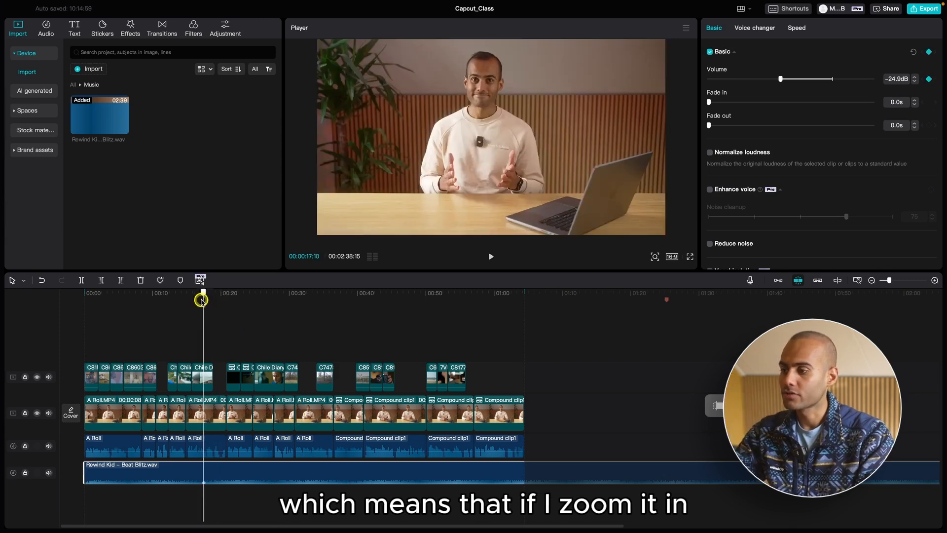
Inspect the new volume keyframe at 00:00:17:10 up close on the music clip
key(super+equal)
key(super+equal)
key(super+equal)
key(super+equal)
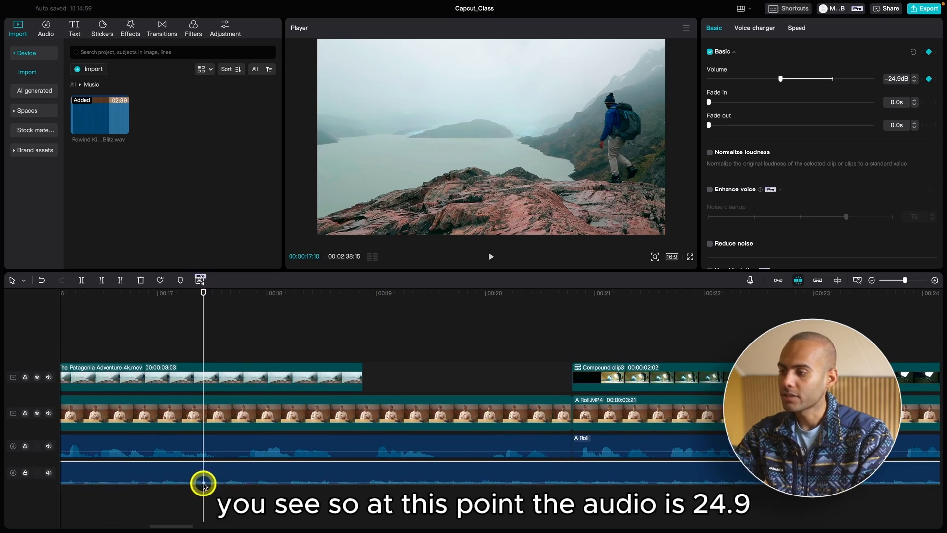
key(super+minus)
key(super+minus)
key(super+minus)
key(super+minus)
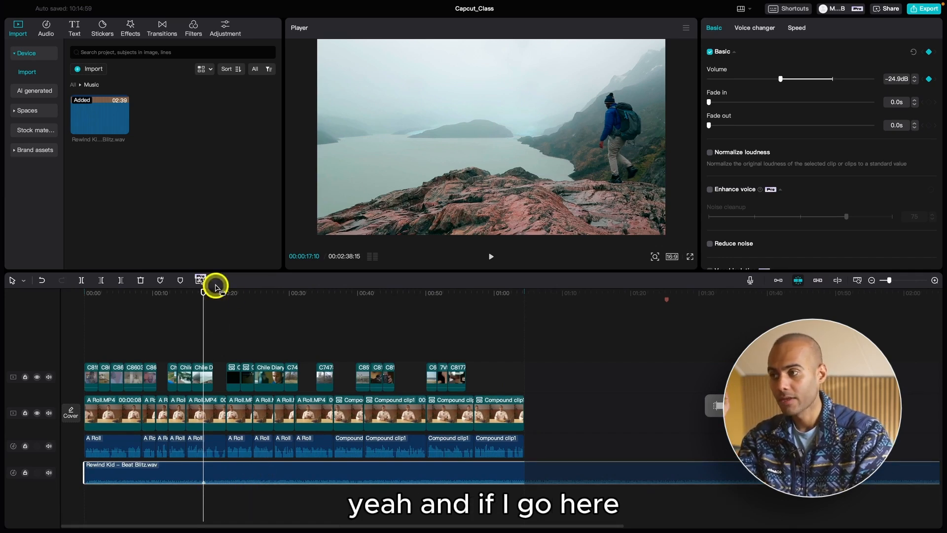
Add a second volume keyframe to the music at 00:00:22:05 and lower the volume there to -28.1 dB
drag(212, 291, 235, 292)
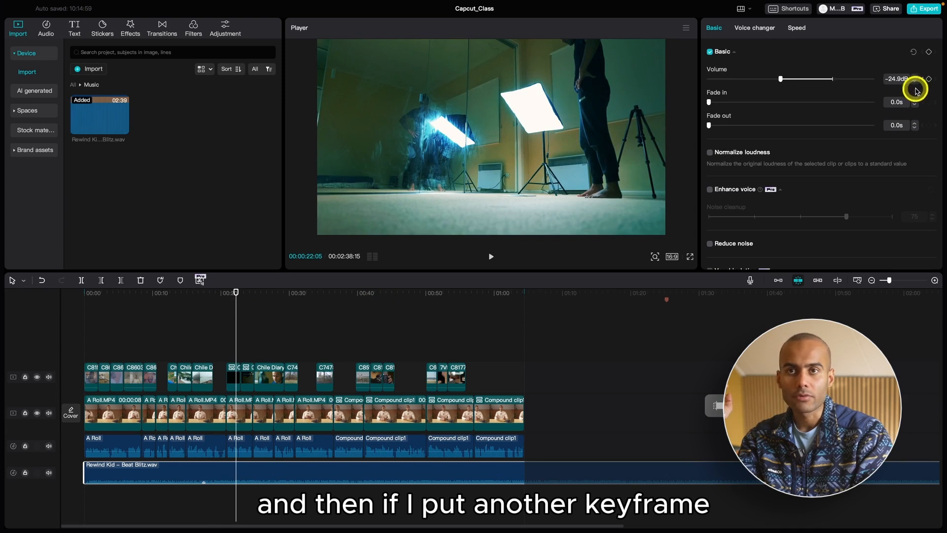
click(929, 79)
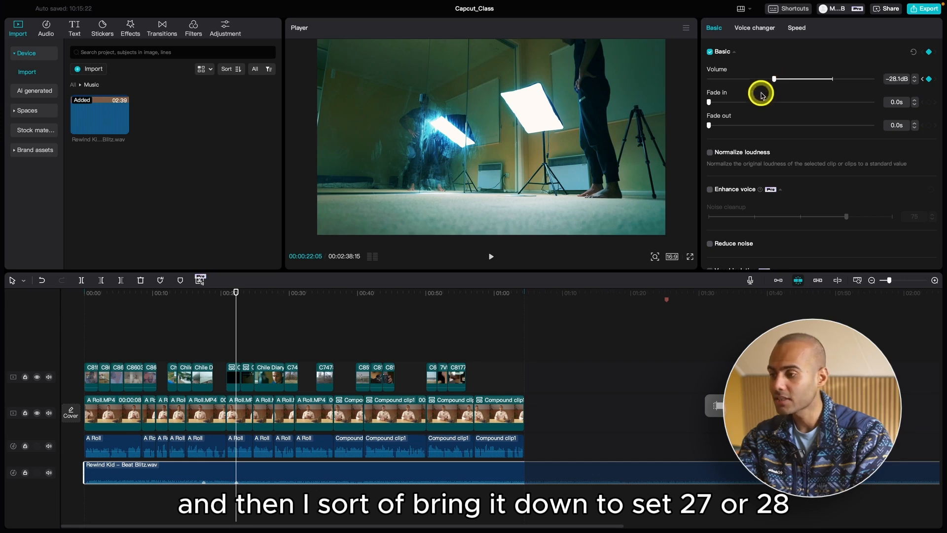
key(super+equal)
key(super+equal)
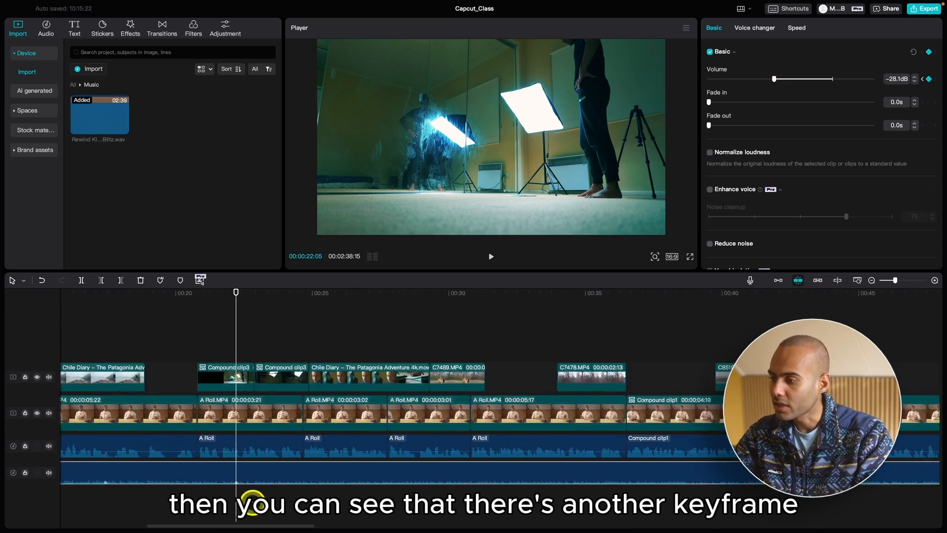
key(super+minus)
Check the music level at and before the first keyframe, and play from about 00:00:13 to 00:00:30 across both keyframes
click(171, 296)
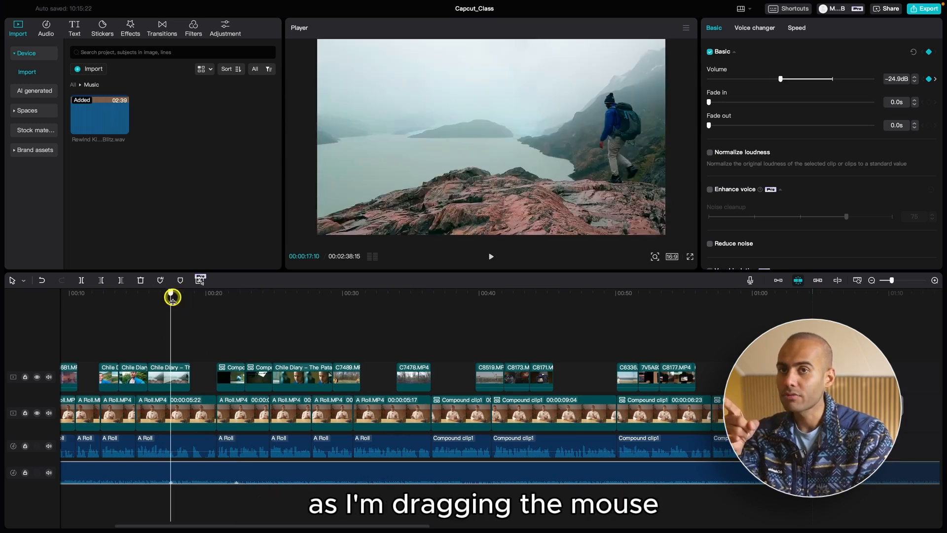
drag(172, 299, 144, 316)
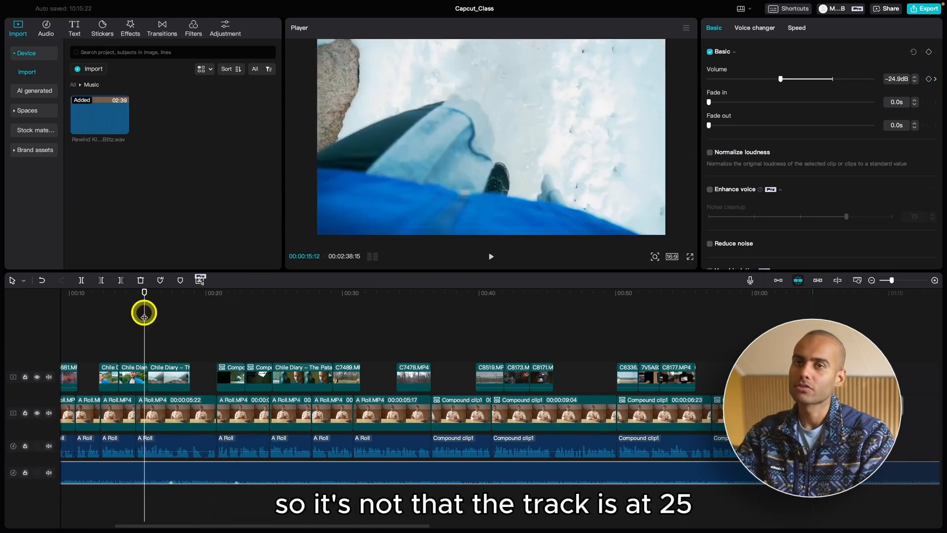
key(super+minus)
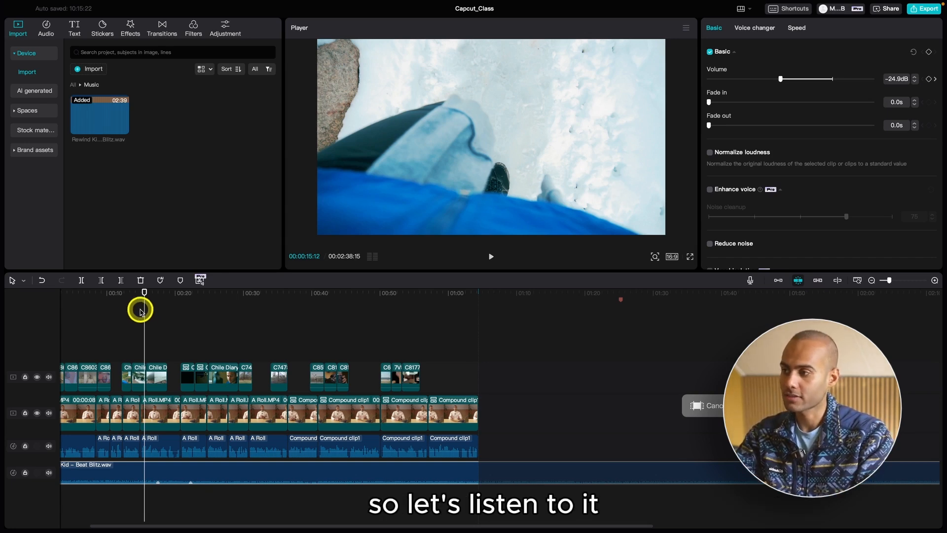
click(127, 292)
key(space)
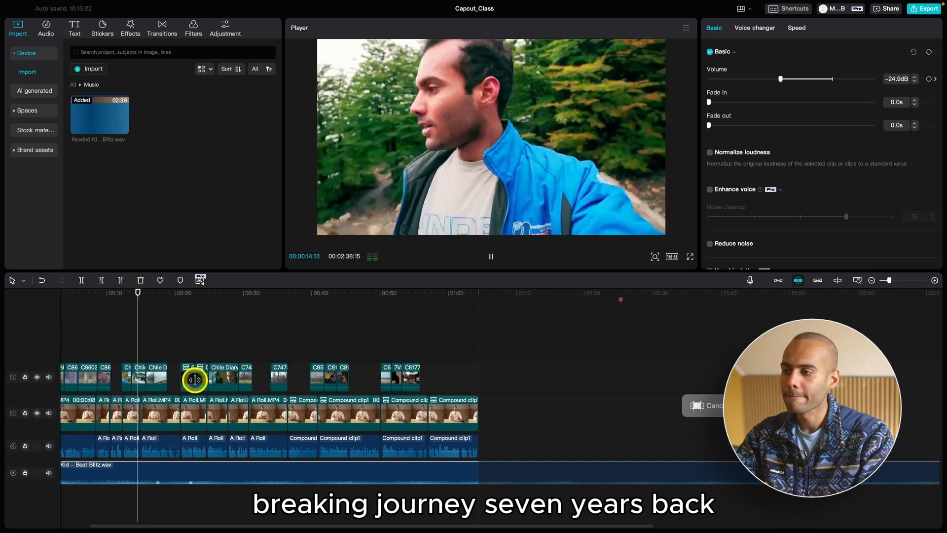
key(XF86AudioRaiseVolume)
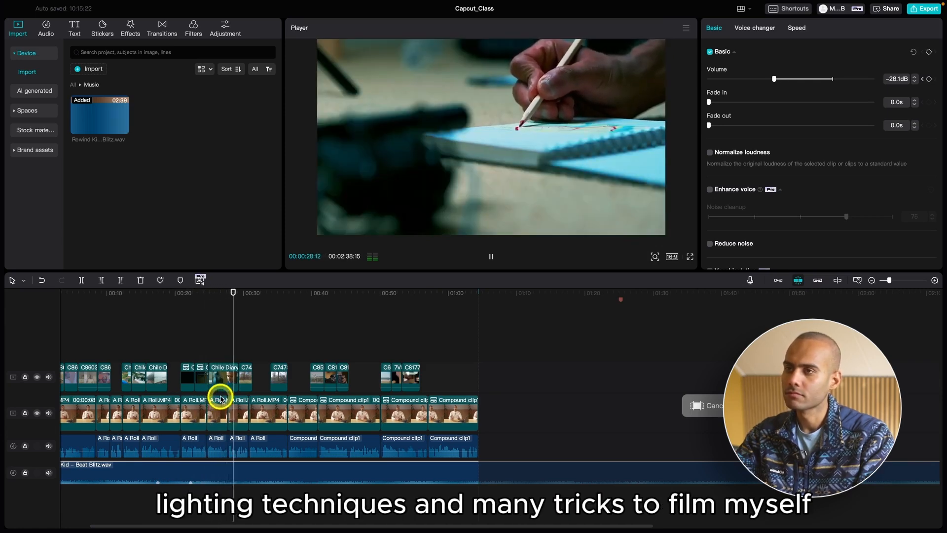
key(super+equal)
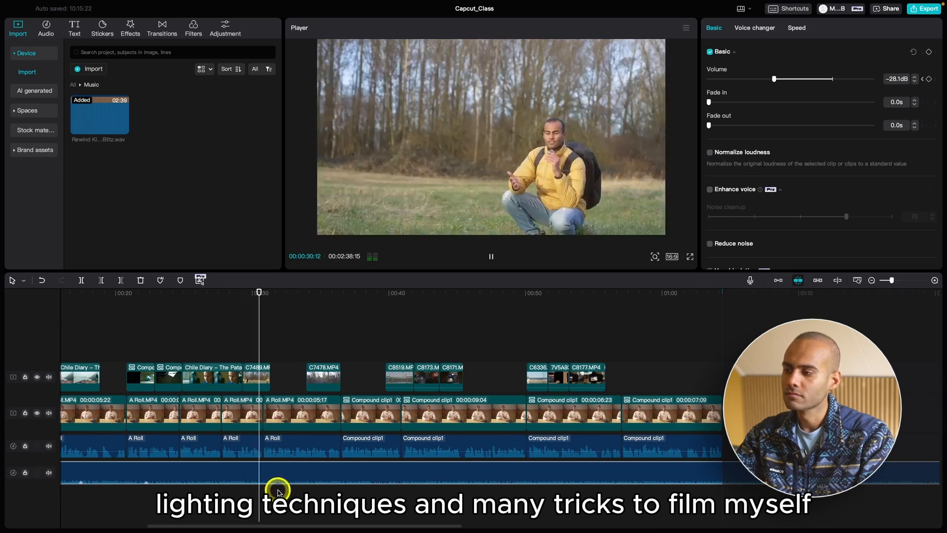
key(space)
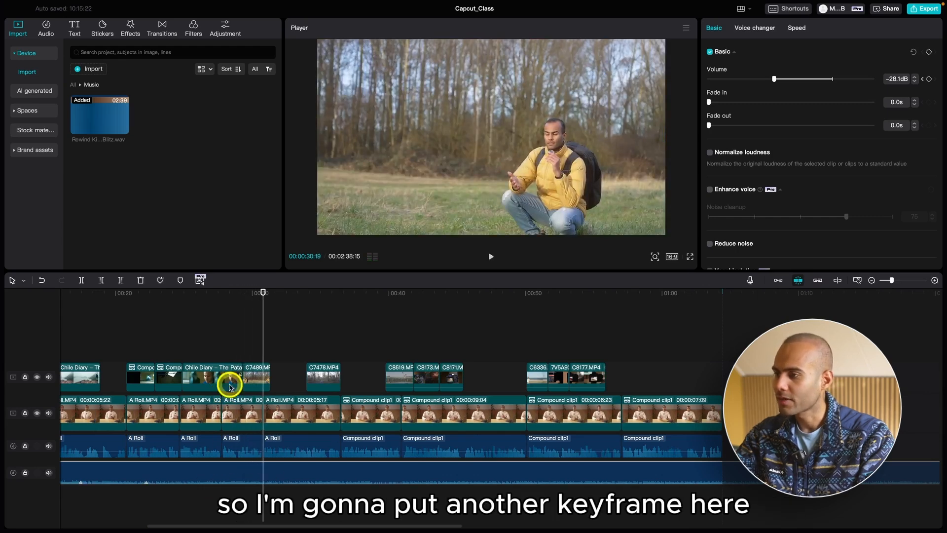
Add a third volume keyframe to the music at 00:00:27:07 and lower the volume there to -31.6 dB
click(233, 314)
drag(242, 299, 216, 304)
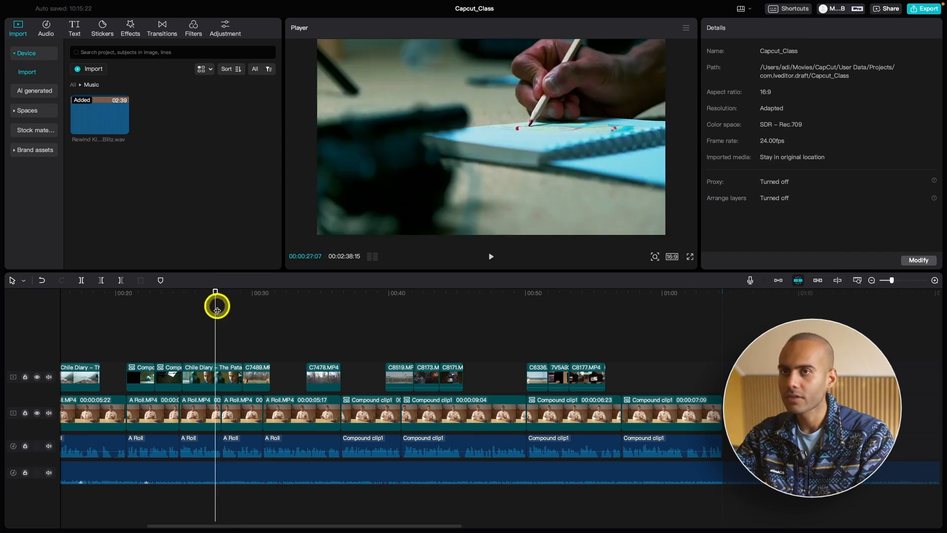
click(324, 470)
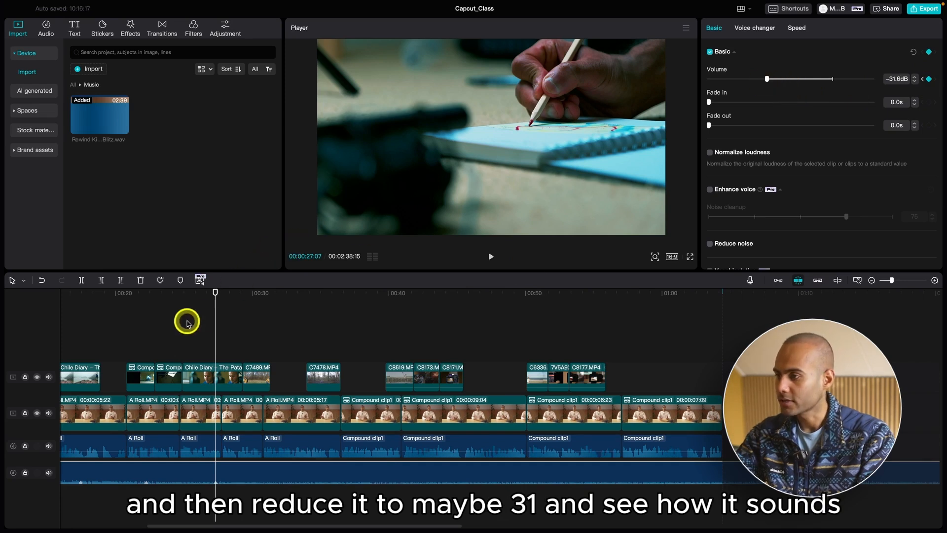
Play the edit from about 00:00:24, 00:00:42 and 00:00:59 to check the voice against the quieter music
click(178, 294)
key(space)
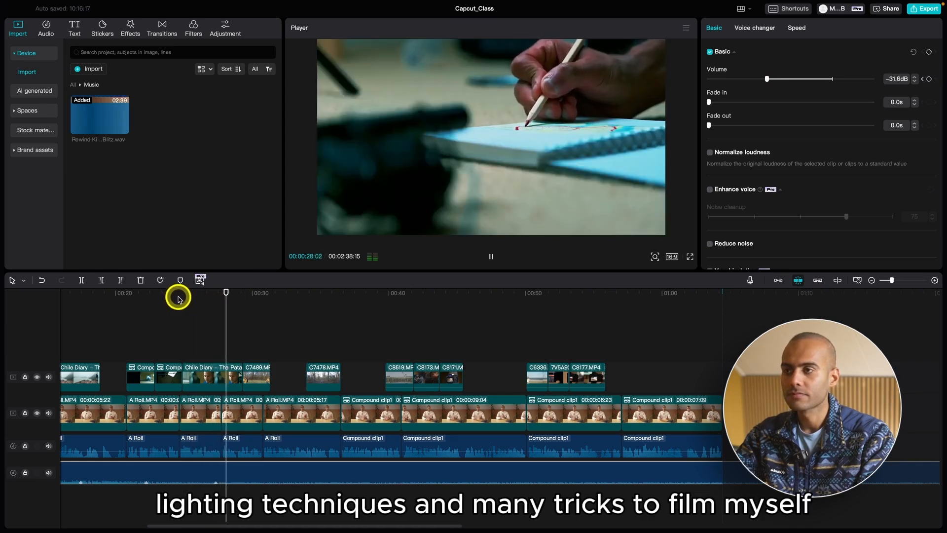
scroll(383, 308, down, 3)
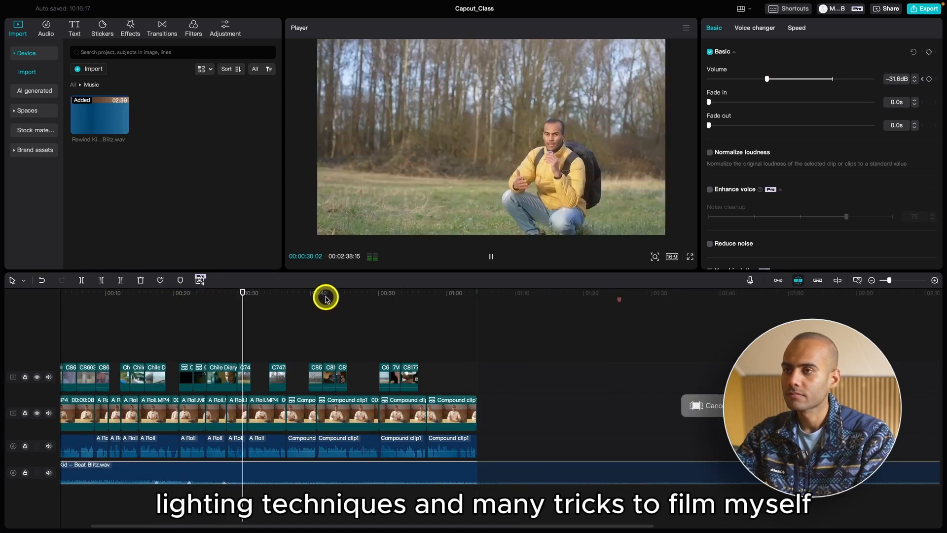
click(326, 296)
scroll(375, 299, up, 3)
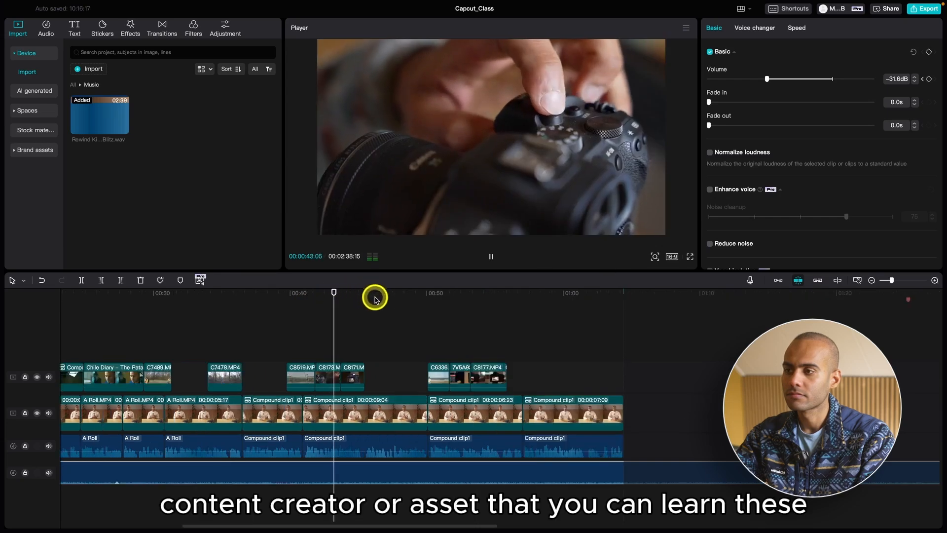
scroll(385, 297, down, 4)
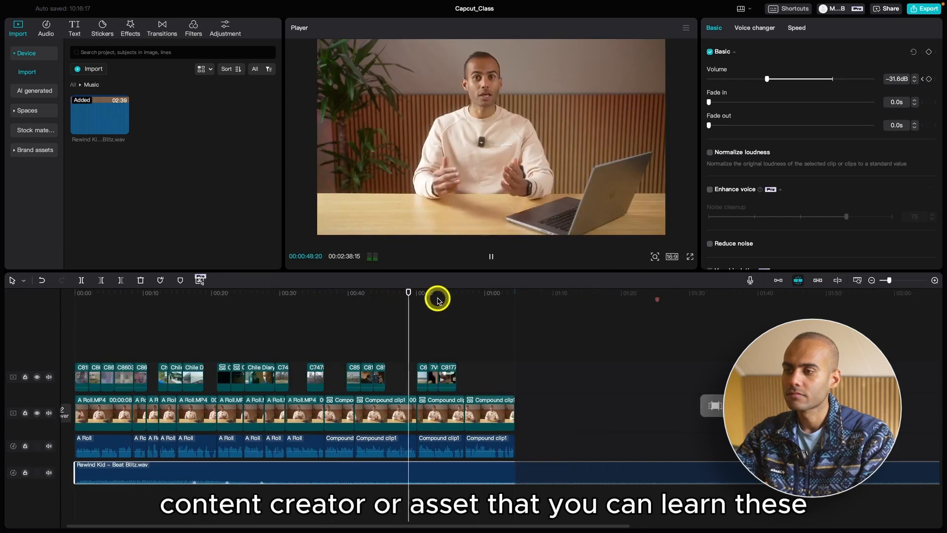
click(475, 297)
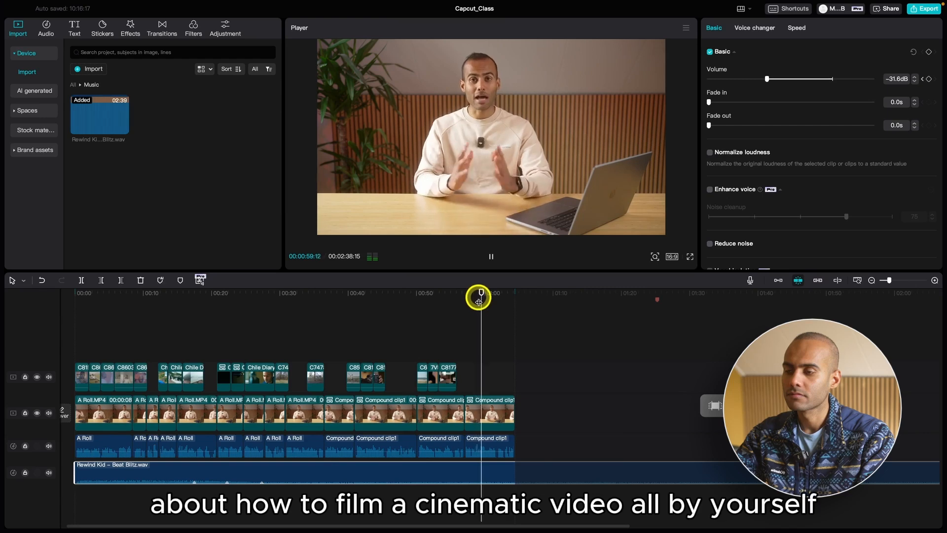
scroll(478, 302, left, 1)
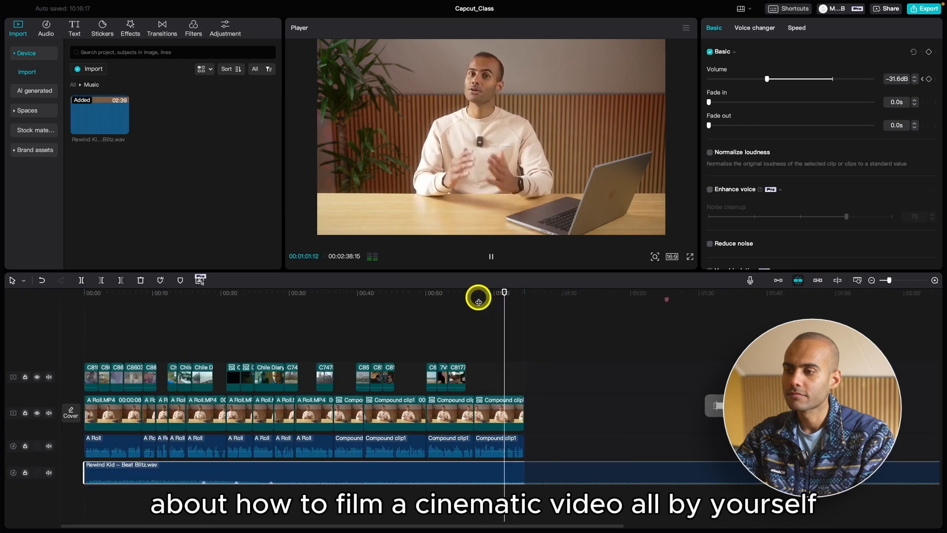
scroll(522, 393, up, 3)
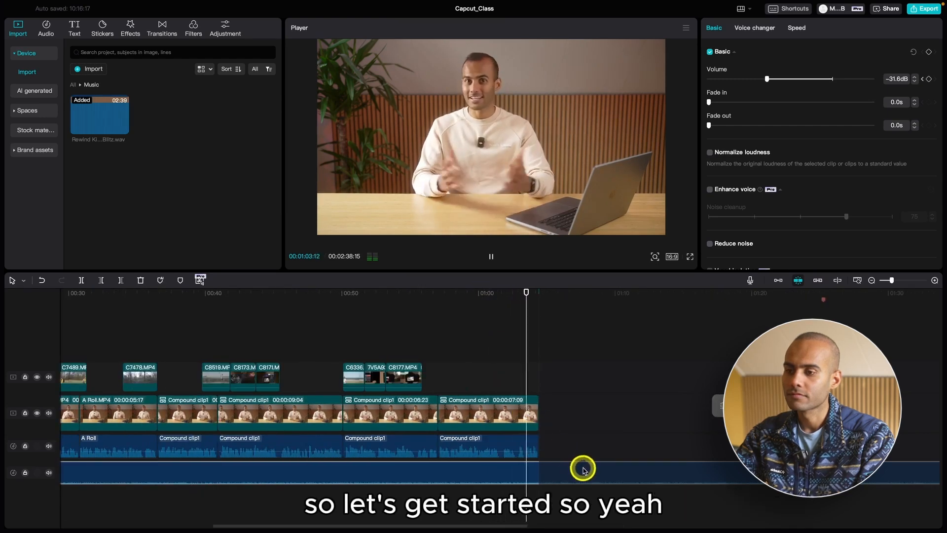
Trim the end of the music clip at 00:01:04:09 so it finishes with the A Roll
key(super+minus)
key(super+minus)
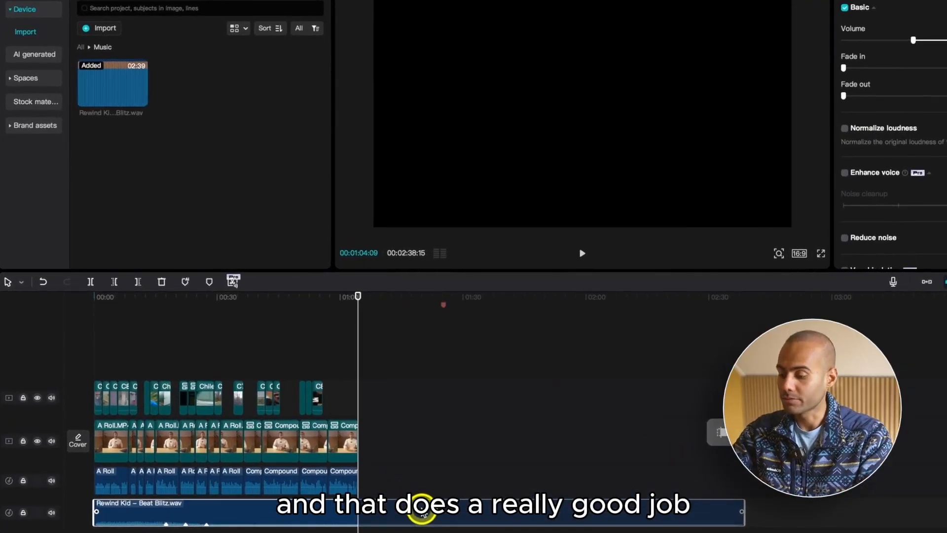
key(w)
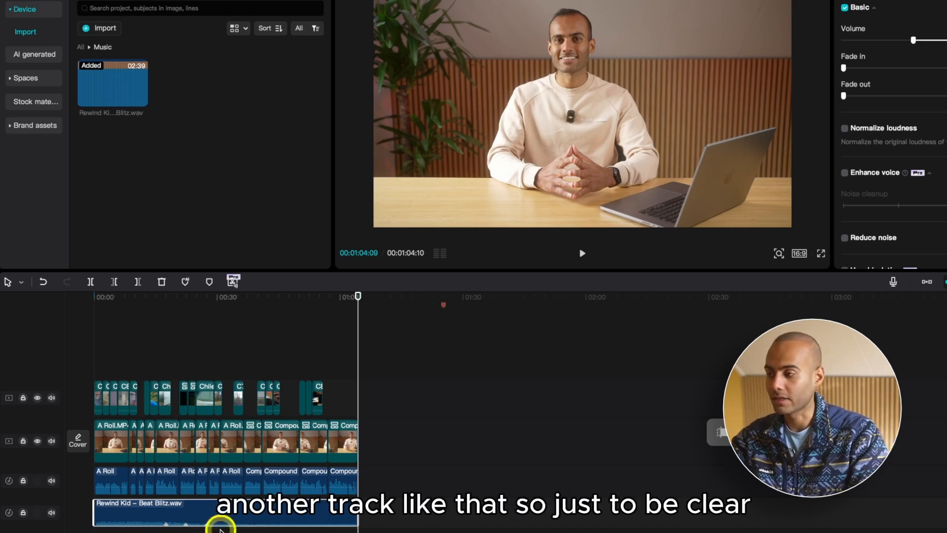
Review the track layout from the start by selecting the first A Roll video, B-roll and A Roll audio clips
click(79, 484)
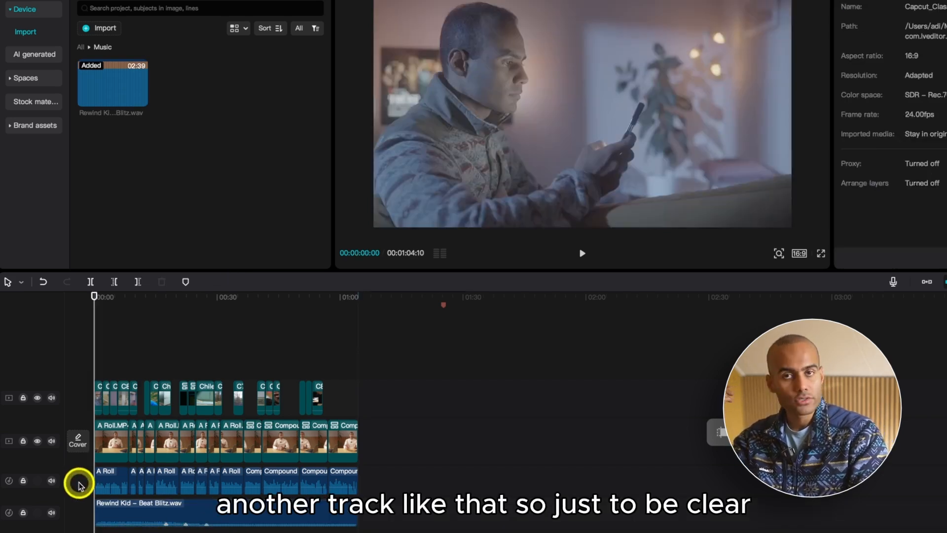
click(110, 443)
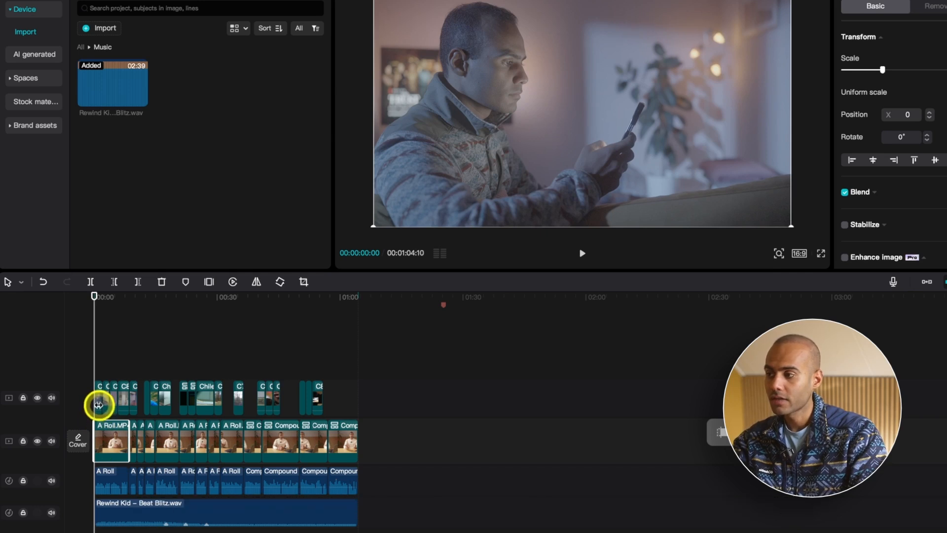
click(98, 397)
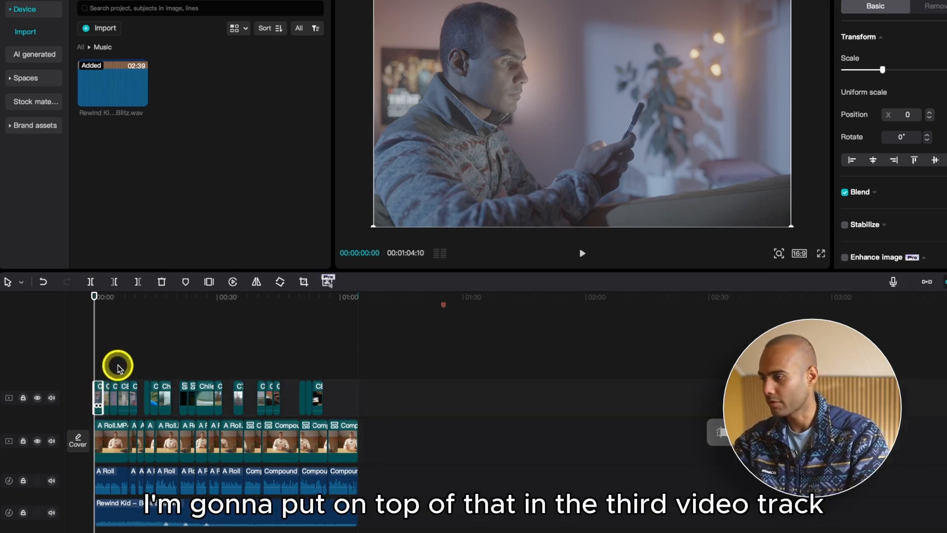
click(111, 471)
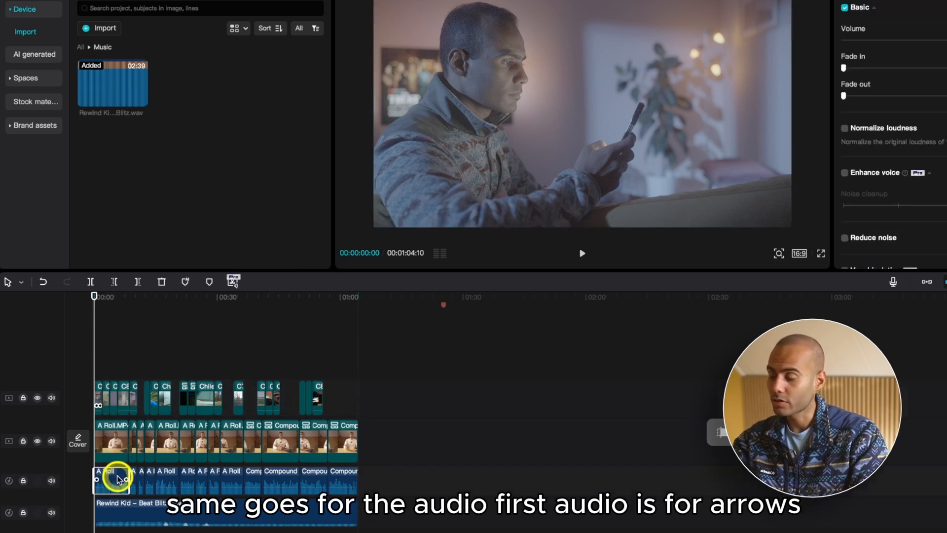
Select the background music clip to finish reviewing the track layout and its volume keyframes
click(127, 508)
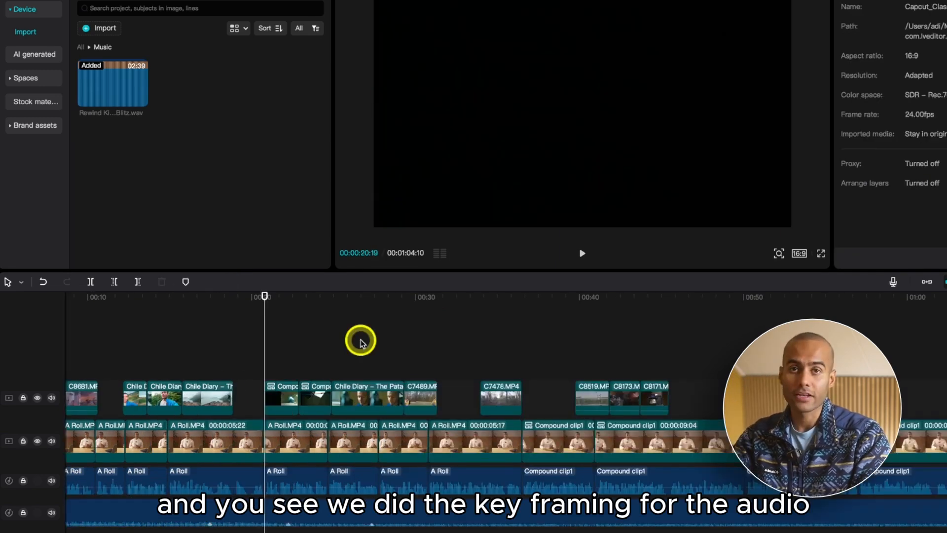
key(super+minus)
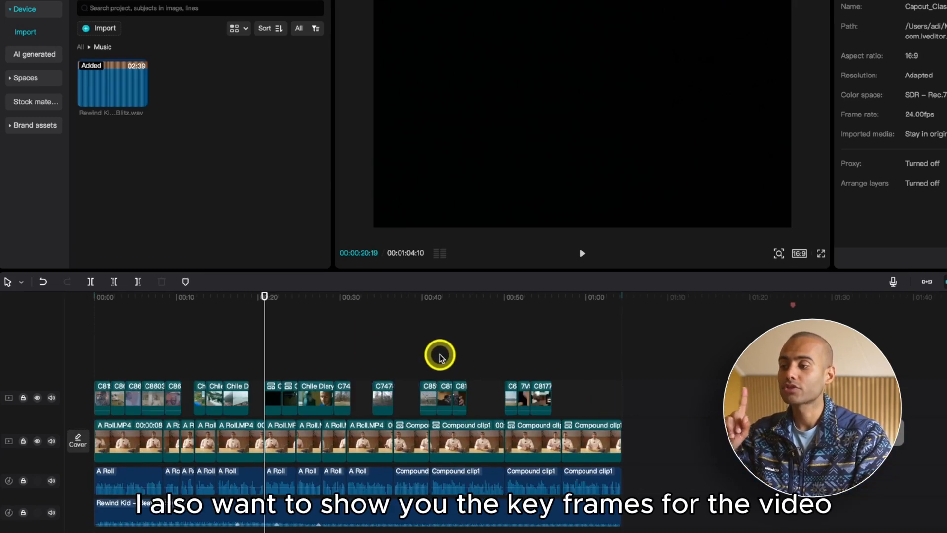
key(super+equal)
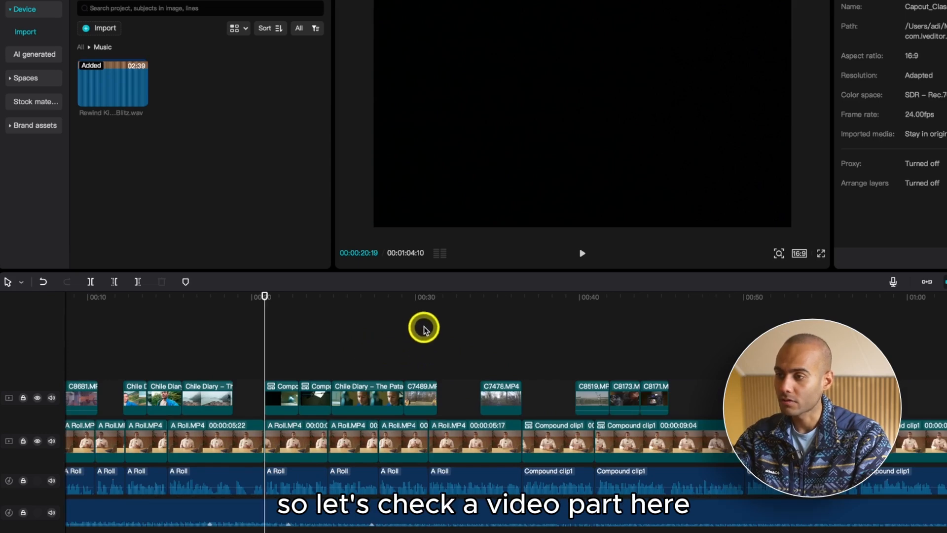
Play the edit from about 00:00:45 to find the stretch of A Roll that suits a gradual zoom-in
click(437, 306)
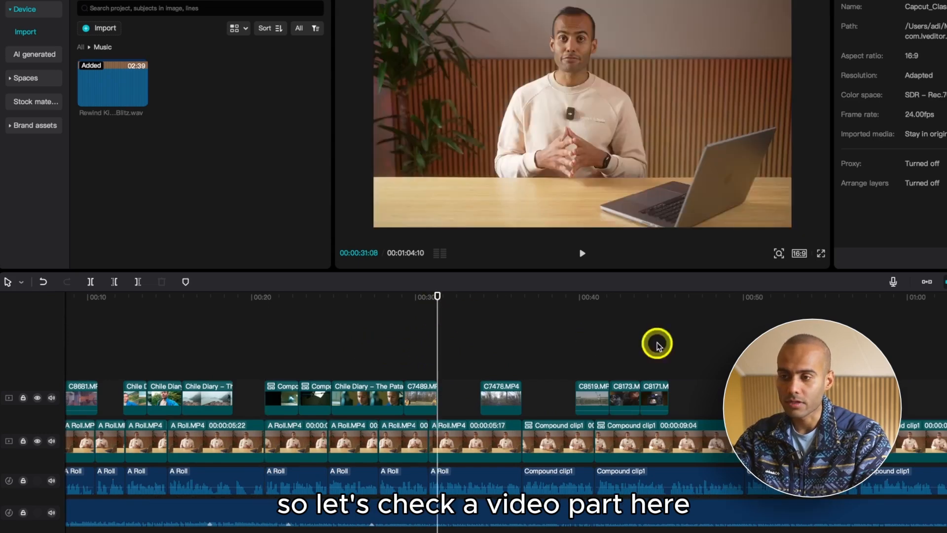
click(666, 311)
key(space)
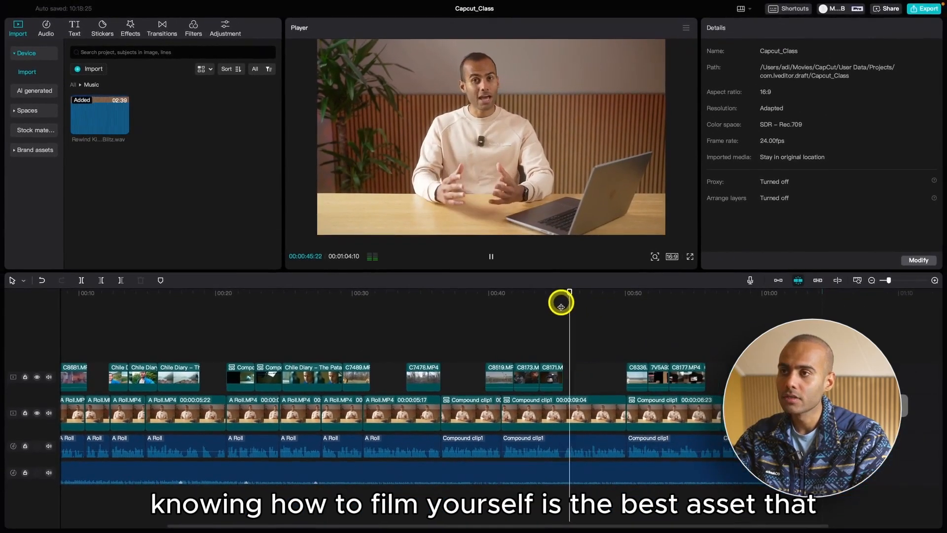
key(super+equal)
key(super+minus)
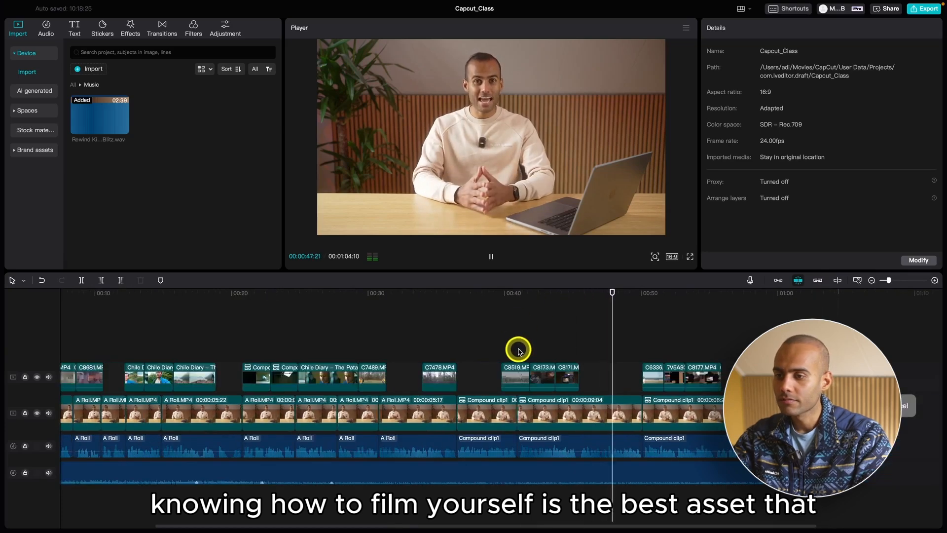
key(super+equal)
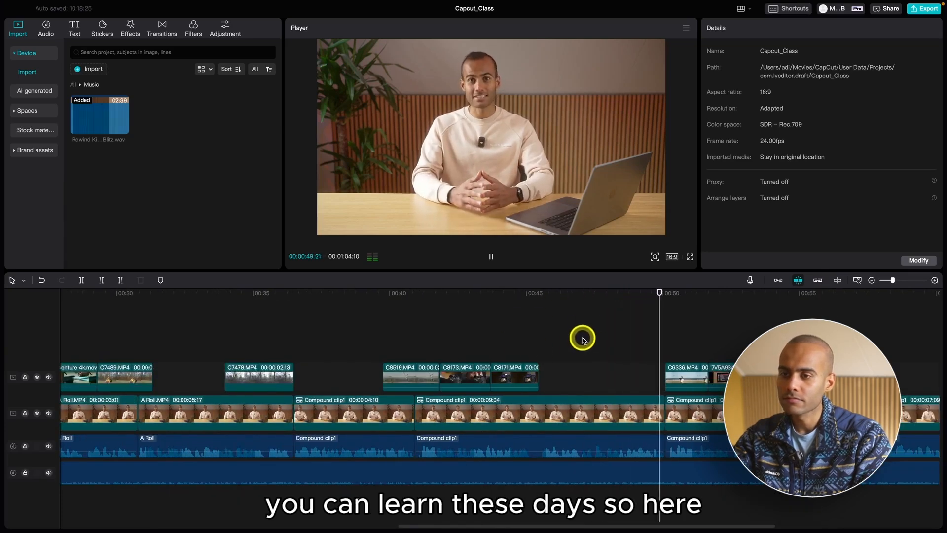
key(space)
Select the compound clip under the playhead at 00:00:45:11 and add a scale keyframe there at 100%
click(539, 297)
click(560, 409)
key(super+minus)
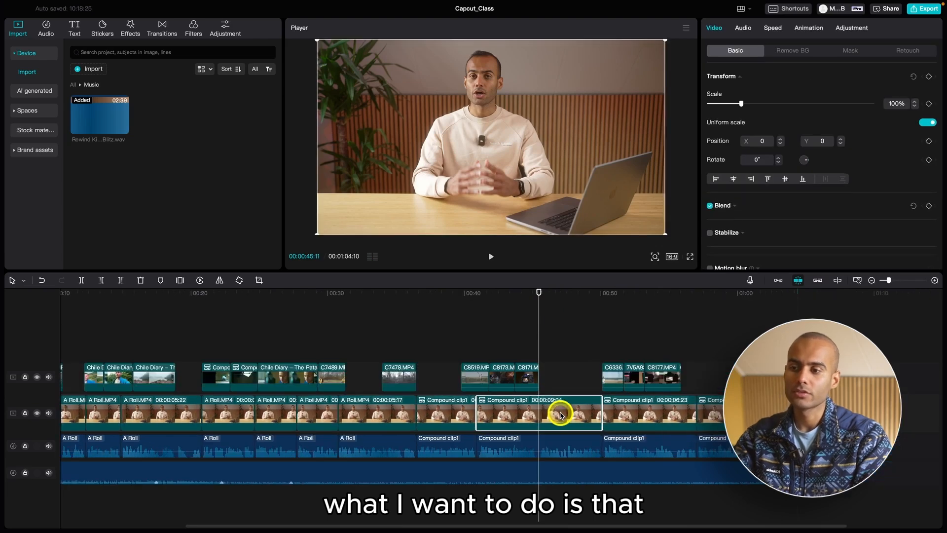
key(super+minus)
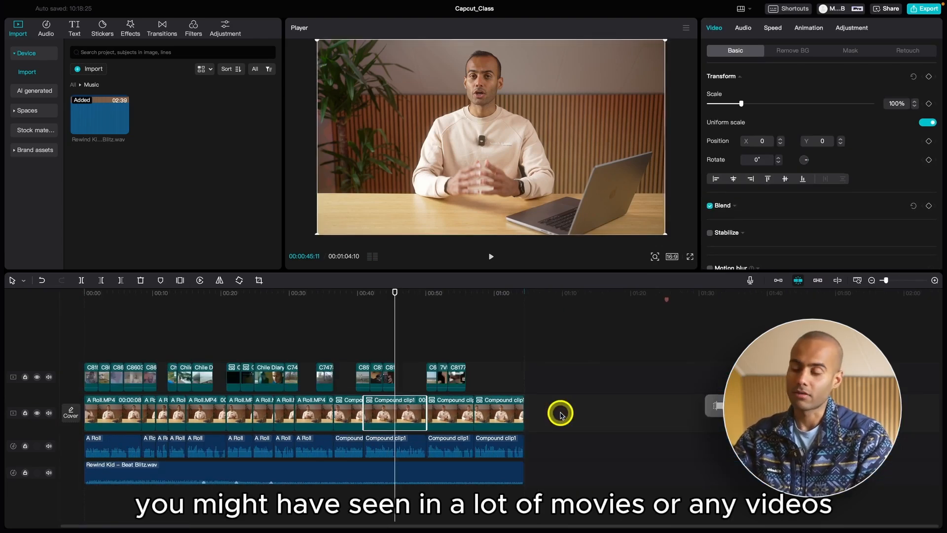
key(super+equal)
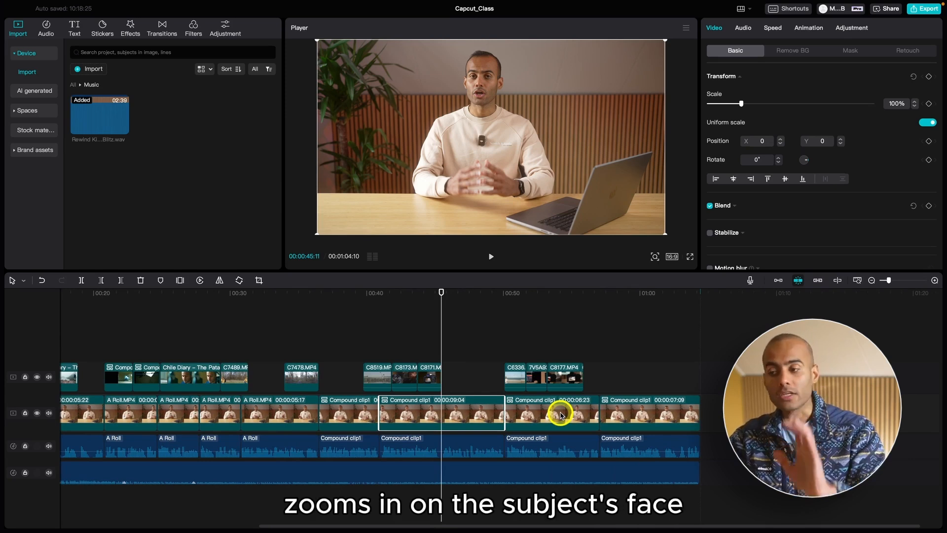
key(super+equal)
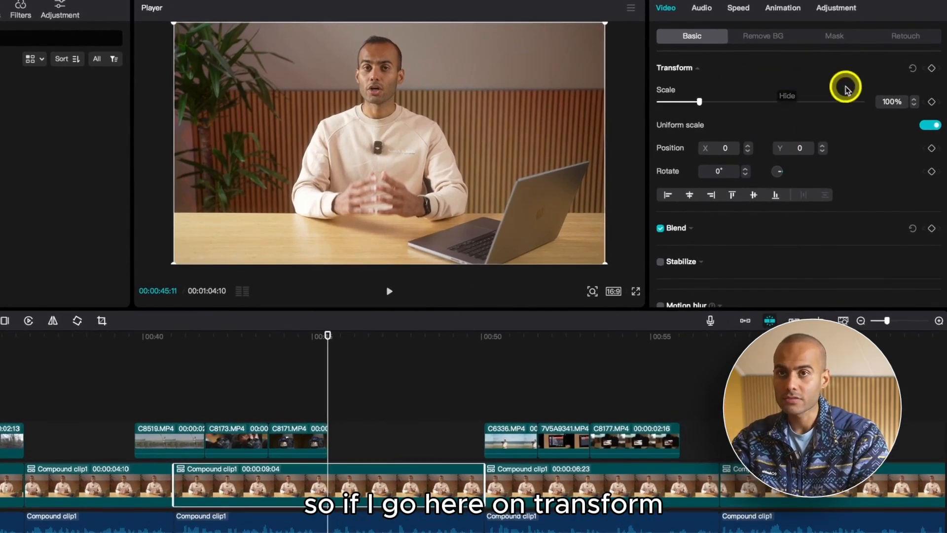
click(932, 102)
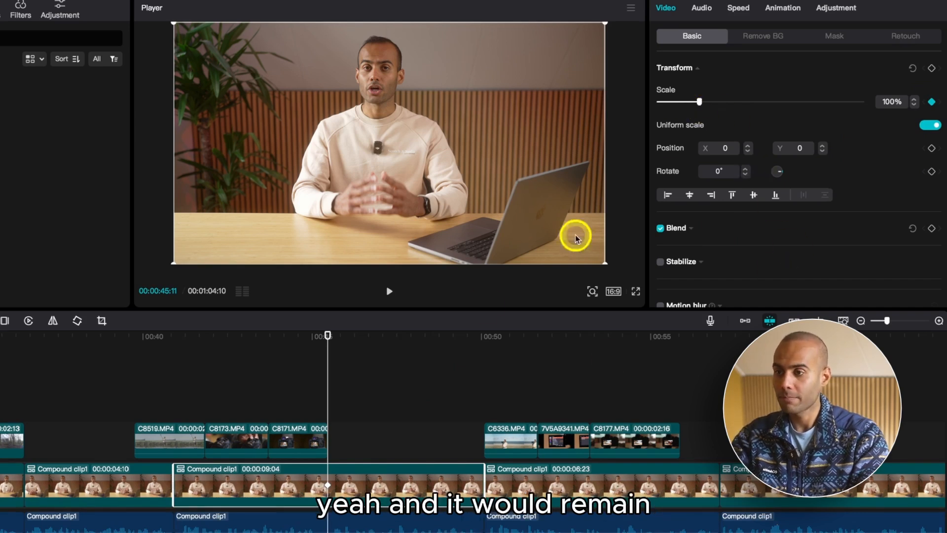
Set the compound clip's scale to 110% at 00:00:50:01, just before its end, to create a second scale keyframe
drag(227, 345, 480, 354)
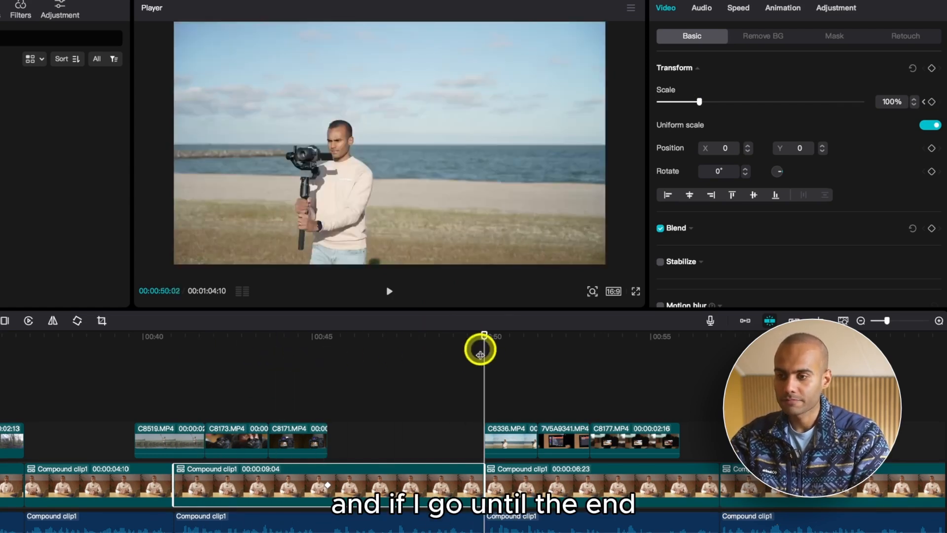
key(Left)
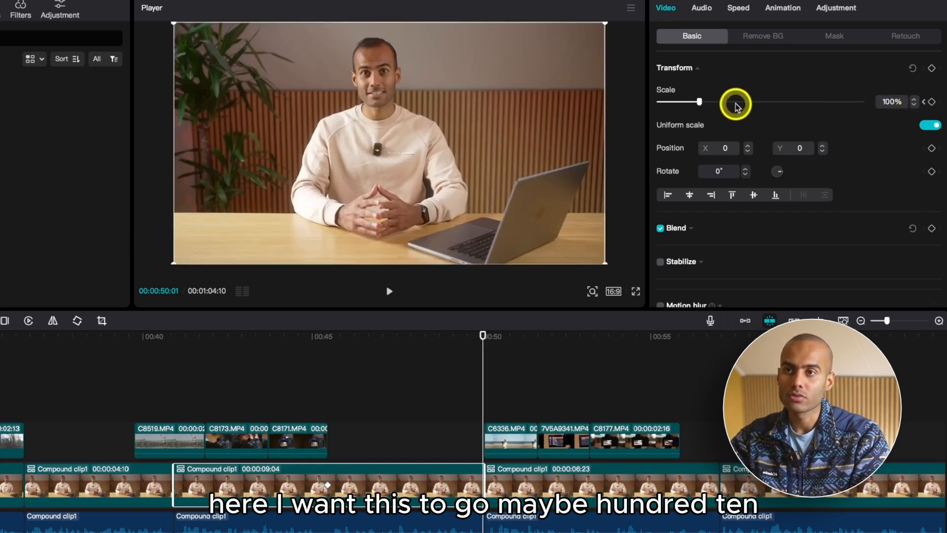
drag(699, 102, 703, 102)
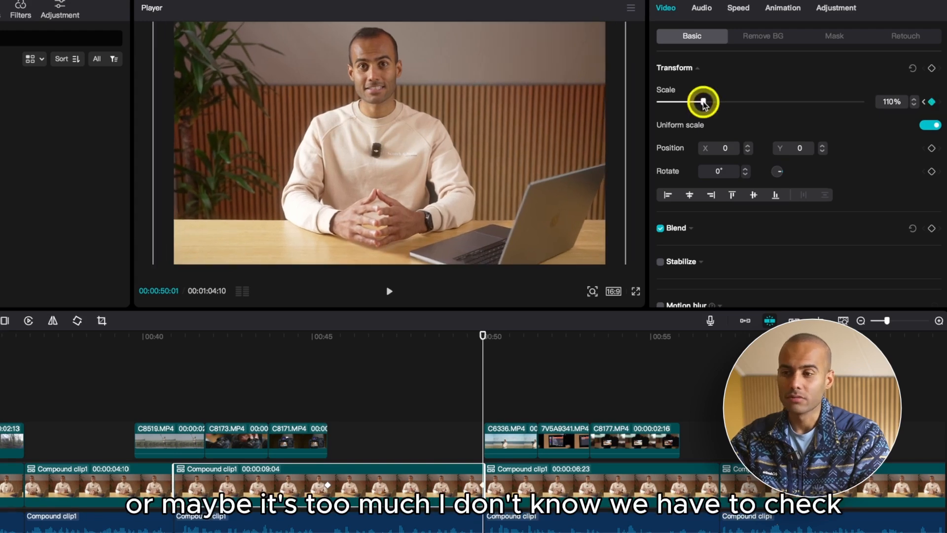
scroll(444, 463, up, 5)
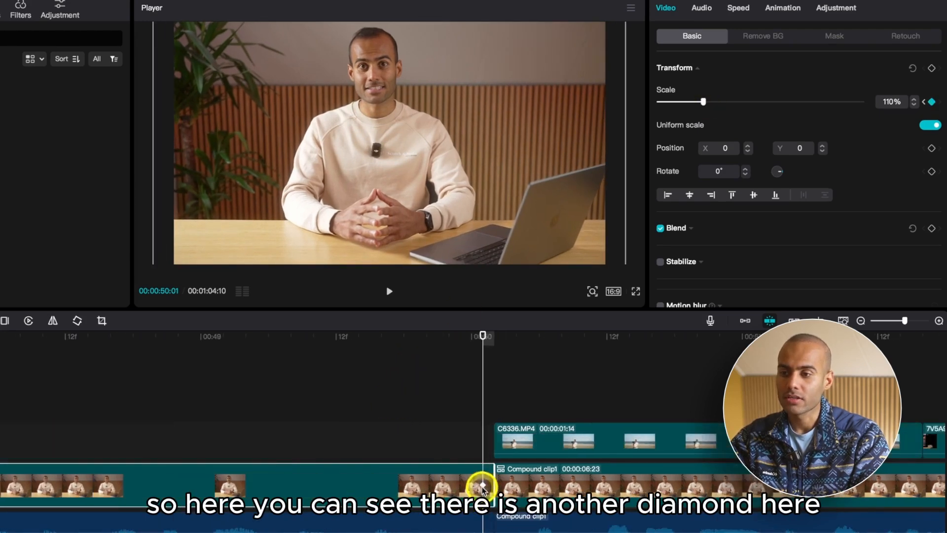
scroll(455, 476, down, 5)
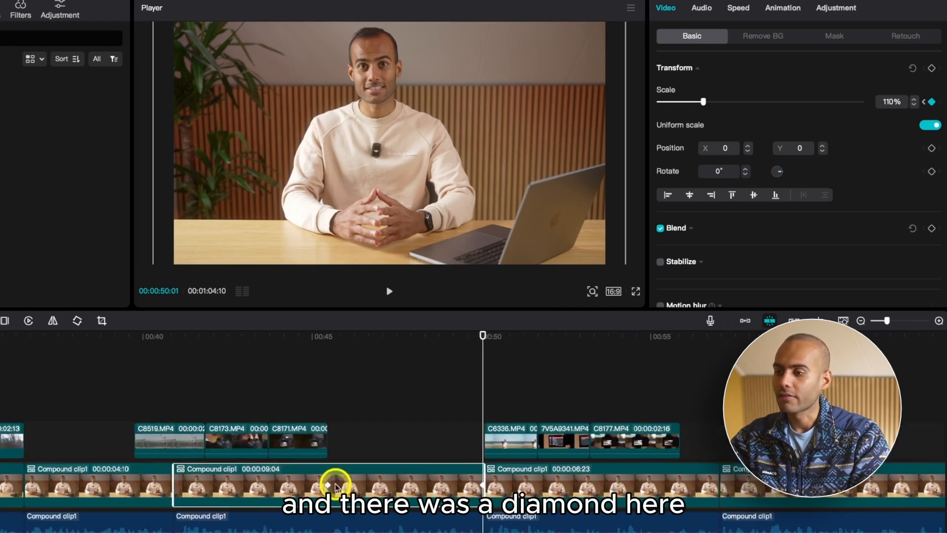
Play the edit from about 00:00:42:14 past 00:00:50 to check the gradual zoom-in on the compound clip
click(329, 485)
click(230, 350)
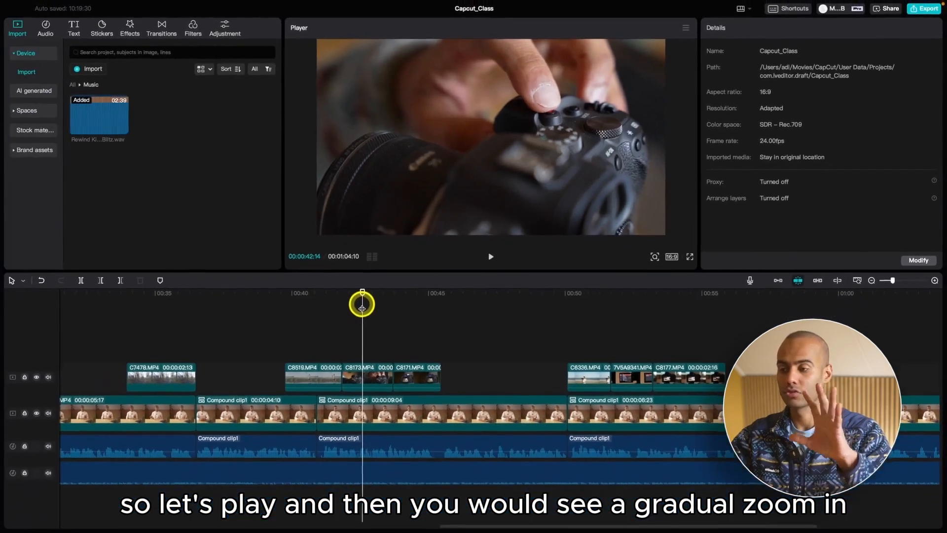
key(space)
scroll(362, 308, left, 1)
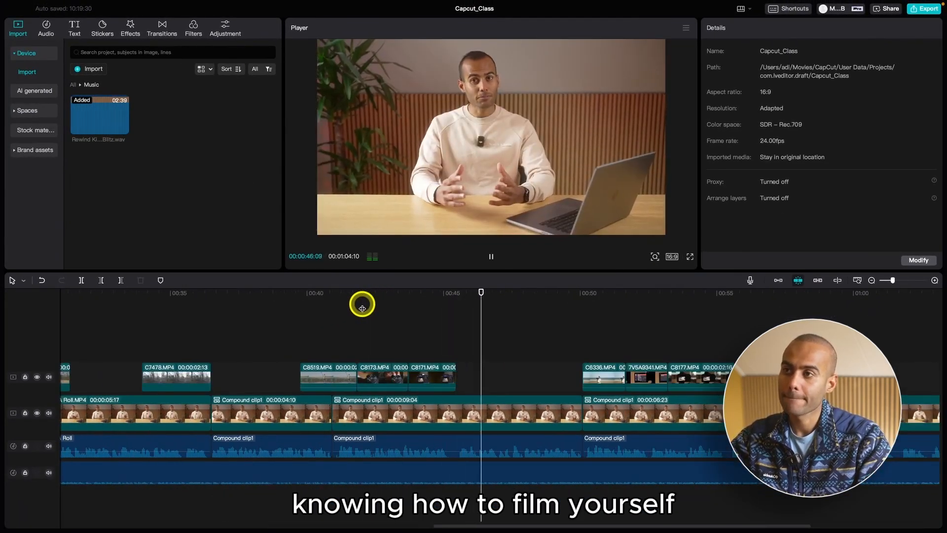
key(super+minus)
key(super+equal)
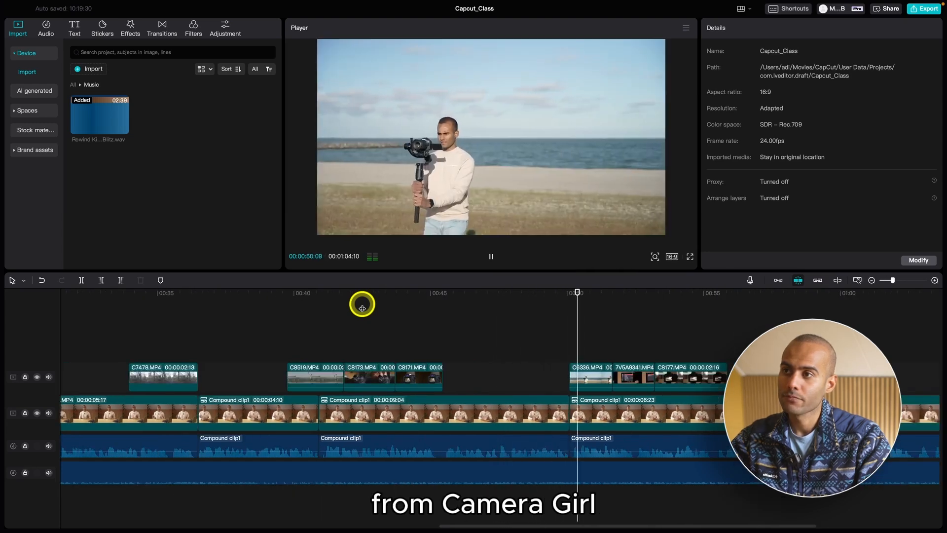
key(super+minus)
key(space)
key(super+equal)
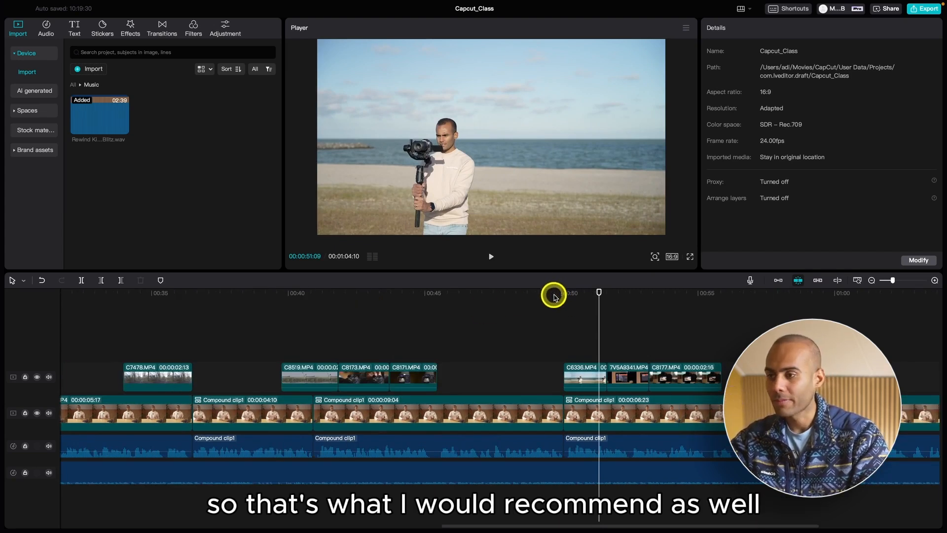
Play the C8519.MP4 B-roll clip from 00:00:39:18 to check it for camera shake
click(282, 294)
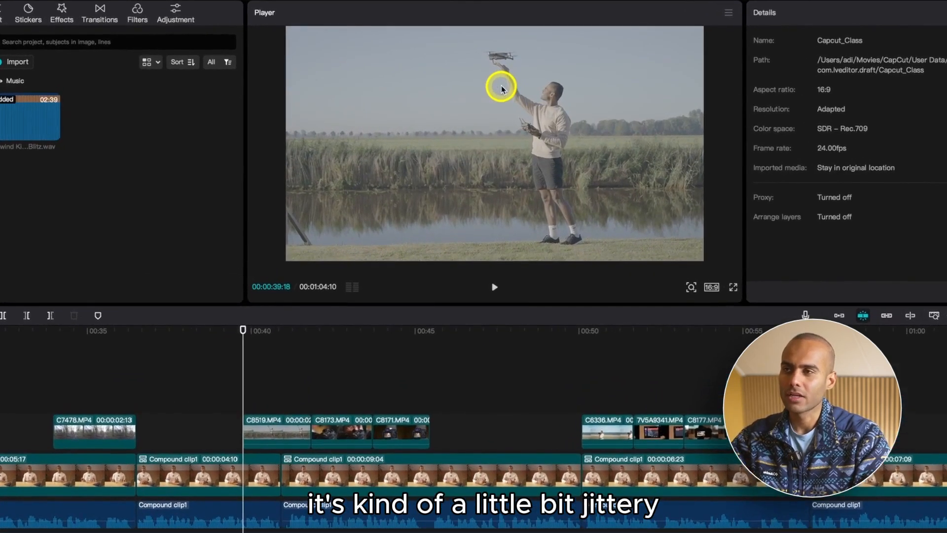
key(space)
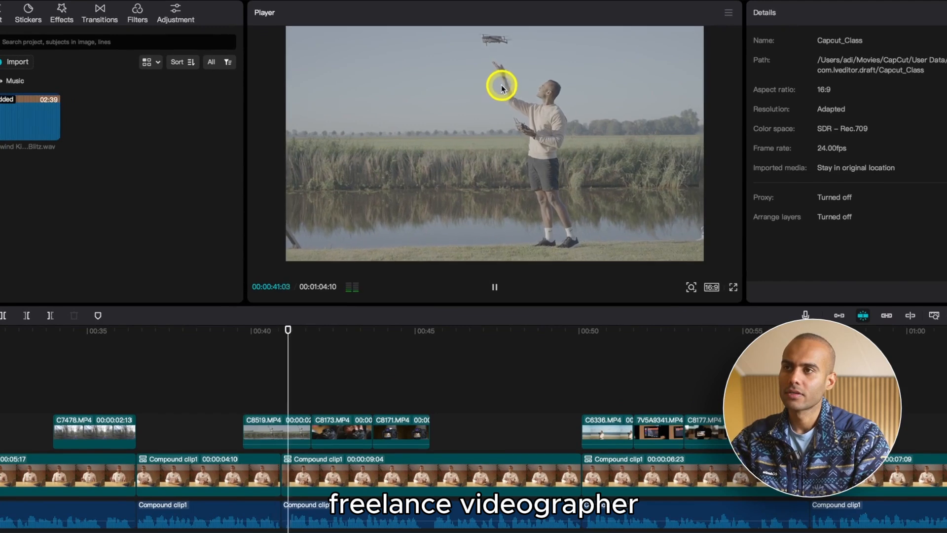
key(space)
Turn on stabilization for the C8519.MP4 B-roll clip and set its level to Most stable
click(256, 345)
click(277, 428)
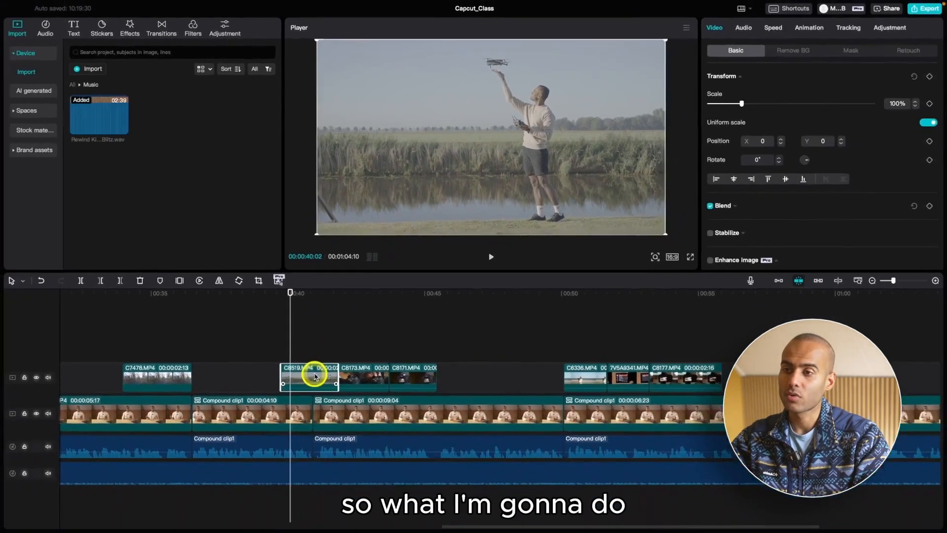
scroll(708, 179, down, 5)
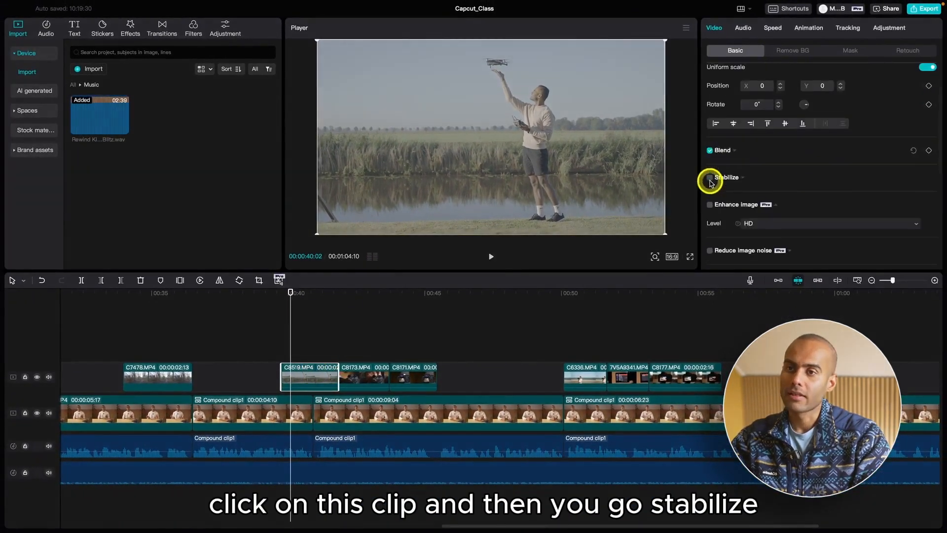
scroll(710, 178, up, 5)
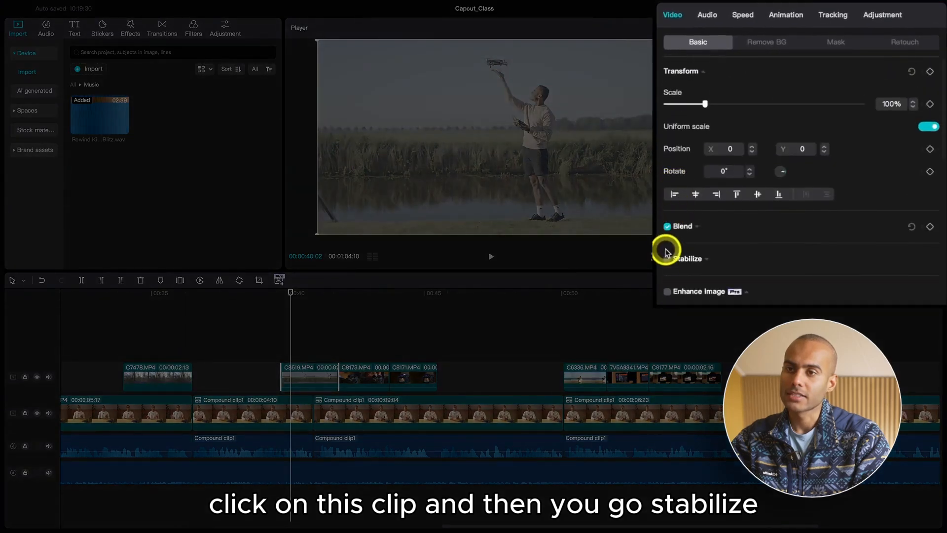
click(668, 260)
scroll(671, 265, down, 1)
scroll(669, 262, down, 2)
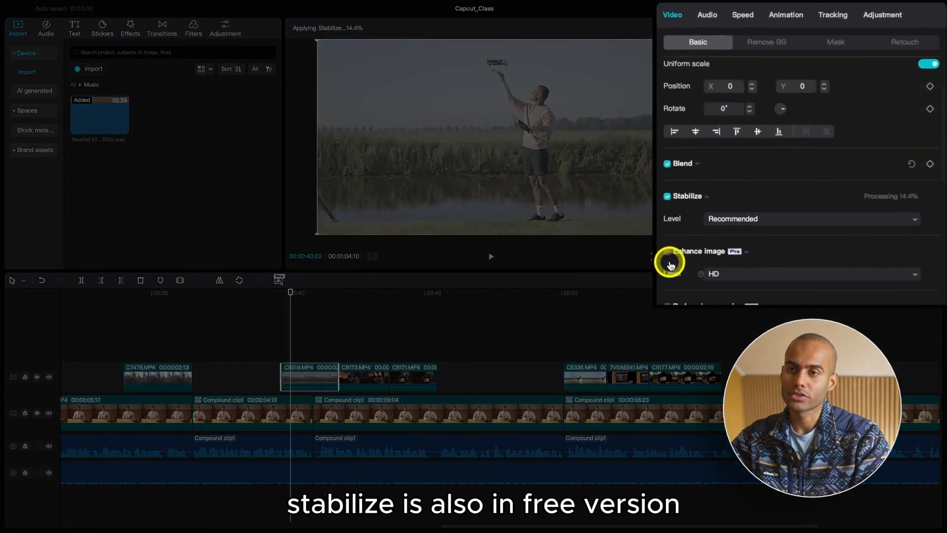
click(738, 198)
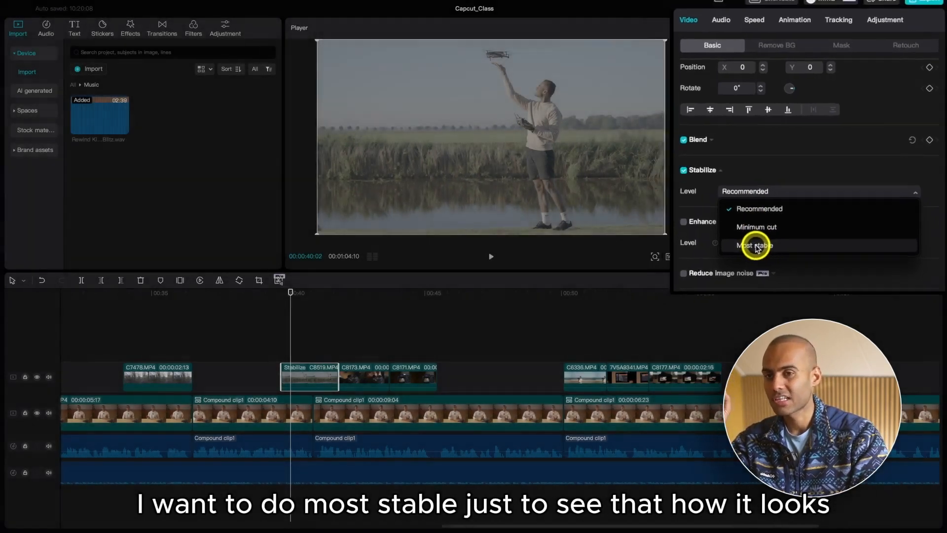
click(742, 256)
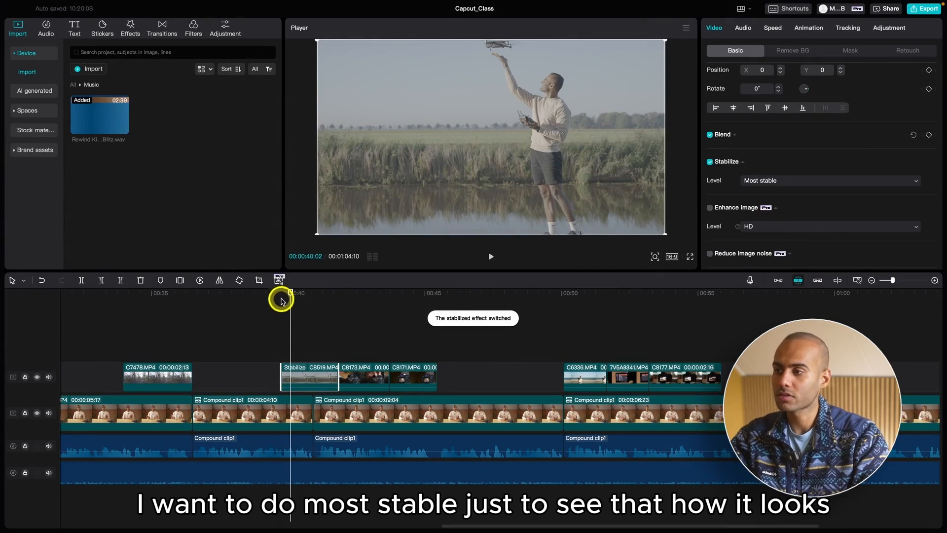
Preview the drone clip C8519.MP4 with Most stable stabilization and change its stabilization level to Minimum cut
key(space)
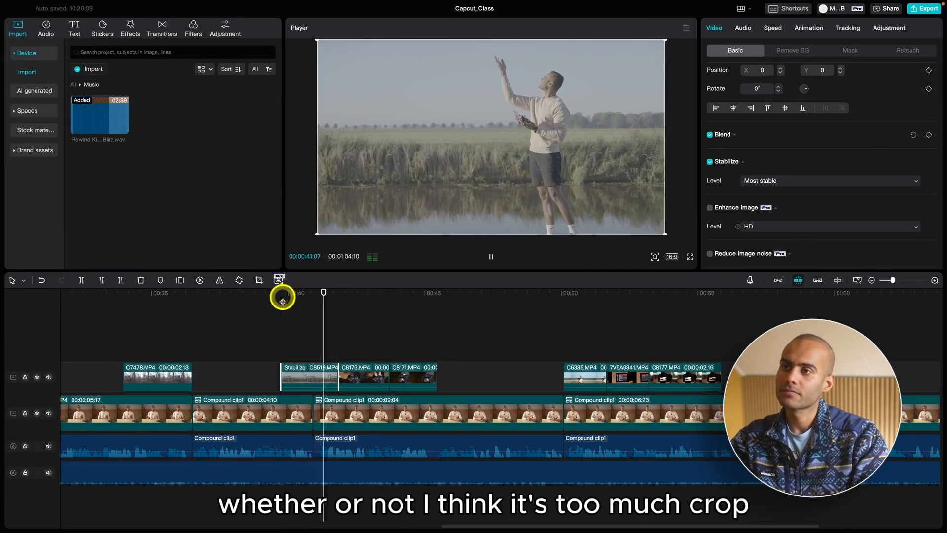
key(space)
click(868, 181)
click(776, 210)
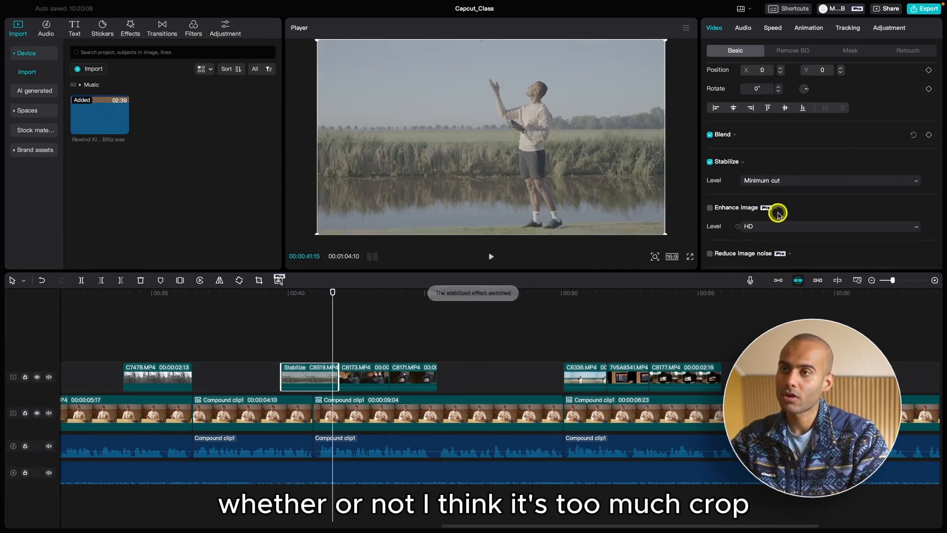
Compare the drone clip from its start with stabilization switched off and switched back on, playing each version
drag(294, 297, 282, 303)
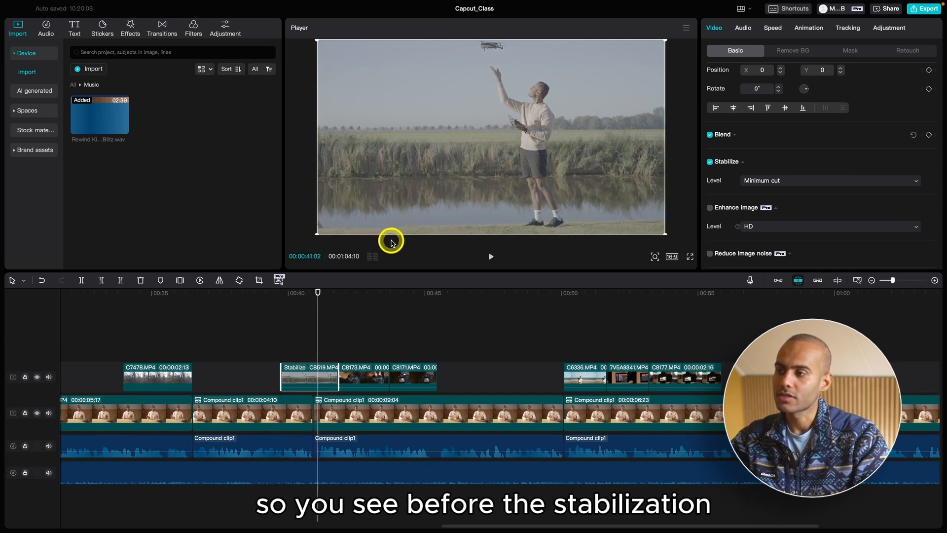
drag(293, 292, 279, 299)
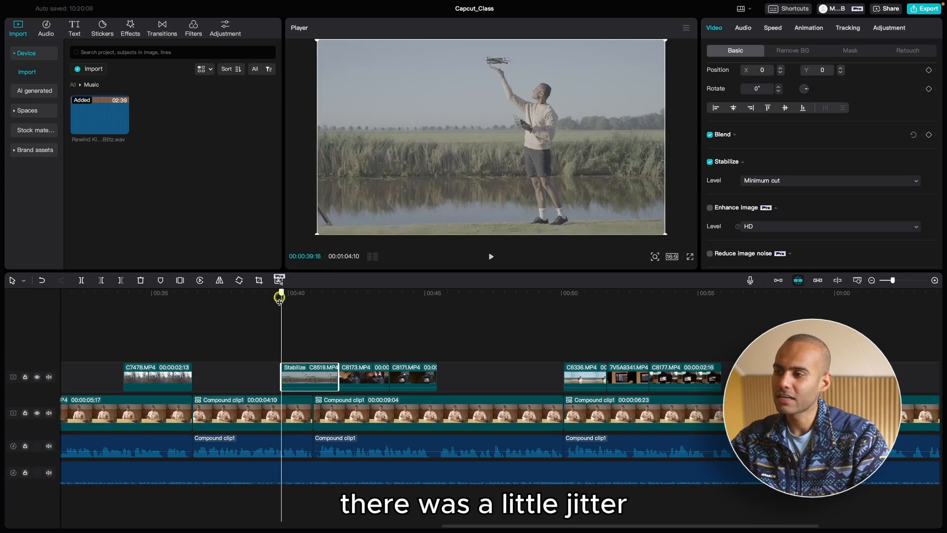
click(710, 161)
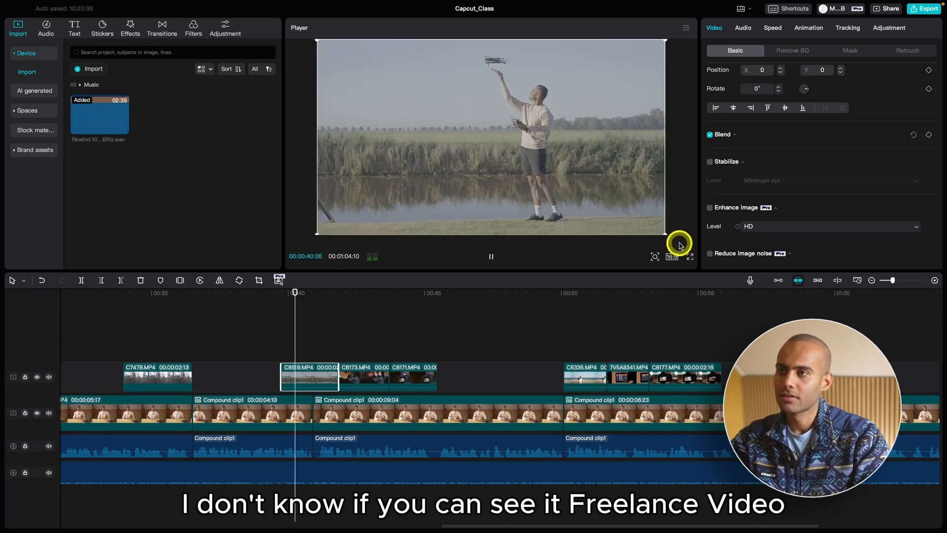
click(493, 259)
click(281, 296)
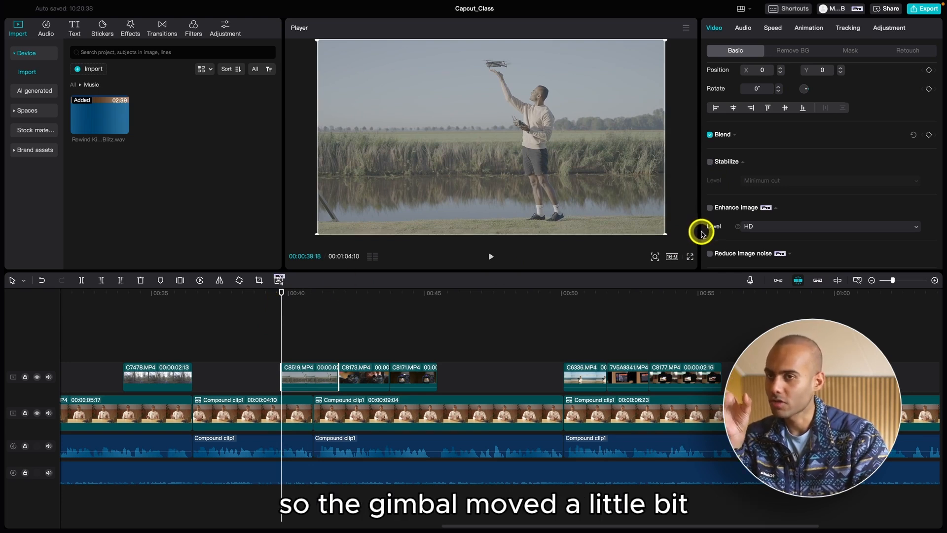
click(710, 162)
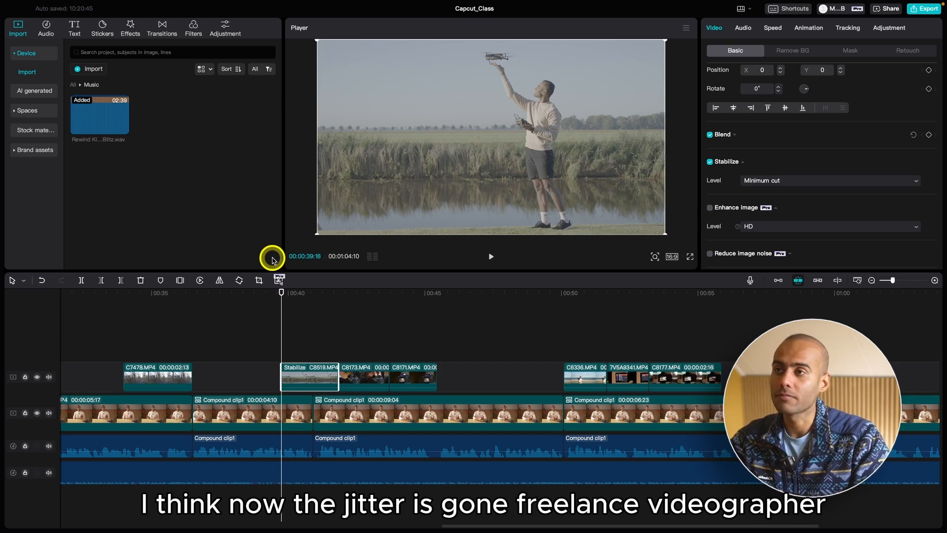
key(space)
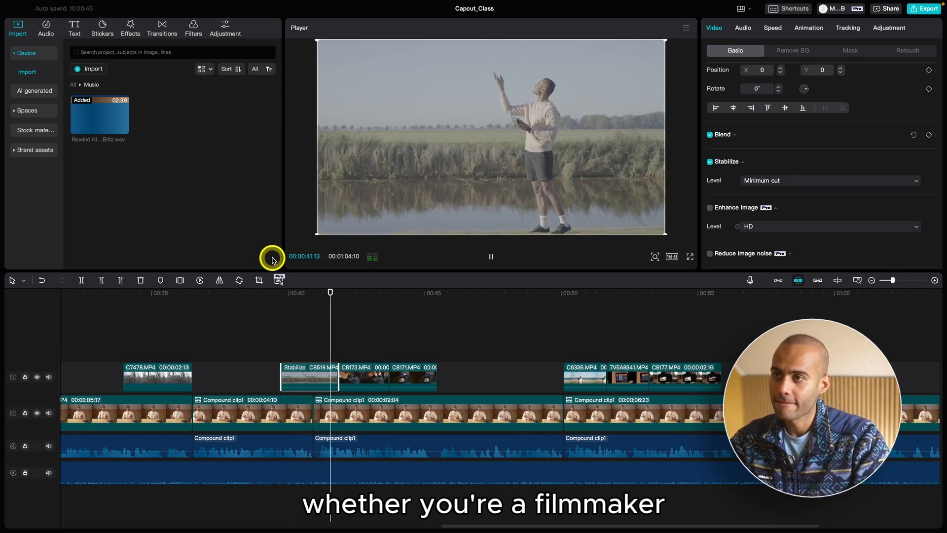
Play through the plain cut between the opening B-roll clips C8156.MP4 and C8625.MP4 and park the playhead on that cut
key(super+minus)
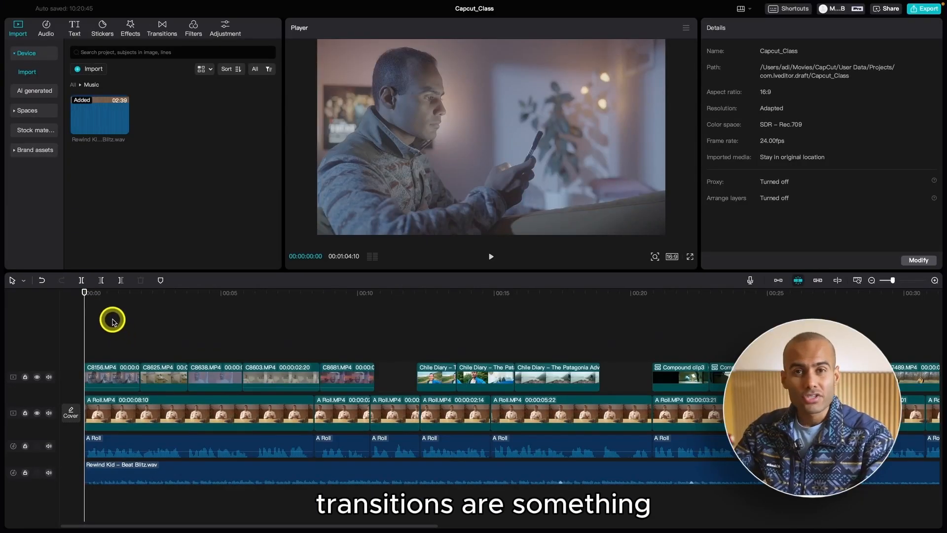
click(141, 299)
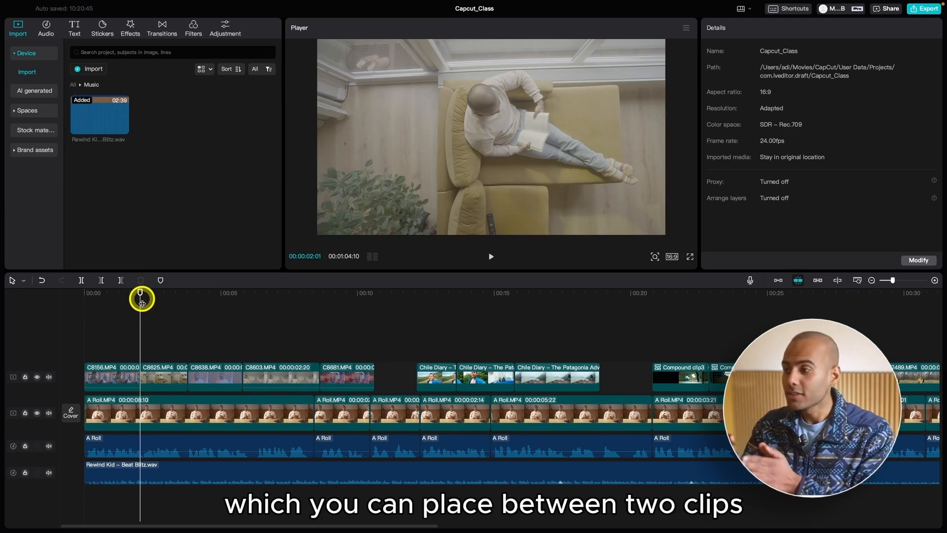
key(super+equal)
key(super+equal)
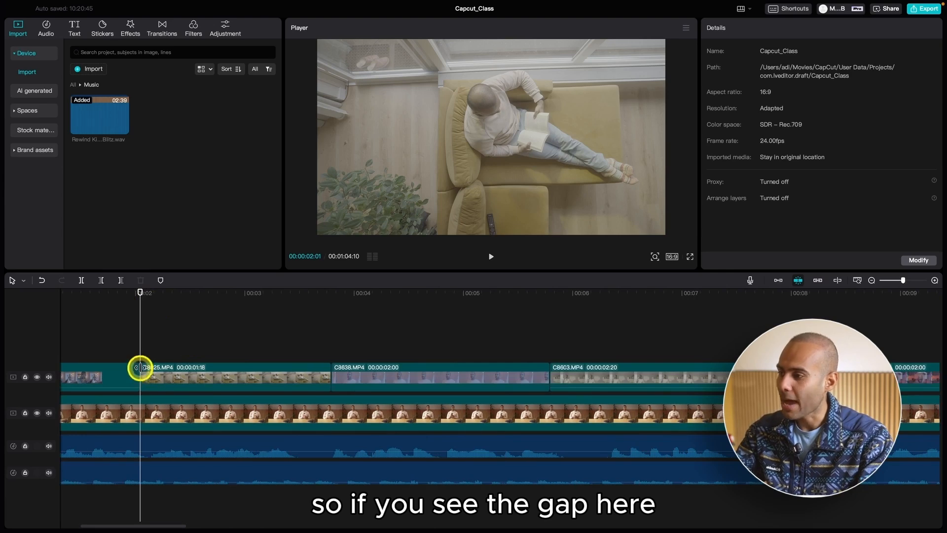
key(super+minus)
click(106, 298)
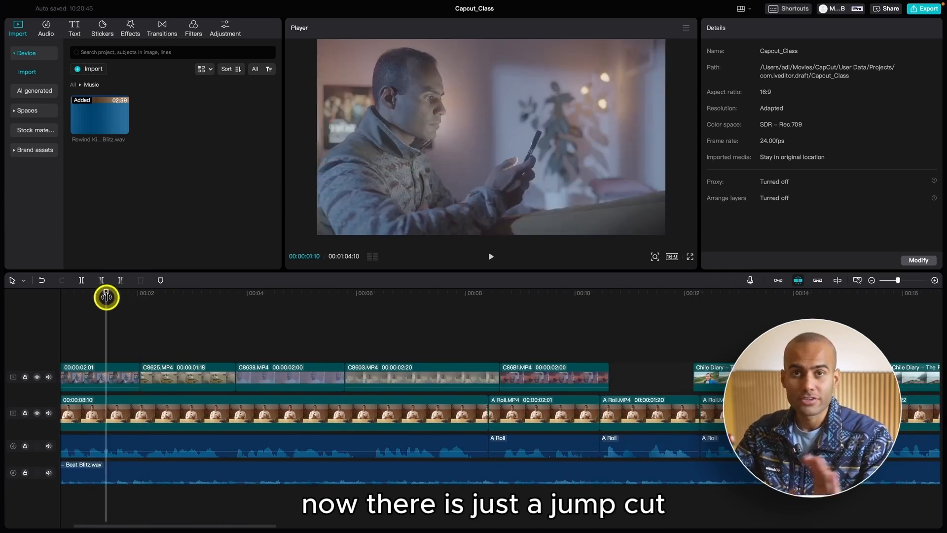
key(space)
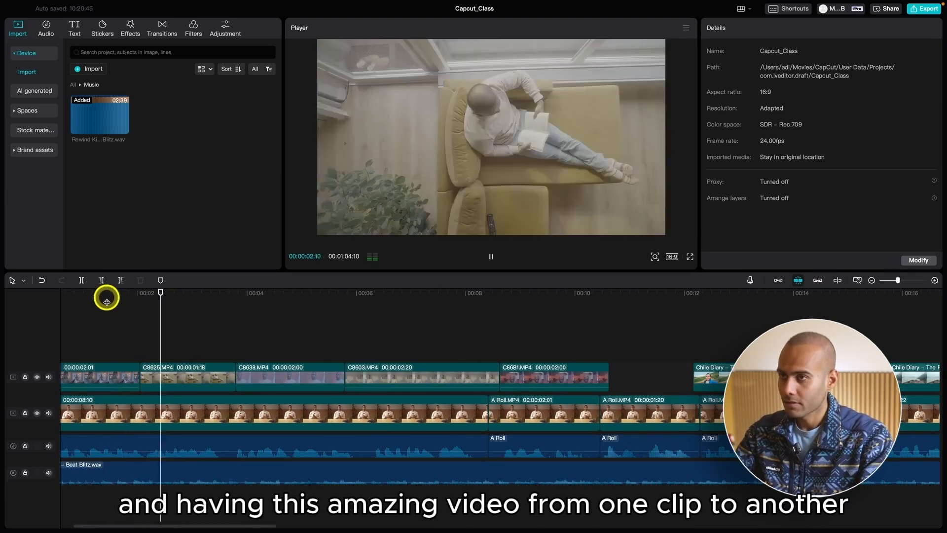
key(space)
click(106, 297)
drag(132, 295, 140, 296)
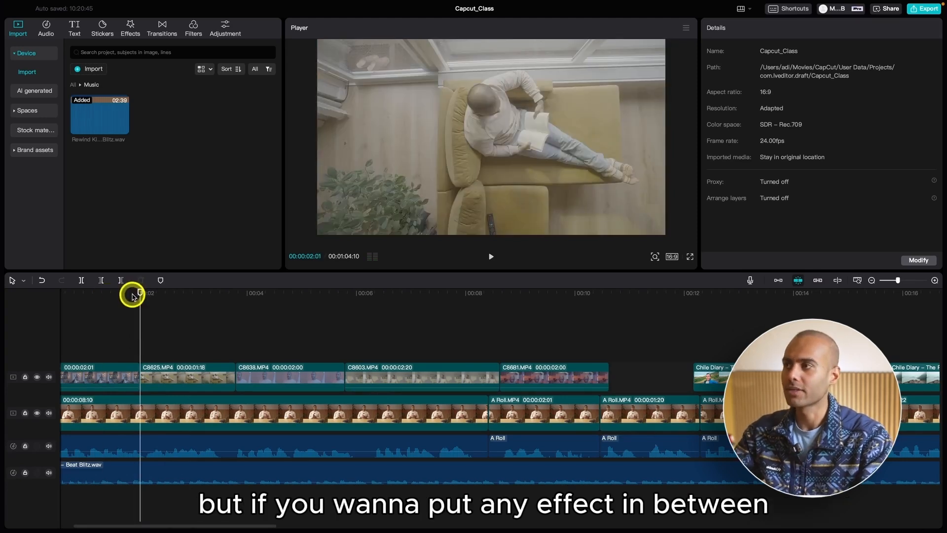
Browse the trending transitions and add Sliding Memories at the cut between C8156.MP4 and C8625.MP4
click(161, 28)
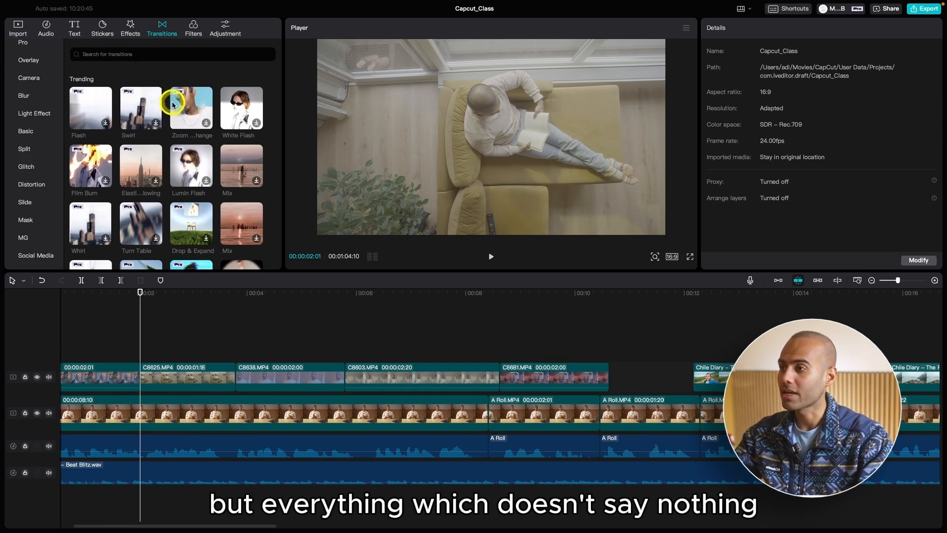
scroll(173, 108, down, 1)
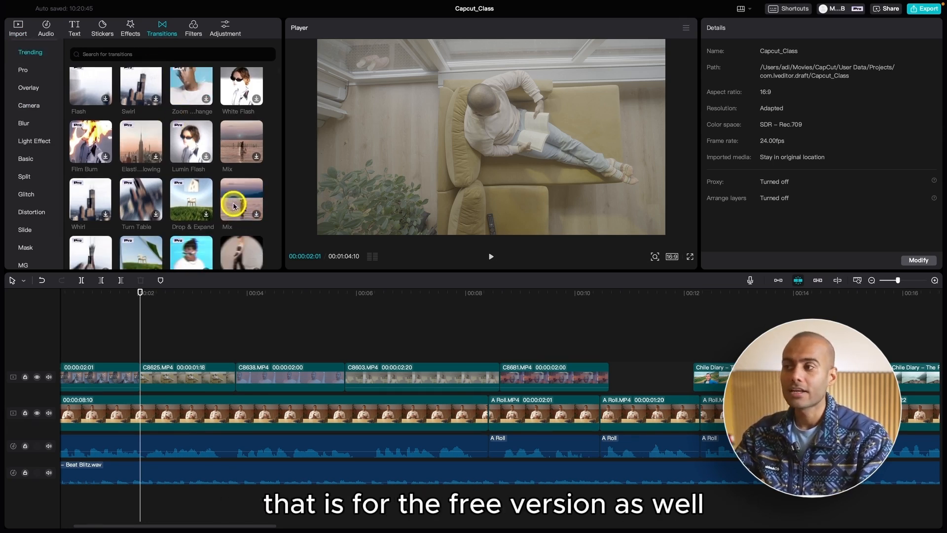
scroll(242, 197, down, 3)
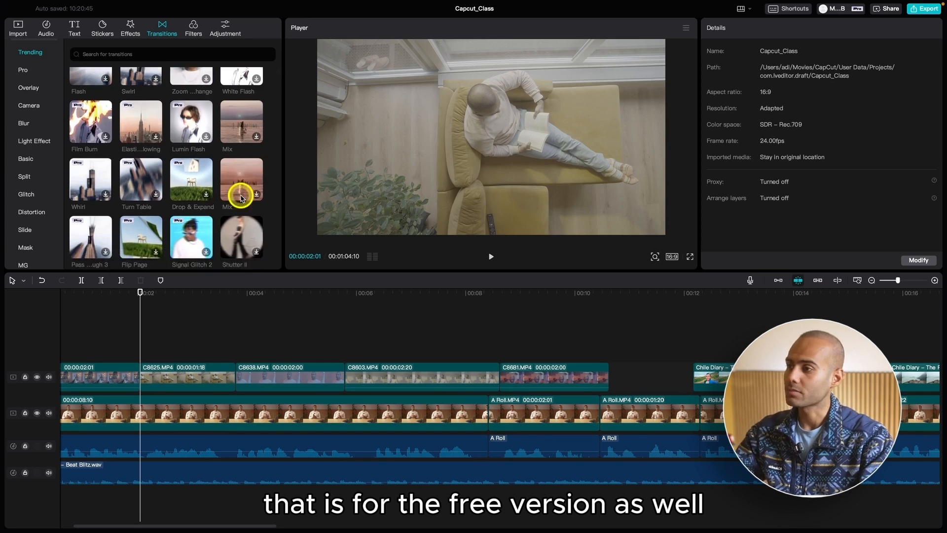
scroll(241, 173, down, 3)
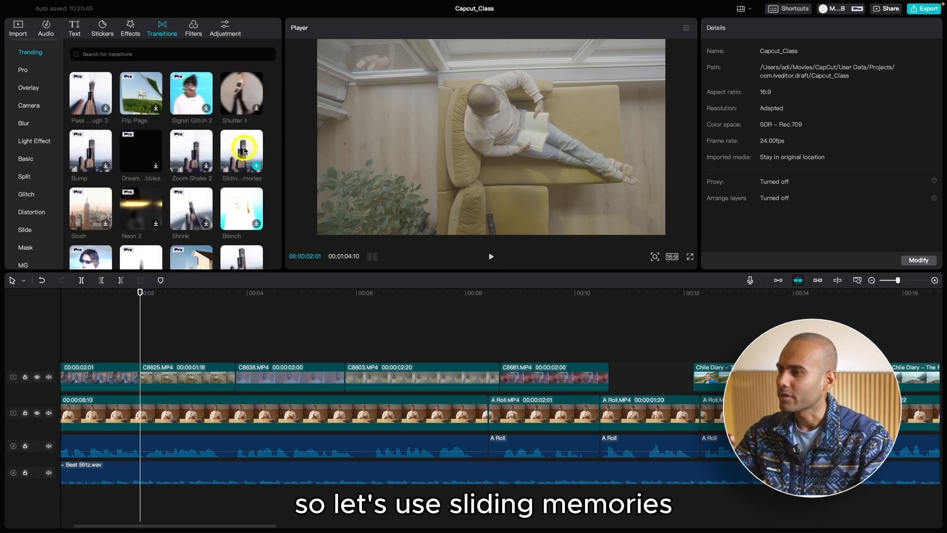
click(242, 150)
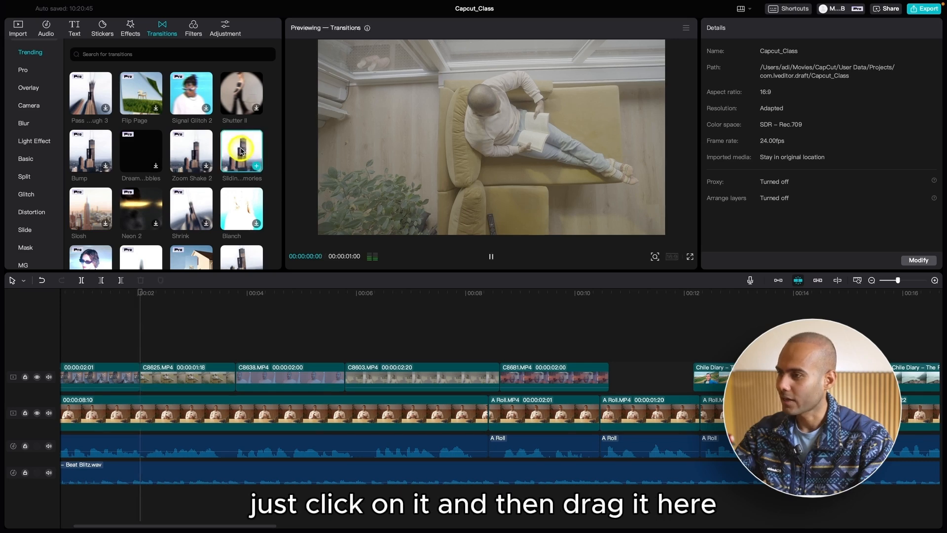
drag(242, 150, 132, 375)
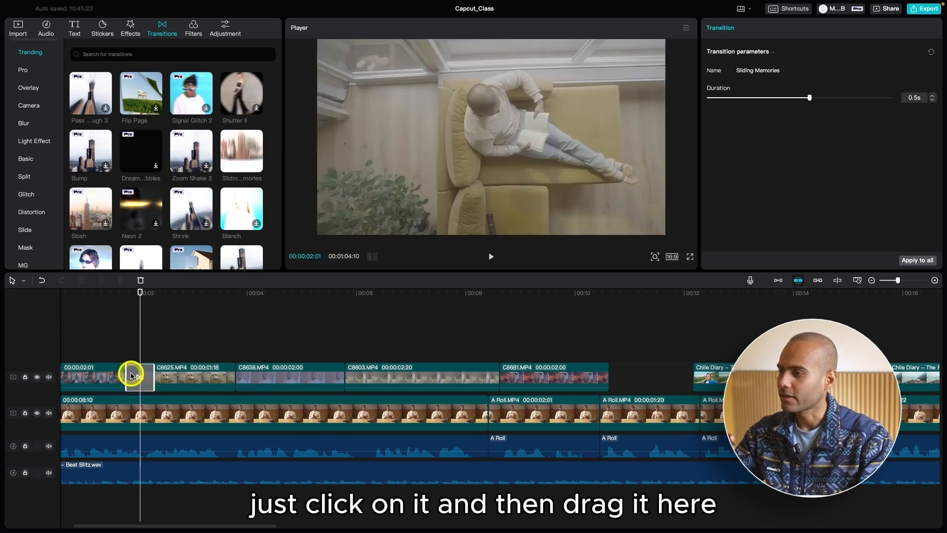
Shorten the Sliding Memories transition on the timeline to 0.2 s
click(112, 293)
scroll(229, 390, up, 5)
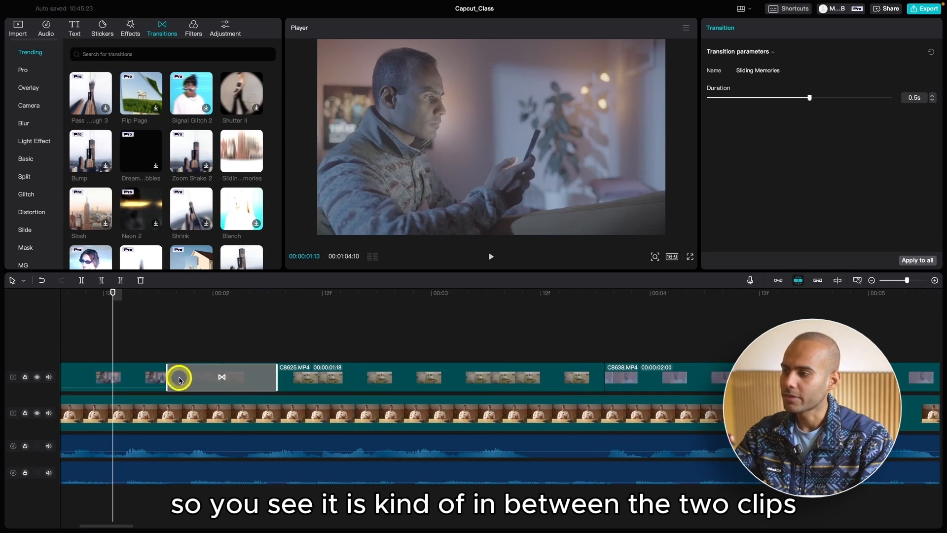
scroll(173, 382, down, 2)
drag(133, 380, 158, 378)
Play the opening clips through the shortened Sliding Memories transition and examine the blend at its midpoint
drag(112, 294, 59, 304)
key(super+minus)
key(space)
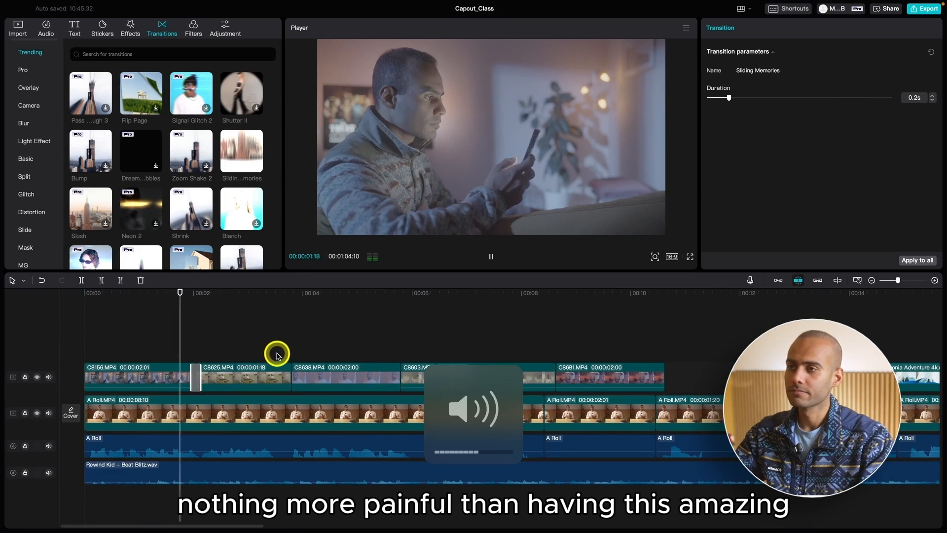
key(space)
click(175, 300)
key(space)
key(super+plus)
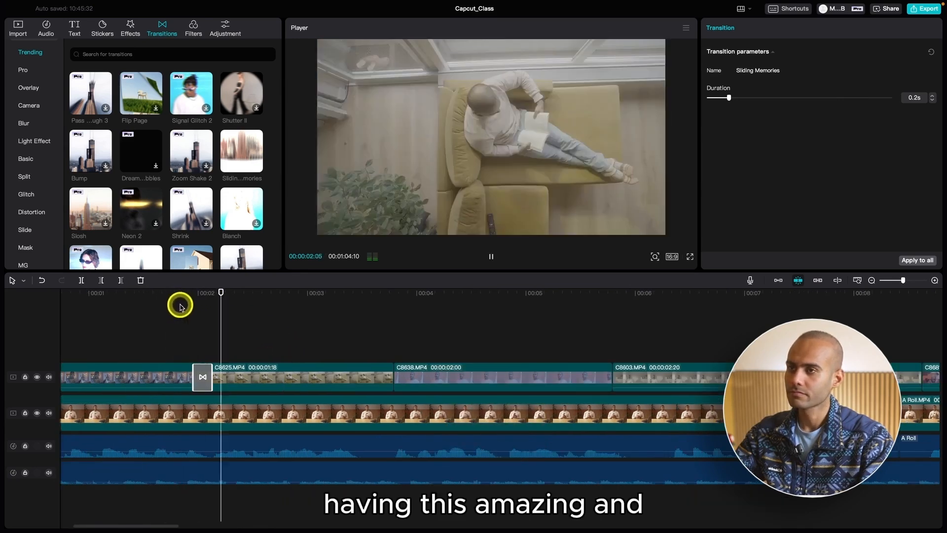
key(space)
click(204, 305)
key(super+plus)
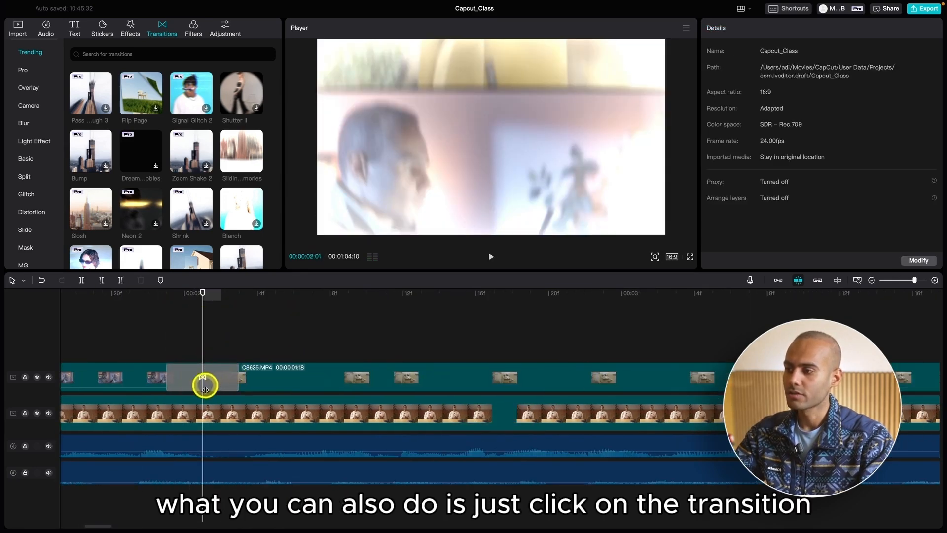
Reduce the Sliding Memories transition's duration to 0.1 s and delete the transition from the cut
click(179, 380)
key(super+minus)
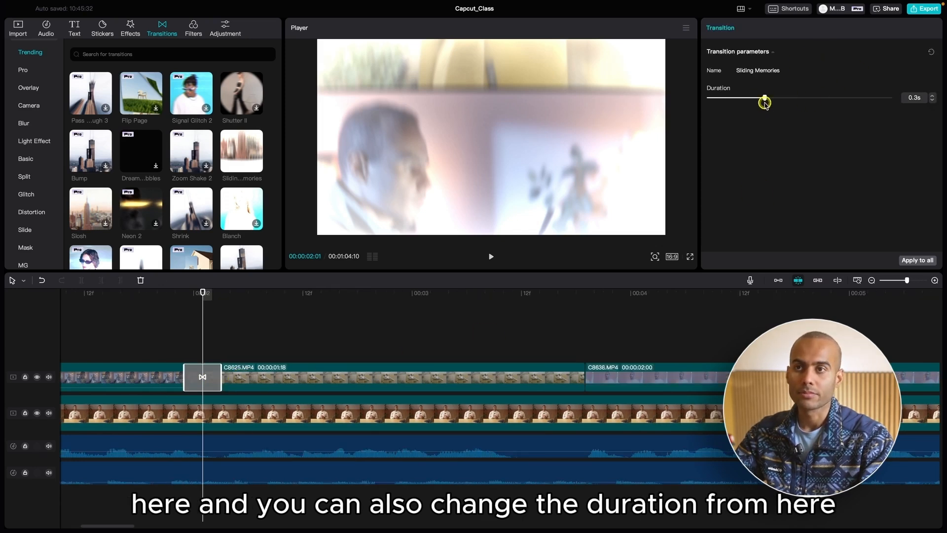
drag(764, 102, 709, 98)
key(super+plus)
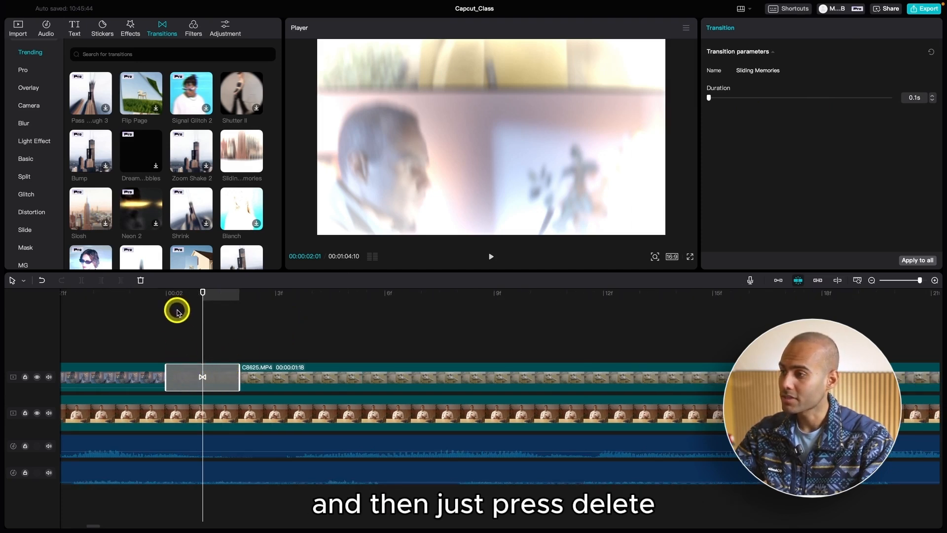
key(Delete)
Add the Vertical Blur II transition between C8156.MP4 and C8625.MP4 and shorten it to less than half its length
scroll(102, 210, down, 5)
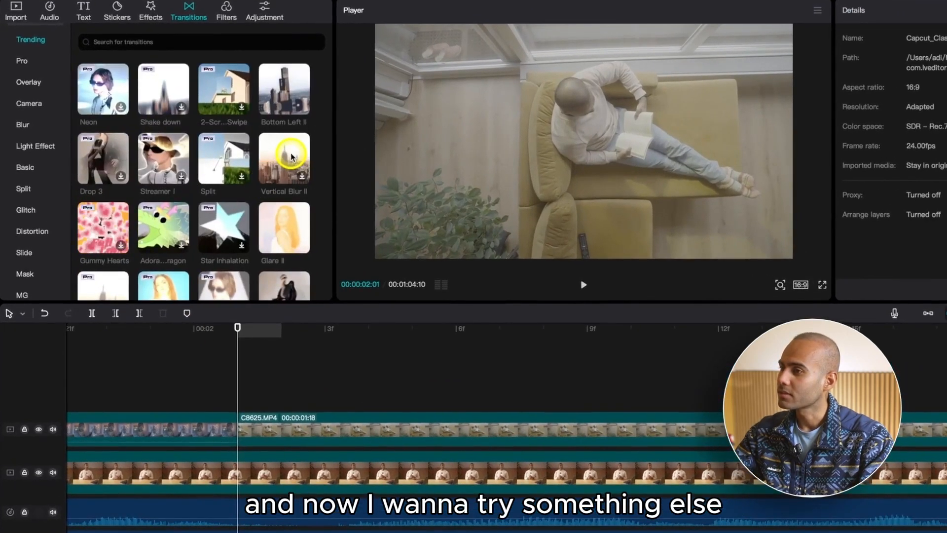
drag(292, 157, 91, 431)
key(super+minus)
key(super+minus)
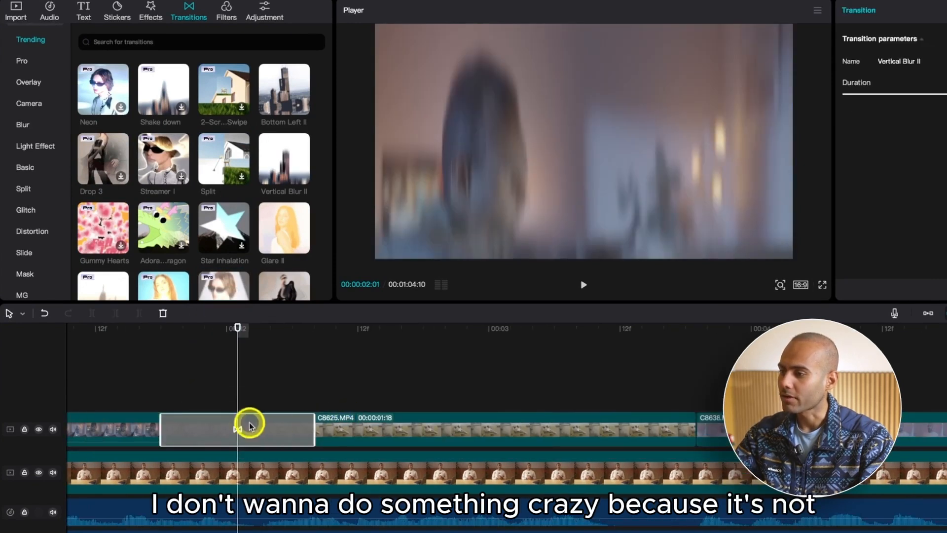
drag(159, 430, 205, 429)
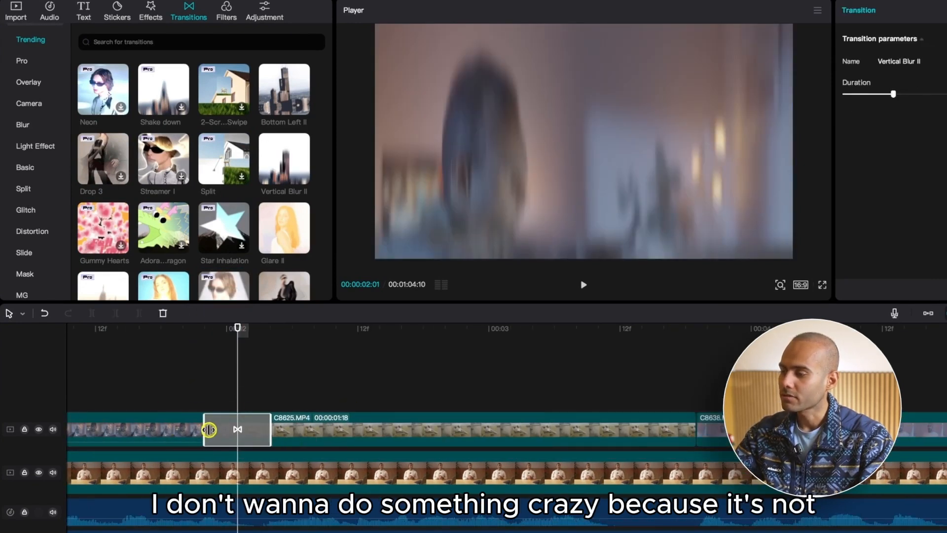
Play the opening clips from near the start to review the Vertical Blur II transition and park the playhead on it
click(168, 340)
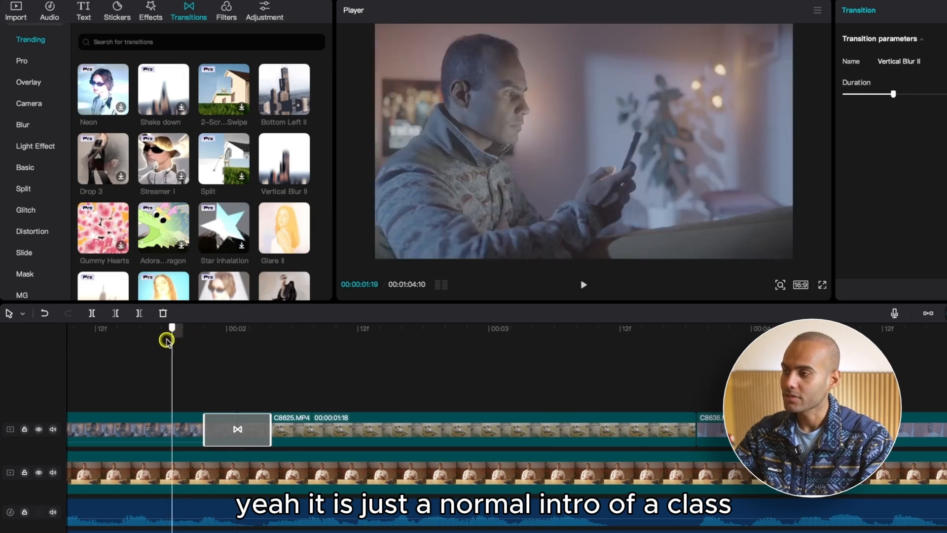
drag(151, 331, 17, 354)
key(space)
key(super+minus)
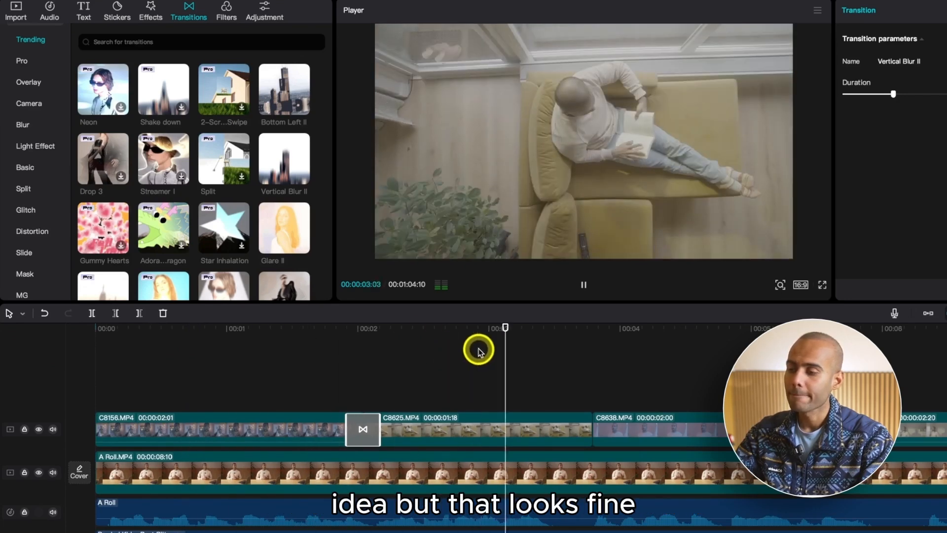
key(space)
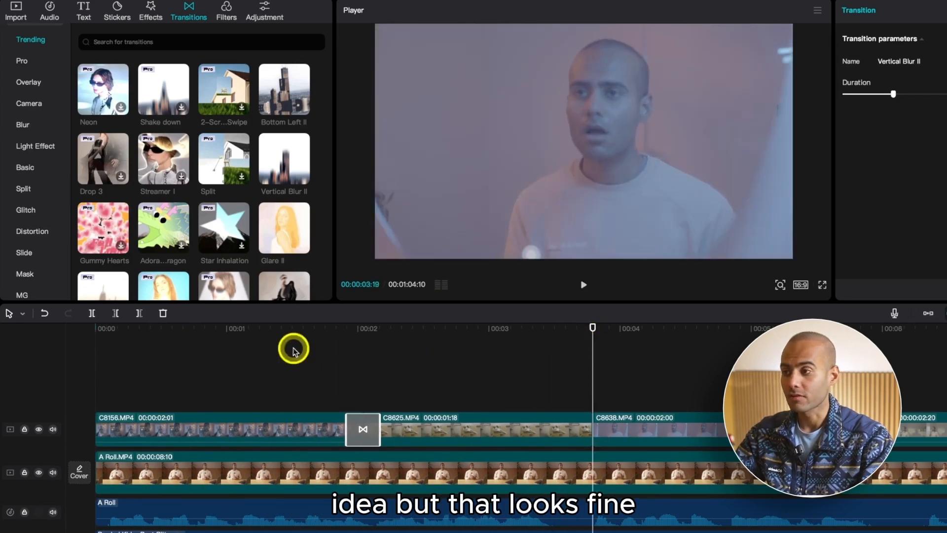
click(124, 331)
key(space)
scroll(425, 350, right, 3)
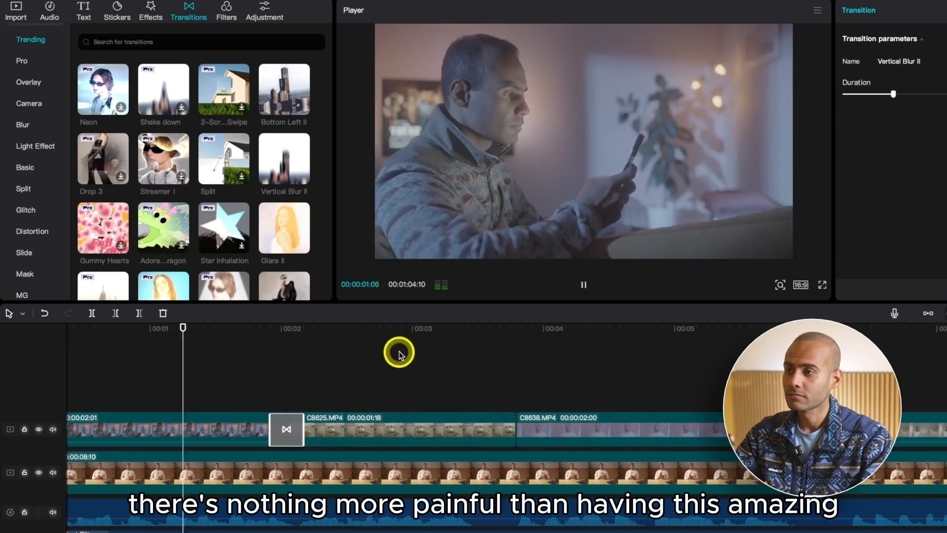
key(space)
click(284, 334)
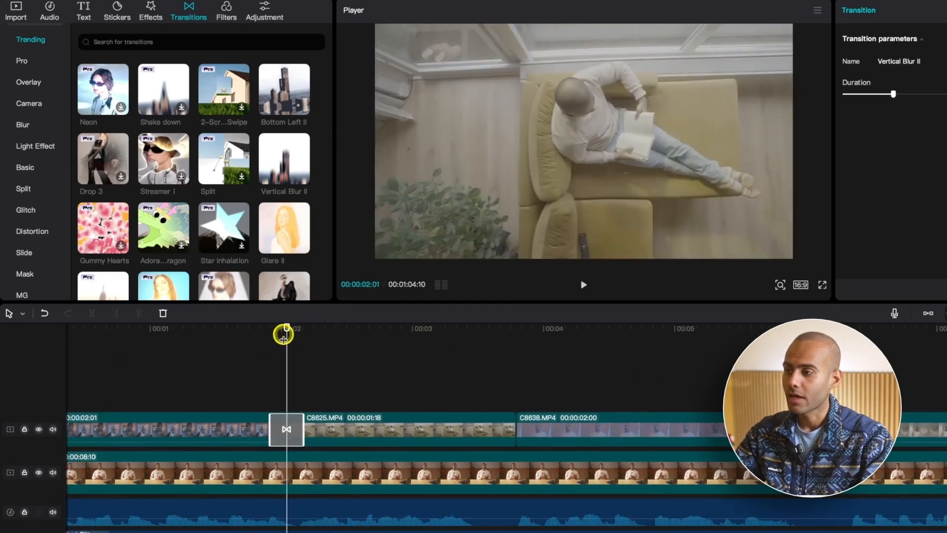
key(super+minus)
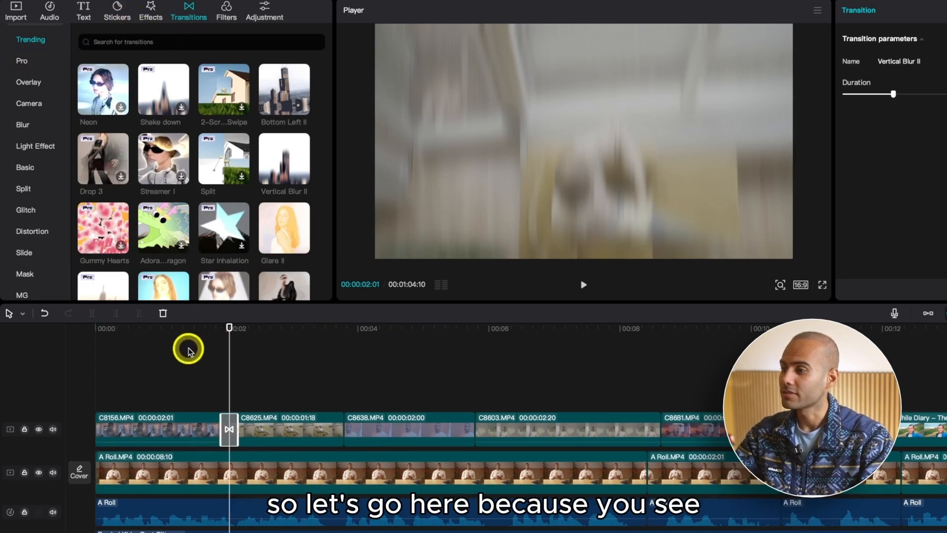
Replay the opening clips through the Vertical Blur II transition and return the playhead to it
drag(188, 338, 4, 339)
key(space)
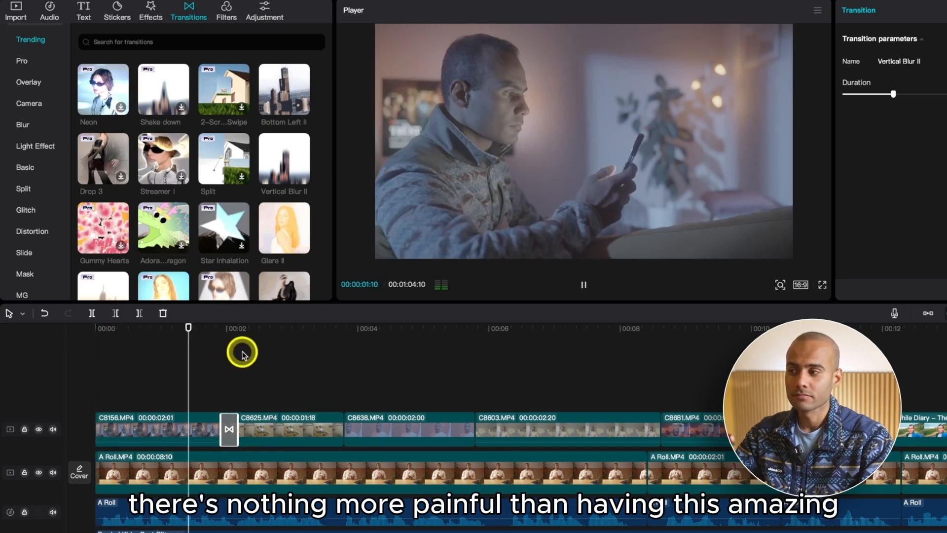
click(226, 334)
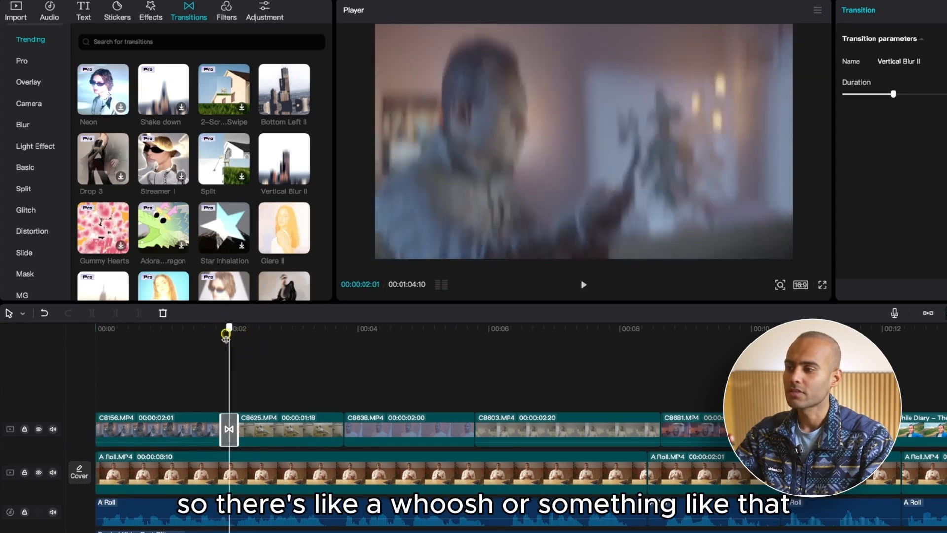
Search the audio library for "whoosh"
click(53, 15)
click(133, 41)
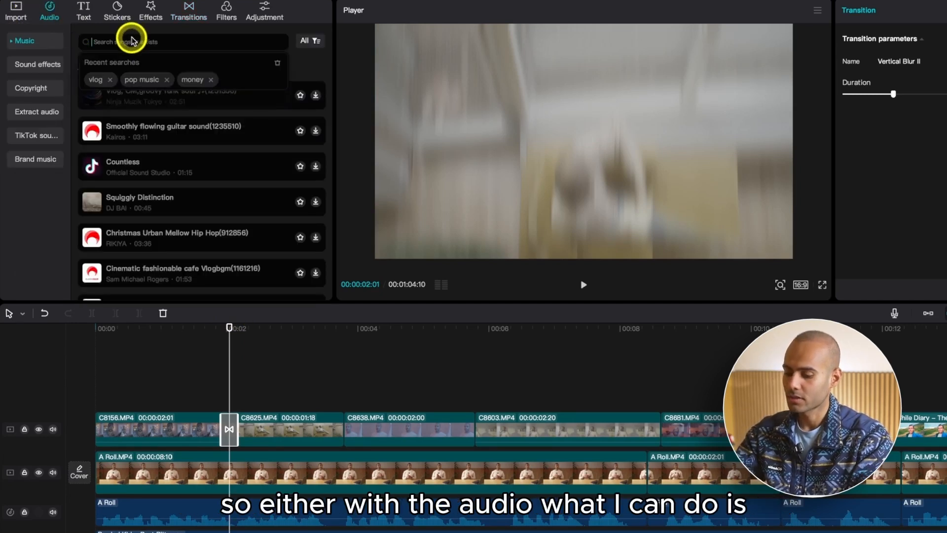
text(whoosh)
key(Return)
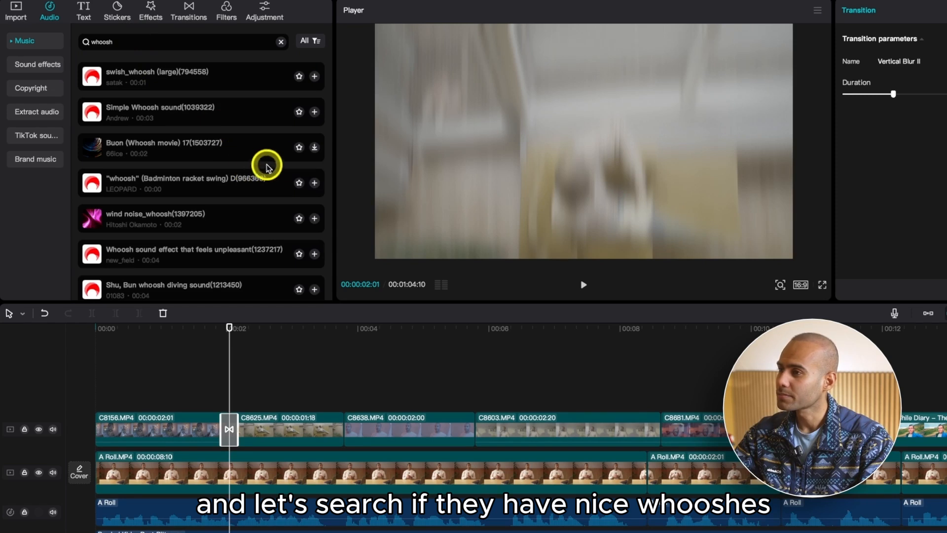
Preview Buon (Whoosh movie) 17, wind noise_whoosh, swish_whoosh (large) and Simple Whoosh sound to compare them
click(226, 148)
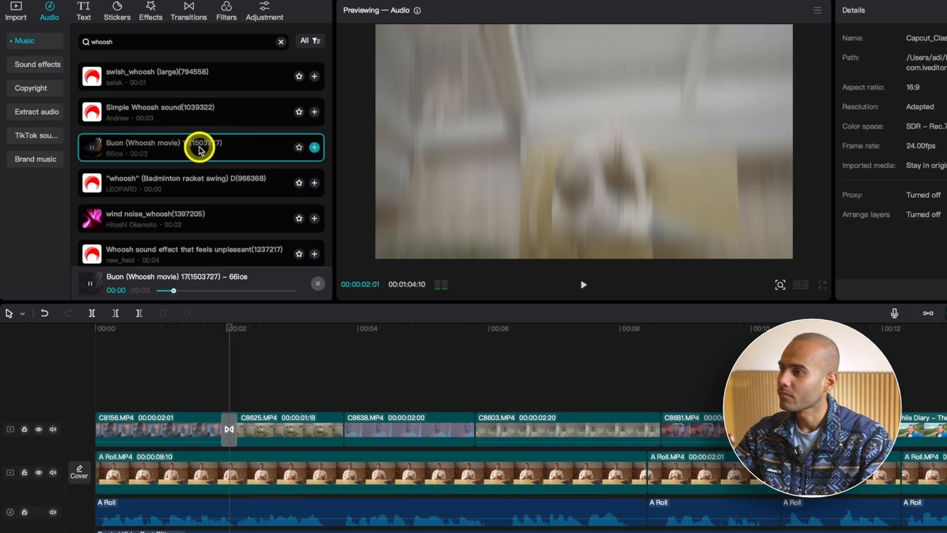
click(163, 218)
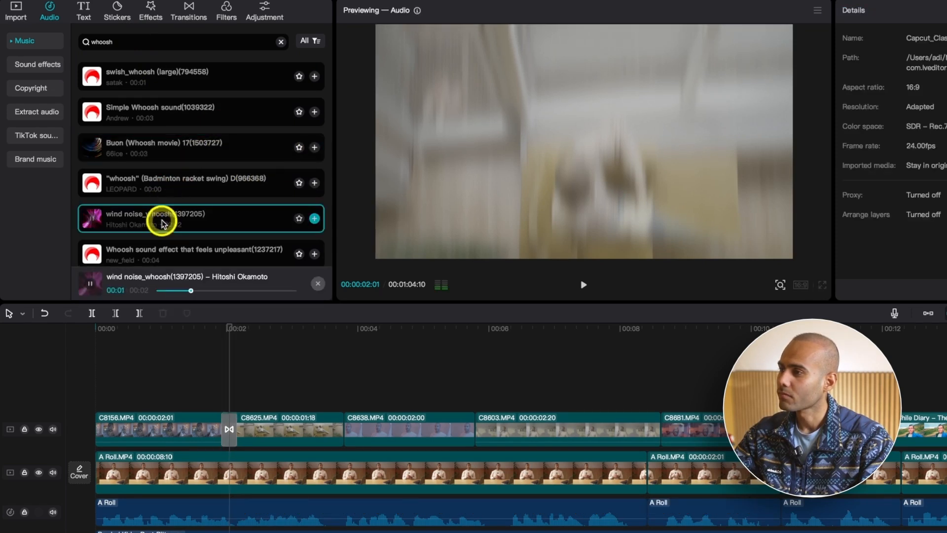
click(155, 77)
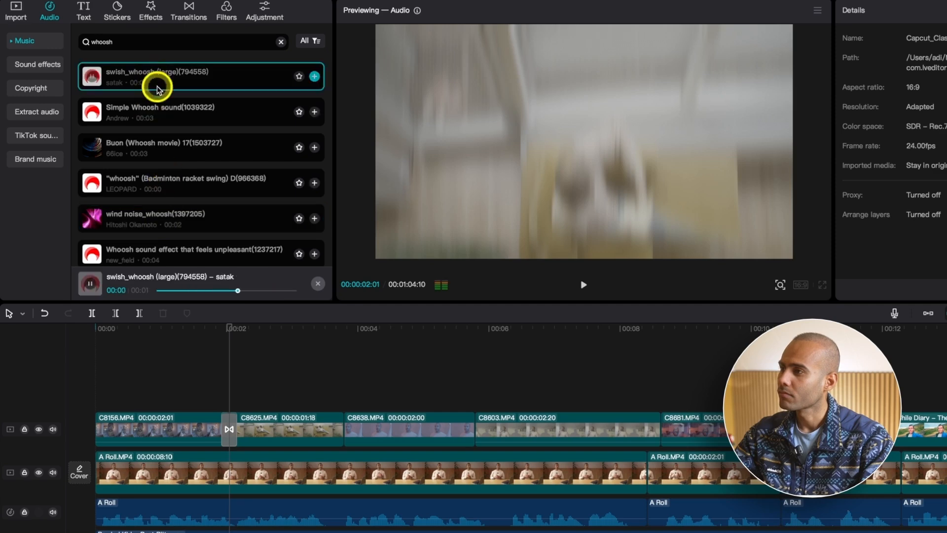
click(161, 115)
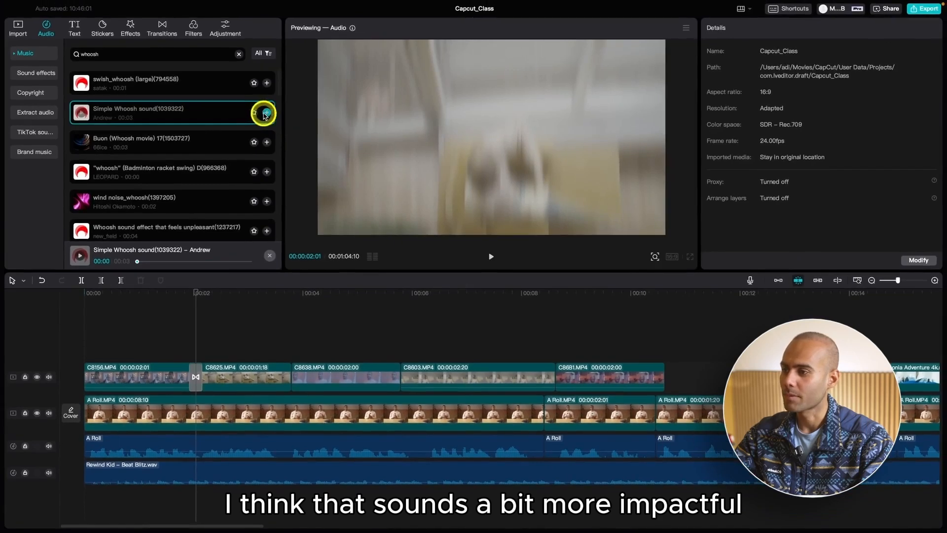
Add Simple Whoosh sound below the music track and align its start with the Vertical Blur II transition
drag(213, 113, 144, 503)
click(198, 492)
click(153, 295)
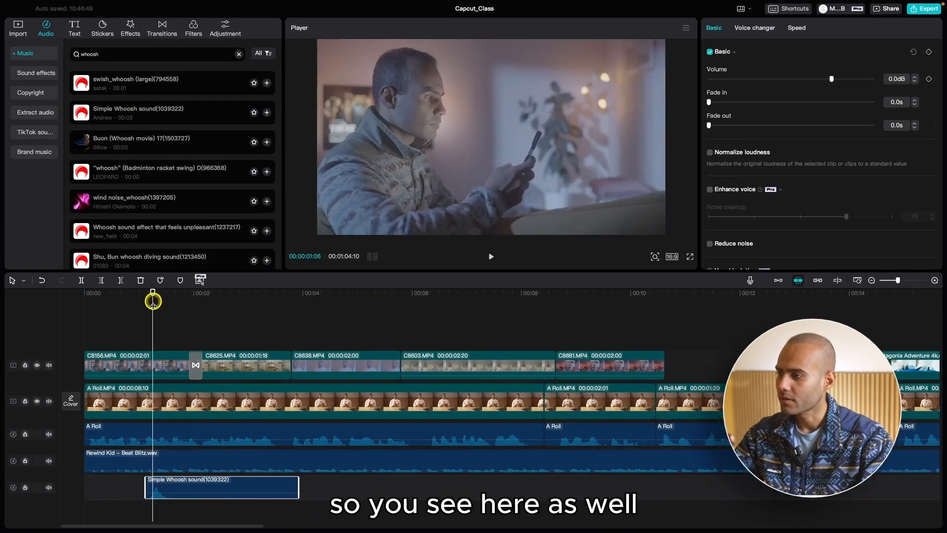
scroll(253, 465, up, 4)
drag(218, 483, 383, 482)
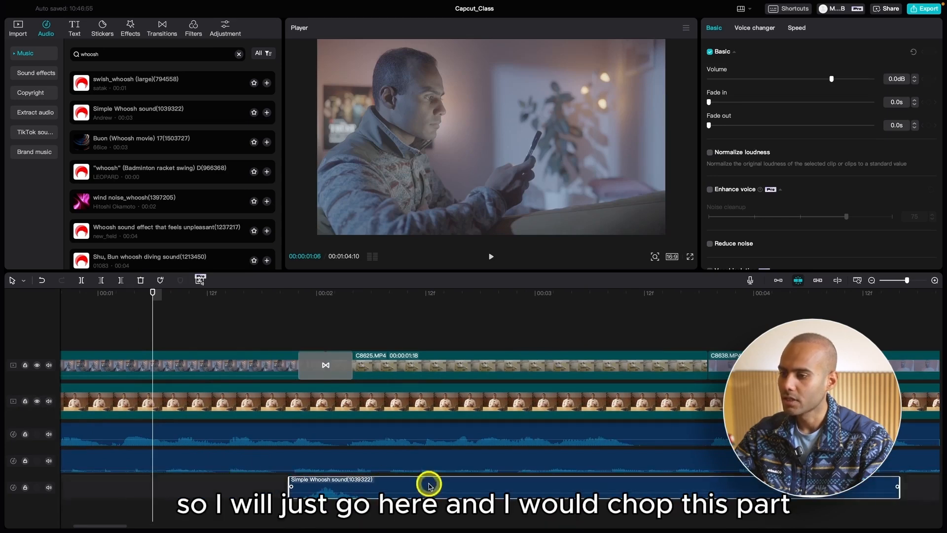
Trim off the end of the whoosh sound from 00:00:02:07 onward
click(380, 298)
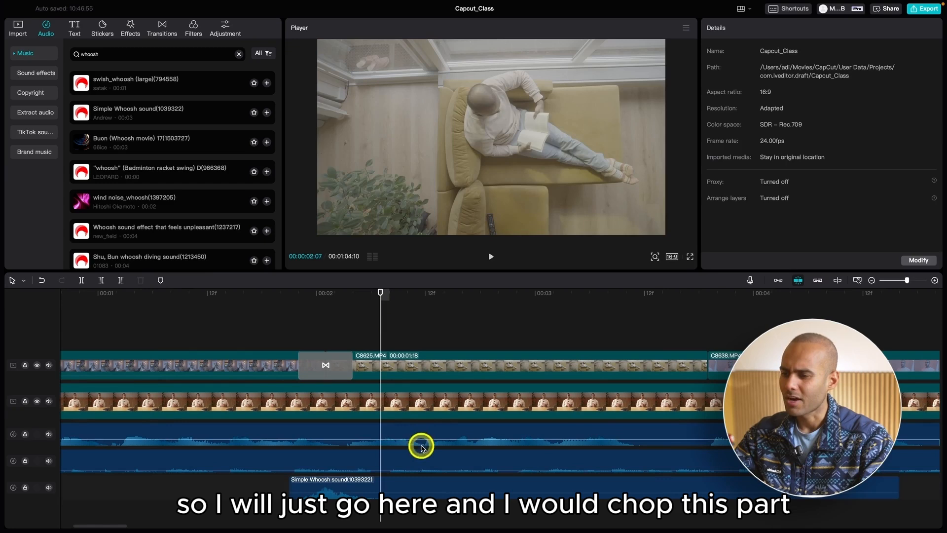
click(423, 482)
key(w)
Play the first transition from shortly before it to check the trimmed whoosh sound
click(262, 297)
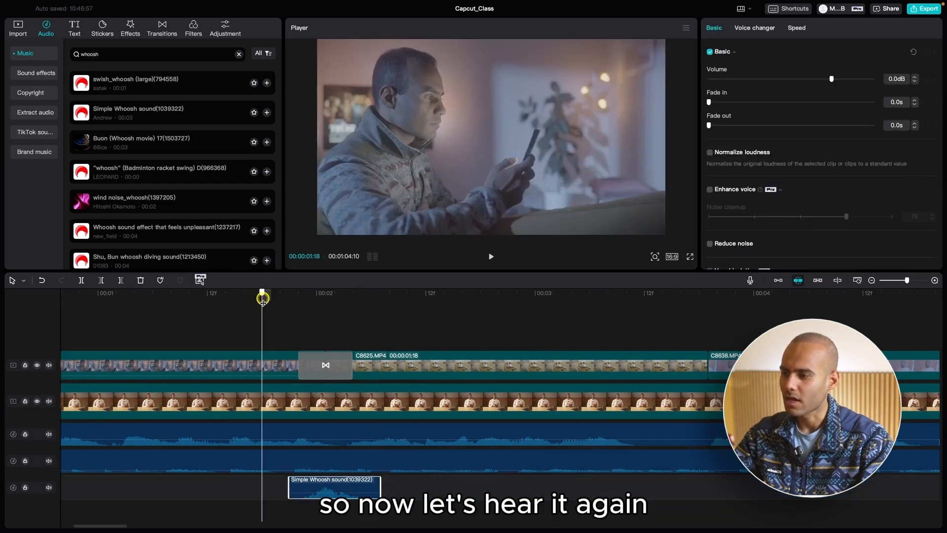
key(super+minus)
key(super+minus)
click(148, 306)
key(space)
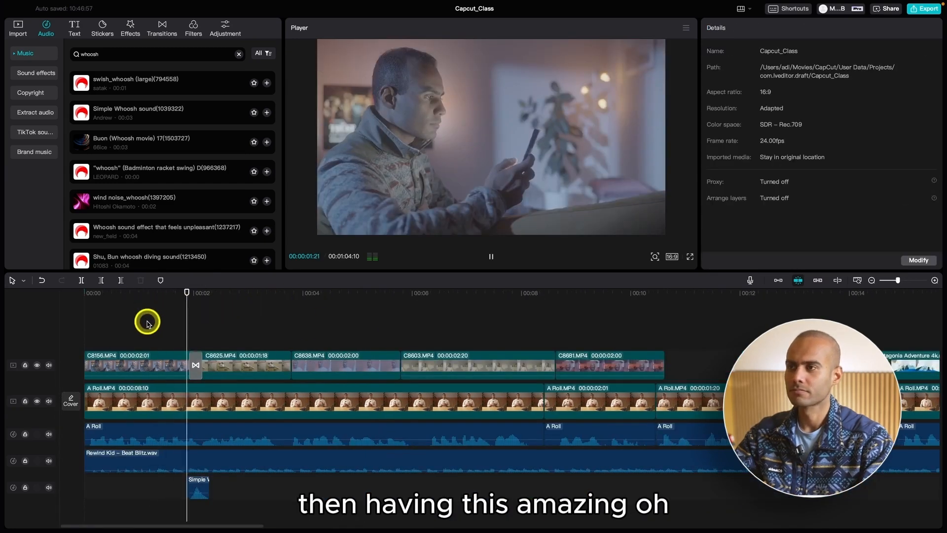
key(space)
Lower the whoosh sound's volume to -12.2 dB
key(super+equal)
key(super+equal)
click(168, 492)
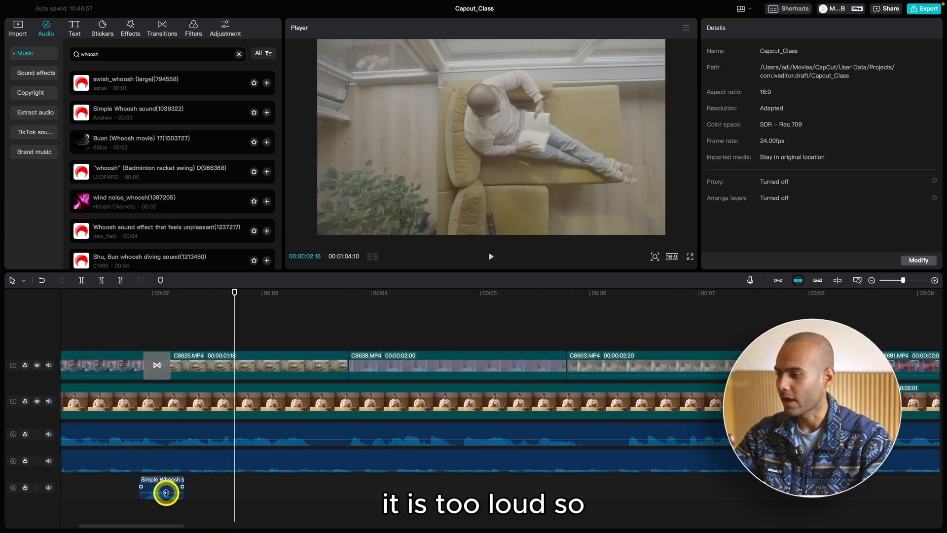
drag(167, 492, 166, 493)
Play the opening clips from near the start to check the quieter whoosh against the voice and music
key(super+minus)
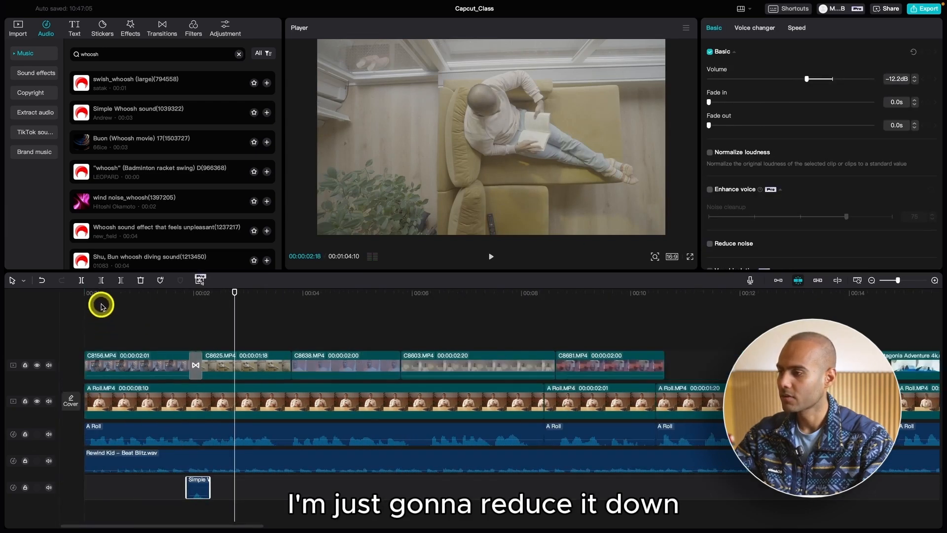
click(100, 293)
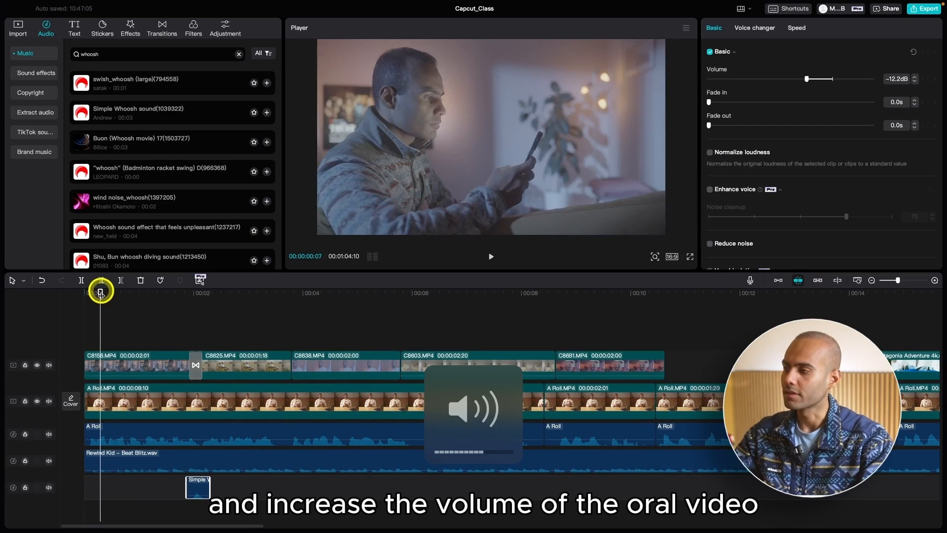
key(space)
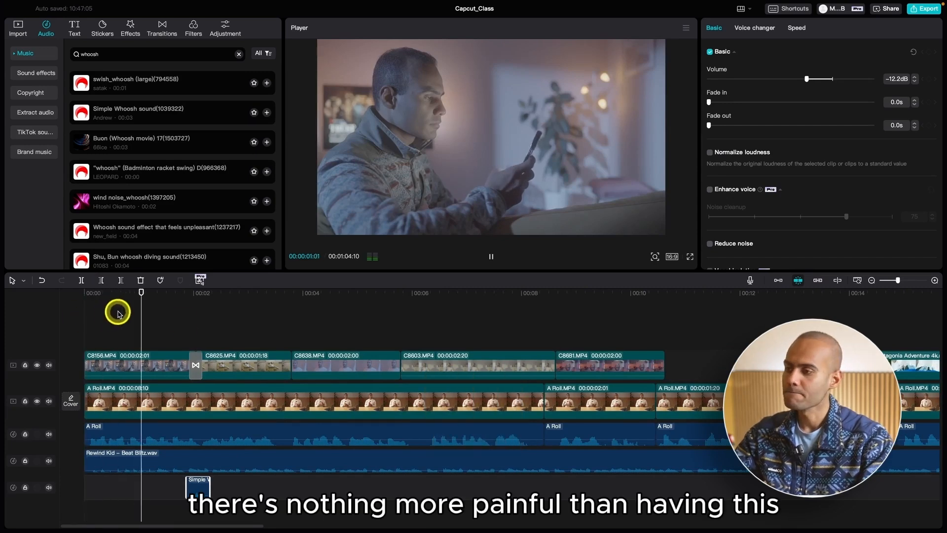
key(super+equal)
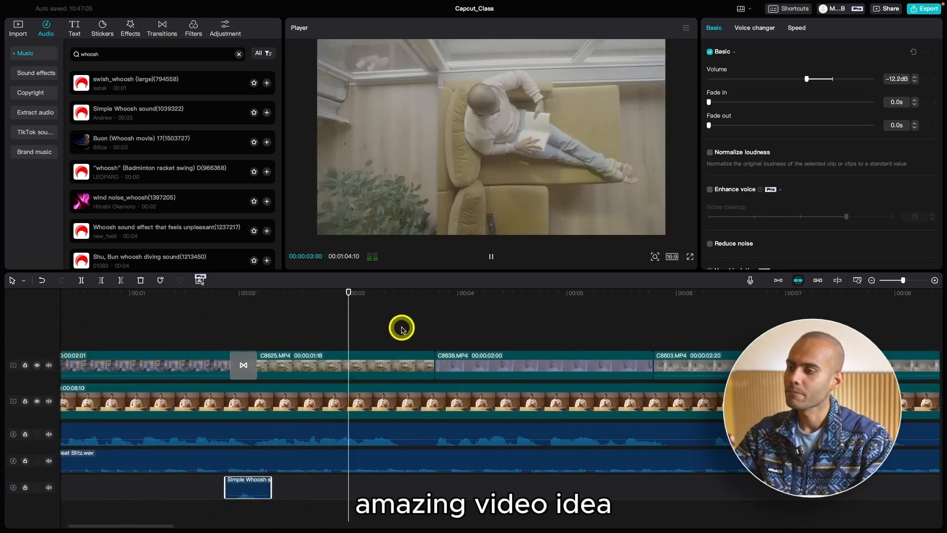
key(super+minus)
Park the playhead at the cut between C8625.MP4 and C8638.MP4 and browse the Split, Slide, Mask, MG and Social Media transitions
drag(302, 313, 291, 310)
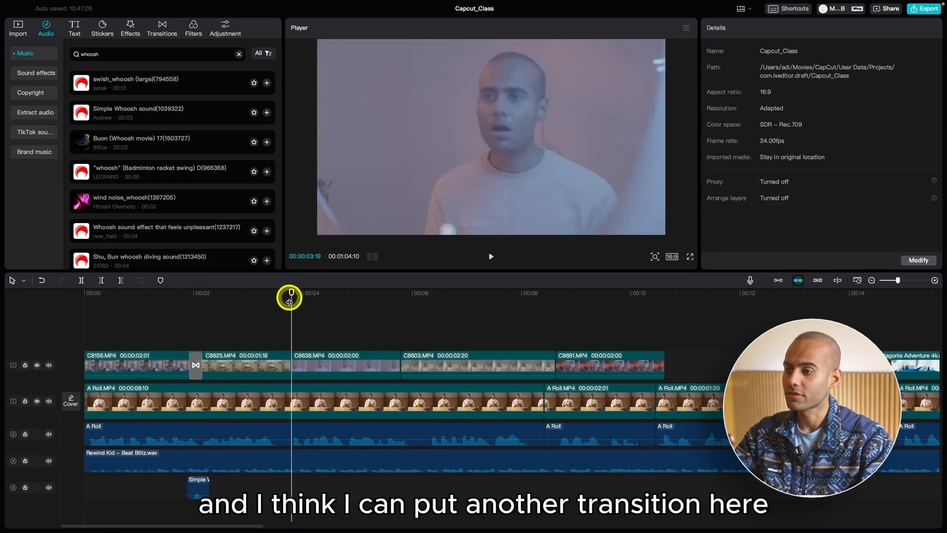
key(super+minus)
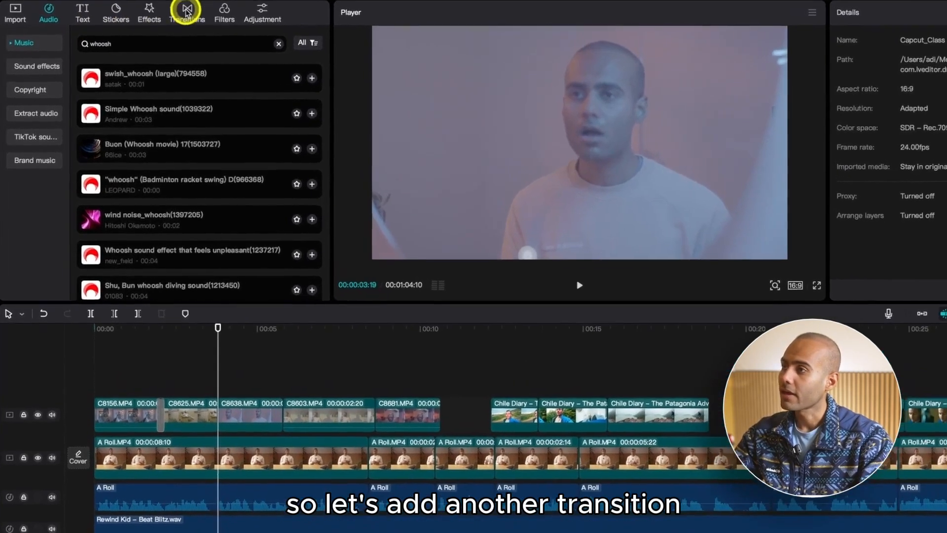
click(161, 27)
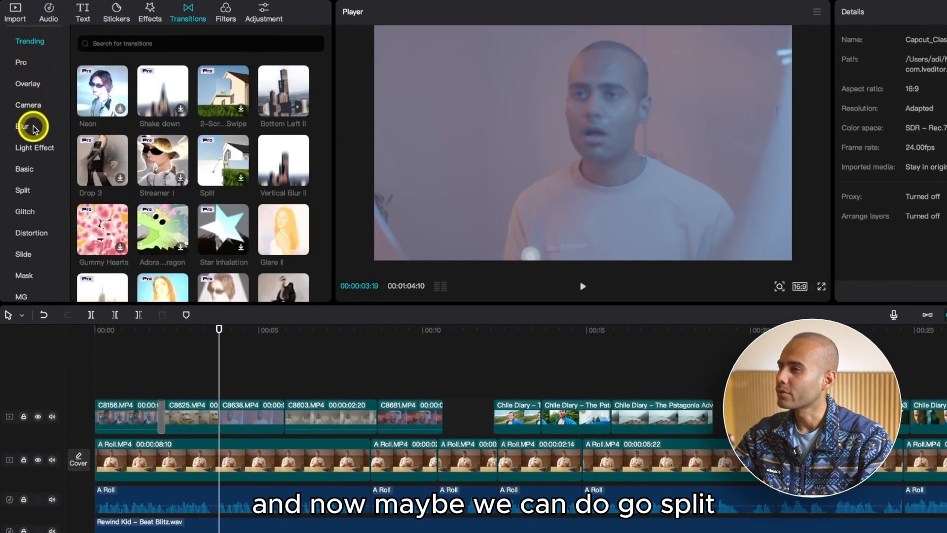
click(29, 190)
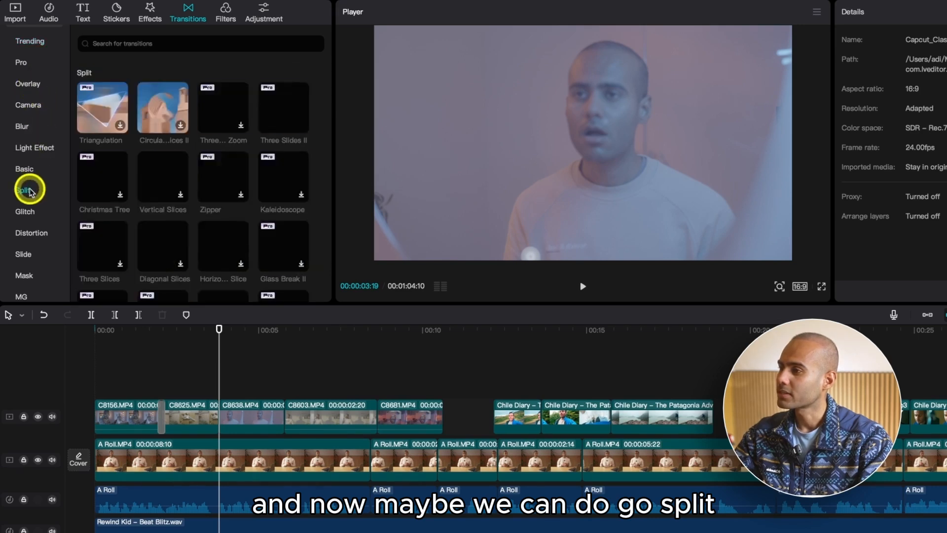
key(super+equal)
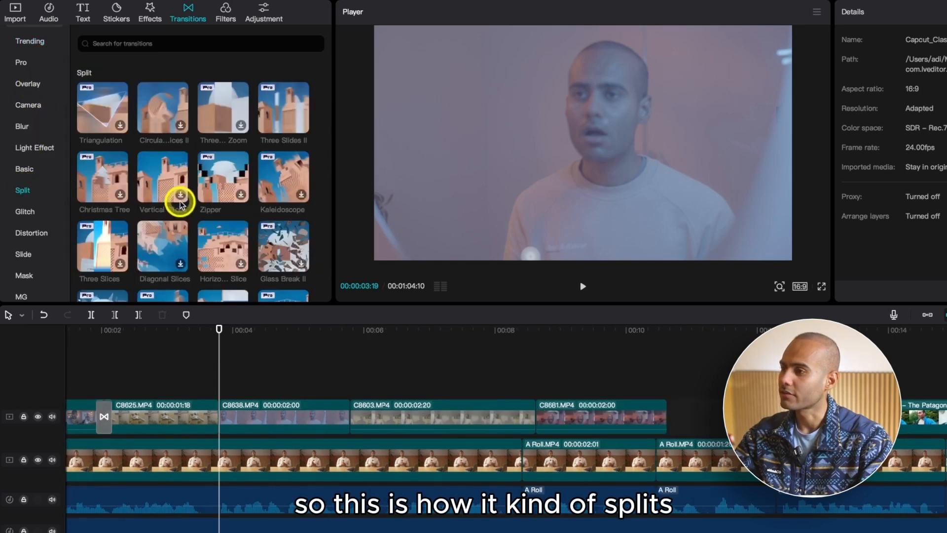
scroll(7, 206, down, 1)
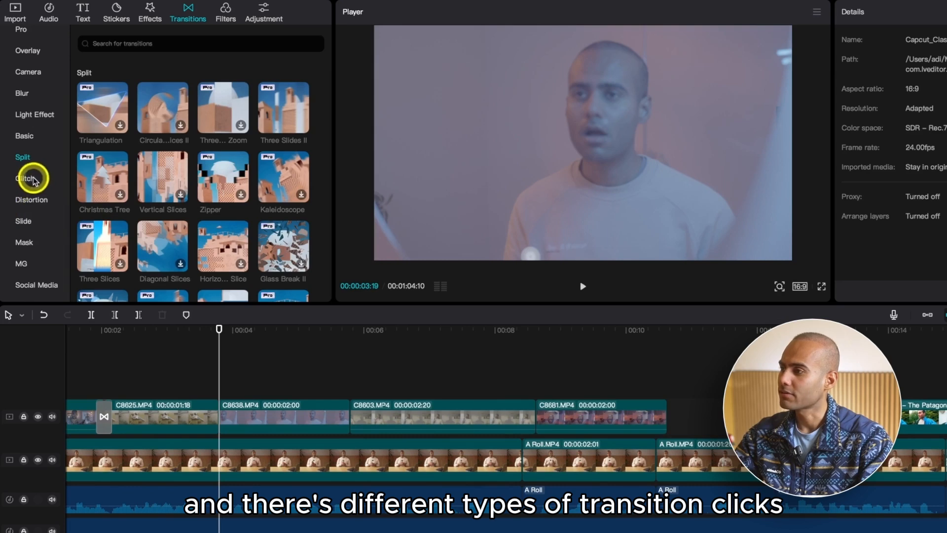
click(31, 220)
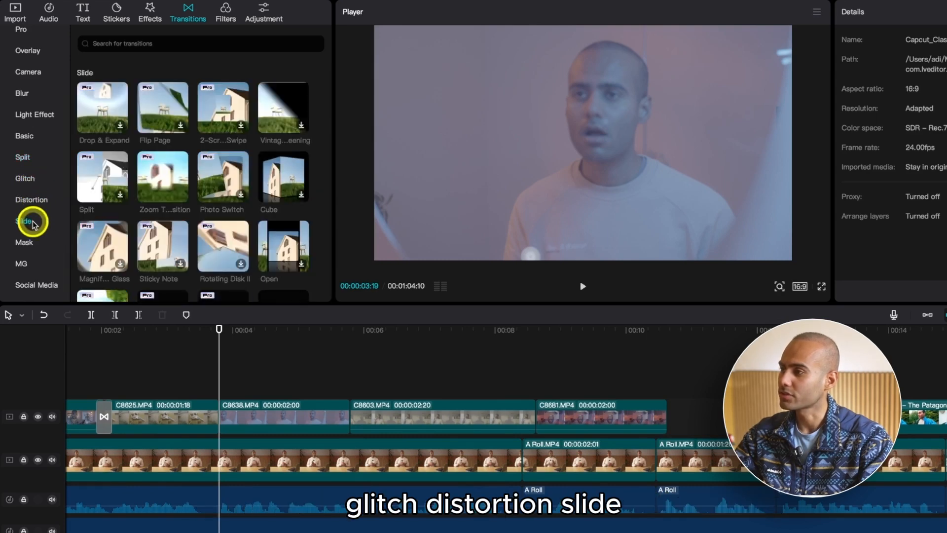
click(33, 242)
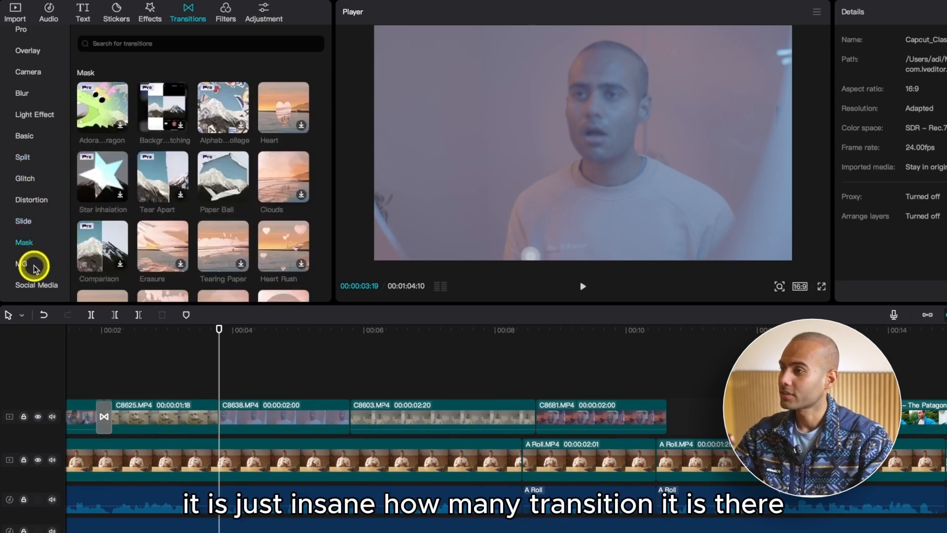
click(33, 266)
click(37, 279)
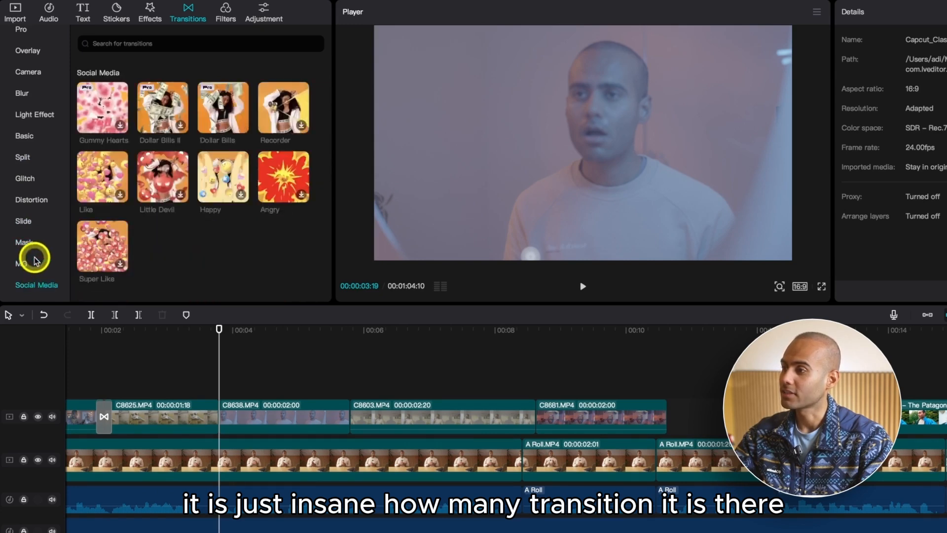
click(36, 263)
click(41, 244)
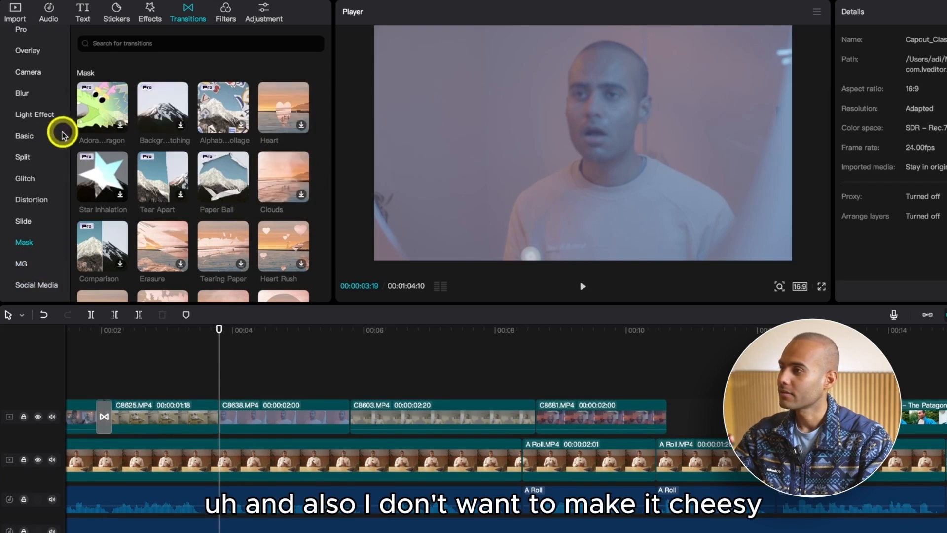
Add the Woosh transition from the Blur category between C8625.MP4 and C8638.MP4
click(30, 115)
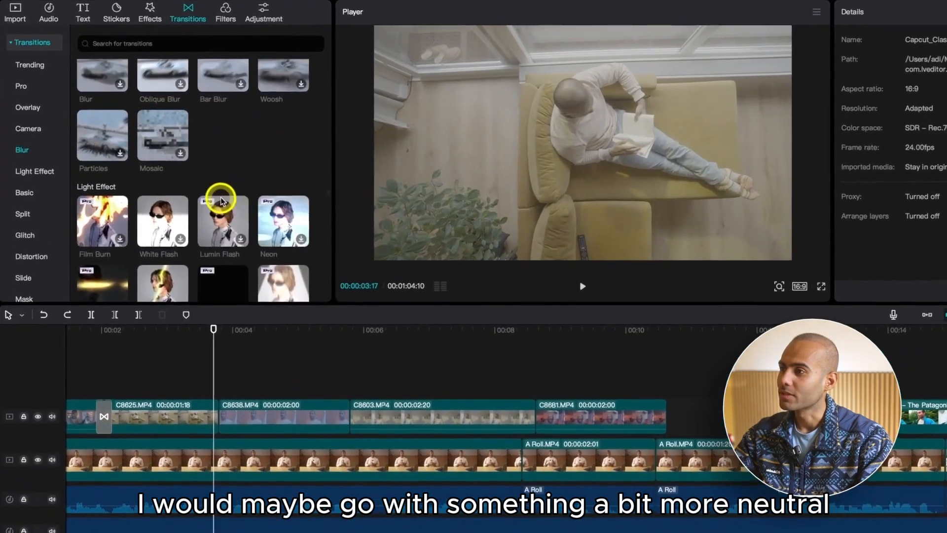
scroll(198, 186, up, 1)
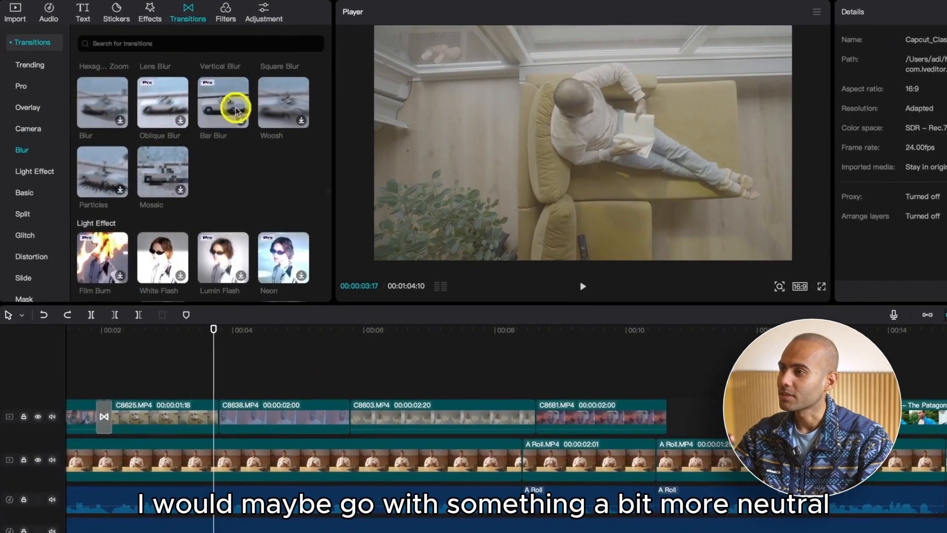
drag(295, 99, 197, 407)
Play through the Woosh transition at its full length
click(163, 327)
key(space)
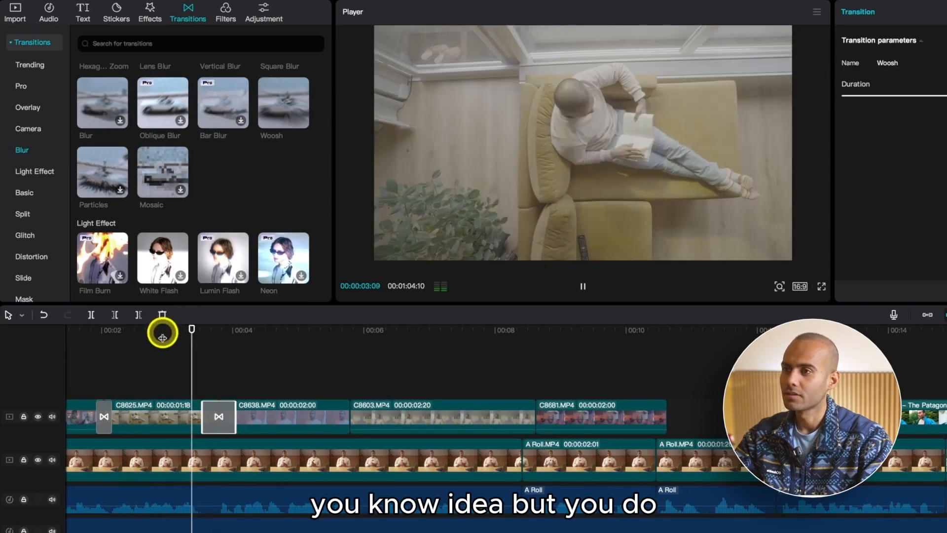
key(space)
Shorten the Woosh transition to about half its length and play through it
click(219, 402)
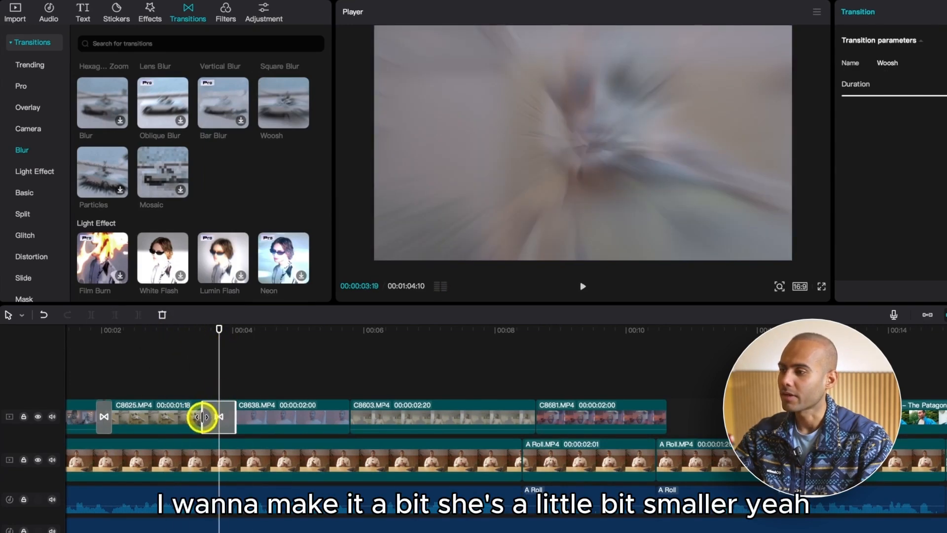
drag(202, 416, 211, 416)
click(184, 330)
key(space)
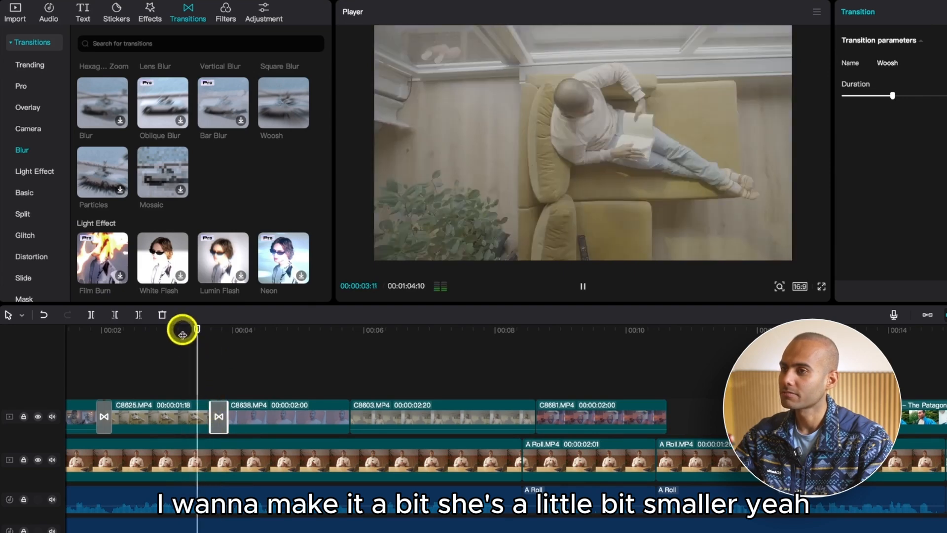
key(super+equal)
key(space)
key(super+minus)
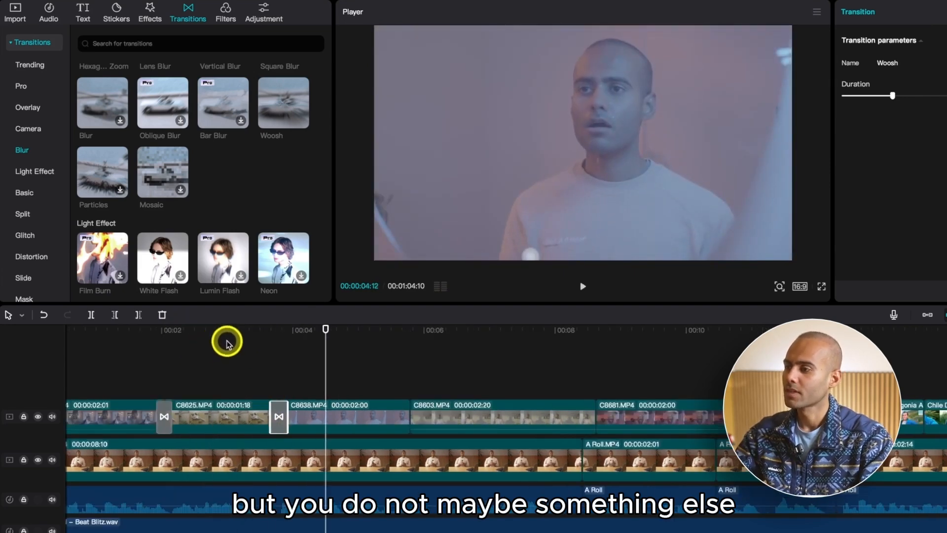
Place the Whoosh 3.wav sound effect from the SFX folder on the audio track beneath the Woosh transition between C8625.MP4 and C8638.MP4
click(276, 330)
click(21, 19)
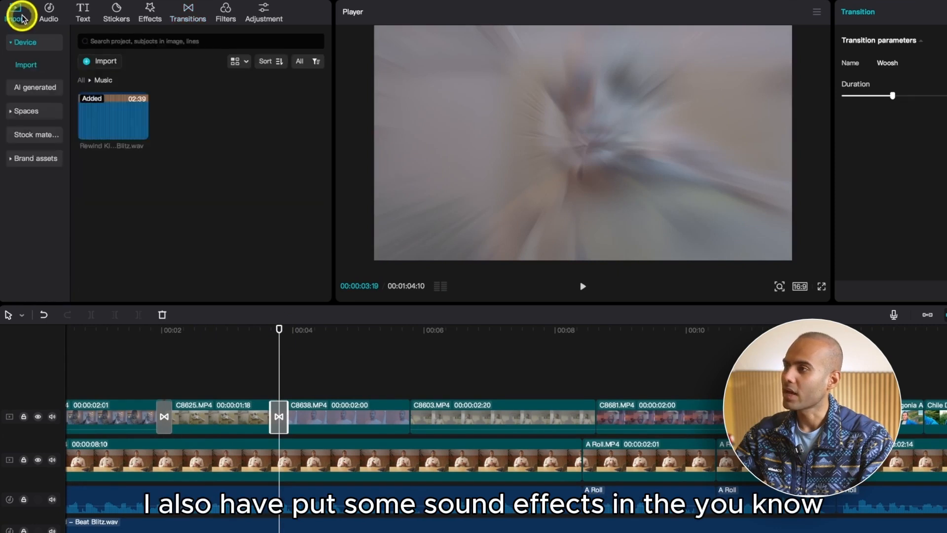
click(81, 80)
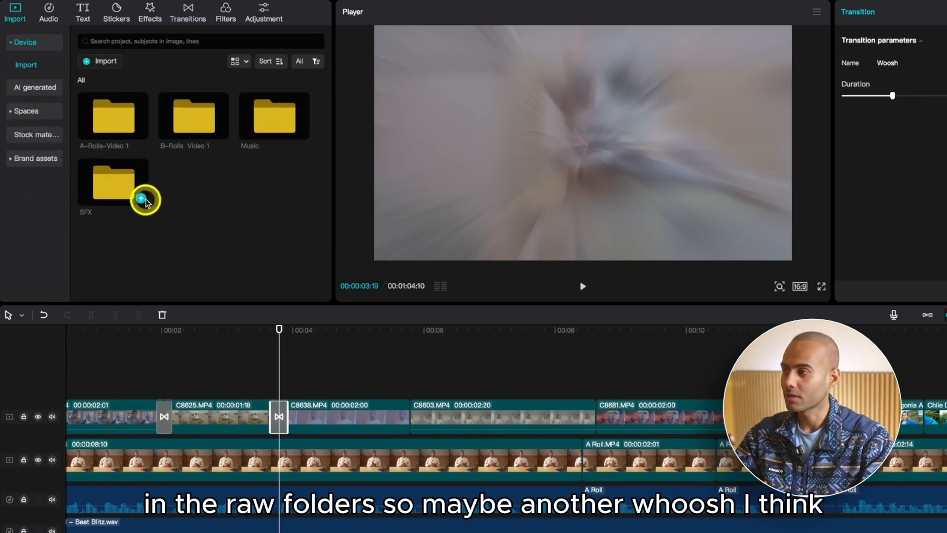
double_click(111, 189)
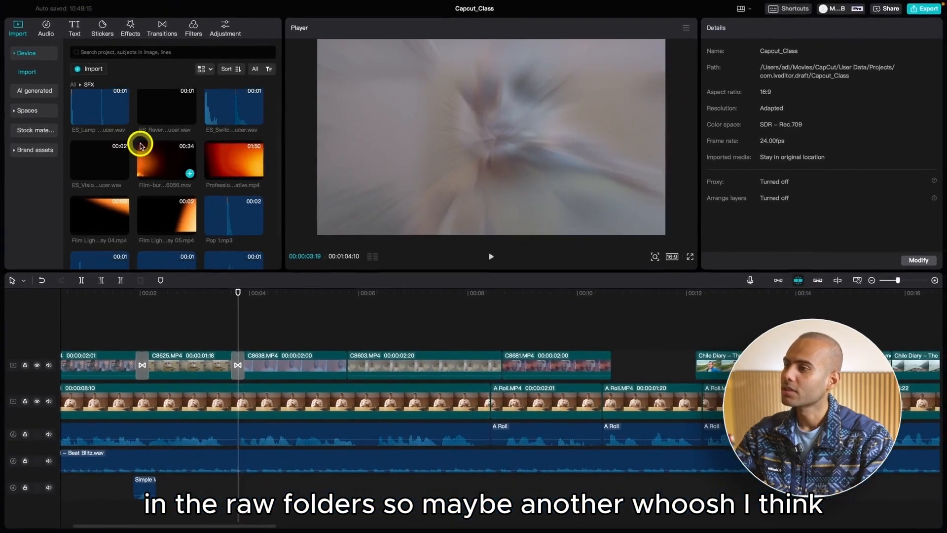
scroll(161, 155, down, 3)
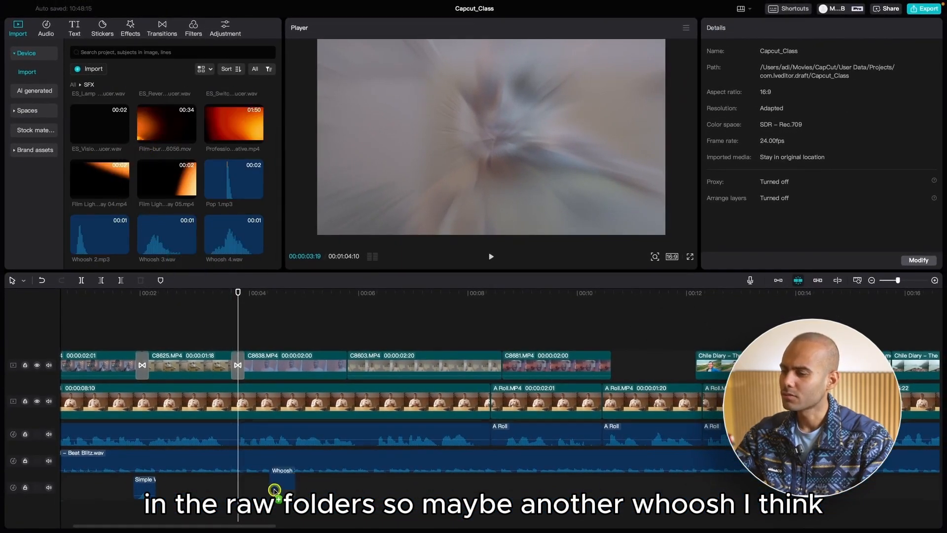
drag(274, 489, 226, 488)
scroll(264, 501, up, 3)
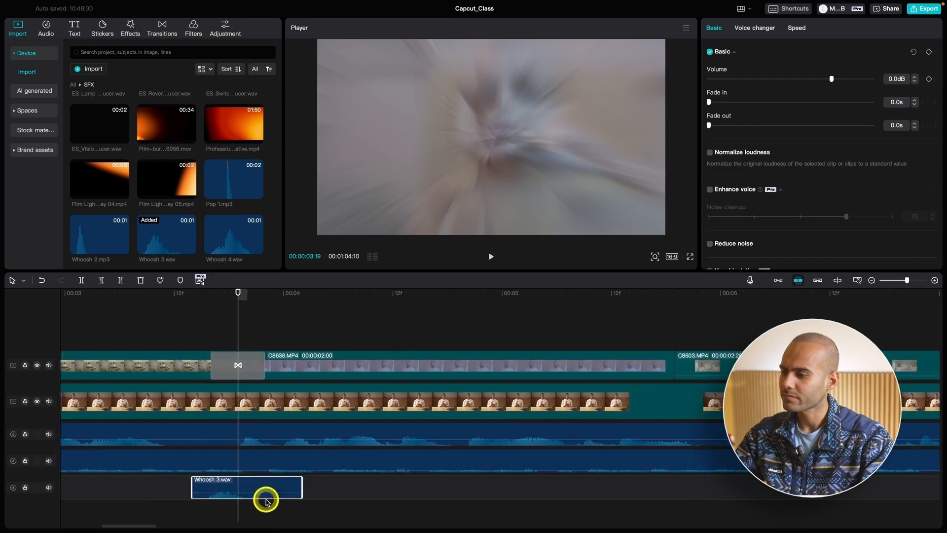
Play through the Woosh transition with its sound and align the start of Whoosh 3.wav with the start of the transition
click(131, 297)
key(space)
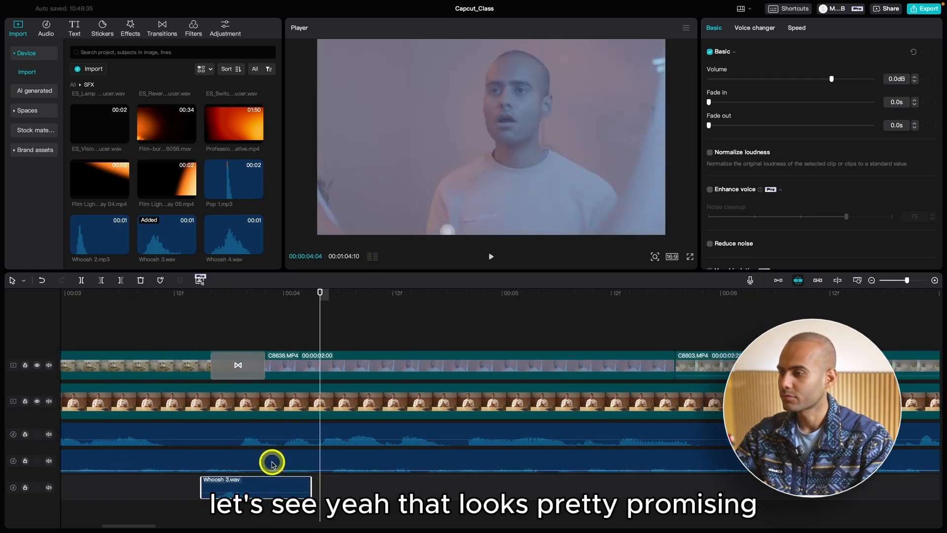
click(228, 293)
scroll(338, 430, up, 2)
key(super+=)
drag(315, 485, 348, 484)
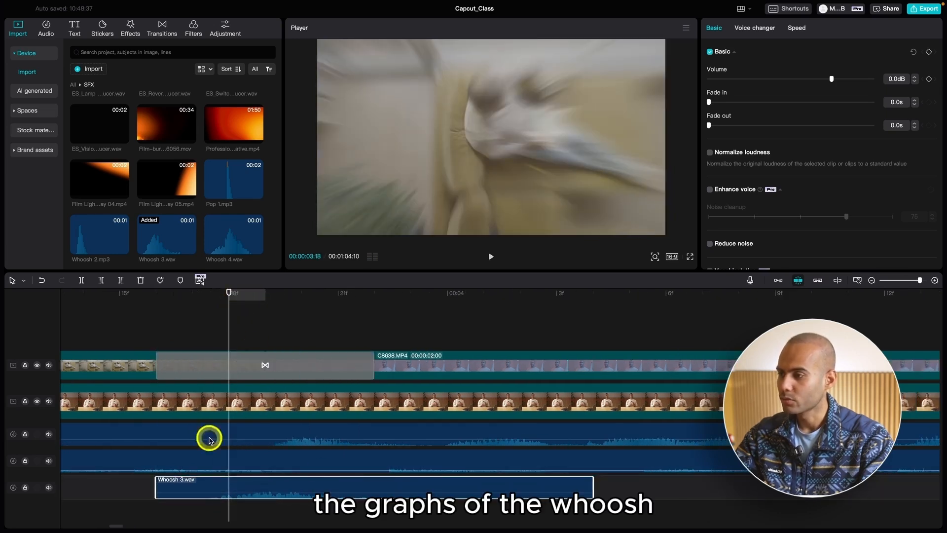
Shorten the Woosh transition to 0.2 s and shift Whoosh 3.wav slightly earlier so its peak matches the transition
click(177, 367)
drag(178, 367, 200, 369)
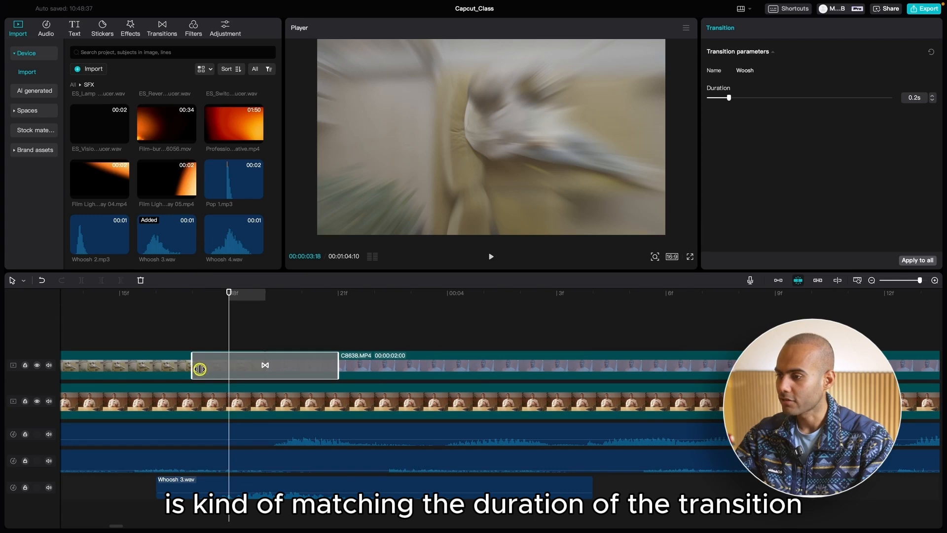
mouse_move(322, 485)
mouse_down()
mouse_move(296, 486)
mouse_move(323, 487)
mouse_up()
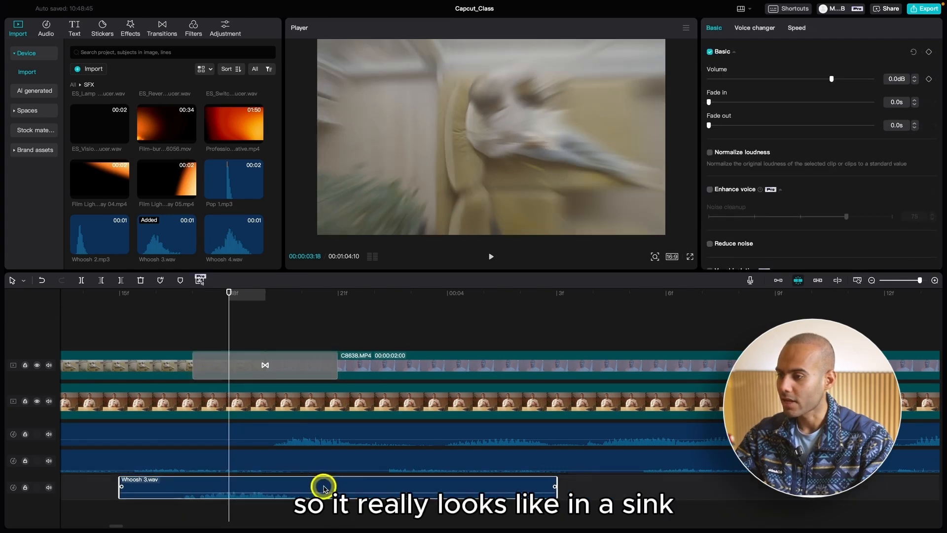
Play through the shortened Woosh transition together with the shifted whoosh sound
key(super+minus)
key(super+minus)
click(118, 298)
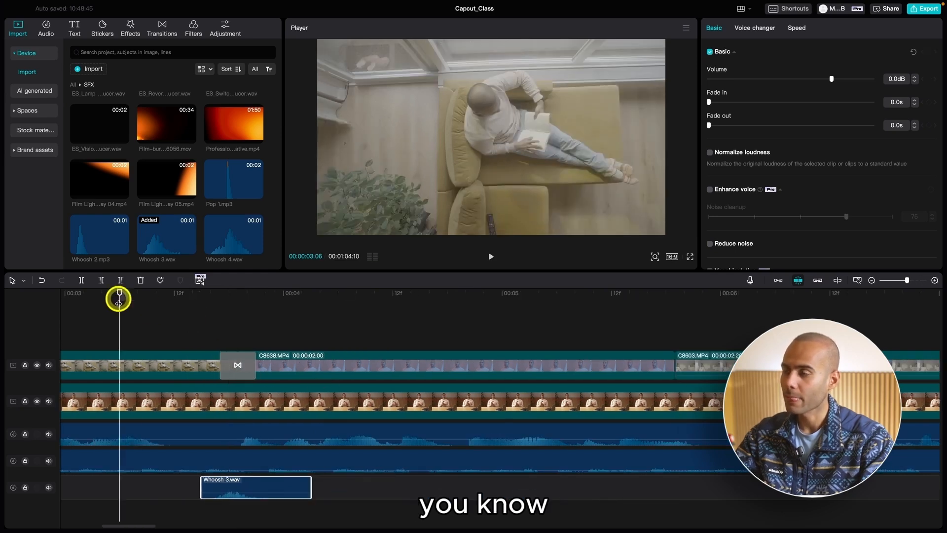
key(space)
key(super+minus)
key(super+minus)
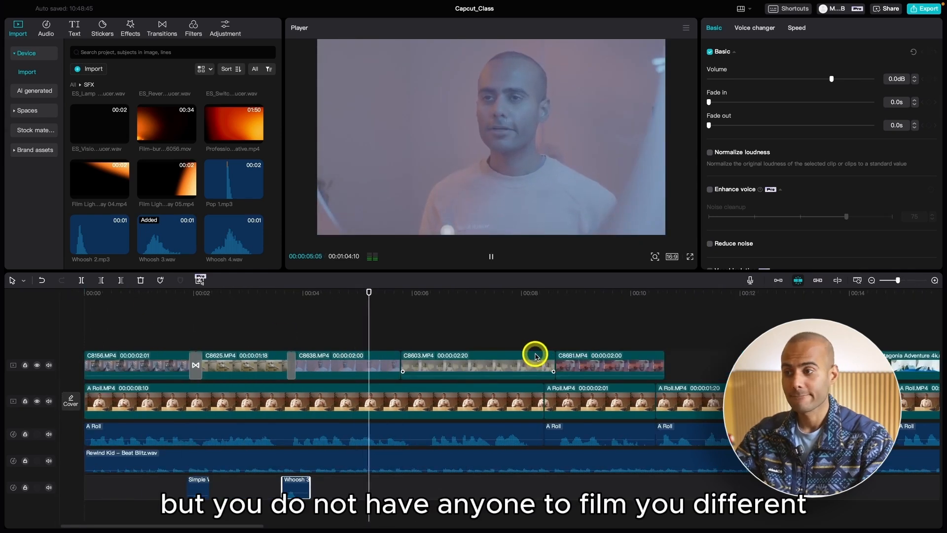
key(space)
Search the transitions for "glare" and add Glare II at the cut between C8638.MP4 and C8603.MP4
click(403, 301)
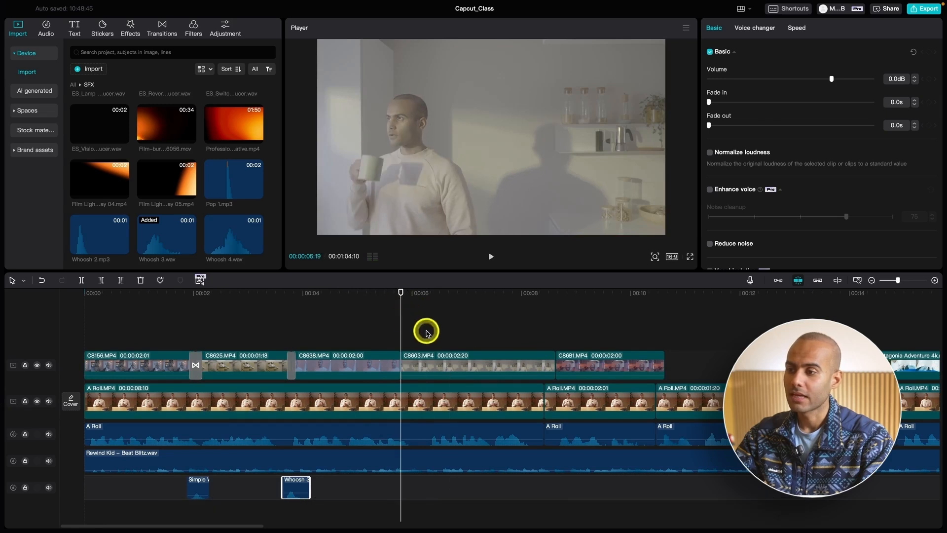
click(426, 329)
click(400, 298)
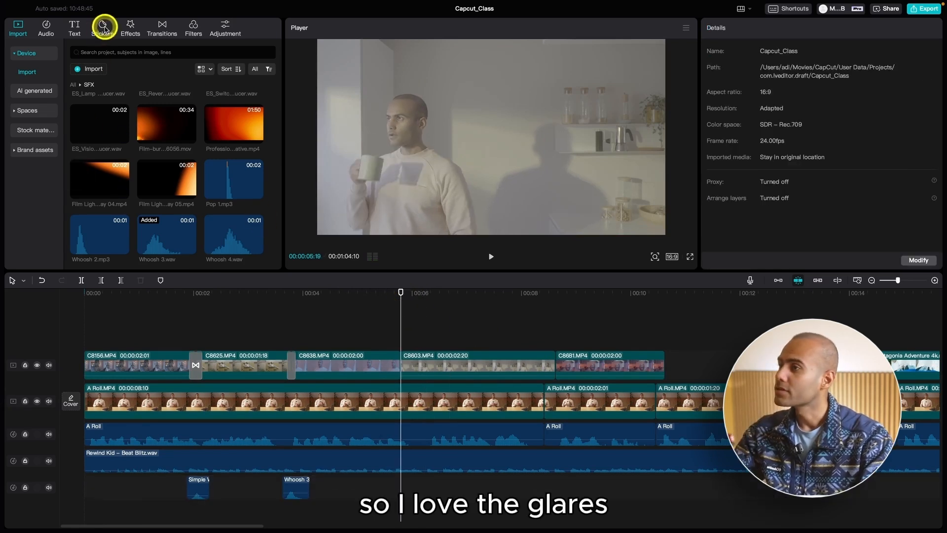
click(130, 27)
click(156, 28)
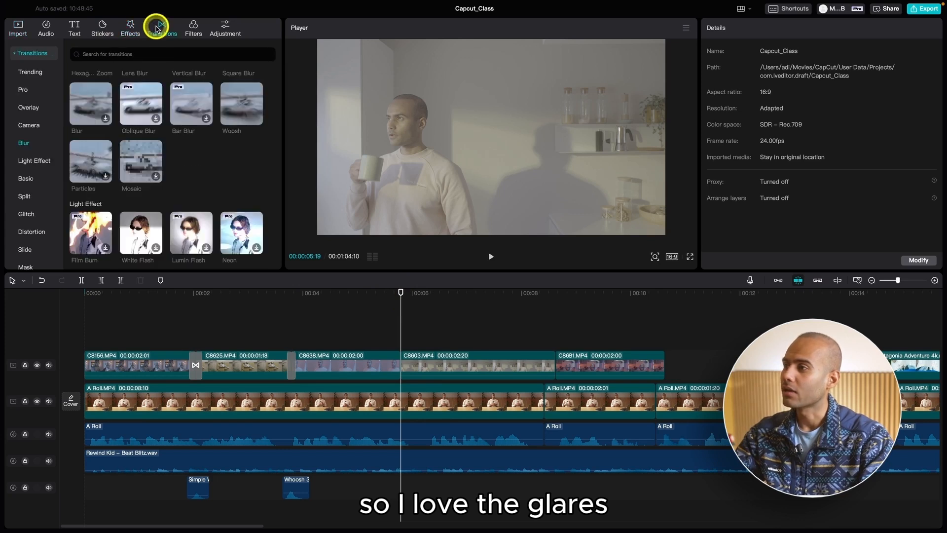
click(125, 53)
text(glare)
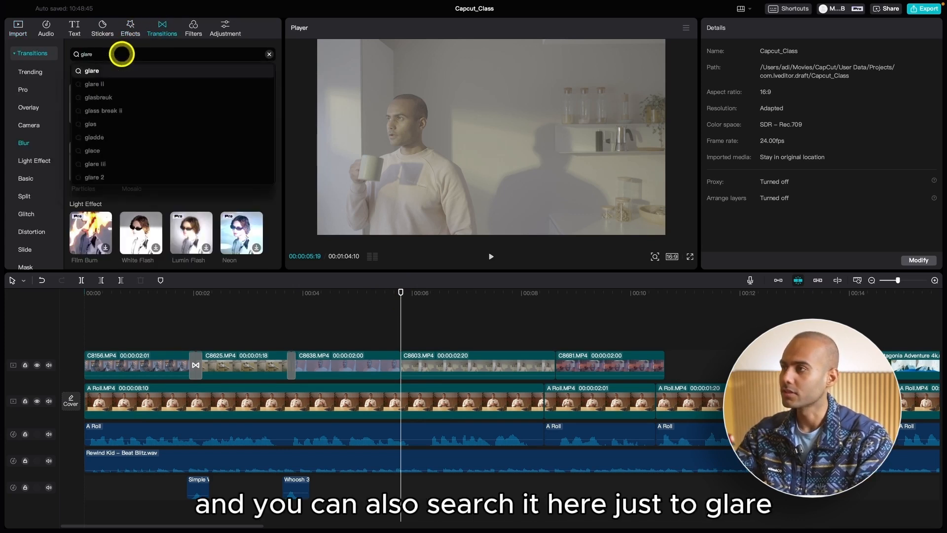
key(Return)
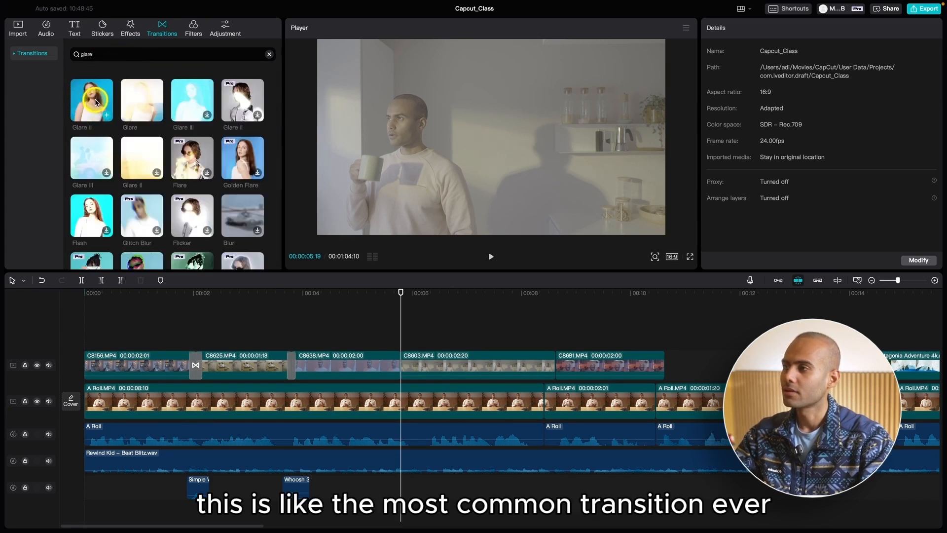
drag(81, 105, 400, 361)
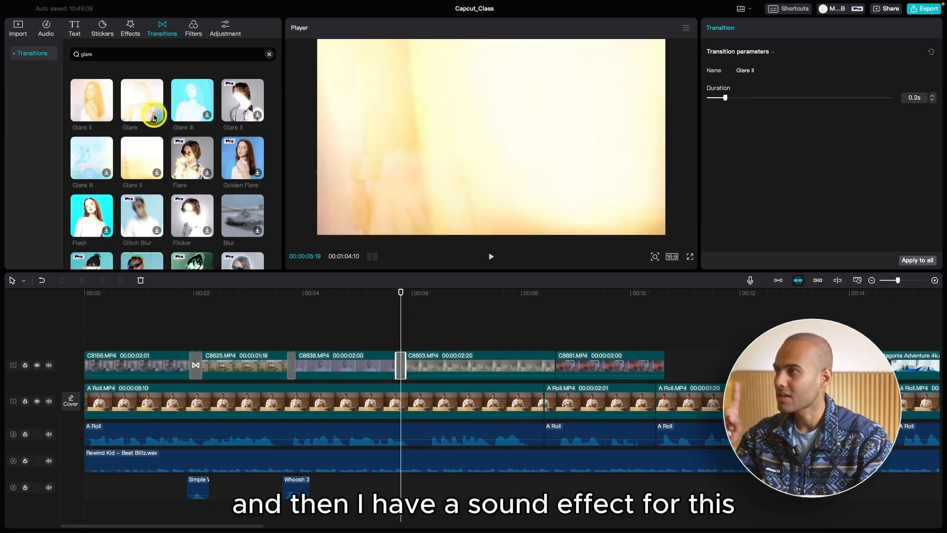
Place the ES_Switch Click 1 sound effect beneath the Glare II transition, trimmed to about three frames, and lower its volume to -11 dB
click(46, 26)
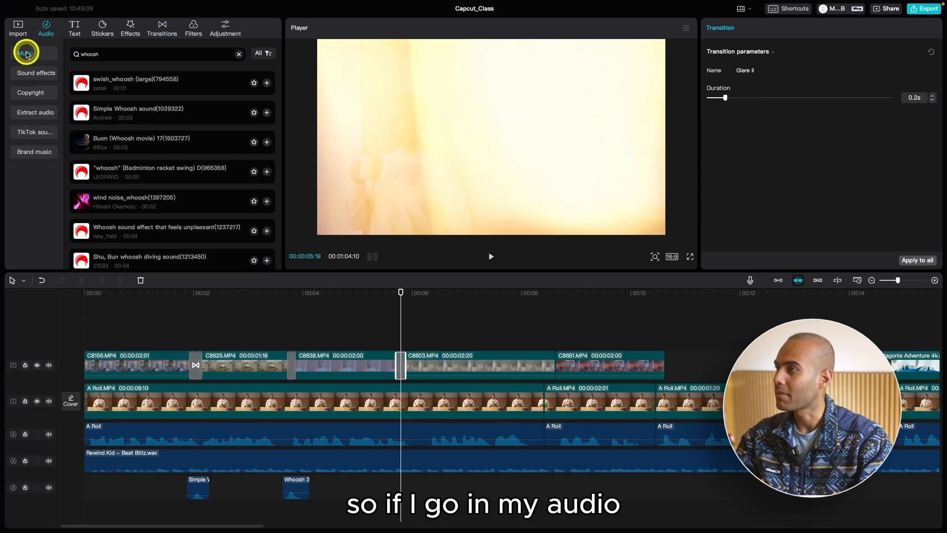
click(18, 27)
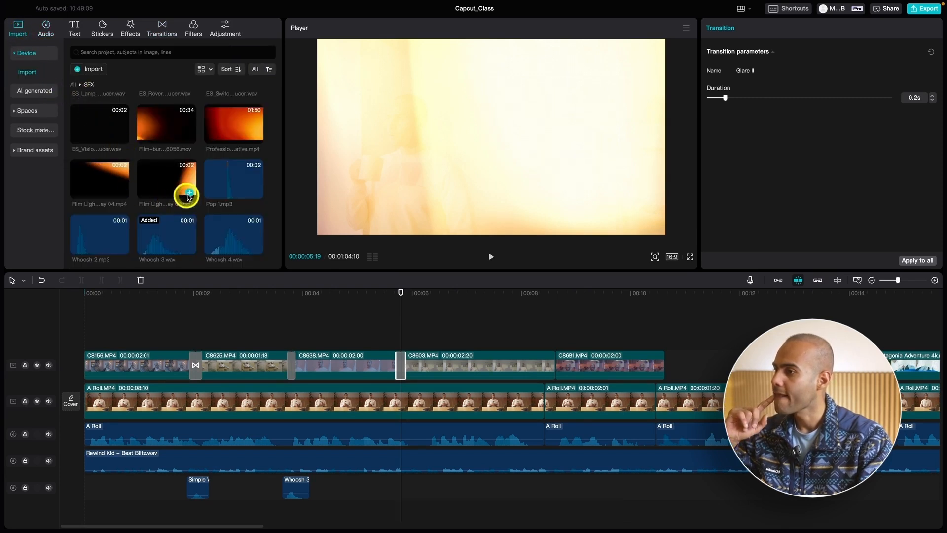
scroll(240, 181, up, 1)
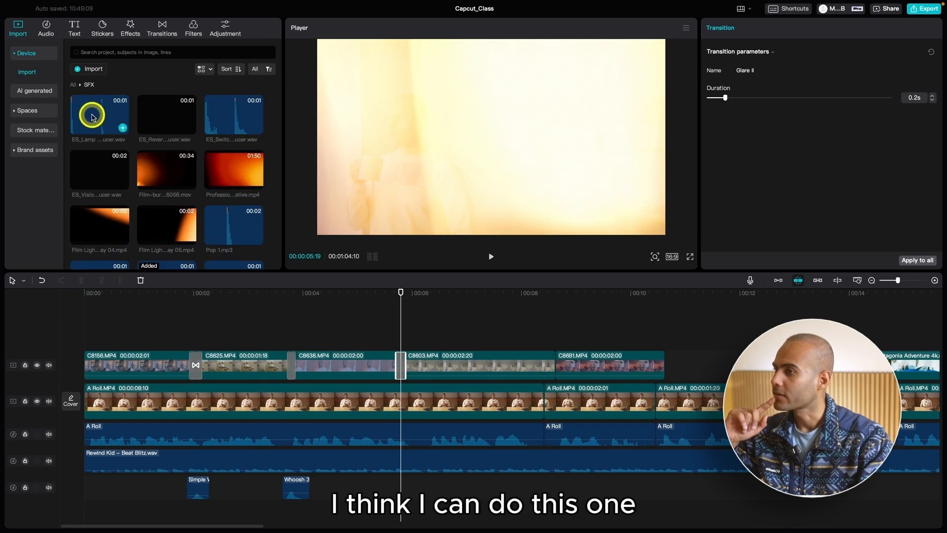
drag(228, 117, 437, 494)
scroll(398, 482, up, 5)
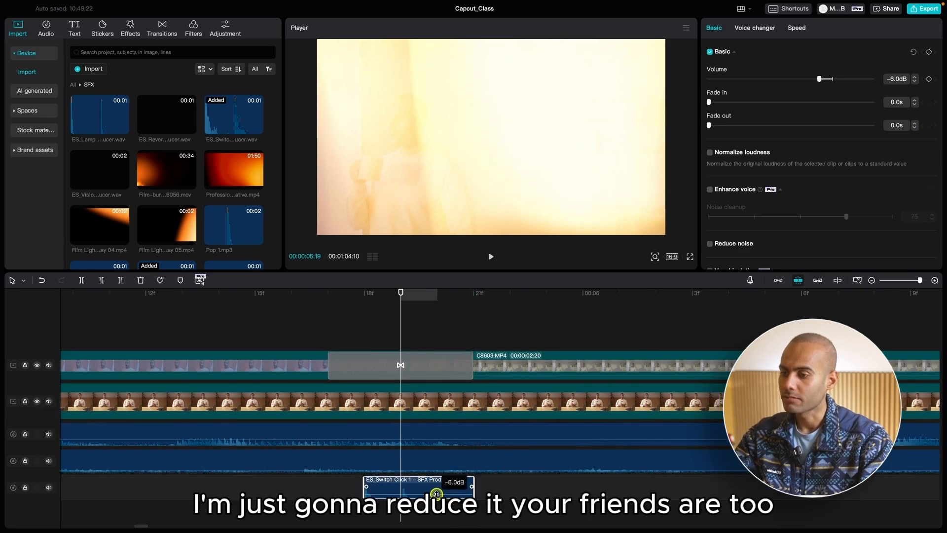
Play through the Glare II transition together with its switch click sound
click(184, 293)
key(space)
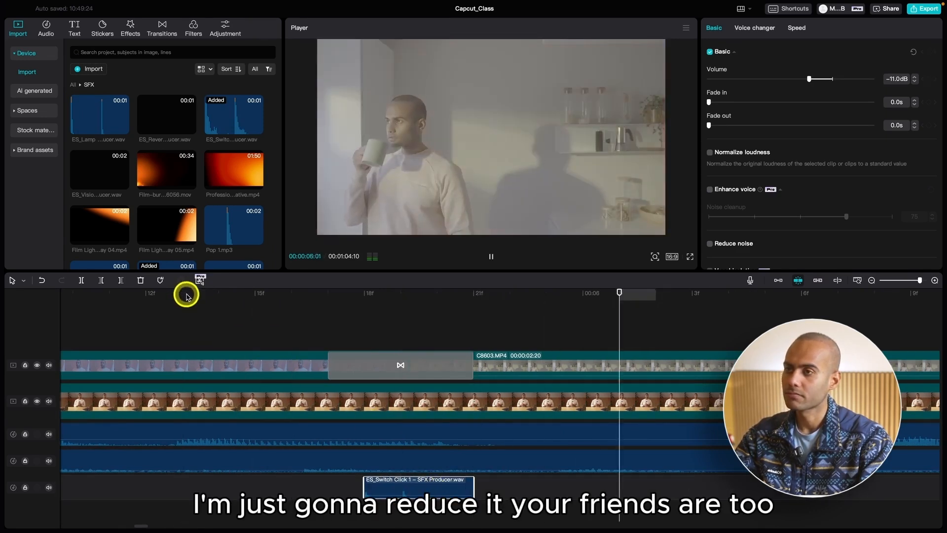
scroll(423, 332, down, 5)
key(space)
scroll(358, 318, down, 3)
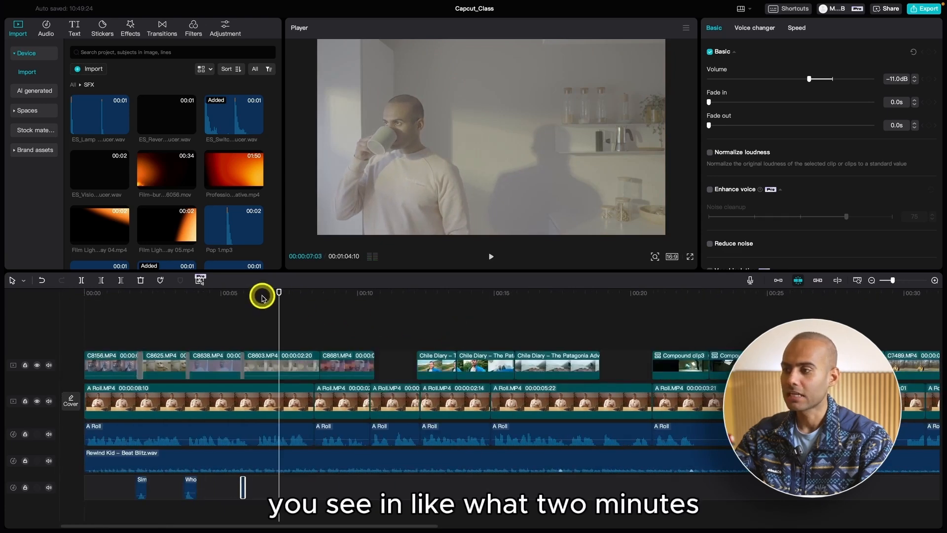
Play the video from the beginning through the first two transitions
key(Home)
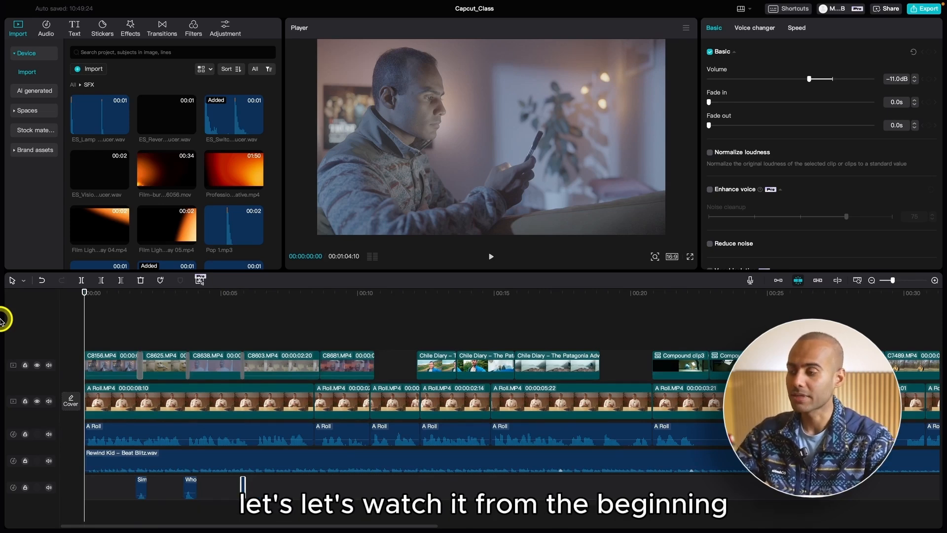
key(space)
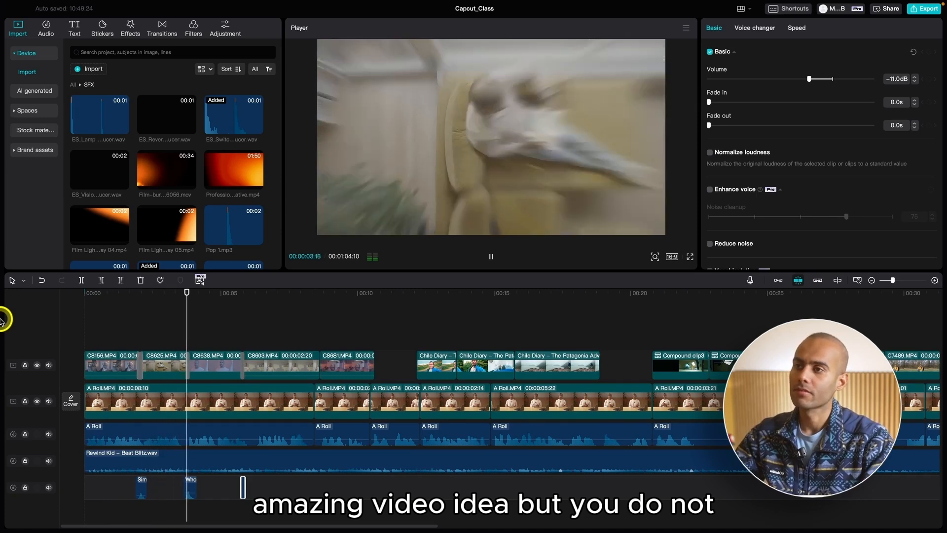
key(space)
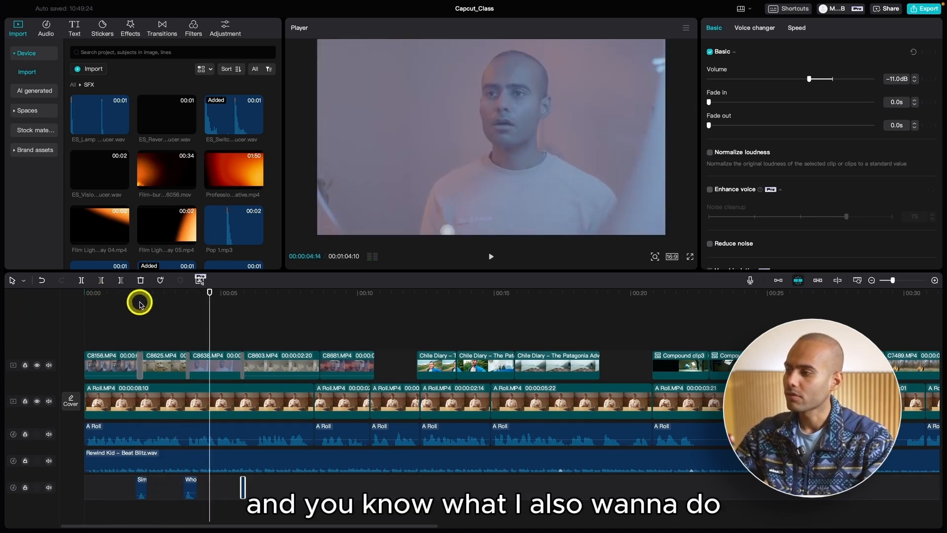
Keyframe the scale of C8156.MP4 from 100% at the clip's start to 110% at its end
drag(138, 295, 49, 306)
key(super+equal)
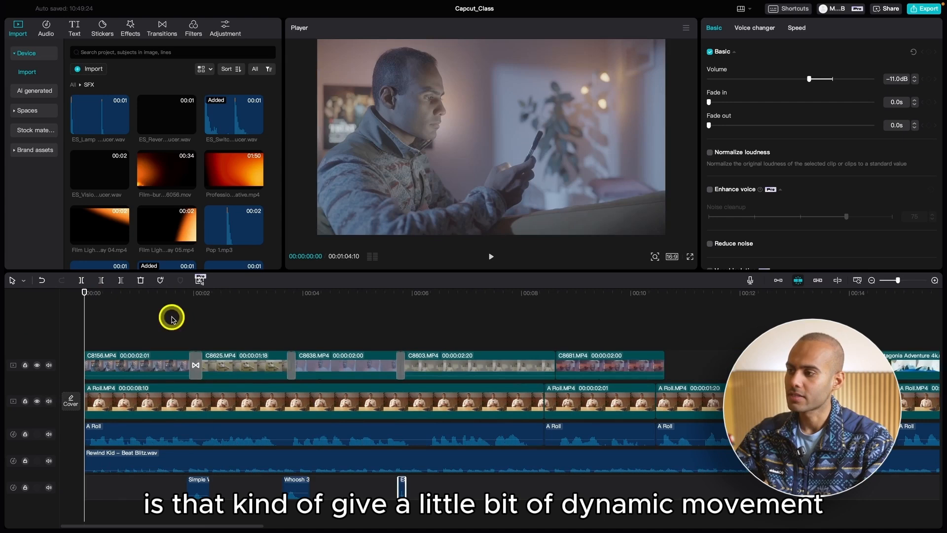
click(154, 367)
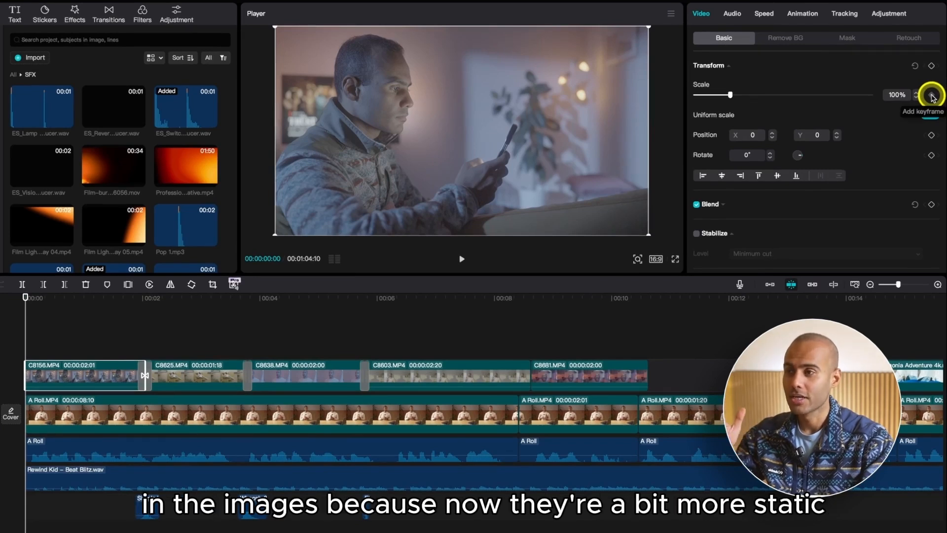
click(60, 300)
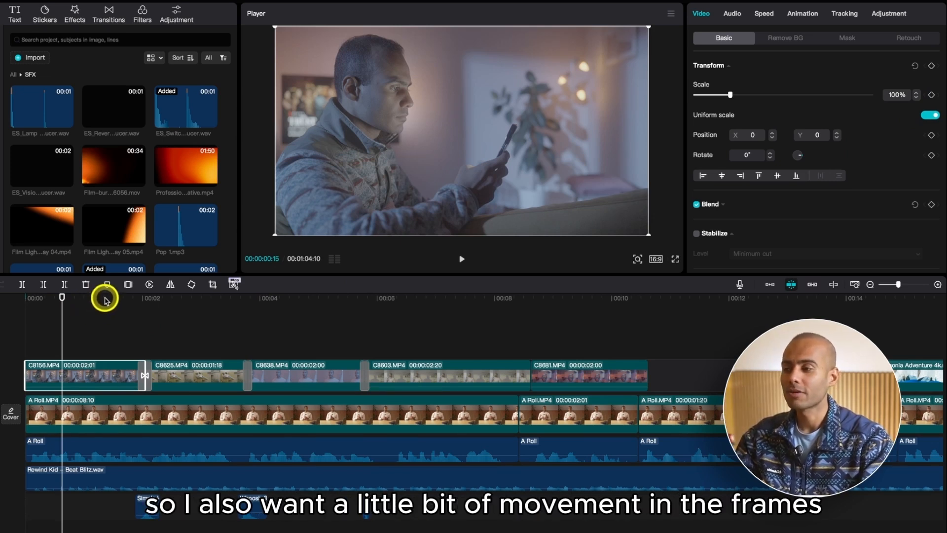
drag(60, 299, 12, 302)
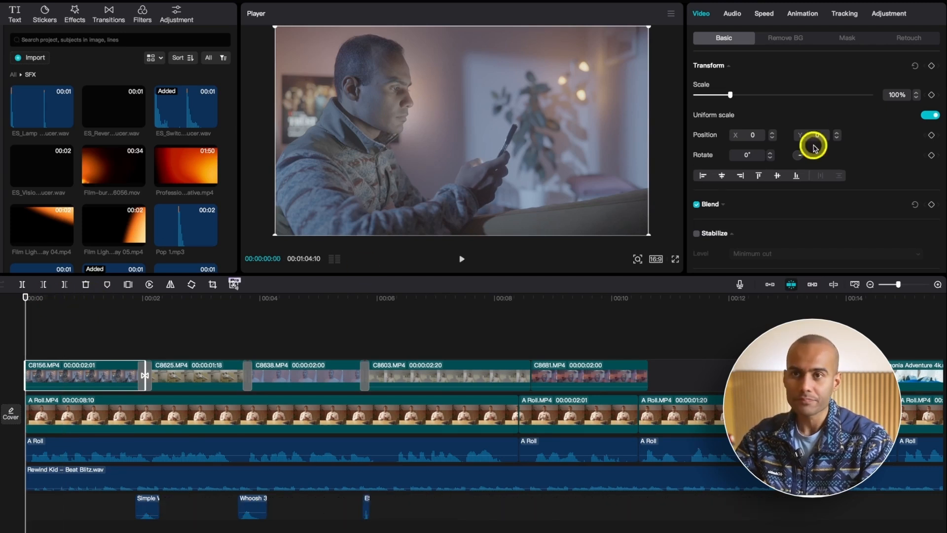
click(928, 96)
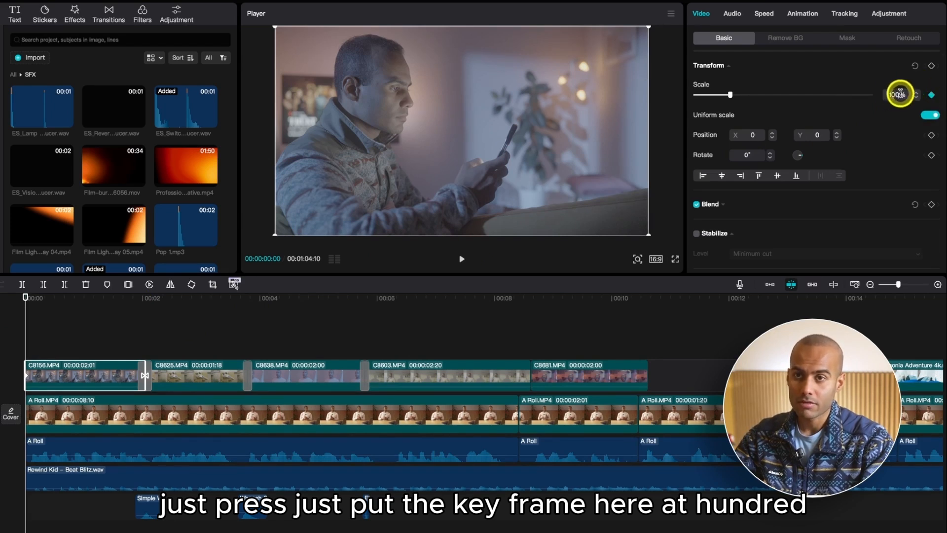
drag(143, 297, 143, 298)
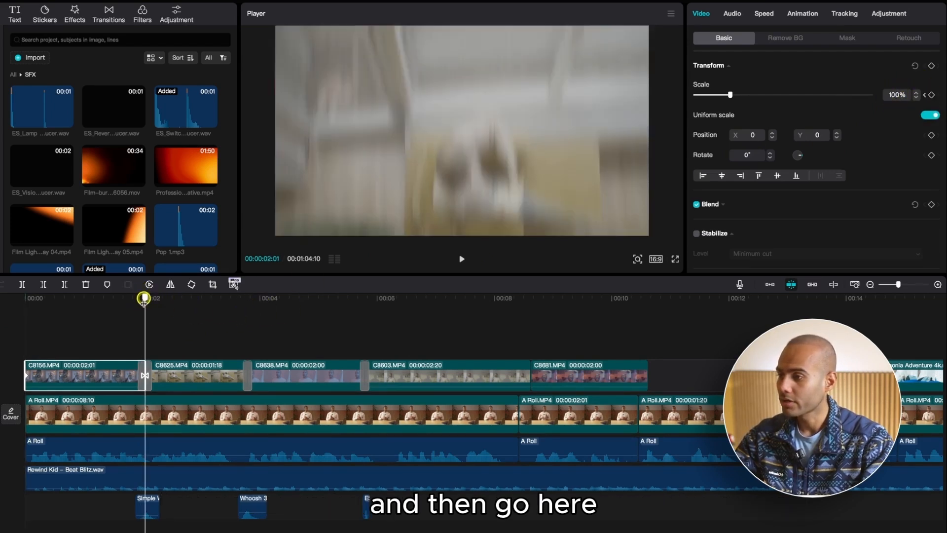
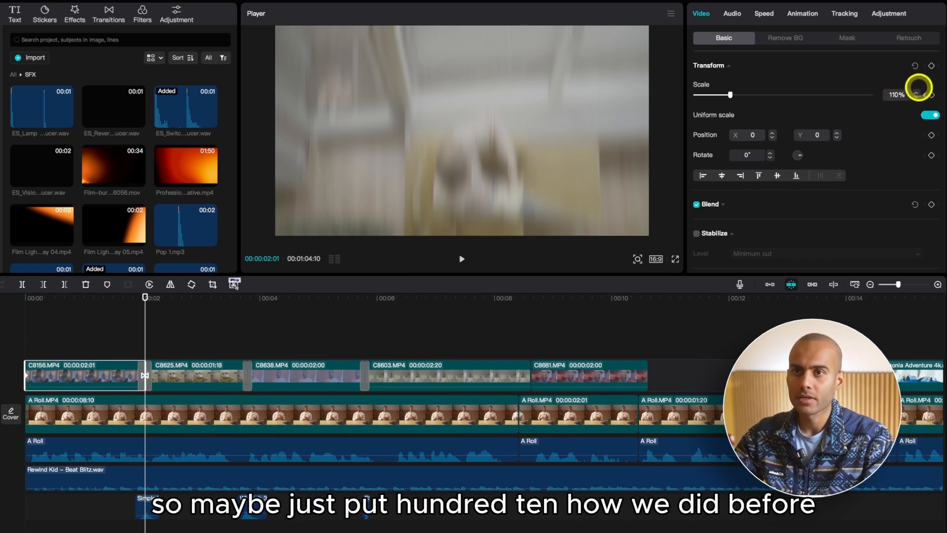
Add a 100% scale keyframe at the start of C8625.MP4
click(180, 332)
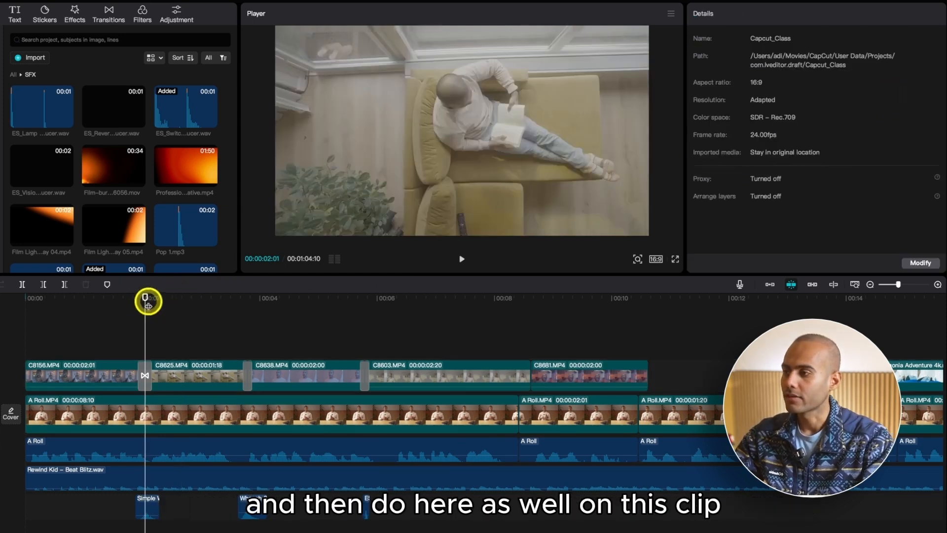
click(182, 372)
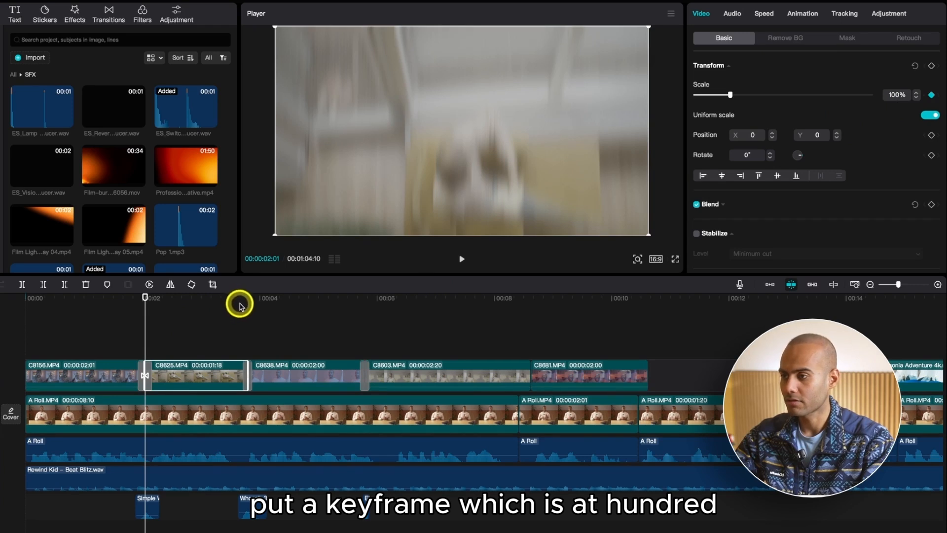
Set the scale of C8625.MP4 to 110% at the end of the clip
drag(239, 304, 247, 303)
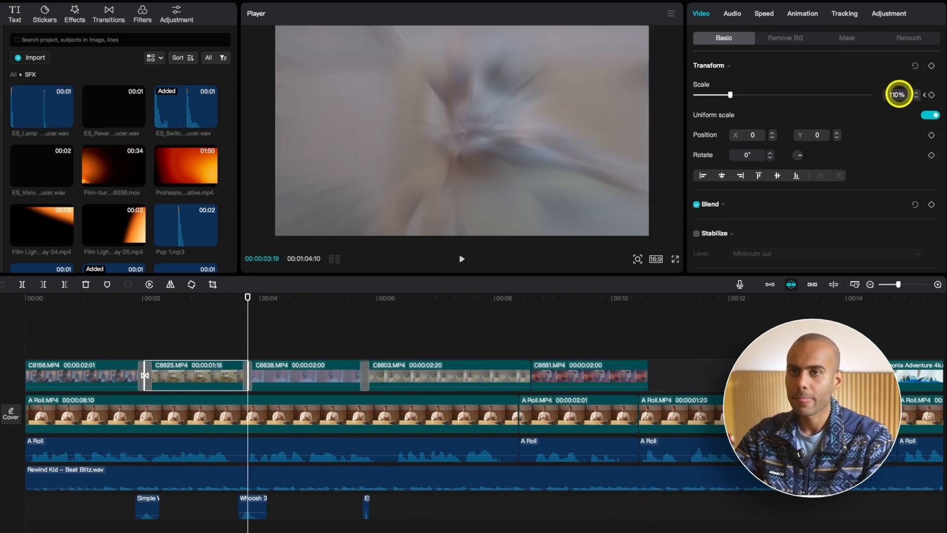
click(304, 329)
Keyframe the scale of C8638.MP4 from 100% at the clip's start to 110% at its end
click(252, 313)
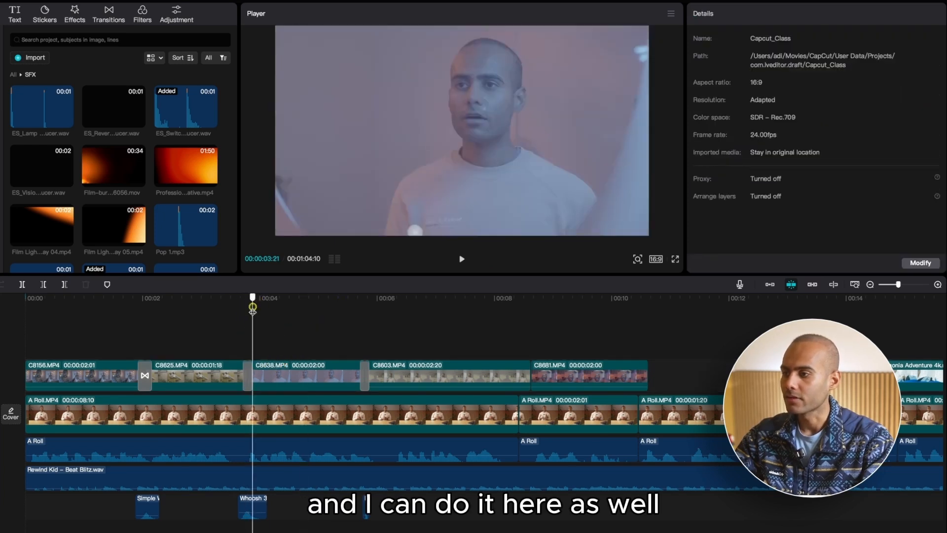
click(247, 303)
click(286, 369)
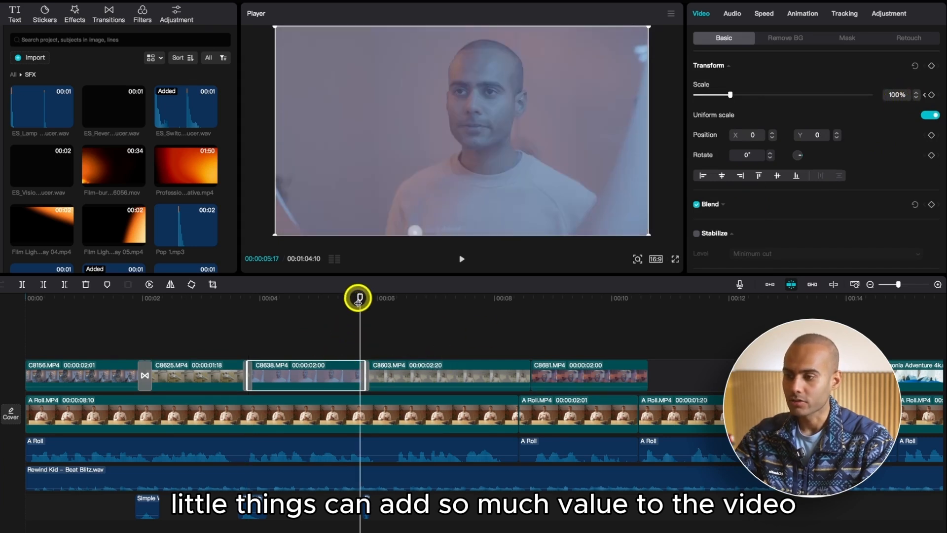
drag(361, 298, 365, 298)
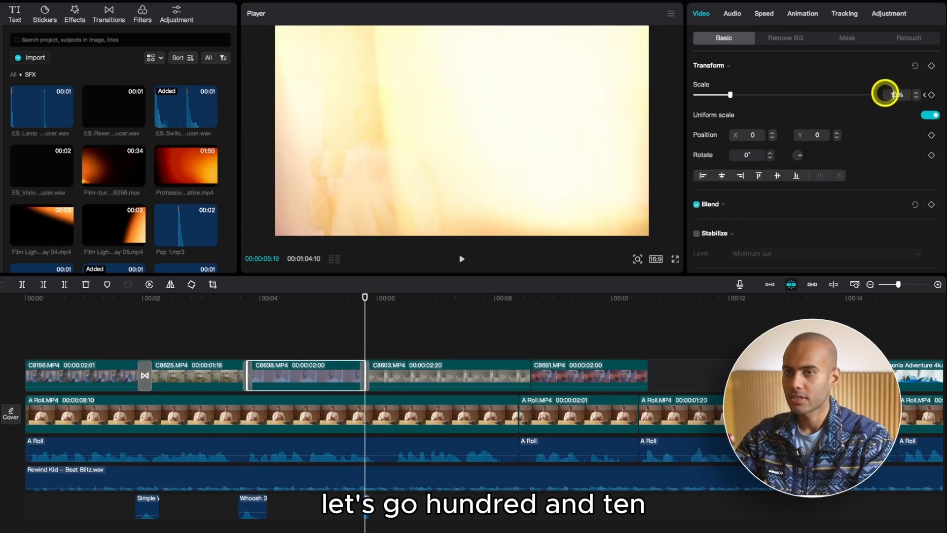
click(404, 353)
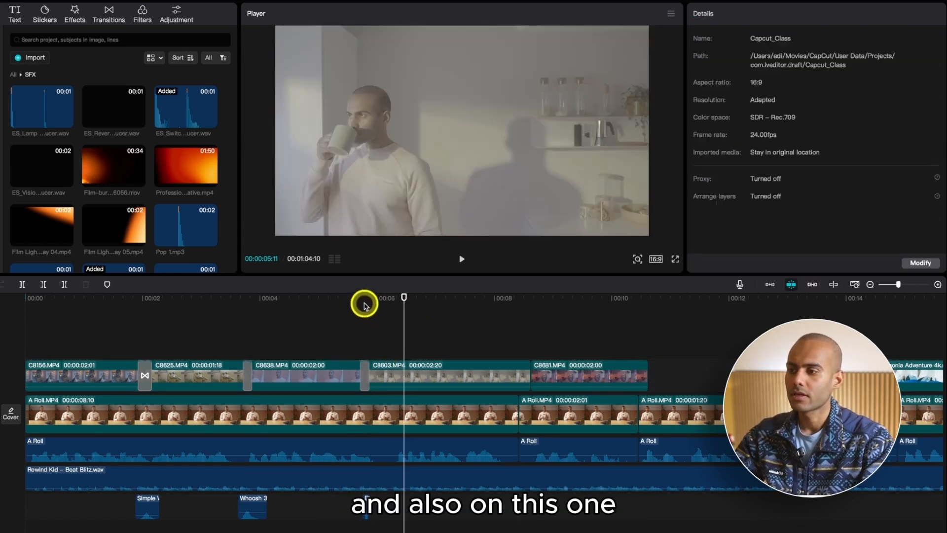
Keyframe the scale of C8603.MP4 from 100% at the clip's start to 110% on its last frame
click(391, 374)
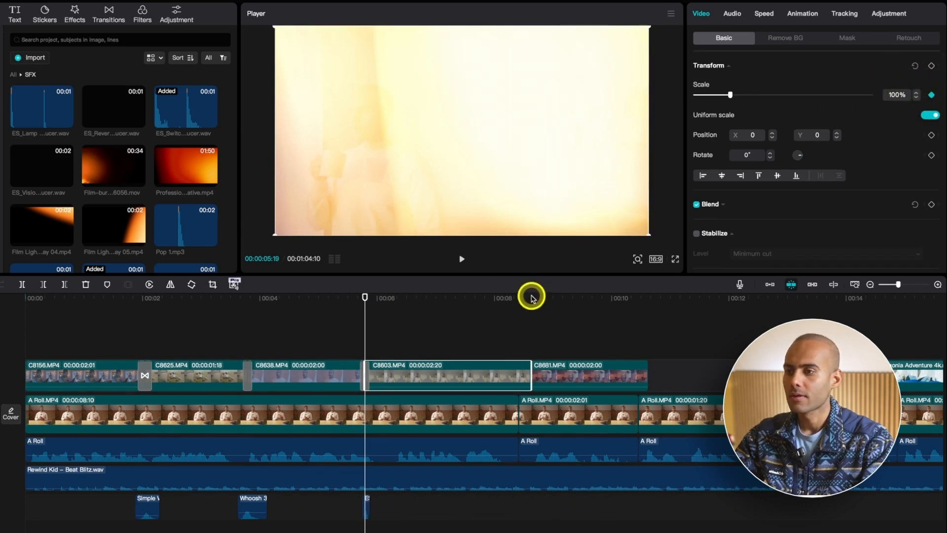
click(531, 297)
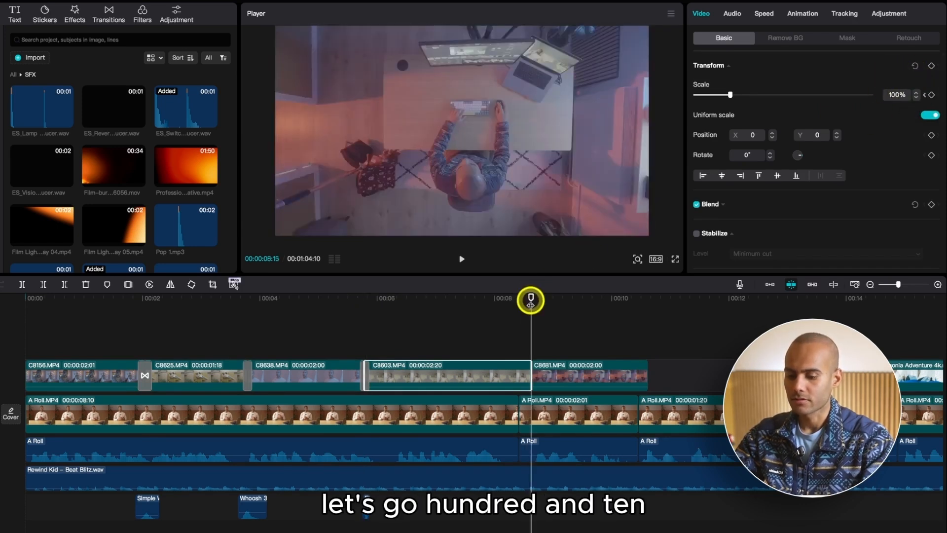
key(Left)
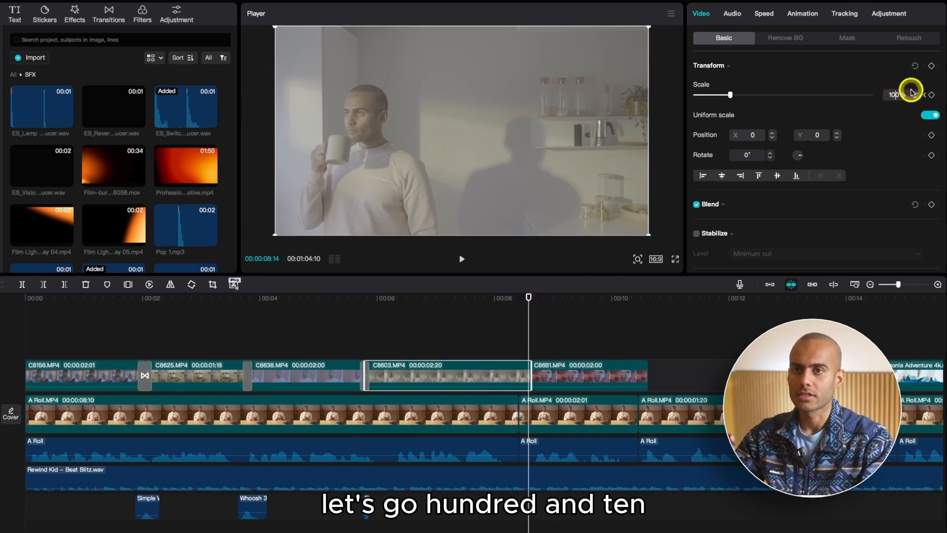
click(893, 91)
key(BackSpace)
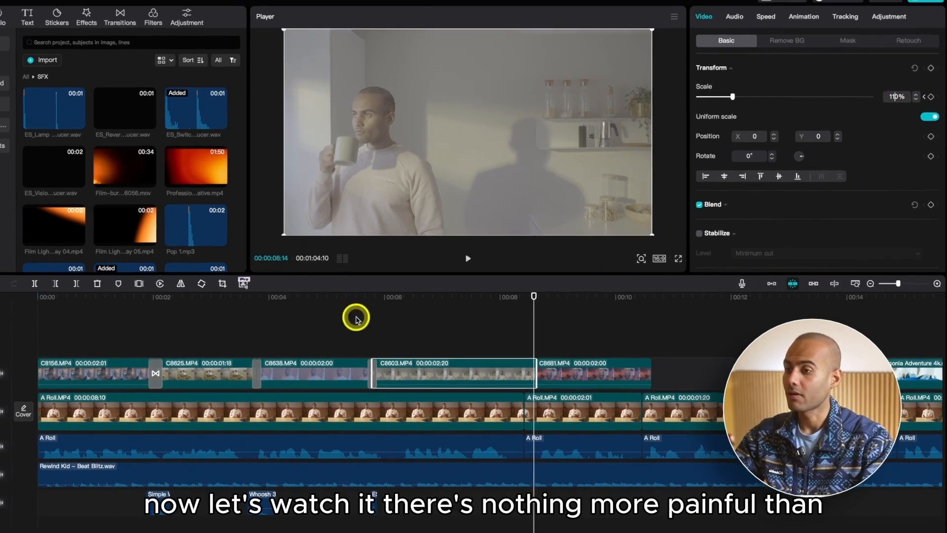
click(348, 318)
Play the video from the beginning through the zoomed B-roll clips to the first Chile Diary clip
drag(346, 302, 4, 338)
key(space)
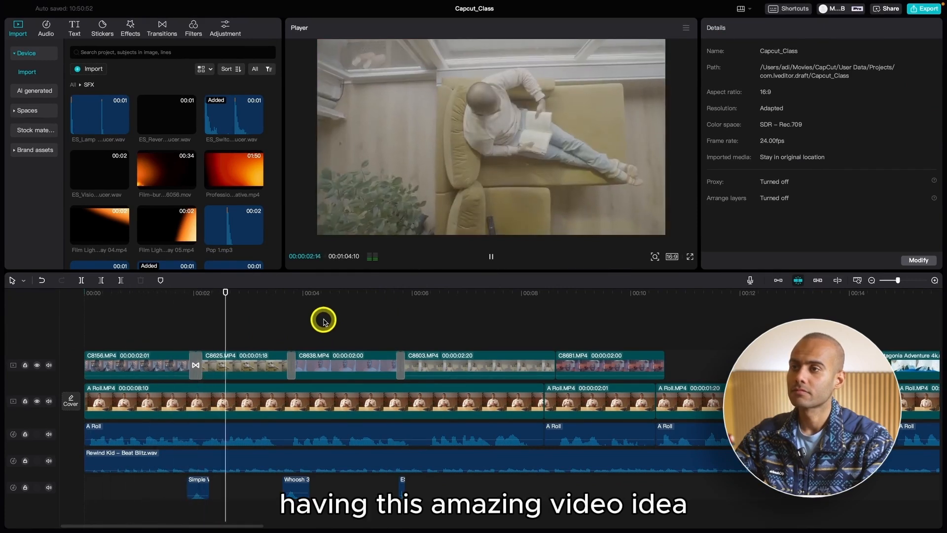
key(super+minus)
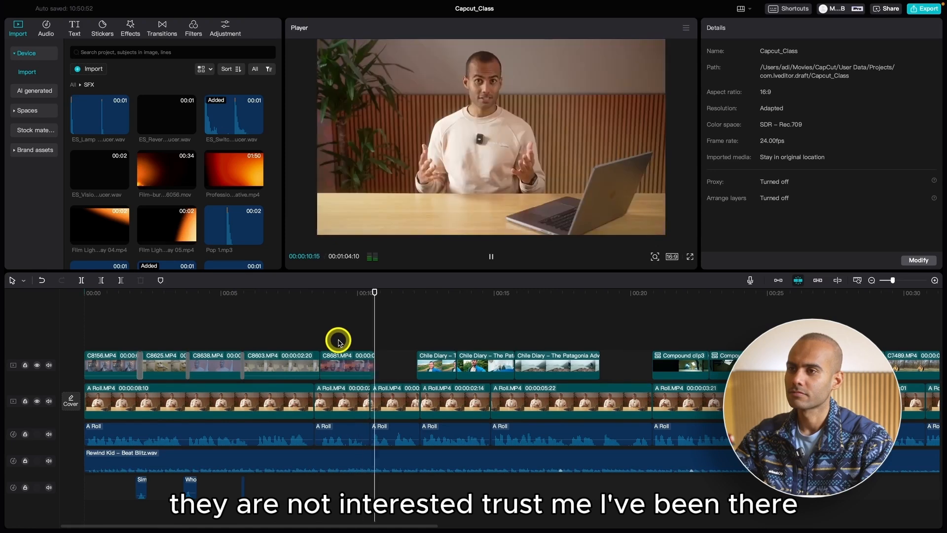
key(space)
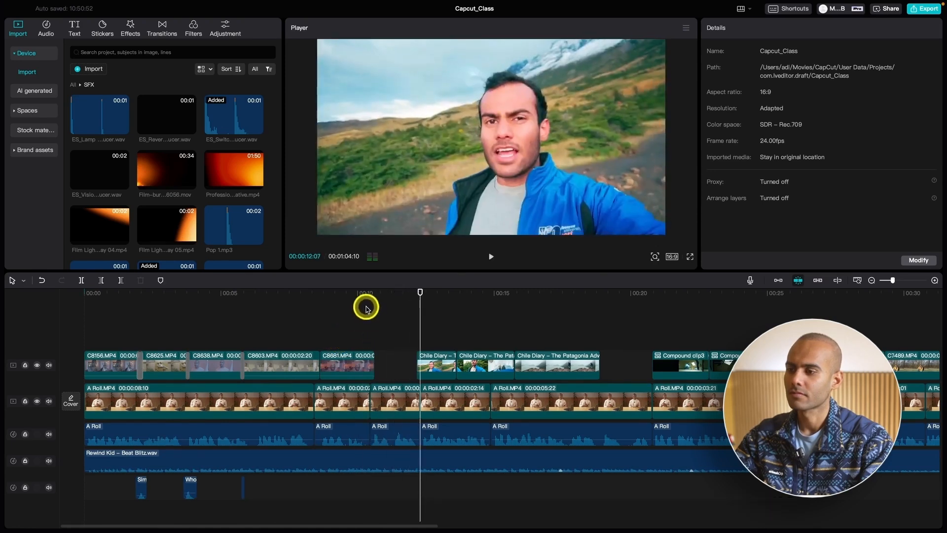
Play the last moments of C8681.MP4 and locate the cut where it returns to the A-roll
click(366, 308)
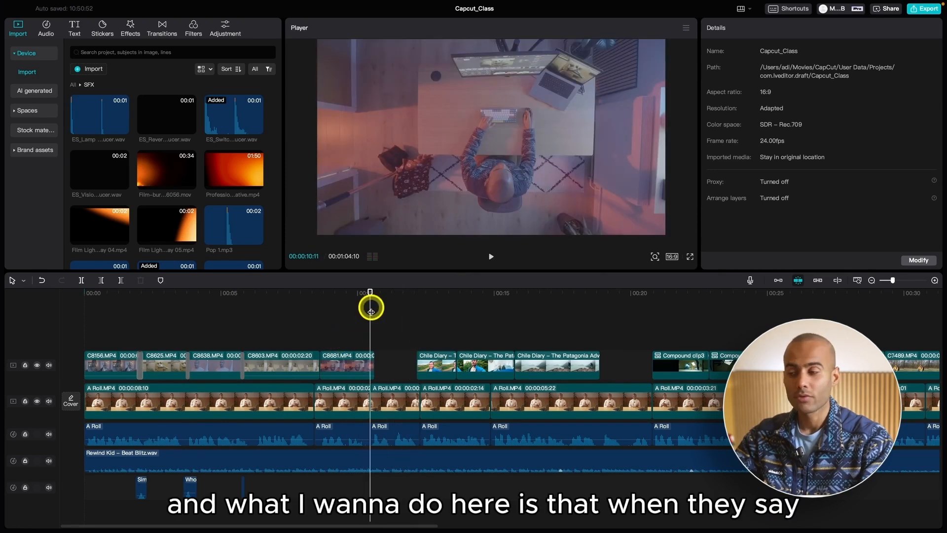
scroll(396, 459, up, 3)
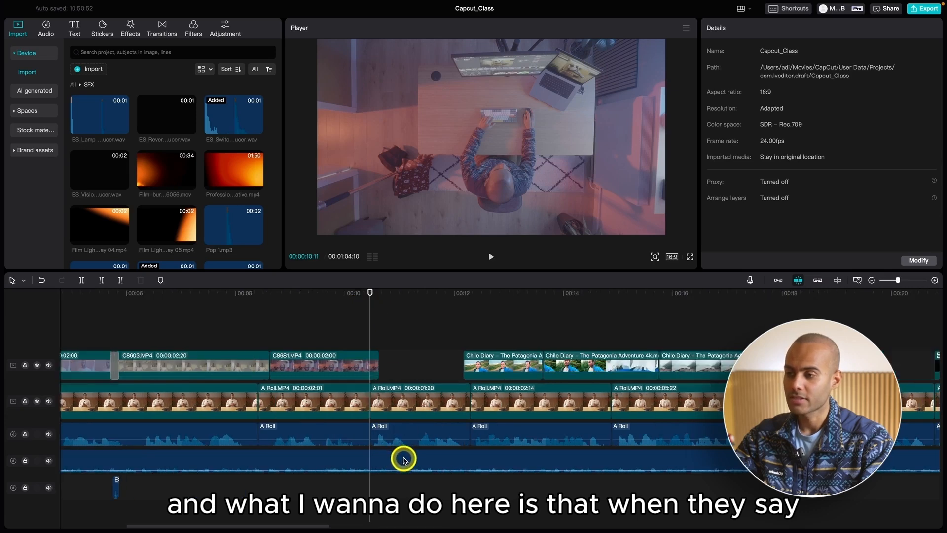
click(333, 301)
key(space)
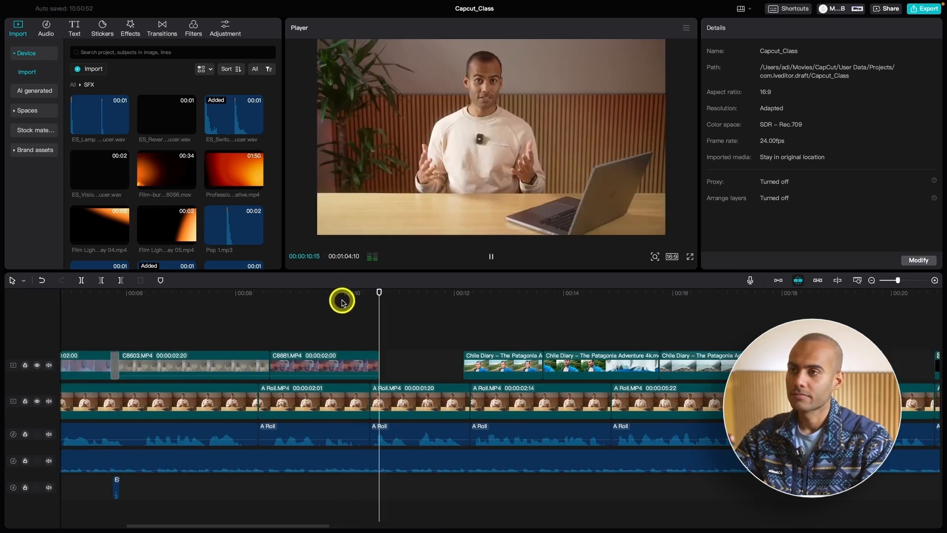
key(space)
click(380, 295)
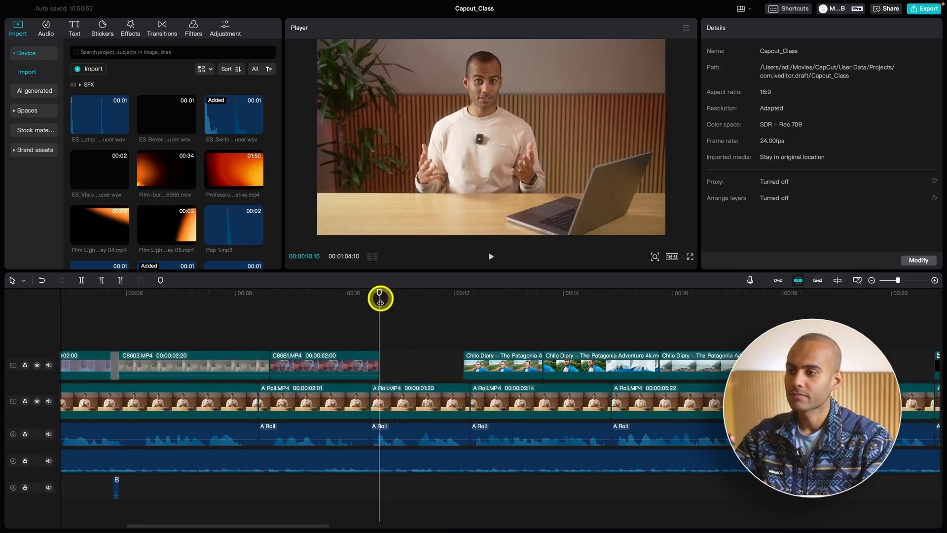
click(393, 398)
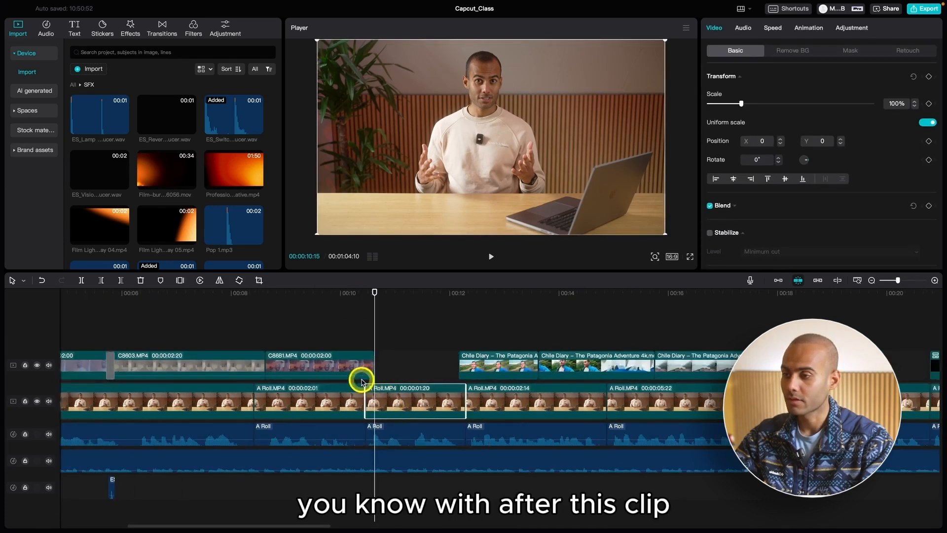
click(344, 371)
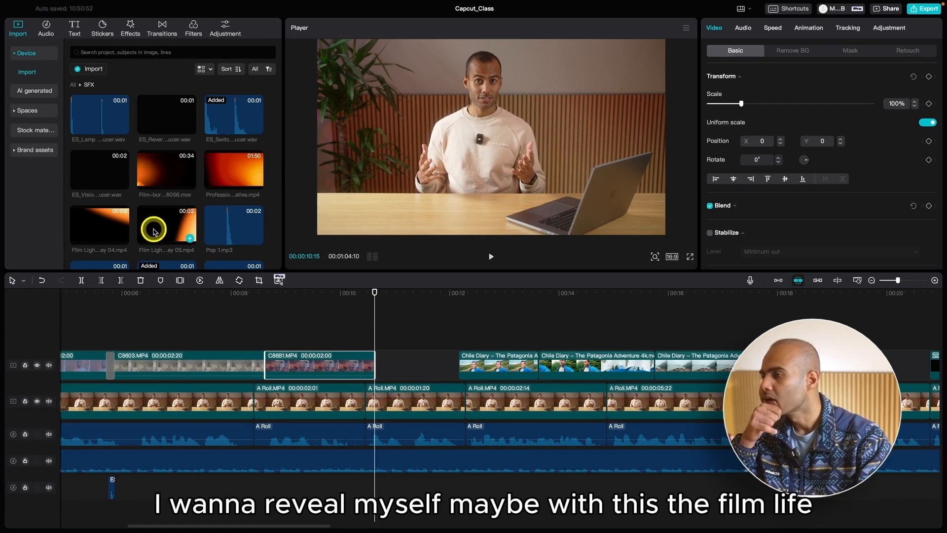
Preview Film Light Overlay 05.mp4, place it on a new track above the end of C8681.MP4, and return to the top media folder
click(166, 223)
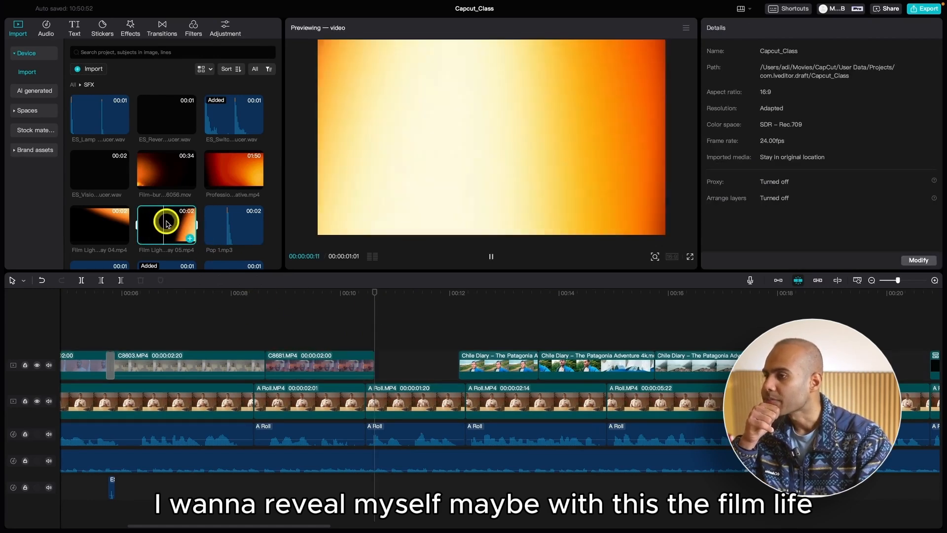
drag(167, 223, 349, 332)
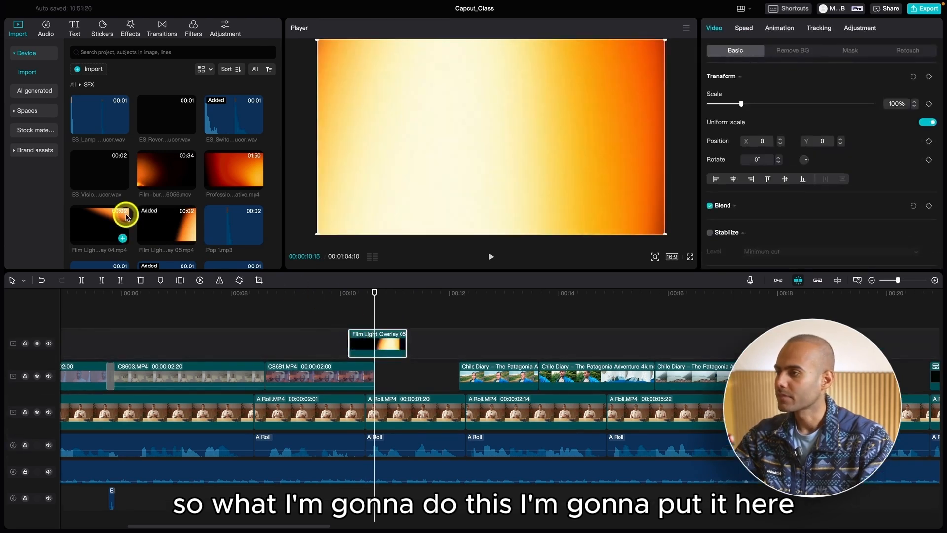
click(72, 86)
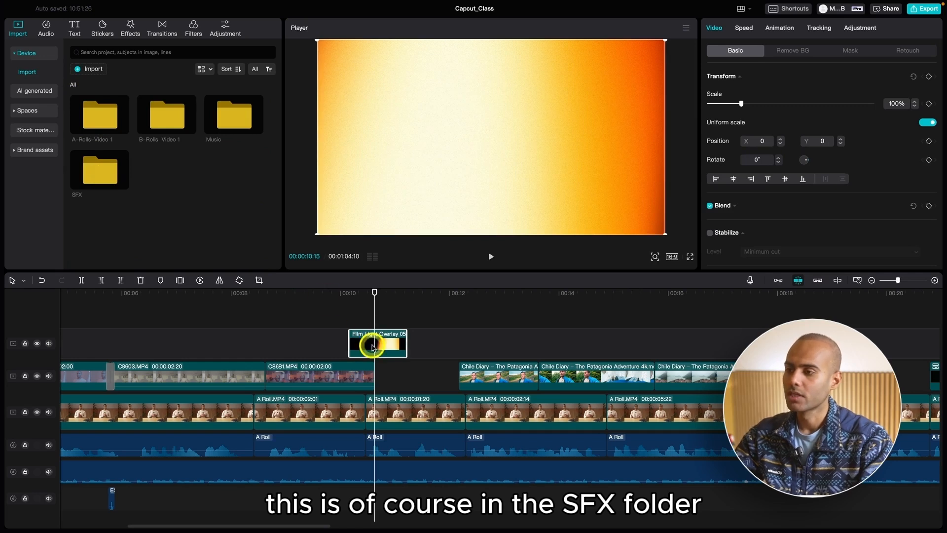
Trim both ends of the Film Light Overlay 05 clip so it starts at 00:00:10:09, just before C8681.MP4 ends
click(338, 297)
key(super+equal)
drag(337, 295, 383, 295)
click(403, 343)
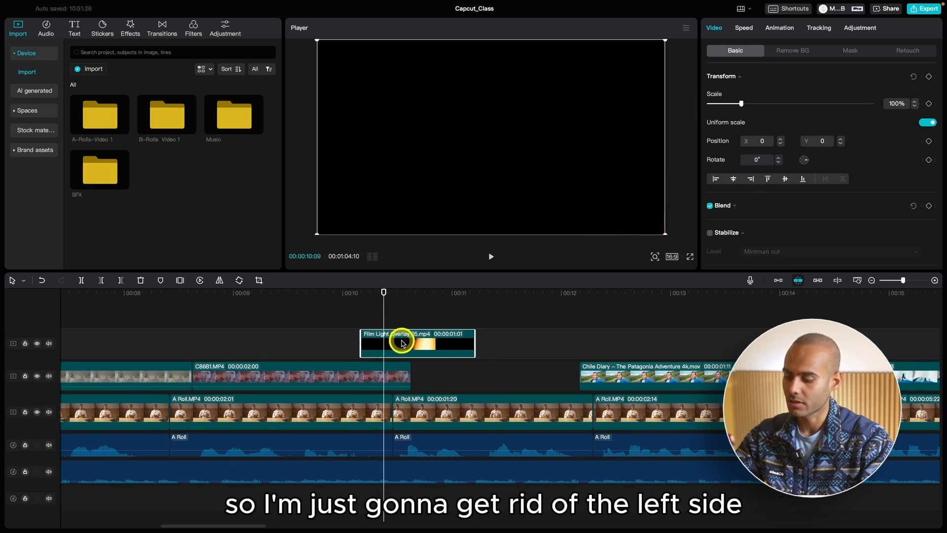
drag(384, 292, 391, 314)
key(w)
click(392, 299)
Select the trimmed Film Light Overlay 05 clip and open its blend settings
click(396, 343)
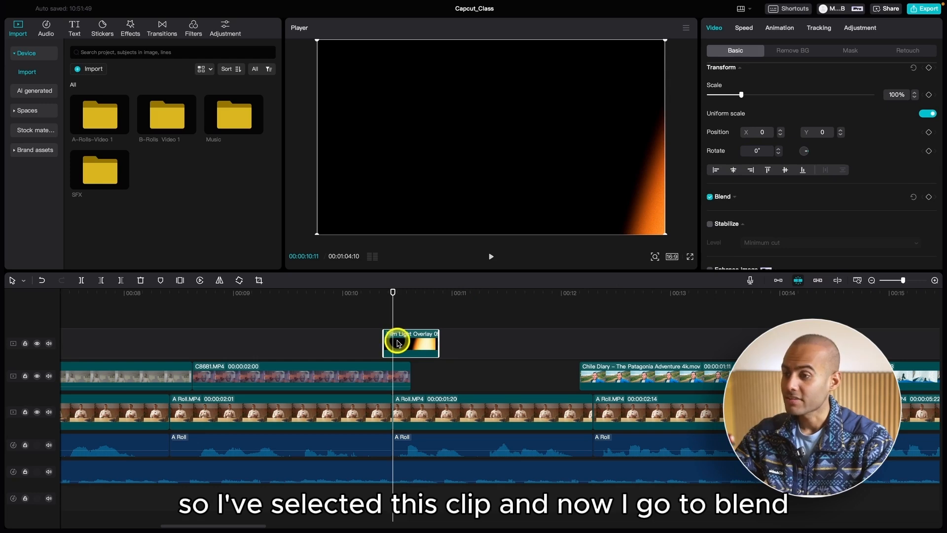
click(733, 197)
scroll(737, 200, down, 1)
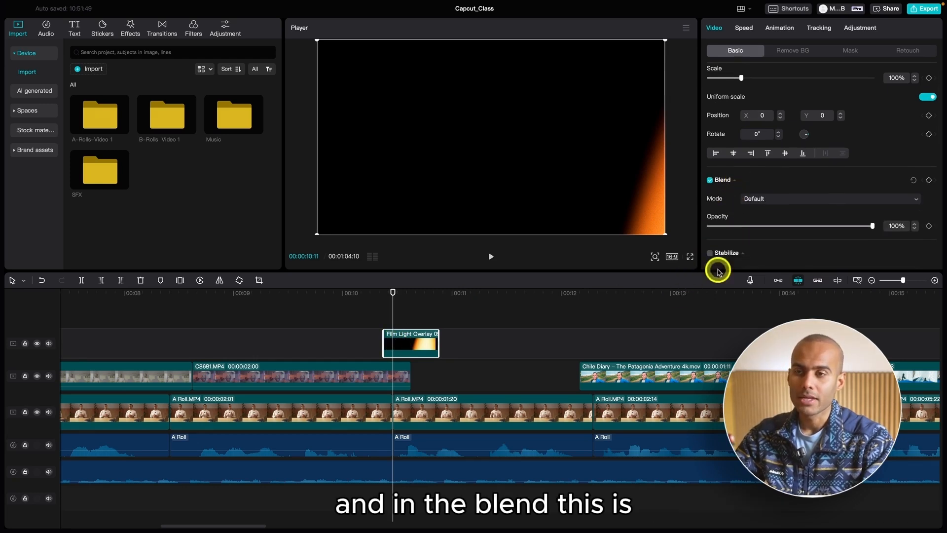
scroll(816, 221, down, 1)
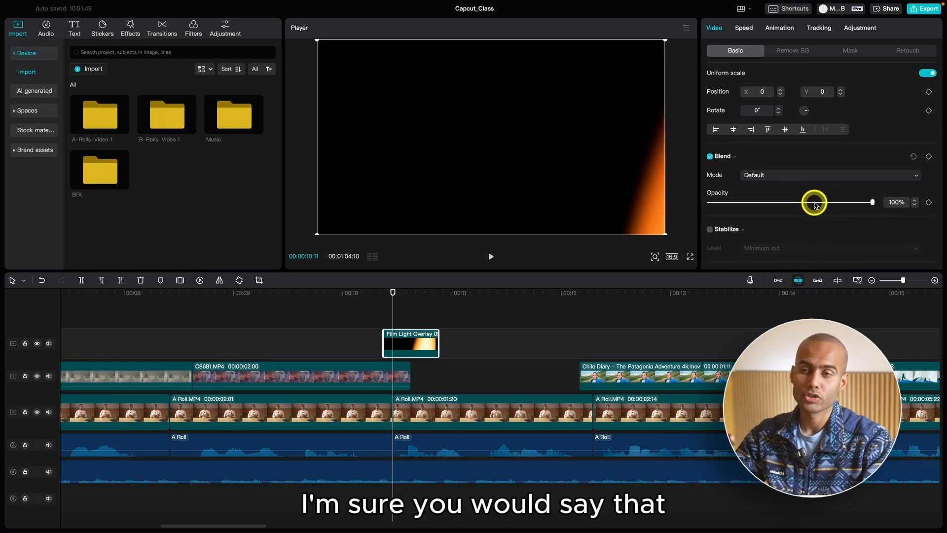
Try the light overlay at 33% opacity, play it over the cut, and restore its opacity to 100%
drag(814, 204, 762, 206)
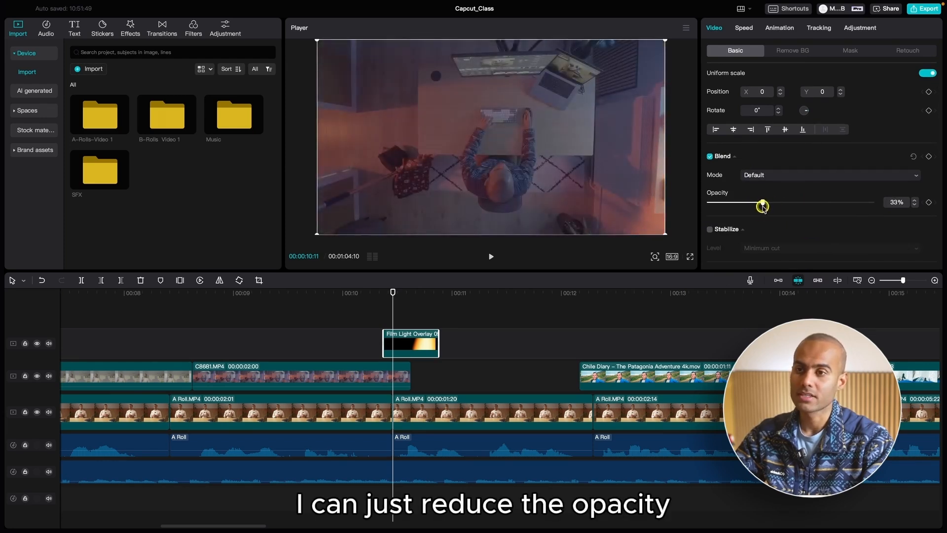
click(370, 300)
key(space)
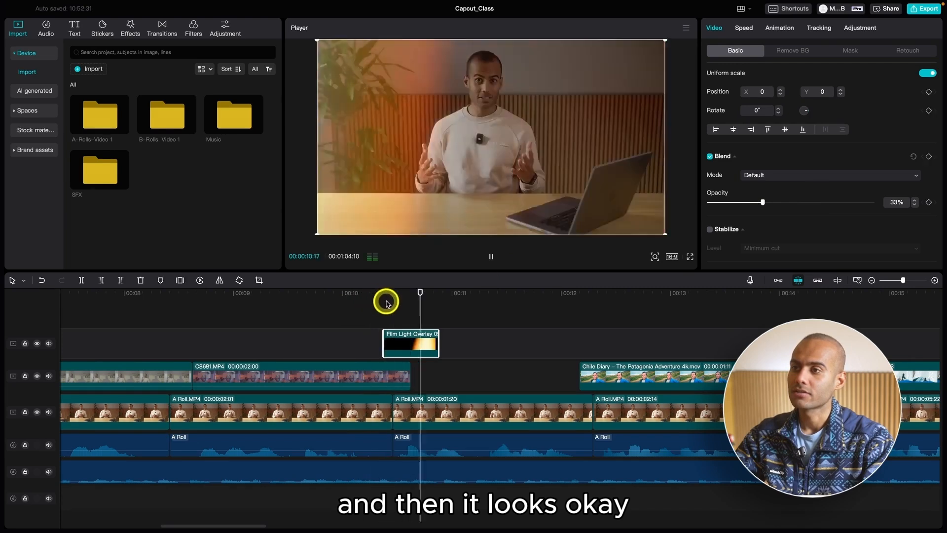
key(space)
drag(408, 303, 384, 311)
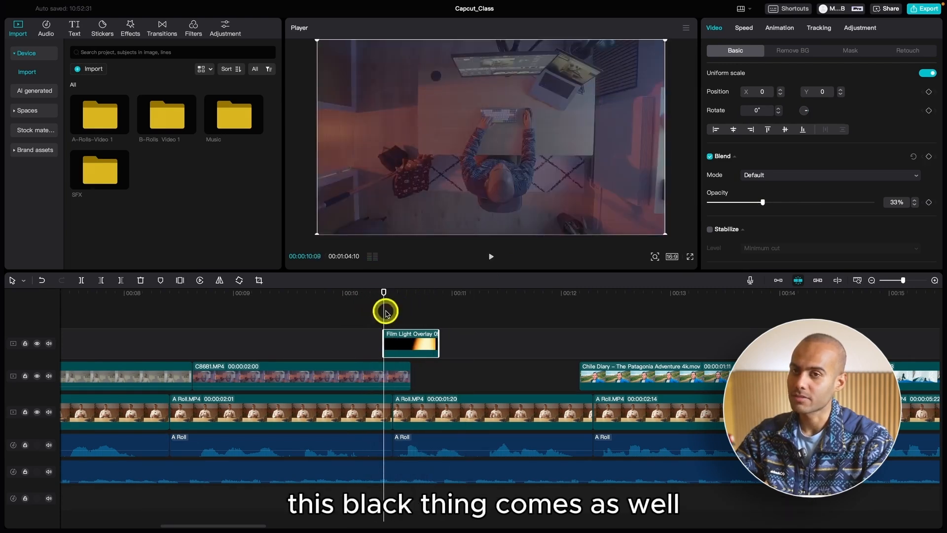
drag(763, 202, 945, 220)
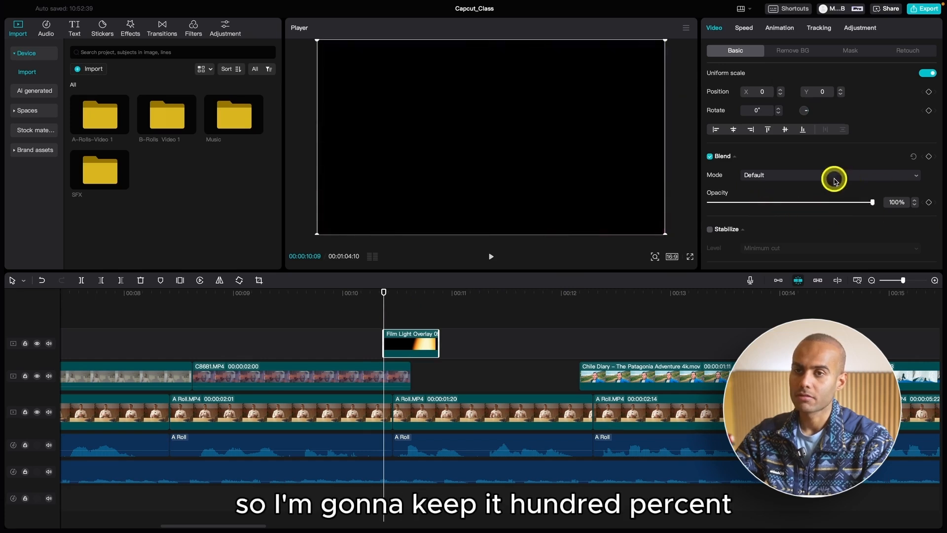
Set the blend mode of the Film Light Overlay 05 clip to Screen
click(409, 295)
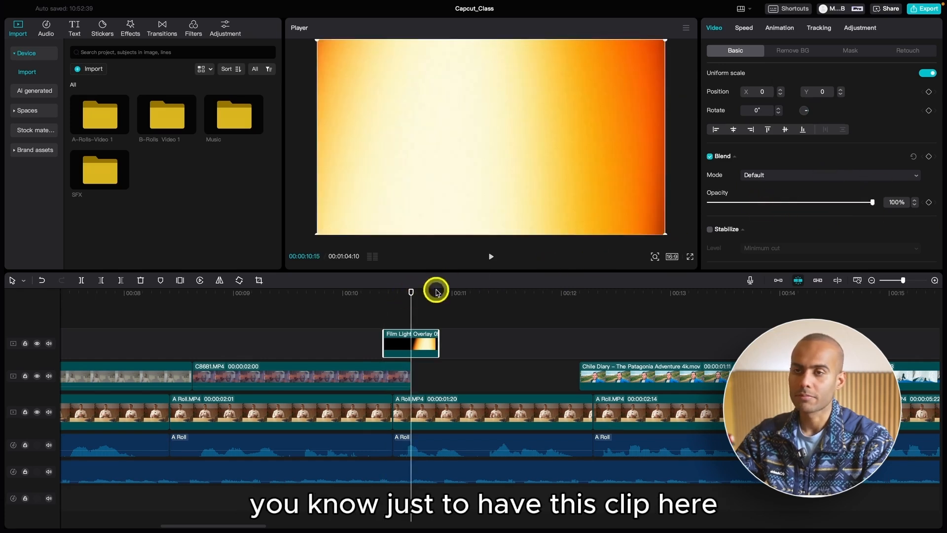
click(768, 176)
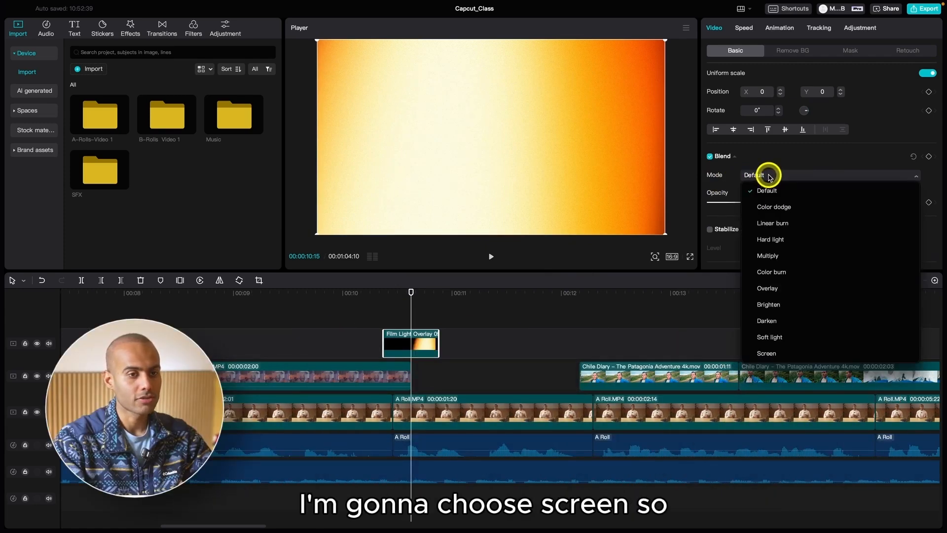
click(773, 354)
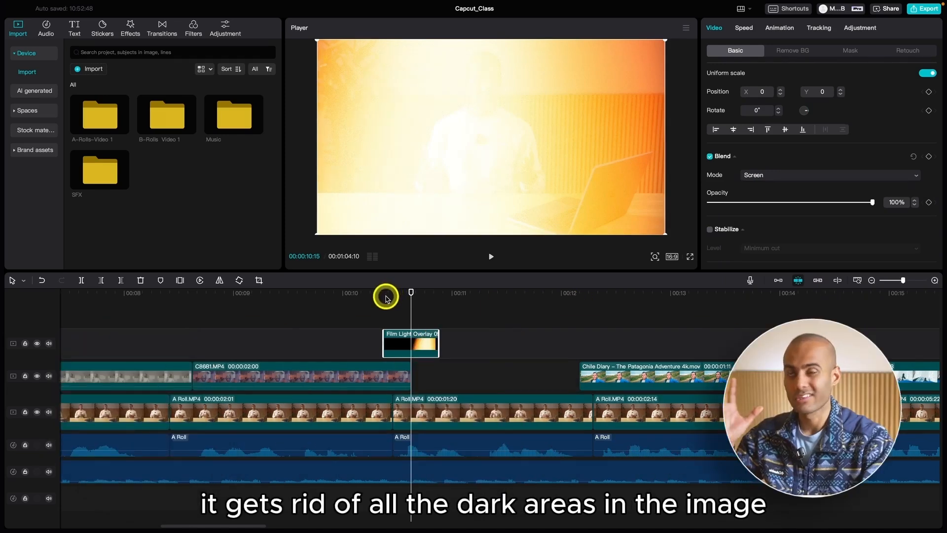
Step frame by frame through the Screen-blended Film Light Overlay 05 clip to examine how it reveals the A-roll
mouse_move(385, 297)
mouse_down()
mouse_move(327, 297)
mouse_move(384, 308)
mouse_up()
key(Right)
key(Right)
key(Right)
key(Right)
key(Right)
key(Right)
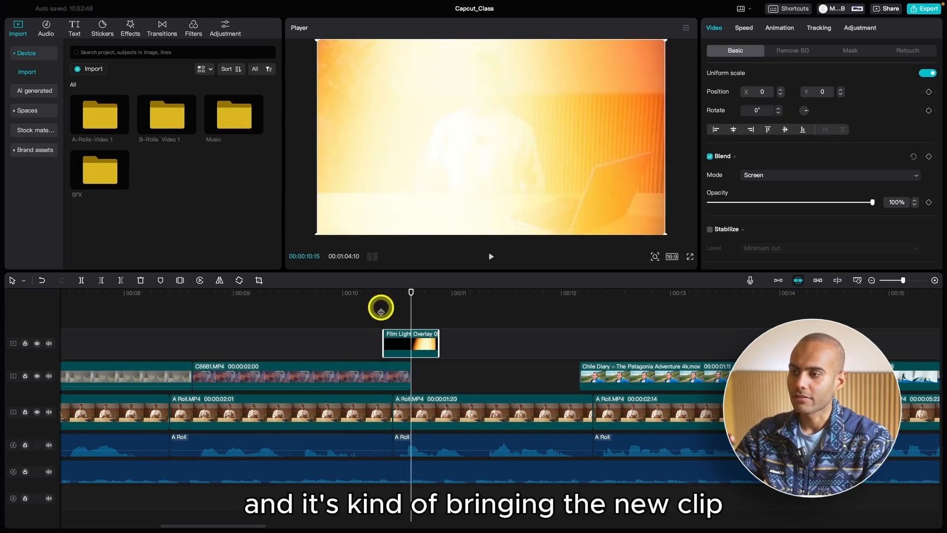
key(Right)
key(Right)
key(Right)
key(Right)
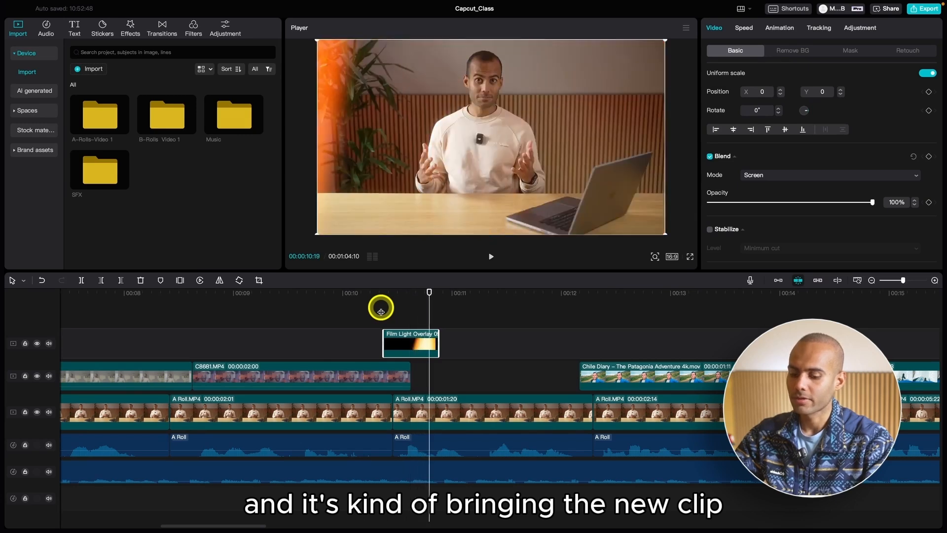
Play the cut from C8681.MP4 to the A-roll several times to check the light overlay transition
click(312, 299)
key(space)
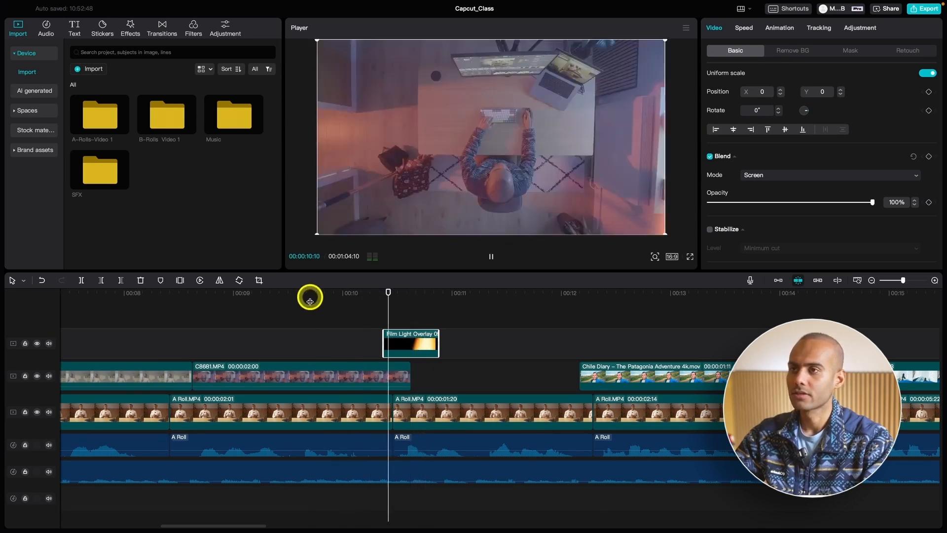
key(space)
click(335, 295)
key(space)
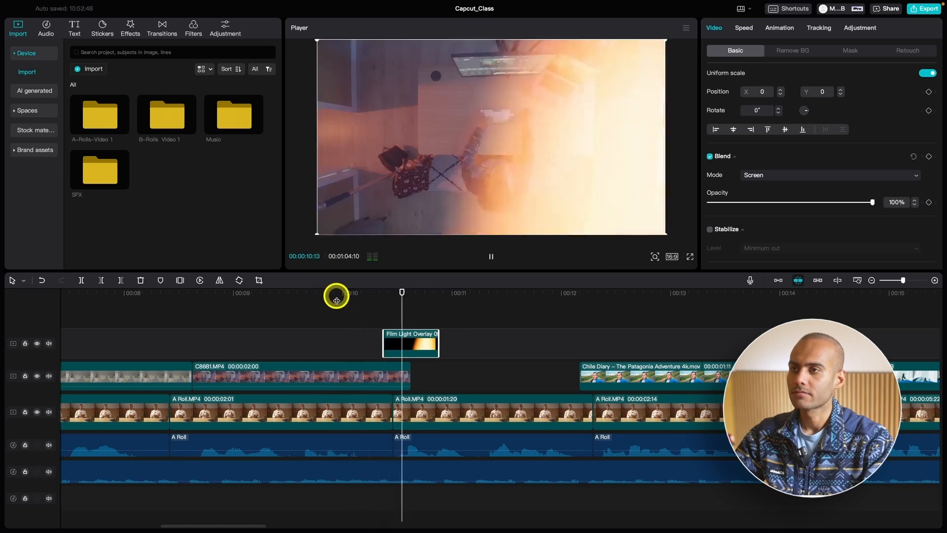
key(space)
click(303, 300)
key(space)
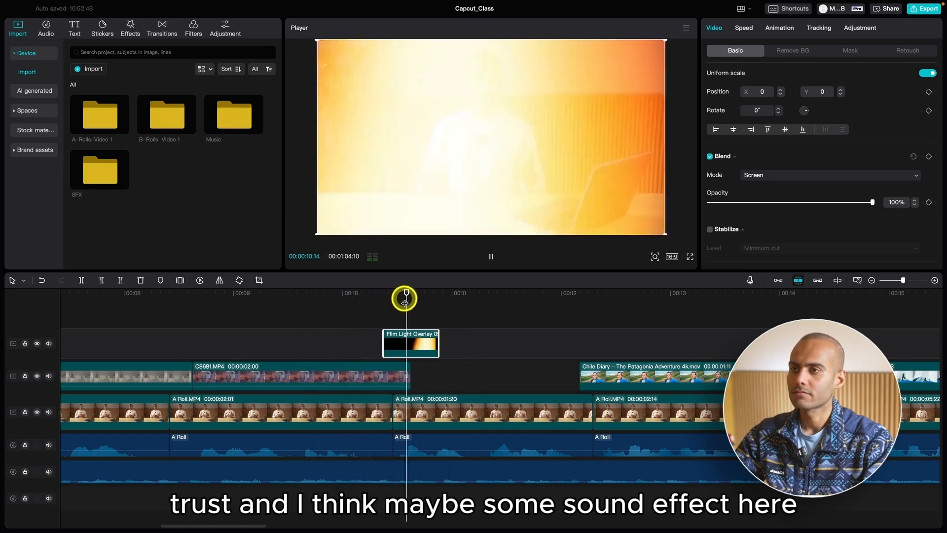
Add Whoosh 4.wav from the SFX folder beneath the light overlay, starting at about 00:00:10:10 so it spans the cut at 00:00:10:15
key(space)
click(406, 300)
drag(406, 299, 409, 298)
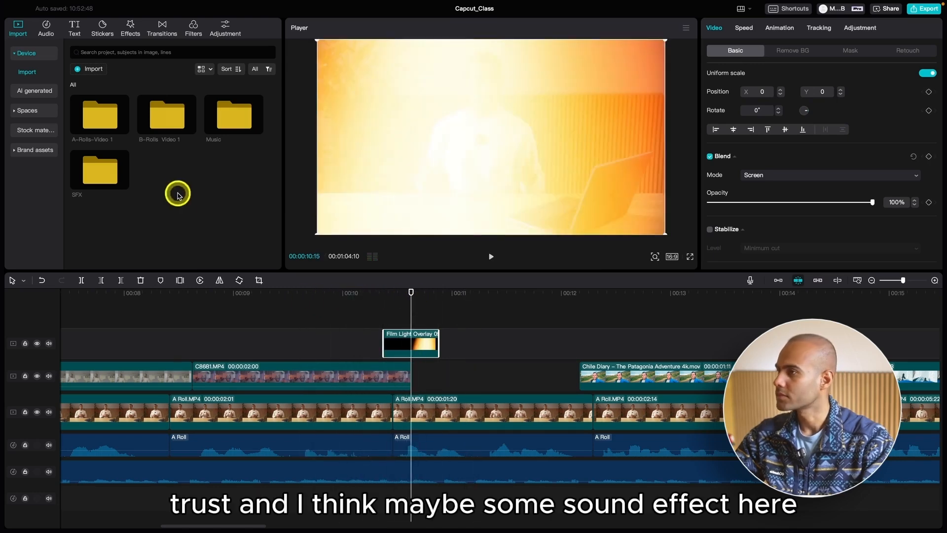
double_click(93, 169)
scroll(92, 169, down, 2)
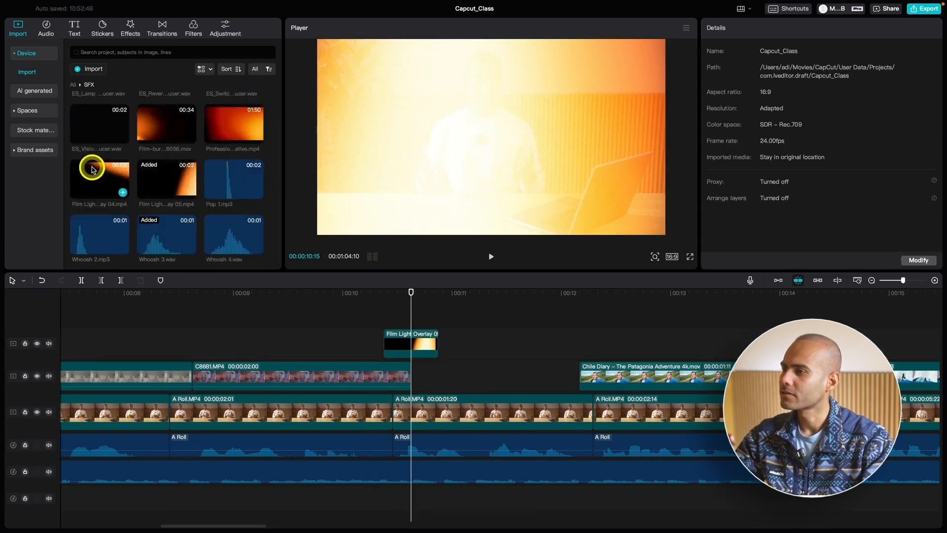
drag(232, 239, 449, 493)
scroll(429, 501, up, 3)
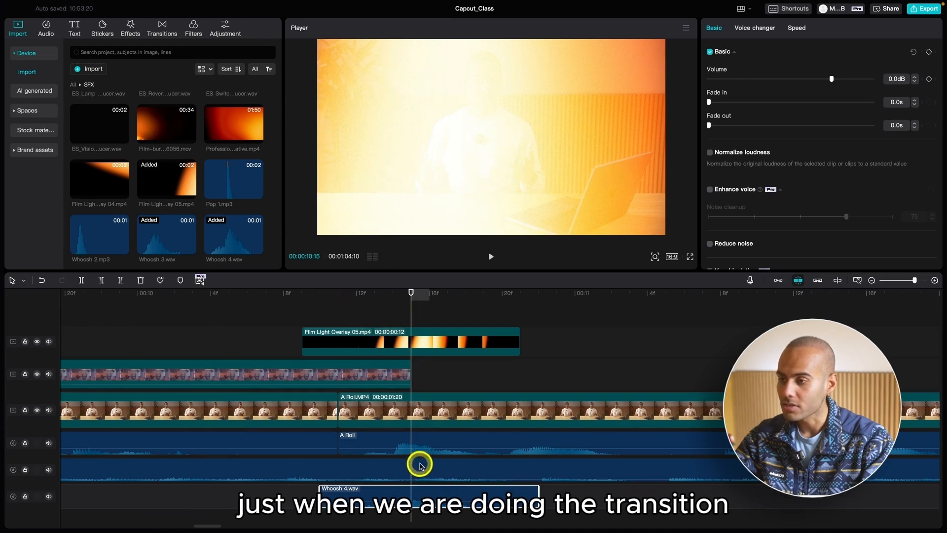
Play the transition with its whoosh and lower the volume of Whoosh 4.wav to −11.4 dB
click(192, 293)
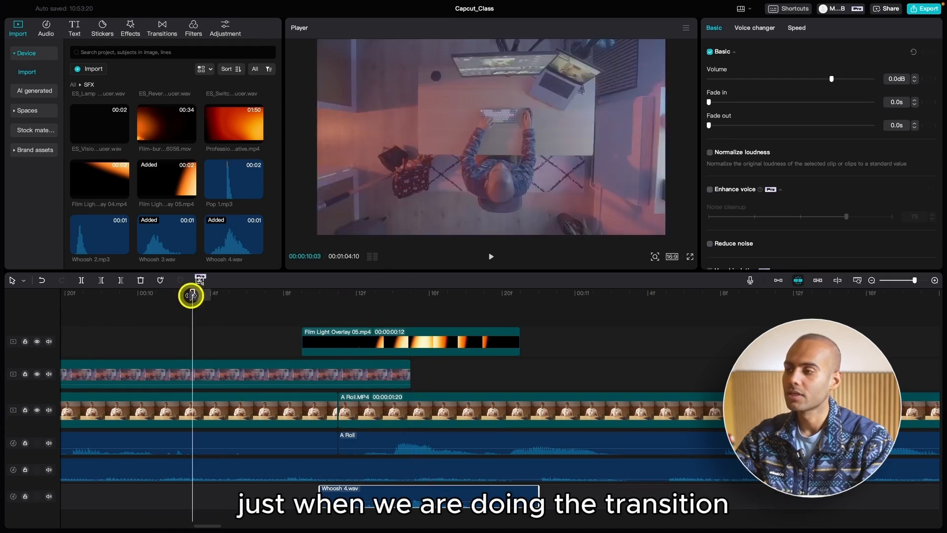
scroll(342, 348, down, 4)
key(space)
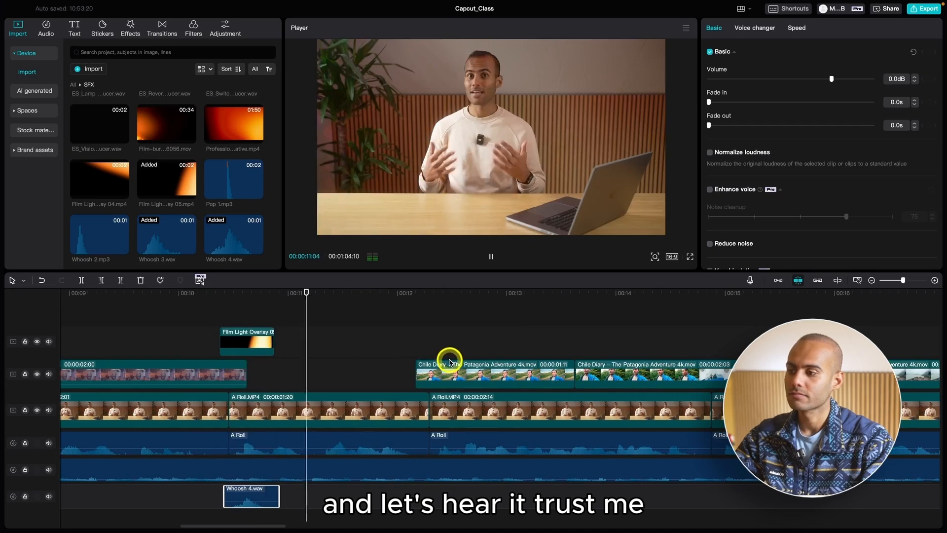
key(space)
key(super+equal)
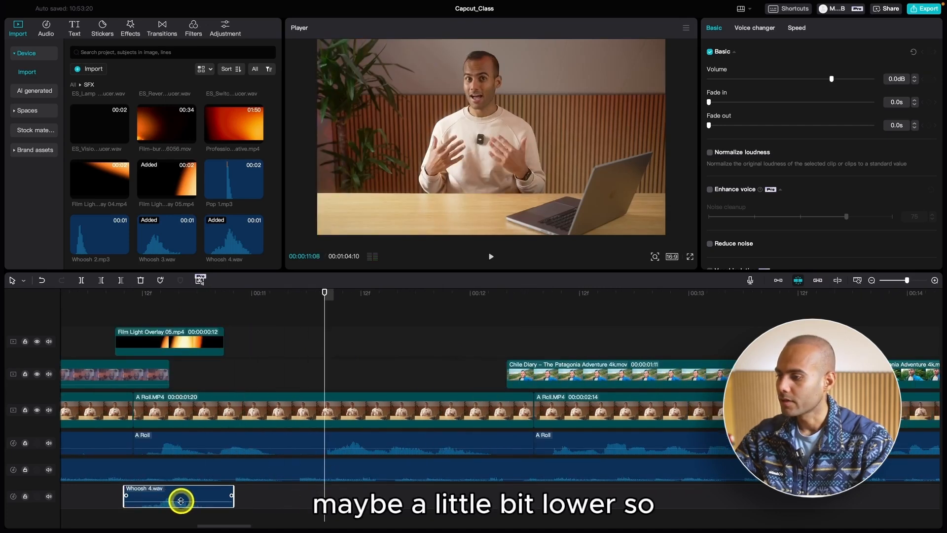
key(super+minus)
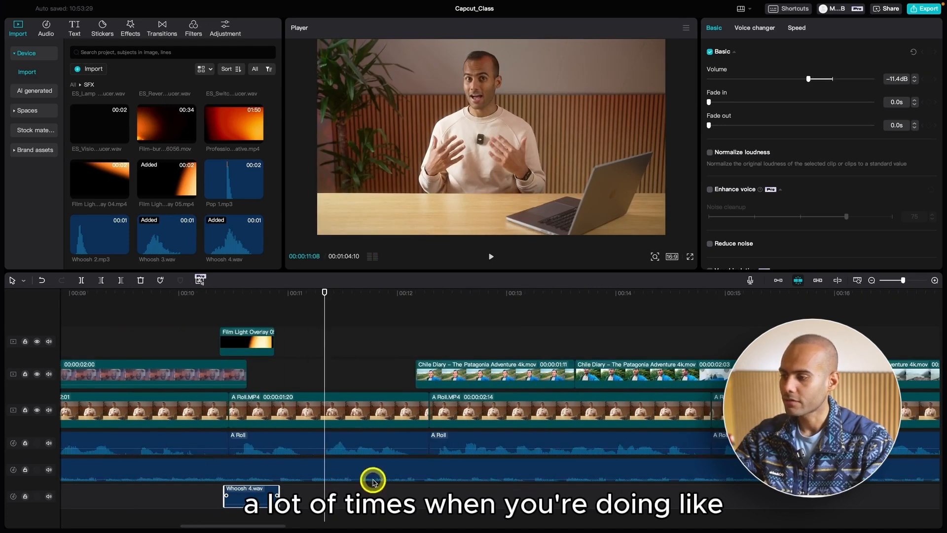
Play the edit from the beginning into the first Chile Diary clip to review the transitions and sound effects
key(super+minus)
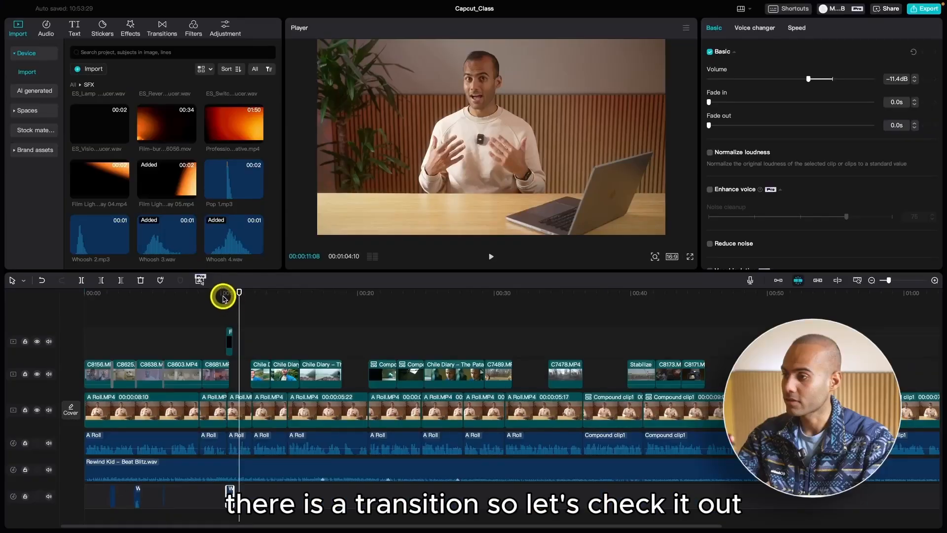
drag(223, 296, 0, 323)
key(space)
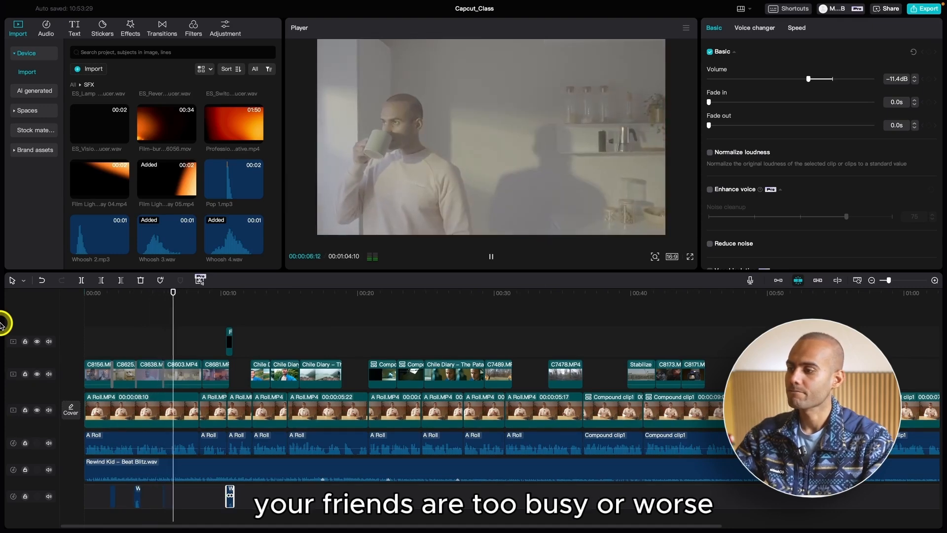
key(super+equal)
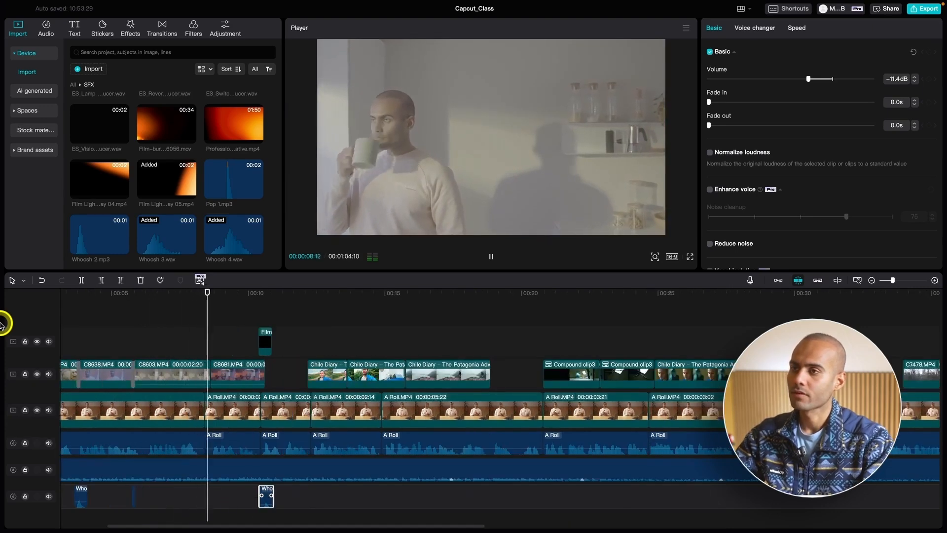
key(super+equal)
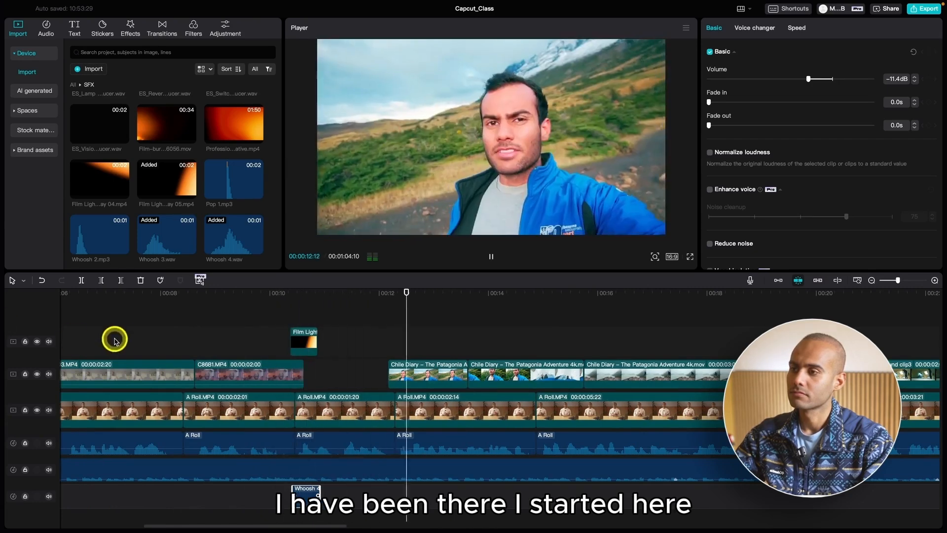
Add scale and position keyframes at 00:00:11:06 to the A Roll.MP4 clip that follows C8681.MP4
click(298, 295)
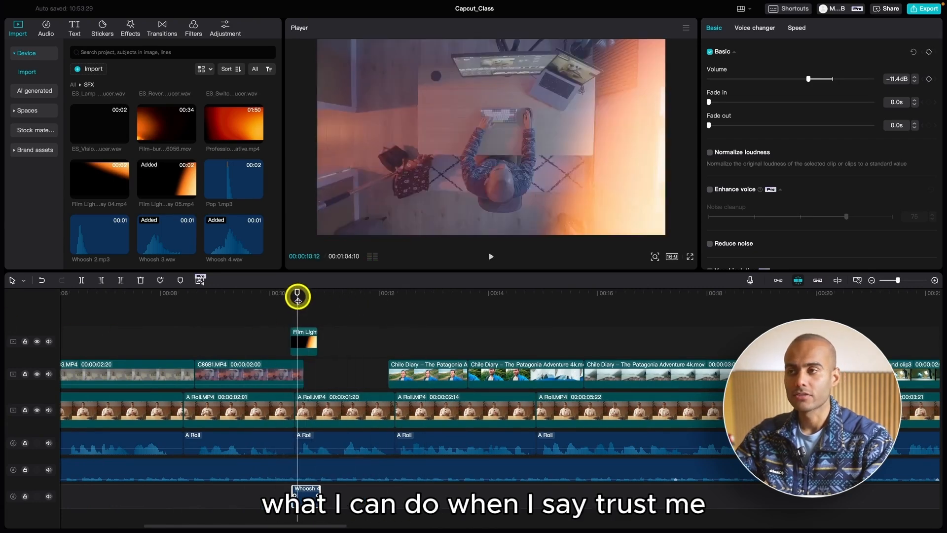
drag(298, 300, 298, 333)
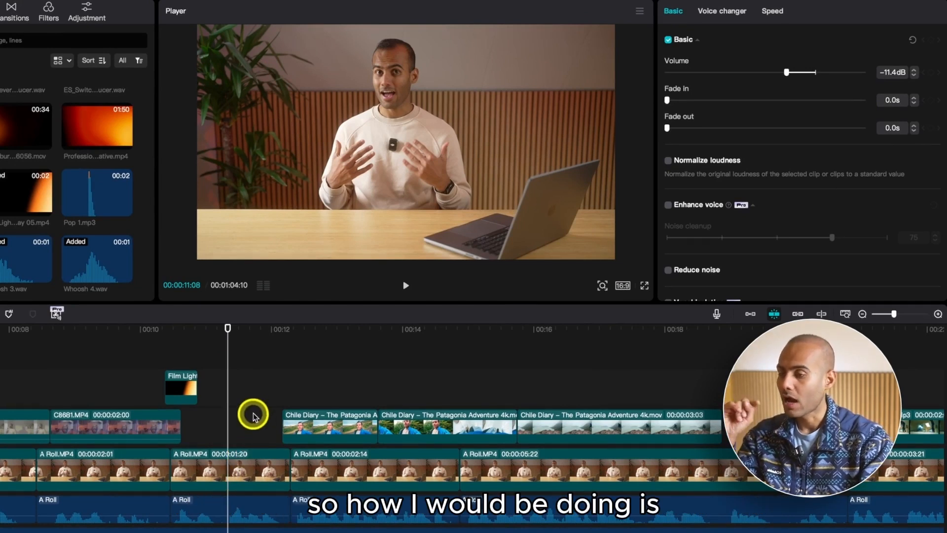
drag(208, 337, 223, 339)
click(243, 456)
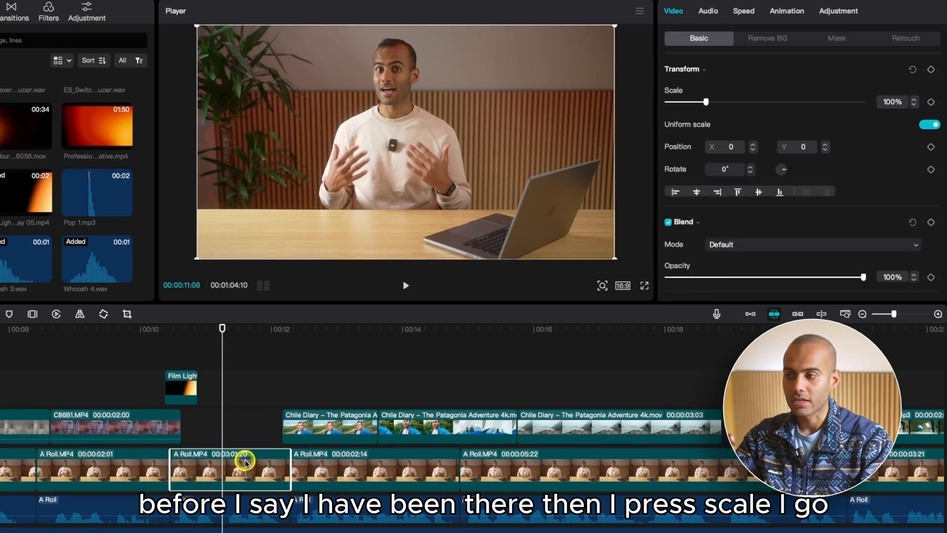
click(931, 102)
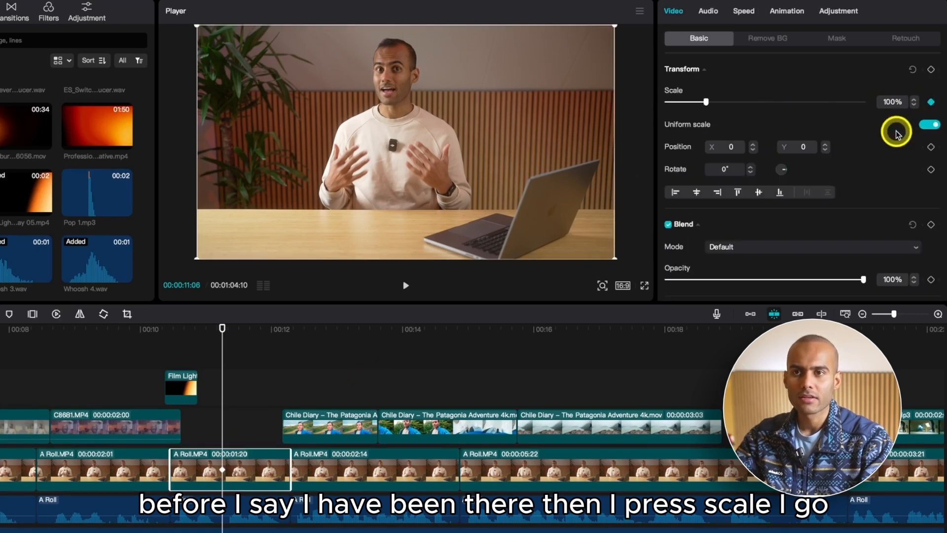
click(931, 147)
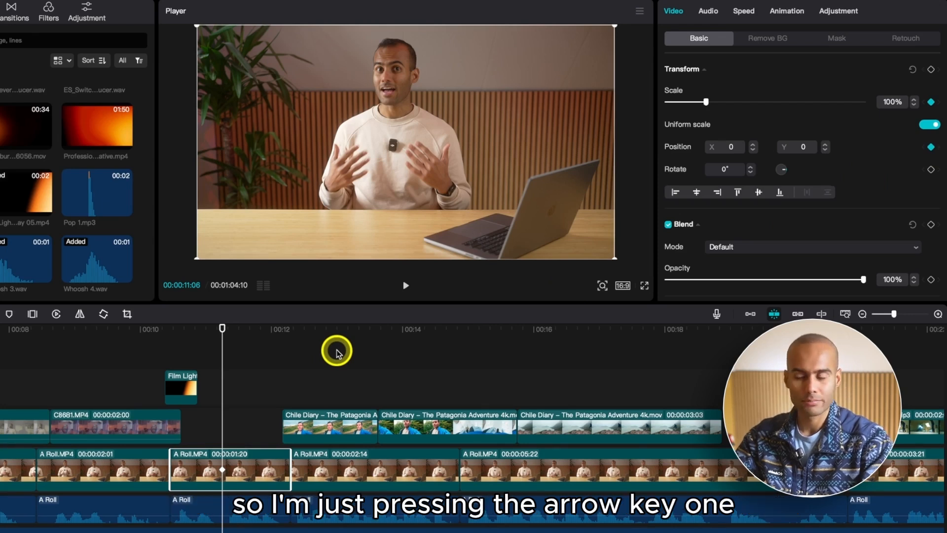
Three frames on, at 00:00:11:09, keyframe the A-roll clip's scale to 128% and its position to about X −35, Y −179
key(Right)
key(Right)
key(Right)
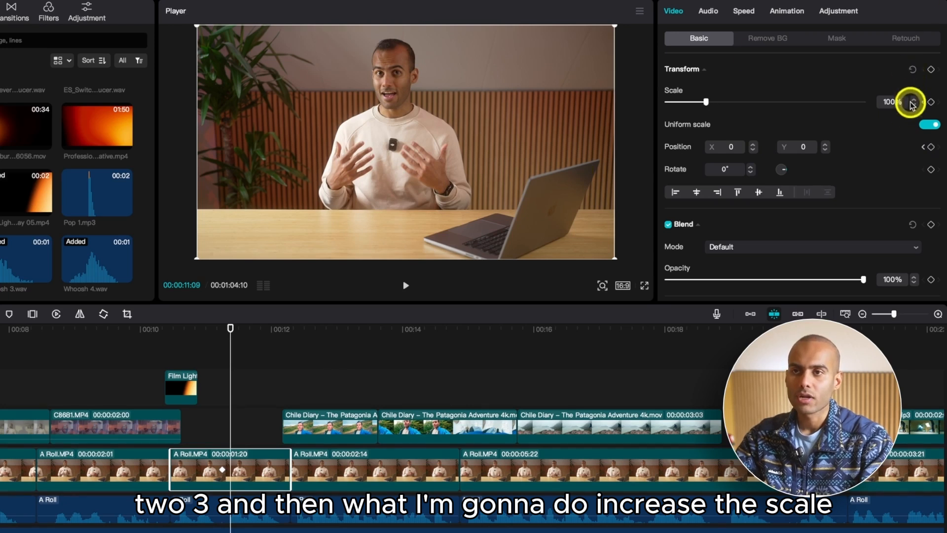
drag(705, 101, 717, 101)
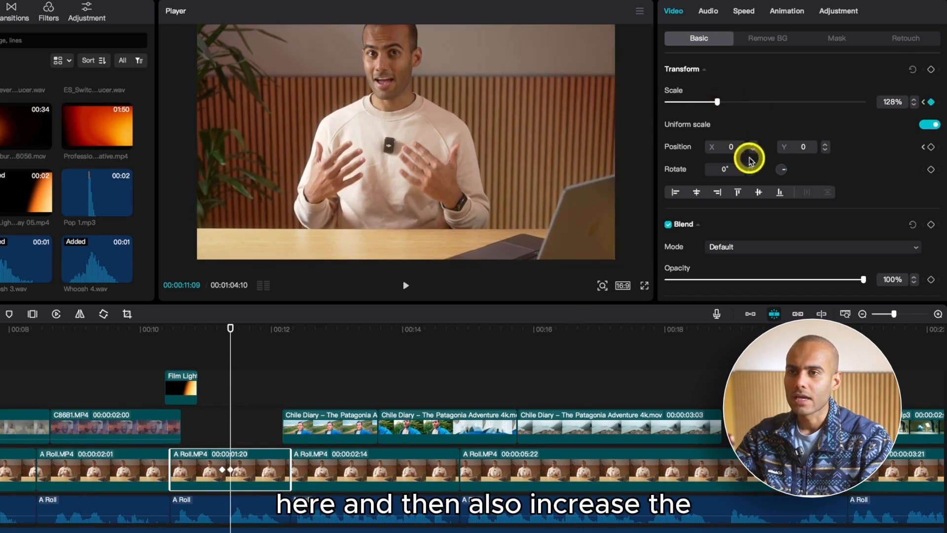
click(807, 146)
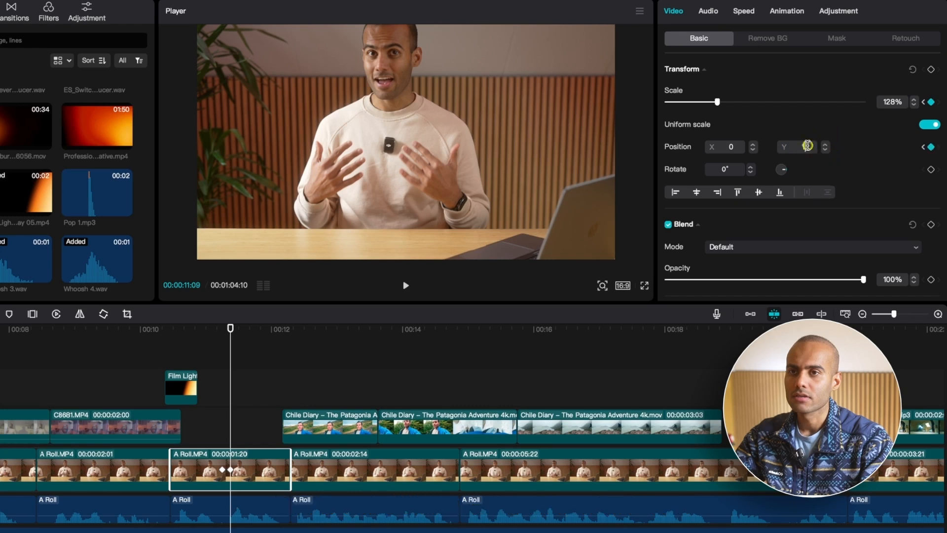
drag(422, 122, 419, 142)
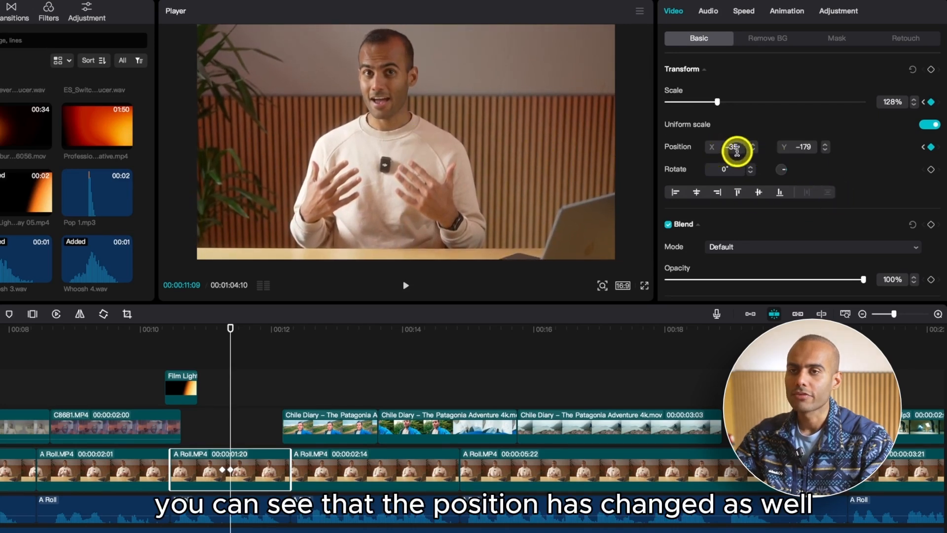
Compare the scale and position values at the A-roll clip's keyframes at 00:00:11:06 and 00:00:11:09
scroll(257, 457, up, 5)
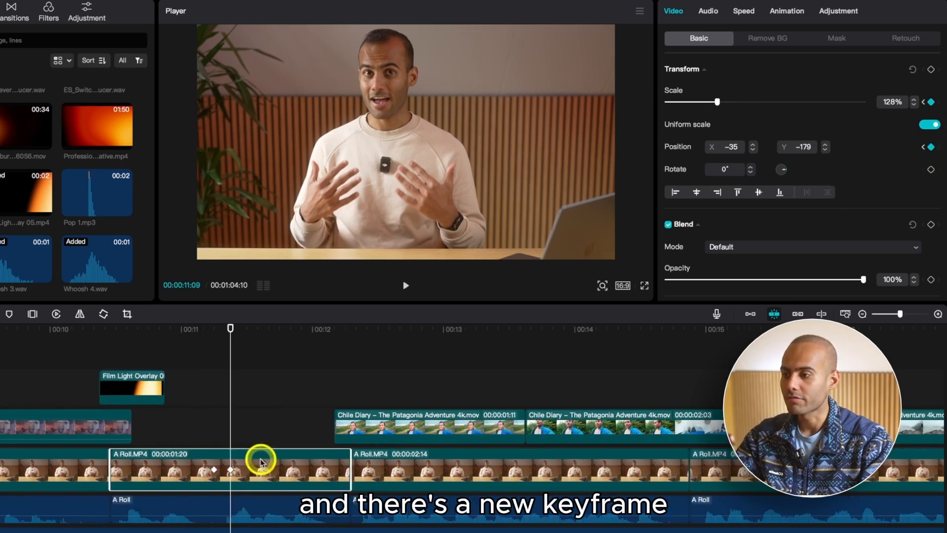
scroll(287, 488, up, 2)
click(164, 469)
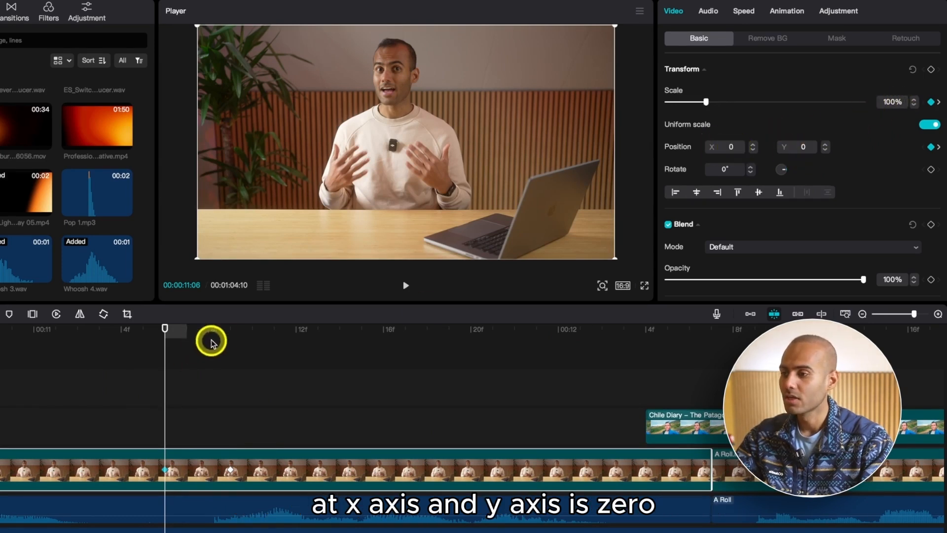
click(227, 332)
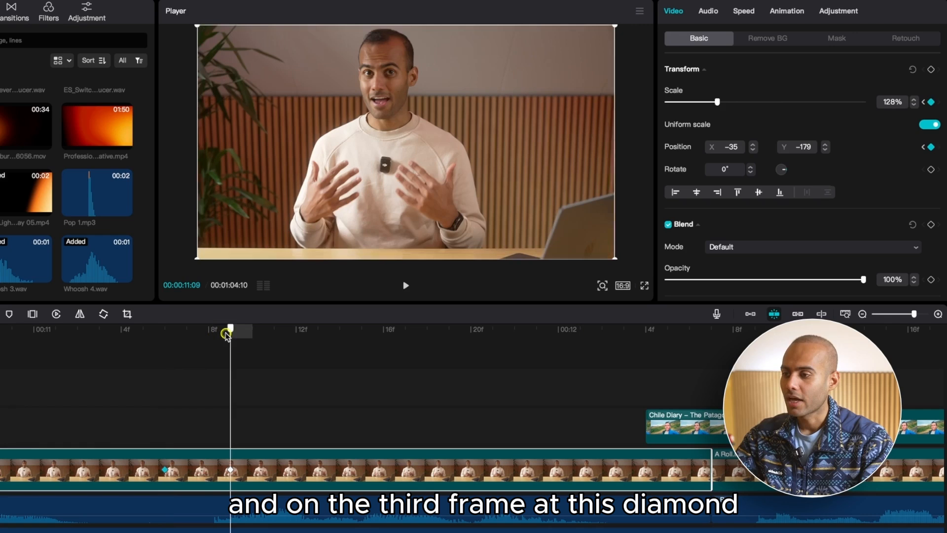
click(229, 470)
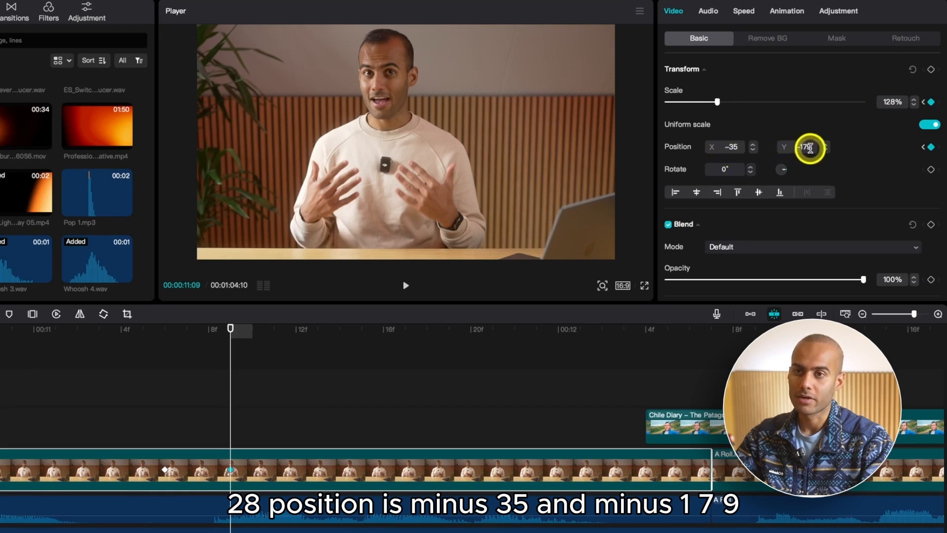
Play the A-roll clip across its two keyframes to check the quick zoom-in
key(super+minus)
key(super+minus)
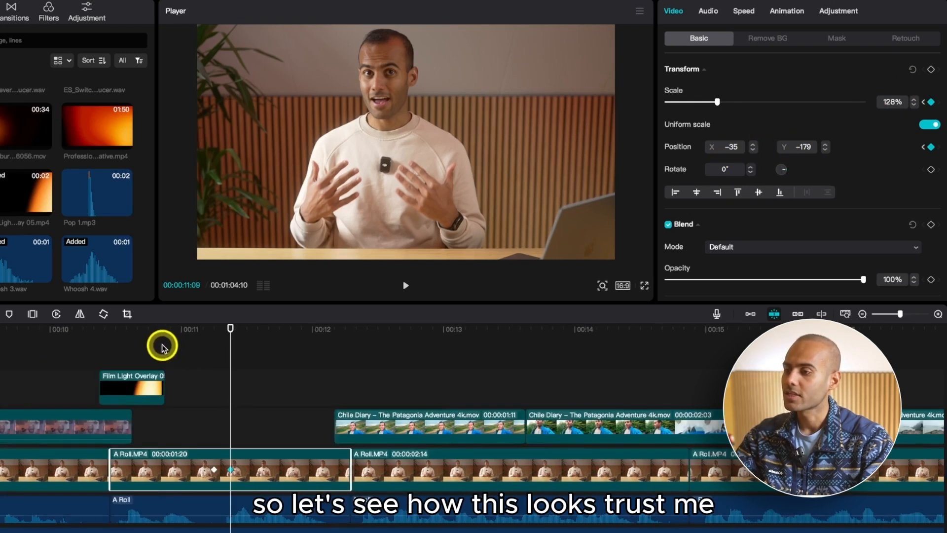
click(46, 334)
key(space)
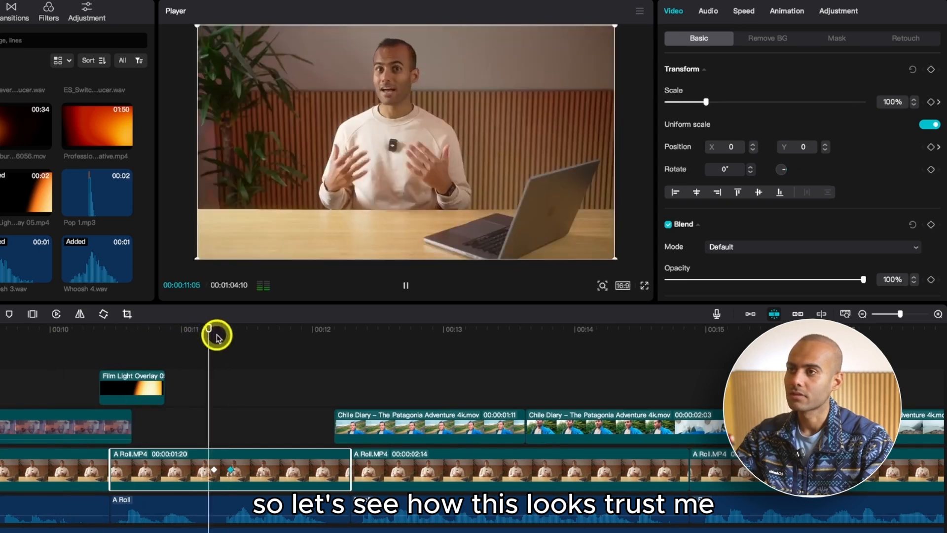
click(174, 333)
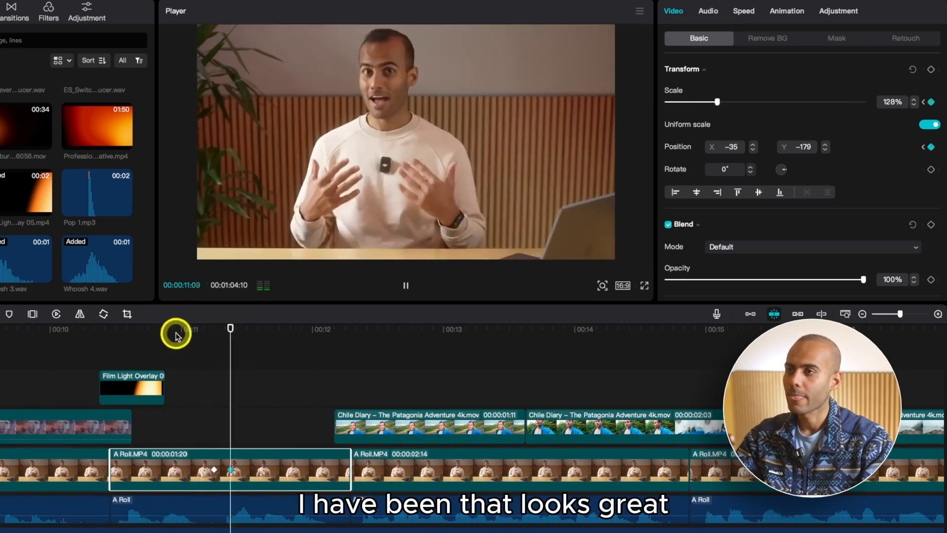
key(space)
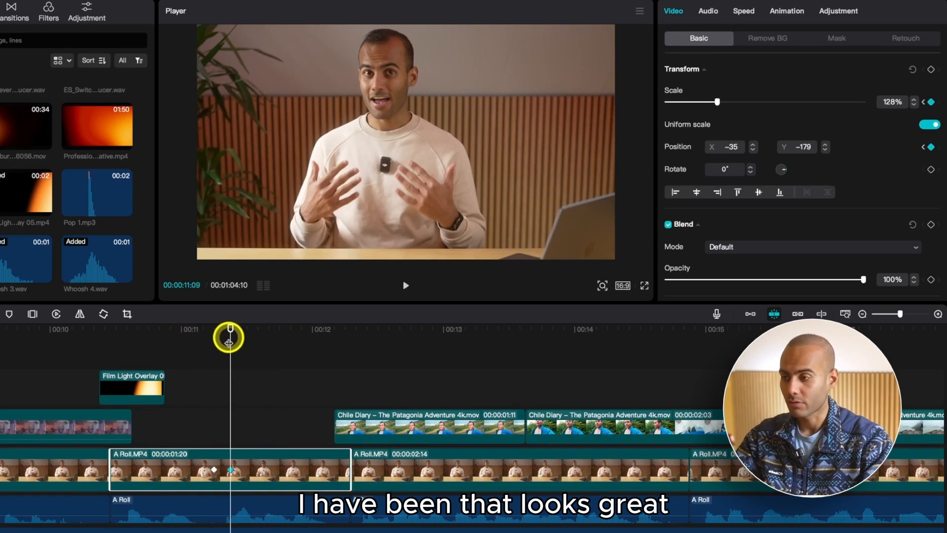
Search the video effects for "motion blur" and apply the Motion Blur effect to the keyframed A-roll clip
key(Left)
key(Left)
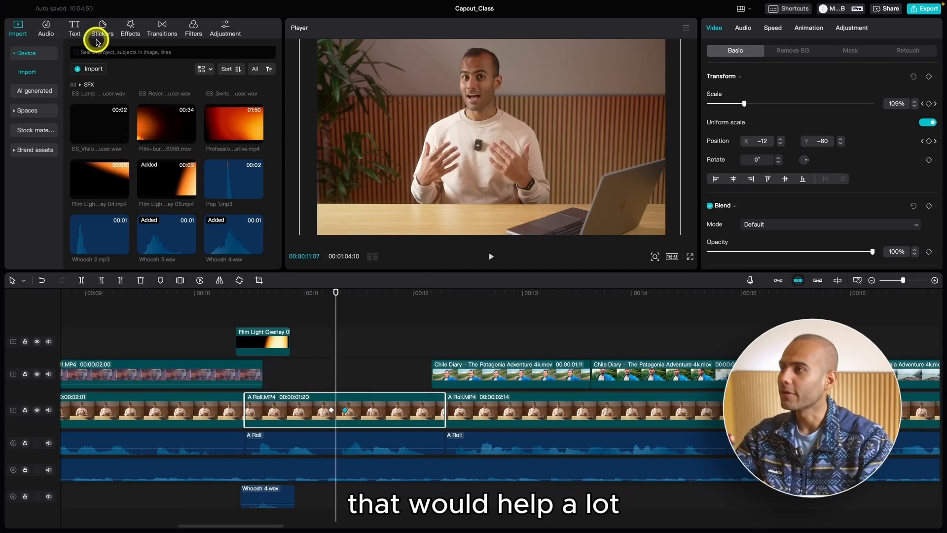
click(124, 32)
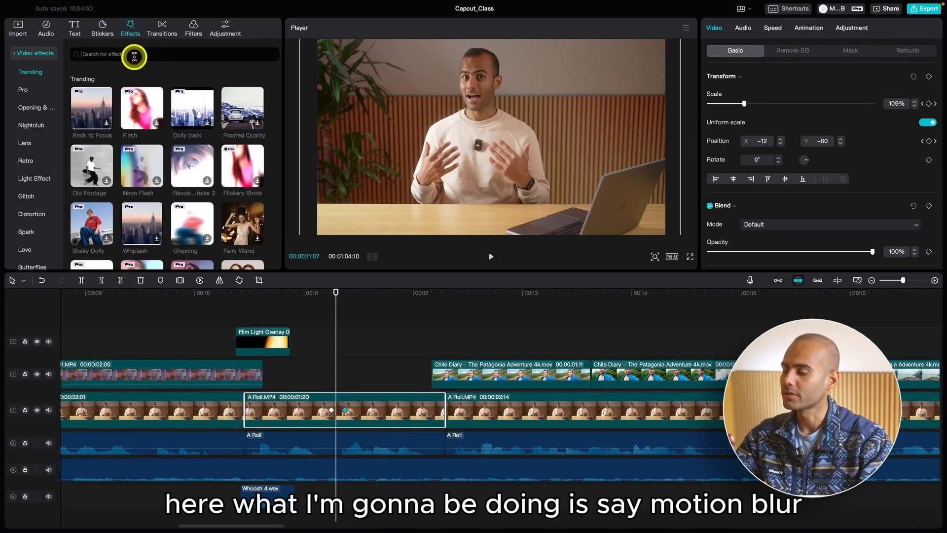
click(134, 55)
text(m)
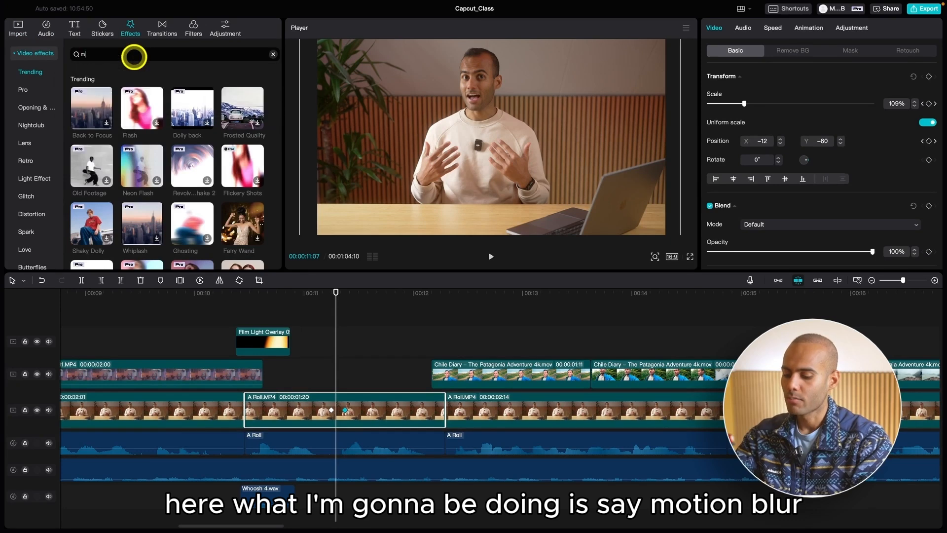
text(otion blur)
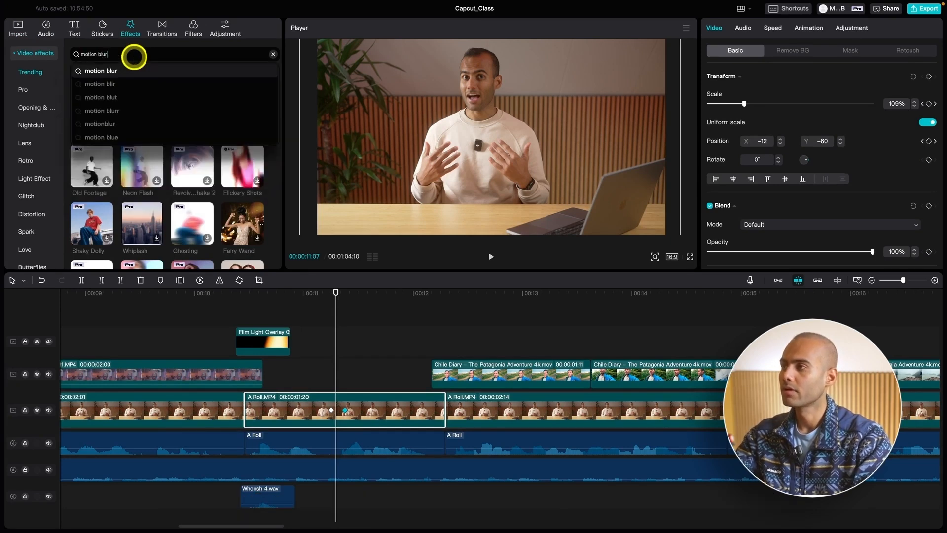
key(Return)
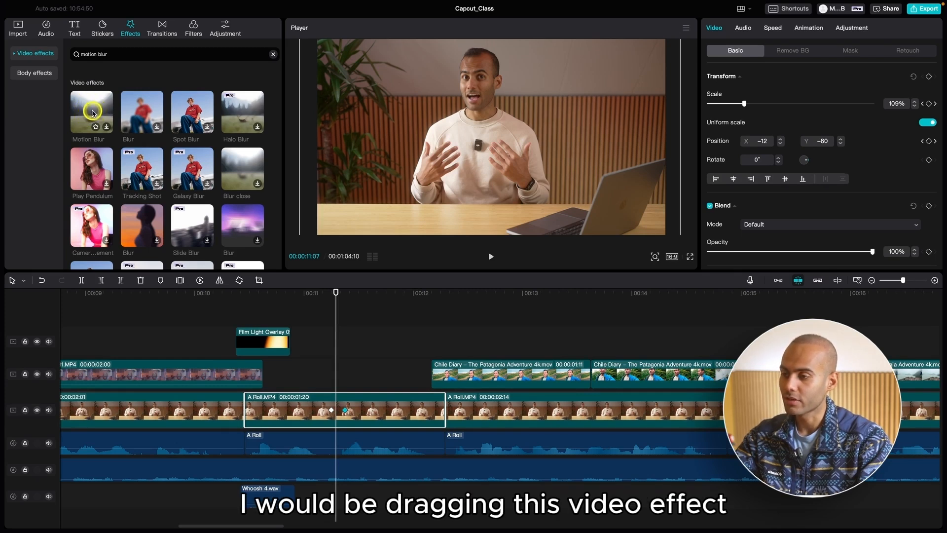
drag(93, 112, 324, 410)
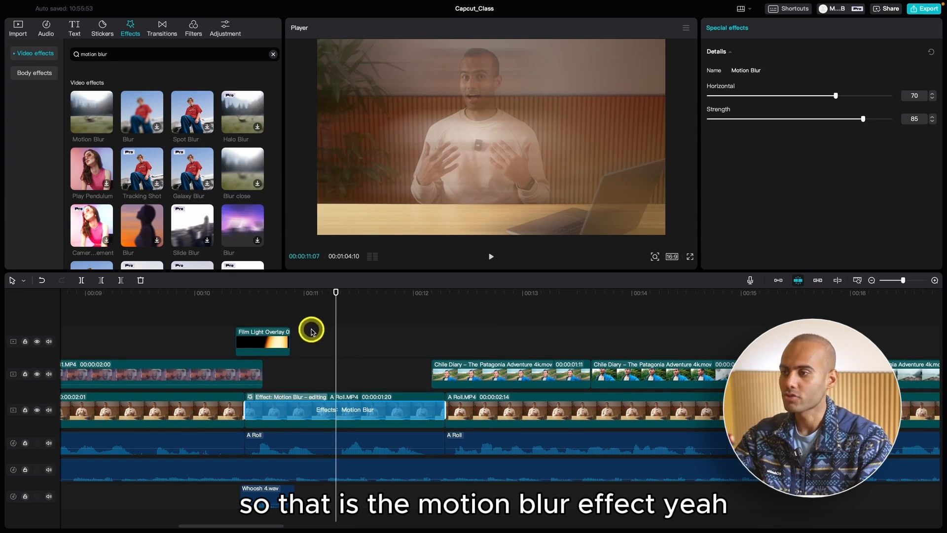
Trim the start of the A-roll clip's Motion Blur effect to the first zoom keyframe at 00:00:11:06
click(302, 296)
drag(302, 302, 336, 304)
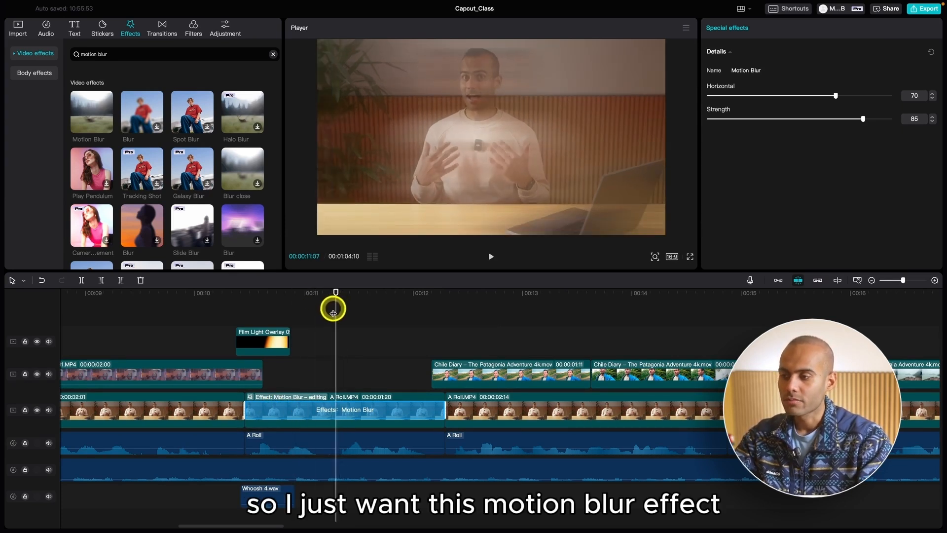
click(383, 399)
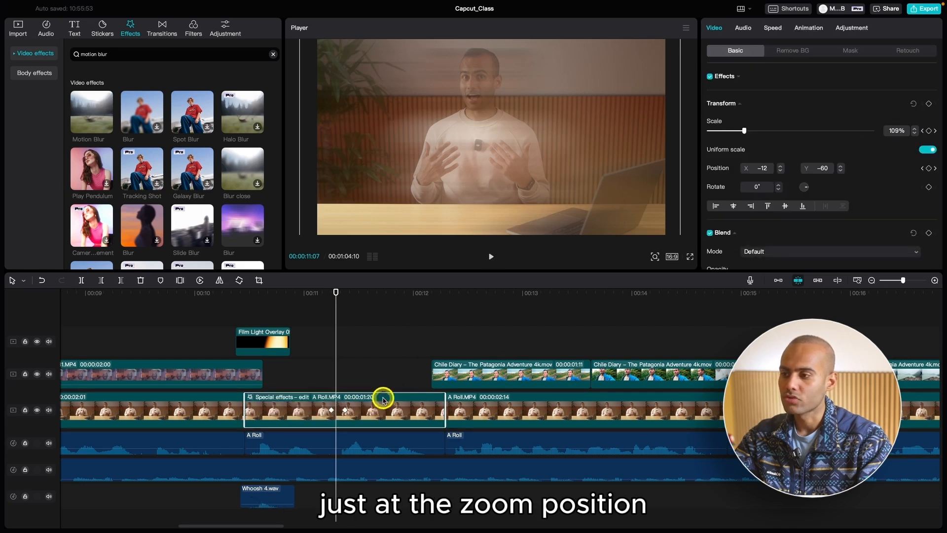
drag(335, 298, 335, 303)
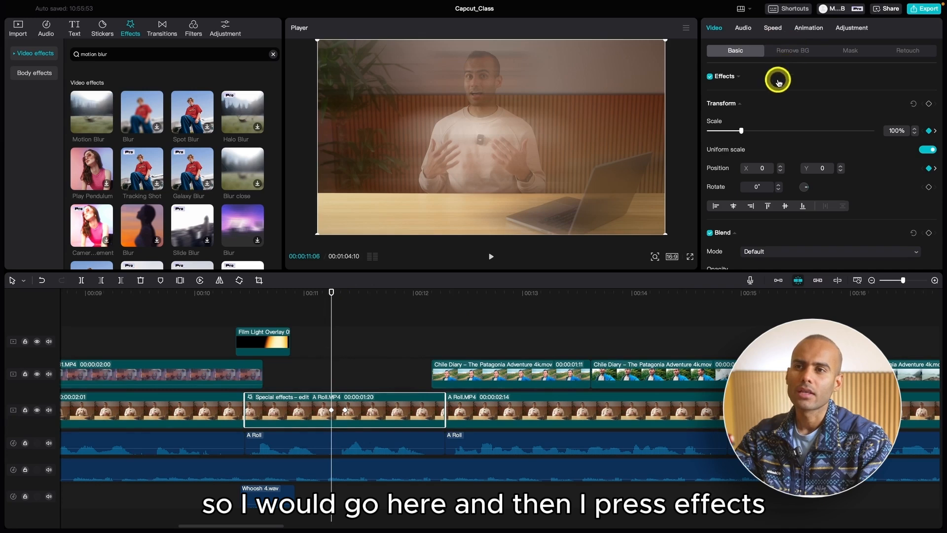
click(731, 78)
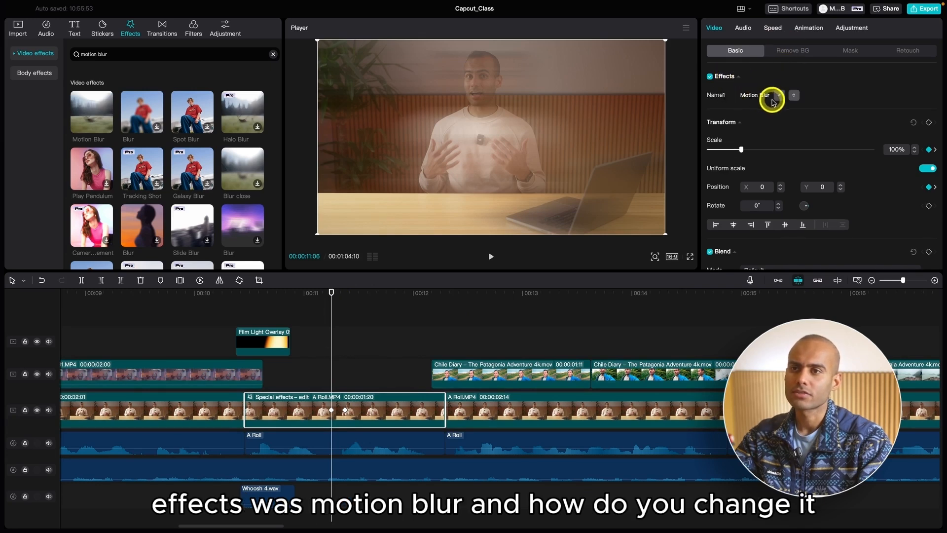
click(779, 96)
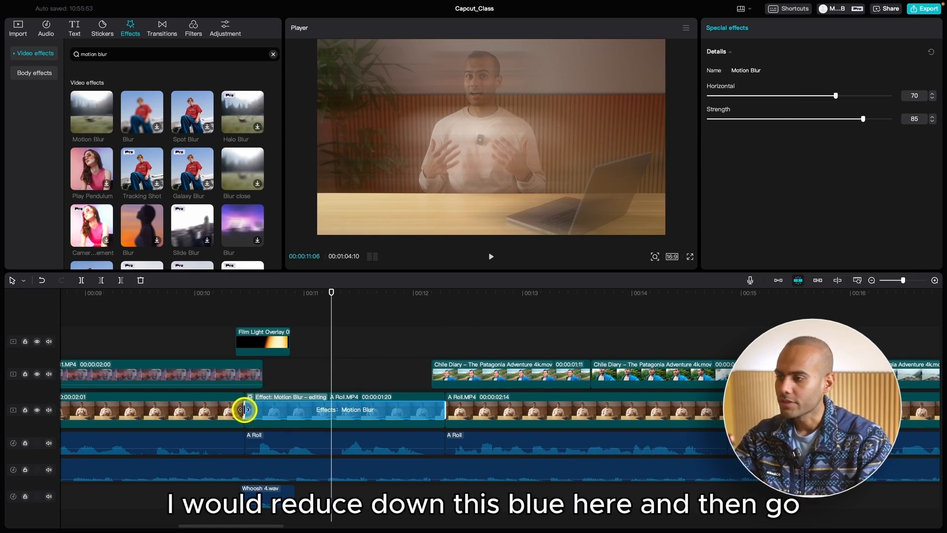
drag(245, 410, 332, 414)
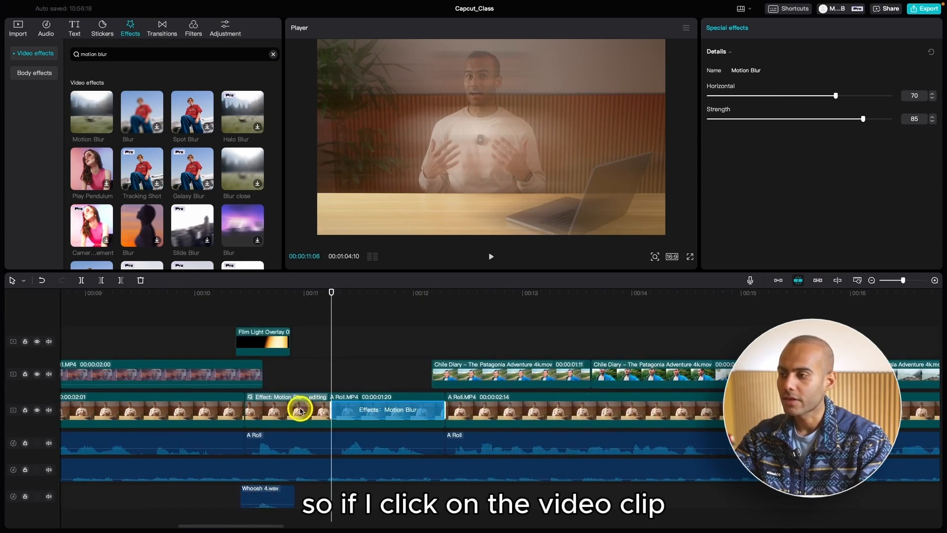
click(294, 411)
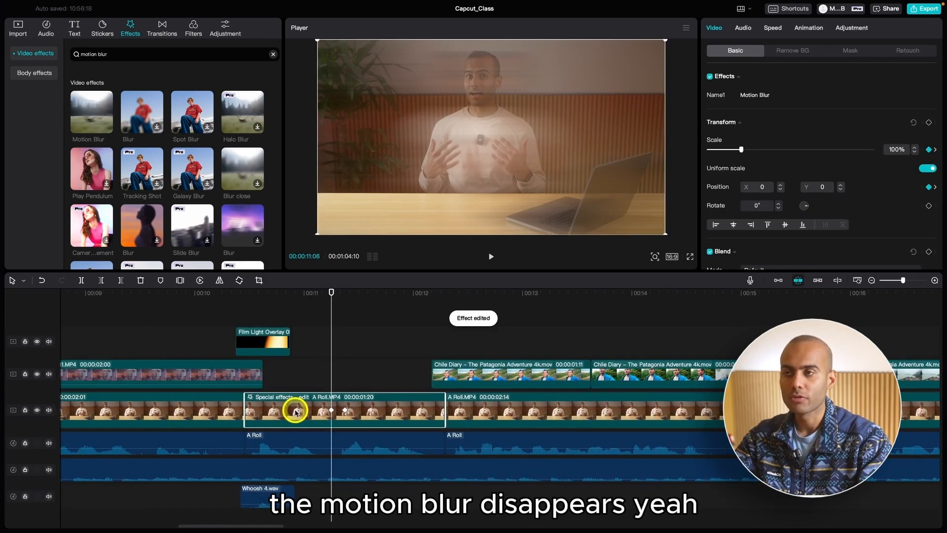
Trim the end of the Motion Blur effect to the second zoom keyframe at 00:00:11:09
key(super+equal)
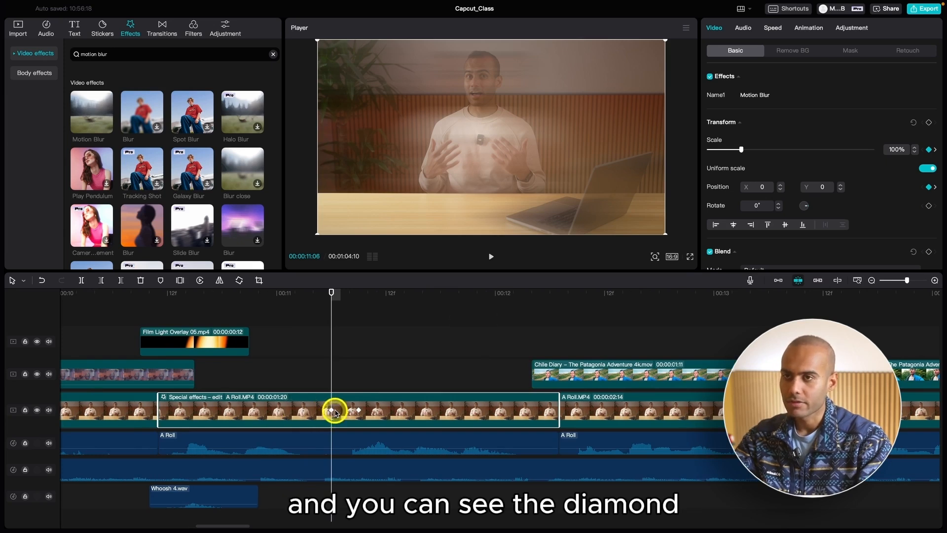
key(Right)
key(Right)
key(Right)
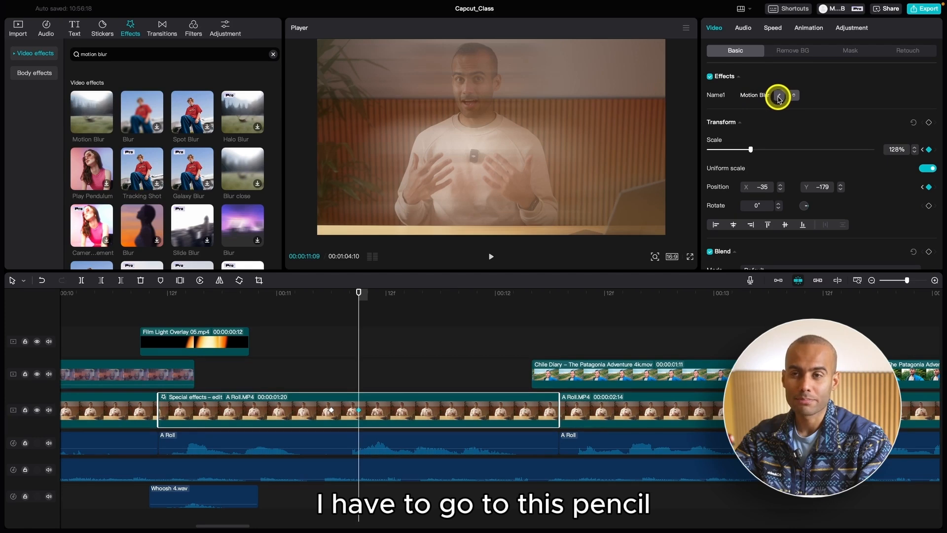
click(778, 97)
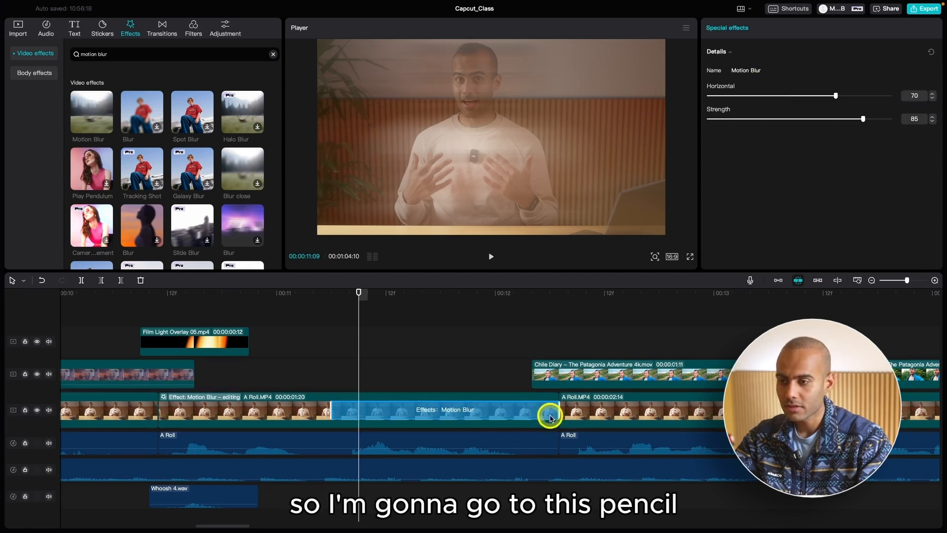
drag(540, 407, 354, 414)
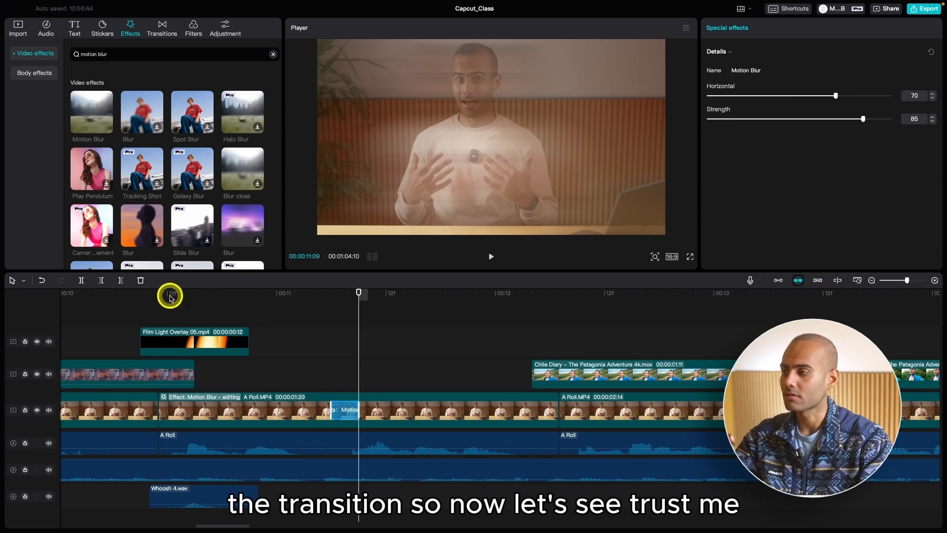
Play the timeline from about 00:00:10 through the A-roll zoom to check the trimmed motion blur
scroll(170, 313, down, 2)
click(179, 308)
key(space)
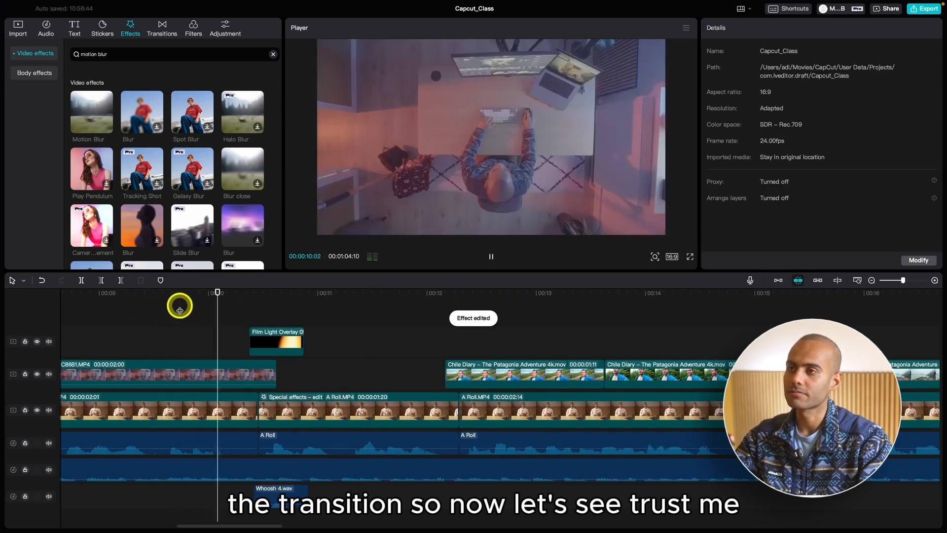
key(space)
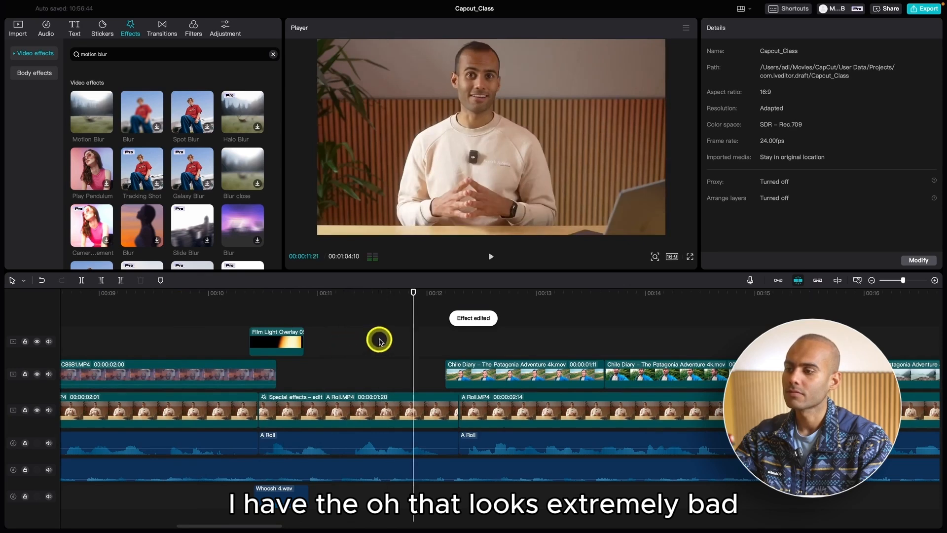
Edit the A-roll clip's Motion Blur effect, setting Horizontal to 55 and Strength to 35
scroll(378, 336, up, 2)
click(291, 393)
click(286, 305)
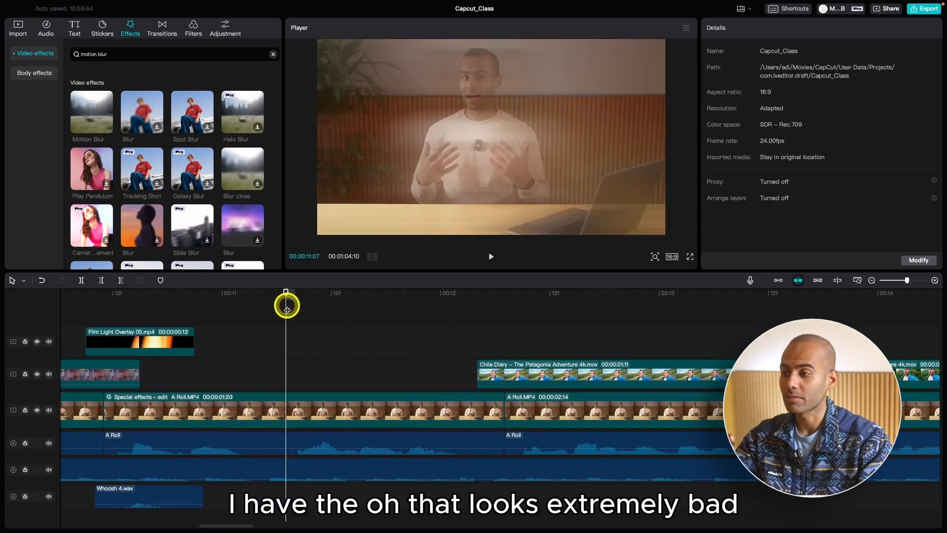
click(319, 399)
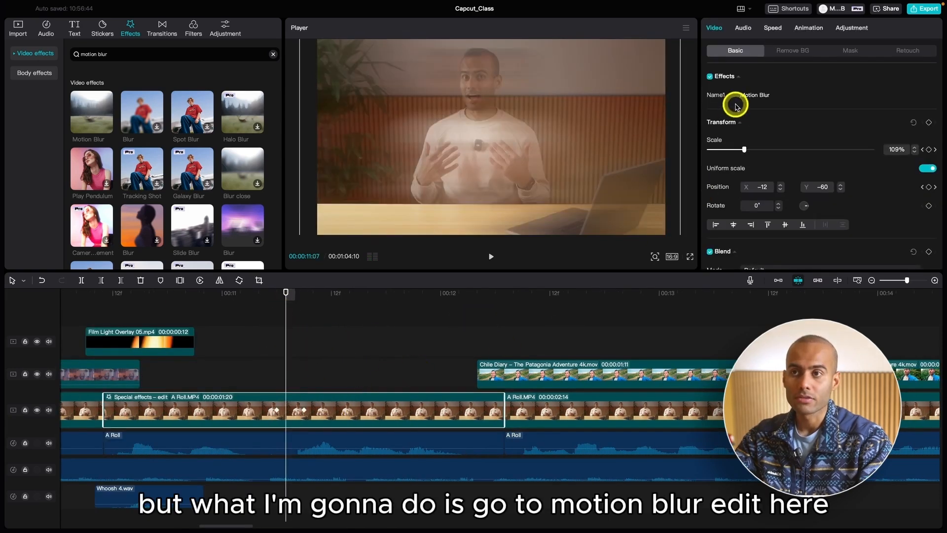
click(779, 95)
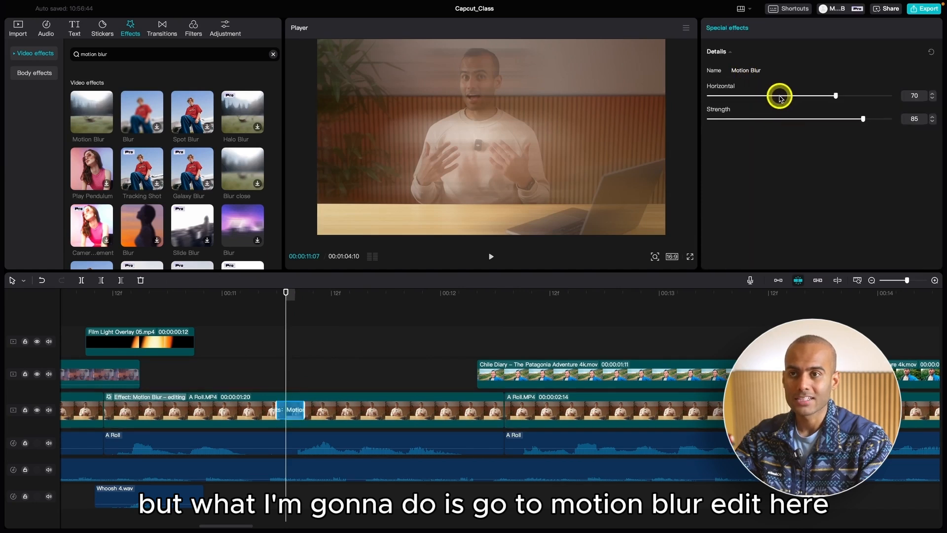
click(747, 96)
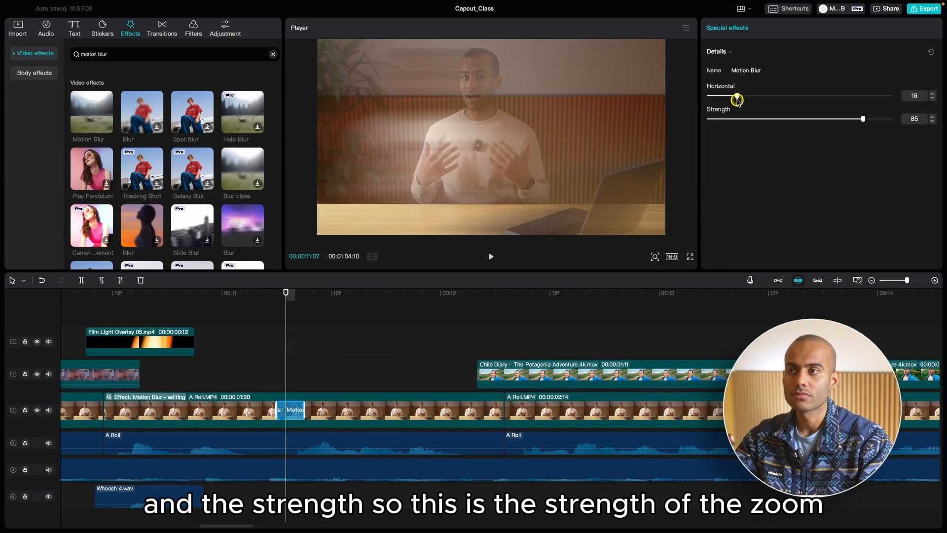
drag(738, 100, 797, 107)
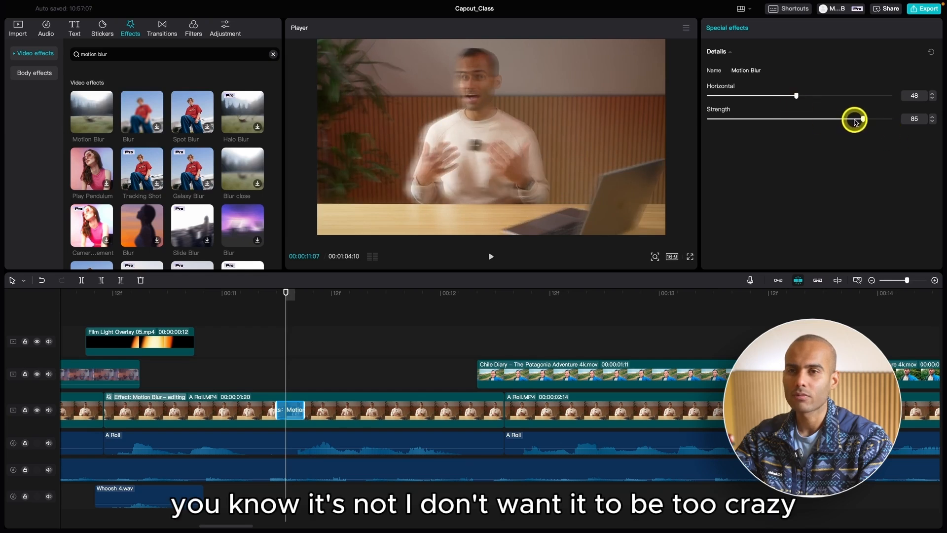
drag(800, 123, 789, 124)
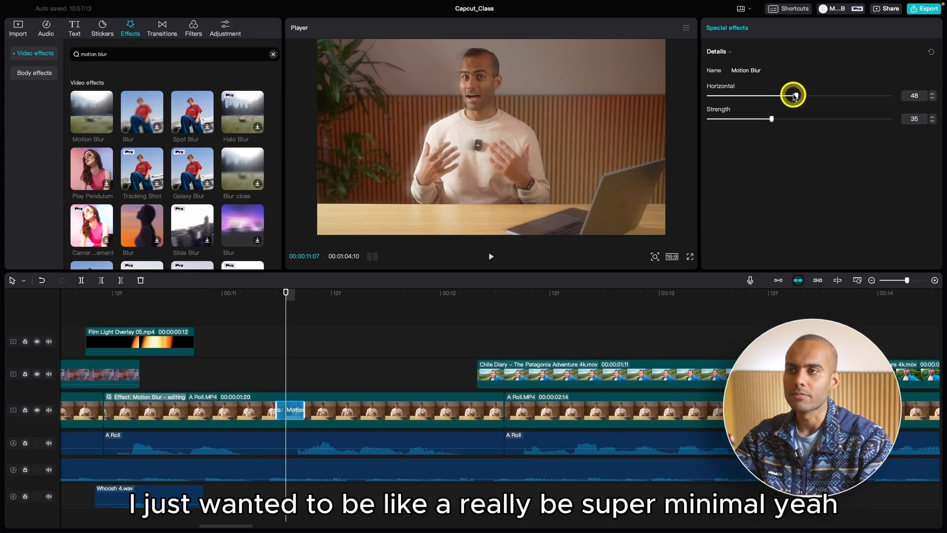
mouse_move(794, 96)
mouse_down()
mouse_move(816, 95)
mouse_move(796, 96)
mouse_move(807, 96)
mouse_up()
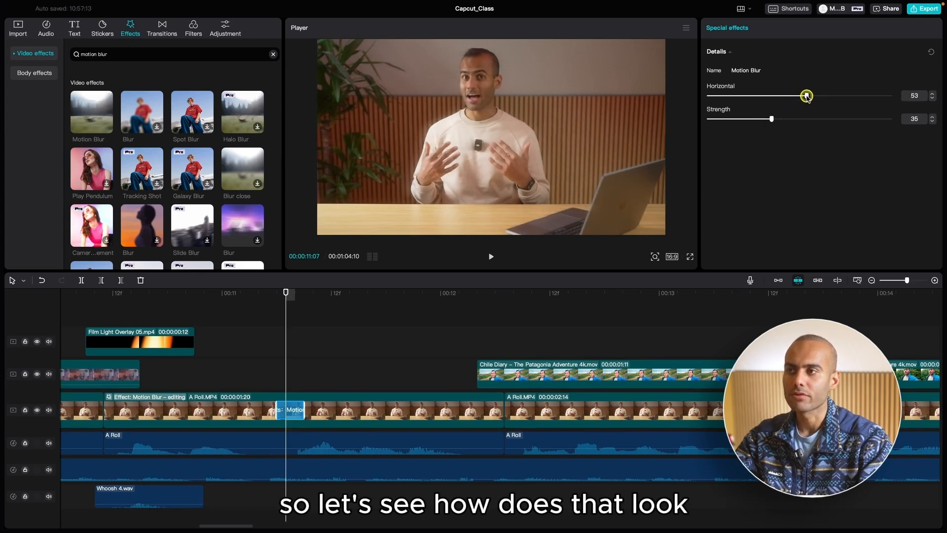
Replay the A-roll zoom several times to judge the softened motion blur in context
click(203, 304)
key(space)
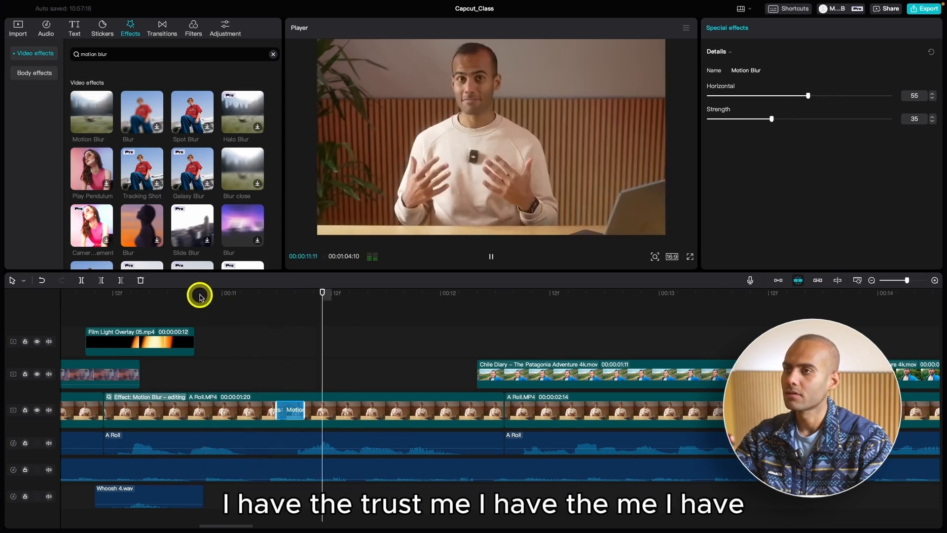
key(space)
key(super+minus)
click(233, 304)
key(space)
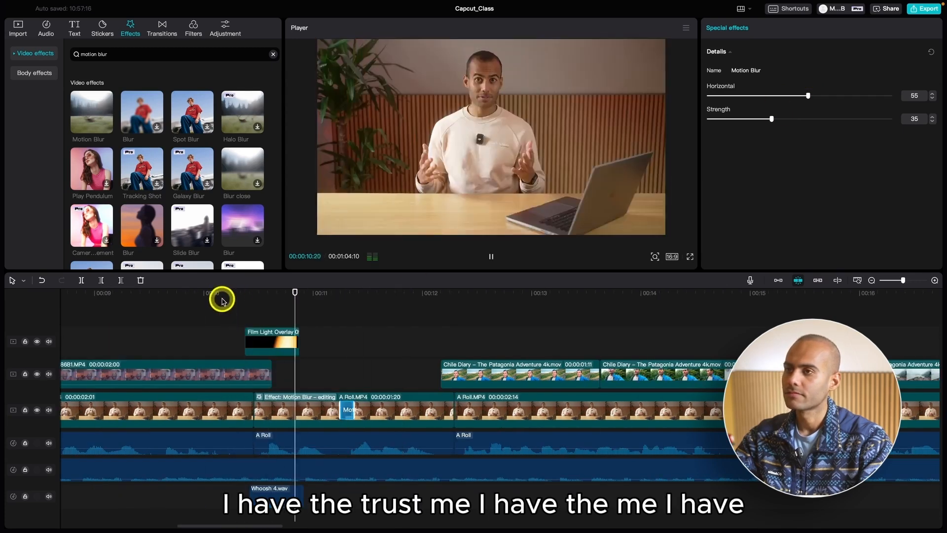
click(299, 302)
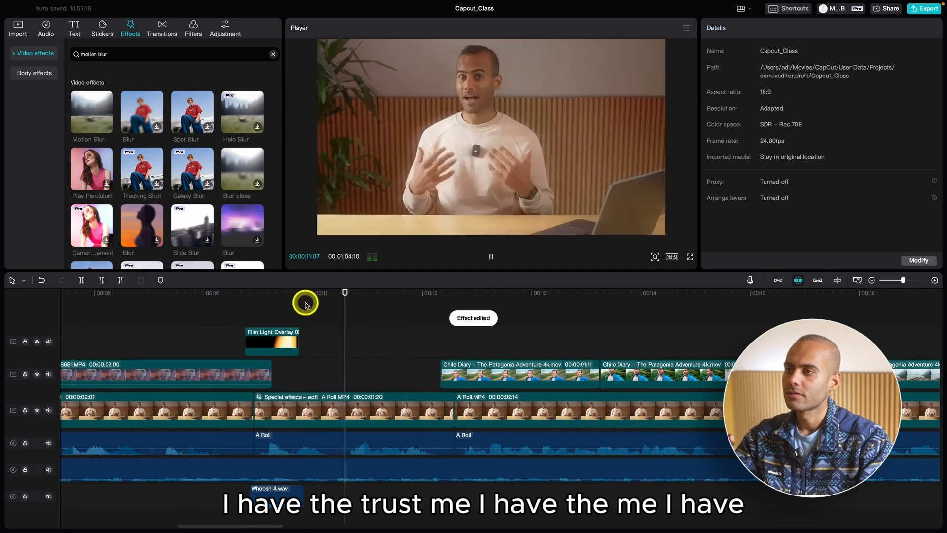
key(space)
click(195, 305)
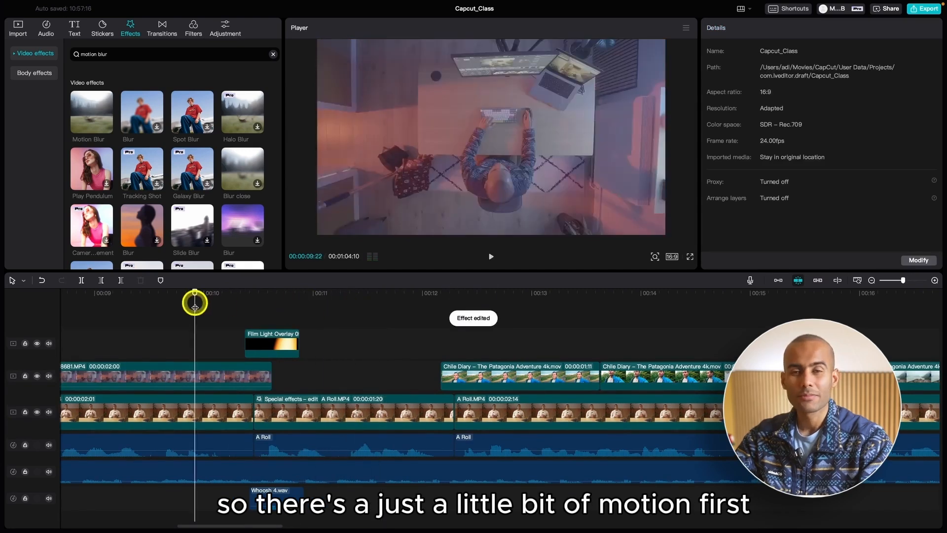
key(space)
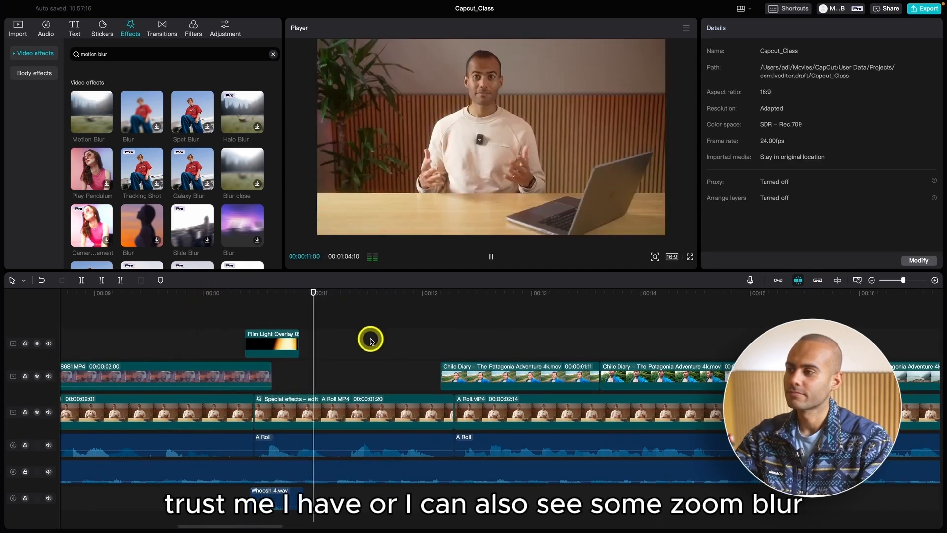
key(space)
Delete the Motion Blur effect from the keyframed A-roll clip
scroll(132, 200, down, 5)
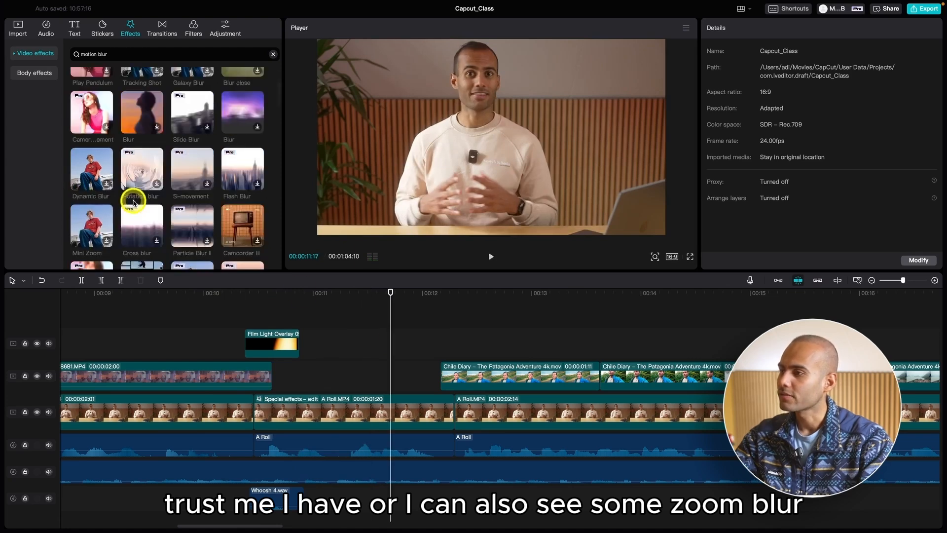
scroll(113, 206, down, 1)
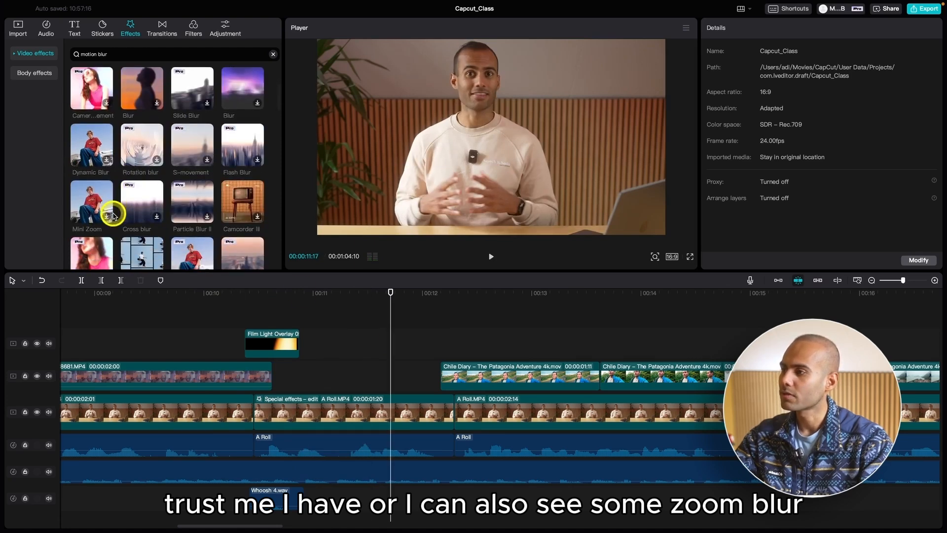
click(364, 409)
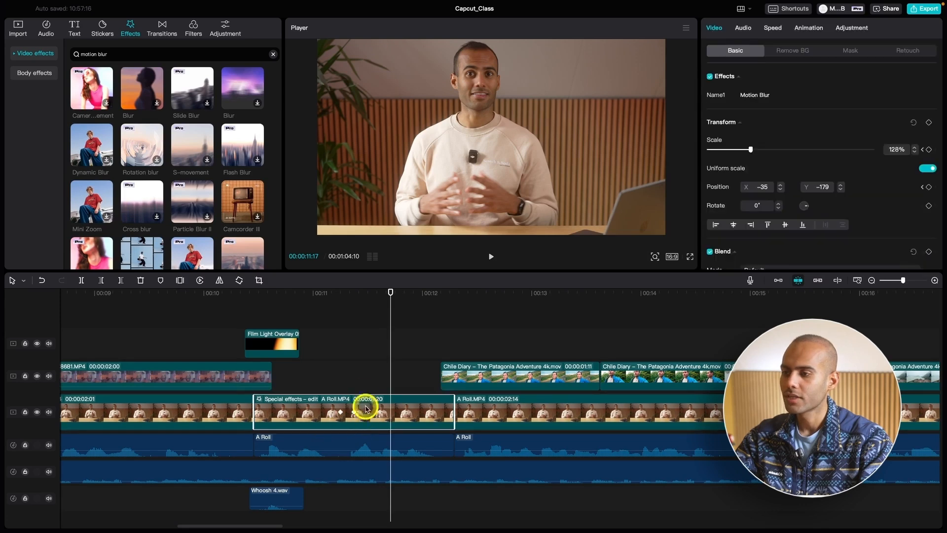
click(355, 303)
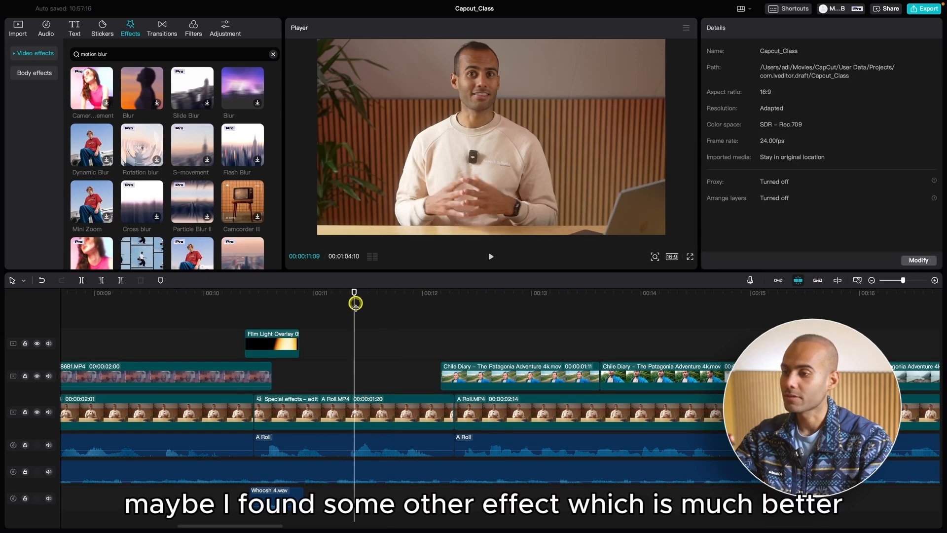
click(395, 414)
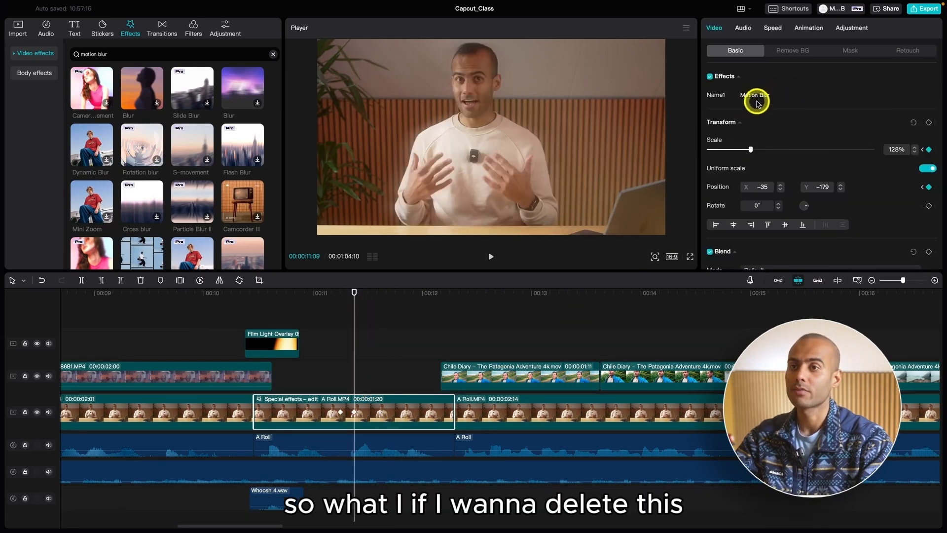
mouse_move(790, 101)
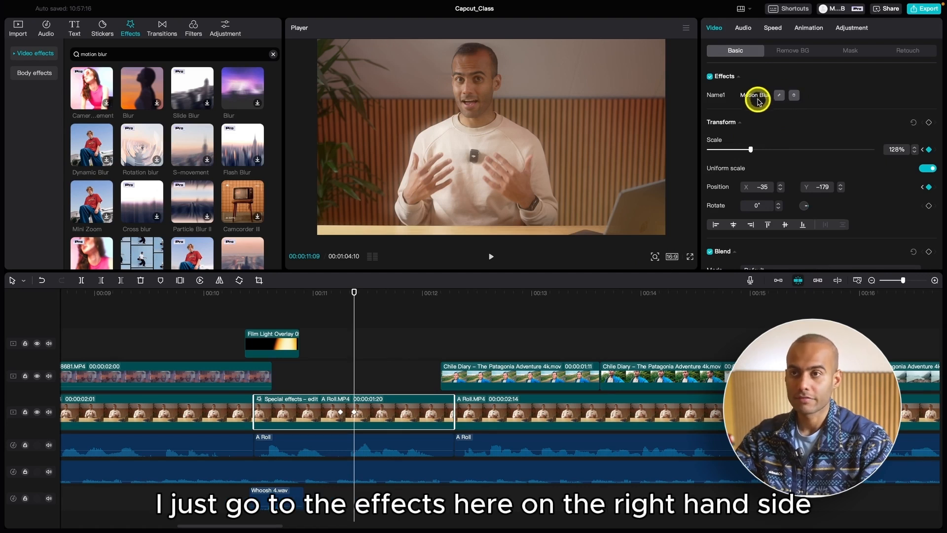
click(793, 99)
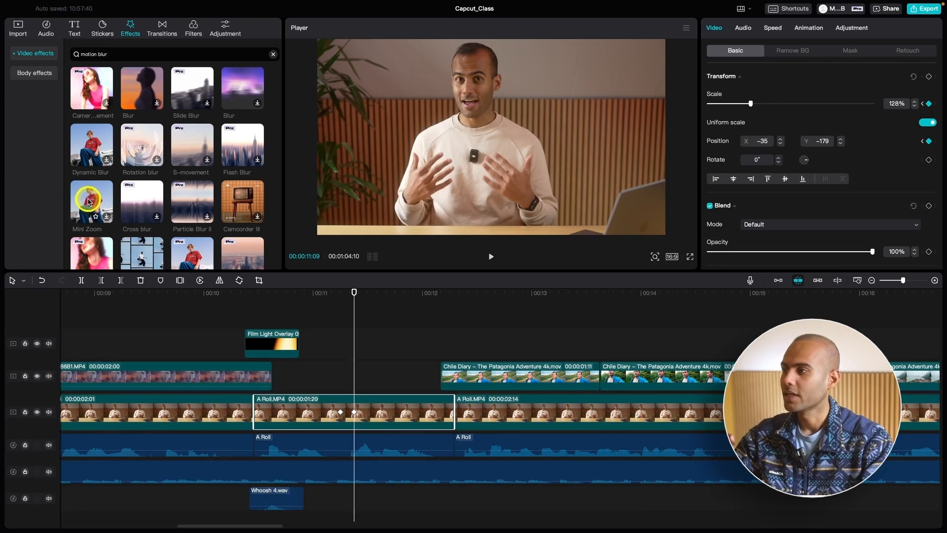
Try the Mini Zoom effect on the keyframed A-roll clip, preview it and undo it
drag(92, 199, 313, 401)
click(279, 293)
key(space)
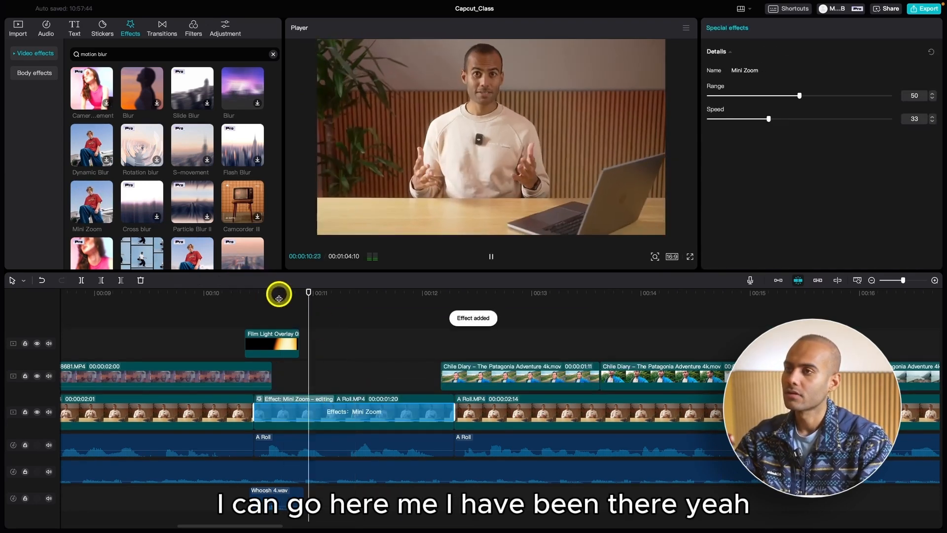
key(space)
click(354, 304)
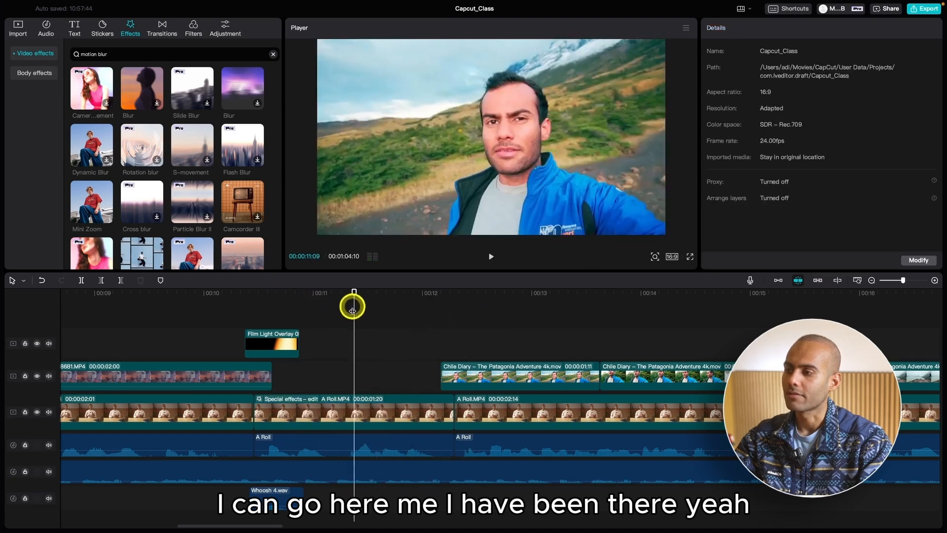
key(super+z)
Apply the Fast Zoom effect from the motion blur results to the keyframed A-roll clip and preview it
scroll(101, 212, down, 3)
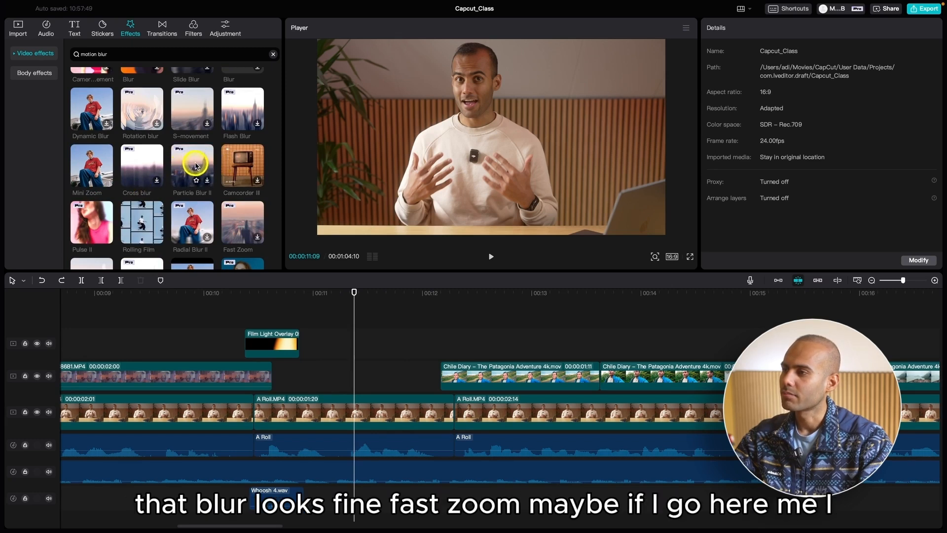
scroll(195, 172, down, 1)
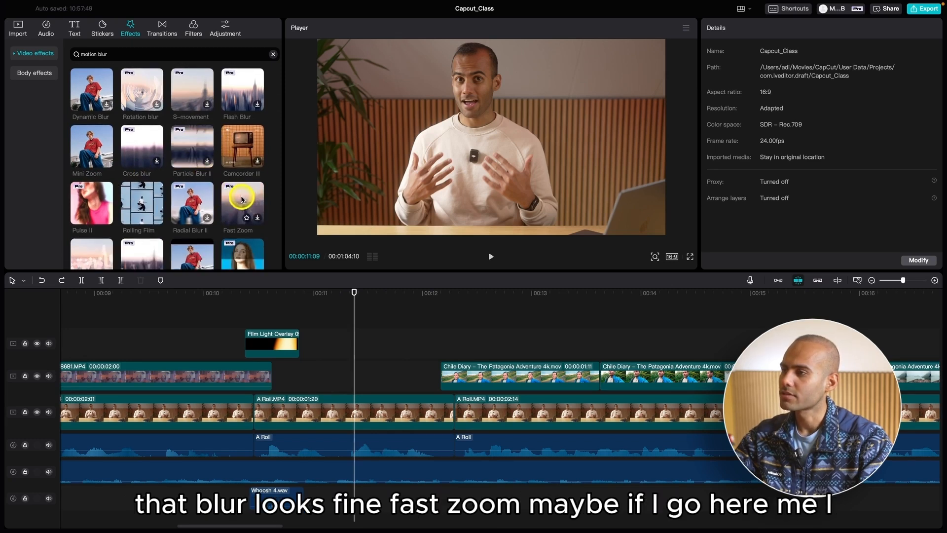
drag(246, 199, 303, 417)
click(277, 308)
key(space)
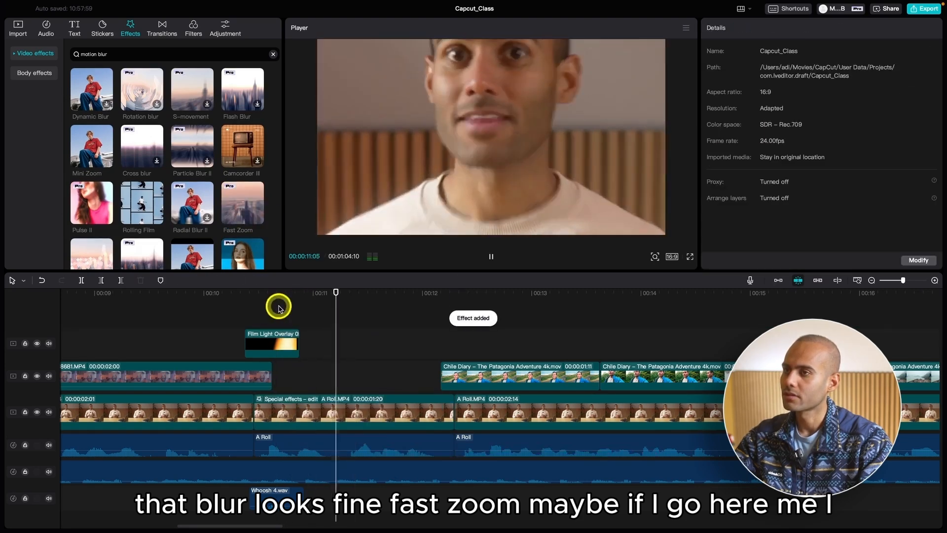
key(space)
Examine the Fast Zoom effect around the first zoom keyframe, between 00:00:11:03 and 00:00:11:07
click(328, 309)
click(377, 425)
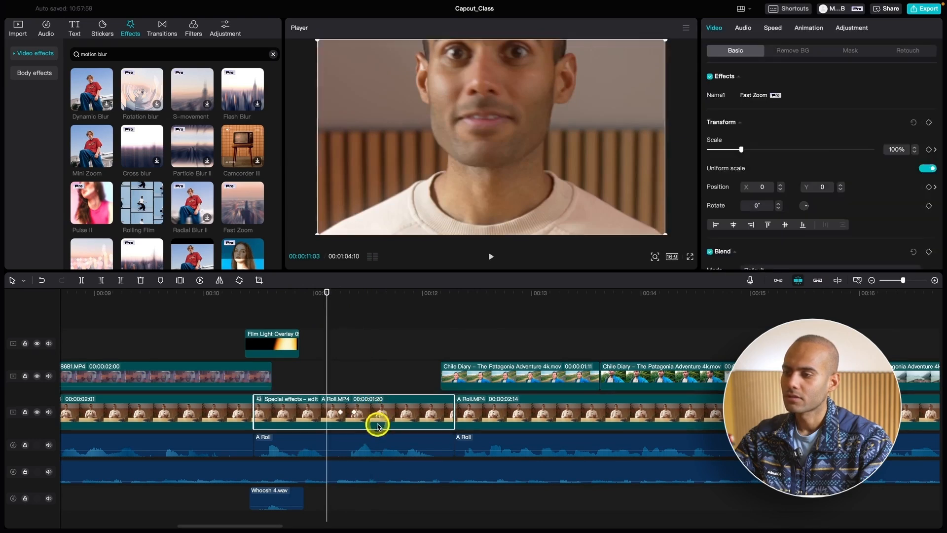
key(space)
key(space)
click(345, 305)
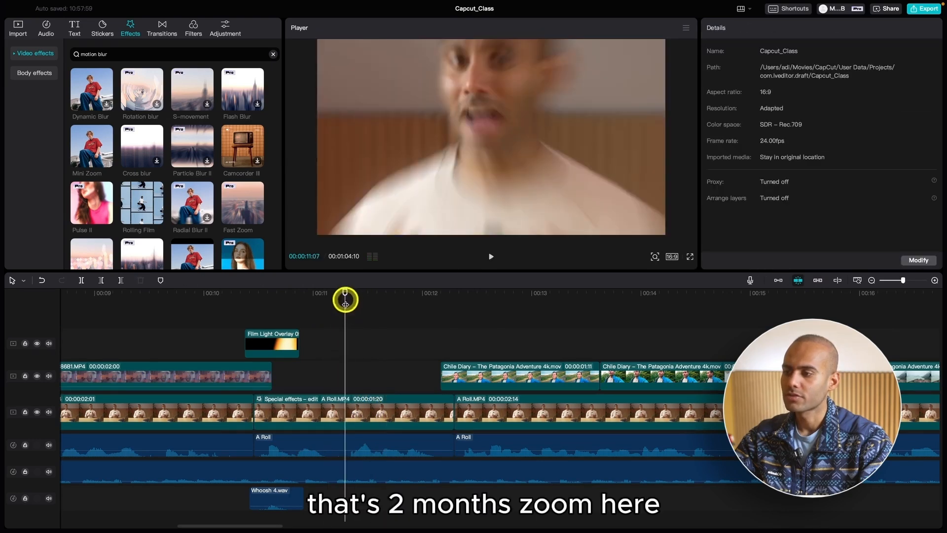
drag(345, 302, 339, 306)
Edit the A-roll clip's Fast Zoom effect, setting Strength to 15 and Speed to 49
click(382, 411)
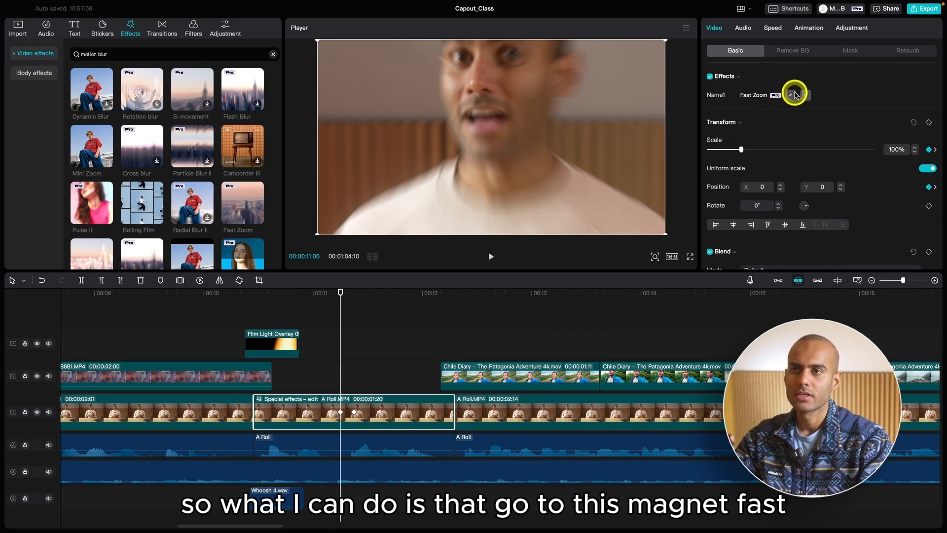
click(791, 92)
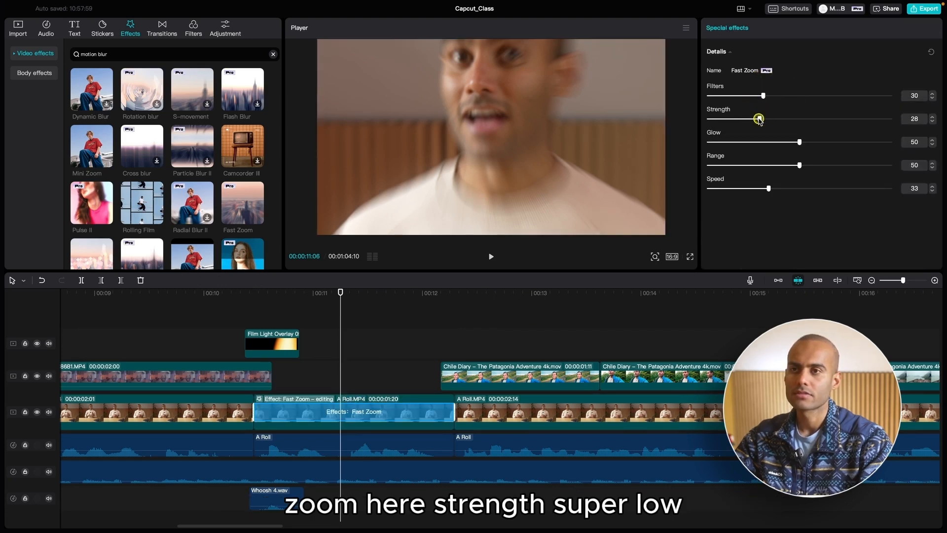
drag(758, 119, 727, 120)
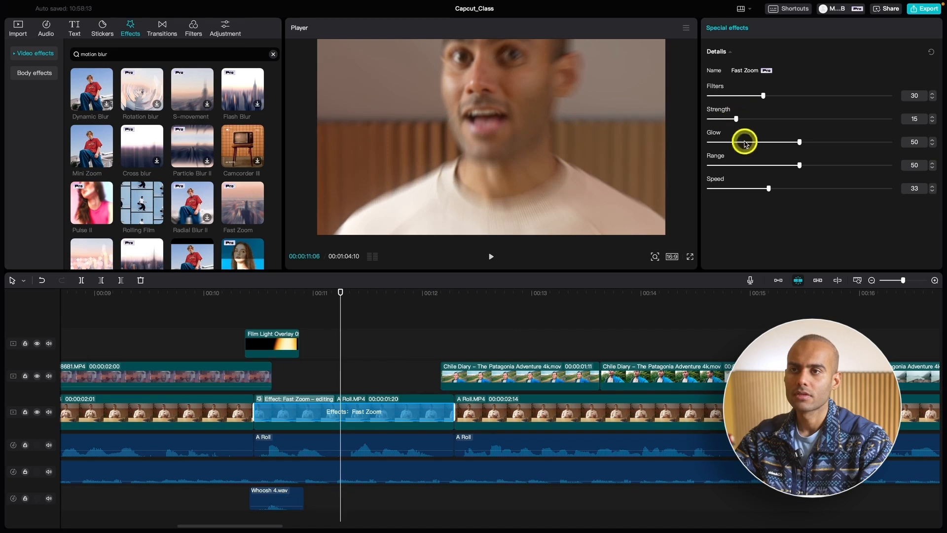
drag(770, 189, 799, 194)
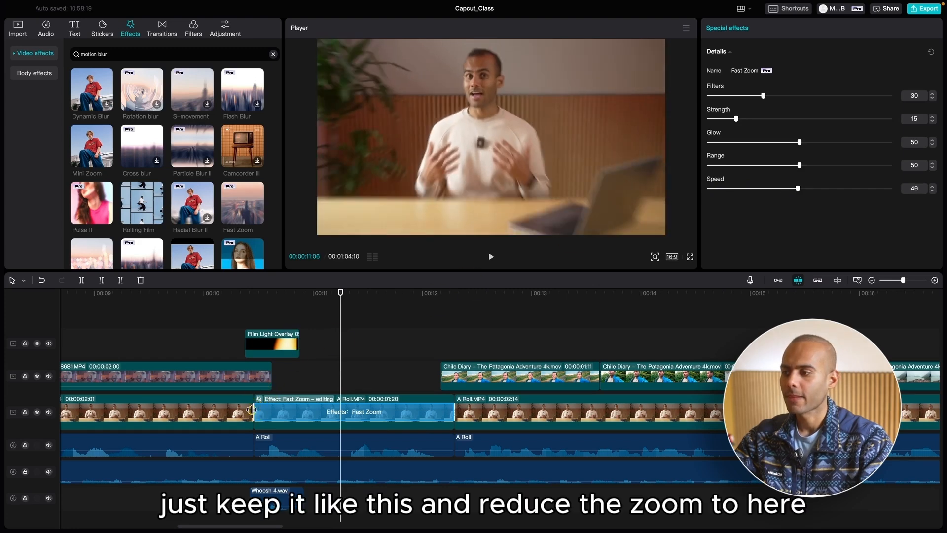
Trim the Fast Zoom effect to span only the two zoom keyframes, 00:00:11:06 to 00:00:11:09, and play the zoom
drag(251, 409, 341, 376)
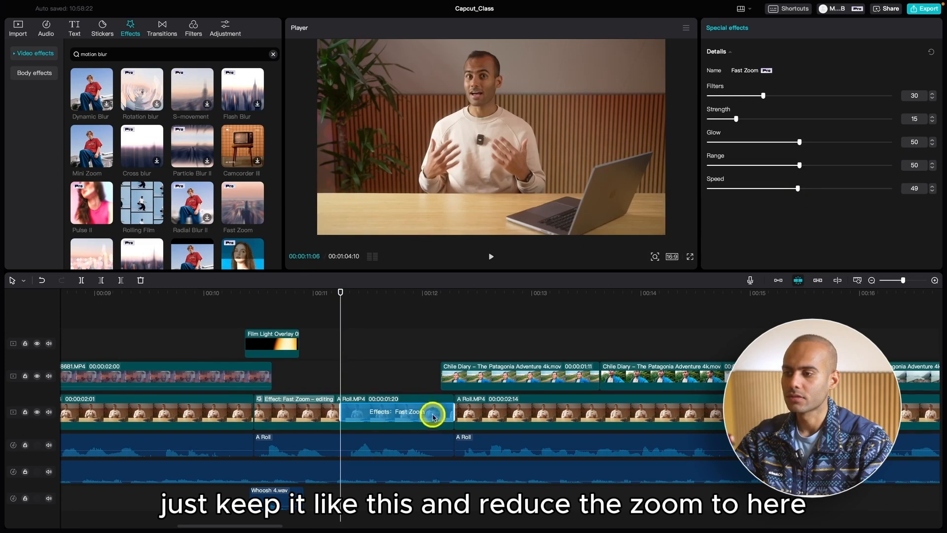
drag(453, 409, 340, 355)
click(317, 306)
click(317, 291)
key(space)
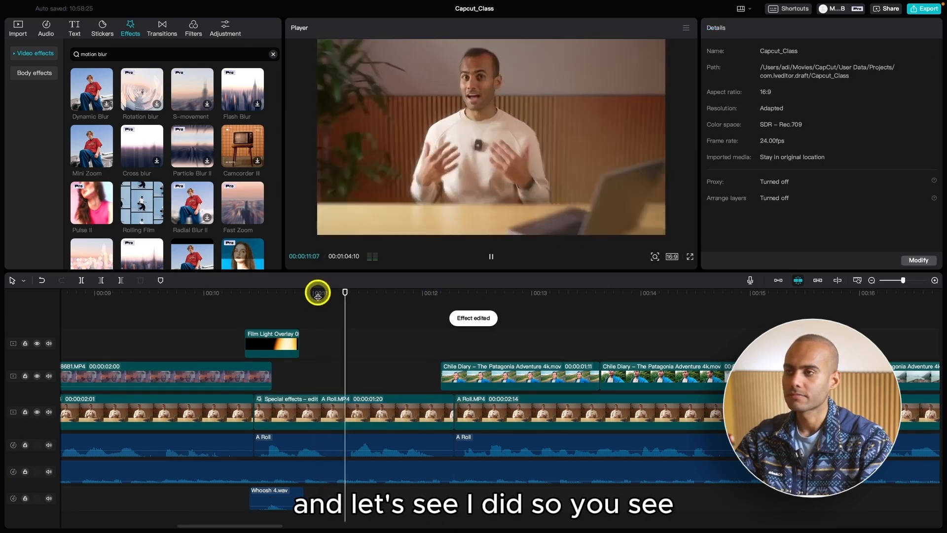
key(super+equal)
key(space)
key(super+minus)
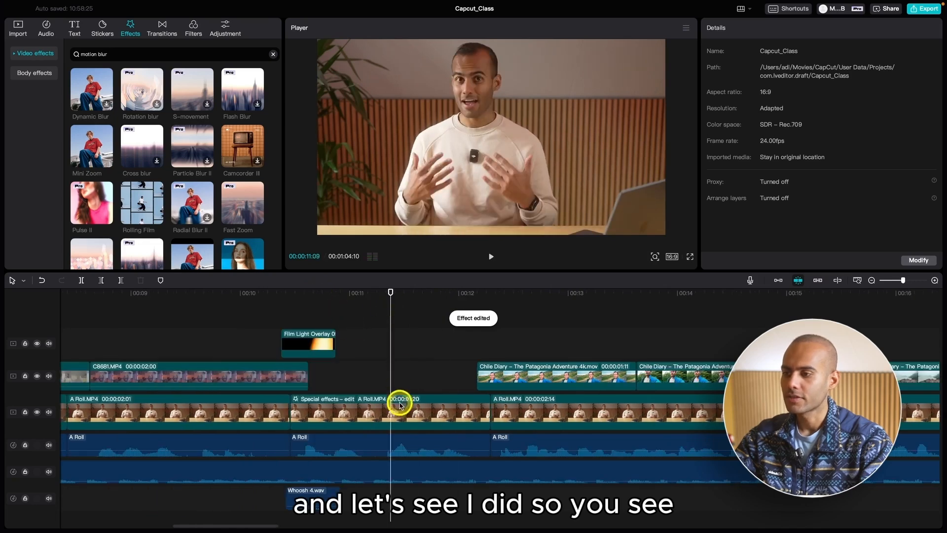
Select the A-roll clip and advance frame by frame from 00:00:11:01 to 00:00:11:07 to check the zoom blur
click(409, 409)
key(super+equal)
click(318, 295)
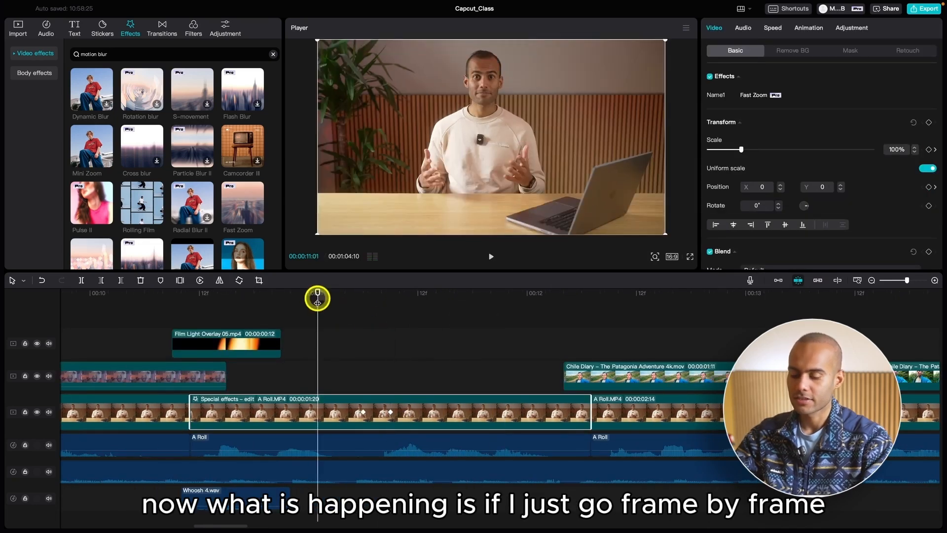
key(Right)
key(Right)
key(Right)
key(Right)
key(Right)
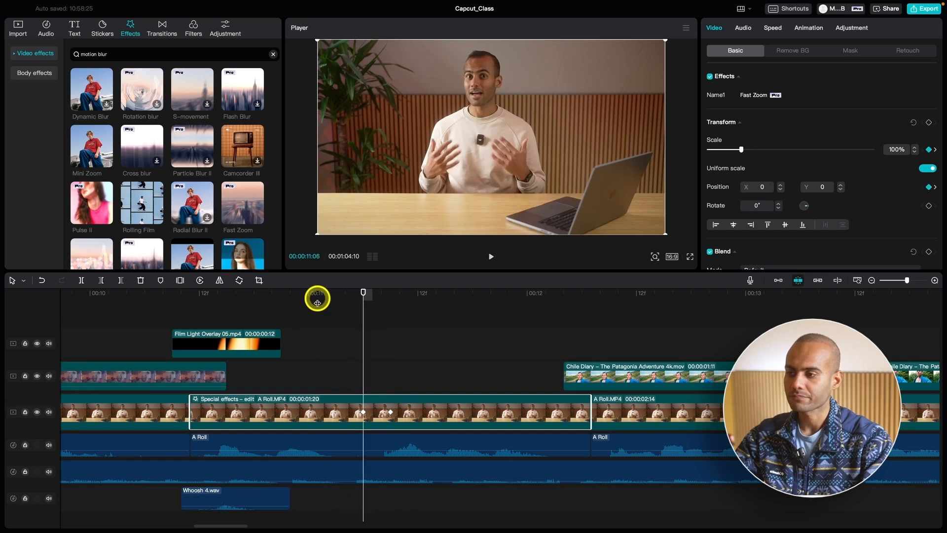
key(Right)
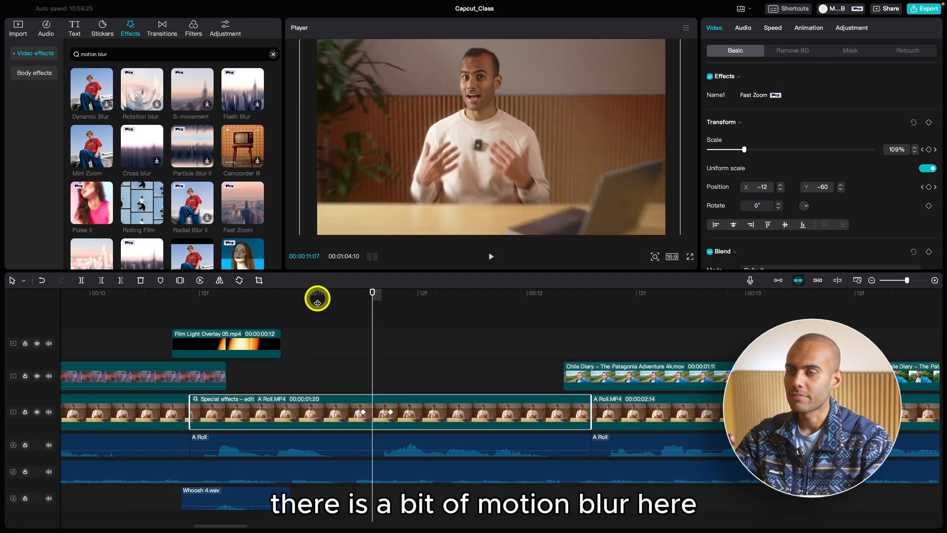
Compare the A-roll zoom with its effects off and on at 00:00:11:07, and inspect the frames up to 00:00:11:09
click(710, 76)
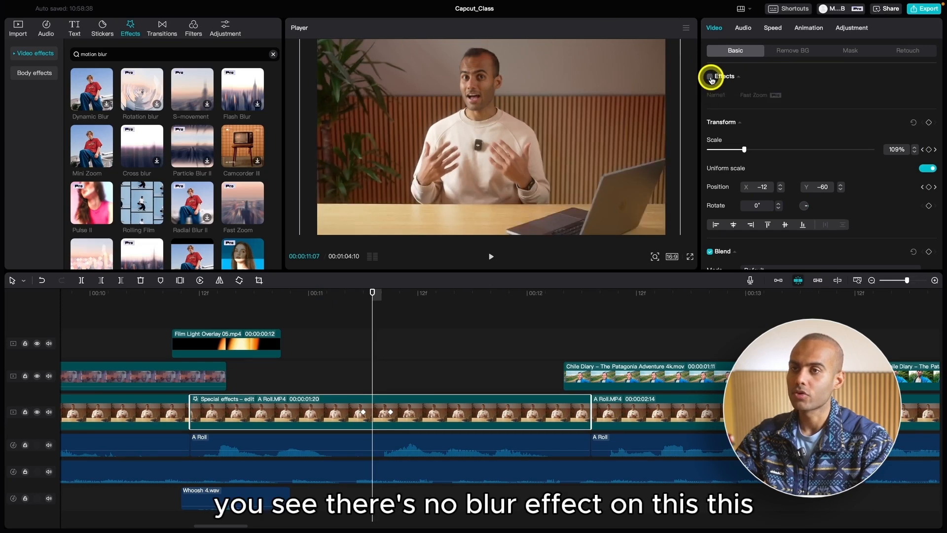
click(710, 77)
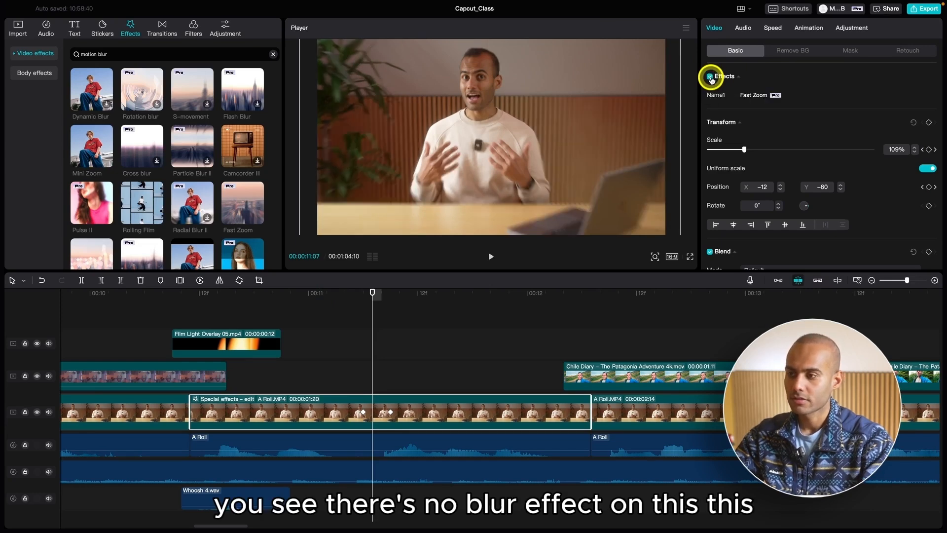
key(Right)
key(Right)
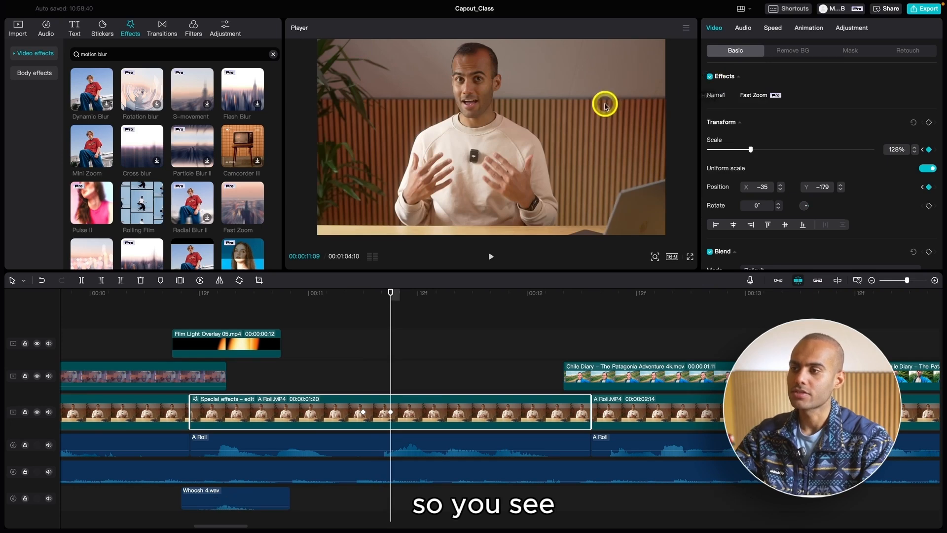
drag(389, 297, 378, 296)
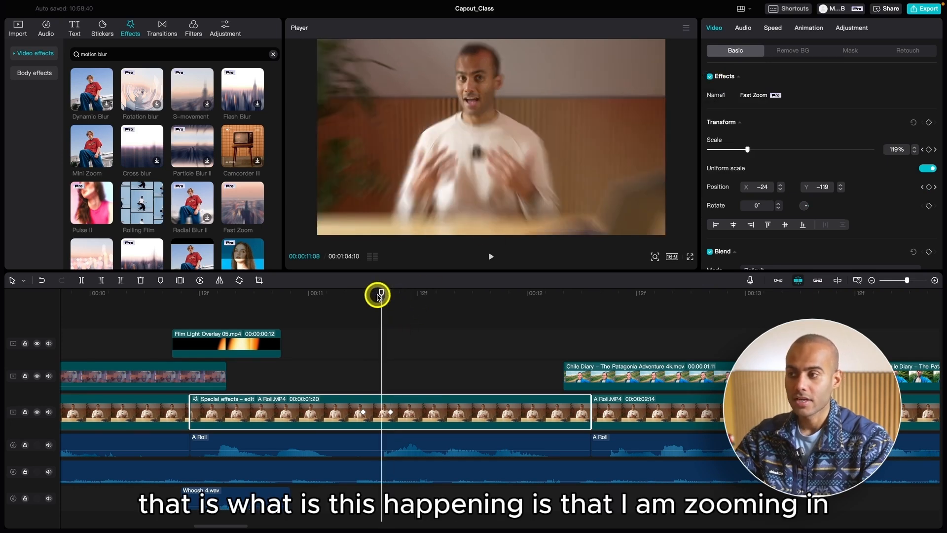
Search the video effects for "zoom blur" and browse the results for a better-suited blur
scroll(379, 295, down, 2)
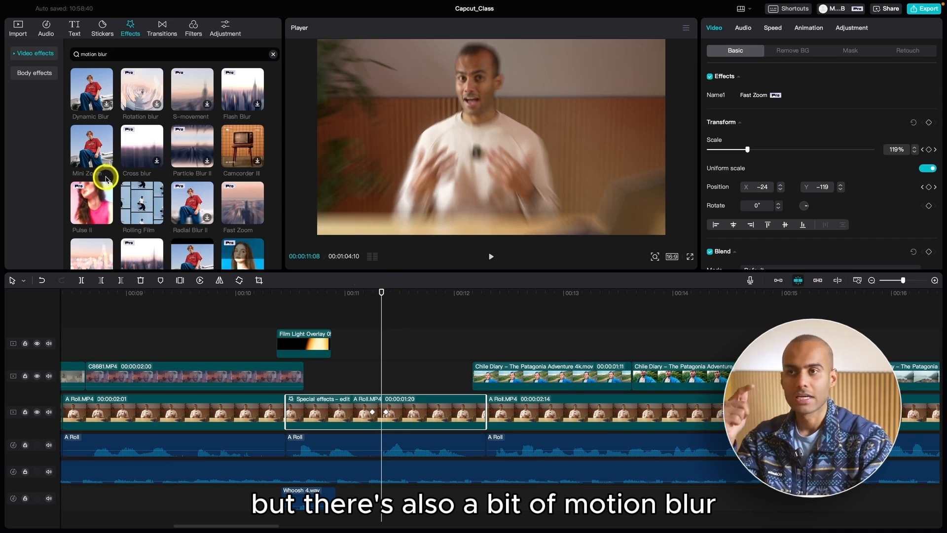
scroll(117, 202, down, 4)
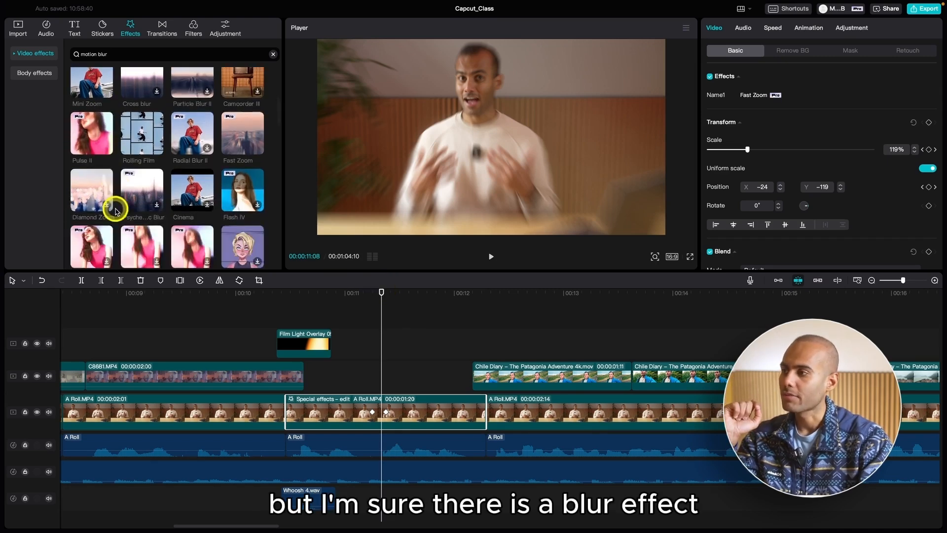
scroll(118, 210, up, 4)
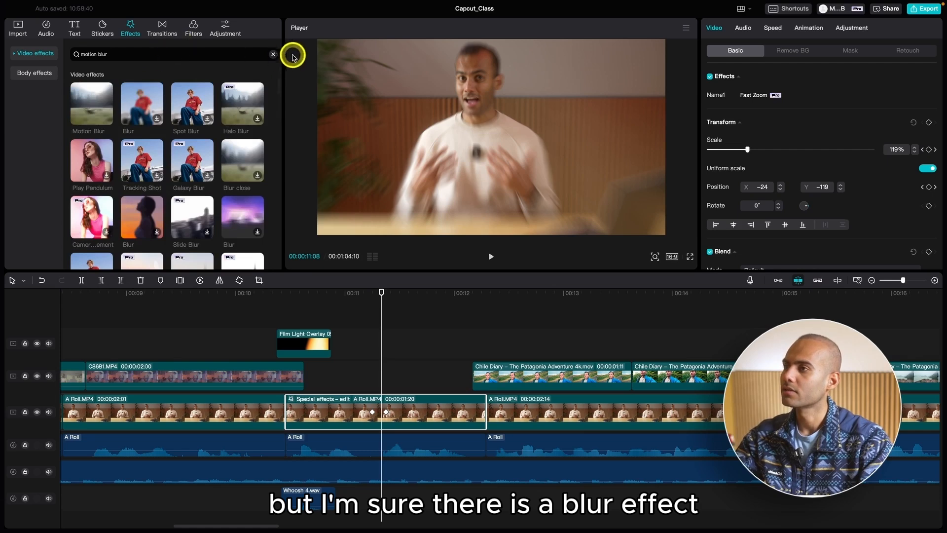
click(274, 55)
click(252, 61)
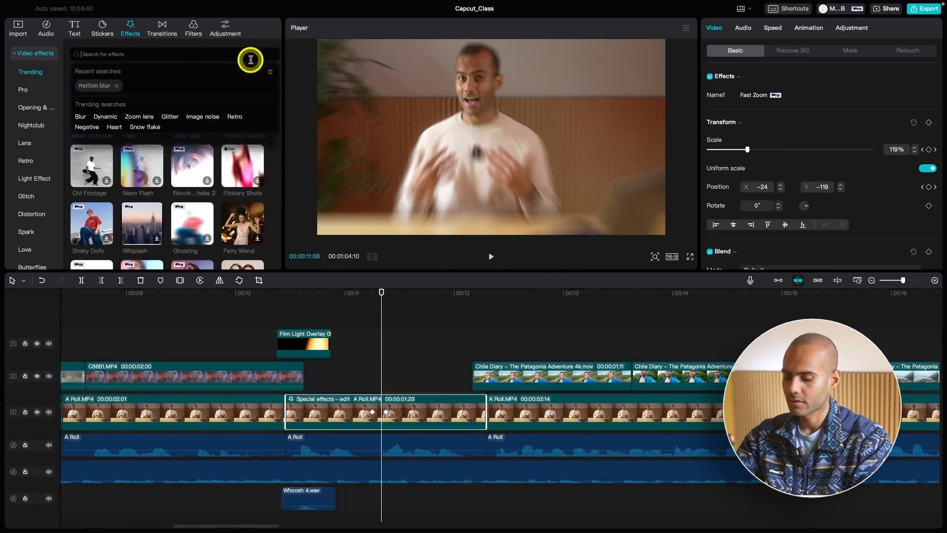
text(zoom blur)
key(Return)
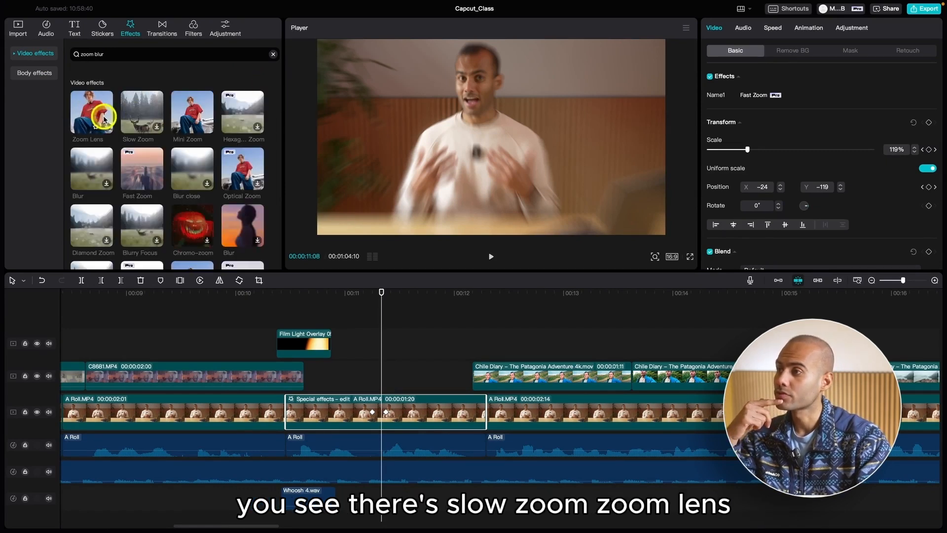
scroll(175, 149, down, 1)
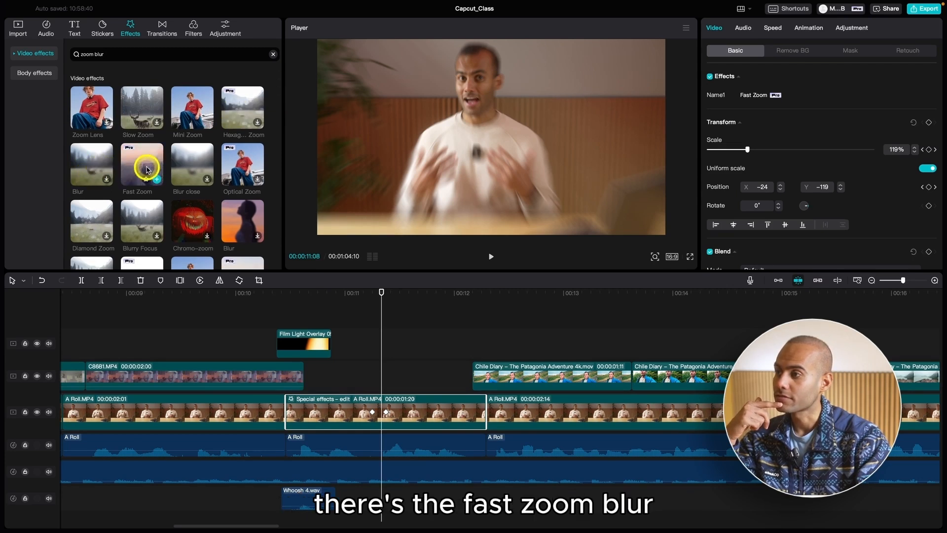
scroll(184, 167, down, 2)
scroll(184, 168, down, 4)
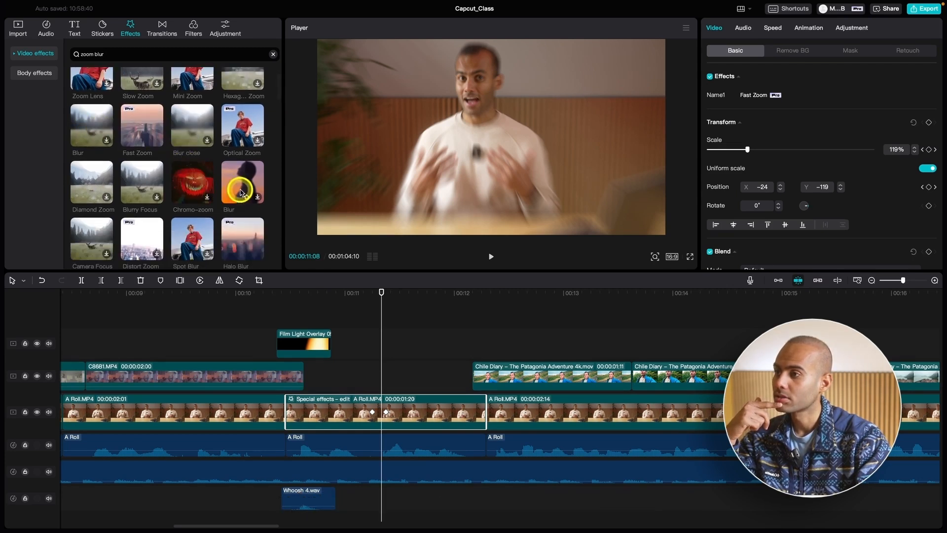
Look further down the "zoom blur" effect results for an alternative blur
scroll(131, 186, down, 10)
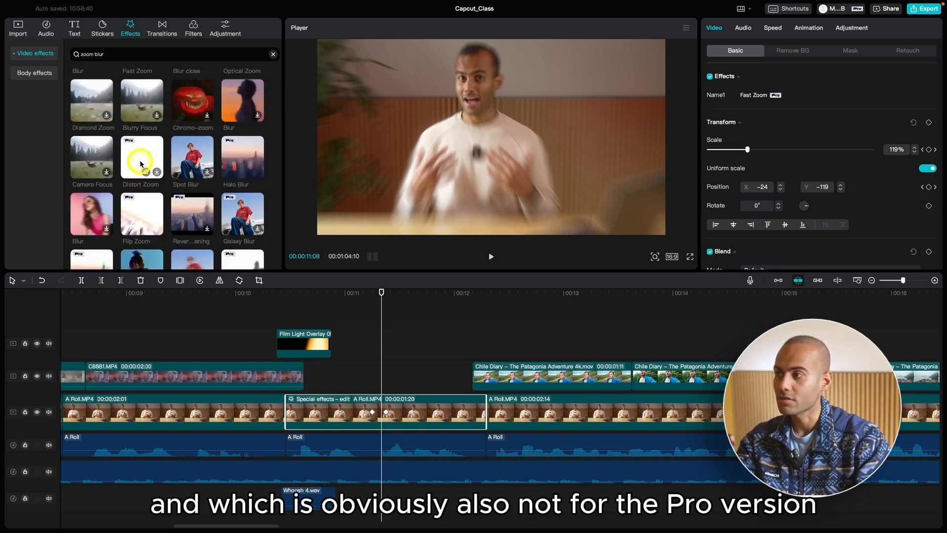
scroll(96, 158, down, 8)
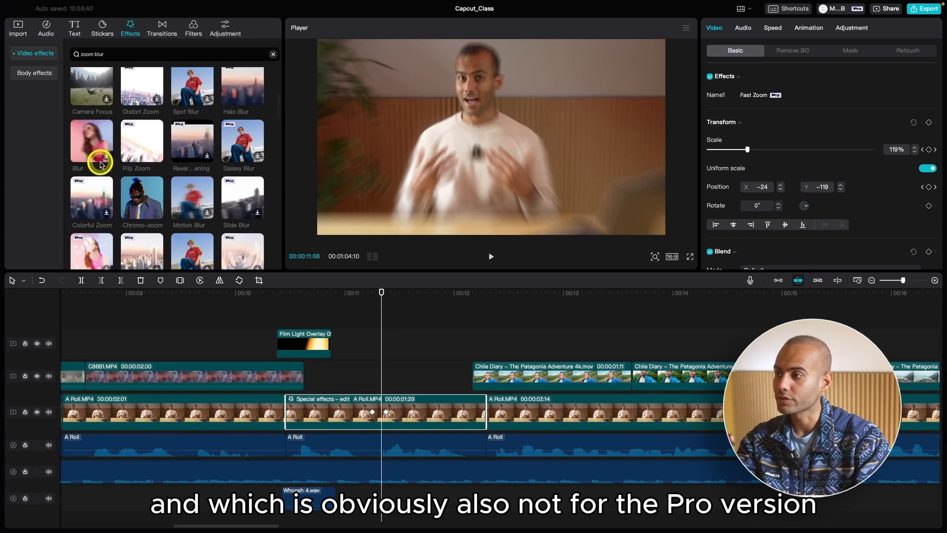
scroll(100, 163, down, 10)
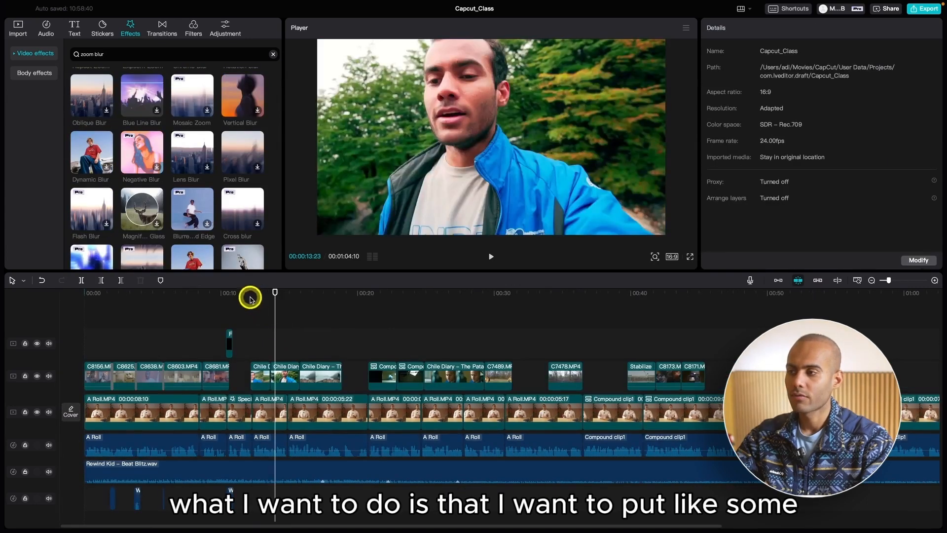
Go to the start of the Chile Diary clips at 00:00:12:04 and search the video effects for "retro"
click(250, 294)
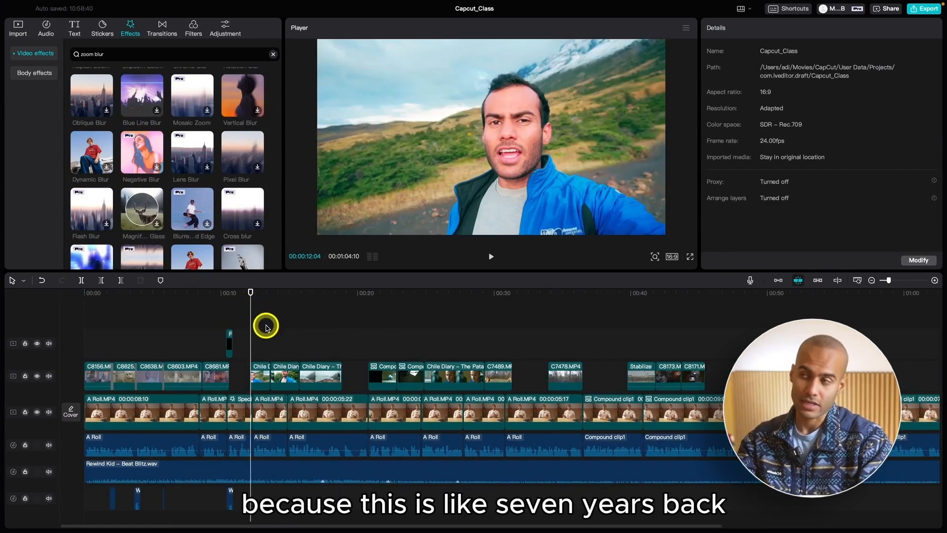
click(273, 49)
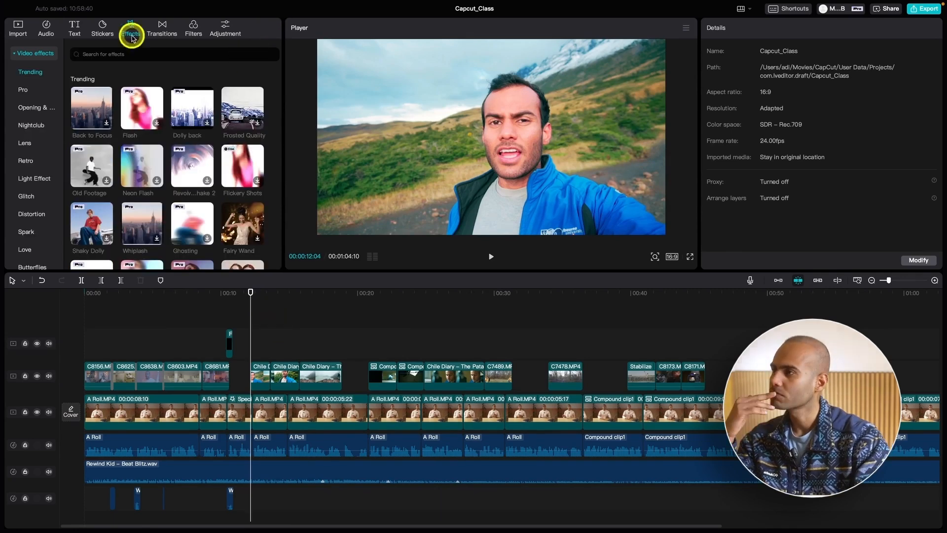
click(134, 52)
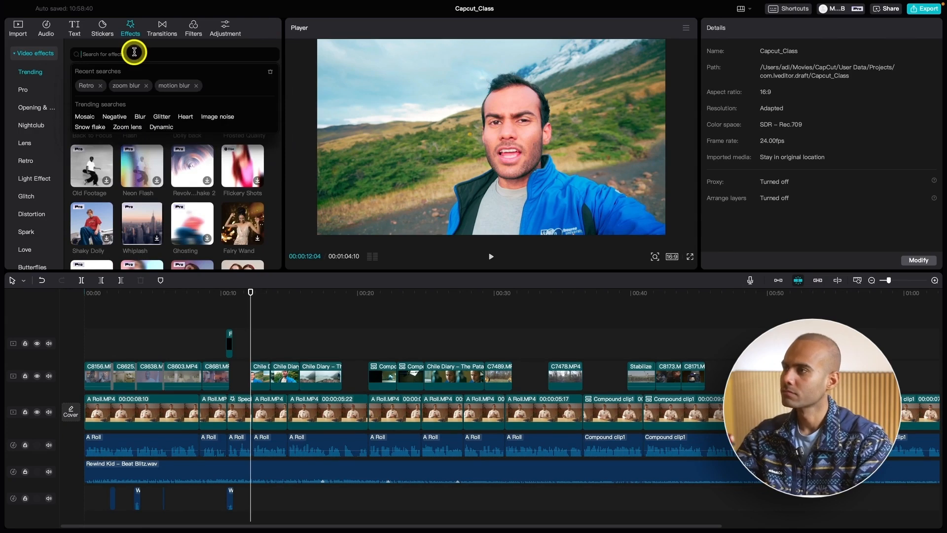
text(ret)
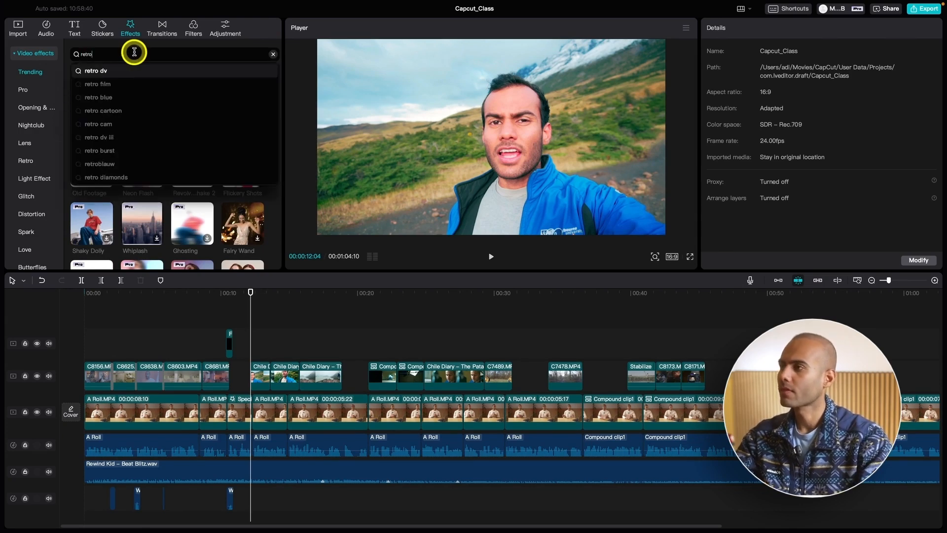
text(ro)
key(Return)
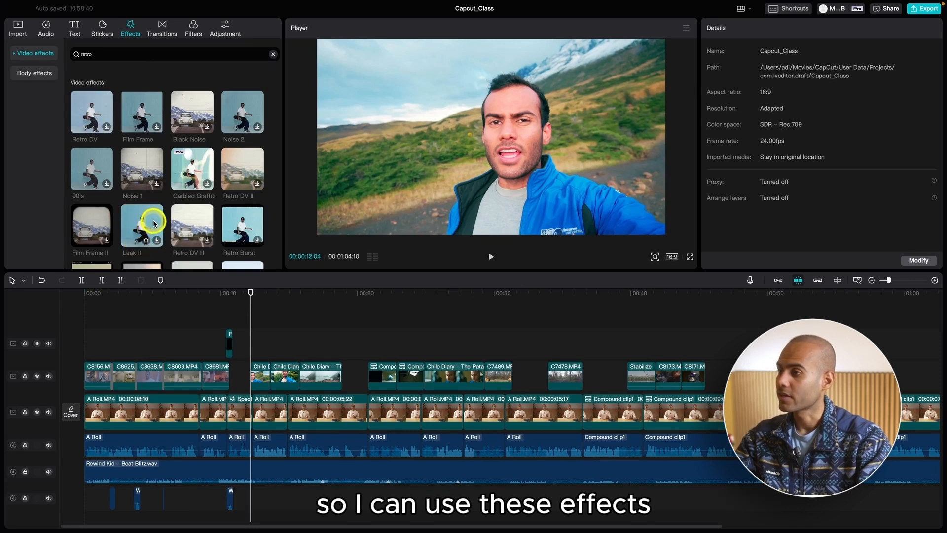
scroll(132, 228, down, 1)
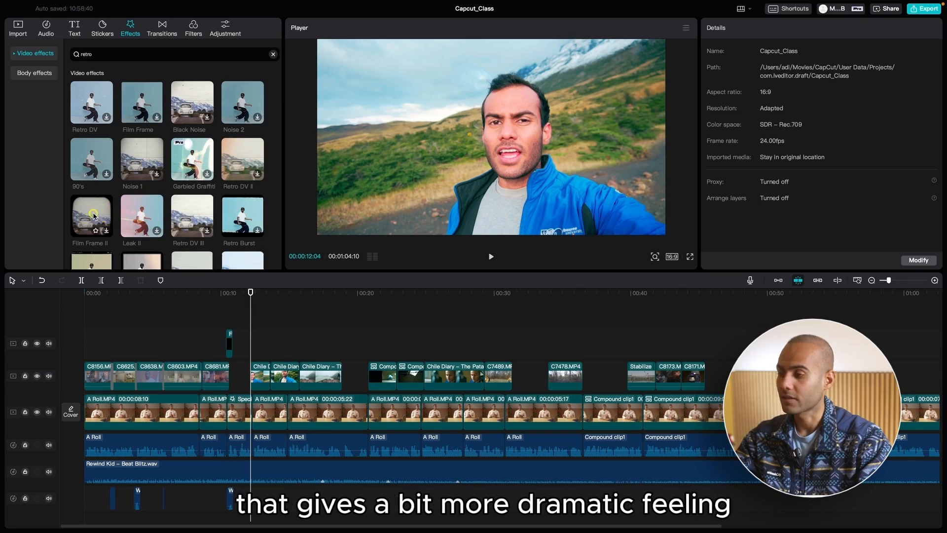
Add the Film Frame II effect above the Chile Diary clips from 00:00:12:04 and extend it to their end at 00:00:18:21
drag(93, 215, 253, 353)
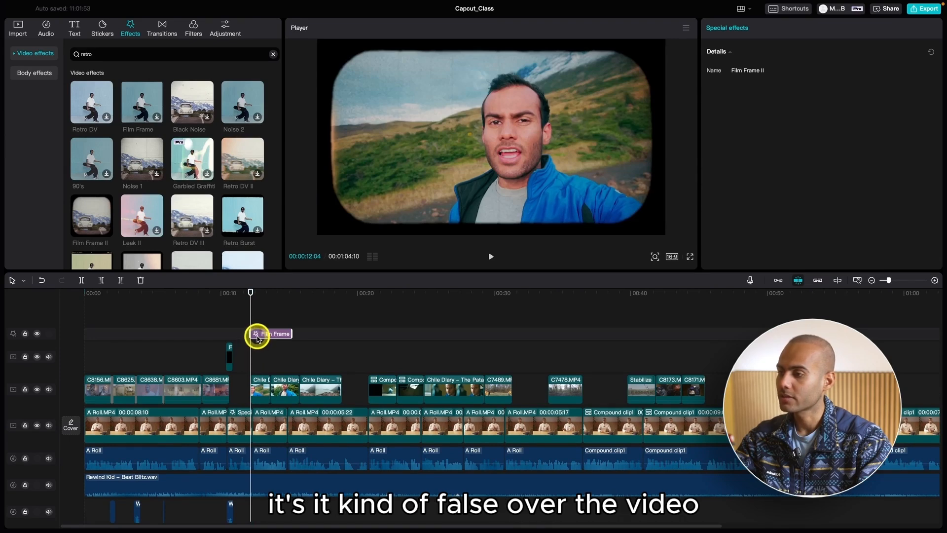
key(super+equal)
key(super+equal)
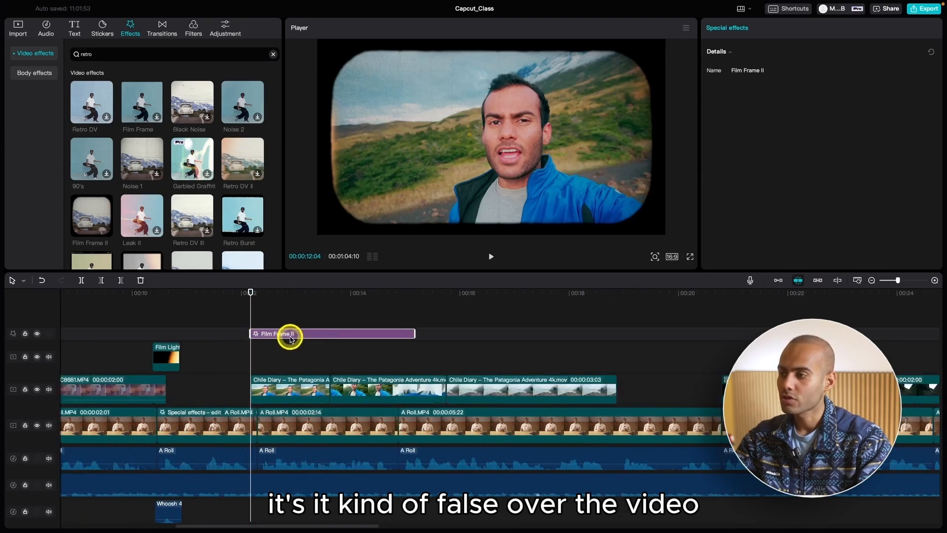
mouse_move(289, 336)
mouse_down()
mouse_move(291, 375)
mouse_move(276, 344)
mouse_up()
key(super+minus)
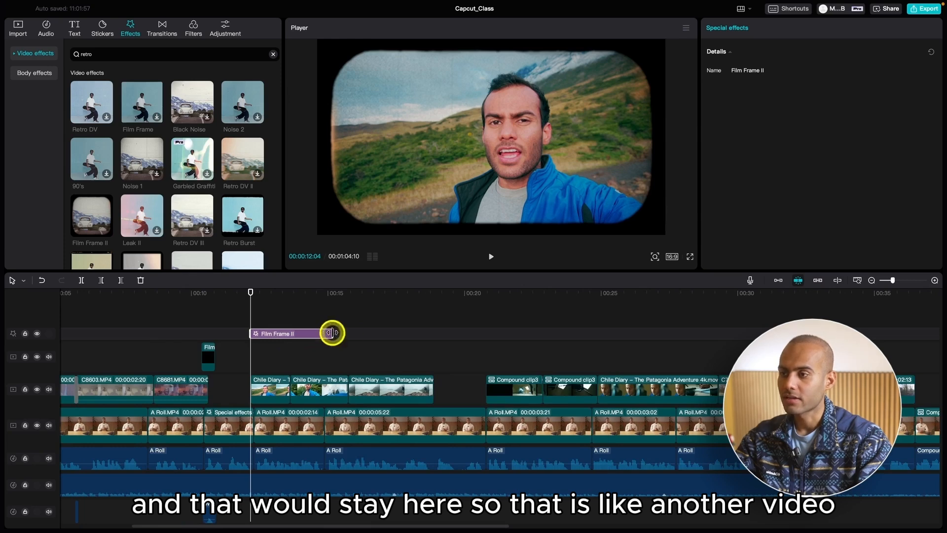
drag(332, 333, 430, 337)
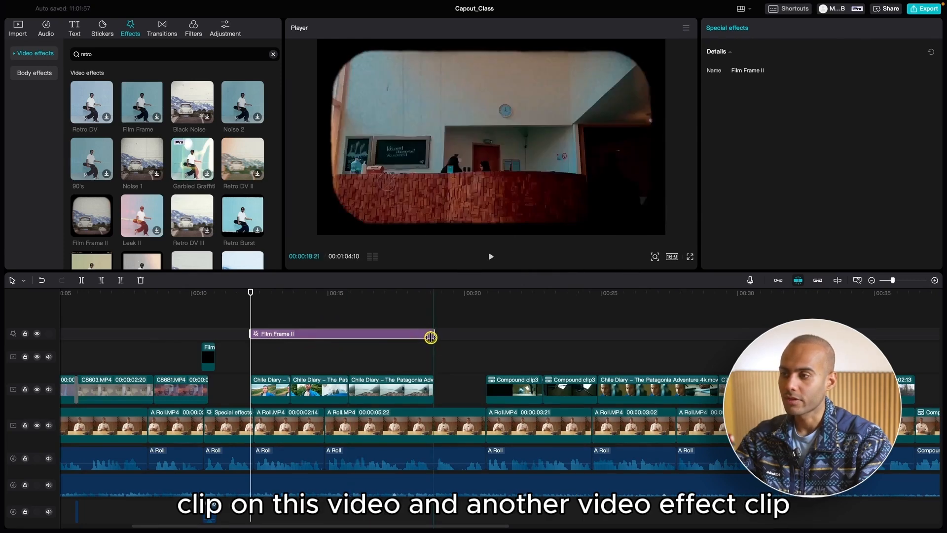
click(284, 334)
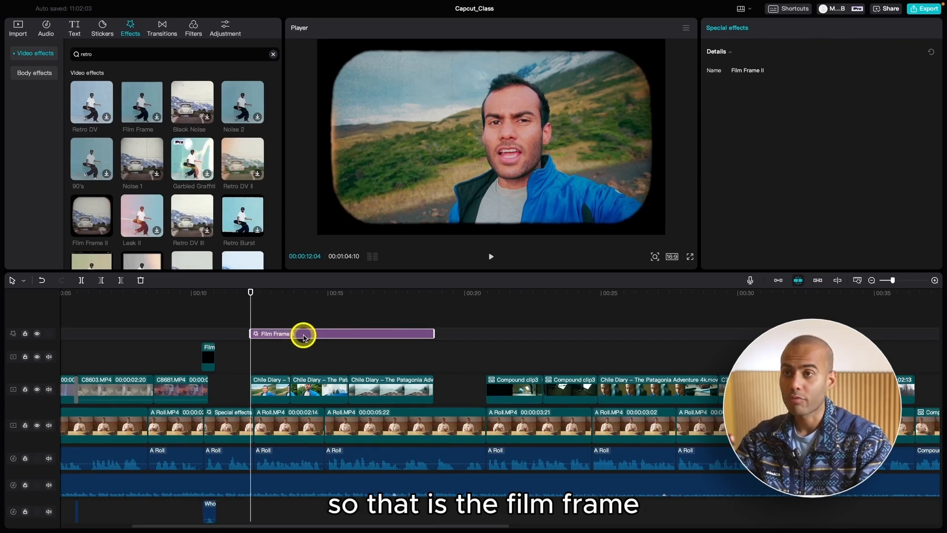
Play the Chile Diary clips from 00:00:12:04 to 00:00:15:17 to check the Film Frame II look
key(space)
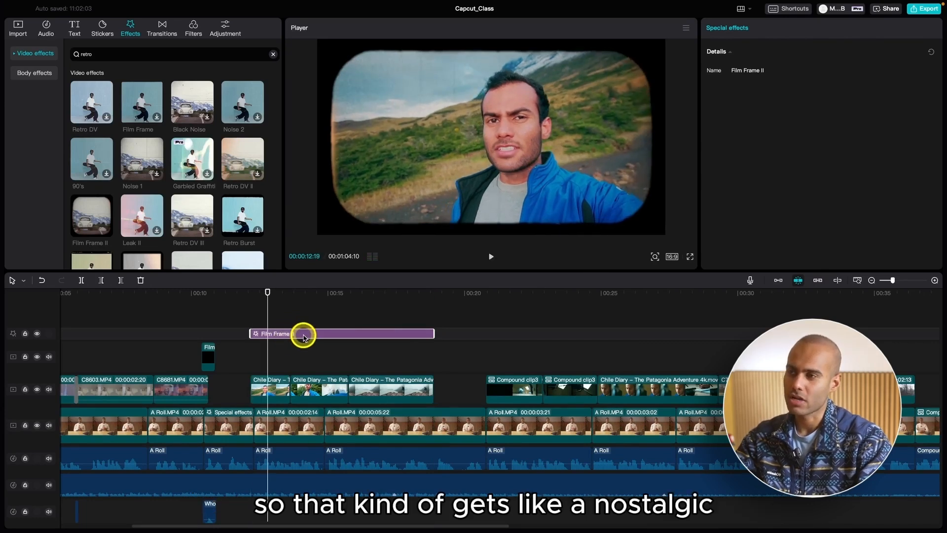
key(space)
key(ctrl+minus)
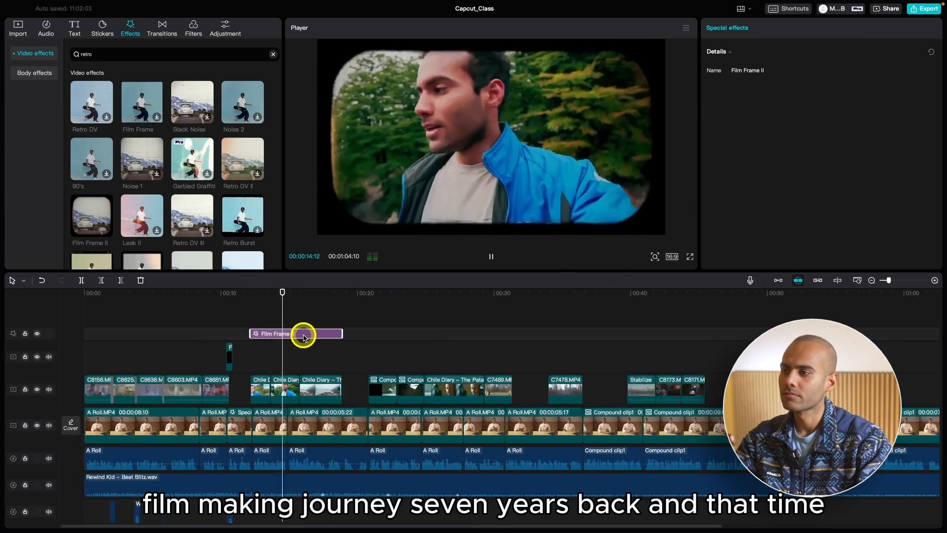
key(space)
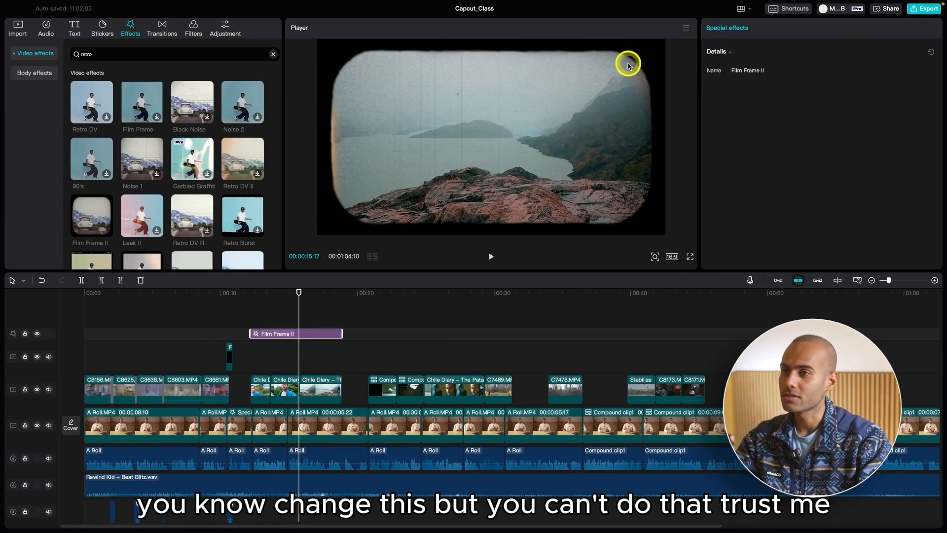
Replay the sequence from about 00:00:10 through the Film Frame II section to about 00:00:20
click(225, 297)
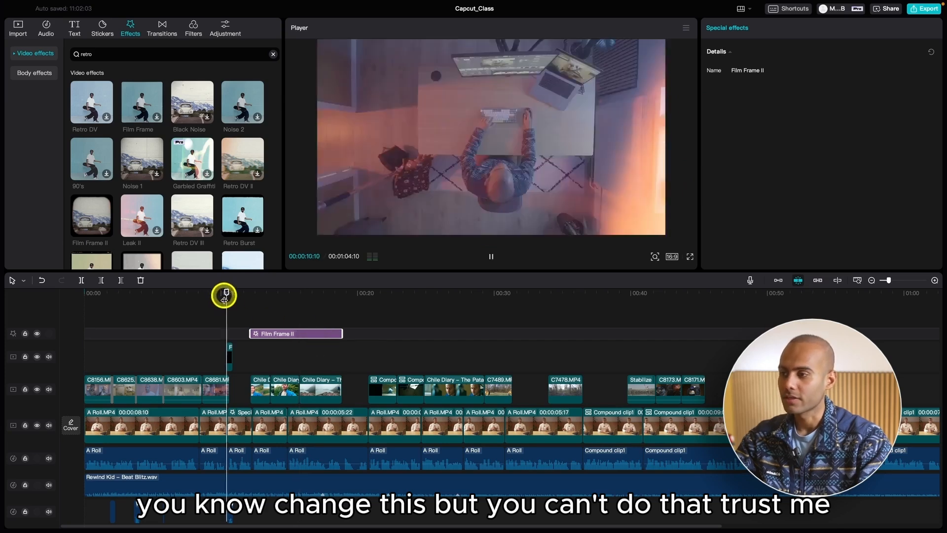
key(space)
click(269, 316)
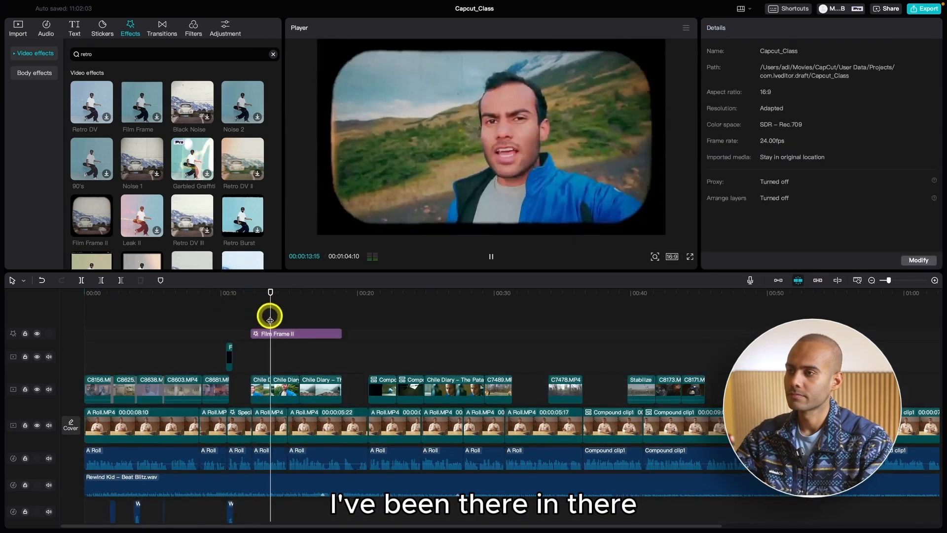
key(super+equal)
key(super+equal)
click(161, 302)
key(space)
key(super+minus)
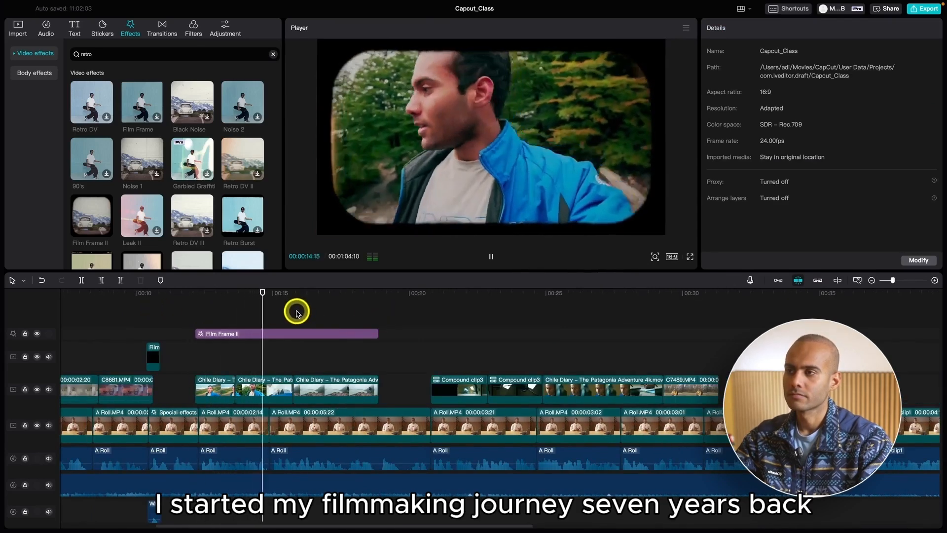
key(super+minus)
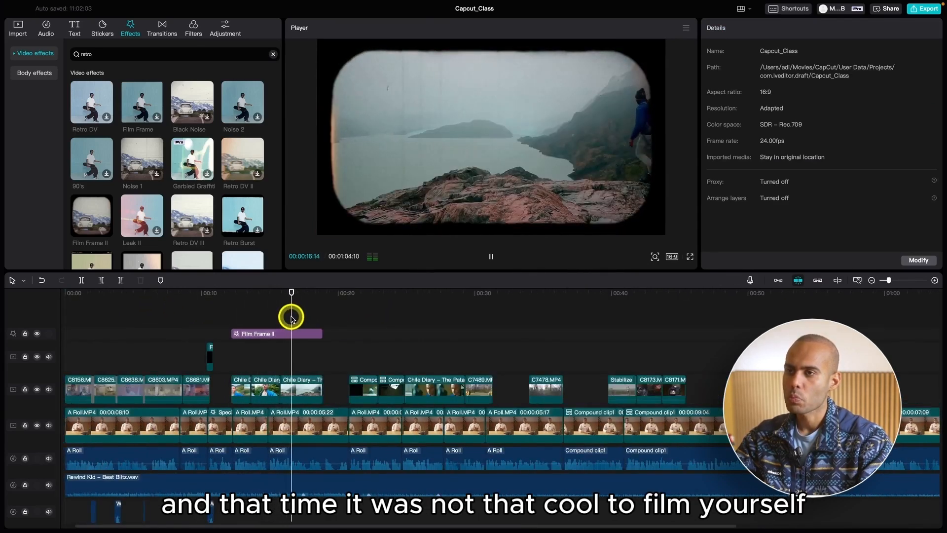
key(super+equal)
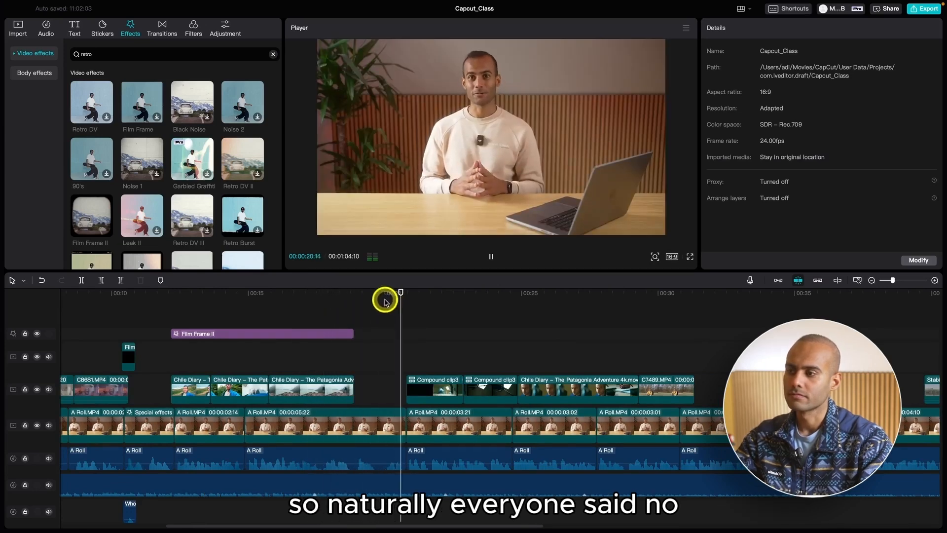
Split the Rewind Kid – Beat Blitz music at 00:00:18:21, where the Film Frame II effect ends
drag(379, 299, 355, 309)
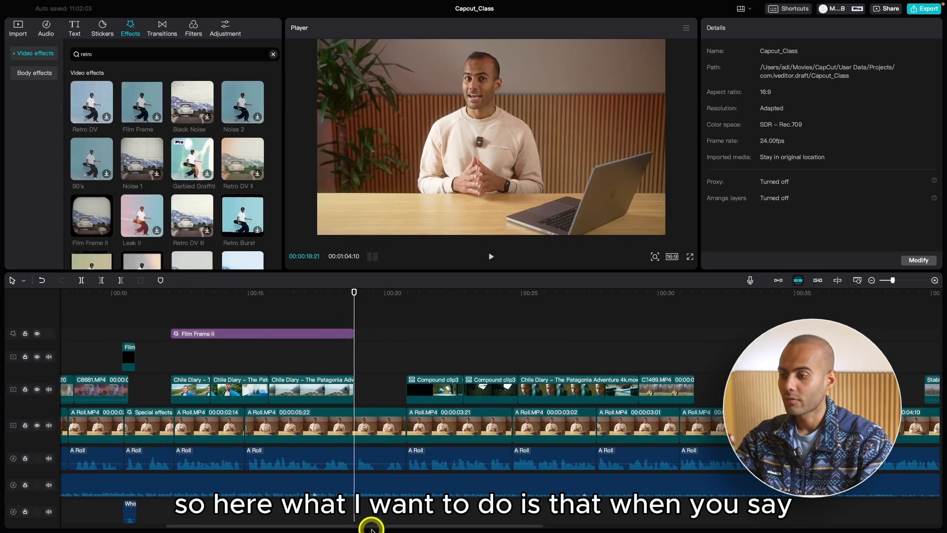
click(363, 483)
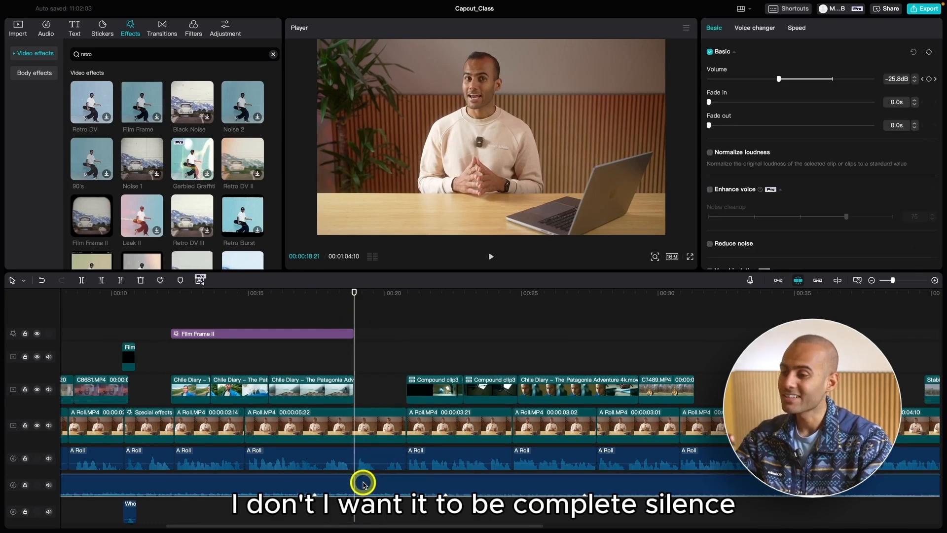
key(super+b)
click(407, 294)
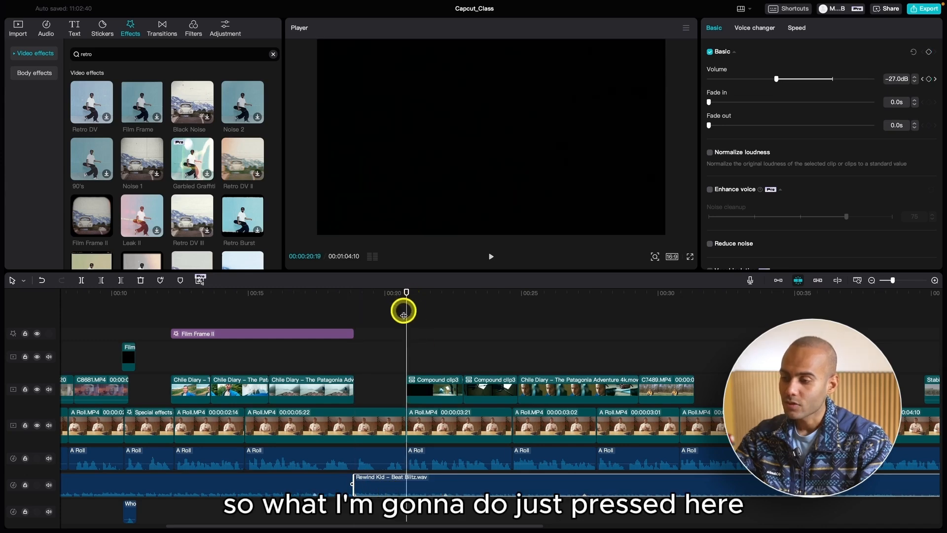
click(352, 307)
click(378, 484)
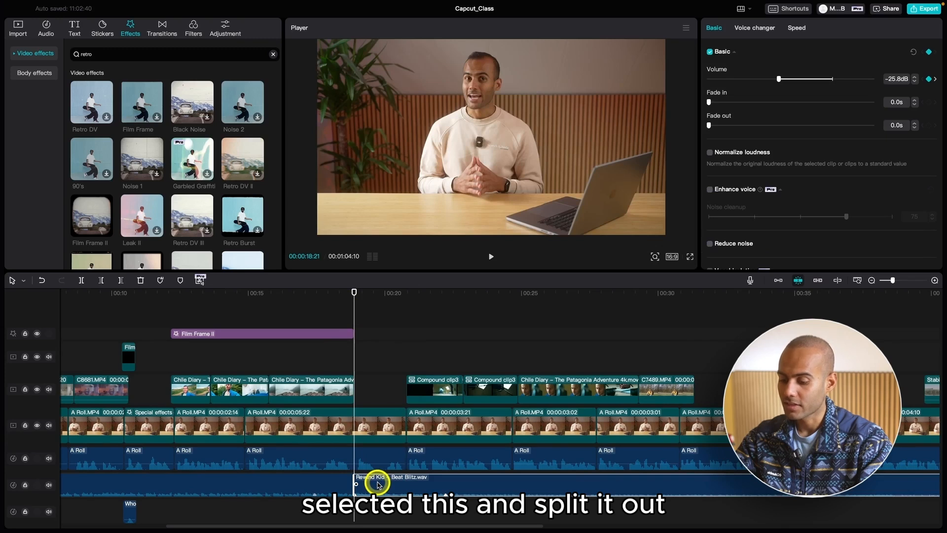
Split the music again at 00:00:20:19, where the first compound clip starts, and delete the segment between the two cuts
click(406, 295)
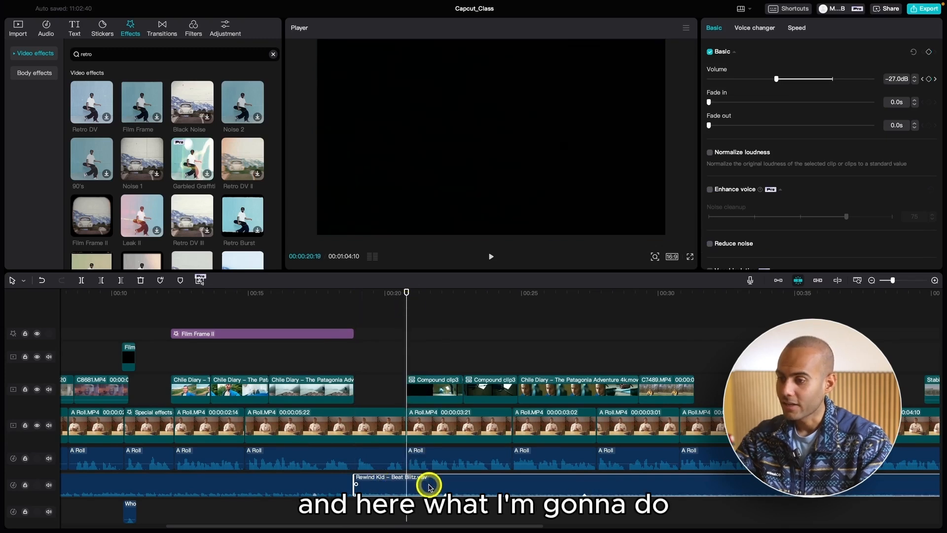
key(ctrl+b)
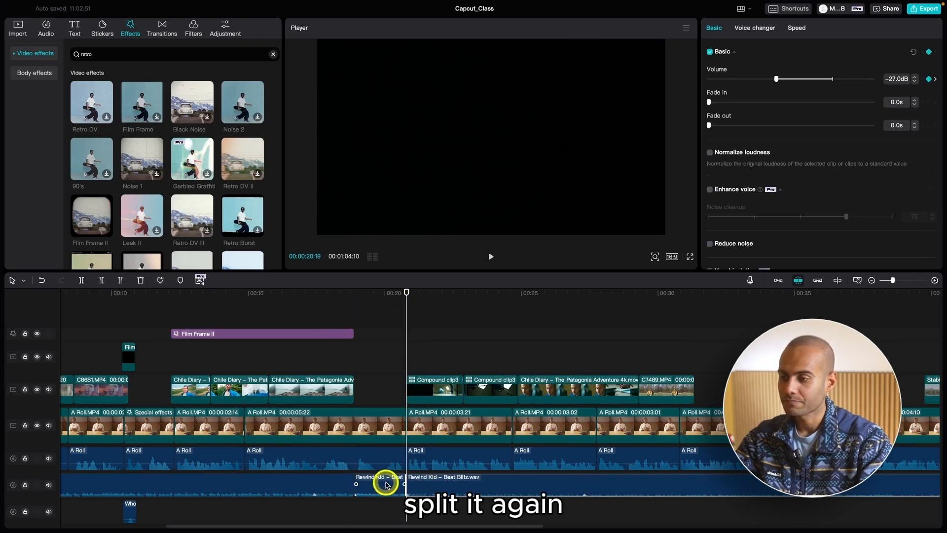
mouse_move(406, 295)
mouse_down()
mouse_move(391, 296)
mouse_move(424, 295)
mouse_up()
click(389, 486)
key(Delete)
Play from 00:00:17:23 across the gap in the music and inspect the A-roll from 00:00:18:21 to 00:00:20:02
click(327, 296)
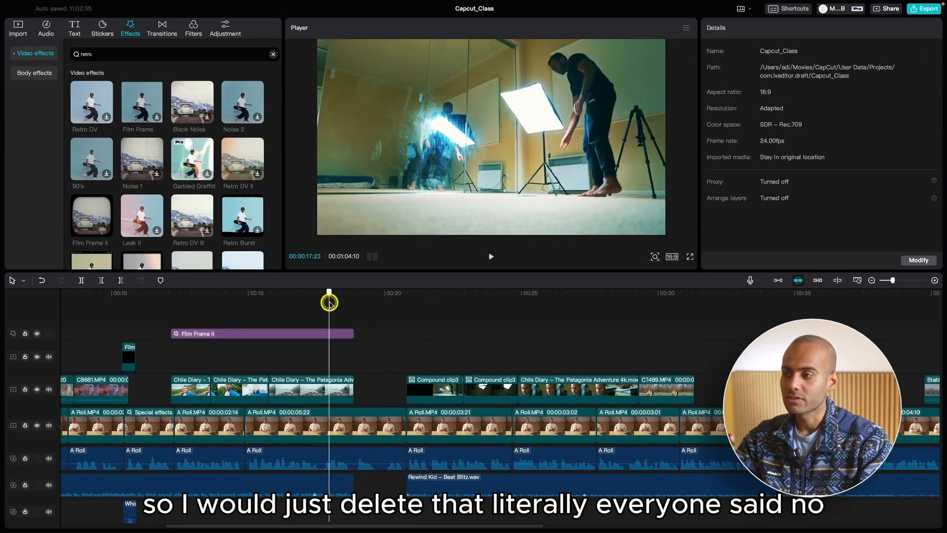
key(space)
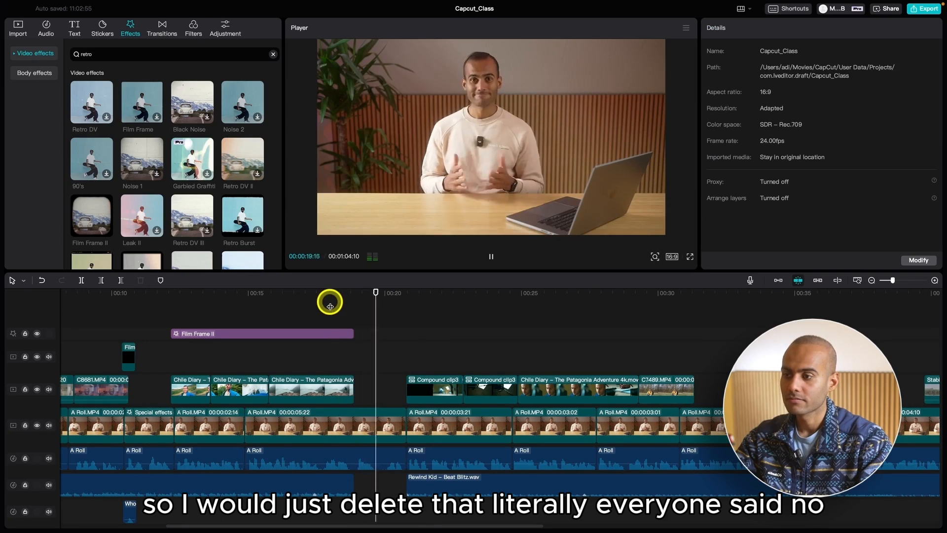
click(353, 300)
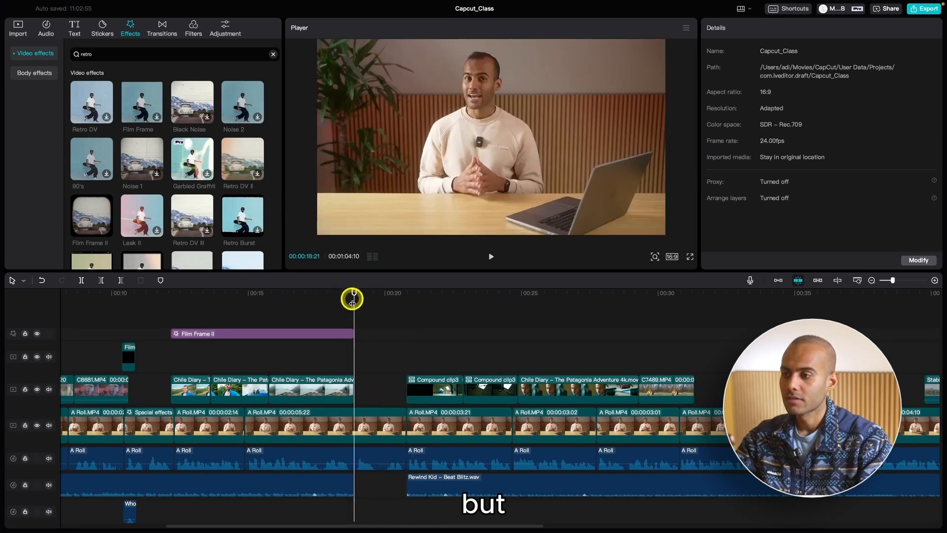
drag(359, 303, 386, 304)
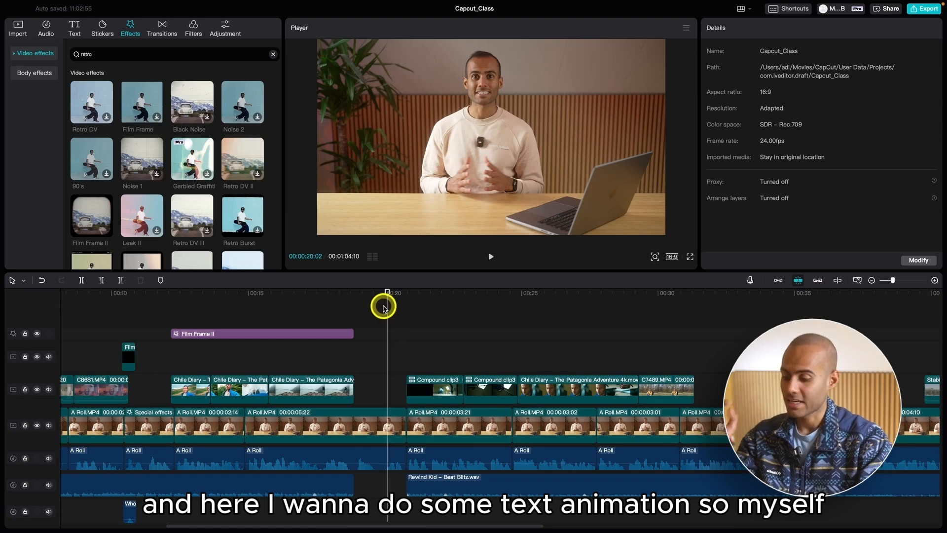
Replay the A-roll line over the music gap and place the playhead at 00:00:20:01
click(307, 300)
key(space)
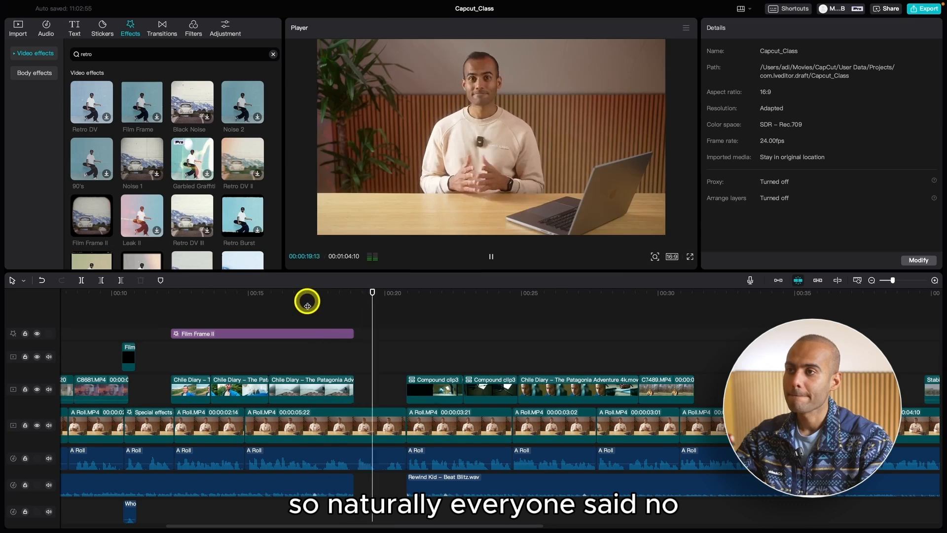
key(super+equal)
key(space)
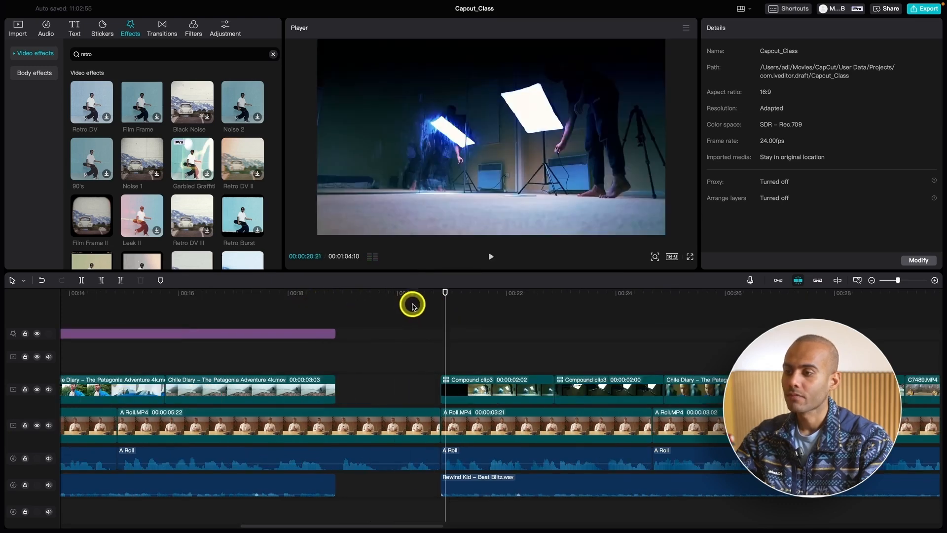
drag(412, 302, 395, 307)
key(super+minus)
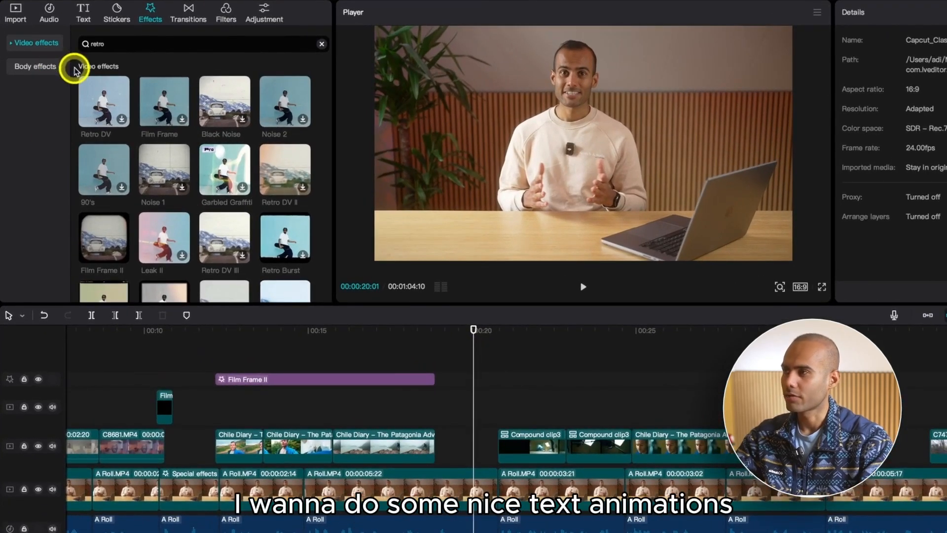
Bring up the text library and look over the whole timeline around 00:00:20:01
click(80, 19)
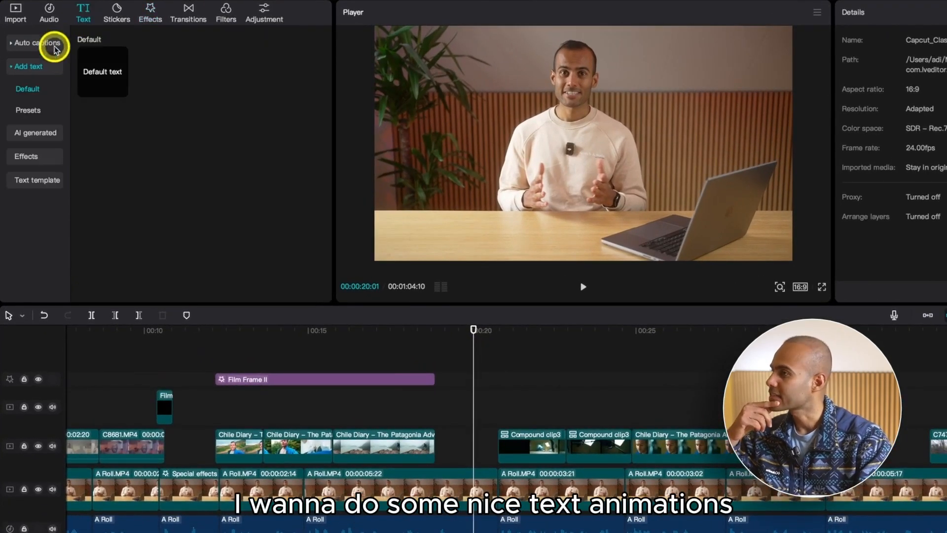
key(super+minus)
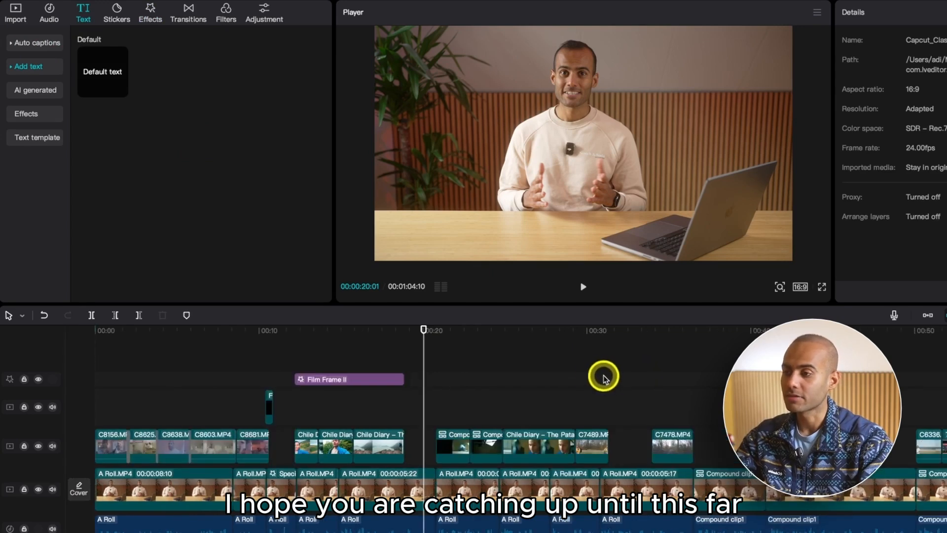
key(super+plus)
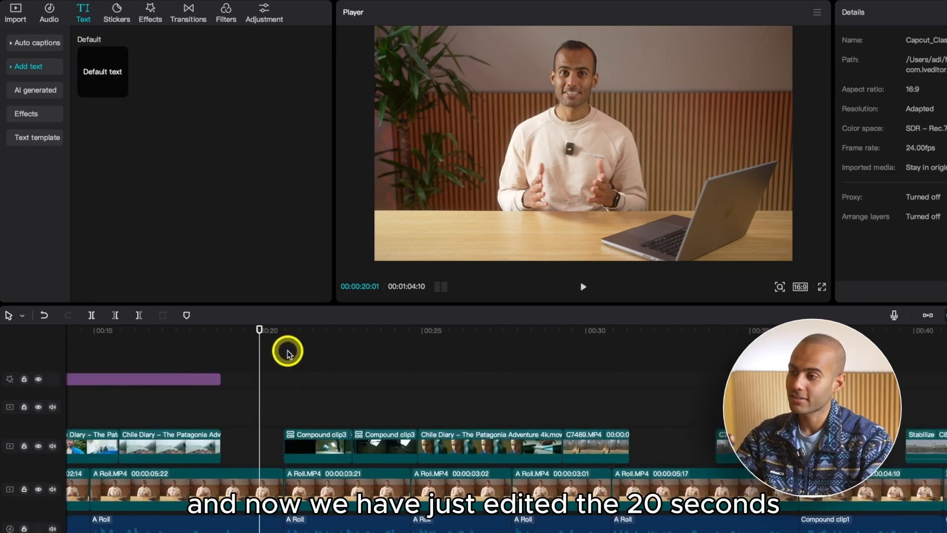
key(super+minus)
key(super+minus)
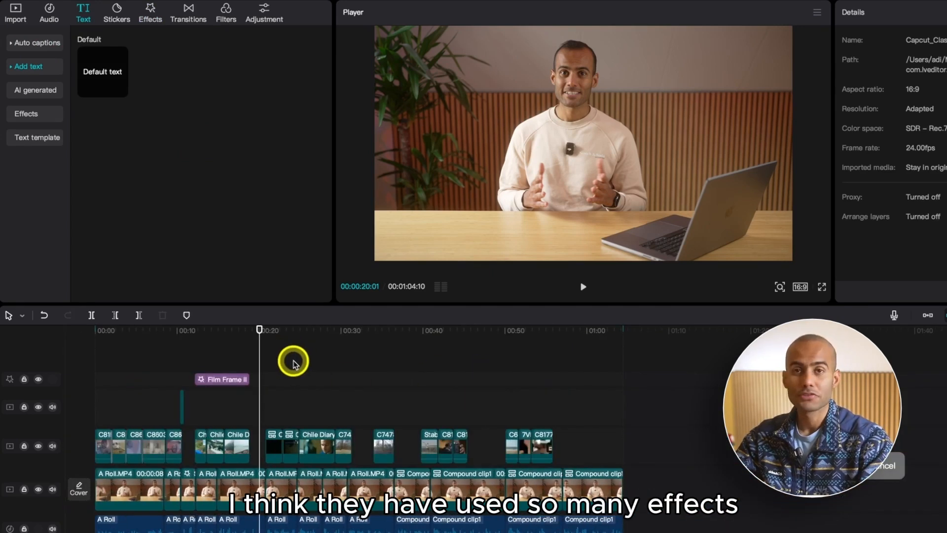
key(super+plus)
key(super+plus)
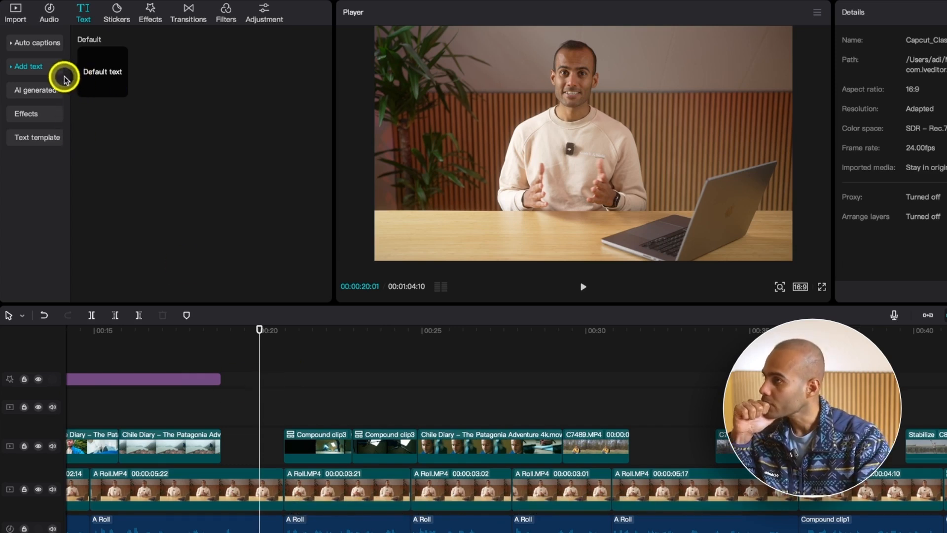
Browse the text effects and add the red one with a thick white outline to the timeline around 00:00:20:01
click(55, 44)
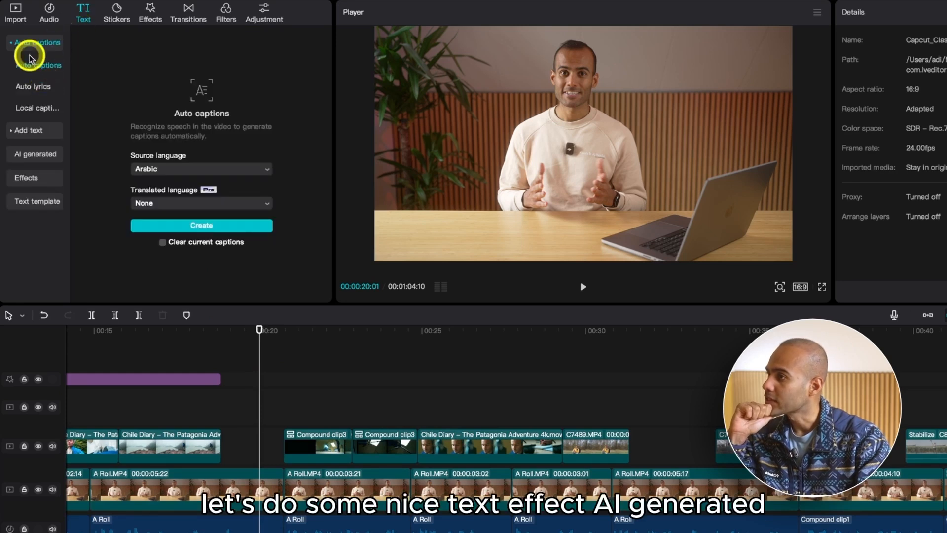
click(38, 155)
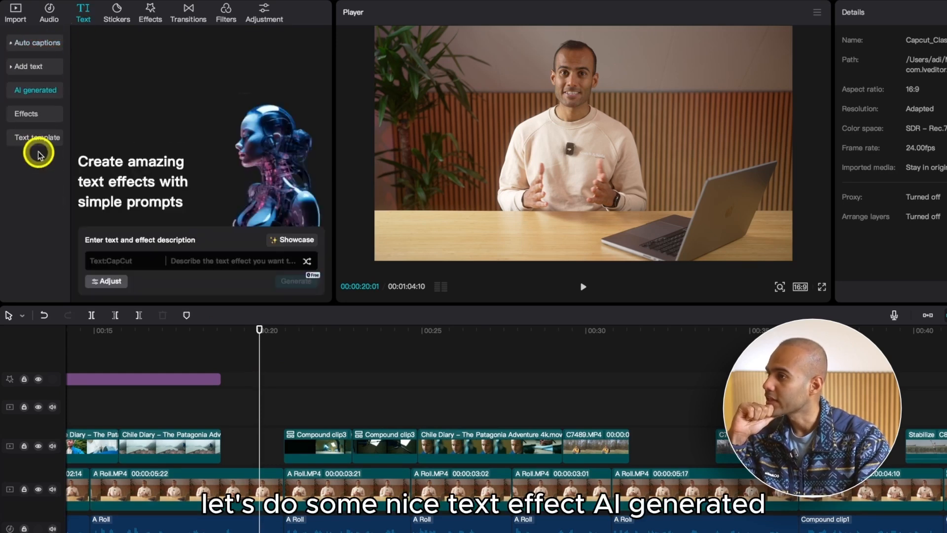
click(32, 115)
scroll(77, 158, down, 2)
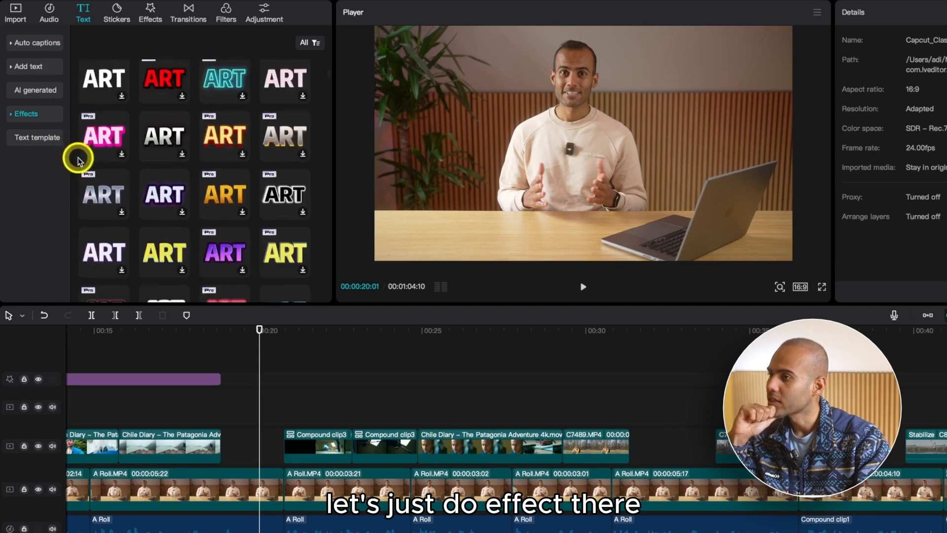
scroll(154, 230, down, 10)
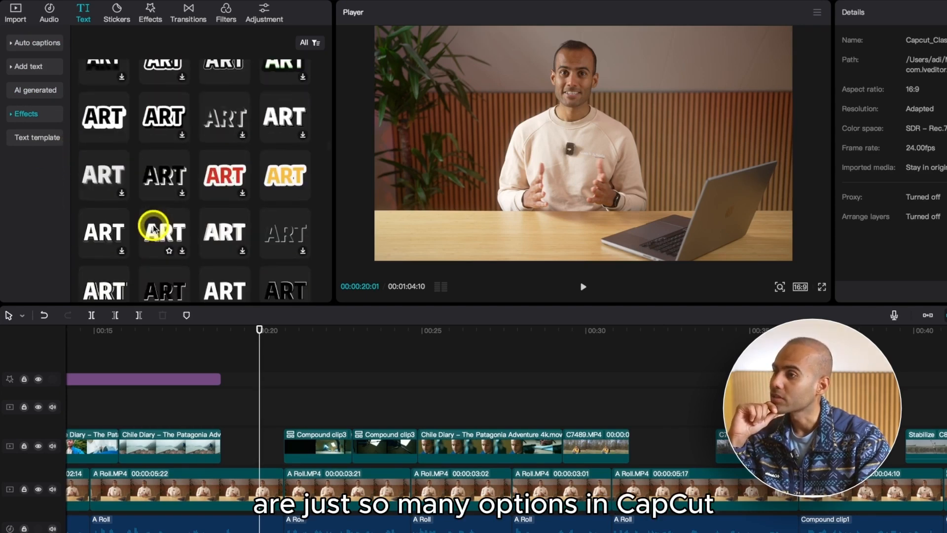
click(240, 175)
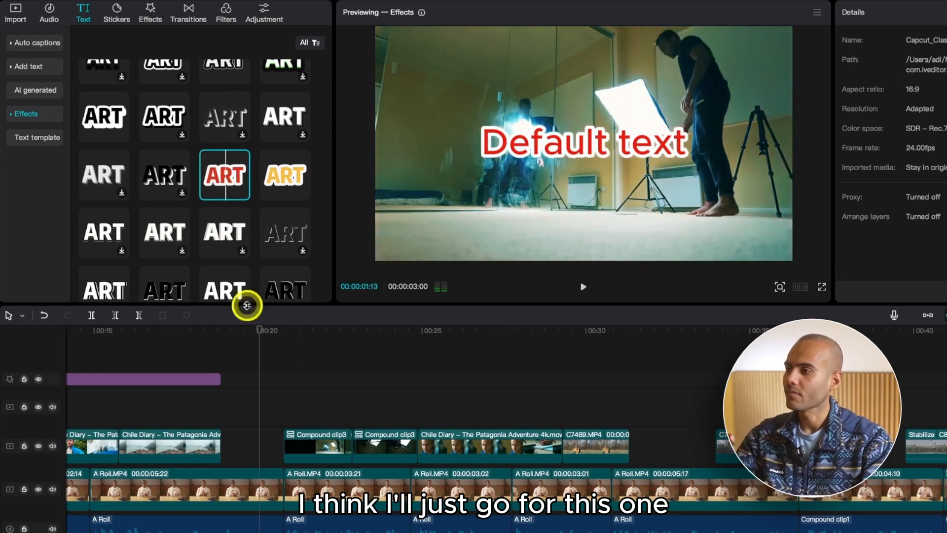
drag(226, 173, 284, 414)
Play the A-roll line under the new text and move the text clip to start at 00:00:20:02
key(super+minus)
key(super+minus)
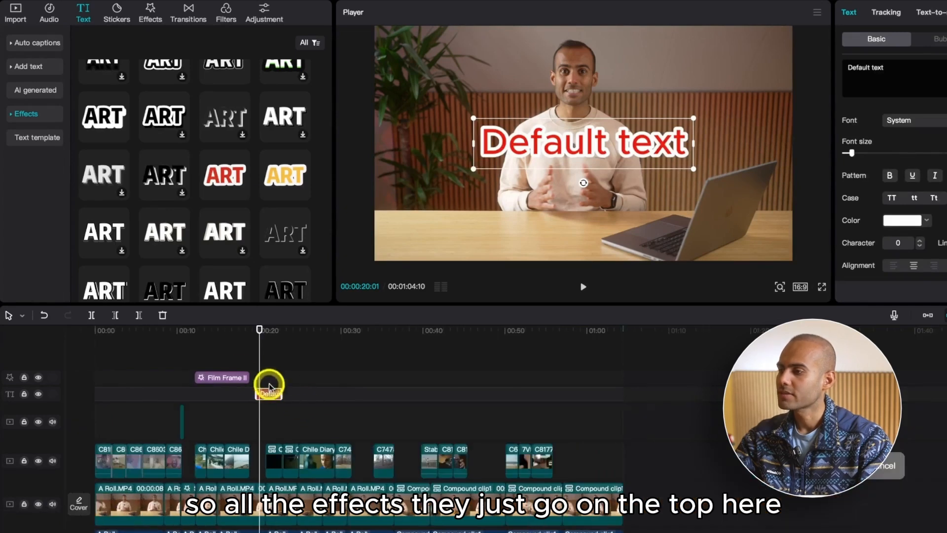
key(super+plus)
key(super+plus)
key(super+plus)
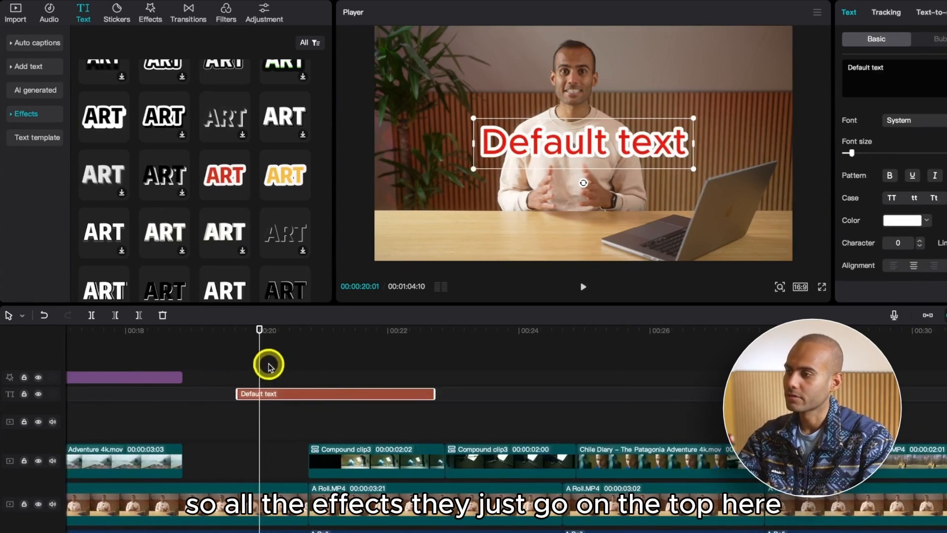
click(205, 342)
key(space)
key(space)
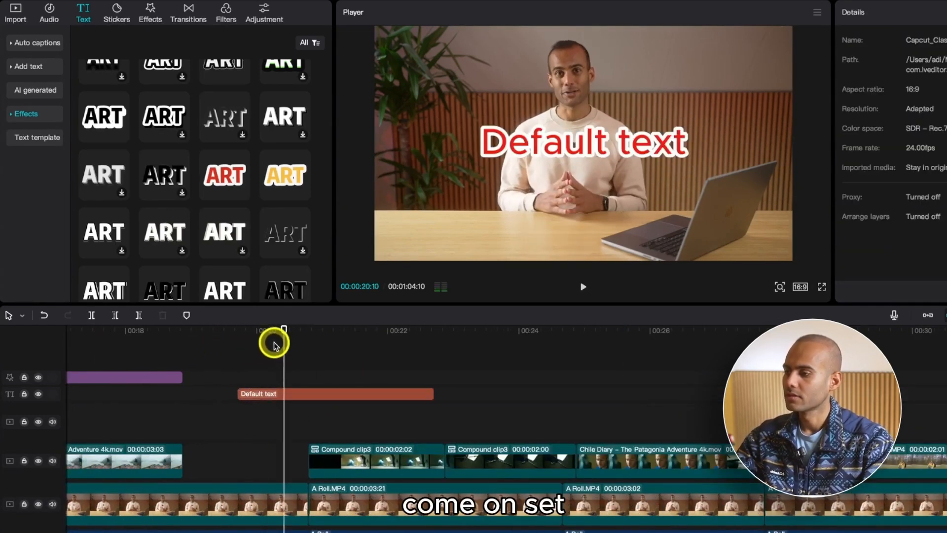
click(278, 335)
drag(278, 335, 262, 335)
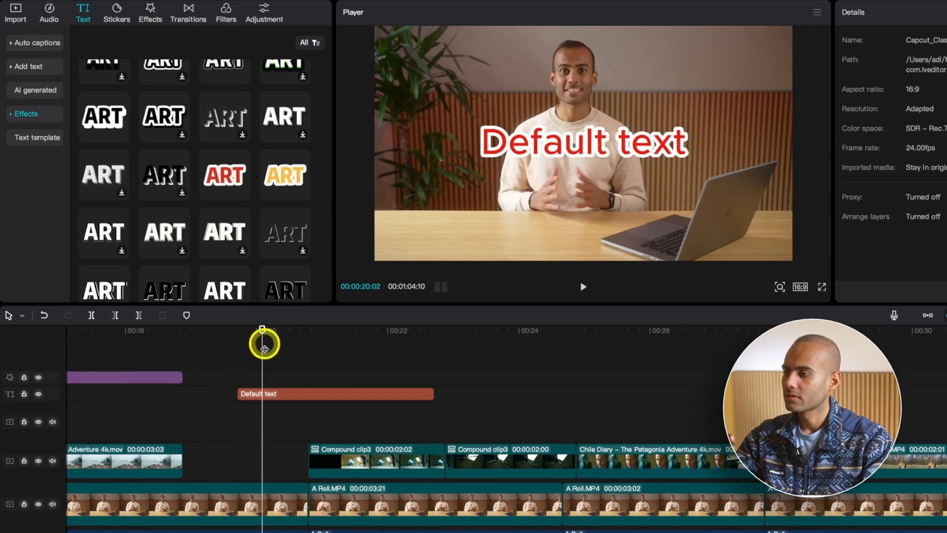
drag(294, 393, 318, 398)
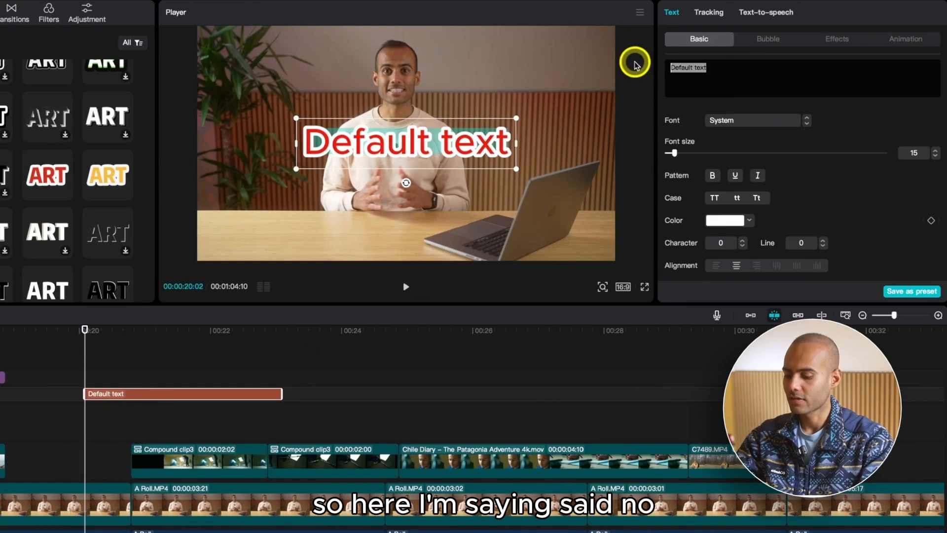
Replace the default text with "SAID NO!"
text(D)
key(BackSpace)
text(S)
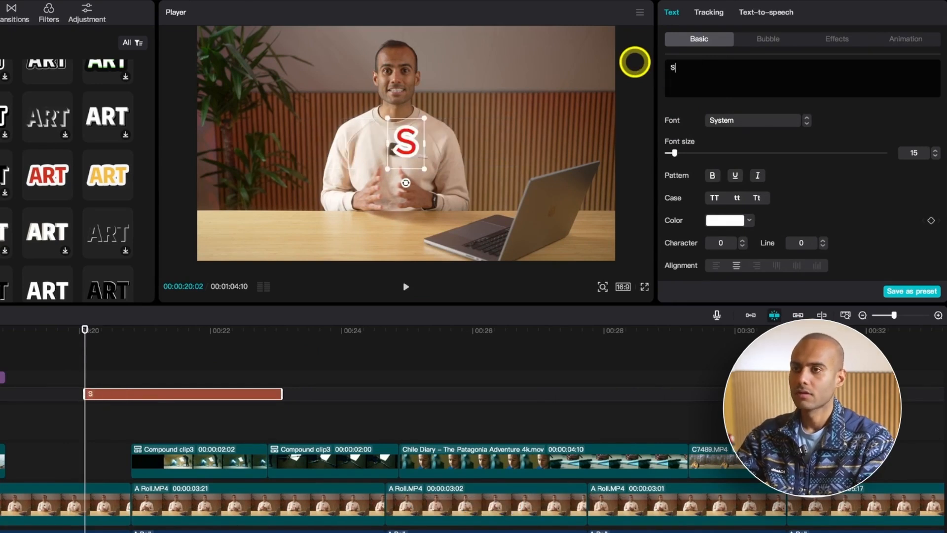
text(AID NOP)
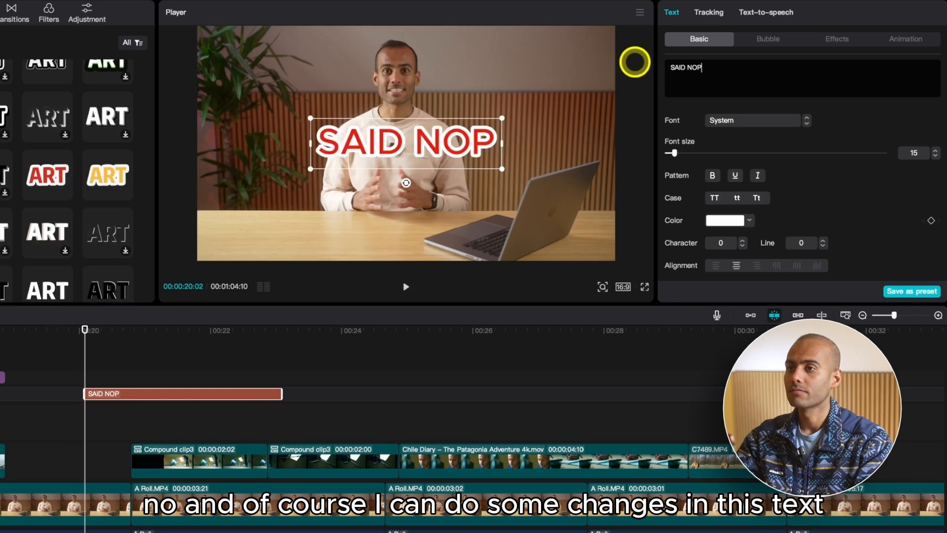
key(BackSpace)
text(!)
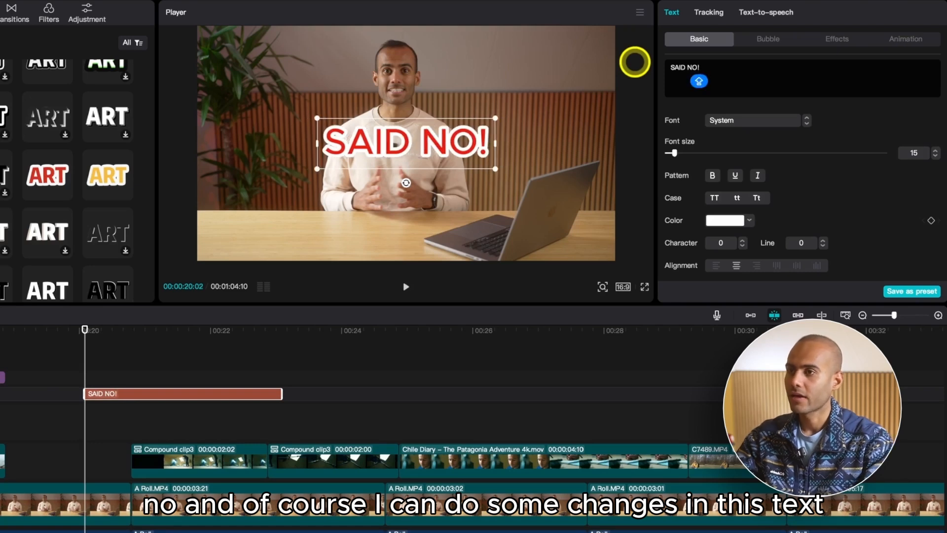
scroll(678, 188, down, 1)
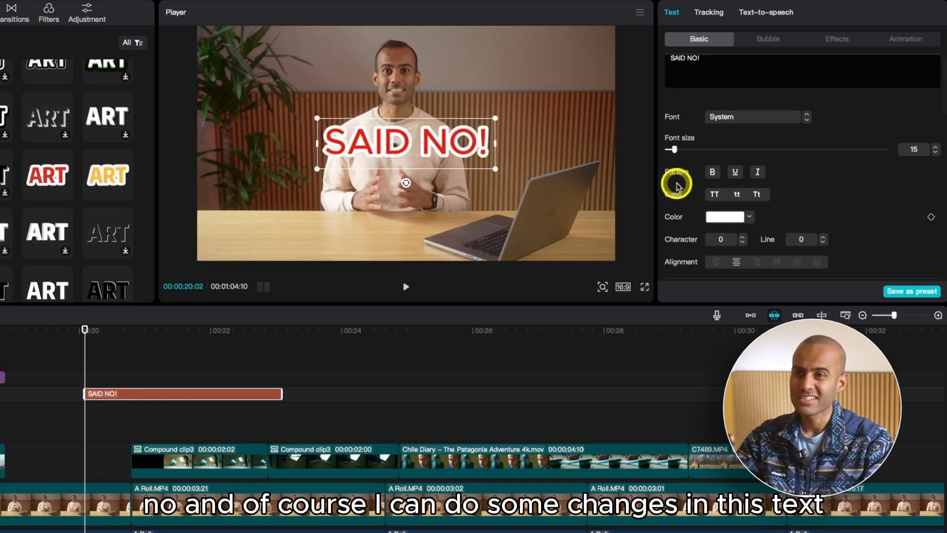
scroll(697, 127, up, 1)
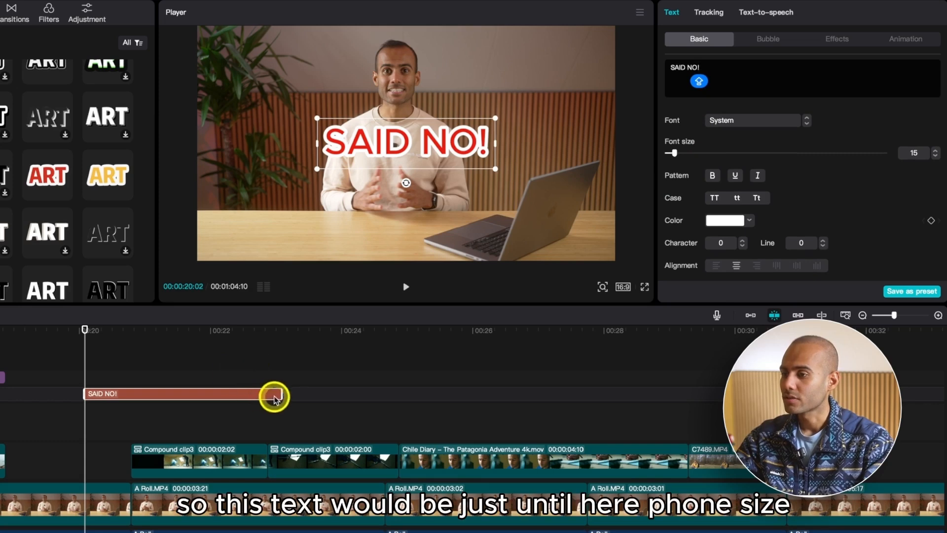
Trim the SAID NO! text to end where the first compound clip starts and set its font size to 24
drag(283, 394, 132, 394)
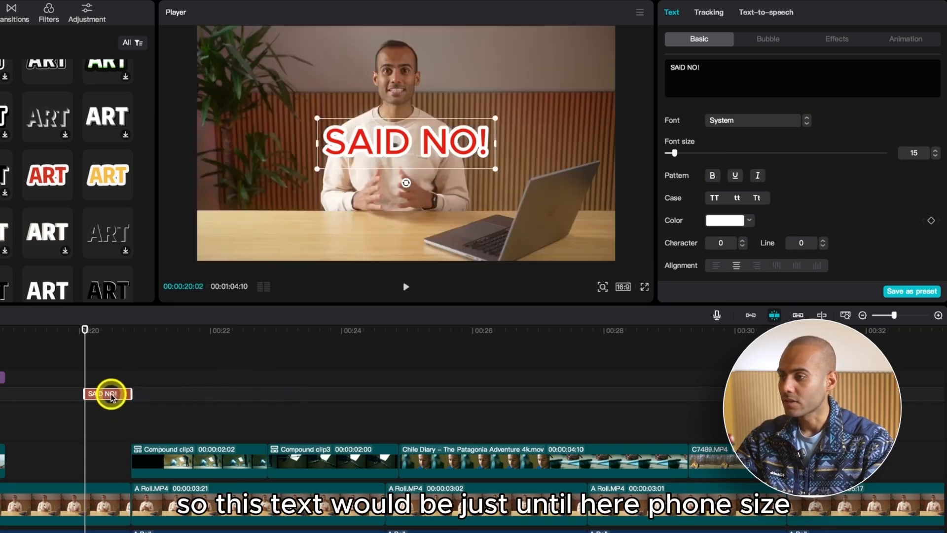
mouse_move(674, 153)
mouse_down()
mouse_move(693, 153)
mouse_move(681, 157)
mouse_up()
scroll(691, 165, down, 10)
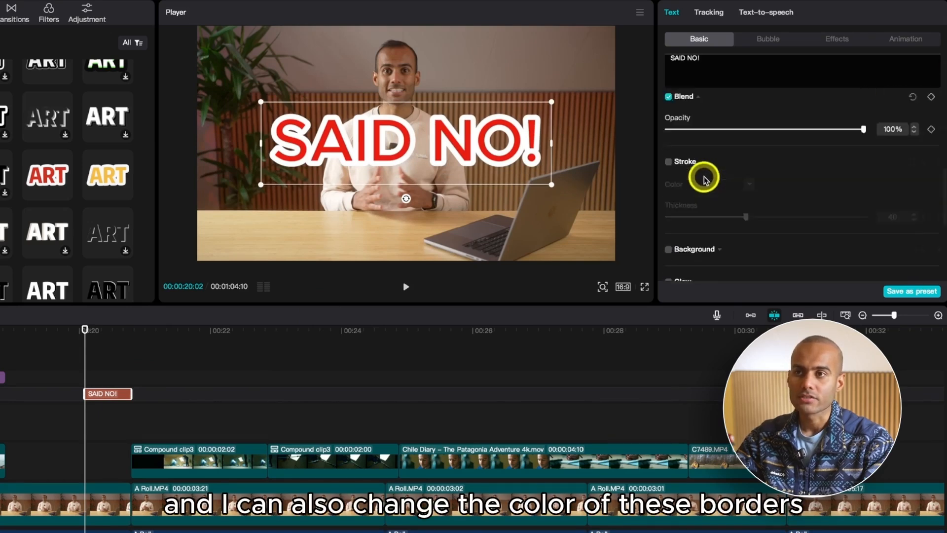
scroll(704, 179, up, 4)
scroll(705, 177, up, 6)
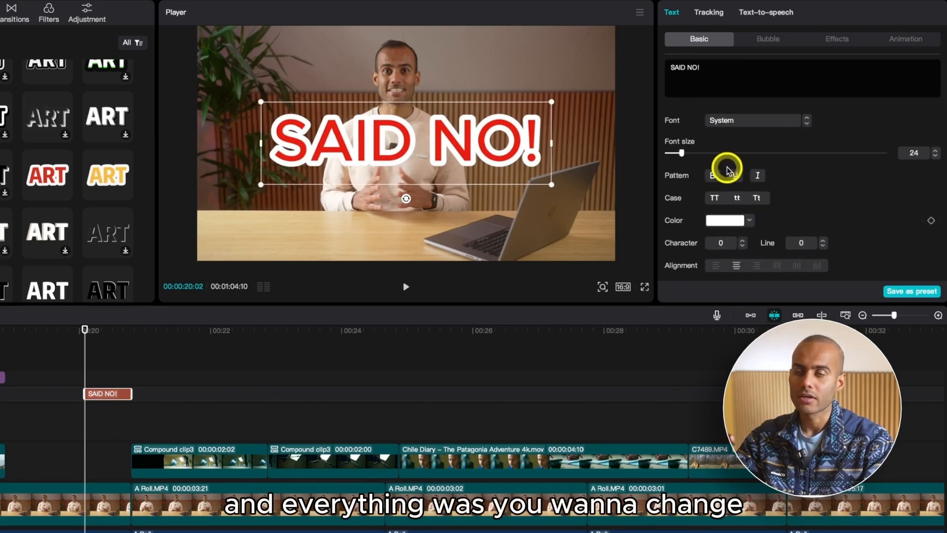
Try several preset styles on the SAID NO! text, including white and yellow backgrounds, and apply the orange-yellow one with a red shadow
scroll(725, 169, down, 1)
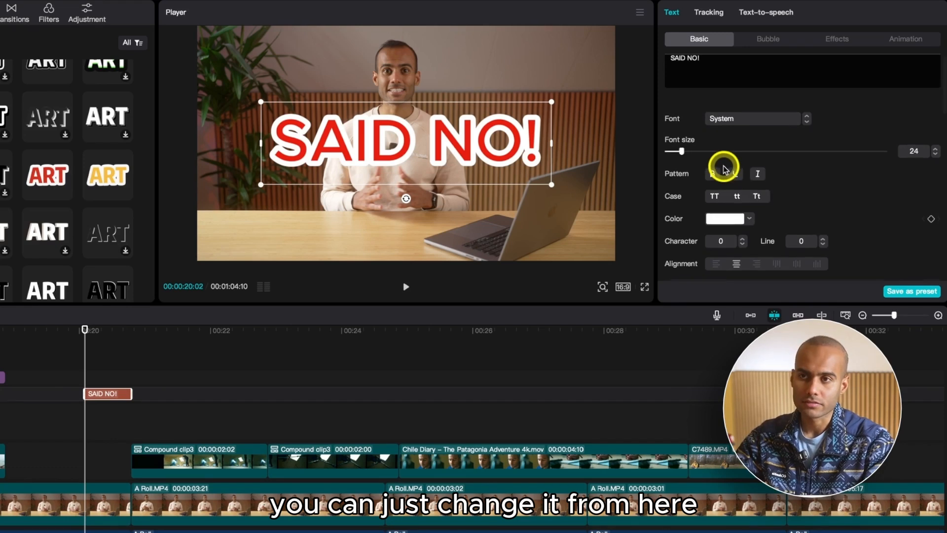
scroll(734, 192, down, 6)
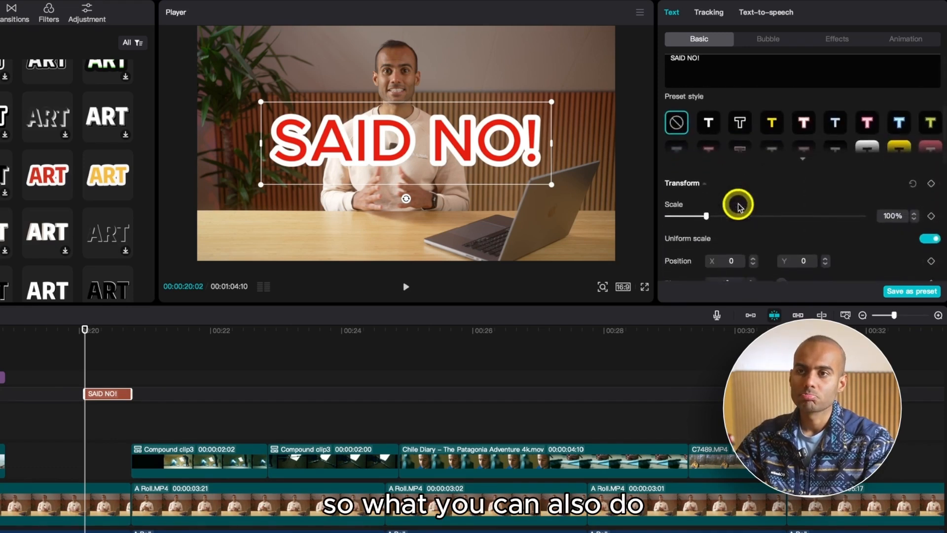
click(803, 158)
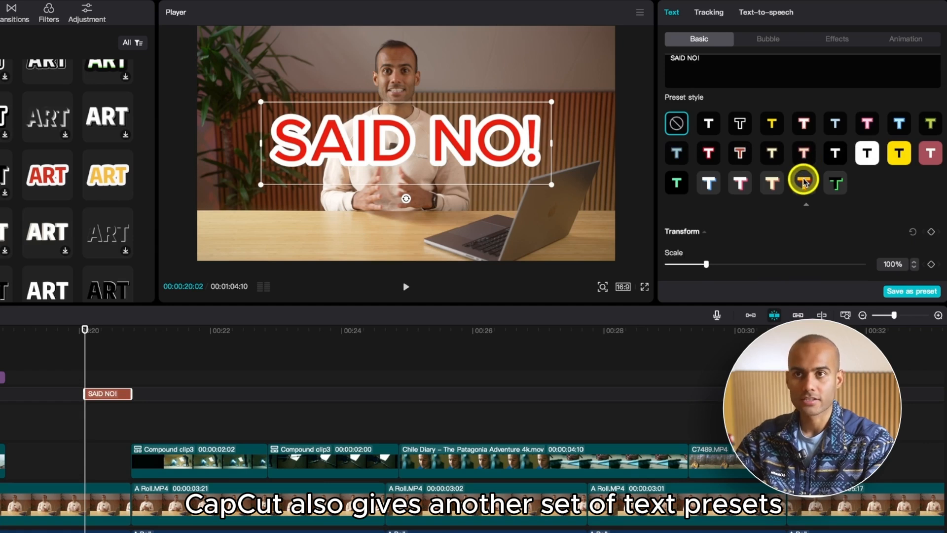
click(803, 182)
click(775, 184)
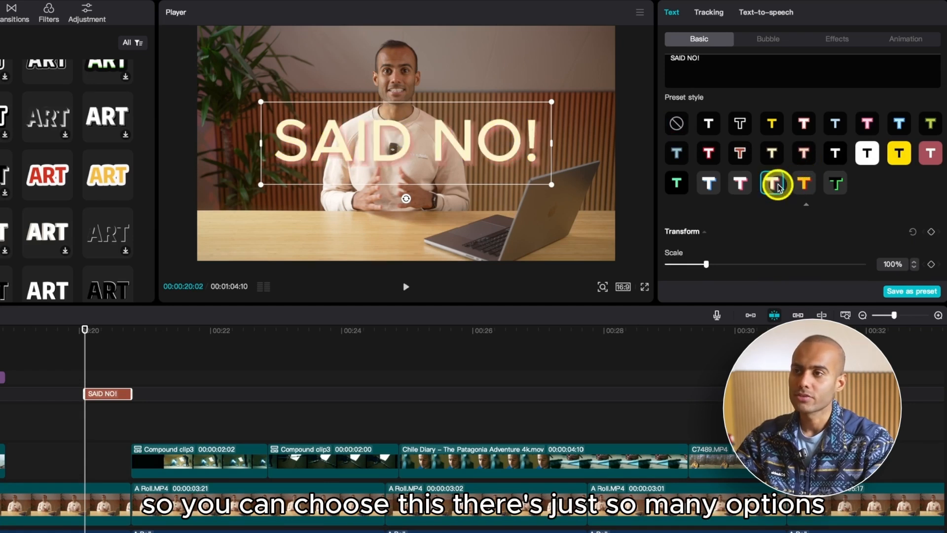
click(809, 184)
click(870, 157)
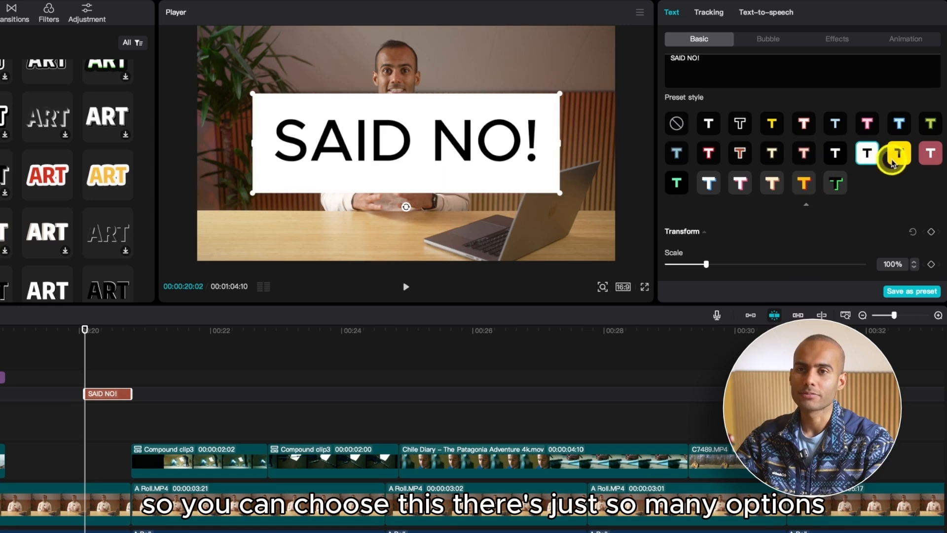
click(894, 158)
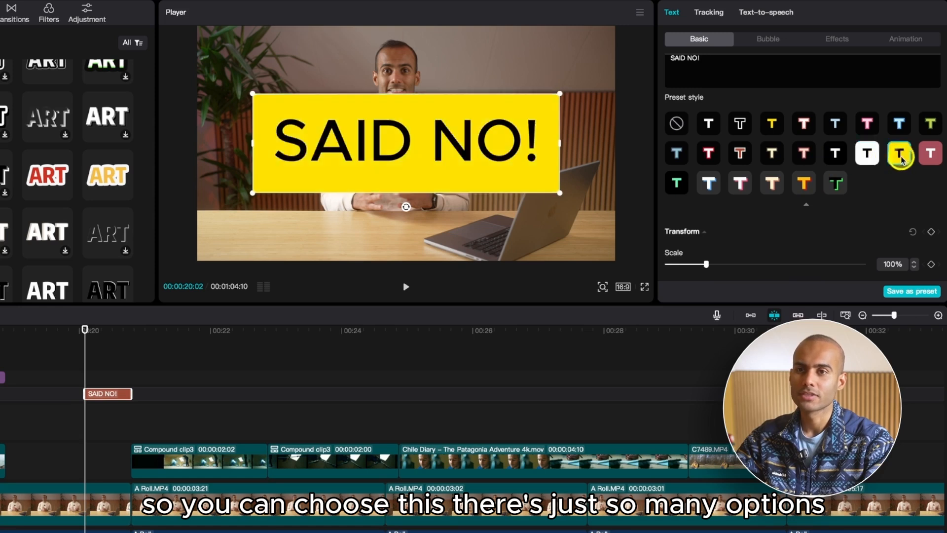
click(809, 184)
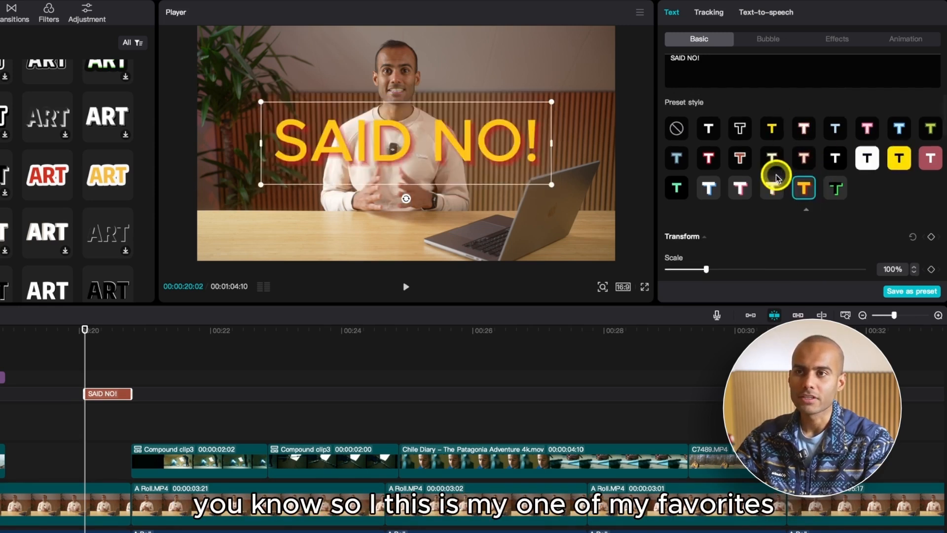
Try the Trend font on the SAID NO! text
scroll(784, 177, up, 5)
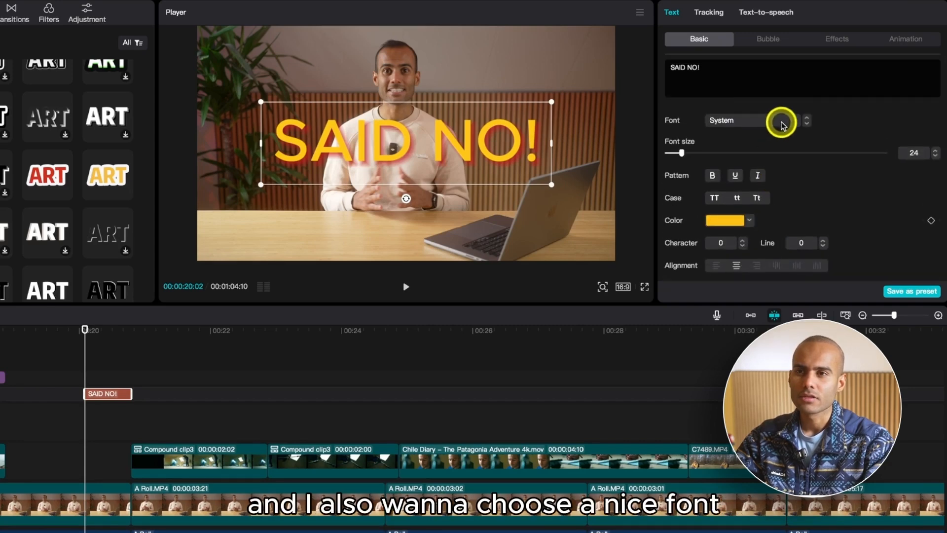
click(782, 122)
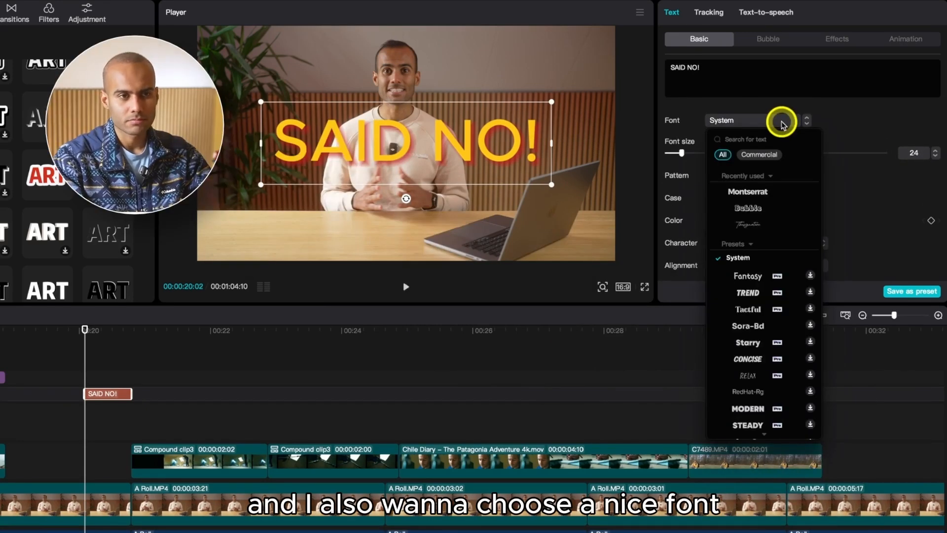
click(754, 294)
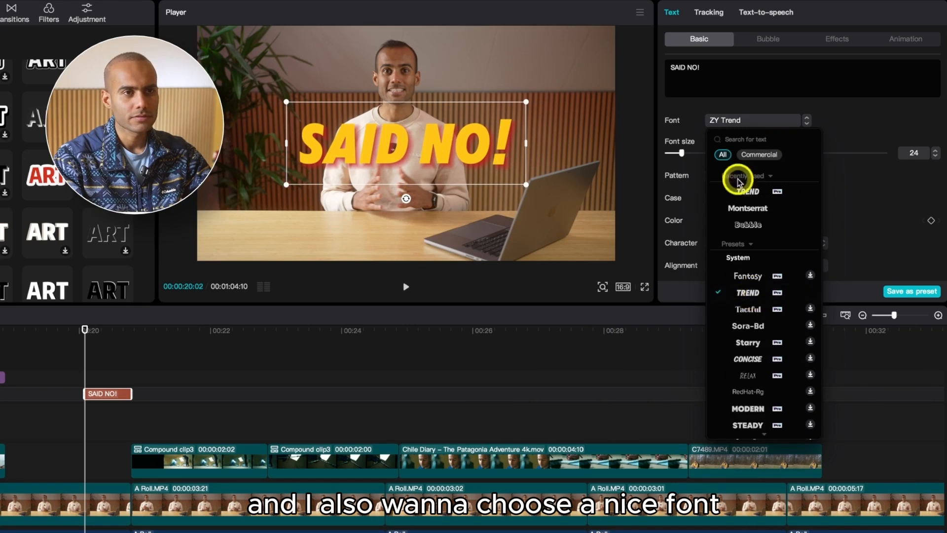
click(749, 119)
click(748, 119)
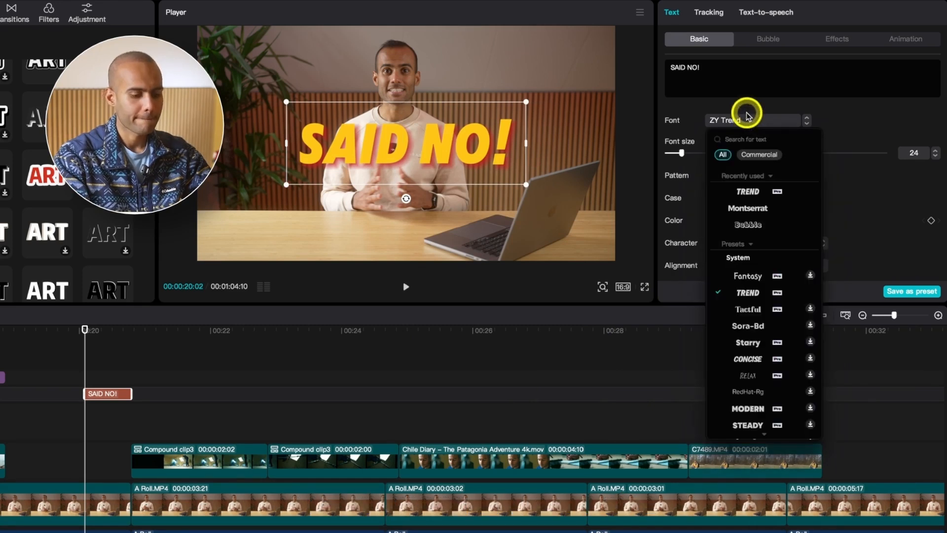
Browse the font list for a bolder typeface and apply BowlbyOne to the SAID NO! text
scroll(752, 291, down, 1)
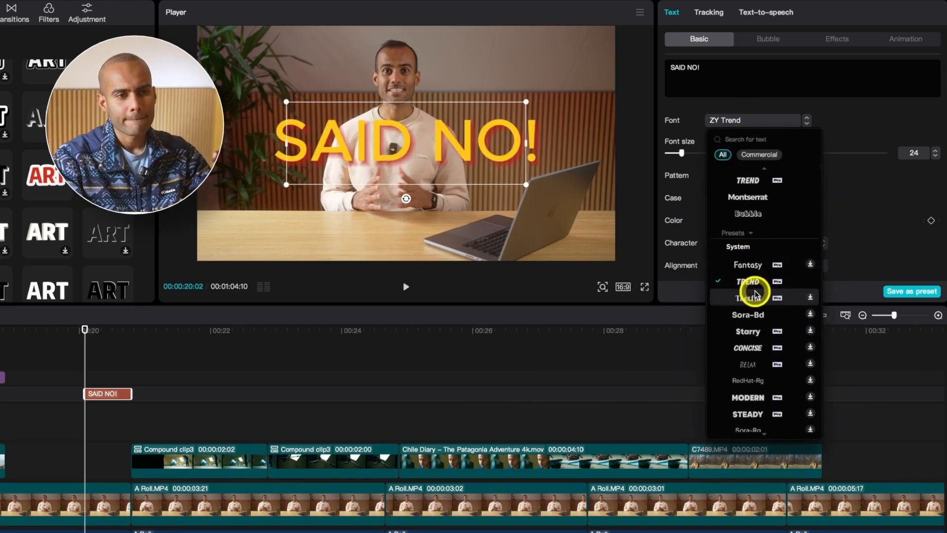
scroll(754, 294, down, 5)
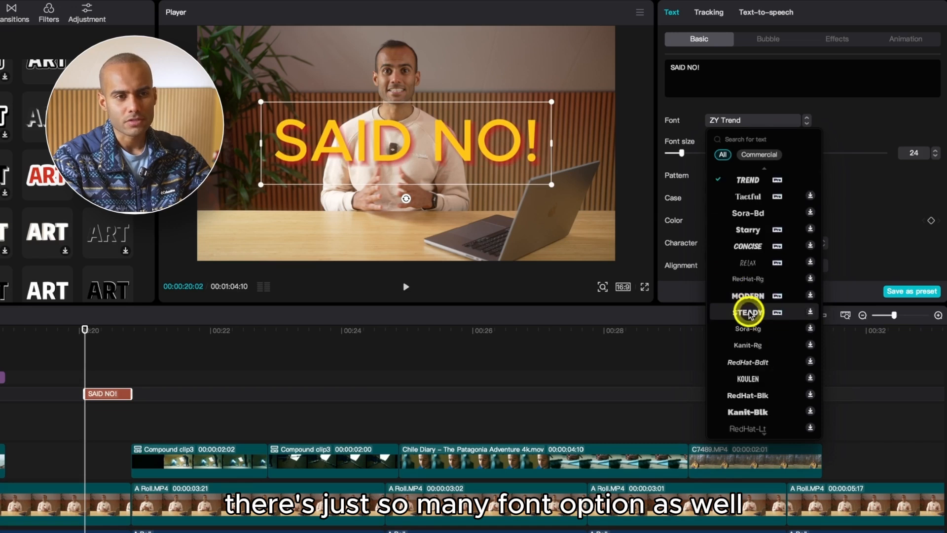
scroll(750, 317, down, 1)
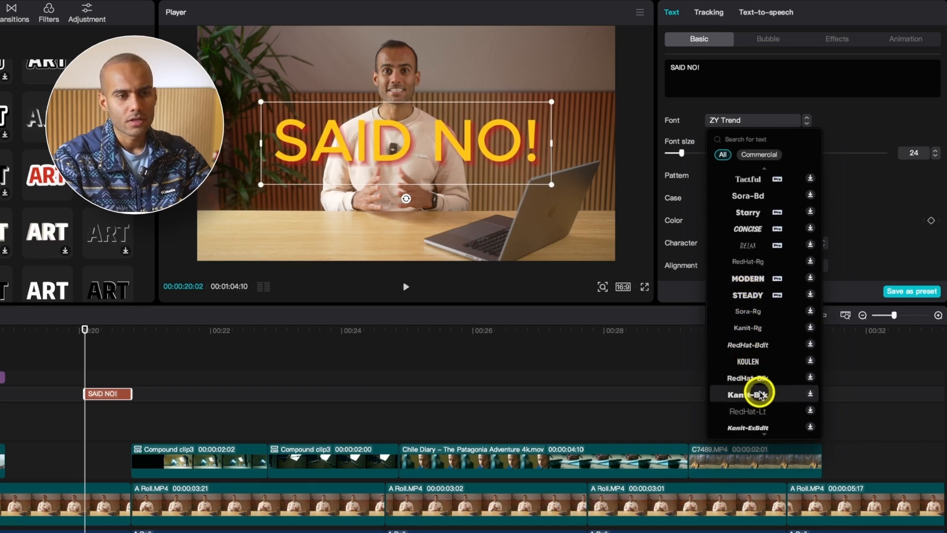
scroll(760, 394, down, 10)
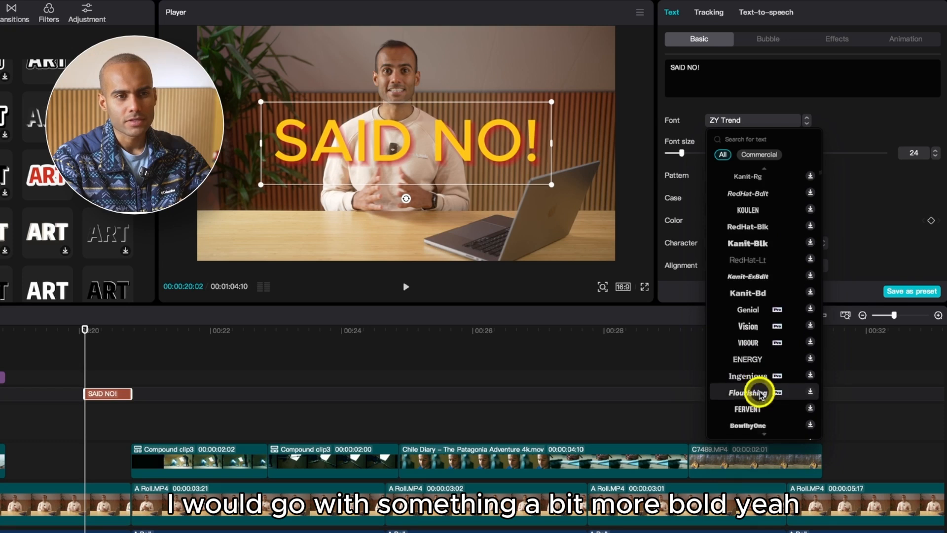
click(753, 406)
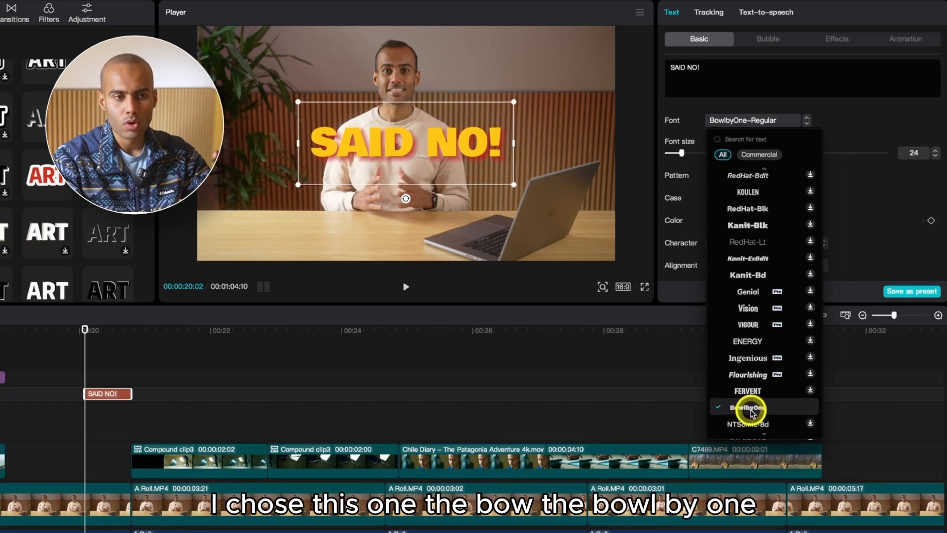
click(120, 370)
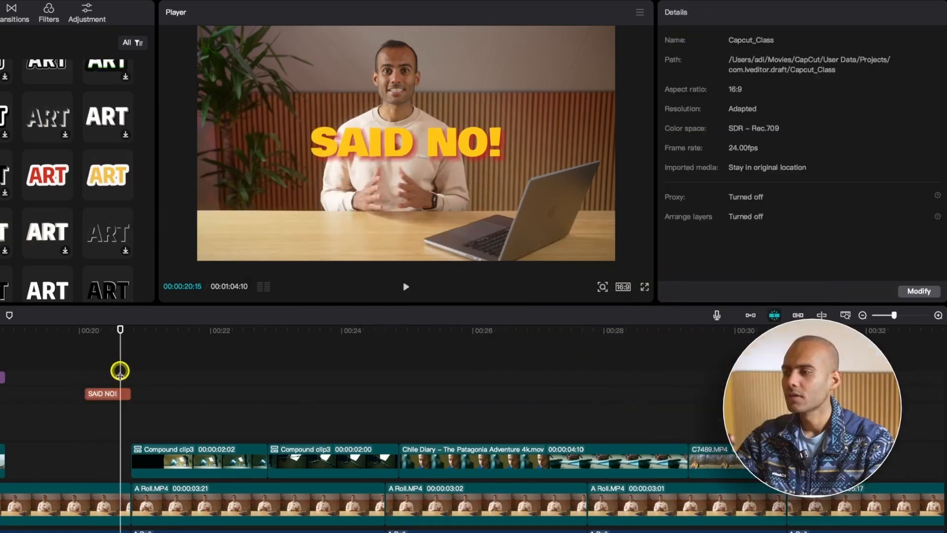
Apply the Bounce Left entrance animation to the SAID NO! text and play it back
click(115, 393)
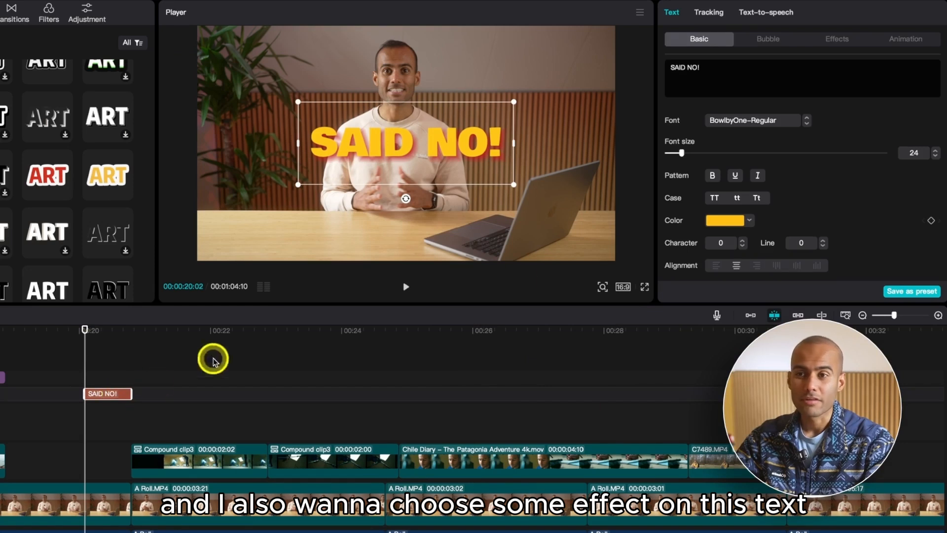
click(771, 40)
click(827, 43)
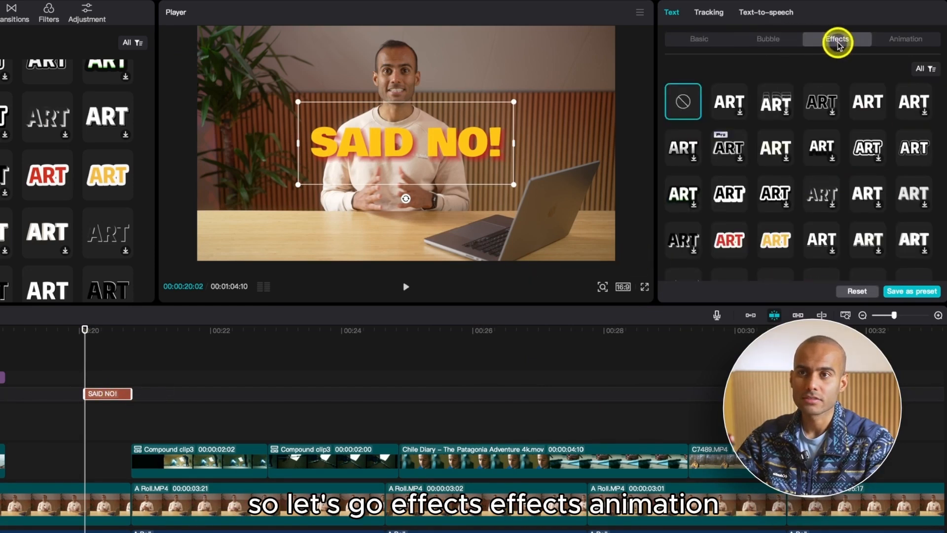
click(889, 44)
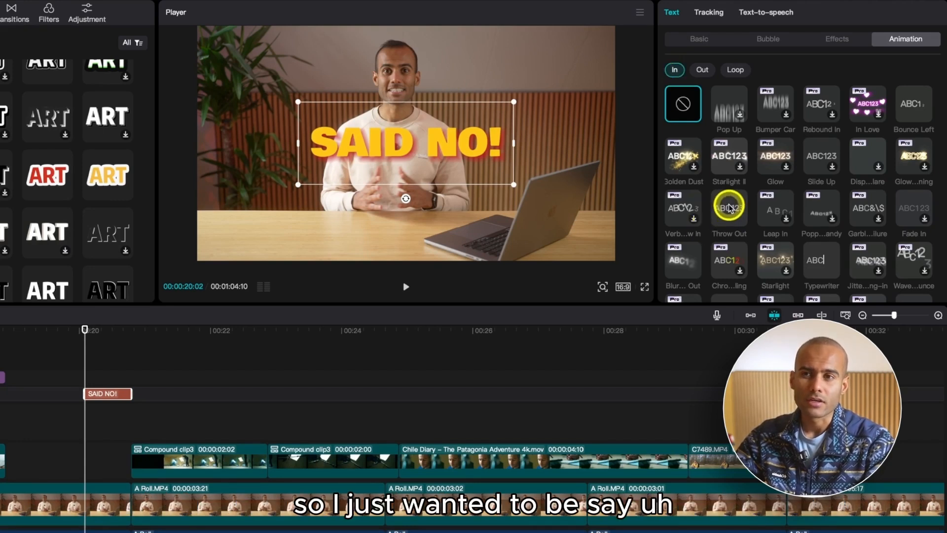
scroll(729, 207, down, 1)
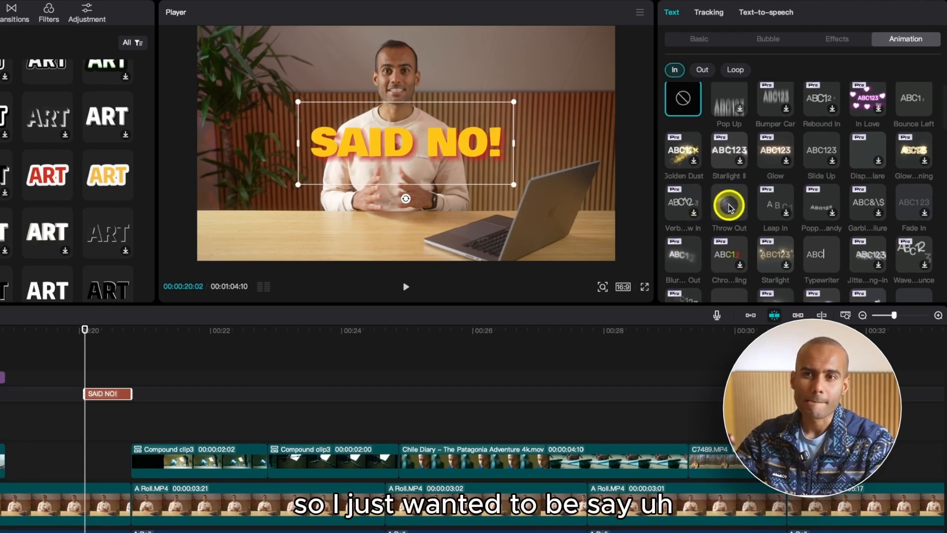
click(910, 100)
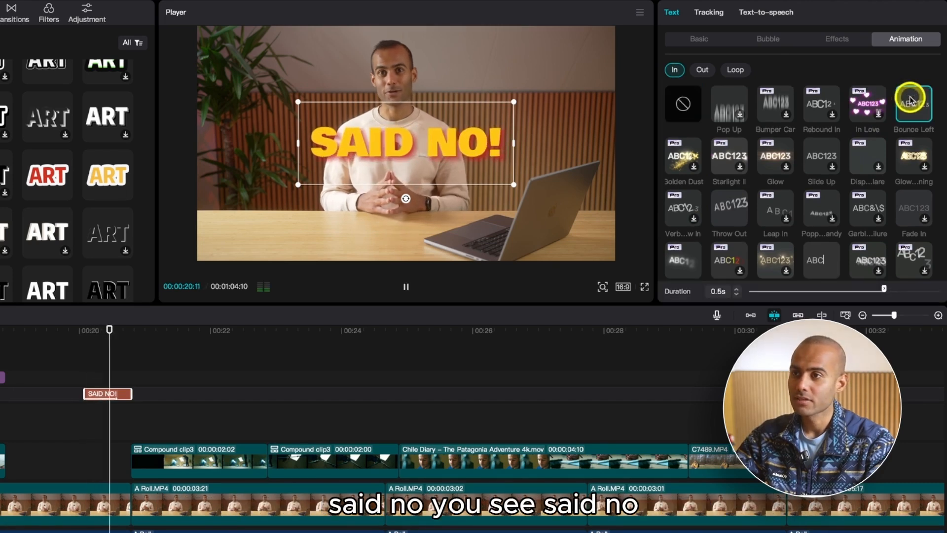
click(47, 332)
key(space)
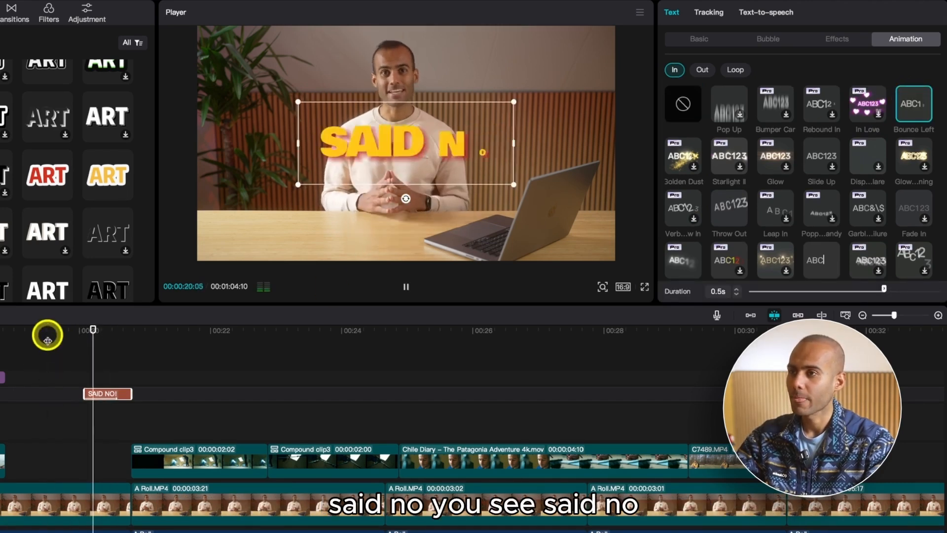
key(space)
Extend the SAID NO! text to end at 00:00:21:02, add the Pop Down exit animation and play it back
click(129, 340)
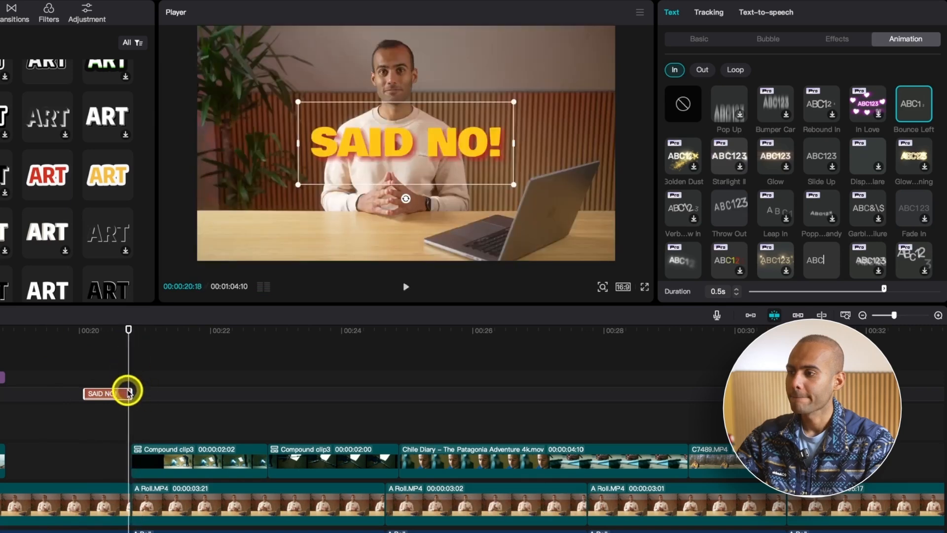
drag(127, 393, 152, 393)
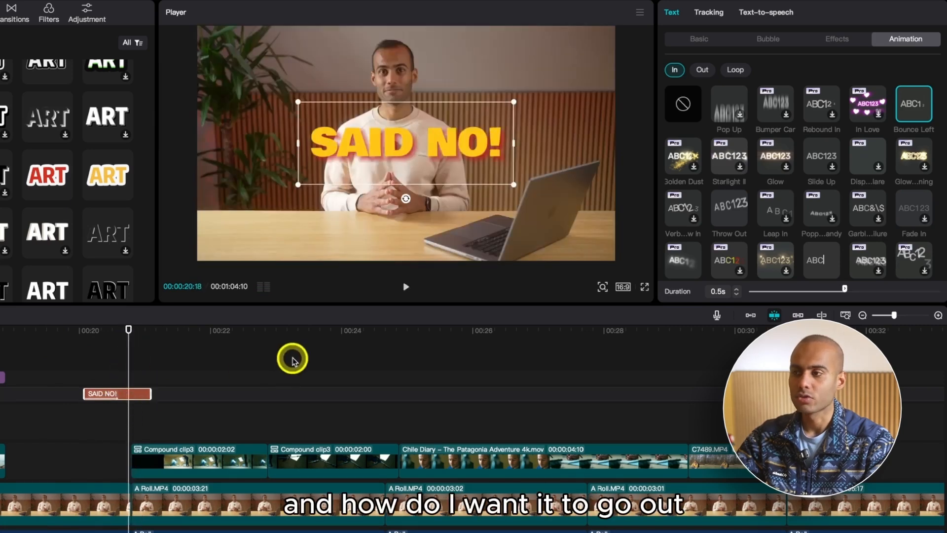
click(150, 331)
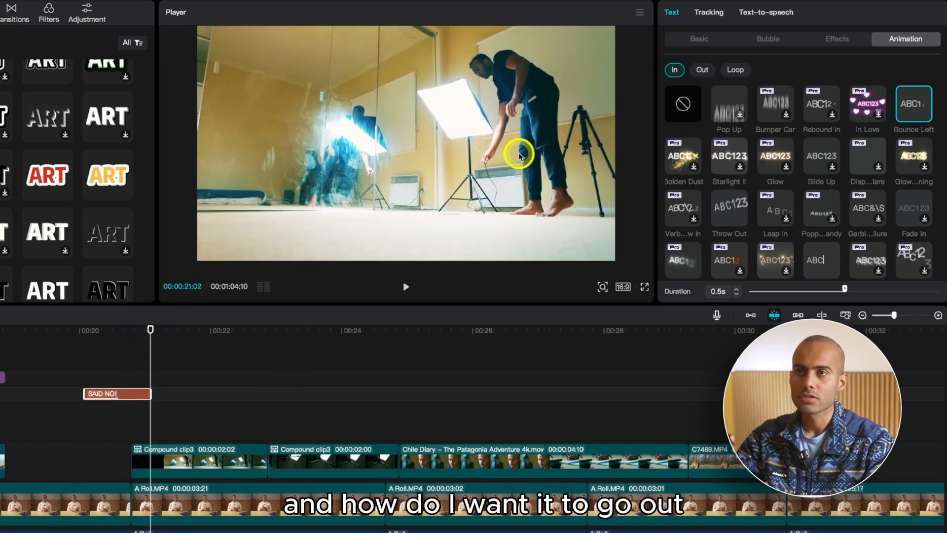
click(705, 69)
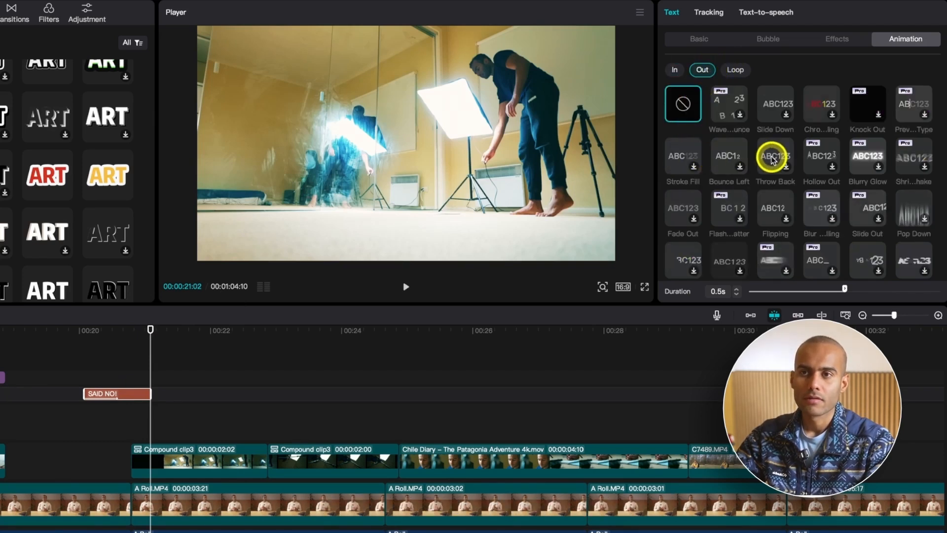
scroll(786, 185, down, 2)
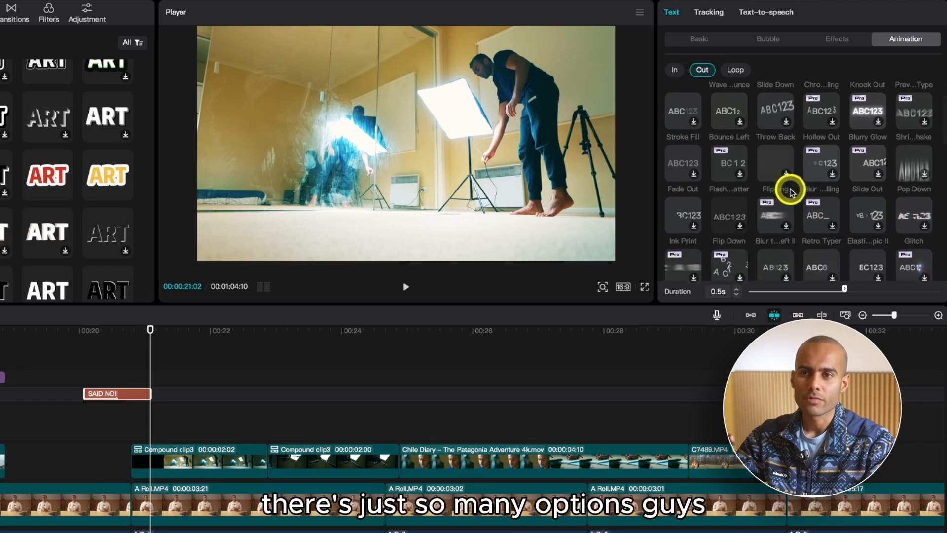
click(914, 156)
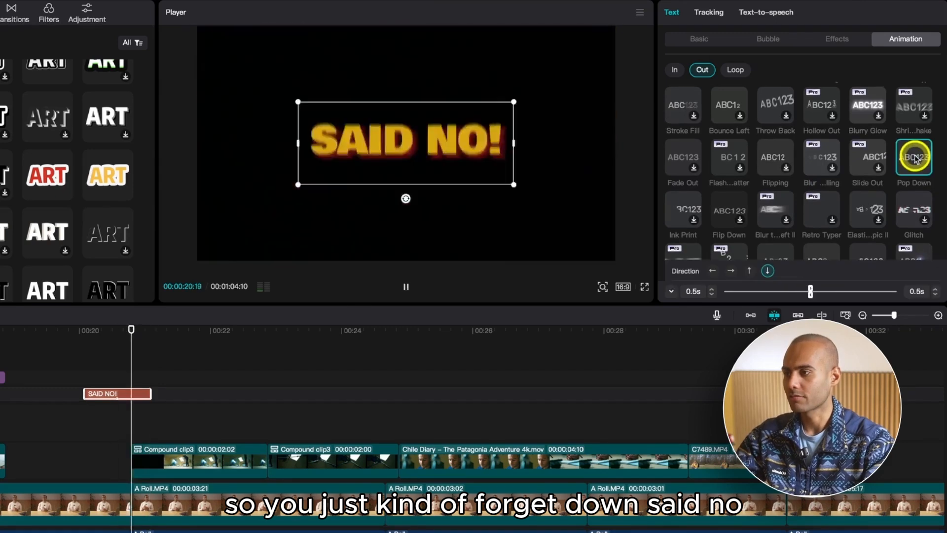
click(40, 345)
key(space)
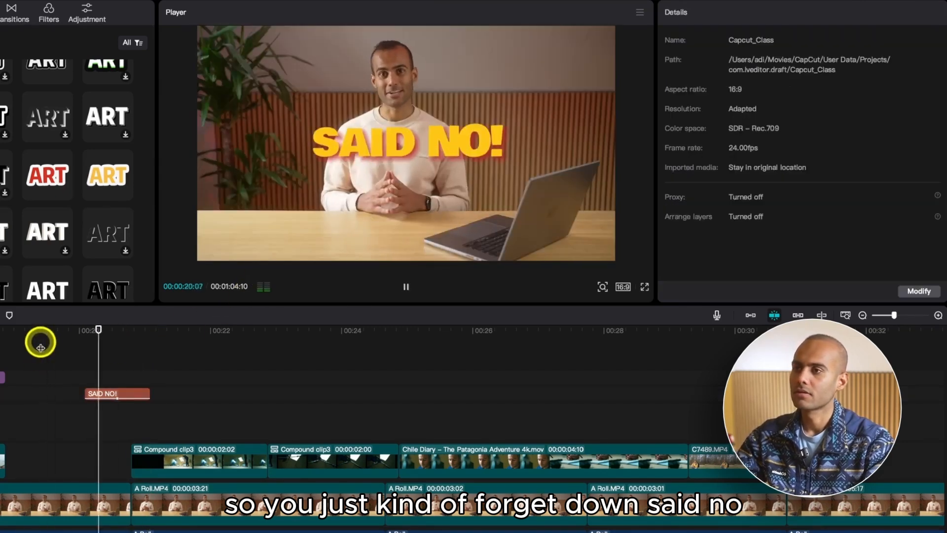
key(space)
Set both the entrance and exit animation durations of the SAID NO! text to 0.4 s
key(super+equal)
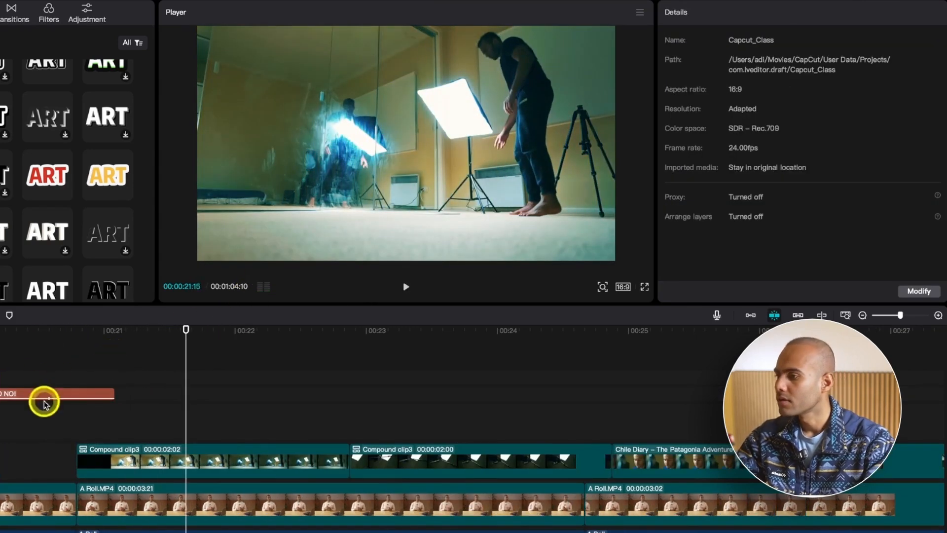
click(47, 345)
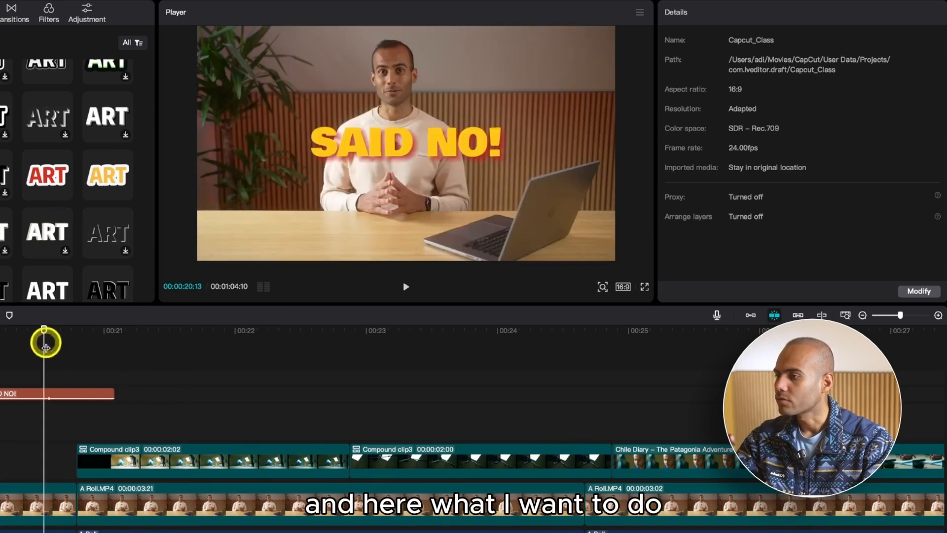
key(super+equal)
click(54, 397)
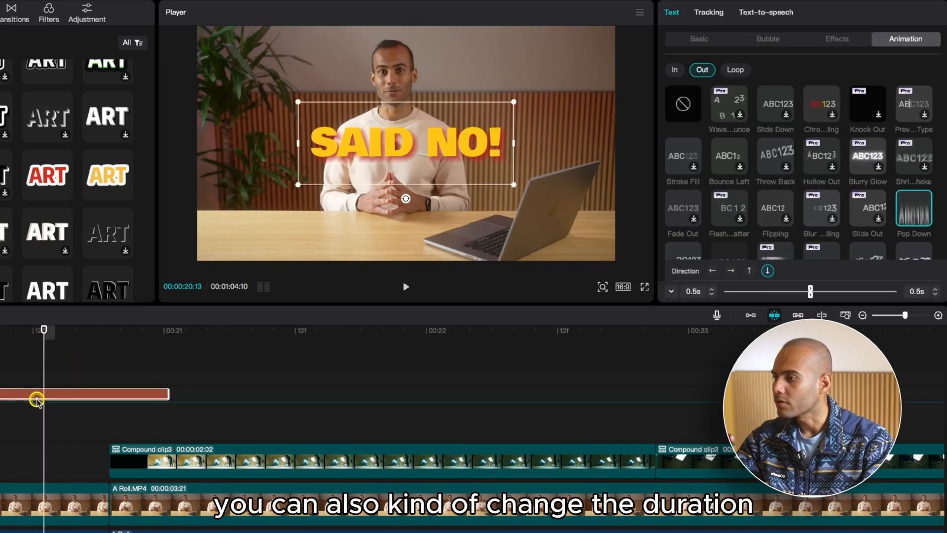
key(super+minus)
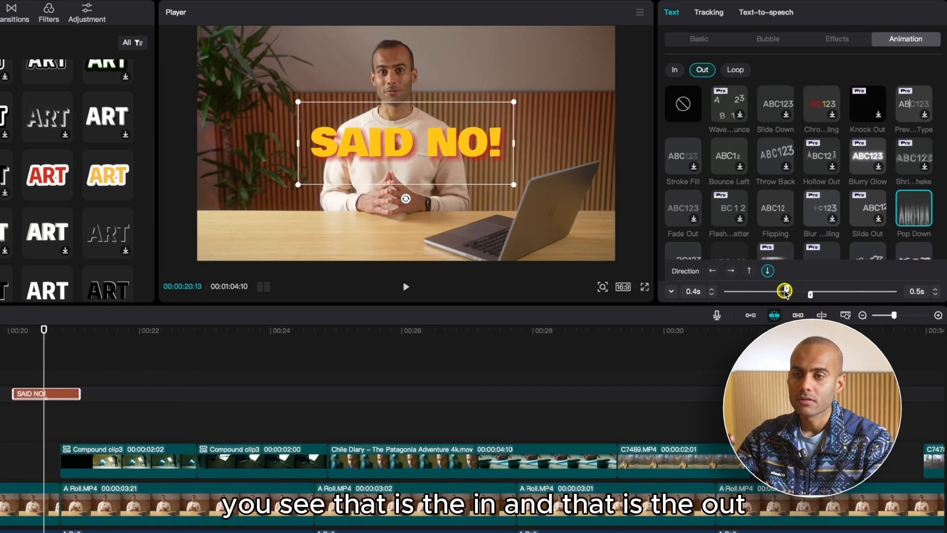
drag(784, 291, 787, 291)
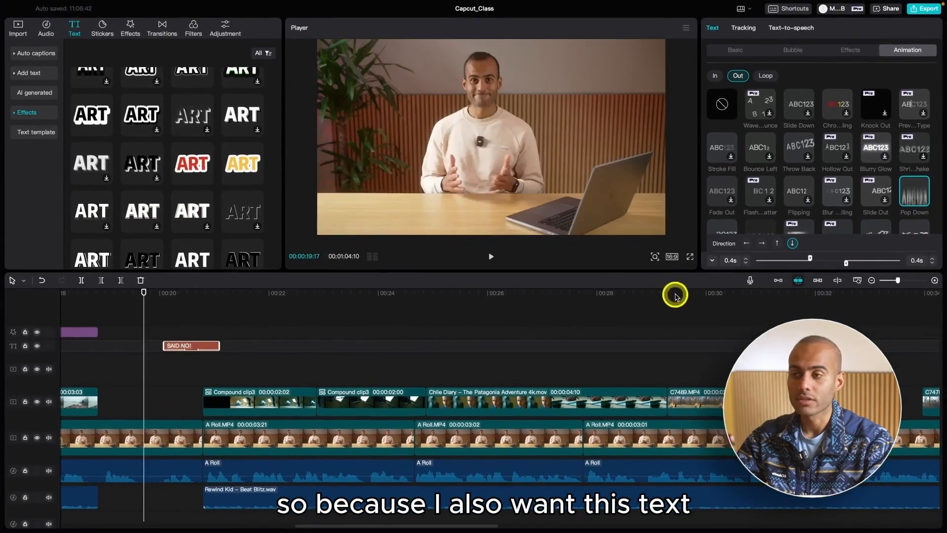
Try an entrance animation duration of 0.3 s on the SAID NO! text and set it back to 0.4 s
click(186, 296)
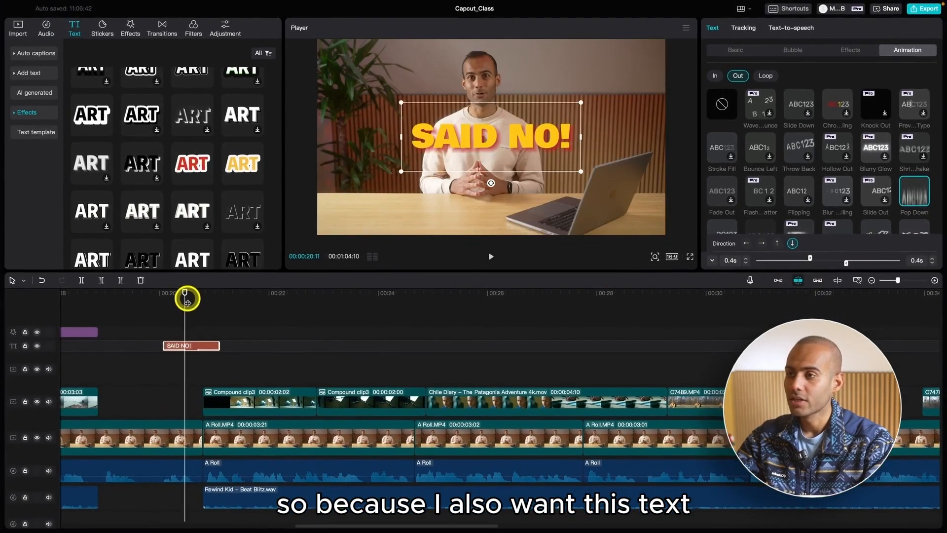
click(812, 258)
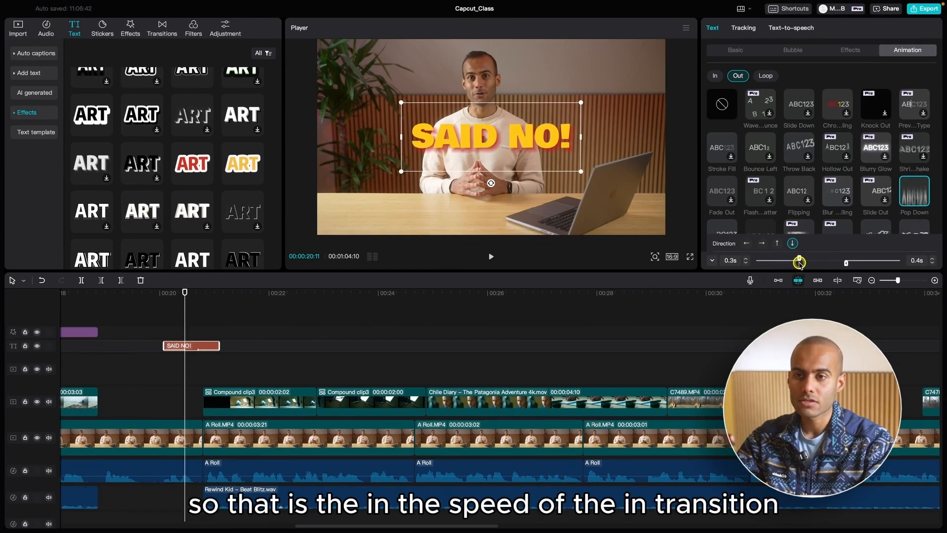
drag(800, 263, 810, 260)
click(848, 264)
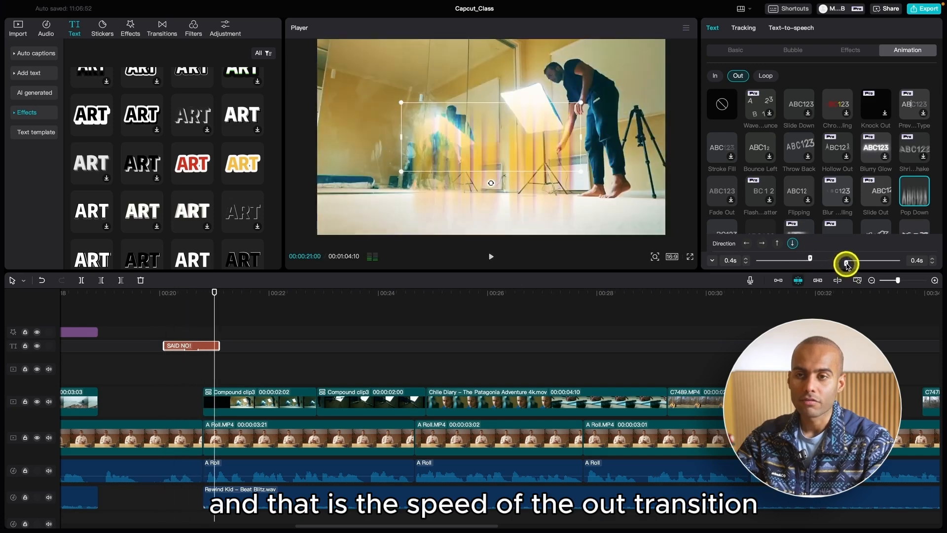
Play the section around the SAID NO! text twice to check its entrance and exit animations
click(122, 303)
key(space)
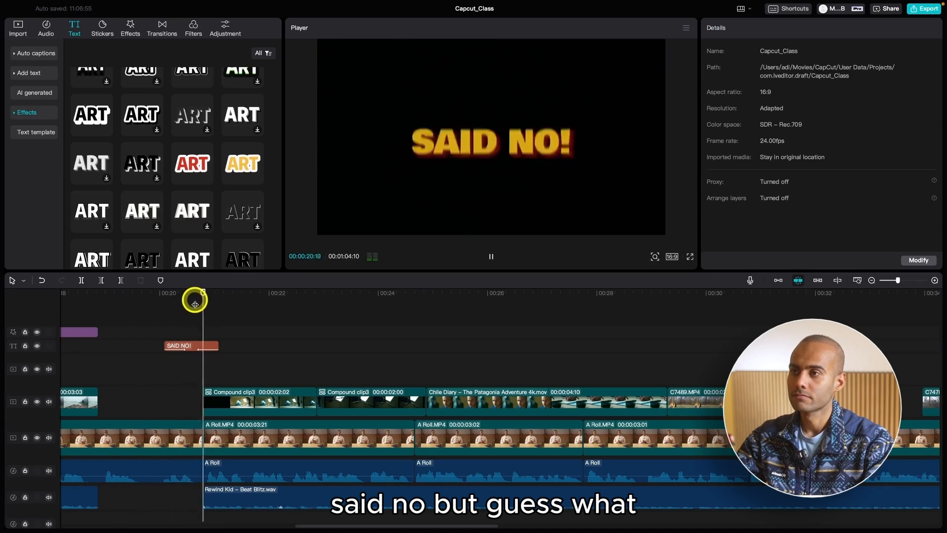
click(125, 301)
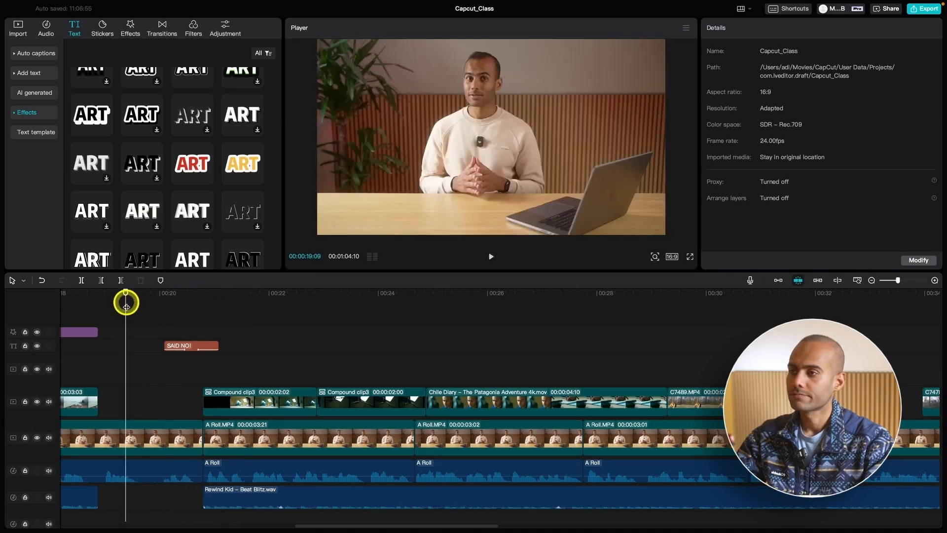
key(space)
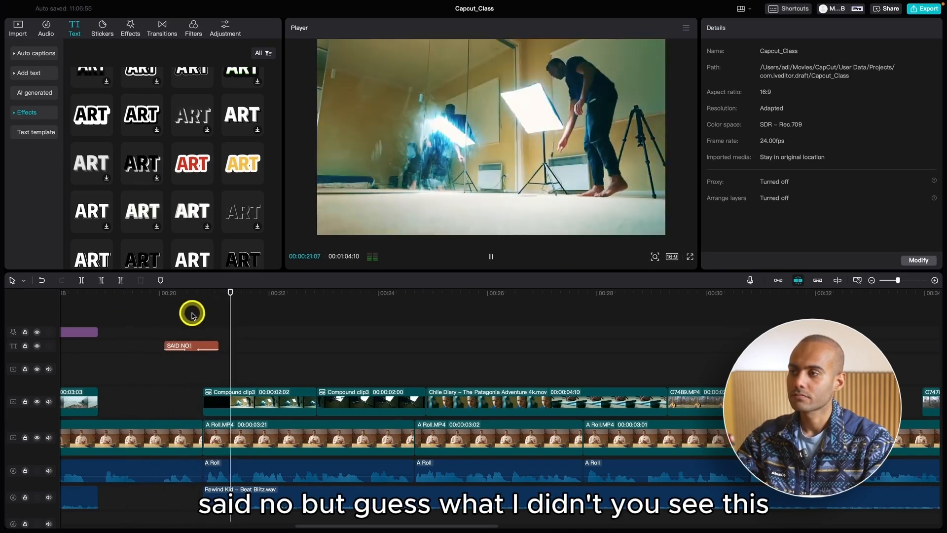
scroll(344, 326, down, 3)
key(space)
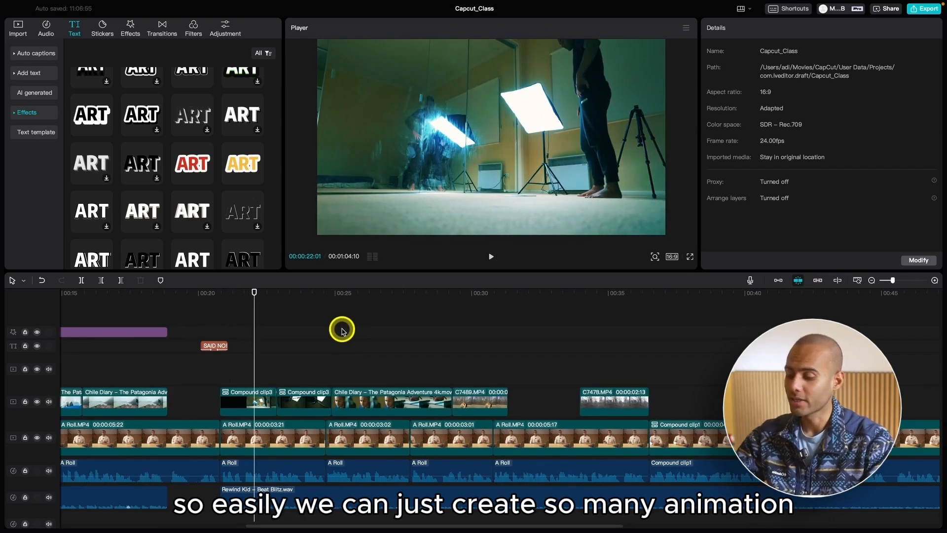
Return the playhead to the start of the timeline and play the opening section
scroll(342, 331, down, 3)
scroll(370, 332, down, 4)
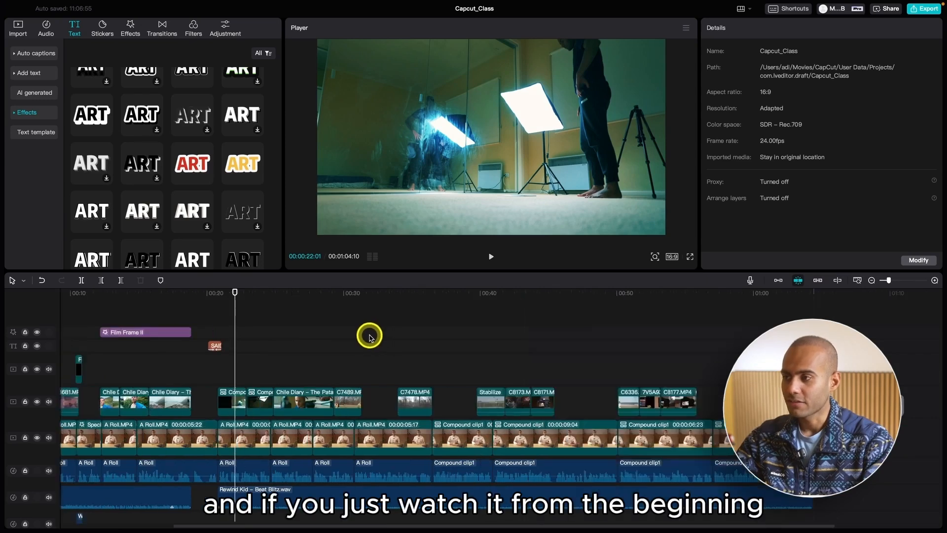
drag(227, 300, 5, 348)
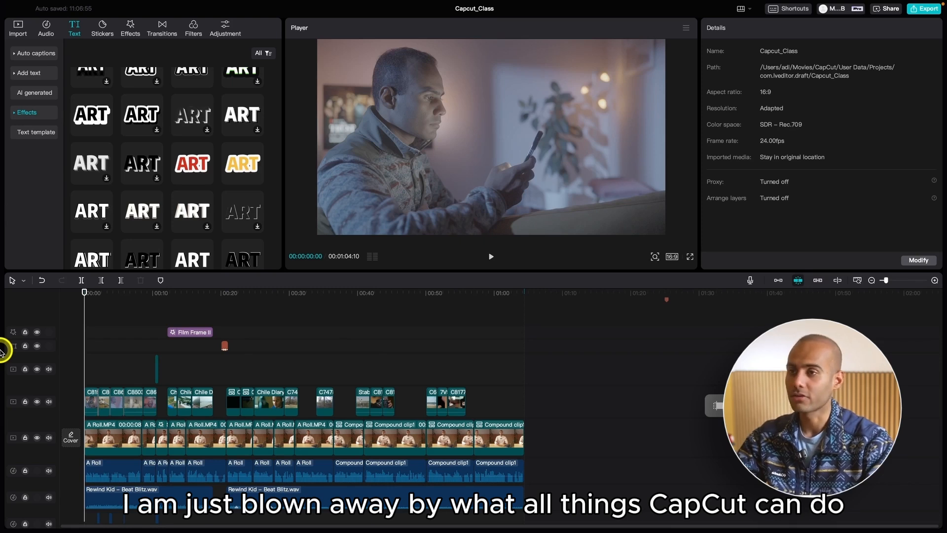
key(space)
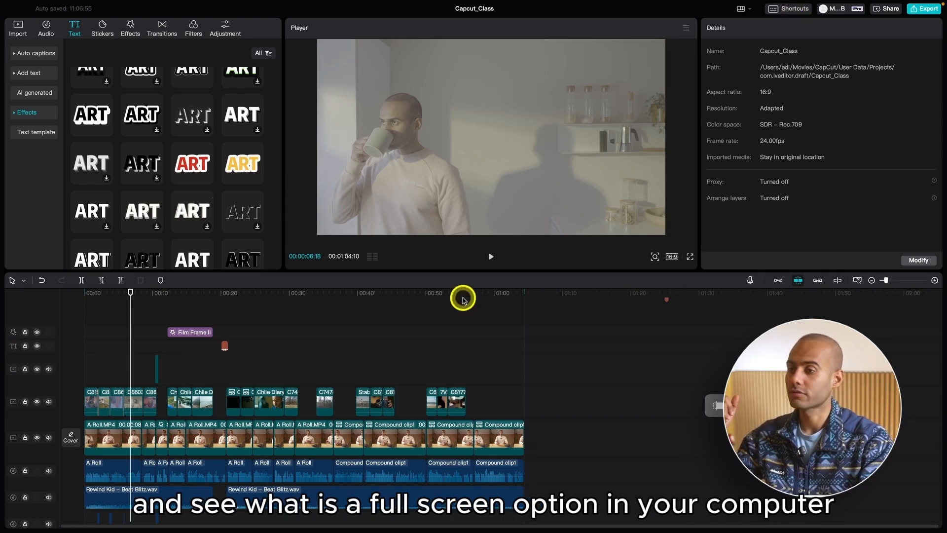
Preview the project full screen from the beginning through the SAID NO! section, and return to the editor
key(super+shift+f)
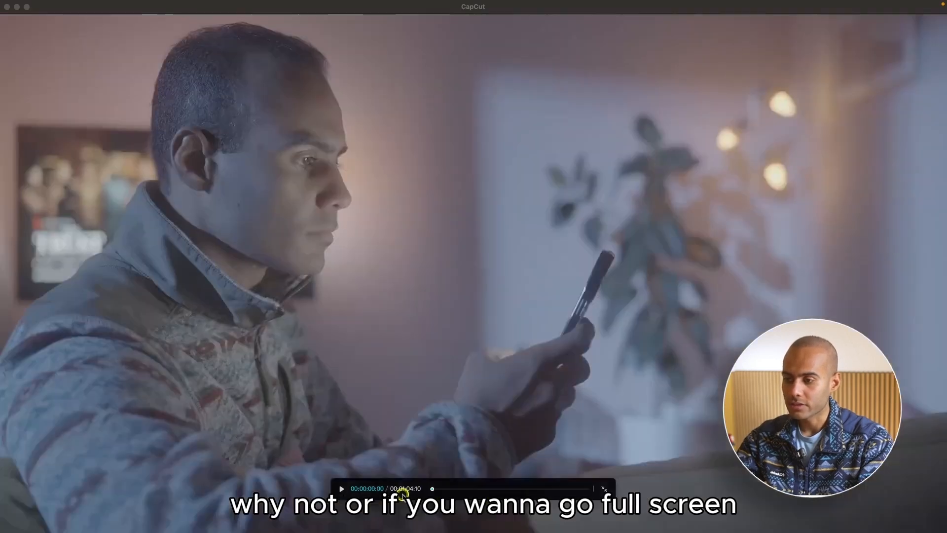
key(Escape)
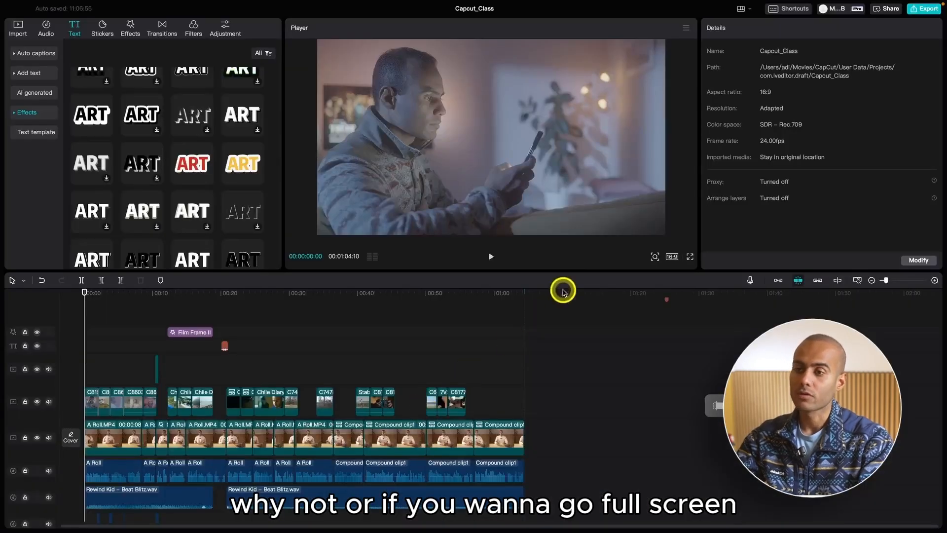
click(689, 257)
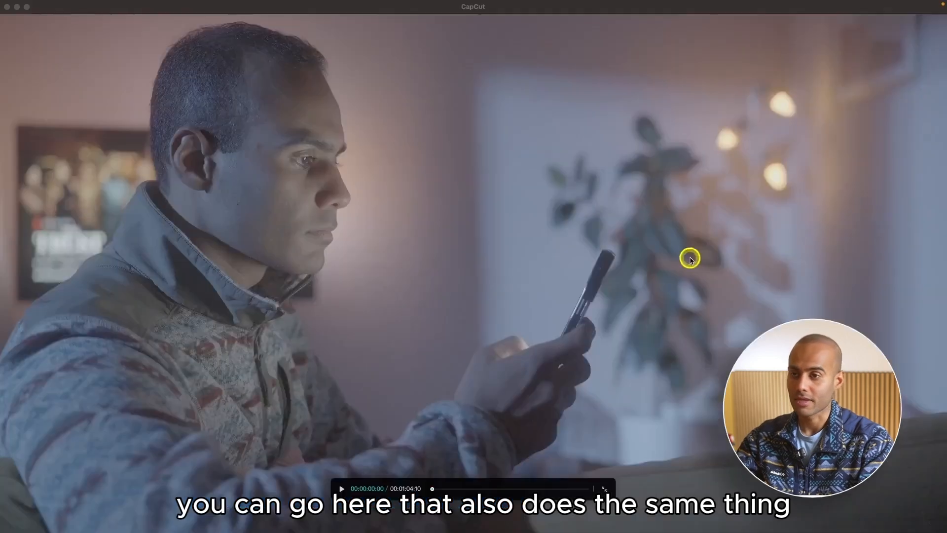
key(space)
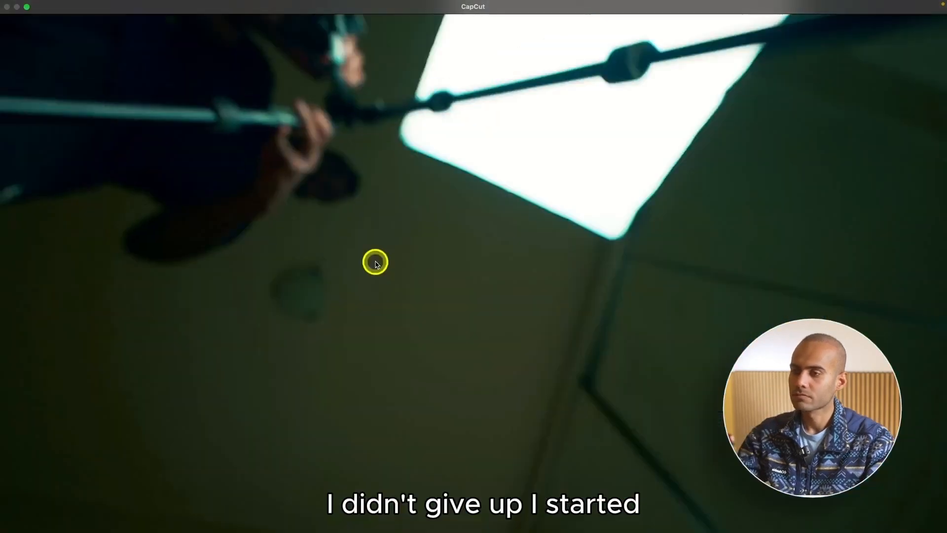
key(Escape)
Add the Pop 1.mp3 sound effect on an audio track below the SAID NO! text, around 00:00:20:02
key(super+equal)
key(super+equal)
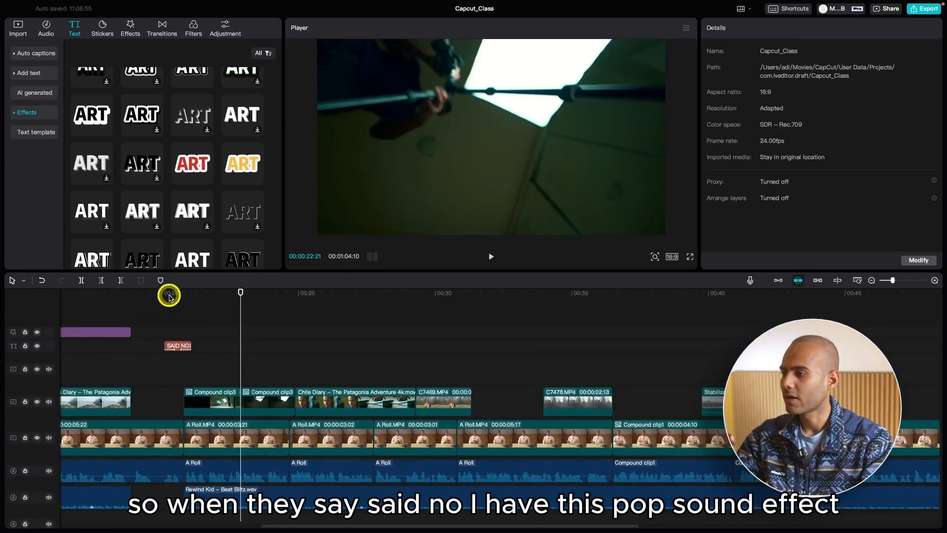
click(169, 295)
key(super+equal)
drag(169, 295, 158, 295)
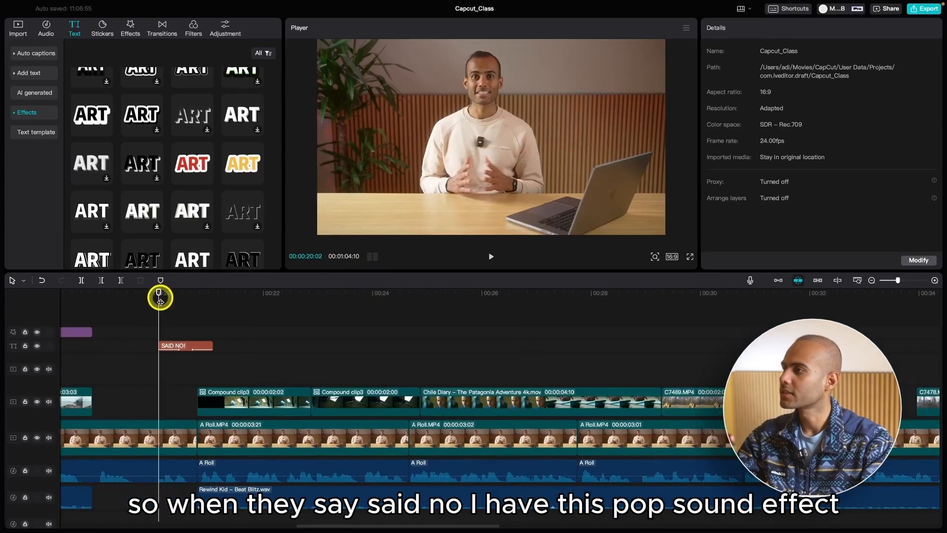
click(23, 26)
drag(217, 190, 145, 486)
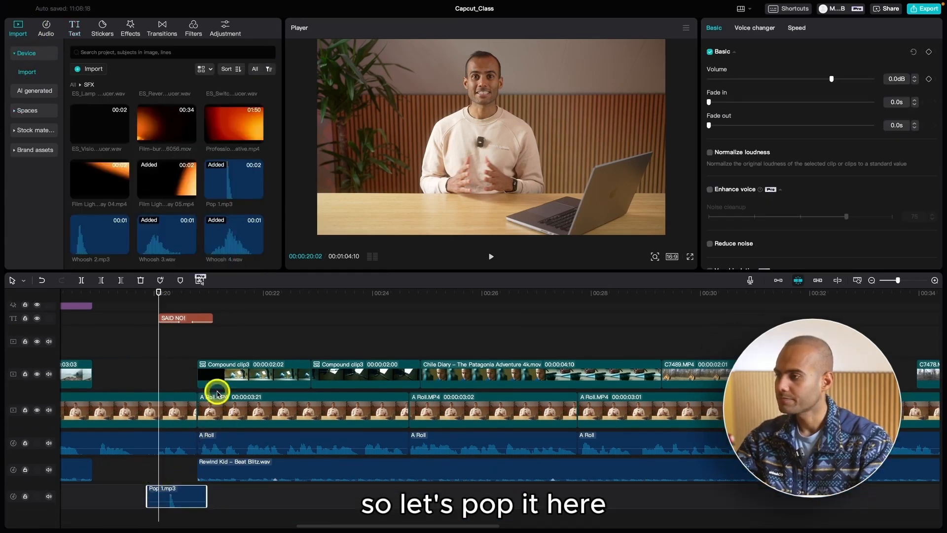
Align the pop sound's peak with the start of the SAID NO! text, set its volume to -14 dB and play it back
scroll(217, 380, up, 5)
drag(238, 495, 194, 504)
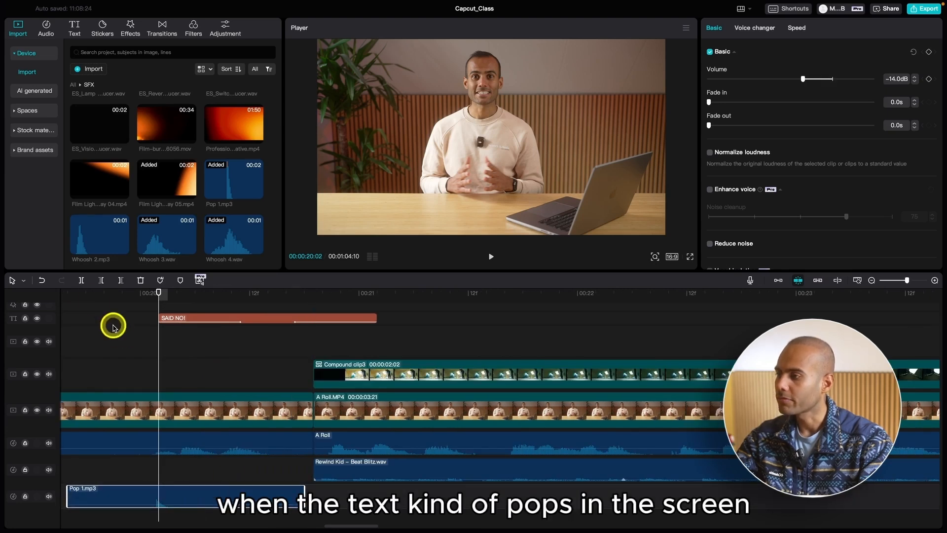
key(space)
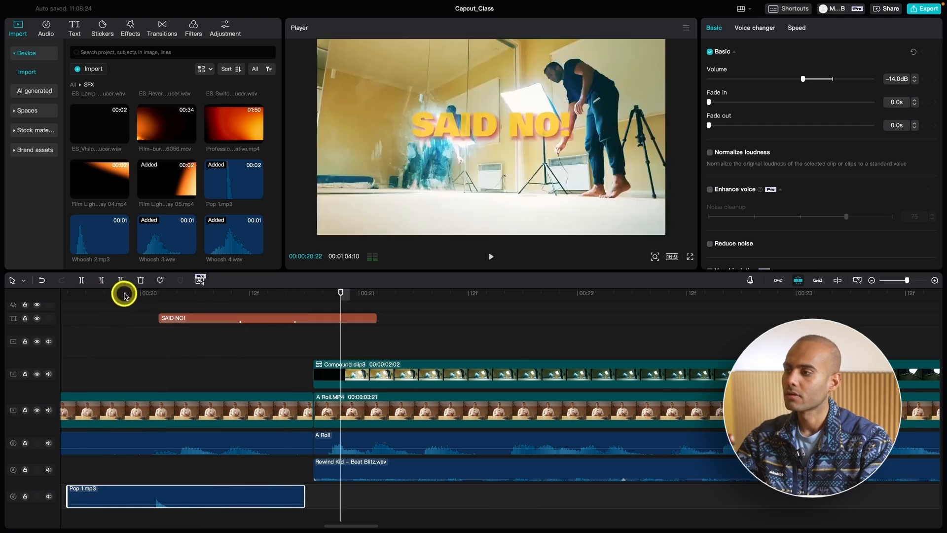
Replay the SAID NO! section to check the timing of the pop sound
click(123, 296)
key(space)
key(super+minus)
key(space)
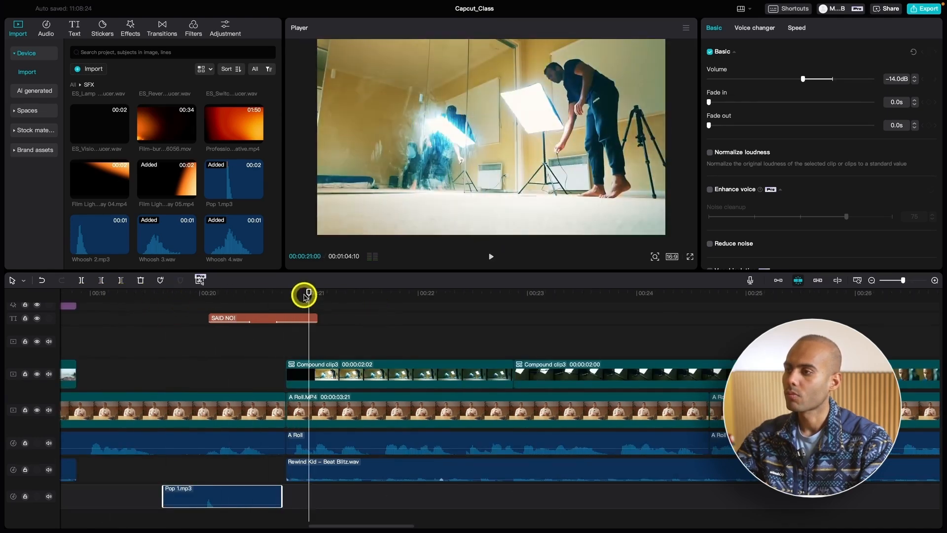
Play from just before the SAID NO! text to about 00:00:37 and review the B-roll and talking passages that follow
click(173, 294)
key(space)
key(super+minus)
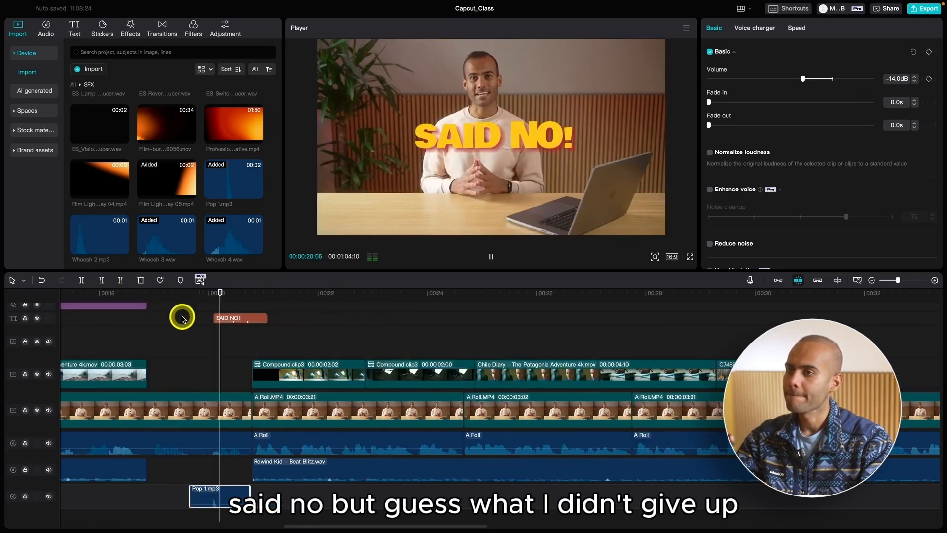
key(super+minus)
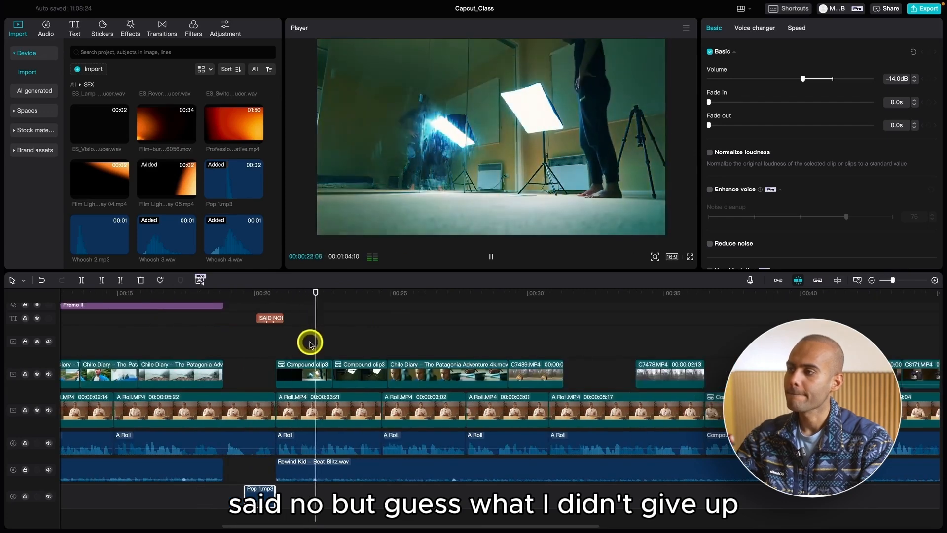
key(super+minus)
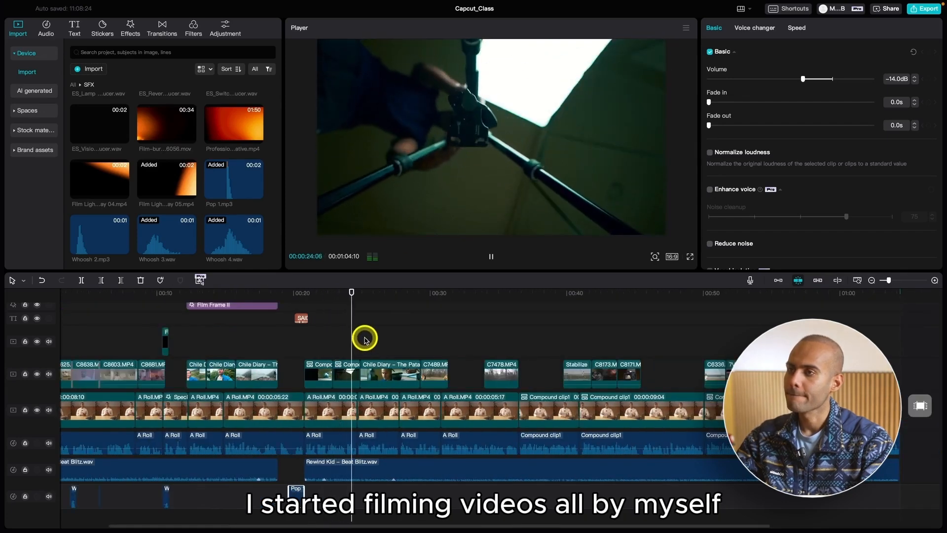
key(super+equal)
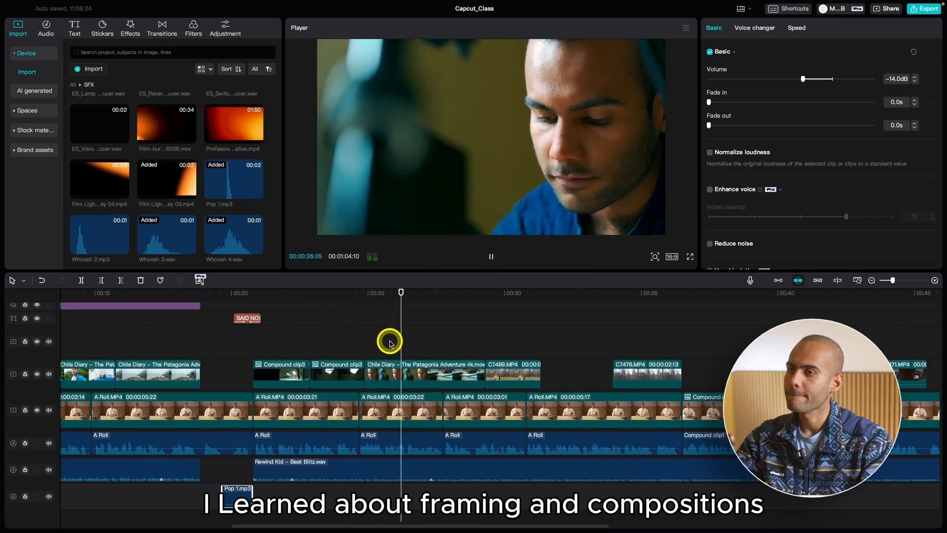
key(super+minus)
key(super+equal)
key(super+minus)
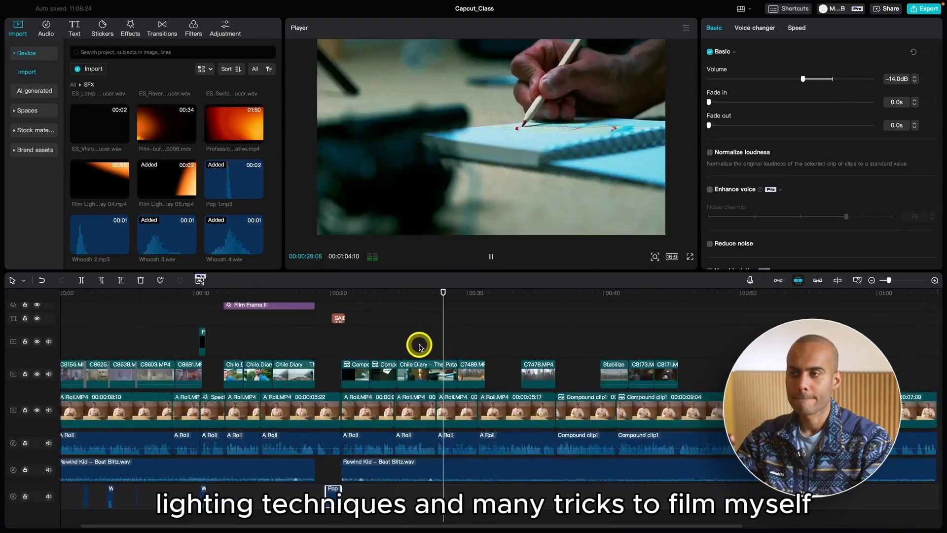
key(super+equal)
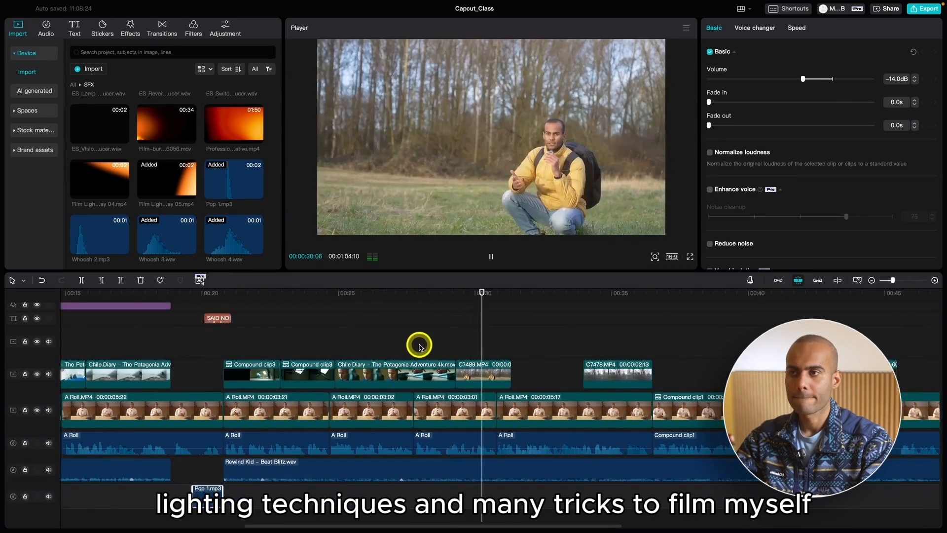
key(super+minus)
key(space)
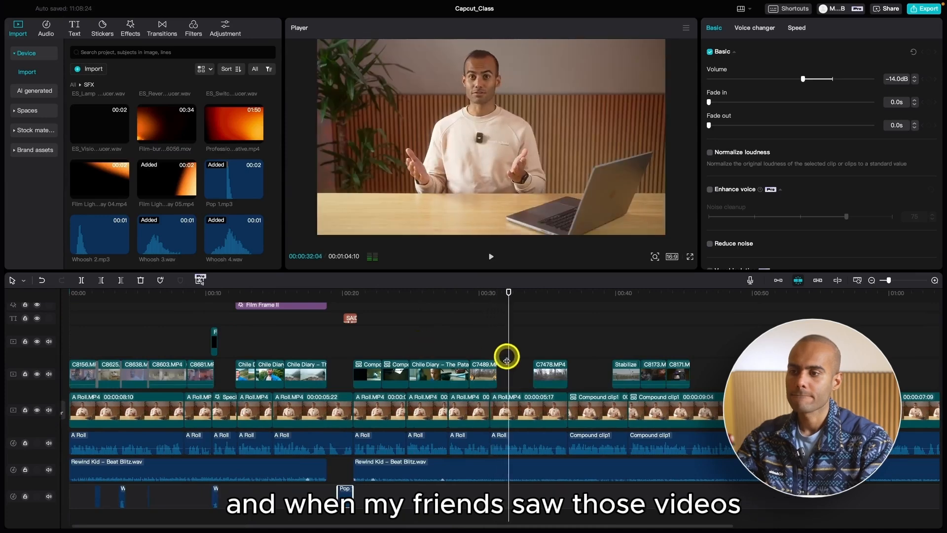
key(space)
key(super+equal)
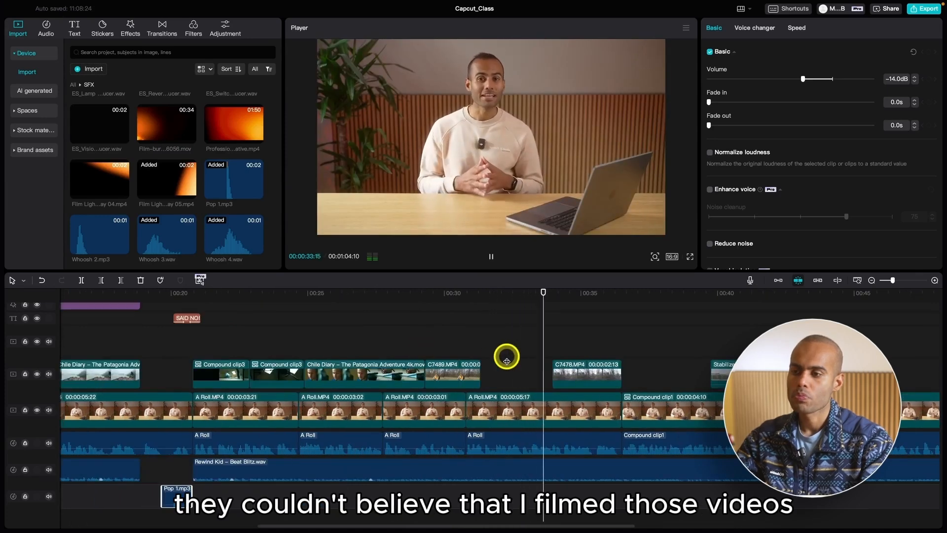
key(super+minus)
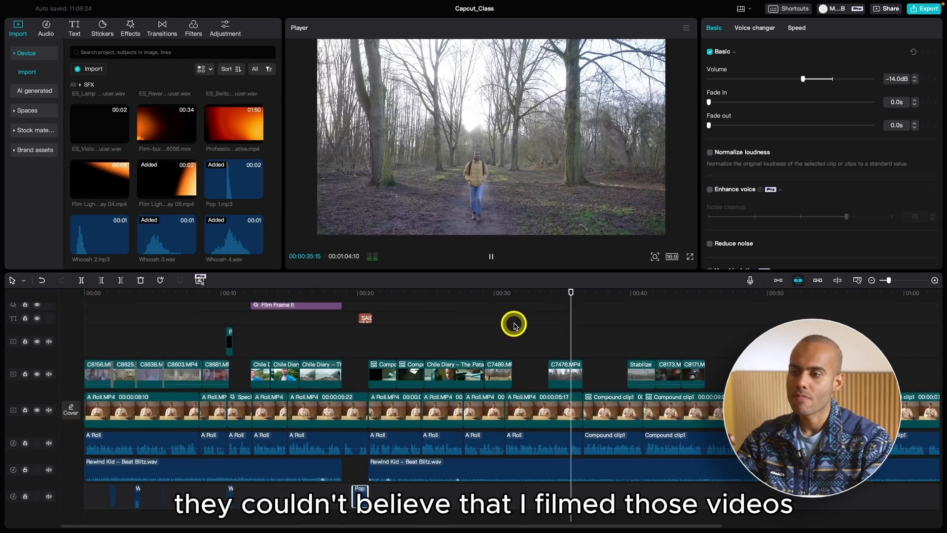
key(super+minus)
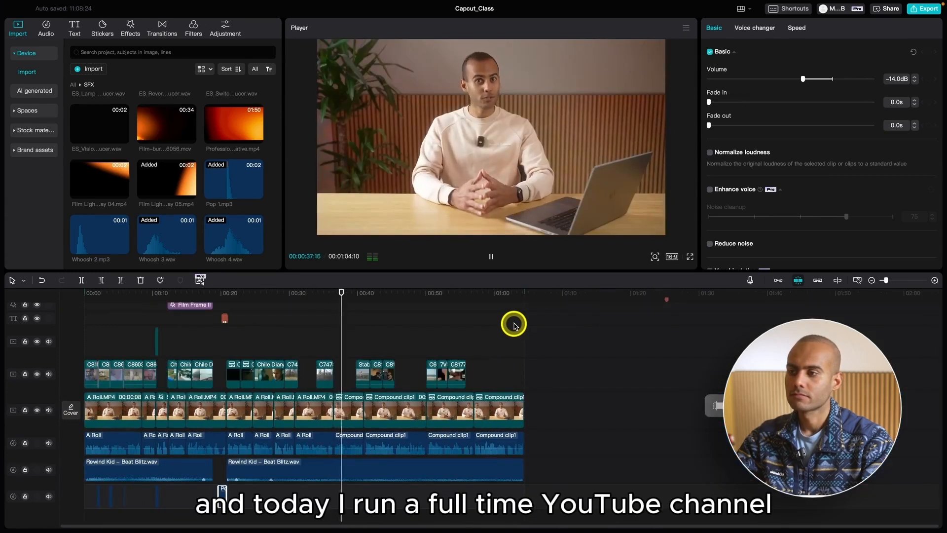
key(super+equal)
click(318, 298)
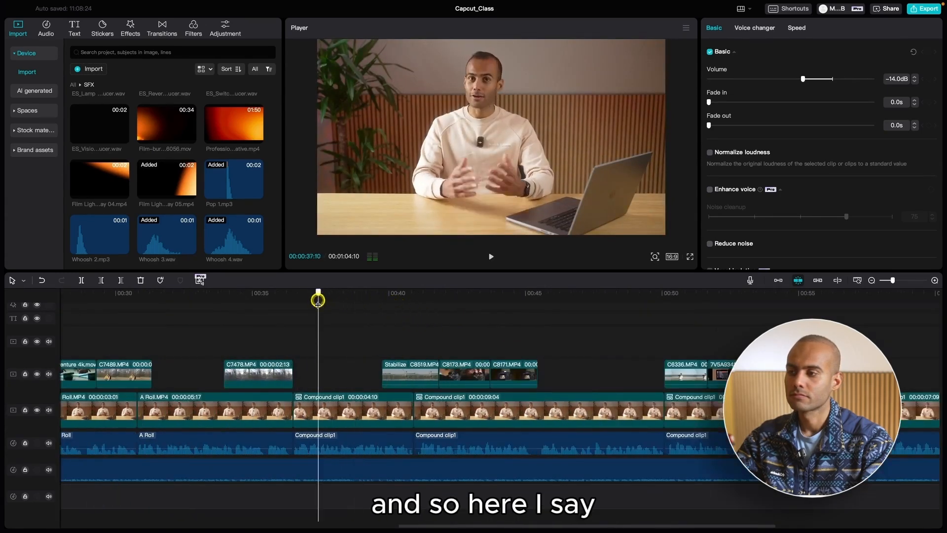
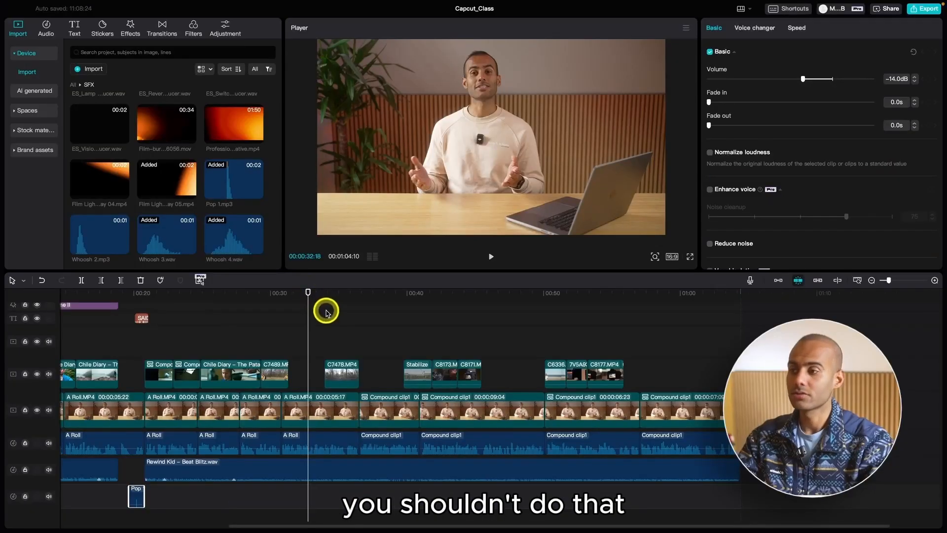
Replay the talking passage around the C7478.MP4 clip, from about 00:00:31 to 00:00:37
click(328, 319)
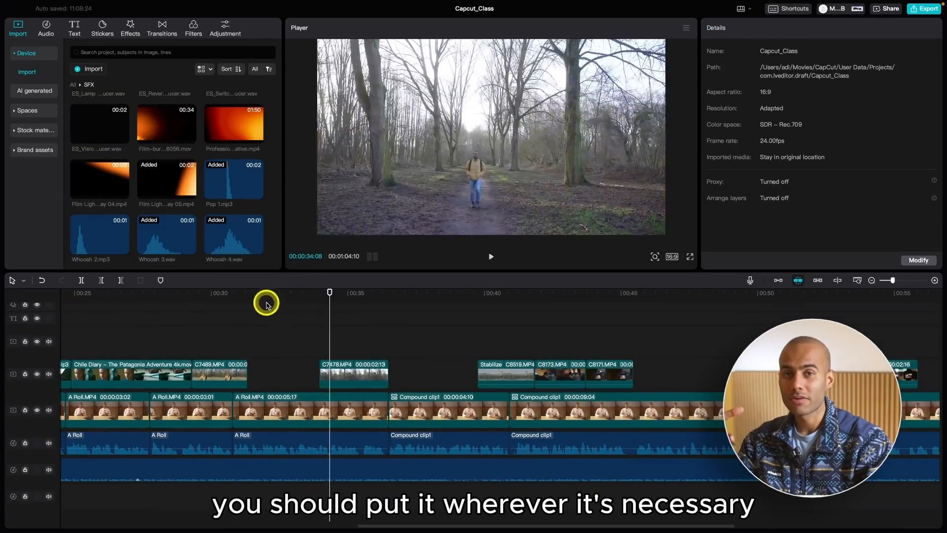
click(266, 304)
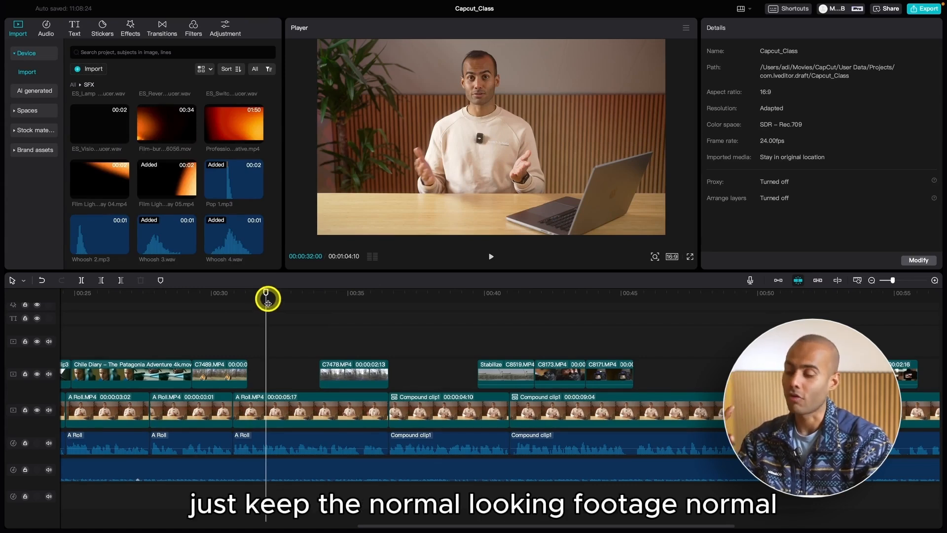
click(239, 299)
key(space)
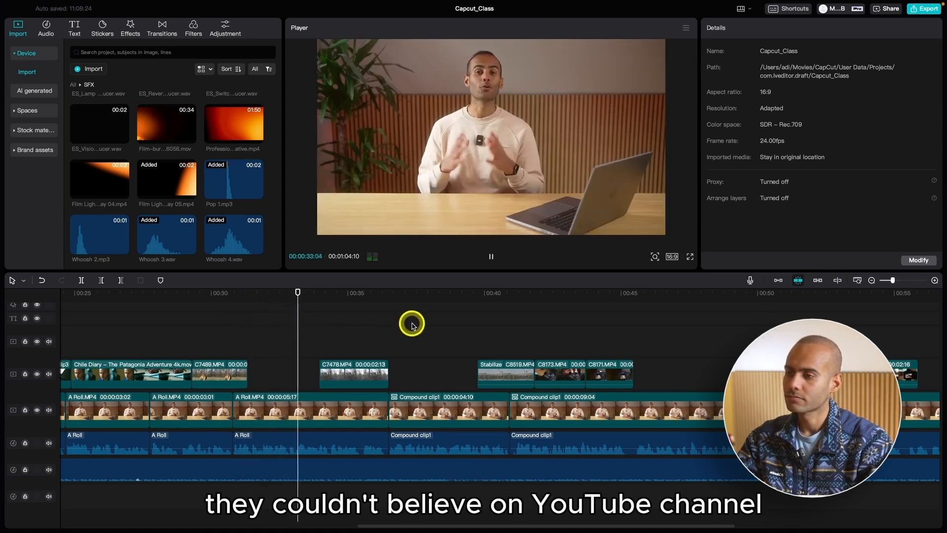
click(420, 302)
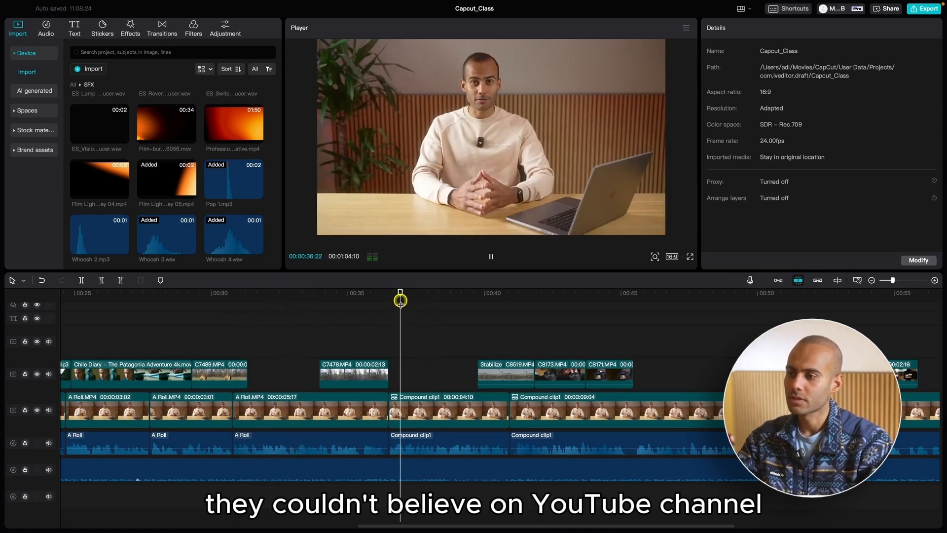
key(space)
Place the YouTube channel screenshot PNG from the B-Rolls Video 1 folder on the overlay track at 00:00:37:11
click(419, 302)
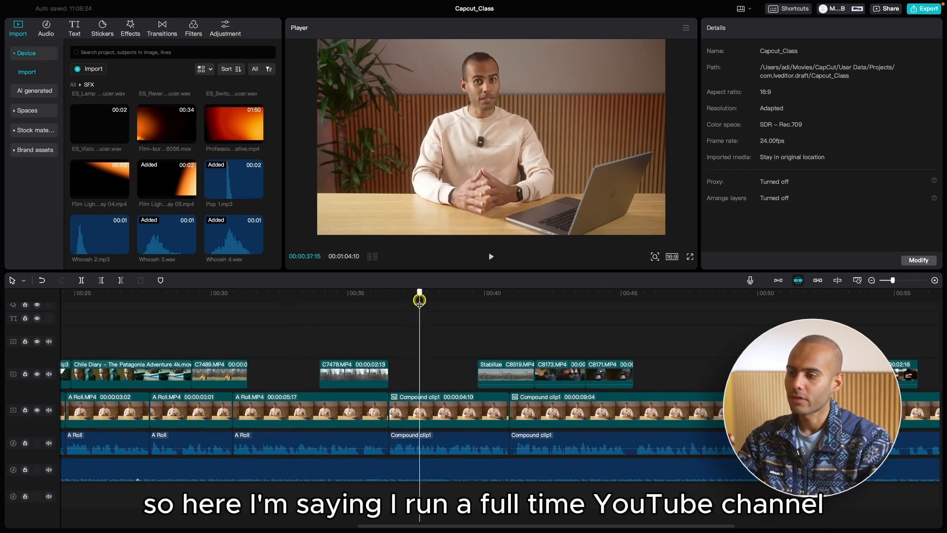
drag(419, 302, 415, 304)
key(super+minus)
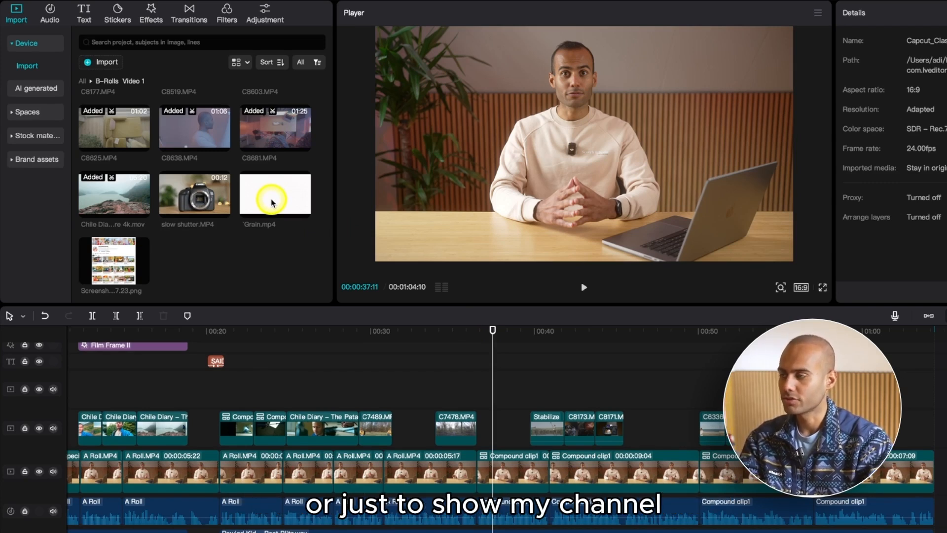
drag(113, 260, 498, 393)
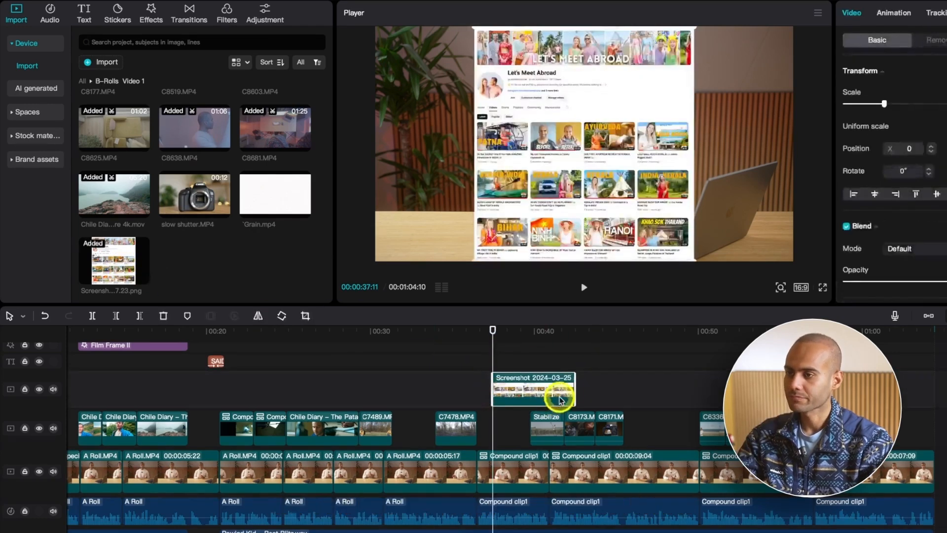
key(super+equal)
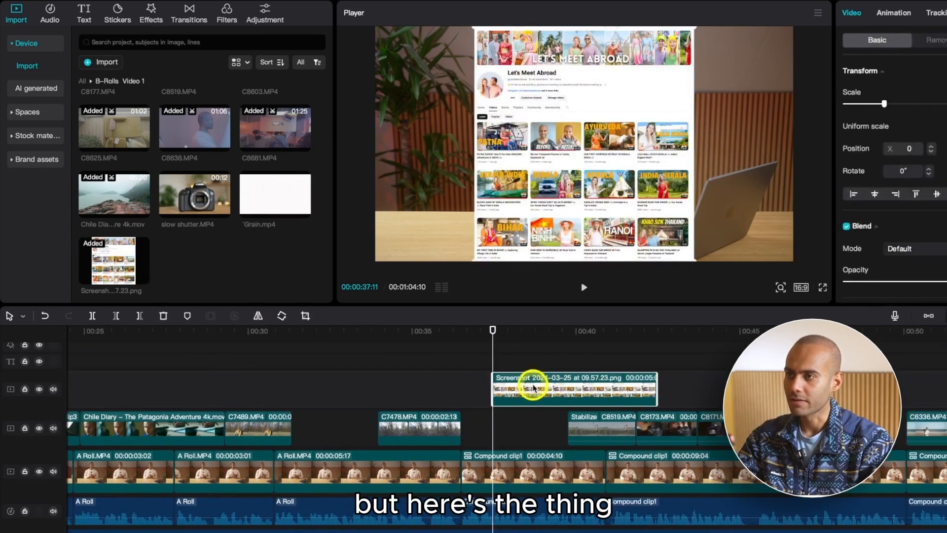
Play the YouTube channel passage and trim the screenshot clip to end at 00:00:39:14
click(478, 333)
key(space)
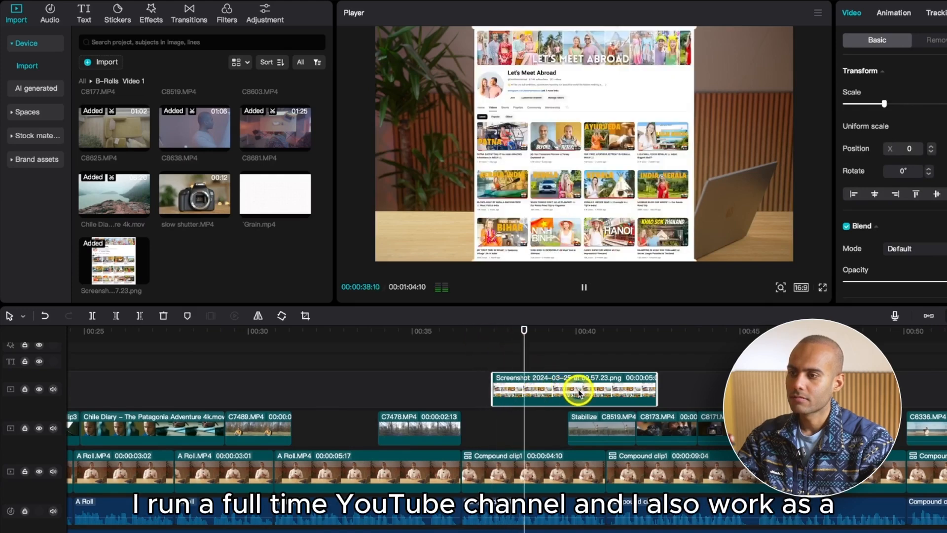
key(space)
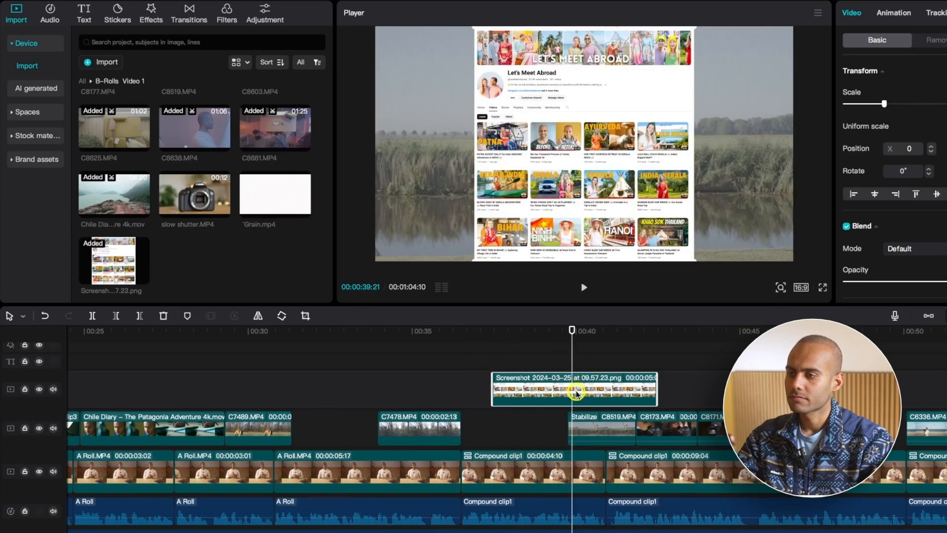
key(w)
click(517, 335)
key(space)
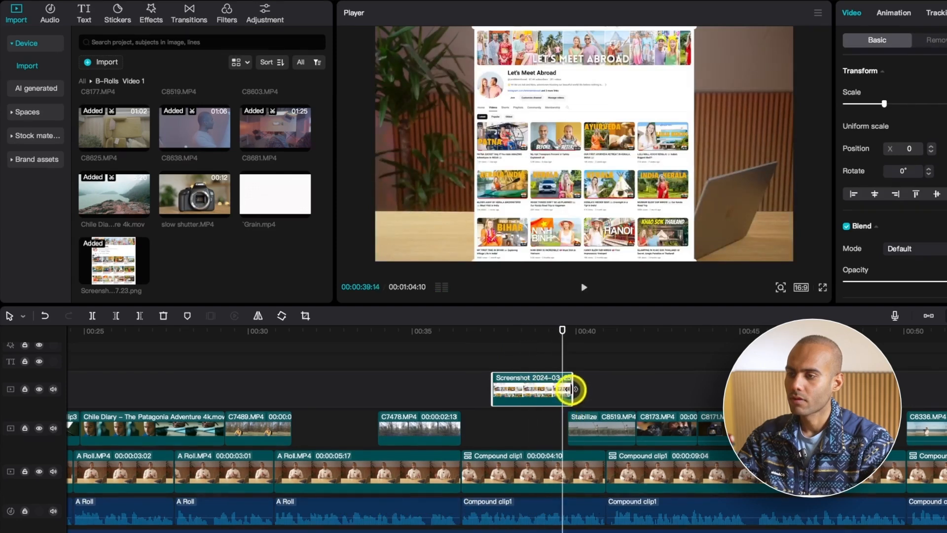
drag(572, 389, 562, 389)
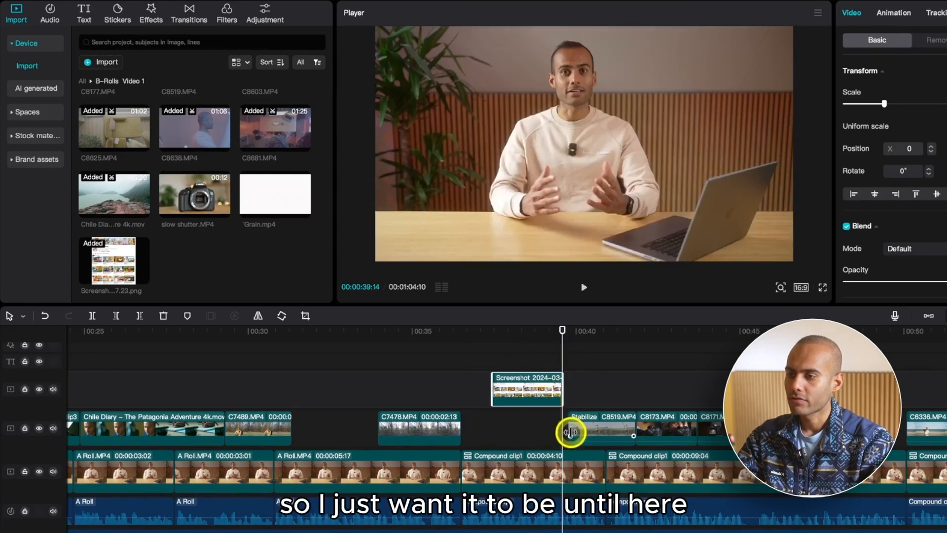
Move the stabilized C8519.MP4 clip up to the screenshot's track and extend its start to meet the screenshot's end
drag(584, 428, 586, 393)
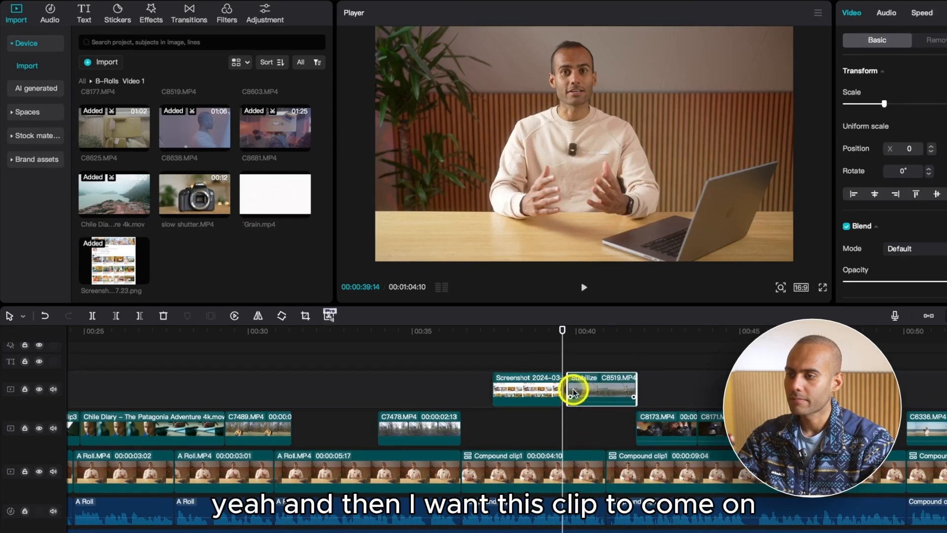
click(539, 334)
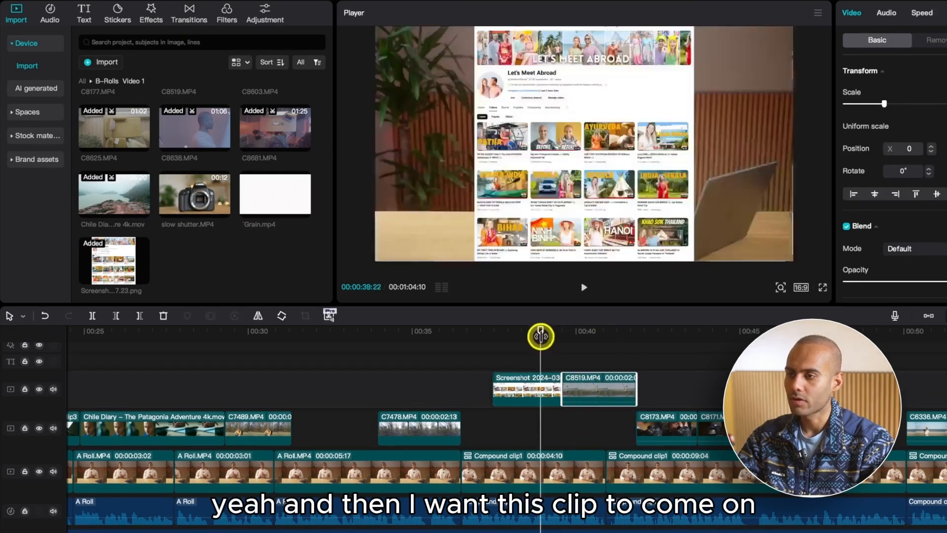
Review the section around the channel screenshot and trim the end of clip C8519.MP4 to 00:00:41:05
key(space)
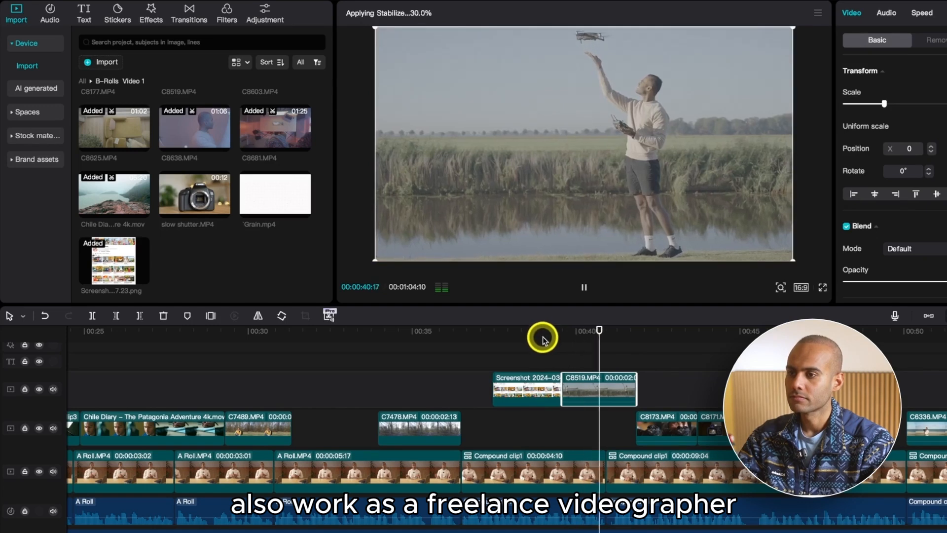
key(space)
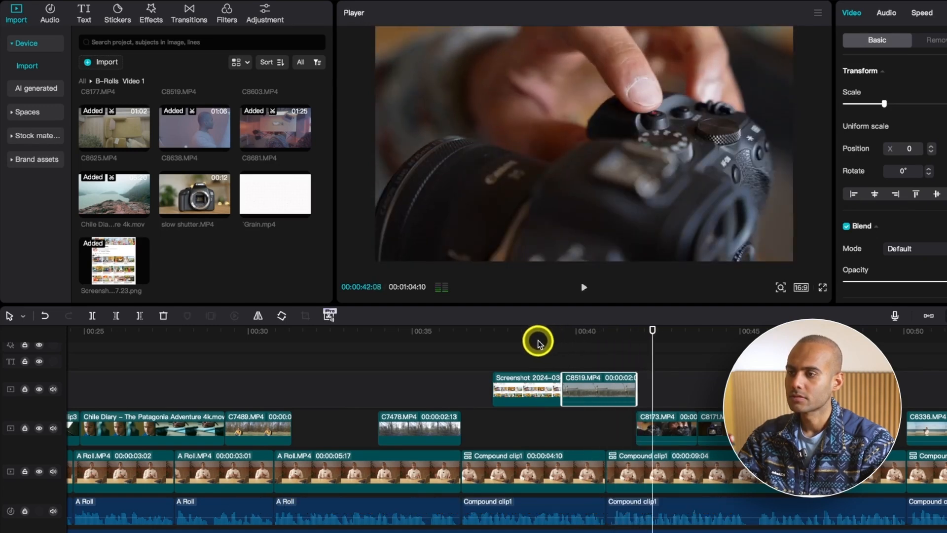
click(483, 336)
key(space)
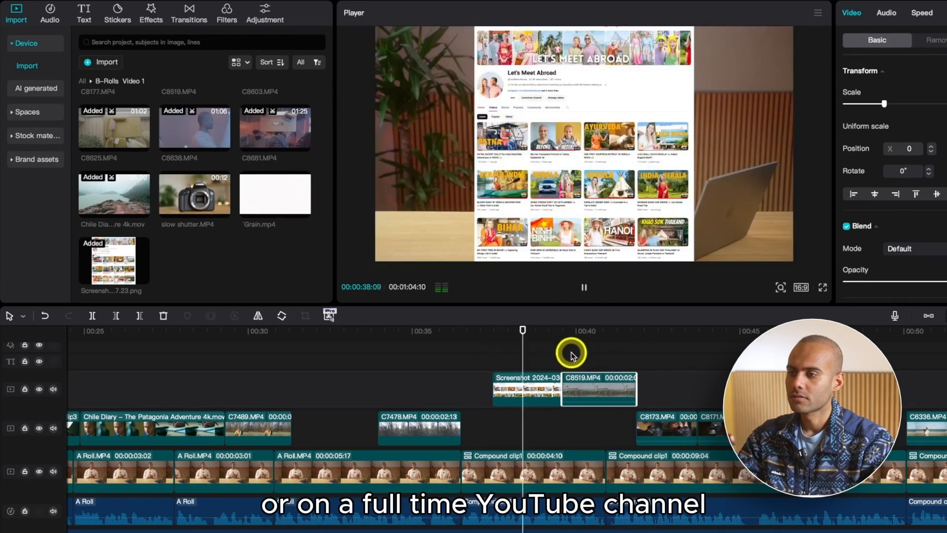
click(614, 392)
key(w)
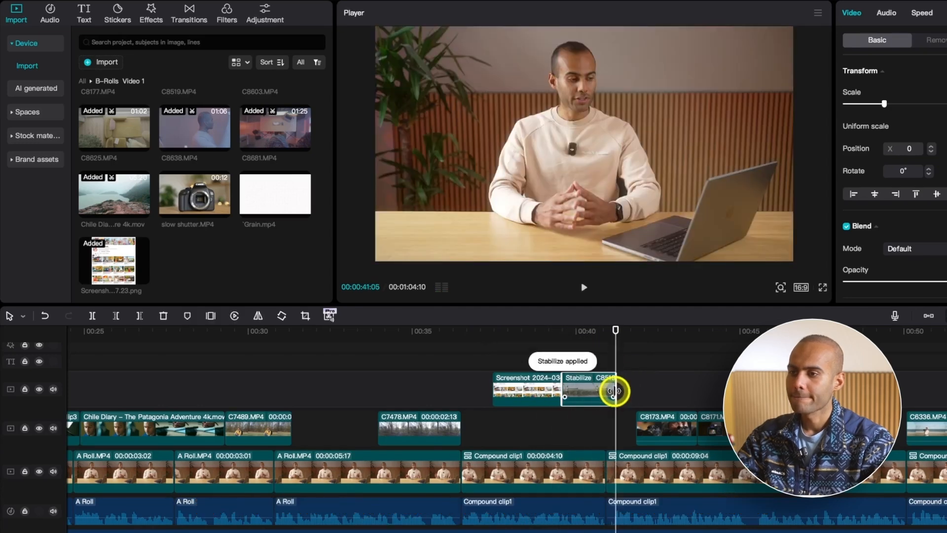
Add Grain.mp4 in the channel screenshot's time span as a background and stack the screenshot on the track above it
click(521, 344)
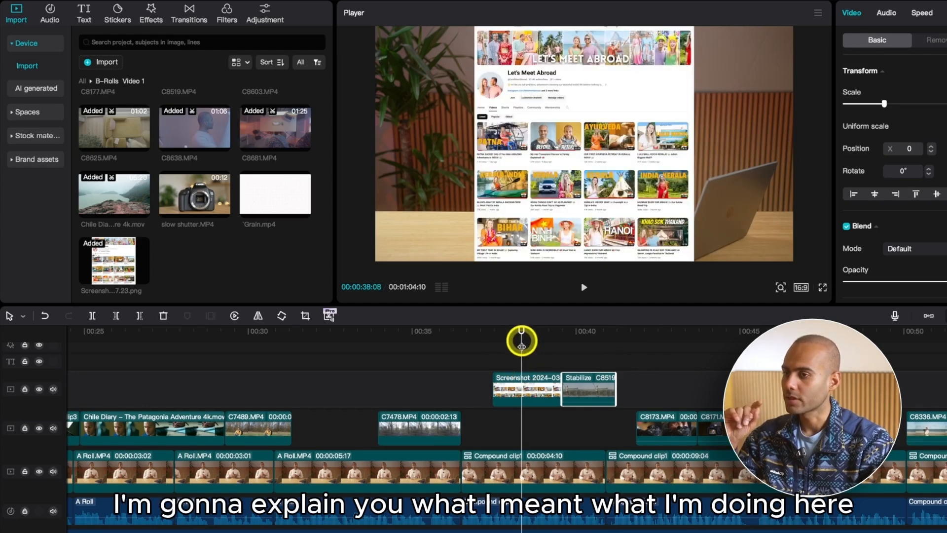
click(533, 392)
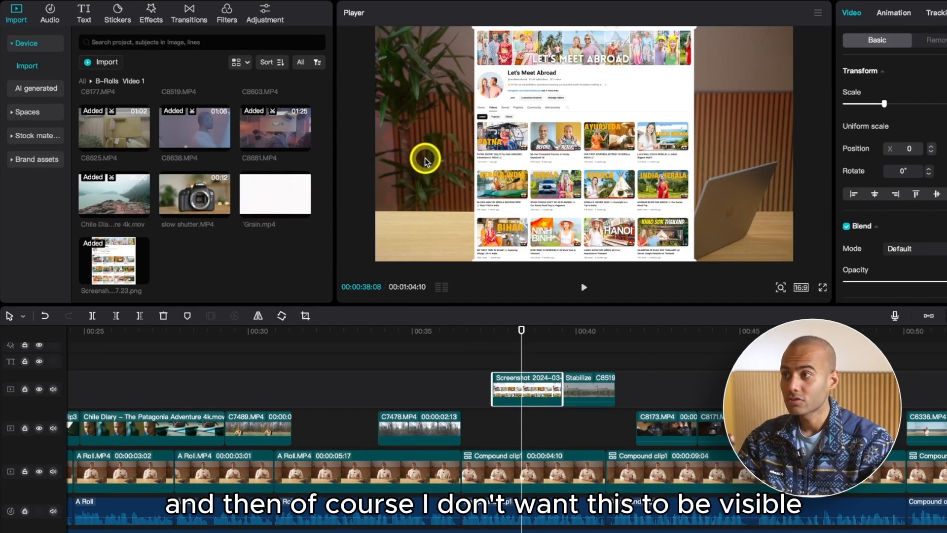
click(281, 195)
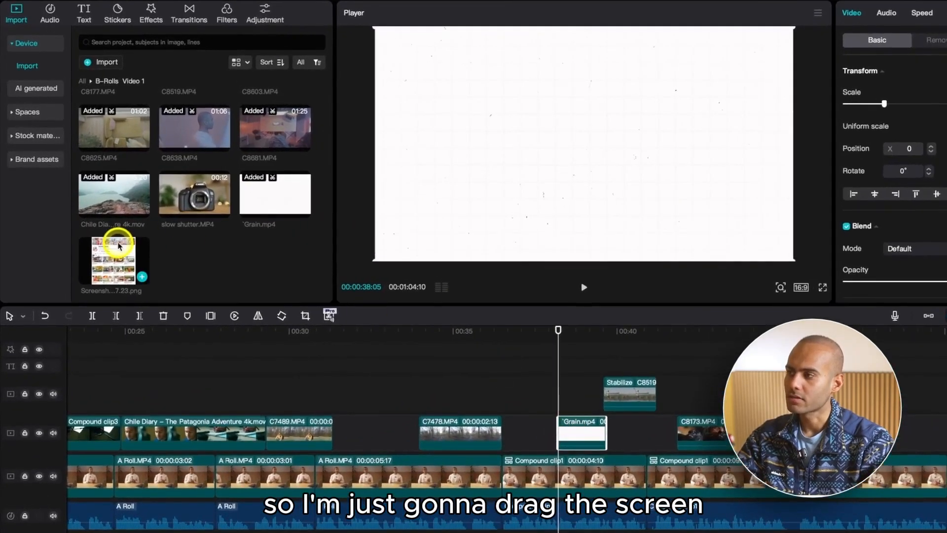
drag(111, 257, 545, 365)
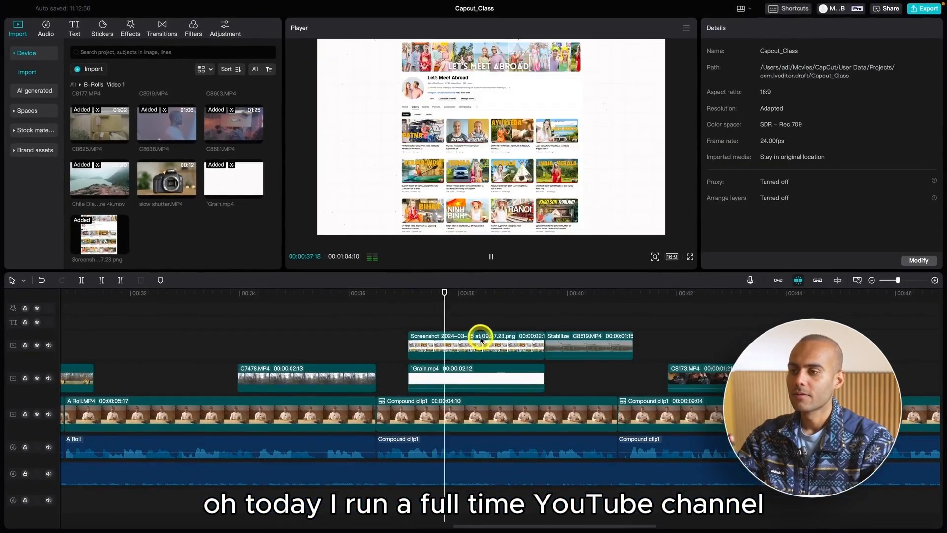
Enlarge the channel screenshot to 164% and shift it down so the channel banner is in frame
key(space)
click(482, 340)
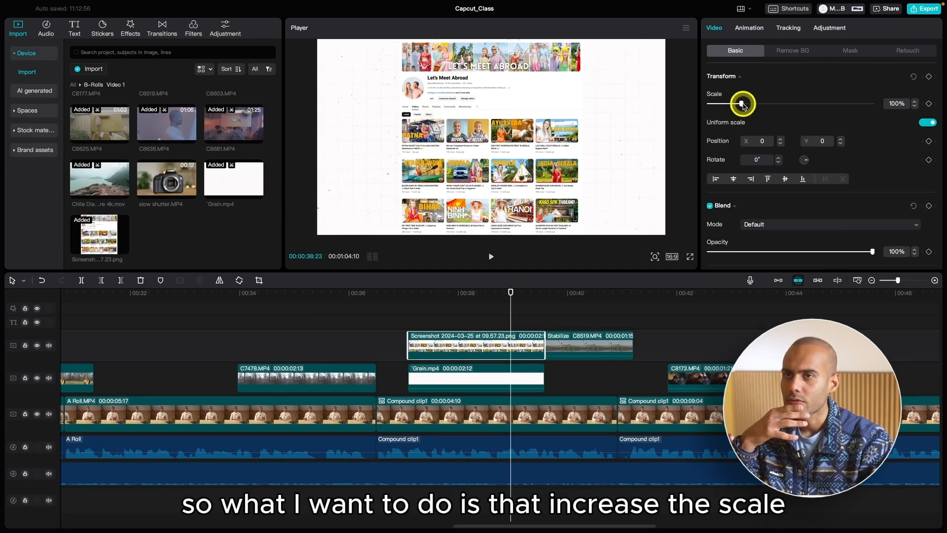
drag(742, 105, 761, 105)
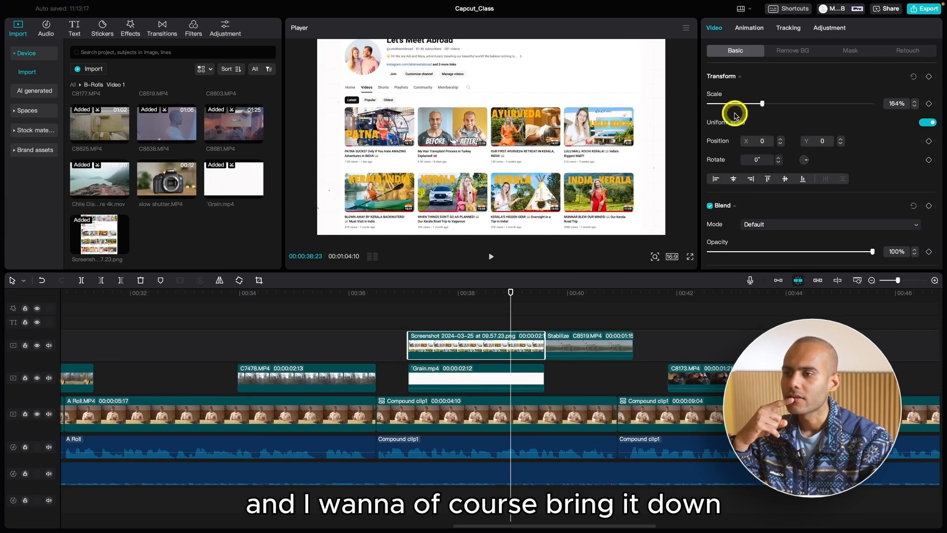
drag(557, 149, 550, 215)
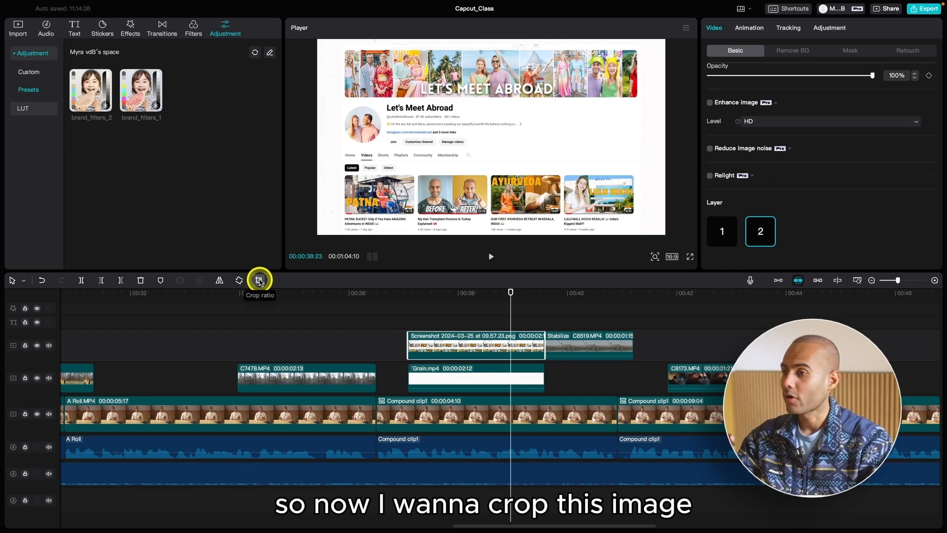
Crop the channel screenshot to the banner, channel header and first row of videos
click(259, 280)
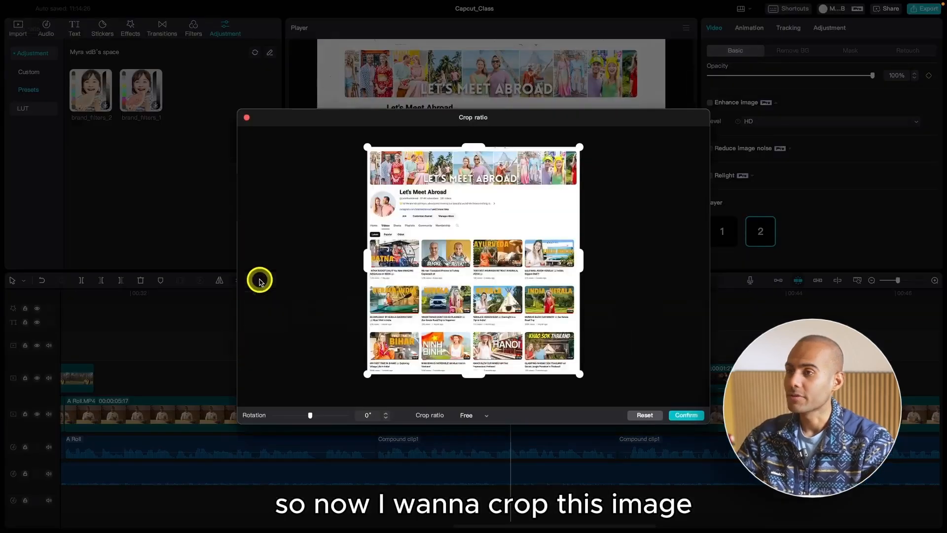
click(246, 118)
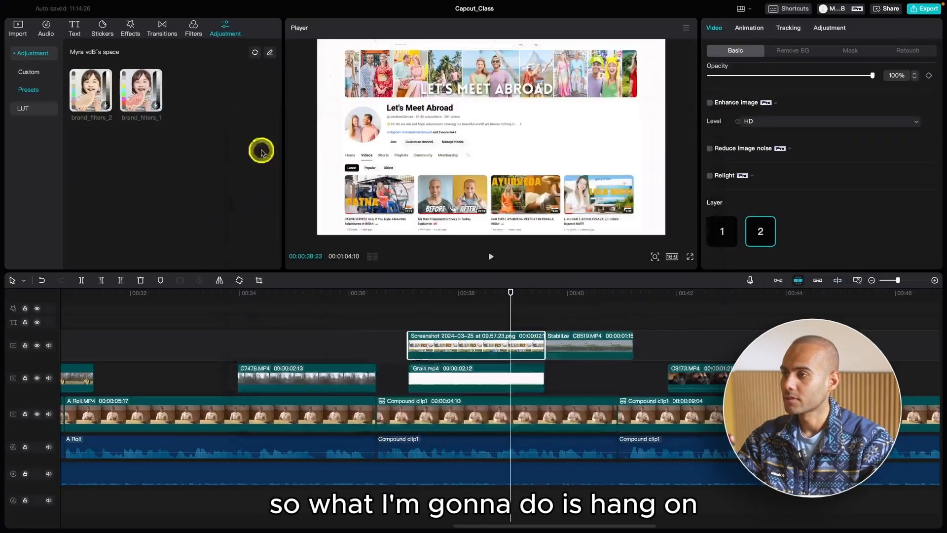
click(259, 280)
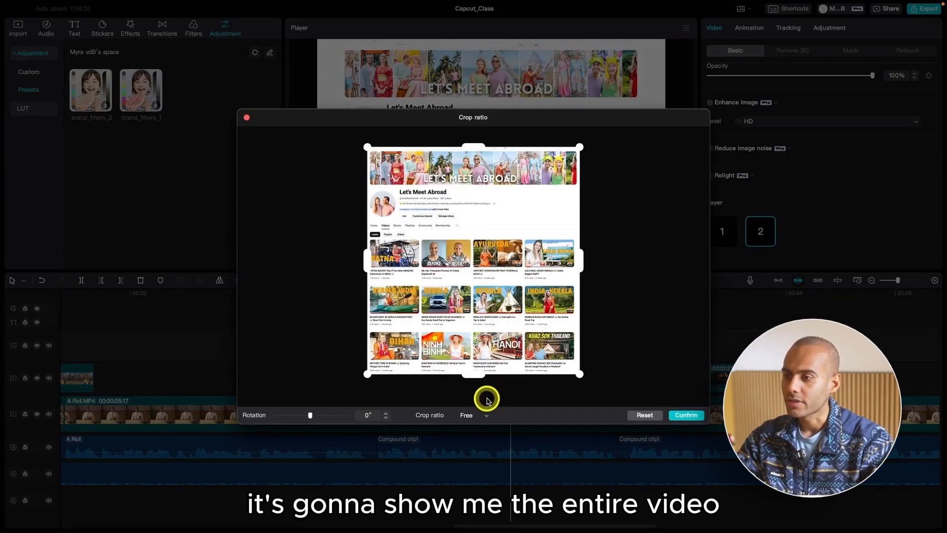
drag(478, 375, 471, 289)
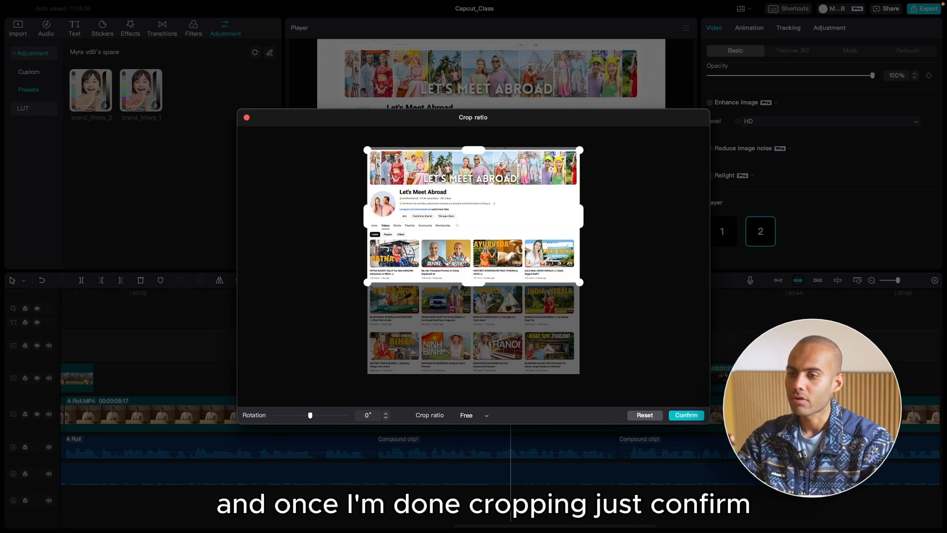
click(694, 417)
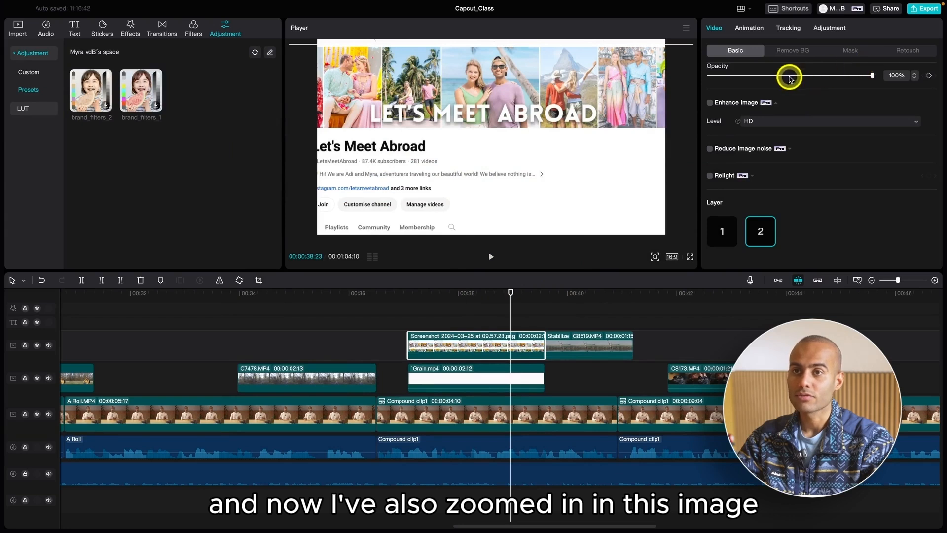
Reframe the cropped screenshot by setting its scale to 100%, moving it to X 44, Y 0, and reducing the scale to 91%
scroll(790, 78, up, 4)
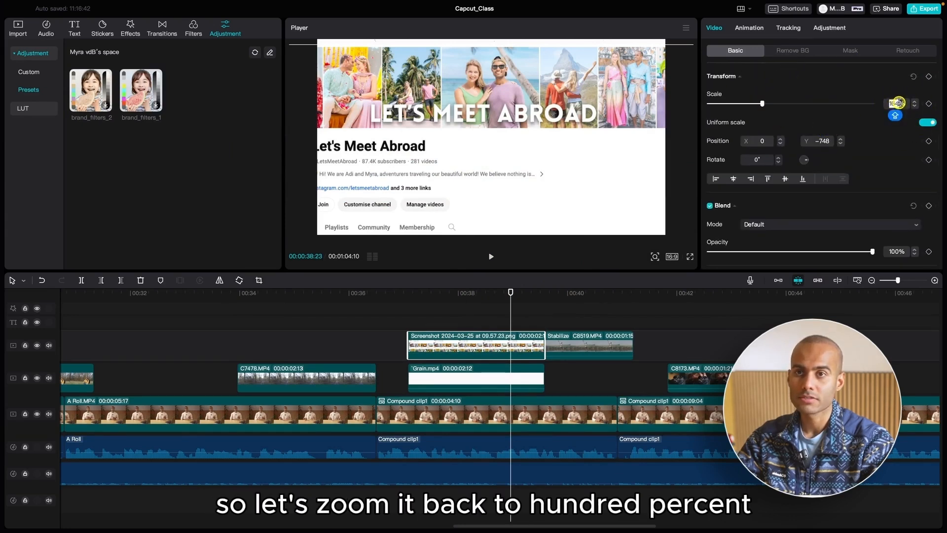
text(100)
key(Return)
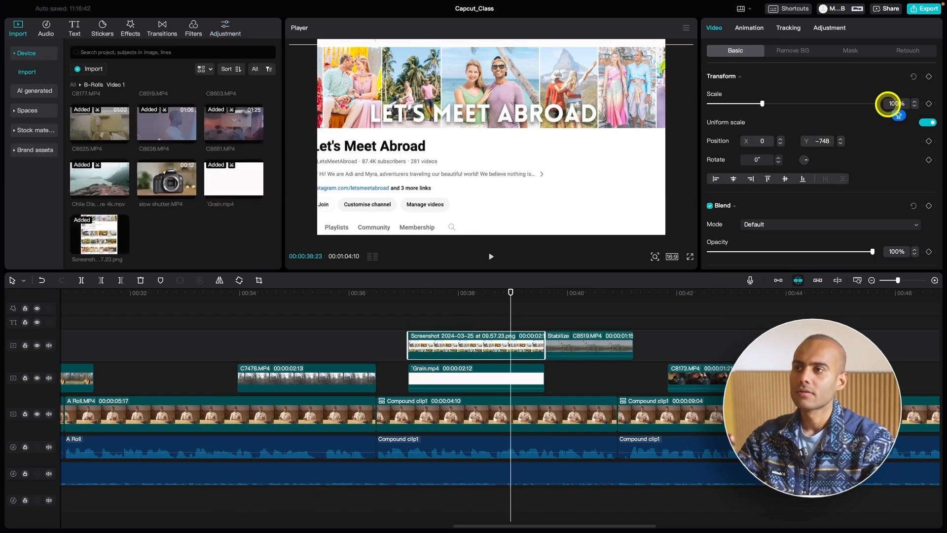
click(486, 348)
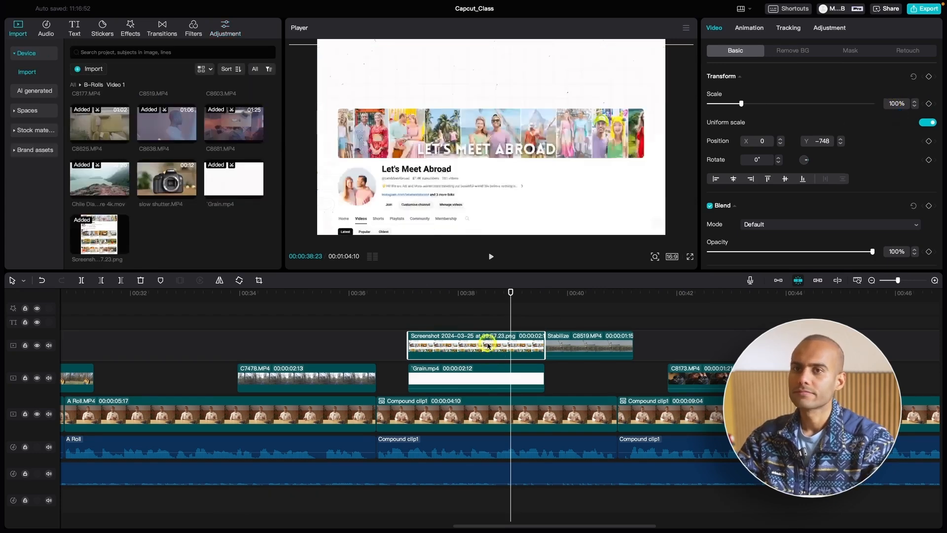
click(451, 303)
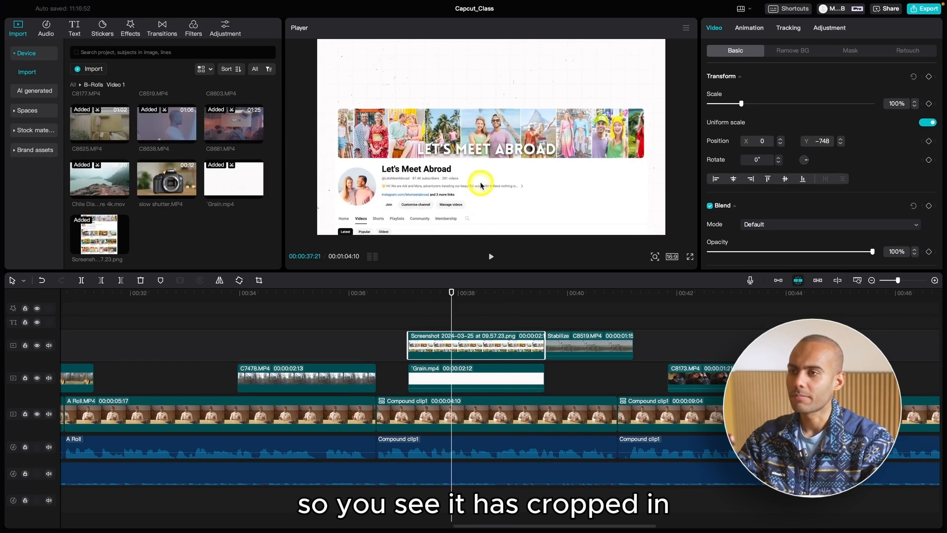
drag(481, 186, 516, 143)
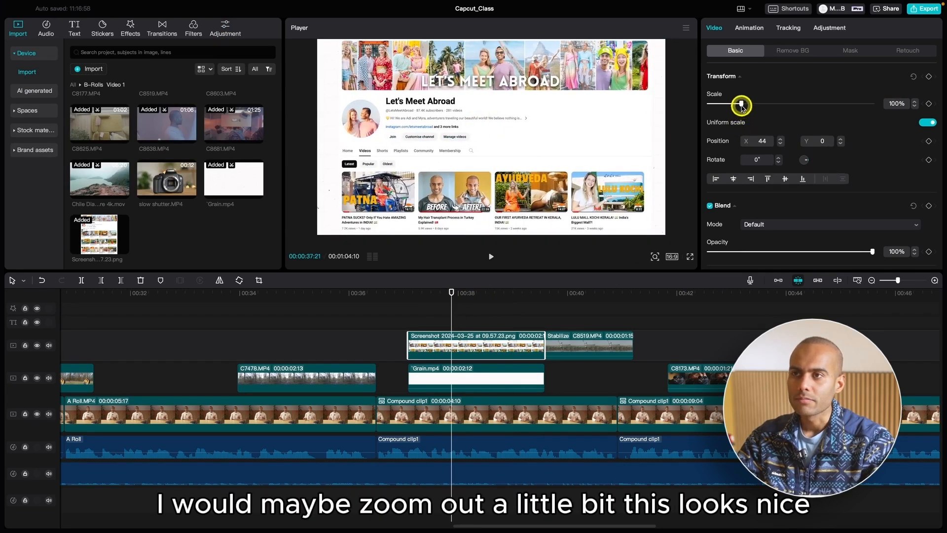
drag(739, 103, 738, 108)
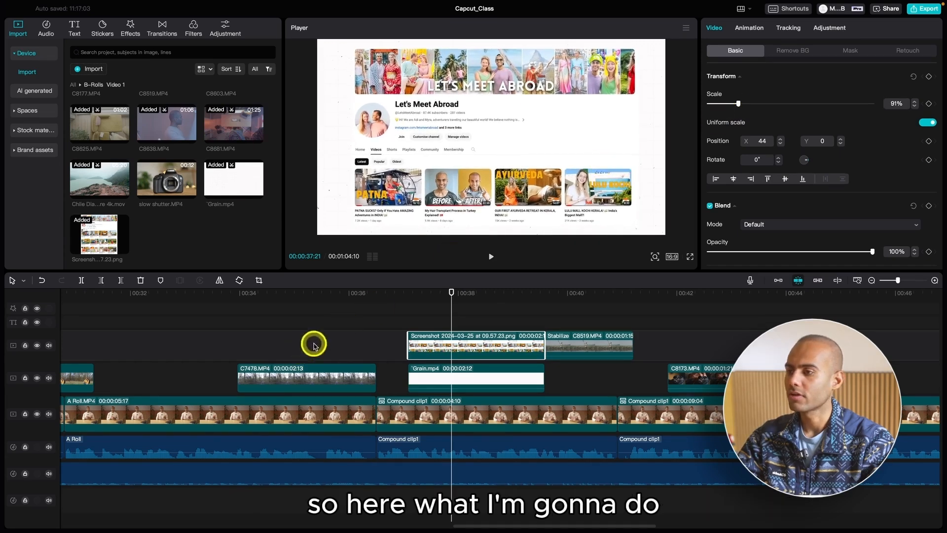
Preview the reframed screenshot in the sequence and return the playhead to the clip's start at 00:00:37:02
click(362, 295)
key(space)
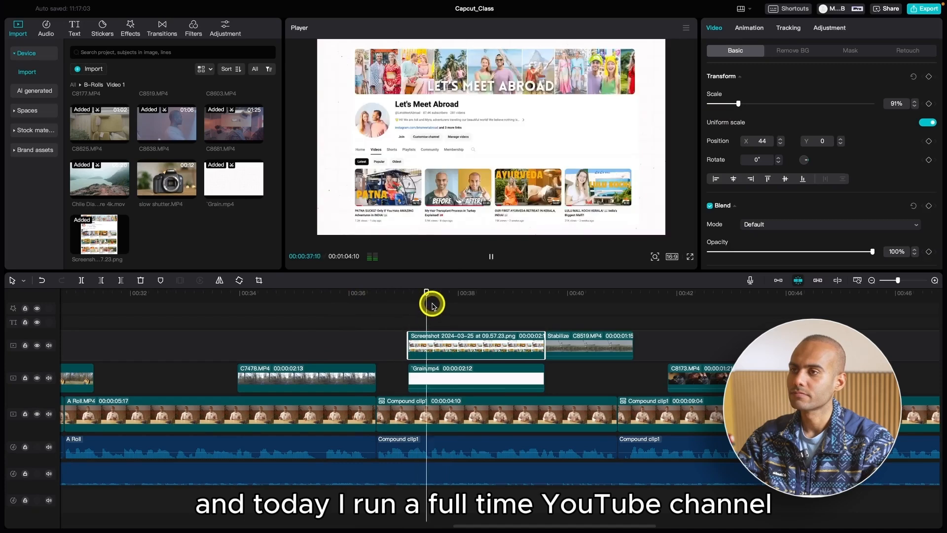
click(413, 298)
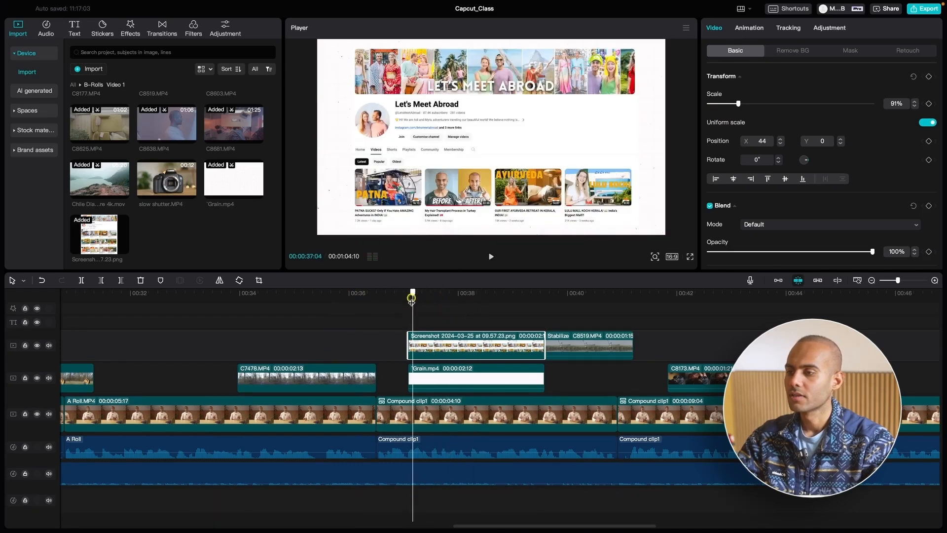
click(428, 324)
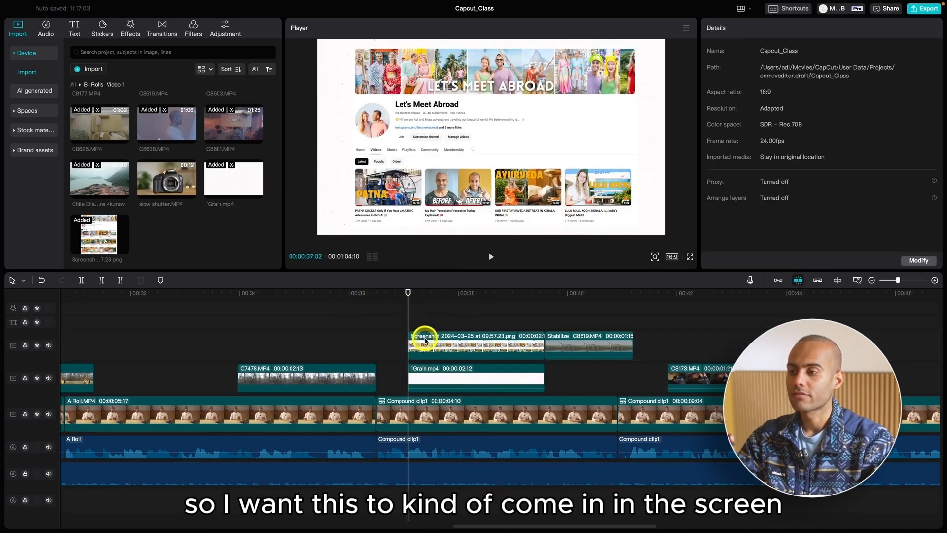
Apply the "Swin...ttom" entrance animation to the channel screenshot clip
click(426, 341)
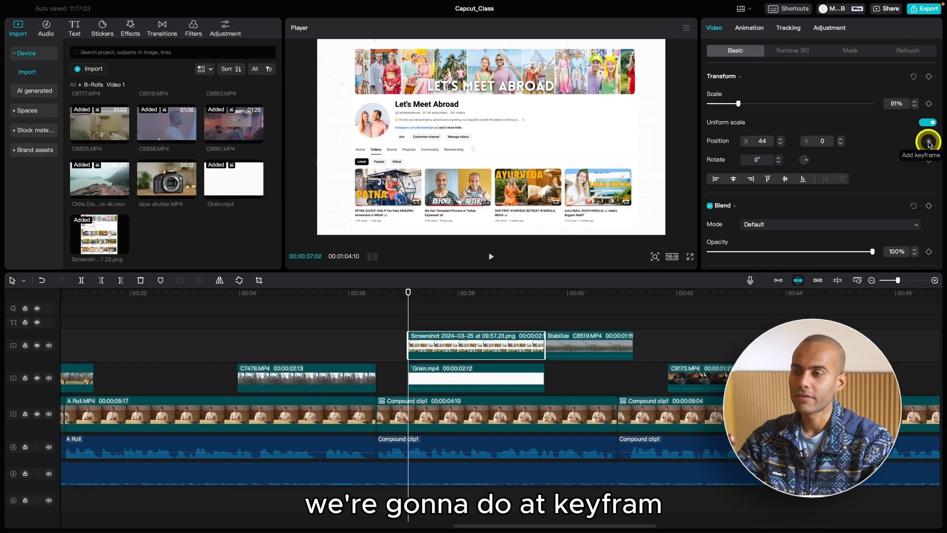
click(516, 317)
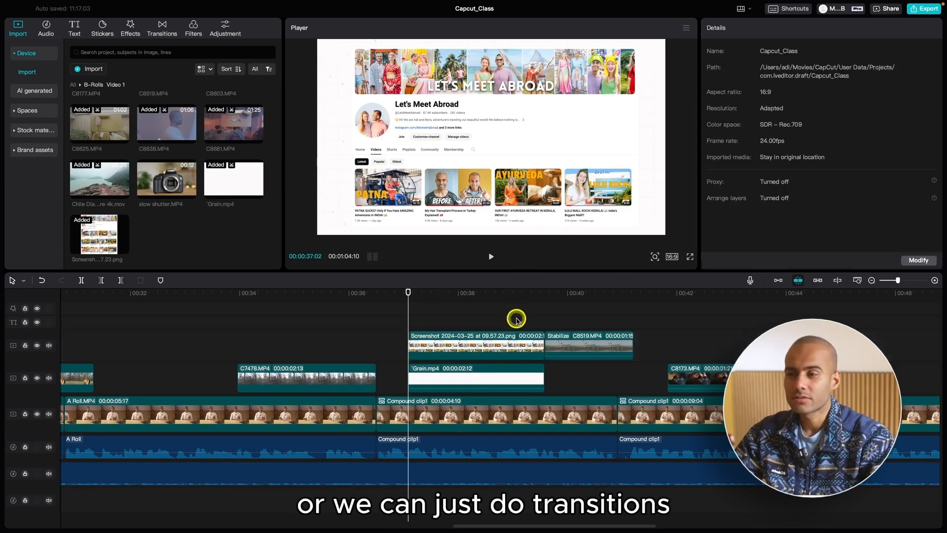
click(408, 299)
click(511, 349)
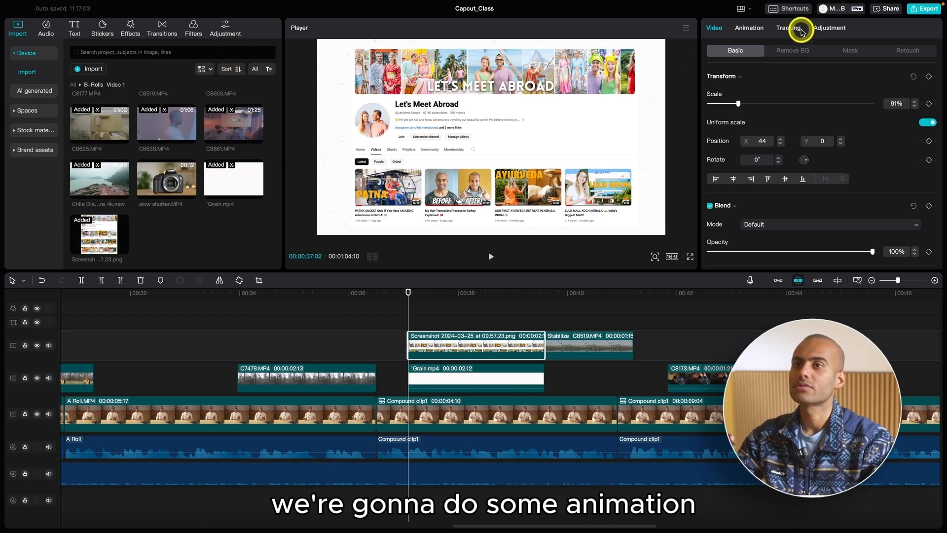
click(757, 29)
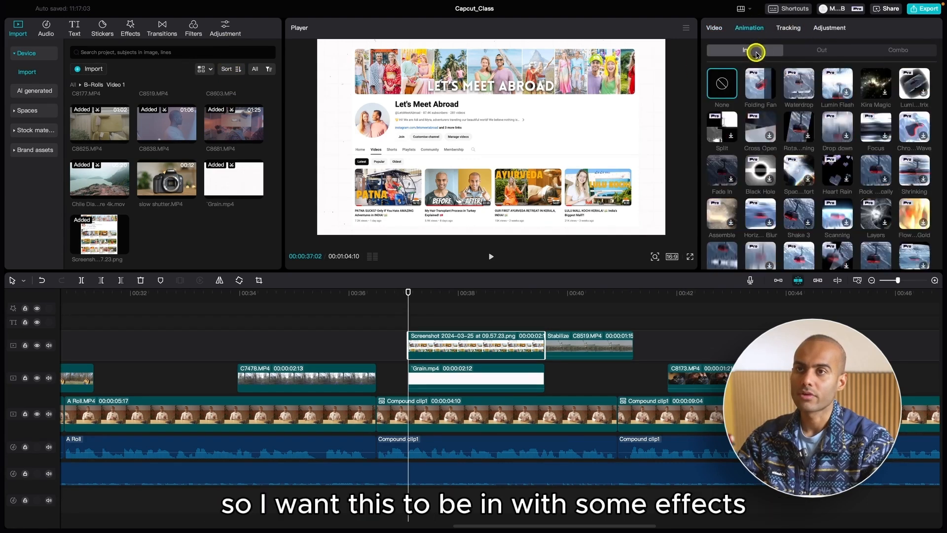
scroll(711, 73, down, 2)
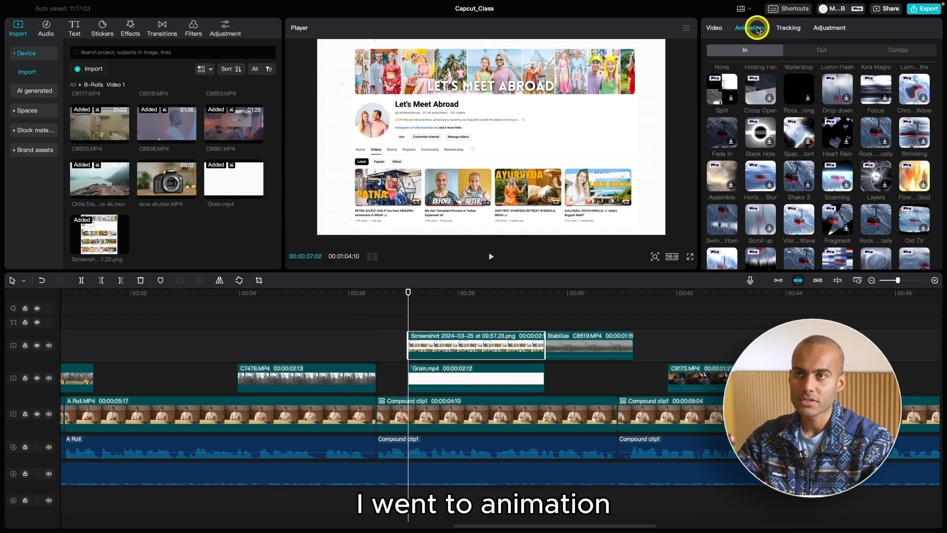
scroll(725, 105, down, 1)
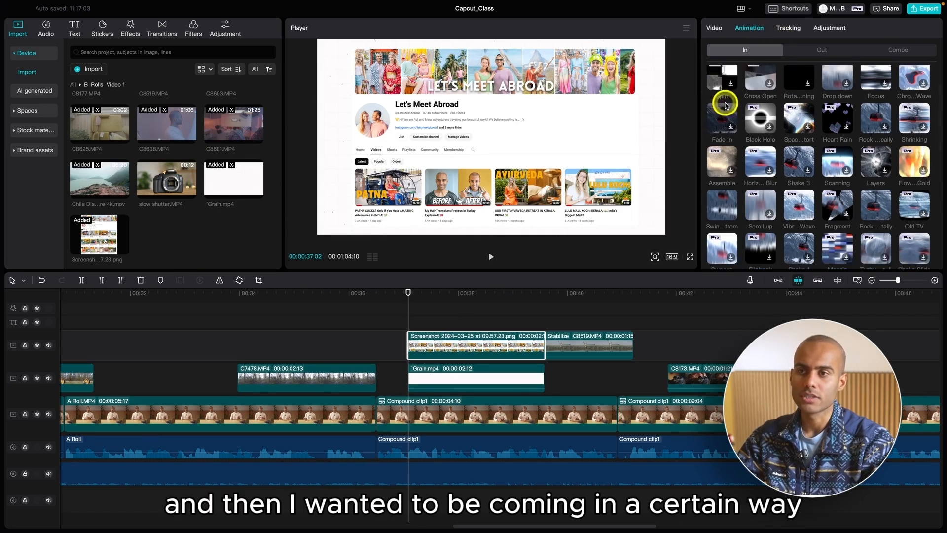
click(725, 202)
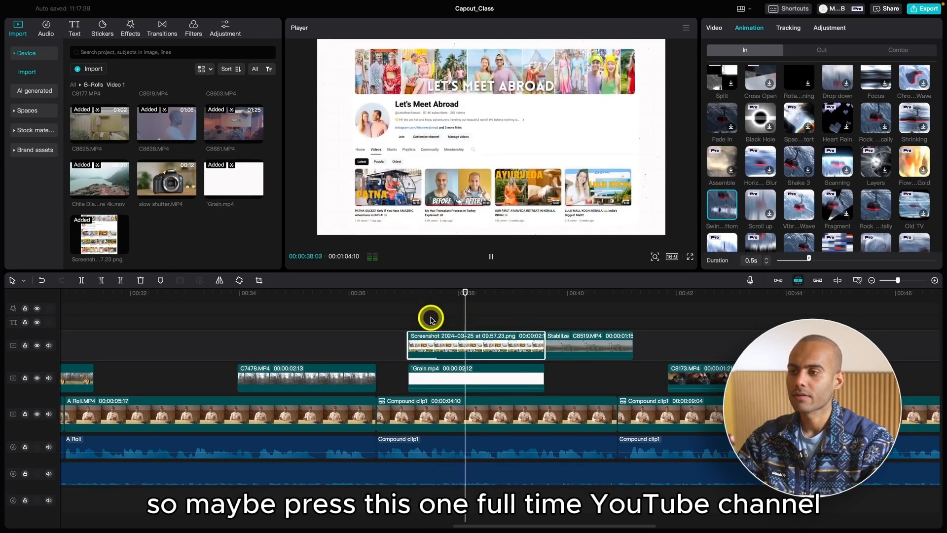
Preview the screenshot's entrance animation and shorten its duration to 0.2 s
click(383, 294)
key(space)
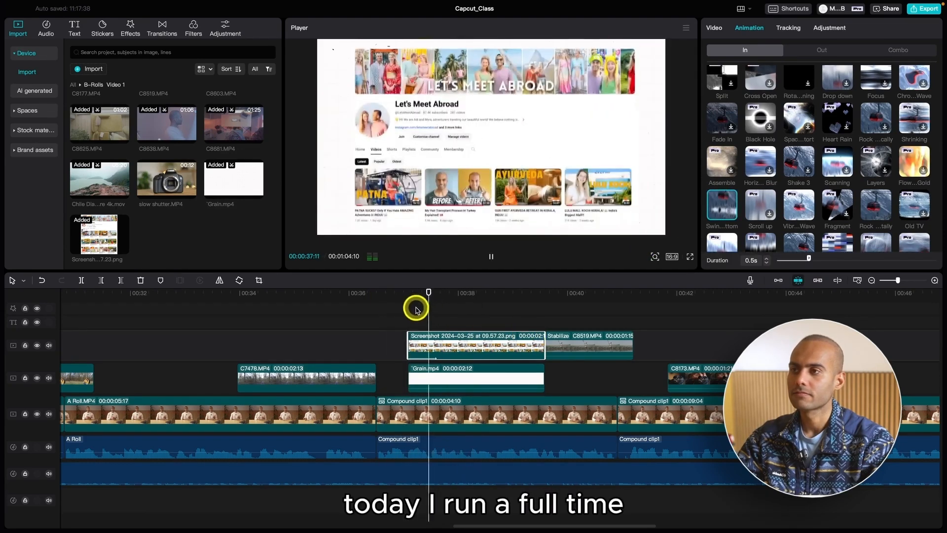
click(422, 302)
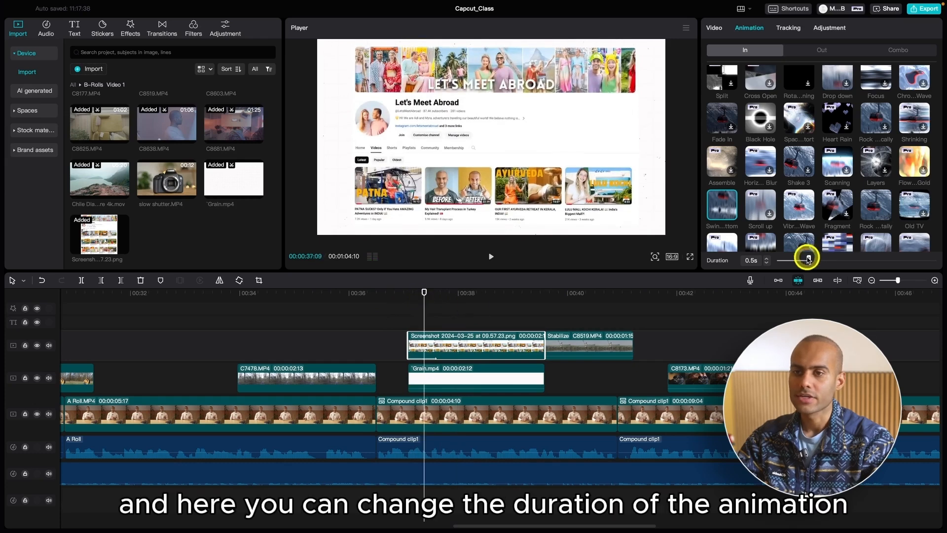
drag(791, 264, 789, 264)
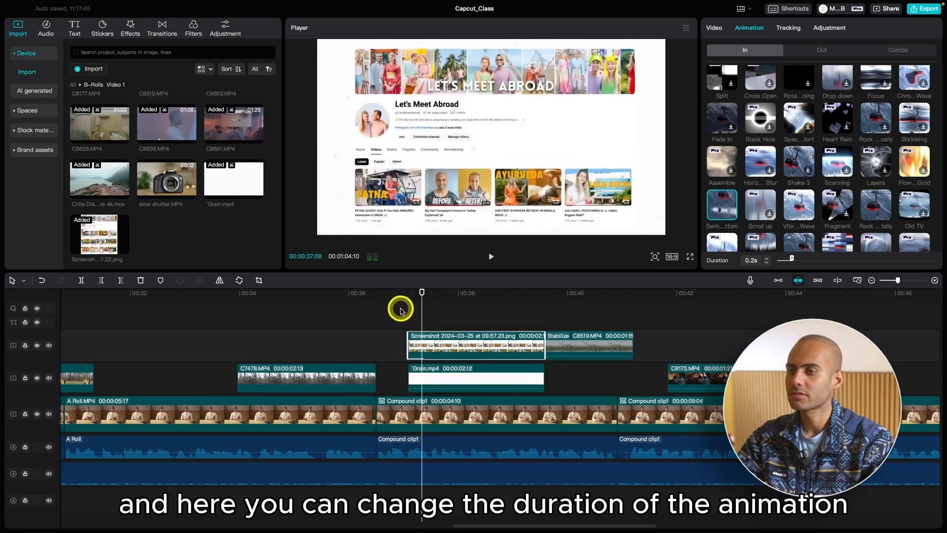
Preview the animated screenshot, trim it and Grain.mp4 to end at 00:00:39:00, and place C8519.MP4 directly after the screenshot
click(385, 302)
key(space)
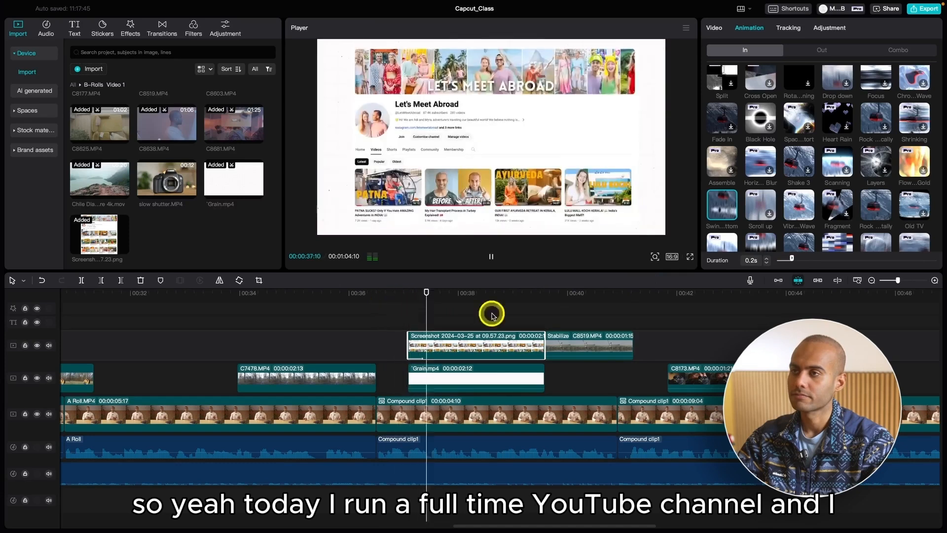
key(space)
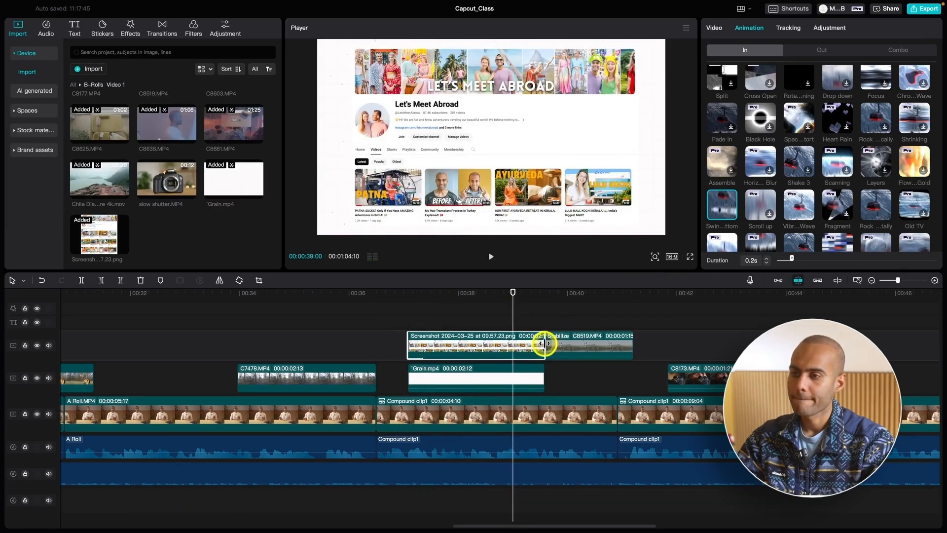
drag(560, 343, 530, 340)
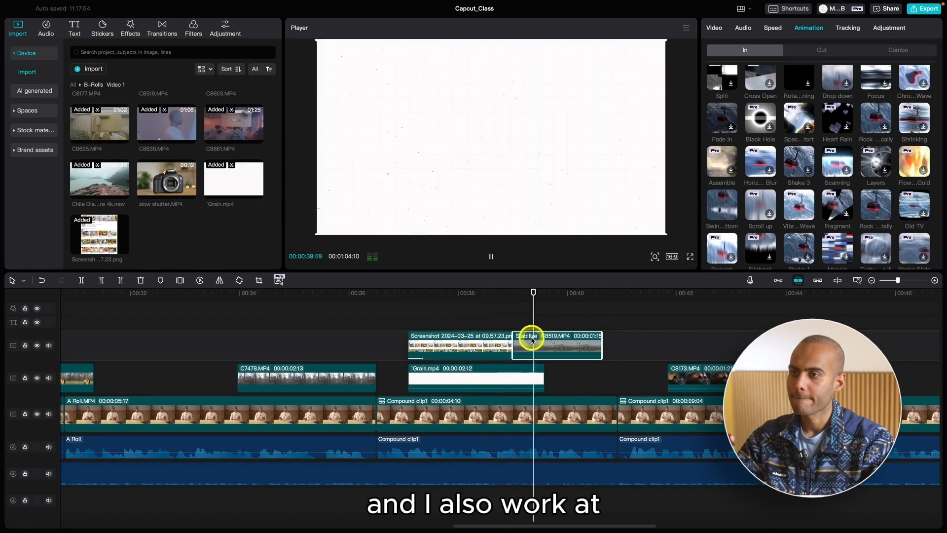
click(524, 370)
key(w)
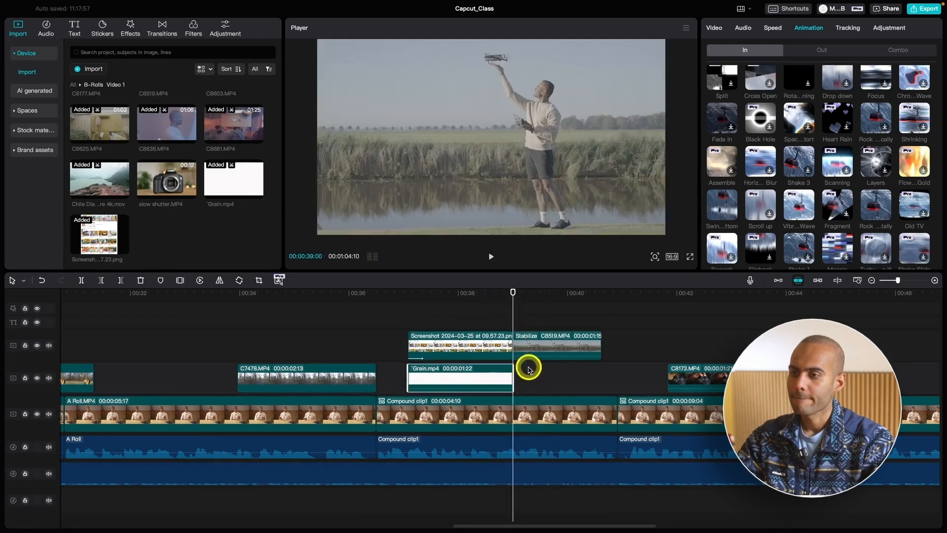
Add the Turn Table camera transition between the channel screenshot and C8519.MP4
drag(531, 355, 537, 337)
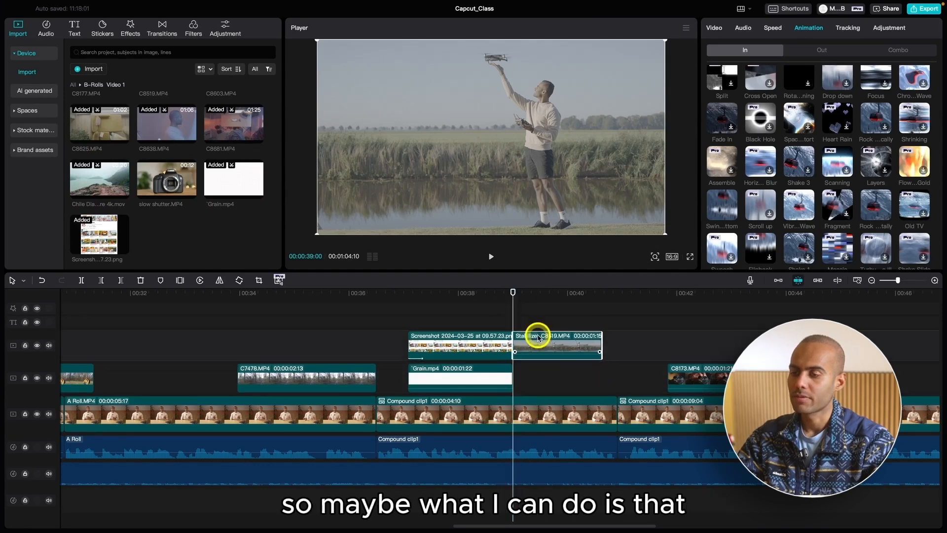
drag(490, 298, 514, 298)
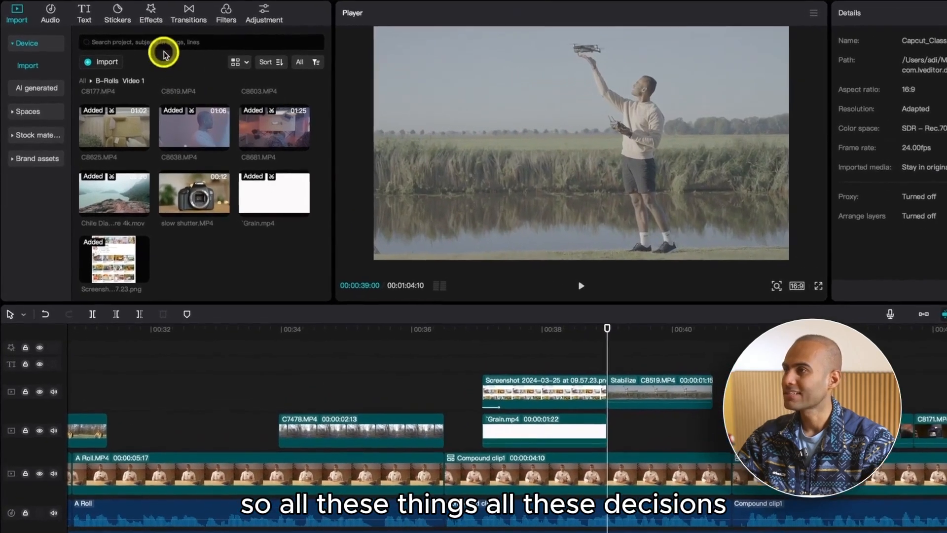
click(176, 23)
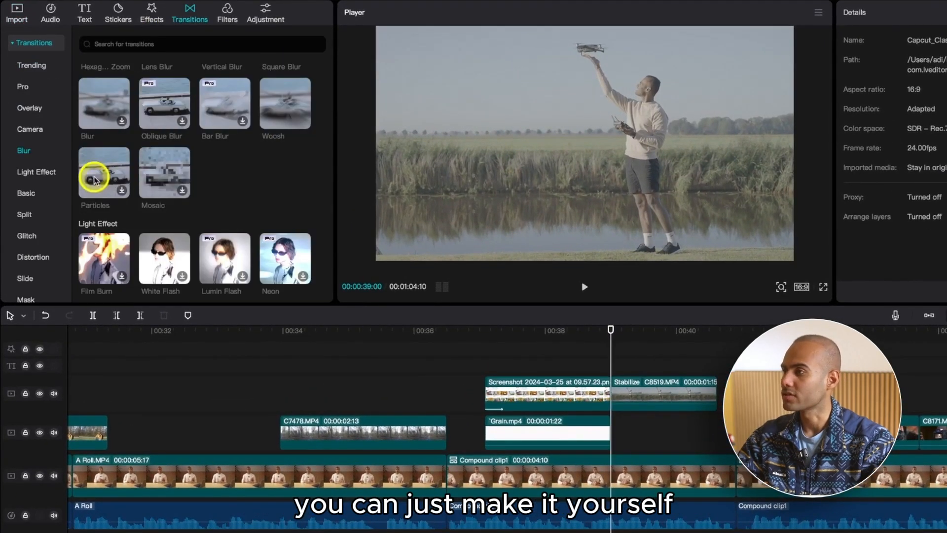
click(50, 132)
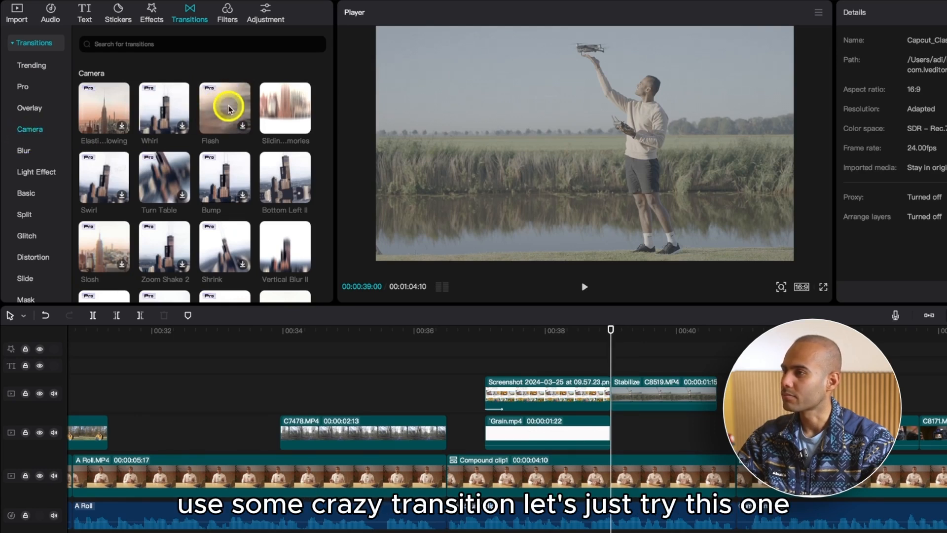
mouse_move(164, 177)
mouse_down()
mouse_move(655, 392)
mouse_move(591, 393)
mouse_up()
scroll(590, 393, up, 5)
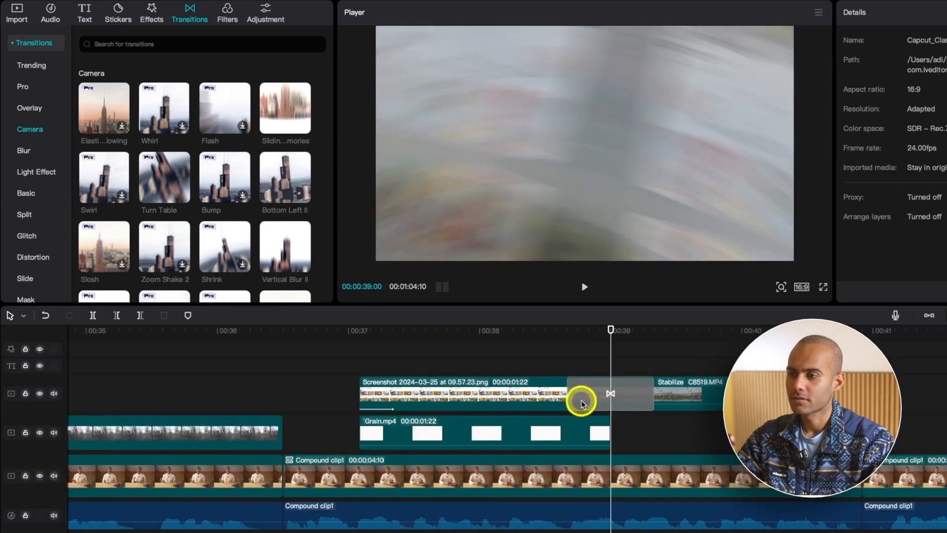
Shorten the Turn Table transition at the cut between the screenshot and C8519.MP4
click(527, 393)
drag(527, 393, 594, 393)
scroll(595, 370, down, 5)
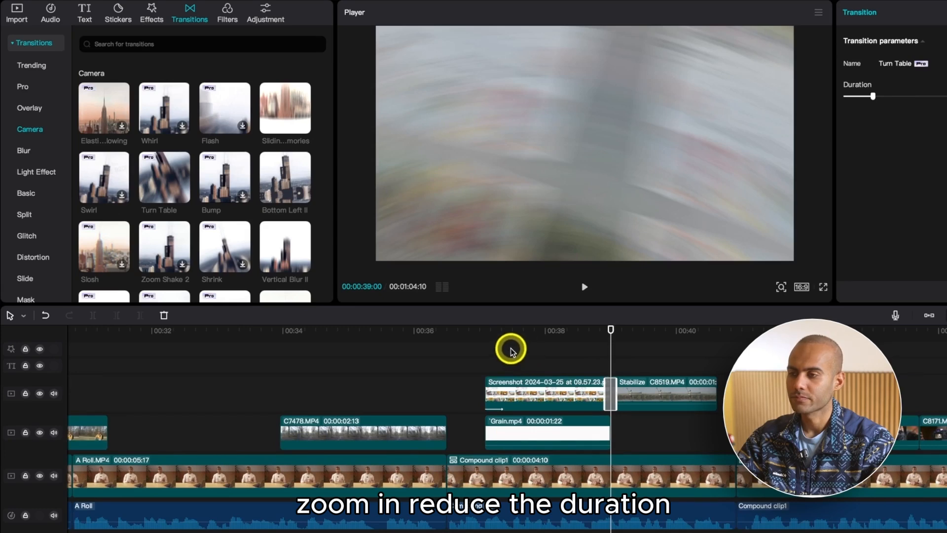
Preview the shortened transition and trim the end of C8519.MP4 to 00:00:40:11
click(459, 342)
key(space)
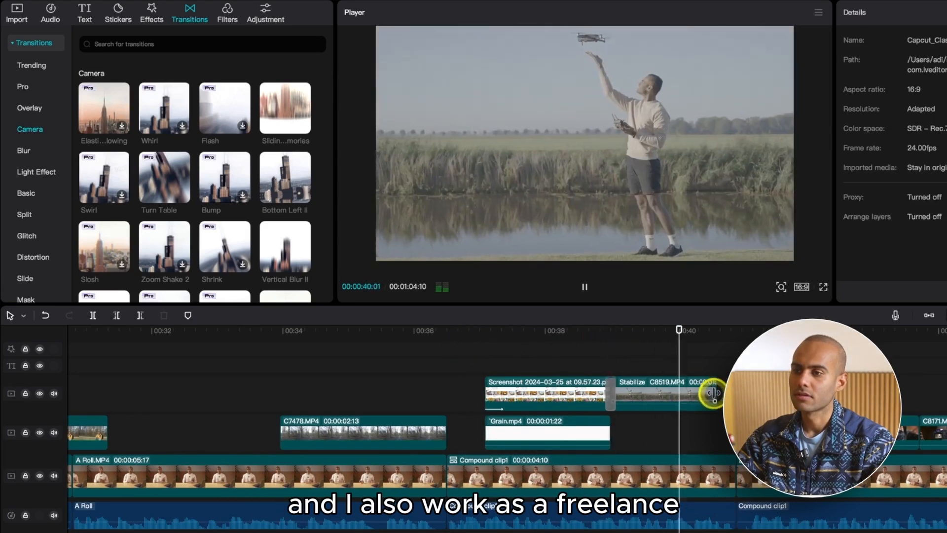
key(space)
click(696, 393)
key(w)
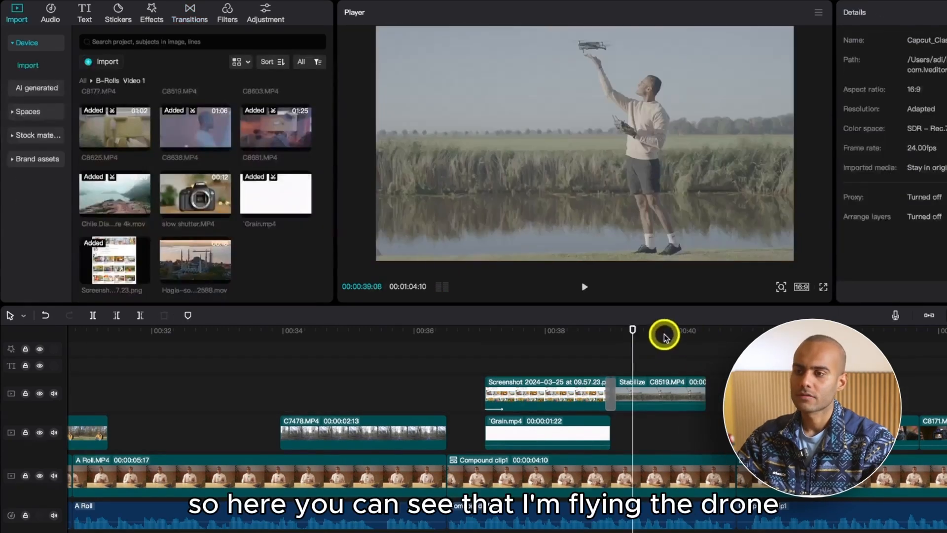
Preview Hagia-sophia-in-istanbul-852588.mov, mark the section to use, and place it directly after C8519.MP4 at 00:00:40:11
drag(663, 335, 706, 338)
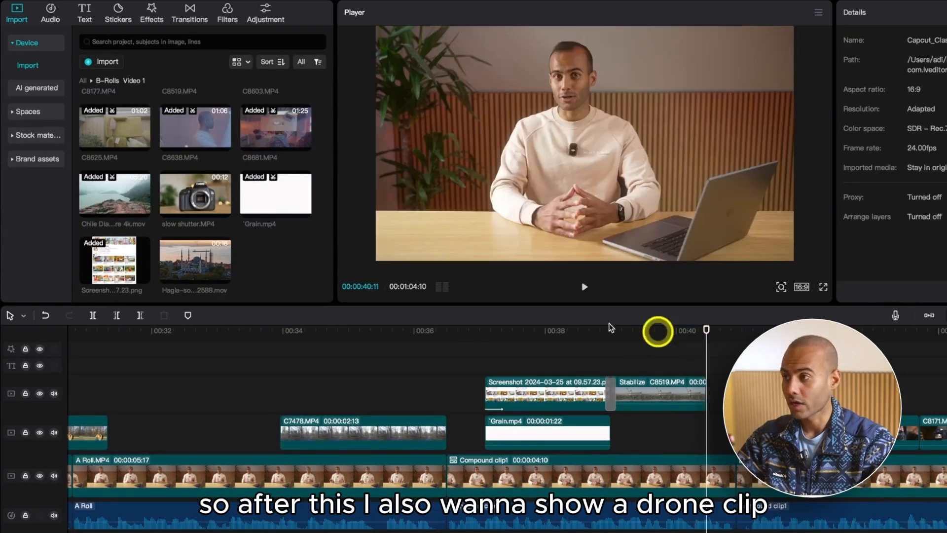
click(175, 262)
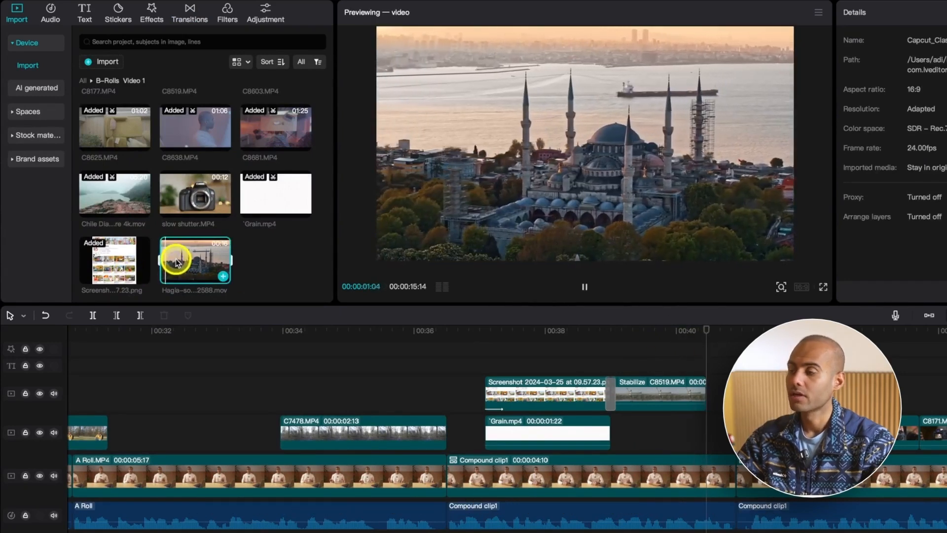
click(175, 262)
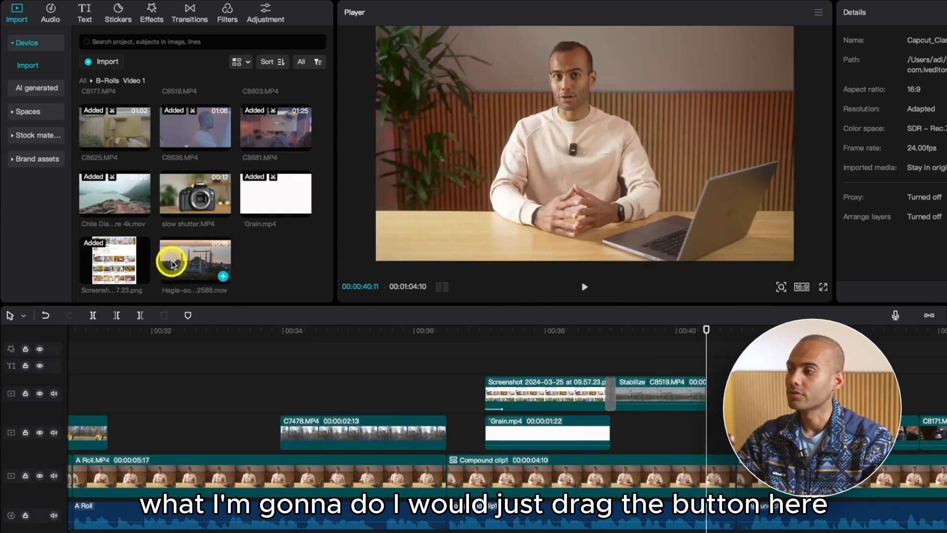
click(172, 262)
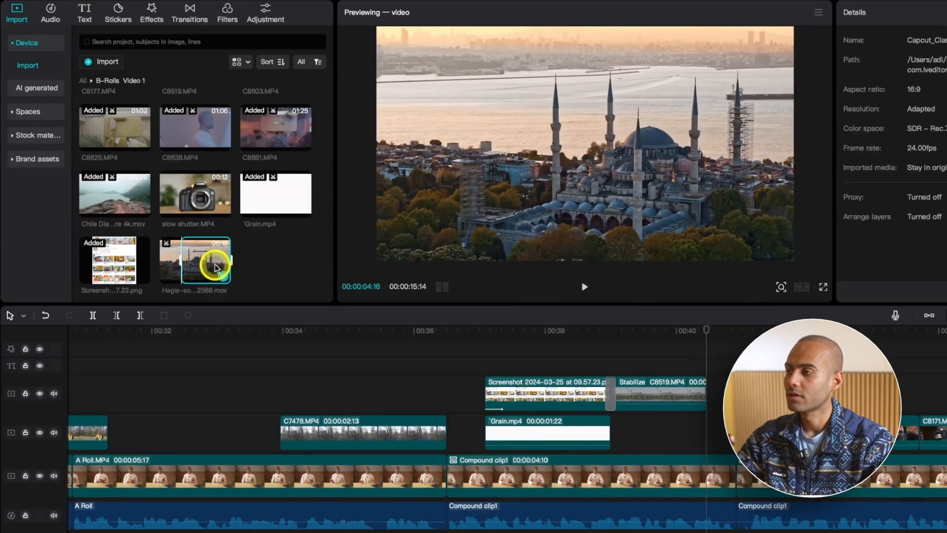
drag(230, 260, 695, 389)
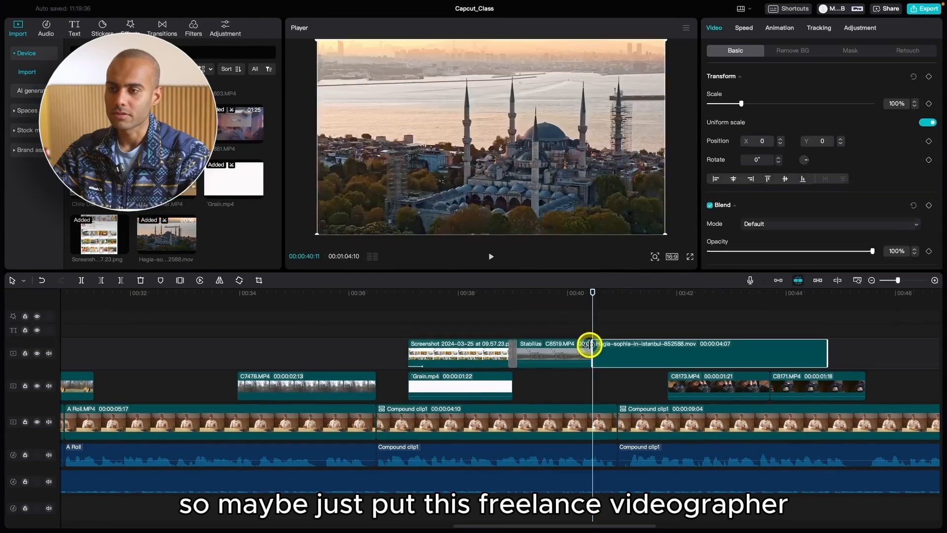
Play through the Hagia Sophia drone clip and trim its end to 00:00:42:06
click(556, 298)
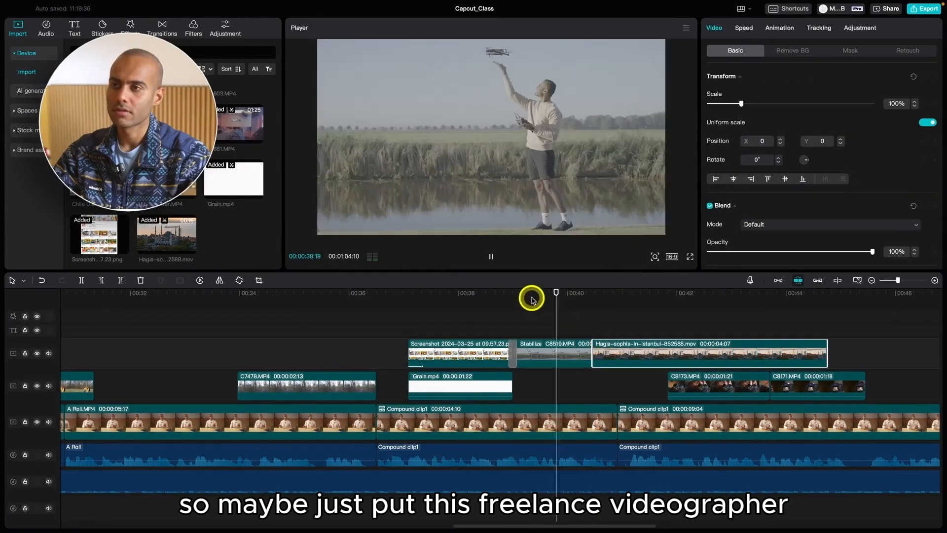
key(space)
scroll(680, 371, down, 3)
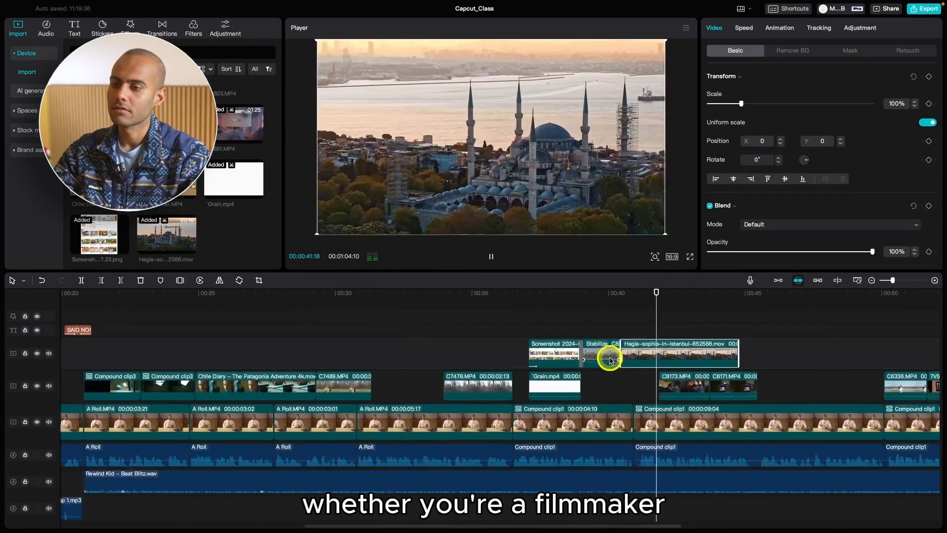
key(space)
scroll(602, 319, up, 3)
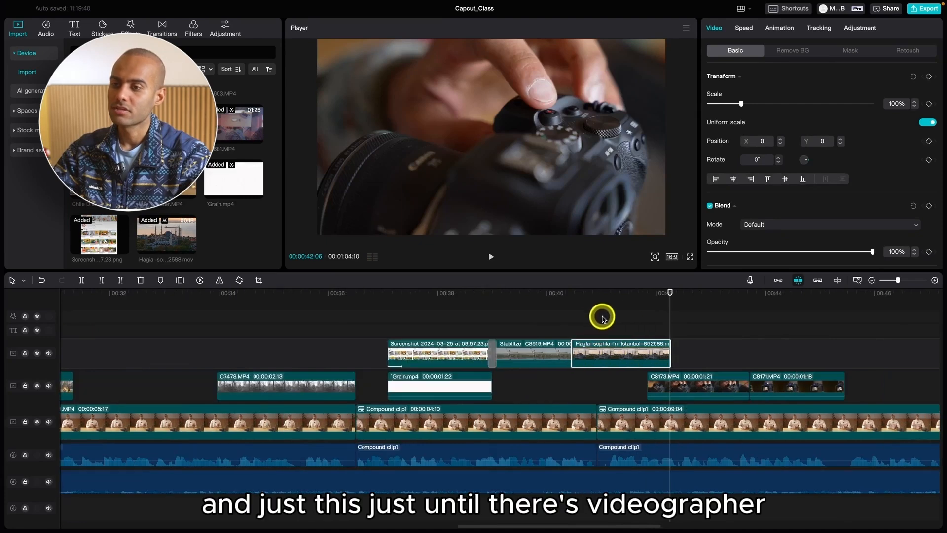
Preview the trimmed drone clip and the following camera B-roll, then go to the last A-roll compound clip at 00:00:57:01
click(556, 311)
key(space)
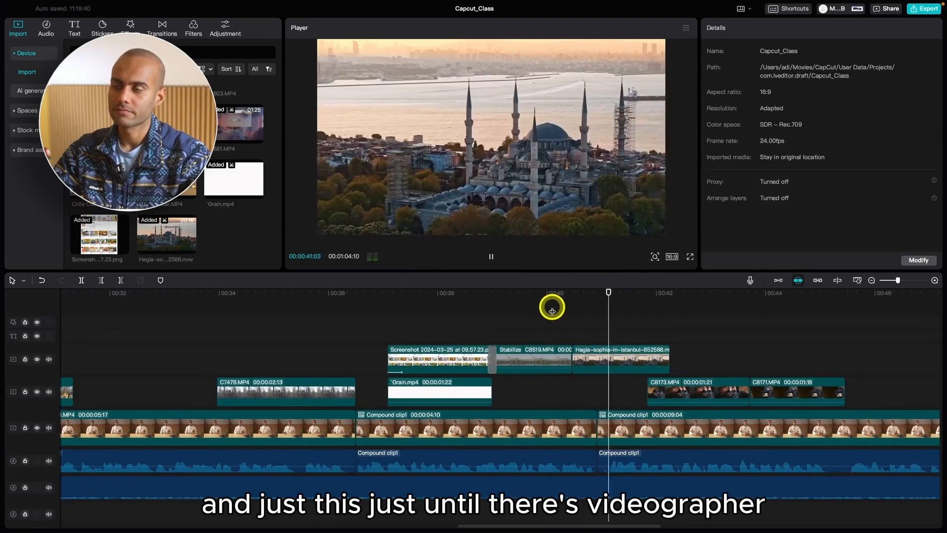
key(super+minus)
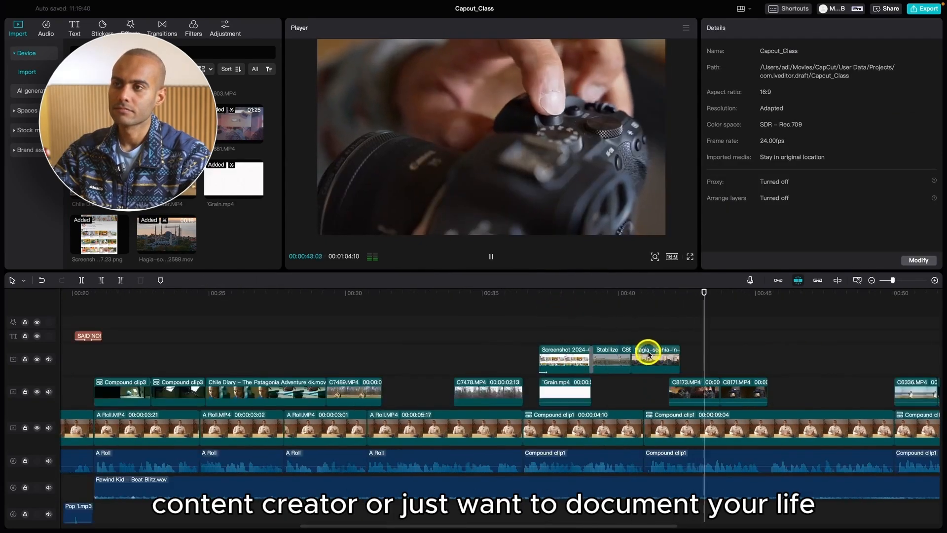
key(super+equal)
key(super+minus)
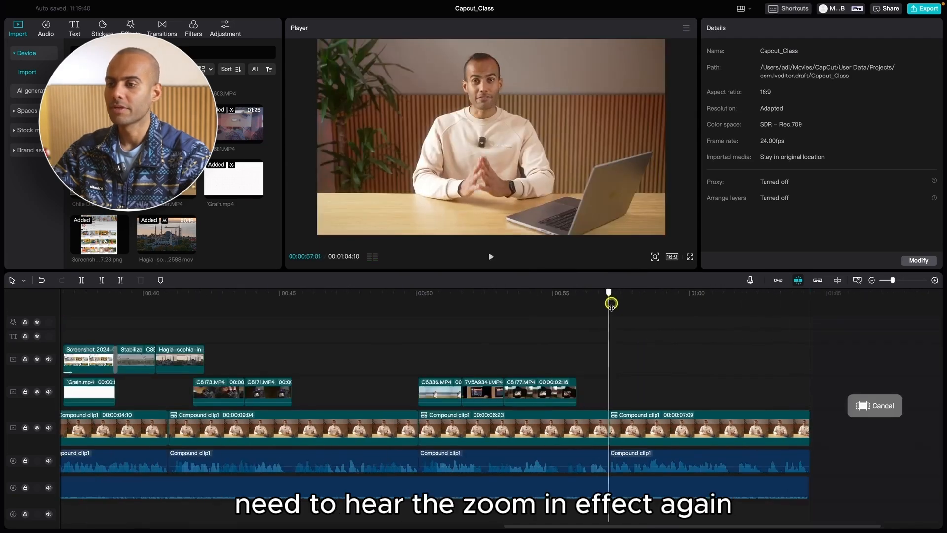
Keyframe a zoom-in on the last A-roll compound clip, from 100% scale at 00:00:57:01 to 110% at 00:01:04:10
click(693, 425)
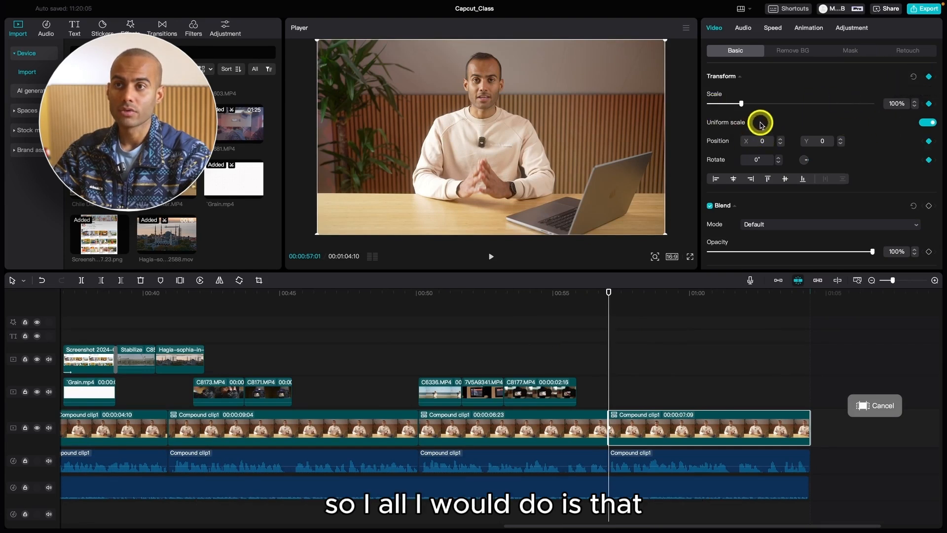
scroll(901, 172, down, 5)
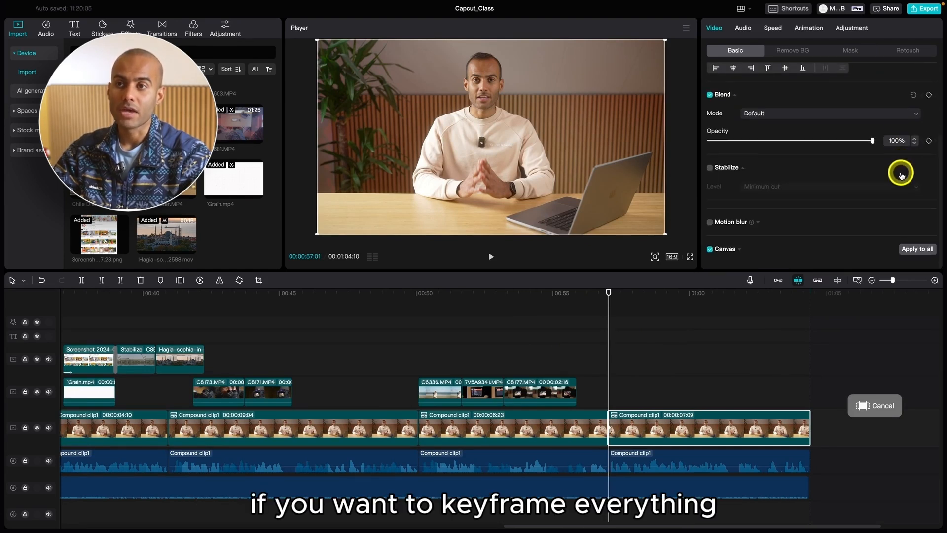
scroll(905, 175, up, 5)
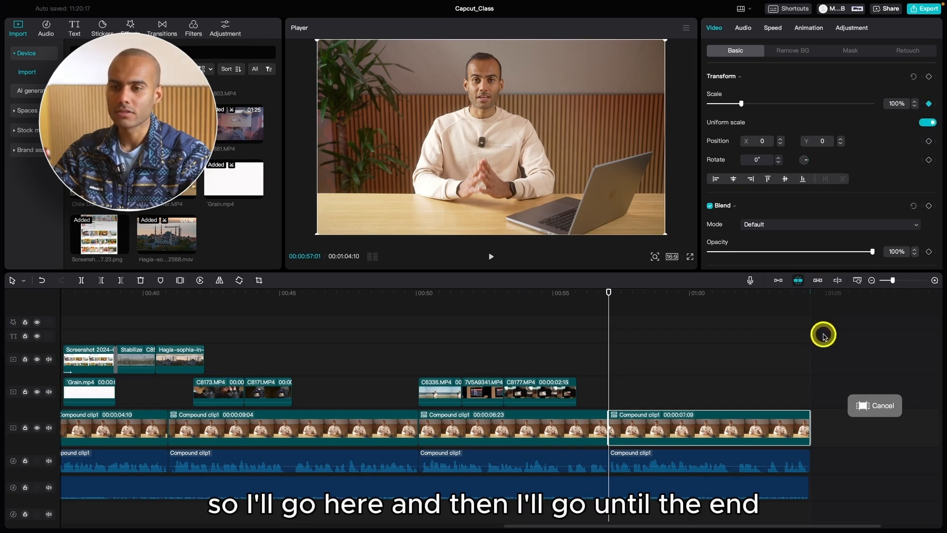
click(809, 300)
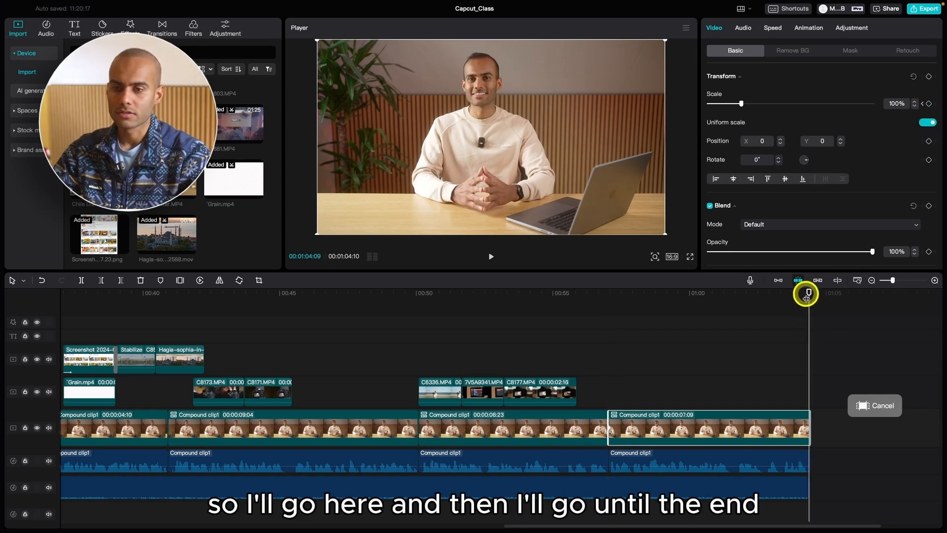
key(Right)
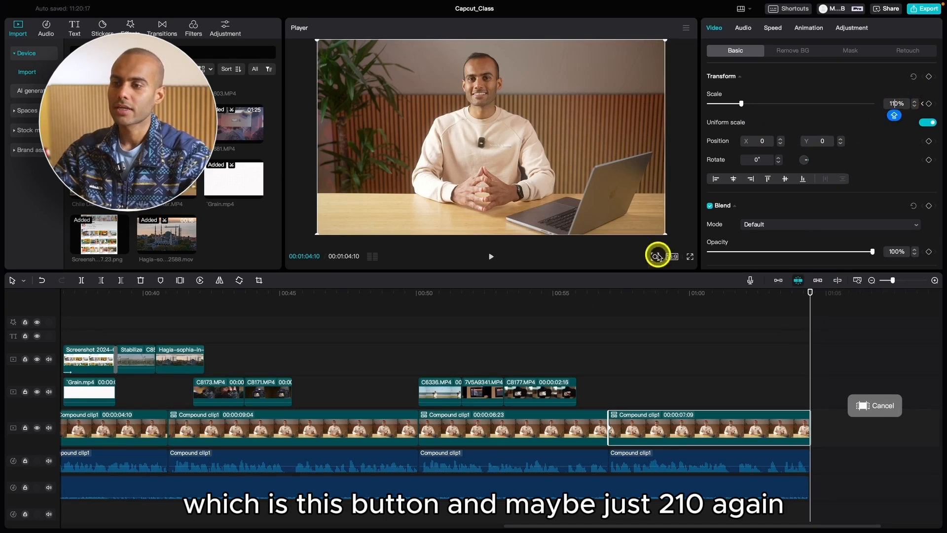
Preview the zoom-in on the last A-roll compound clip and replay the end of the sequence
click(586, 298)
key(space)
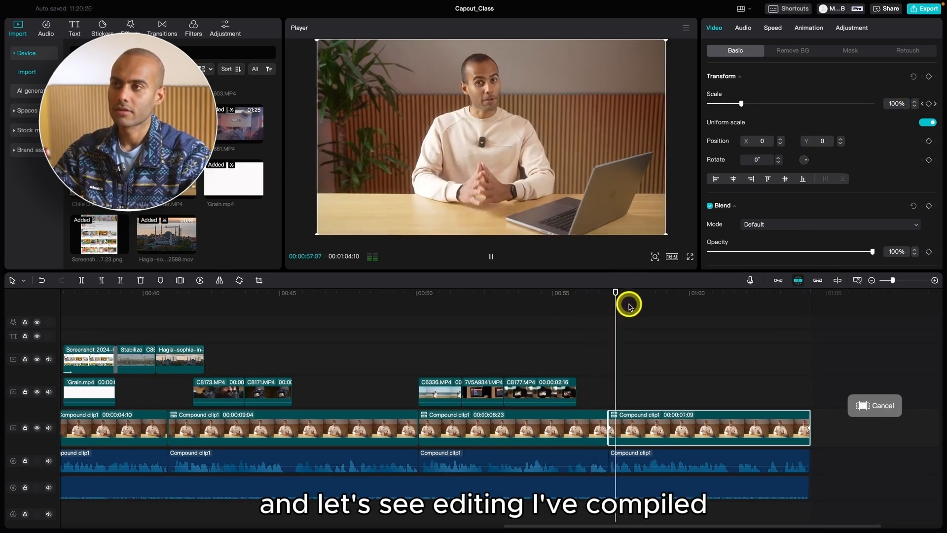
scroll(708, 370, down, 2)
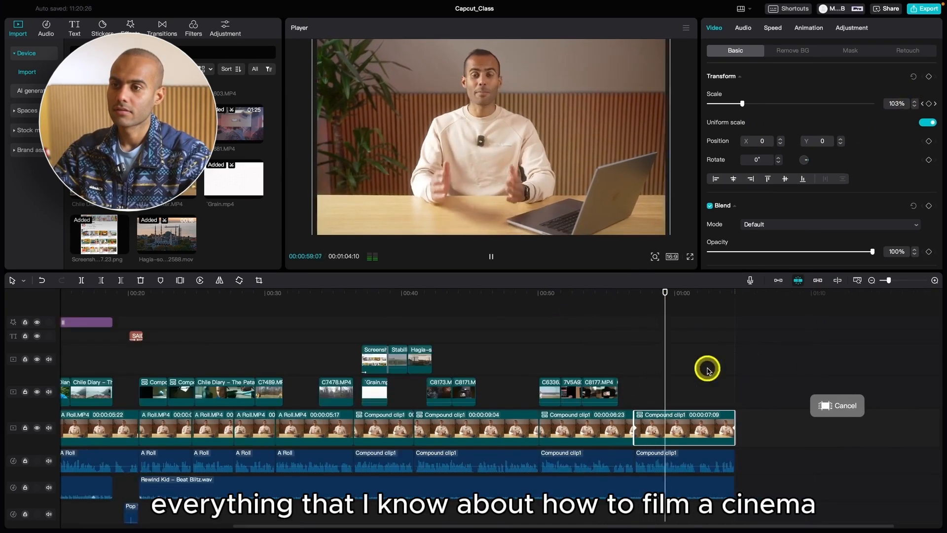
click(735, 365)
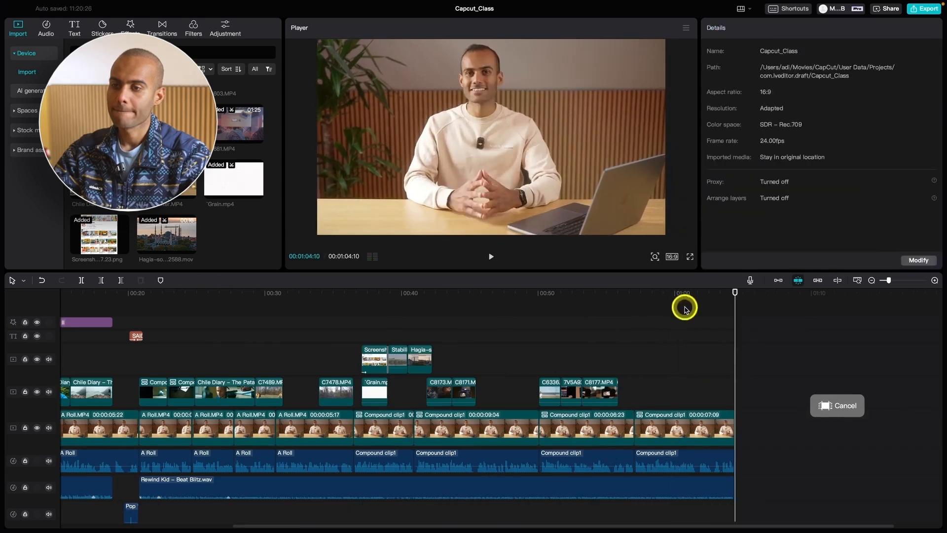
click(655, 299)
key(space)
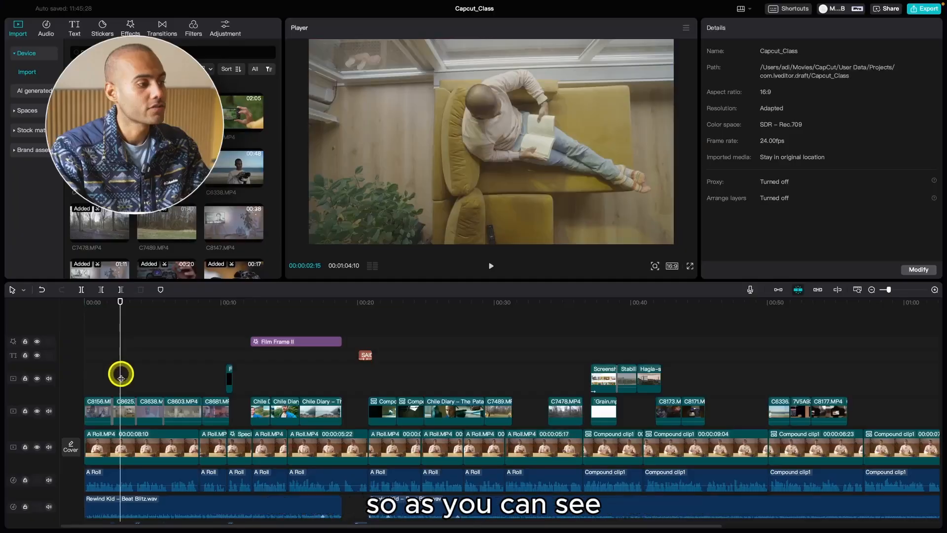
Go to 00:00:00:17, select the C8156.MP4 clip, and show its basic video settings
click(93, 302)
scroll(125, 334, up, 5)
scroll(125, 338, down, 5)
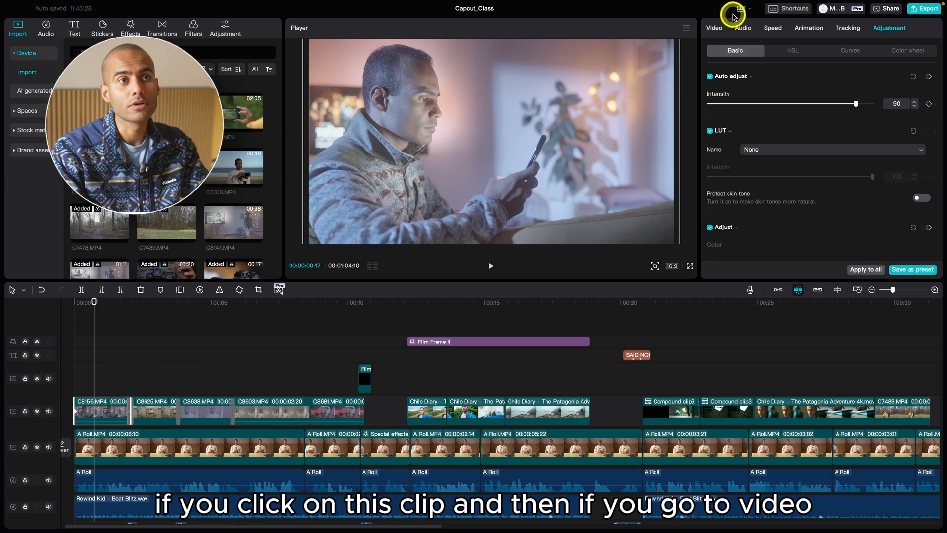
click(719, 29)
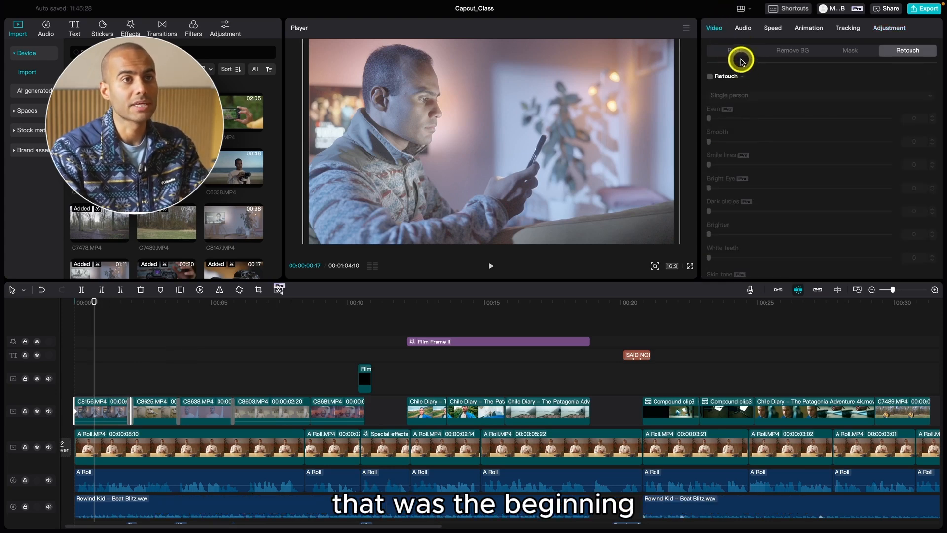
click(736, 51)
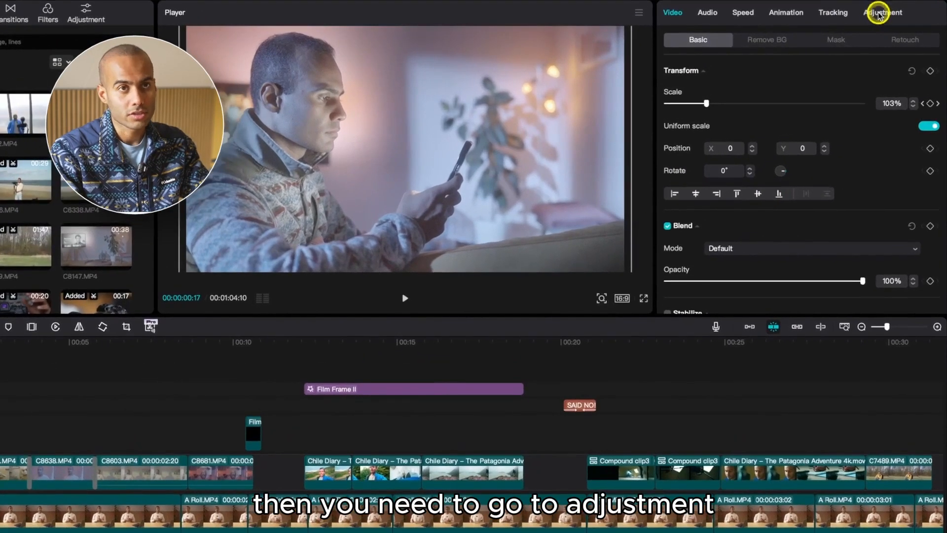
Look through the clip's HSL, curves and color wheel adjustment settings, ending on the basic adjustments
click(878, 13)
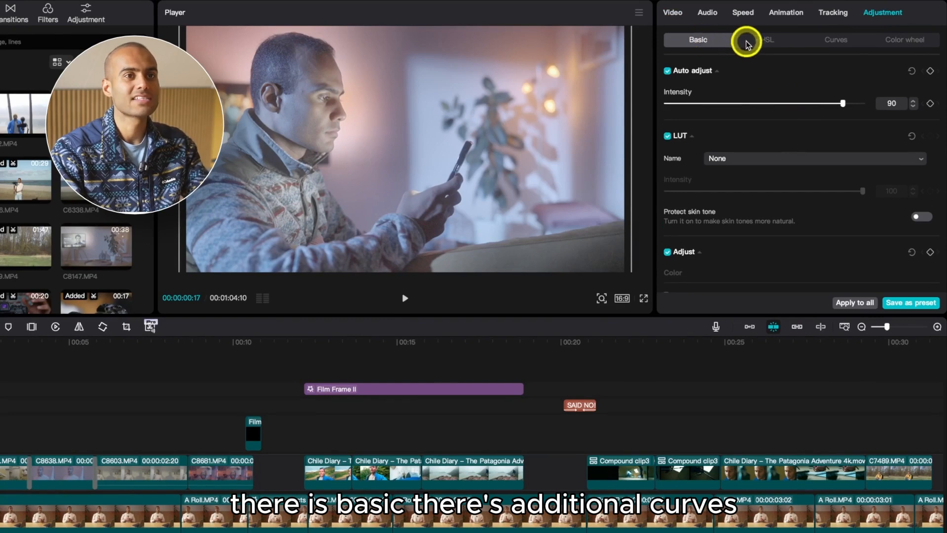
click(766, 39)
click(837, 41)
click(898, 43)
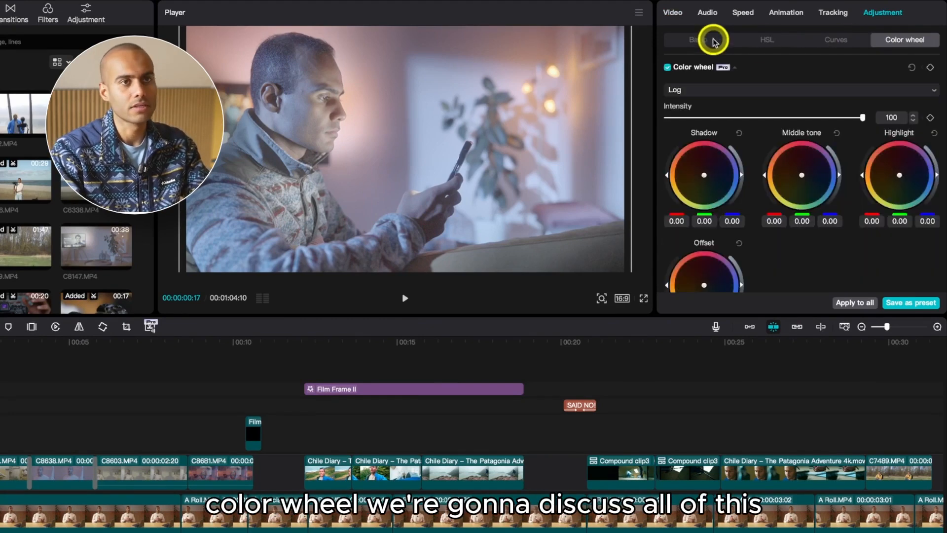
click(696, 39)
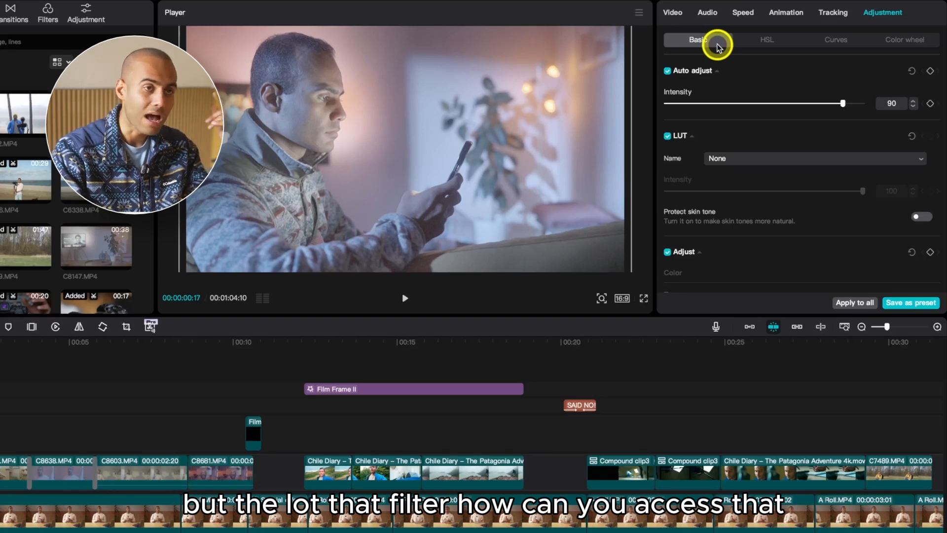
Look over the list of LUTs available for the clip without choosing one
click(678, 144)
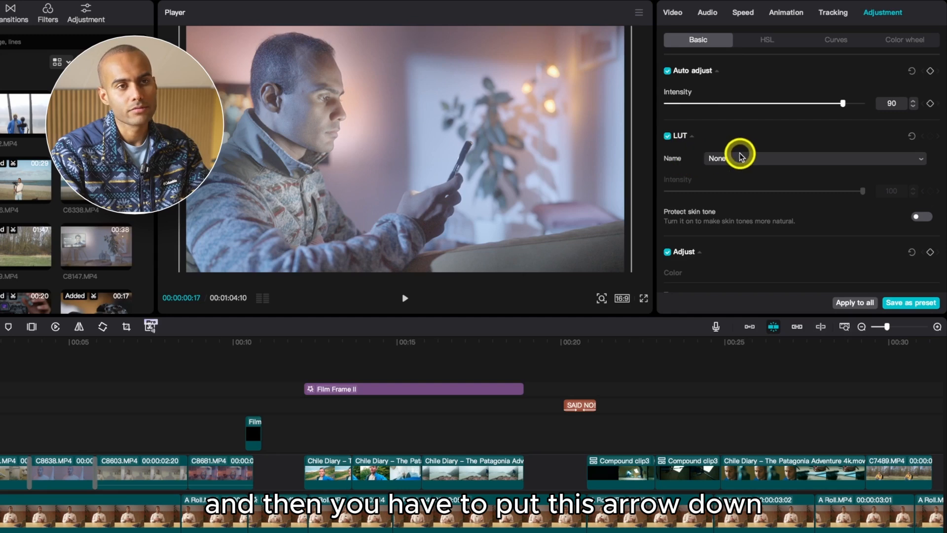
click(900, 160)
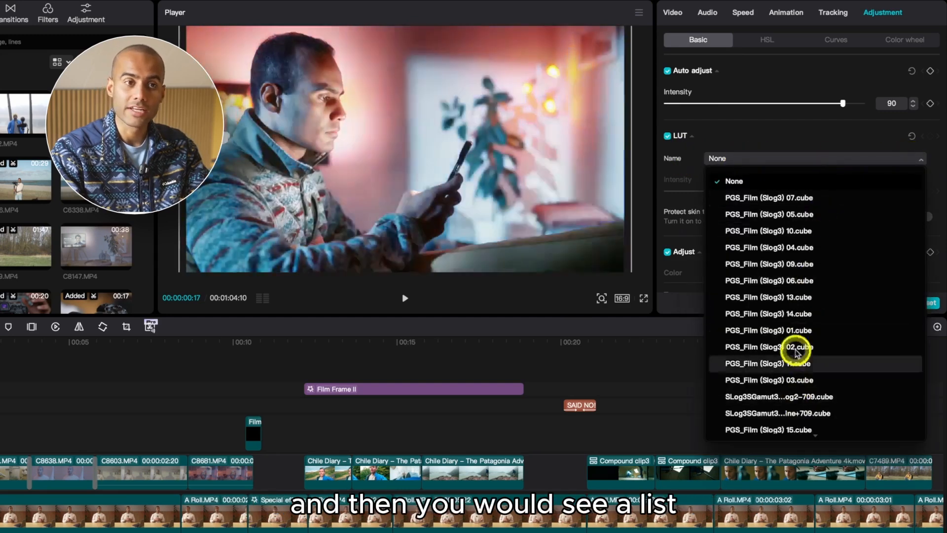
click(799, 158)
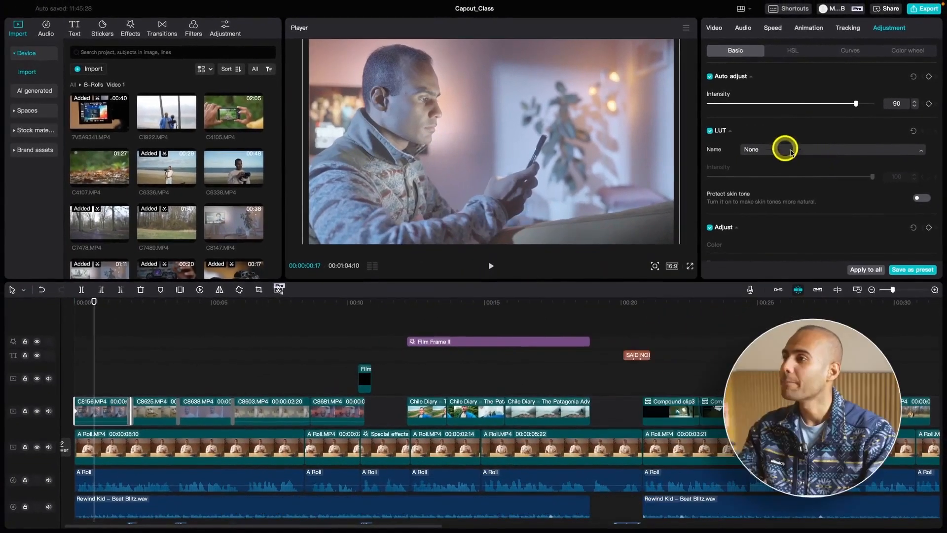
Start importing a LUT into the LUT library and browse the Current projects folders for the source files
click(222, 35)
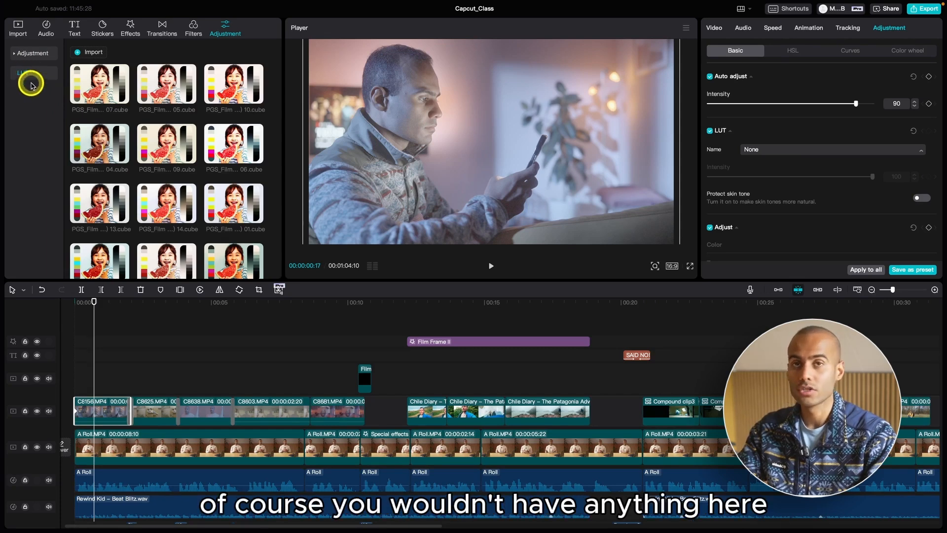
click(87, 53)
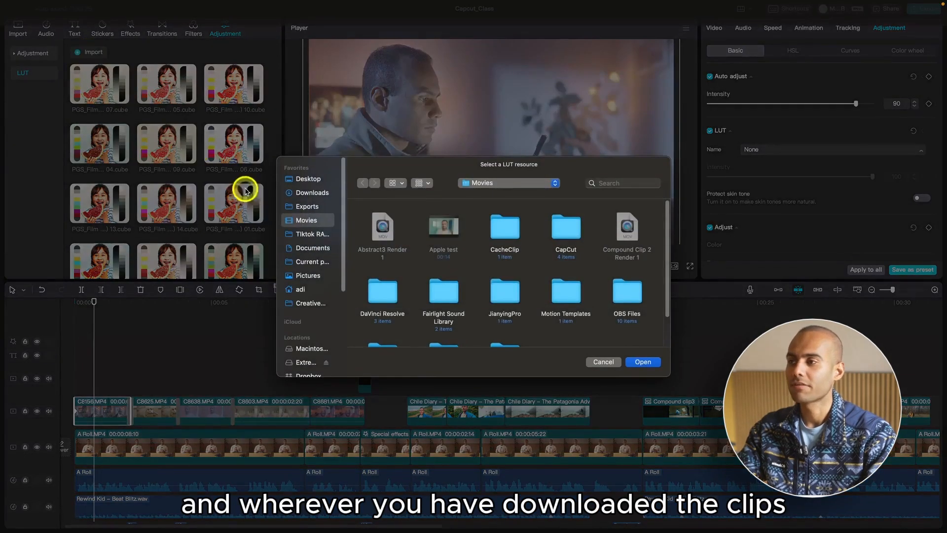
click(325, 261)
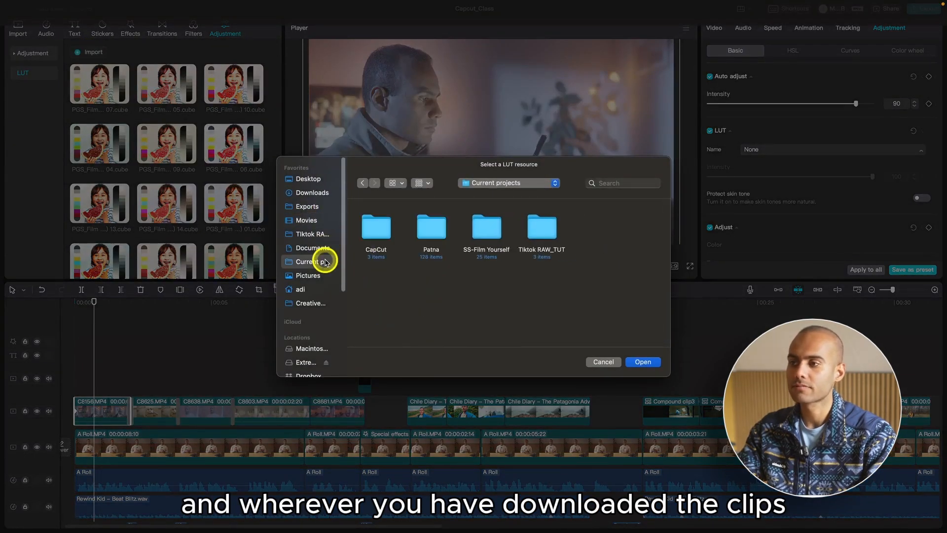
double_click(506, 233)
click(363, 183)
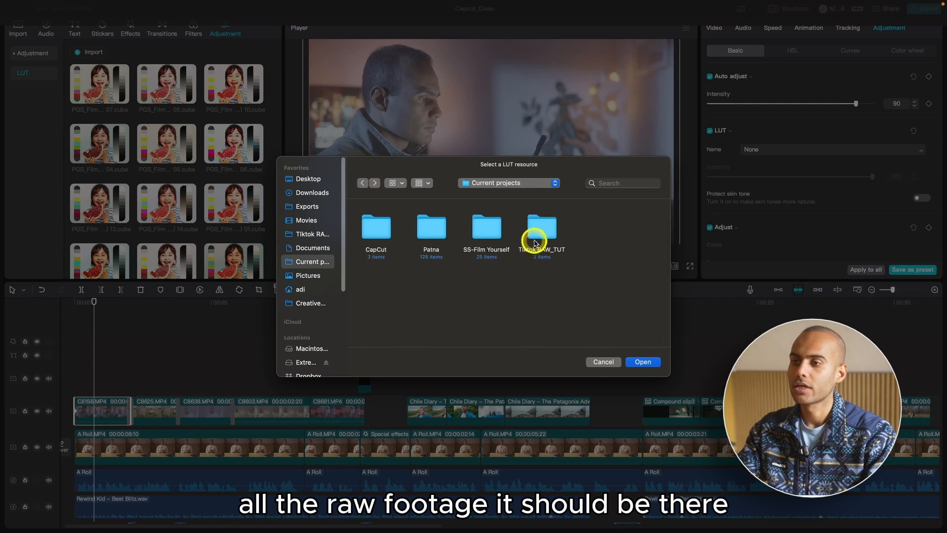
double_click(554, 232)
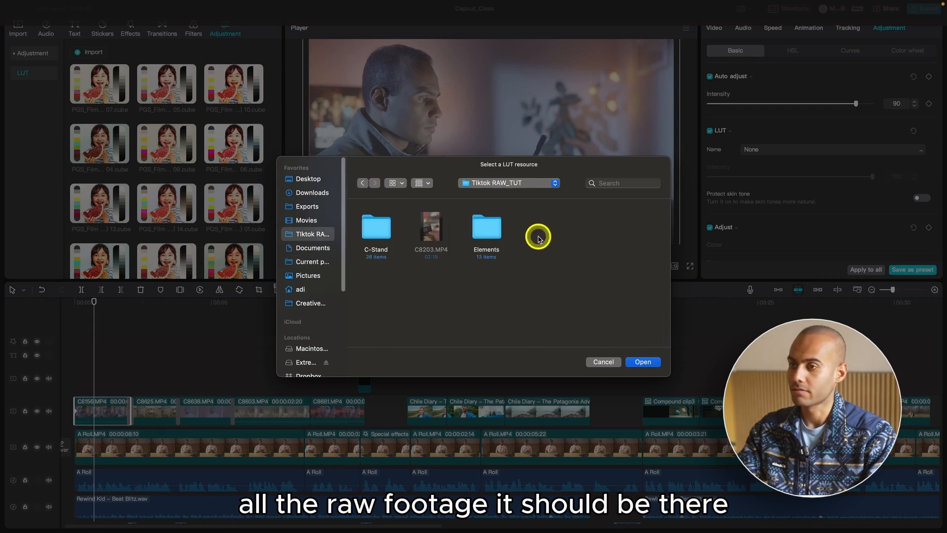
click(360, 183)
Select everything in the CapCut project's Resource/Slog 3 folder, but cancel the LUT import
double_click(381, 226)
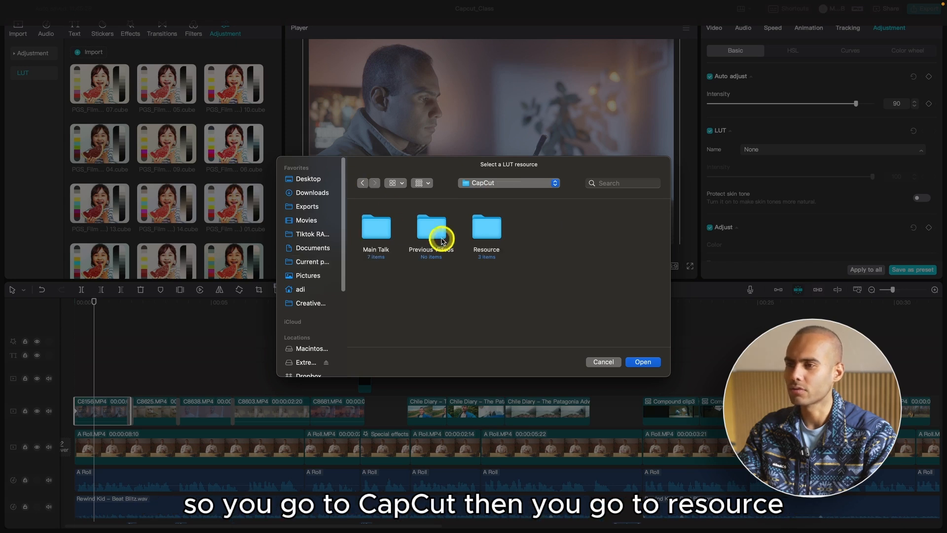
double_click(487, 229)
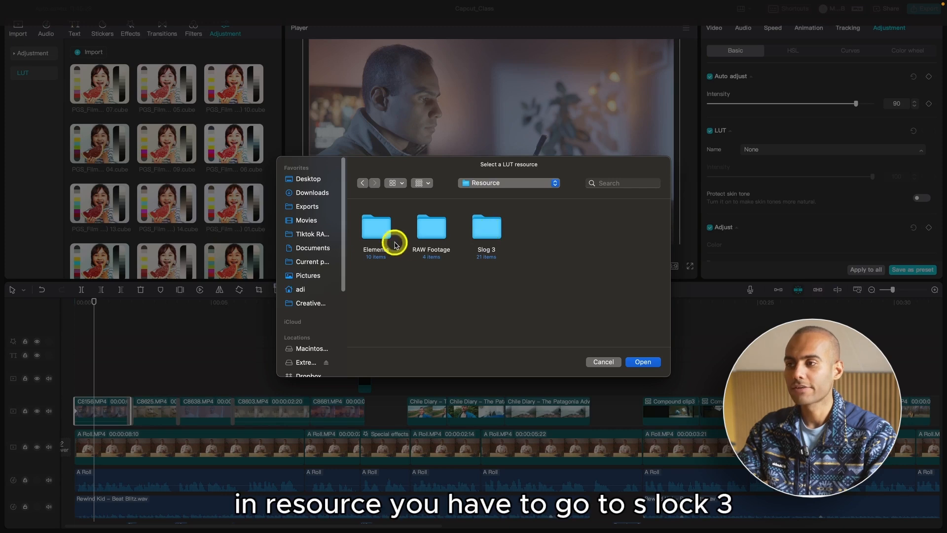
double_click(482, 230)
drag(428, 209, 628, 340)
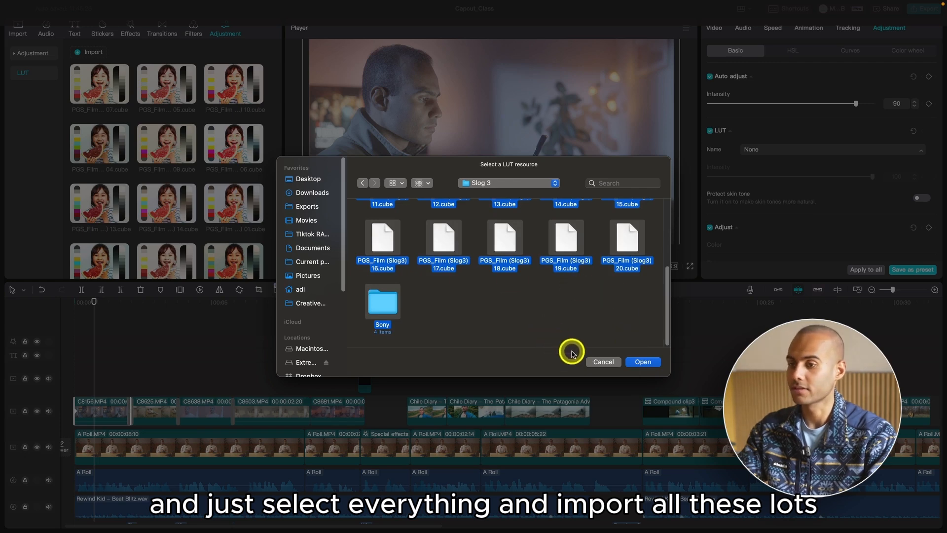
click(604, 362)
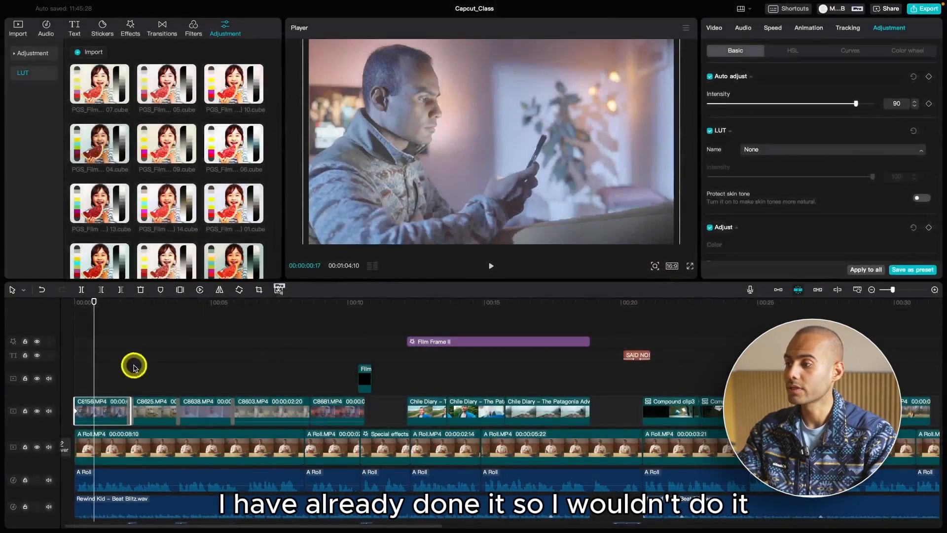
Apply the SLog3SGamut3.CineToSLog2-709.cube LUT to the C8156.MP4 clip and return to the imported B-roll media
click(754, 148)
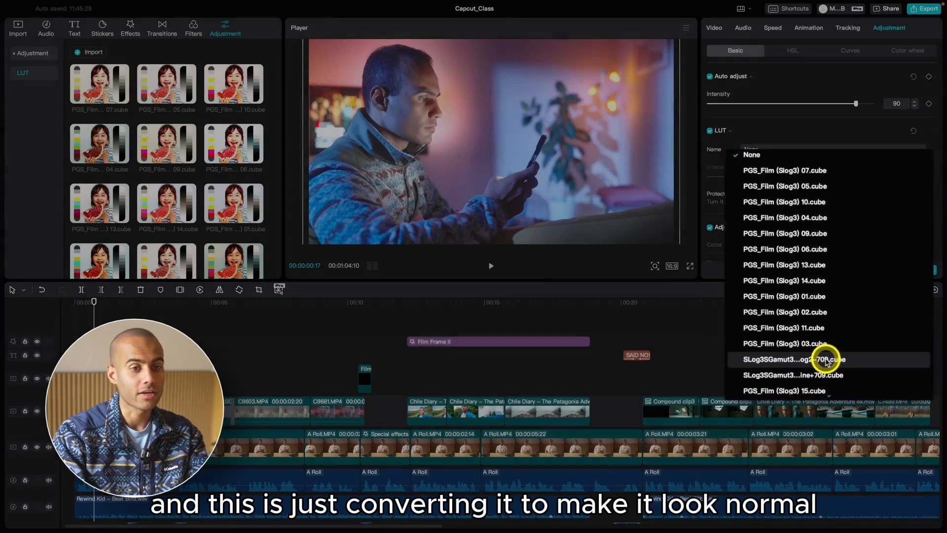
click(821, 370)
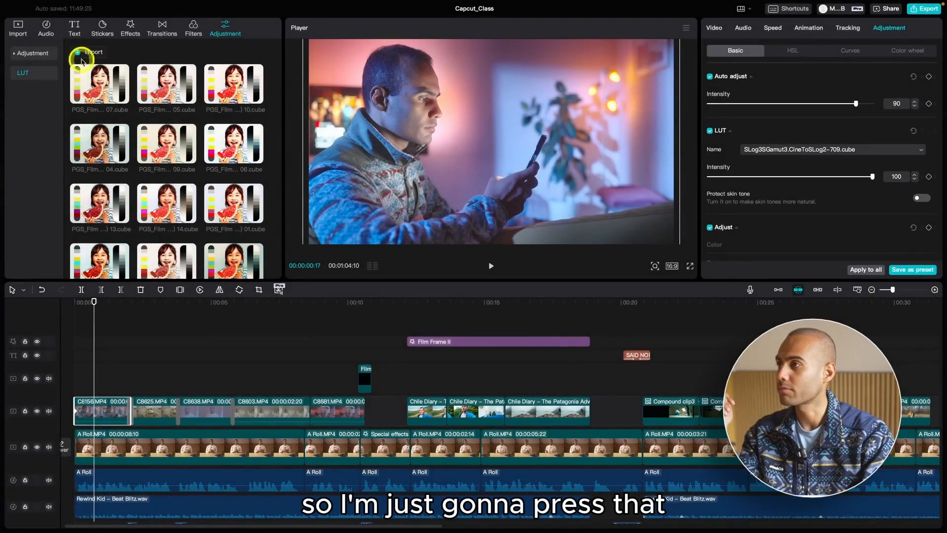
click(19, 28)
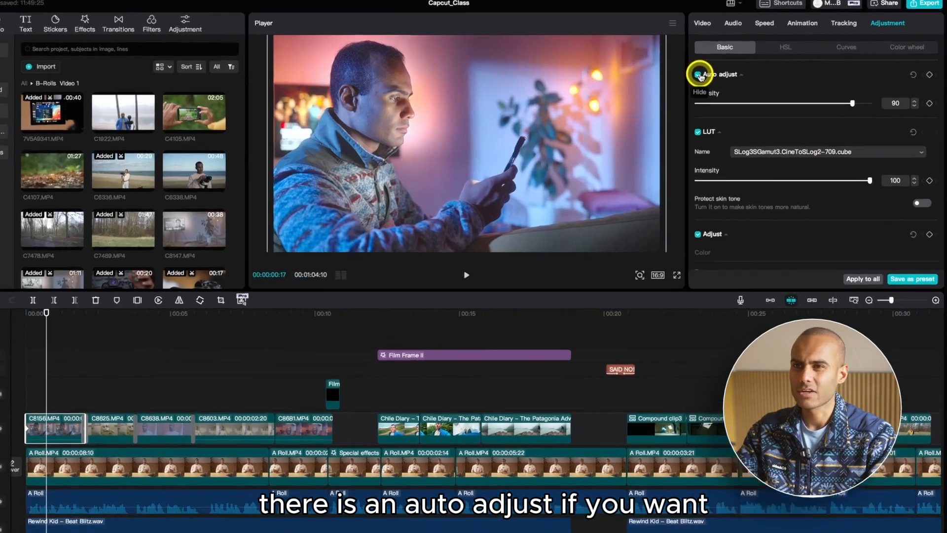
Compare the clip with auto adjust off and on, and set the auto adjust intensity to 100
click(709, 76)
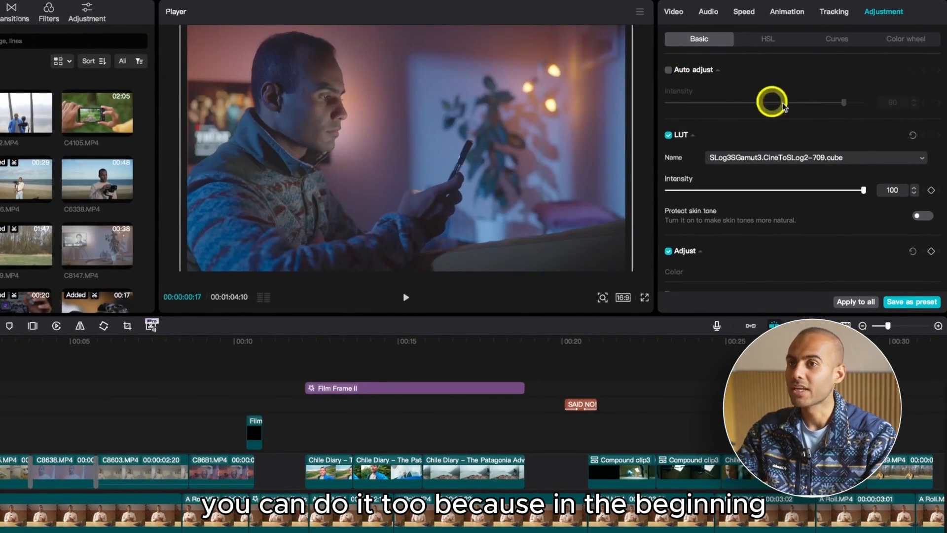
click(669, 70)
drag(841, 102, 832, 121)
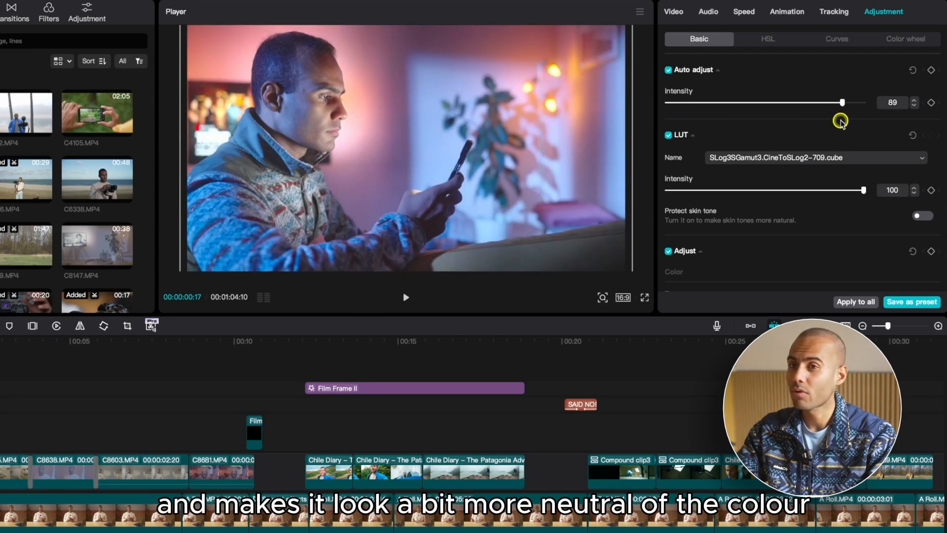
drag(839, 120, 930, 128)
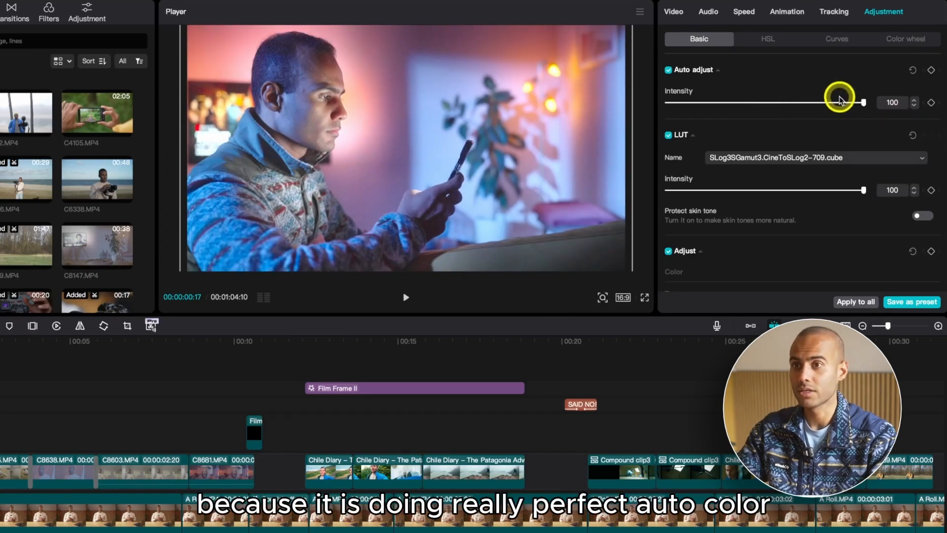
Try out the LUT's intensity and leave it at 100
scroll(836, 100, down, 1)
scroll(836, 100, down, 3)
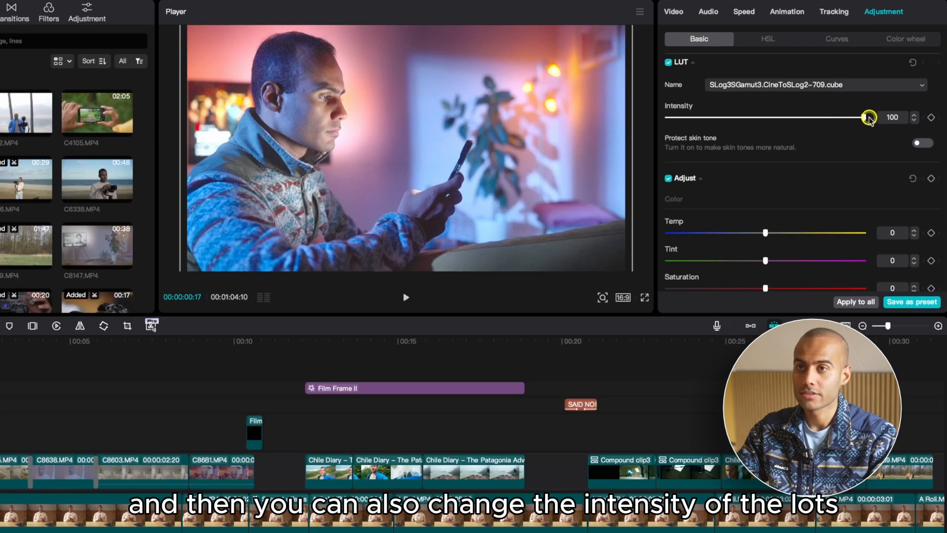
drag(869, 118, 932, 140)
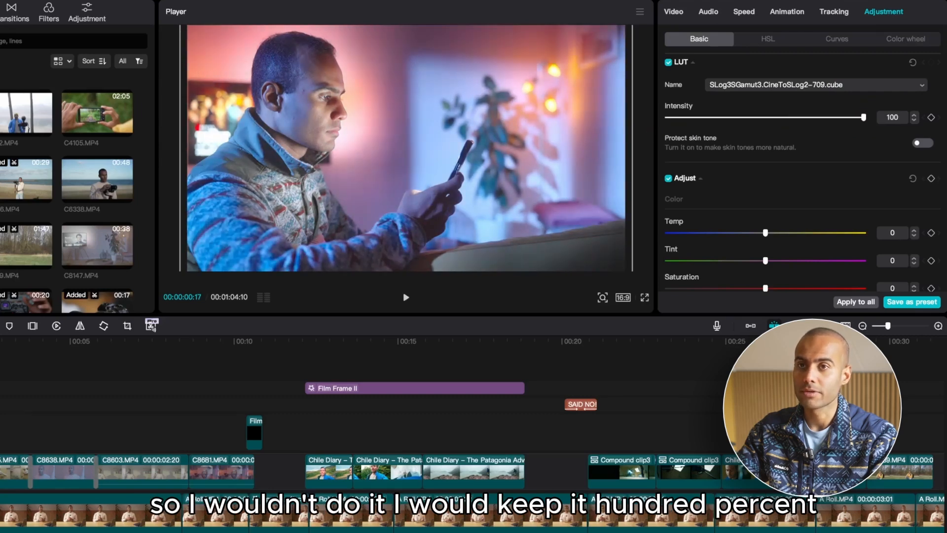
Warm the clip by setting Temp to 5, and compare the image with the Adjust settings off and on
scroll(815, 157, down, 1)
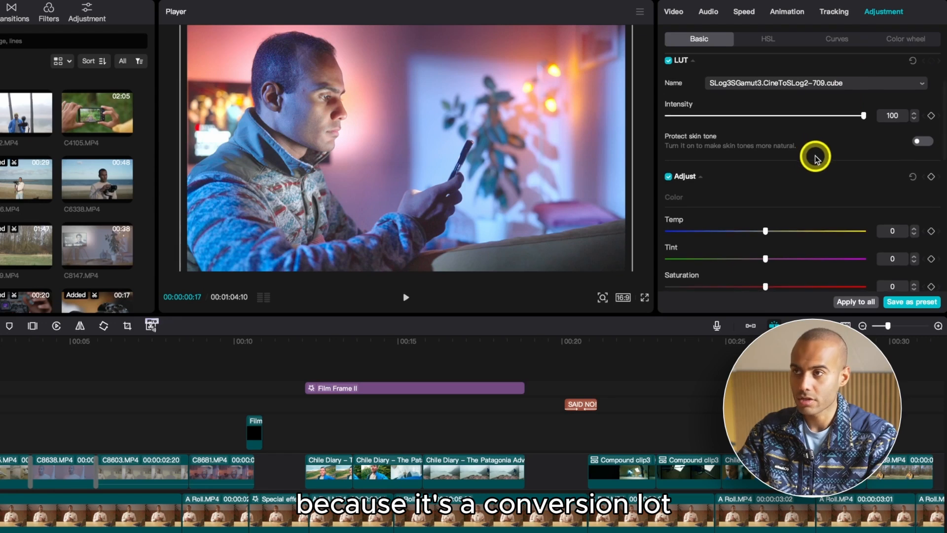
scroll(813, 155, down, 5)
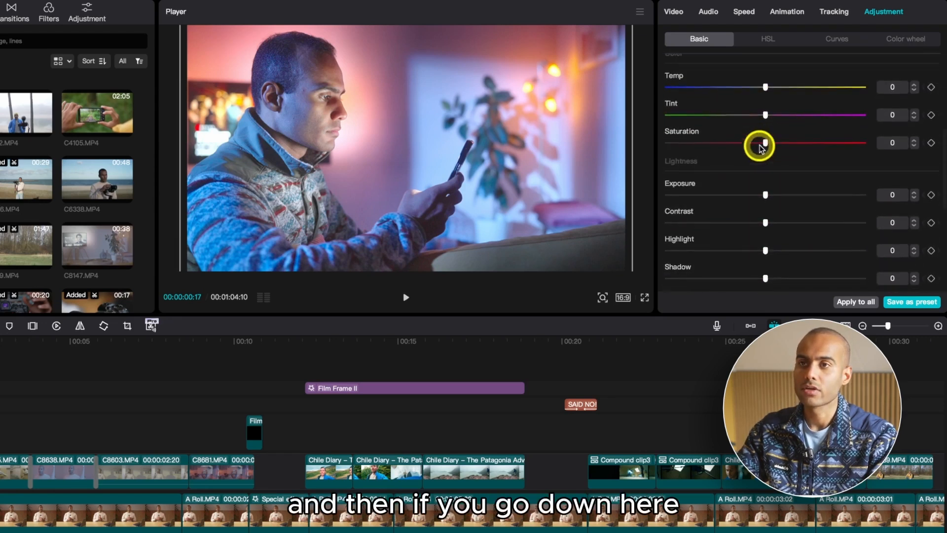
scroll(760, 145, up, 1)
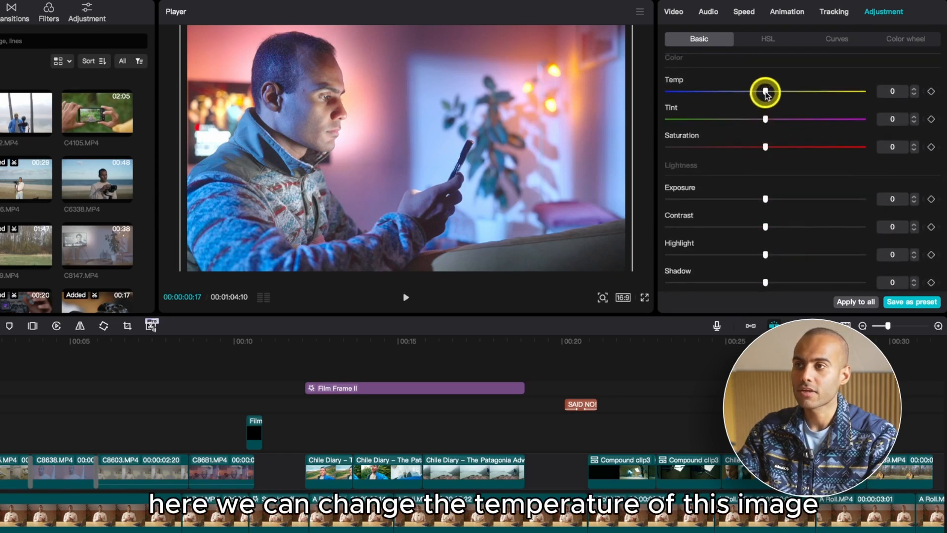
mouse_move(766, 93)
mouse_down()
mouse_move(687, 99)
mouse_move(830, 103)
mouse_move(758, 109)
mouse_up()
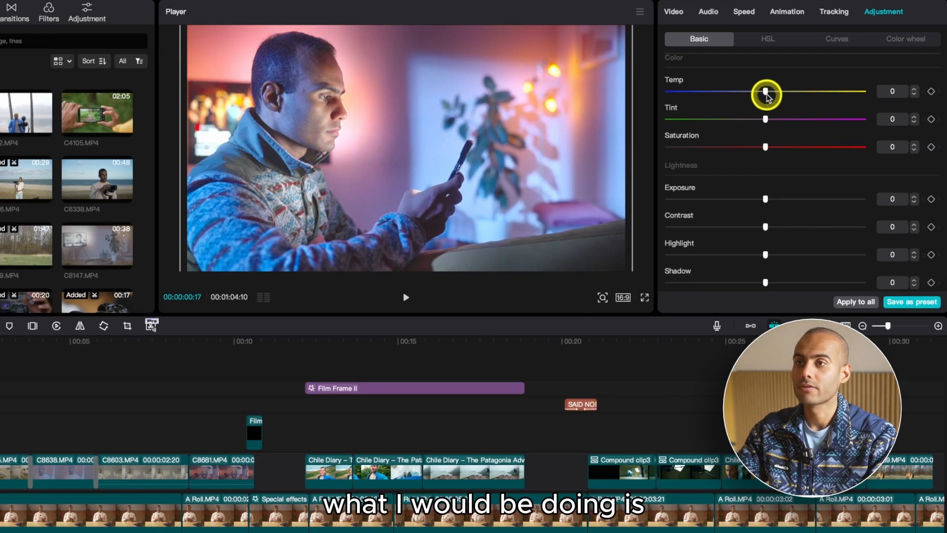
drag(765, 92, 772, 93)
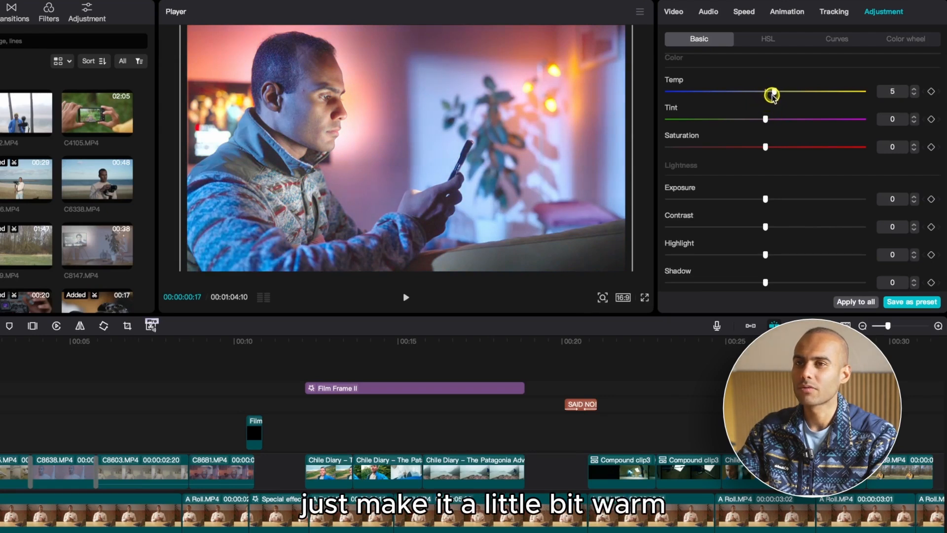
scroll(750, 95, up, 5)
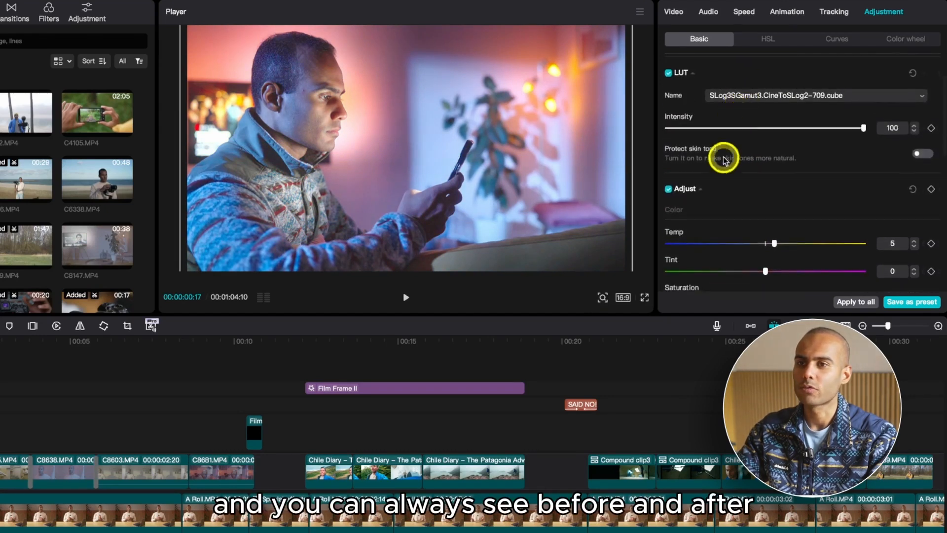
click(668, 189)
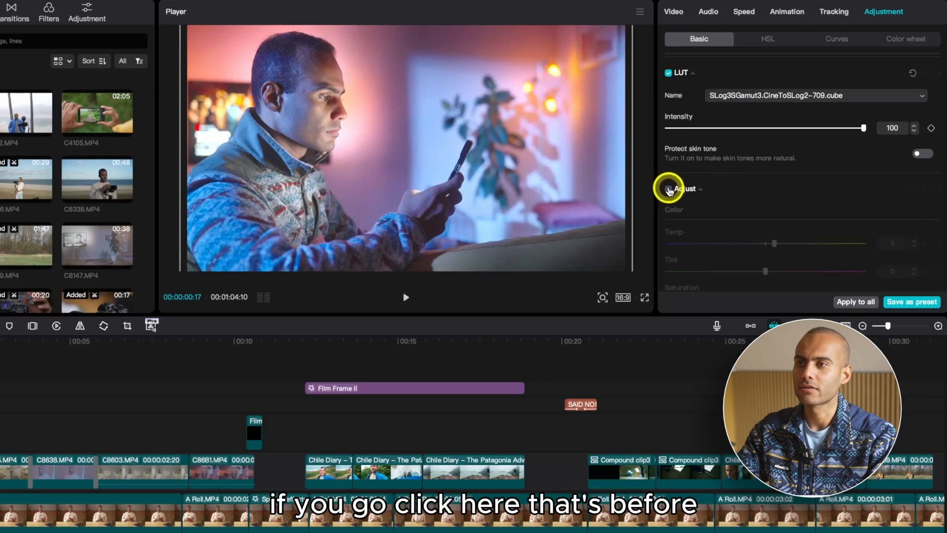
click(668, 189)
Shift the clip towards green by setting Tint to -7, and compare it with the Adjust settings off and on
scroll(669, 188, down, 2)
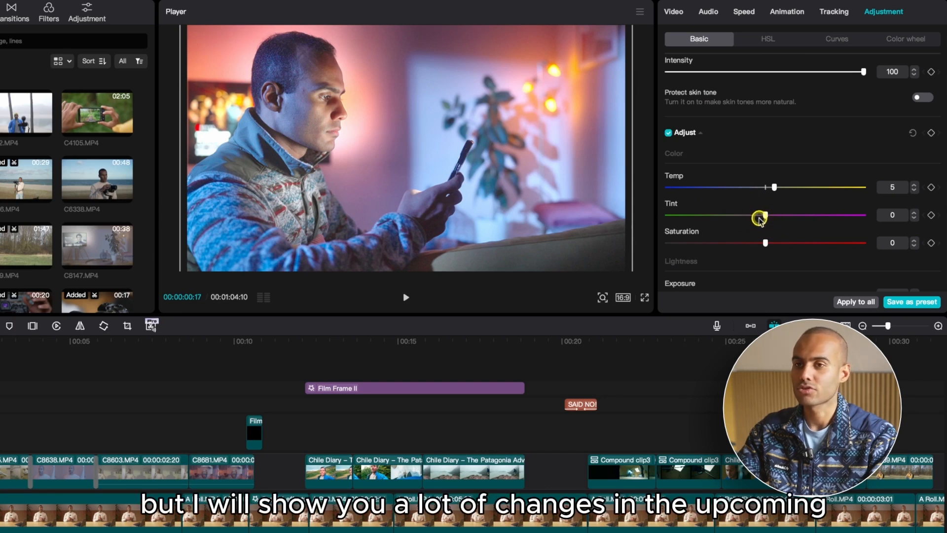
drag(759, 218, 748, 217)
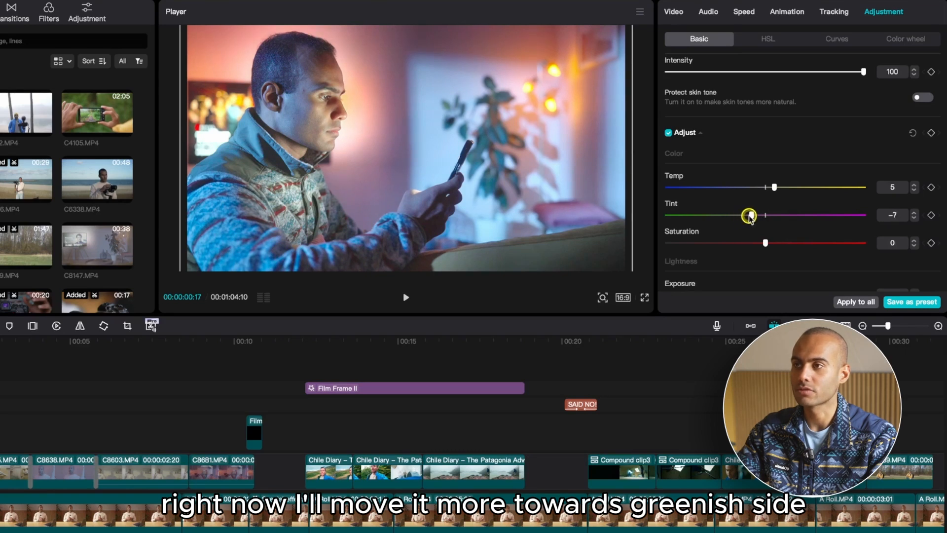
click(669, 133)
click(669, 133)
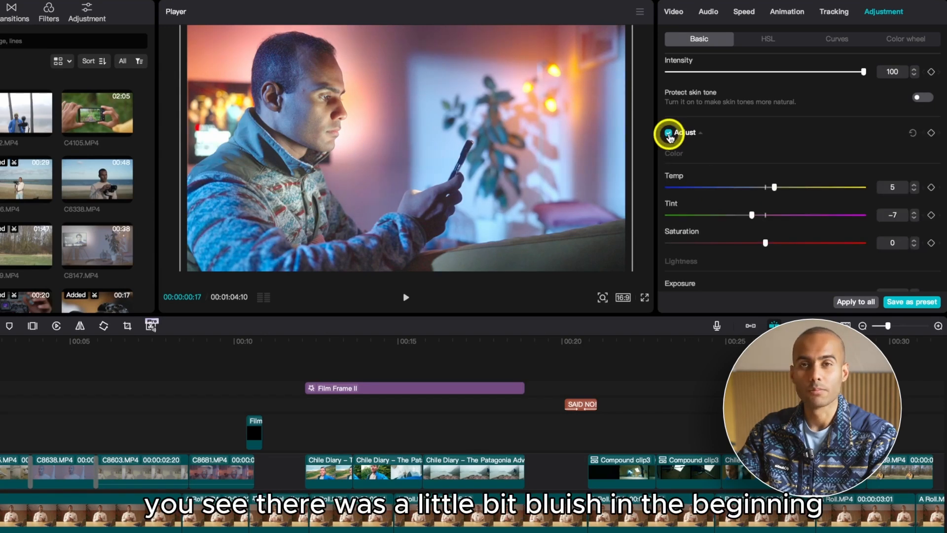
click(669, 133)
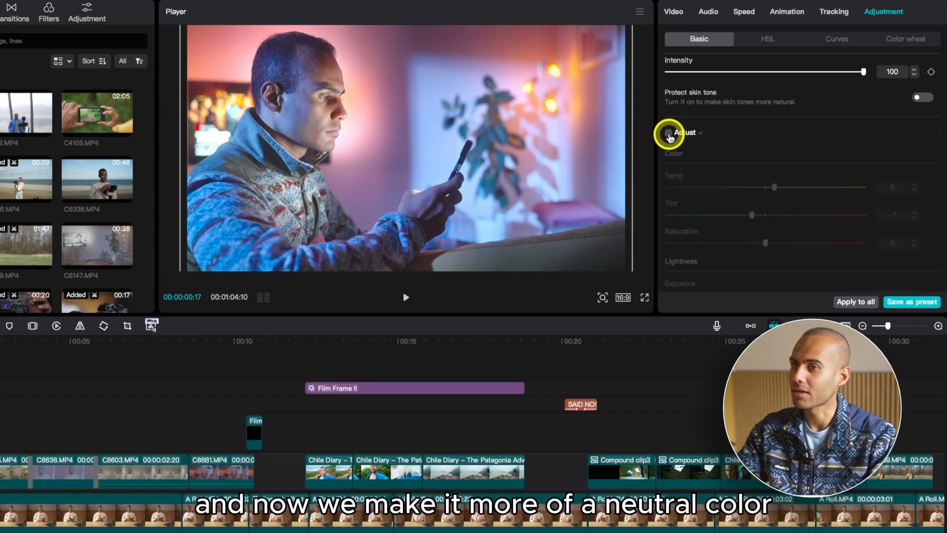
click(669, 133)
scroll(685, 131, down, 1)
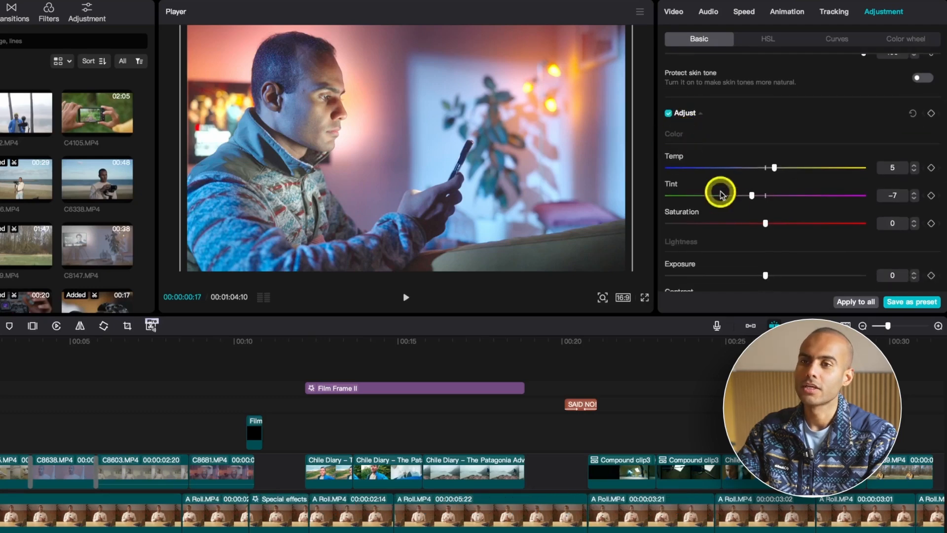
Set the clip's Contrast to 6 and soften the bright areas by setting Highlight to -8
scroll(750, 202, down, 3)
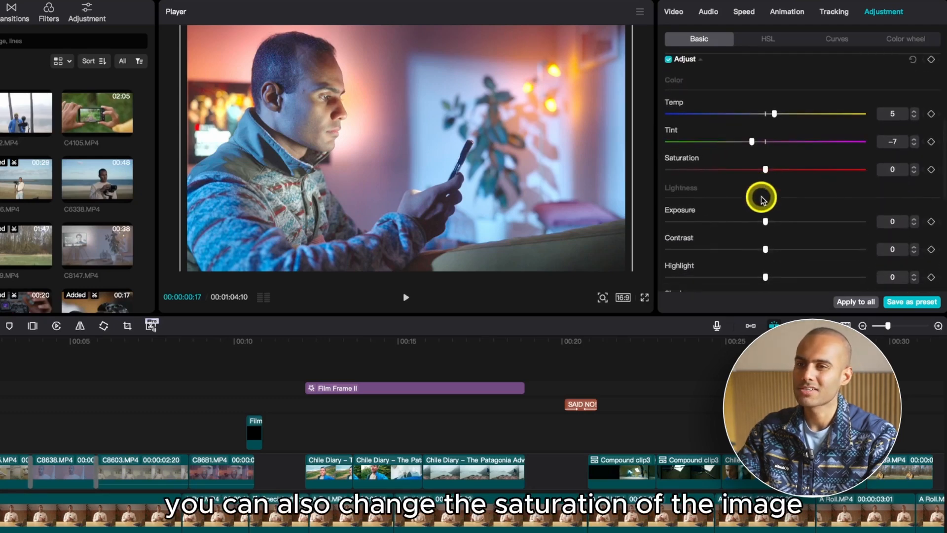
scroll(761, 198, down, 4)
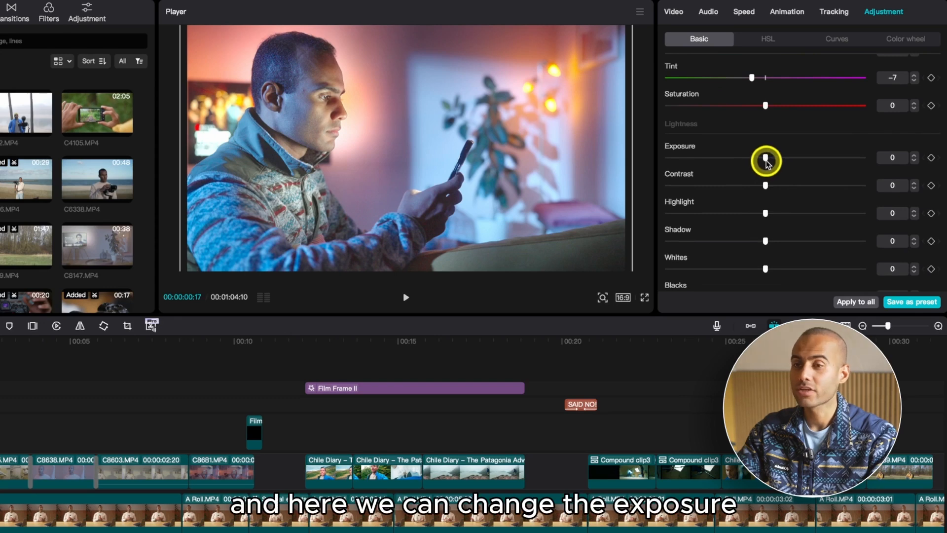
drag(767, 158, 776, 187)
key(super+z)
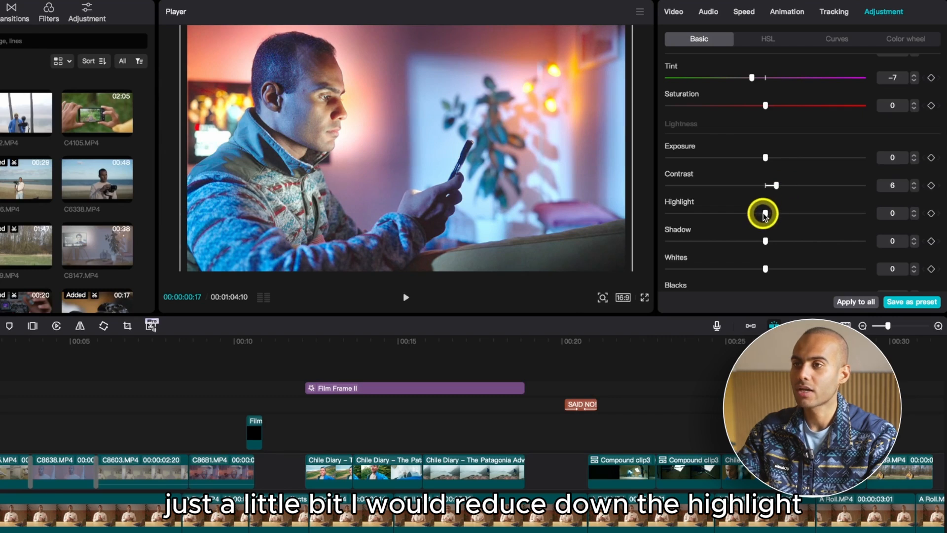
mouse_move(763, 215)
mouse_down()
mouse_move(853, 217)
mouse_move(732, 221)
mouse_move(749, 216)
mouse_up()
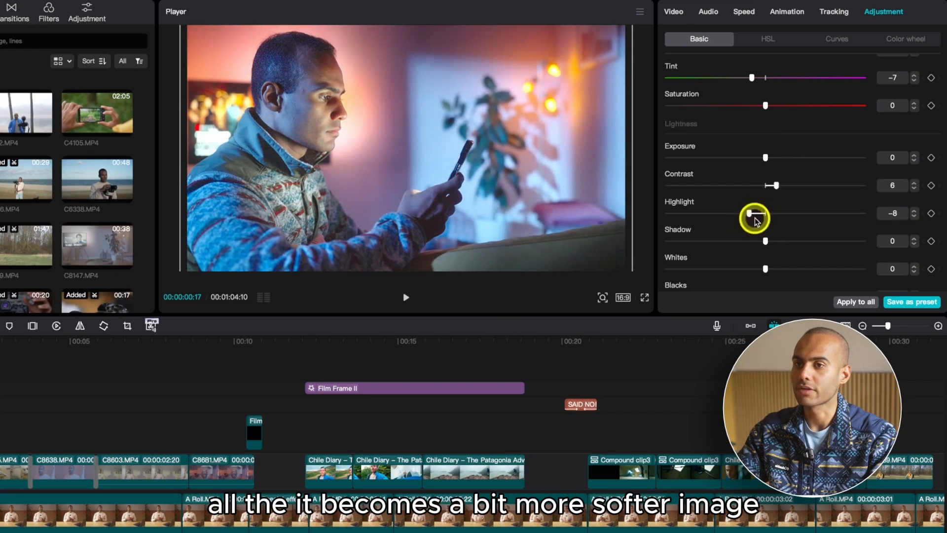
Set Blacks to -6, and try out Shadow and Brilliance while leaving both at 0
scroll(750, 218, down, 3)
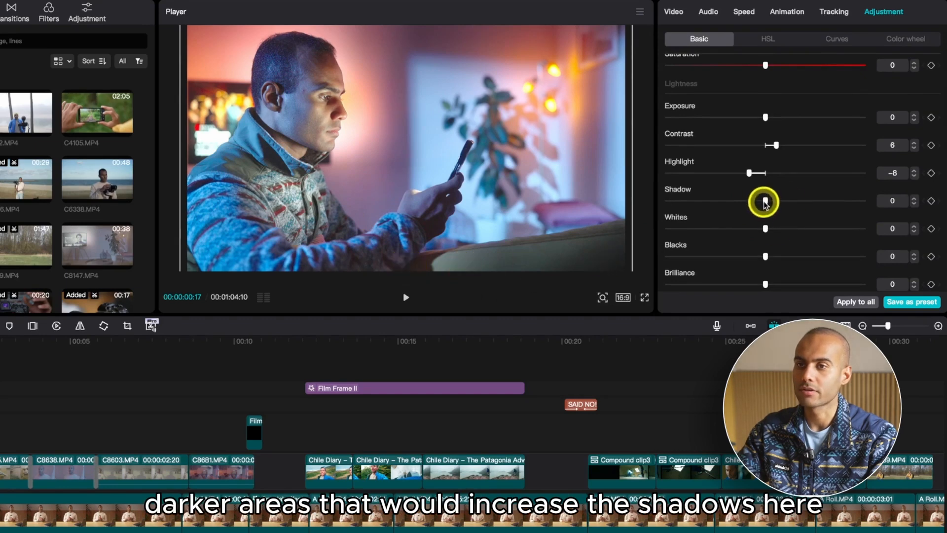
mouse_move(763, 202)
mouse_down()
mouse_move(843, 200)
mouse_move(765, 203)
mouse_up()
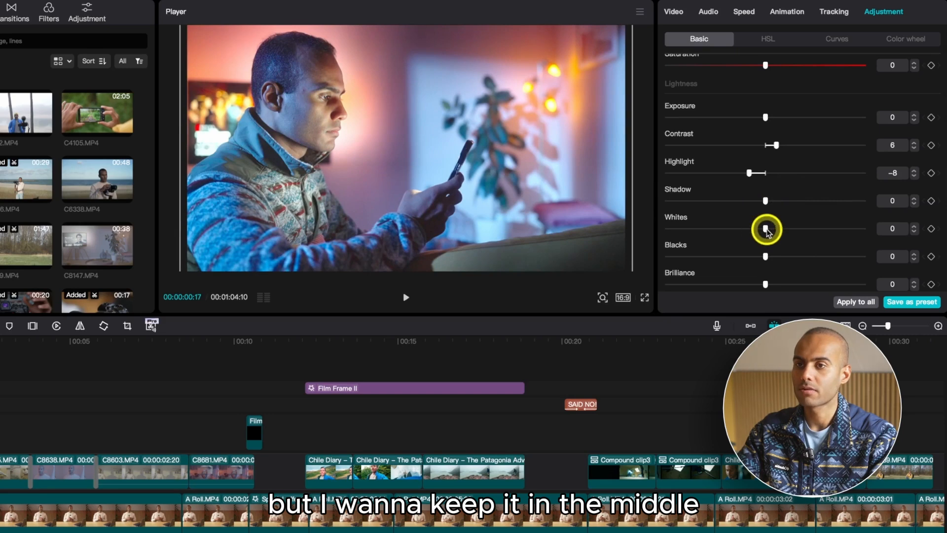
scroll(764, 242, down, 4)
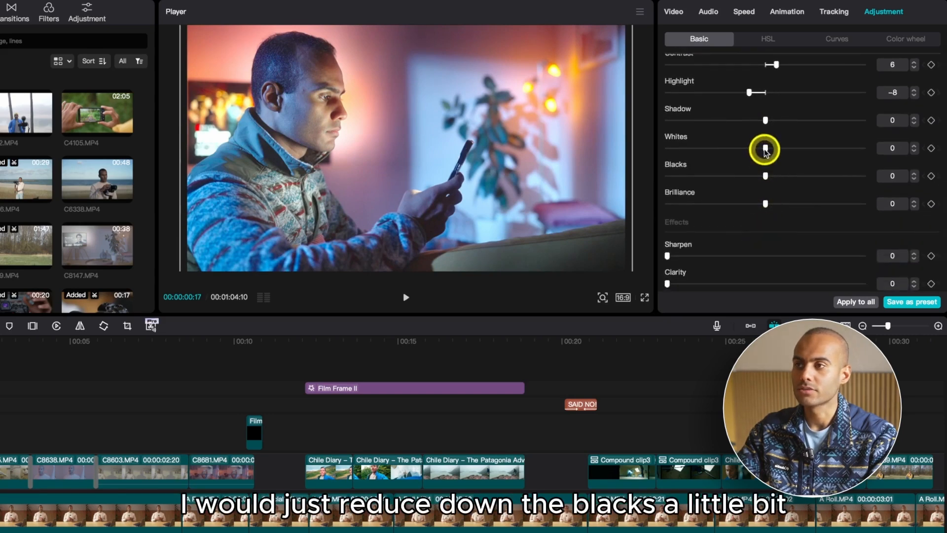
drag(765, 148, 745, 177)
key(super+z)
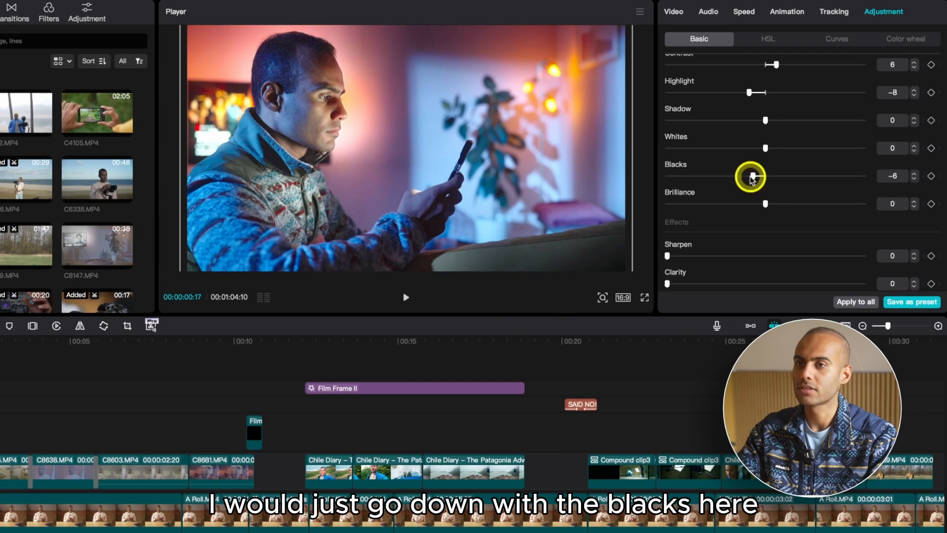
mouse_move(766, 204)
mouse_down()
mouse_move(809, 205)
mouse_move(762, 210)
mouse_up()
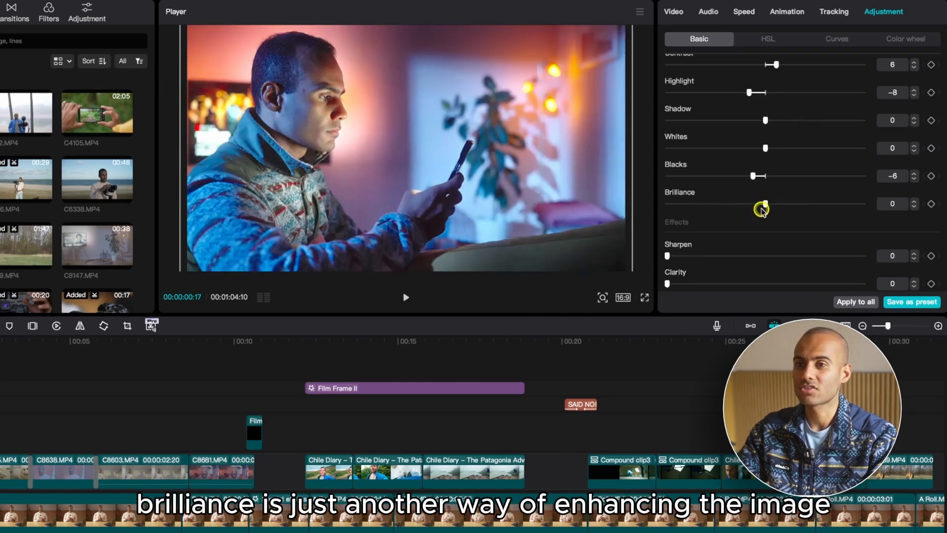
Add a subtle vignette to the clip by setting Vignette to 7
scroll(762, 210, down, 3)
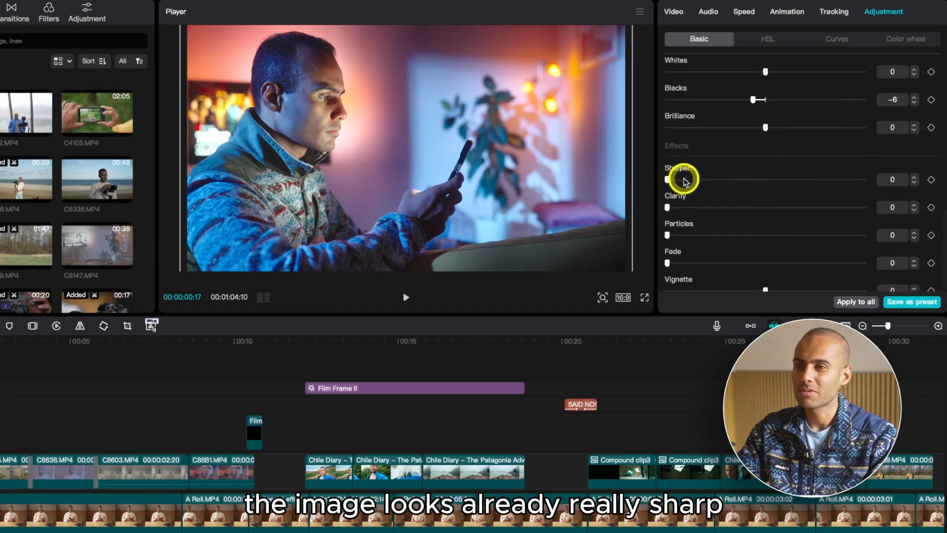
scroll(683, 179, down, 1)
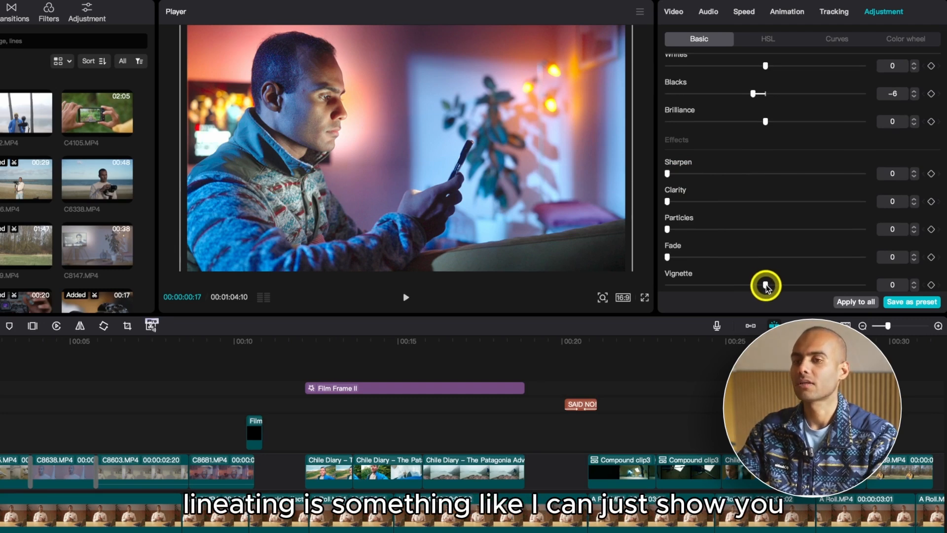
mouse_move(765, 285)
mouse_down()
mouse_move(687, 287)
mouse_move(779, 288)
mouse_up()
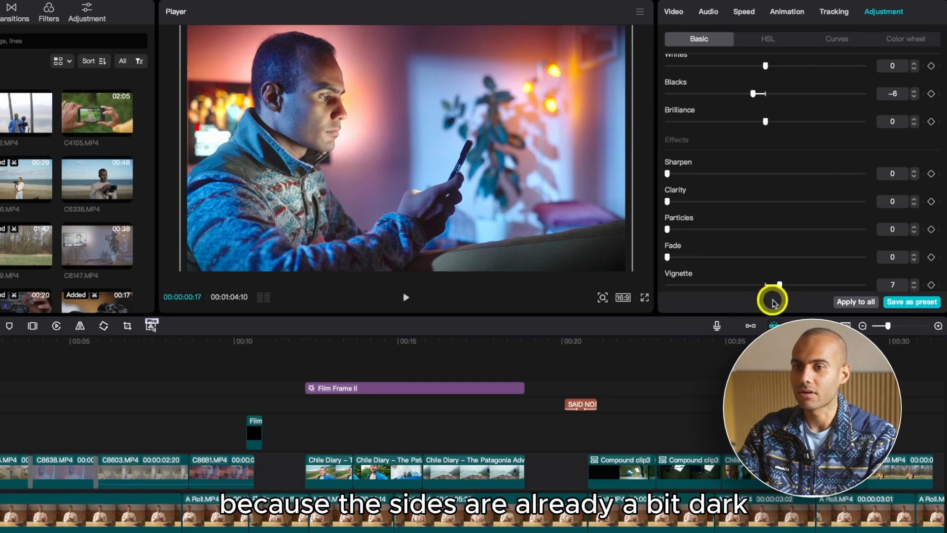
Compare the image with all the basic Adjust settings off and on, leaving them enabled
scroll(725, 247, up, 10)
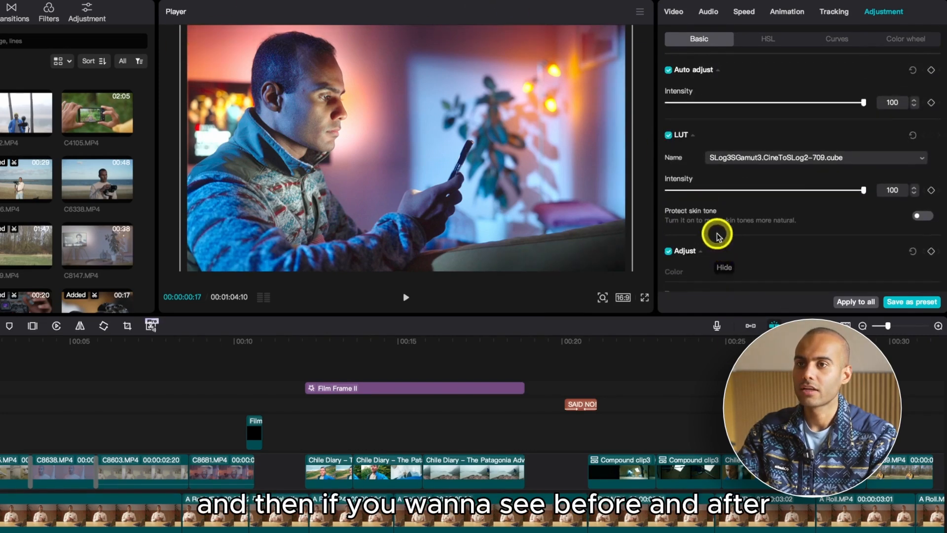
scroll(694, 205, down, 8)
scroll(695, 203, up, 6)
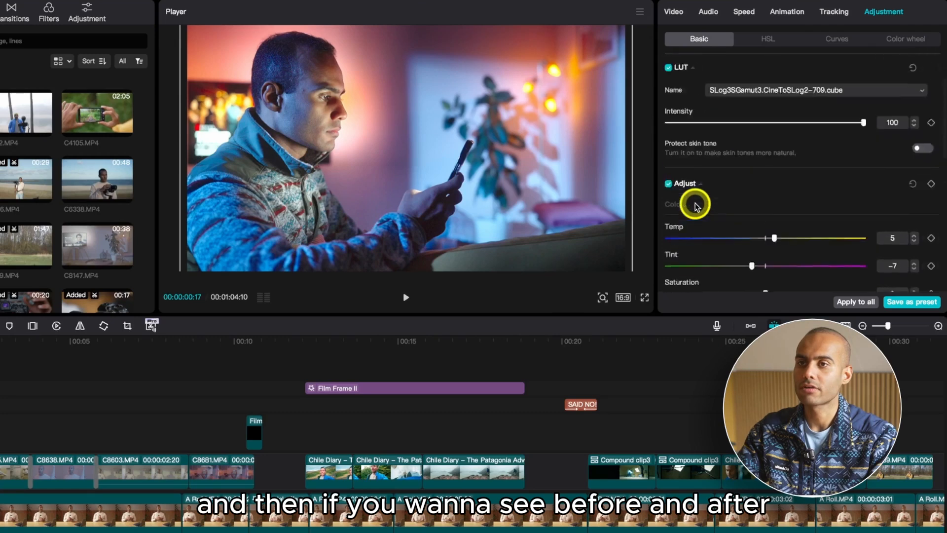
scroll(695, 204, up, 2)
click(669, 238)
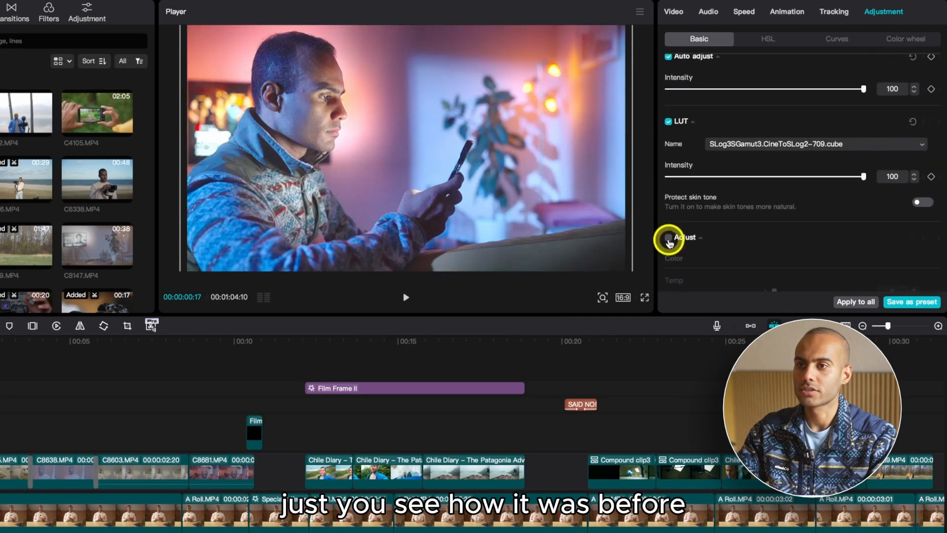
click(668, 238)
click(668, 238)
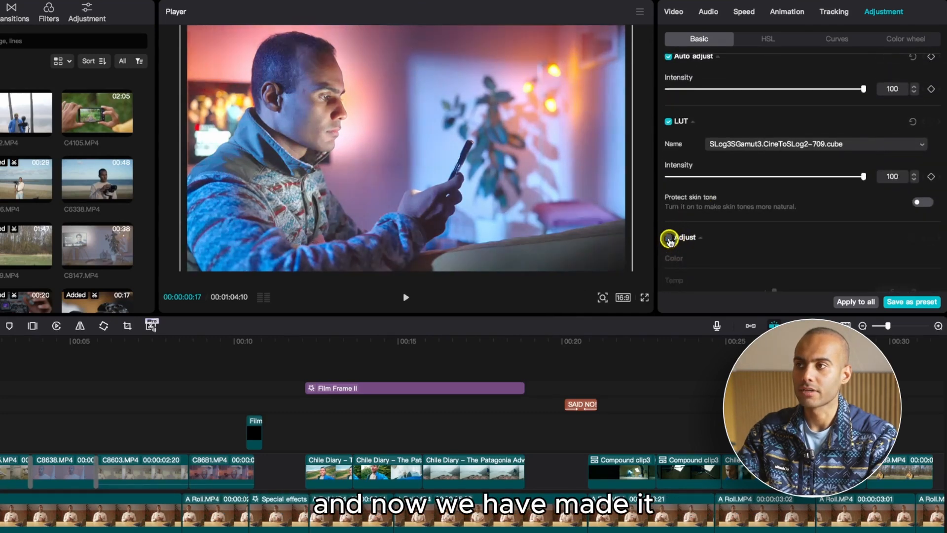
click(668, 237)
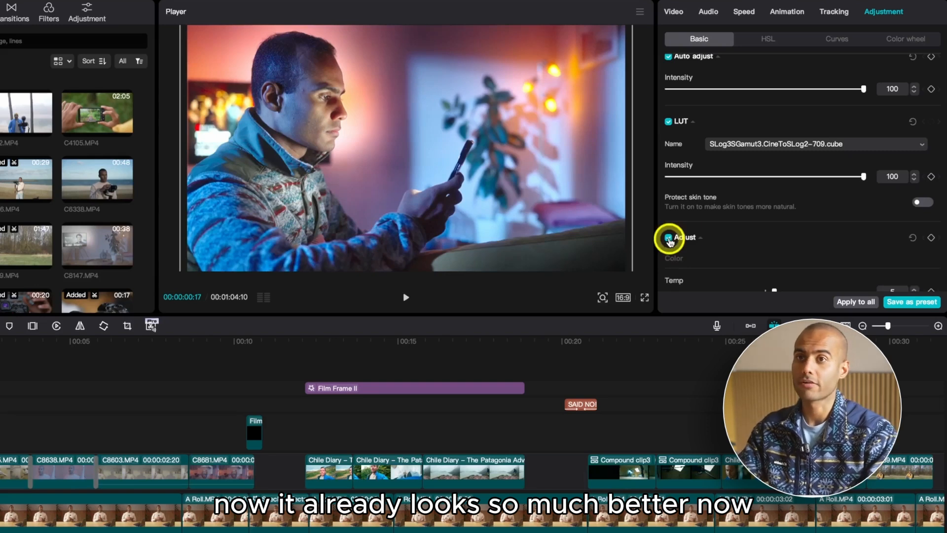
scroll(731, 203, up, 2)
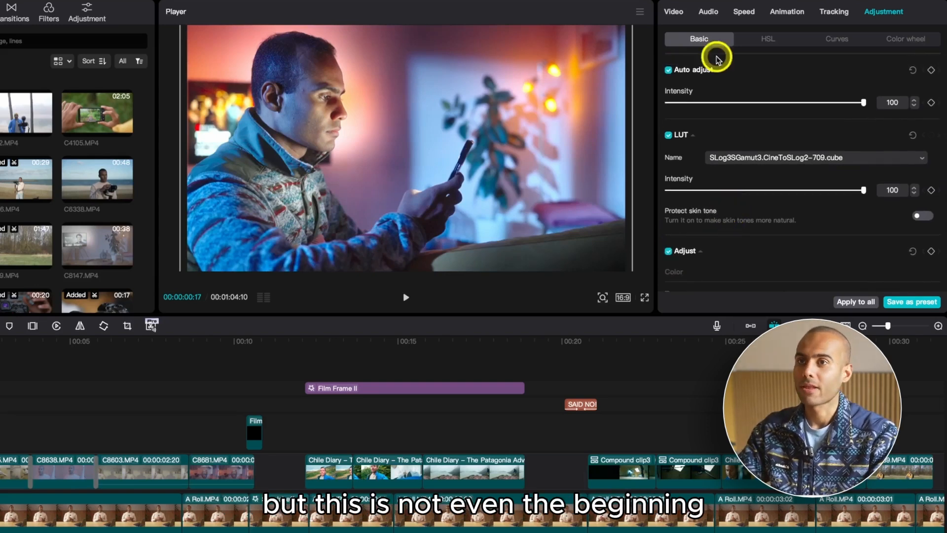
Try out the HSL settings for the reds, and set the red Tint to 19 with Saturation and Lightness at 0
click(763, 39)
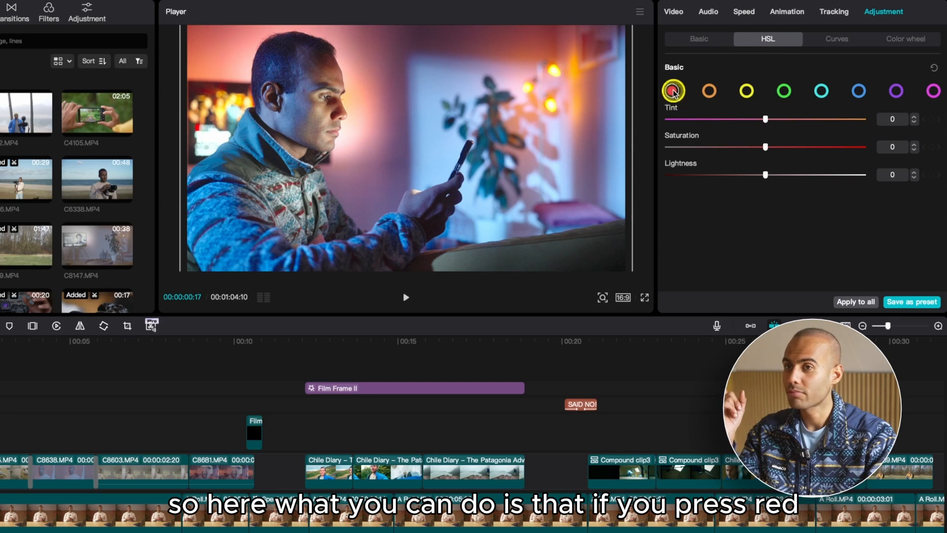
drag(765, 119, 751, 157)
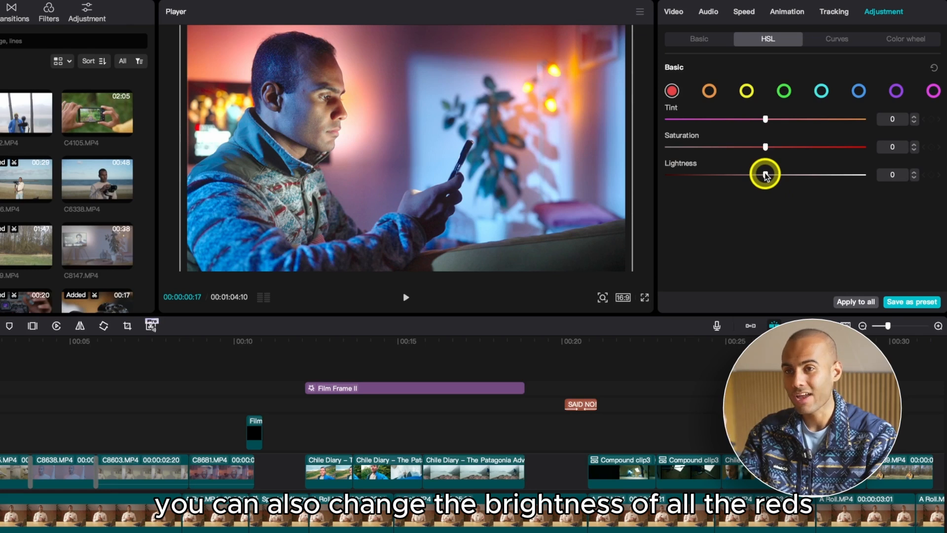
mouse_move(765, 175)
mouse_down()
mouse_move(695, 179)
mouse_move(763, 189)
mouse_up()
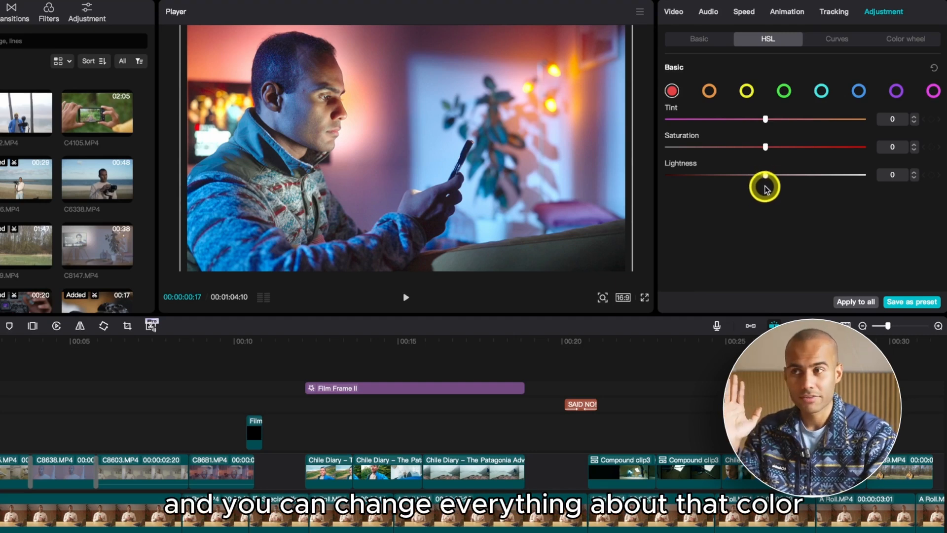
mouse_move(765, 119)
mouse_down()
mouse_move(793, 123)
mouse_move(781, 127)
mouse_up()
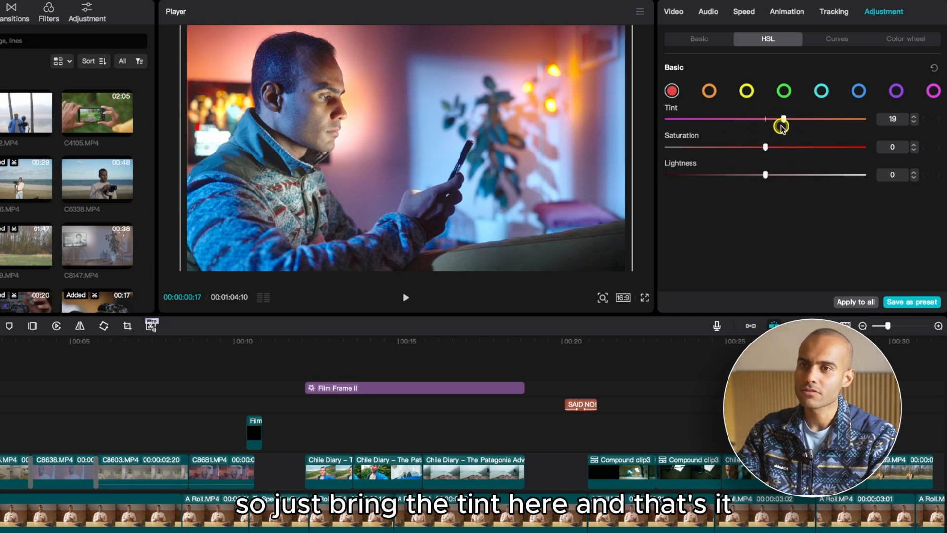
Set the HSL Tint of the oranges to 10 and of the yellows to -53
click(710, 91)
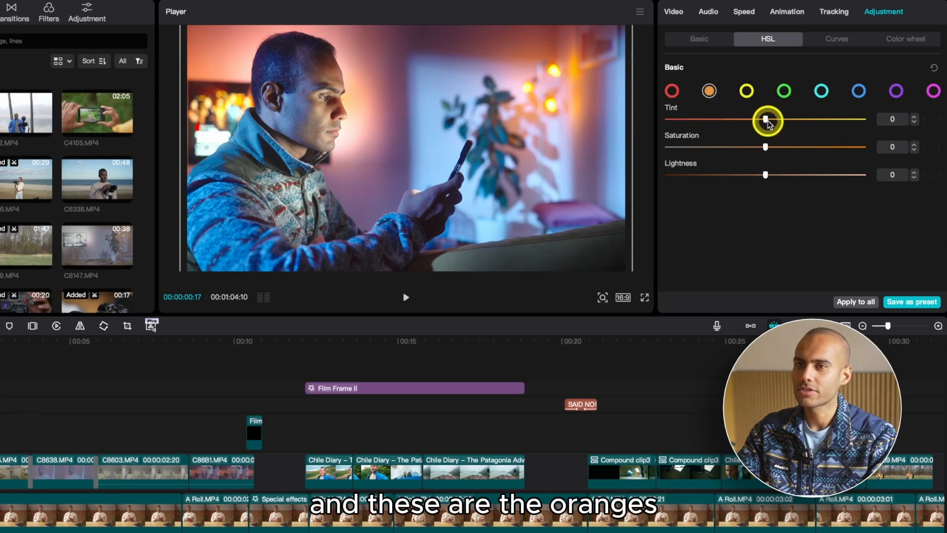
mouse_move(766, 121)
mouse_down()
mouse_move(778, 121)
mouse_move(679, 126)
mouse_move(754, 130)
mouse_up()
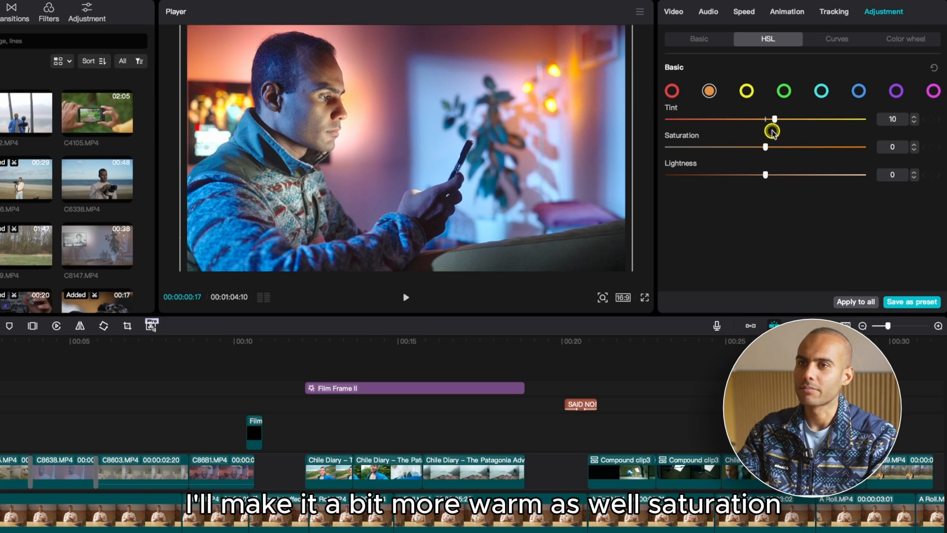
click(746, 91)
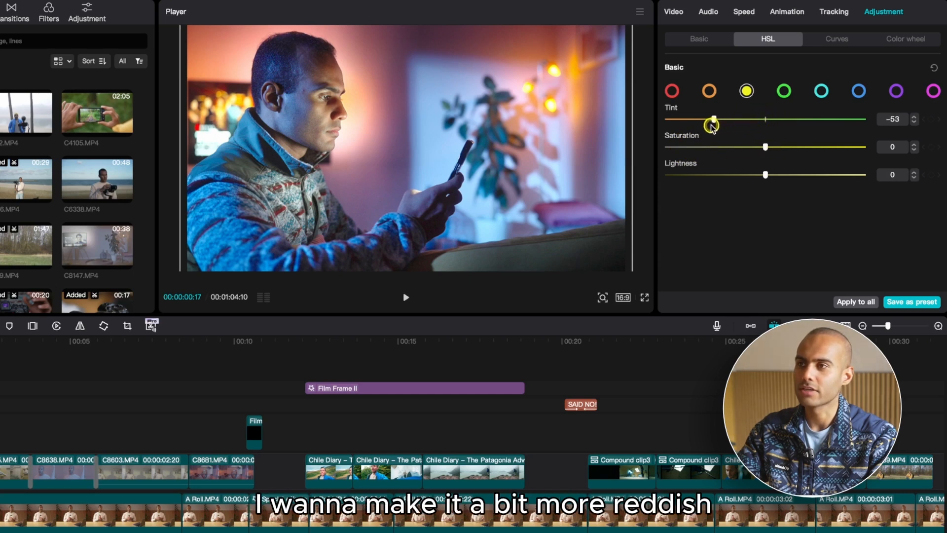
Set the HSL Tint of the cyan tones to -39 and their Lightness to -46
click(783, 90)
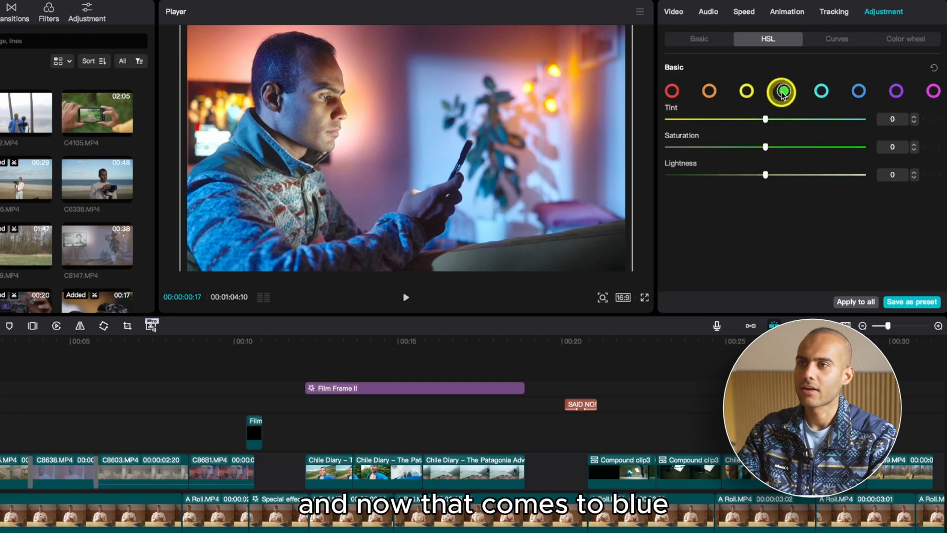
click(821, 92)
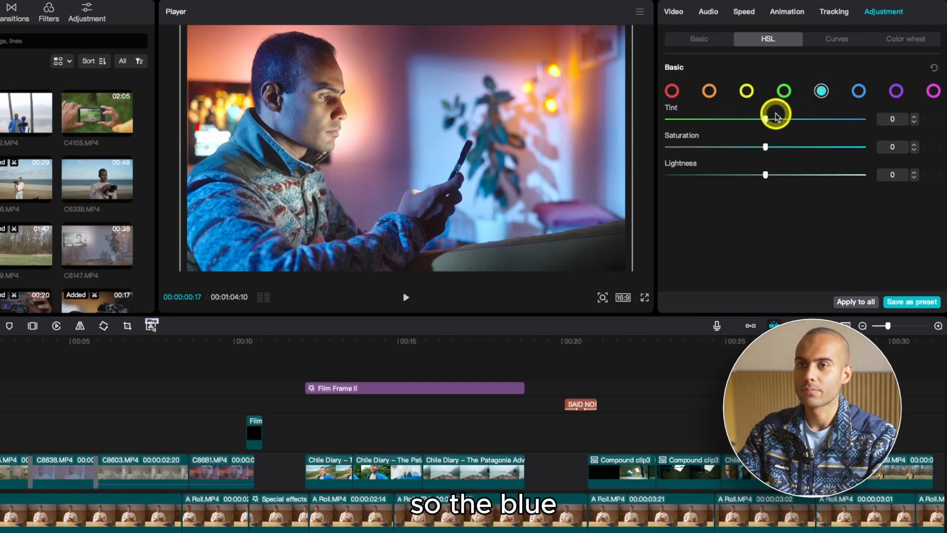
drag(766, 120, 709, 131)
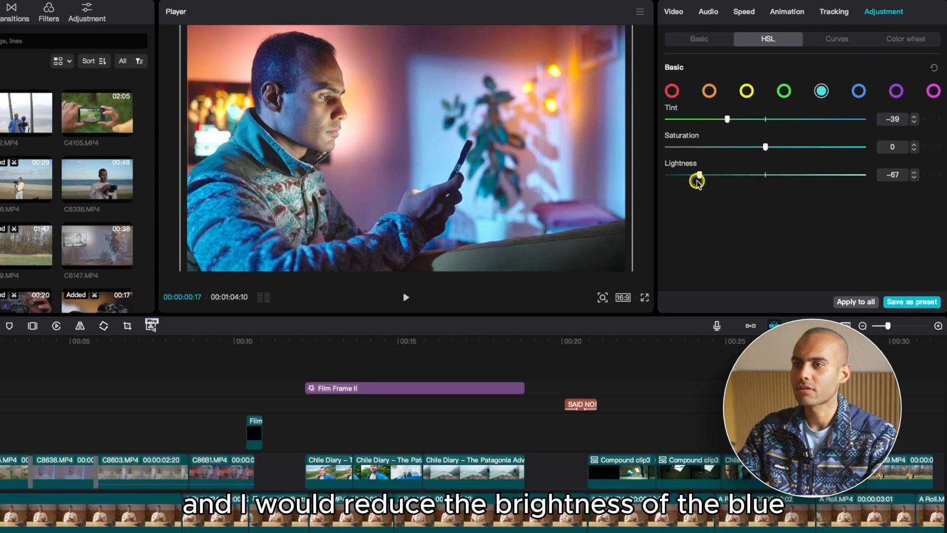
drag(714, 178, 717, 188)
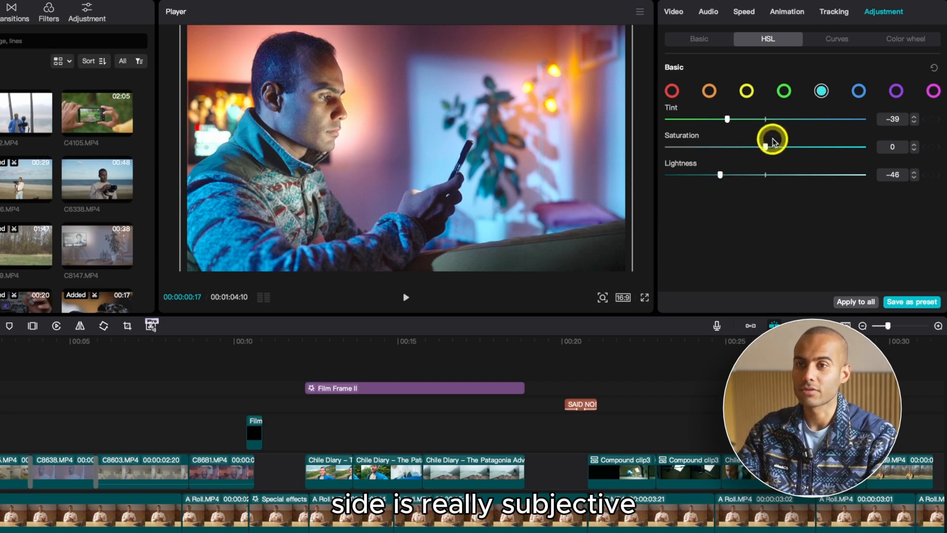
Set the HSL Tint of the blues to -9 and their Lightness to -31
click(858, 91)
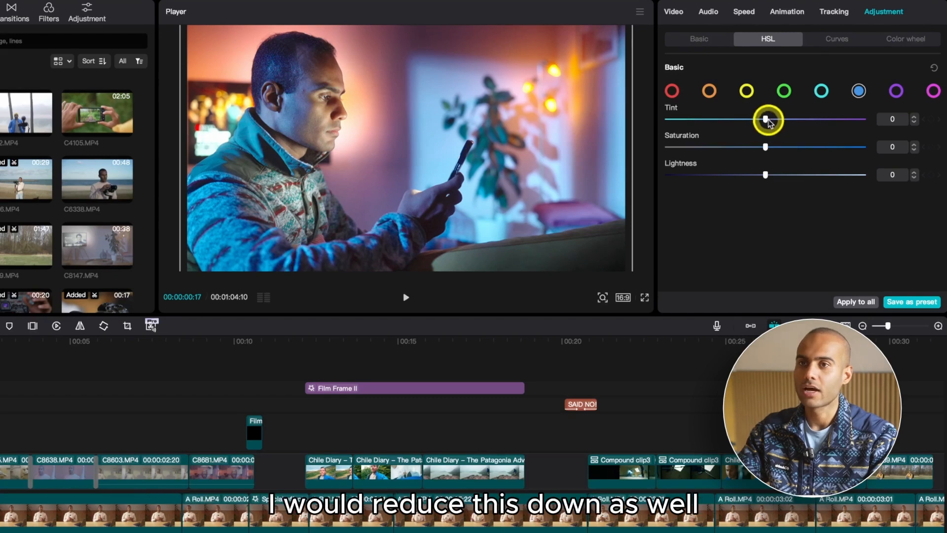
mouse_move(766, 120)
mouse_down()
mouse_move(739, 120)
mouse_move(765, 120)
mouse_up()
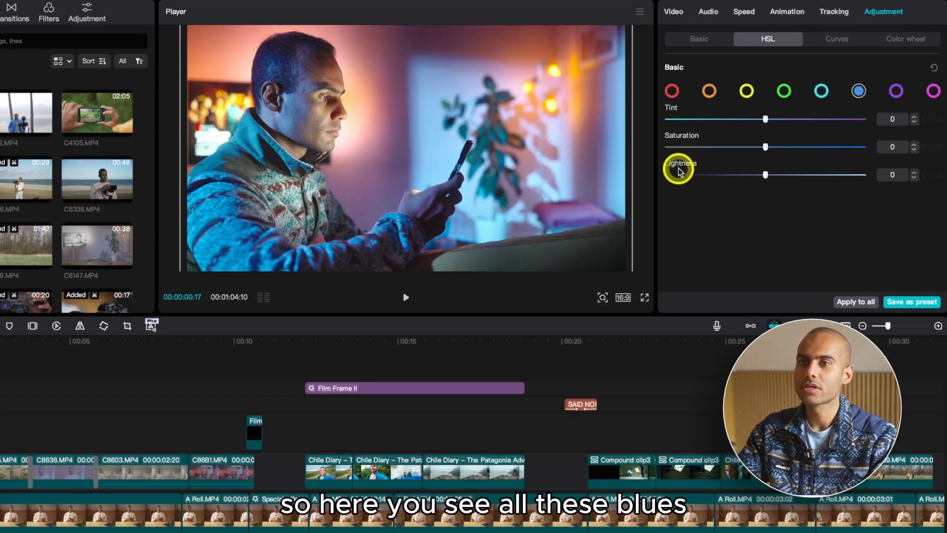
drag(758, 123, 738, 134)
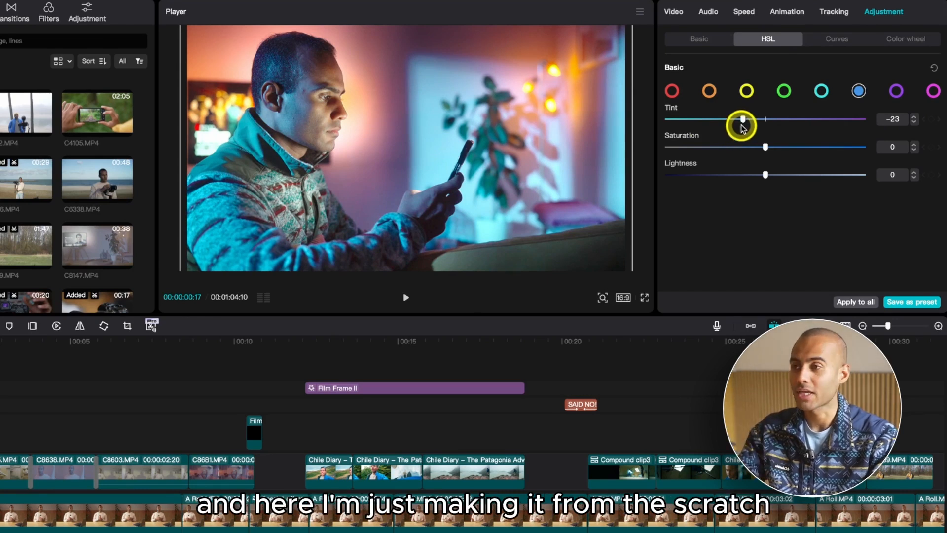
drag(742, 119, 724, 177)
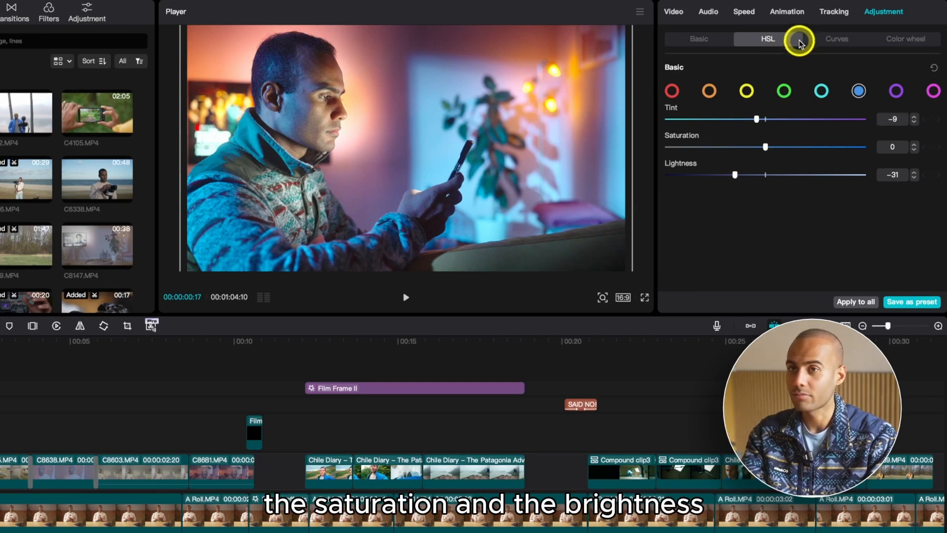
Try brightening the highlights with the Luma curve, using a midpoint anchor and a slightly raised upper point, and reset the curve
click(837, 38)
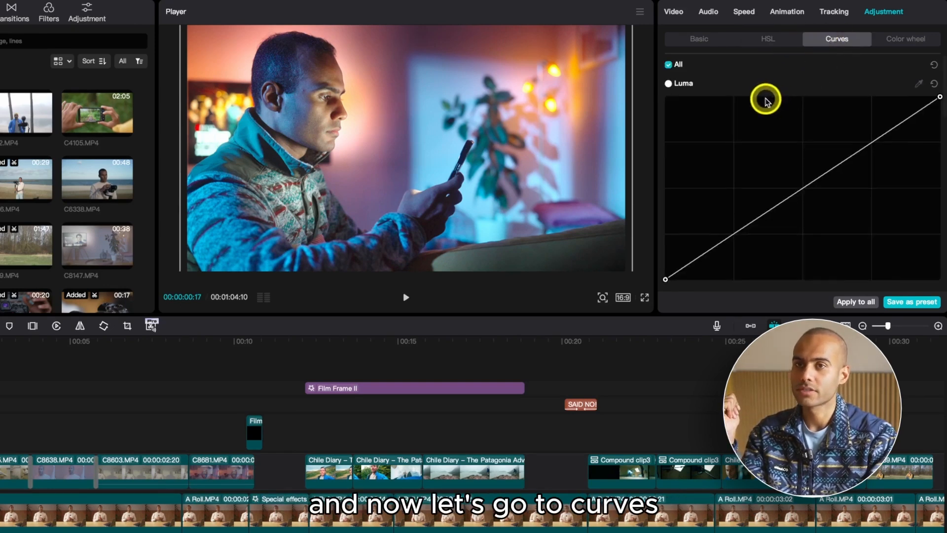
scroll(766, 99, down, 10)
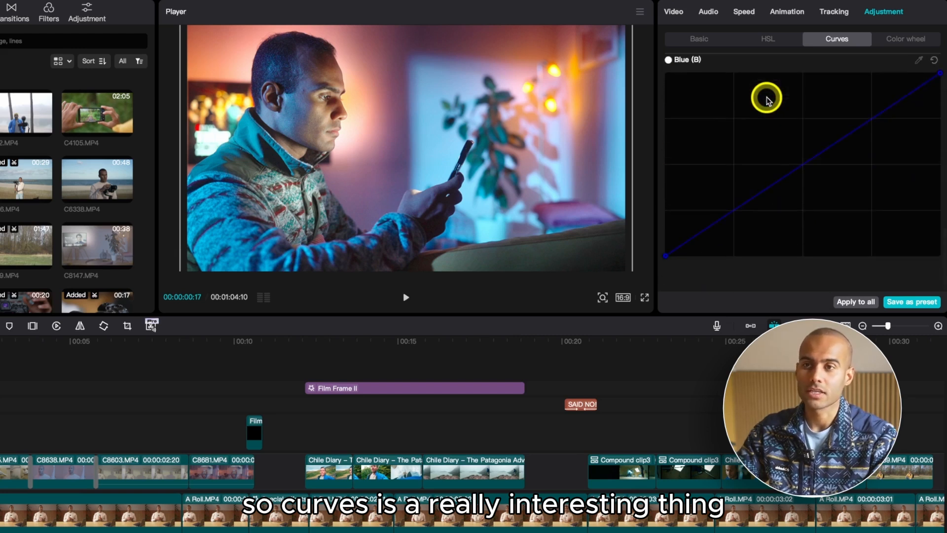
scroll(767, 98, up, 10)
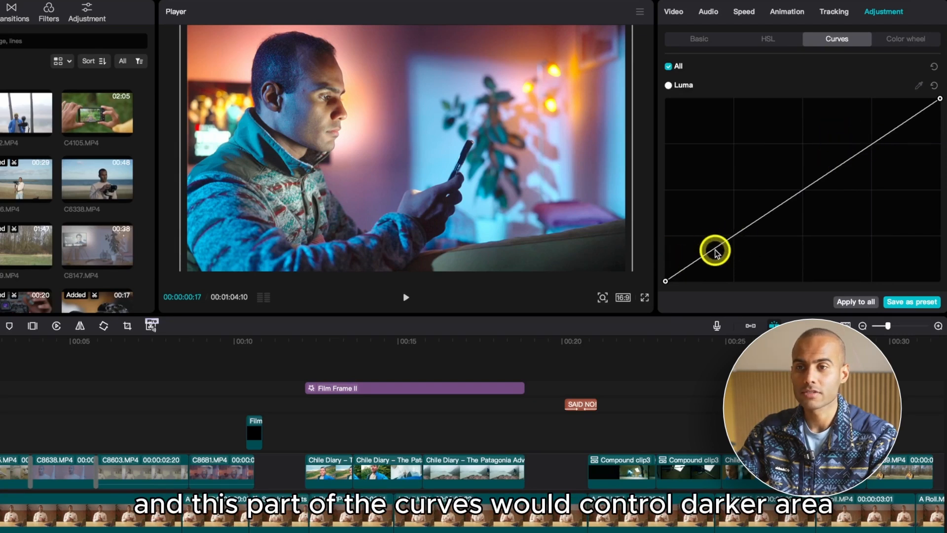
click(803, 190)
mouse_move(859, 152)
mouse_down()
mouse_move(814, 118)
mouse_move(850, 151)
mouse_up()
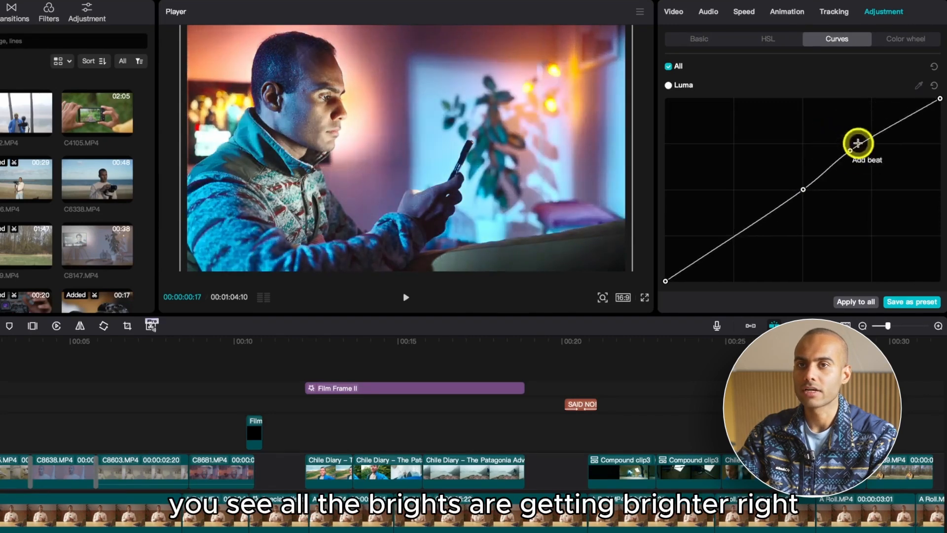
click(934, 87)
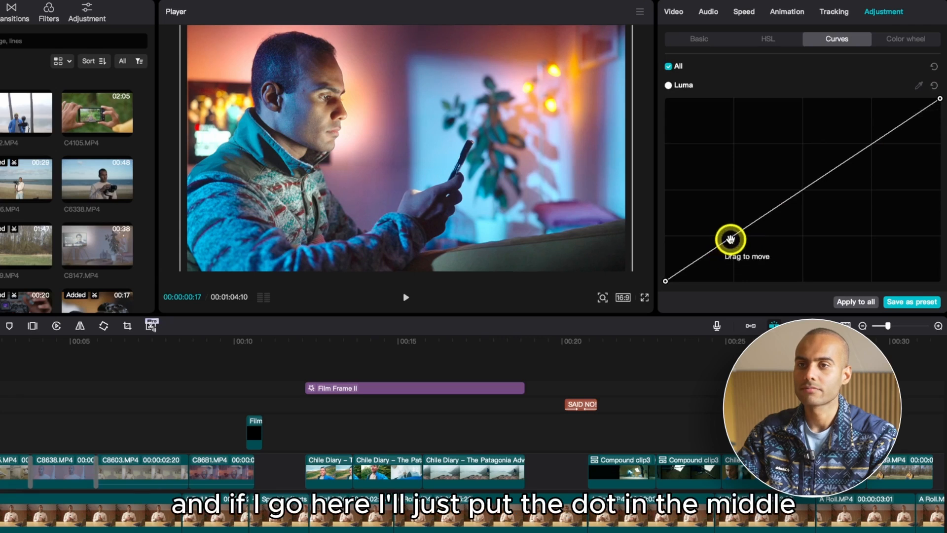
Add midpoint and shadow points to the Luma curve, try pulling the shadow point well down, and undo that move
click(802, 190)
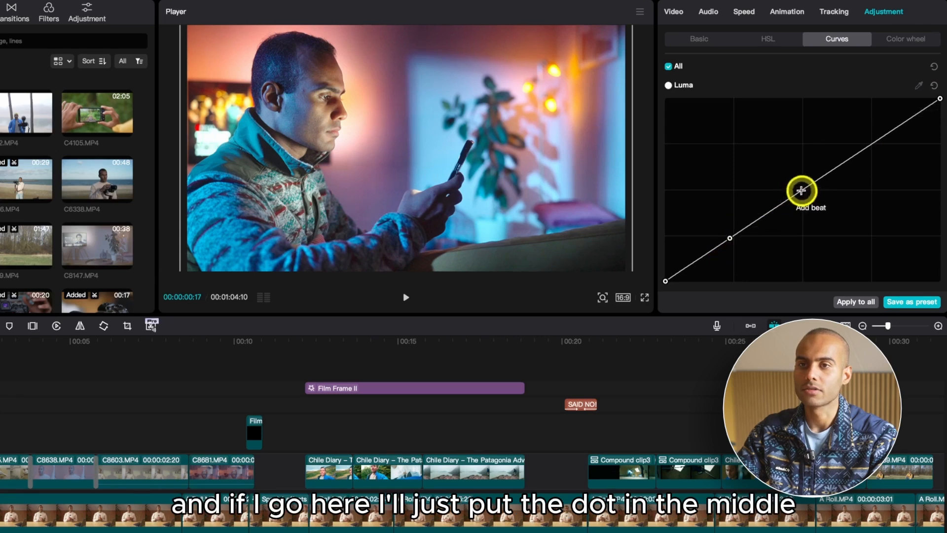
click(730, 238)
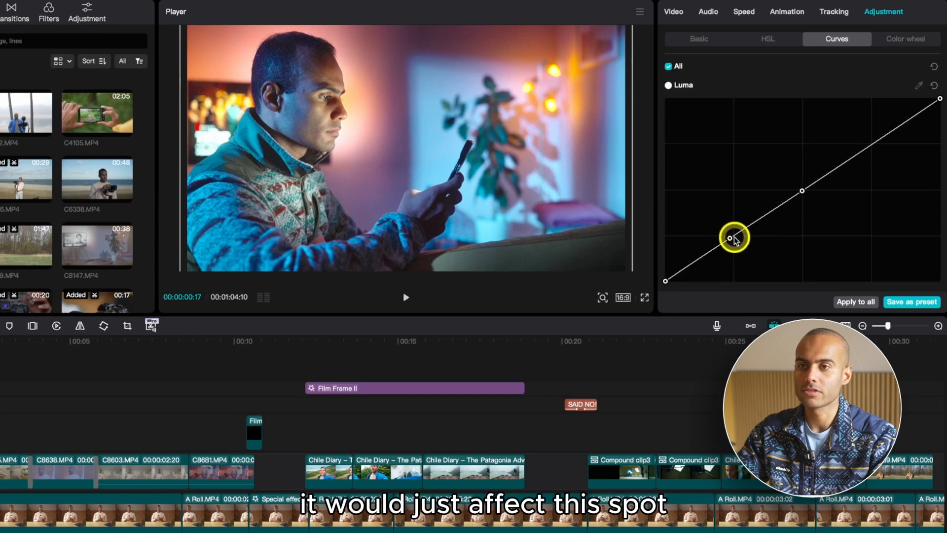
drag(730, 239, 764, 260)
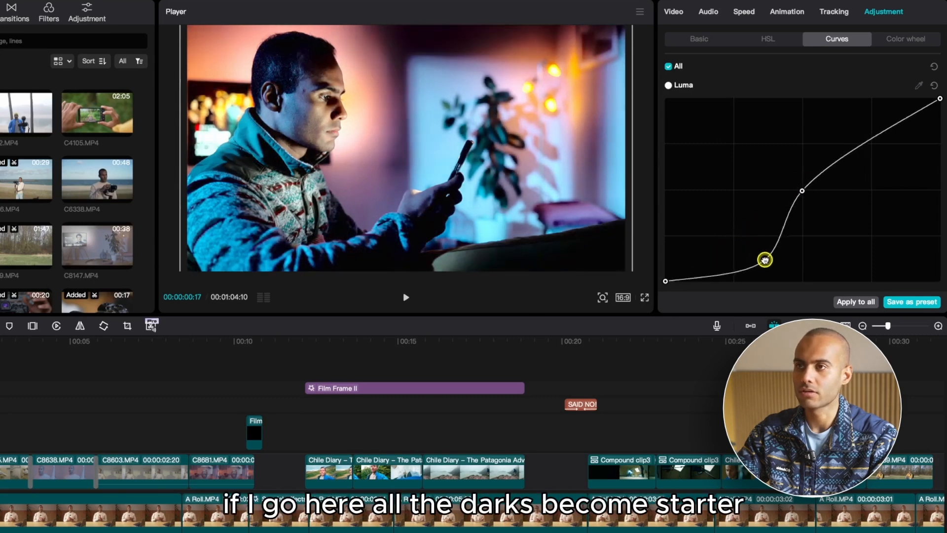
key(ctrl+z)
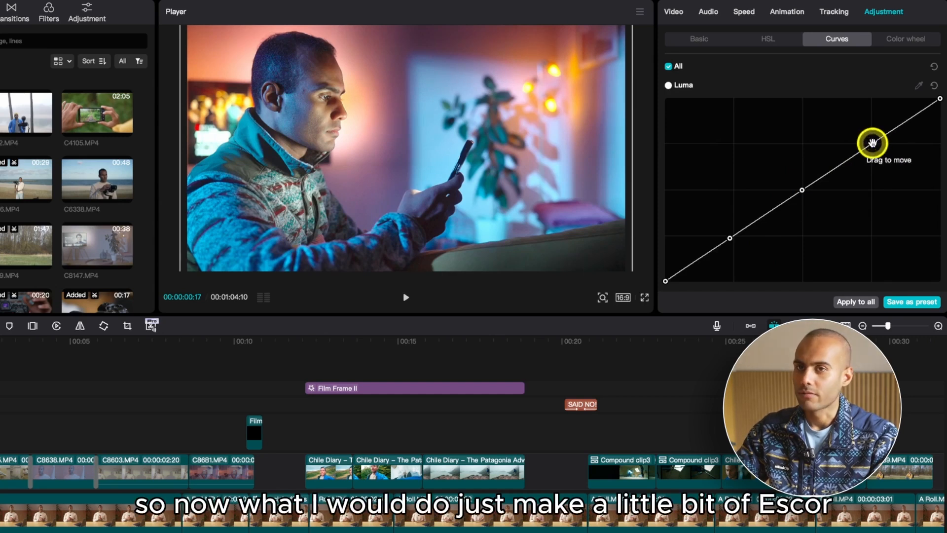
Shape the Luma curve into a slight S by adding and raising a highlight point and lowering the shadow point
click(872, 145)
drag(873, 145, 867, 143)
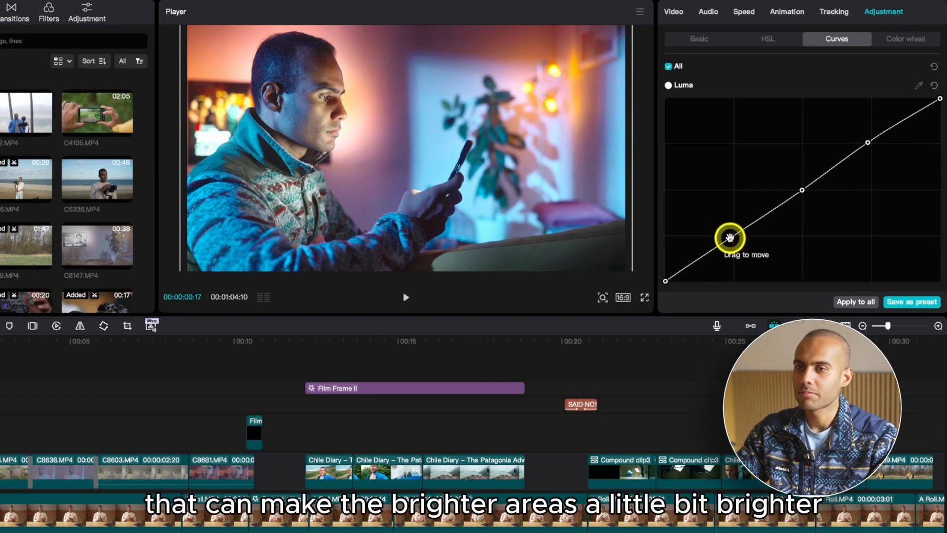
drag(729, 239, 735, 245)
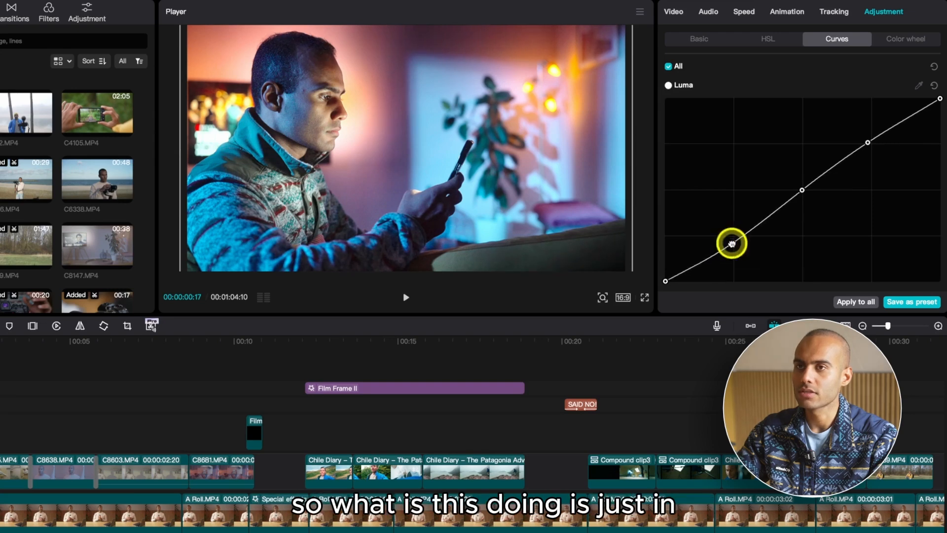
Compare the image with all curves switched off and on
click(669, 68)
click(669, 68)
click(669, 67)
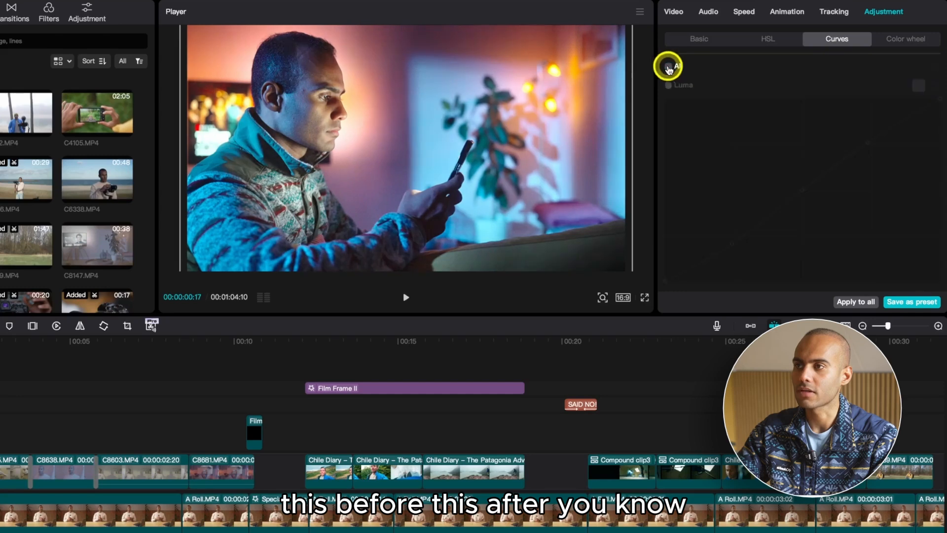
click(668, 68)
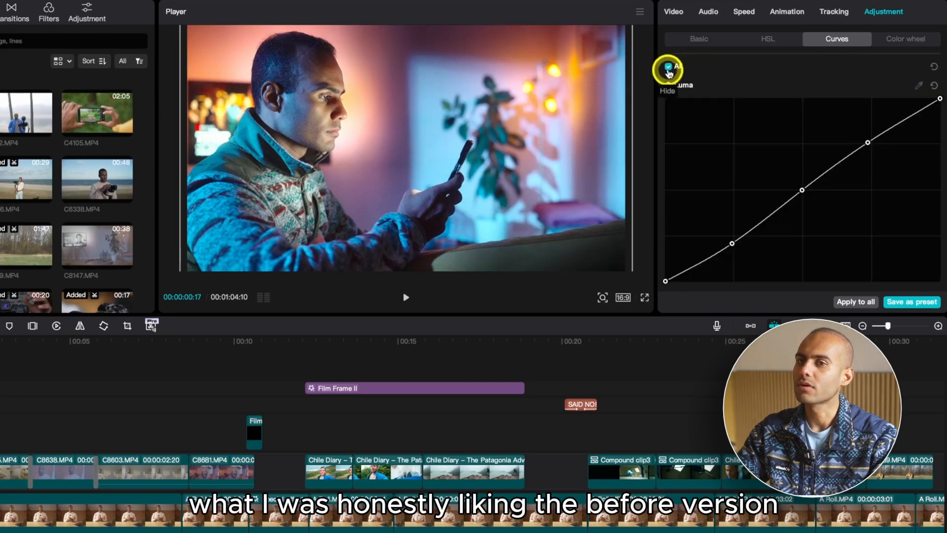
Reset the Luma curve, try brightening the whole image by raising a new midpoint, and bring that point back to the diagonal
click(934, 87)
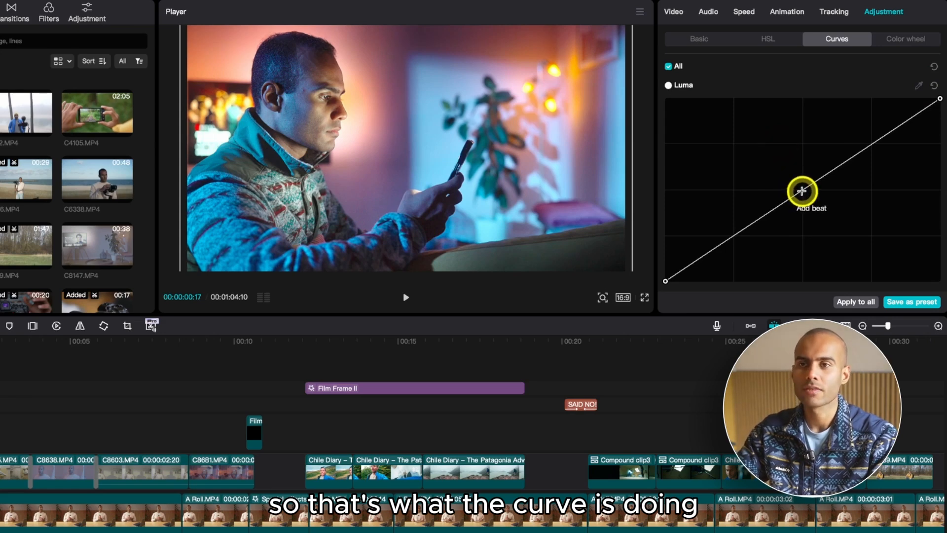
drag(802, 191, 790, 180)
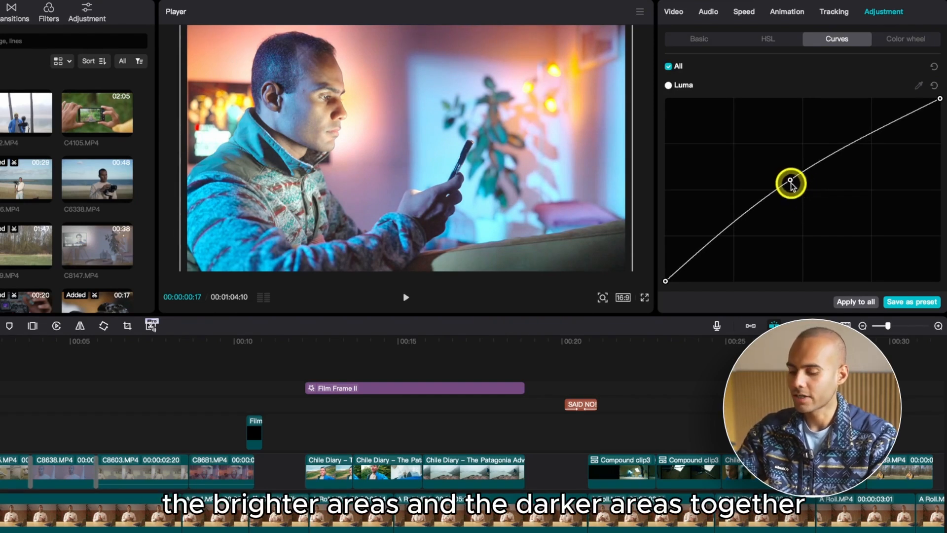
drag(791, 181, 820, 188)
Try boosting the reds with raised highlight and shadow points on the Red curve around a centred midpoint, and reset that curve
scroll(811, 124, down, 5)
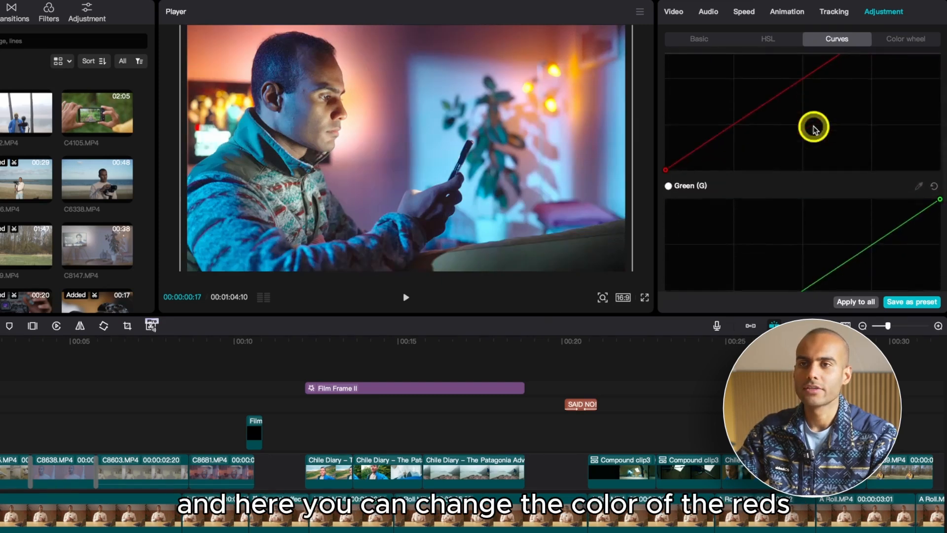
scroll(821, 153, up, 5)
scroll(827, 183, down, 4)
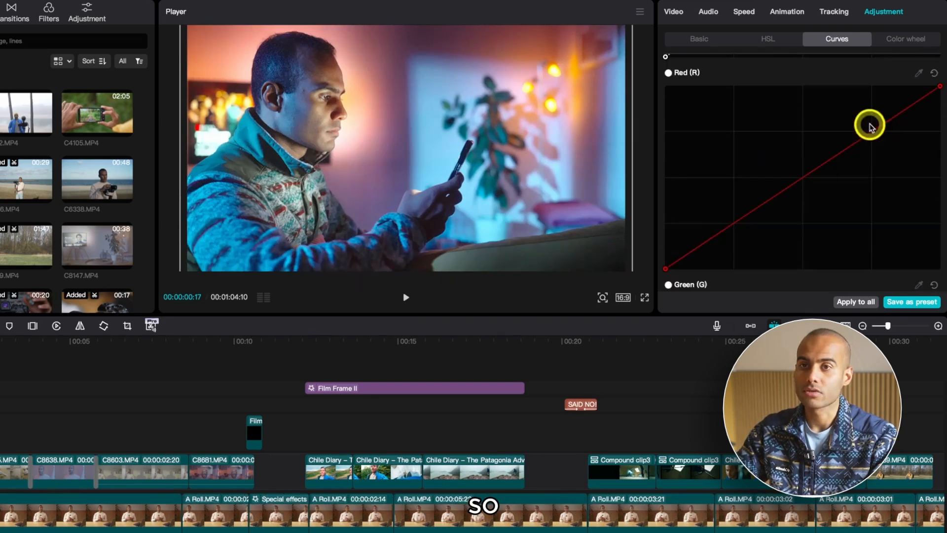
drag(870, 131, 860, 117)
drag(784, 175, 797, 176)
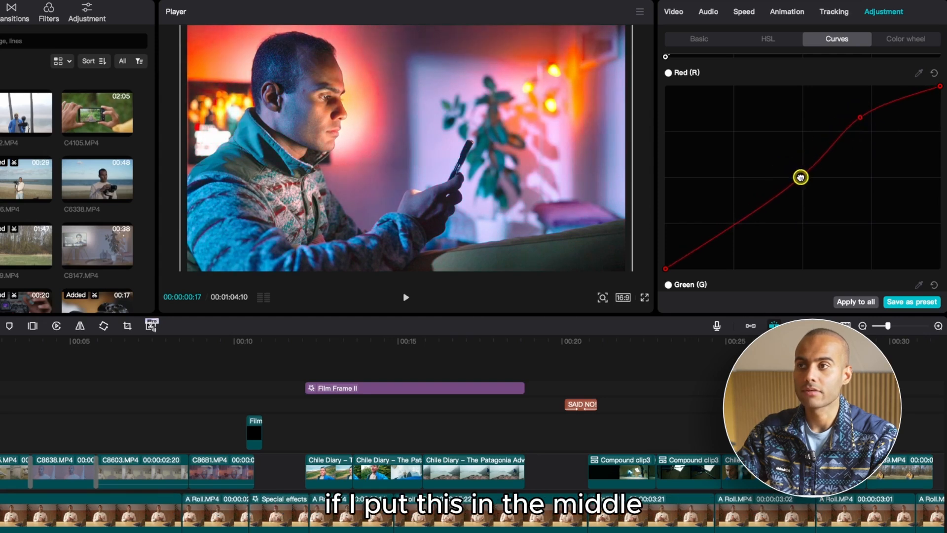
mouse_move(740, 221)
mouse_down()
mouse_move(756, 245)
mouse_move(736, 219)
mouse_up()
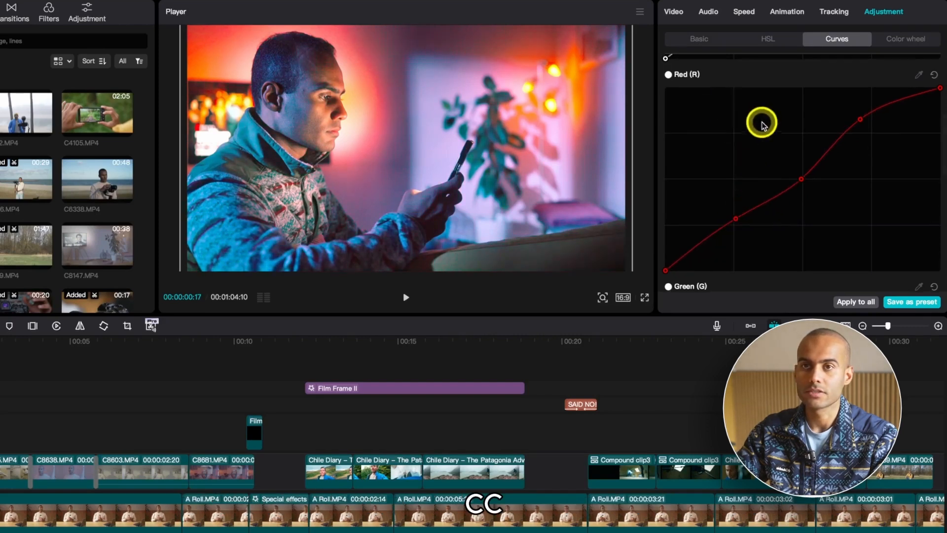
scroll(848, 122, up, 1)
click(935, 107)
scroll(792, 146, up, 5)
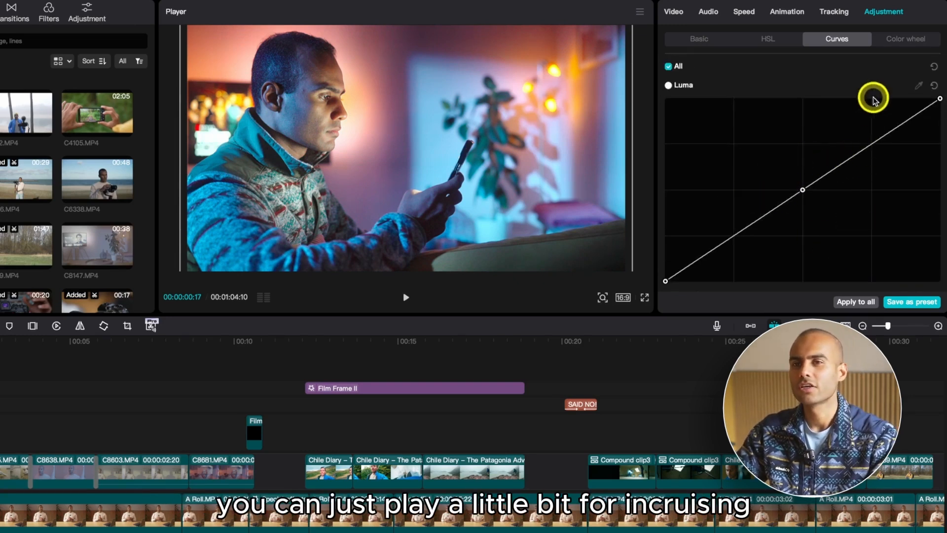
mouse_move(802, 189)
mouse_down()
mouse_move(805, 197)
mouse_move(803, 190)
mouse_up()
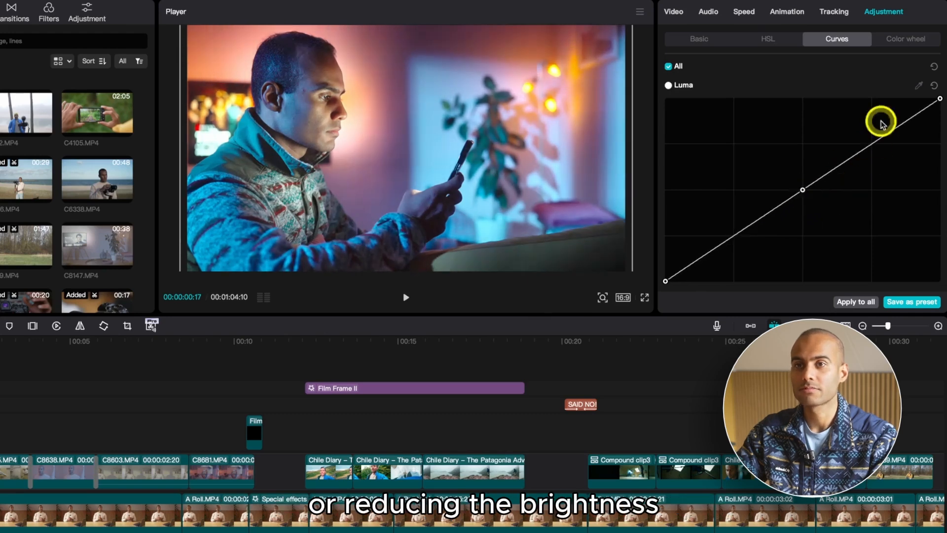
Look over the color wheel settings and switch the color wheel mode to Primary
click(905, 42)
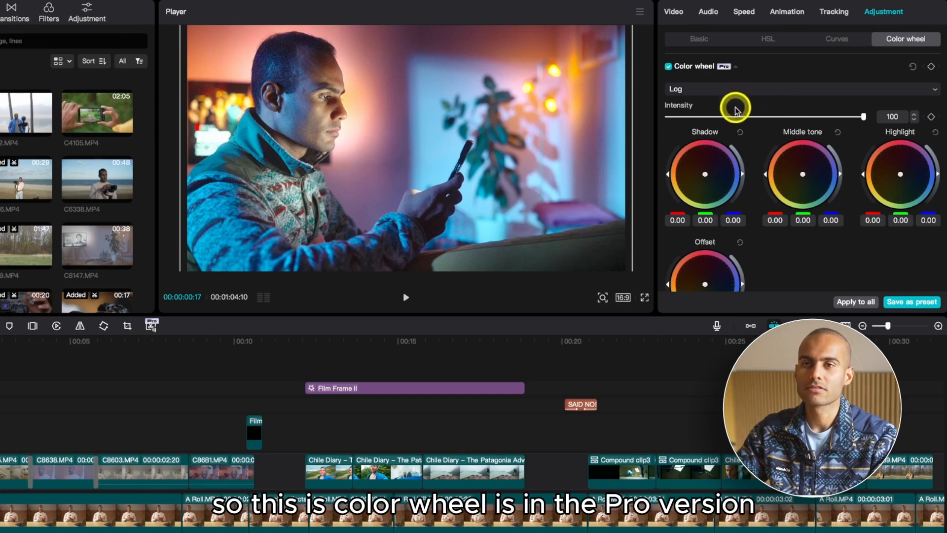
scroll(718, 77, down, 3)
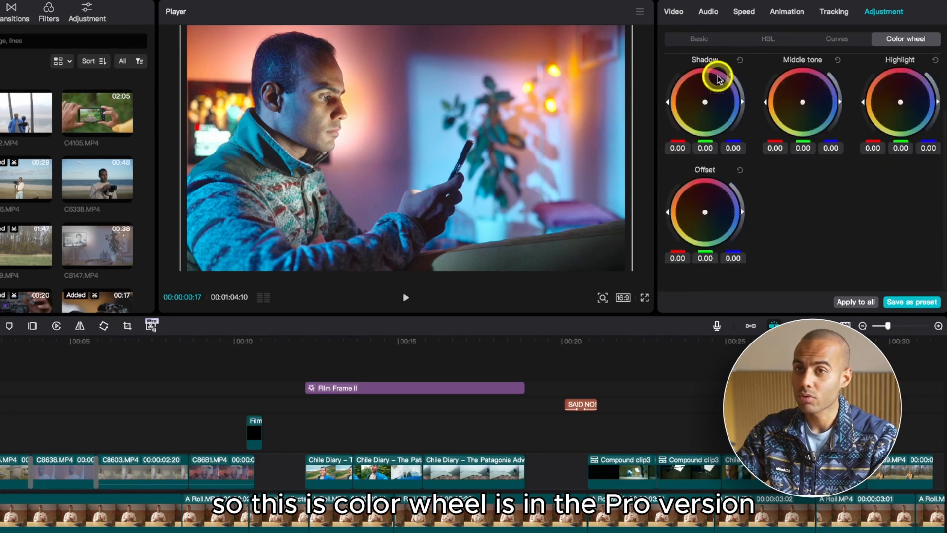
scroll(718, 79, up, 3)
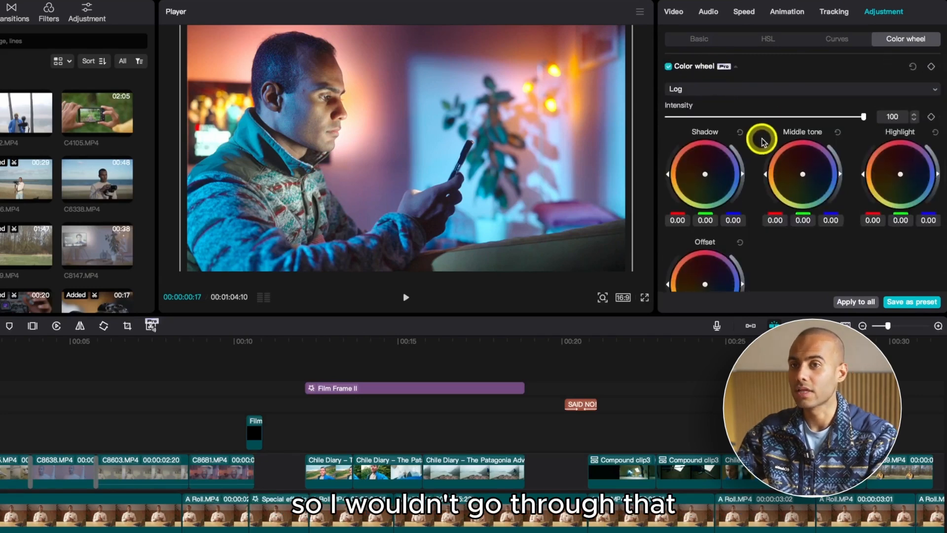
click(828, 89)
click(771, 107)
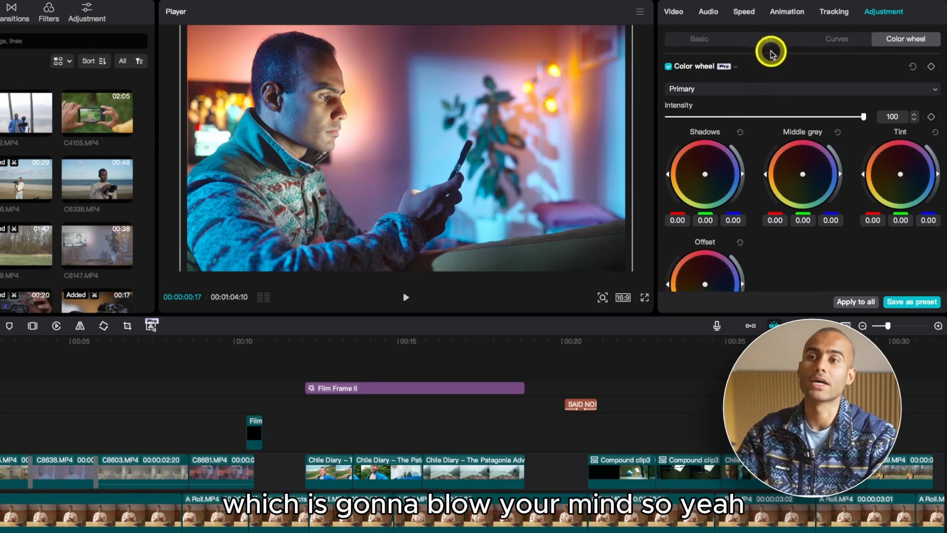
Return to the Basic adjustments and try out the Sharpen effect, setting it back to 0
click(832, 41)
click(755, 38)
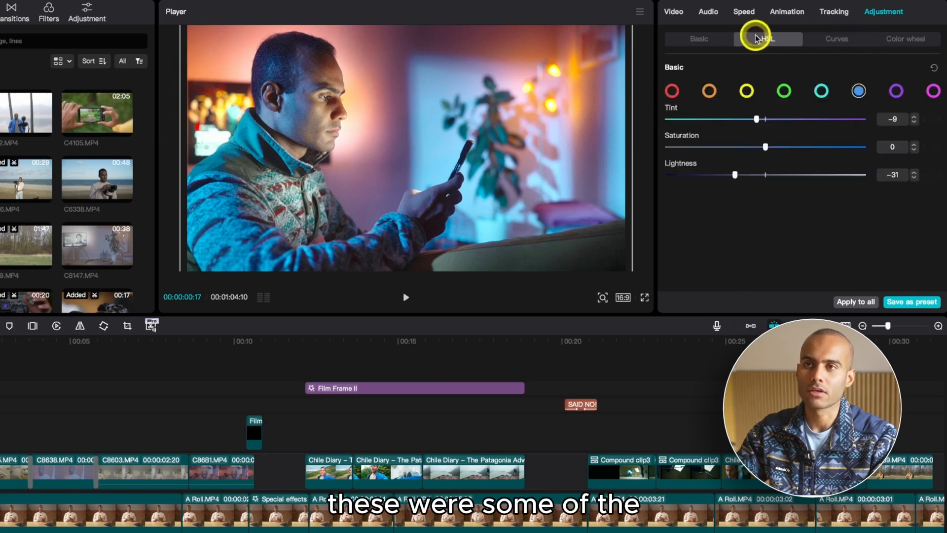
click(702, 39)
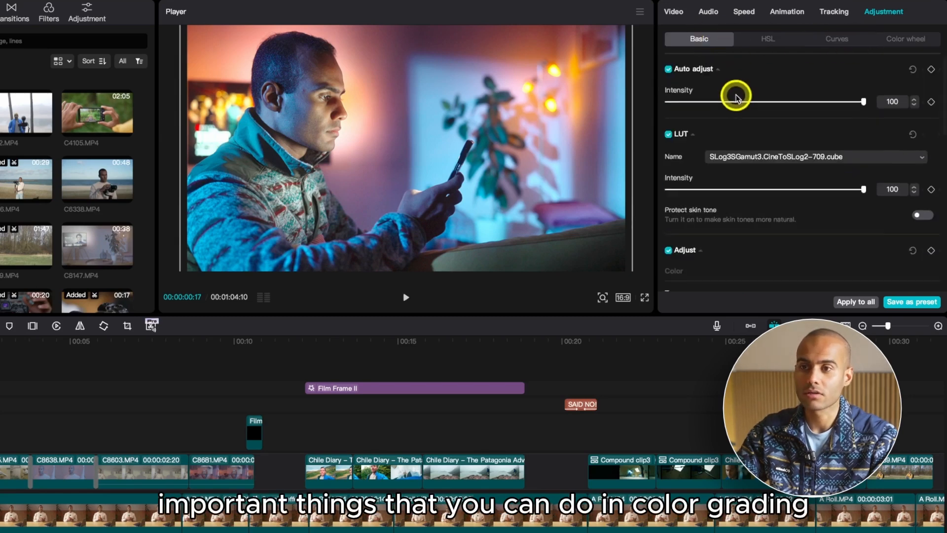
scroll(735, 97, down, 10)
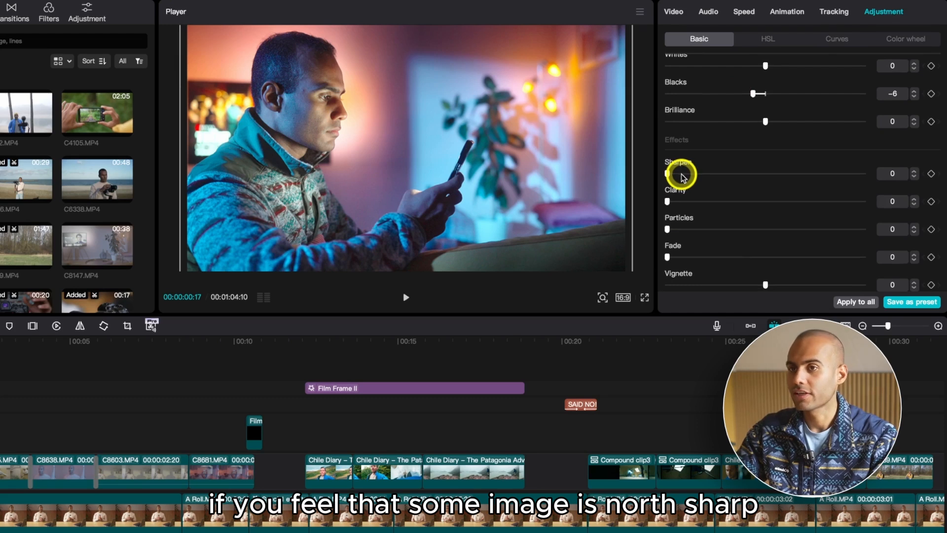
drag(682, 176, 734, 175)
click(668, 174)
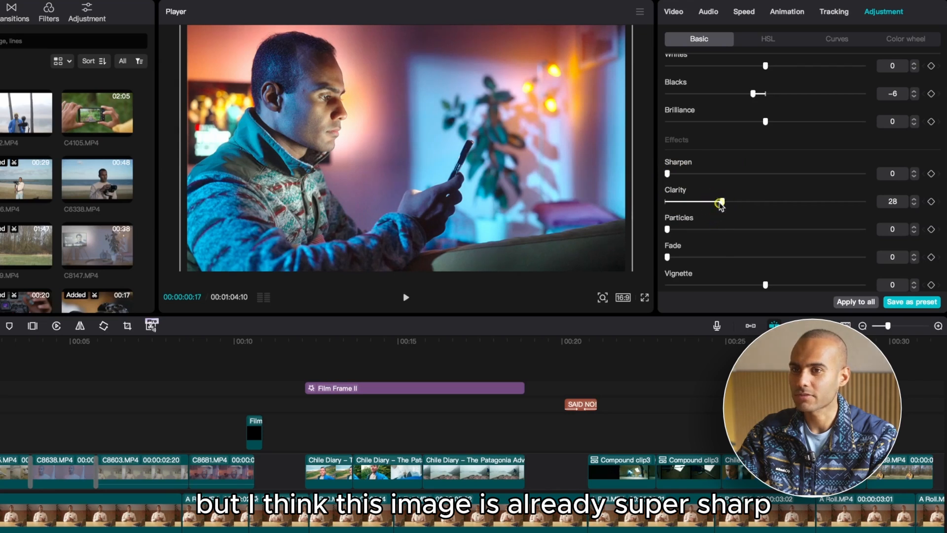
Return Clarity to 0, then set the Particles effect to 24 and, after trying several strengths, Fade to 23
drag(720, 203, 728, 236)
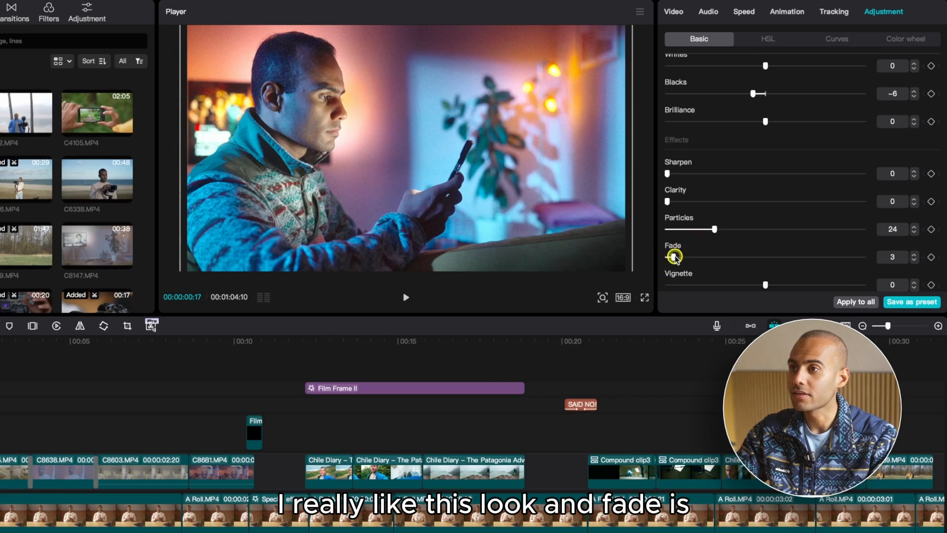
drag(674, 257, 683, 257)
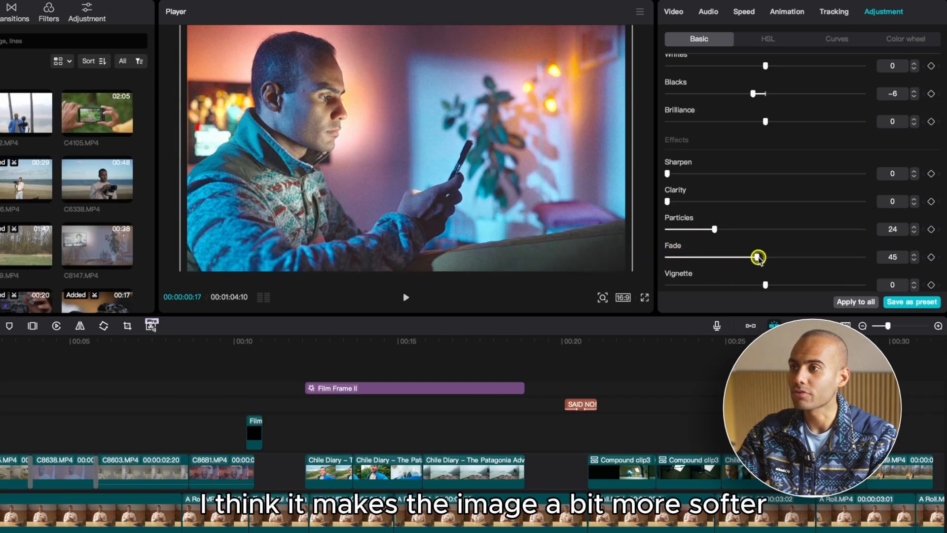
drag(758, 257, 674, 257)
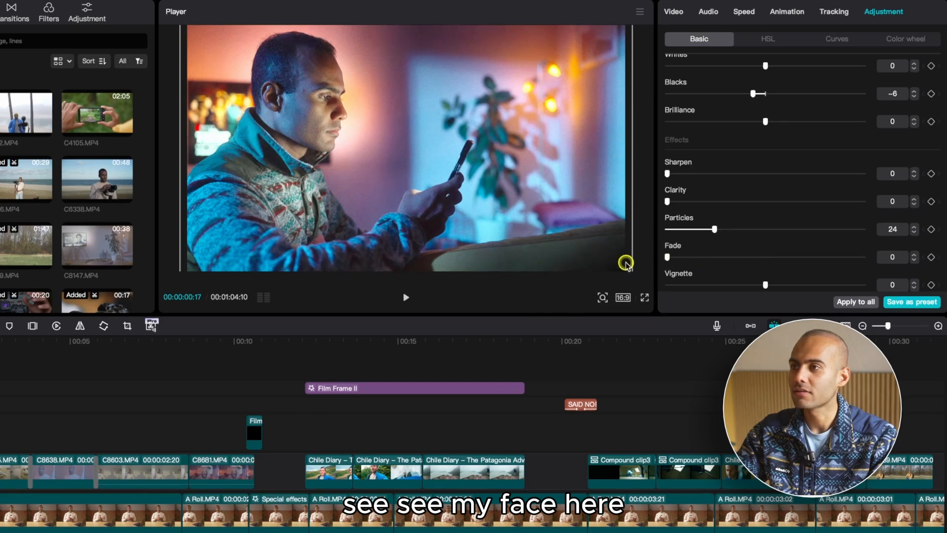
drag(716, 261, 818, 265)
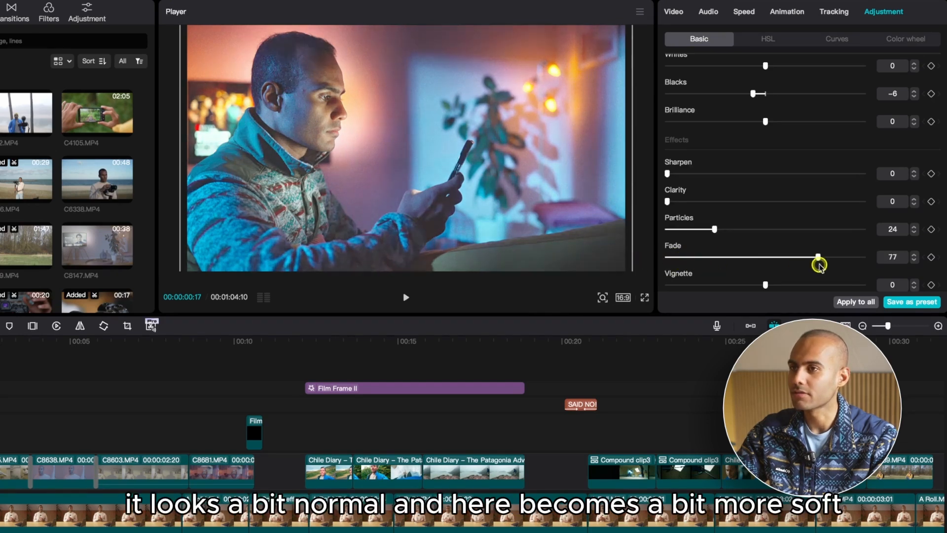
drag(758, 264, 714, 261)
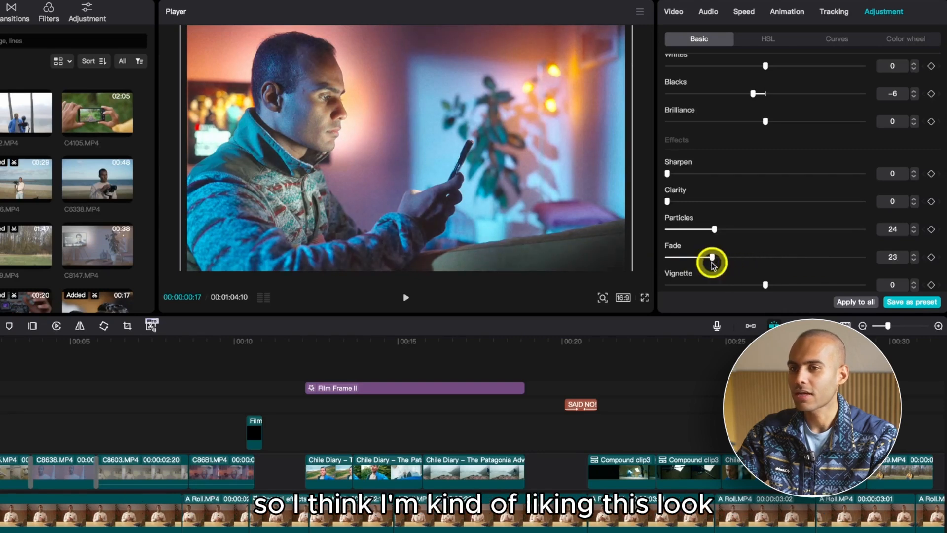
scroll(740, 202, up, 5)
scroll(739, 203, up, 4)
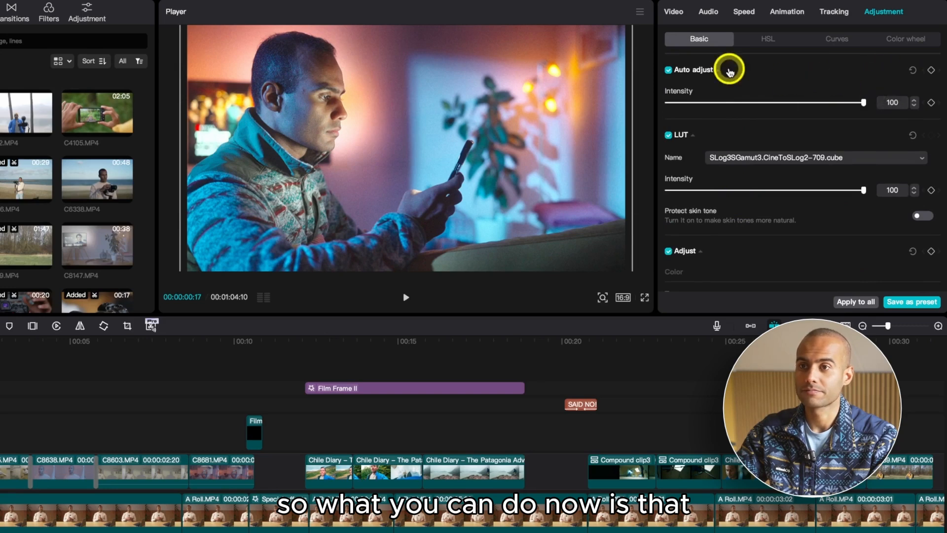
Compare the graded C8156.MP4 clip with its Adjust settings switched off and back on
scroll(708, 129, down, 8)
scroll(707, 133, up, 8)
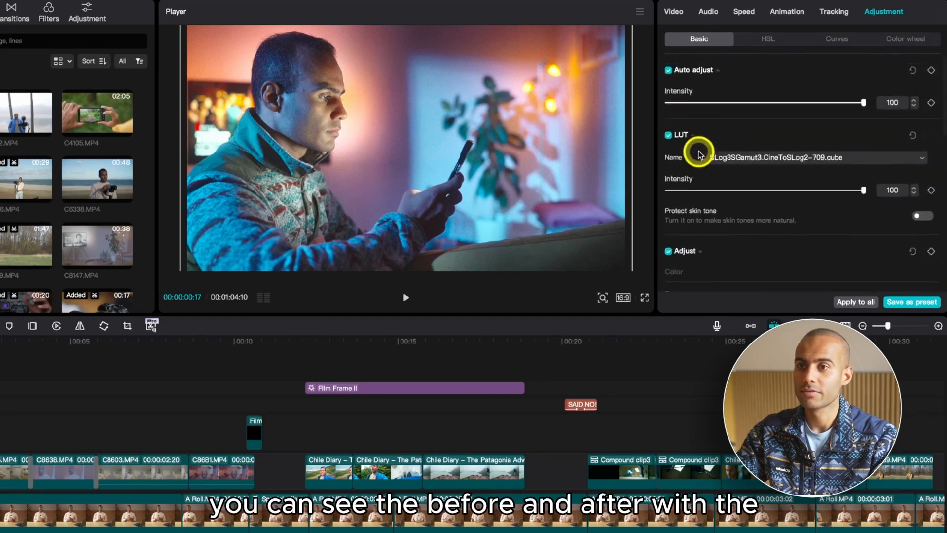
click(669, 245)
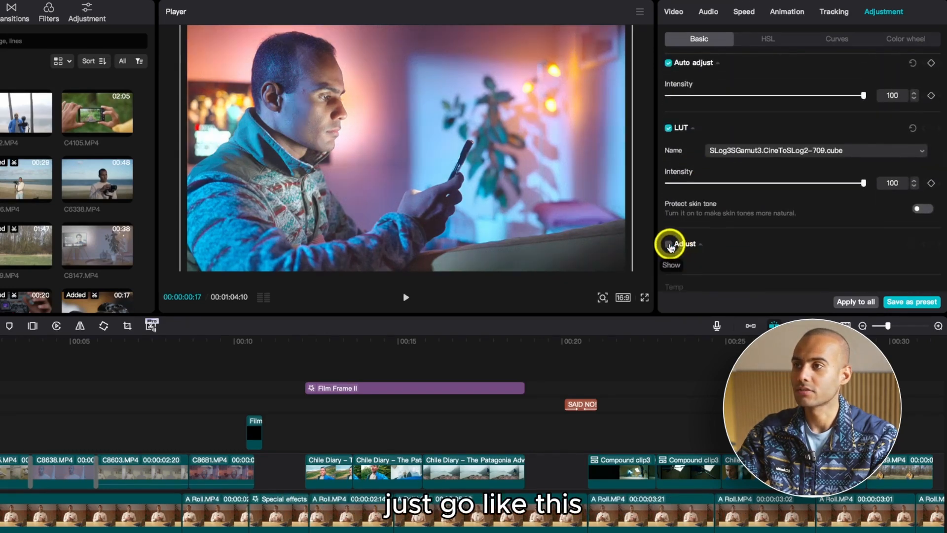
click(670, 245)
scroll(697, 232, down, 6)
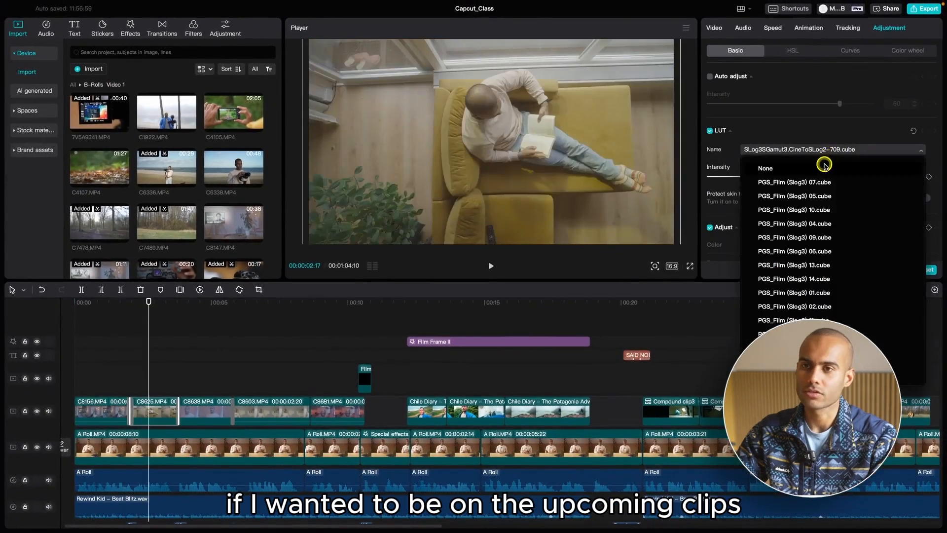
Remove and reapply the SLog3SGamut3.CineToSLog2-709.cube LUT on C8625.MP4, and save the clip's adjustments as a preset
click(821, 168)
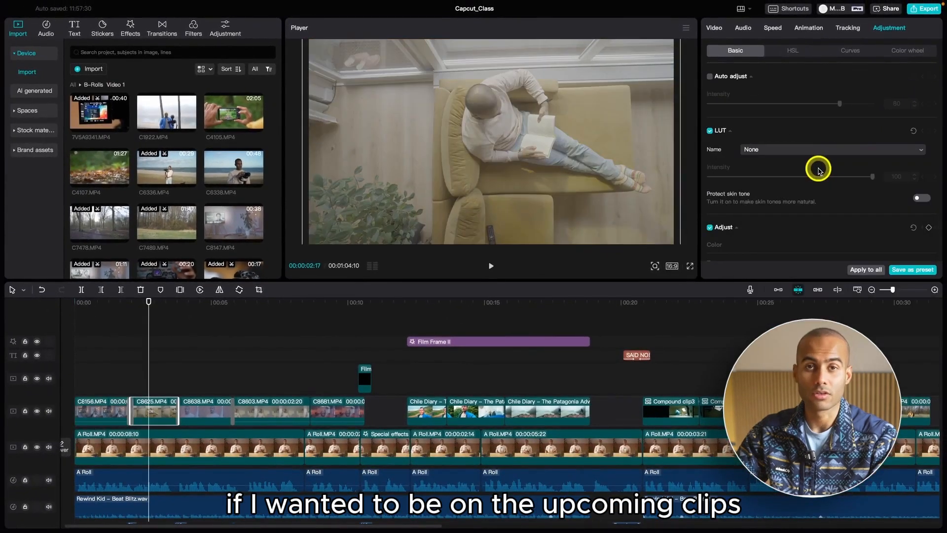
click(820, 149)
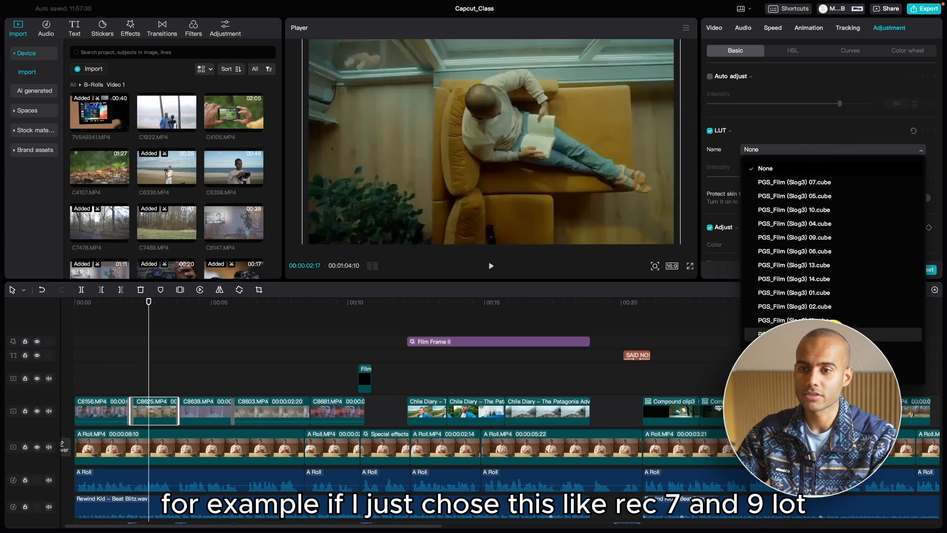
click(820, 348)
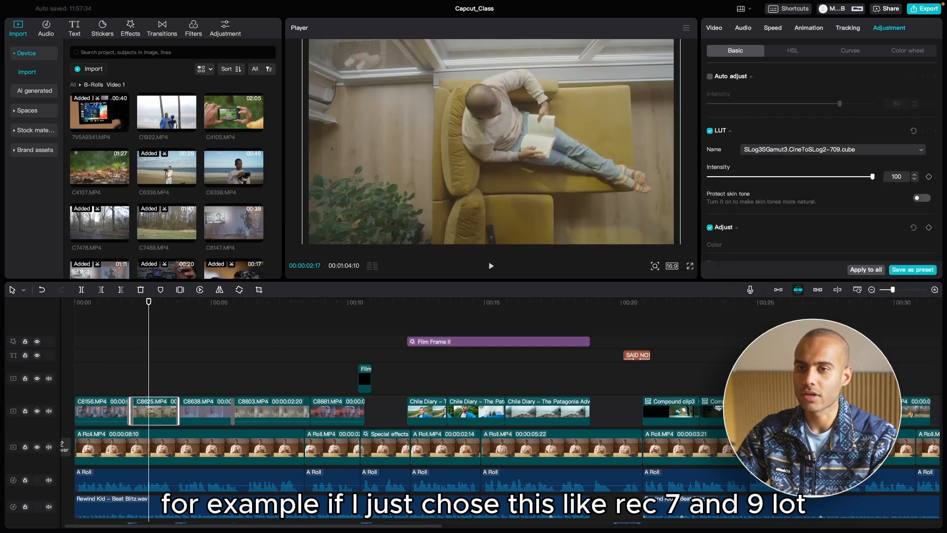
click(910, 270)
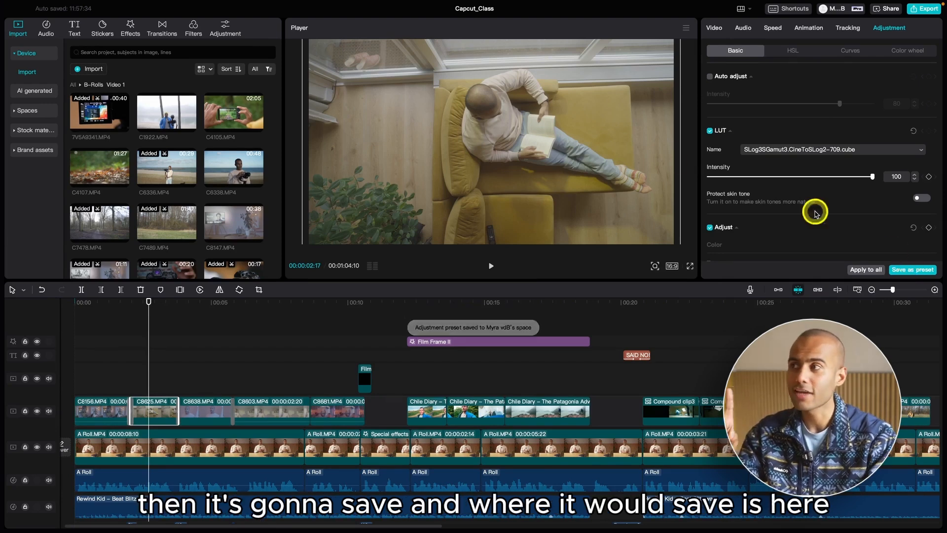
Add the saved adjustment preset to the timeline as a layer above C8638.MP4, starting at 00:00:04:16
click(222, 34)
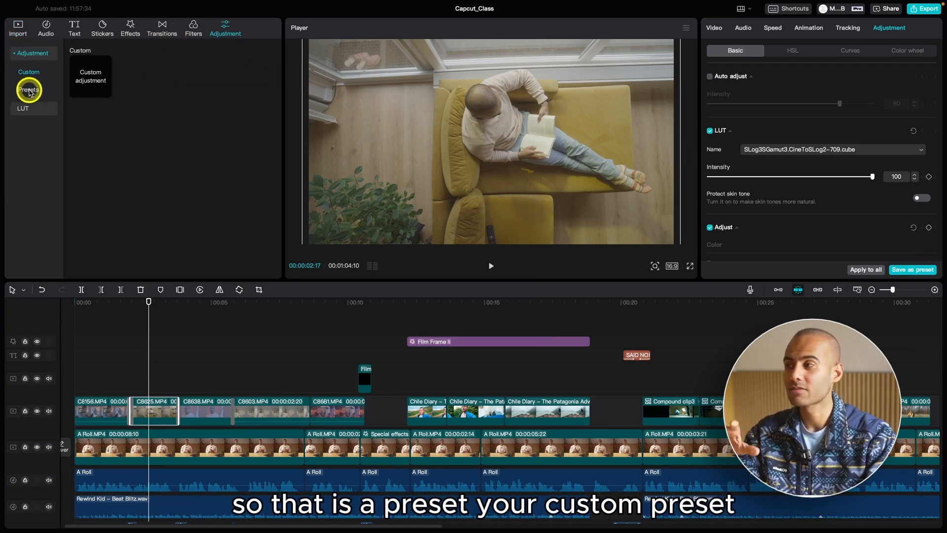
click(29, 91)
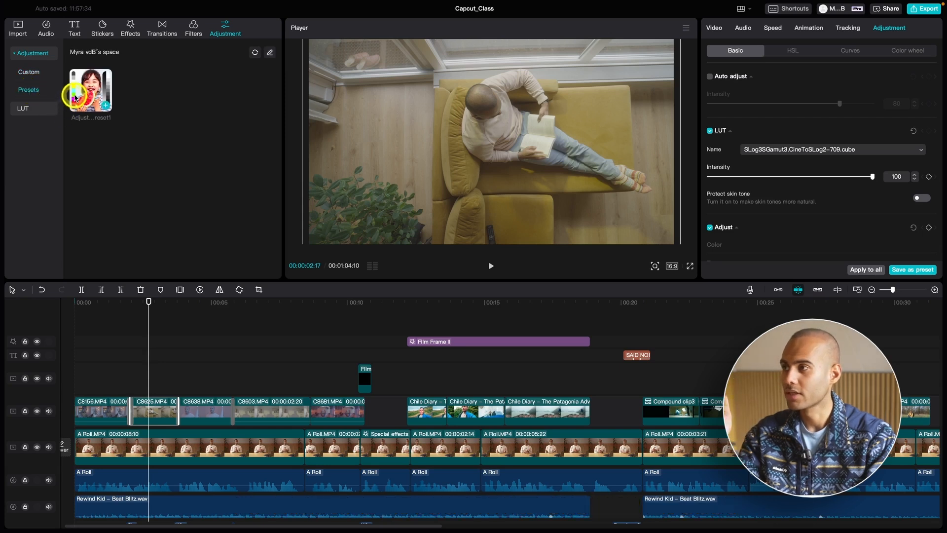
click(221, 303)
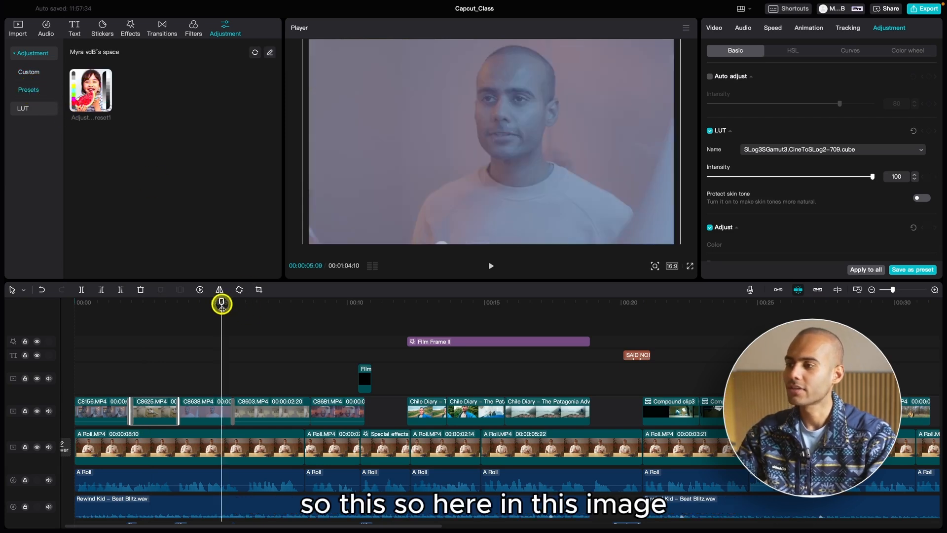
click(209, 407)
click(155, 315)
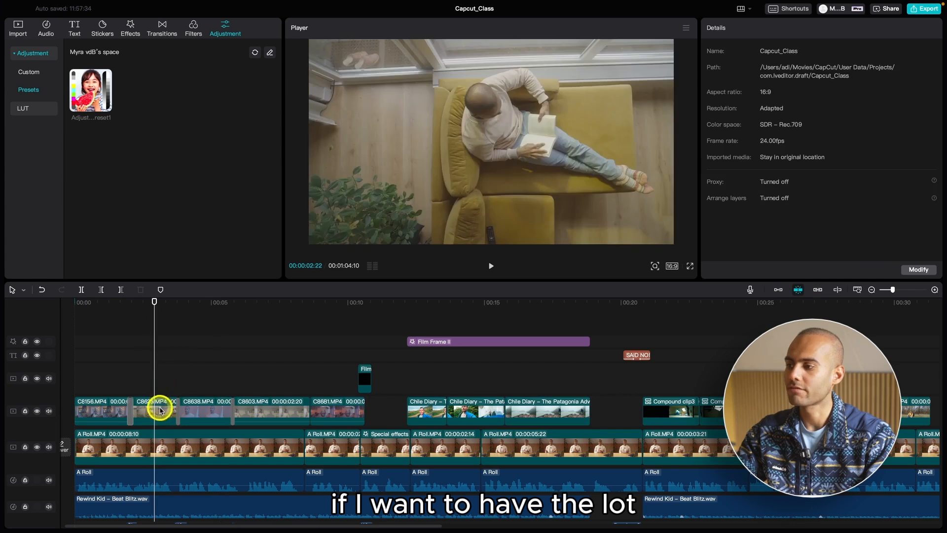
click(158, 406)
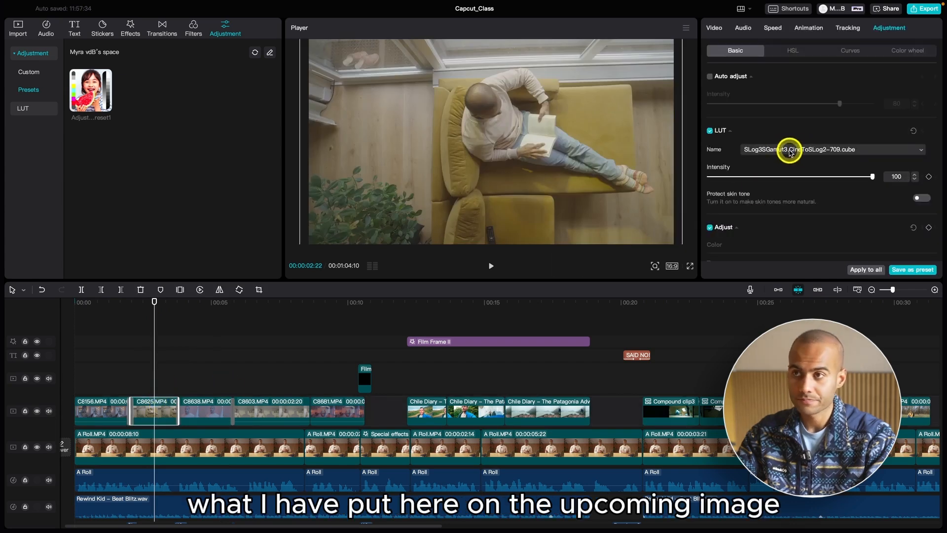
click(209, 408)
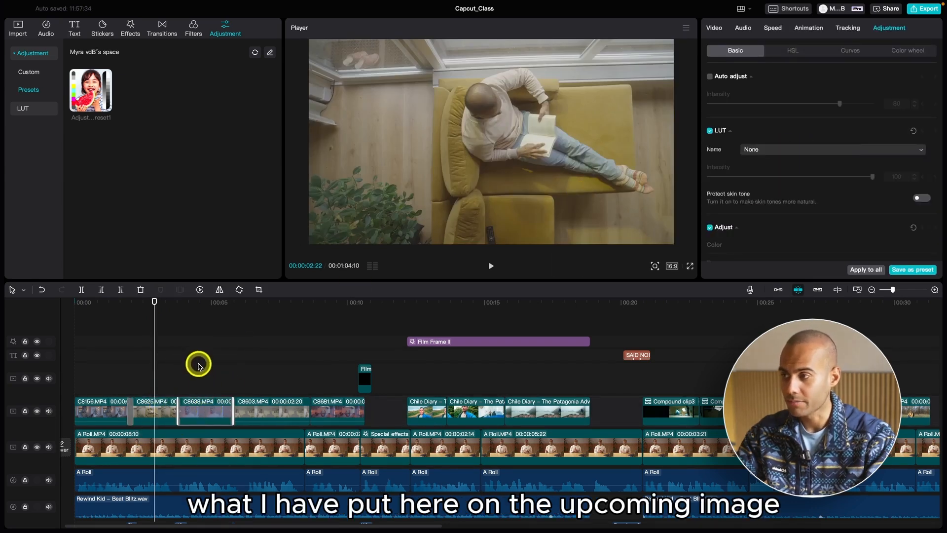
click(201, 307)
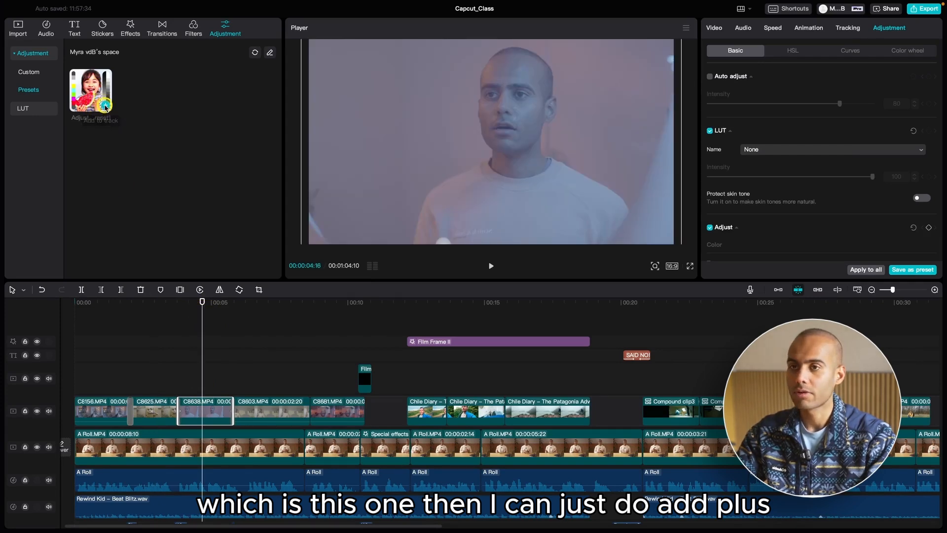
click(105, 106)
scroll(301, 381, up, 2)
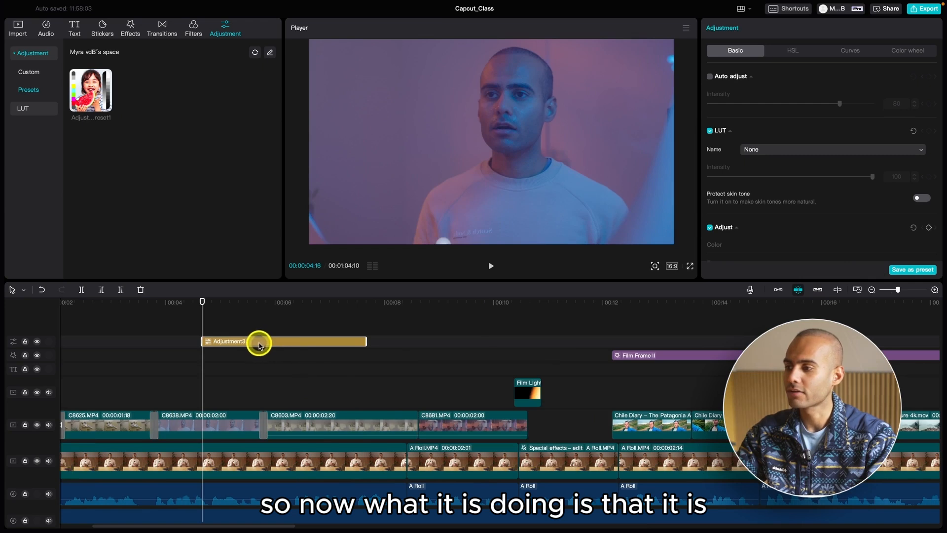
Align the adjustment layer with the start of C8638.MP4, extend it to the end of C8603.MP4, and compare the image with its track hidden and shown
drag(257, 344, 206, 342)
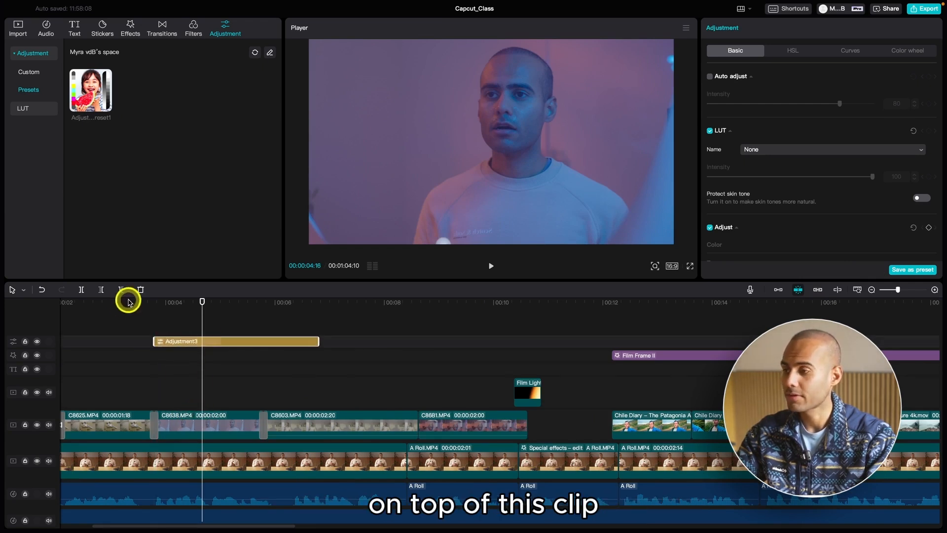
click(114, 303)
click(192, 302)
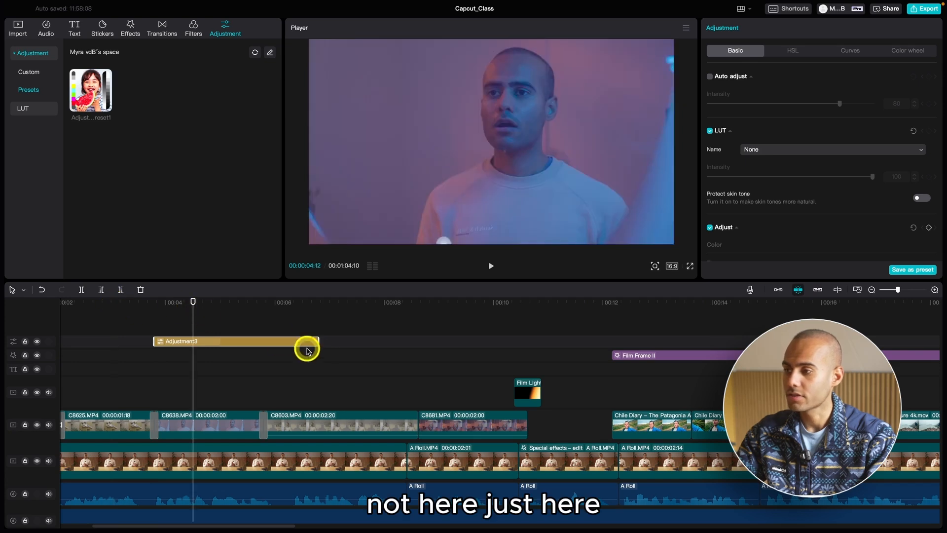
drag(221, 303, 279, 303)
drag(316, 342, 419, 341)
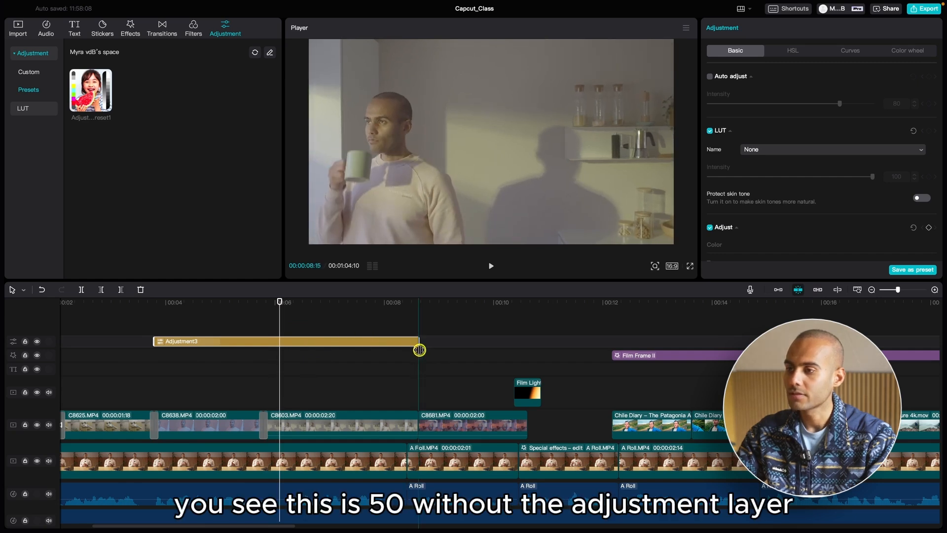
click(37, 342)
click(38, 341)
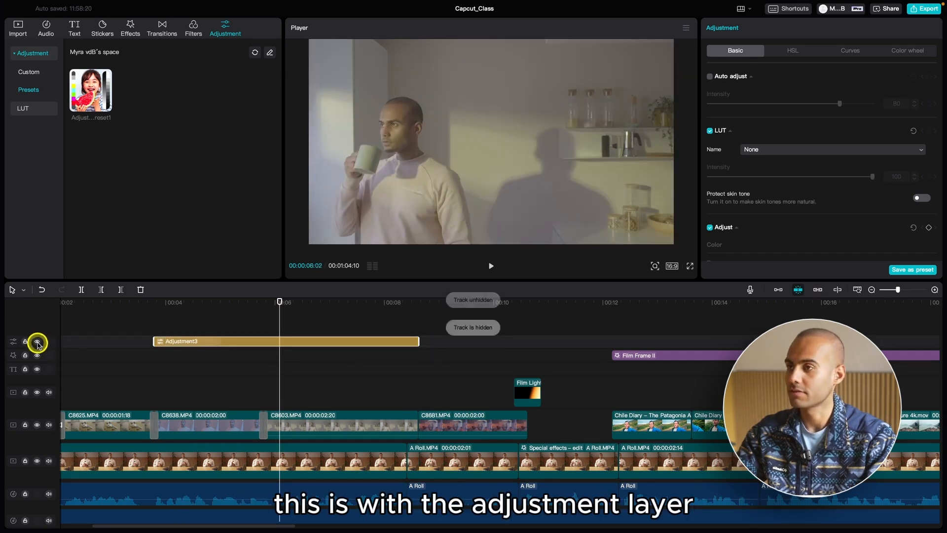
Extend the adjustment layer to the end of C8681.MP4 and compare that clip with the adjustment track hidden and shown
drag(419, 341, 528, 347)
drag(421, 308, 465, 313)
click(38, 342)
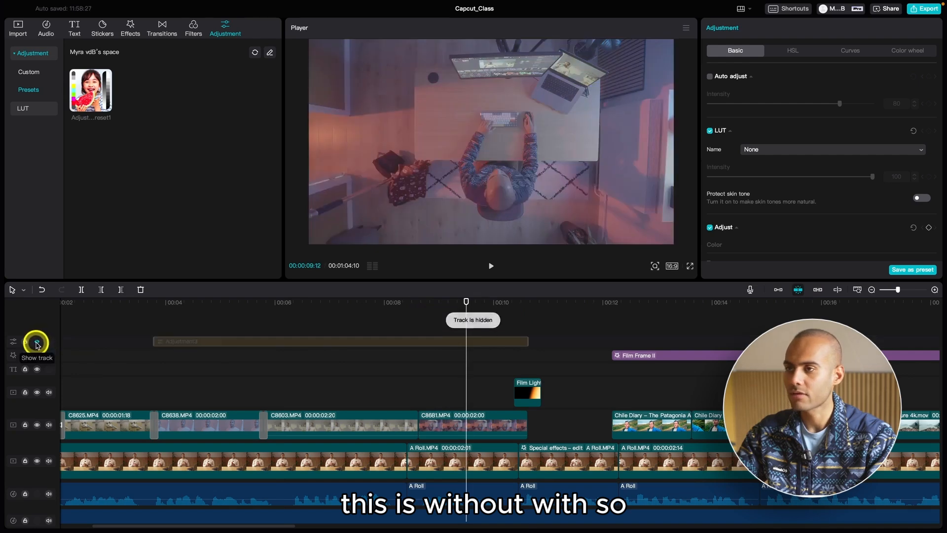
click(38, 341)
click(343, 327)
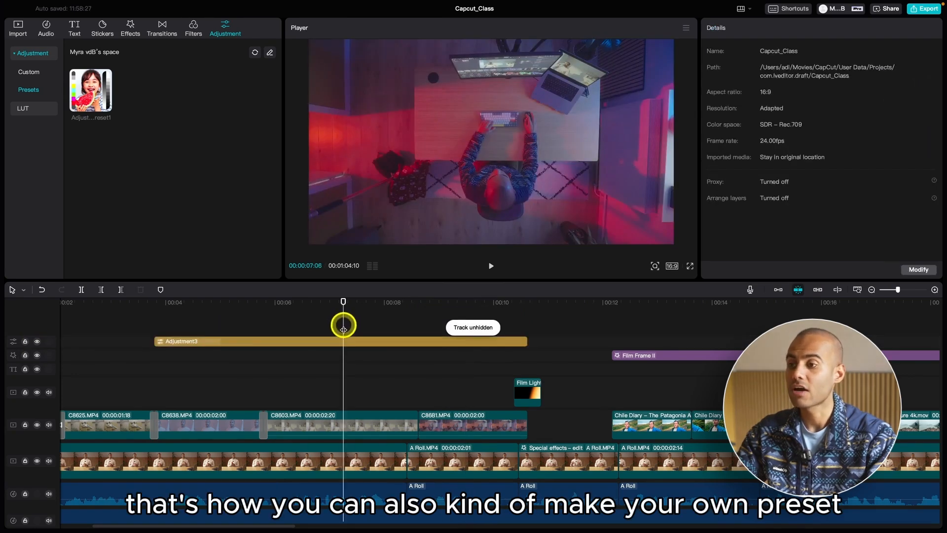
Enable Auto adjust on C8625.MP4 at an intensity of 49 and compare the image with it off and on
scroll(343, 323, down, 5)
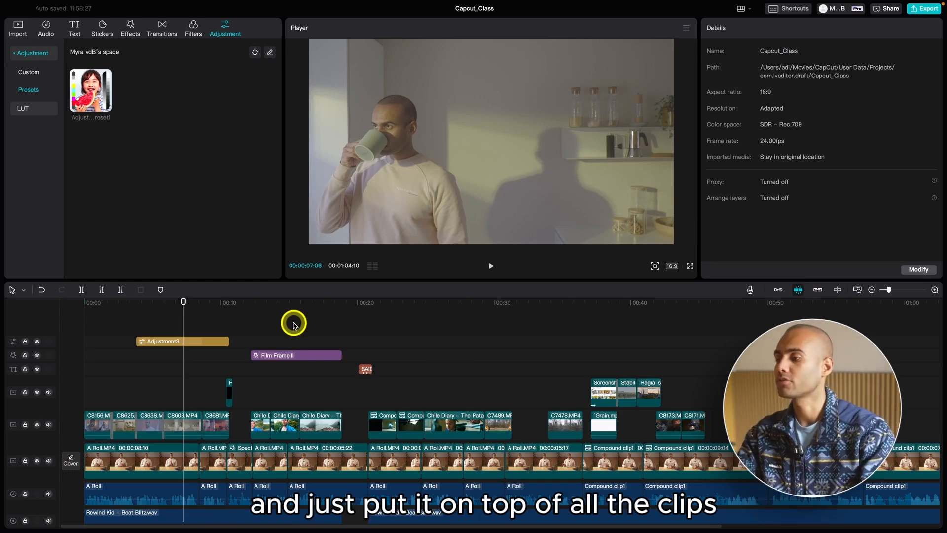
click(90, 303)
scroll(100, 300, up, 3)
click(245, 418)
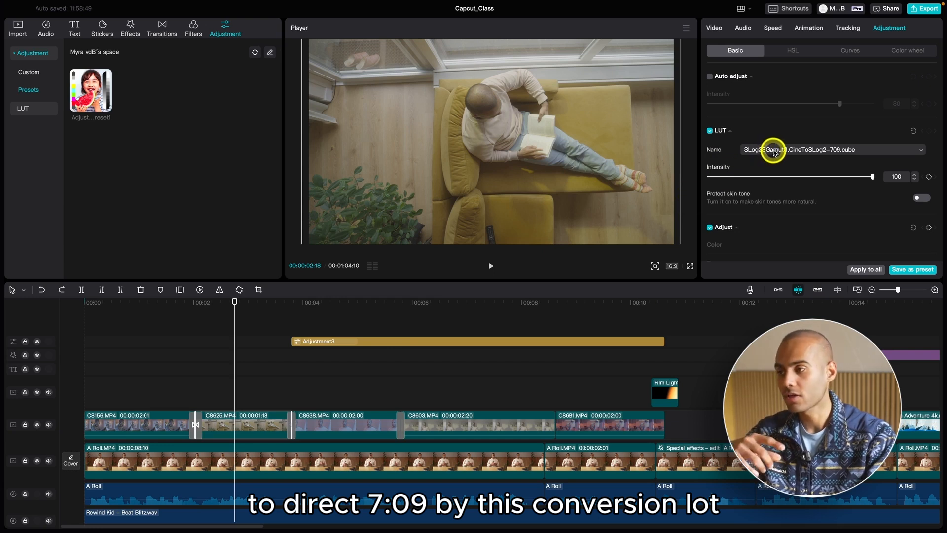
click(710, 76)
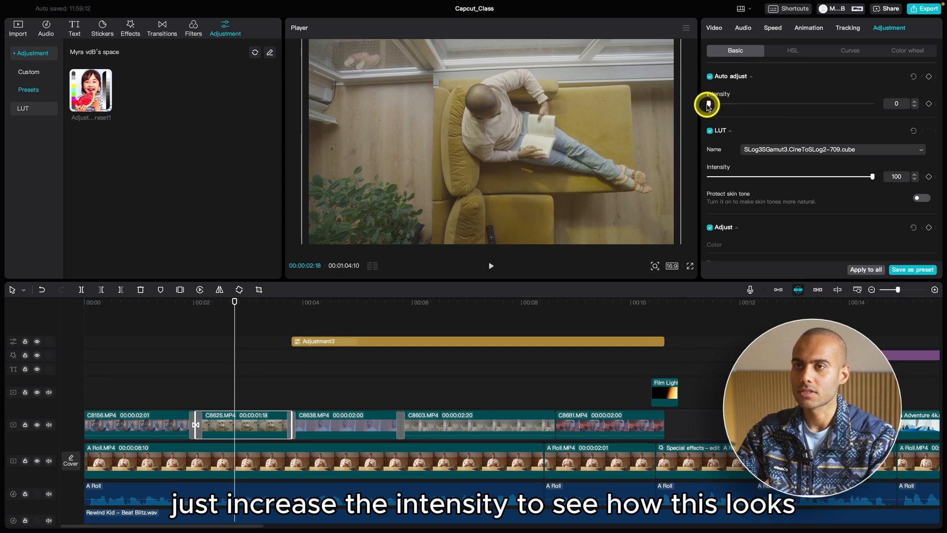
drag(712, 105, 789, 112)
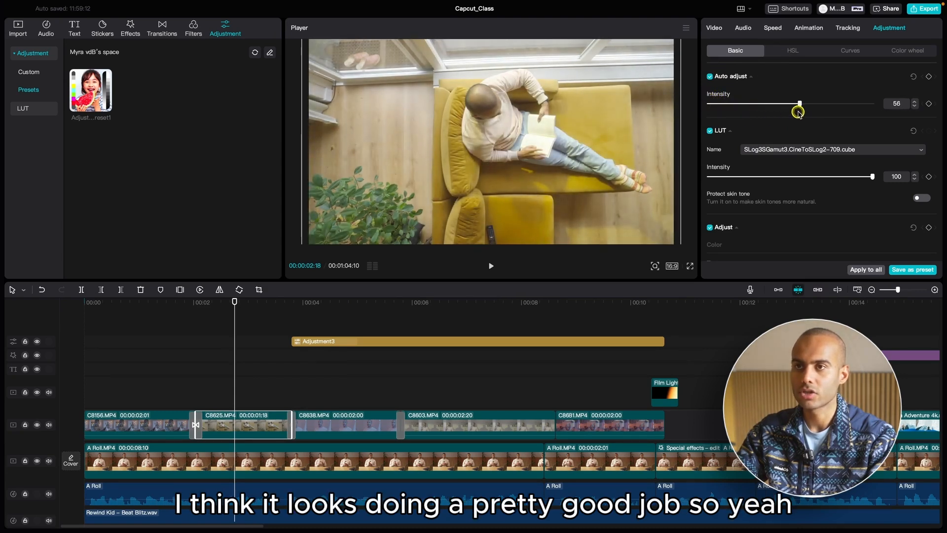
click(709, 76)
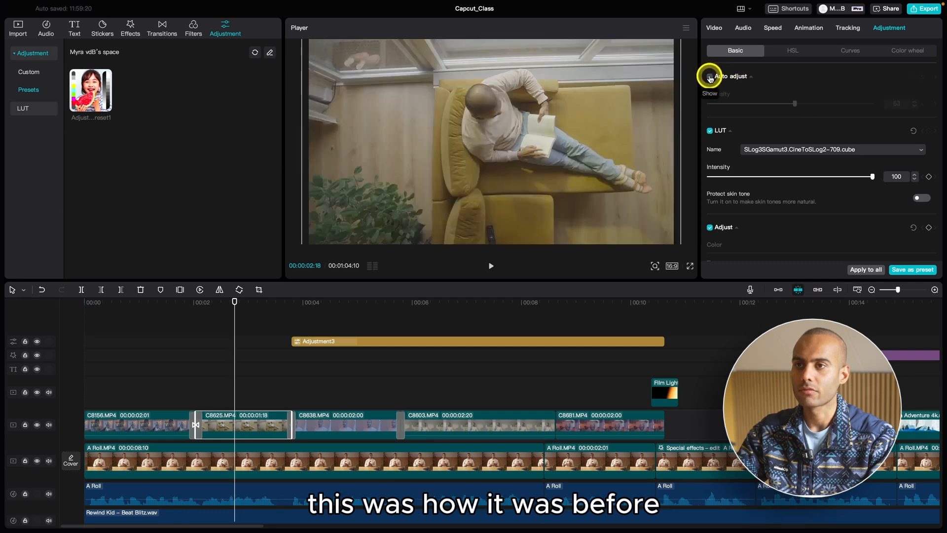
click(710, 77)
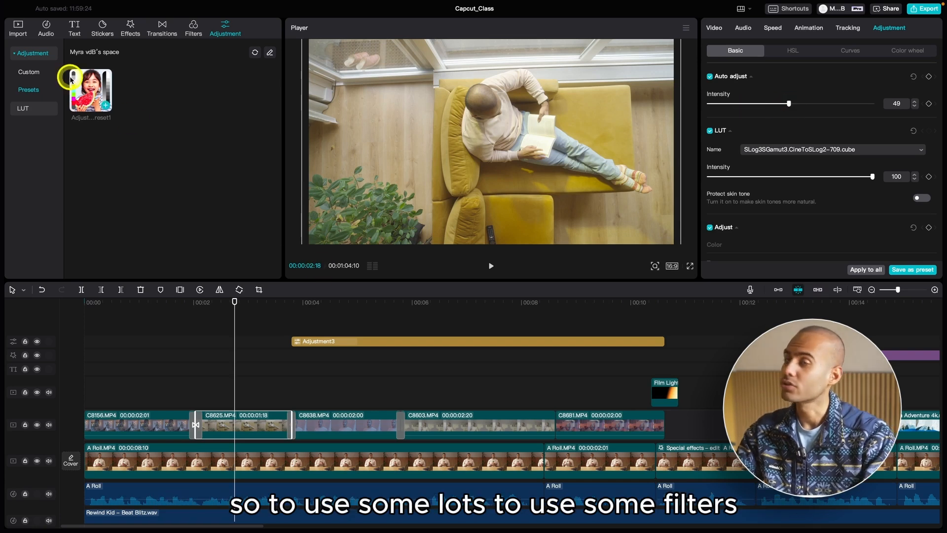
Browse the Featured filters for a look that could suit the clip
click(193, 36)
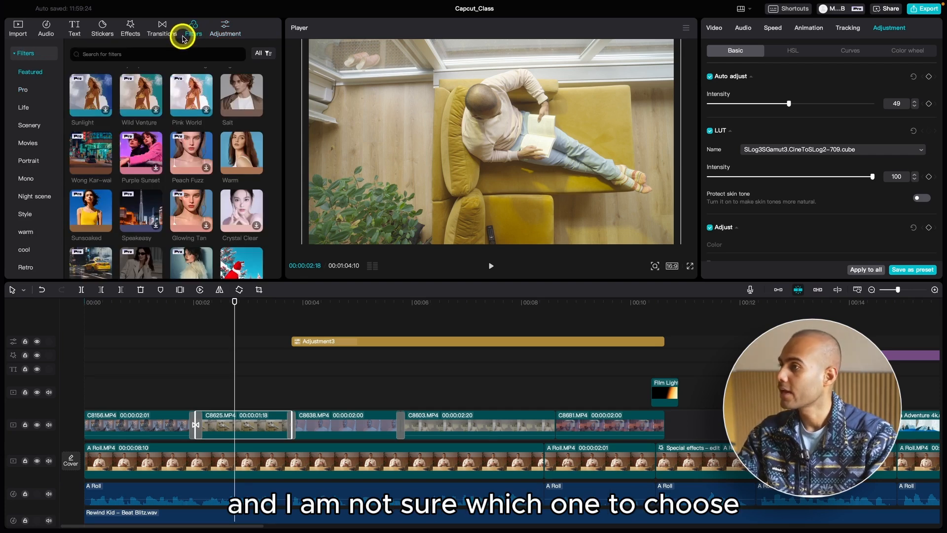
scroll(195, 84, up, 1)
scroll(208, 74, up, 2)
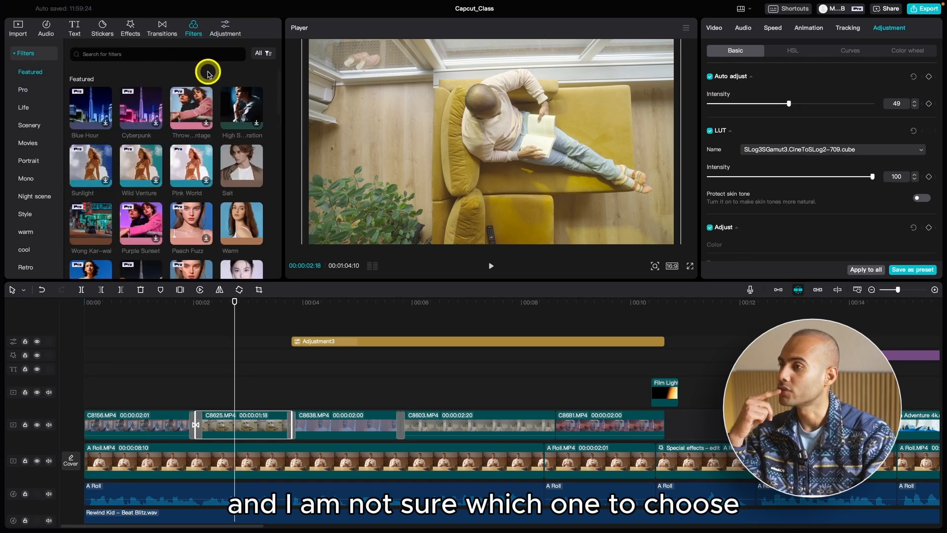
scroll(208, 75, down, 2)
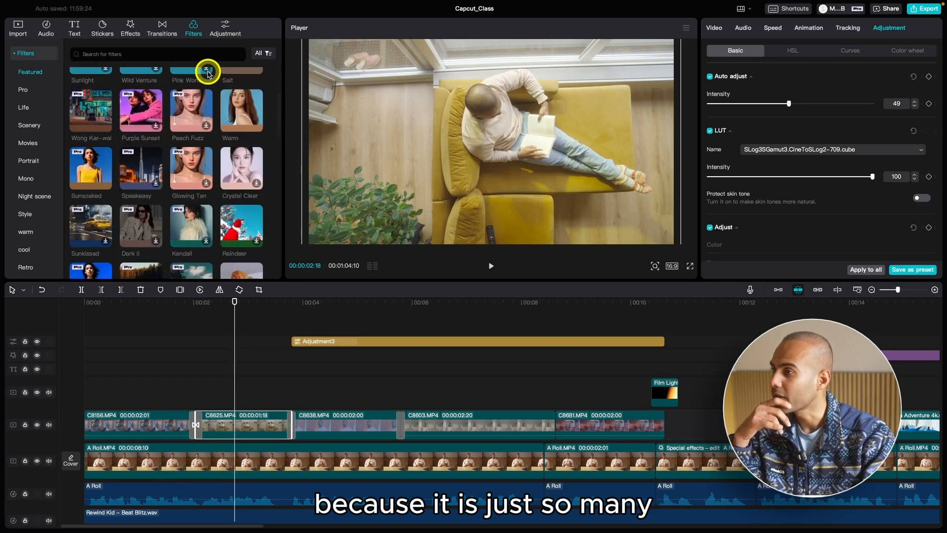
scroll(208, 74, up, 2)
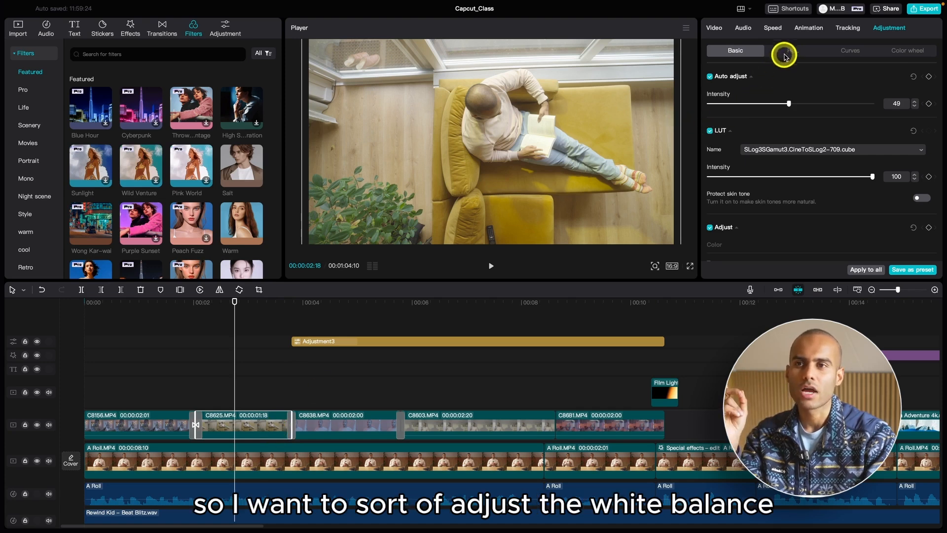
Cool the white balance of C8625.MP4 by setting Temp to -3
scroll(786, 81, down, 2)
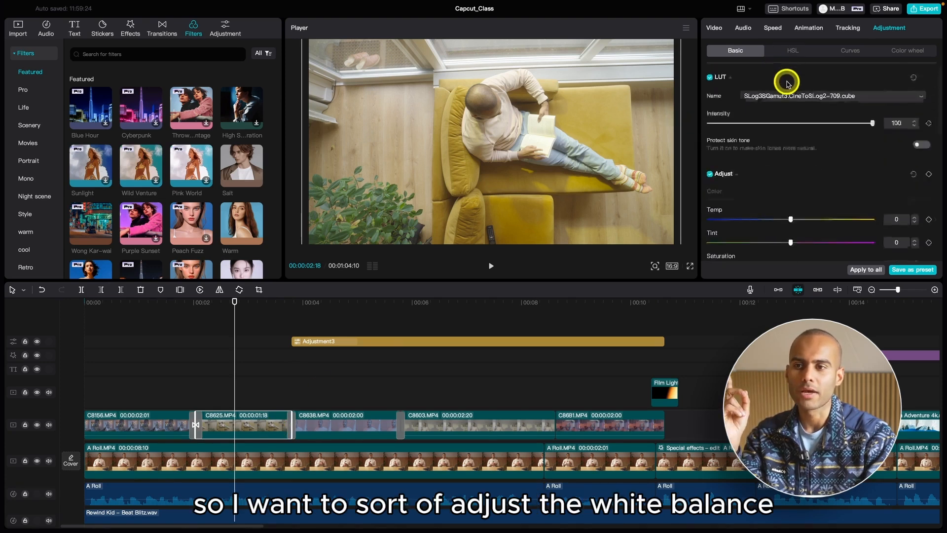
scroll(787, 83, down, 4)
scroll(787, 84, up, 4)
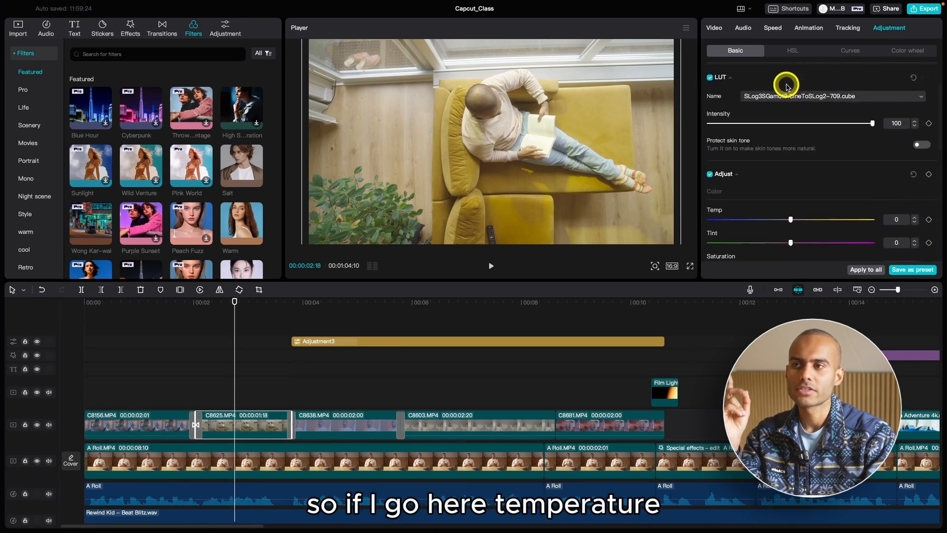
scroll(787, 85, down, 1)
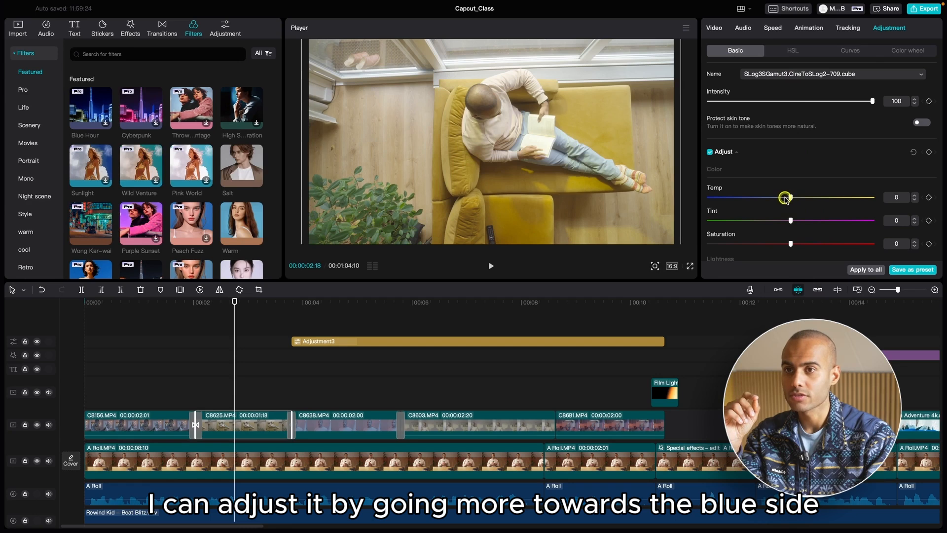
drag(784, 199, 782, 200)
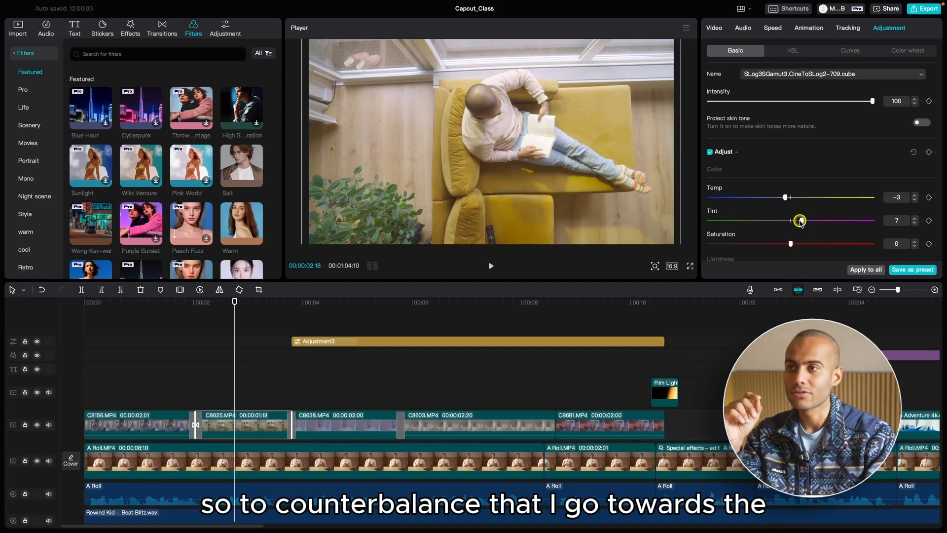
Return Tint to 0 on C8625.MP4 and compare the image with the Adjust settings off and on
drag(793, 221, 793, 224)
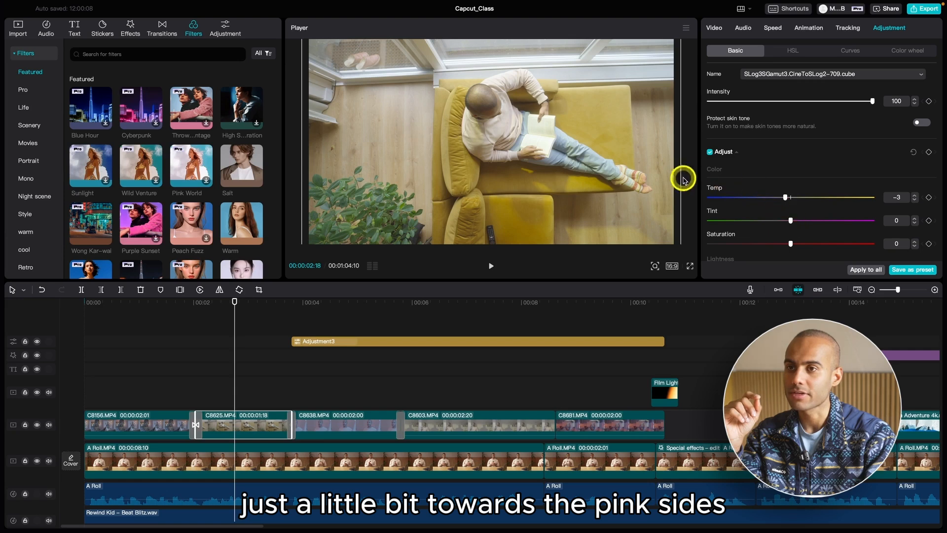
click(709, 152)
click(710, 153)
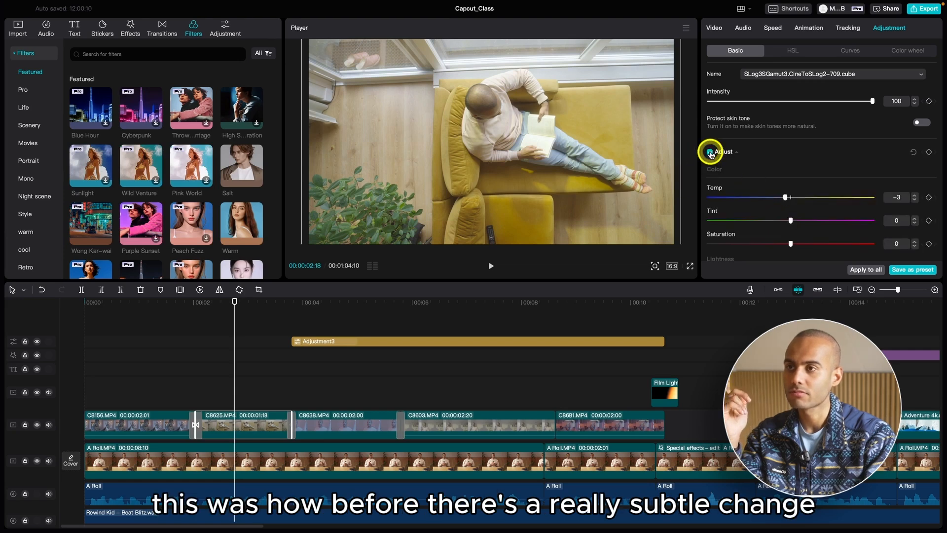
scroll(752, 175, down, 1)
scroll(753, 177, up, 3)
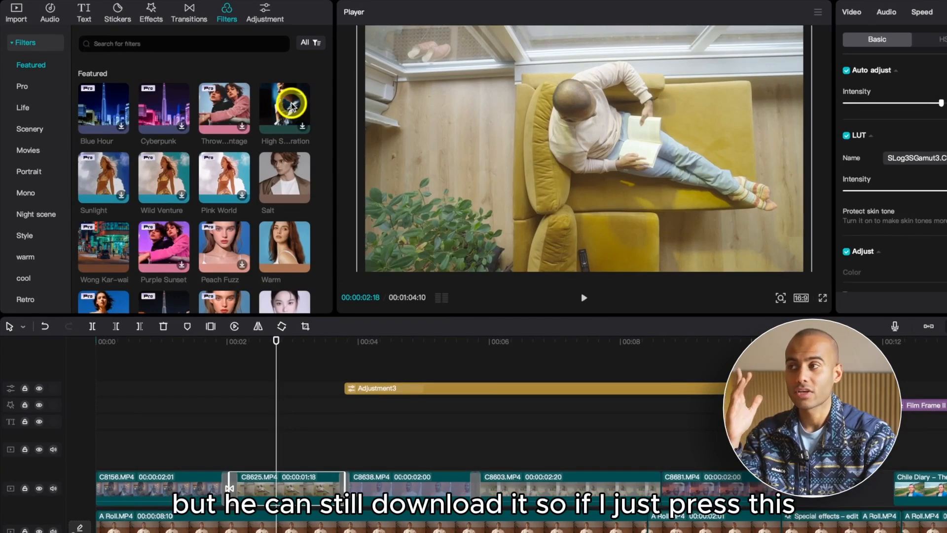
Download the High Saturation filter and preview it over a frame of C8625.MP4
click(291, 103)
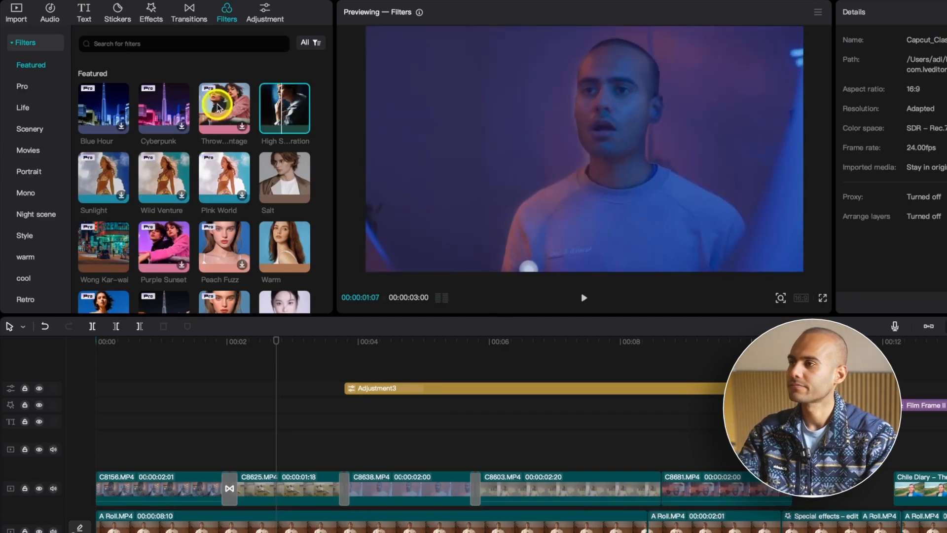
click(251, 365)
drag(251, 365, 265, 364)
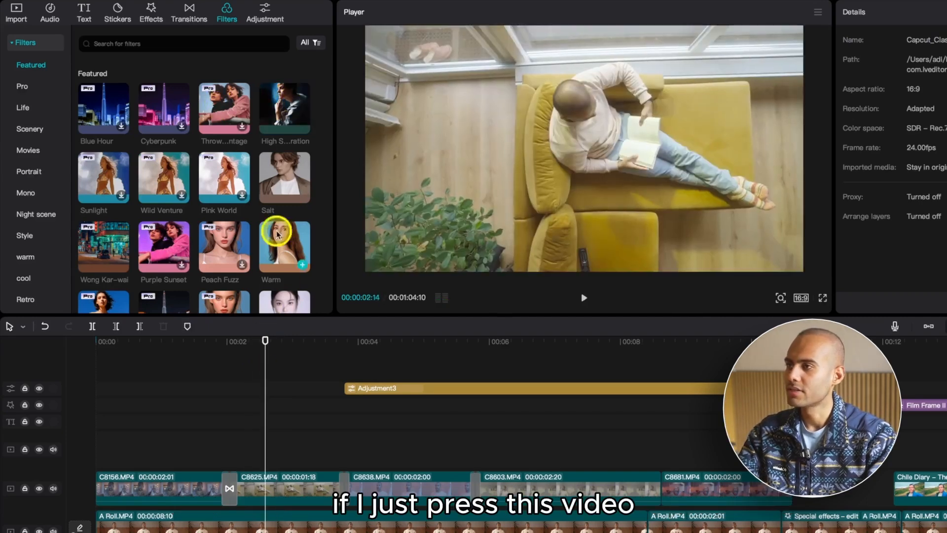
click(285, 104)
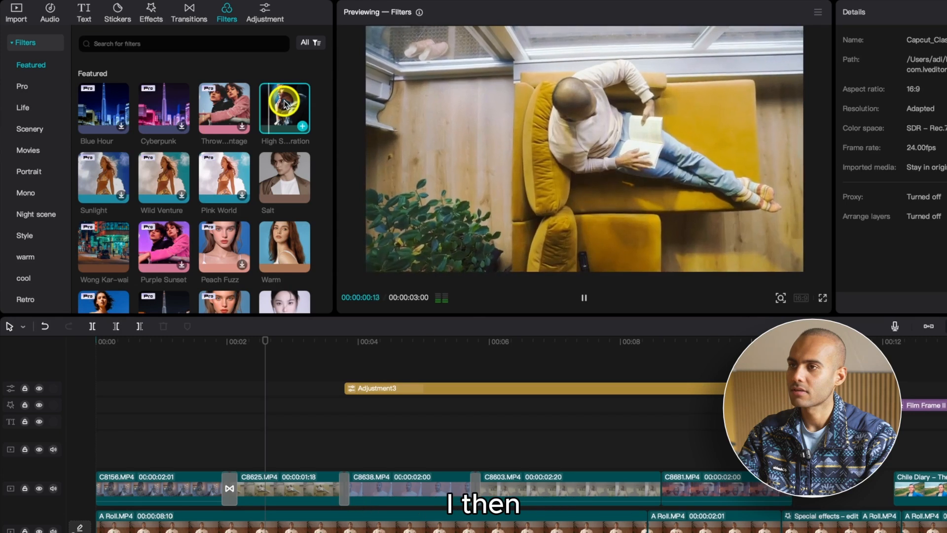
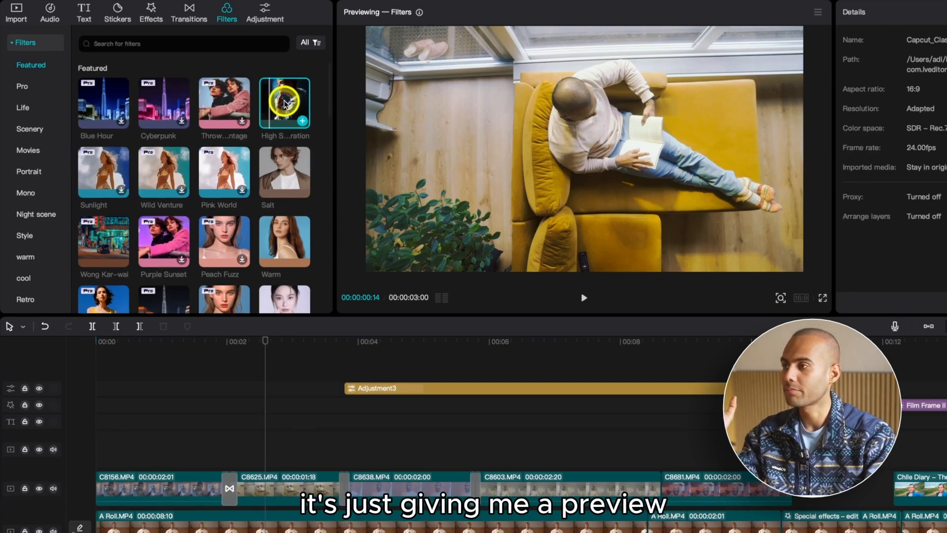
Find the Pumpkin filter among the Featured filters and preview it on C8625.MP4
scroll(284, 102, down, 3)
scroll(284, 102, down, 3)
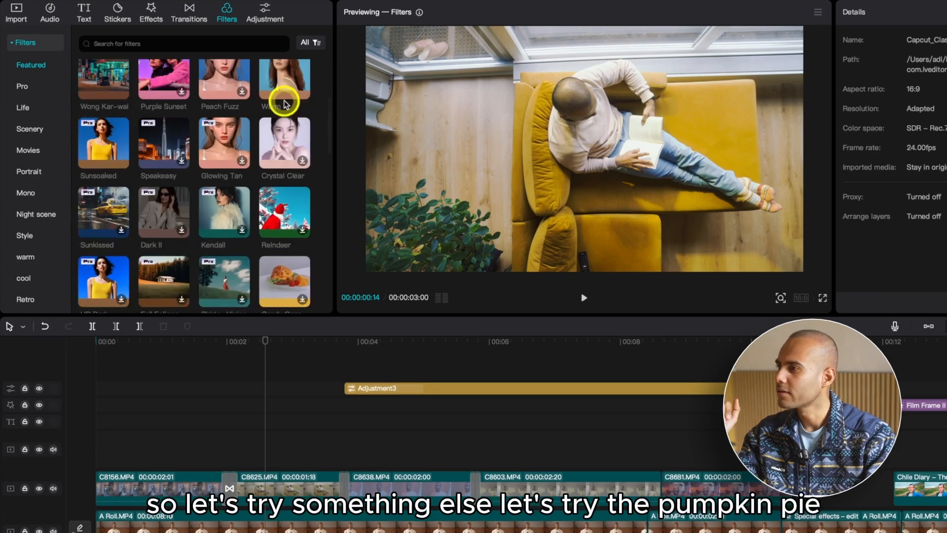
scroll(284, 102, down, 2)
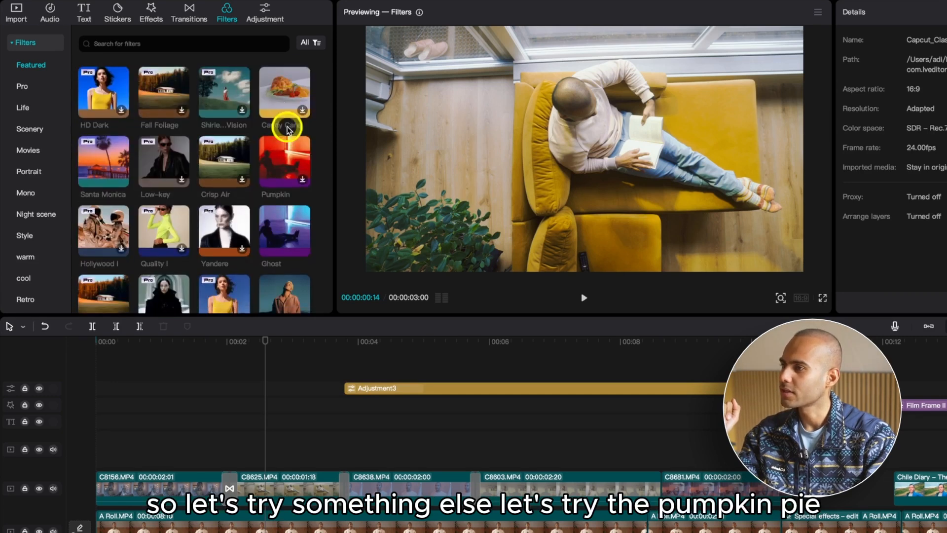
click(288, 160)
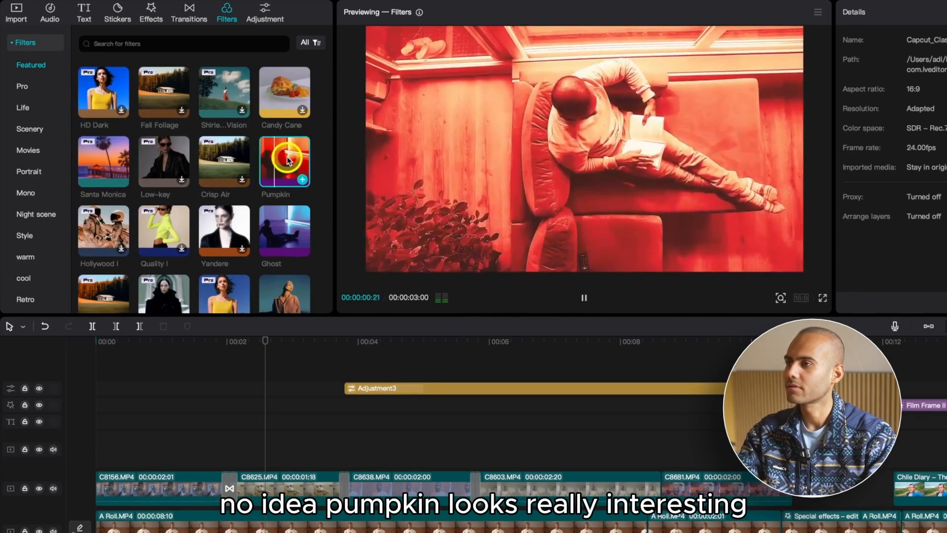
click(254, 359)
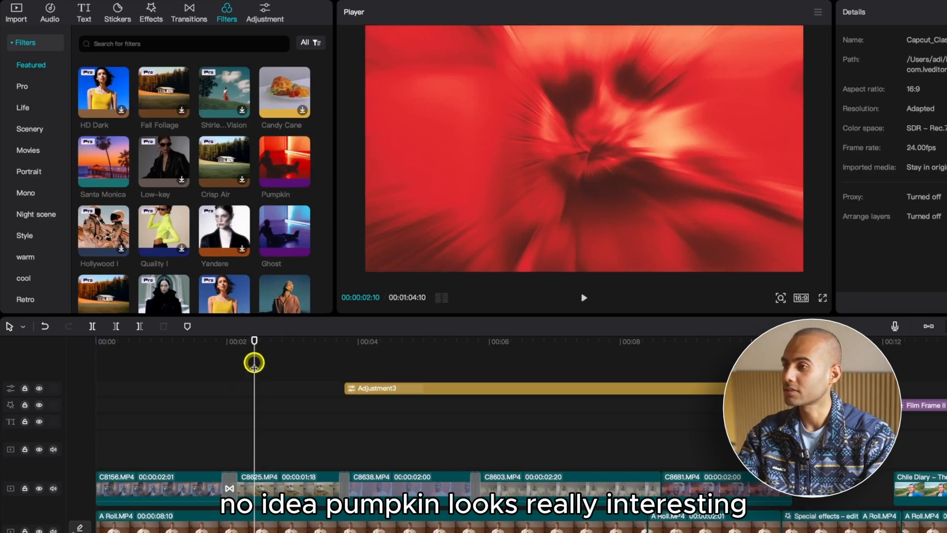
Preview the Badbunny filter on C8625.MP4
scroll(236, 266, down, 2)
scroll(236, 268, down, 1)
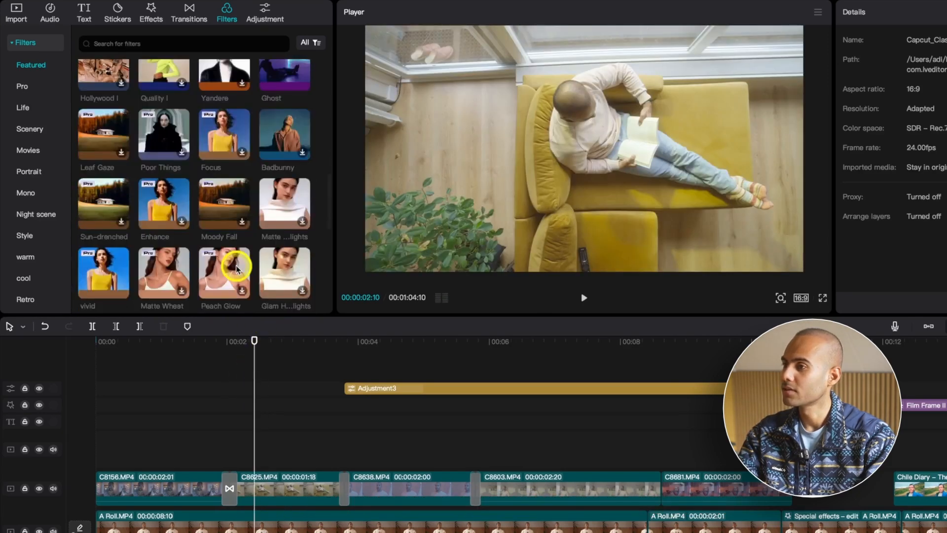
click(279, 133)
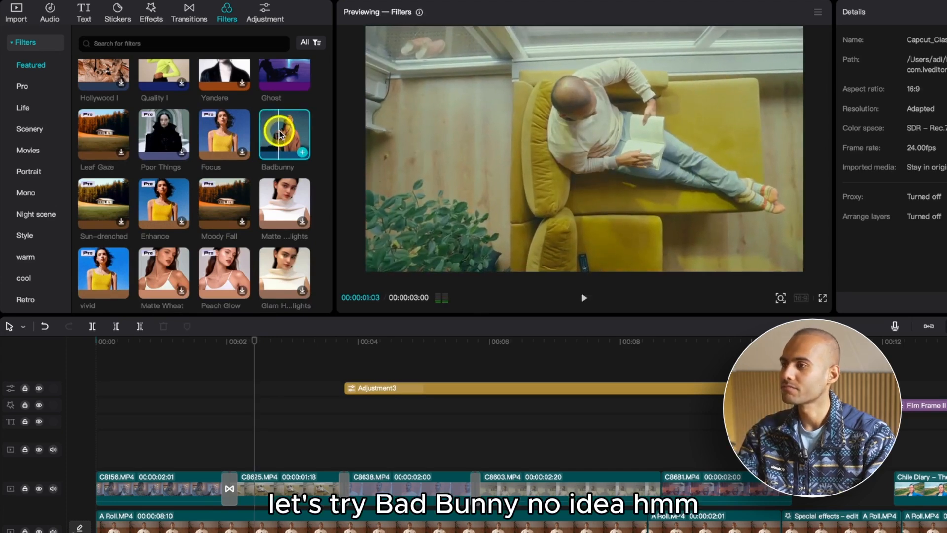
Preview the Las Vegas filter, add it to the timeline and move it to start at 00:00:02:04 over C8625.MP4
scroll(279, 133, down, 2)
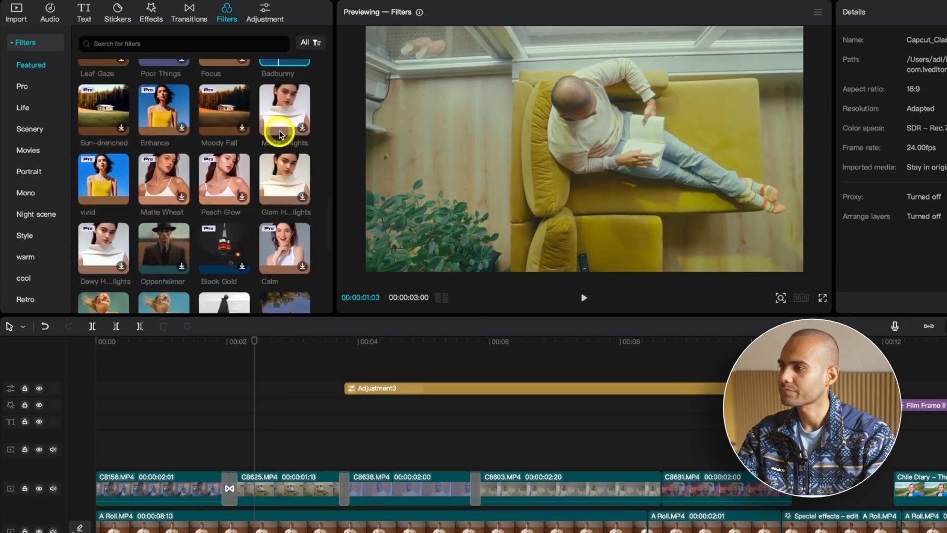
scroll(267, 171, down, 3)
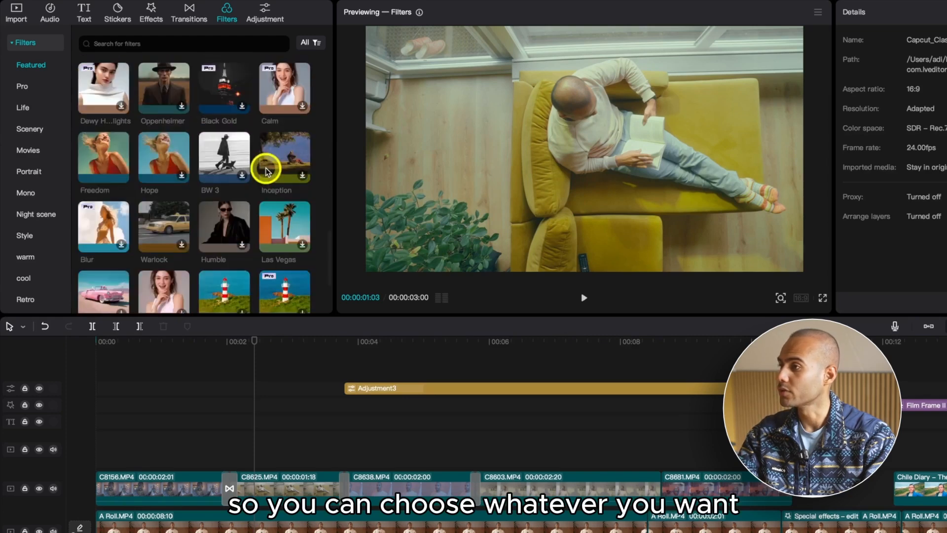
mouse_move(107, 148)
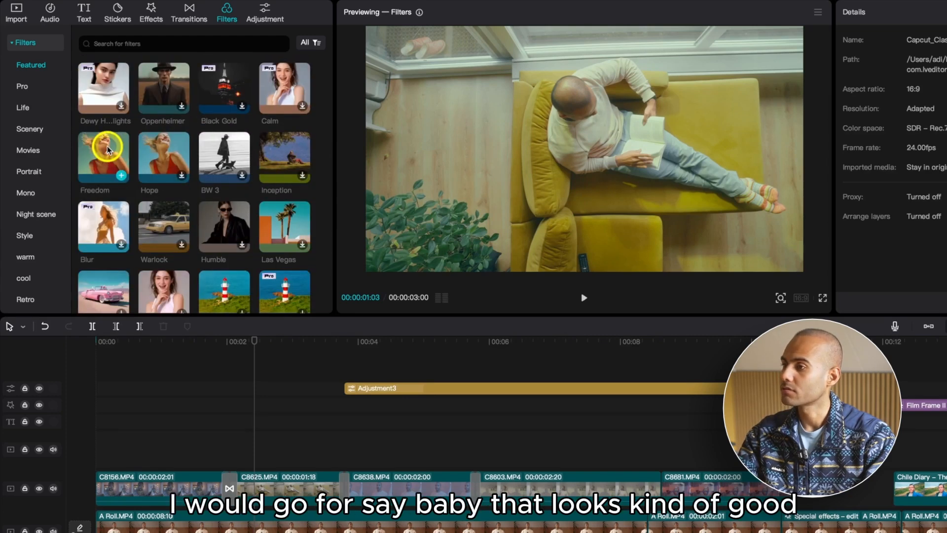
click(290, 216)
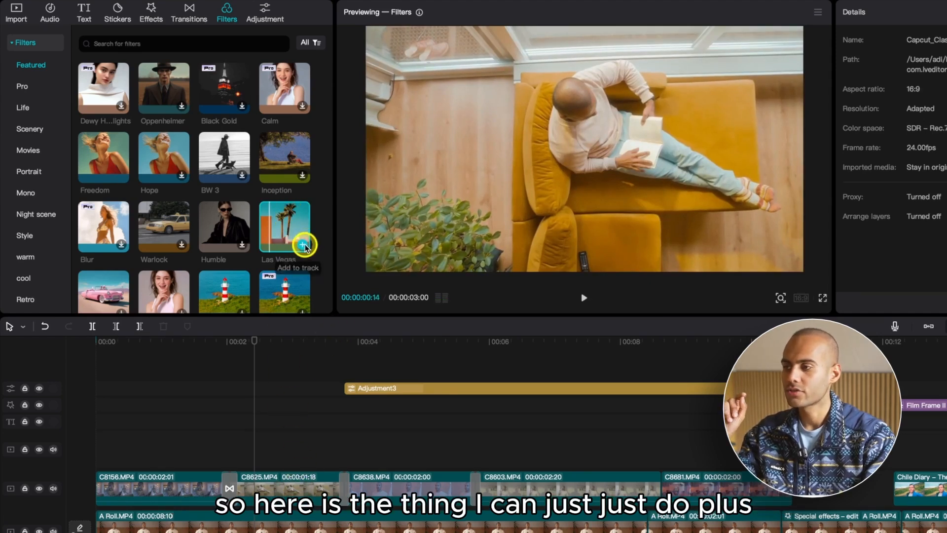
click(303, 245)
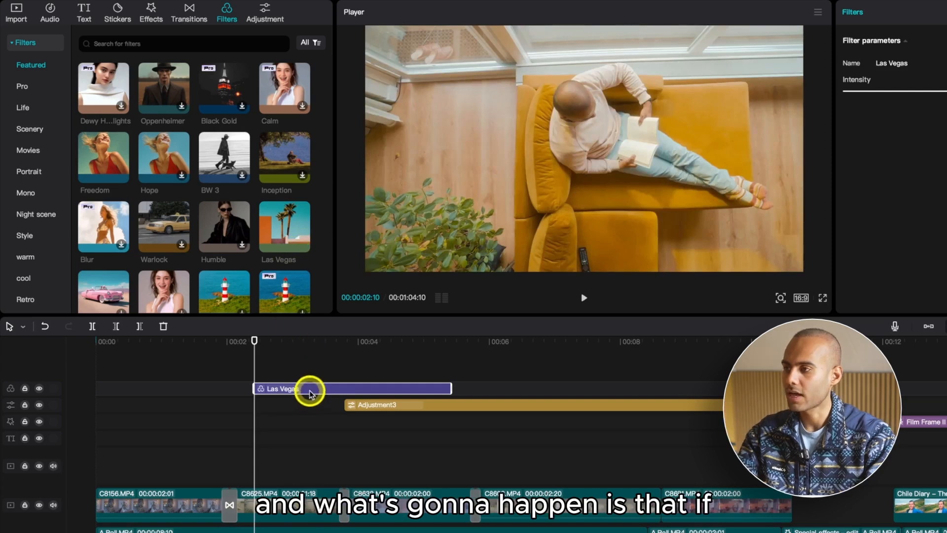
drag(307, 391, 291, 390)
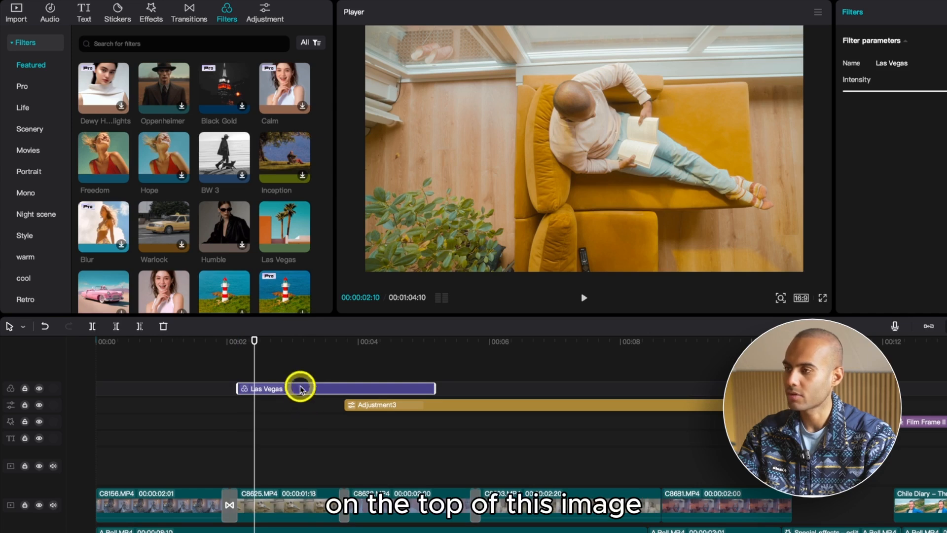
mouse_move(253, 341)
mouse_down()
mouse_move(183, 346)
mouse_move(240, 349)
mouse_up()
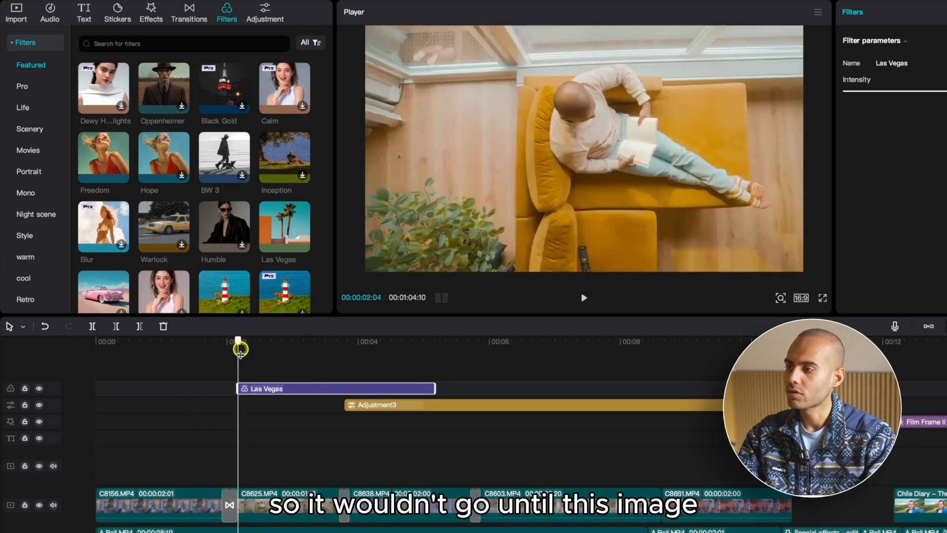
Try extending the start of the Las Vegas filter over C8156.MP4 and check its effect on that clip
scroll(380, 420, up, 5)
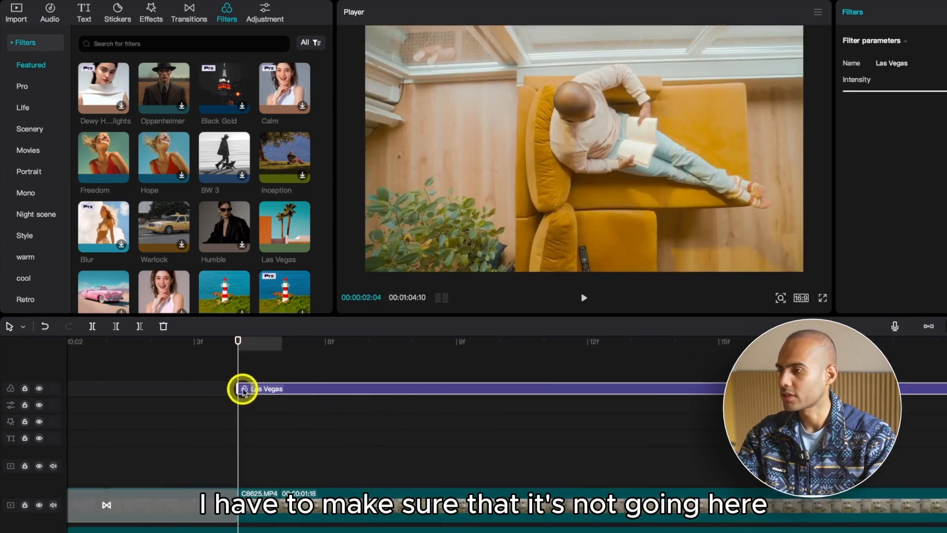
drag(240, 388, 149, 388)
click(198, 348)
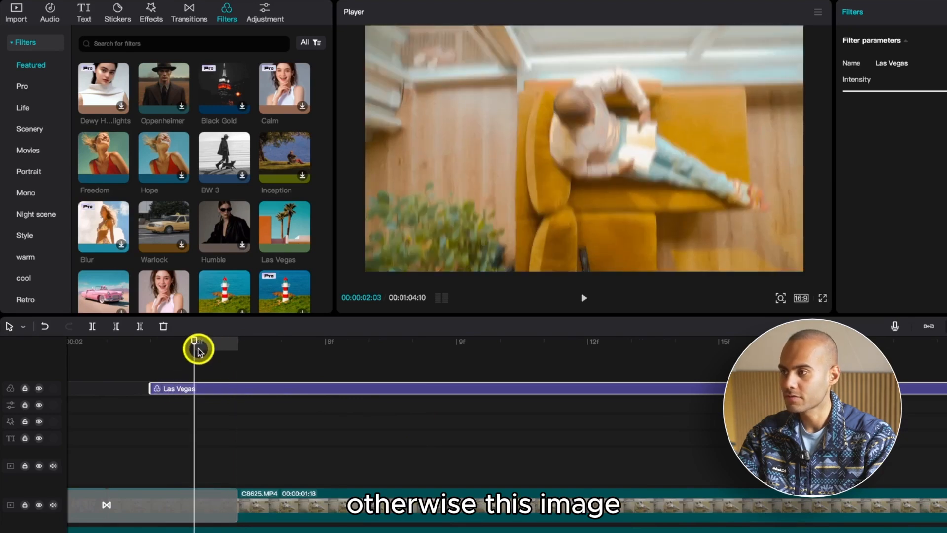
scroll(183, 388, down, 5)
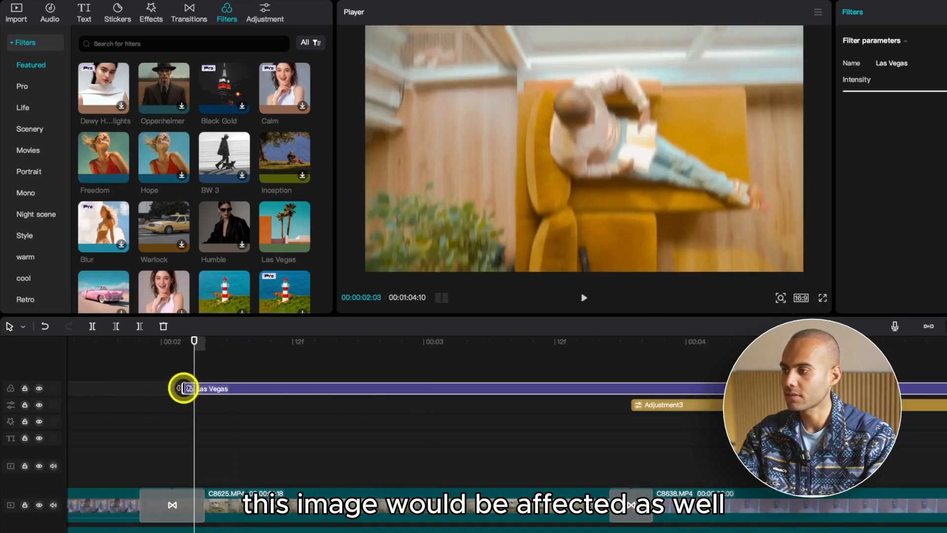
drag(183, 388, 88, 388)
click(107, 343)
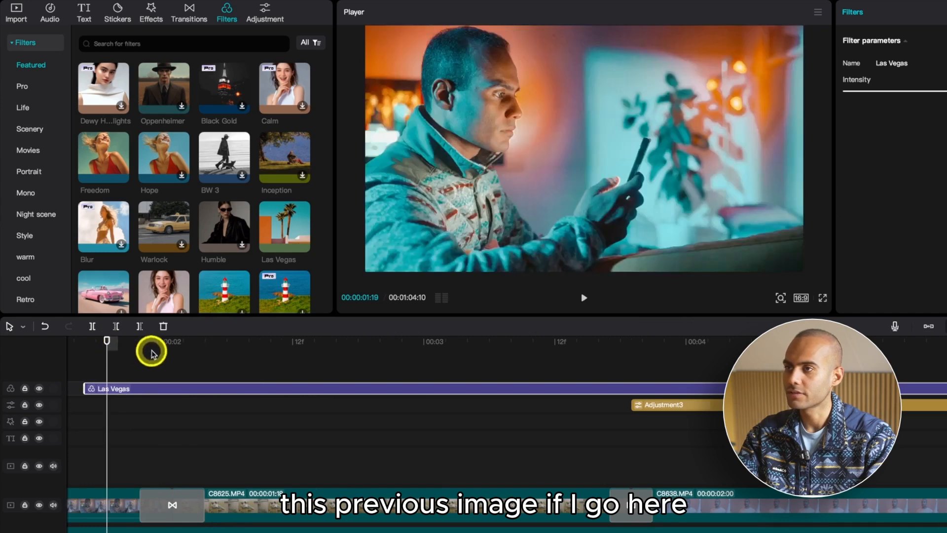
click(213, 352)
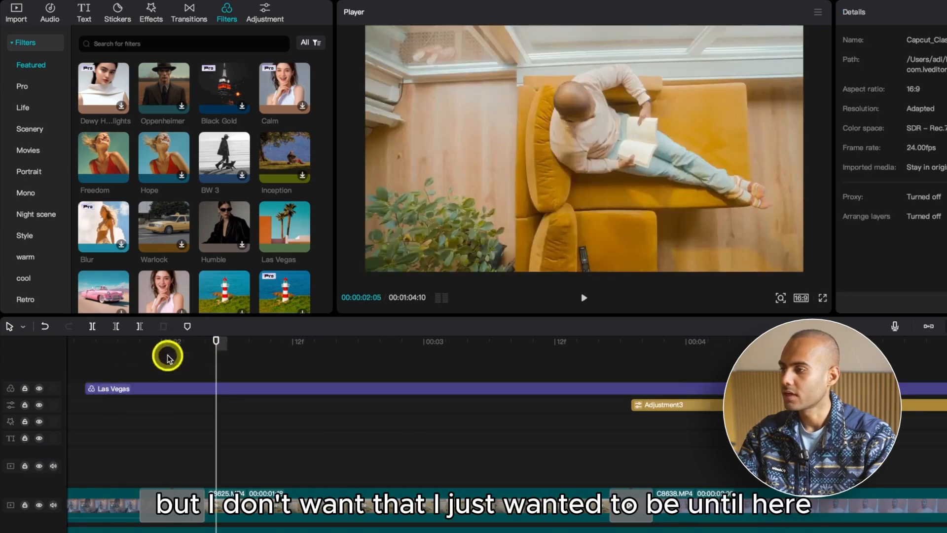
Move the Las Vegas filter to start mid-transition at 00:00:02:01 and trim its end to 00:00:03:19, before C8638.MP4
drag(216, 342, 170, 350)
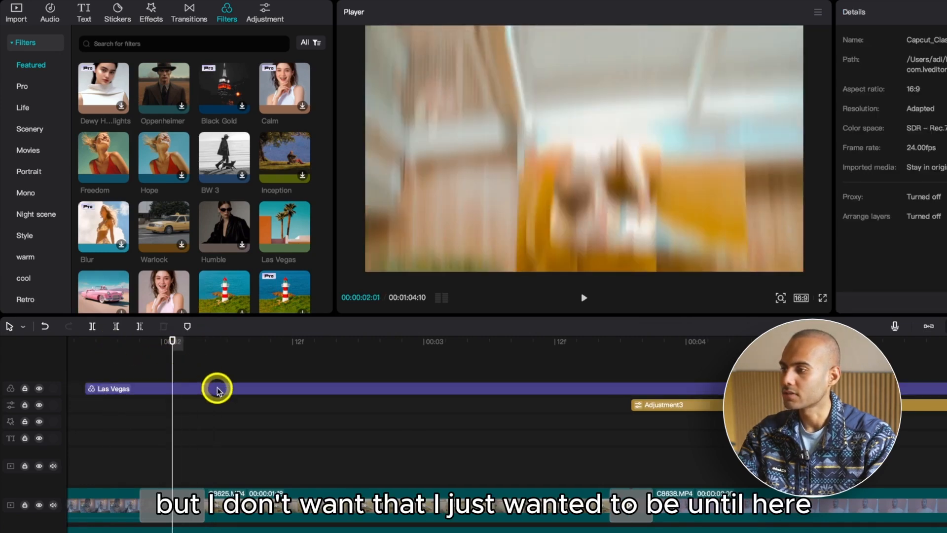
drag(217, 389, 307, 389)
scroll(718, 419, down, 2)
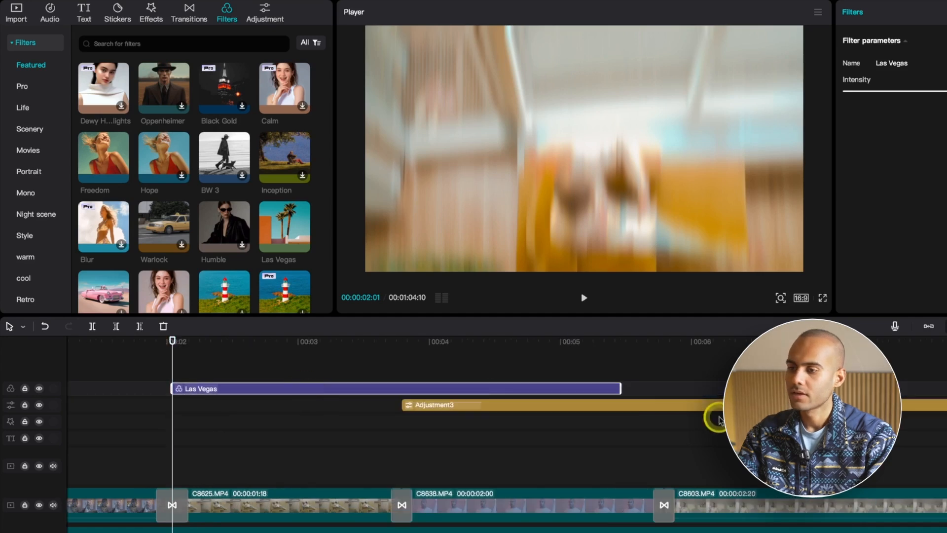
click(403, 342)
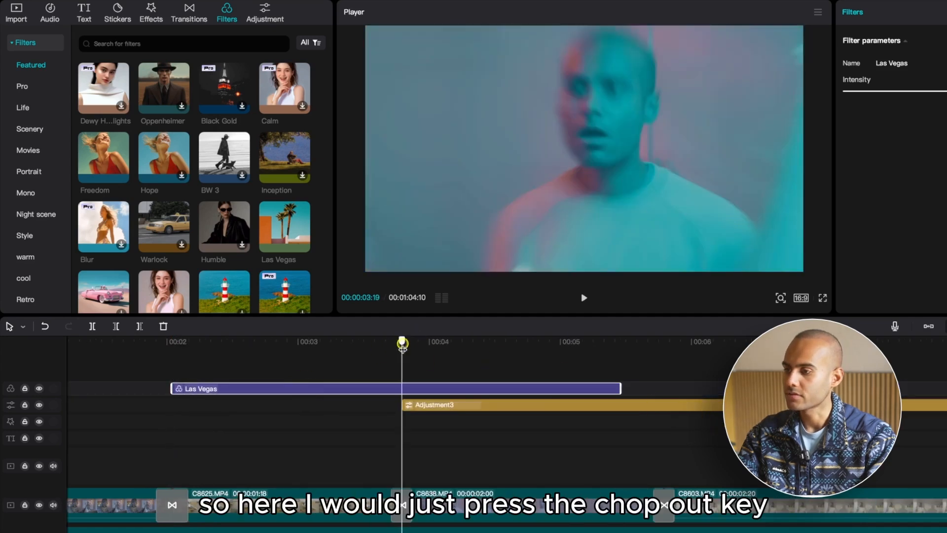
click(389, 381)
click(389, 388)
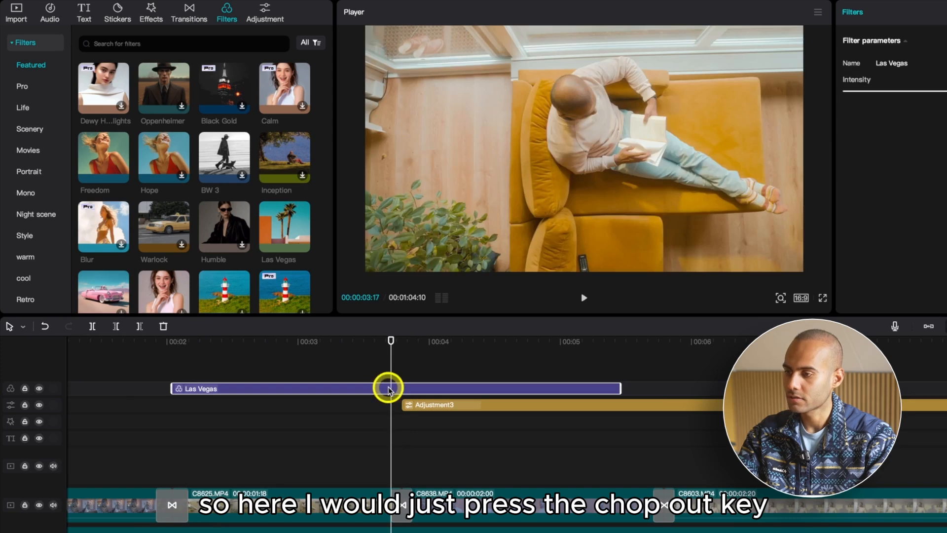
drag(409, 344, 402, 350)
key(w)
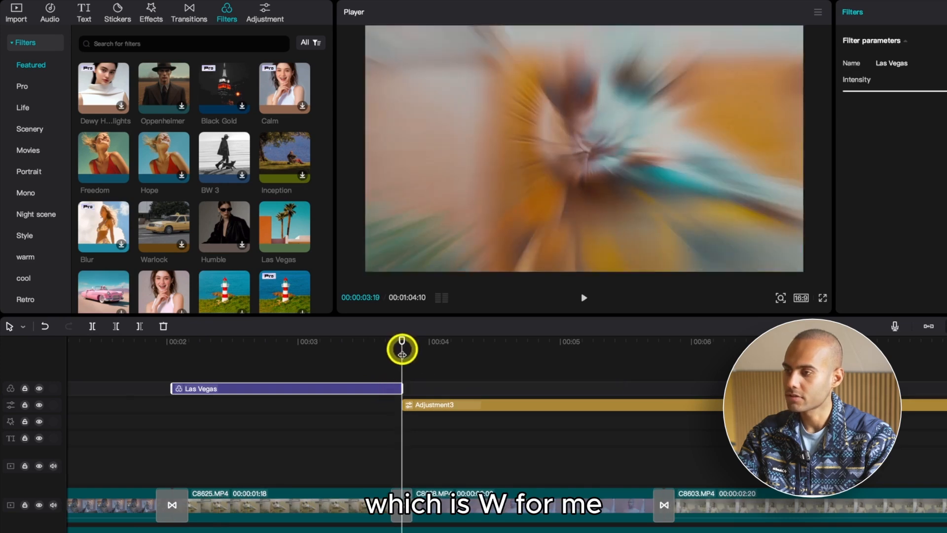
Set the Las Vegas filter's intensity to 84 while viewing its effect on C8625.MP4
mouse_move(254, 350)
mouse_down()
mouse_move(268, 352)
mouse_move(257, 355)
mouse_up()
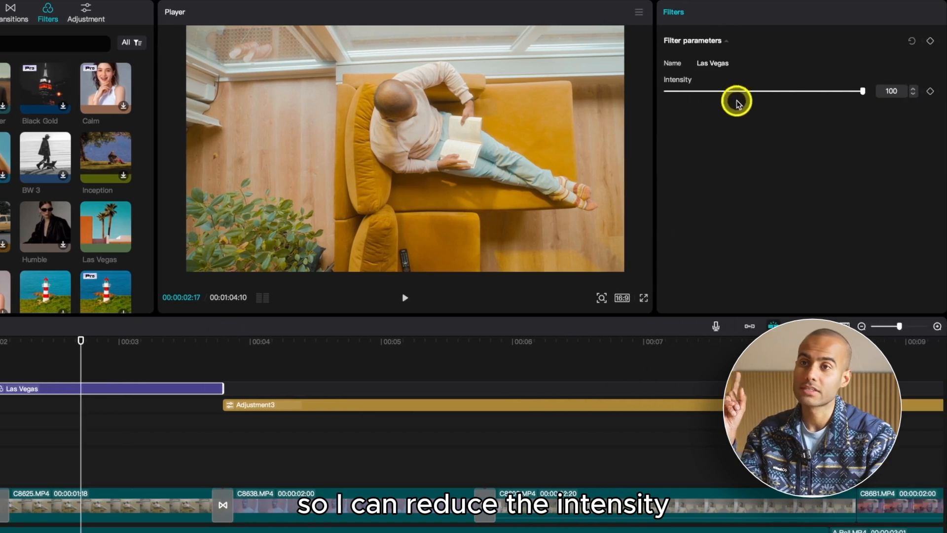
click(813, 94)
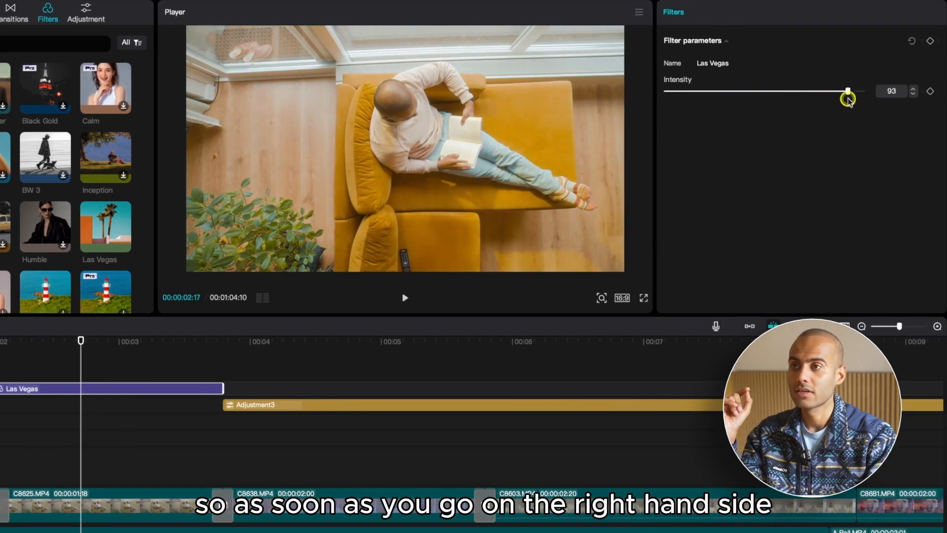
drag(847, 98, 762, 101)
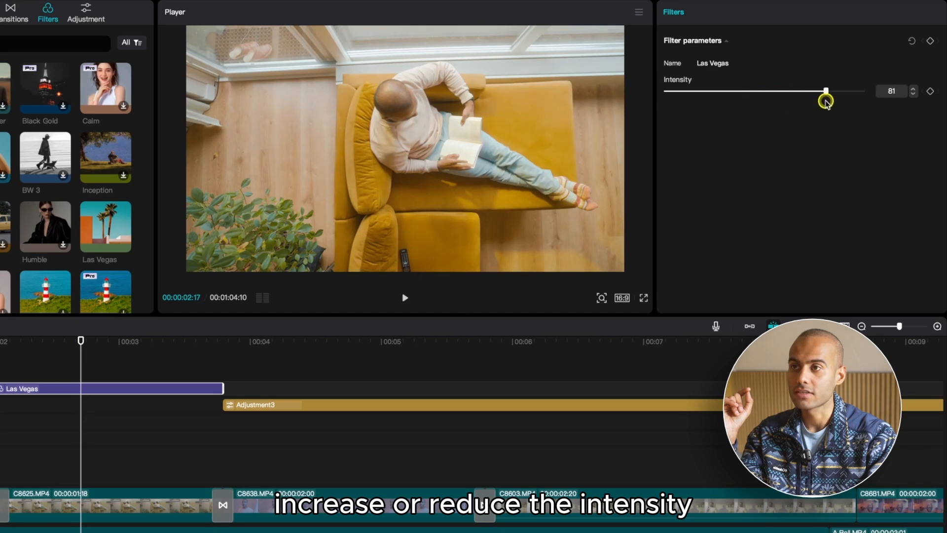
drag(830, 100, 831, 101)
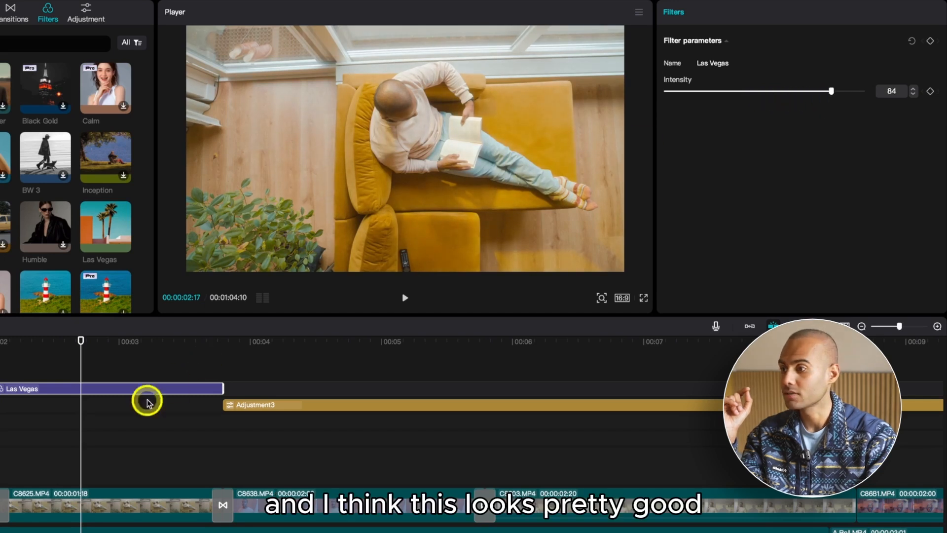
Increase the contrast of C8625.MP4 to 12 in its basic colour adjustments
click(78, 501)
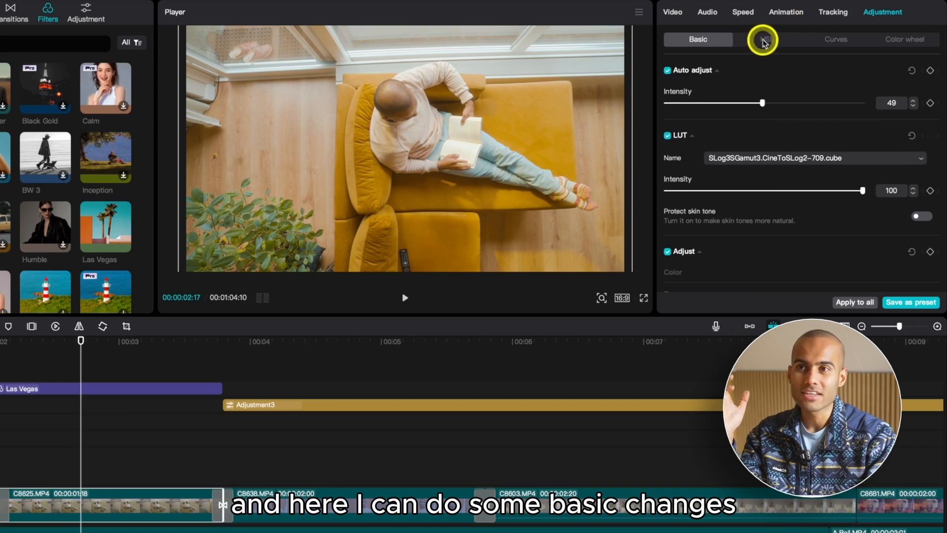
scroll(757, 98, down, 10)
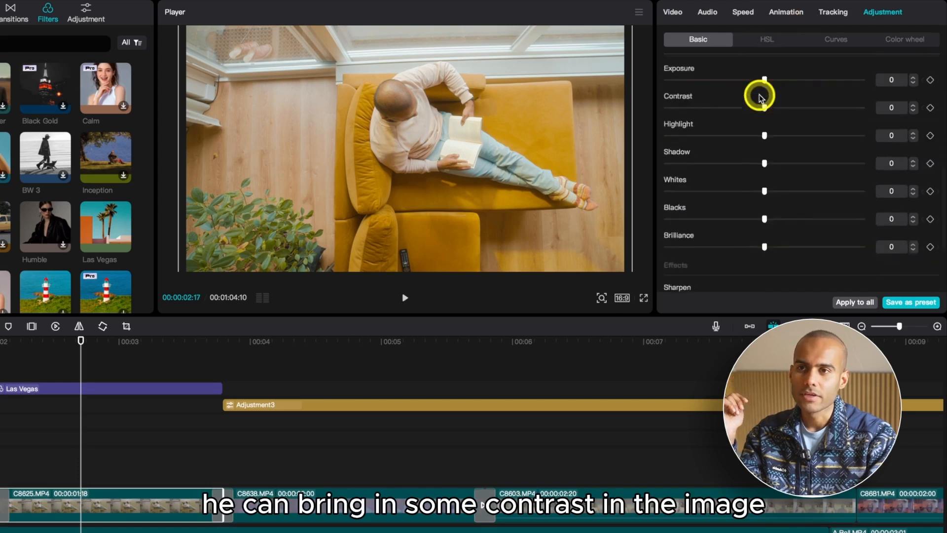
scroll(759, 98, up, 5)
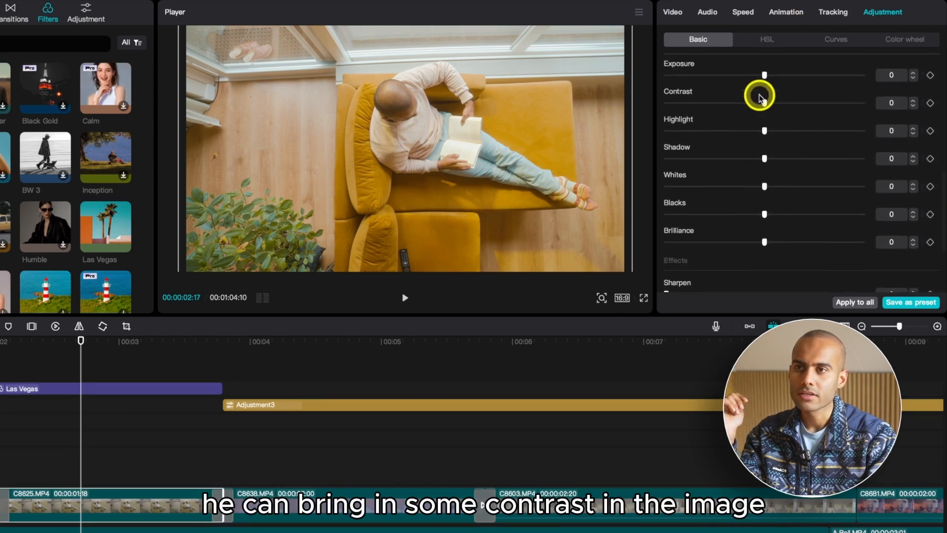
drag(765, 131, 772, 132)
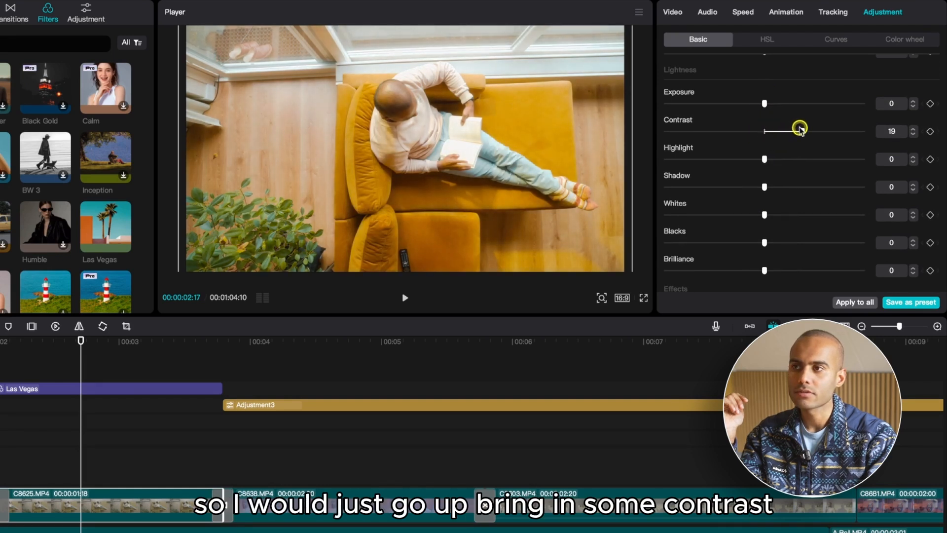
drag(791, 132, 788, 133)
scroll(719, 131, up, 3)
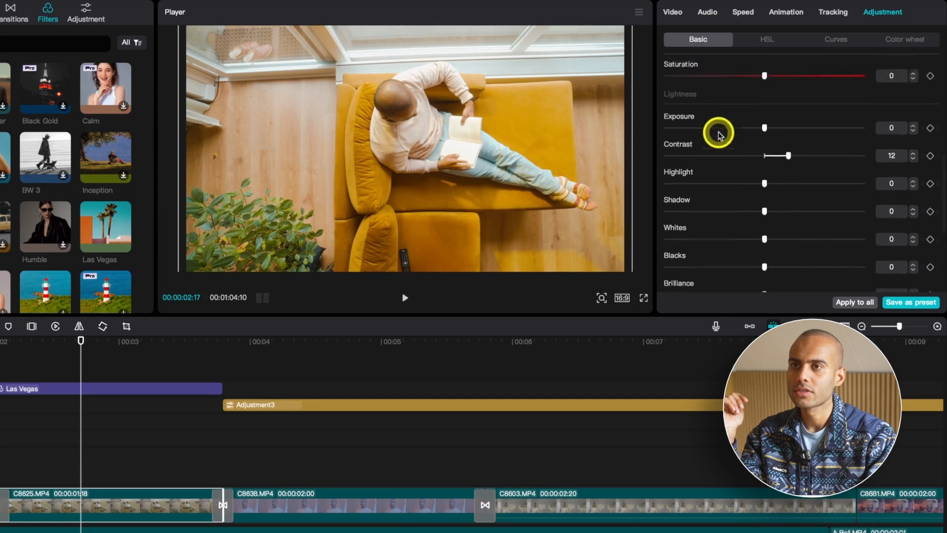
Lower the blacks of C8625.MP4 slightly and compare the image with the Adjust settings off and on
scroll(775, 279, down, 1)
scroll(775, 279, down, 1)
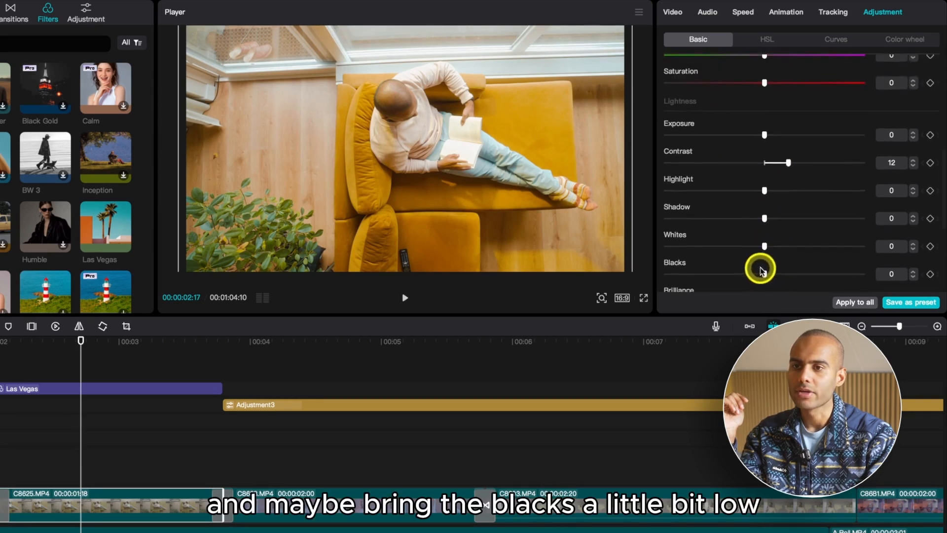
drag(764, 274, 754, 276)
scroll(750, 265, up, 10)
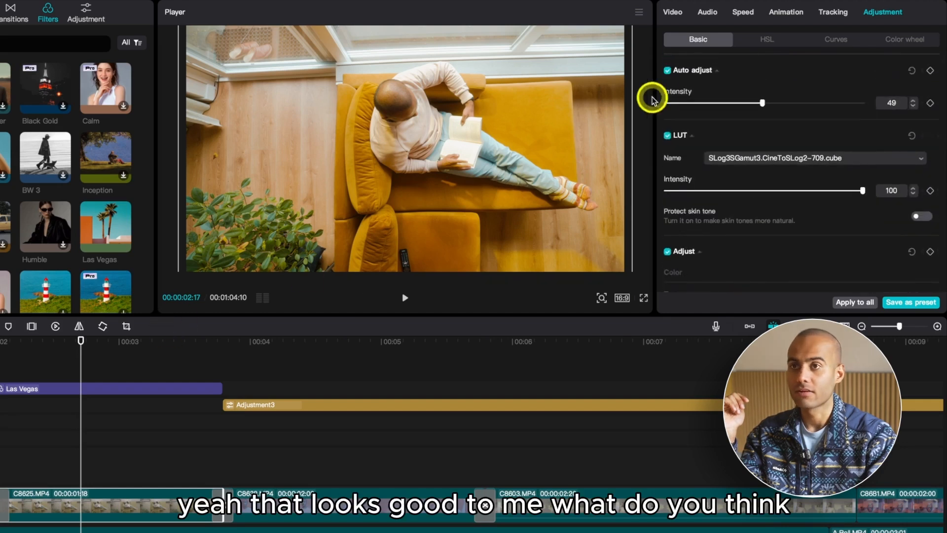
click(667, 252)
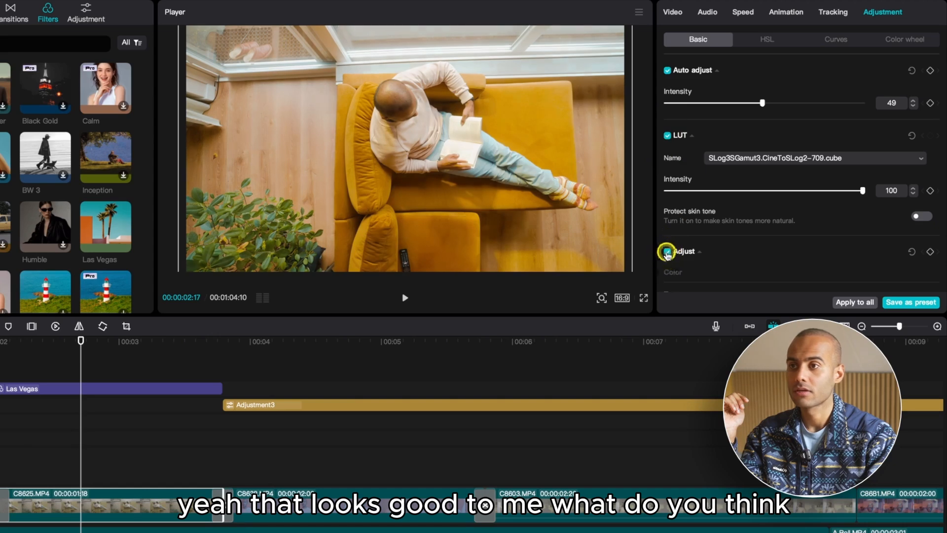
click(667, 251)
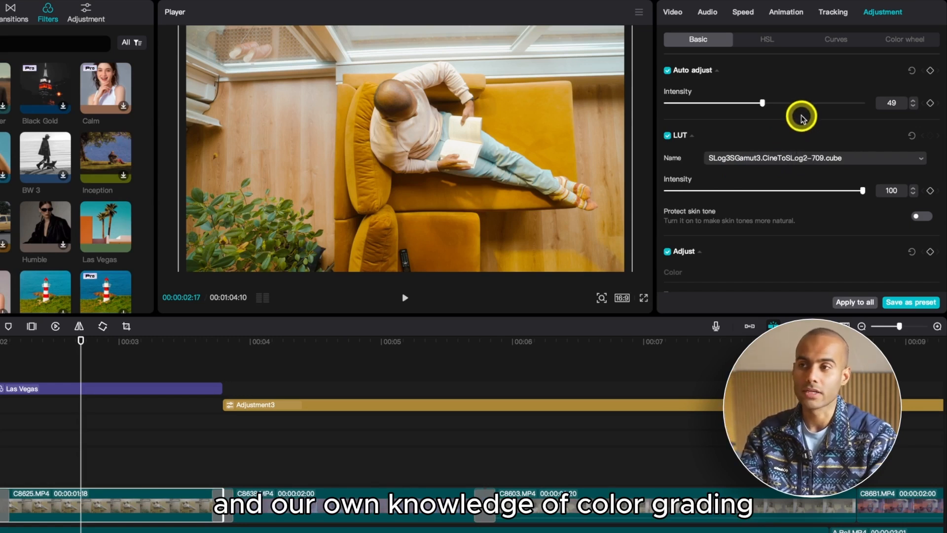
Enable auto adjust on C8638.MP4, set its intensity to 100 and check the clip around 00:00:05:04
click(311, 345)
click(367, 513)
click(405, 406)
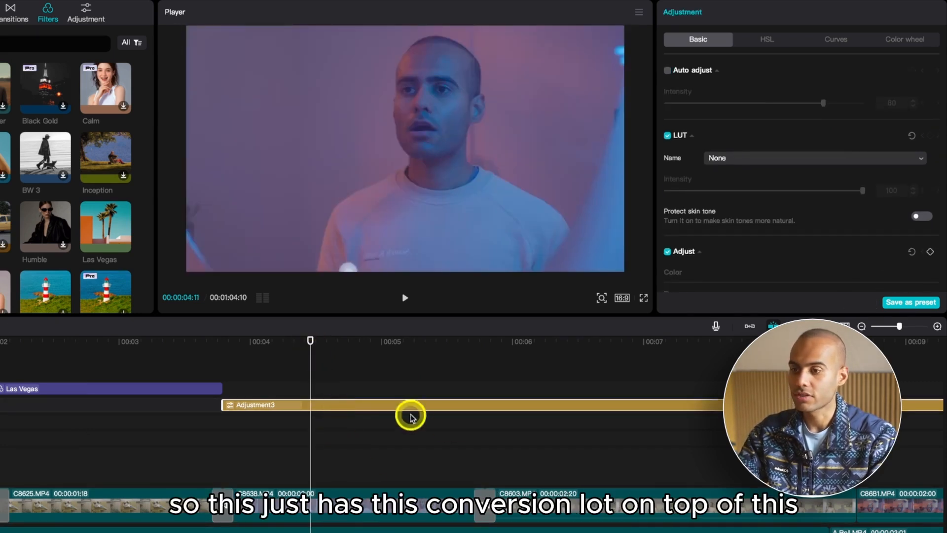
click(354, 497)
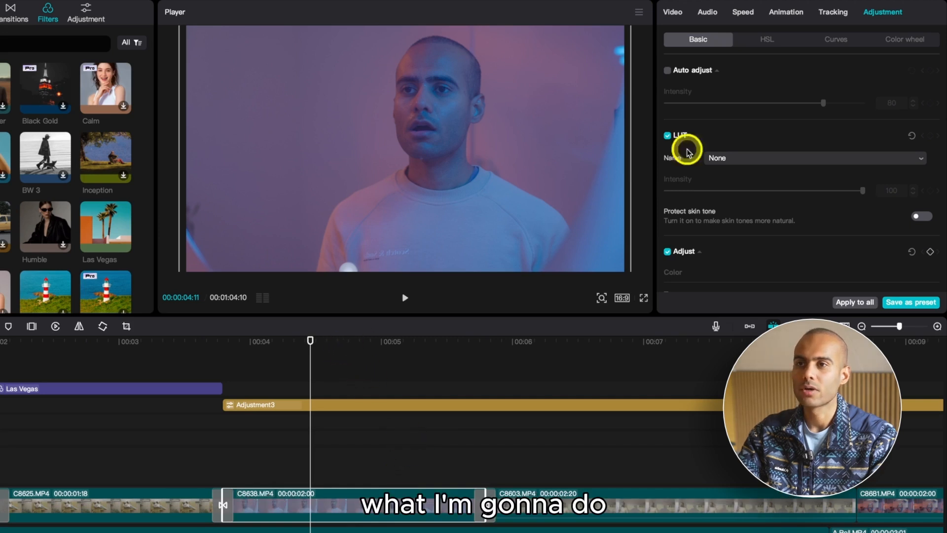
click(668, 70)
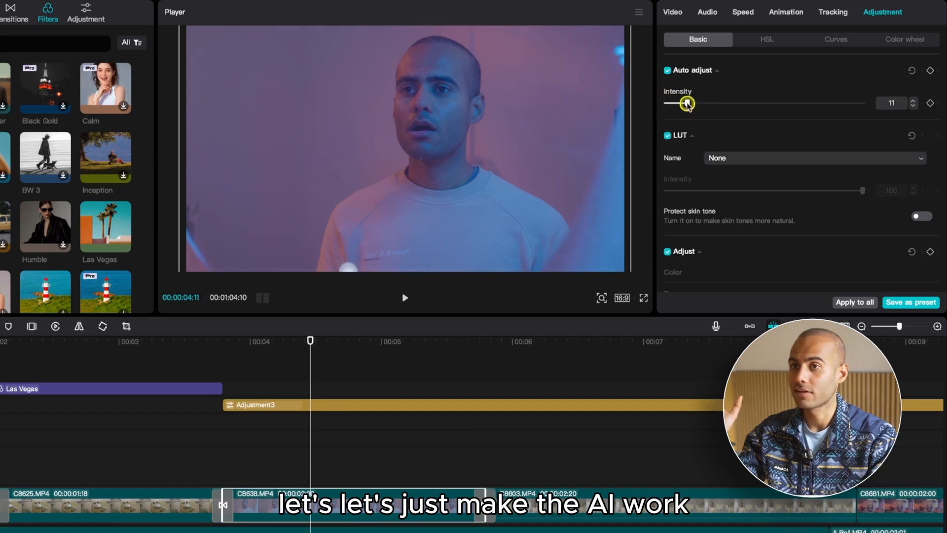
drag(687, 103, 806, 103)
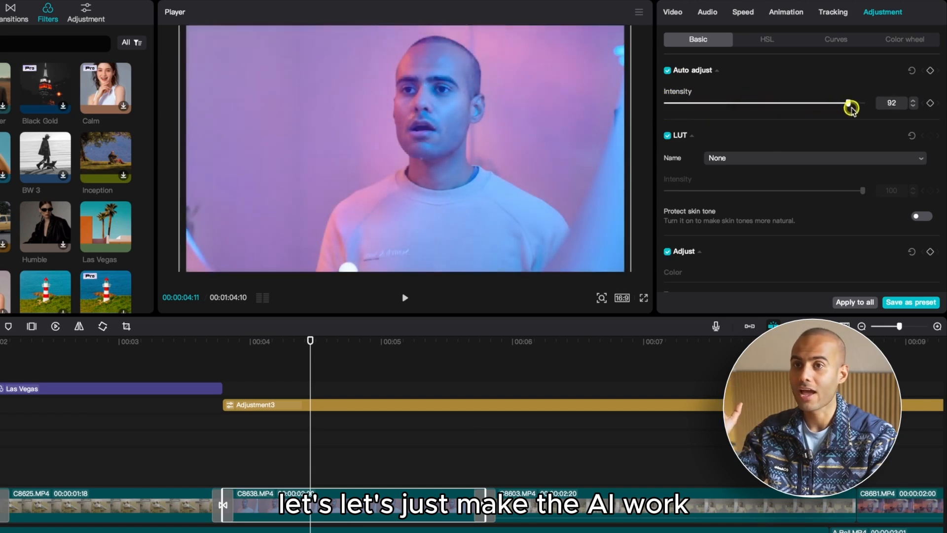
drag(359, 348, 404, 349)
scroll(736, 121, down, 1)
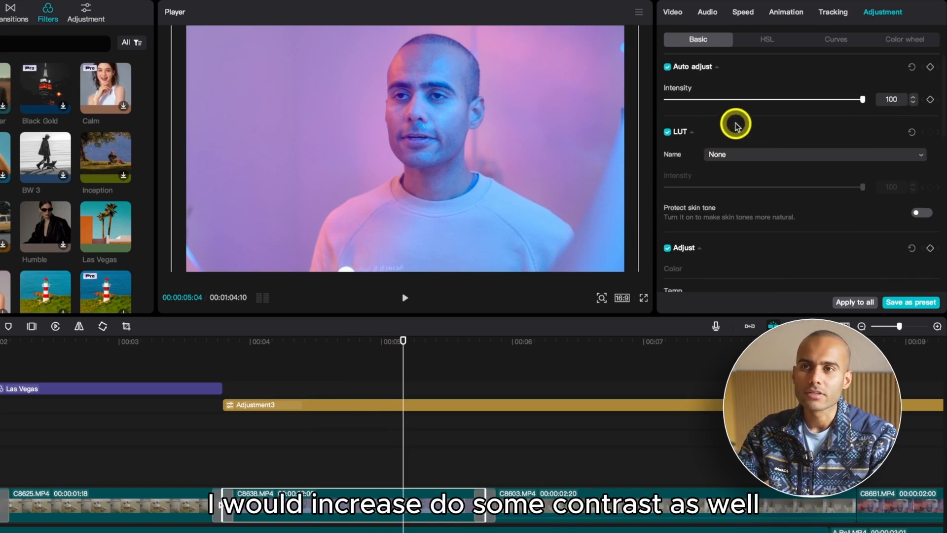
Shape the luma curve of C8638.MP4 into a gentle S, with a raised highlight point and a lowered shadow point
click(765, 42)
click(843, 42)
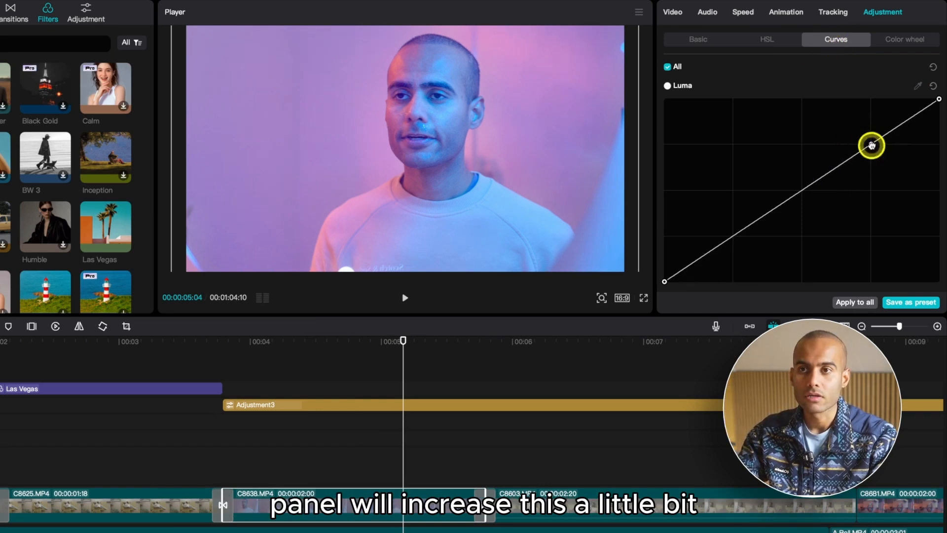
drag(871, 146, 862, 141)
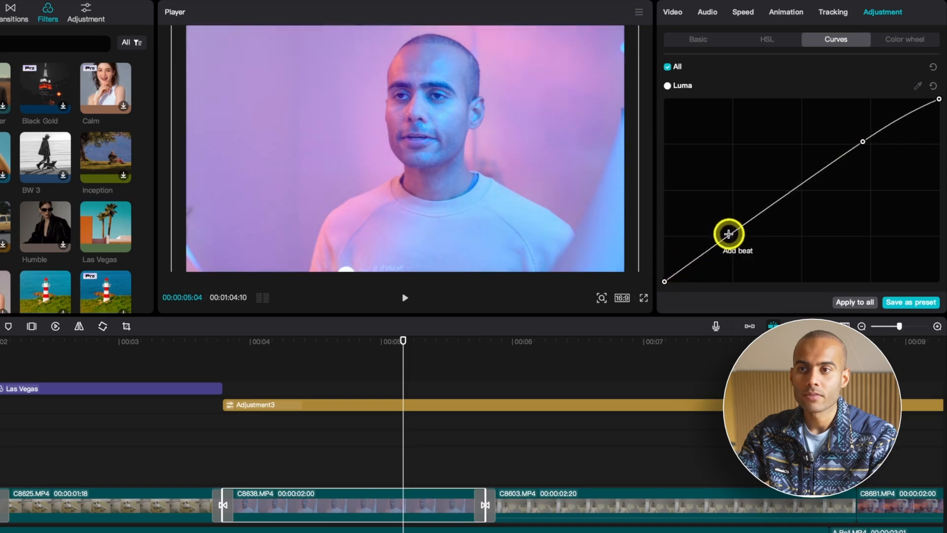
drag(729, 233, 749, 245)
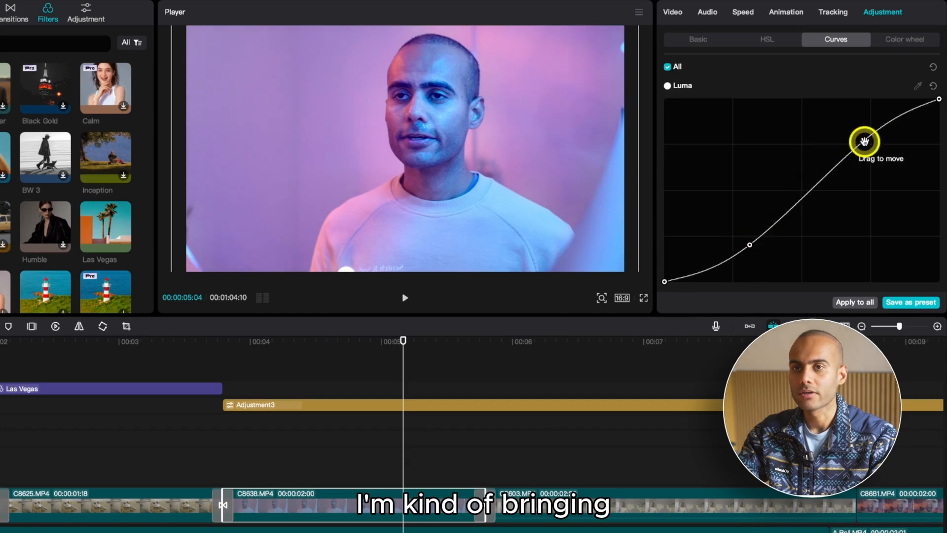
drag(860, 142, 862, 146)
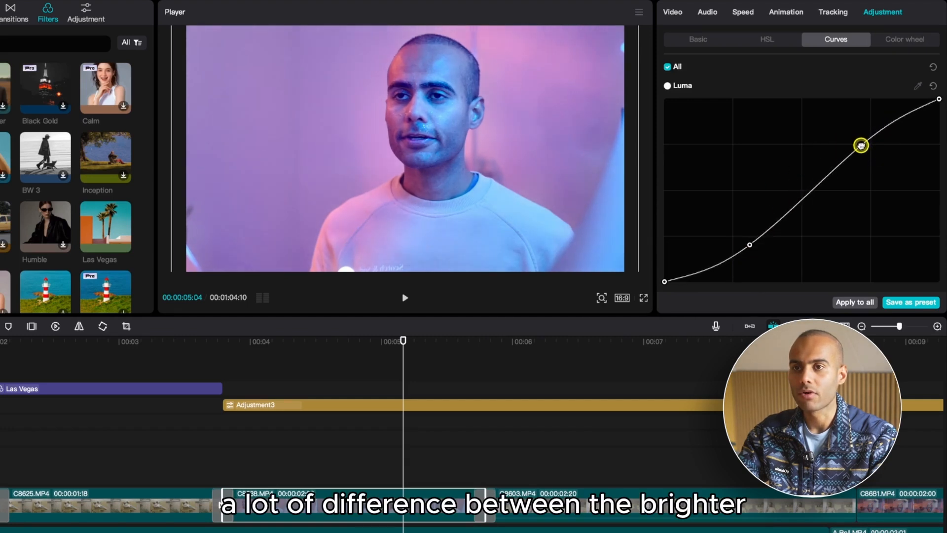
Compare C8638.MP4 with the curves off and on, and look through its colour wheel and HSL controls
click(666, 67)
click(666, 66)
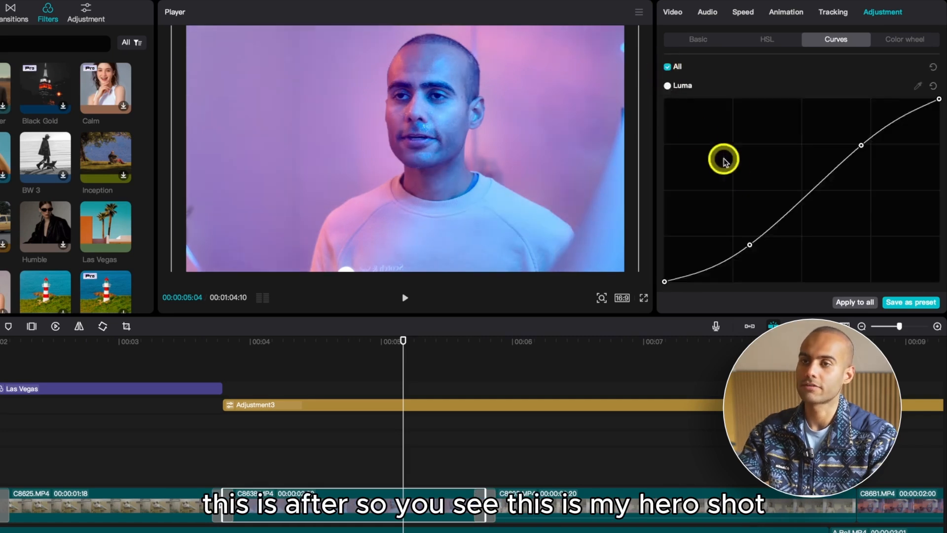
click(453, 341)
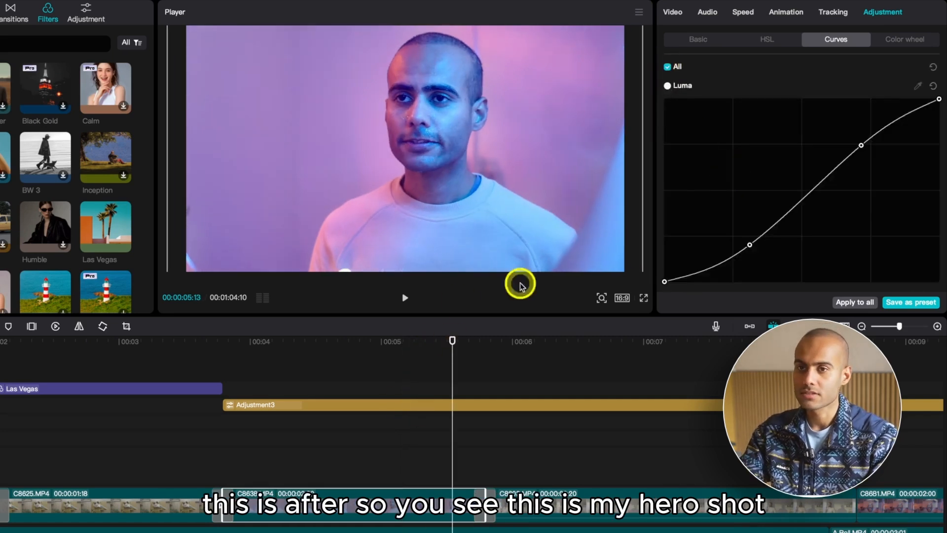
click(875, 40)
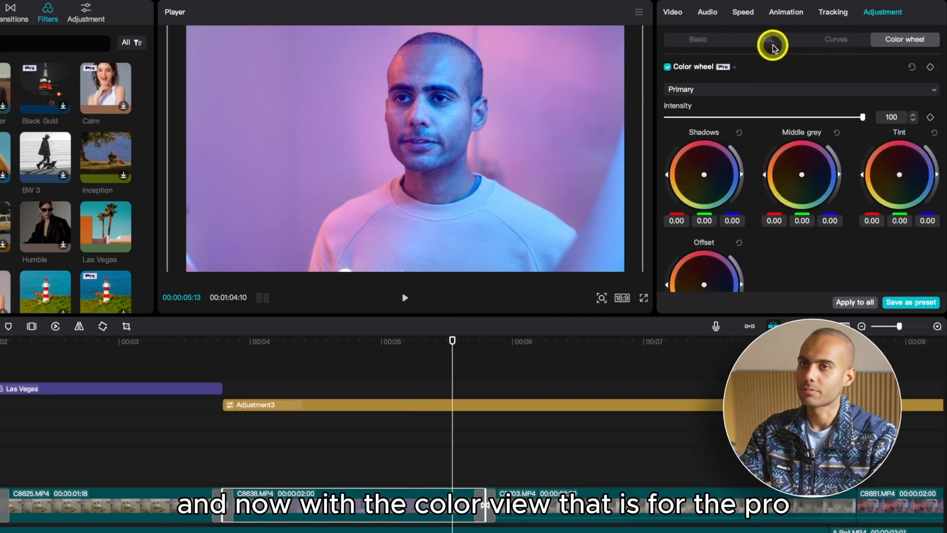
click(823, 39)
click(774, 40)
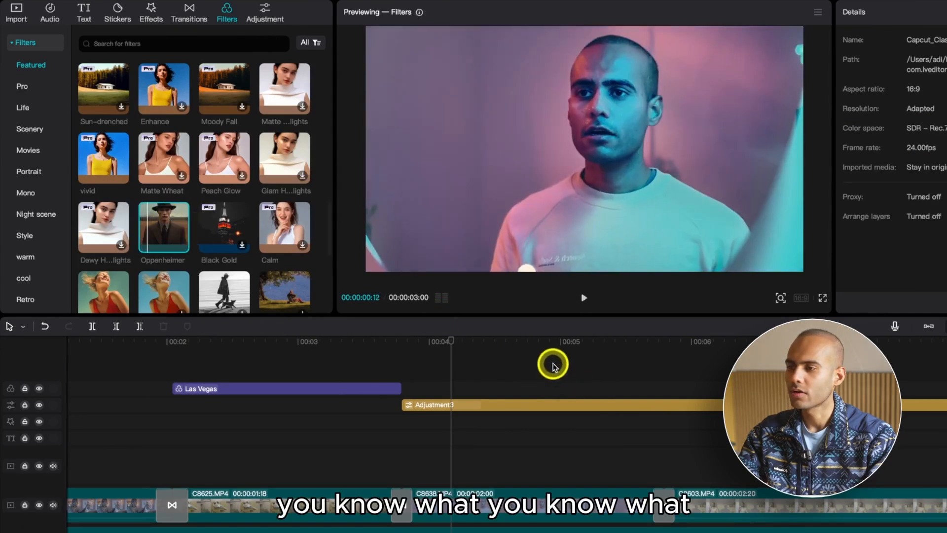
Preview the Oppenheimer filter, add it to the timeline and move it to start where the Las Vegas filter ends
click(494, 344)
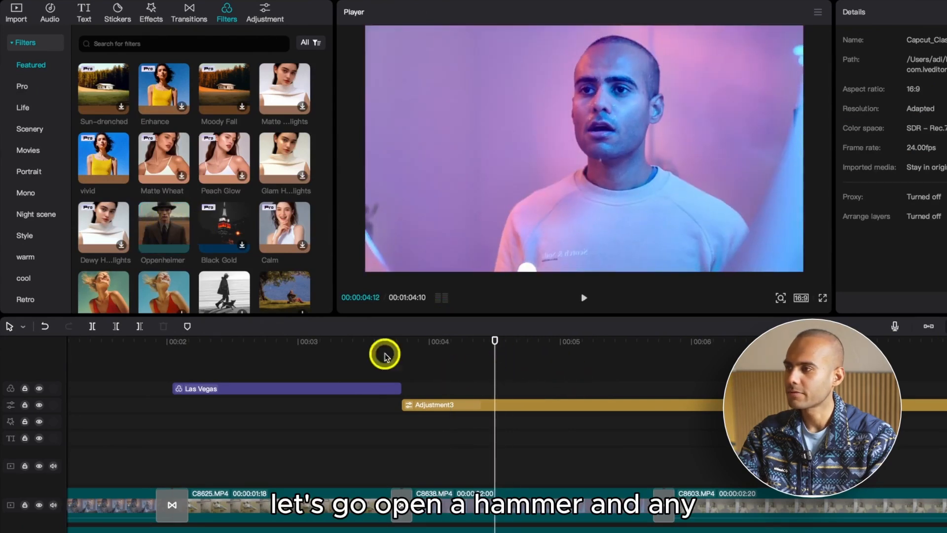
click(157, 224)
click(165, 223)
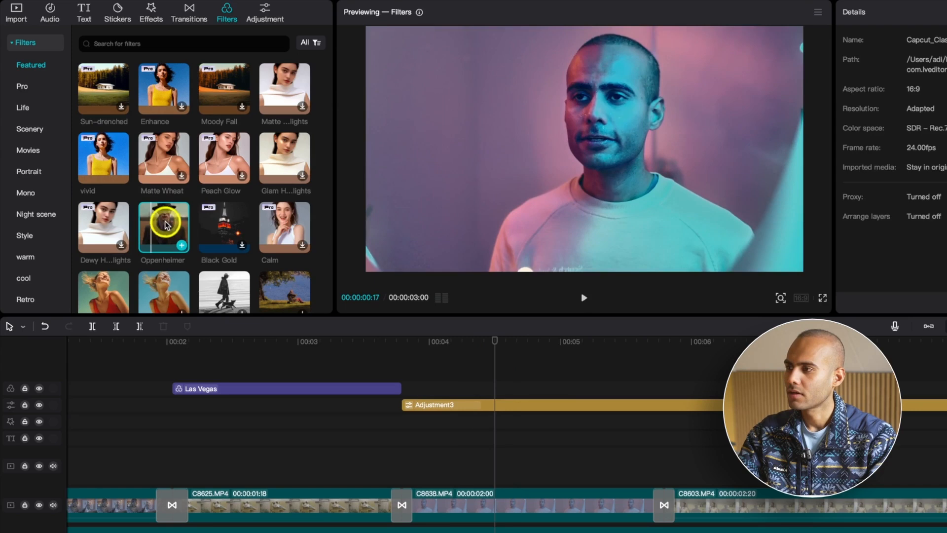
click(181, 244)
drag(644, 389, 547, 391)
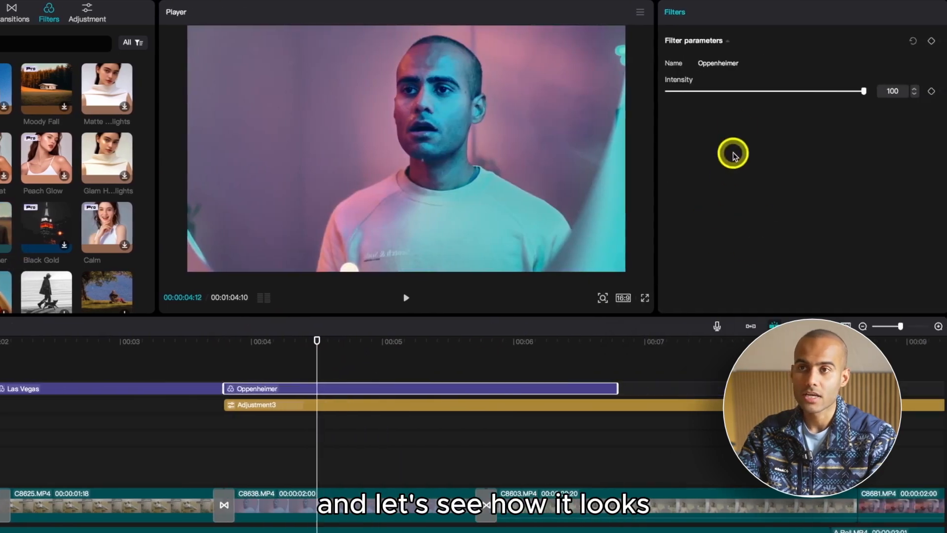
Set the Oppenheimer filter's intensity to 60 and check its effect at other points in C8638.MP4
click(915, 91)
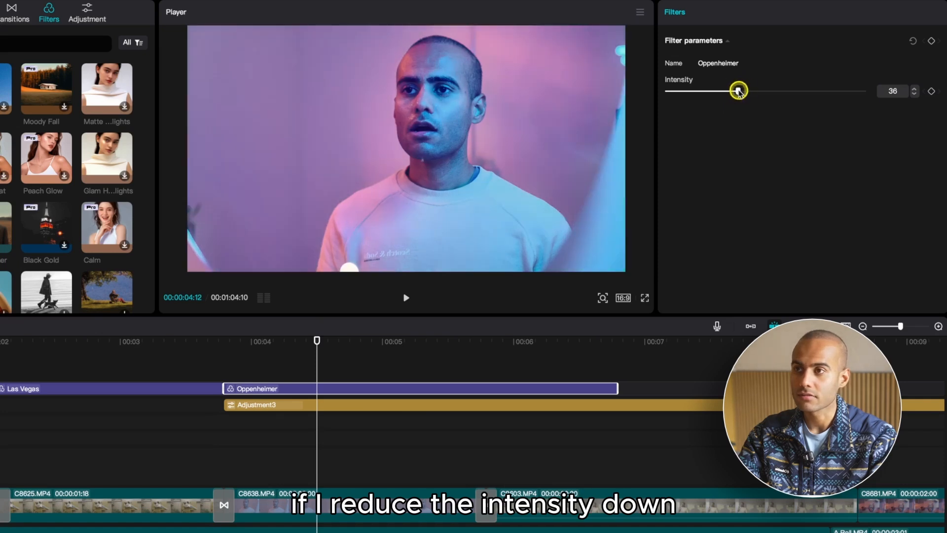
drag(738, 91, 757, 92)
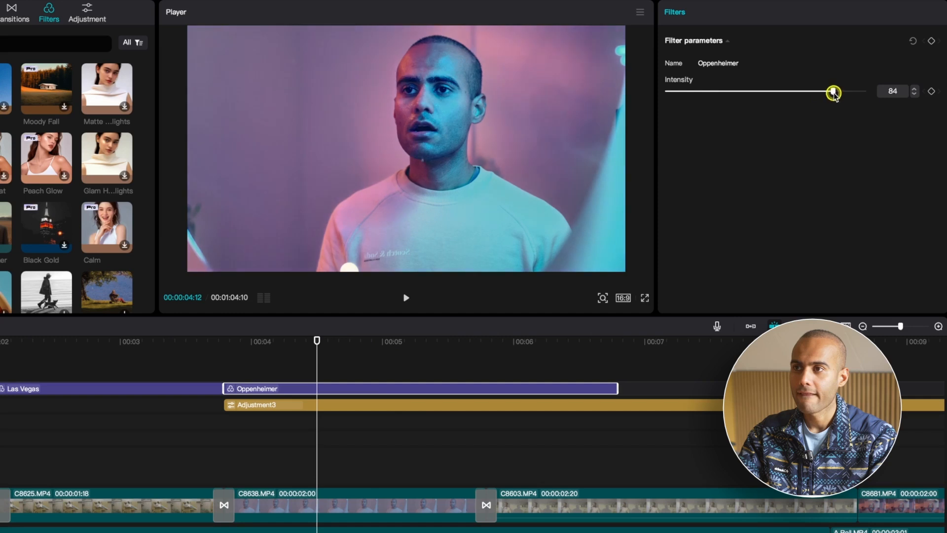
drag(834, 93, 787, 96)
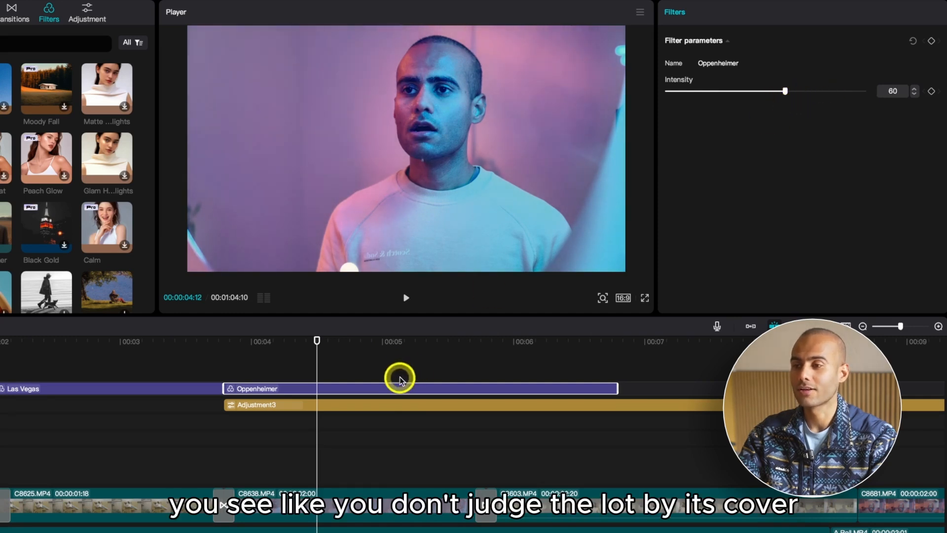
click(405, 351)
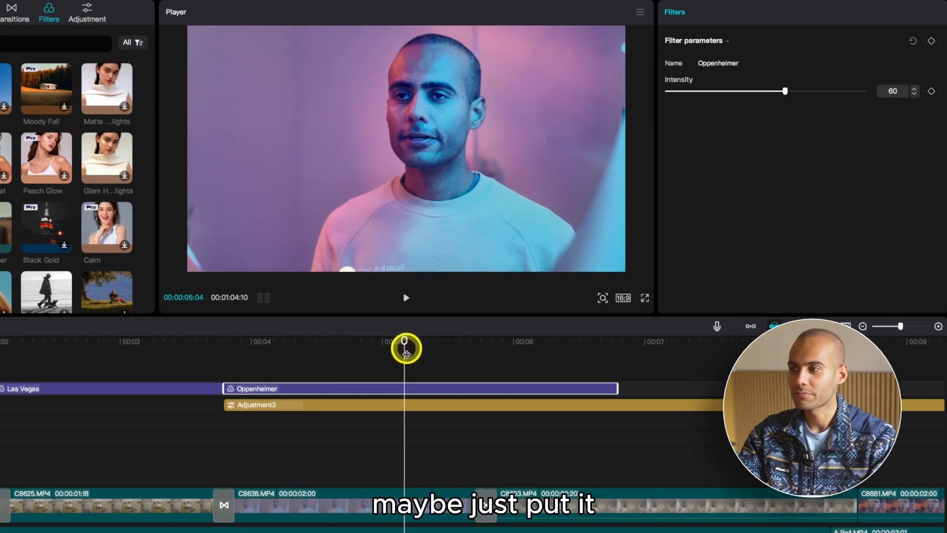
drag(403, 340, 444, 351)
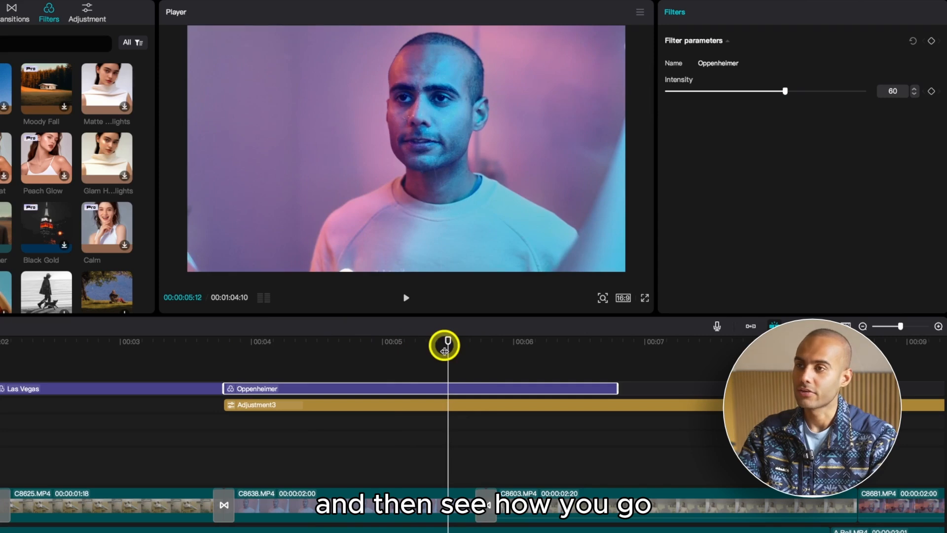
Play past the end of C8638.MP4 and trim the end of the Oppenheimer filter to 00:00:05:19, mid-transition
key(space)
key(space)
drag(526, 349, 487, 362)
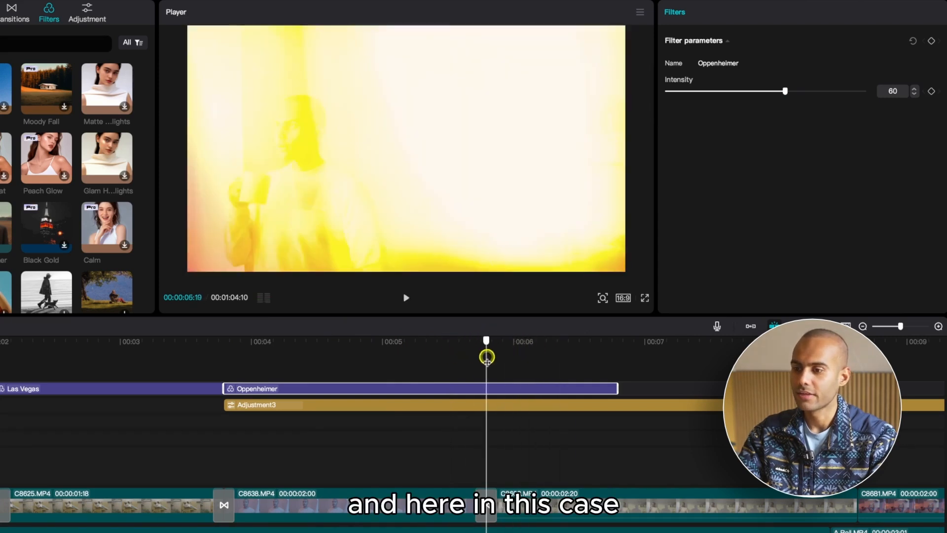
key(w)
key(super+minus)
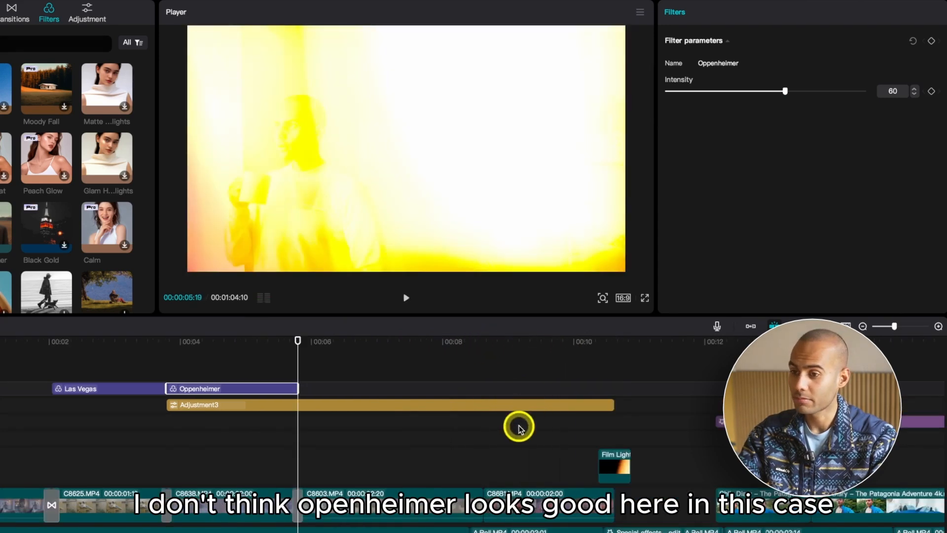
Turn on auto adjust for the C8603.MP4 clip and set its intensity to 75
click(398, 365)
click(419, 505)
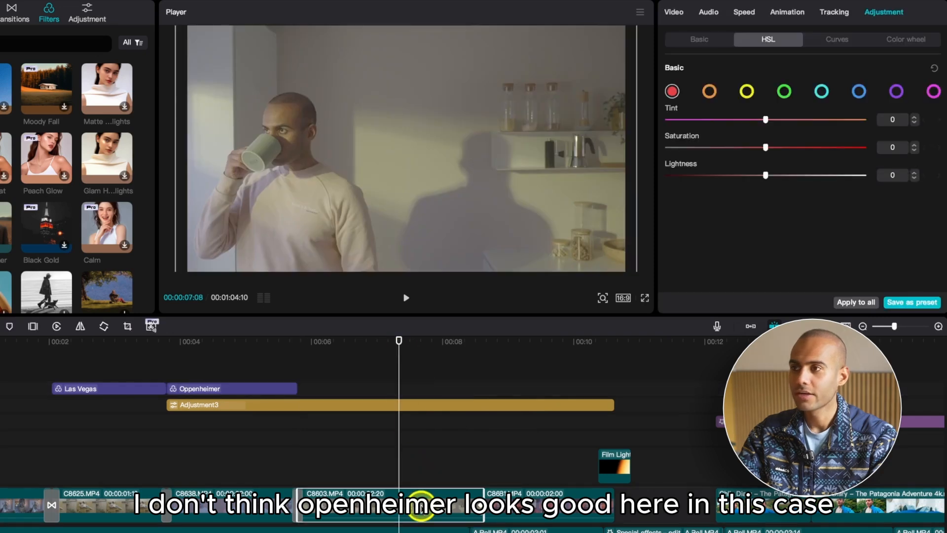
click(703, 38)
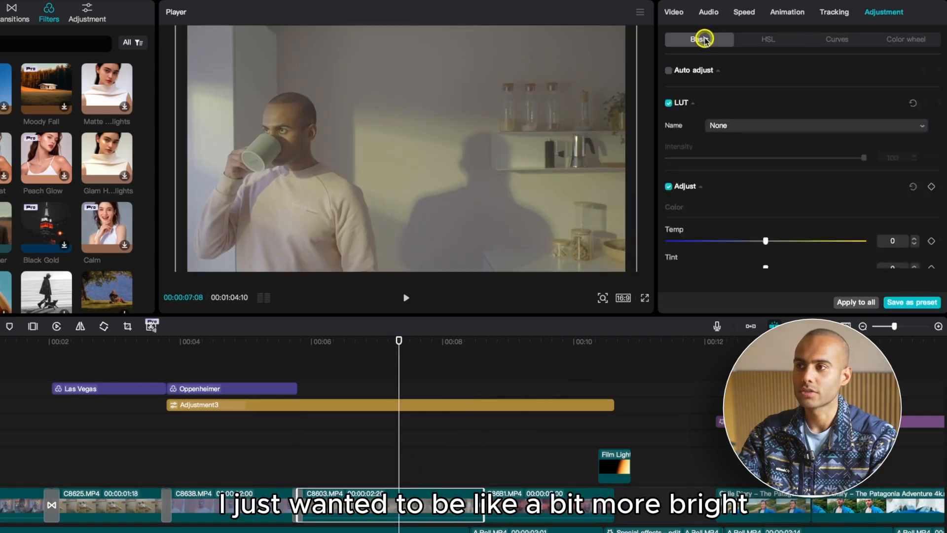
click(669, 71)
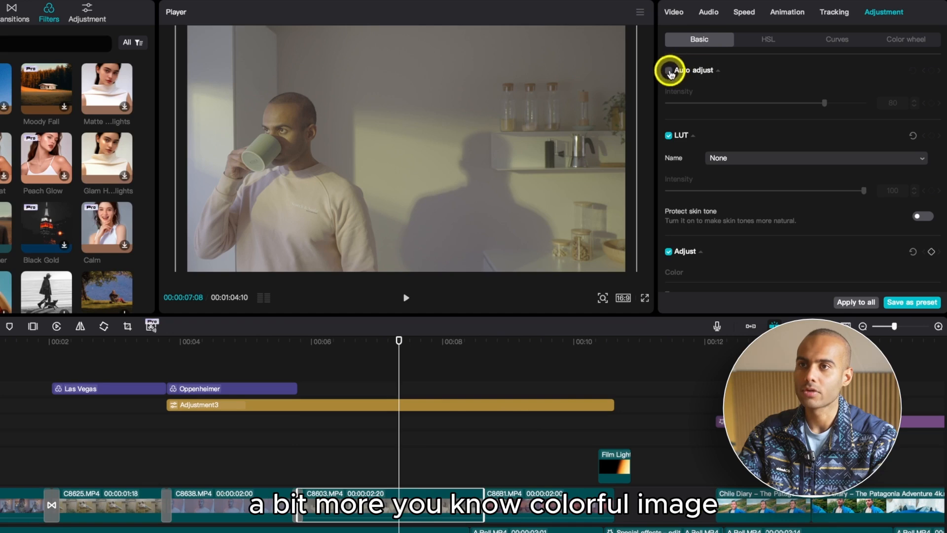
drag(821, 103, 801, 109)
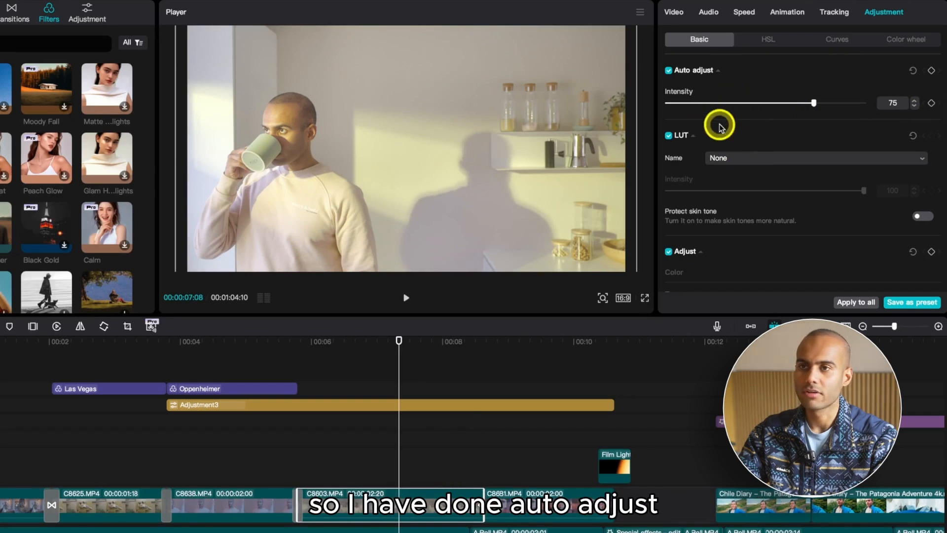
Try a pinker tint on C8603.MP4, return tint to 0 and set the temperature to -3
scroll(718, 162, down, 1)
scroll(710, 211, down, 5)
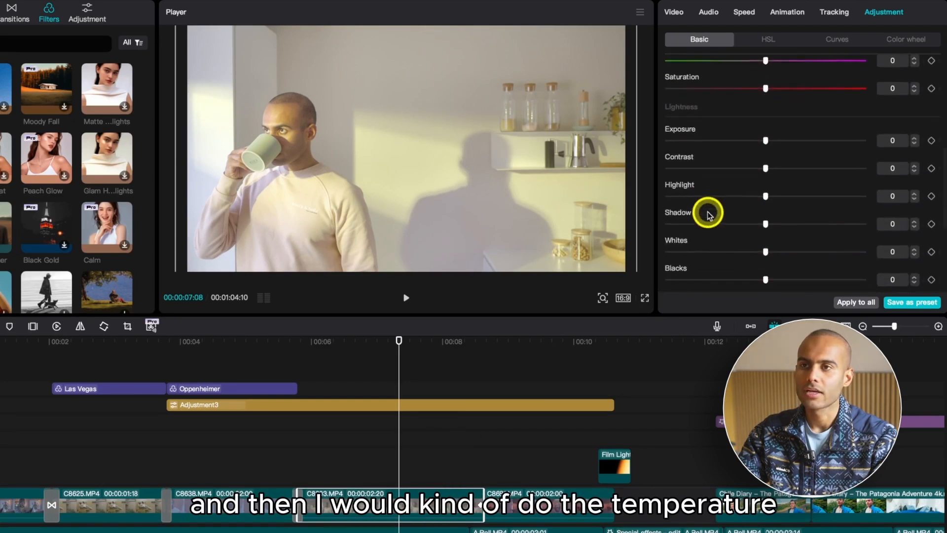
scroll(709, 212, up, 3)
scroll(709, 212, up, 1)
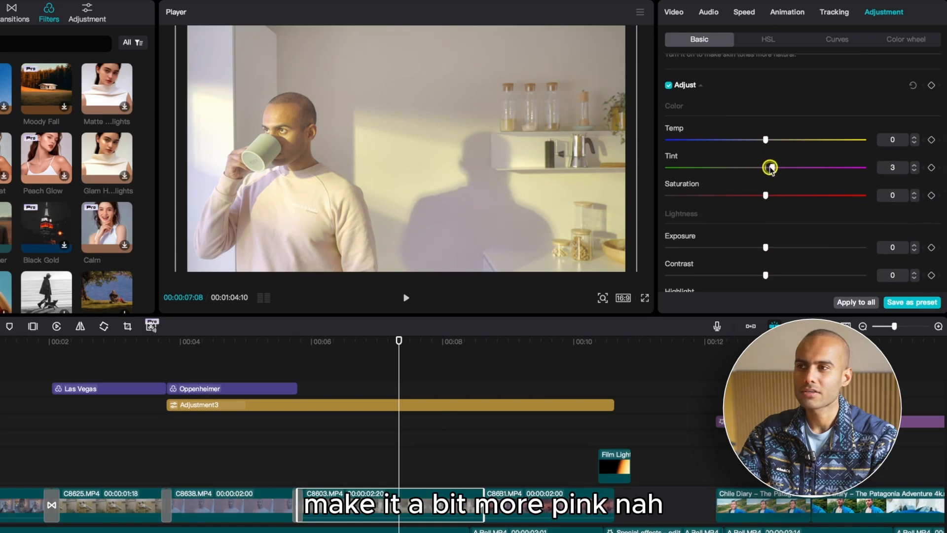
click(765, 139)
drag(759, 140, 757, 142)
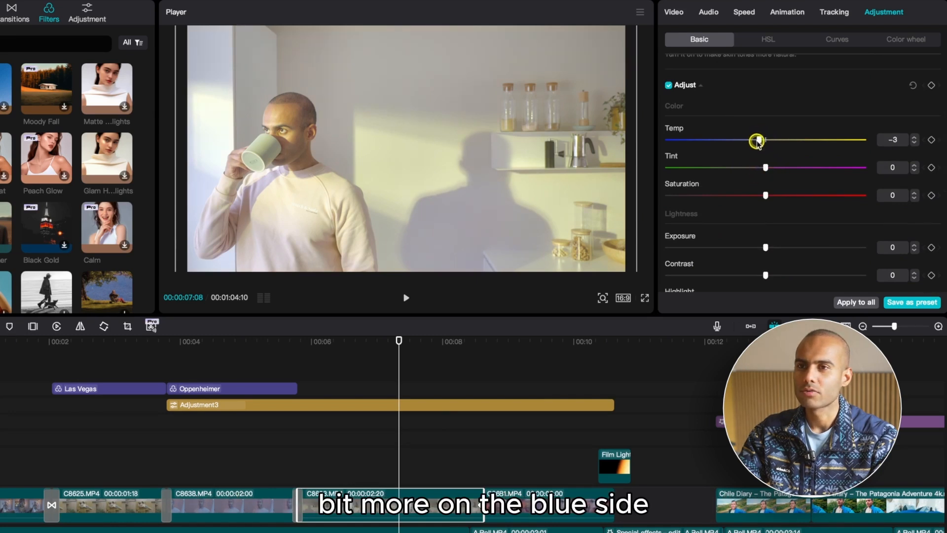
Set the contrast of C8603.MP4 to 9 and its blacks to -9
scroll(765, 193, down, 3)
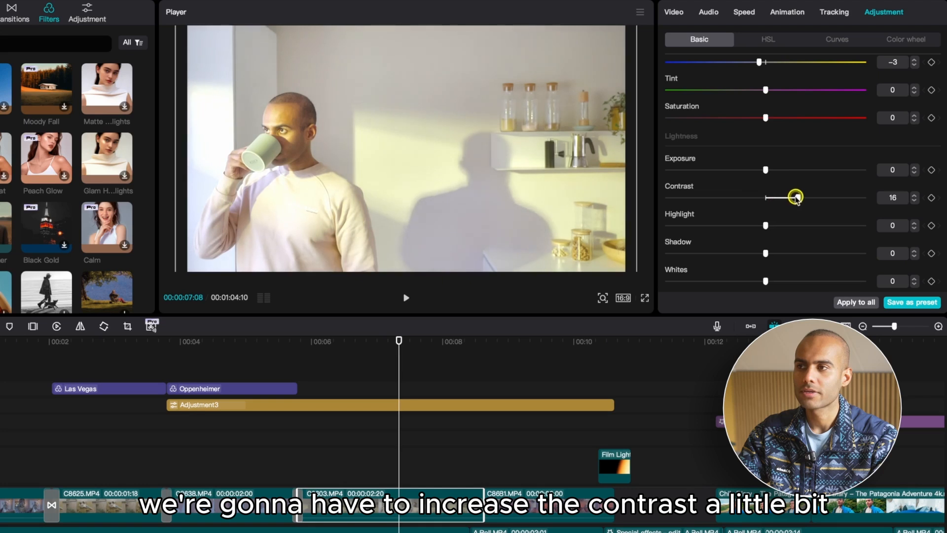
drag(798, 197, 792, 200)
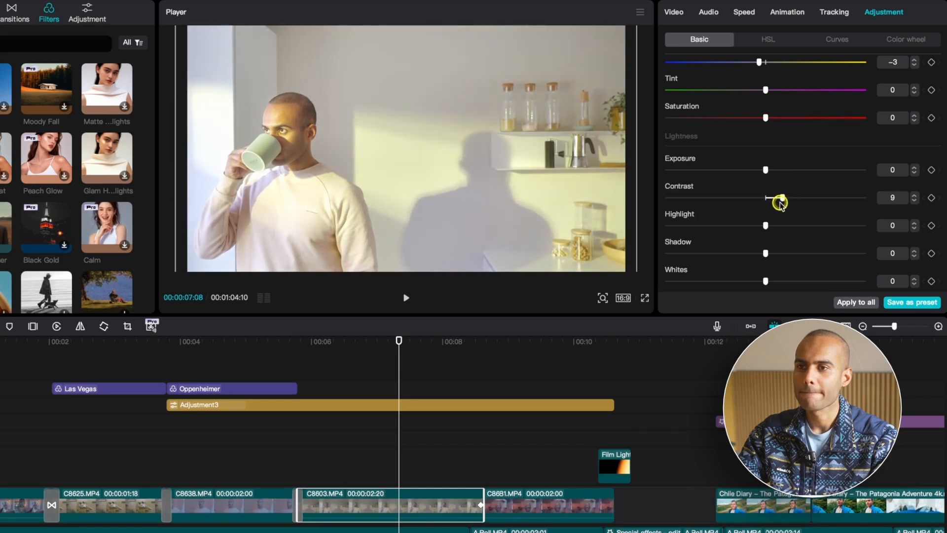
scroll(777, 200, down, 1)
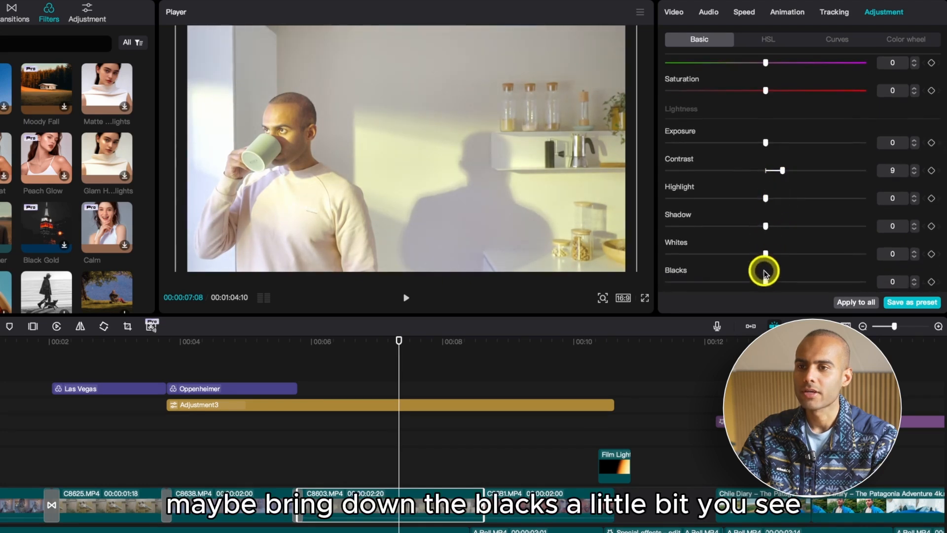
drag(764, 283, 745, 283)
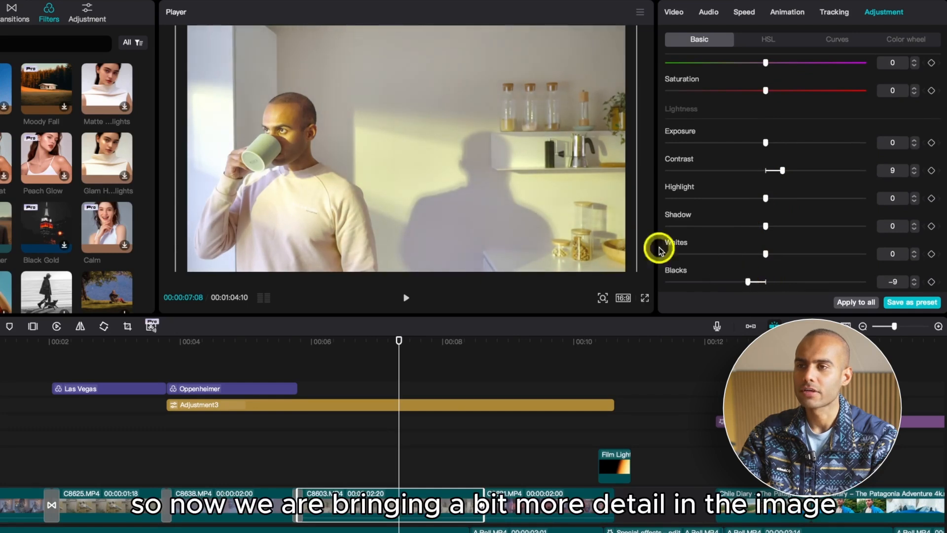
Compare C8603.MP4 with its basic colour and lightness adjustments off and on
scroll(695, 177, up, 6)
scroll(690, 187, down, 1)
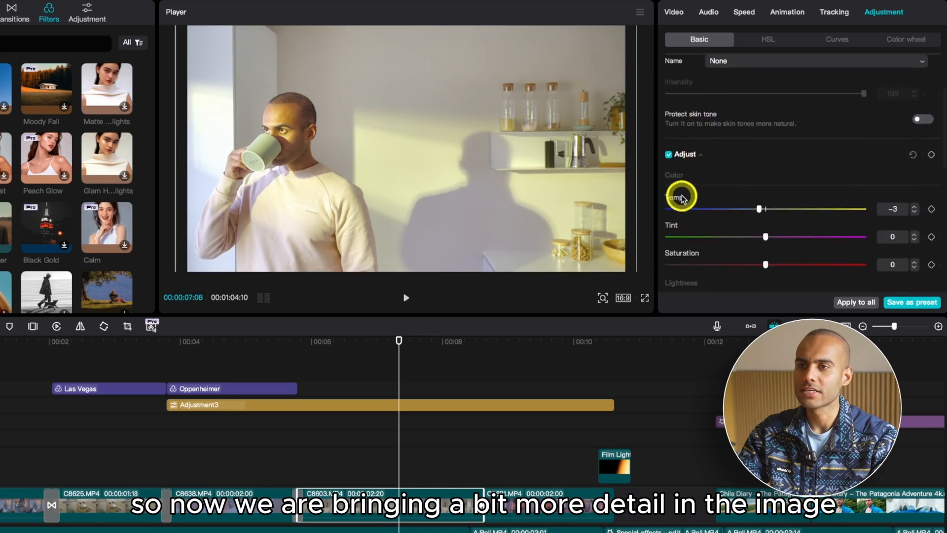
click(676, 157)
click(677, 158)
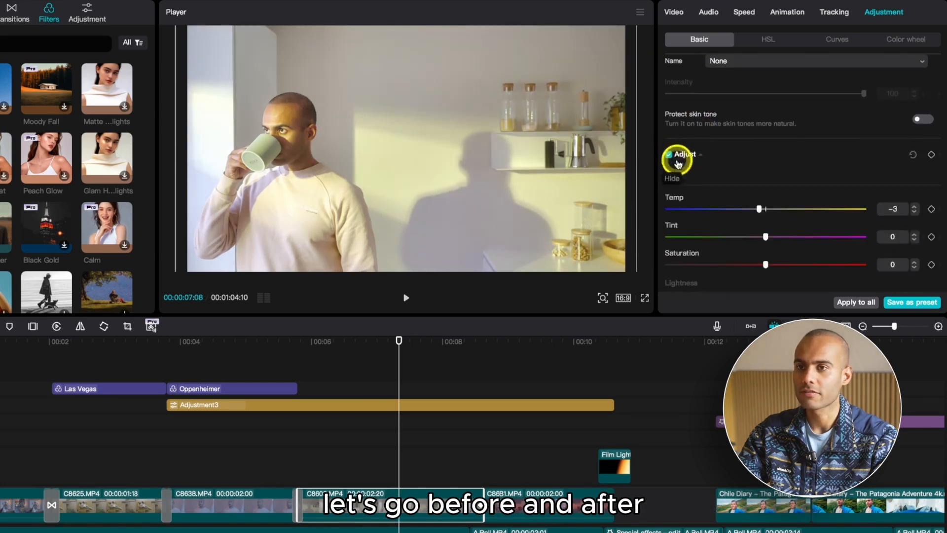
Darken the corners of C8603.MP4 with a vignette of 6
scroll(724, 186, down, 6)
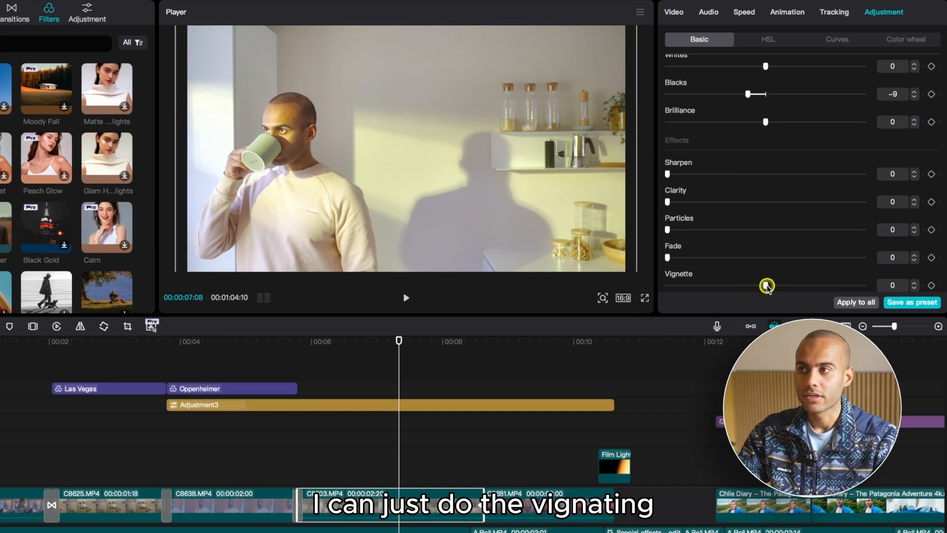
drag(766, 286, 773, 287)
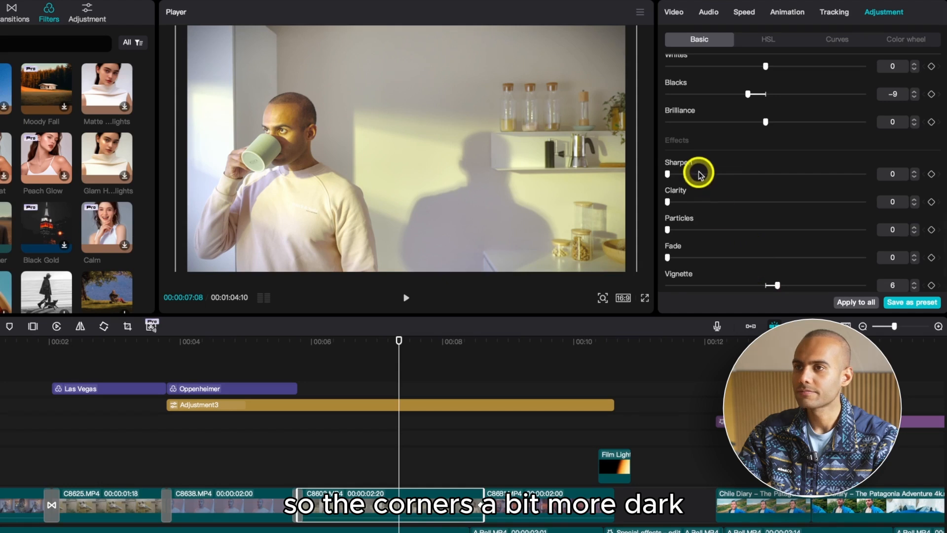
scroll(697, 170, up, 10)
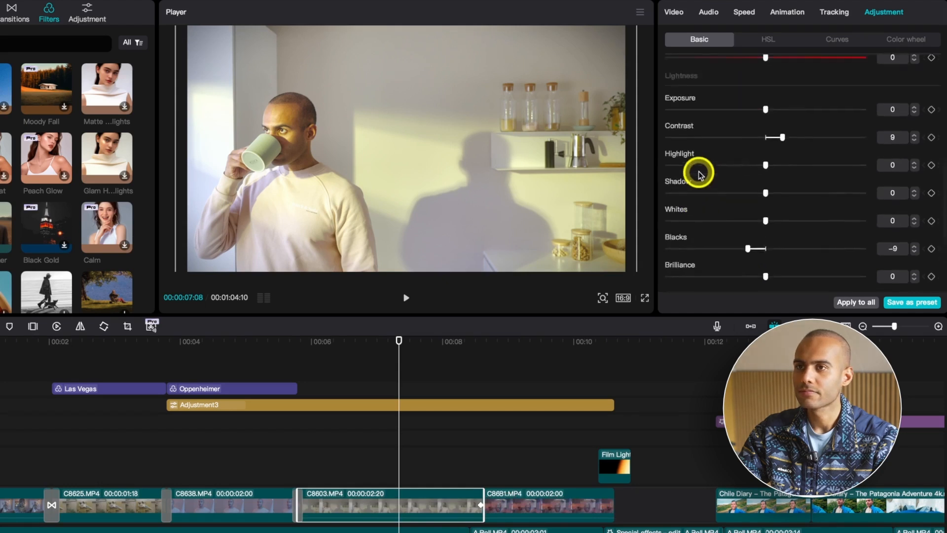
Set the HSL tint of C8603.MP4 to -33 for yellow and -8 for orange
click(788, 40)
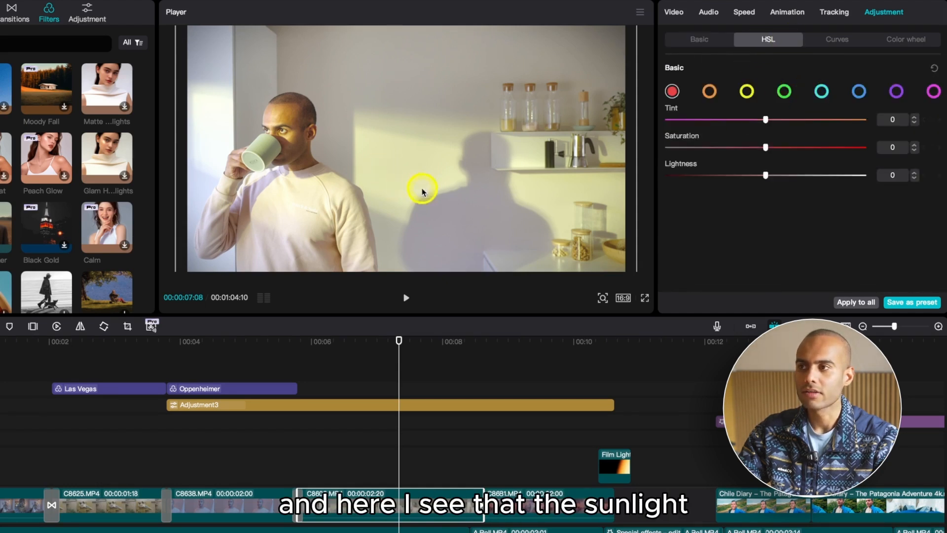
click(744, 91)
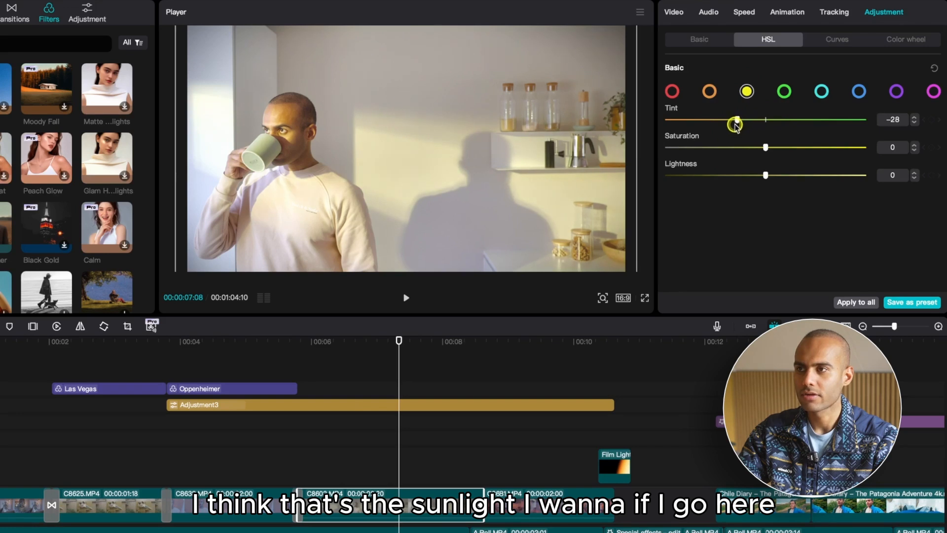
drag(744, 123, 786, 129)
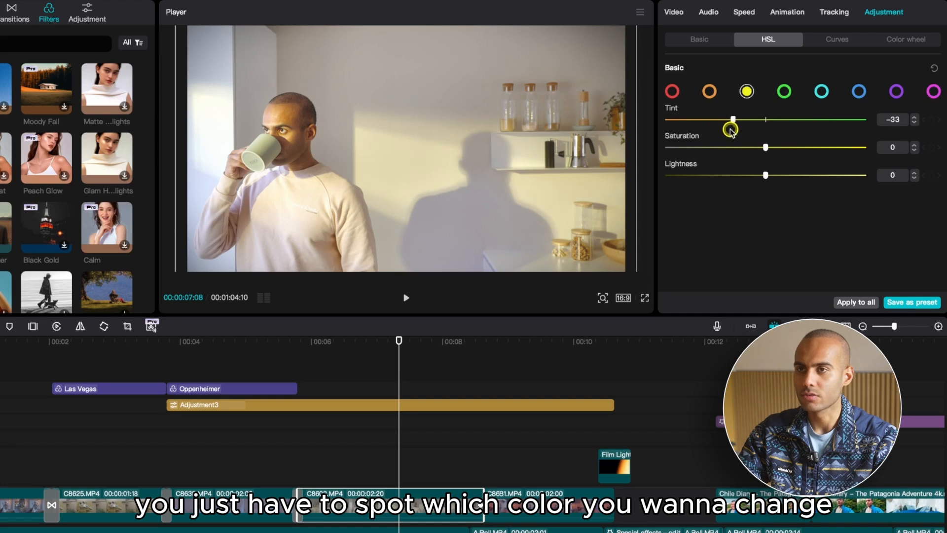
click(709, 90)
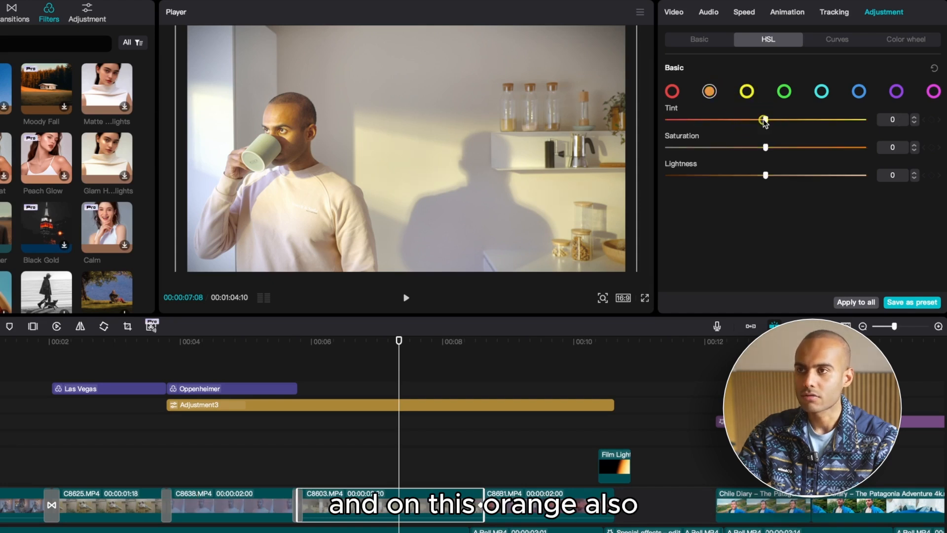
drag(739, 121, 733, 123)
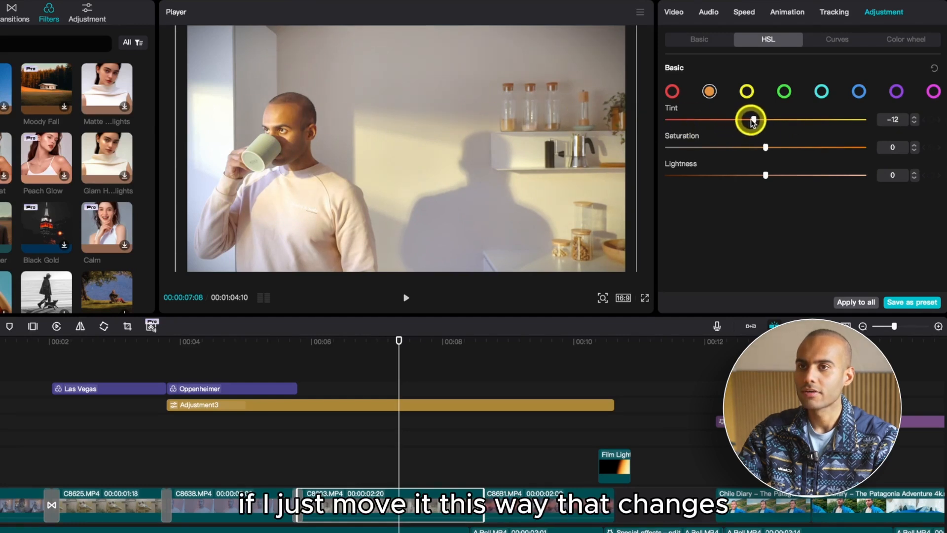
mouse_move(751, 120)
mouse_down()
mouse_move(847, 127)
mouse_move(743, 129)
mouse_up()
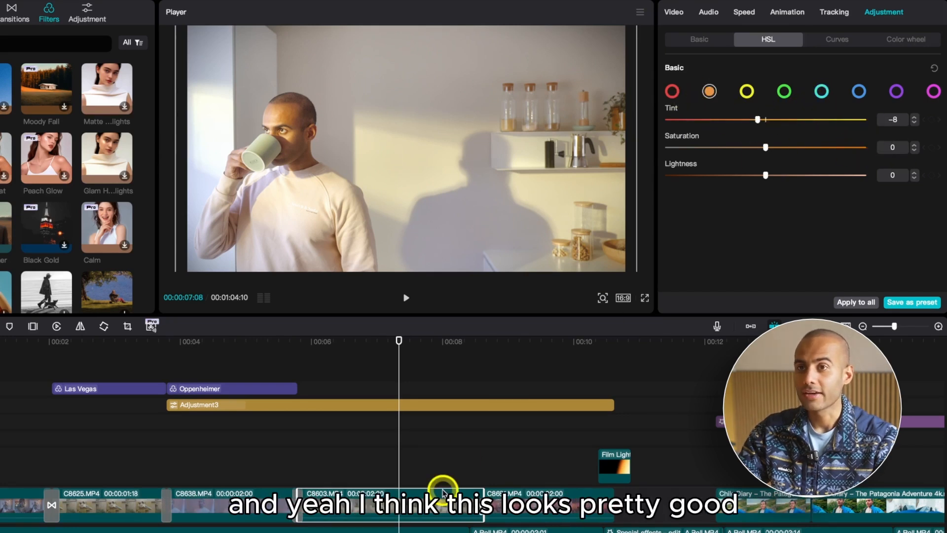
Shape the luma curve of C8603.MP4 into a gentle S, slightly raising the highlights and lowering the shadows
click(831, 39)
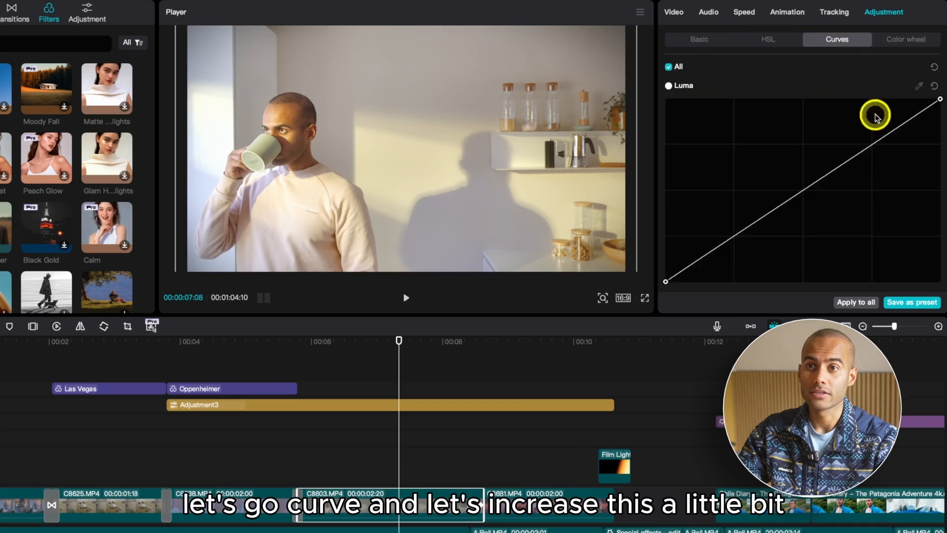
click(868, 146)
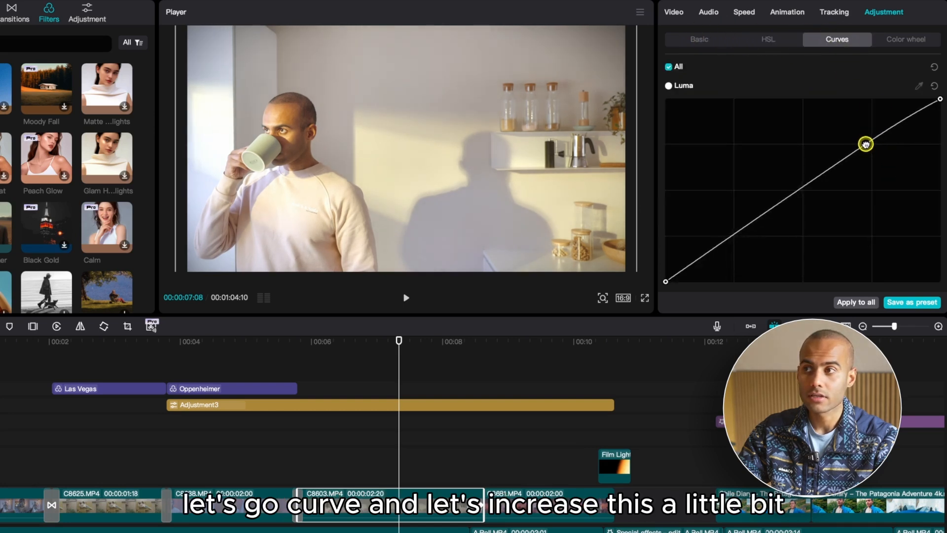
drag(865, 144, 854, 142)
click(737, 235)
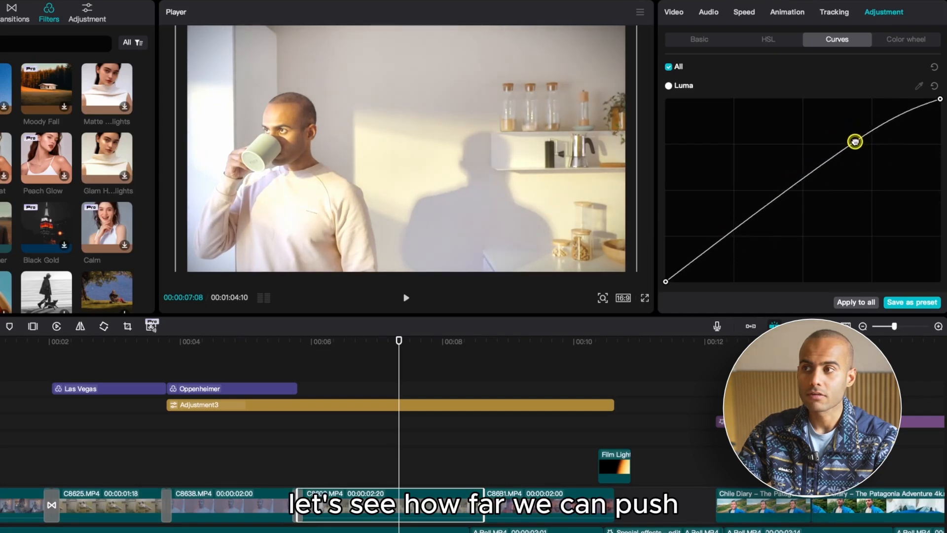
click(732, 228)
drag(733, 228, 737, 238)
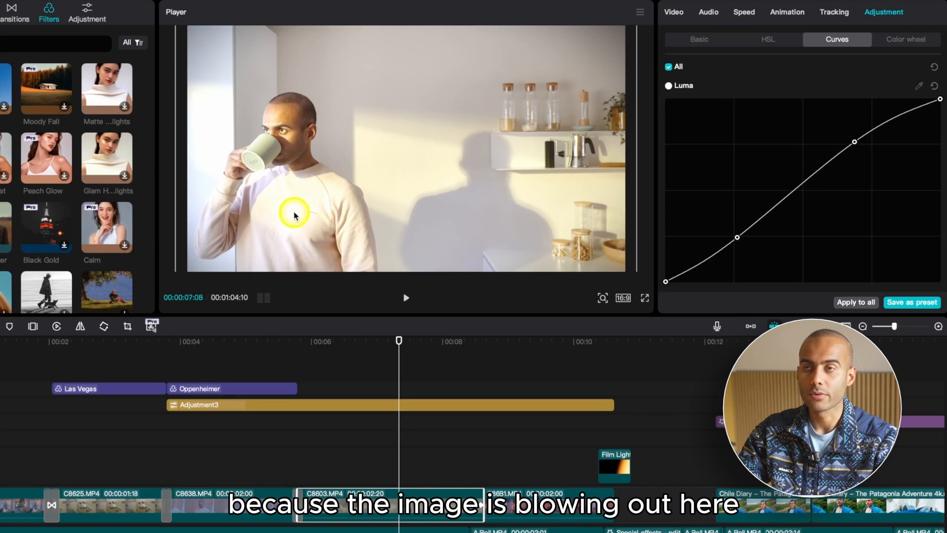
drag(853, 141, 853, 146)
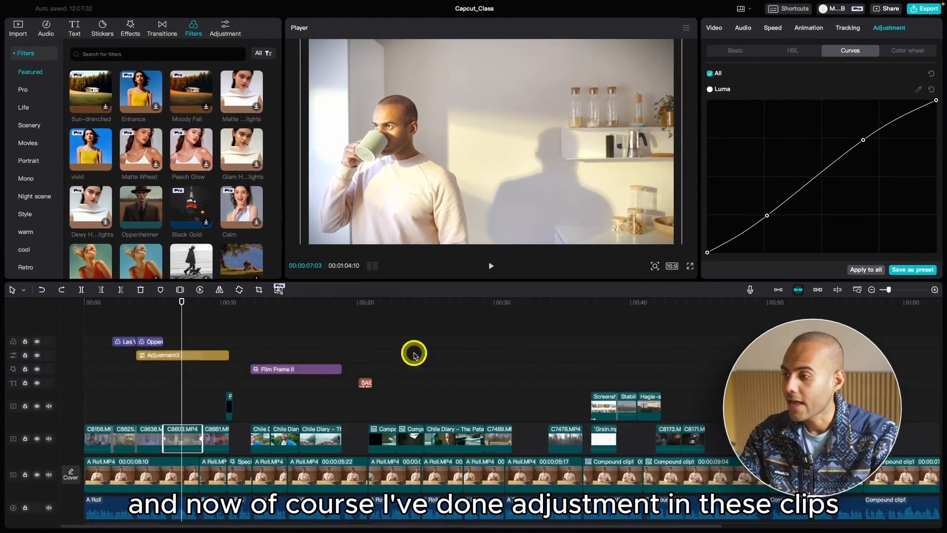
Turn on auto adjust for the talking-head A Roll.MP4 clip at 00:00:19:09 and set its intensity to 59
ctrl+scroll(192, 345, up, 3)
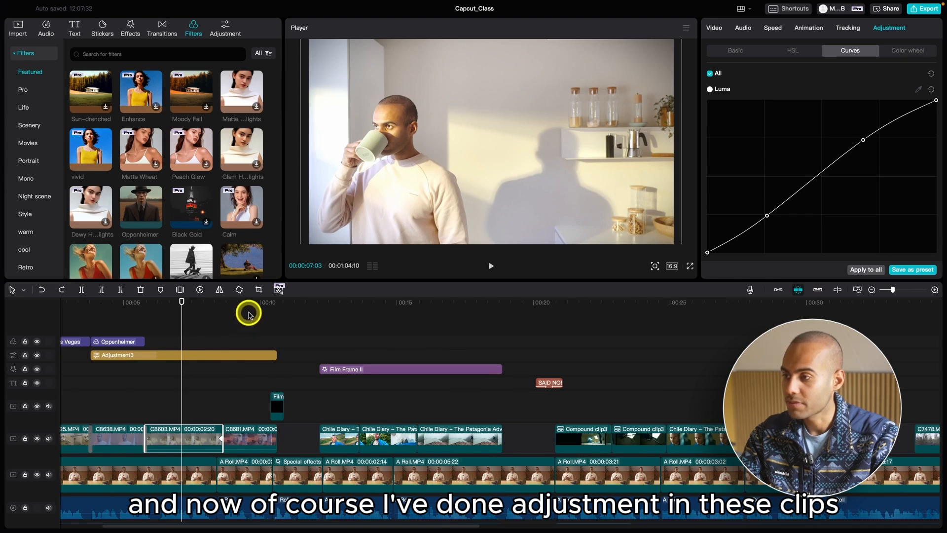
click(514, 308)
ctrl+scroll(514, 335, up, 3)
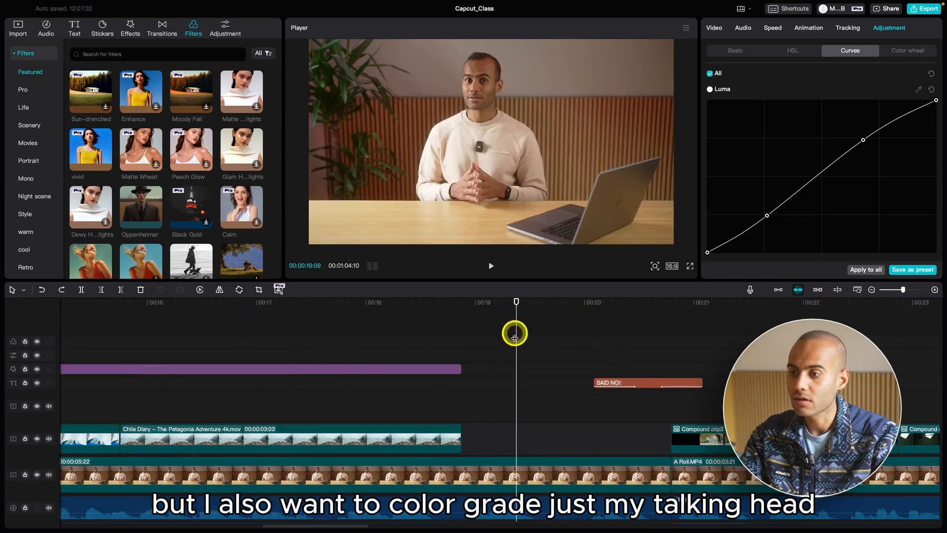
click(513, 467)
ctrl+scroll(513, 467, down, 2)
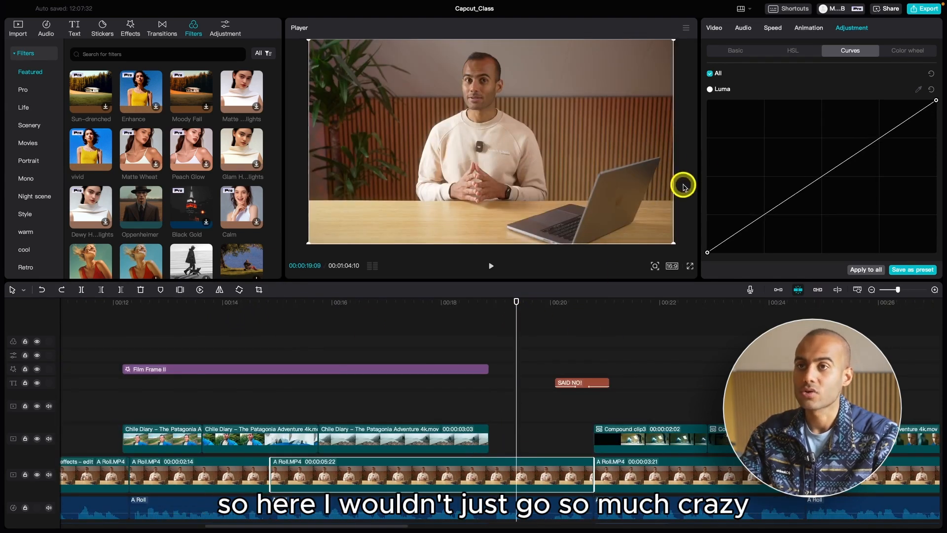
click(730, 49)
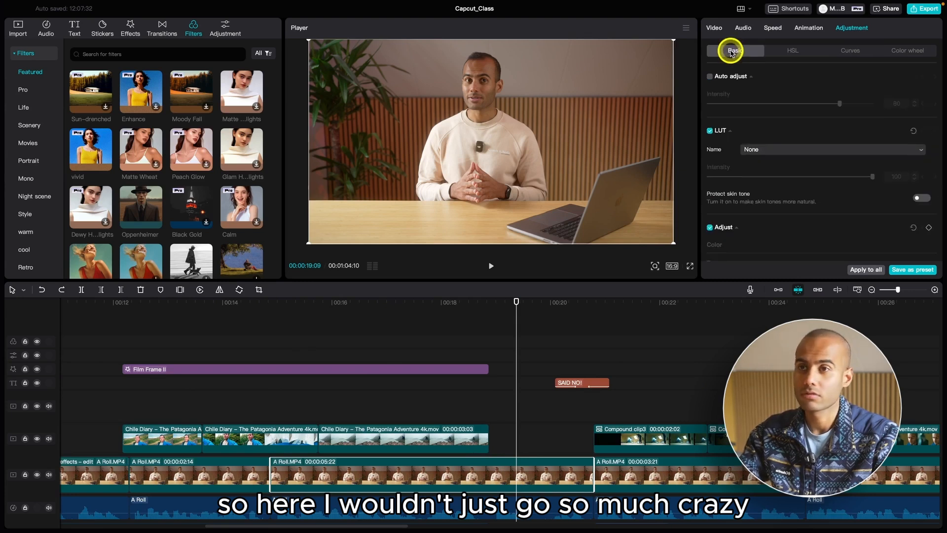
click(711, 76)
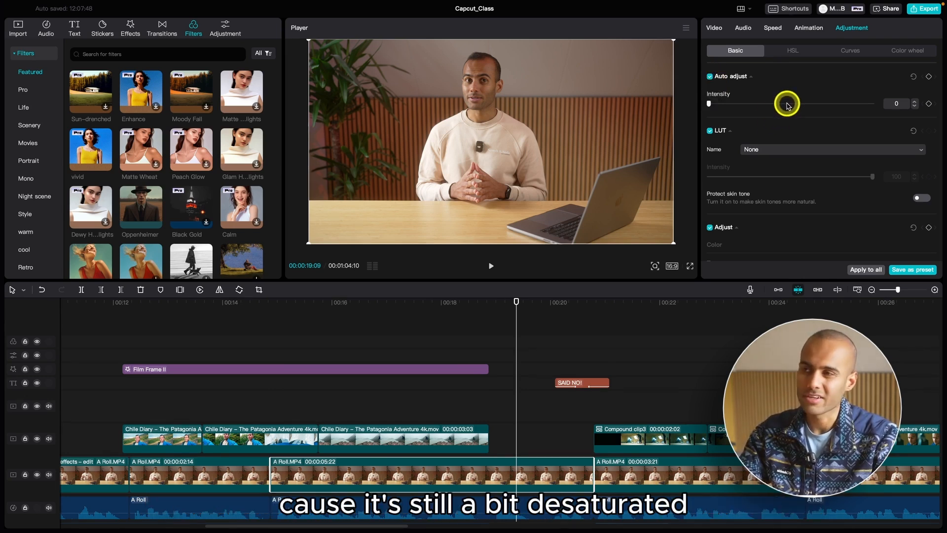
click(755, 103)
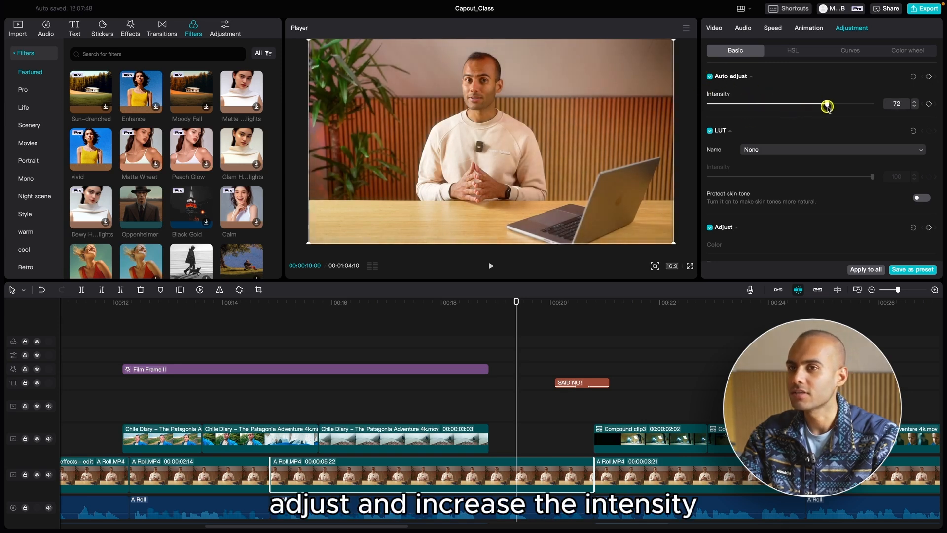
drag(827, 106, 795, 107)
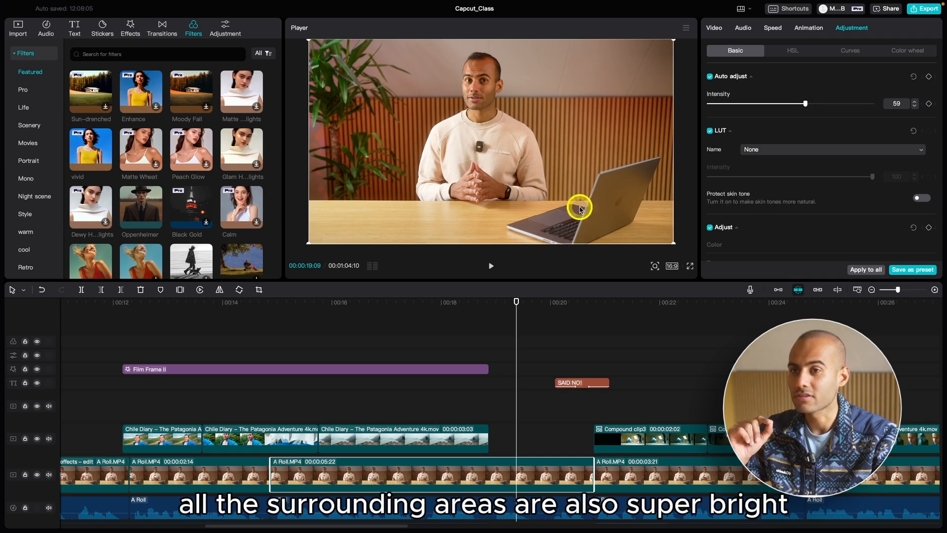
Darken the corners of the talking-head A Roll.MP4 clip with a vignette of 11 and compare the image with auto adjust off and on
scroll(835, 196, down, 10)
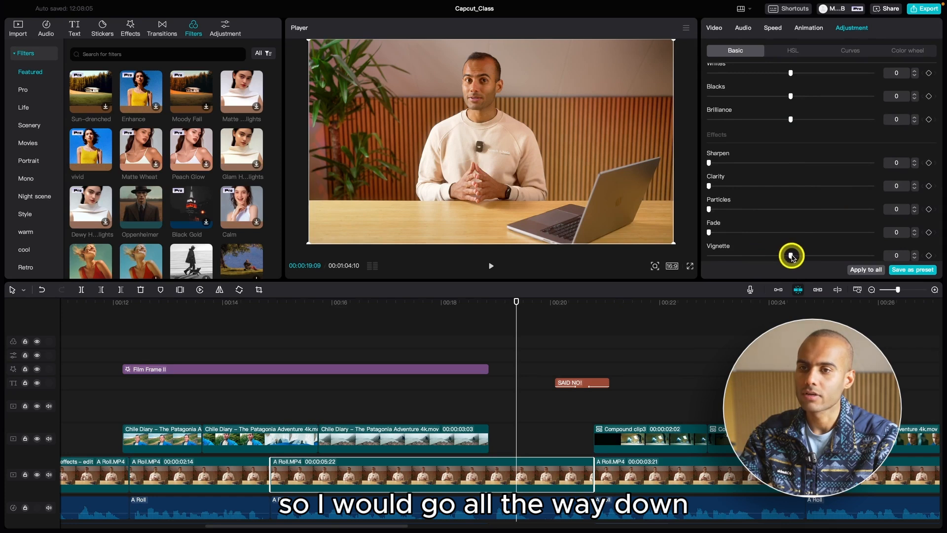
drag(793, 256, 810, 256)
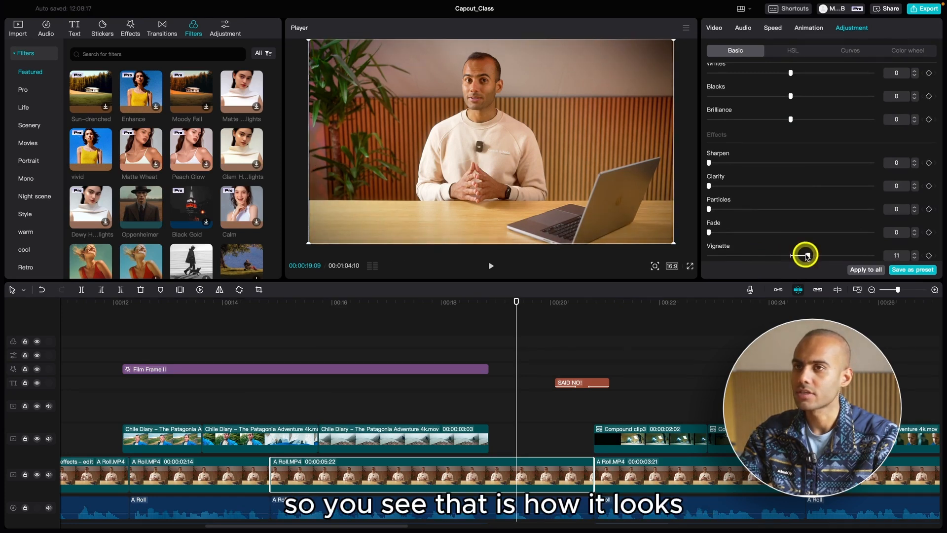
scroll(807, 197, up, 10)
scroll(808, 199, up, 2)
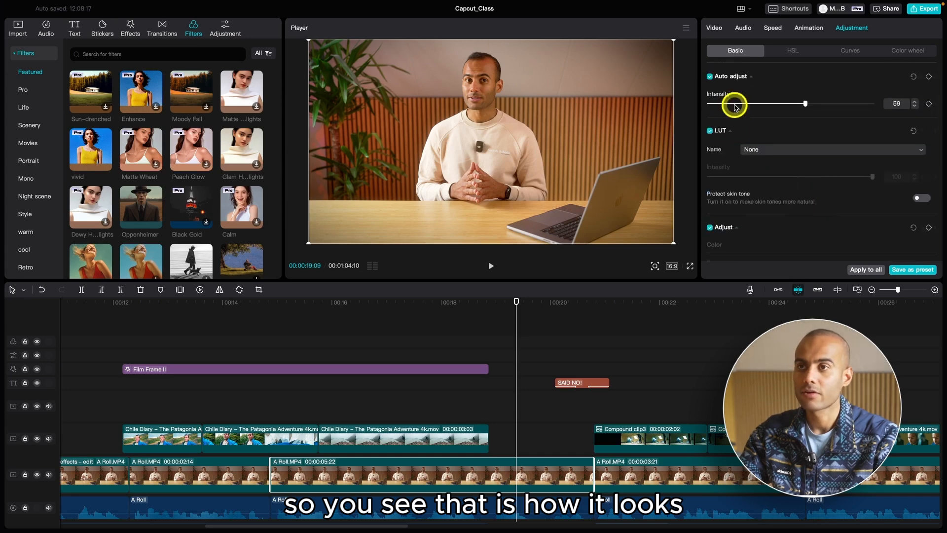
click(708, 77)
click(709, 77)
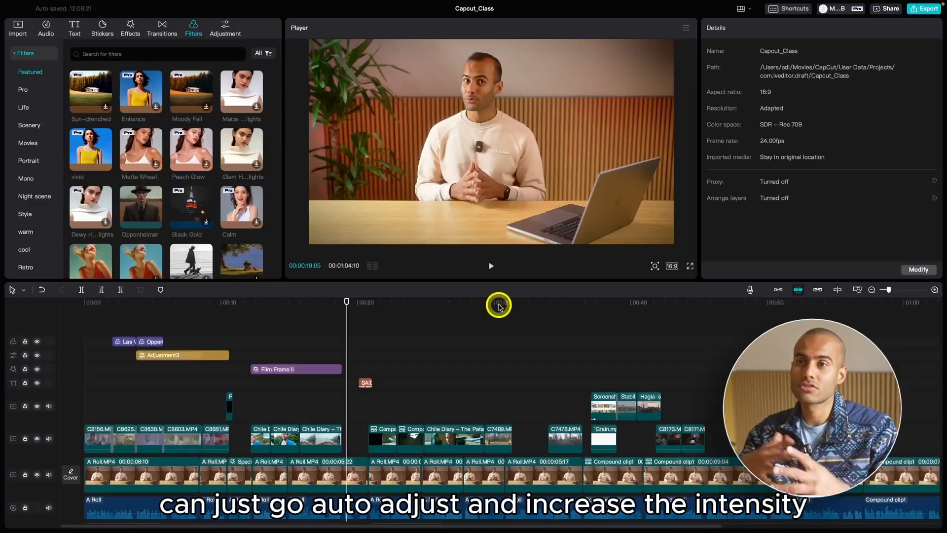
click(332, 476)
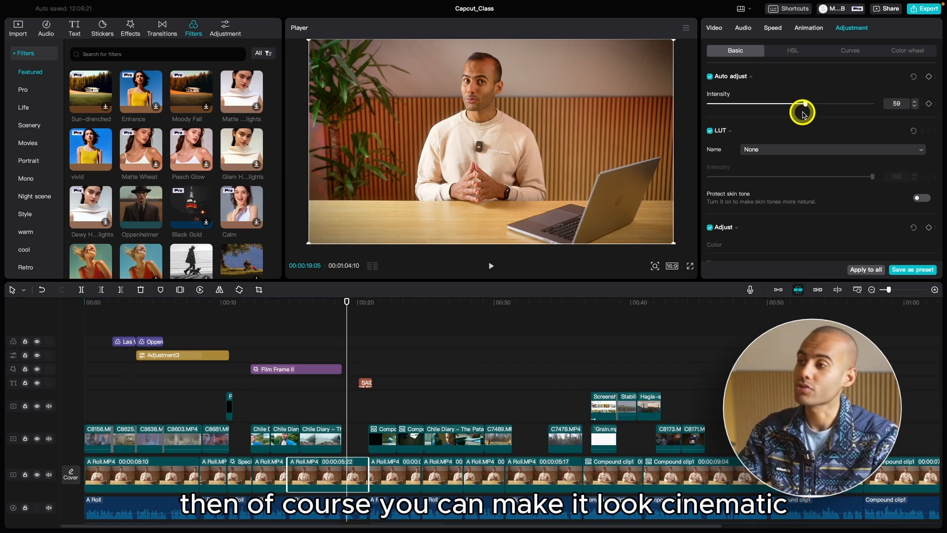
Preview the Freedom filter on the beach clip C6336.MP4 and add it to the timeline at 00:00:50:14
click(774, 302)
scroll(774, 301, up, 5)
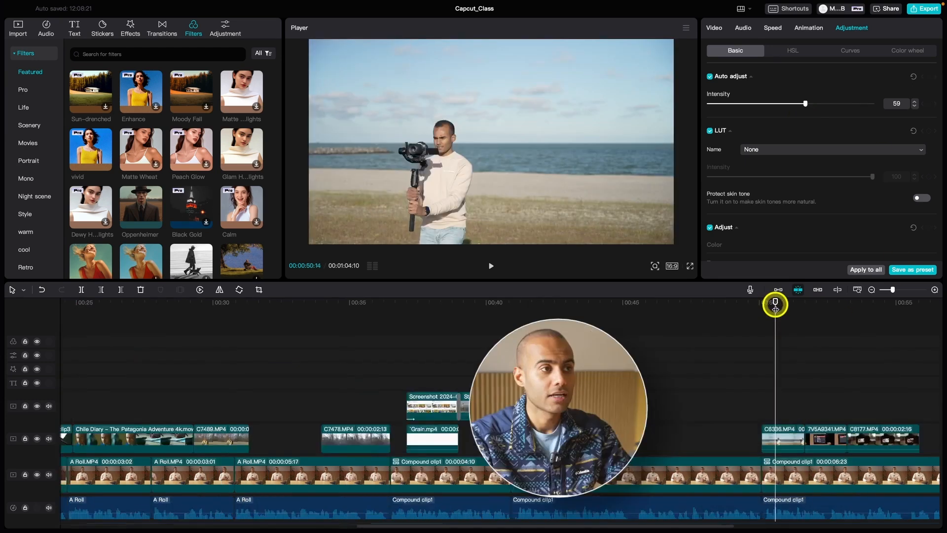
click(811, 436)
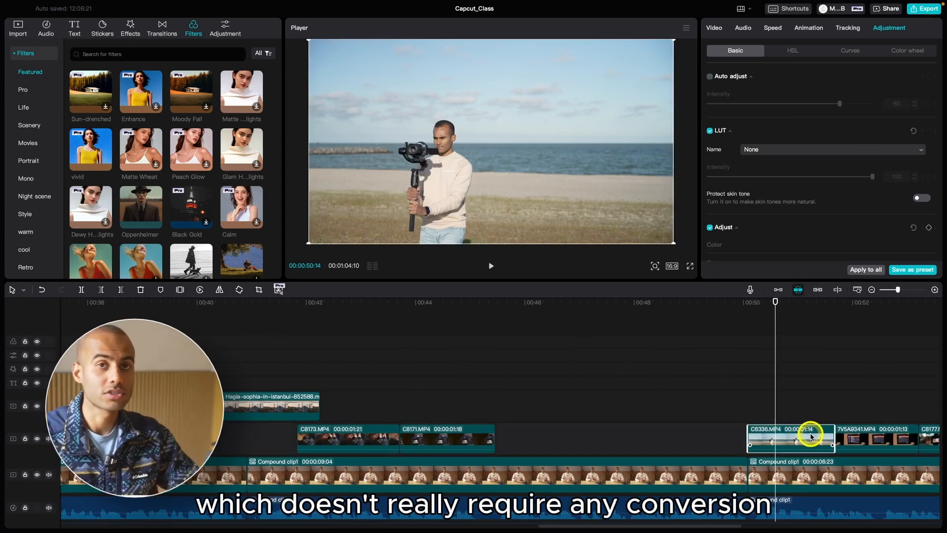
scroll(822, 448, down, 2)
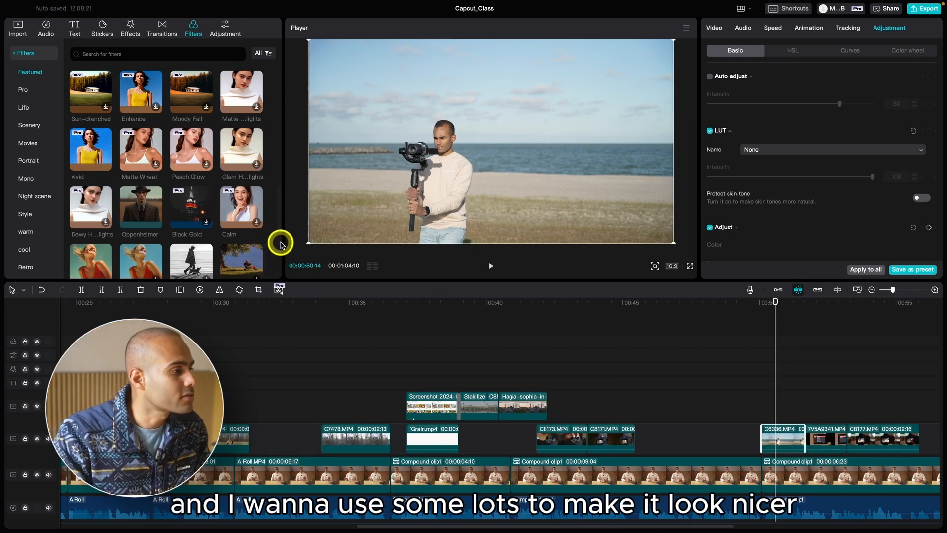
scroll(279, 240, down, 3)
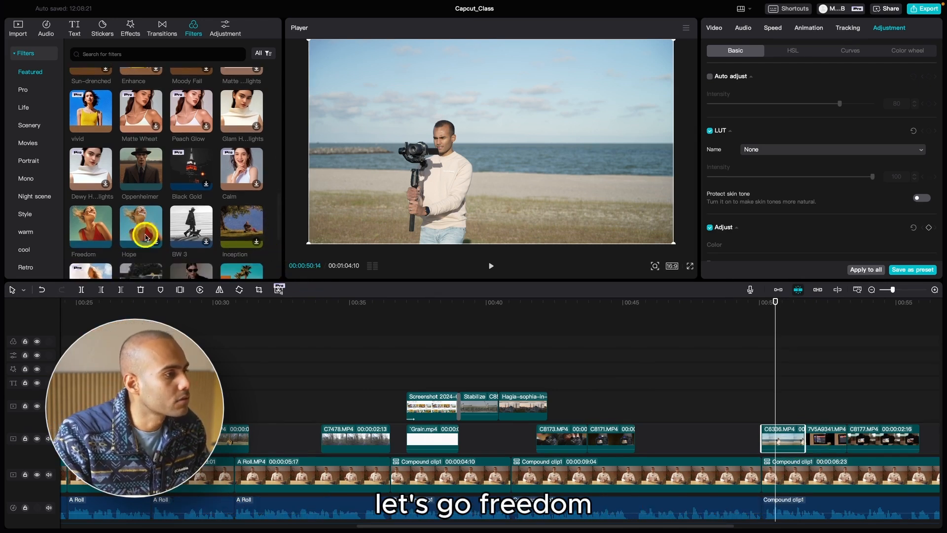
click(103, 224)
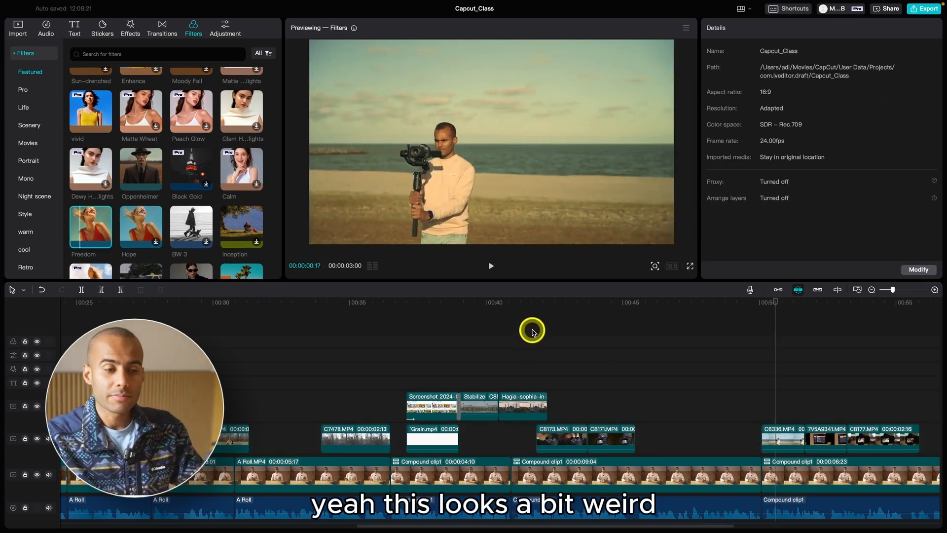
key(super+equal)
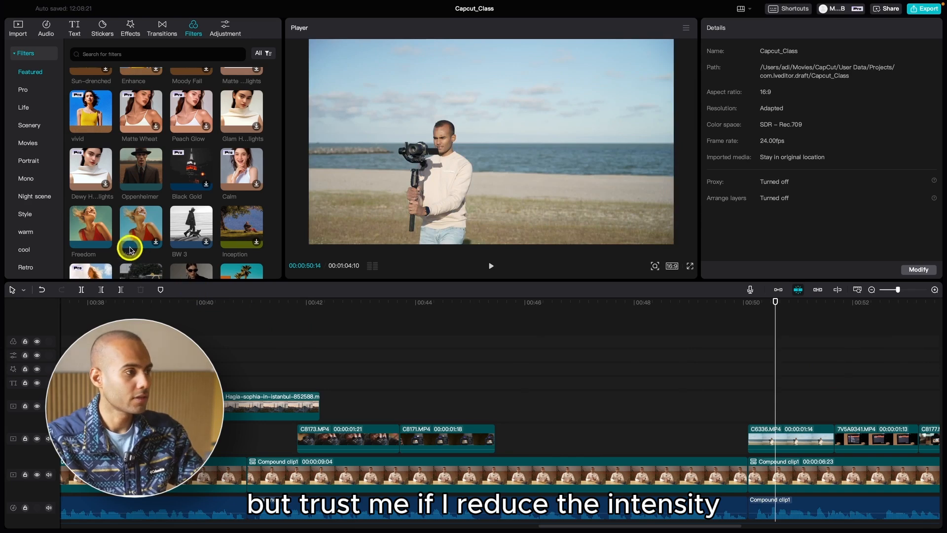
click(106, 241)
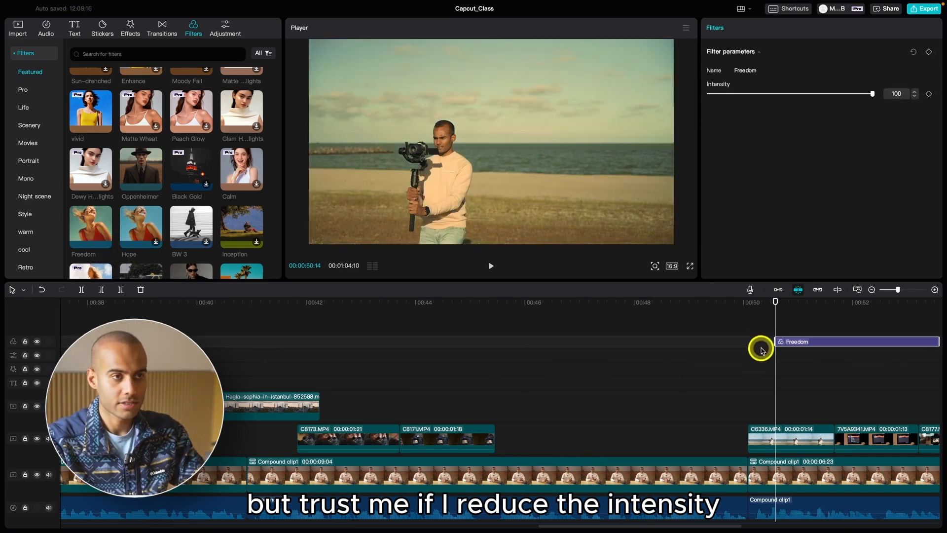
Align the Freedom filter with the start of C6336.MP4 and trim its end to match the clip's end
key(super+equal)
drag(812, 340, 766, 350)
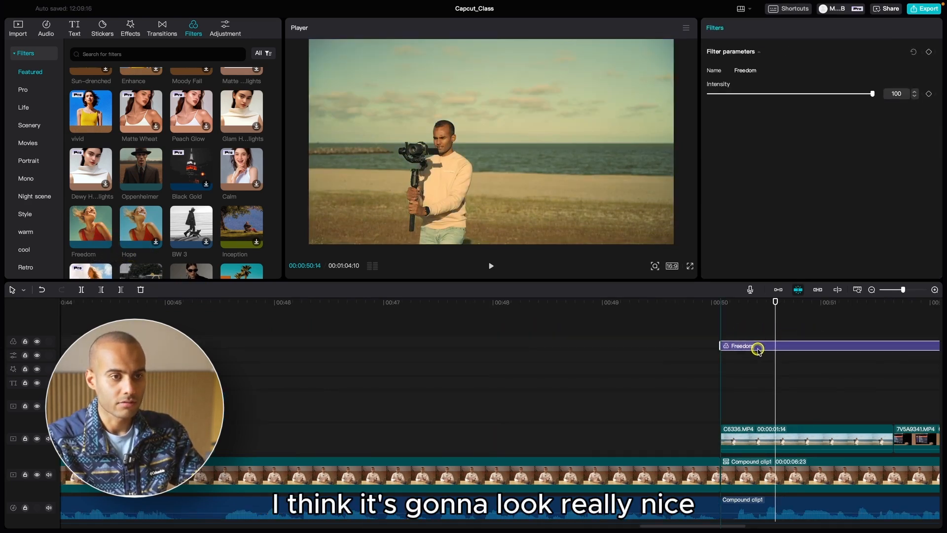
key(super+minus)
key(super+minus)
key(super+minus)
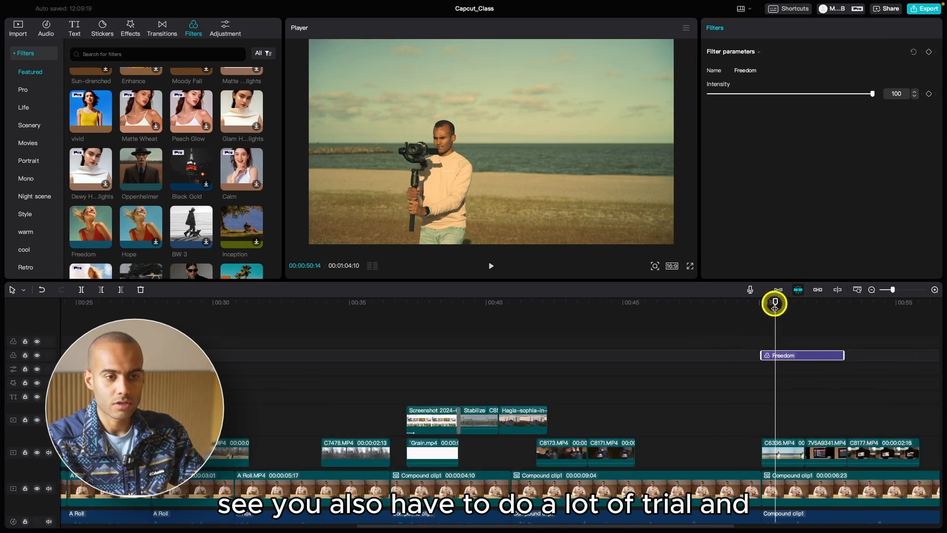
drag(775, 304, 804, 306)
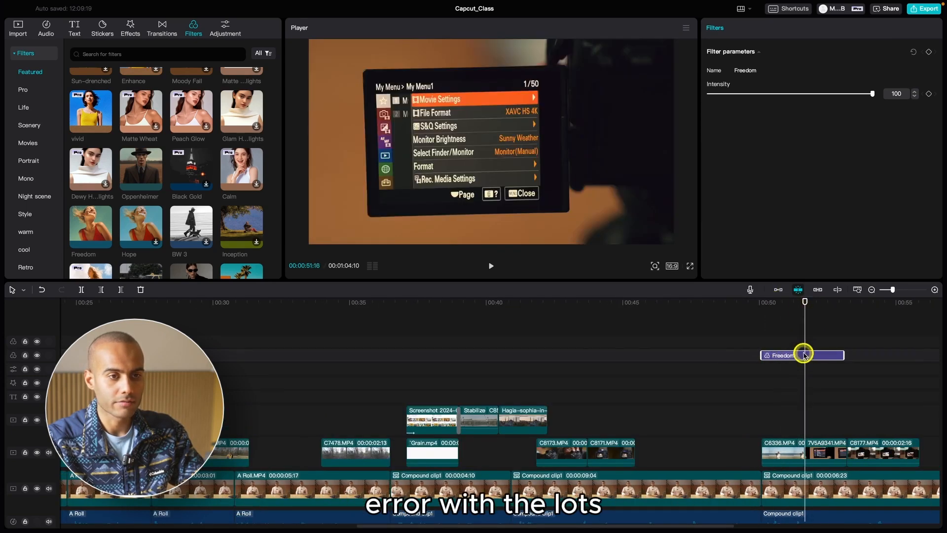
click(786, 314)
key(super+equal)
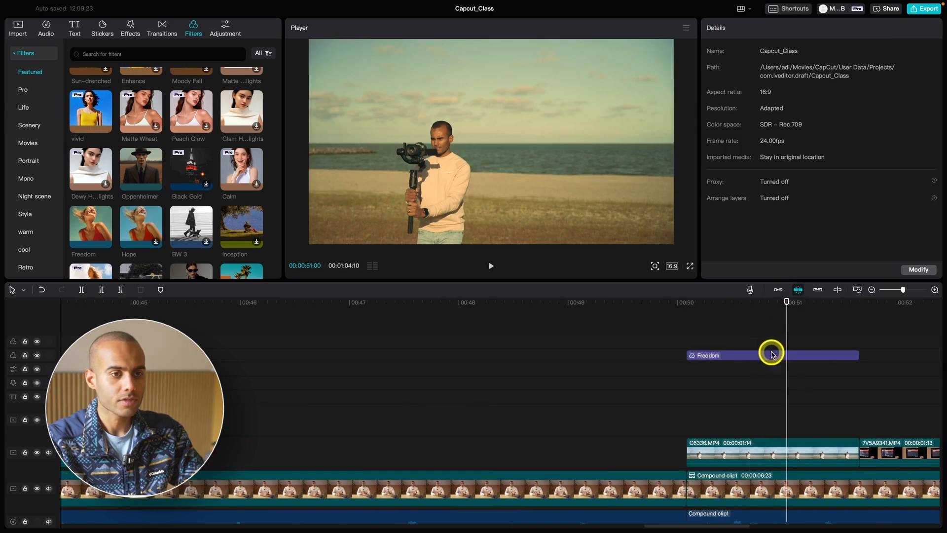
Set the intensity of the Freedom filter over C6336.MP4 to 68
click(772, 354)
click(773, 94)
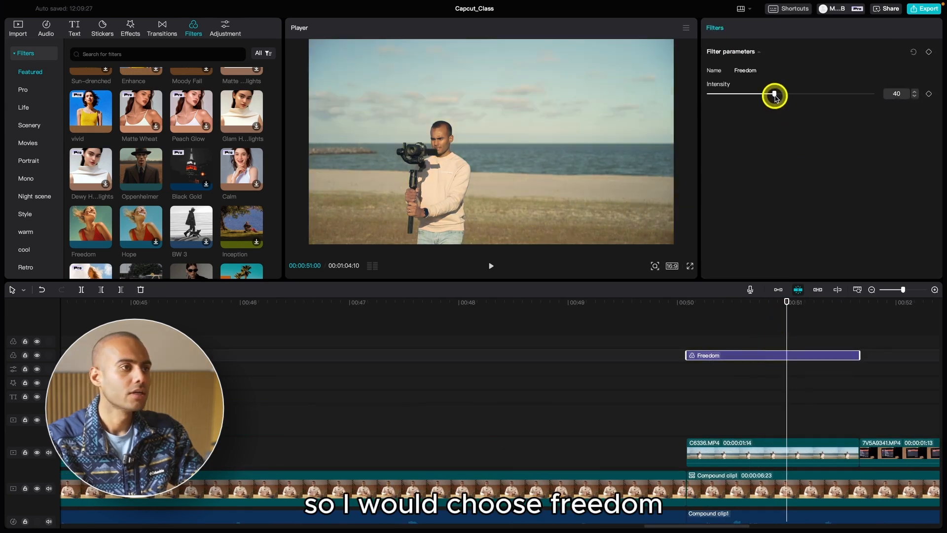
drag(774, 95, 832, 97)
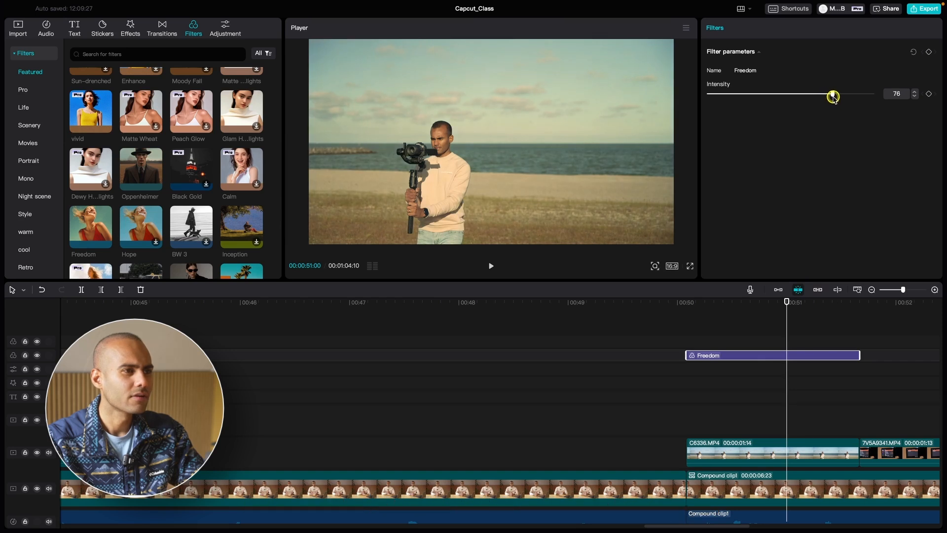
Turn on auto adjust for C6336.MP4 and set its intensity to 72
click(752, 443)
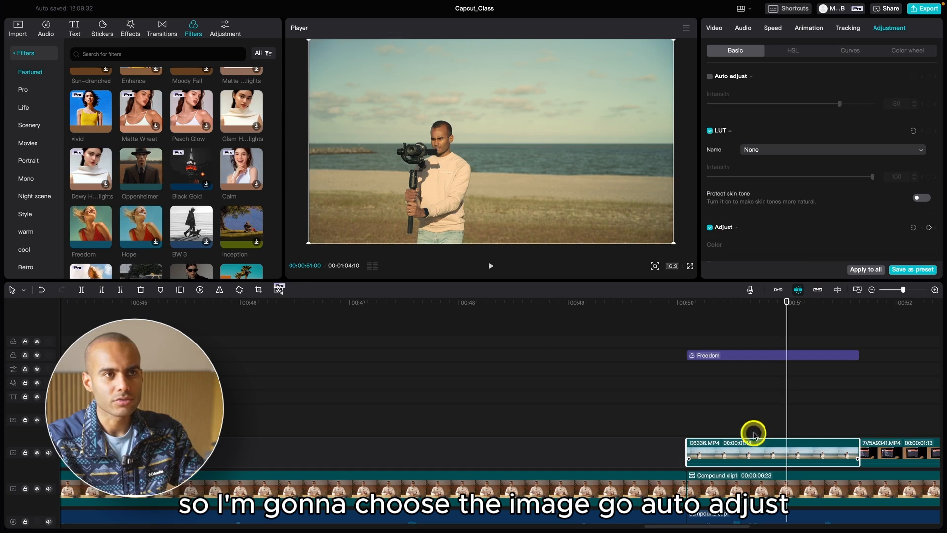
click(710, 76)
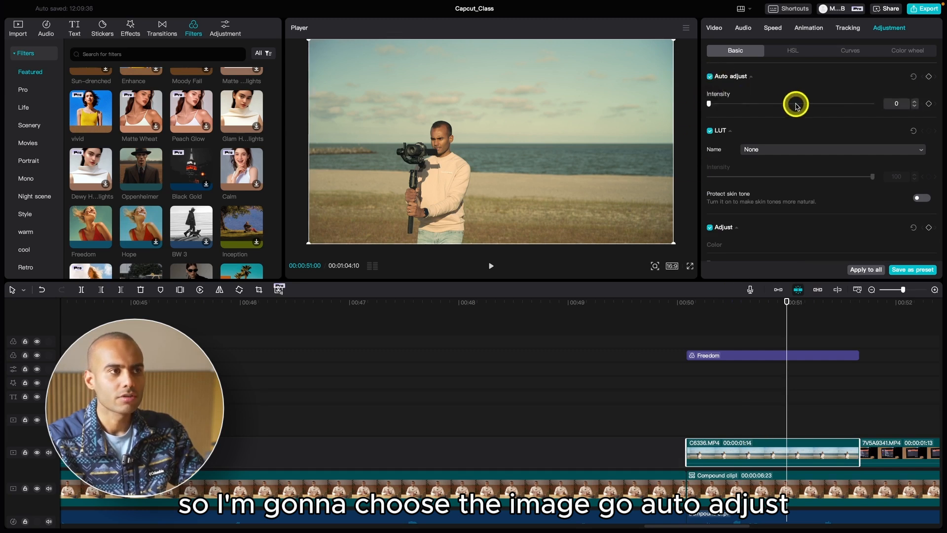
drag(796, 105, 801, 105)
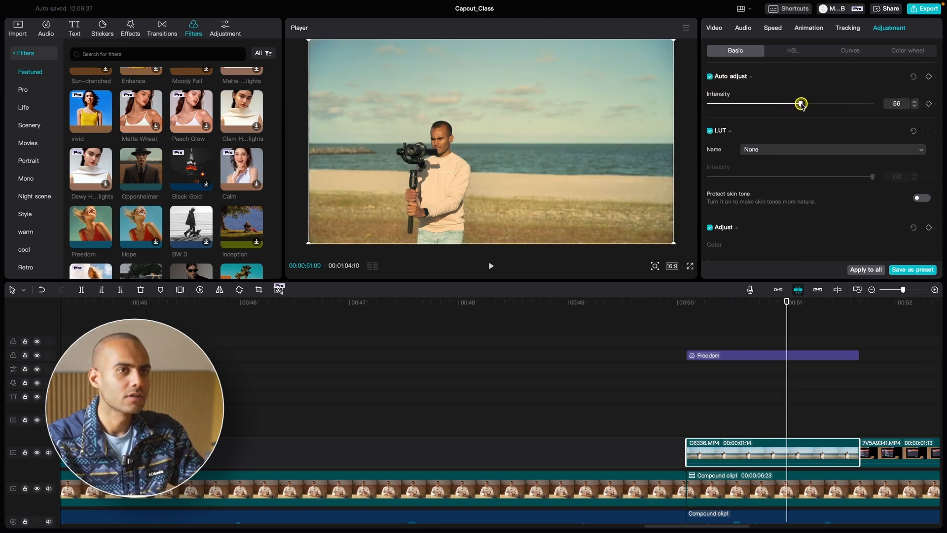
Brighten C6336.MP4 by setting its shadow to 7 and its exposure to 4
scroll(833, 148, down, 5)
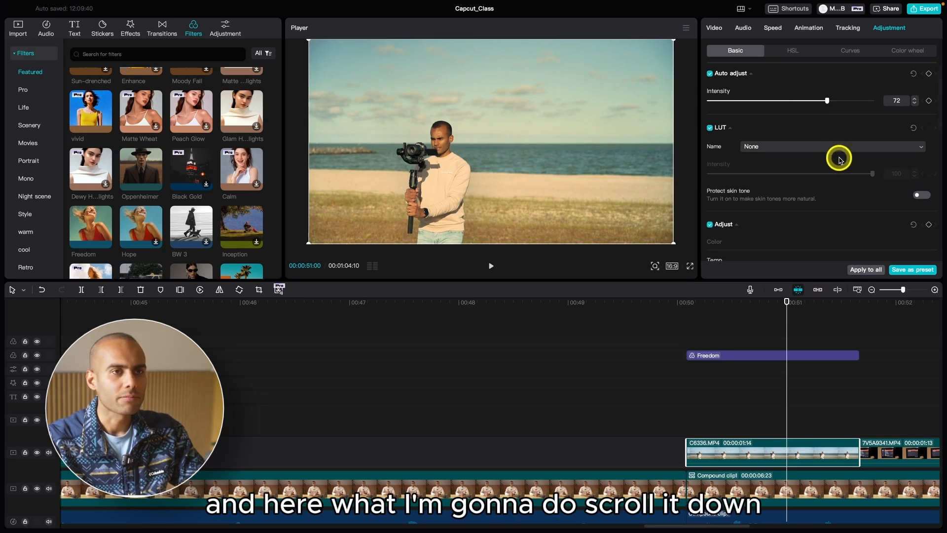
scroll(839, 158, down, 4)
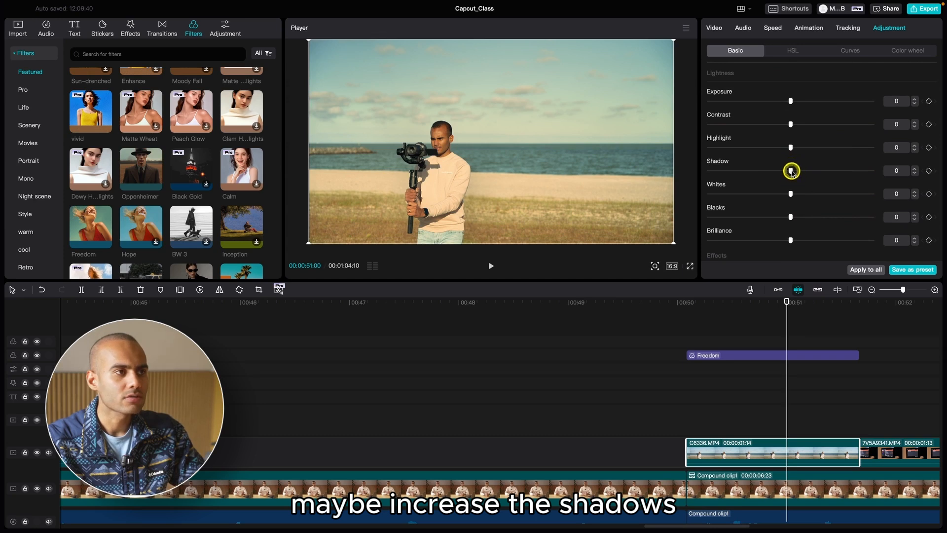
drag(792, 171, 801, 171)
drag(790, 101, 794, 103)
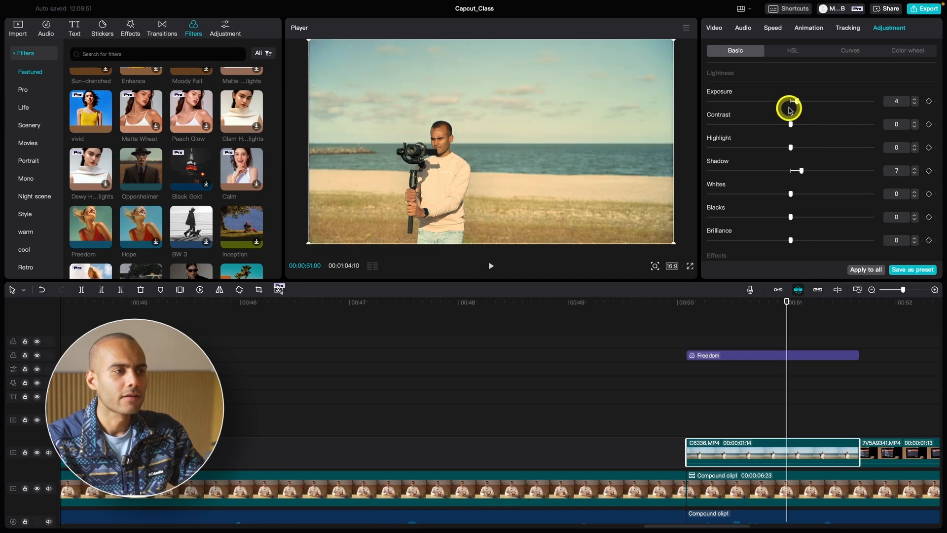
Set the Freedom filter's intensity to 54 and compare the image with the filter track hidden and shown
click(757, 354)
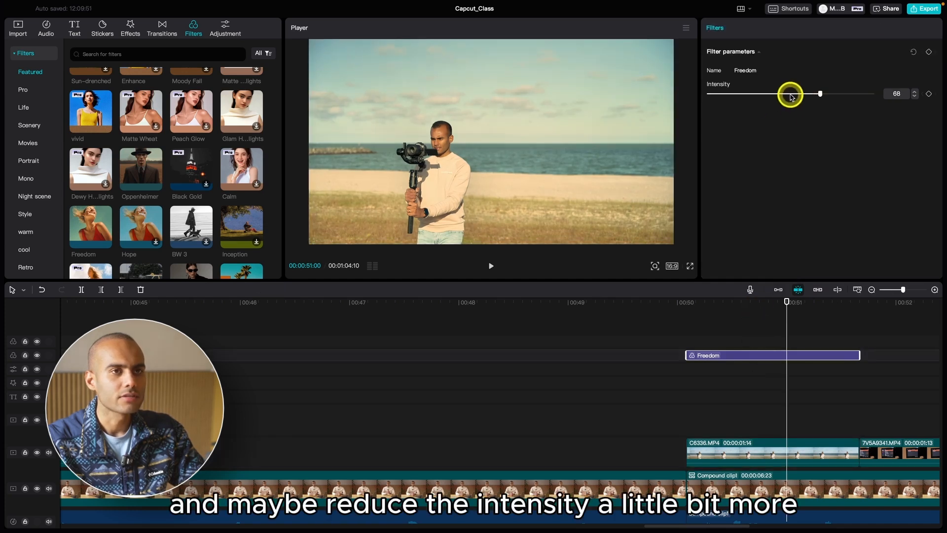
drag(797, 94, 798, 94)
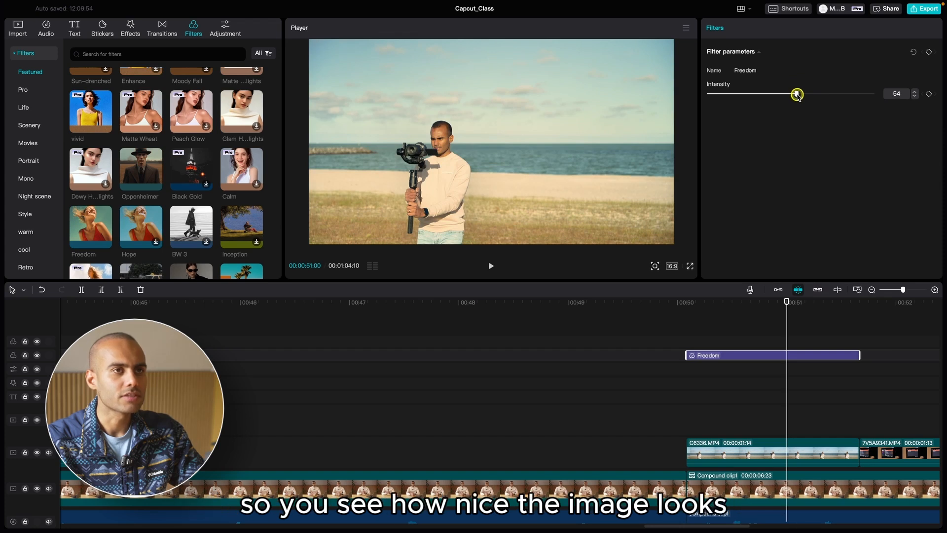
click(35, 356)
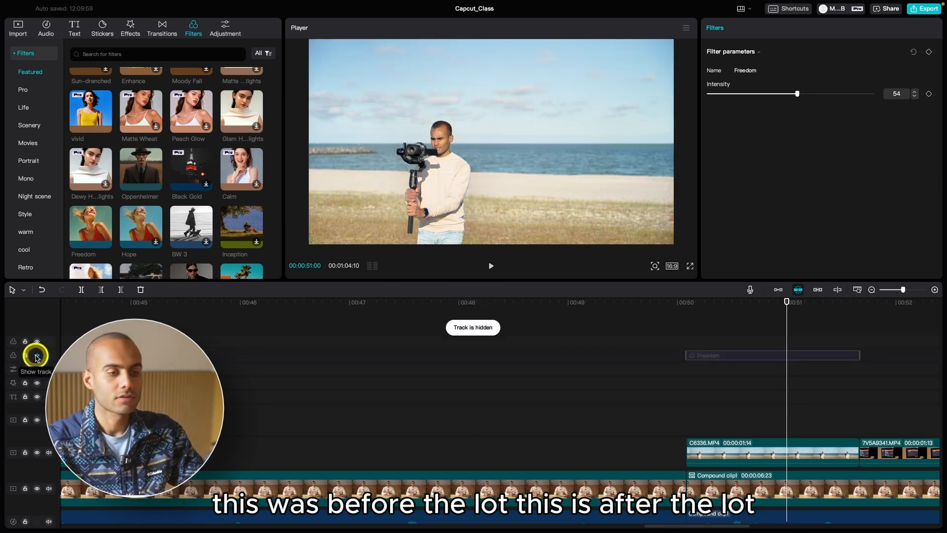
click(36, 355)
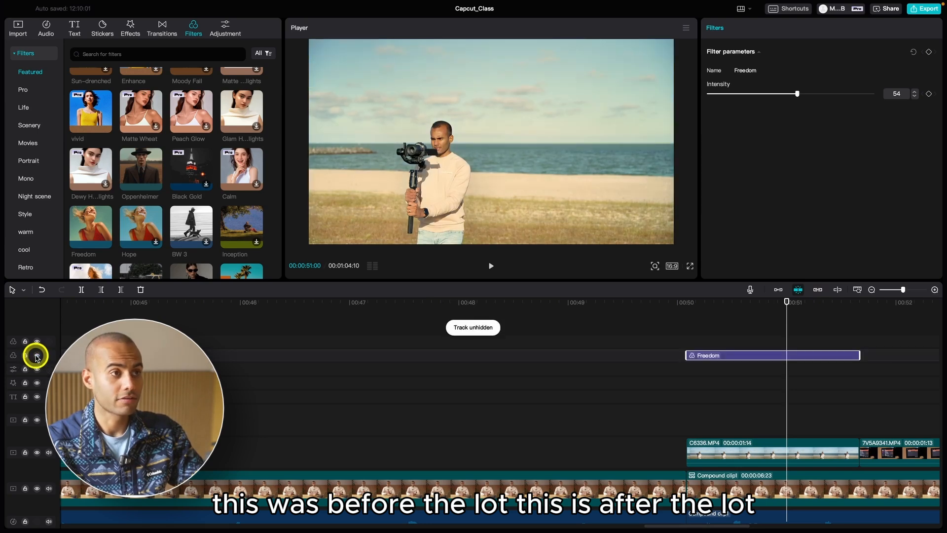
Play C6336.MP4 from its start to review the graded look
click(688, 303)
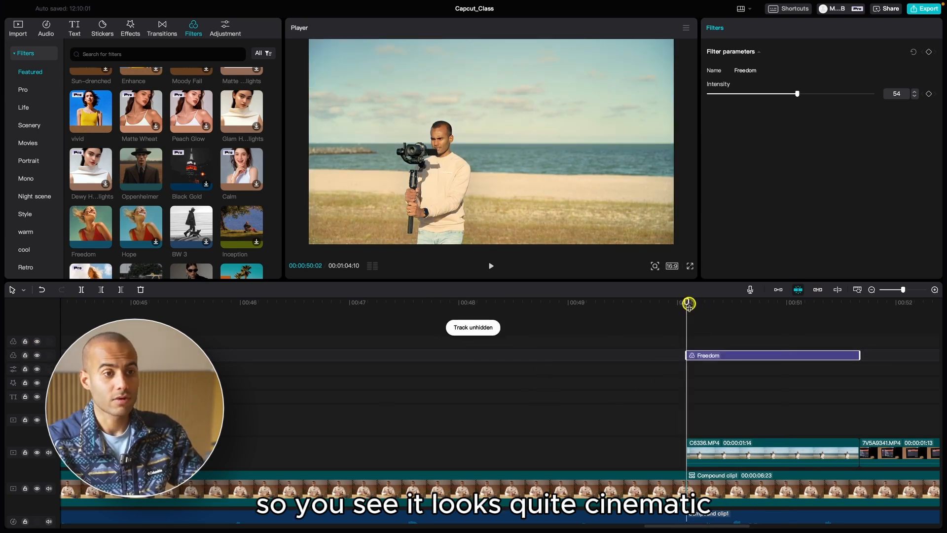
key(space)
key(ctrl+minus)
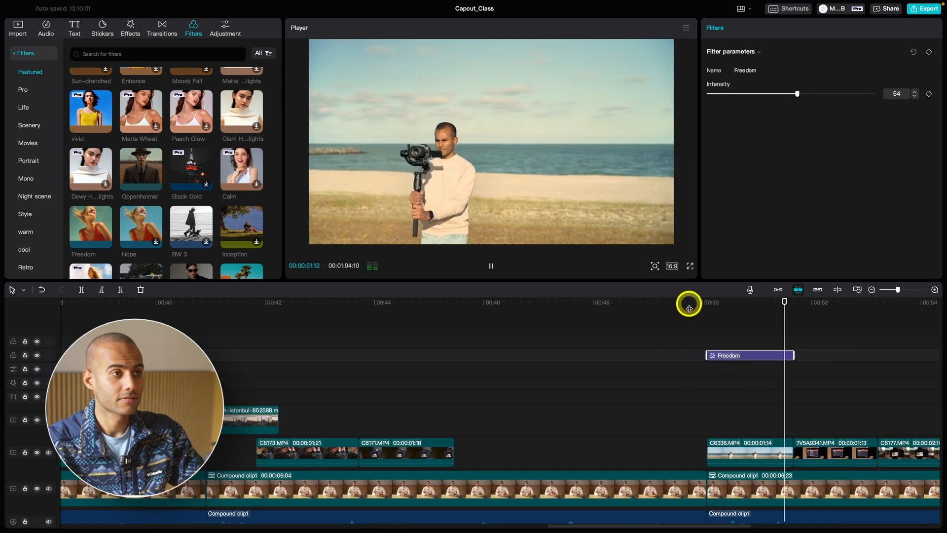
key(space)
key(ctrl+minus)
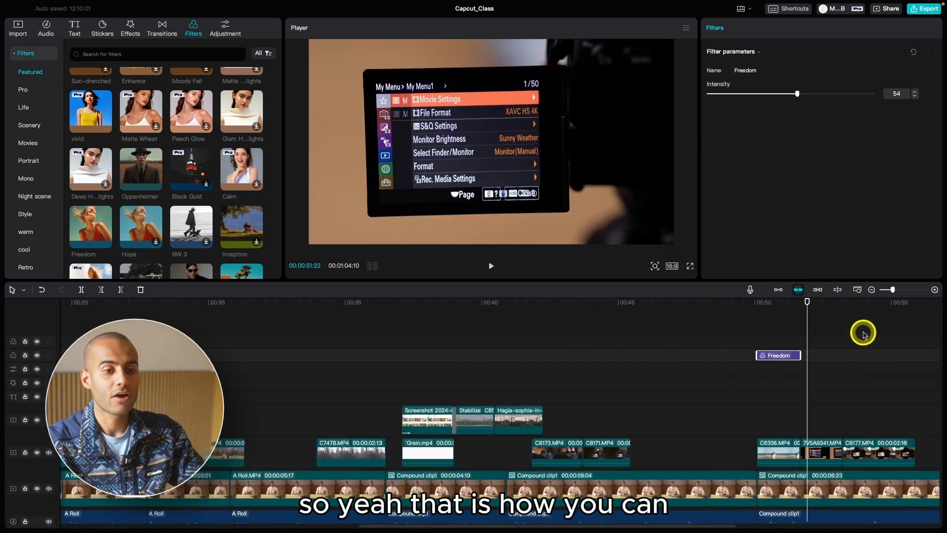
key(ctrl+minus)
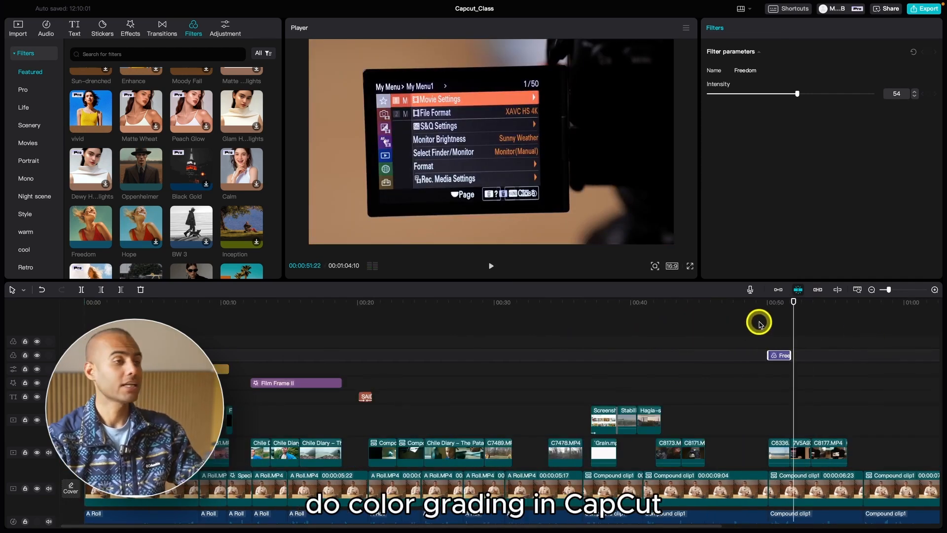
scroll(163, 181, down, 5)
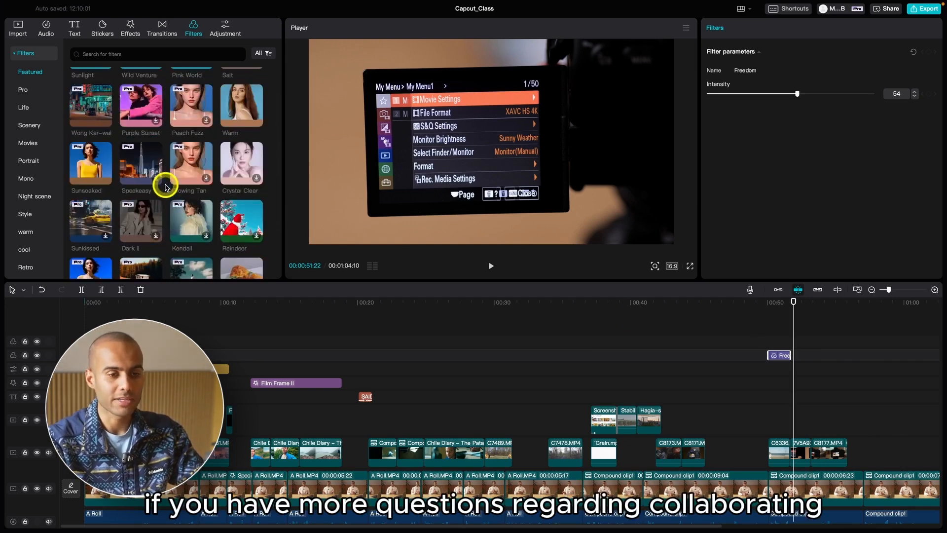
click(728, 304)
key(ctrl+minus)
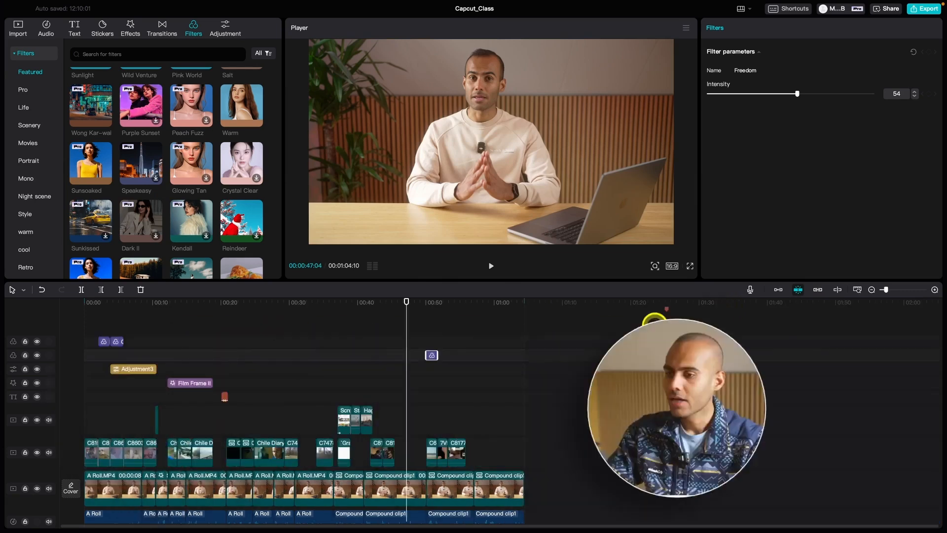
click(449, 309)
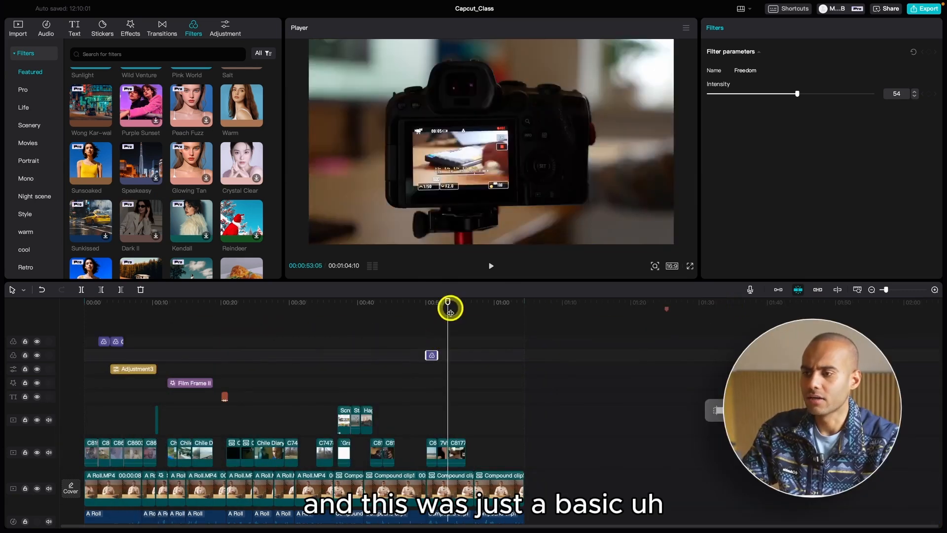
Return the playhead to the opening B-roll clip and enlarge the timeline around it
click(116, 322)
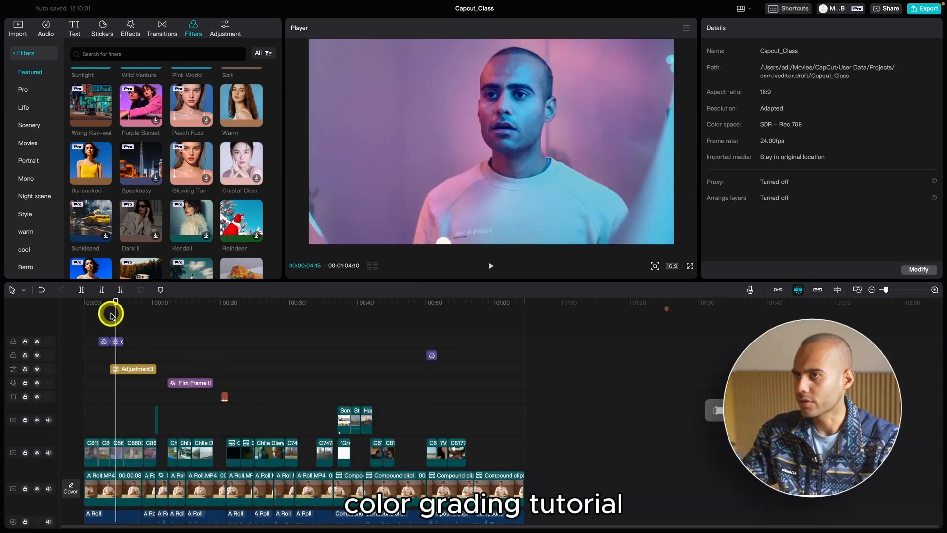
click(96, 306)
key(ctrl+plus)
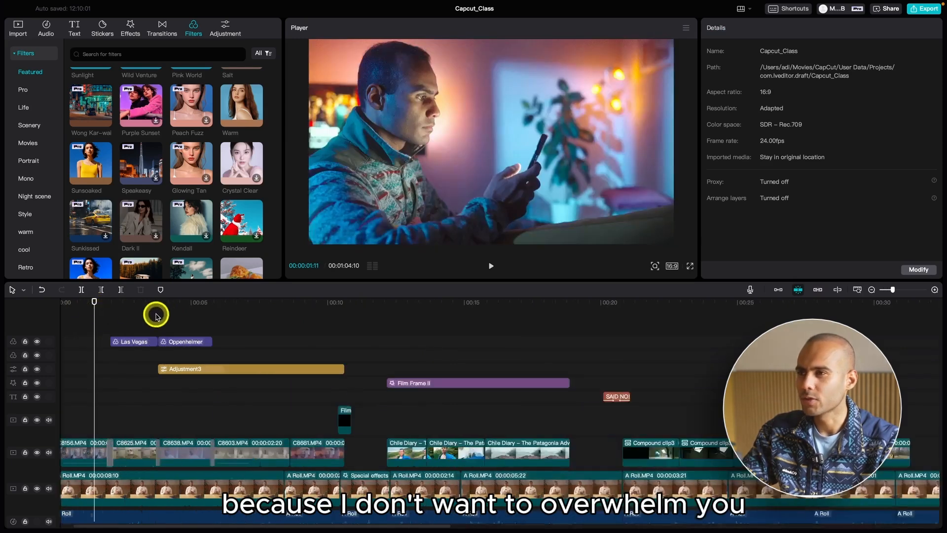
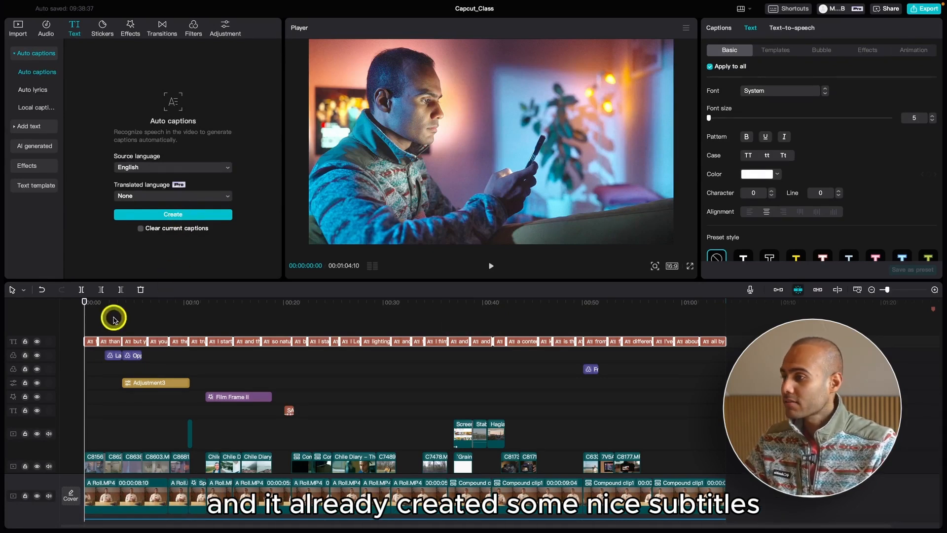
Play the timeline from its start to review the auto-generated captions over the opening clips
click(94, 310)
drag(93, 307, 88, 308)
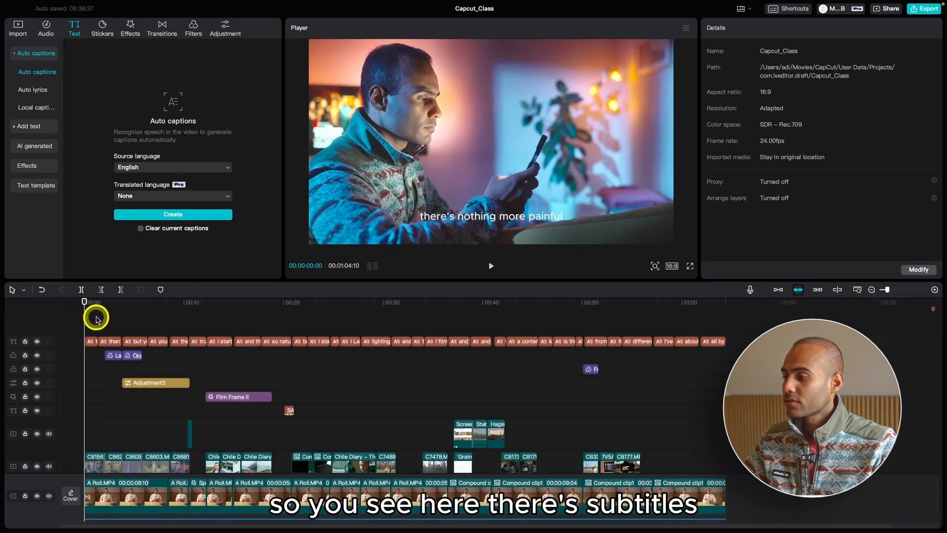
key(super+equal)
key(super+equal)
key(super+equal)
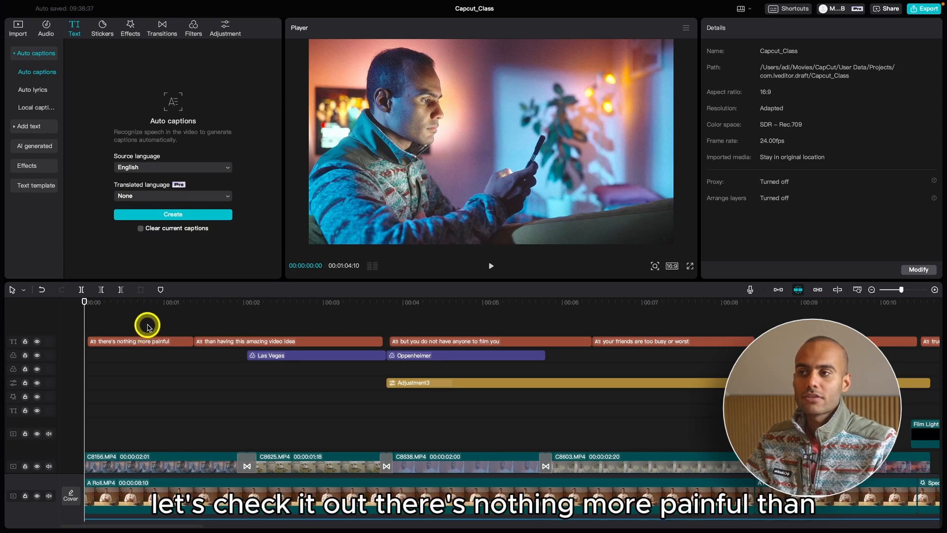
key(space)
key(super+minus)
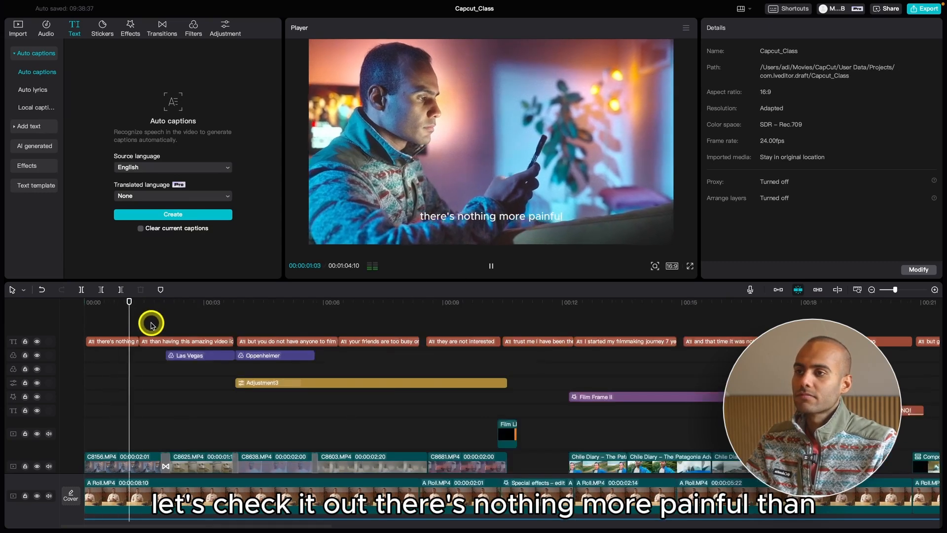
key(XF86AudioRaiseVolume)
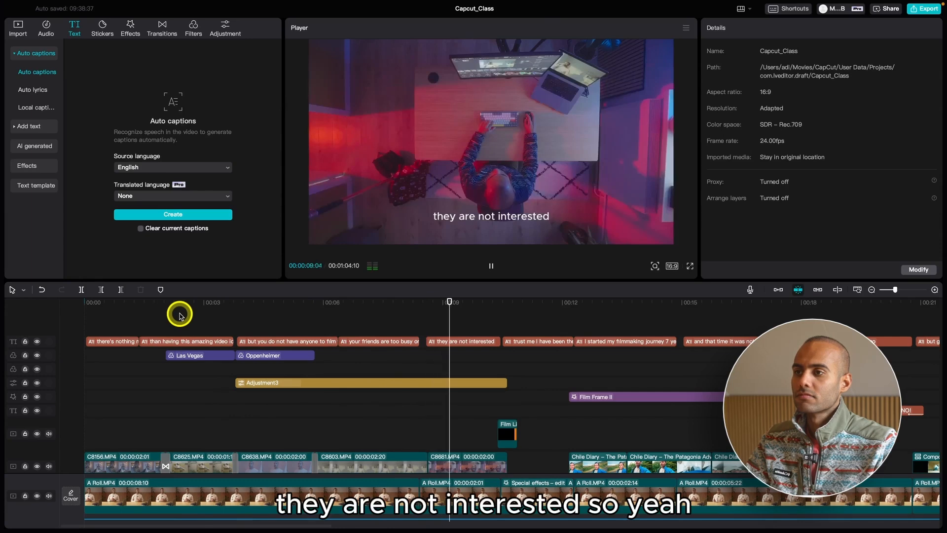
Select the first caption and change the case of all captions to uppercase
drag(118, 315, 113, 316)
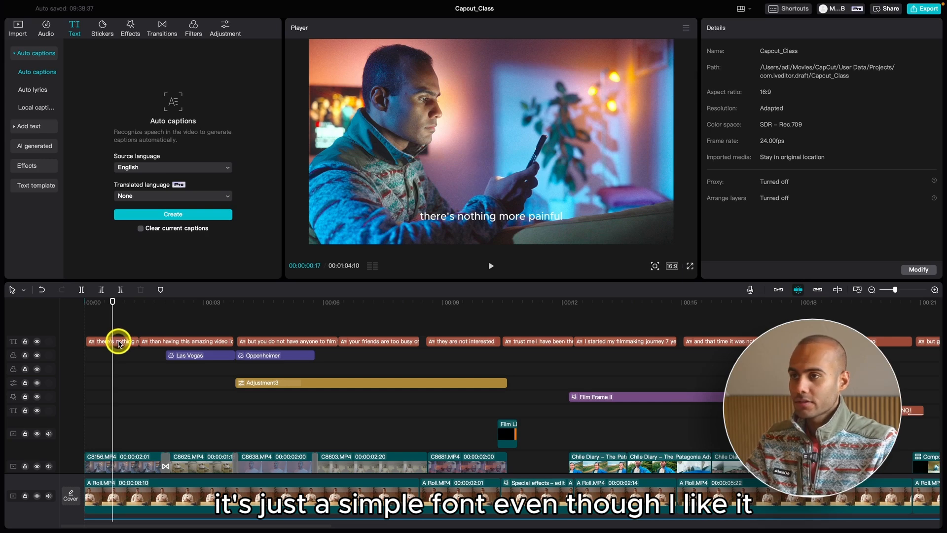
click(119, 343)
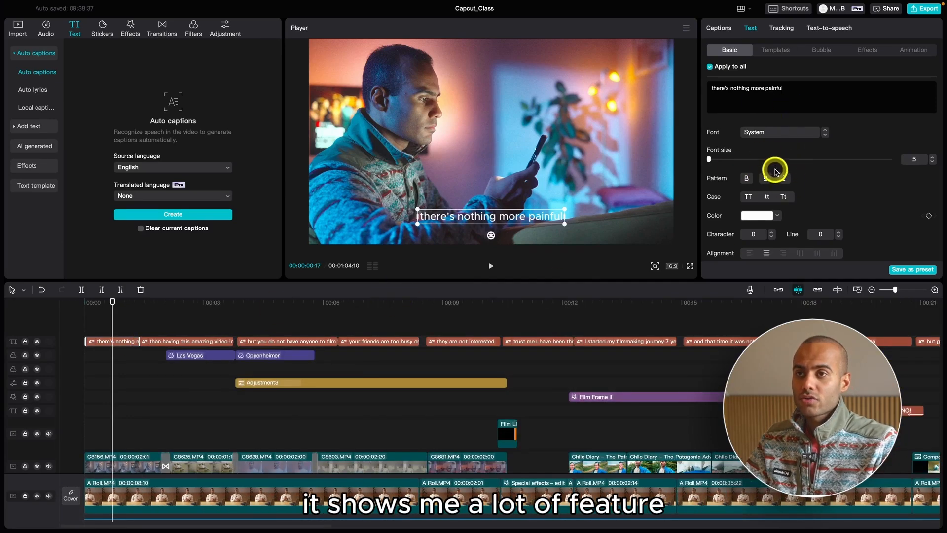
scroll(774, 174, down, 5)
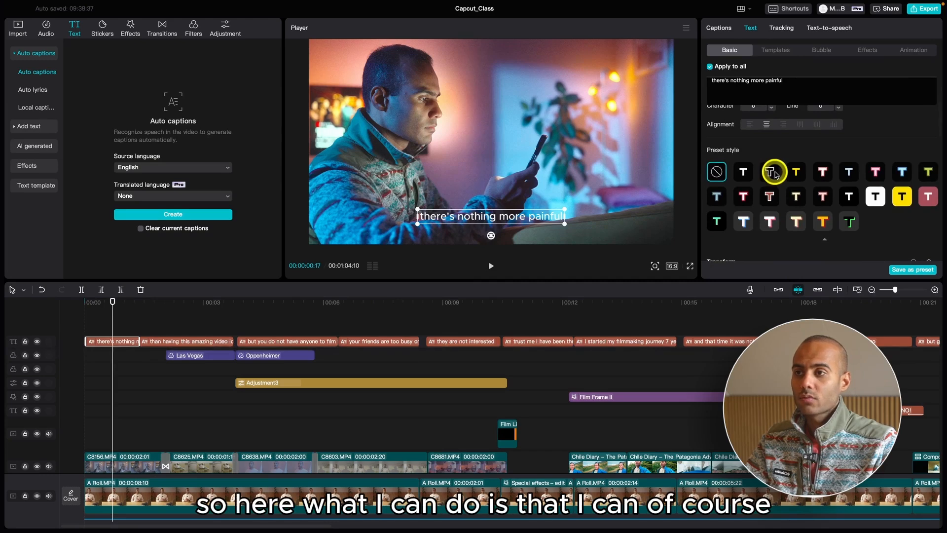
scroll(773, 173, up, 5)
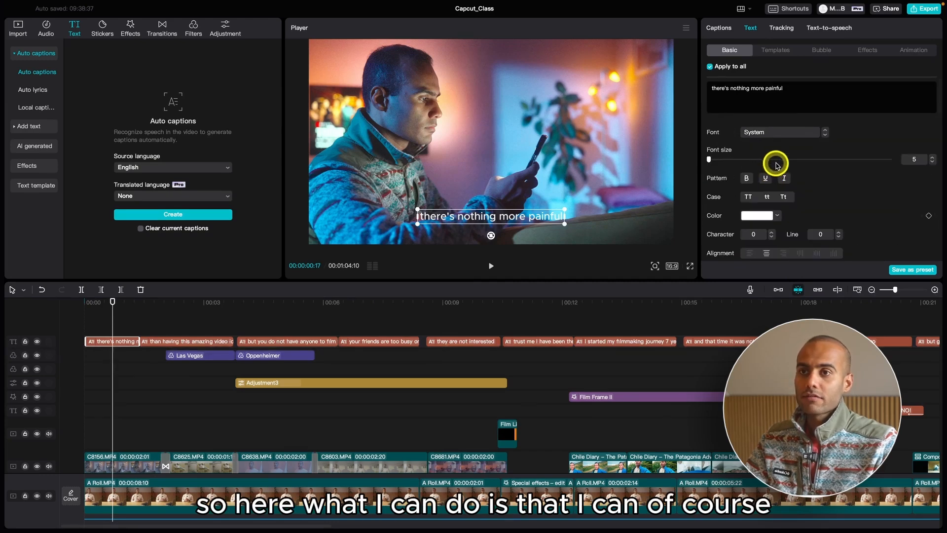
drag(776, 164, 691, 186)
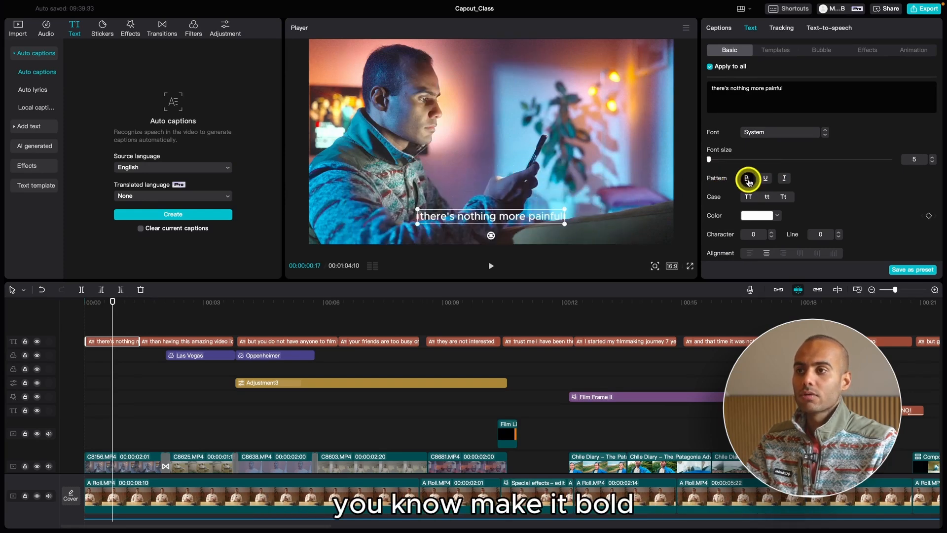
click(747, 178)
click(765, 179)
click(767, 180)
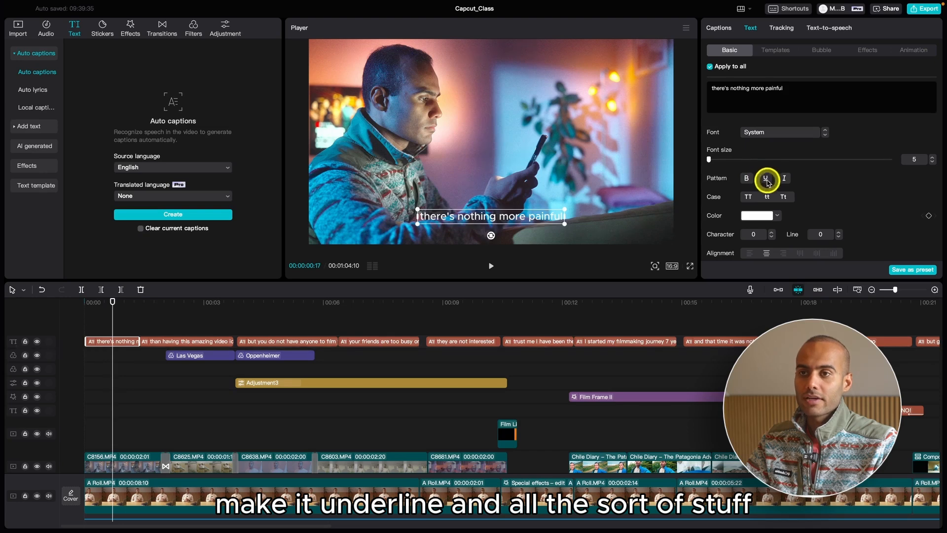
click(750, 197)
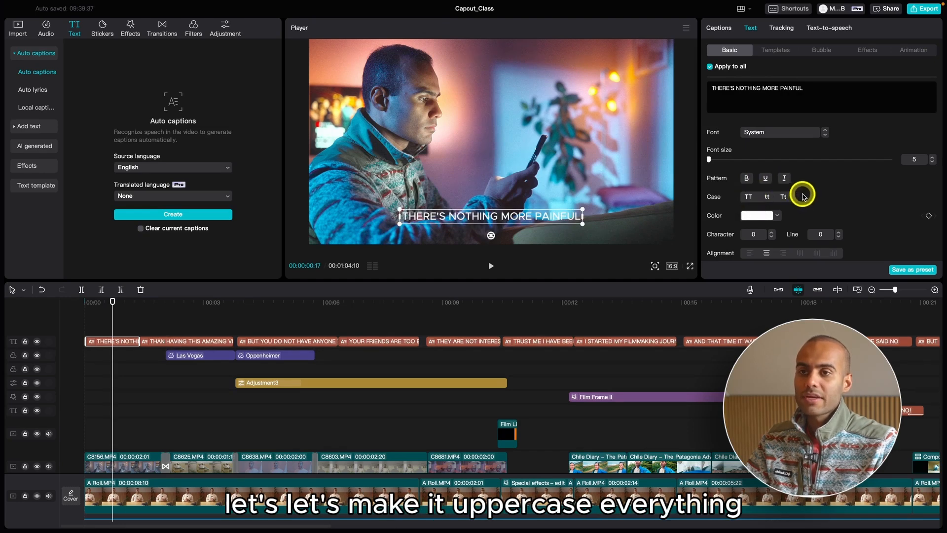
Try the preset style with black text on a yellow background on all captions, and return them to no preset style
scroll(803, 194, down, 2)
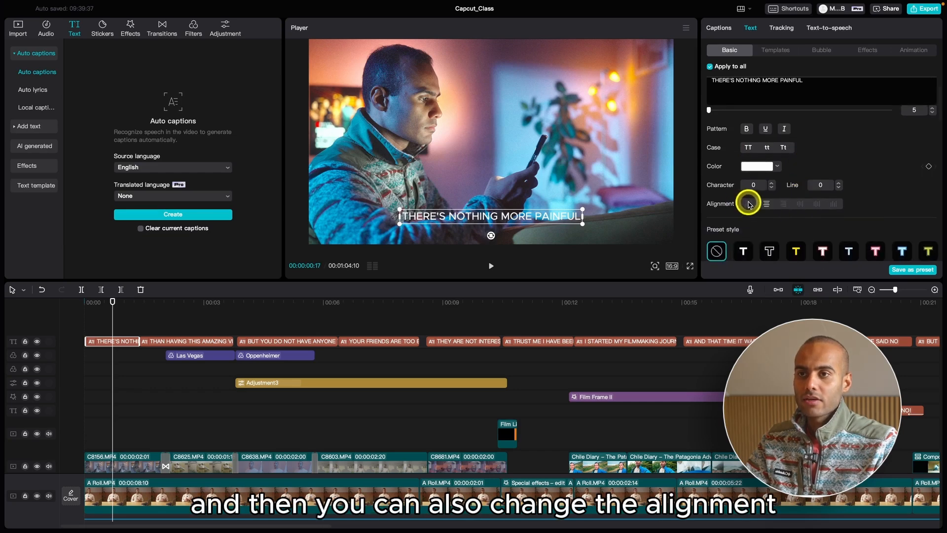
scroll(750, 201, down, 5)
scroll(772, 187, up, 5)
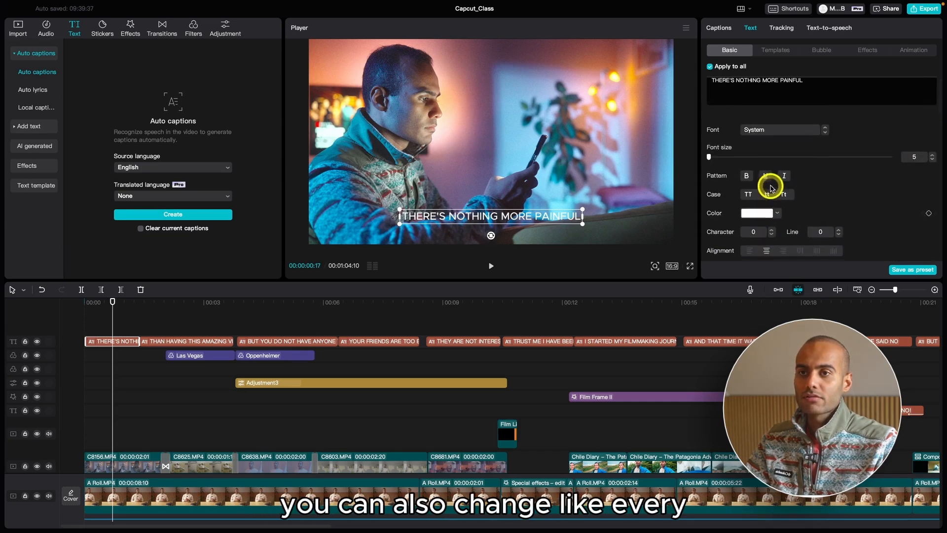
scroll(770, 186, down, 4)
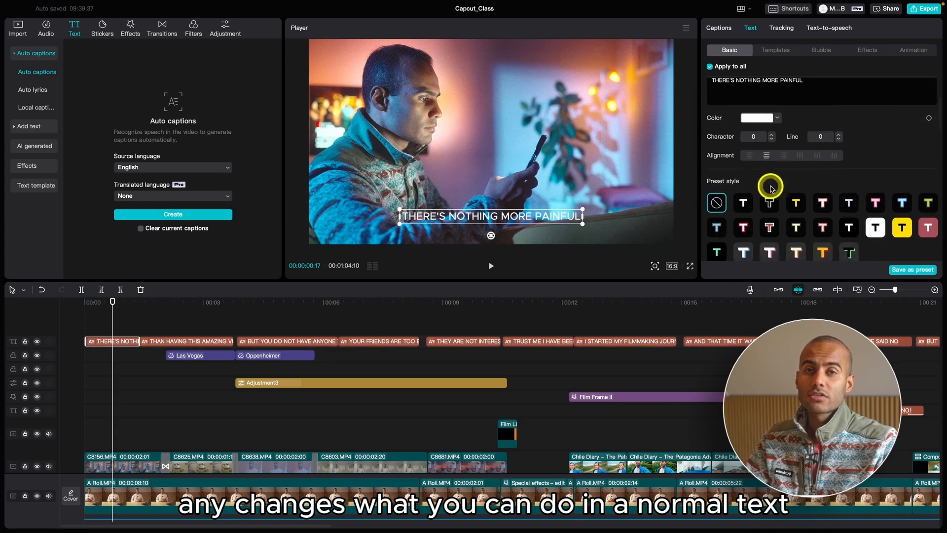
click(902, 209)
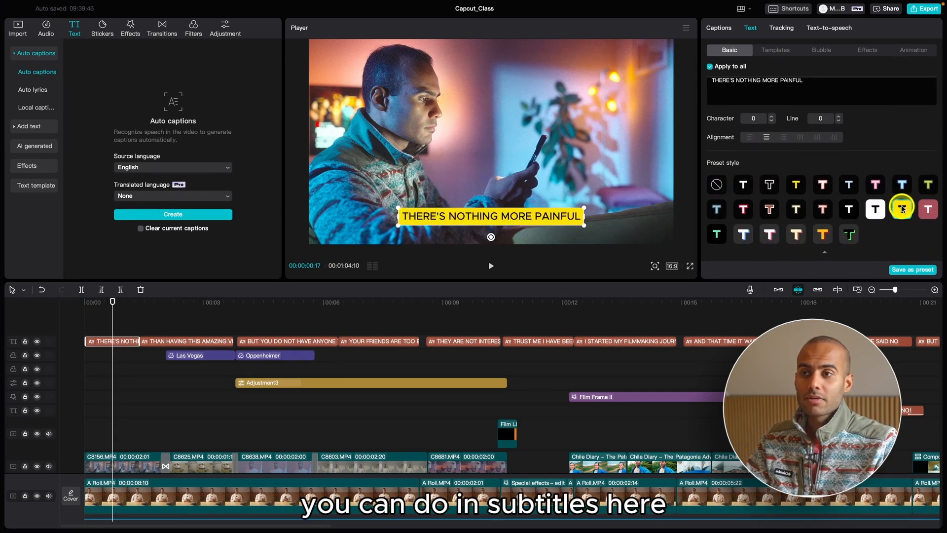
click(719, 186)
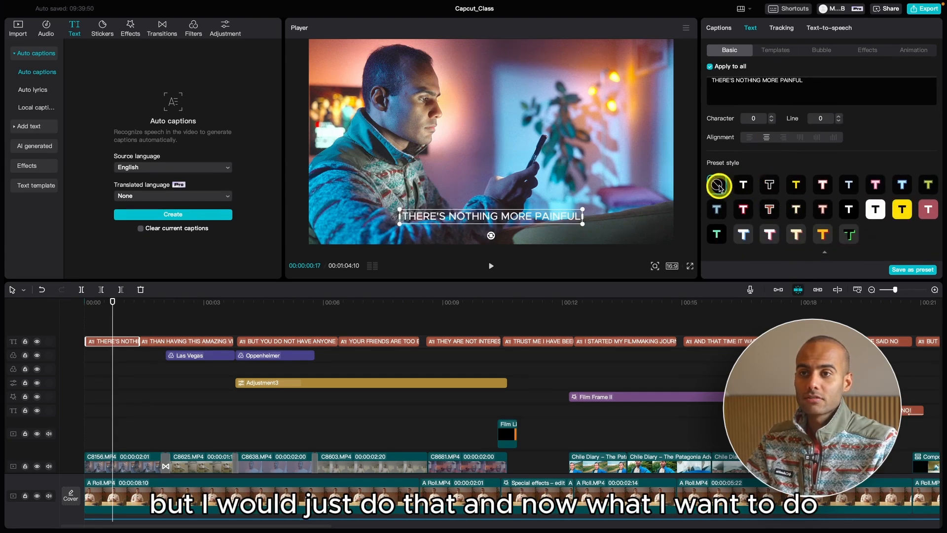
scroll(720, 187, up, 4)
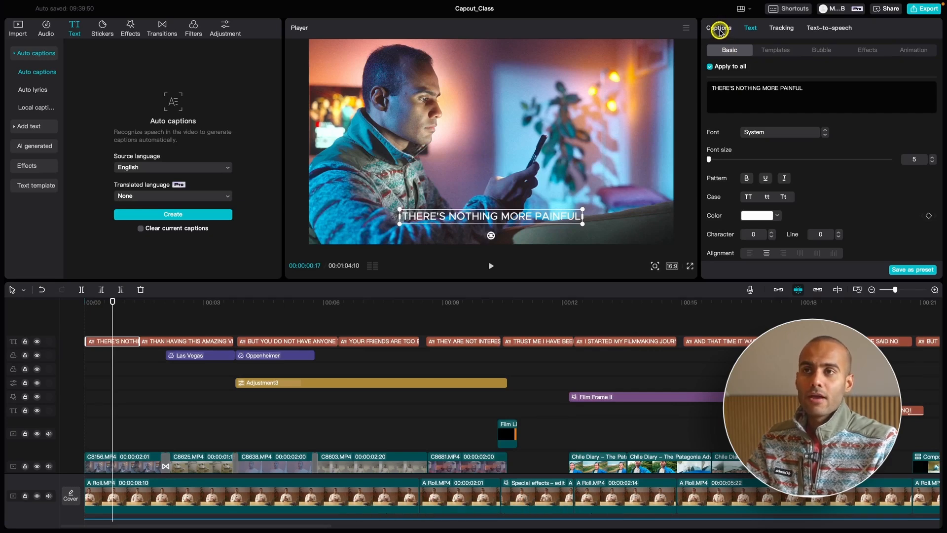
Show the list of caption texts with the first caption at the start of the timeline selected
click(719, 29)
click(183, 323)
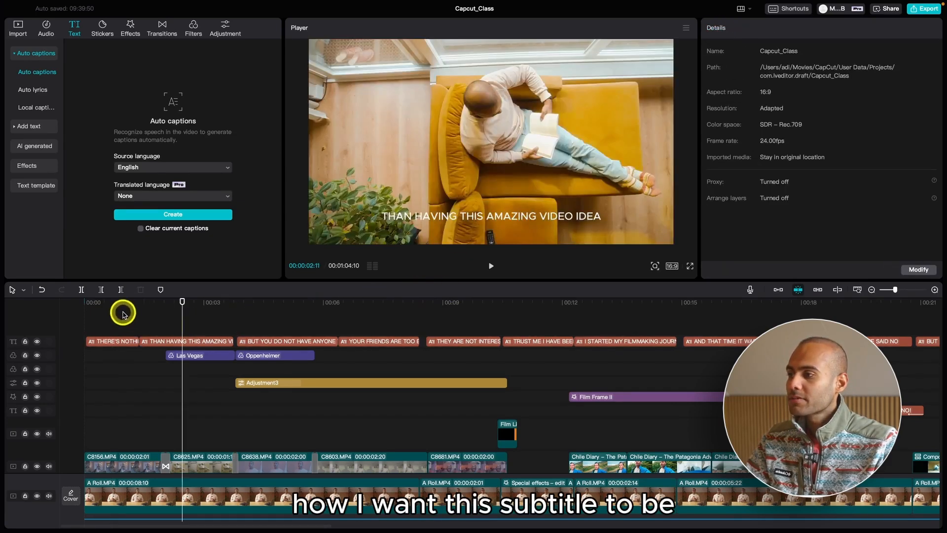
click(98, 312)
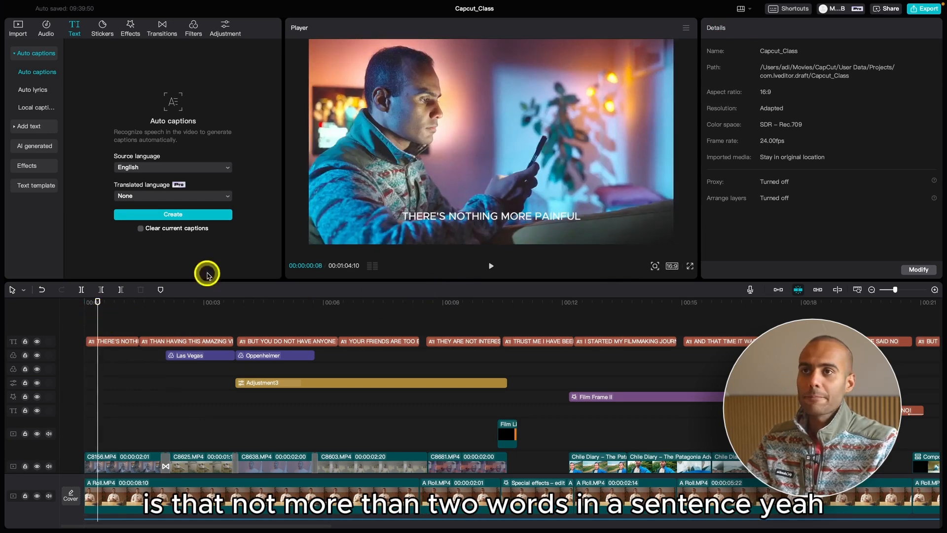
click(114, 338)
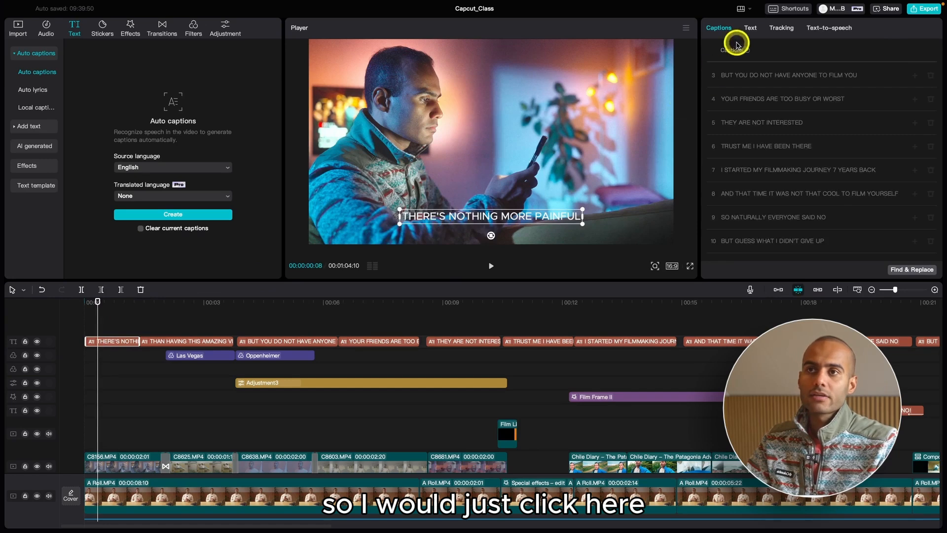
scroll(735, 69, up, 2)
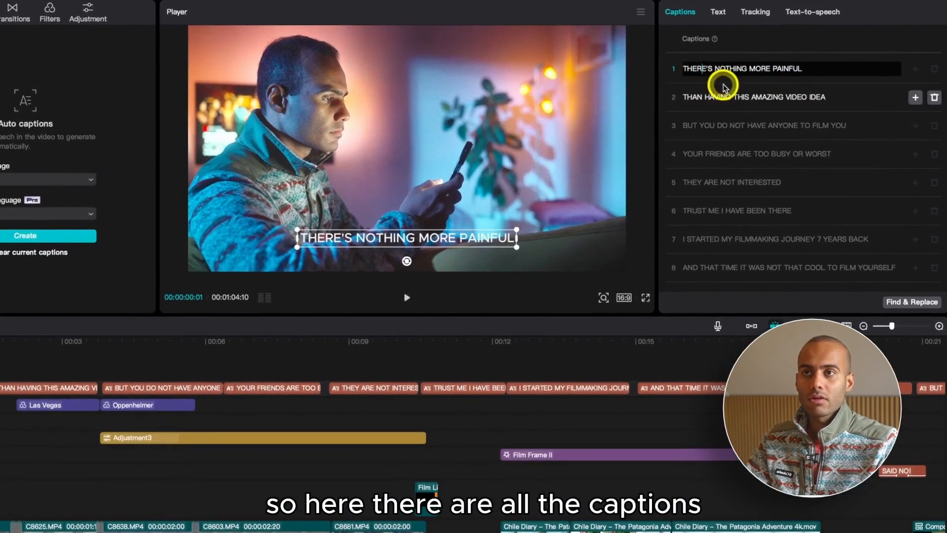
Replace the word PAINFUL with "small" at the end of the first caption
click(817, 69)
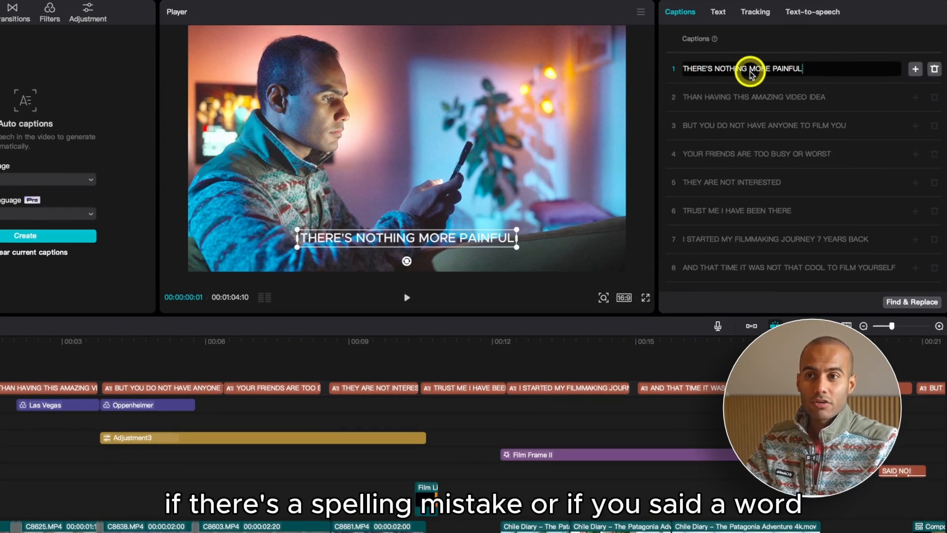
scroll(756, 92, down, 1)
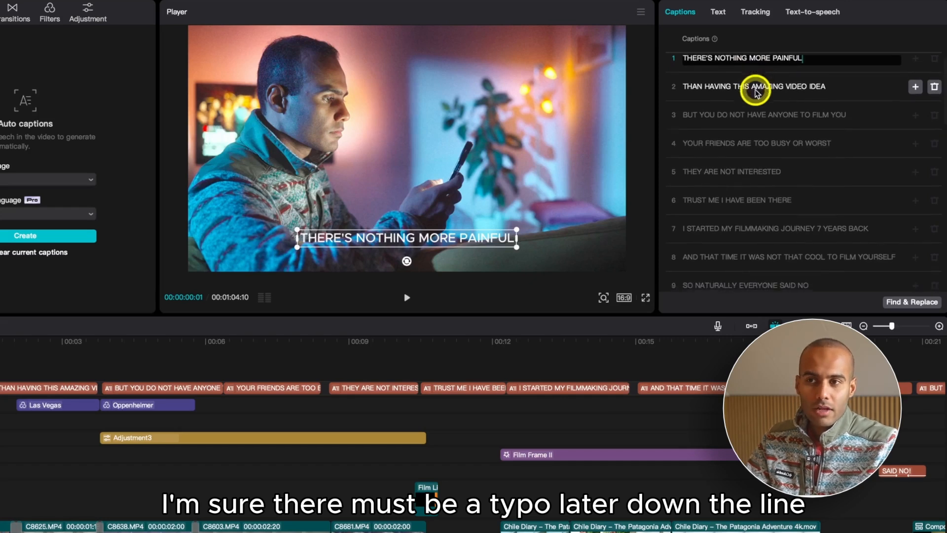
scroll(756, 92, down, 1)
scroll(756, 94, up, 2)
scroll(756, 94, up, 1)
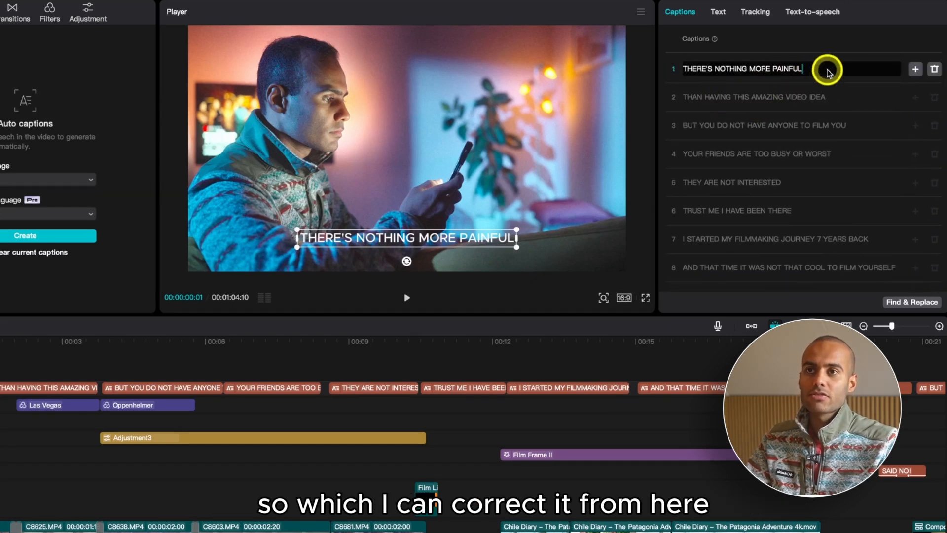
key(BackSpace)
key(BackSpace)
key(BackSpace)
key(BackSpace)
key(BackSpace)
key(BackSpace)
key(BackSpace)
key(BackSpace)
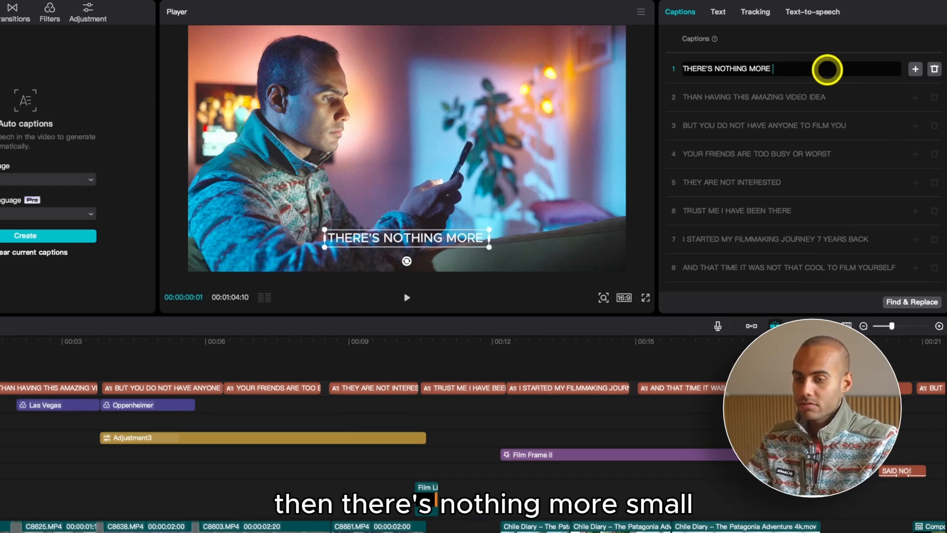
text(smal)
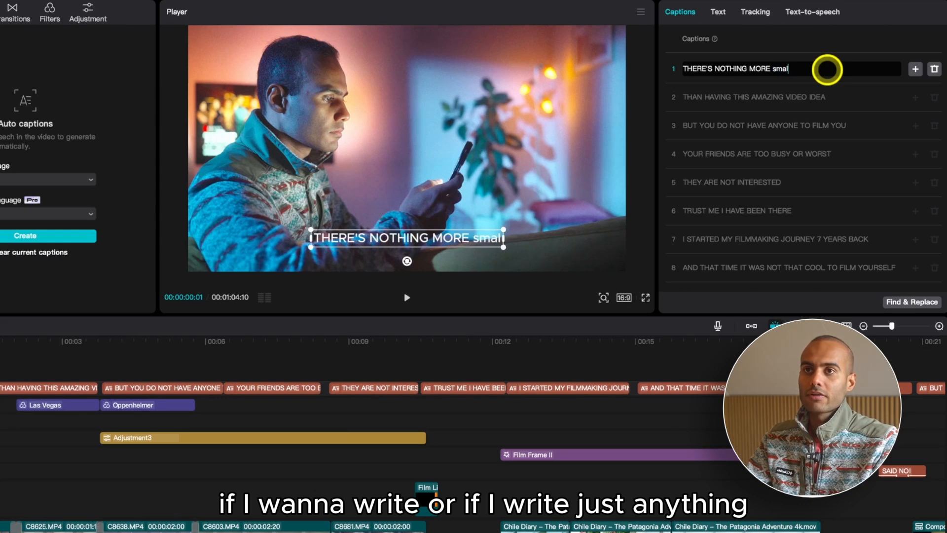
key(BackSpace)
key(BackSpace)
key(BackSpace)
key(BackSpace)
text(small)
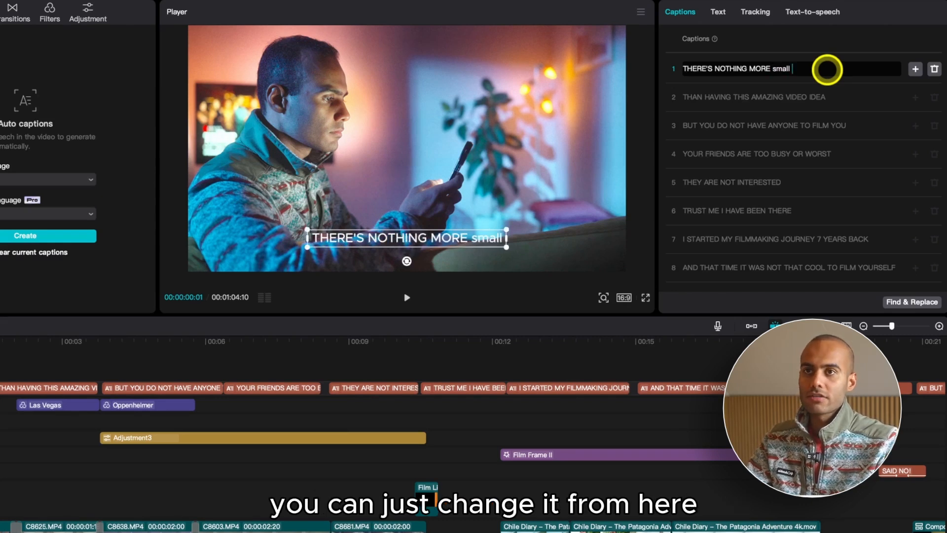
Restore the last word of the first caption to PAINFUL
key(BackSpace)
key(BackSpace)
key(BackSpace)
key(BackSpace)
key(BackSpace)
key(BackSpace)
text(PAINFUL)
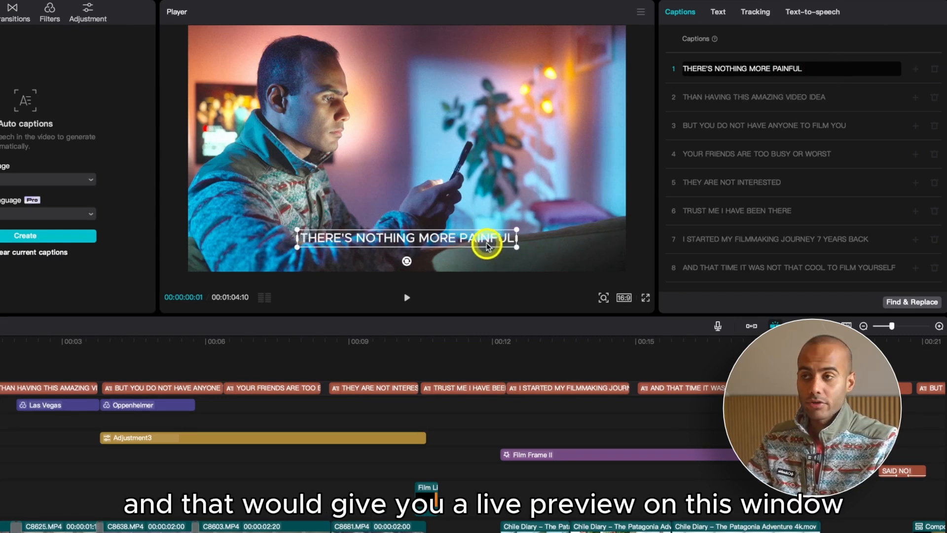
Break the first caption's text after the word NOTHING
click(748, 69)
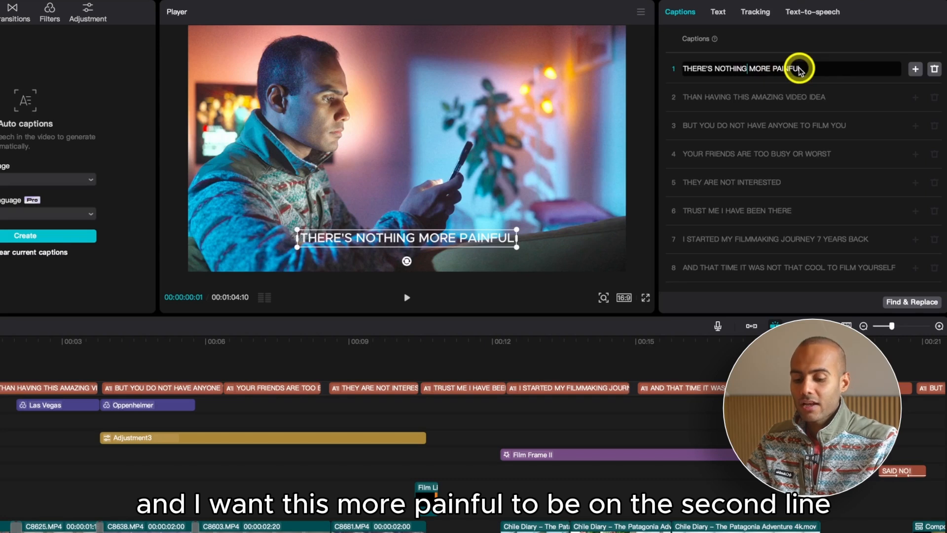
Split the first two captions into "THERE'S NOTHING", "MORE PAINFUL", "THAN HAVING", "THIS AMAZING" and "VIDEO IDEA"
key(Return)
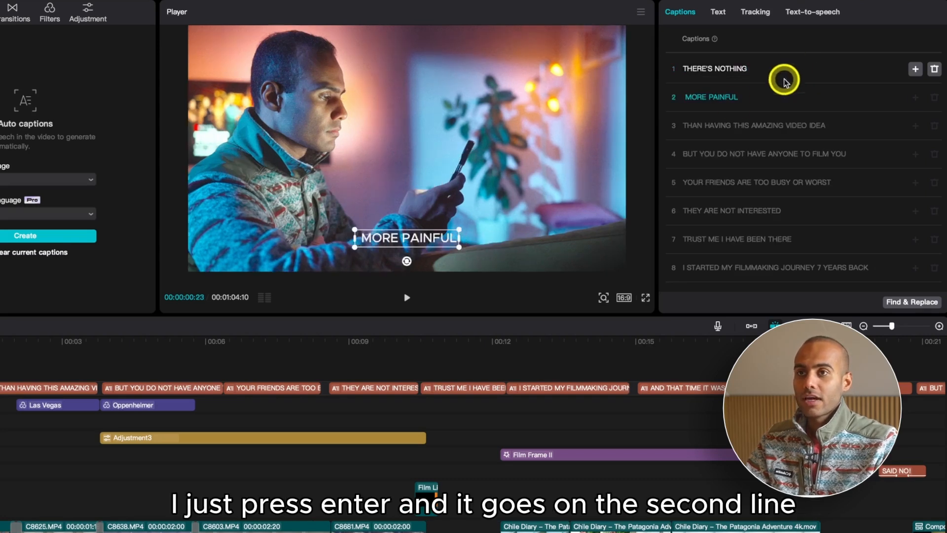
click(735, 127)
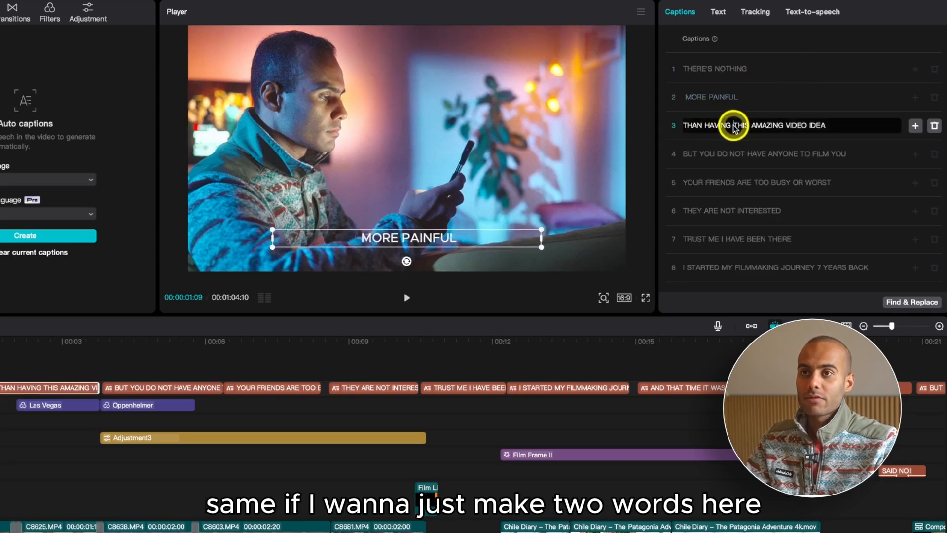
key(Return)
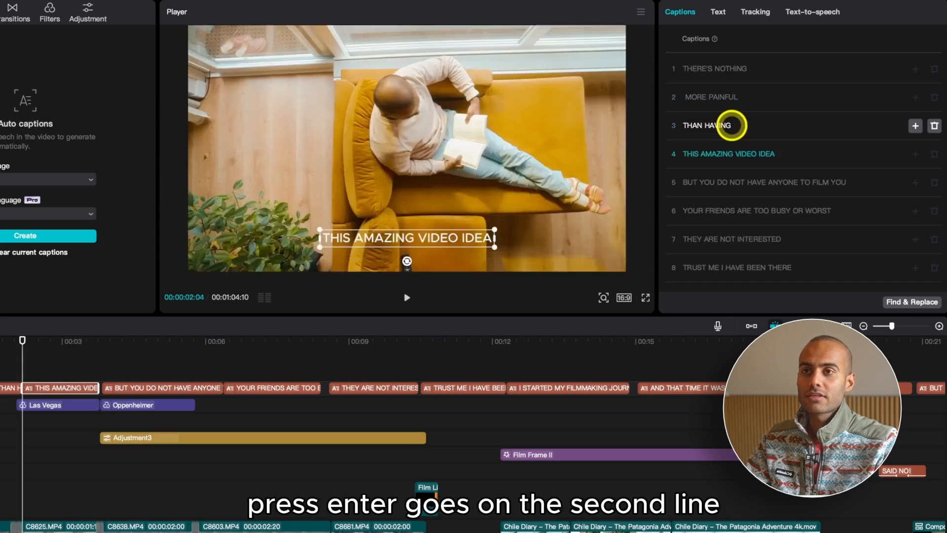
click(734, 154)
key(Return)
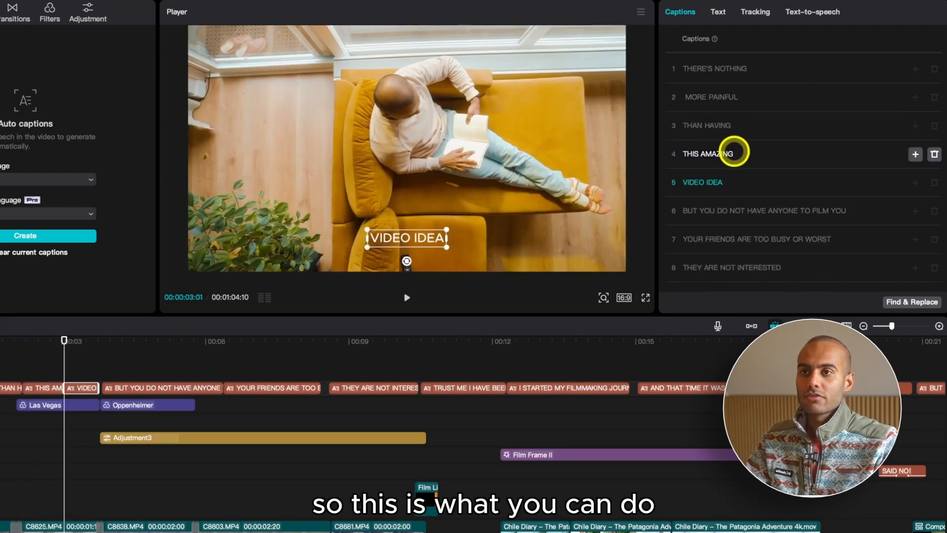
Split the "THERE'S NOTHING", "MORE PAINFUL" and "THAN HAVING" captions into single-word captions
click(715, 69)
key(Return)
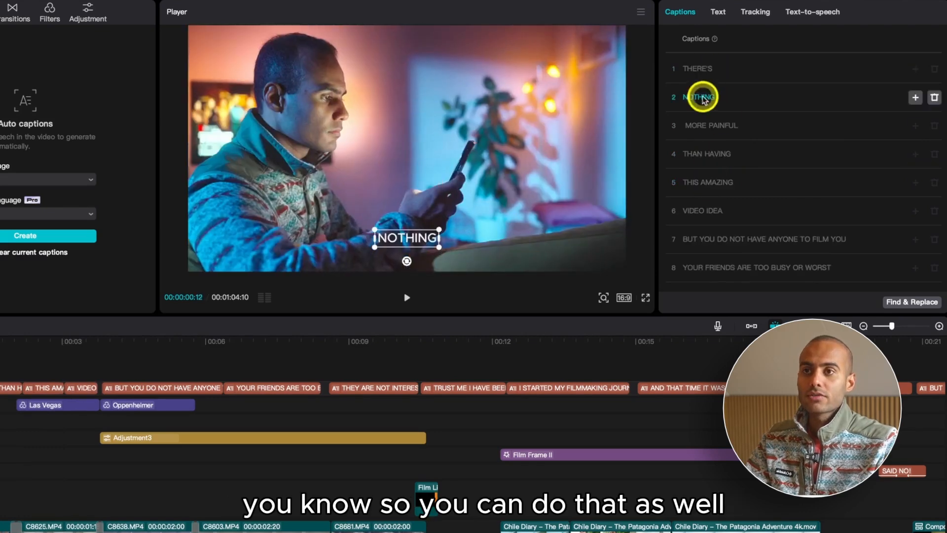
click(707, 127)
key(Return)
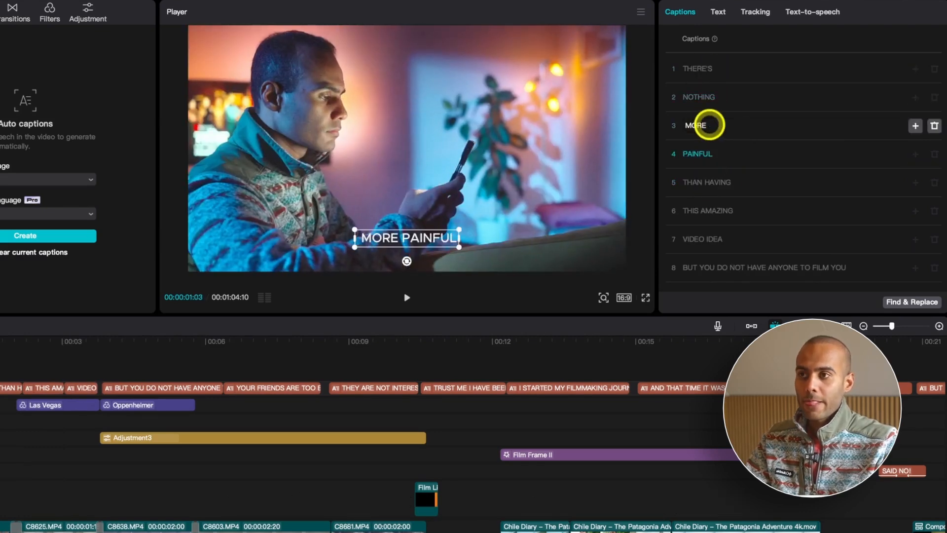
click(704, 183)
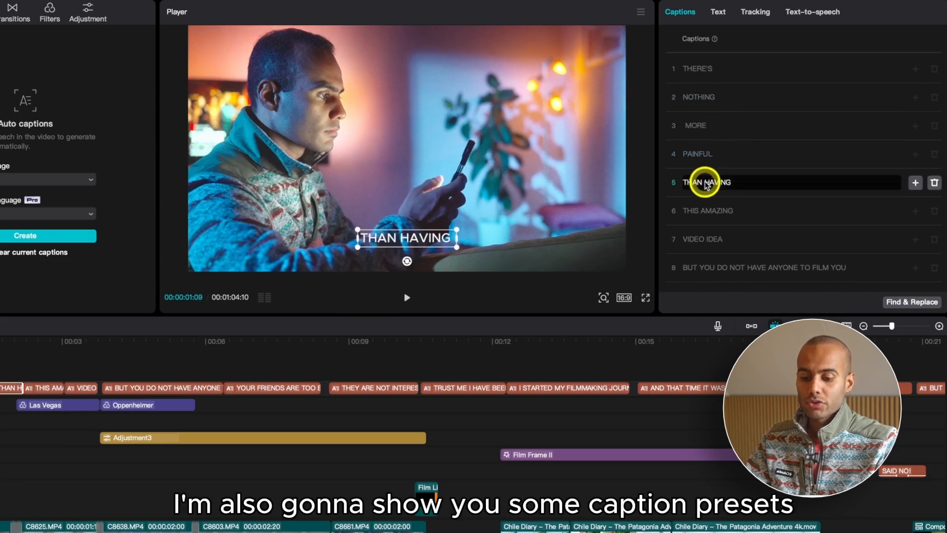
key(Return)
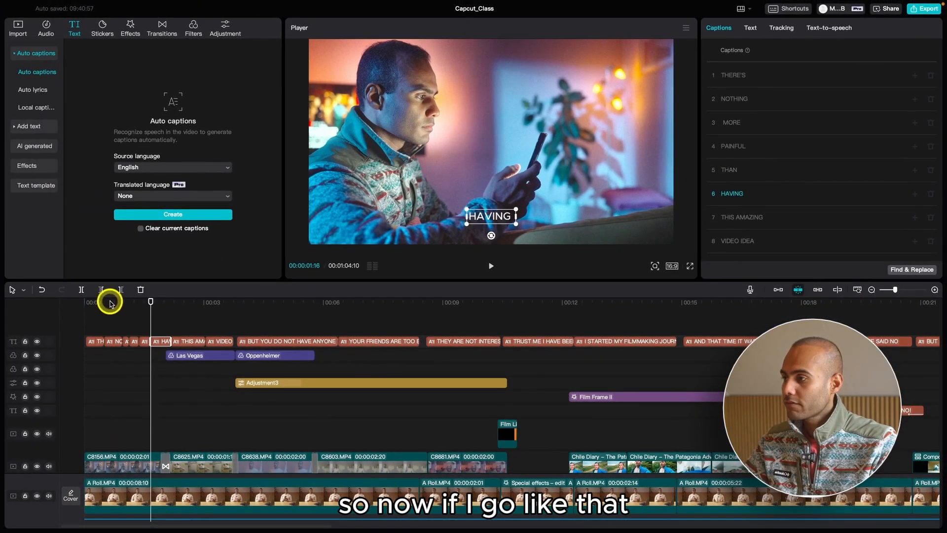
Play the video from the beginning to review the newly split captions
drag(110, 303, 21, 302)
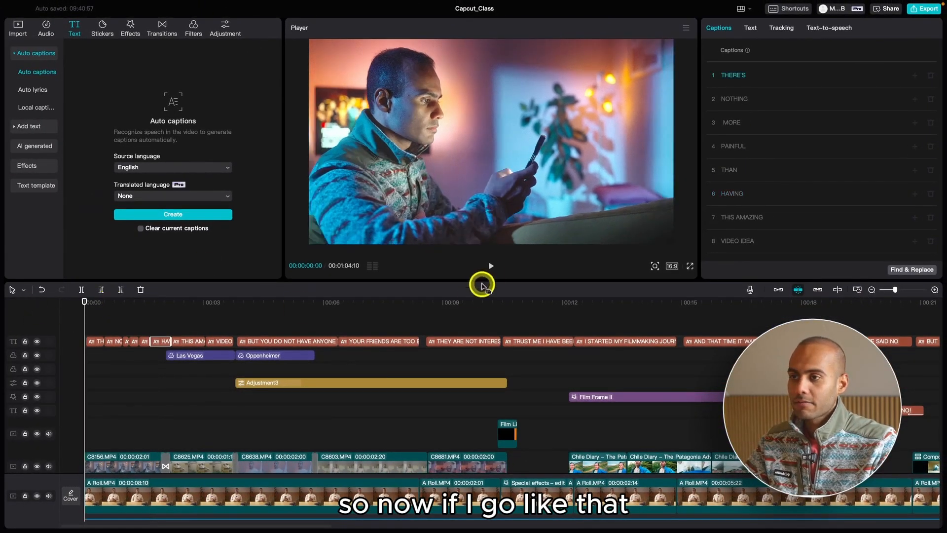
click(492, 270)
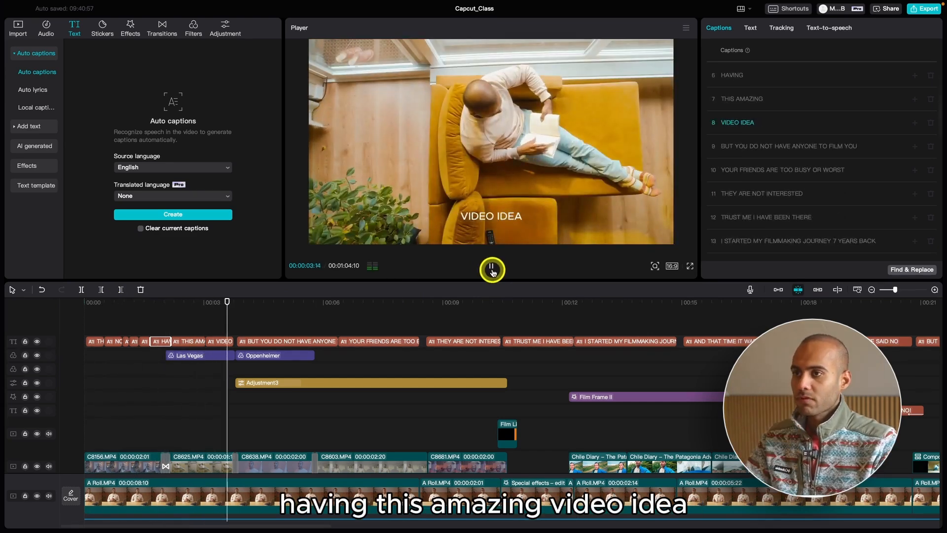
click(490, 269)
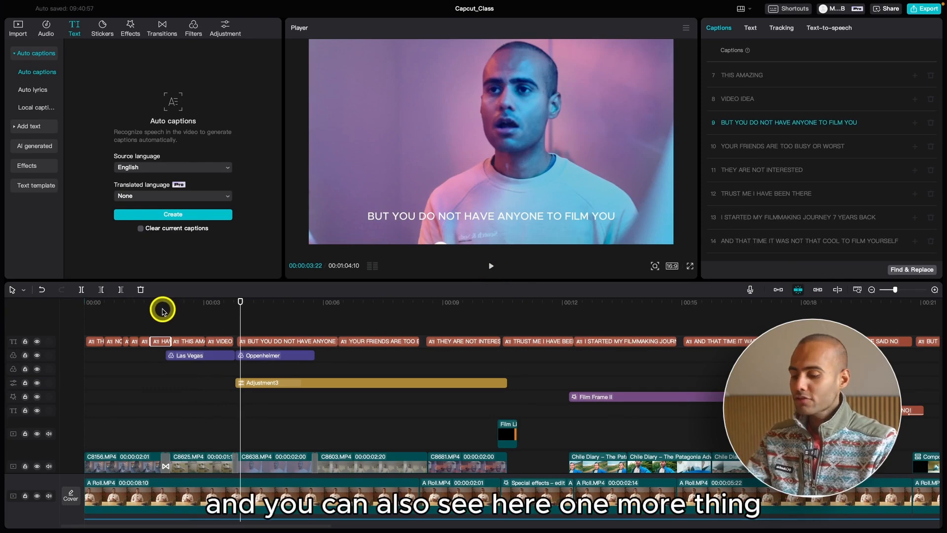
Replay the section from "THAN" to "VIDEO IDEA" to compare the caption timing with the spoken words
click(137, 308)
scroll(152, 306, up, 5)
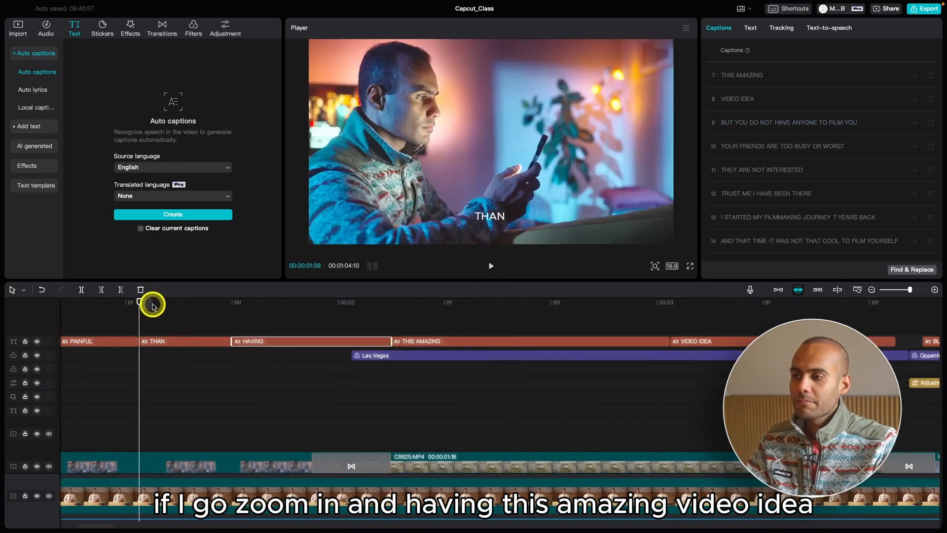
scroll(153, 306, down, 3)
key(space)
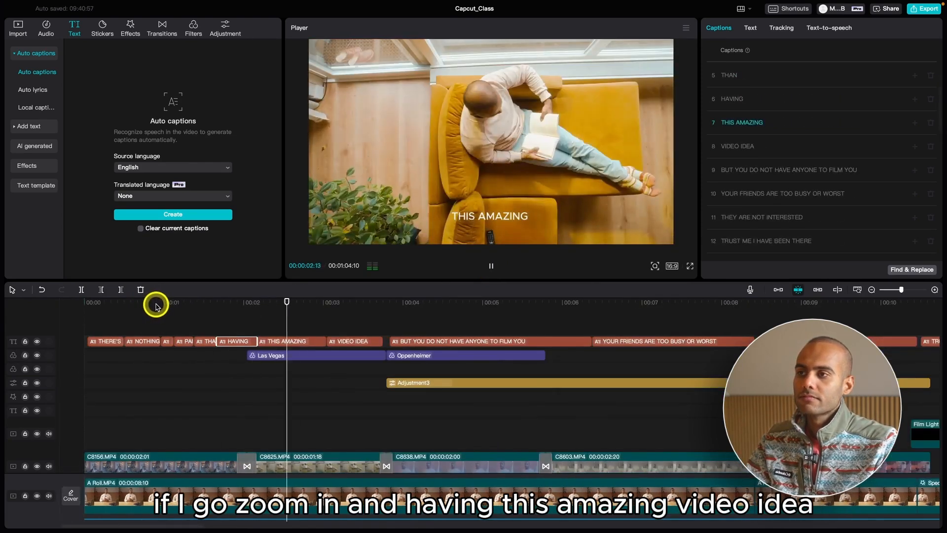
key(space)
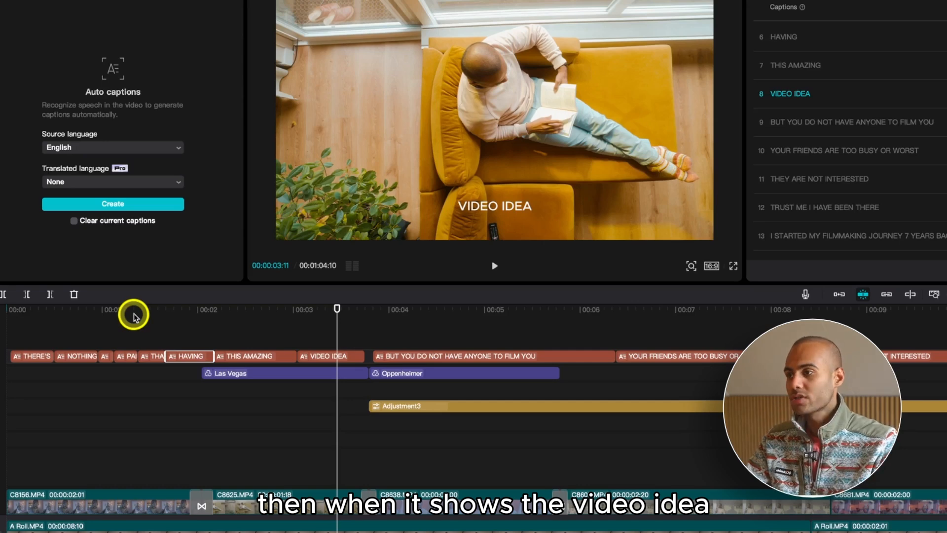
click(133, 314)
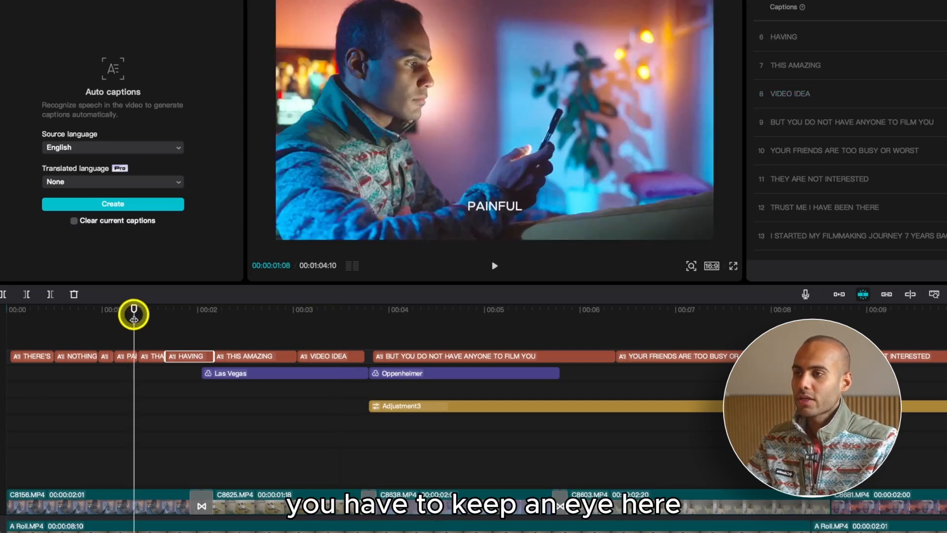
key(space)
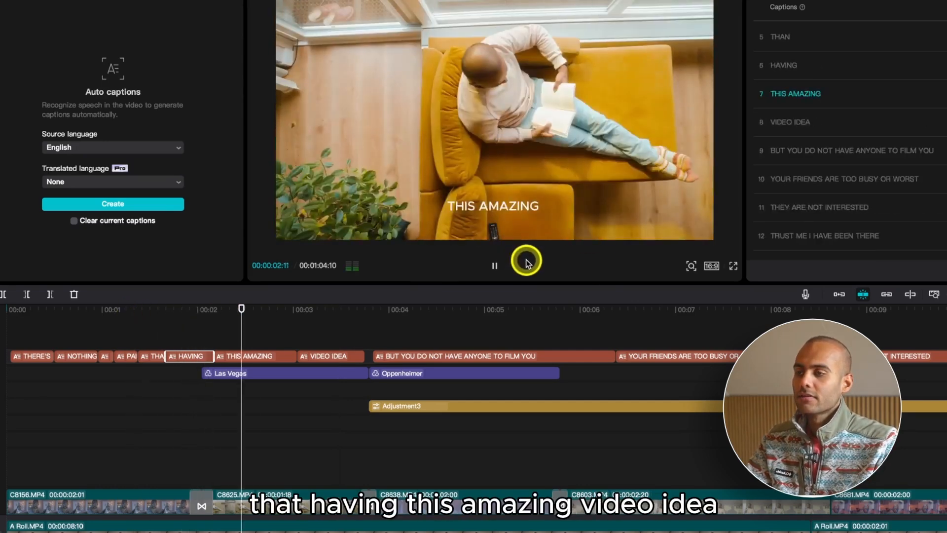
click(495, 266)
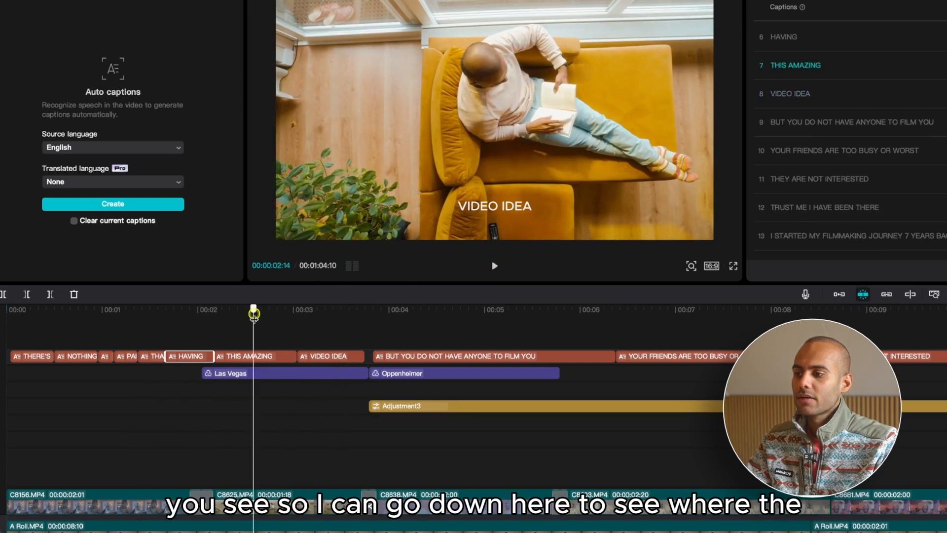
Find where "video idea" is spoken in the A Roll audio and extend the "VIDEO IDEA" caption's start back to 00:00:02:16
drag(254, 314, 266, 314)
scroll(266, 423, down, 3)
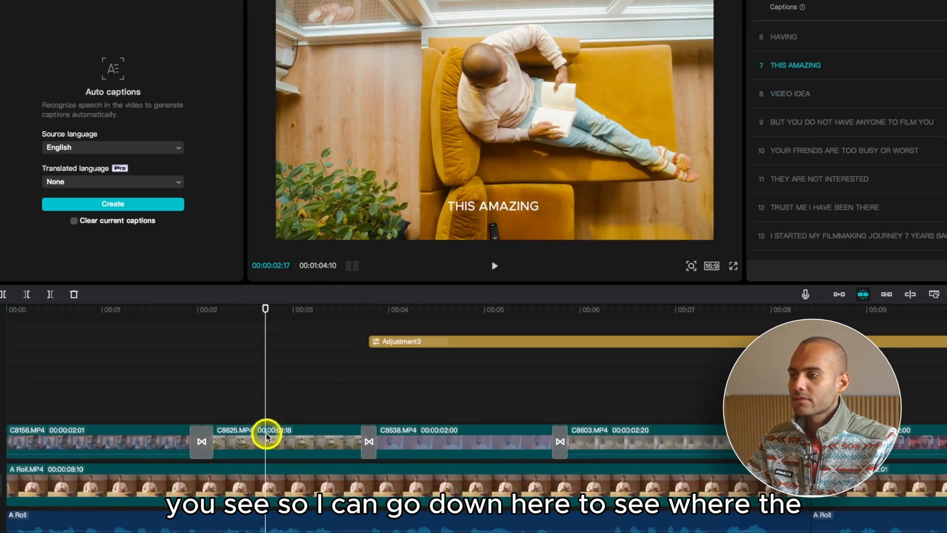
click(214, 325)
scroll(212, 407, down, 2)
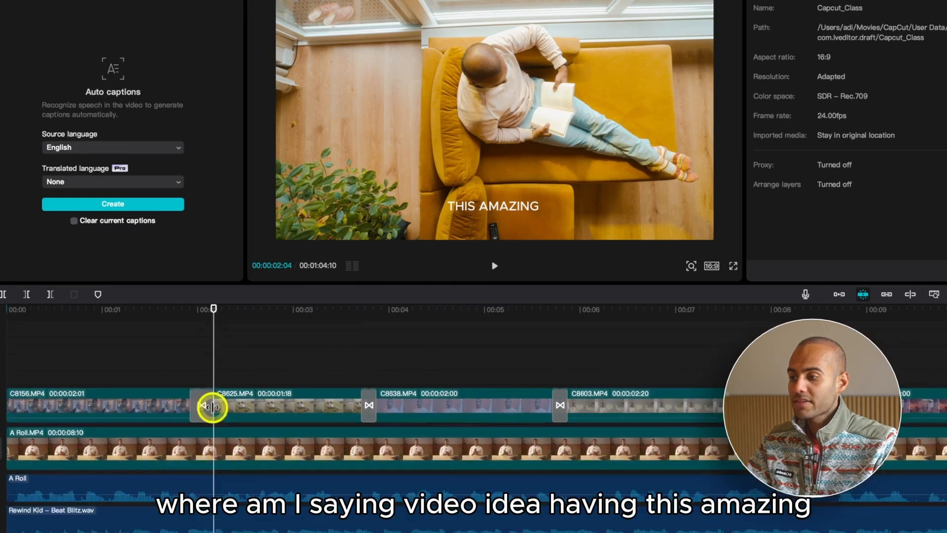
click(141, 315)
key(space)
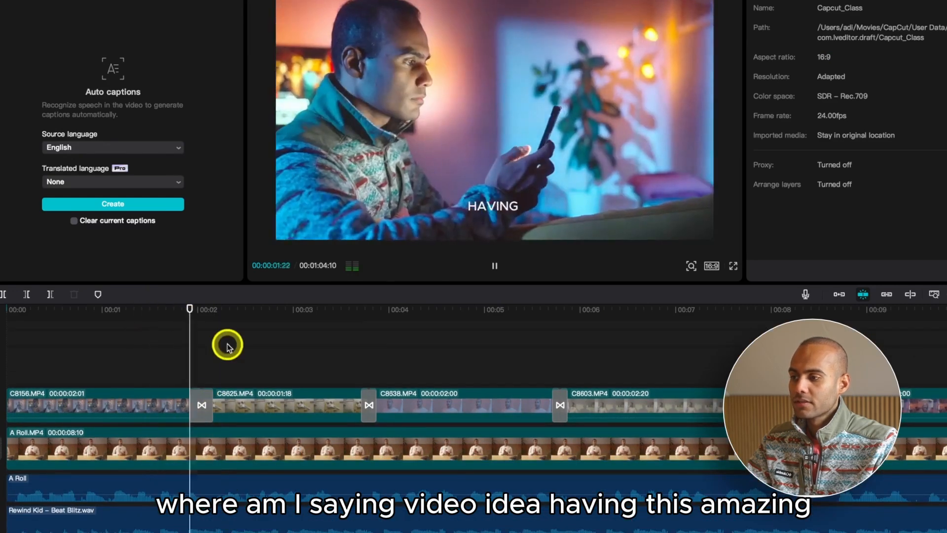
key(space)
drag(271, 330, 262, 334)
click(276, 476)
scroll(276, 476, up, 4)
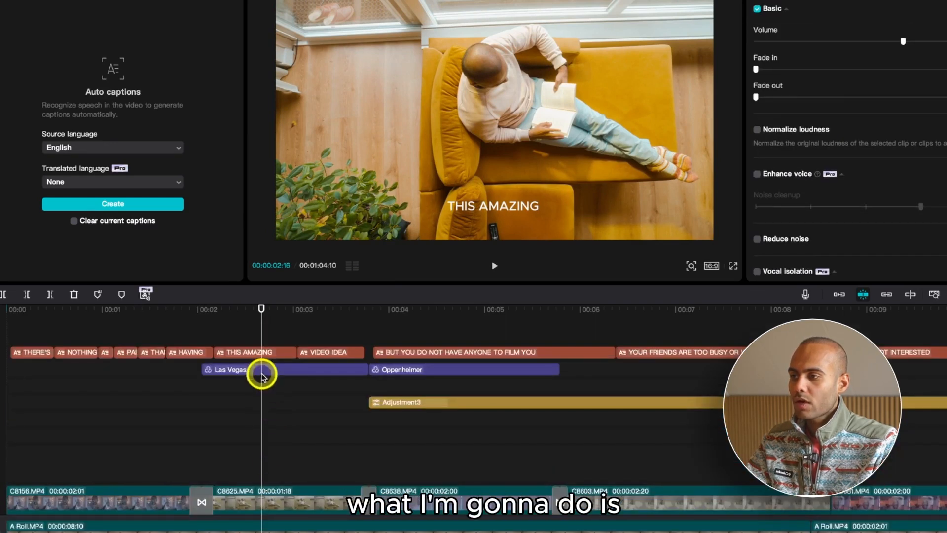
drag(294, 352, 261, 352)
Play back the retimed captions and extend the end of "VIDEO IDEA" to meet the next caption
click(148, 318)
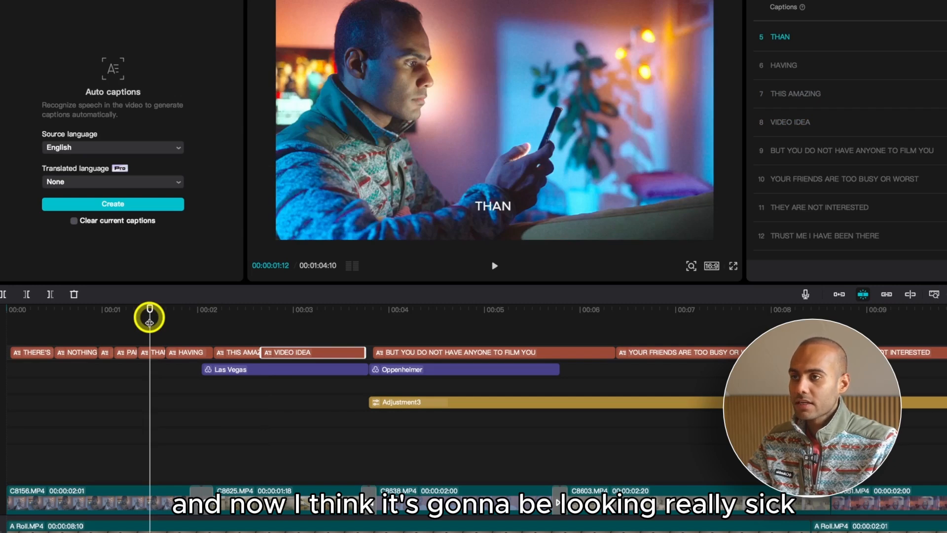
key(space)
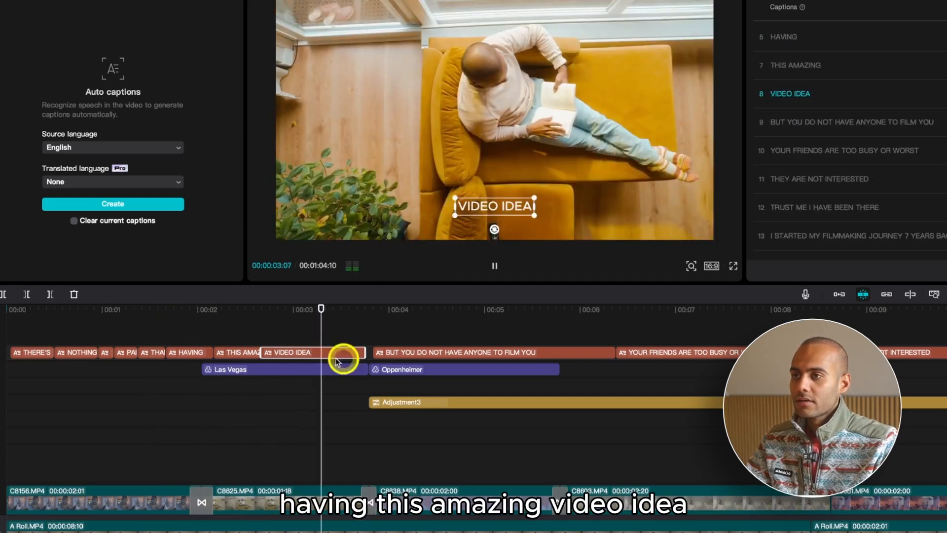
key(space)
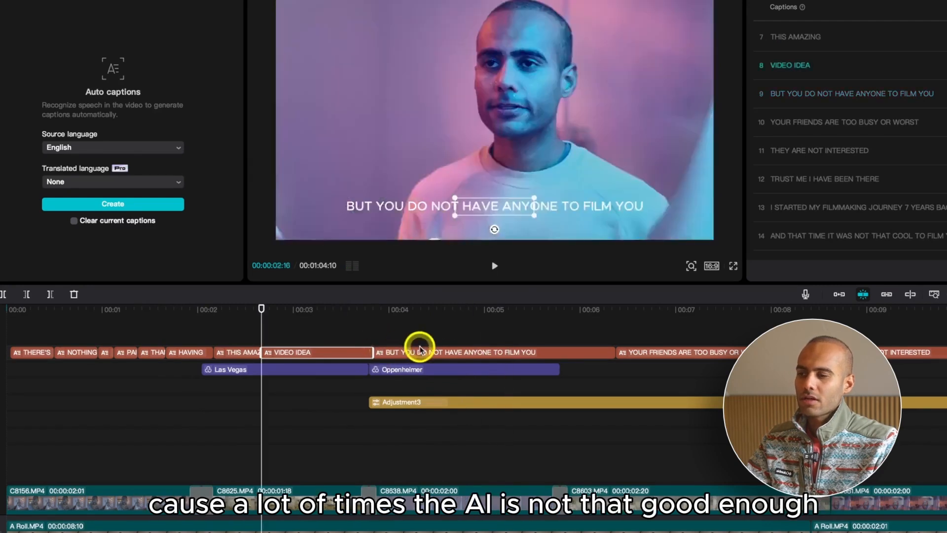
Examine the edges of the "VIDEO IDEA" caption, then select "BUT YOU DO NOT HAVE ANYONE TO FILM YOU" and examine its placement on the timeline
scroll(419, 344, down, 3)
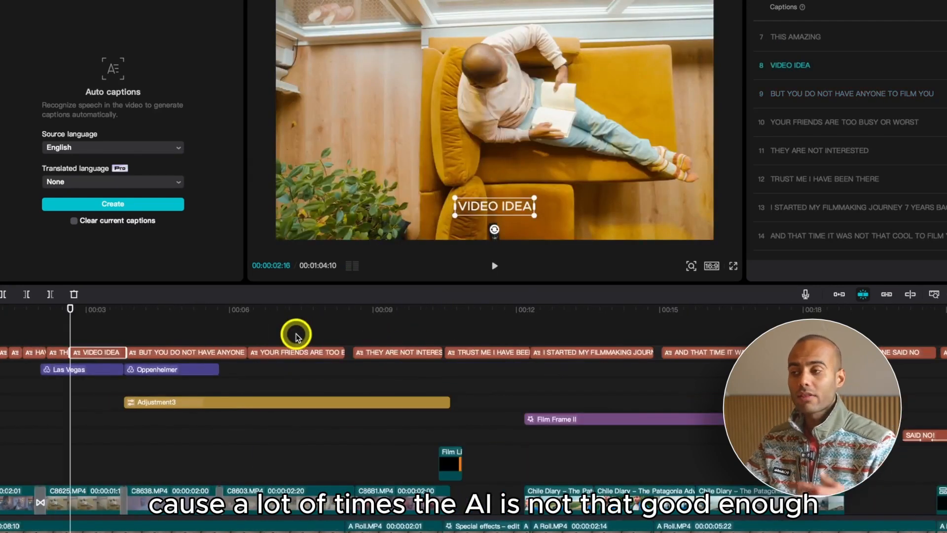
scroll(296, 336, down, 3)
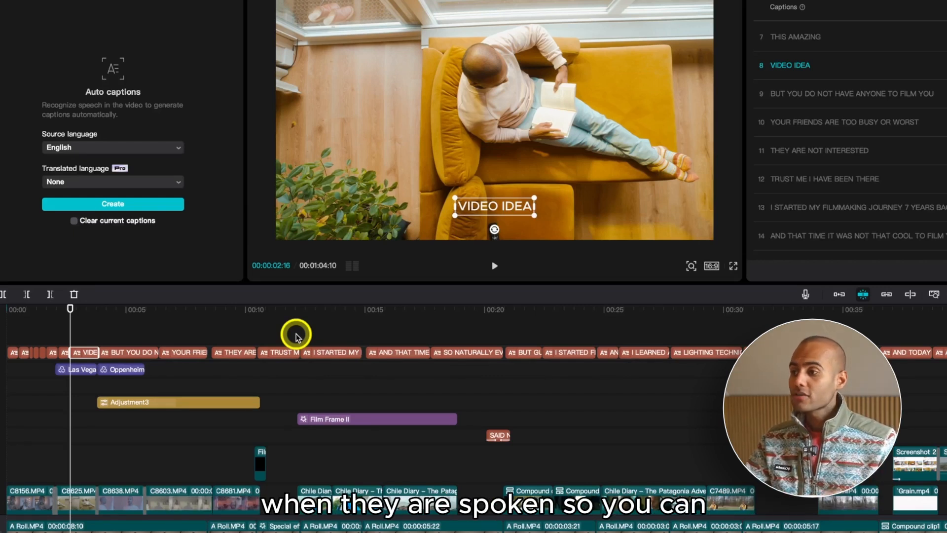
scroll(296, 335, up, 5)
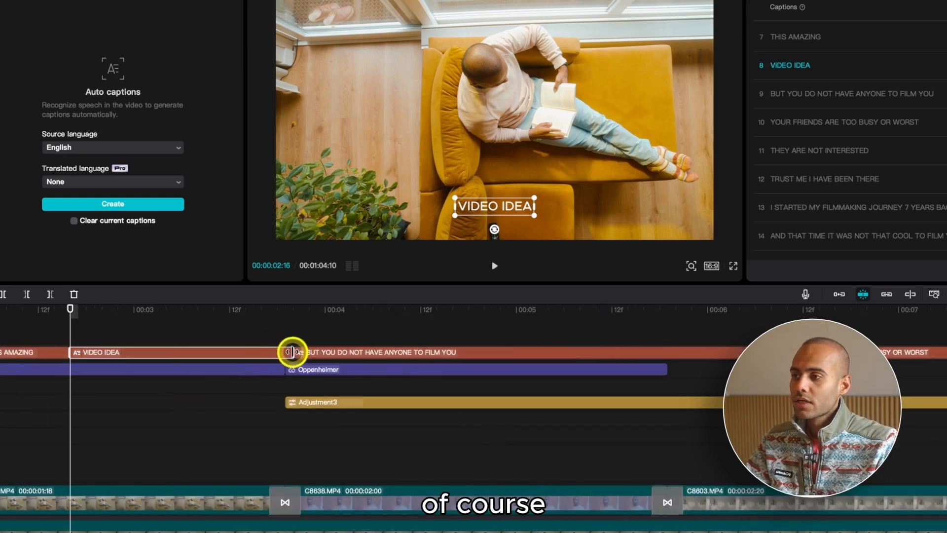
mouse_move(290, 352)
mouse_down()
mouse_move(198, 359)
mouse_move(289, 361)
mouse_up()
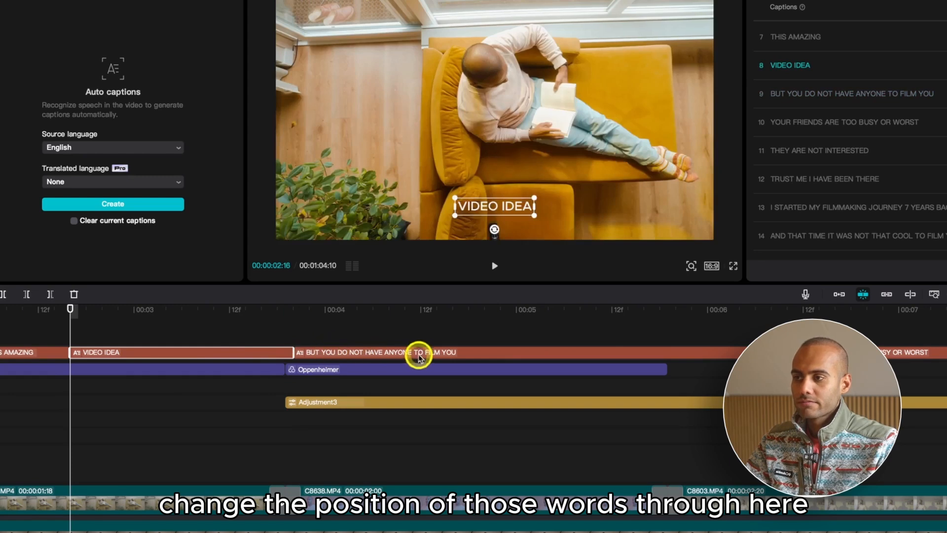
click(434, 354)
key(super+minus)
mouse_move(425, 351)
mouse_down()
mouse_move(373, 353)
mouse_move(423, 359)
mouse_up()
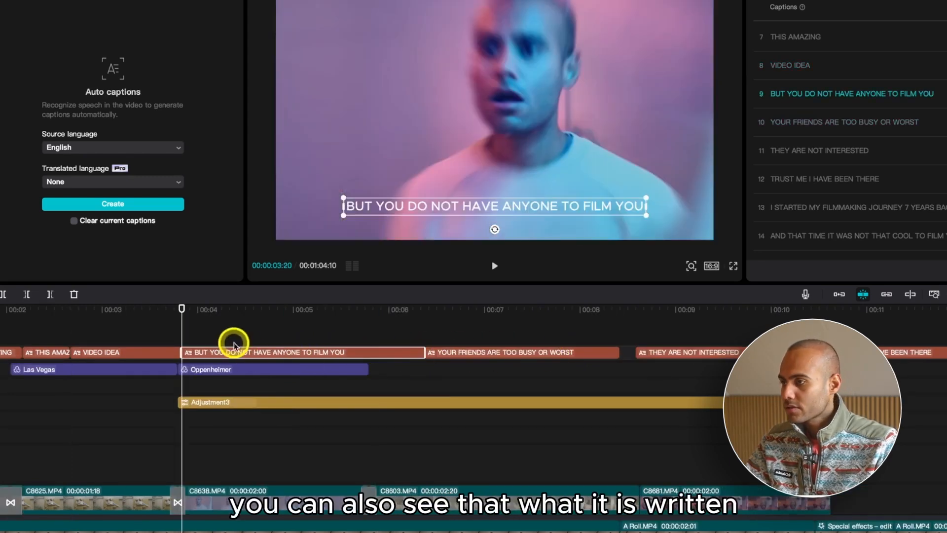
key(super+plus)
key(super+plus)
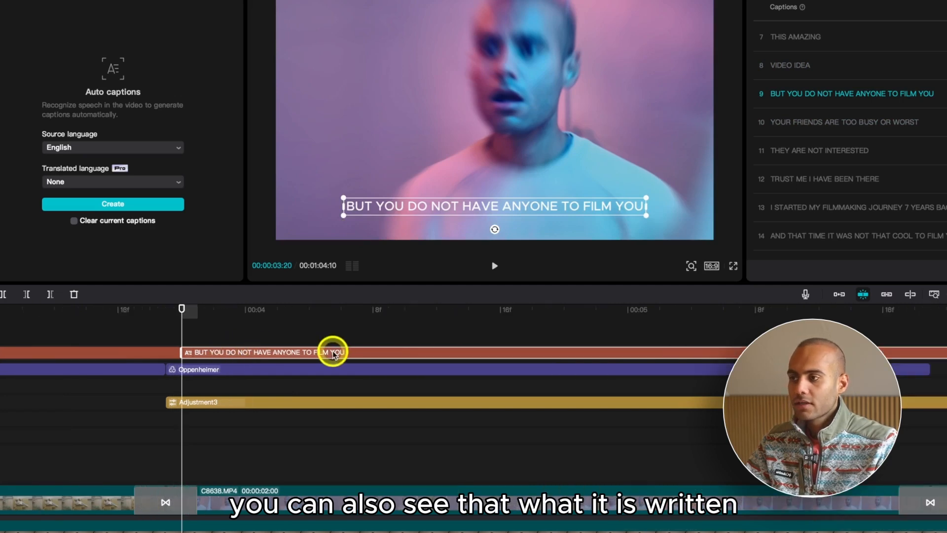
key(super+minus)
key(super+minus)
key(super+minus)
key(super+minus)
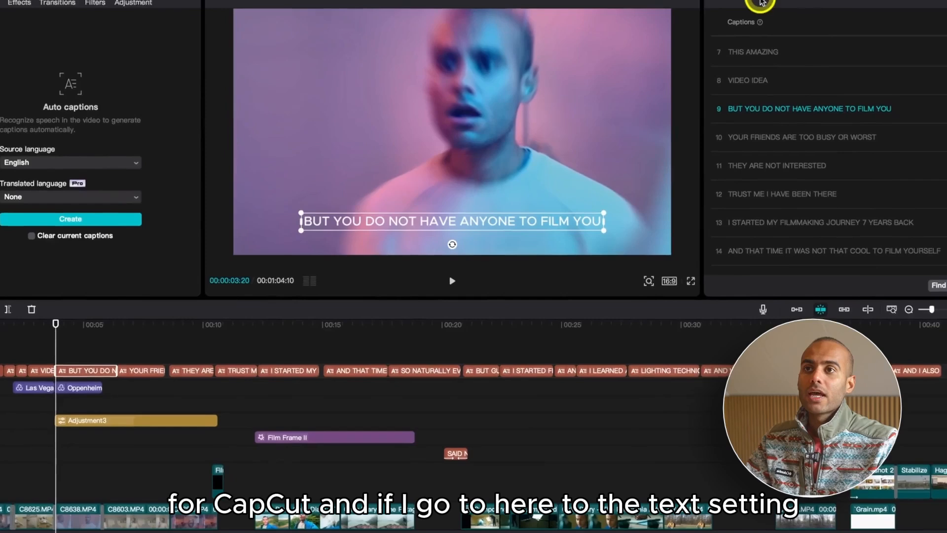
Apply the first Pro text template, white text with a green highlighted word, to all captions and play the result
click(762, 1)
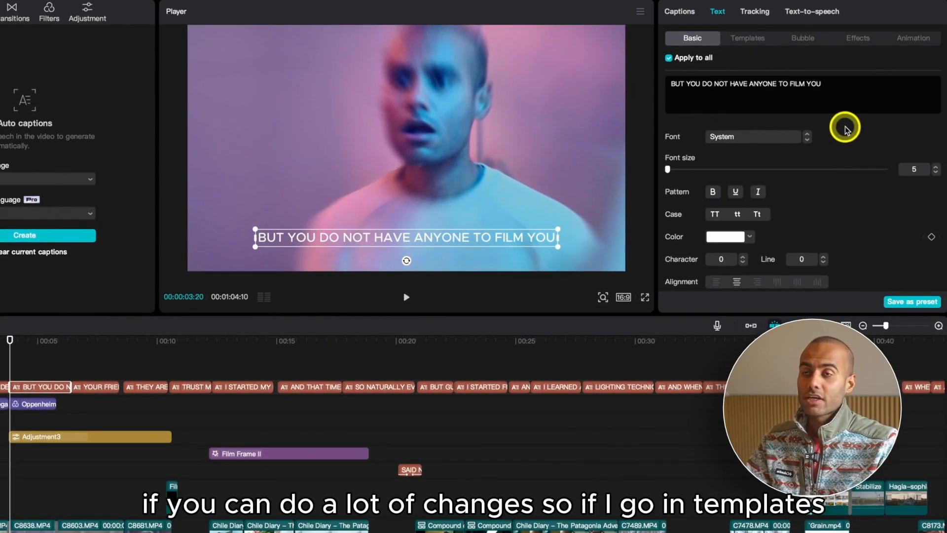
click(755, 42)
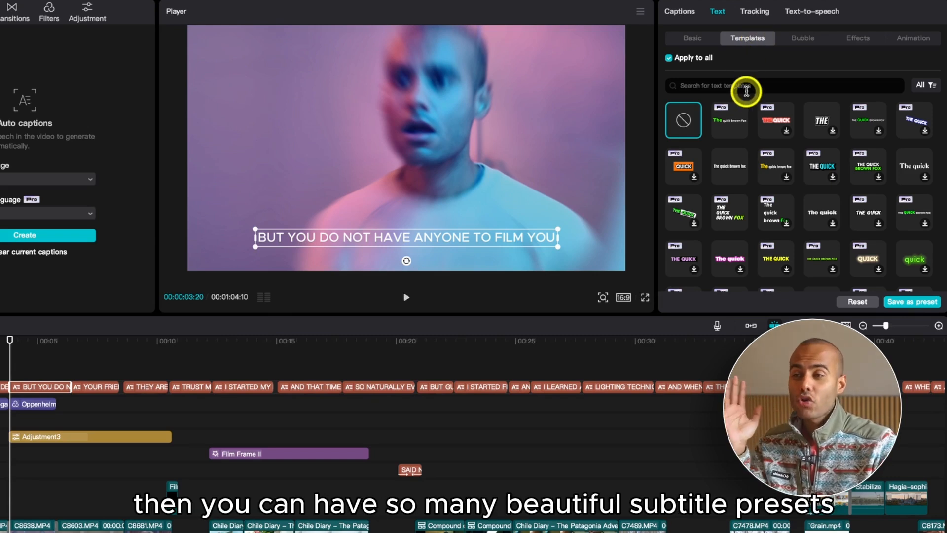
click(735, 123)
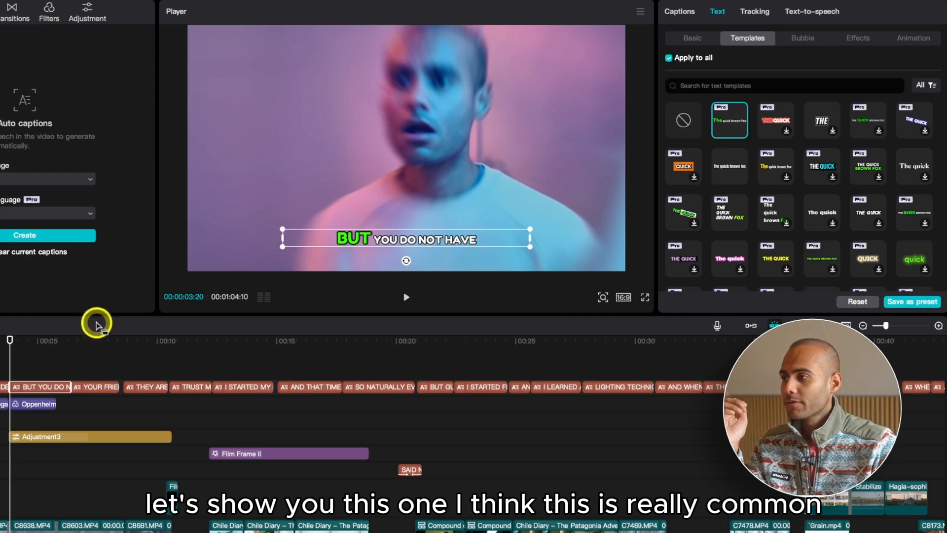
click(406, 296)
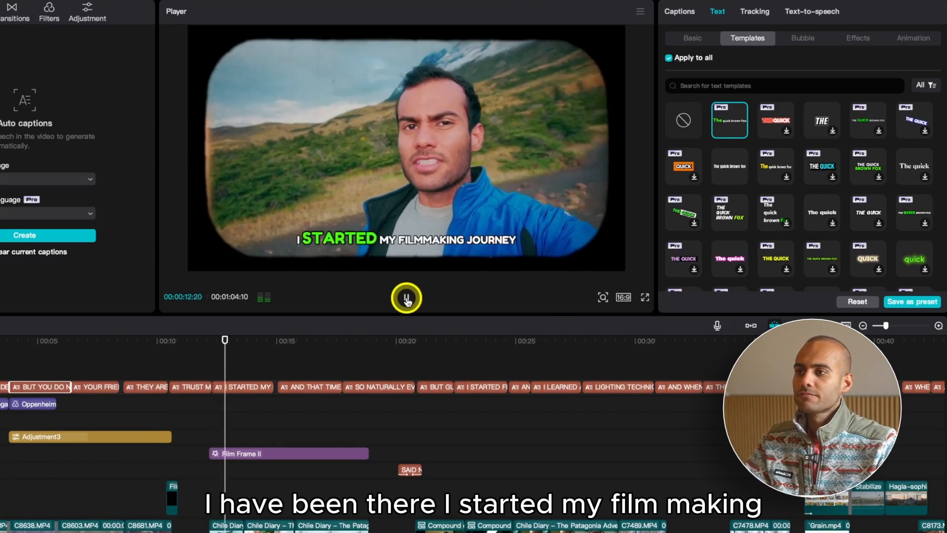
Stop playback, browse the text templates, and apply the white italic template that shows one word at a time to all captions
click(406, 298)
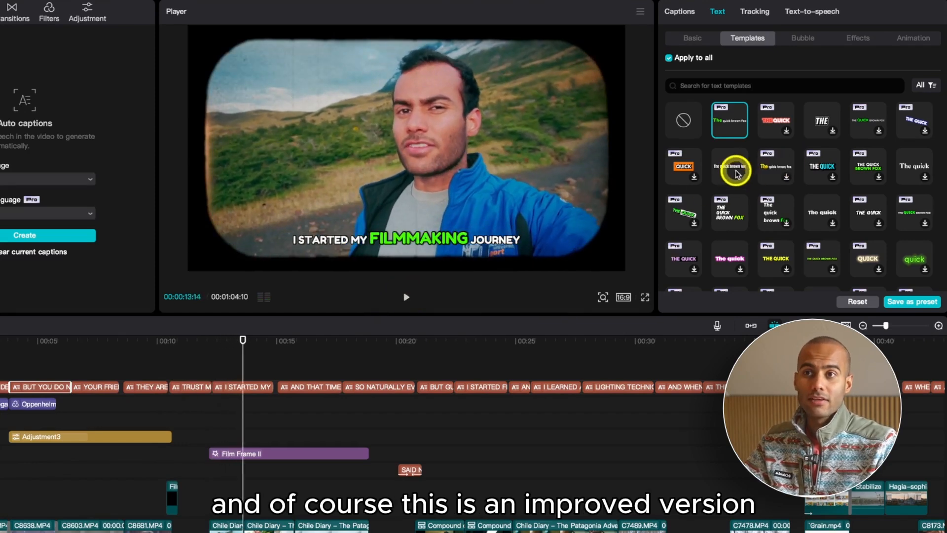
scroll(758, 166, down, 1)
scroll(770, 164, down, 1)
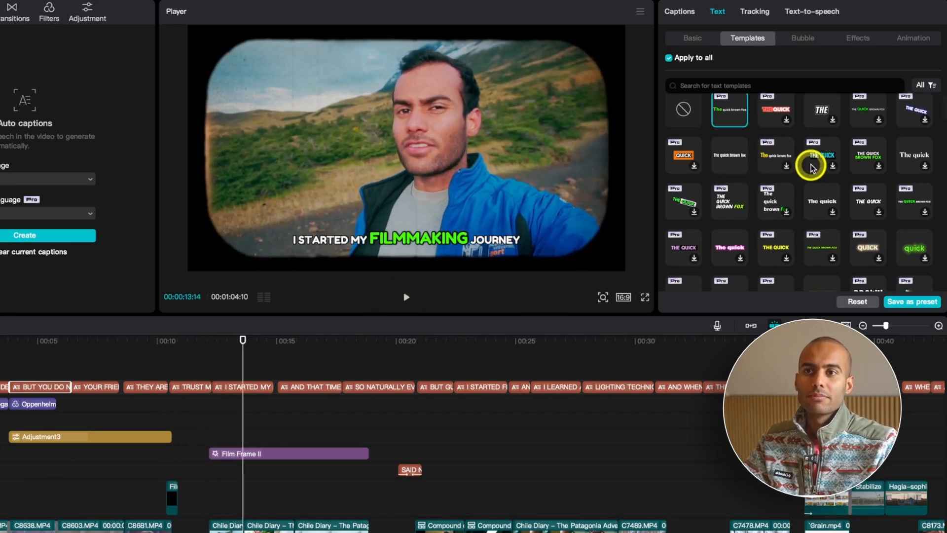
scroll(820, 163, up, 2)
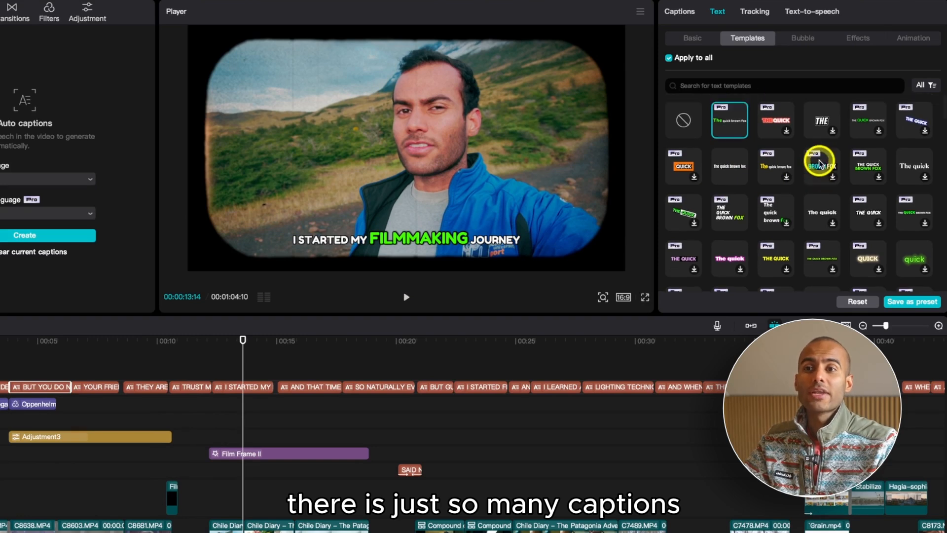
click(823, 119)
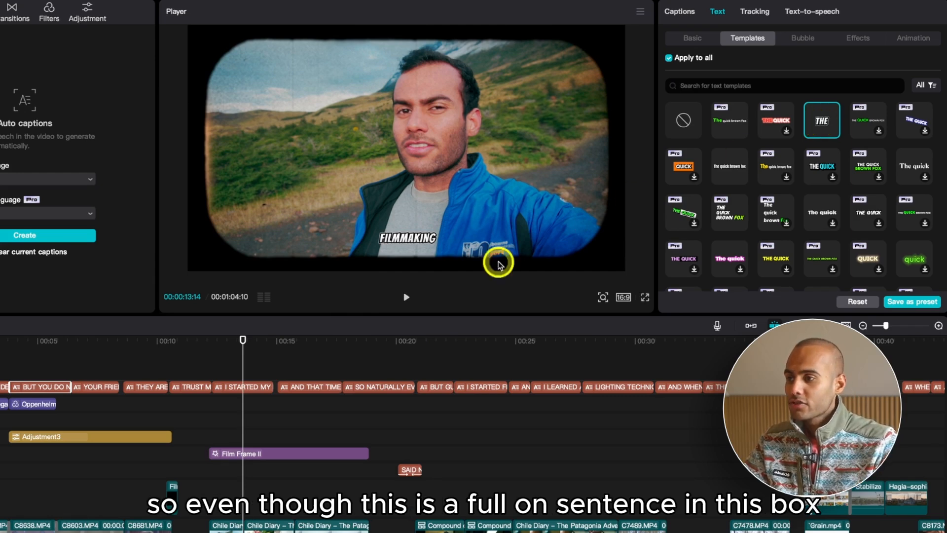
Compare the full-sentence and single-word caption boxes, then play from 00:00:03:20 to check how the template displays the words
scroll(256, 389, up, 3)
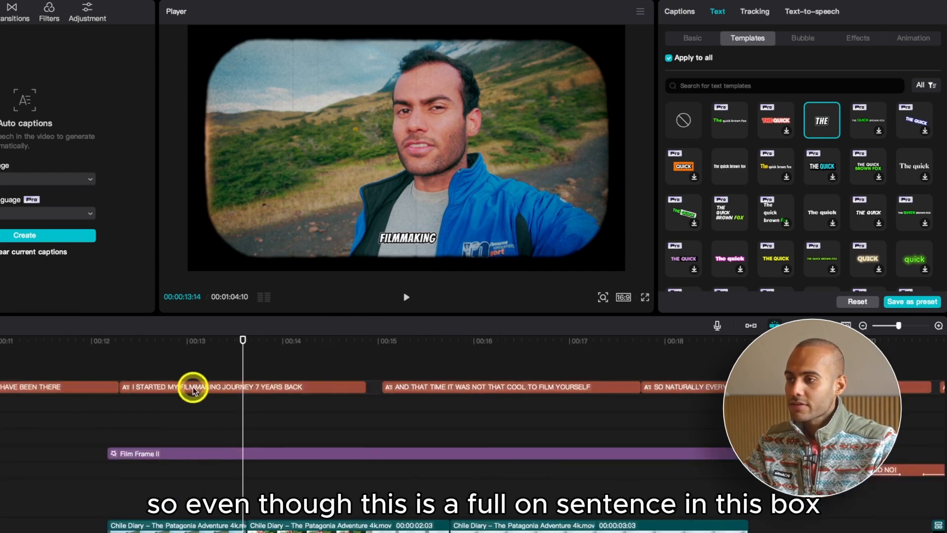
scroll(285, 389, down, 3)
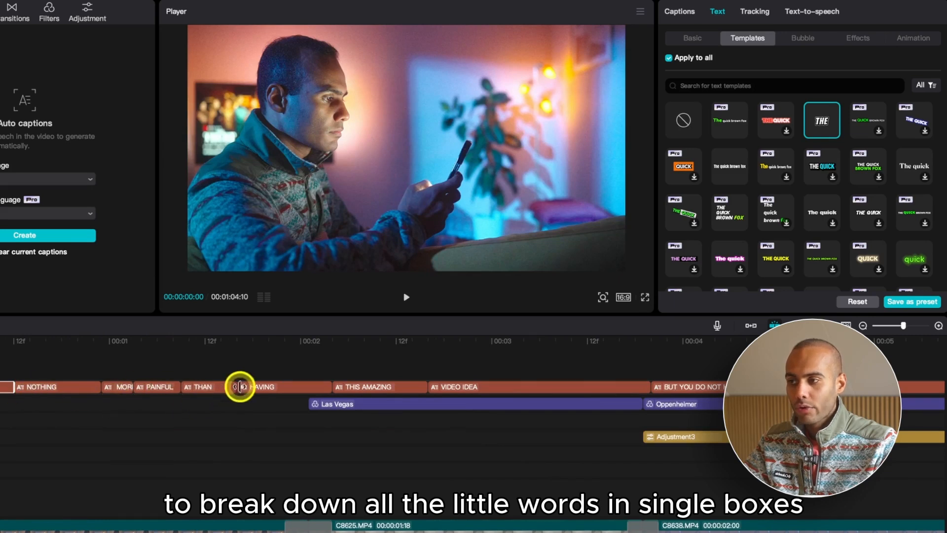
scroll(465, 376, down, 5)
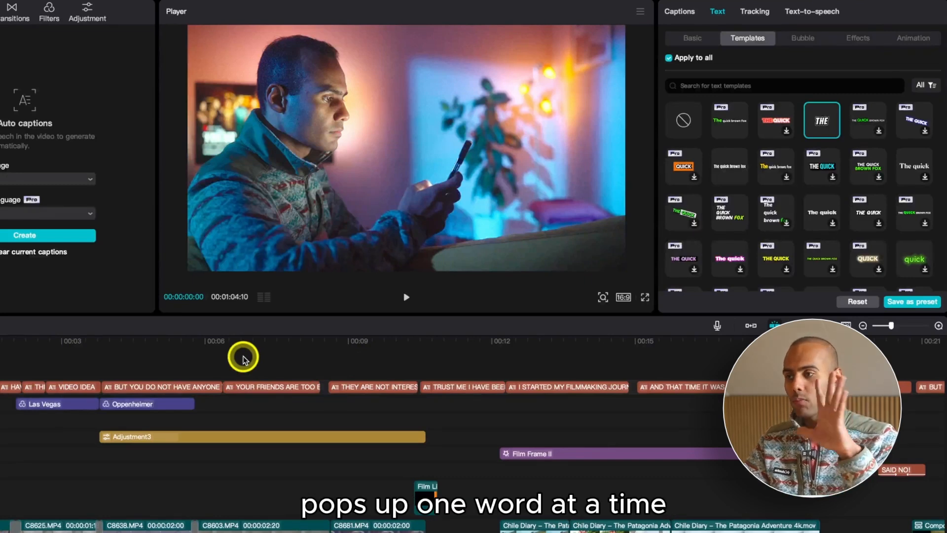
click(108, 342)
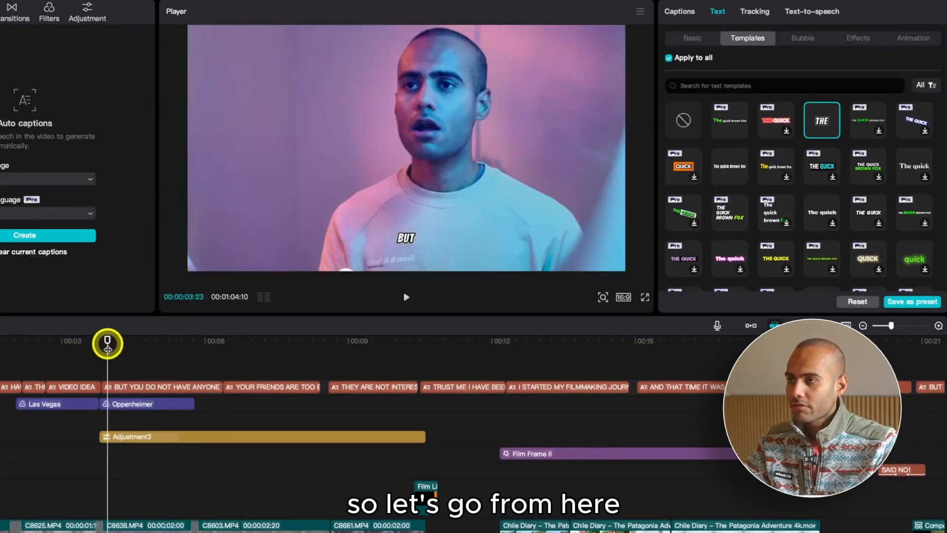
scroll(179, 392, up, 3)
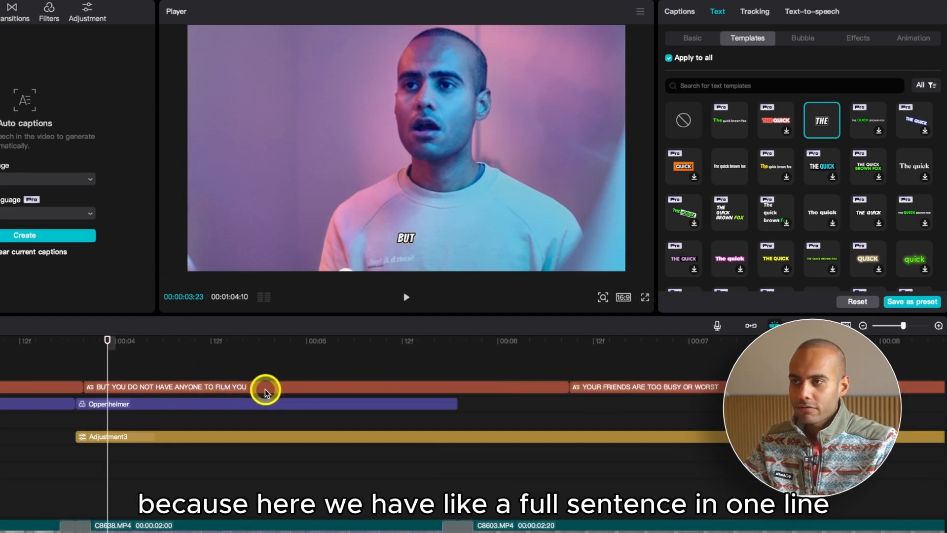
scroll(180, 376, down, 3)
drag(102, 345, 98, 341)
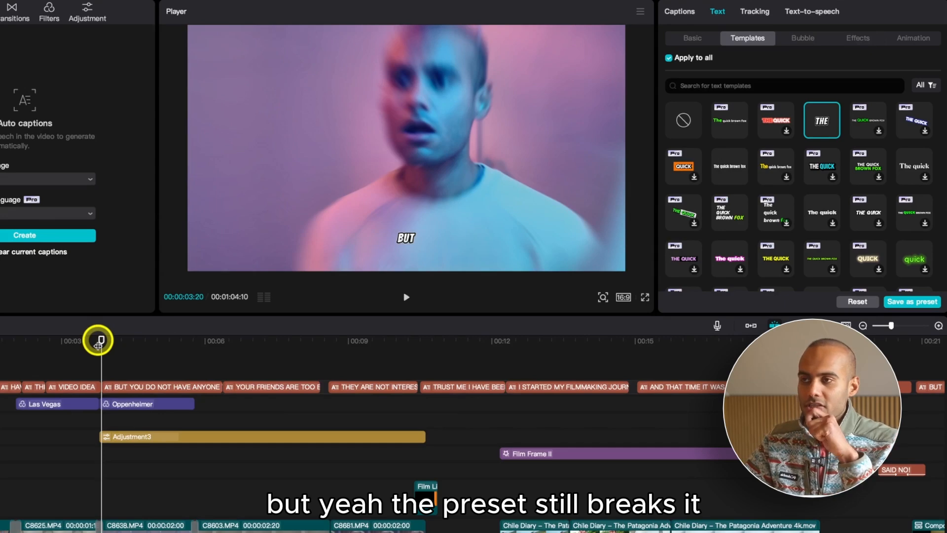
key(space)
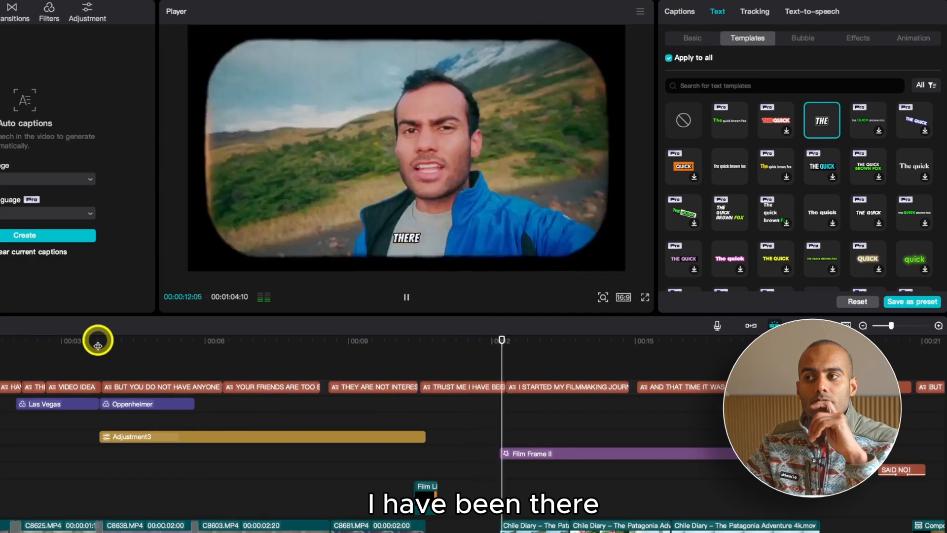
key(space)
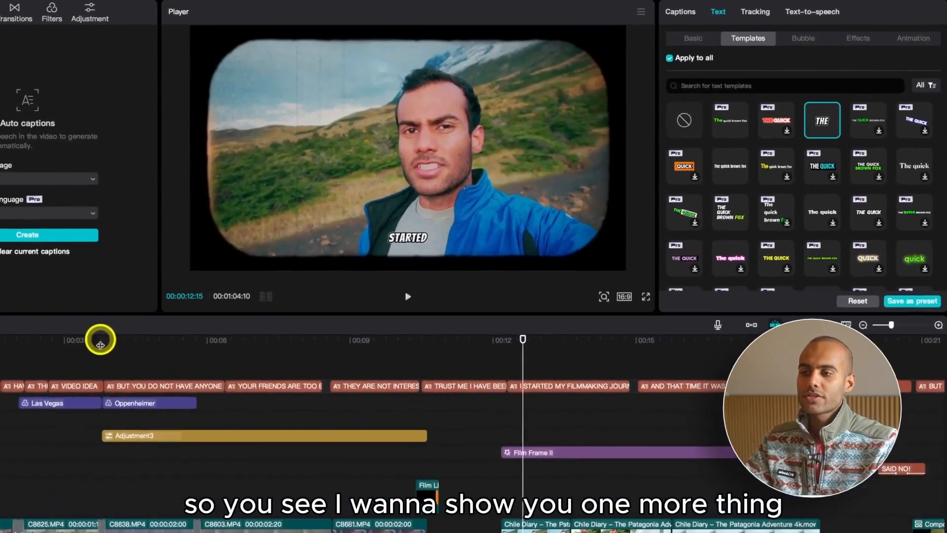
Play the section around "SO NATURALLY EVERYONE SAID NO" to check that caption against the separate "SAID NO!" title
key(super+minus)
key(super+minus)
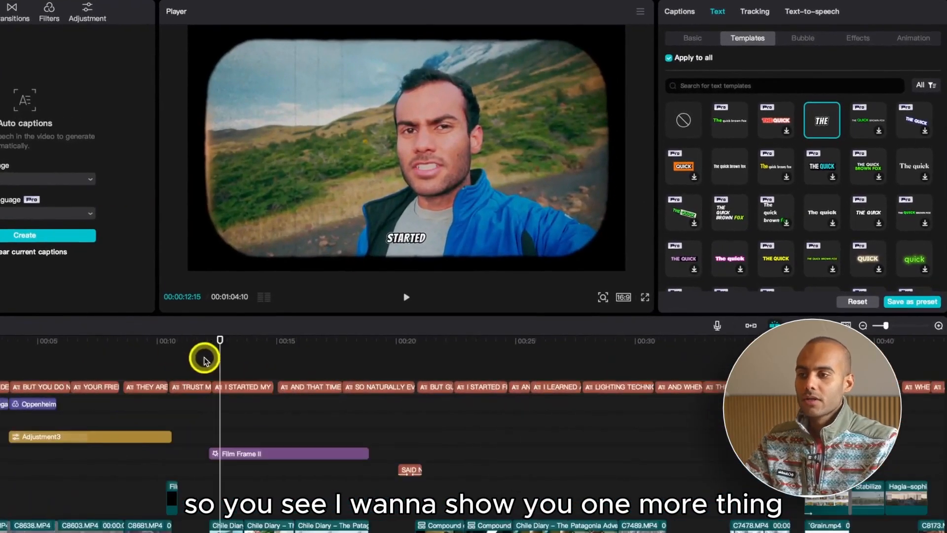
click(377, 341)
key(super+equal)
key(space)
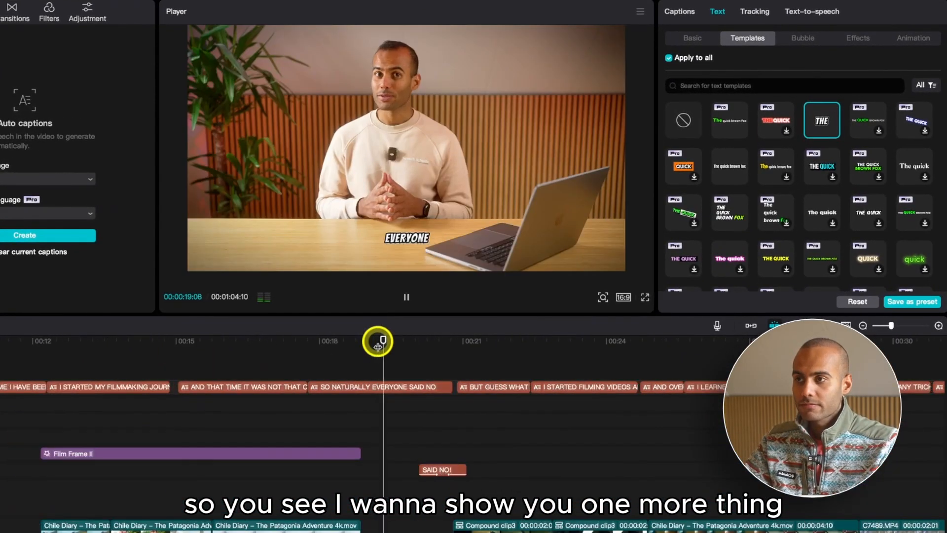
key(super+equal)
key(space)
Trim the end of the "SO NATURALLY EVERYONE SAID NO" caption to the start of the "SAID NO!" title at 00:00:20:02
click(418, 339)
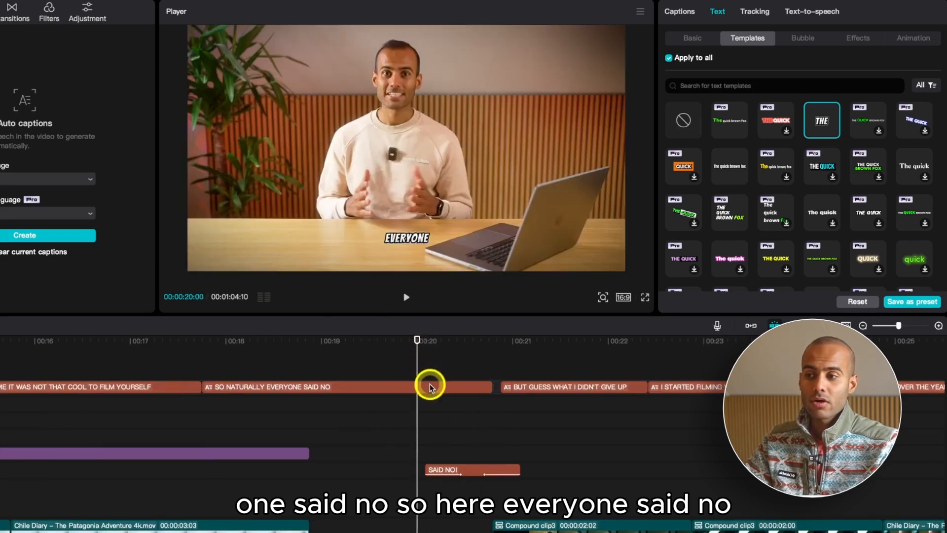
click(453, 345)
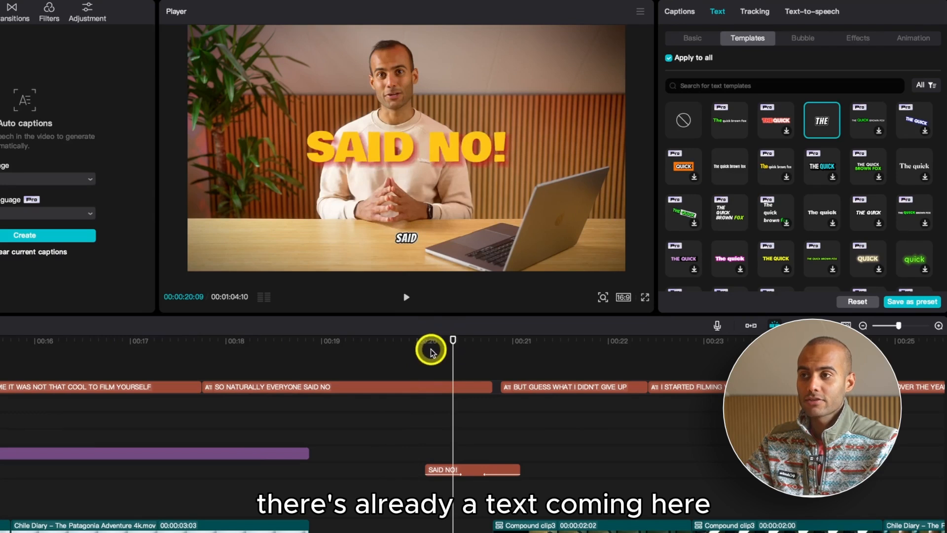
drag(430, 351, 427, 351)
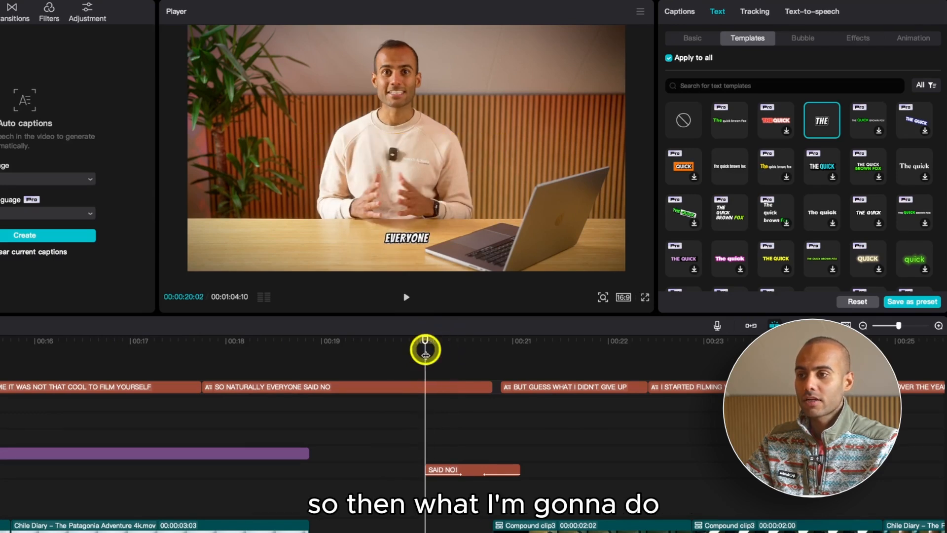
click(428, 383)
key(w)
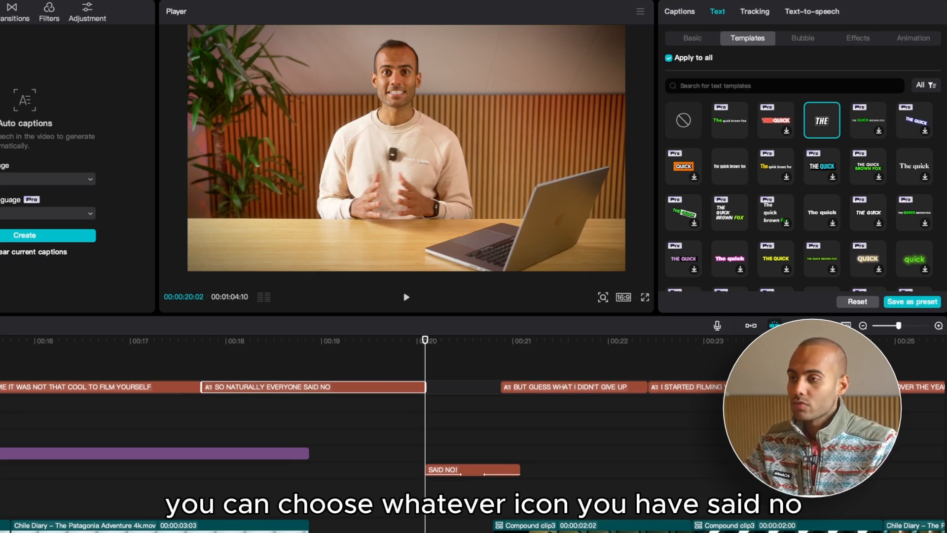
Play back the trimmed caption through the "SAID NO!" title and into the captions that follow
click(348, 351)
key(space)
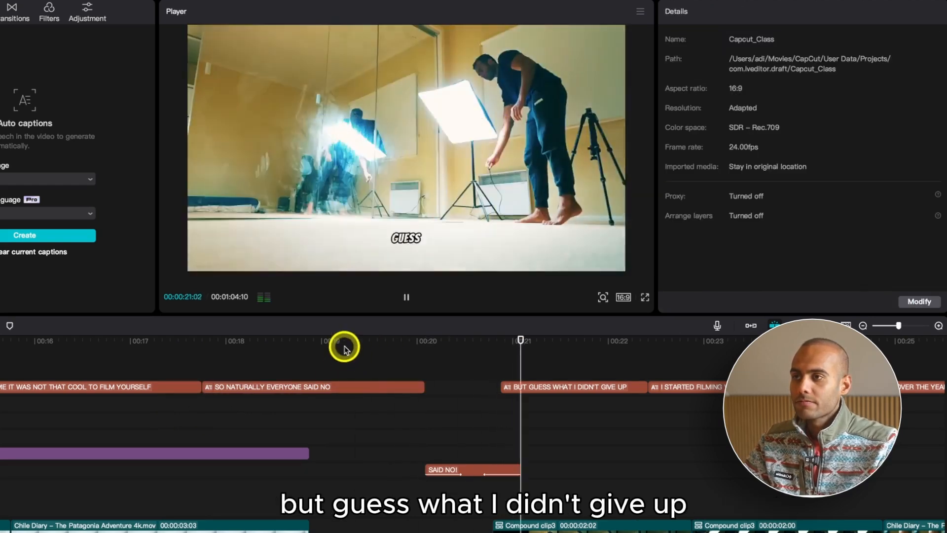
key(super+minus)
key(space)
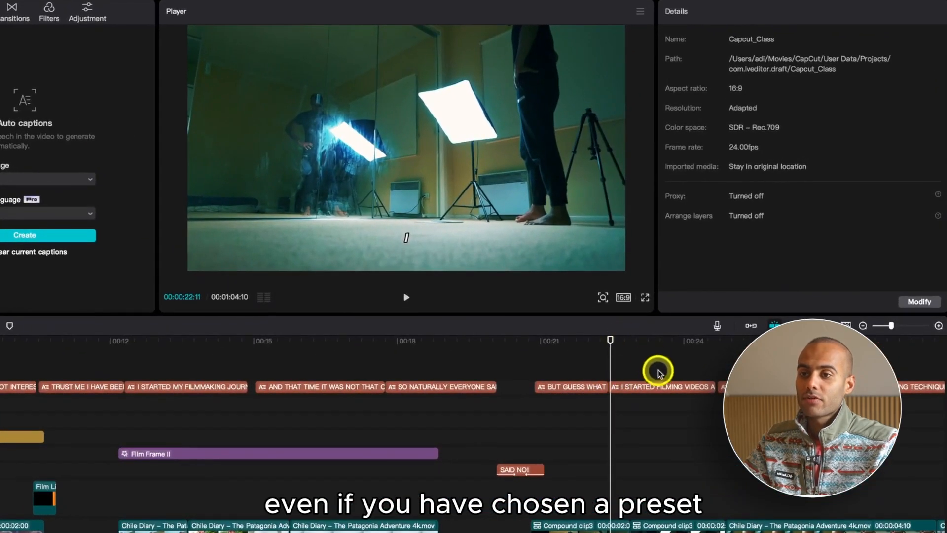
Select the "I STARTED FILMING VIDEOS ALL BY MYSELF" caption and apply the orange preset style to all captions
click(691, 349)
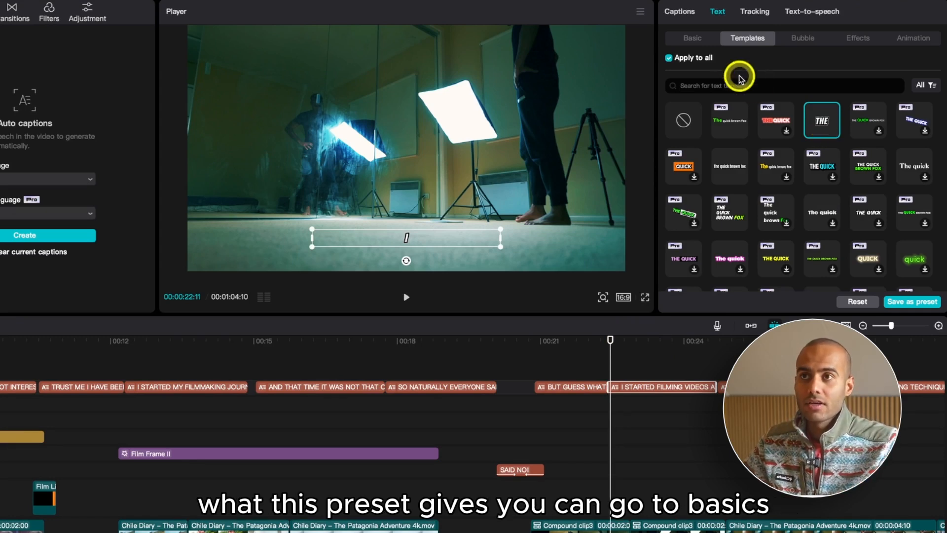
click(704, 39)
scroll(715, 112, down, 5)
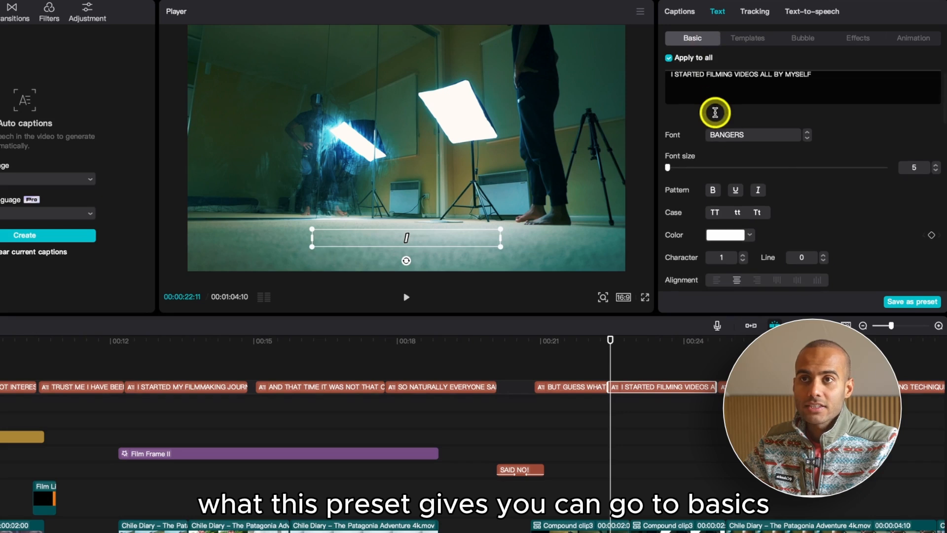
scroll(714, 112, down, 2)
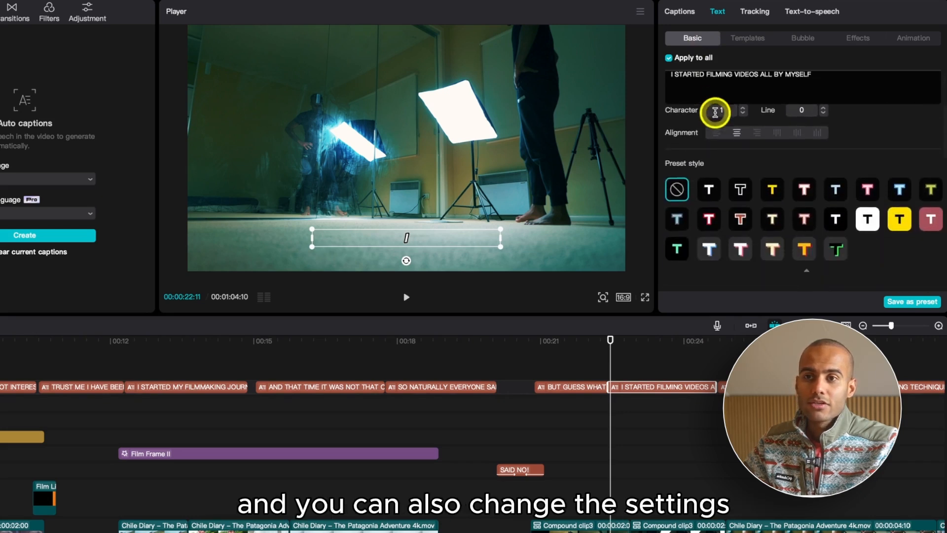
click(804, 251)
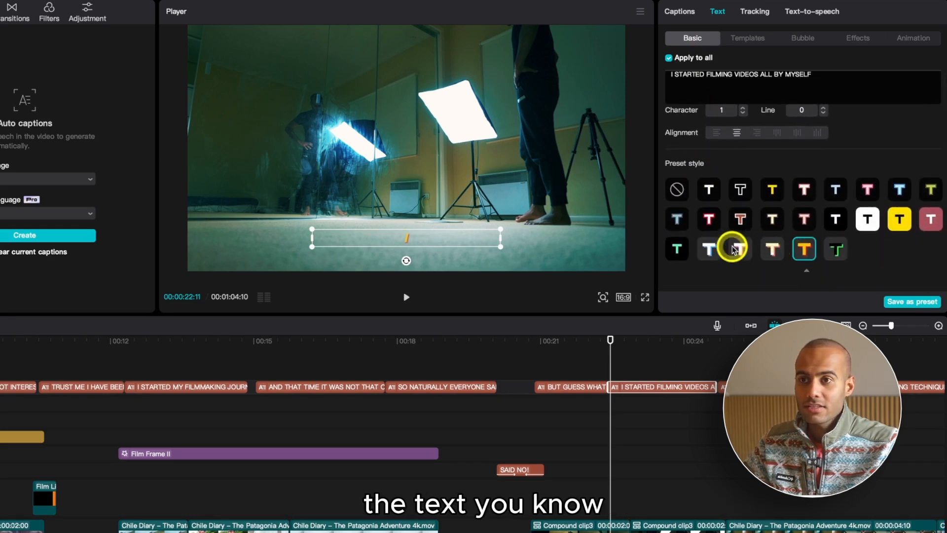
Try a white preset style with a pink shadow and a font size of 20 on the captions
scroll(767, 188, up, 6)
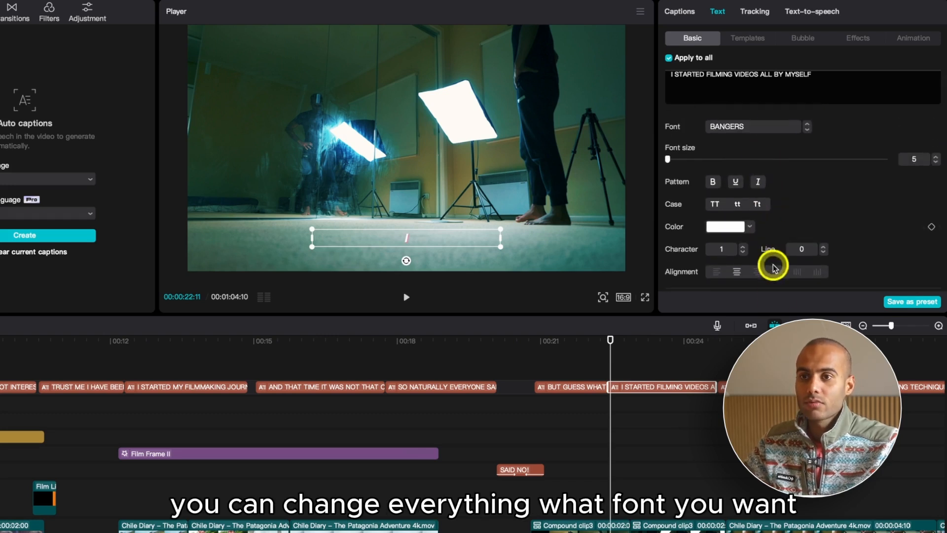
scroll(775, 269, down, 1)
drag(695, 159, 675, 163)
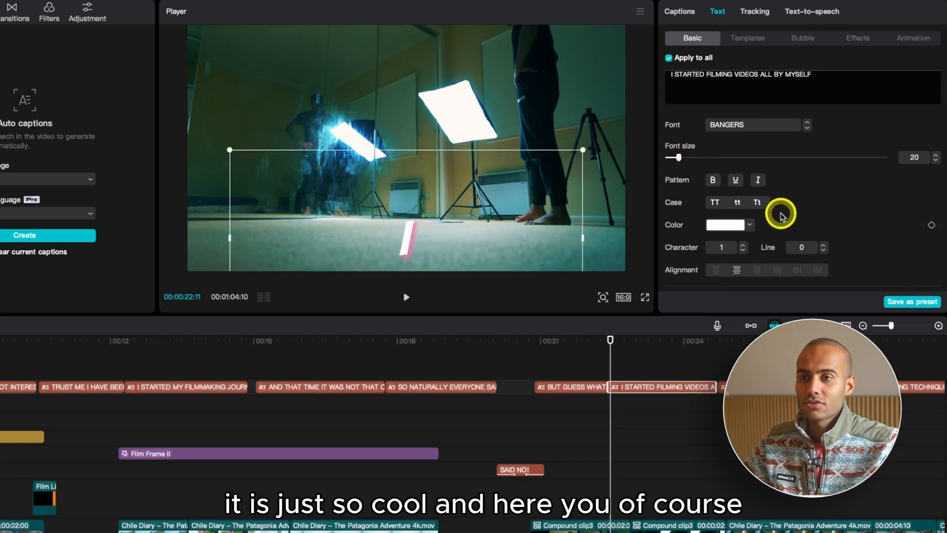
Set the captions' opacity to 100% and give them a black stroke with a thickness of 10
scroll(781, 212, down, 3)
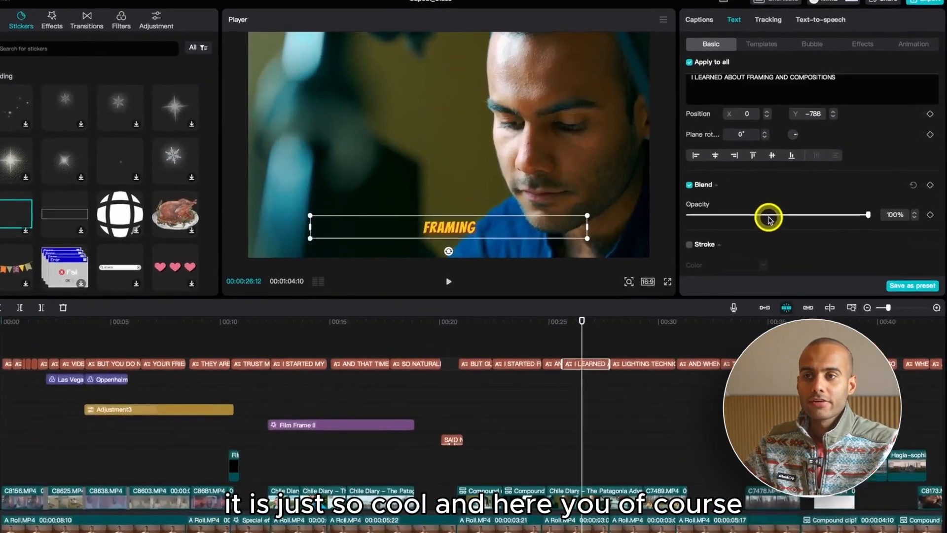
mouse_move(768, 219)
mouse_down()
mouse_move(726, 220)
mouse_move(898, 220)
mouse_up()
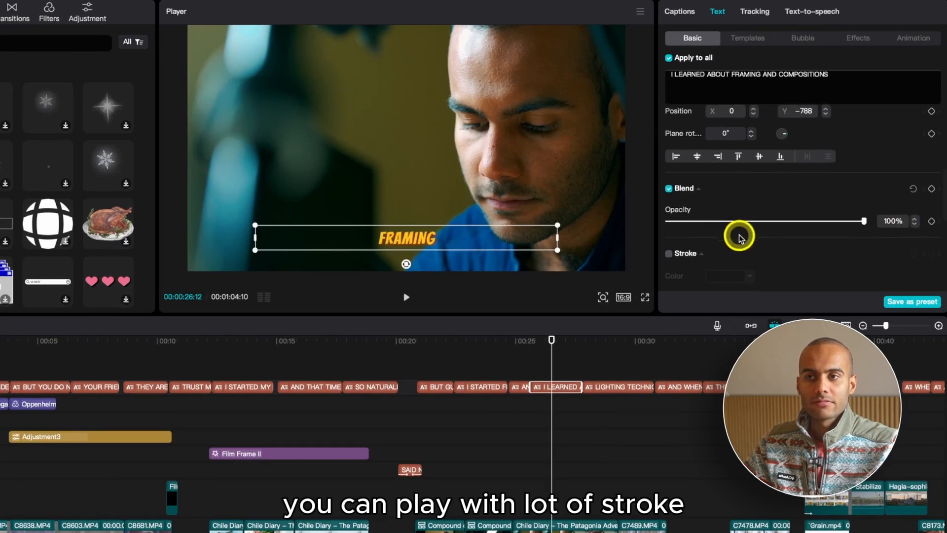
scroll(697, 239, down, 1)
click(669, 242)
scroll(668, 242, down, 1)
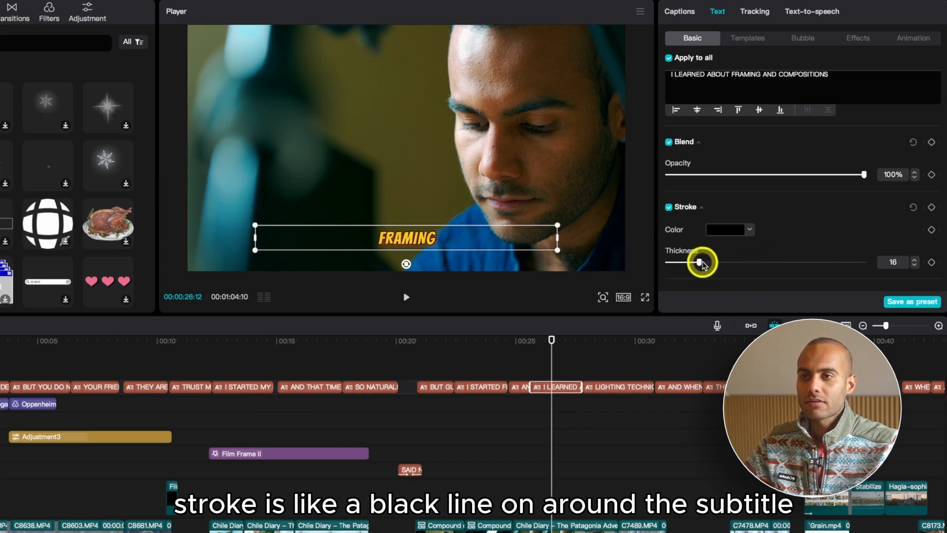
drag(698, 262, 695, 261)
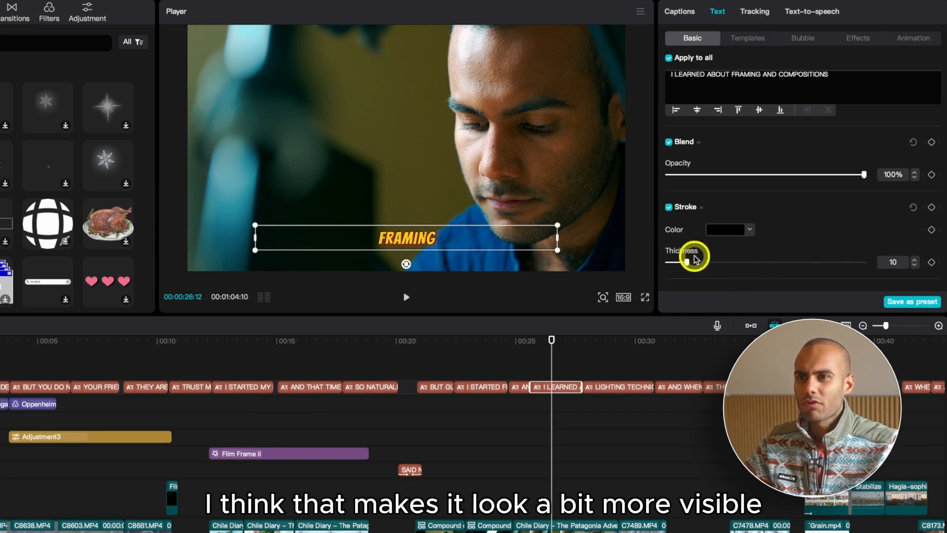
Set the captions' shadow bluriness to 27% and try purple 9055FF before setting the shadow color to green 00FF4B
scroll(733, 201, down, 5)
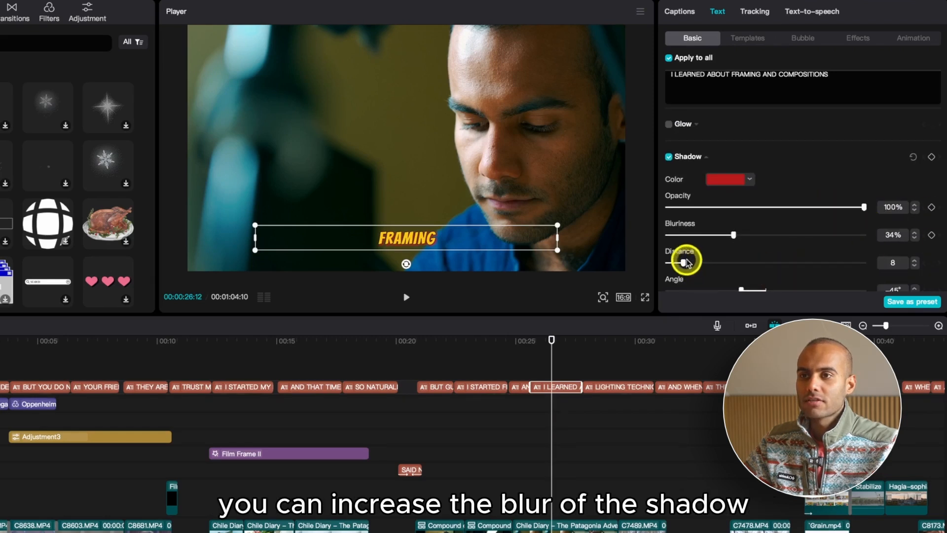
click(720, 235)
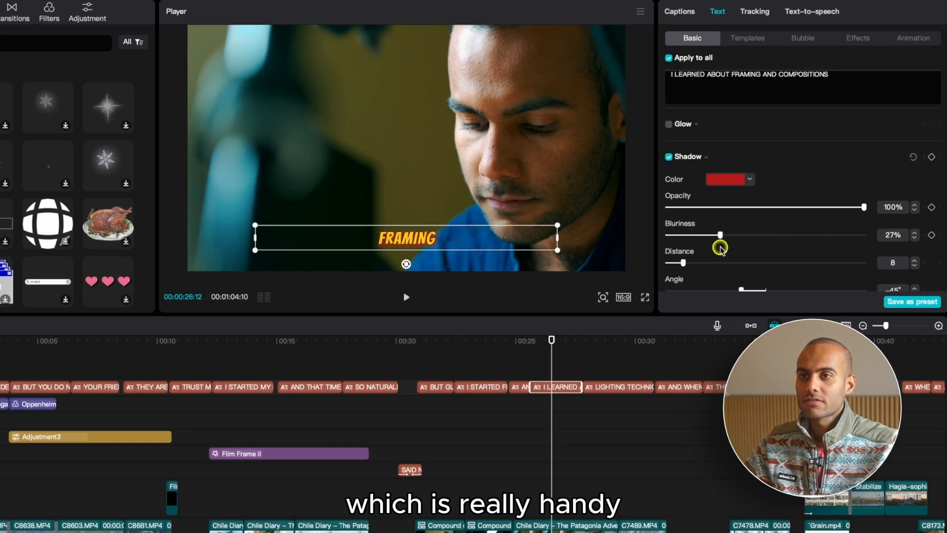
click(749, 180)
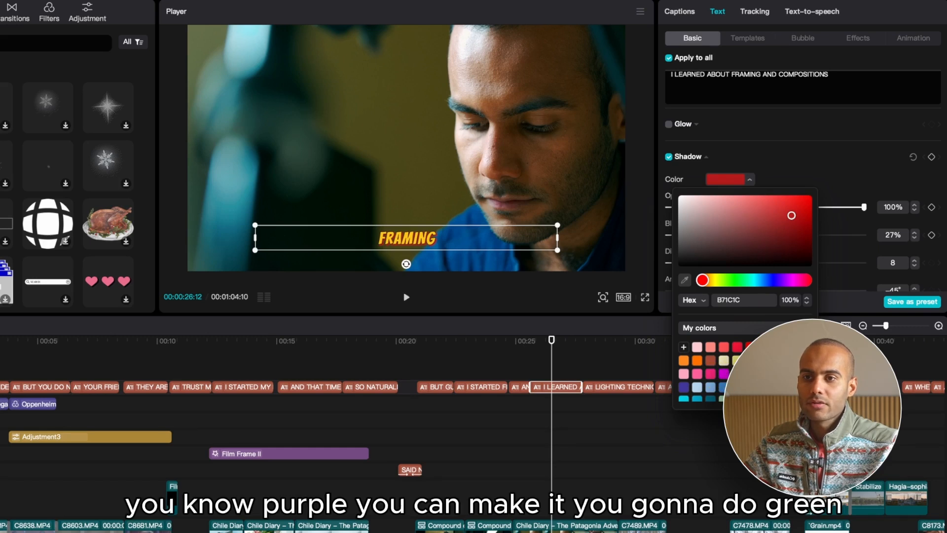
click(776, 373)
scroll(710, 371, down, 3)
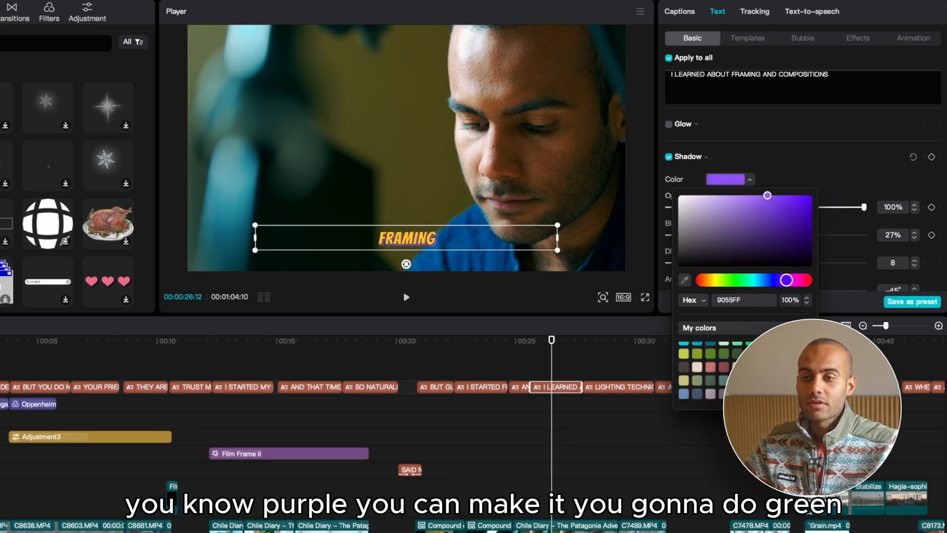
scroll(755, 367, up, 2)
click(752, 366)
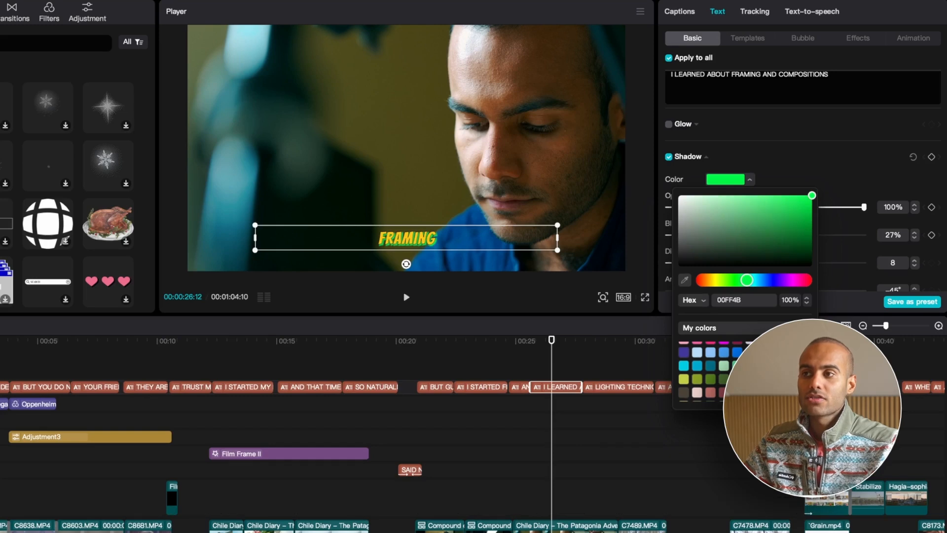
Look through the text templates, text effects and caption animations available for the "I LEARNED ABOUT FRAMING AND COMPOSITIONS" caption
click(799, 178)
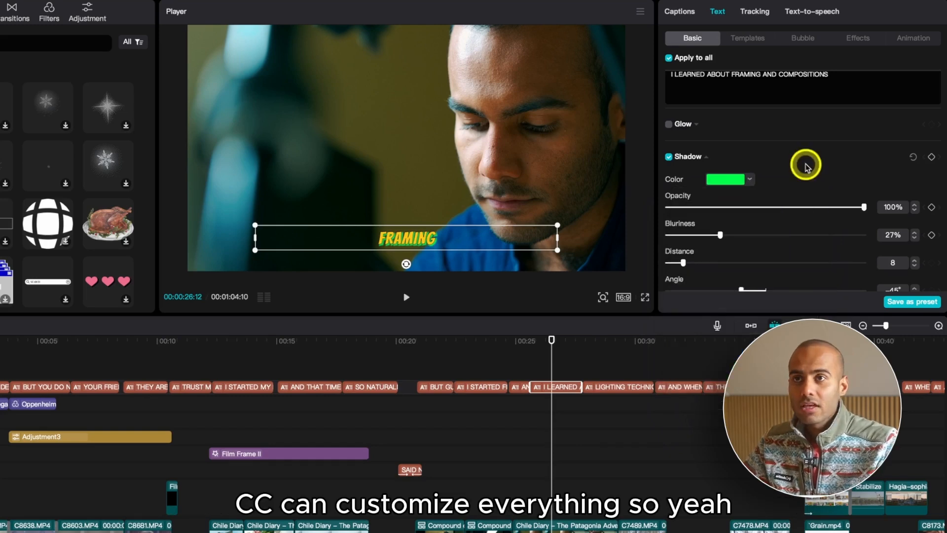
scroll(805, 167, up, 6)
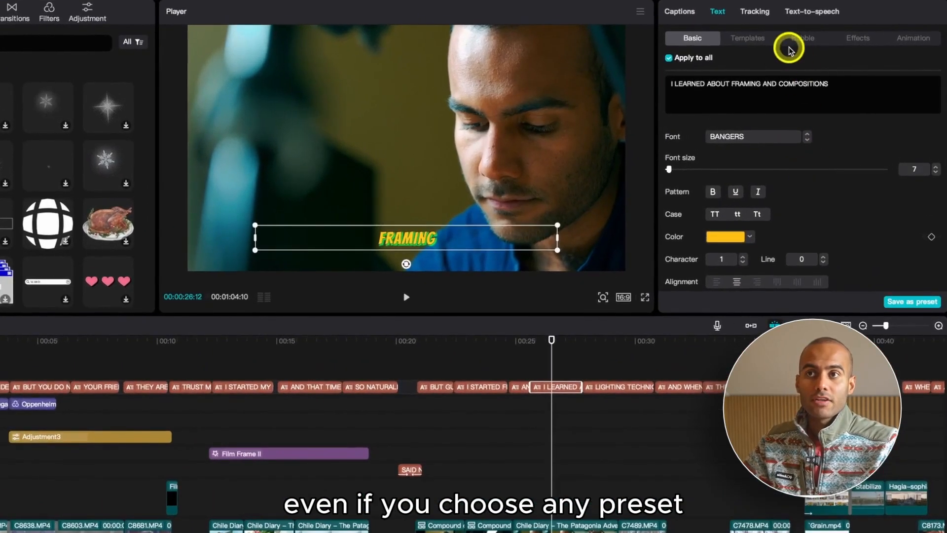
click(762, 39)
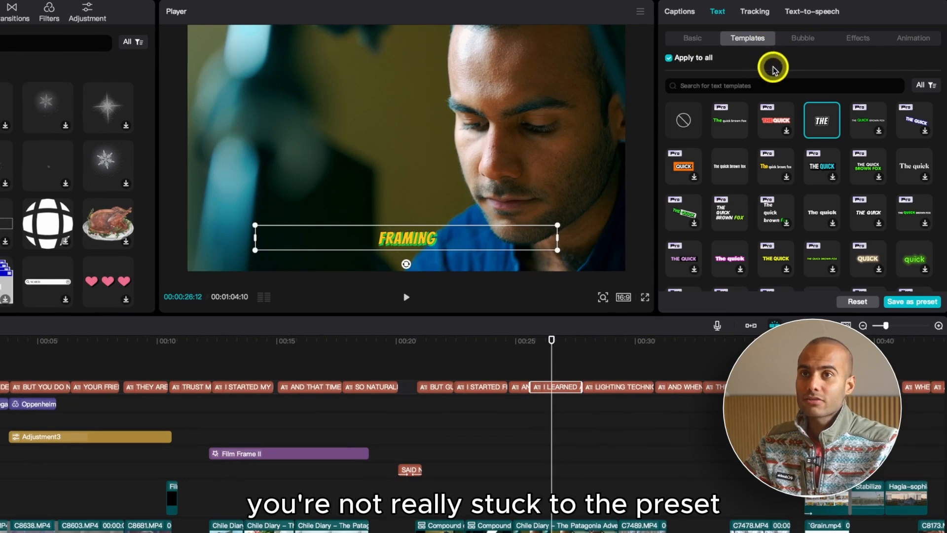
click(876, 39)
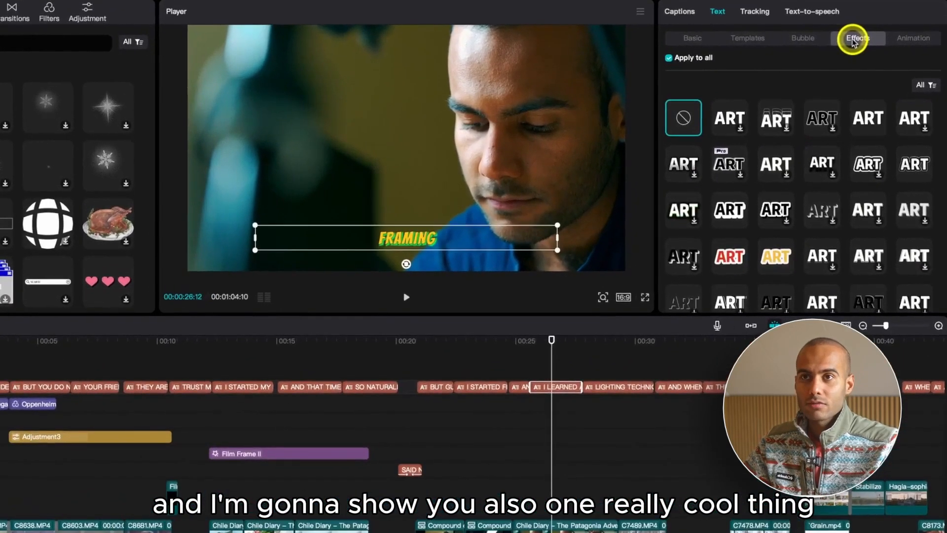
scroll(771, 228, down, 2)
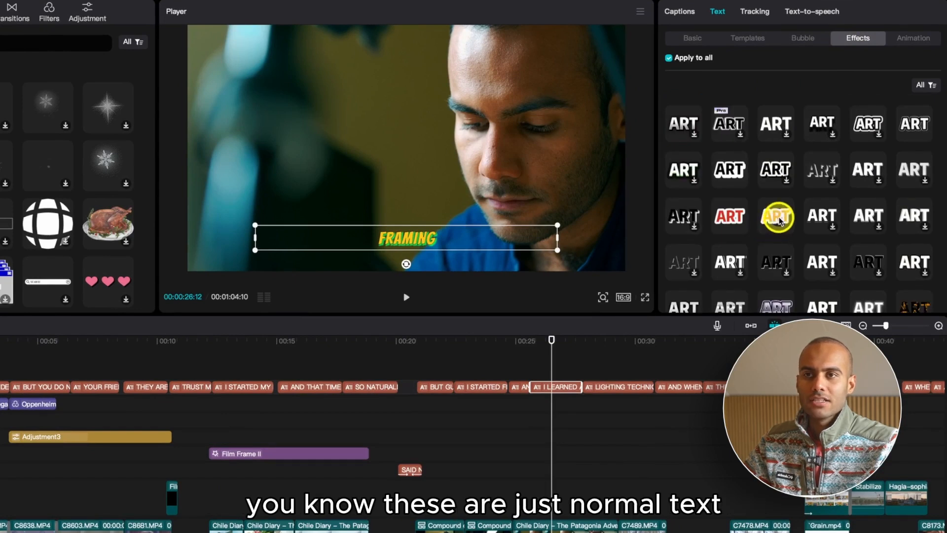
click(905, 42)
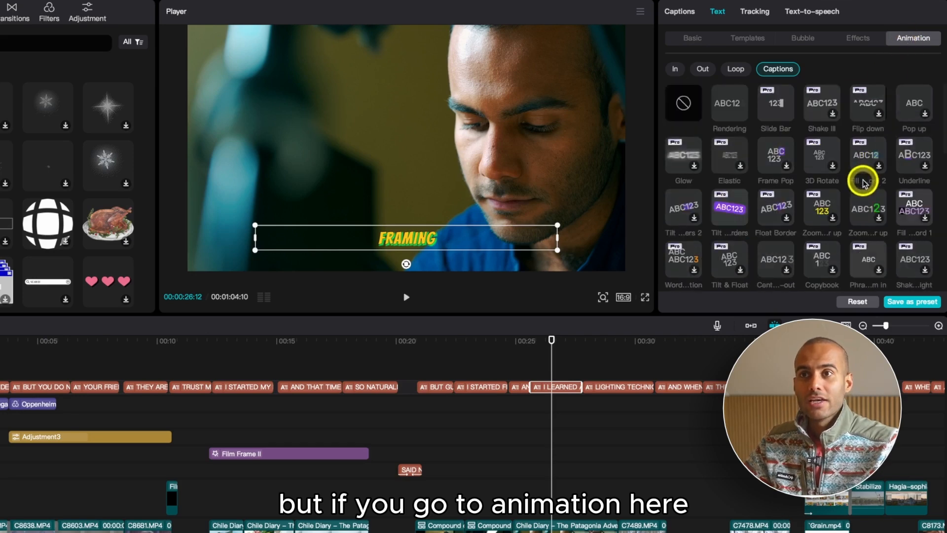
click(675, 69)
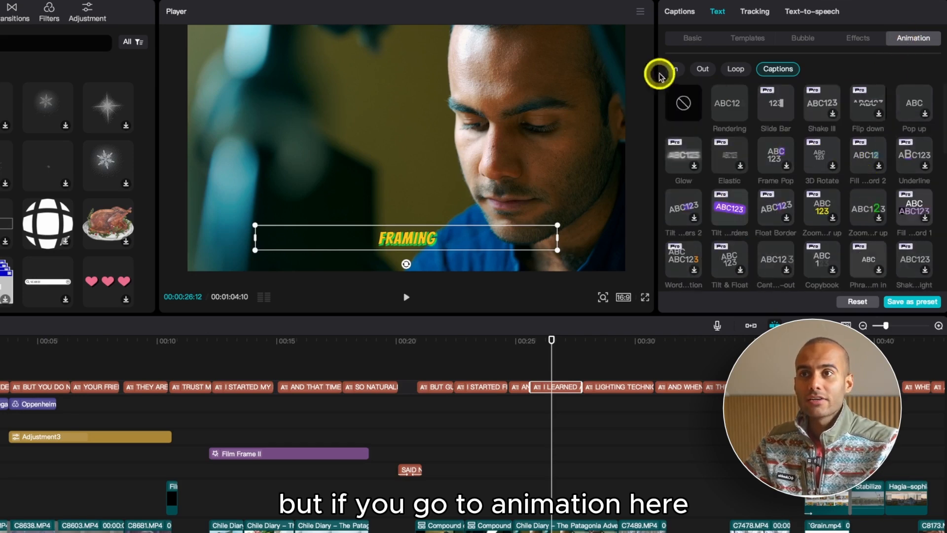
click(784, 70)
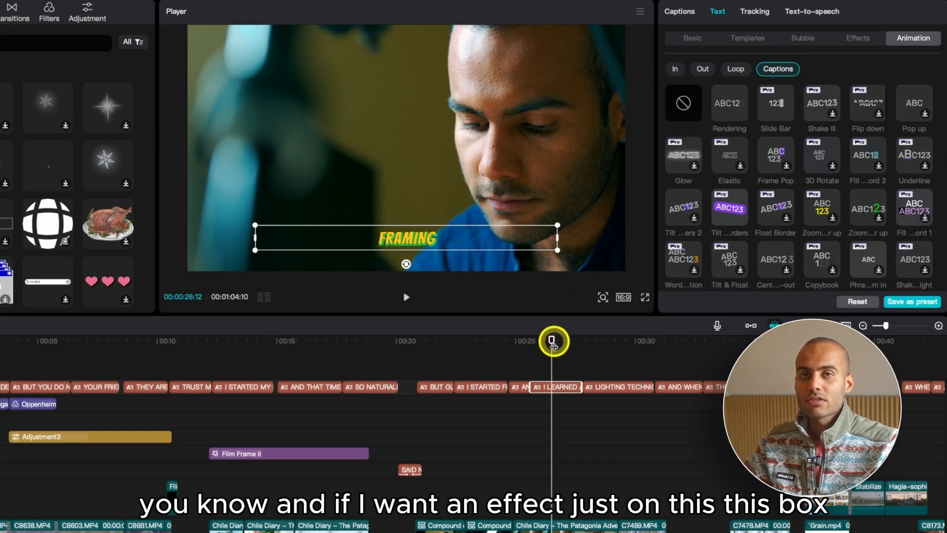
Apply the free "Cent...-out" caption animation to the "I LEARNED ABOUT FRAMING AND COMPOSITIONS" caption
drag(553, 343, 528, 350)
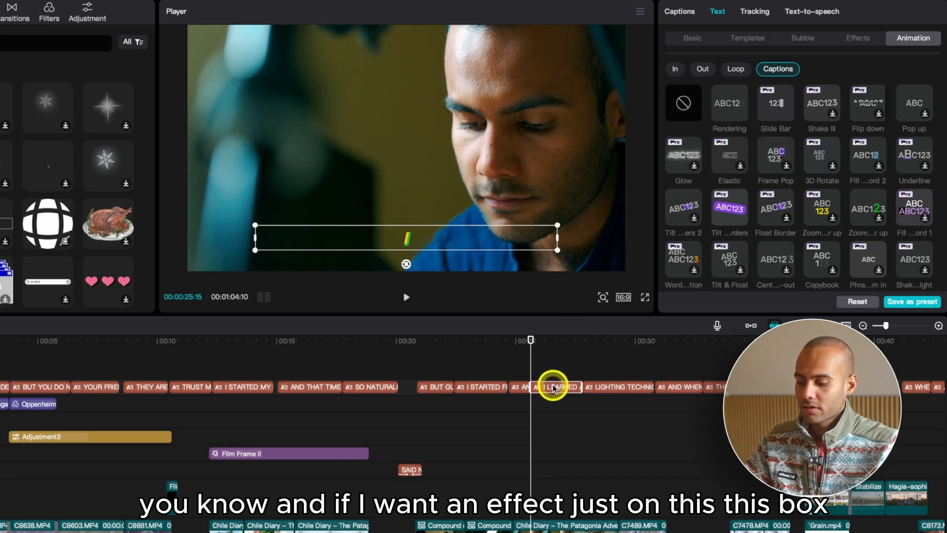
scroll(553, 387, up, 3)
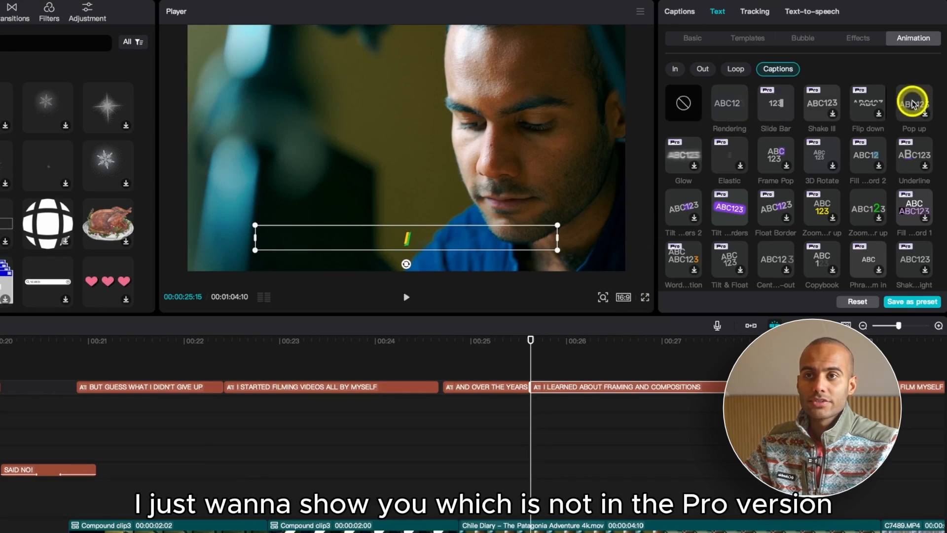
scroll(912, 104, down, 1)
scroll(725, 211, down, 3)
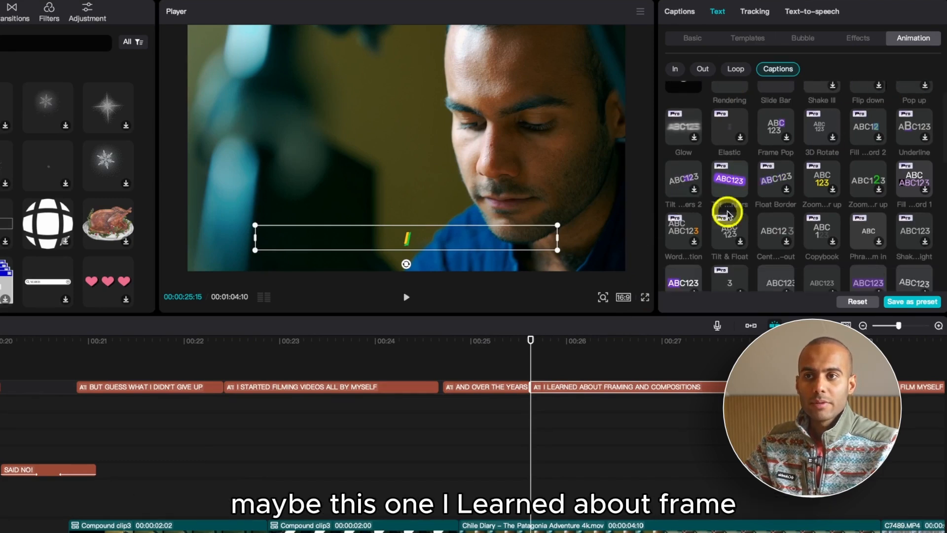
click(773, 231)
Play back from the "I STARTED FILMING VIDEOS ALL BY MYSELF" caption to compare it with the newly animated caption
drag(575, 344, 546, 345)
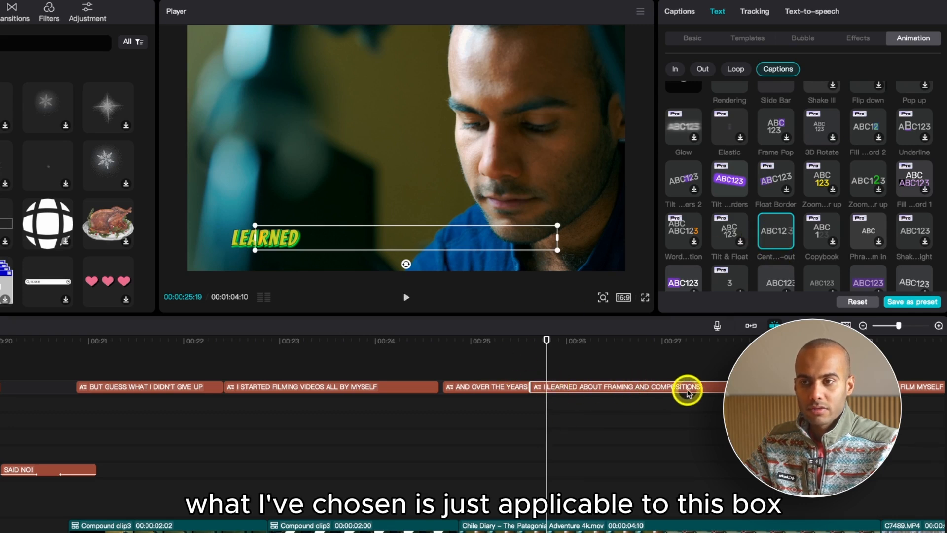
click(466, 345)
click(362, 343)
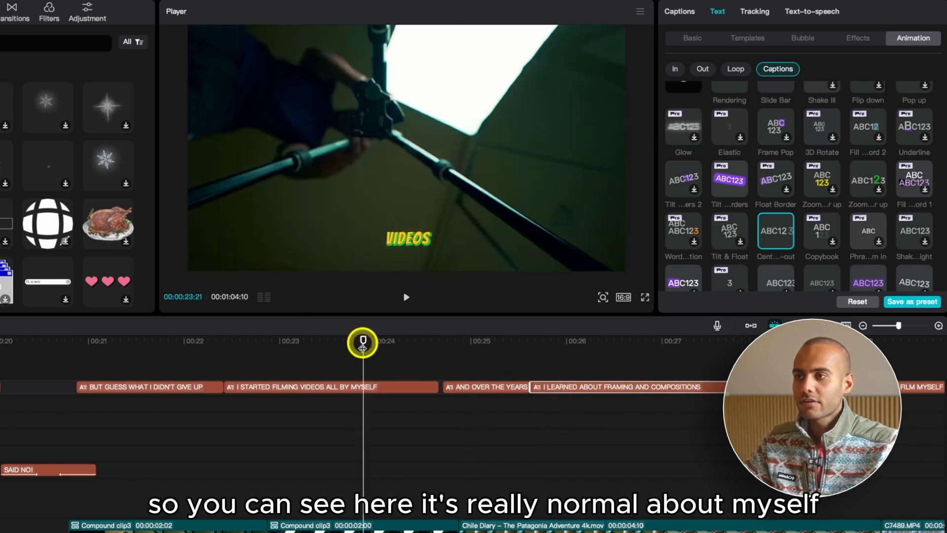
key(space)
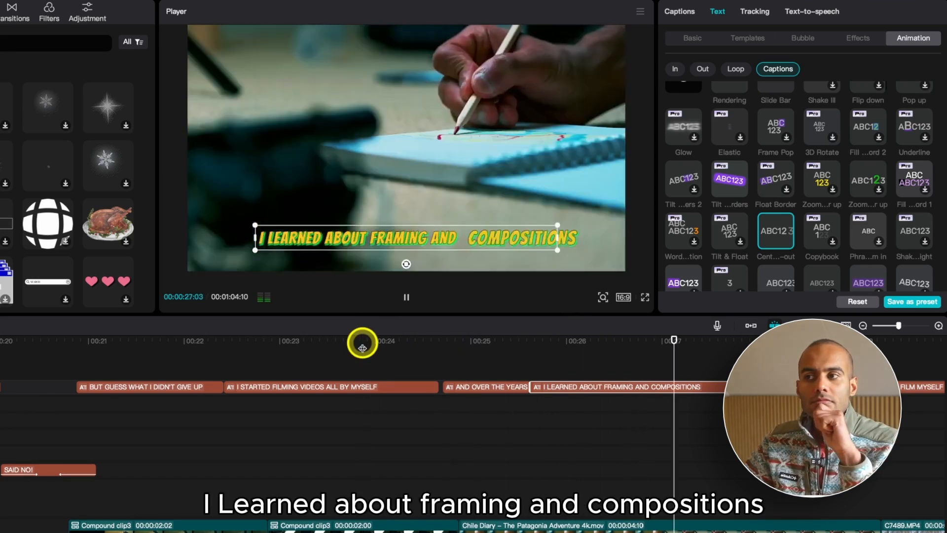
key(space)
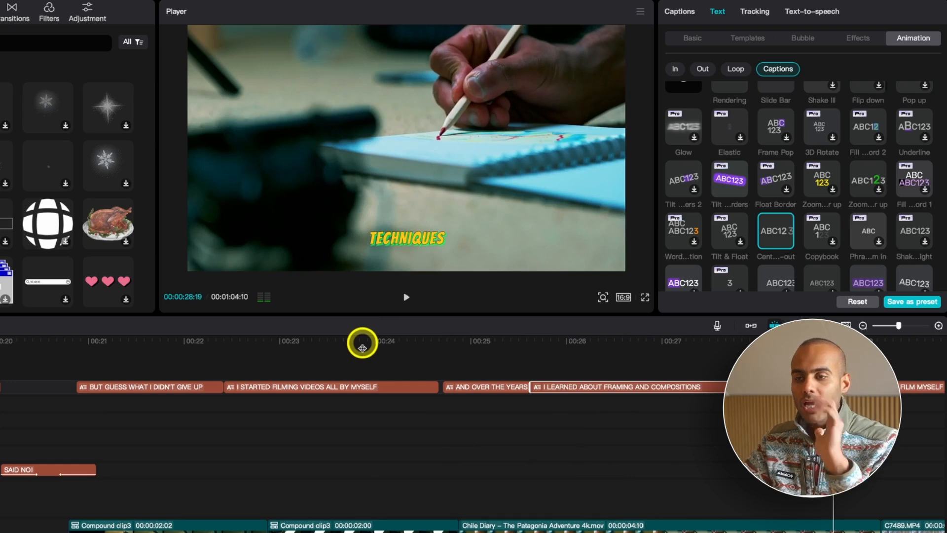
Select all captions from "LIGHTING TECHNIQUES" to the end of the video and apply the Slide Up caption animation to them
key(ctrl+minus)
key(ctrl+minus)
key(ctrl+minus)
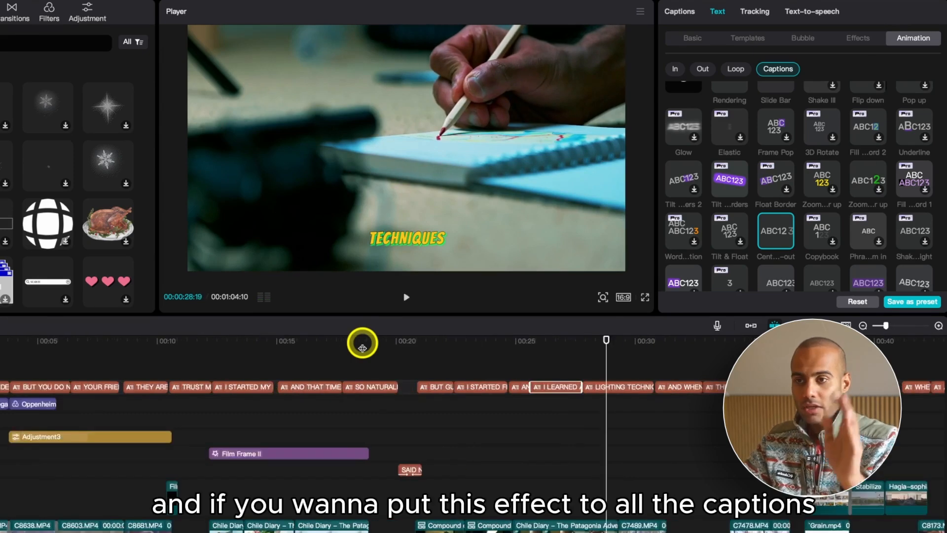
click(695, 373)
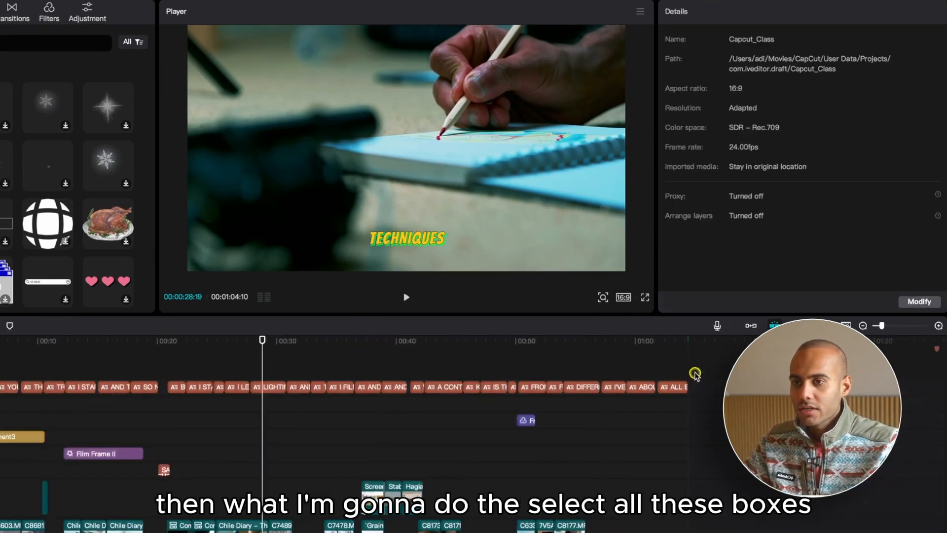
drag(489, 373, 261, 385)
scroll(729, 254, down, 1)
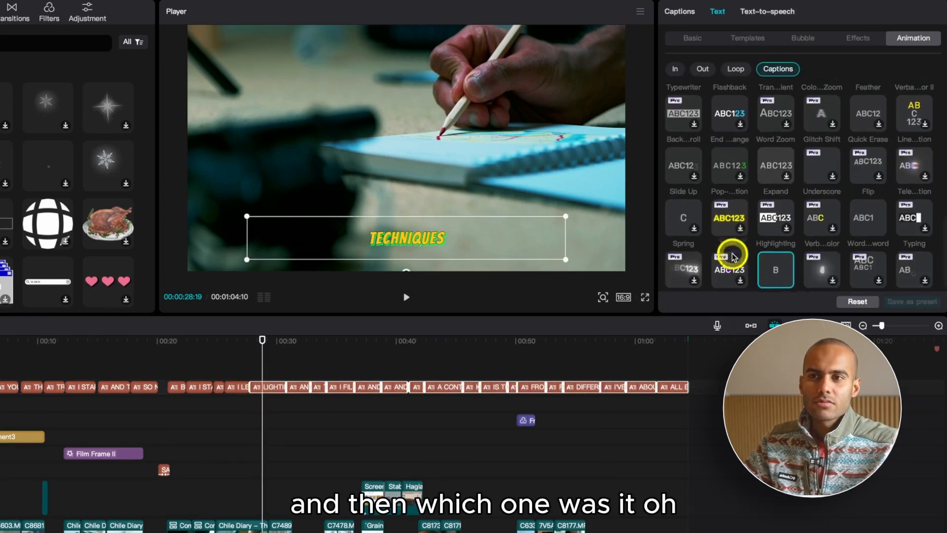
scroll(733, 256, down, 1)
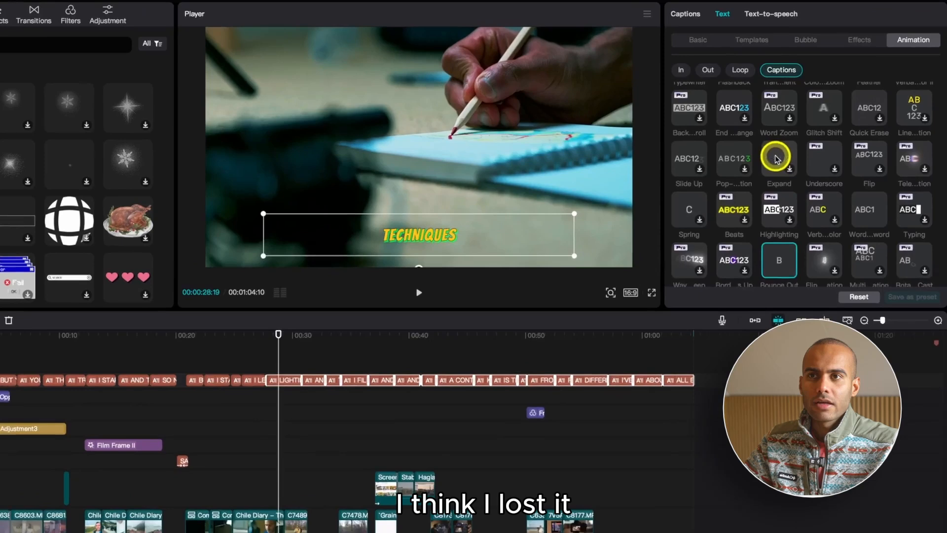
scroll(773, 162, up, 1)
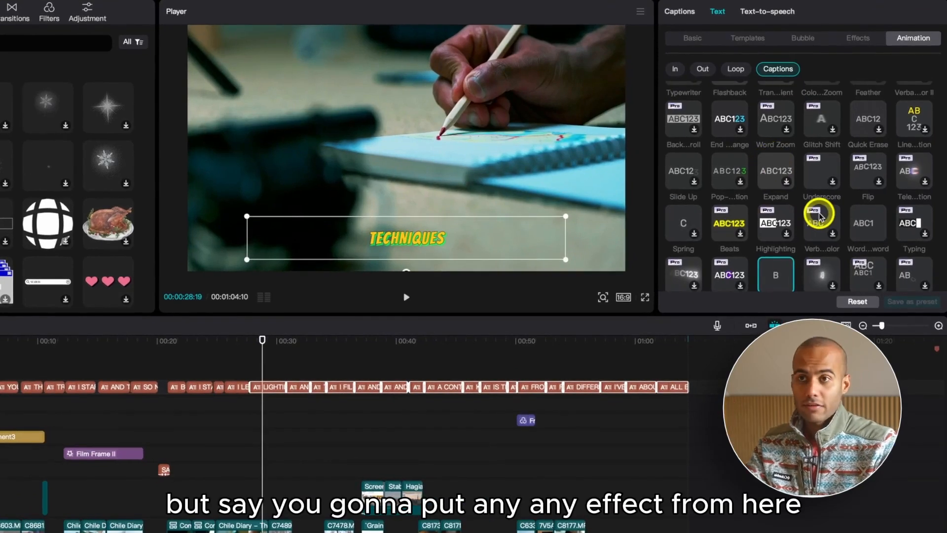
scroll(683, 162, down, 1)
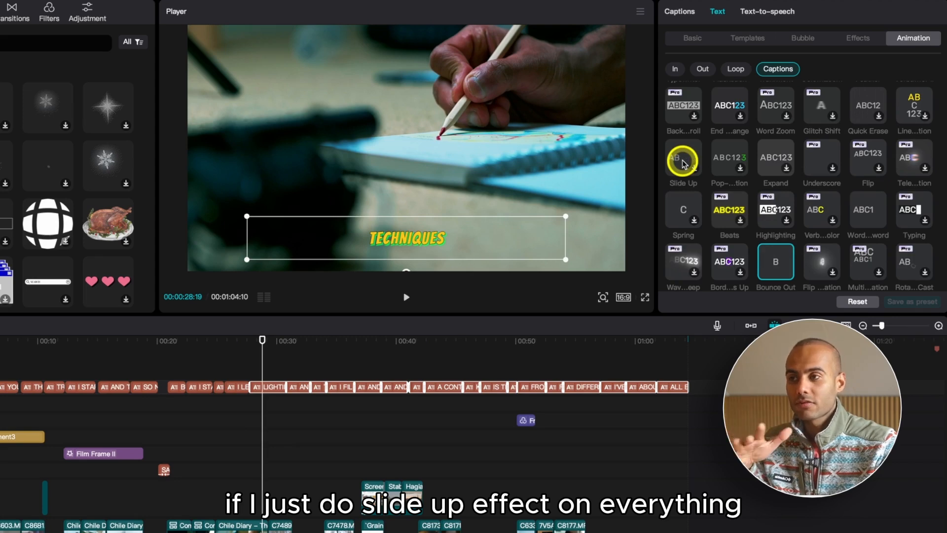
click(682, 161)
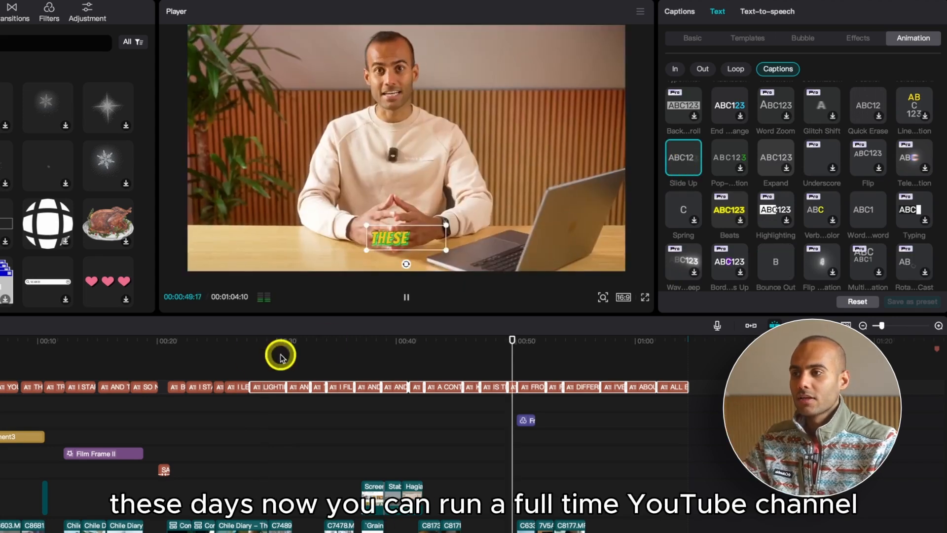
Play back the second half of the video to check the Slide Up animation on the captions
click(360, 349)
key(space)
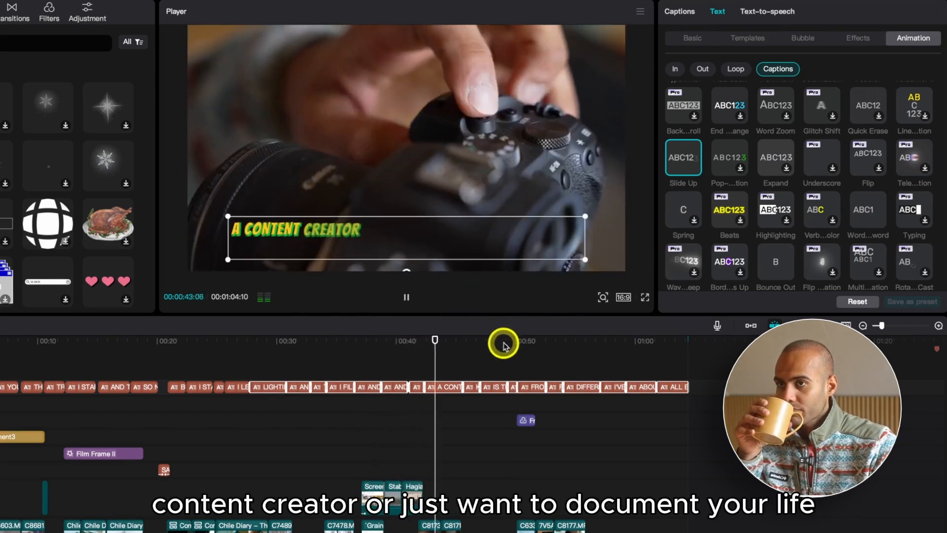
click(480, 461)
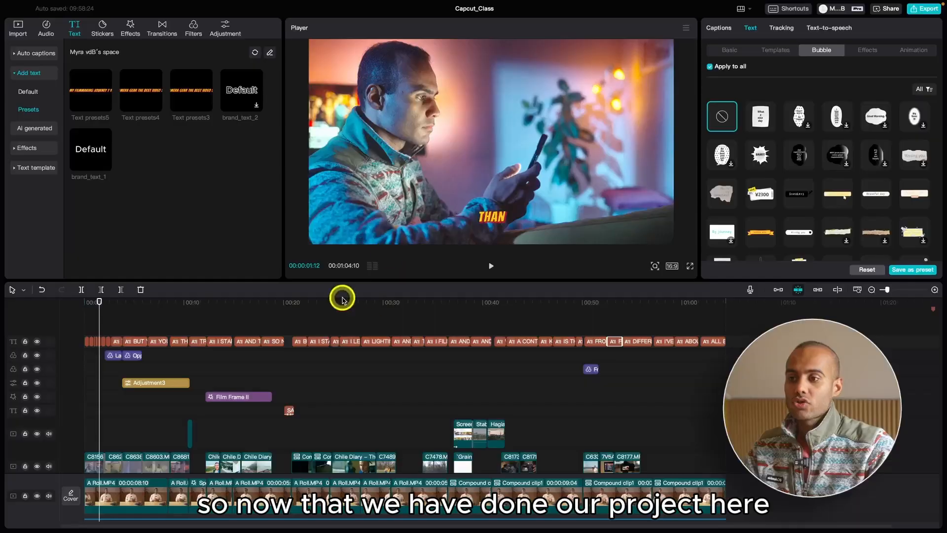
Set the in point at the project start, 00:00:00:00, and the out point at its end, 00:01:04:10
click(448, 309)
click(531, 311)
click(647, 324)
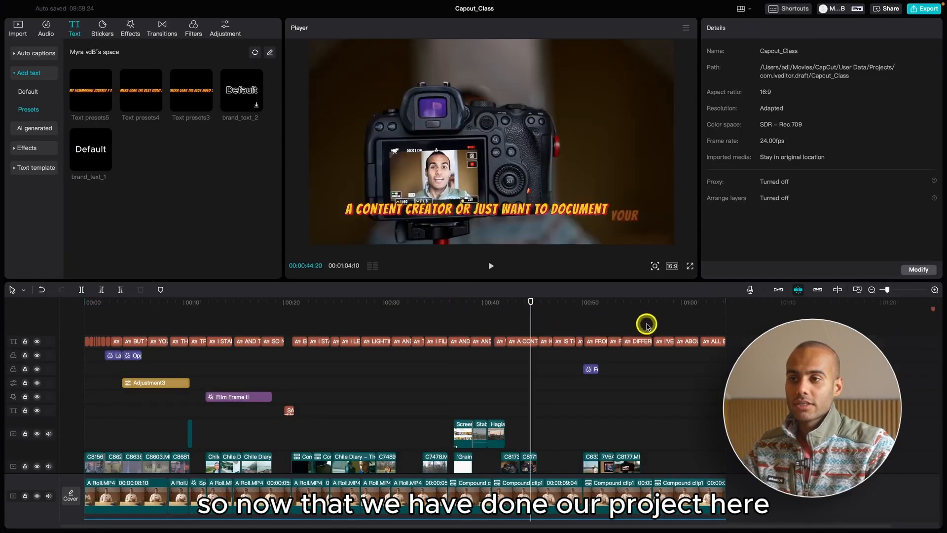
drag(649, 303, 49, 305)
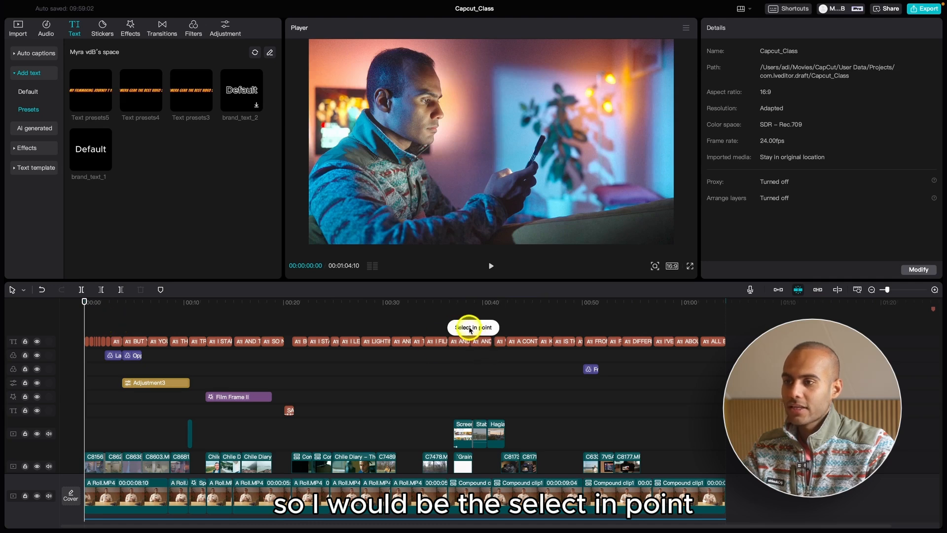
click(727, 301)
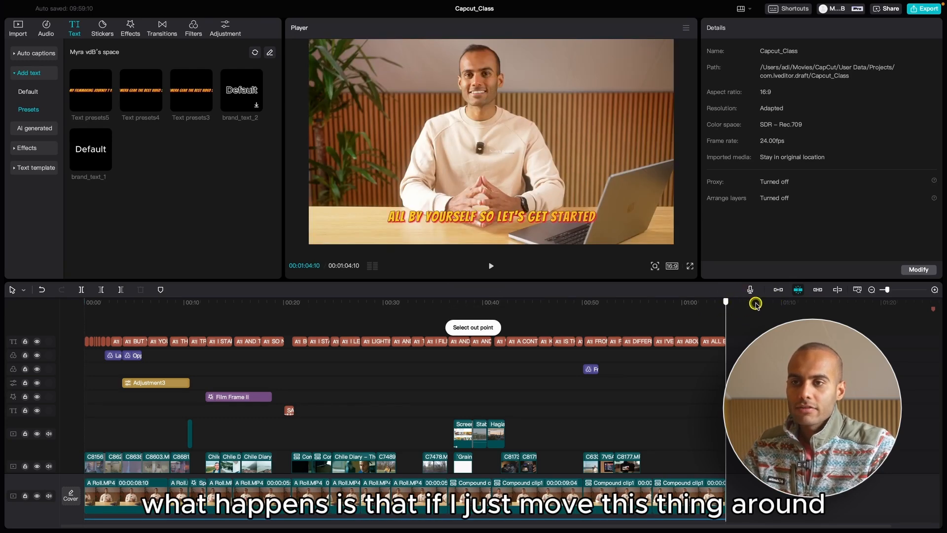
Examine the marked in/out range on the time ruler close up around the project's end
drag(727, 300, 626, 301)
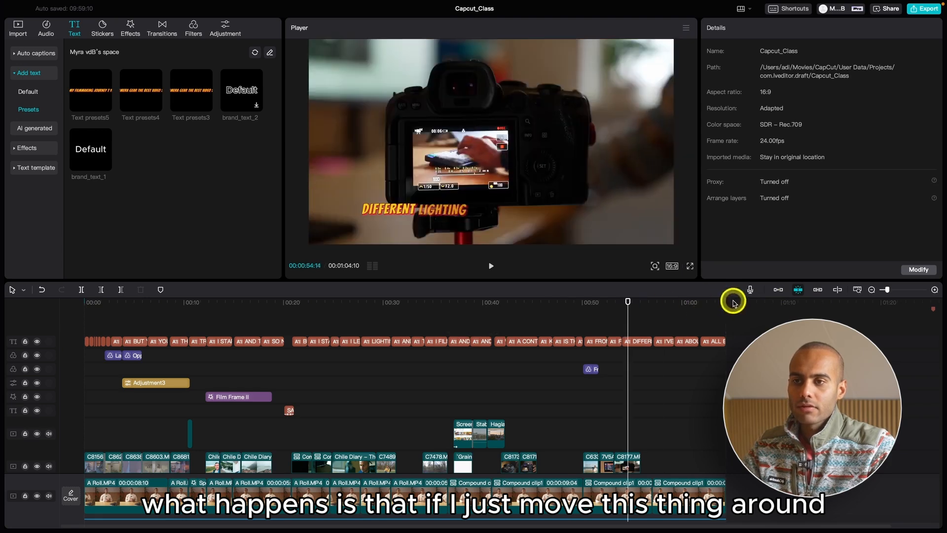
key(super+minus)
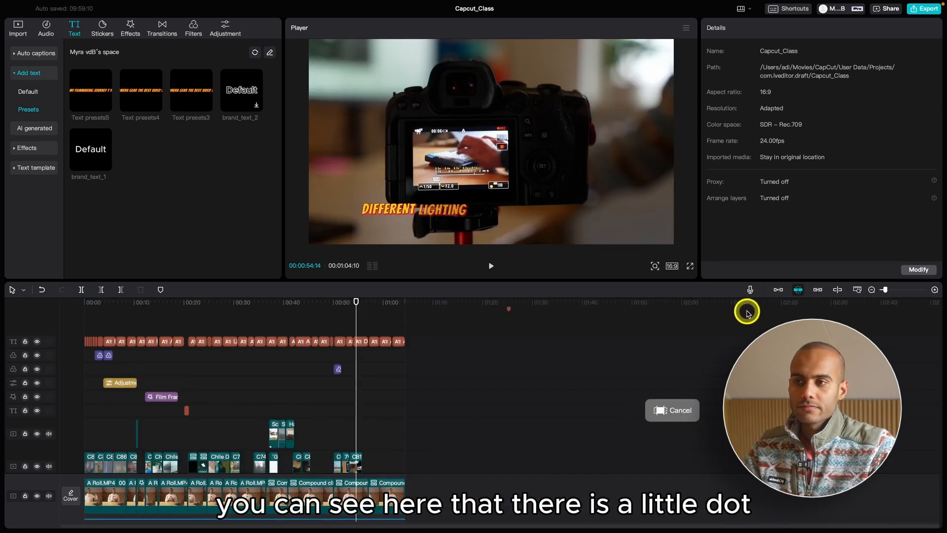
key(super+minus)
key(super+equal)
key(super+equal)
key(super+equal)
key(super+equal)
key(super+minus)
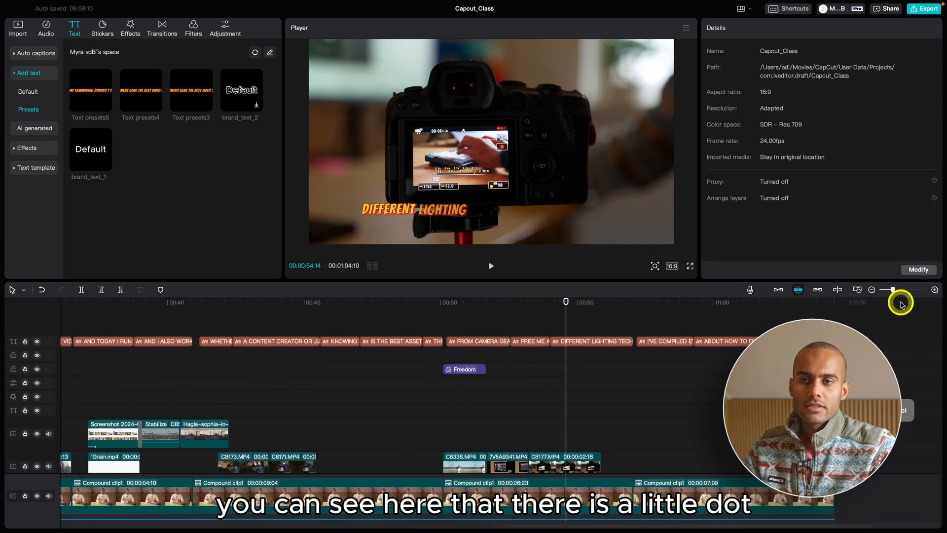
click(832, 302)
key(super+equal)
key(super+equal)
key(super+equal)
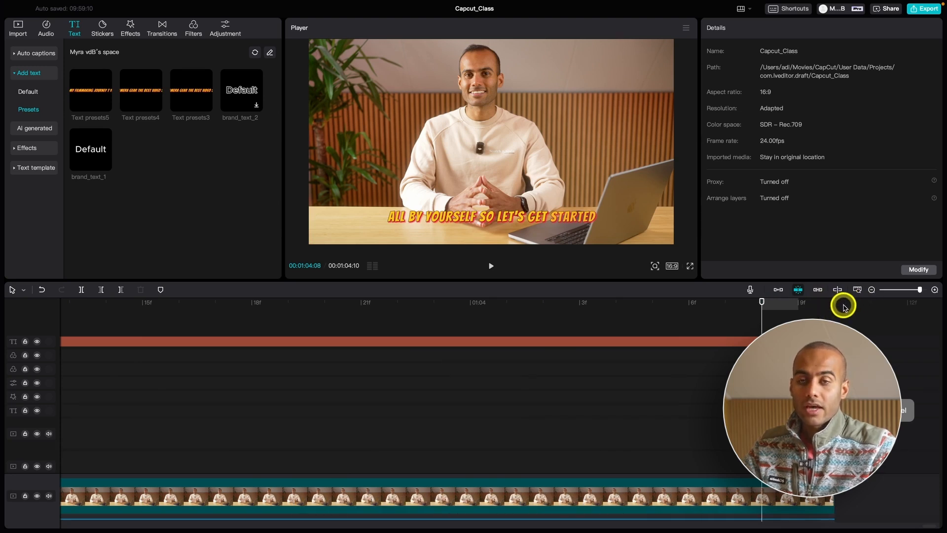
Review the full marked range on the whole timeline, moving the playhead back to 00:00:00:00
key(super+minus)
key(super+minus)
key(super+minus)
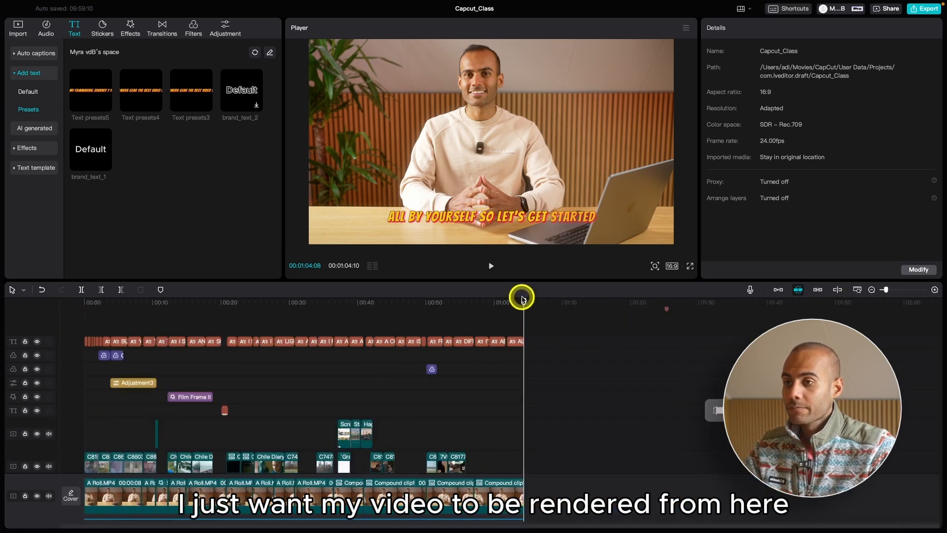
key(super+minus)
drag(523, 298, 82, 302)
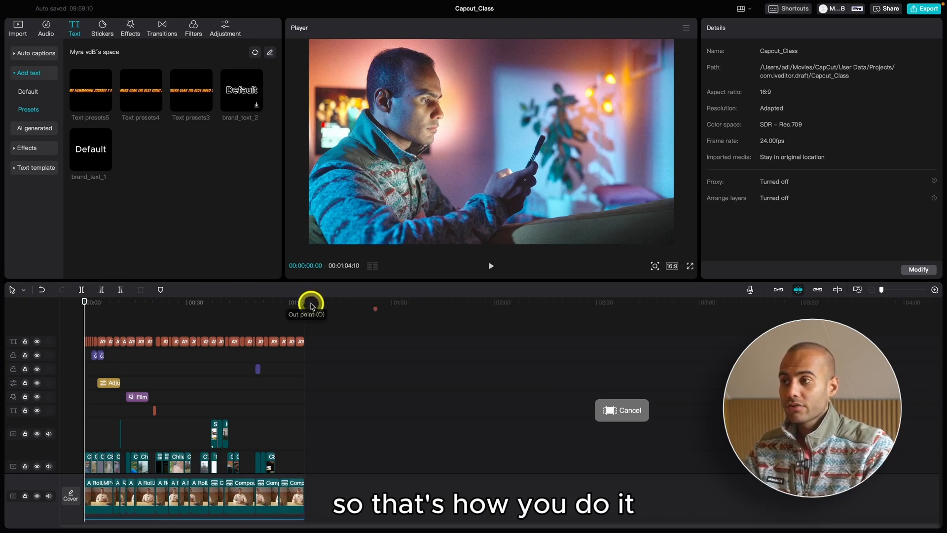
Open the export settings for Capcut_Class and choose the Desktop as the export location
click(328, 314)
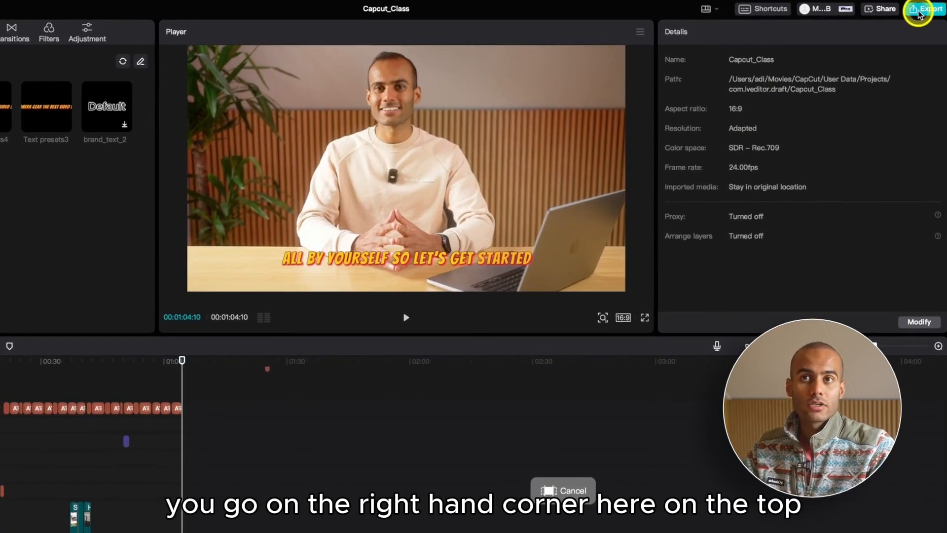
click(920, 10)
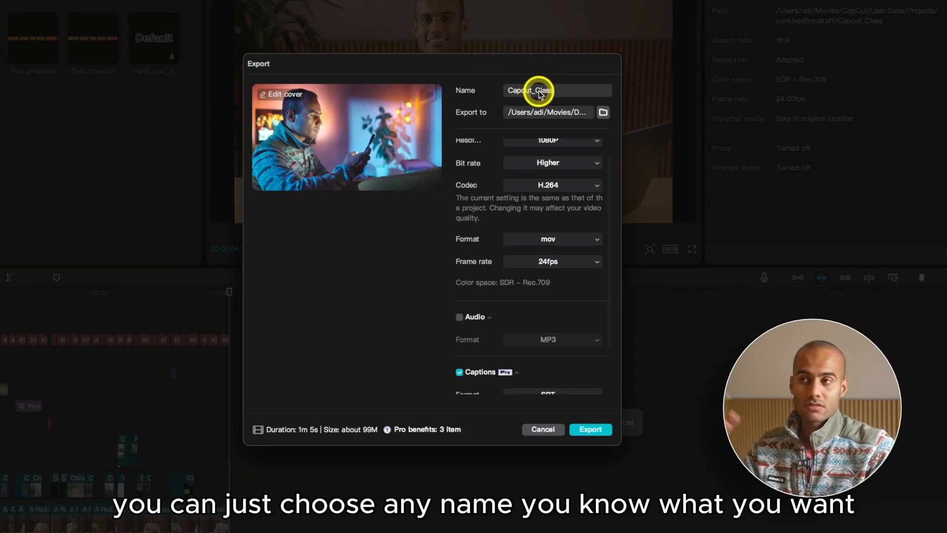
click(602, 113)
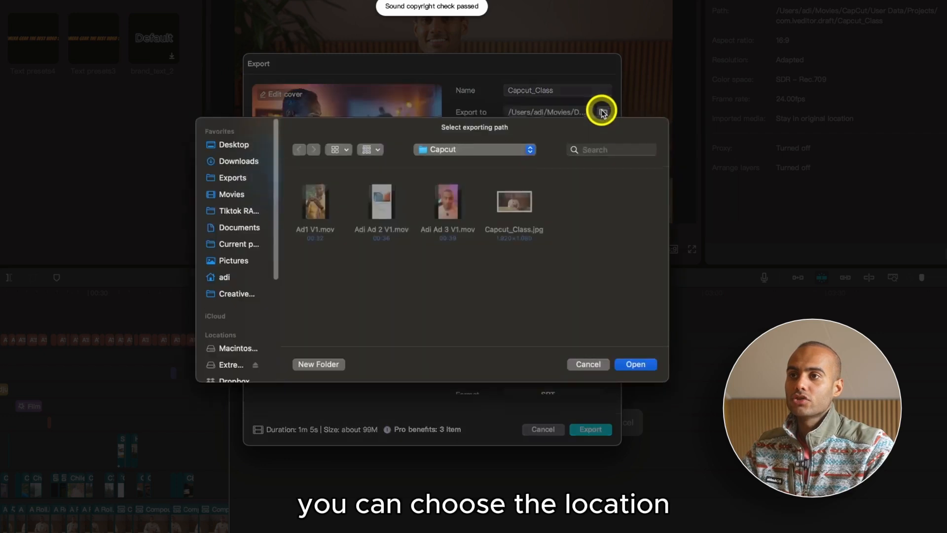
click(236, 144)
click(635, 363)
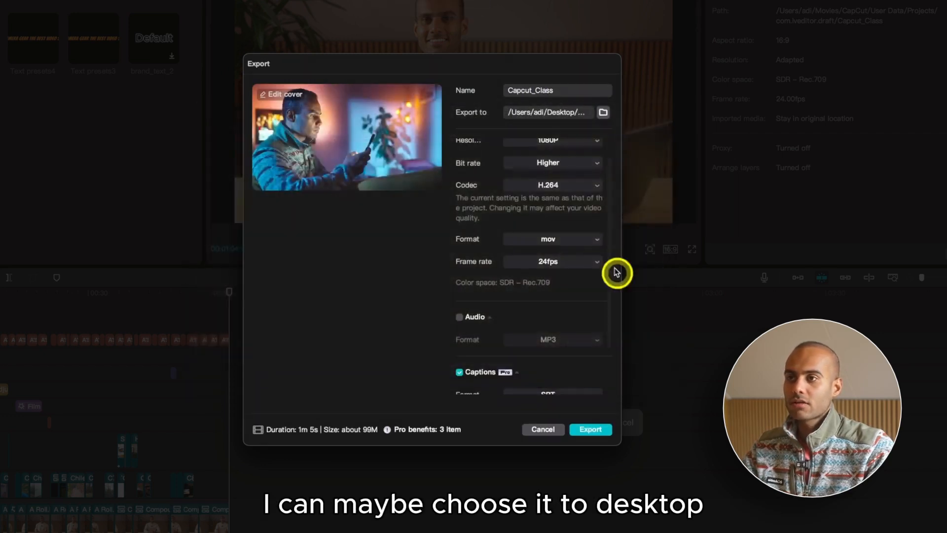
Set the export resolution to 4K and keep the bit rate at Higher
scroll(575, 152, up, 2)
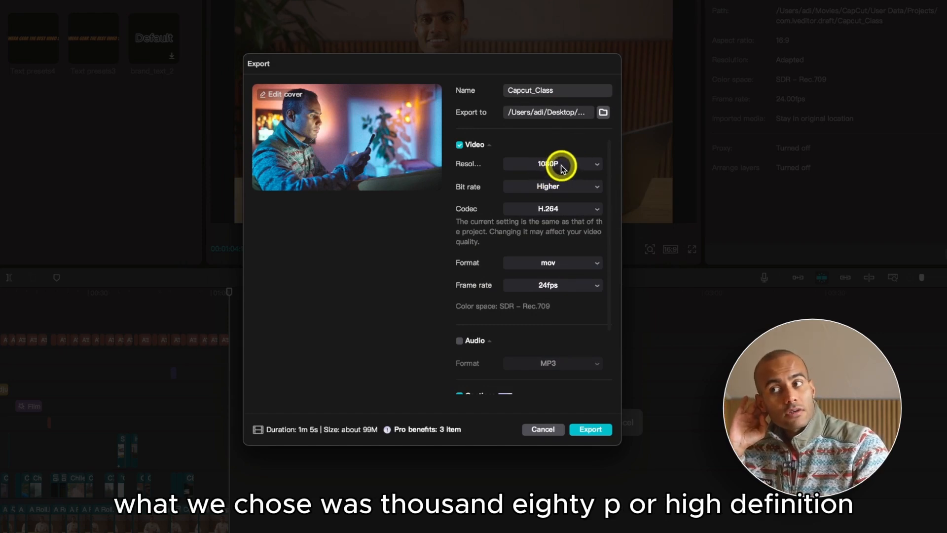
click(561, 165)
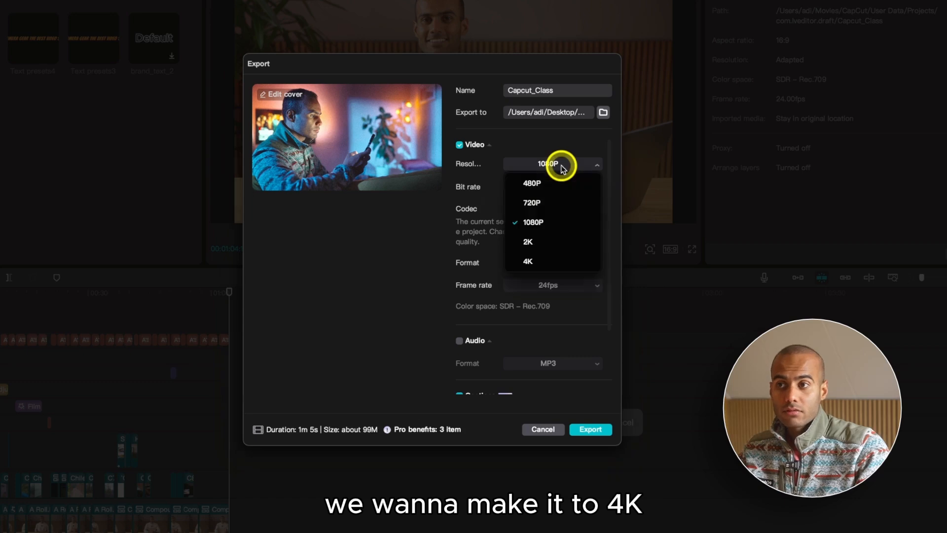
click(550, 263)
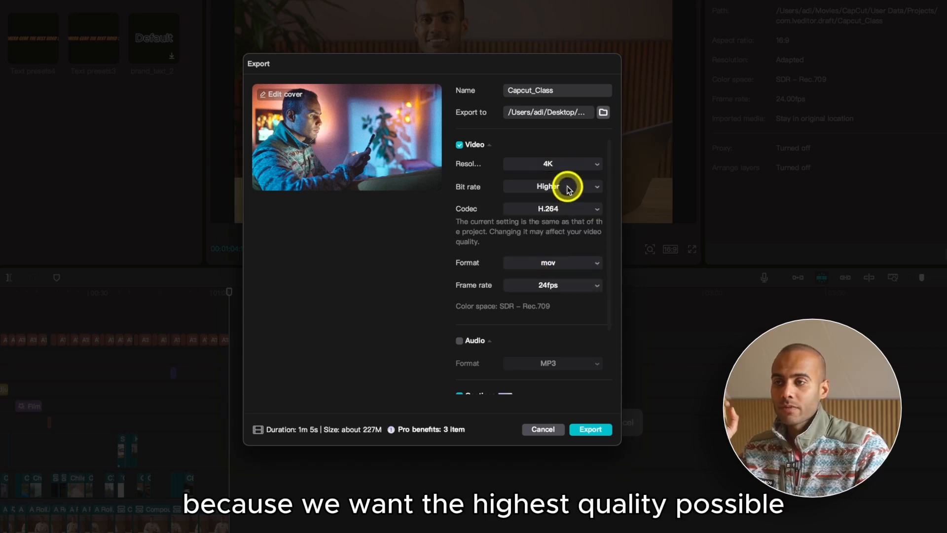
click(569, 190)
click(553, 243)
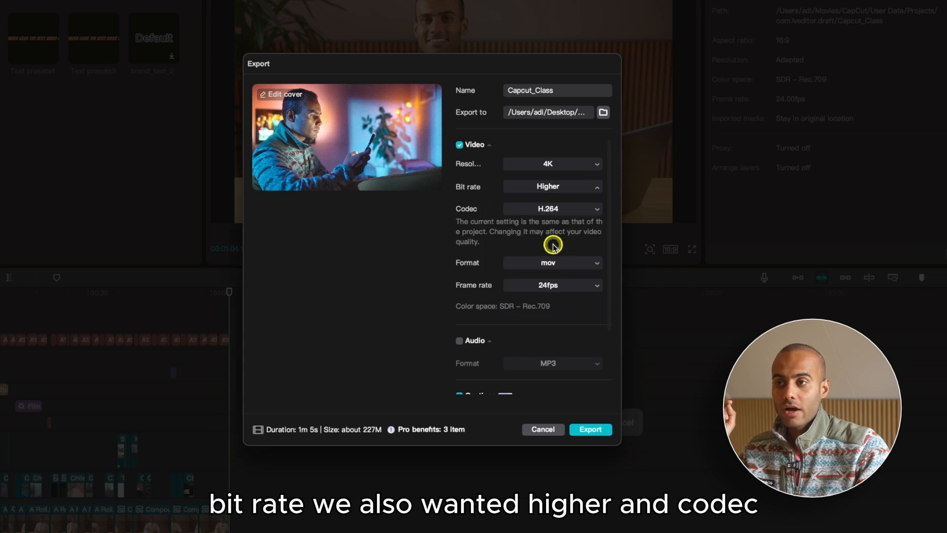
Try the HEVC codec and the Apple ProRes 4444 codec for the export to compare their estimated file sizes
click(560, 209)
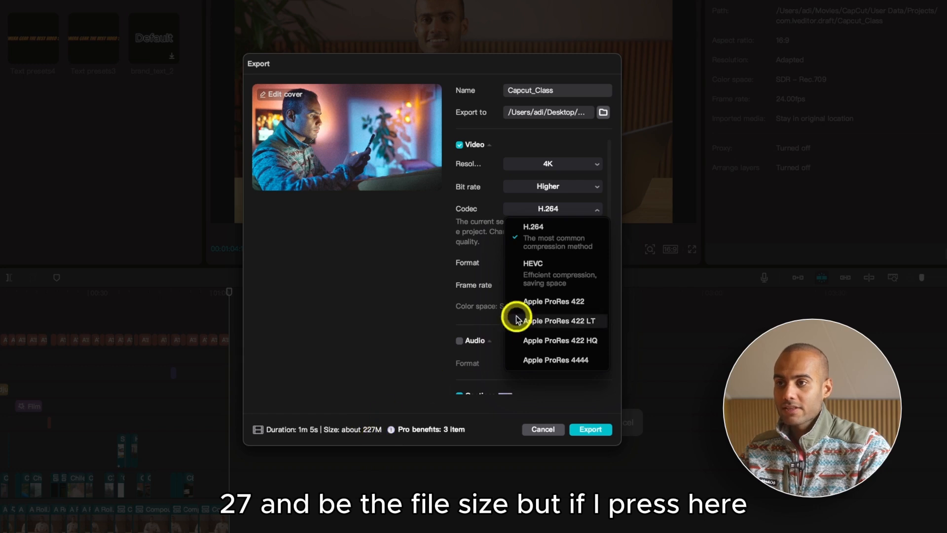
click(539, 281)
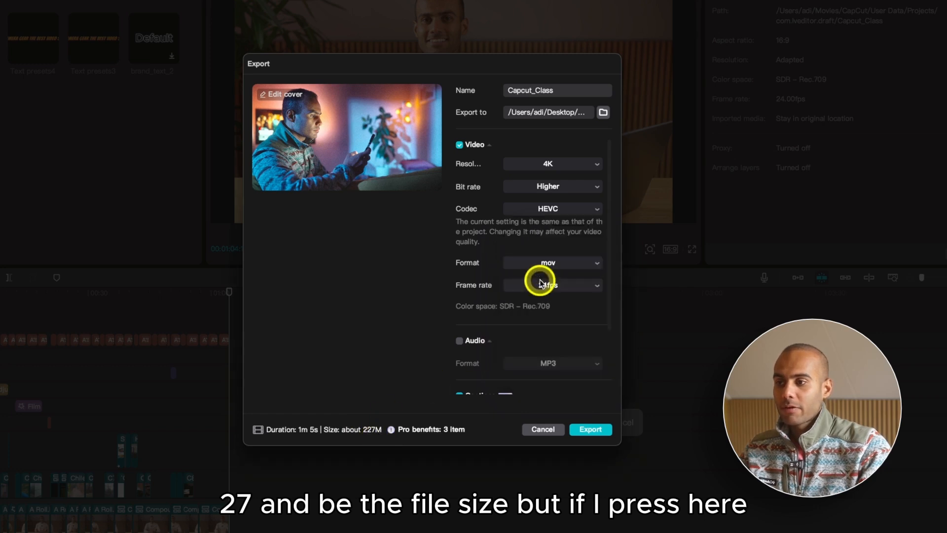
click(573, 186)
click(554, 217)
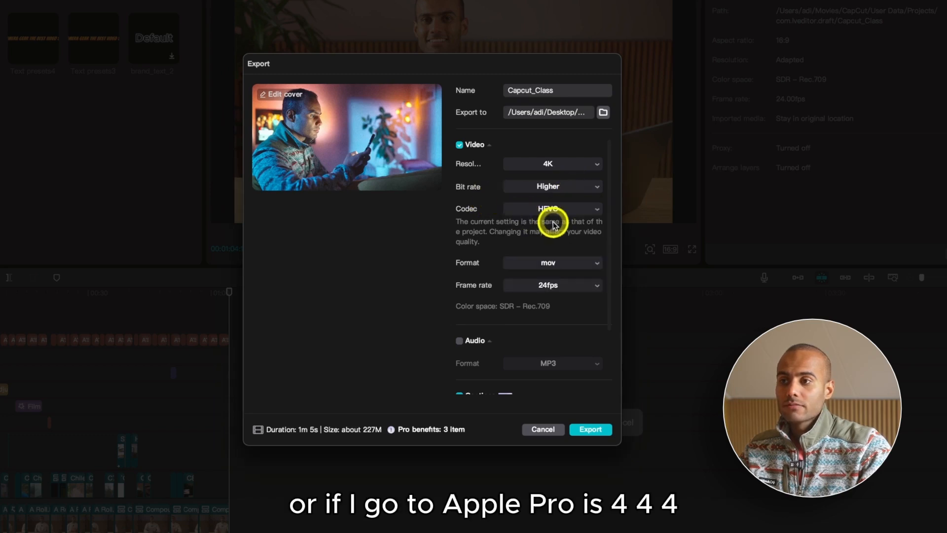
click(557, 217)
click(578, 359)
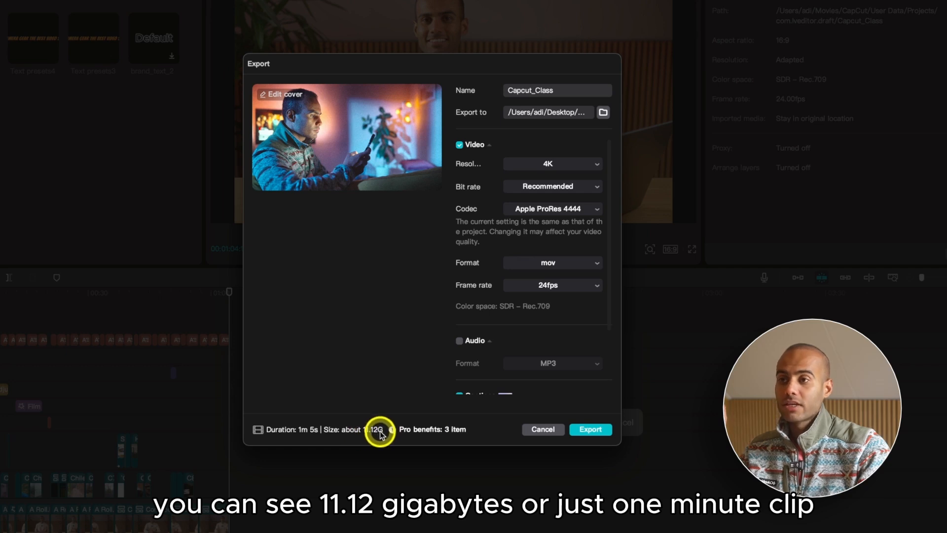
Set the export codec to H.264 and the bit rate to Higher
click(565, 211)
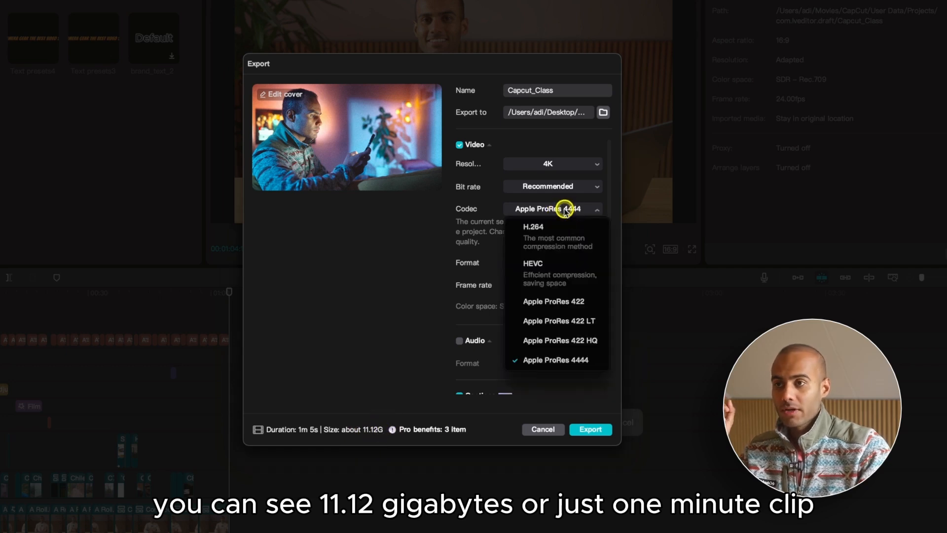
click(562, 240)
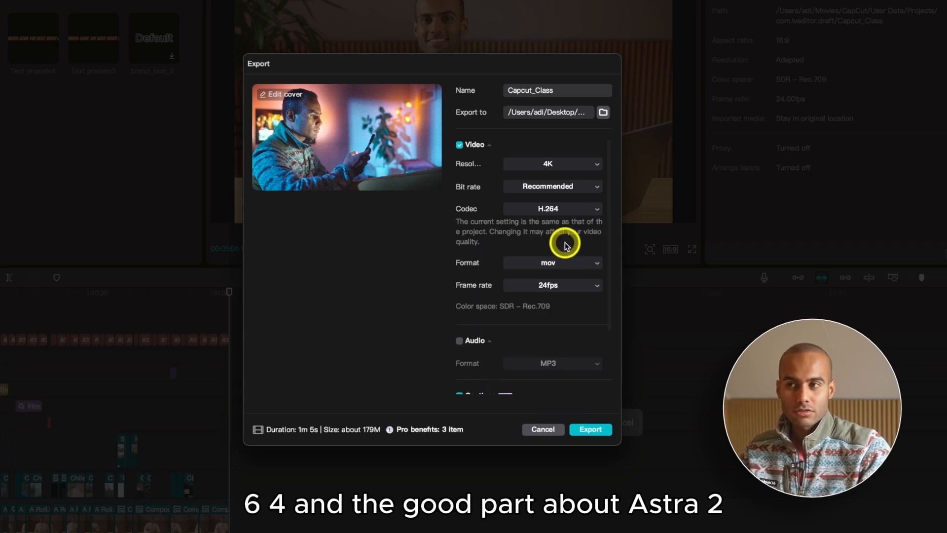
click(557, 190)
click(556, 239)
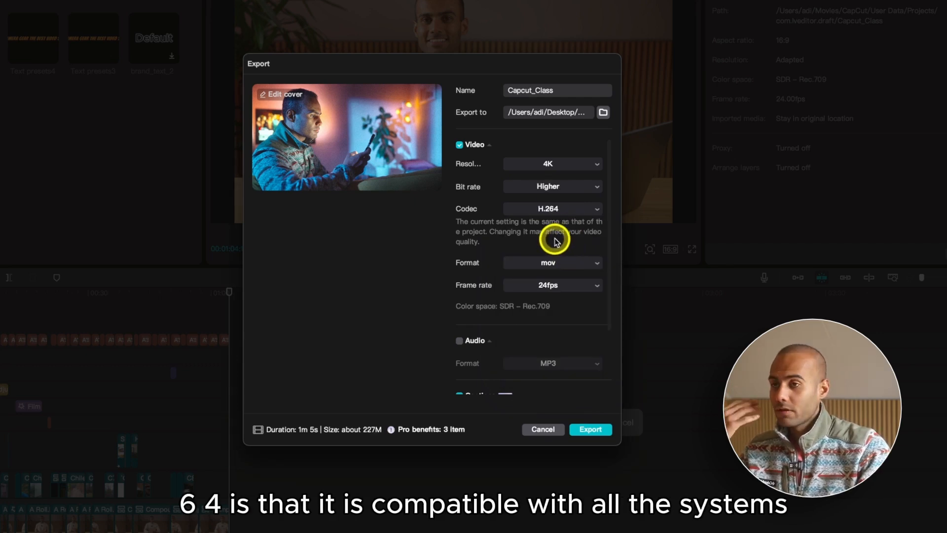
Look through the video format and frame rate options, keeping mov and 24fps selected
click(560, 262)
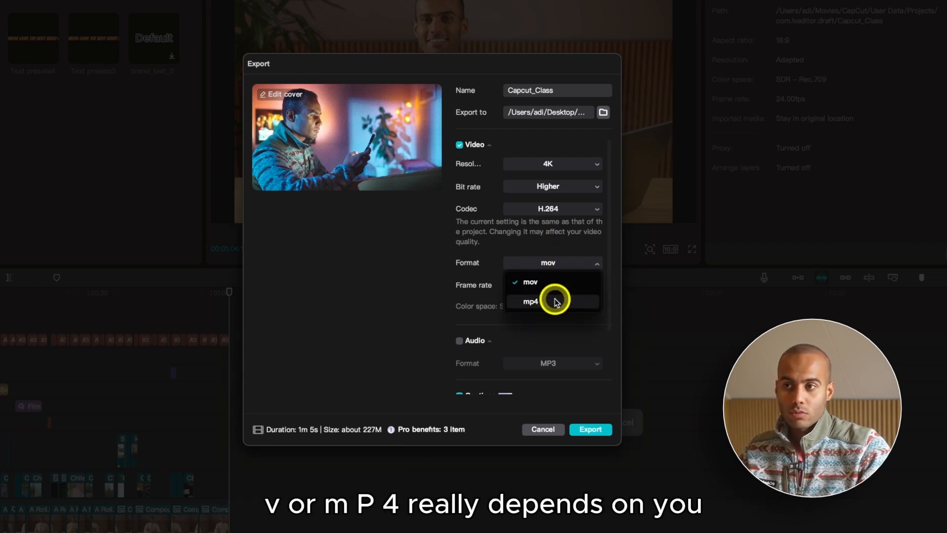
click(542, 240)
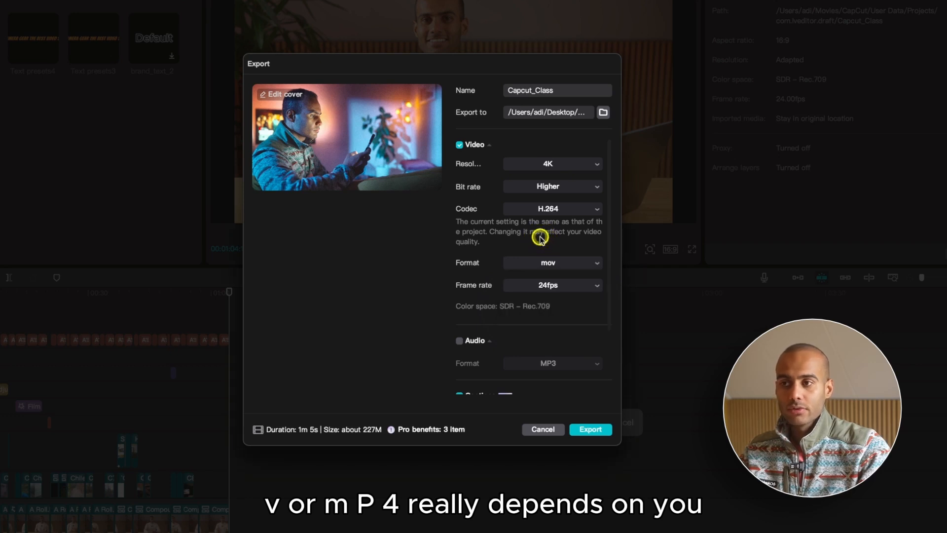
click(572, 290)
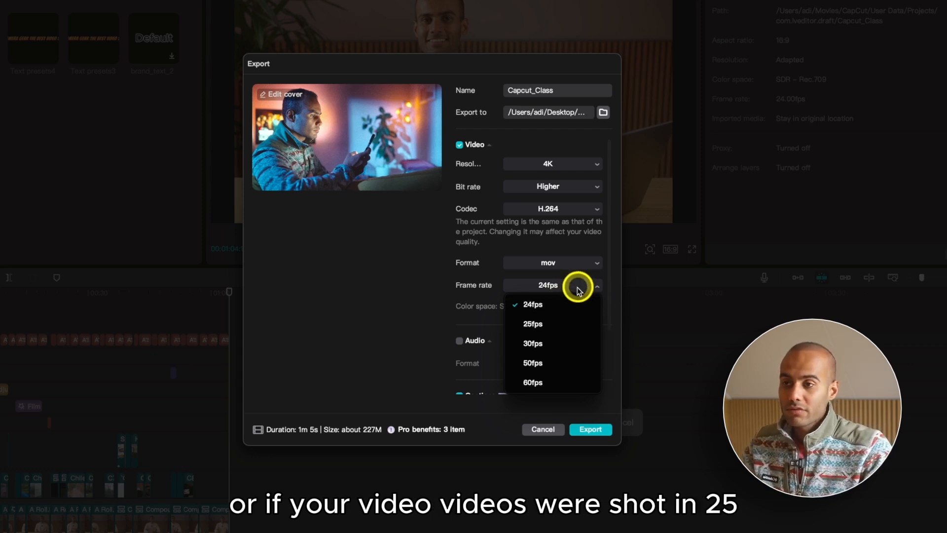
click(577, 287)
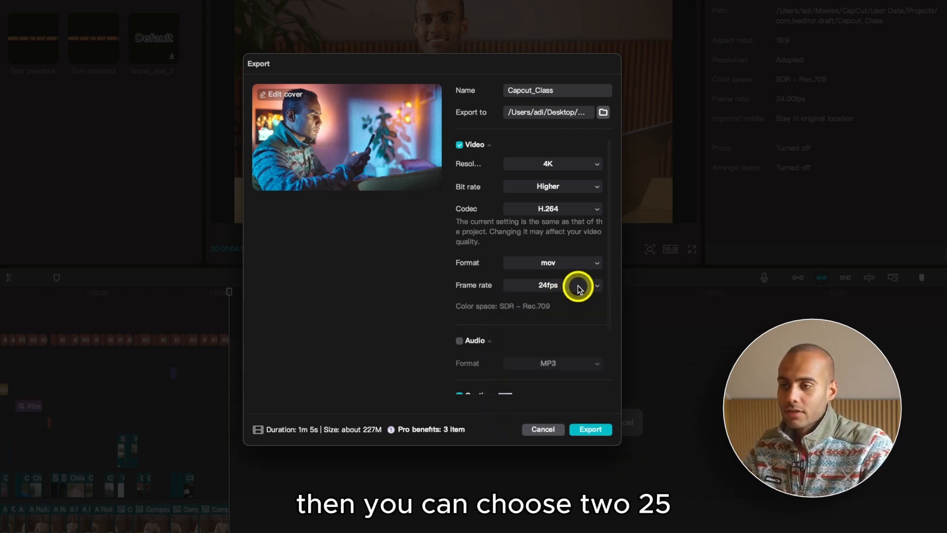
Export the video with a separate MP3 audio file and the captions as TXT, without sharing it online
scroll(578, 287, down, 3)
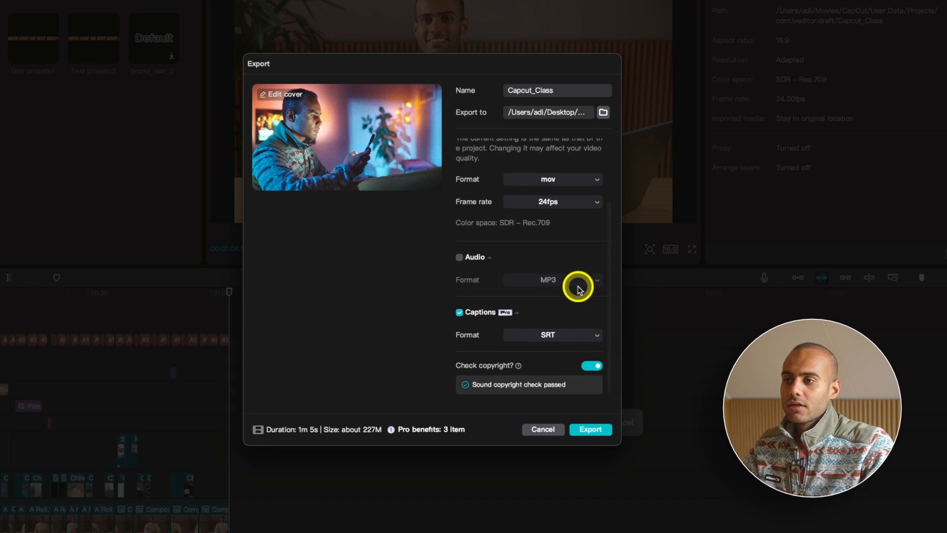
click(459, 257)
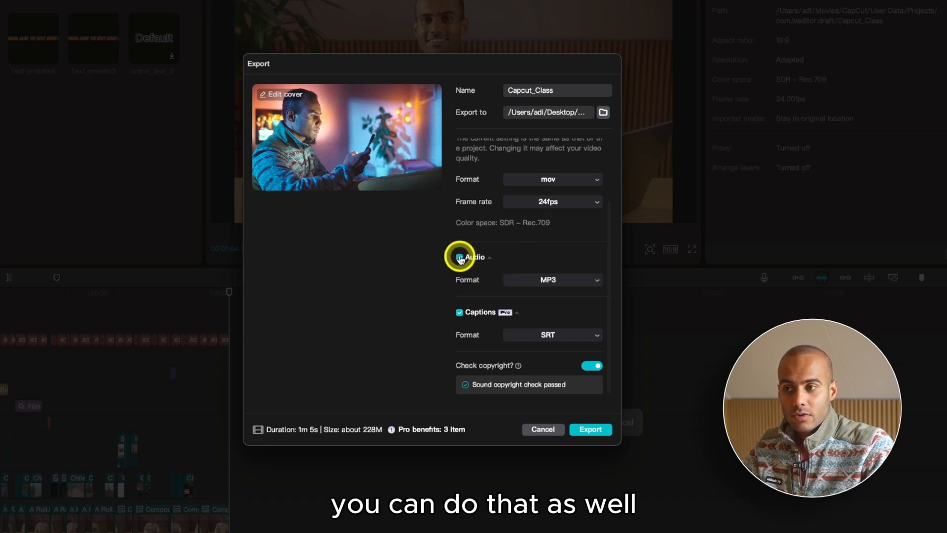
click(557, 335)
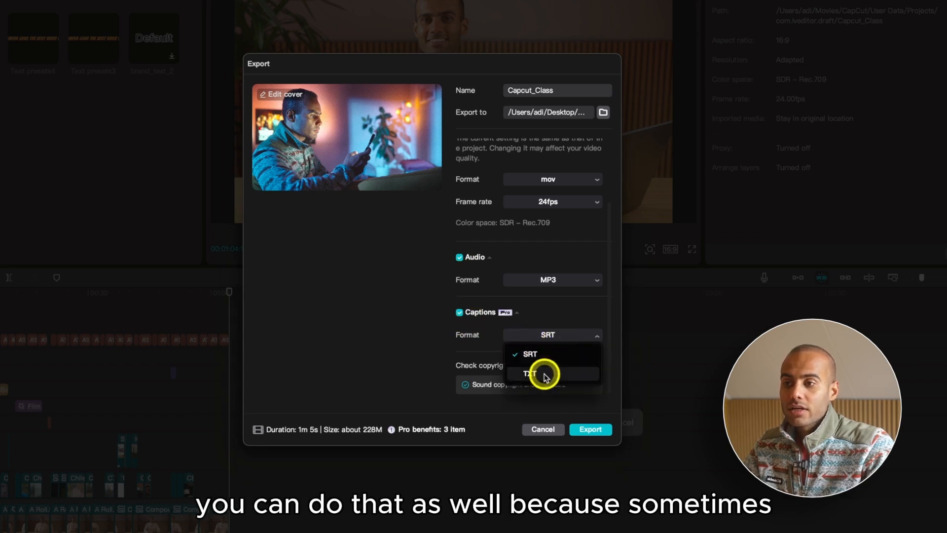
click(543, 373)
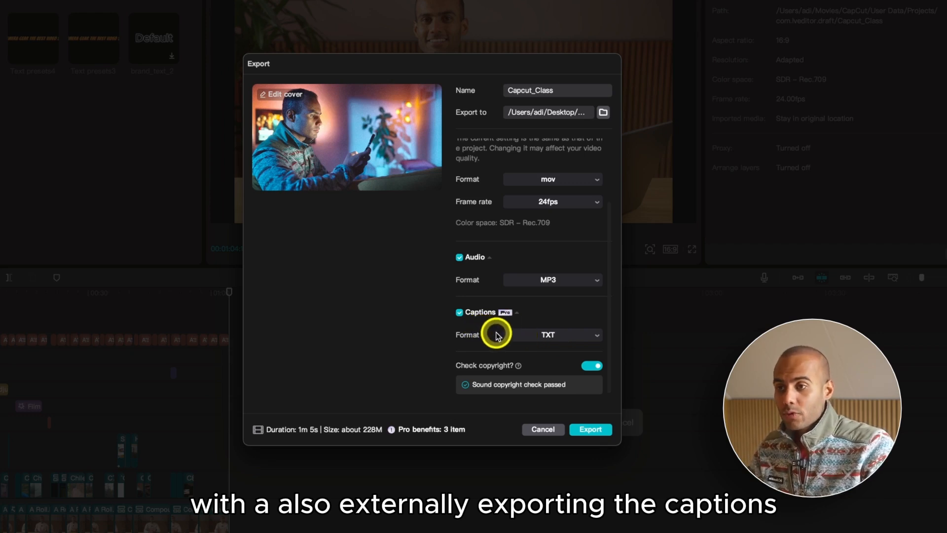
click(590, 429)
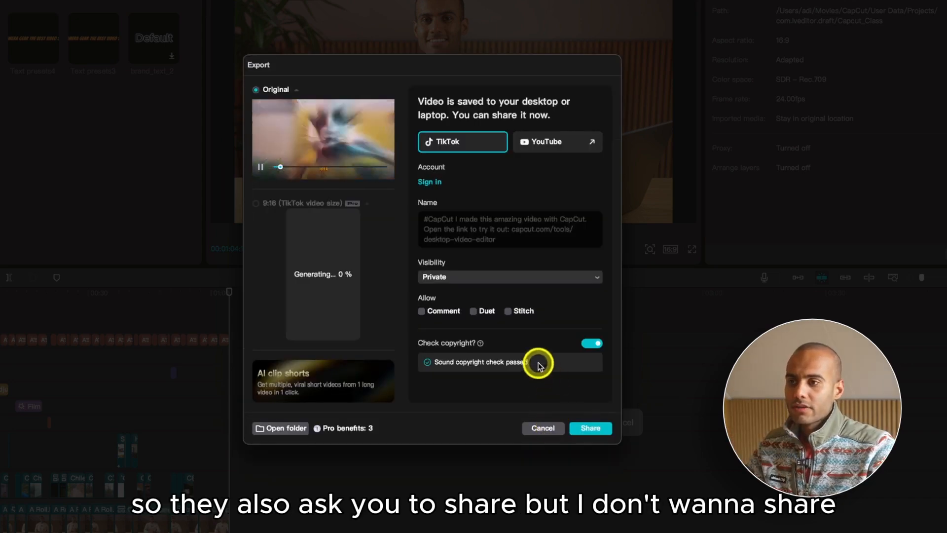
click(547, 425)
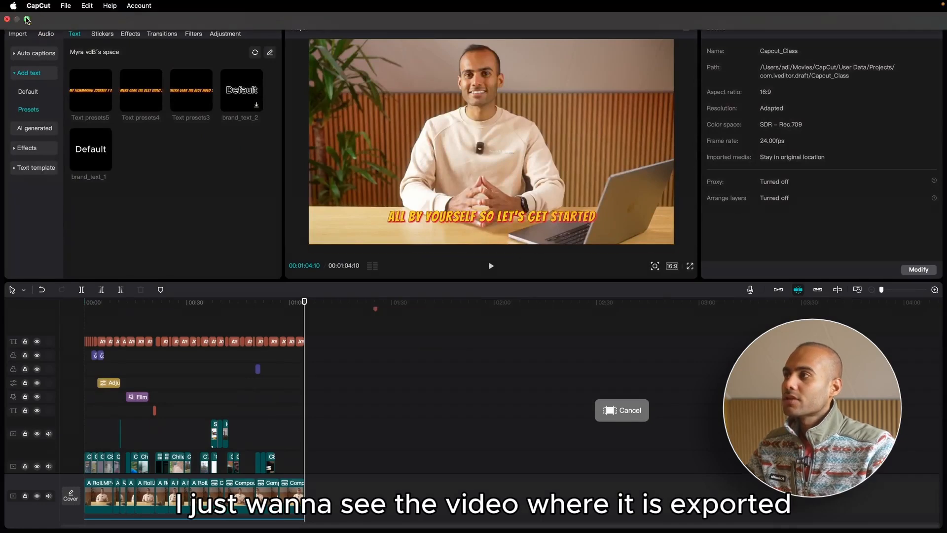
Leave full screen and view the exported Capcut_Class folder on the desktop as icons in Finder
click(27, 20)
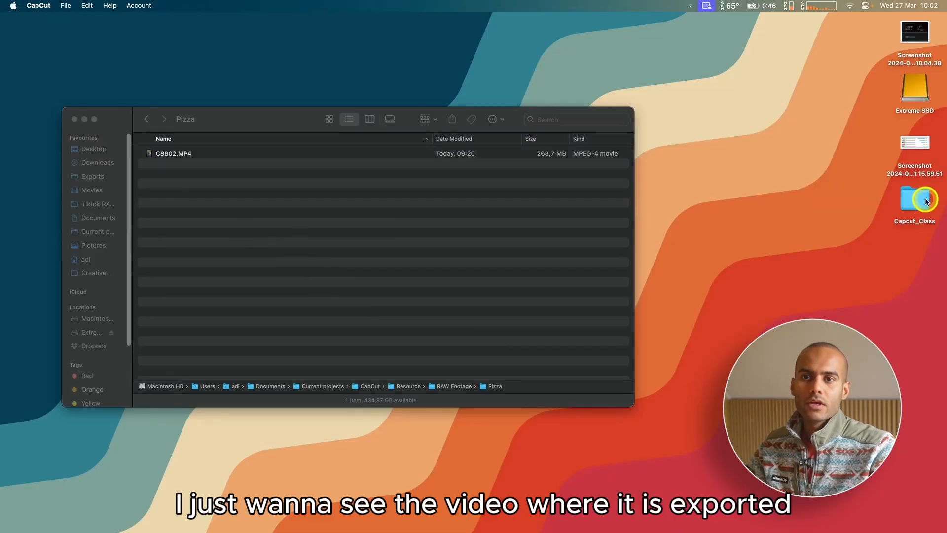
double_click(926, 201)
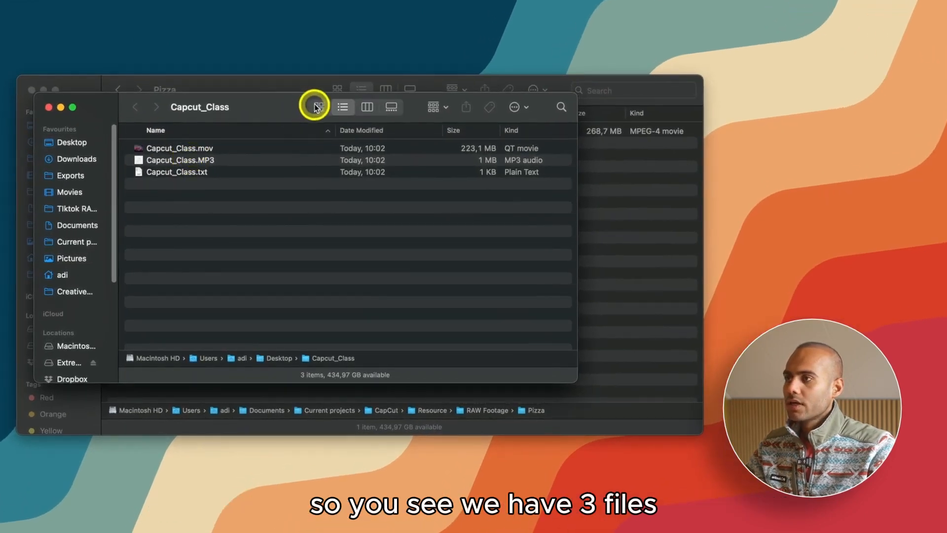
click(317, 106)
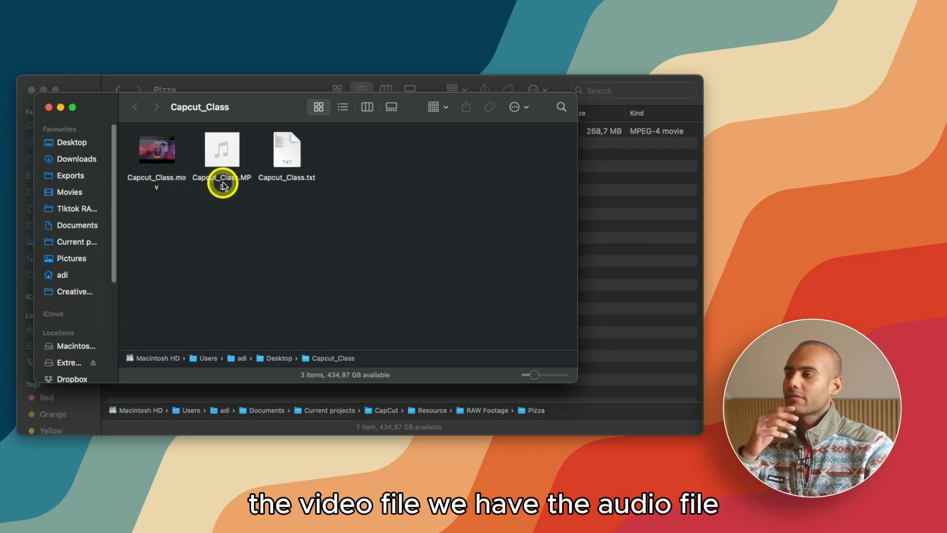
Preview the exported caption file Capcut_Class.txt and close the preview
click(296, 152)
key(space)
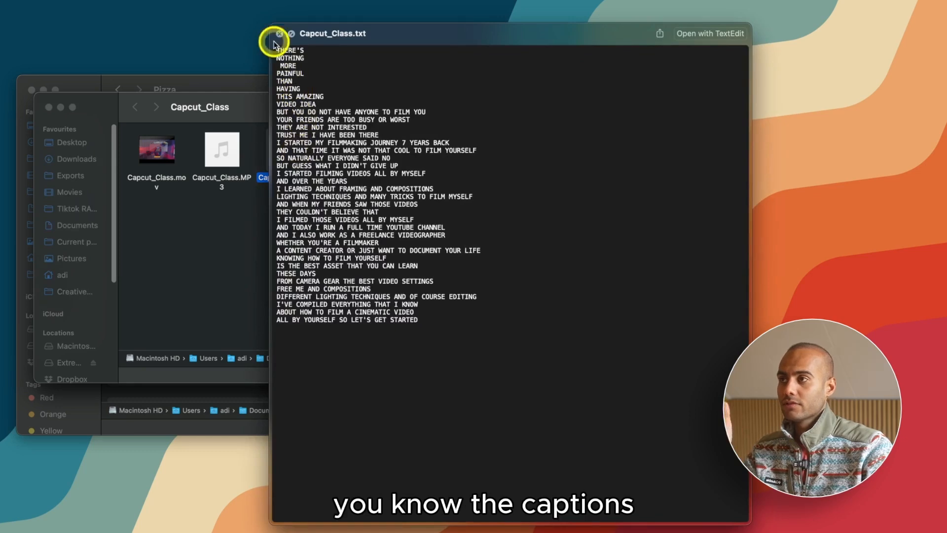
click(279, 34)
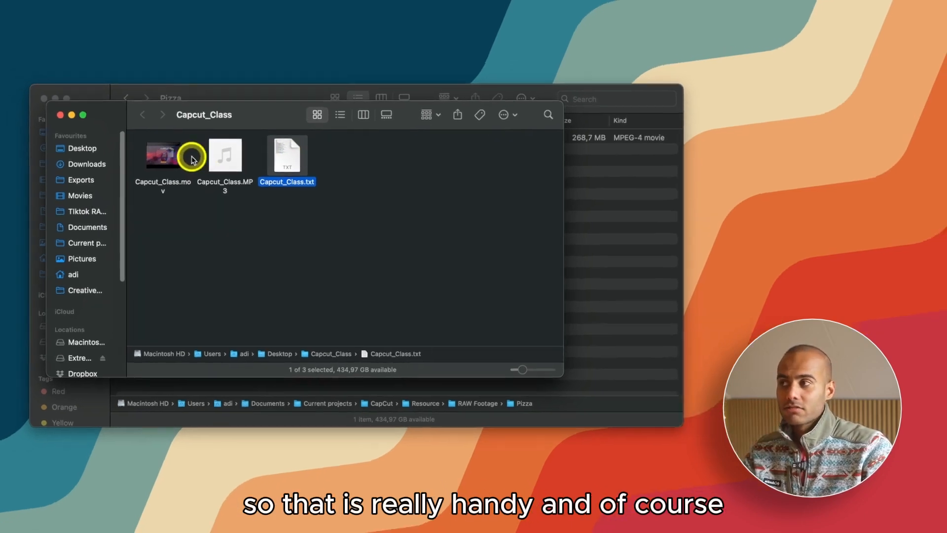
Check the dimensions and codec in the file info of Capcut_Class.mov, closing the info and folder windows when done
right_click(172, 156)
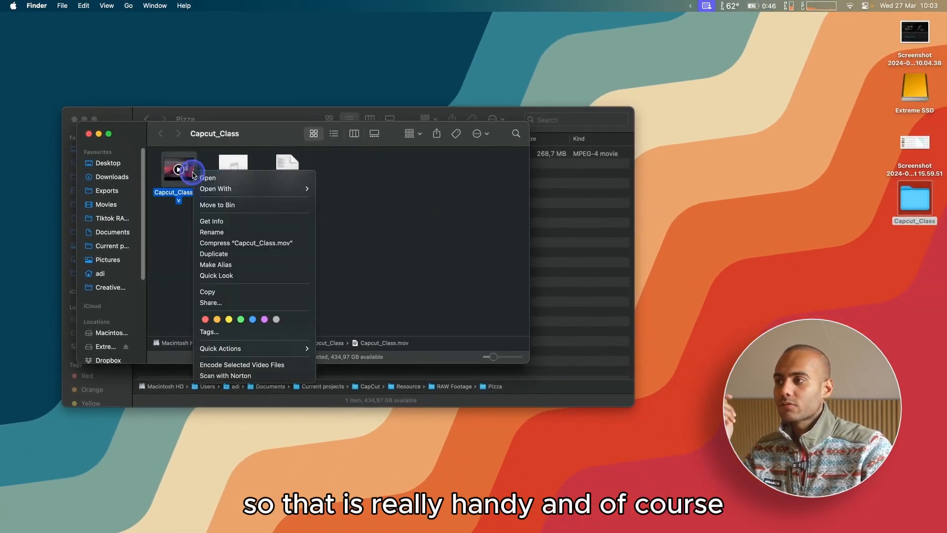
click(217, 221)
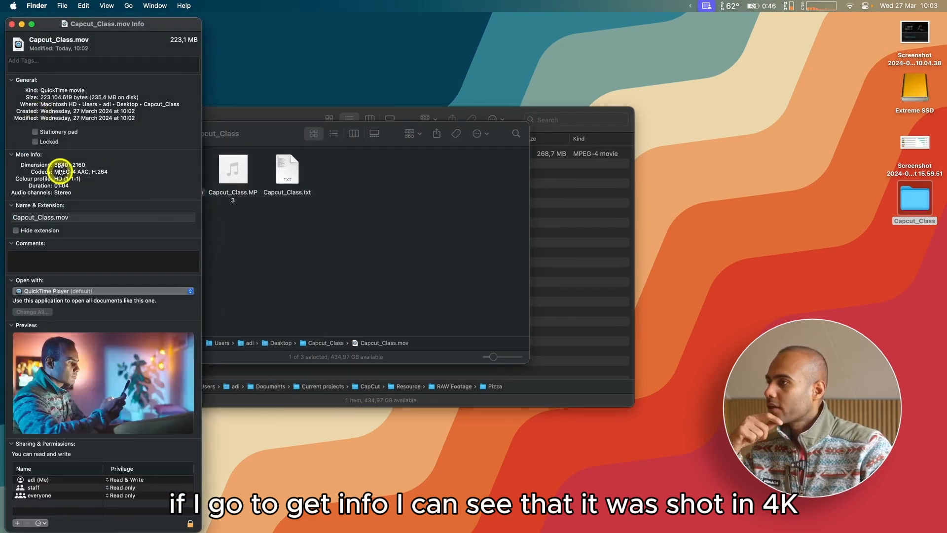
click(102, 163)
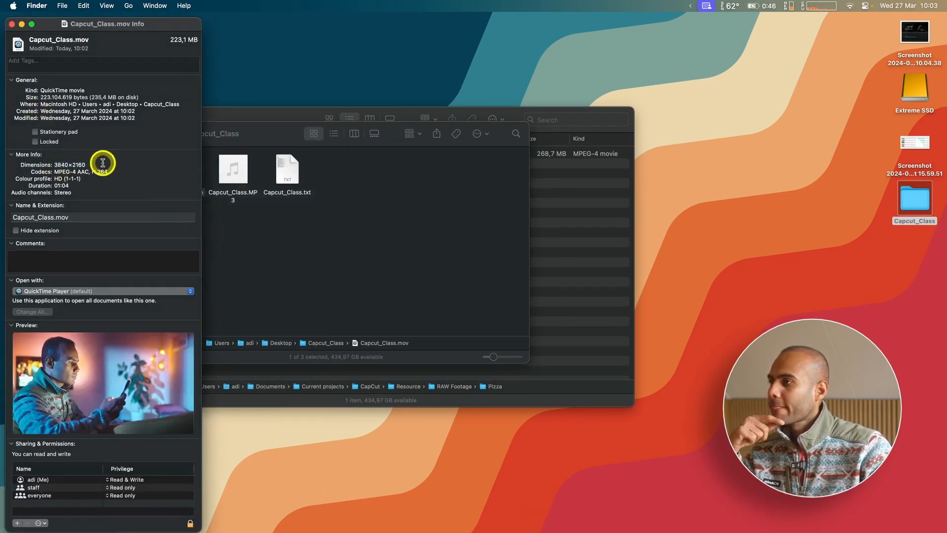
click(11, 23)
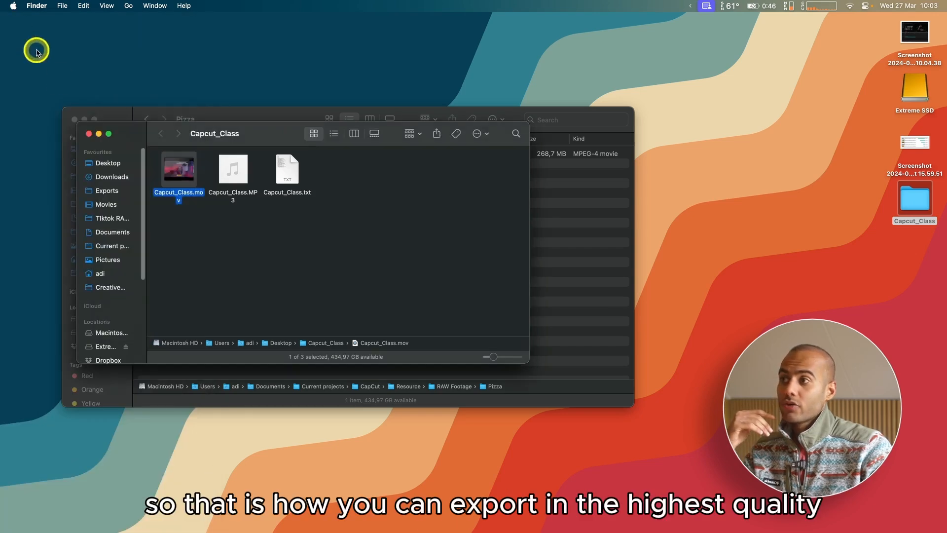
click(88, 134)
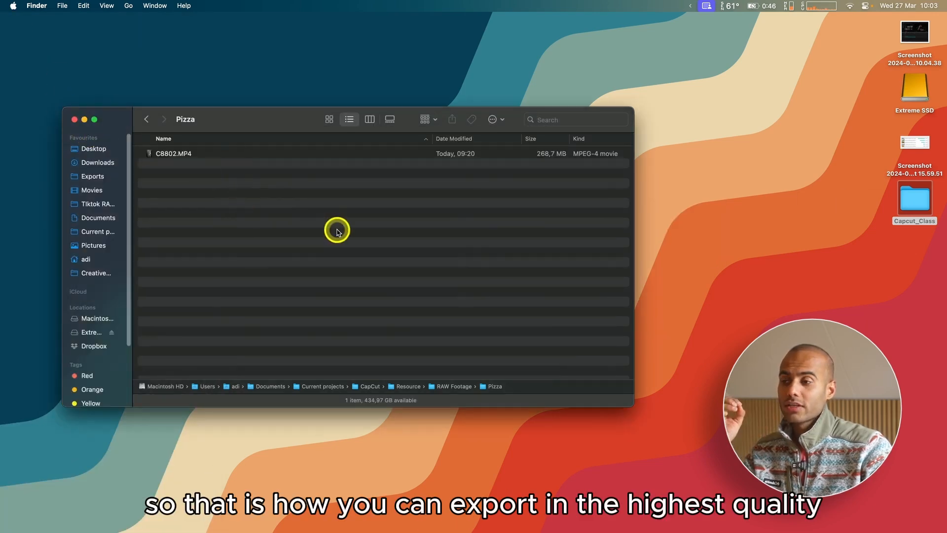
Switch to the vertical pizza project in CapCut and play across the cut between the first and second clips to check for a pause
mouse_move(388, 517)
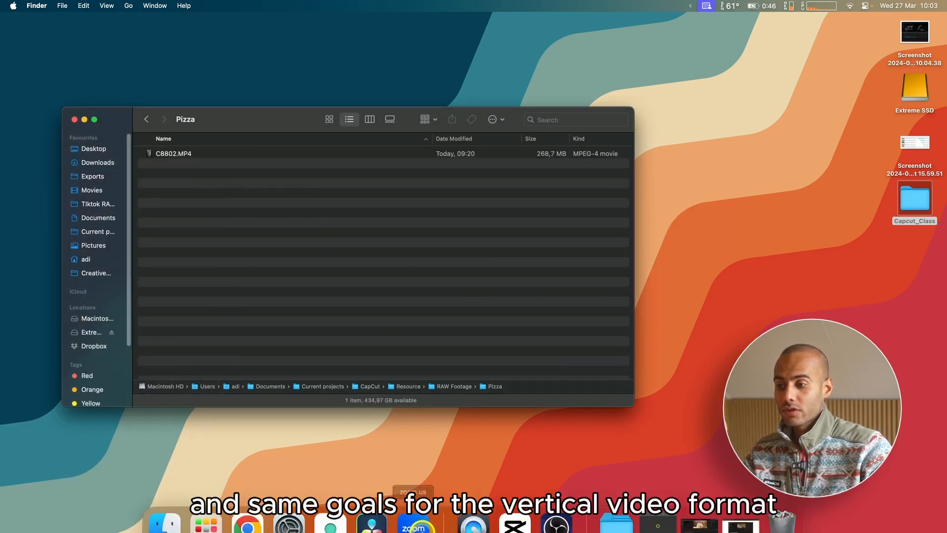
click(523, 515)
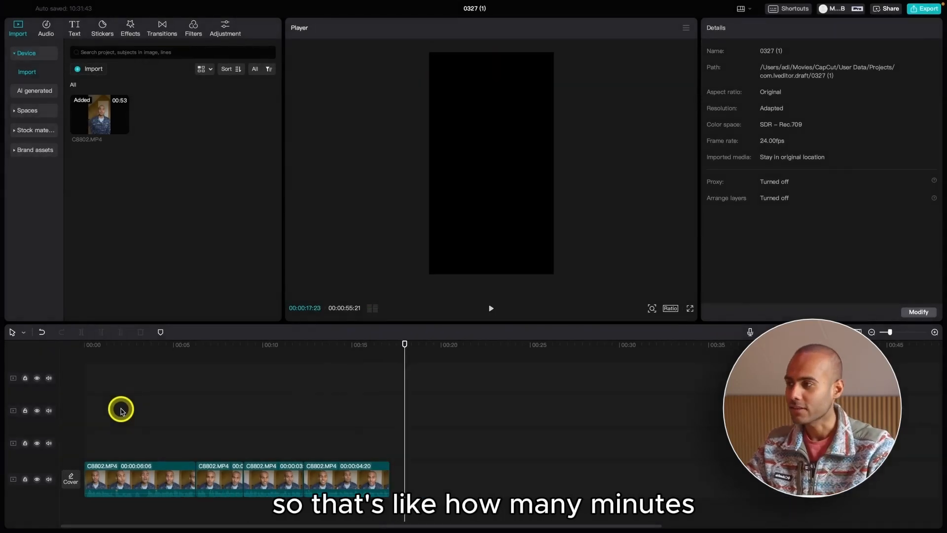
drag(403, 351, 44, 378)
key(super+equal)
click(296, 345)
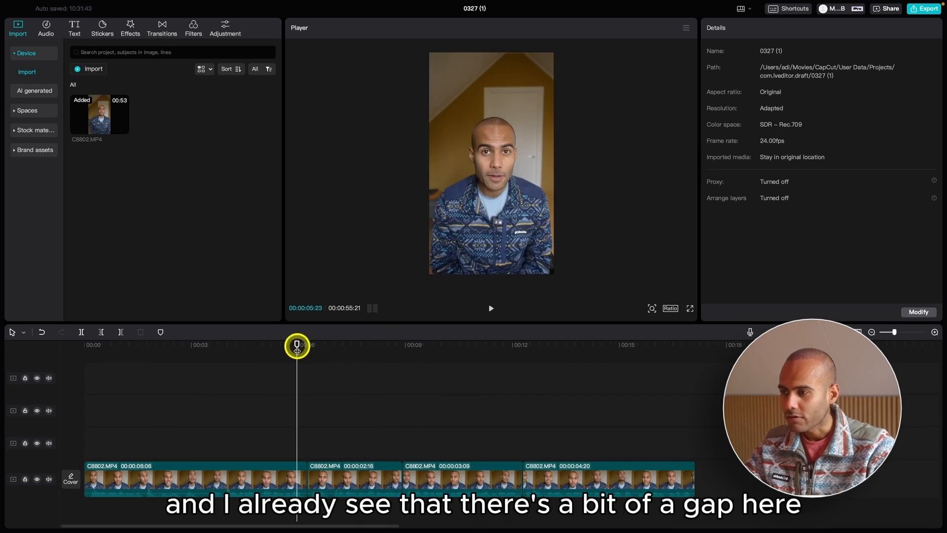
key(super+equal)
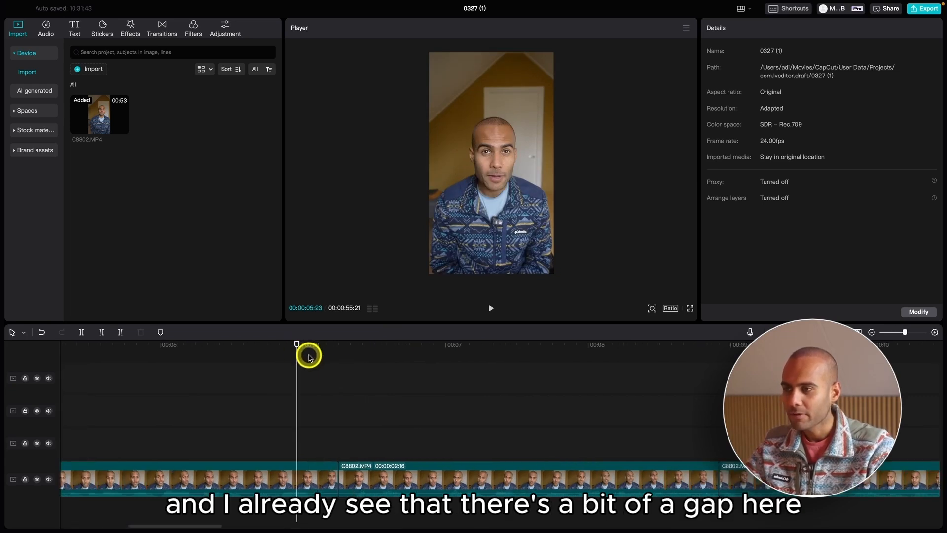
key(space)
key(space)
click(299, 357)
key(Right)
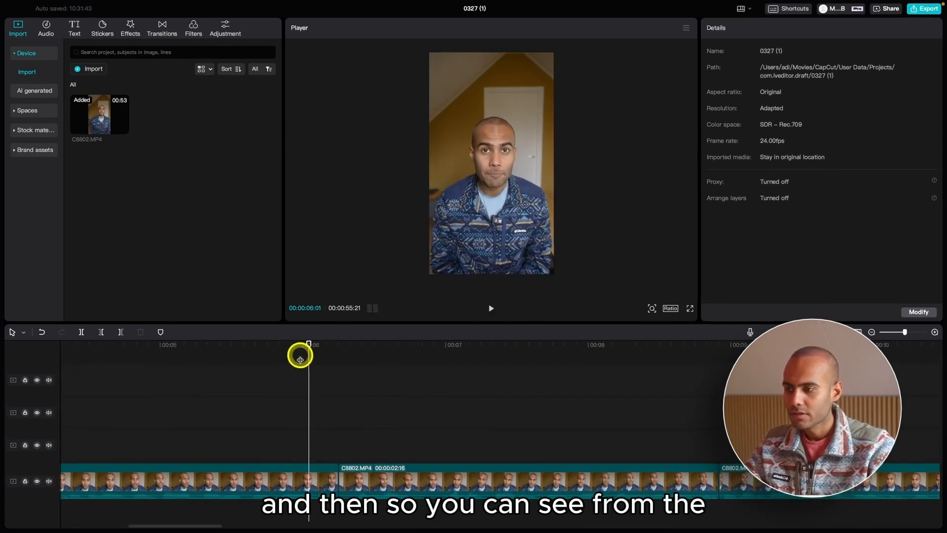
Extract the audio from the first and second C8802.MP4 clips
right_click(257, 487)
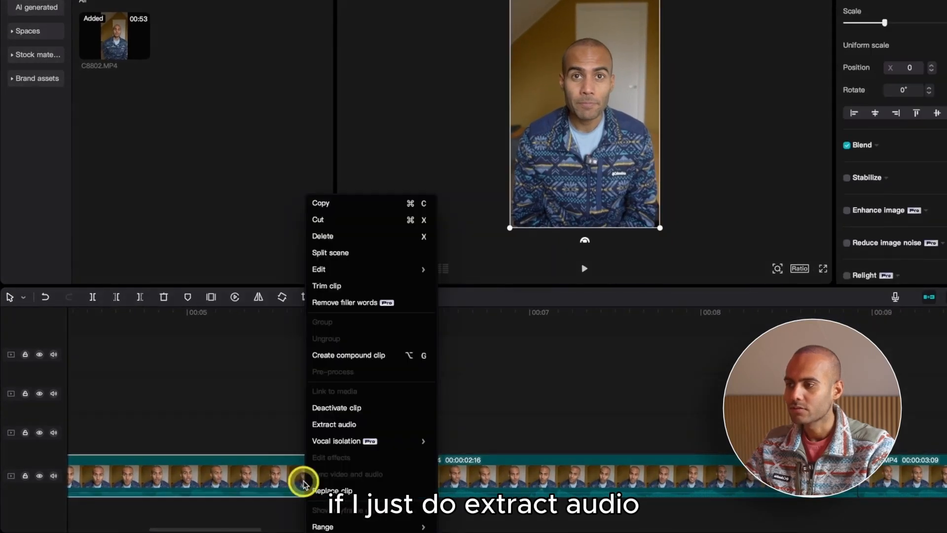
click(333, 424)
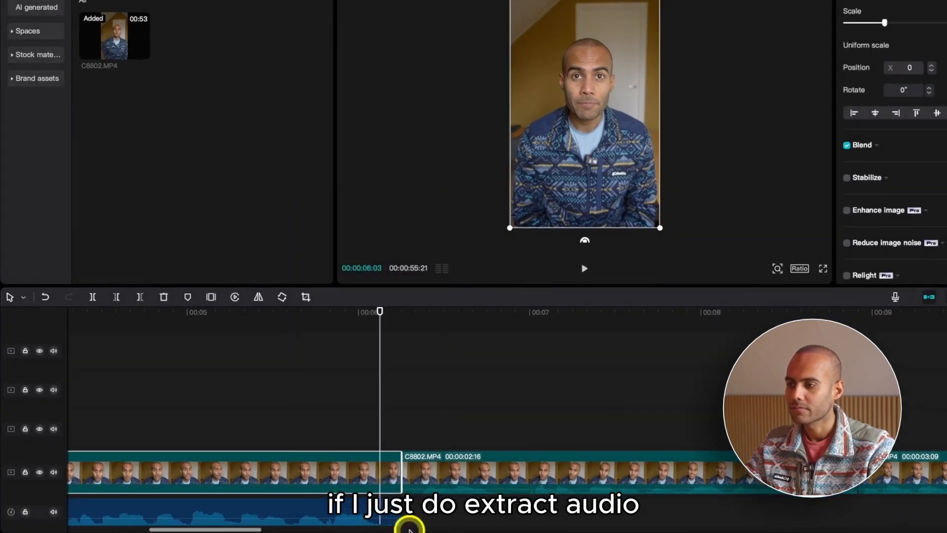
right_click(454, 458)
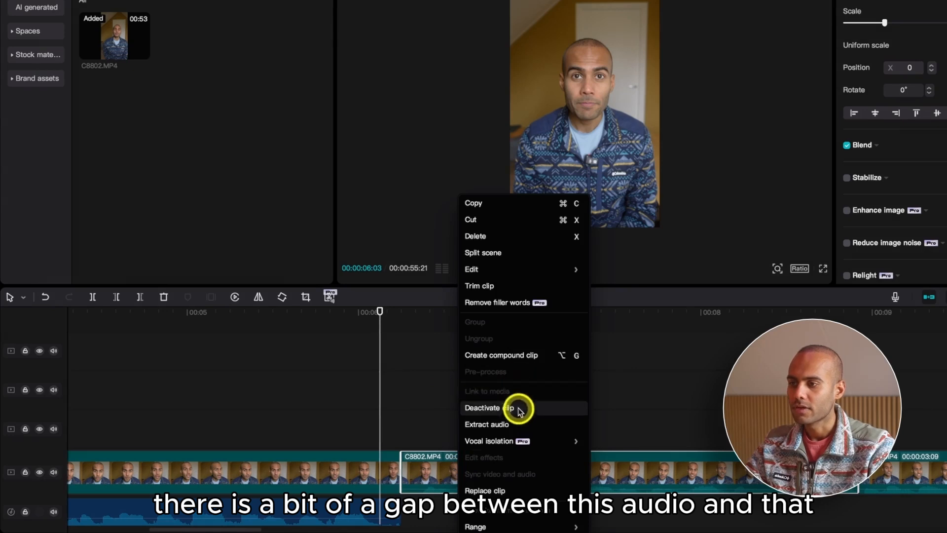
click(517, 423)
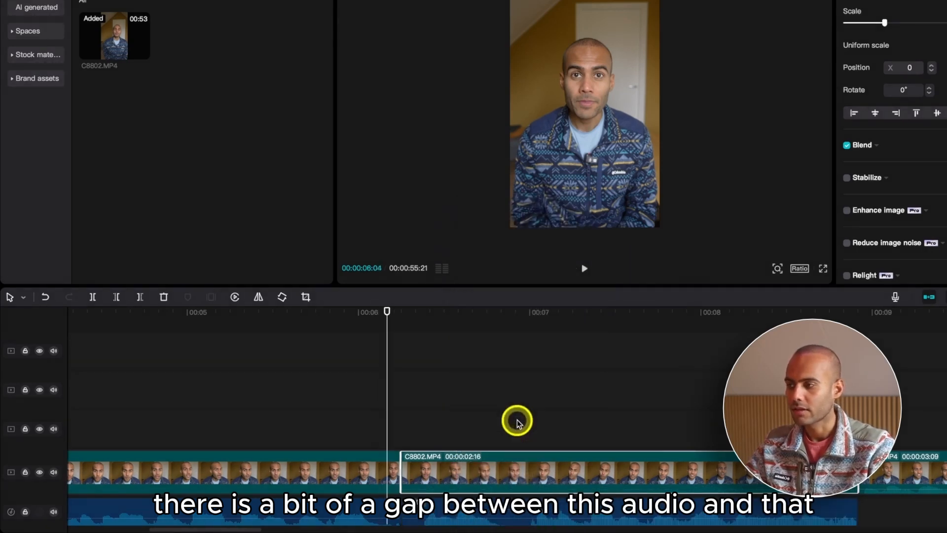
Trim the end of the first clip and its audio at 00:00:06:04, and move the second clip's audio up against it
scroll(256, 429, down, 2)
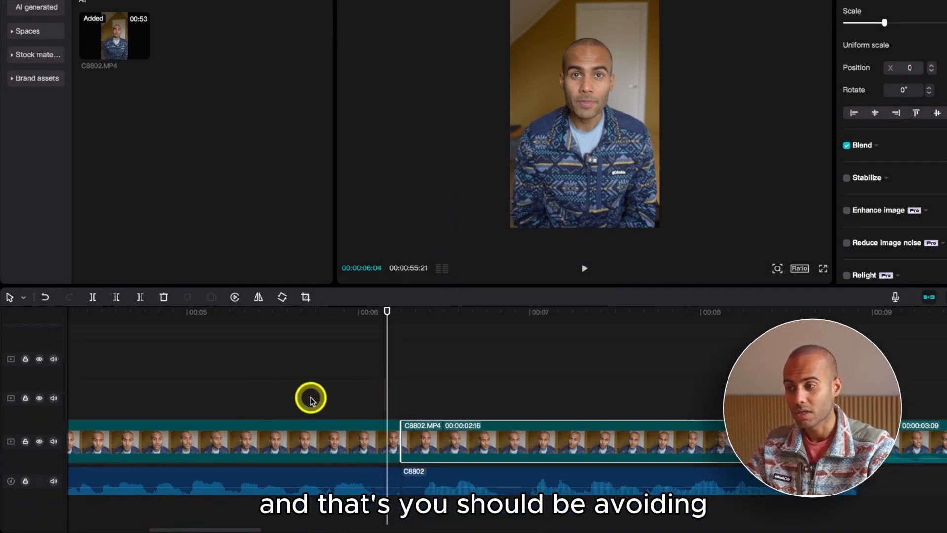
drag(310, 397, 331, 499)
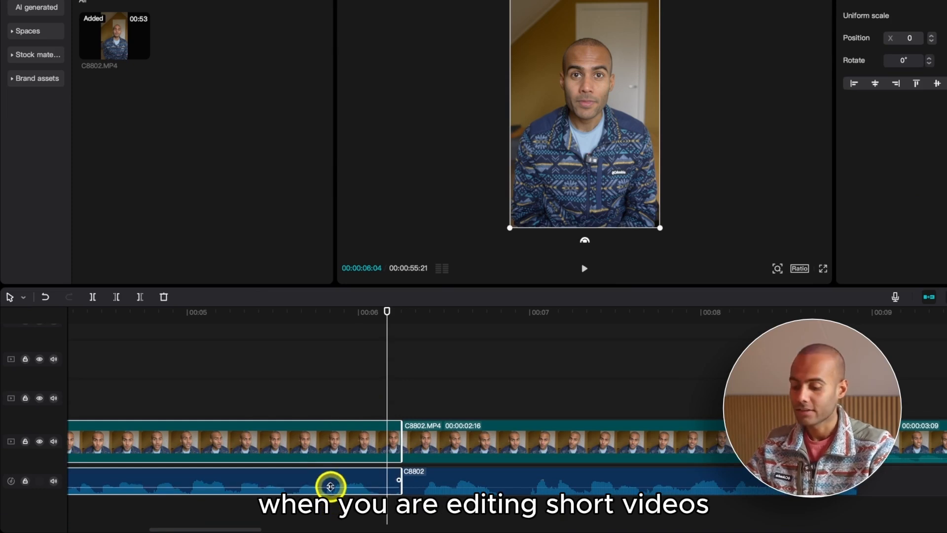
key(w)
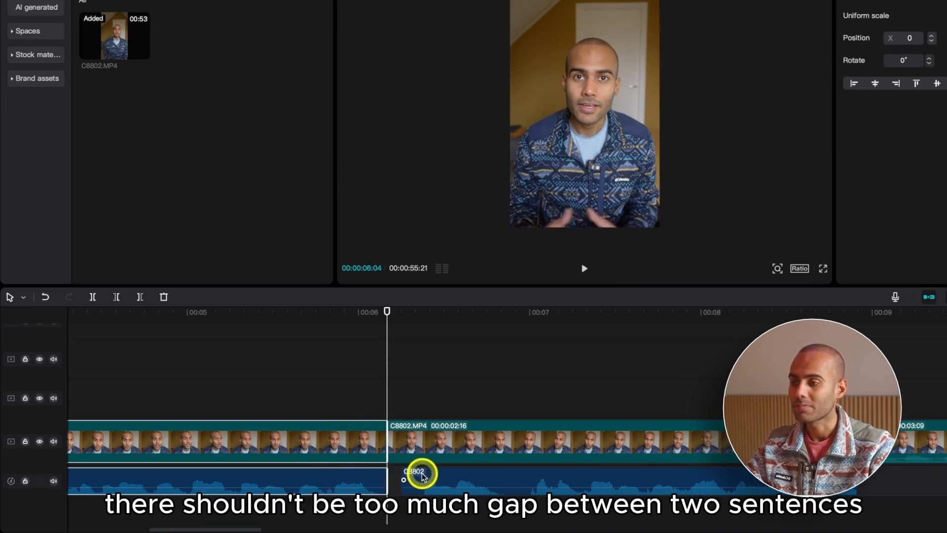
drag(427, 474, 415, 475)
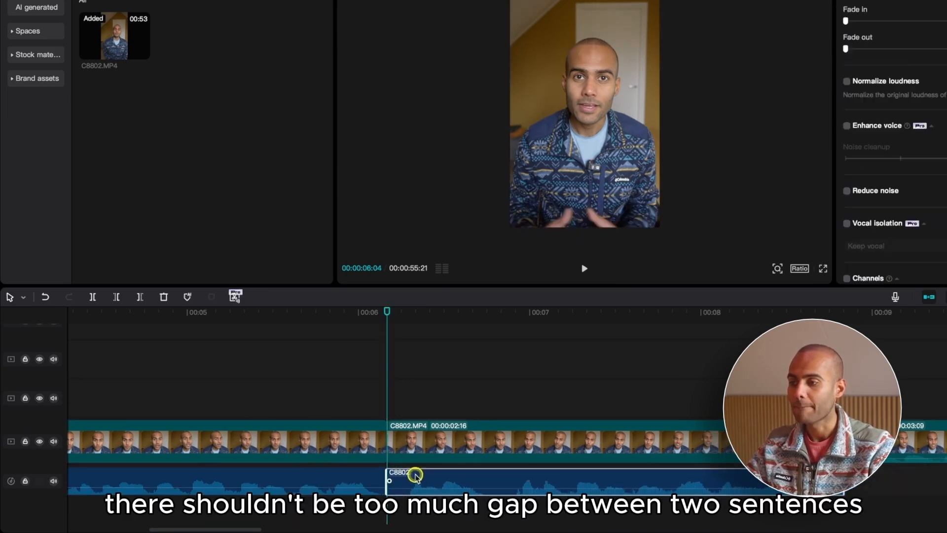
Trim the start of the second clip and its audio to a length of 00:00:02:13, and realign the audio with the video cut
click(408, 315)
key(Left)
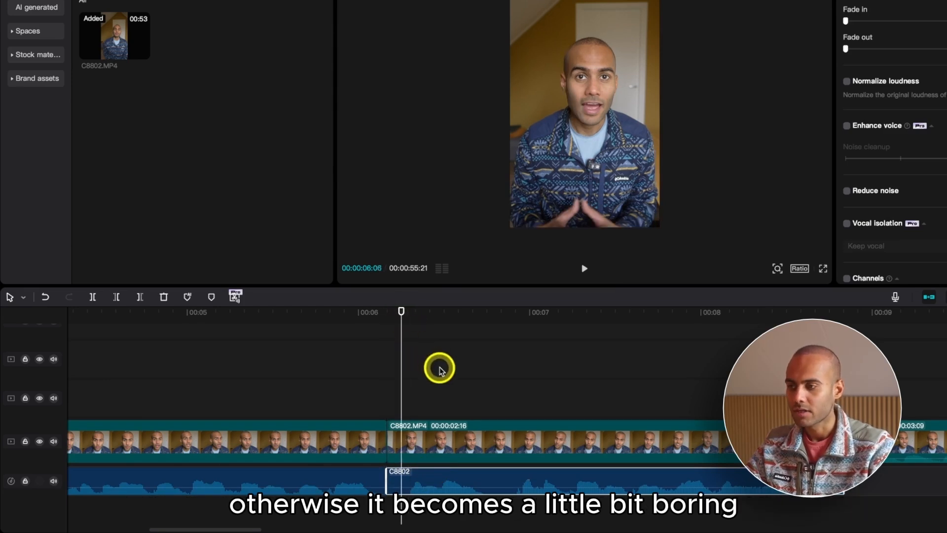
key(Right)
drag(451, 372, 437, 476)
key(q)
click(436, 504)
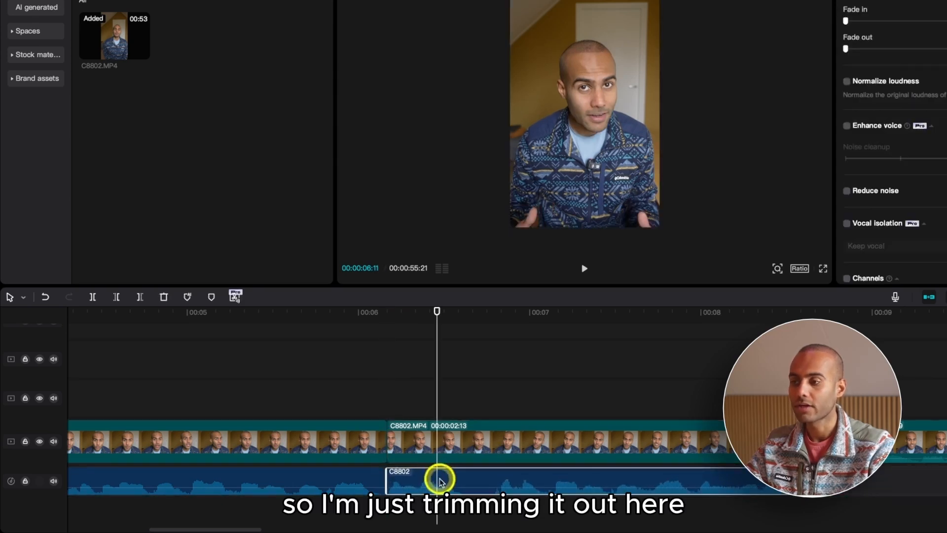
Extract the audio from the third and fourth C8802.MP4 clips
click(353, 398)
scroll(354, 399, down, 5)
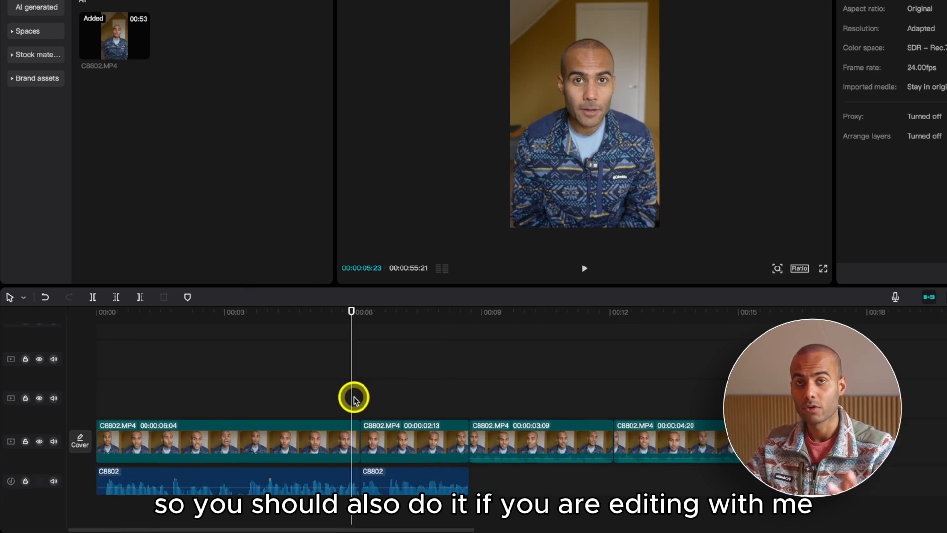
right_click(537, 429)
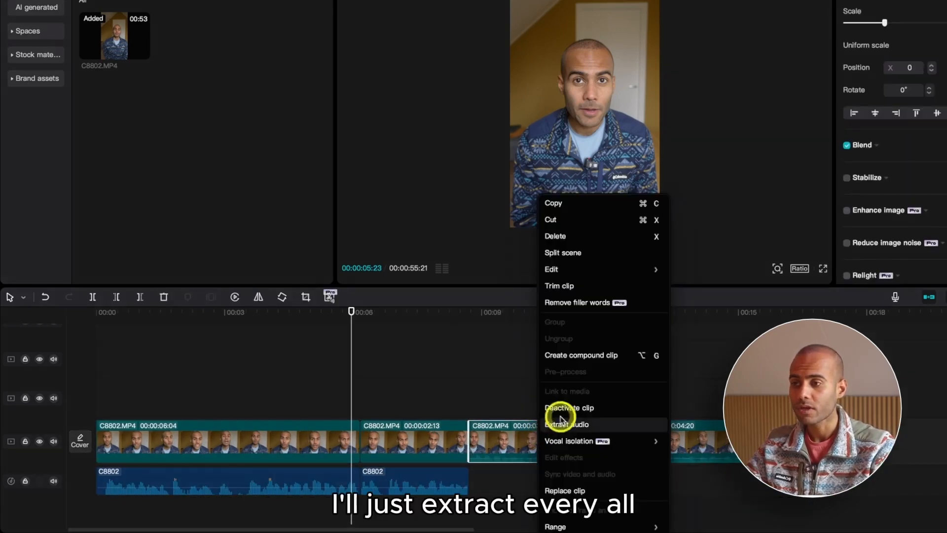
click(583, 424)
right_click(704, 439)
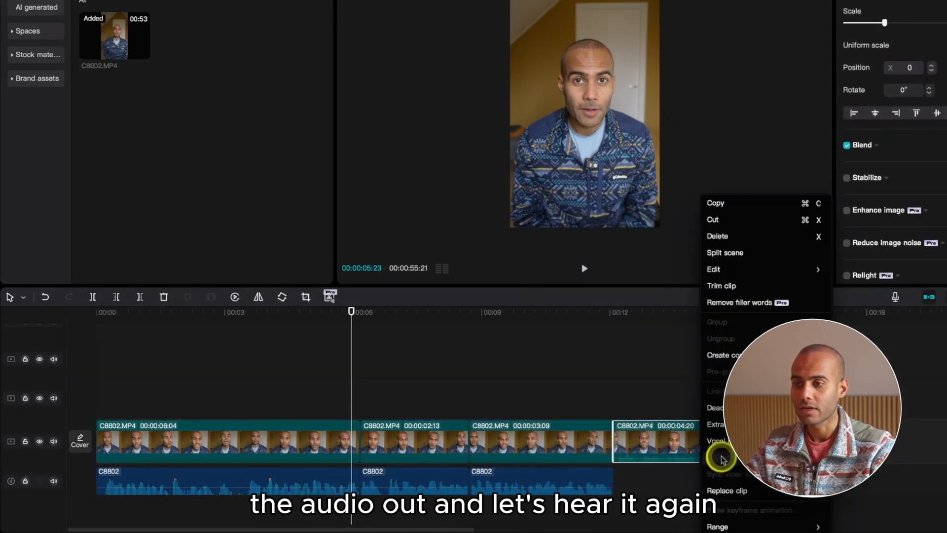
click(715, 426)
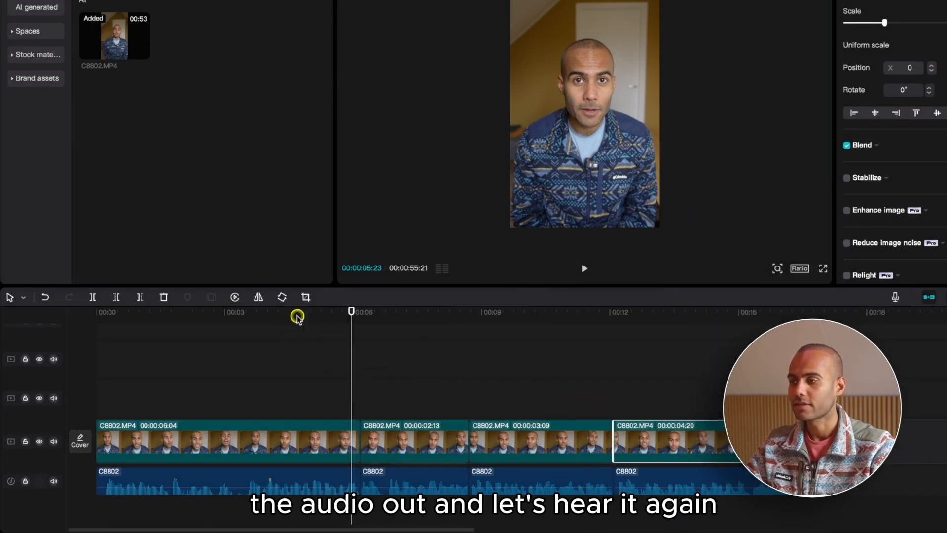
Play the timeline across the first two cuts to check the pacing and find the repeated word ending the second clip
click(203, 316)
key(space)
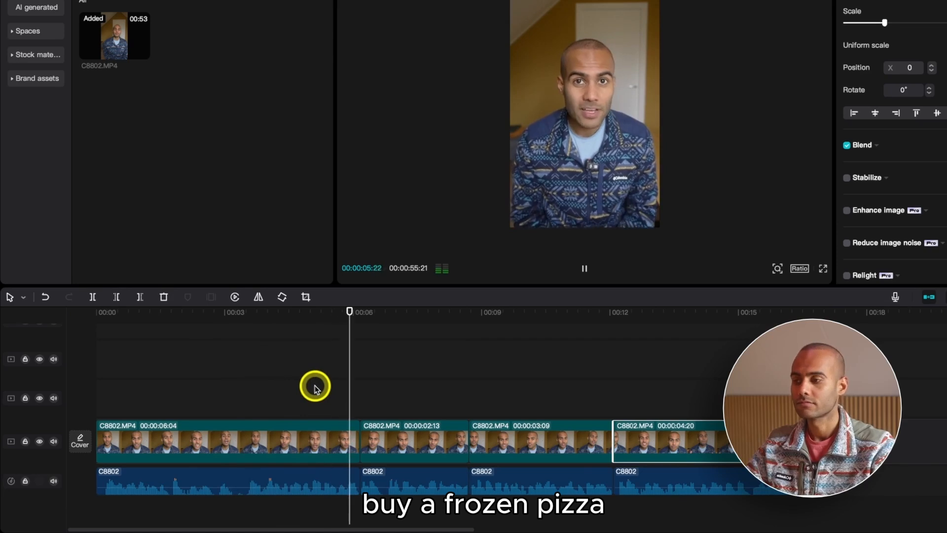
scroll(408, 389, up, 5)
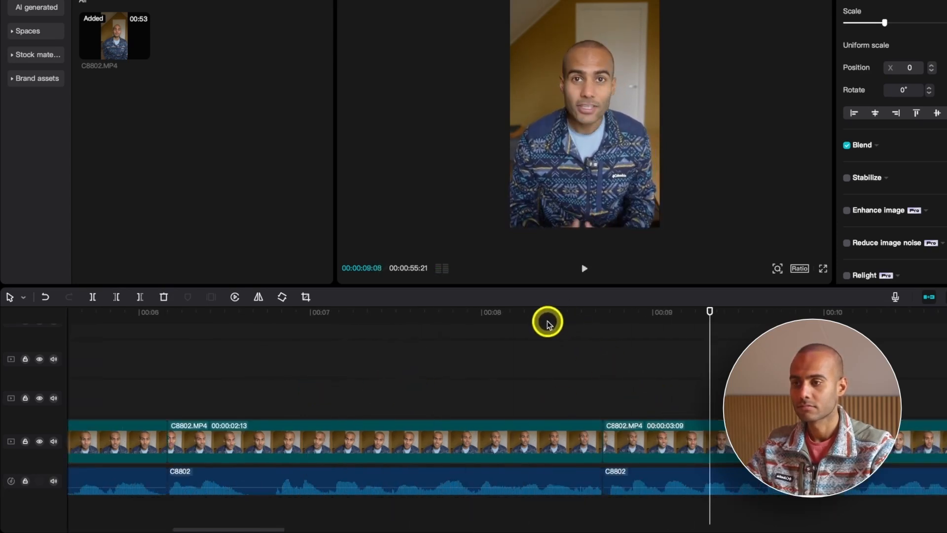
click(562, 323)
key(space)
click(561, 325)
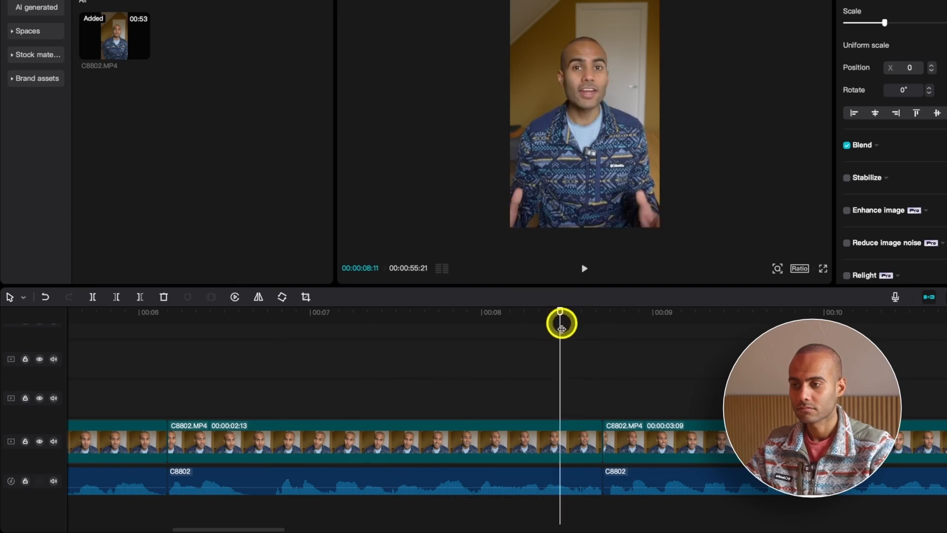
click(401, 325)
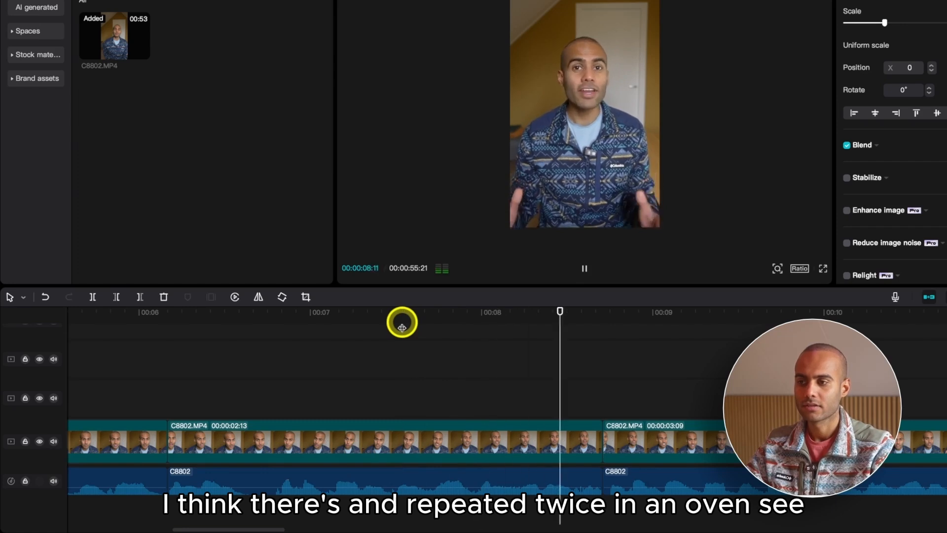
key(space)
Trim the end of the second clip and its audio at 00:00:08:14, and move the third clip's audio up against it
drag(597, 312, 584, 318)
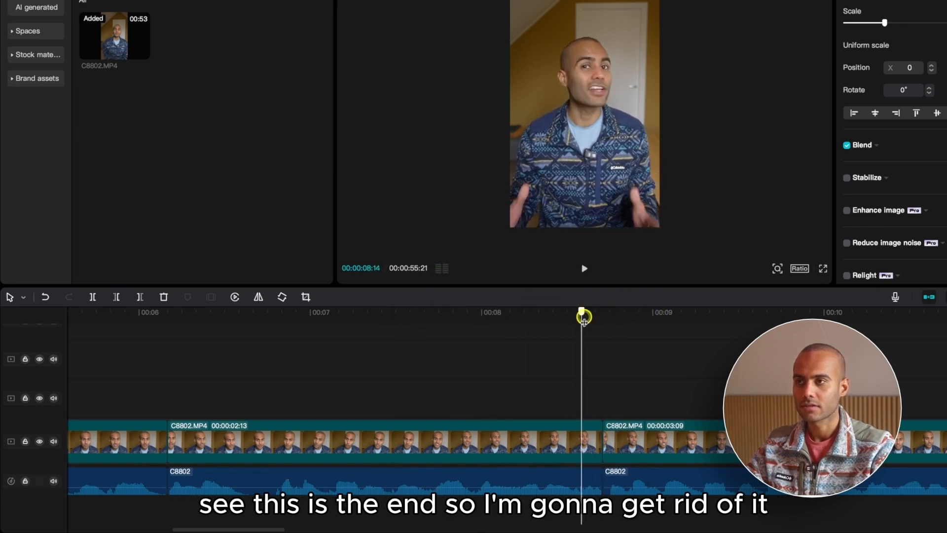
click(533, 477)
key(w)
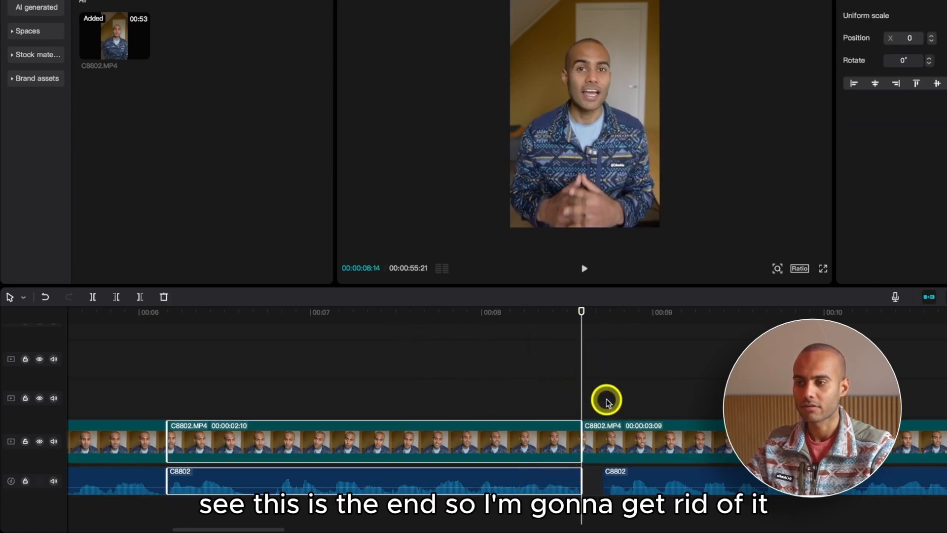
drag(638, 471, 624, 475)
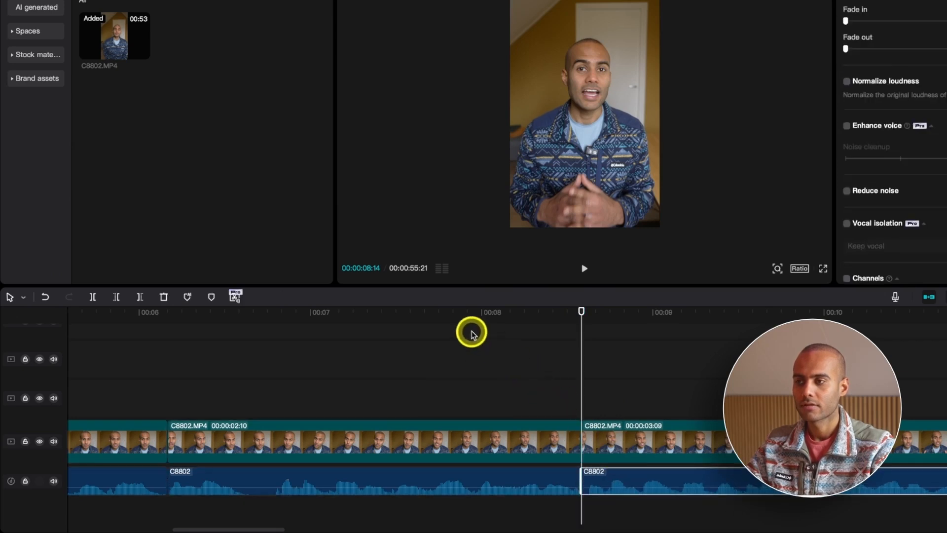
Play back the cut between the second and third clips, and move the fourth clip's audio to align with its video
click(452, 315)
key(space)
key(super+minus)
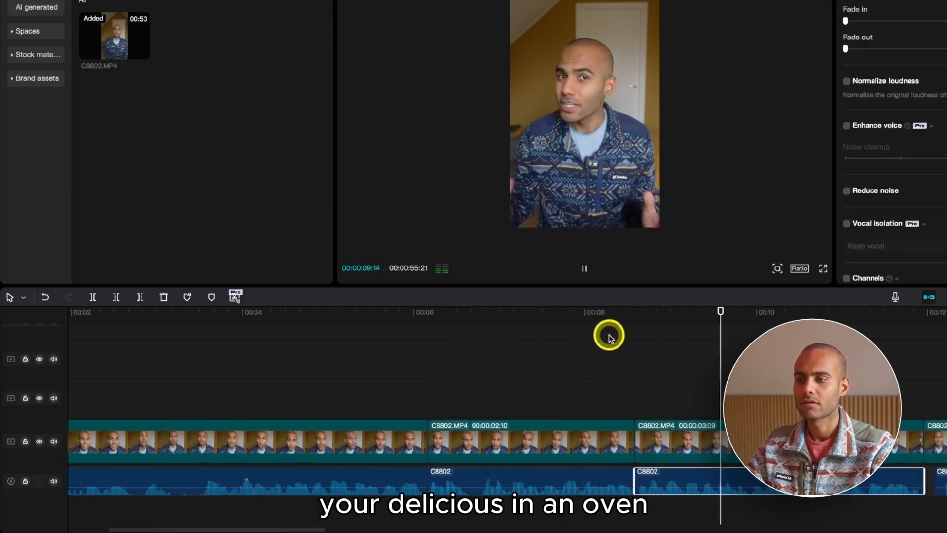
click(586, 319)
key(super+minus)
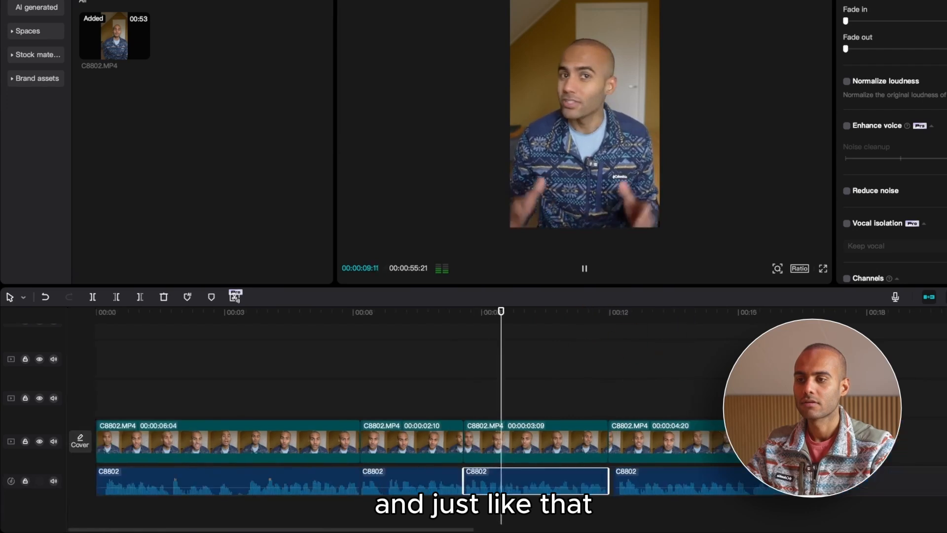
drag(687, 482, 676, 474)
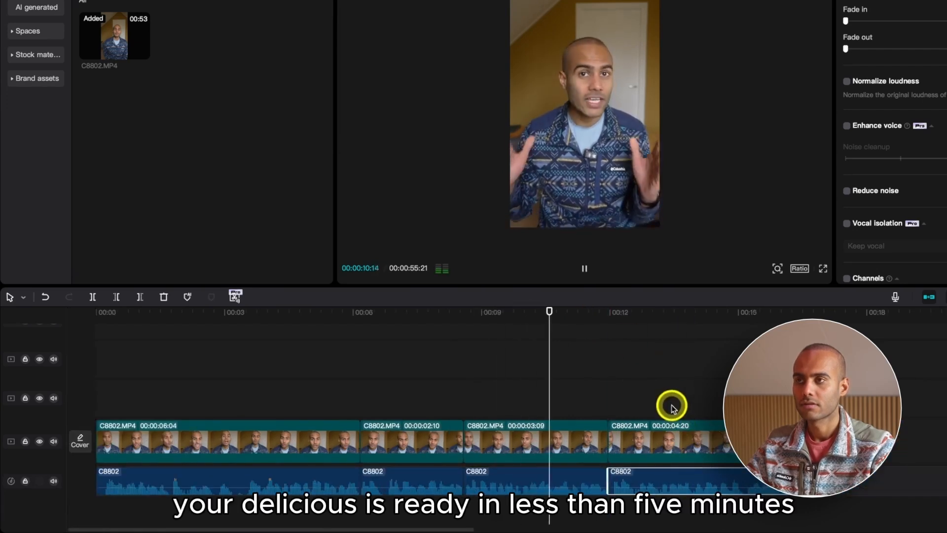
Trim the start of the fourth clip and its audio to a length of 00:00:04:17, and realign the audio with the video cut
key(super+equal)
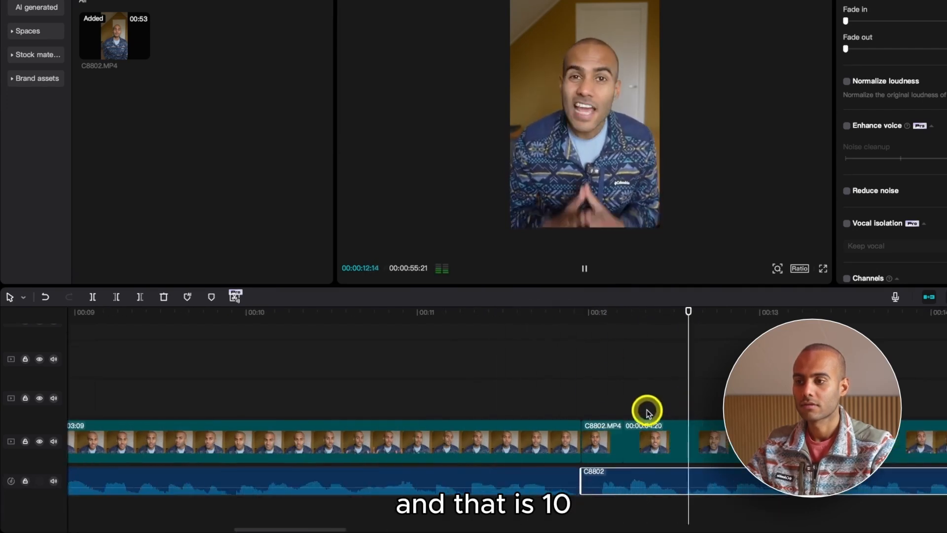
click(598, 321)
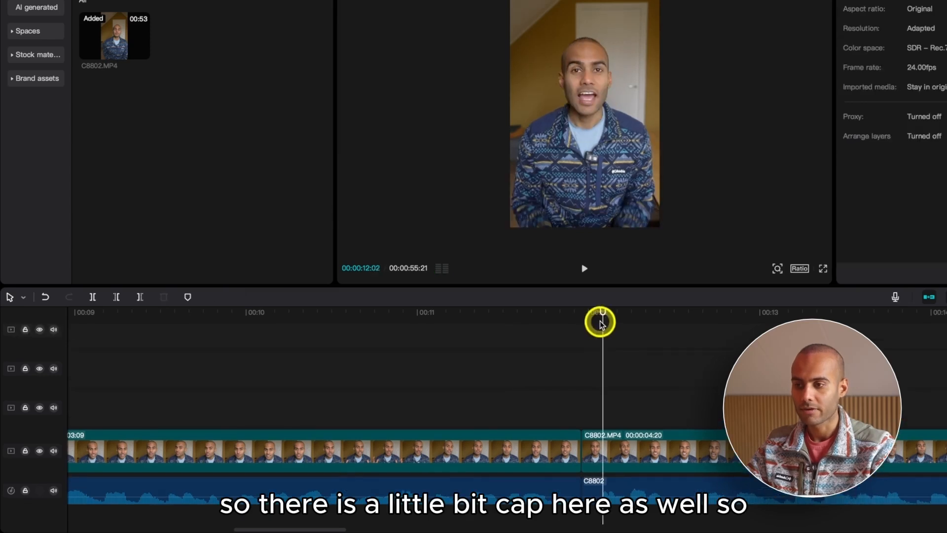
key(q)
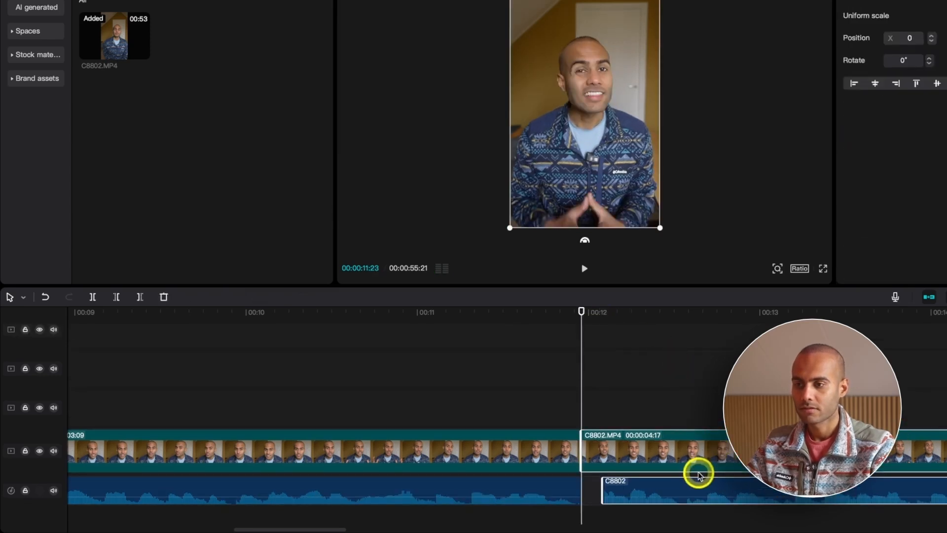
click(659, 513)
drag(679, 482, 653, 482)
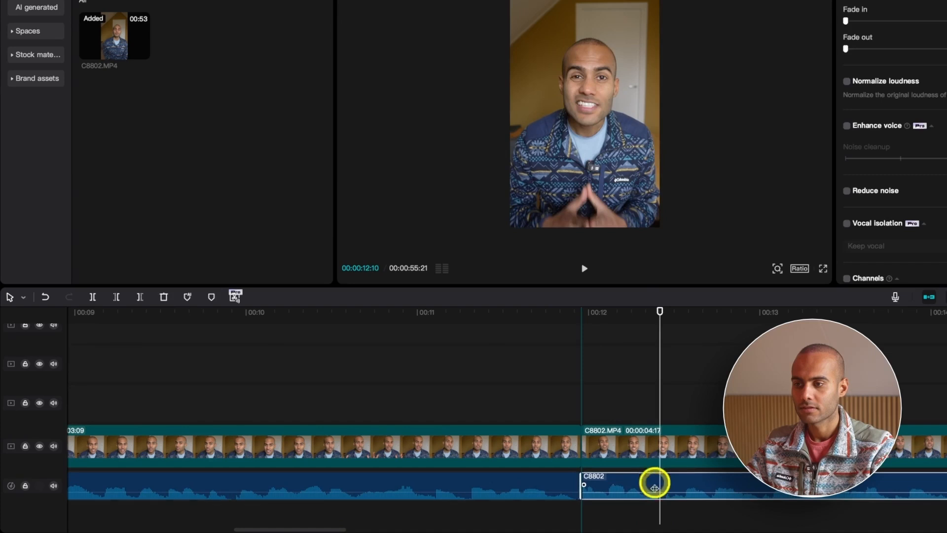
Play back the last cut and the fourth clip to check the tightened pacing at the end of the sequence
click(526, 321)
key(space)
key(super+minus)
key(super+minus)
click(786, 375)
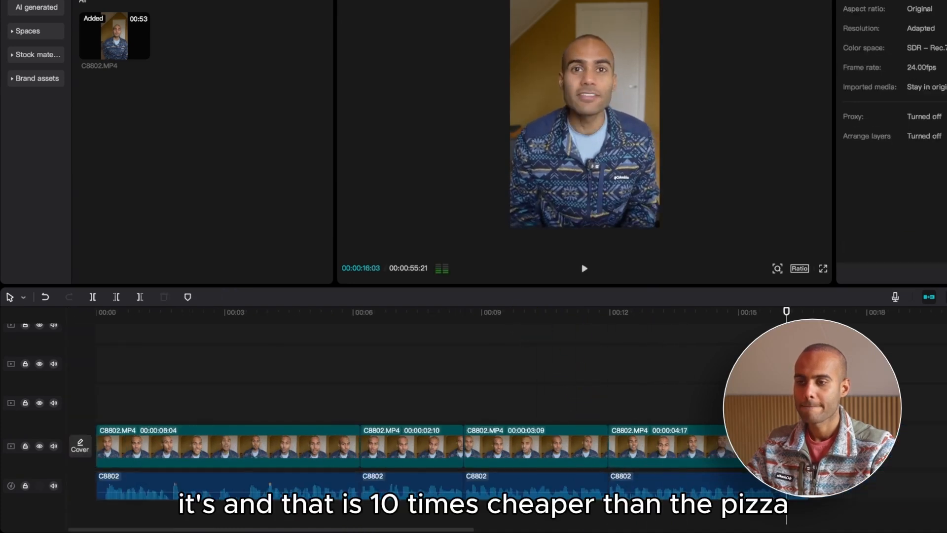
click(665, 329)
key(space)
key(super+minus)
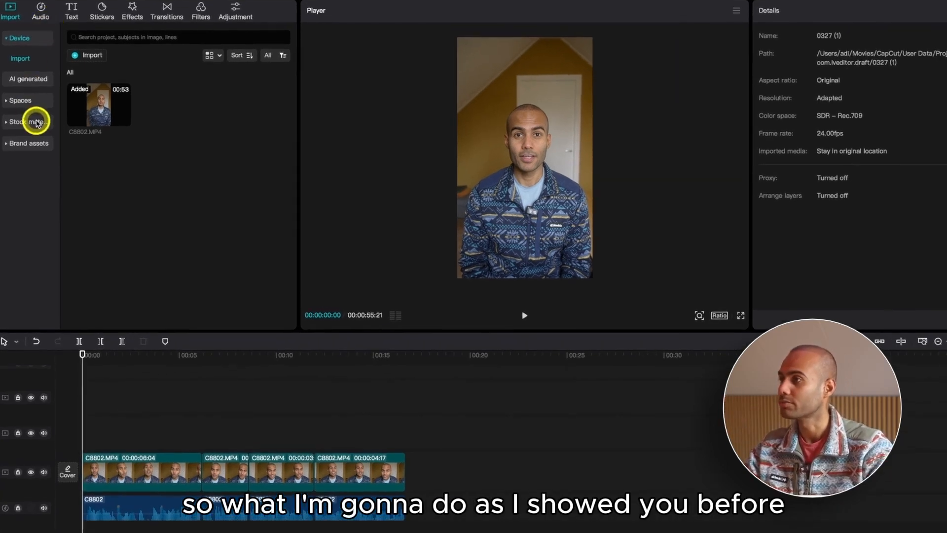
Search the stock material library for "pizza"
click(36, 122)
click(112, 38)
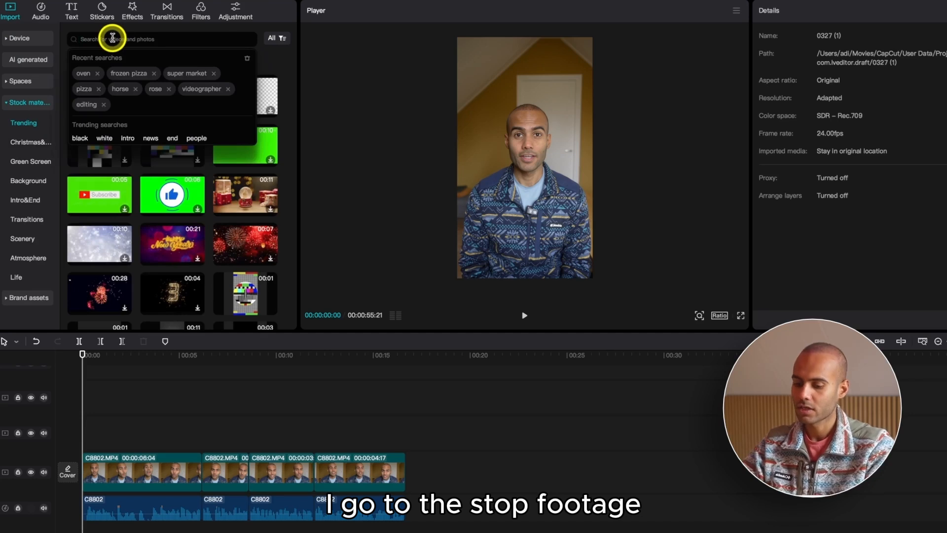
text(pp)
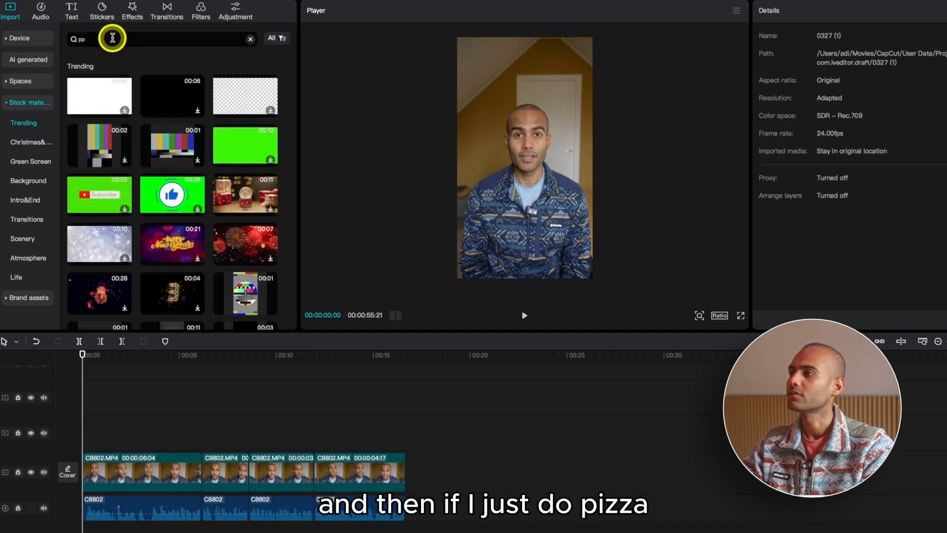
text(zza)
key(Return)
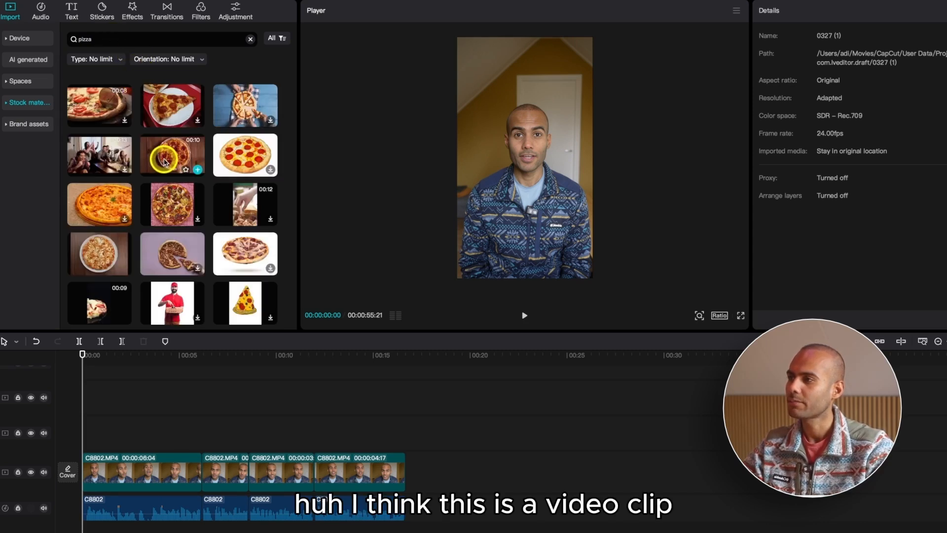
Preview the 10-second pizza slices stock video, add it at the timeline start, and place it on the track above the talking clips
click(168, 158)
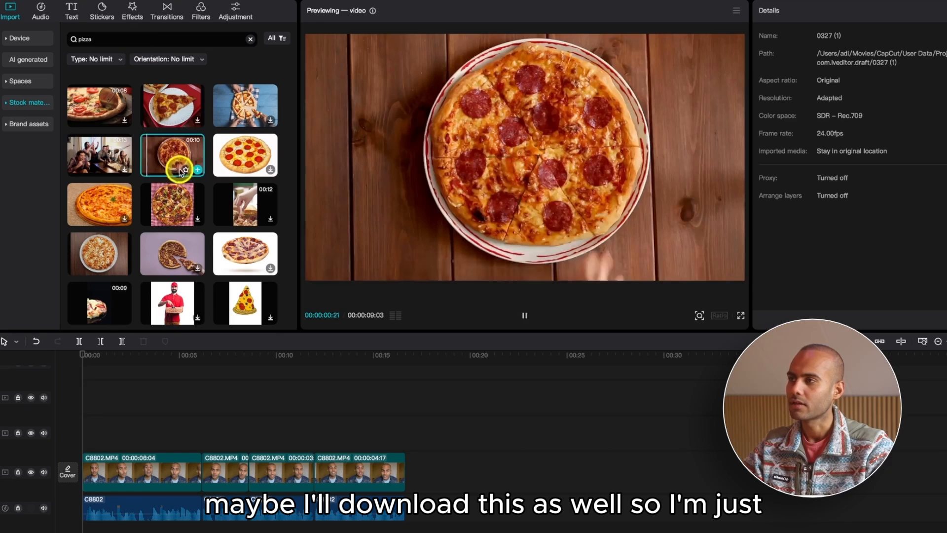
click(198, 169)
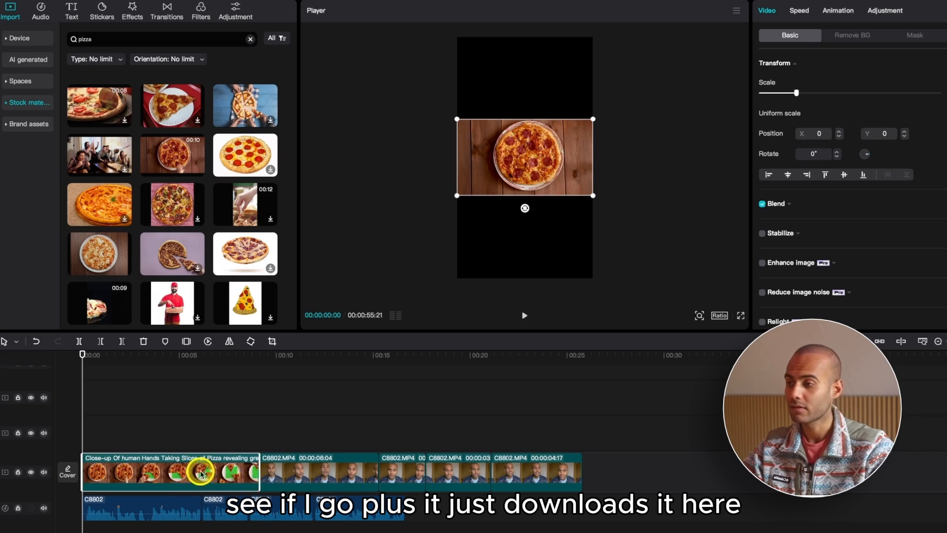
drag(200, 473, 203, 417)
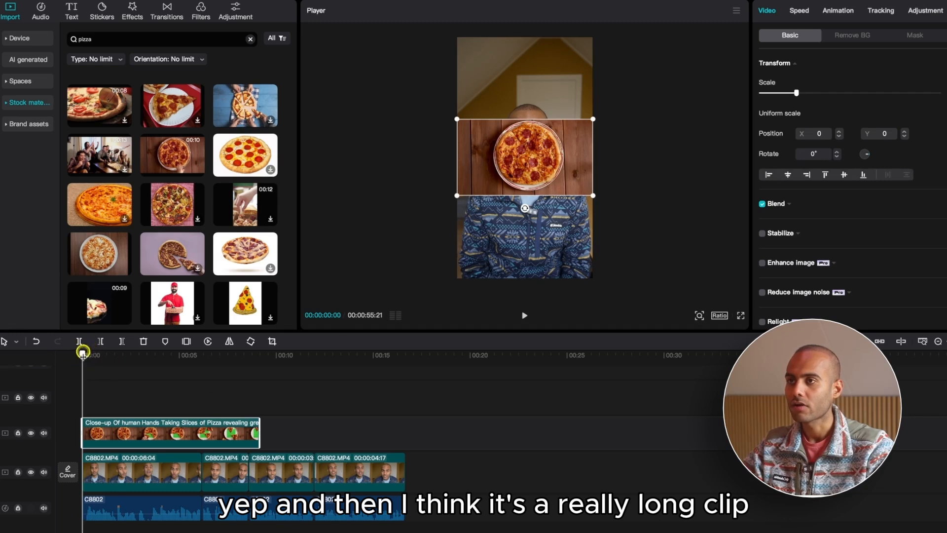
Trim the start of the pizza clip at 00:00:02:03 and move it back to the beginning of the timeline
drag(83, 352, 123, 364)
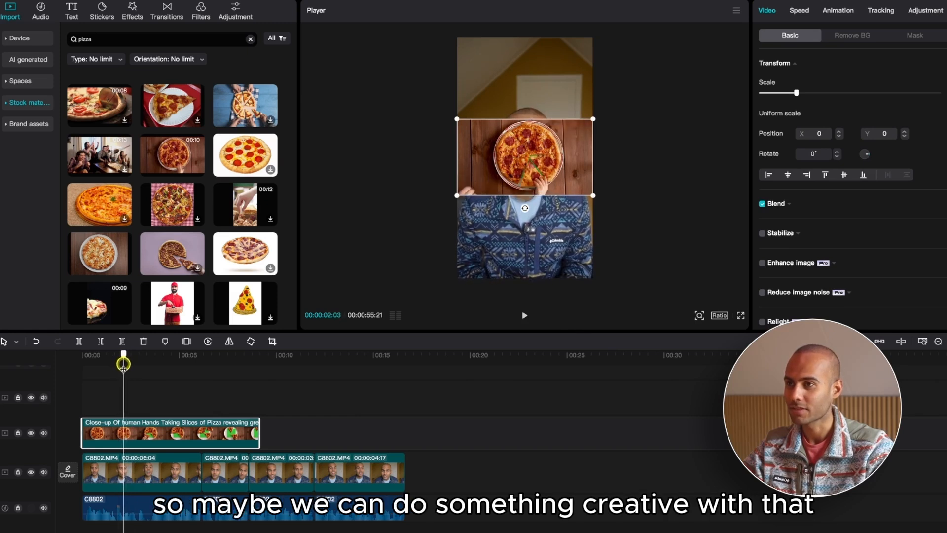
key(q)
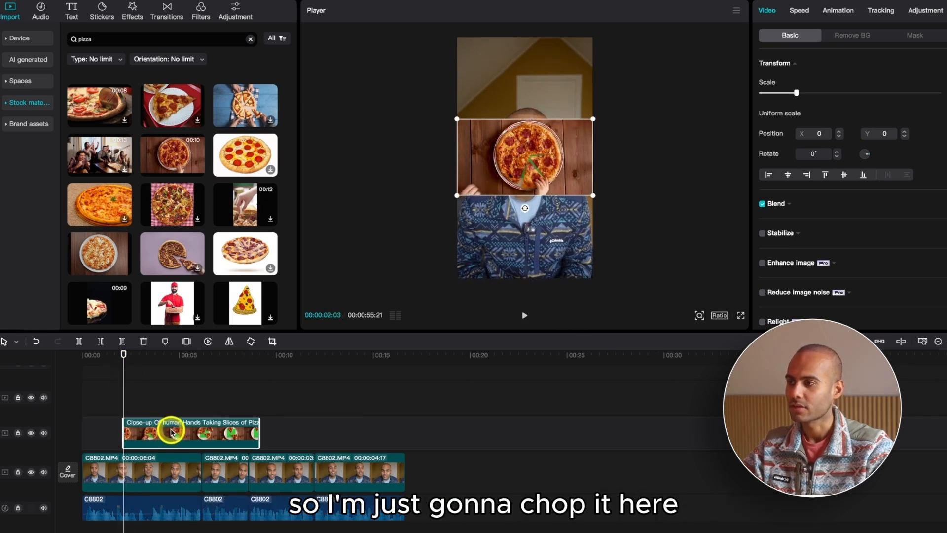
drag(169, 432, 127, 432)
Set the pizza clip's playback speed to 1.2x
drag(118, 364, 214, 369)
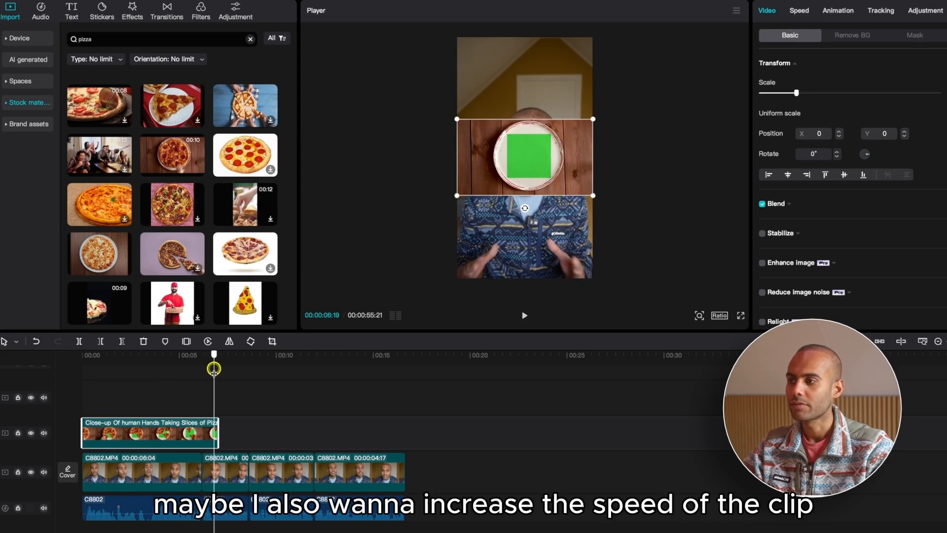
right_click(182, 429)
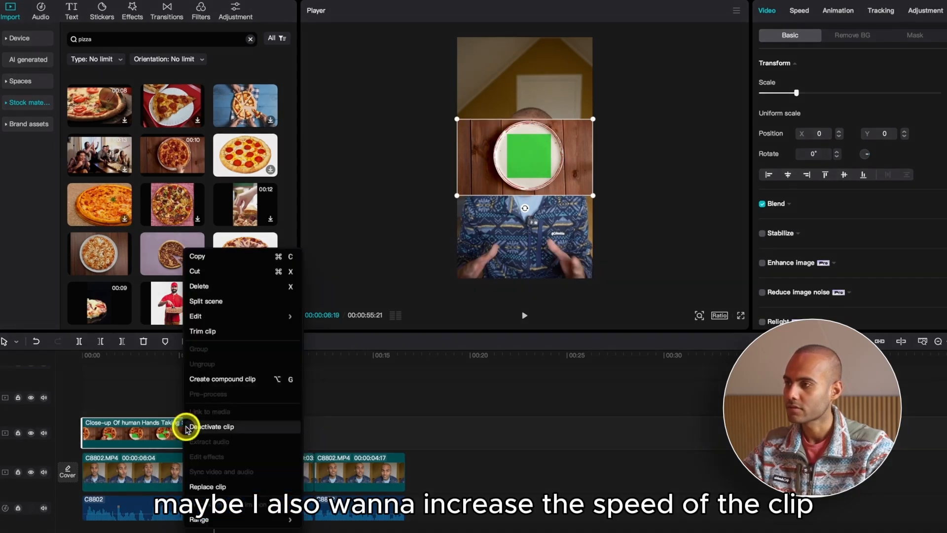
click(158, 426)
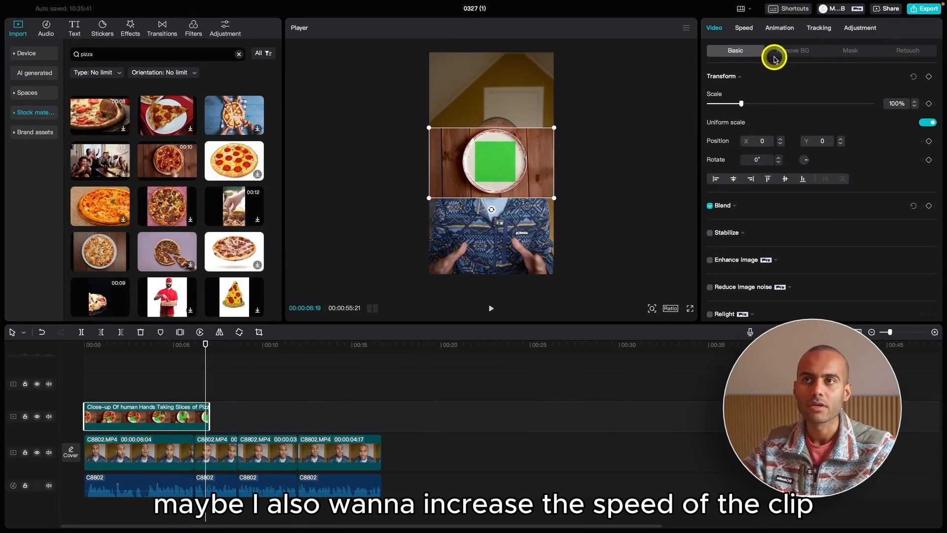
click(748, 29)
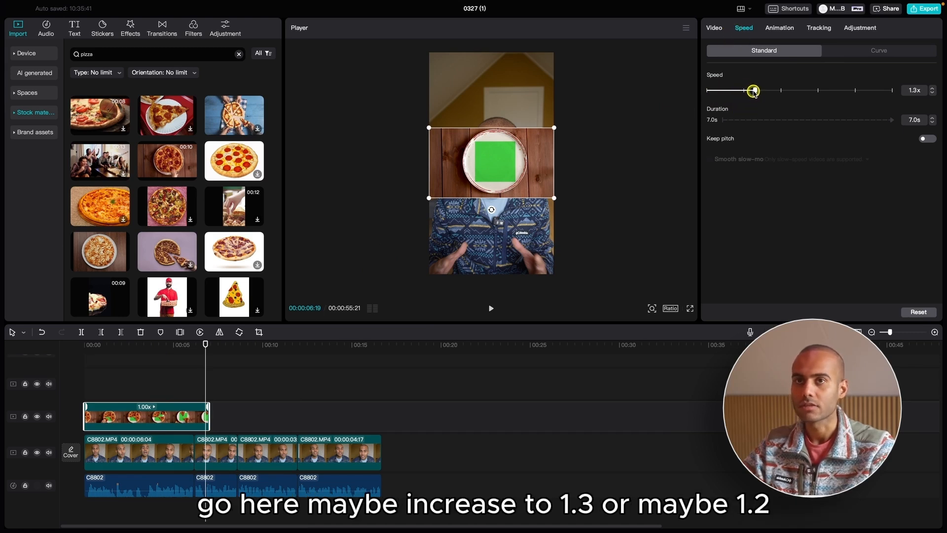
drag(754, 91, 750, 90)
Play back the opening of the sequence to check the sped-up pizza clip over the talking clip
drag(186, 349, 38, 354)
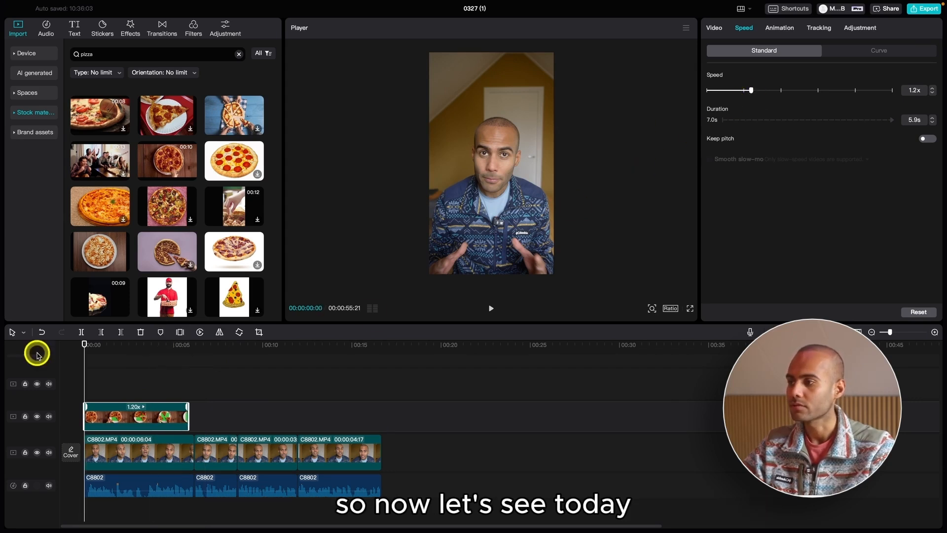
key(space)
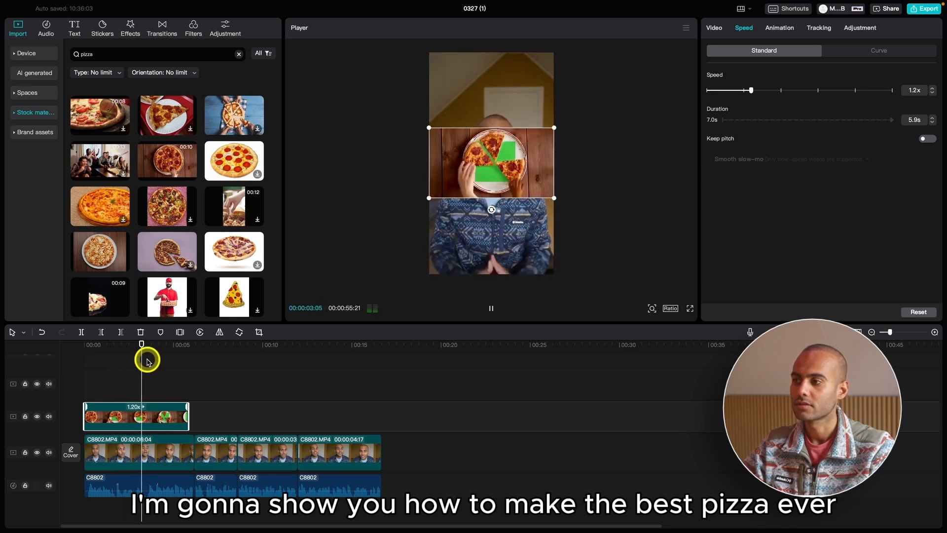
key(space)
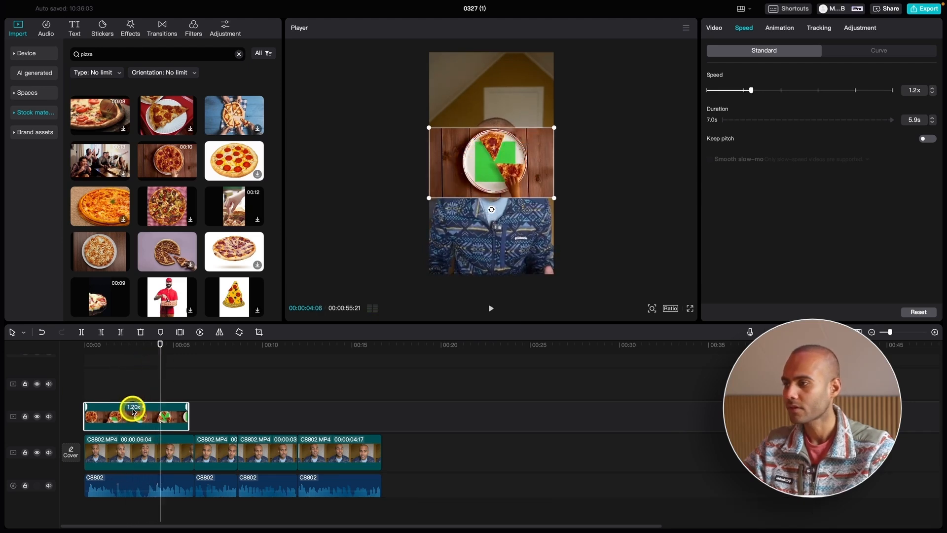
Move the pizza clip up one track and duplicate the first talking clip onto the track between them
drag(126, 414, 127, 383)
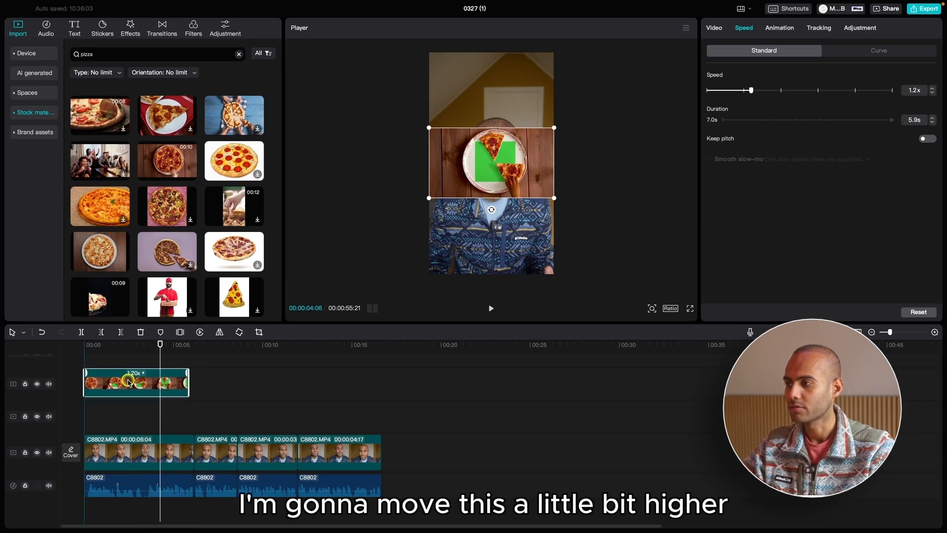
click(128, 442)
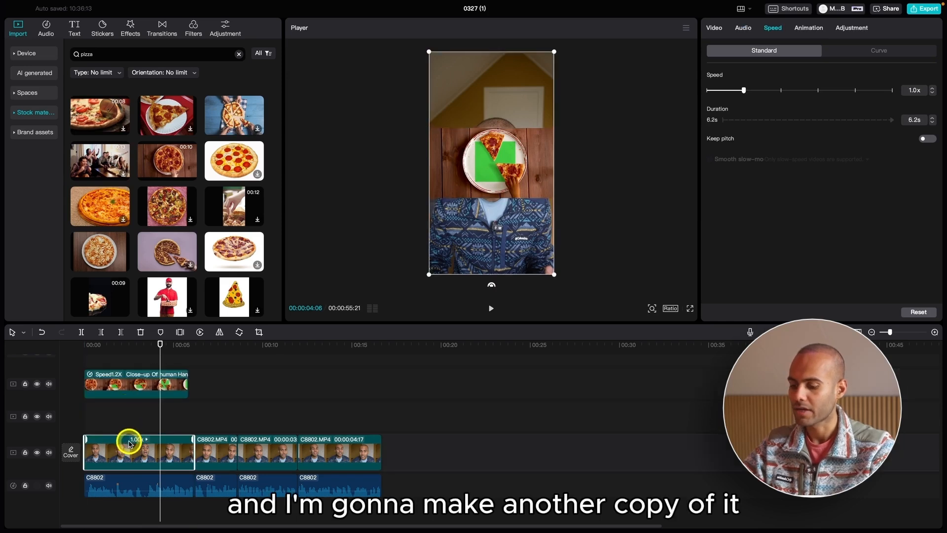
drag(129, 442, 128, 417)
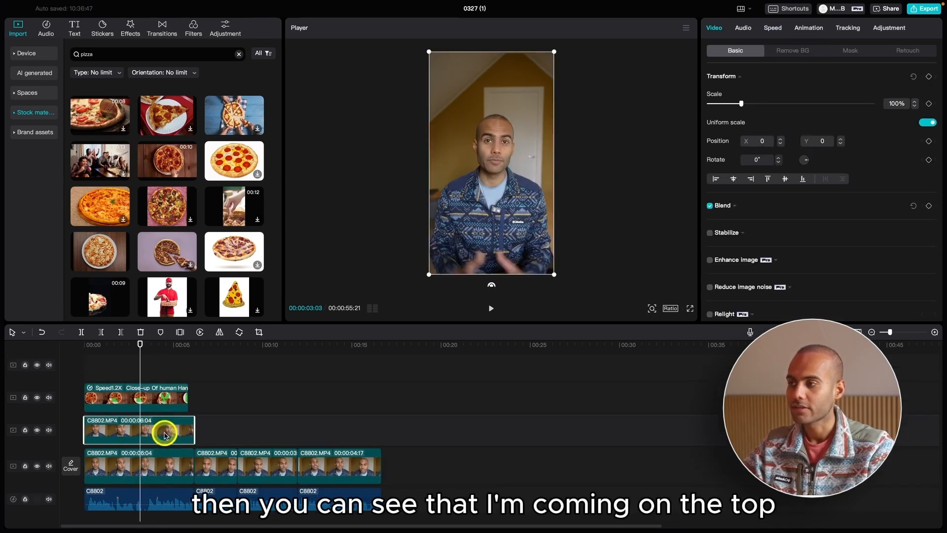
Set the duplicated talking clip to layer 1 and the pizza clip above it to layer 2
scroll(800, 253, down, 5)
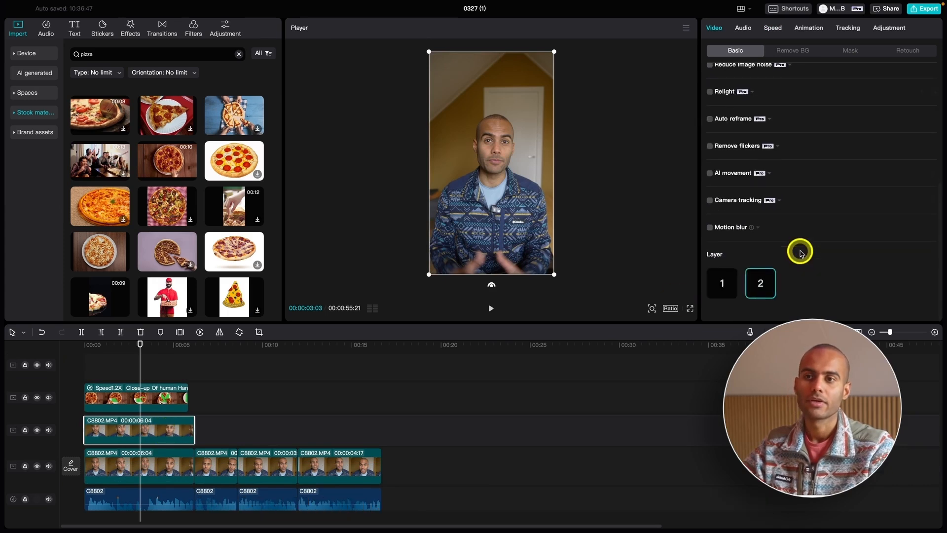
click(725, 283)
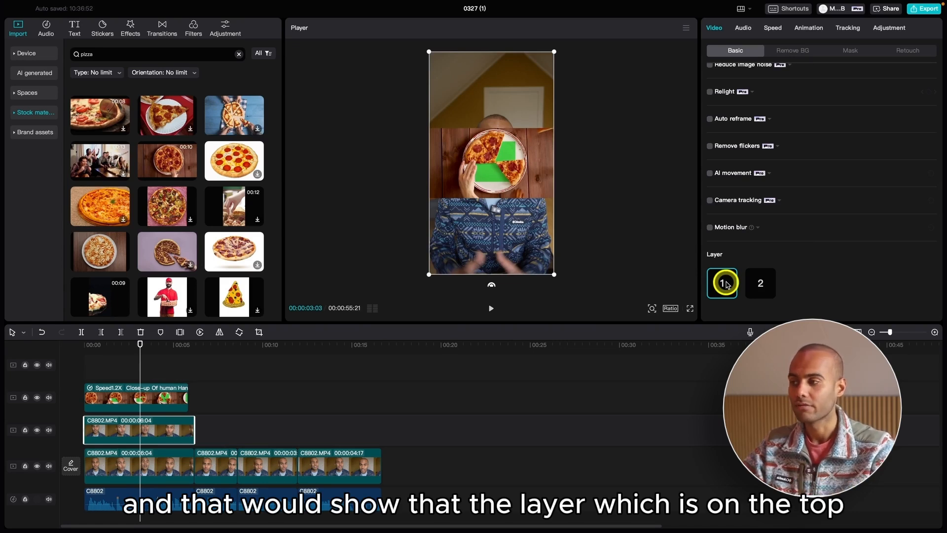
click(131, 385)
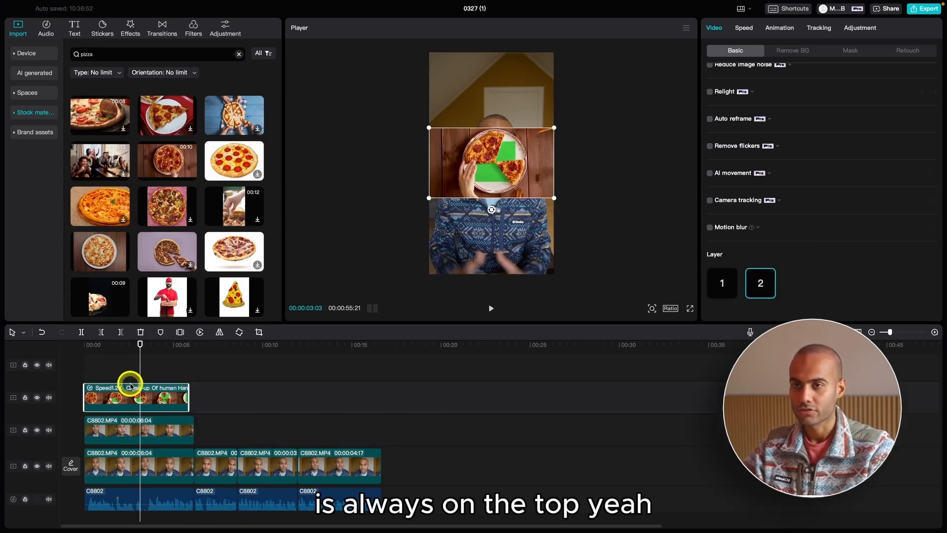
click(761, 283)
click(243, 390)
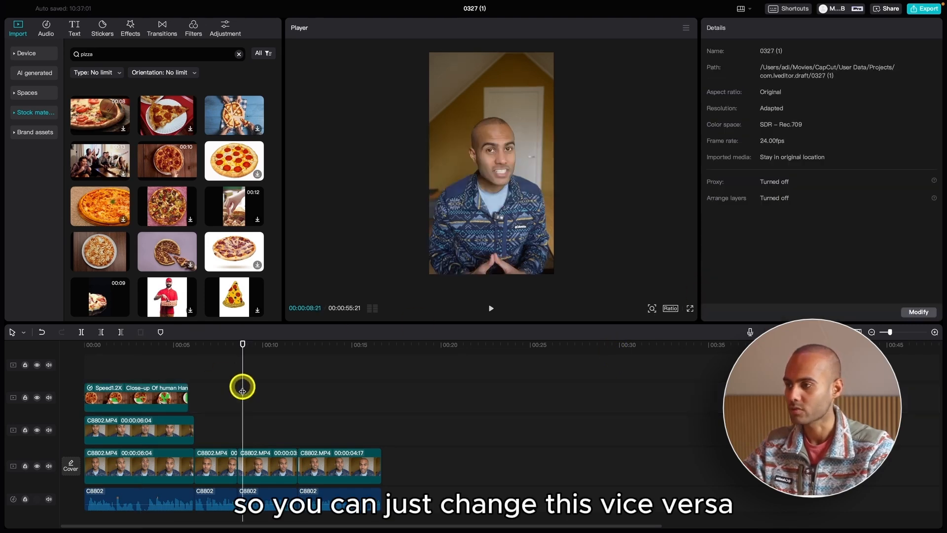
Try duplicating the first talking clip to the end of the main track and onto the upper tracks further along the timeline
drag(163, 345, 31, 359)
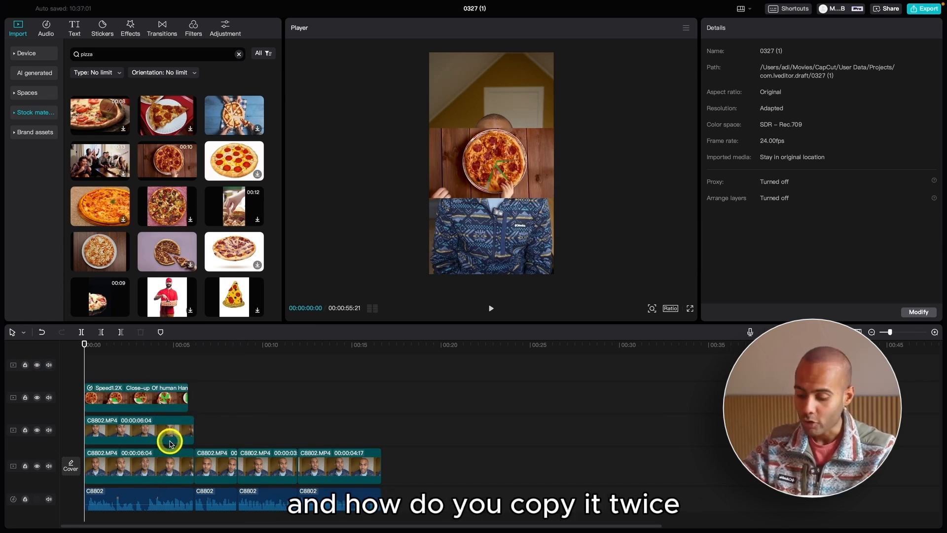
click(146, 462)
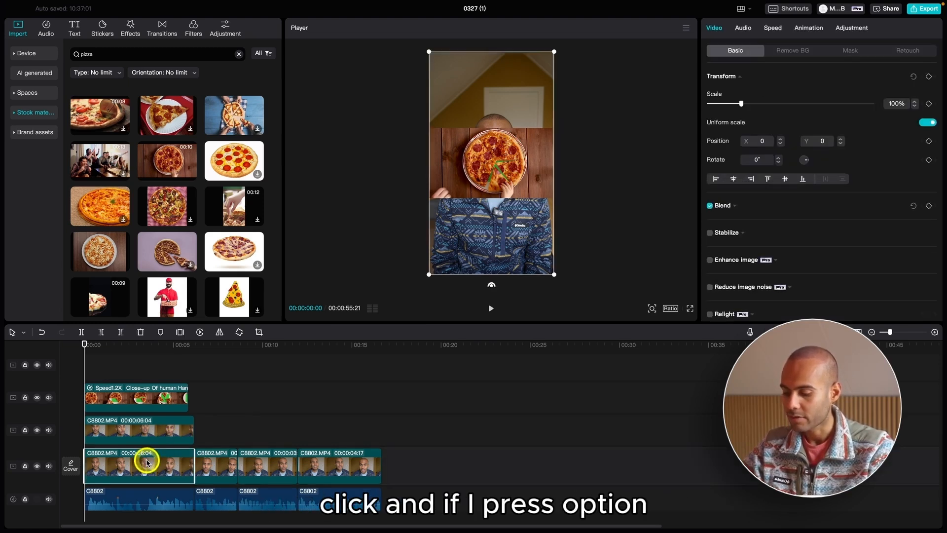
drag(147, 462, 478, 465)
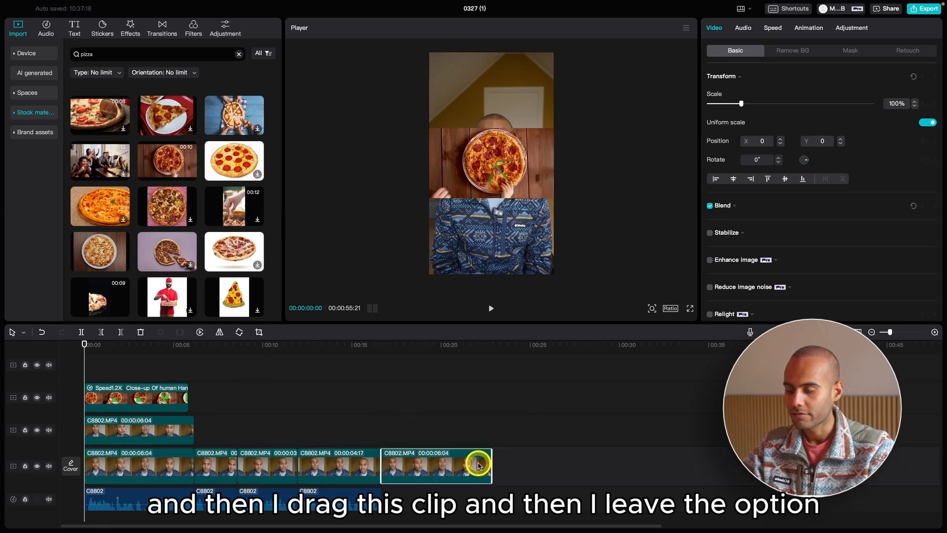
drag(458, 459, 847, 381)
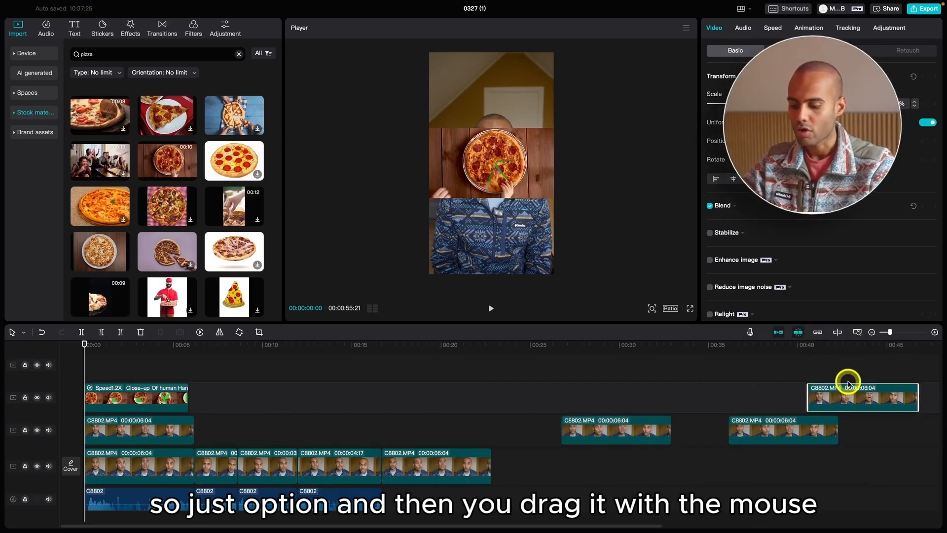
Undo the extra copies of the first talking clip
key(super+z)
key(super+z)
key(super+z)
key(super+z)
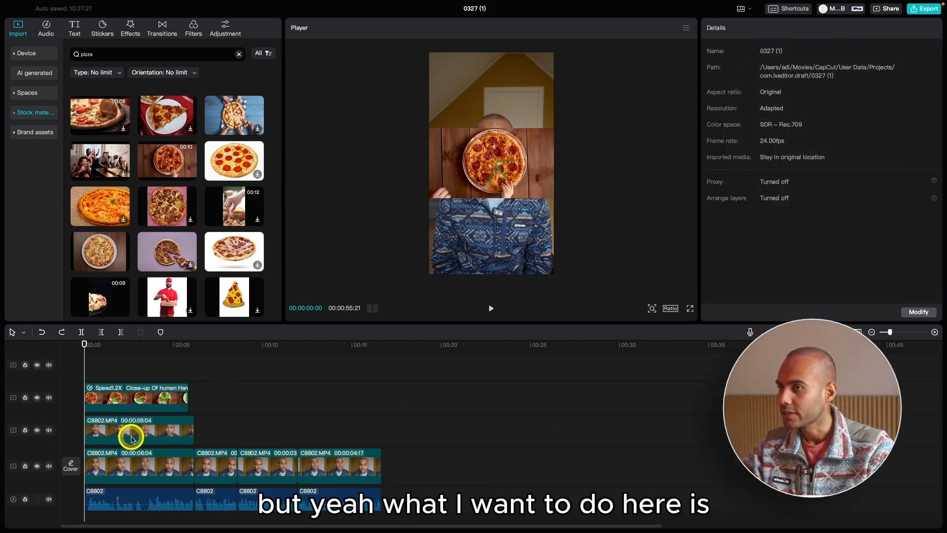
Duplicate the talking clip beneath the pizza clip onto the track above the pizza clip, aligned with the timeline start
scroll(137, 446, up, 1)
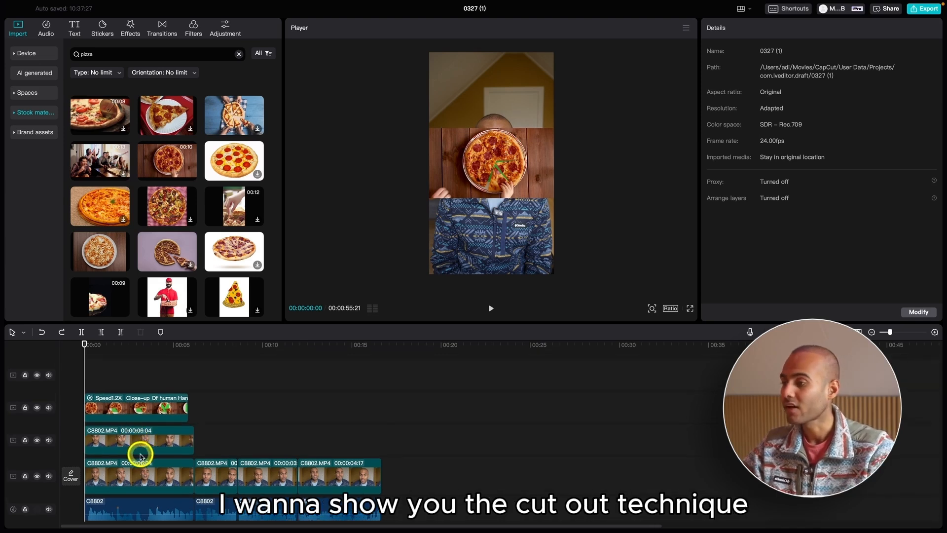
click(151, 441)
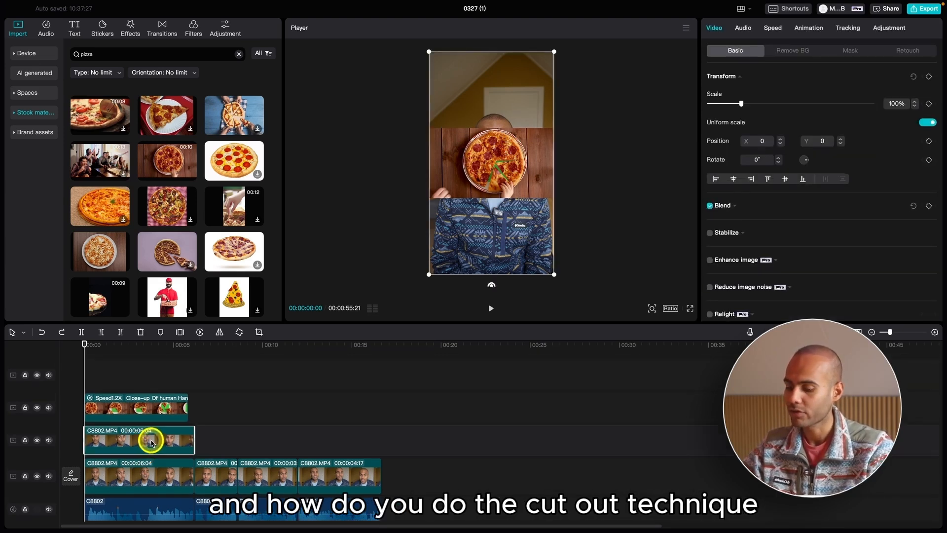
drag(151, 441, 151, 378)
click(230, 386)
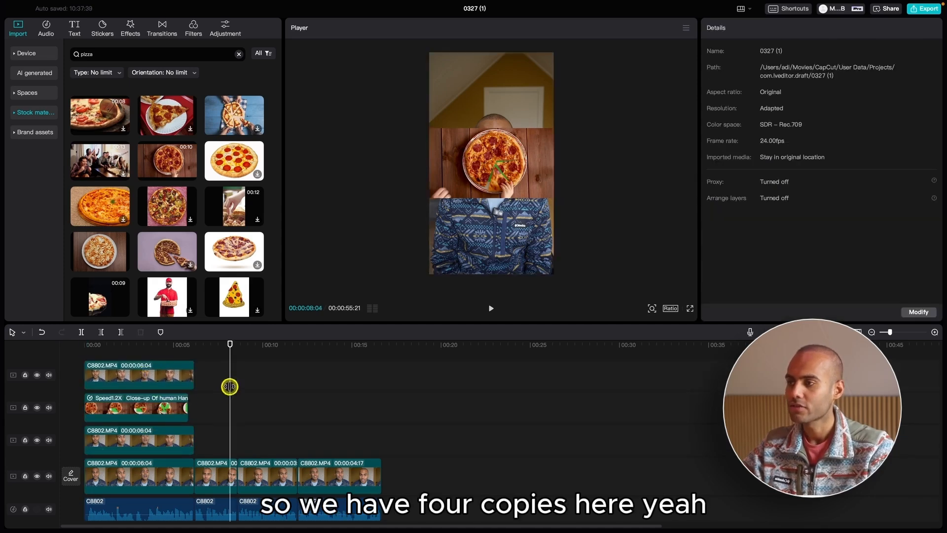
Set the topmost talking clip to layer 3 so it displays above the pizza clip
click(168, 374)
click(148, 346)
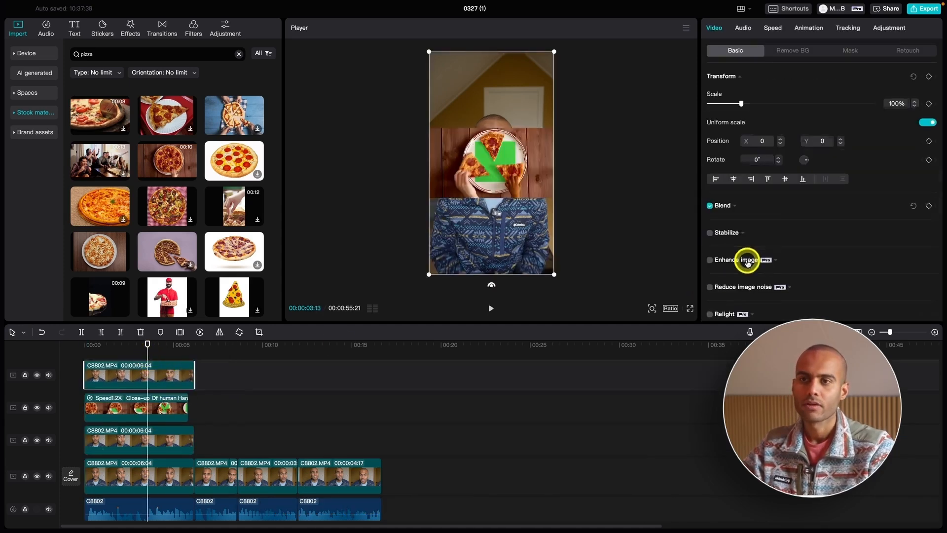
scroll(750, 266, down, 5)
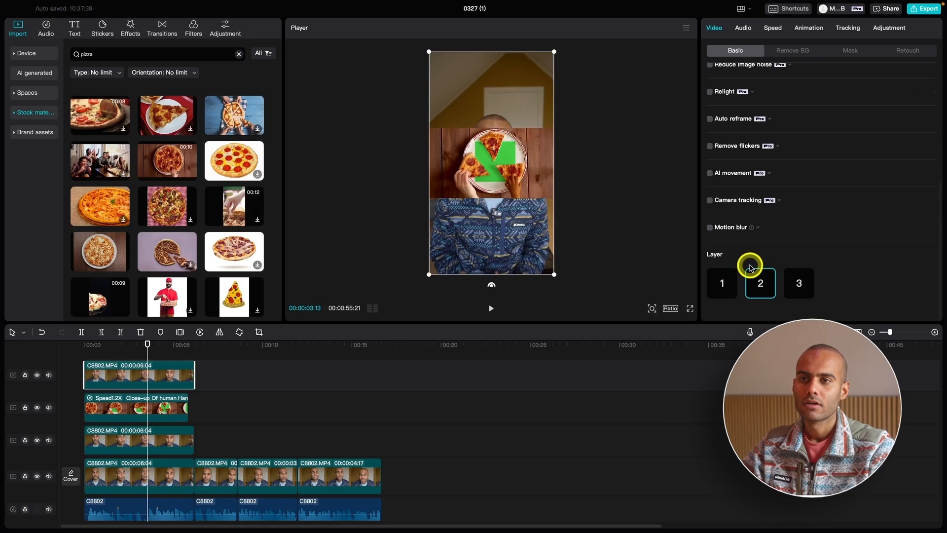
click(798, 283)
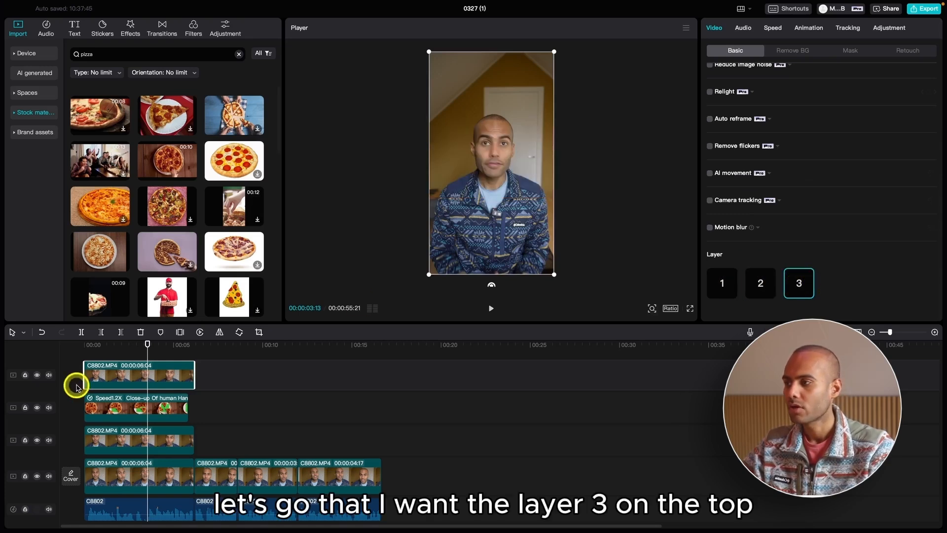
Remove the background of the topmost talking clip using auto removal
click(37, 374)
click(37, 375)
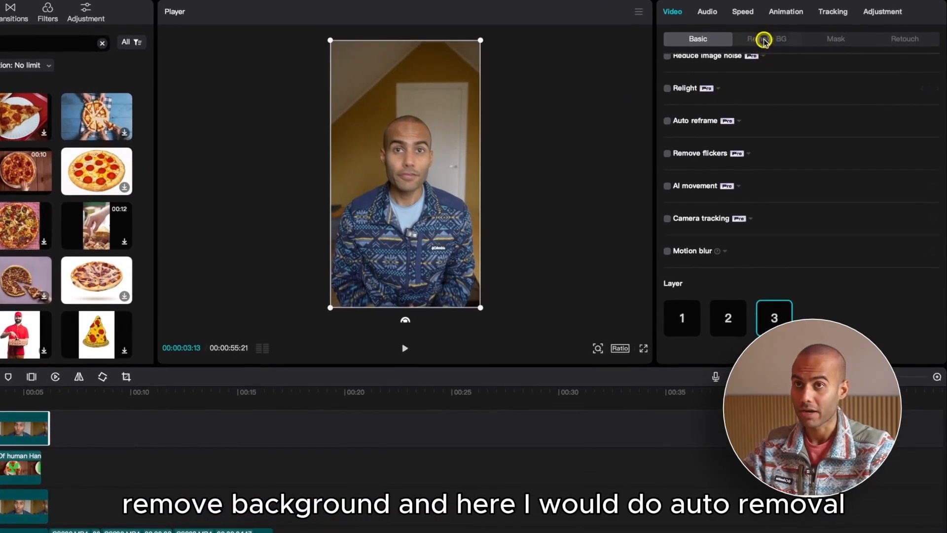
click(763, 39)
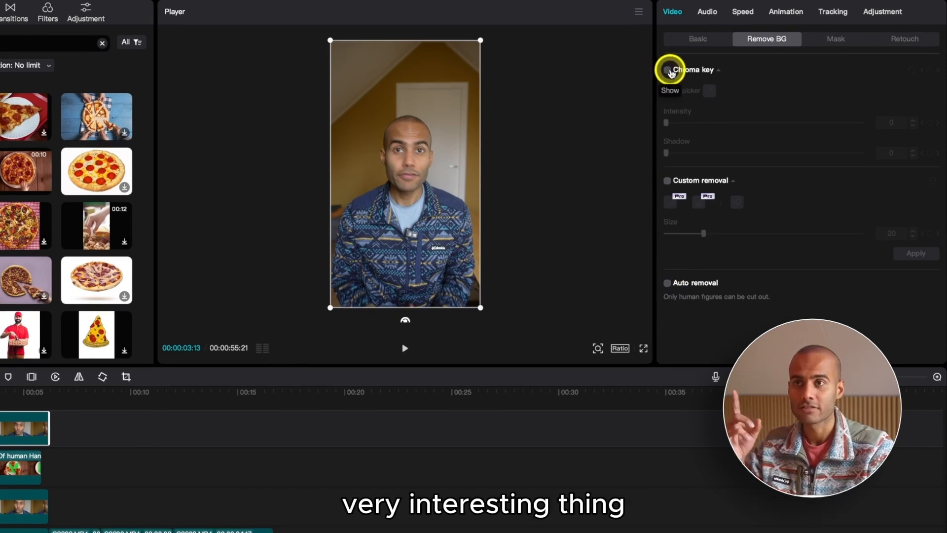
click(668, 285)
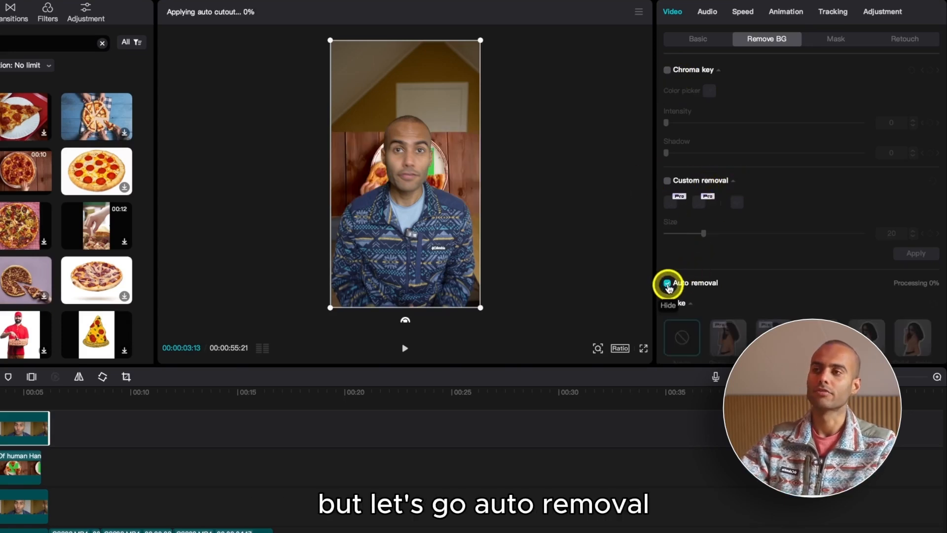
scroll(675, 281, down, 1)
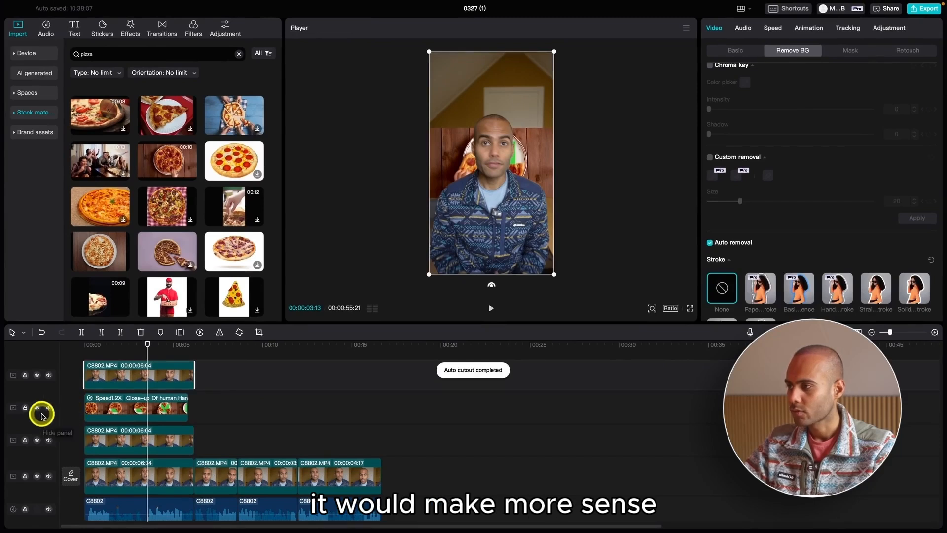
Hide the pizza track, the talking copy beneath it and the main video track to inspect the speaker cutout alone
click(37, 408)
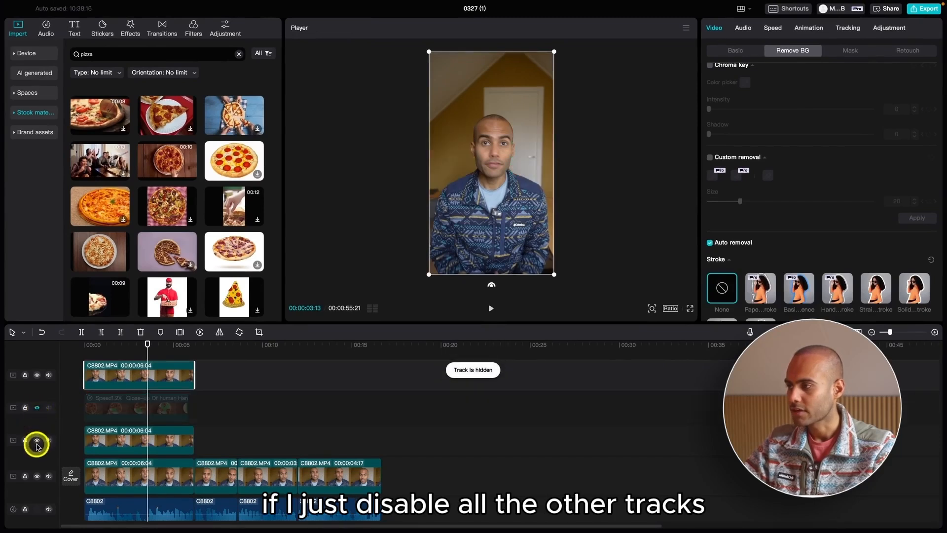
click(37, 440)
click(37, 476)
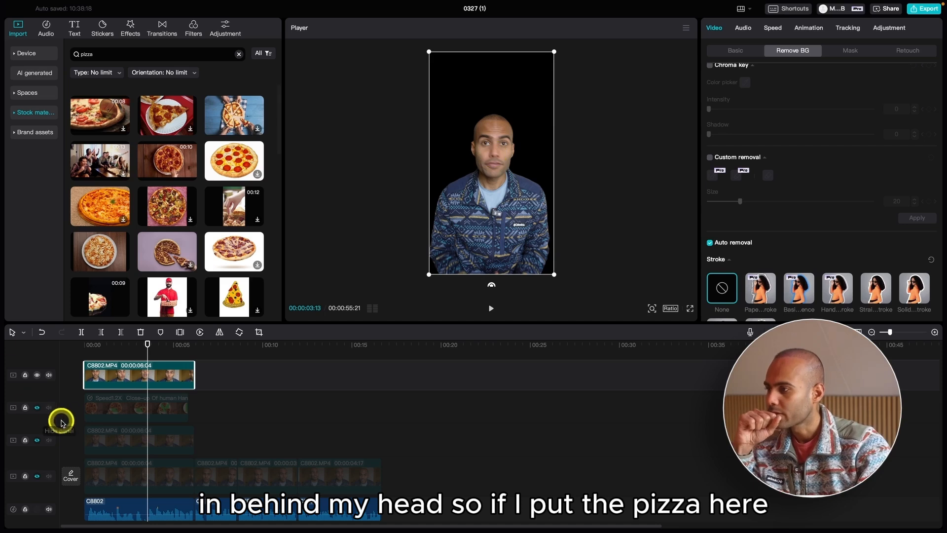
Show the pizza track again and move the pizza clip up to the upper edge of the video frame
click(38, 408)
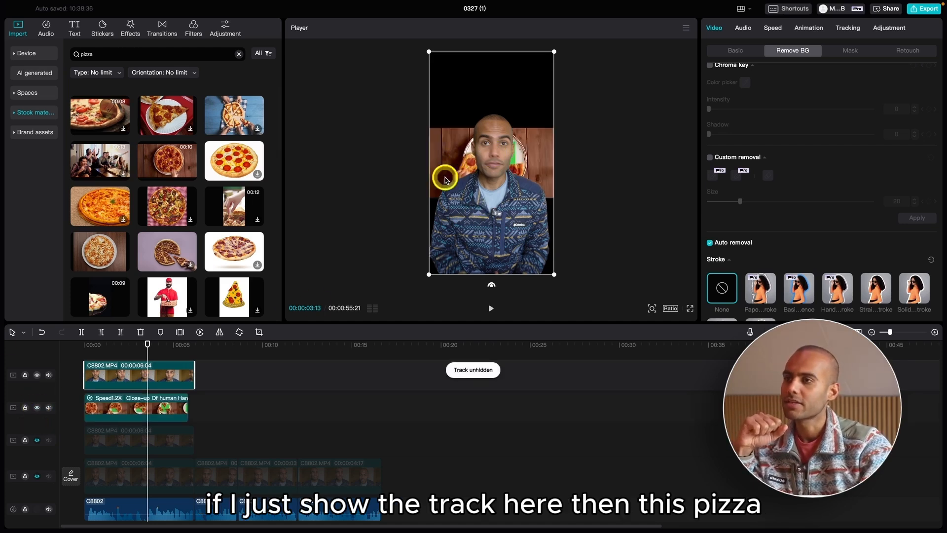
click(170, 402)
drag(433, 145, 435, 84)
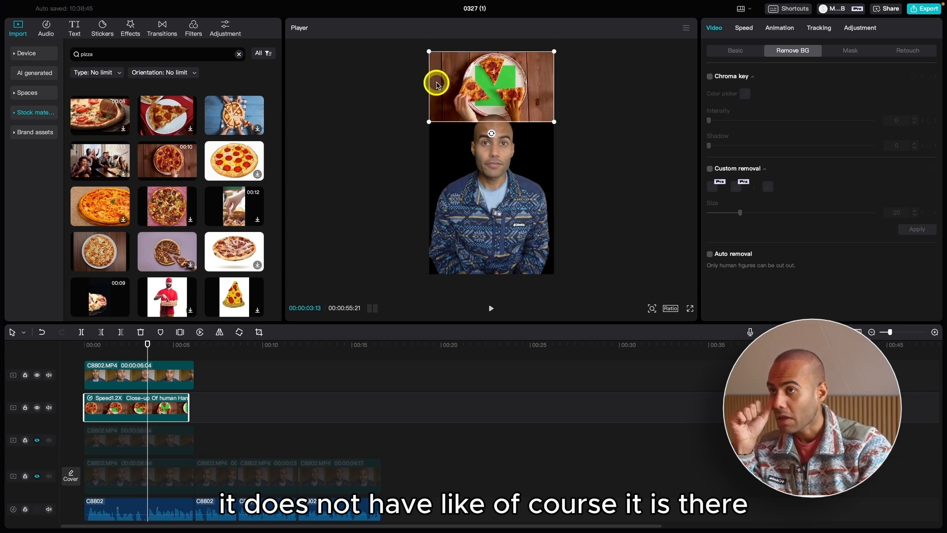
click(447, 132)
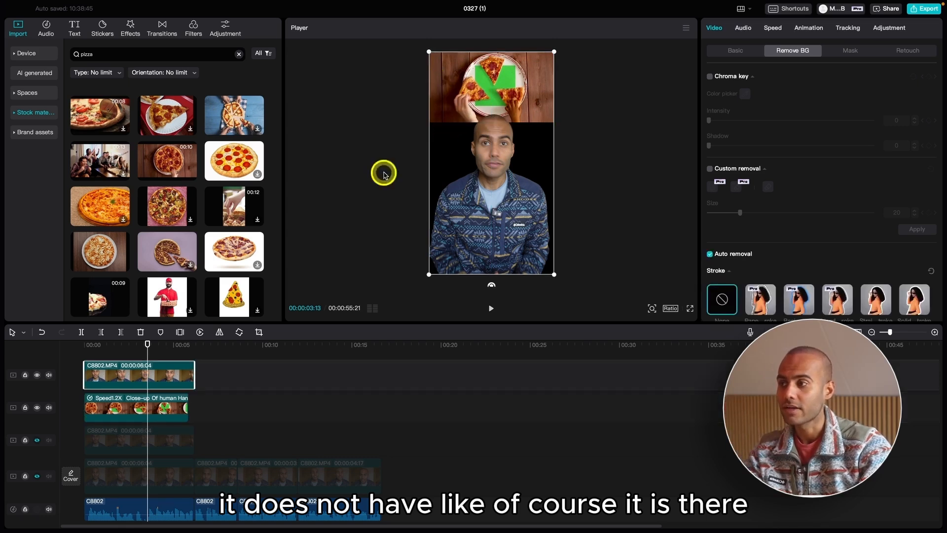
click(164, 409)
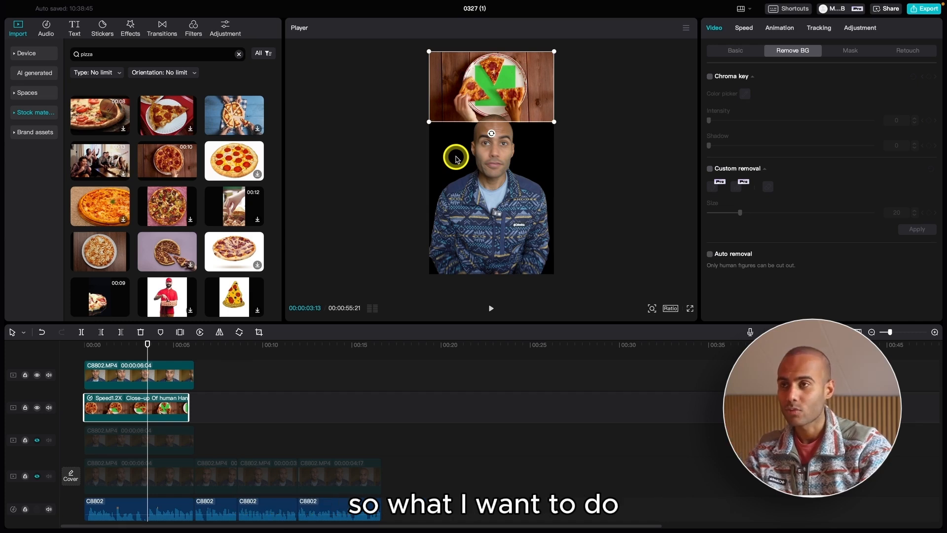
Show the talking copy beneath the pizza, and hide the topmost track to check how the pizza overlaps the head
click(37, 440)
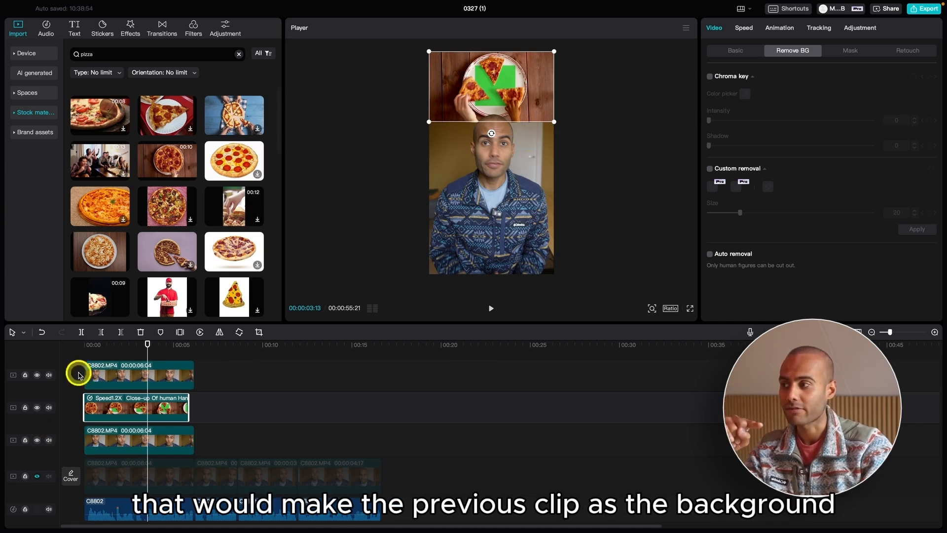
click(37, 375)
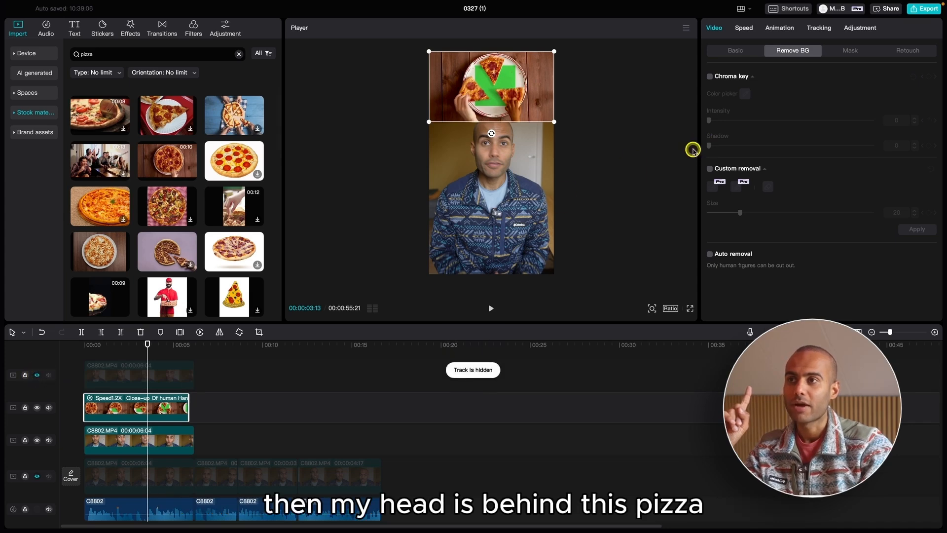
click(315, 376)
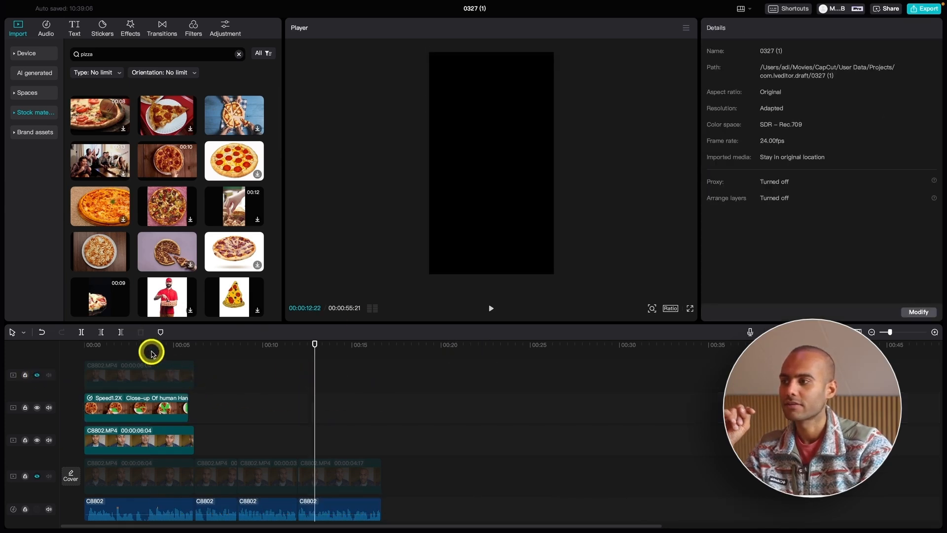
click(134, 353)
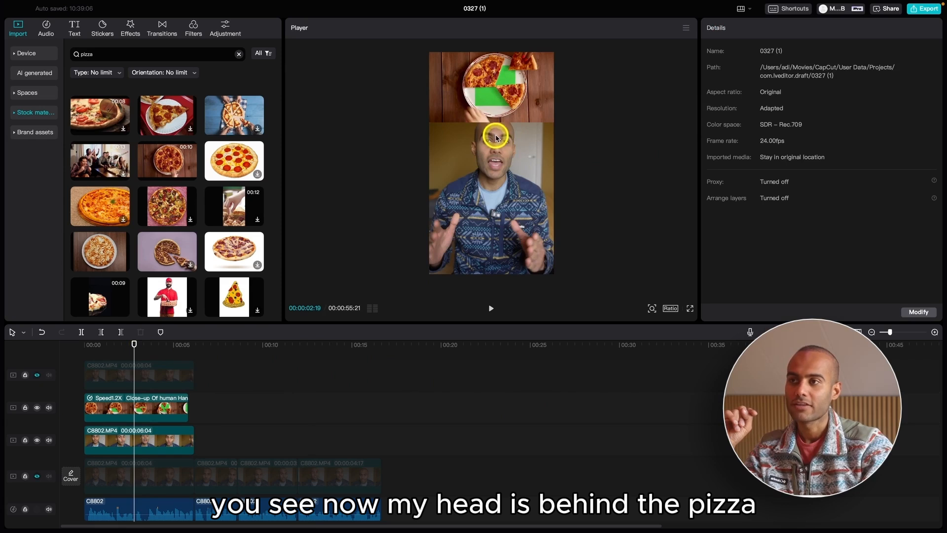
Show the topmost cutout track and the main video track again
click(36, 376)
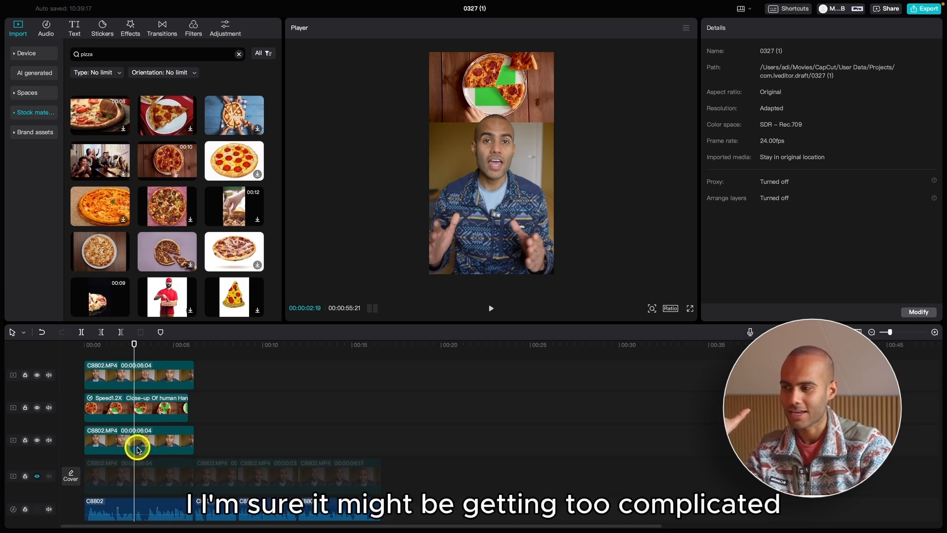
click(37, 477)
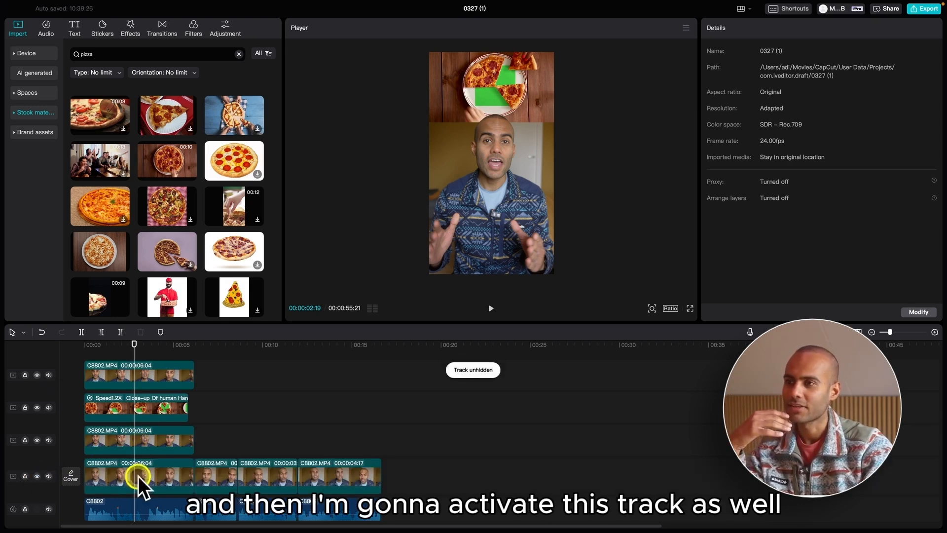
scroll(138, 478, down, 1)
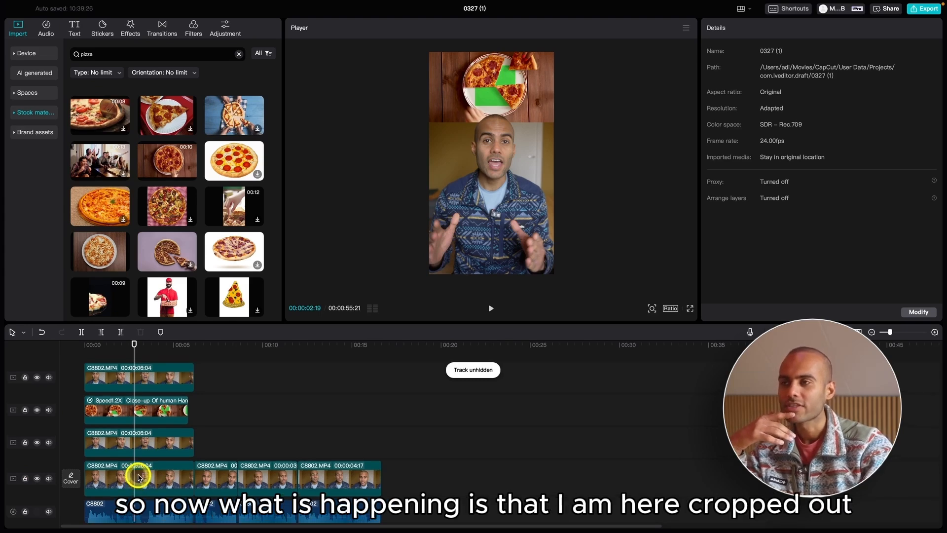
scroll(138, 477, up, 1)
Add a solid stroke of size 25 around the speaker cutout in the topmost clip
click(147, 390)
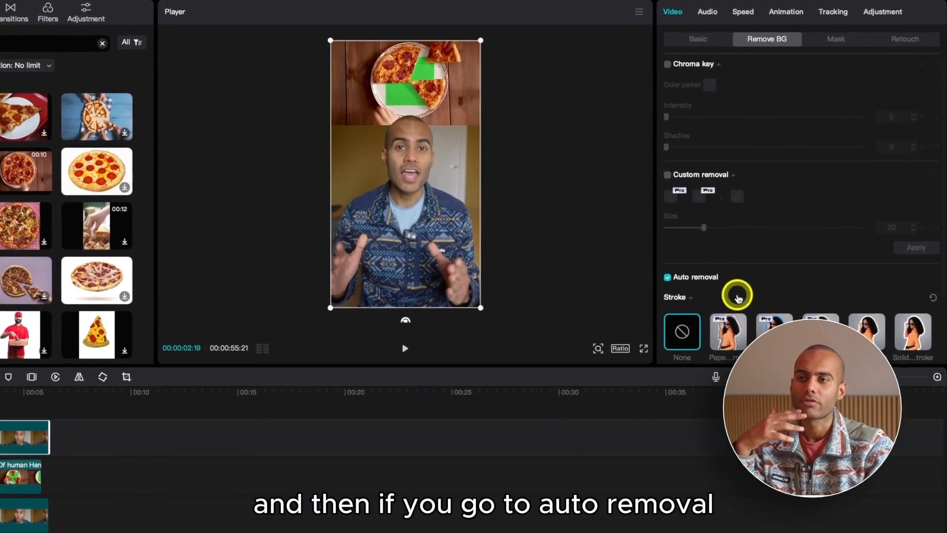
scroll(769, 266, down, 3)
scroll(738, 298, down, 1)
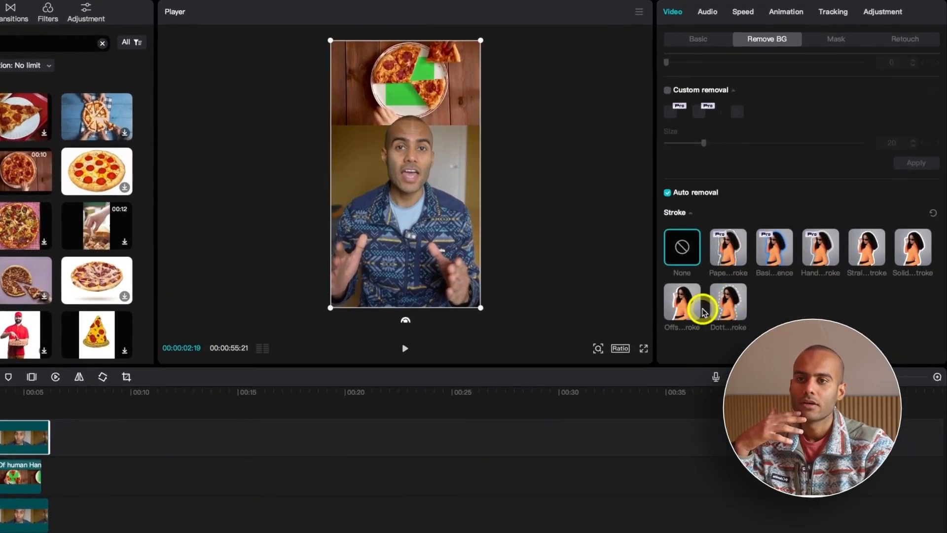
click(866, 258)
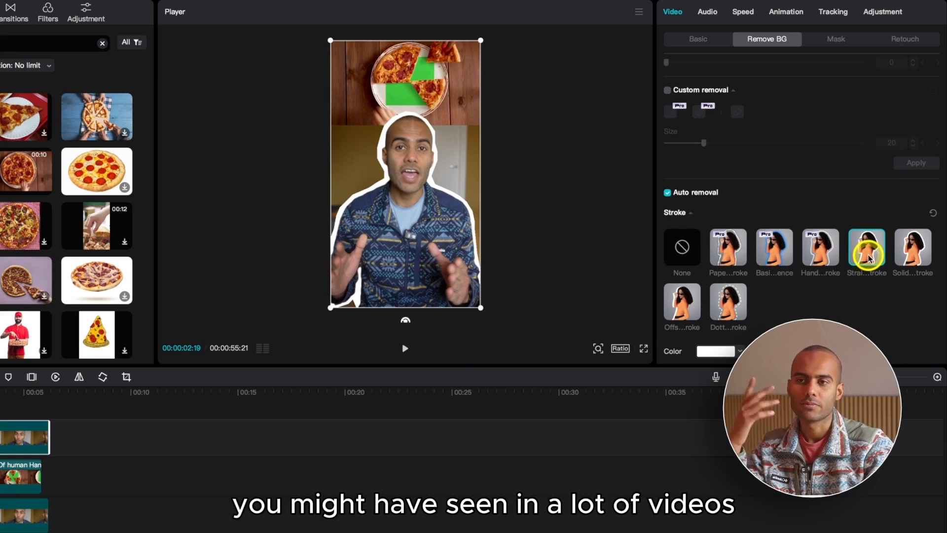
click(908, 249)
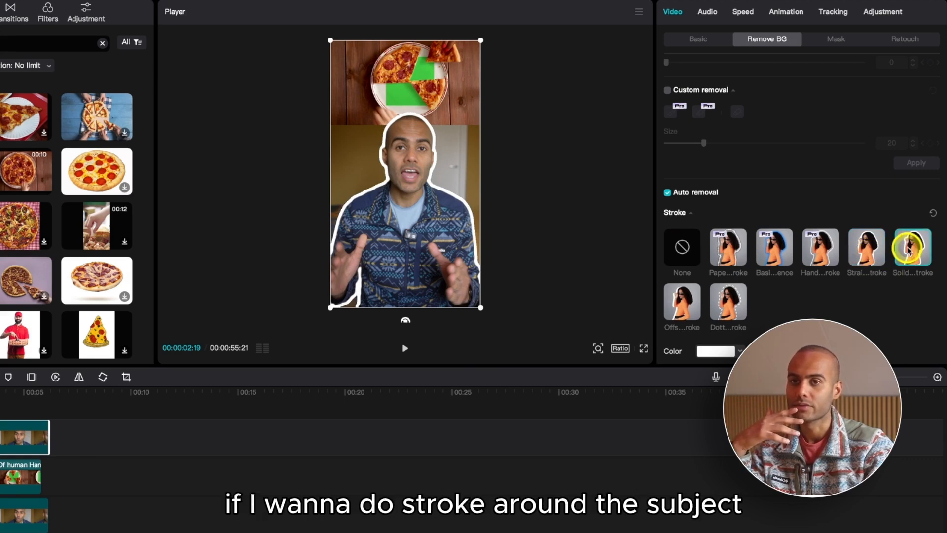
scroll(789, 283, down, 1)
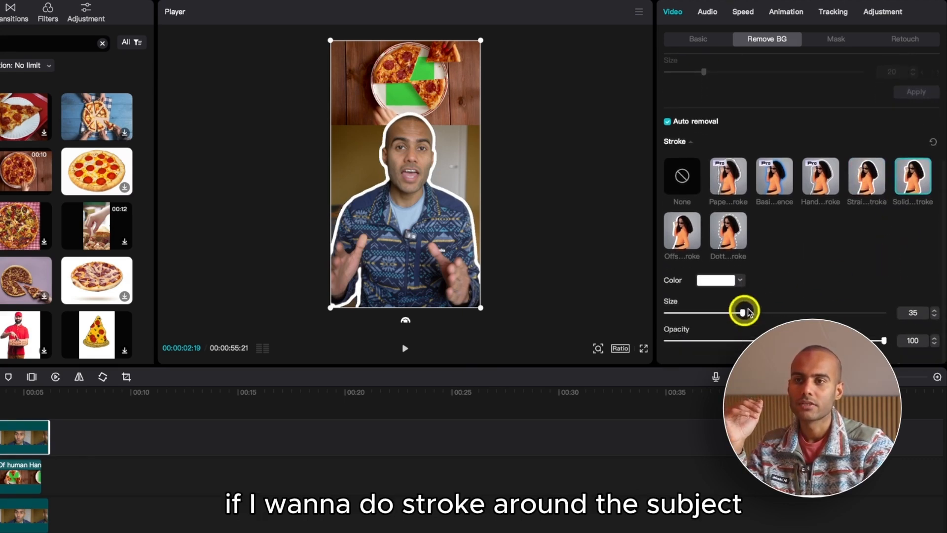
mouse_move(742, 312)
mouse_down()
mouse_move(700, 316)
mouse_move(727, 314)
mouse_up()
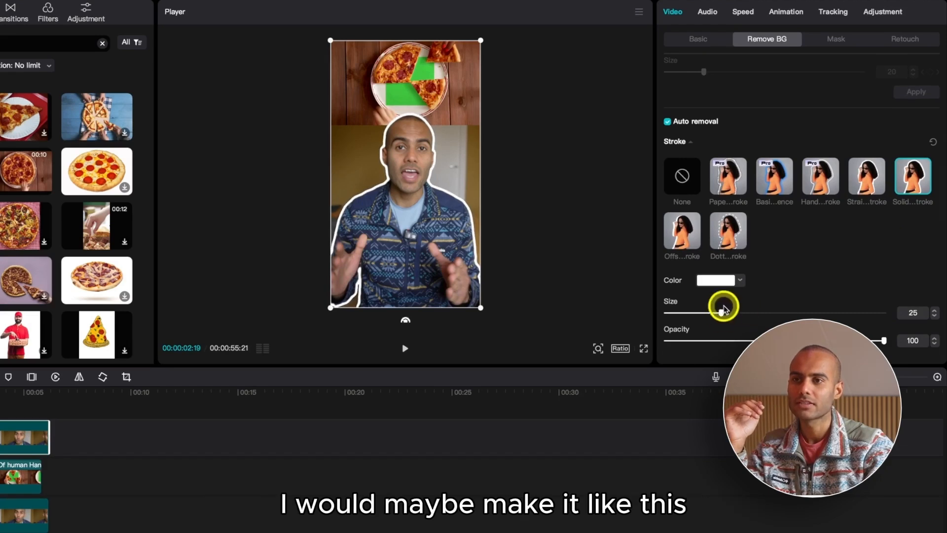
Try several stroke colours on the speaker cutout and settle on pale yellow F9F3C4
click(739, 280)
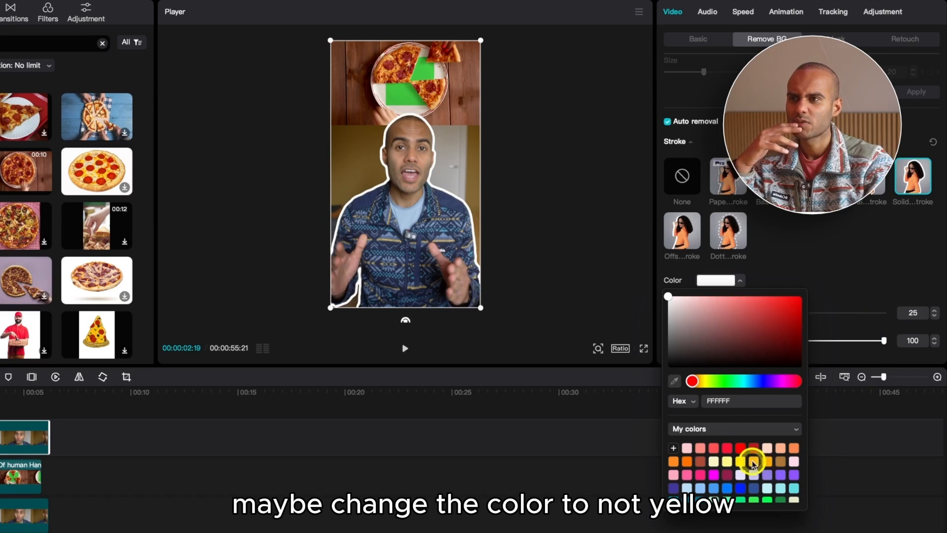
click(753, 462)
click(740, 489)
scroll(729, 485, down, 5)
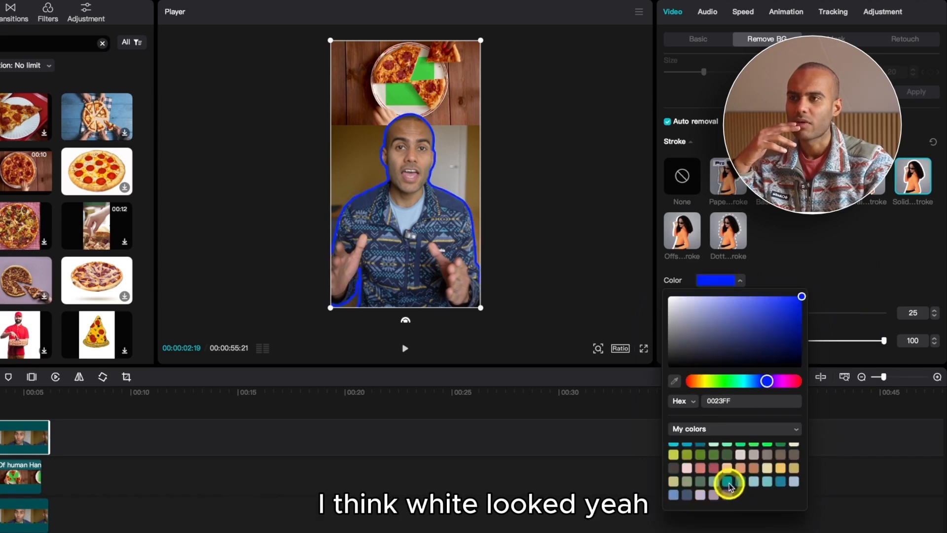
click(727, 483)
scroll(728, 484, up, 5)
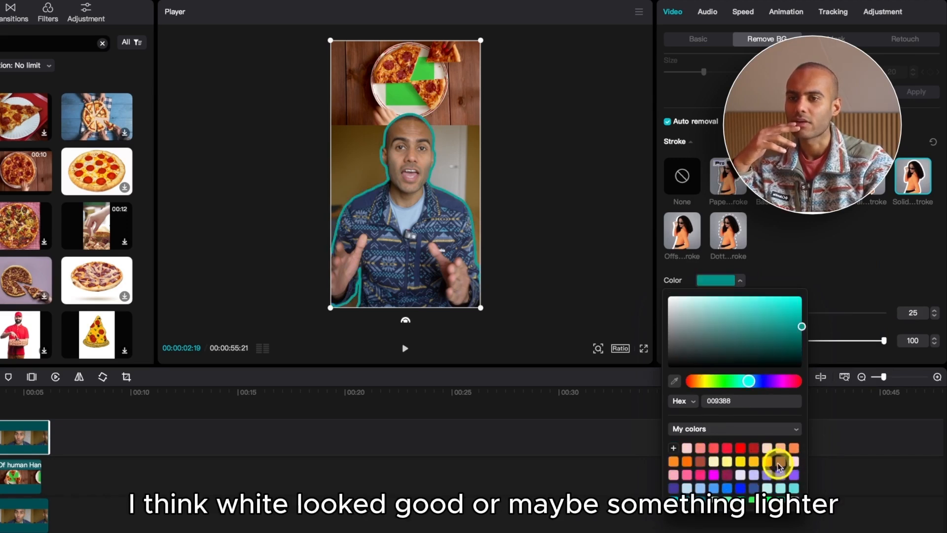
scroll(759, 473, down, 3)
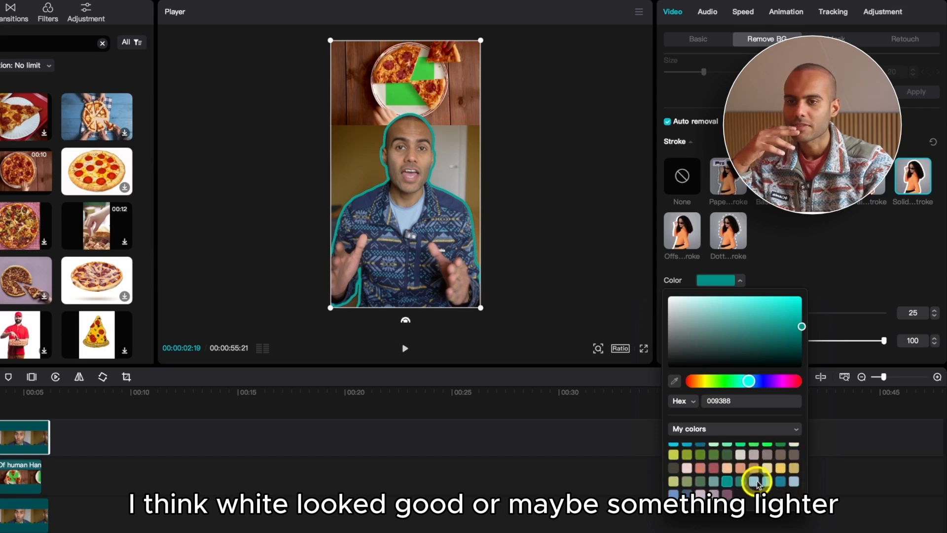
click(727, 467)
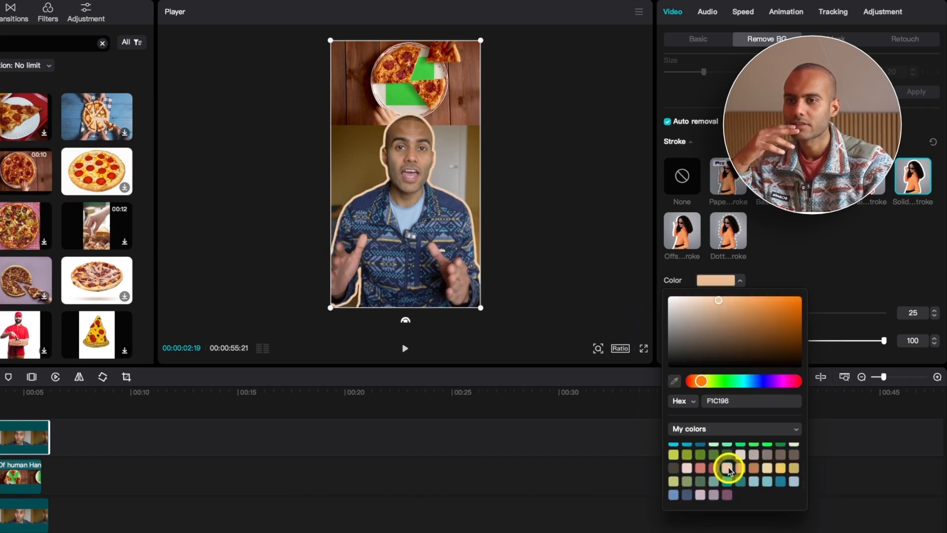
click(762, 468)
scroll(715, 437, up, 3)
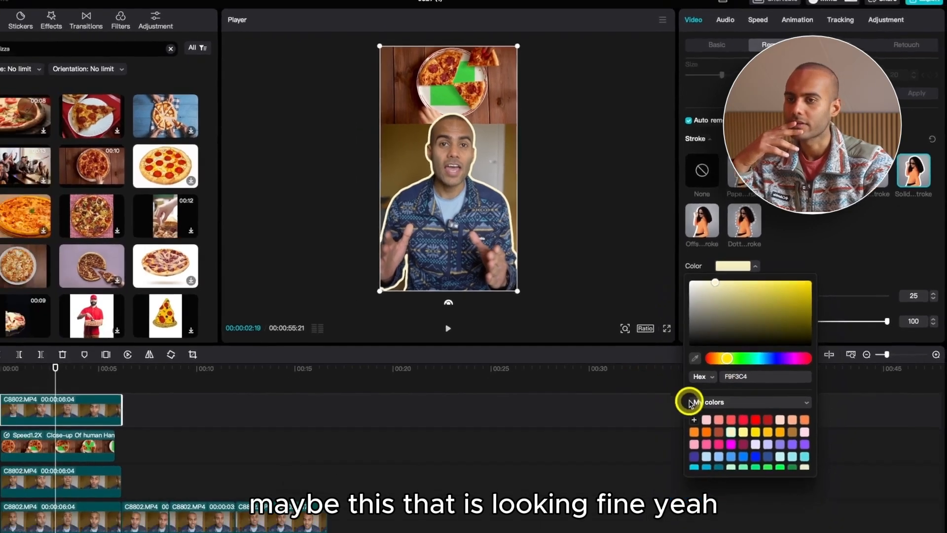
click(696, 428)
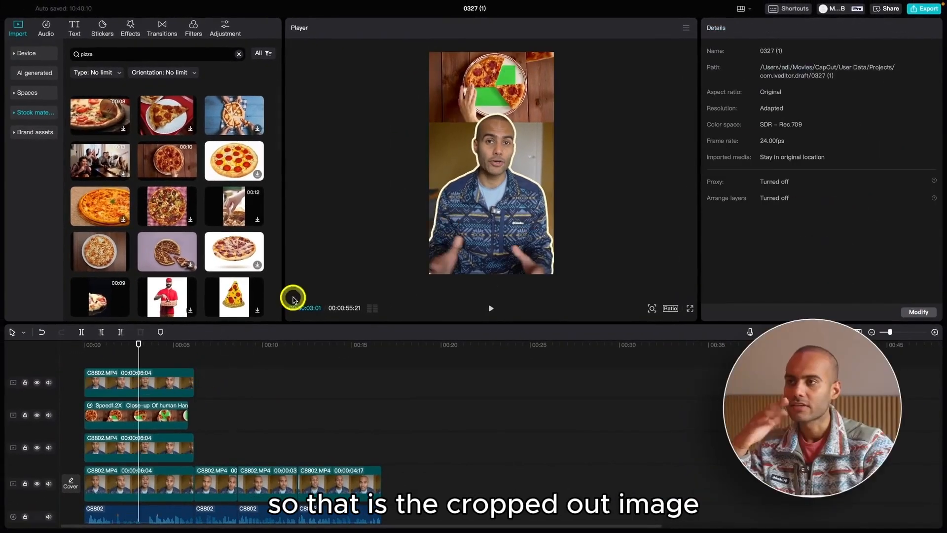
Apply a Horizontal mask to the pizza clip, with the playhead at about 3 seconds
click(155, 414)
click(265, 382)
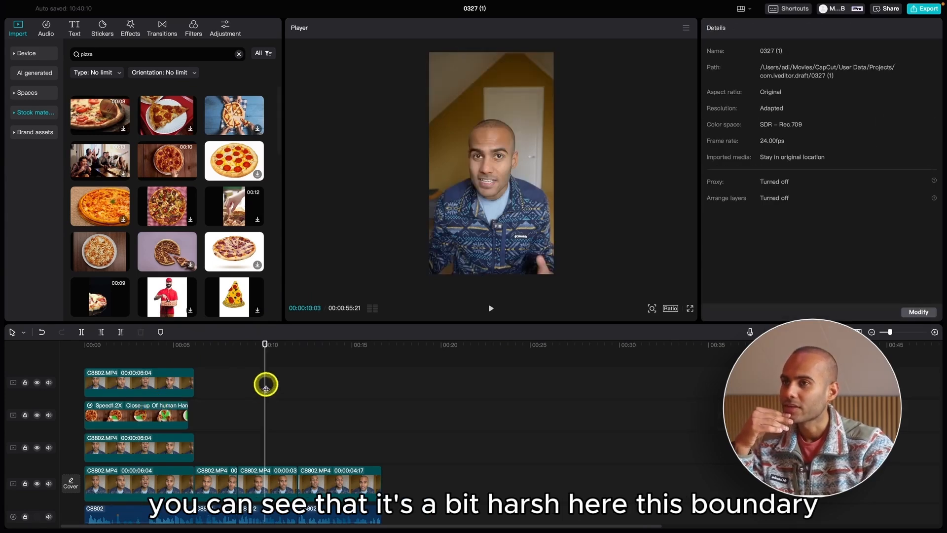
click(139, 355)
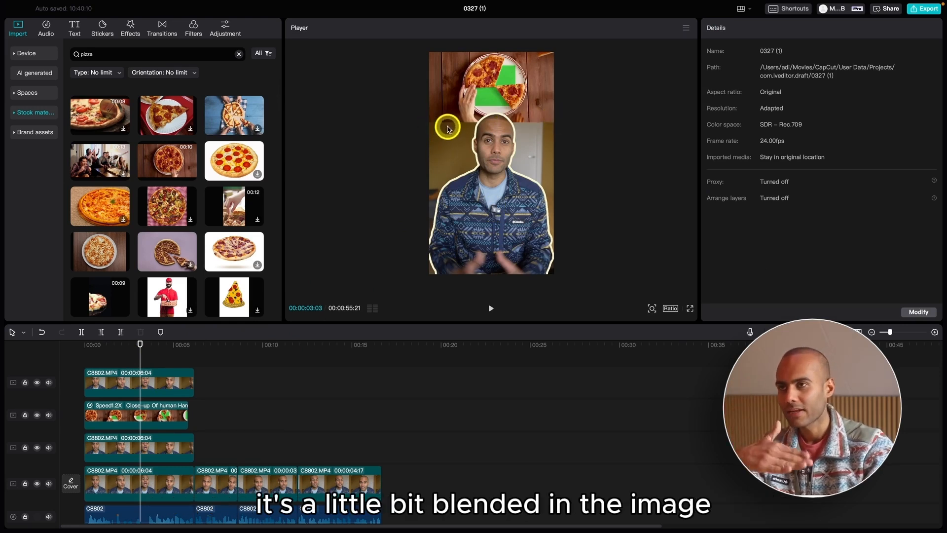
click(160, 417)
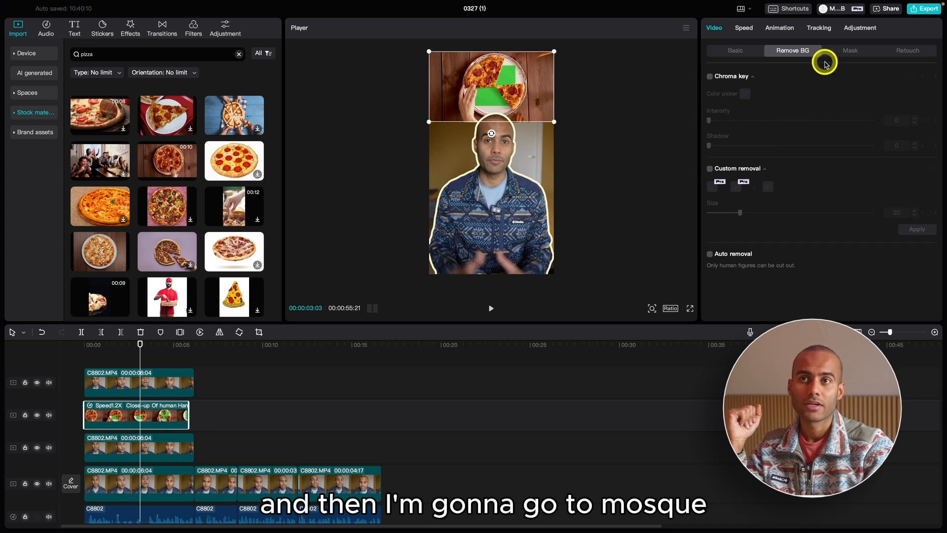
click(849, 50)
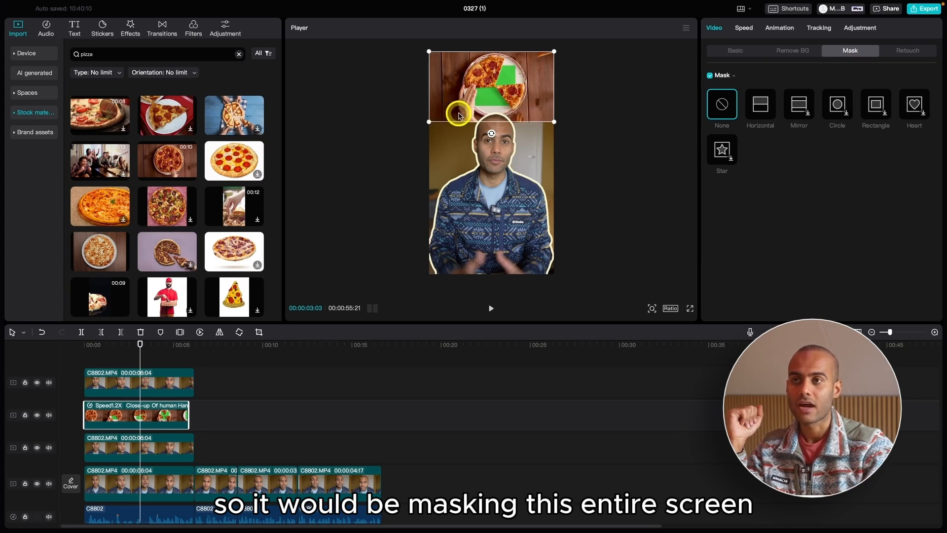
click(758, 104)
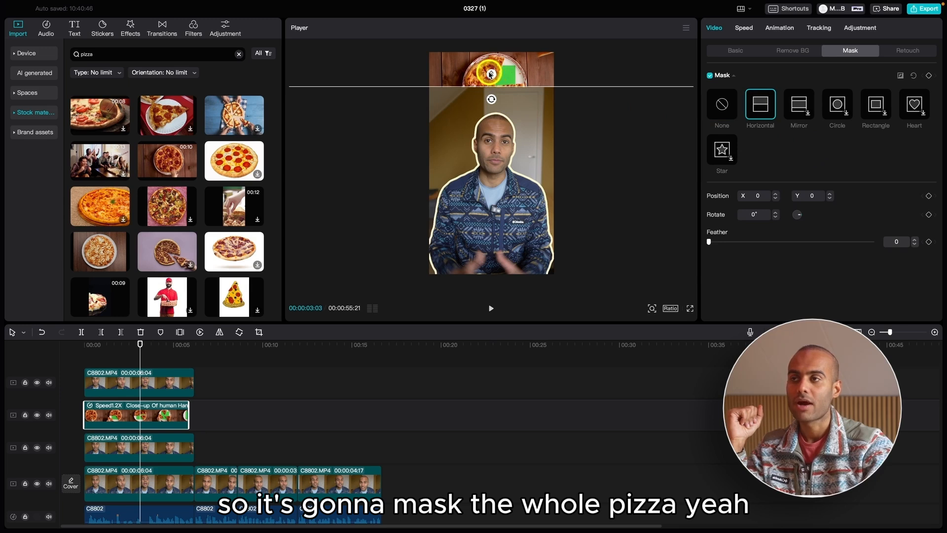
Move the pizza clip's mask edge to X -43, Y -457 with feather 29, and check the blend at about 3 seconds
mouse_move(490, 74)
mouse_down()
mouse_move(489, 65)
mouse_move(491, 73)
mouse_up()
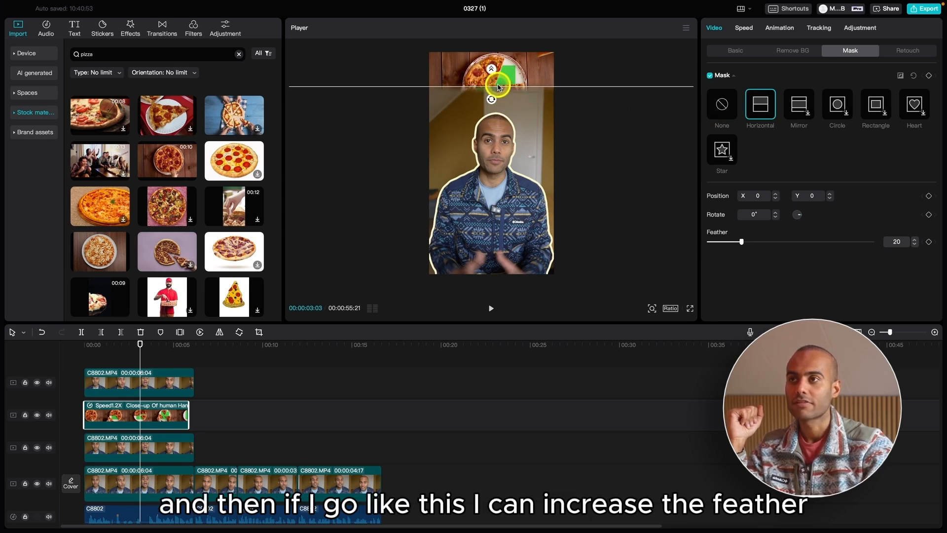
drag(500, 89, 497, 203)
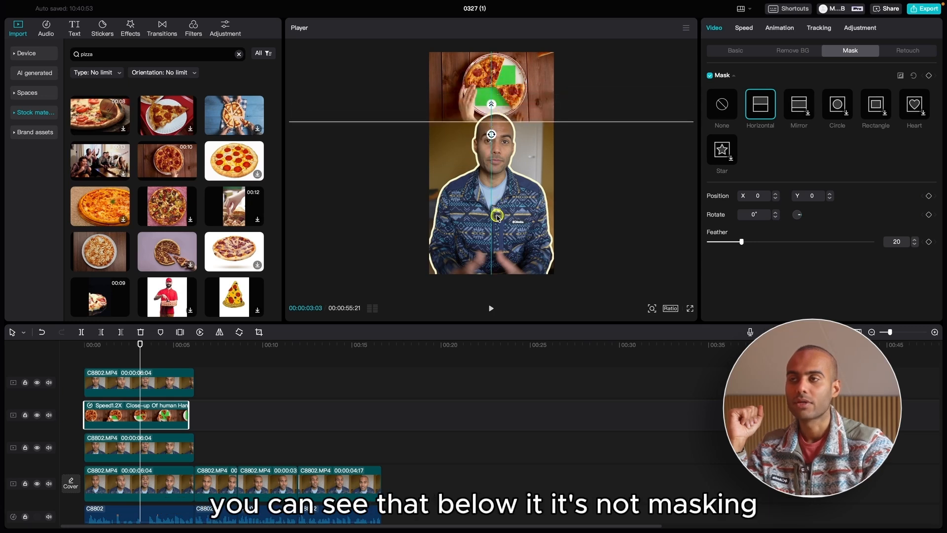
drag(501, 167, 496, 118)
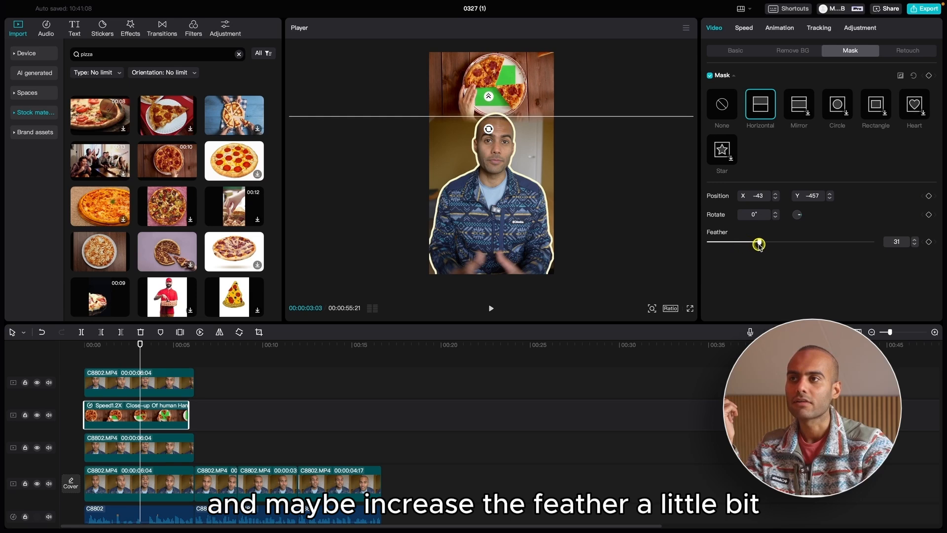
click(226, 378)
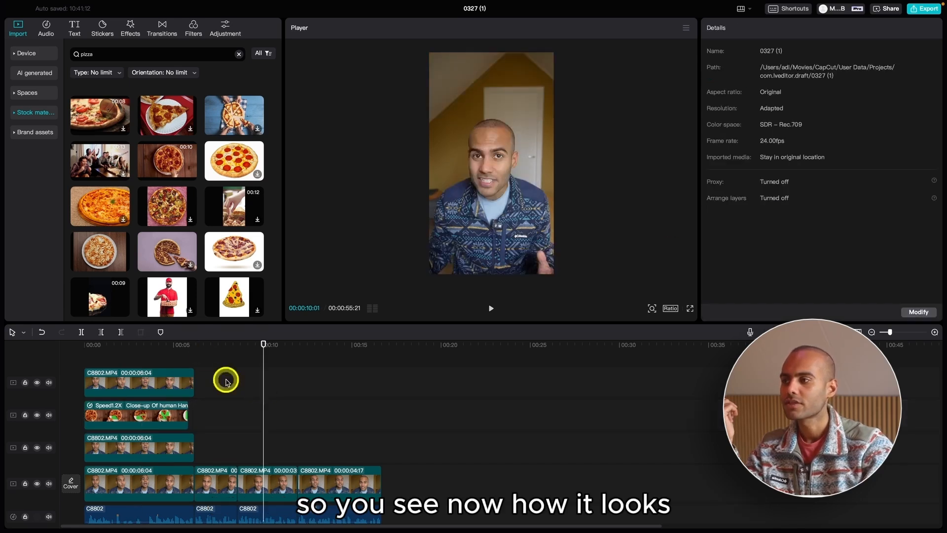
click(143, 348)
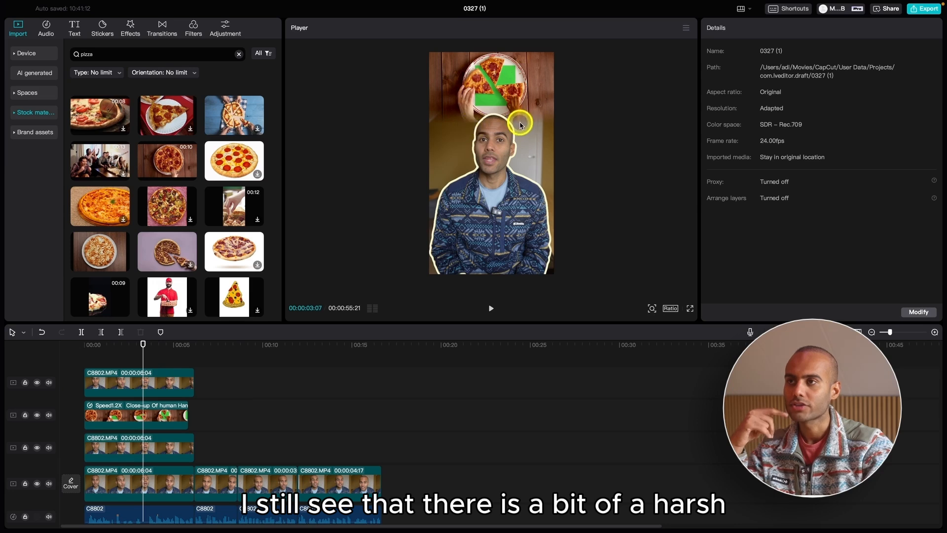
Refine the pizza clip's mask to position X -44, Y -483 with feather 14, and check it in full screen
click(116, 416)
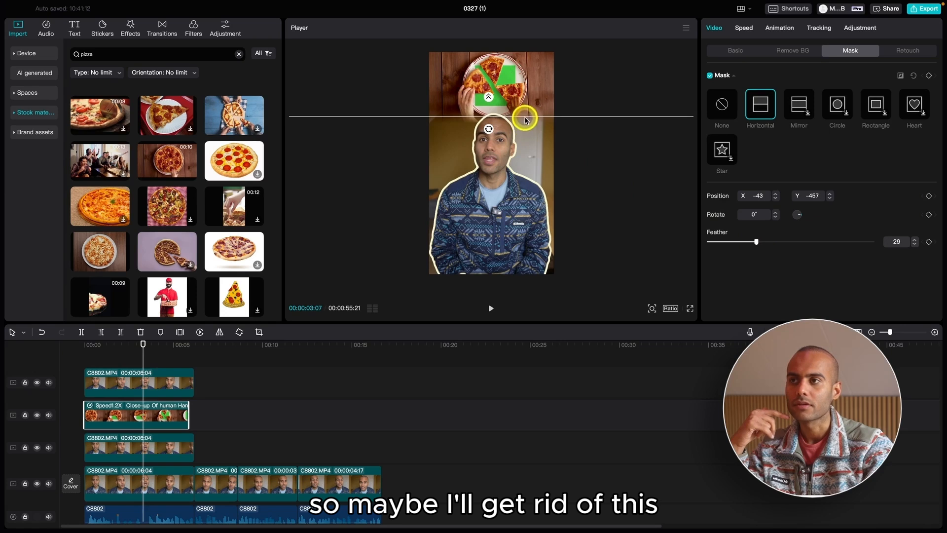
drag(526, 120, 526, 123)
drag(756, 242, 752, 242)
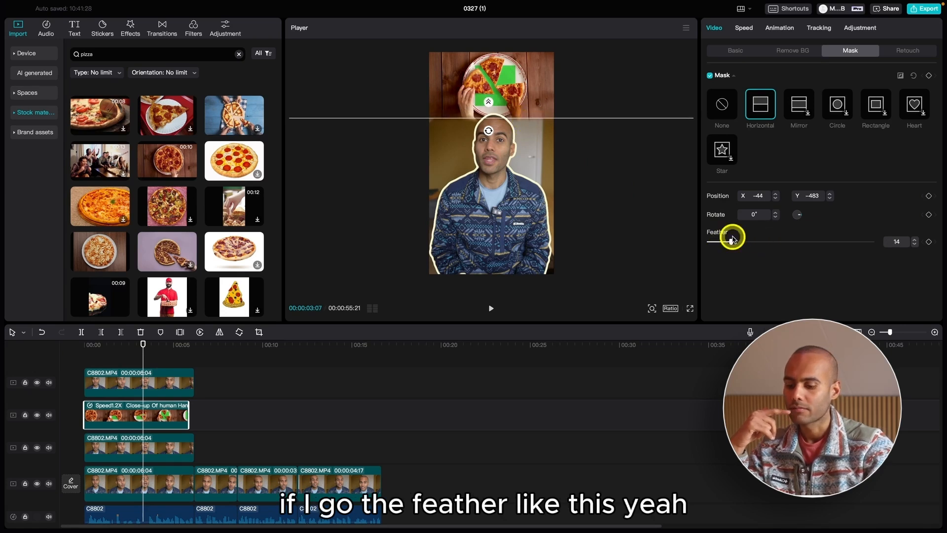
key(super+shift+f)
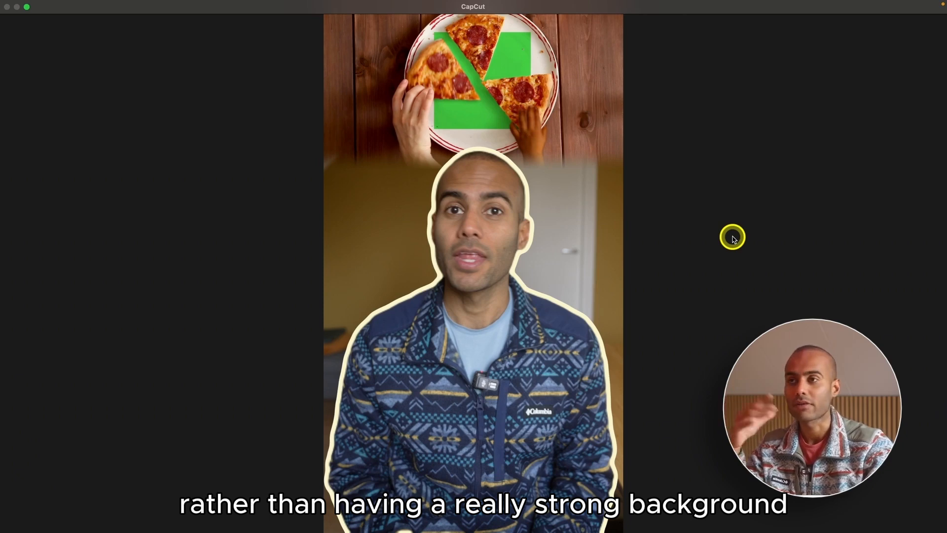
key(Escape)
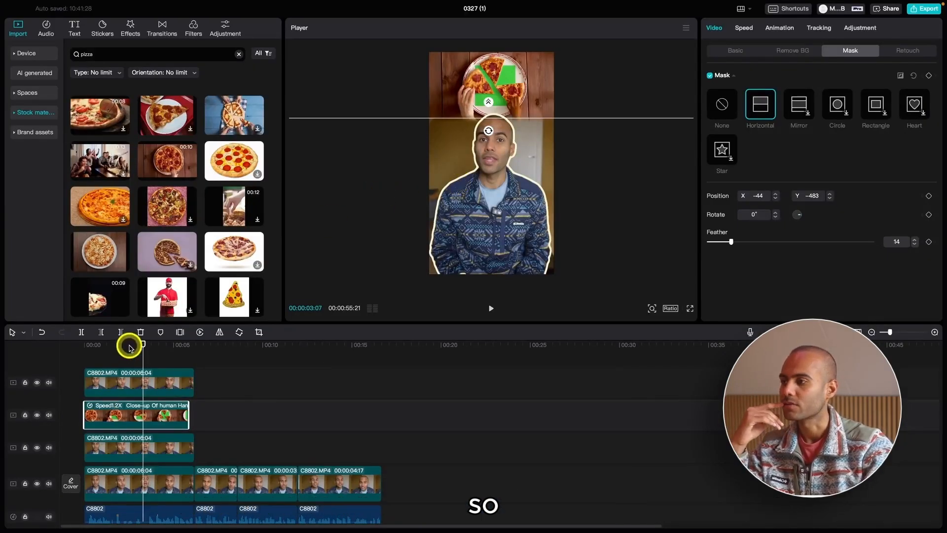
Enable Chroma key on the pizza clip at about 1 second and pick the green on the plate as key colour
drag(128, 347, 103, 354)
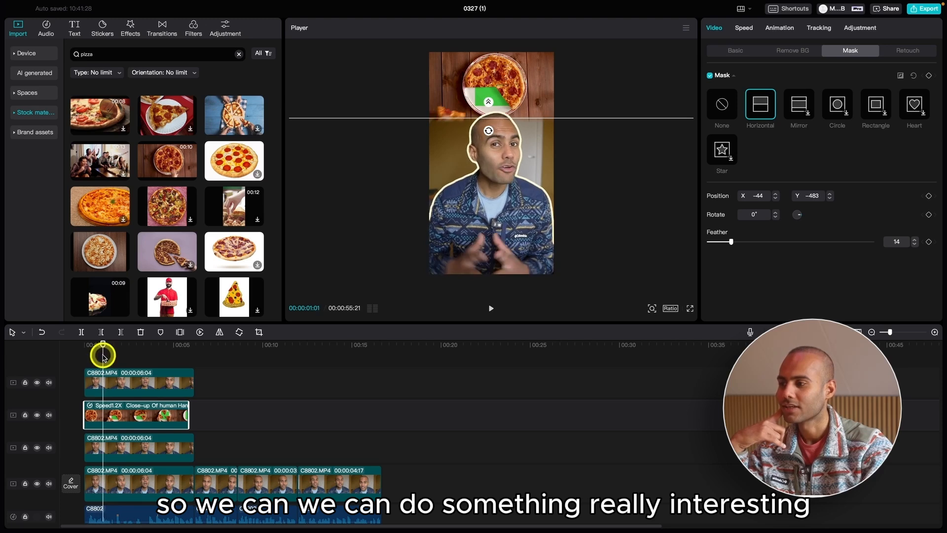
click(146, 439)
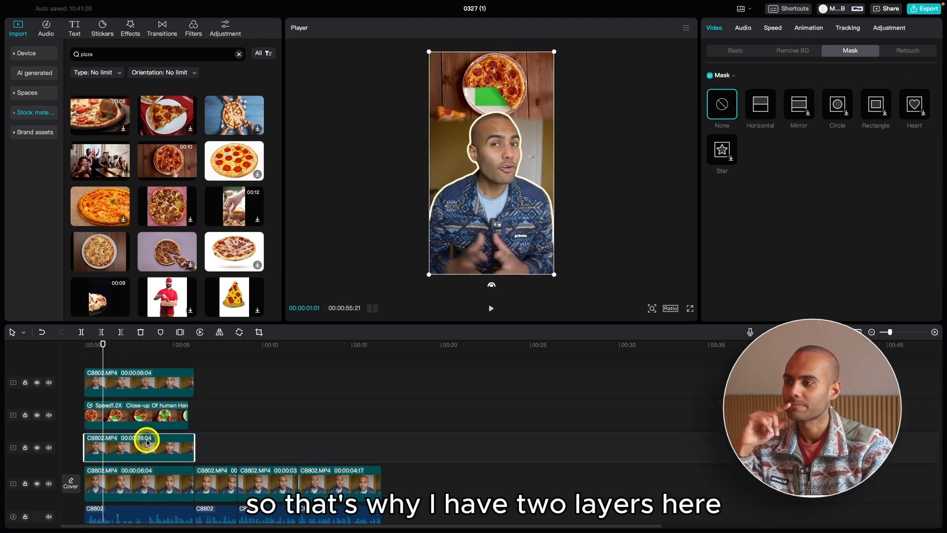
click(150, 416)
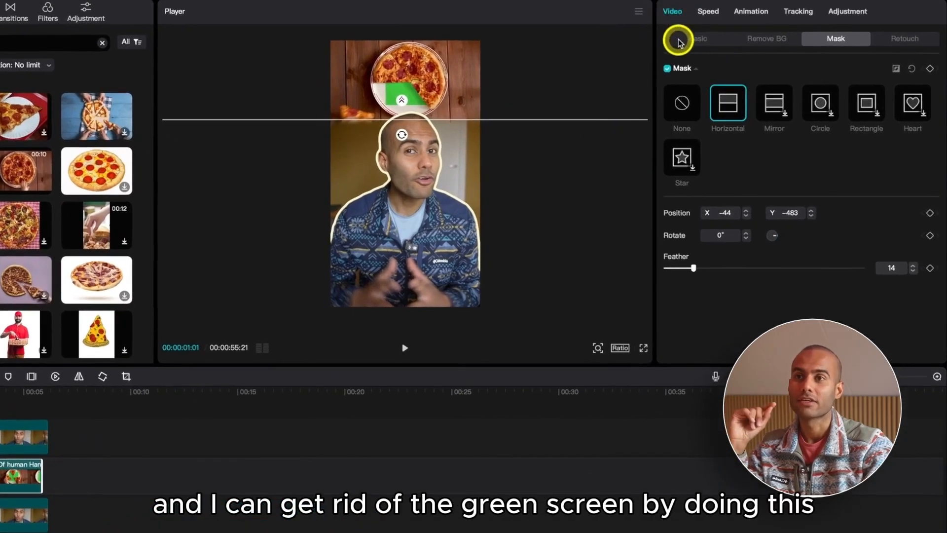
click(752, 42)
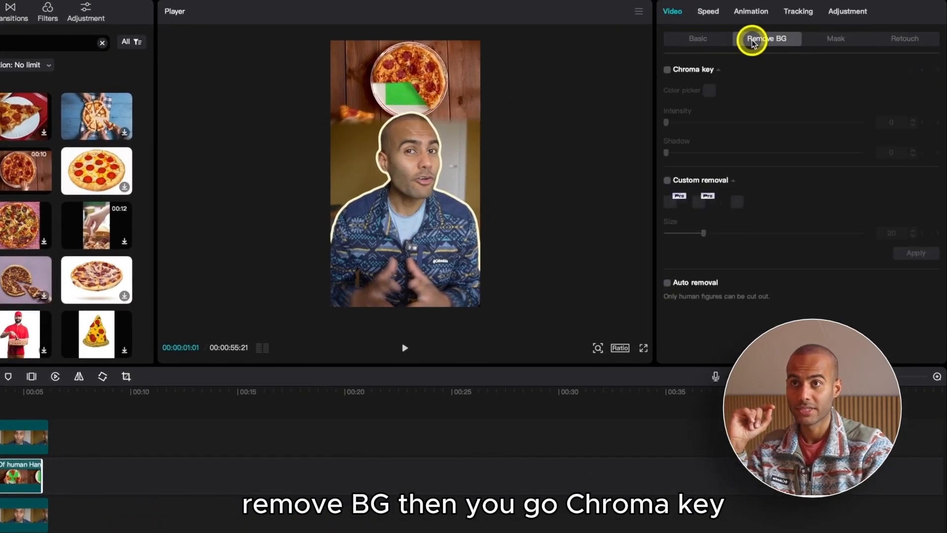
click(667, 70)
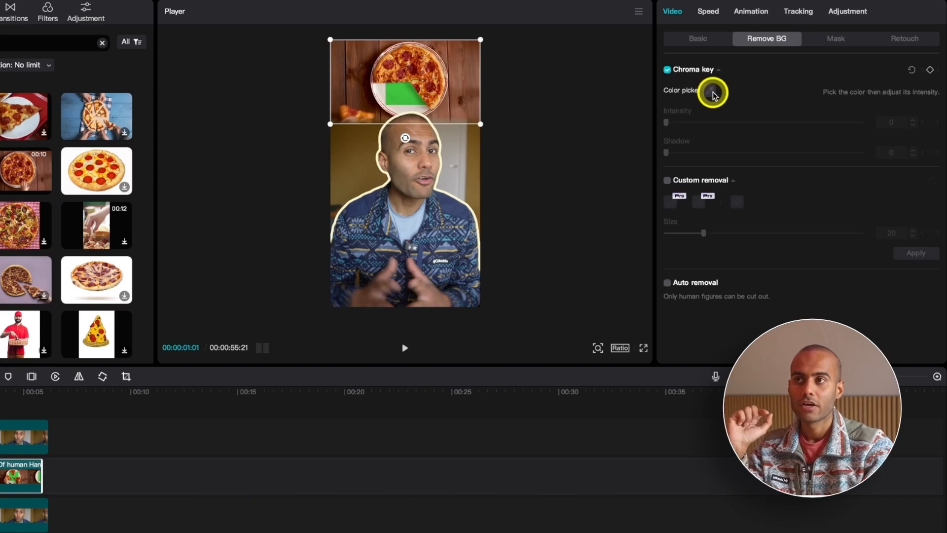
click(710, 92)
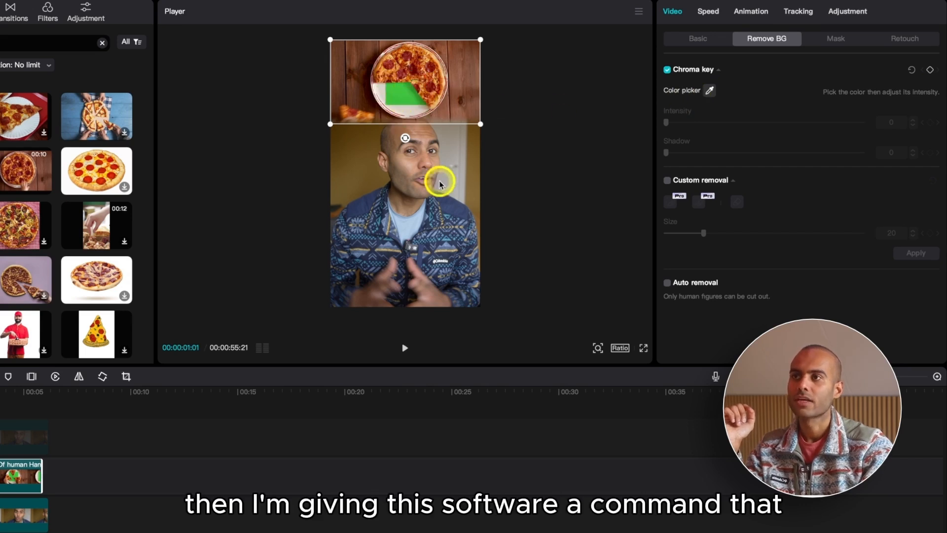
click(398, 92)
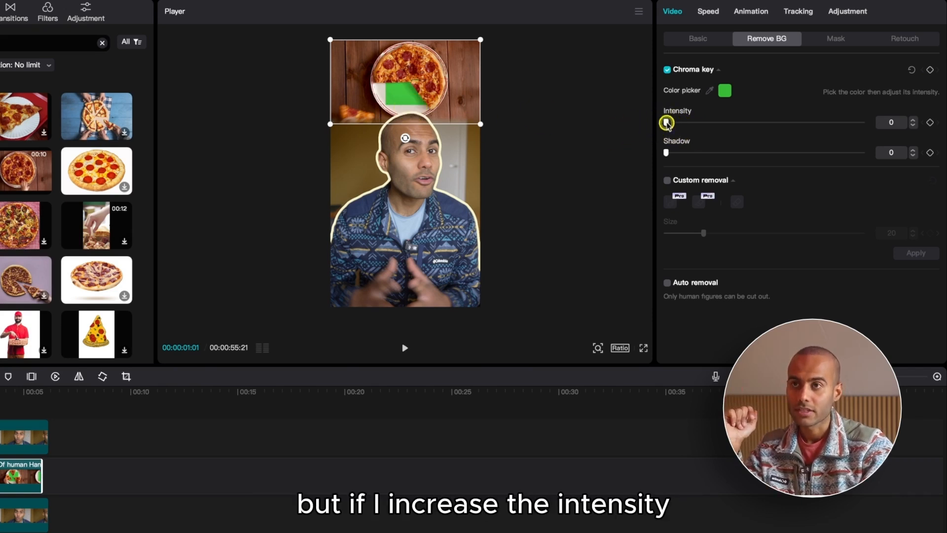
Try several chroma key intensities on the pizza clip and settle on 42
drag(666, 123, 687, 126)
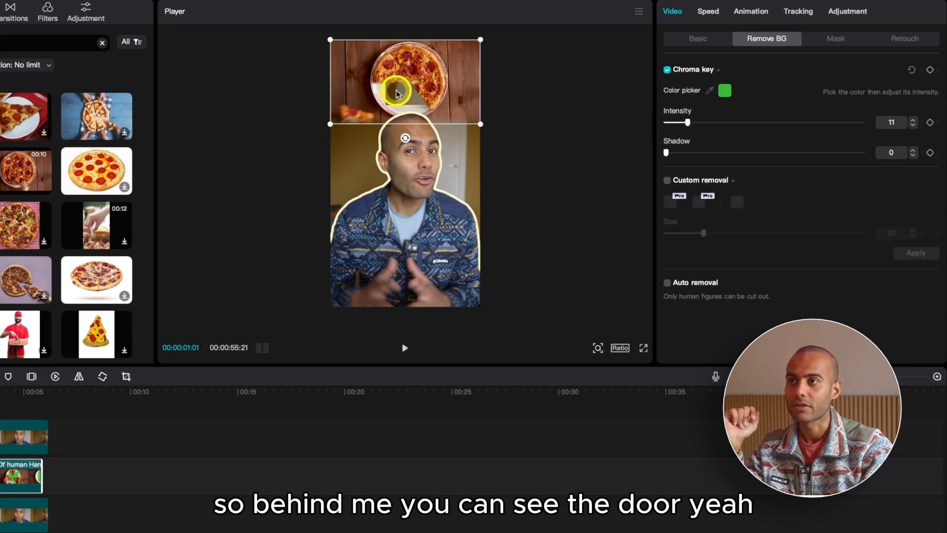
drag(687, 123, 667, 133)
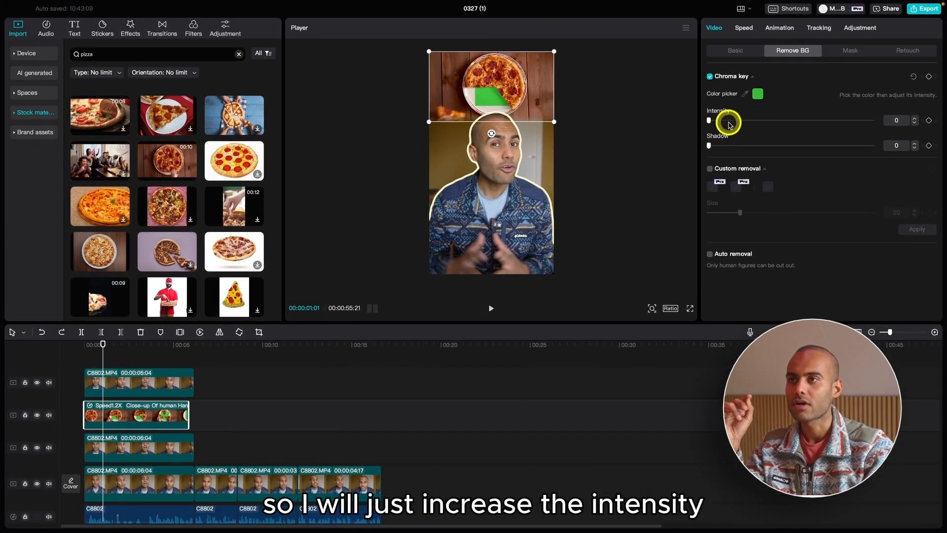
click(729, 120)
click(758, 94)
drag(733, 122, 738, 121)
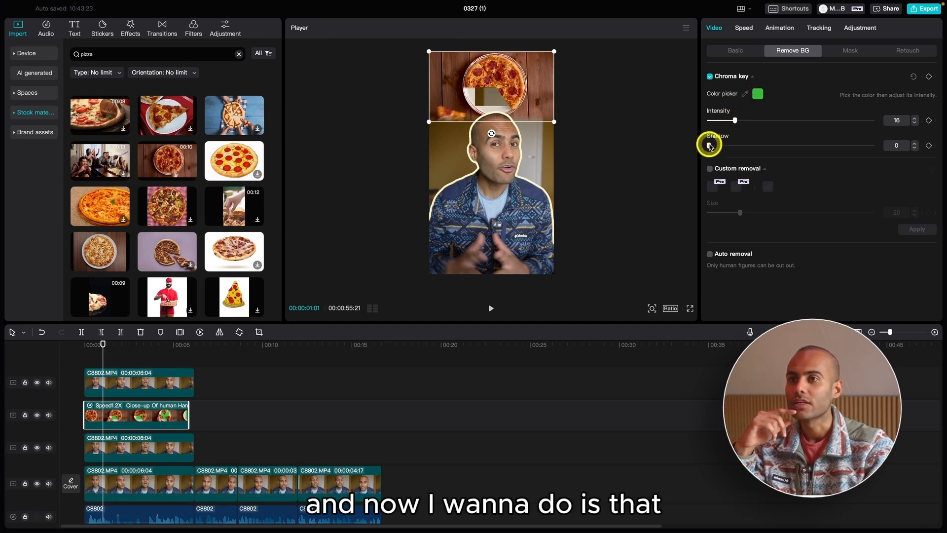
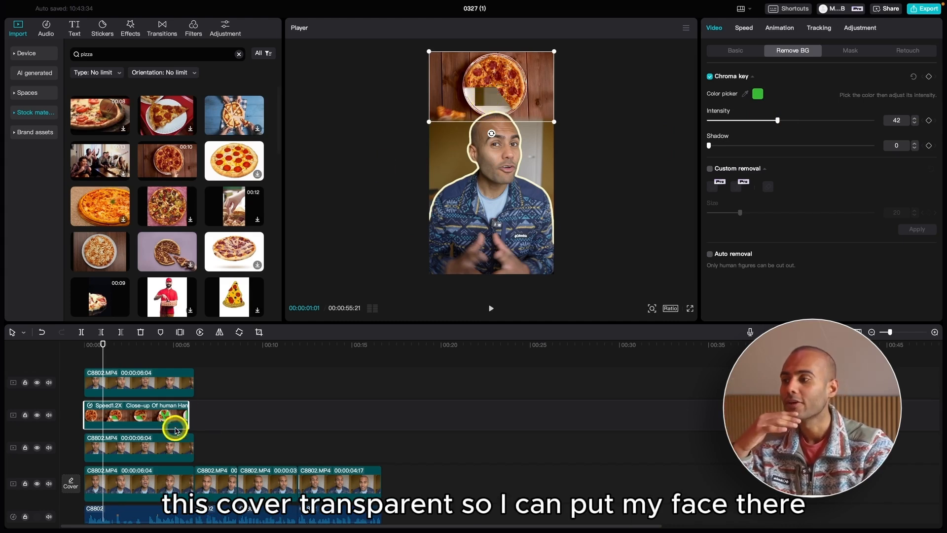
Shrink and place the speaker copy beneath the pizza clip inside the keyed-out plate area, briefly hiding the main video track to check it
click(174, 443)
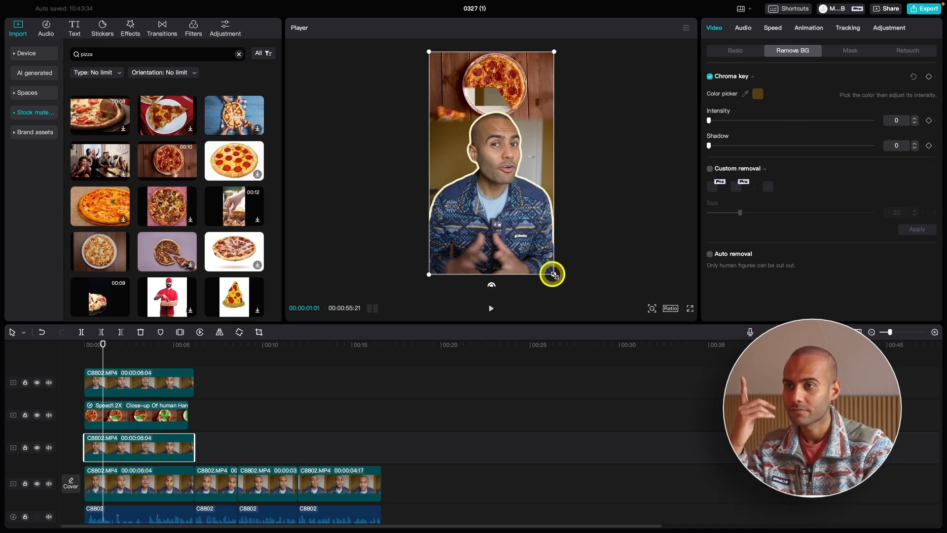
drag(553, 273, 515, 123)
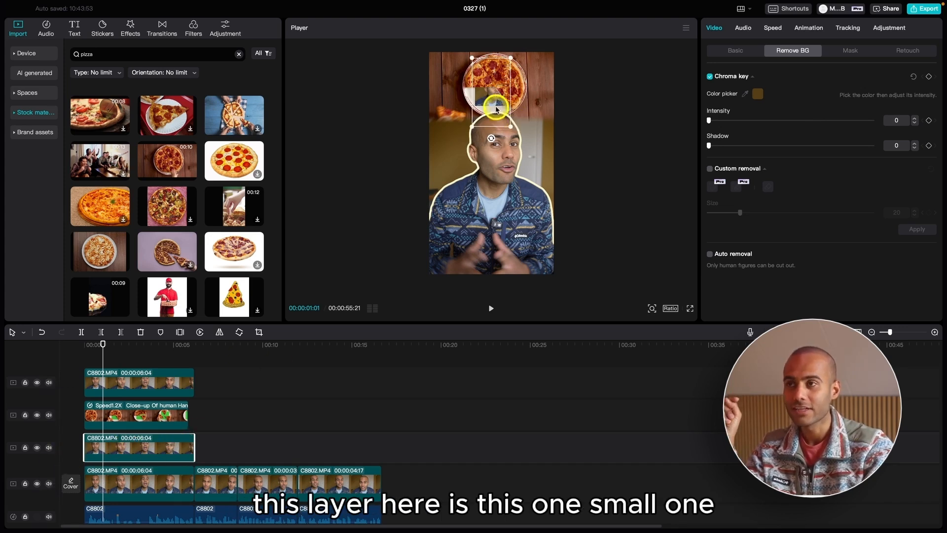
click(36, 483)
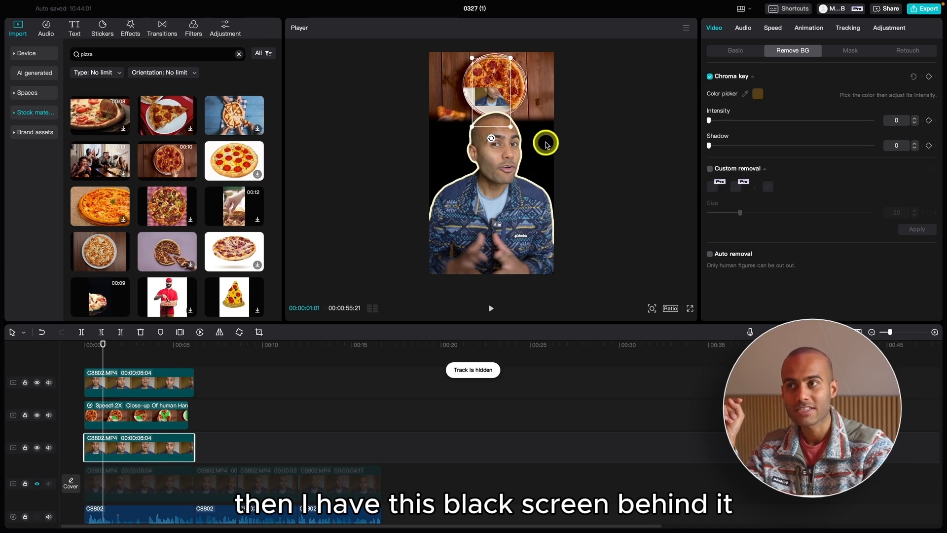
click(36, 484)
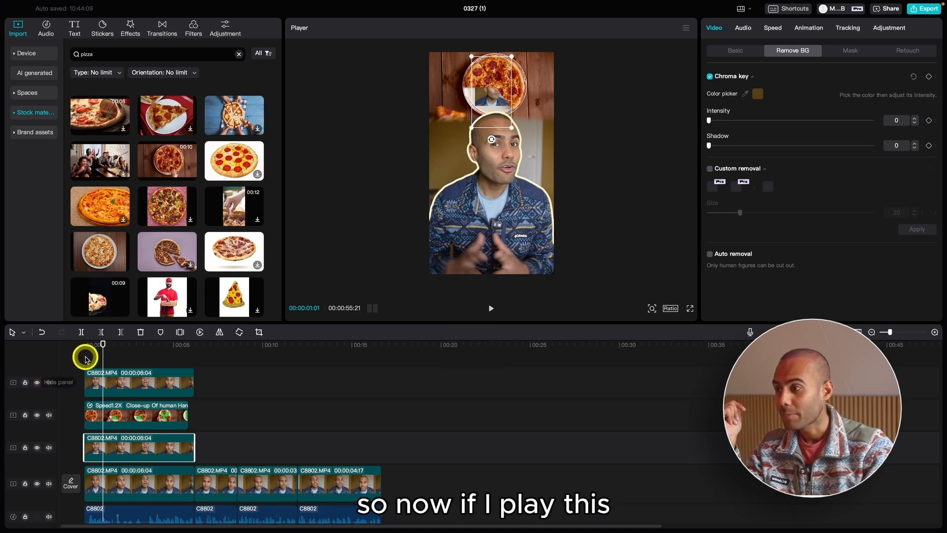
Play the edit from the beginning in full screen to review the speaker inside the pizza plate
drag(100, 343, 83, 348)
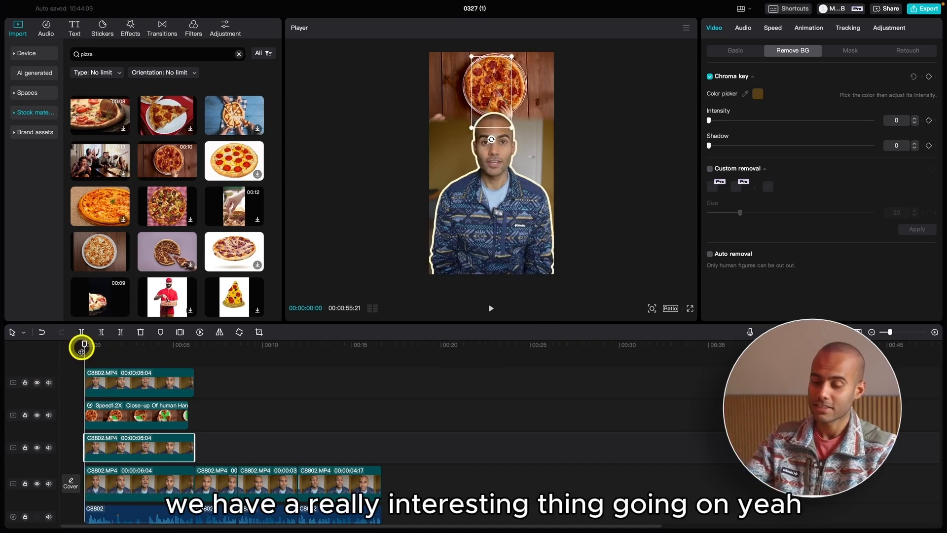
key(super+shift+f)
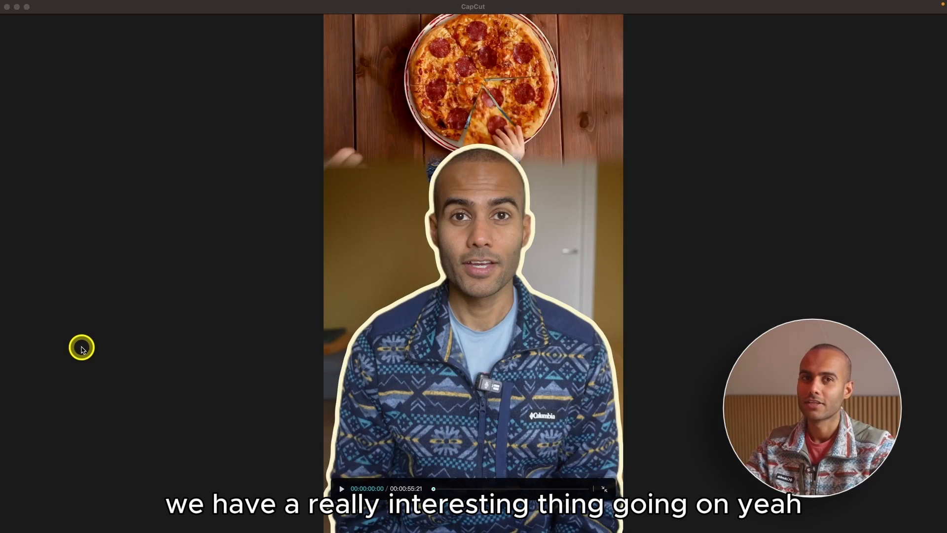
key(space)
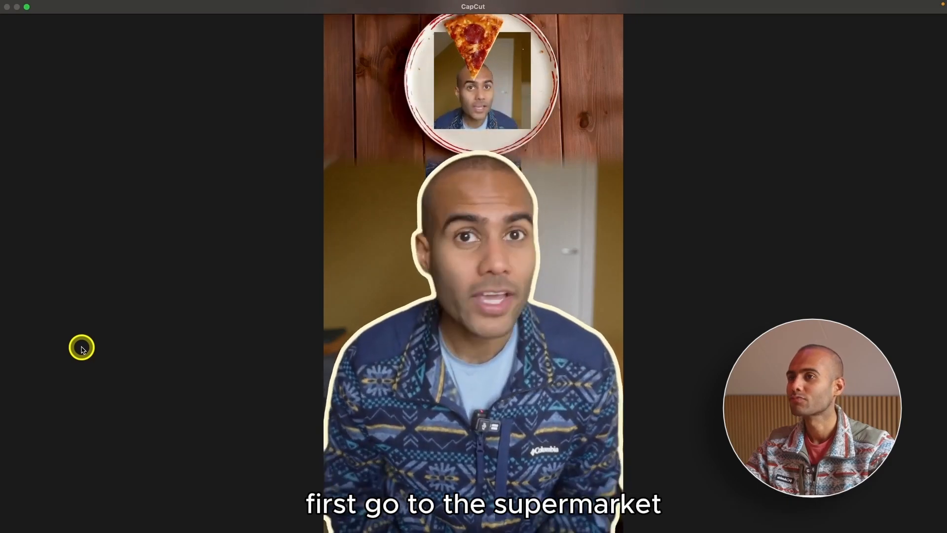
key(Escape)
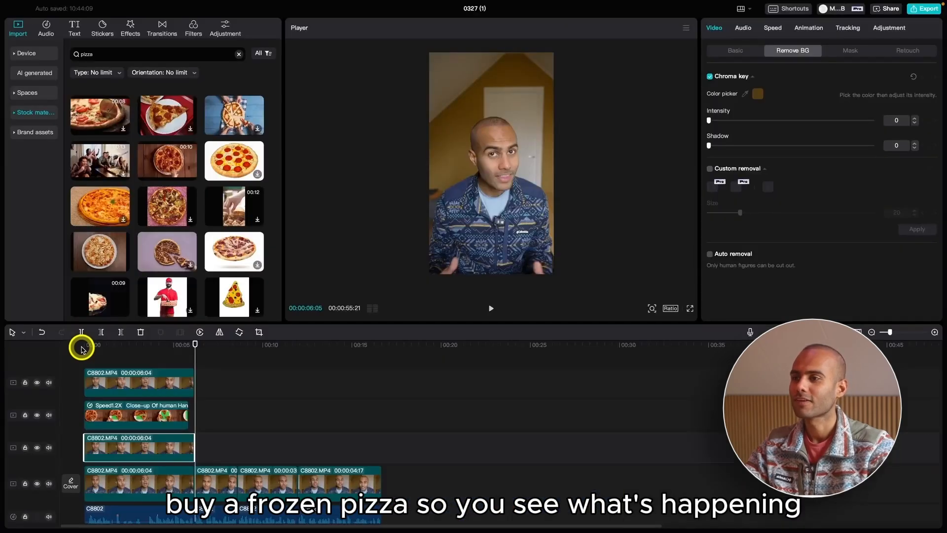
Zoom the player preview in at 00:00:01:06 to examine the small speaker copy around the outlined head
drag(110, 356, 129, 358)
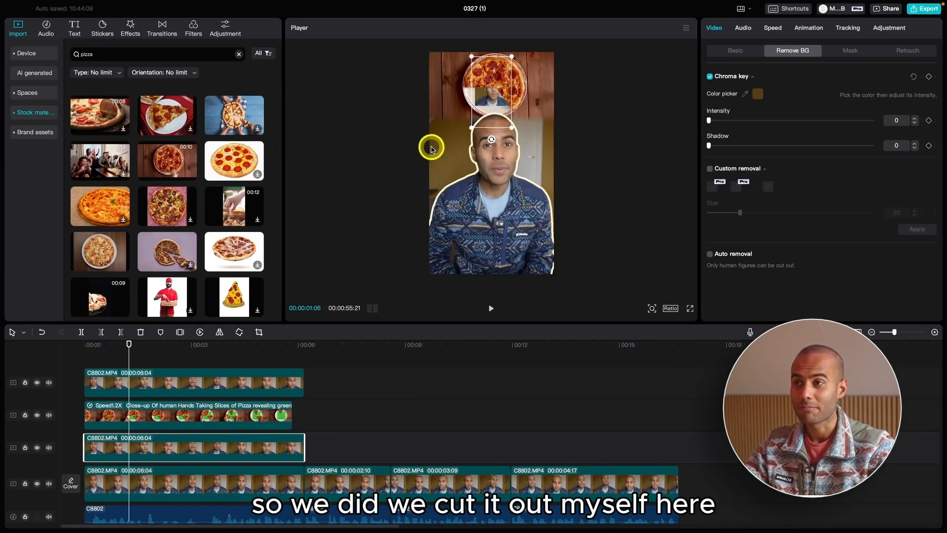
click(560, 153)
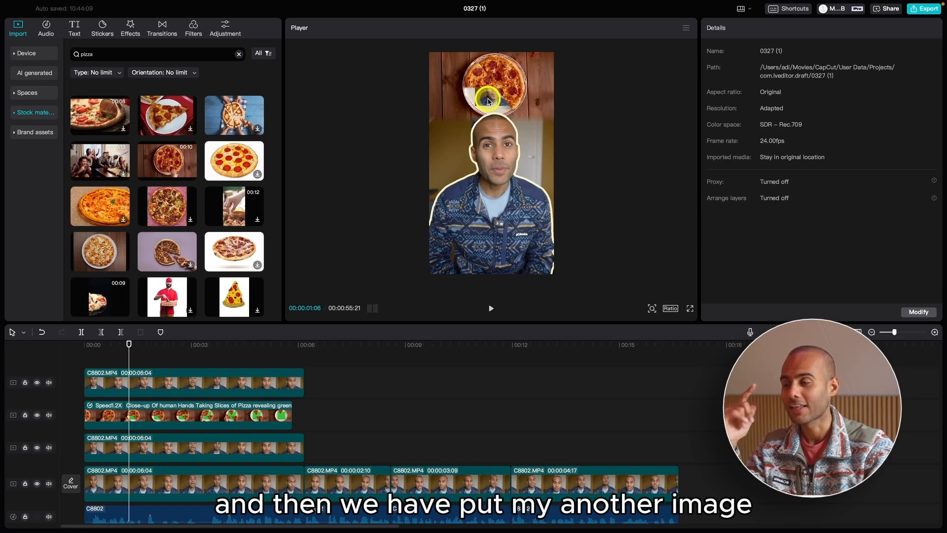
click(206, 442)
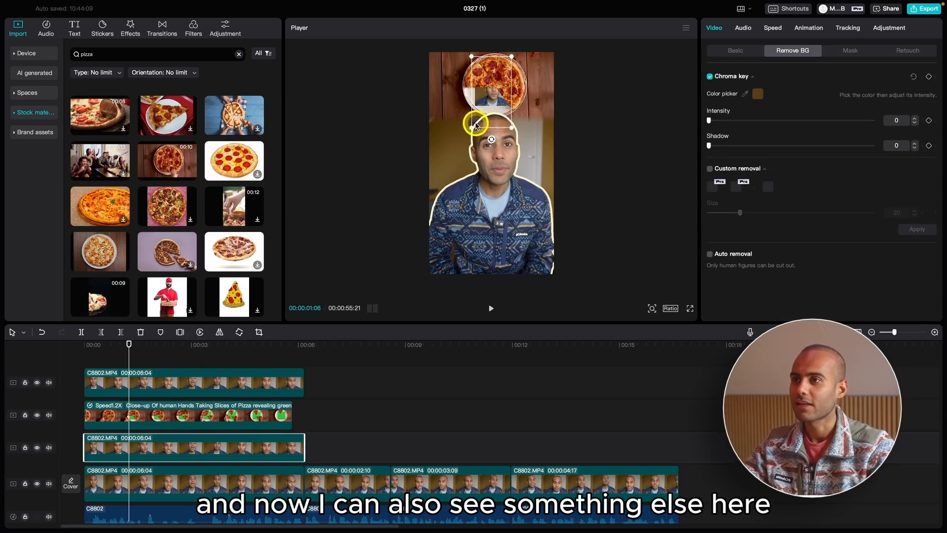
click(651, 307)
mouse_move(633, 324)
mouse_down()
mouse_move(662, 324)
mouse_move(652, 323)
mouse_up()
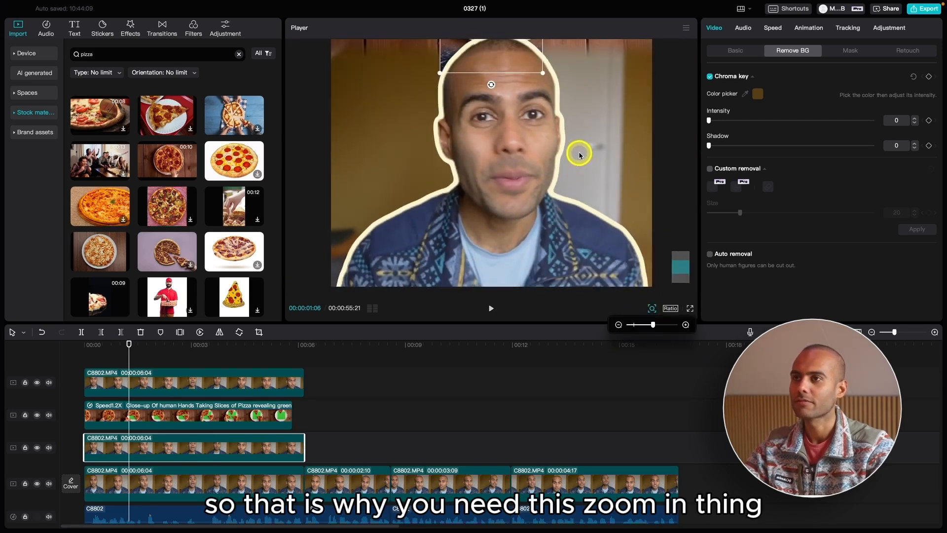
drag(580, 154, 586, 233)
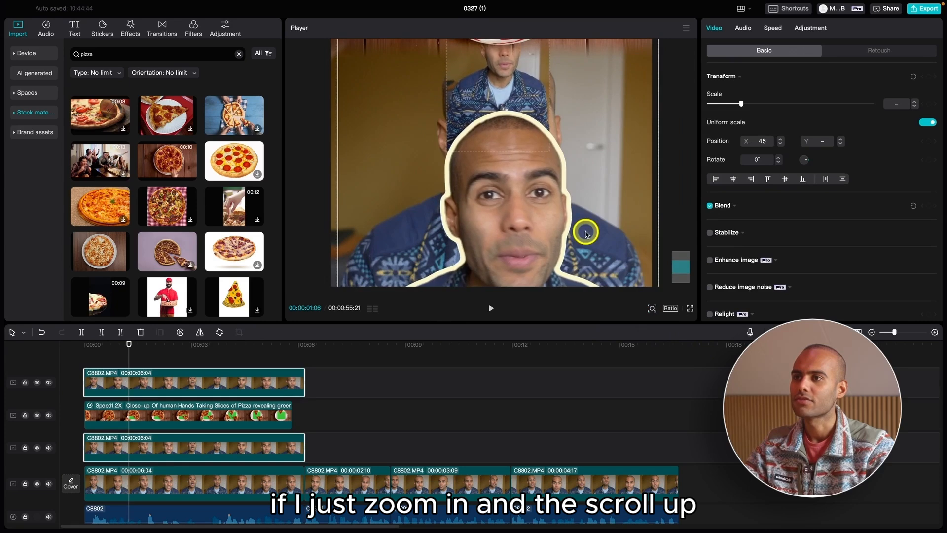
key(ctrl+z)
key(ctrl+z)
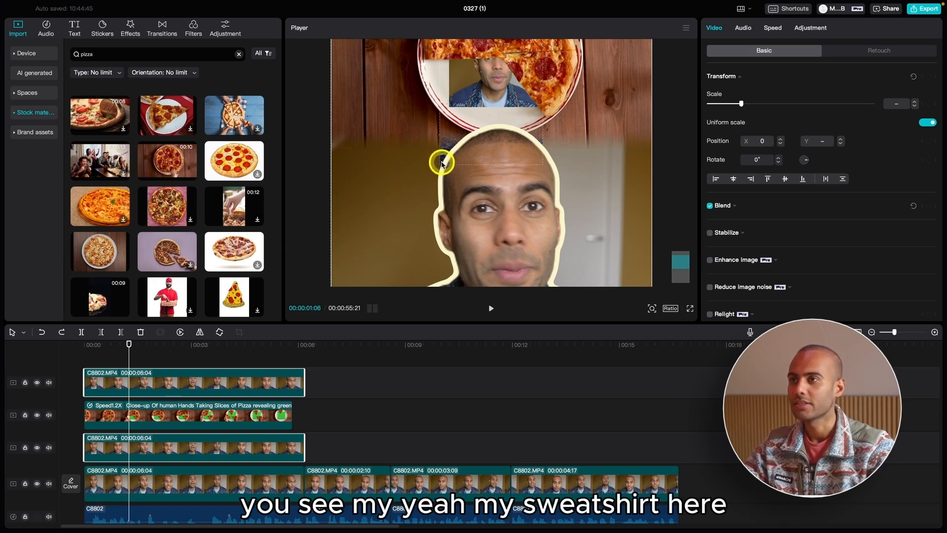
Identify the small speaker copy's layer beneath the pizza clip by selecting it and briefly hiding its track
click(365, 393)
click(176, 348)
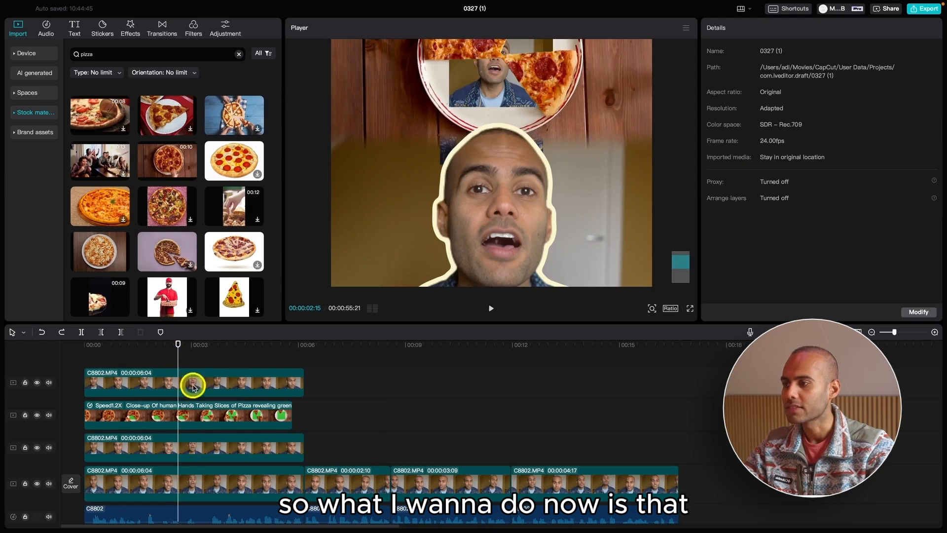
click(205, 443)
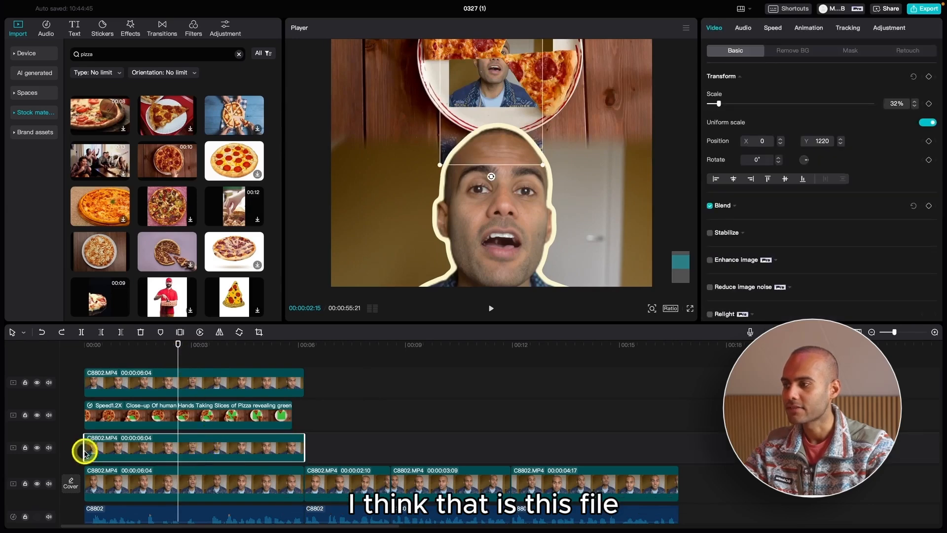
click(37, 447)
click(37, 448)
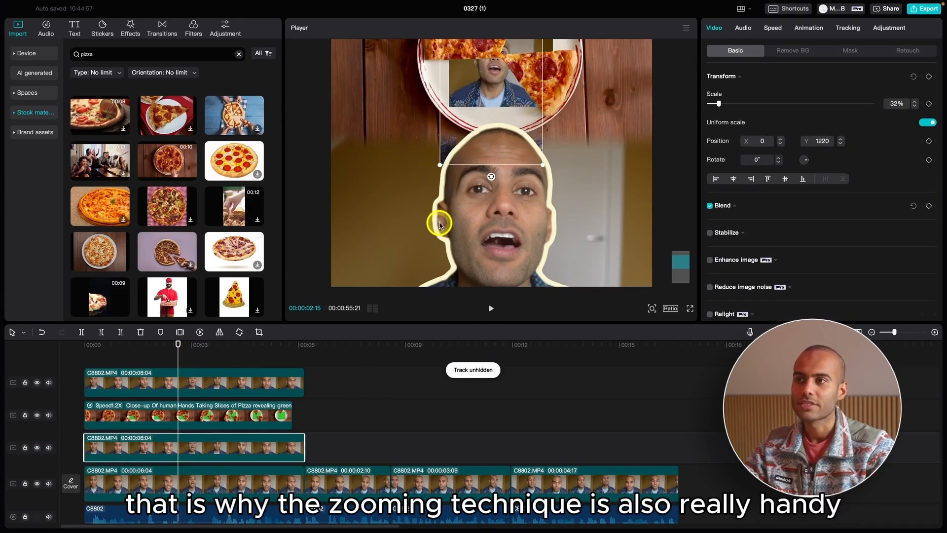
Add a horizontal mask to the small speaker copy at about X -68, Y -731, cutting off the jacket below the plate, and compare it off and on
scroll(441, 226, up, 3)
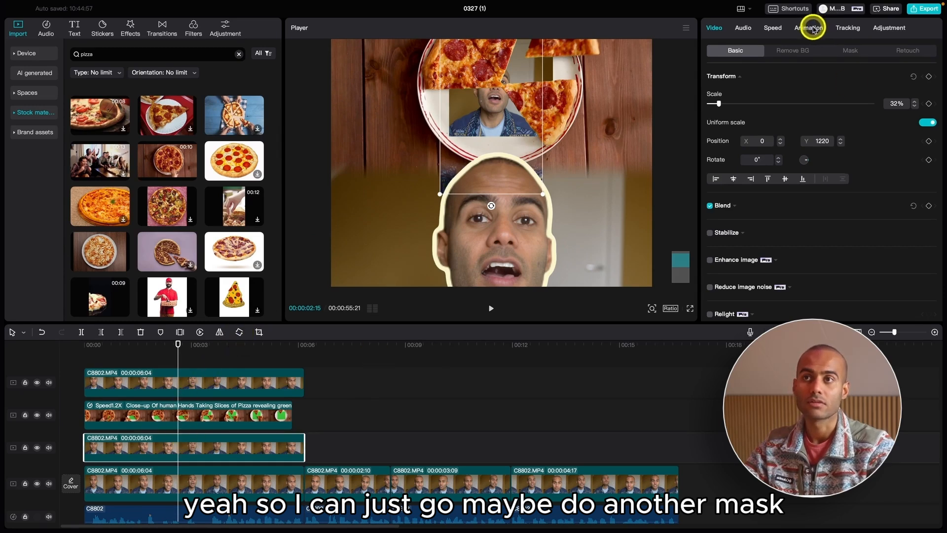
click(850, 50)
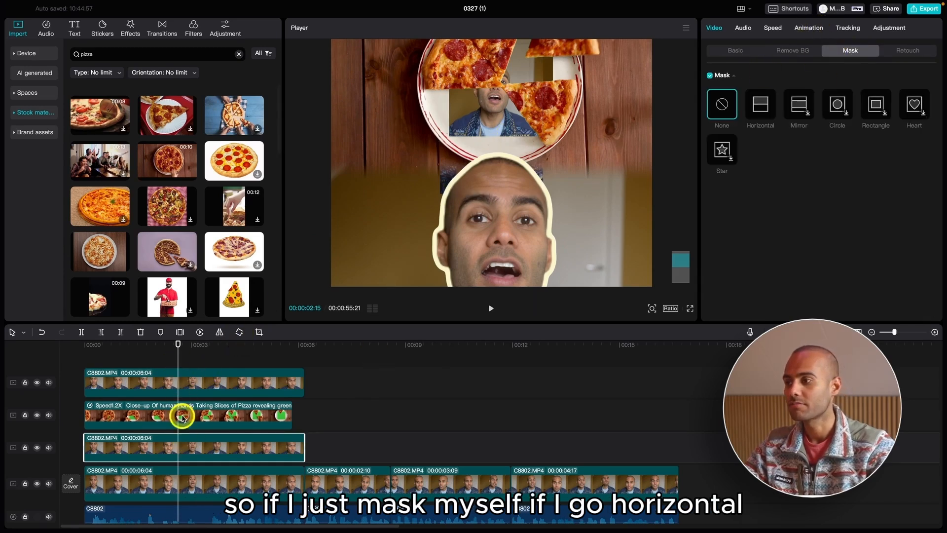
click(758, 103)
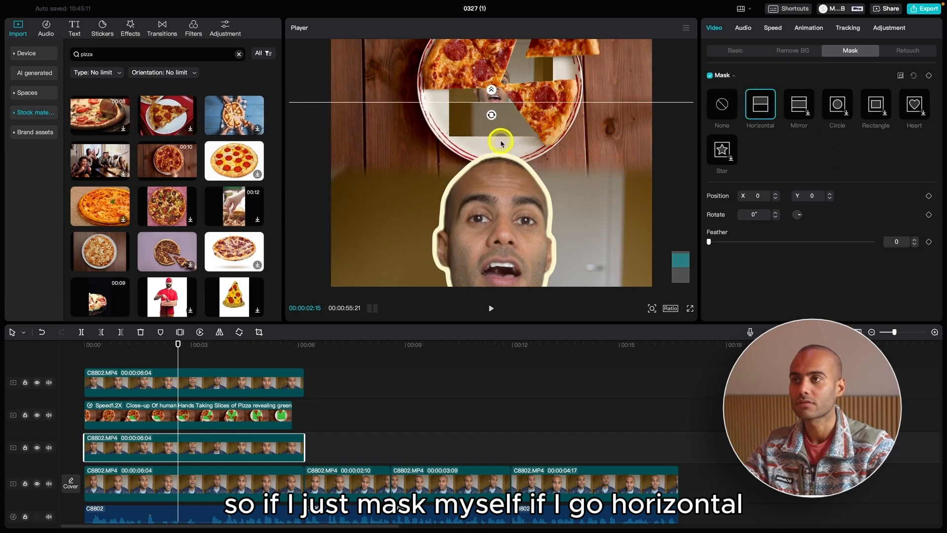
drag(496, 105, 491, 139)
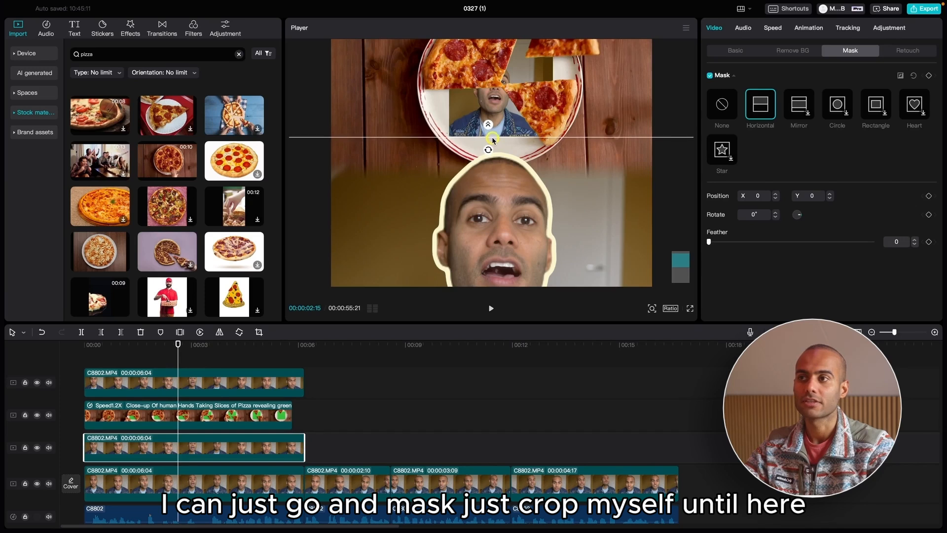
click(710, 76)
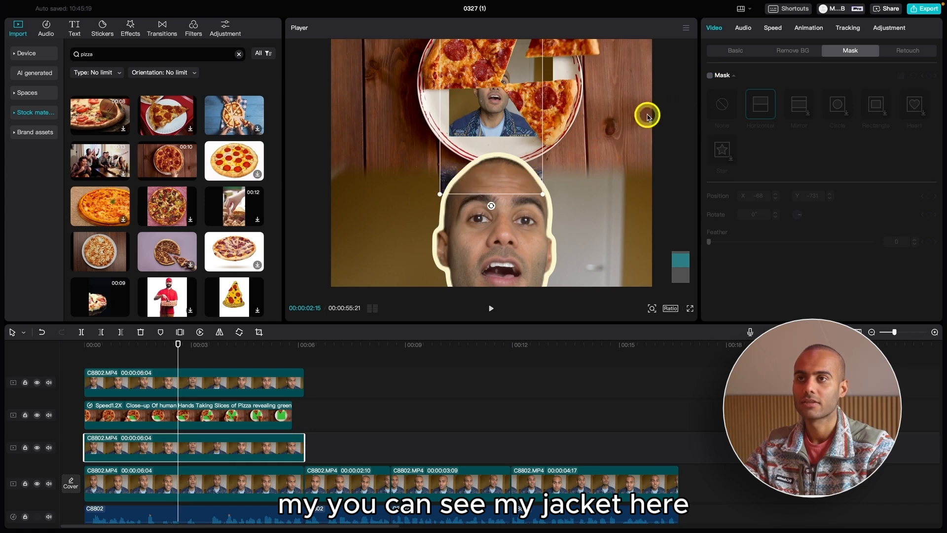
click(710, 76)
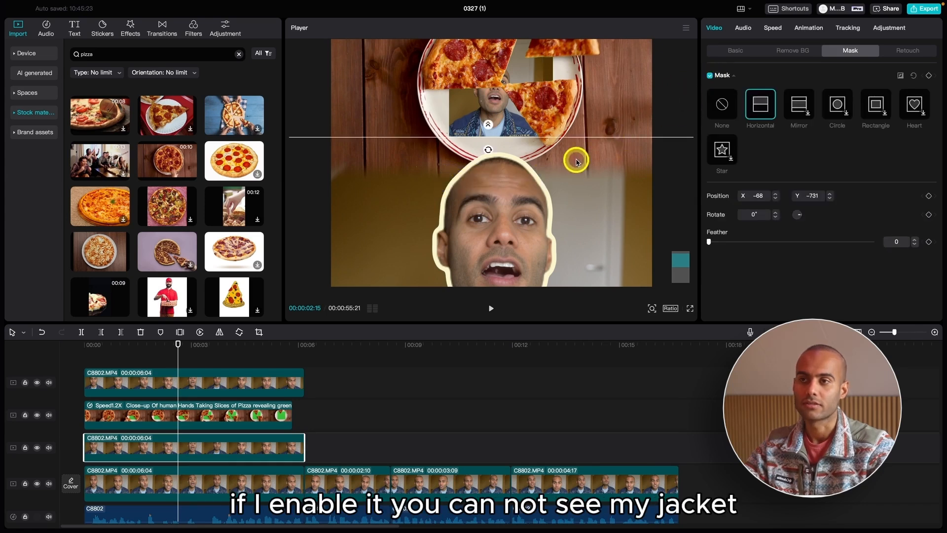
Zoom the preview back out and view the masked plate effect full screen at 00:00:00:23
click(653, 308)
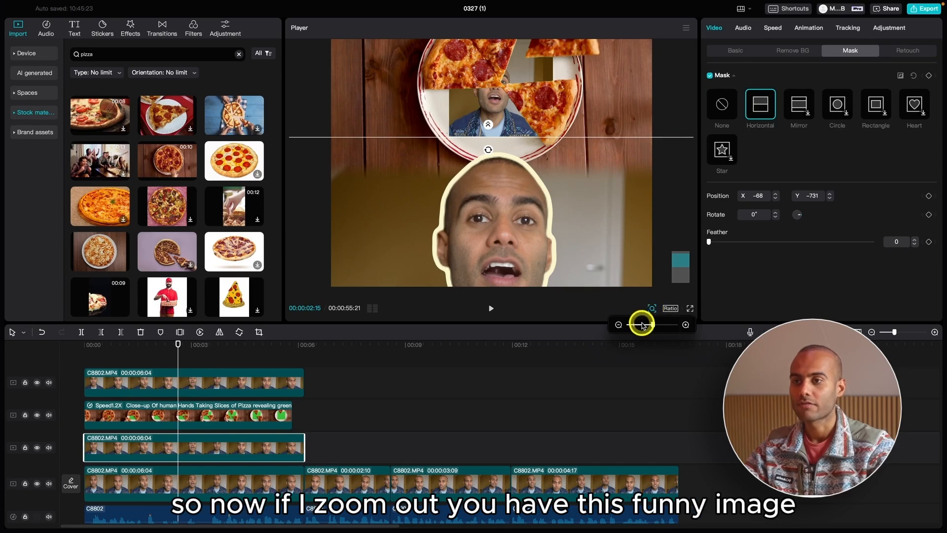
click(635, 326)
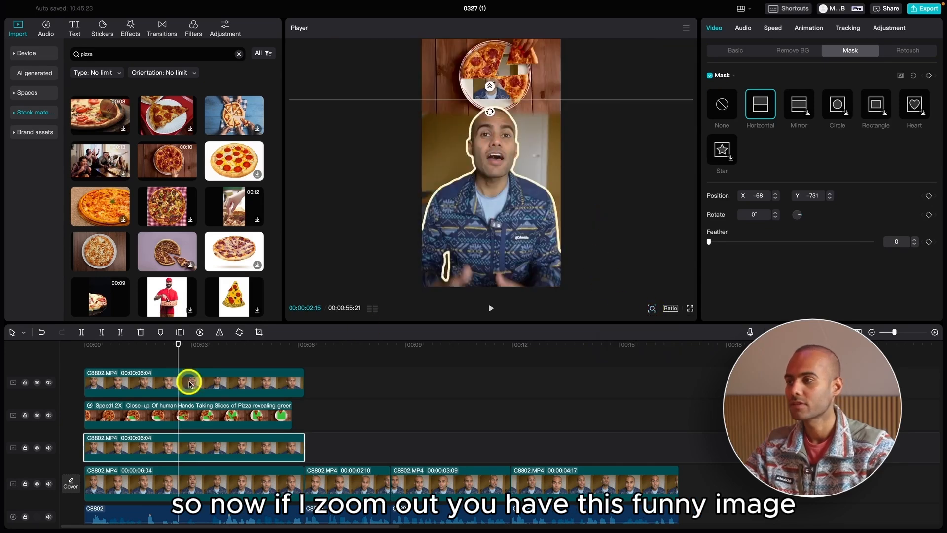
click(153, 344)
drag(146, 343, 118, 345)
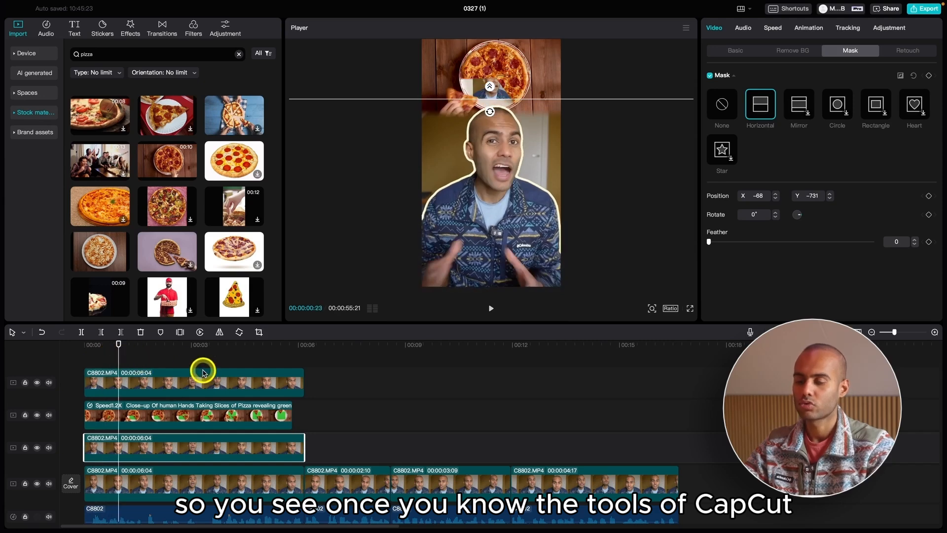
key(super+shift+f)
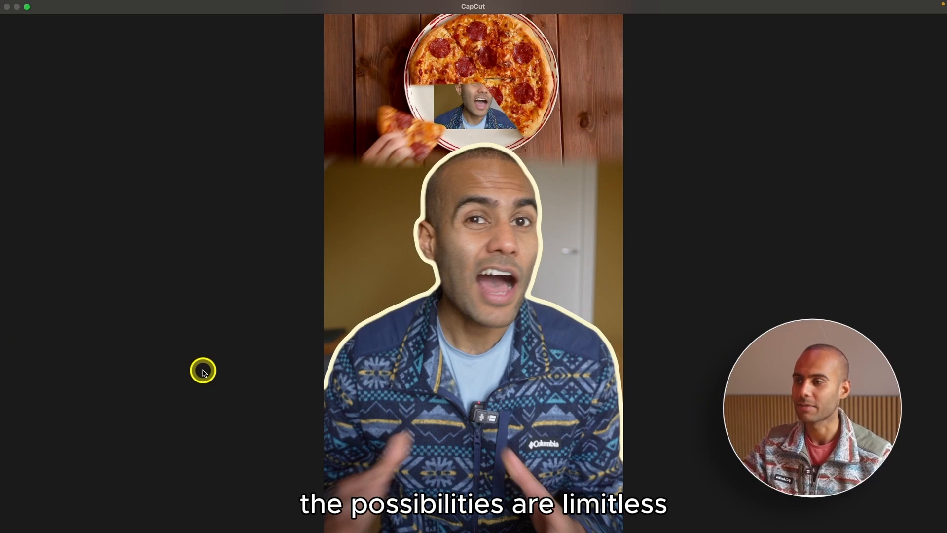
key(Escape)
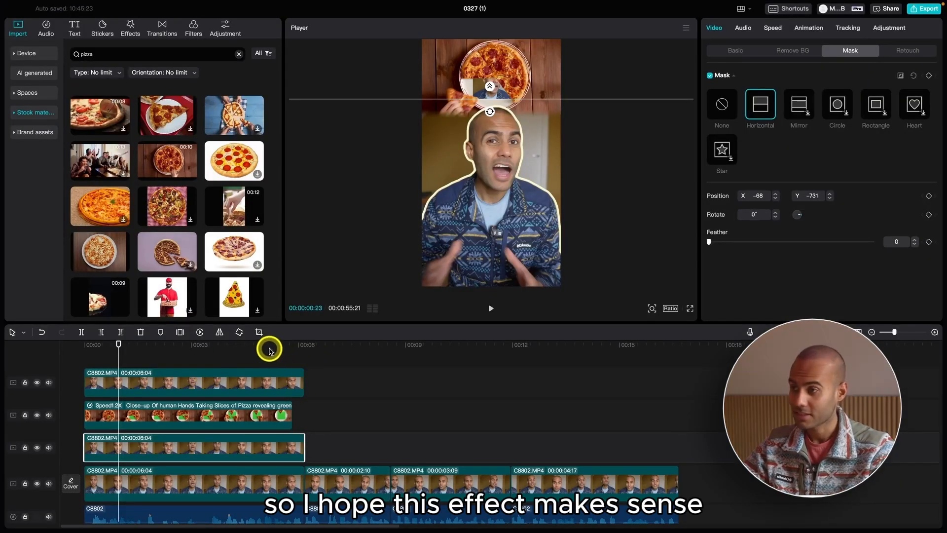
Trim the ends of the three overlay clips above the main track to 00:00:05:16
drag(269, 350, 287, 347)
drag(341, 370, 282, 452)
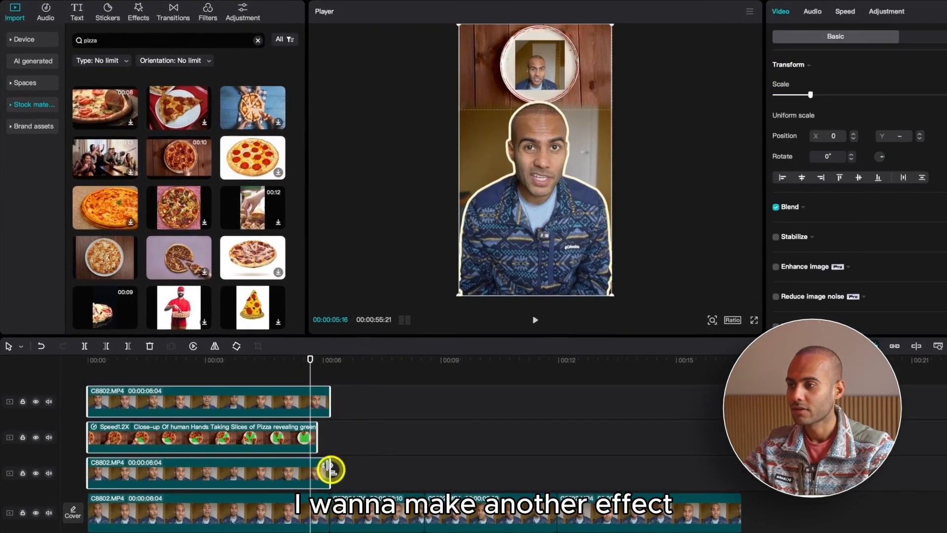
key(w)
click(375, 460)
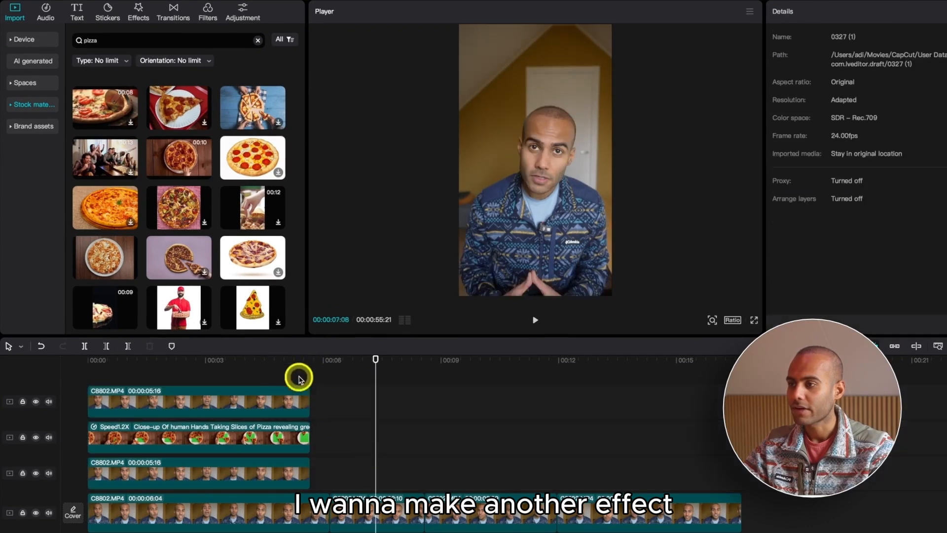
Play the edit from the beginning and replay parts to find the frozen pizza line, pausing at 00:00:05:06
drag(253, 366, 51, 374)
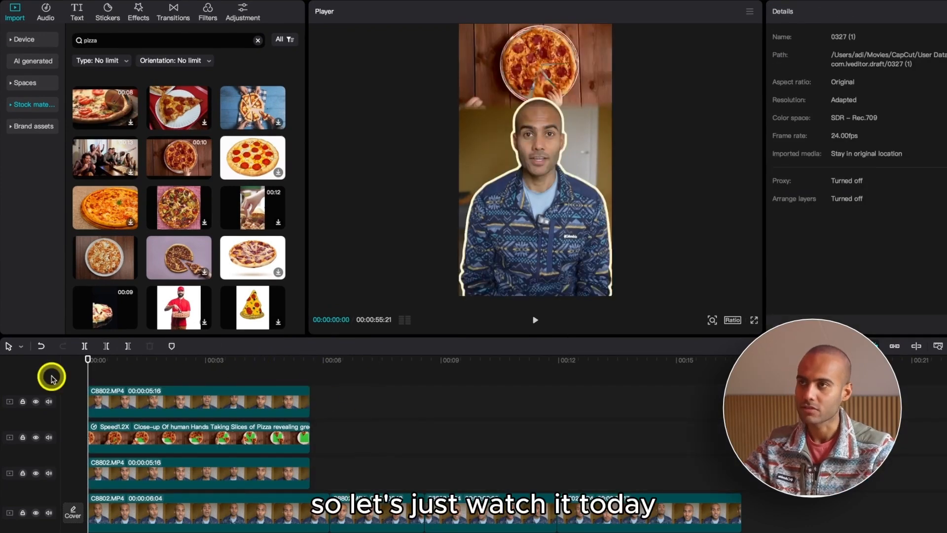
key(space)
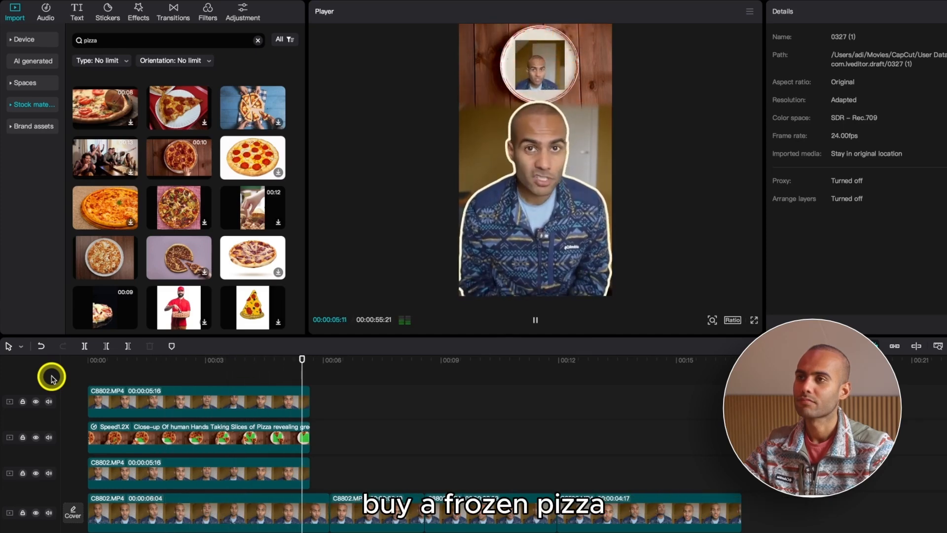
click(260, 370)
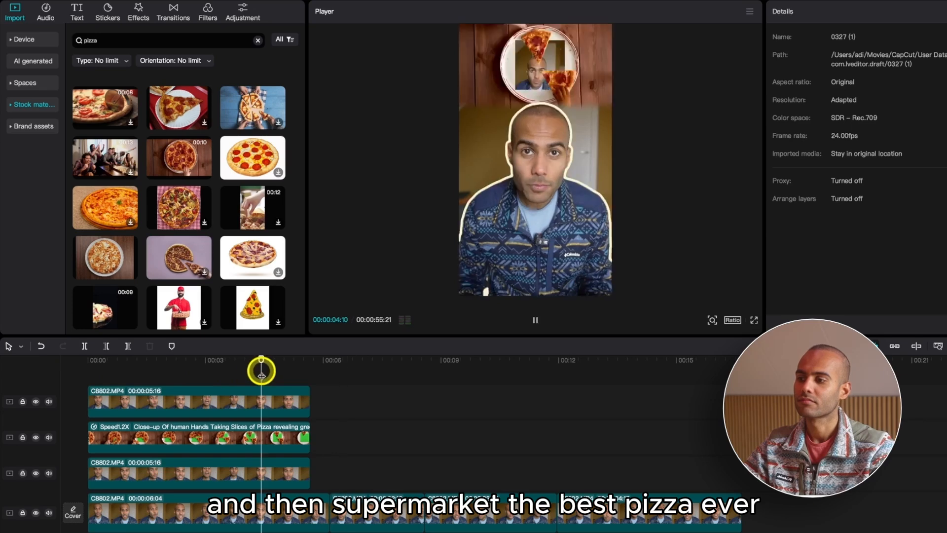
click(202, 371)
click(140, 370)
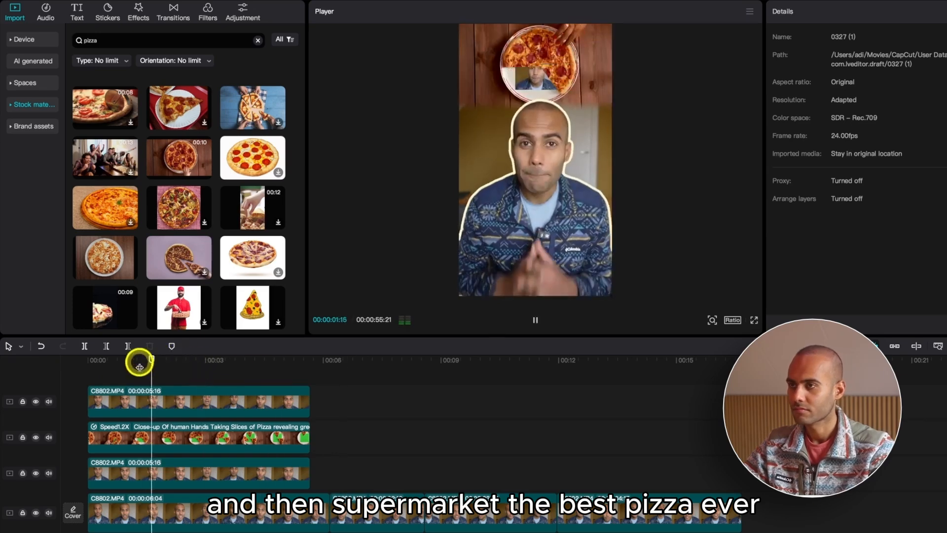
scroll(311, 432, down, 1)
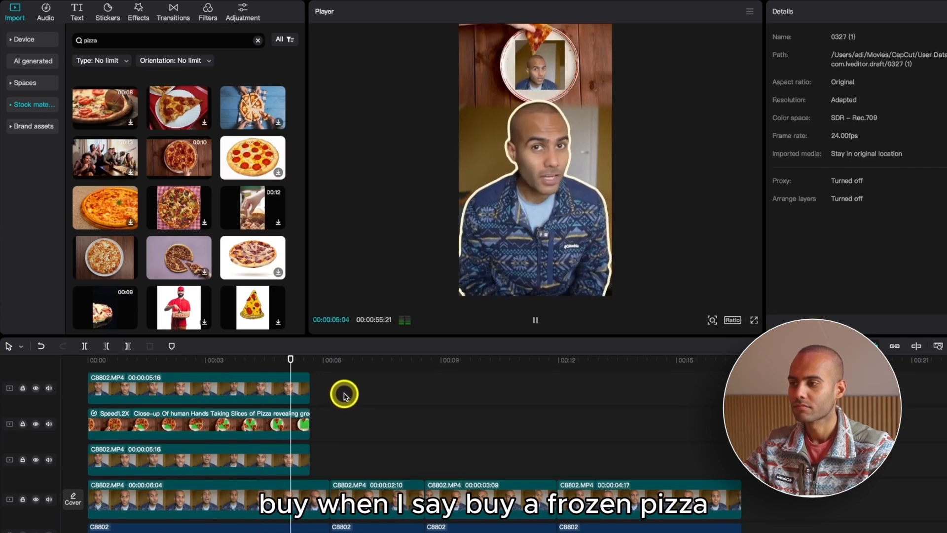
key(space)
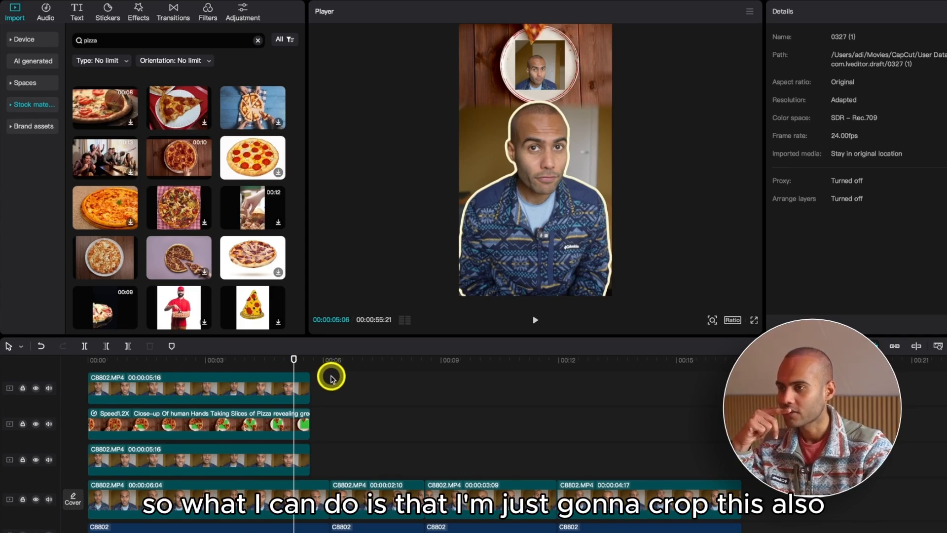
Trim the ends of the three overlay clips above the main track to 00:00:05:06
drag(332, 377, 287, 471)
key(w)
click(298, 515)
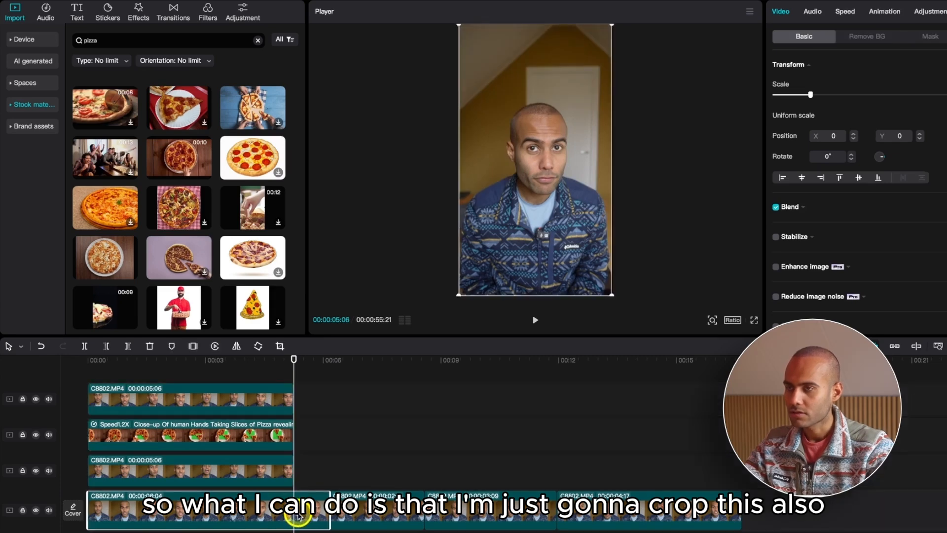
click(336, 472)
click(293, 371)
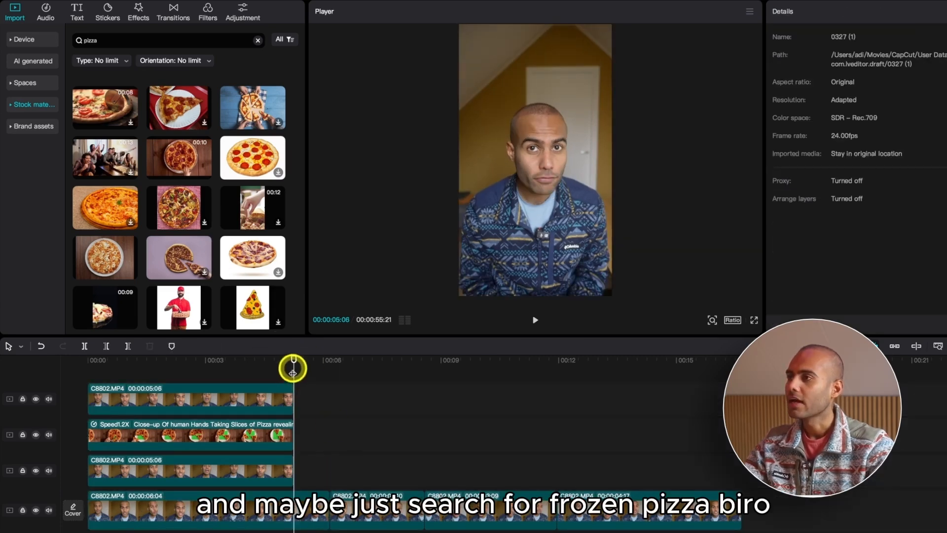
Replace the stock material search with "frozen pizza" and run it
click(257, 40)
click(239, 41)
text(f)
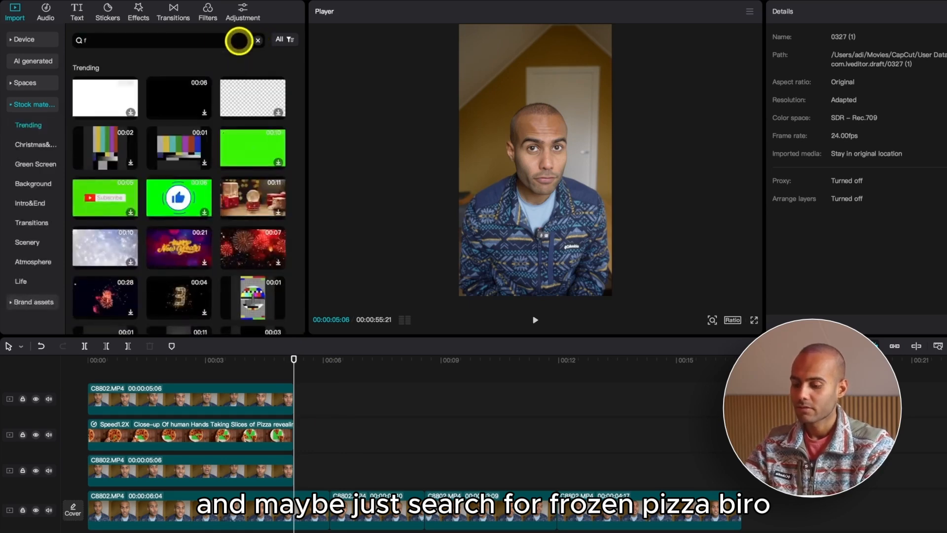
text(roxen pizza)
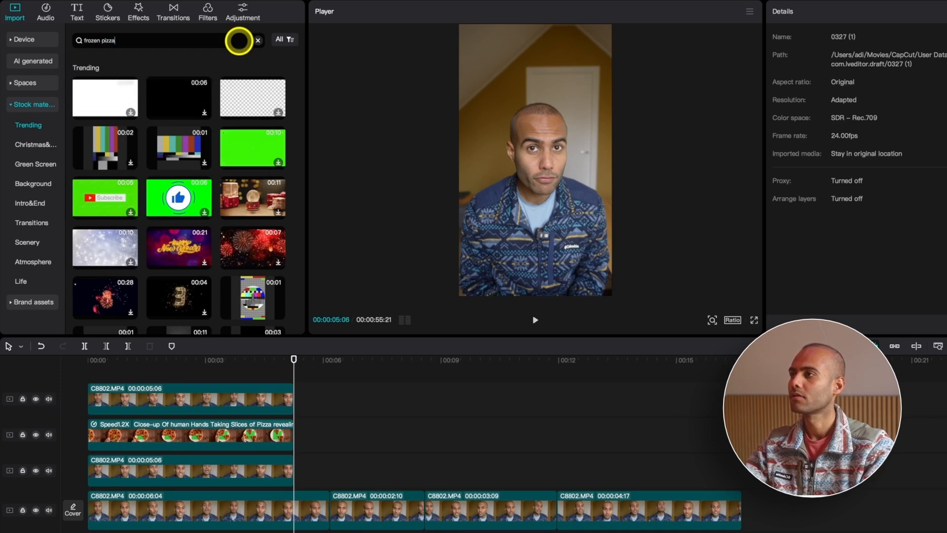
key(Return)
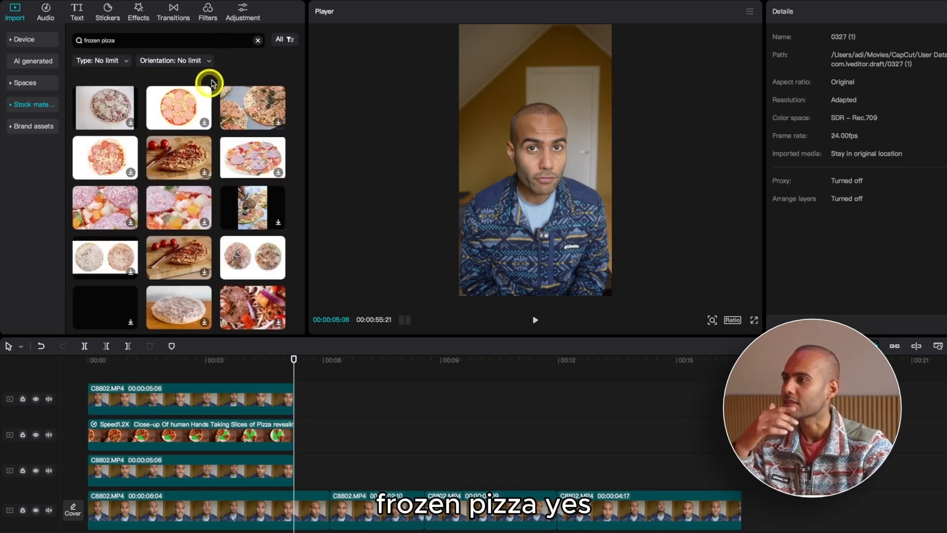
Add the stock clip of a bagged frozen pizza coming out of its box to the track above the main video, starting at 00:00:05:06
scroll(182, 133, down, 1)
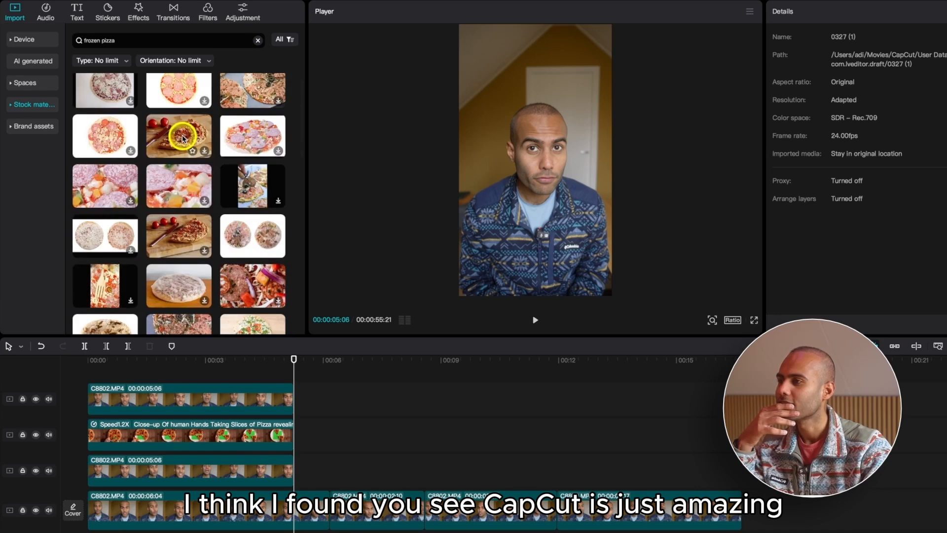
scroll(182, 137, down, 10)
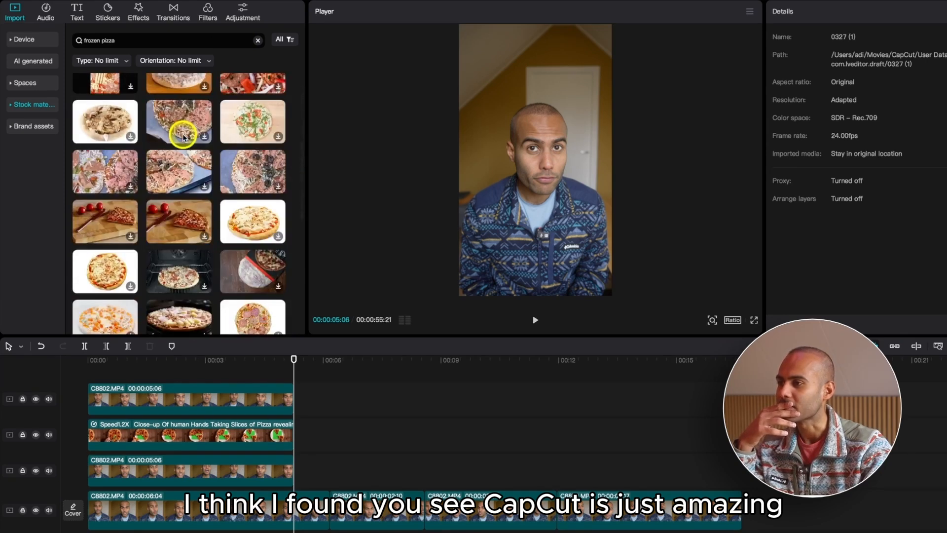
scroll(183, 137, down, 1)
scroll(165, 144, down, 3)
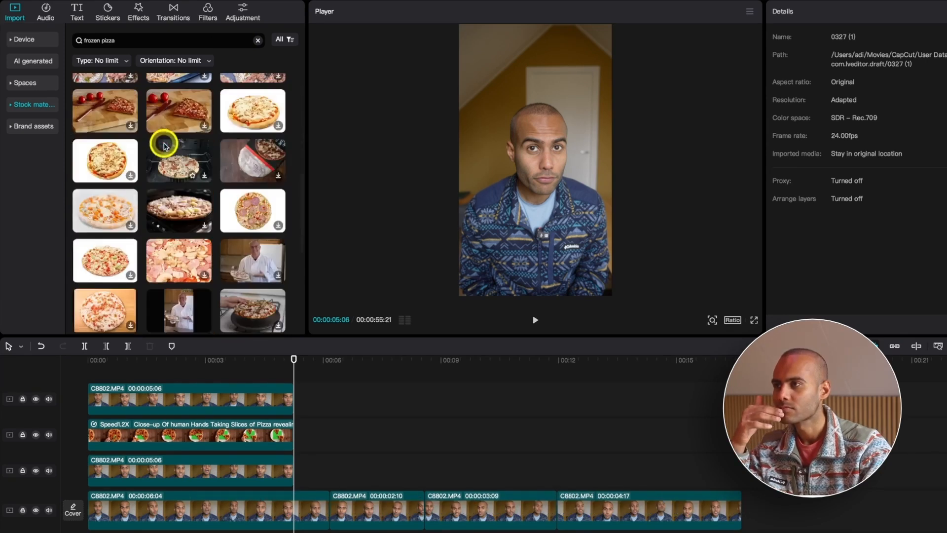
click(253, 157)
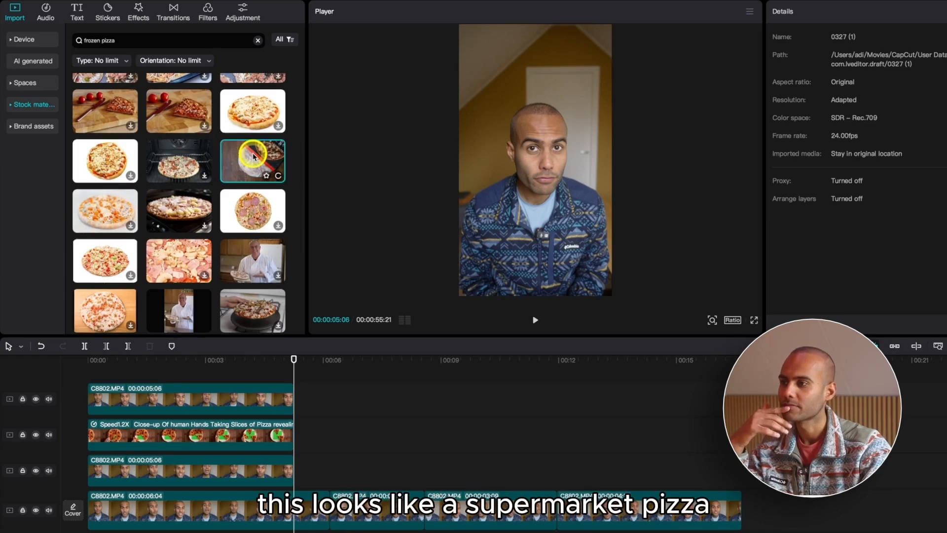
click(279, 175)
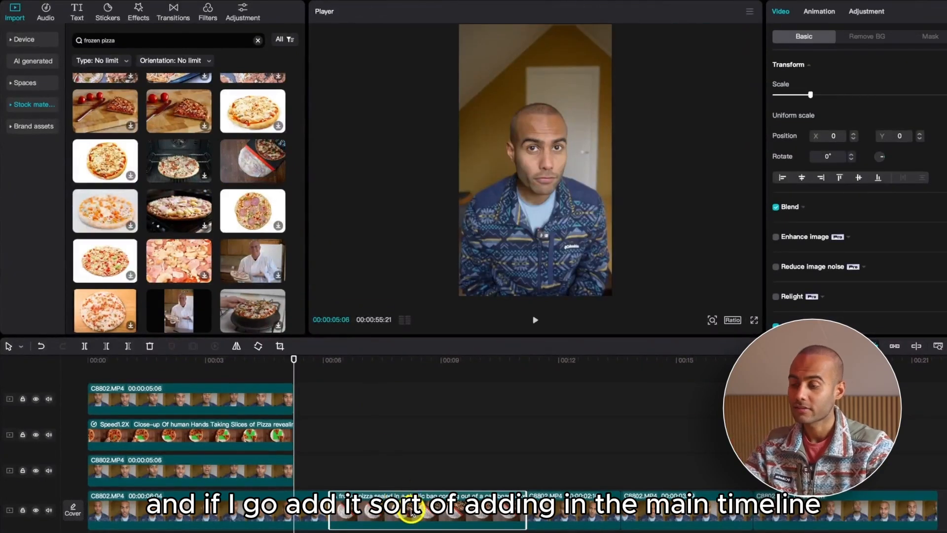
drag(412, 513, 377, 477)
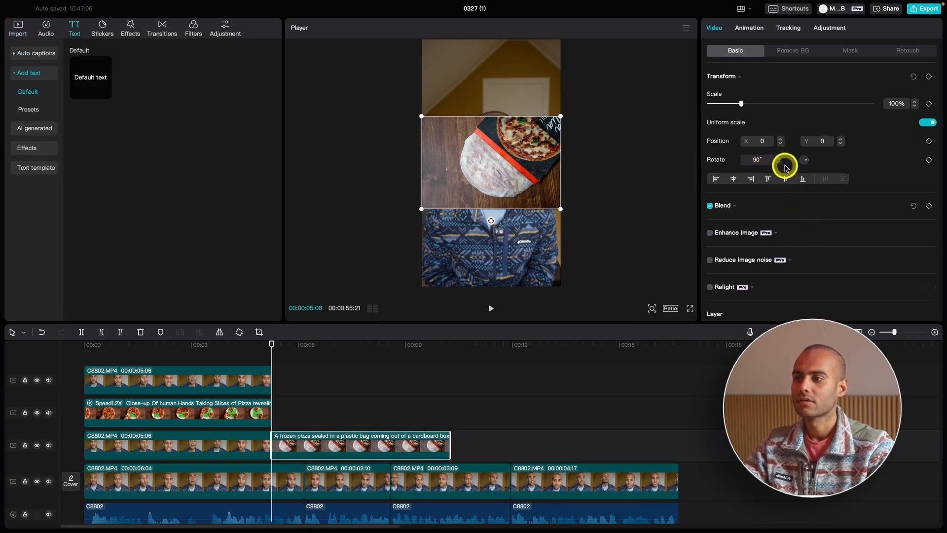
Rotate the frozen pizza clip to 90° and scale it to 178% so it fills the vertical frame
key(Return)
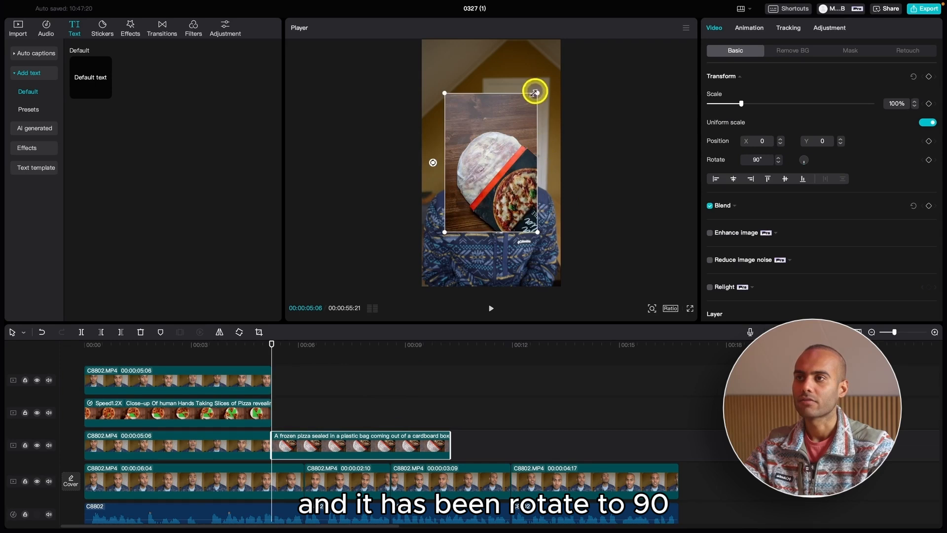
drag(535, 92, 602, 25)
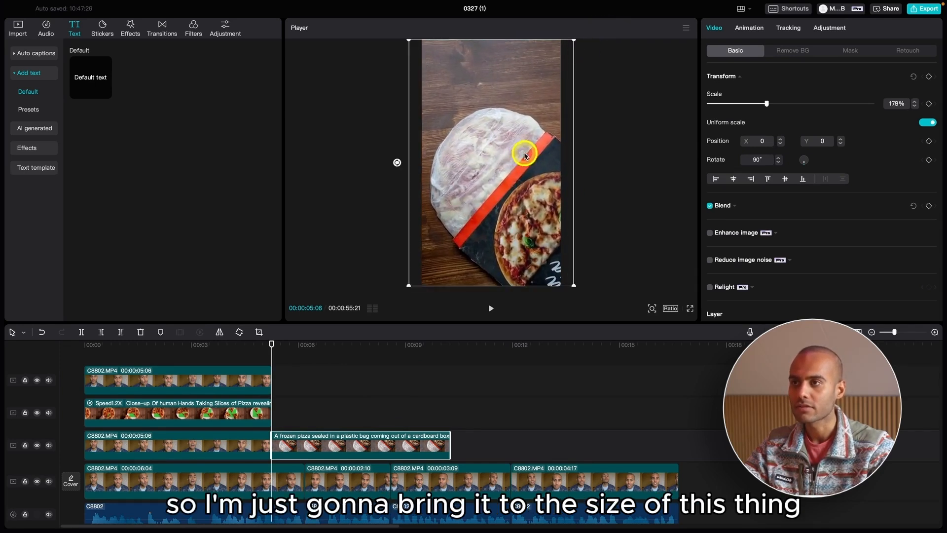
Trim the end of the frozen pizza clip to 00:00:06:04, in line with the cut on the main video track
click(253, 356)
key(space)
key(super+equal)
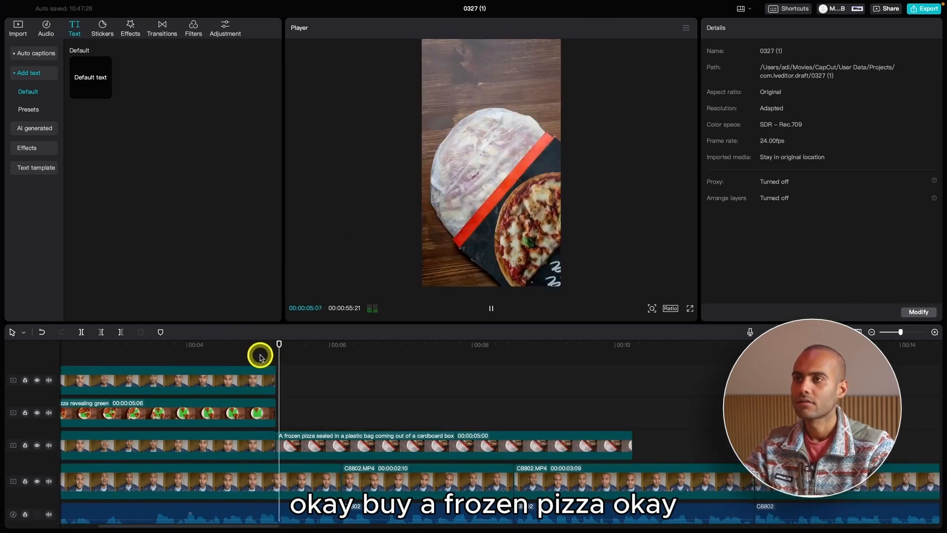
click(242, 349)
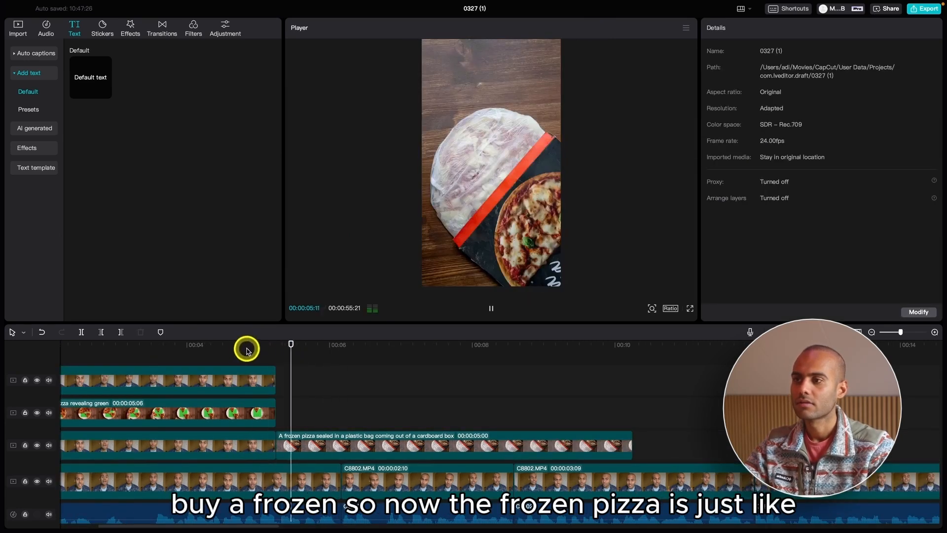
key(space)
click(280, 359)
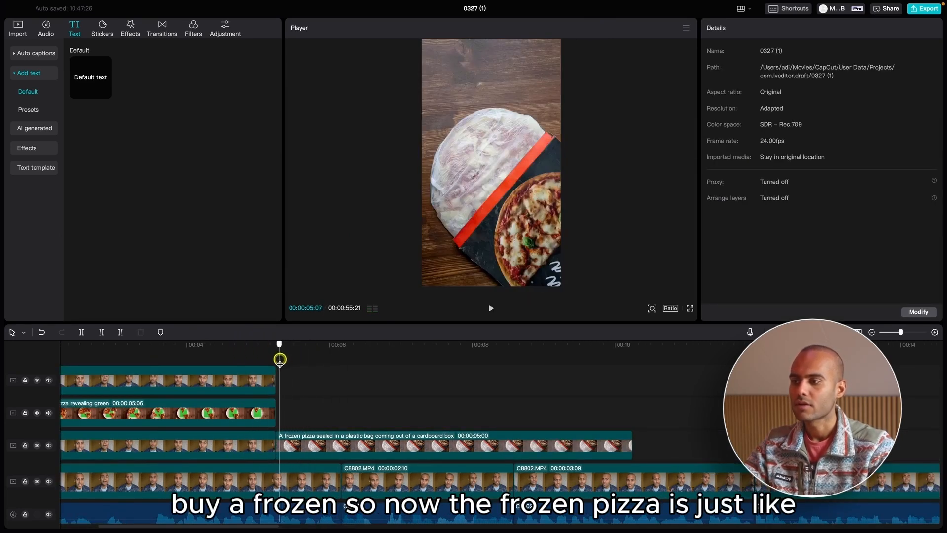
click(344, 351)
click(364, 442)
key(w)
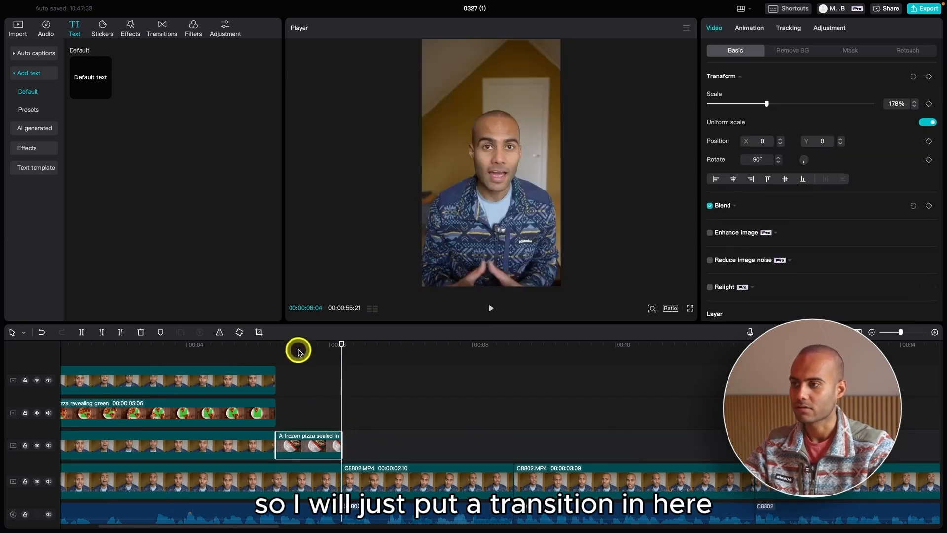
Apply the Rock Horizontally In animation to the frozen pizza clip above the main track
drag(268, 350, 275, 354)
click(323, 394)
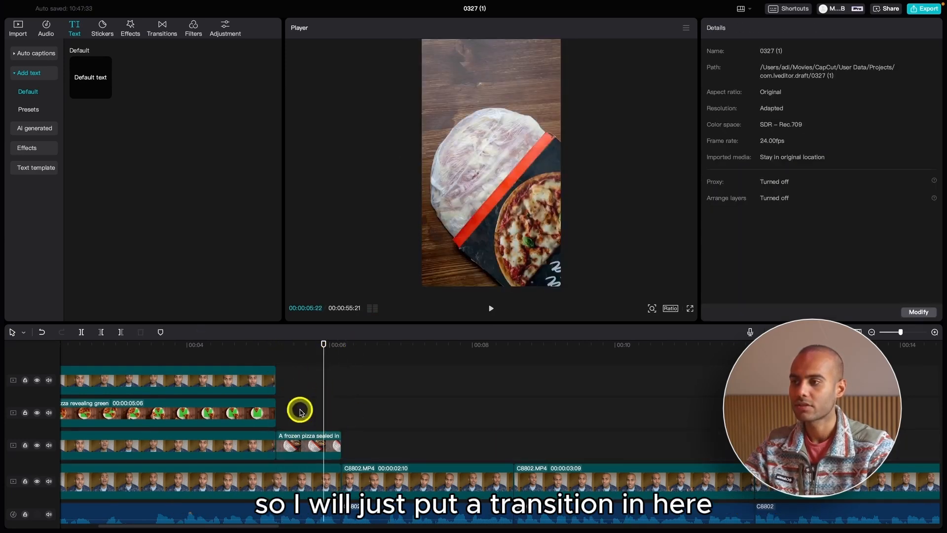
click(295, 400)
click(283, 347)
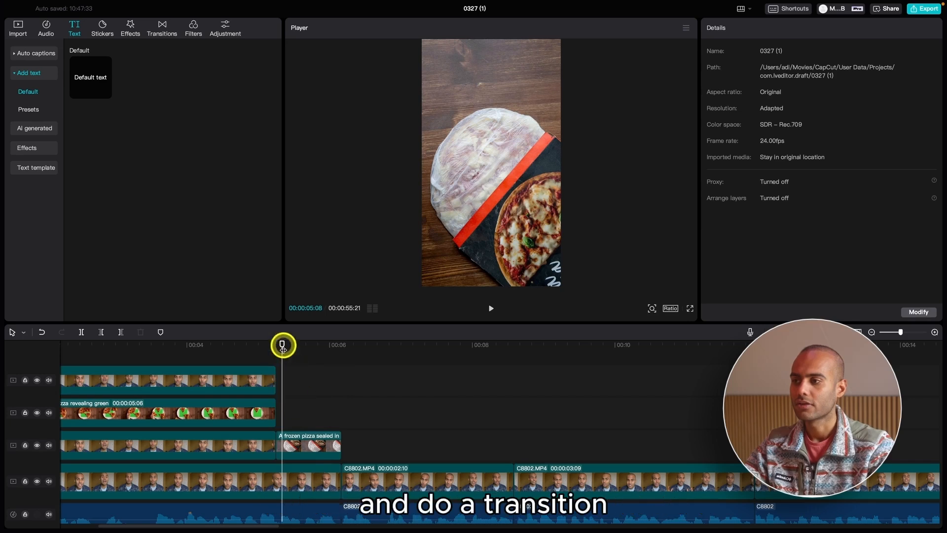
click(304, 442)
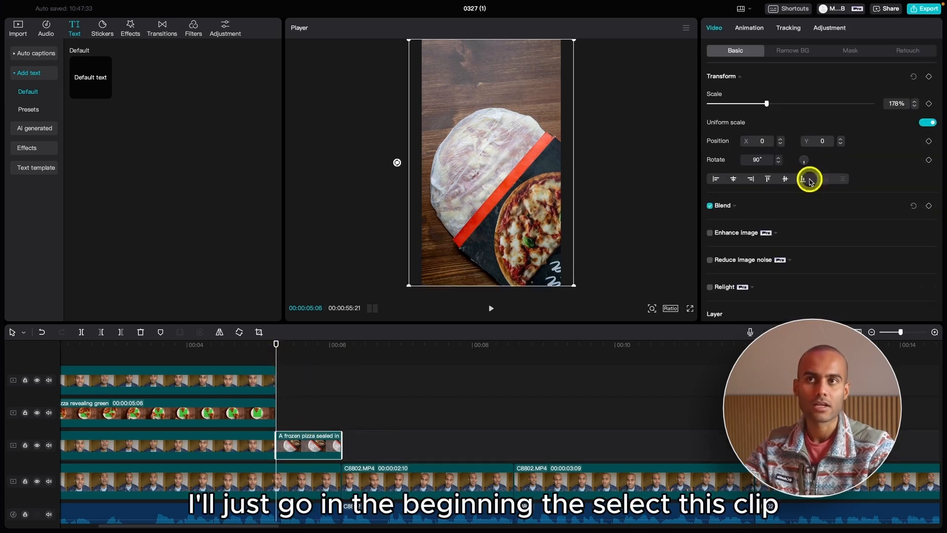
click(750, 31)
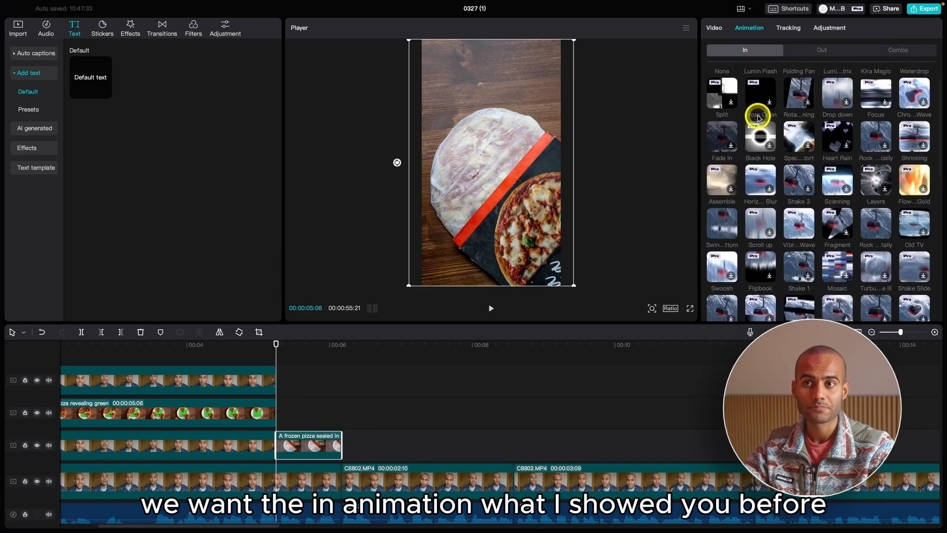
scroll(757, 116, down, 2)
scroll(758, 116, down, 1)
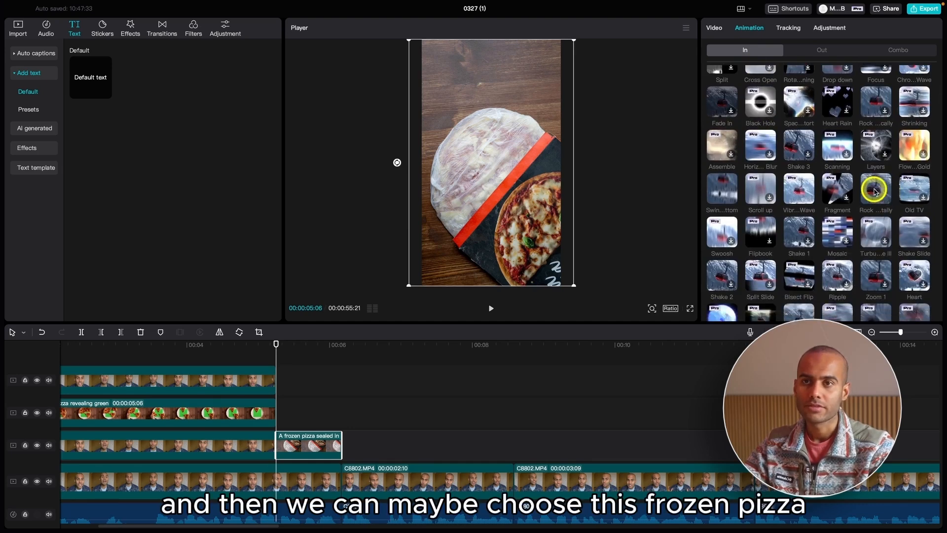
click(874, 191)
Play back the cut into the frozen pizza clip and examine how far its In animation extends
click(199, 347)
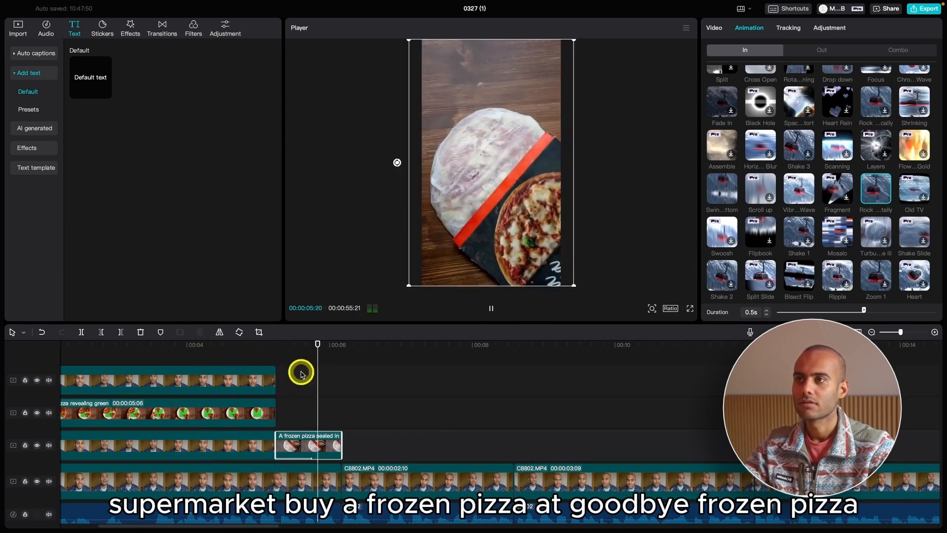
key(space)
click(243, 344)
key(space)
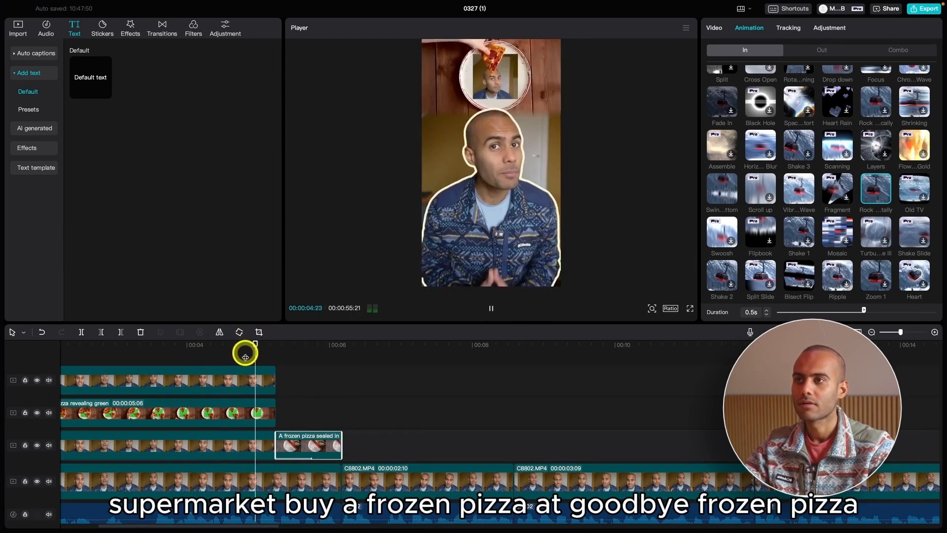
key(space)
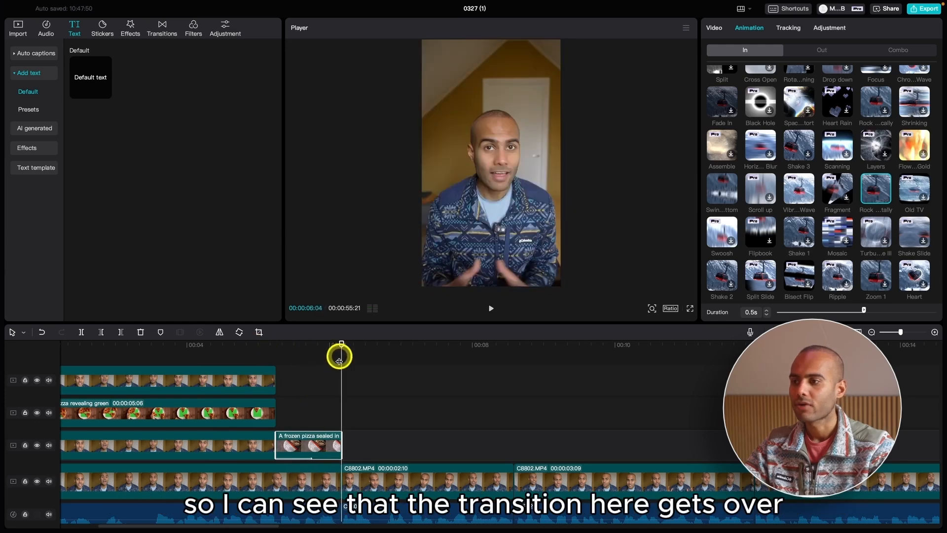
click(287, 355)
drag(287, 359, 323, 361)
scroll(309, 456, up, 4)
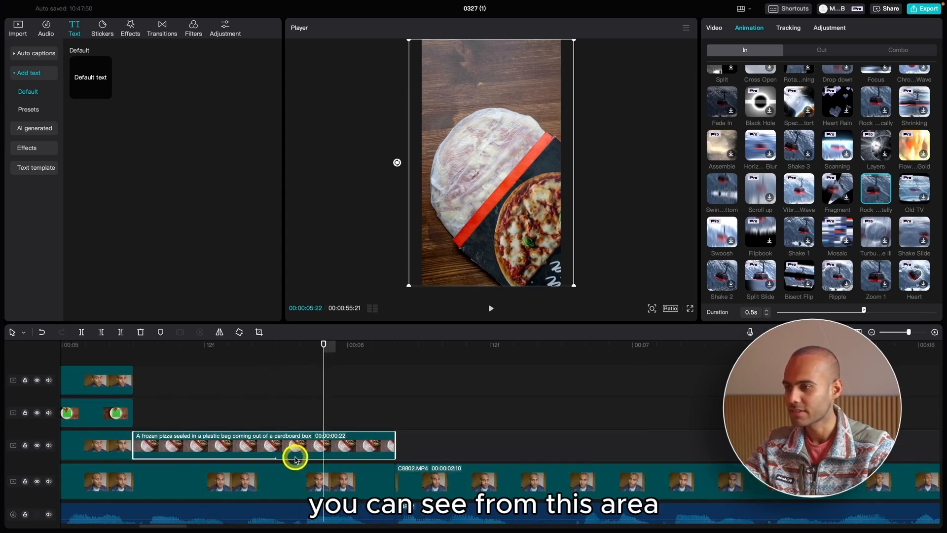
Extend the frozen pizza clip's In animation to its maximum duration of 0.9 s
scroll(323, 363, down, 4)
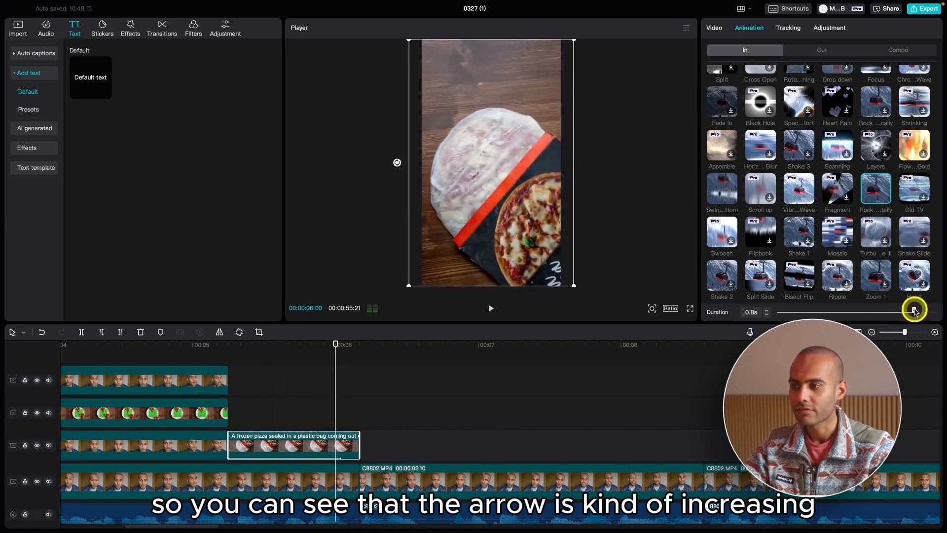
drag(916, 310, 924, 310)
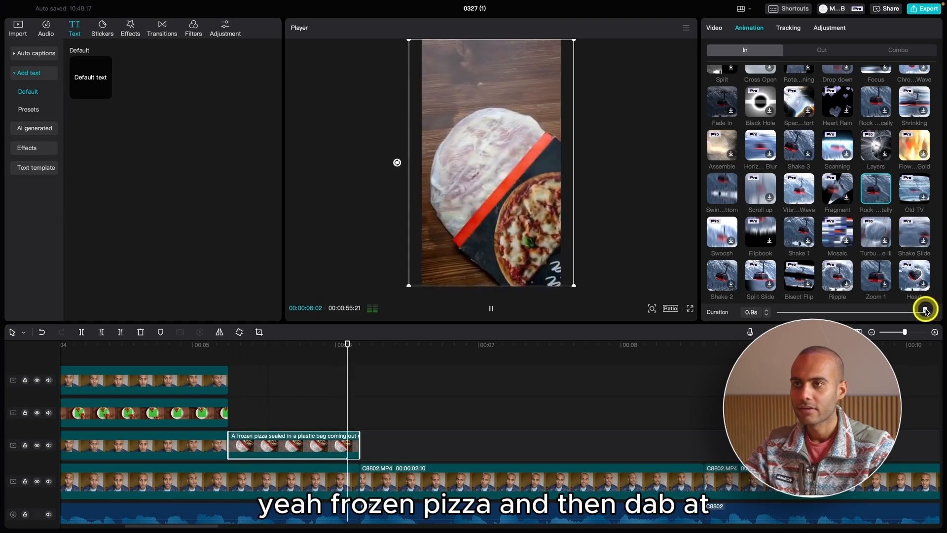
drag(314, 352, 361, 351)
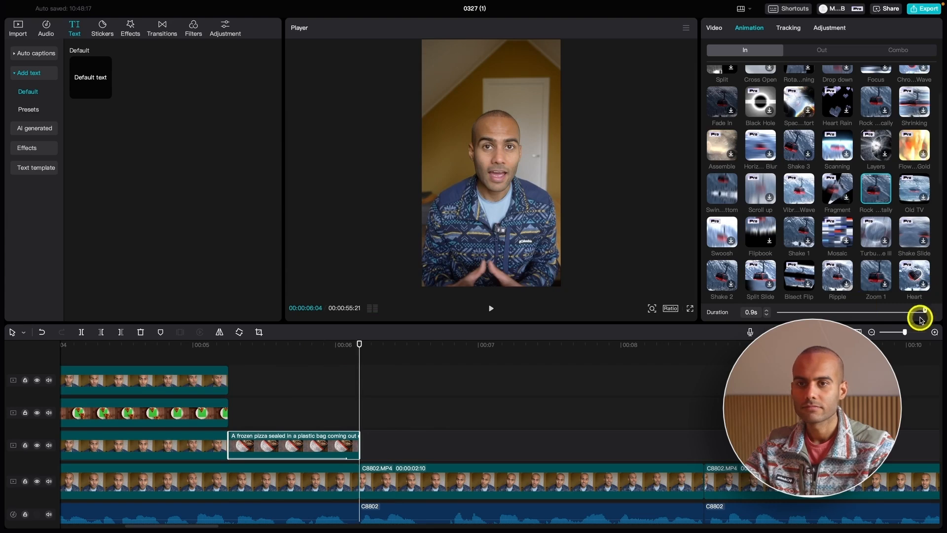
drag(939, 309, 938, 309)
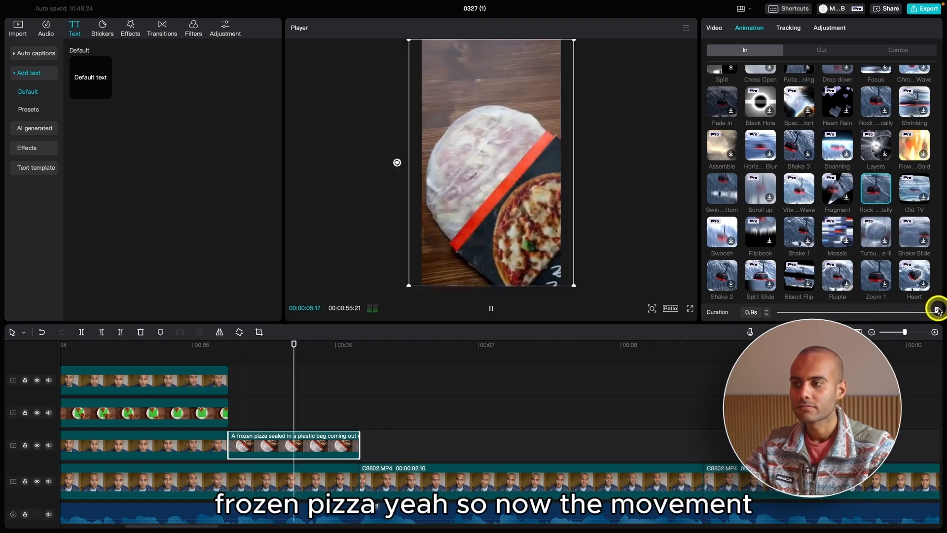
Play back from just before the frozen pizza clip through the following line to check the longer animation
click(174, 361)
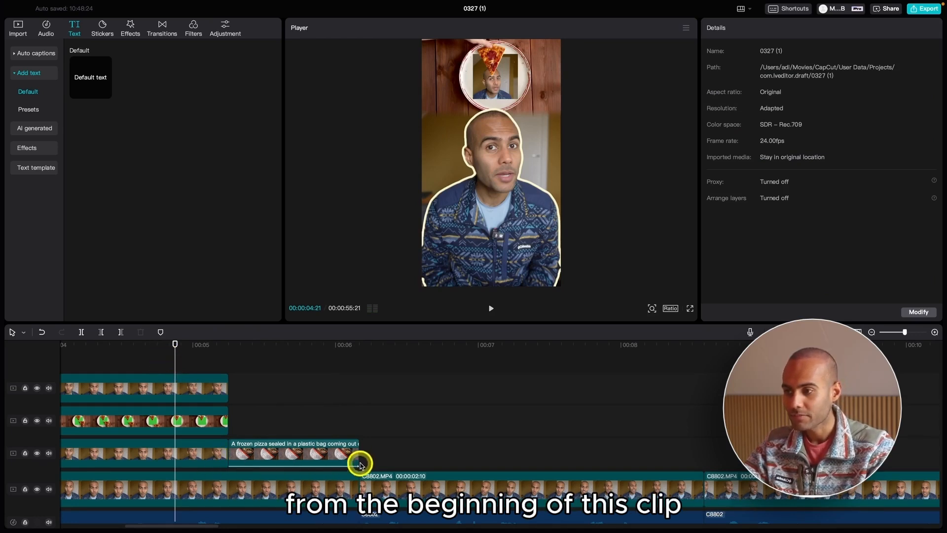
key(space)
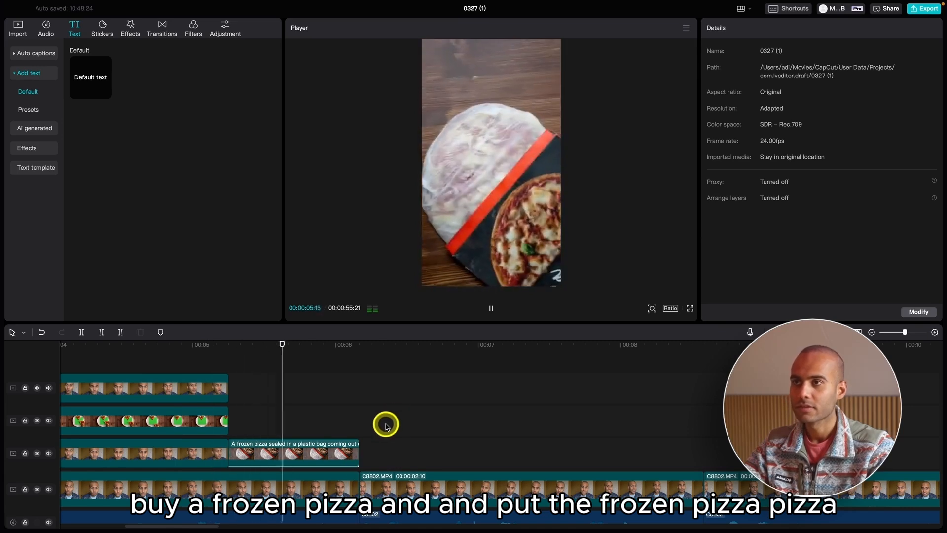
key(space)
scroll(358, 423, down, 2)
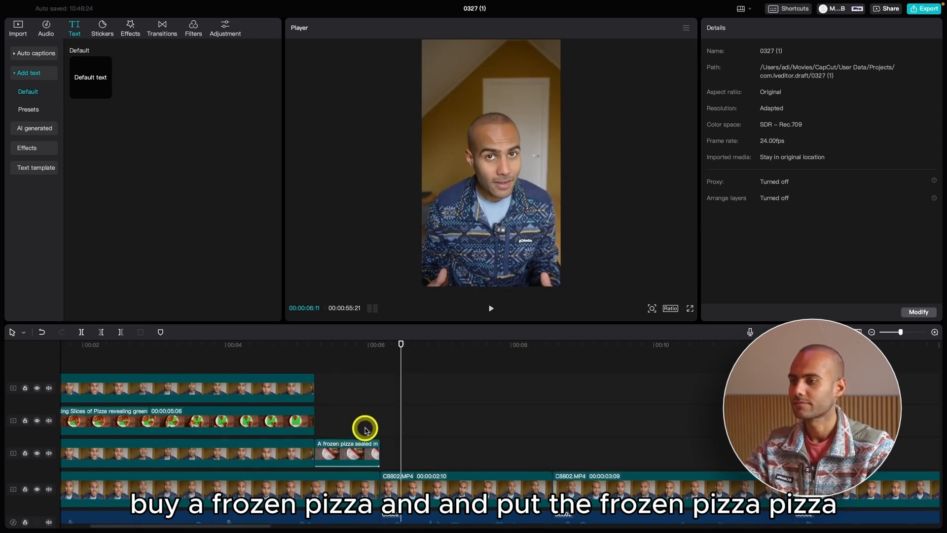
scroll(439, 419, down, 2)
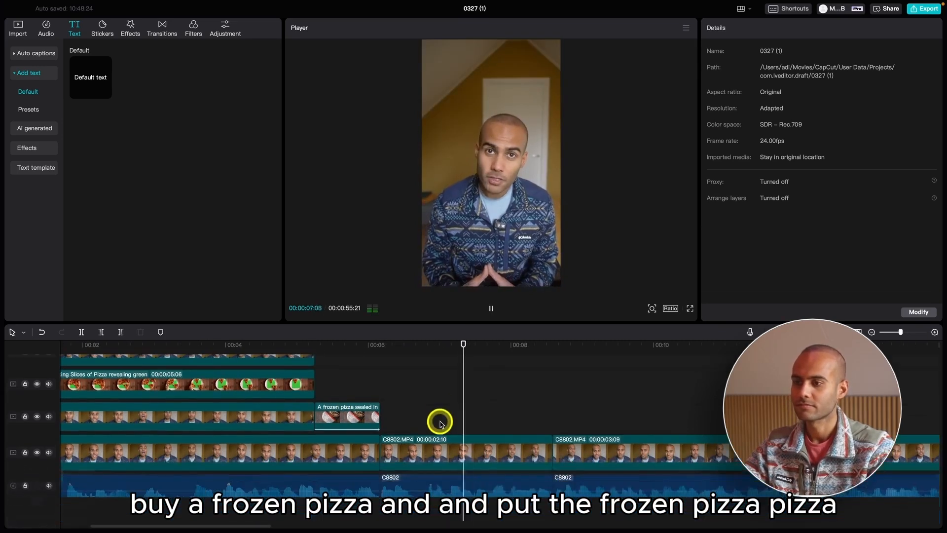
click(334, 353)
key(space)
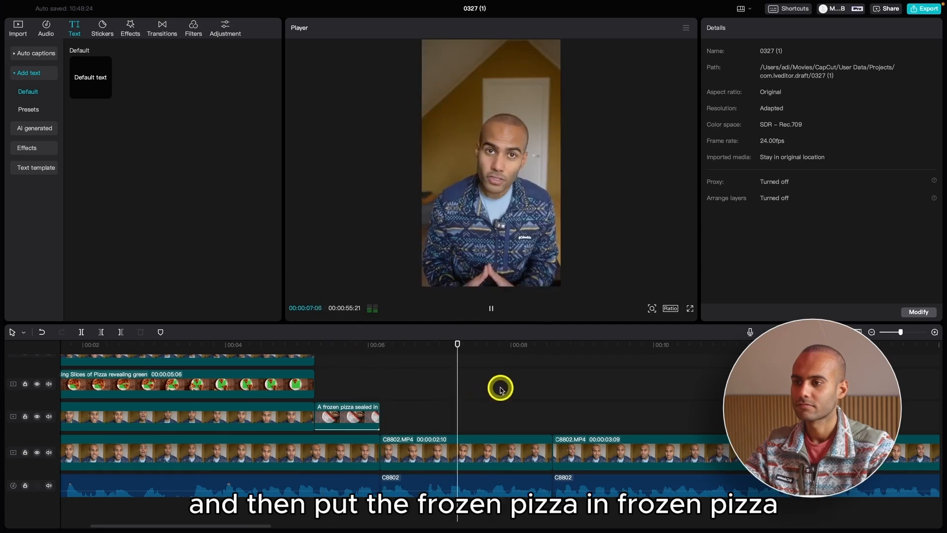
key(space)
click(460, 352)
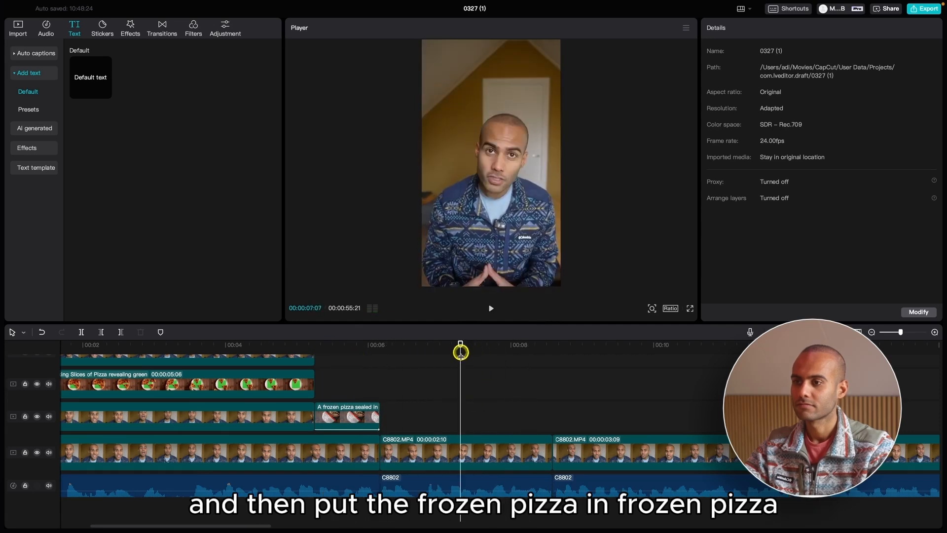
key(space)
key(space)
Replay the speech after the frozen pizza clip and park the playhead at 00:00:07:22, where the oven is mentioned
scroll(455, 412, down, 2)
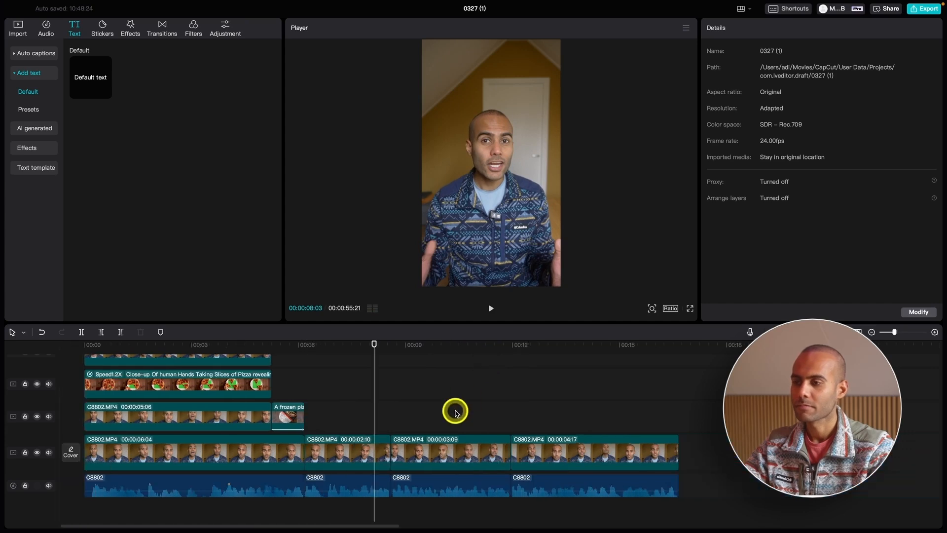
scroll(455, 413, up, 2)
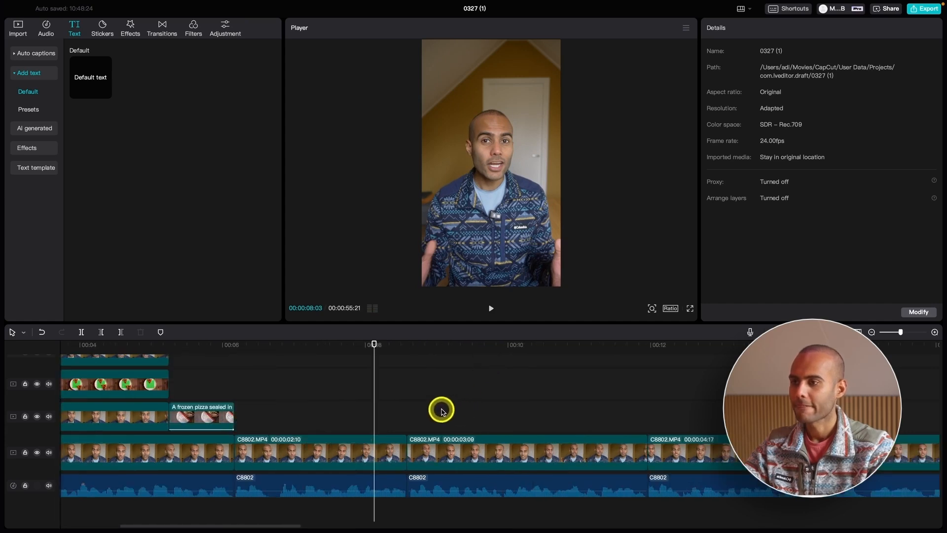
click(276, 351)
key(space)
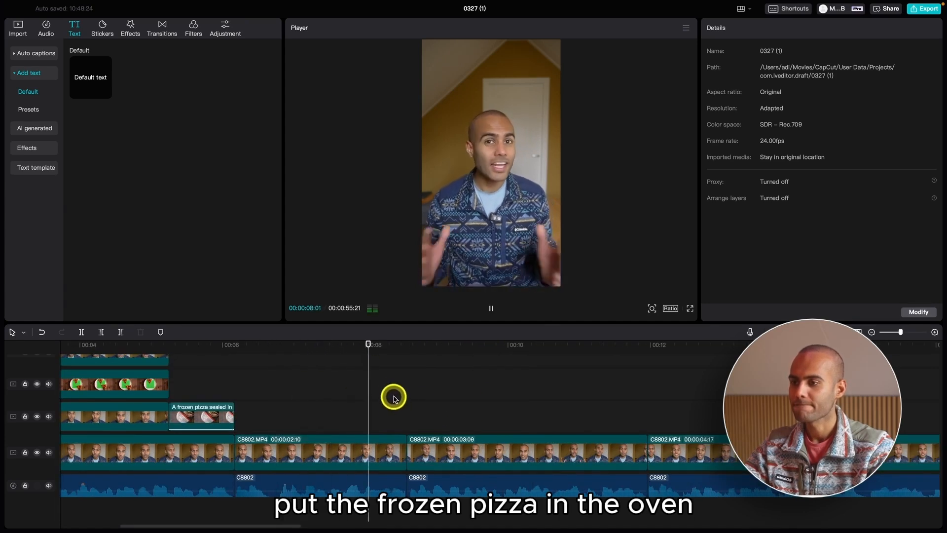
scroll(382, 359, up, 2)
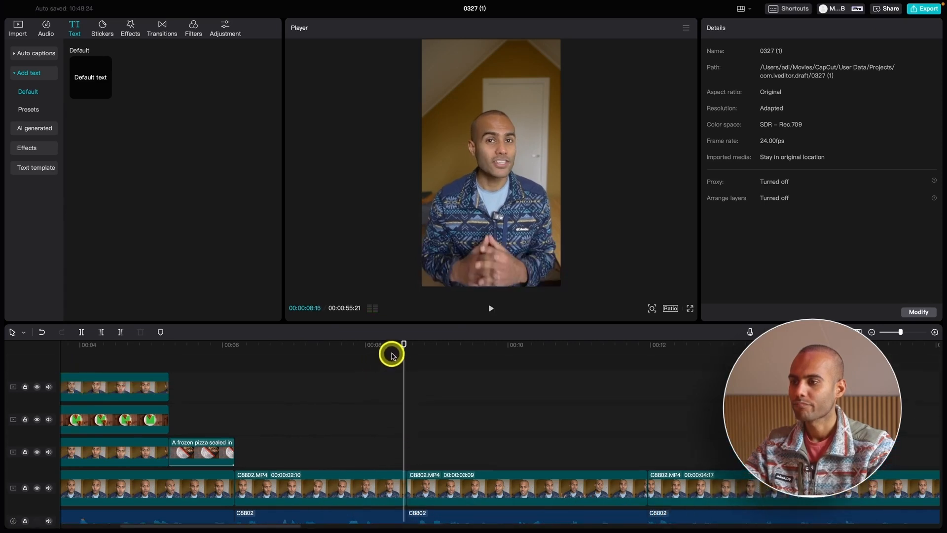
click(355, 364)
scroll(375, 400, down, 2)
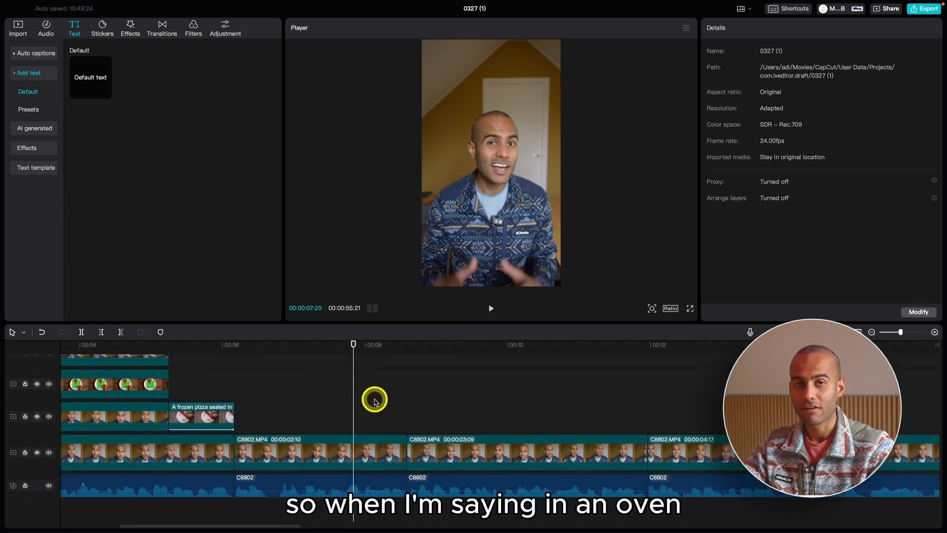
scroll(374, 400, down, 3)
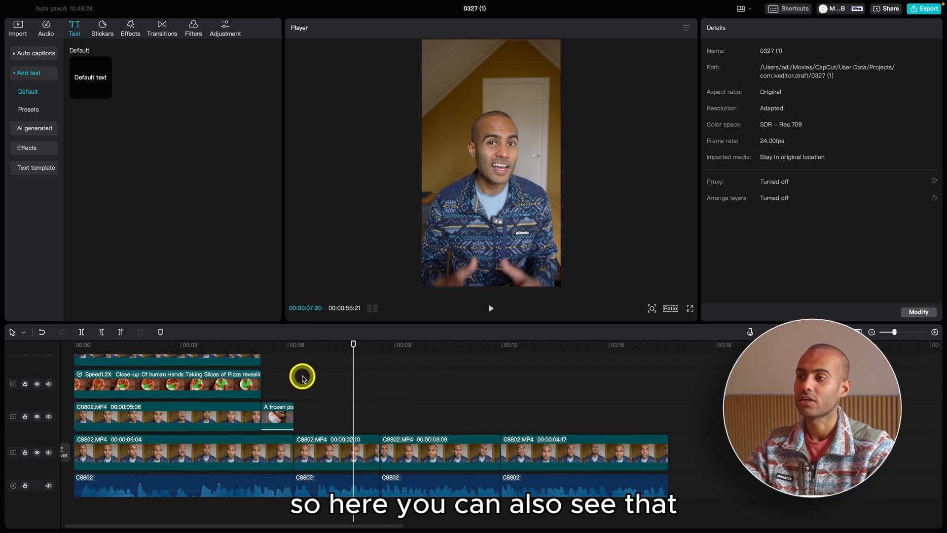
drag(265, 348, 260, 345)
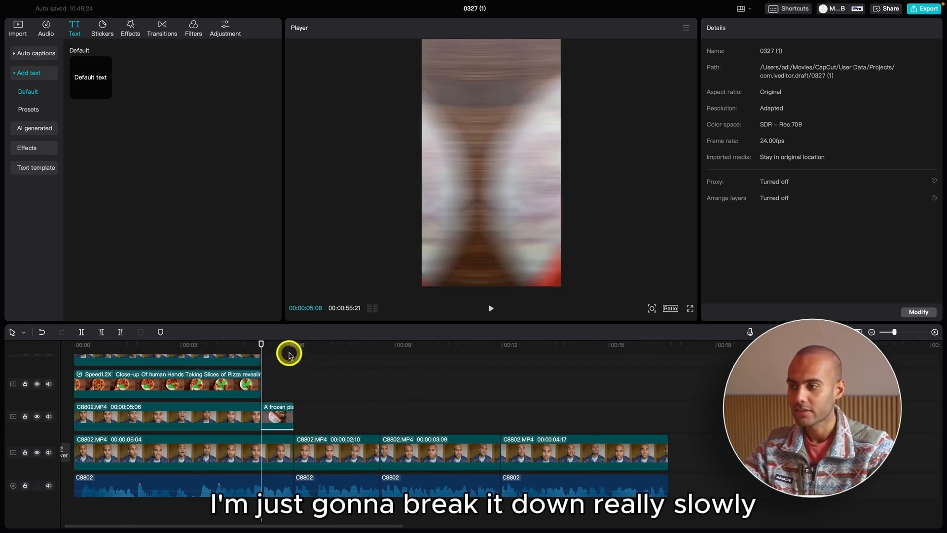
key(space)
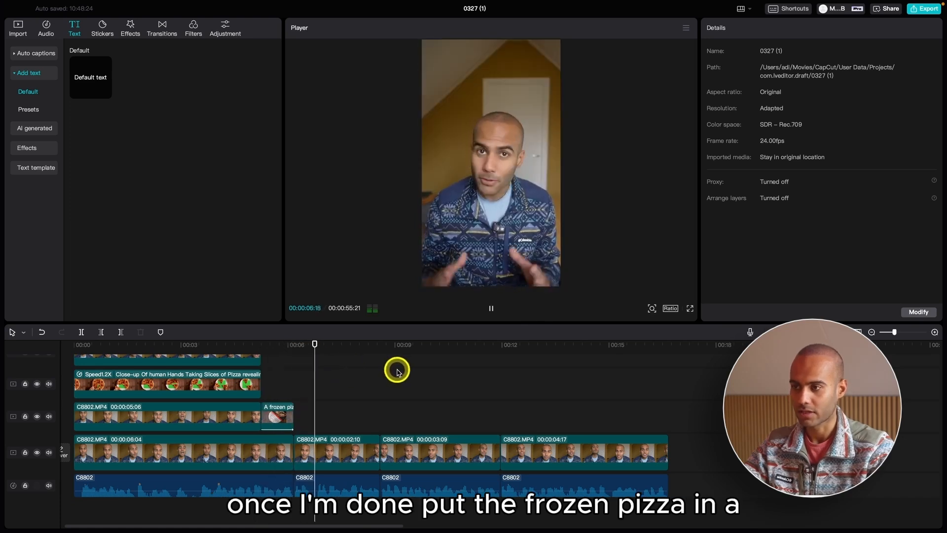
click(375, 345)
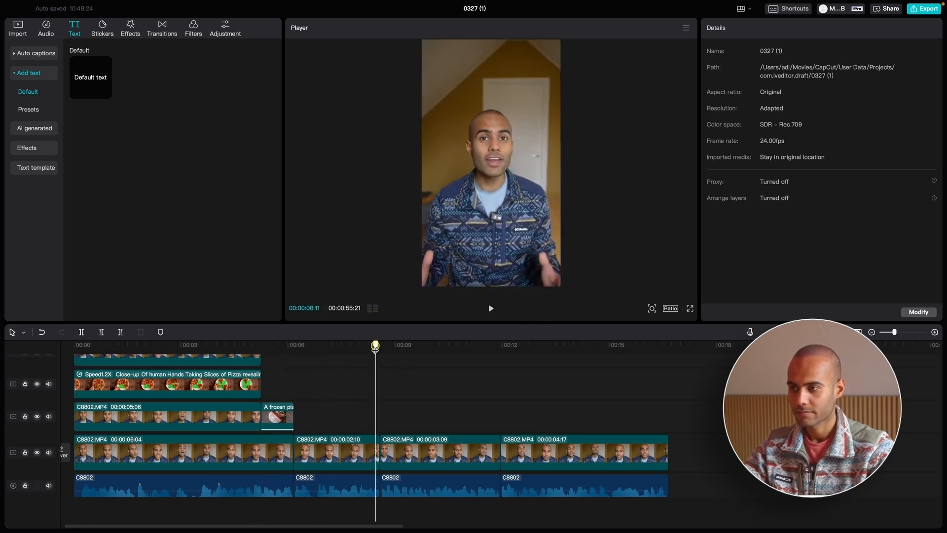
drag(375, 347, 355, 359)
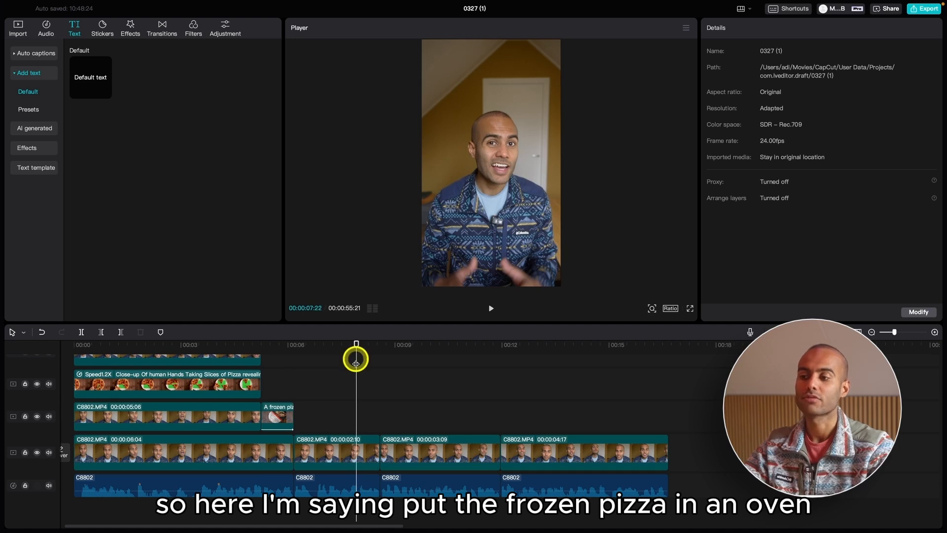
scroll(350, 397, up, 2)
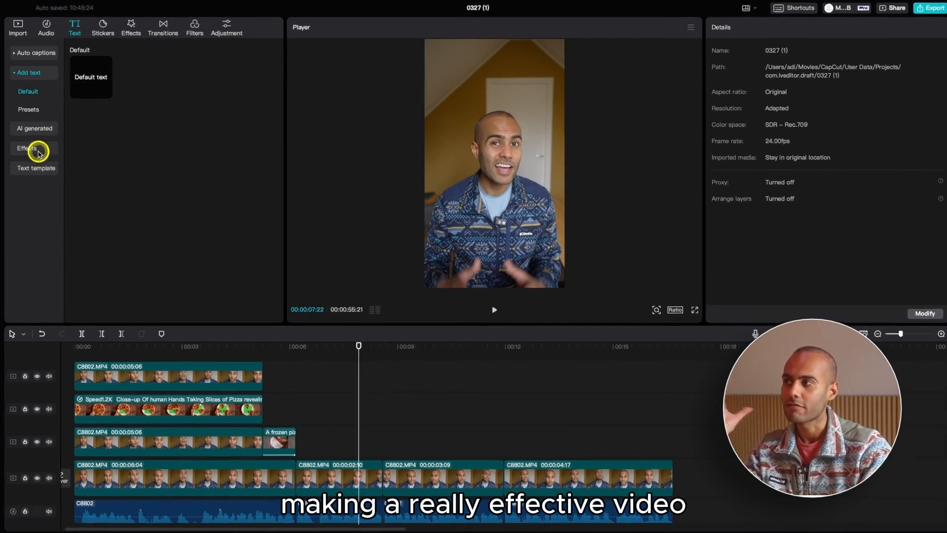
click(38, 151)
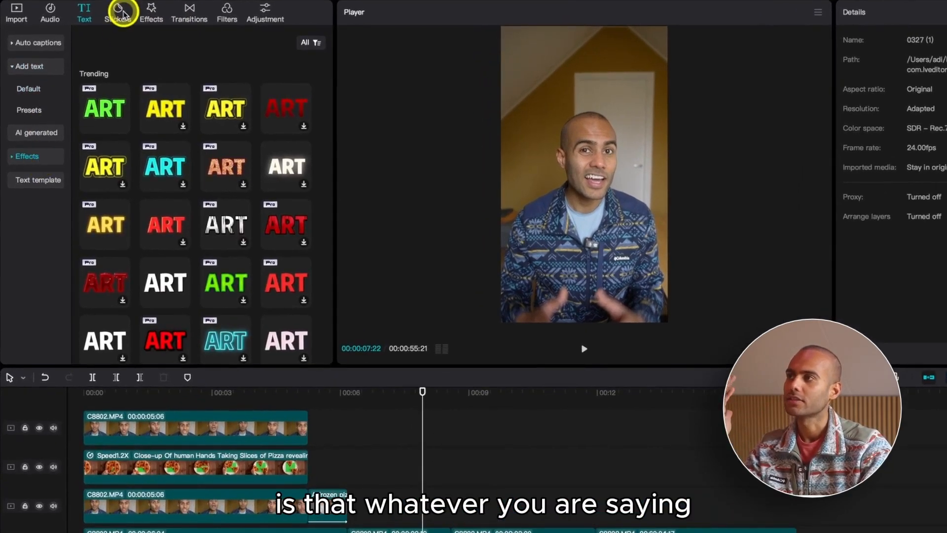
click(104, 28)
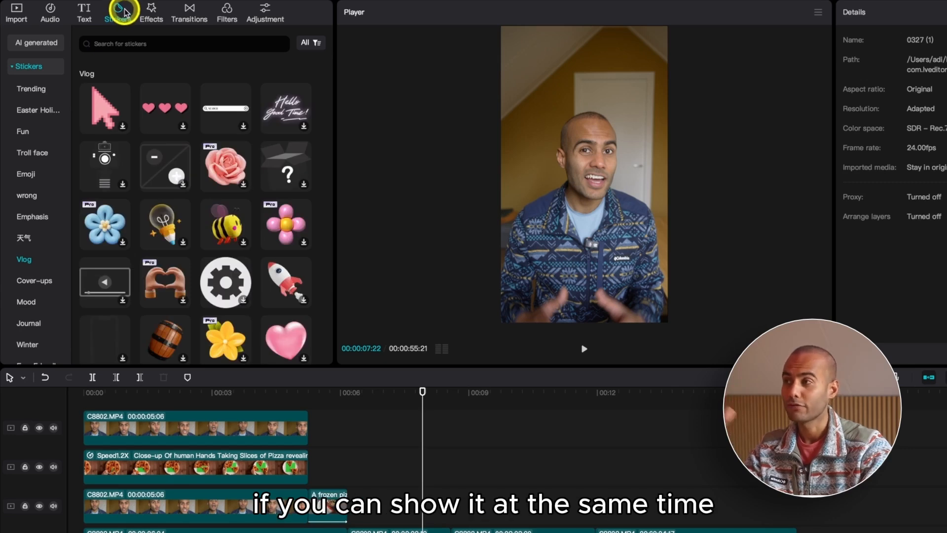
click(82, 15)
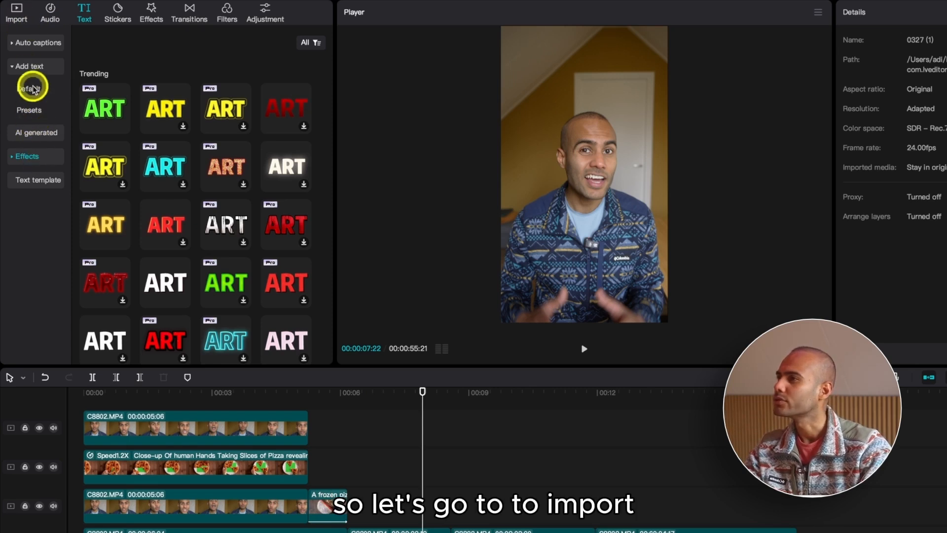
Replace the frozen pizza search in the stock material library with a search for "oven"
click(22, 9)
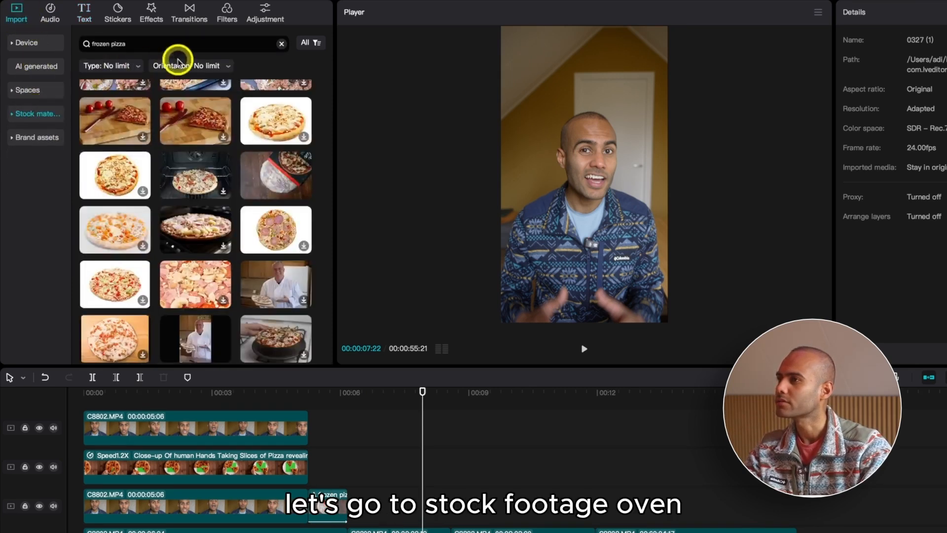
click(281, 44)
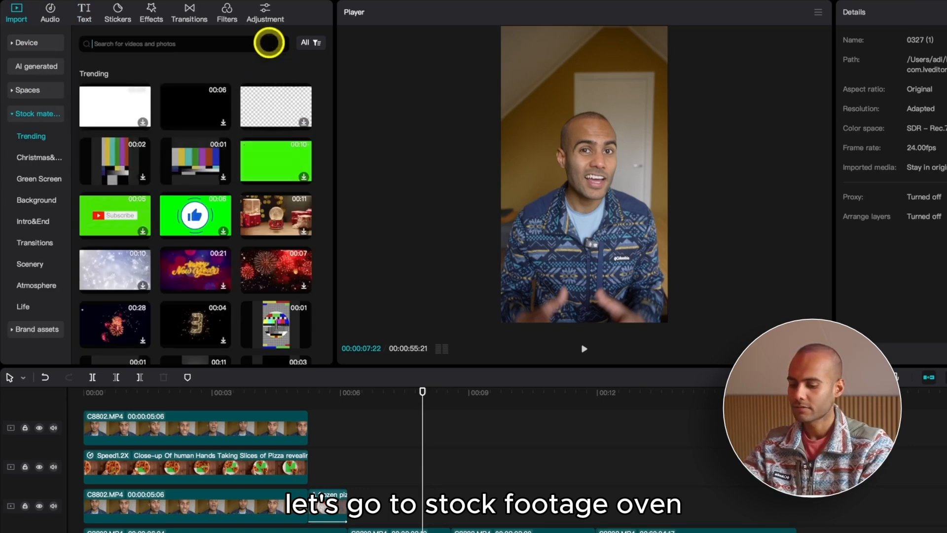
text(oven)
key(Return)
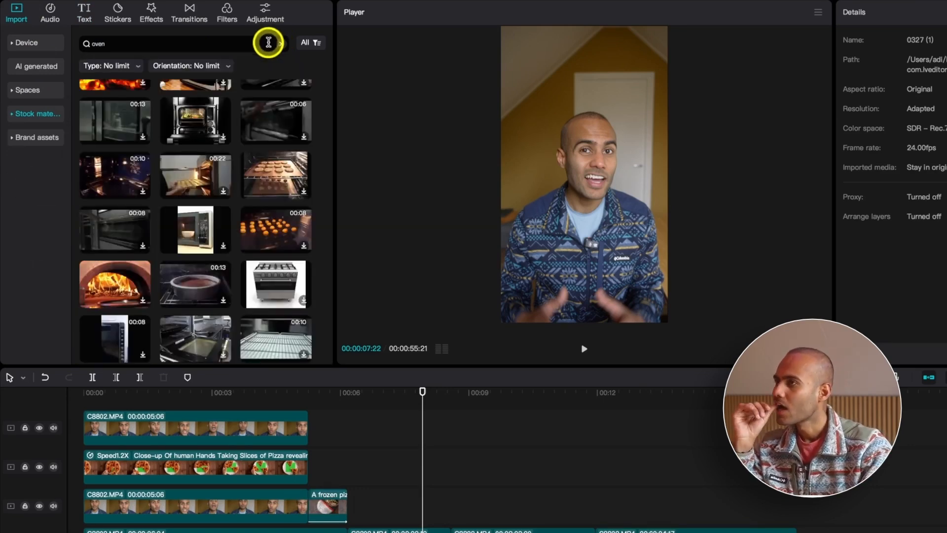
Look through the oven results, previewing the photo of a hand on an oven and the video of someone opening a built-in oven
scroll(232, 135, down, 1)
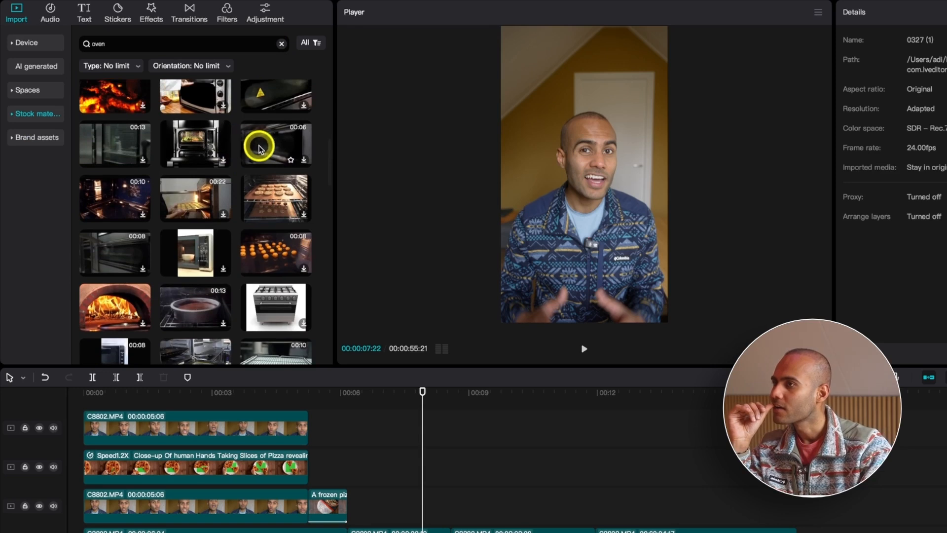
scroll(257, 156, up, 1)
scroll(260, 154, up, 1)
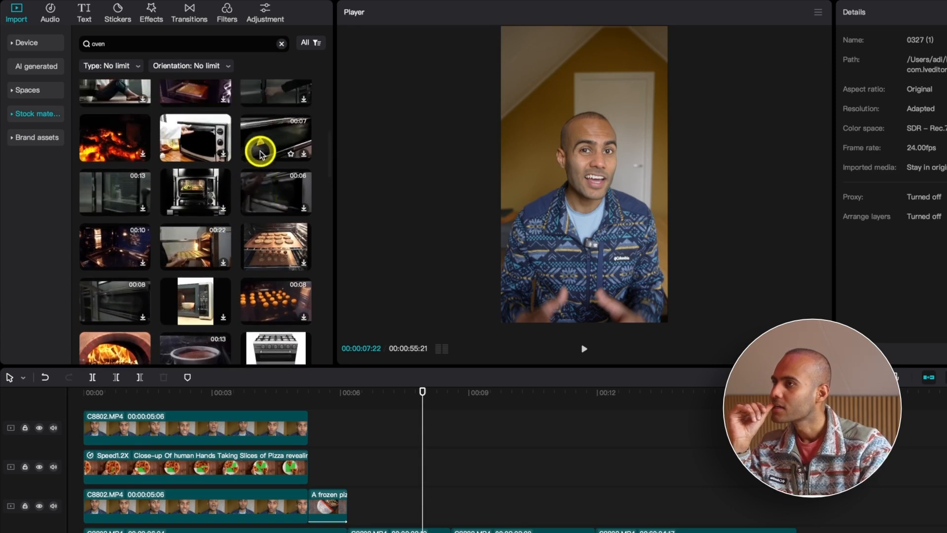
click(172, 143)
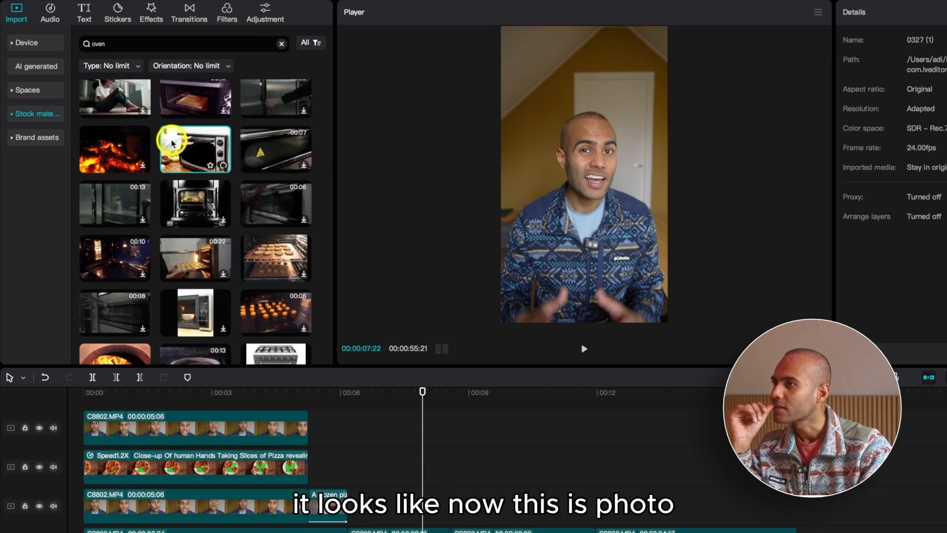
scroll(215, 242, up, 4)
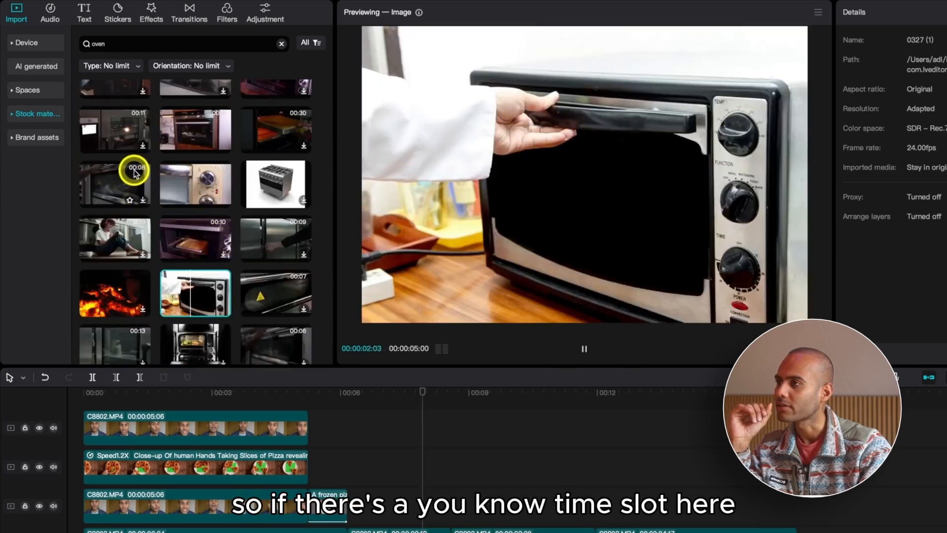
scroll(135, 174, up, 2)
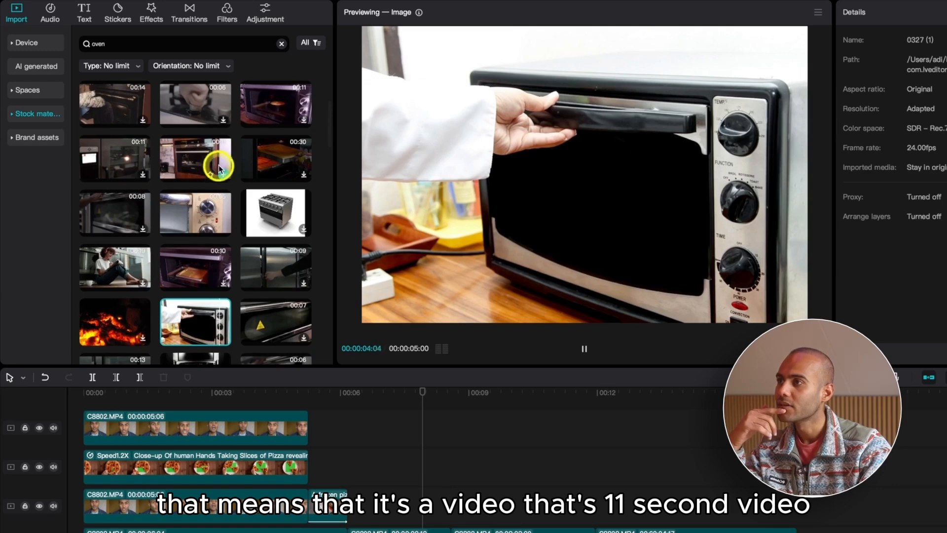
click(220, 157)
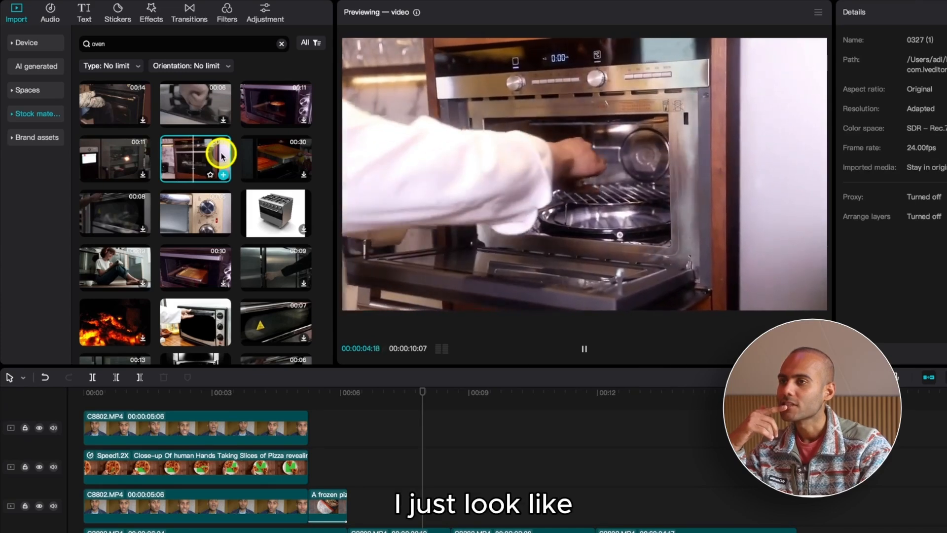
click(585, 347)
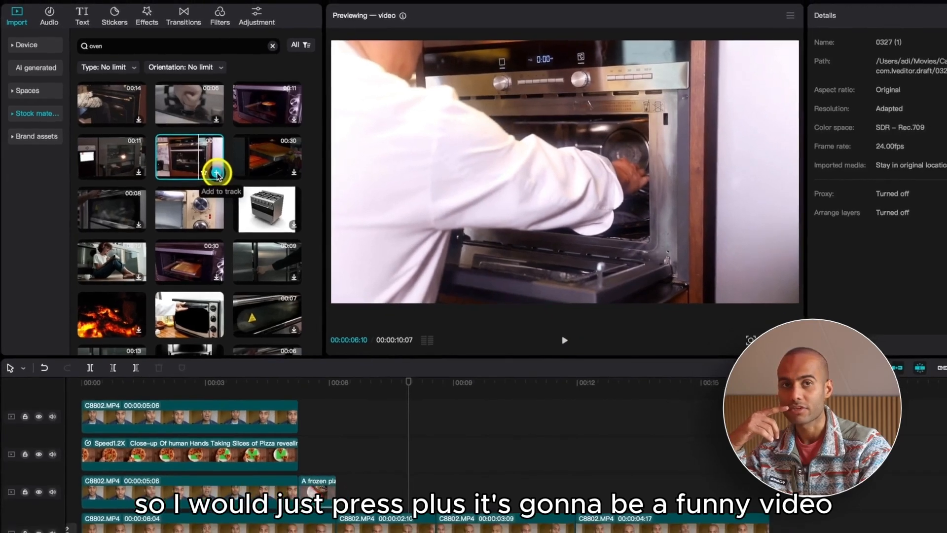
Add the oven-opening video right after the frozen pizza clip and trim its start to 00:00:08:10
click(223, 175)
drag(448, 482, 363, 443)
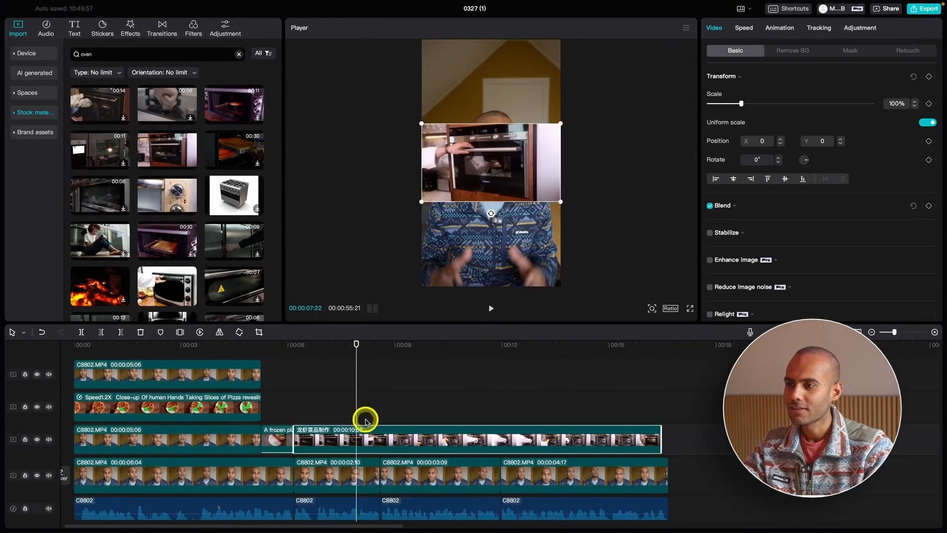
click(314, 347)
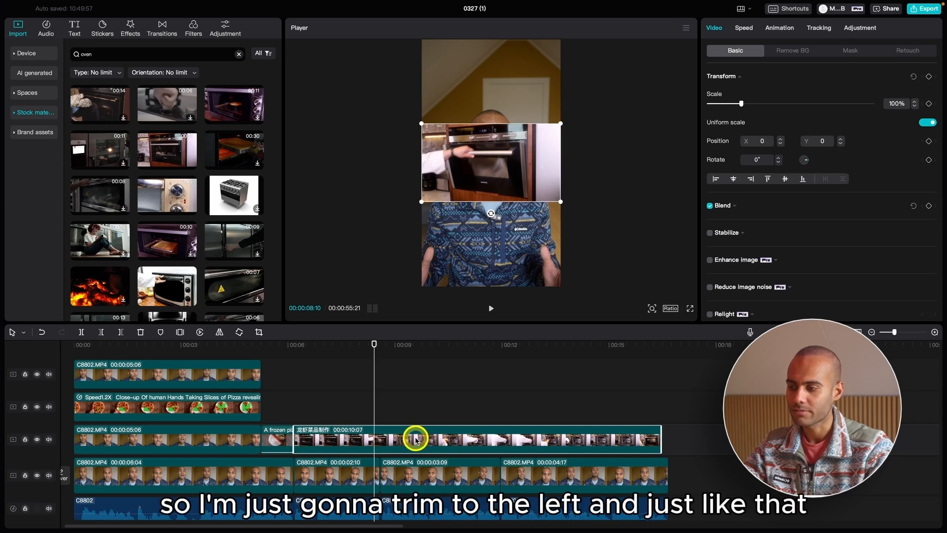
key(q)
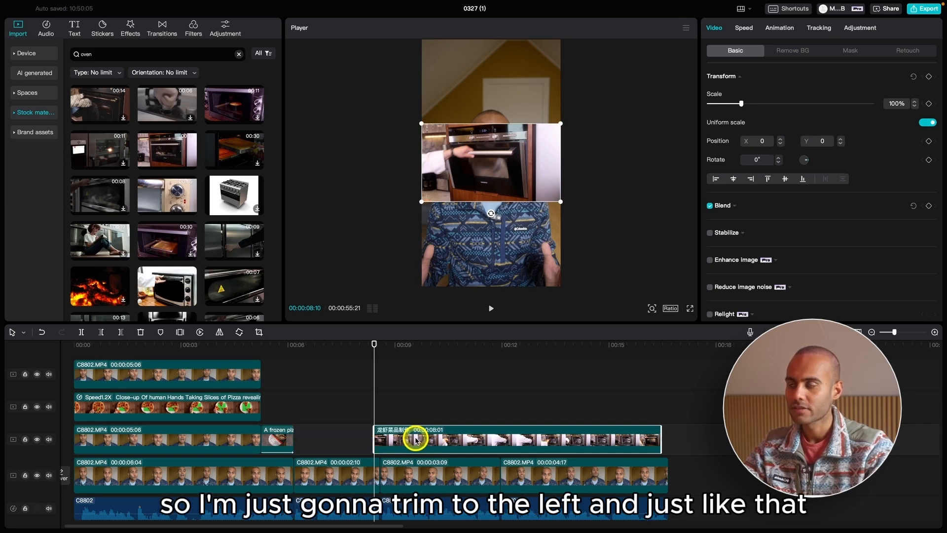
Play through the line, trim the oven clip's end at 00:00:10:02 and shift the clip earlier to start at about 00:00:08:00
key(space)
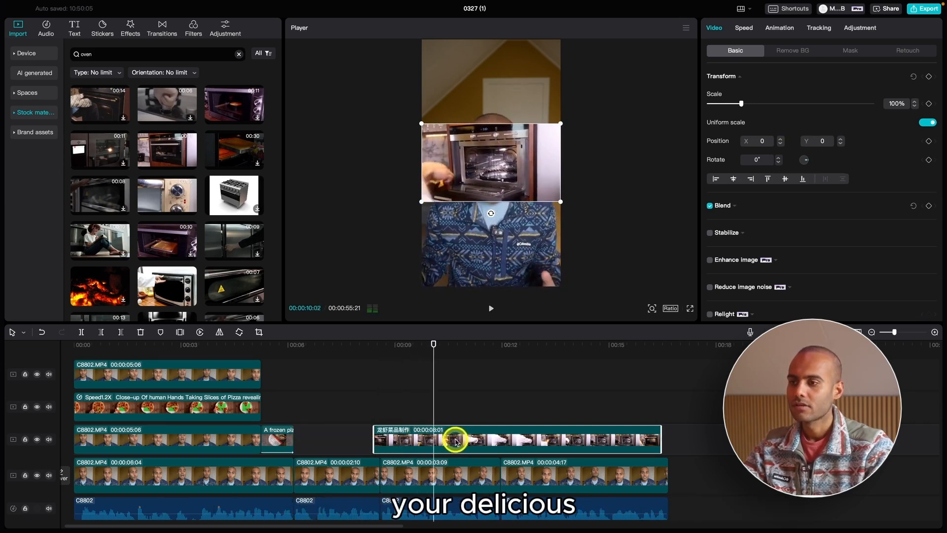
key(w)
mouse_move(413, 440)
mouse_down()
mouse_move(384, 442)
mouse_move(398, 442)
mouse_up()
Play back the oven line from 00:00:07:07 and move the oven clip earlier to start at about 00:00:07:18
click(333, 353)
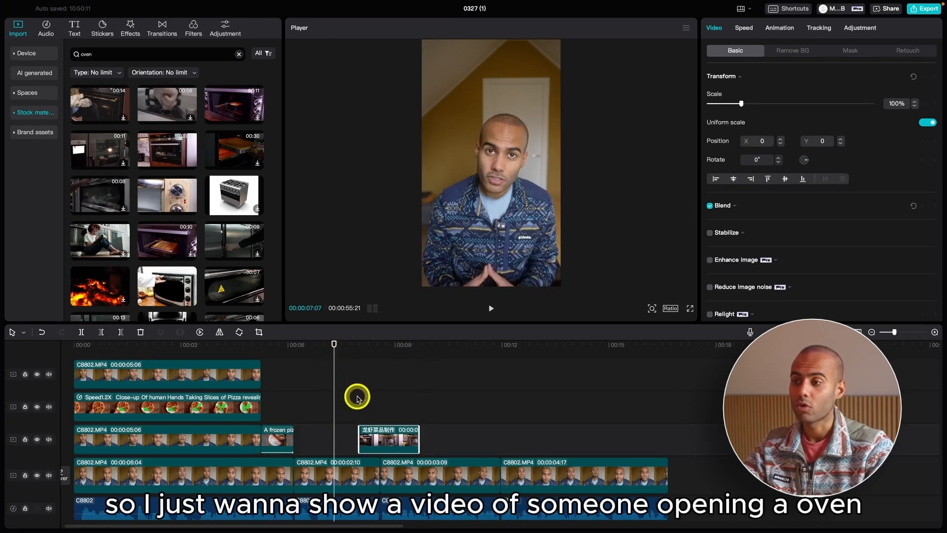
scroll(404, 425, up, 2)
key(space)
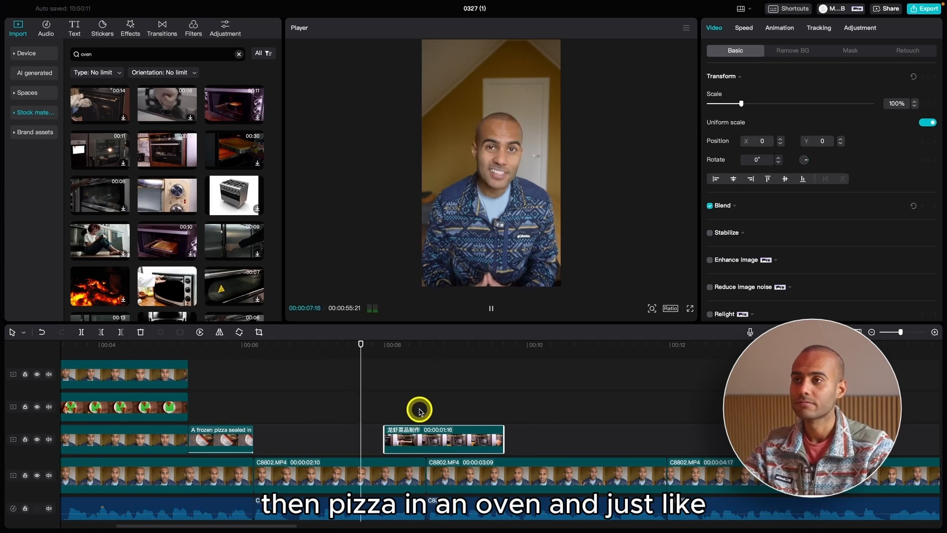
key(space)
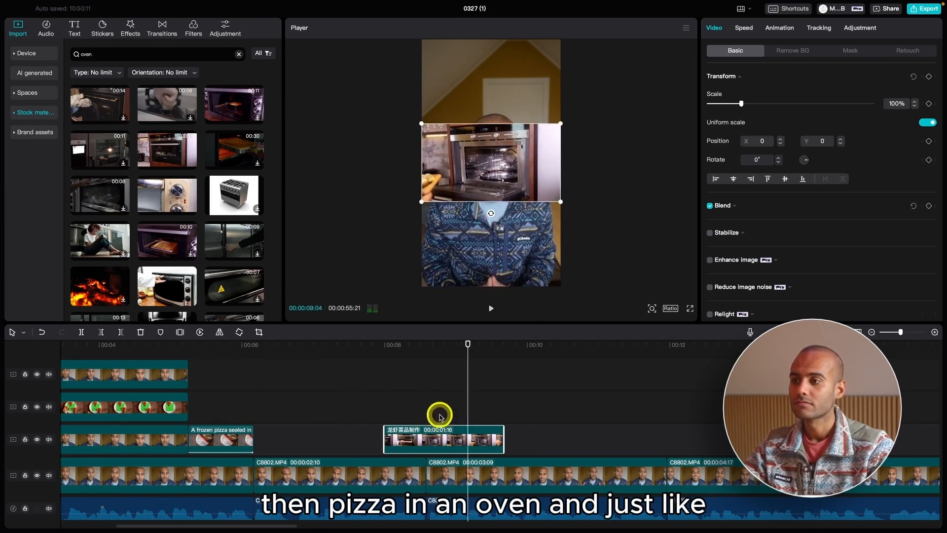
drag(393, 441, 375, 440)
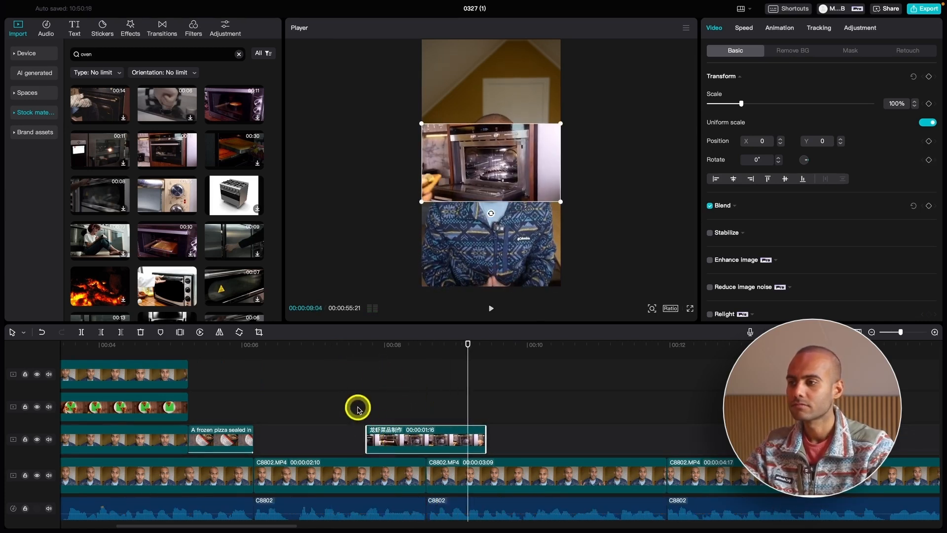
Replay the oven line and trim the oven clip's end to 00:00:08:14, level with the cut in the talking footage
click(337, 348)
key(space)
key(space)
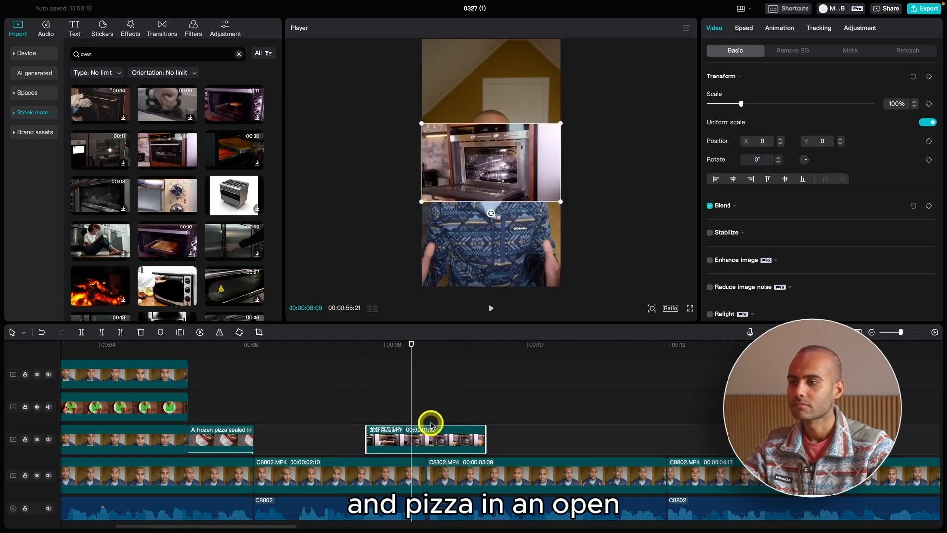
mouse_move(432, 348)
mouse_down()
mouse_move(436, 374)
mouse_move(427, 364)
mouse_up()
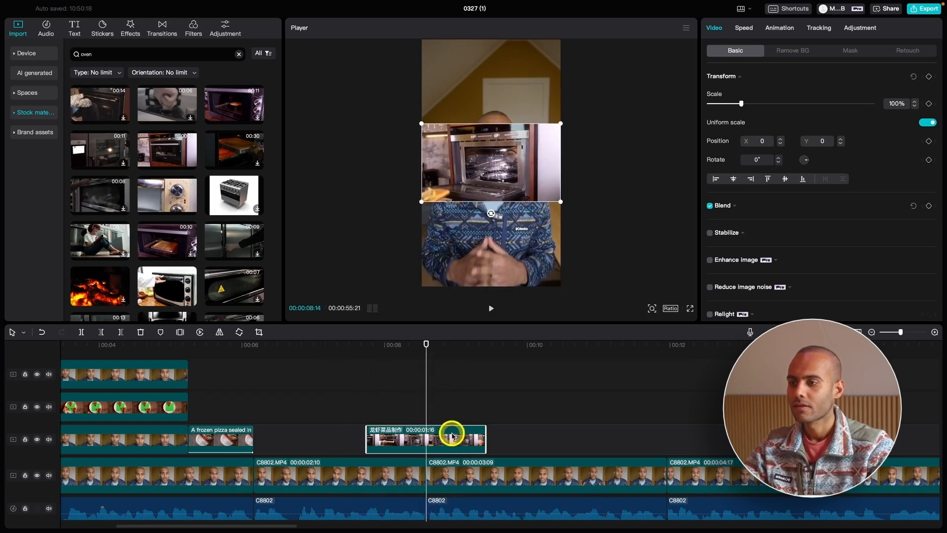
key(w)
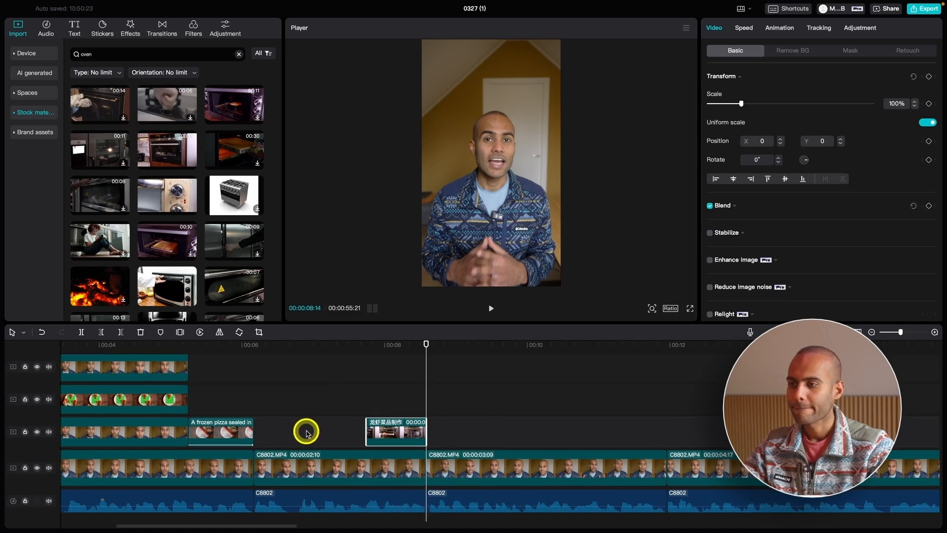
At the oven clip's start, move the oven video to the upper part of the frame at Y 1258 and scale it to 120%
scroll(306, 430, down, 2)
click(364, 358)
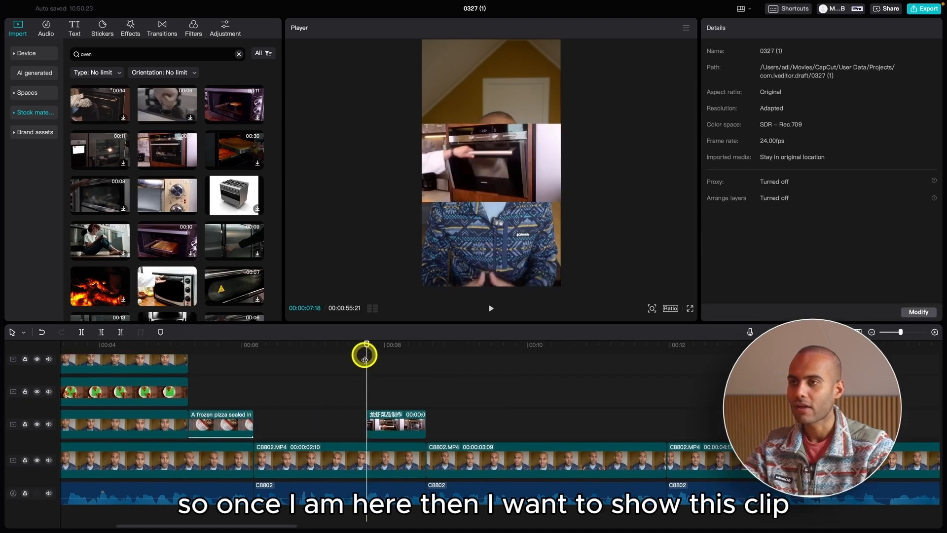
click(384, 451)
click(395, 422)
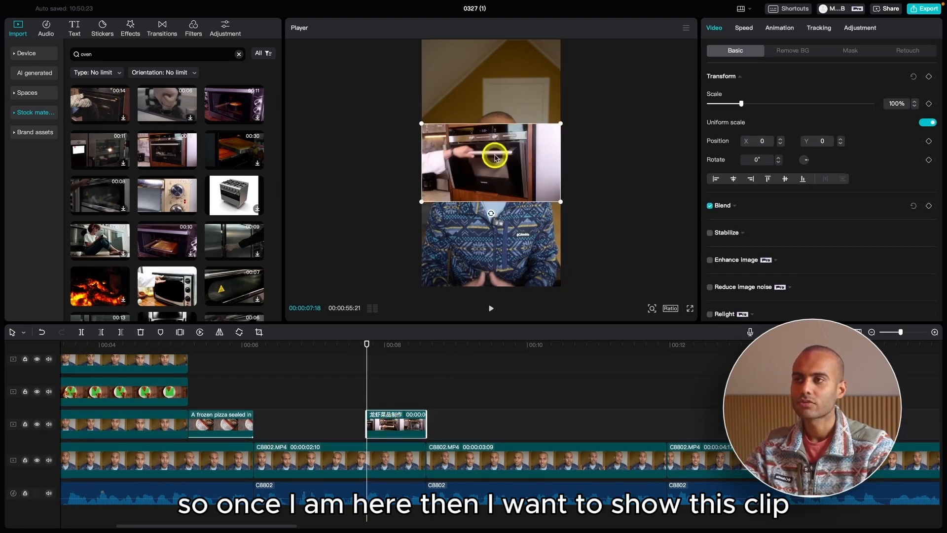
drag(493, 152, 485, 97)
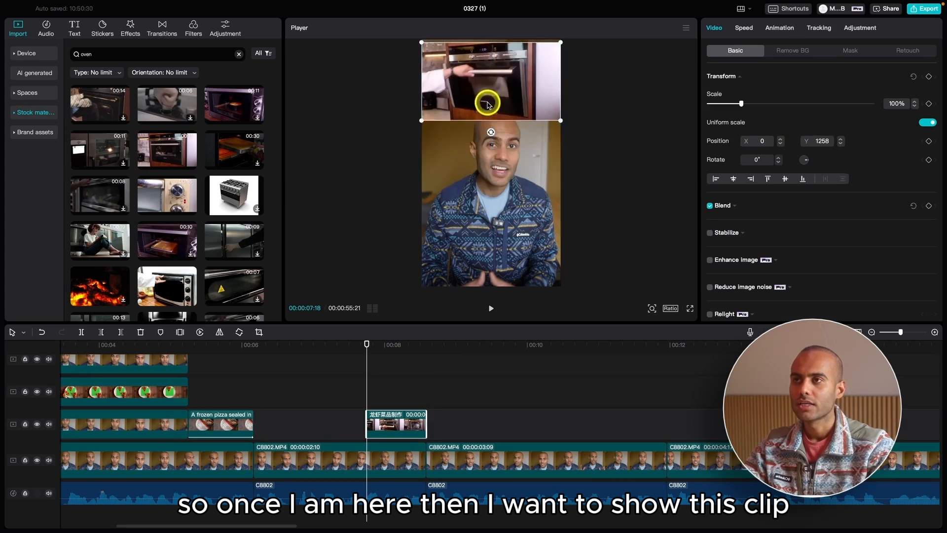
drag(558, 121, 577, 133)
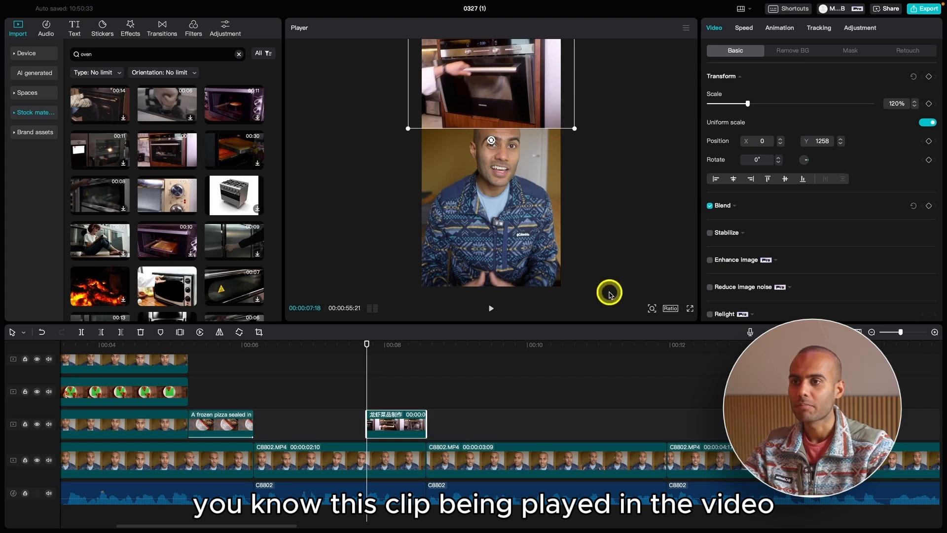
Zoom out the player preview to show the oven overlay's full outline, and reselect the oven clip on the timeline
click(650, 308)
click(618, 325)
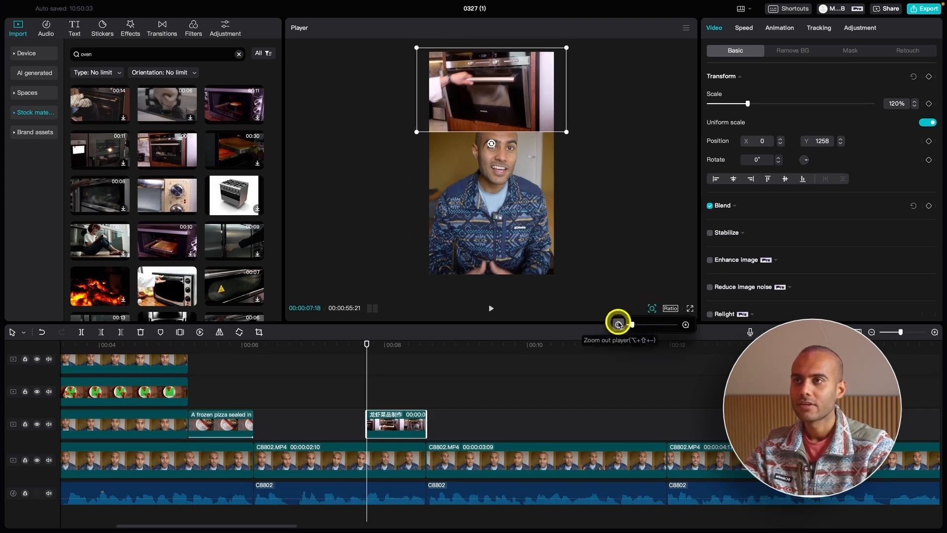
click(586, 186)
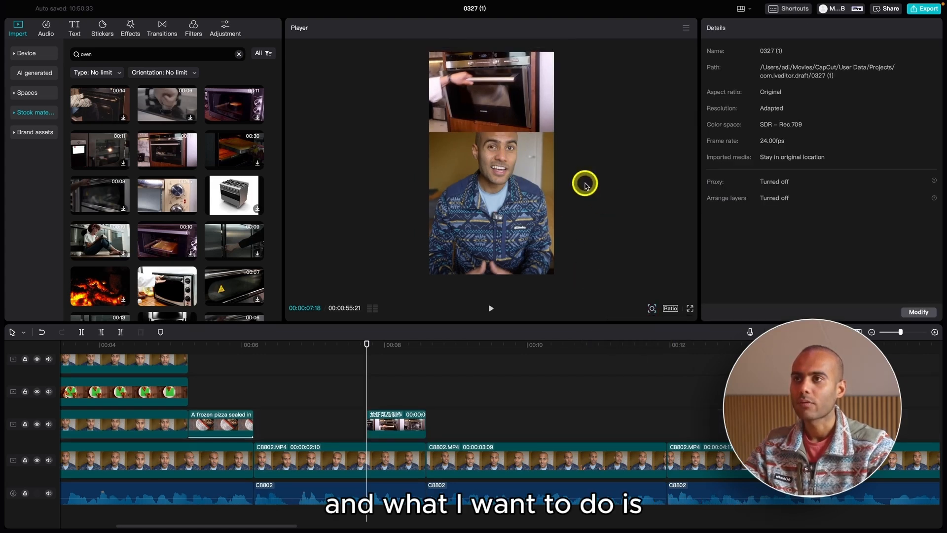
click(406, 421)
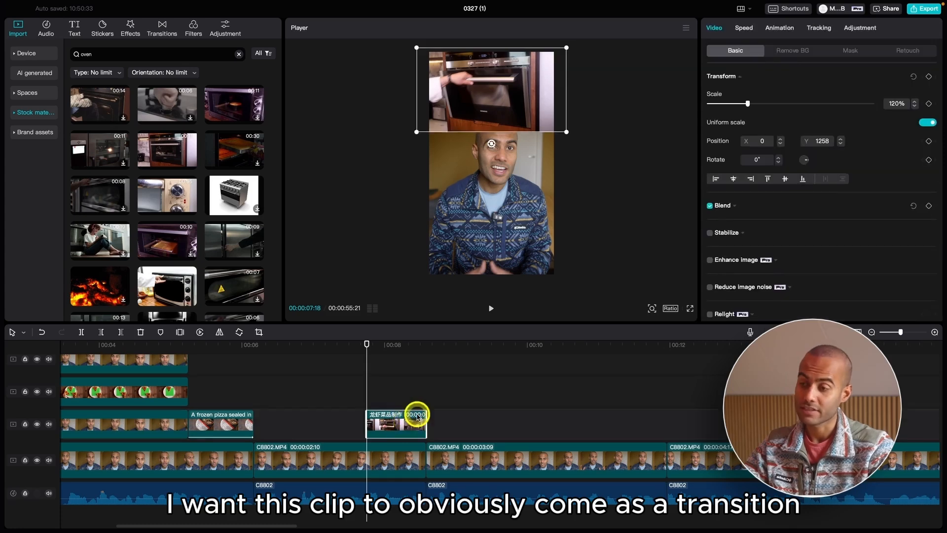
Keyframe the talking-head clip's scale and position at 00:00:07:18, lower it to about Y -404 three frames on, and preview the move
key(super+equal)
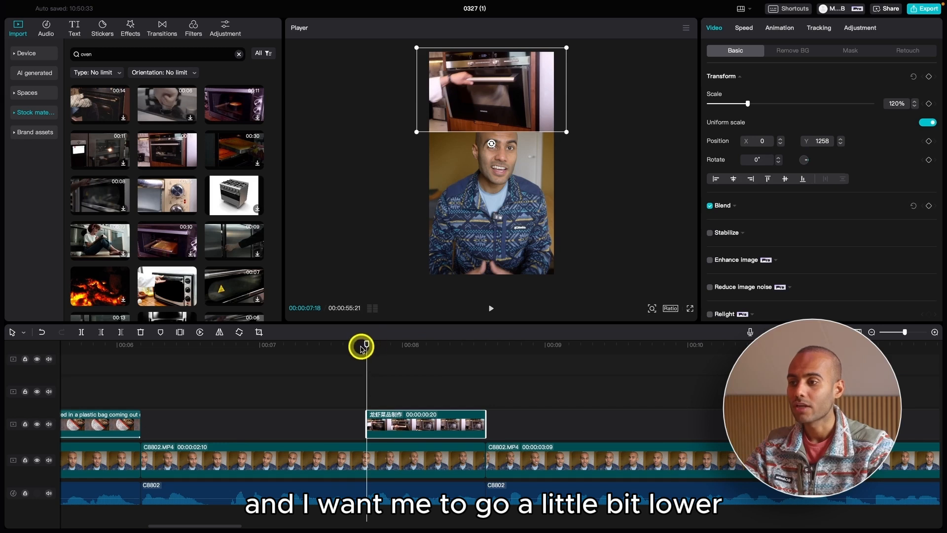
drag(362, 348, 366, 348)
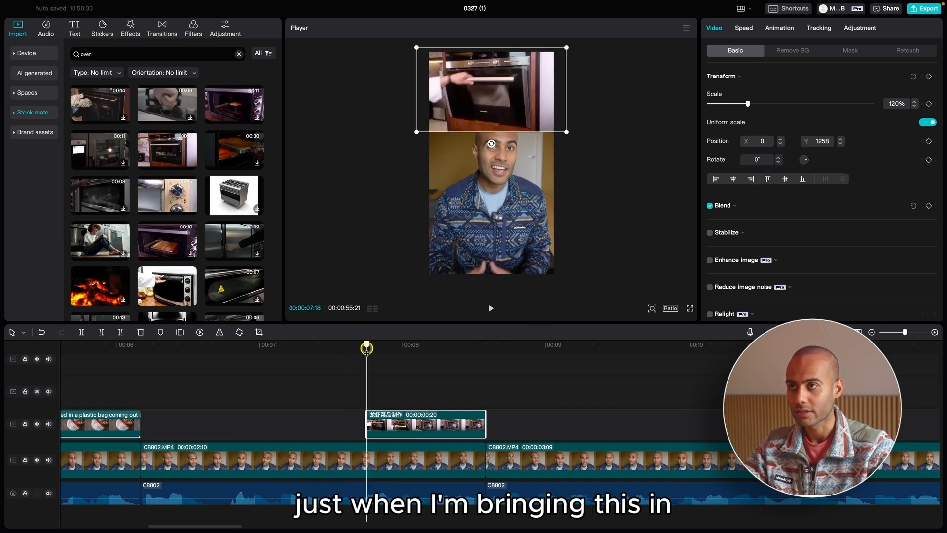
click(382, 460)
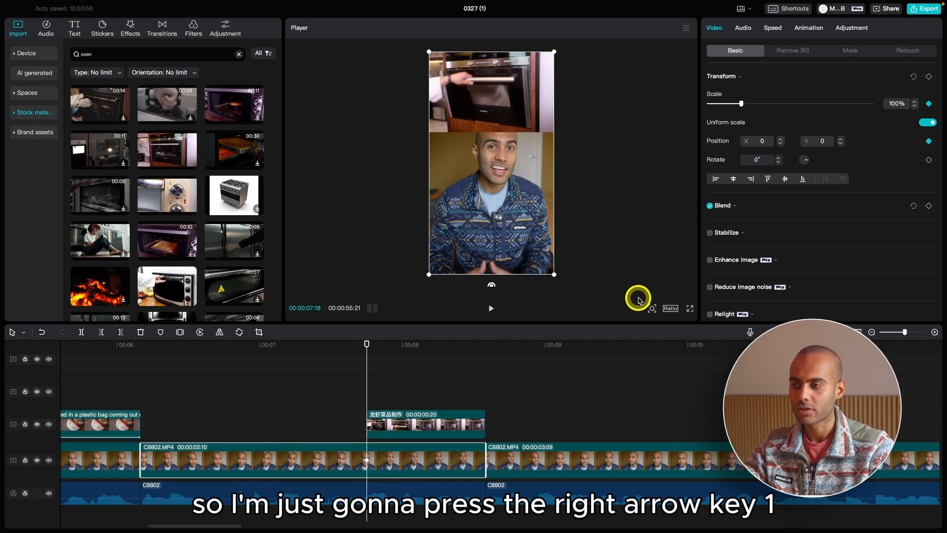
key(Right)
key(Right)
key(Right)
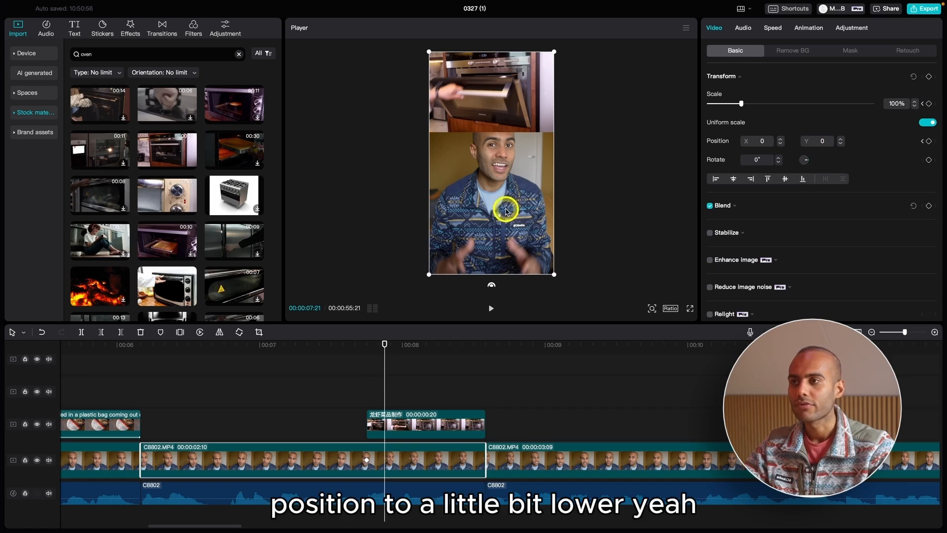
drag(508, 208, 505, 233)
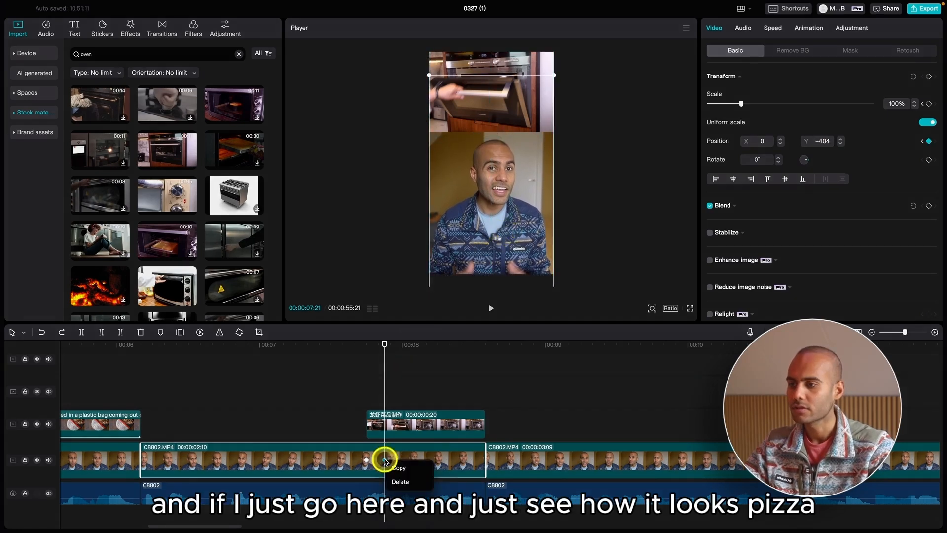
click(321, 354)
key(space)
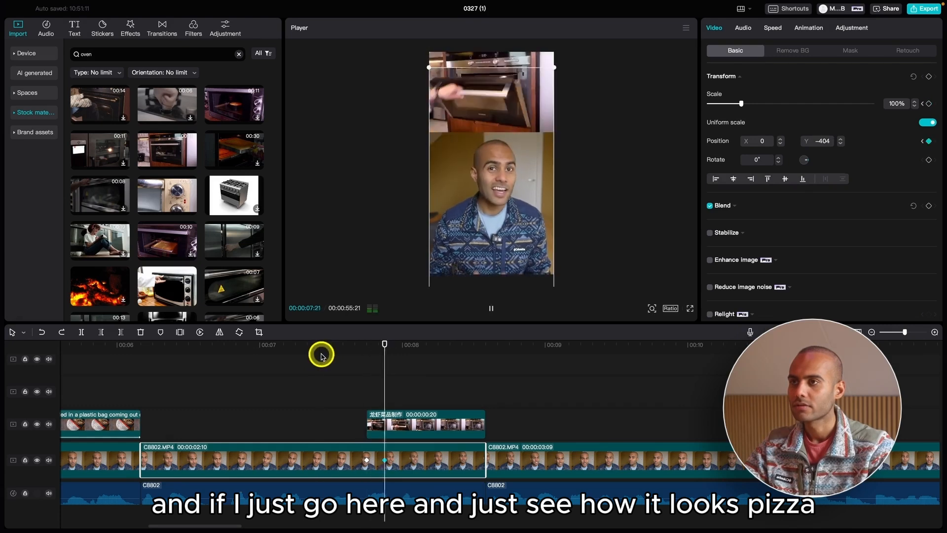
click(321, 354)
click(359, 359)
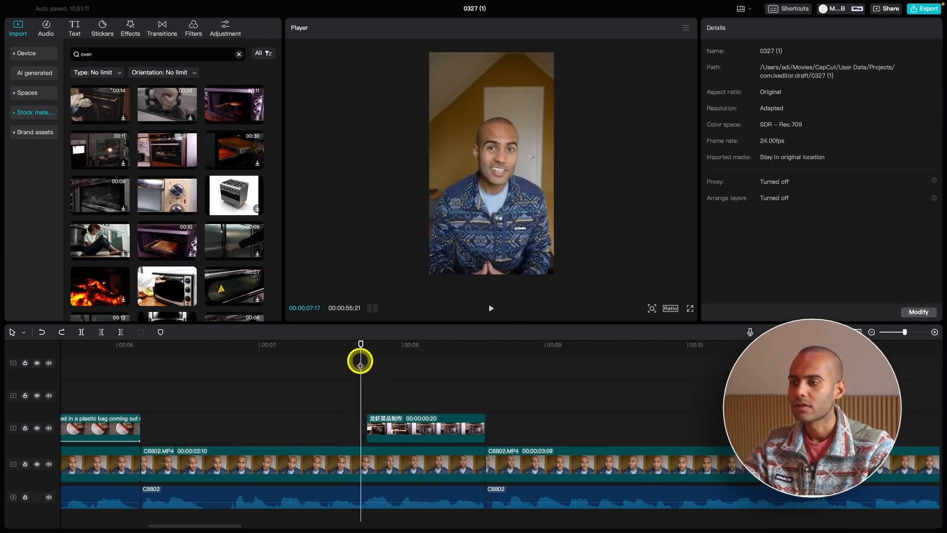
Shift the talking-head clip's second position keyframe one frame earlier, two frames after the first, to speed up the downward move
click(386, 464)
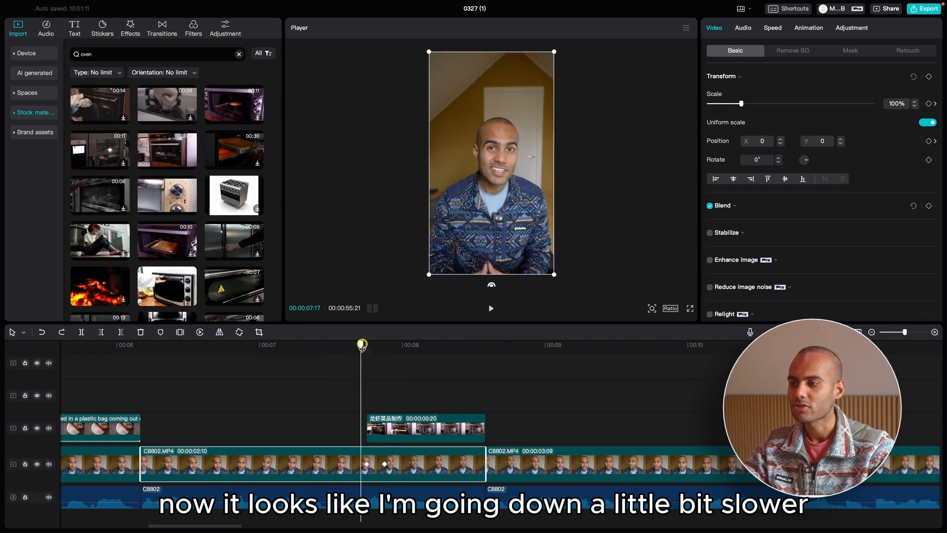
drag(362, 345, 365, 344)
key(Right)
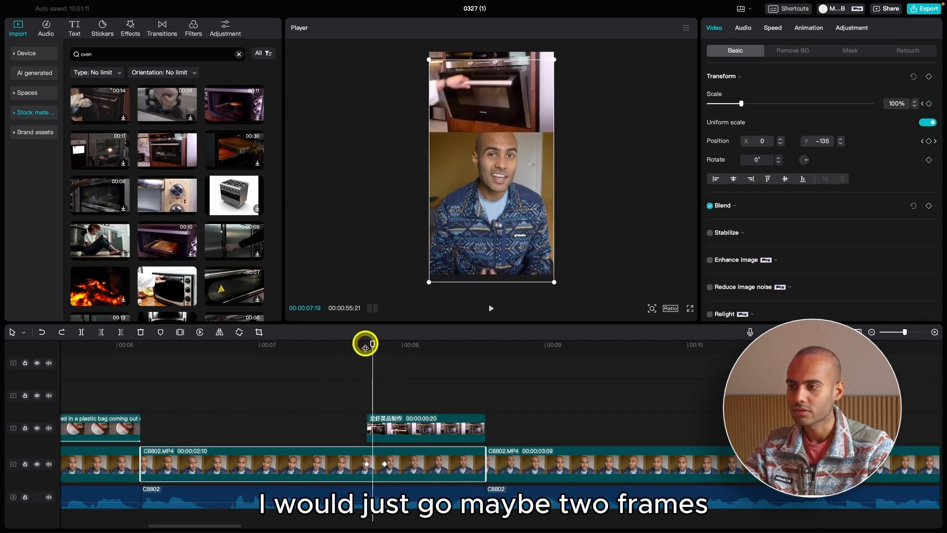
key(Right)
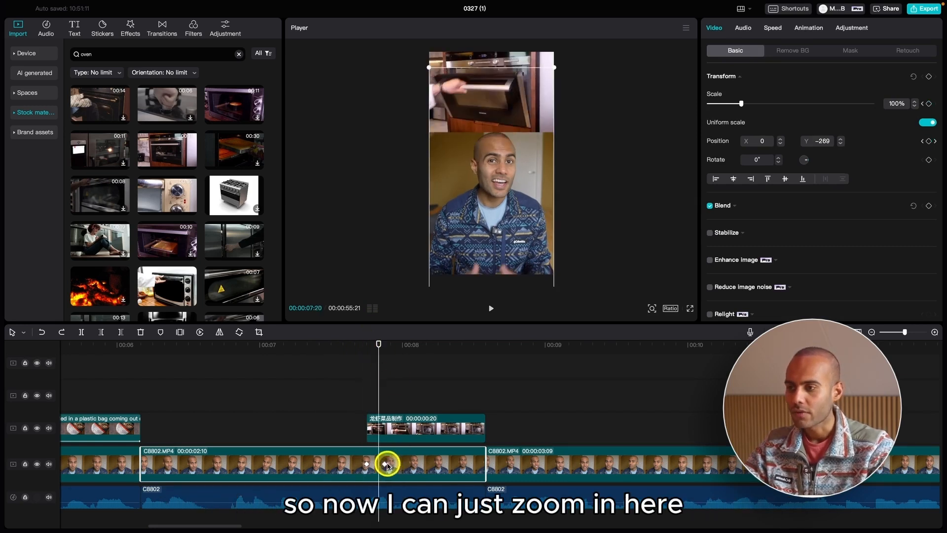
scroll(393, 463, up, 5)
key(Right)
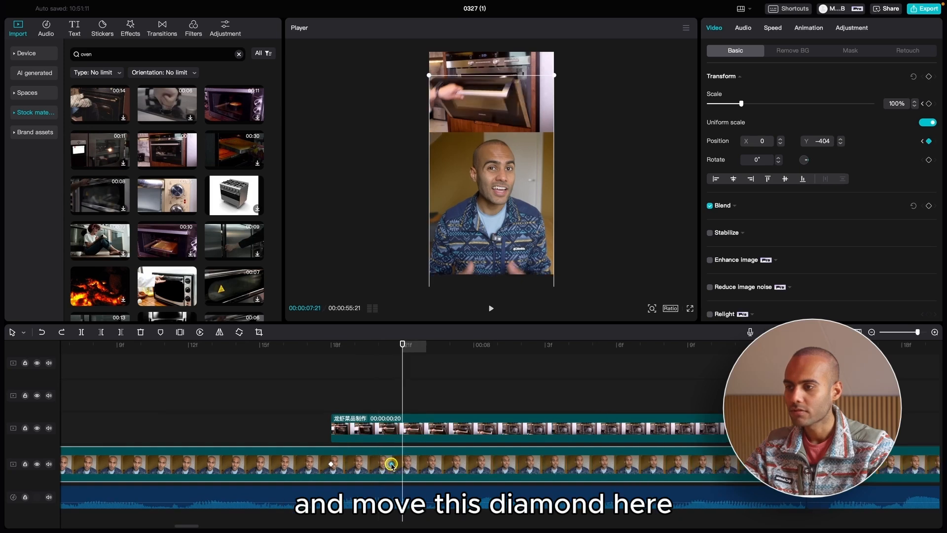
Play back the talking-head clip's downward move around the oven clip's entrance several times
click(212, 350)
scroll(219, 352, down, 4)
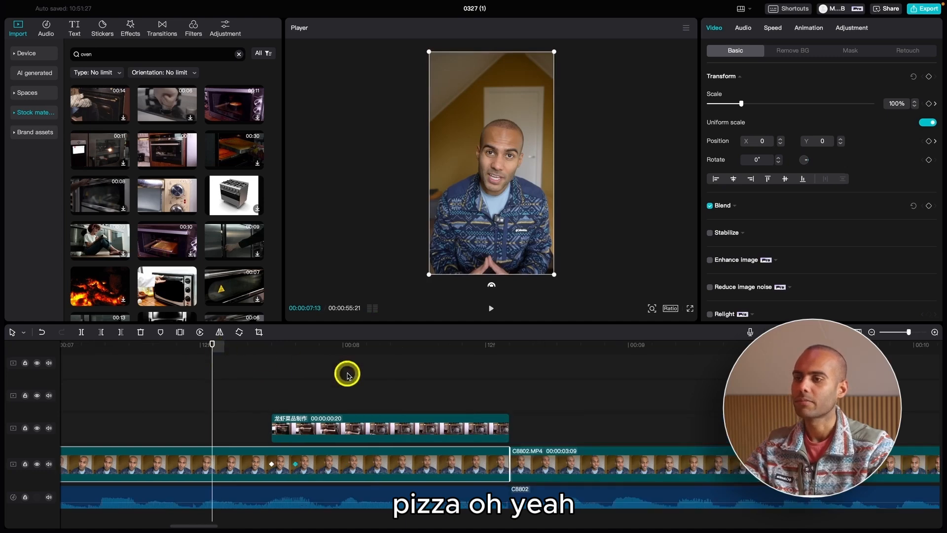
click(146, 349)
key(space)
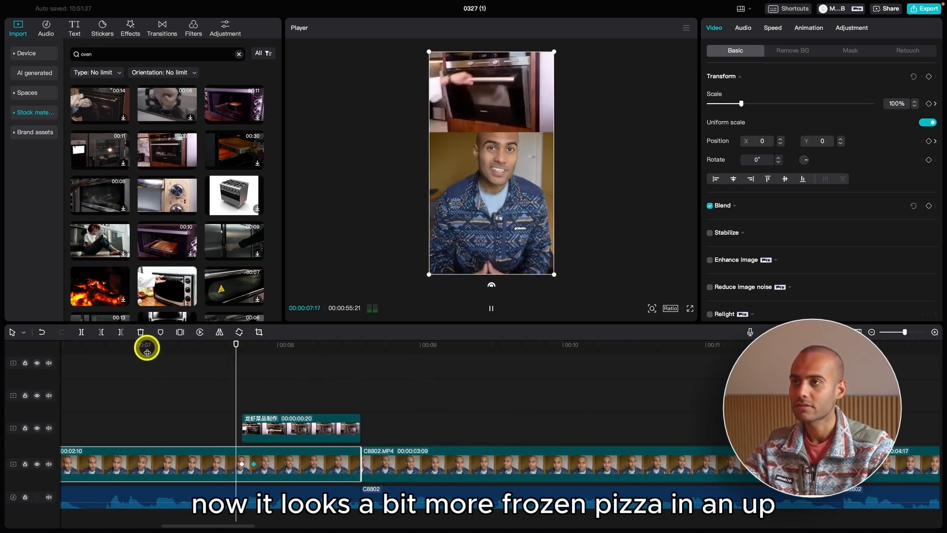
click(180, 345)
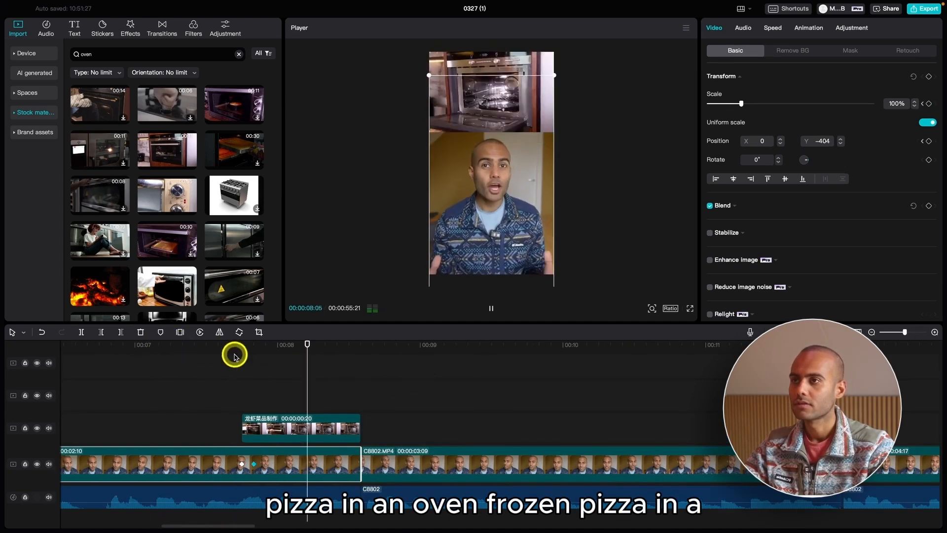
click(147, 345)
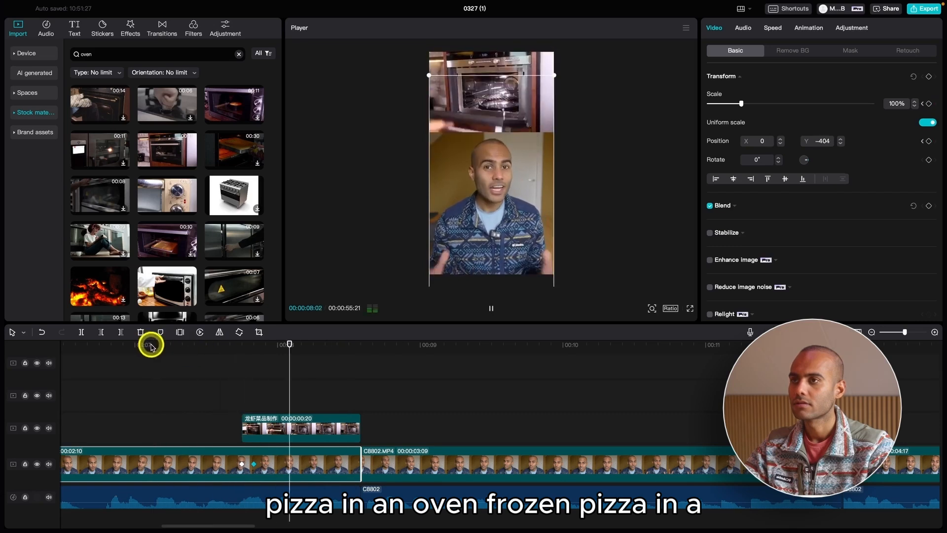
key(space)
Give the oven clip the Swin…Left entrance animation and play back its arrival
drag(236, 354, 242, 353)
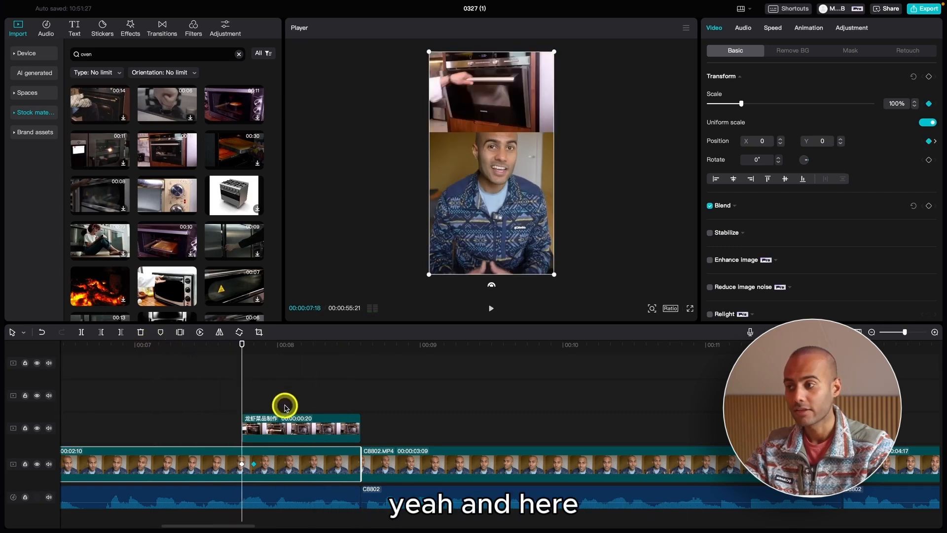
click(286, 428)
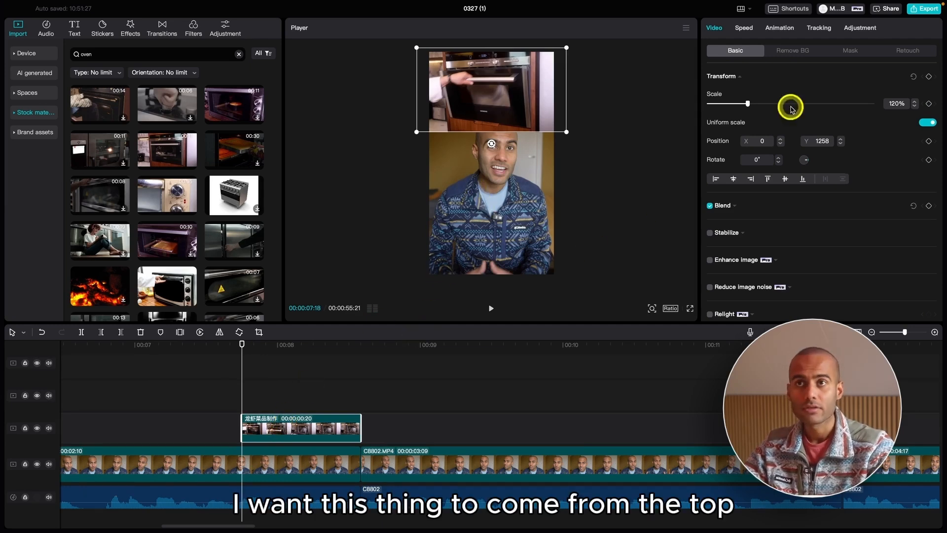
click(776, 28)
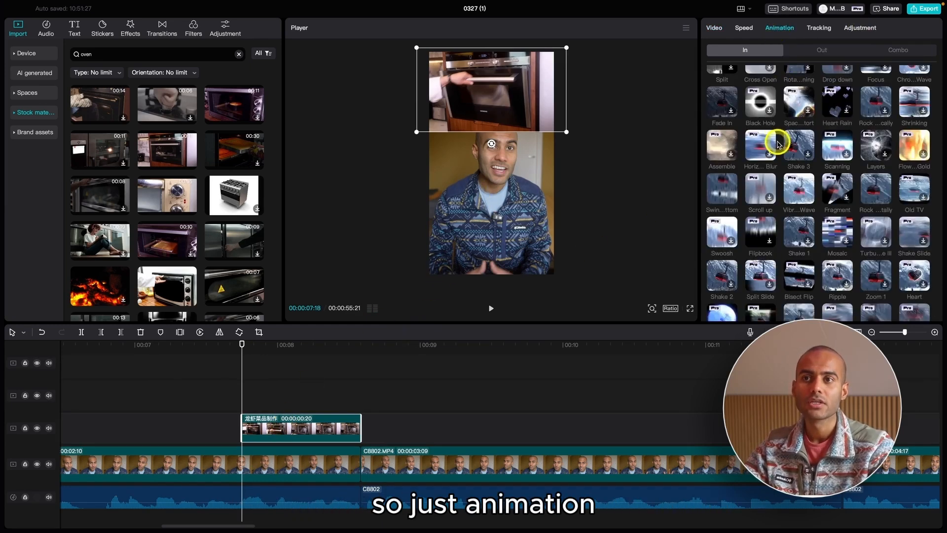
scroll(778, 143, down, 5)
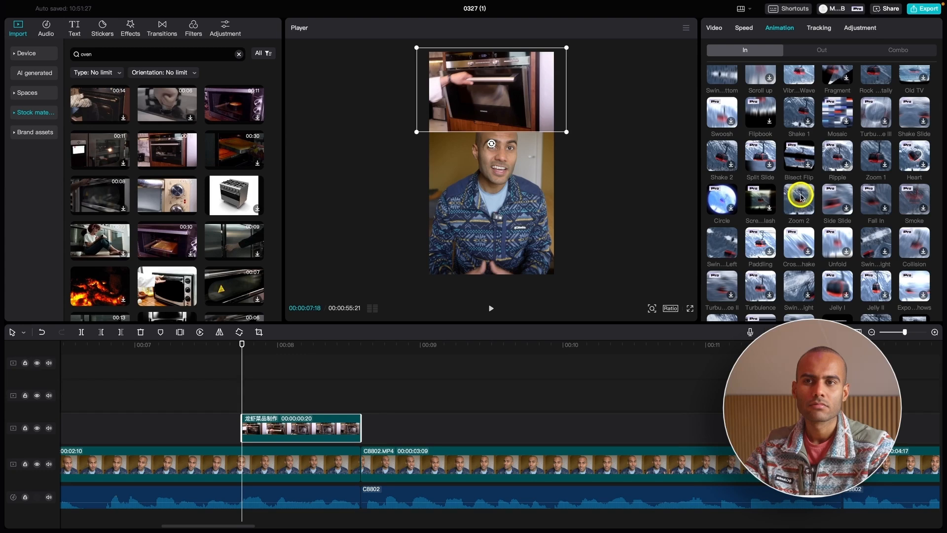
click(721, 241)
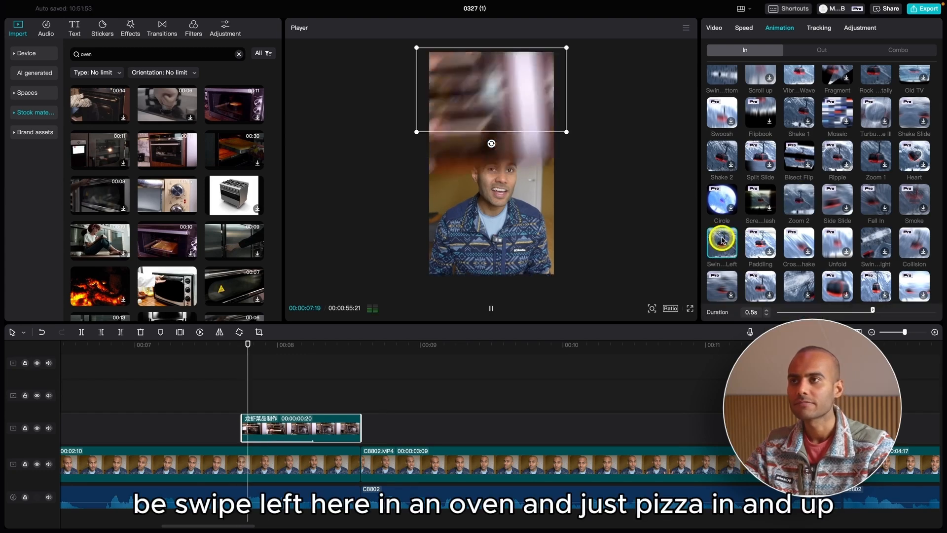
click(194, 347)
key(space)
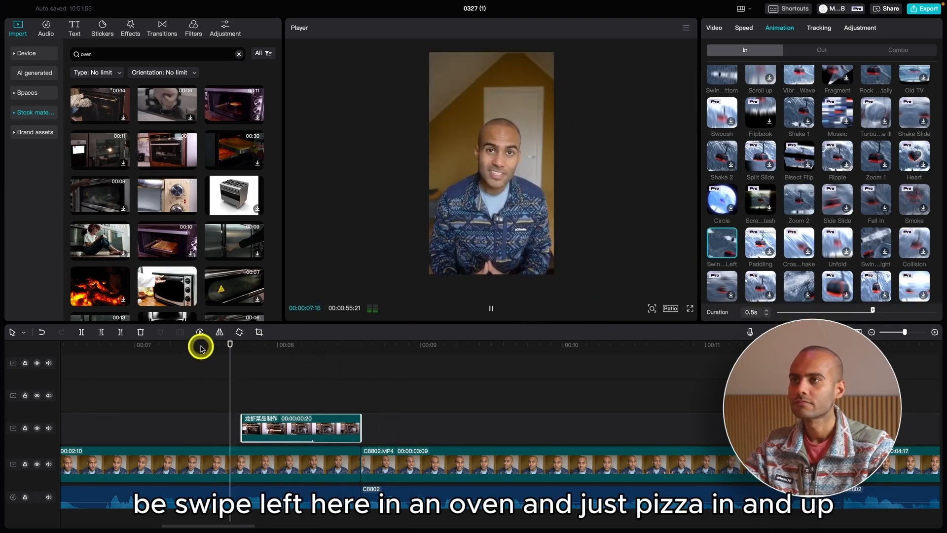
click(384, 393)
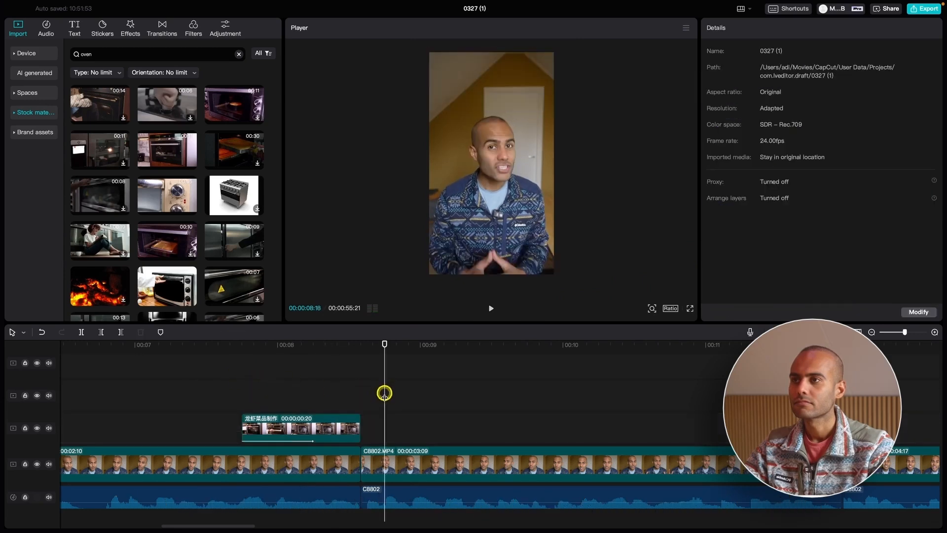
Apply a Horizontal mask to the oven clip and lower its edge to about Y -488, near the clip's lower border
click(289, 366)
click(330, 426)
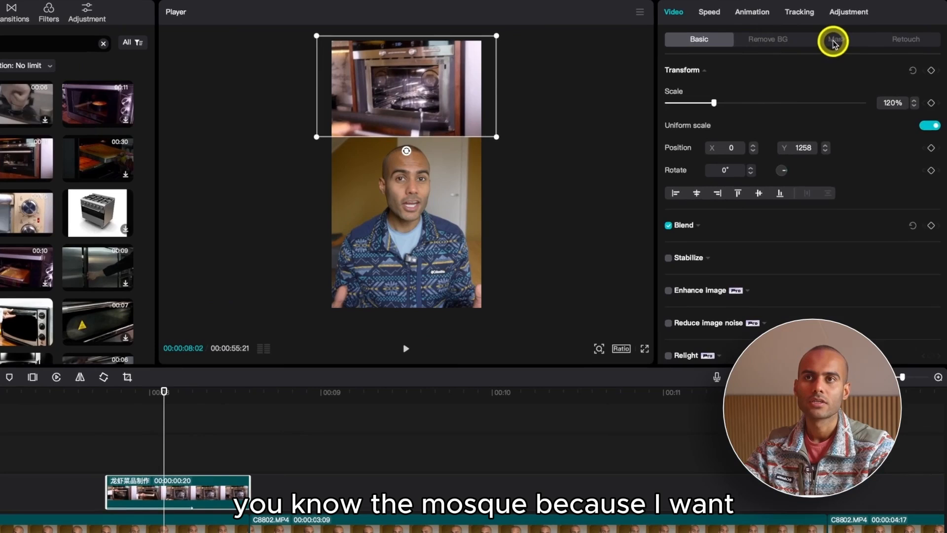
click(851, 52)
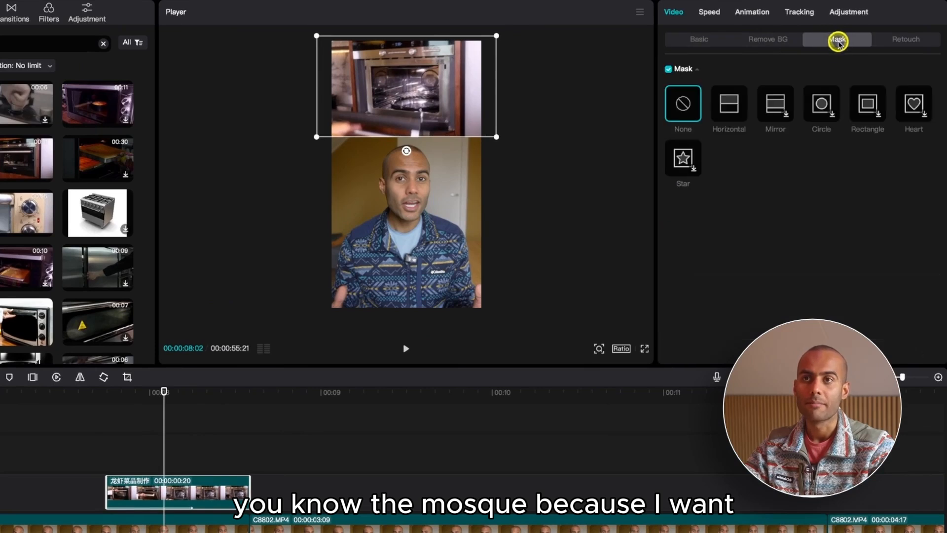
click(238, 448)
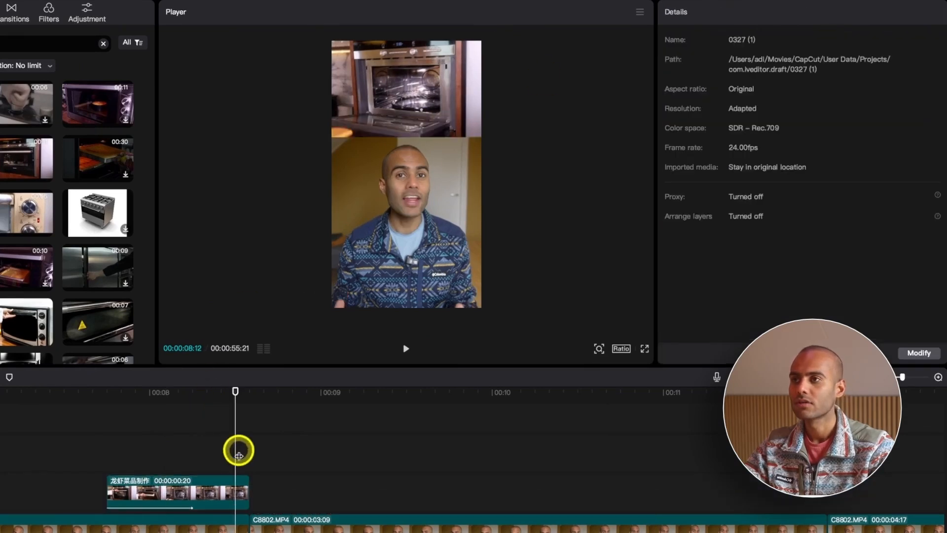
click(178, 395)
drag(179, 397, 213, 392)
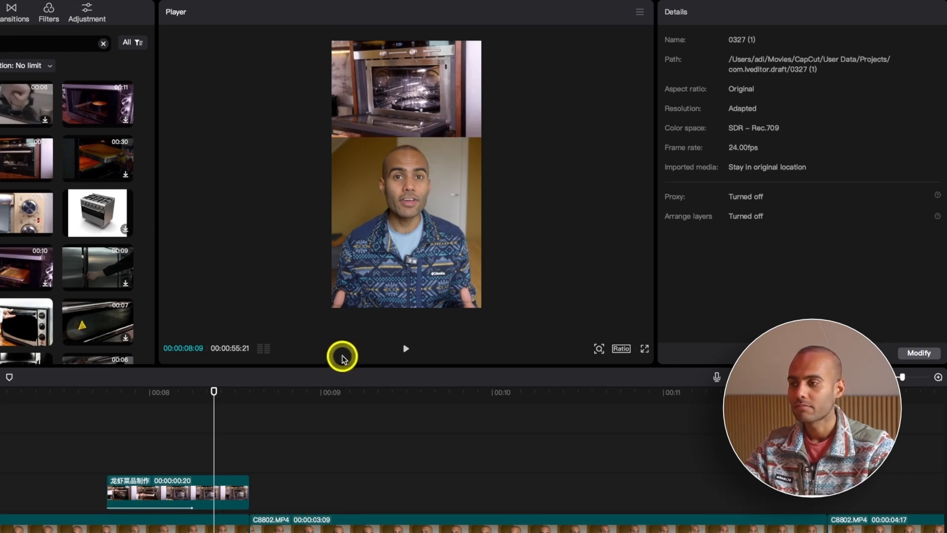
click(232, 490)
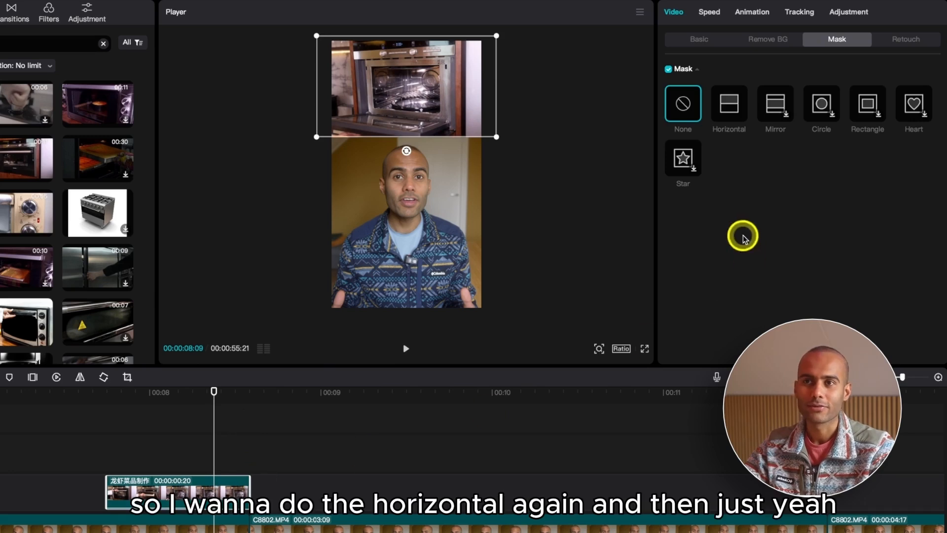
click(727, 104)
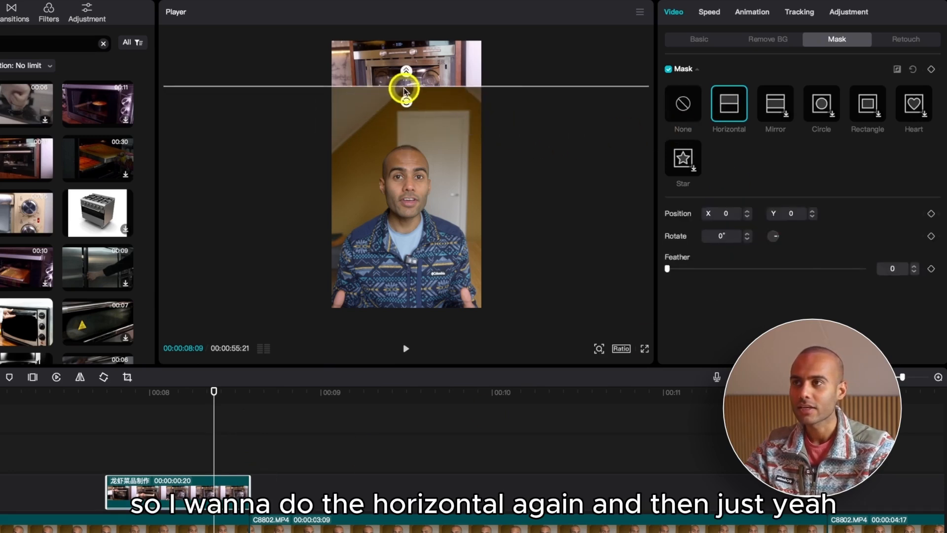
drag(405, 91, 409, 137)
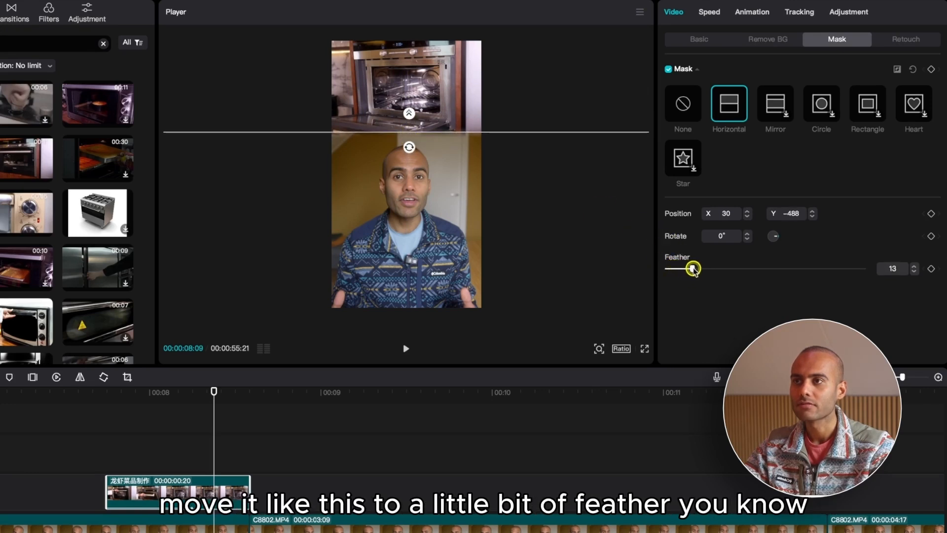
Raise the oven clip's mask edge to about X 47, Y -463 and set its feather to 13
drag(693, 269, 700, 269)
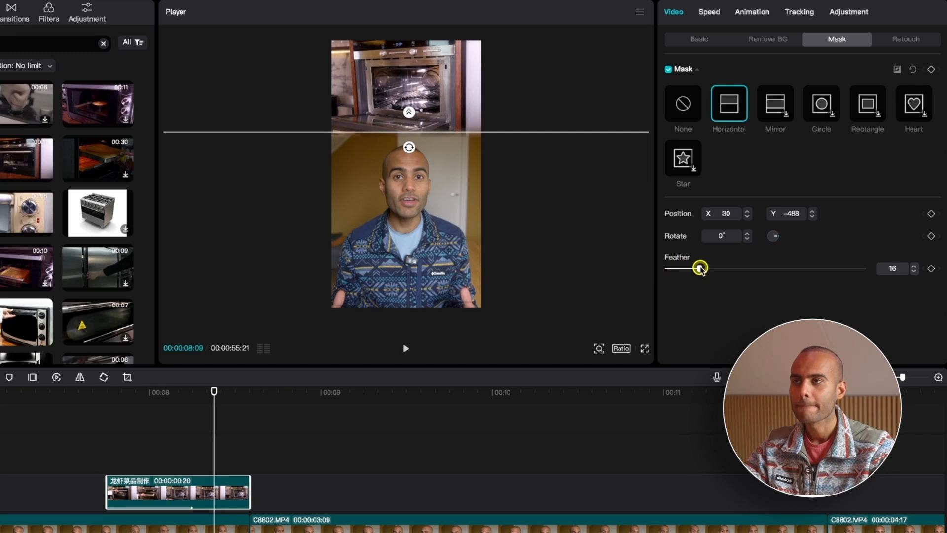
drag(404, 131, 408, 132)
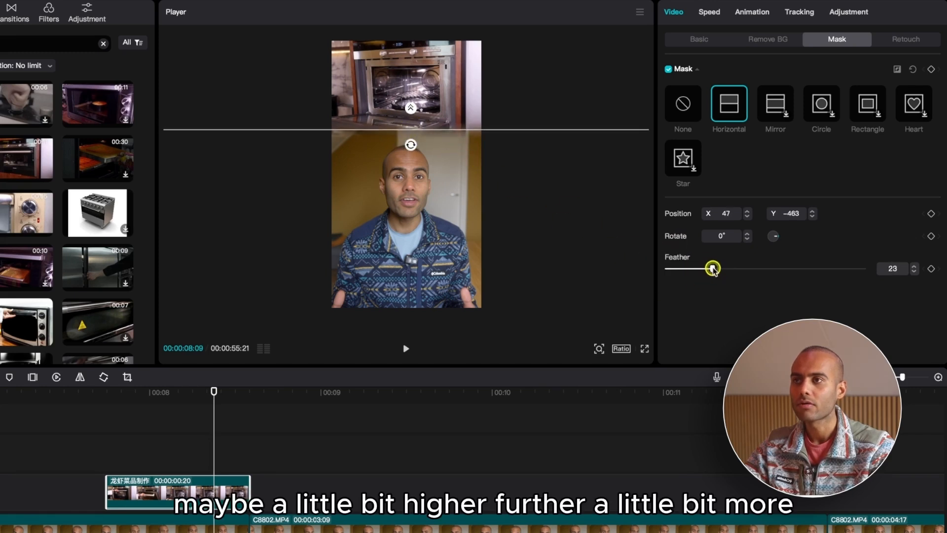
drag(723, 269, 686, 269)
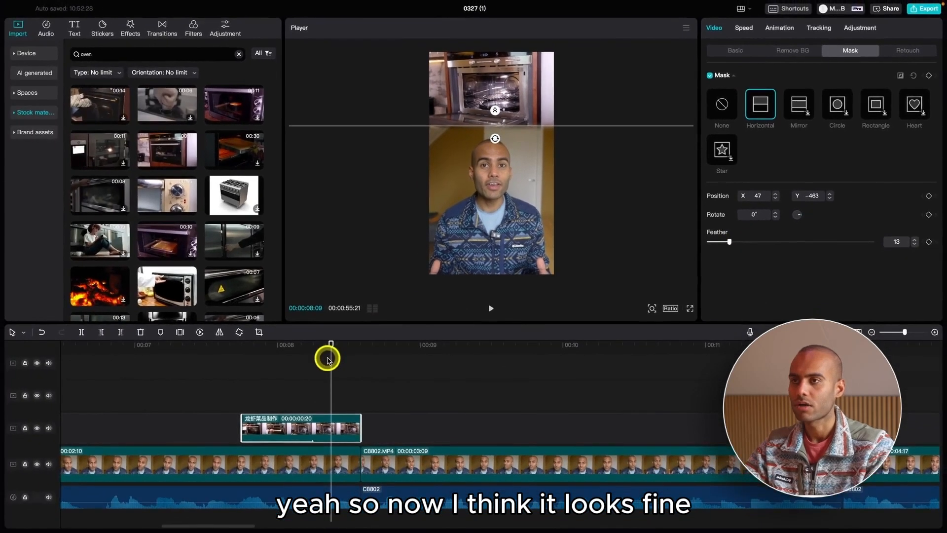
Check the feathered oven overlay full screen, and play back the edit from about 00:00:06
key(super+shift+f)
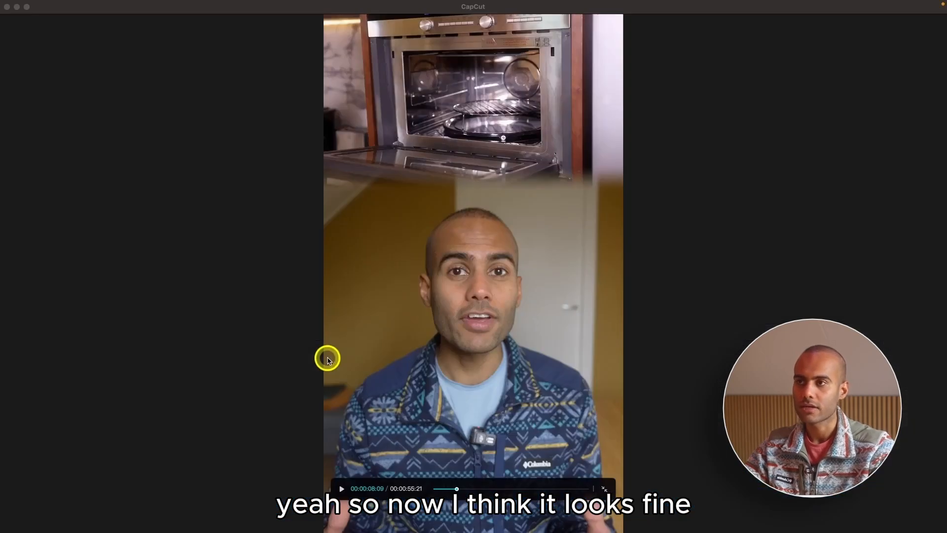
key(Escape)
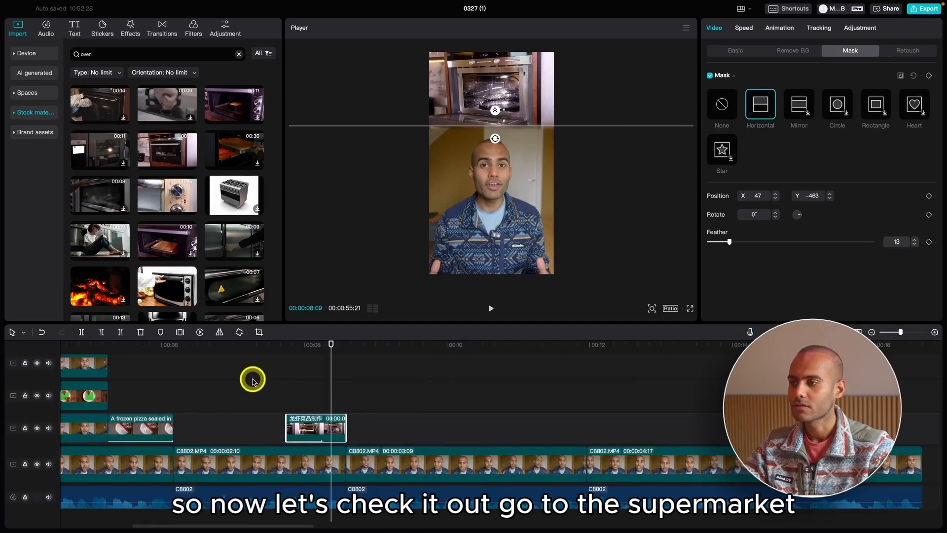
click(173, 344)
key(space)
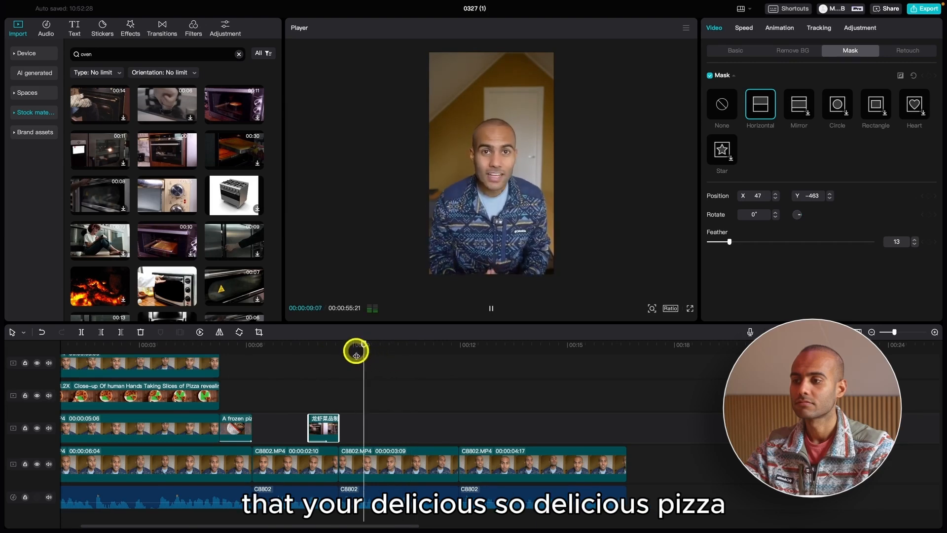
Stop the playback and search the stock materials for "pizza"
key(space)
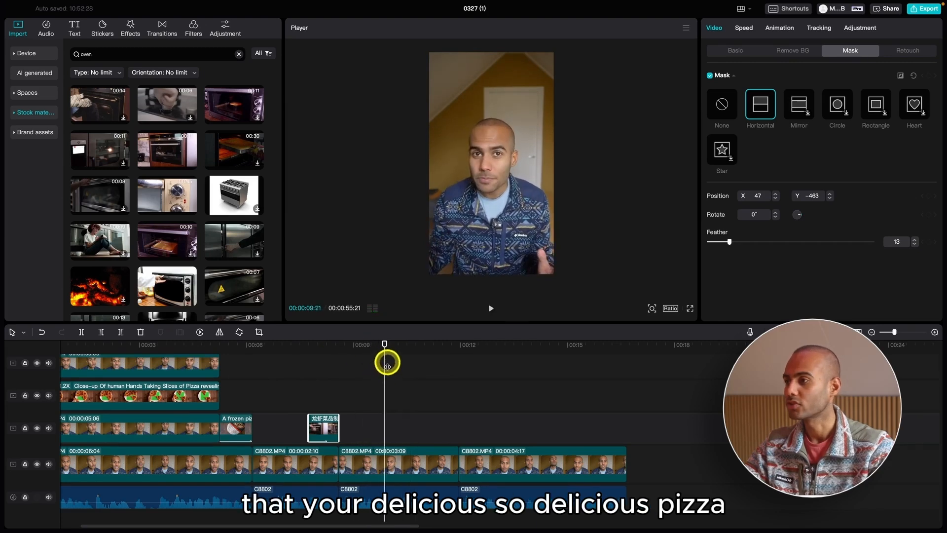
click(240, 55)
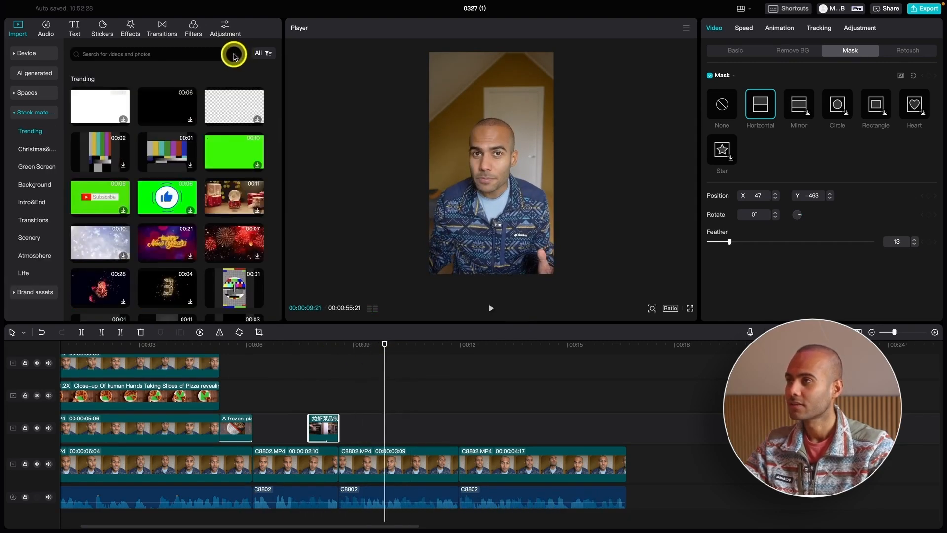
text(piz)
text(za)
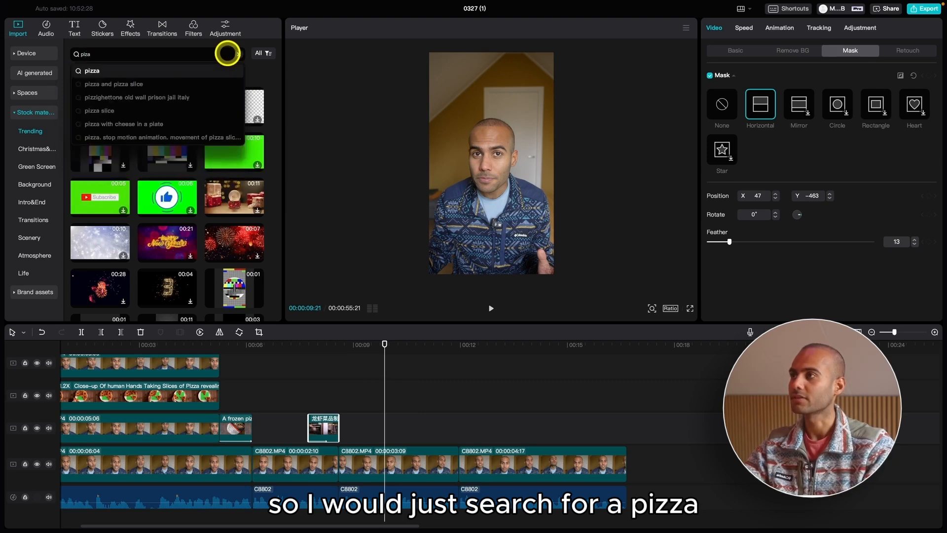
key(Return)
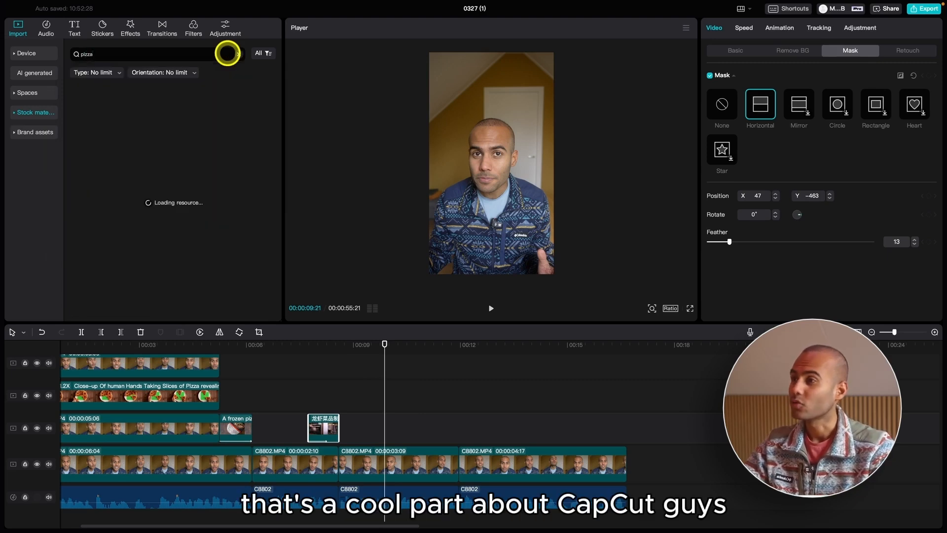
Add the horizontal pizza-lifter stock clip as an overlay, trim its start, and place it directly after the oven clip
scroll(216, 121, down, 3)
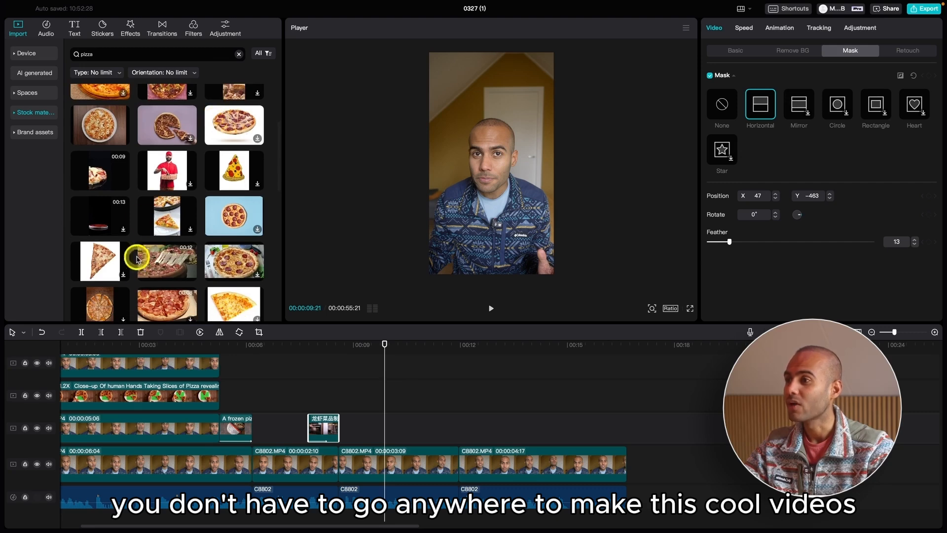
scroll(148, 257, down, 2)
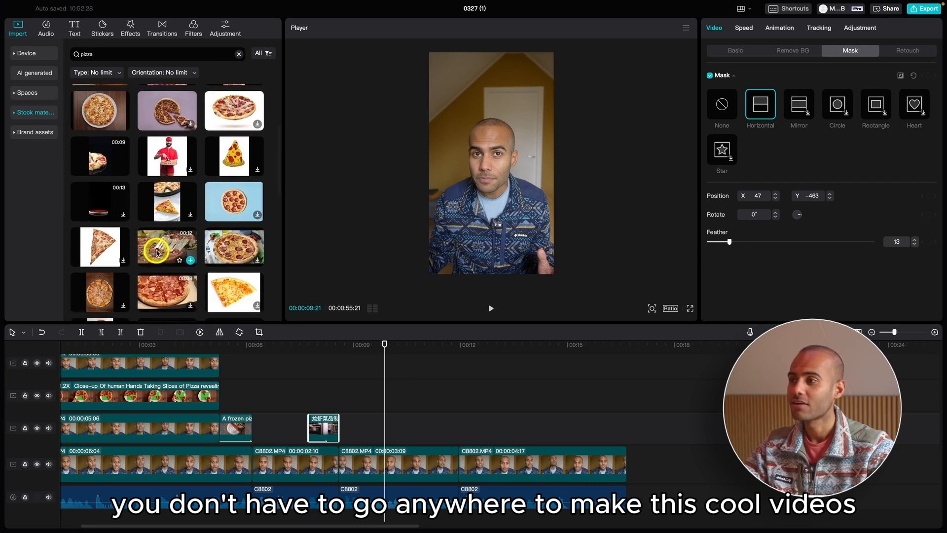
click(191, 255)
drag(465, 466, 462, 426)
drag(384, 341, 459, 342)
key(q)
drag(514, 433, 393, 434)
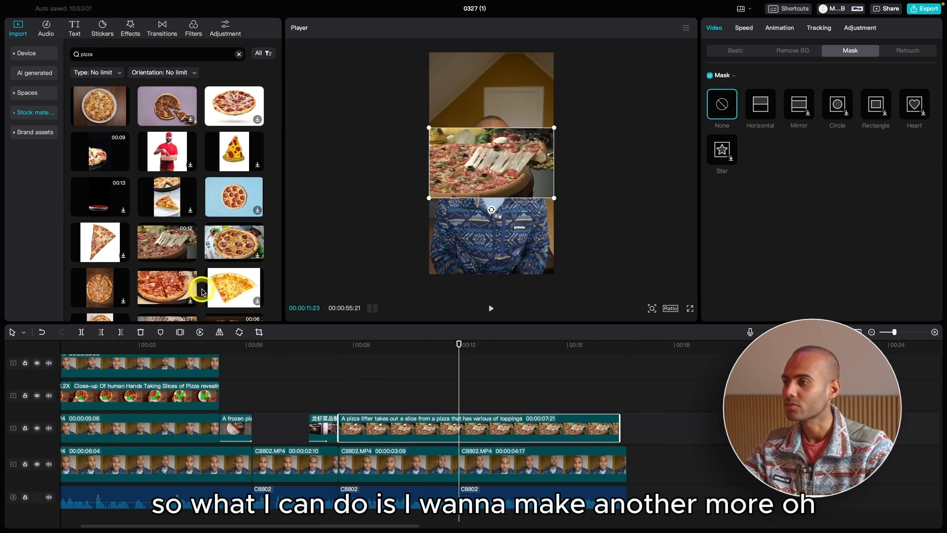
Look through the pizza stock results and preview the vertical 00:11 clip of hands pulling a slice
scroll(197, 291, down, 4)
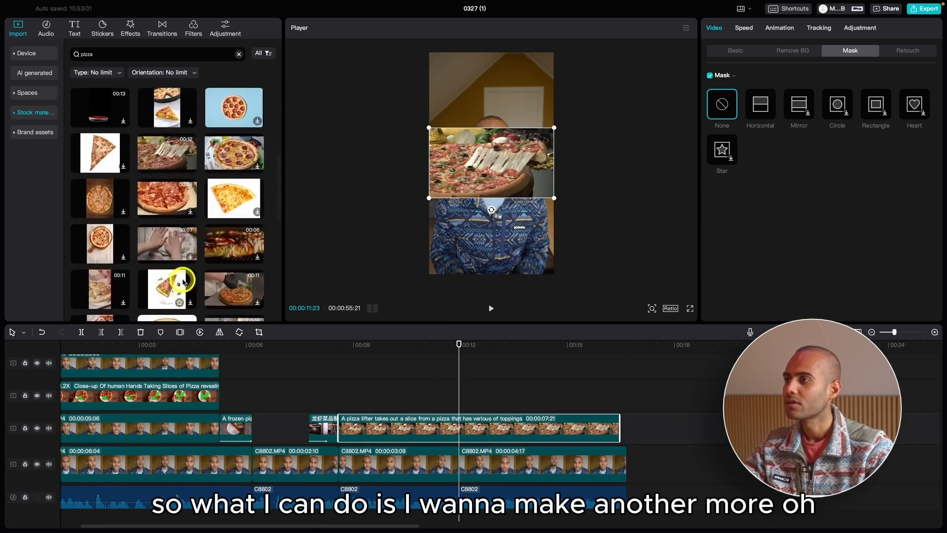
scroll(161, 168, down, 4)
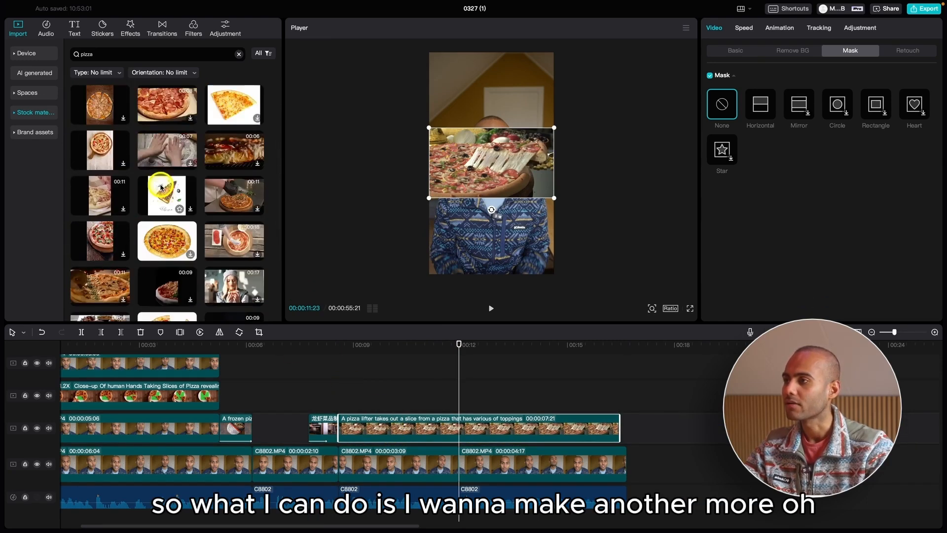
click(103, 200)
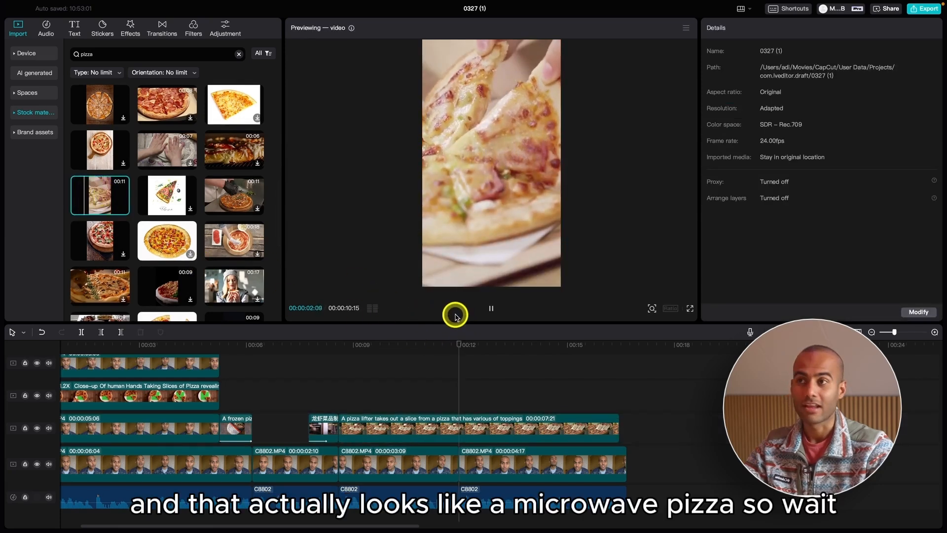
key(space)
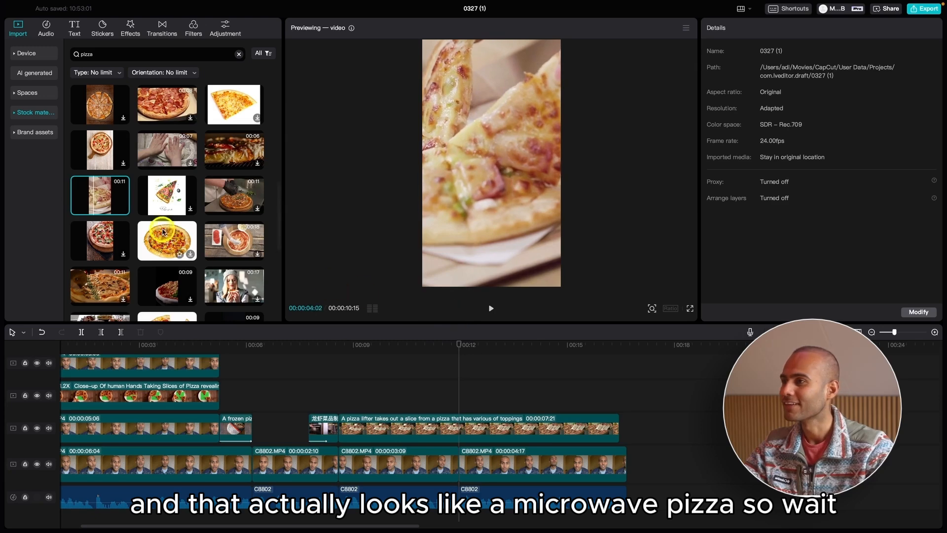
Replace the pizza-lifter overlay with the vertical clip of hands pulling pizza, placed directly after the oven clip
click(403, 425)
key(Delete)
click(112, 199)
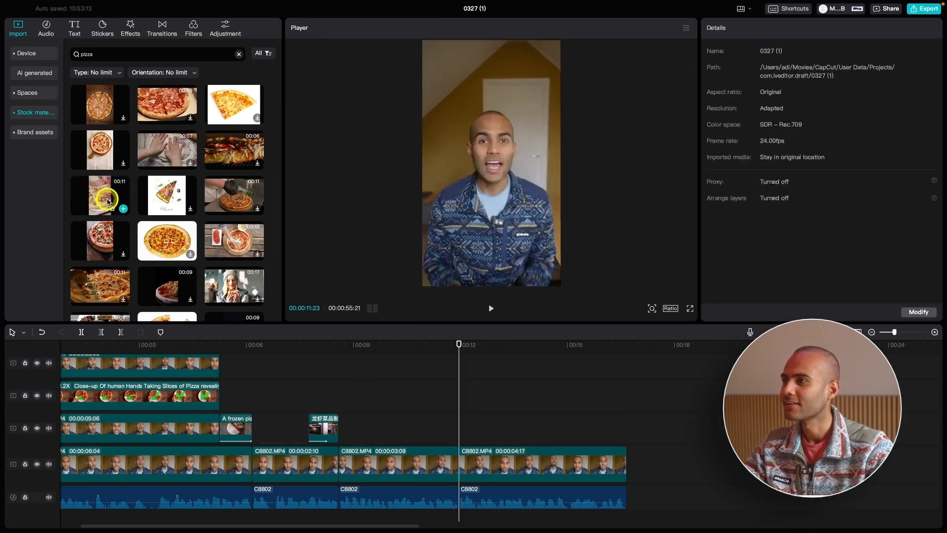
click(124, 209)
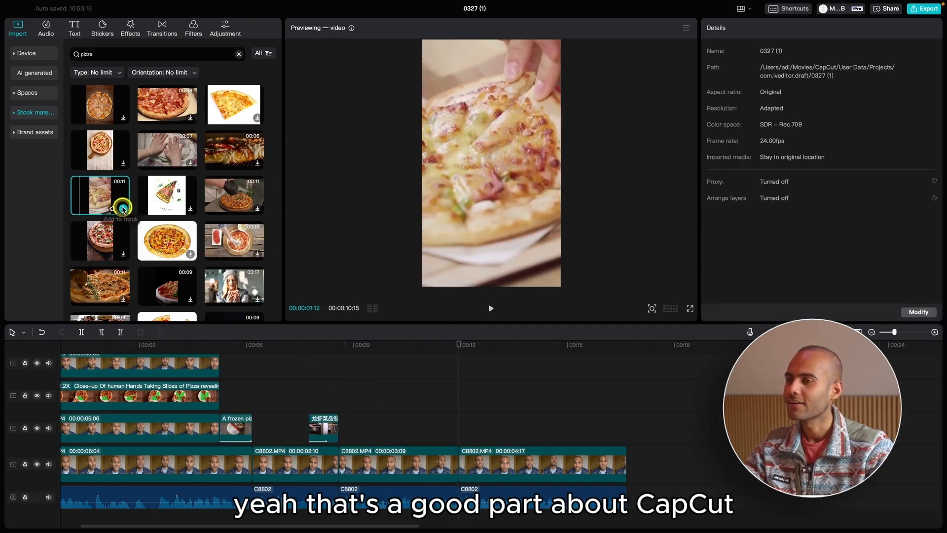
click(123, 209)
drag(496, 427, 421, 412)
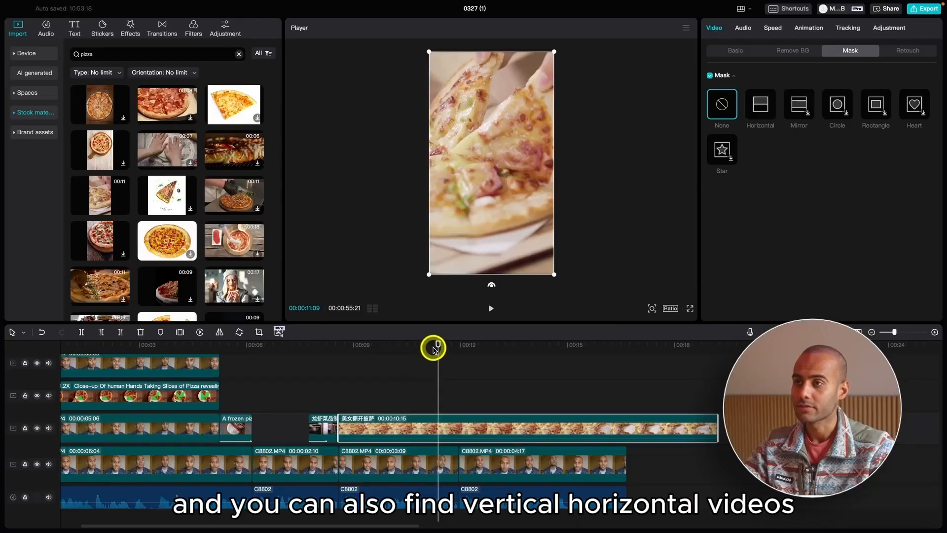
Trim the vertical pizza clip's start to leave 00:00:09:00, raise it one track, and play the speech from about 00:00:08
drag(434, 349, 416, 352)
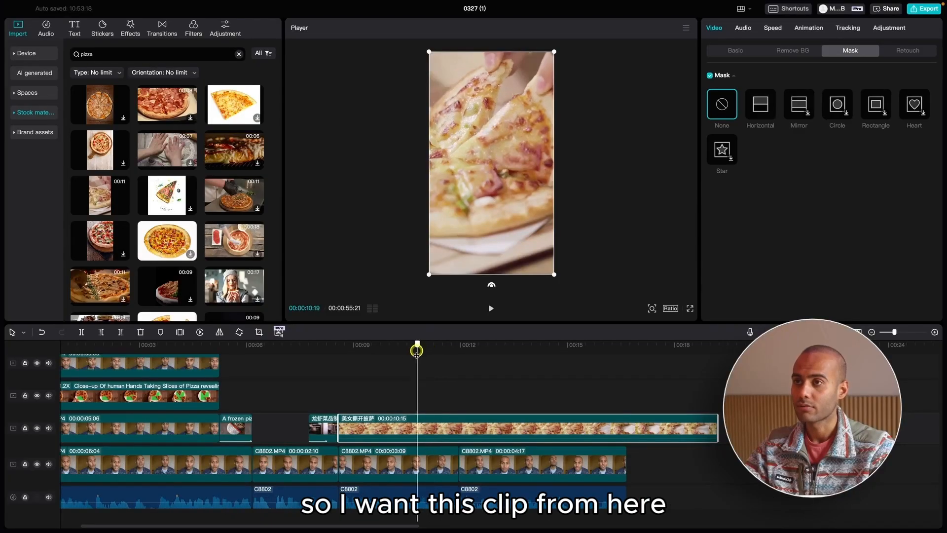
drag(417, 422, 419, 392)
click(336, 352)
key(space)
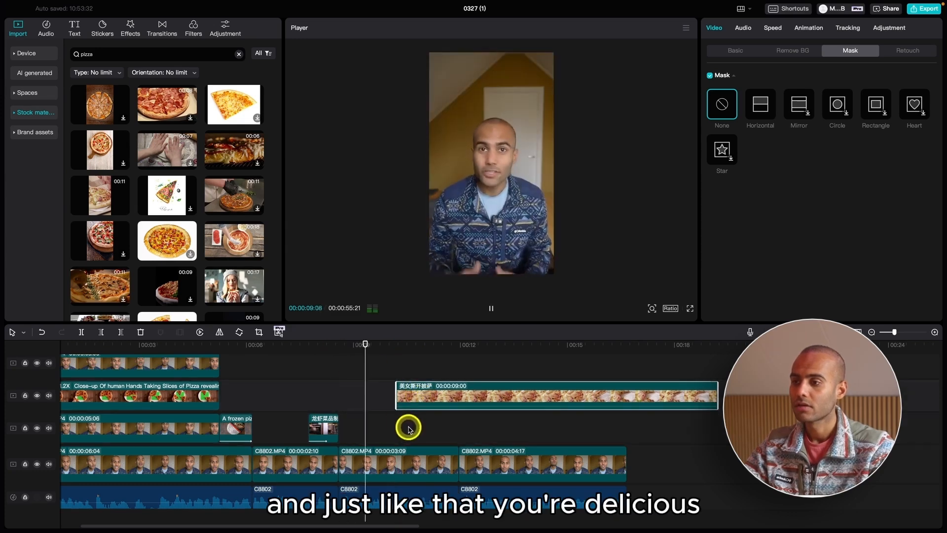
key(space)
Move the vertical pizza clip to start at 00:00:09:16 on the overlay track directly above the main speaker footage
click(384, 362)
scroll(381, 366, up, 2)
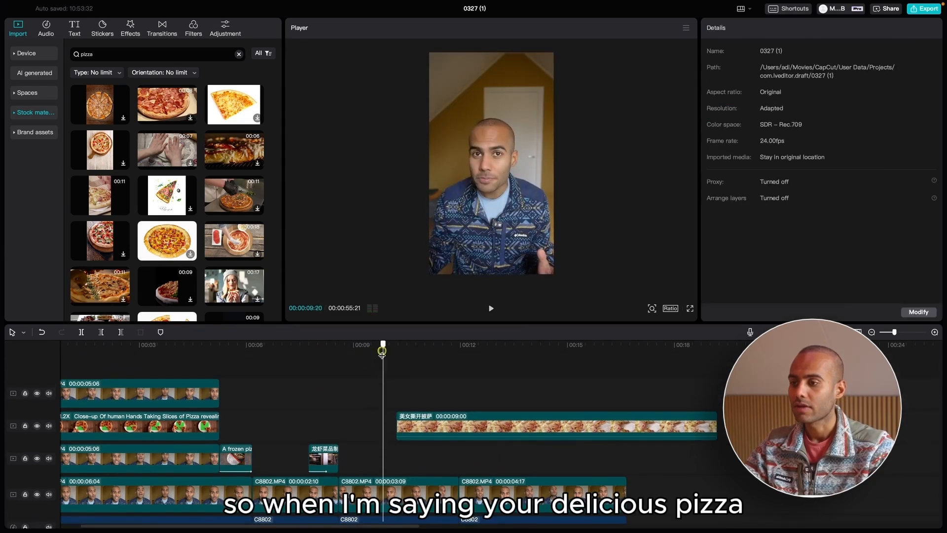
click(377, 397)
scroll(351, 461, down, 3)
click(376, 455)
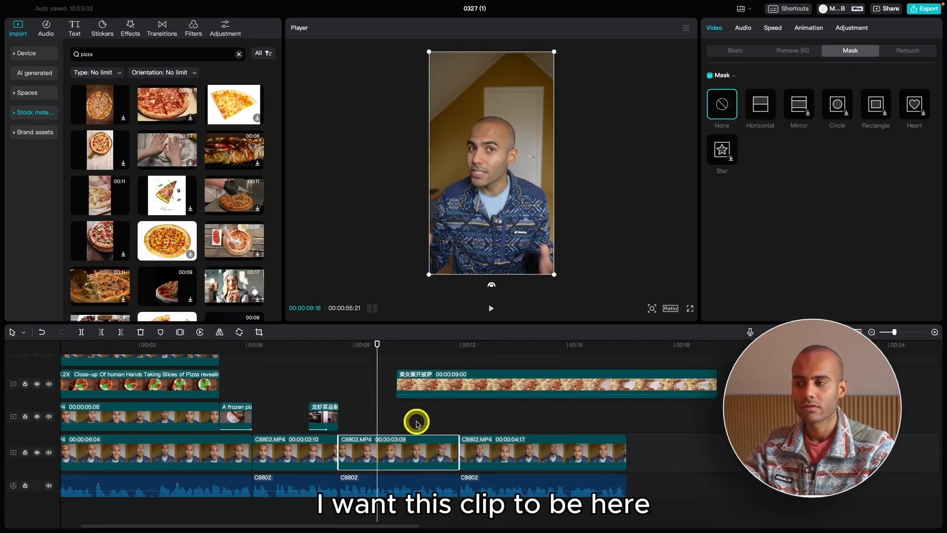
drag(420, 391, 405, 426)
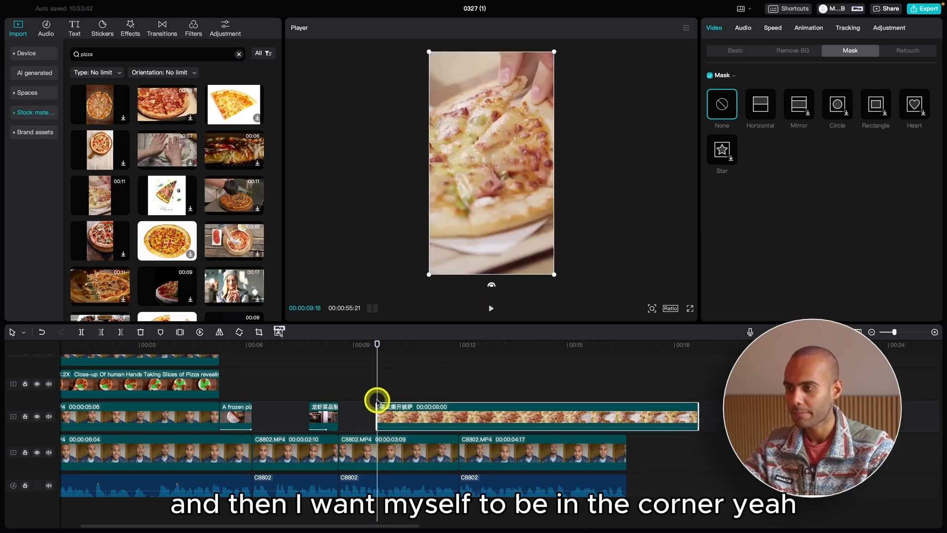
Split the main speaker clip at 00:00:09:16, where the vertical pizza clip starts
key(super+equal)
key(super+equal)
mouse_move(381, 354)
mouse_down()
mouse_move(364, 354)
mouse_move(375, 354)
mouse_up()
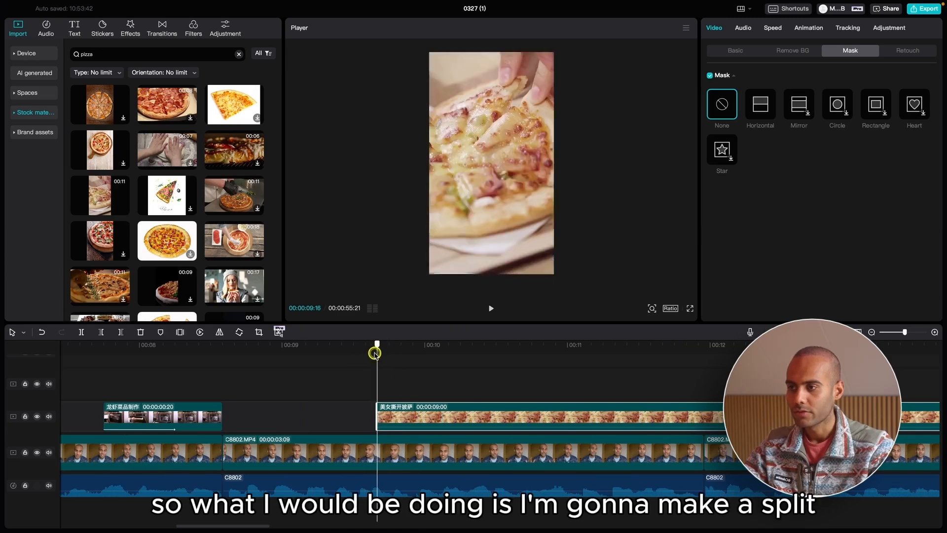
click(393, 457)
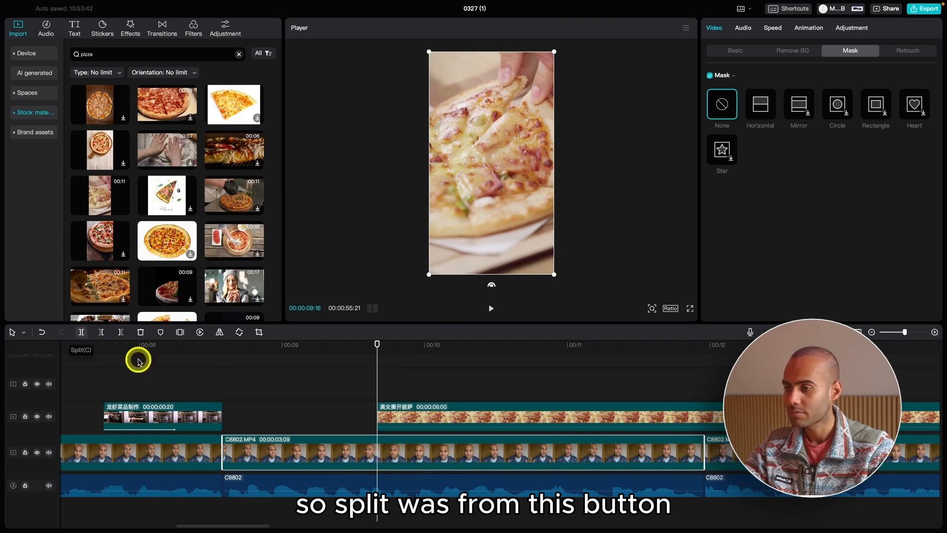
key(super+b)
key(super+minus)
key(super+minus)
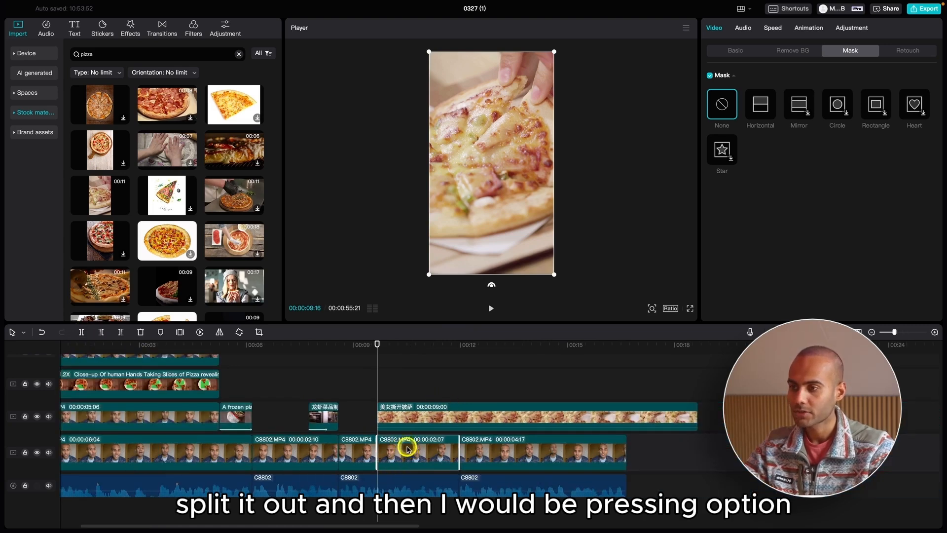
Duplicate the 00:00:02:07 speaker segment onto the track above the pizza clip and remove its background with Auto removal
drag(408, 449, 409, 375)
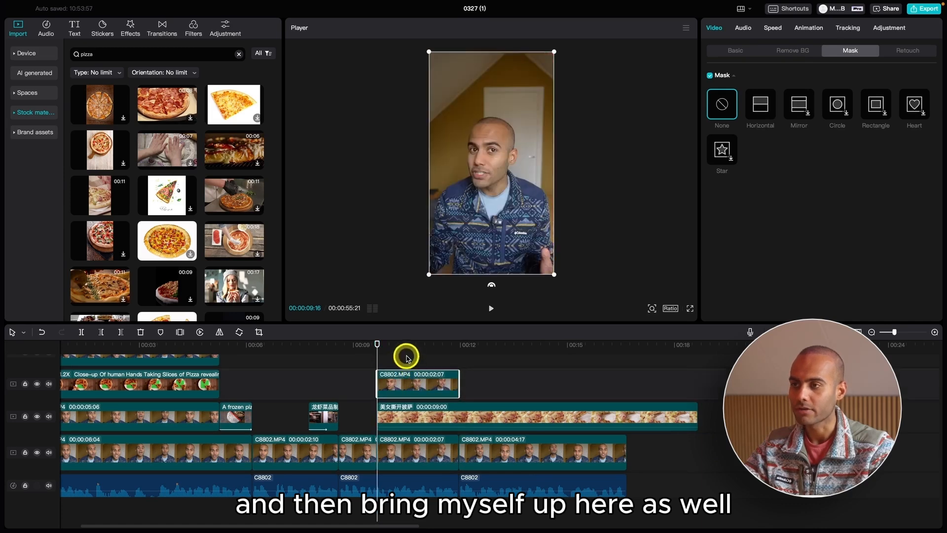
click(406, 357)
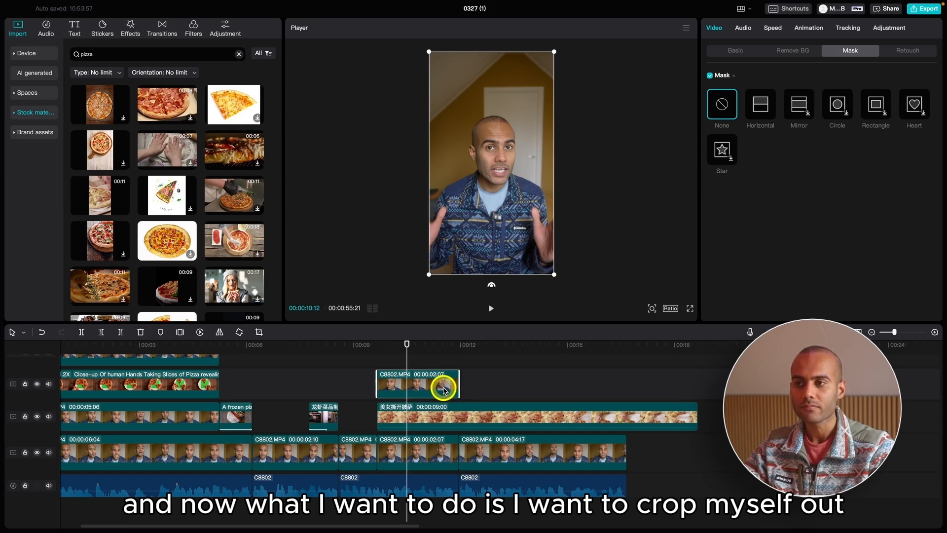
click(791, 51)
click(710, 254)
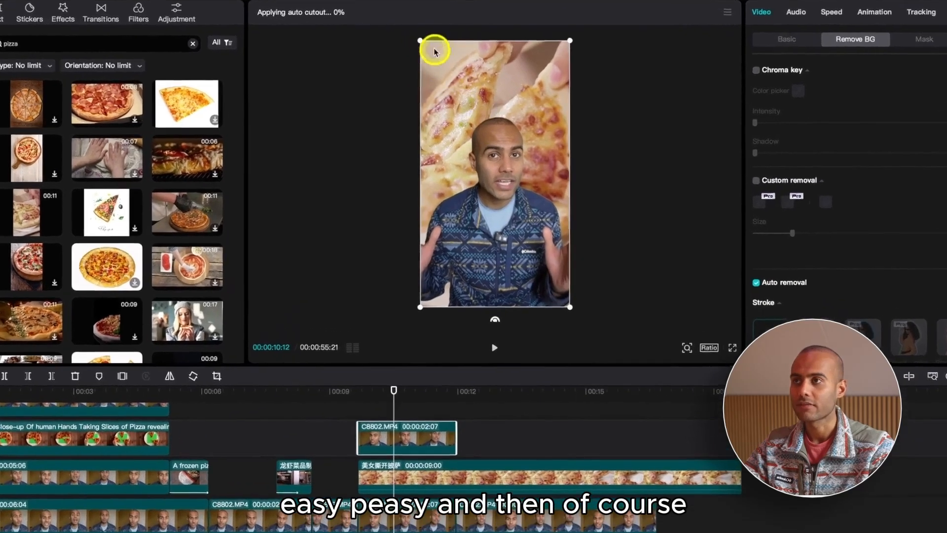
Scale the speaker cutout to about half the frame width and center it near the bottom of the pizza footage
drag(423, 40, 486, 238)
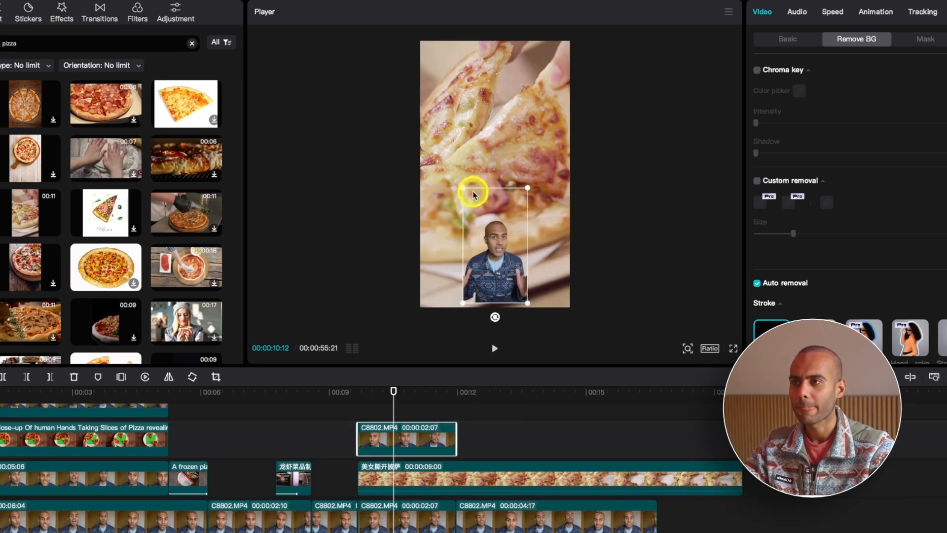
drag(463, 188, 444, 175)
drag(526, 262, 502, 241)
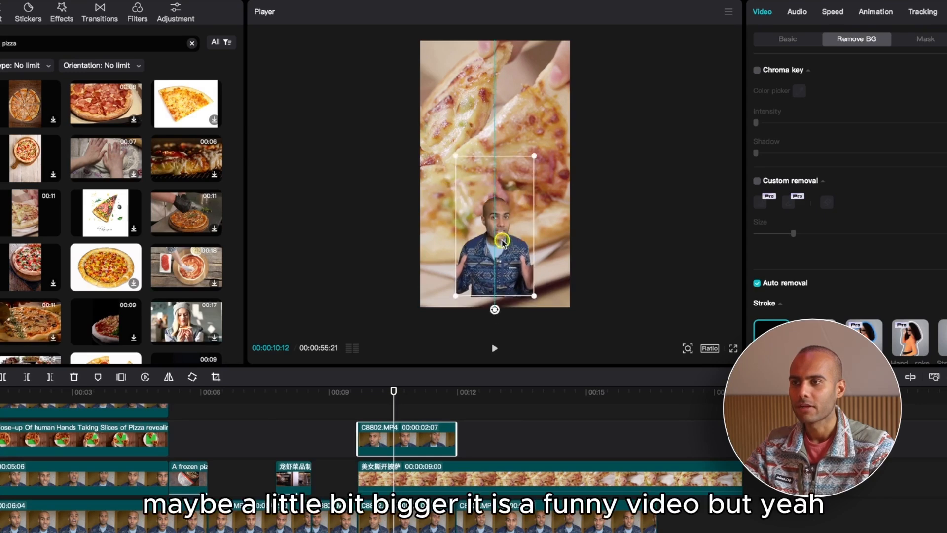
Play back the speaker cutout over the pizza footage from about 00:00:08:20
click(527, 399)
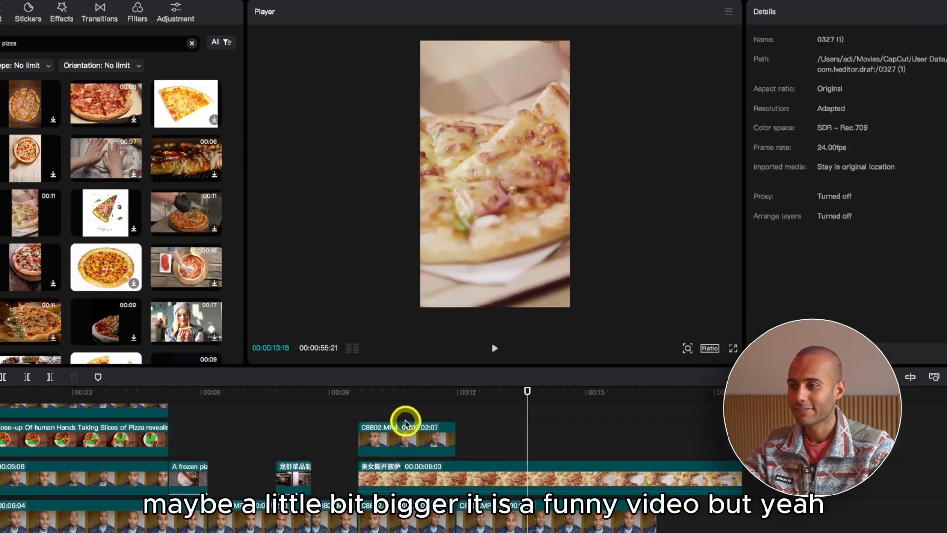
click(321, 399)
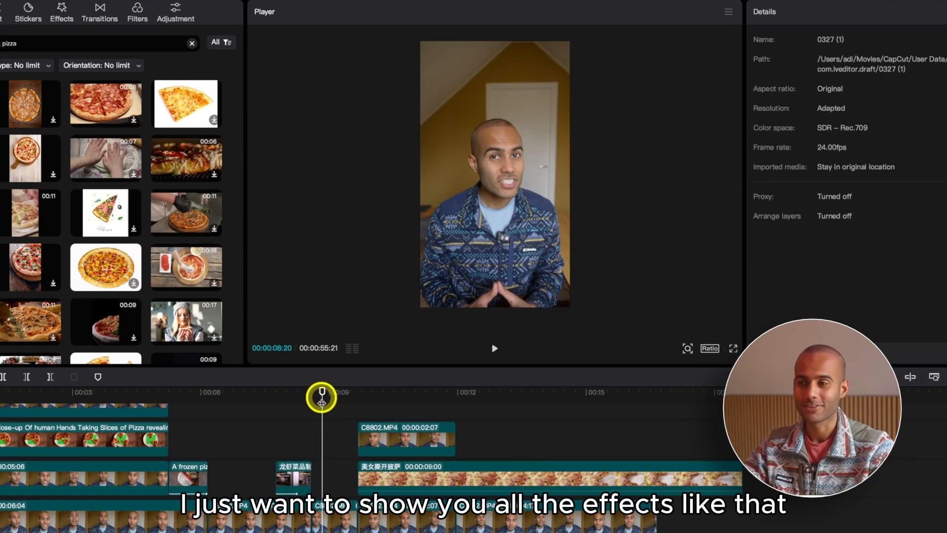
key(space)
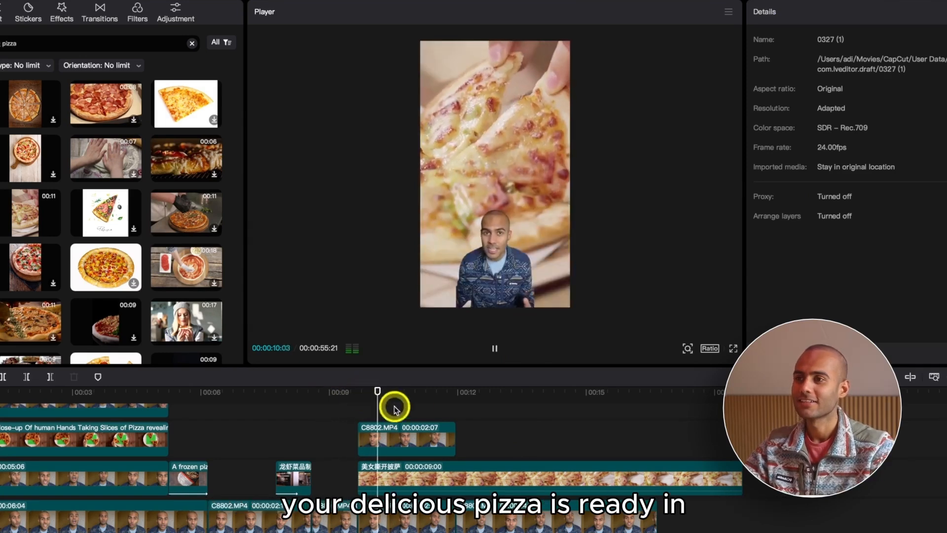
key(space)
Trim the ends of the speaker cutout and the vertical pizza clip together to 00:00:11:00
click(443, 434)
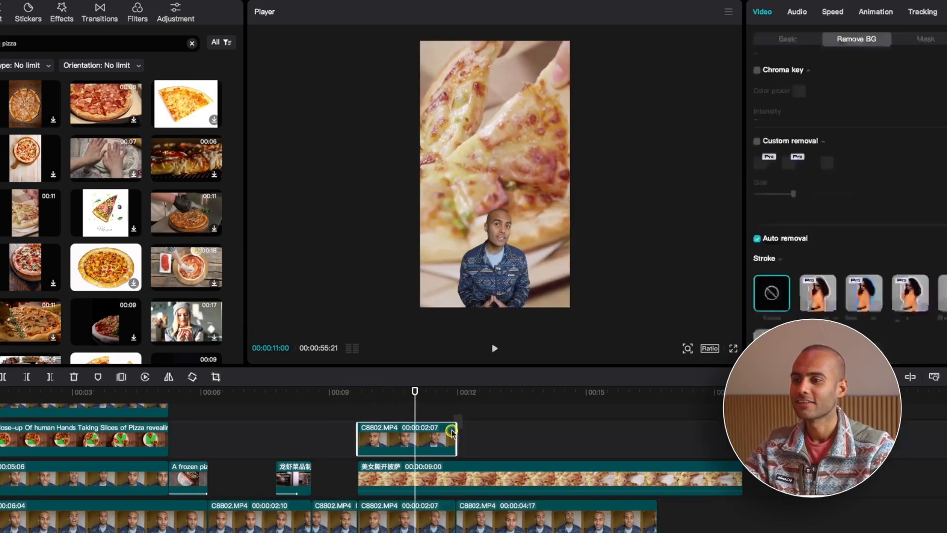
click(437, 469)
key(w)
Play back the shortened cutout sequence and the following speech, replaying it from about 00:00:09
click(342, 400)
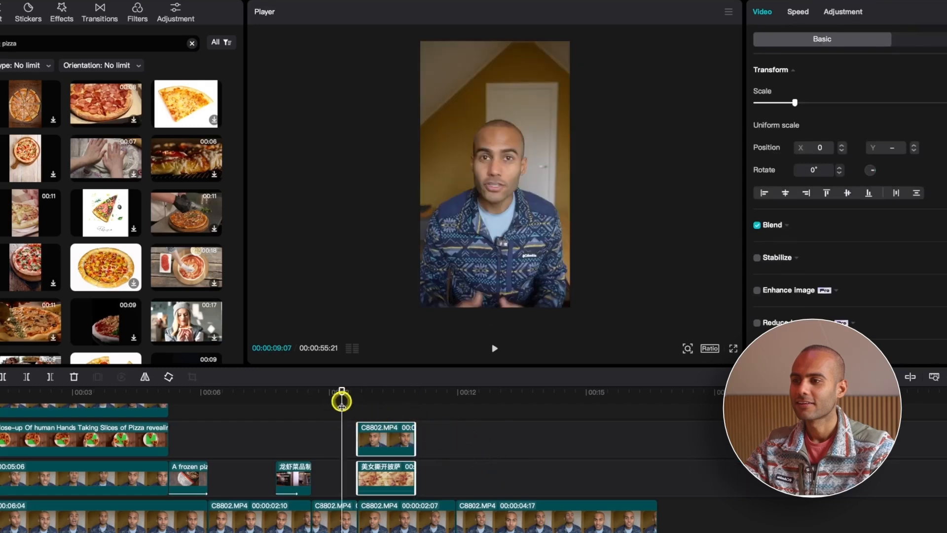
key(space)
click(524, 440)
click(349, 393)
key(space)
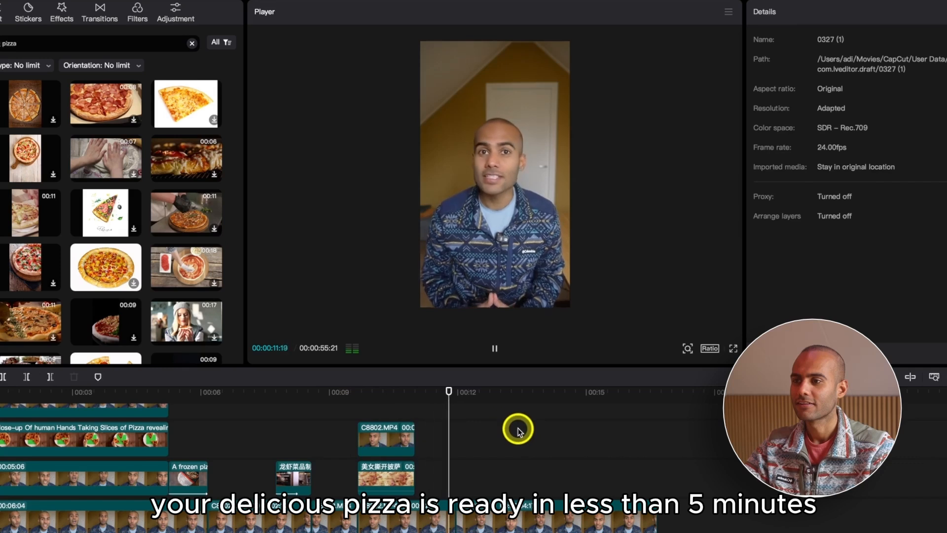
scroll(490, 413, down, 3)
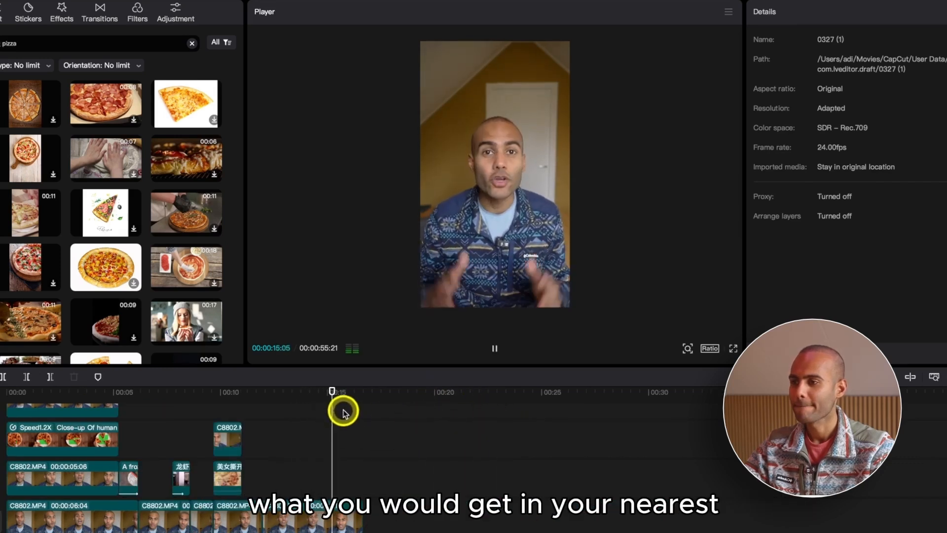
drag(343, 407, 205, 404)
key(space)
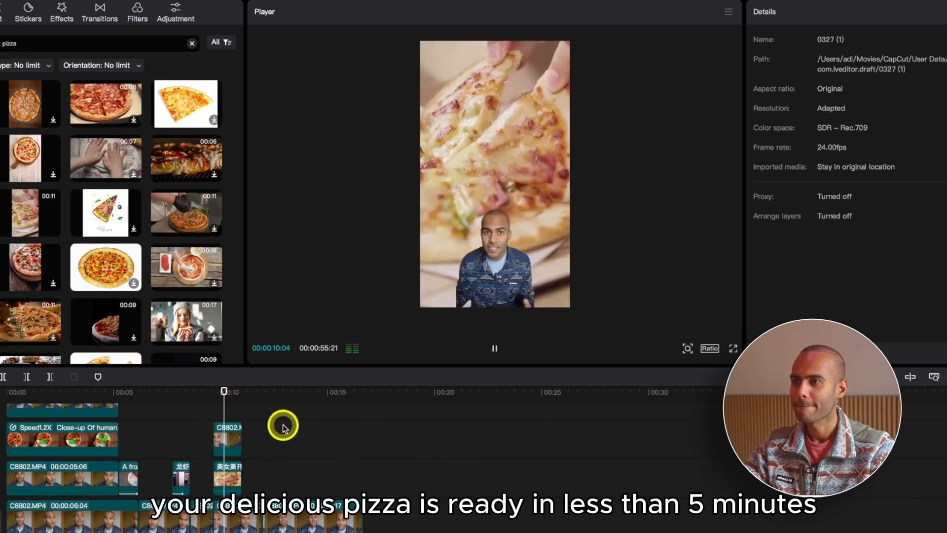
Position the playhead at 00:00:11:00, where the pizza overlays end, and clear the pizza search from the stock material
scroll(420, 429, up, 3)
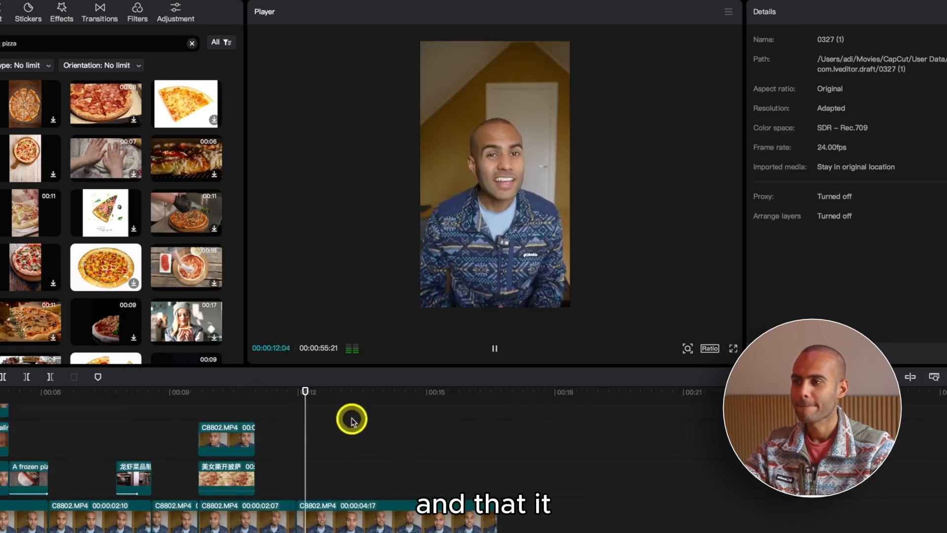
click(259, 400)
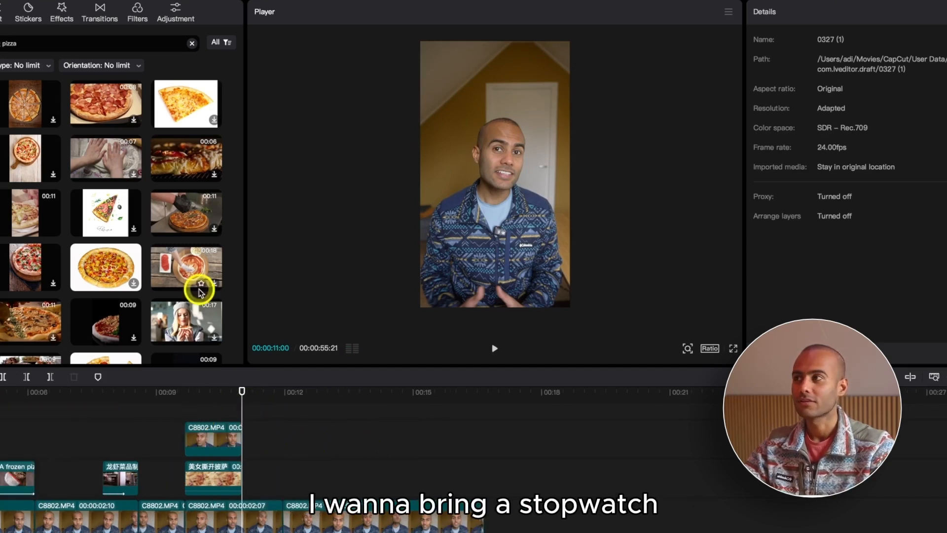
click(193, 44)
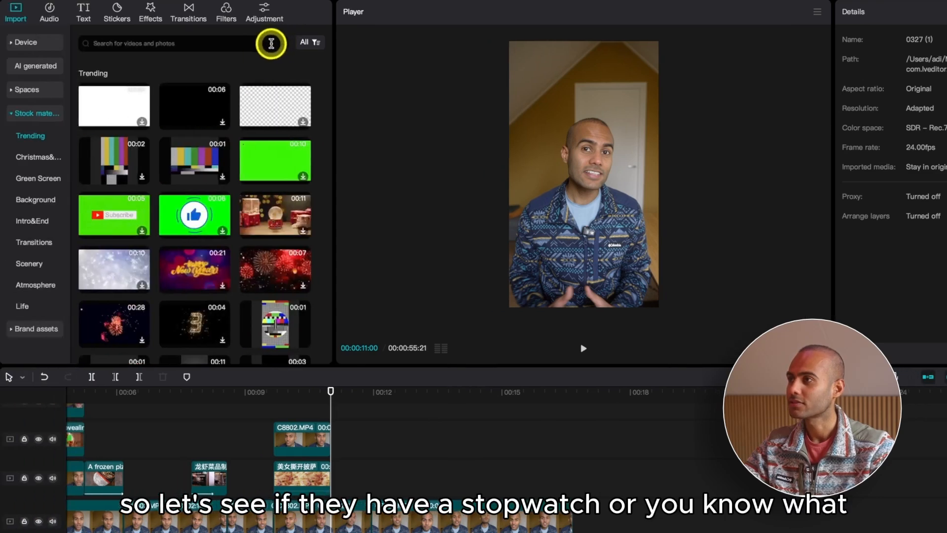
click(182, 43)
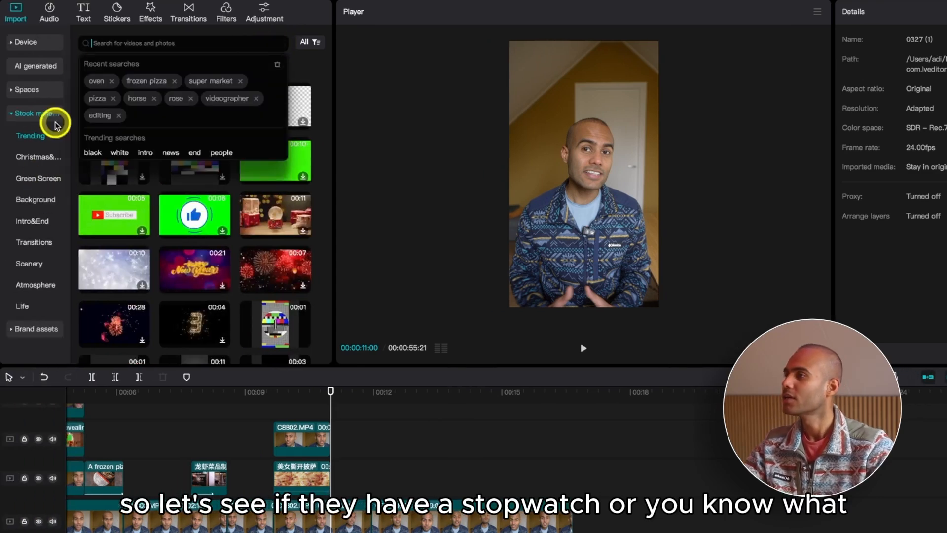
Search the stickers for "stop watch" and look through the results for a suitable stopwatch graphic
click(11, 116)
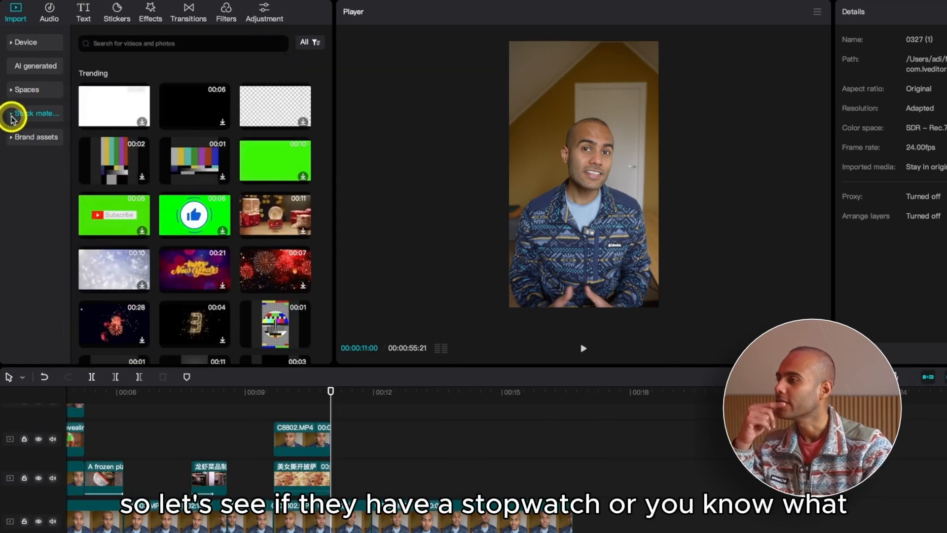
click(28, 90)
click(122, 19)
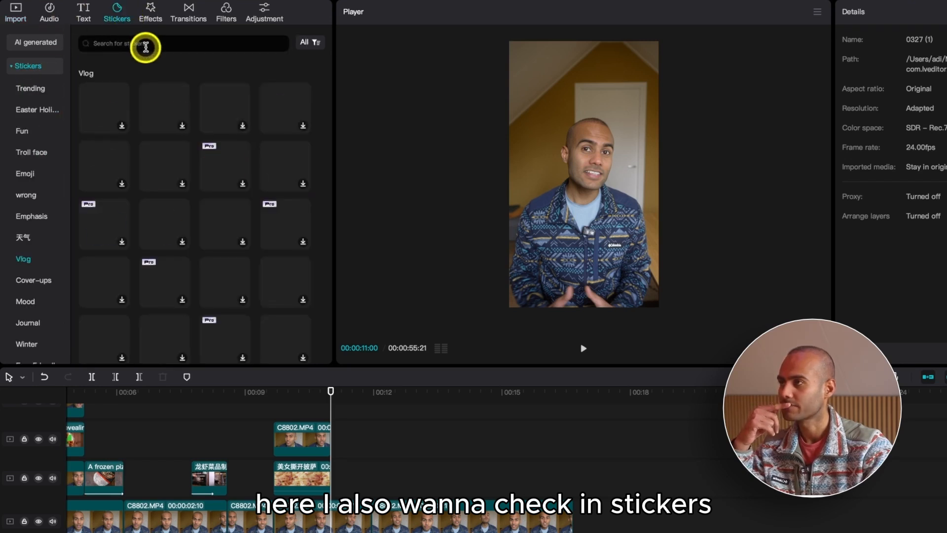
click(142, 44)
text(stop watch)
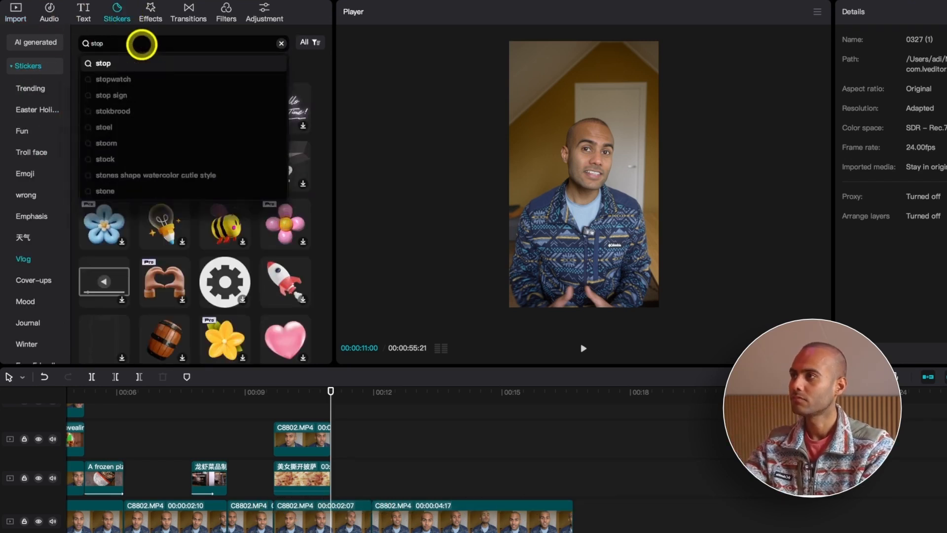
key(Return)
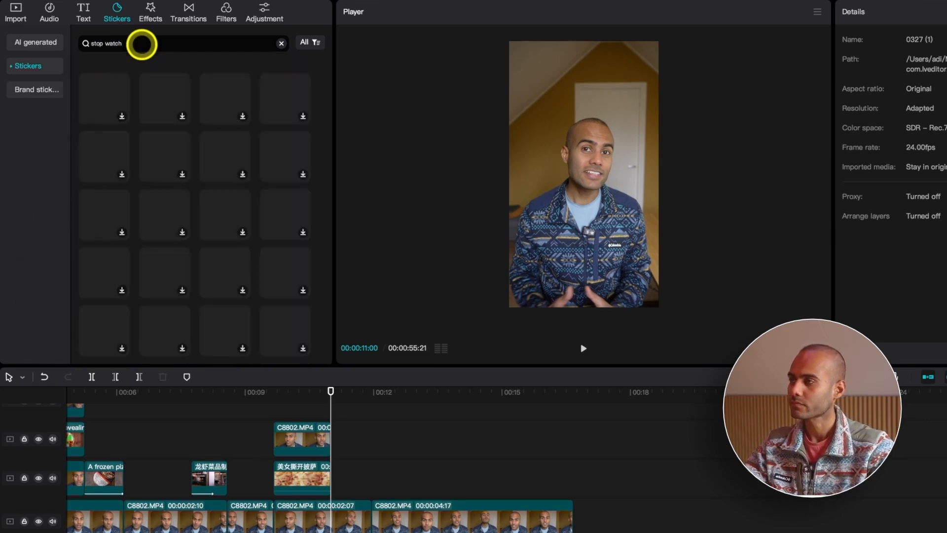
scroll(140, 74, down, 3)
scroll(139, 74, down, 5)
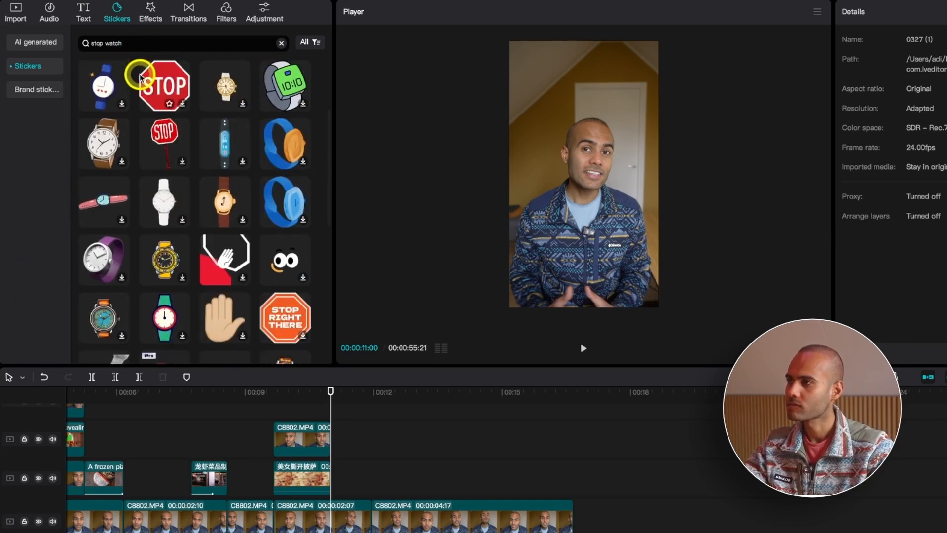
scroll(139, 75, down, 3)
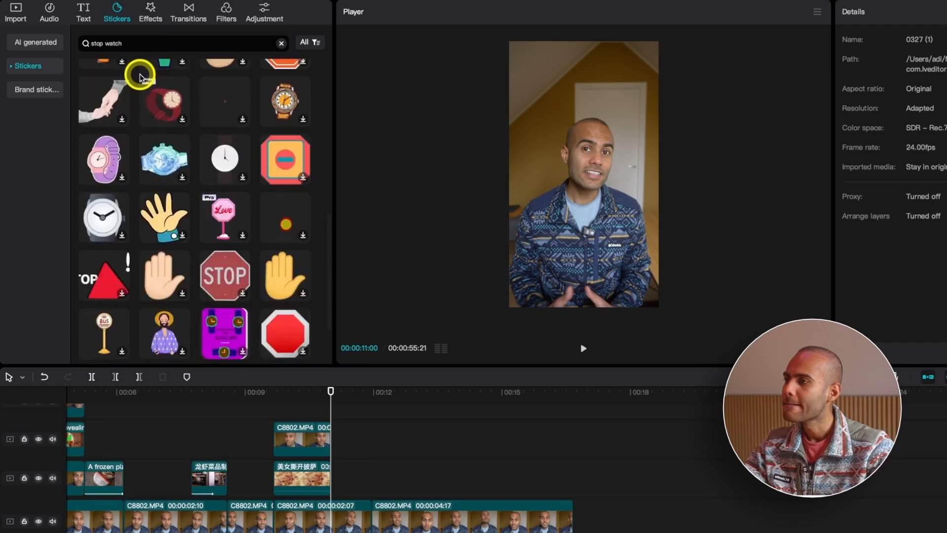
scroll(139, 75, down, 10)
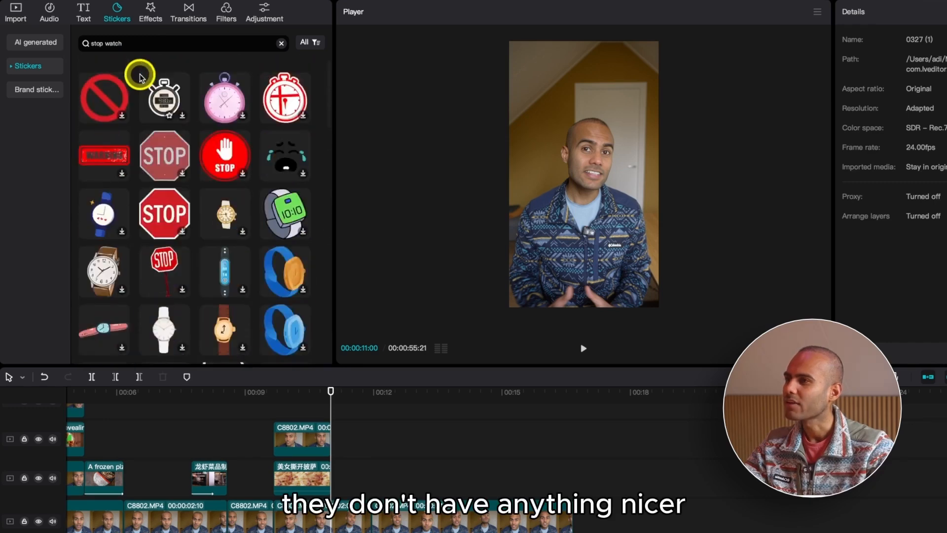
scroll(140, 75, down, 10)
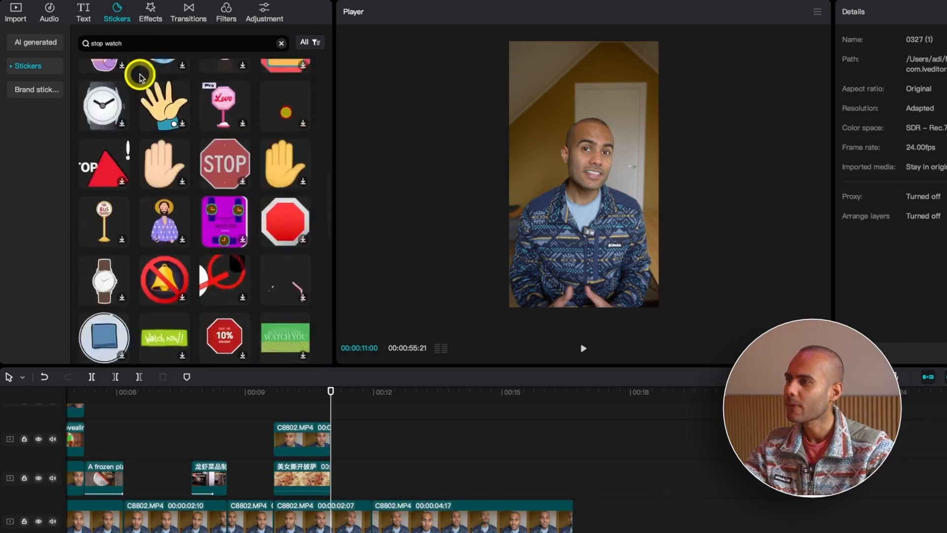
scroll(139, 75, down, 10)
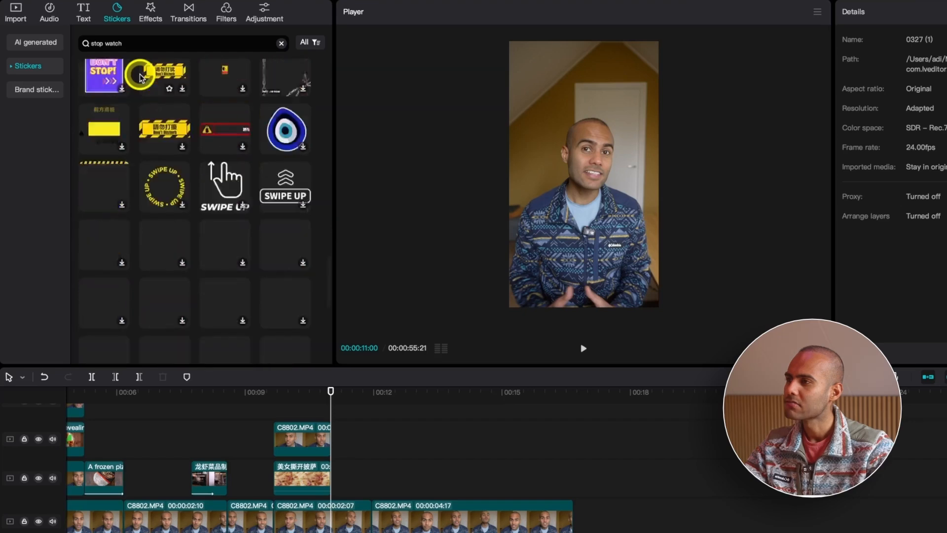
scroll(140, 75, down, 10)
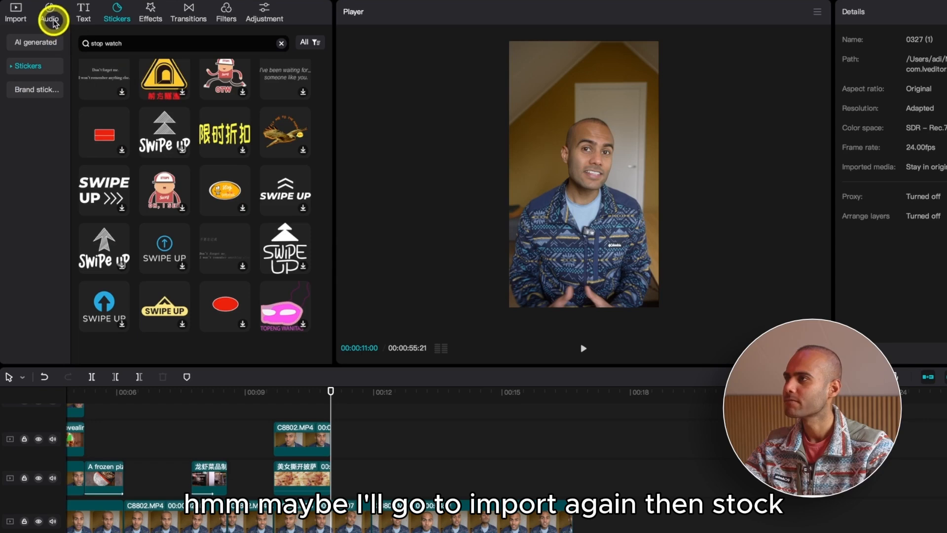
Return to the stock material library and search it for "stop watch"
click(12, 17)
click(30, 139)
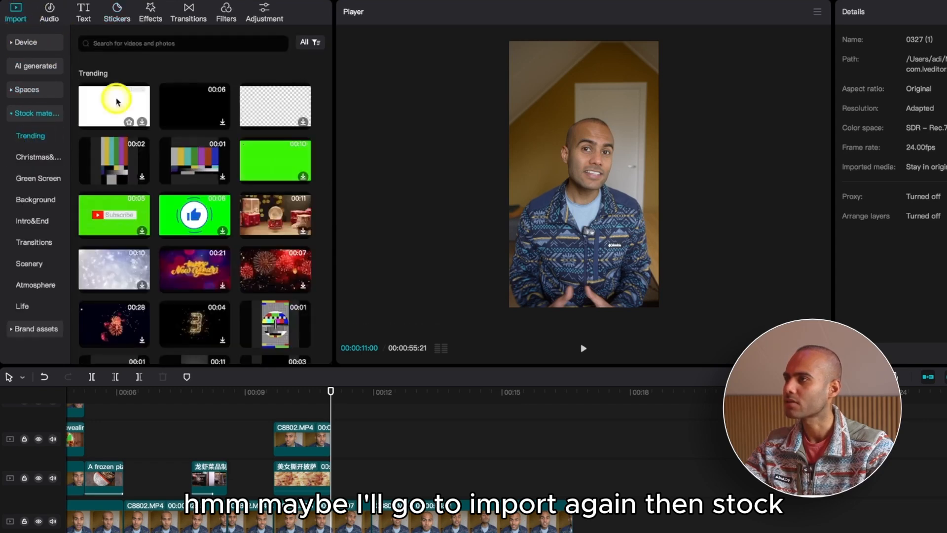
click(160, 45)
text(stop)
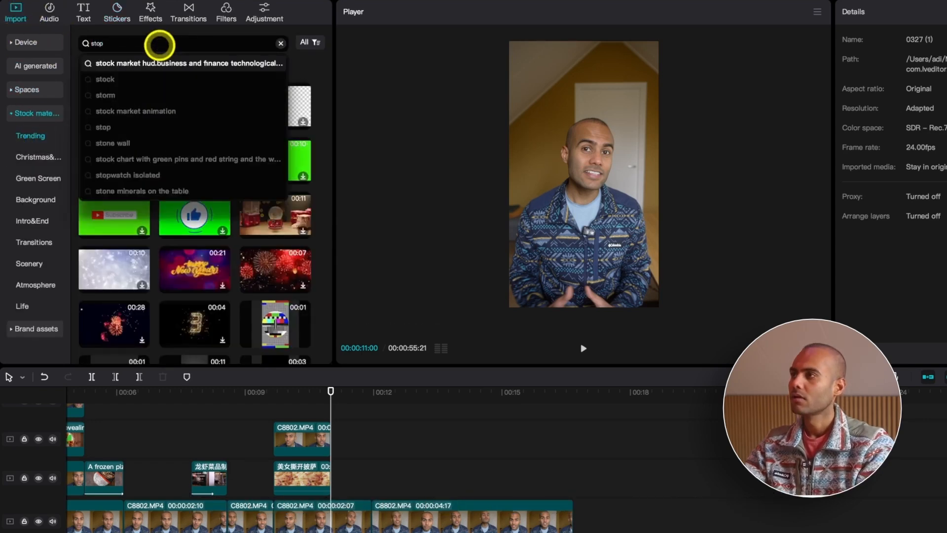
text( watch)
key(Return)
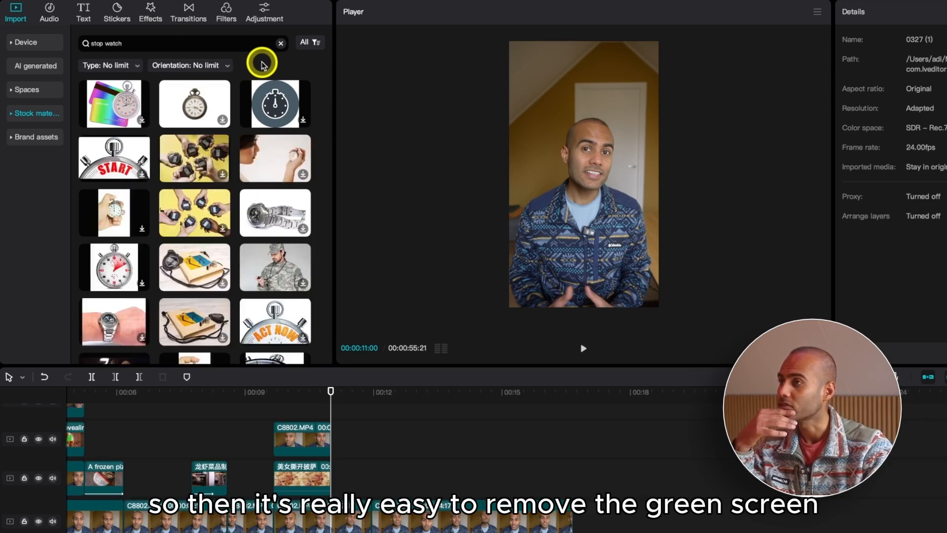
Look through the stopwatch stock results for a moving clip that suits the five-minute line
scroll(237, 99, down, 5)
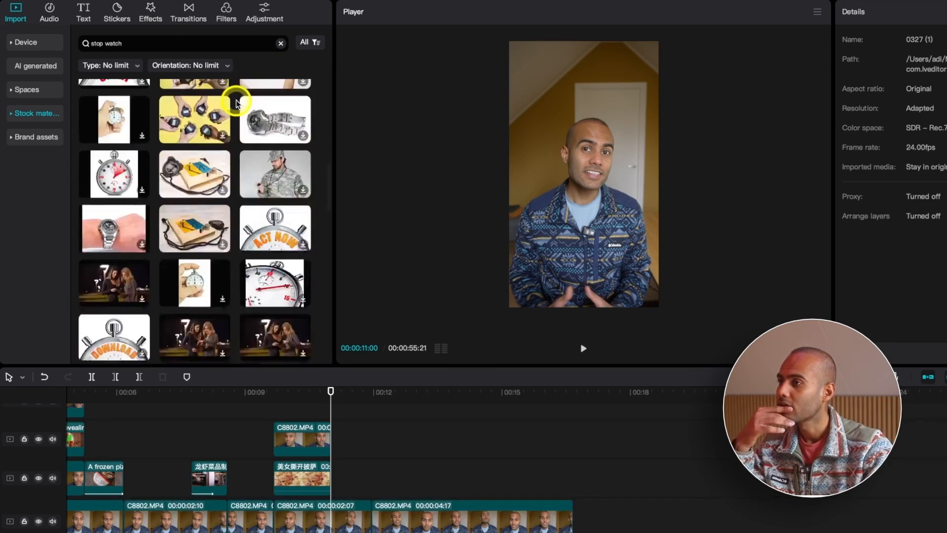
scroll(237, 102, down, 5)
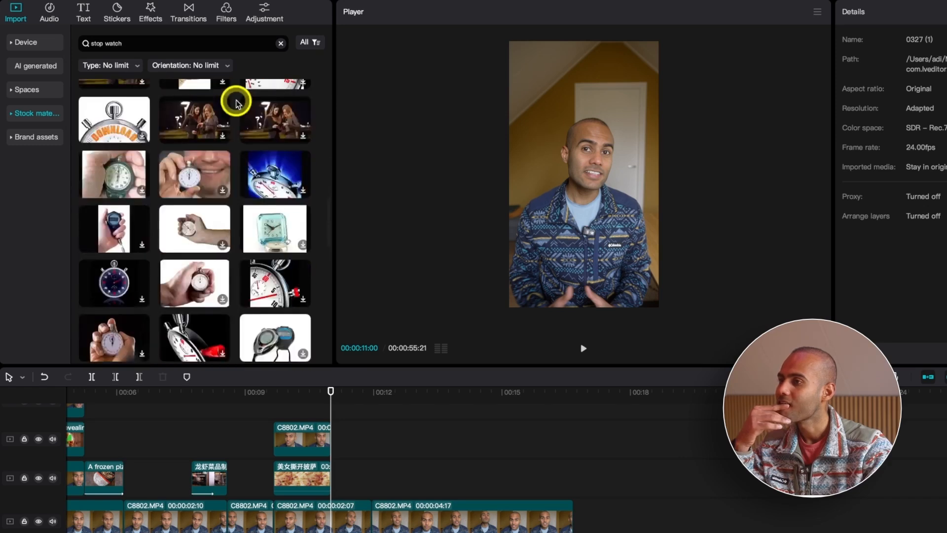
scroll(236, 102, down, 10)
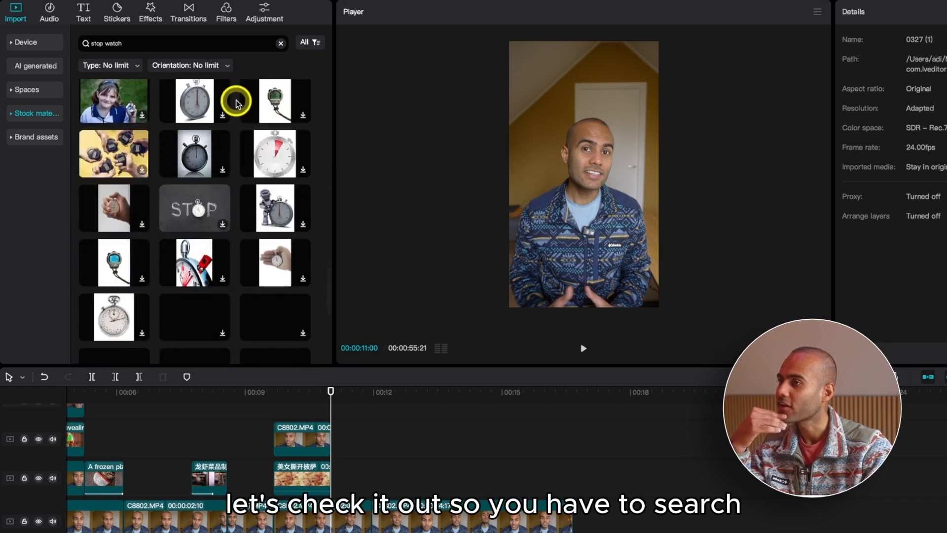
scroll(236, 103, down, 3)
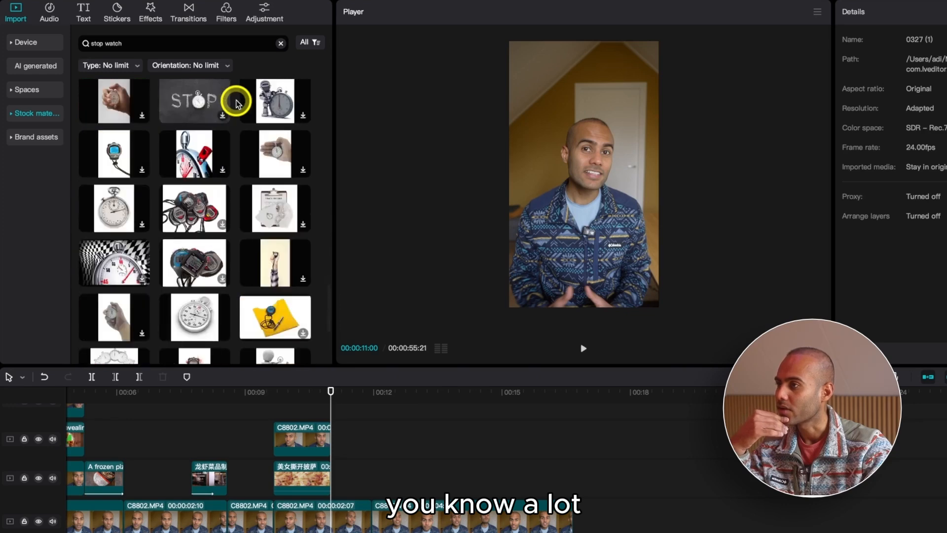
scroll(222, 102, down, 1)
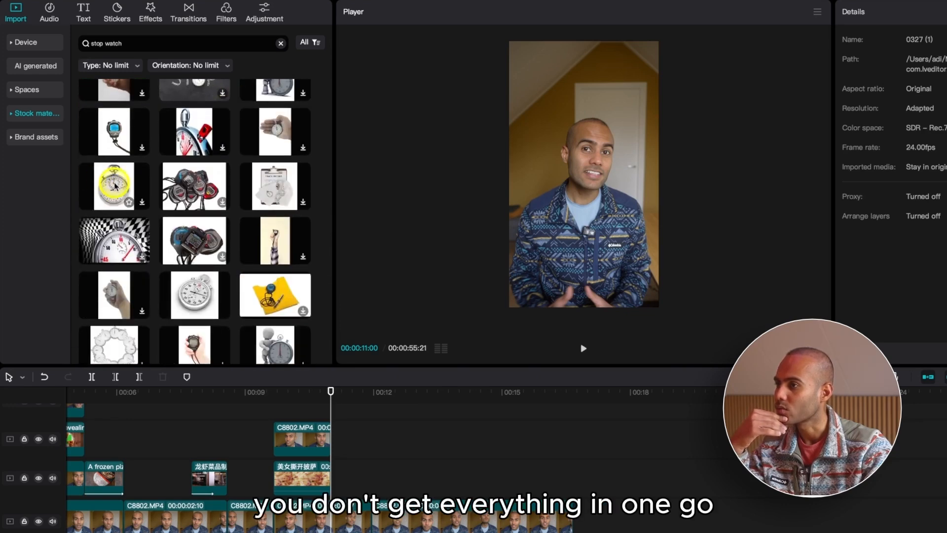
scroll(115, 185, down, 5)
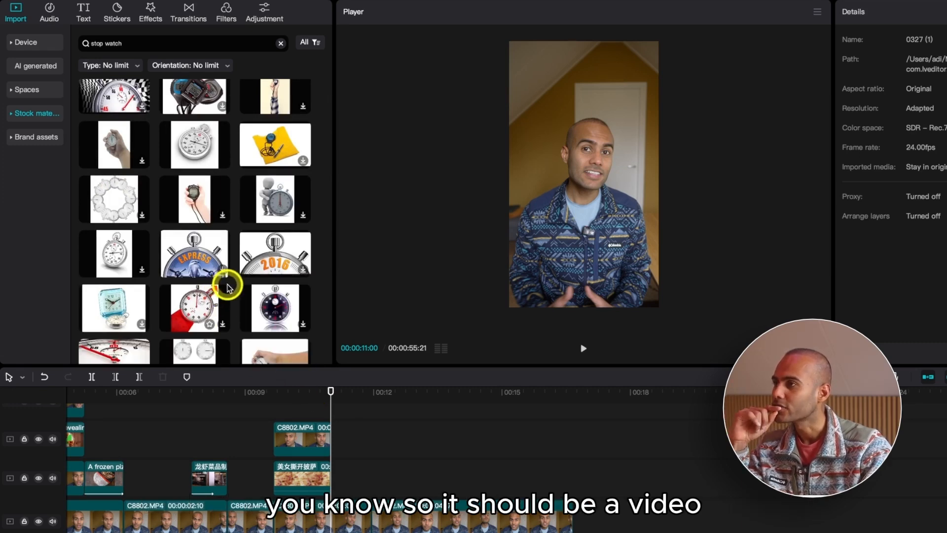
scroll(228, 287, up, 10)
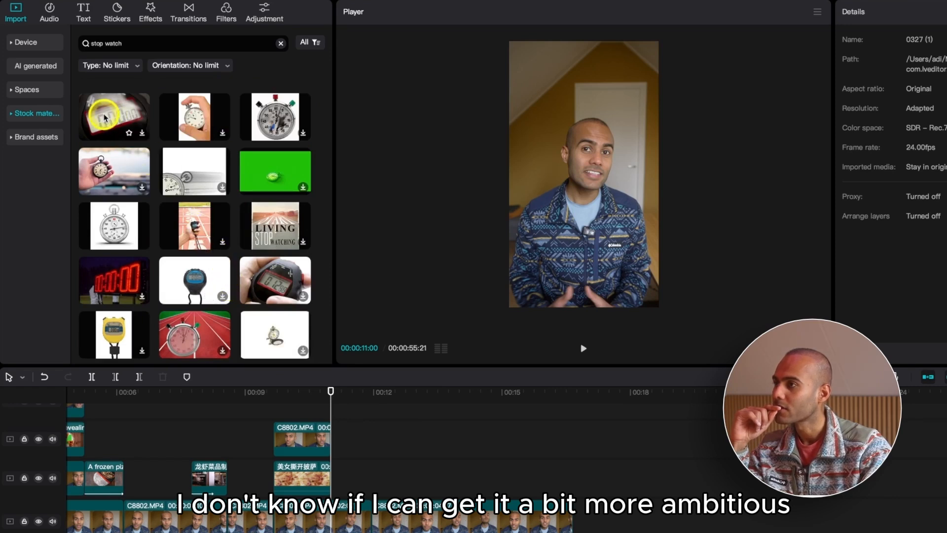
scroll(104, 118, down, 5)
Limit the stopwatch stock results to videos, and extend the search with "green screen"
click(133, 67)
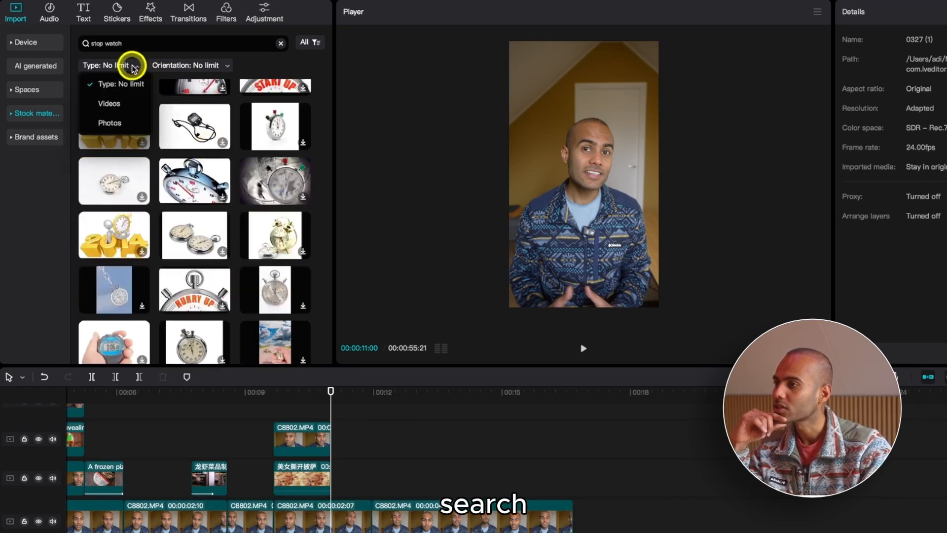
click(109, 104)
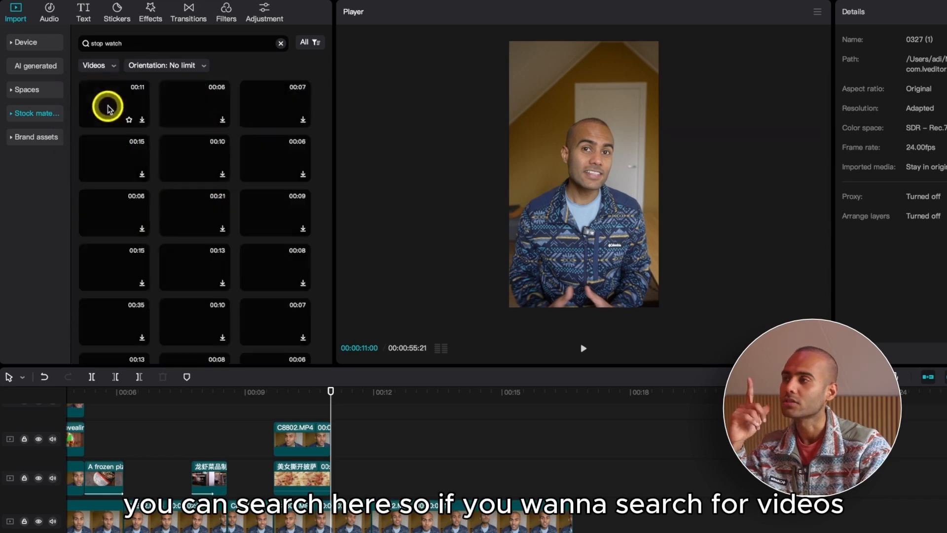
click(113, 67)
click(115, 103)
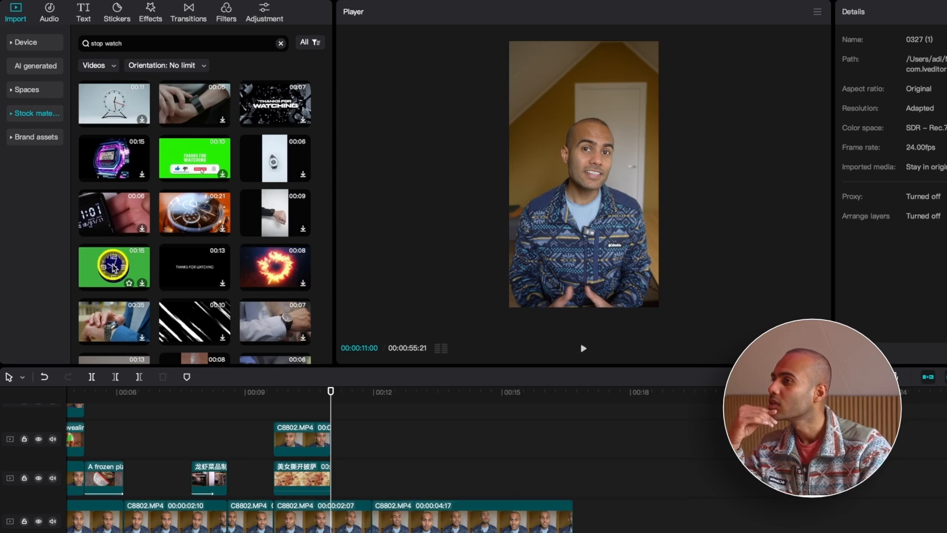
text(with green screen)
key(Return)
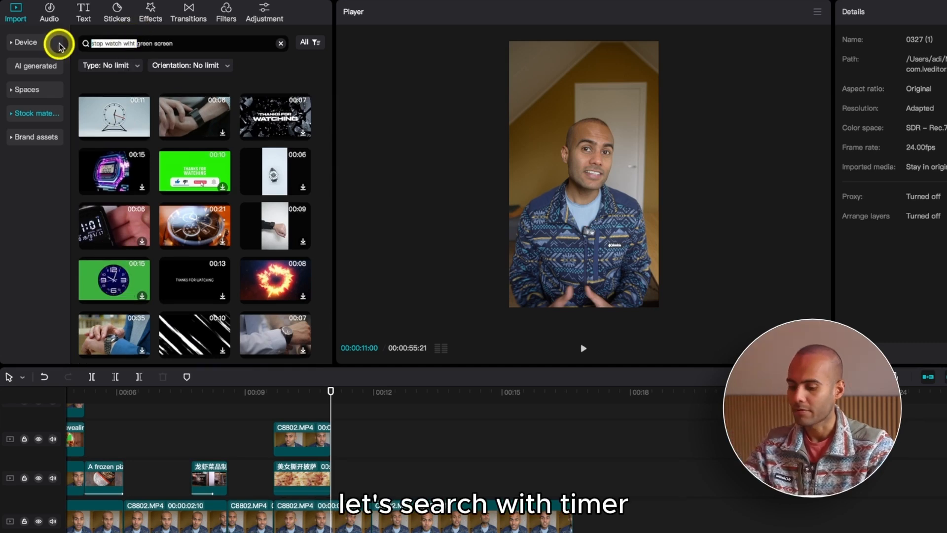
Search the stock material for "timer green screen" and look through the clips
text(ti)
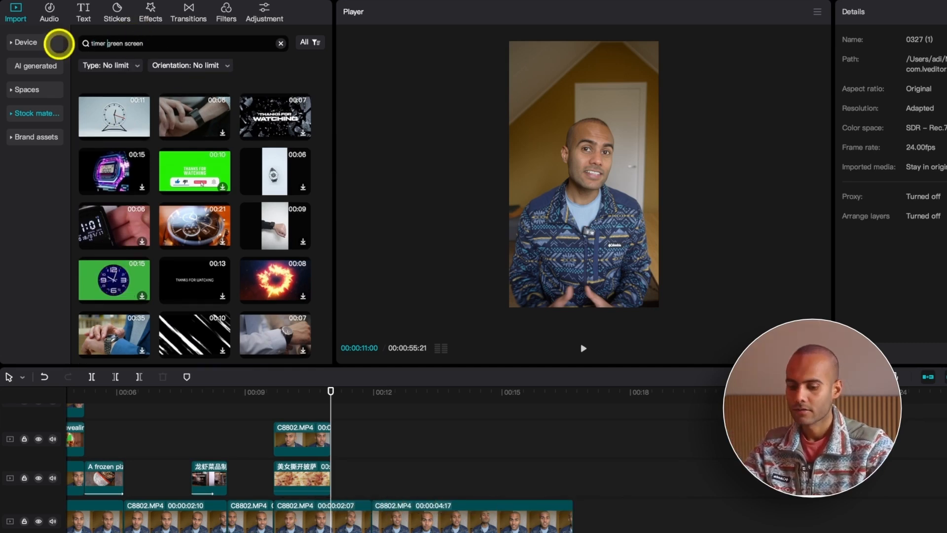
key(Return)
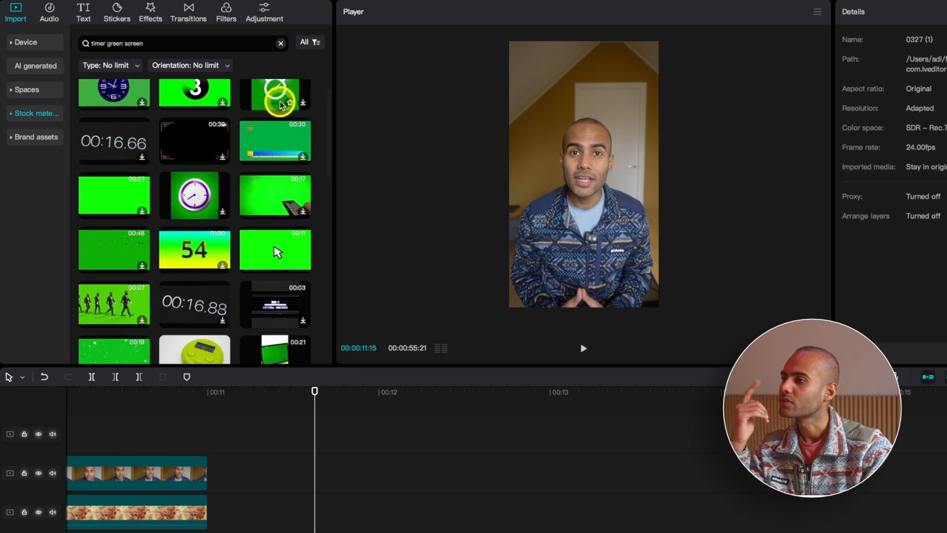
scroll(280, 105, down, 3)
scroll(278, 105, down, 2)
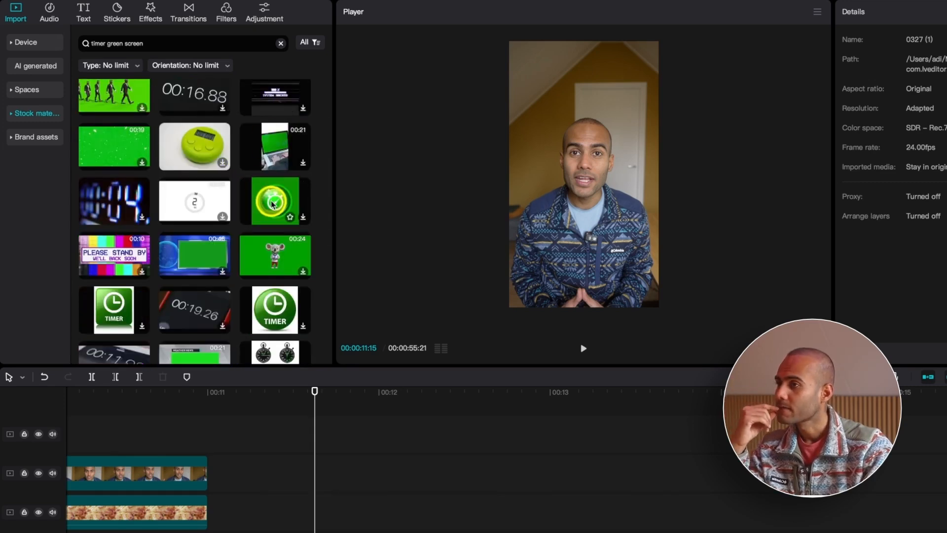
scroll(271, 203, up, 6)
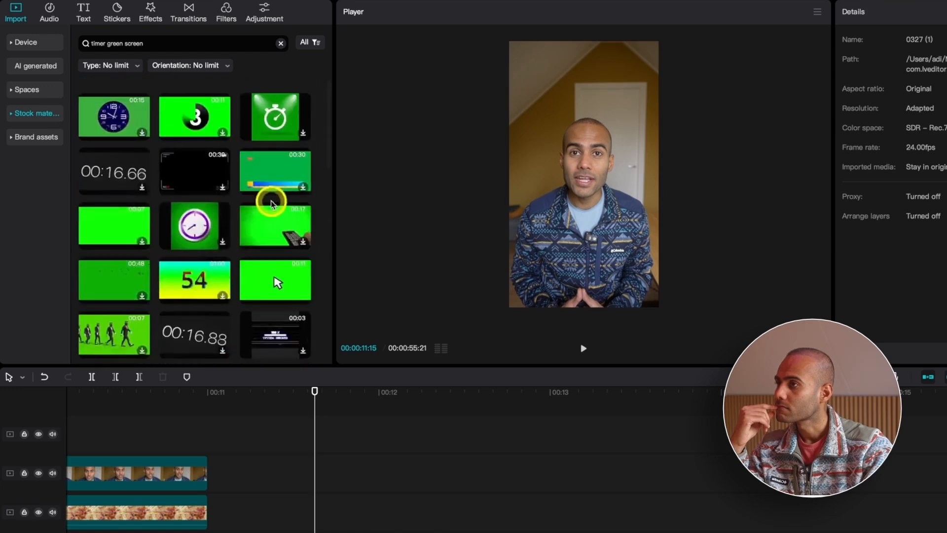
Preview the blue clock green-screen clip, place it on the track above the speaker just after 00:00:11:00, and play it back
click(123, 119)
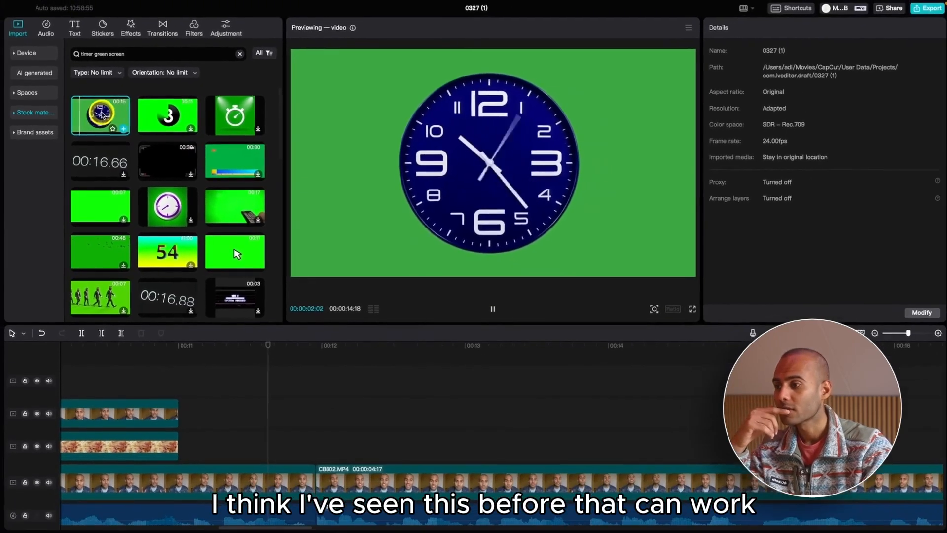
drag(112, 117, 225, 506)
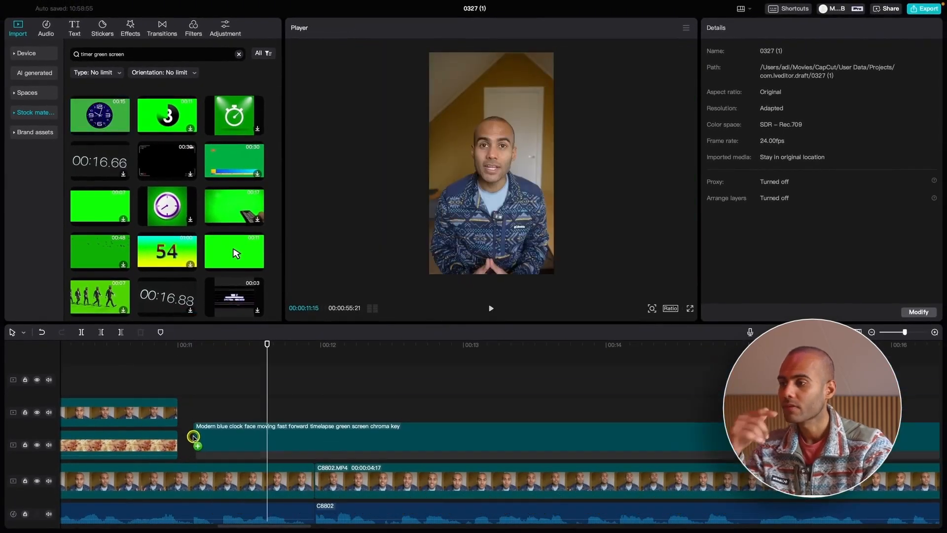
key(space)
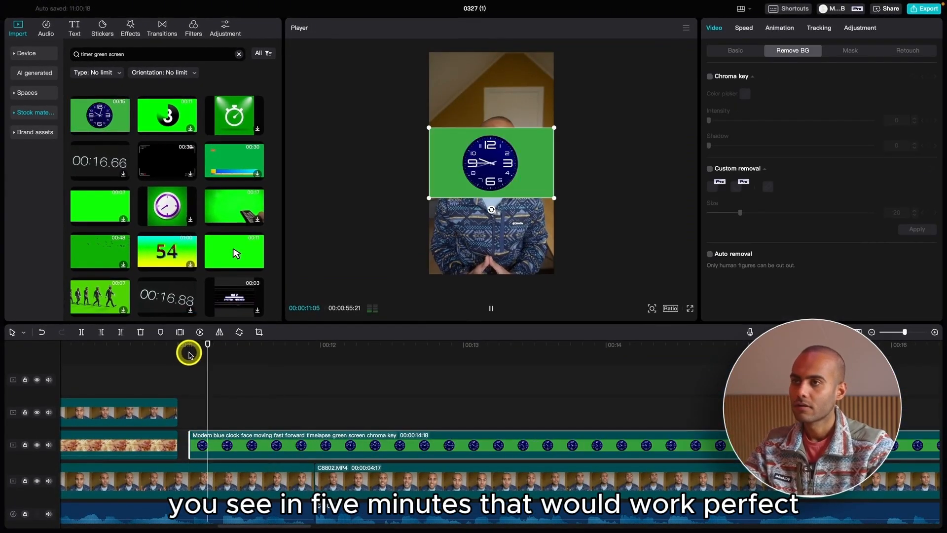
Trim the blue clock clip so that it ends at 00:00:11:23, where the speaker's sentence finishes
click(312, 357)
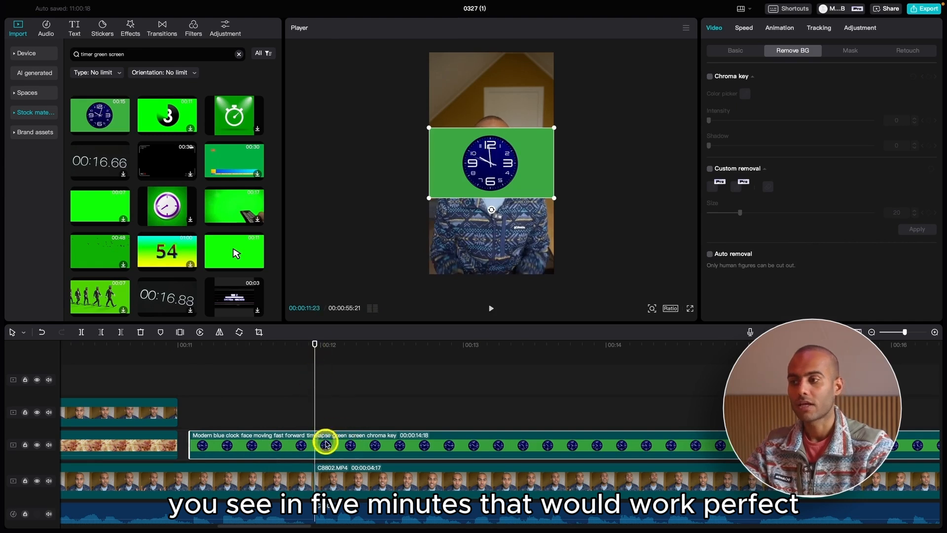
key(w)
click(250, 344)
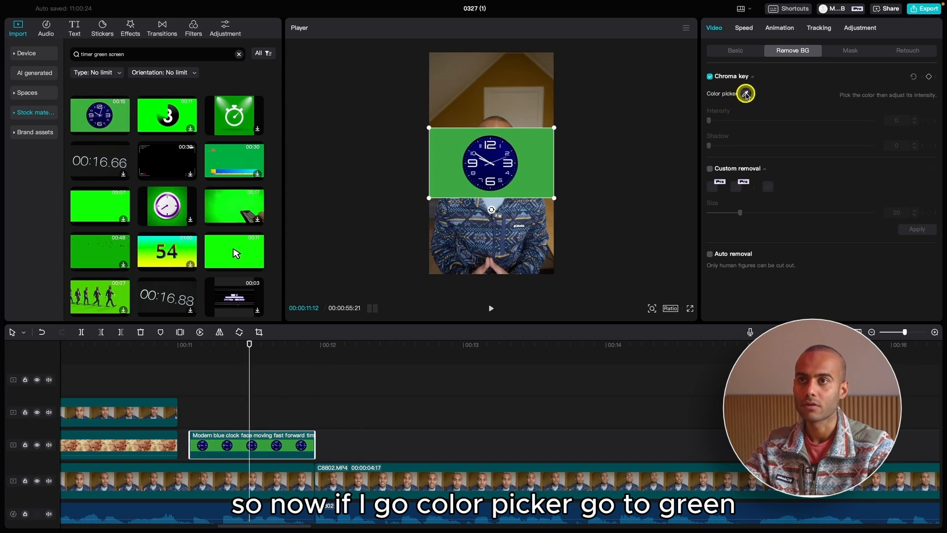
Key out the clock clip's green background with Chroma key, sampling the green and setting the intensity to 4
click(745, 94)
click(533, 149)
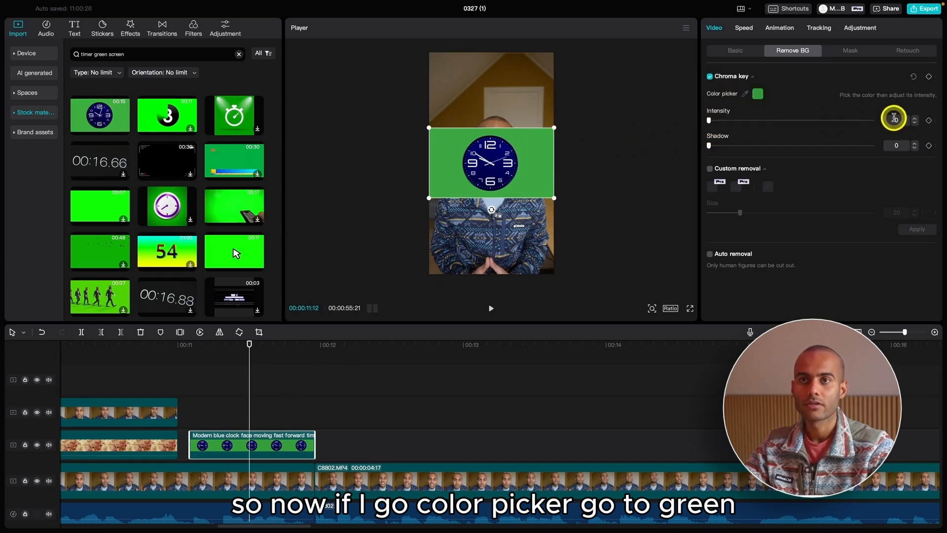
click(914, 118)
click(915, 118)
click(915, 119)
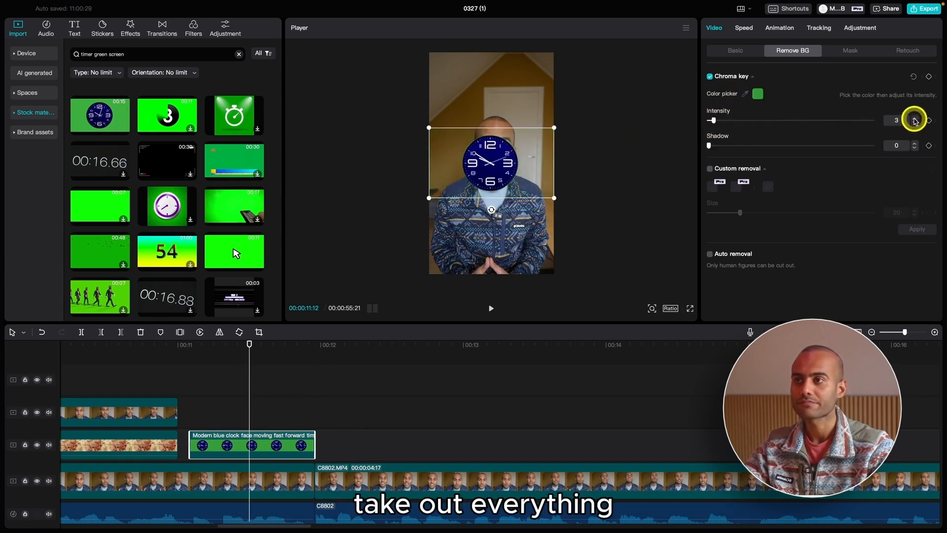
click(915, 121)
Place the keyed clock in the frame directly above the speaker's head and scrub through the clip
drag(482, 173, 494, 97)
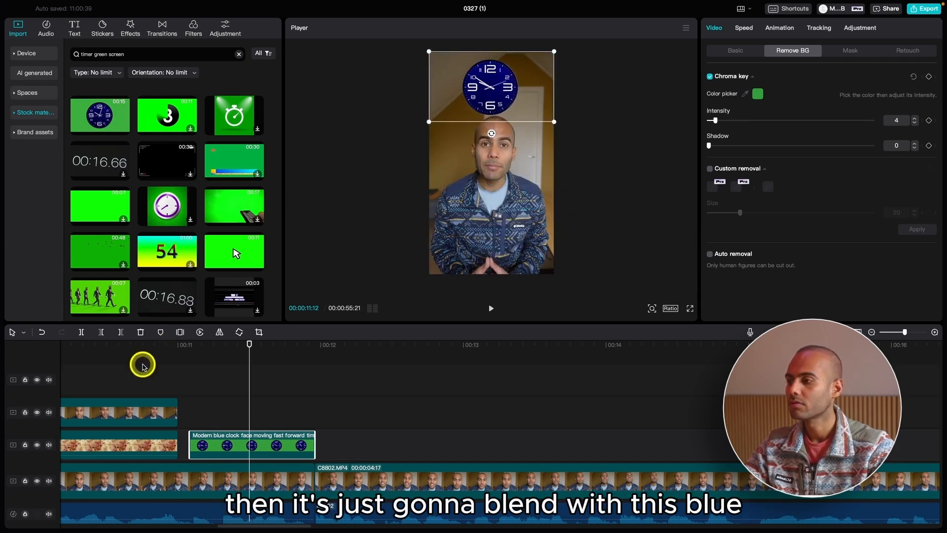
click(193, 359)
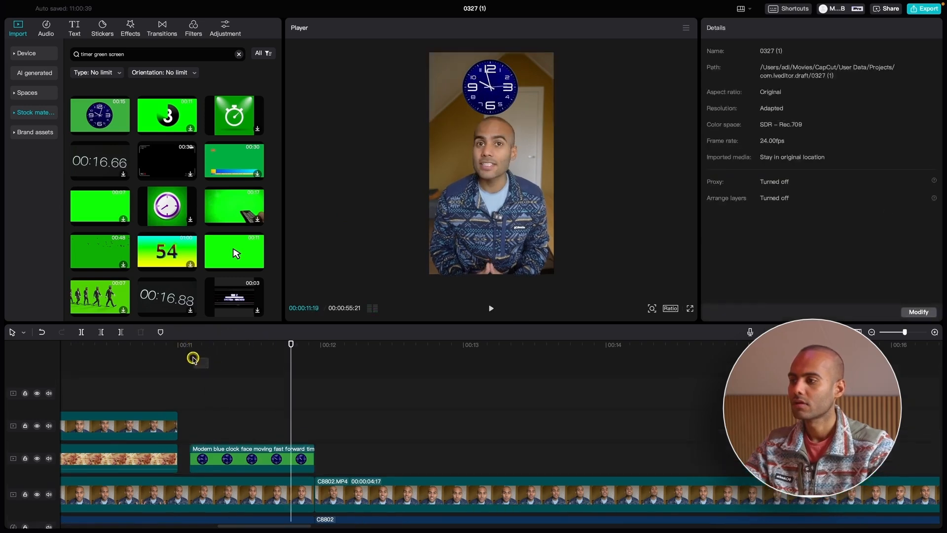
click(187, 346)
Apply a swing-left In animation to the clock clip and play back its entrance
click(225, 456)
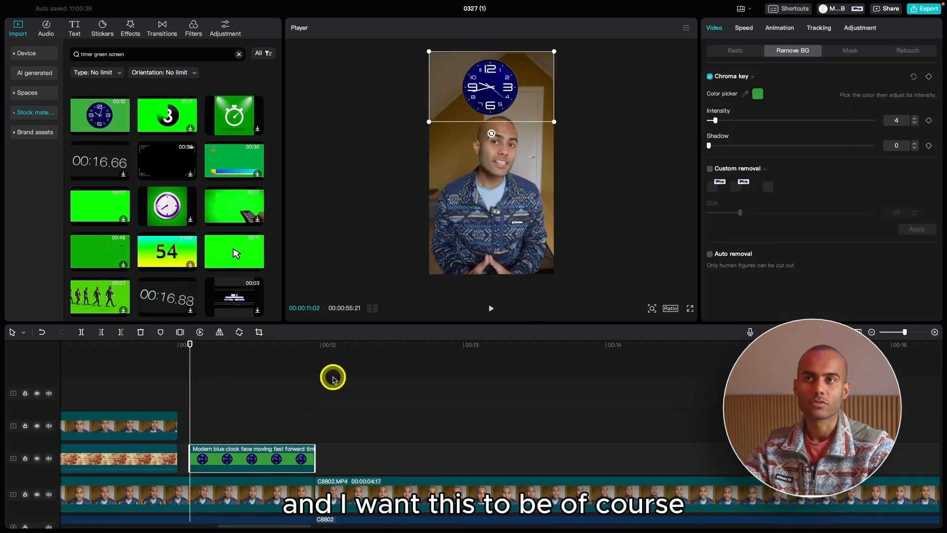
click(784, 28)
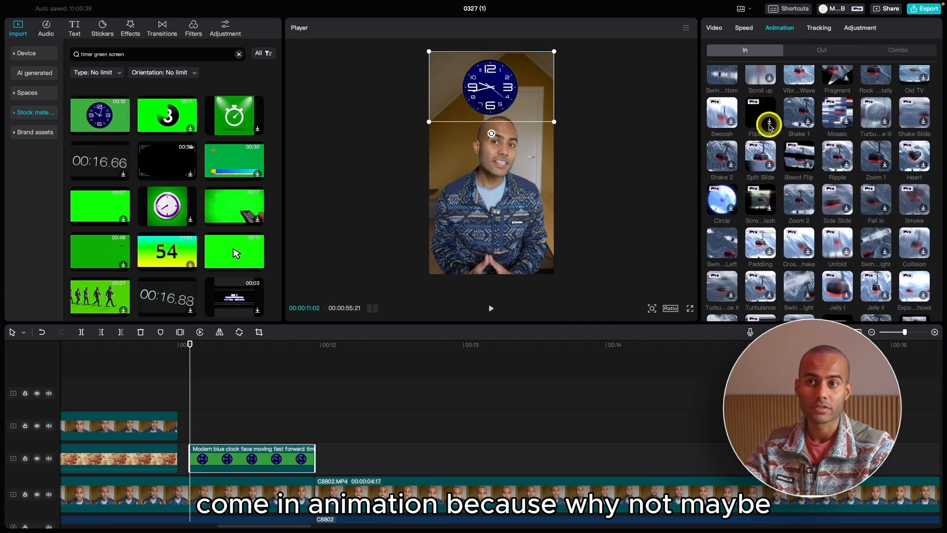
scroll(773, 156, down, 4)
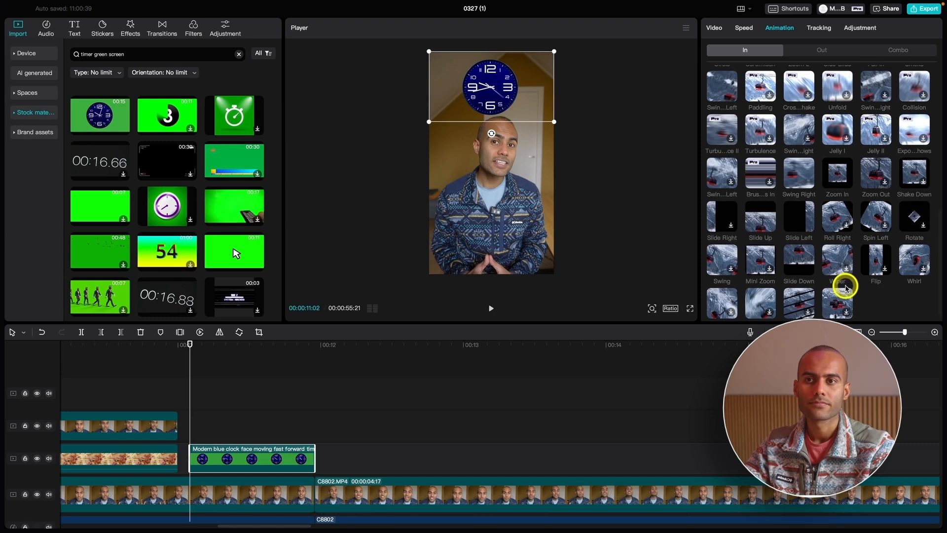
scroll(844, 278, up, 1)
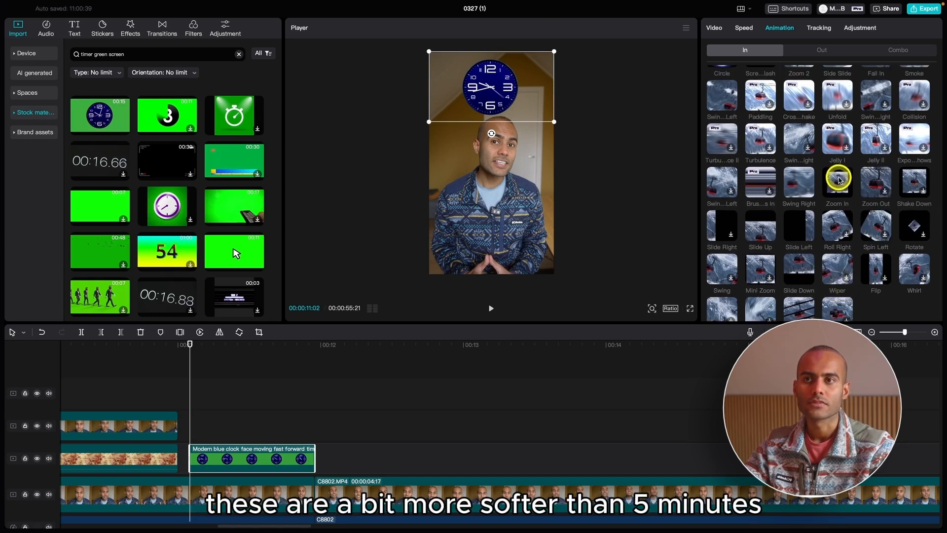
click(723, 180)
click(154, 347)
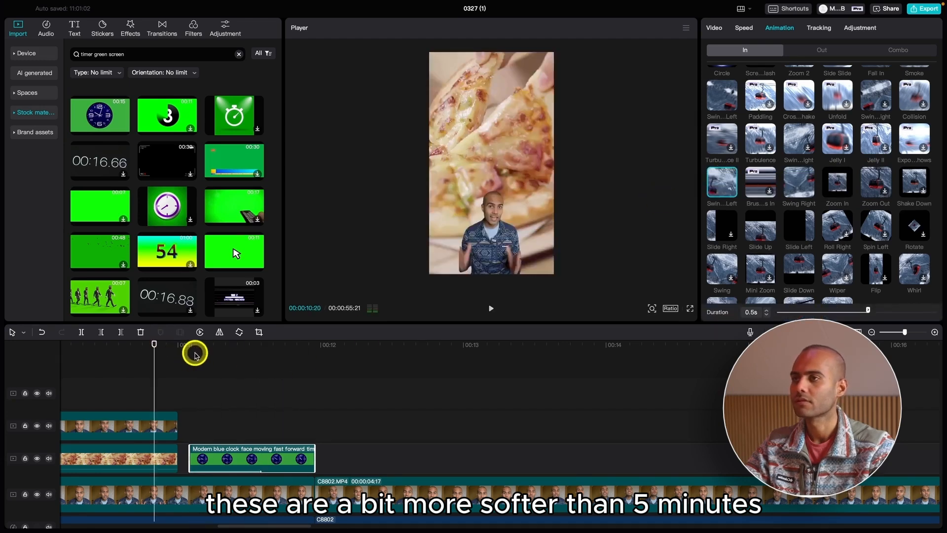
key(space)
click(215, 356)
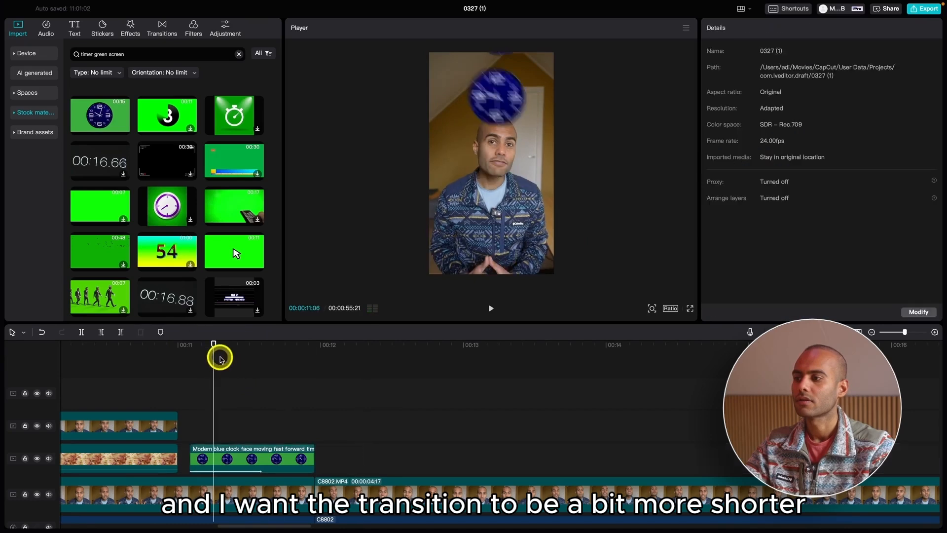
drag(220, 359, 226, 353)
Shorten the clock's In animation to 0.1 s and play it back from before the clip
click(249, 451)
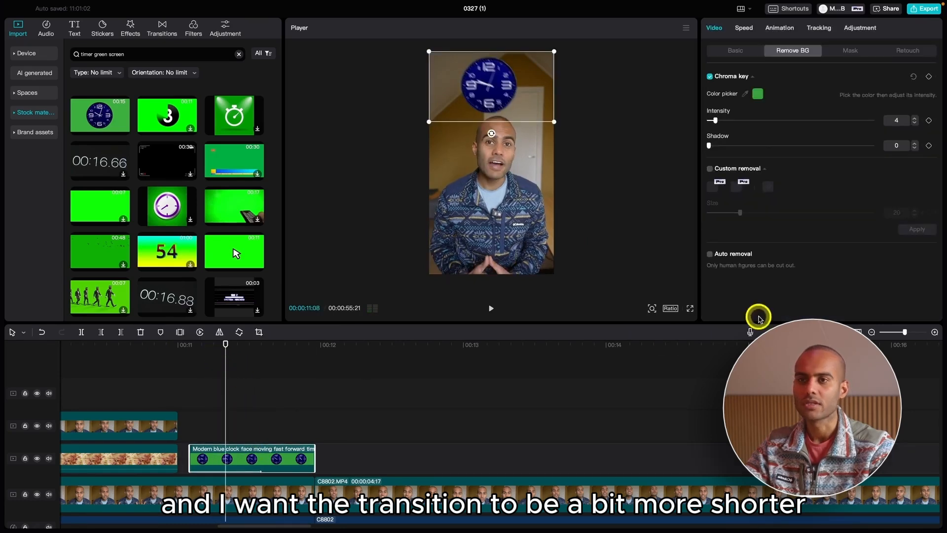
click(780, 27)
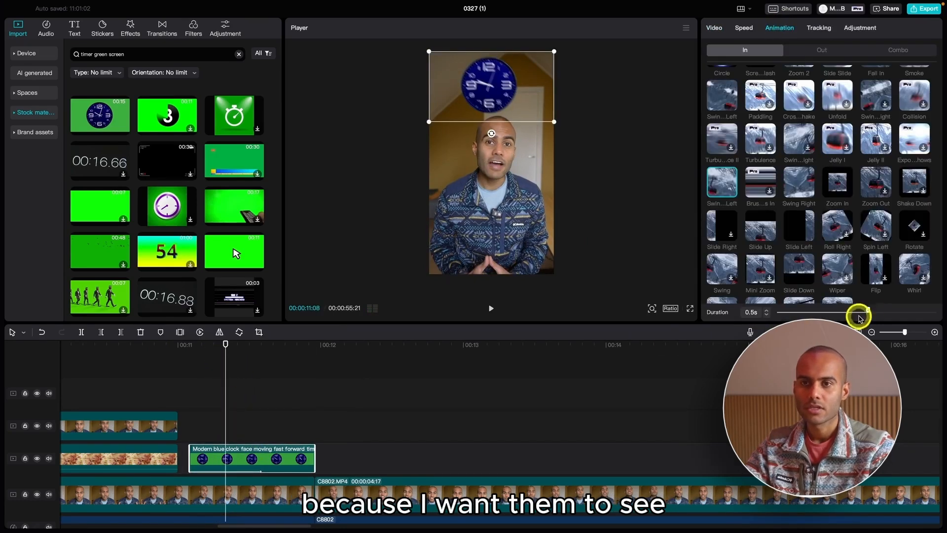
drag(816, 310, 797, 311)
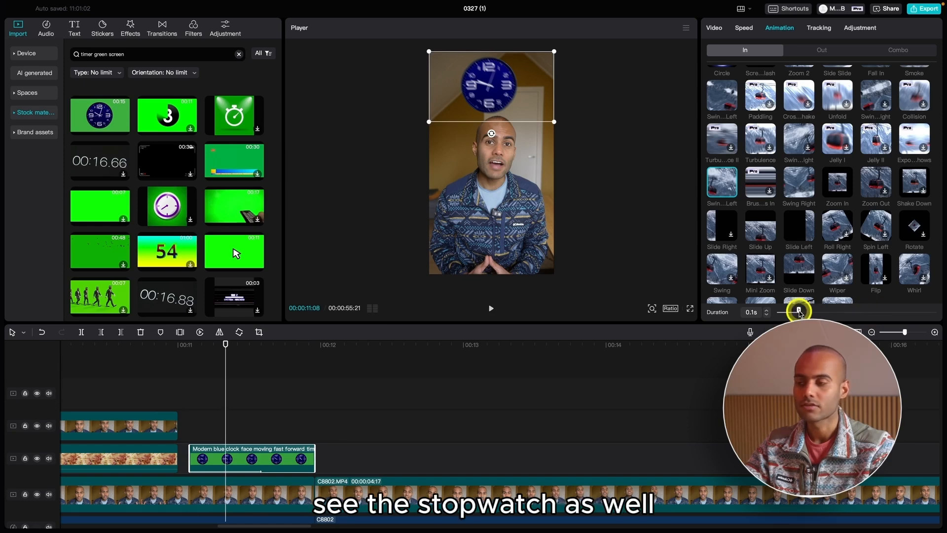
click(139, 351)
key(space)
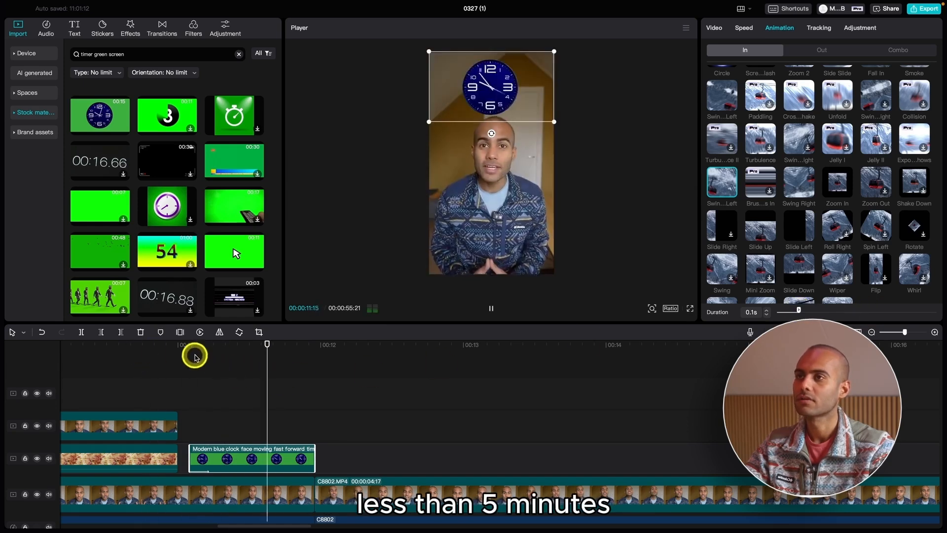
Go back to the beginning of the video and play its opening second in full screen
scroll(505, 397, down, 3)
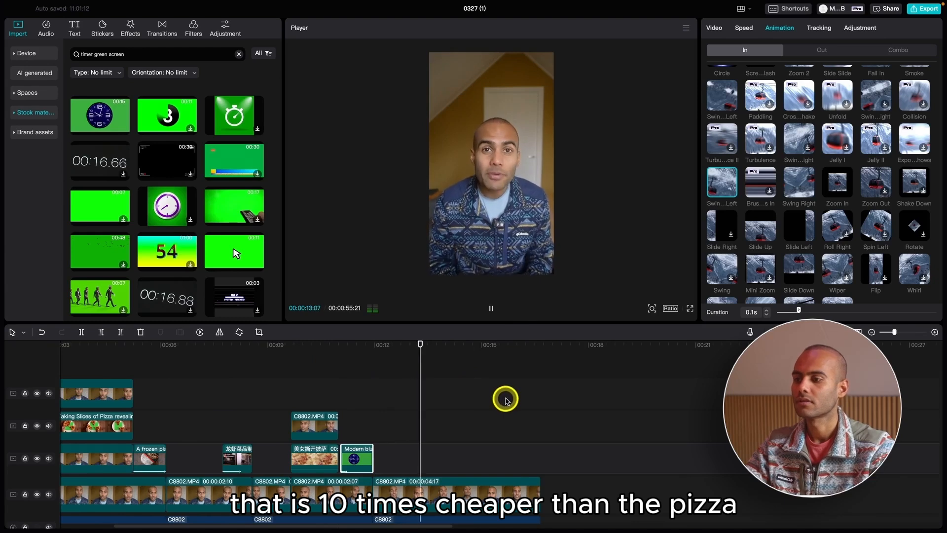
scroll(493, 404, down, 2)
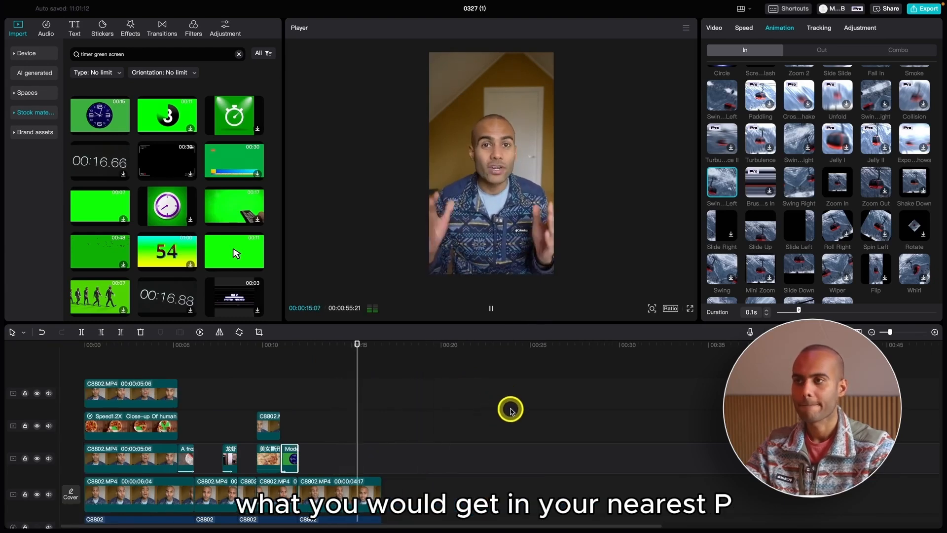
key(space)
drag(365, 345, 2, 376)
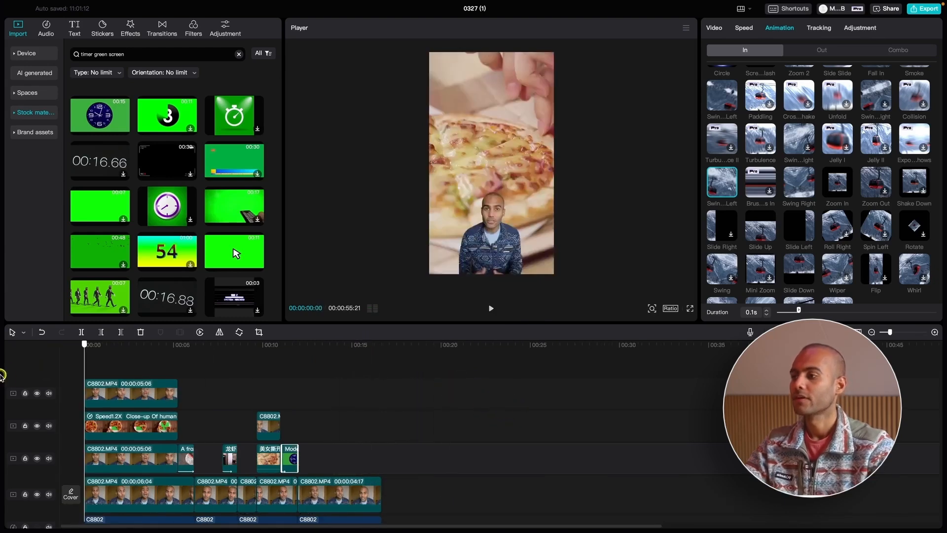
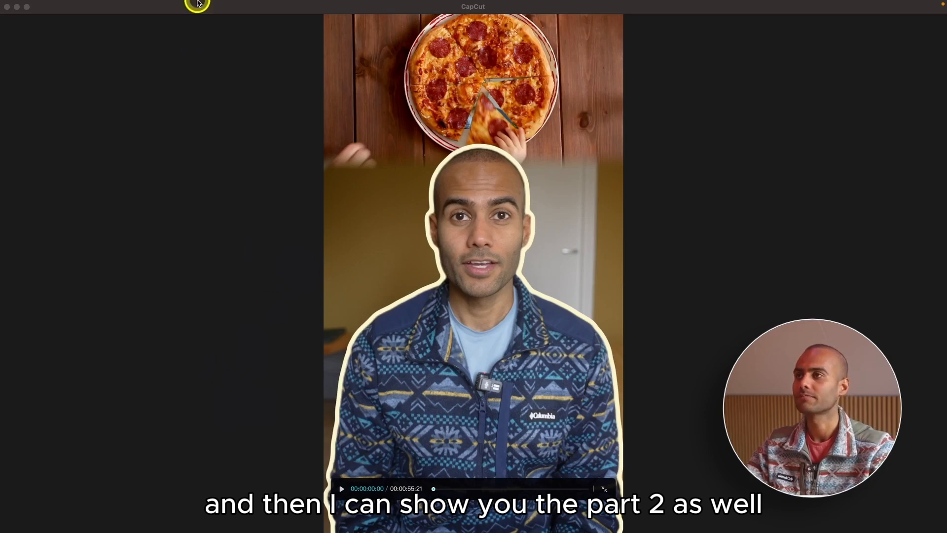
key(space)
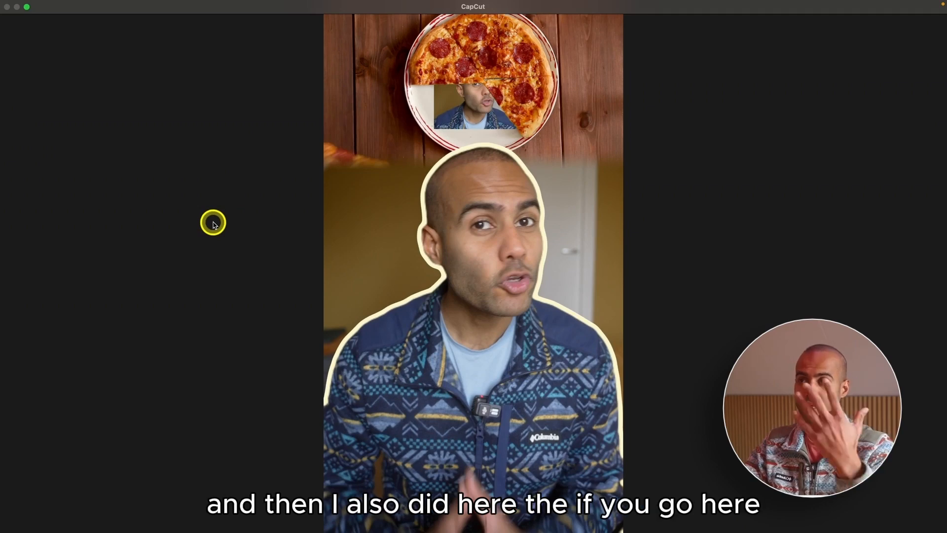
key(Escape)
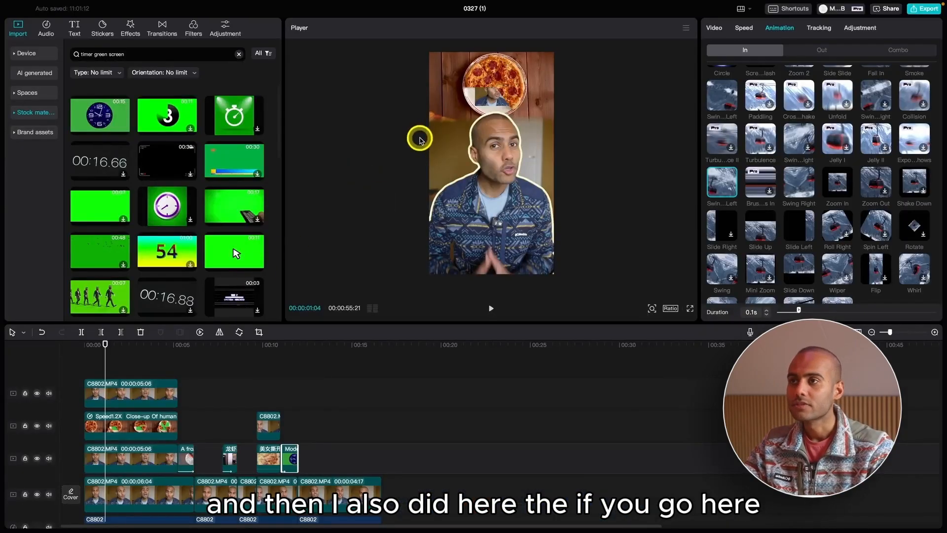
Review the clock clip's mask options and its background removal settings
click(714, 28)
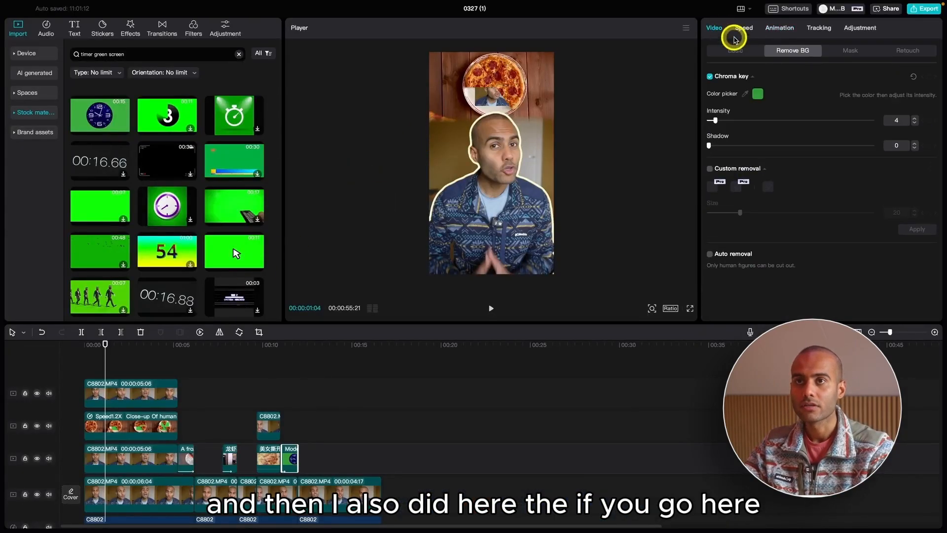
click(845, 52)
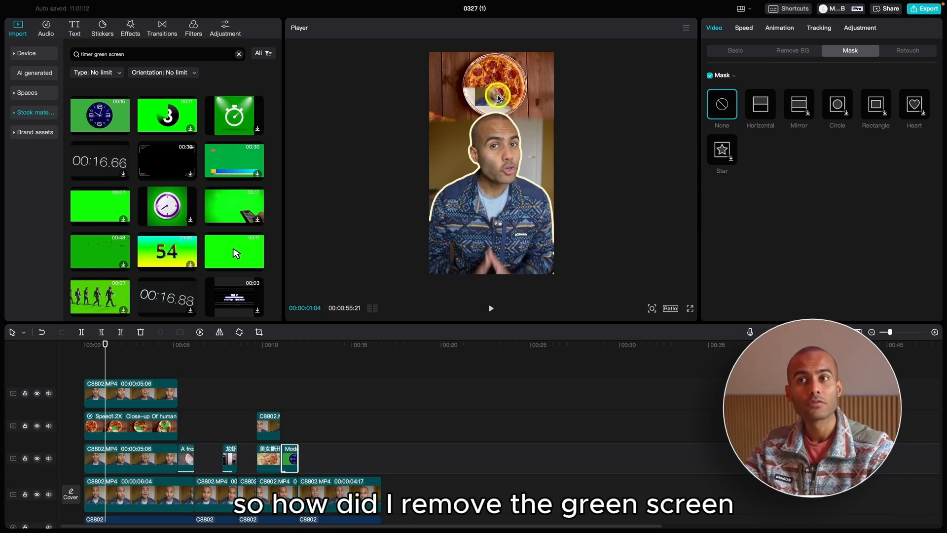
click(781, 51)
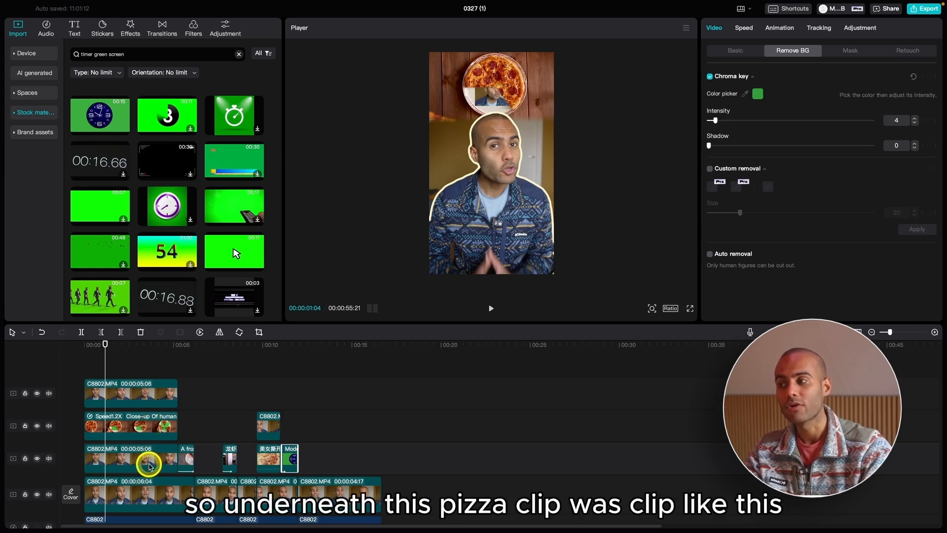
Hide the three overlay tracks to view only the base speaker footage
click(37, 457)
click(37, 426)
click(37, 393)
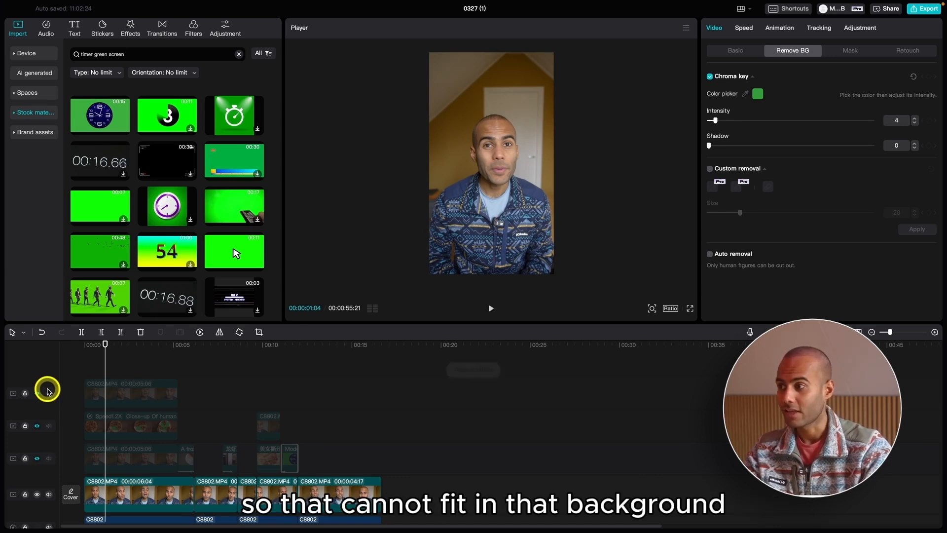
Show the overlay tracks again one by one from the lowest, inspecting the Horizontal mask on the small speaker clip
click(37, 458)
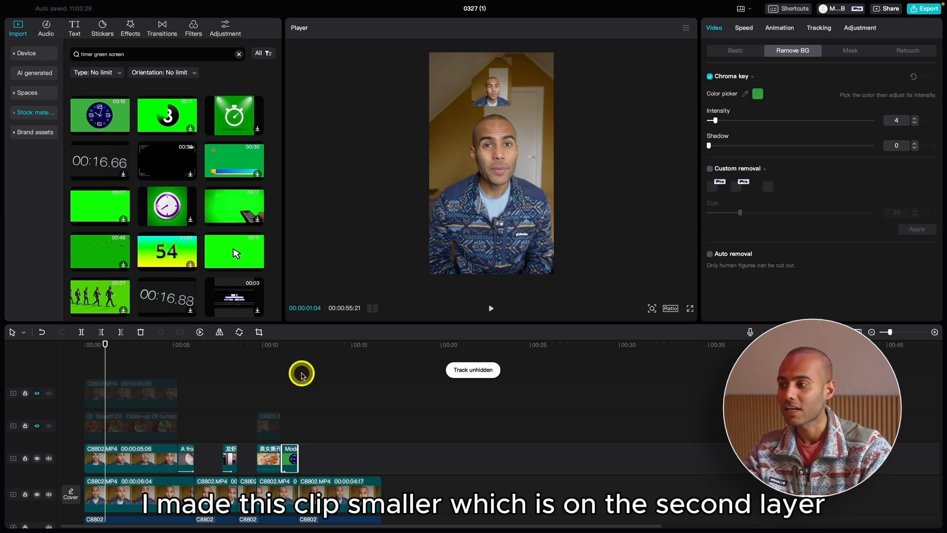
click(133, 457)
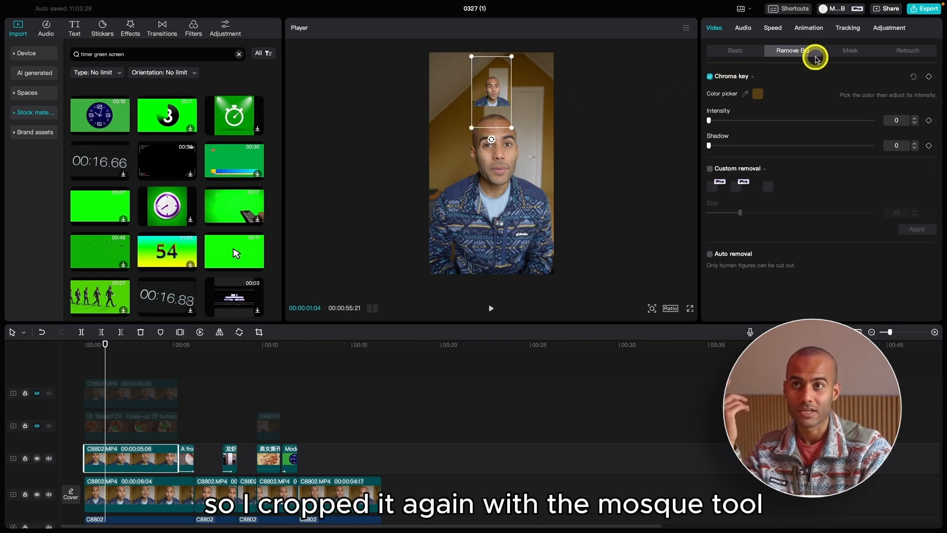
click(844, 54)
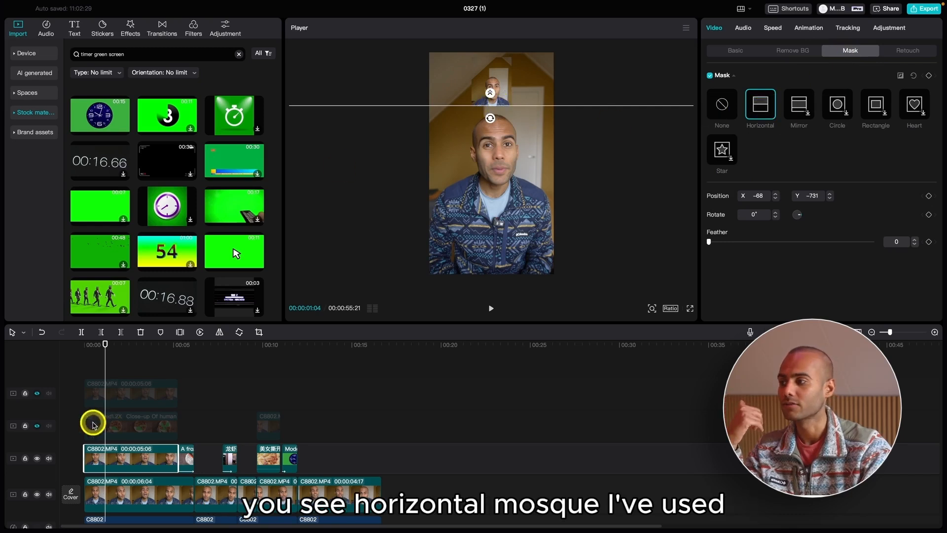
click(37, 425)
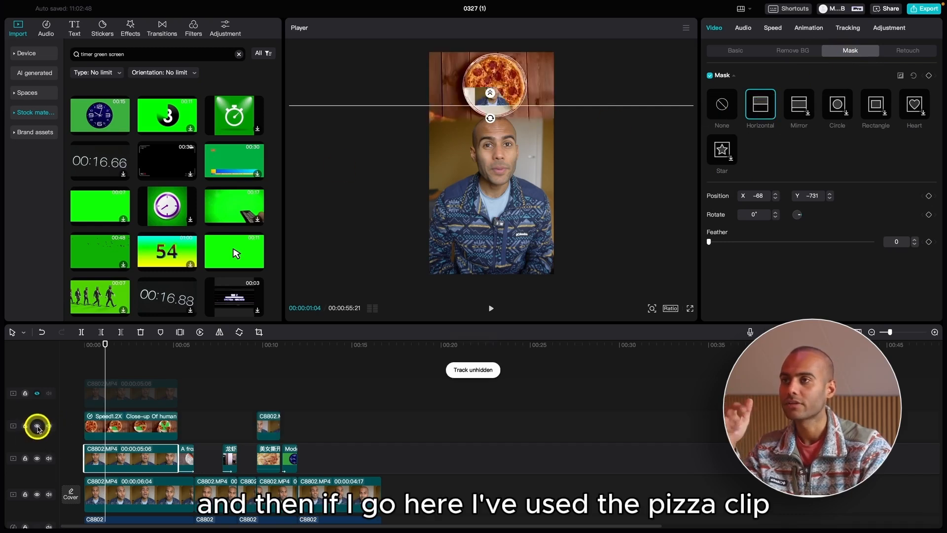
click(37, 393)
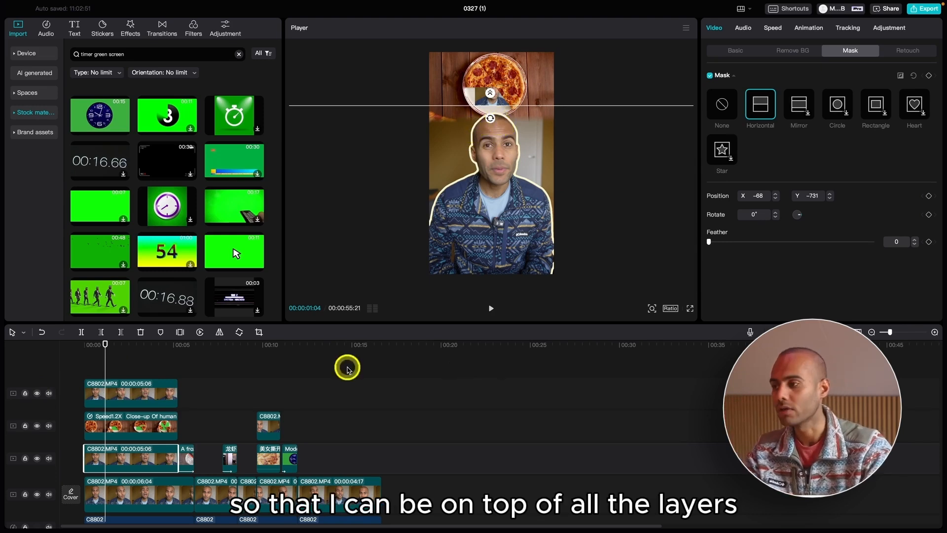
Review how the frozen pizza clip enters after the opening pizza shot, scrubbing closely through its first frames
drag(182, 352, 163, 352)
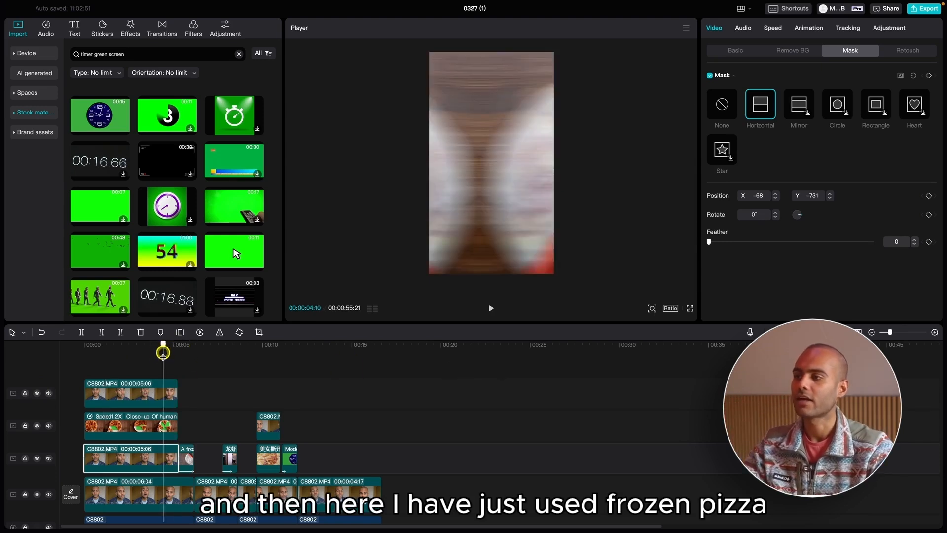
key(space)
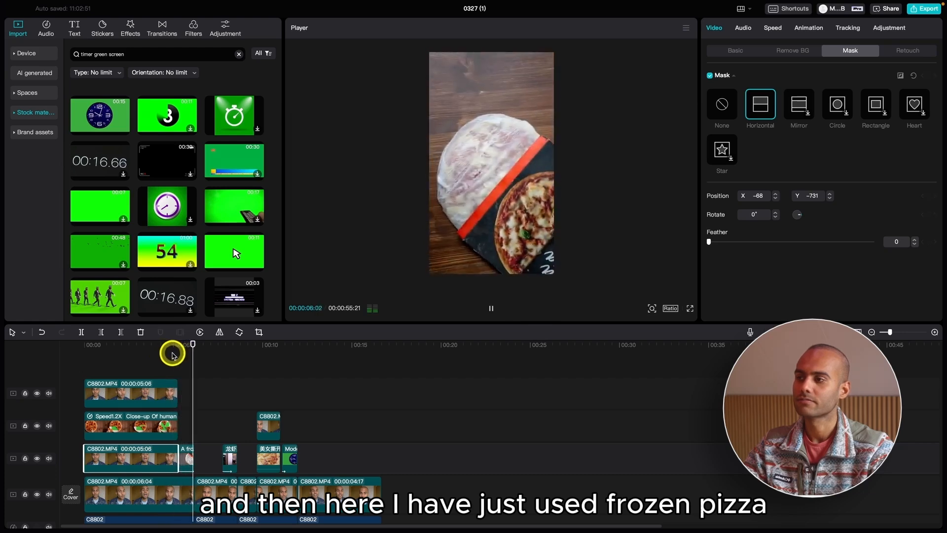
click(184, 357)
click(212, 452)
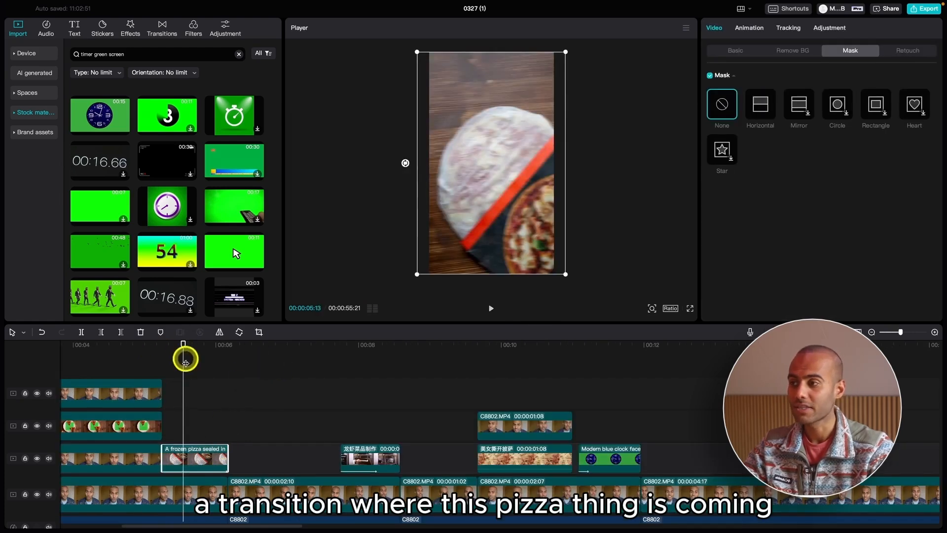
drag(186, 363, 164, 345)
scroll(191, 380, up, 3)
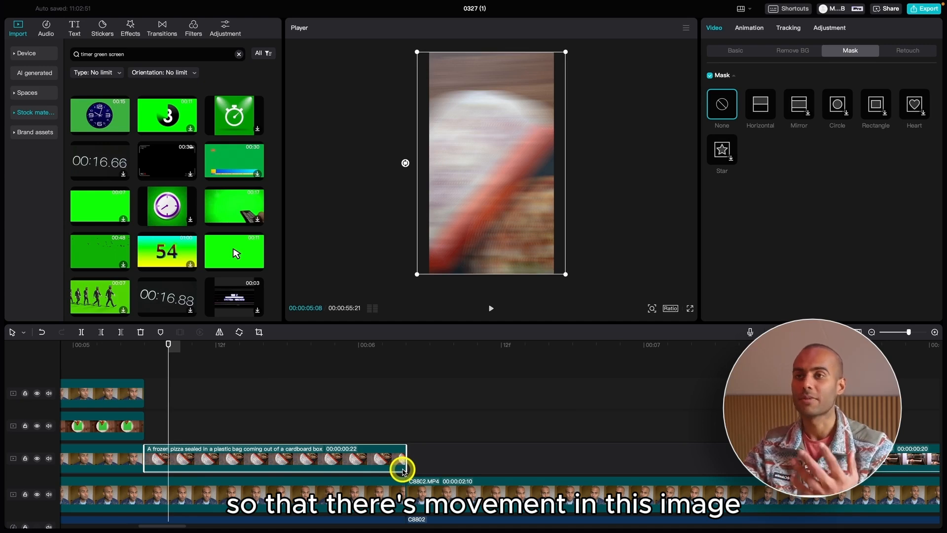
Play the frozen pizza clip to check the movement in its image
key(space)
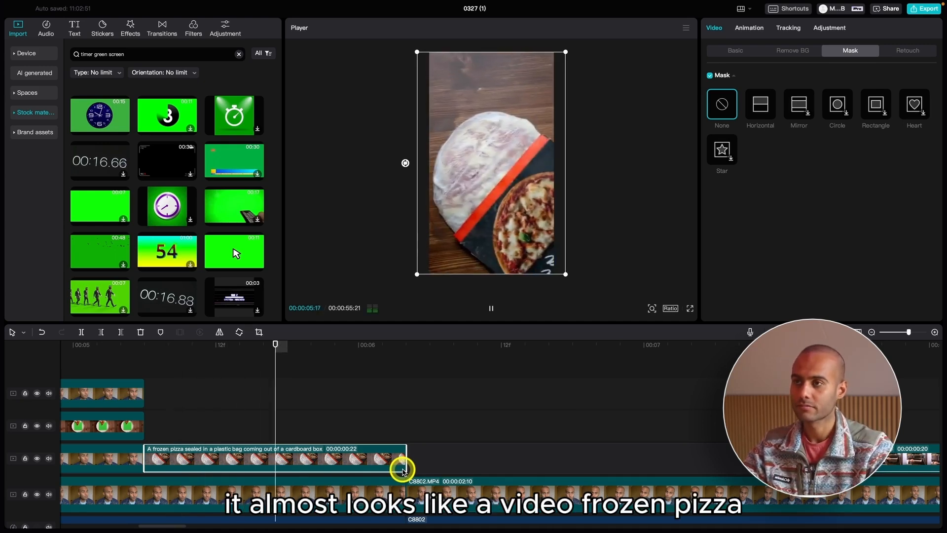
key(super+minus)
key(space)
Review the split-screen section with the oven on top and inspect the Horizontal mask on the oven clip
click(556, 349)
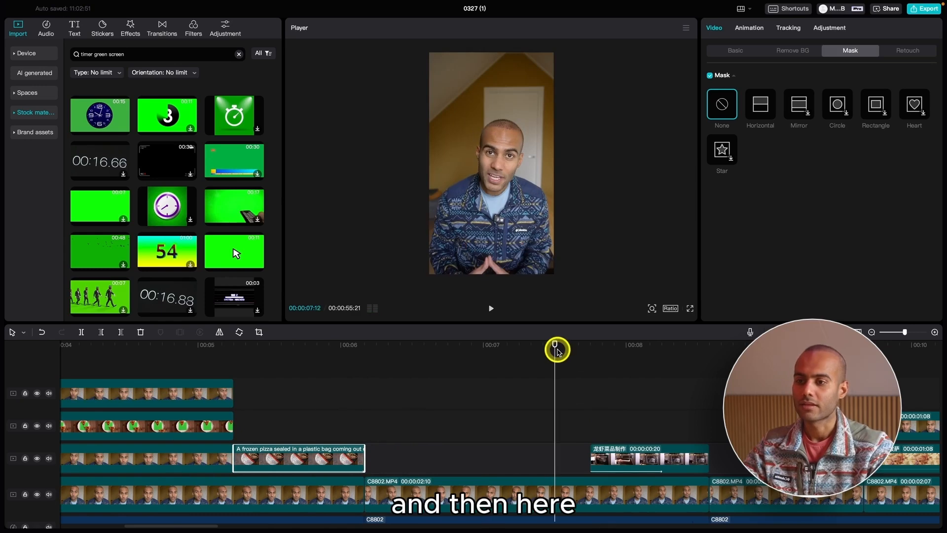
key(super+minus)
key(space)
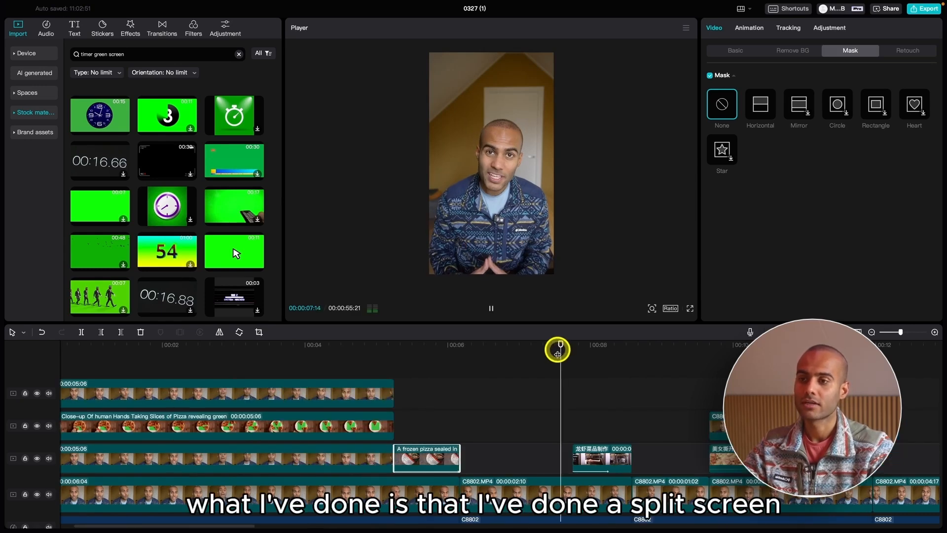
key(space)
key(super+equal)
click(532, 354)
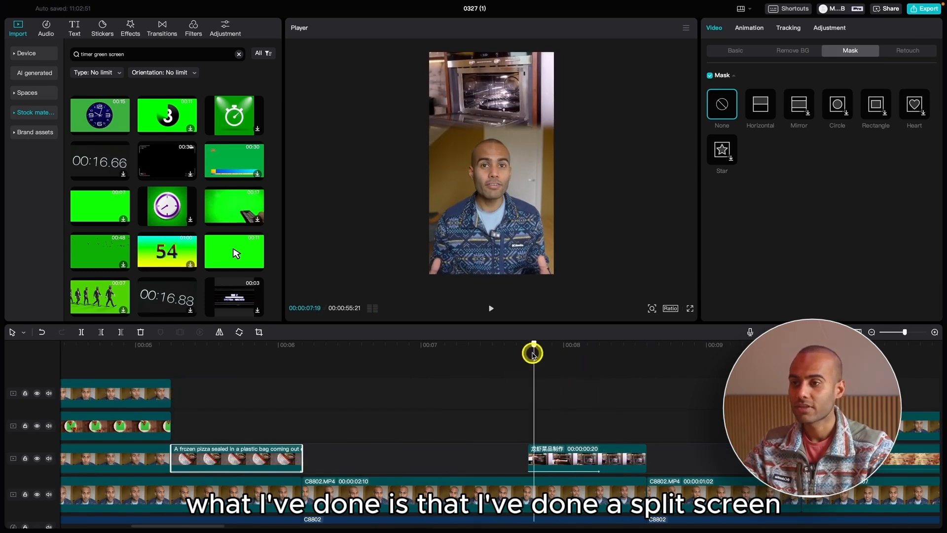
key(space)
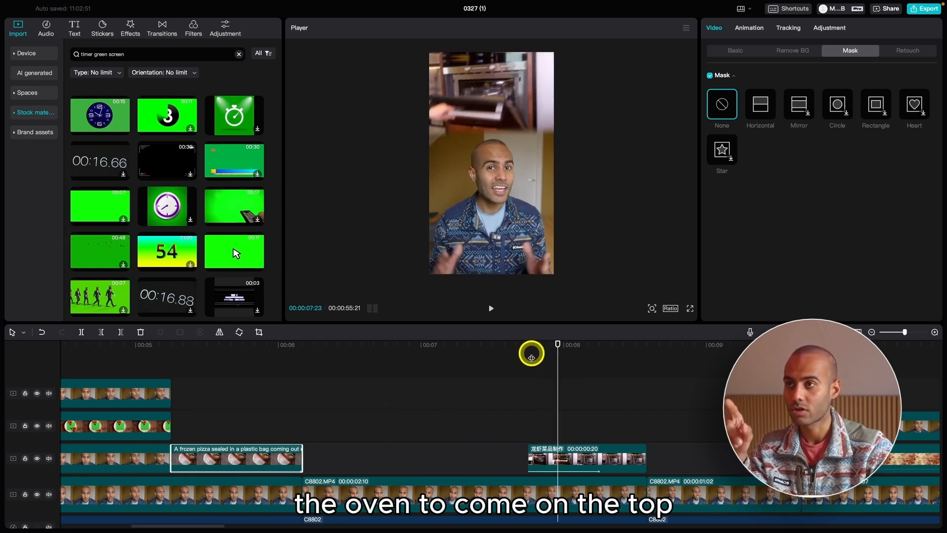
key(Right)
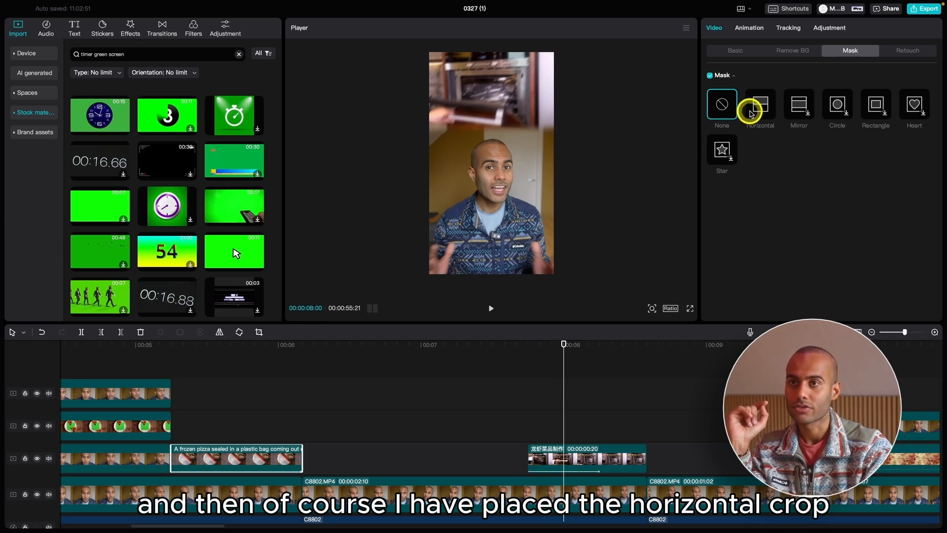
click(597, 462)
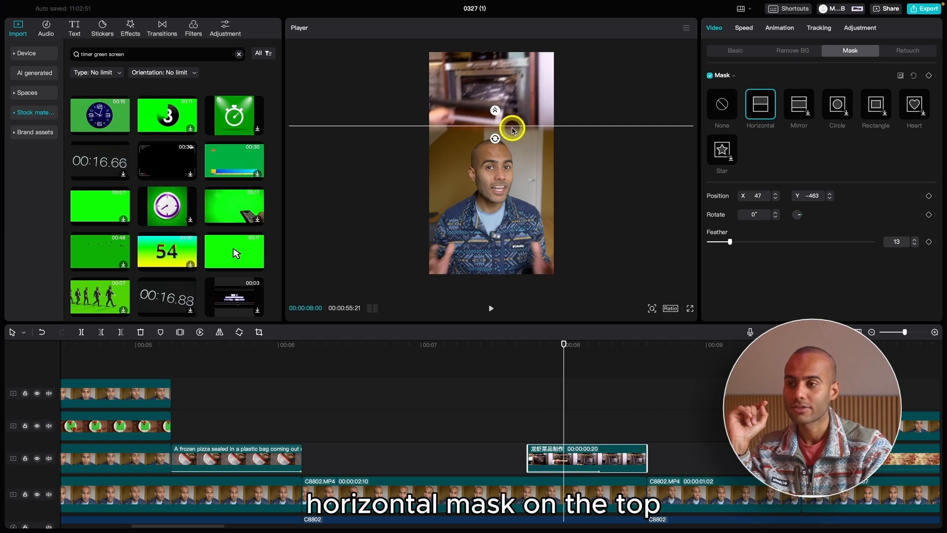
Inspect the position keyframes that move the base speaker clip down as the oven clip enters
click(528, 352)
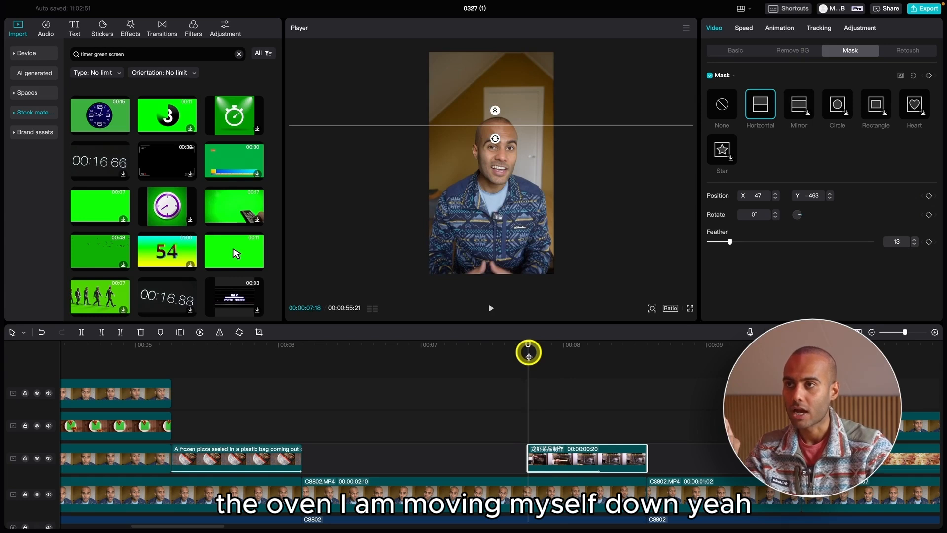
key(Right)
key(Right)
key(Right)
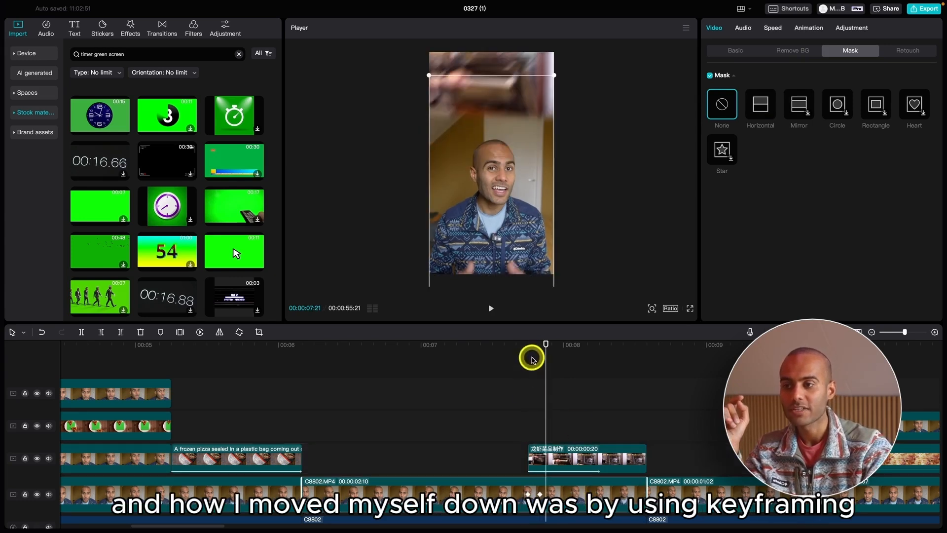
click(531, 355)
click(528, 496)
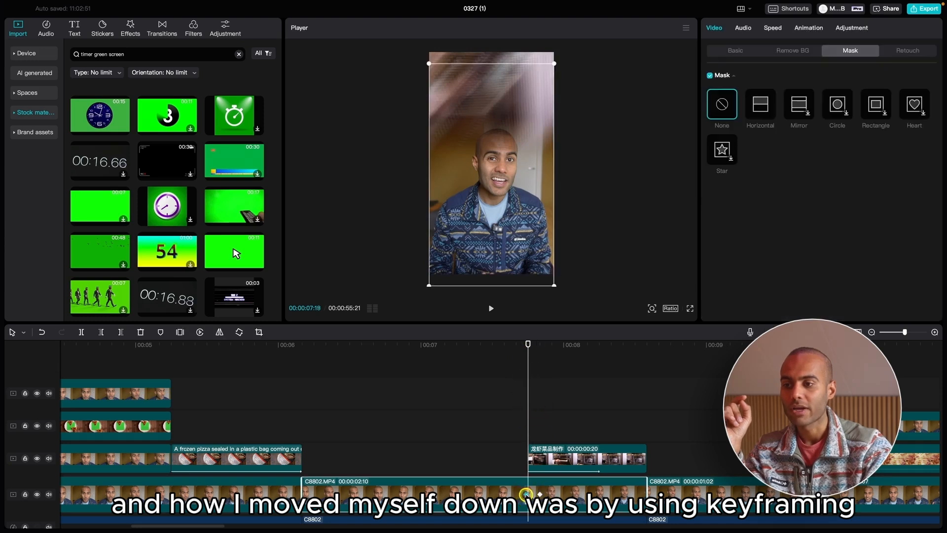
click(734, 51)
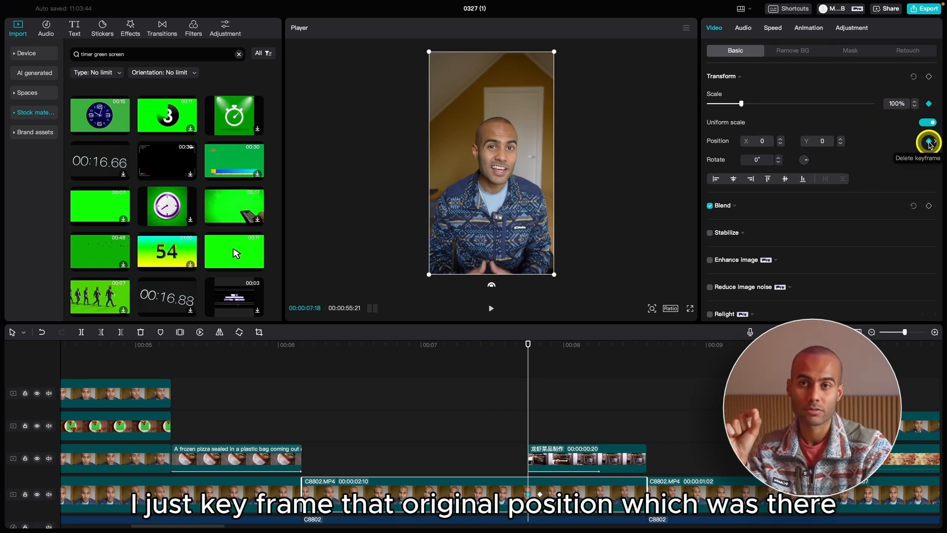
key(Right)
key(Right)
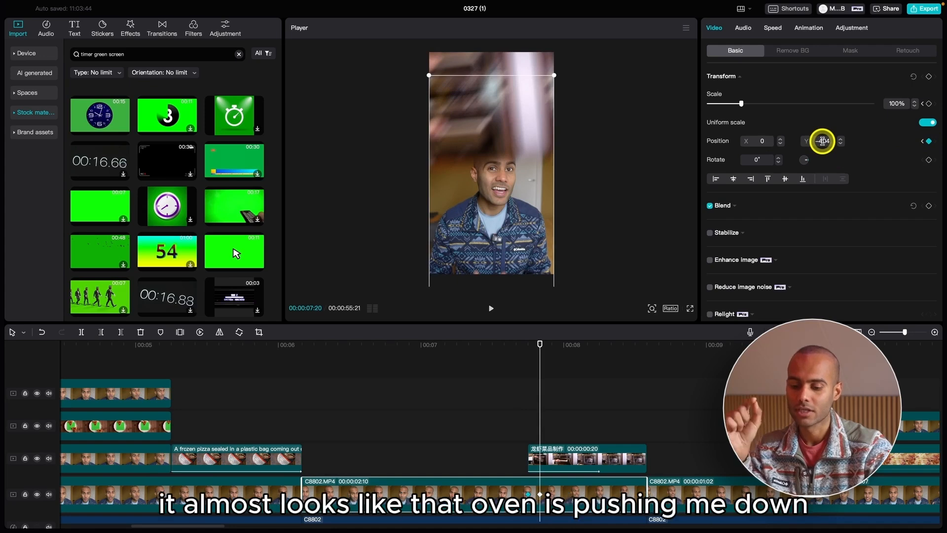
Go back and forth frame by frame through the oven's entry to check it against the speaker's downward movement
key(Left)
key(Left)
key(Left)
key(Right)
key(Right)
key(Right)
key(Right)
key(Right)
key(Right)
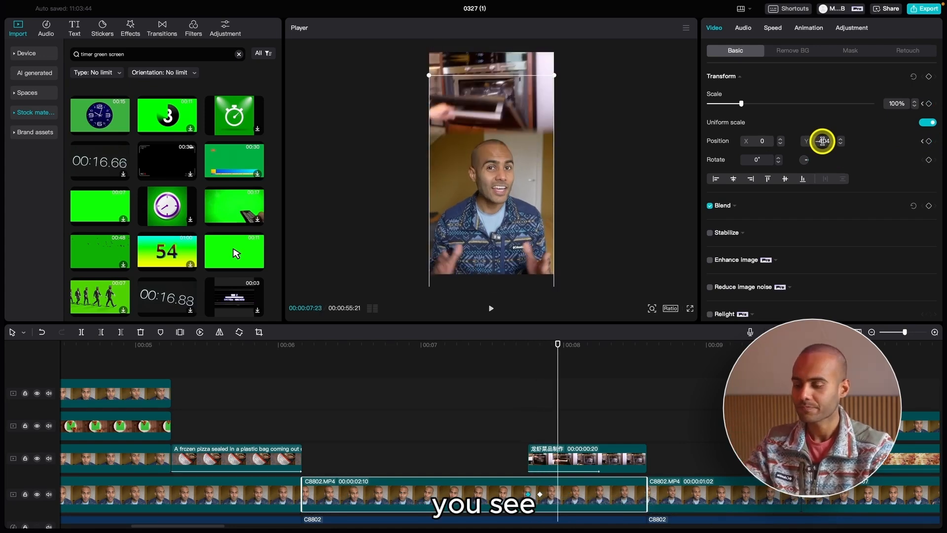
Play the pizza slice section and inspect the scale, position and Auto removal settings of the small speaker clip above it
key(super+minus)
click(648, 345)
key(space)
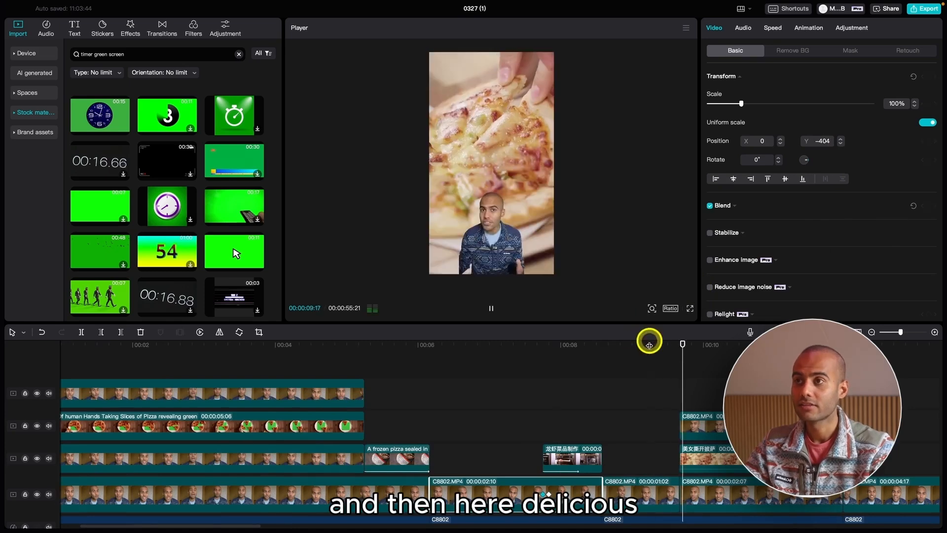
key(space)
key(super+equal)
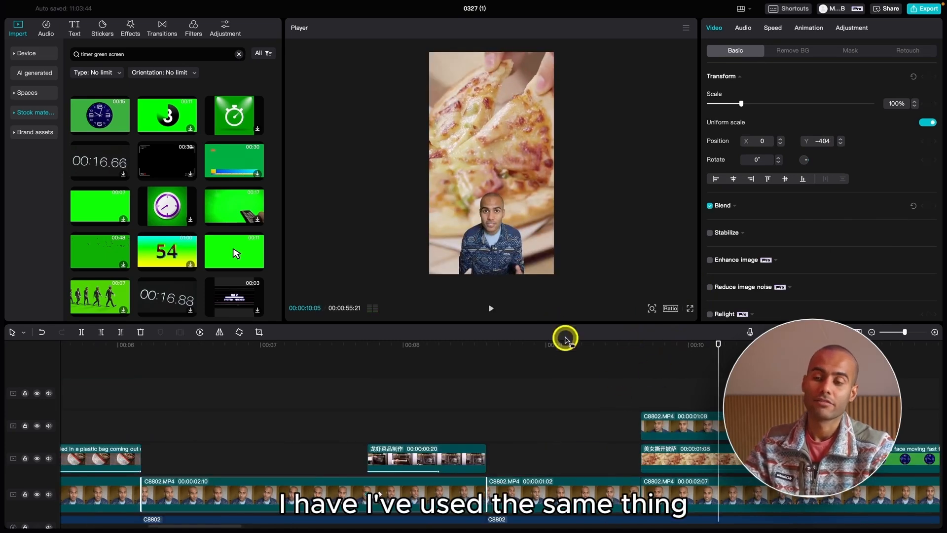
click(718, 429)
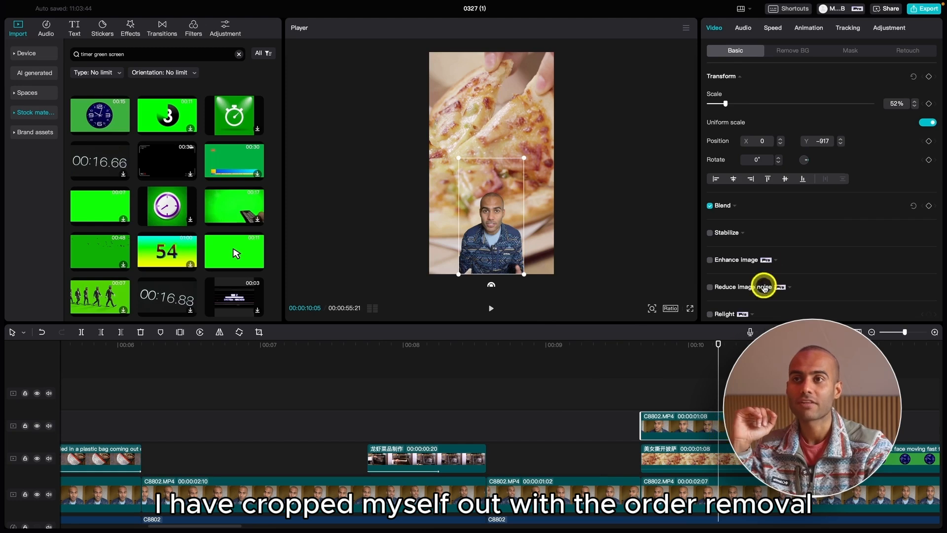
click(786, 50)
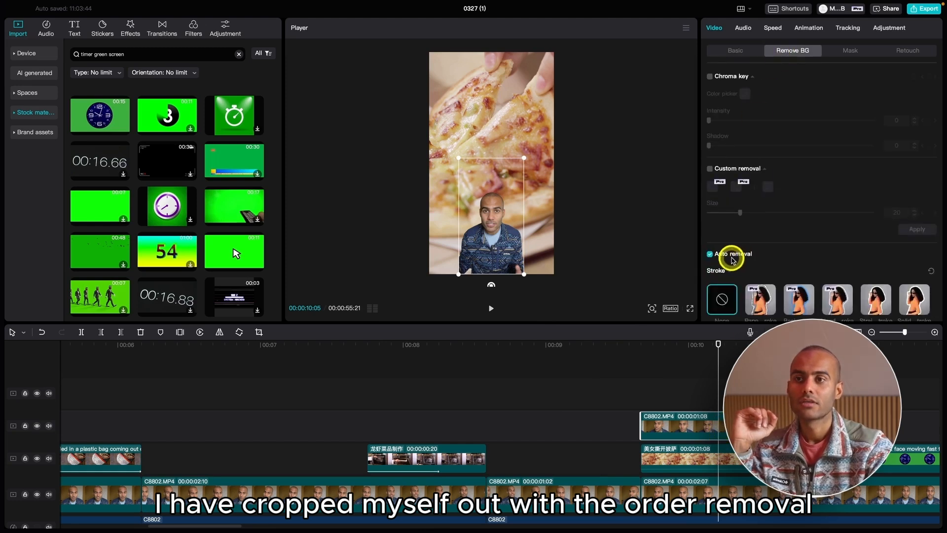
scroll(721, 256, down, 3)
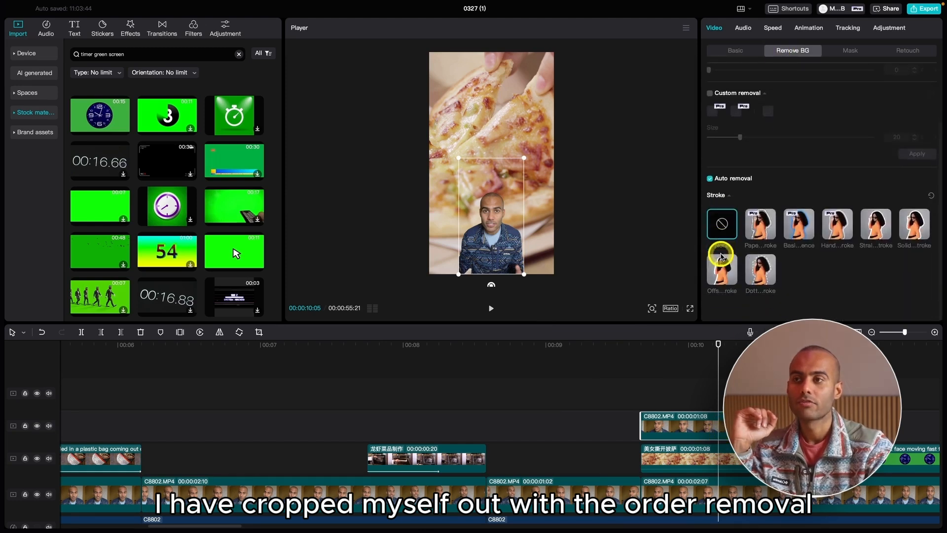
Add a solid stroke around the small speaker cutout over the pizza slices and colour it pink FF287F
click(881, 228)
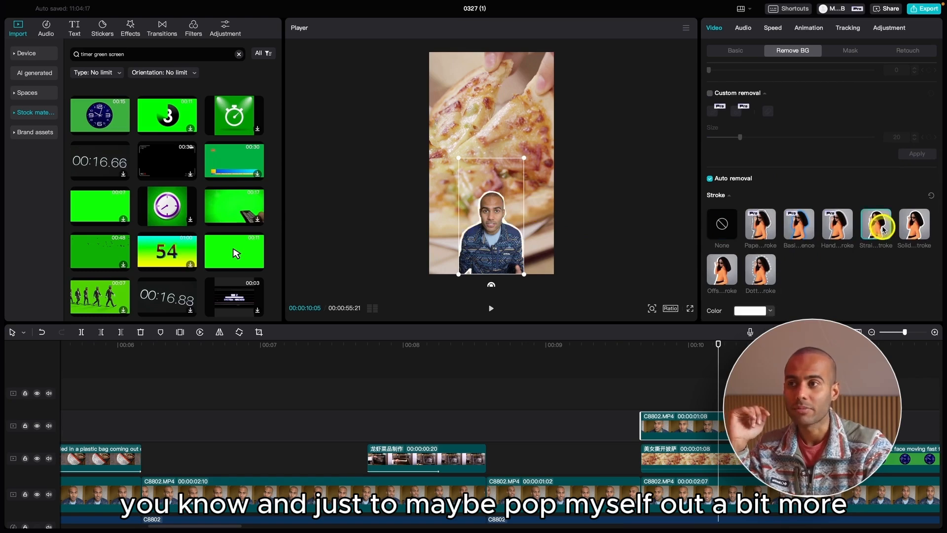
click(907, 229)
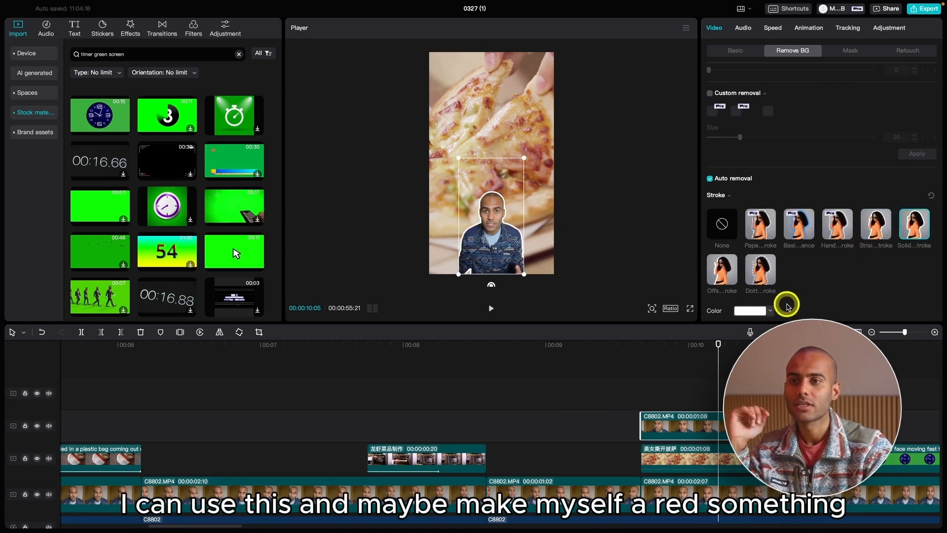
scroll(779, 301, down, 1)
click(765, 296)
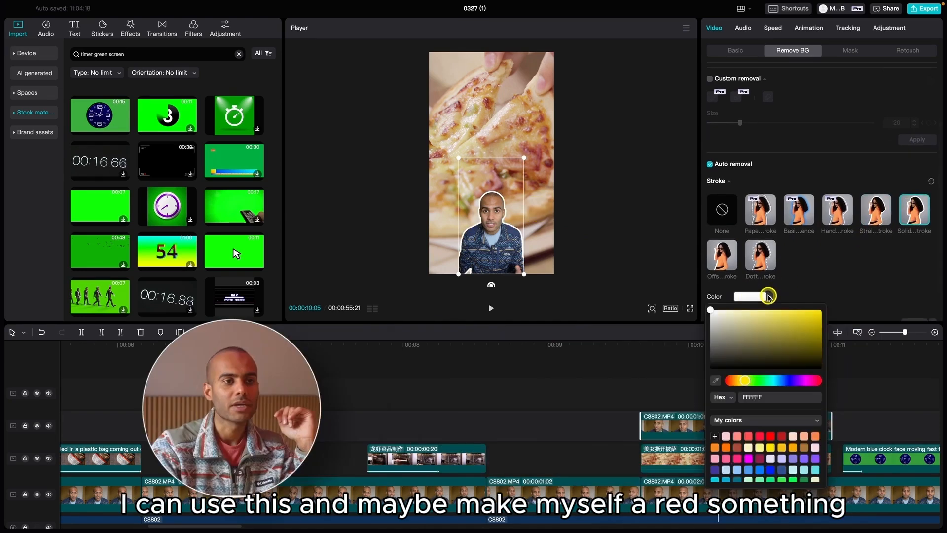
click(770, 436)
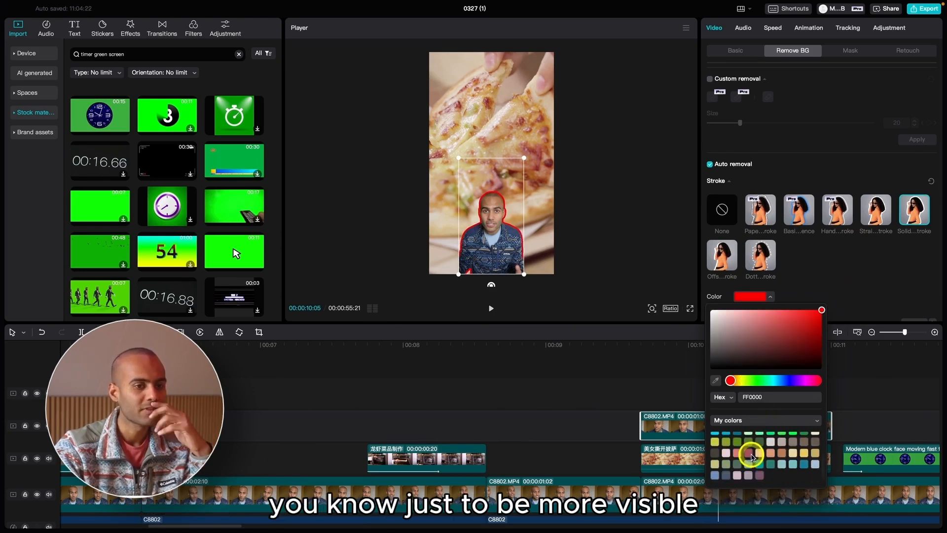
click(737, 458)
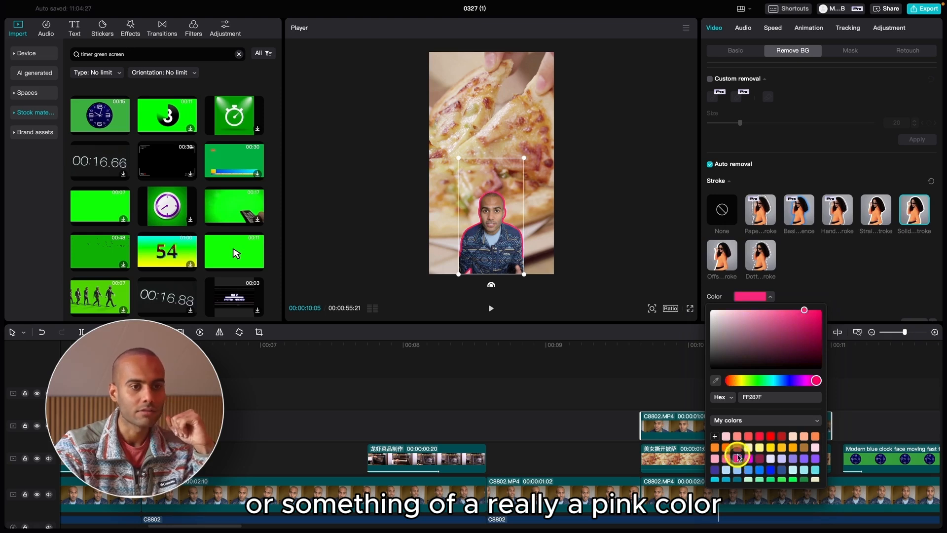
click(874, 306)
Set the stroke size of the small speaker cutout to 60
scroll(789, 285, down, 2)
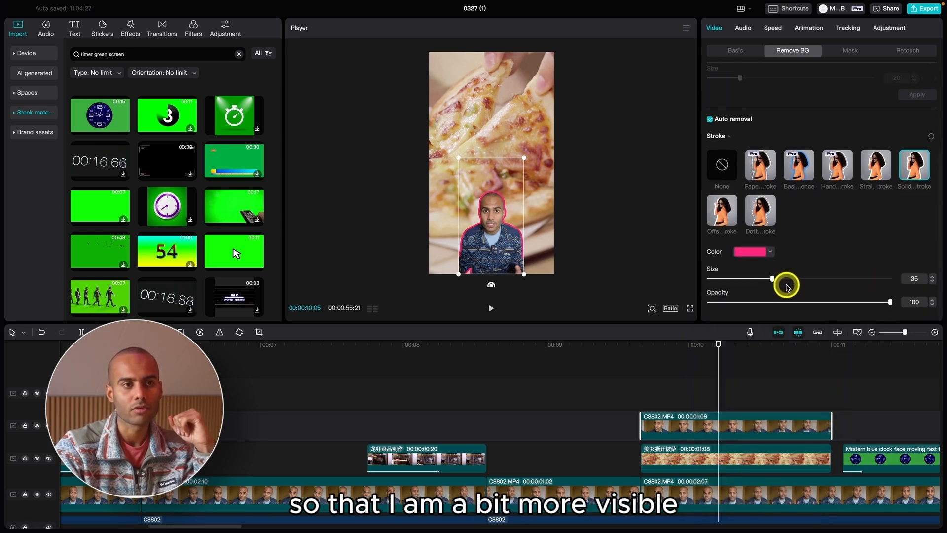
drag(772, 279, 781, 280)
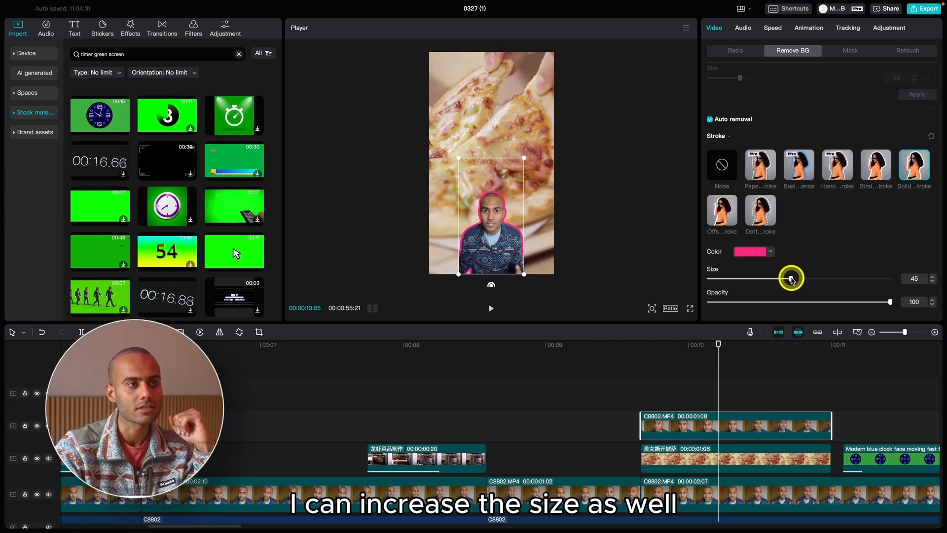
drag(832, 281, 817, 282)
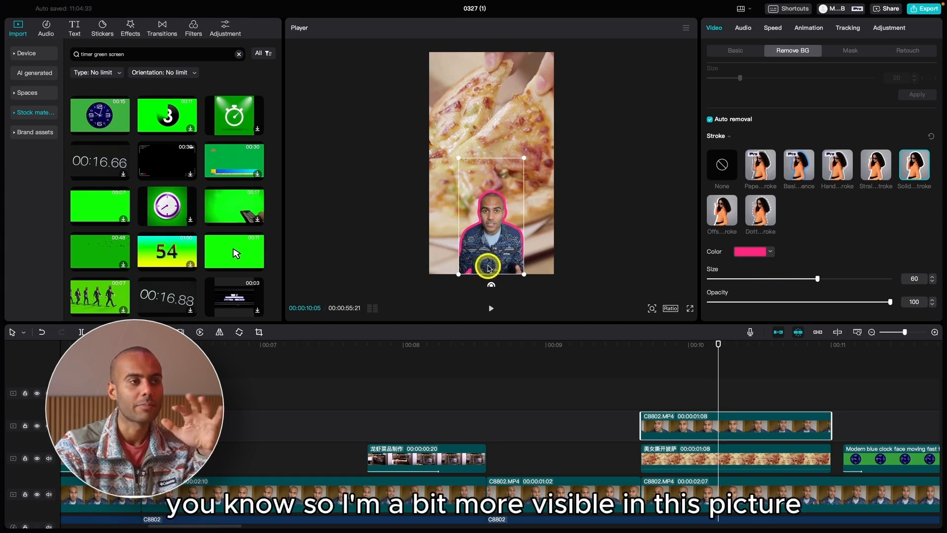
Go to the blue clock section and switch the clock clip's Chroma key off and on again to compare it with the original green screen
key(super+minus)
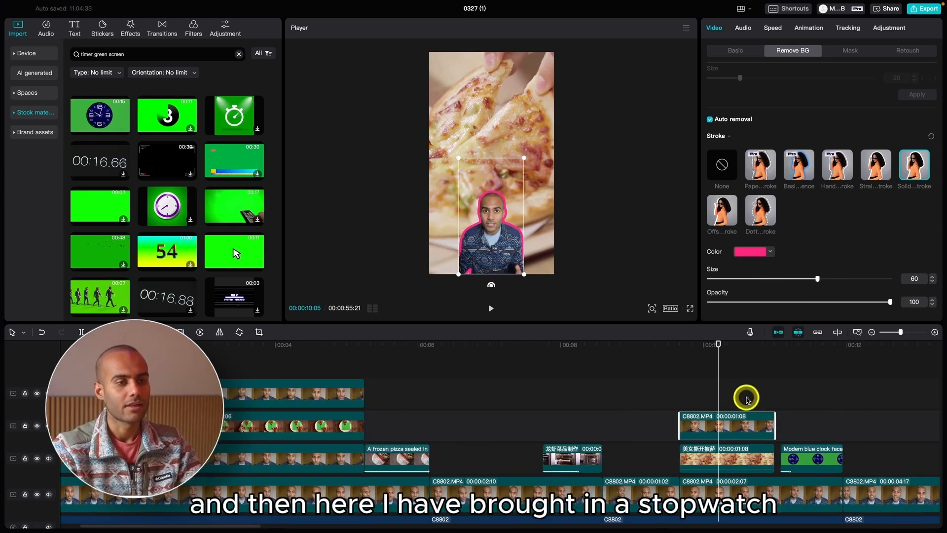
click(765, 351)
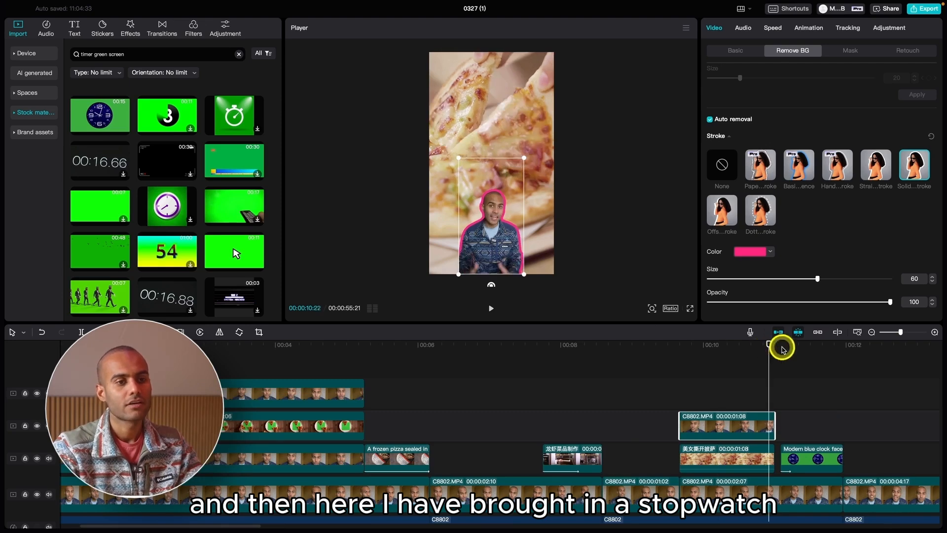
click(781, 345)
key(super+equal)
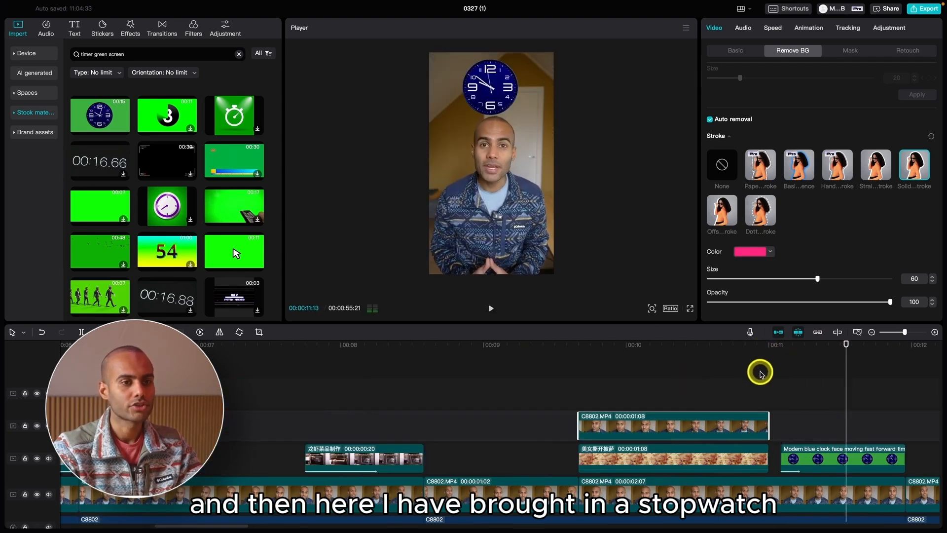
key(super+minus)
click(849, 461)
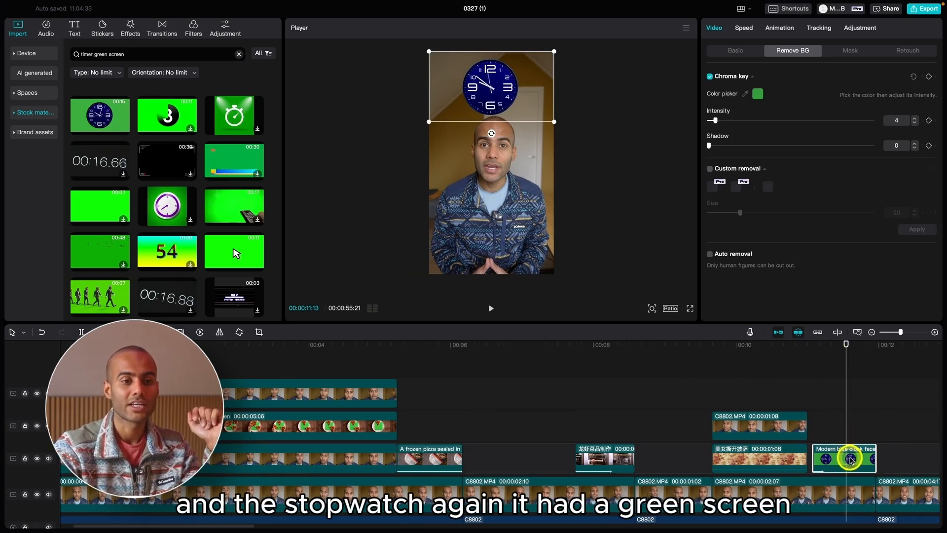
click(710, 77)
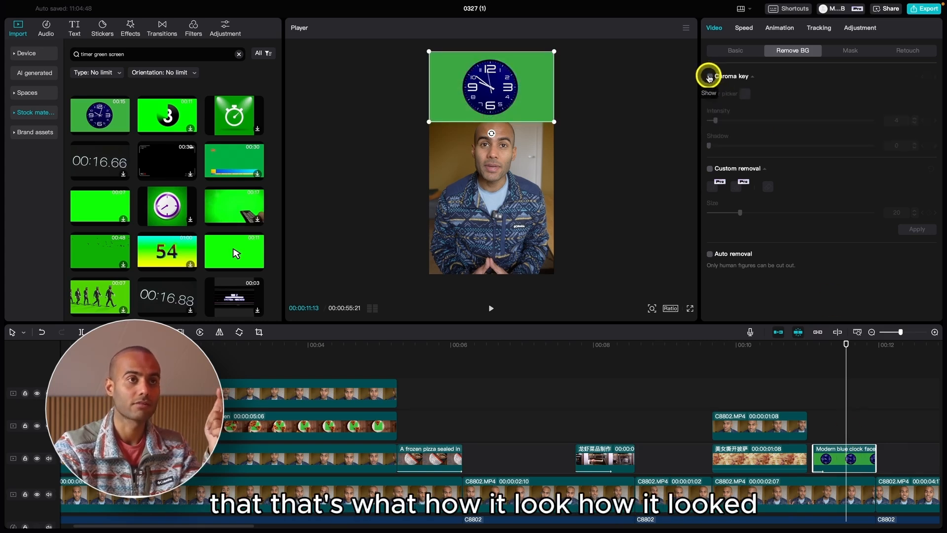
click(709, 77)
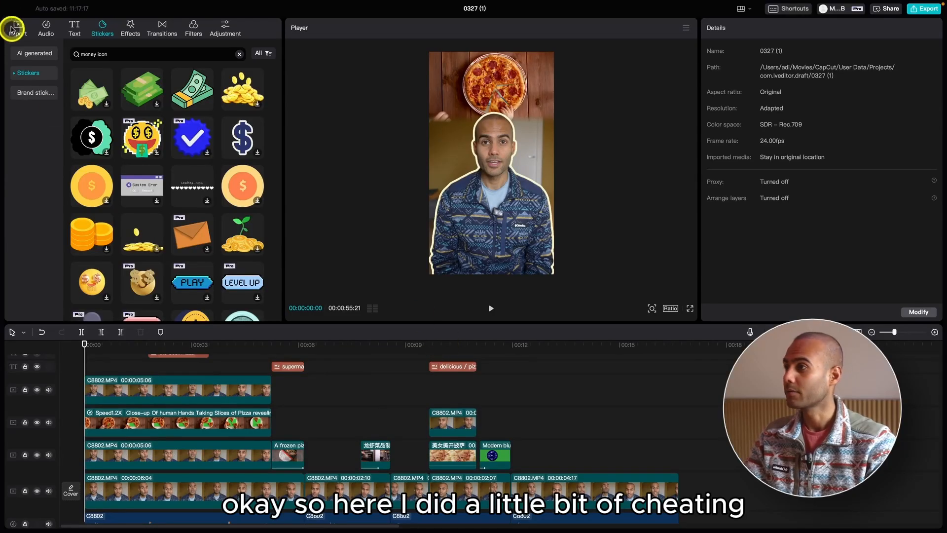
Return to the stock material library, enlarge the timeline area to show the text tracks, and play the edit from the start to 12 seconds
click(19, 26)
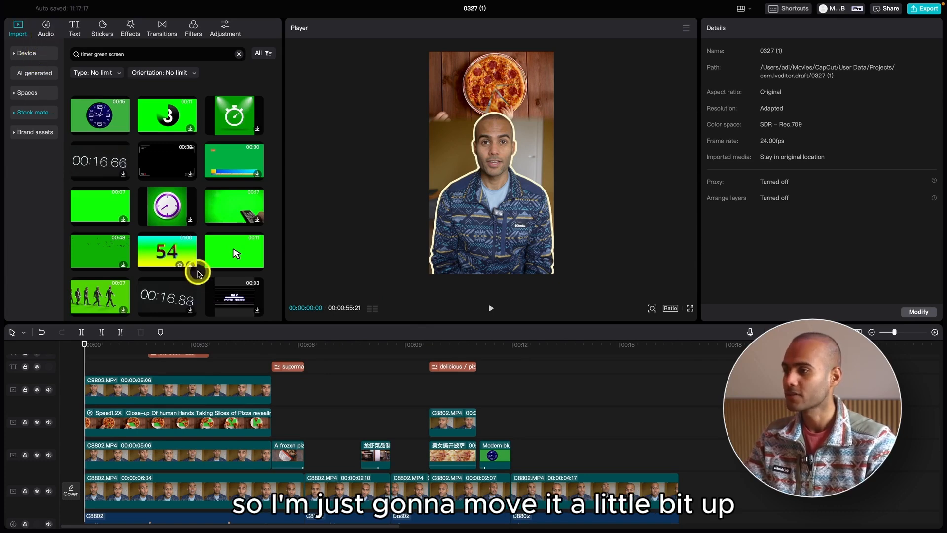
drag(385, 324, 382, 271)
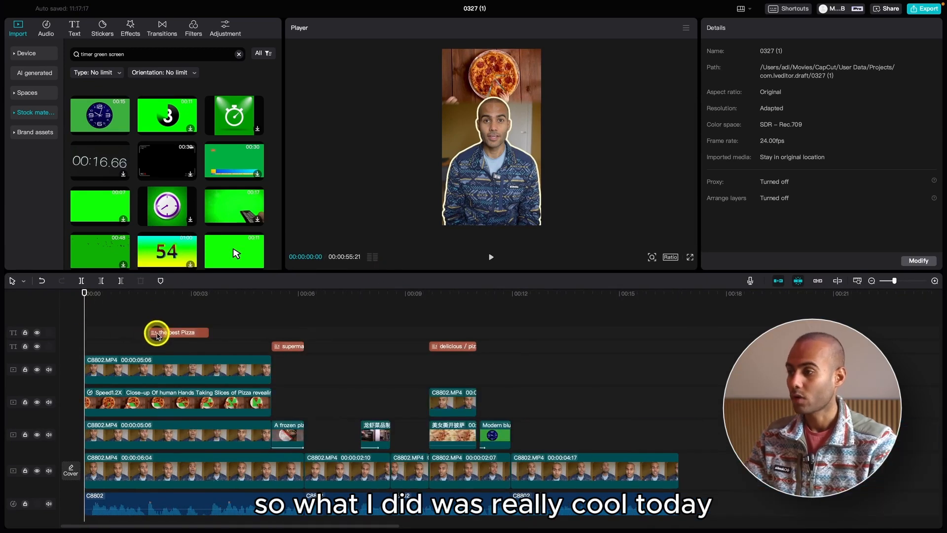
key(space)
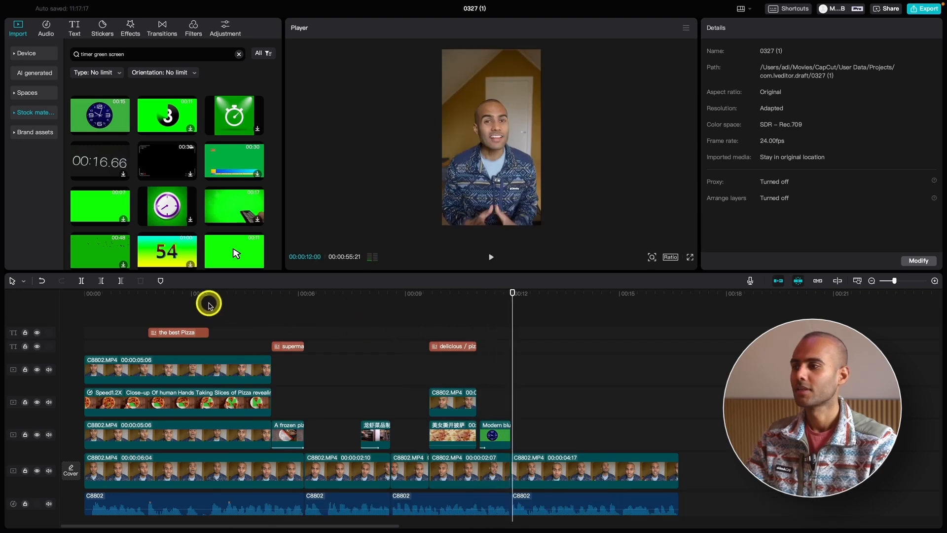
Go to 00:00:02:10 and browse the trending text templates for the comic-style "Awesome!" design
click(170, 300)
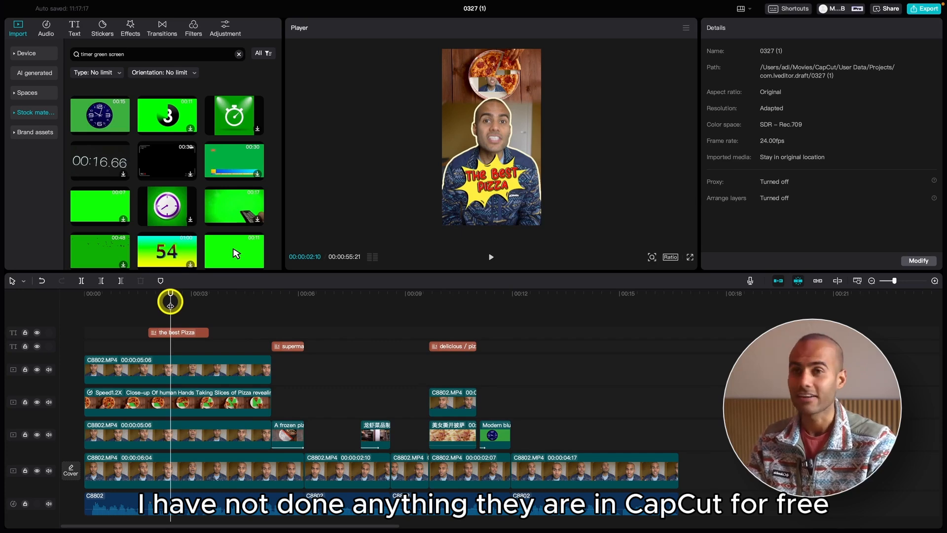
click(76, 35)
click(75, 33)
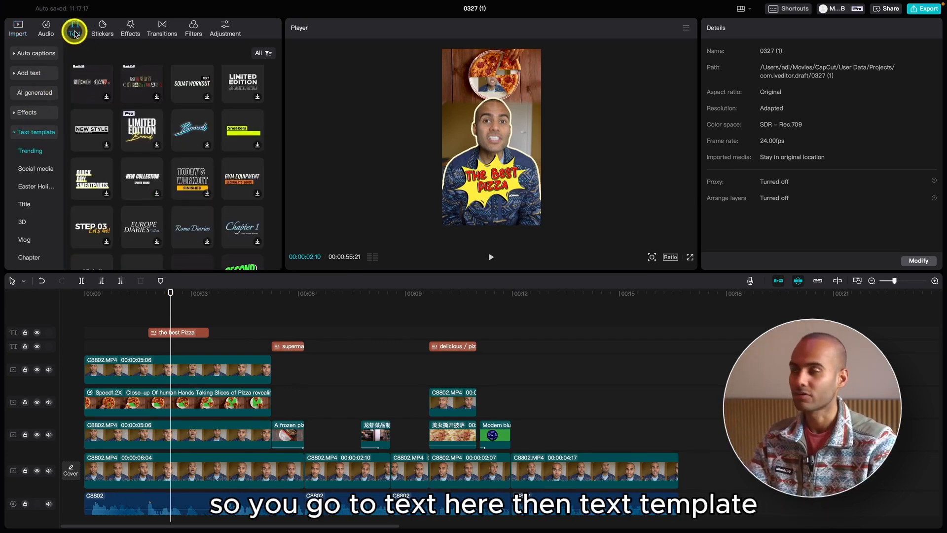
click(40, 134)
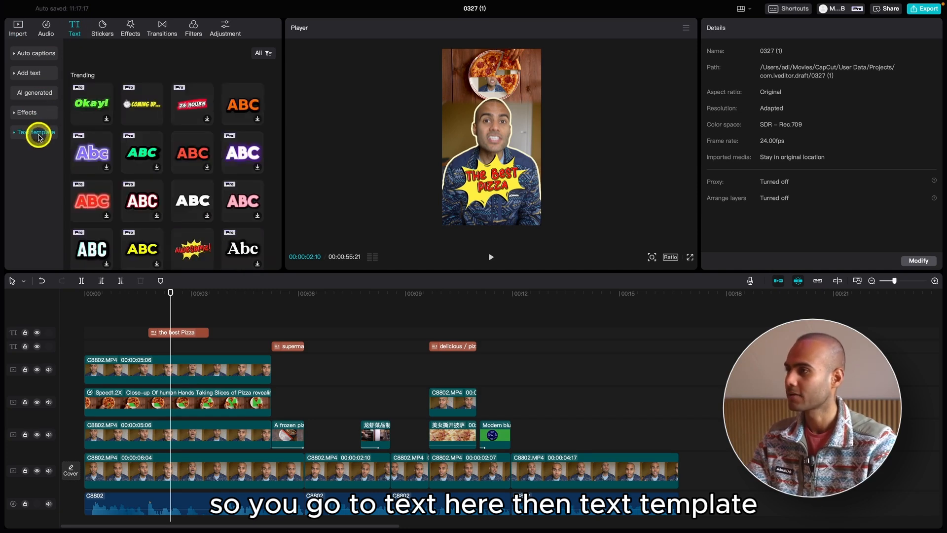
click(38, 133)
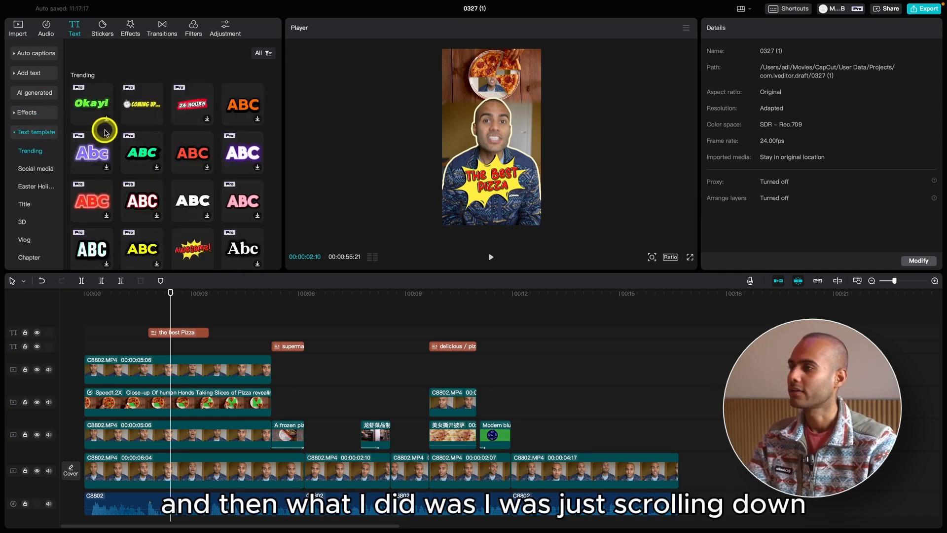
scroll(98, 132, down, 3)
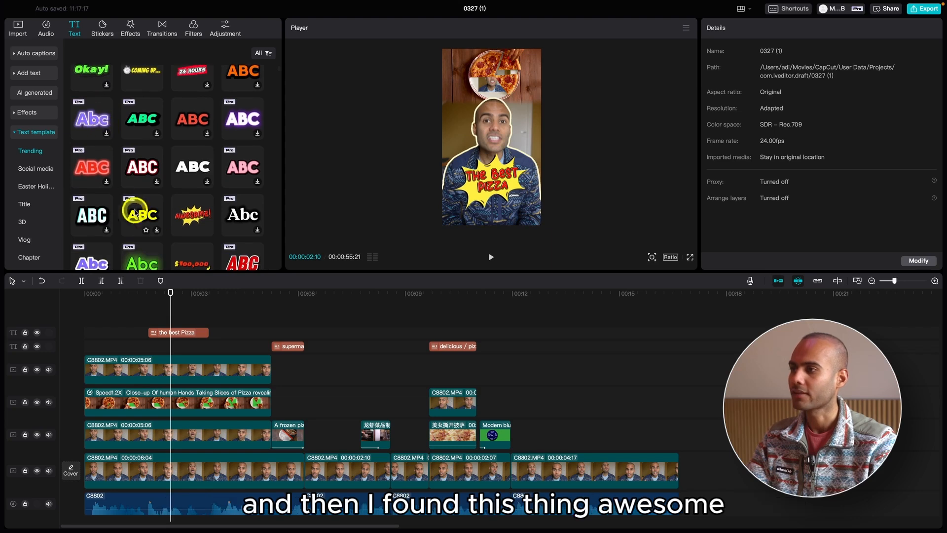
mouse_move(187, 217)
Examine the "the best Pizza" title's text, template and effect options, and play its section of the edit
click(149, 293)
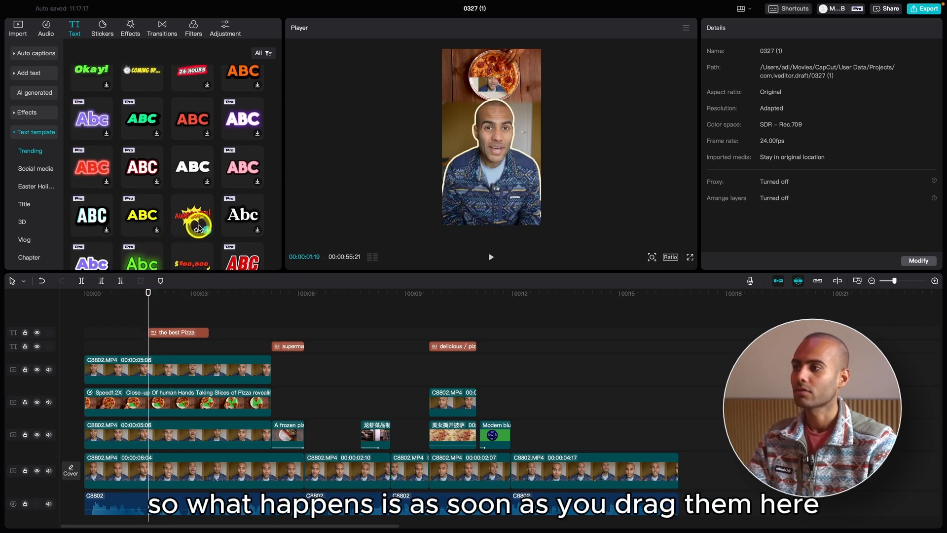
click(179, 332)
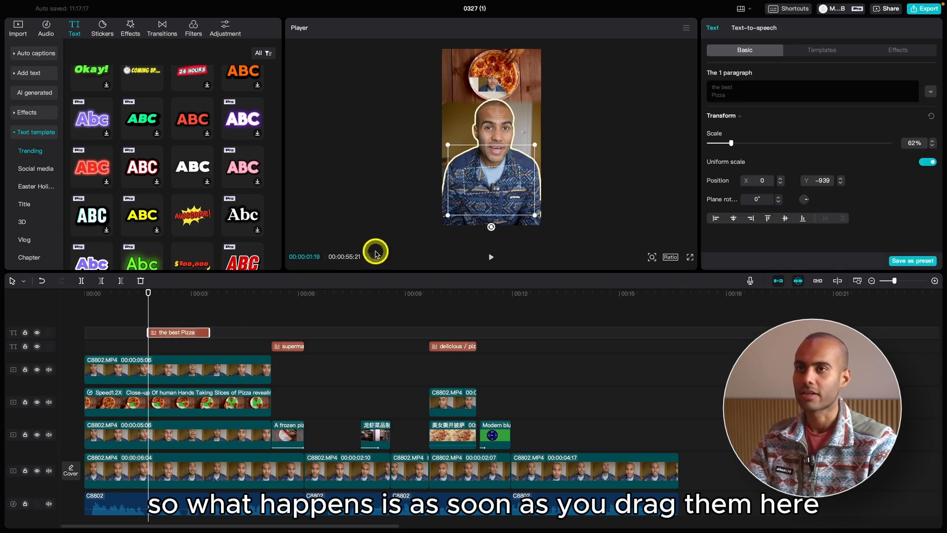
click(743, 94)
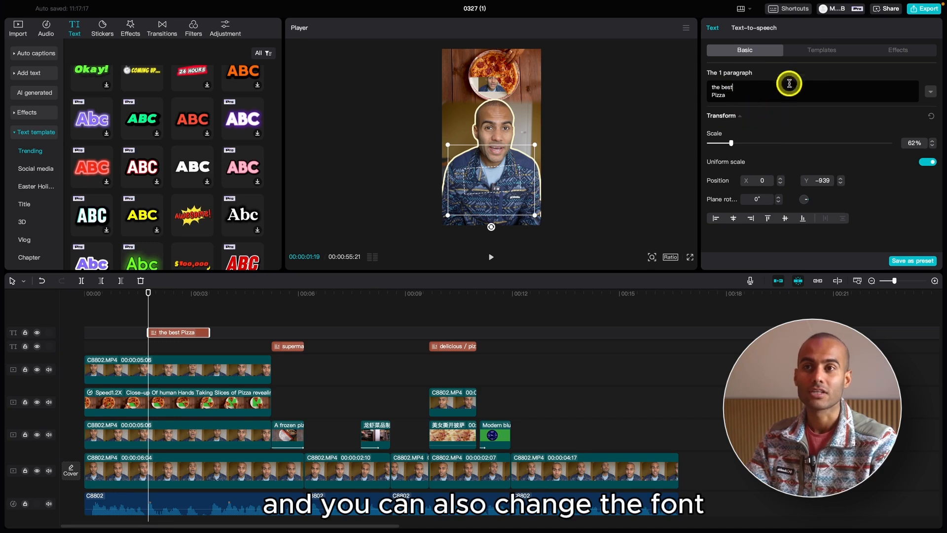
click(821, 49)
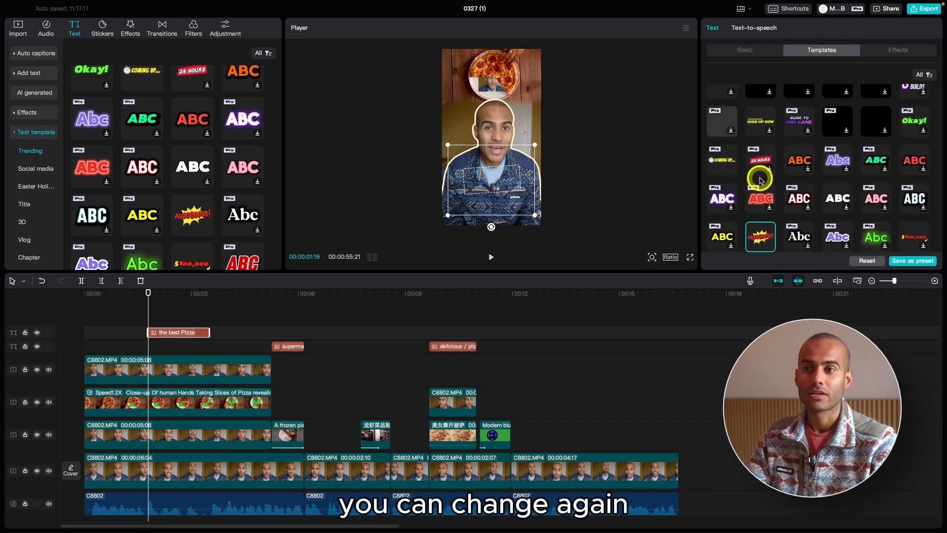
scroll(783, 211, down, 1)
scroll(880, 211, down, 1)
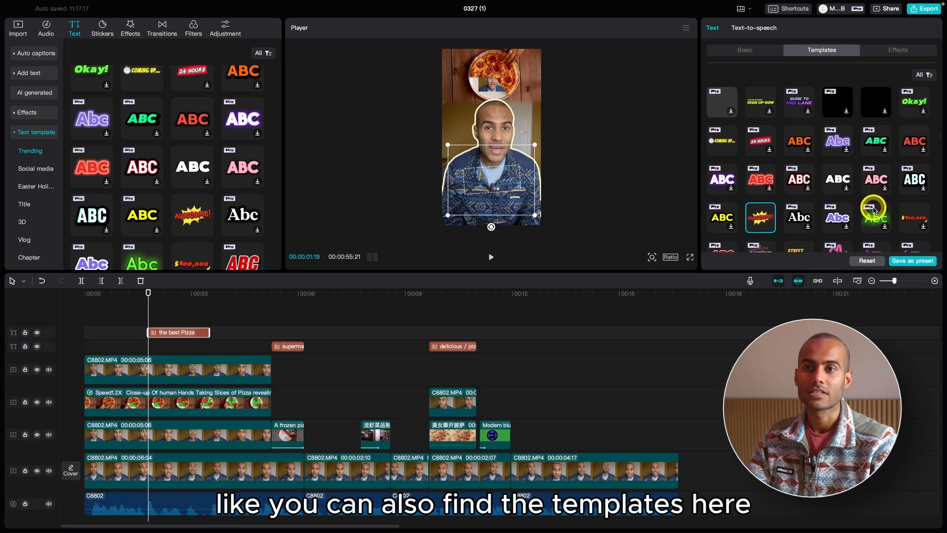
click(895, 51)
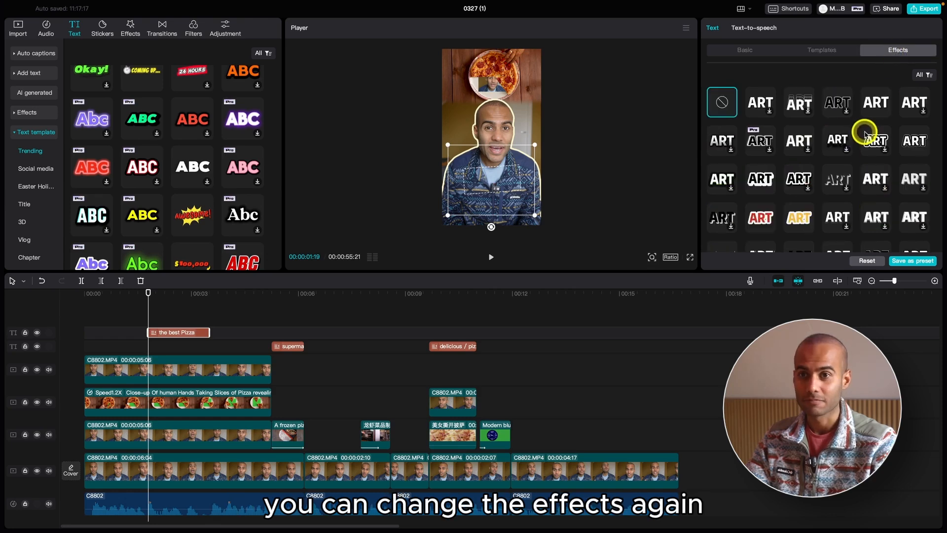
click(827, 50)
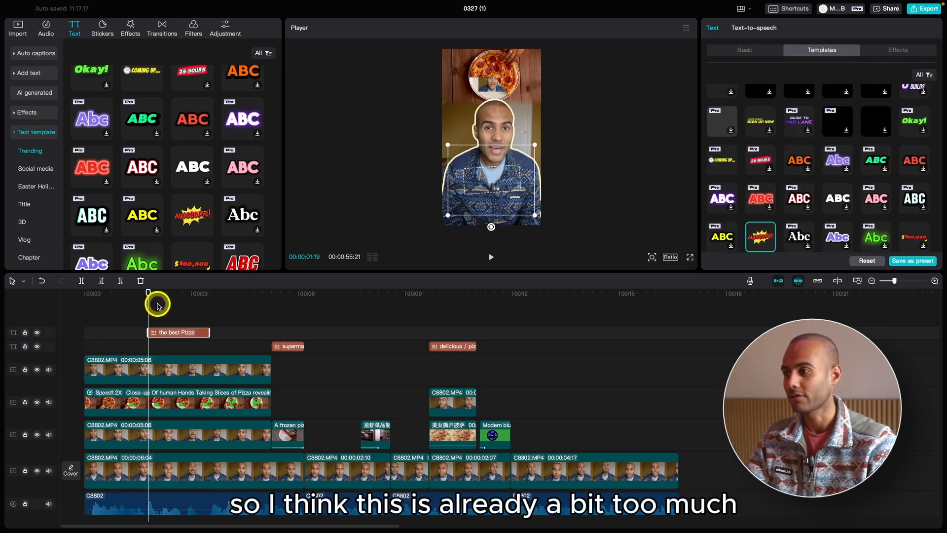
click(140, 291)
key(space)
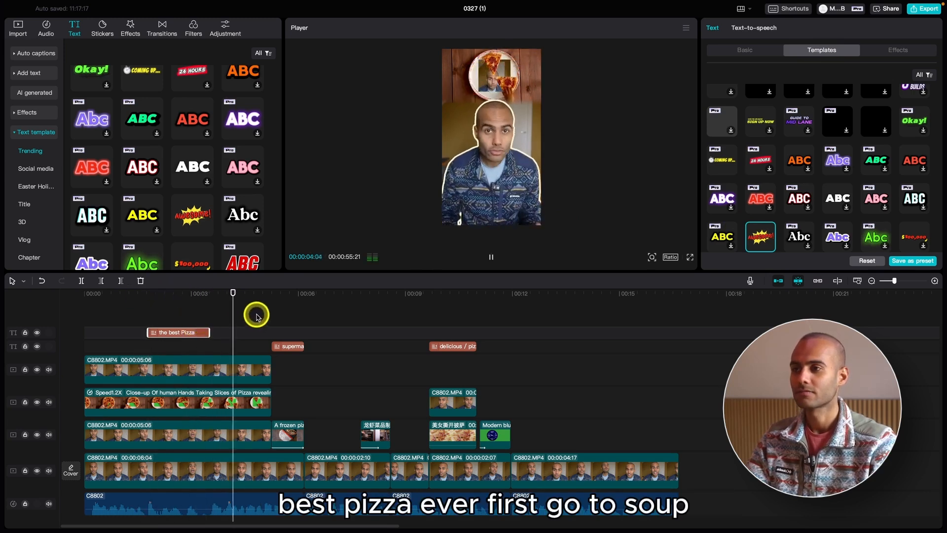
Enlarge the "Frozen Pizza" supermarket title to 139% scale and play its section
click(270, 294)
click(287, 346)
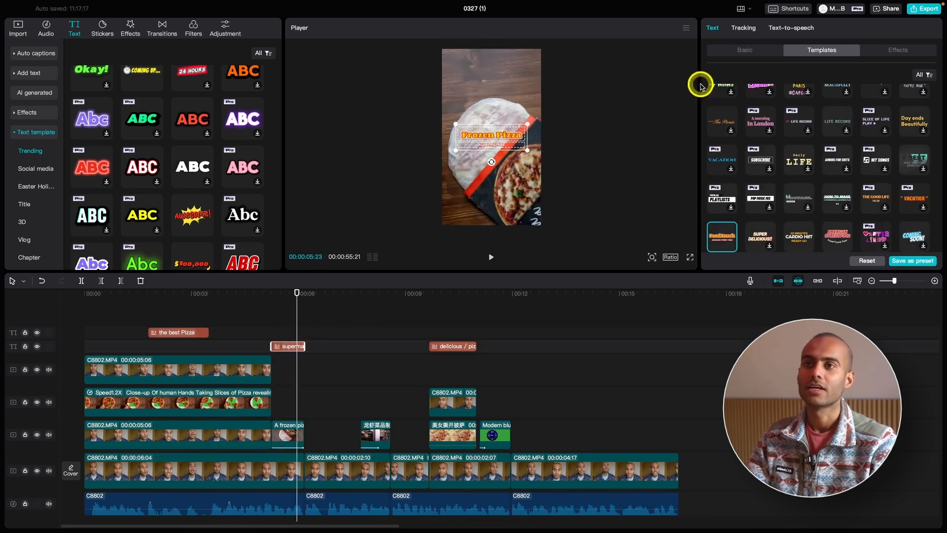
click(742, 50)
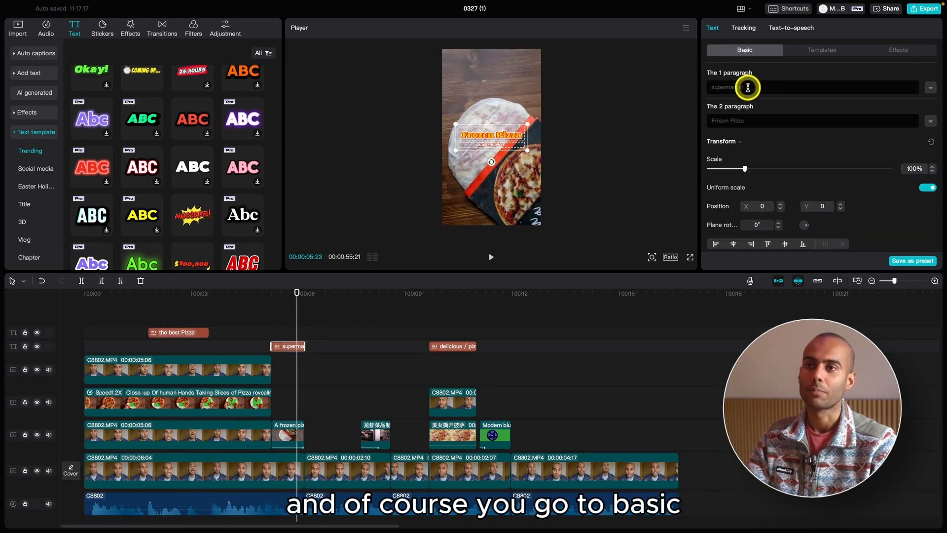
click(762, 122)
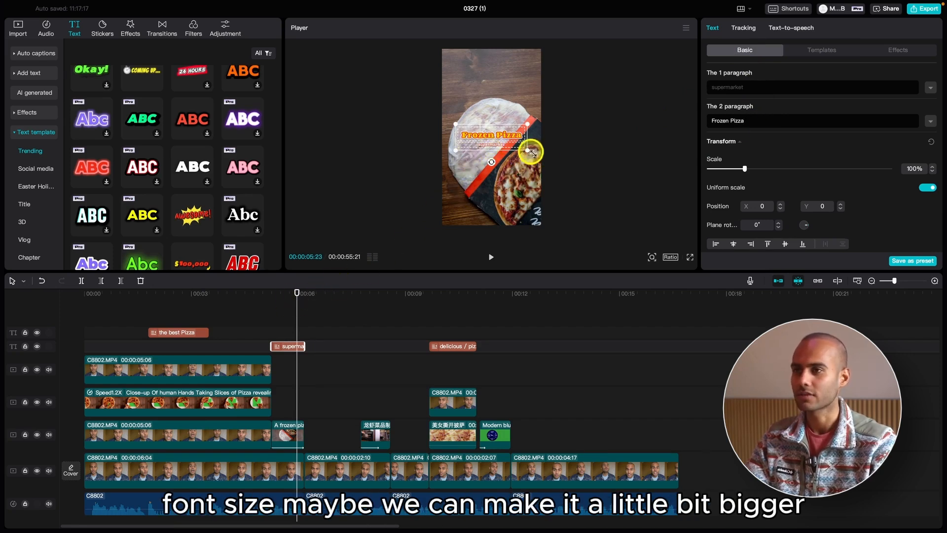
drag(526, 151, 546, 162)
click(260, 296)
key(space)
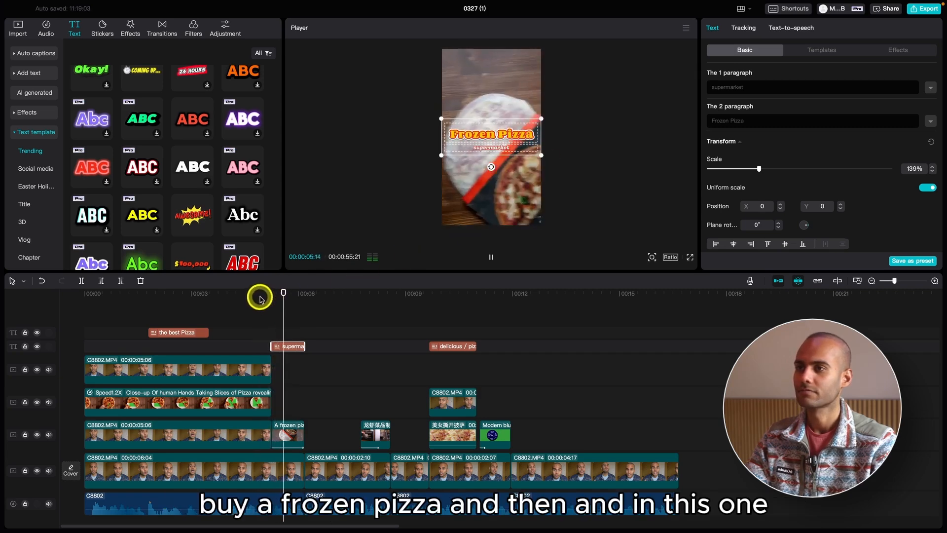
key(space)
Select the "delicious pizza" title around 10 seconds and search the trending text templates for its original design
click(441, 298)
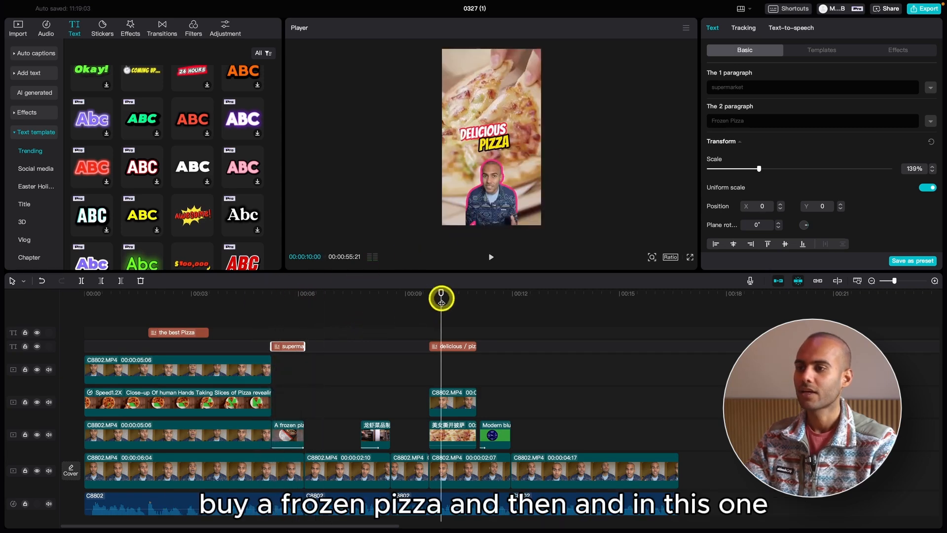
click(453, 346)
click(453, 296)
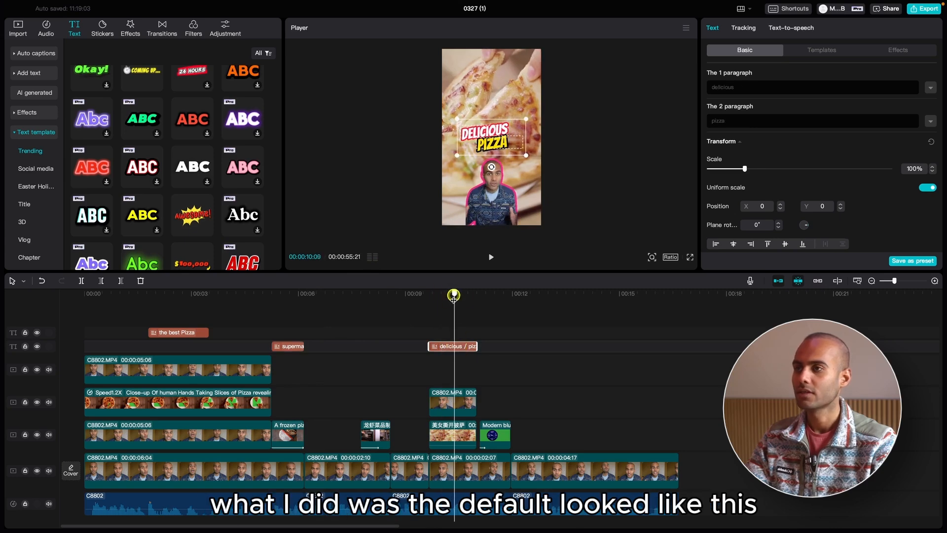
scroll(172, 214, down, 5)
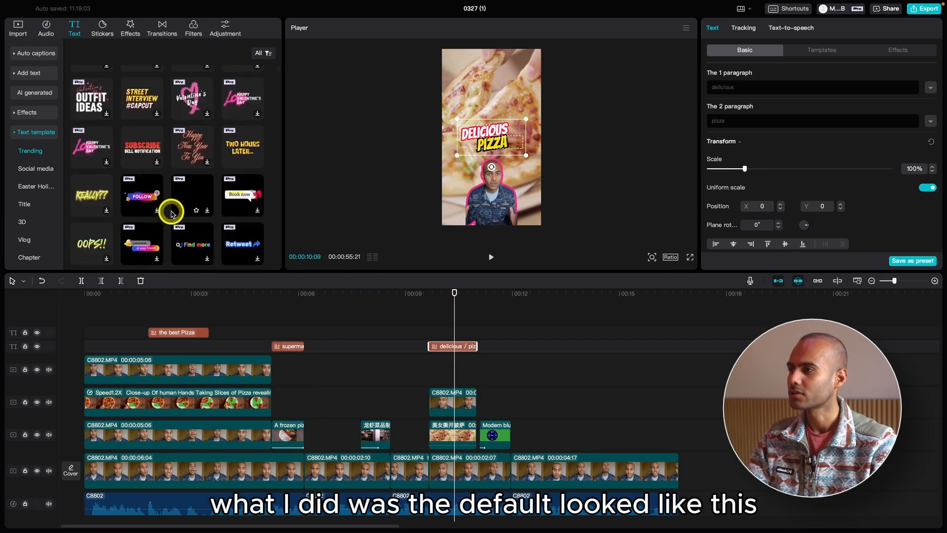
scroll(171, 213, down, 4)
scroll(172, 214, down, 8)
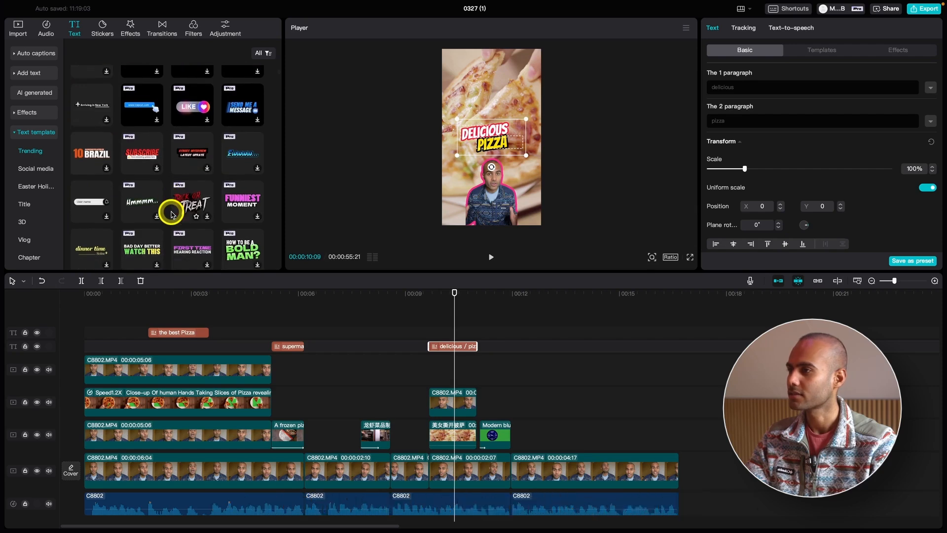
scroll(174, 211, down, 1)
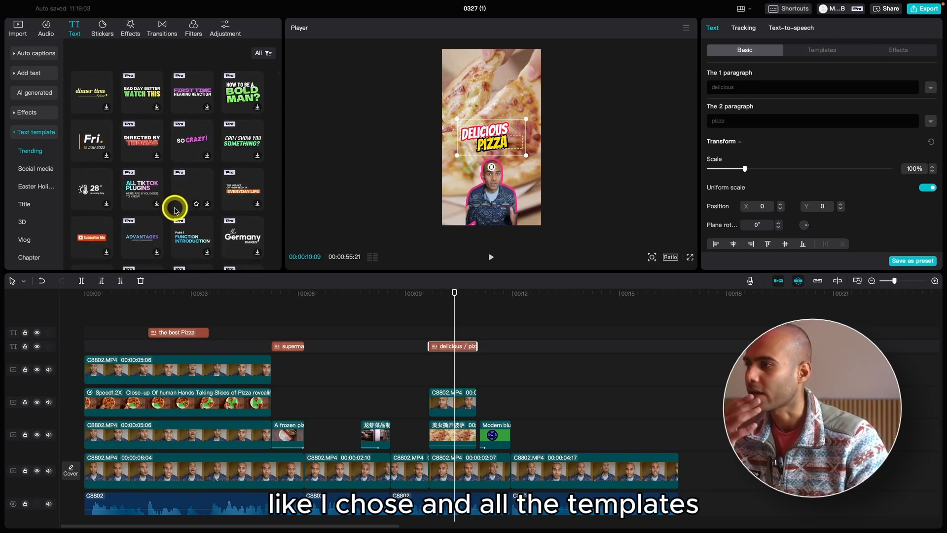
scroll(174, 211, down, 7)
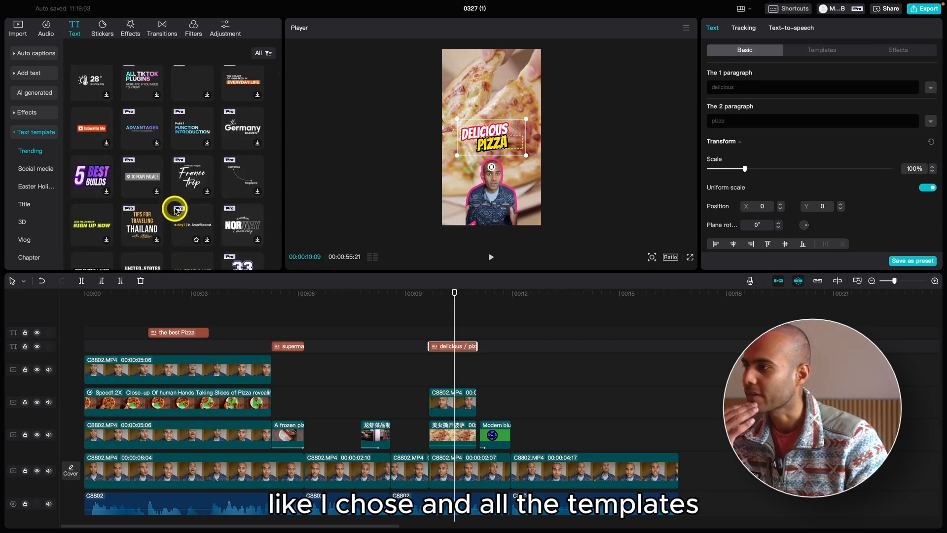
scroll(178, 209, down, 8)
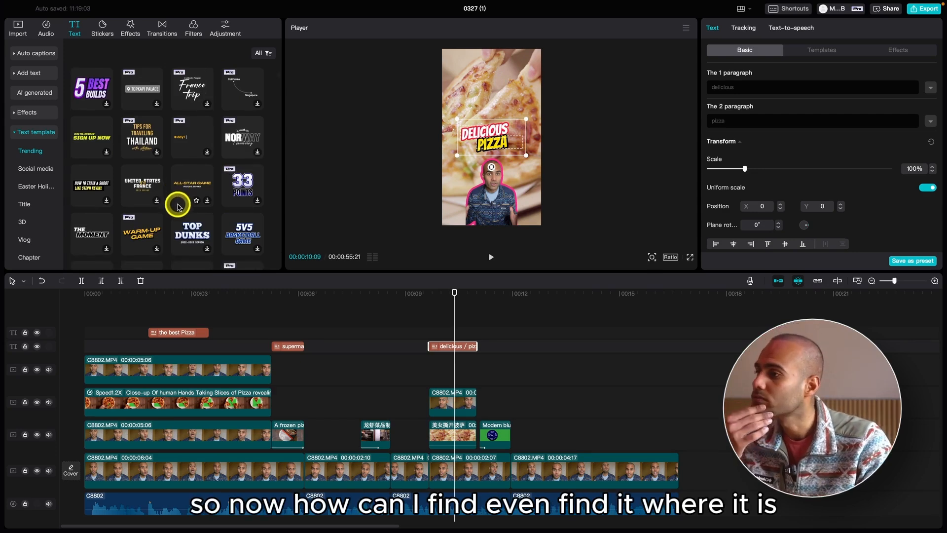
Mark the "I can't believe this actually happened!" text template as a favorite, view the favorites, and browse further trending templates
scroll(184, 204, down, 2)
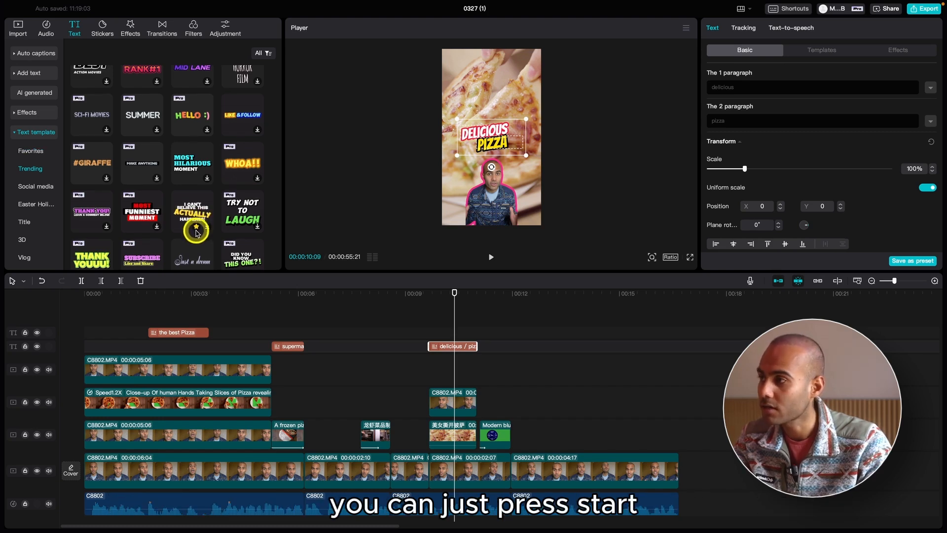
click(33, 151)
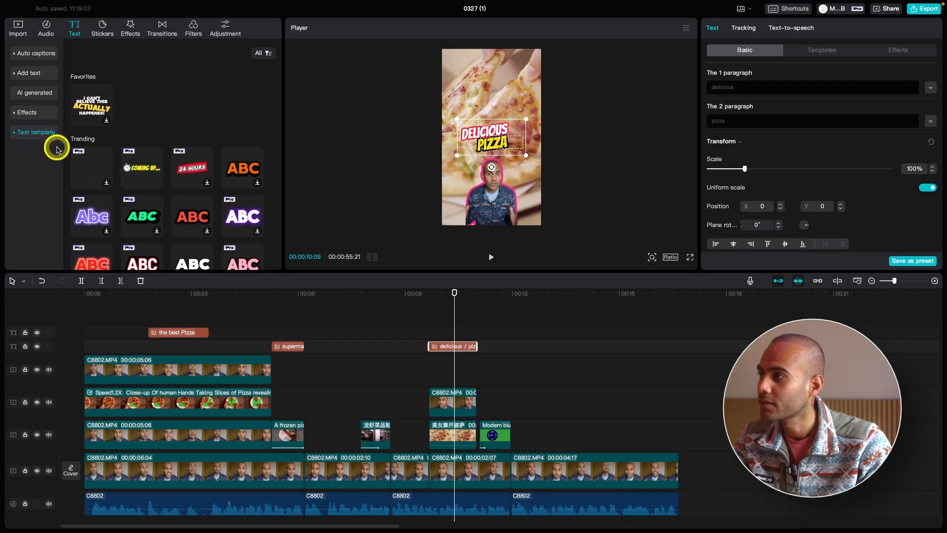
scroll(97, 199, down, 10)
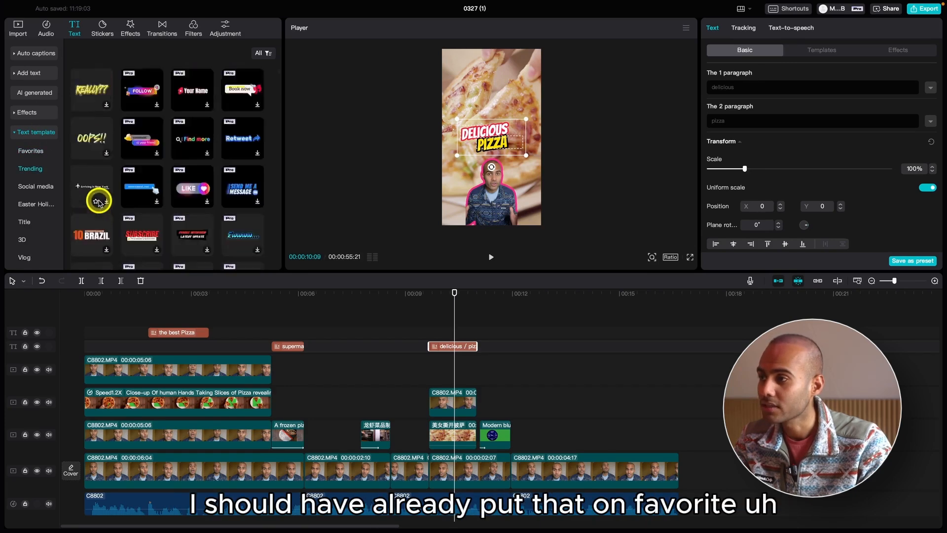
scroll(99, 202, down, 10)
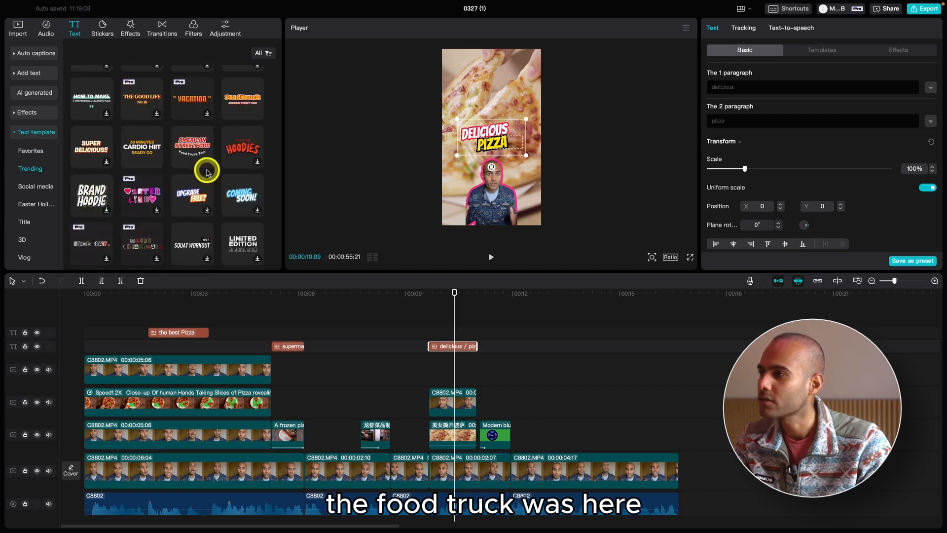
scroll(207, 169, down, 5)
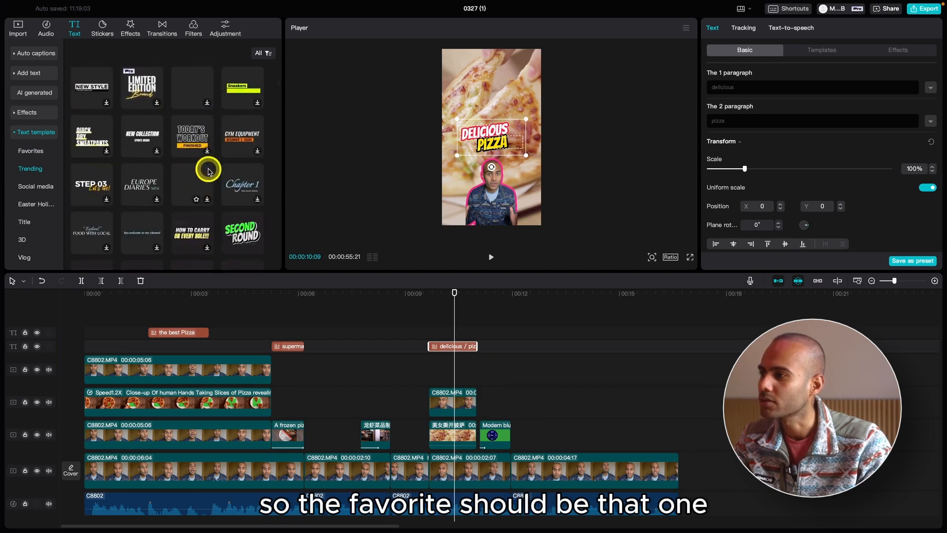
scroll(206, 168, down, 5)
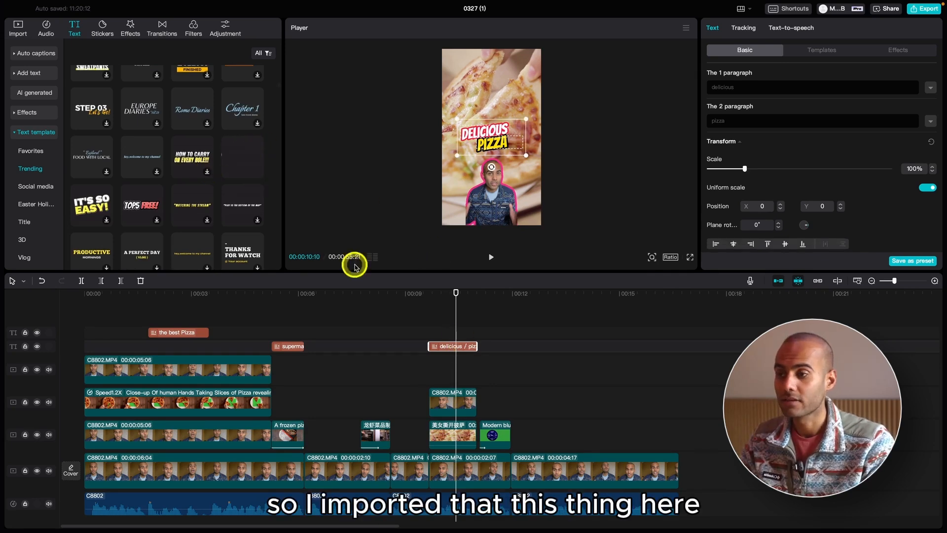
Scale the "delicious pizza" title to 140% and move it to X 182, Y 268 above the speaker cutout
click(768, 85)
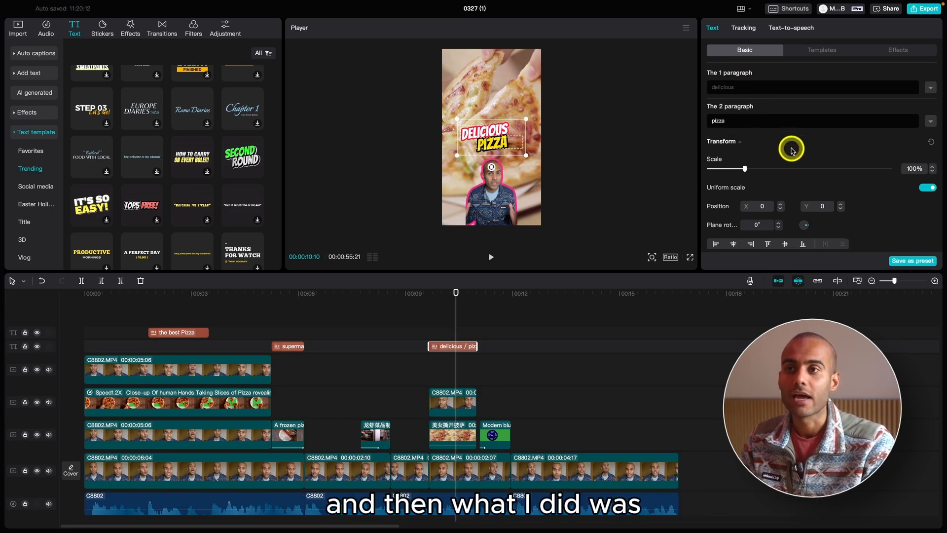
drag(746, 169, 760, 169)
mouse_move(537, 121)
mouse_down()
mouse_move(547, 122)
mouse_move(546, 110)
mouse_move(537, 117)
mouse_up()
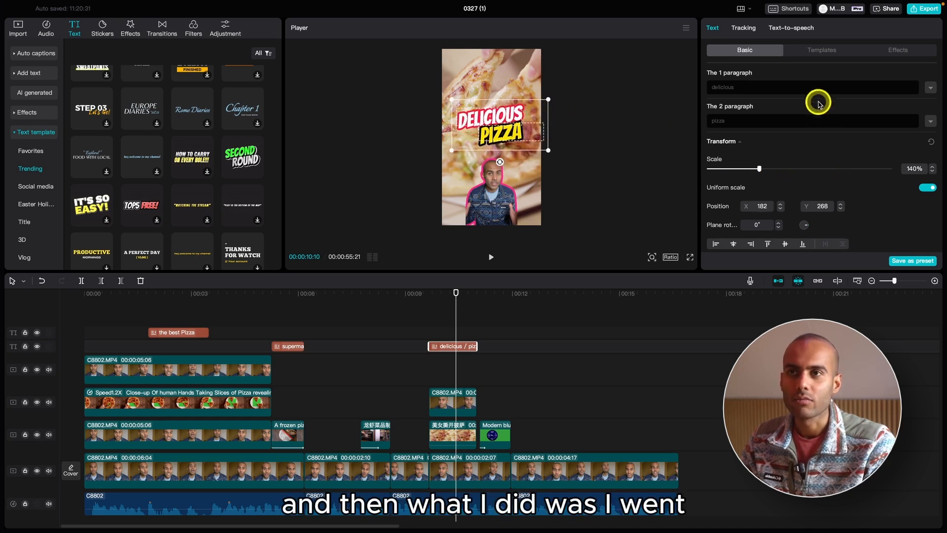
Expand the formatting options of the "delicious" paragraph and examine its font, colour, spacing and preset styles
click(930, 90)
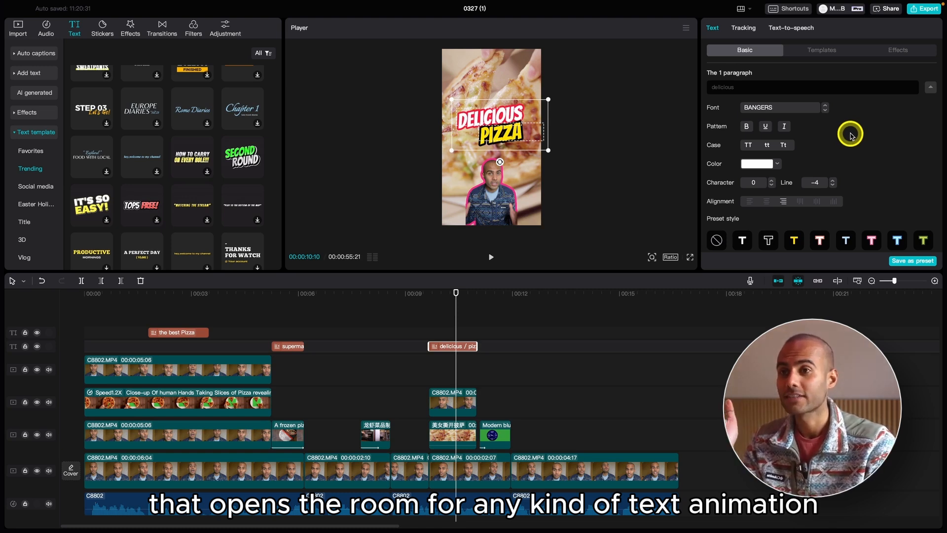
scroll(850, 135, down, 2)
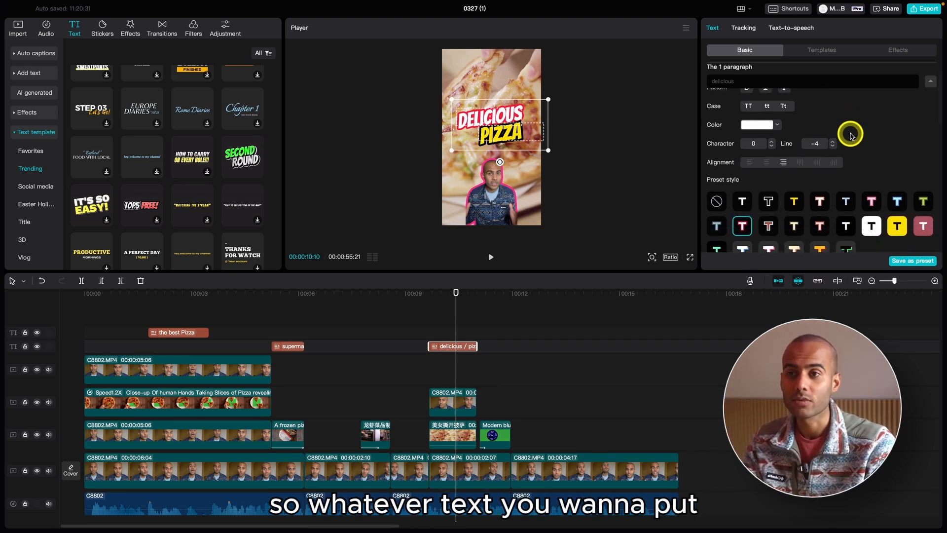
scroll(850, 135, down, 1)
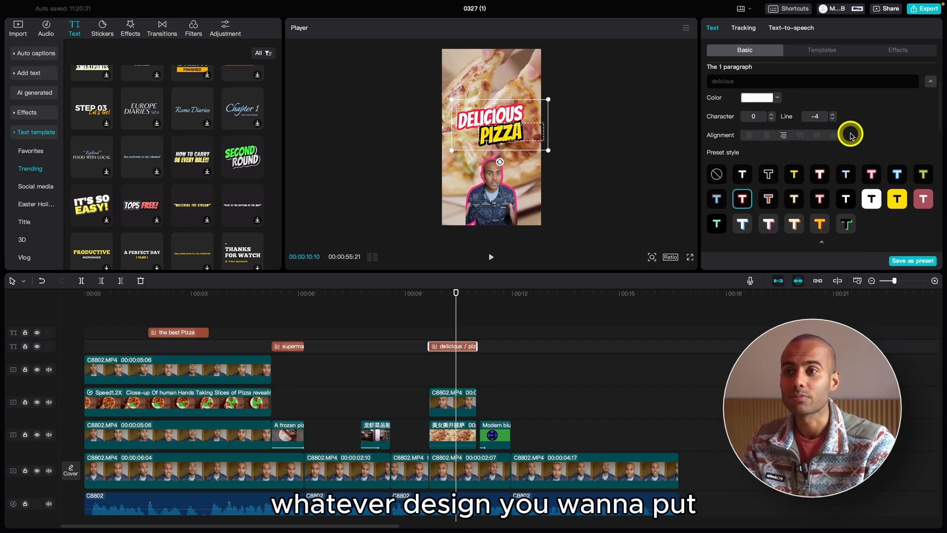
Try other preset text styles on the "delicious" paragraph and reselect its red-outlined white style
click(767, 175)
click(795, 175)
click(744, 198)
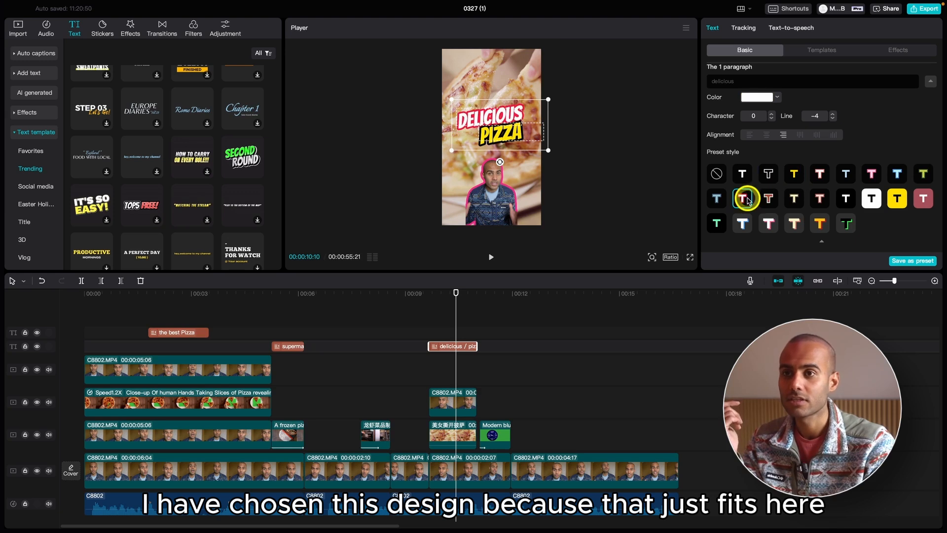
Change the font of the "delicious" paragraph to Arvo
scroll(768, 161, up, 2)
click(775, 105)
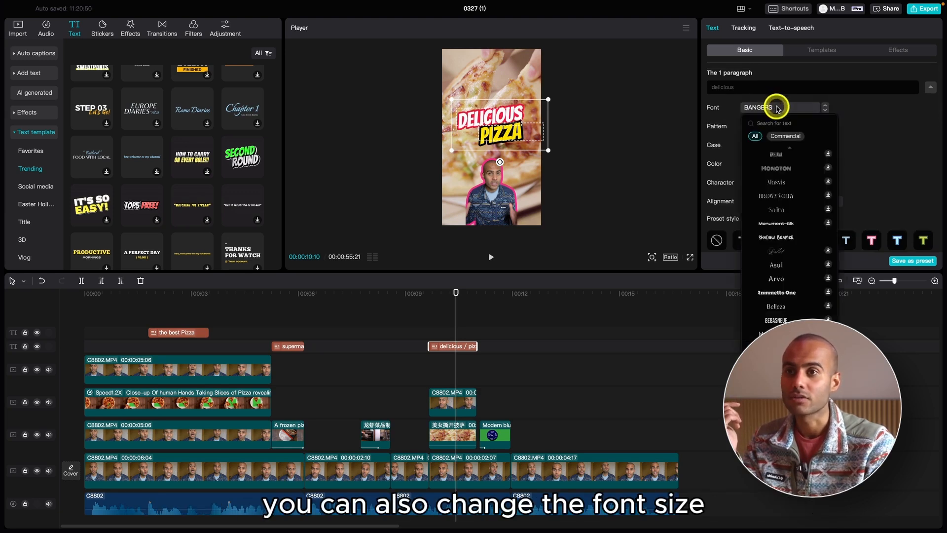
click(776, 182)
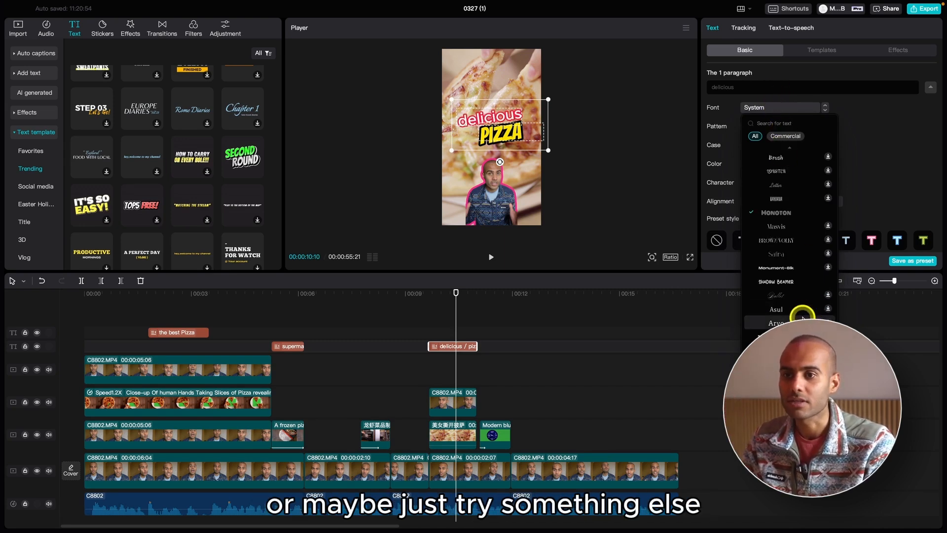
click(801, 318)
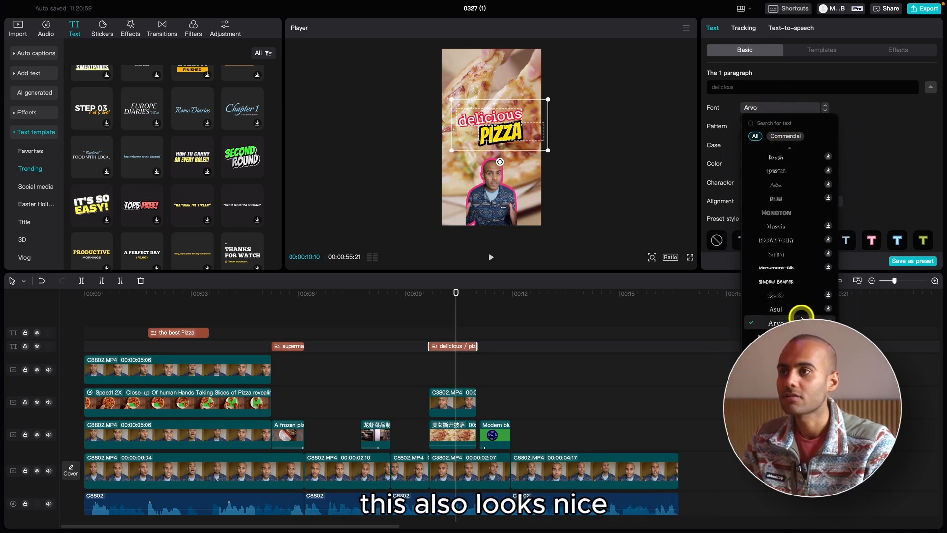
click(892, 161)
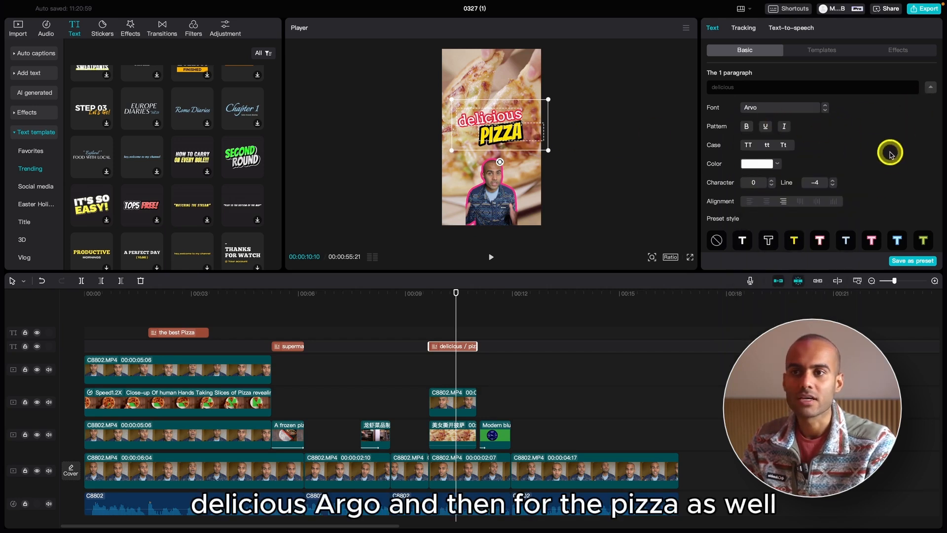
Switch to the formatting options of the "pizza" paragraph and set its black stroke thickness to 40
click(931, 89)
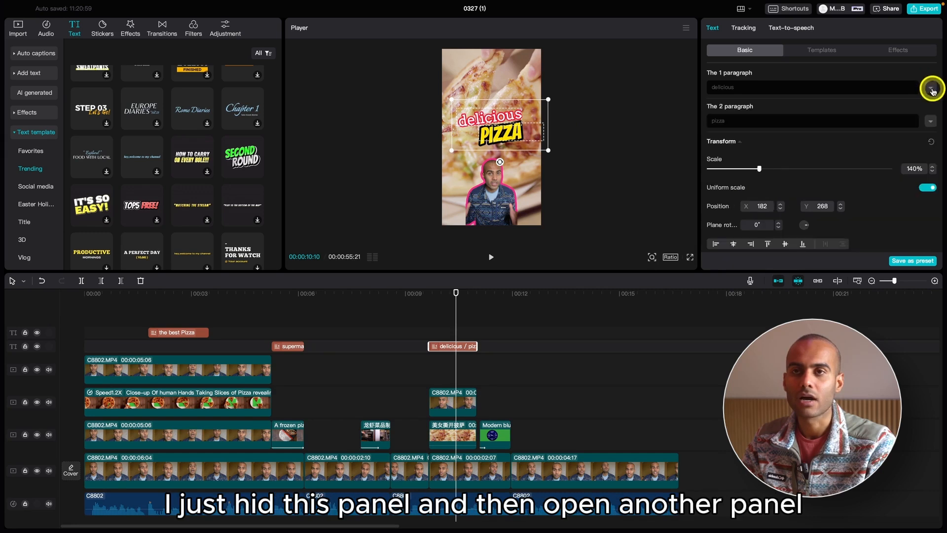
click(932, 123)
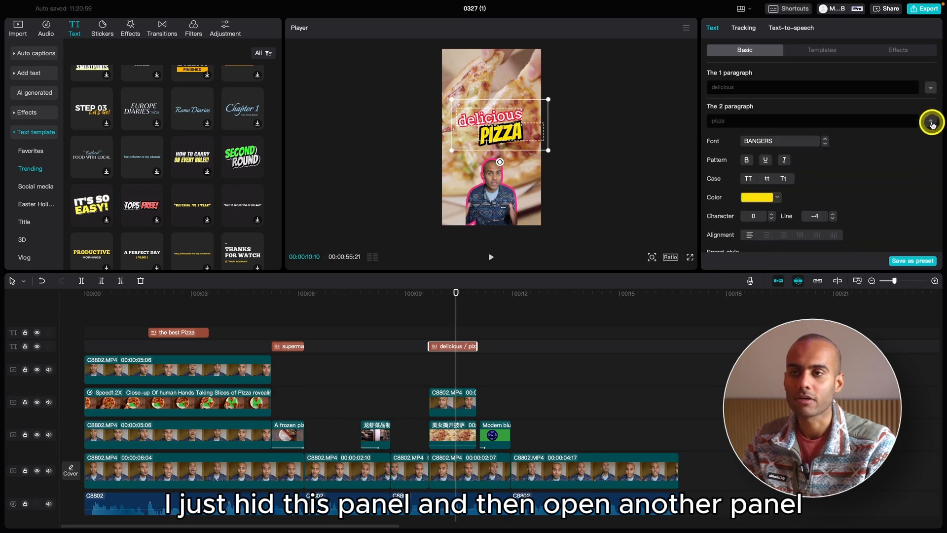
scroll(930, 121, down, 5)
scroll(892, 155, up, 3)
scroll(892, 154, up, 1)
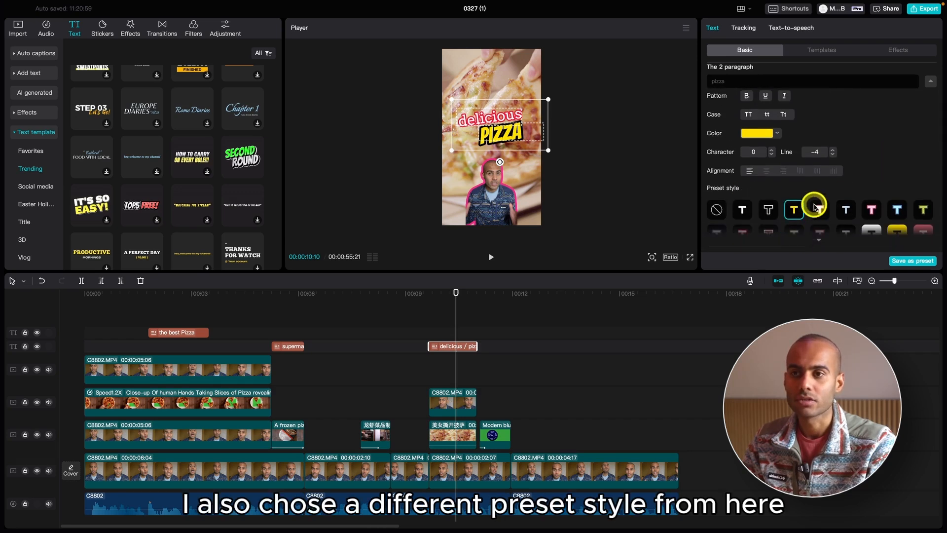
scroll(814, 206, down, 5)
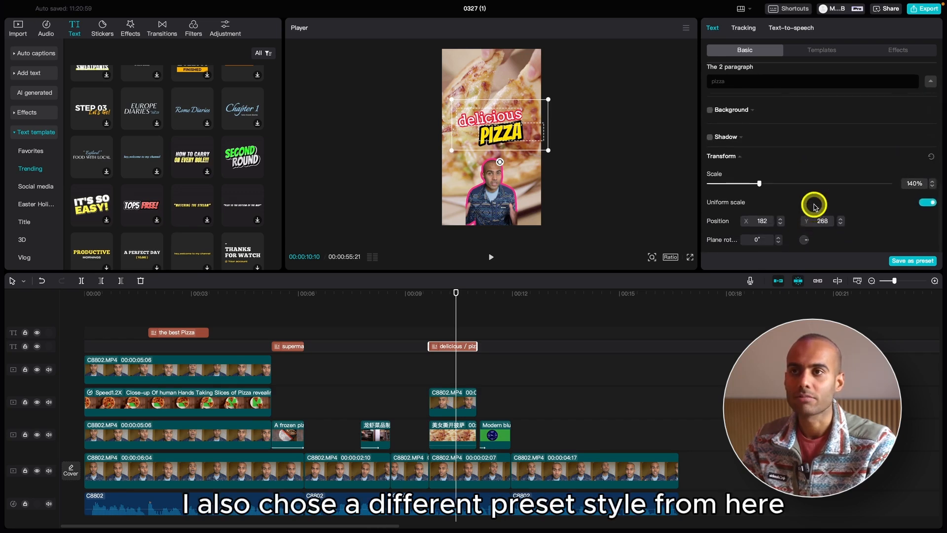
scroll(813, 205, up, 3)
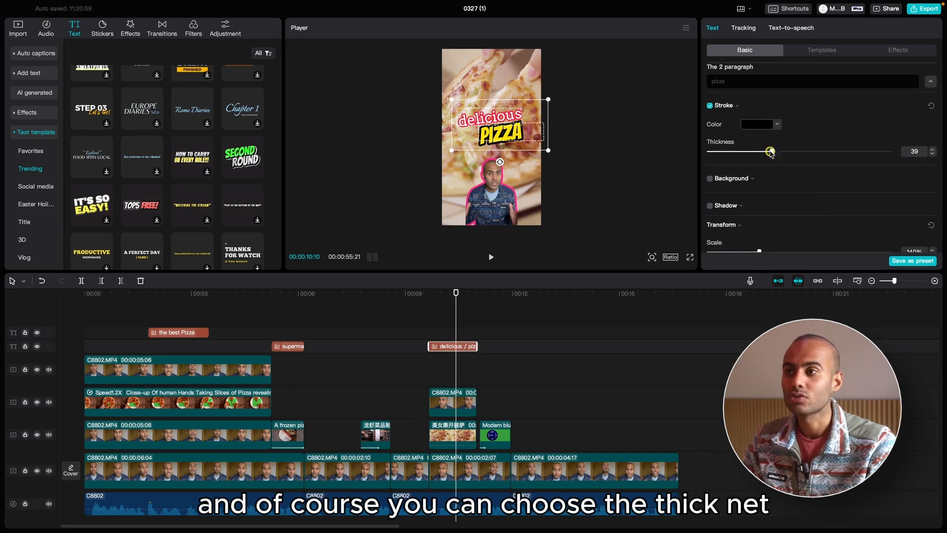
mouse_move(770, 153)
mouse_down()
mouse_move(790, 159)
mouse_move(779, 163)
mouse_up()
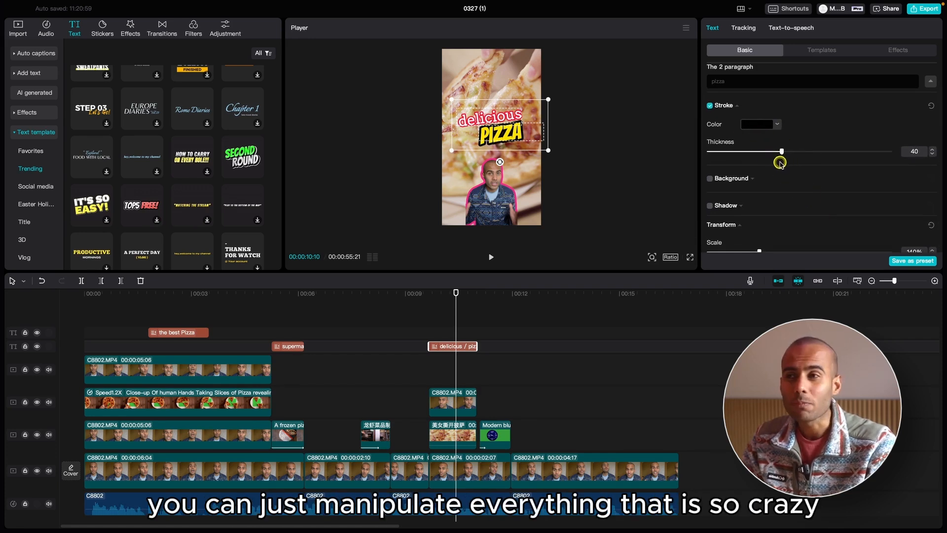
scroll(755, 185, down, 3)
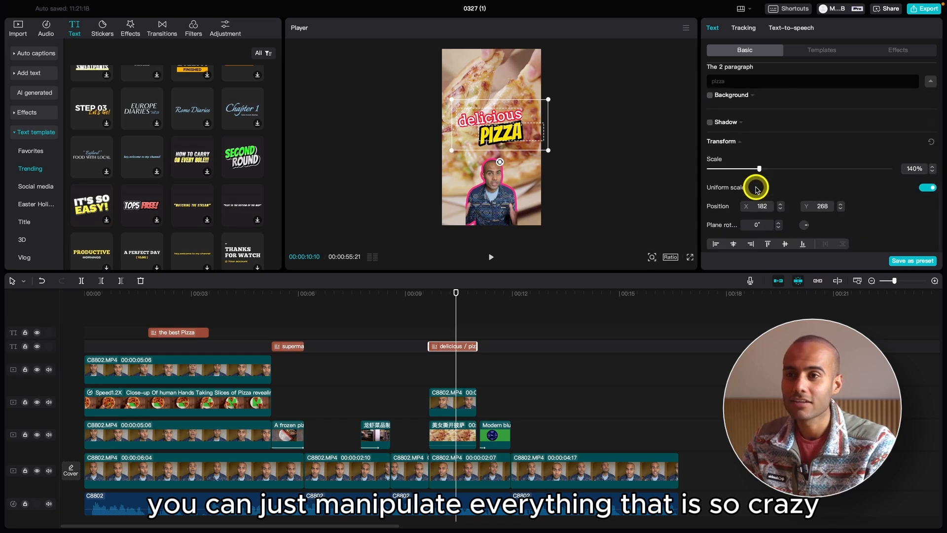
scroll(760, 184, up, 10)
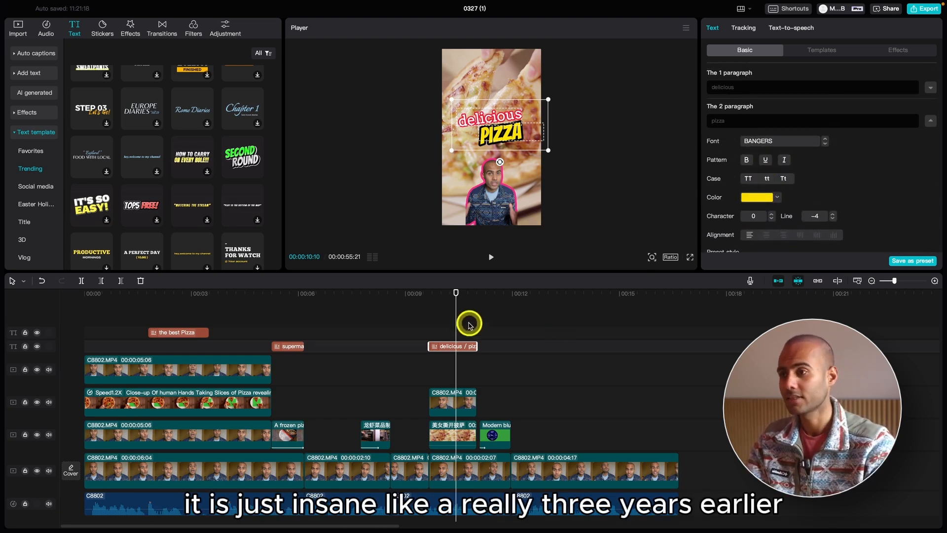
Play the video from just before the "delicious pizza" title and stop at 00:00:12:16
drag(420, 302, 444, 308)
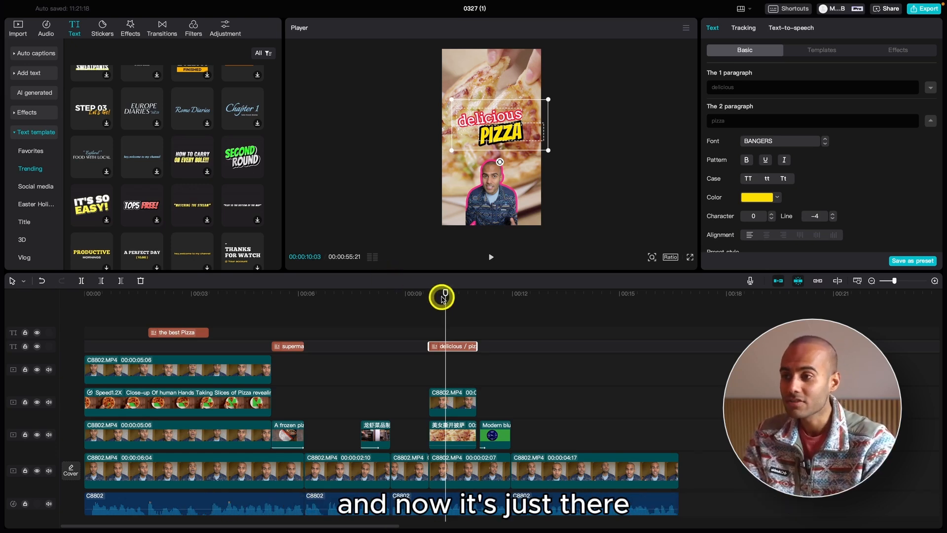
drag(442, 297, 413, 299)
key(space)
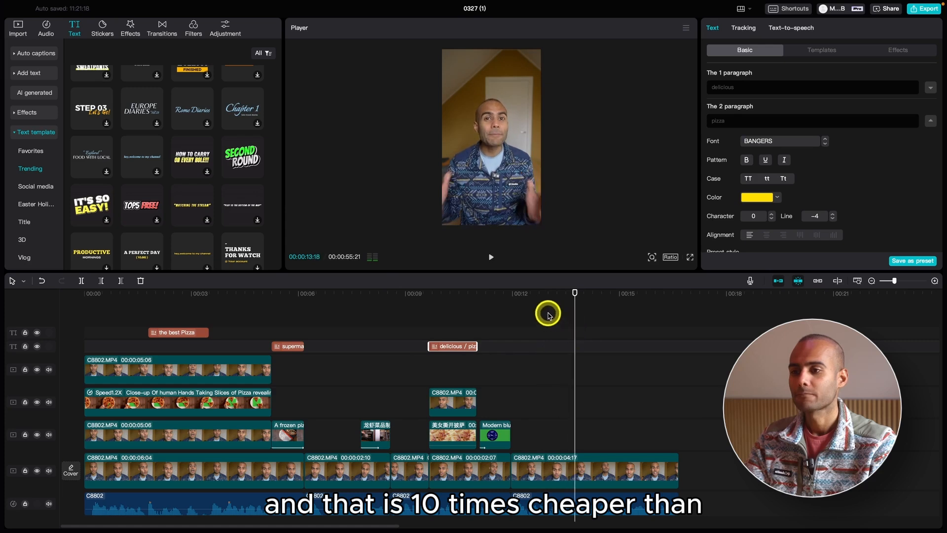
mouse_move(542, 306)
mouse_down()
mouse_move(526, 312)
mouse_move(528, 298)
mouse_move(536, 304)
mouse_up()
key(space)
key(space)
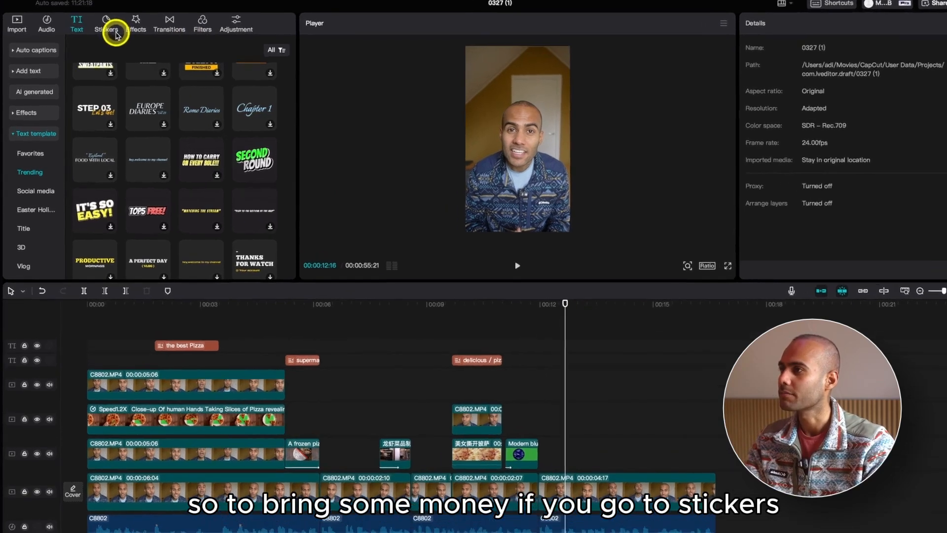
Browse the "money icon" stickers and place the strapped green banknote bundle on the timeline, starting at 00:00:12:16
click(112, 35)
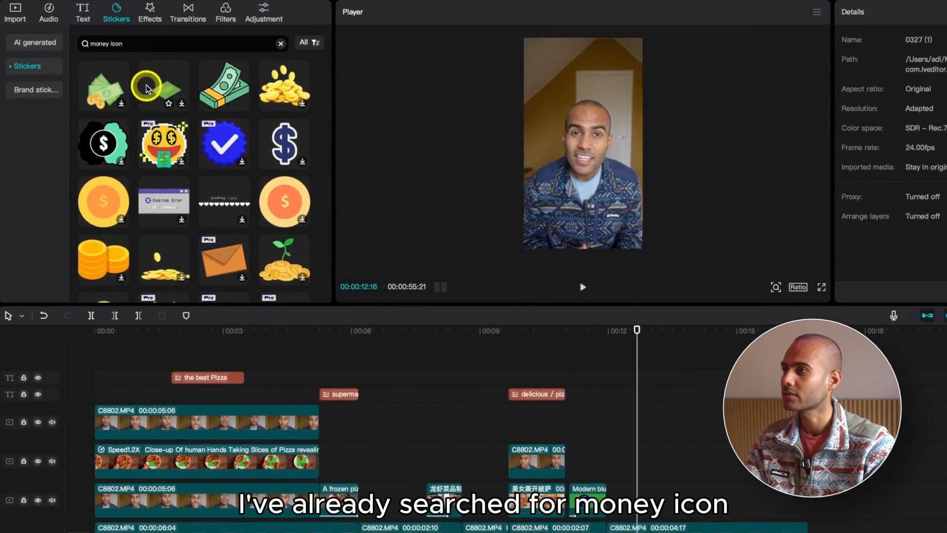
scroll(159, 90, up, 1)
scroll(108, 98, down, 5)
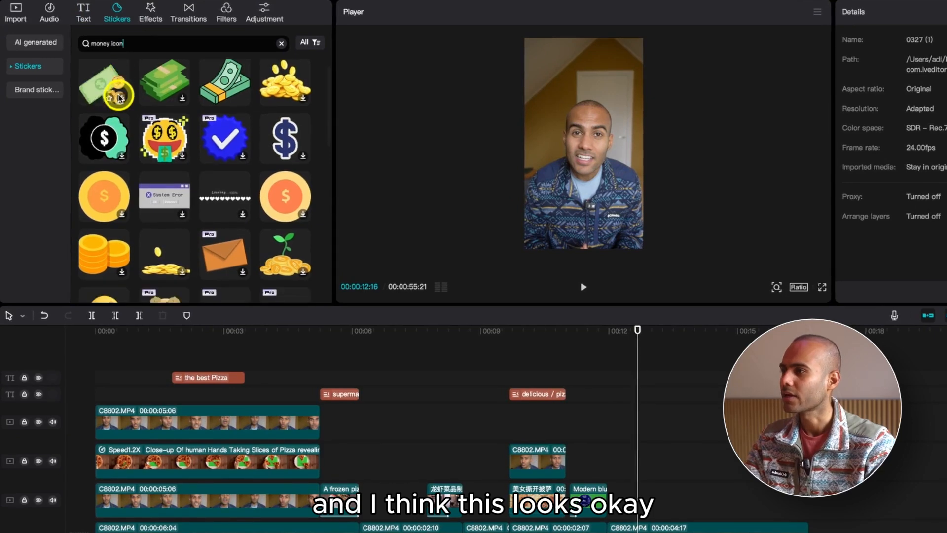
scroll(116, 99, up, 5)
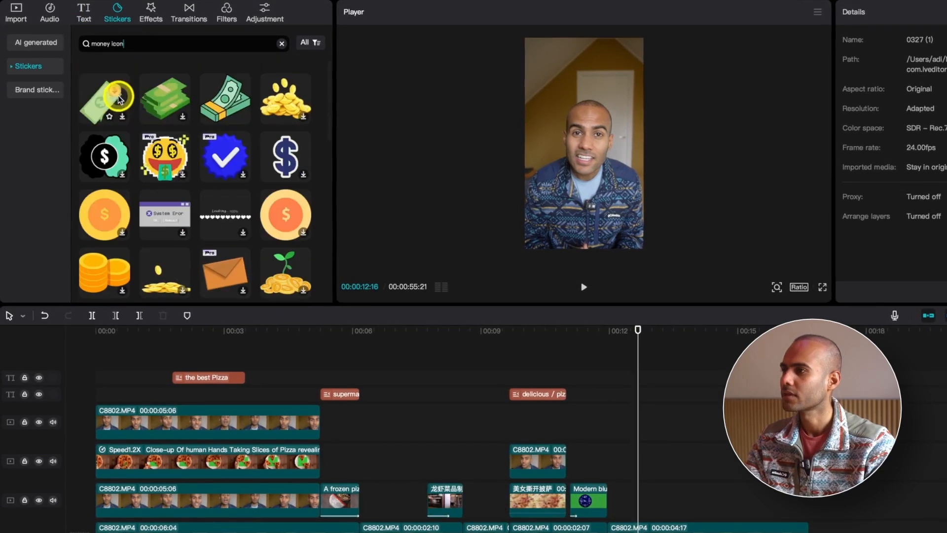
click(243, 116)
drag(691, 376, 696, 423)
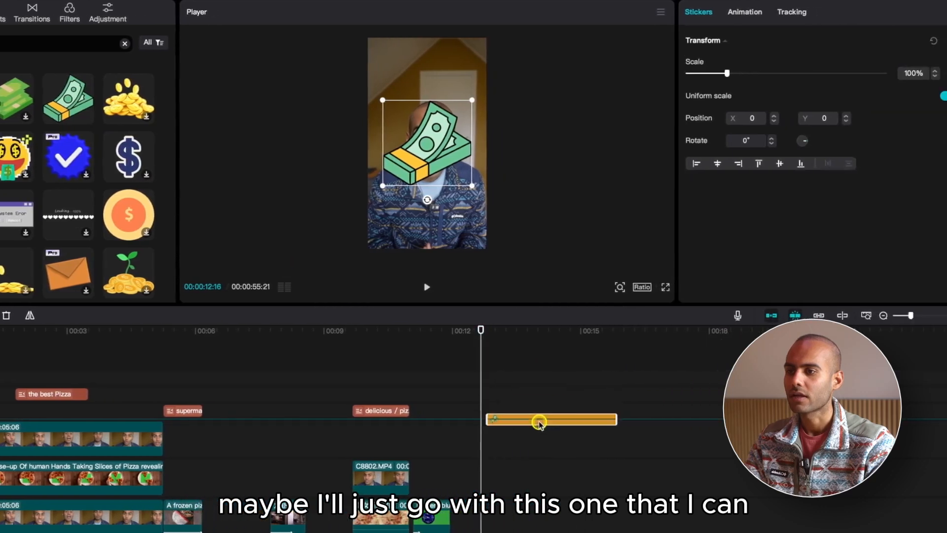
drag(539, 423, 536, 427)
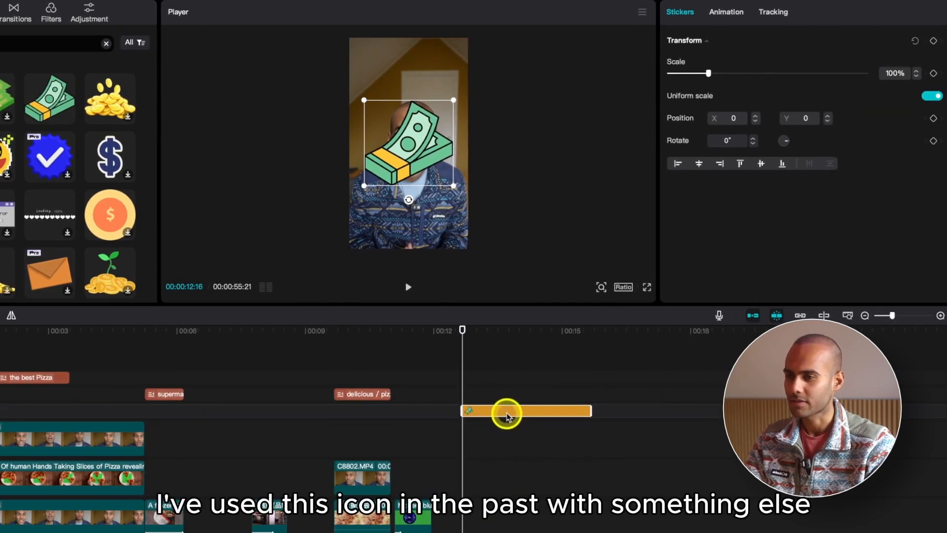
Duplicate the banknote sticker twice onto the tracks above, staggering the start of each copy slightly after the one below
mouse_move(506, 414)
mouse_down()
mouse_move(521, 402)
mouse_move(509, 421)
mouse_move(511, 406)
mouse_move(506, 420)
mouse_move(503, 411)
mouse_up()
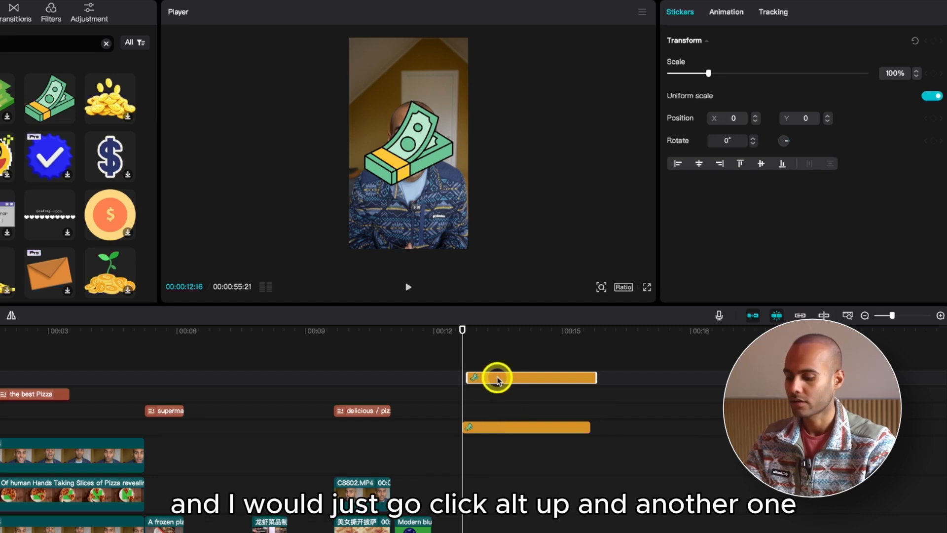
drag(497, 379, 497, 428)
key(super+plus)
key(super+plus)
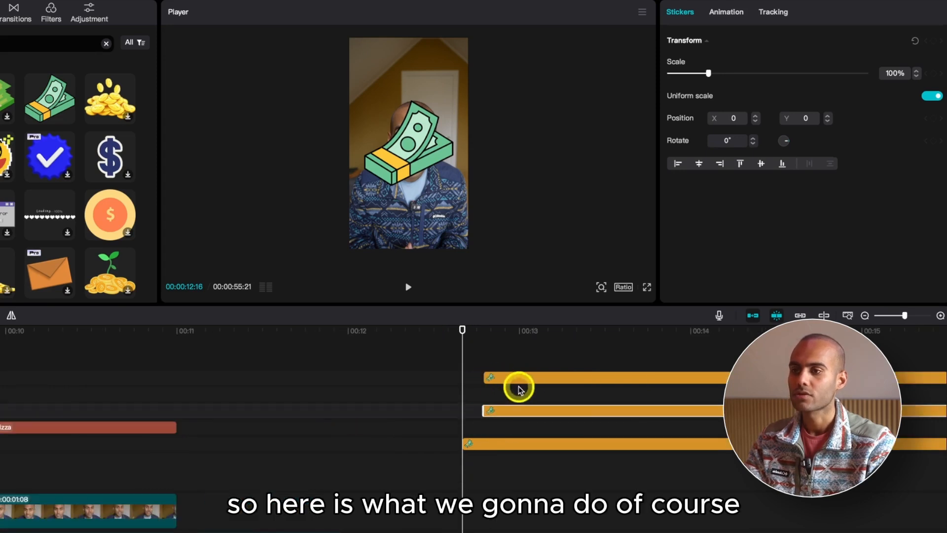
drag(519, 388, 532, 388)
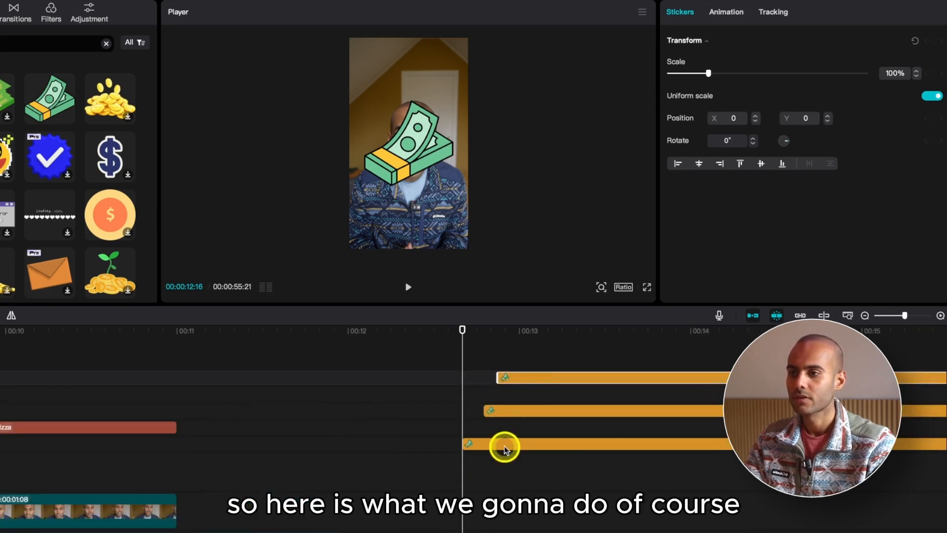
Scale the lowest-track banknote sticker to 57% and move it to X -495, Y 1372, above the speaker's head
click(504, 449)
drag(450, 186, 390, 185)
drag(413, 149, 390, 77)
At 00:00:12:23, scale the middle-track banknote sticker to 62% and place it beside the first one along the frame's upper edge
click(511, 330)
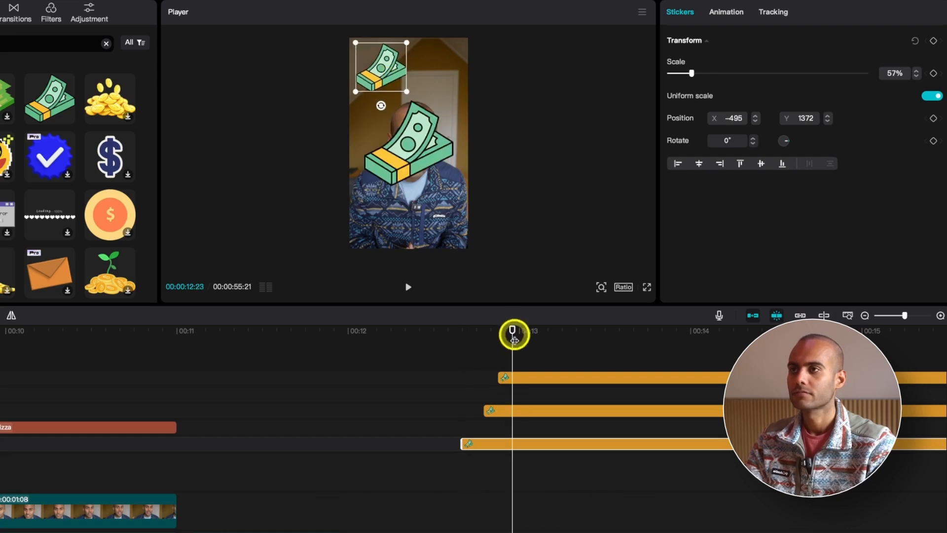
click(527, 413)
drag(451, 186, 439, 75)
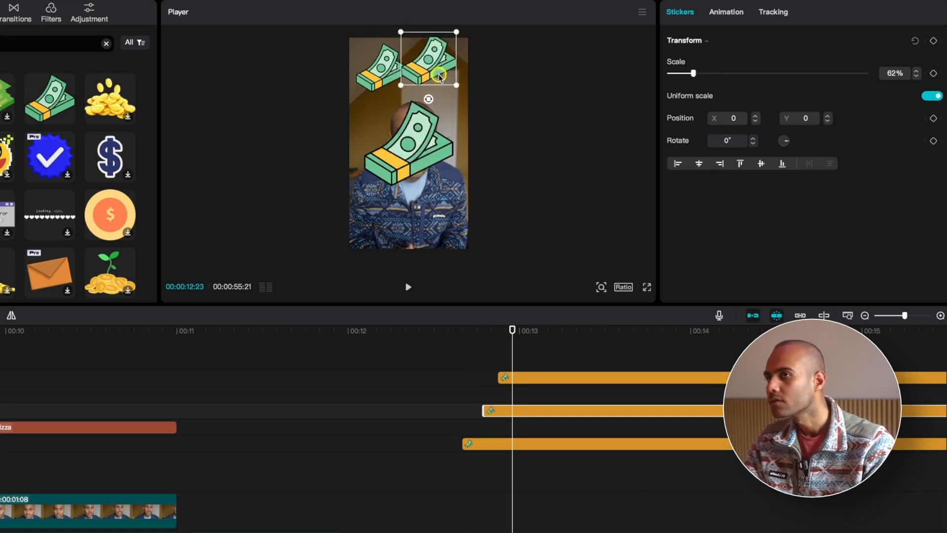
click(484, 95)
Scale the uppermost-track banknote sticker to 55% and move it to X 723, Y 992
click(534, 377)
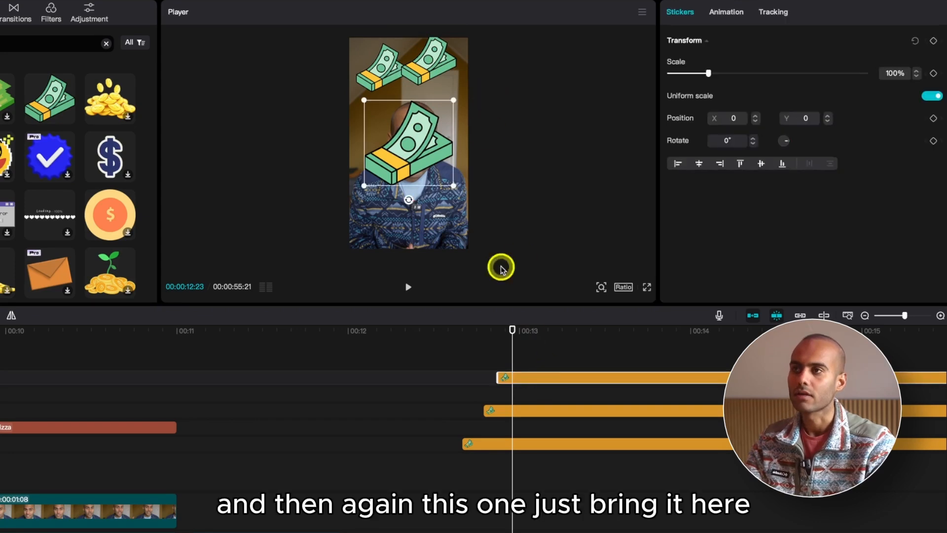
drag(453, 186, 444, 93)
key(super+minus)
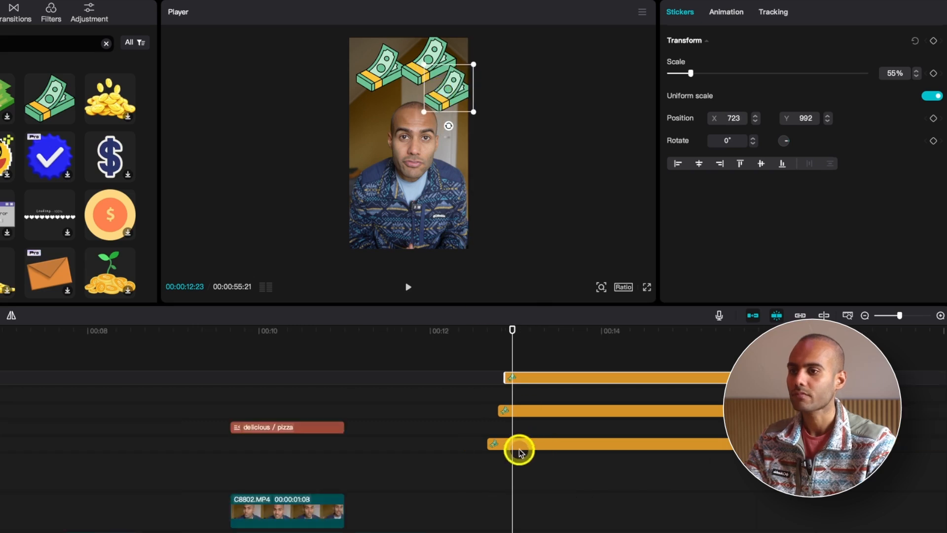
key(super+equal)
Play the section from 00:00:12:16 to review how the three banknote stickers appear in sequence
click(462, 337)
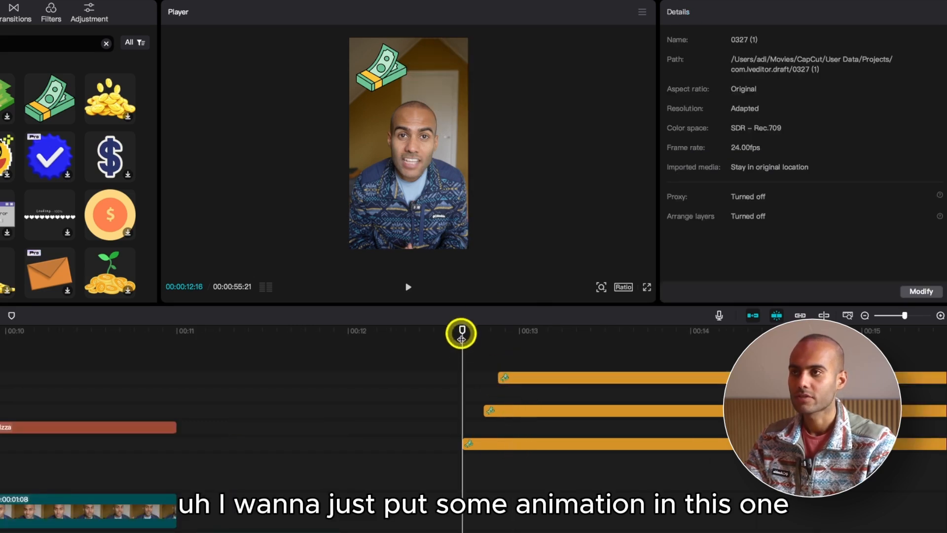
key(space)
click(460, 337)
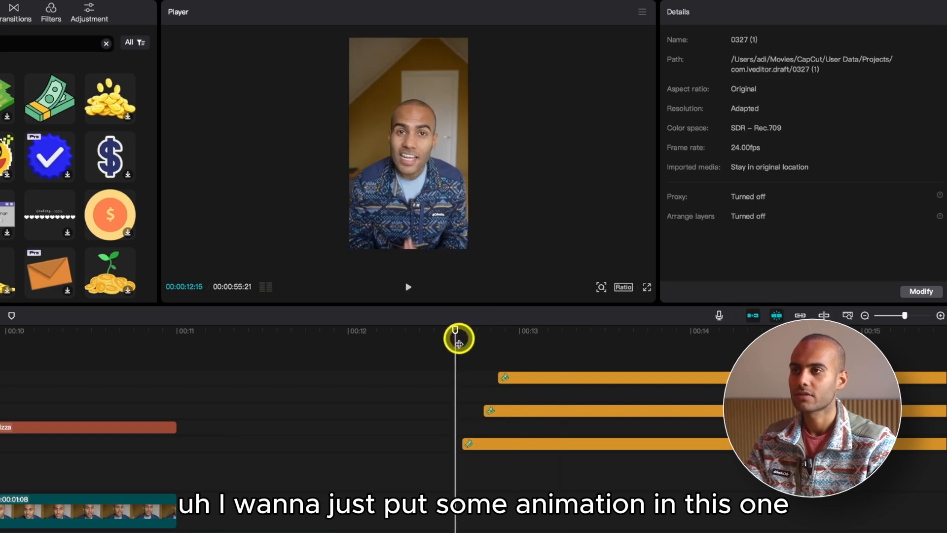
click(461, 335)
key(space)
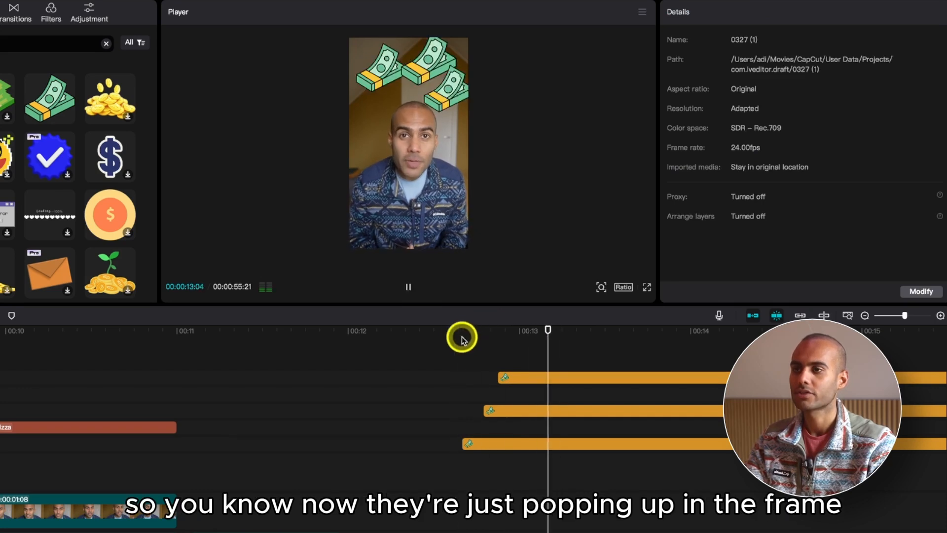
click(462, 335)
Apply the Slide Right entrance animation to the lowest-track banknote sticker
click(505, 443)
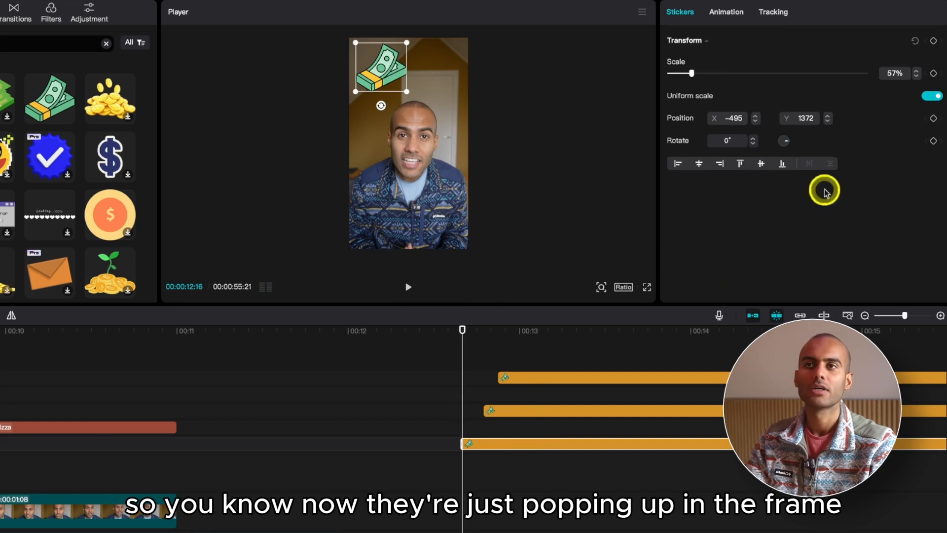
click(728, 13)
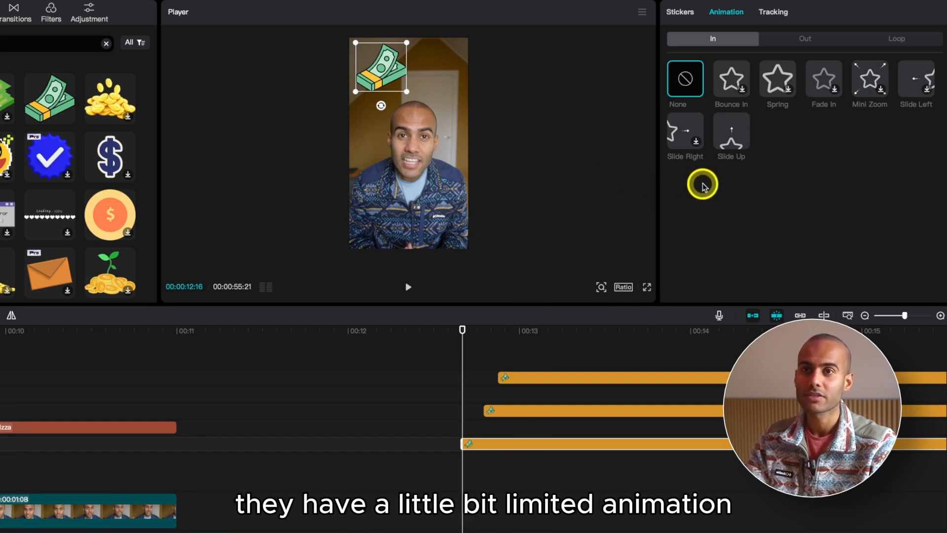
click(685, 134)
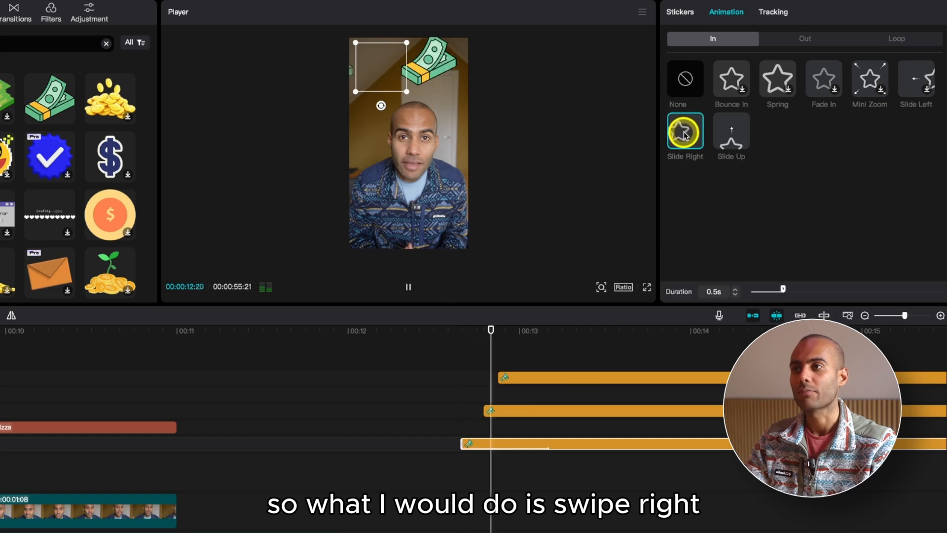
click(493, 336)
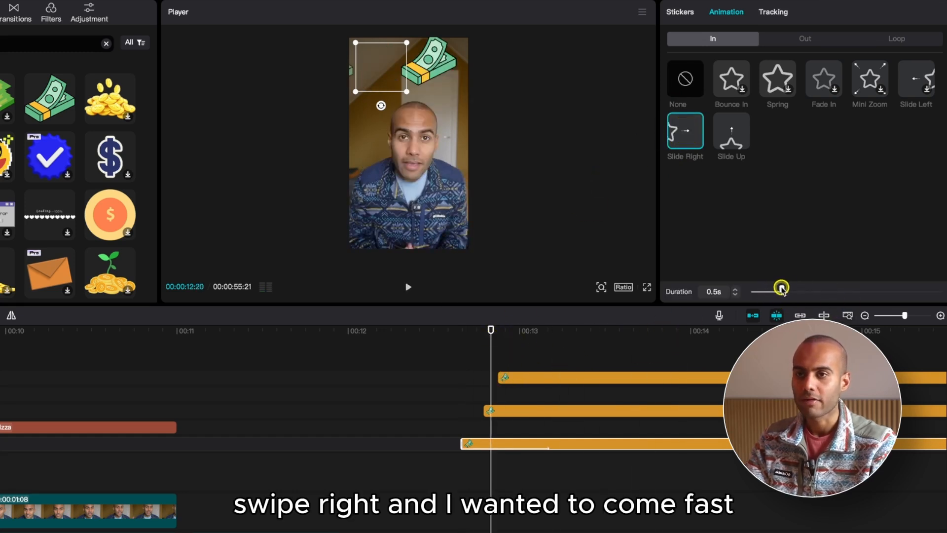
Shorten the lowest-track banknote sticker's Slide Right entrance to 0.3 s and give the middle-track sticker a 0.2 s Slide Left entrance
drag(782, 289, 770, 290)
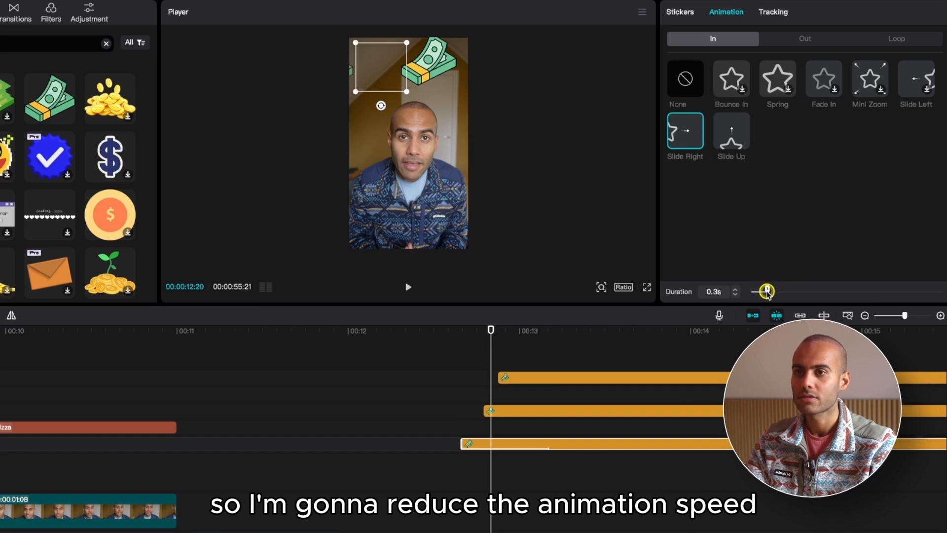
click(486, 341)
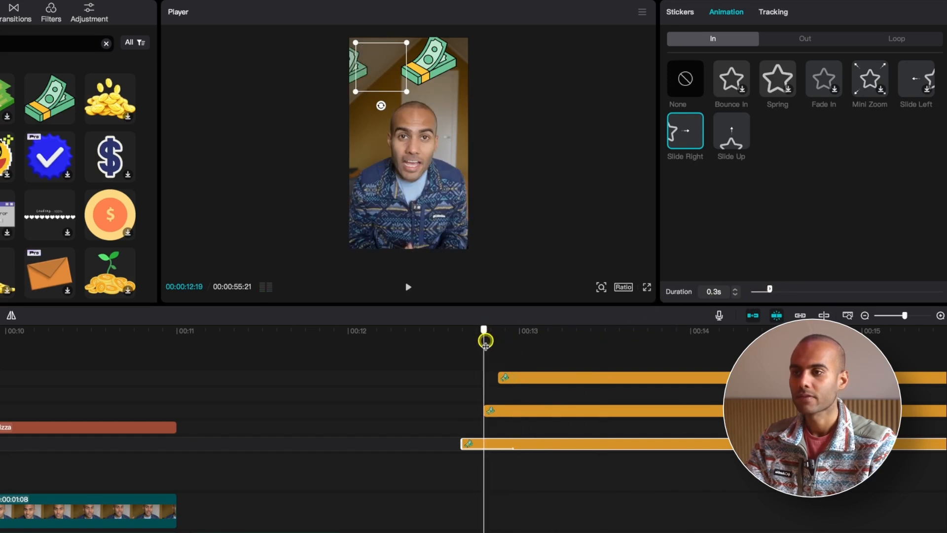
click(517, 410)
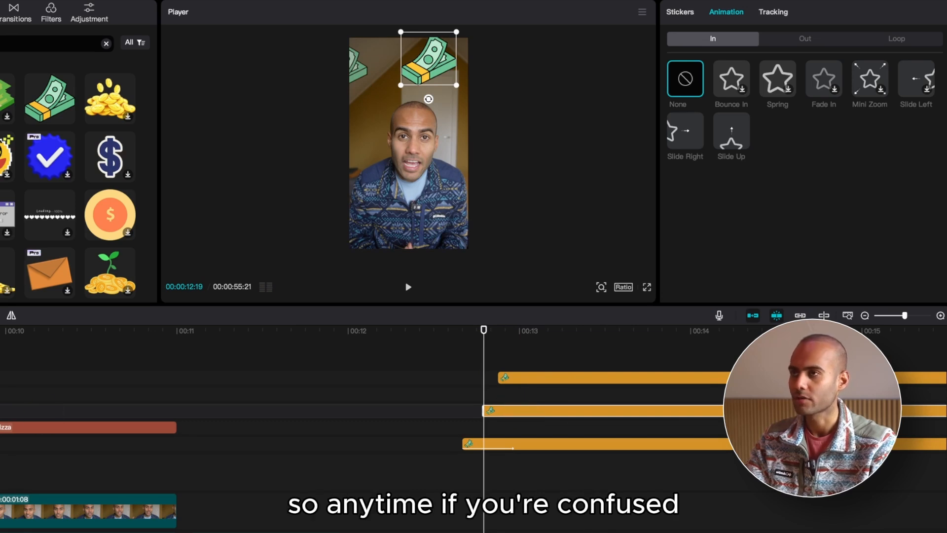
click(1, 411)
click(1, 410)
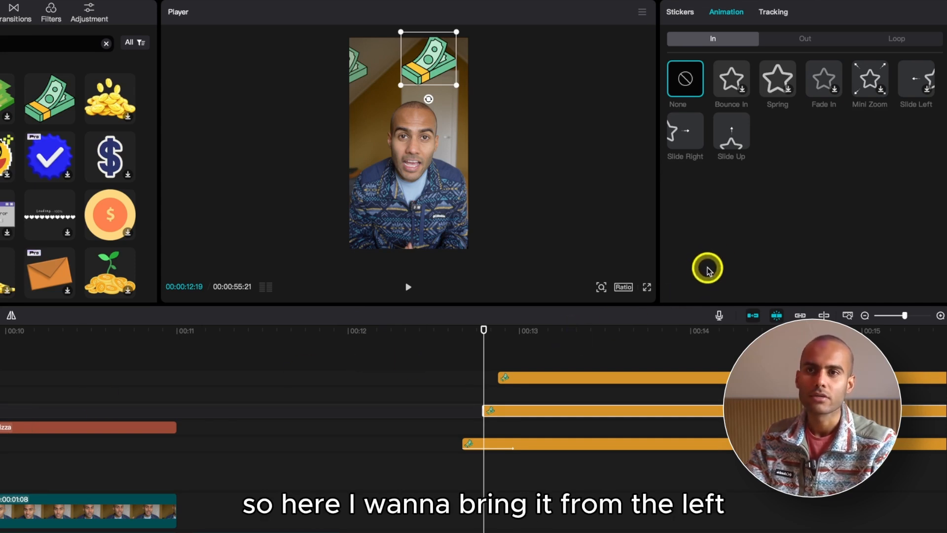
click(926, 90)
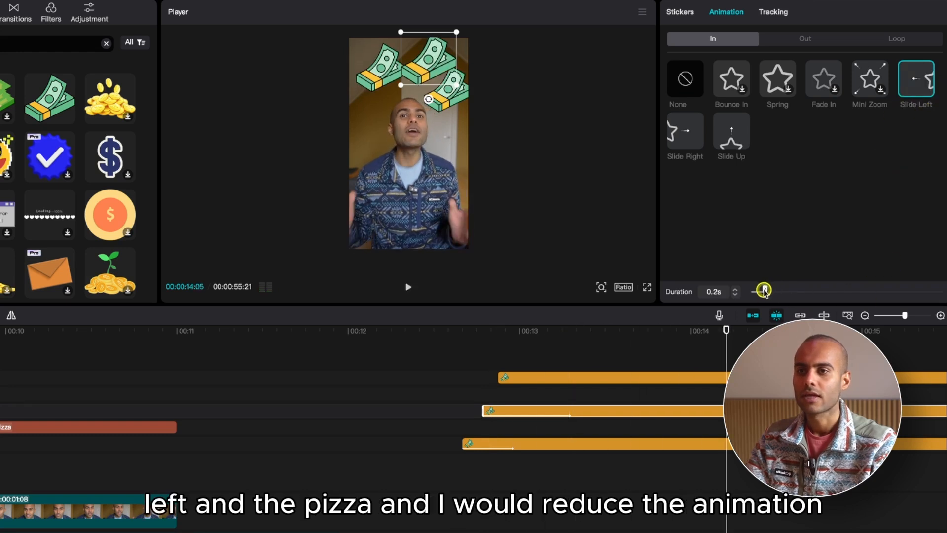
Apply the Spring entrance animation to the uppermost-track banknote sticker with a duration of 0.2 s
click(510, 375)
click(499, 339)
drag(500, 339, 520, 338)
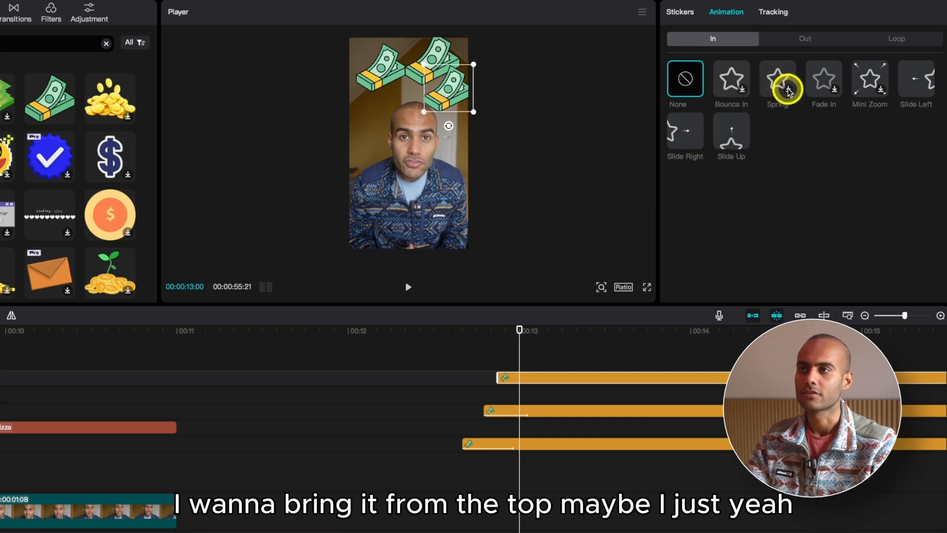
click(766, 91)
drag(617, 335, 556, 330)
drag(782, 290, 764, 290)
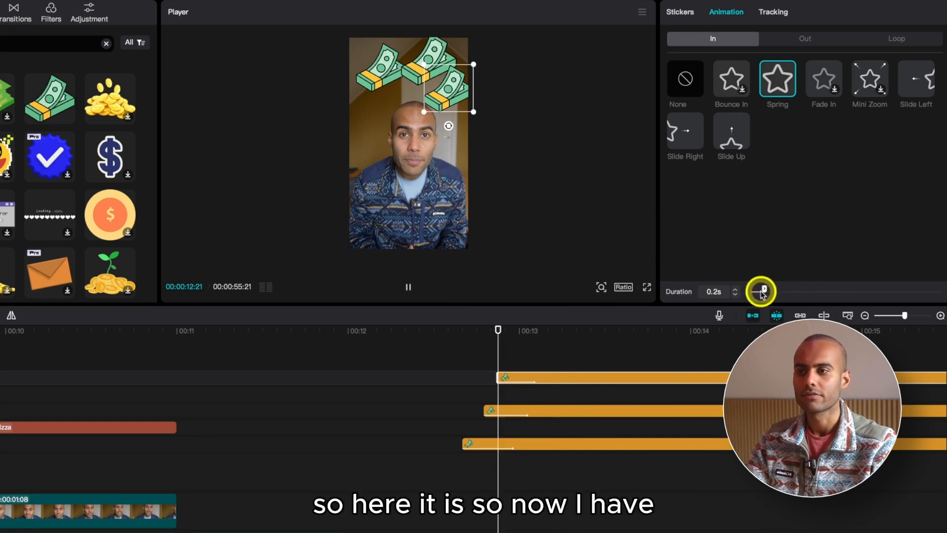
Shift the uppermost-track banknote sticker slightly later so that it starts at 00:00:12:22, after the middle-track one
click(458, 340)
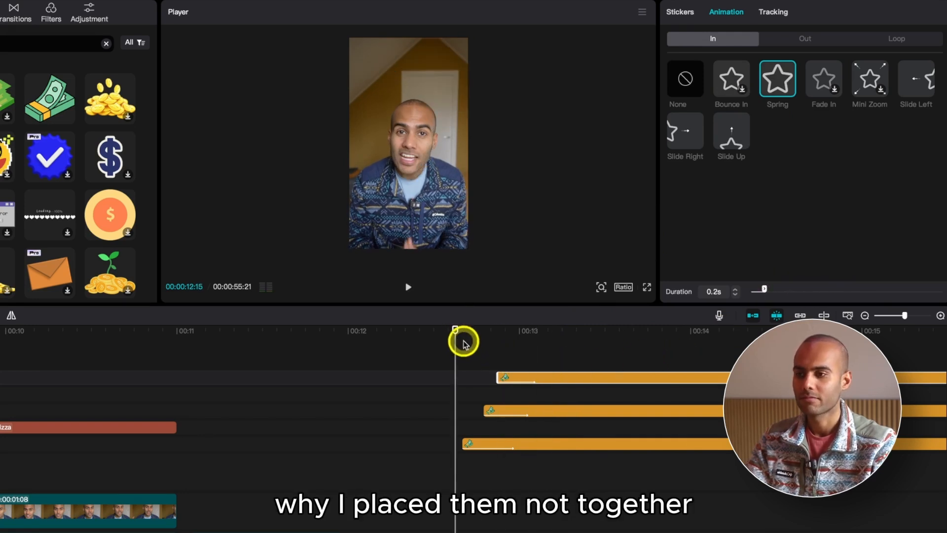
click(488, 389)
key(Right)
key(Right)
key(Right)
key(Right)
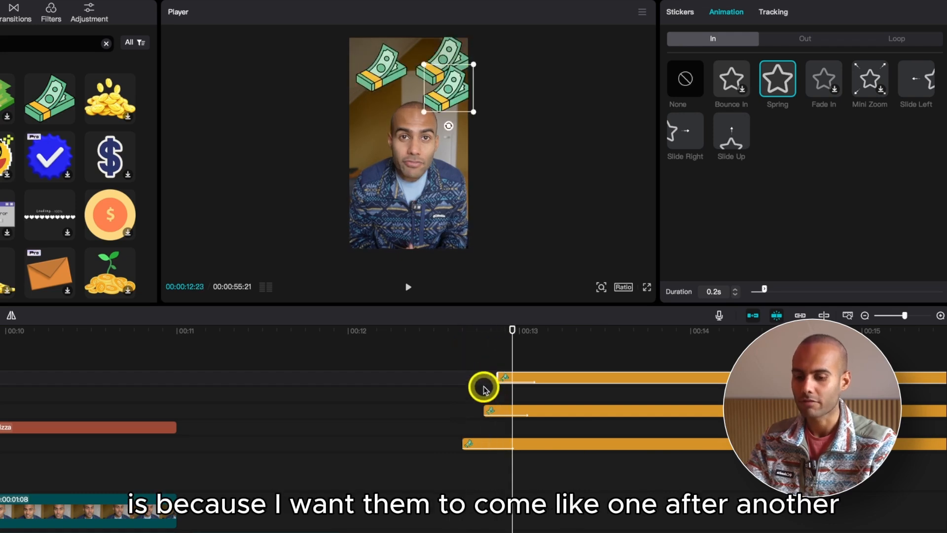
drag(534, 385, 553, 379)
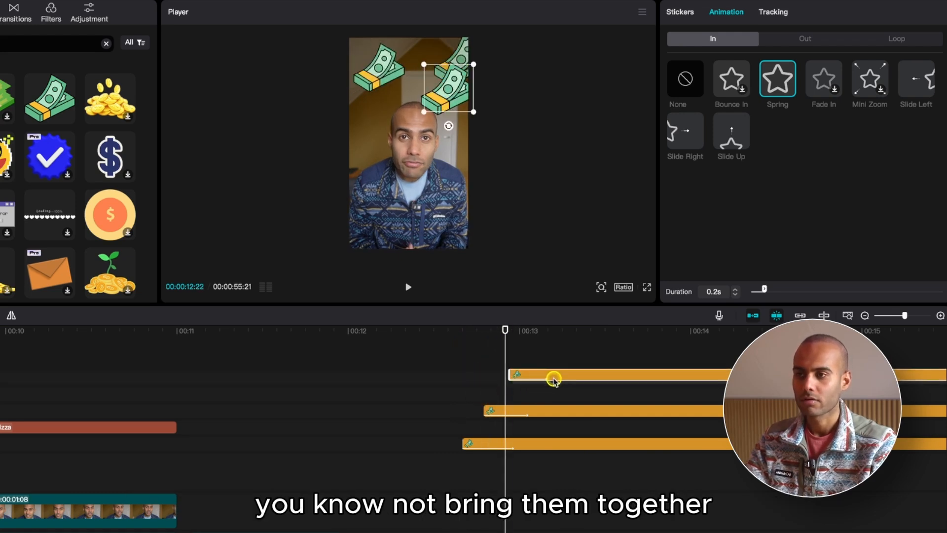
Play the section from 00:00:11:19 and trim the ends of all three banknote stickers at 00:00:14:07
click(311, 338)
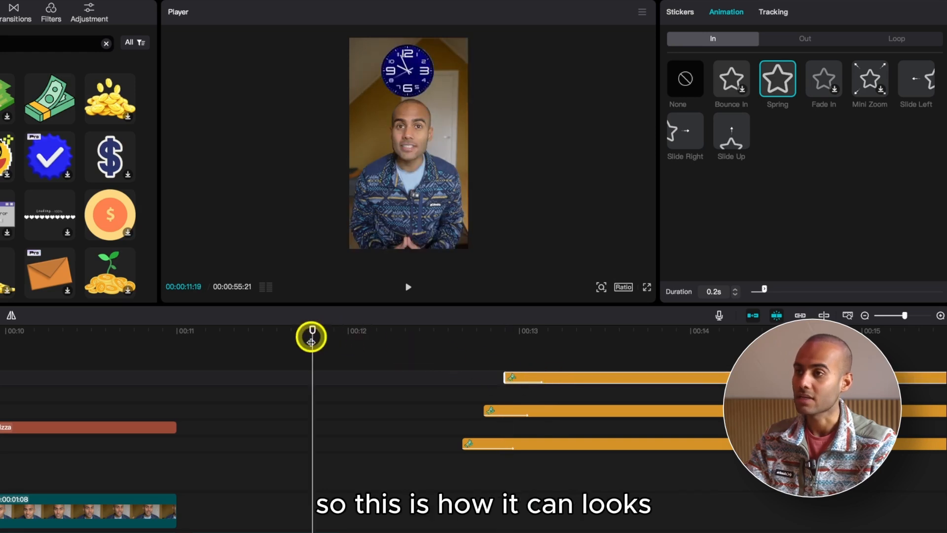
key(space)
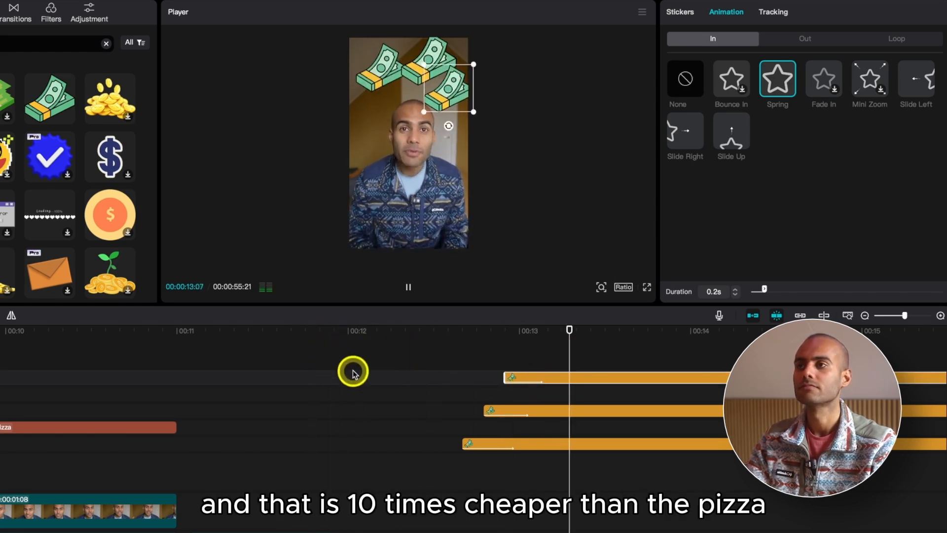
key(space)
key(super+minus)
key(space)
key(space)
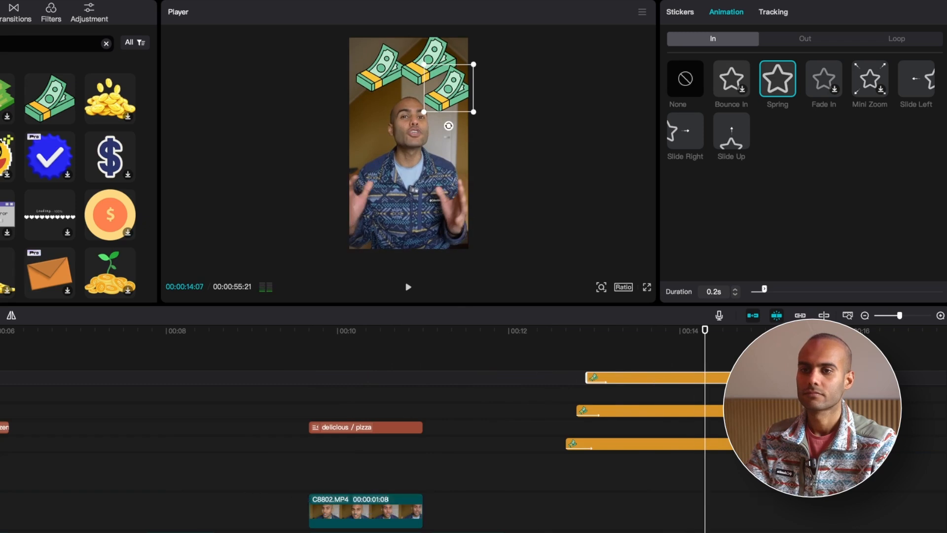
drag(860, 358, 809, 412)
key(w)
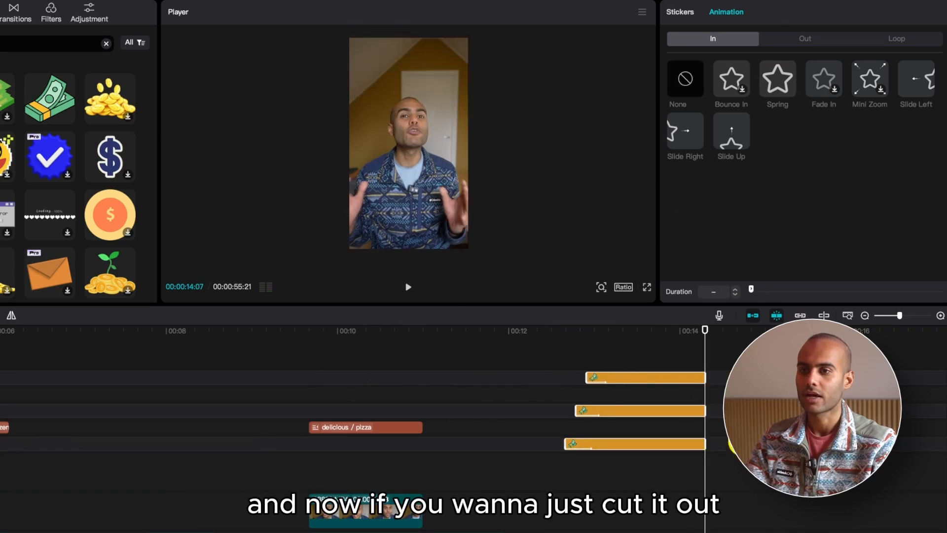
Play the video from about 00:00:13:00 past the trimmed end of the banknote stickers
click(526, 341)
key(space)
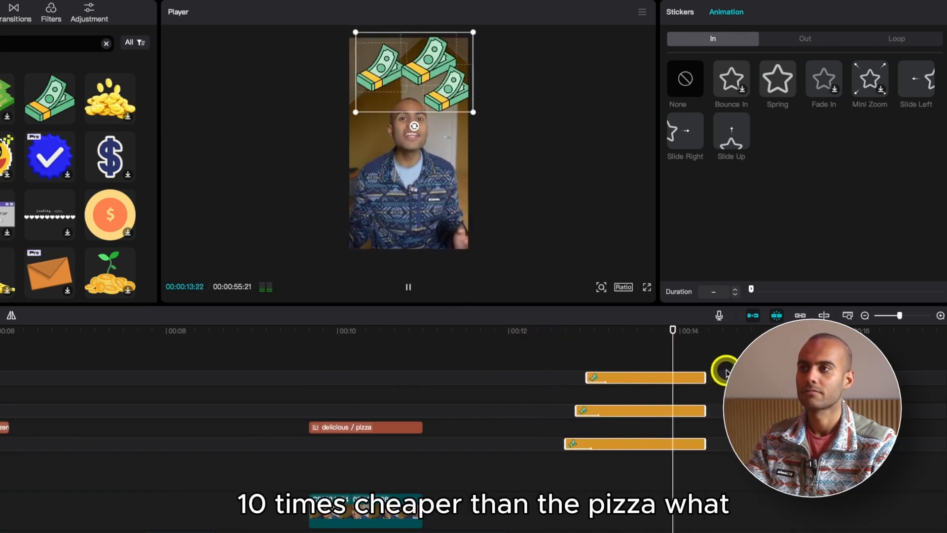
key(super+minus)
key(space)
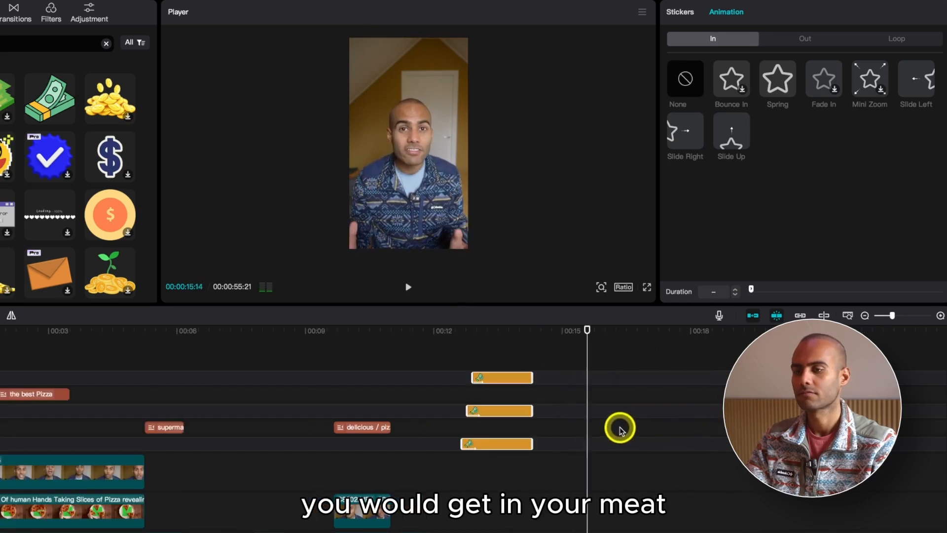
Play the section from 00:00:12:09 to review the three banknote stickers and the speech that follows them
click(449, 333)
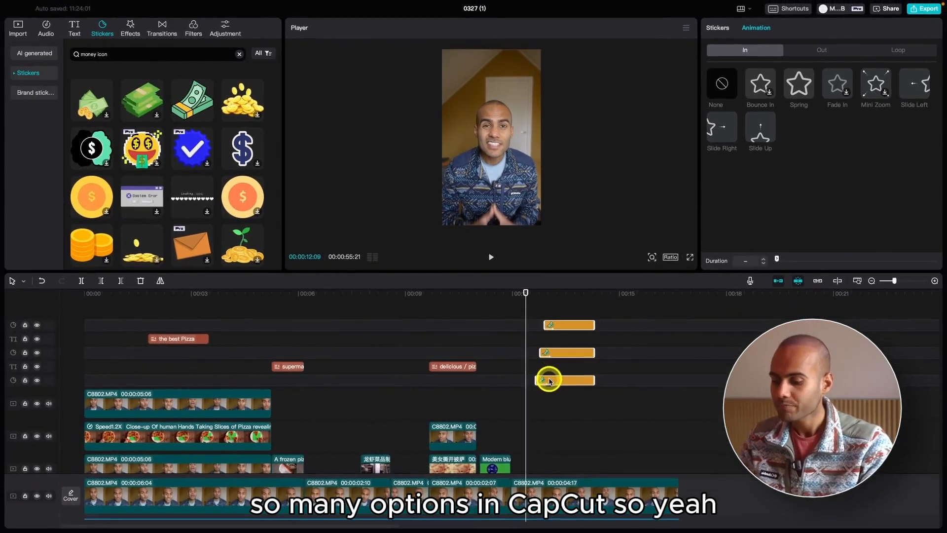
scroll(530, 394, down, 1)
key(super+minus)
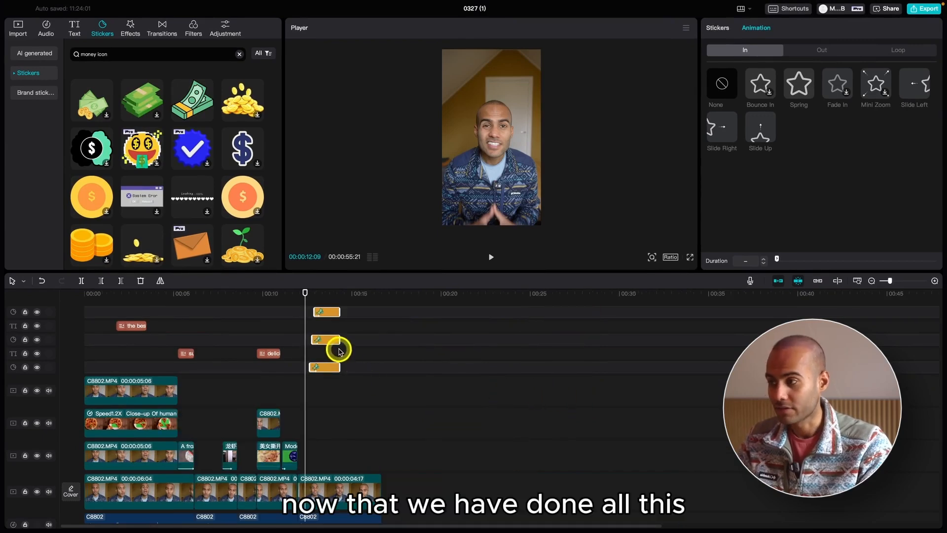
key(super+plus)
key(super+plus)
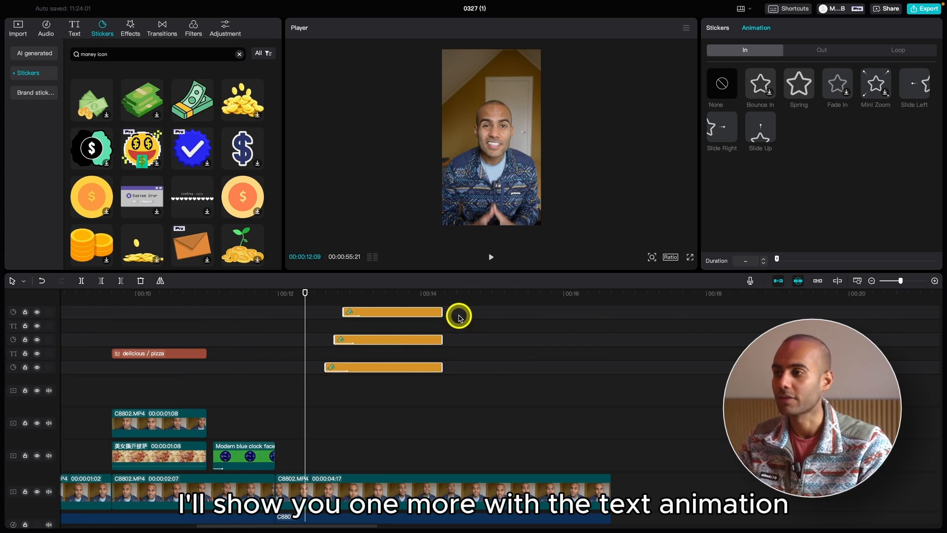
key(space)
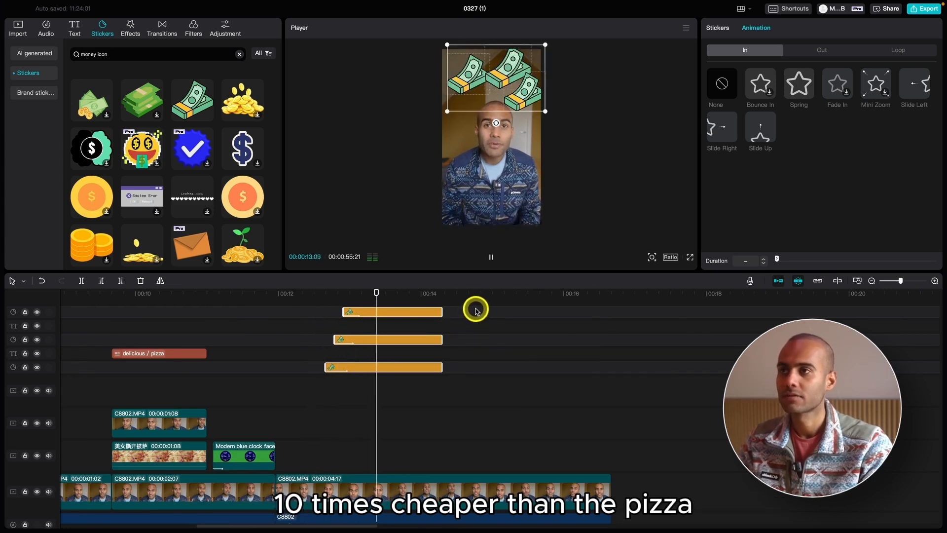
mouse_move(542, 311)
mouse_down()
mouse_move(541, 300)
mouse_move(522, 311)
mouse_move(531, 303)
mouse_up()
key(space)
click(529, 311)
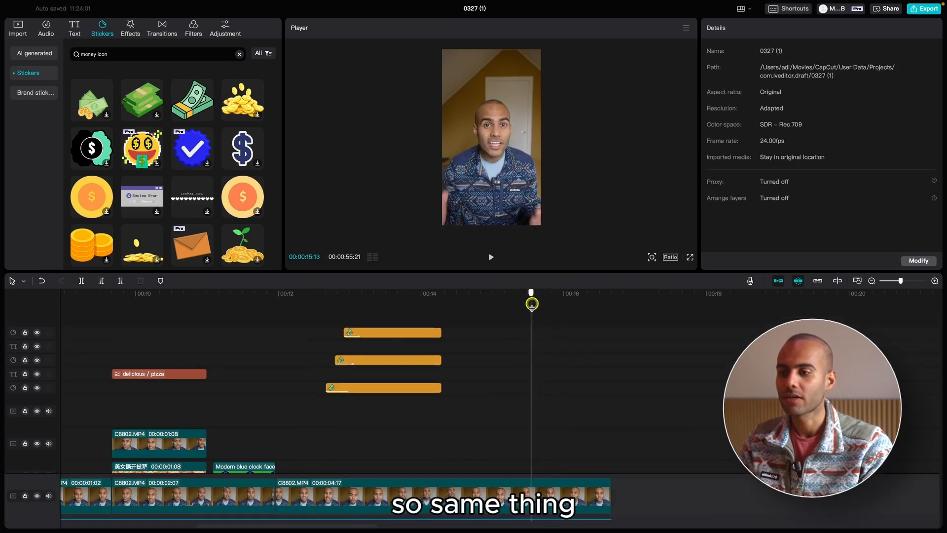
Find the supermarket remark in the speech and add a text clip with the plain white Trending text effect at 00:00:15:07
scroll(557, 404, down, 3)
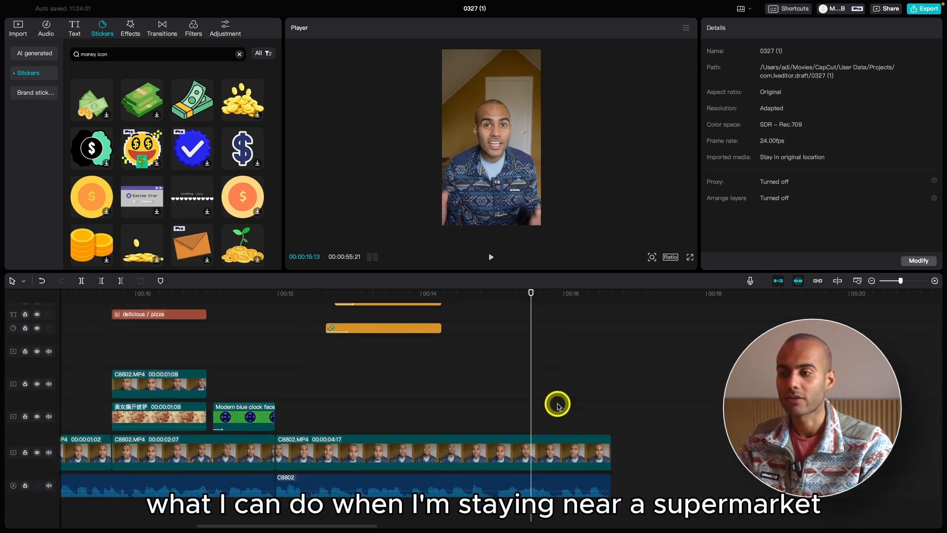
click(478, 299)
key(space)
click(514, 304)
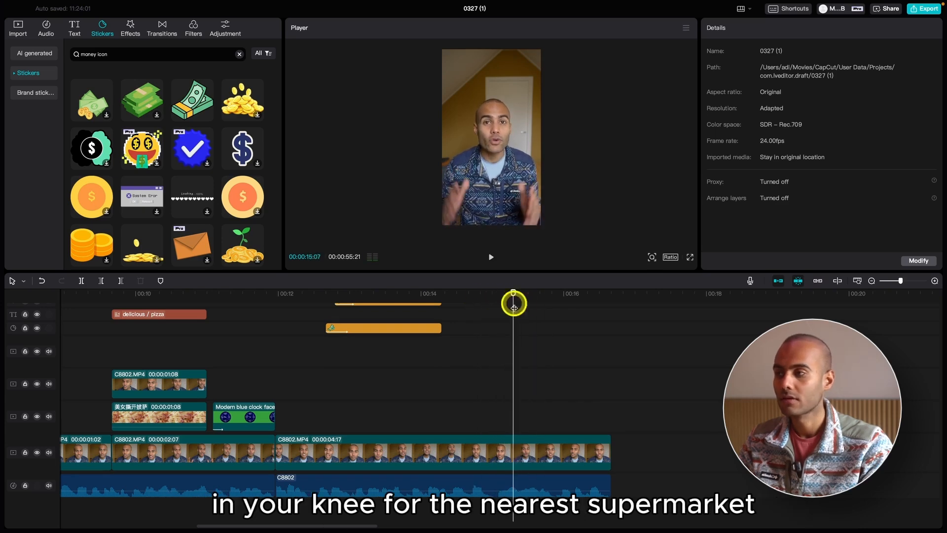
click(77, 35)
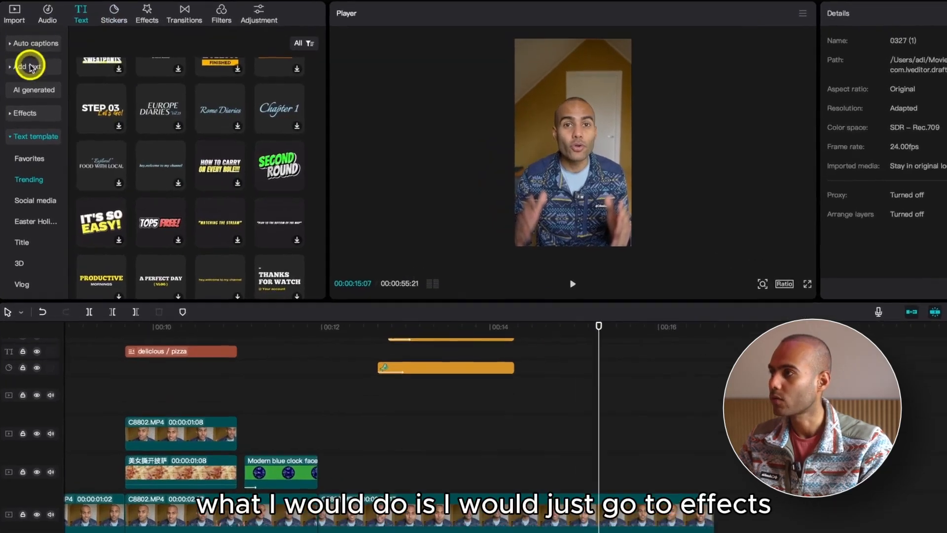
click(38, 112)
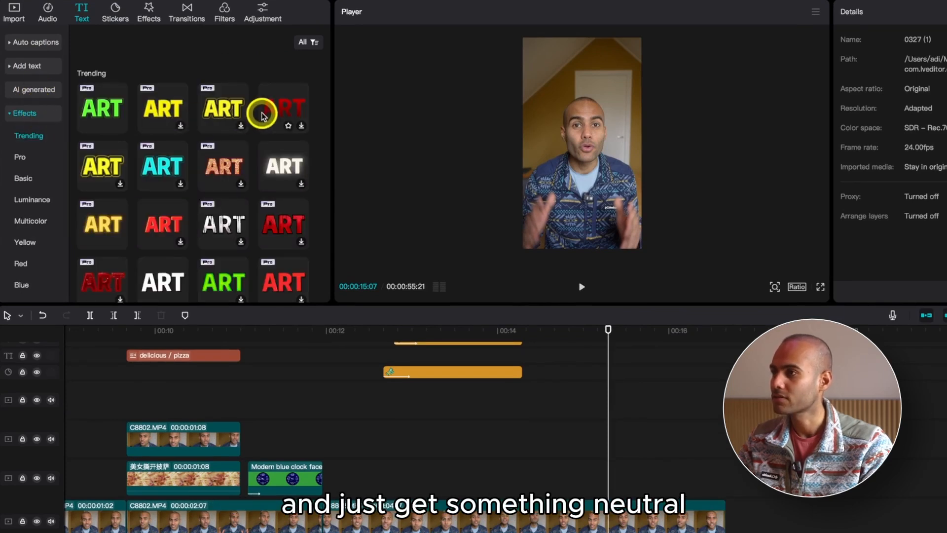
scroll(261, 114, down, 3)
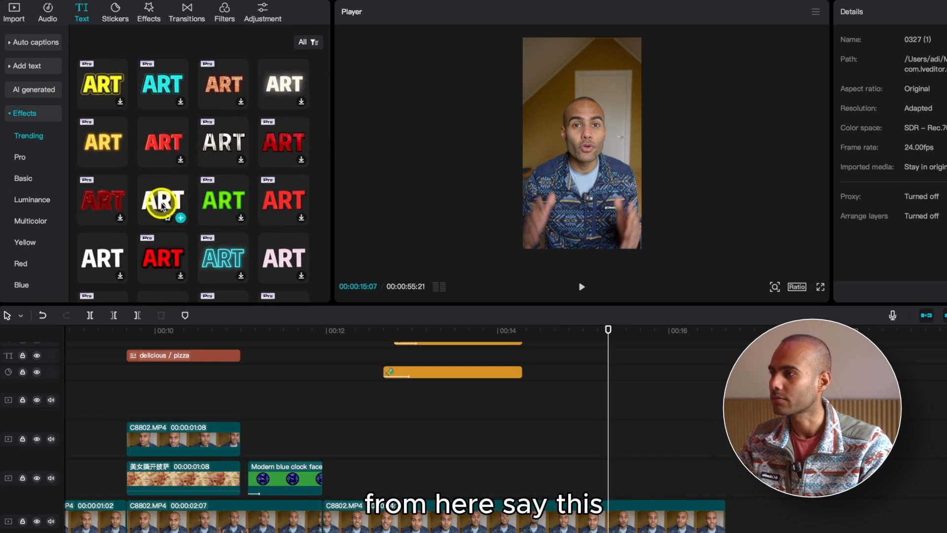
click(162, 204)
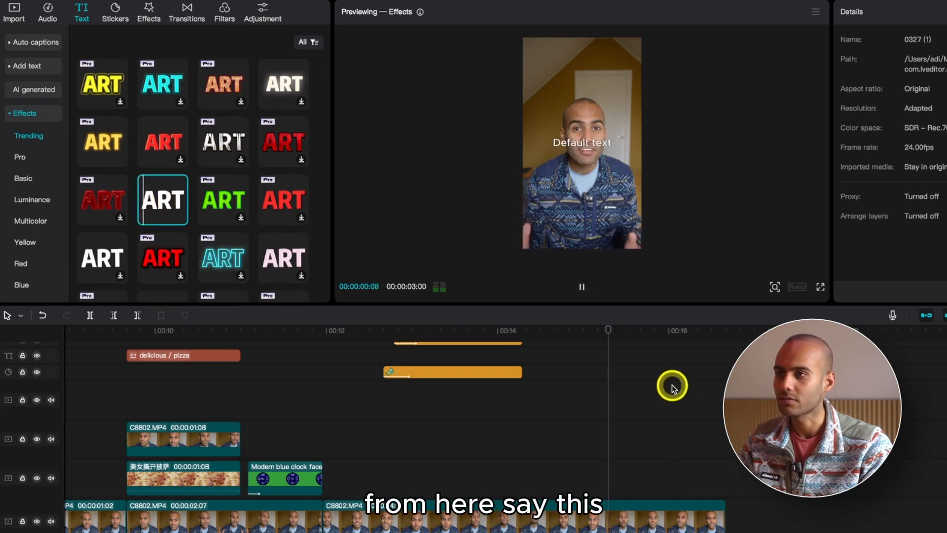
click(181, 216)
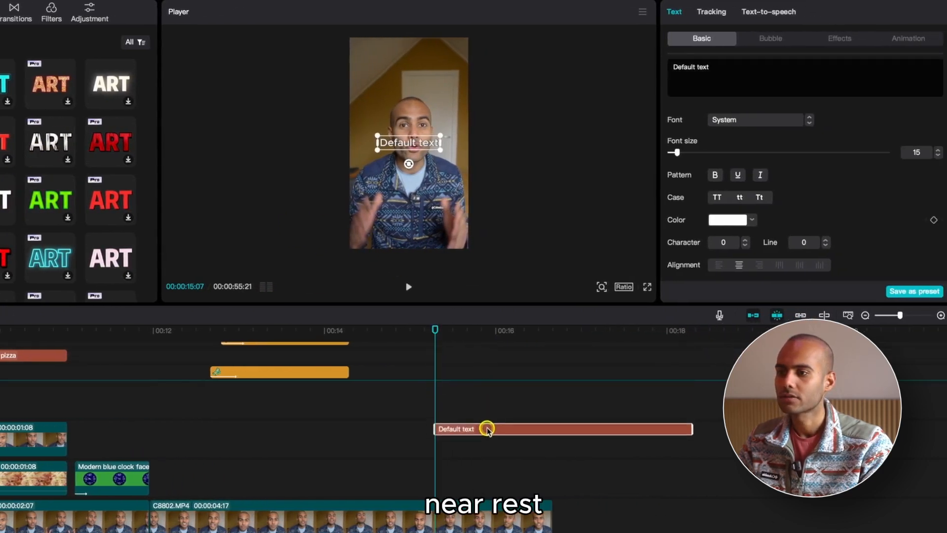
Replace the new text clip's default wording with "nearest" and convert it to uppercase
click(483, 402)
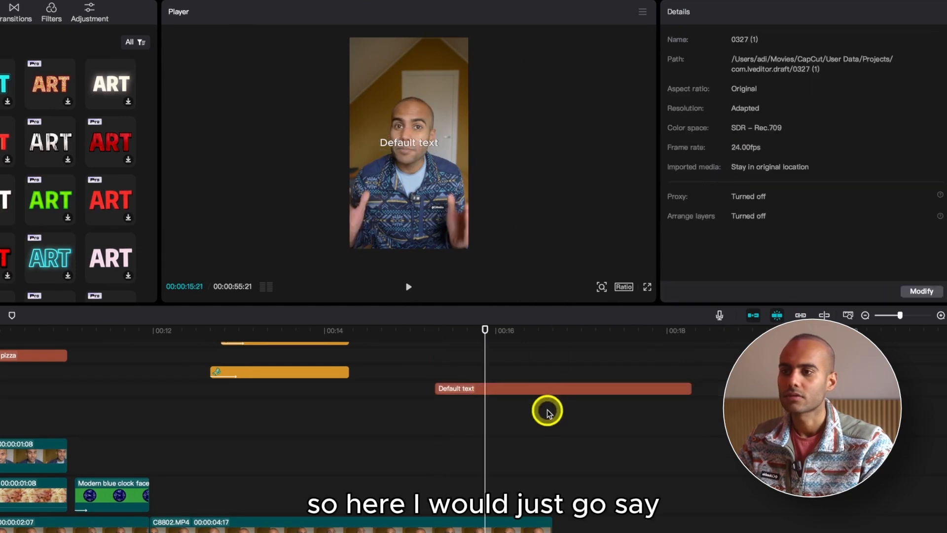
click(566, 388)
click(734, 68)
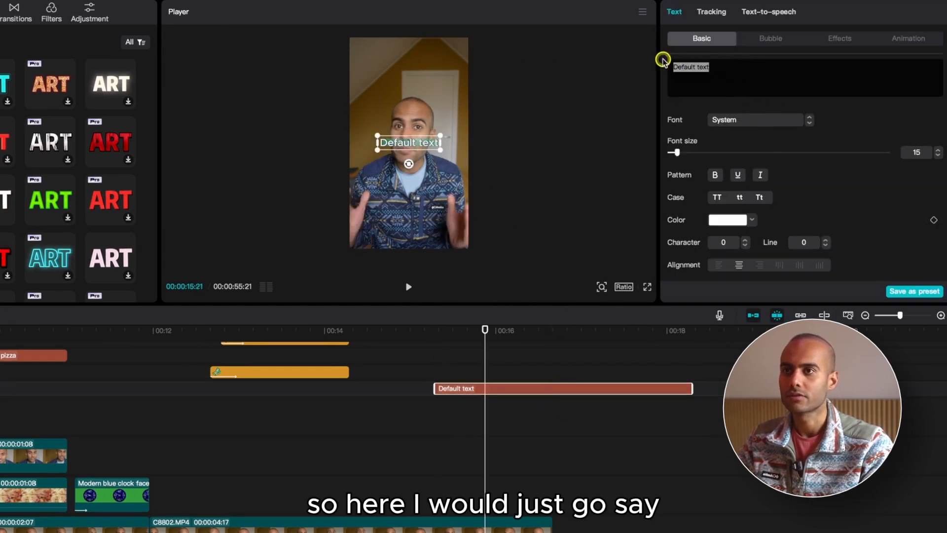
text(neare)
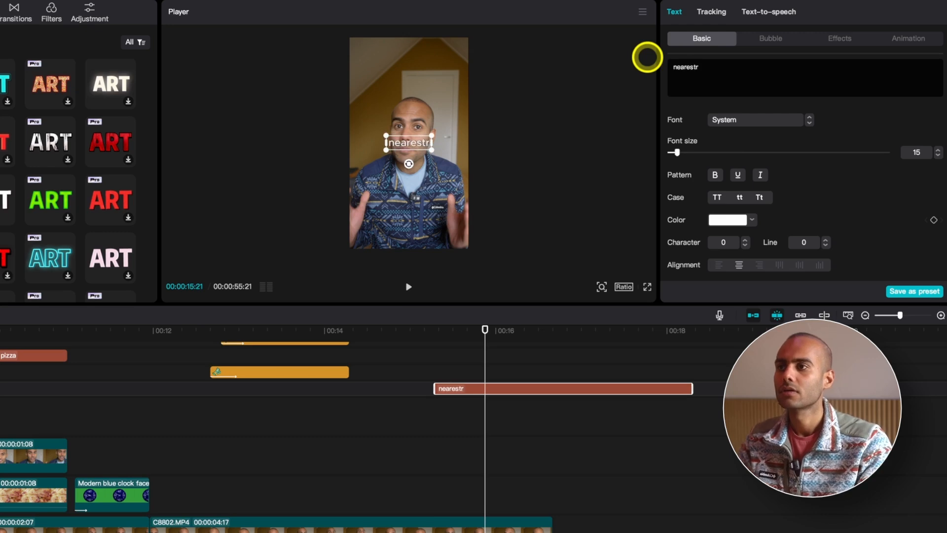
text(str)
key(BackSpace)
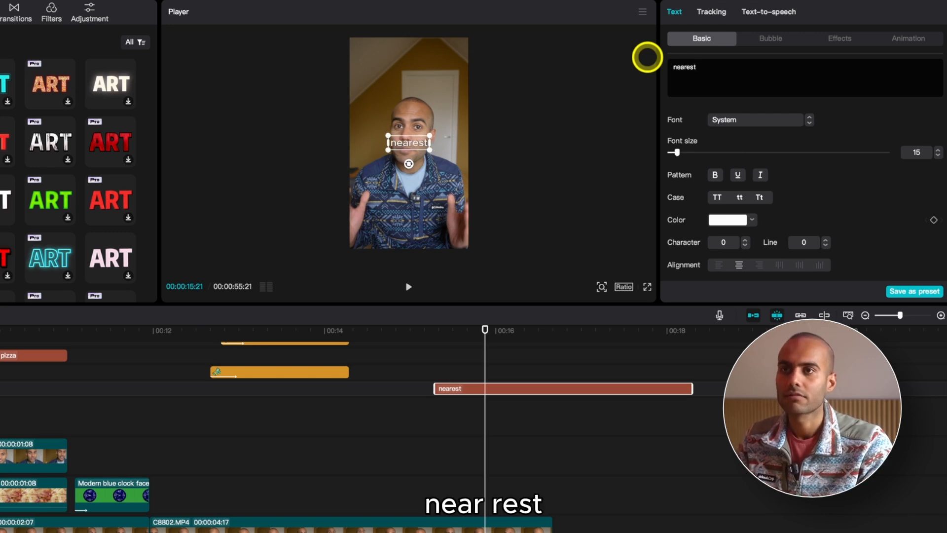
click(718, 198)
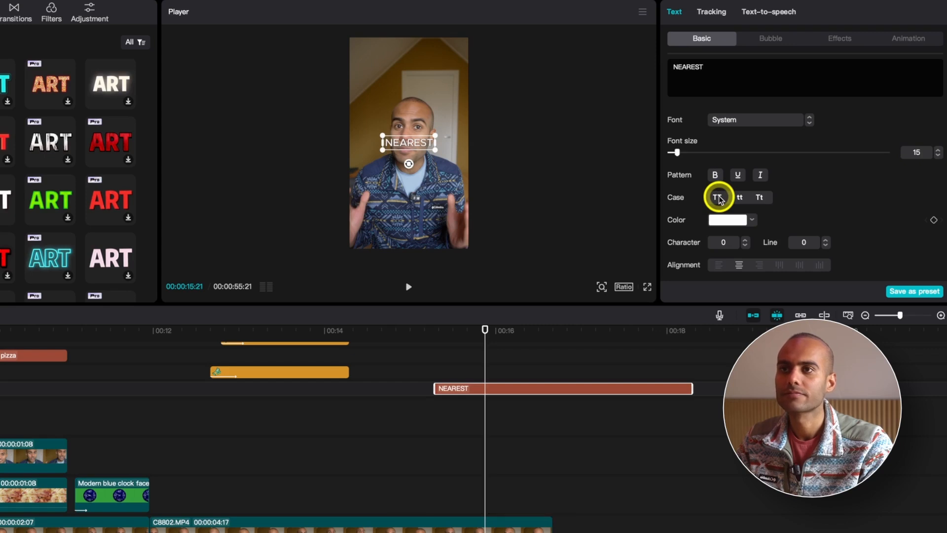
Give the NEAREST text the yellow preset style with a black outline after trying the dark green-edged preset
scroll(771, 212, down, 5)
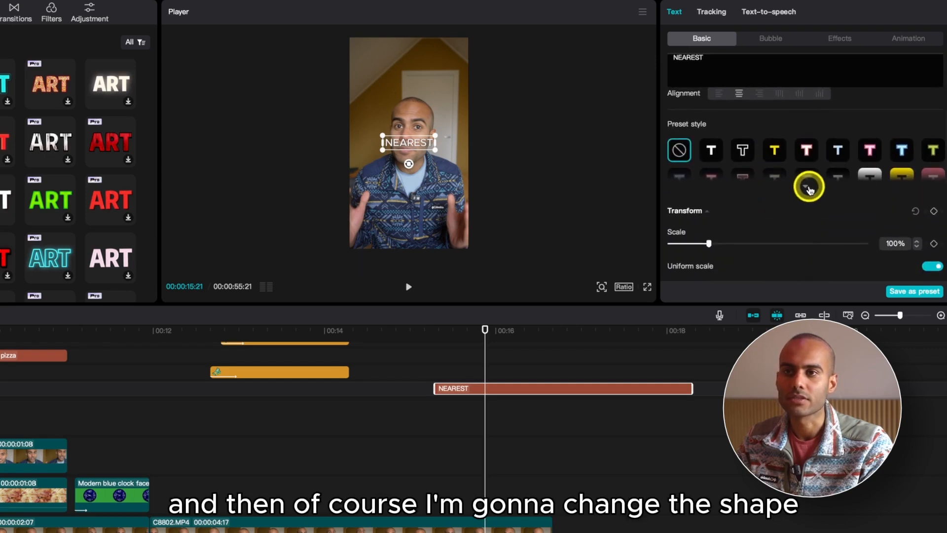
click(808, 188)
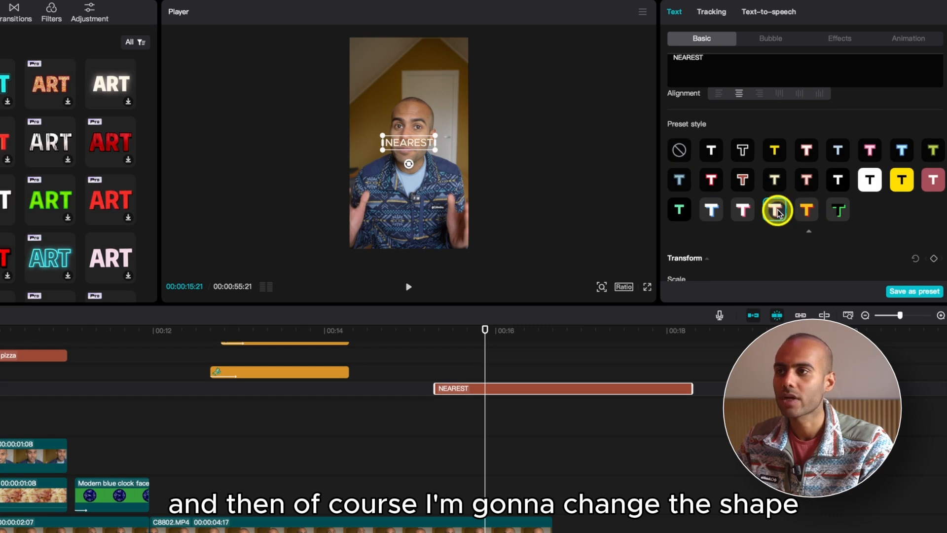
click(835, 211)
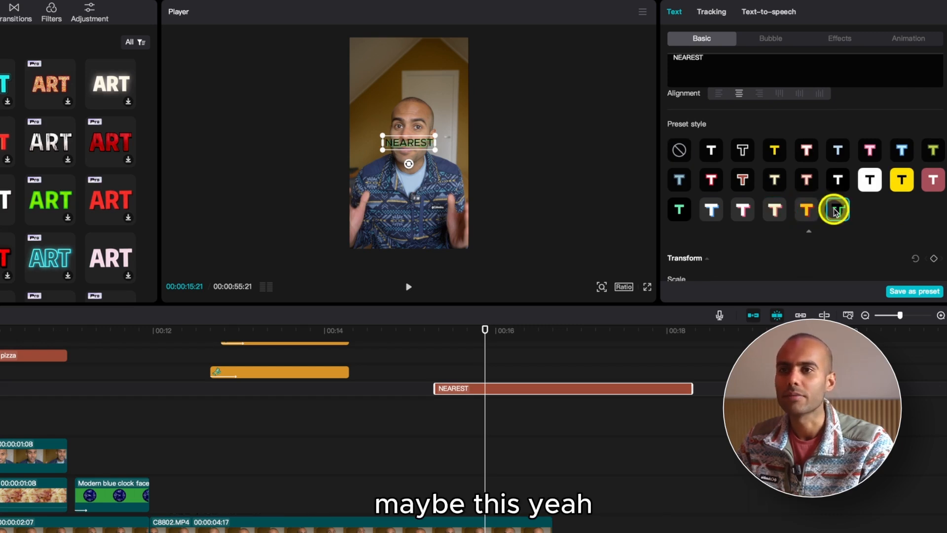
click(774, 150)
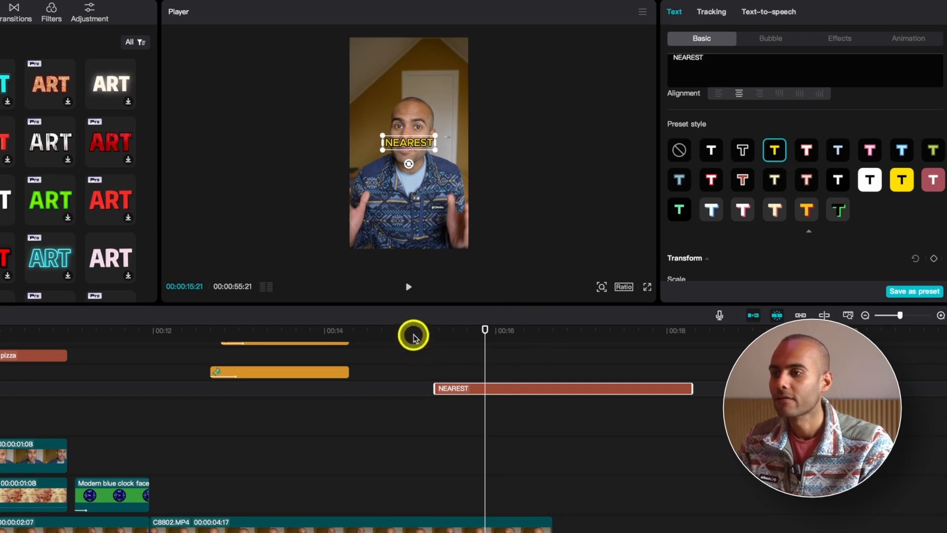
Make the NEAREST text bold and set its font size to 29
click(470, 330)
scroll(788, 165, up, 5)
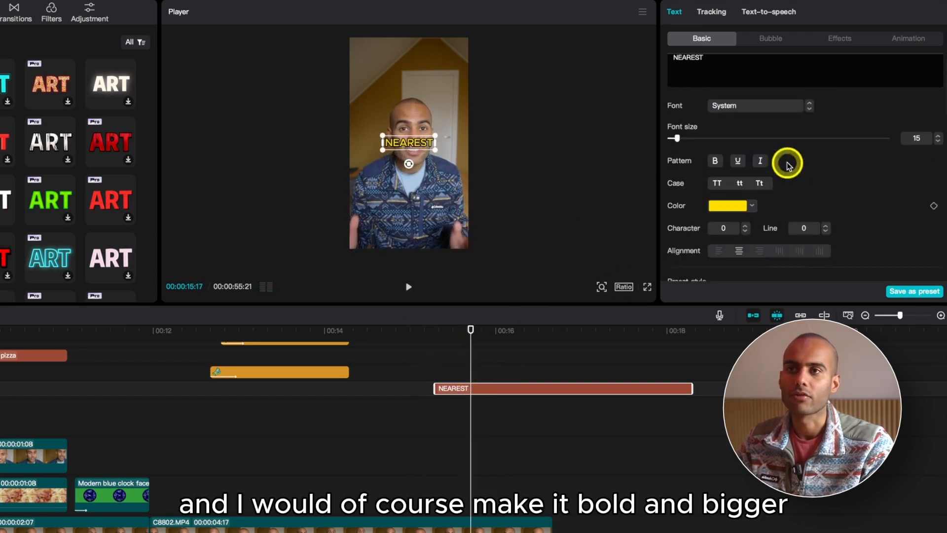
scroll(787, 165, up, 1)
drag(689, 150, 687, 151)
Play the section from just before the NEAREST clip to review the enlarged text against the speech
click(404, 332)
key(space)
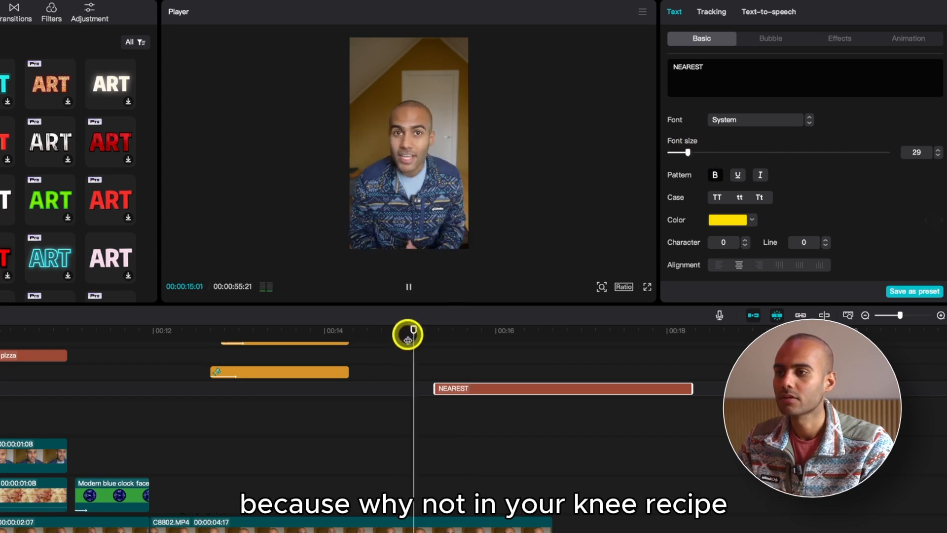
key(space)
key(space)
key(space)
Find where "pizza" is spoken and place a copy of the NEAREST text clip on a higher track at 00:00:16:00
click(490, 350)
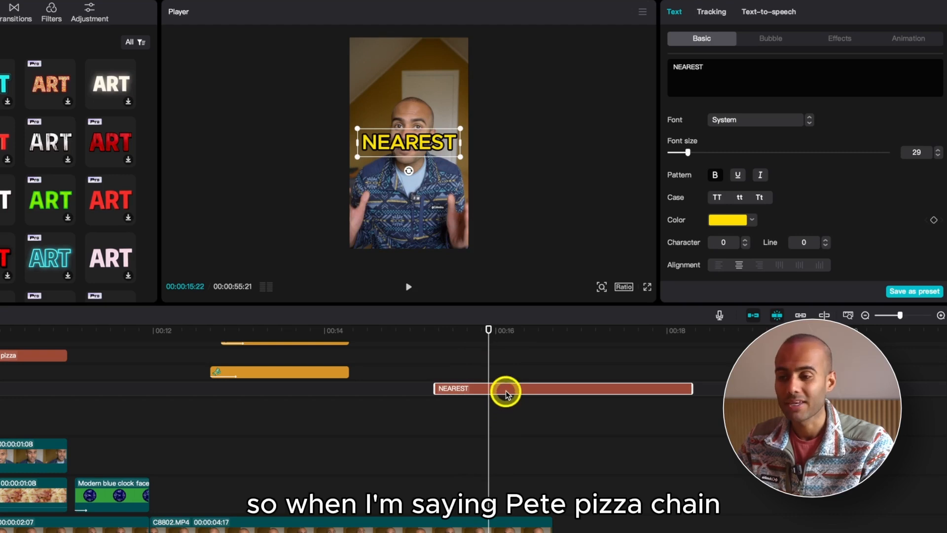
key(space)
key(space)
click(543, 345)
click(507, 353)
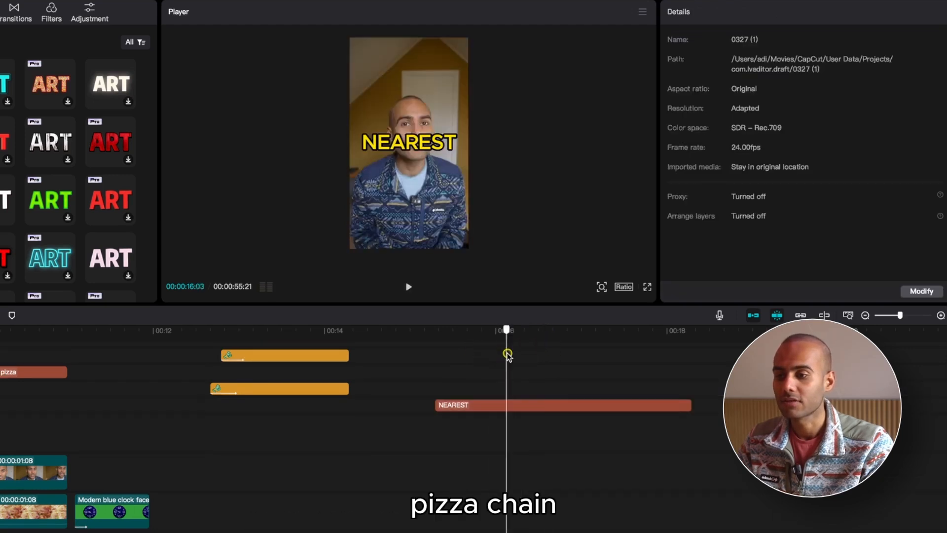
click(495, 356)
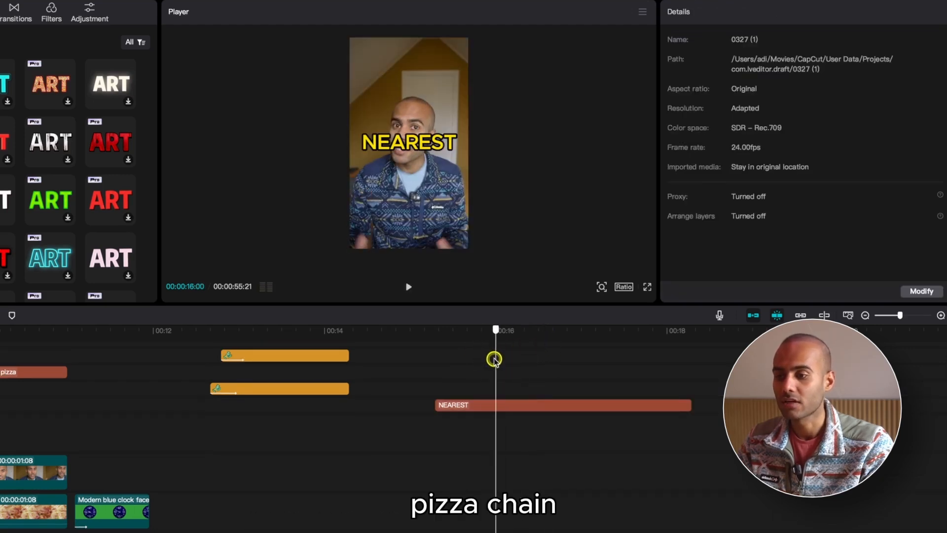
click(507, 405)
drag(509, 406, 571, 384)
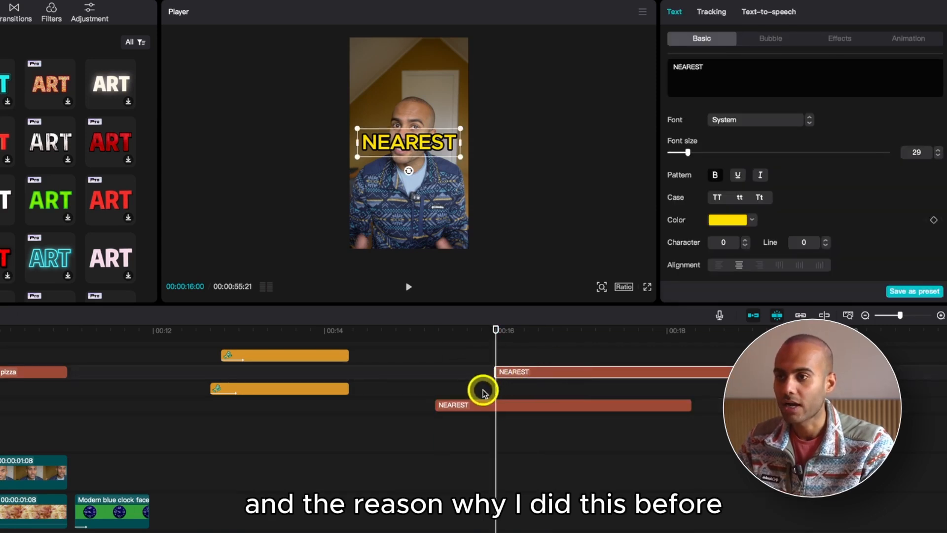
Place a third copy of the NEAREST text clip on a higher track, starting at 00:00:16:08 where "chain" is spoken
click(461, 340)
click(478, 406)
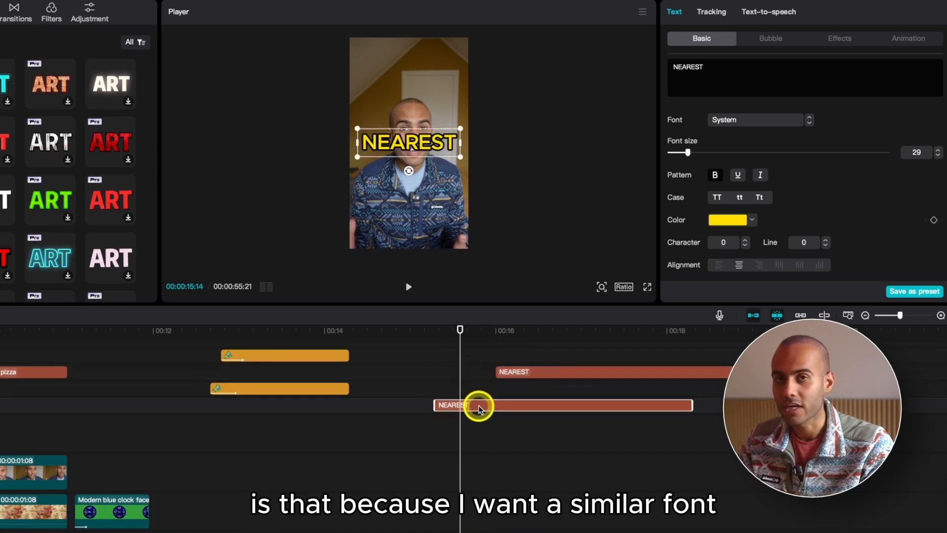
click(524, 338)
click(533, 375)
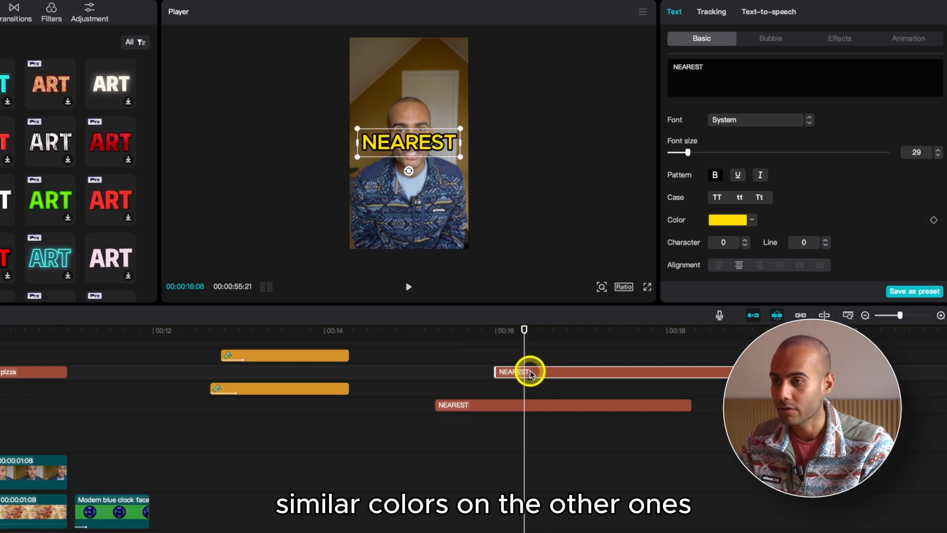
scroll(530, 376, up, 1)
scroll(536, 381, up, 1)
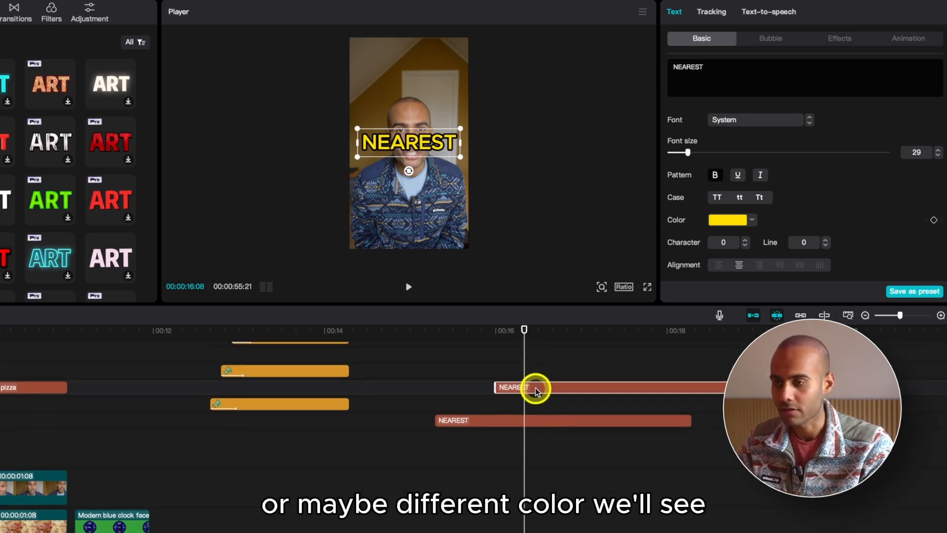
drag(536, 390, 626, 364)
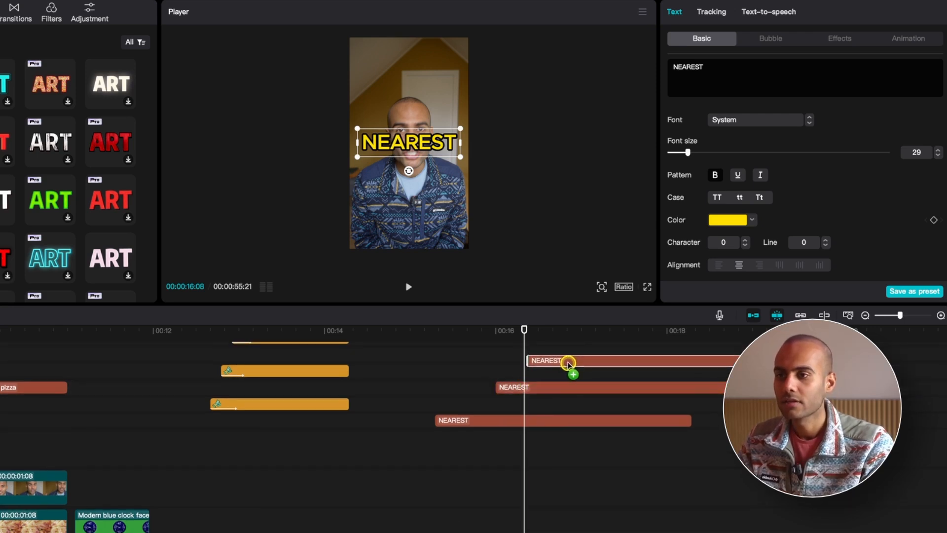
Play from the start of the first NEAREST clip to check the three text clips' timing against the spoken words
click(431, 339)
key(space)
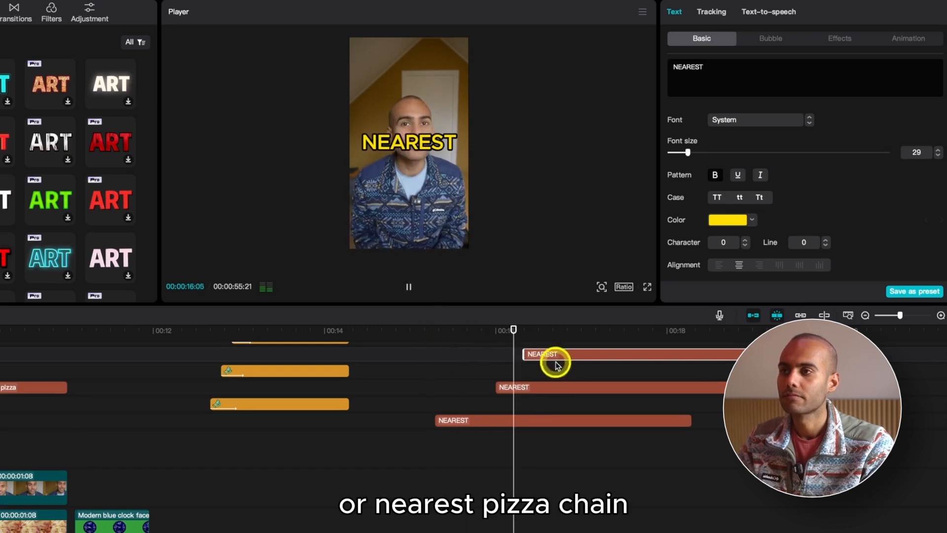
key(space)
drag(525, 342, 483, 351)
click(510, 342)
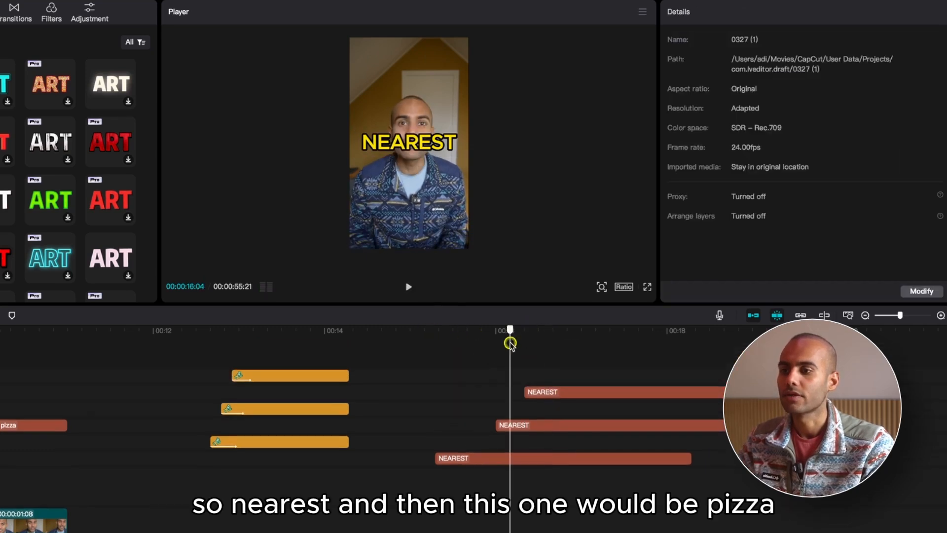
Replace the wording of the text clip at 00:00:16:00 with "pizza" and convert it to uppercase
click(525, 424)
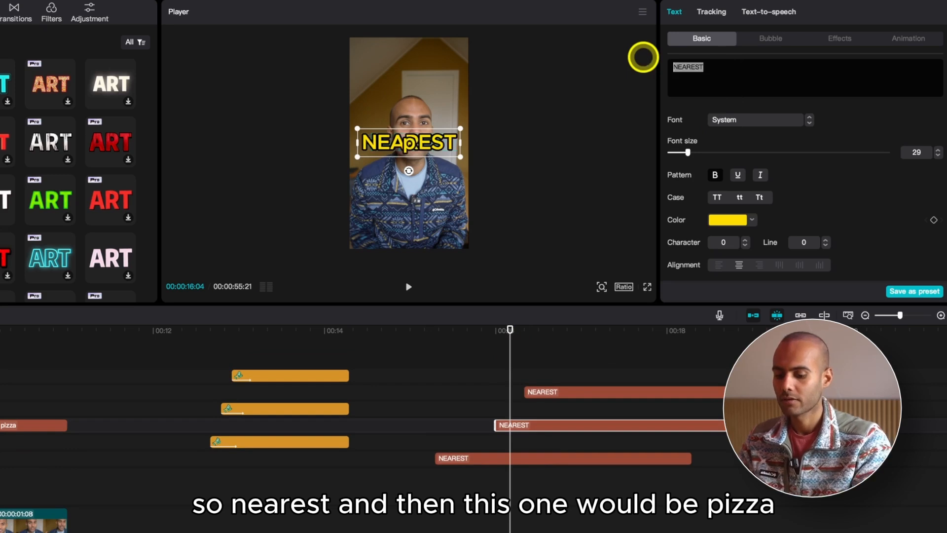
text(pizza)
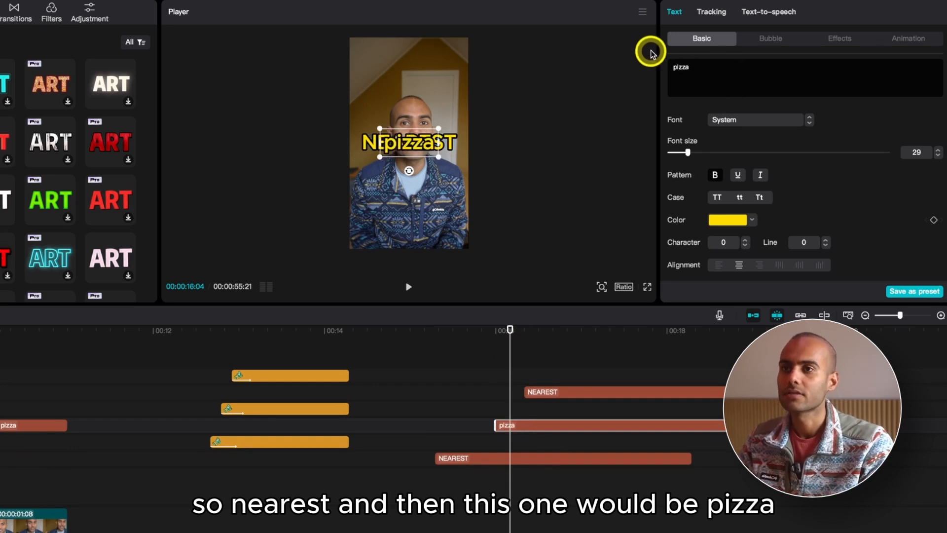
click(717, 195)
Replace the wording of the text clip at 00:00:16:08 with "chain" and convert it to uppercase
click(610, 391)
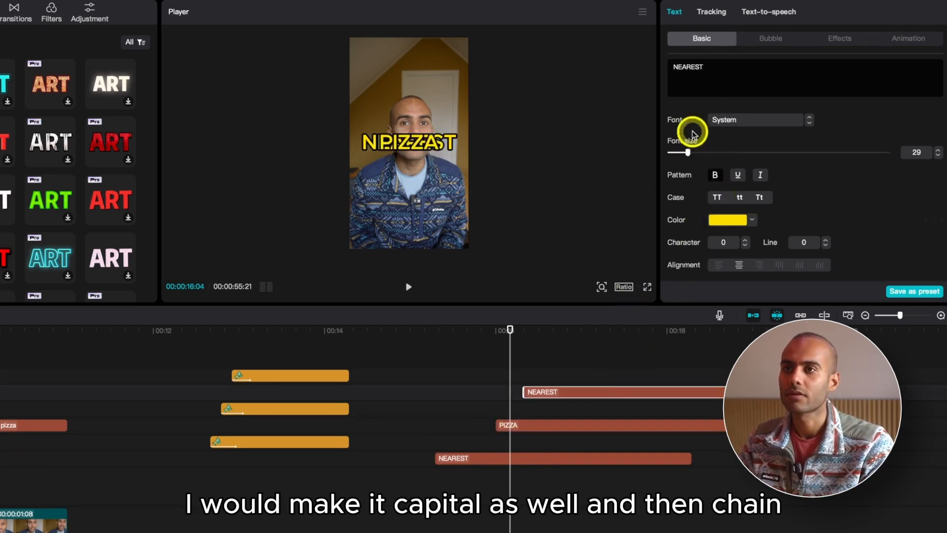
text(chain)
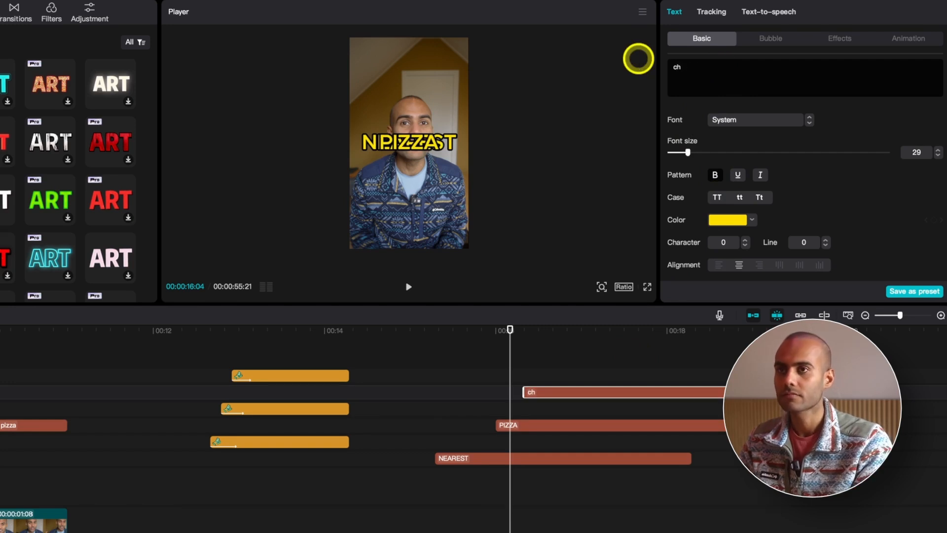
click(721, 198)
Shrink the NEAREST text and move it above the speaker's head, centred near the top of the frame
drag(552, 338, 424, 335)
key(space)
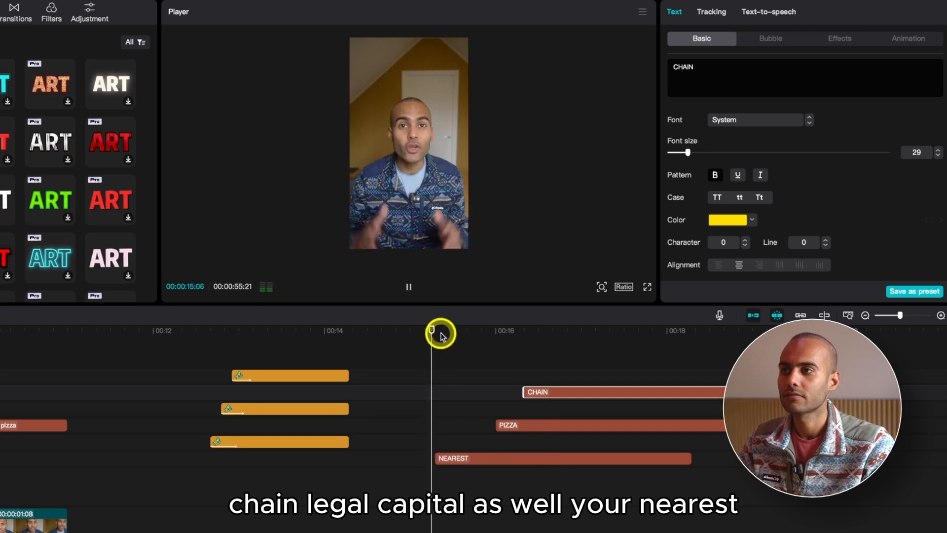
key(space)
click(457, 337)
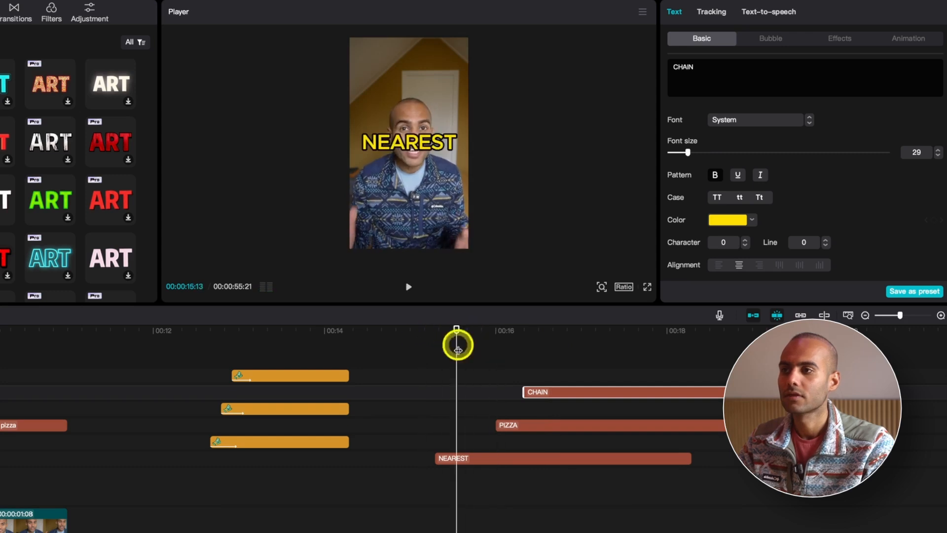
click(488, 459)
drag(409, 143, 445, 70)
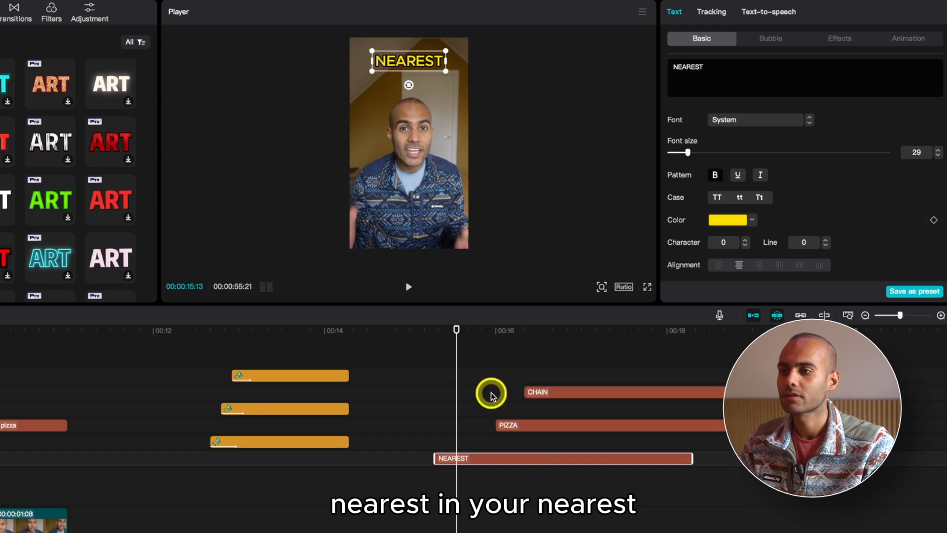
Shrink the PIZZA text and place it centred directly below NEAREST
click(410, 331)
key(space)
key(space)
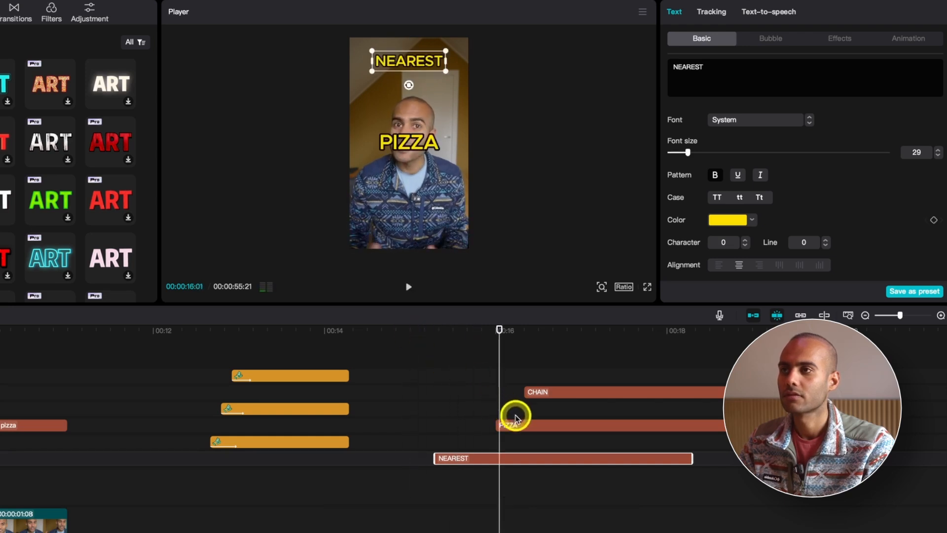
click(520, 425)
mouse_move(417, 153)
mouse_down()
mouse_move(418, 89)
mouse_move(448, 84)
mouse_move(416, 77)
mouse_up()
Move the CHAIN text up to sit centred directly below PIZZA, at its larger size
drag(505, 329, 531, 334)
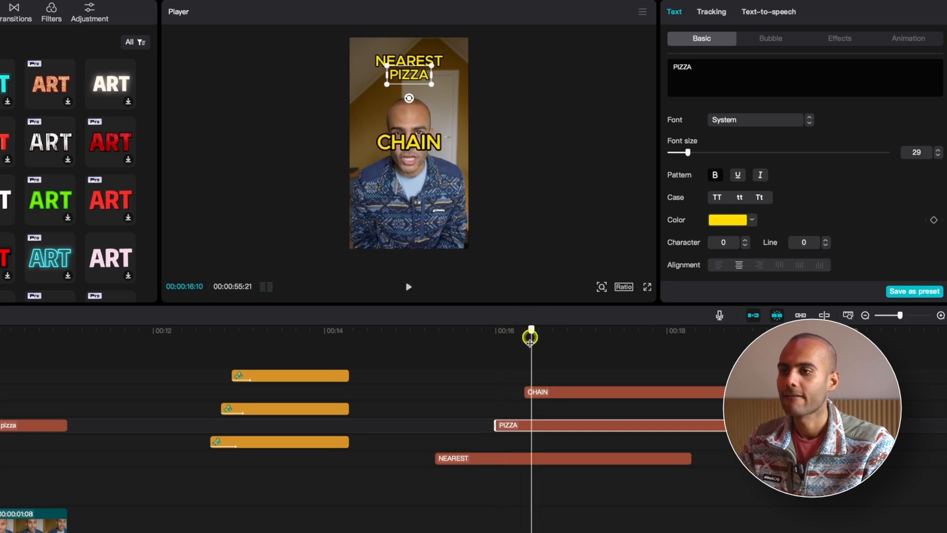
click(434, 143)
drag(434, 143, 424, 97)
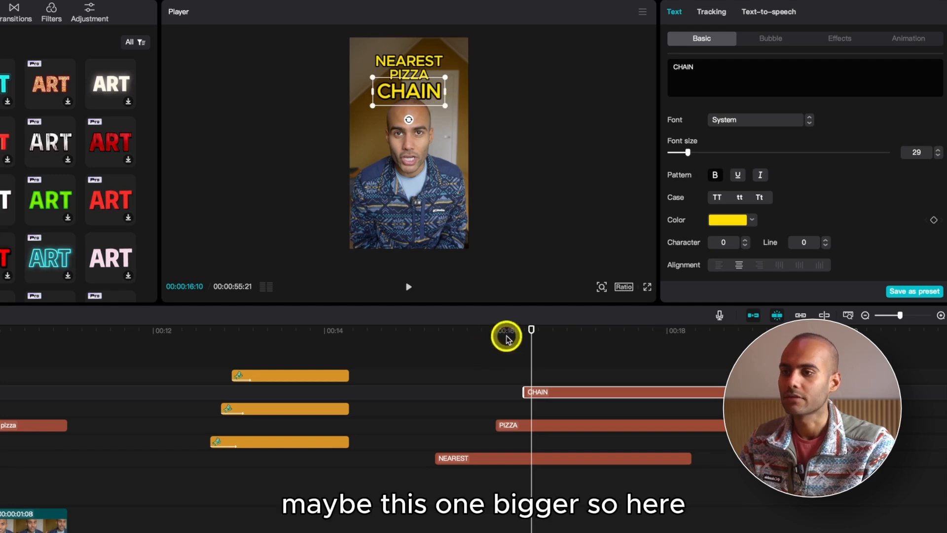
Apply the white preset style with a pink glow to the PIZZA text
click(535, 425)
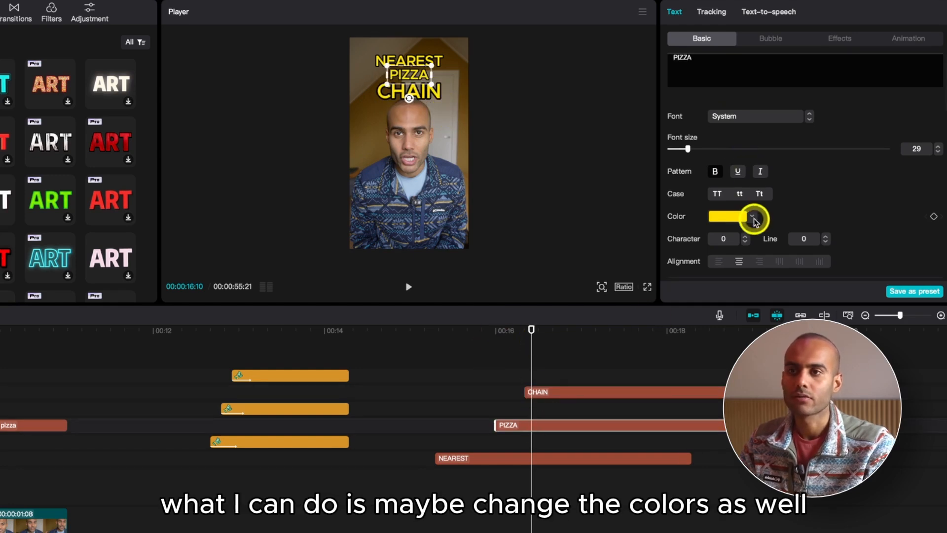
scroll(750, 217, down, 10)
scroll(753, 220, up, 10)
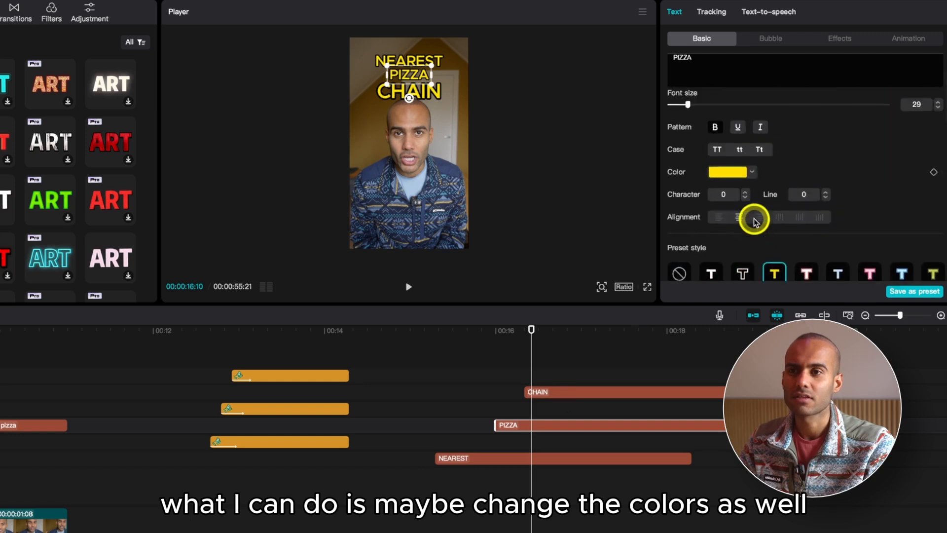
scroll(756, 221, down, 1)
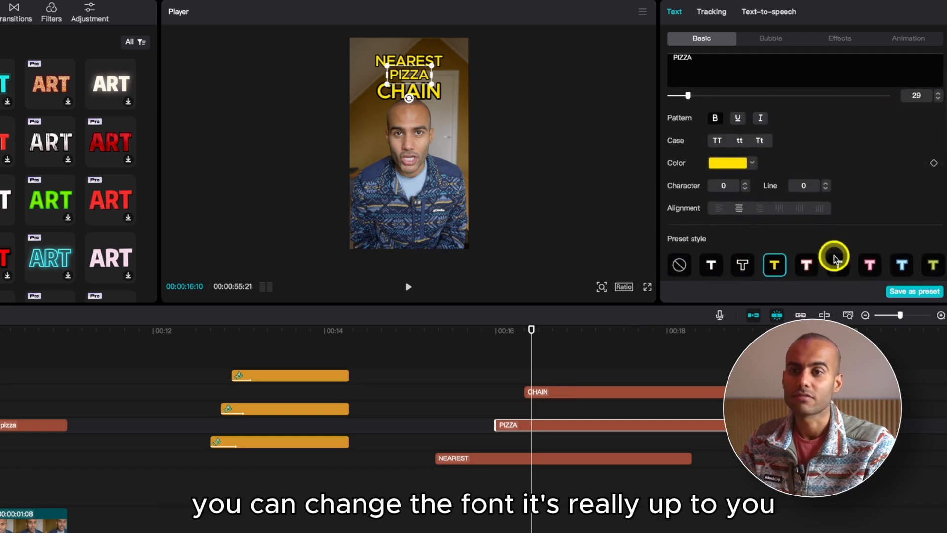
click(871, 267)
Give the CHAIN text the white preset style with a blue glow after trying the red-outlined preset
click(636, 390)
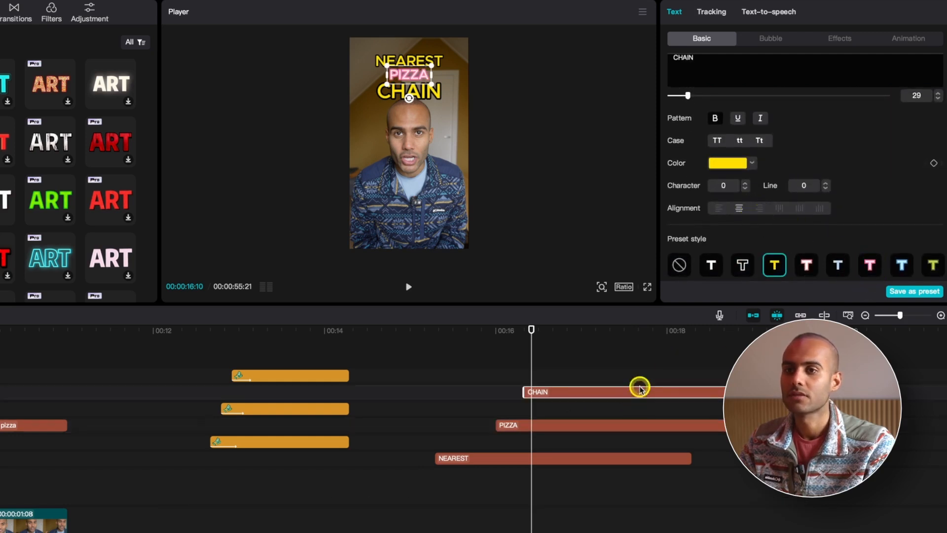
scroll(820, 246, down, 1)
scroll(820, 247, down, 5)
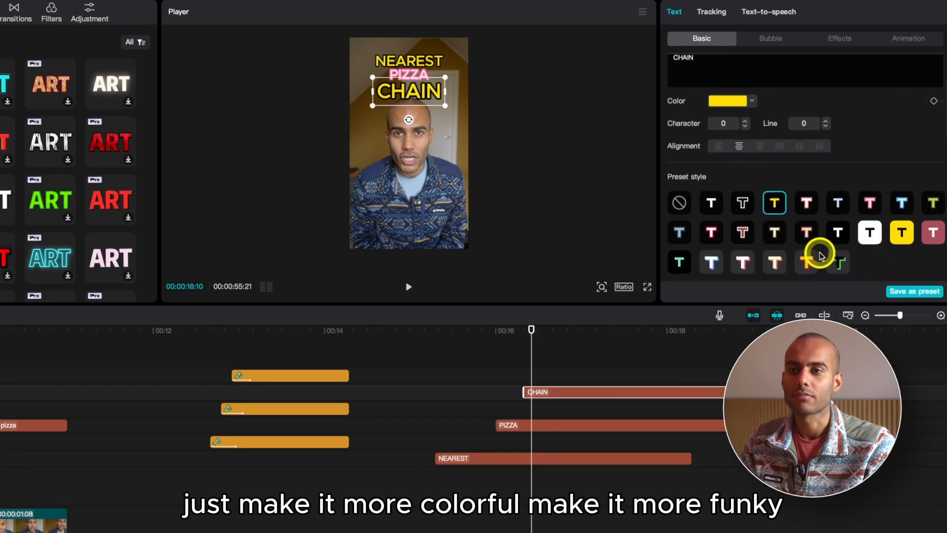
click(711, 232)
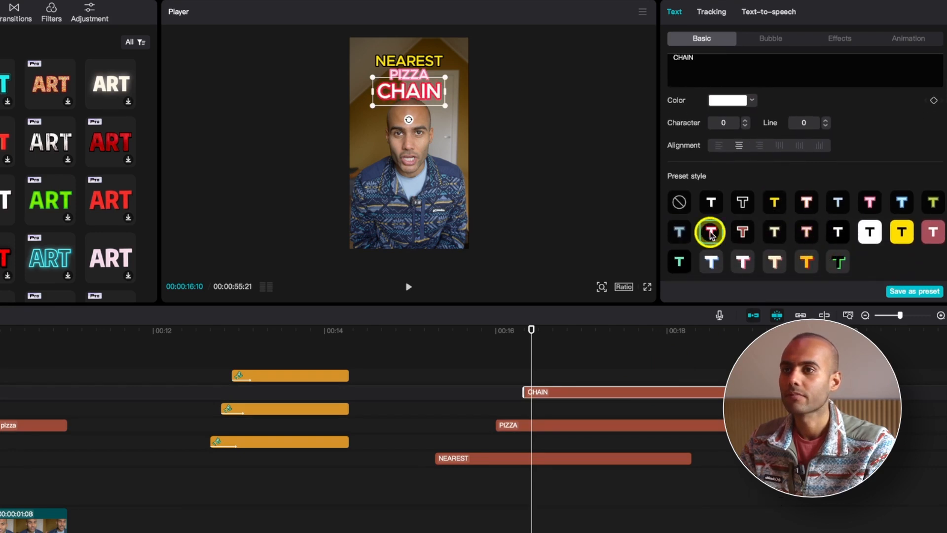
click(901, 203)
Apply the Pop Up entrance animation to the NEAREST text clip
mouse_move(430, 336)
mouse_down()
mouse_move(419, 339)
mouse_move(436, 348)
mouse_up()
key(space)
click(449, 340)
click(475, 457)
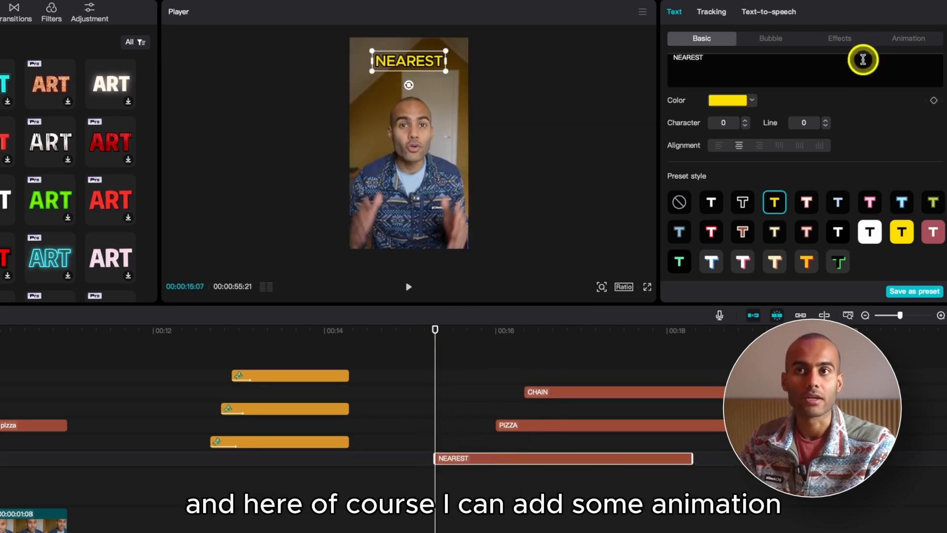
click(893, 40)
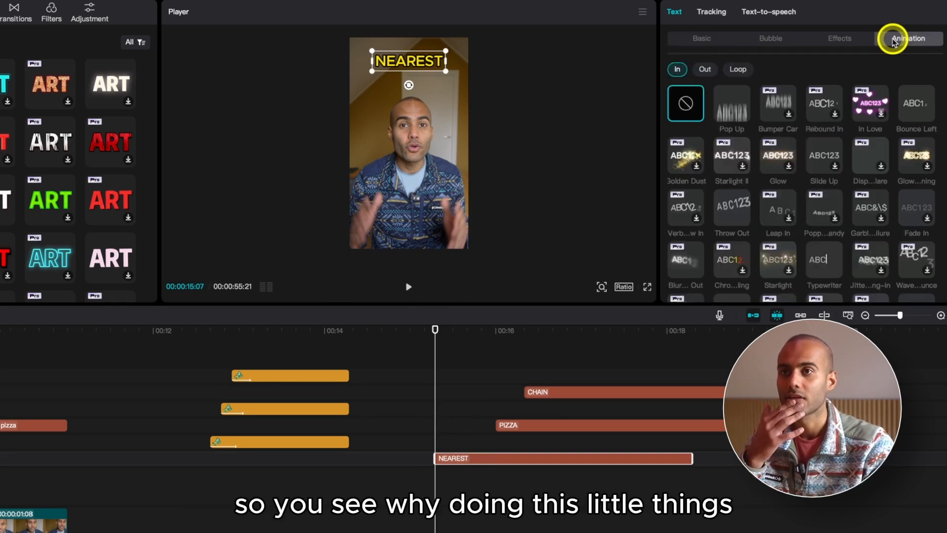
click(732, 105)
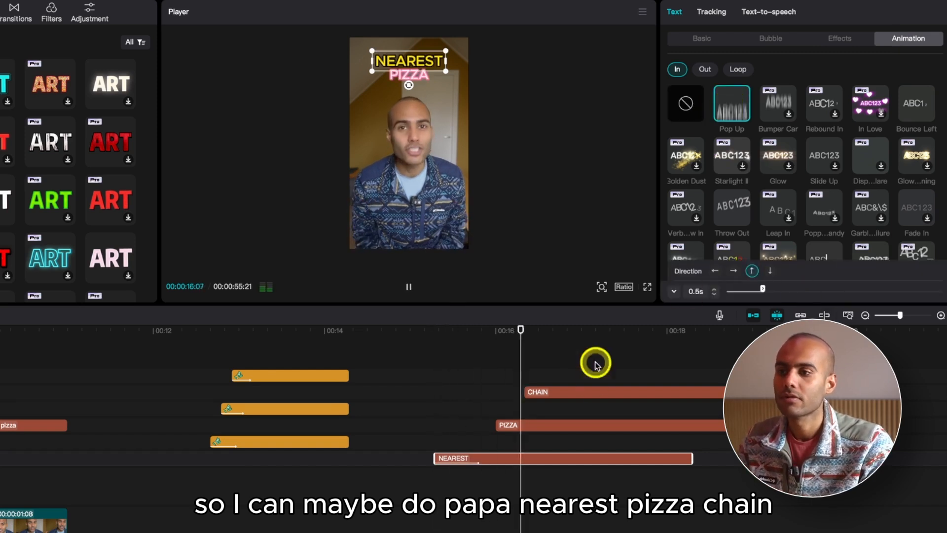
Apply the Throw Out entrance animation to the PIZZA text clip and check how it plays
click(542, 421)
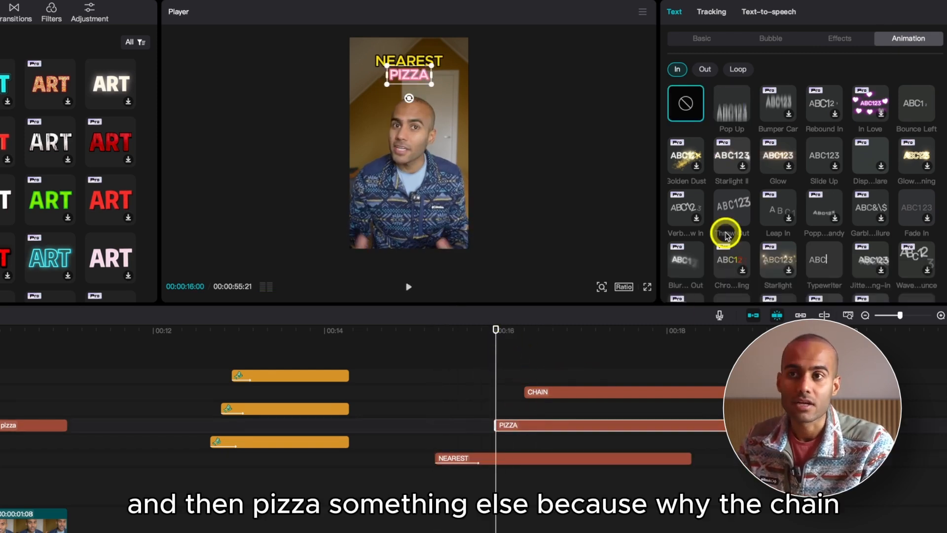
click(735, 212)
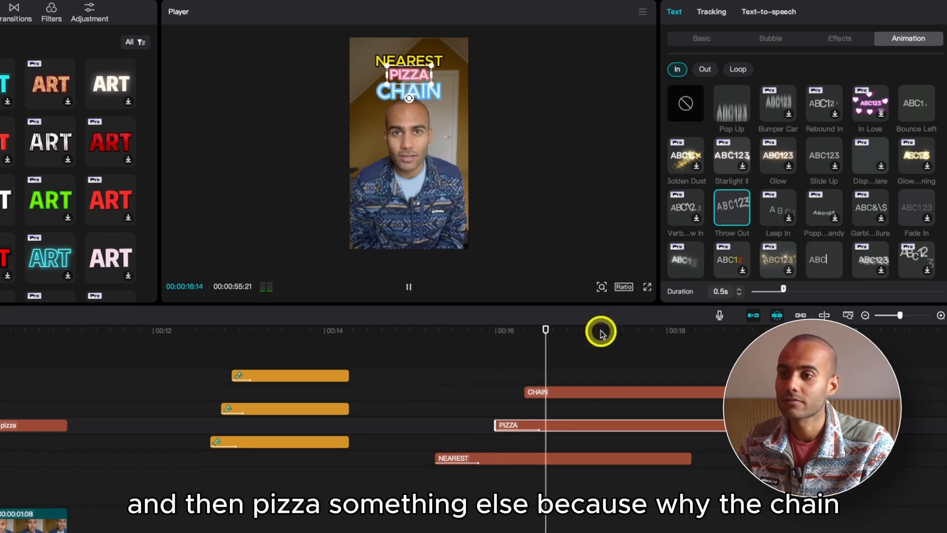
click(546, 341)
click(522, 340)
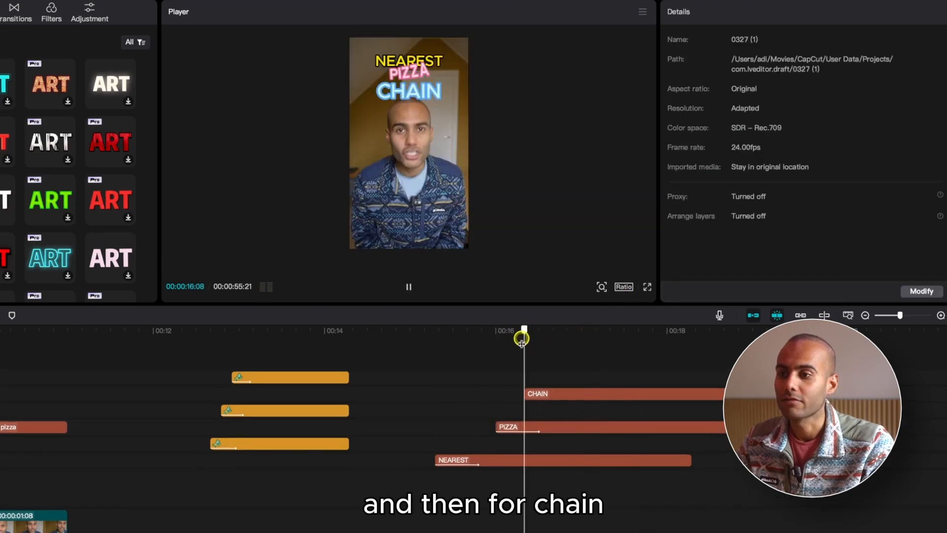
Try the Typewriter entrance animation on the CHAIN text clip and review it with the preceding words
click(550, 397)
scroll(802, 210, down, 3)
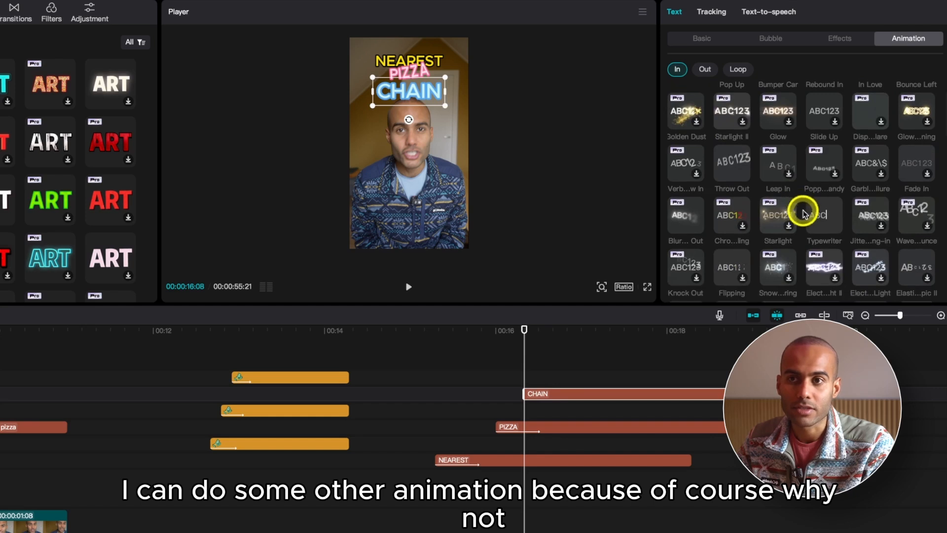
click(826, 215)
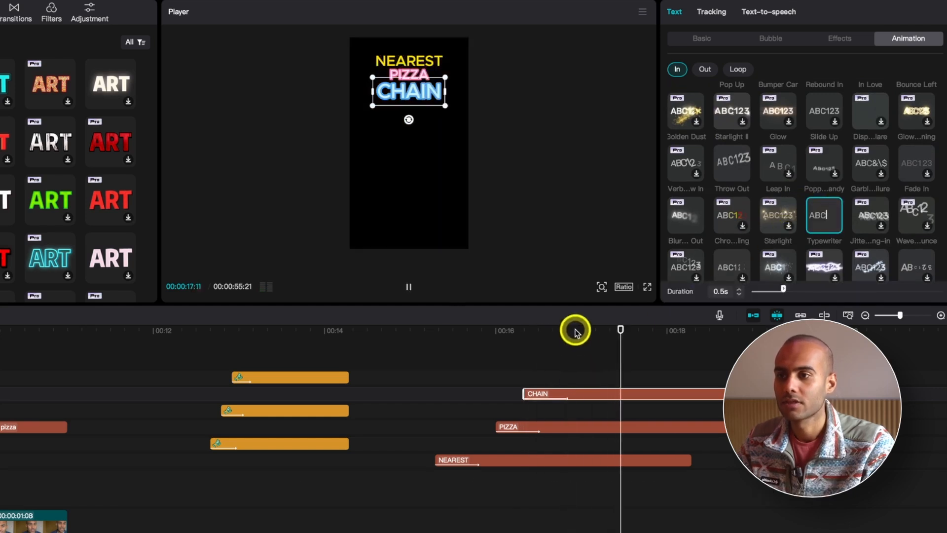
click(402, 353)
drag(402, 353, 351, 358)
click(541, 343)
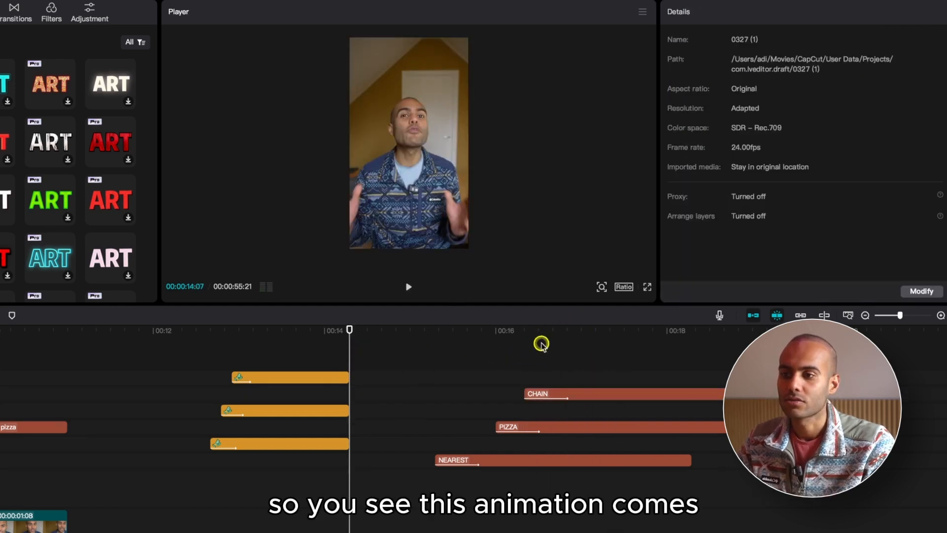
click(545, 333)
mouse_move(545, 334)
mouse_down()
mouse_move(531, 334)
mouse_move(567, 340)
mouse_move(552, 340)
mouse_up()
Apply the Bounce Left entrance animation to the CHAIN text and shorten its duration to 0.3 s
click(562, 393)
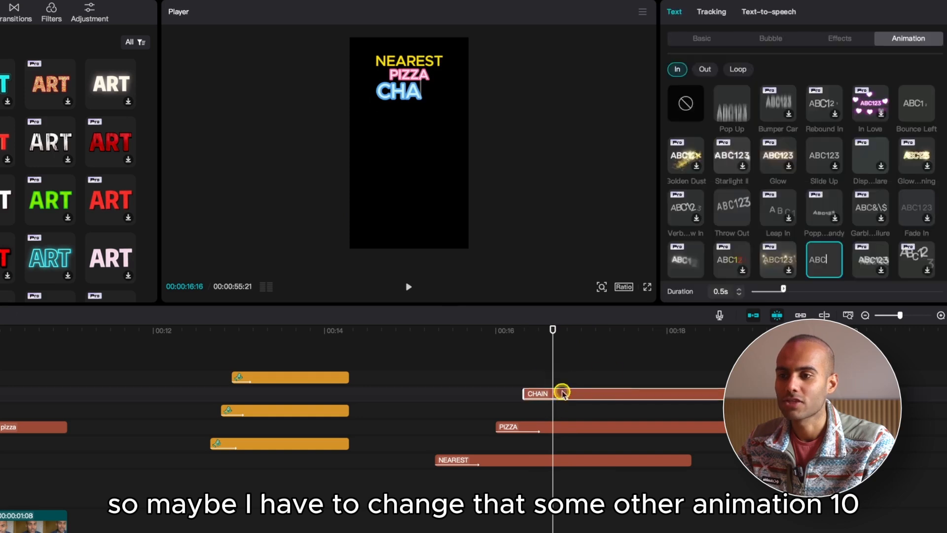
scroll(731, 268, down, 2)
scroll(730, 269, down, 3)
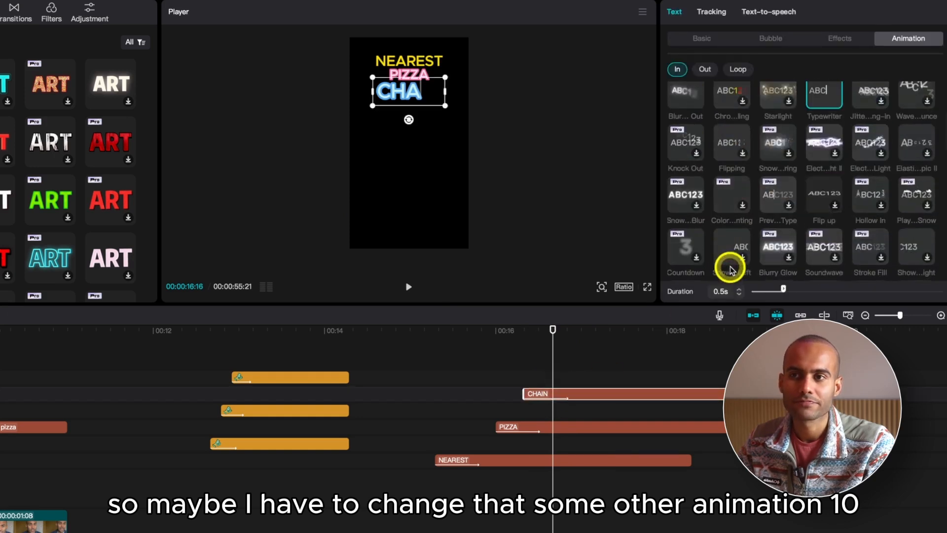
scroll(833, 197, up, 5)
click(914, 104)
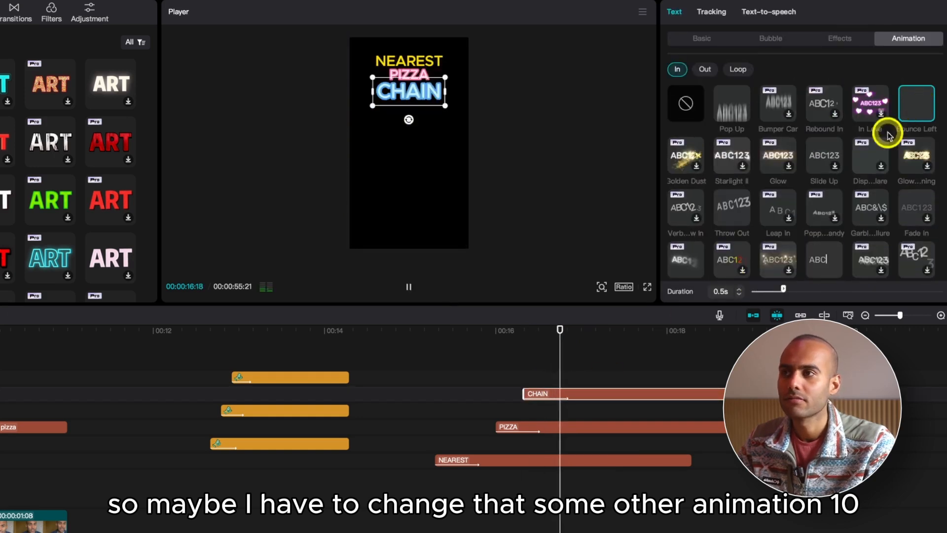
click(540, 342)
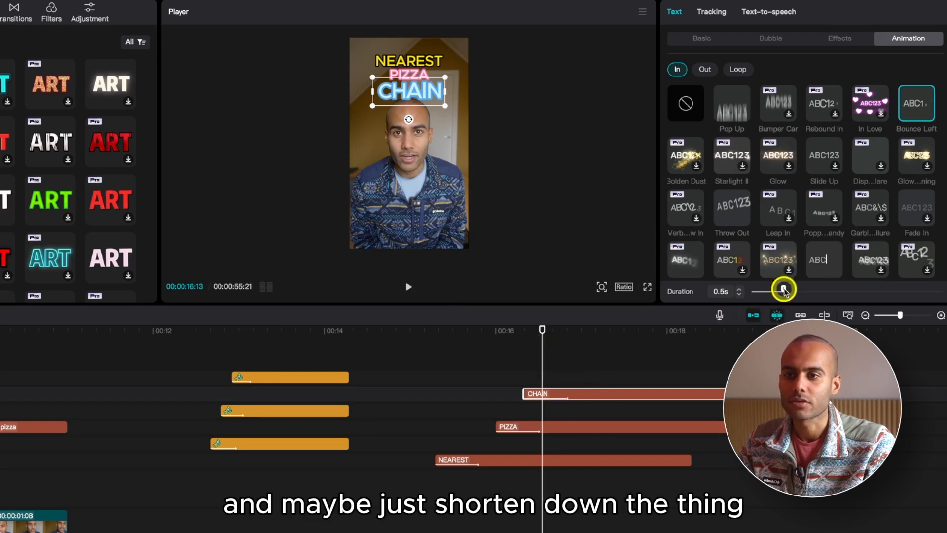
Play the edit in full screen through the clock, money and NEAREST PIZZA CHAIN text sections
click(368, 337)
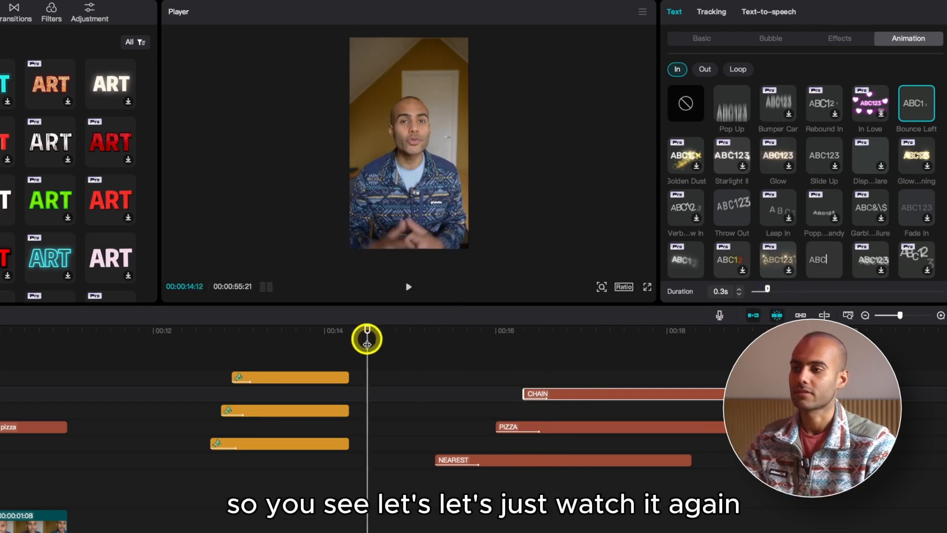
click(99, 349)
key(shift+super+f)
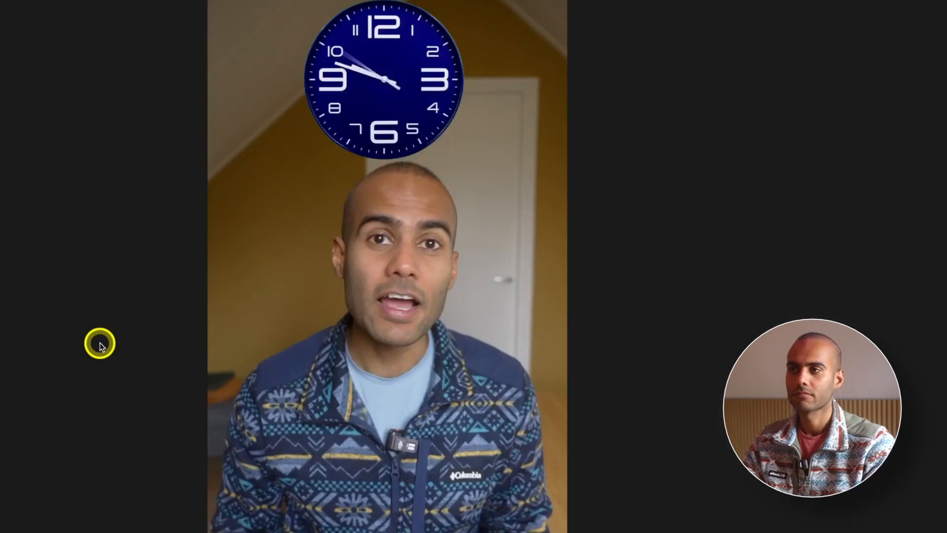
key(space)
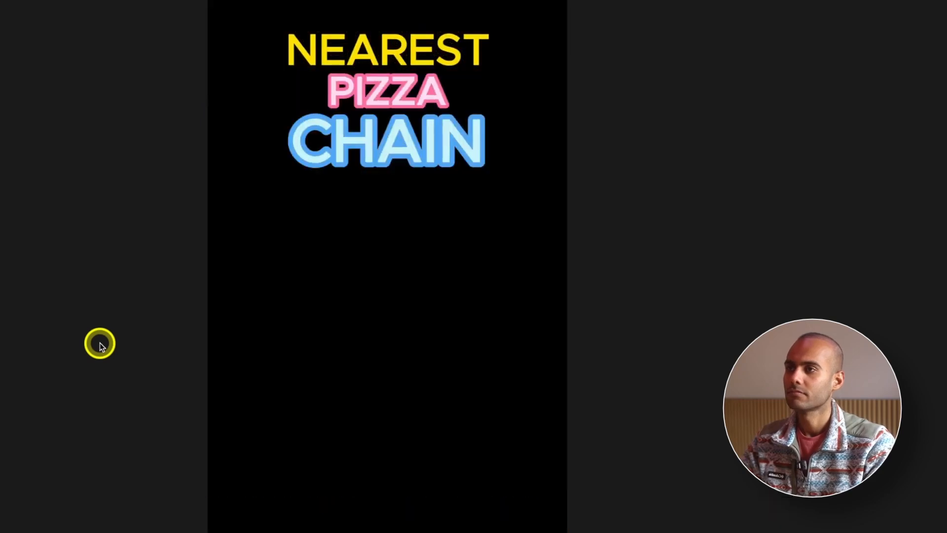
key(Escape)
key(space)
Trim the ends of the NEAREST, PIZZA and CHAIN text clips to the end of the main video at 00:00:16:16
click(561, 338)
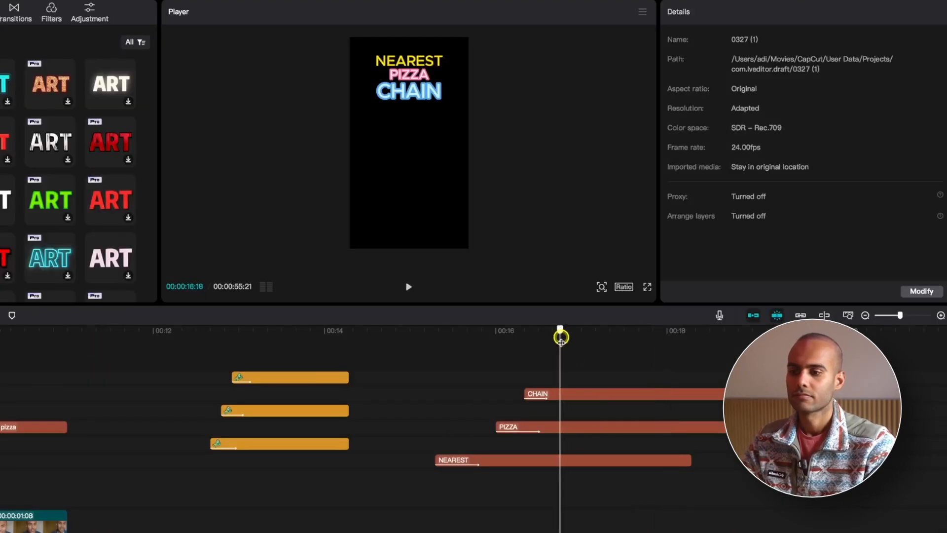
drag(578, 363, 619, 481)
key(w)
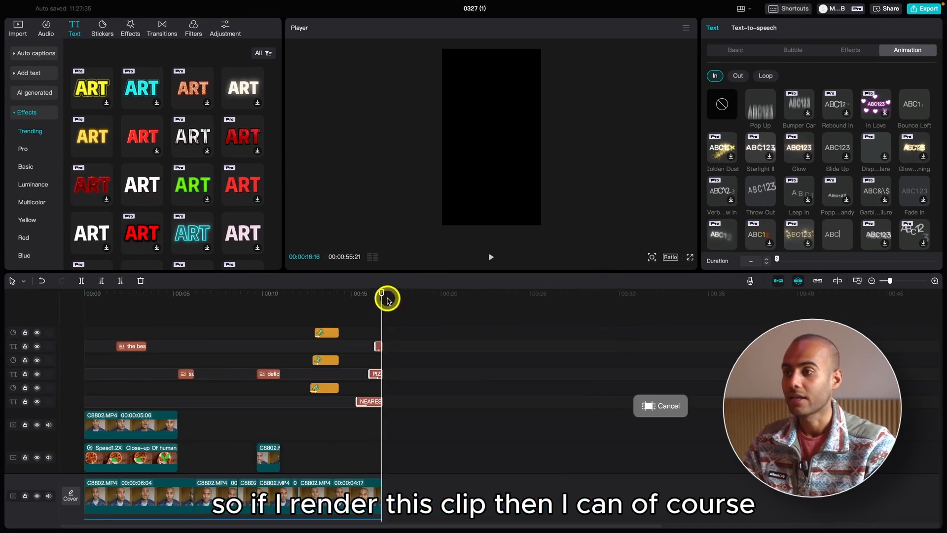
drag(380, 292, 82, 317)
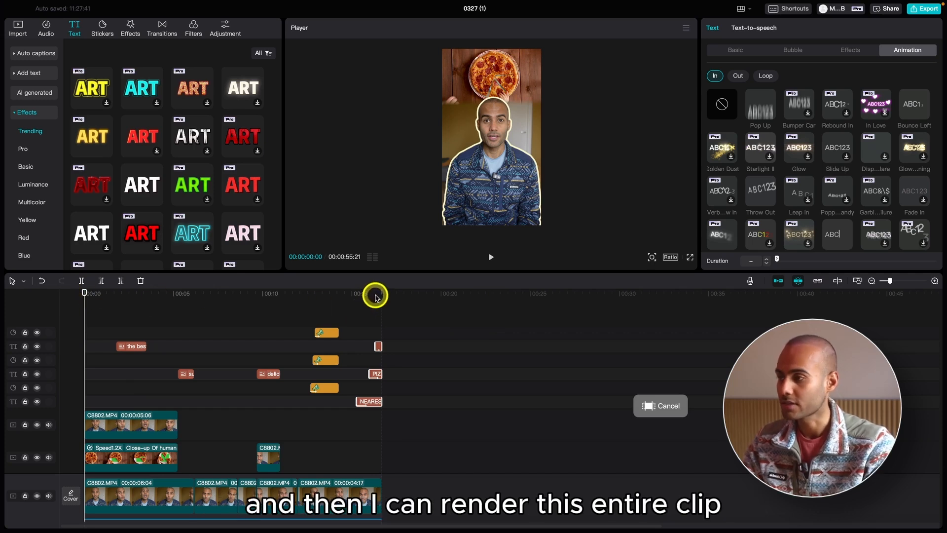
scroll(187, 398, down, 2)
scroll(155, 389, down, 1)
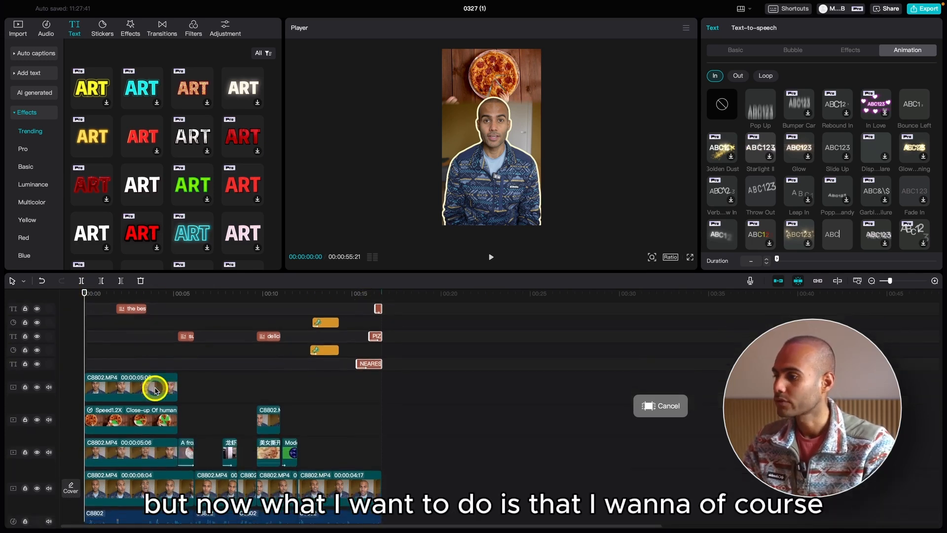
scroll(155, 390, up, 1)
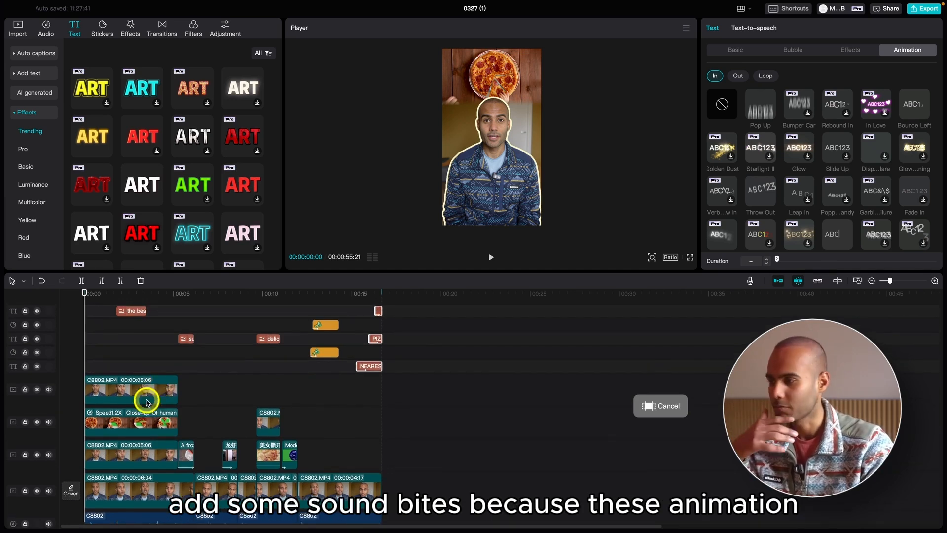
scroll(145, 407, down, 1)
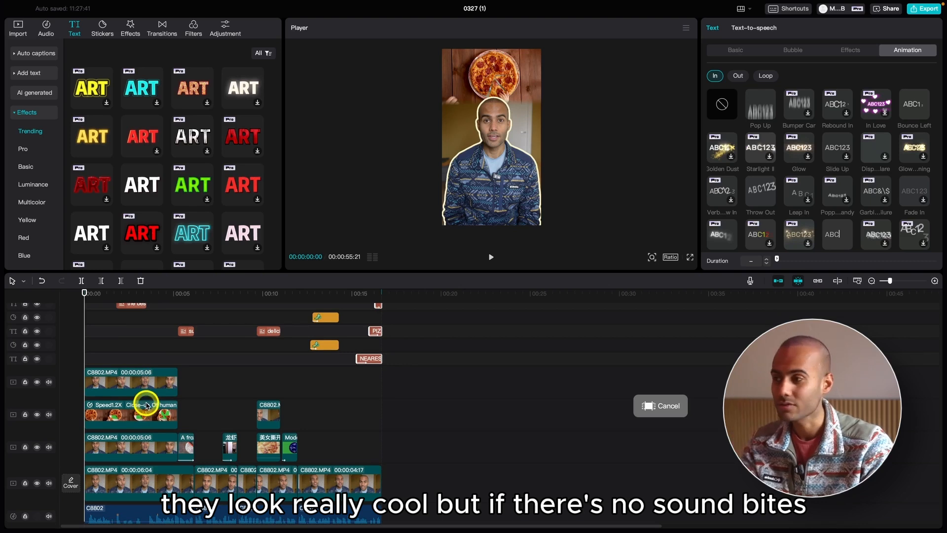
scroll(139, 350, up, 1)
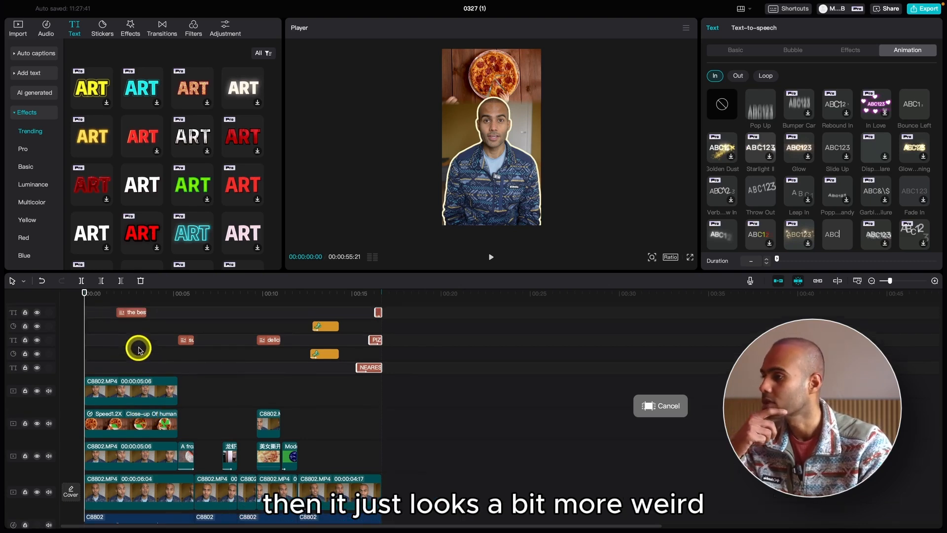
key(space)
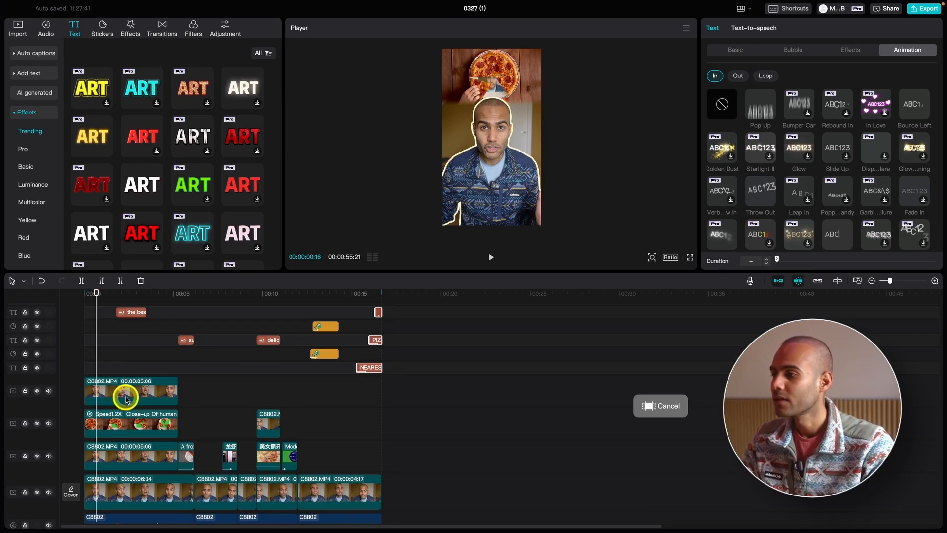
scroll(142, 456, up, 3)
scroll(142, 456, right, 2)
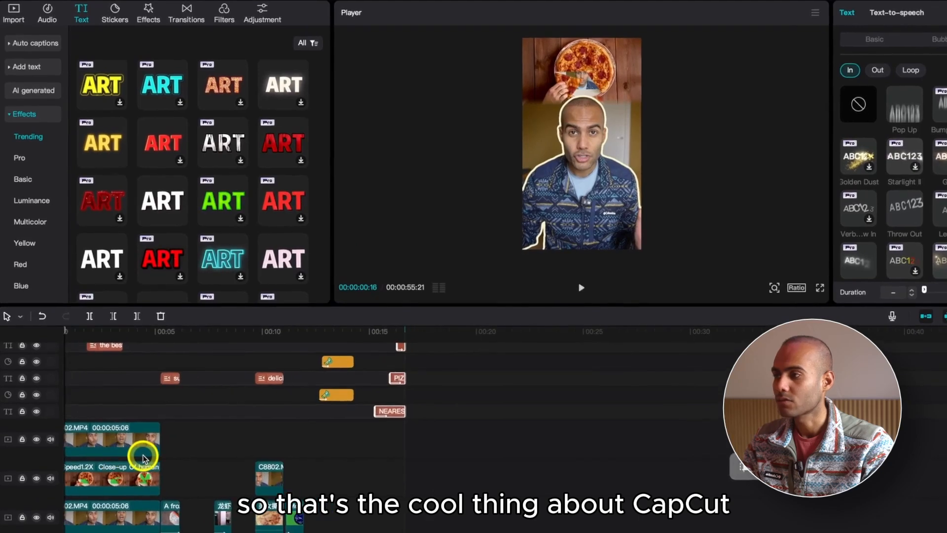
scroll(143, 456, down, 3)
key(super+equal)
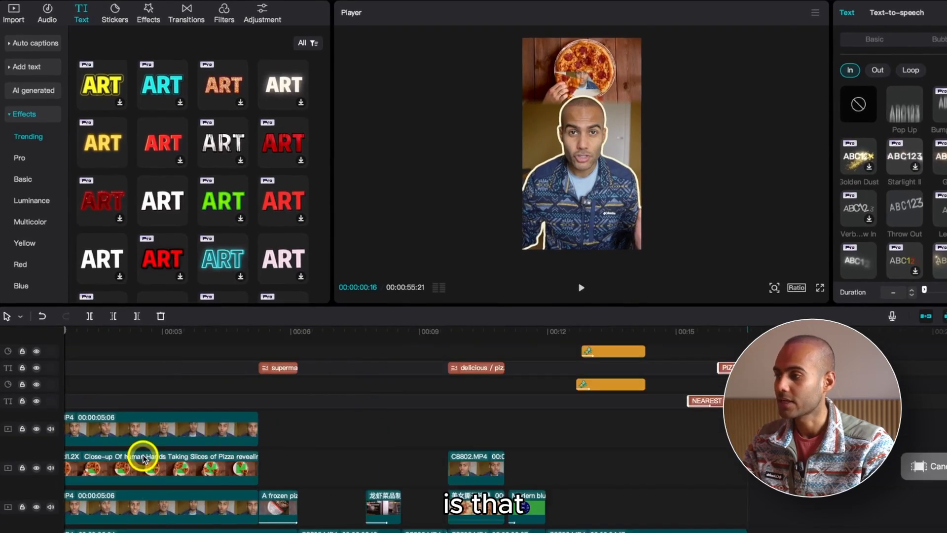
key(super+minus)
key(super+minus)
key(super+equal)
drag(99, 332, 82, 329)
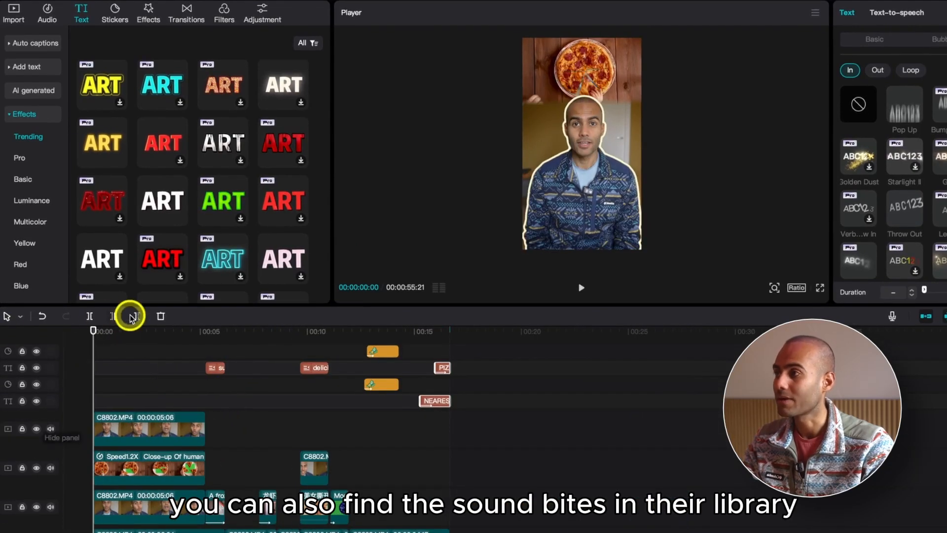
Open the audio library and play the section leading into the Frozen Pizza supermarket title
click(10, 116)
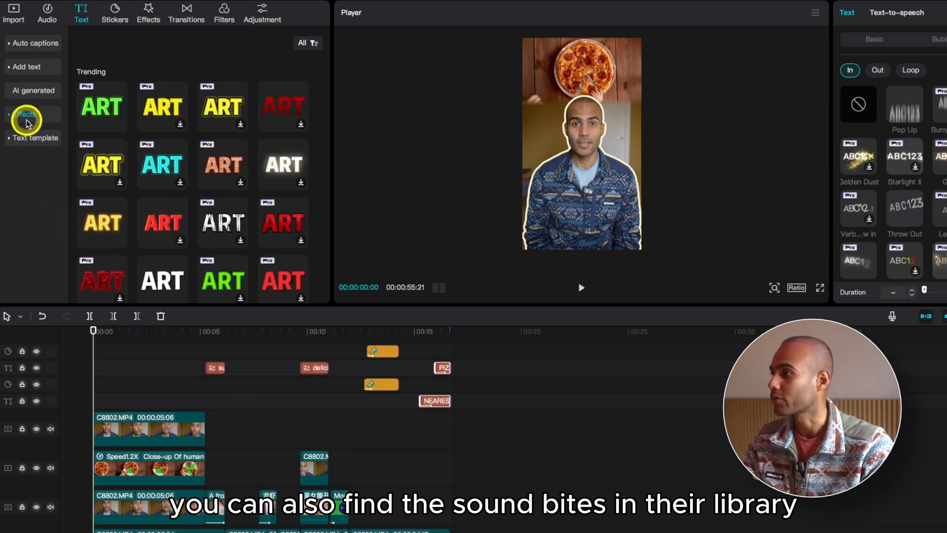
click(49, 17)
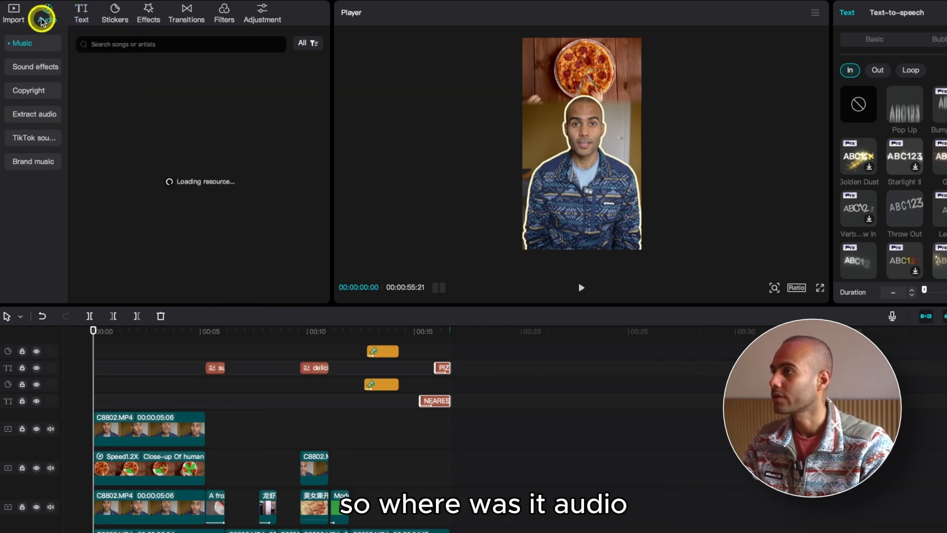
click(190, 333)
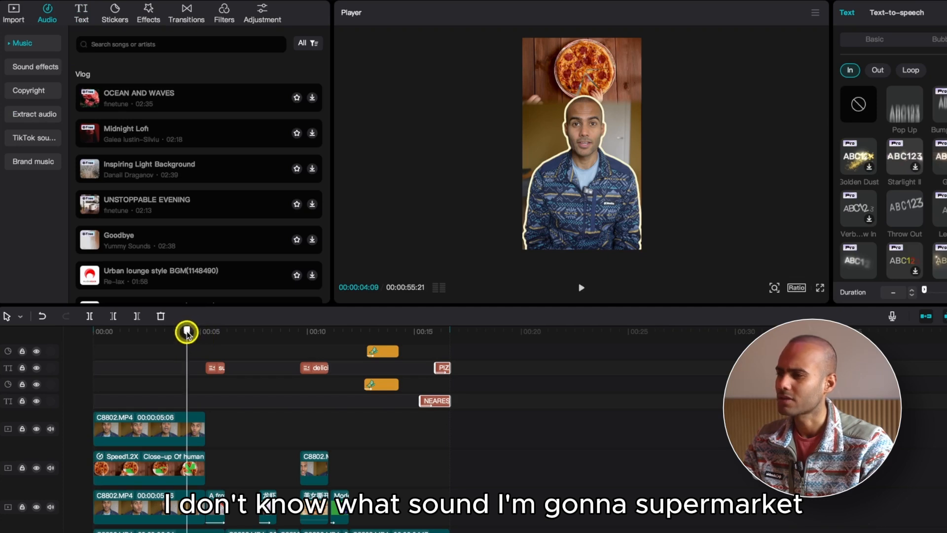
key(space)
key(space)
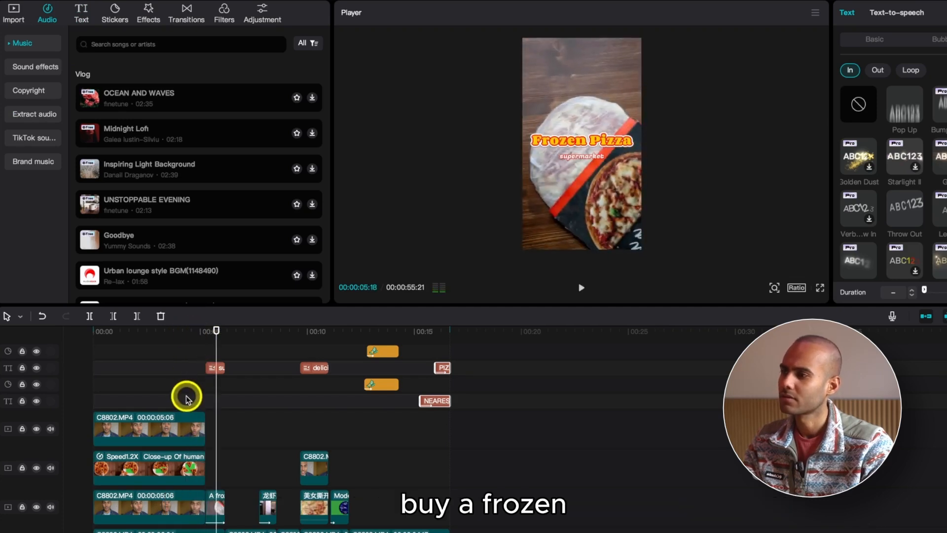
Place the playhead at the start of the first text title, at 00:00:01:19, and search the audio library for "boom"
scroll(163, 378, up, 3)
mouse_move(126, 346)
mouse_down()
mouse_move(142, 332)
mouse_move(131, 340)
mouse_up()
click(195, 47)
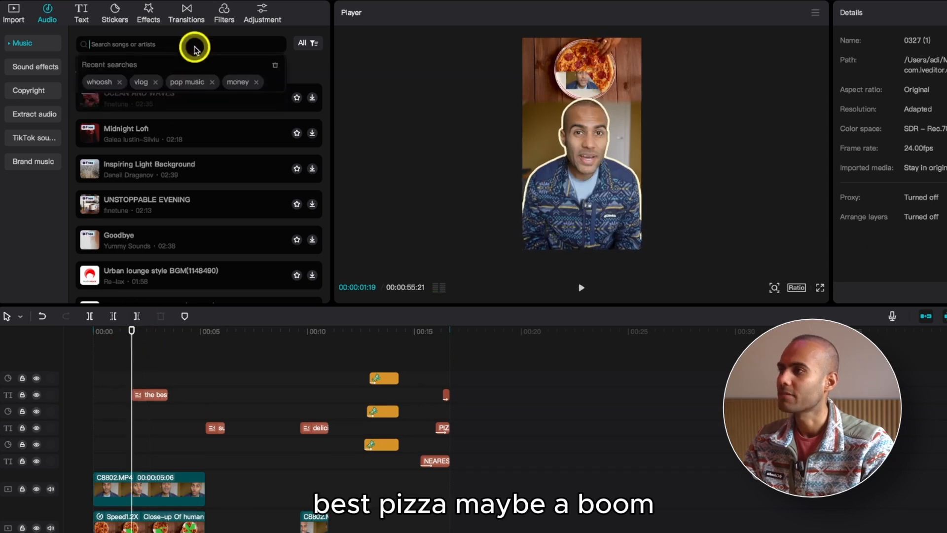
text(boom)
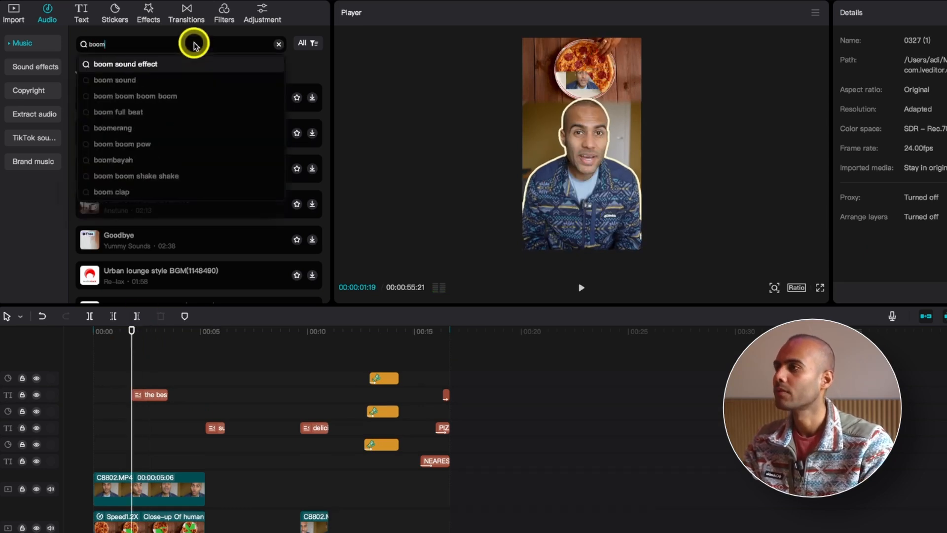
key(Return)
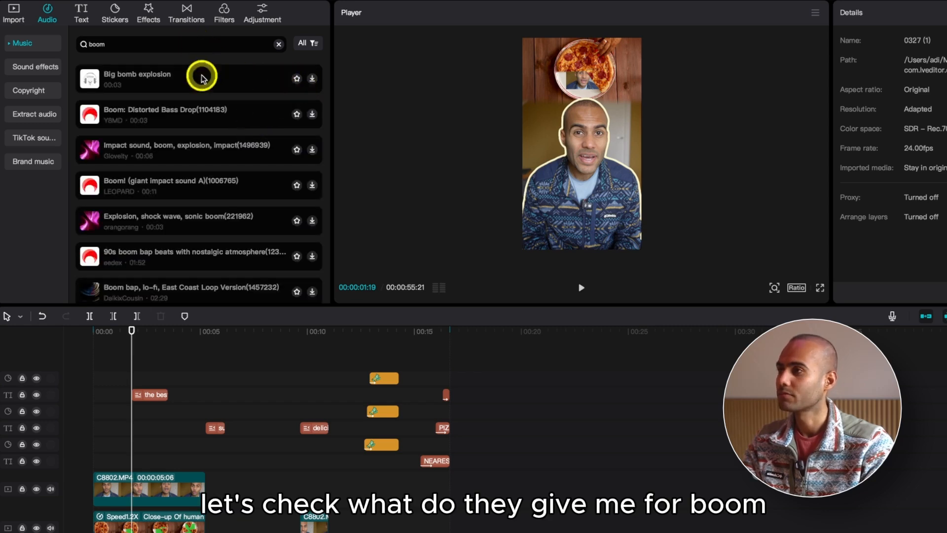
Audition the Big bomb explosion and Boom! (giant impact sound A) sounds, and clear the audio search
click(202, 77)
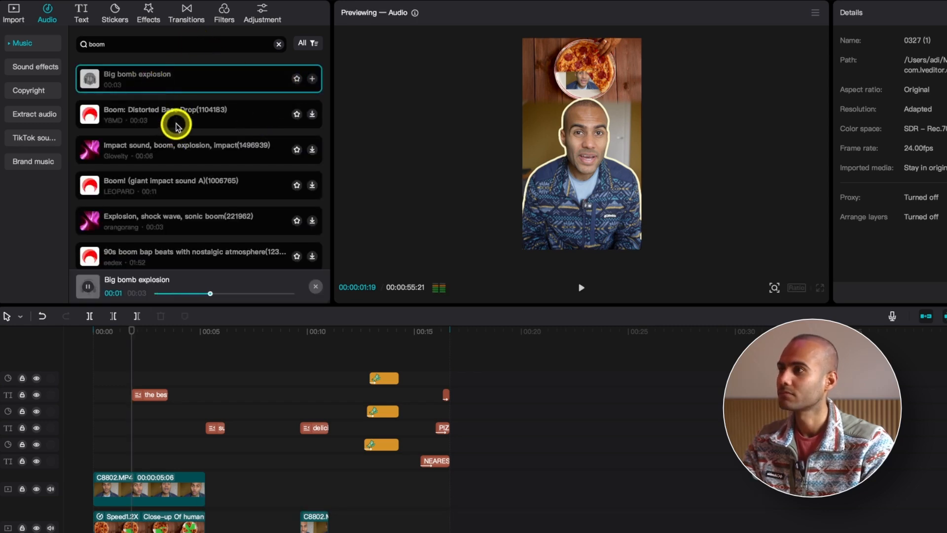
key(XF86AudioLowerVolume)
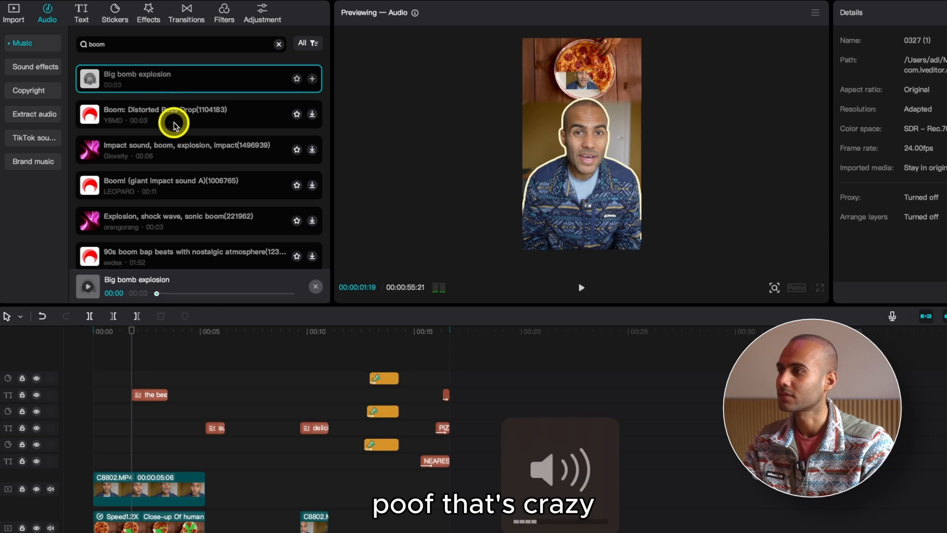
click(171, 186)
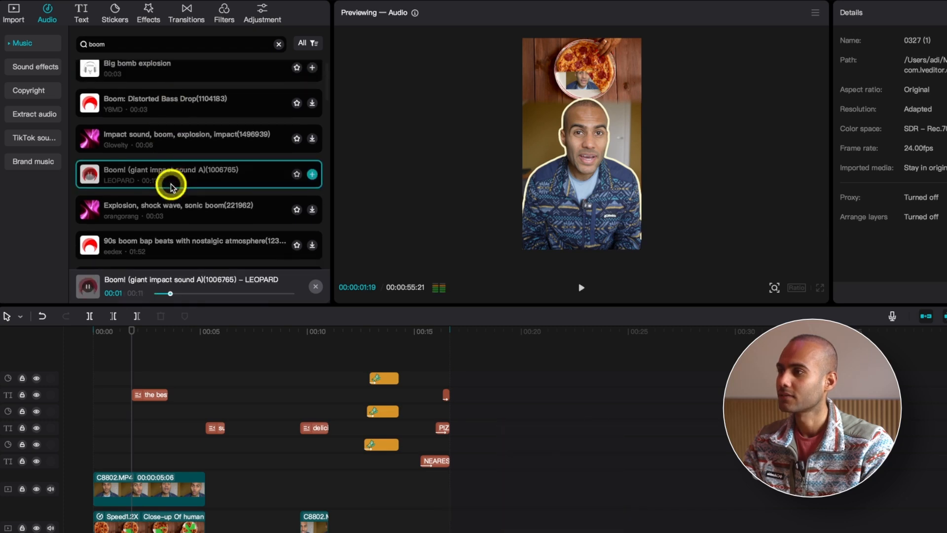
click(277, 82)
click(279, 44)
click(255, 47)
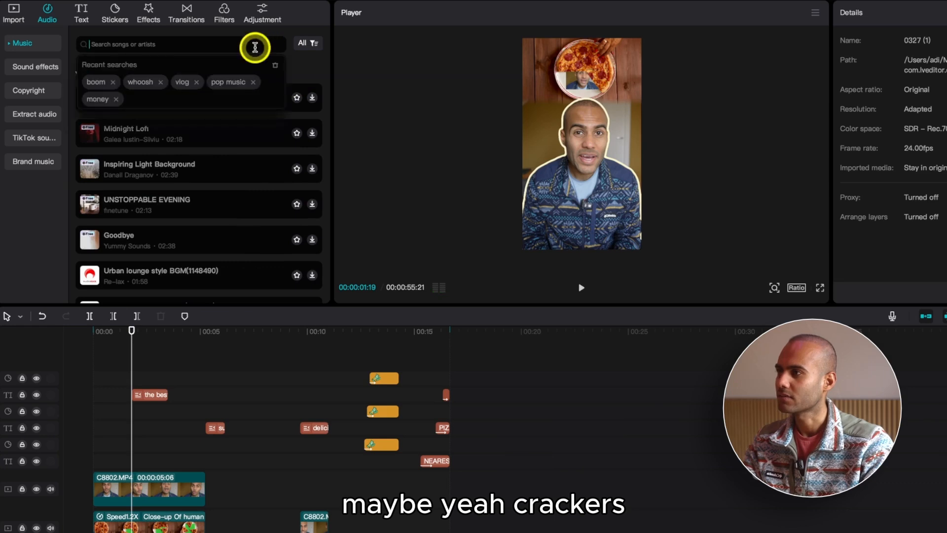
Search the audio library for "fireworks" and audition the Fireworks(891152) and Fireworks (launch)(1263055) sounds
text(frt)
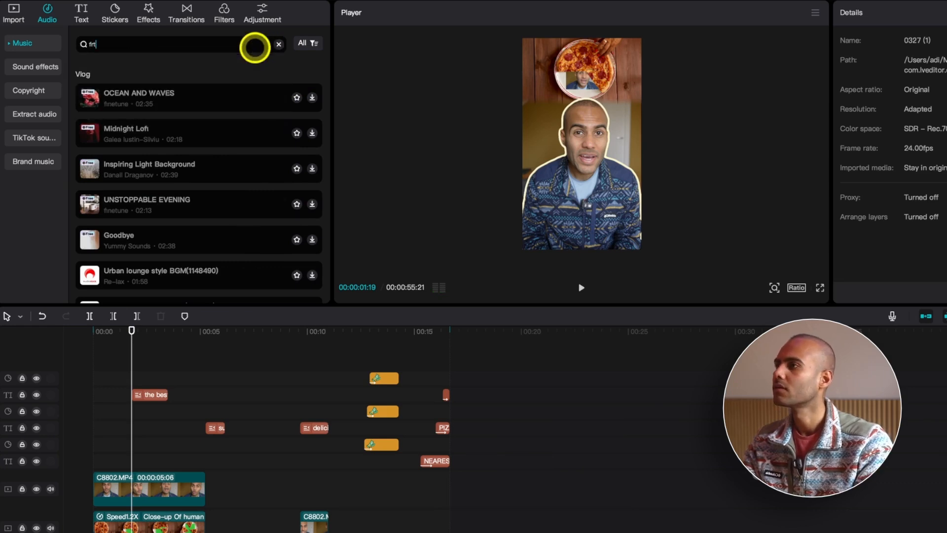
key(BackSpace)
key(BackSpace)
text(irewor)
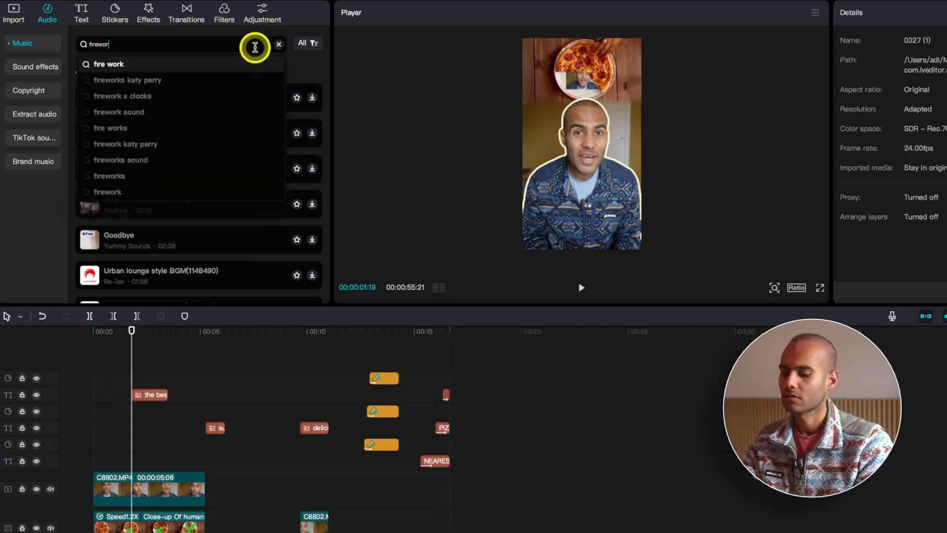
text(ks)
key(Return)
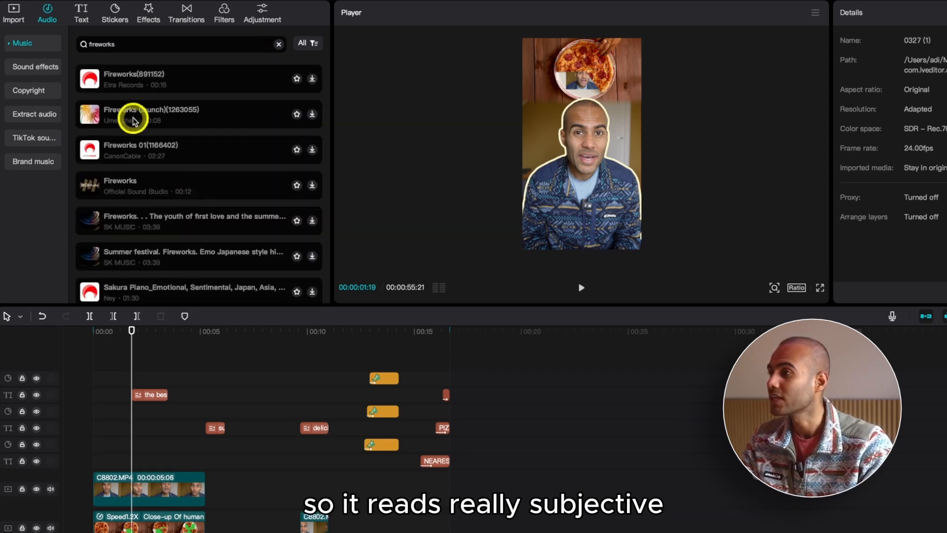
click(191, 78)
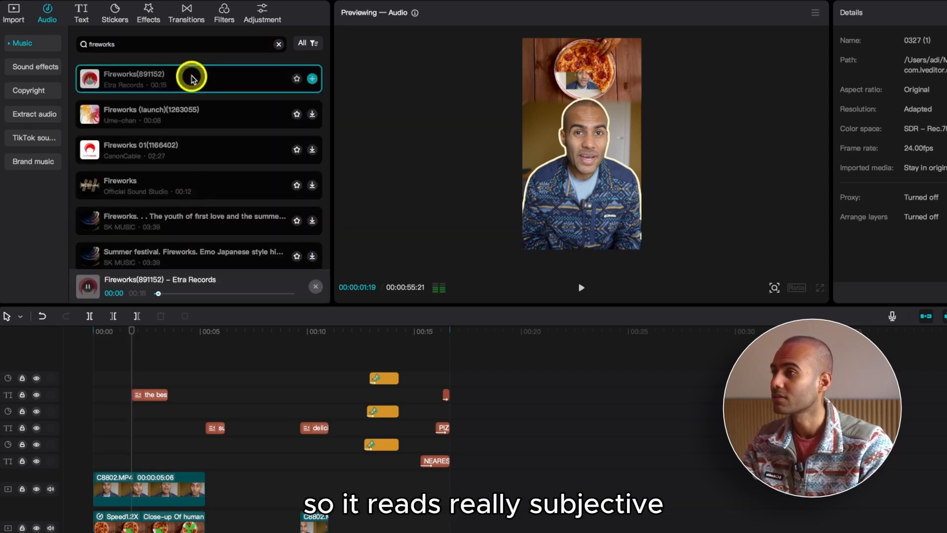
click(171, 123)
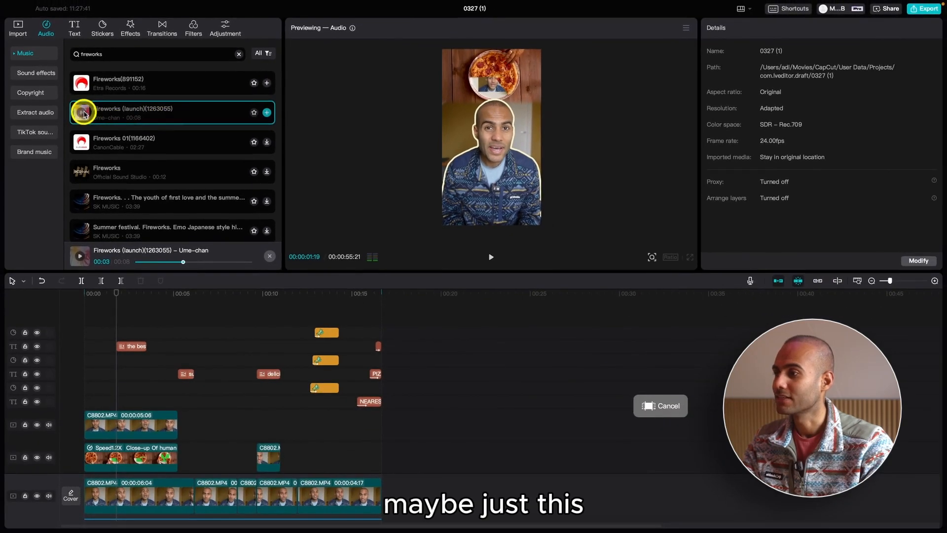
Add the Fireworks (launch)(1263055) sound at 00:00:01:19 and play it against the THE BEST PIZZA title
scroll(115, 393, down, 3)
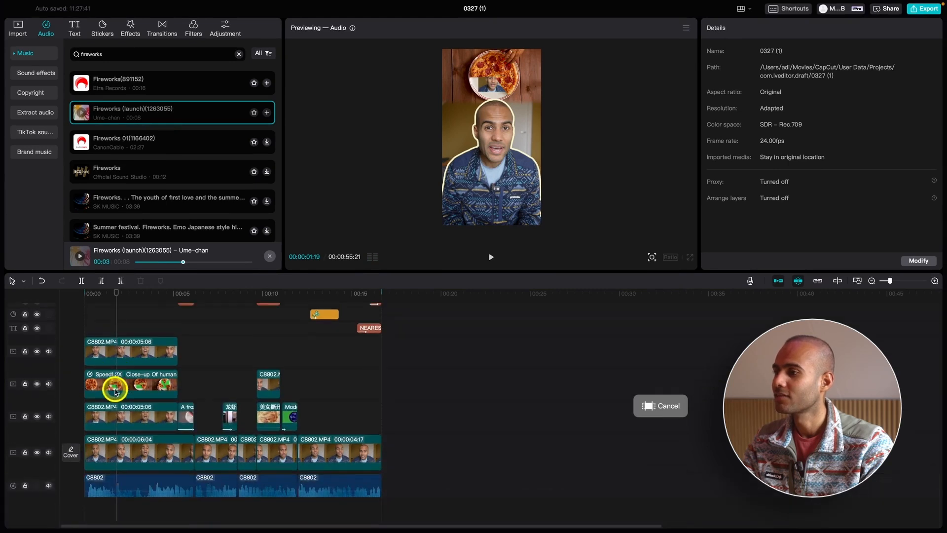
click(267, 113)
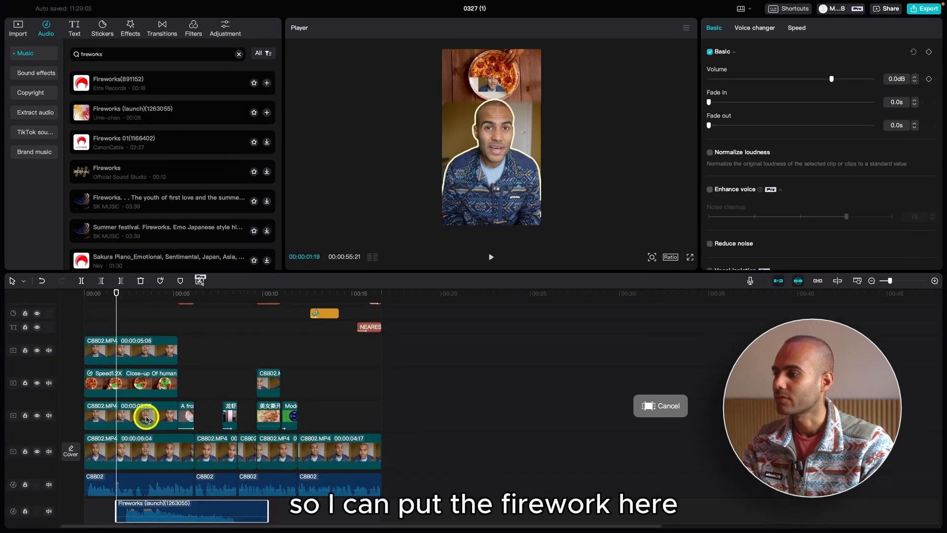
mouse_move(116, 293)
mouse_down()
mouse_move(129, 291)
mouse_move(117, 293)
mouse_up()
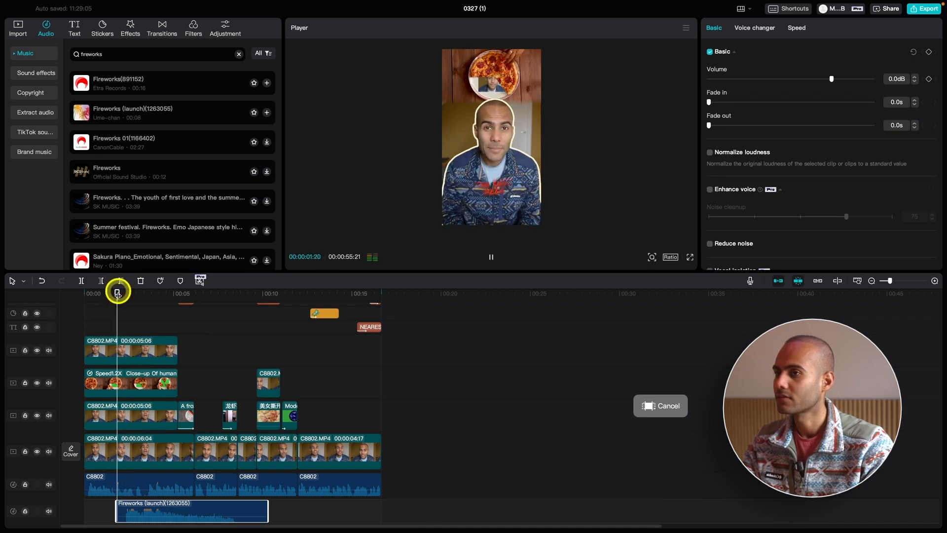
key(space)
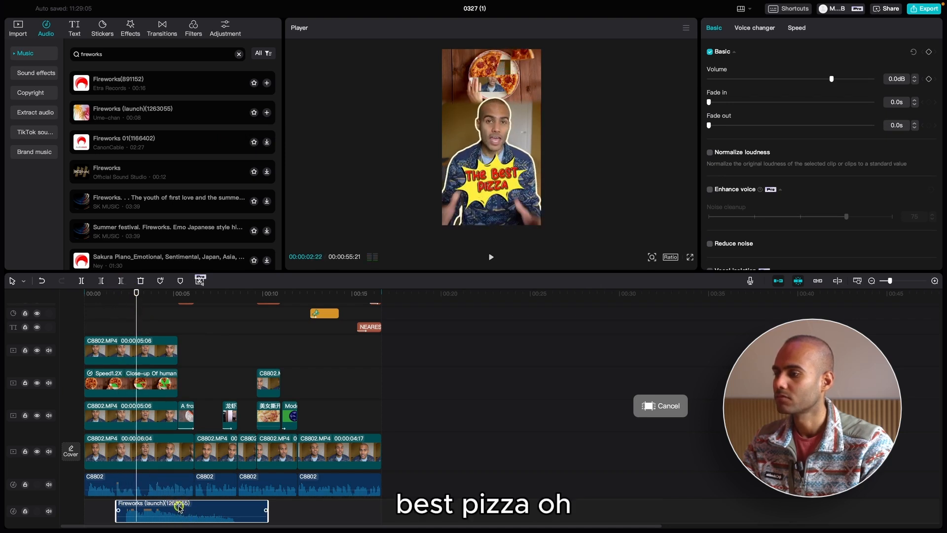
Move the fireworks sound earlier to start at about 00:00:00:19, set its volume to -25.1 dB, and replay the opening
drag(179, 508, 155, 516)
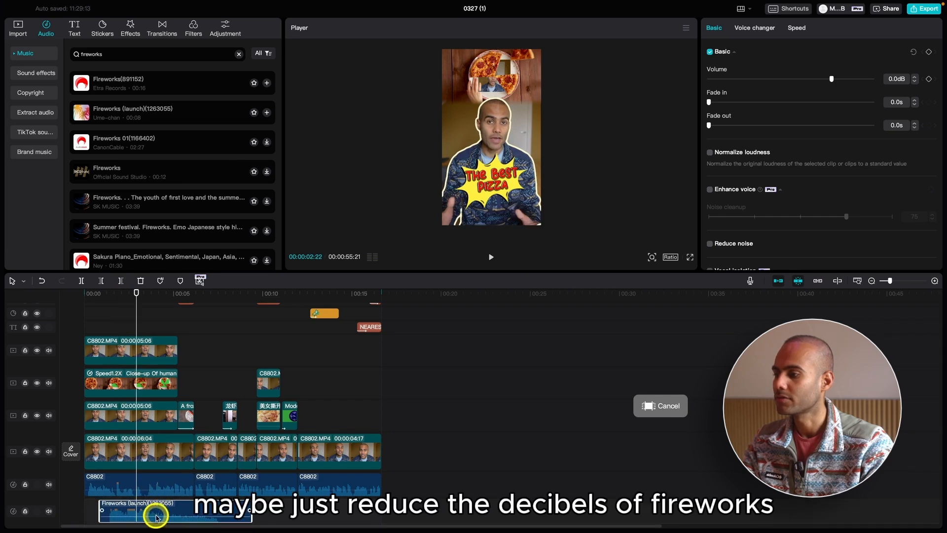
click(82, 293)
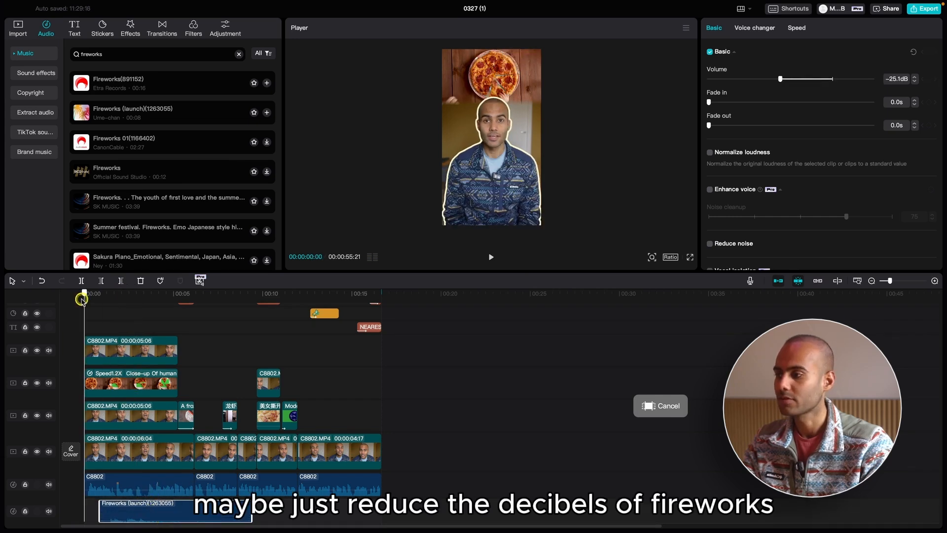
key(XF86AudioRaiseVolume)
key(space)
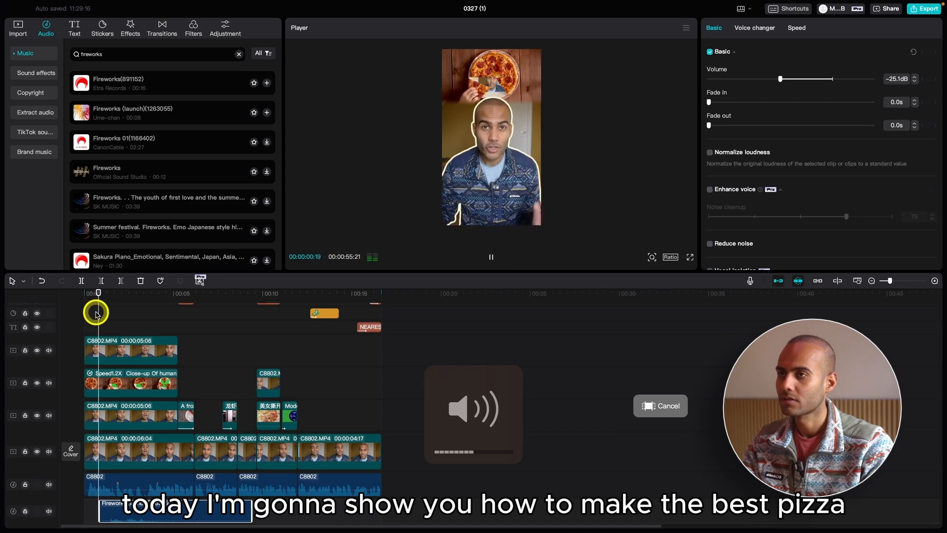
key(space)
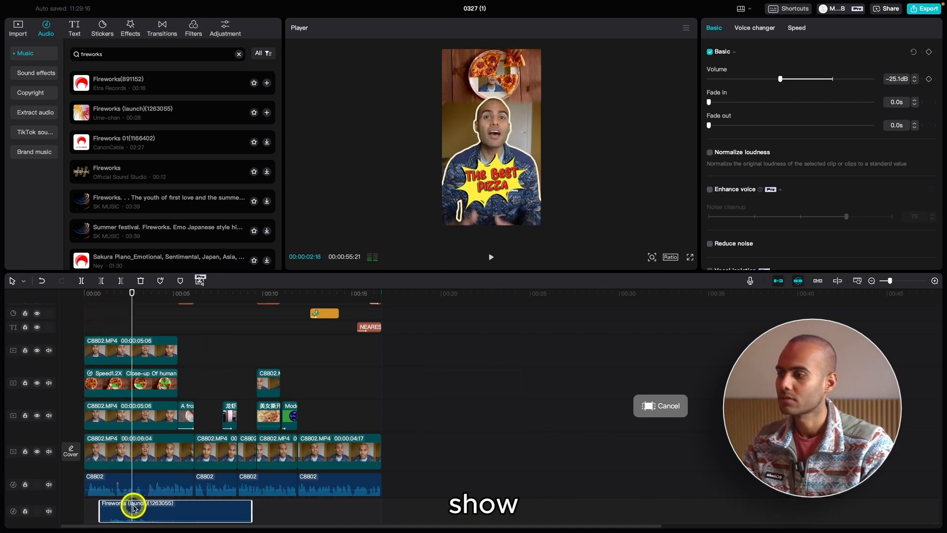
Trim the end of the fireworks sound to 00:00:02:16 and replay it up to the THE BEST PIZZA title
key(w)
click(96, 297)
key(space)
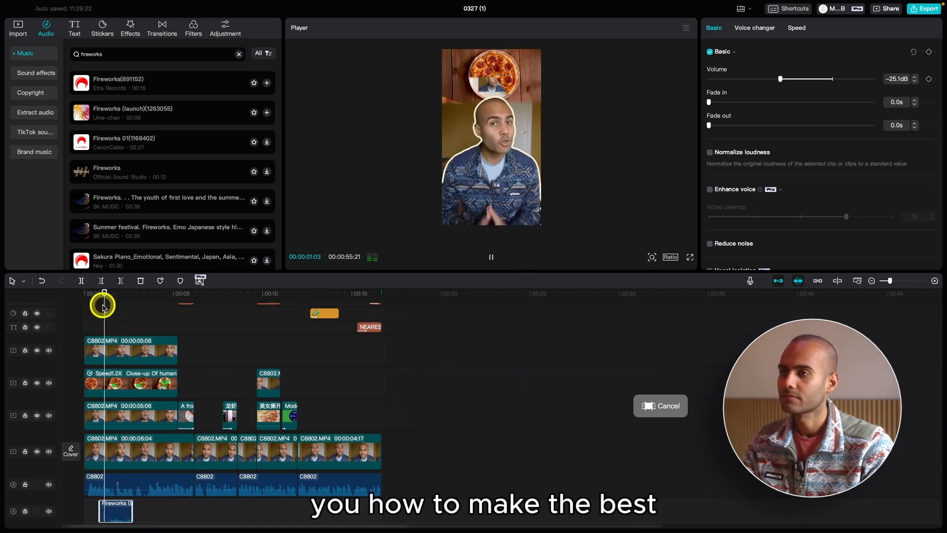
key(super+equal)
key(space)
key(super+equal)
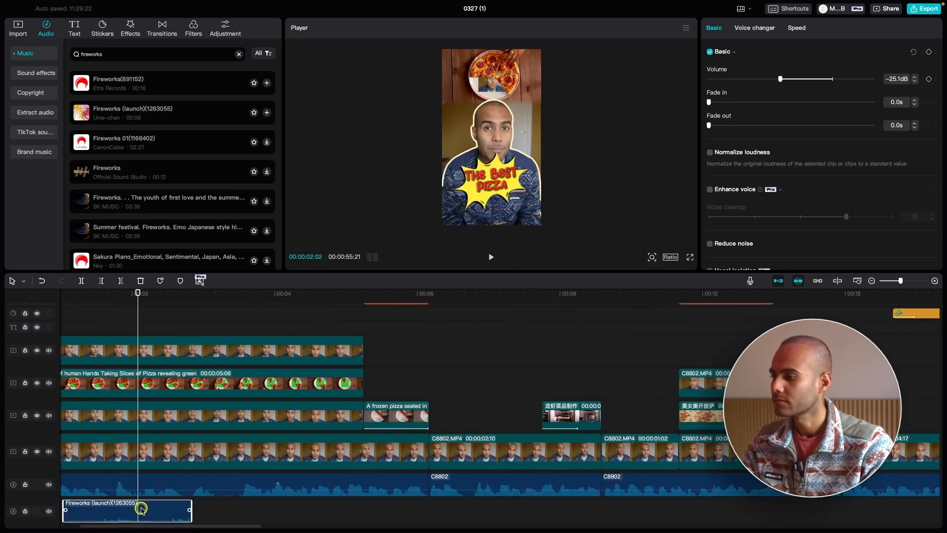
Shift the fireworks sound slightly later to match the THE BEST PIZZA title and trim its end a little shorter
click(80, 296)
key(space)
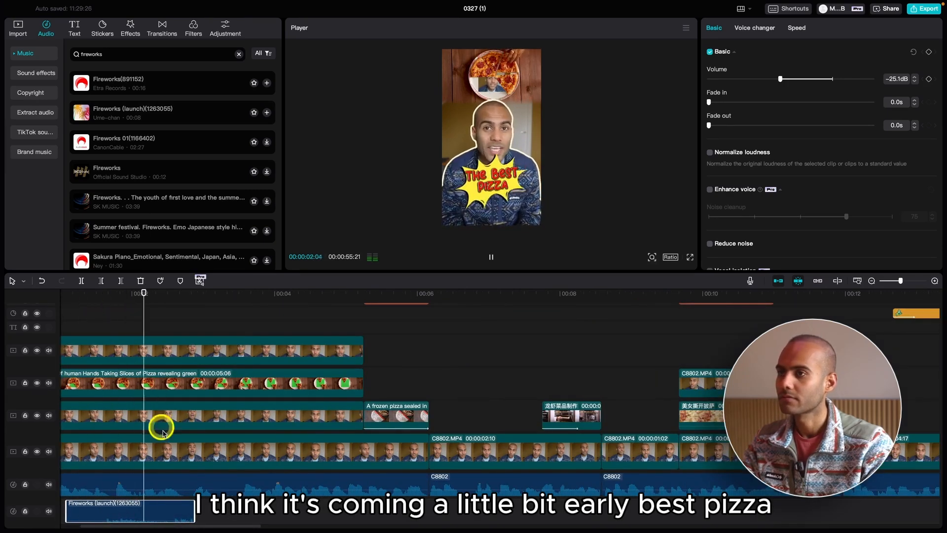
key(space)
key(w)
Play the video from the beginning through the frozen pizza overlay, and review the oven overlay section
key(Home)
key(space)
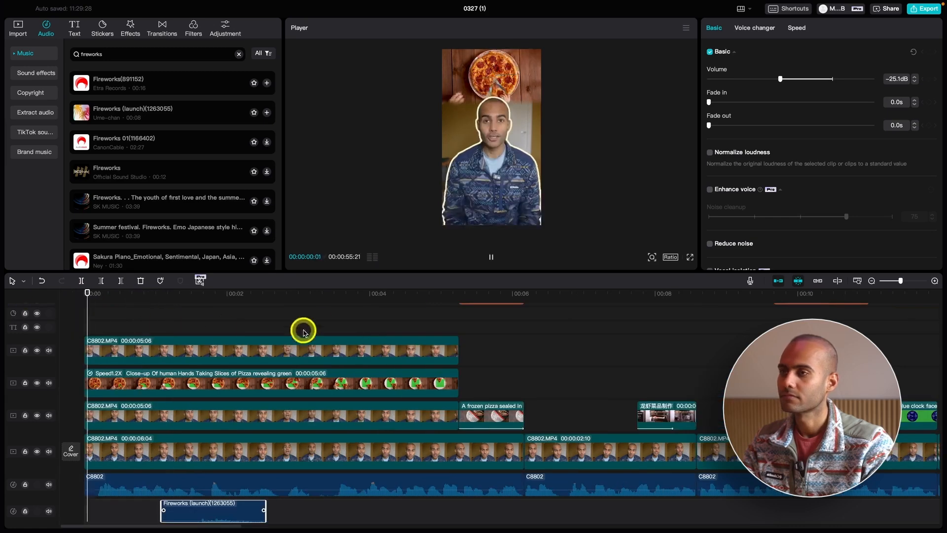
key(super+minus)
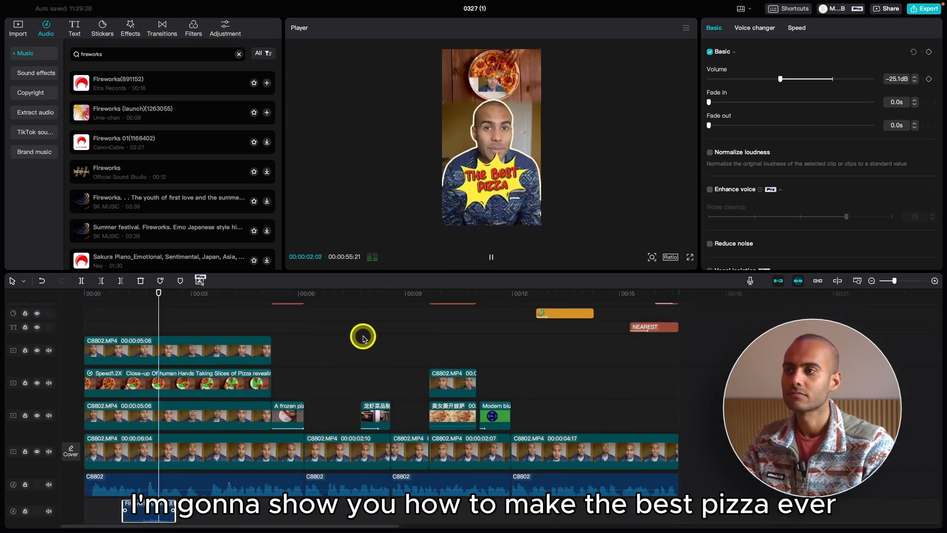
key(super+equal)
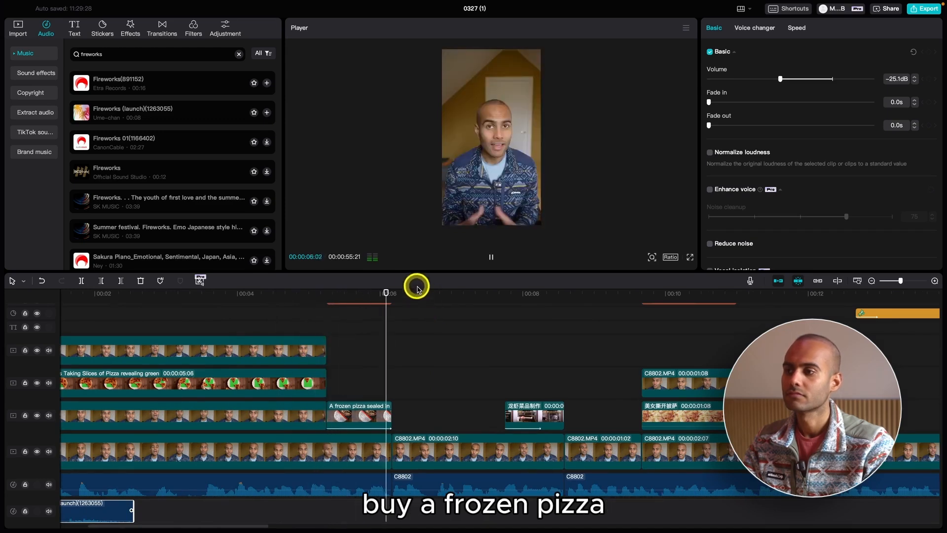
click(359, 295)
drag(318, 305, 327, 305)
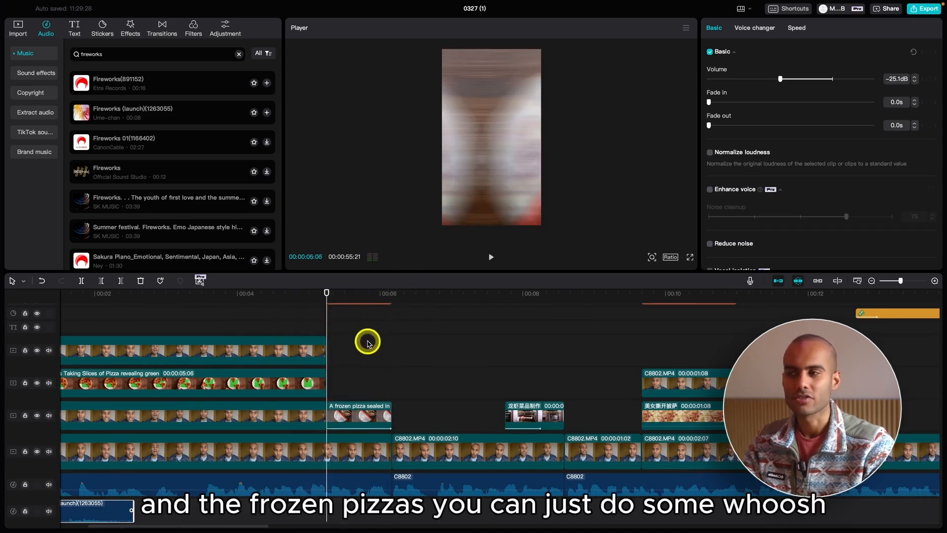
key(super+minus)
click(359, 297)
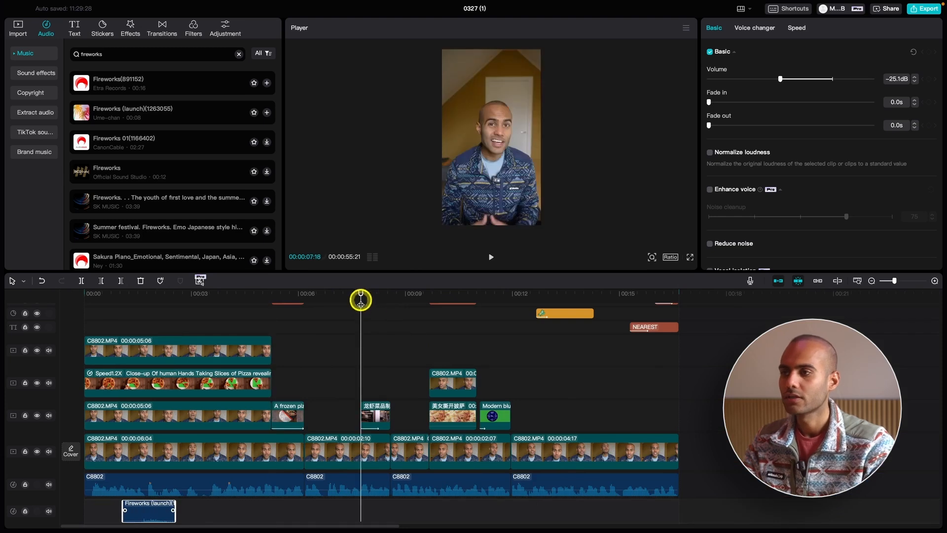
key(space)
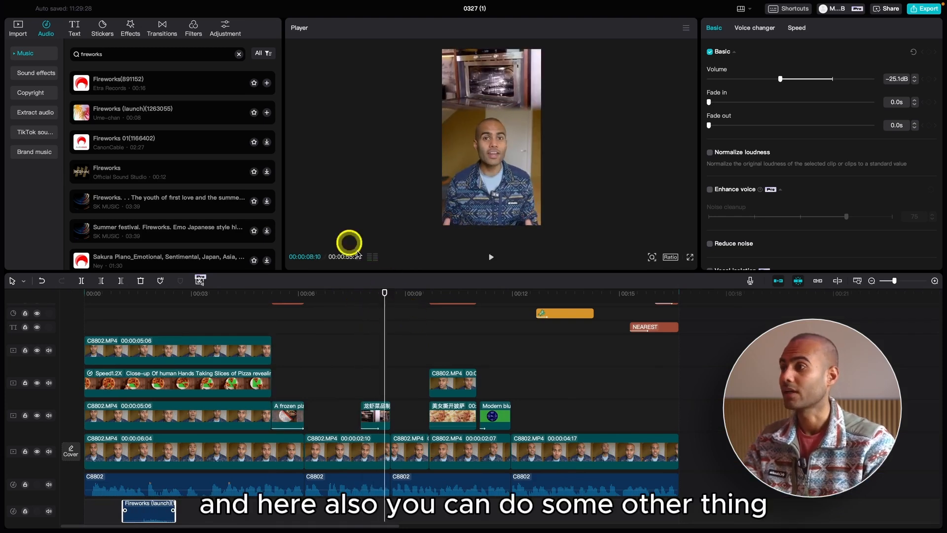
Clear the audio search and look for sound effects among the music categories, the imported device media and the brand assets
click(237, 54)
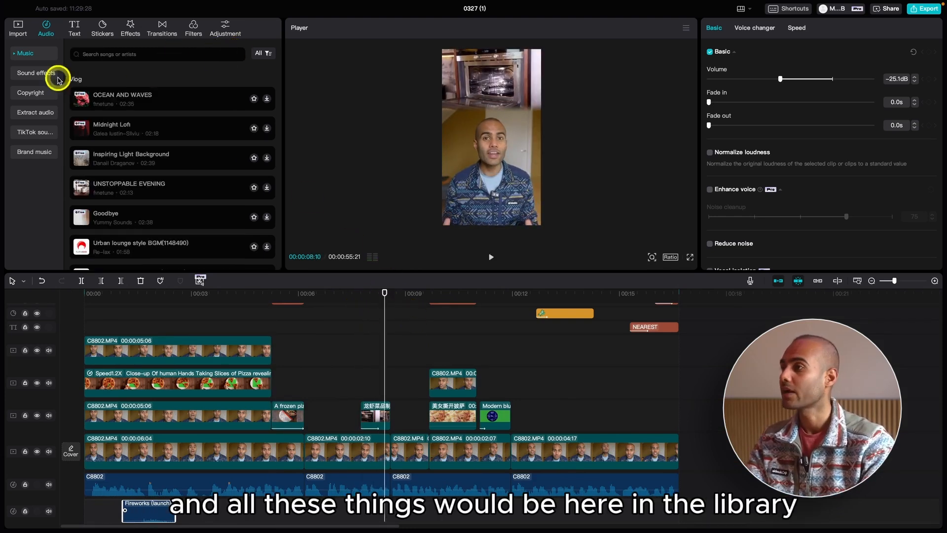
click(19, 52)
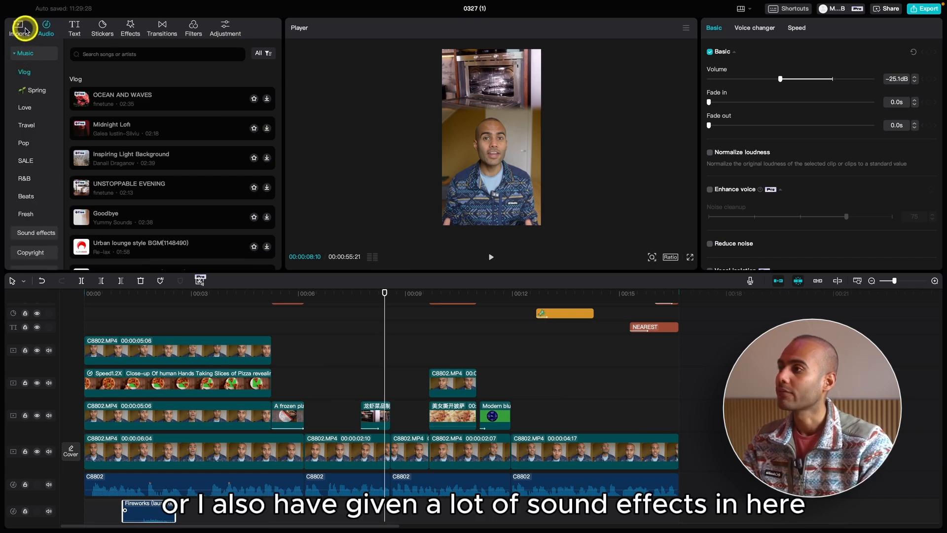
click(24, 30)
click(31, 53)
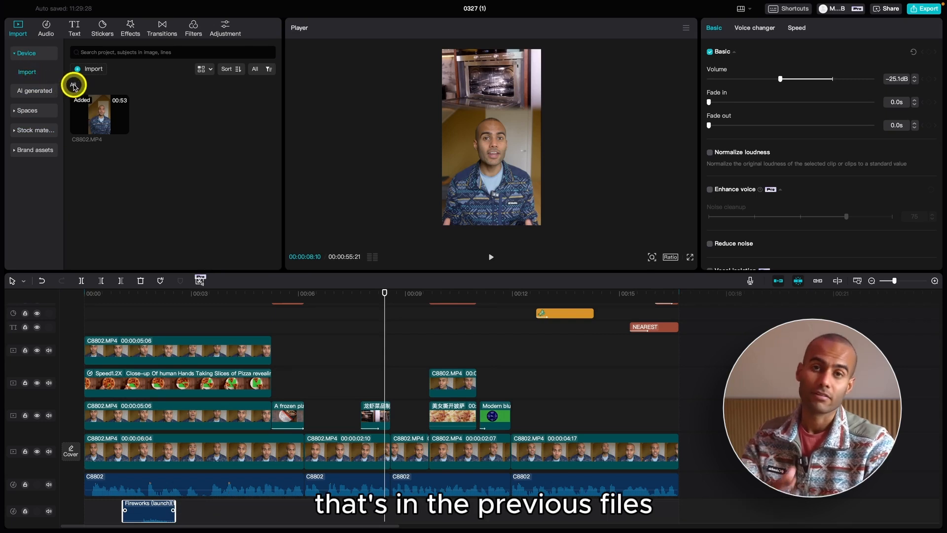
click(35, 149)
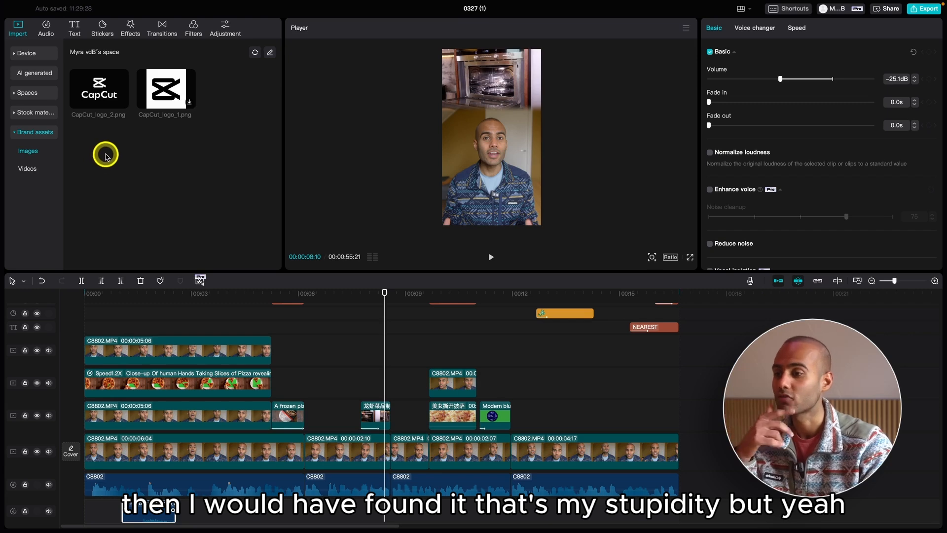
Place the playhead at 00:00:09:16, where the pizza overlay with the pink-outlined cutout starts
click(429, 295)
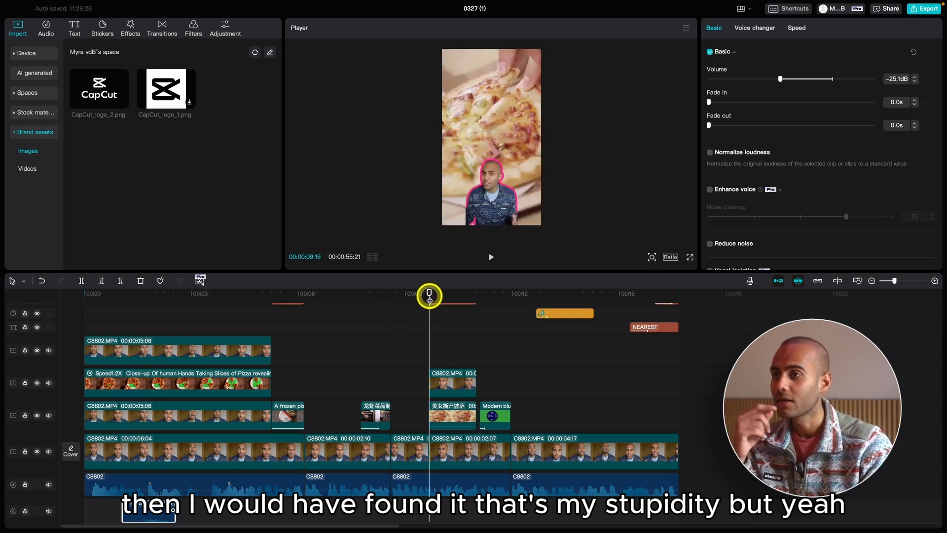